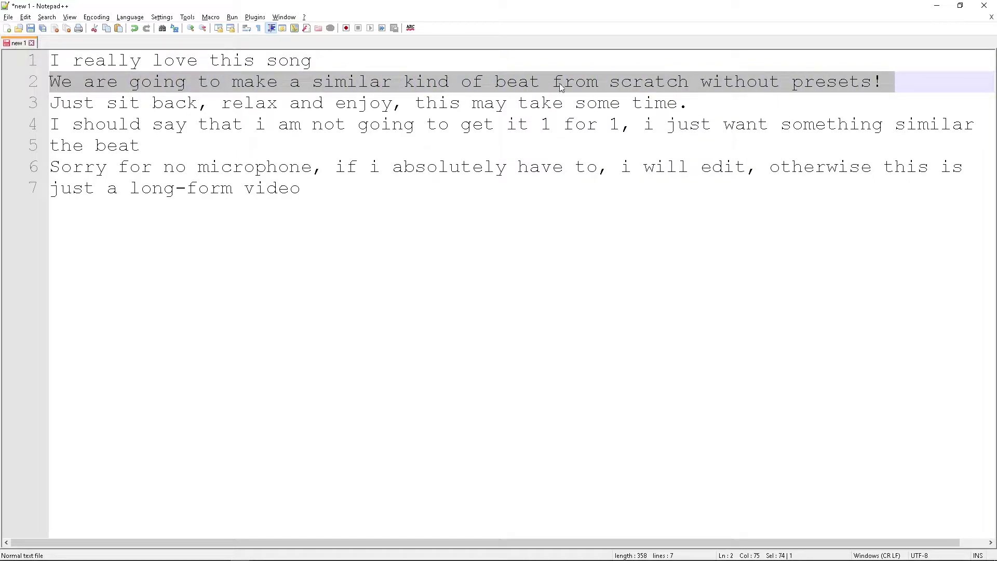
Step: Insert the missing word "to" so the note reads "i just want something similar to the beat"
{"action": "left_click_drag", "start_coordinate": [62, 104], "coordinate": [494, 104]}
{"action": "left_click", "coordinate": [541, 104]}
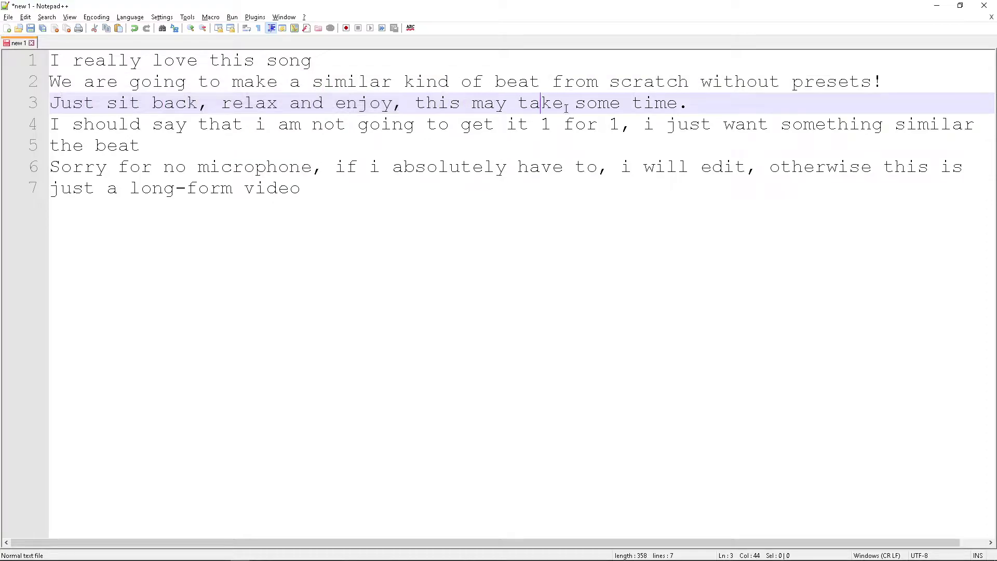
{"action": "left_click_drag", "start_coordinate": [47, 127], "coordinate": [303, 128]}
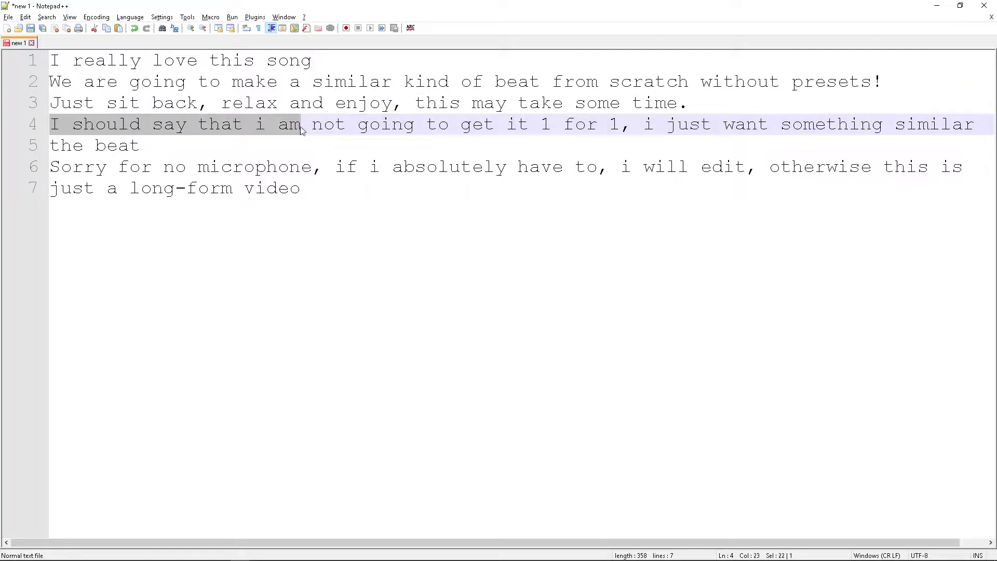
{"action": "left_click", "coordinate": [53, 150]}
{"action": "type", "text": "to"}
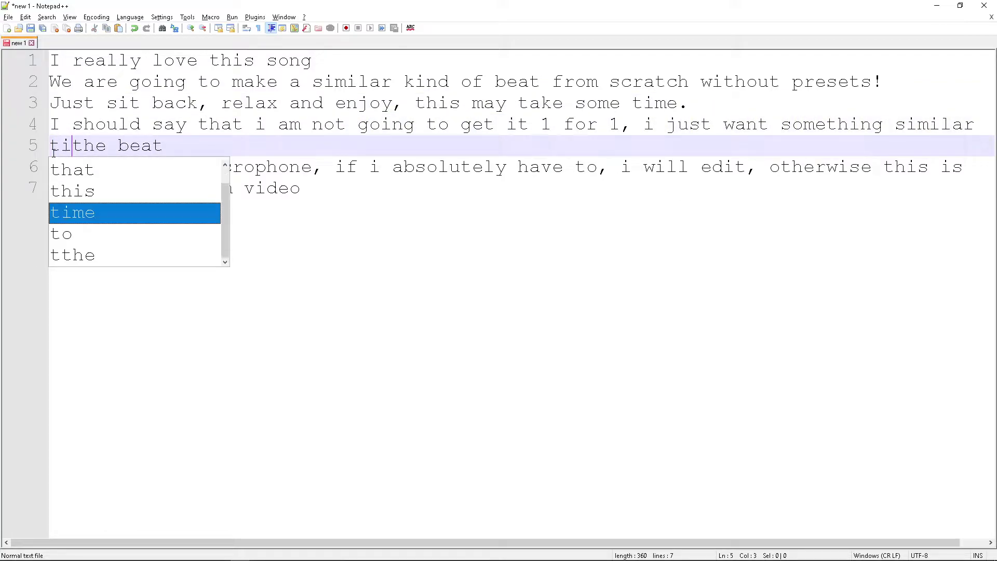
Step: Add the closing line "Enjoy :D" below the existing note text
{"action": "left_click_drag", "start_coordinate": [50, 166], "coordinate": [307, 249]}
{"action": "left_click", "coordinate": [307, 249]}
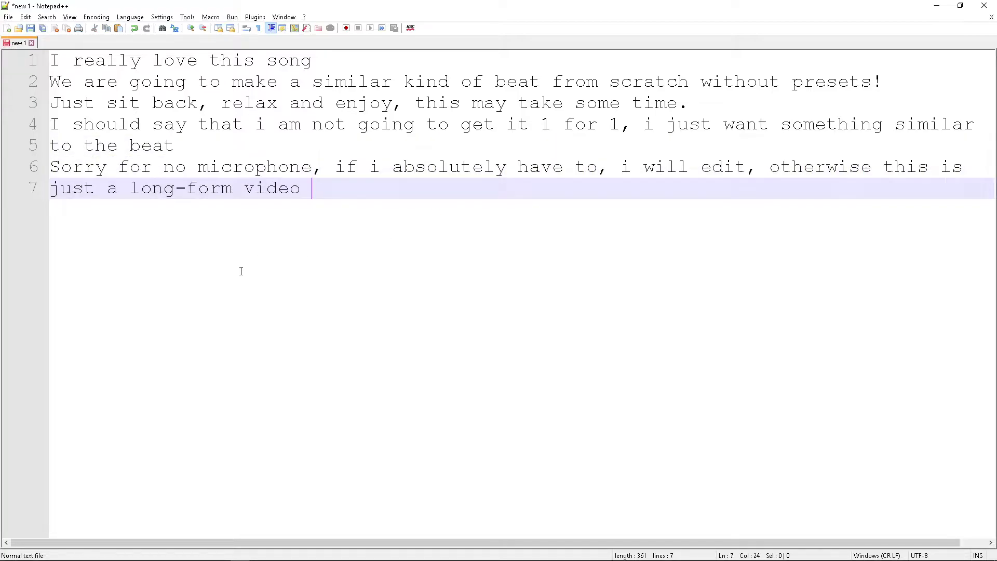
{"action": "key", "text": "Return"}
{"action": "type", "text": "Enjoy :D"}
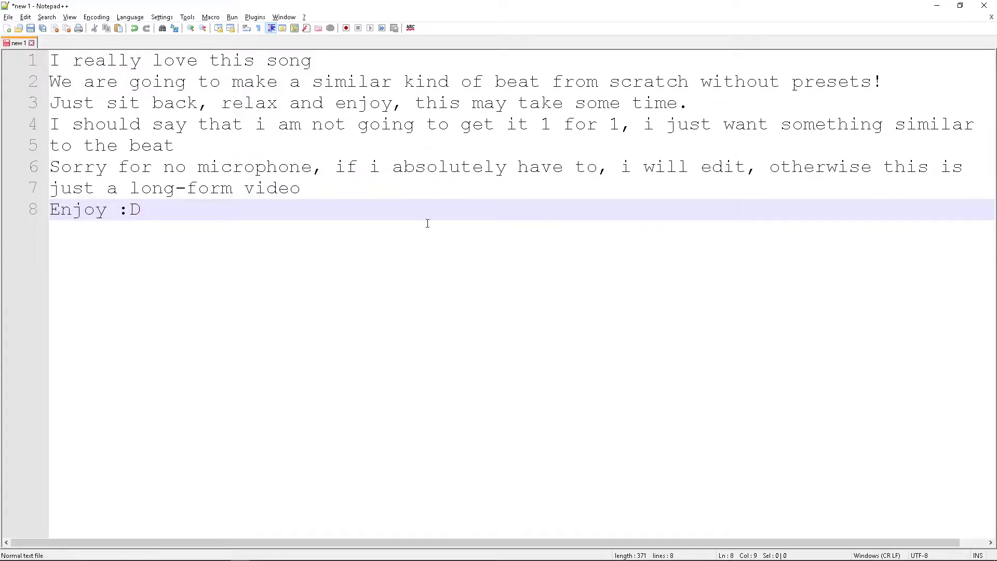
Step: Switch to the browser and play the opening seconds of the "Love my Shawty" video, pausing it after listening
{"action": "key", "text": "alt+Tab"}
{"action": "key", "text": "alt+Tab"}
{"action": "left_click", "coordinate": [369, 253]}
{"action": "left_click", "coordinate": [370, 252]}
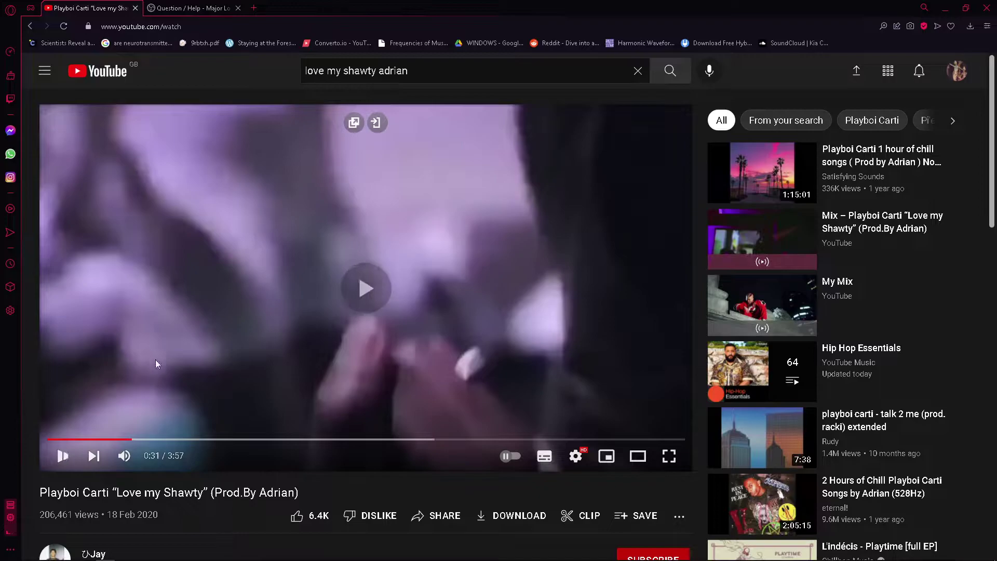
{"action": "left_click", "coordinate": [48, 439]}
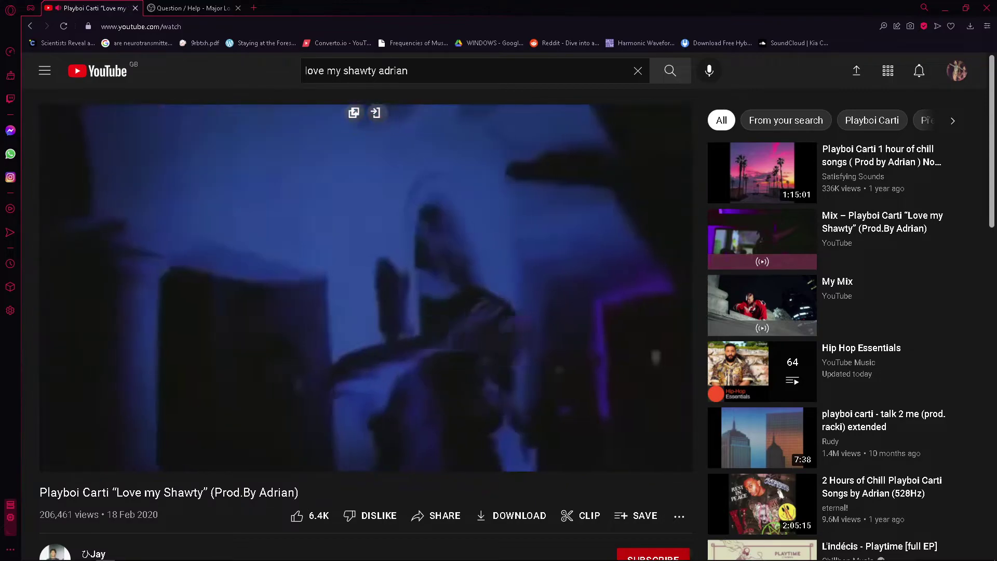
{"action": "left_click", "coordinate": [166, 294]}
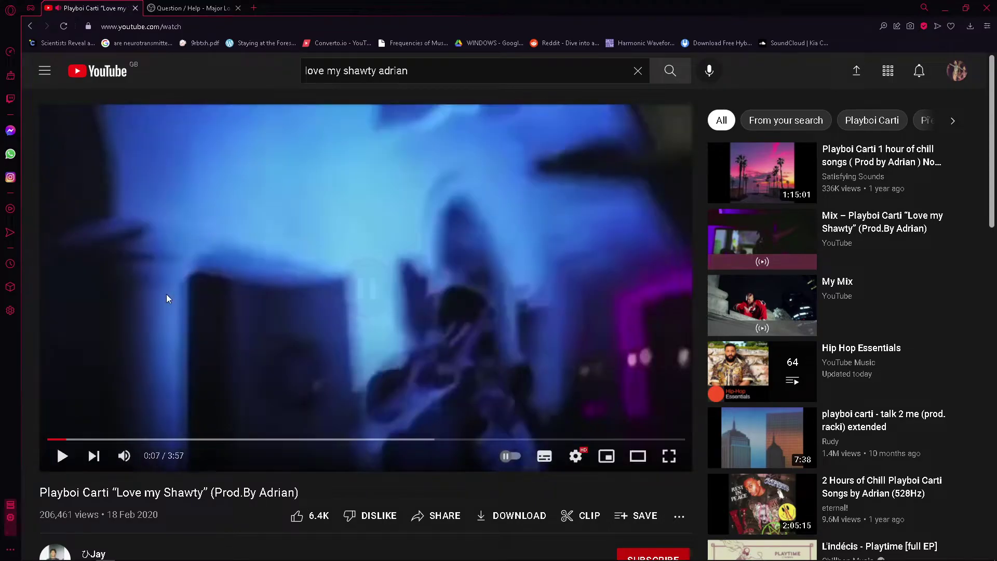
Step: Switch to FL Studio, move the mixer clear of the channel rack and open the Pierre Kit 2021 kick folder
{"action": "key", "text": "alt+Tab"}
{"action": "key", "text": "alt+Tab"}
{"action": "key", "text": "alt+Tab"}
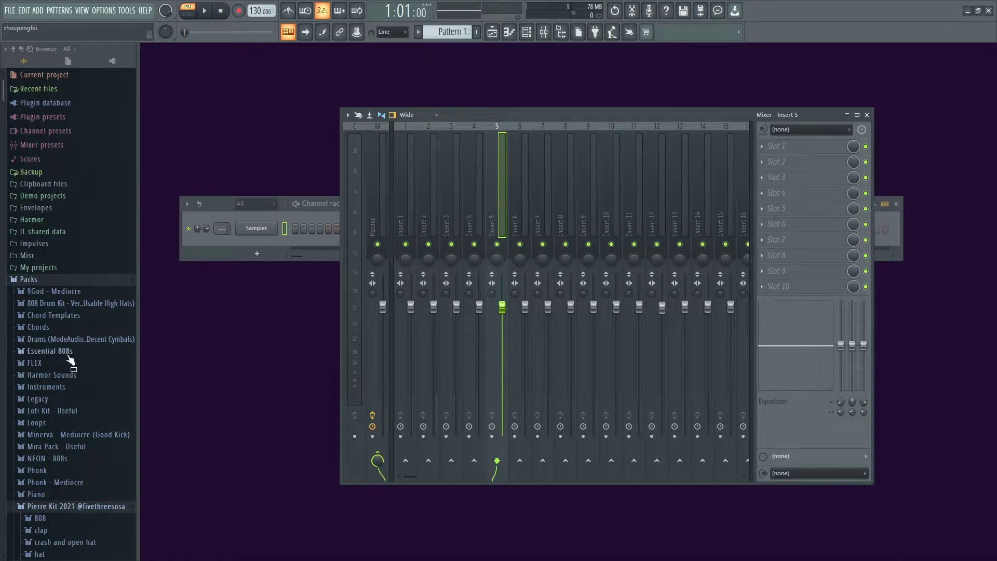
{"action": "left_click", "coordinate": [62, 506]}
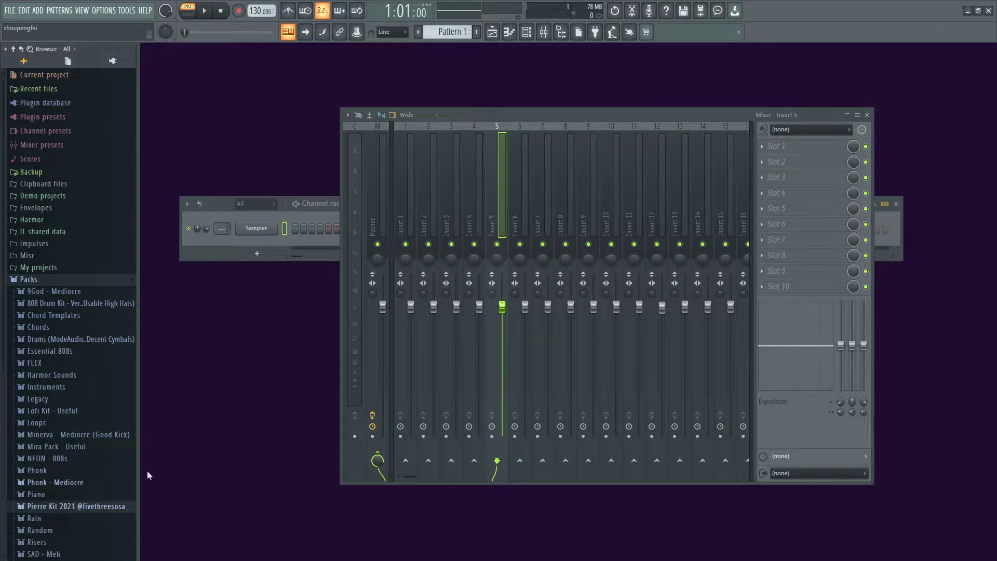
{"action": "left_click_drag", "start_coordinate": [568, 117], "coordinate": [752, 105]}
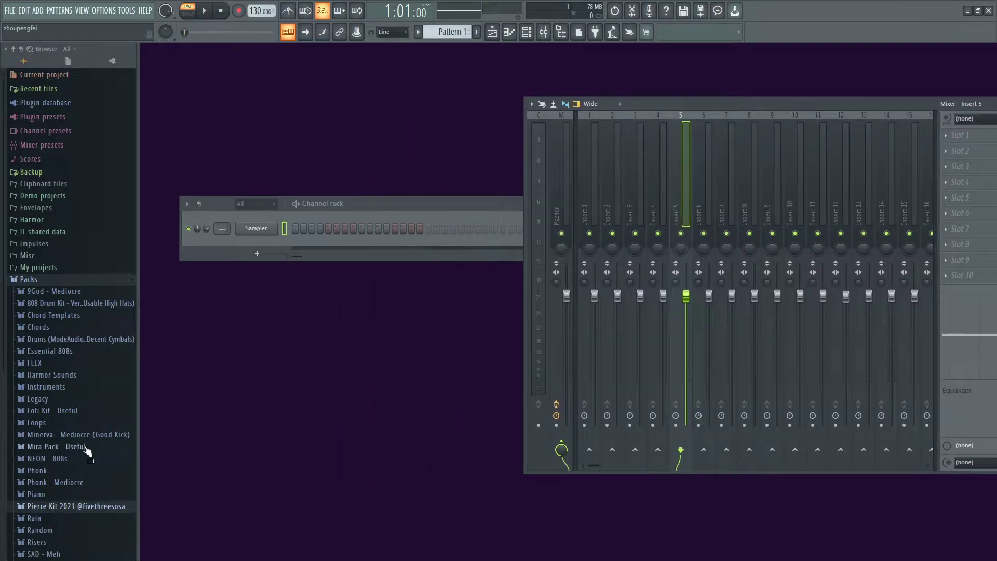
{"action": "scroll", "coordinate": [92, 441], "scroll_direction": "down", "scroll_amount": 4}
{"action": "left_click", "coordinate": [90, 378]}
Step: Switch to Notepad++, shrink its window, add the line "This kit is nice" after a blank line, and minimize it
{"action": "key", "text": "alt+Tab"}
{"action": "key", "text": "alt+Tab"}
{"action": "key", "text": "alt+Tab"}
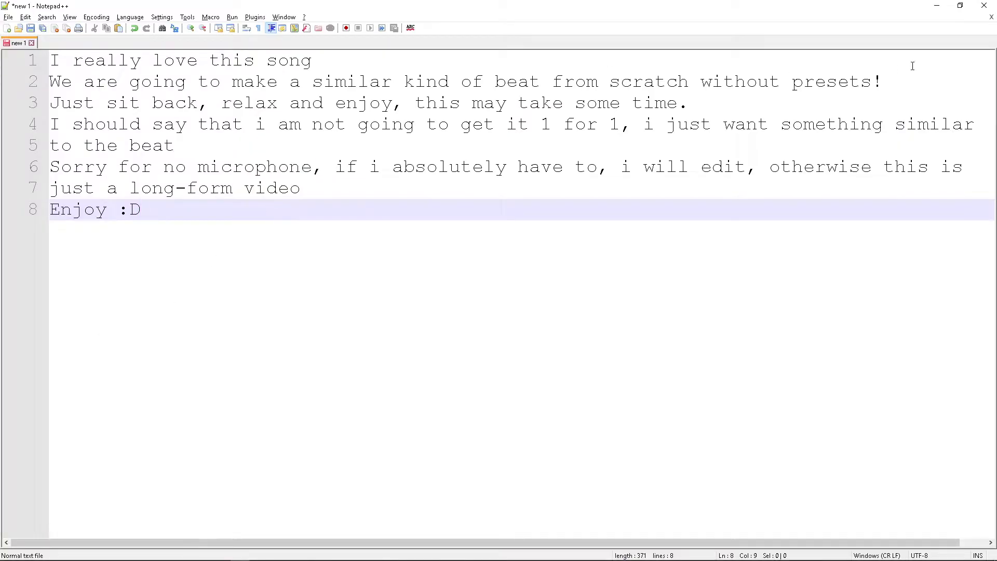
{"action": "left_click", "coordinate": [960, 5]}
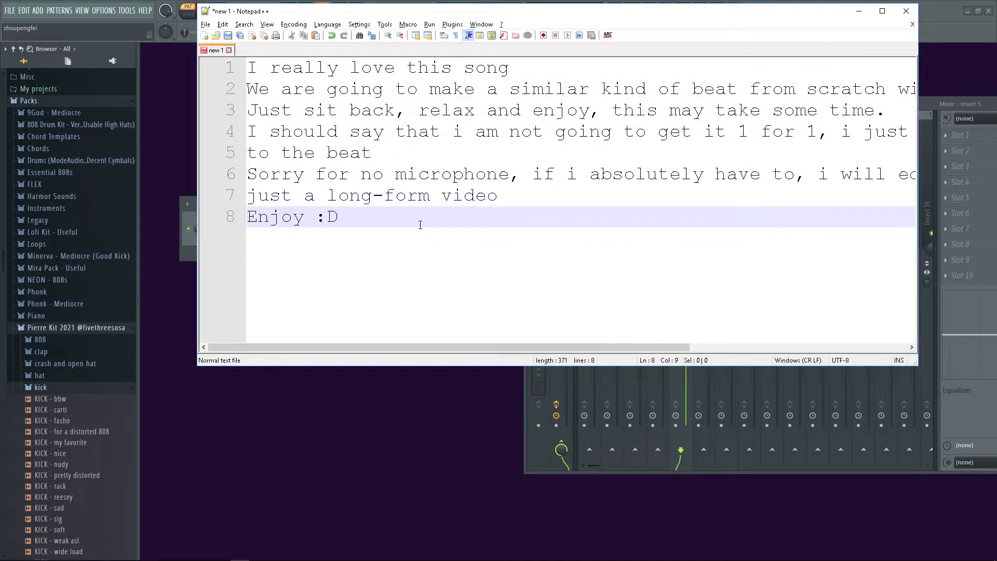
{"action": "key", "text": "Return"}
{"action": "key", "text": "Return"}
{"action": "type", "text": "This kit is nice"}
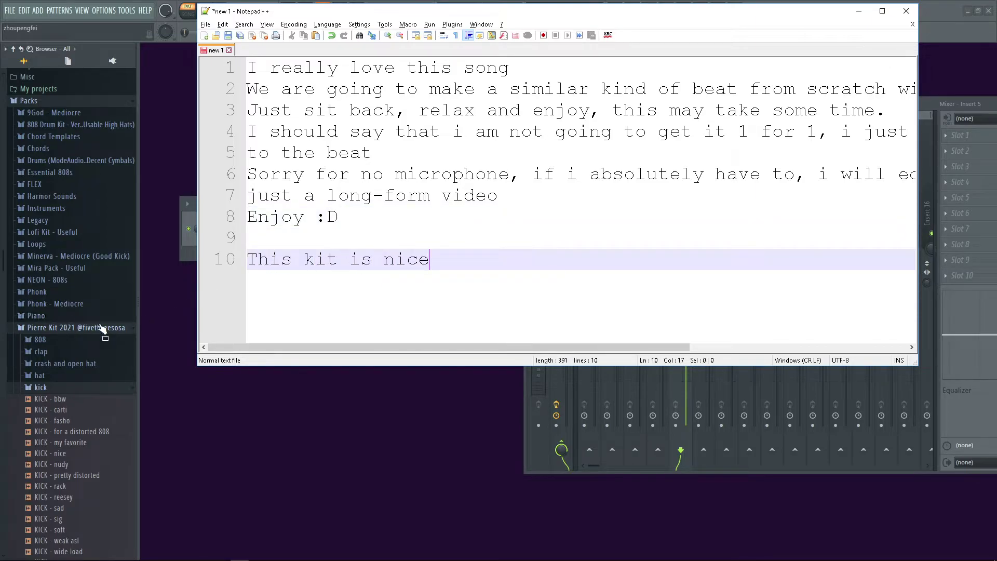
{"action": "left_click", "coordinate": [859, 11]}
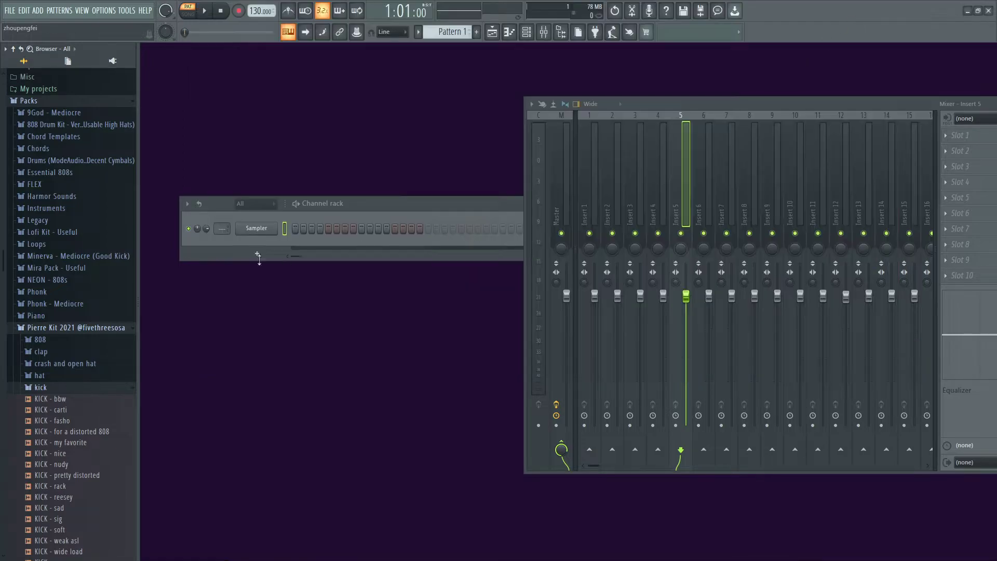
Step: Audition the kick samples in the Pierre Kit, from KICK - bbw through KICK - zay
{"action": "left_click", "coordinate": [72, 400]}
{"action": "left_click", "coordinate": [76, 410]}
{"action": "left_click", "coordinate": [78, 421]}
{"action": "left_click", "coordinate": [81, 433]}
{"action": "left_click", "coordinate": [82, 443]}
{"action": "left_click", "coordinate": [85, 453]}
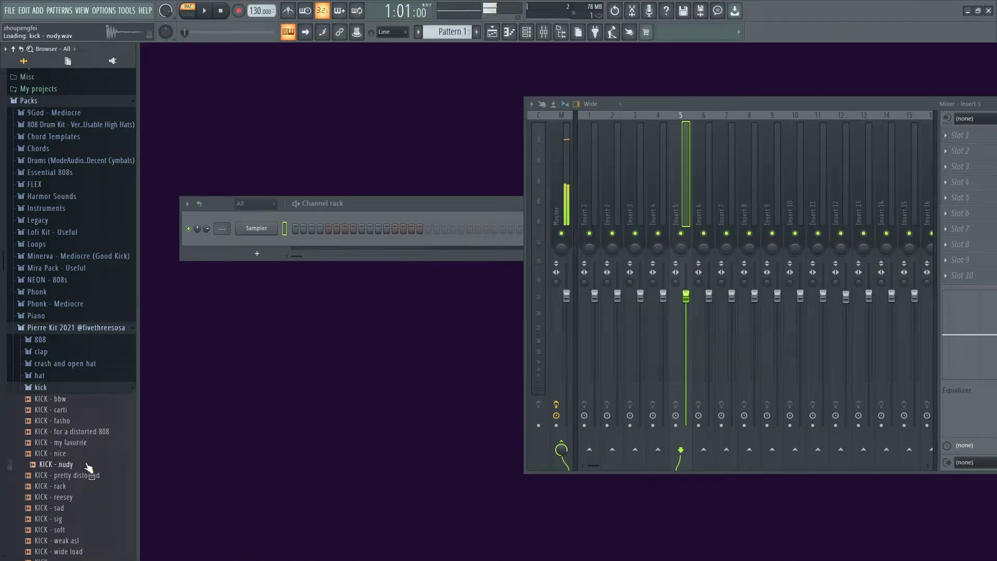
{"action": "left_click", "coordinate": [87, 464]}
{"action": "left_click", "coordinate": [88, 475]}
{"action": "left_click", "coordinate": [88, 486]}
{"action": "left_click", "coordinate": [89, 497]}
{"action": "scroll", "coordinate": [90, 488], "scroll_direction": "down", "scroll_amount": 3}
{"action": "left_click", "coordinate": [89, 420]}
{"action": "left_click", "coordinate": [90, 431]}
{"action": "left_click", "coordinate": [89, 442]}
{"action": "left_click", "coordinate": [88, 453]}
{"action": "left_click", "coordinate": [90, 475]}
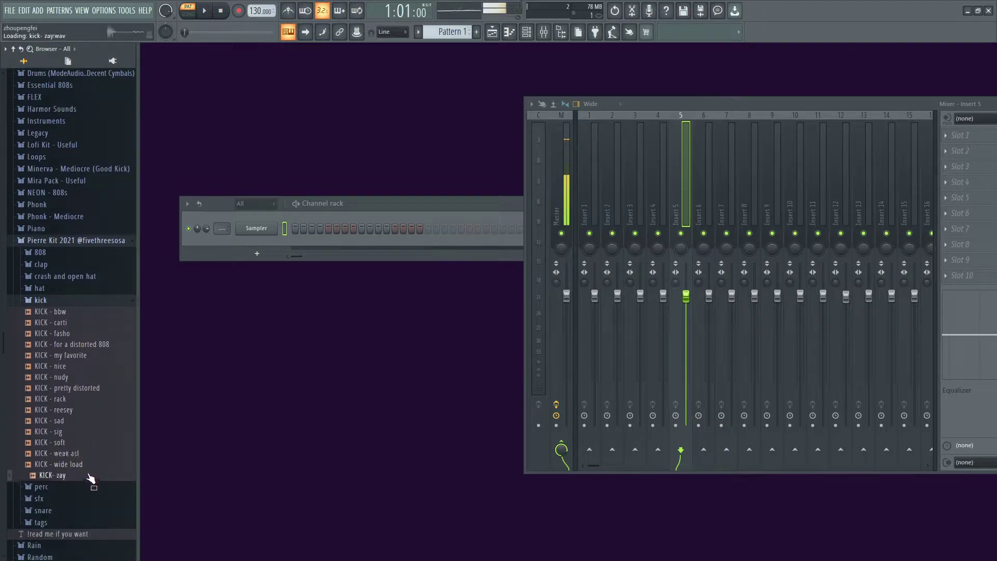
{"action": "left_click", "coordinate": [57, 312]}
Step: Open the kit's 808 folder and audition its samples from big facts to gummo, returning to dark knight dummo
{"action": "left_click", "coordinate": [63, 253]}
{"action": "left_click", "coordinate": [62, 254]}
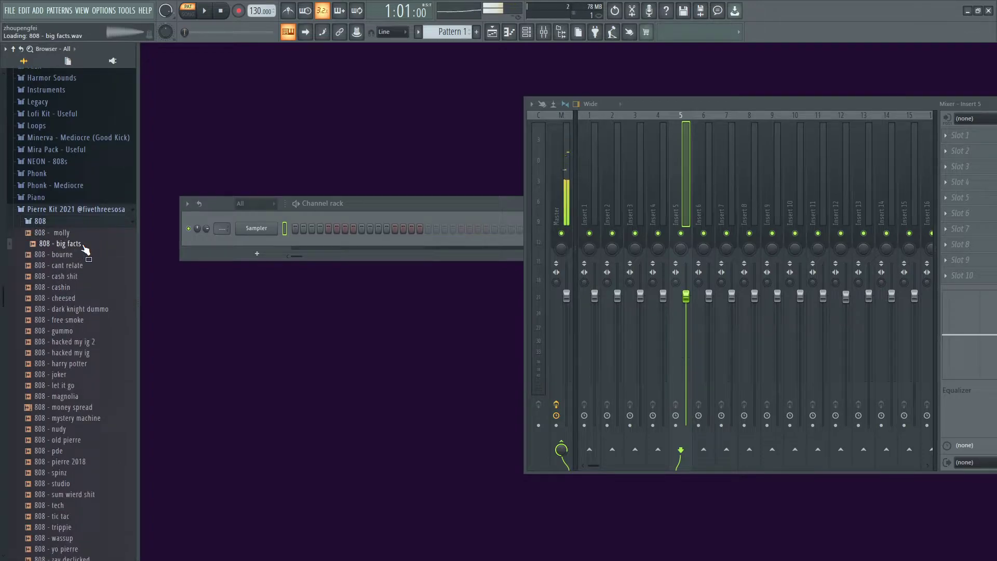
{"action": "left_click", "coordinate": [88, 254]}
{"action": "left_click", "coordinate": [89, 265]}
{"action": "left_click", "coordinate": [88, 277]}
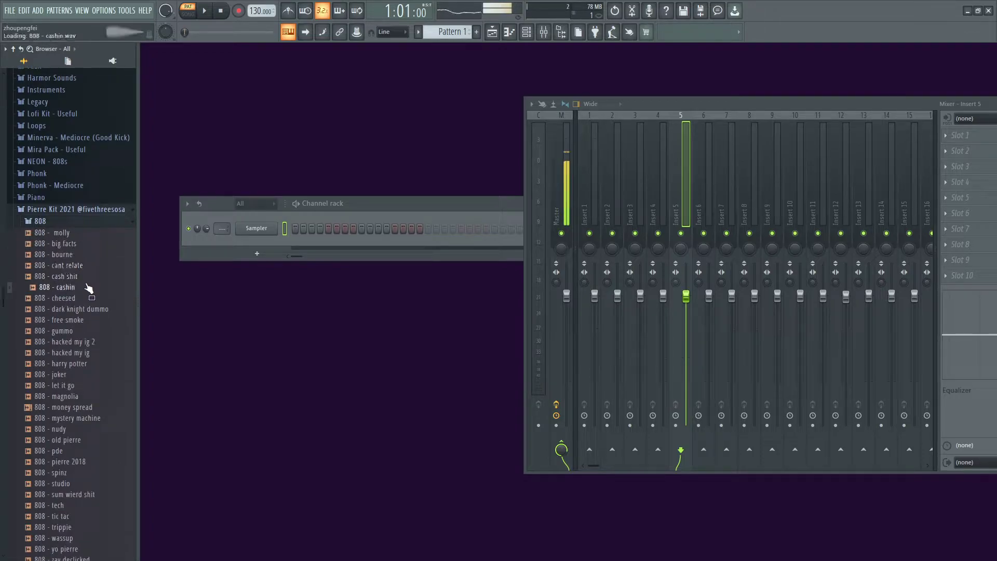
{"action": "left_click", "coordinate": [87, 287]}
{"action": "left_click", "coordinate": [91, 310]}
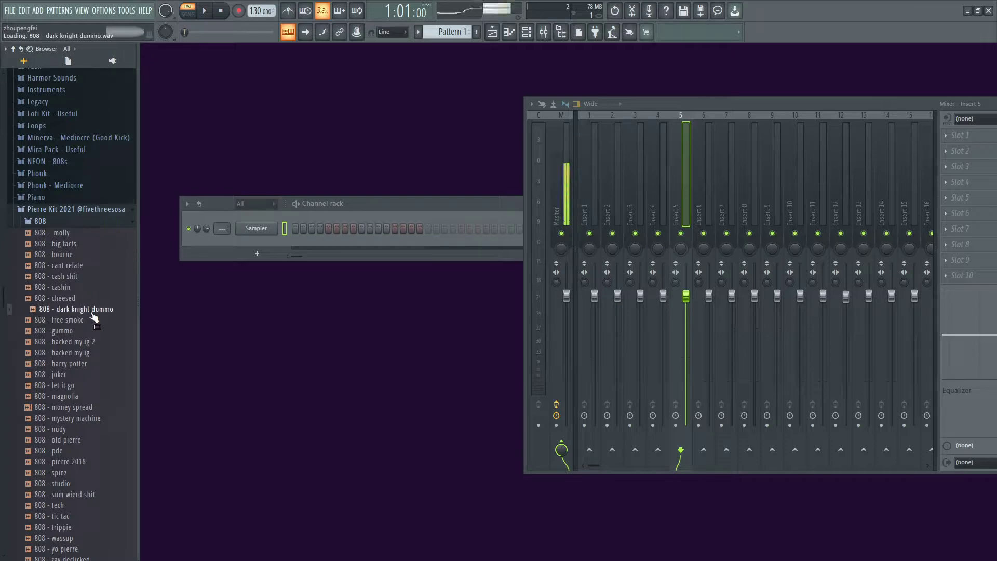
{"action": "left_click", "coordinate": [88, 332]}
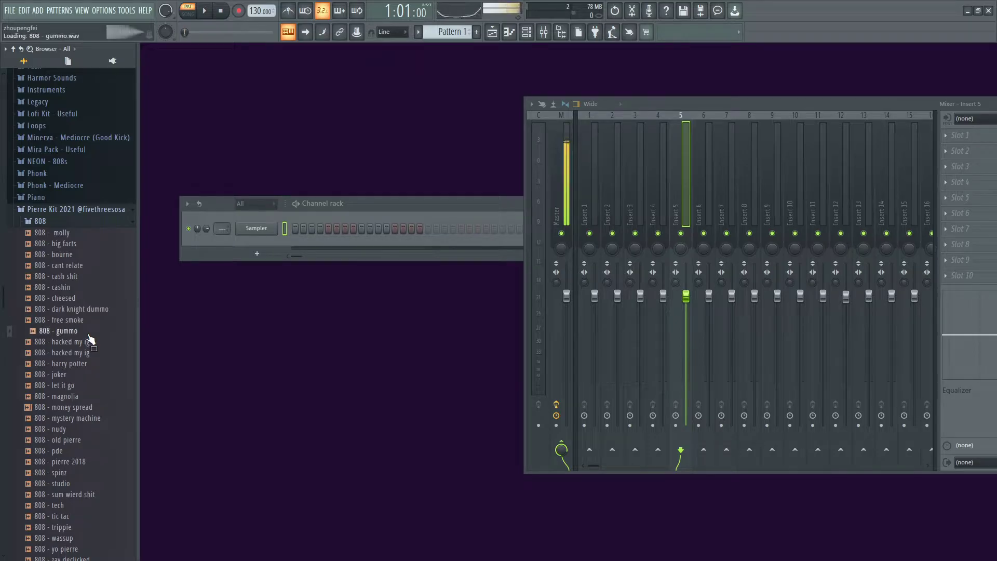
{"action": "left_click", "coordinate": [89, 309]}
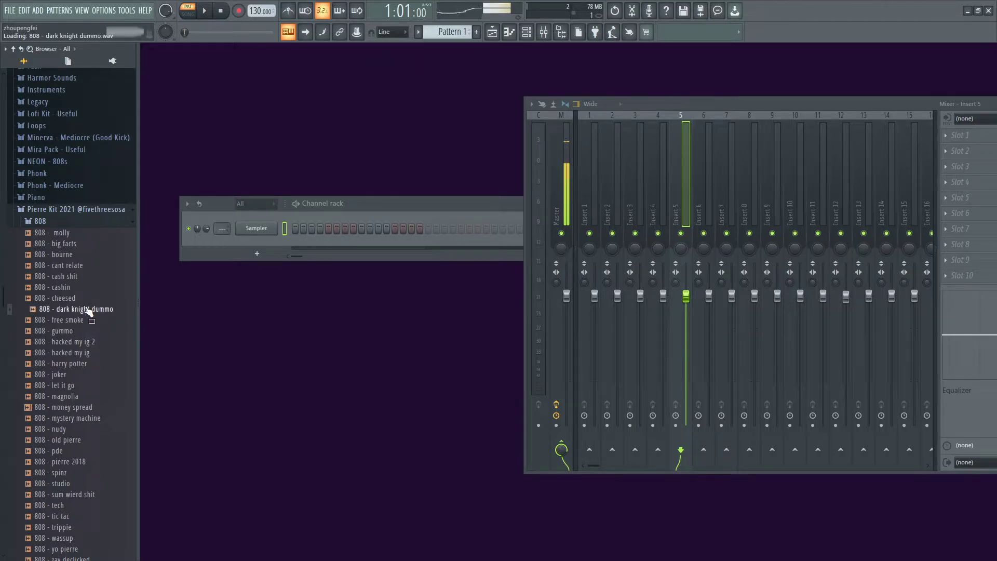
Step: Return to the browser and replay the start of the reference song to compare its 808, then pause it
{"action": "key", "text": "alt+Tab"}
{"action": "key", "text": "alt+Tab"}
{"action": "key", "text": "alt+Tab"}
{"action": "left_click", "coordinate": [154, 368]}
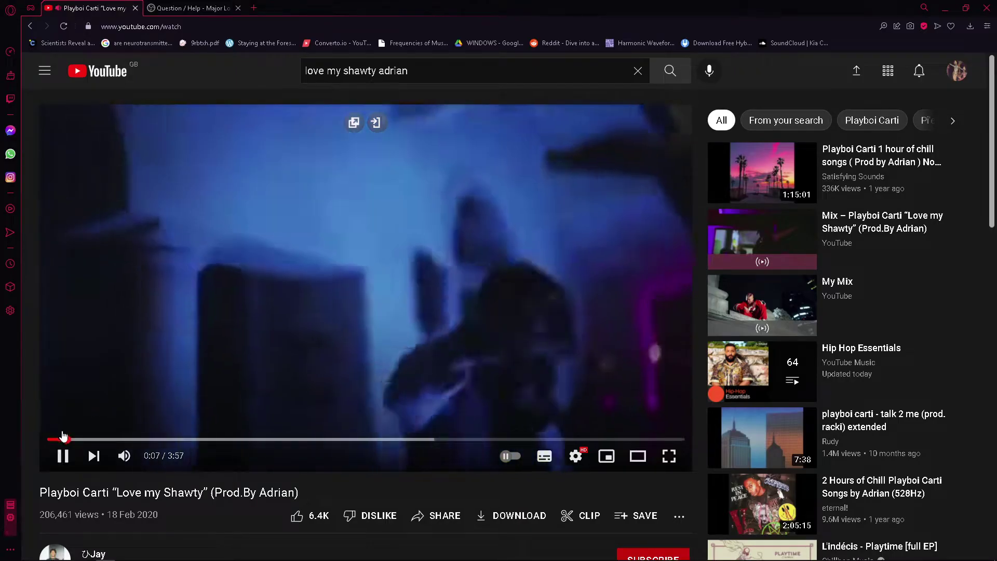
{"action": "left_click", "coordinate": [49, 439]}
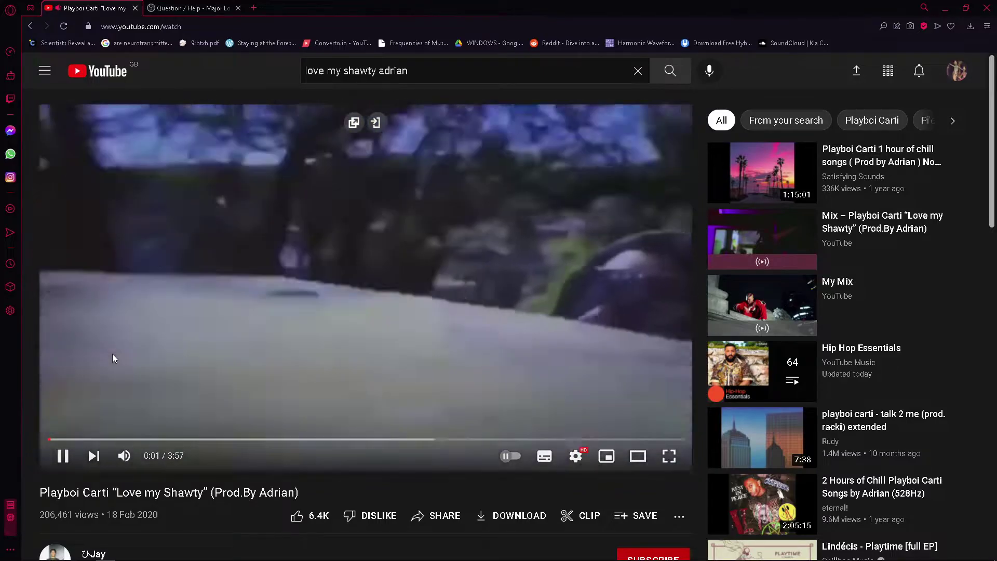
{"action": "left_click", "coordinate": [111, 354]}
Step: Switch to Notepad++ and begin a new line under "This kit is nice" with the word "Can"
{"action": "key", "text": "alt+Tab"}
{"action": "key", "text": "alt+Tab"}
{"action": "key", "text": "alt+Tab"}
{"action": "key", "text": "alt+Tab"}
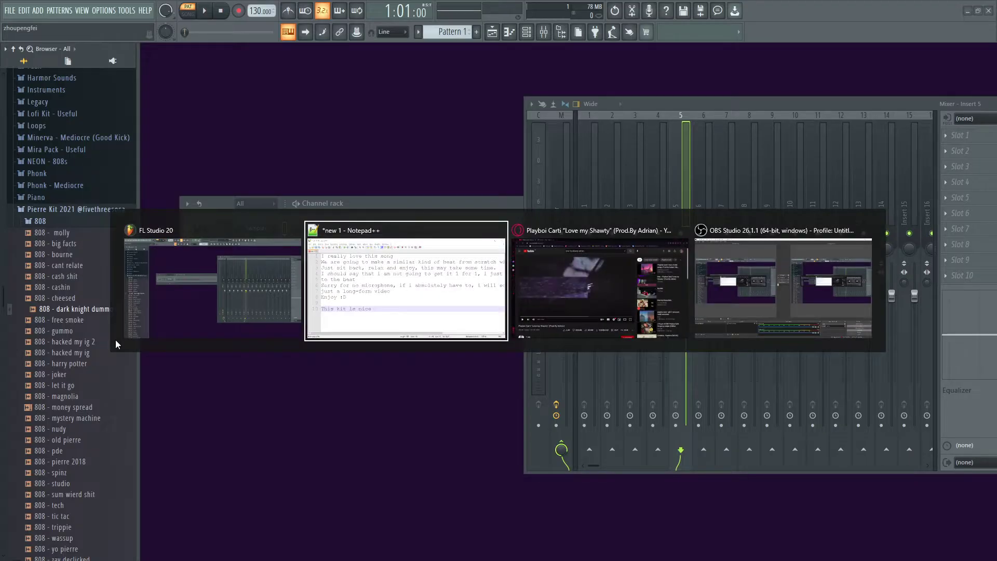
{"action": "key", "text": "Return"}
{"action": "type", "text": "Can i"}
{"action": "key", "text": "BackSpace"}
{"action": "key", "text": "BackSpace"}
{"action": "type", "text": "a"}
{"action": "key", "text": "BackSpace"}
{"action": "key", "text": "ctrl+a"}
{"action": "key", "text": "BackSpace"}
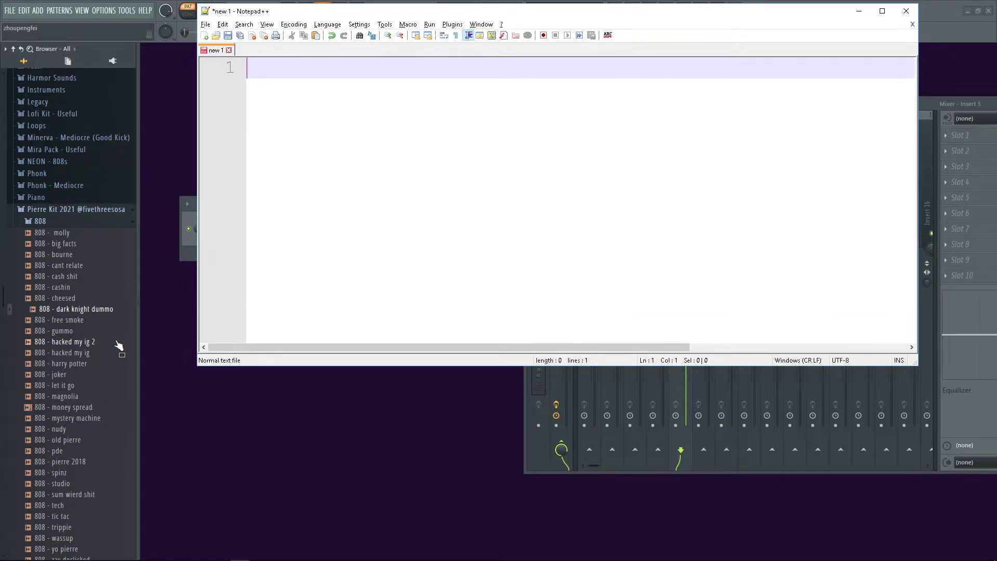
{"action": "key", "text": "ctrl+z"}
Step: Complete the last line of the note as "Can apply a low-pass filter on this maybe"
{"action": "type", "text": "apply a low "}
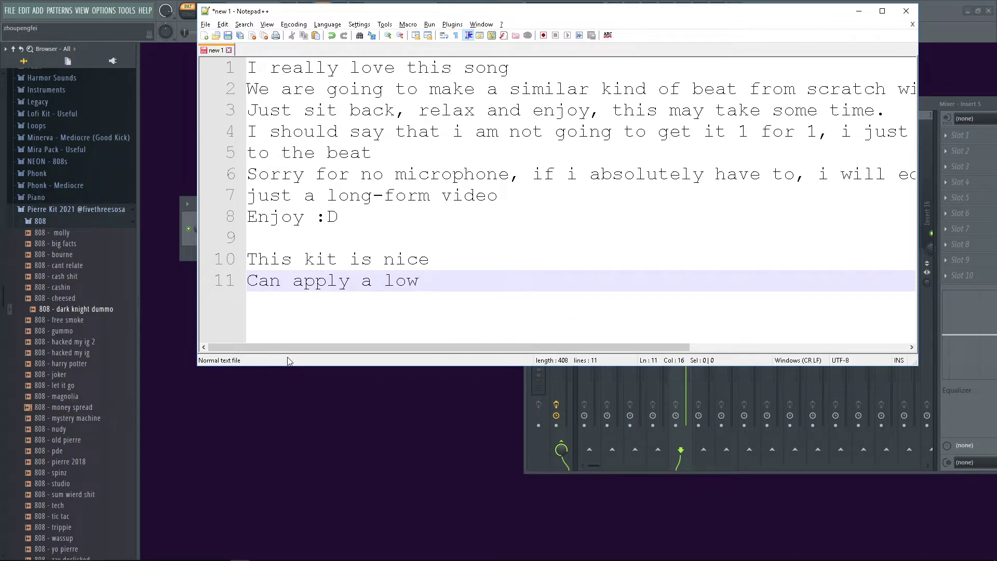
{"action": "type", "text": "-pass filter on this "}
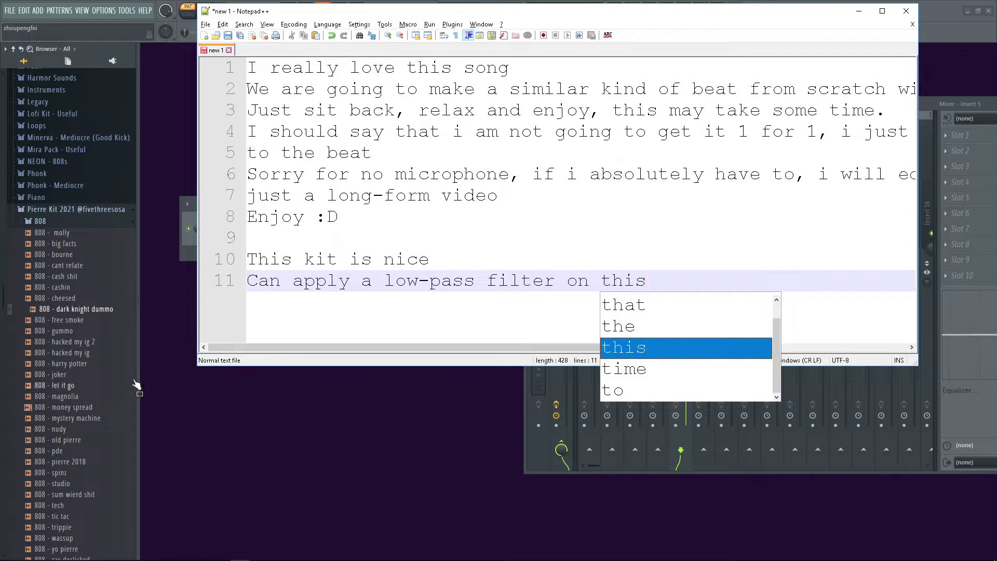
{"action": "type", "text": "maybe"}
Step: Add the 808 - dark knight dummo sample to the FL Studio channel rack and delete the default Sampler channel
{"action": "left_click_drag", "start_coordinate": [85, 309], "coordinate": [252, 243]}
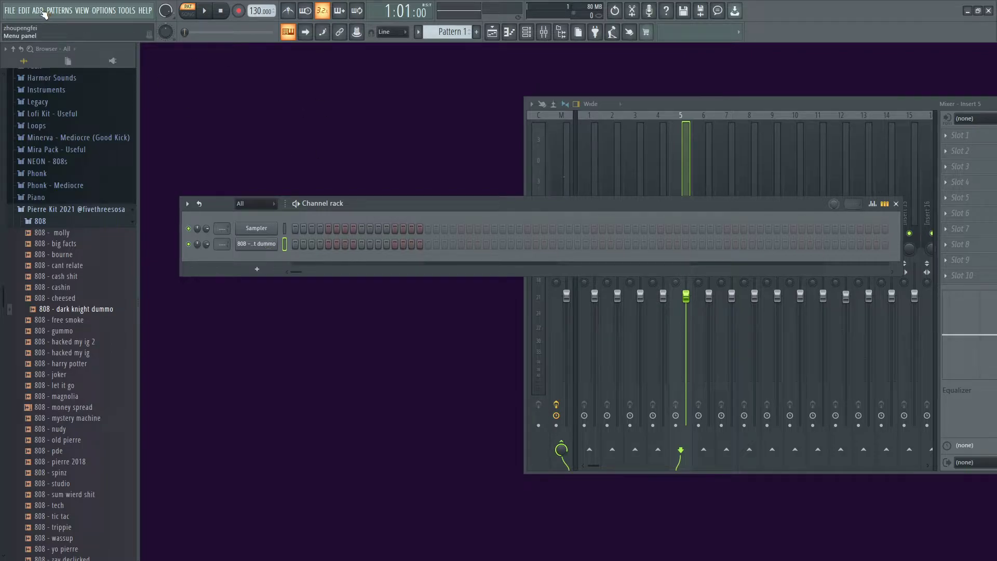
{"action": "right_click", "coordinate": [225, 223]}
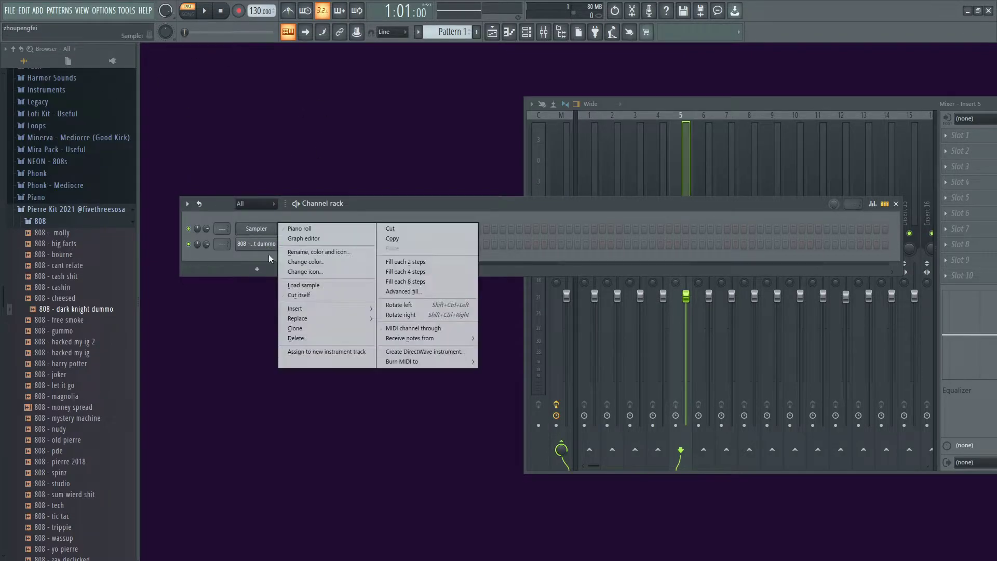
{"action": "left_click", "coordinate": [316, 338]}
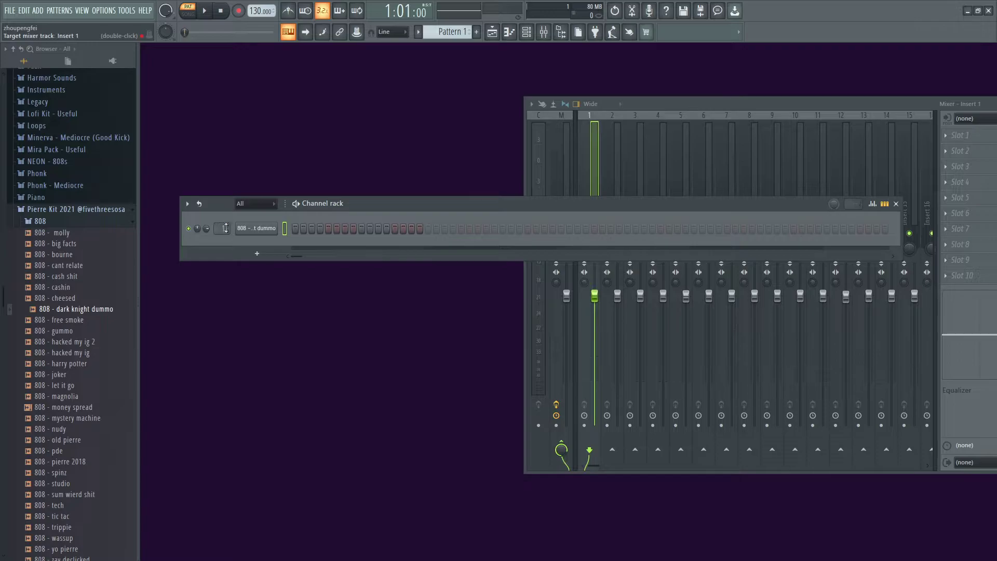
Step: Route the 808 channel to mixer track 1 and load Fruity Parametric EQ 2 in that track's first effect slot
{"action": "right_click", "coordinate": [266, 229]}
{"action": "left_click_drag", "start_coordinate": [439, 200], "coordinate": [408, 192]}
{"action": "left_click", "coordinate": [615, 122]}
{"action": "left_click_drag", "start_coordinate": [701, 103], "coordinate": [553, 88]}
{"action": "left_click", "coordinate": [804, 120]}
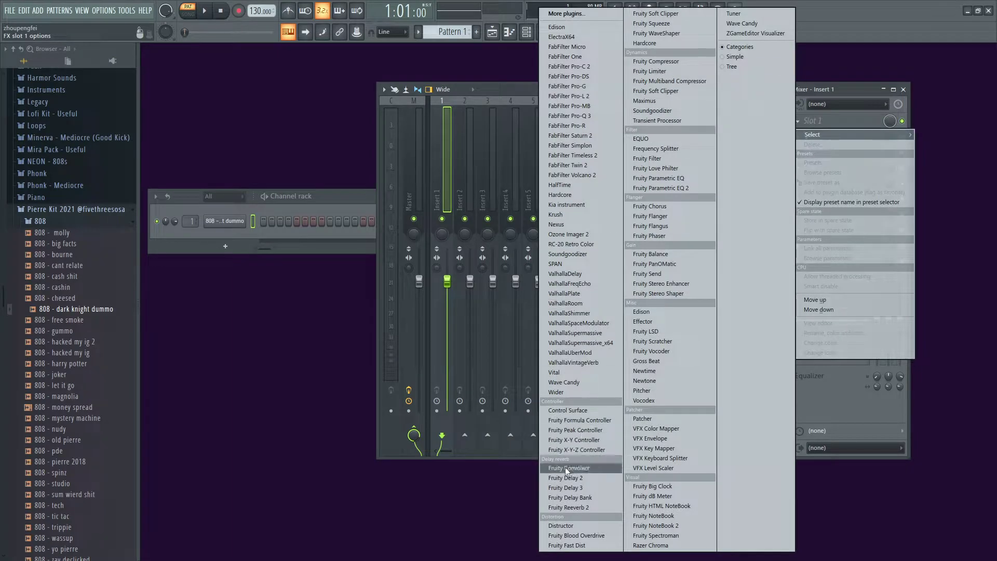
{"action": "left_click", "coordinate": [684, 189]}
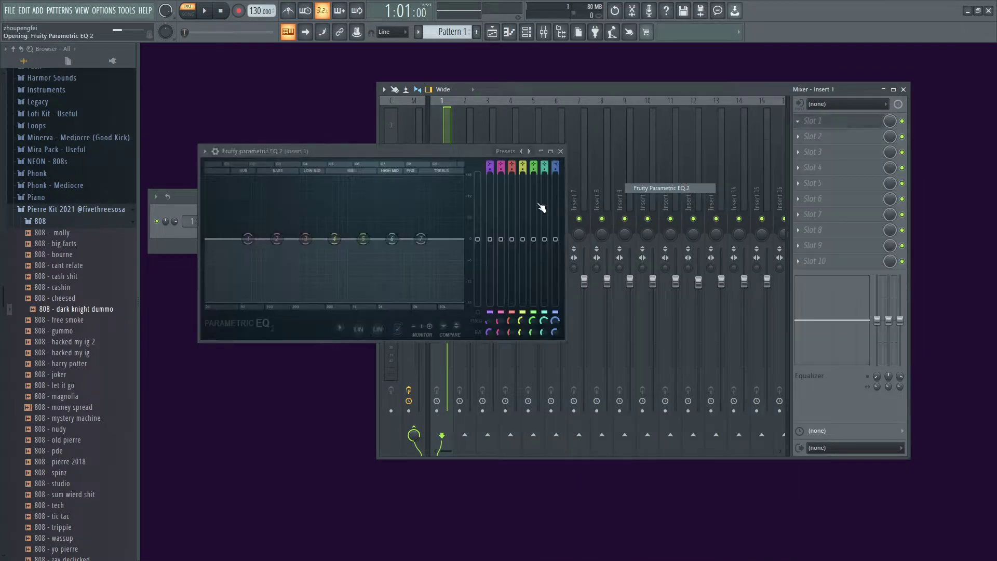
Step: Play the 808 channel and examine its frequency spectrum in Fruity Parametric EQ 2
{"action": "left_click", "coordinate": [179, 196]}
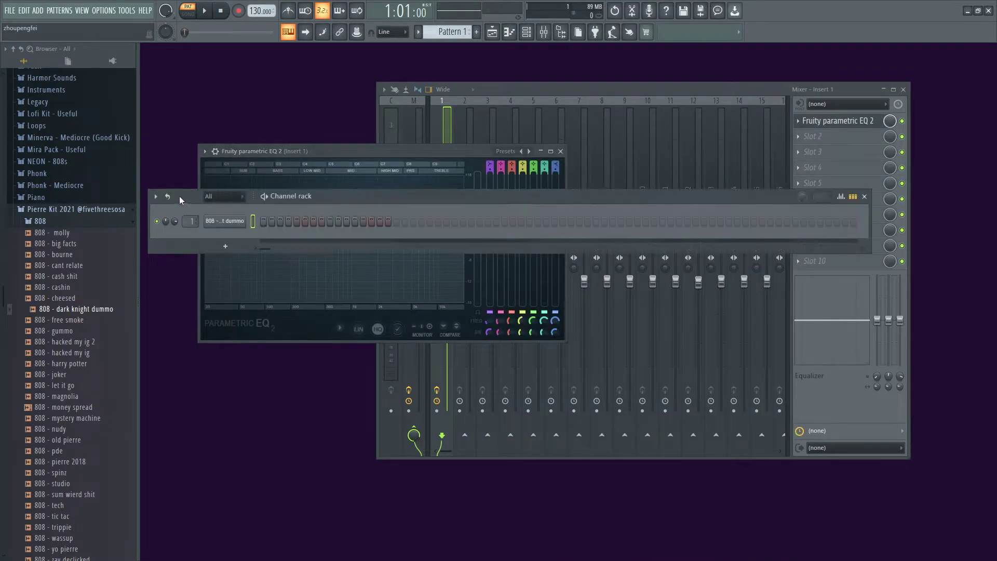
{"action": "key", "text": "space"}
{"action": "left_click", "coordinate": [329, 157]}
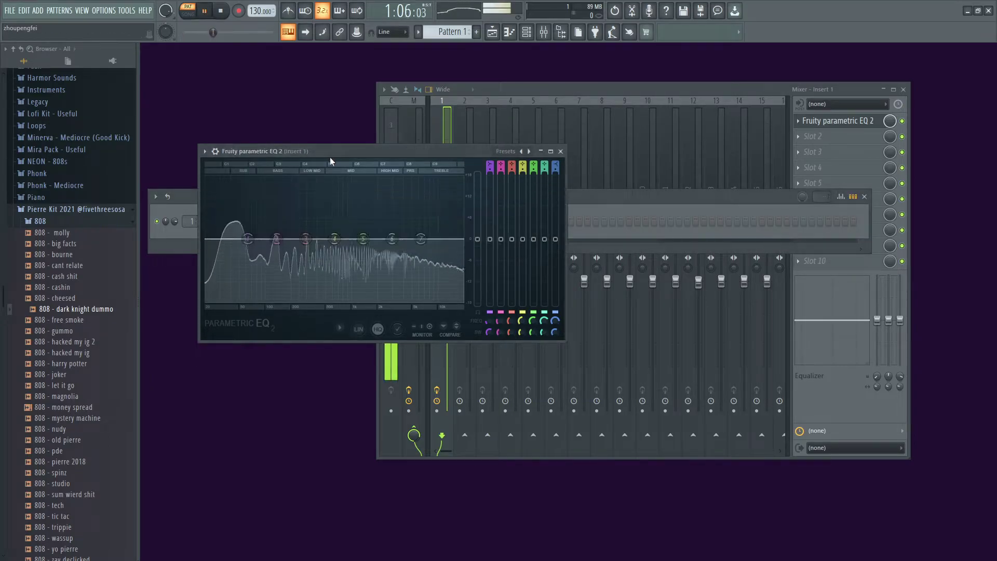
Step: Roll off the 808's highs in Fruity Parametric EQ 2 by pulling down the upper bands, with band 5 at about -10.2 dB and 6650 Hz
{"action": "left_click", "coordinate": [603, 195]}
{"action": "left_click", "coordinate": [421, 136]}
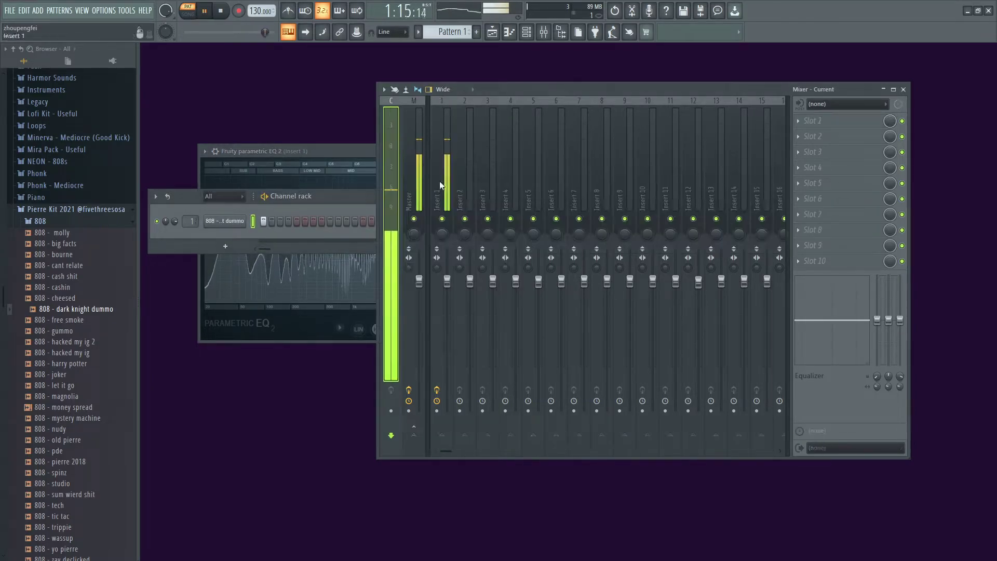
{"action": "left_click", "coordinate": [338, 154]}
{"action": "left_click_drag", "start_coordinate": [421, 238], "coordinate": [408, 300]}
{"action": "left_click_drag", "start_coordinate": [363, 238], "coordinate": [422, 275]}
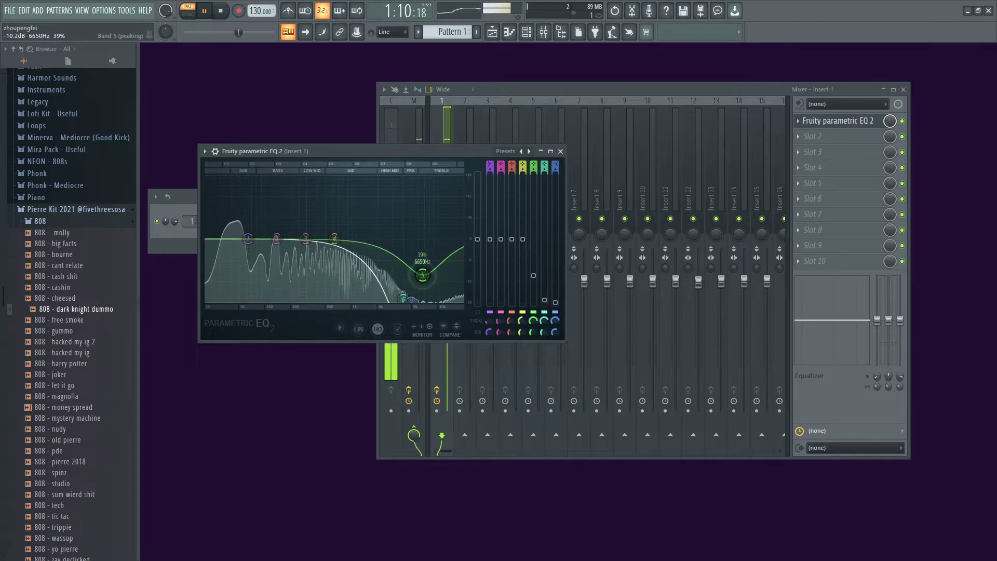
{"action": "left_click", "coordinate": [560, 151]}
{"action": "left_click", "coordinate": [338, 200]}
{"action": "key", "text": "space"}
Step: Open the 808 channel's sampler settings and set the quick fade out to 9%
{"action": "right_click", "coordinate": [240, 228]}
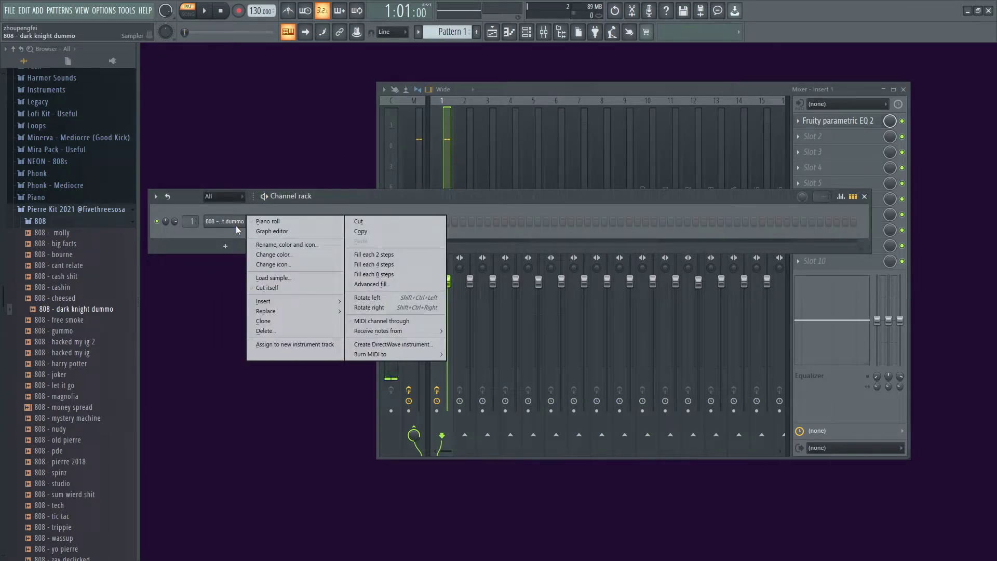
{"action": "left_click", "coordinate": [213, 227]}
{"action": "left_click", "coordinate": [225, 222]}
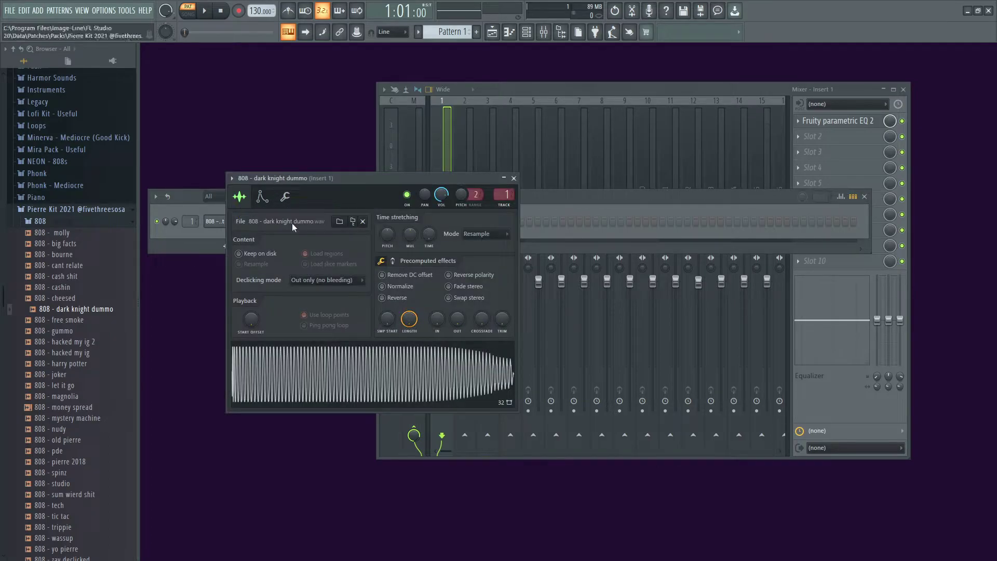
{"action": "mouse_move", "coordinate": [456, 320]}
{"action": "left_mouse_down"}
{"action": "mouse_move", "coordinate": [456, 307]}
{"action": "mouse_move", "coordinate": [456, 316]}
{"action": "left_mouse_up"}
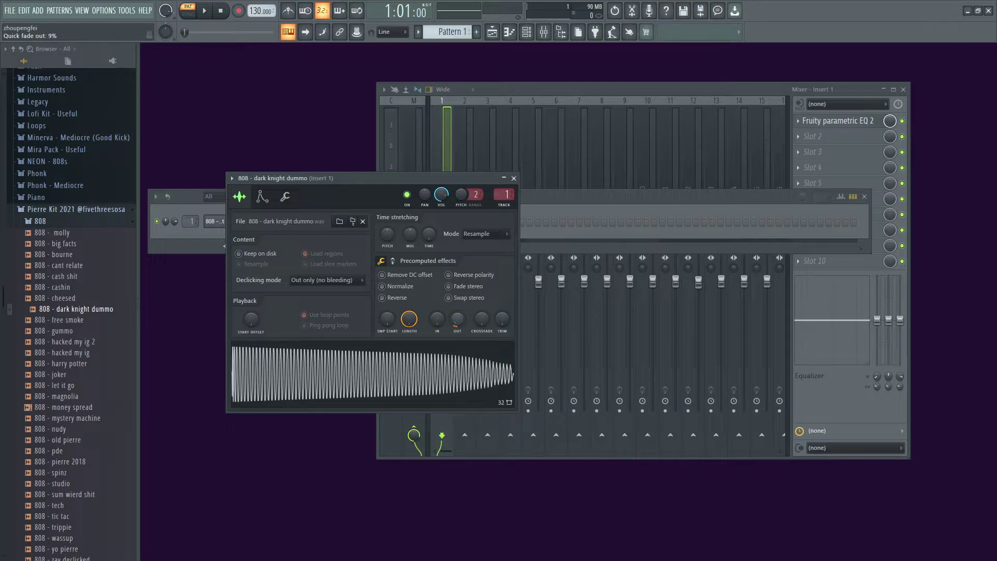
Step: Enable the 808's volume envelope with an attack of about 2%, a long hold, and no sustain or release
{"action": "left_click", "coordinate": [262, 197]}
{"action": "left_click", "coordinate": [237, 236]}
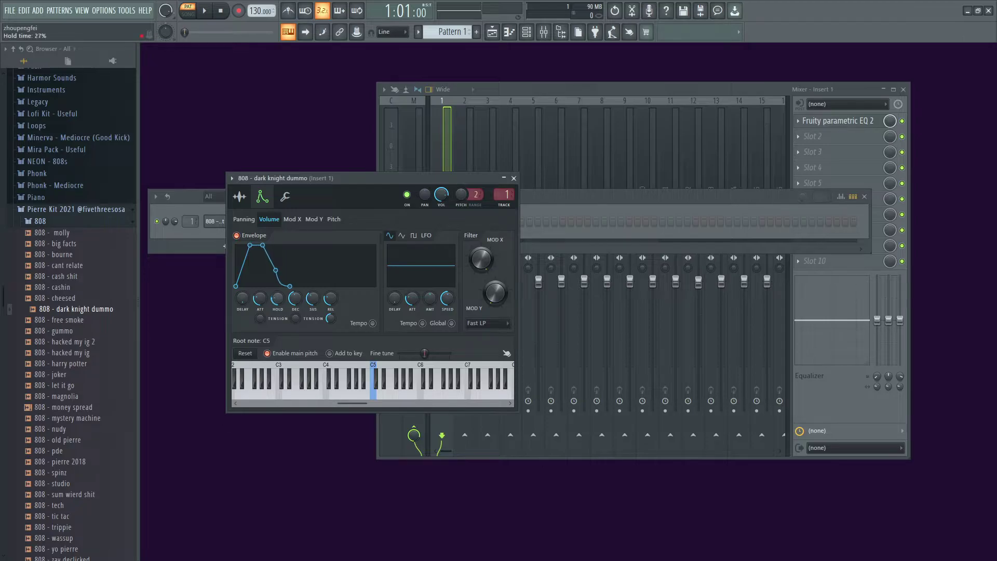
{"action": "left_click_drag", "start_coordinate": [262, 298], "coordinate": [295, 332]}
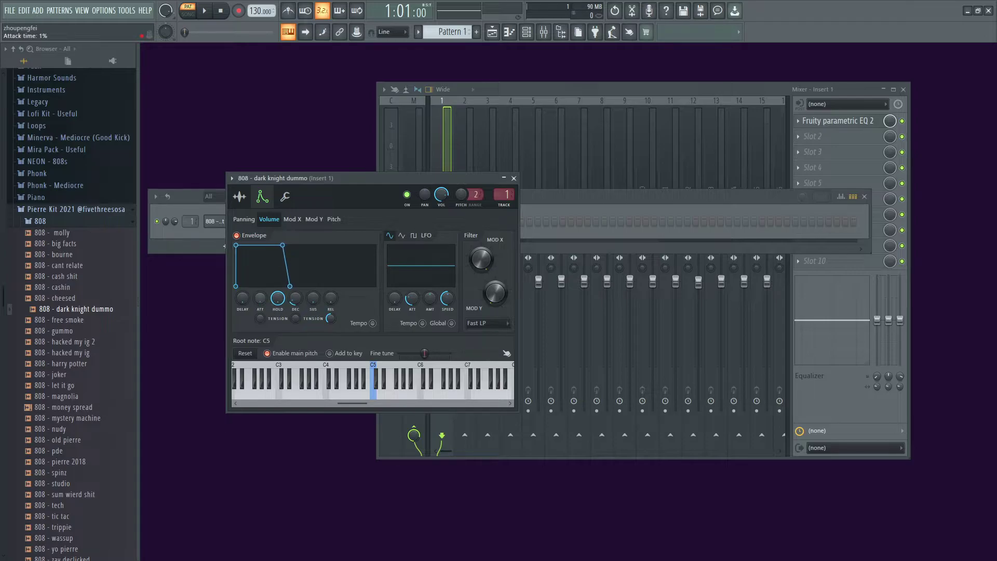
Step: Switch to Notepad++ and replace the last two lines of the note with "Give it a little attack so it does not click"
{"action": "key", "text": "alt+Tab"}
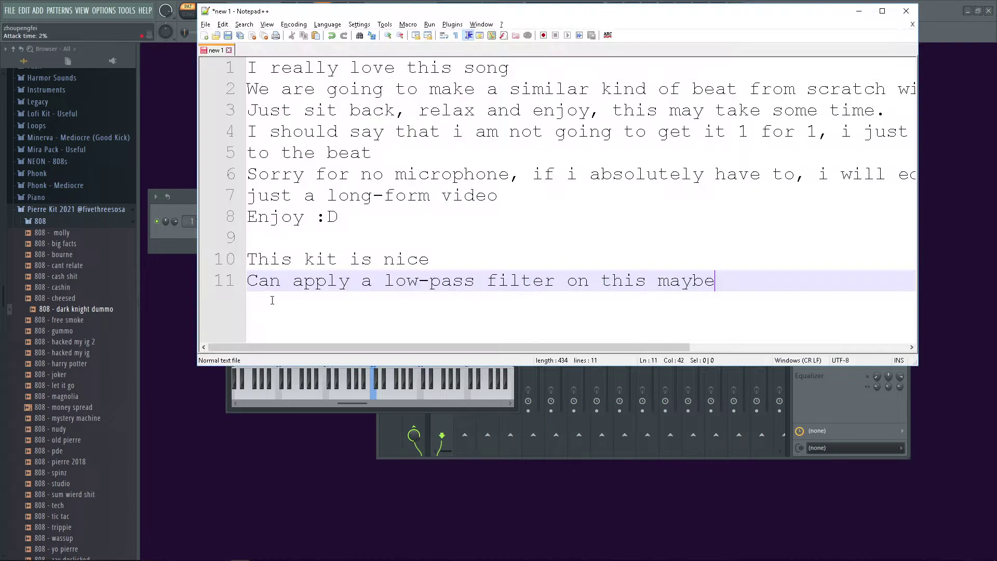
{"action": "key", "text": "Return"}
{"action": "key", "text": "BackSpace"}
{"action": "key", "text": "BackSpace"}
{"action": "key", "text": "BackSpace"}
{"action": "key", "text": "BackSpace"}
{"action": "key", "text": "BackSpace"}
{"action": "key", "text": "BackSpace"}
{"action": "key", "text": "BackSpace"}
{"action": "key", "text": "BackSpace"}
{"action": "key", "text": "BackSpace"}
{"action": "key", "text": "BackSpace"}
{"action": "key", "text": "BackSpace"}
{"action": "key", "text": "BackSpace"}
{"action": "key", "text": "BackSpace"}
{"action": "key", "text": "BackSpace"}
{"action": "key", "text": "BackSpace"}
{"action": "key", "text": "BackSpace"}
{"action": "key", "text": "BackSpace"}
{"action": "key", "text": "BackSpace"}
{"action": "key", "text": "BackSpace"}
{"action": "key", "text": "BackSpace"}
{"action": "key", "text": "BackSpace"}
{"action": "key", "text": "BackSpace"}
{"action": "key", "text": "BackSpace"}
{"action": "key", "text": "BackSpace"}
{"action": "key", "text": "BackSpace"}
{"action": "key", "text": "BackSpace"}
{"action": "key", "text": "BackSpace"}
{"action": "key", "text": "BackSpace"}
{"action": "key", "text": "BackSpace"}
{"action": "key", "text": "BackSpace"}
{"action": "key", "text": "BackSpace"}
{"action": "key", "text": "BackSpace"}
{"action": "key", "text": "BackSpace"}
{"action": "key", "text": "BackSpace"}
{"action": "key", "text": "BackSpace"}
{"action": "key", "text": "BackSpace"}
{"action": "key", "text": "BackSpace"}
{"action": "type", "text": "Give it a little attack so it does not click"}
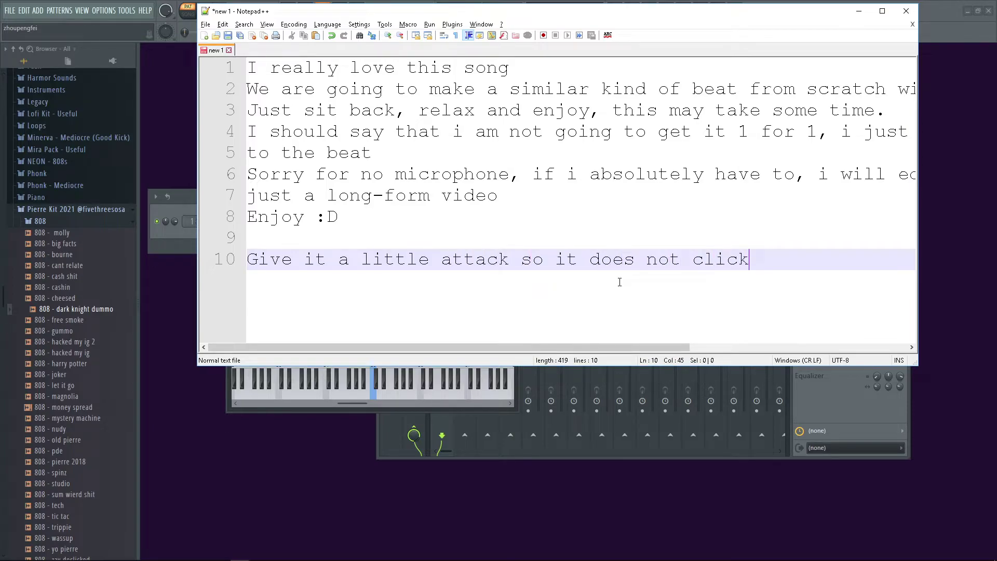
Step: Back in FL Studio, make the 808's volume envelope tempo-based and shorten its hold time to 40% while auditioning the sound
{"action": "left_click", "coordinate": [177, 195]}
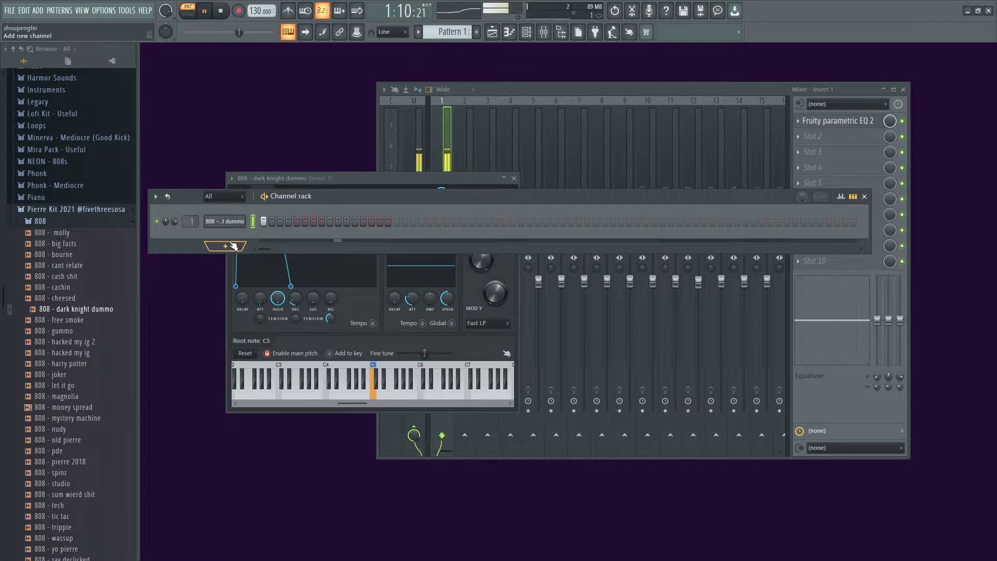
{"action": "key", "text": "space"}
{"action": "left_click_drag", "start_coordinate": [352, 194], "coordinate": [571, 141]}
{"action": "left_click_drag", "start_coordinate": [278, 299], "coordinate": [278, 356]}
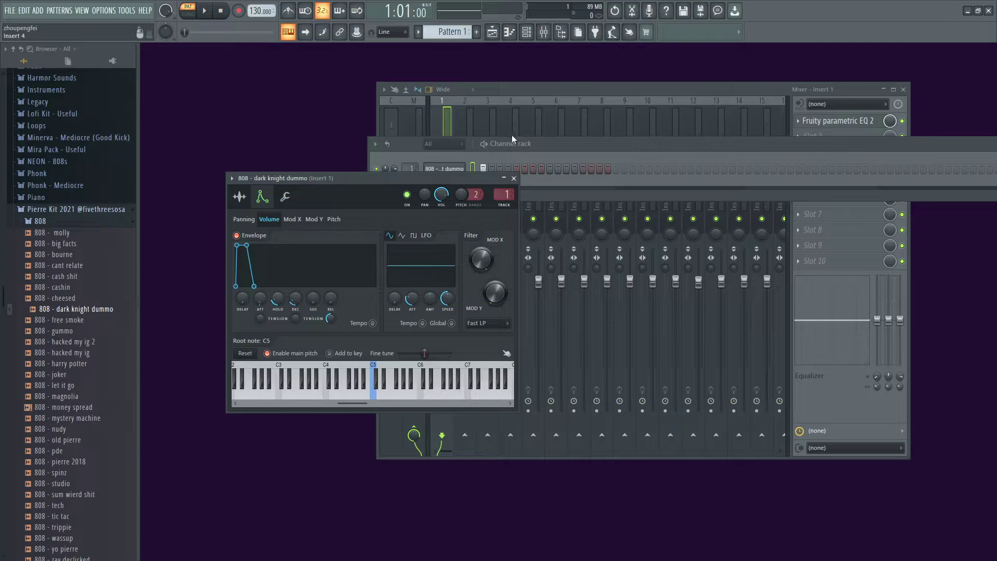
{"action": "left_click", "coordinate": [544, 148]}
{"action": "key", "text": "space"}
{"action": "mouse_move", "coordinate": [283, 298]}
{"action": "left_mouse_down"}
{"action": "mouse_move", "coordinate": [283, 280]}
{"action": "mouse_move", "coordinate": [281, 302]}
{"action": "left_mouse_up"}
{"action": "key", "text": "space"}
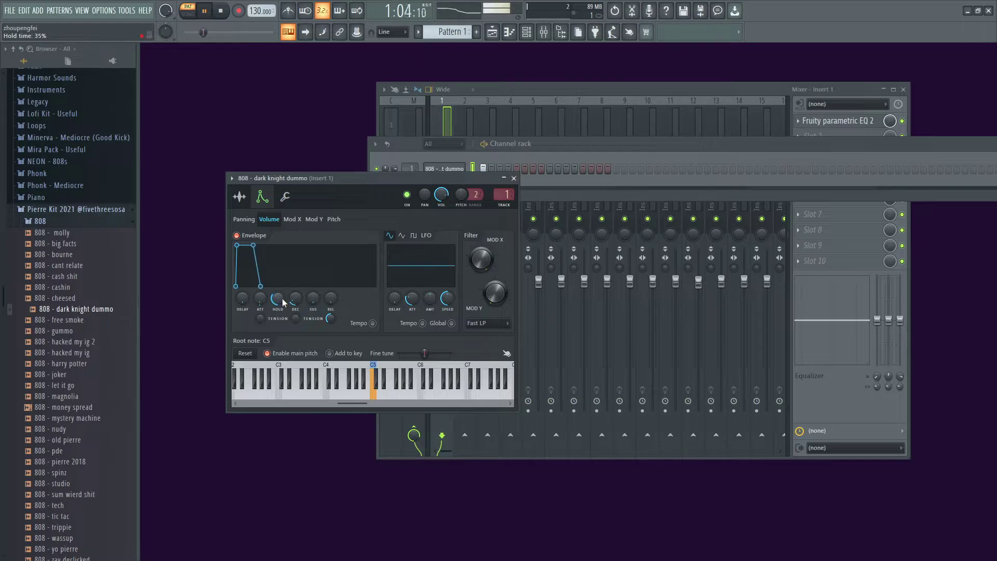
{"action": "scroll", "coordinate": [282, 298], "scroll_direction": "down", "scroll_amount": 2}
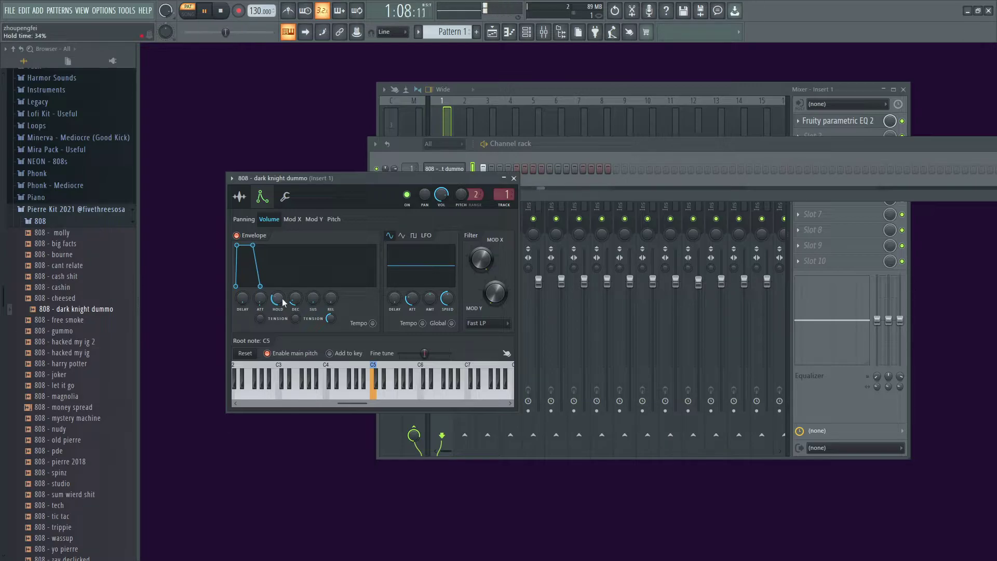
{"action": "left_click", "coordinate": [372, 323]}
{"action": "scroll", "coordinate": [281, 301], "scroll_direction": "up", "scroll_amount": 3}
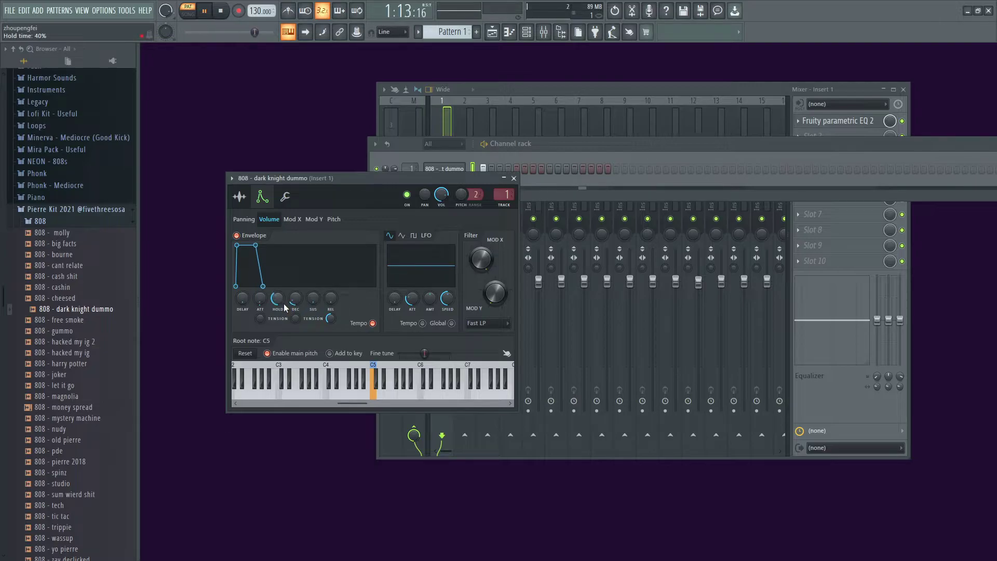
Step: Add a second 808 hit on step 21 of the pattern
{"action": "left_click", "coordinate": [590, 156]}
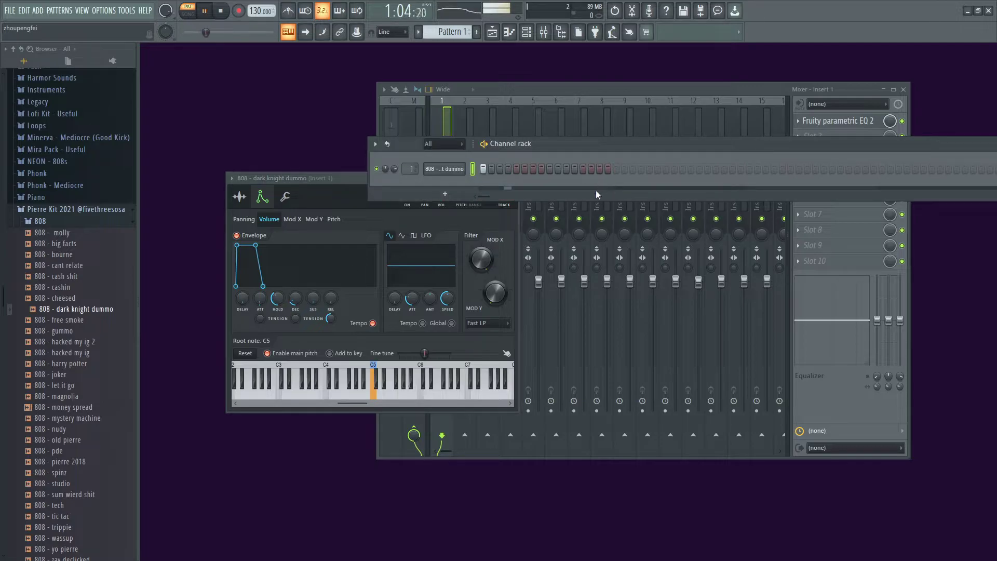
{"action": "left_click", "coordinate": [658, 170]}
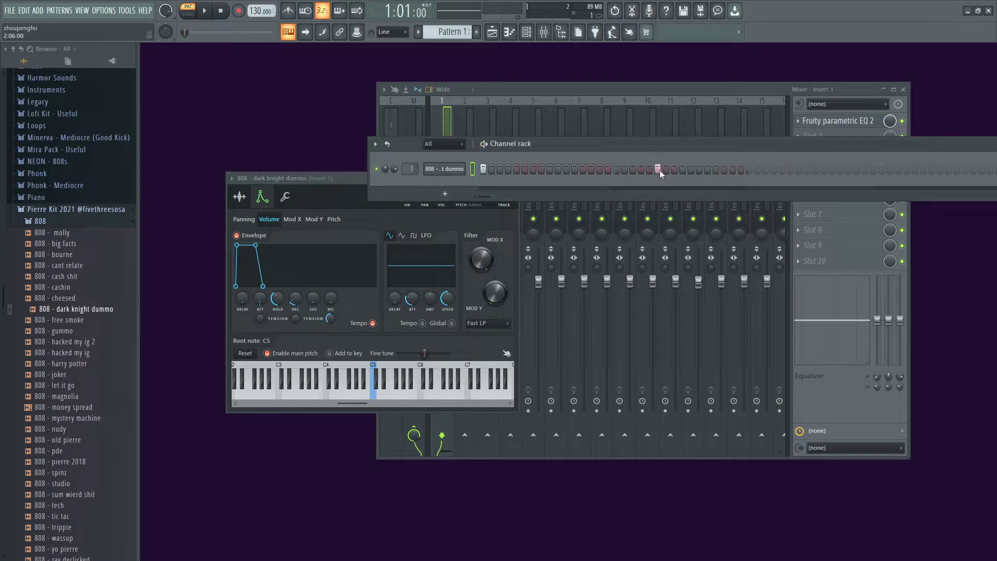
{"action": "left_click", "coordinate": [648, 169]}
Step: Look through the 808 channel's panning, sample and miscellaneous settings
{"action": "left_click", "coordinate": [320, 196]}
{"action": "left_click", "coordinate": [243, 220]}
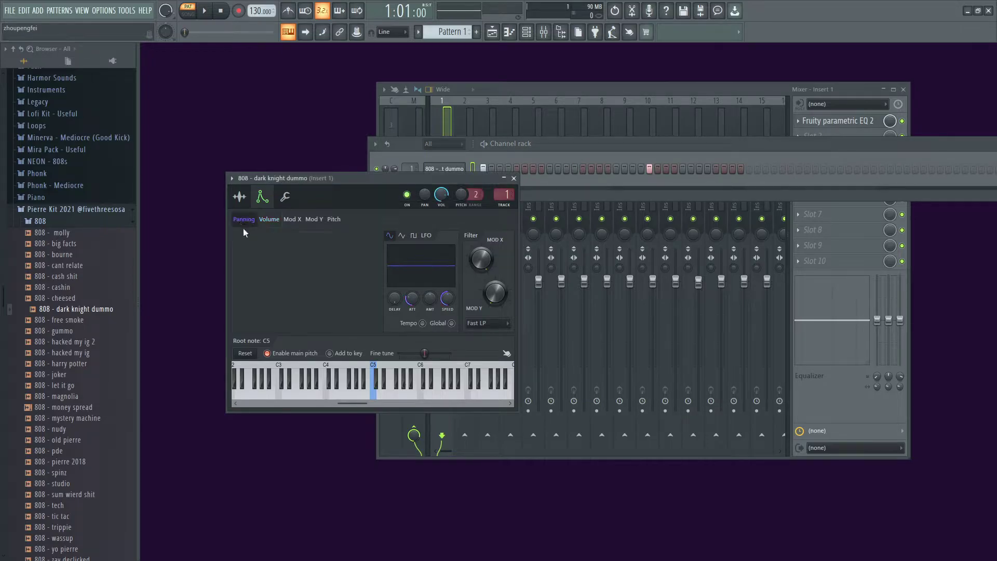
{"action": "left_click", "coordinate": [240, 197]}
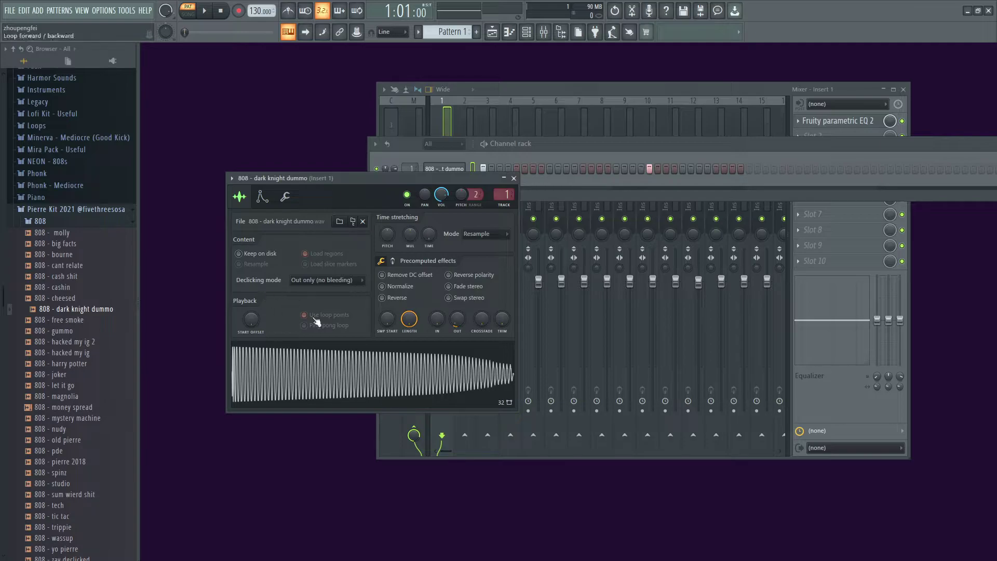
{"action": "left_click", "coordinate": [284, 197]}
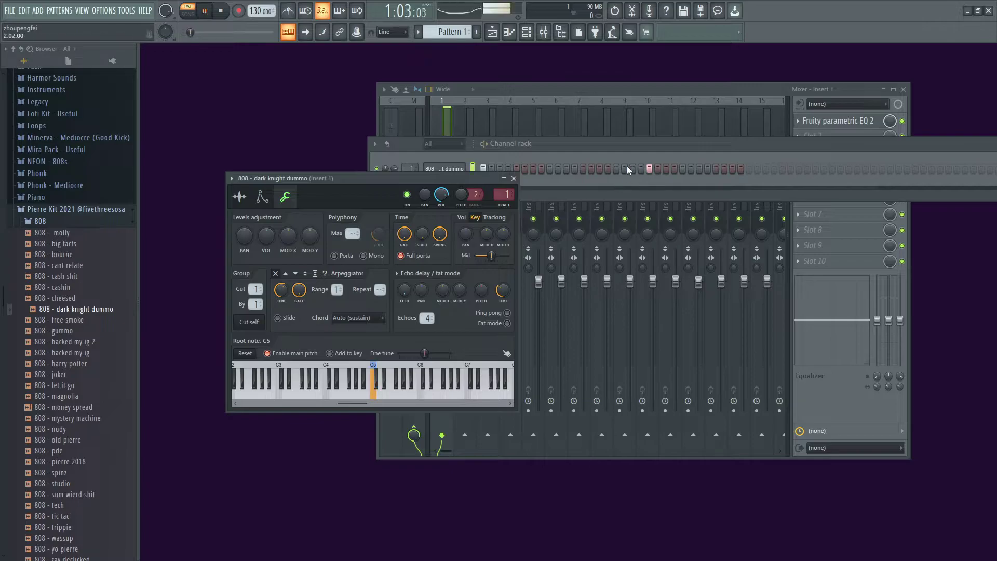
Step: Move the second 808 hit to step 19 and add a third hit on step 25
{"action": "left_click", "coordinate": [675, 168]}
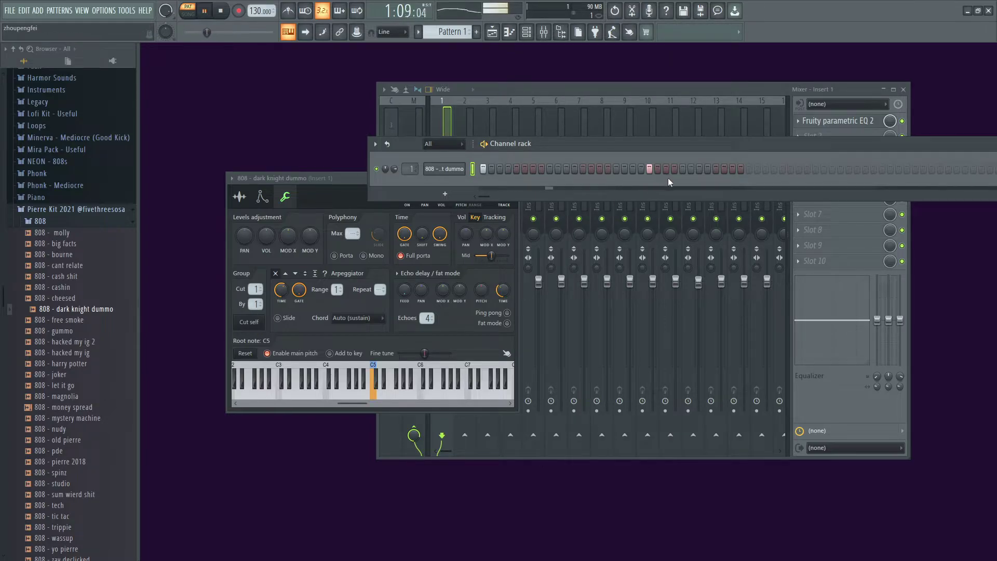
{"action": "left_click", "coordinate": [649, 169]}
{"action": "key", "text": "space"}
{"action": "key", "text": "space"}
{"action": "left_click", "coordinate": [632, 169]}
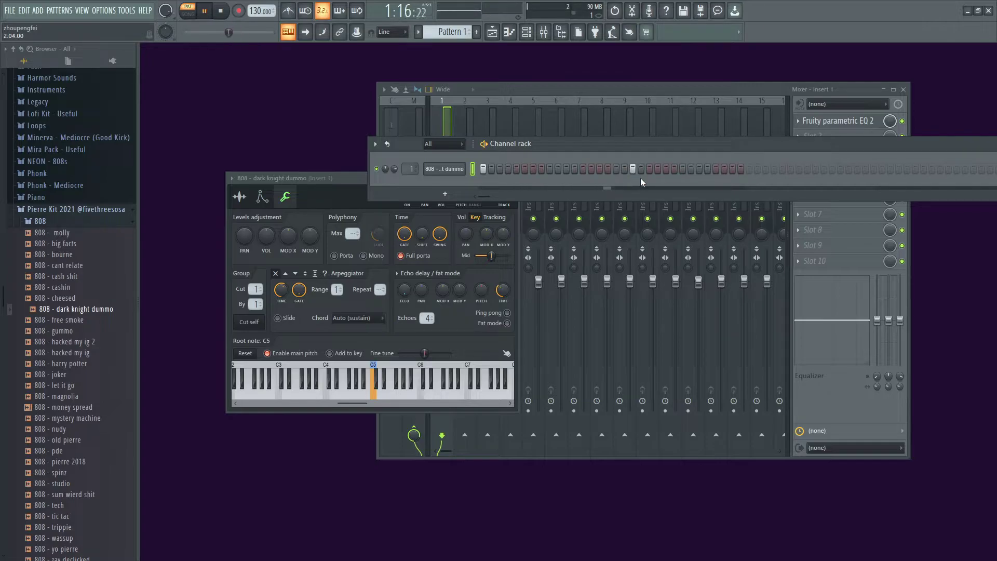
{"action": "left_click", "coordinate": [657, 169]}
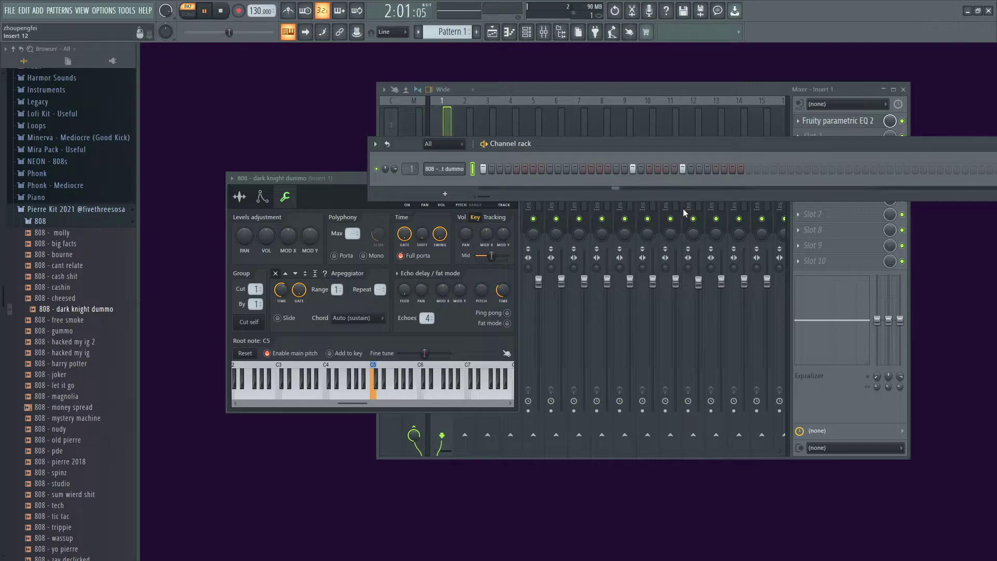
Step: Open the 808 channel's piano roll and lower the last note to A4
{"action": "right_click", "coordinate": [463, 173]}
{"action": "left_click", "coordinate": [442, 169]}
{"action": "left_click", "coordinate": [439, 169]}
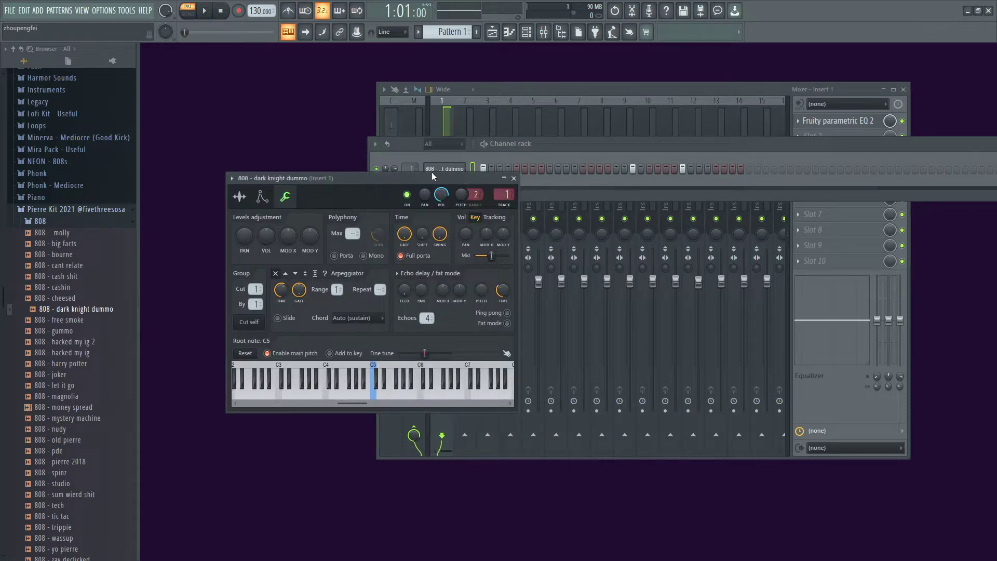
{"action": "right_click", "coordinate": [452, 169]}
{"action": "left_click", "coordinate": [488, 169]}
{"action": "key", "text": "space"}
{"action": "left_click_drag", "start_coordinate": [478, 188], "coordinate": [484, 217]}
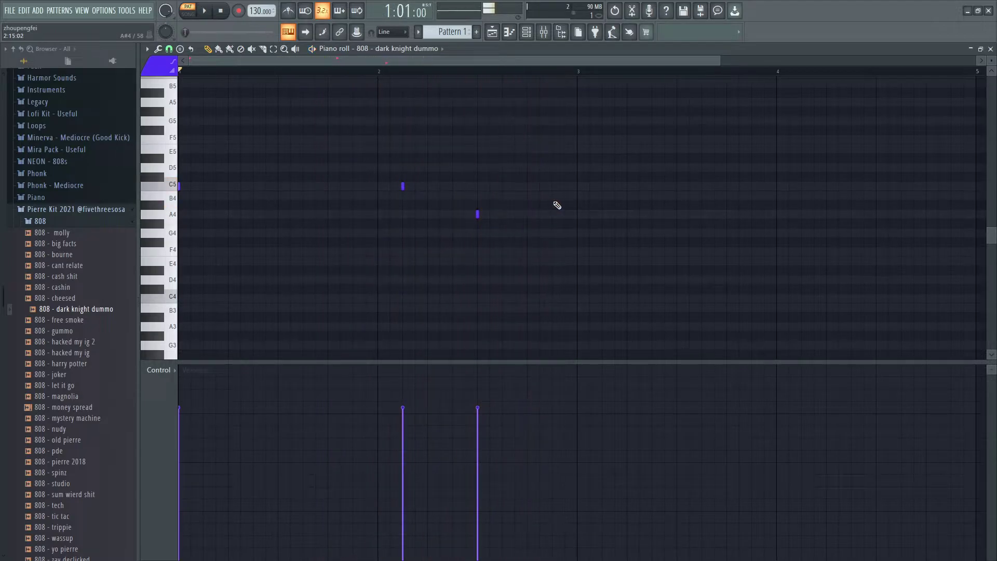
Step: Raise the second 808 note to D5 and the third to C5, playing the pattern to check the melody
{"action": "left_click_drag", "start_coordinate": [403, 186], "coordinate": [404, 158]}
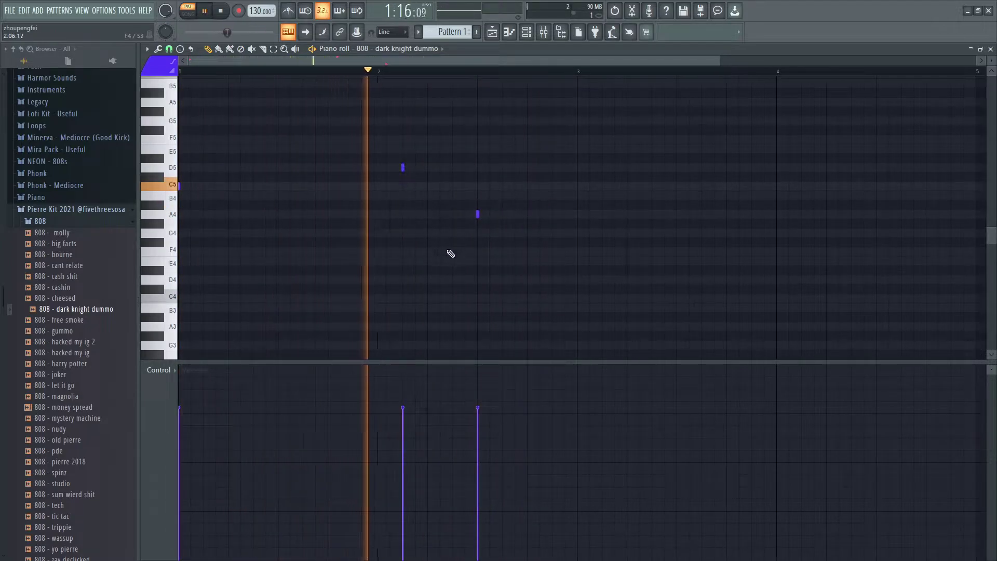
{"action": "key", "text": "space"}
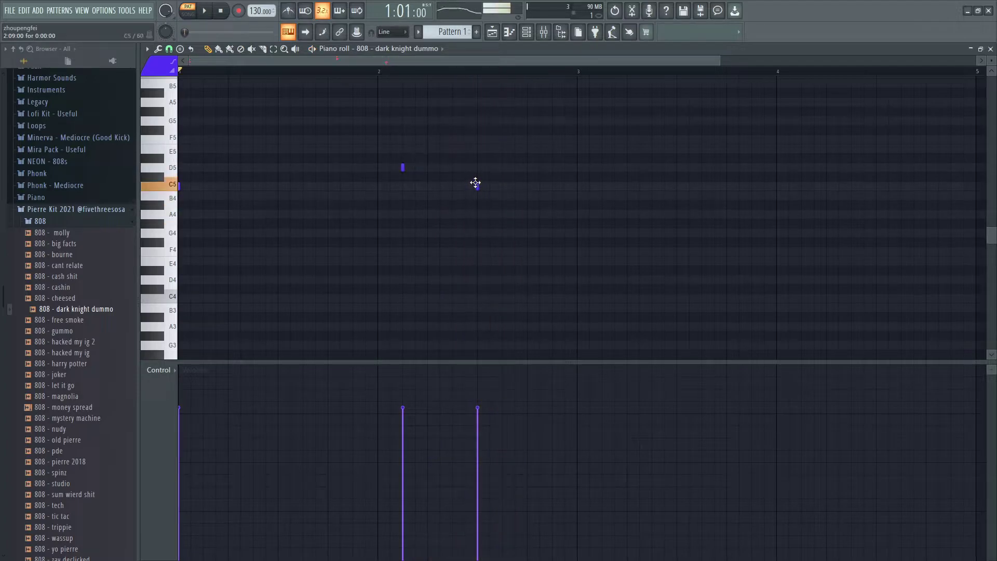
{"action": "key", "text": "space"}
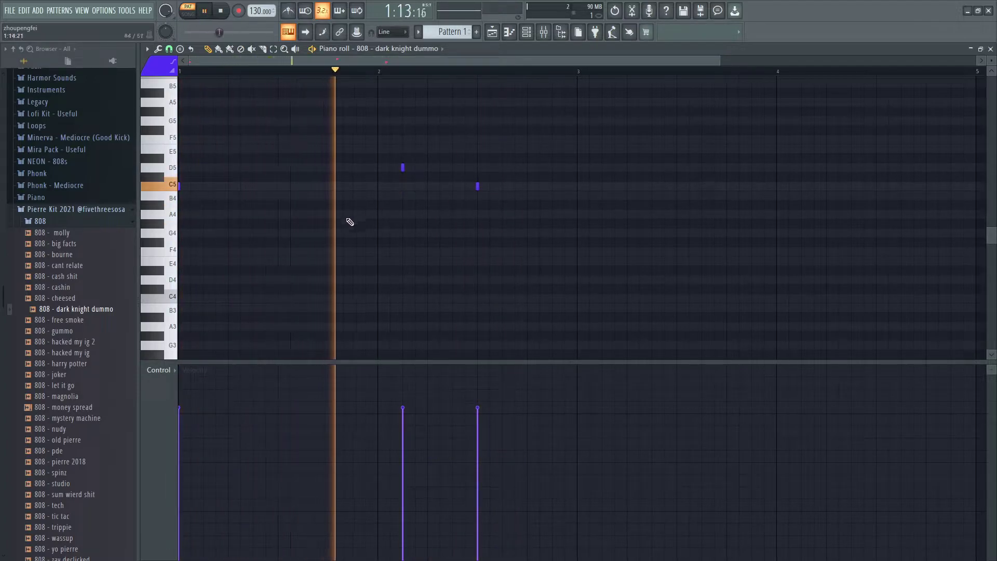
{"action": "key", "text": "space"}
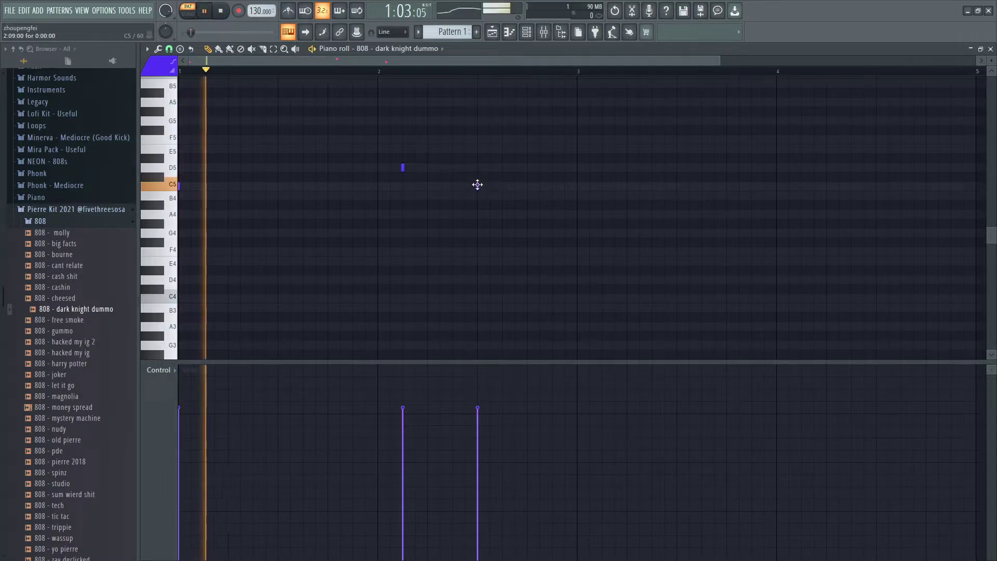
Step: Add a fourth 808 note on A4 at step 15 of bar 2 and shift the D5 note to step 4 of that bar
{"action": "left_click", "coordinate": [527, 195]}
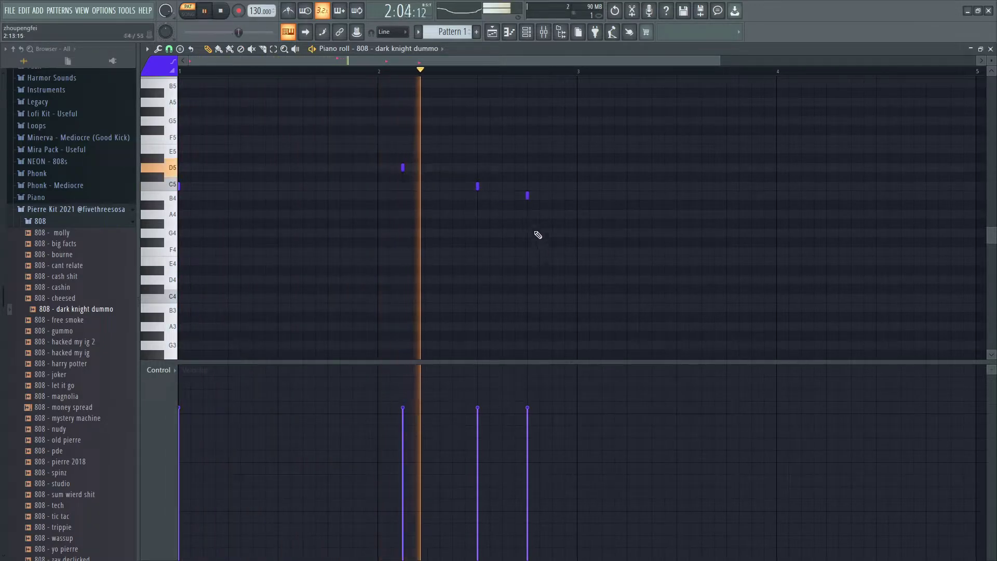
{"action": "left_click_drag", "start_coordinate": [527, 195], "coordinate": [551, 194]}
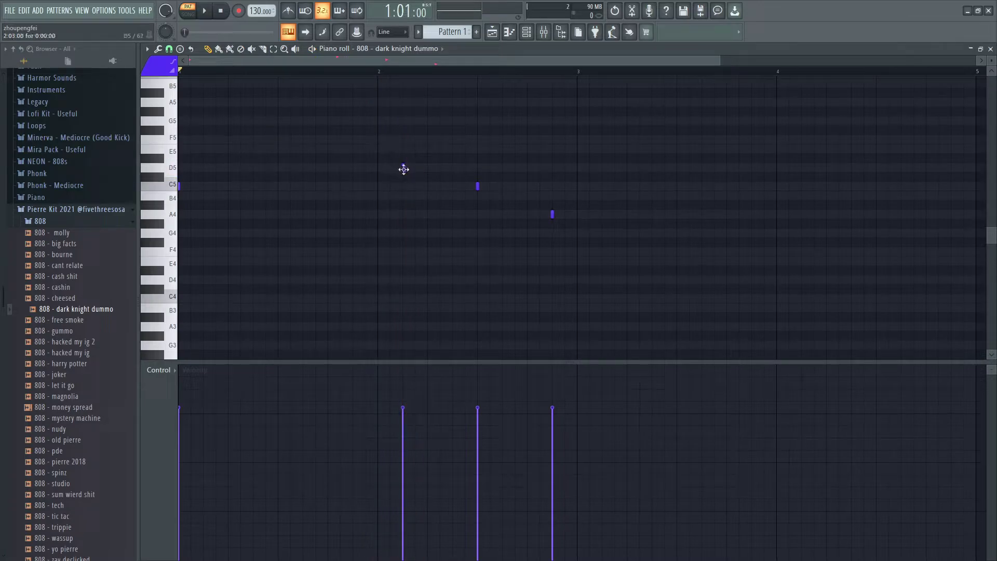
{"action": "key", "text": "space"}
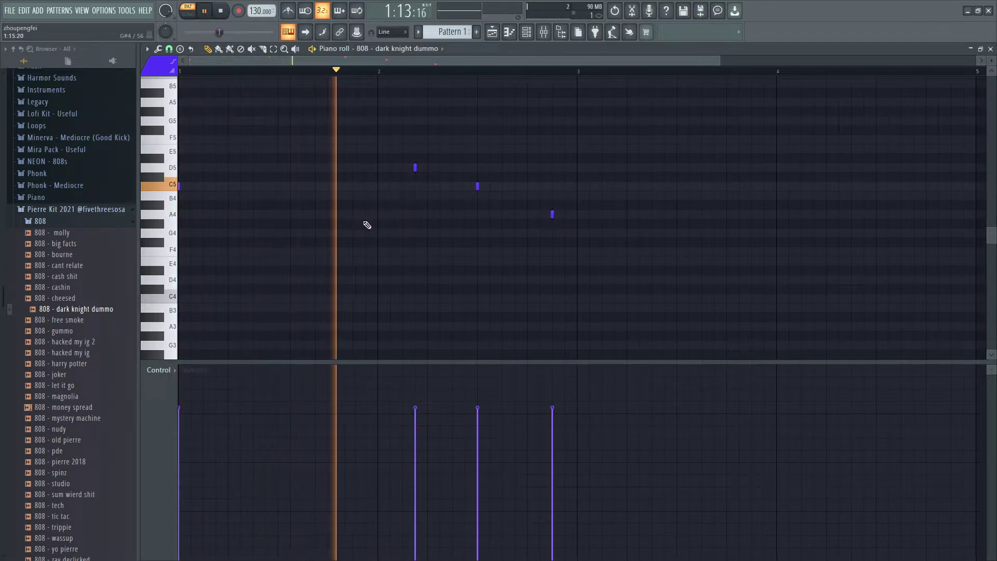
{"action": "key", "text": "space"}
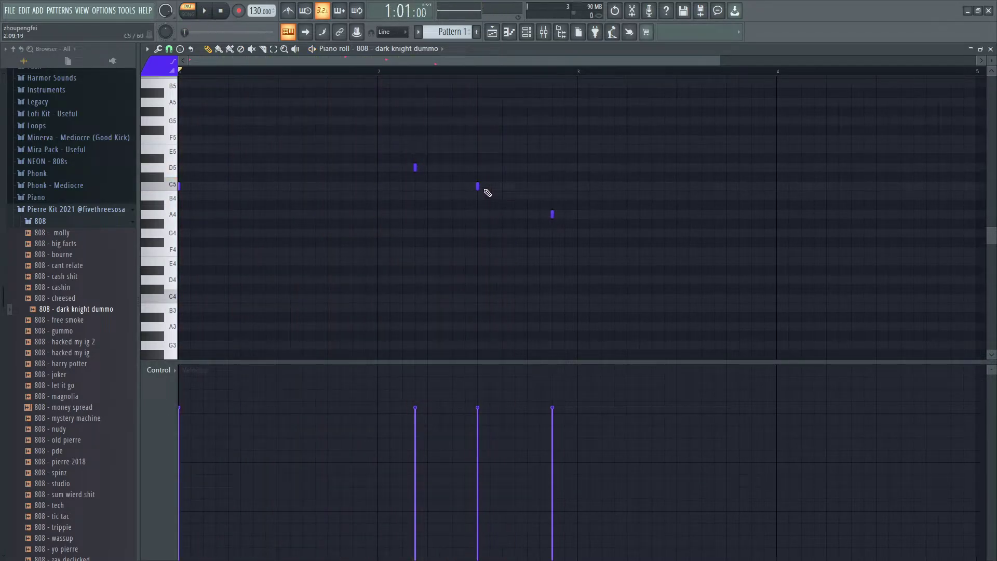
{"action": "key", "text": "space"}
Step: Set the project tempo to 135 BPM with the Tempo tapper and play the pattern
{"action": "right_click", "coordinate": [260, 12]}
{"action": "left_click", "coordinate": [372, 18]}
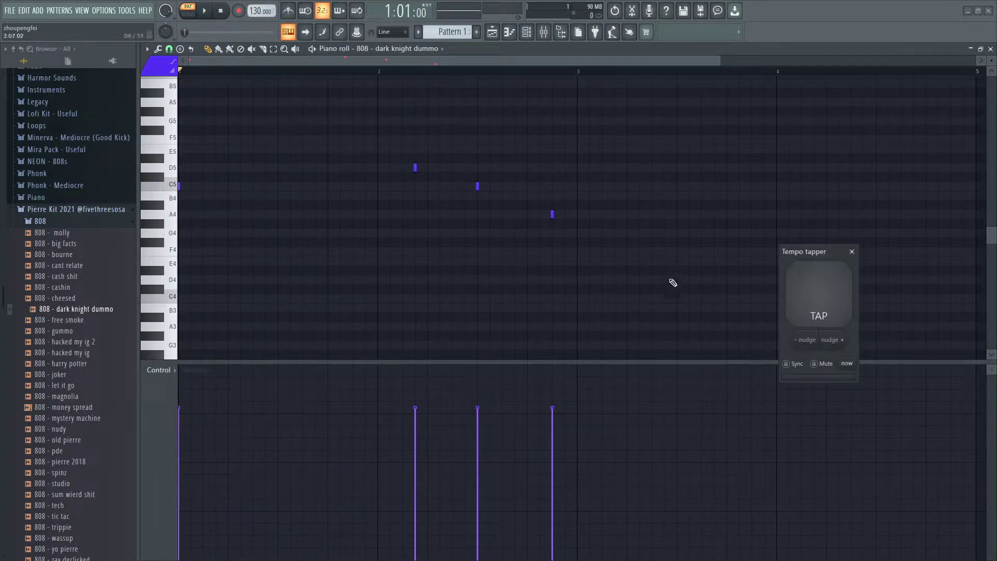
{"action": "left_click", "coordinate": [804, 295]}
{"action": "left_click", "coordinate": [810, 295]}
{"action": "left_click", "coordinate": [815, 294]}
{"action": "left_click", "coordinate": [821, 293]}
{"action": "left_click", "coordinate": [821, 294]}
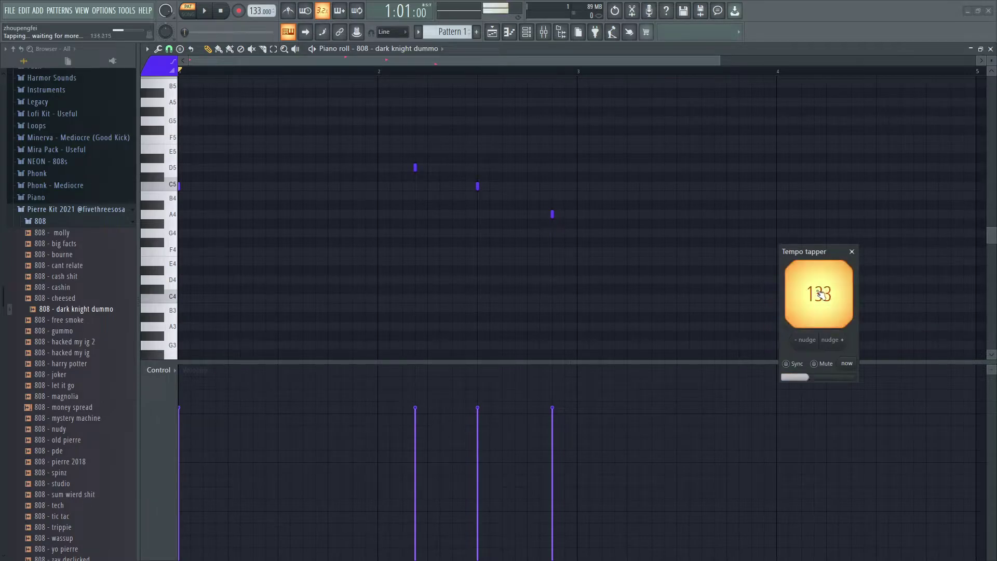
{"action": "left_click", "coordinate": [851, 252]}
{"action": "key", "text": "space"}
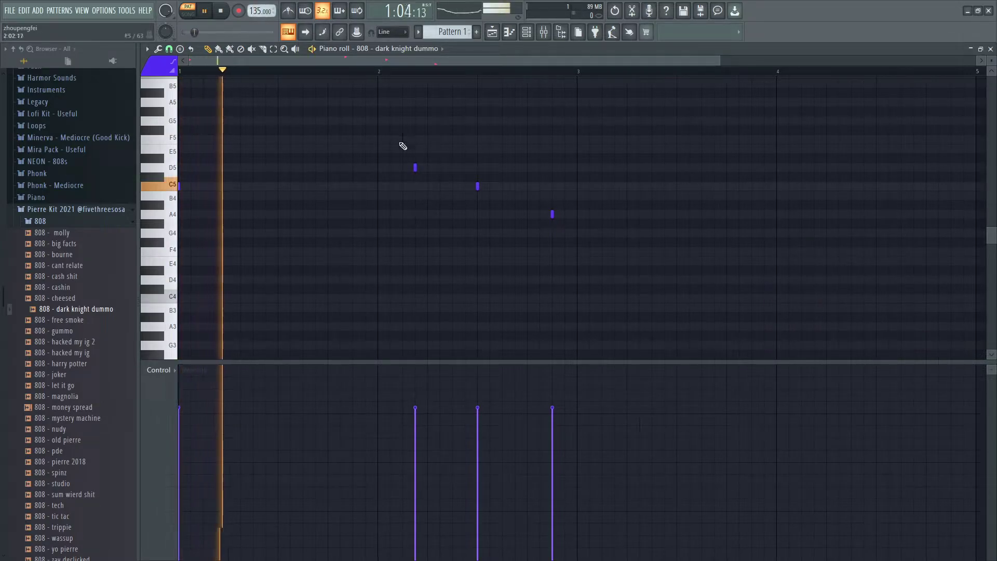
Step: Shift the D5 note to step 3 of bar 2, playing the pattern to check its timing
{"action": "left_click_drag", "start_coordinate": [414, 167], "coordinate": [401, 173]}
{"action": "left_click", "coordinate": [402, 157]}
{"action": "key", "text": "space"}
{"action": "right_click", "coordinate": [402, 160]}
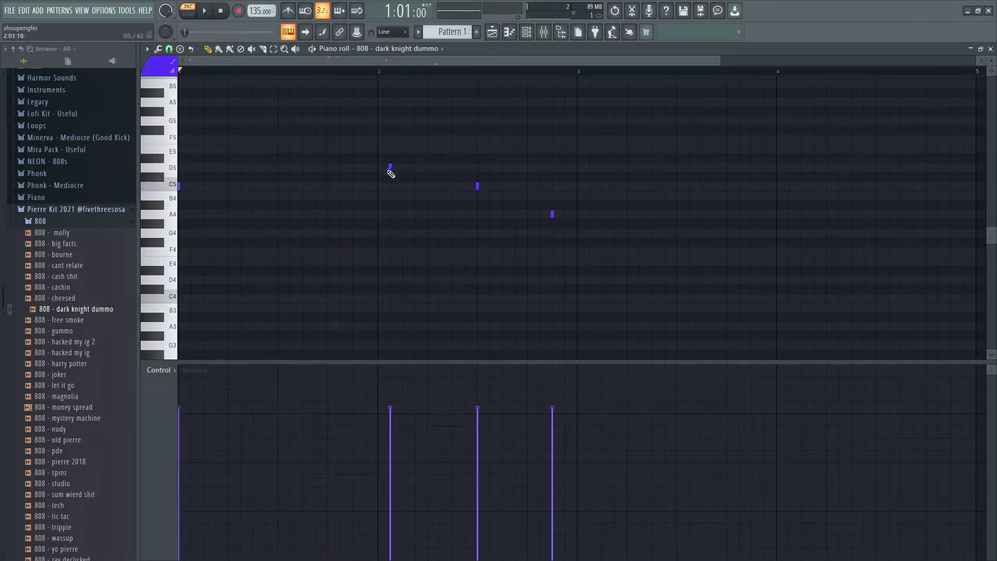
{"action": "key", "text": "space"}
{"action": "right_click", "coordinate": [390, 167]}
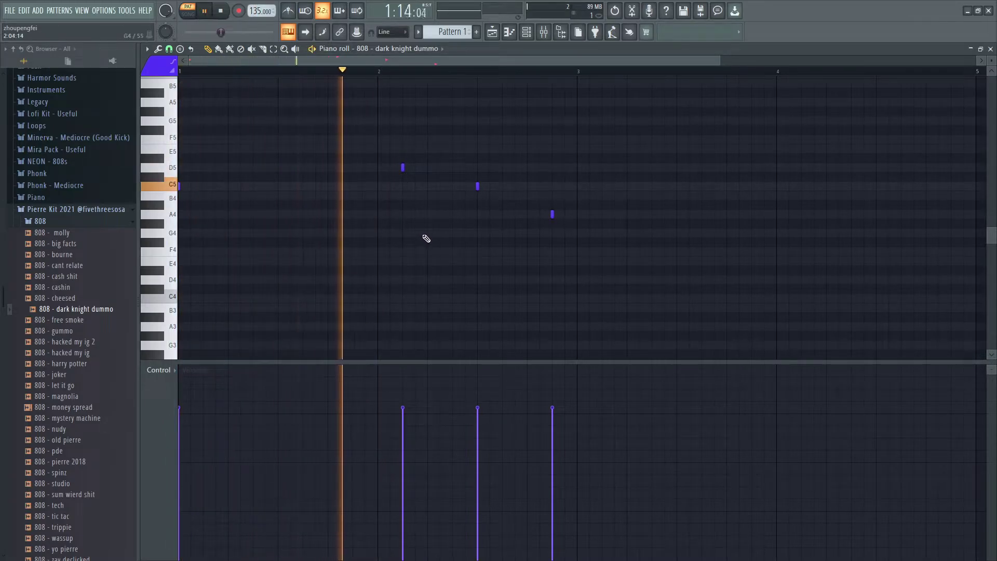
Step: Lower the C5 note in bar 2 to A4 and delete the A4 note at step 15
{"action": "right_click", "coordinate": [477, 187]}
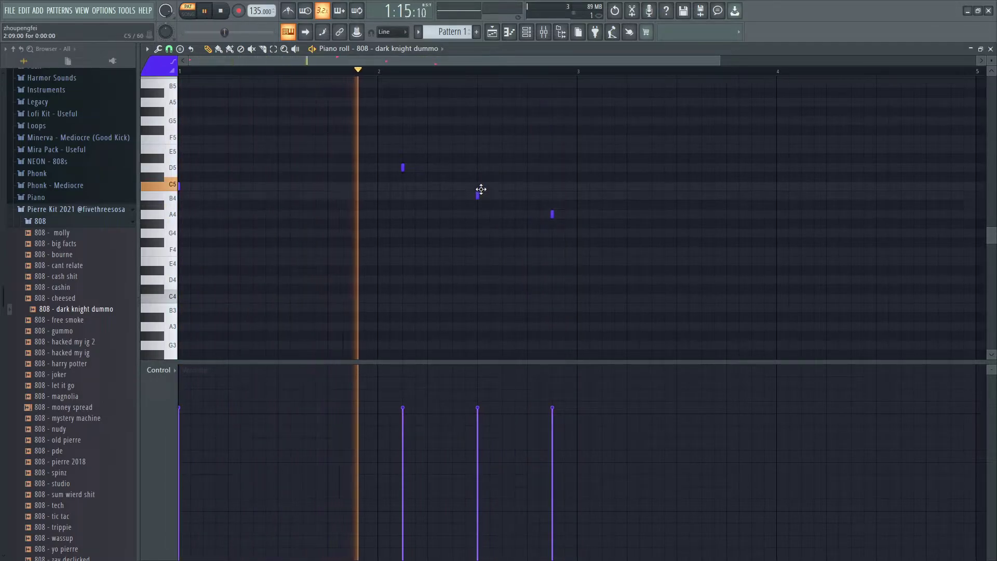
{"action": "left_click", "coordinate": [478, 213]}
{"action": "key", "text": "space"}
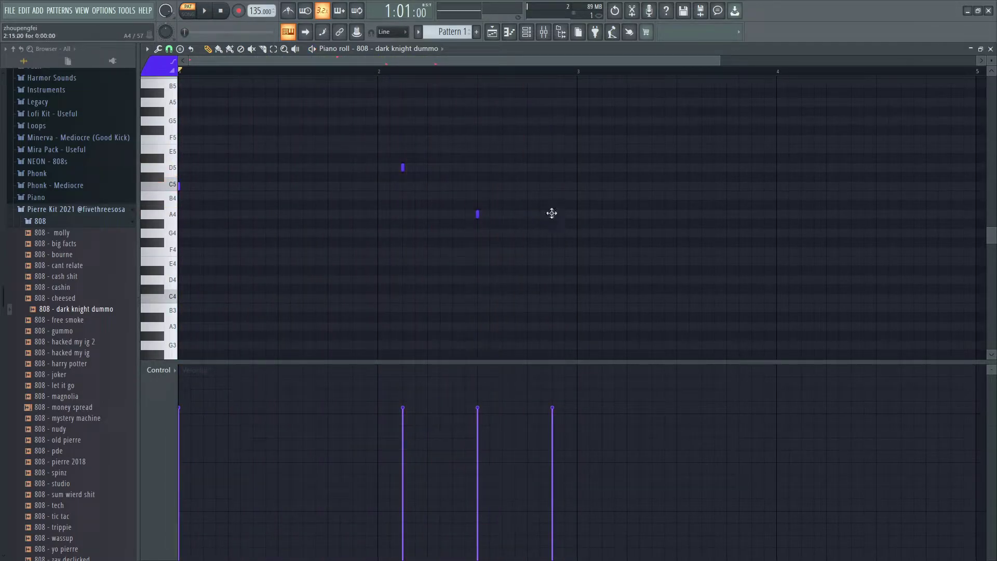
{"action": "key", "text": "space"}
{"action": "right_click", "coordinate": [553, 215]}
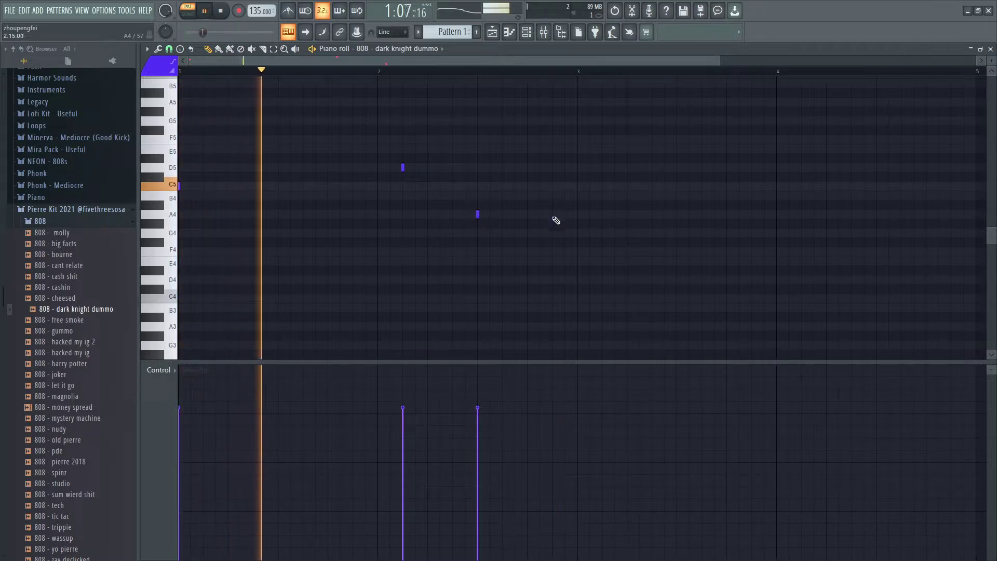
Step: Set the project tempo to 125 BPM and play the pattern
{"action": "key", "text": "space"}
{"action": "key", "text": "space"}
{"action": "key", "text": "space"}
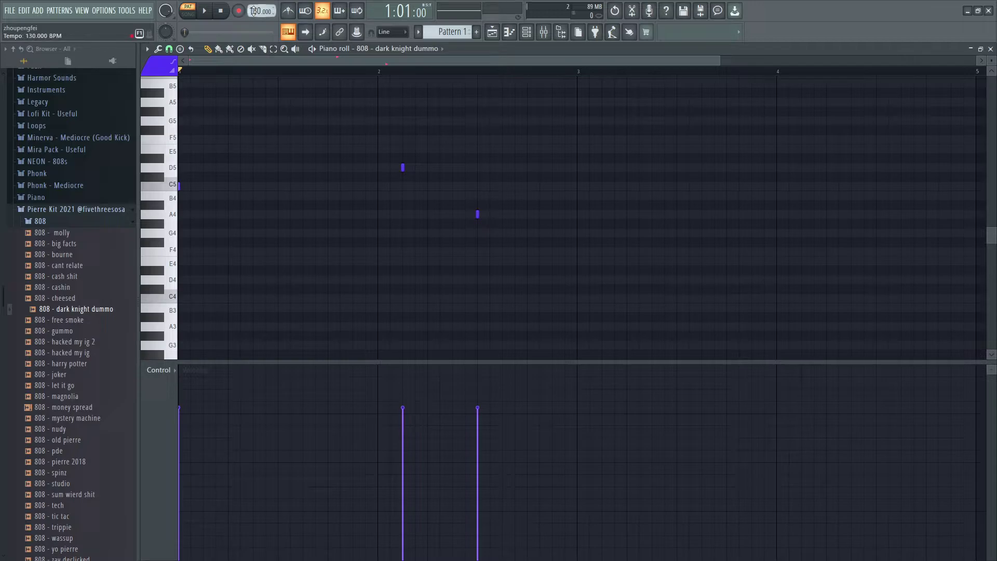
{"action": "key", "text": "space"}
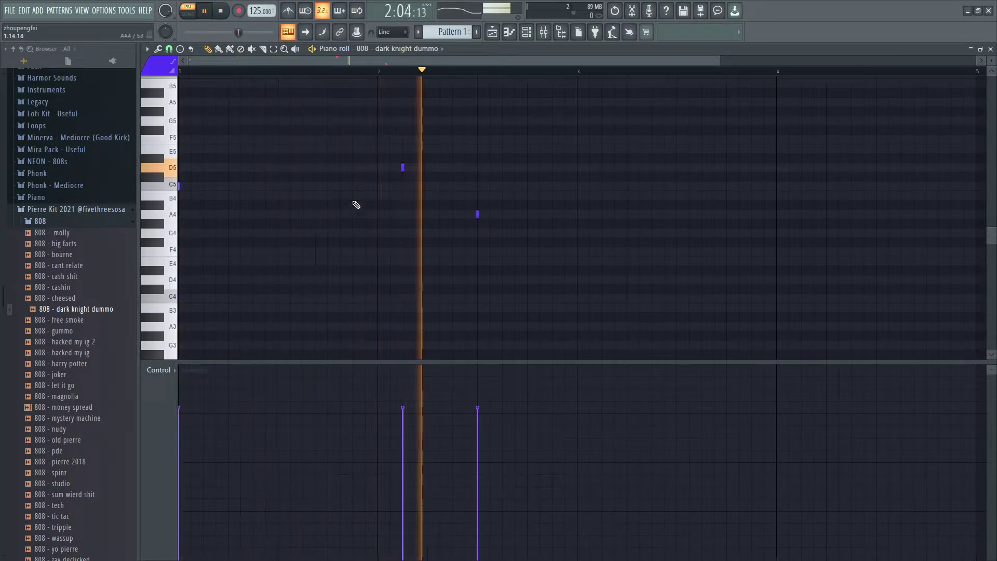
Step: Move the D5 note to step 5 of bar 2 and the A4 note to step 11, playing the pattern to check
{"action": "key", "text": "space"}
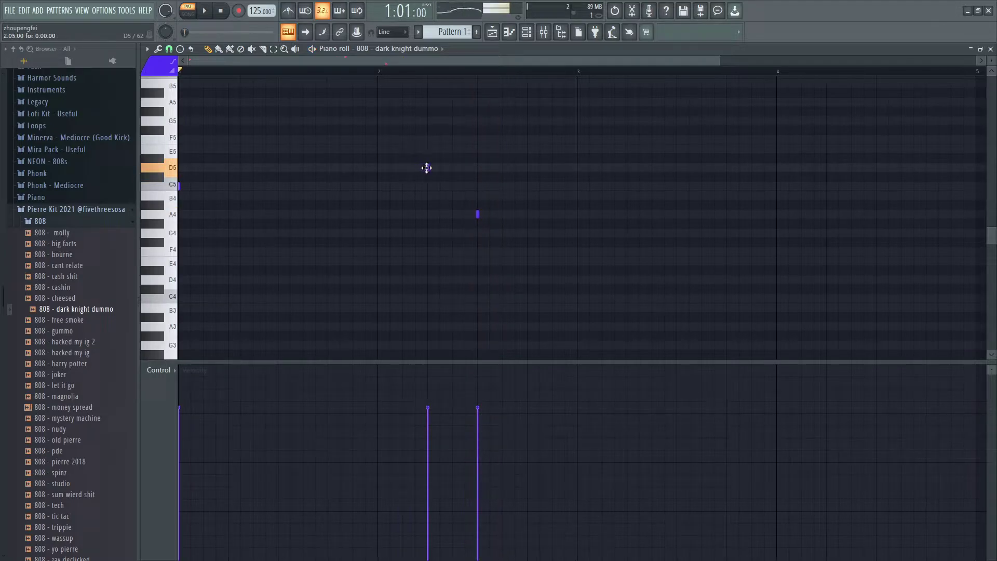
{"action": "key", "text": "space"}
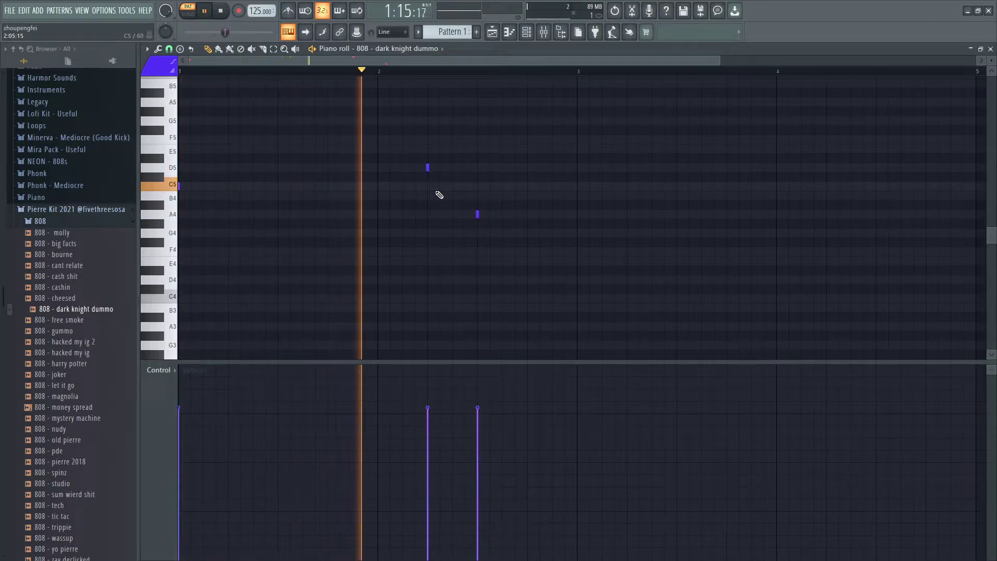
{"action": "key", "text": "space"}
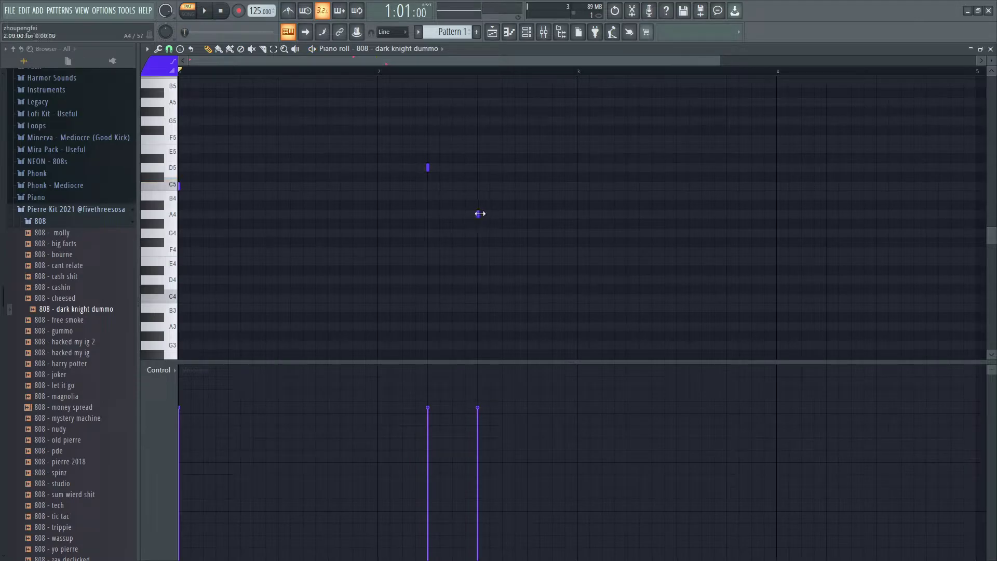
{"action": "left_click_drag", "start_coordinate": [481, 214], "coordinate": [527, 217]}
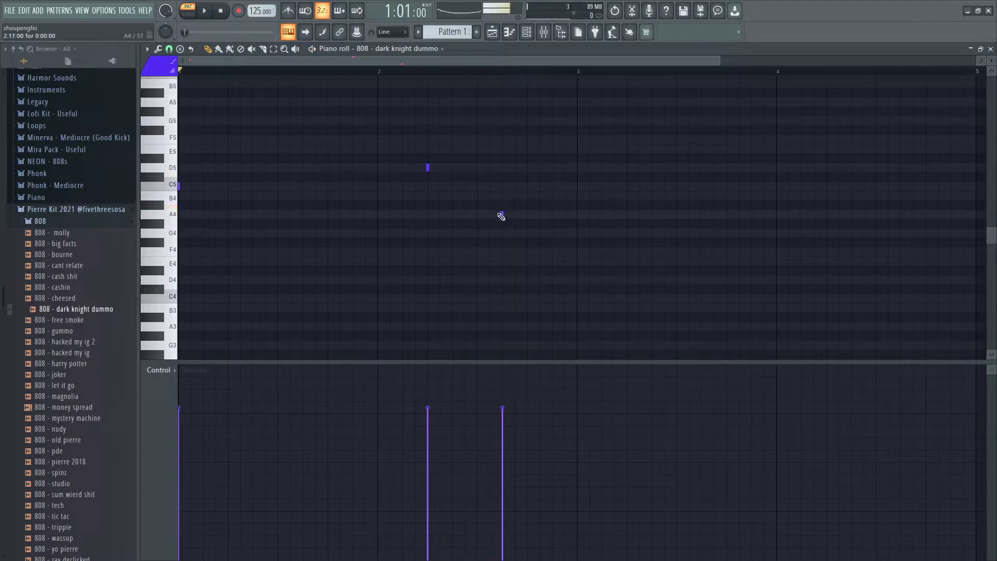
{"action": "key", "text": "space"}
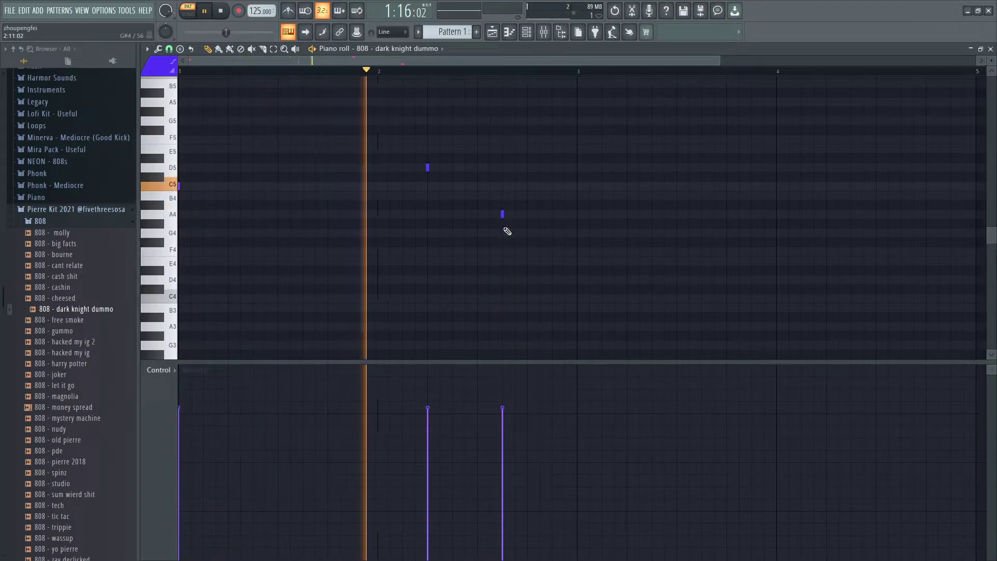
{"action": "key", "text": "space"}
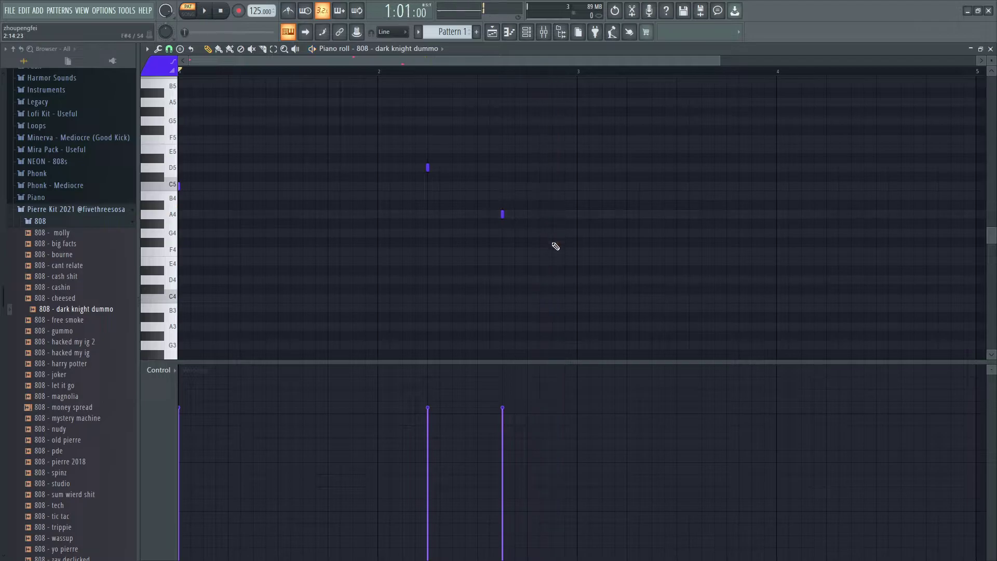
Step: Add two G4 notes to the 808 line, at the start of bar 3 and at step 15 of that bar
{"action": "left_click", "coordinate": [576, 234]}
{"action": "key", "text": "space"}
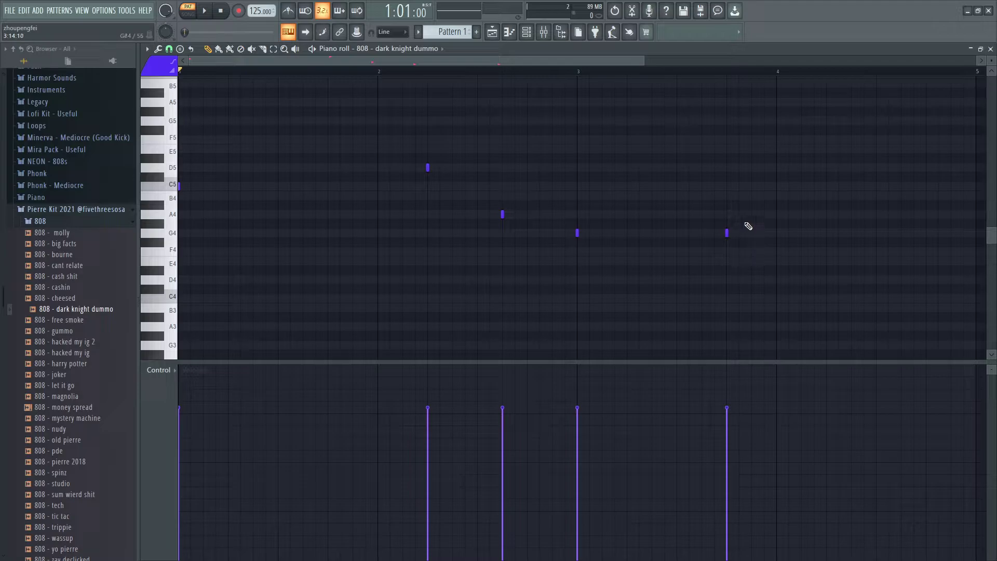
{"action": "key", "text": "space"}
{"action": "left_click_drag", "start_coordinate": [481, 55], "coordinate": [635, 58]}
{"action": "key", "text": "space"}
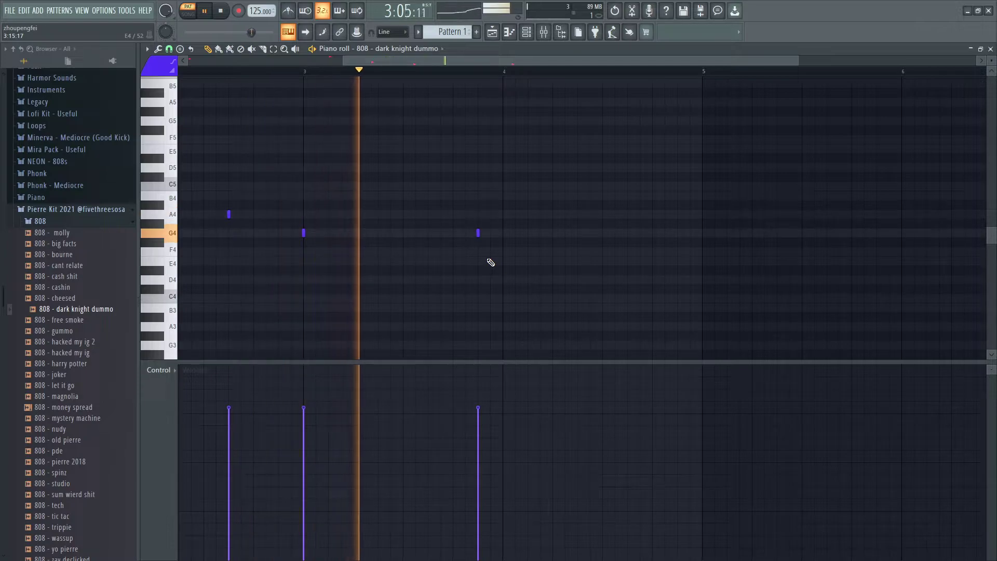
Step: Switch to the browser and replay the "Love my Shawty" reference video from the start
{"action": "key", "text": "alt+Tab"}
{"action": "left_click", "coordinate": [344, 317]}
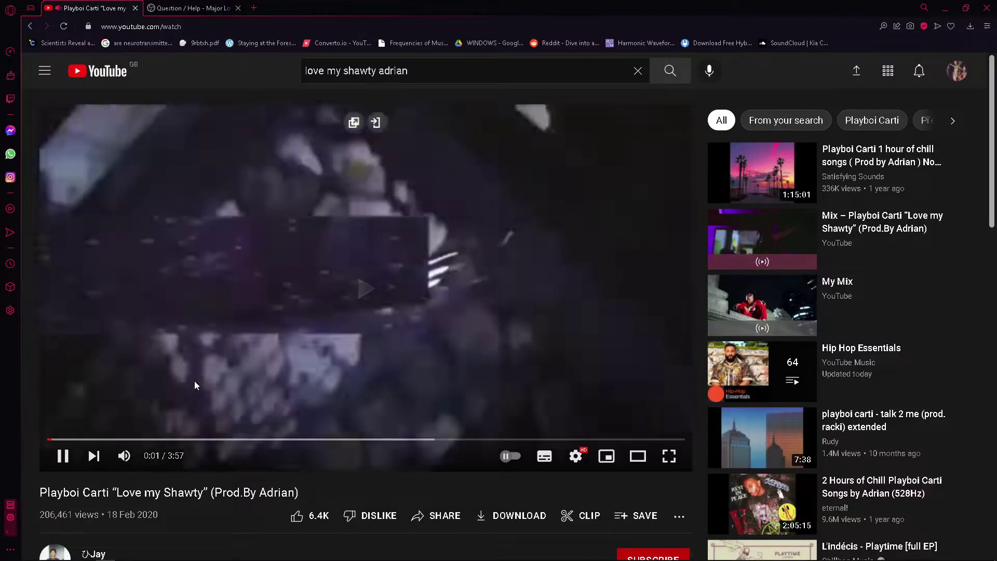
{"action": "left_click", "coordinate": [49, 439]}
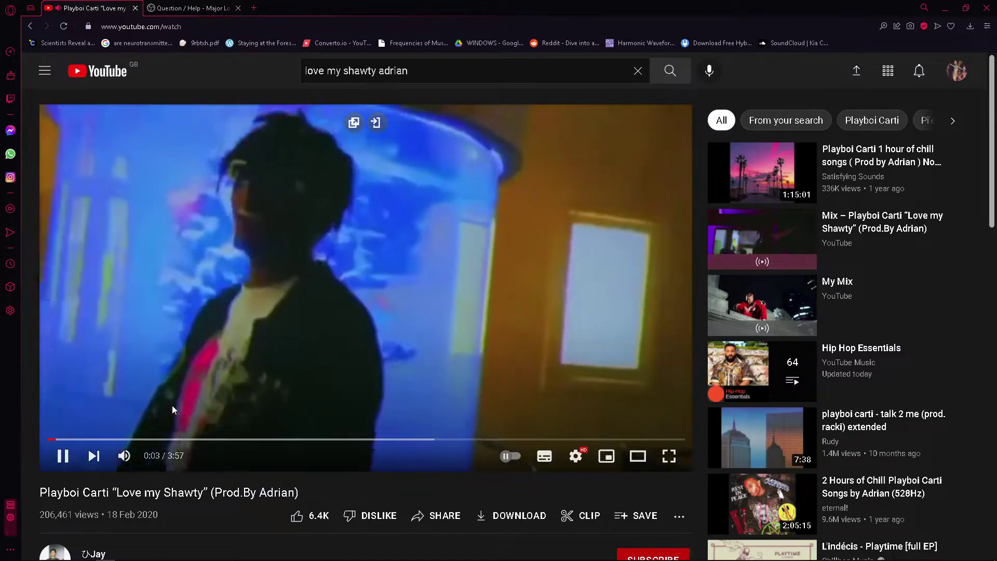
{"action": "key", "text": "alt+Tab"}
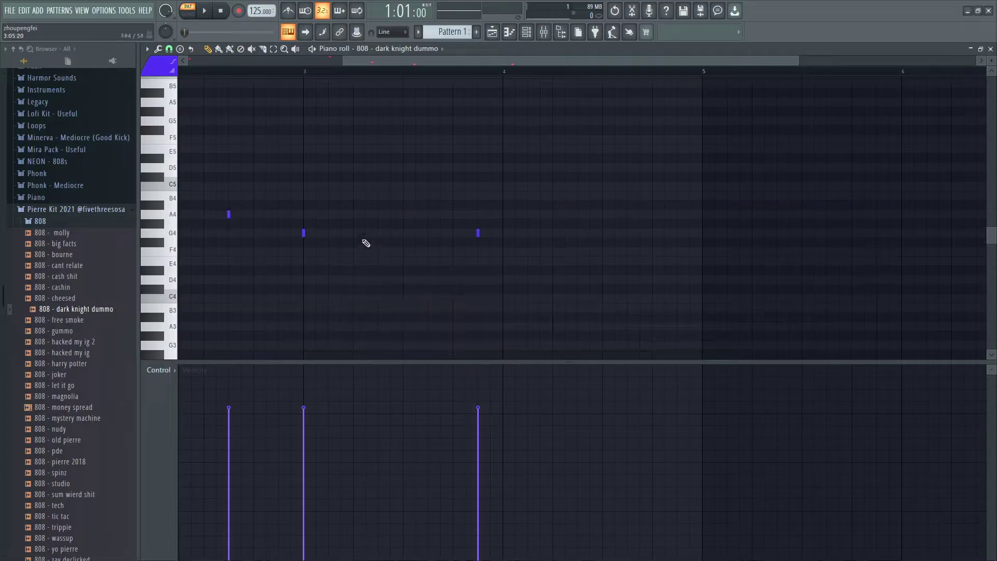
Step: Delete the D5 and A4 notes from bar 2 of the 808 pattern in FL Studio
{"action": "left_click_drag", "start_coordinate": [406, 62], "coordinate": [249, 62]}
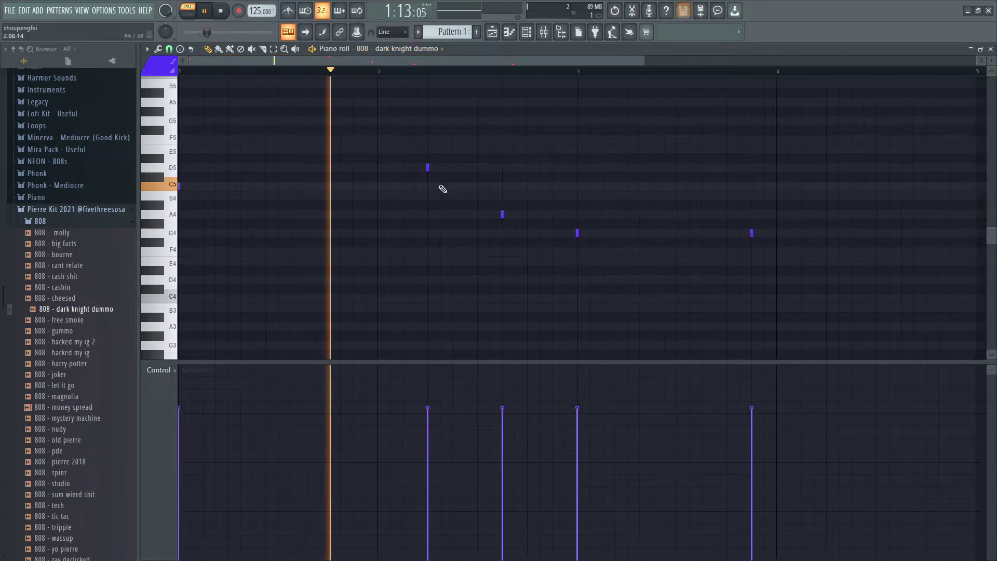
{"action": "right_click", "coordinate": [429, 168]}
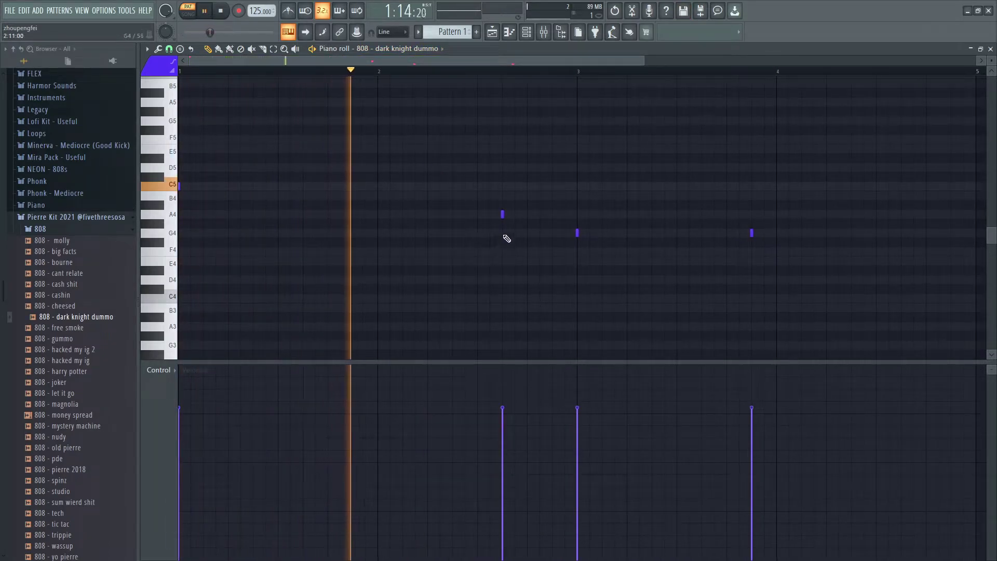
{"action": "right_click", "coordinate": [504, 215]}
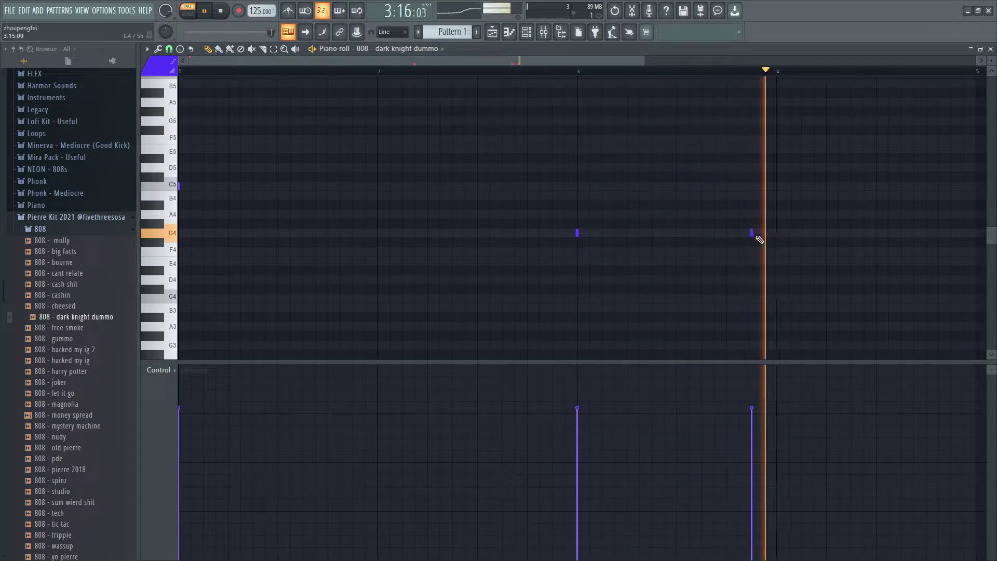
Step: Move the last G4 note to step 5 of bar 4 and set the project tempo to 130 BPM
{"action": "left_click_drag", "start_coordinate": [519, 63], "coordinate": [656, 63]}
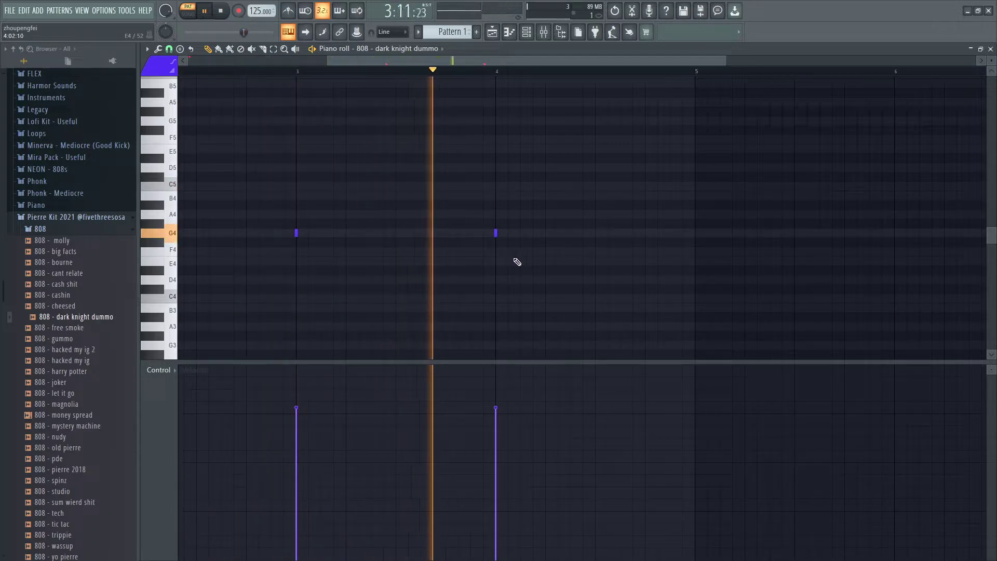
{"action": "key", "text": "space"}
{"action": "left_click", "coordinate": [496, 236]}
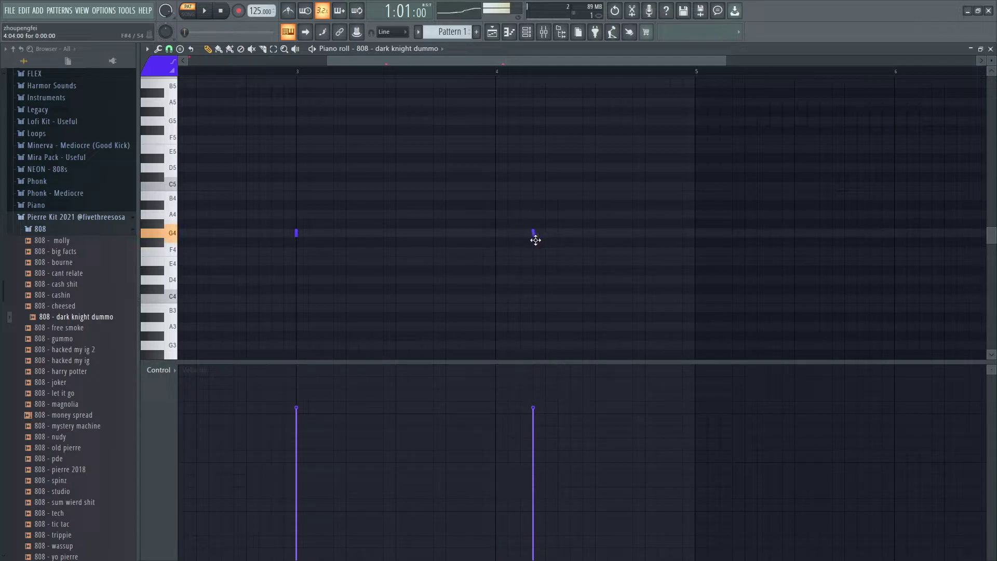
{"action": "left_click_drag", "start_coordinate": [533, 233], "coordinate": [545, 233]}
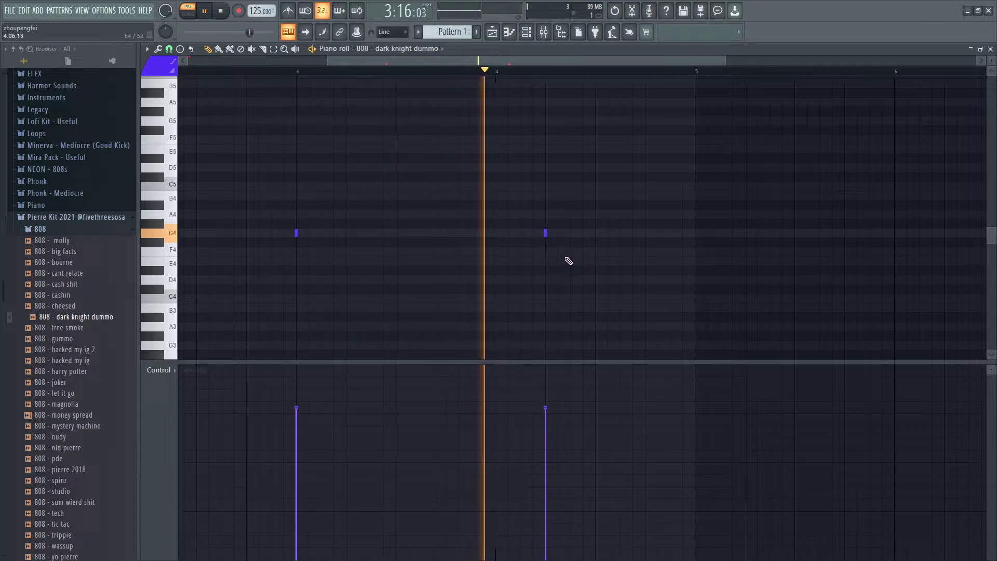
{"action": "key", "text": "space"}
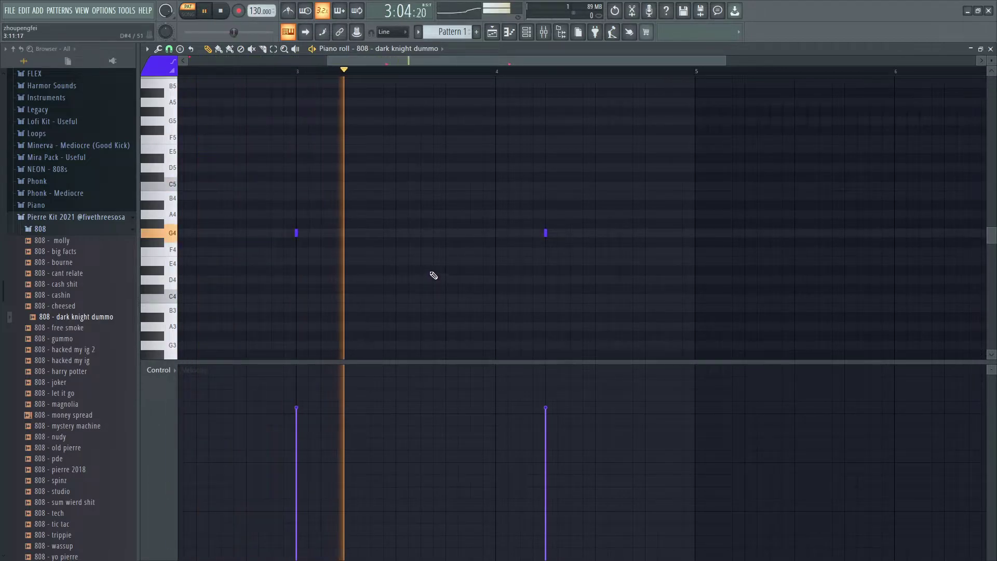
Step: Try an A4 note at step 9 of bar 4 while the pattern plays
{"action": "left_click", "coordinate": [595, 215]}
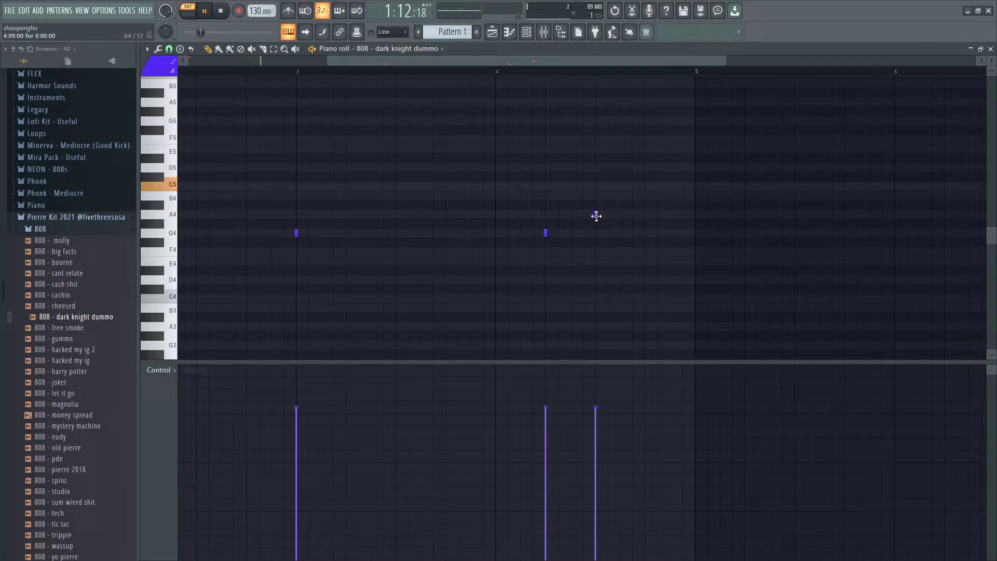
{"action": "left_click_drag", "start_coordinate": [427, 63], "coordinate": [310, 58]}
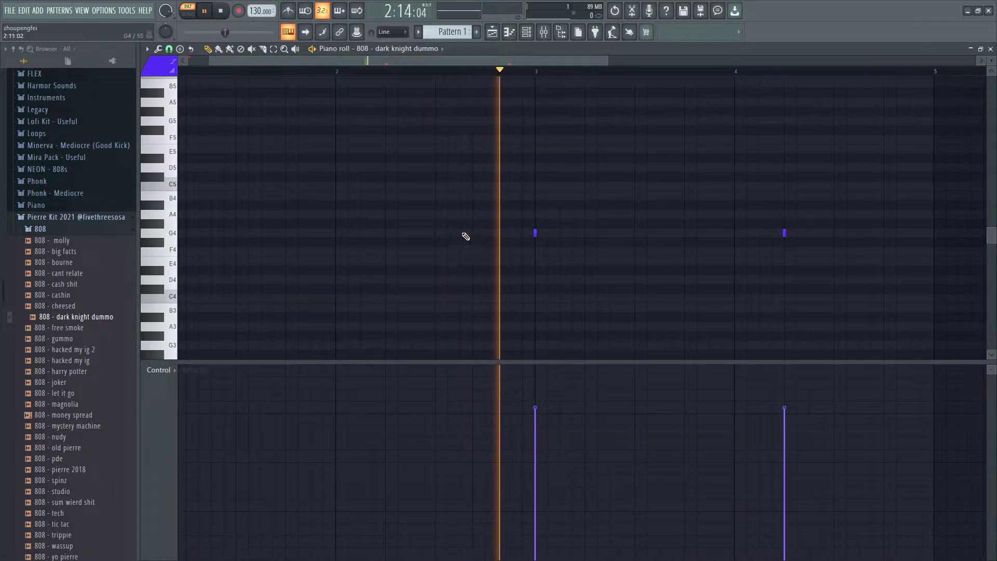
{"action": "scroll", "coordinate": [478, 226], "scroll_direction": "down", "scroll_amount": 2}
{"action": "scroll", "coordinate": [481, 227], "scroll_direction": "down", "scroll_amount": 3}
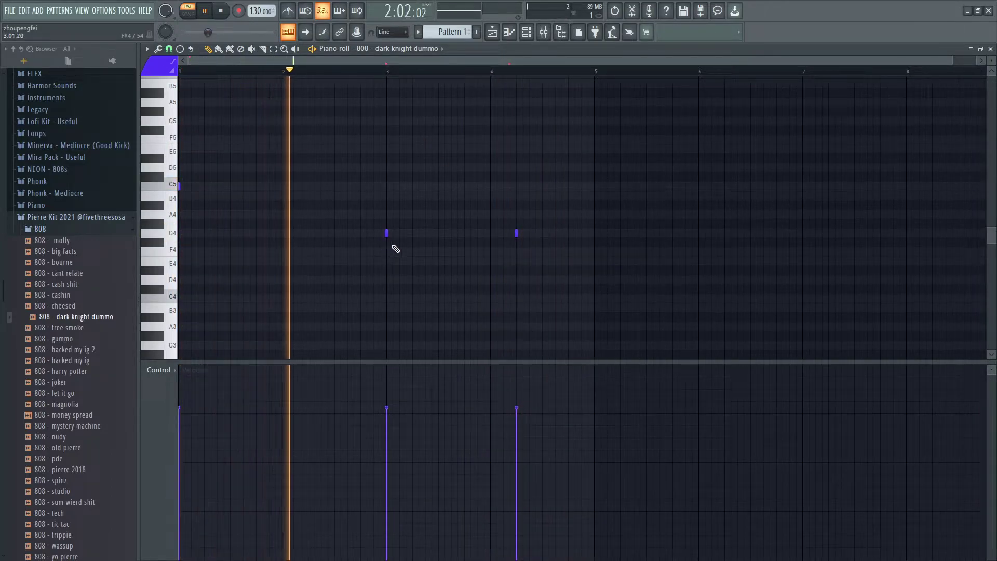
Step: Compare the reference video in the browser with the 808 pattern by playing them alternately
{"action": "key", "text": "alt+Tab"}
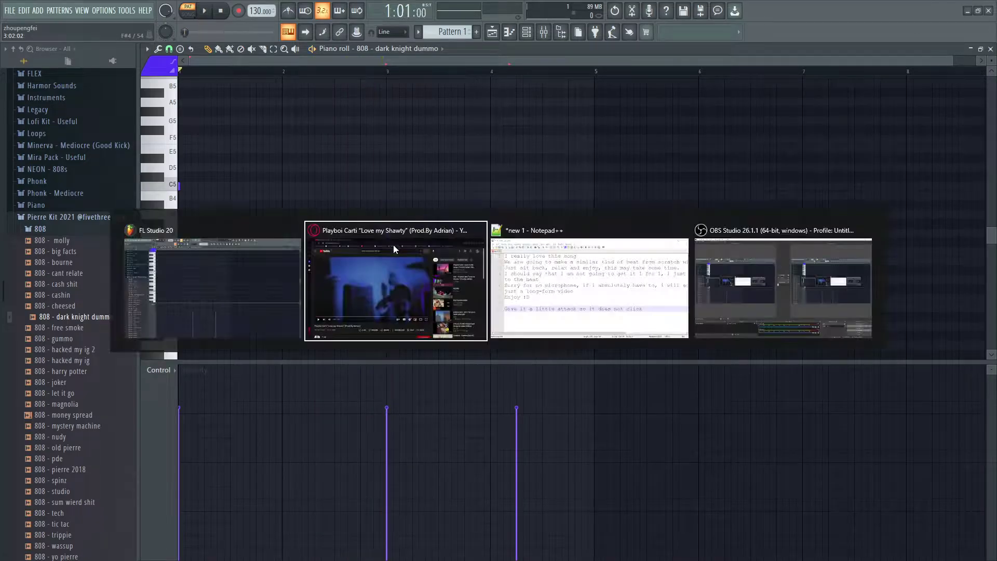
{"action": "left_click", "coordinate": [49, 439]}
{"action": "left_click", "coordinate": [188, 305]}
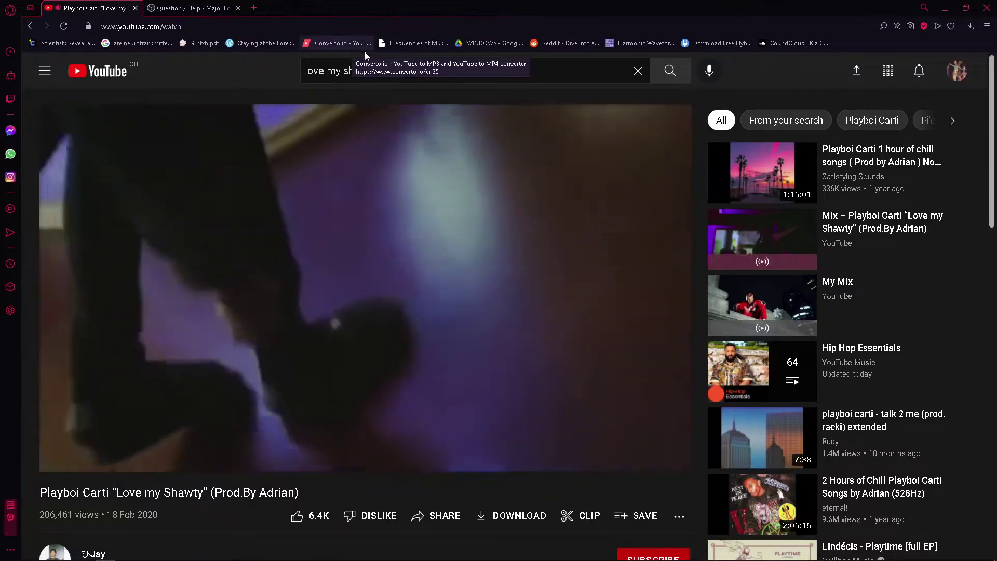
{"action": "key", "text": "alt+Tab"}
{"action": "key", "text": "alt+Tab"}
{"action": "key", "text": "alt+Tab"}
{"action": "key", "text": "space"}
{"action": "key", "text": "alt+Tab"}
{"action": "key", "text": "alt+Tab"}
{"action": "key", "text": "space"}
{"action": "key", "text": "space"}
{"action": "key", "text": "alt+Tab"}
{"action": "key", "text": "alt+Tab"}
{"action": "key", "text": "space"}
{"action": "key", "text": "space"}
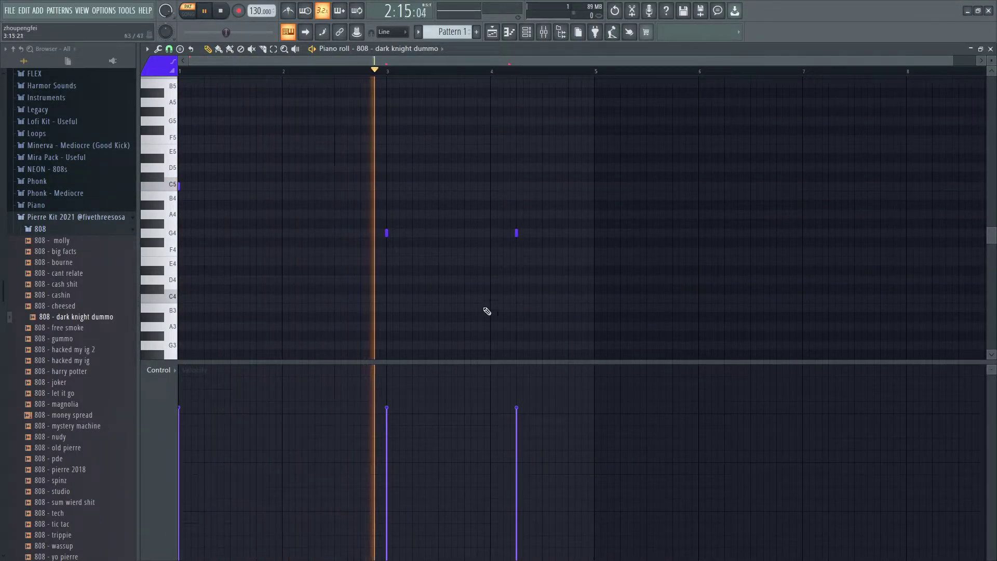
{"action": "right_click", "coordinate": [516, 232]}
{"action": "key", "text": "space"}
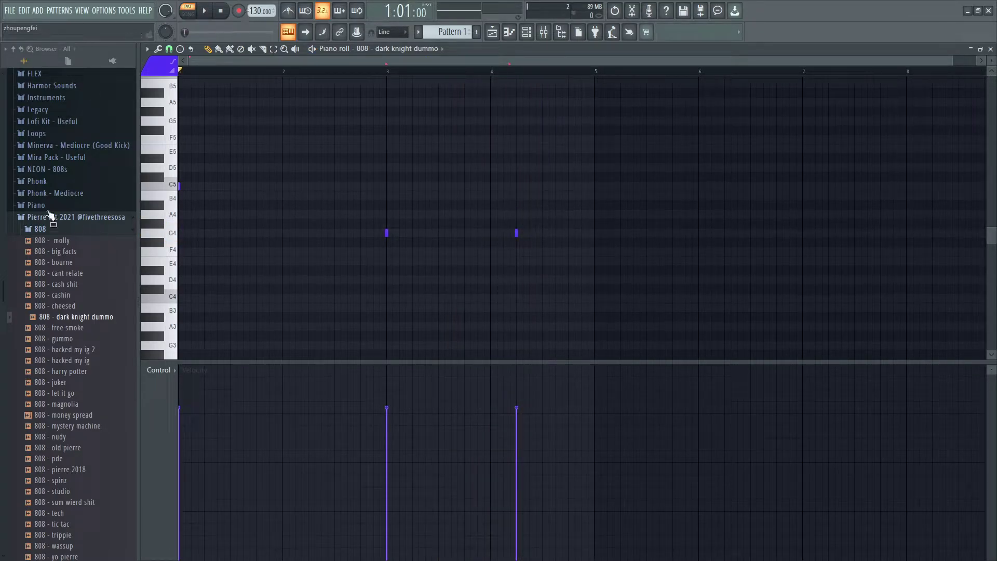
Step: Replace the notes in Notepad++ with "adding an extra note before it replays, i want to make my own version is all :D"
{"action": "key", "text": "alt+Tab"}
{"action": "key", "text": "alt+Tab"}
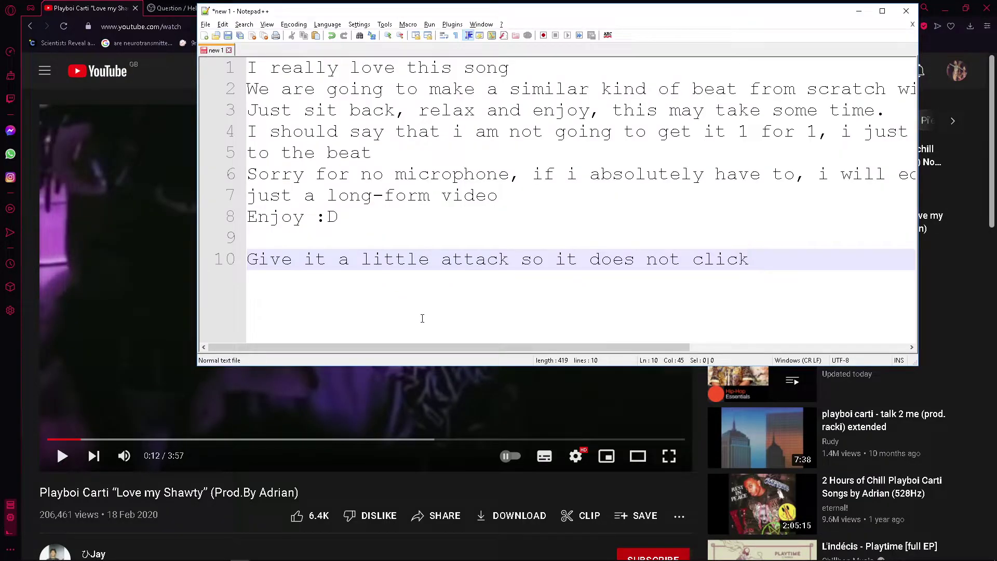
{"action": "key", "text": "ctrl+a"}
{"action": "type", "text": "a"}
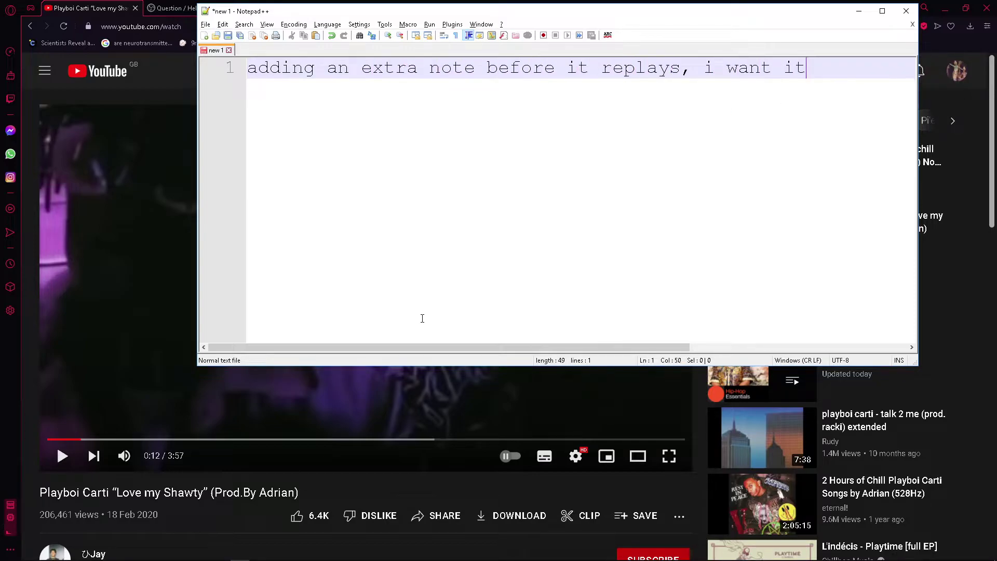
{"action": "key", "text": "Return"}
{"action": "type", "text": "my o"}
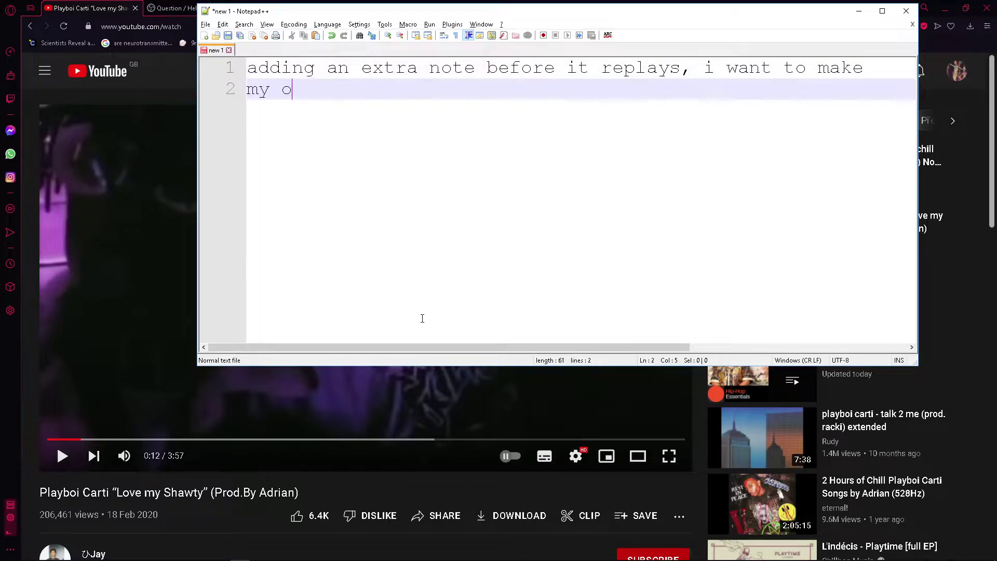
{"action": "type", "text": "wn version is all"}
Step: Switch back to FL Studio and play the 808 pattern through to bar 4
{"action": "key", "text": "alt+Tab"}
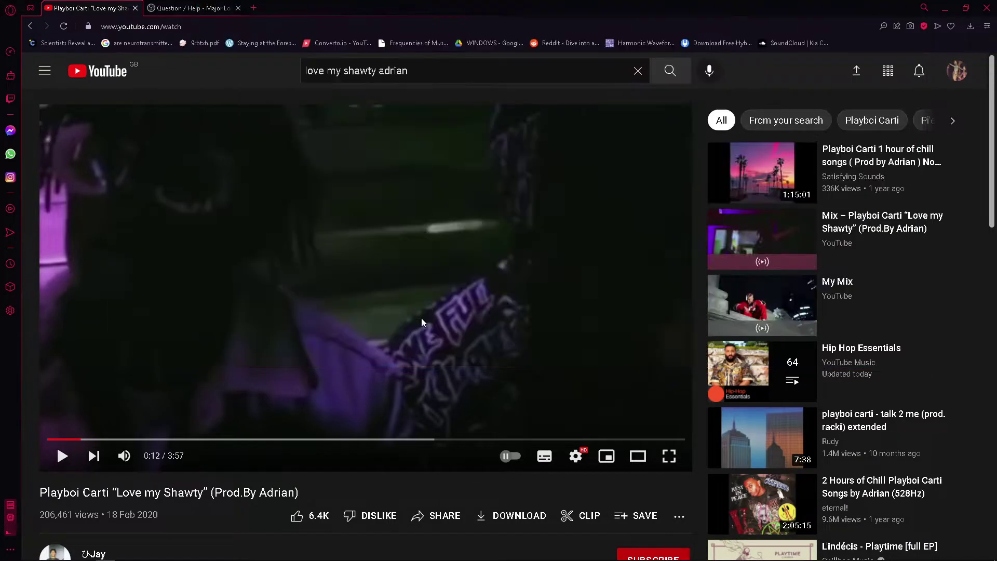
{"action": "key", "text": "alt+Tab"}
{"action": "key", "text": "alt+Tab"}
{"action": "key", "text": "space"}
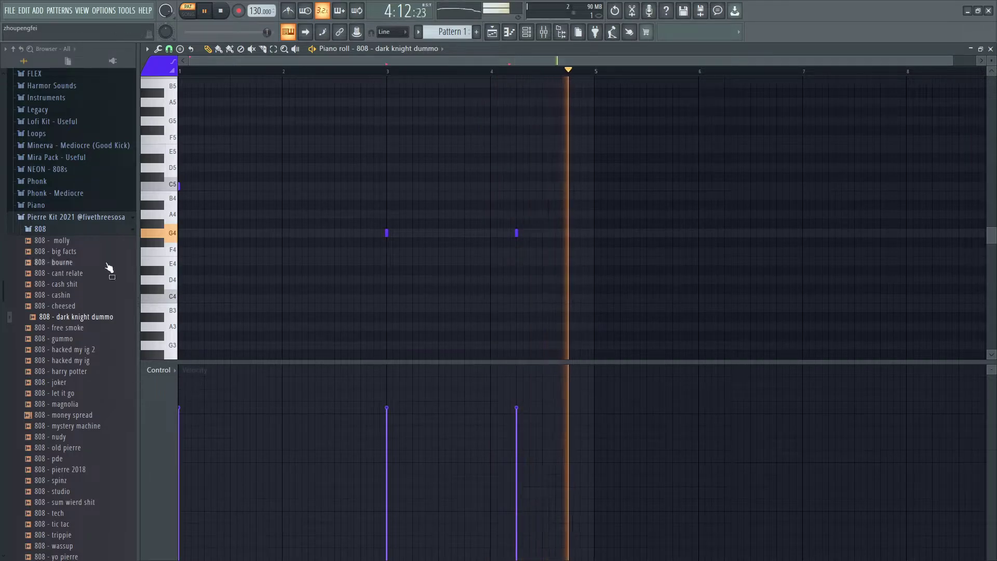
{"action": "key", "text": "space"}
Step: Add the line "lets see with and without the lowpass" to the Notepad++ notes
{"action": "key", "text": "alt+Tab"}
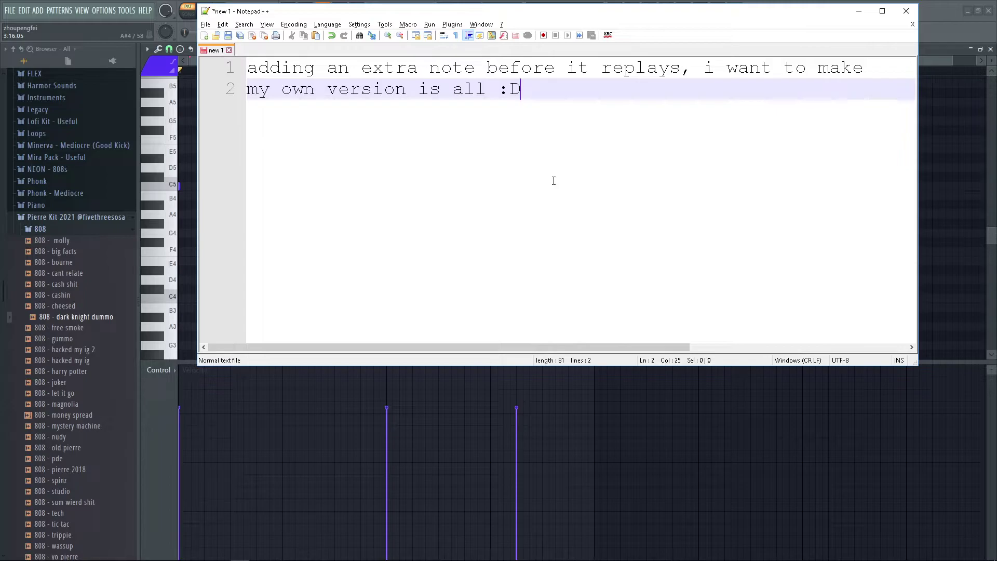
{"action": "key", "text": "Return"}
{"action": "type", "text": "lets see with and without the l"}
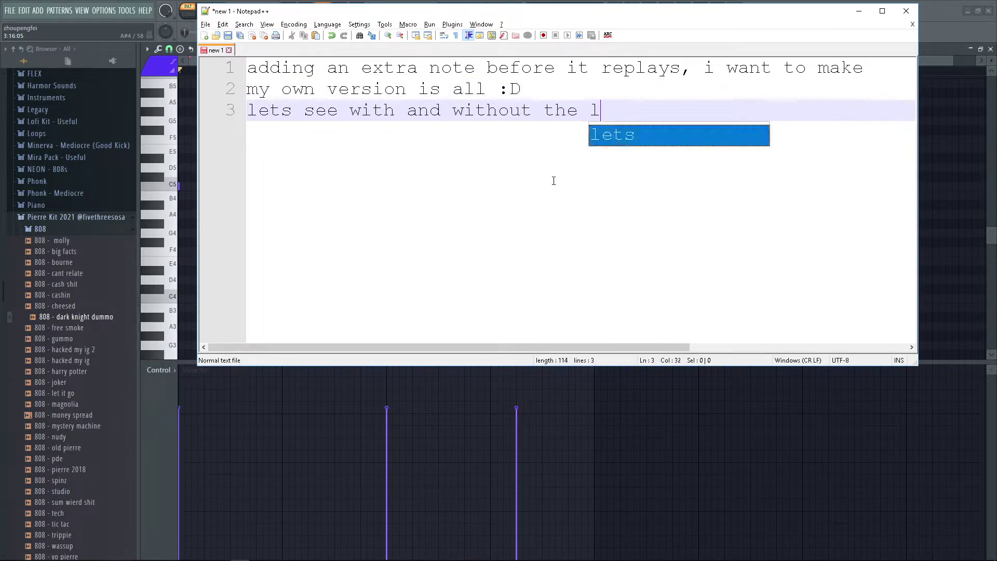
{"action": "type", "text": "owpass"}
Step: In FL Studio, bypass Fruity parametric EQ 2 on mixer Insert 1 and play the 808 pattern without the lowpass
{"action": "key", "text": "alt+Tab"}
{"action": "key", "text": "alt+Tab"}
{"action": "key", "text": "alt+Tab"}
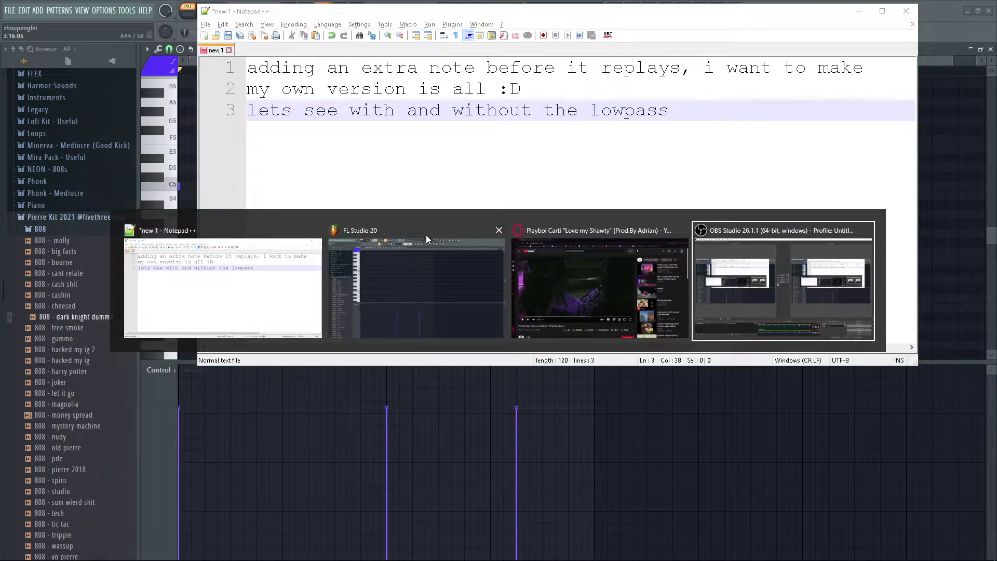
{"action": "left_click", "coordinate": [421, 260]}
{"action": "key", "text": "F6"}
{"action": "key", "text": "F9"}
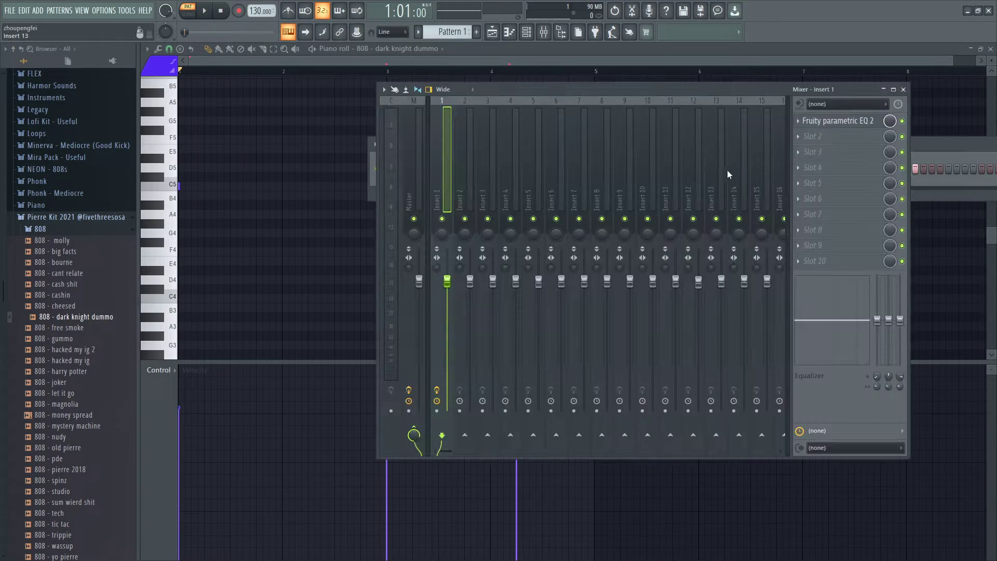
{"action": "left_click", "coordinate": [838, 123]}
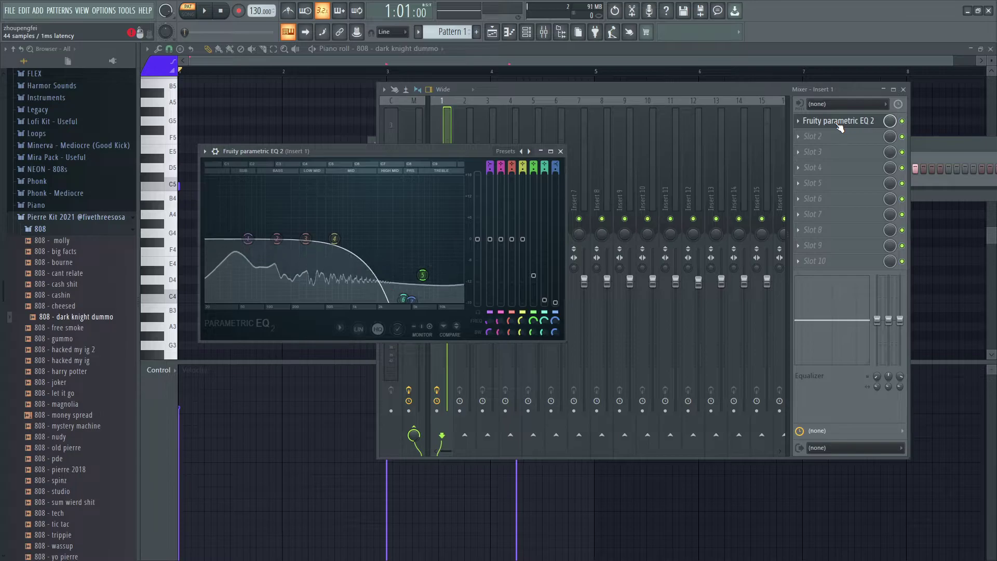
{"action": "left_click", "coordinate": [902, 122]}
{"action": "key", "text": "space"}
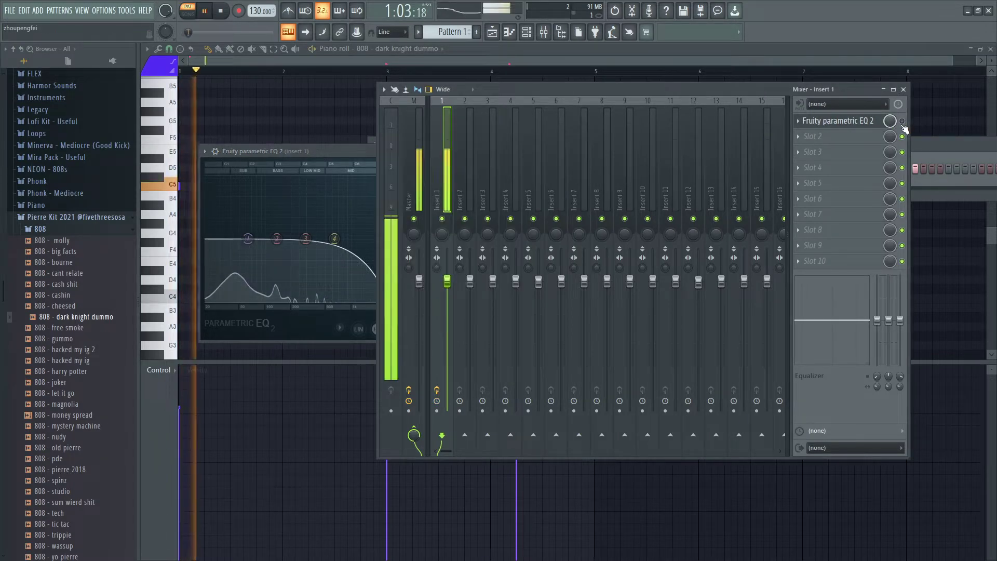
Step: Add the line "too much high frequencies, will clash with the synths" to the Notepad++ notes
{"action": "key", "text": "alt+Tab"}
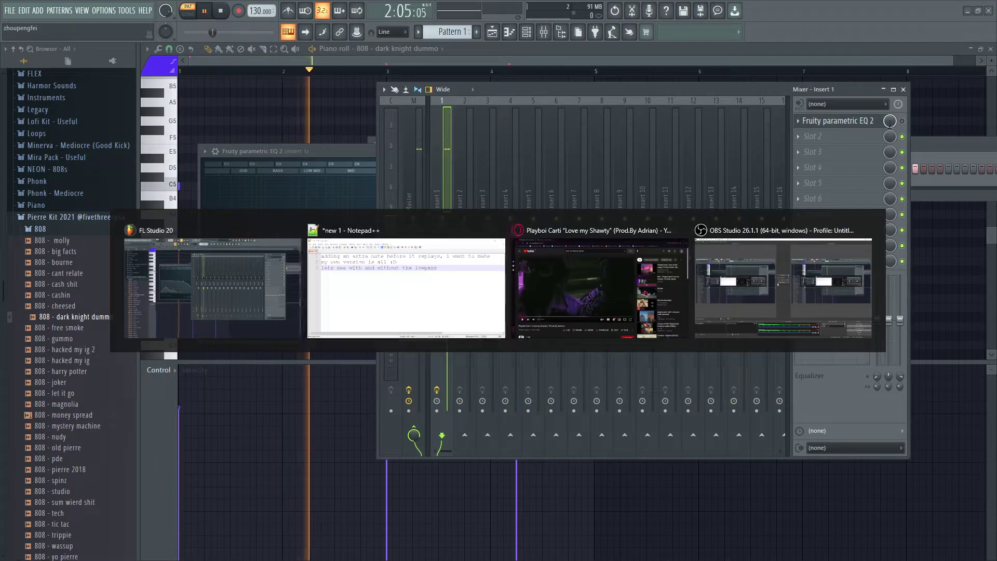
{"action": "key", "text": "Return"}
{"action": "type", "text": "too "}
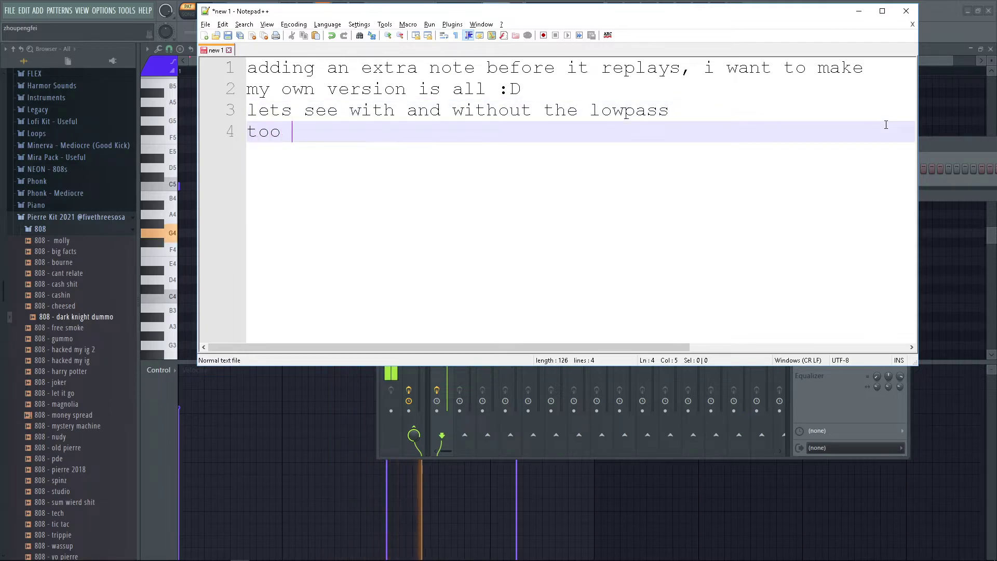
{"action": "type", "text": "much high frequencie"}
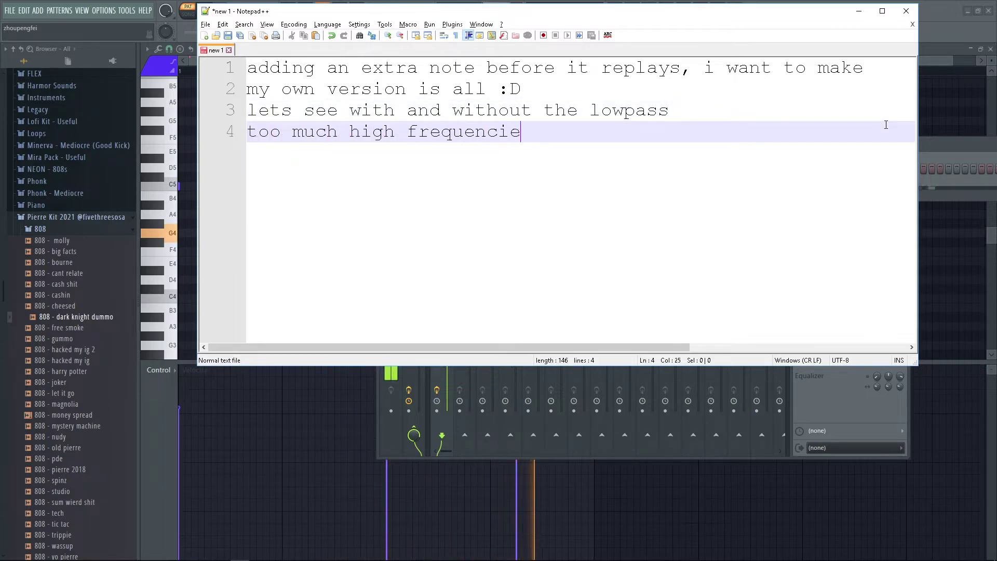
{"action": "type", "text": "s, will clash with the synths"}
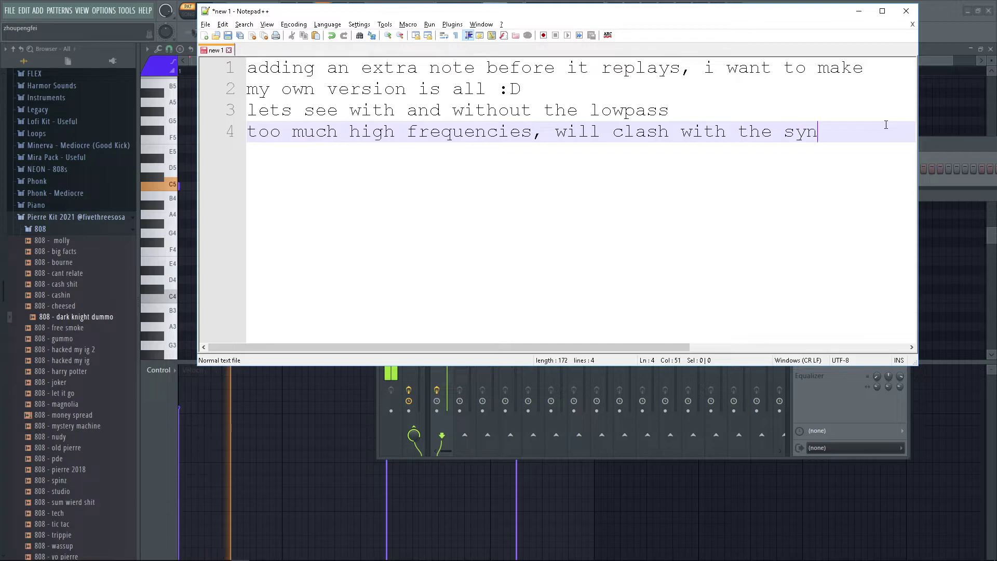
Step: Re-enable Fruity parametric EQ 2 on Insert 1 in FL Studio, listen to the 808 with the lowpass, and stop playback
{"action": "left_click", "coordinate": [943, 147]}
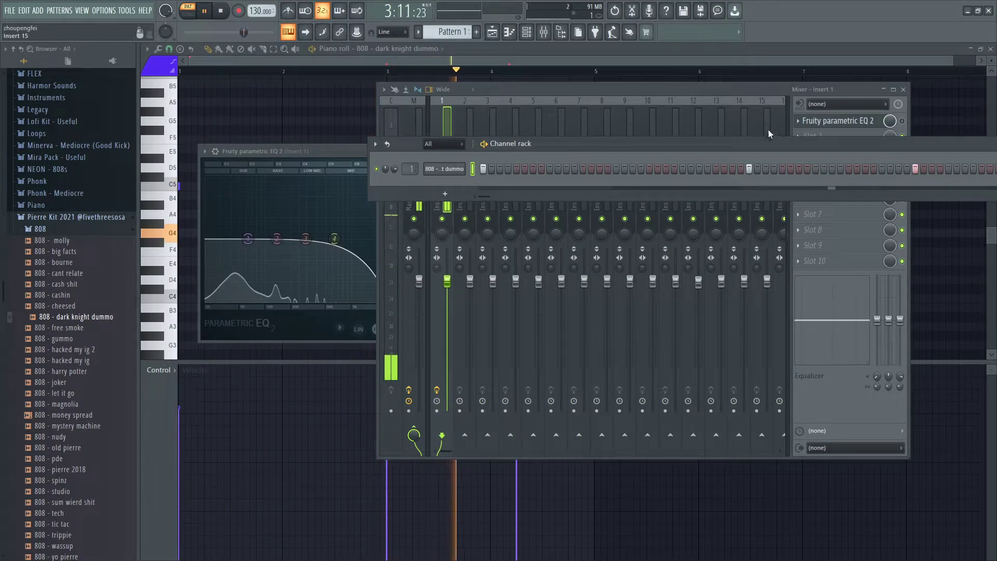
{"action": "left_click", "coordinate": [783, 86]}
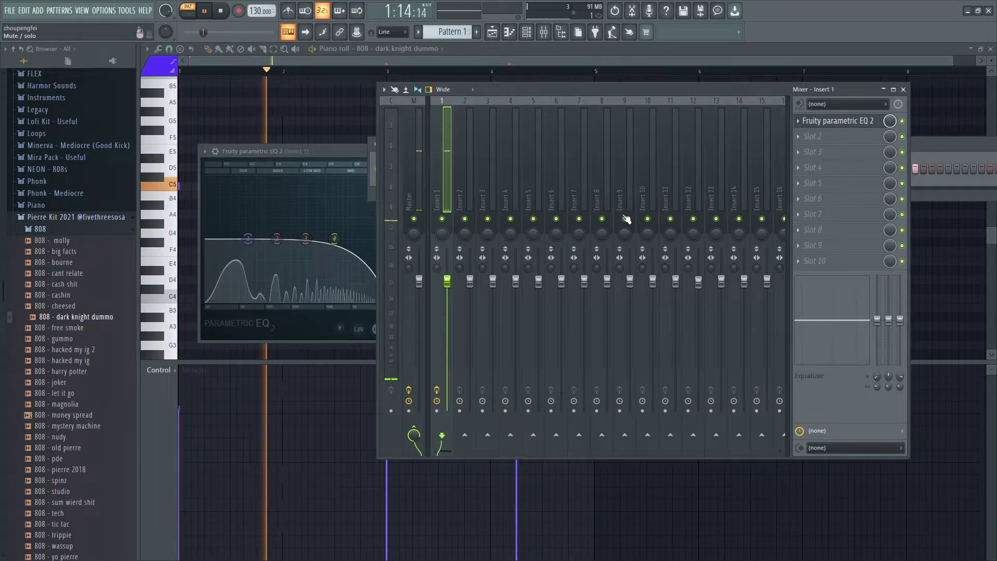
{"action": "left_click", "coordinate": [329, 148]}
{"action": "key", "text": "space"}
{"action": "key", "text": "F6"}
Step: Add the line "okay, lets start making some nice synths" to the Notepad++ notes
{"action": "key", "text": "alt+Tab"}
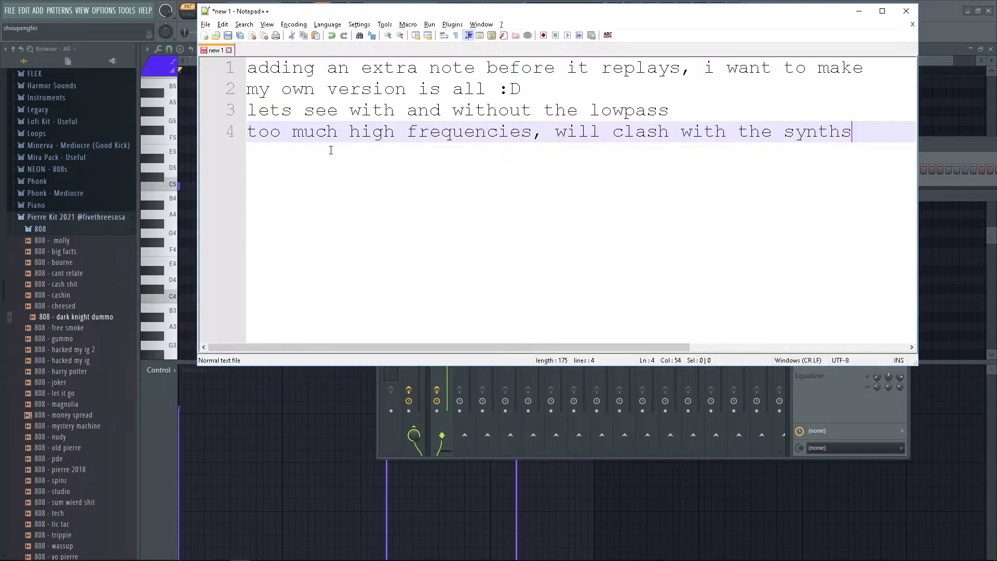
{"action": "key", "text": "Return"}
{"action": "type", "text": "okay, lets start making some nice synths"}
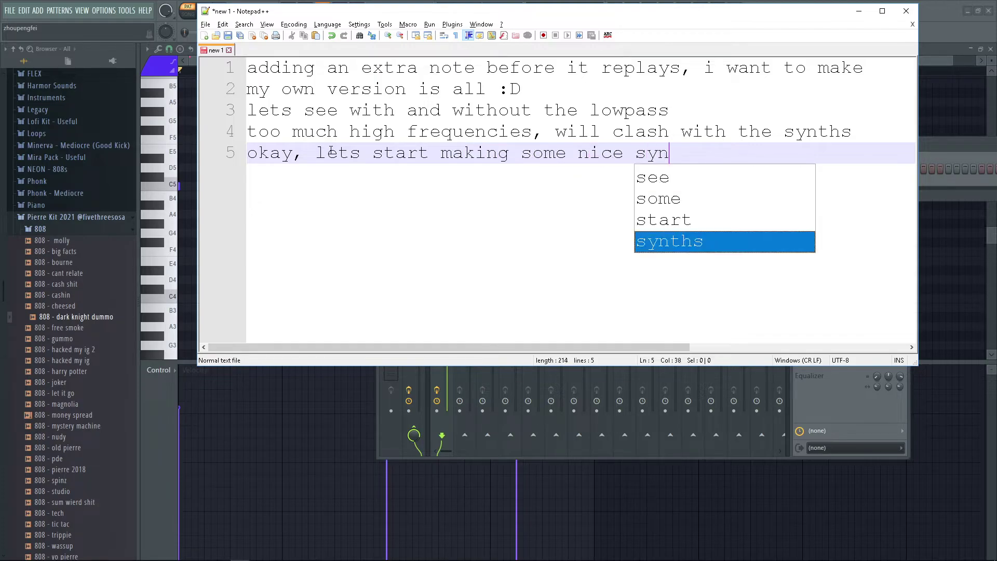
Step: Return to FL Studio, collapse the sample packs in the browser and expand the plugin database
{"action": "key", "text": "alt+Tab"}
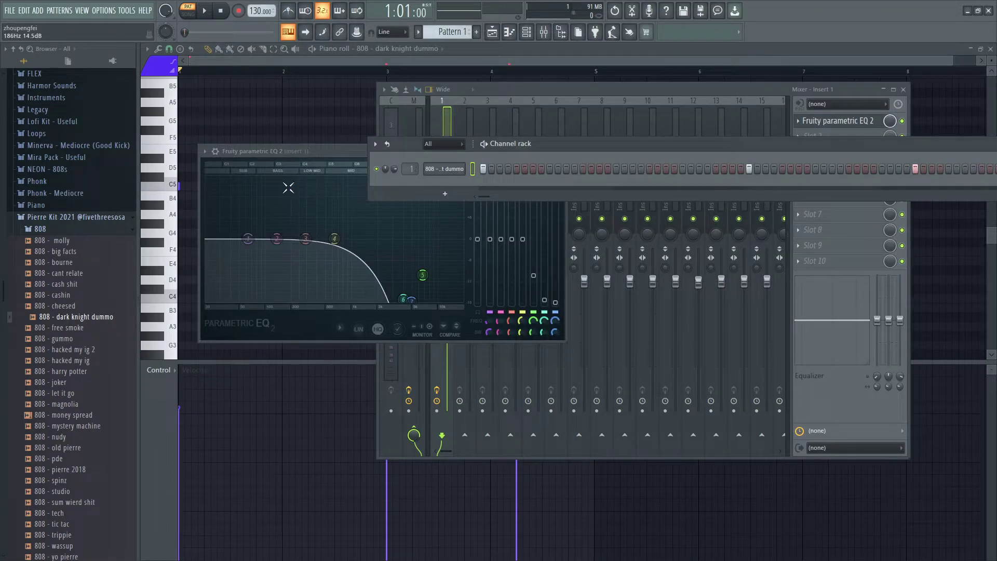
{"action": "key", "text": "alt+Tab"}
{"action": "key", "text": "alt+Tab"}
{"action": "key", "text": "alt+Tab"}
{"action": "key", "text": "alt+Tab"}
{"action": "left_click", "coordinate": [71, 222]}
{"action": "scroll", "coordinate": [72, 223], "scroll_direction": "up", "scroll_amount": 5}
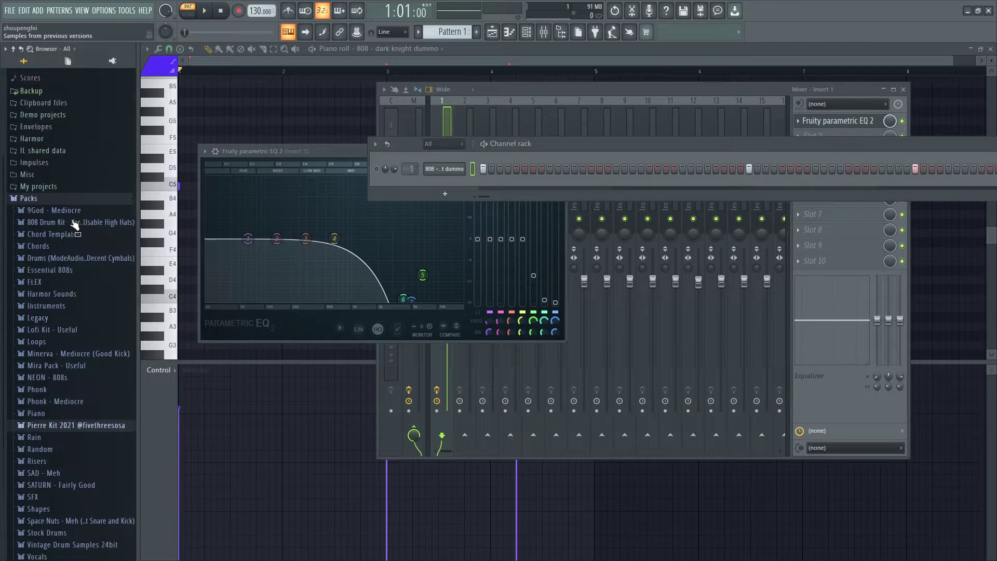
{"action": "left_click", "coordinate": [47, 204]}
{"action": "left_click", "coordinate": [50, 103]}
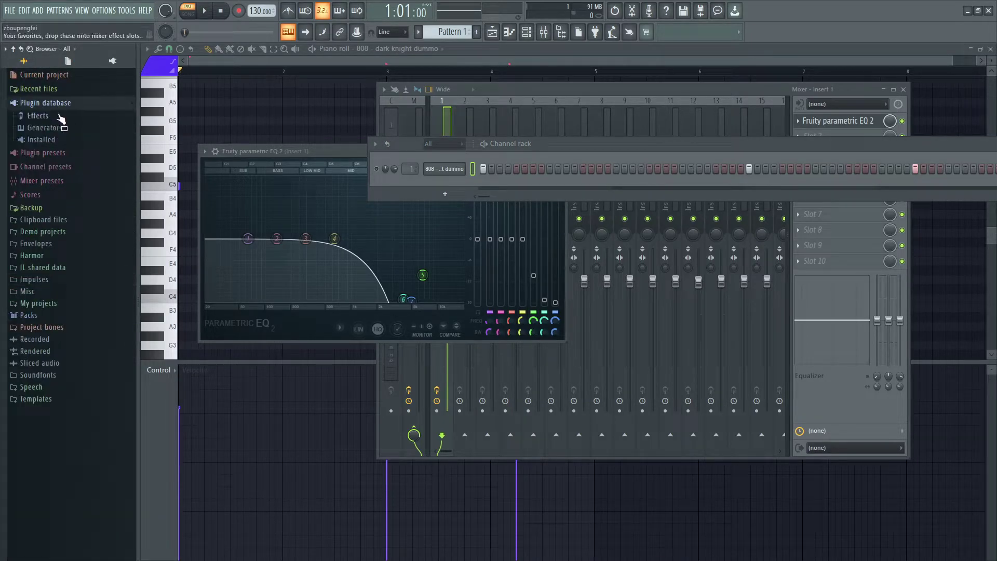
Step: Add "we will use stock plugins so you can follow along" and a line starting "of course you could" to the Notepad++ notes
{"action": "key", "text": "alt+Tab"}
{"action": "key", "text": "Return"}
{"action": "type", "text": "we will use stock plugins so you cna fo"}
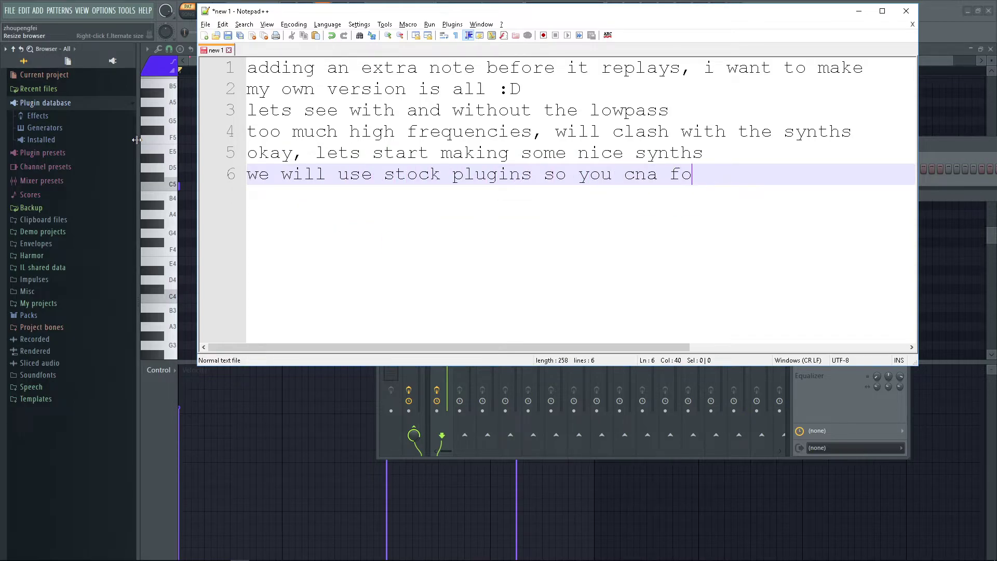
{"action": "type", "text": "low along"}
{"action": "key", "text": "Return"}
{"action": "type", "text": "of course "}
{"action": "type", "text": "you oculd ju"}
{"action": "key", "text": "BackSpace"}
{"action": "key", "text": "BackSpace"}
{"action": "key", "text": "BackSpace"}
{"action": "key", "text": "BackSpace"}
{"action": "key", "text": "BackSpace"}
{"action": "key", "text": "BackSpace"}
{"action": "key", "text": "BackSpace"}
{"action": "key", "text": "BackSpace"}
{"action": "type", "text": "coulj"}
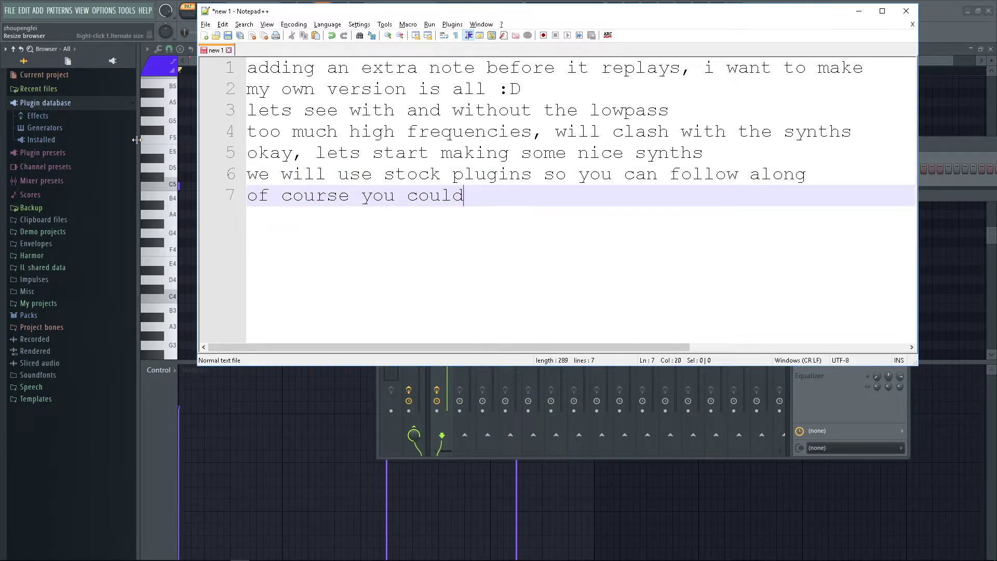
{"action": "key", "text": "BackSpace"}
{"action": "type", "text": "k some plugs"}
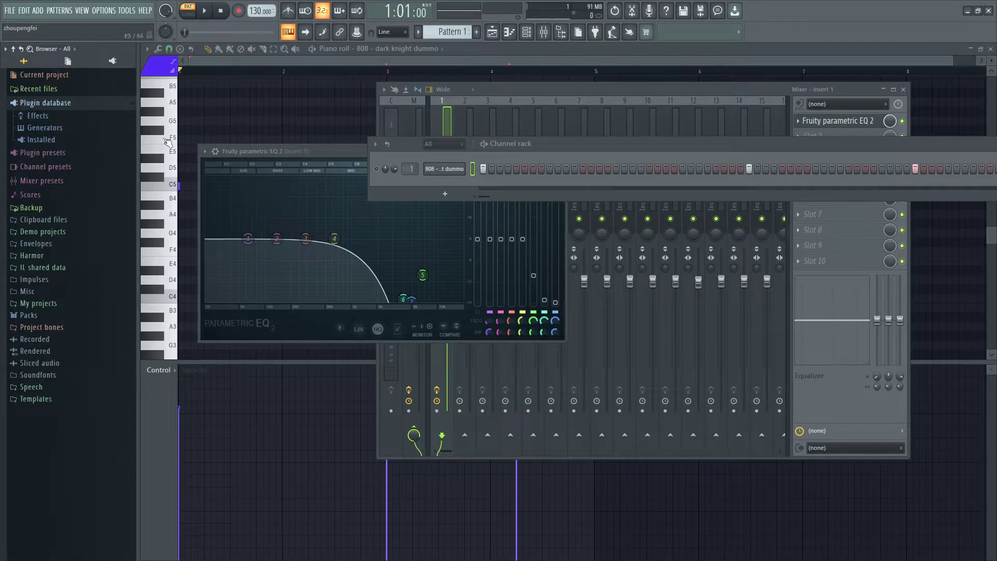
Step: In FL Studio, add Toxic Biohazard from the classic synth generators as a new channel, moving the mixer clear of the channel rack
{"action": "key", "text": "F9"}
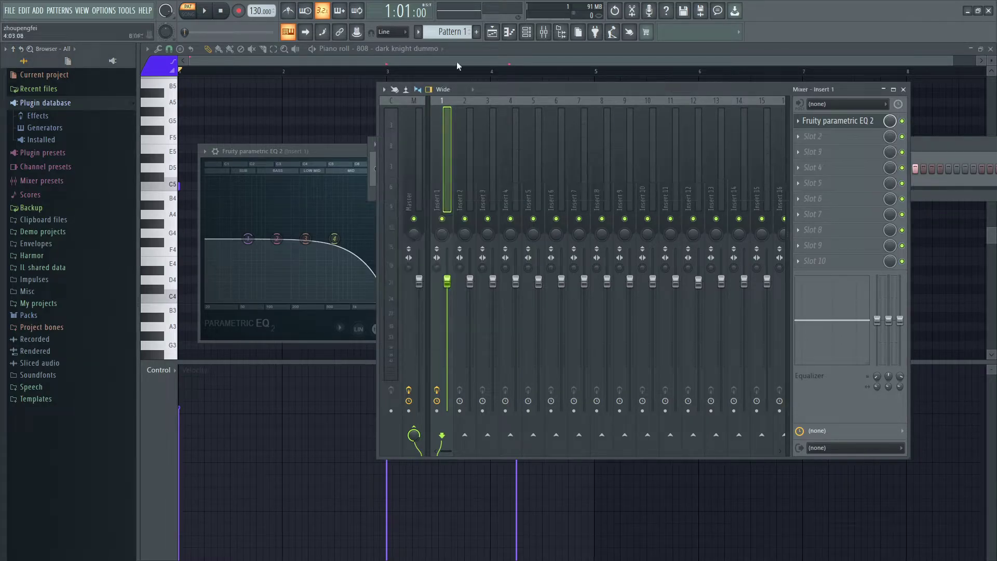
{"action": "left_click", "coordinate": [84, 128]}
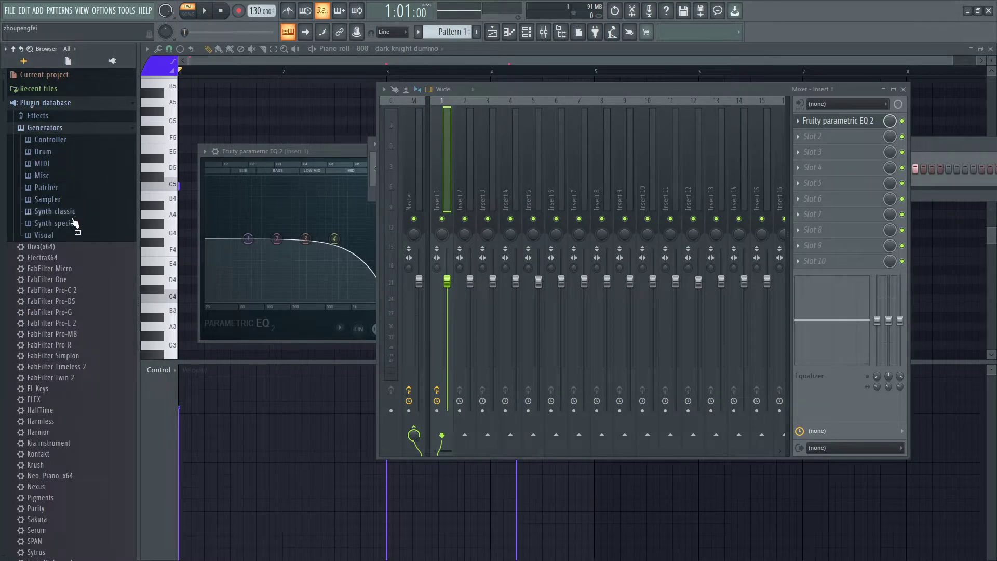
{"action": "left_click", "coordinate": [76, 212]}
{"action": "scroll", "coordinate": [52, 122], "scroll_direction": "up", "scroll_amount": 2}
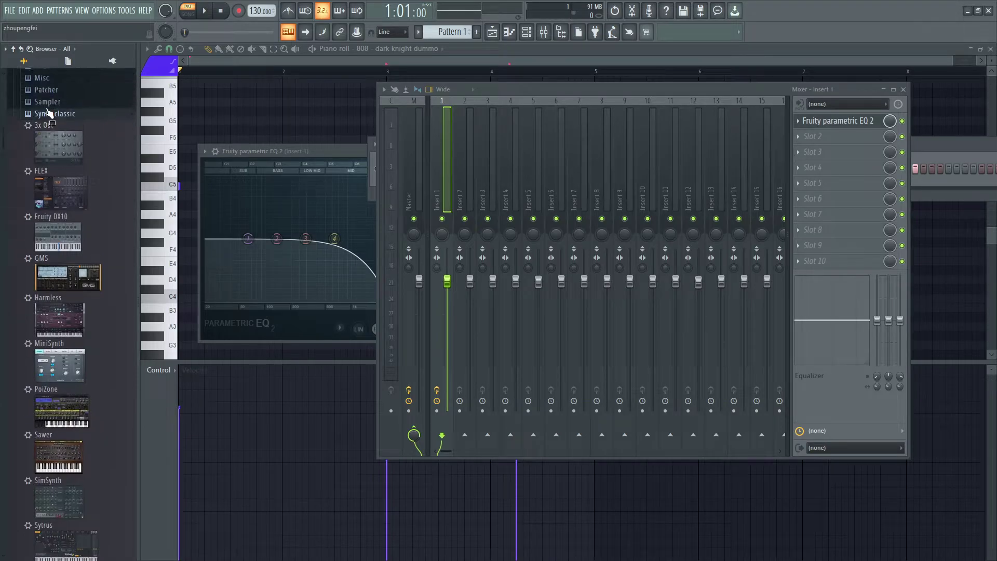
{"action": "scroll", "coordinate": [52, 123], "scroll_direction": "down", "scroll_amount": 5}
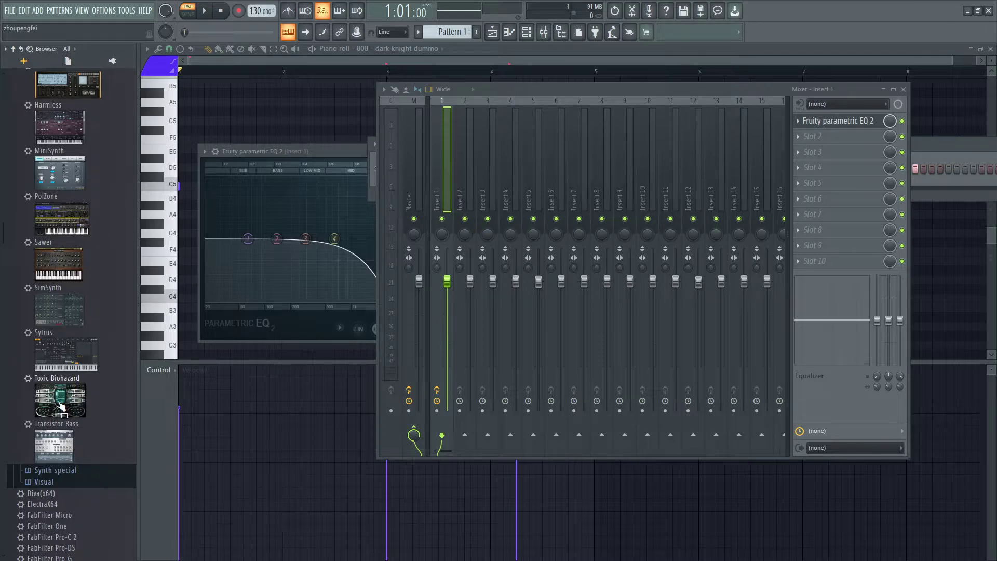
{"action": "left_click_drag", "start_coordinate": [817, 84], "coordinate": [814, 321]}
{"action": "left_click_drag", "start_coordinate": [58, 400], "coordinate": [455, 189]}
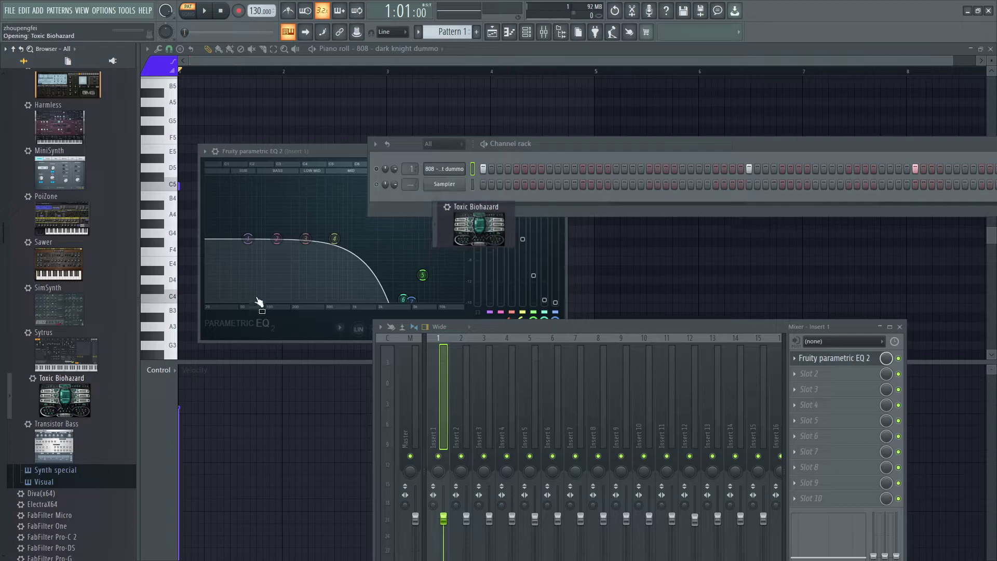
Step: Close the Toxic Biohazard window, add Sytrus as a third channel and move its window below the channel rack
{"action": "left_click_drag", "start_coordinate": [67, 358], "coordinate": [418, 298]}
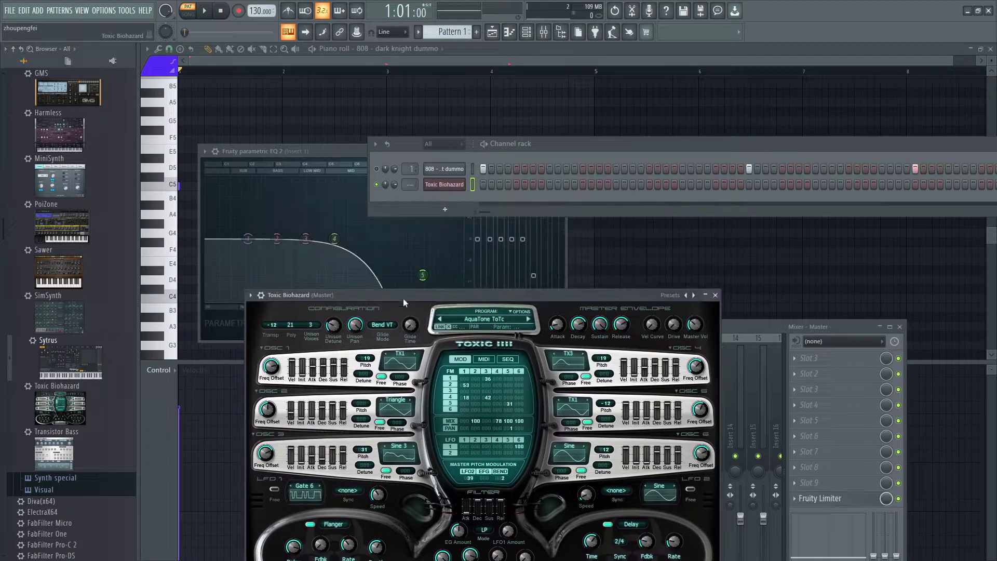
{"action": "left_click", "coordinate": [715, 296]}
{"action": "left_click_drag", "start_coordinate": [62, 364], "coordinate": [463, 177]}
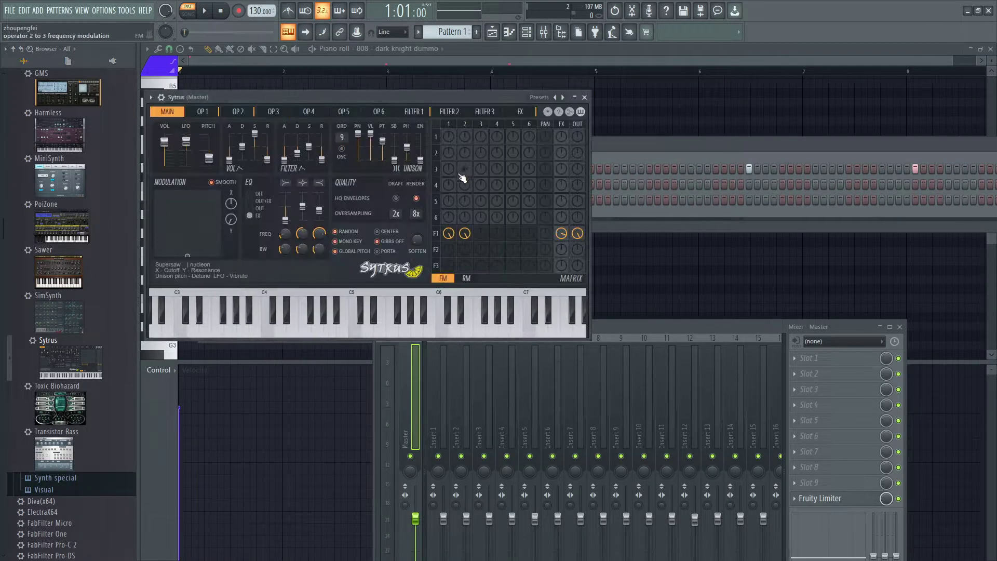
{"action": "left_click_drag", "start_coordinate": [460, 96], "coordinate": [490, 249]}
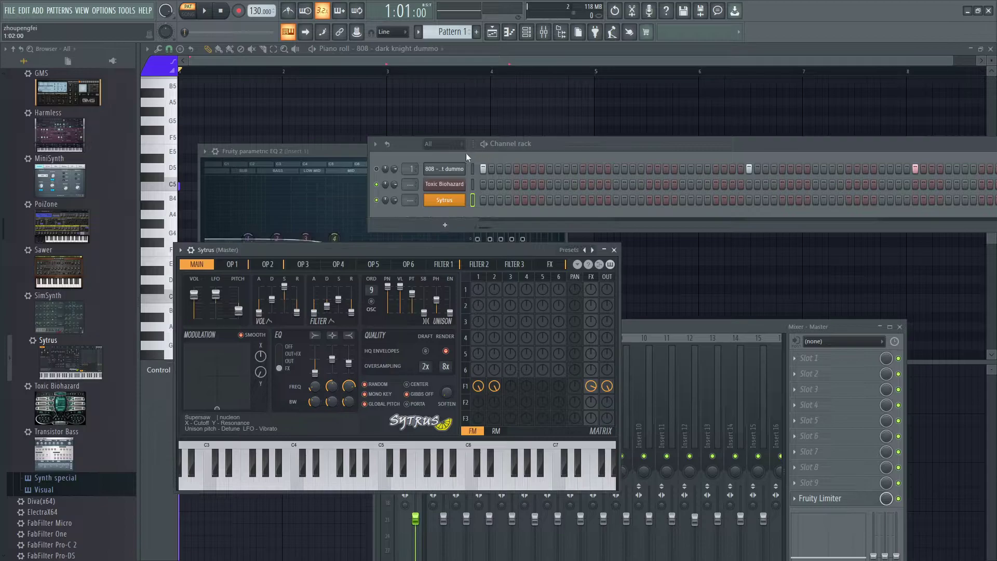
Step: Rename the dark knight dummo channel as 808
{"action": "right_click", "coordinate": [451, 169]}
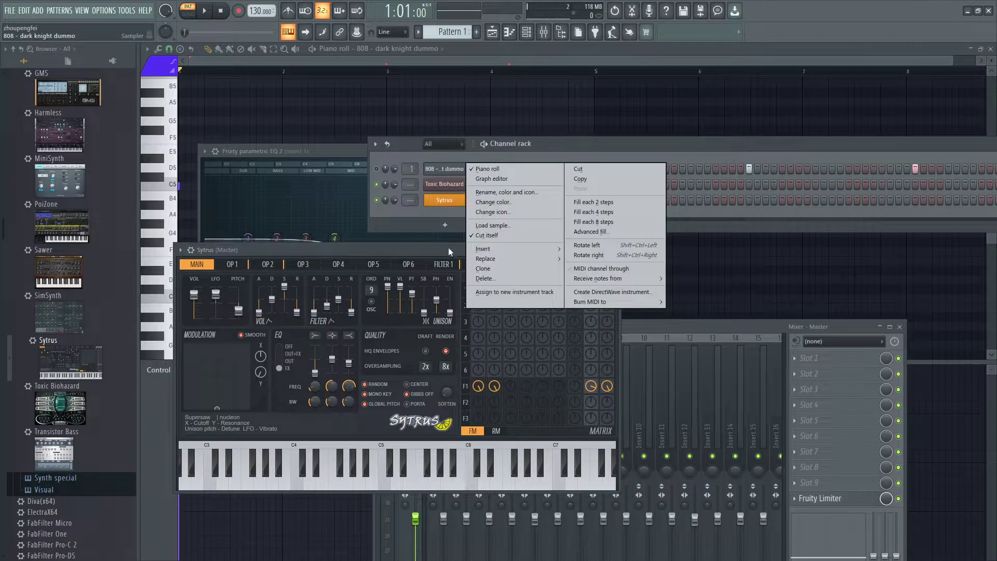
{"action": "left_click", "coordinate": [512, 192]}
{"action": "type", "text": "808"}
{"action": "key", "text": "Return"}
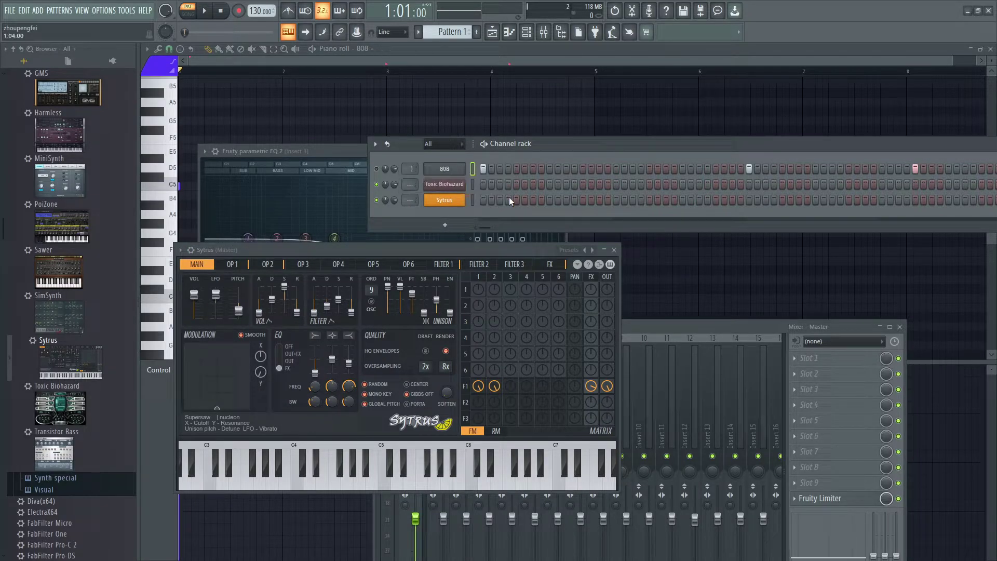
Step: Close the Sytrus window, then add Harmless from the classic synth generators as a new channel and close its window
{"action": "left_click", "coordinate": [614, 250]}
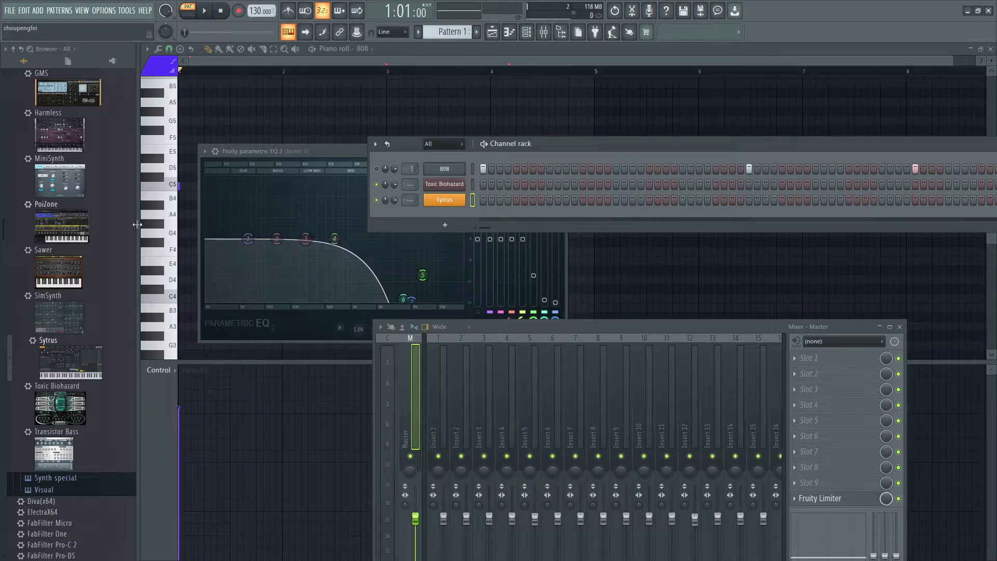
{"action": "scroll", "coordinate": [67, 233], "scroll_direction": "up", "scroll_amount": 4}
{"action": "left_click_drag", "start_coordinate": [62, 241], "coordinate": [444, 211]}
{"action": "left_click", "coordinate": [596, 111]}
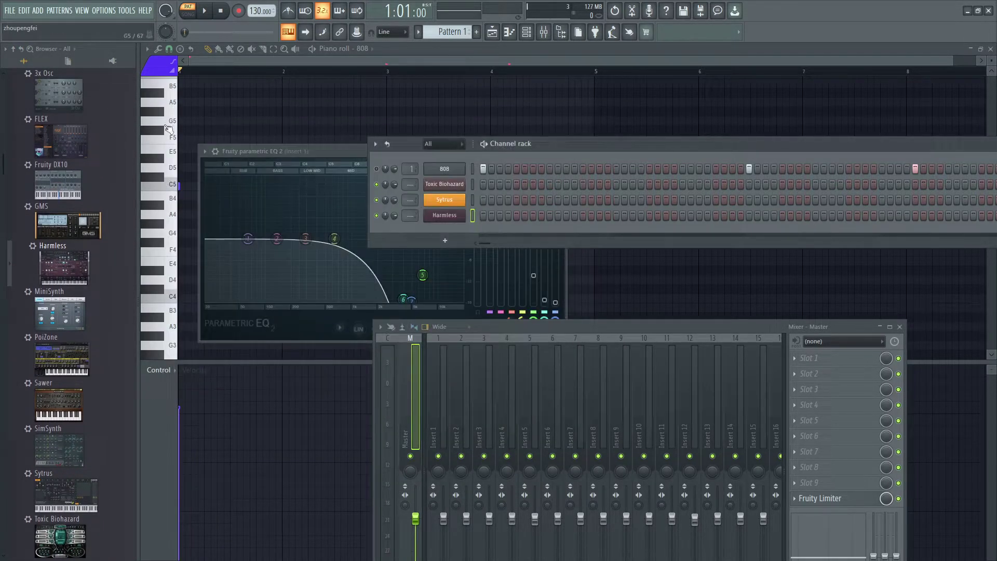
Step: Add Morphine and Harmor from the special synth generators as new channels, closing the Morphine window in between
{"action": "scroll", "coordinate": [68, 236], "scroll_direction": "up", "scroll_amount": 3}
{"action": "scroll", "coordinate": [51, 316], "scroll_direction": "down", "scroll_amount": 2}
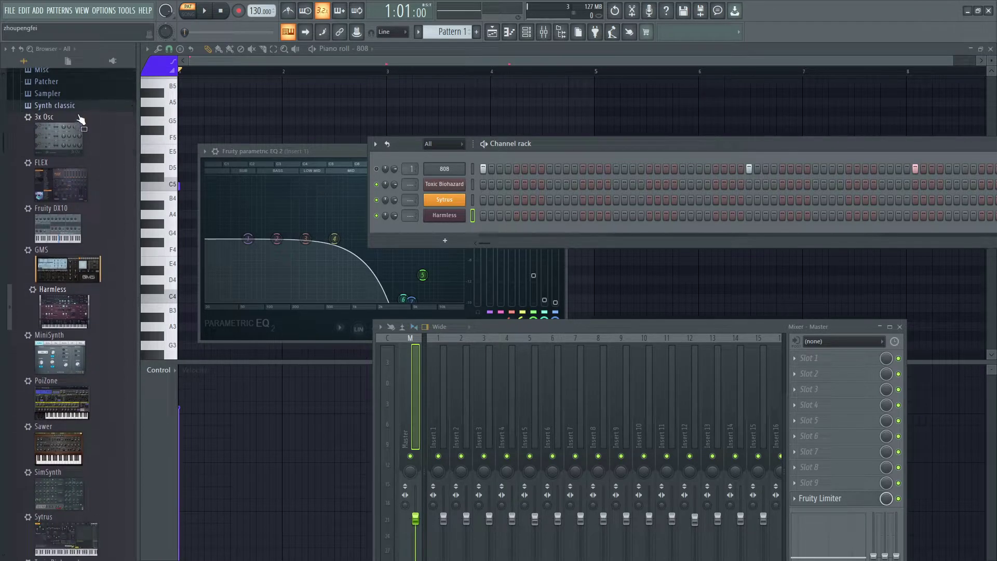
{"action": "left_click", "coordinate": [78, 108]}
{"action": "left_click", "coordinate": [87, 119]}
{"action": "left_click_drag", "start_coordinate": [65, 278], "coordinate": [425, 232]}
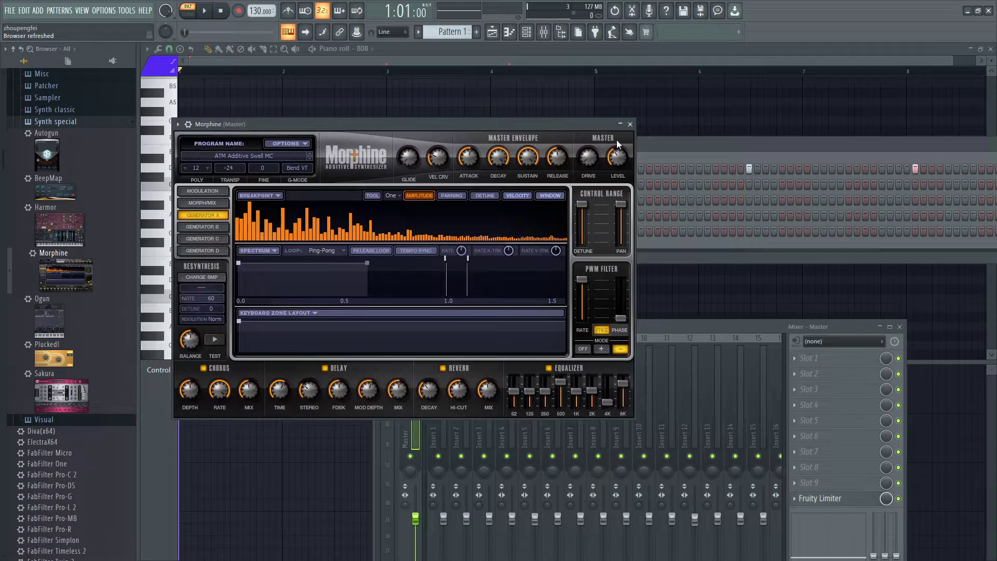
{"action": "left_click", "coordinate": [630, 125]}
{"action": "left_click_drag", "start_coordinate": [60, 231], "coordinate": [599, 208]}
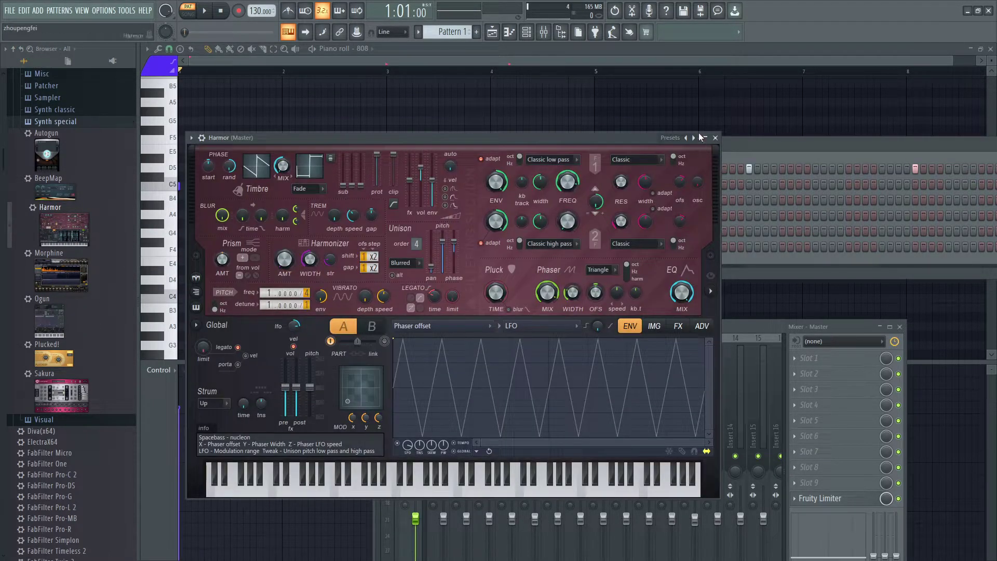
Step: Switch to Notepad++ and replace the notes with "i will not use all of them" and "i just need to try them because i do not know"
{"action": "key", "text": "alt+Tab"}
{"action": "key", "text": "alt+Tab"}
{"action": "key", "text": "ctrl+a"}
{"action": "type", "text": "i will"}
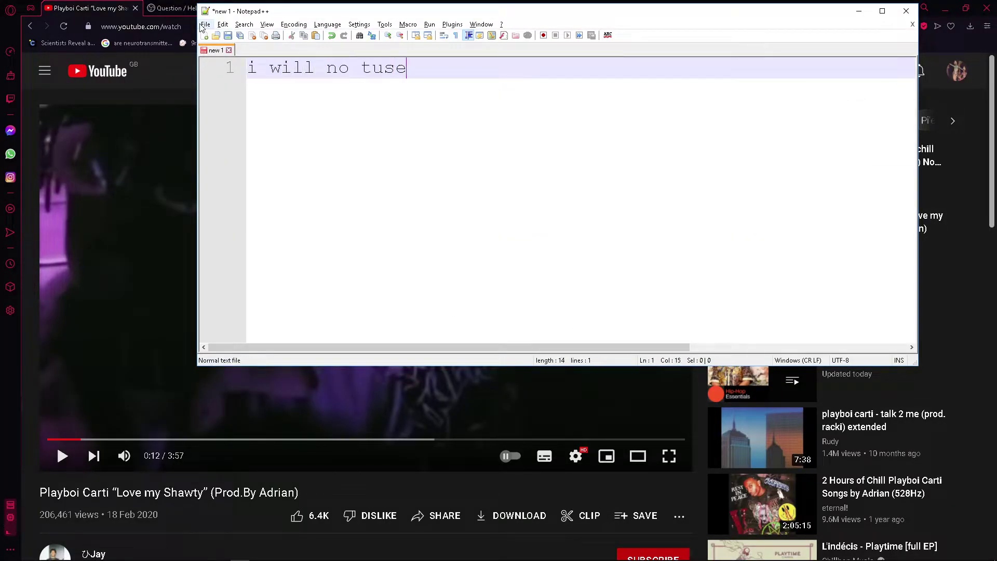
{"action": "type", "text": " not use all of them"}
{"action": "key", "text": "Return"}
{"action": "type", "text": "i just need to try them because i"}
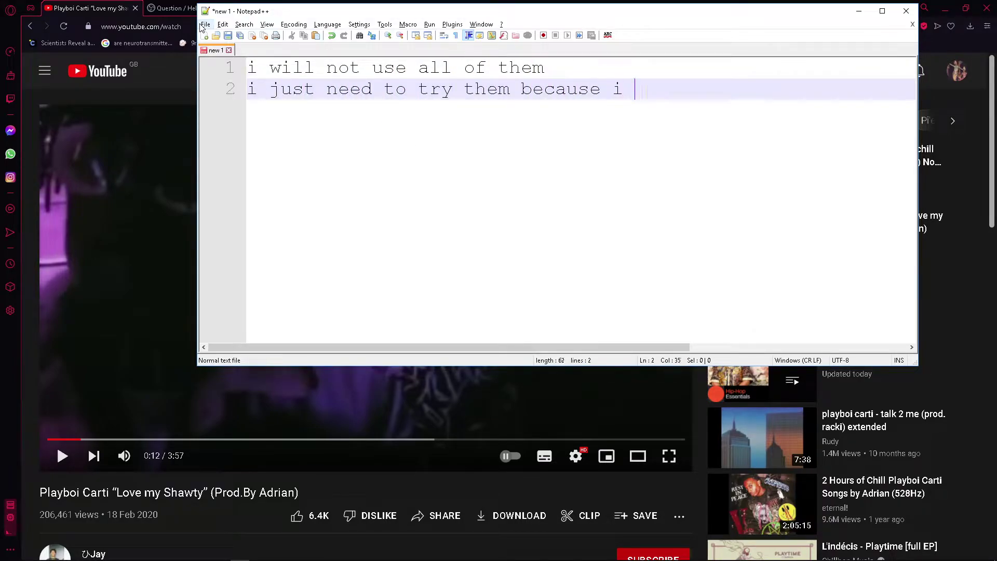
{"action": "type", "text": " do not know"}
{"action": "key", "text": "Return"}
Step: Continue the notes with "which one will suit the song perfectly, since" and "different synthesizers make different sounds" on separate lines
{"action": "type", "text": "which wil"}
{"action": "key", "text": "BackSpace"}
{"action": "key", "text": "BackSpace"}
{"action": "key", "text": "BackSpace"}
{"action": "type", "text": "one will suit the song perfectly, since"}
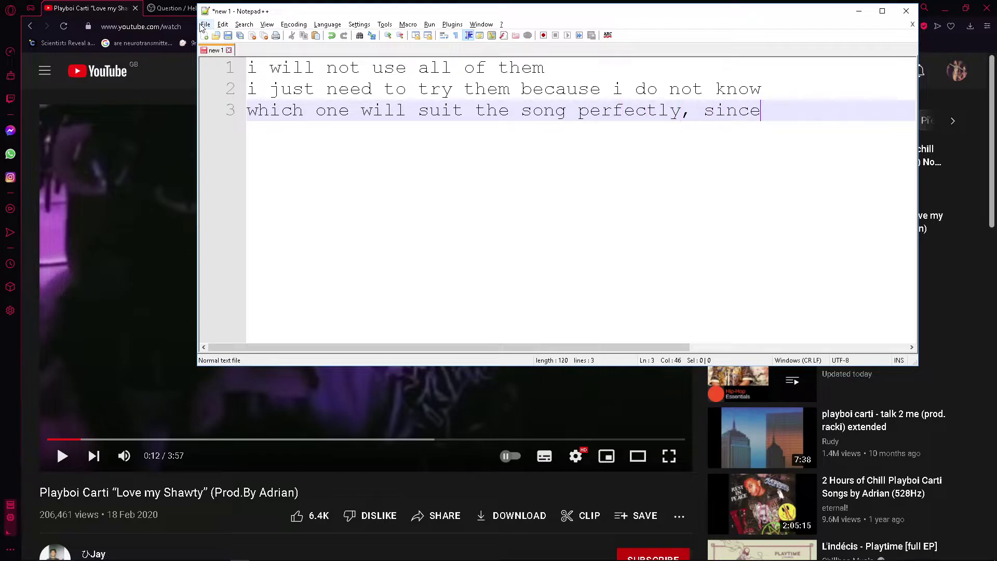
{"action": "key", "text": "Return"}
{"action": "type", "text": "different synthesizers "}
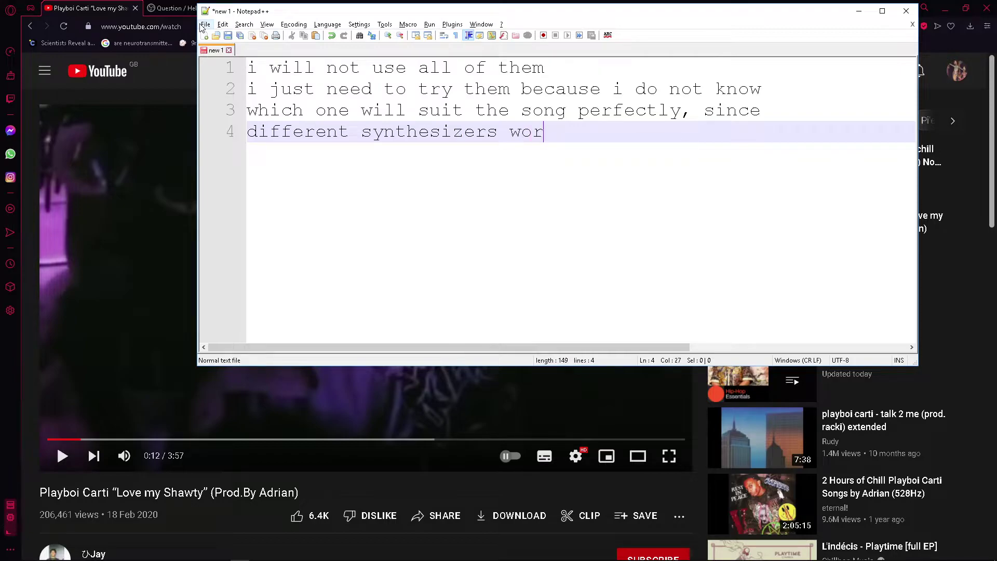
{"action": "type", "text": "make different sounds"}
{"action": "key", "text": "Return"}
Step: Add the line "lets start in harmor since that is the easiest" to the notes
{"action": "type", "text": "lets sta"}
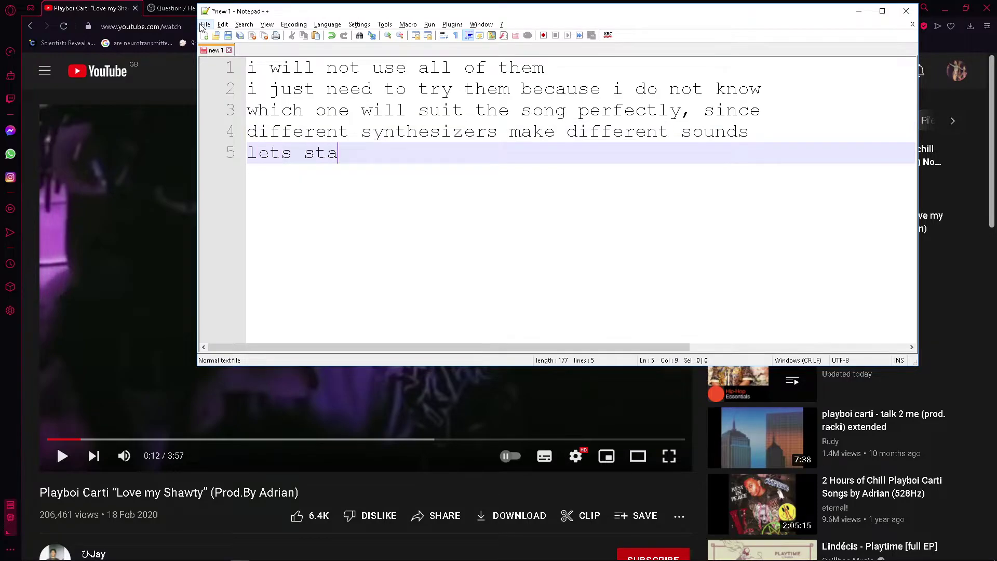
{"action": "type", "text": "rt in harmor since "}
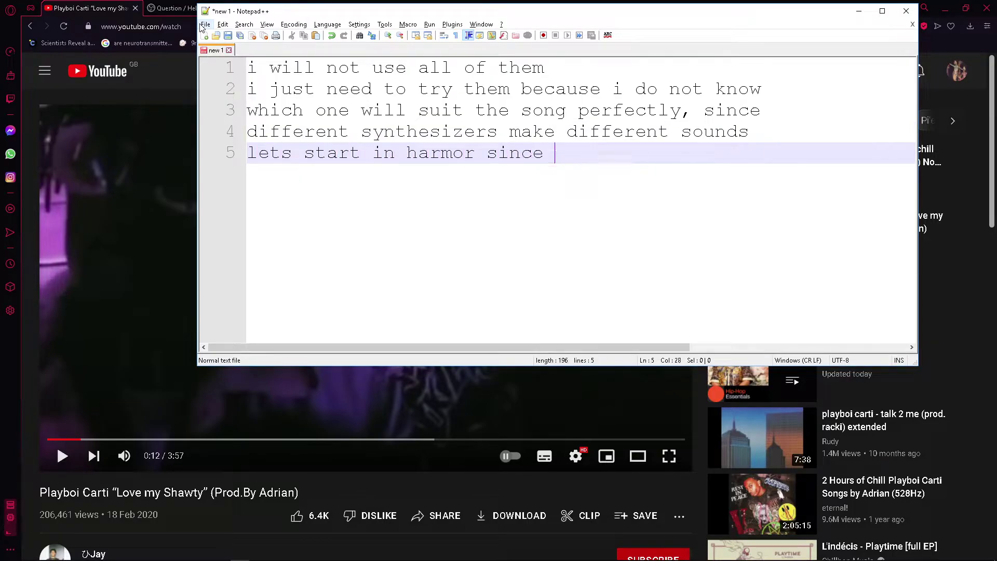
{"action": "type", "text": "that is the easiest"}
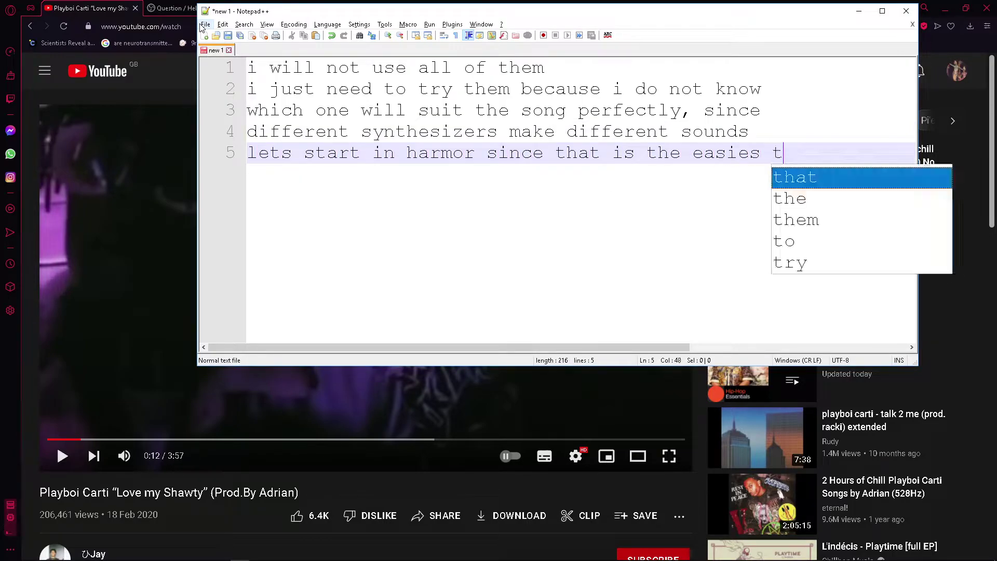
{"action": "key", "text": "Return"}
Step: Add "we are going for something not exactly the same" and "but similar to this of course" as two lines of the notes
{"action": "type", "text": "we are going for someth"}
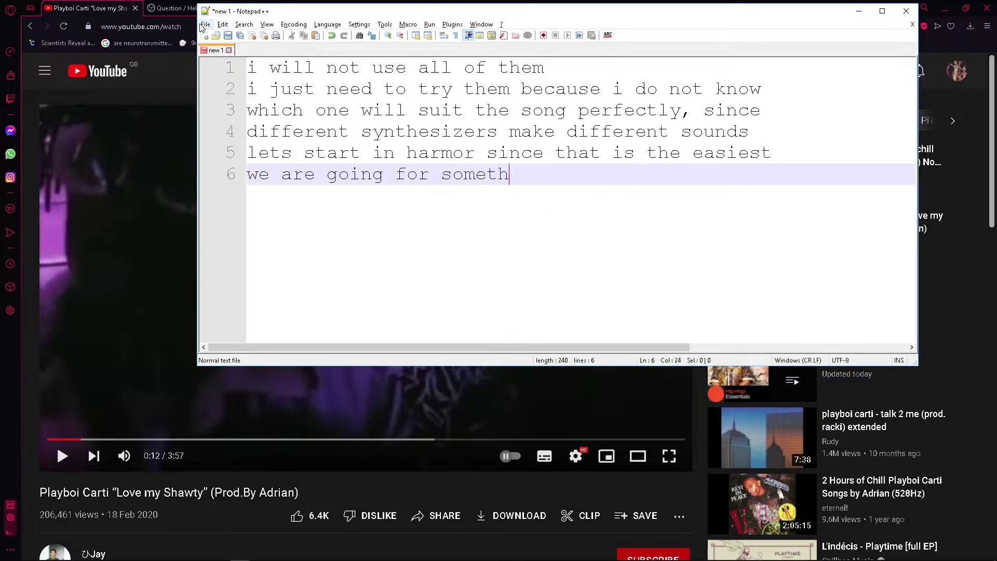
{"action": "type", "text": "ing not exactly the same"}
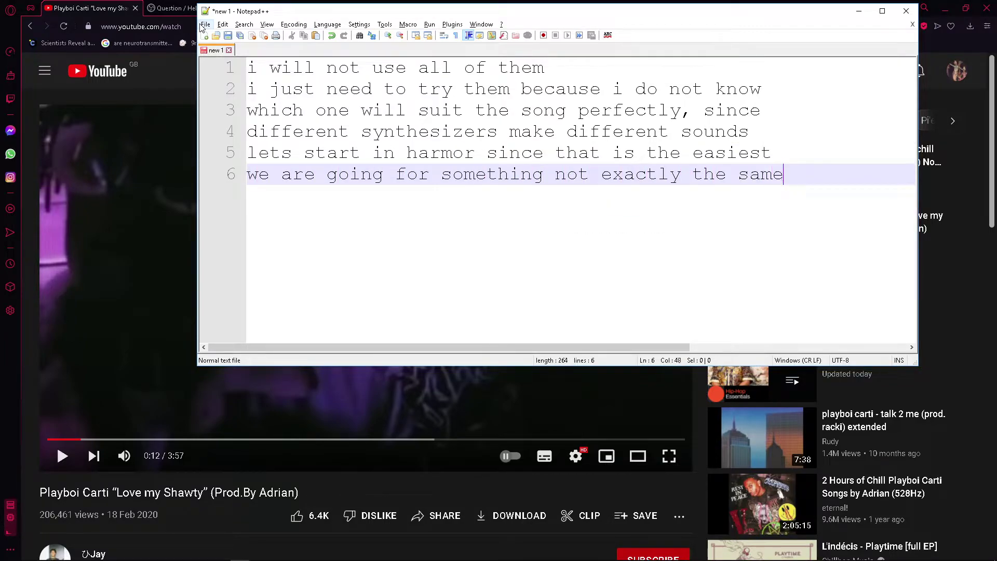
{"action": "key", "text": "Return"}
{"action": "type", "text": "but similar to this of course"}
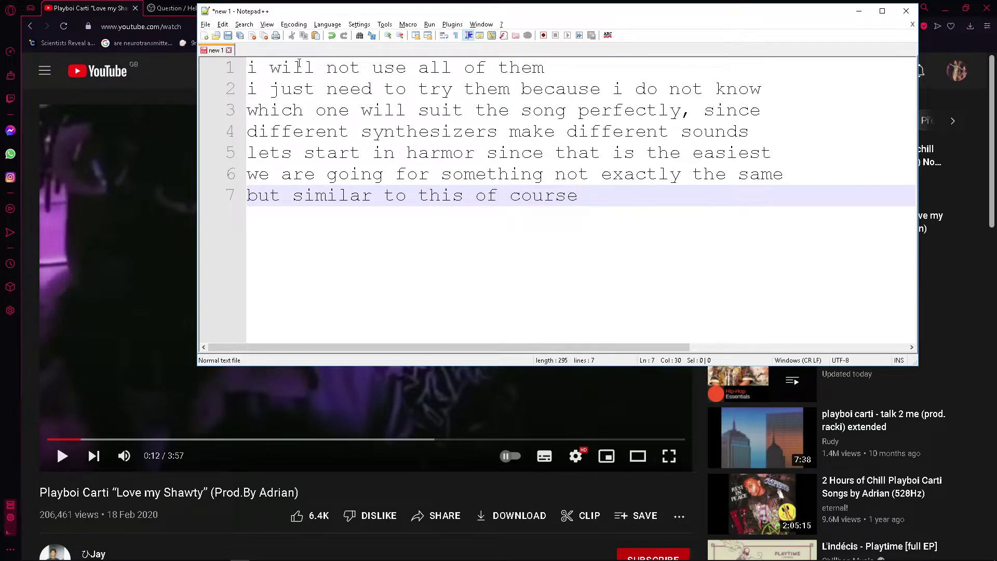
Step: Play the "Love my Shawty" reference video on YouTube from near its beginning and return to the Notepad++ notes
{"action": "left_click", "coordinate": [177, 194]}
{"action": "left_click", "coordinate": [52, 439]}
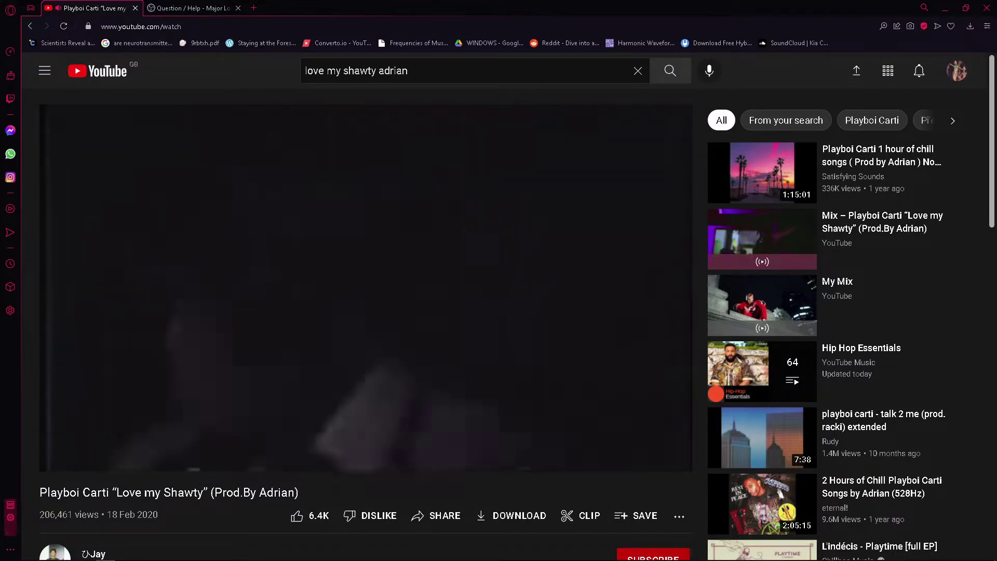
{"action": "key", "text": "alt+Tab"}
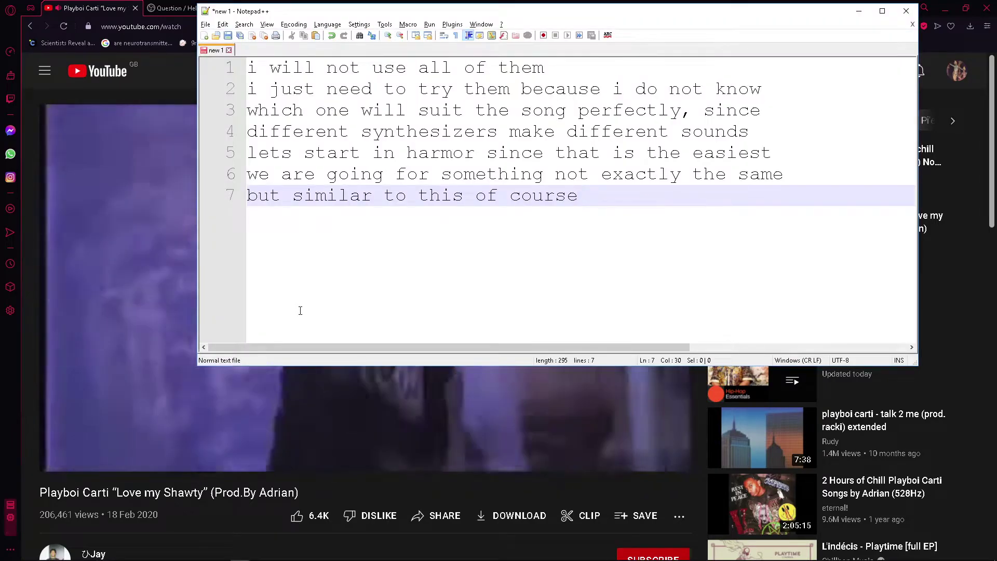
Step: Add the line "the main underlying synth/pad has hardly any low frequencies" to the notes
{"action": "key", "text": "Return"}
{"action": "type", "text": "the"}
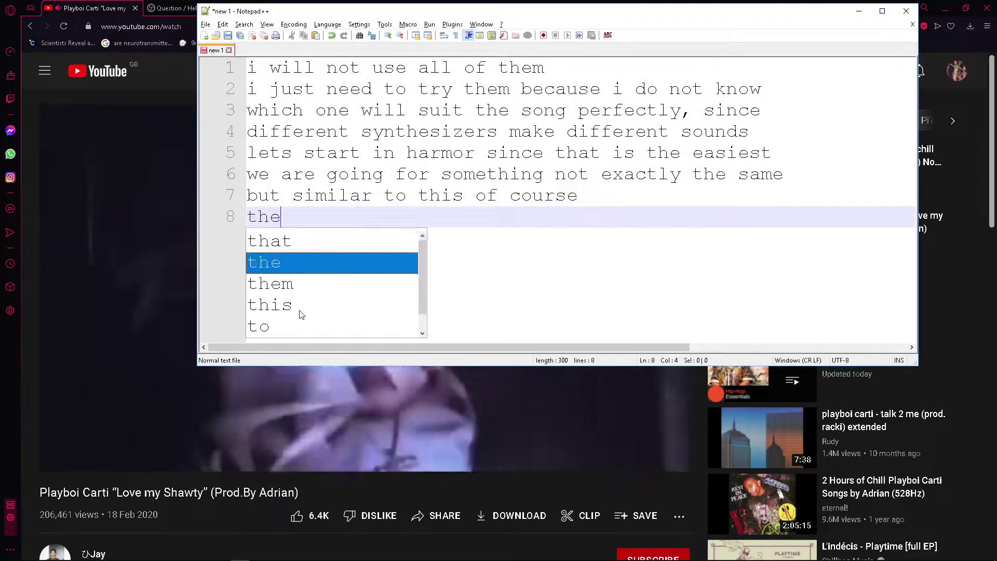
{"action": "type", "text": " main sy"}
{"action": "key", "text": "BackSpace"}
{"action": "key", "text": "BackSpace"}
{"action": "type", "text": "u"}
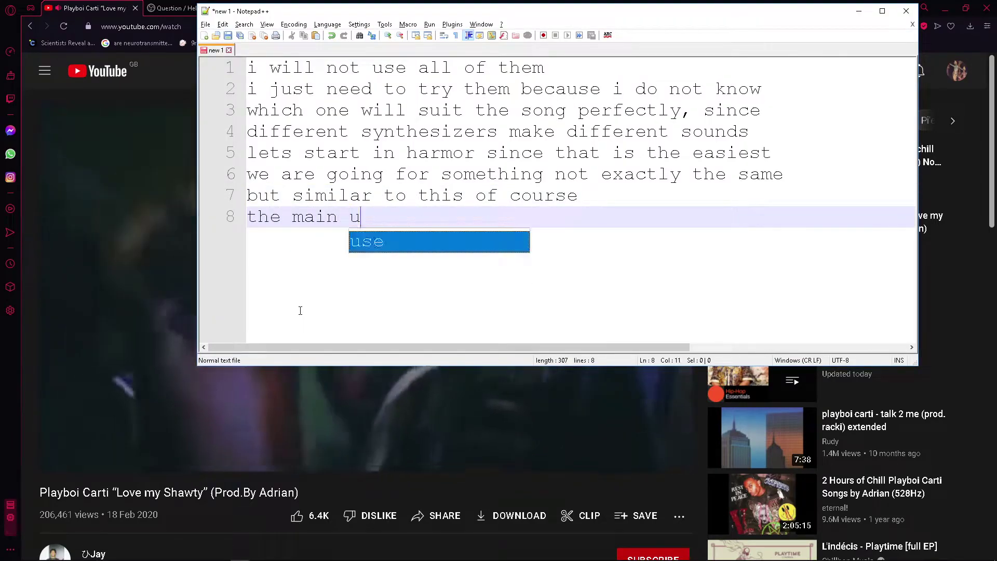
{"action": "type", "text": "nderlying synth/"}
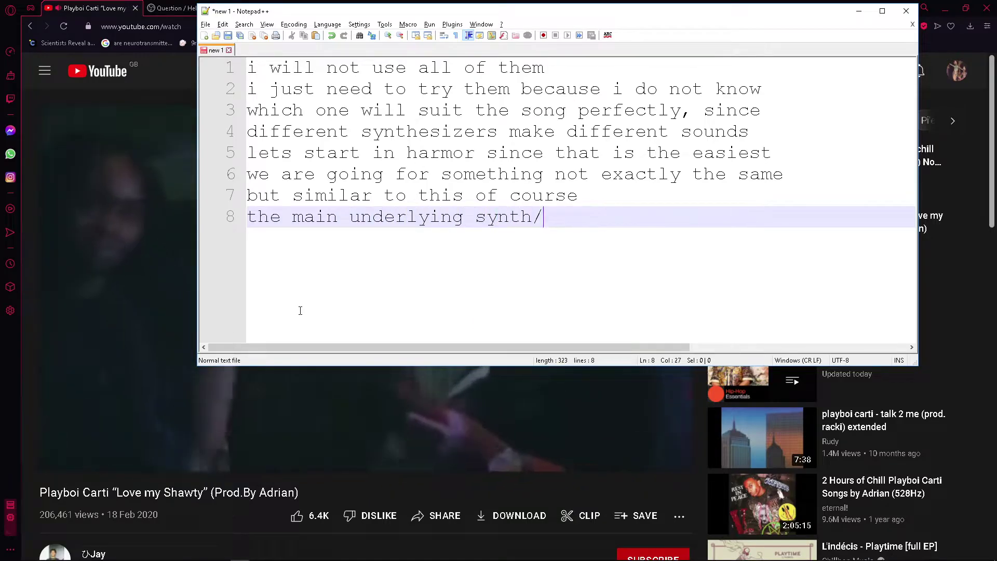
{"action": "type", "text": "pad has hardly an"}
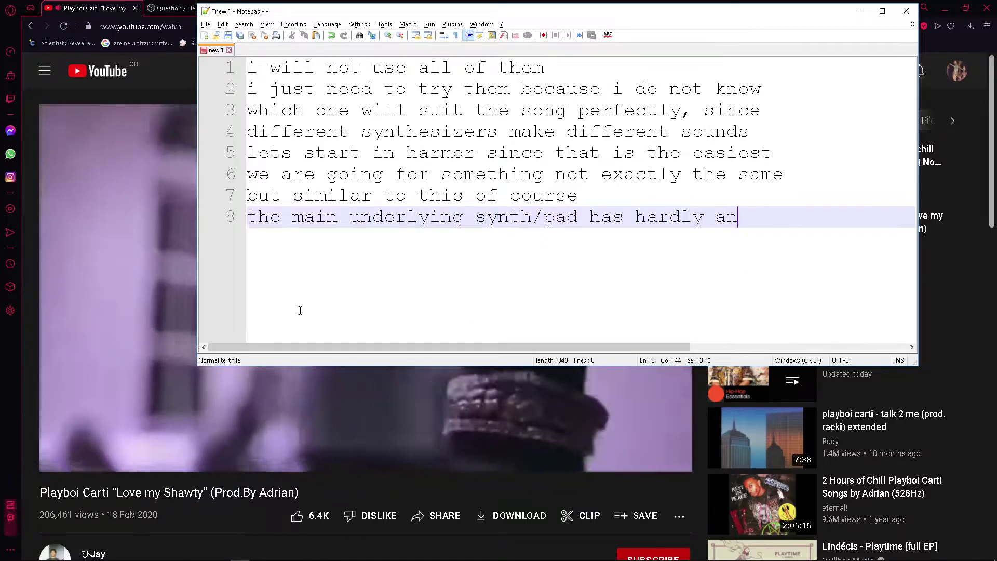
{"action": "type", "text": "y low frequencies"}
{"action": "key", "text": "Return"}
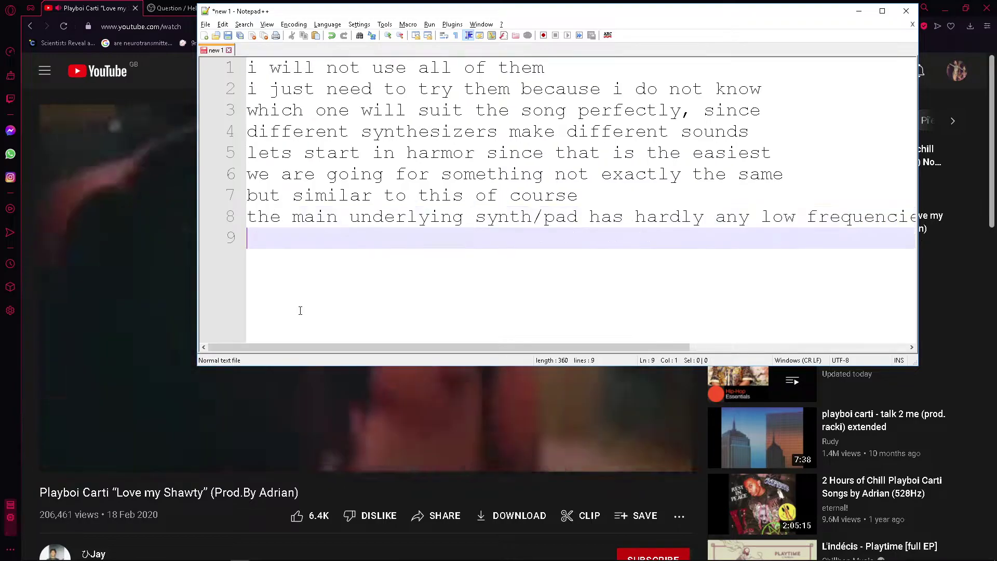
Step: Add the line "most of the low frequencies come from the 808's", correcting the wording at its end
{"action": "type", "text": "most of the low frequen"}
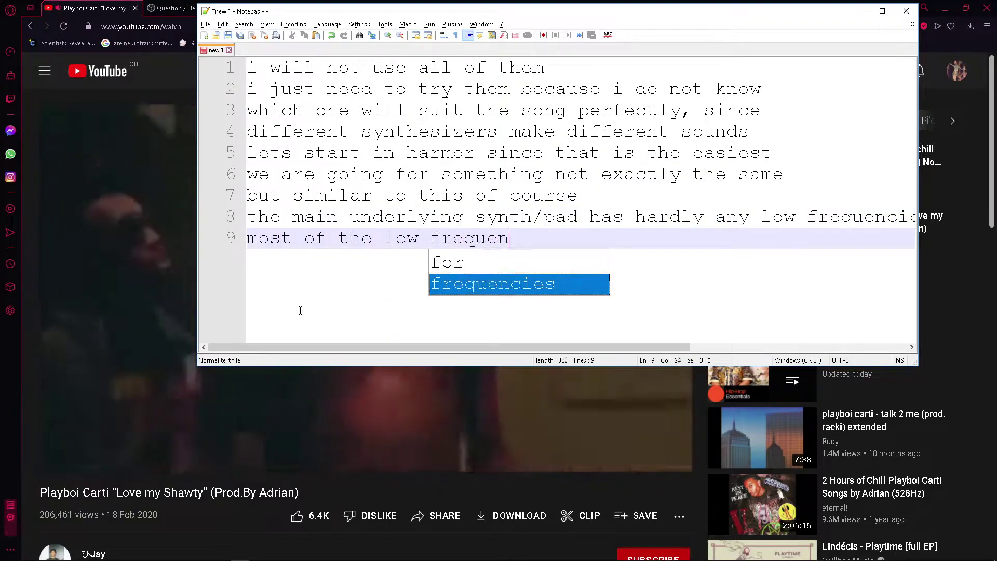
{"action": "type", "text": "nciecies come from the bass"}
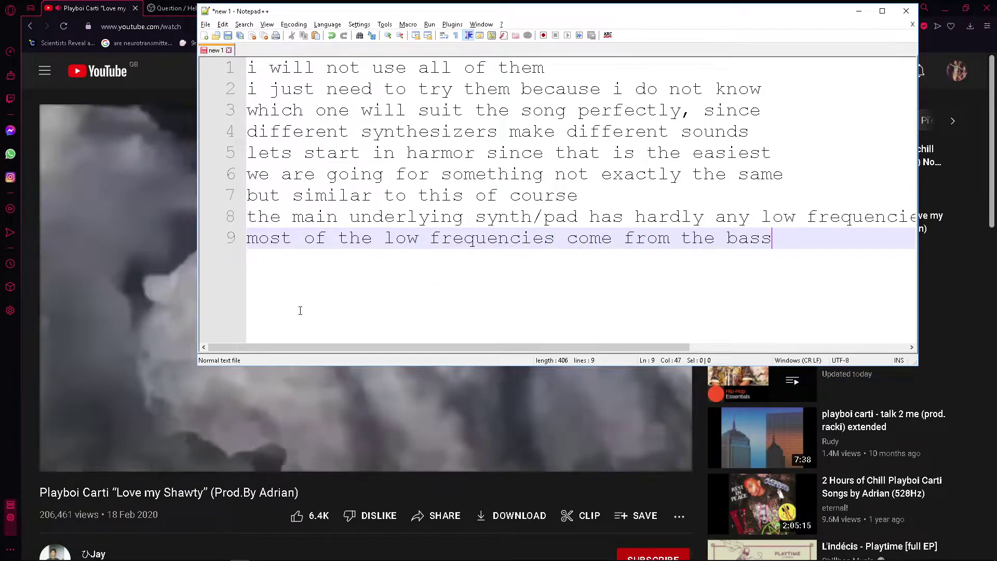
{"action": "key", "text": "BackSpace"}
{"action": "key", "text": "BackSpace"}
{"action": "key", "text": "BackSpace"}
{"action": "key", "text": "BackSpace"}
{"action": "type", "text": "808 and"}
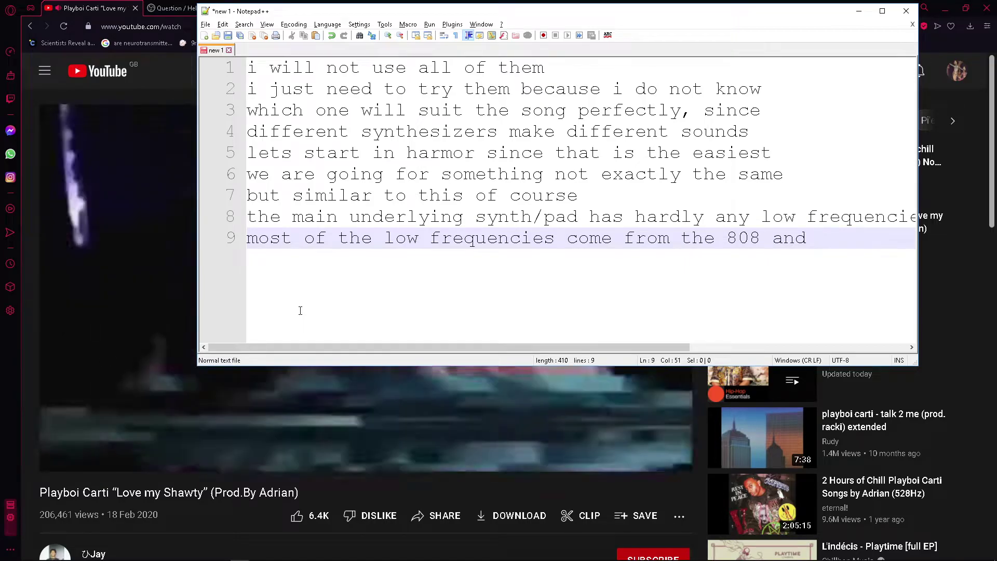
{"action": "key", "text": "BackSpace"}
{"action": "key", "text": "BackSpace"}
{"action": "key", "text": "BackSpace"}
{"action": "key", "text": "BackSpace"}
{"action": "key", "text": "BackSpace"}
{"action": "type", "text": "'s ("}
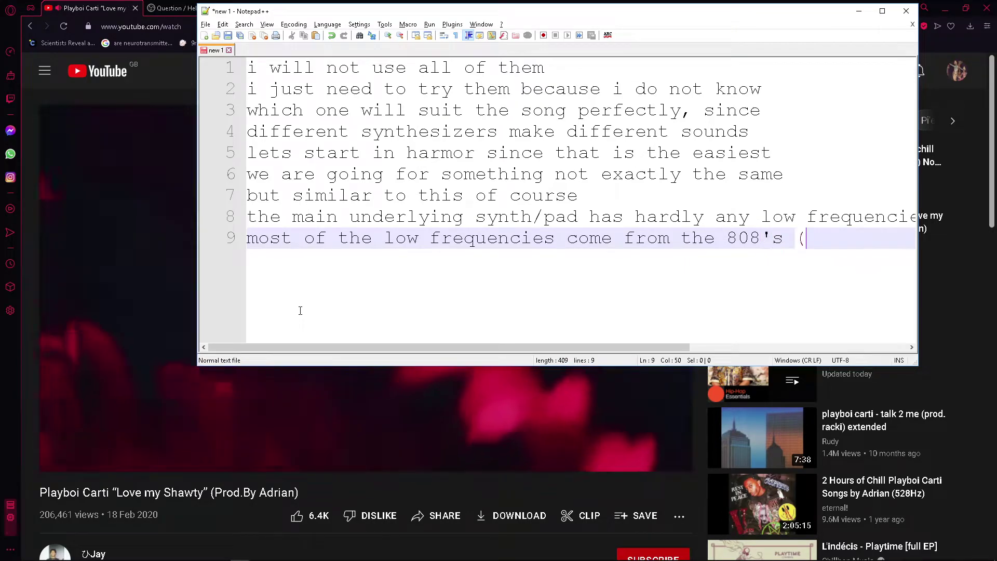
{"action": "type", "text": "there are"}
{"action": "key", "text": "BackSpace"}
{"action": "key", "text": "BackSpace"}
{"action": "key", "text": "BackSpace"}
{"action": "key", "text": "BackSpace"}
{"action": "key", "text": "BackSpace"}
{"action": "key", "text": "BackSpace"}
{"action": "key", "text": "BackSpace"}
{"action": "key", "text": "BackSpace"}
{"action": "key", "text": "BackSpace"}
{"action": "key", "text": "BackSpace"}
{"action": "key", "text": "BackSpace"}
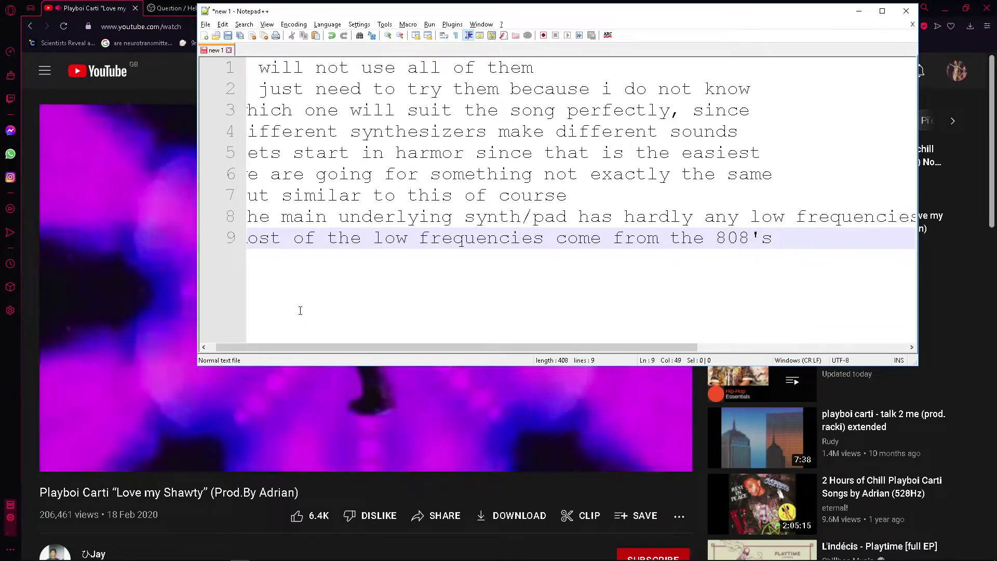
Step: Add the remark "(there are two 808's)" on its own line below the low-frequency note
{"action": "key", "text": "Return"}
{"action": "type", "text": "(there are t"}
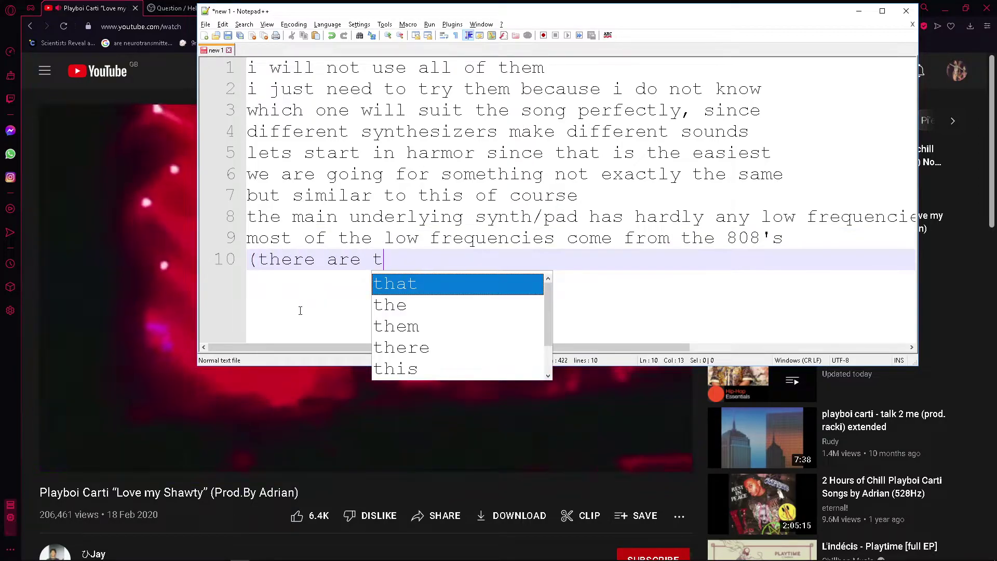
{"action": "type", "text": "wo "}
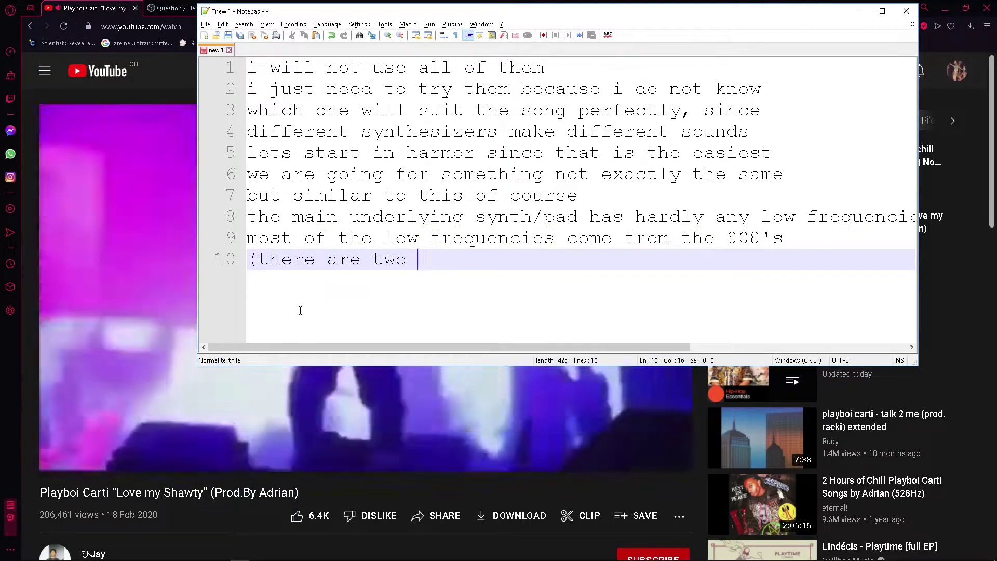
{"action": "type", "text": "808's)"}
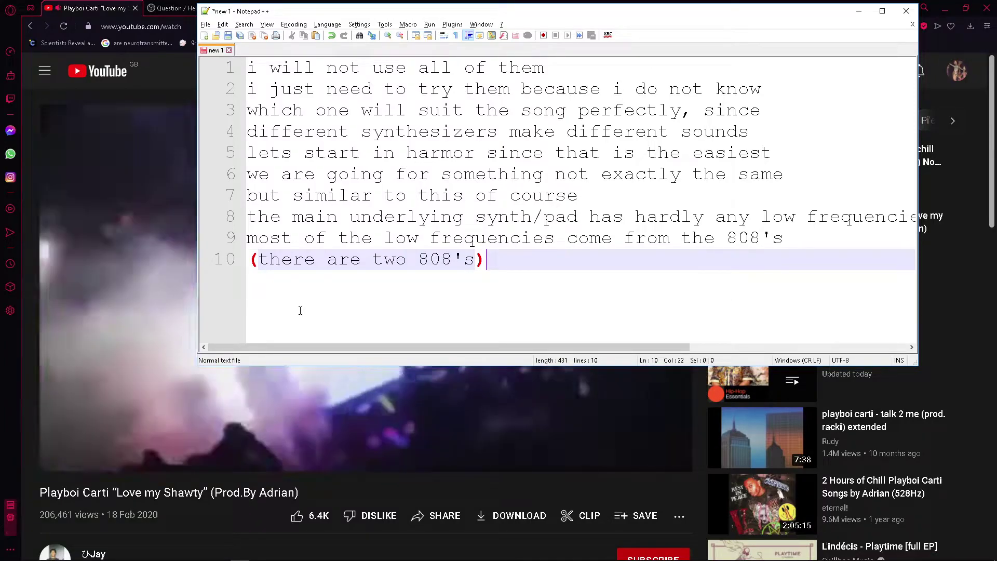
{"action": "mouse_move", "coordinate": [167, 284]}
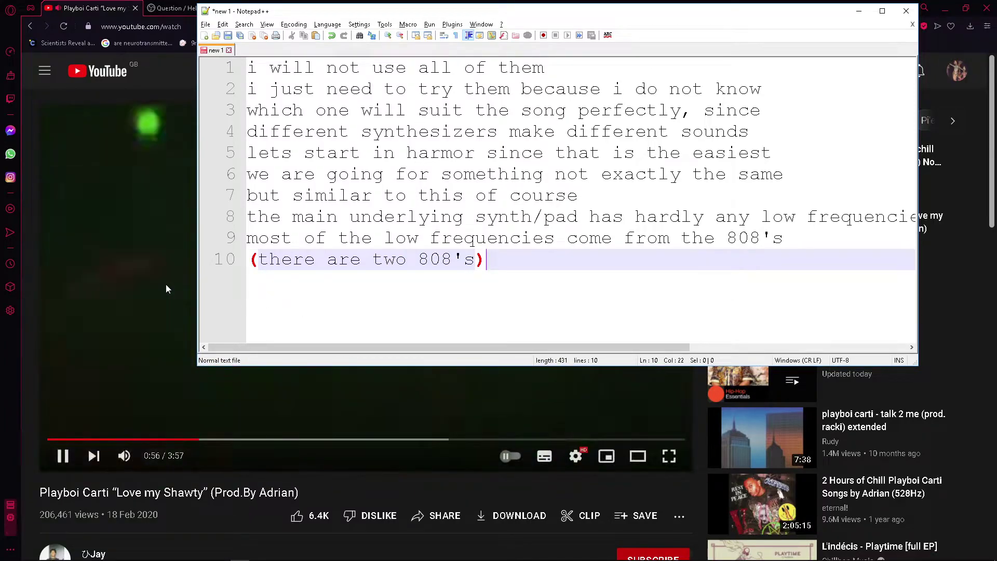
Step: Add the line "we are going to have to make a beautiful saw/triangle synth" below the 808 remark, correcting typos
{"action": "key", "text": "Return"}
{"action": "type", "text": "we are going"}
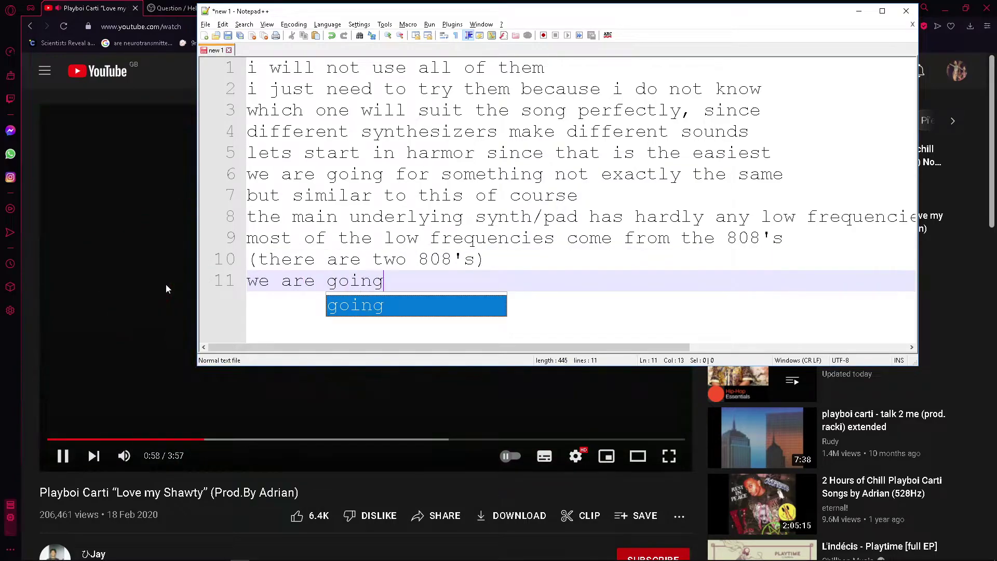
{"action": "type", "text": " to have to make a b"}
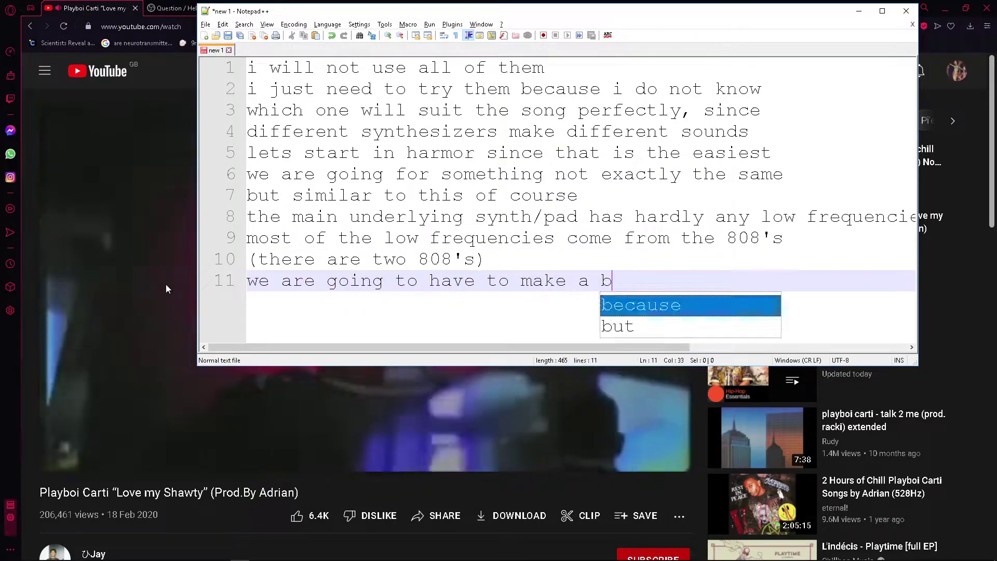
{"action": "type", "text": "eautiful "}
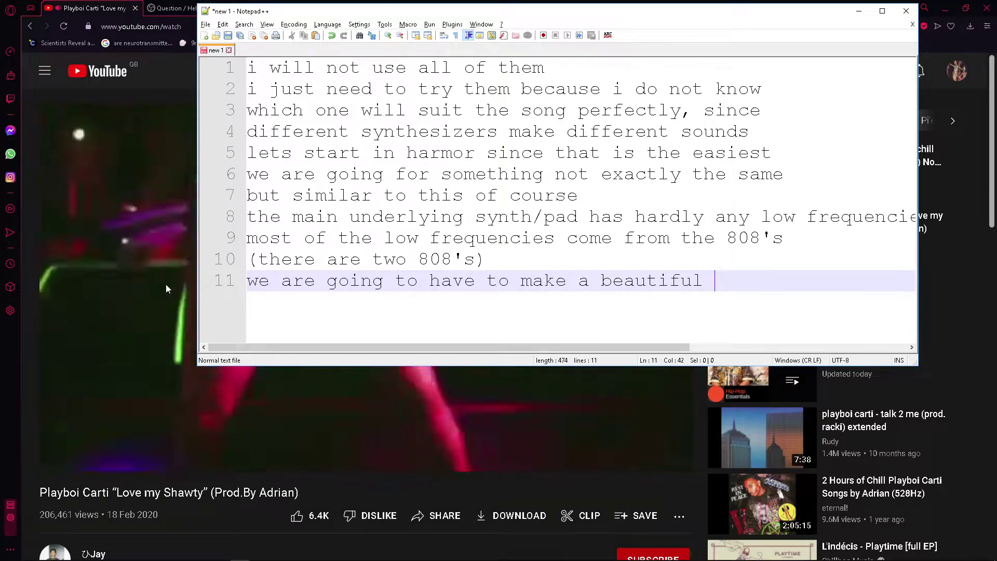
{"action": "type", "text": "saw"}
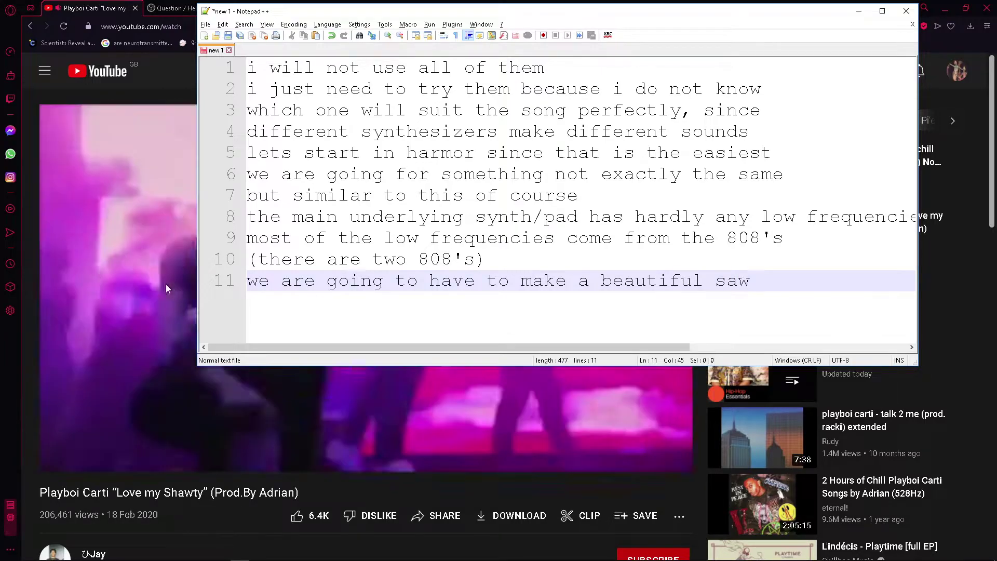
{"action": "type", "text": "/triangle "}
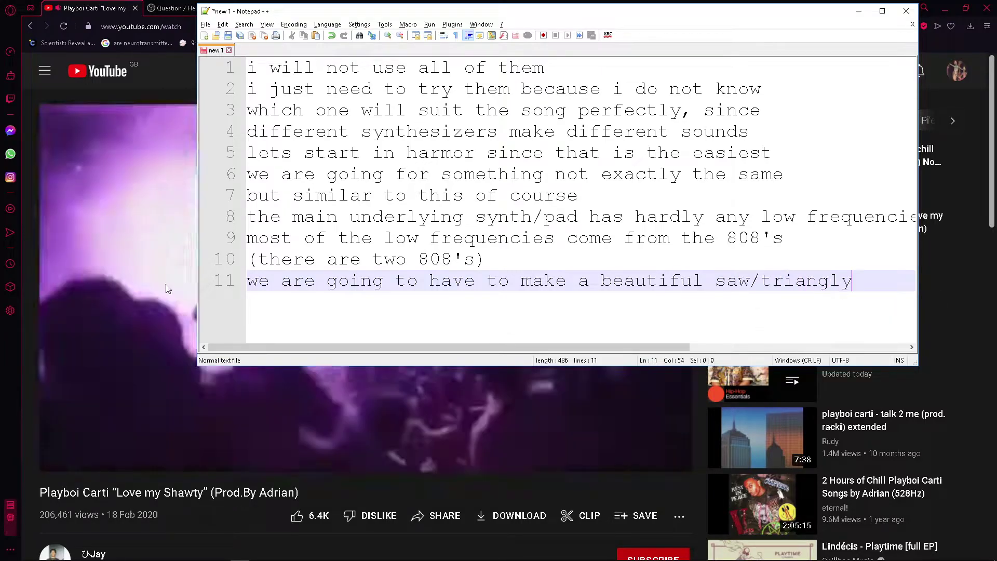
{"action": "type", "text": "sytn"}
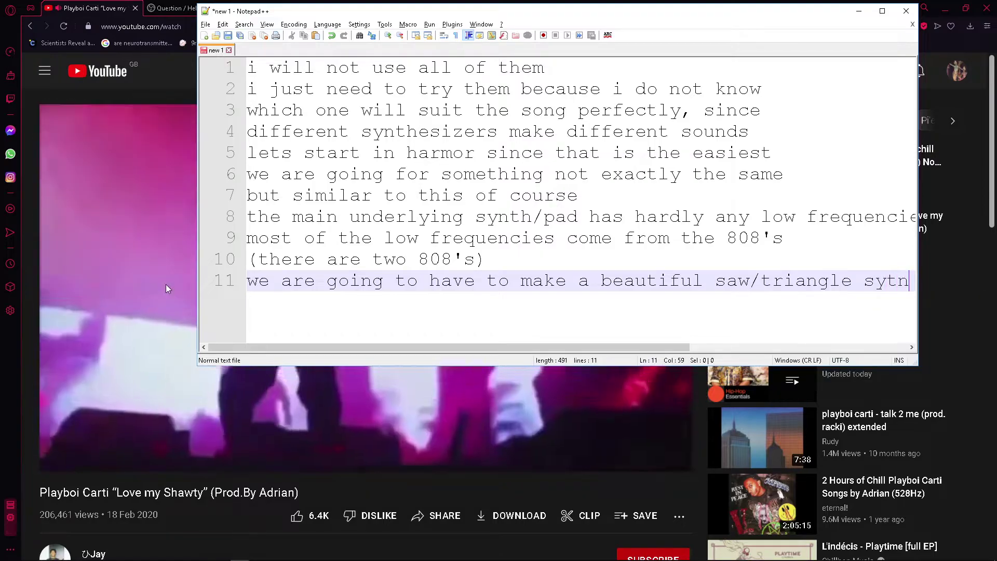
{"action": "key", "text": "BackSpace"}
{"action": "key", "text": "BackSpace"}
{"action": "type", "text": "nth/pad"}
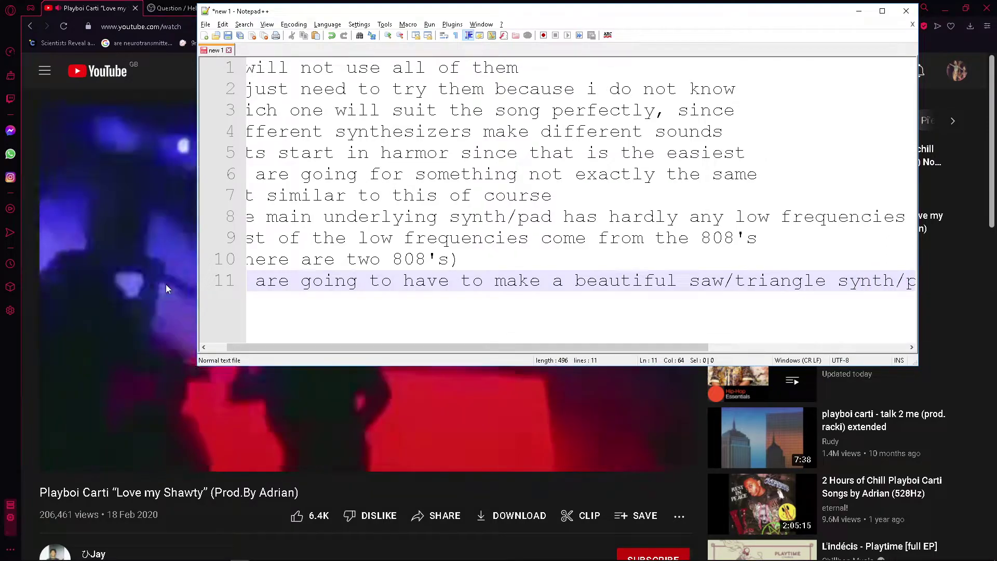
{"action": "key", "text": "BackSpace"}
{"action": "key", "text": "BackSpace"}
{"action": "key", "text": "BackSpace"}
Step: Add the line "and cut out the low-frequencies" and adjust the text zoom so the long lines fit the window
{"action": "key", "text": "Return"}
{"action": "type", "text": "and"}
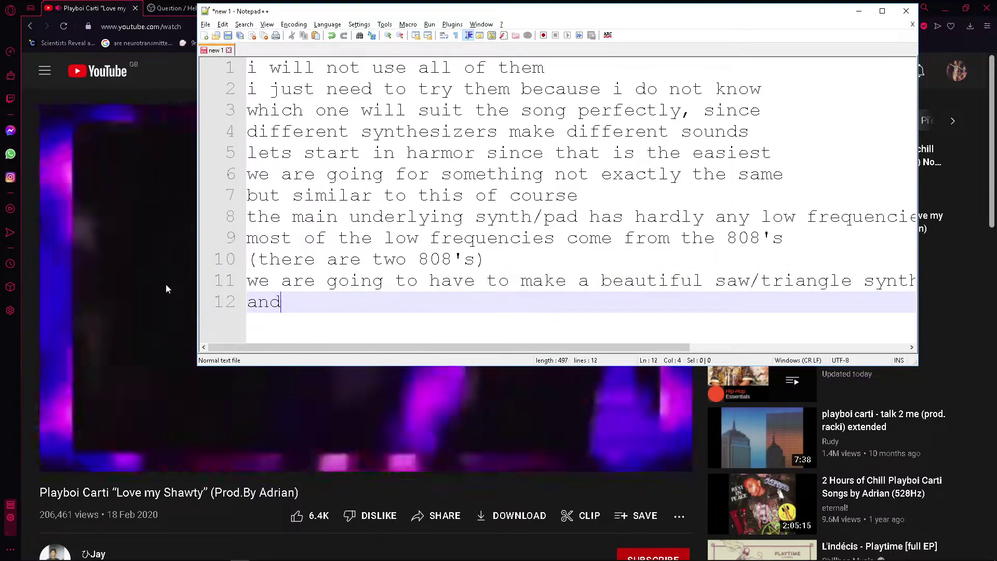
{"action": "type", "text": " cut out the"}
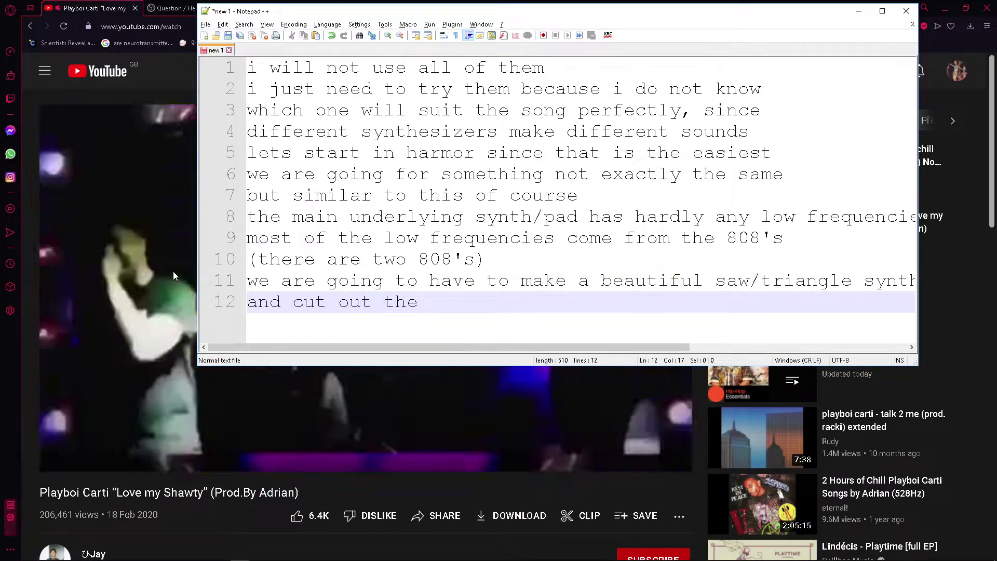
{"action": "scroll", "coordinate": [230, 261], "scroll_direction": "down", "scroll_amount": 1}
{"action": "scroll", "coordinate": [231, 260], "scroll_direction": "down", "scroll_amount": 1}
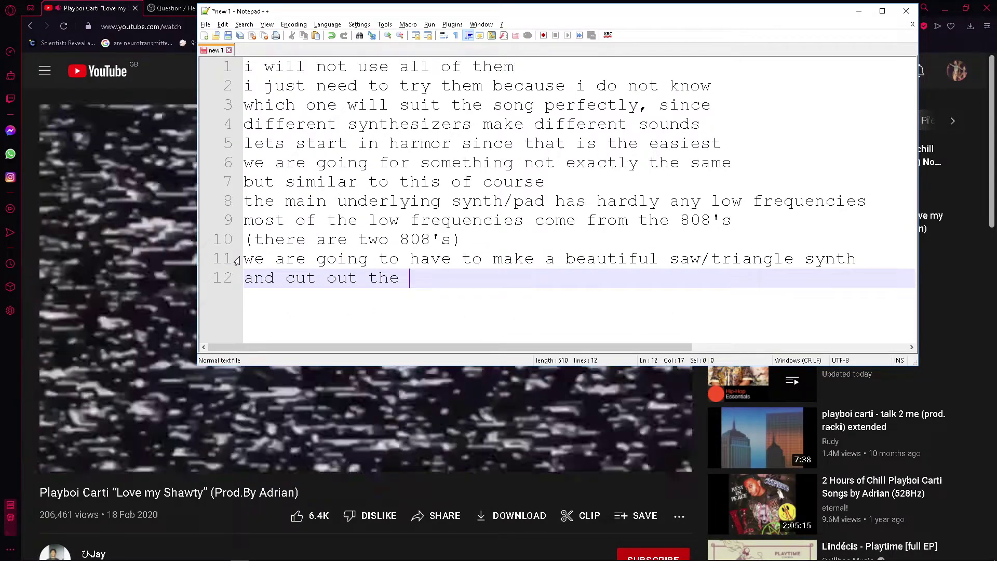
{"action": "scroll", "coordinate": [234, 256], "scroll_direction": "up", "scroll_amount": 1}
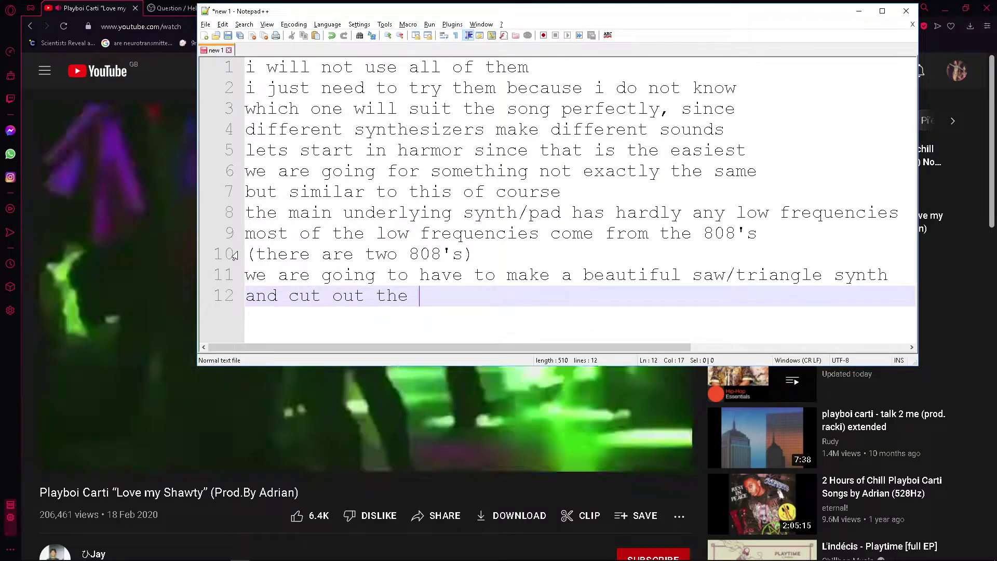
{"action": "type", "text": "l"}
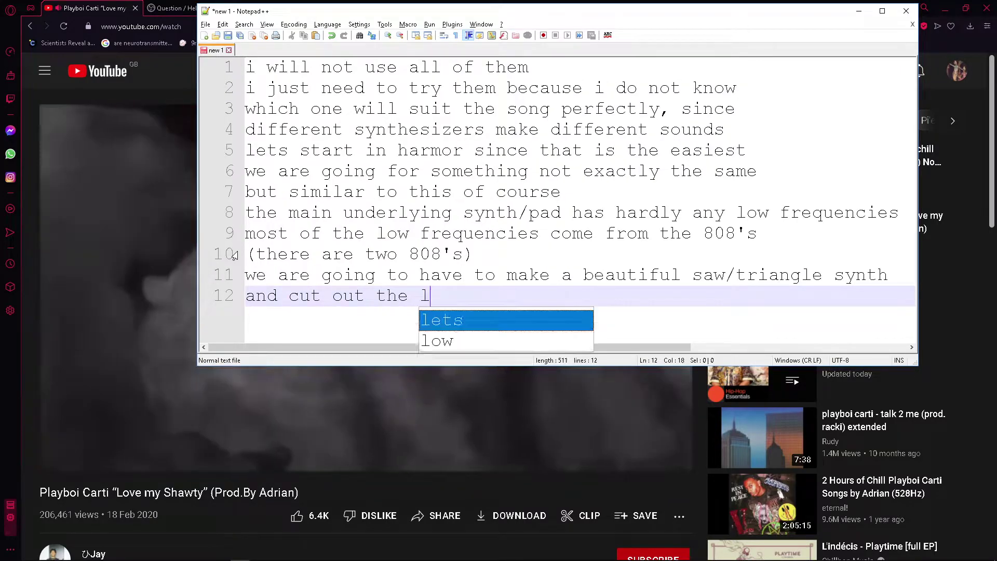
{"action": "type", "text": "ow-frequencies"}
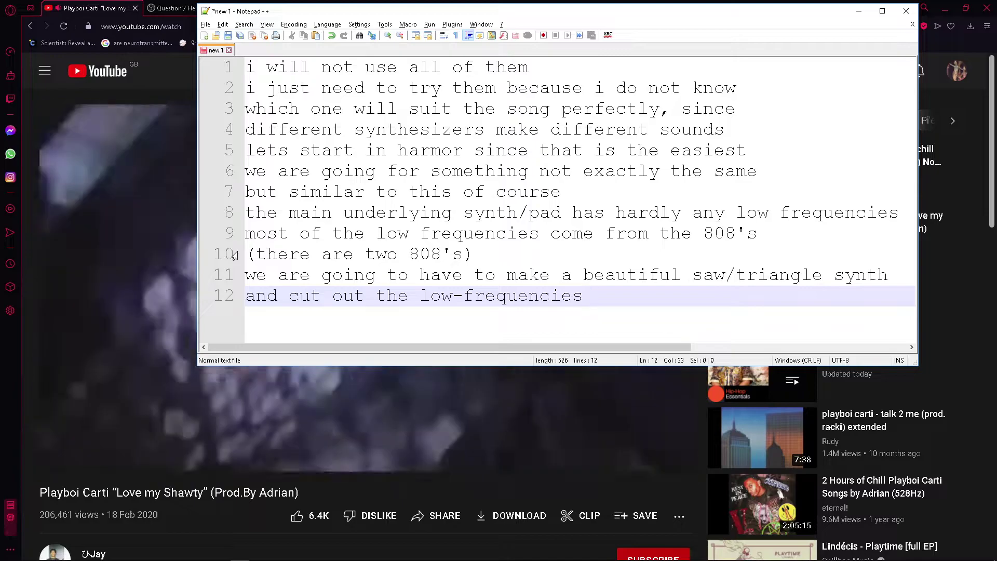
Step: Add the line "lets construct the melody on a sine-wave" at the end of the notes
{"action": "key", "text": "Return"}
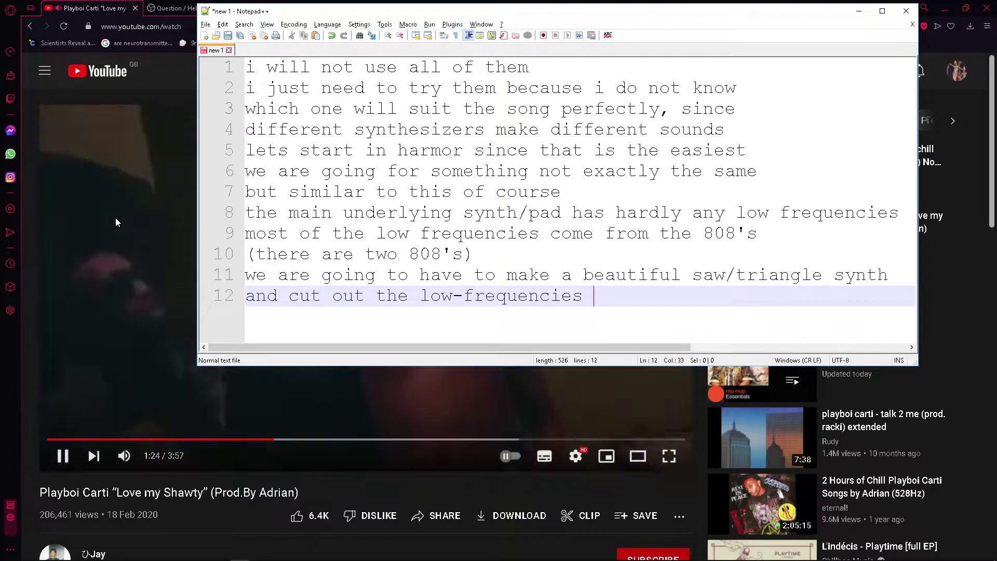
{"action": "type", "text": "lets constructh"}
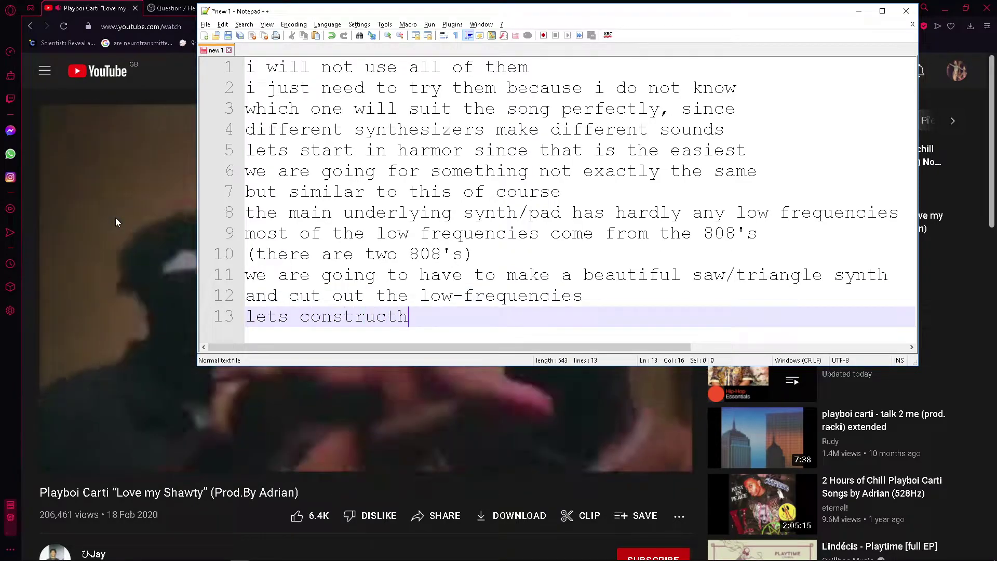
{"action": "key", "text": "BackSpace"}
{"action": "type", "text": "the melody on"}
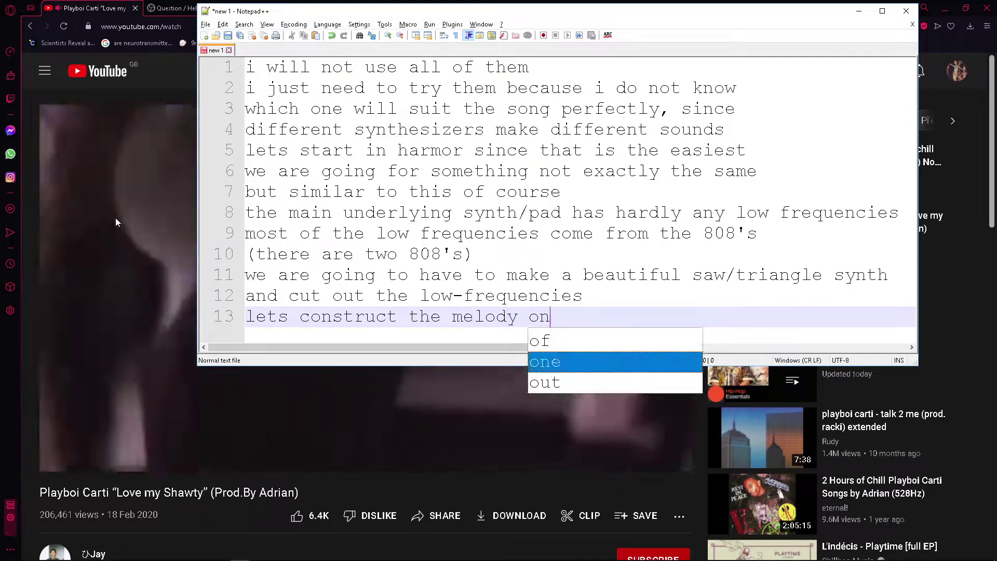
{"action": "type", "text": " a sine-wave"}
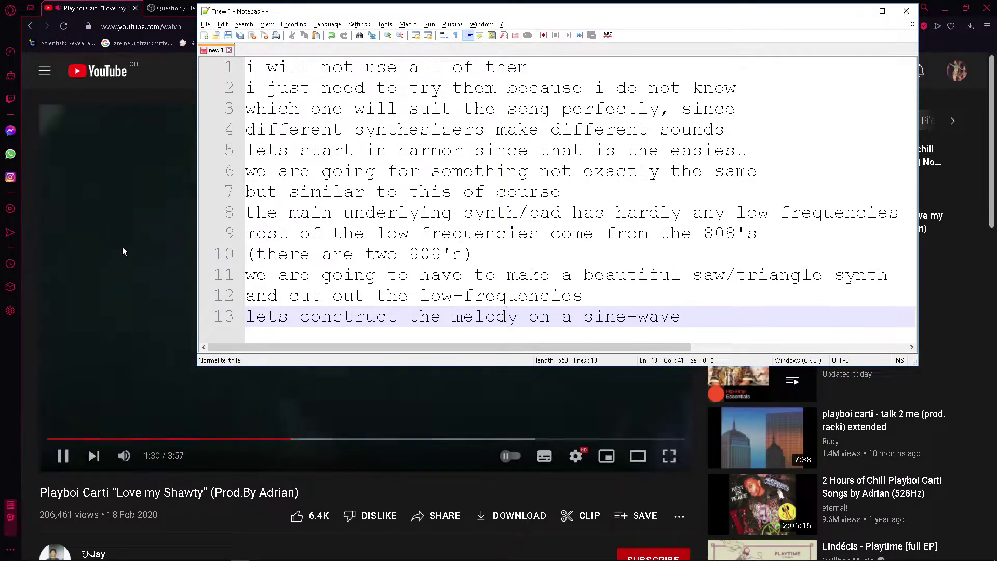
Step: Pause the reference video and switch to FL Studio
{"action": "left_click", "coordinate": [166, 295]}
{"action": "key", "text": "alt+Tab"}
{"action": "key", "text": "alt+Tab"}
{"action": "key", "text": "Tab"}
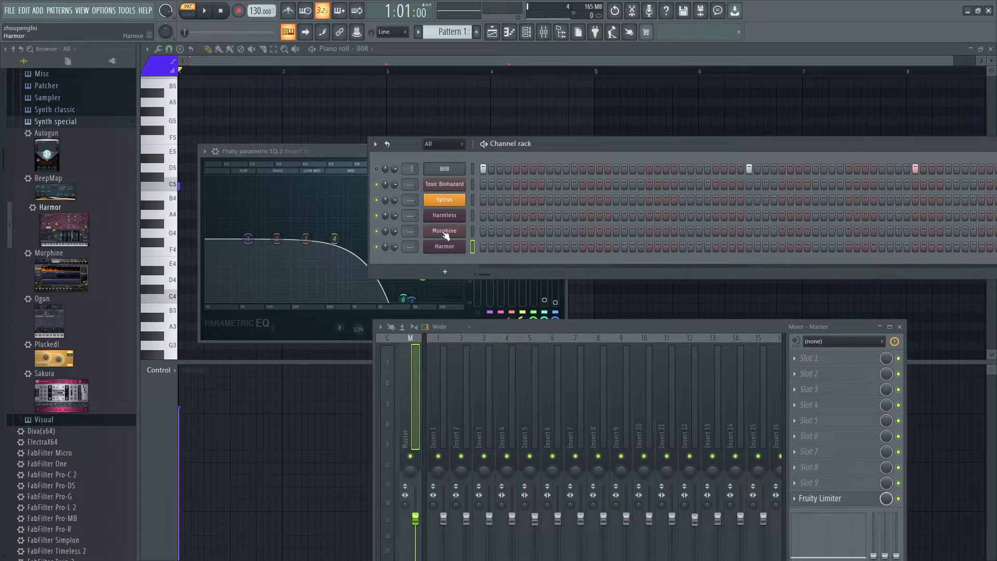
Step: Replace the Notepad++ notes with "sytrus is easy to work with when it comes to making melodies on the piano roll since we can choose a sine-wave"
{"action": "key", "text": "alt+Tab"}
{"action": "key", "text": "ctrl+a"}
{"action": "type", "text": "S"}
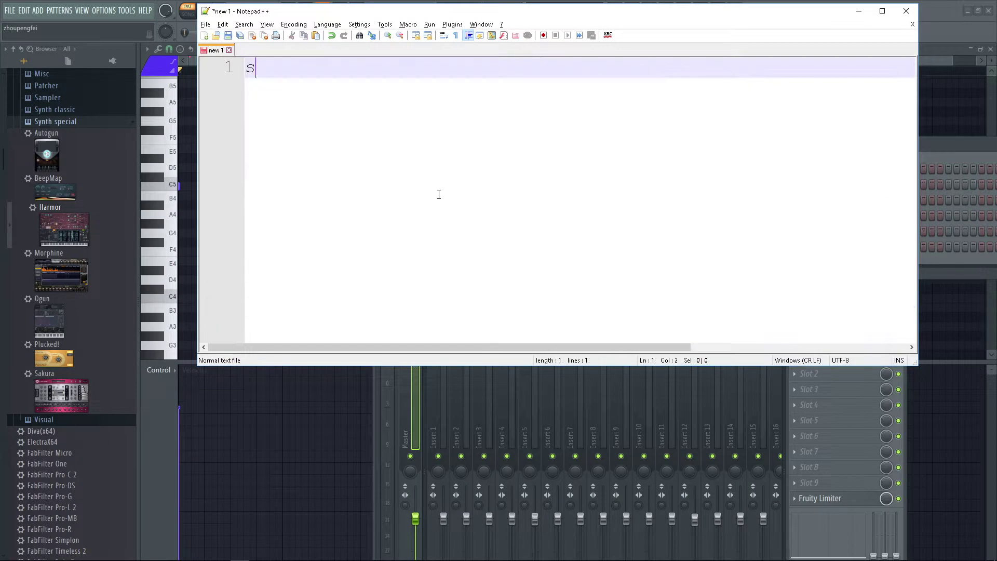
{"action": "type", "text": "ytrus is easy to work with when it comes to making melodies"}
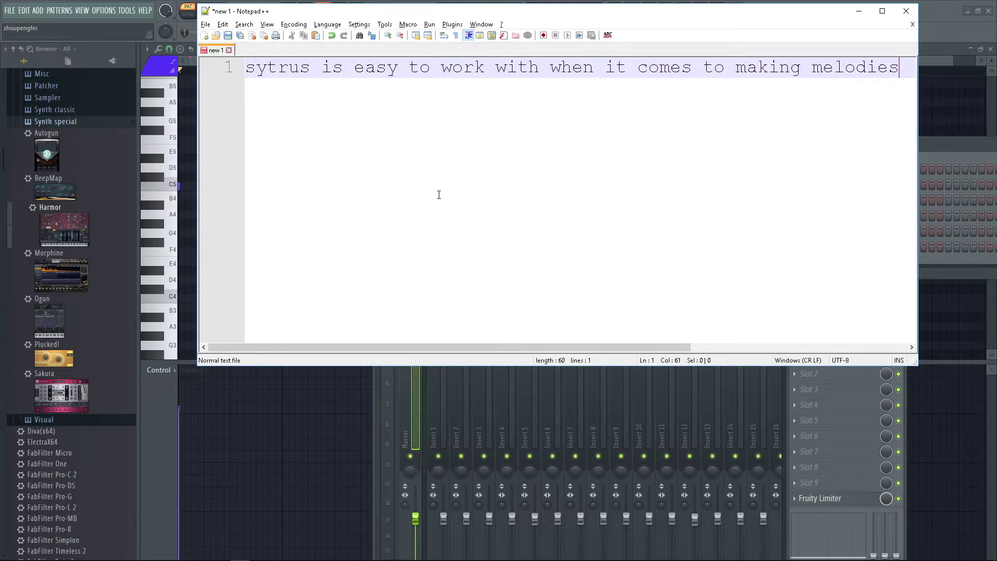
{"action": "key", "text": "Return"}
{"action": "type", "text": "on the piano roll since"}
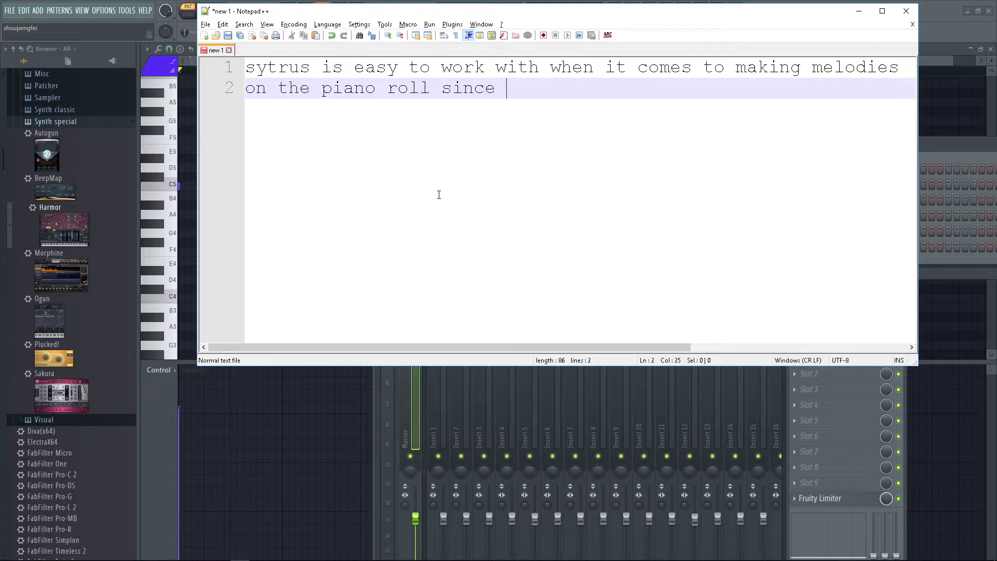
{"action": "type", "text": "ose a sign"}
{"action": "type", "text": "-wave"}
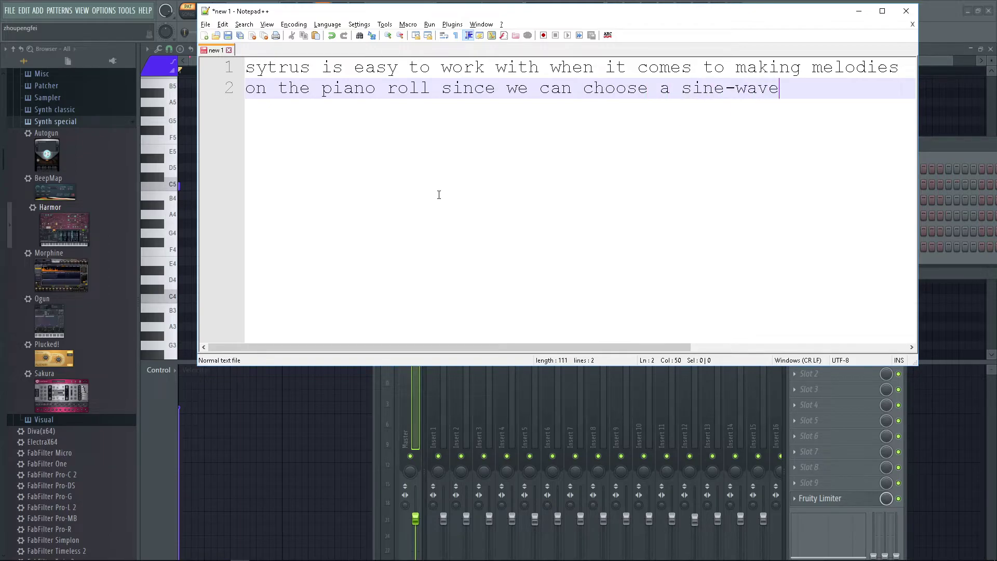
Step: Return to FL Studio, load the Default preset in the Sytrus channel and show operator 1's settings
{"action": "key", "text": "alt+Tab"}
{"action": "left_click", "coordinate": [452, 204]}
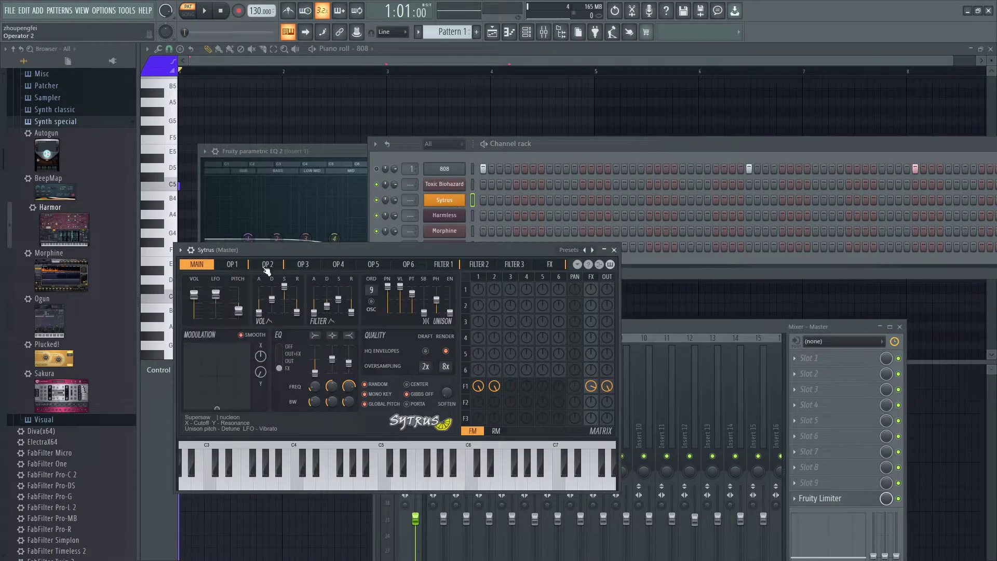
{"action": "left_click", "coordinate": [578, 255]}
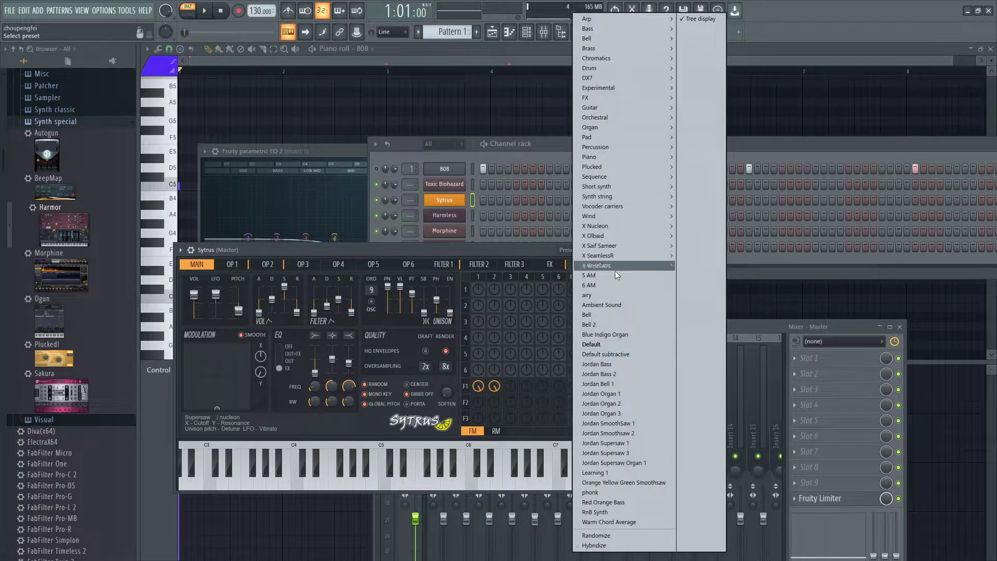
{"action": "left_click", "coordinate": [591, 345]}
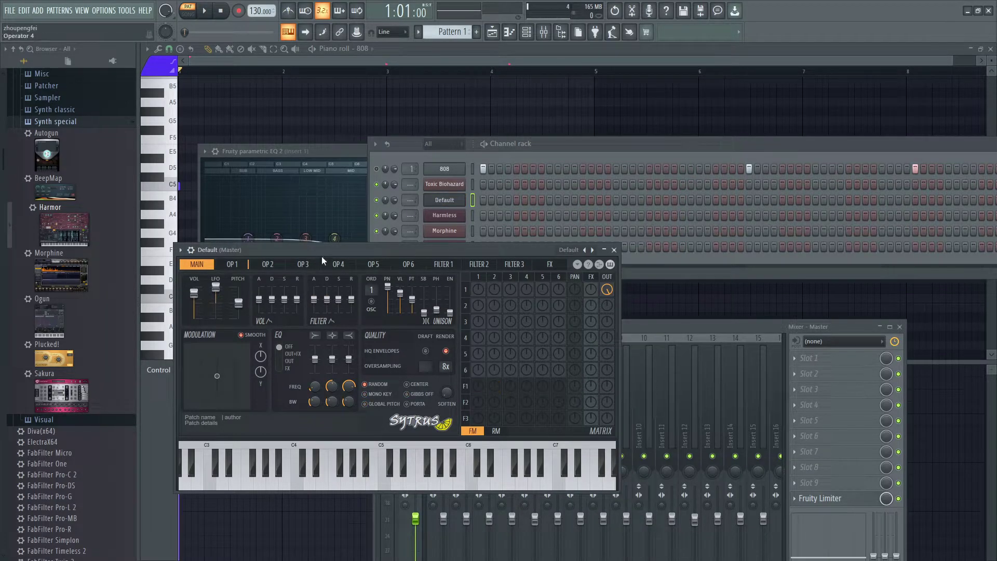
{"action": "left_click_drag", "start_coordinate": [322, 261], "coordinate": [571, 254]}
{"action": "left_click", "coordinate": [529, 258]}
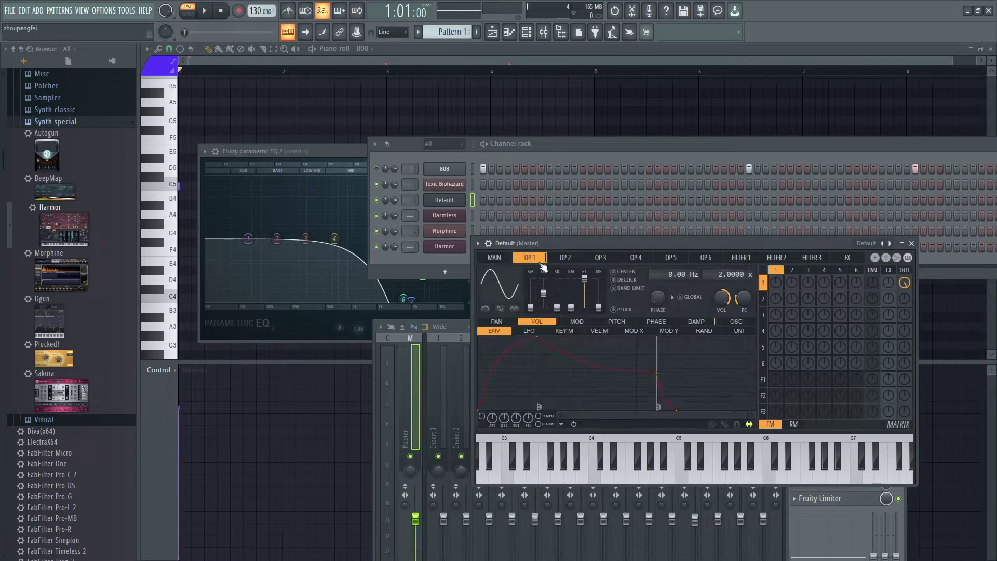
Step: Audition the Default sine tone with several notes around C5
{"action": "left_click", "coordinate": [682, 470]}
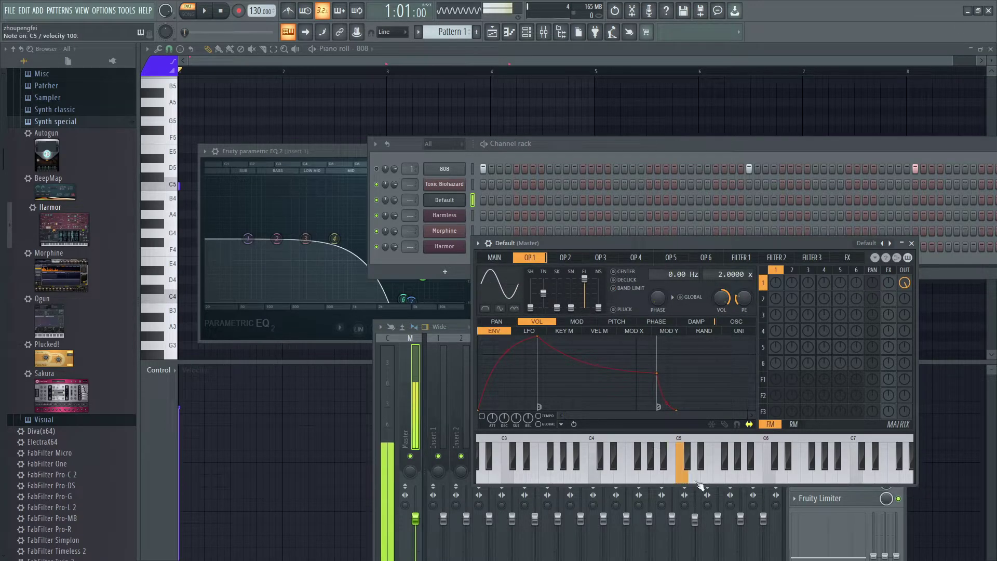
{"action": "left_click", "coordinate": [689, 470]}
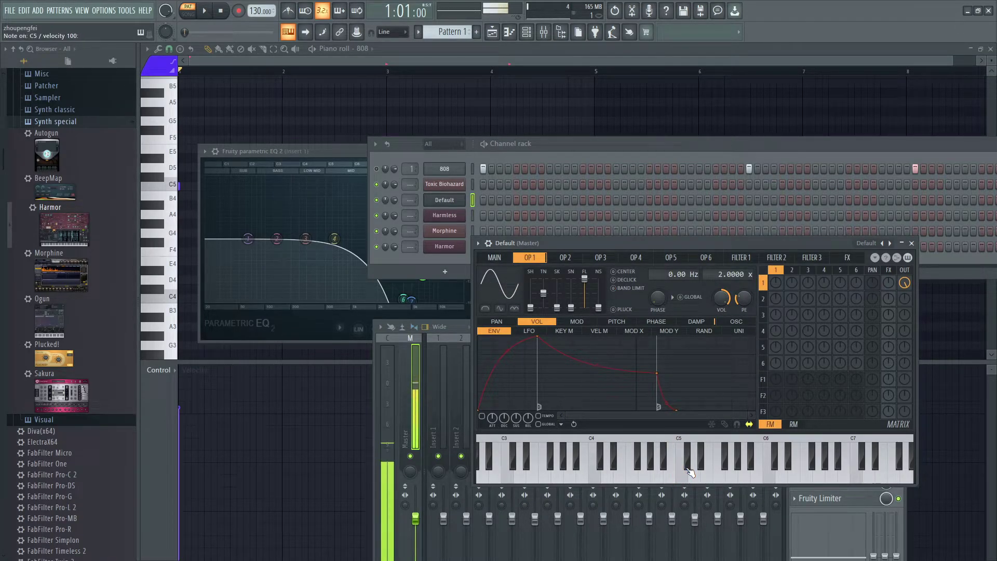
{"action": "left_click", "coordinate": [692, 471]}
{"action": "left_click", "coordinate": [686, 471]}
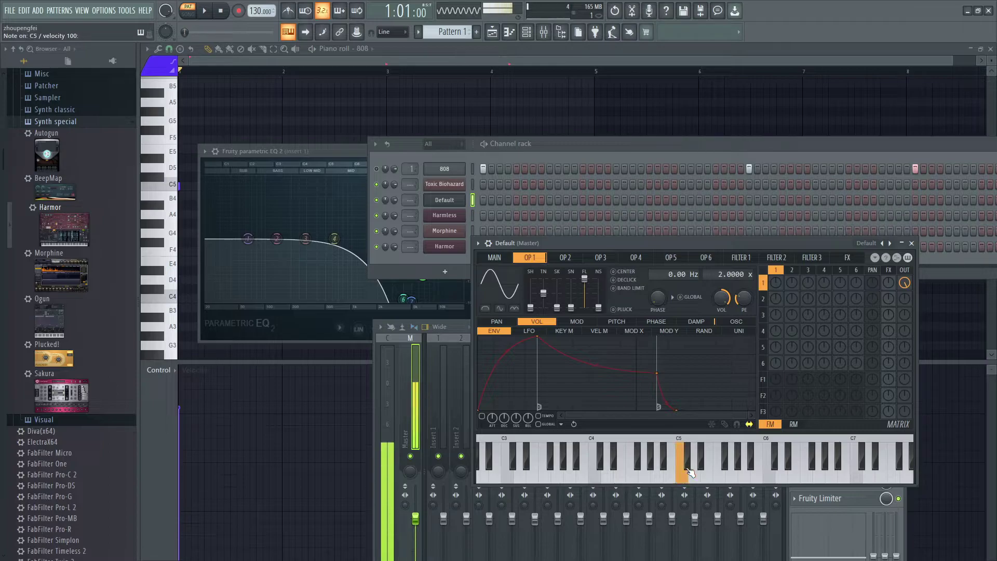
{"action": "key", "text": "m"}
{"action": "key", "text": "n"}
{"action": "key", "text": "comma"}
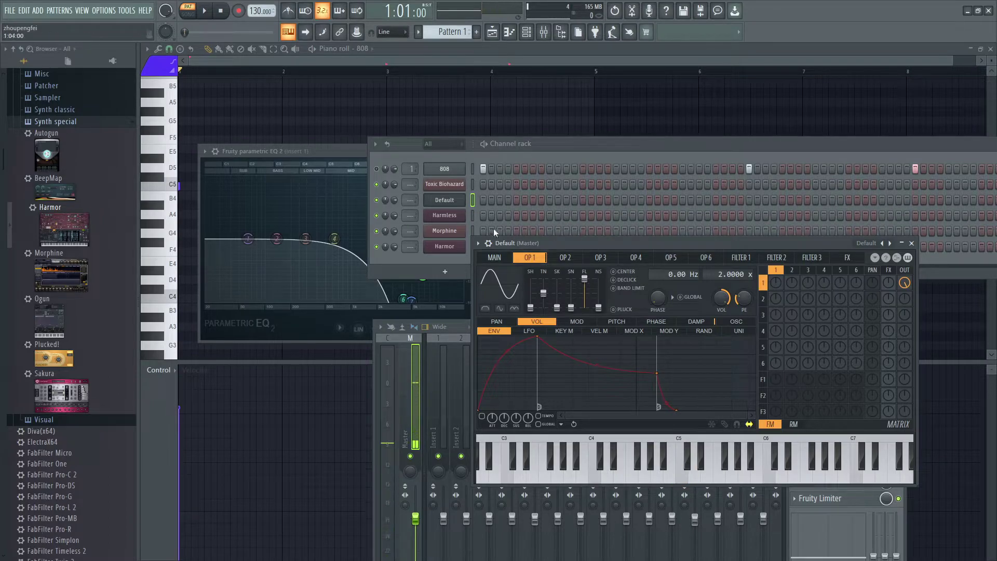
Step: Open the piano roll for the Sytrus channel and bring the synth window back over it
{"action": "right_click", "coordinate": [453, 202]}
{"action": "left_click", "coordinate": [468, 202]}
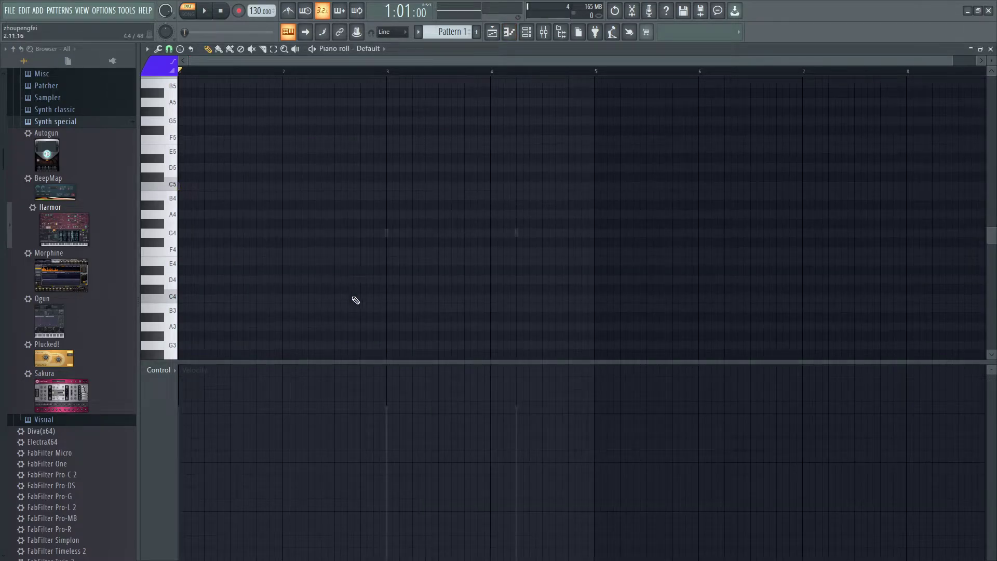
{"action": "key", "text": "q"}
{"action": "key", "text": "e"}
{"action": "key", "text": "t"}
{"action": "key", "text": "Tab"}
{"action": "key", "text": "Tab"}
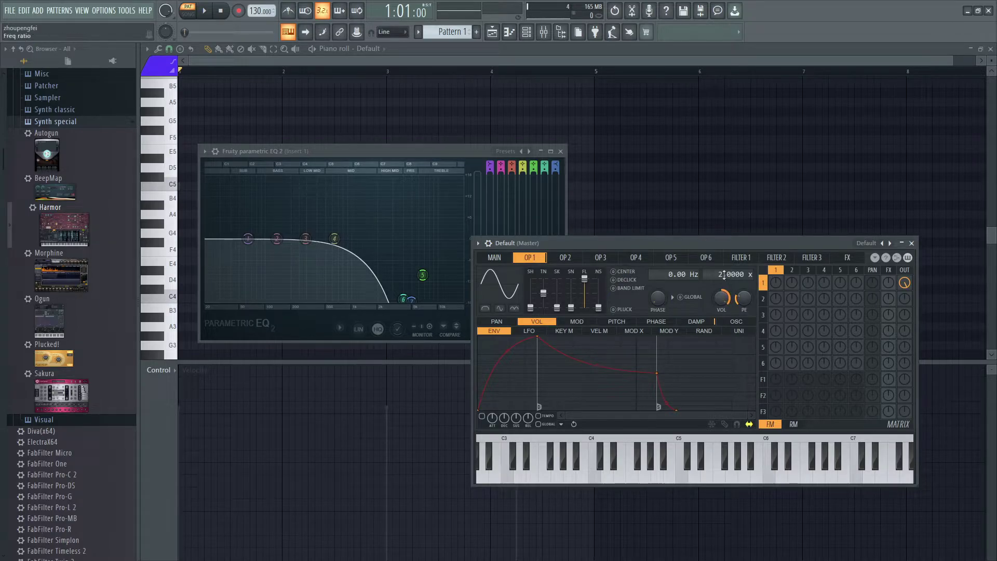
Step: Set operator 1's frequency ratio to 1.0000 and audition it with a C5–E5–G5 chord
{"action": "key", "text": "q"}
{"action": "key", "text": "e"}
{"action": "key", "text": "t"}
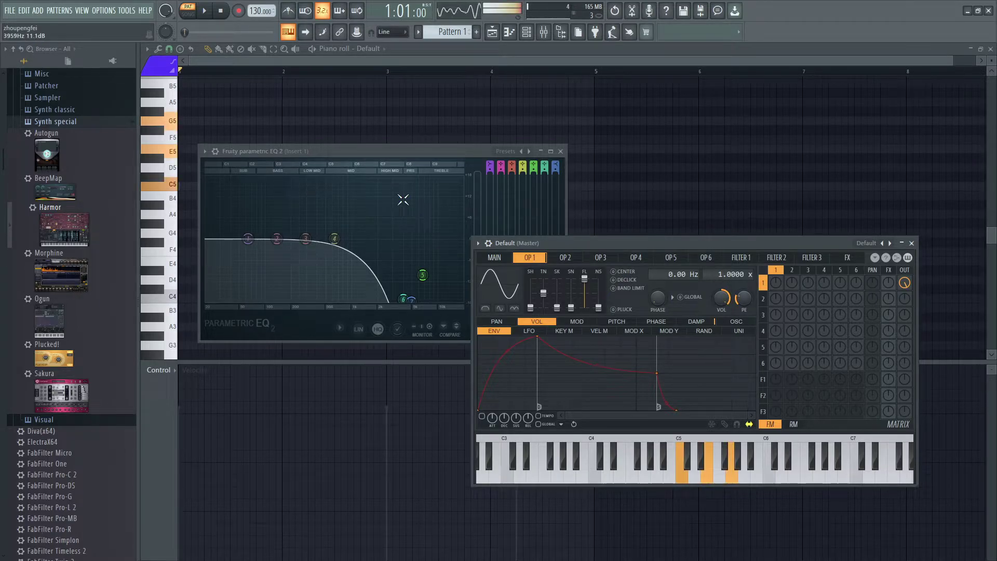
{"action": "key", "text": "q"}
{"action": "key", "text": "e"}
{"action": "key", "text": "t"}
Step: Enable operator 1's volume envelope and declick option, auditioning the C5–E5–G5 chord
{"action": "left_click", "coordinate": [482, 416]}
{"action": "key", "text": "q"}
{"action": "key", "text": "e"}
{"action": "key", "text": "t"}
Step: Shorten the attack of operator 1's volume envelope and raise its sustain level to maximum, checking with the chord
{"action": "left_click_drag", "start_coordinate": [536, 336], "coordinate": [486, 308]}
{"action": "key", "text": "q"}
{"action": "key", "text": "e"}
{"action": "key", "text": "t"}
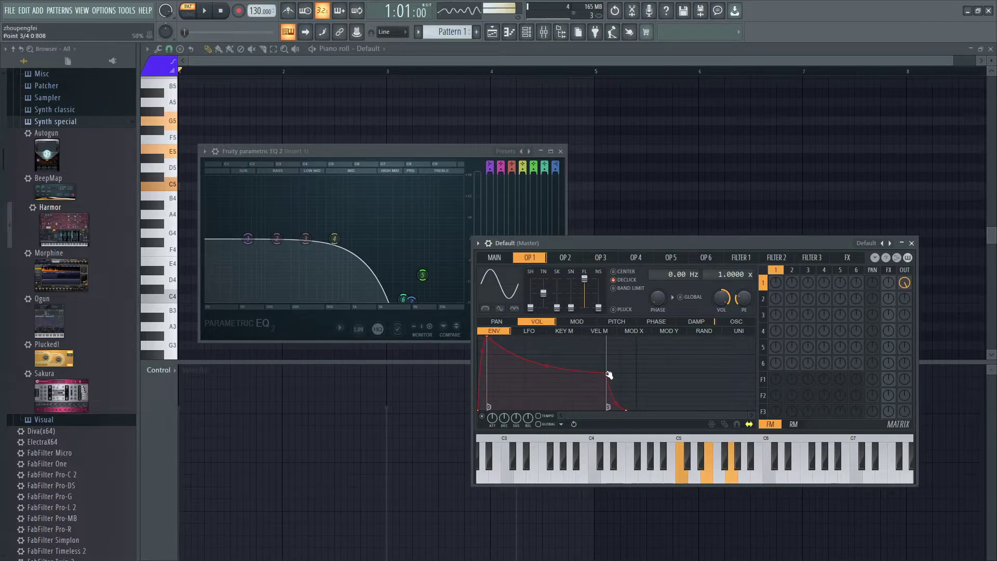
{"action": "left_click_drag", "start_coordinate": [607, 374], "coordinate": [596, 264]}
{"action": "key", "text": "q"}
{"action": "key", "text": "e"}
{"action": "key", "text": "t"}
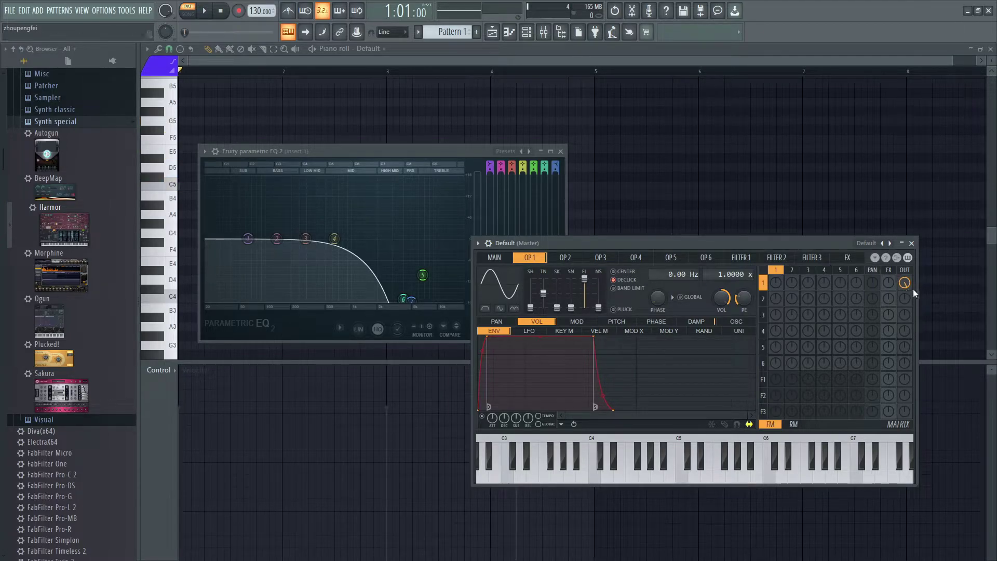
Step: Audition the C5–E5–G5 chord on the synth and bring the piano roll in front of the plugin windows
{"action": "key", "text": "q"}
{"action": "key", "text": "e"}
{"action": "key", "text": "t"}
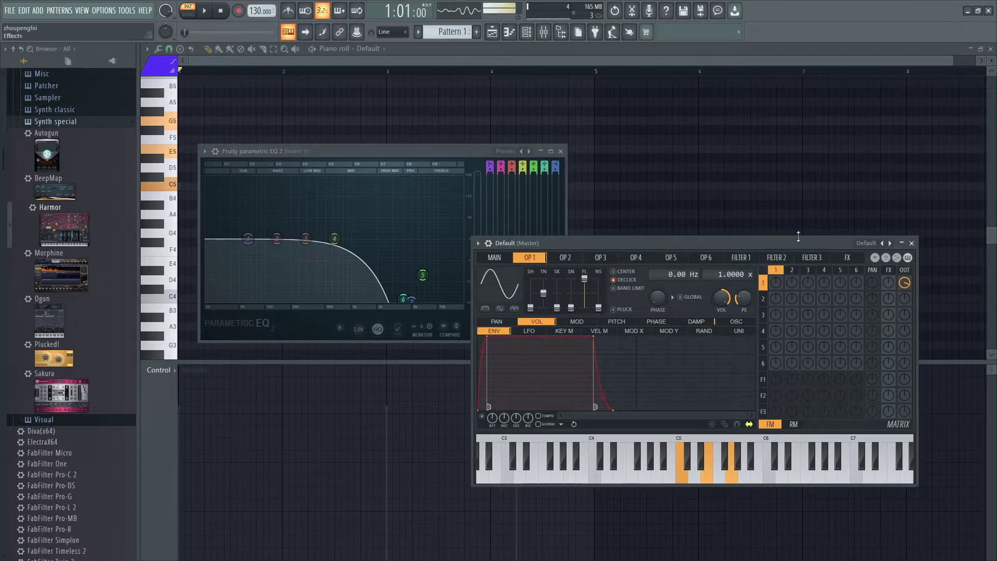
{"action": "left_click", "coordinate": [500, 49]}
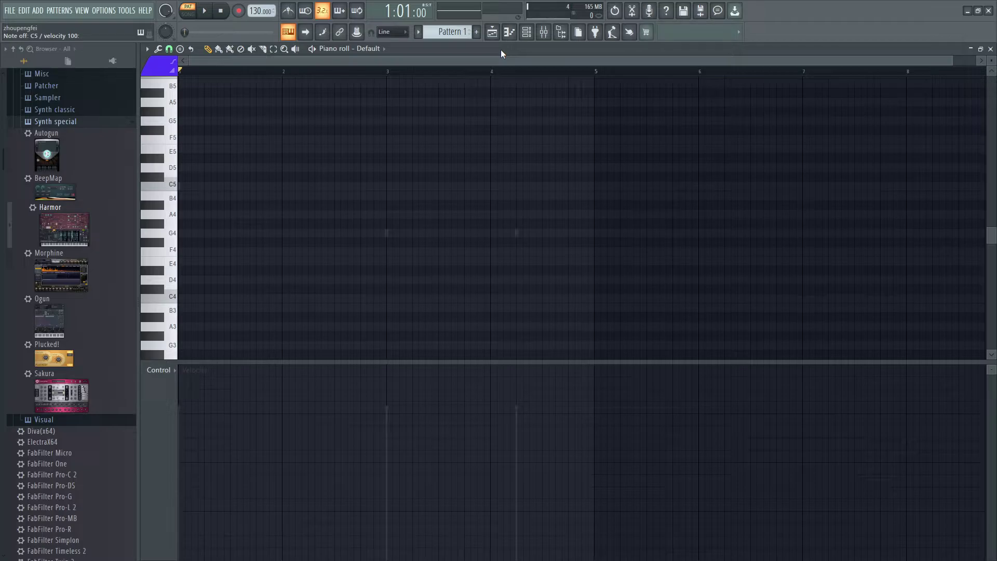
Step: Try out melody ideas live on the synth using the notes B4, C5, D5, E5, F5 and G5
{"action": "key", "text": "m"}
{"action": "key", "text": "q"}
{"action": "key", "text": "e"}
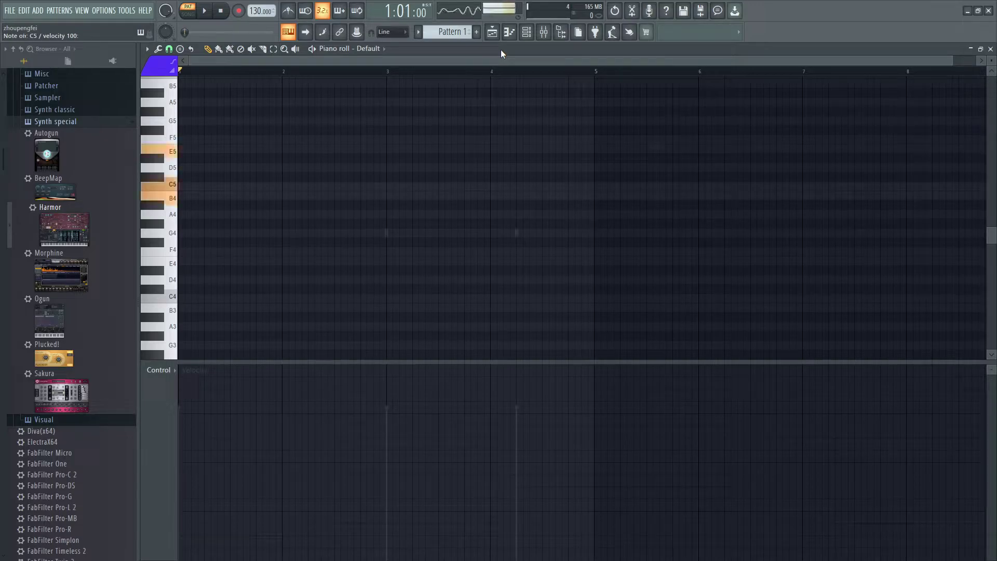
{"action": "key", "text": "m"}
{"action": "key", "text": "q"}
{"action": "key", "text": "e"}
{"action": "key", "text": "r"}
{"action": "key", "text": "m"}
{"action": "key", "text": "q"}
{"action": "key", "text": "e"}
{"action": "key", "text": "m"}
{"action": "key", "text": "w"}
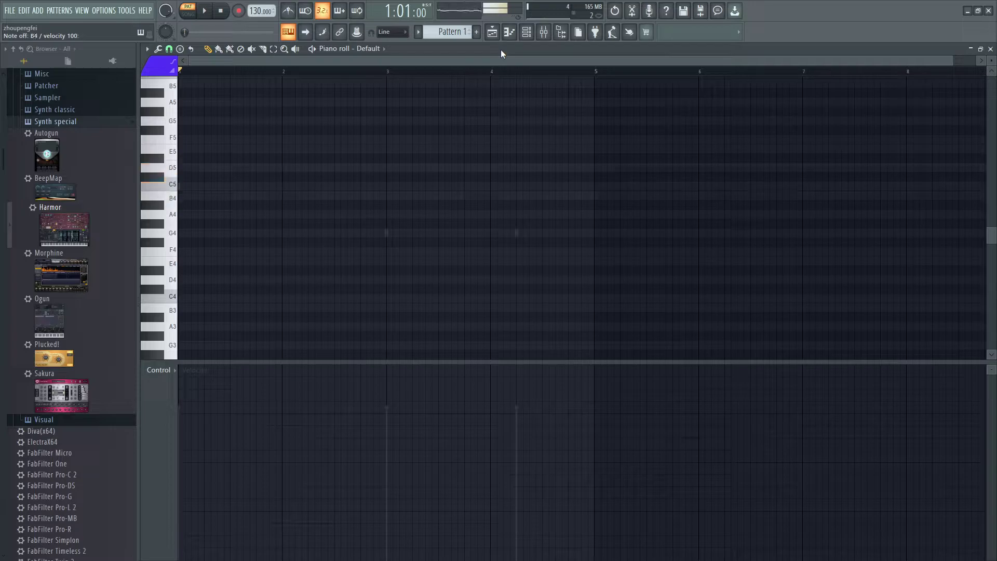
{"action": "key", "text": "w"}
{"action": "key", "text": "t"}
{"action": "key", "text": "w"}
{"action": "key", "text": "w"}
{"action": "key", "text": "m"}
{"action": "key", "text": "e"}
{"action": "key", "text": "q"}
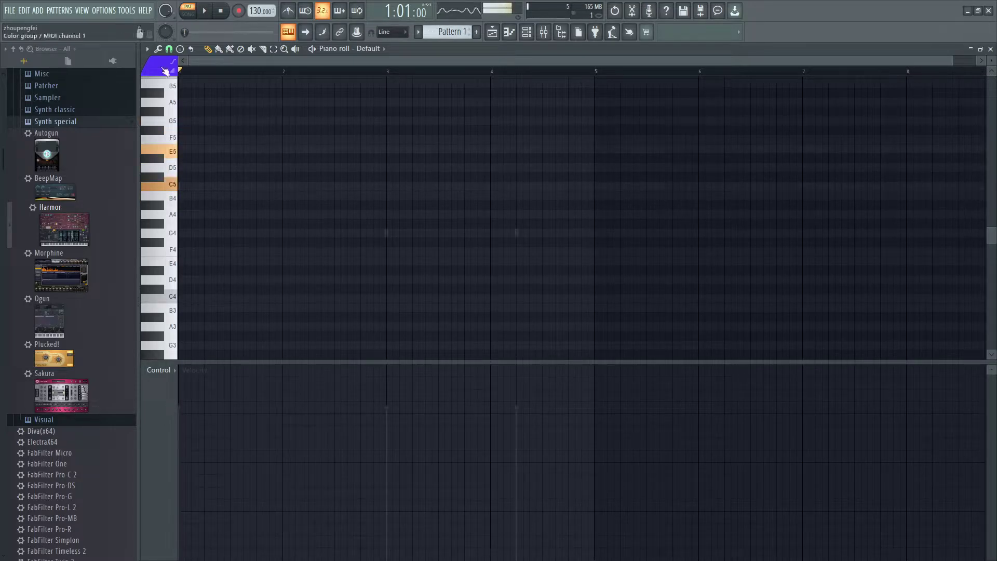
{"action": "key", "text": "q"}
{"action": "key", "text": "e"}
{"action": "key", "text": "t"}
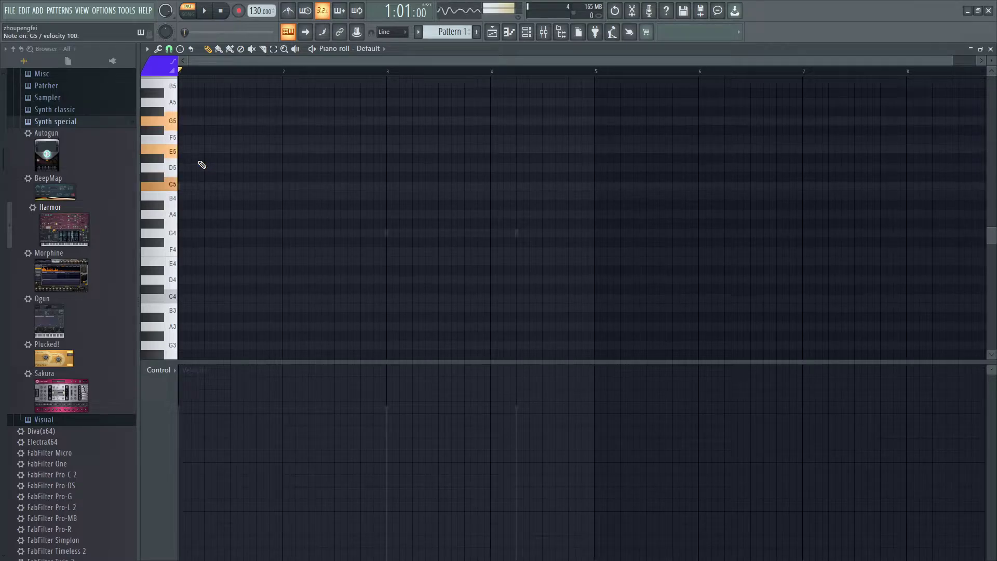
{"action": "key", "text": "q"}
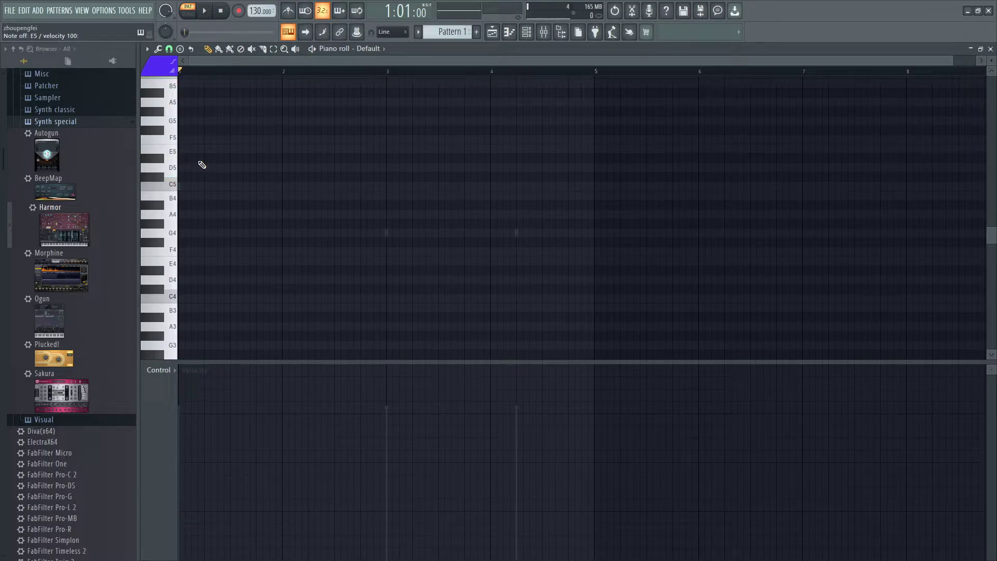
Step: Place sustained C5 and E5 notes from bar 1 through the end of bar 4 and play the pattern
{"action": "left_click", "coordinate": [182, 185]}
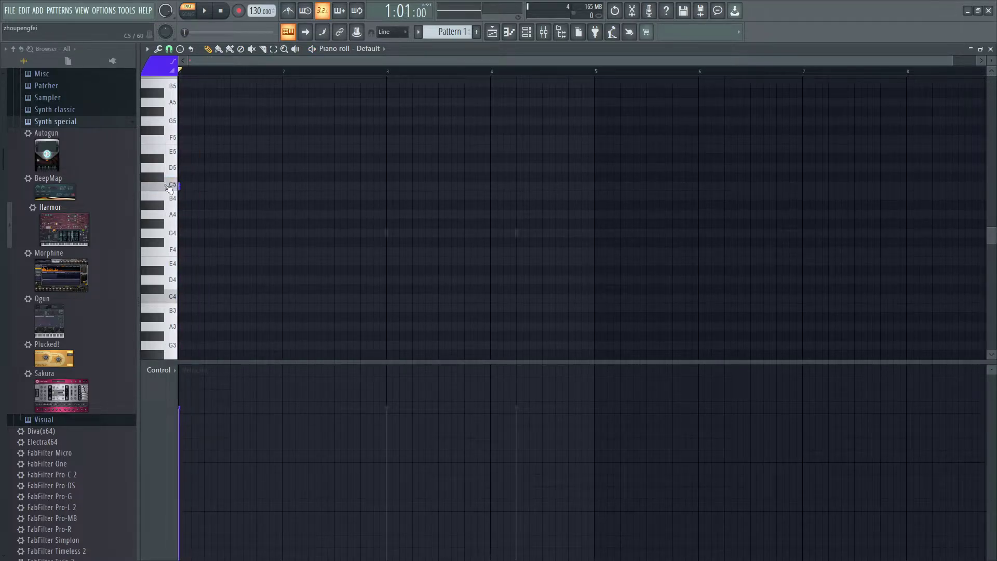
{"action": "scroll", "coordinate": [189, 229], "scroll_direction": "up", "scroll_amount": 3}
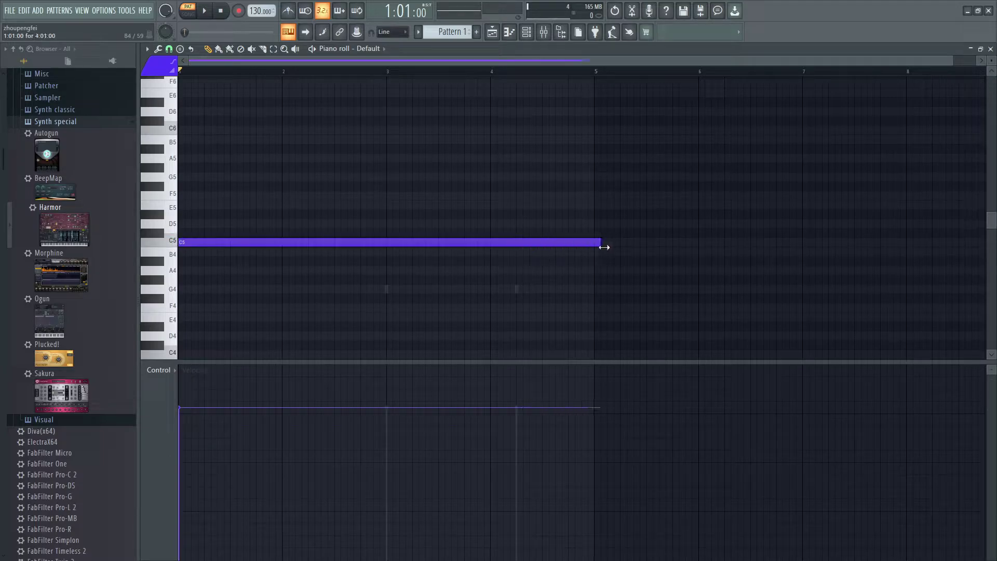
{"action": "left_click_drag", "start_coordinate": [250, 219], "coordinate": [208, 207]}
{"action": "key", "text": "space"}
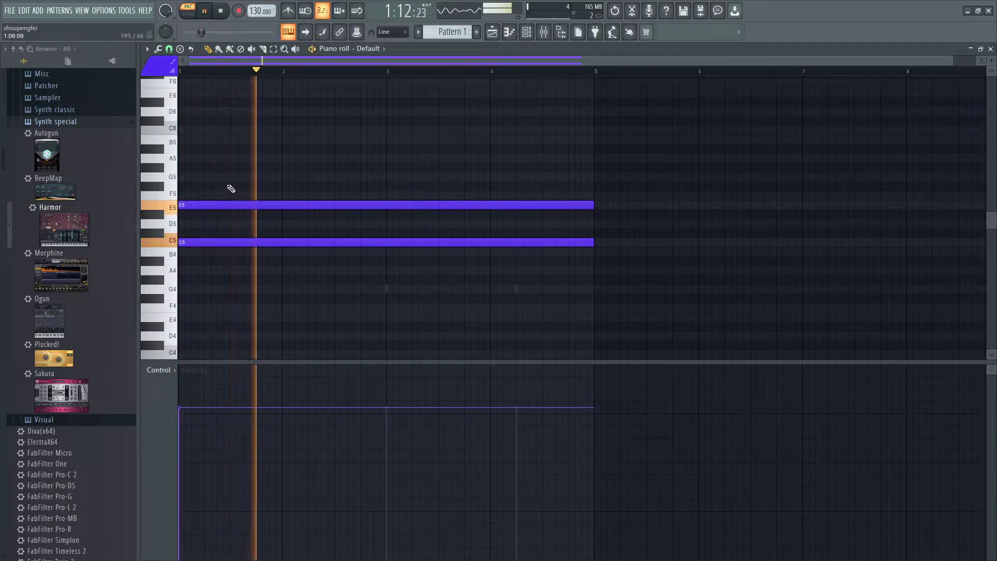
{"action": "left_click", "coordinate": [291, 177]}
{"action": "key", "text": "space"}
{"action": "key", "text": "space"}
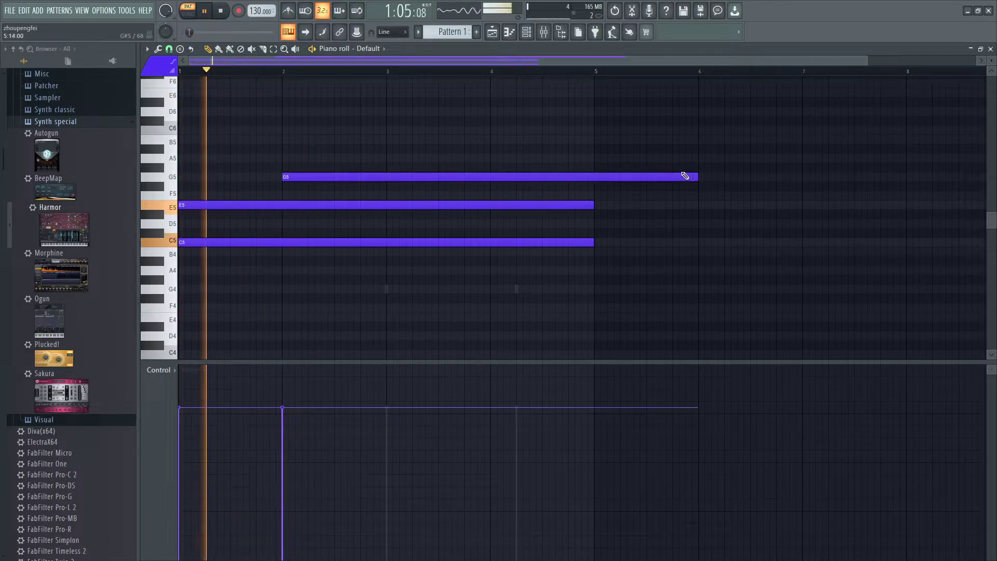
{"action": "left_click_drag", "start_coordinate": [696, 176], "coordinate": [333, 176]}
{"action": "right_click", "coordinate": [304, 177]}
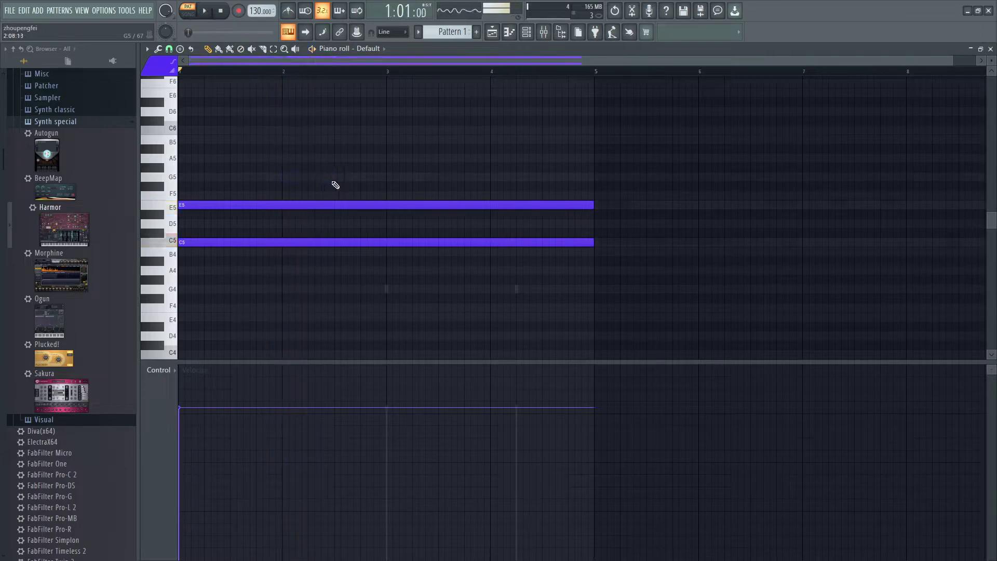
Step: Place a half-bar G5 note at the start of bar 2 and check it in playback
{"action": "left_click", "coordinate": [314, 169]}
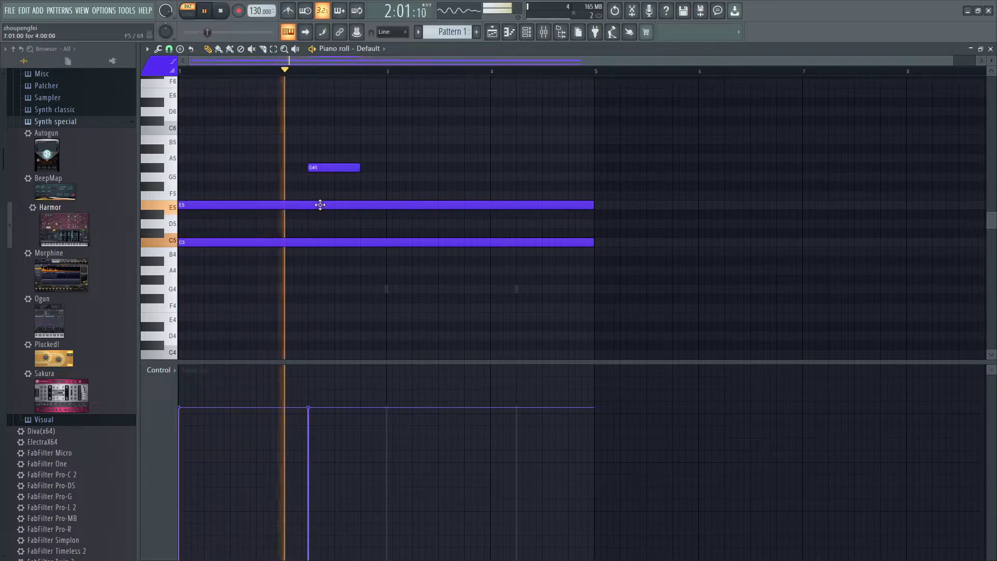
{"action": "left_click_drag", "start_coordinate": [315, 169], "coordinate": [315, 179]}
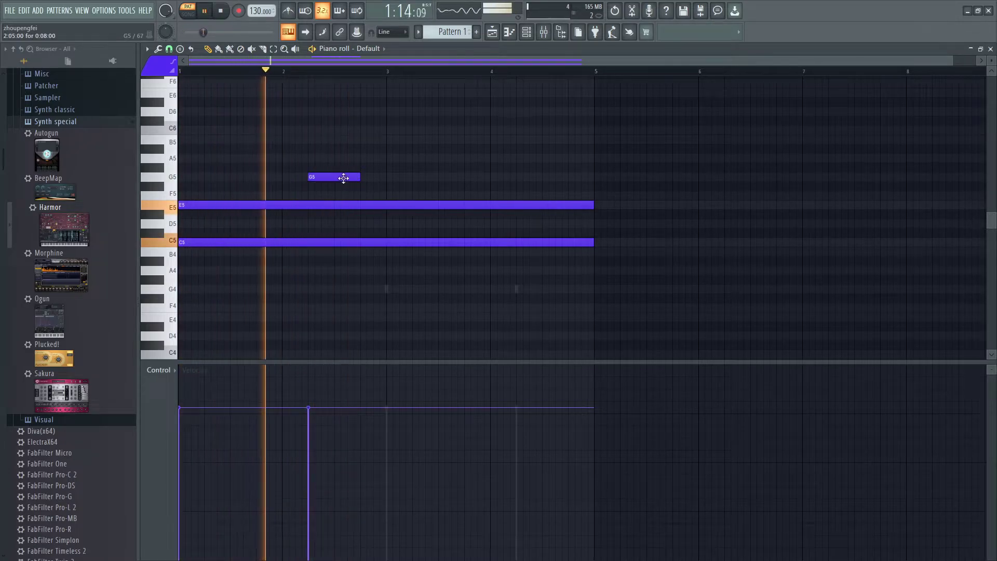
{"action": "key", "text": "space"}
{"action": "left_click", "coordinate": [343, 178]}
{"action": "key", "text": "space"}
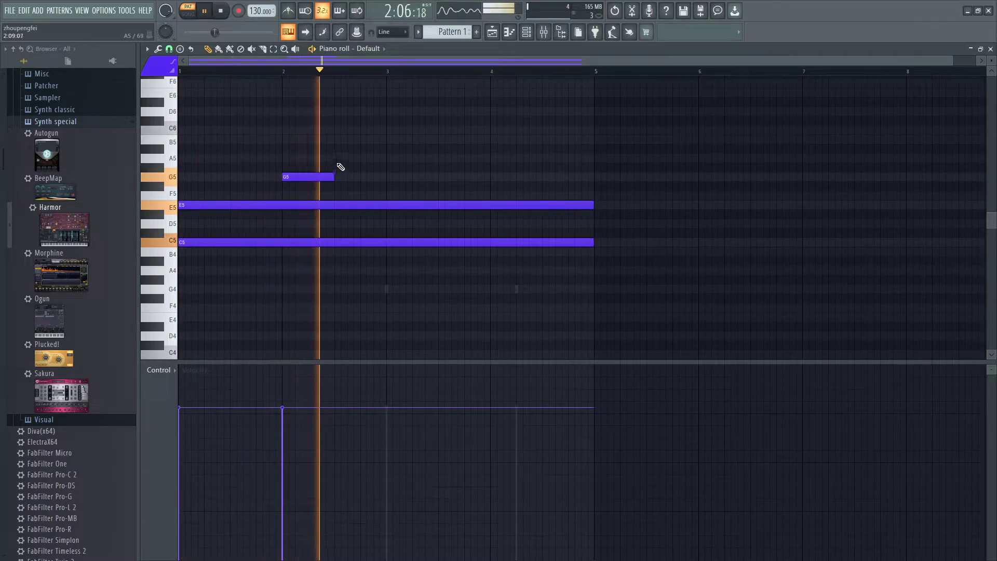
Step: Add half-bar notes A5 in the second half of bar 2 and B5 at the start of bar 3
{"action": "left_click", "coordinate": [366, 157]}
{"action": "key", "text": "space"}
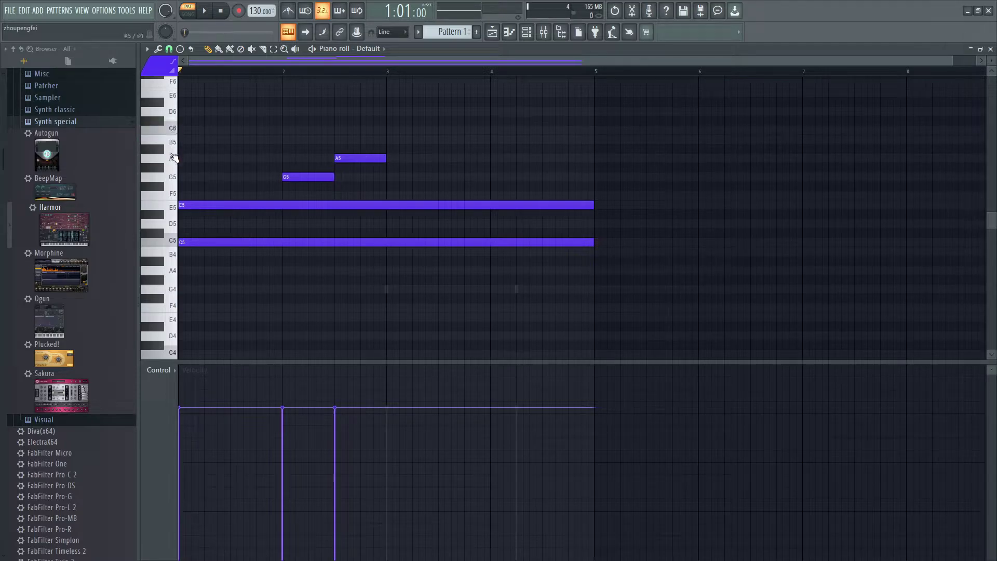
{"action": "left_click_drag", "start_coordinate": [172, 155], "coordinate": [172, 113]}
{"action": "left_click", "coordinate": [390, 139]}
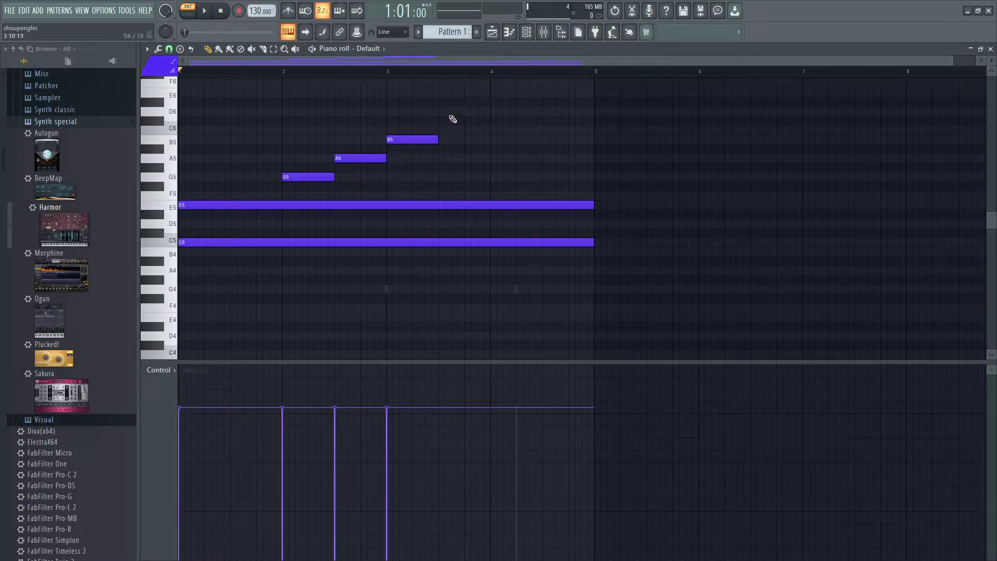
Step: Shorten A5 and B5 to quarter-bar notes filling the second half of bar 2, and place a quarter-bar D6 at the start of bar 3
{"action": "left_click_drag", "start_coordinate": [437, 139], "coordinate": [437, 112]}
{"action": "key", "text": "space"}
{"action": "key", "text": "space"}
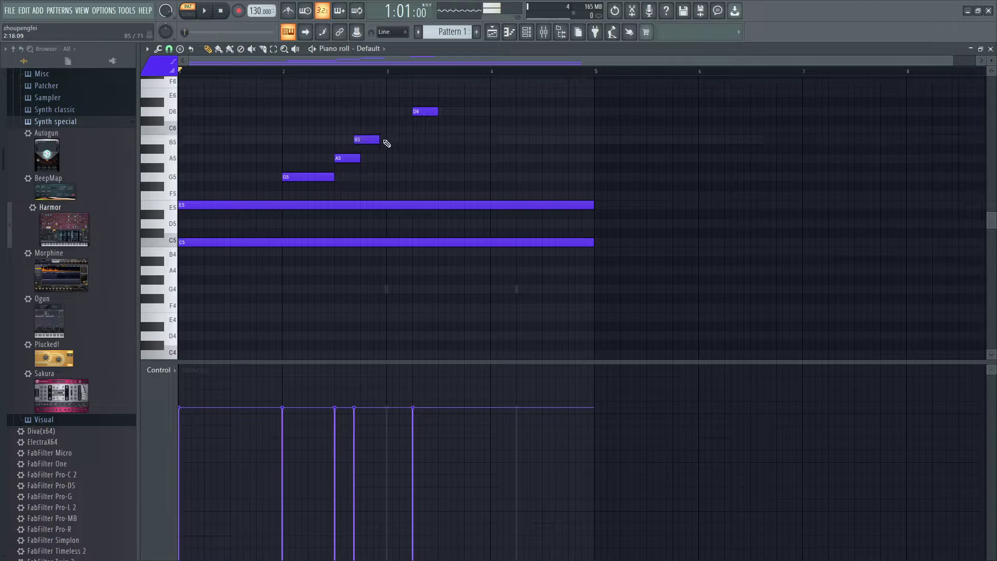
{"action": "key", "text": "space"}
{"action": "right_click", "coordinate": [416, 111]}
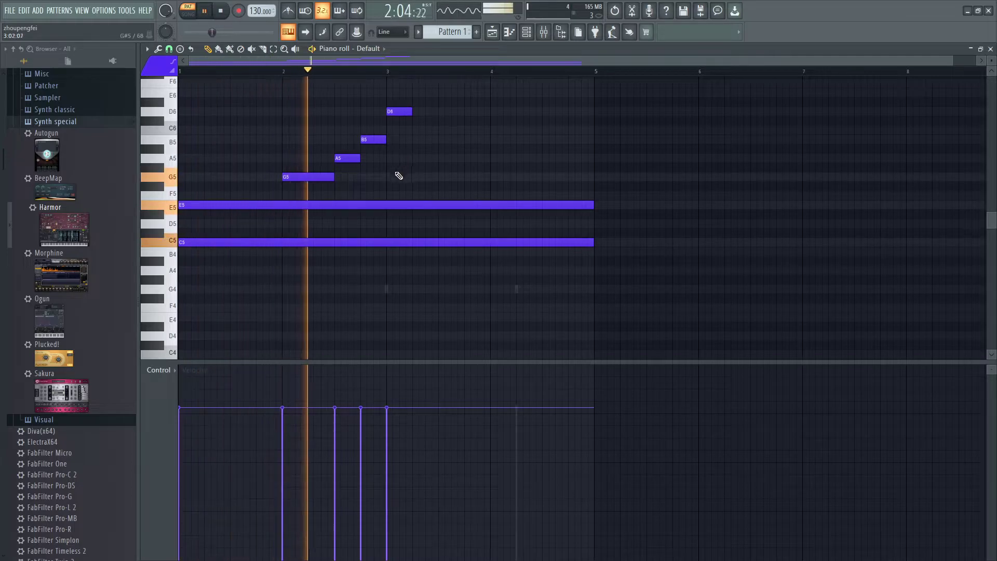
{"action": "left_click", "coordinate": [391, 177]}
{"action": "key", "text": "space"}
{"action": "right_click", "coordinate": [400, 177]}
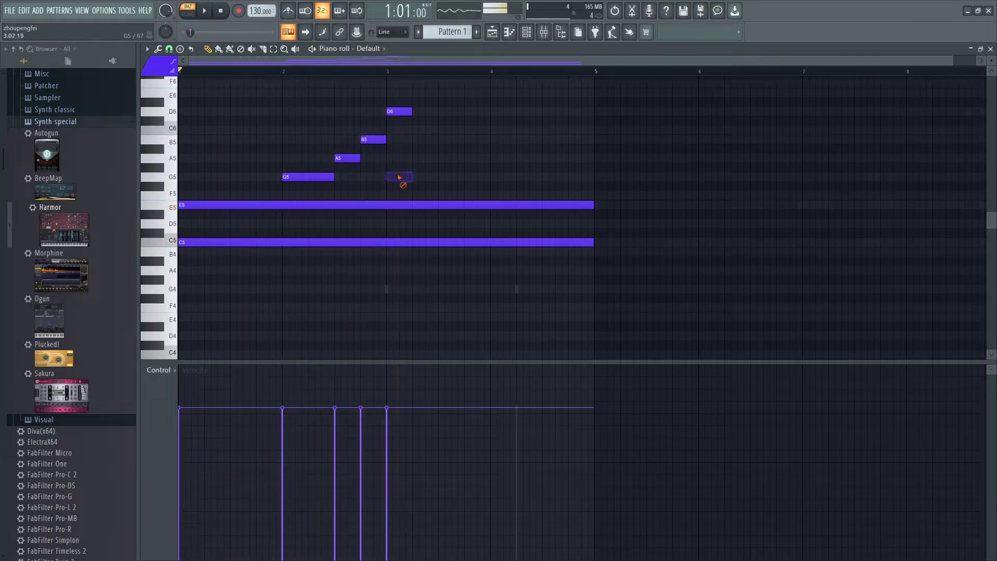
Step: Lower the note at the start of bar 3 to A5 and lengthen it to half a bar, checking with playback
{"action": "left_click_drag", "start_coordinate": [407, 111], "coordinate": [408, 131]}
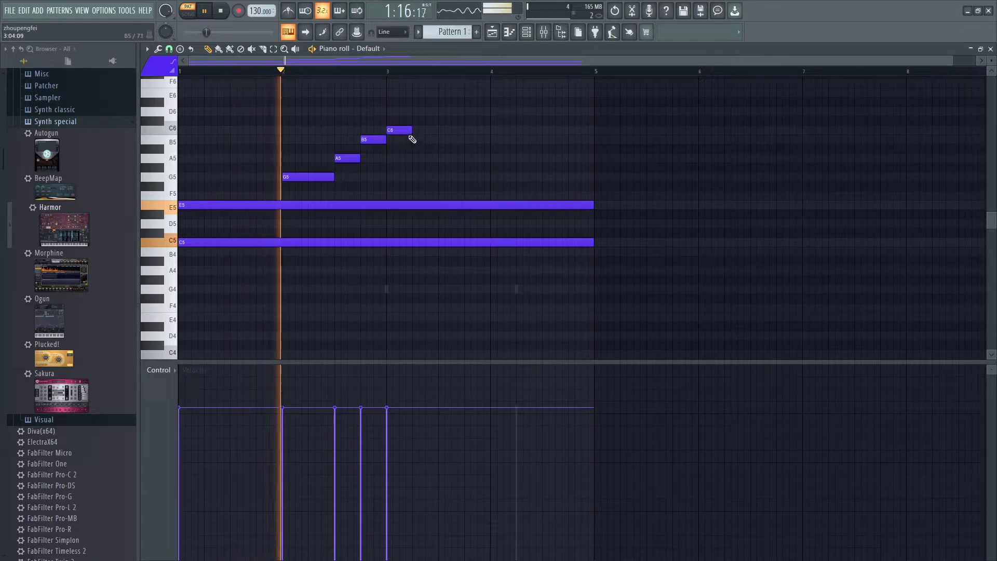
{"action": "key", "text": "space"}
{"action": "key", "text": "space"}
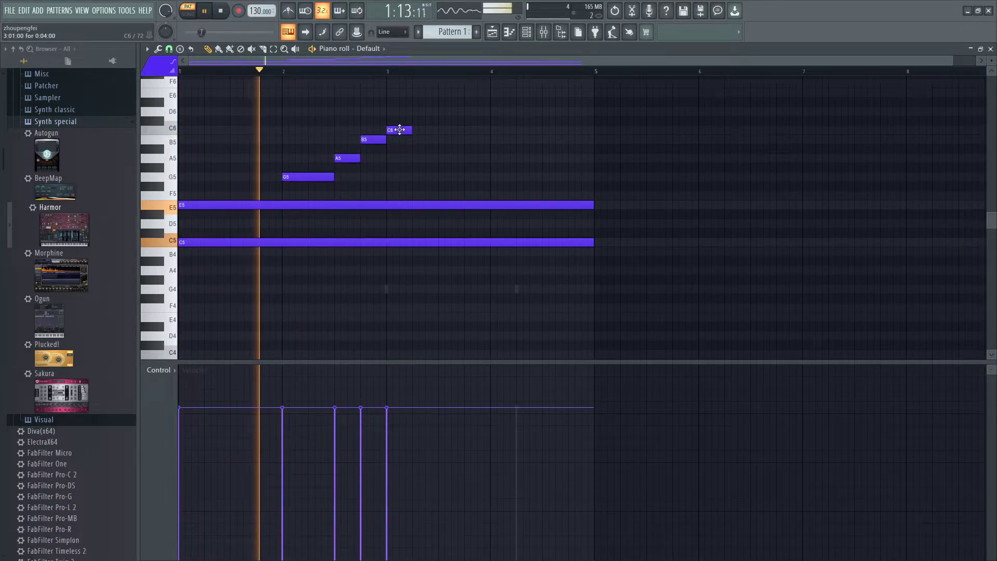
{"action": "left_click_drag", "start_coordinate": [399, 130], "coordinate": [437, 161]}
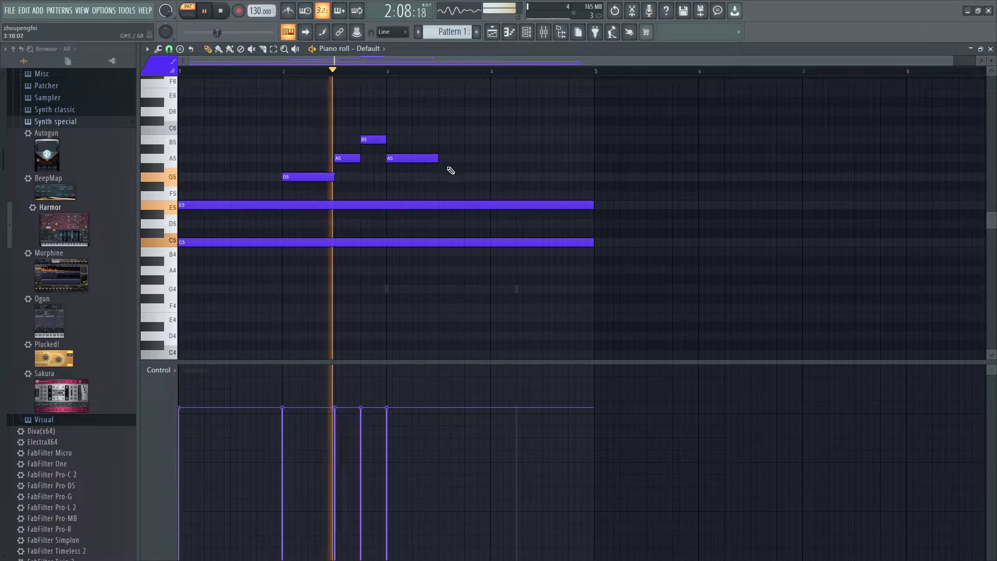
{"action": "key", "text": "space"}
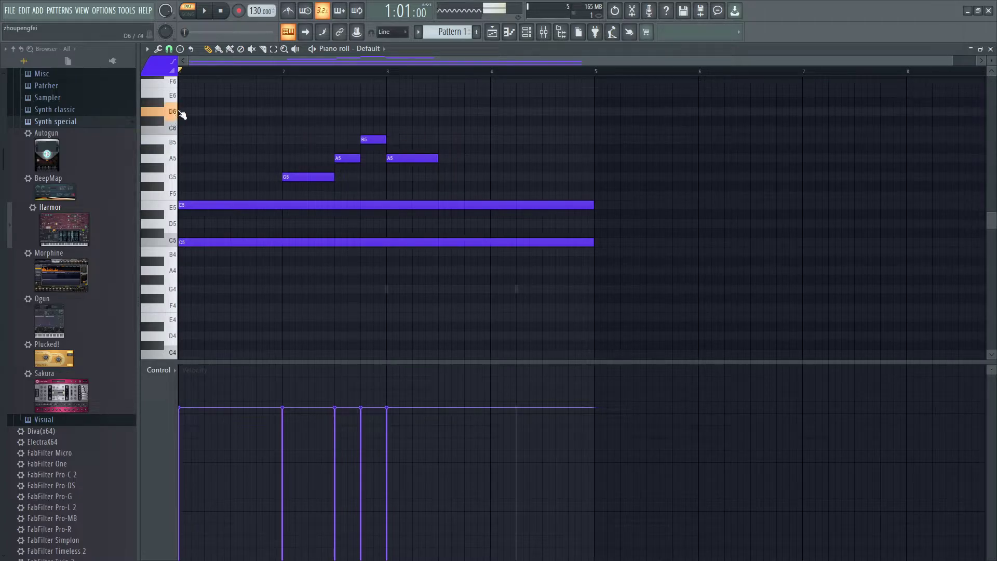
Step: Add a D6 note on the last quarter of bar 3 and extend the A5 note before it, checking with playback
{"action": "left_click_drag", "start_coordinate": [513, 109], "coordinate": [487, 109]}
{"action": "left_click_drag", "start_coordinate": [431, 156], "coordinate": [456, 159]}
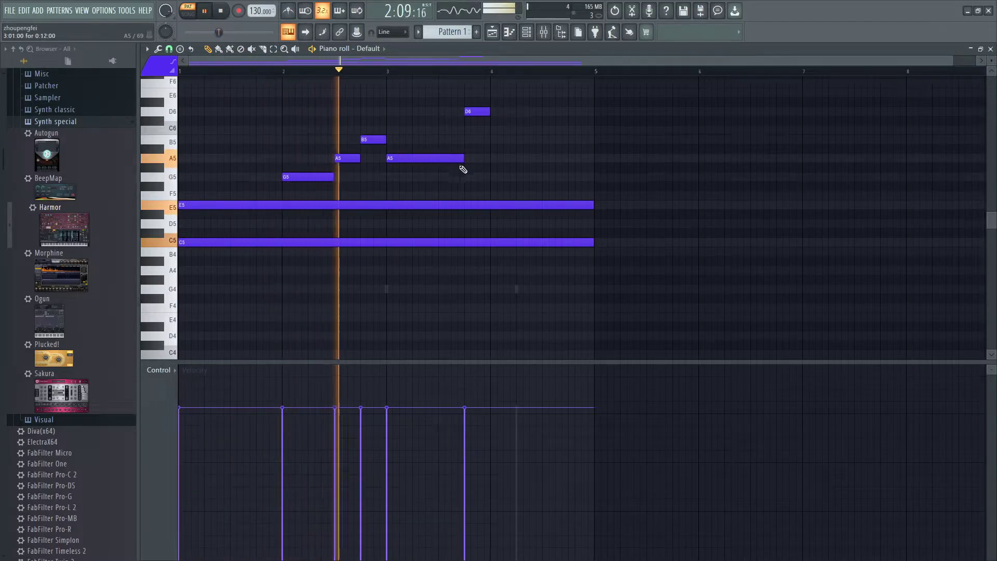
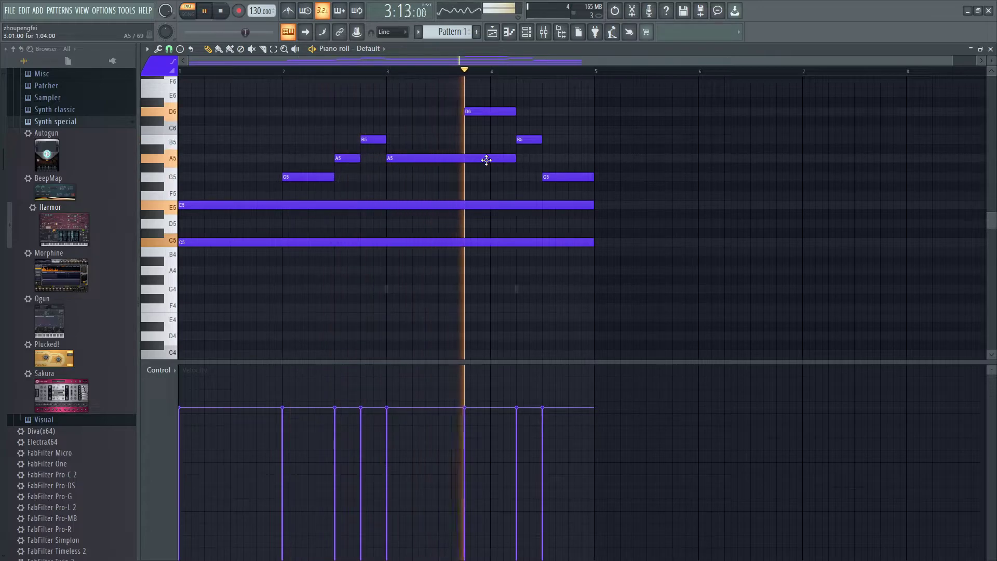
{"action": "key", "text": "space"}
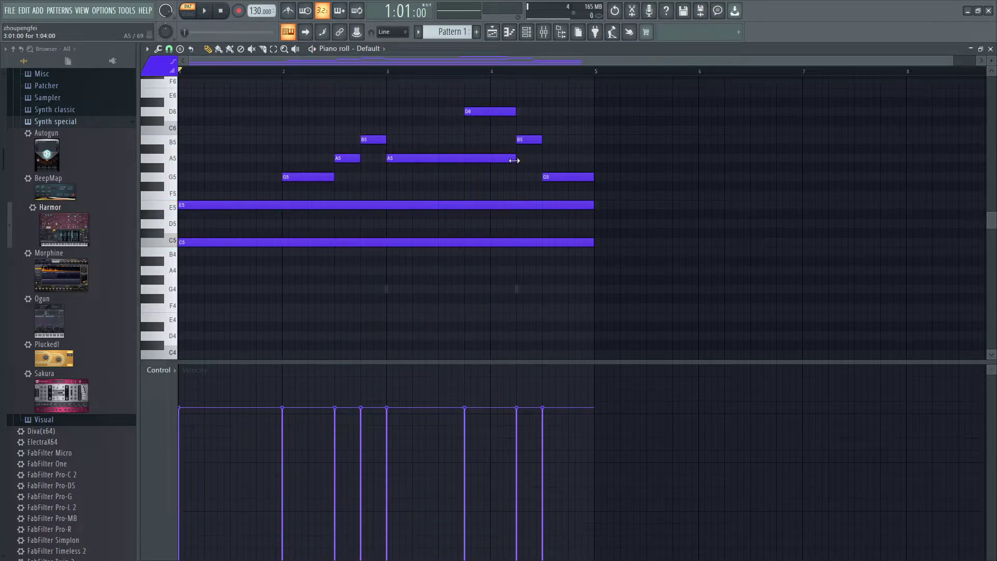
Step: Trim the A5 note in bar 3 to three quarters of a bar so it ends where the D6 begins
{"action": "left_click_drag", "start_coordinate": [508, 159], "coordinate": [478, 160]}
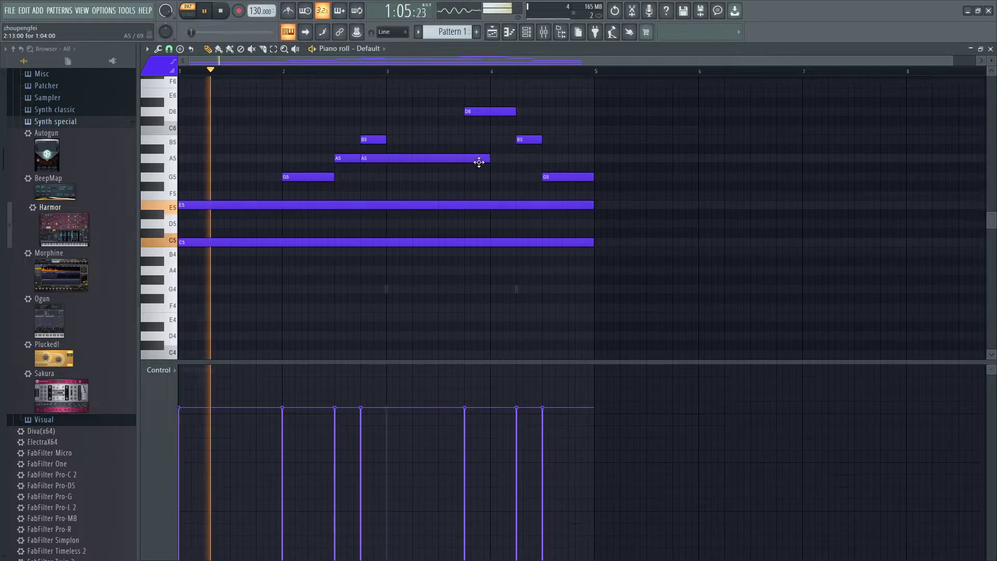
{"action": "right_click", "coordinate": [480, 160]}
{"action": "key", "text": "ctrl+z"}
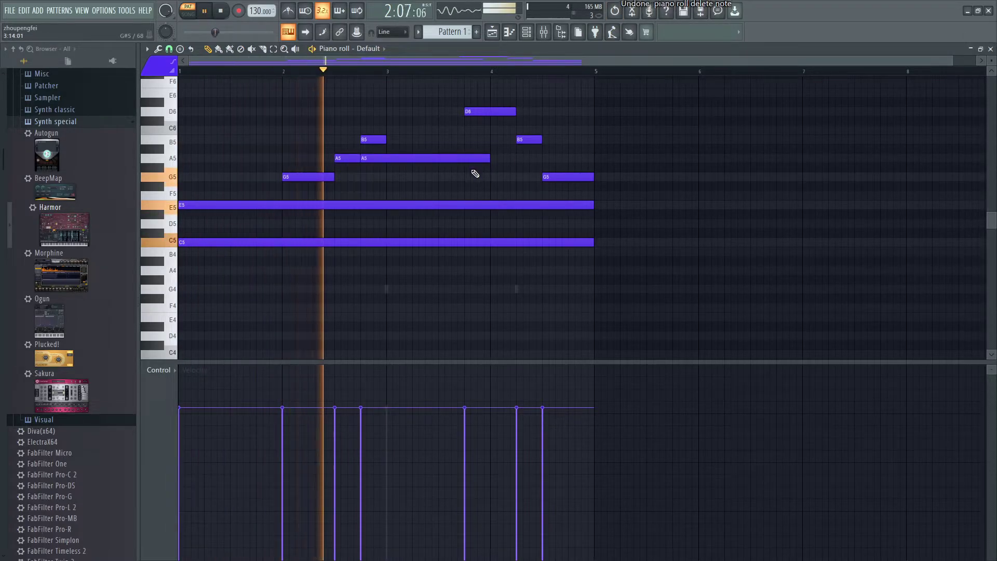
{"action": "key", "text": "ctrl+alt+z"}
{"action": "left_click_drag", "start_coordinate": [516, 158], "coordinate": [464, 159]}
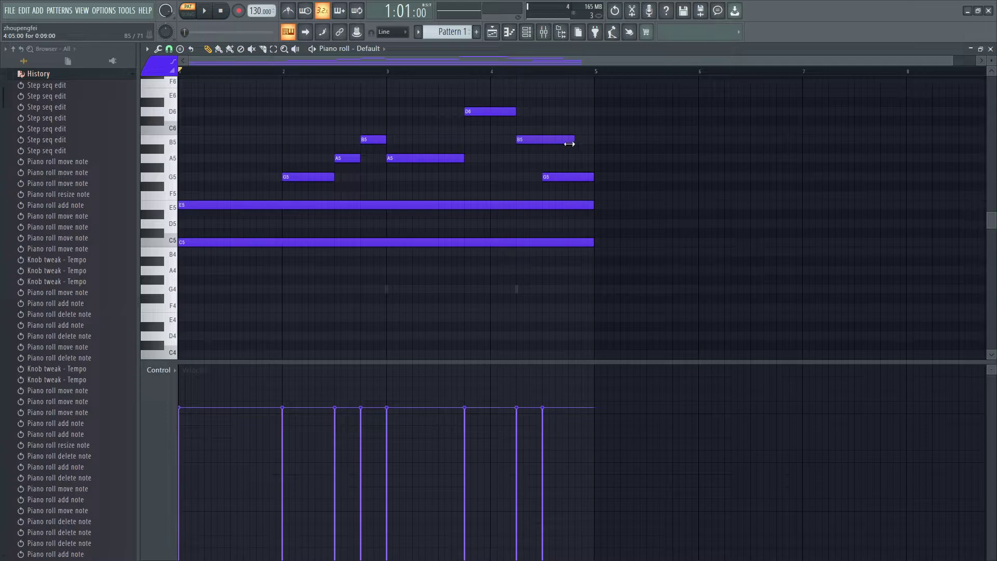
Step: Lengthen the B5 note in bar 4 to half a bar and remove the closing G5 note
{"action": "left_click_drag", "start_coordinate": [546, 177], "coordinate": [576, 180]}
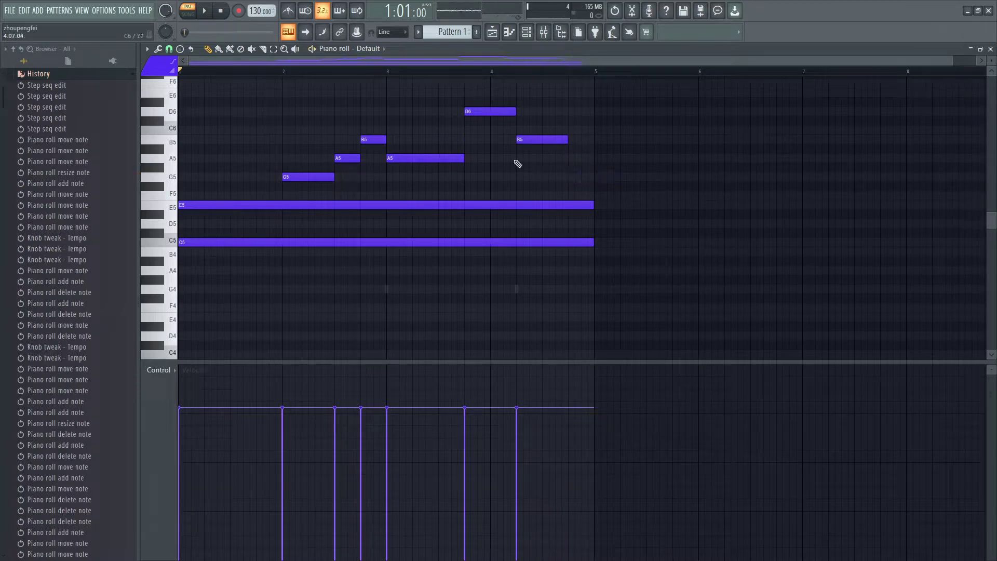
{"action": "key", "text": "space"}
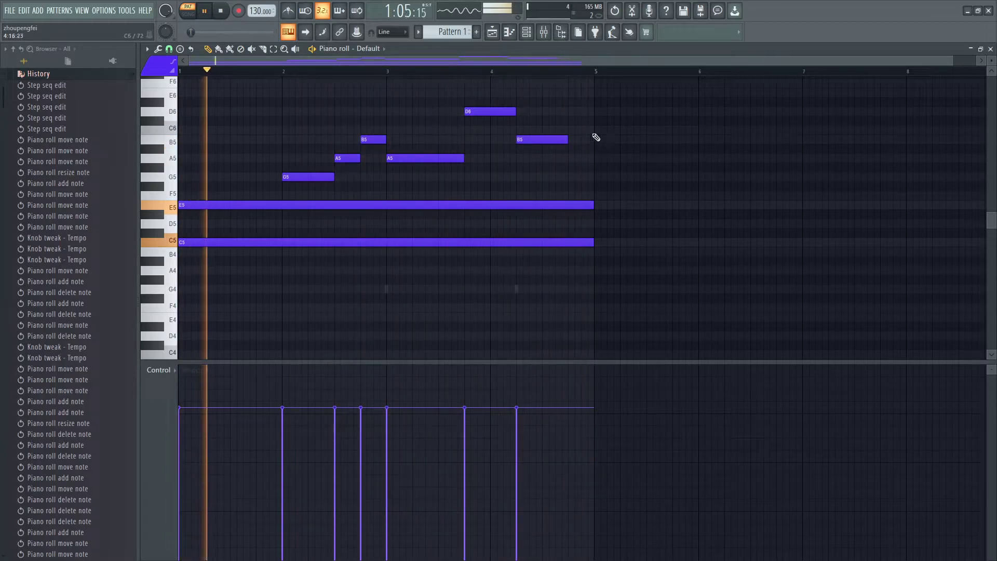
Step: Add a half-bar G5 note beneath the D6 and a short G5 note after the B5 at the end of bar 4
{"action": "key", "text": "space"}
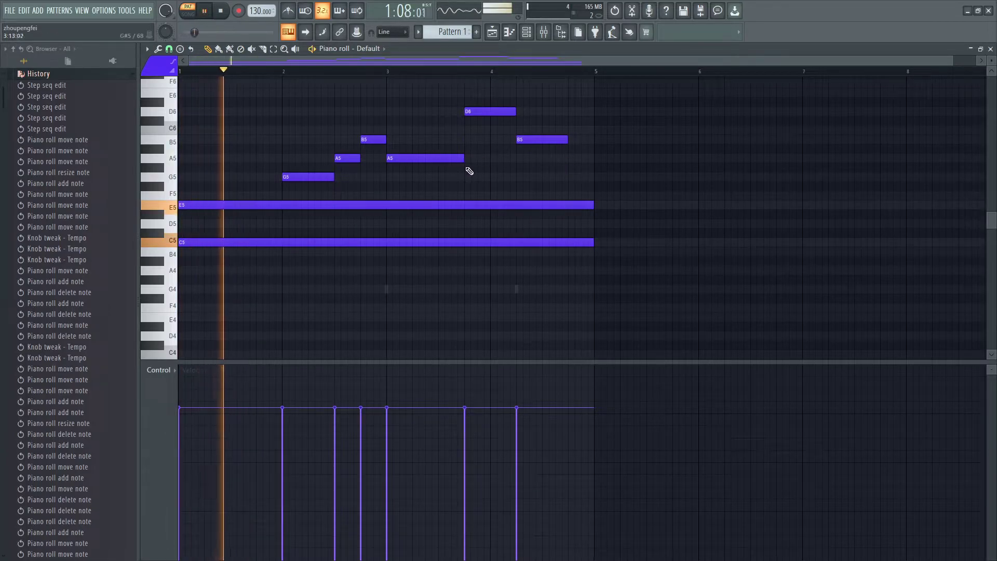
{"action": "left_click", "coordinate": [469, 176]}
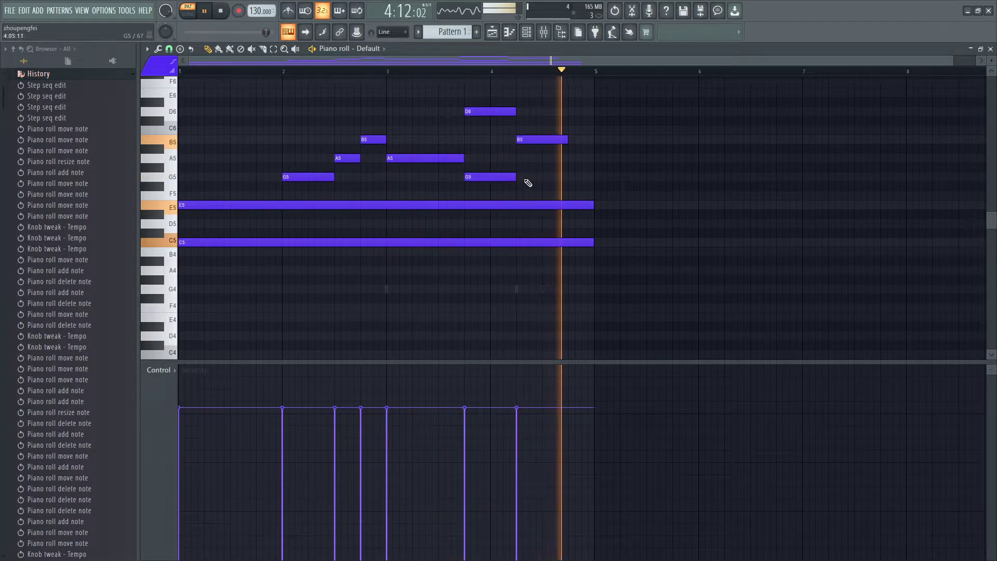
{"action": "left_click", "coordinate": [573, 179]}
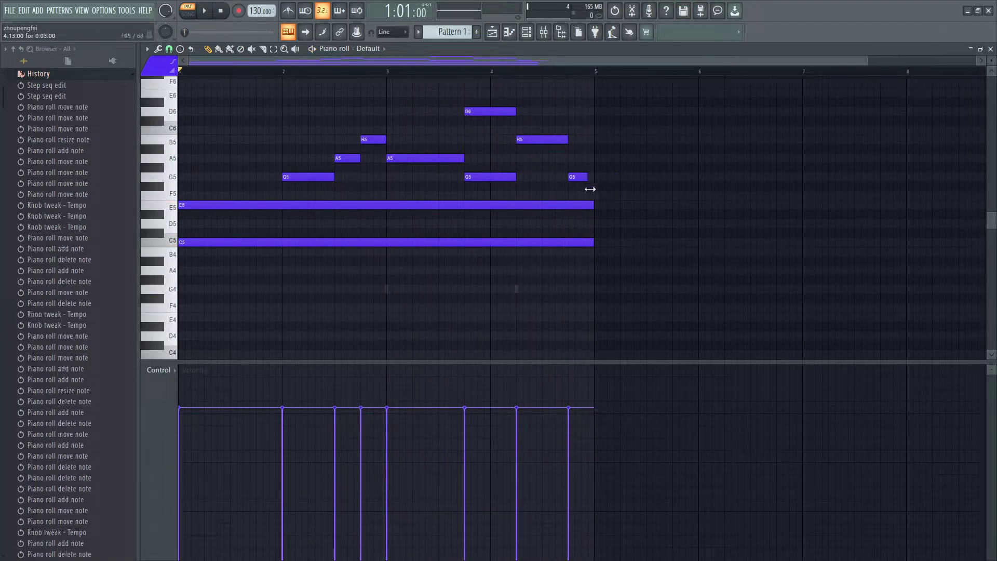
Step: Try raising the G5 note beneath the D6 to A5 and trimming the A5 note before it, checking with playback
{"action": "key", "text": "space"}
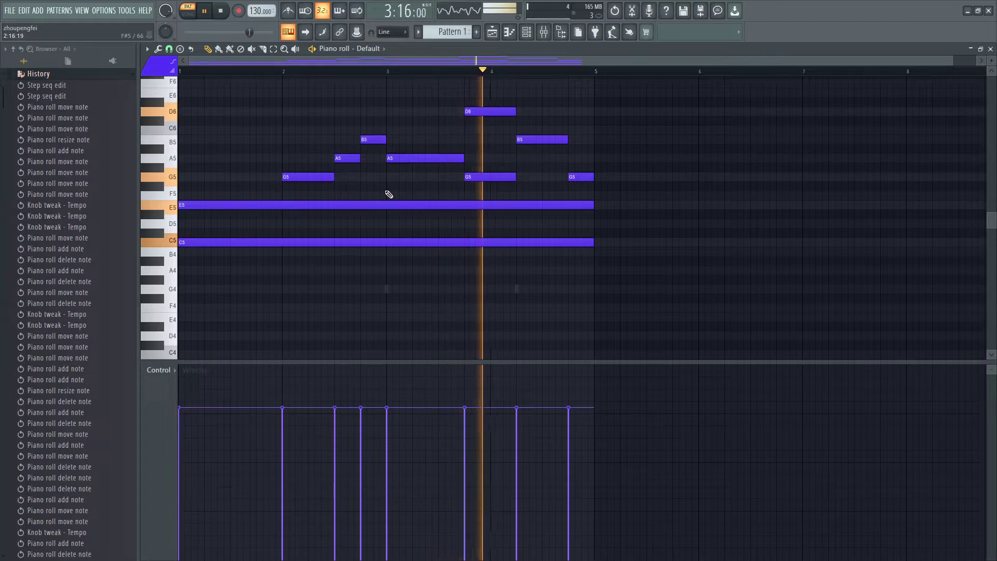
{"action": "left_click_drag", "start_coordinate": [470, 175], "coordinate": [483, 159]}
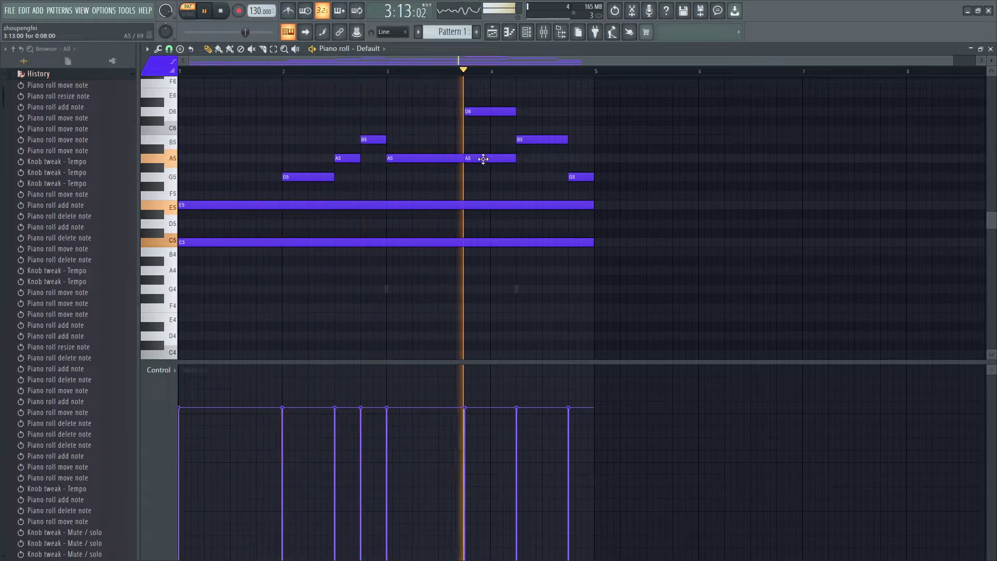
{"action": "left_click", "coordinate": [461, 158]}
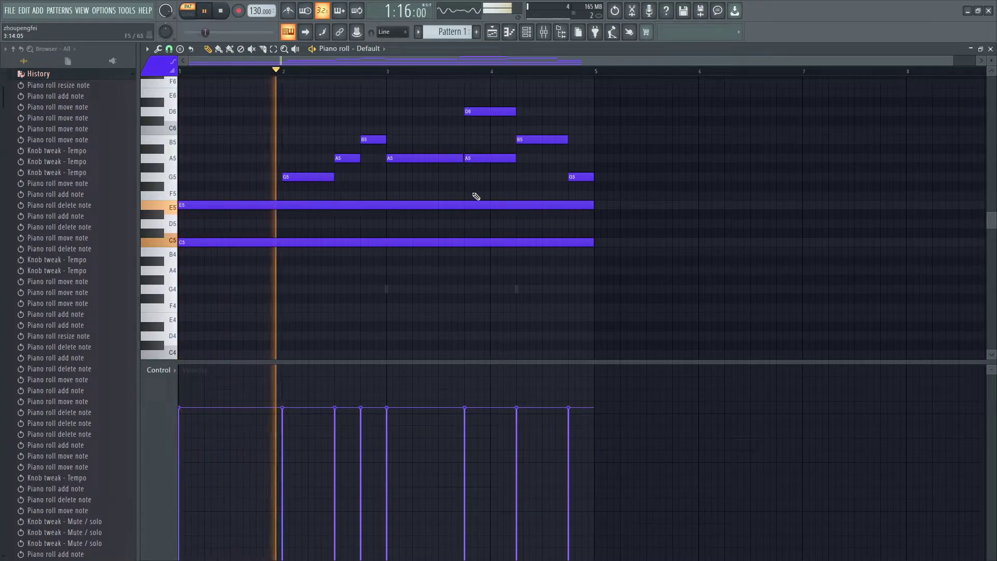
{"action": "left_click", "coordinate": [466, 160]}
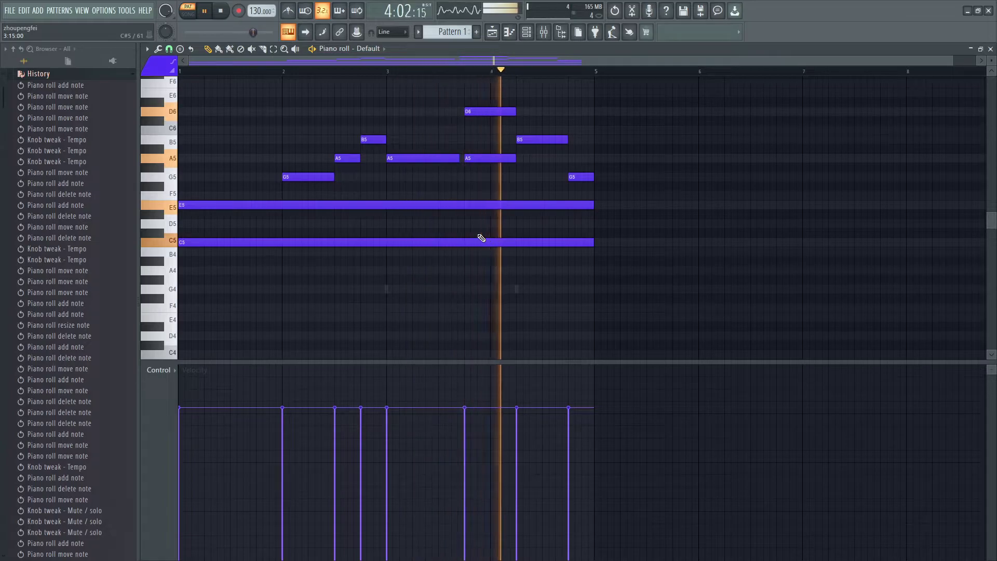
{"action": "key", "text": "space"}
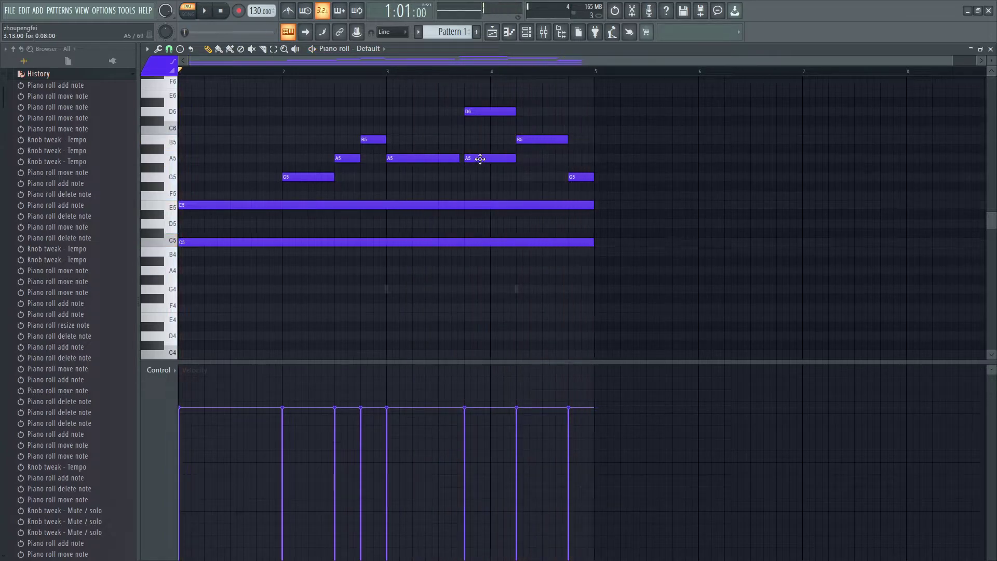
Step: Return the note beneath the D6 to G5 and extend the preceding A5 note until it meets the D6 start
{"action": "left_click", "coordinate": [479, 159]}
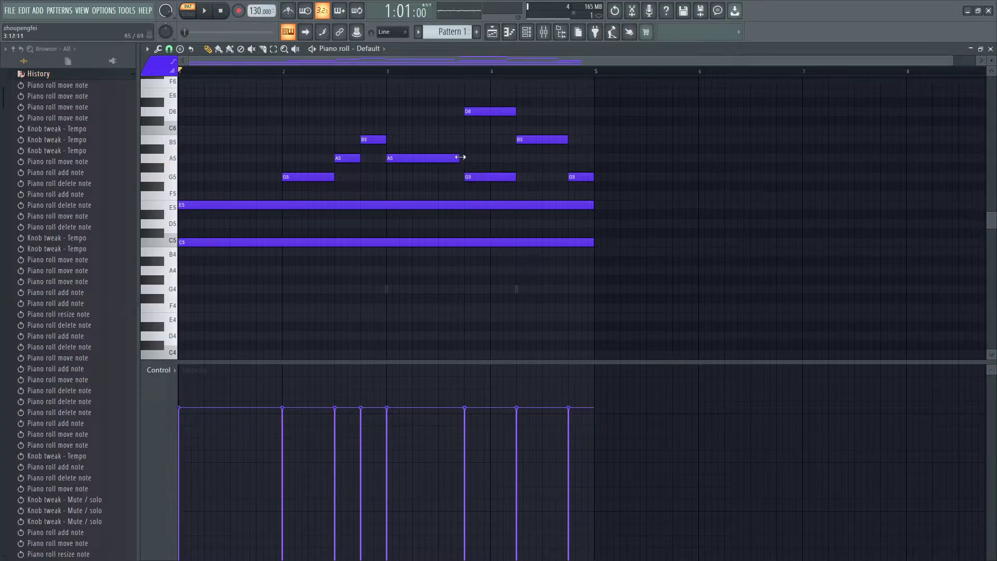
{"action": "key", "text": "space"}
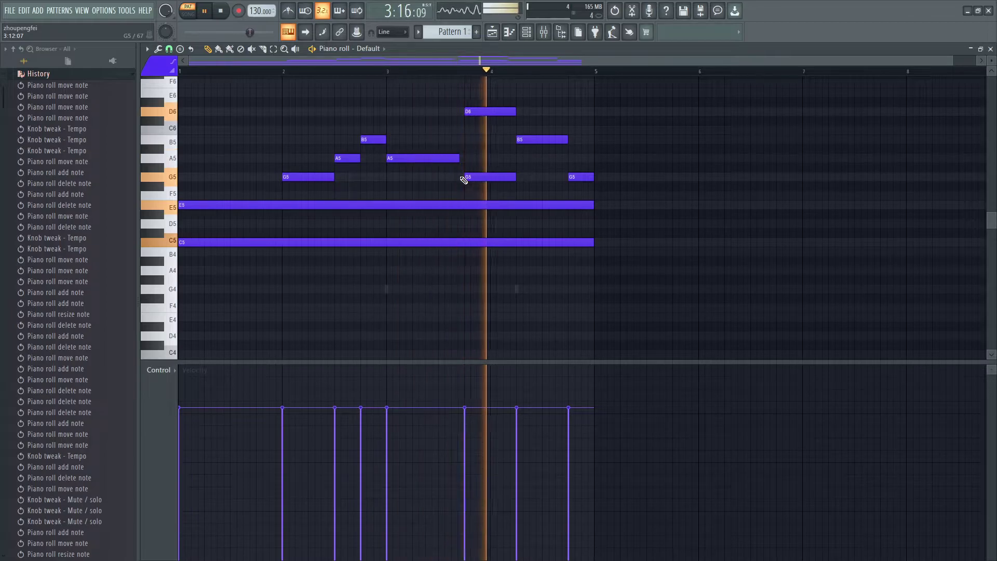
{"action": "left_click", "coordinate": [460, 159]}
{"action": "left_click_drag", "start_coordinate": [461, 163], "coordinate": [463, 163]}
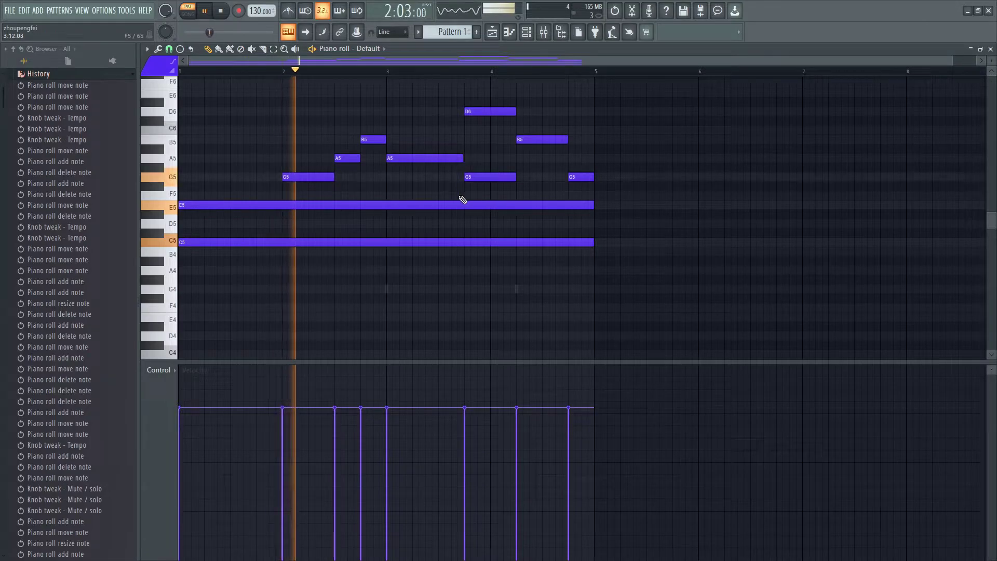
{"action": "left_click_drag", "start_coordinate": [463, 161], "coordinate": [463, 162]}
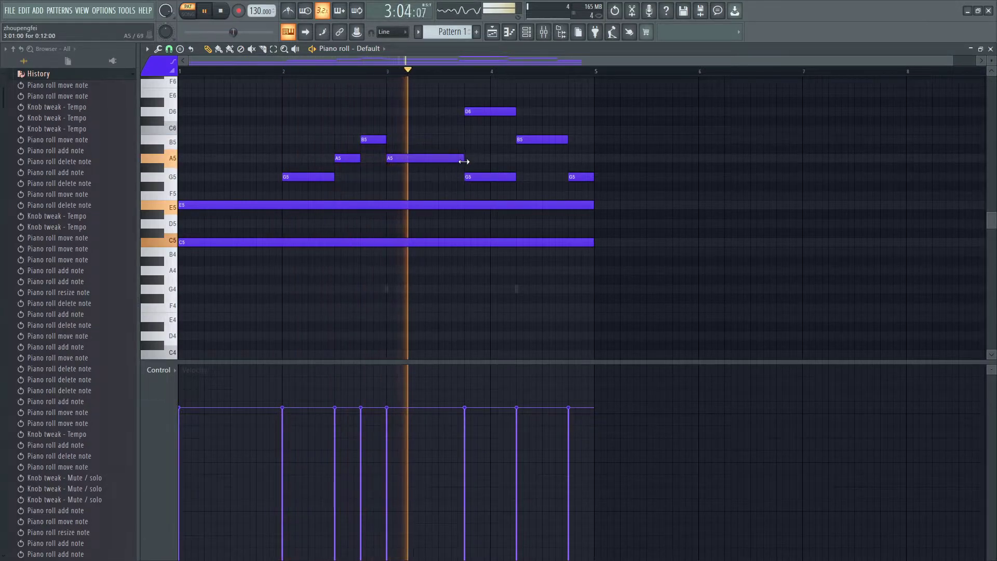
Step: Select all melody notes and trim their ends slightly to leave small gaps, then play the pattern and clear the selection
{"action": "left_click_drag", "start_coordinate": [597, 273], "coordinate": [441, 102]}
{"action": "left_click_drag", "start_coordinate": [681, 320], "coordinate": [257, 101]}
{"action": "left_click_drag", "start_coordinate": [597, 178], "coordinate": [594, 177]}
{"action": "key", "text": "space"}
{"action": "key", "text": "space"}
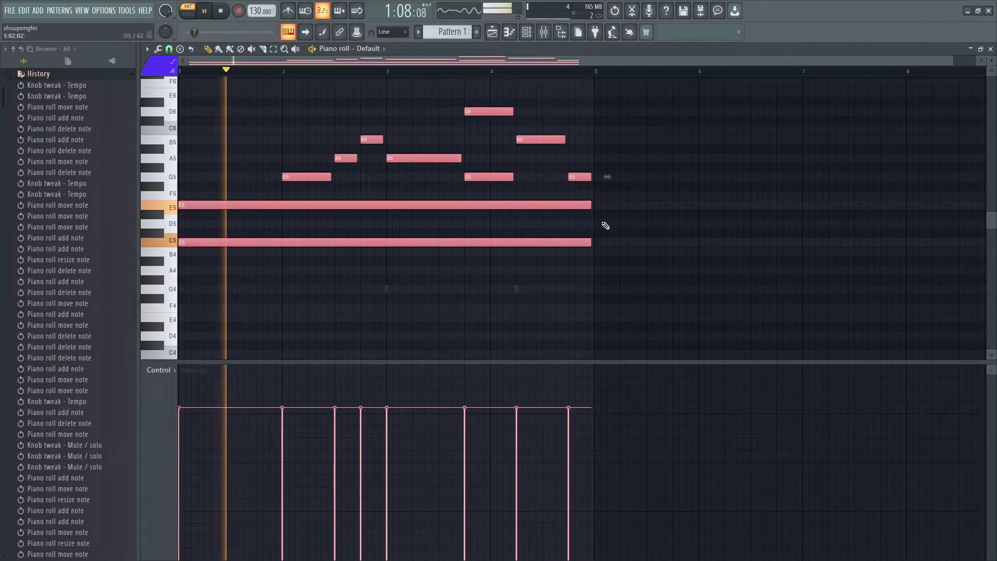
{"action": "left_click", "coordinate": [599, 331]}
{"action": "right_click", "coordinate": [599, 331]}
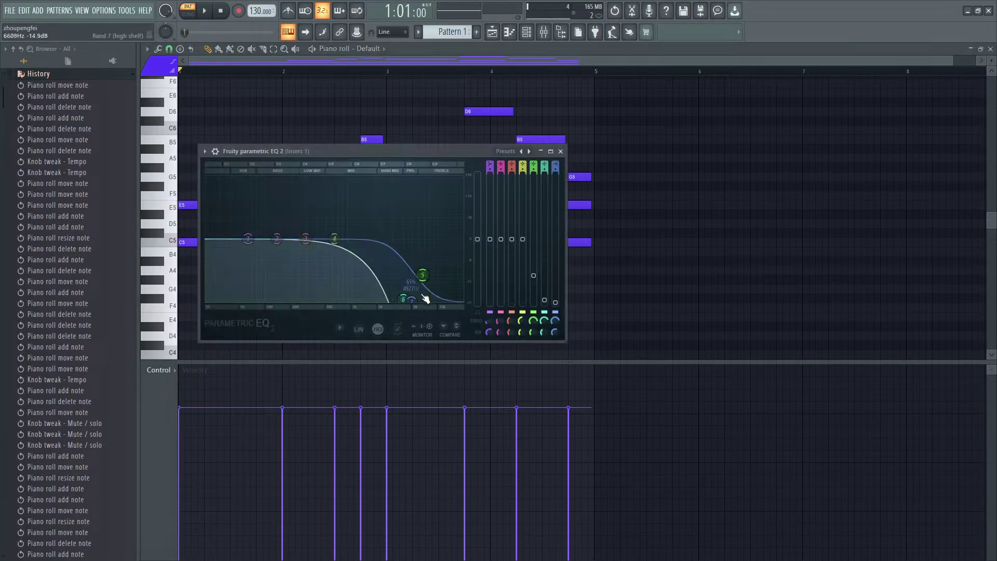
Step: Switch to Notepad++ and replace the old note with the line "okay, obviously it does not sound nice because"
{"action": "key", "text": "alt+Tab"}
{"action": "key", "text": "alt+Tab"}
{"action": "key", "text": "alt+Tab"}
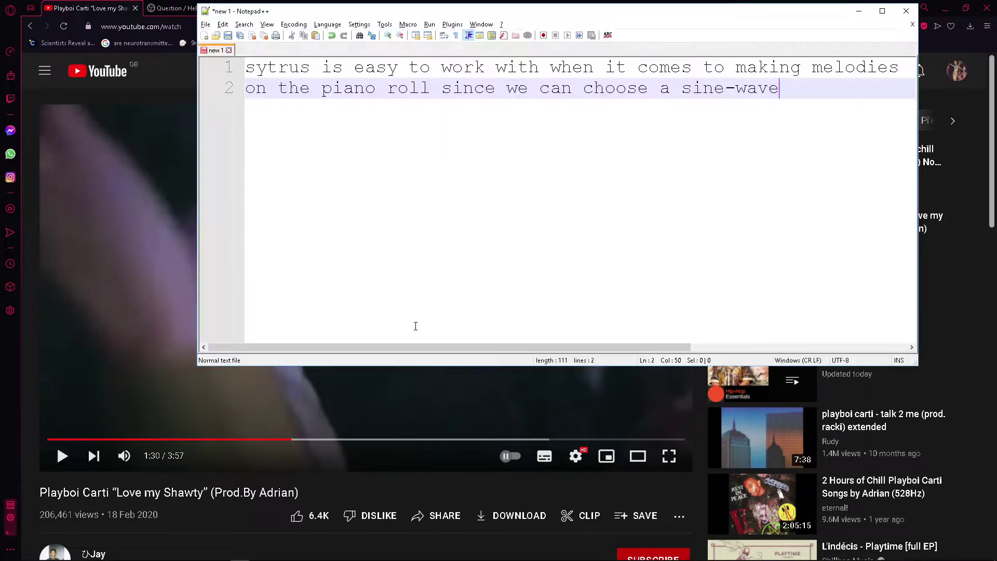
{"action": "key", "text": "ctrl+a"}
{"action": "key", "text": "BackSpace"}
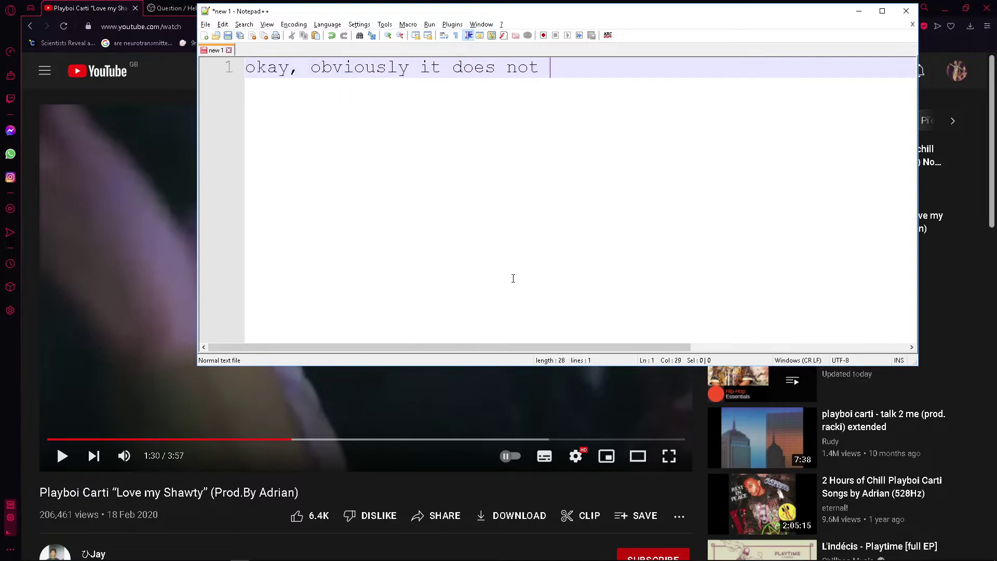
{"action": "type", "text": "okay, obviously it does not sound nice becau"}
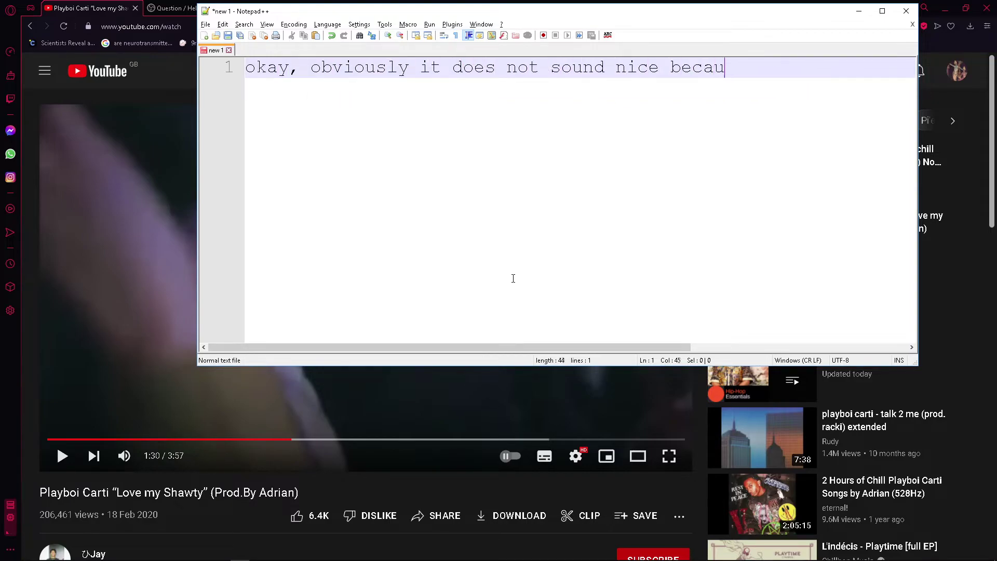
{"action": "type", "text": "se"}
{"action": "key", "text": "Return"}
Step: Write "i have not done anything to it, but that is going" on the note's second line
{"action": "type", "text": "w"}
{"action": "type", "text": "ha ve no"}
{"action": "key", "text": "BackSpace"}
{"action": "key", "text": "BackSpace"}
{"action": "key", "text": "BackSpace"}
{"action": "type", "text": "e not done any"}
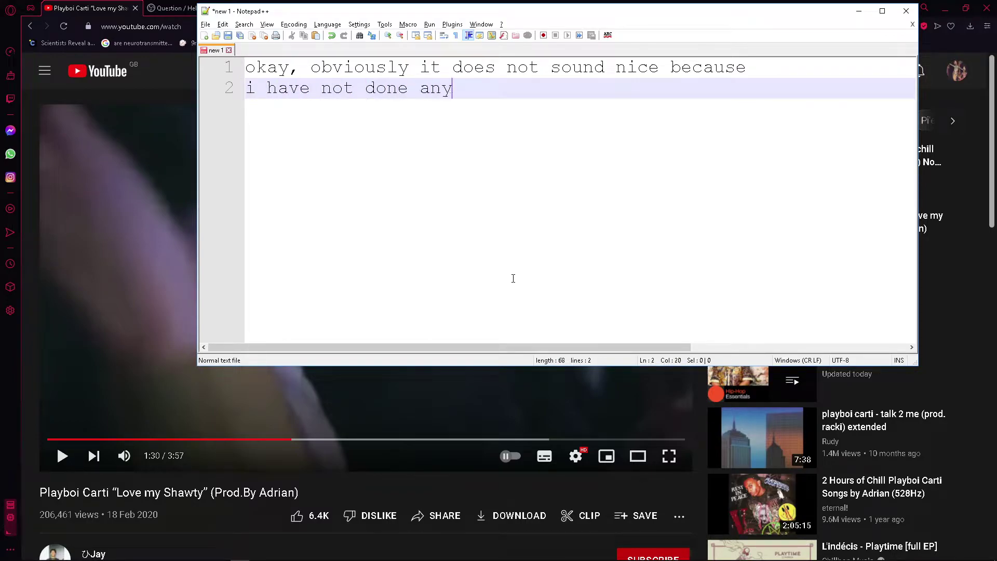
{"action": "type", "text": "thing to it, but that is going "}
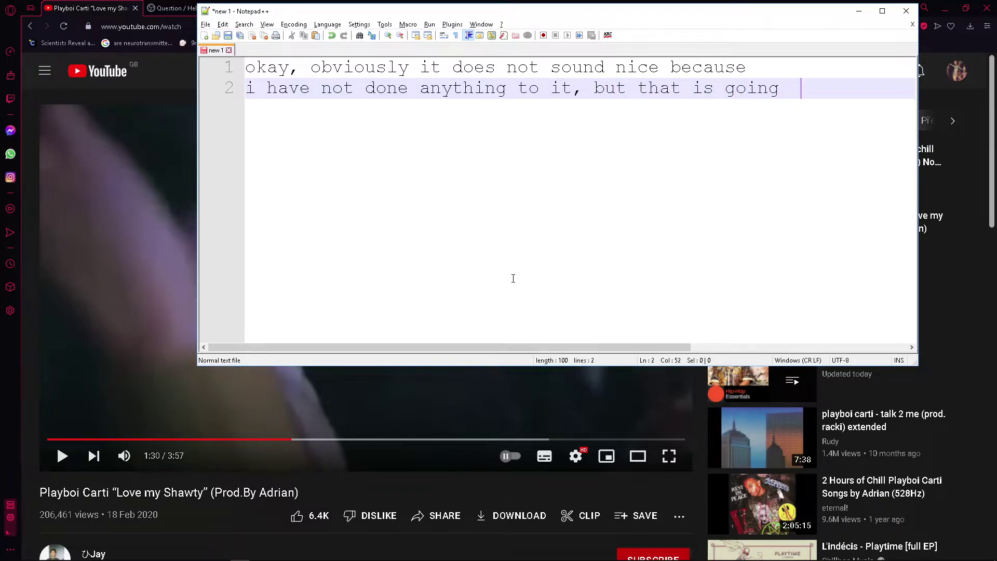
Step: Finish the second line with "to be" and add a third line beginning "my main melody, lets see"
{"action": "type", "text": "to becausembecause"}
{"action": "key", "text": "BackSpace"}
{"action": "key", "text": "Return"}
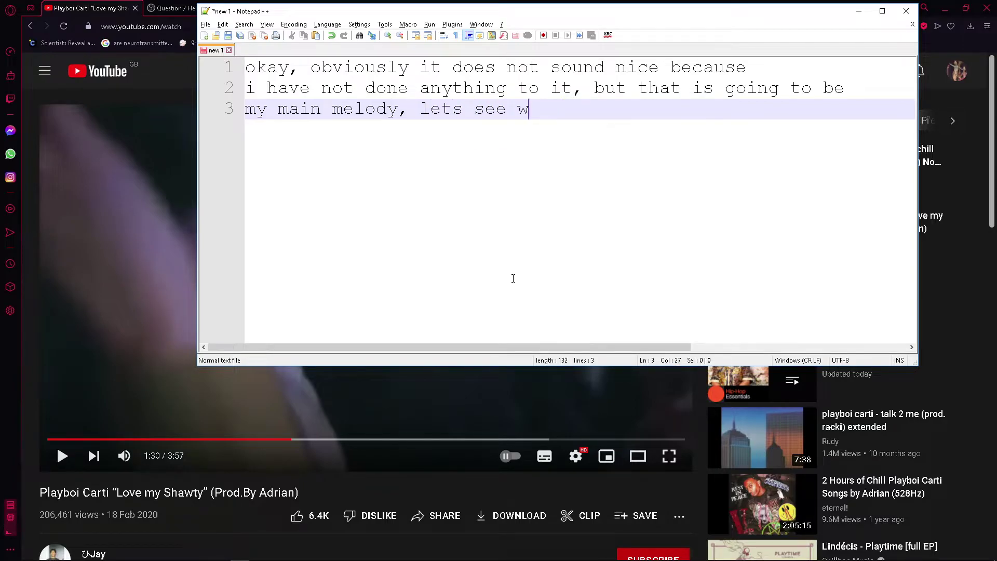
{"action": "type", "text": "cna do"}
{"action": "key", "text": "BackSpace"}
{"action": "key", "text": "BackSpace"}
{"action": "type", "text": "n do"}
Step: Switch back to FL Studio, close the Fruity parametric EQ 2 window and select all melody notes in the Default piano roll
{"action": "key", "text": "alt+Tab"}
{"action": "key", "text": "alt+Tab"}
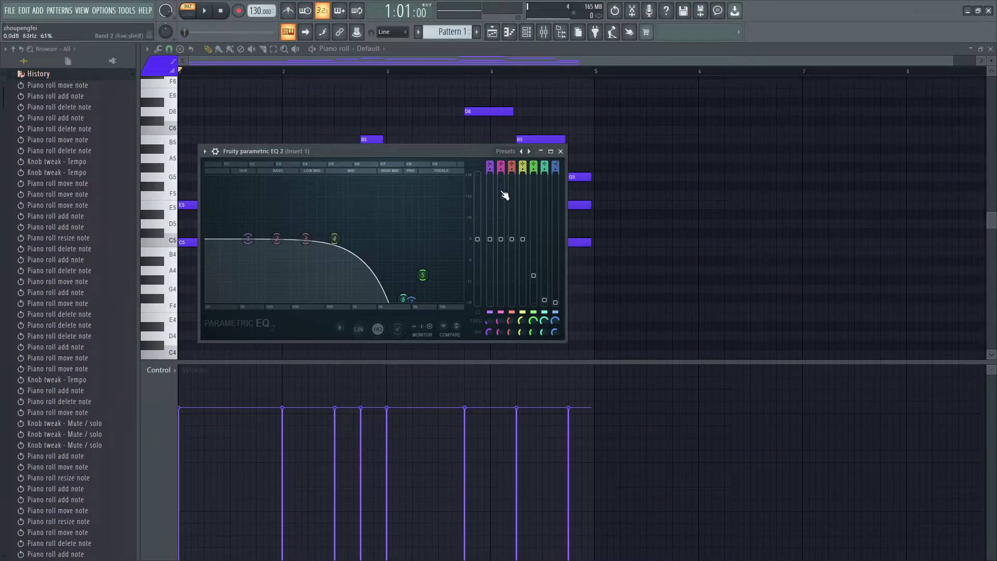
{"action": "left_click", "coordinate": [553, 152]}
{"action": "key", "text": "Tab"}
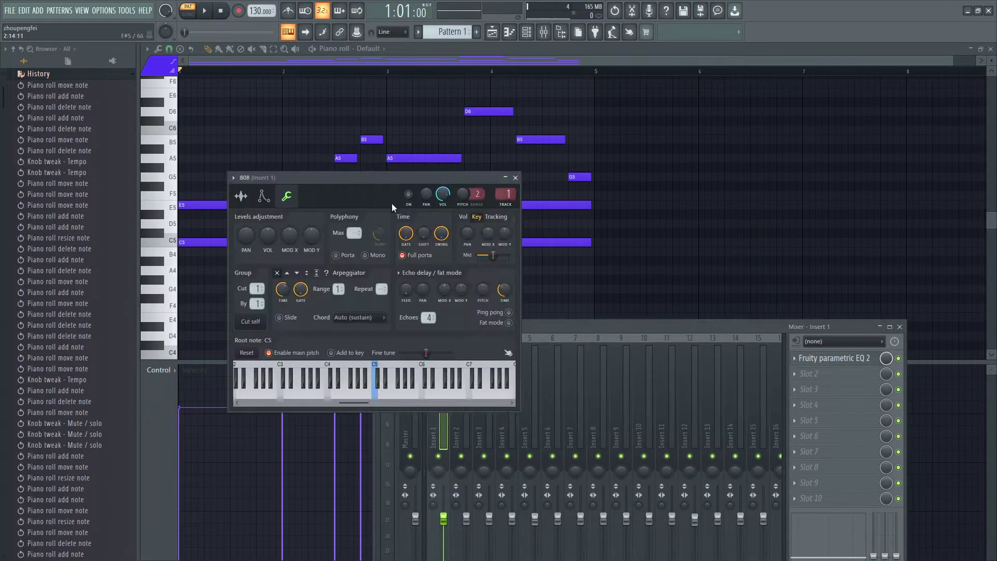
{"action": "left_click", "coordinate": [634, 262]}
{"action": "right_click", "coordinate": [635, 263]}
{"action": "key", "text": "ctrl+a"}
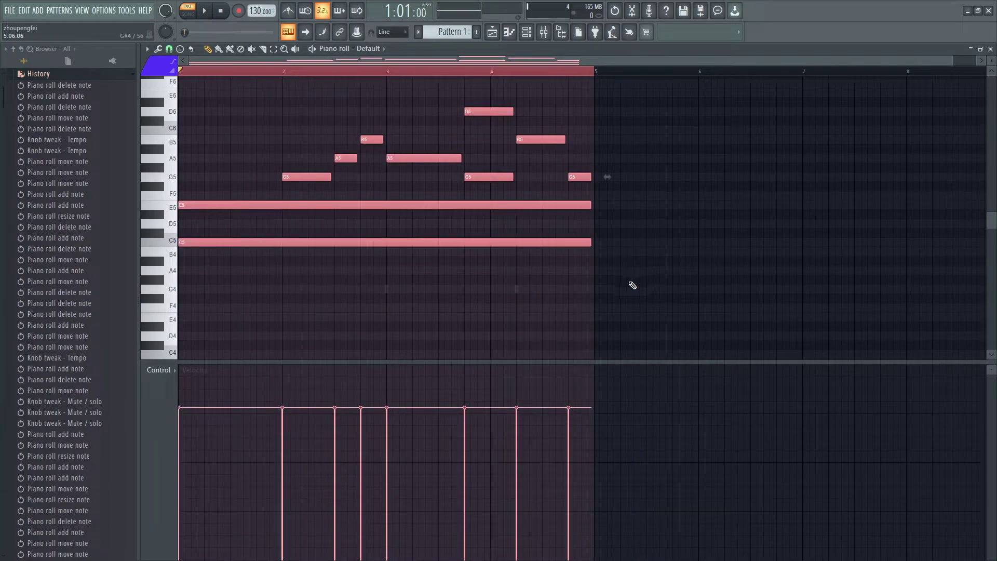
Step: Mute the Default channel and paste the melody into the Harmor channel's piano roll, leaving the notes deselected
{"action": "key", "text": "Tab"}
{"action": "key", "text": "F6"}
{"action": "left_click", "coordinate": [376, 200]}
{"action": "right_click", "coordinate": [459, 245]}
{"action": "left_click", "coordinate": [482, 244]}
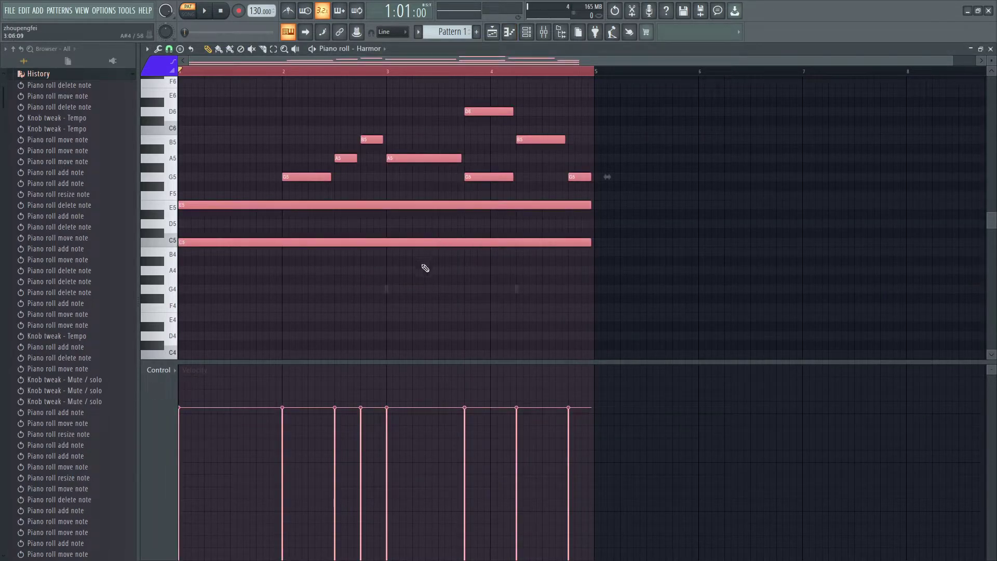
{"action": "left_click", "coordinate": [448, 264]}
{"action": "right_click", "coordinate": [447, 265]}
Step: Mute the remaining synth channels above Harmor in the channel rack and load Harmor's Default preset
{"action": "key", "text": "Tab"}
{"action": "key", "text": "Tab"}
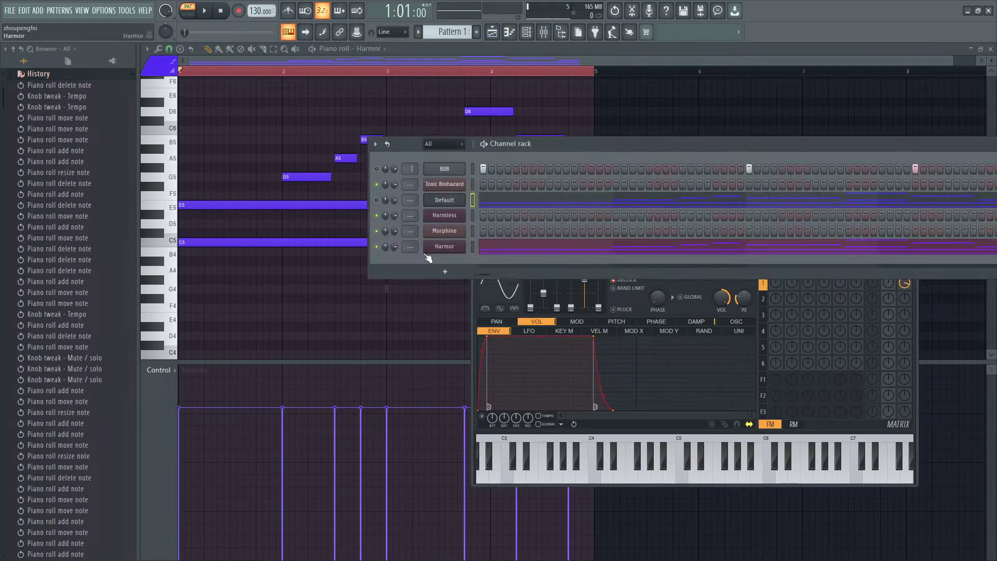
{"action": "left_click_drag", "start_coordinate": [380, 232], "coordinate": [380, 178]}
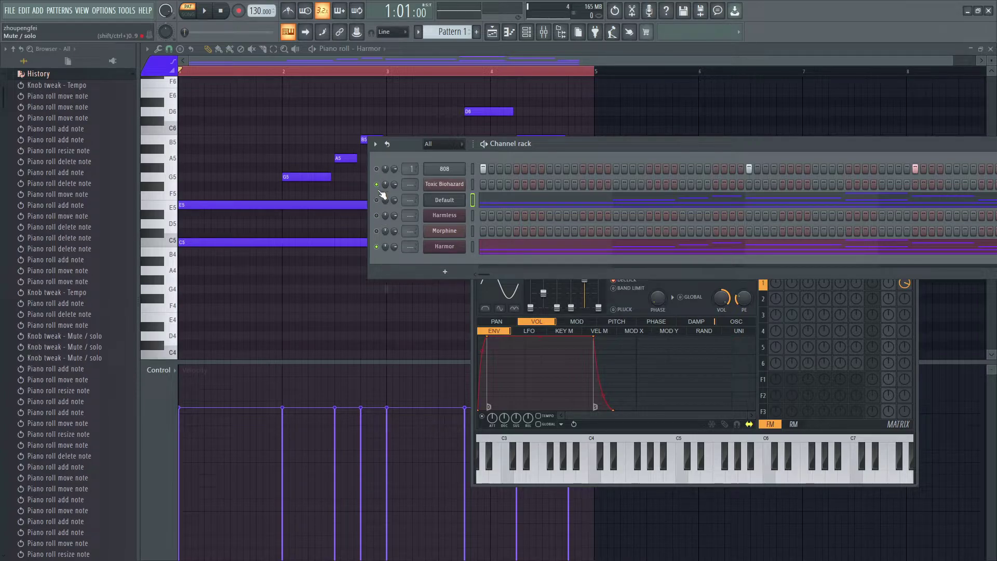
{"action": "left_click", "coordinate": [450, 248]}
{"action": "left_click", "coordinate": [670, 138]}
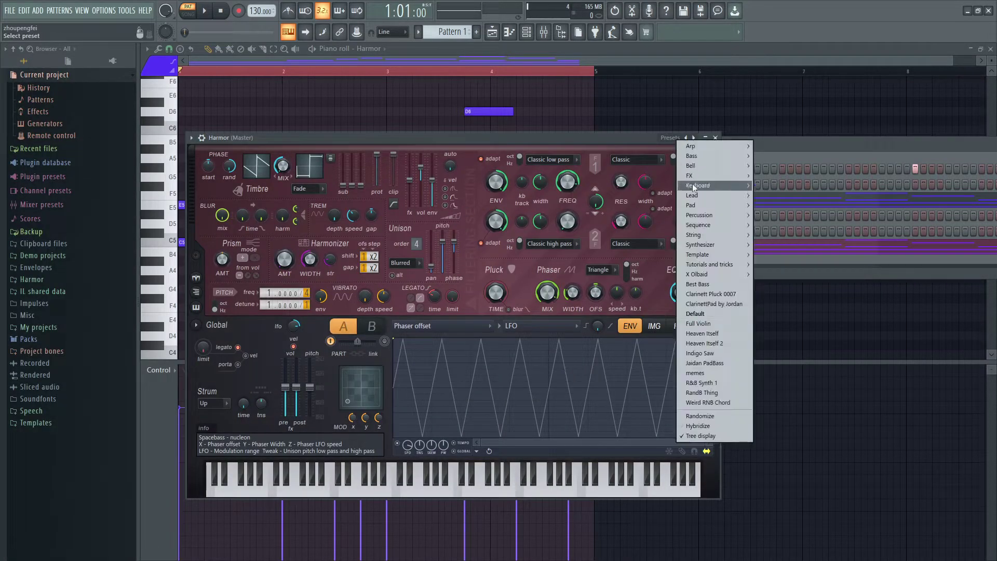
{"action": "left_click", "coordinate": [722, 315]}
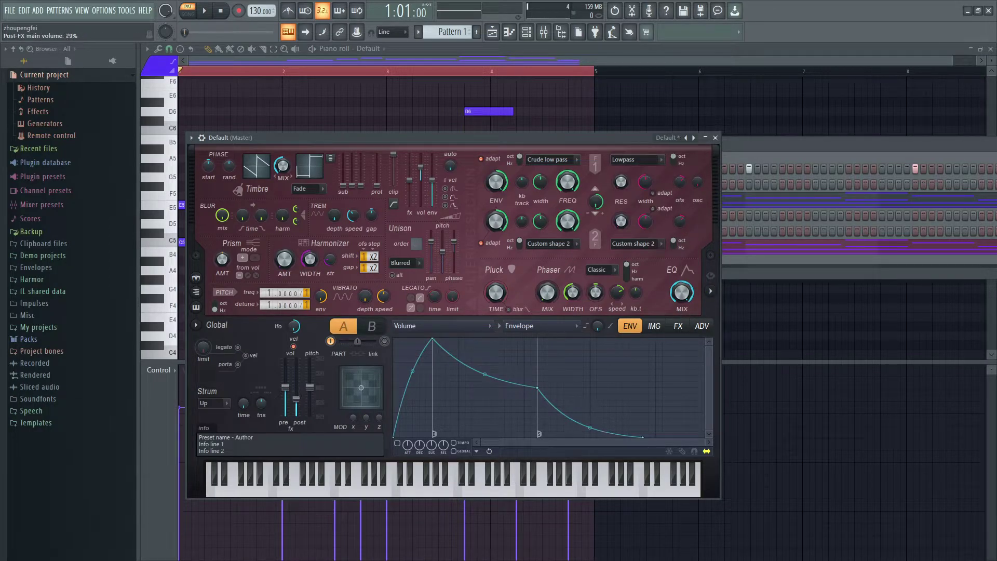
Step: Set Harmor's post-FX main volume to about 23% during playback, with the mixer placed beside the plugin window for level monitoring
{"action": "key", "text": "space"}
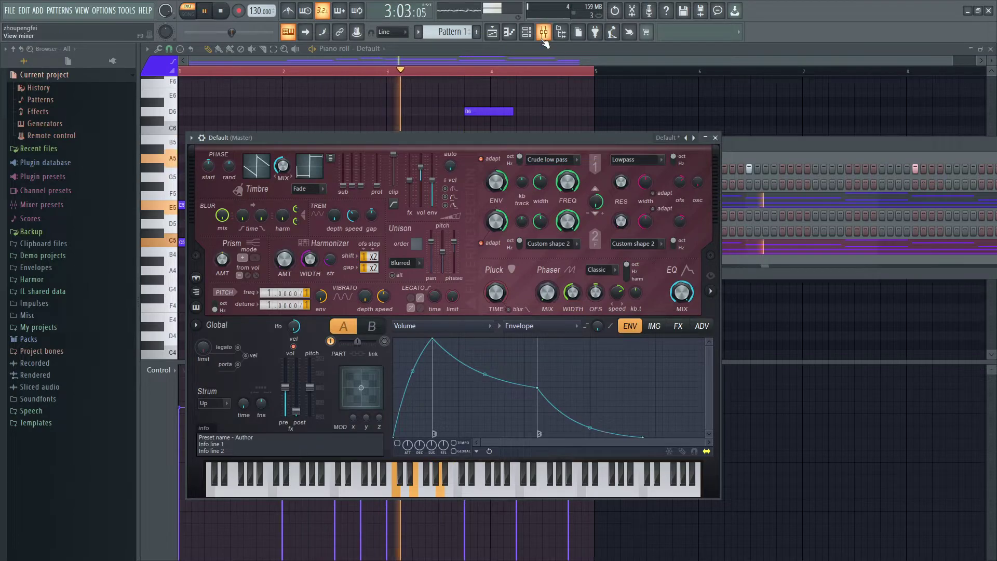
{"action": "key", "text": "F9"}
{"action": "left_click_drag", "start_coordinate": [539, 322], "coordinate": [705, 130]}
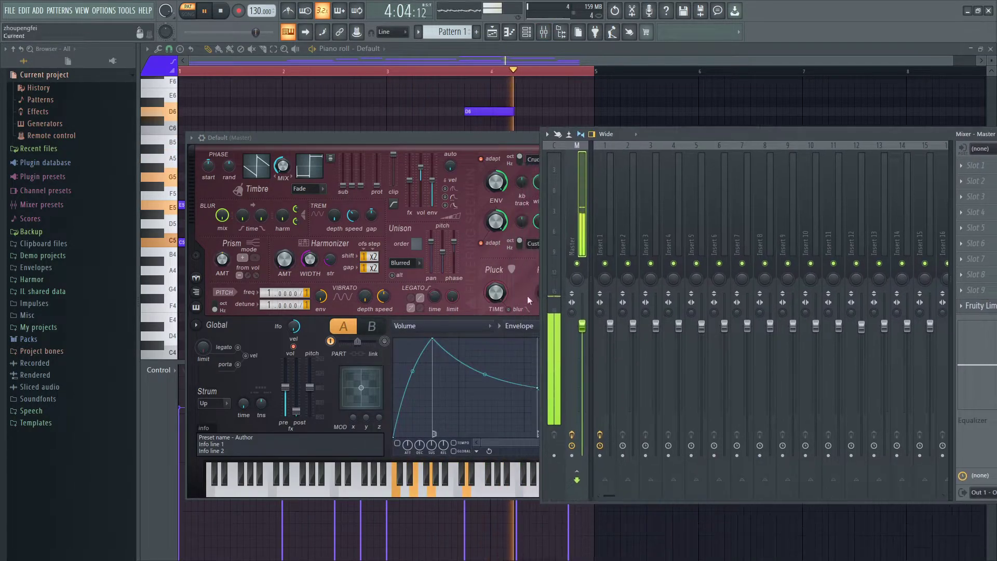
{"action": "left_click_drag", "start_coordinate": [297, 413], "coordinate": [298, 411]}
{"action": "left_click_drag", "start_coordinate": [761, 132], "coordinate": [914, 123]}
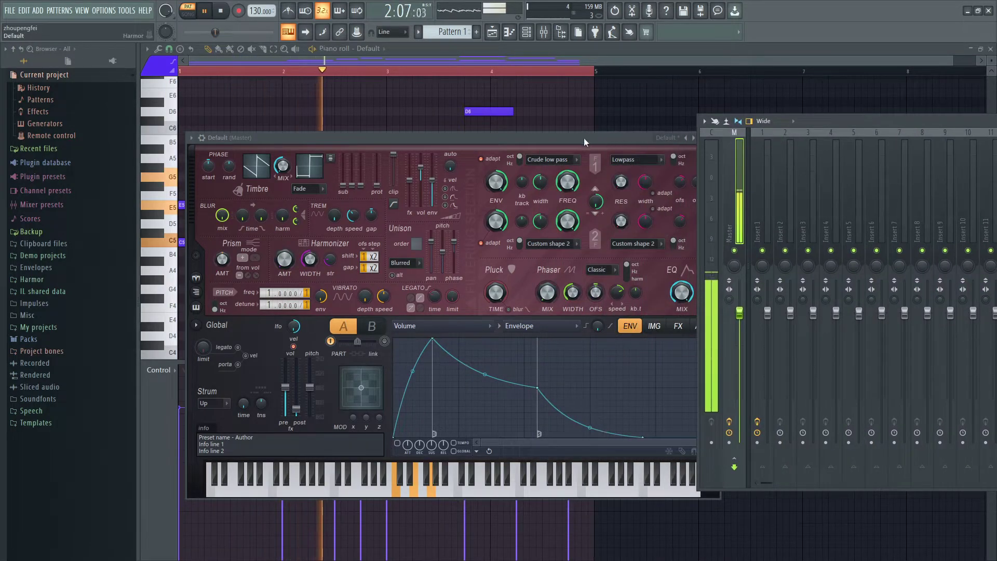
{"action": "left_click_drag", "start_coordinate": [588, 137], "coordinate": [540, 127]}
{"action": "left_click_drag", "start_coordinate": [245, 399], "coordinate": [245, 393]}
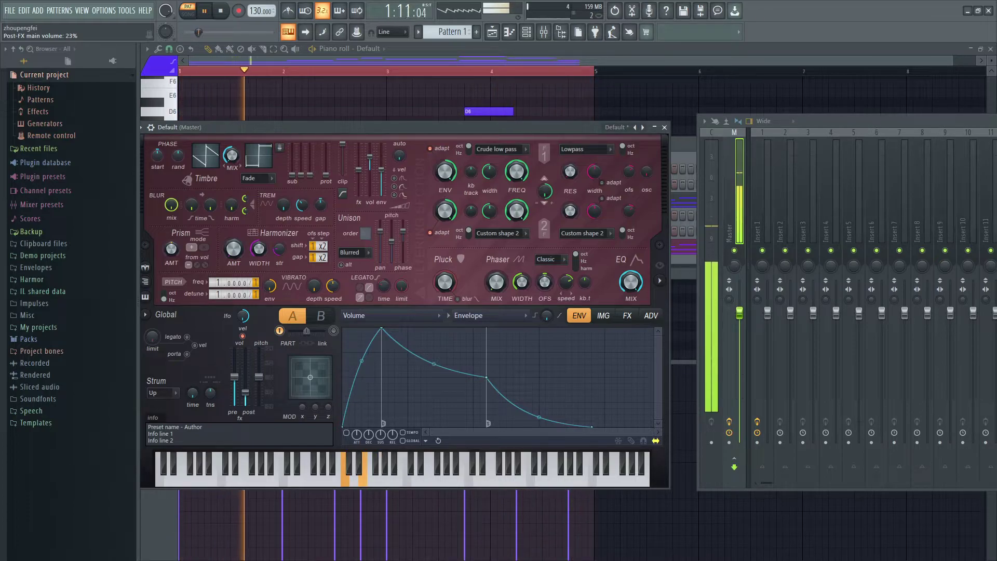
Step: Enable Harmor's volume envelope and shape it with full-level sustain and a much shorter attack, checking with playback
{"action": "left_click", "coordinate": [353, 435]}
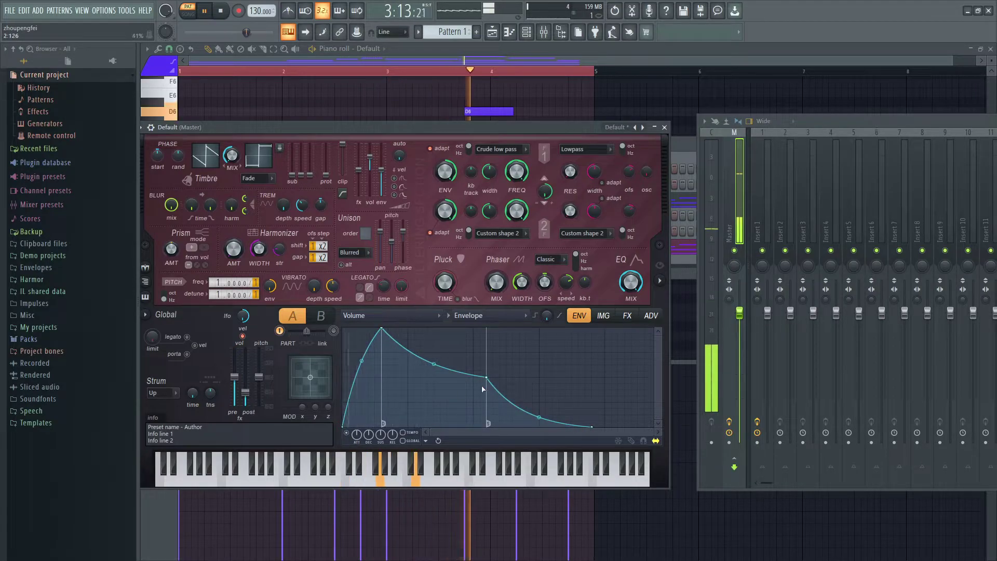
{"action": "left_click_drag", "start_coordinate": [486, 377], "coordinate": [471, 328]}
{"action": "left_click_drag", "start_coordinate": [357, 435], "coordinate": [357, 475]}
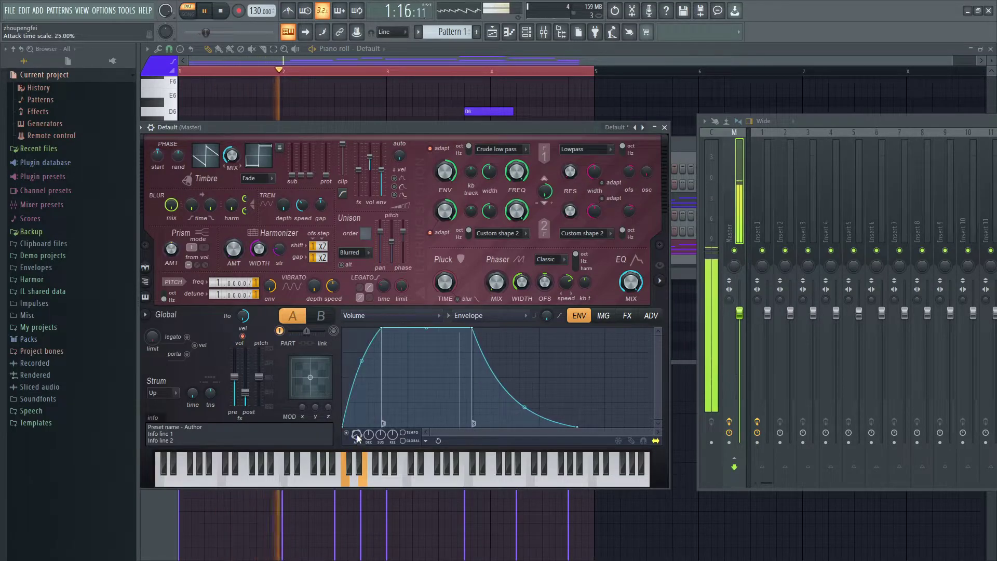
{"action": "left_click_drag", "start_coordinate": [356, 436], "coordinate": [356, 397]}
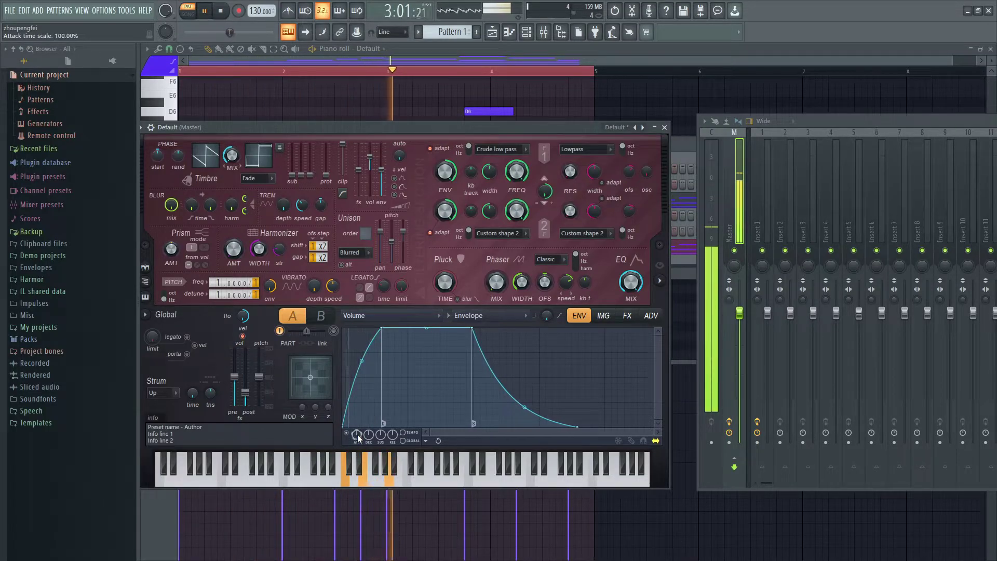
{"action": "left_click_drag", "start_coordinate": [383, 328], "coordinate": [353, 310]}
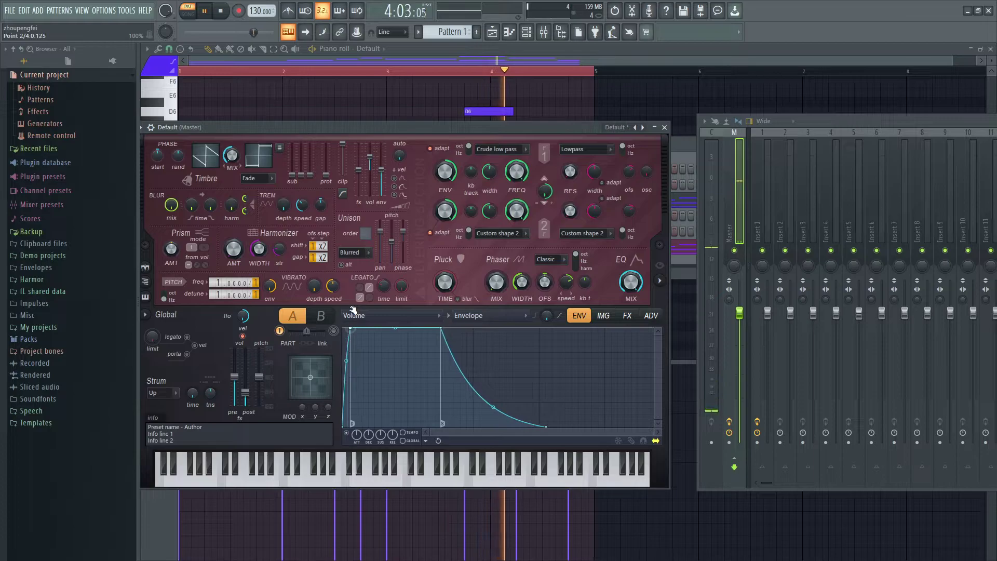
{"action": "key", "text": "space"}
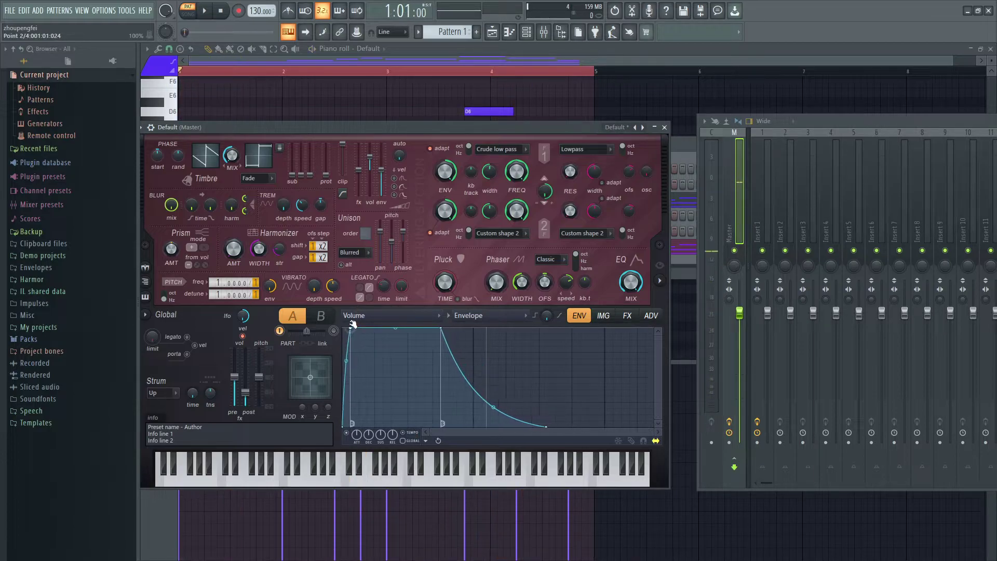
{"action": "key", "text": "space"}
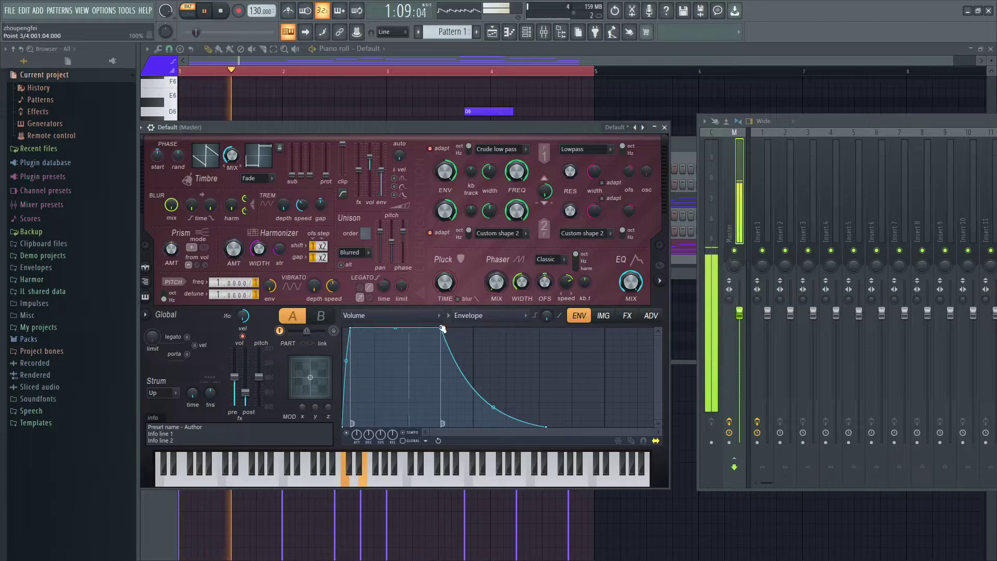
Step: Shorten the release of Harmor's volume envelope and check the harmonic levels of both timbres during playback
{"action": "left_click_drag", "start_coordinate": [545, 426], "coordinate": [472, 441]}
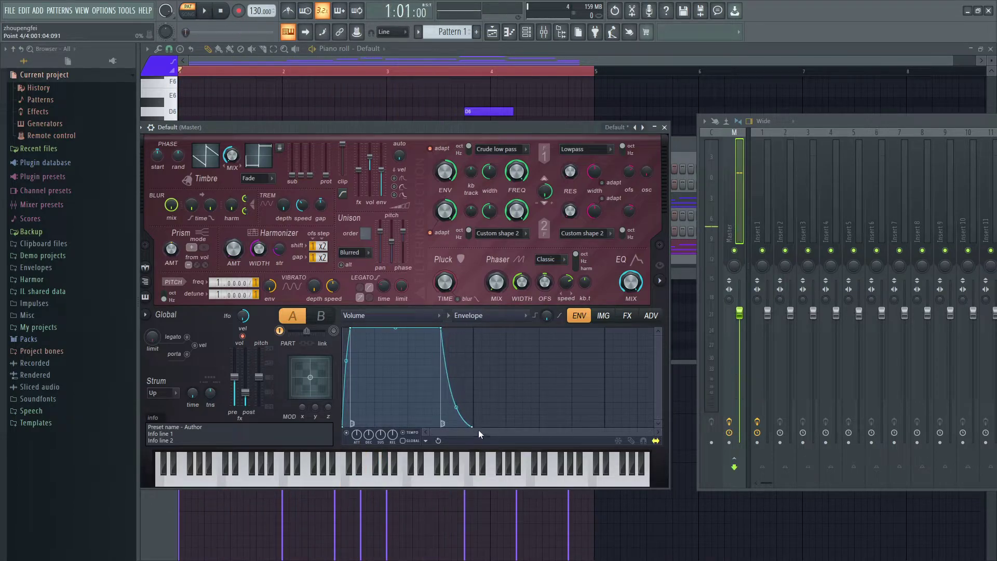
{"action": "key", "text": "space"}
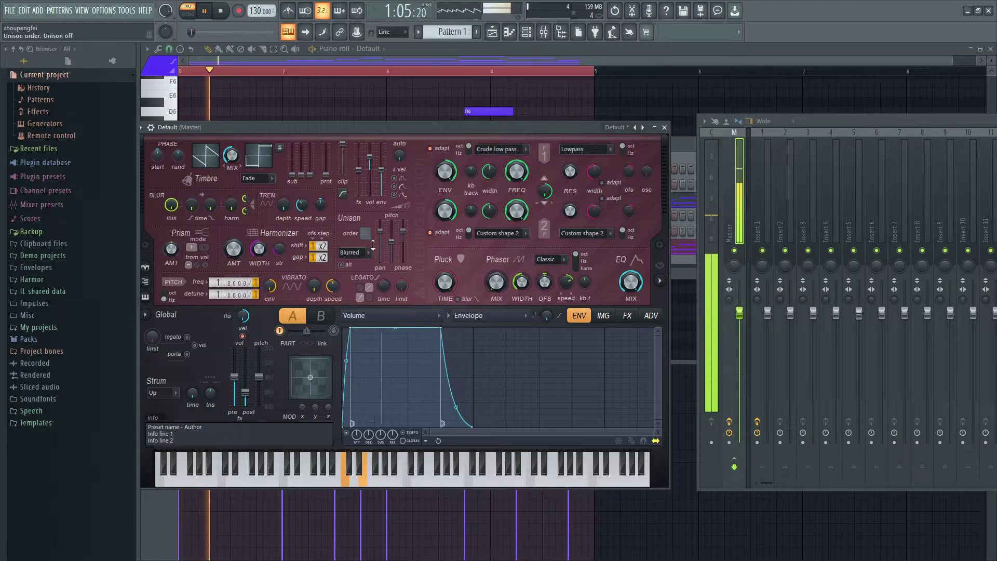
{"action": "left_click", "coordinate": [264, 159]}
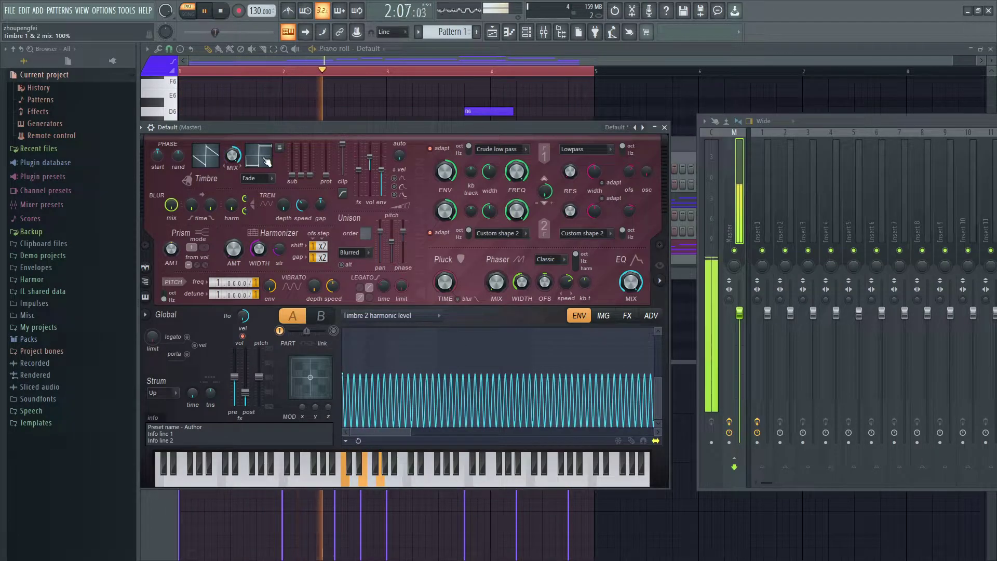
{"action": "left_click", "coordinate": [212, 158]}
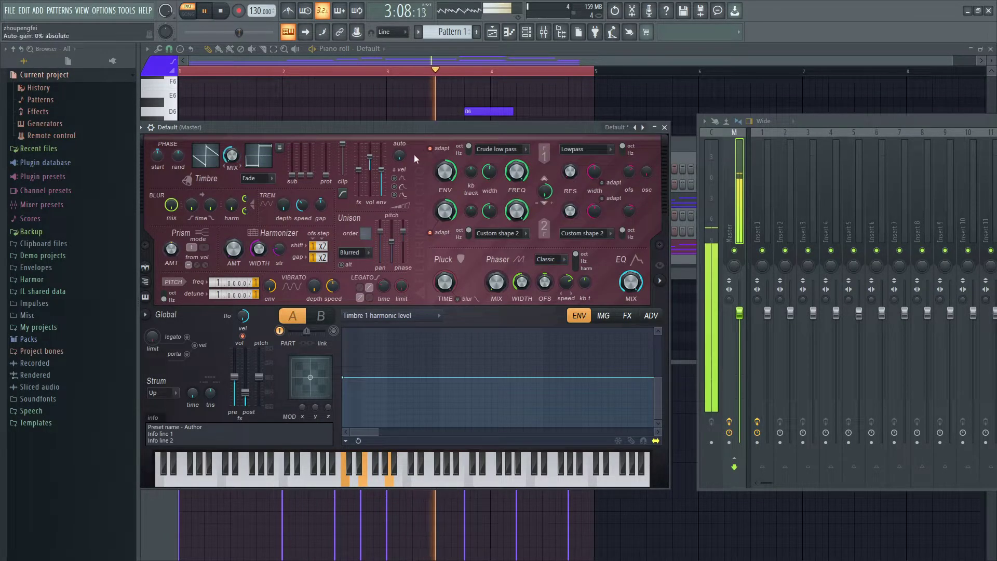
{"action": "key", "text": "space"}
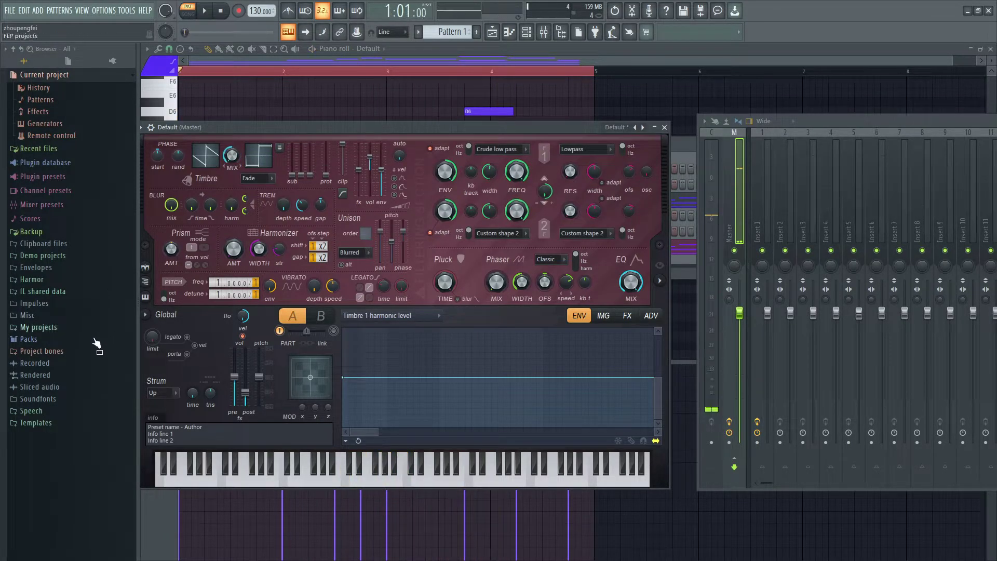
Step: Open the AKWF_bw_tri waveform folder from the Sounds templates in the file browser
{"action": "left_click", "coordinate": [55, 340]}
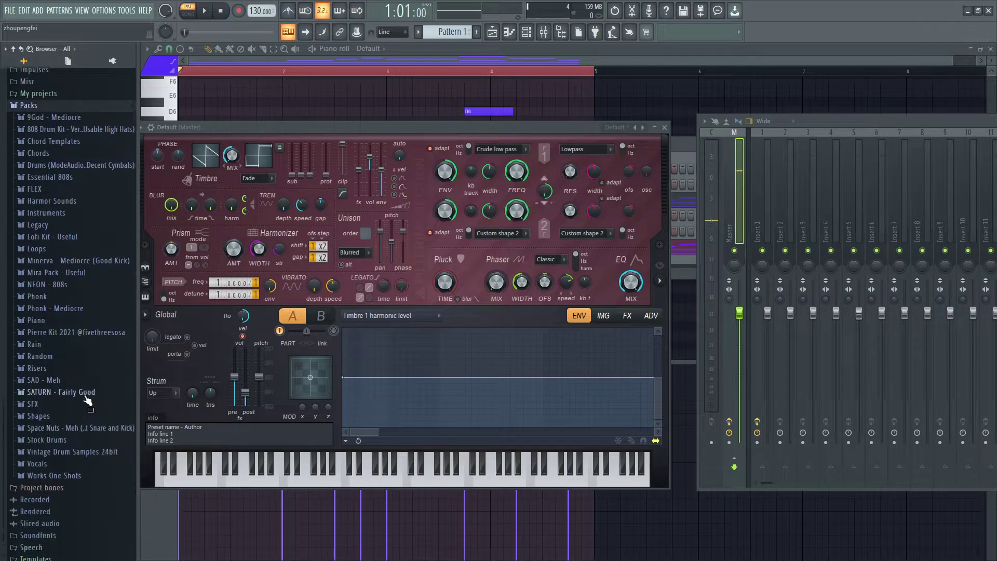
{"action": "left_click", "coordinate": [55, 554]}
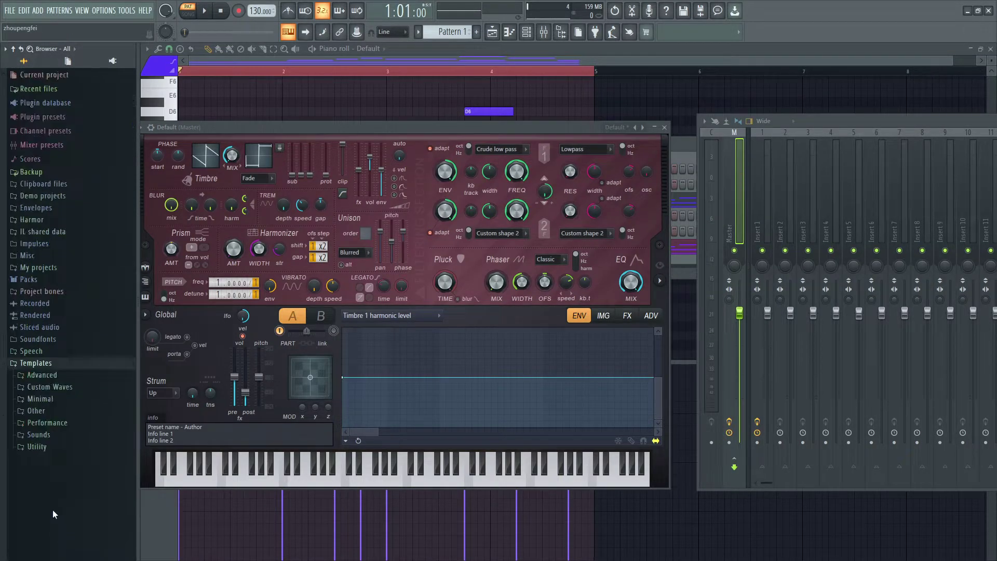
{"action": "left_click", "coordinate": [59, 436]}
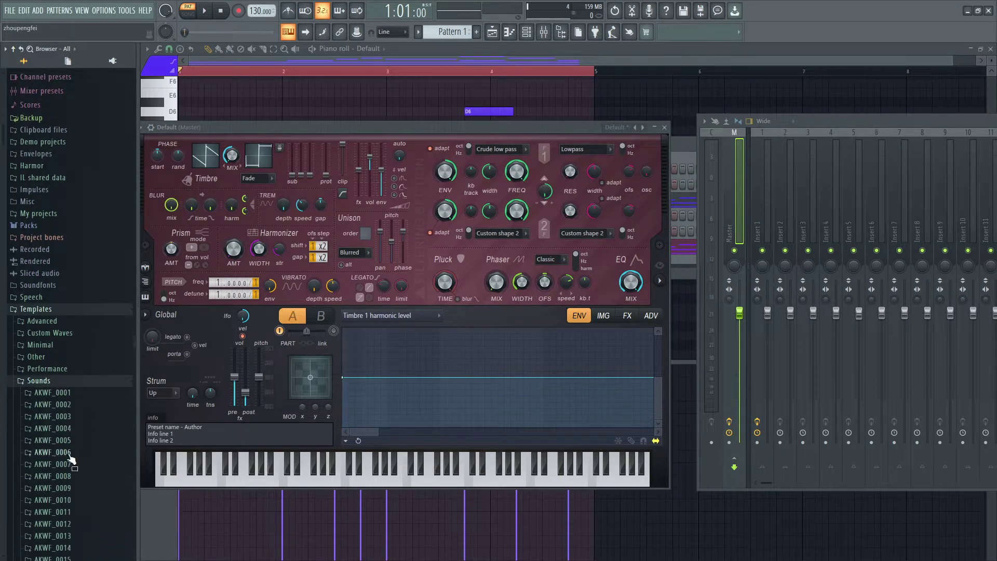
{"action": "scroll", "coordinate": [71, 435], "scroll_direction": "down", "scroll_amount": 5}
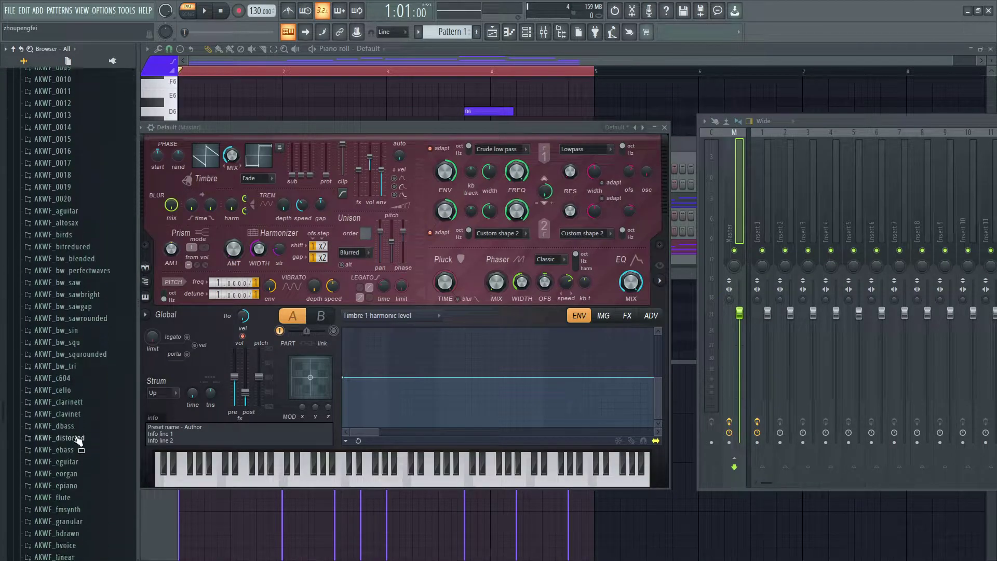
{"action": "left_click", "coordinate": [87, 364]}
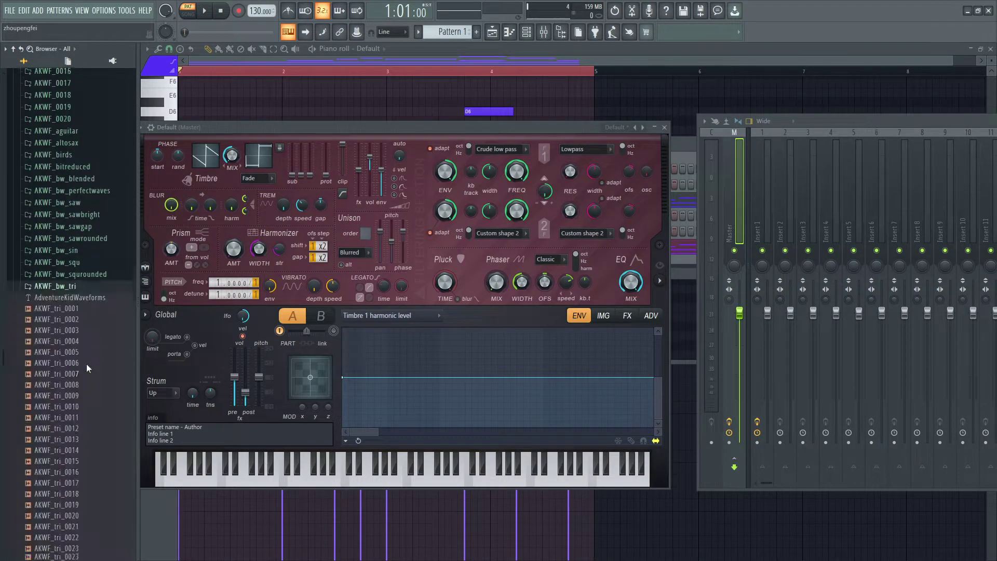
Step: Try several waveforms from the AKWF_bw_tri folder as Harmor's timbre 2 during playback, settling on AKWF_tri_0025
{"action": "left_click_drag", "start_coordinate": [201, 196], "coordinate": [264, 172]}
{"action": "left_click_drag", "start_coordinate": [96, 315], "coordinate": [257, 158]}
{"action": "left_click_drag", "start_coordinate": [89, 402], "coordinate": [258, 166]}
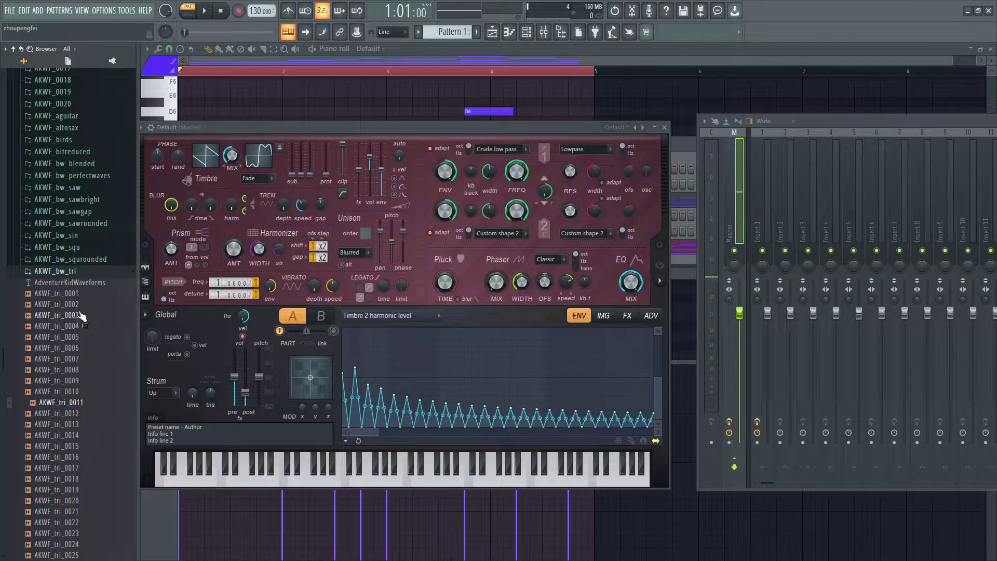
{"action": "left_click_drag", "start_coordinate": [79, 294], "coordinate": [258, 161]}
{"action": "key", "text": "space"}
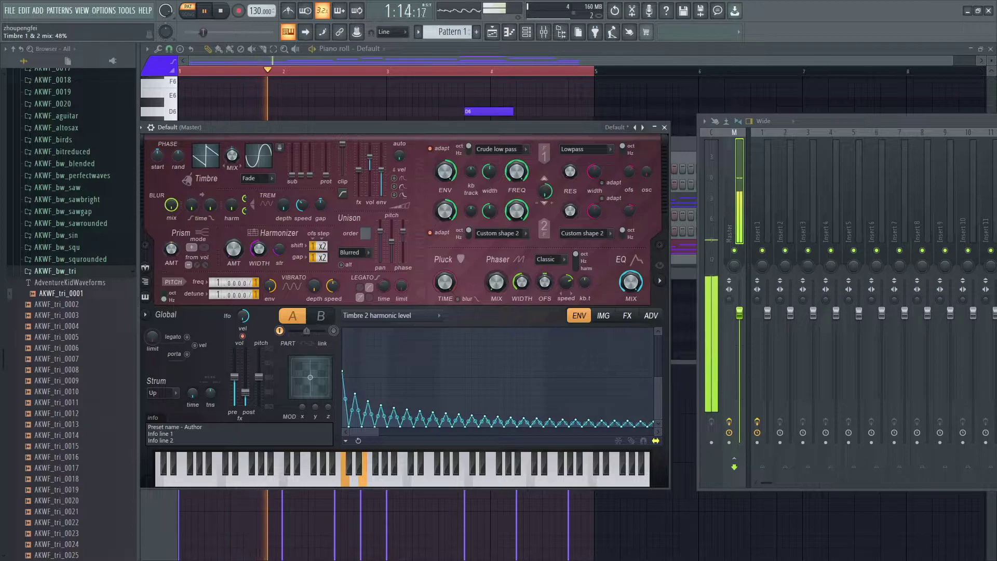
{"action": "left_click_drag", "start_coordinate": [57, 456], "coordinate": [258, 162]}
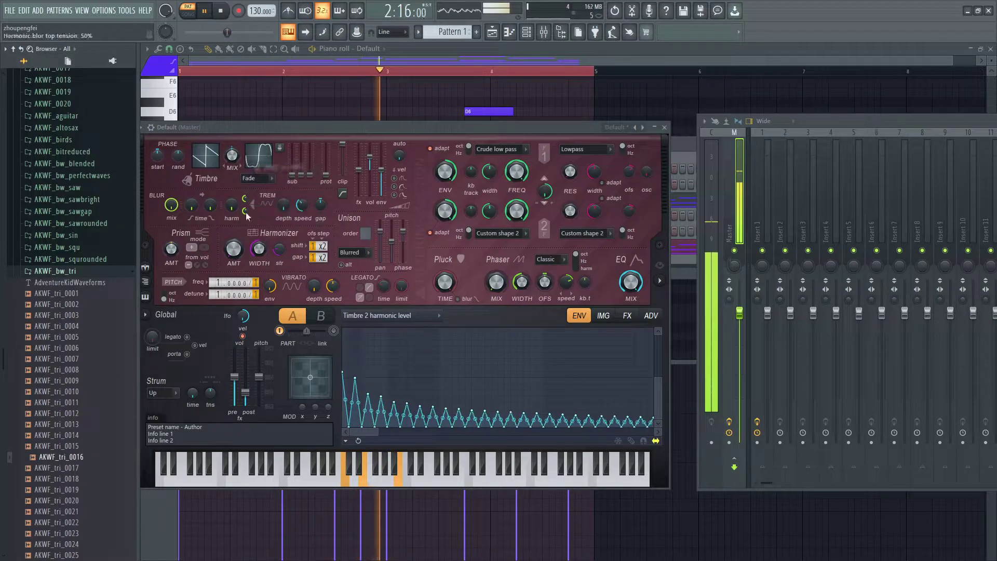
{"action": "left_click_drag", "start_coordinate": [57, 533], "coordinate": [258, 161]}
{"action": "scroll", "coordinate": [72, 390], "scroll_direction": "down", "scroll_amount": 3}
{"action": "left_click_drag", "start_coordinate": [58, 511], "coordinate": [233, 138]}
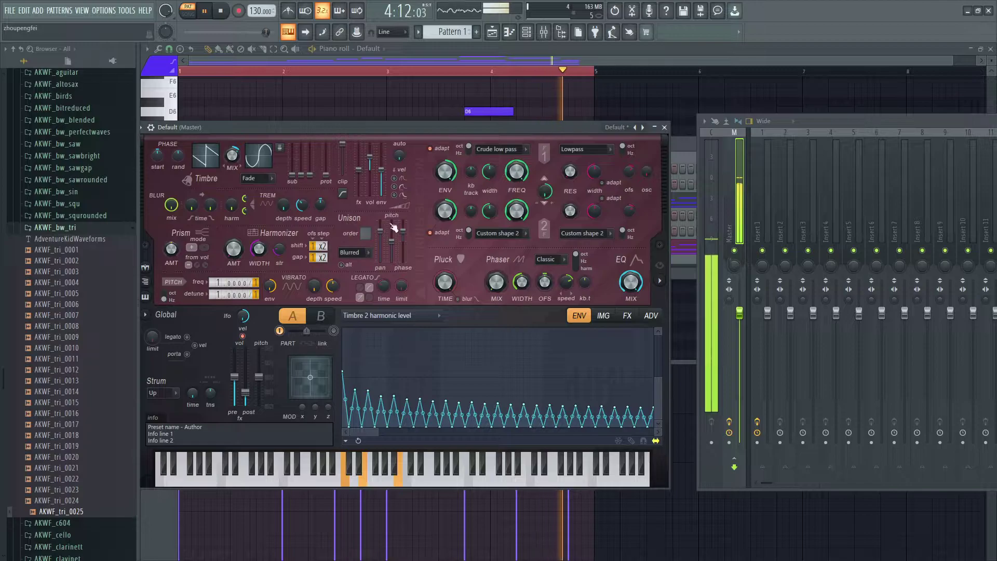
Step: Route the Harmor channel to mixer insert 2 in the channel rack
{"action": "key", "text": "F6"}
{"action": "left_click_drag", "start_coordinate": [832, 120], "coordinate": [742, 102]}
{"action": "left_click", "coordinate": [446, 169]}
{"action": "key", "text": "F7"}
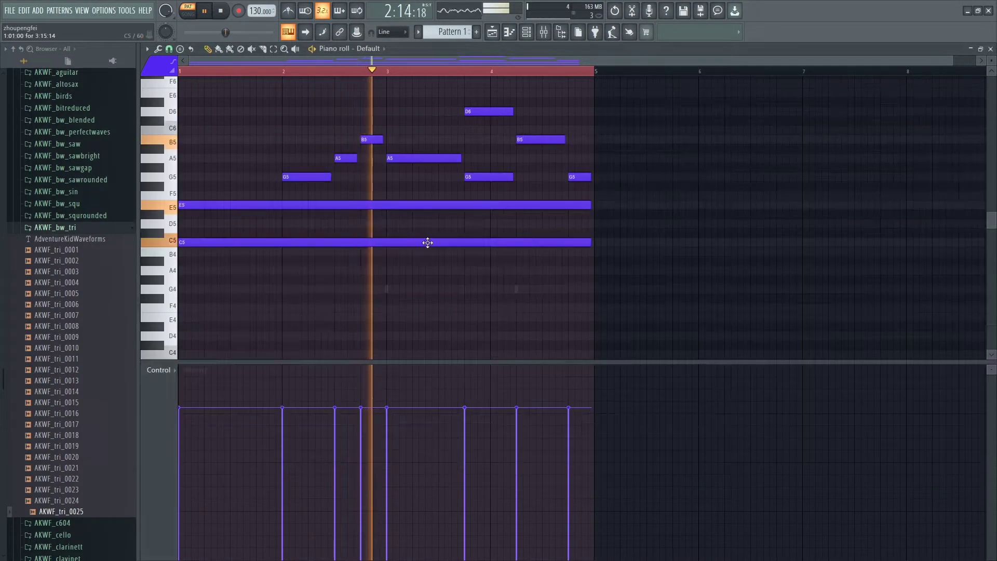
{"action": "key", "text": "F9"}
{"action": "key", "text": "F6"}
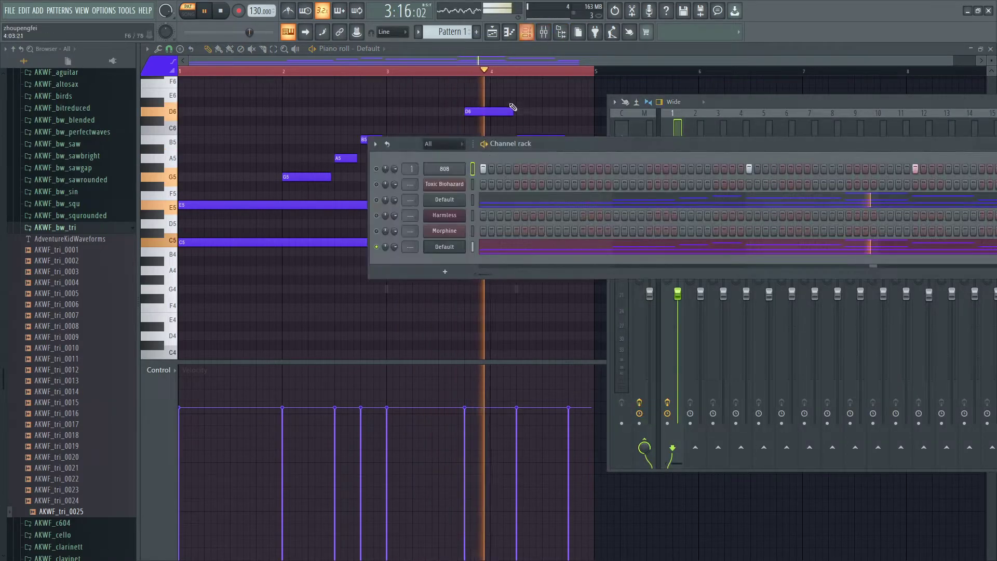
{"action": "scroll", "coordinate": [416, 248], "scroll_direction": "up", "scroll_amount": 2}
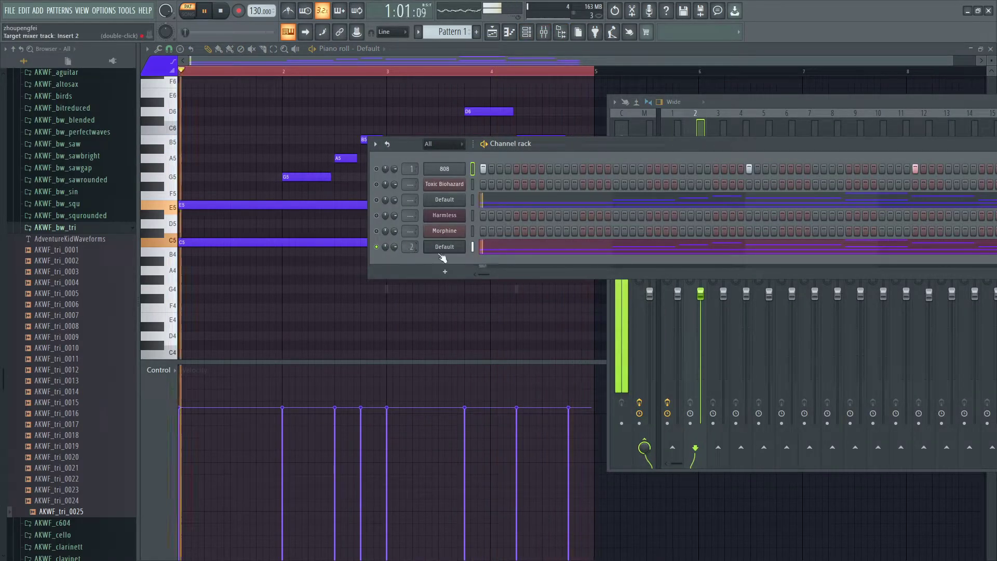
Step: Reopen the Harmor window and rearrange the channel rack and mixer so insert 2's effect slots are in view, with playback stopped
{"action": "left_click_drag", "start_coordinate": [665, 147], "coordinate": [338, 306]}
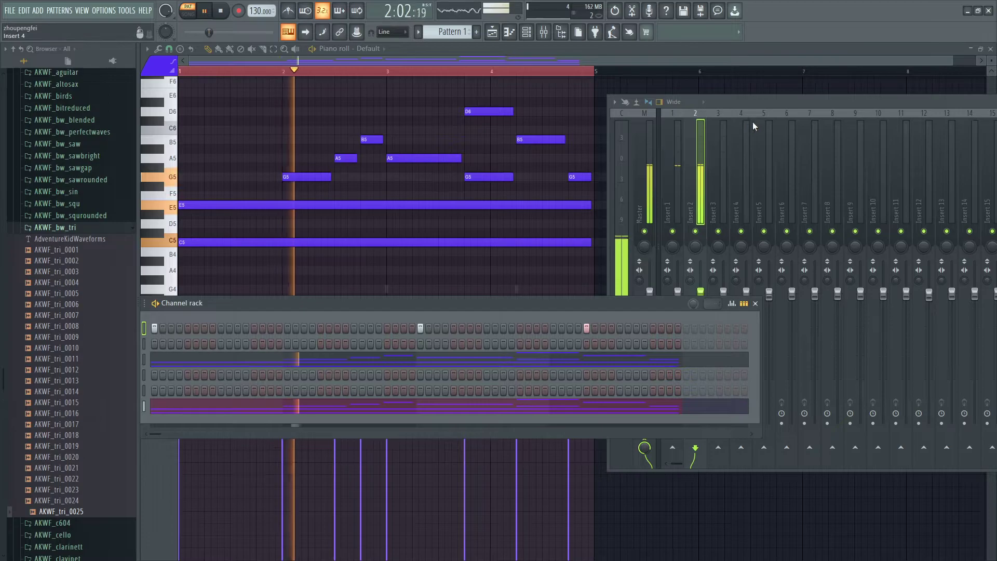
{"action": "left_click_drag", "start_coordinate": [447, 300], "coordinate": [581, 123]}
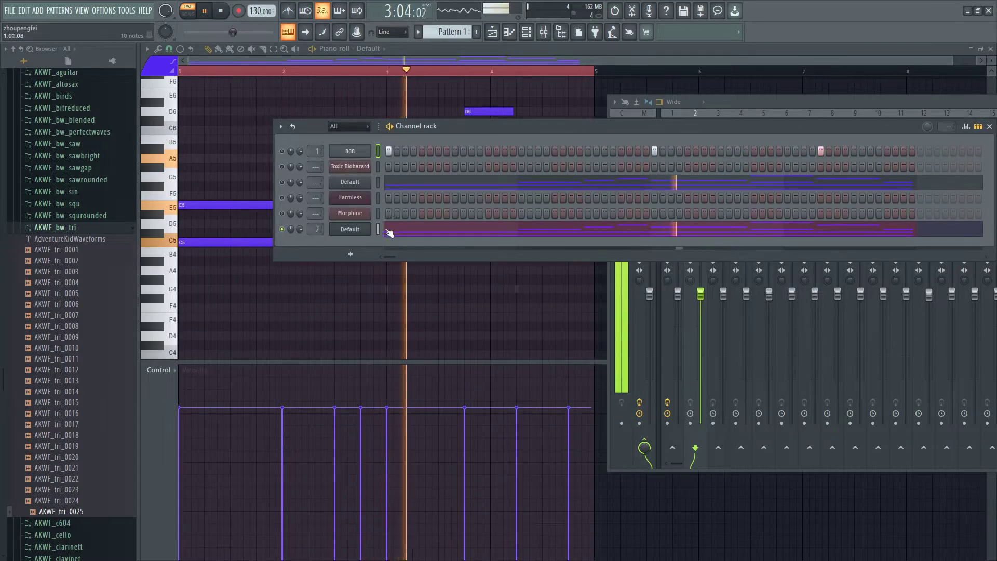
{"action": "left_click", "coordinate": [350, 229]}
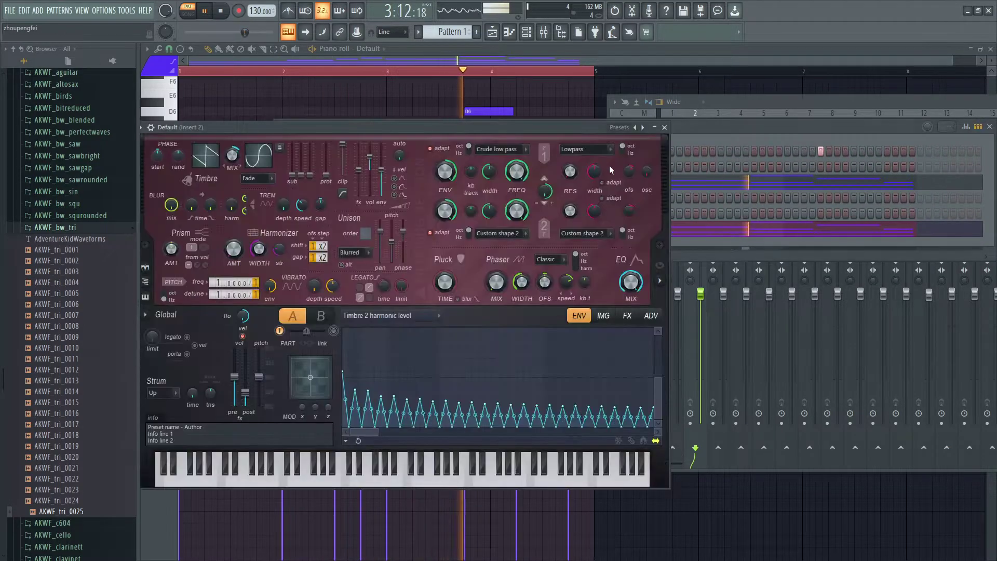
{"action": "left_click", "coordinate": [548, 39]}
{"action": "left_click_drag", "start_coordinate": [756, 101], "coordinate": [441, 86]}
{"action": "key", "text": "space"}
Step: Switch to Notepad++ and replace the note with "it sounds very harsh and very pronounced(?), so we are"
{"action": "key", "text": "alt+Tab"}
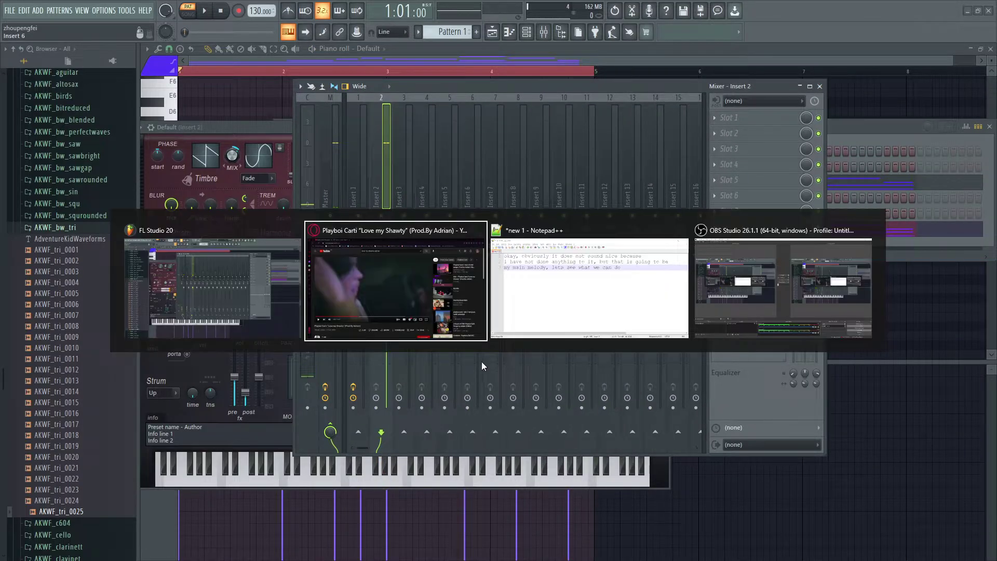
{"action": "key", "text": "alt+Tab"}
{"action": "key", "text": "alt+Tab"}
{"action": "key", "text": "alt+Tab"}
{"action": "key", "text": "alt+Tab"}
{"action": "key", "text": "alt+Tab"}
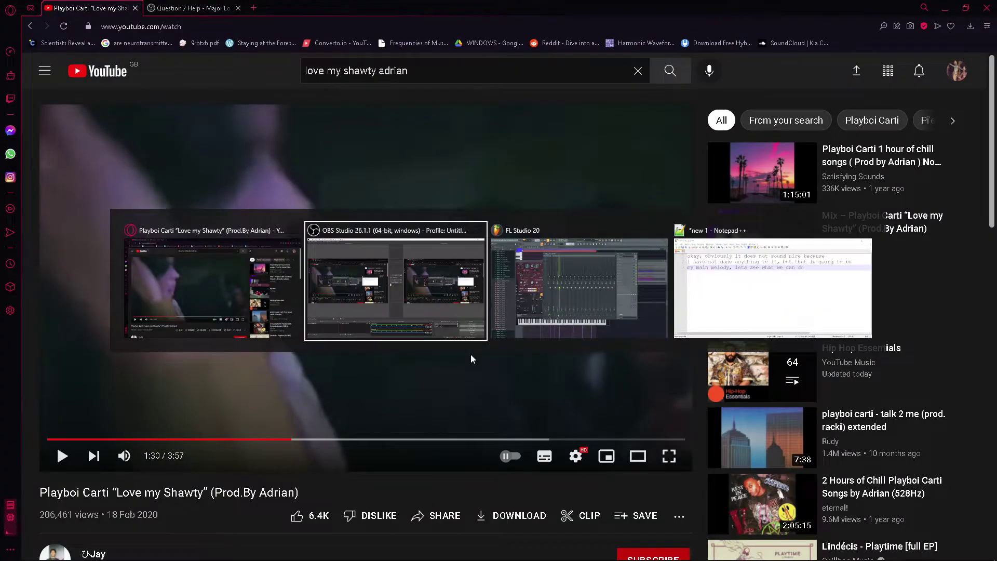
{"action": "key", "text": "alt+Tab"}
{"action": "key", "text": "alt+Tab"}
{"action": "key", "text": "alt+Tab"}
{"action": "key", "text": "alt+Tab"}
{"action": "key", "text": "ctrl+a"}
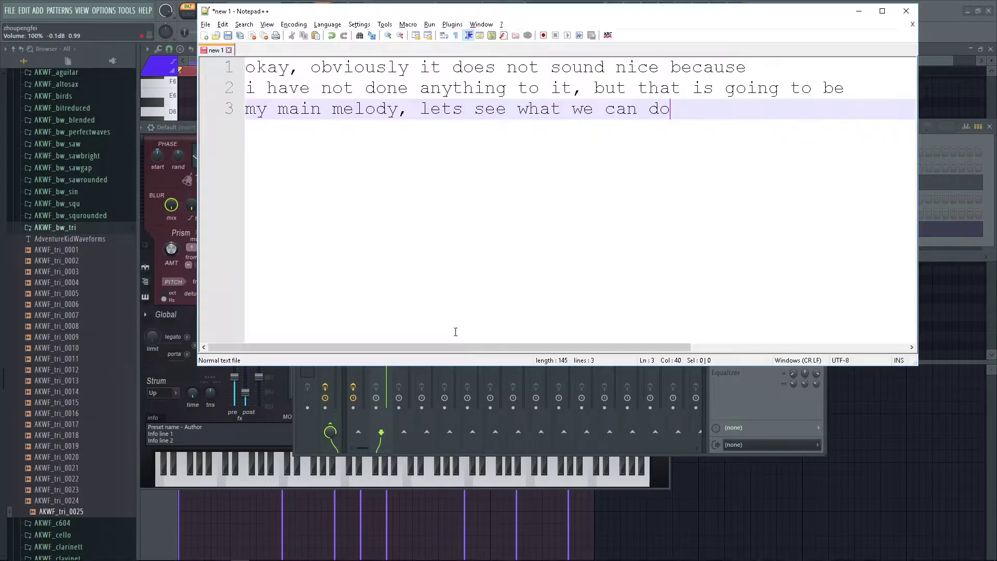
{"action": "type", "text": "it sounds very hars"}
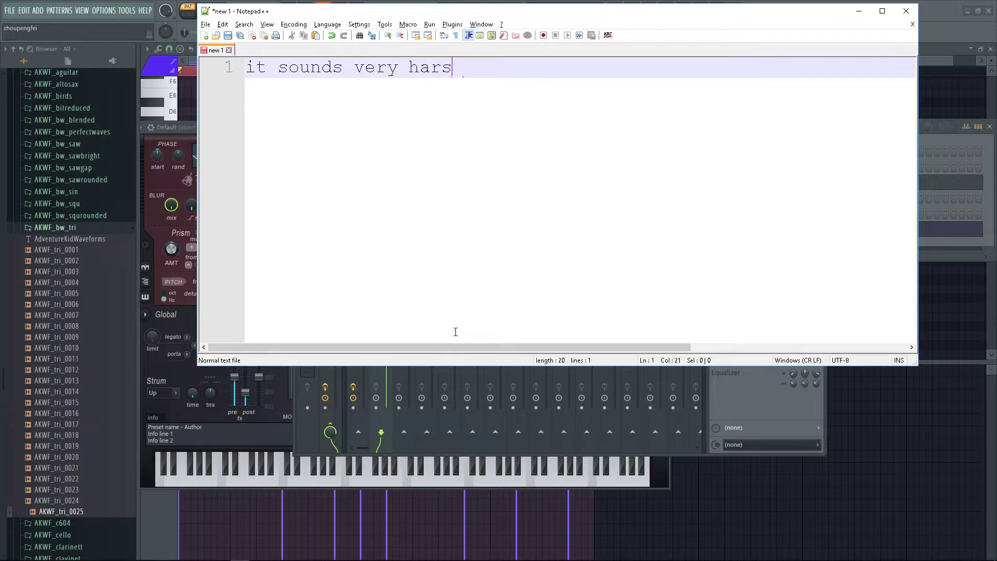
{"action": "type", "text": "very pronounced(?), so we are"}
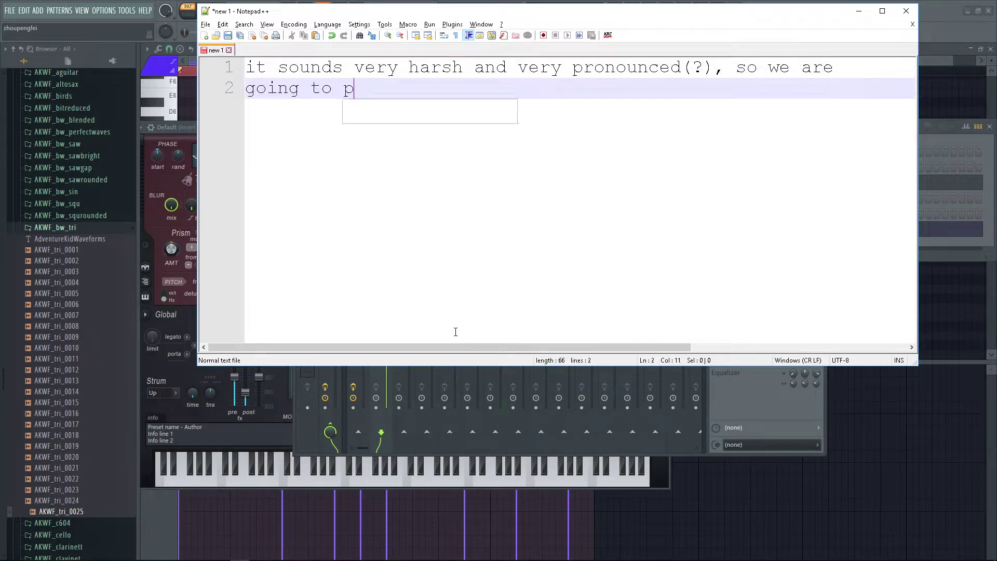
Step: Complete the note with "going to put that high-pass filter and get rid of the" and "low end" on a third line
{"action": "type", "text": "high-pa"}
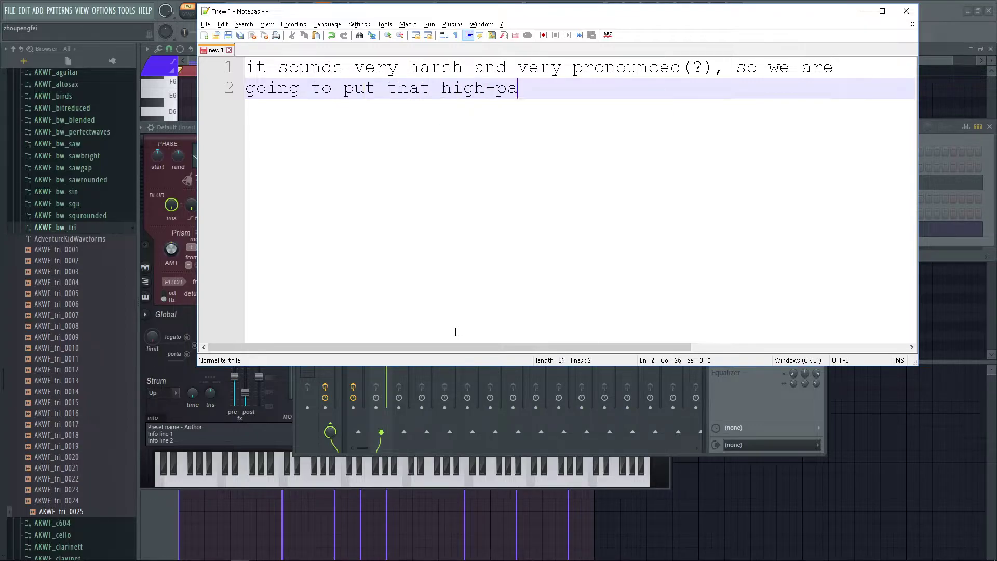
{"action": "type", "text": "ss filter and get"}
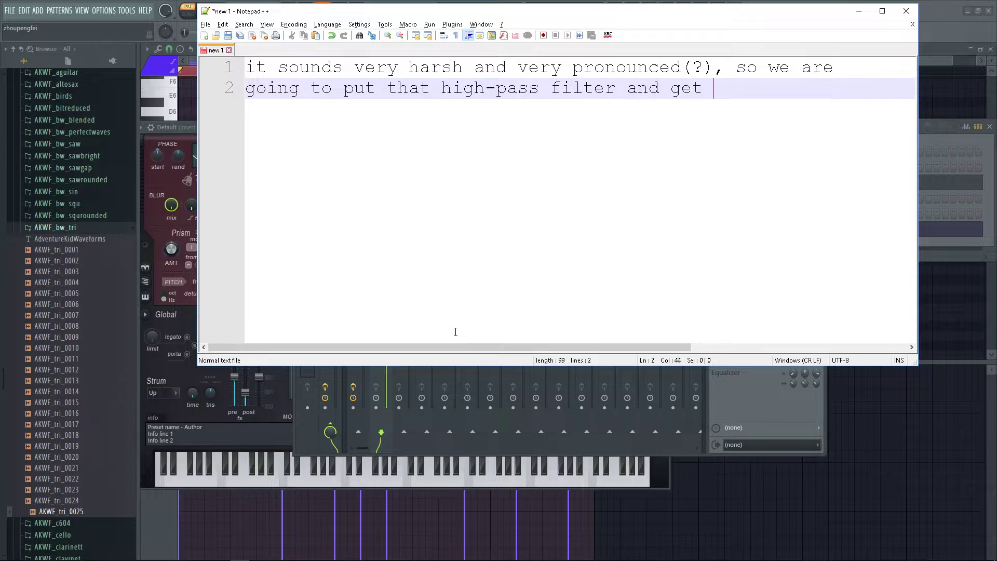
{"action": "key", "text": "Return"}
{"action": "type", "text": "low end"}
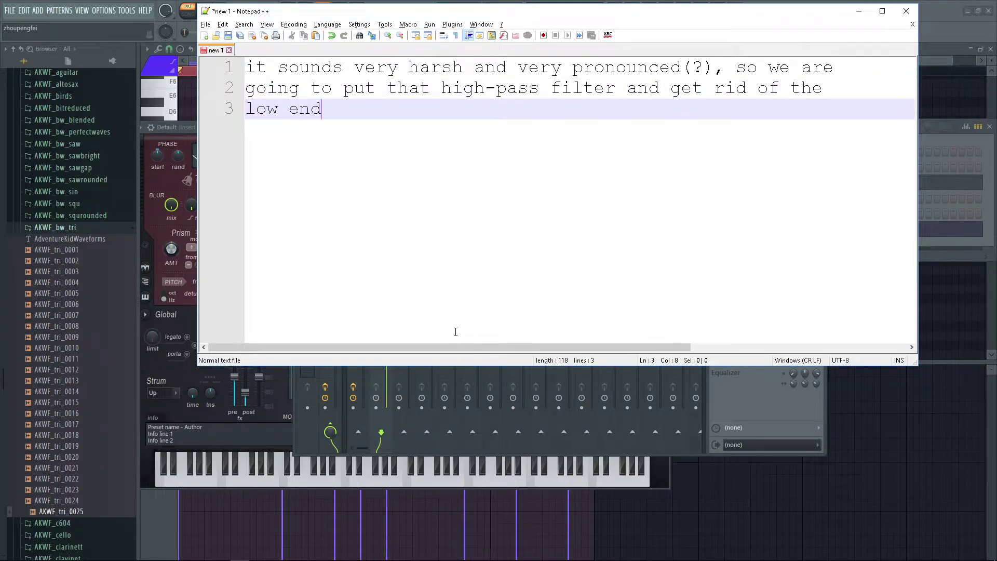
Step: Switch back to FL Studio and set Harmor's filter 1 to Crude high pass with its frequency at about 43% during playback
{"action": "key", "text": "alt+Tab"}
{"action": "left_click", "coordinate": [266, 131]}
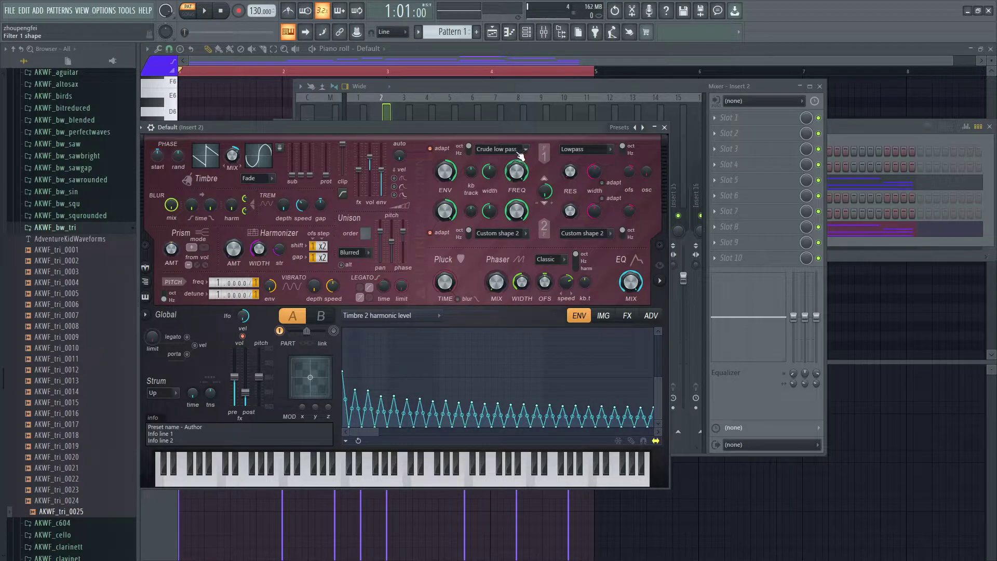
{"action": "left_click", "coordinate": [519, 154]}
{"action": "left_click", "coordinate": [519, 197]}
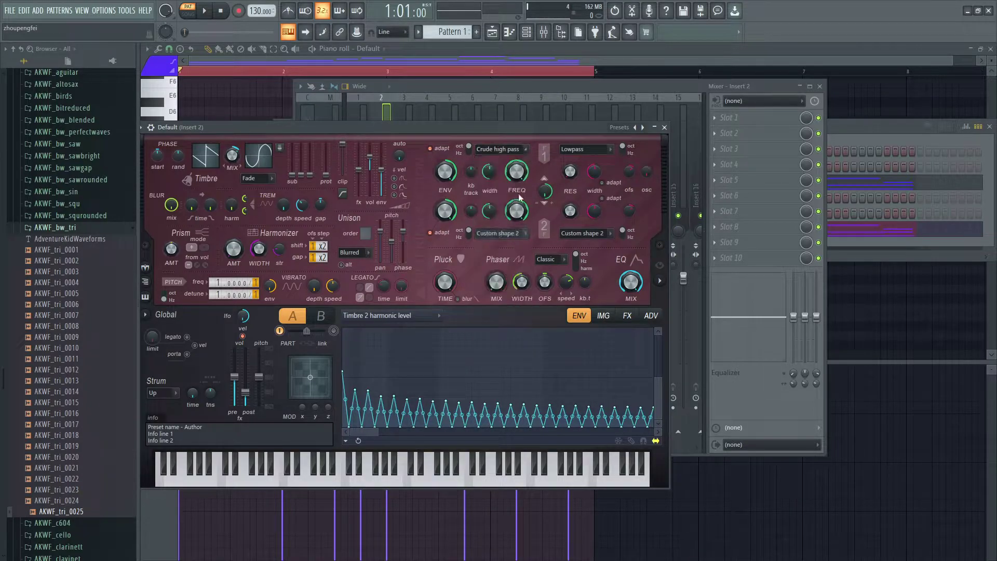
{"action": "left_click_drag", "start_coordinate": [517, 172], "coordinate": [517, 182]}
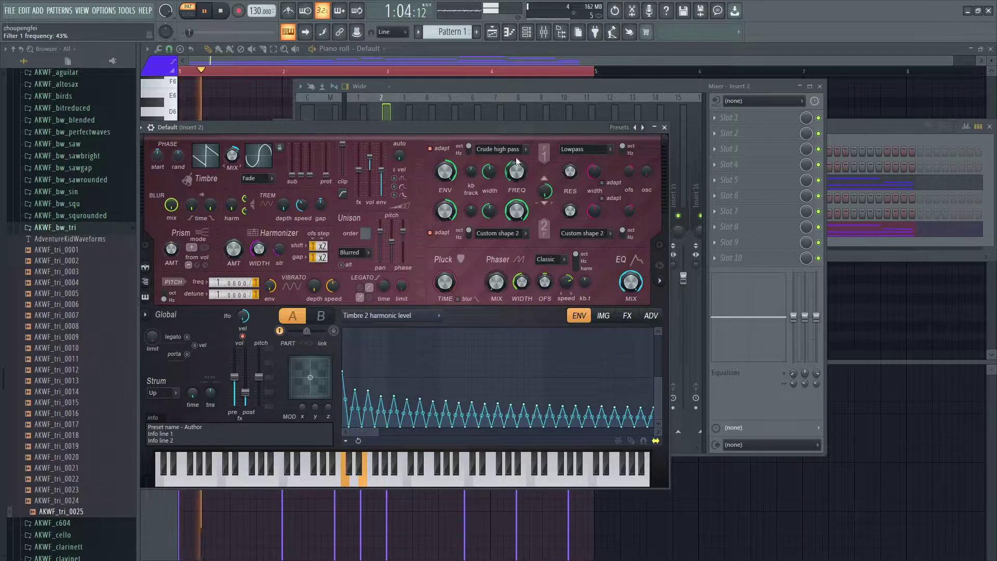
Step: Try FabFilter Pro-Q 3 in the first effect slot of mixer insert 2 and close its window
{"action": "left_click", "coordinate": [544, 35]}
{"action": "left_click", "coordinate": [728, 117]}
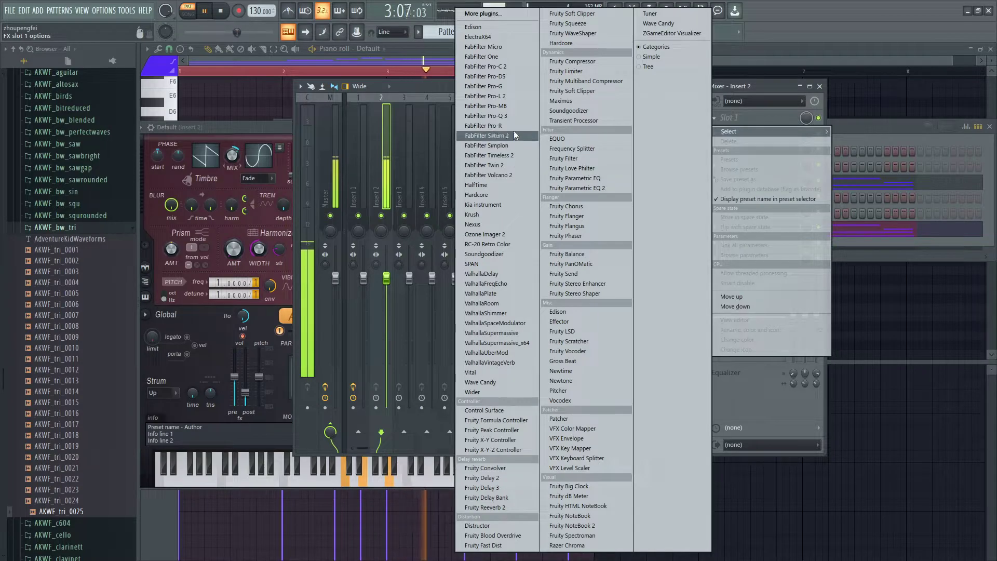
{"action": "left_click", "coordinate": [513, 115]}
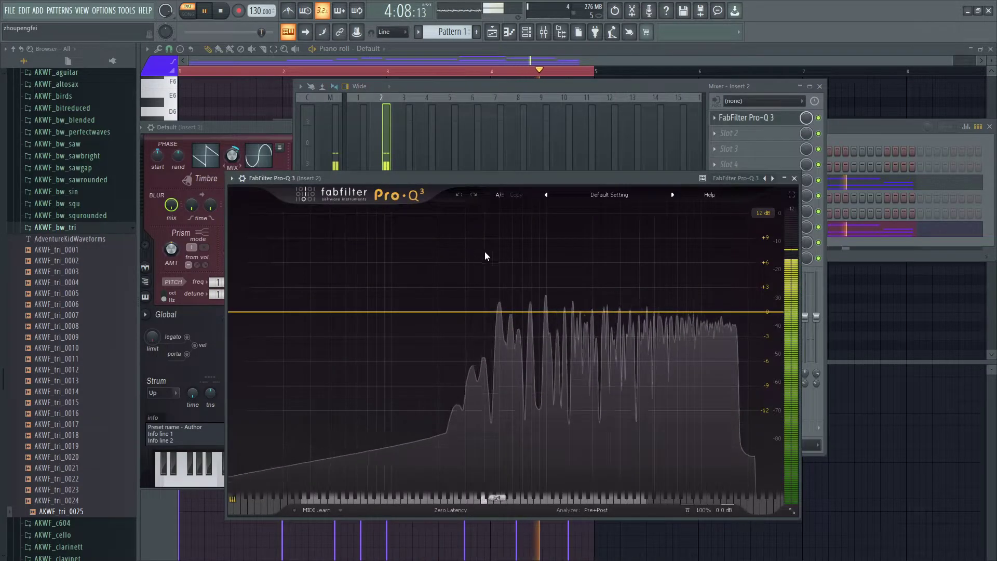
{"action": "left_click", "coordinate": [794, 178]}
Step: Replace FabFilter Pro-Q 3 in the first effect slot of mixer insert 2 with Fruity Parametric EQ 2
{"action": "left_click", "coordinate": [727, 118]}
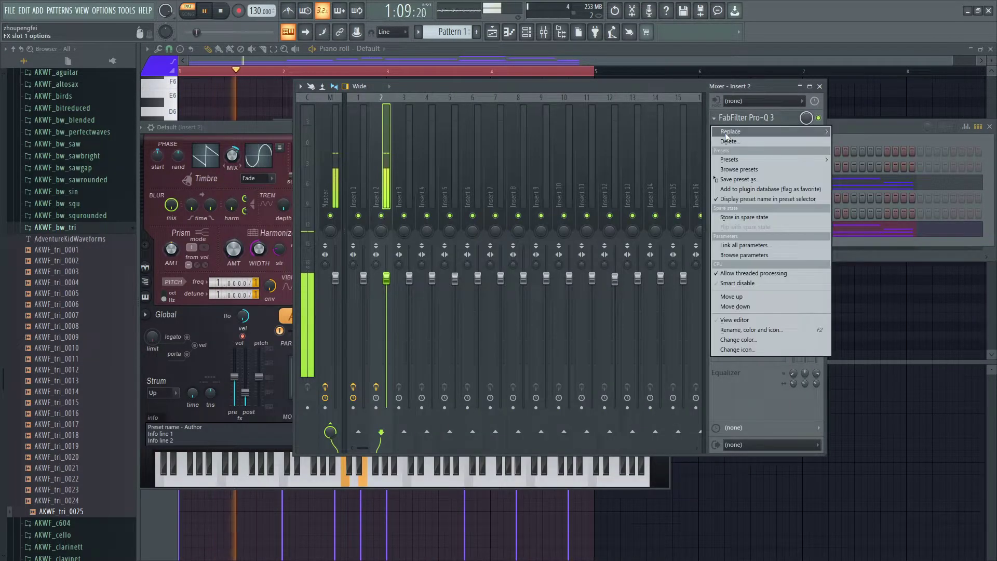
{"action": "mouse_move", "coordinate": [726, 136]}
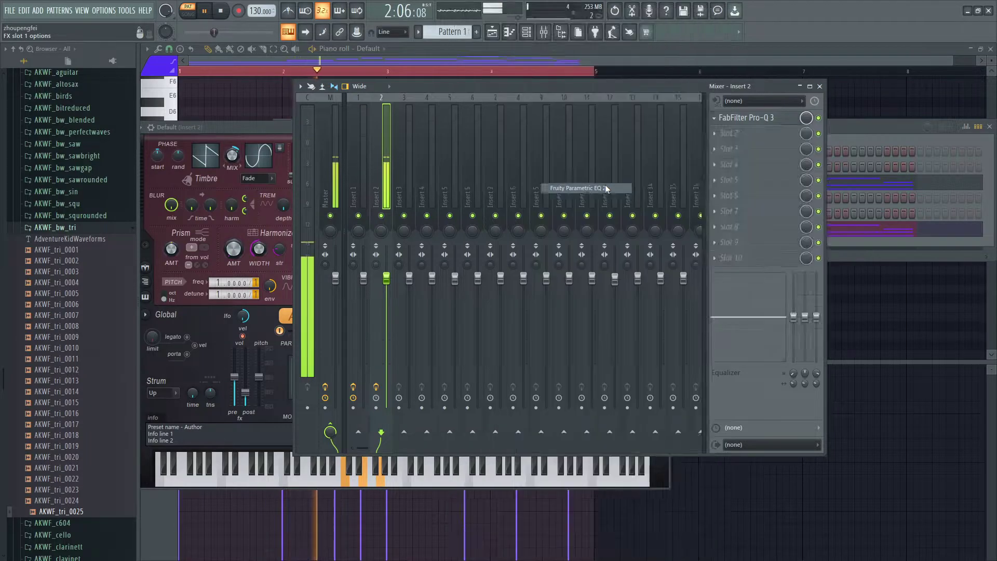
{"action": "left_click", "coordinate": [606, 185]}
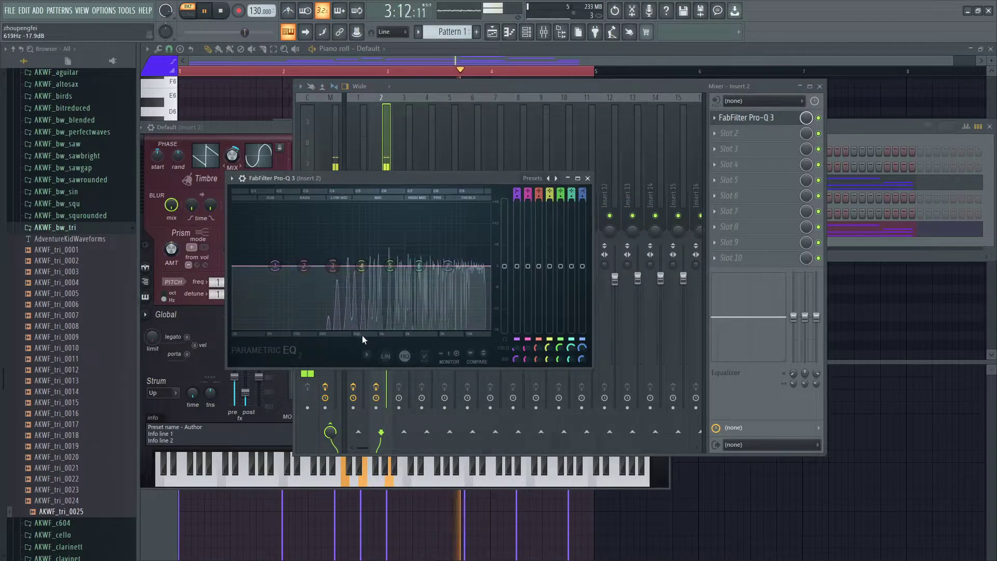
Step: Switch to Notepad++, replace the note with "yep, we kind of want this", and move its window off the EQ graph
{"action": "key", "text": "alt+Tab"}
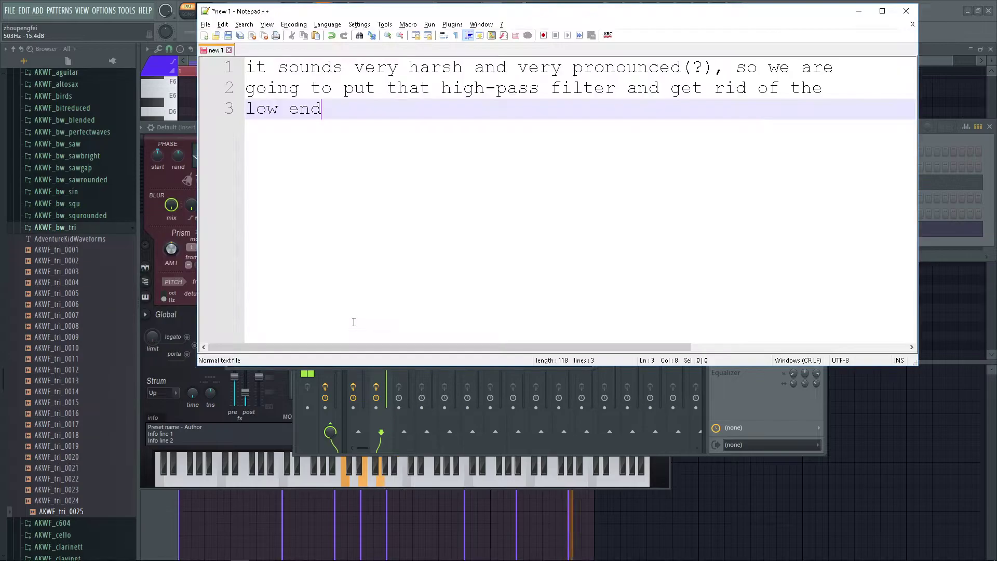
{"action": "key", "text": "ctrl+a"}
{"action": "key", "text": "Delete"}
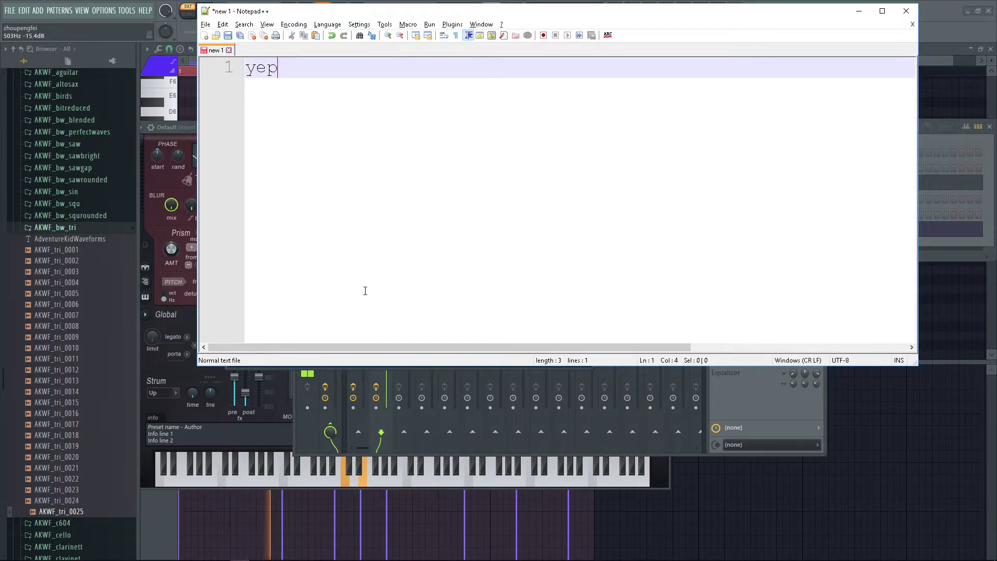
{"action": "type", "text": "yep,"}
{"action": "left_click_drag", "start_coordinate": [522, 20], "coordinate": [836, 119]}
{"action": "type", "text": "we k"}
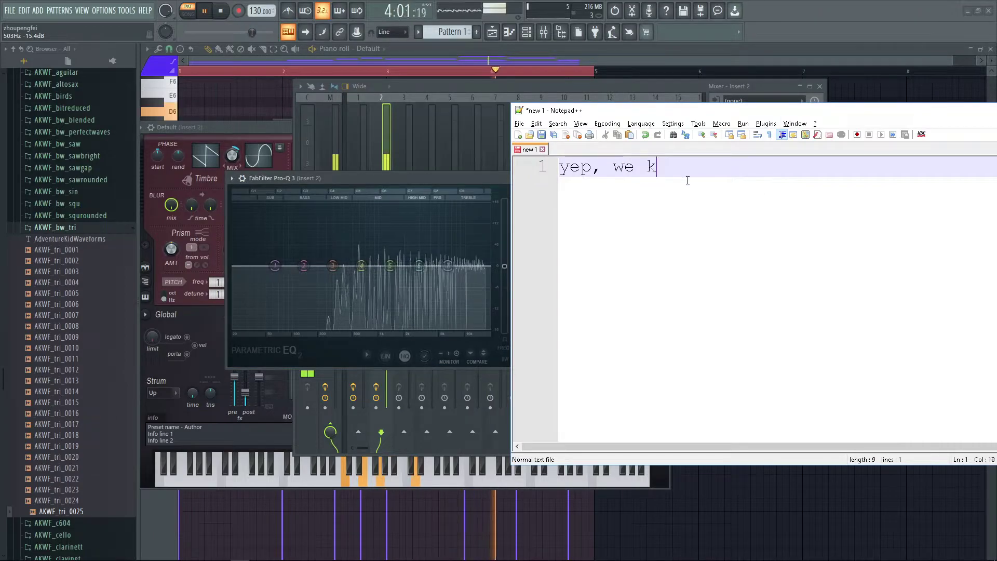
{"action": "type", "text": "ind of want this"}
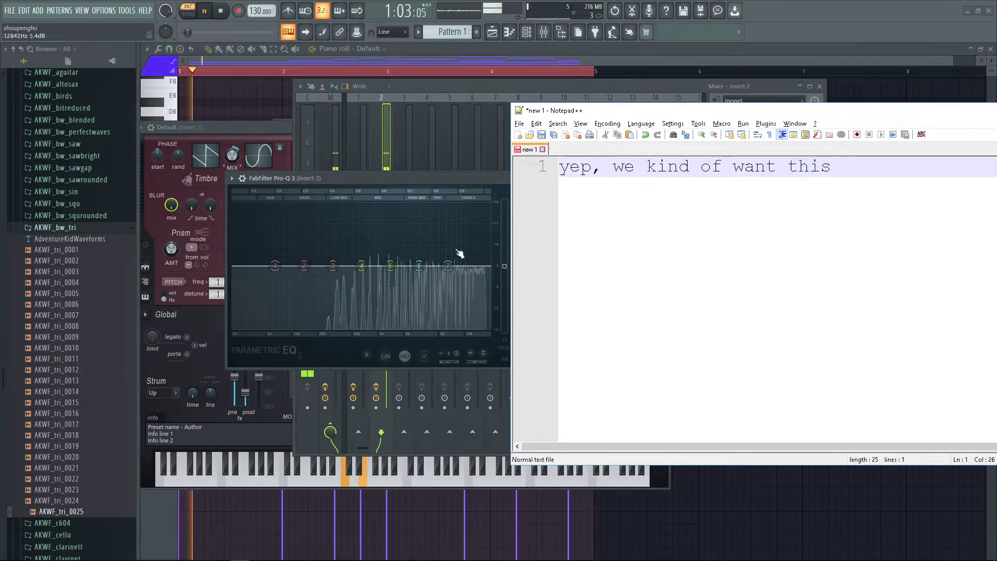
Step: Switch back to FL Studio and move the Harmor and Parametric EQ 2 windows apart so both are visible
{"action": "mouse_move", "coordinate": [333, 265]}
{"action": "left_mouse_down"}
{"action": "mouse_move", "coordinate": [319, 317]}
{"action": "mouse_move", "coordinate": [333, 310]}
{"action": "mouse_move", "coordinate": [334, 265]}
{"action": "left_mouse_up"}
{"action": "right_click", "coordinate": [335, 265]}
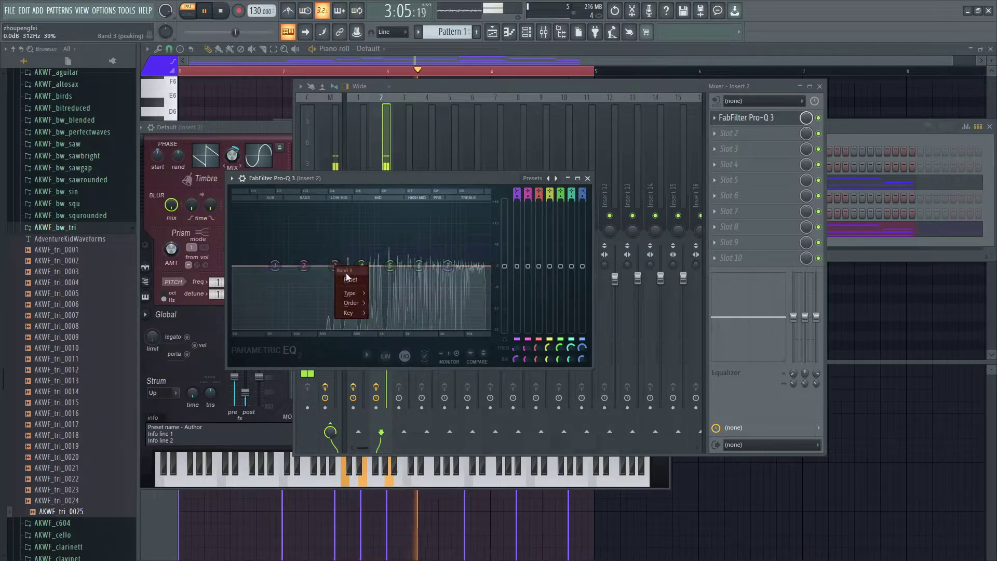
{"action": "left_click", "coordinate": [283, 129]}
{"action": "left_click_drag", "start_coordinate": [405, 134], "coordinate": [856, 83]}
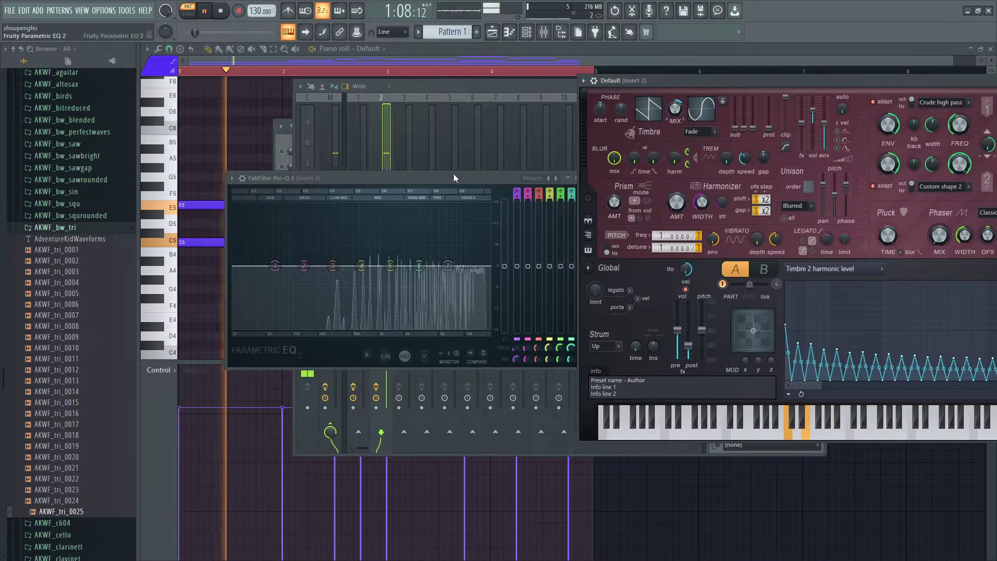
{"action": "left_click_drag", "start_coordinate": [450, 177], "coordinate": [407, 165]}
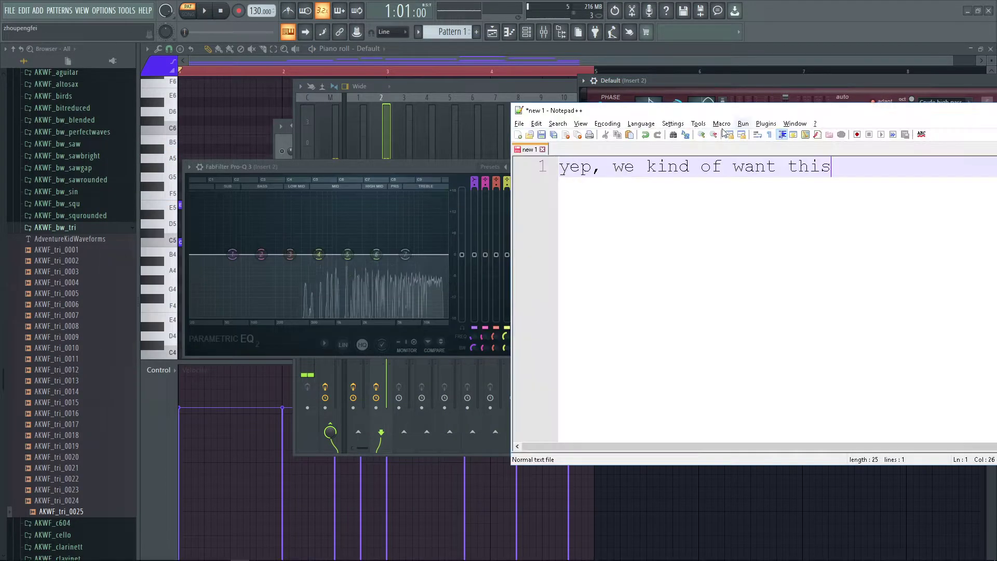
Step: Switch to Notepad++ and replace the note with "sorry it sounds so horrible, but lets" and "see what we can do" on a second line
{"action": "type", "text": "y it so"}
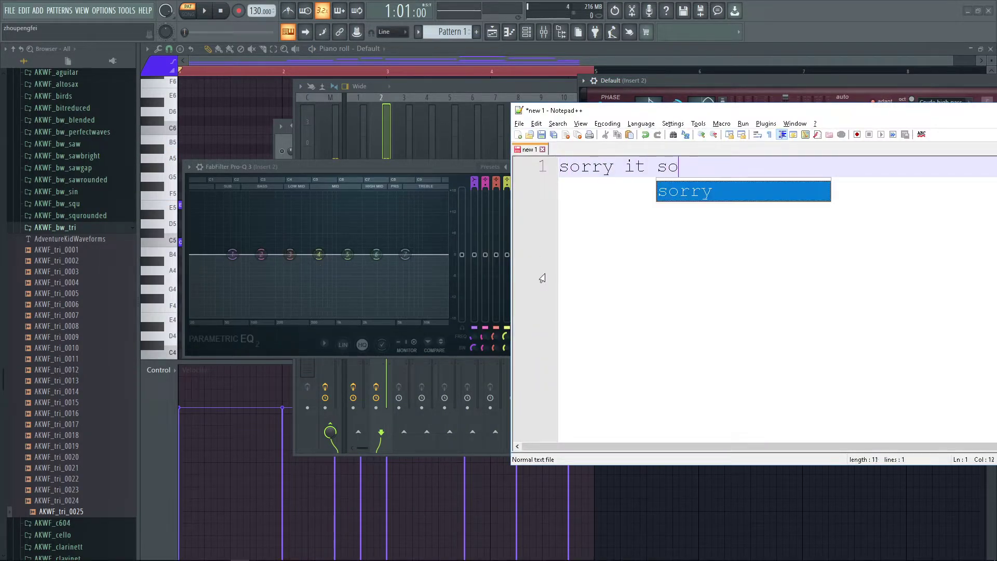
{"action": "type", "text": "unds so horrible, hope"}
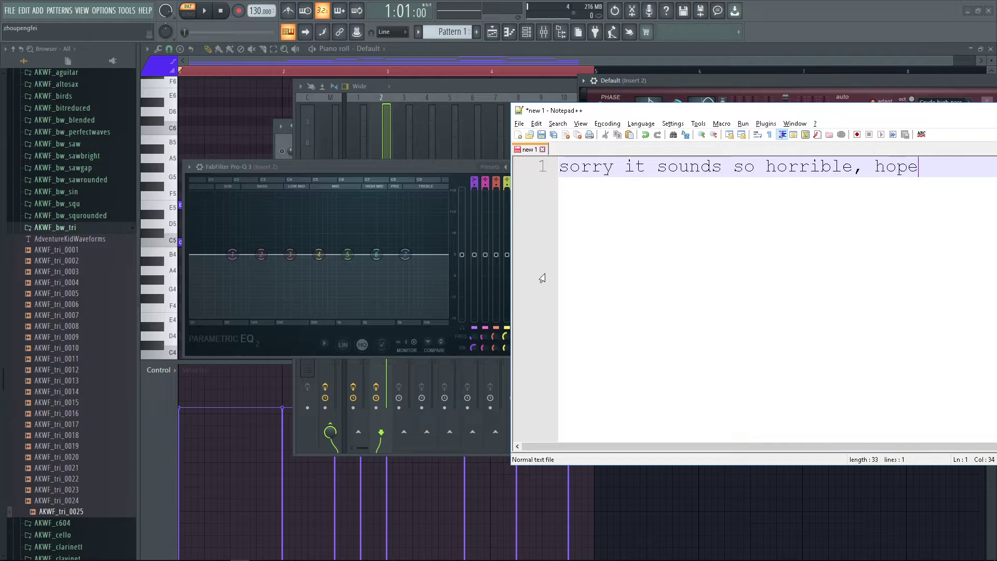
{"action": "key", "text": "Return"}
{"action": "type", "text": "see what we can do"}
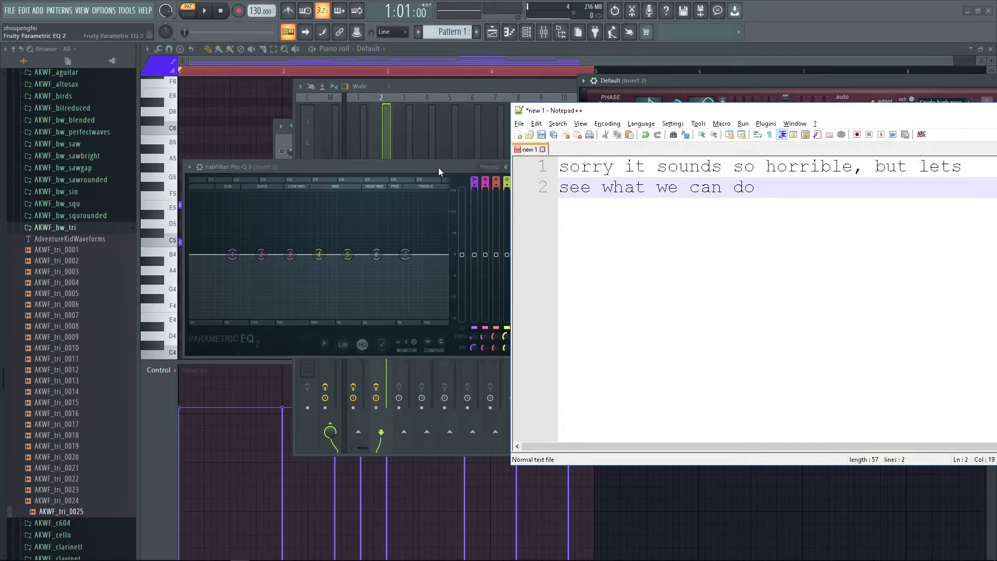
Step: Switch back to FL Studio, play the pattern and lower EQ band 7 to -18 dB at about 11221 Hz, resetting band 6
{"action": "left_click", "coordinate": [438, 168]}
{"action": "key", "text": "space"}
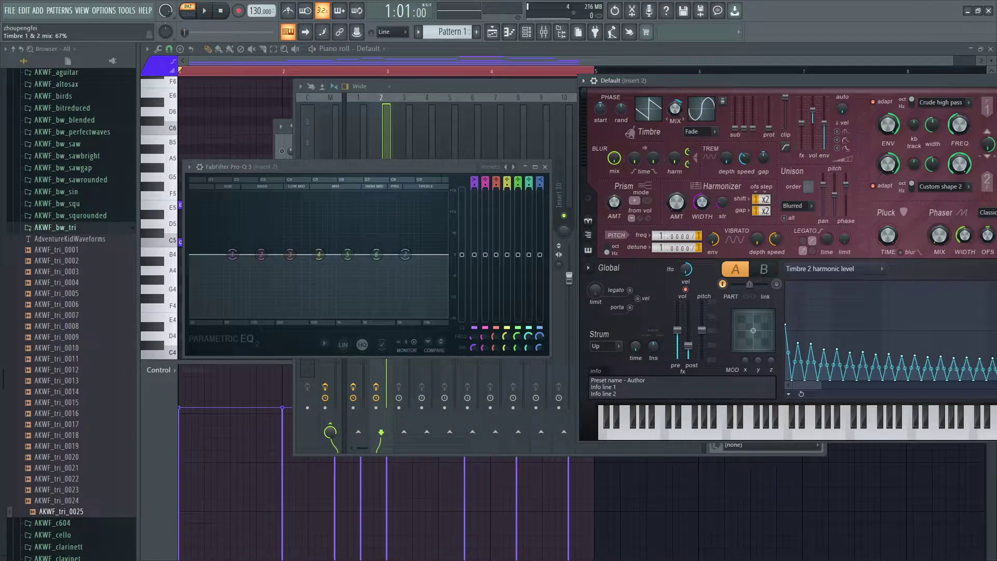
{"action": "key", "text": "space"}
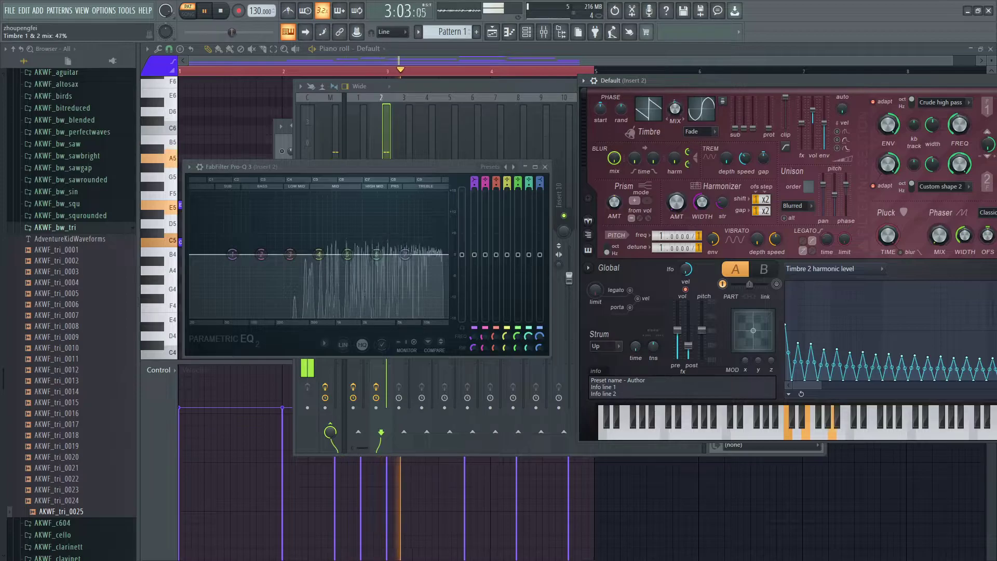
{"action": "left_click_drag", "start_coordinate": [440, 280], "coordinate": [427, 317]}
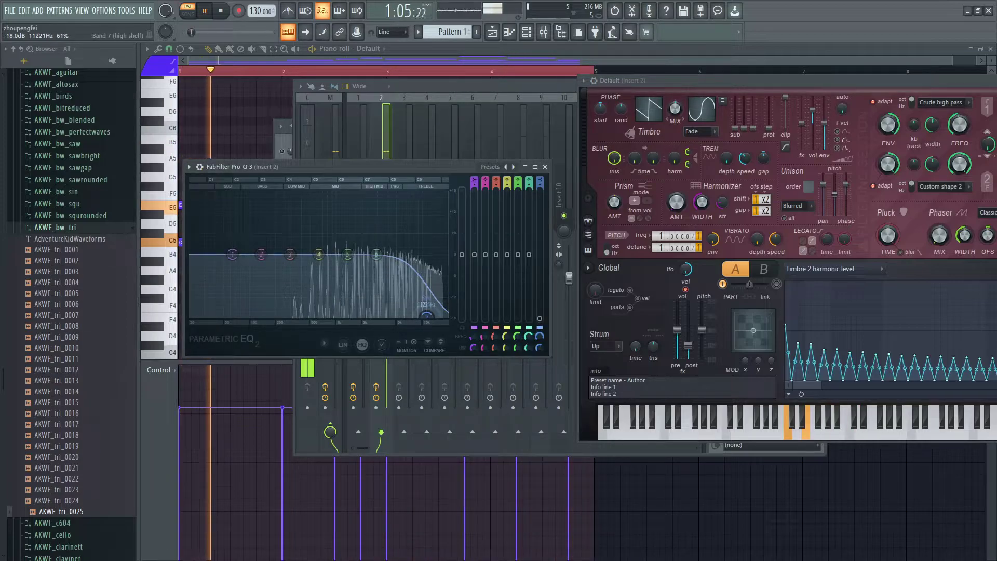
{"action": "mouse_move", "coordinate": [376, 255]}
{"action": "left_mouse_down"}
{"action": "mouse_move", "coordinate": [415, 240]}
{"action": "mouse_move", "coordinate": [385, 255]}
{"action": "left_mouse_up"}
{"action": "right_click", "coordinate": [386, 257]}
{"action": "left_click", "coordinate": [402, 268]}
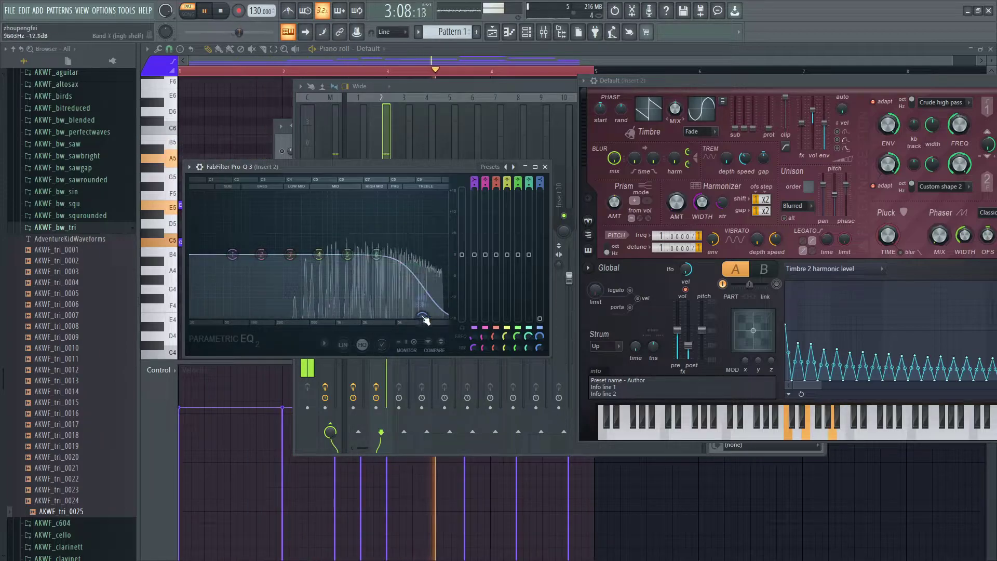
Step: Experiment with EQ bands 6 and 7, reset them, and pull both fully down in the upper treble to roll off the highs
{"action": "left_click_drag", "start_coordinate": [423, 317], "coordinate": [393, 317]}
{"action": "mouse_move", "coordinate": [376, 255]}
{"action": "left_mouse_down"}
{"action": "mouse_move", "coordinate": [401, 228]}
{"action": "mouse_move", "coordinate": [436, 216]}
{"action": "mouse_move", "coordinate": [367, 211]}
{"action": "mouse_move", "coordinate": [387, 245]}
{"action": "mouse_move", "coordinate": [412, 230]}
{"action": "mouse_move", "coordinate": [390, 228]}
{"action": "mouse_move", "coordinate": [380, 254]}
{"action": "left_mouse_up"}
{"action": "left_click_drag", "start_coordinate": [393, 315], "coordinate": [373, 315]}
{"action": "left_click_drag", "start_coordinate": [384, 254], "coordinate": [406, 244]}
{"action": "right_click", "coordinate": [374, 316]}
{"action": "left_click", "coordinate": [395, 329]}
{"action": "right_click", "coordinate": [376, 256]}
{"action": "left_click", "coordinate": [393, 269]}
{"action": "right_click", "coordinate": [388, 244]}
{"action": "left_click", "coordinate": [405, 257]}
{"action": "left_click_drag", "start_coordinate": [406, 254], "coordinate": [444, 314]}
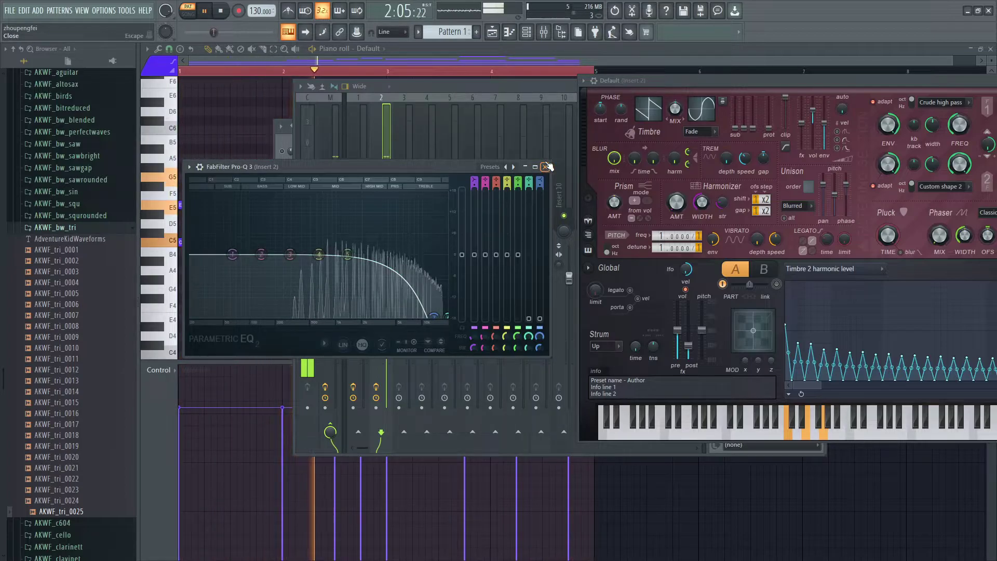
Step: Dip EQ band 5 around 1.5 kHz, reset it, apply a shallower cut there, and close the EQ window
{"action": "left_click_drag", "start_coordinate": [348, 254], "coordinate": [350, 280]}
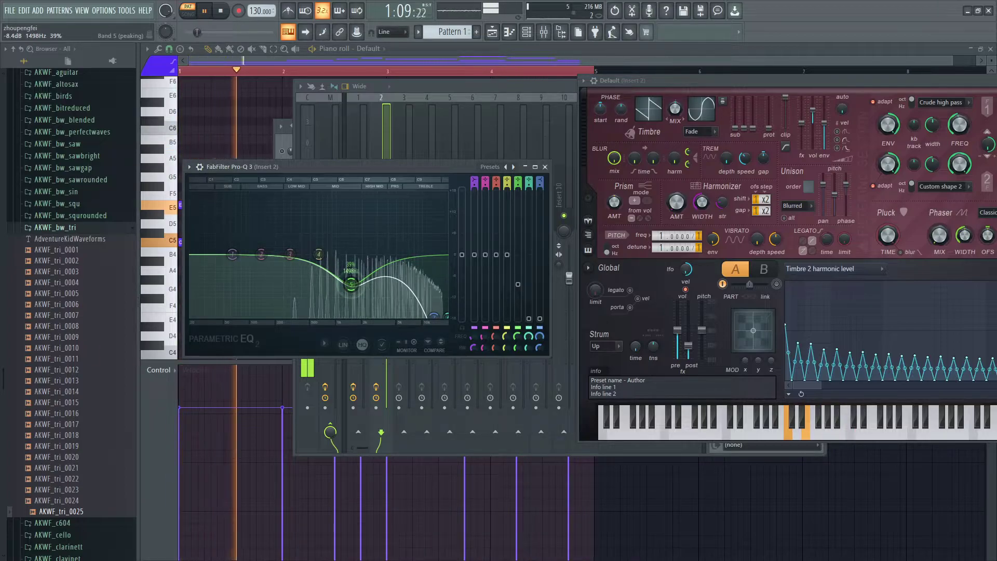
{"action": "right_click", "coordinate": [350, 286]}
{"action": "left_click", "coordinate": [365, 294]}
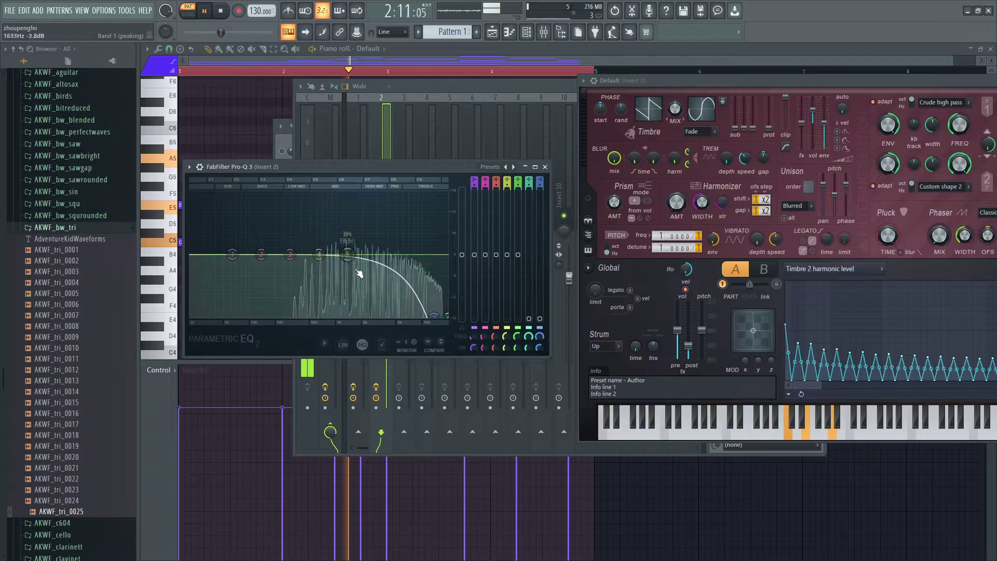
{"action": "left_click_drag", "start_coordinate": [351, 272], "coordinate": [350, 275]}
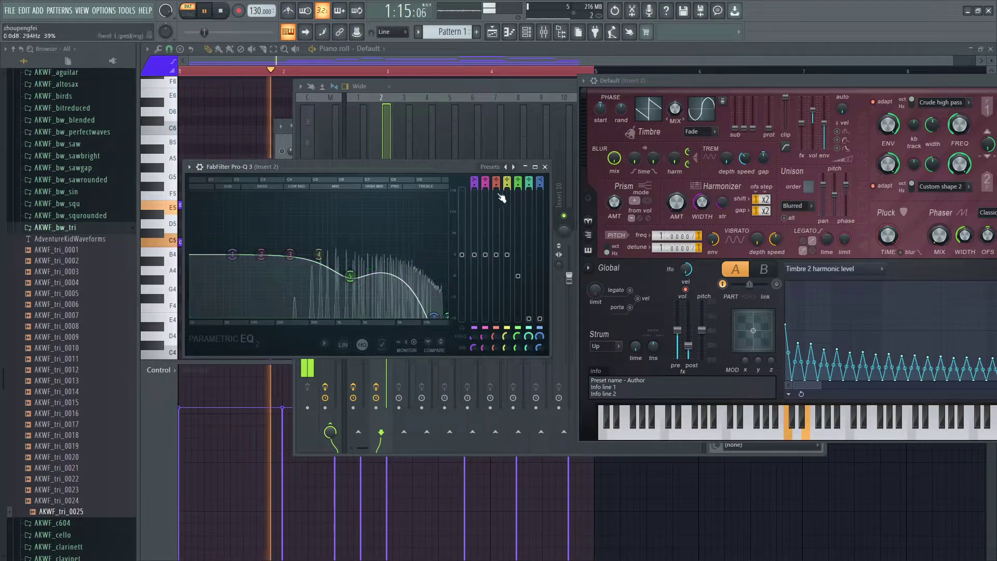
{"action": "left_click", "coordinate": [545, 167]}
Step: Raise Harmor's post-FX main volume to about 51%, bring its window fully into view and stop playback
{"action": "left_click", "coordinate": [866, 94]}
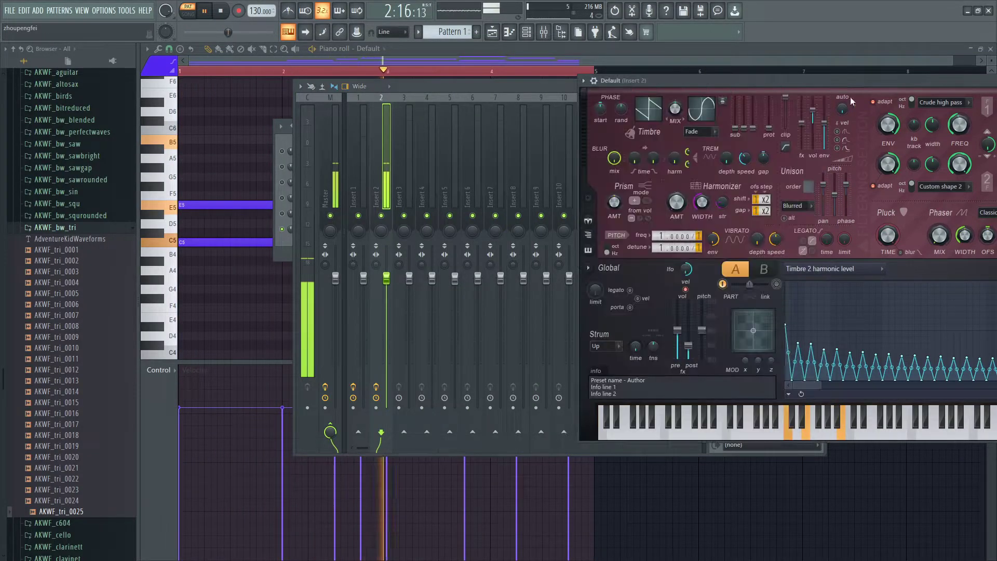
{"action": "left_click_drag", "start_coordinate": [688, 351], "coordinate": [688, 342]}
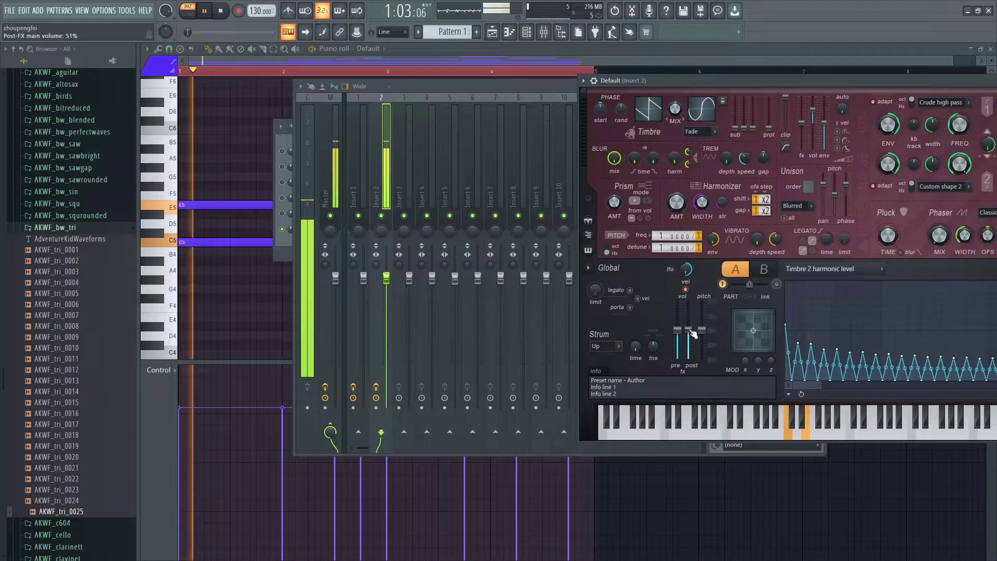
{"action": "left_click_drag", "start_coordinate": [757, 88], "coordinate": [537, 83]}
{"action": "key", "text": "space"}
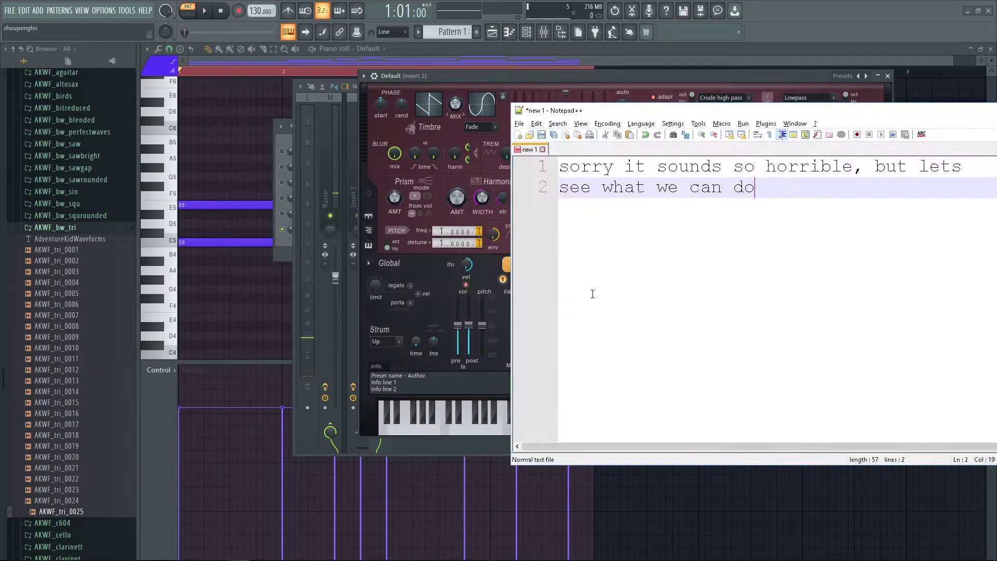
Step: In Notepad++, replace the note with "so, here is where your friend (unison)" and begin a second line
{"action": "key", "text": "ctrl+a"}
{"action": "type", "text": "son"}
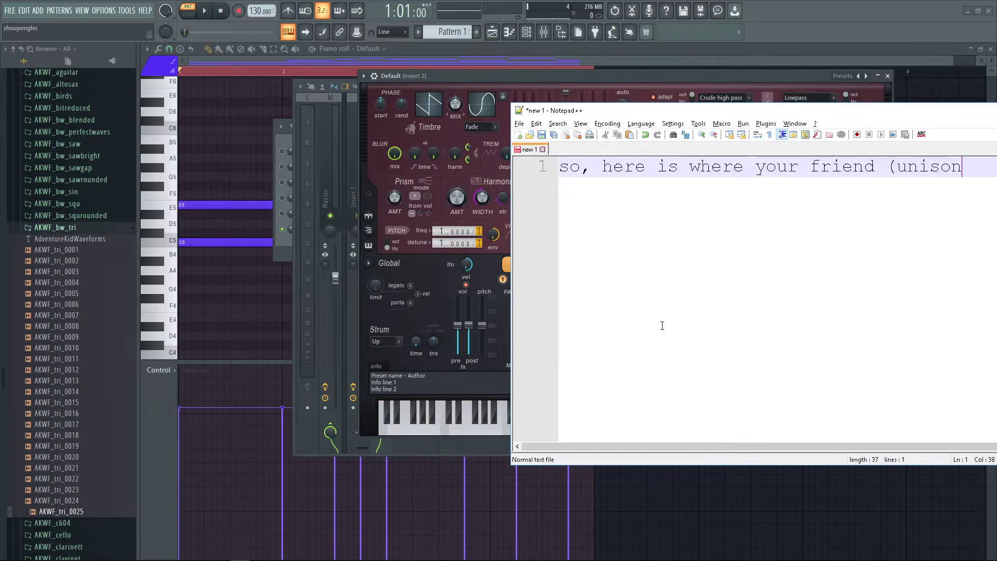
{"action": "type", "text": ")"}
{"action": "key", "text": "Return"}
{"action": "key", "text": "alt+Tab"}
{"action": "key", "text": "alt+Tab"}
Step: Continue the note with "comes in, if it does not sound nice in" and put "unison" on the third line
{"action": "type", "text": "comes in, if it does not sound nice in un"}
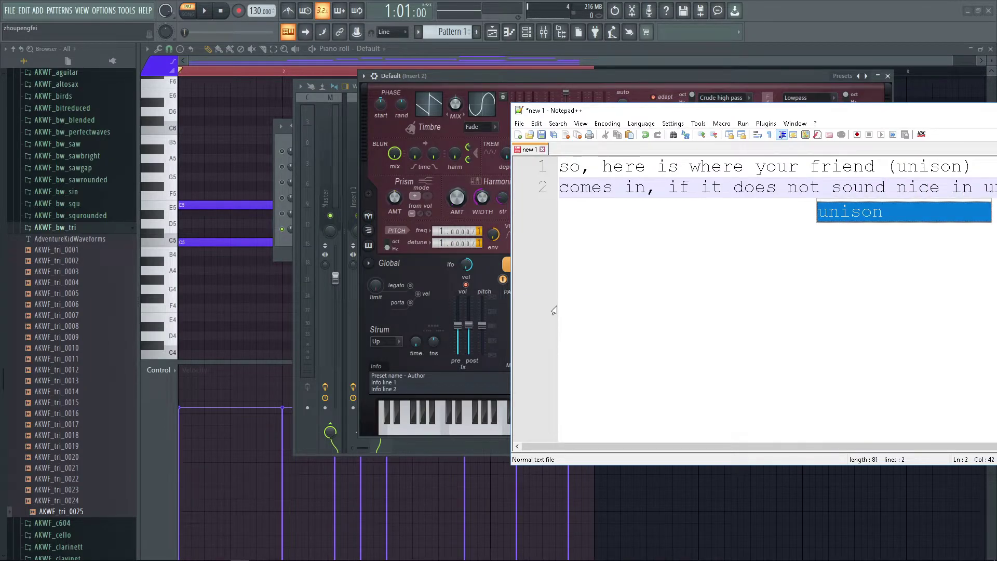
{"action": "key", "text": "BackSpace"}
{"action": "key", "text": "BackSpace"}
{"action": "key", "text": "BackSpace"}
{"action": "key", "text": "BackSpace"}
{"action": "key", "text": "Return"}
{"action": "type", "text": "unison"}
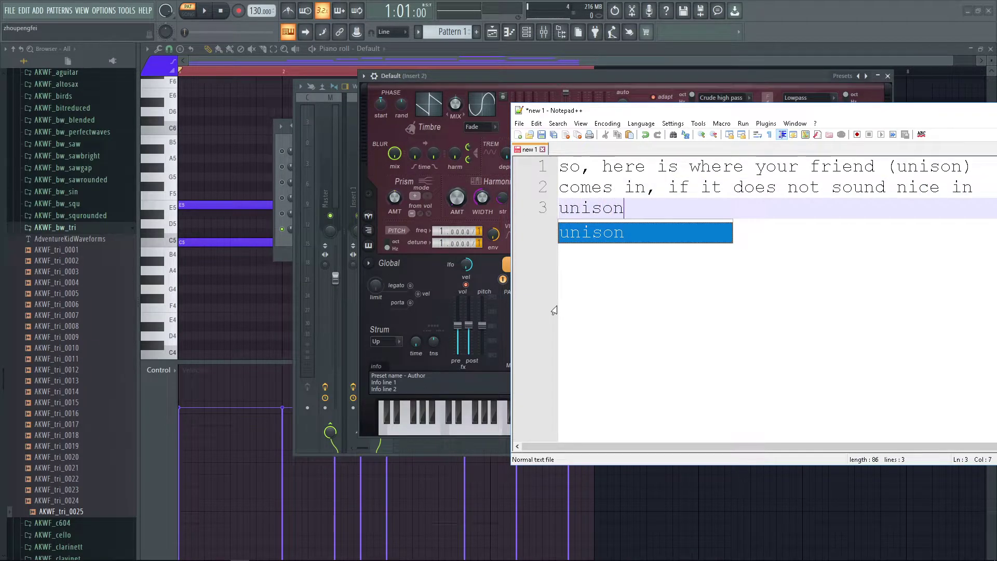
Step: Complete the third line with ", then i will have to figure" and add "out what to do" on the fourth line
{"action": "type", "text": ", then we have some mo"}
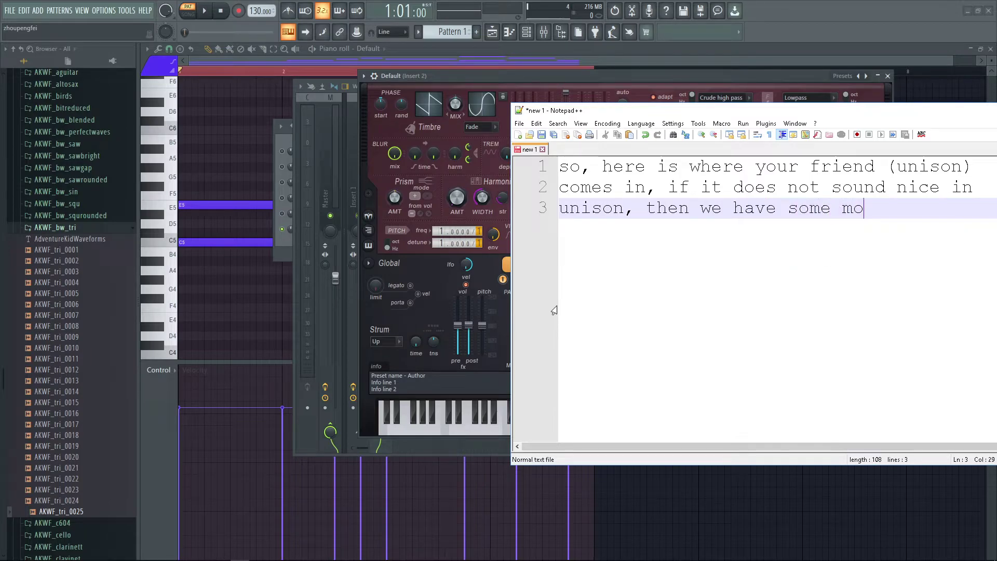
{"action": "type", "text": "ve to figure"}
{"action": "key", "text": "Return"}
{"action": "type", "text": "out what tod do"}
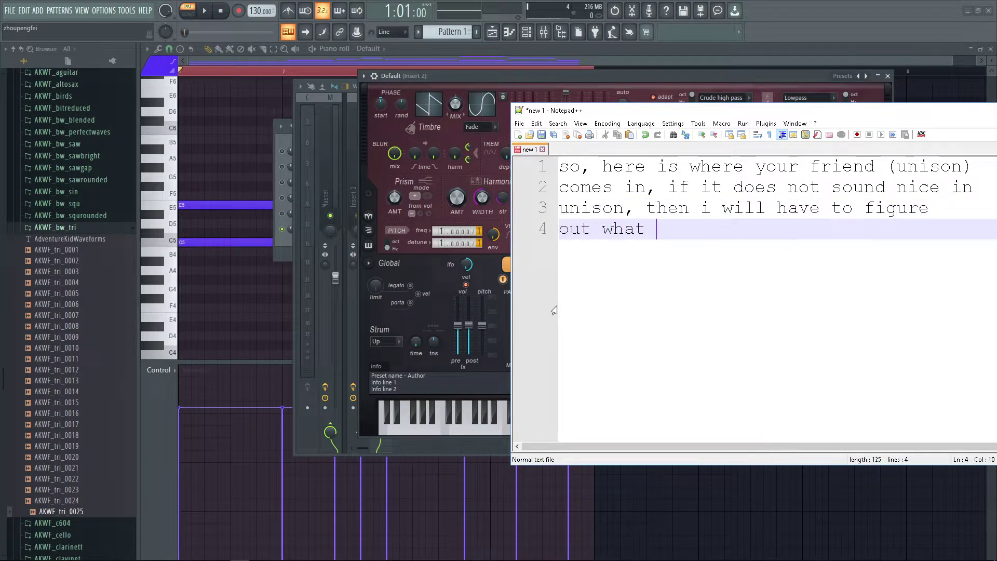
{"action": "key", "text": "BackSpace"}
{"action": "key", "text": "BackSpace"}
{"action": "key", "text": "BackSpace"}
{"action": "key", "text": "BackSpace"}
{"action": "type", "text": "do"}
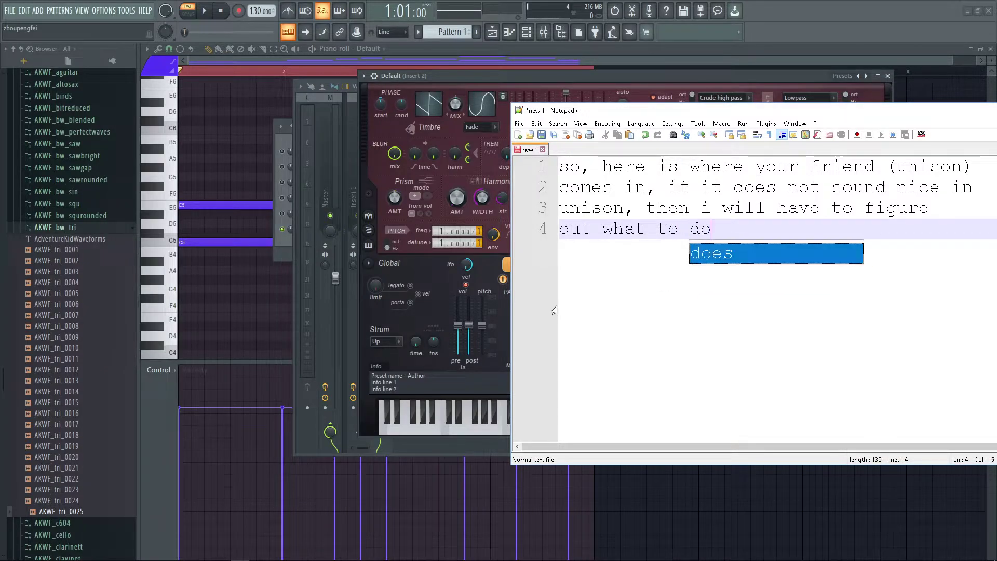
Step: Switch back to FL Studio, set Harmor's unison order to 6 and adjust its unison sliders while replaying the pattern
{"action": "left_click", "coordinate": [527, 72]}
{"action": "key", "text": "space"}
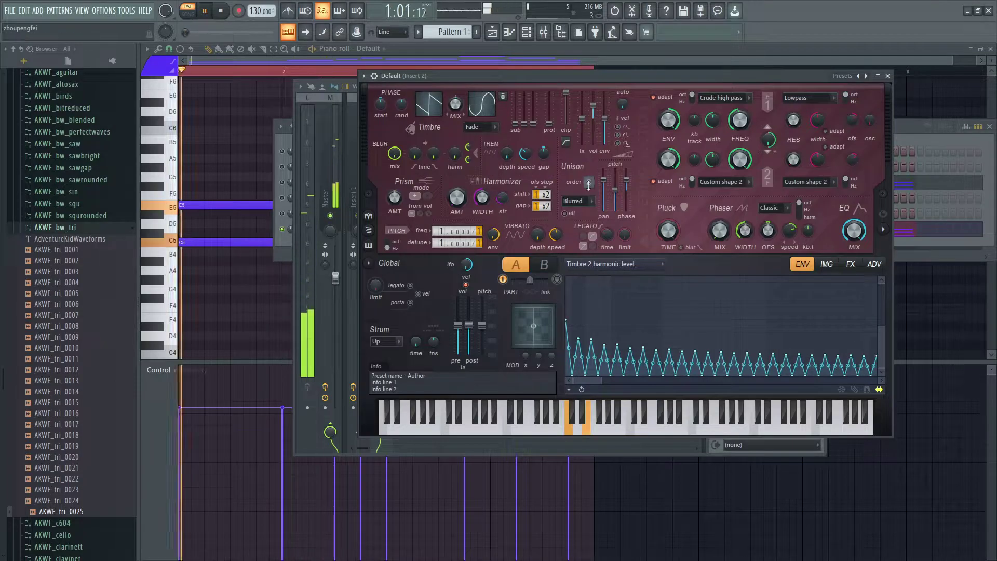
{"action": "key", "text": "space"}
{"action": "key", "text": "space"}
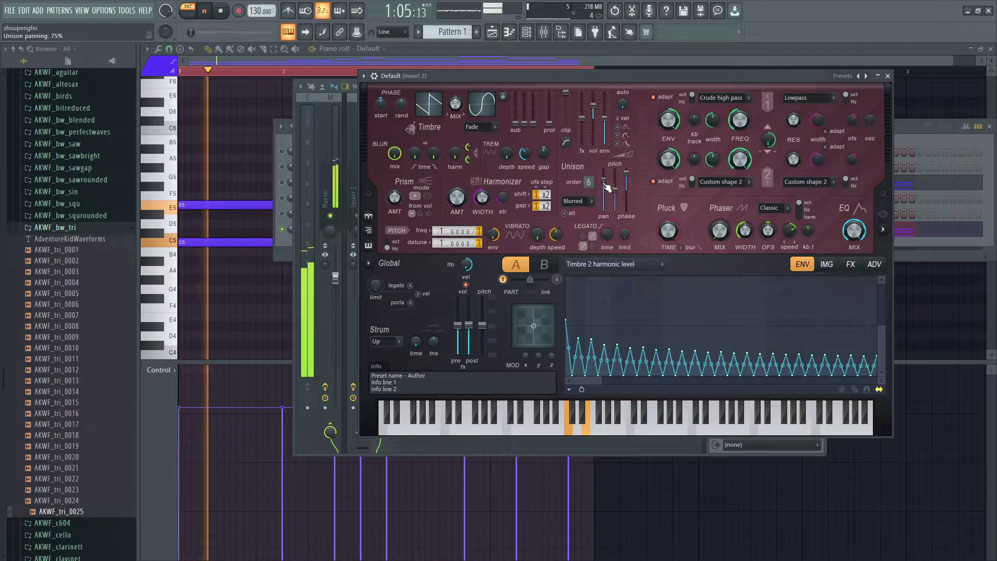
{"action": "left_click_drag", "start_coordinate": [626, 173], "coordinate": [615, 190]}
{"action": "key", "text": "space"}
{"action": "key", "text": "space"}
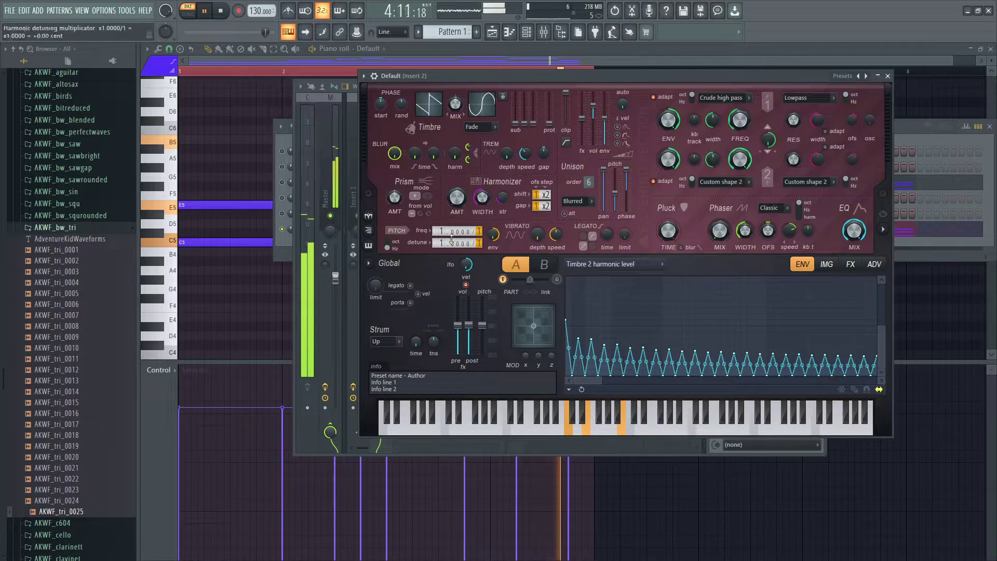
Step: Set the divisor of Harmor's pitch frequency to 2 and move its window aside to expose the mixer's effect slots
{"action": "left_click_drag", "start_coordinate": [478, 232], "coordinate": [479, 226]}
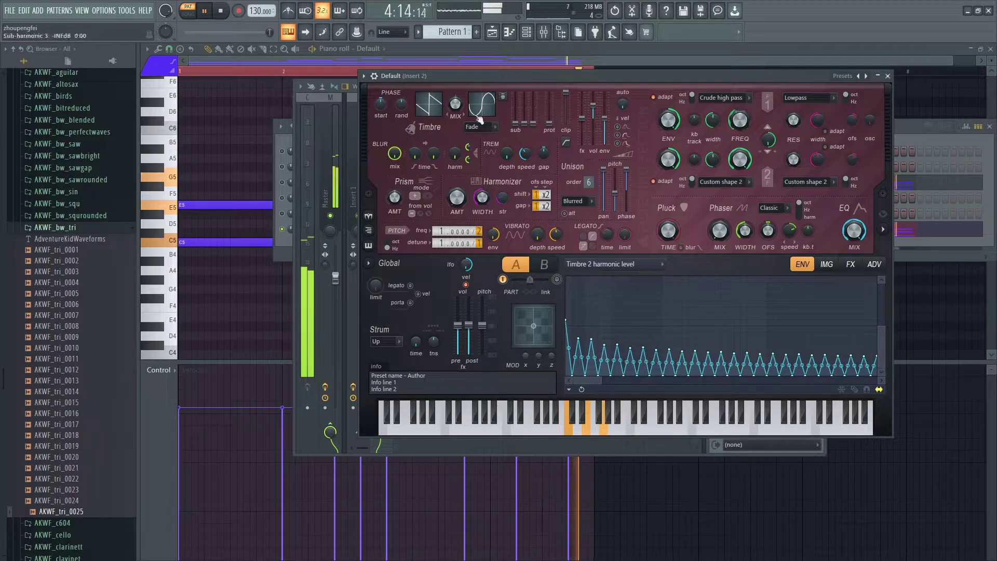
{"action": "left_click_drag", "start_coordinate": [590, 87], "coordinate": [738, 132]}
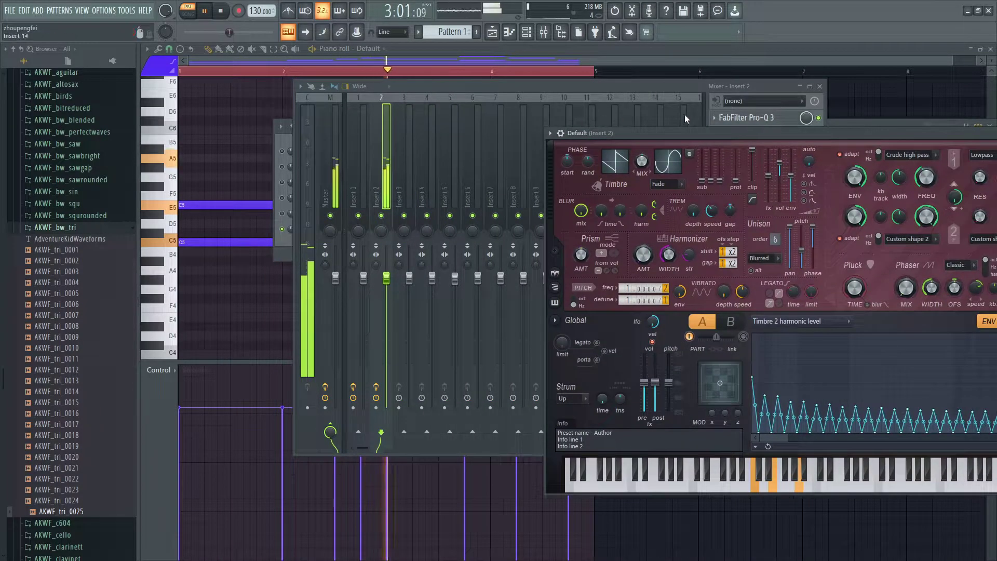
Step: Open the equalizer on mixer Insert 2 and try different positions for band 5 in the high frequencies, restarting the pattern to compare
{"action": "left_click", "coordinate": [770, 118]}
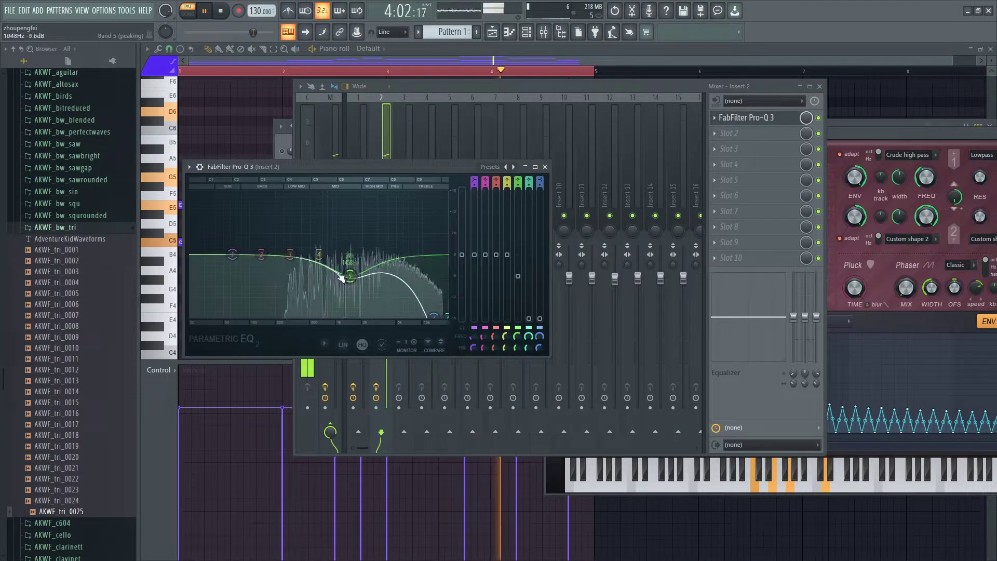
{"action": "left_click_drag", "start_coordinate": [353, 283], "coordinate": [412, 254]}
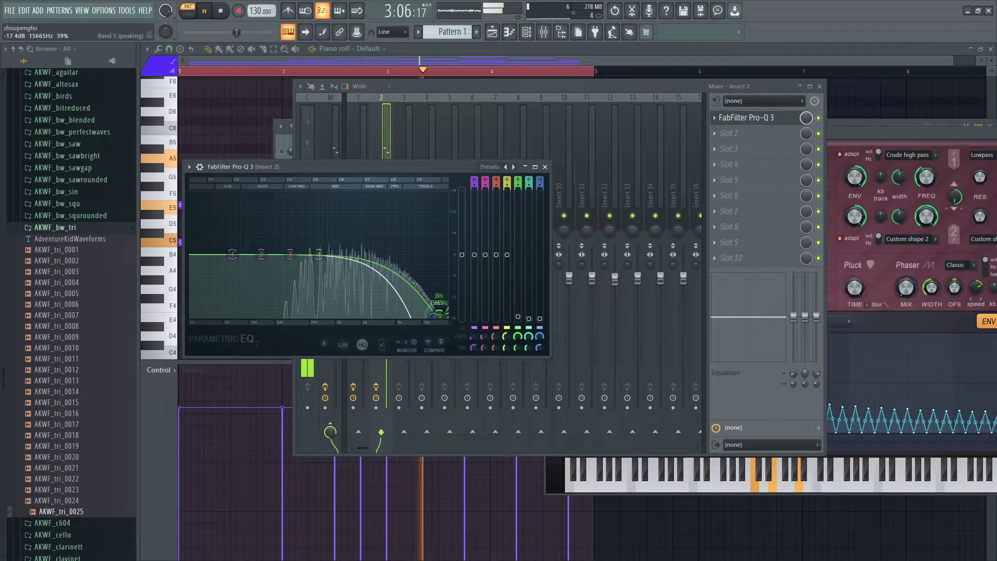
{"action": "left_click_drag", "start_coordinate": [437, 276], "coordinate": [436, 232]}
{"action": "key", "text": "space"}
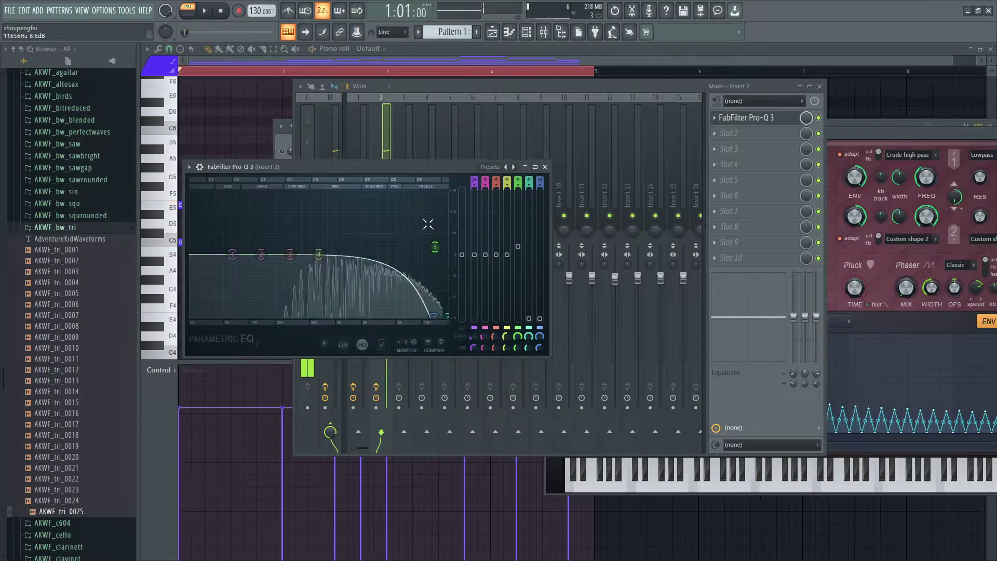
{"action": "key", "text": "space"}
Step: Try cutting band 2 to about -18 dB and band 3 to about -16 dB near 298 Hz, with band 4 boosted about 6 dB
{"action": "left_click_drag", "start_coordinate": [261, 254], "coordinate": [270, 301]}
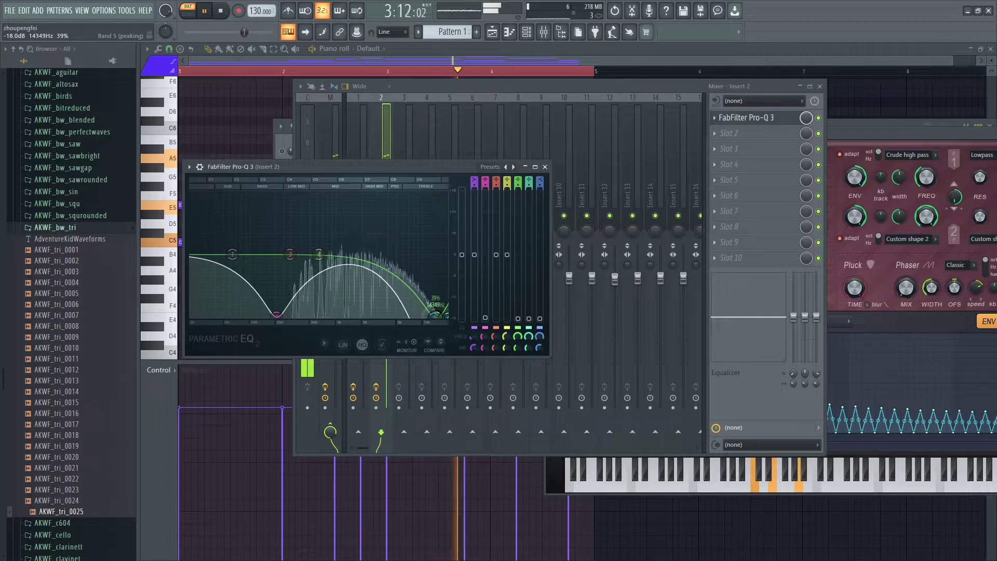
{"action": "left_click_drag", "start_coordinate": [319, 254], "coordinate": [378, 238]}
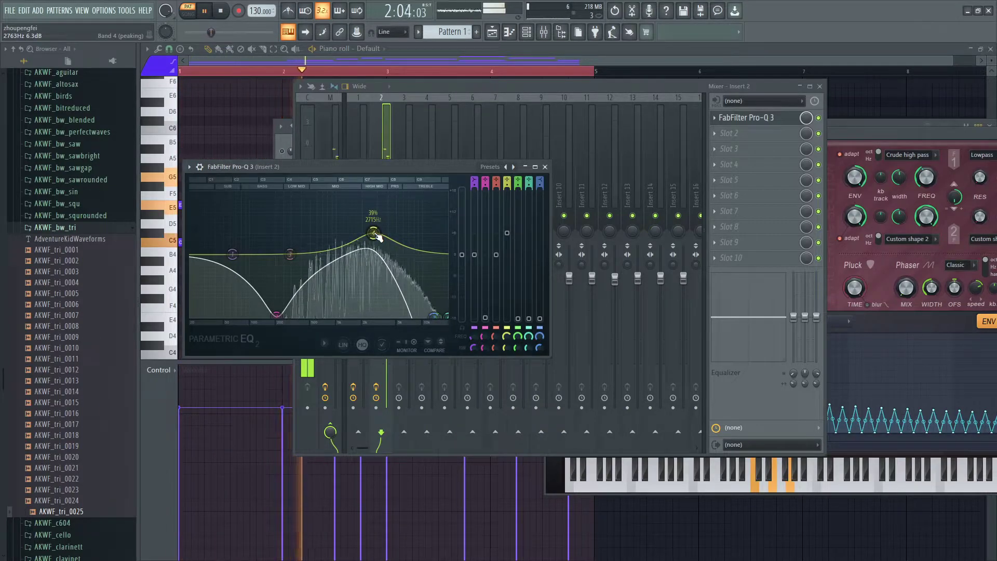
{"action": "left_click_drag", "start_coordinate": [290, 255], "coordinate": [291, 316]}
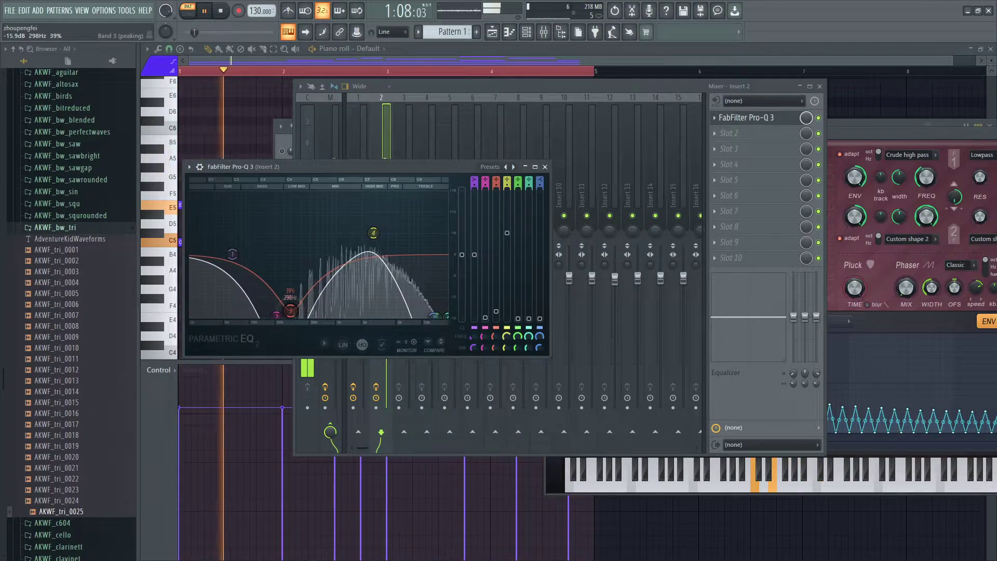
Step: Reset equalizer bands 3, 2 and 4 to their flat positions
{"action": "left_click_drag", "start_coordinate": [290, 310], "coordinate": [293, 224]}
{"action": "right_click", "coordinate": [295, 224]}
{"action": "left_click", "coordinate": [307, 239]}
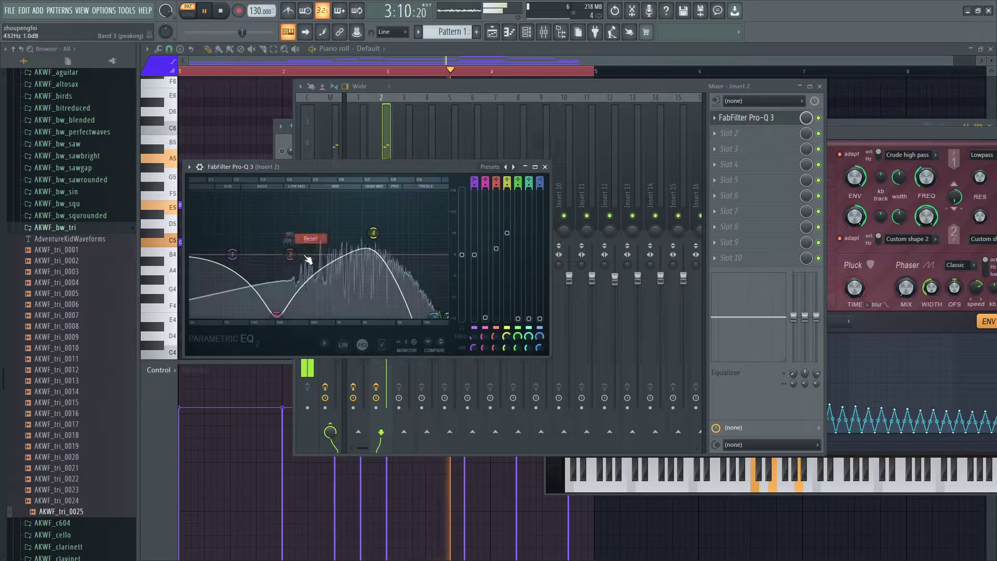
{"action": "right_click", "coordinate": [283, 320]}
{"action": "left_click", "coordinate": [297, 330]}
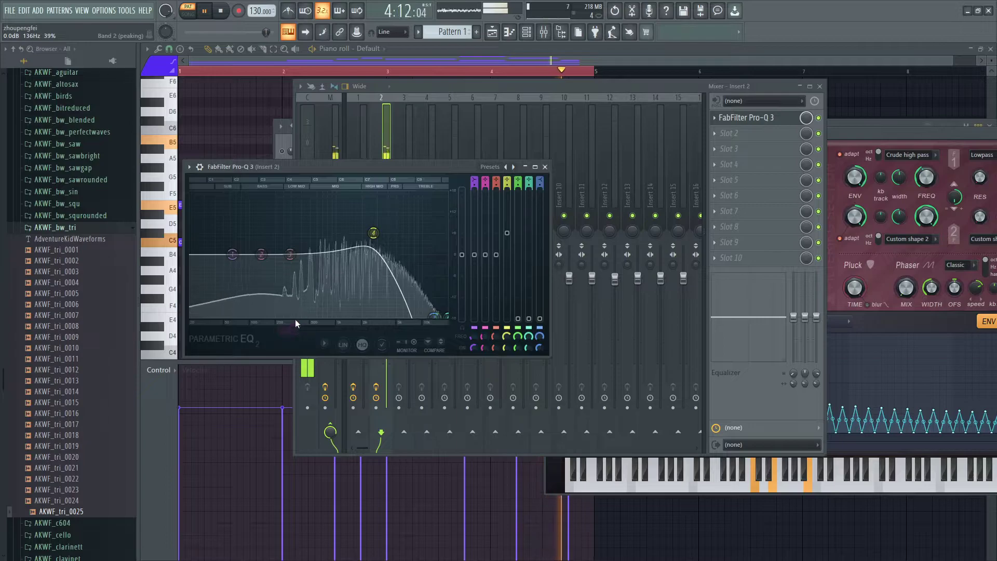
{"action": "right_click", "coordinate": [372, 234]}
{"action": "left_click", "coordinate": [389, 246]}
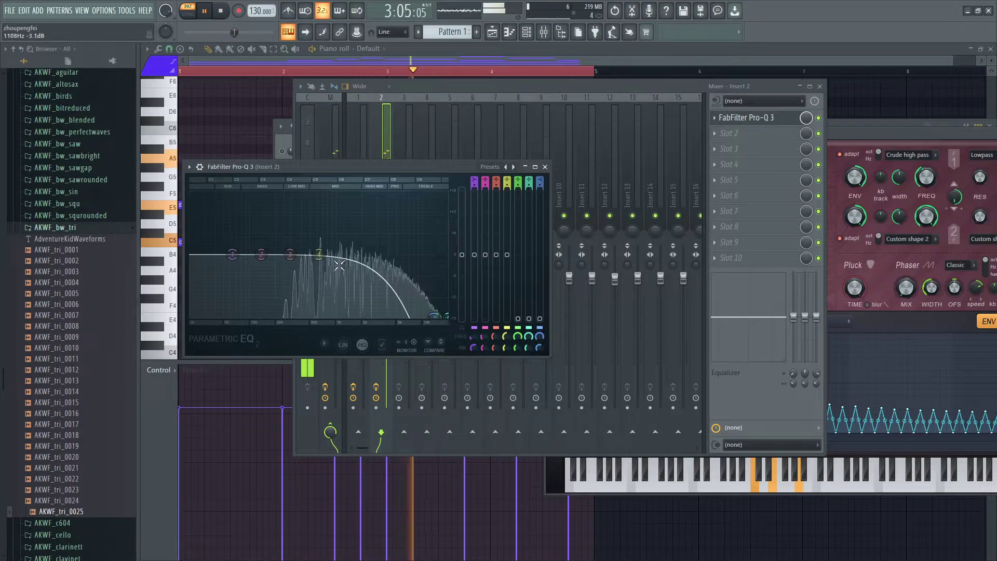
Step: Restore the equalizer's Default preset and pull bands 6 and 7 fully down at the high end to roll off the treble
{"action": "mouse_move", "coordinate": [320, 254]}
{"action": "left_mouse_down"}
{"action": "mouse_move", "coordinate": [421, 231]}
{"action": "mouse_move", "coordinate": [428, 200]}
{"action": "mouse_move", "coordinate": [402, 267]}
{"action": "mouse_move", "coordinate": [411, 282]}
{"action": "mouse_move", "coordinate": [329, 258]}
{"action": "left_mouse_up"}
{"action": "right_click", "coordinate": [437, 320]}
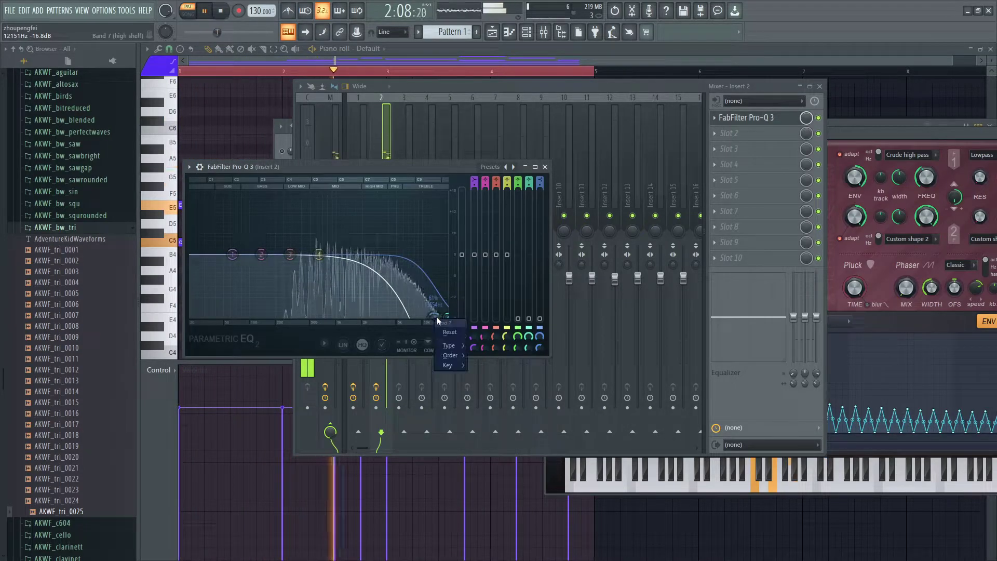
{"action": "left_click", "coordinate": [489, 167]}
{"action": "left_click", "coordinate": [507, 179]}
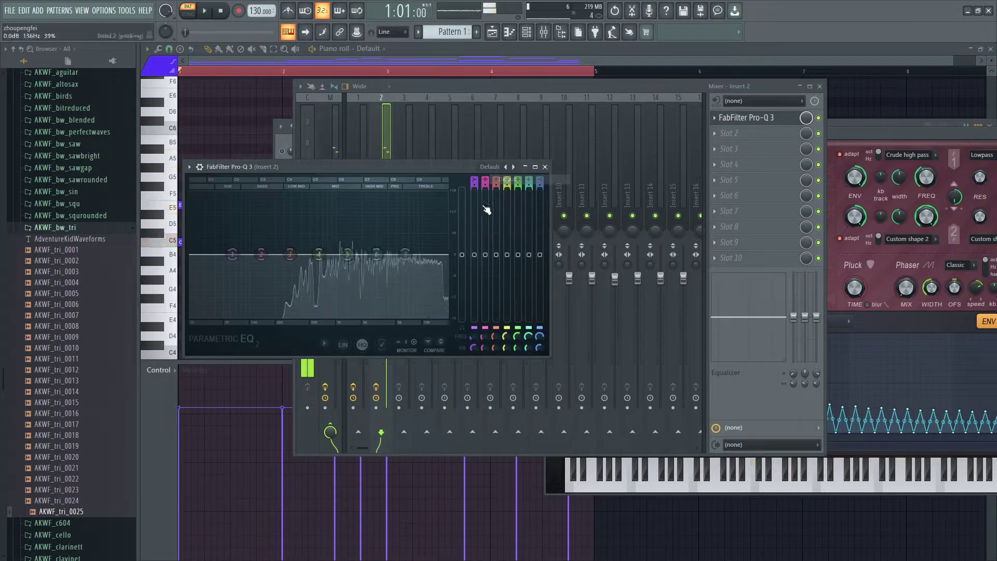
{"action": "left_click_drag", "start_coordinate": [437, 309], "coordinate": [433, 317]}
{"action": "left_click_drag", "start_coordinate": [376, 255], "coordinate": [448, 319]}
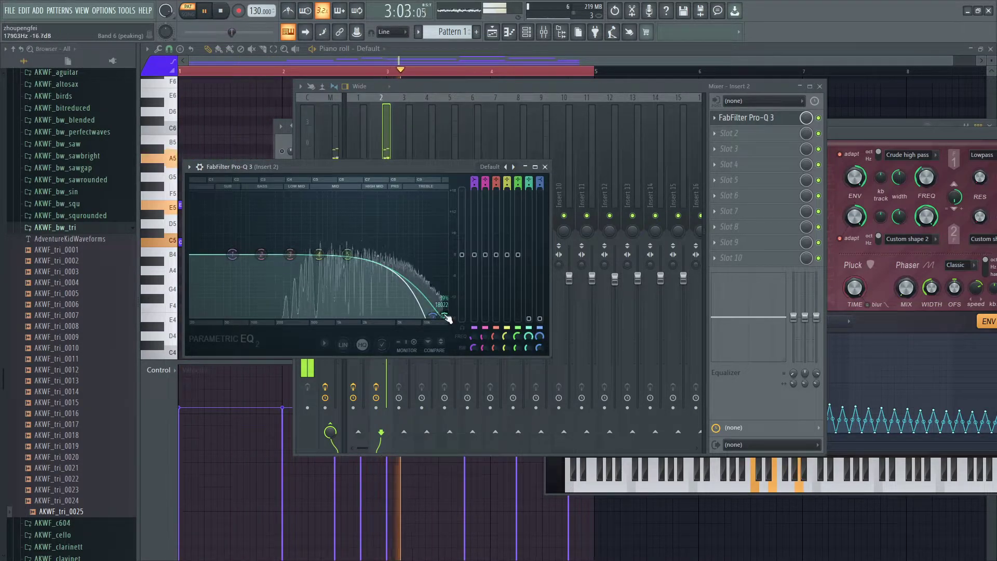
Step: Stop the pattern playback and close the Harmor and equalizer windows
{"action": "left_click", "coordinate": [836, 133]}
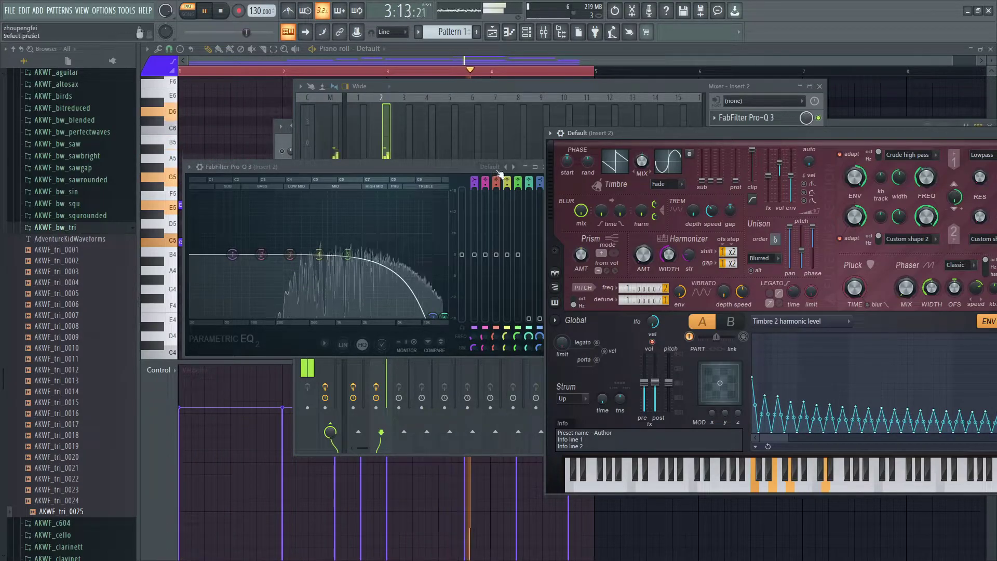
{"action": "left_click_drag", "start_coordinate": [989, 140], "coordinate": [807, 115]}
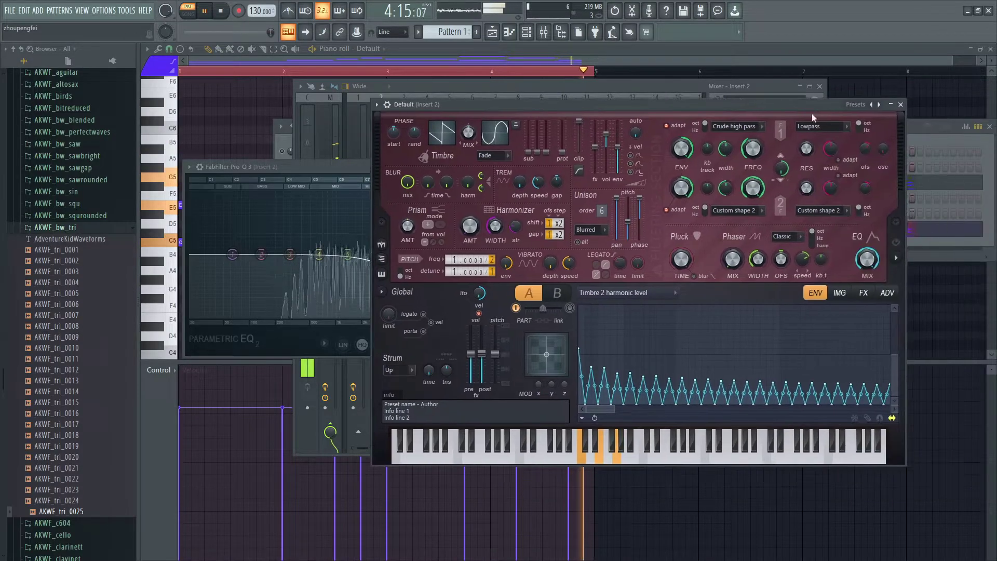
{"action": "left_click", "coordinate": [901, 105]}
{"action": "key", "text": "space"}
{"action": "left_click", "coordinate": [543, 167]}
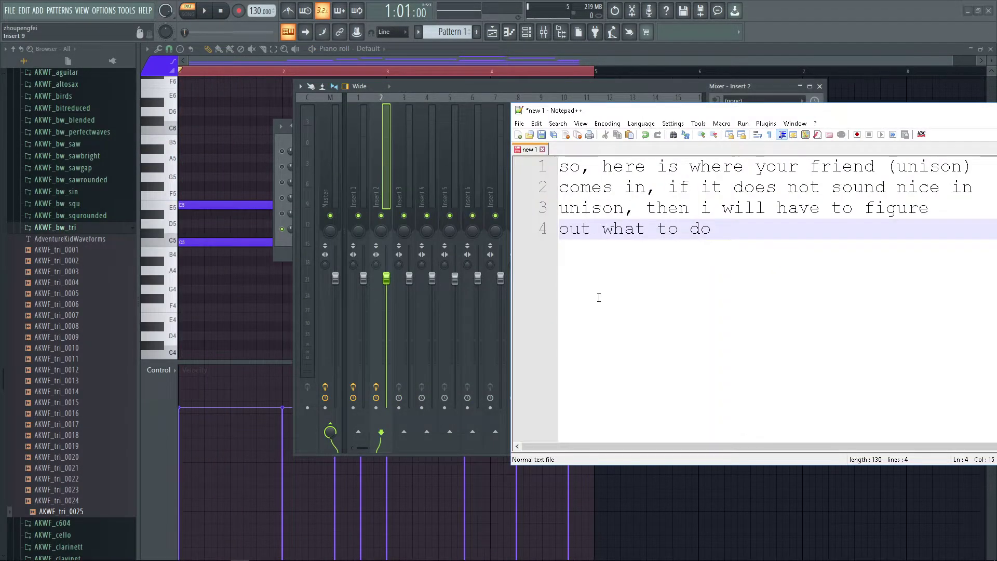
Step: In Notepad++, replace the note with "i am going to try and cut out some of" and "the harsh" on the second line
{"action": "key", "text": "ctrl+a"}
{"action": "key", "text": "Delete"}
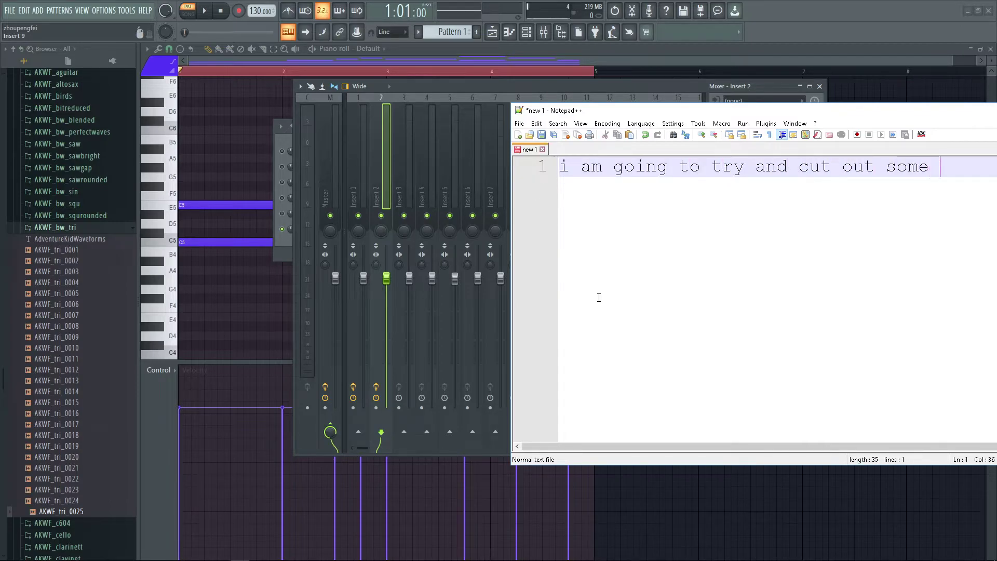
{"action": "key", "text": "Return"}
{"action": "type", "text": "har"}
{"action": "key", "text": "BackSpace"}
{"action": "key", "text": "BackSpace"}
{"action": "key", "text": "BackSpace"}
{"action": "key", "text": "BackSpace"}
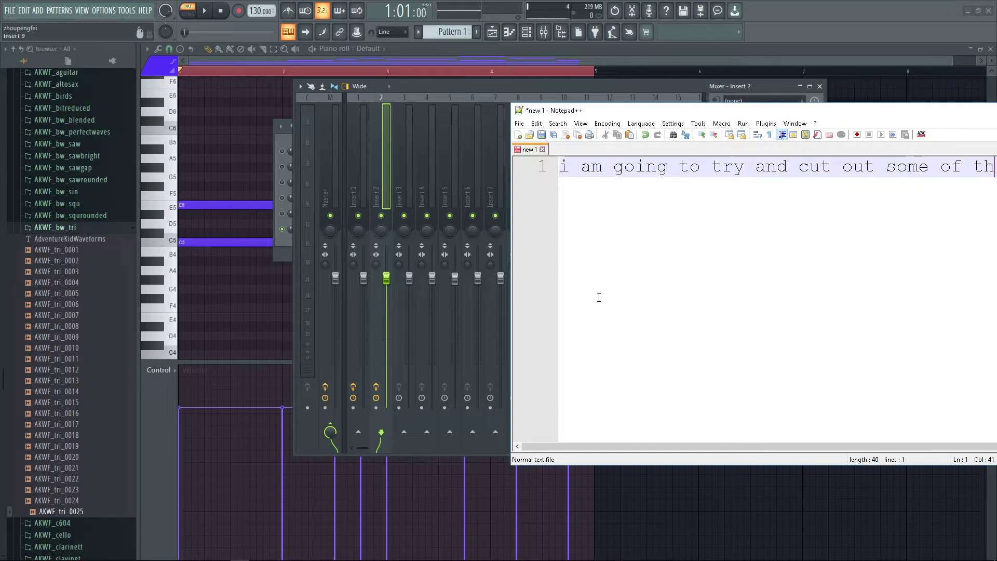
{"action": "key", "text": "Return"}
{"action": "type", "text": "the harsh"}
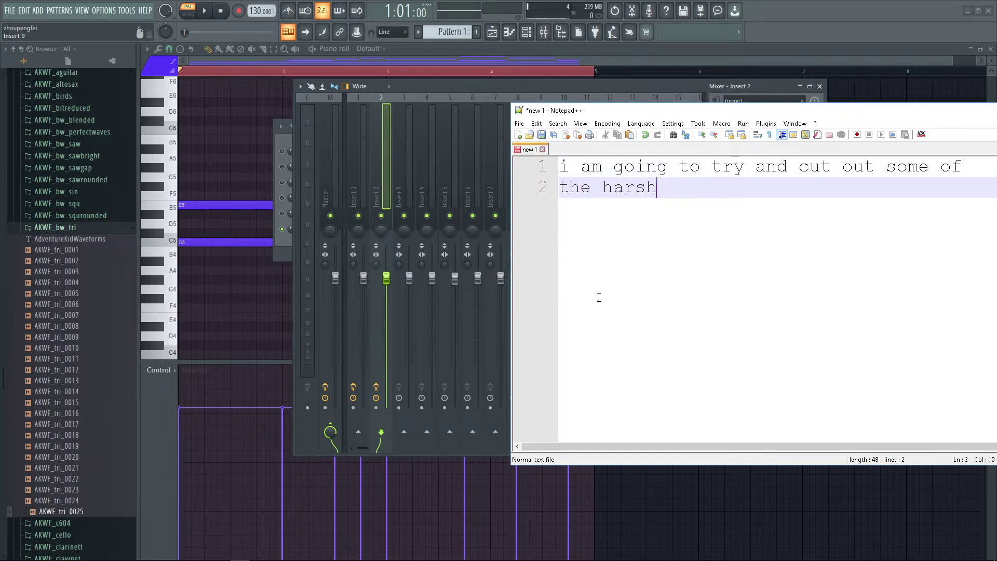
Step: Finish the note with "white noise with another eq", switch back to FL Studio and play the pattern
{"action": "type", "text": " white noise with another eq"}
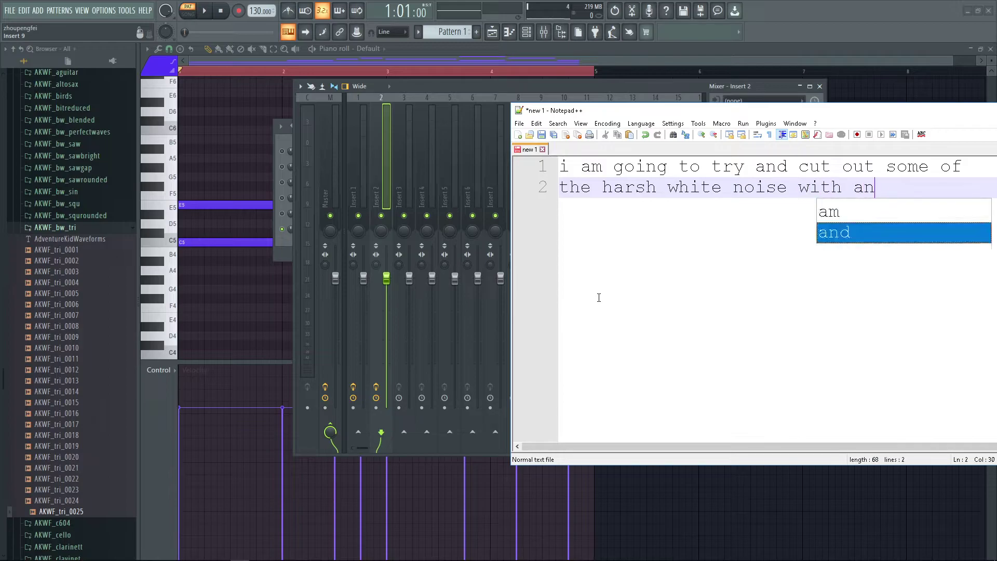
{"action": "key", "text": "alt+Tab"}
{"action": "key", "text": "space"}
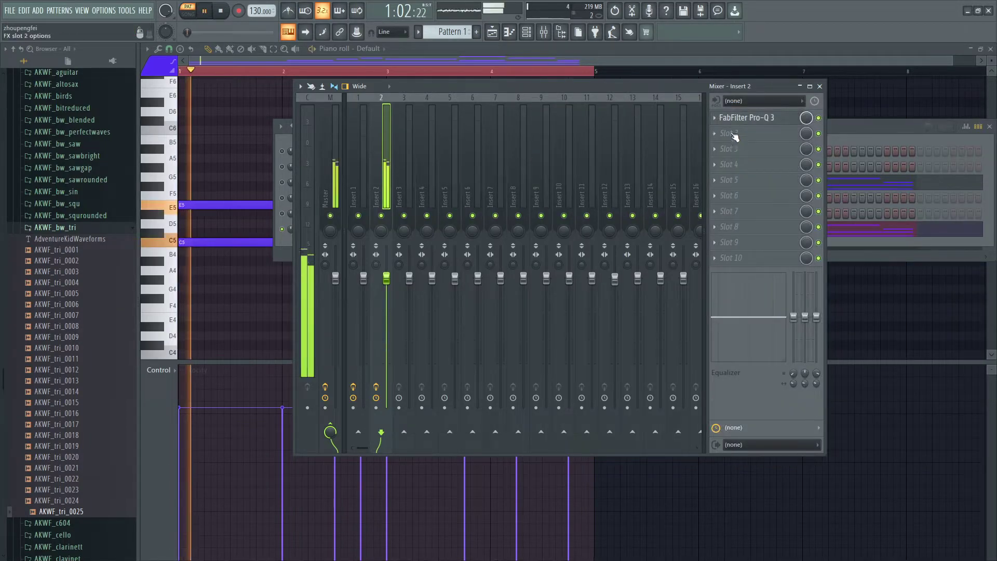
Step: Add Fruity Parametric EQ 2 in slot 2 of mixer Insert 2 and roll off the high end with bands 6 and 7
{"action": "left_click", "coordinate": [731, 133]}
{"action": "left_click", "coordinate": [615, 189]}
{"action": "left_click_drag", "start_coordinate": [461, 280], "coordinate": [501, 340]}
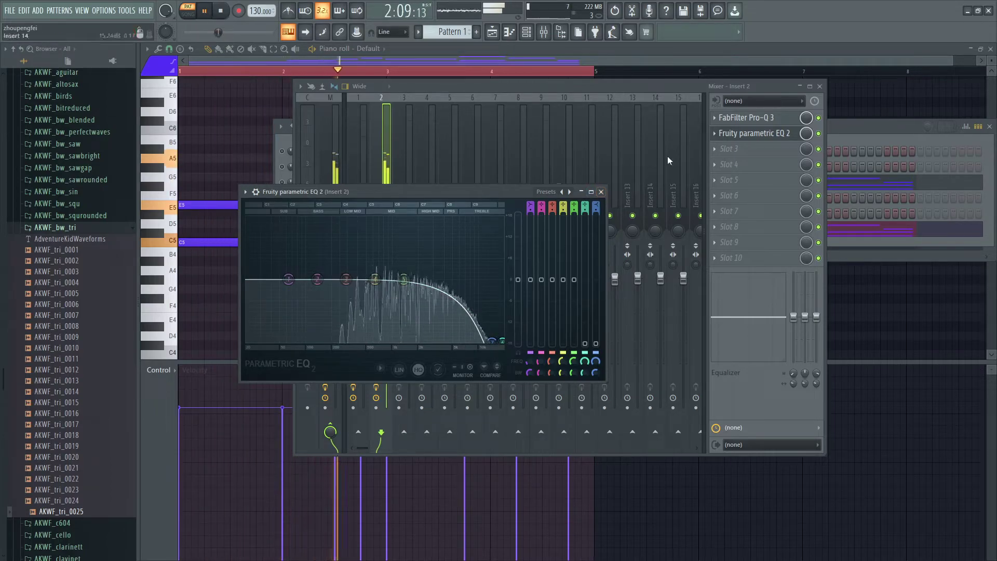
{"action": "left_click", "coordinate": [600, 191]}
Step: Load another Fruity Parametric EQ 2 into slot 3 of mixer Insert 2
{"action": "left_click", "coordinate": [735, 161]}
{"action": "mouse_move", "coordinate": [737, 162]}
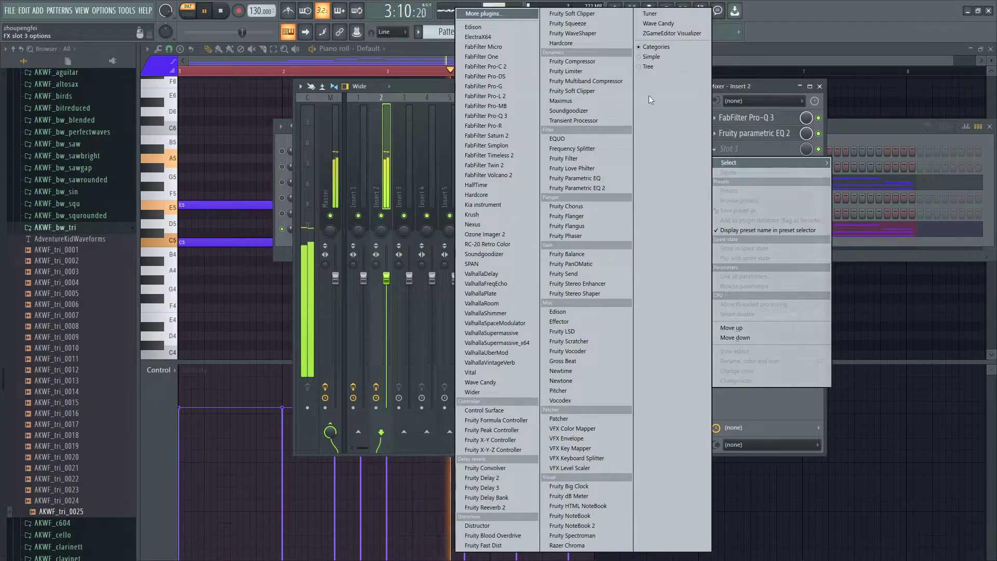
{"action": "left_click", "coordinate": [620, 188]}
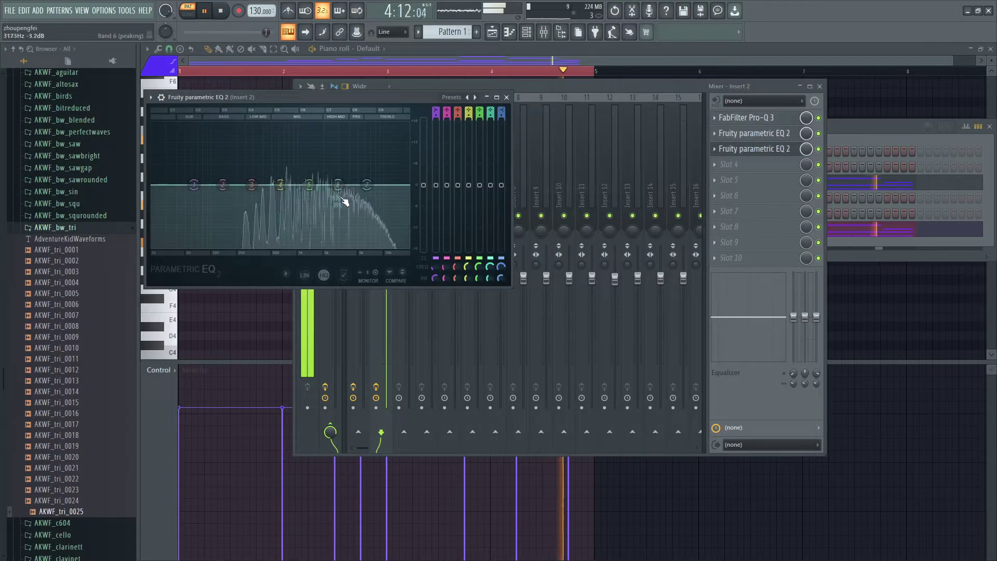
Step: Try a band 5 dip of about -6 dB near 1317 Hz and a steep band 7 treble cut in the slot 3 EQ
{"action": "left_click_drag", "start_coordinate": [310, 188], "coordinate": [309, 211]}
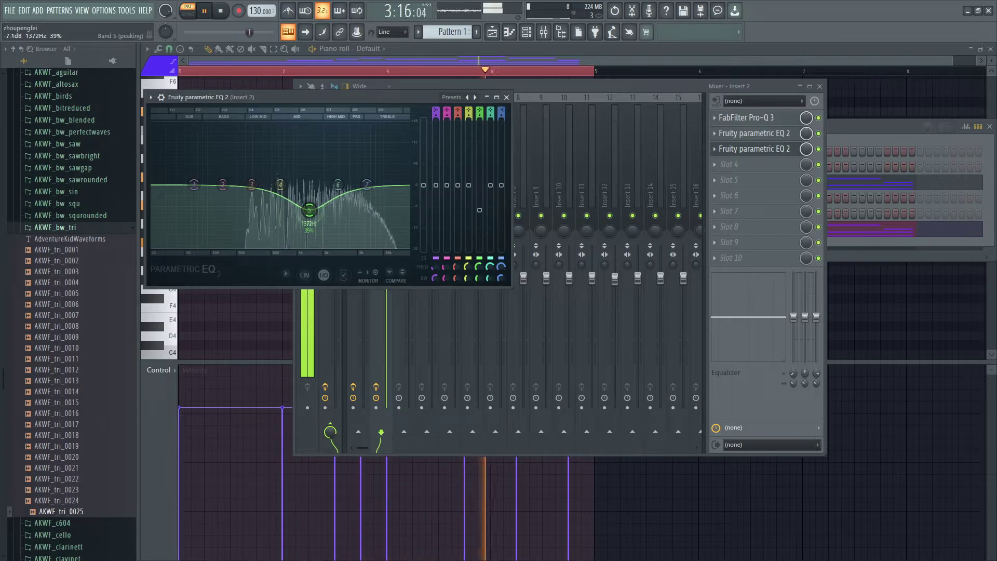
{"action": "left_click_drag", "start_coordinate": [367, 185], "coordinate": [374, 245]}
{"action": "left_click_drag", "start_coordinate": [310, 210], "coordinate": [310, 194]}
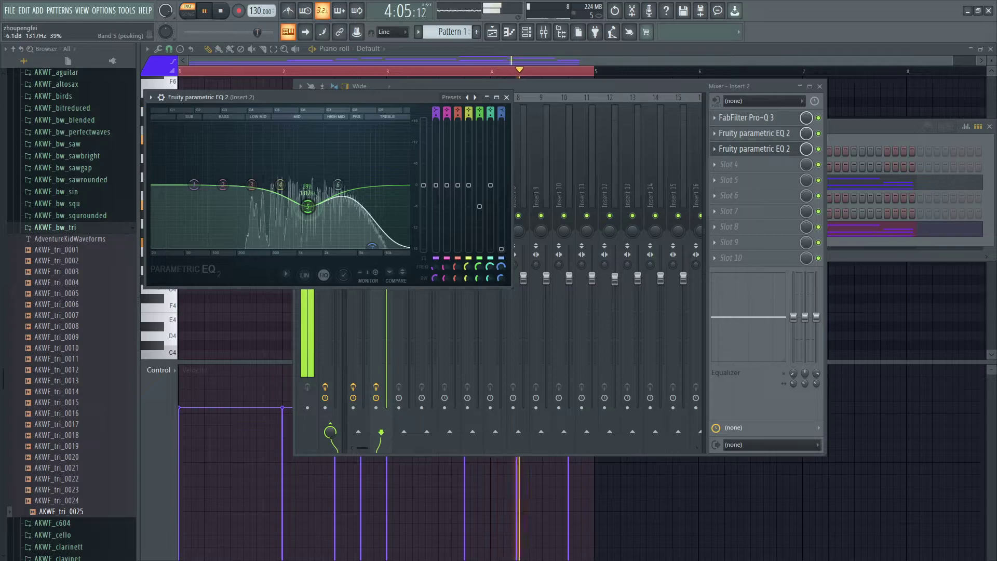
{"action": "left_click_drag", "start_coordinate": [310, 208], "coordinate": [309, 206]}
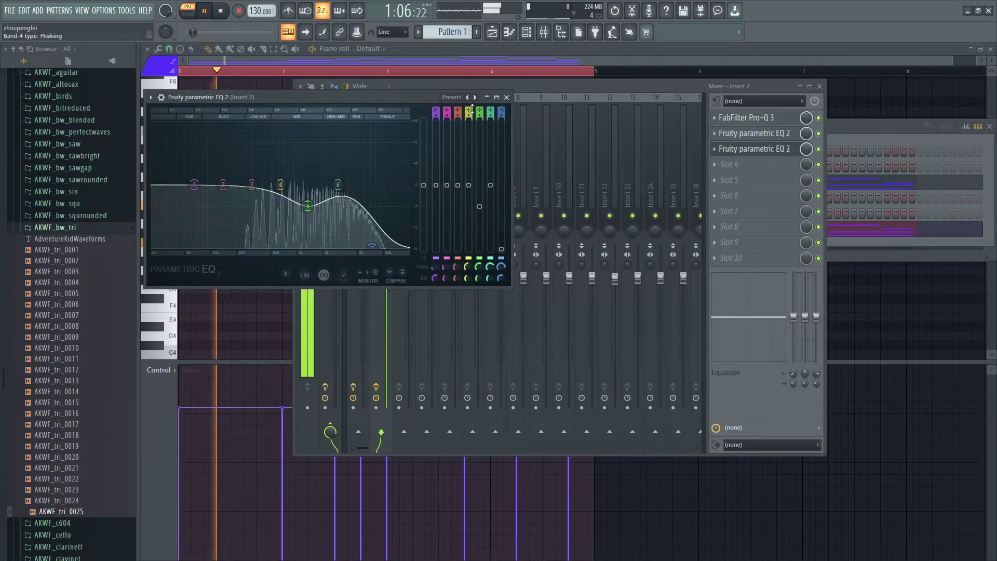
Step: Clear the EQ and mixer out of the way and open the synth of the Default channel routed to mixer track 2
{"action": "left_click", "coordinate": [507, 98]}
{"action": "left_click_drag", "start_coordinate": [622, 92], "coordinate": [756, 340]}
{"action": "left_click", "coordinate": [344, 229]}
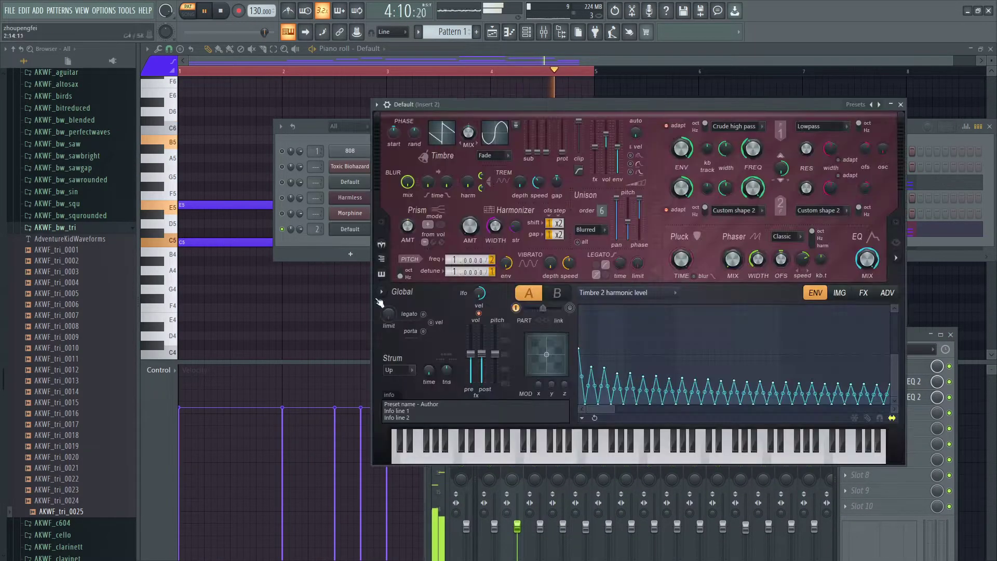
Step: Try raised sub-harmonic levels while replaying the pattern, and return them to -INF dB
{"action": "left_click_drag", "start_coordinate": [537, 152], "coordinate": [537, 121]}
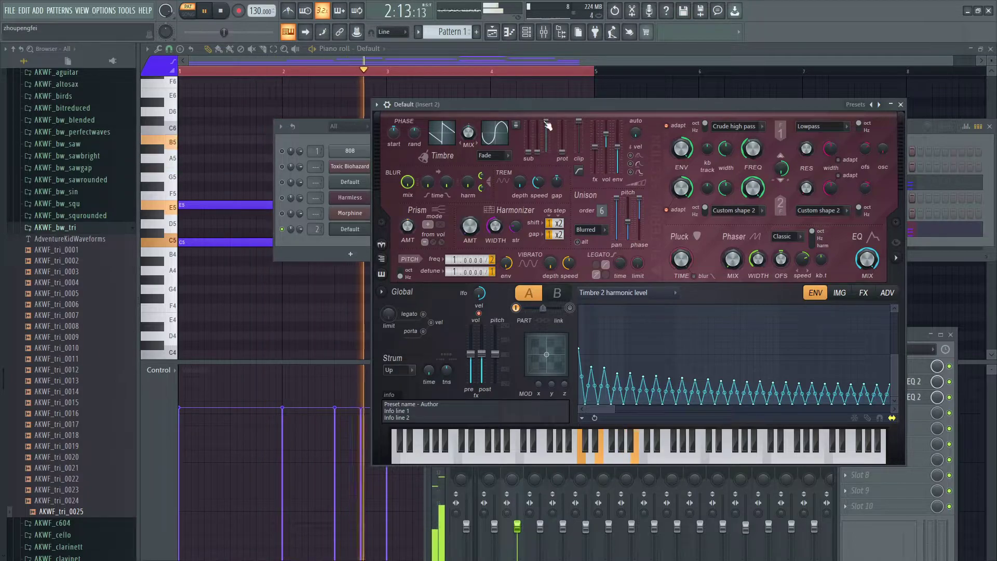
{"action": "key", "text": "space"}
{"action": "key", "text": "space"}
{"action": "left_click_drag", "start_coordinate": [547, 121], "coordinate": [547, 152]}
{"action": "key", "text": "space"}
{"action": "key", "text": "space"}
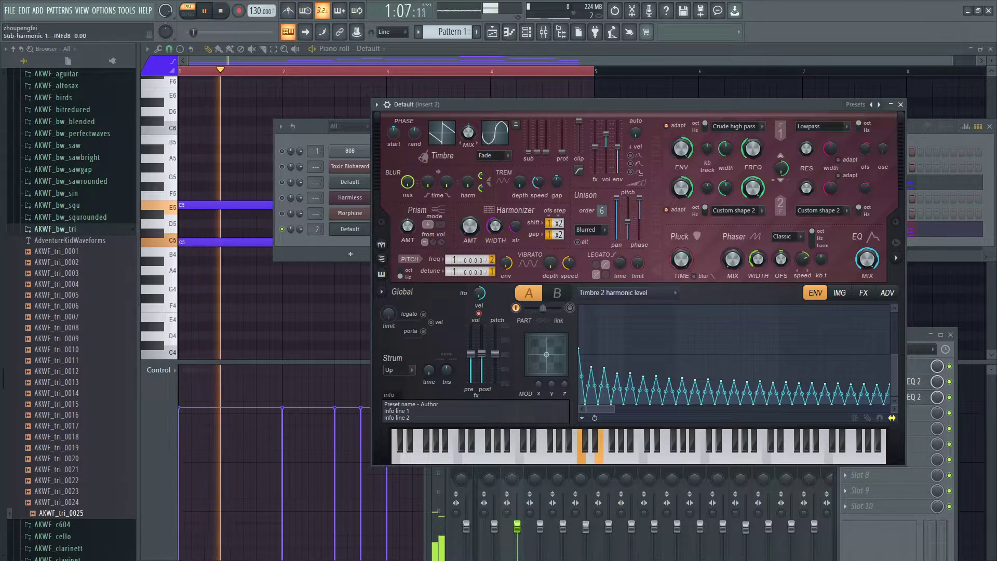
Step: Compare different unison orders while replaying the pattern and set the unison order to 9
{"action": "key", "text": "space"}
{"action": "key", "text": "space"}
{"action": "mouse_move", "coordinate": [602, 210]}
{"action": "left_mouse_down"}
{"action": "mouse_move", "coordinate": [602, 239]}
{"action": "mouse_move", "coordinate": [604, 207]}
{"action": "left_mouse_up"}
{"action": "key", "text": "space"}
{"action": "key", "text": "space"}
{"action": "key", "text": "space"}
{"action": "key", "text": "space"}
{"action": "key", "text": "space"}
{"action": "key", "text": "space"}
{"action": "key", "text": "space"}
{"action": "key", "text": "space"}
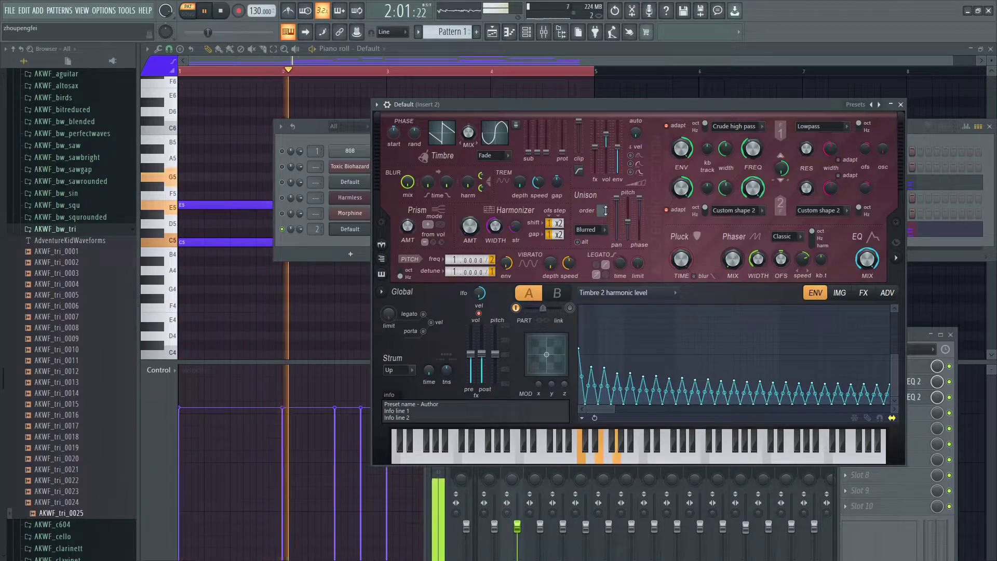
{"action": "key", "text": "space"}
{"action": "left_click_drag", "start_coordinate": [604, 210], "coordinate": [604, 197]}
{"action": "key", "text": "space"}
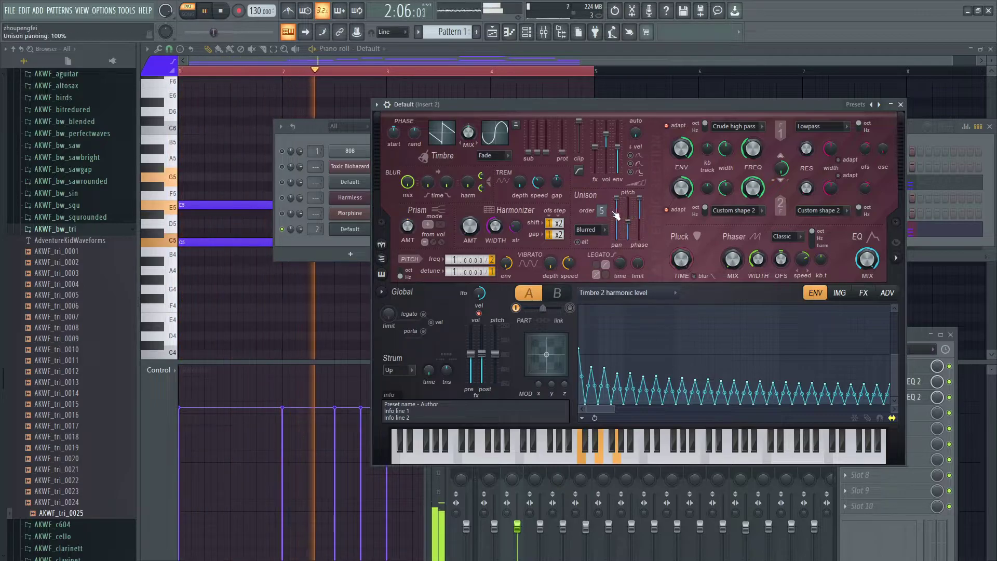
{"action": "scroll", "coordinate": [601, 210], "scroll_direction": "up", "scroll_amount": 1}
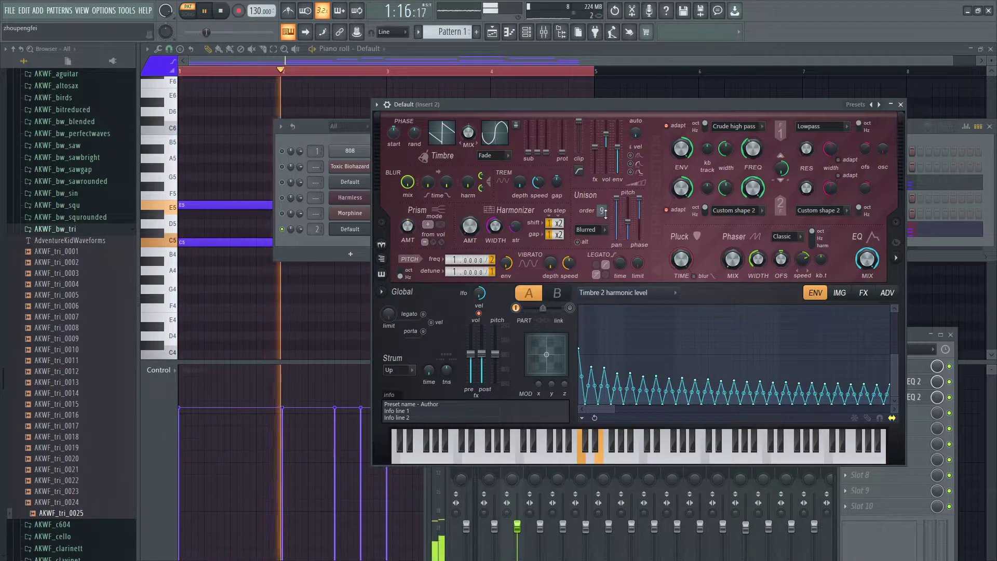
Step: Fine-tune the unison pitch thickness by ear, restarting playback to compare the amounts
{"action": "left_click_drag", "start_coordinate": [628, 217], "coordinate": [628, 221]}
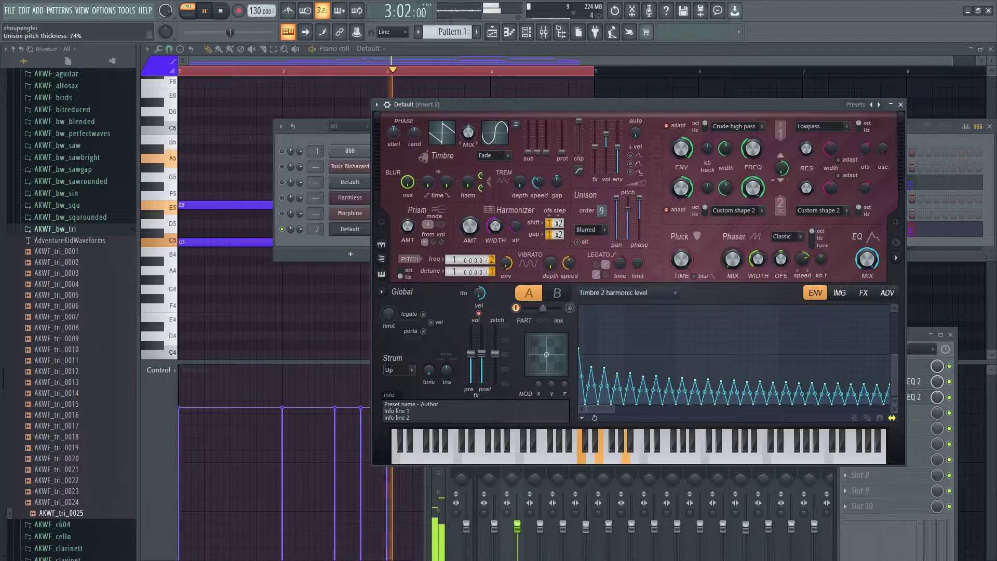
{"action": "key", "text": "space"}
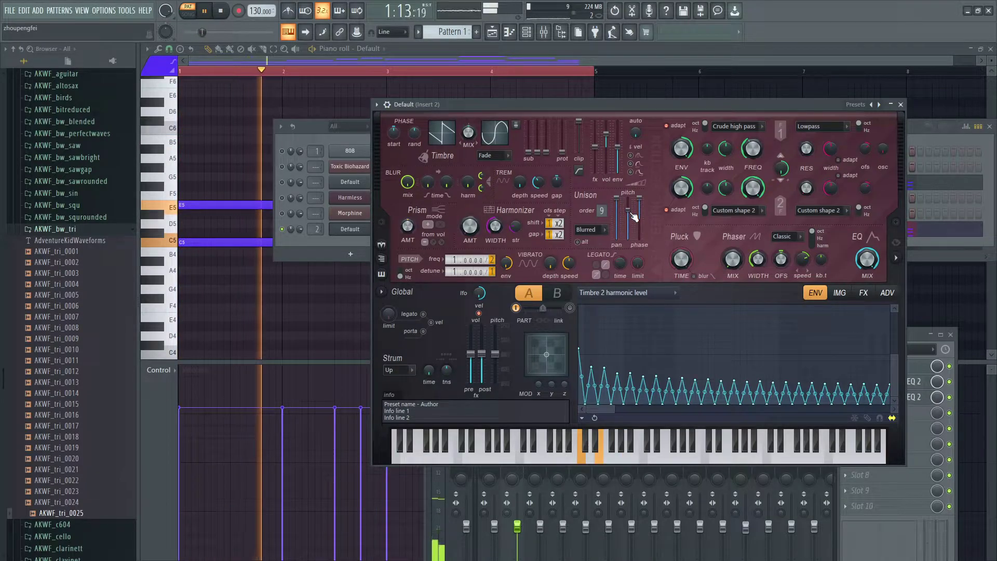
{"action": "key", "text": "space"}
{"action": "key", "text": "space"}
{"action": "left_click_drag", "start_coordinate": [630, 215], "coordinate": [631, 217]}
{"action": "key", "text": "space"}
{"action": "key", "text": "space"}
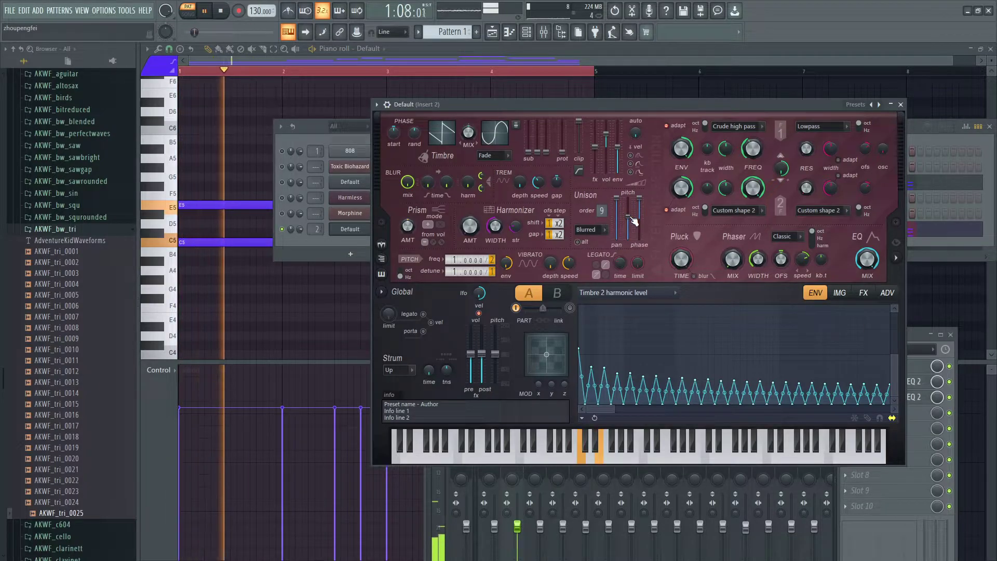
{"action": "key", "text": "space"}
{"action": "key", "text": "space"}
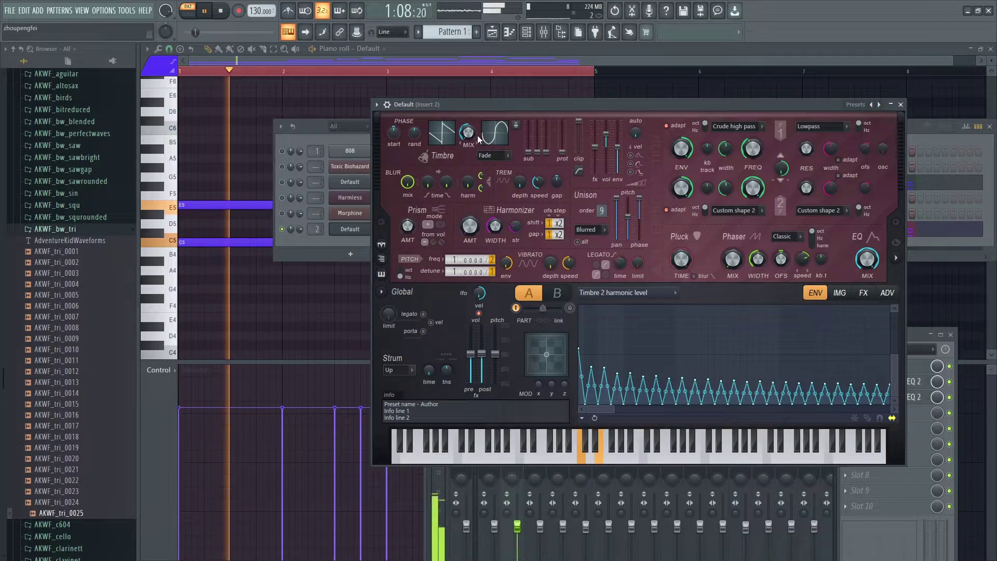
Step: Try a different mix of timbres 1 and 2 during playback, return it to 50% and stop playback
{"action": "left_click_drag", "start_coordinate": [471, 133], "coordinate": [470, 110]}
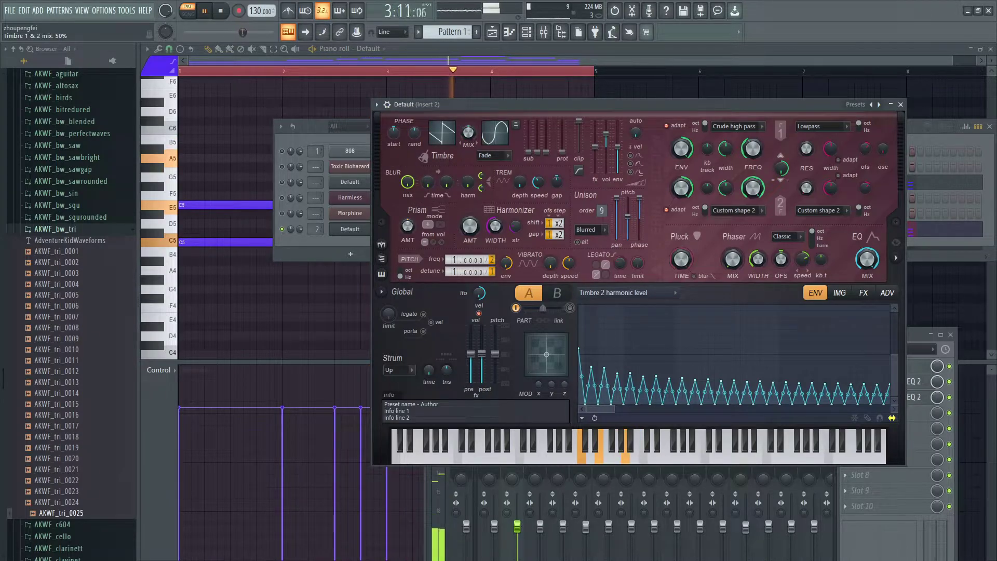
{"action": "key", "text": "space"}
{"action": "key", "text": "space"}
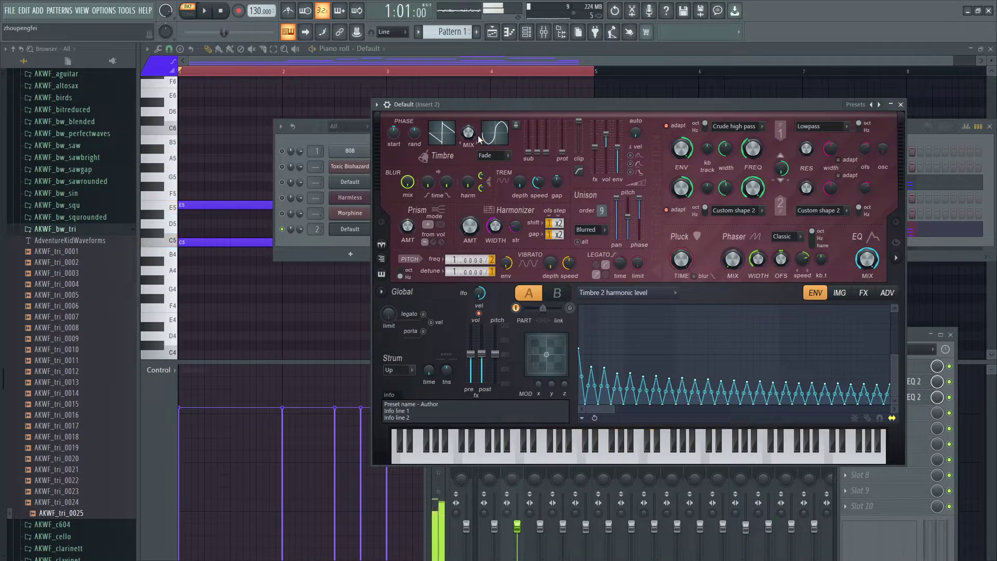
{"action": "key", "text": "space"}
Step: Bring up the mixer and reopen the Fruity Parametric EQ 2 in slot 3 of Insert 2 during playback
{"action": "key", "text": "Tab"}
{"action": "key", "text": "Tab"}
{"action": "key", "text": "Tab"}
{"action": "key", "text": "Tab"}
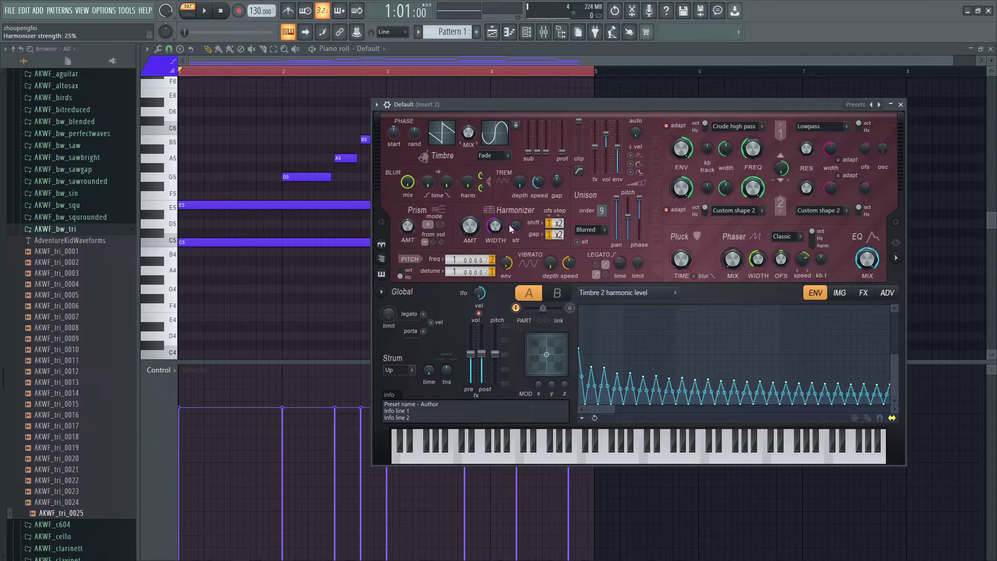
{"action": "key", "text": "Tab"}
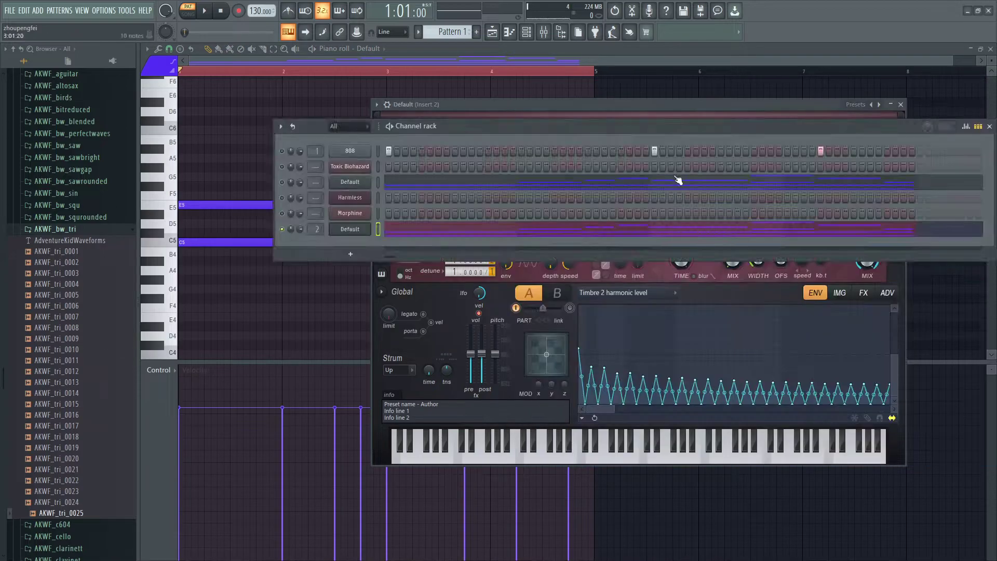
{"action": "left_click", "coordinate": [543, 34]}
{"action": "key", "text": "space"}
{"action": "left_click", "coordinate": [885, 397]}
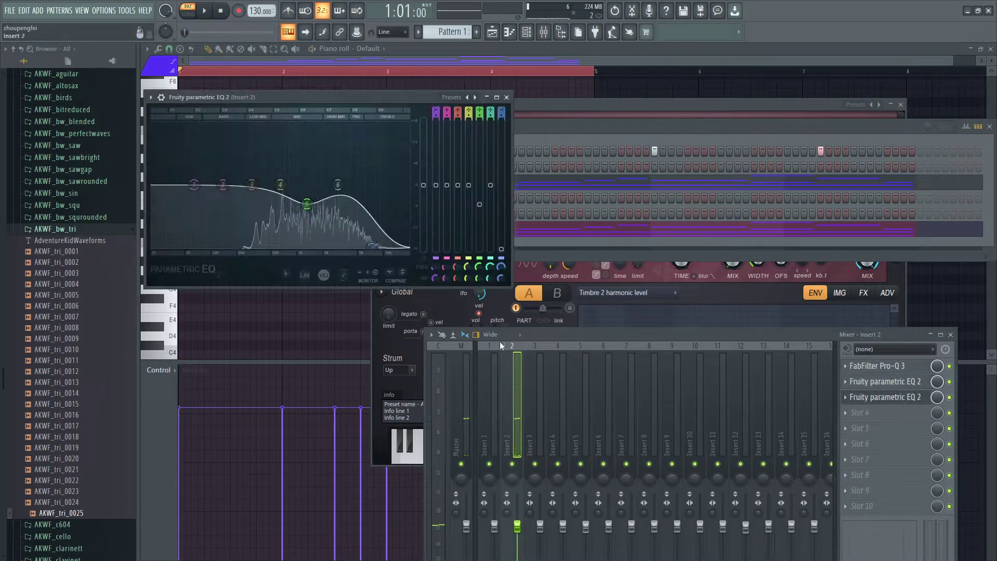
Step: Try a band 6 boost of about 6.6 dB near 6517 Hz and a band 3 cut, and reset the lower bands
{"action": "left_click_drag", "start_coordinate": [306, 204], "coordinate": [364, 151]}
{"action": "left_click_drag", "start_coordinate": [252, 185], "coordinate": [237, 228]}
{"action": "right_click", "coordinate": [238, 229]}
{"action": "left_click", "coordinate": [255, 243]}
{"action": "right_click", "coordinate": [266, 247]}
{"action": "left_click", "coordinate": [286, 260]}
{"action": "right_click", "coordinate": [281, 185]}
{"action": "left_click", "coordinate": [296, 198]}
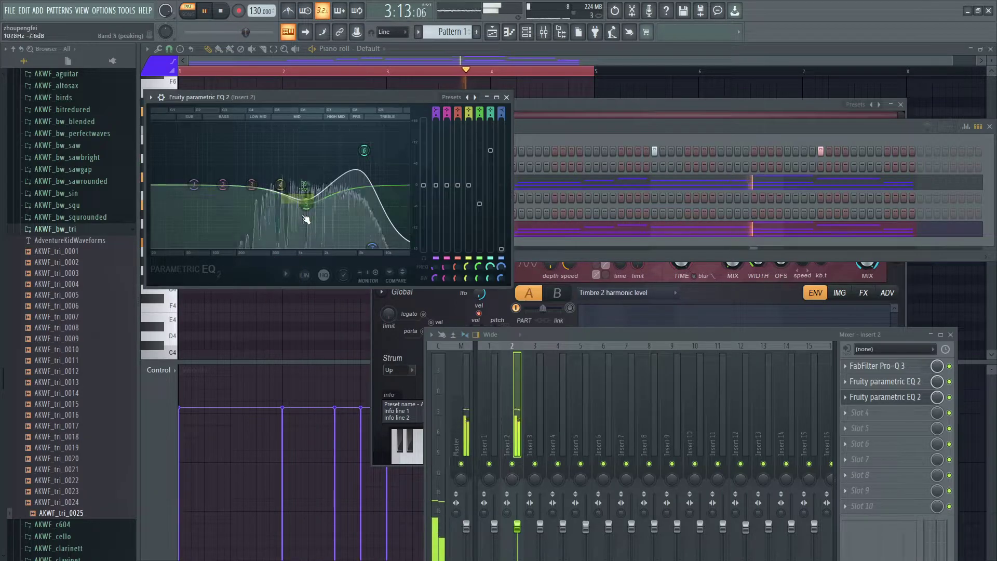
Step: Reset bands 5, 6 and 7 of the slot 3 EQ to flat and replay the pattern to listen
{"action": "right_click", "coordinate": [306, 204]}
{"action": "left_click", "coordinate": [323, 217]}
{"action": "right_click", "coordinate": [363, 150]}
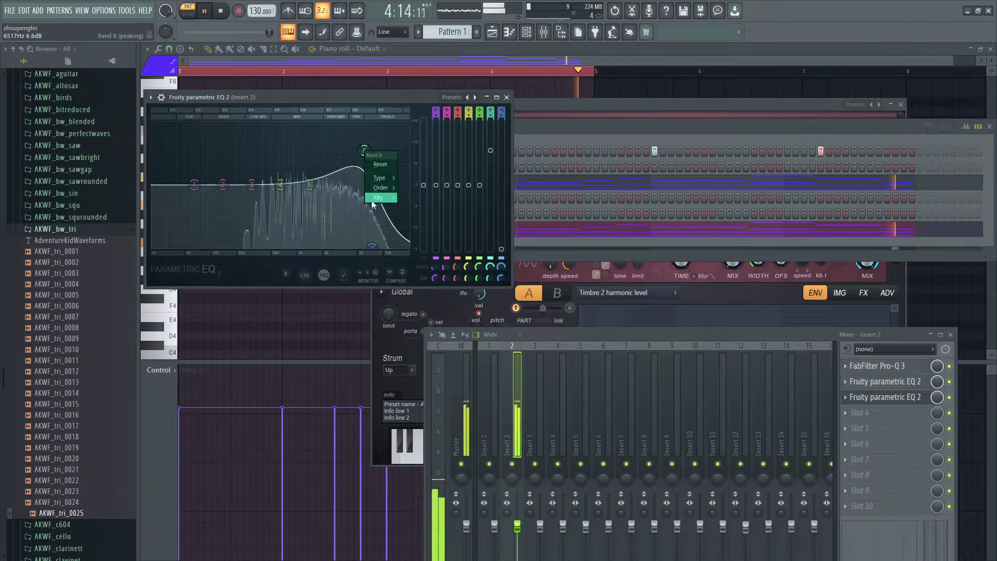
{"action": "left_click", "coordinate": [381, 164]}
{"action": "right_click", "coordinate": [372, 248]}
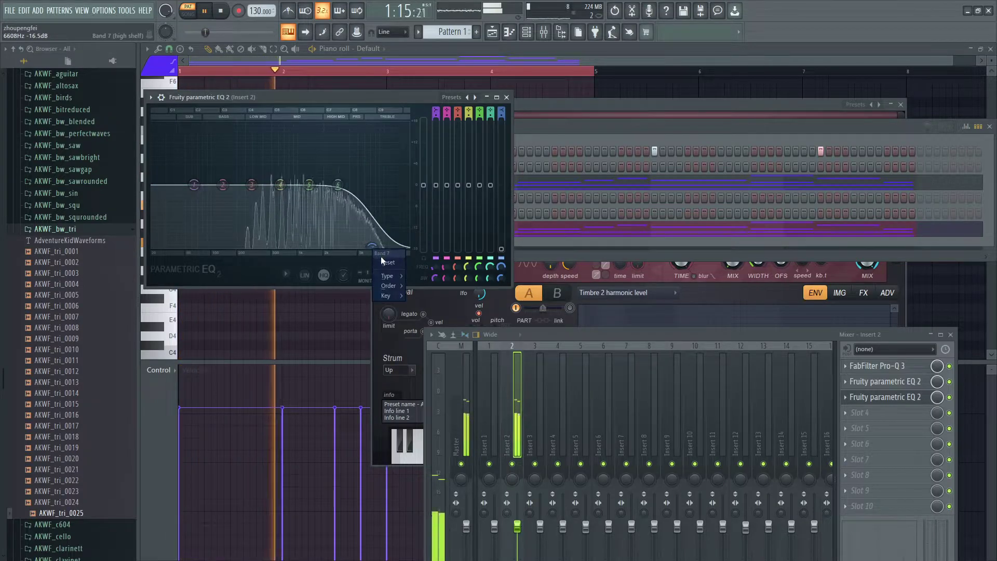
{"action": "left_click", "coordinate": [384, 262]}
{"action": "key", "text": "space"}
{"action": "key", "text": "space"}
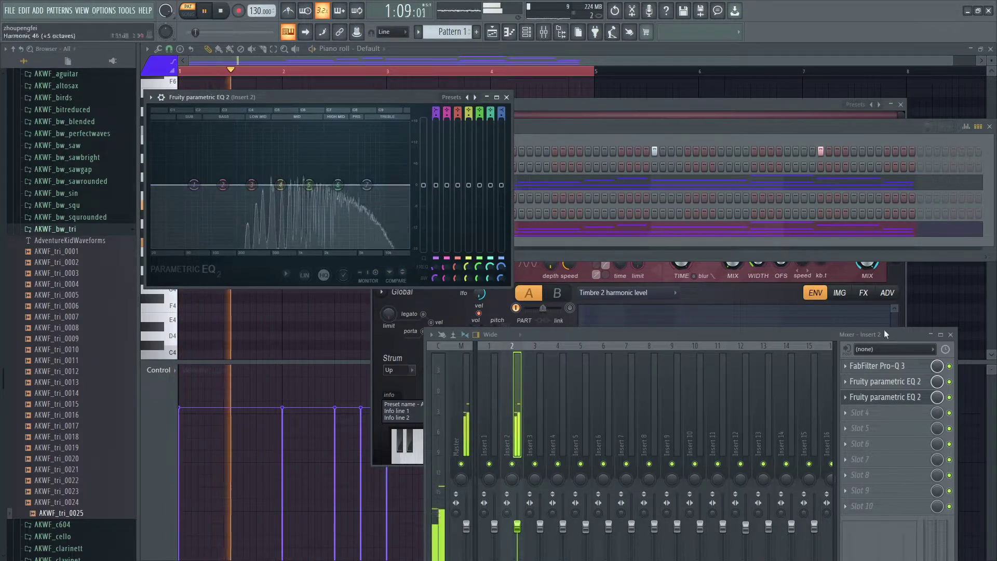
{"action": "key", "text": "space"}
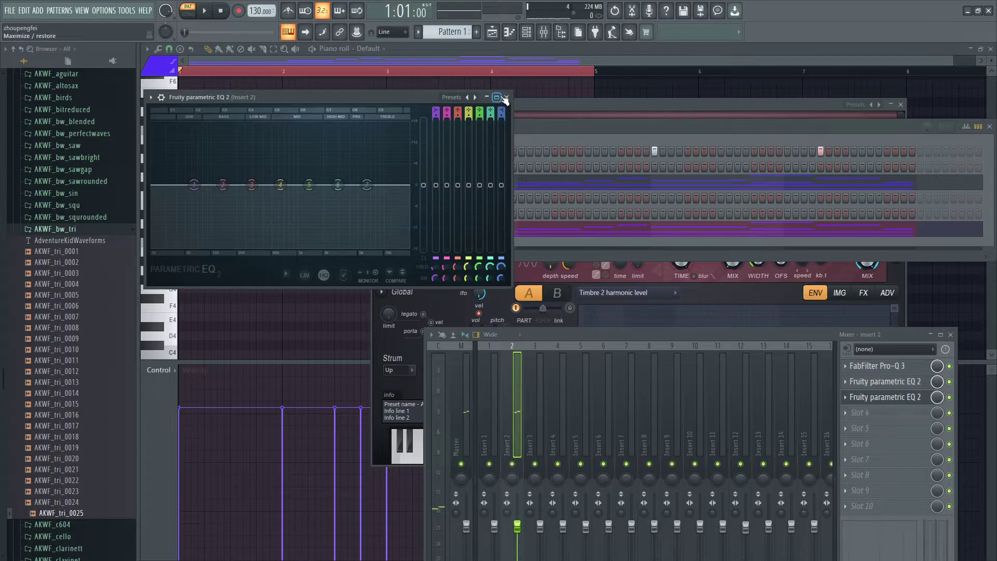
Step: Close the slot 3 EQ and check the curve of the Fruity Parametric EQ 2 in slot 2
{"action": "left_click", "coordinate": [507, 98]}
{"action": "left_click", "coordinate": [894, 384]}
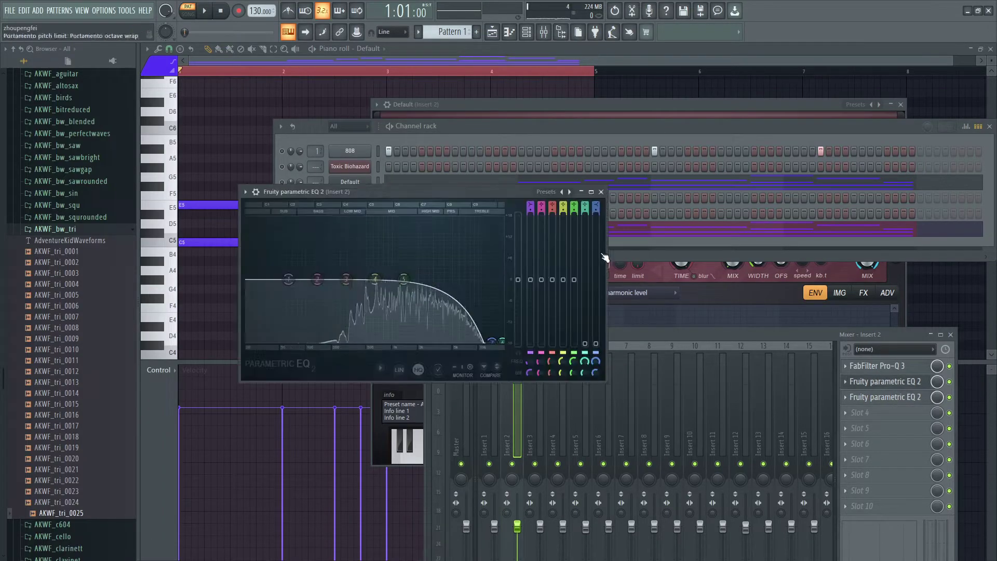
{"action": "left_click", "coordinate": [600, 193]}
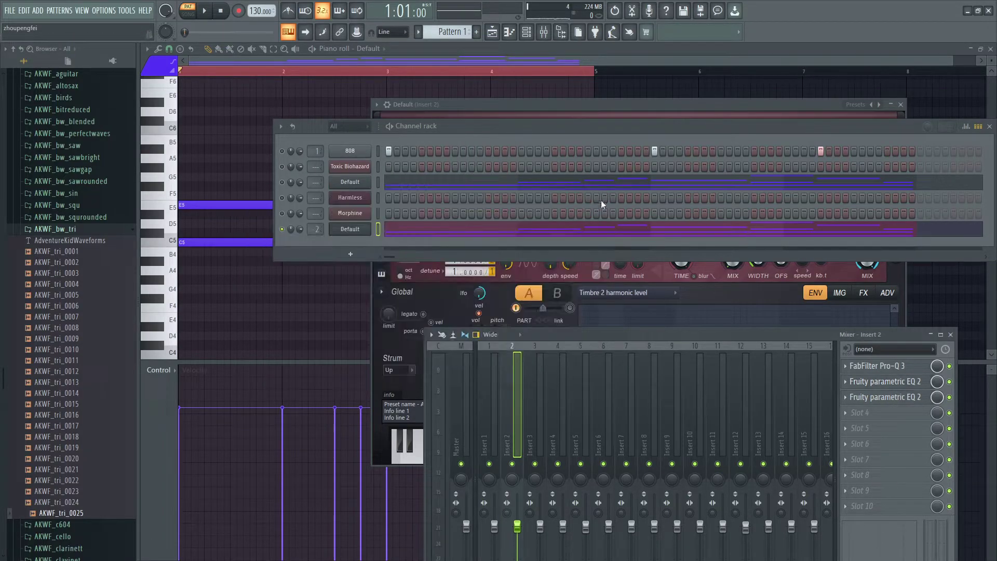
Step: In the slot 3 EQ, cut the lows with bands 1, 2 and 3 and boost band 4 about 10 dB near 780 Hz
{"action": "left_click", "coordinate": [903, 398]}
{"action": "key", "text": "space"}
{"action": "left_click_drag", "start_coordinate": [254, 186], "coordinate": [258, 247]}
{"action": "left_click_drag", "start_coordinate": [223, 185], "coordinate": [245, 243]}
{"action": "left_click_drag", "start_coordinate": [280, 185], "coordinate": [278, 162]}
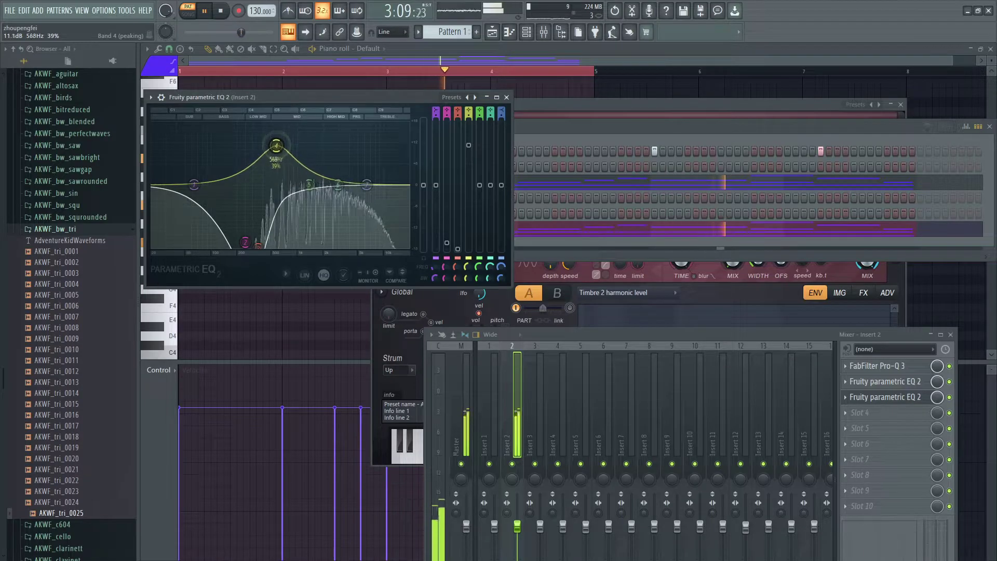
{"action": "left_click_drag", "start_coordinate": [196, 185], "coordinate": [246, 249]}
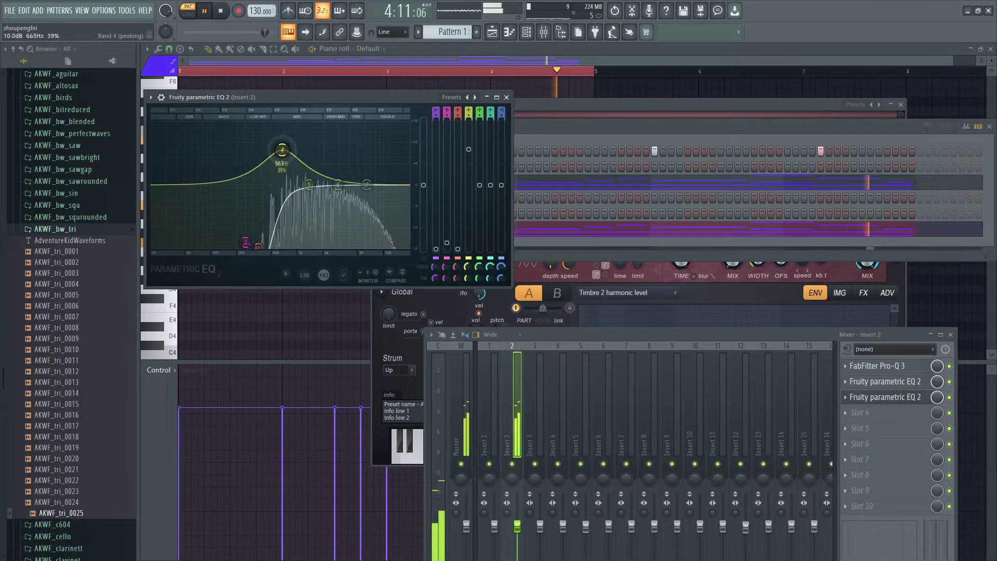
{"action": "left_click_drag", "start_coordinate": [287, 152], "coordinate": [283, 150]}
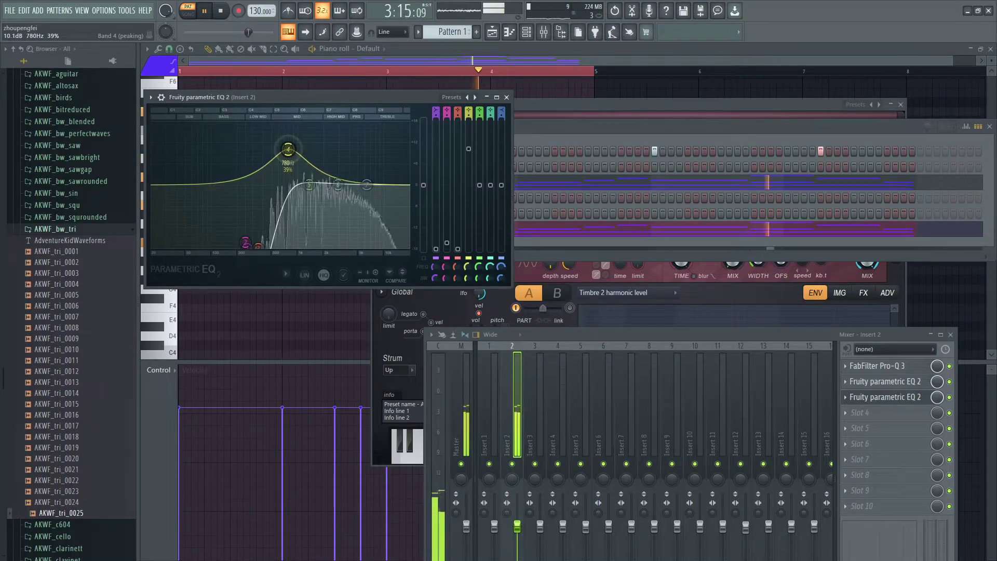
Step: Dip band 5 slightly and lower the band 7 high shelf to about -6 dB near 7082 Hz during playback
{"action": "left_click_drag", "start_coordinate": [314, 186], "coordinate": [309, 200]}
{"action": "key", "text": "space"}
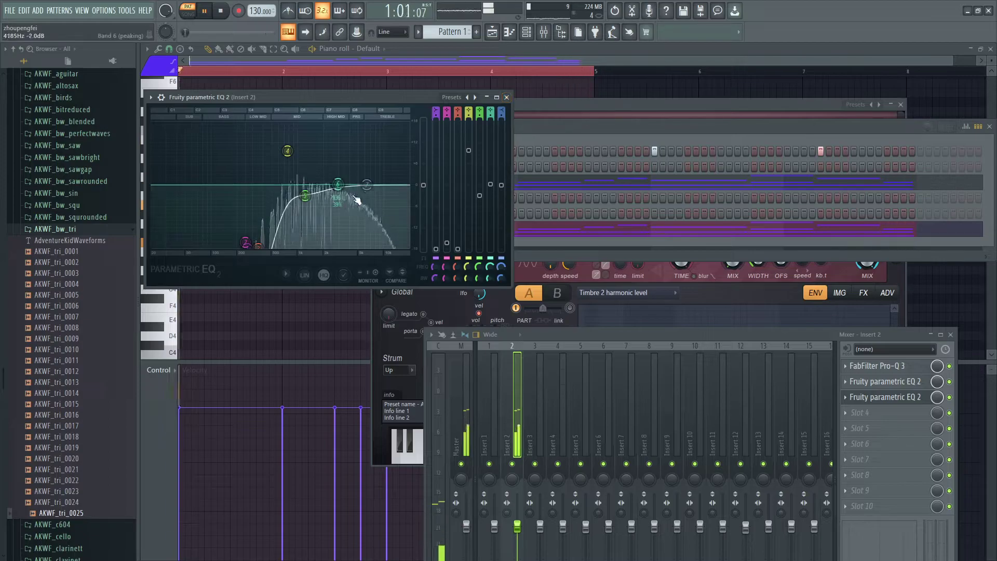
{"action": "left_click_drag", "start_coordinate": [368, 188], "coordinate": [370, 206]}
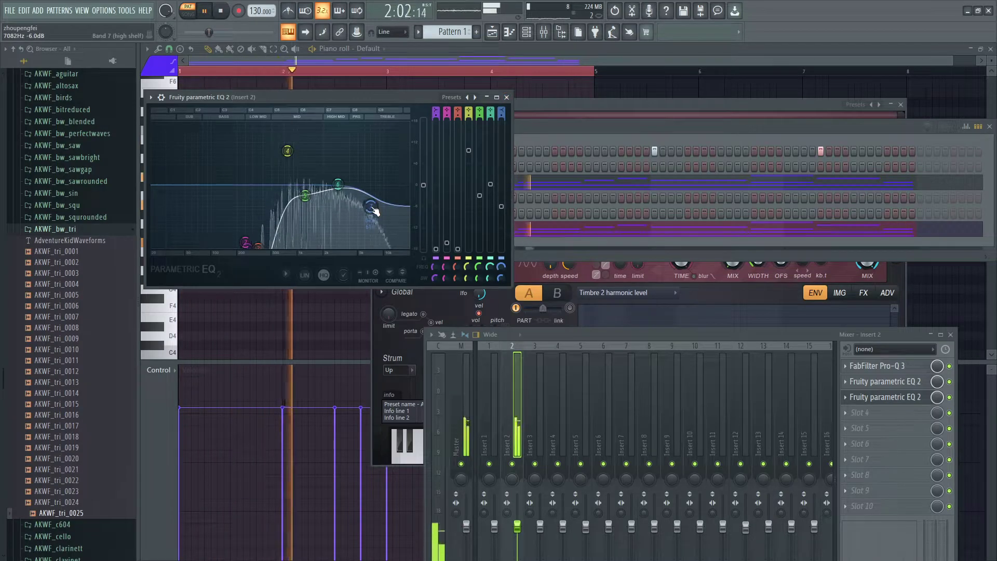
Step: Shift band 5 of the slot 3 EQ slightly lower in frequency, close the EQ and return to the synth plugin
{"action": "left_click_drag", "start_coordinate": [307, 197], "coordinate": [295, 200]}
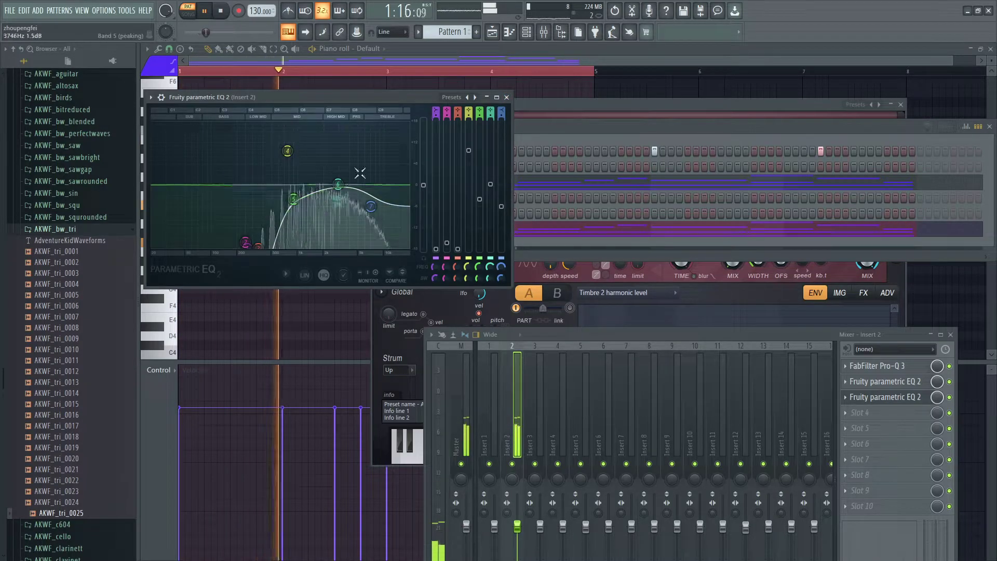
{"action": "left_click", "coordinate": [507, 95]}
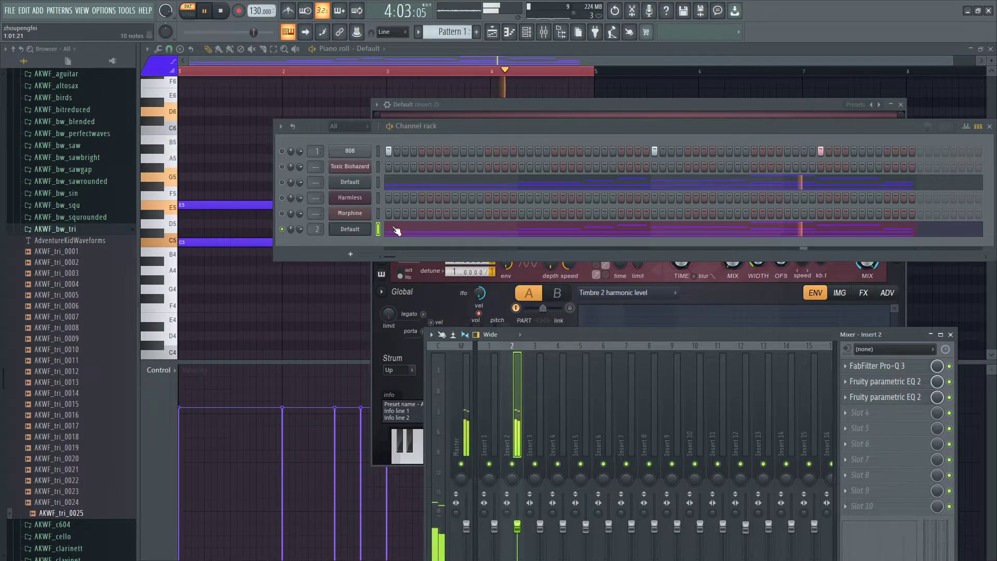
{"action": "left_click", "coordinate": [452, 307]}
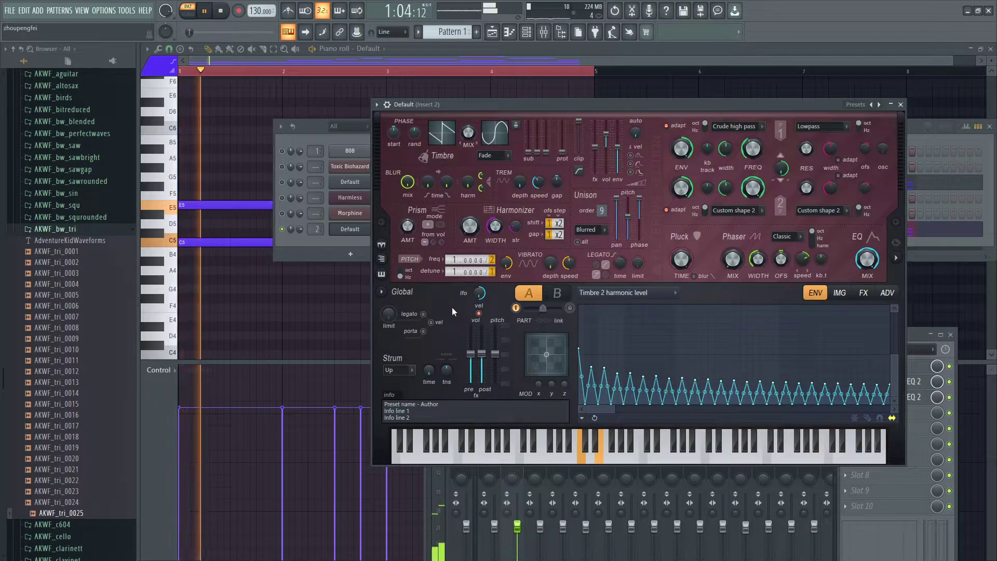
{"action": "key", "text": "space"}
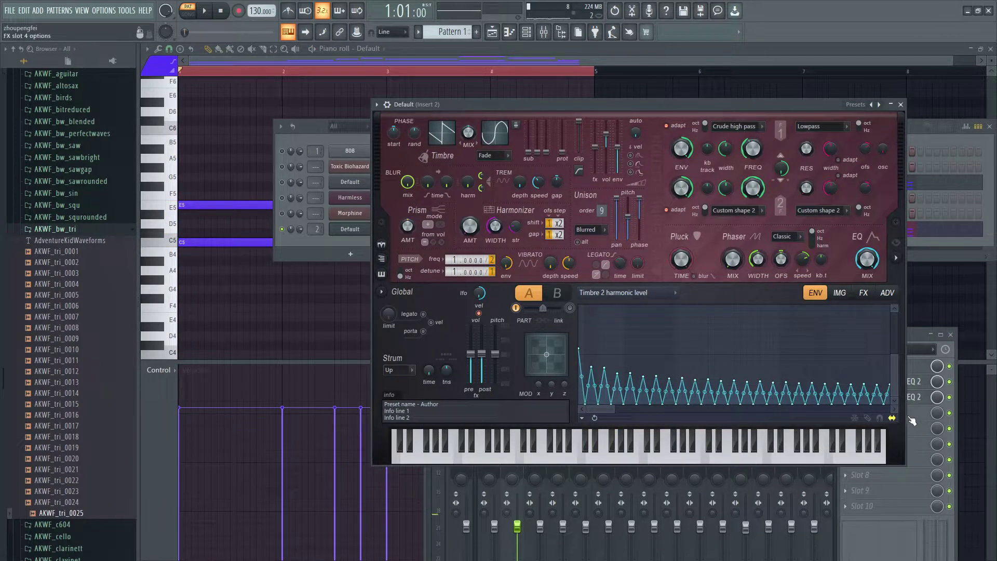
Step: Switch to Notepad++ and replace the note with "okay, weirdly, i am happy with that"
{"action": "key", "text": "alt+Tab"}
{"action": "key", "text": "ctrl+a"}
{"action": "key", "text": "BackSpace"}
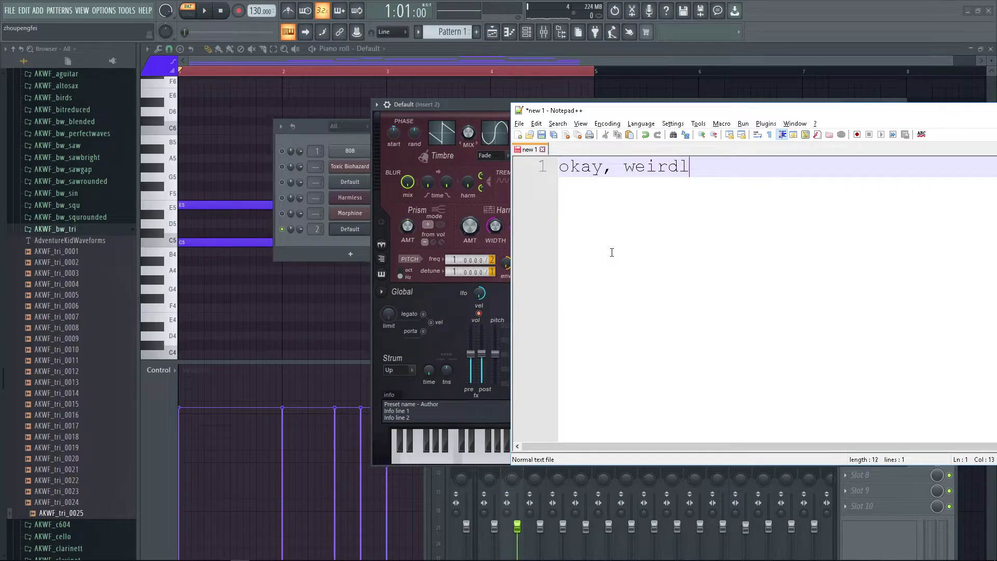
{"action": "type", "text": "okay, weirdly, i am happy with that"}
{"action": "key", "text": "Return"}
Step: Add the line "but not really, it has an airy feel to it, but it is too harsh" and move the note window fully on screen
{"action": "type", "text": "i think h"}
{"action": "key", "text": "BackSpace"}
{"action": "key", "text": "BackSpace"}
{"action": "key", "text": "BackSpace"}
{"action": "type", "text": "but no treally"}
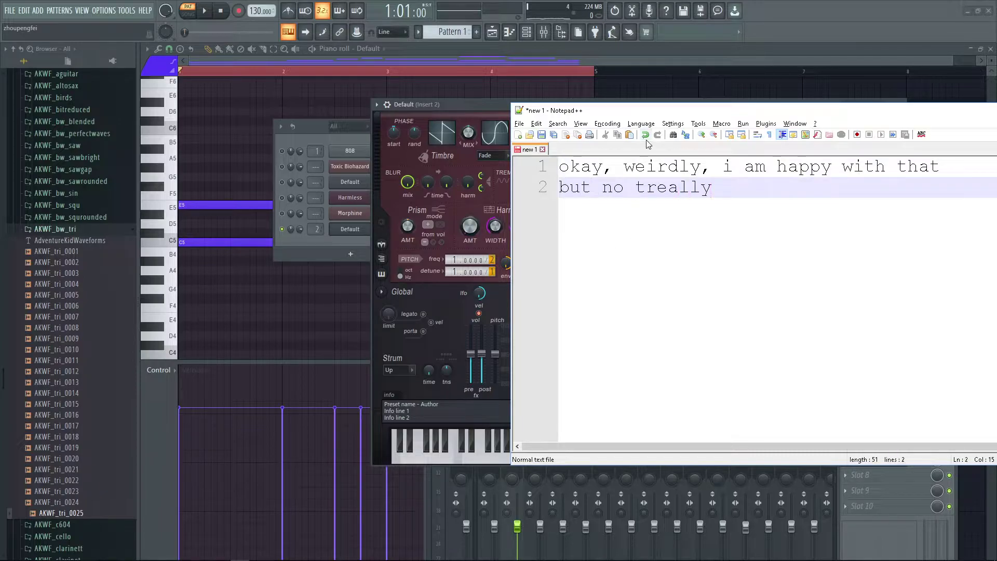
{"action": "left_click_drag", "start_coordinate": [649, 115], "coordinate": [304, 72]}
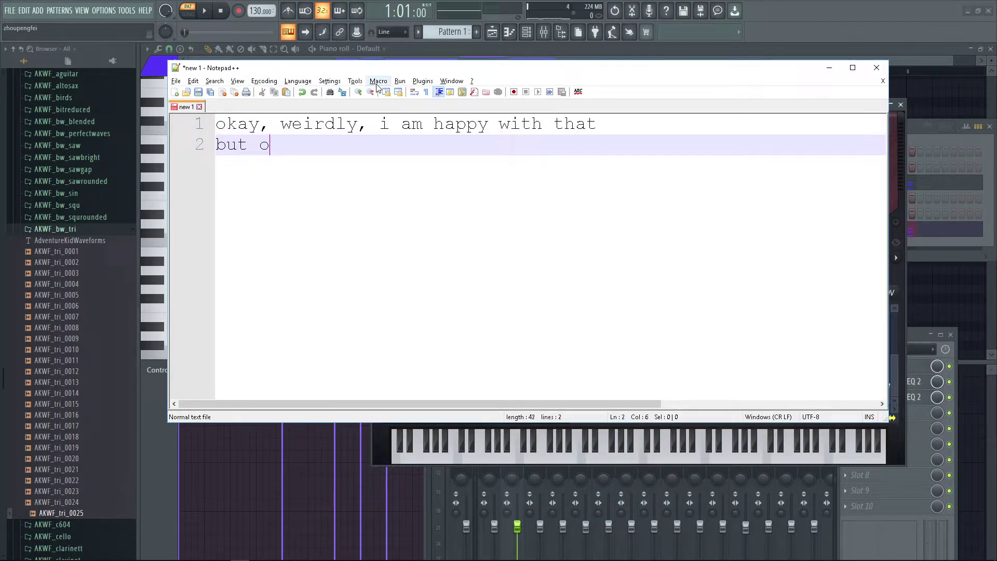
{"action": "type", "text": "t not really, it has an aia"}
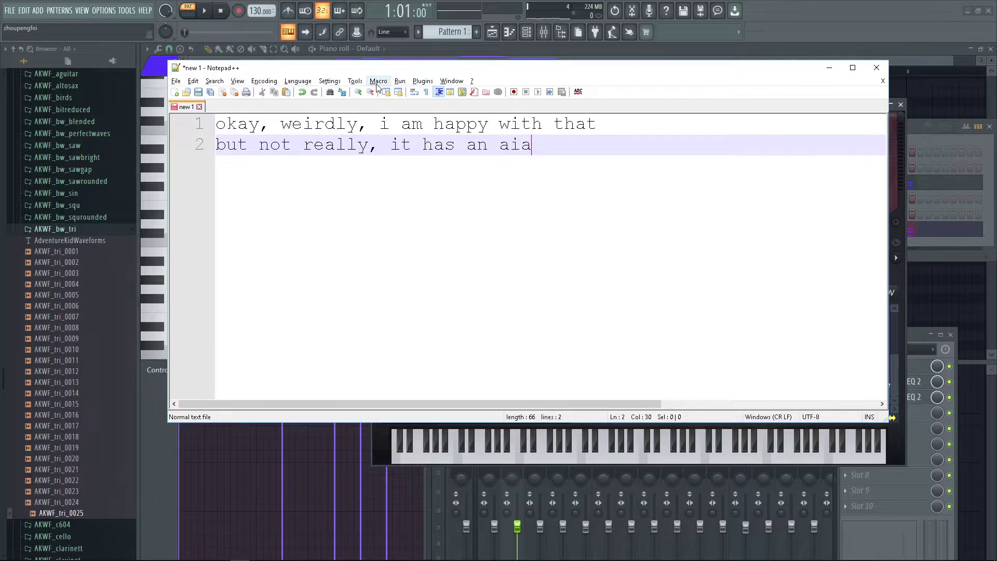
{"action": "type", "text": "y feel to it, but th"}
{"action": "key", "text": "BackSpace"}
{"action": "key", "text": "BackSpace"}
{"action": "type", "text": "it is soo harsh"}
{"action": "key", "text": "Return"}
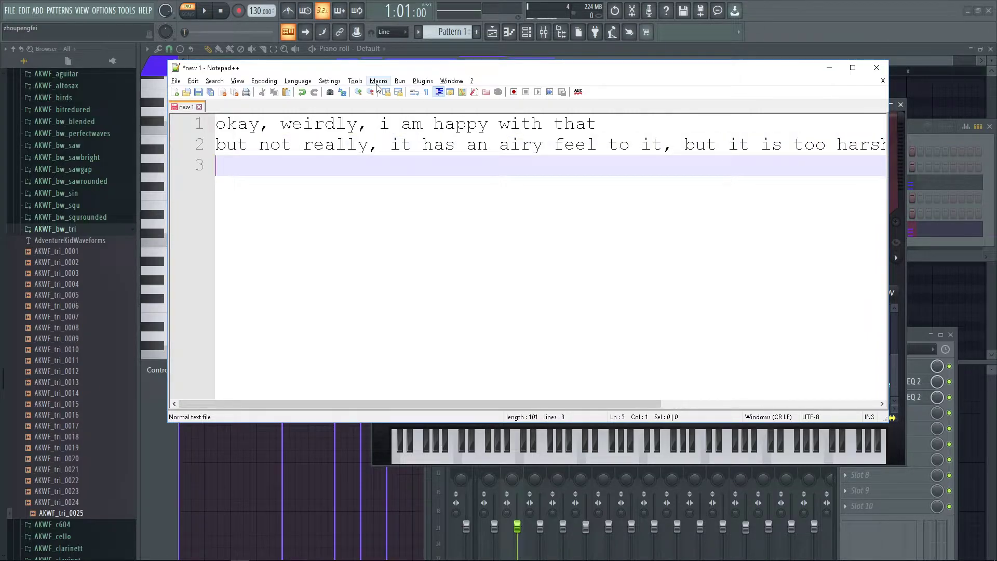
Step: Add the line "there are not many ways to make sounds less harsh that i know of" to the note
{"action": "type", "text": "there are not many w"}
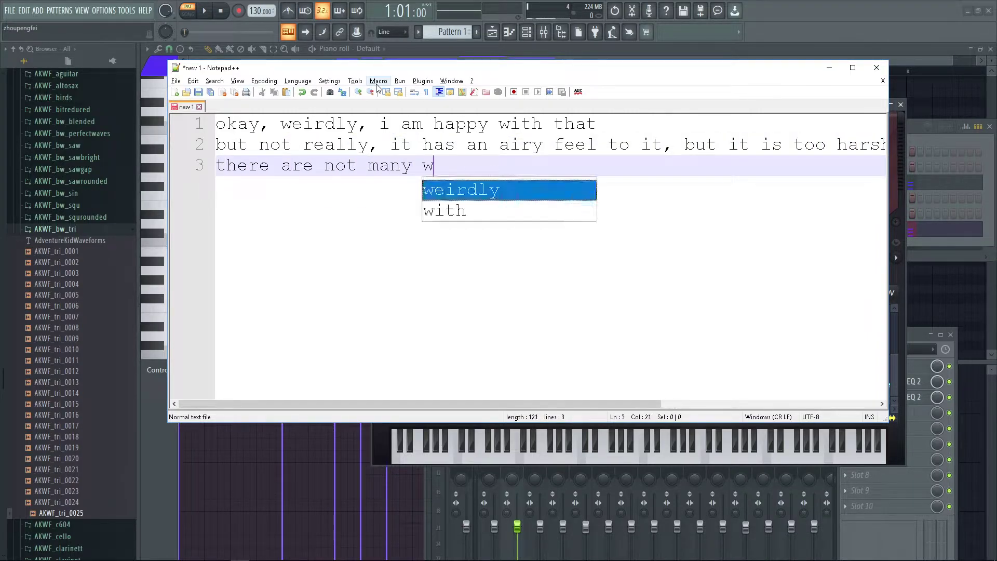
{"action": "type", "text": "ays to make sounds less harsh "}
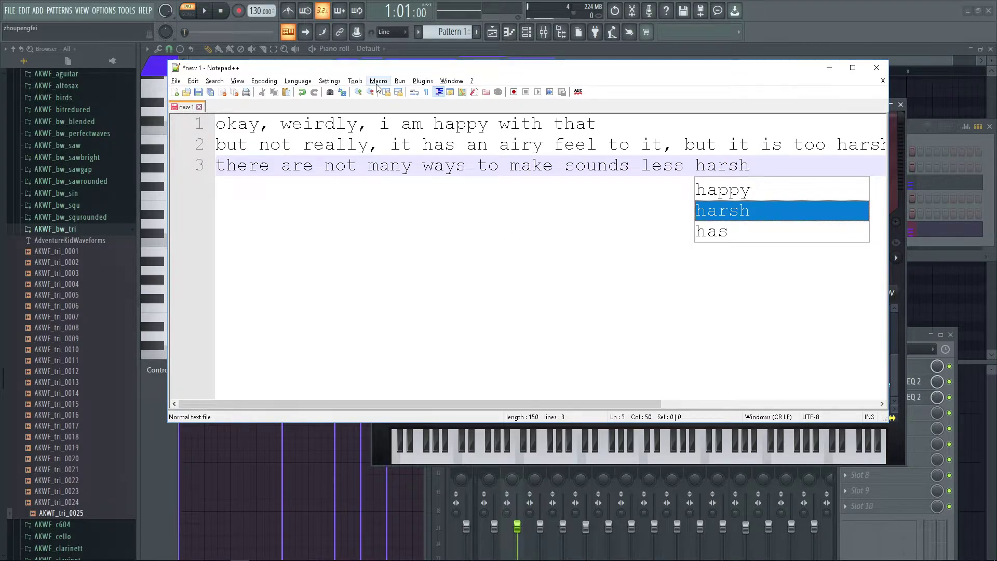
{"action": "type", "text": "that i know of"}
{"action": "key", "text": "Return"}
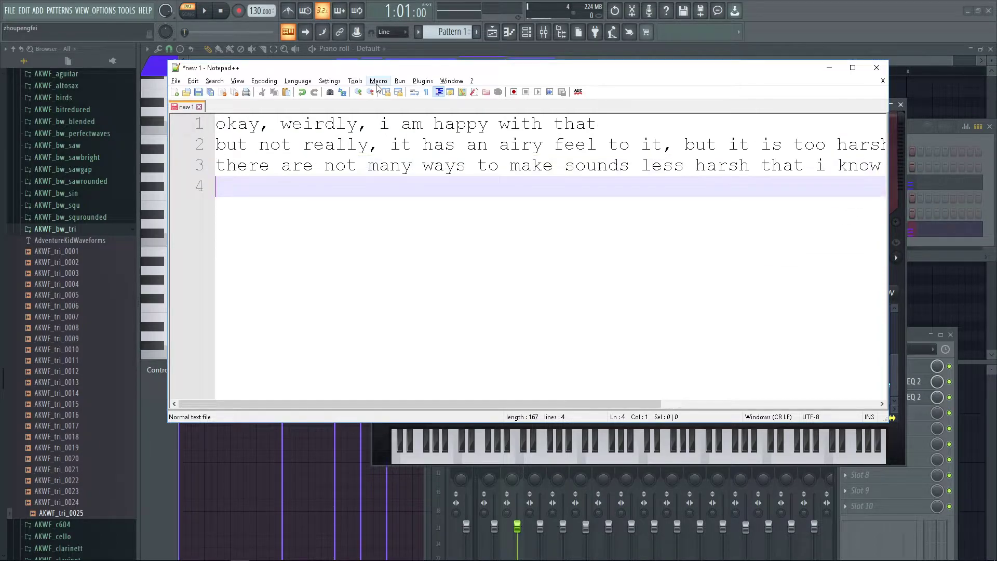
Step: Add "for now, i am thinking of layering the sound, so lets see", "what we can do", "i may try some other things too, bear with me"
{"action": "type", "text": "for now, i am thinking of layering th"}
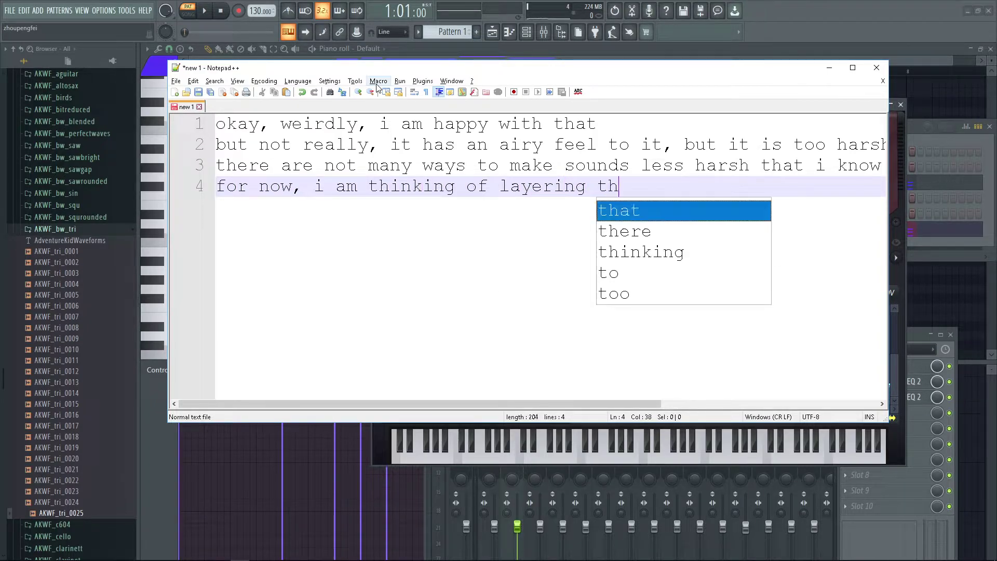
{"action": "type", "text": "e sound  so lets see"}
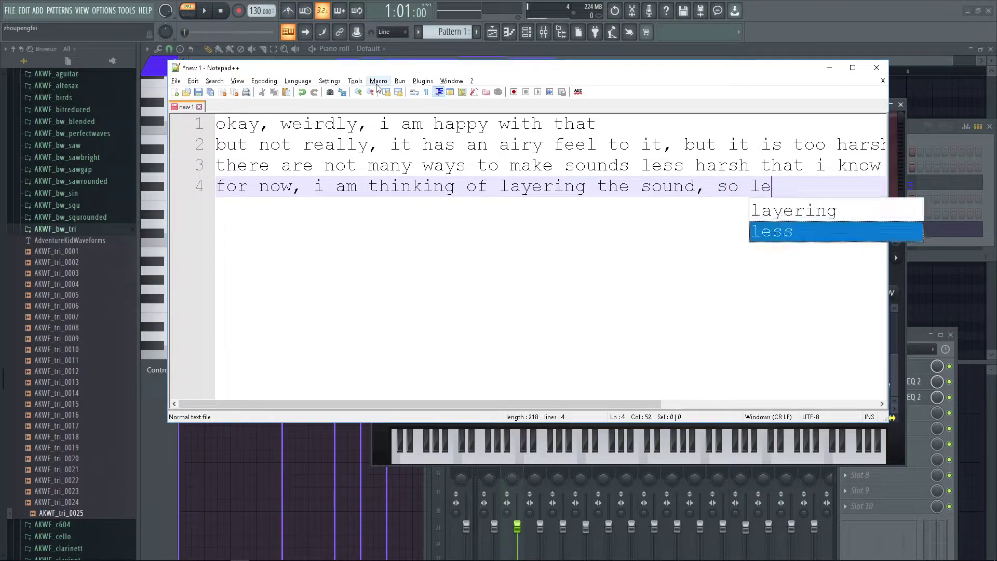
{"action": "key", "text": "Return"}
{"action": "type", "text": "what we can do"}
{"action": "key", "text": "Return"}
{"action": "type", "text": "i may try some "}
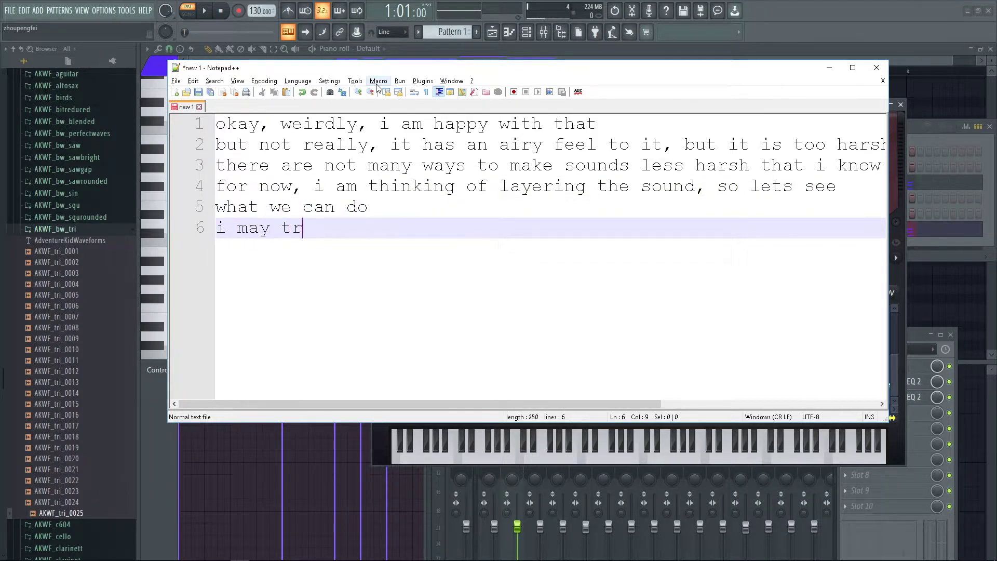
{"action": "type", "text": "other thigsngs too, bear with me"}
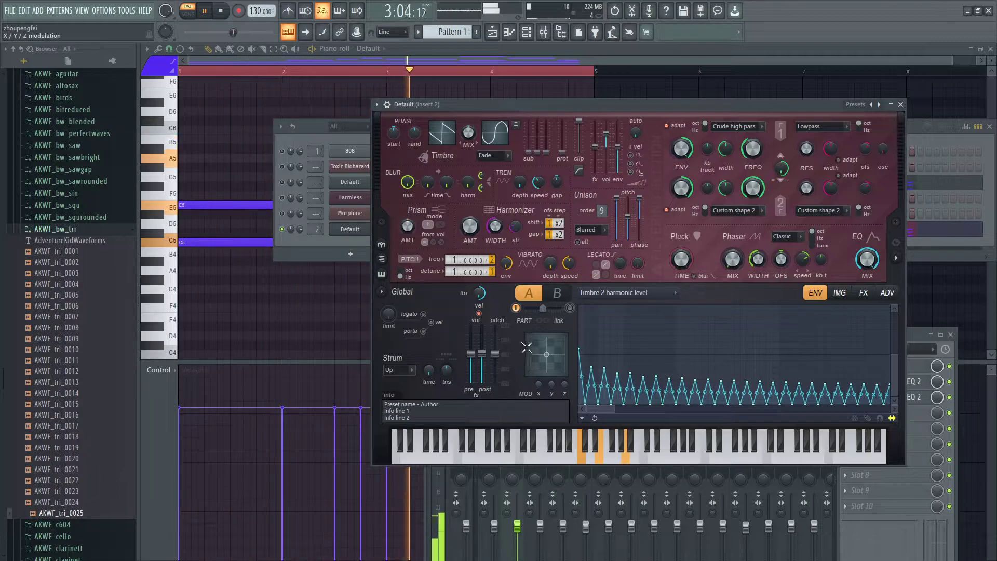
Step: Switch to FL Studio, open part B of the synth, enable it and replay the pattern
{"action": "key", "text": "space"}
{"action": "left_click", "coordinate": [557, 294]}
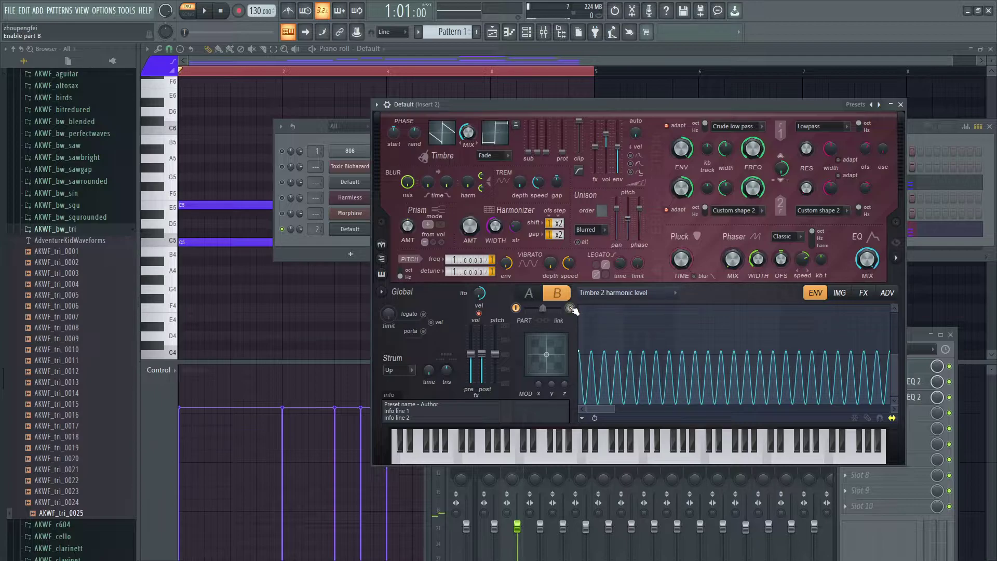
{"action": "left_click", "coordinate": [570, 308]}
{"action": "key", "text": "space"}
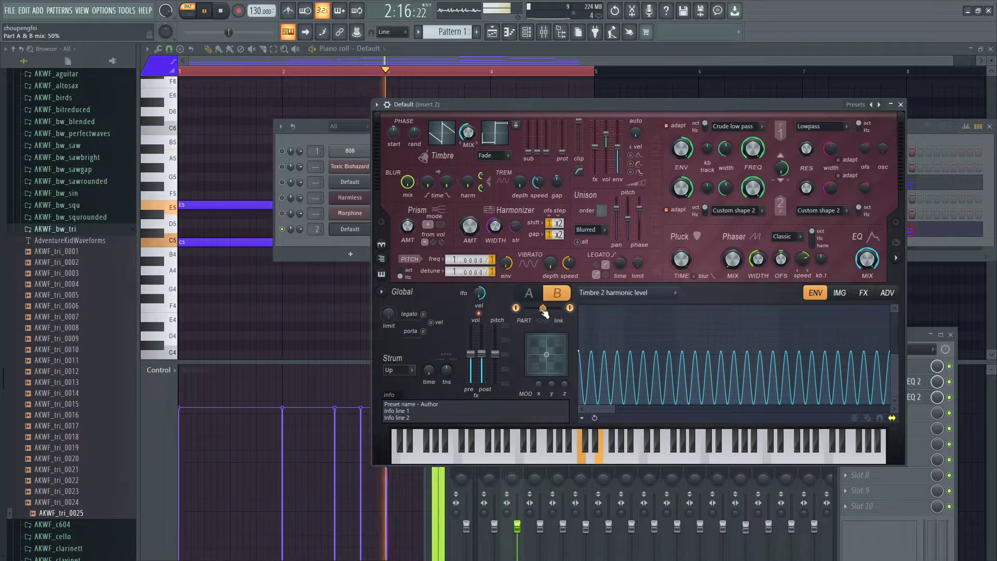
Step: Adjust part B's timbre mix, set its unison order to 5 and replay the pattern
{"action": "left_click_drag", "start_coordinate": [459, 132], "coordinate": [461, 132]}
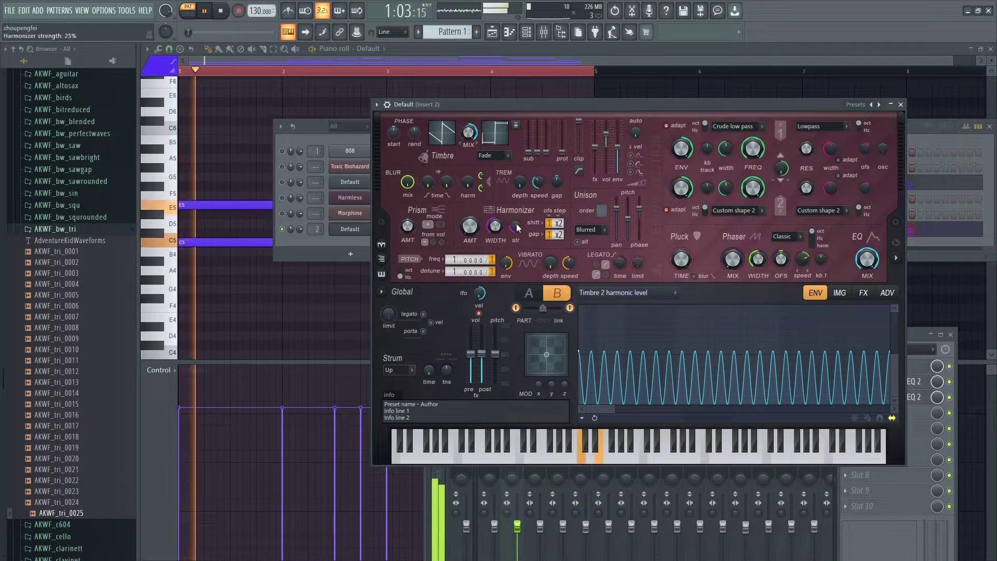
{"action": "mouse_move", "coordinate": [603, 212]}
{"action": "left_mouse_down"}
{"action": "mouse_move", "coordinate": [602, 195]}
{"action": "mouse_move", "coordinate": [602, 214]}
{"action": "left_mouse_up"}
{"action": "key", "text": "space"}
{"action": "key", "text": "space"}
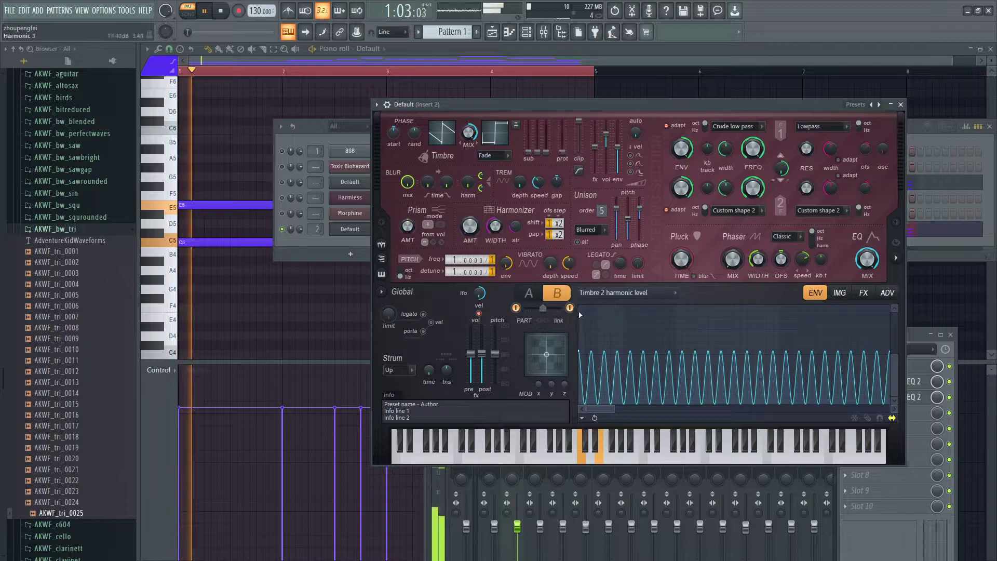
Step: Set part B's unison order to 9, adjust its unison sliders and shift the A/B mix toward part B
{"action": "left_click_drag", "start_coordinate": [547, 310], "coordinate": [533, 310]}
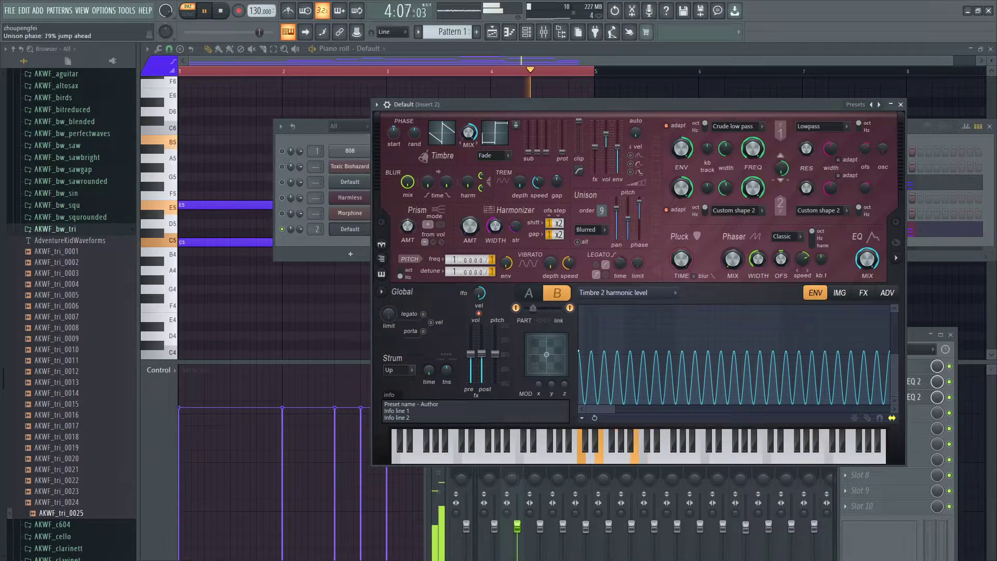
{"action": "mouse_move", "coordinate": [617, 208]}
{"action": "left_mouse_down"}
{"action": "mouse_move", "coordinate": [617, 198]}
{"action": "mouse_move", "coordinate": [627, 219]}
{"action": "left_mouse_up"}
{"action": "left_click_drag", "start_coordinate": [533, 308], "coordinate": [560, 309]}
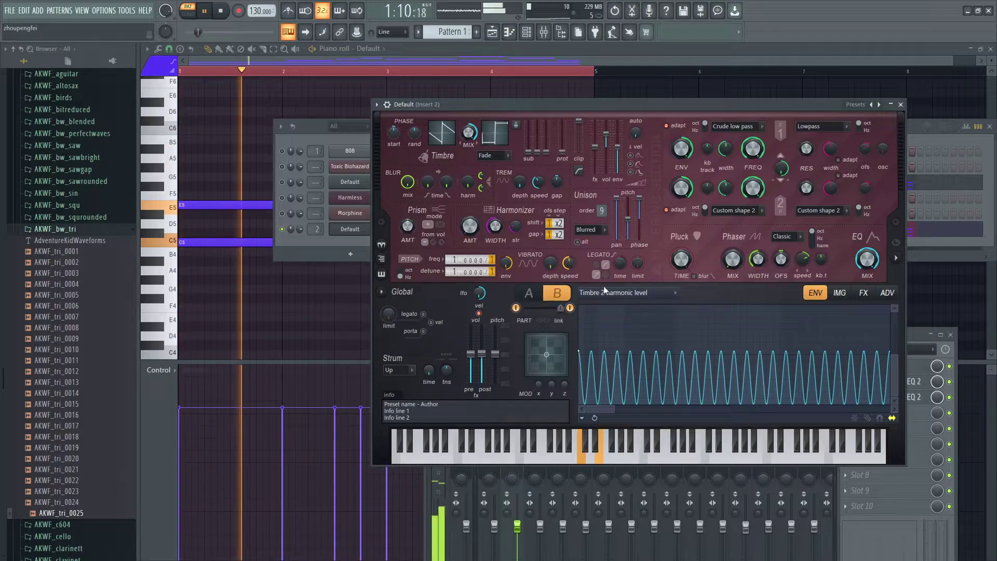
Step: Show part B's volume envelope, enable it and replay the pattern
{"action": "left_click", "coordinate": [841, 294]}
{"action": "left_click", "coordinate": [815, 293]}
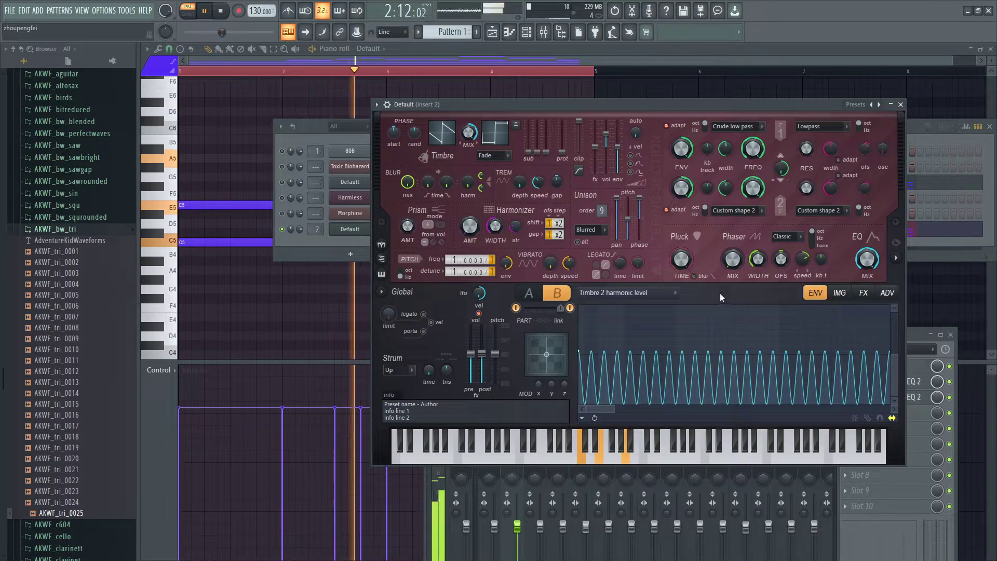
{"action": "left_click", "coordinate": [619, 292]}
{"action": "left_click", "coordinate": [621, 227]}
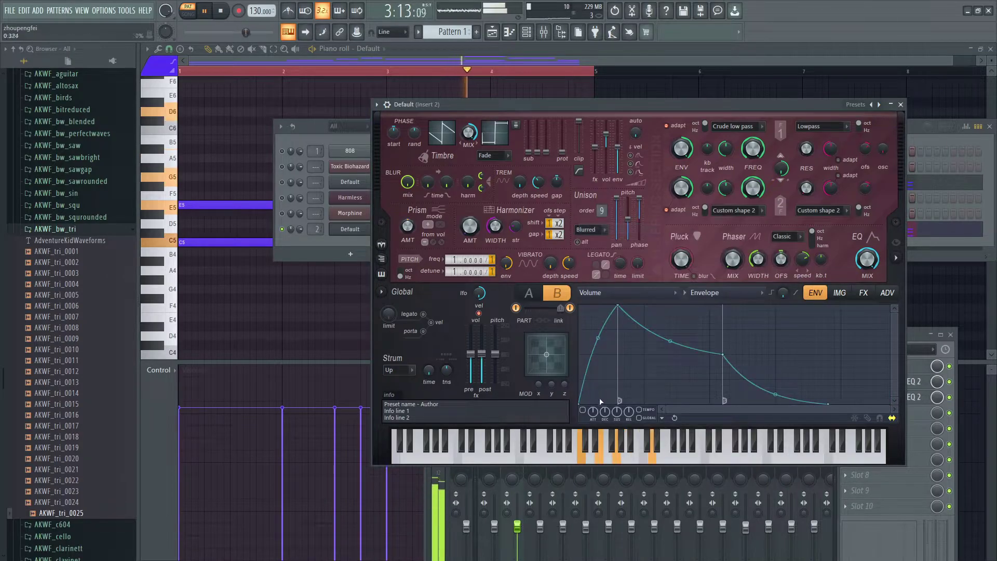
{"action": "left_click", "coordinate": [584, 410]}
{"action": "key", "text": "space"}
{"action": "key", "text": "space"}
Step: Shorten the attack of part B's volume envelope and replay the pattern to compare
{"action": "left_click_drag", "start_coordinate": [617, 307], "coordinate": [588, 284]}
{"action": "key", "text": "space"}
{"action": "key", "text": "space"}
{"action": "key", "text": "space"}
Step: Try the volume envelope's tempo and global options while repeatedly restarting the pattern
{"action": "left_click", "coordinate": [645, 417]}
{"action": "key", "text": "space"}
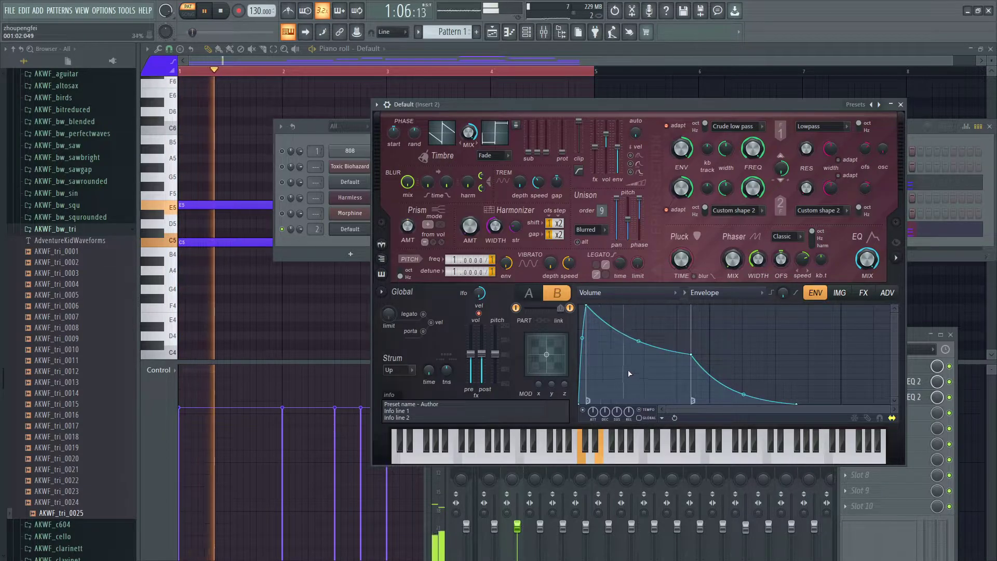
{"action": "key", "text": "space"}
{"action": "key", "text": "space"}
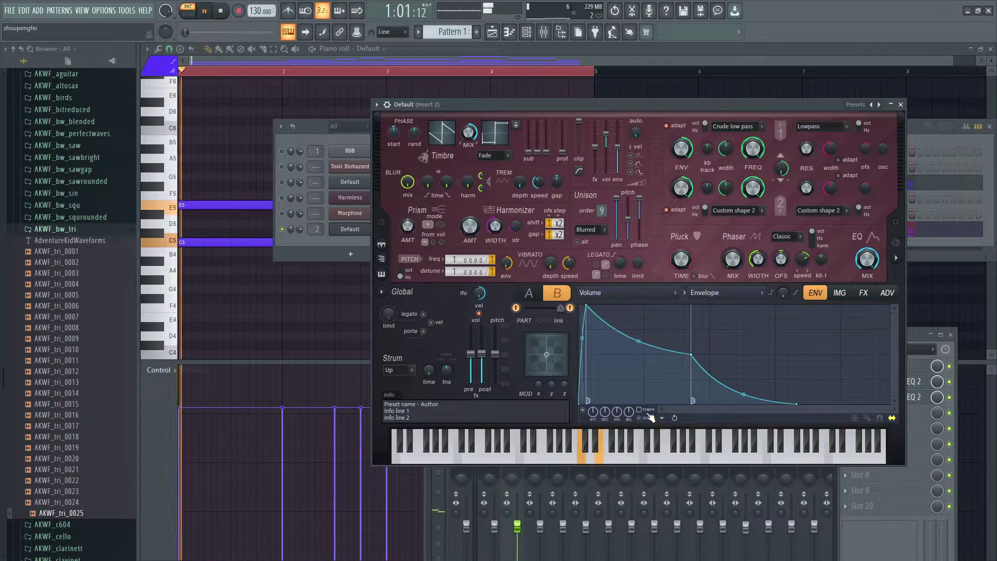
{"action": "key", "text": "space"}
{"action": "key", "text": "space"}
{"action": "key", "text": "space"}
{"action": "key", "text": "space"}
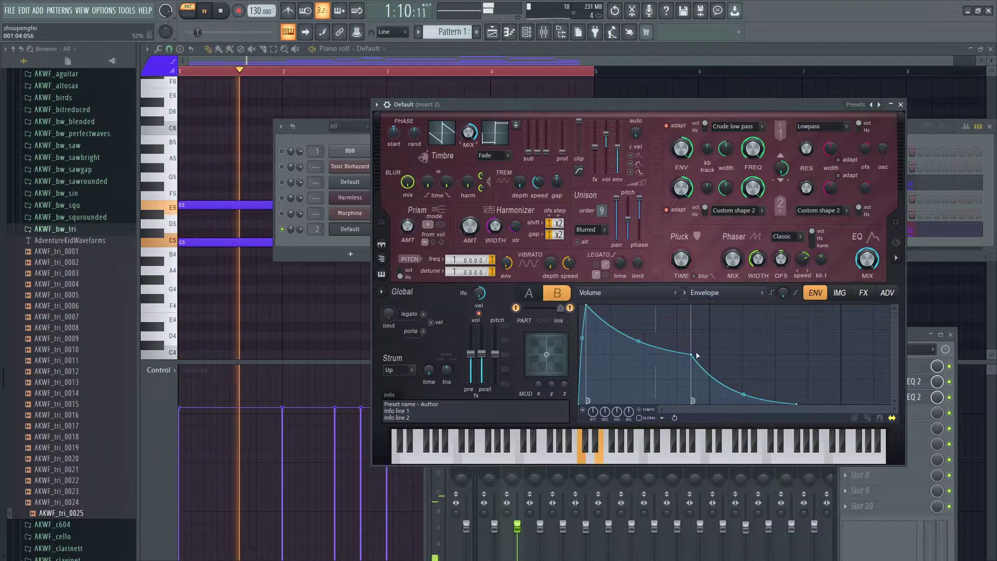
Step: Drop the volume envelope's sustain point to 0% and shorten its release, replaying the pattern
{"action": "left_click_drag", "start_coordinate": [691, 355], "coordinate": [676, 419]}
{"action": "key", "text": "space"}
{"action": "key", "text": "space"}
{"action": "left_click_drag", "start_coordinate": [782, 411], "coordinate": [770, 410]}
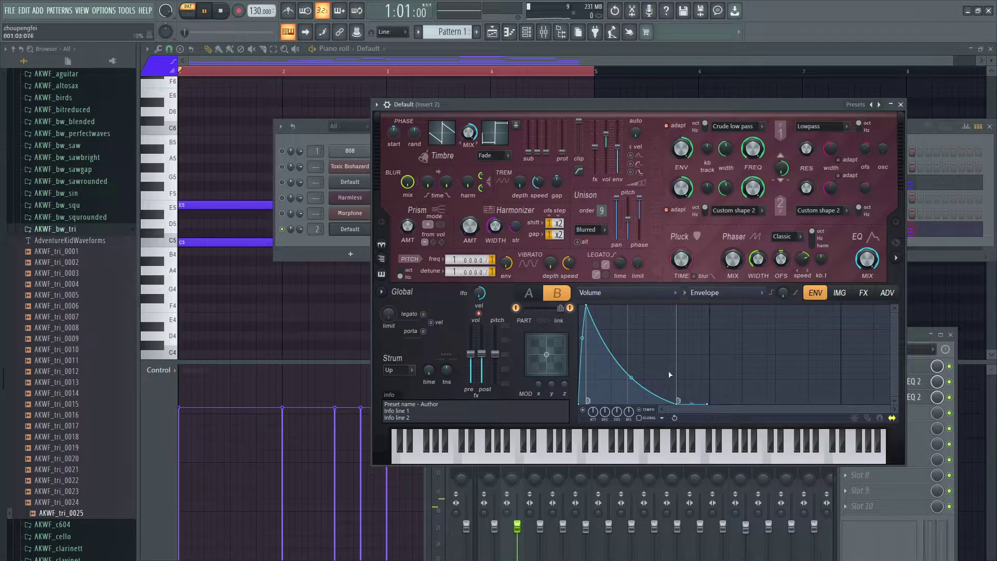
Step: Move the part A/B mix back toward the middle, lengthen the envelope's attack slightly and replay the pattern
{"action": "left_click_drag", "start_coordinate": [559, 308], "coordinate": [548, 308]}
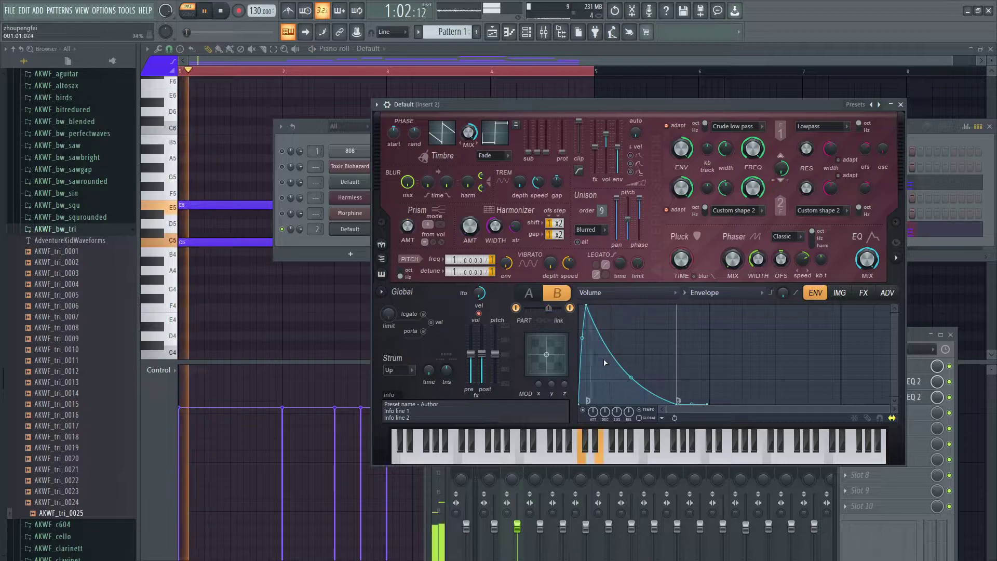
{"action": "key", "text": "space"}
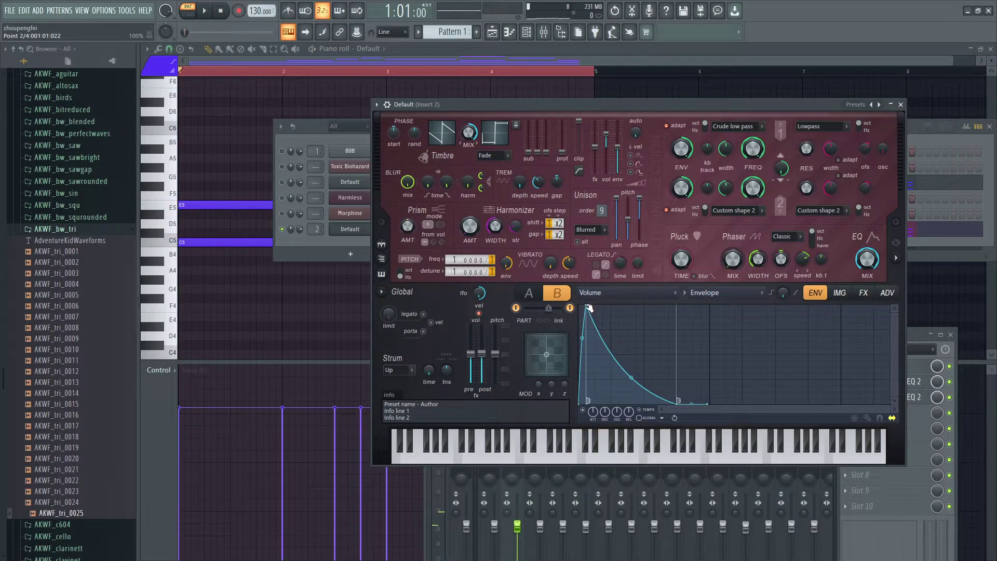
{"action": "key", "text": "space"}
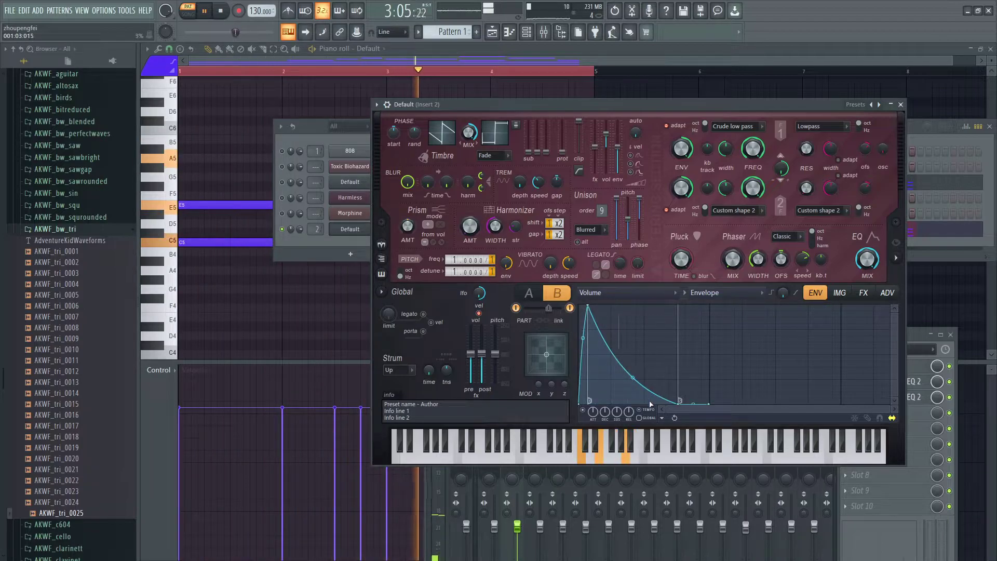
Step: Raise the volume envelope's sustain point to 100%, shift it slightly earlier and replay the pattern
{"action": "left_click_drag", "start_coordinate": [678, 401], "coordinate": [676, 355]}
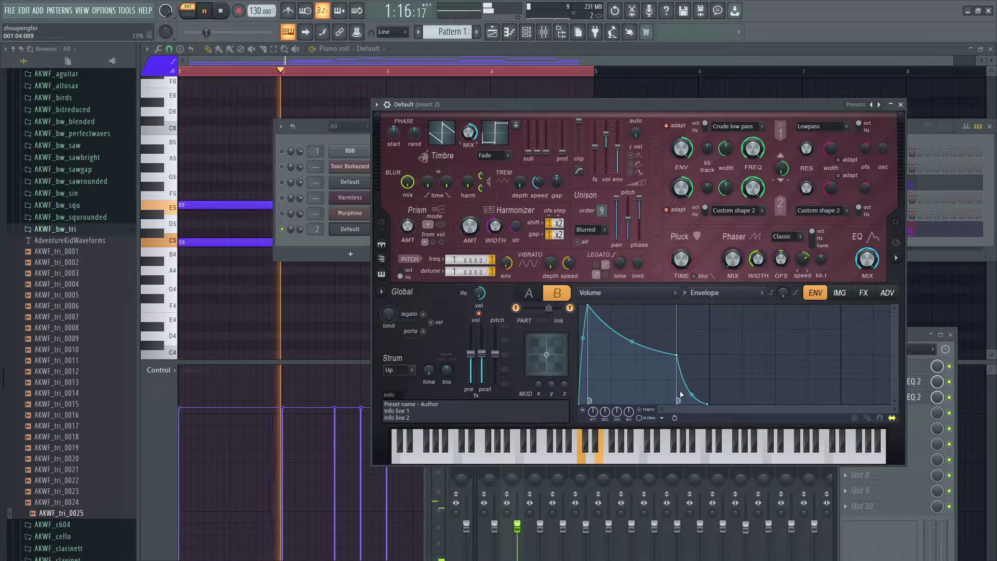
{"action": "key", "text": "space"}
{"action": "left_click_drag", "start_coordinate": [682, 355], "coordinate": [666, 307]}
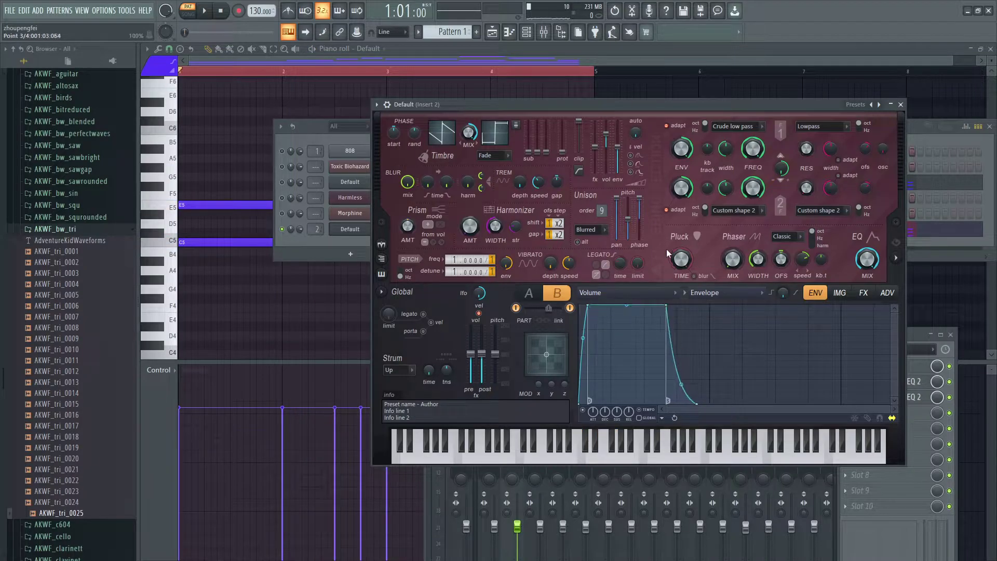
{"action": "key", "text": "space"}
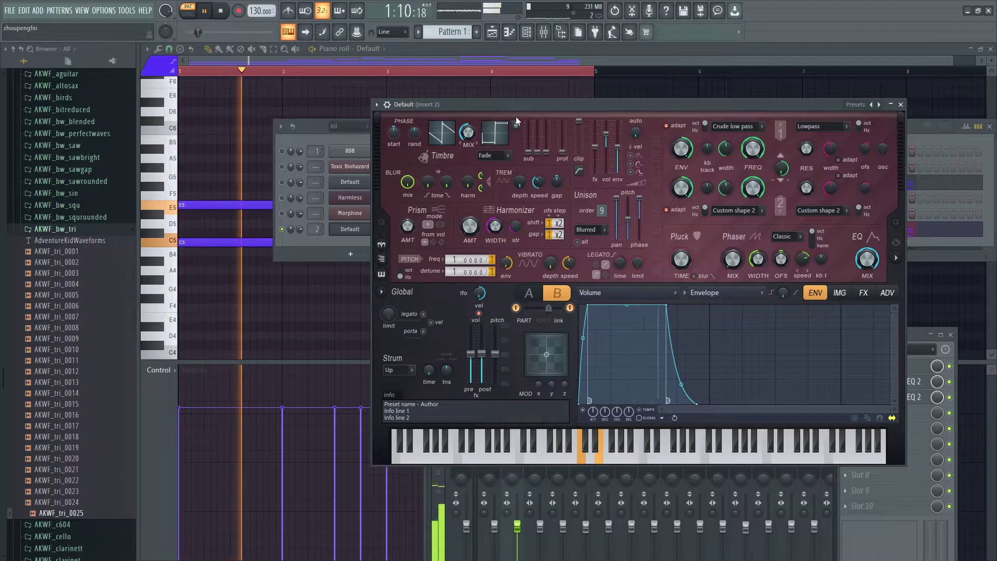
Step: Try the Crude high pass shape on part B's filter 1 with its frequency raised to 100%
{"action": "left_click", "coordinate": [752, 126]}
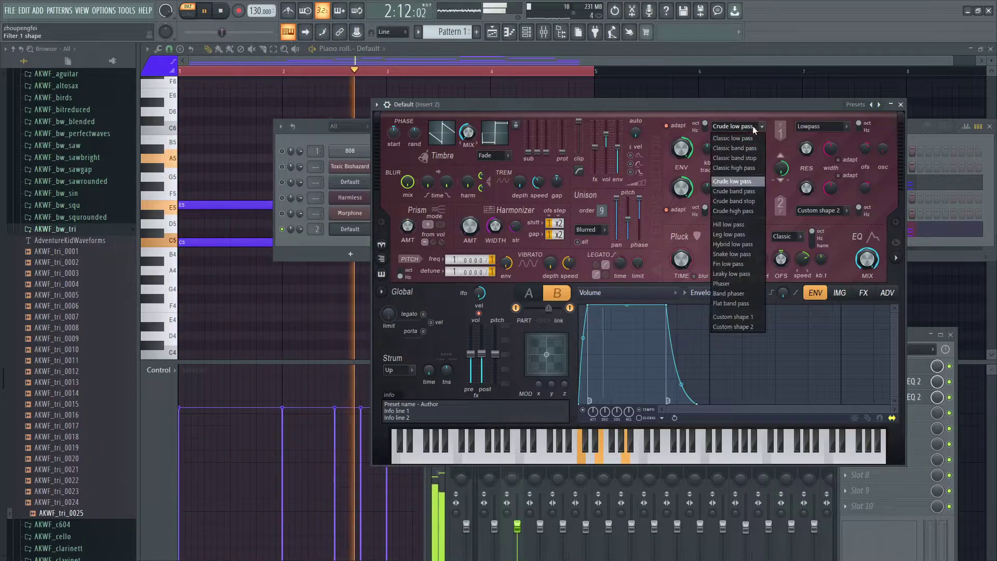
{"action": "left_click", "coordinate": [755, 211]}
{"action": "left_click_drag", "start_coordinate": [752, 149], "coordinate": [752, 96]}
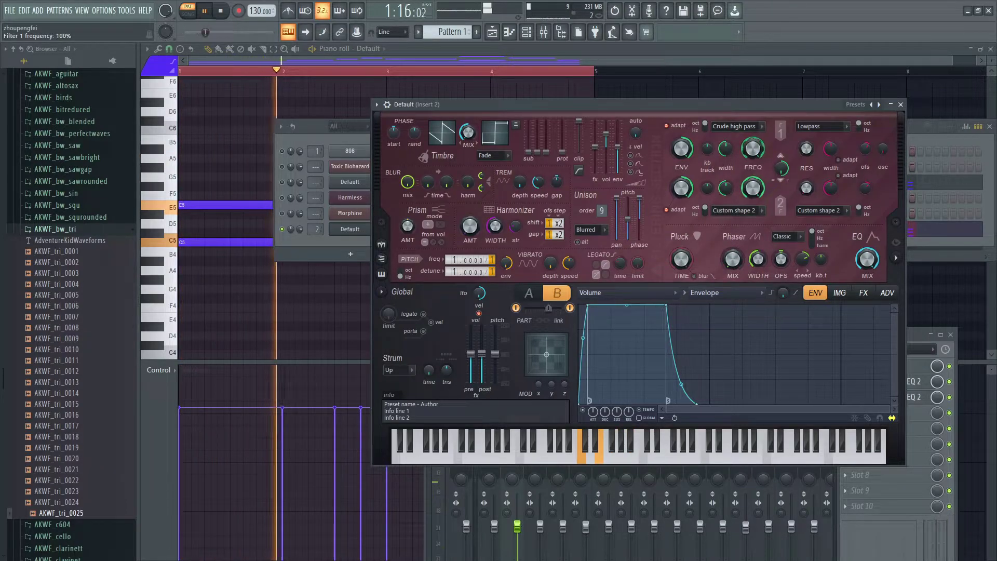
Step: Try Classic low pass on part B's filter 1 with the frequency around 39%, and settle on the Classic band pass shape
{"action": "left_click", "coordinate": [756, 126]}
{"action": "left_click", "coordinate": [758, 139]}
{"action": "left_click_drag", "start_coordinate": [753, 150], "coordinate": [753, 155]}
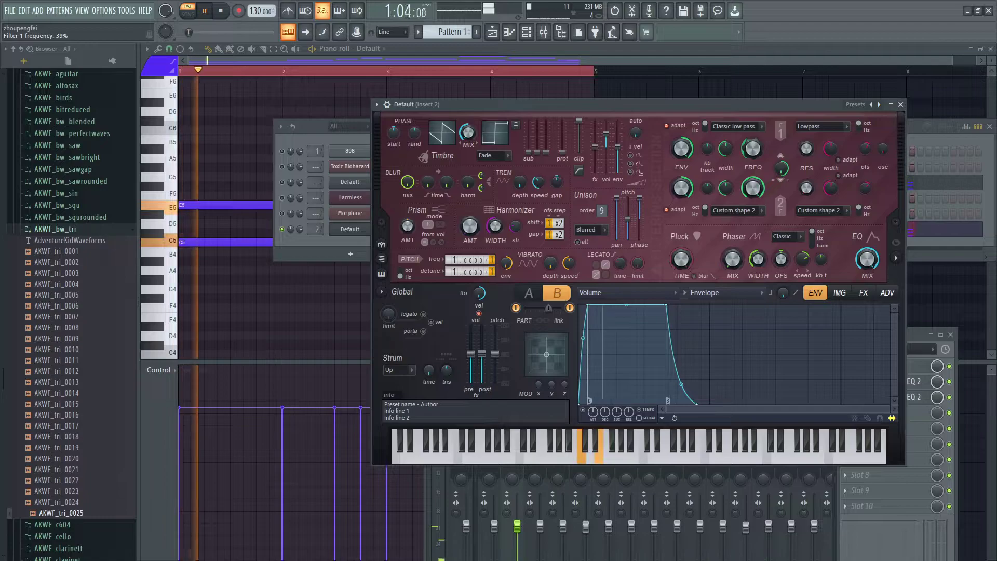
{"action": "left_click", "coordinate": [760, 128]}
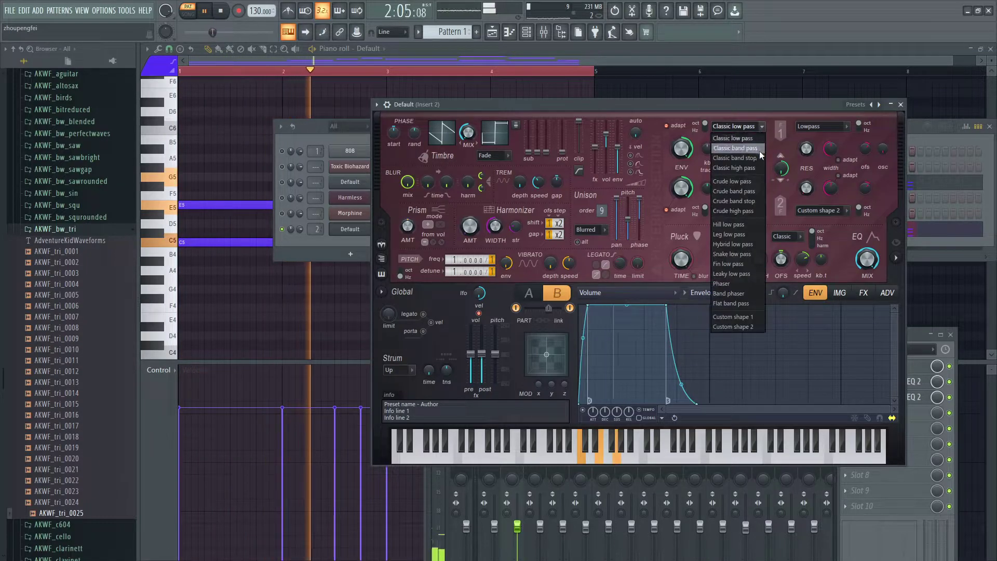
{"action": "left_click", "coordinate": [734, 148]}
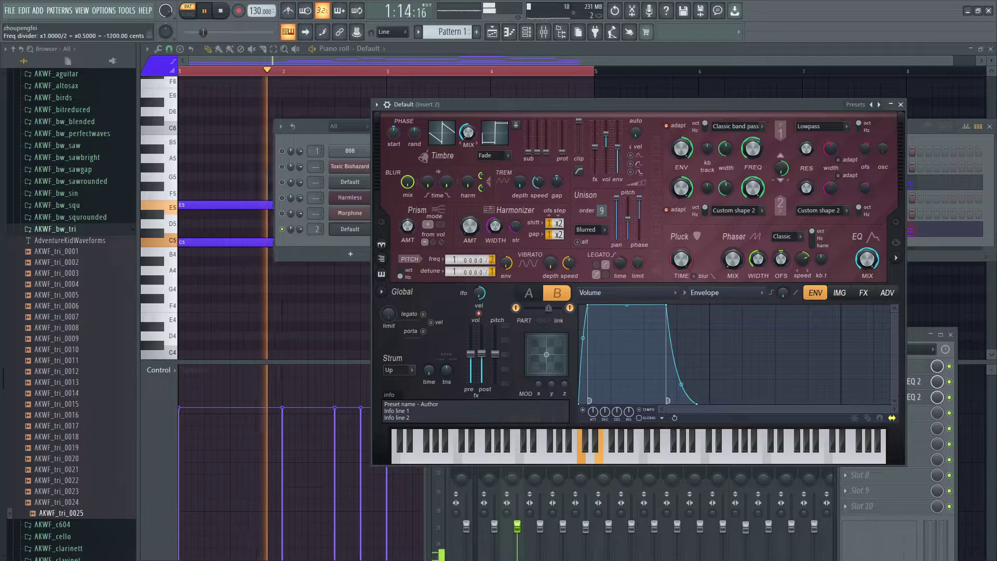
Step: Try pitch frequency multipliers of 2.0000 and 1.5000 on part B, replaying the pattern at 2.0000
{"action": "left_click_drag", "start_coordinate": [454, 260], "coordinate": [454, 253]}
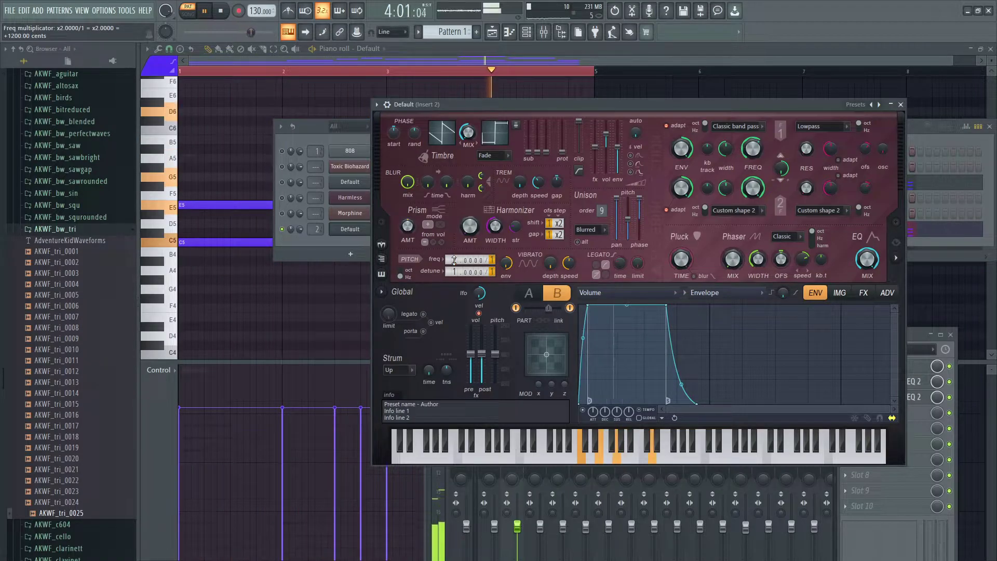
{"action": "left_click_drag", "start_coordinate": [466, 260], "coordinate": [465, 259]}
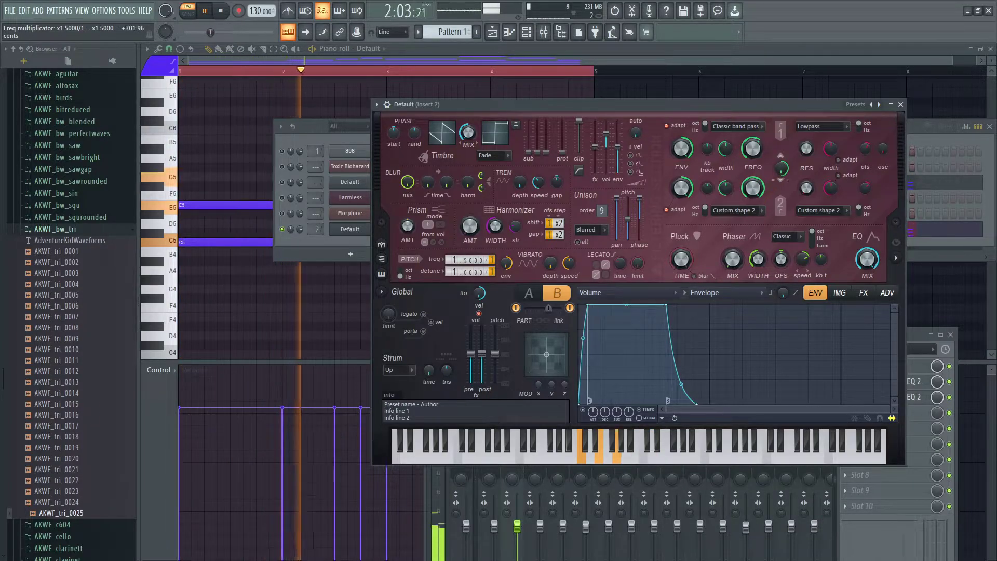
{"action": "key", "text": "space"}
{"action": "key", "text": "space"}
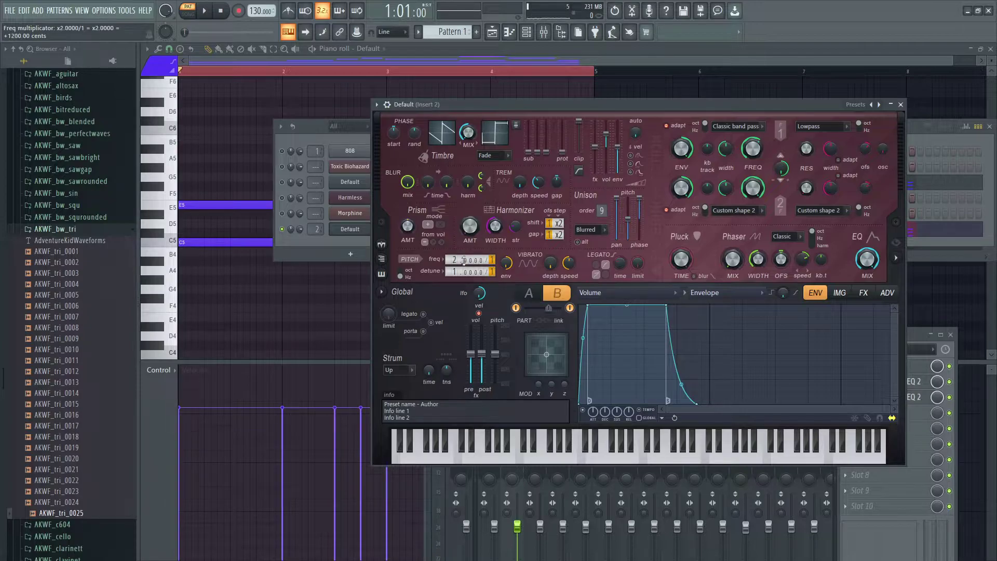
{"action": "key", "text": "space"}
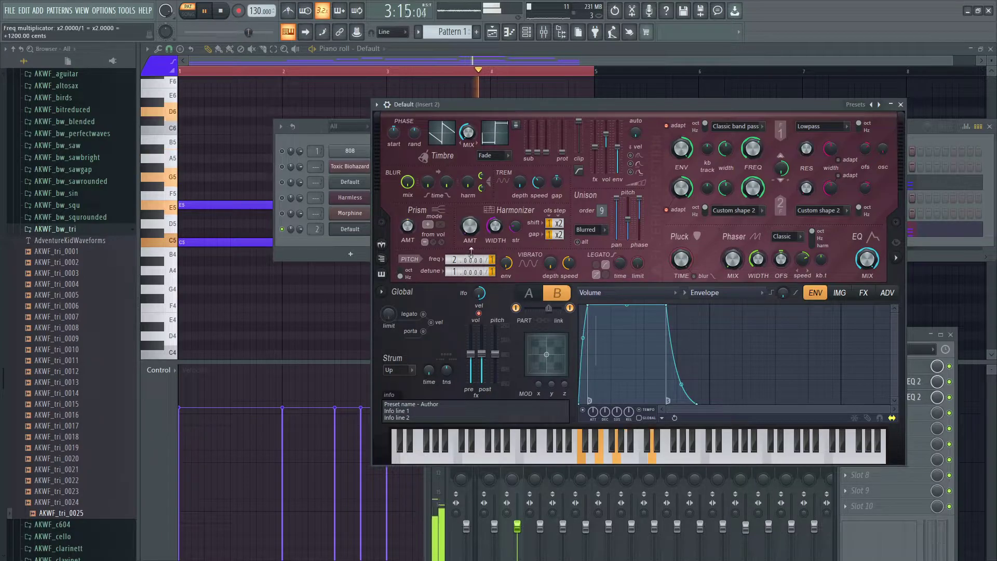
Step: Lower part B's filter 1 frequency slightly, reset the pitch frequency multiplier to 1.0000 and replay the pattern
{"action": "left_click_drag", "start_coordinate": [761, 151], "coordinate": [761, 159]}
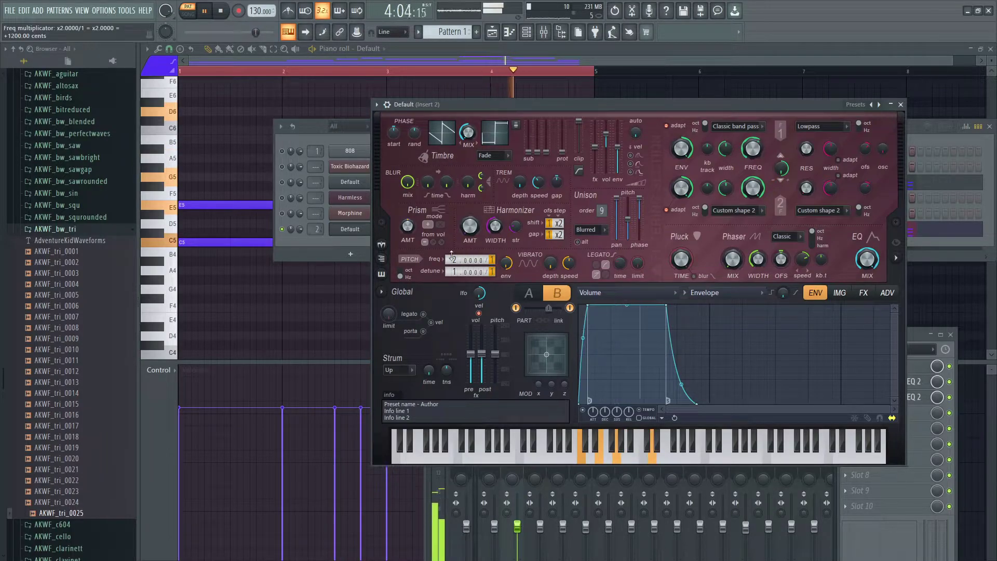
{"action": "left_click_drag", "start_coordinate": [452, 254], "coordinate": [452, 260]}
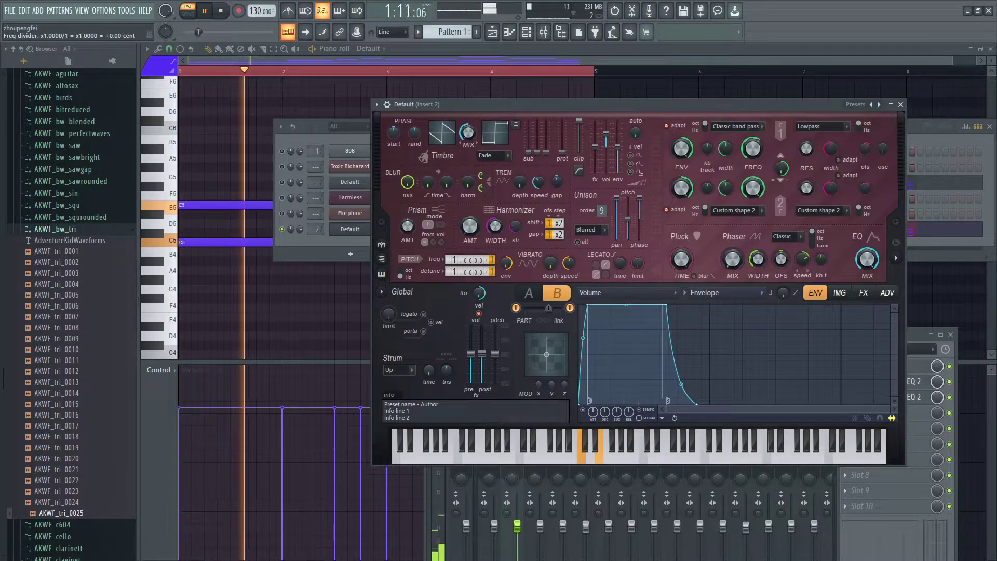
{"action": "left_click_drag", "start_coordinate": [491, 259], "coordinate": [492, 267]}
{"action": "key", "text": "space"}
{"action": "key", "text": "space"}
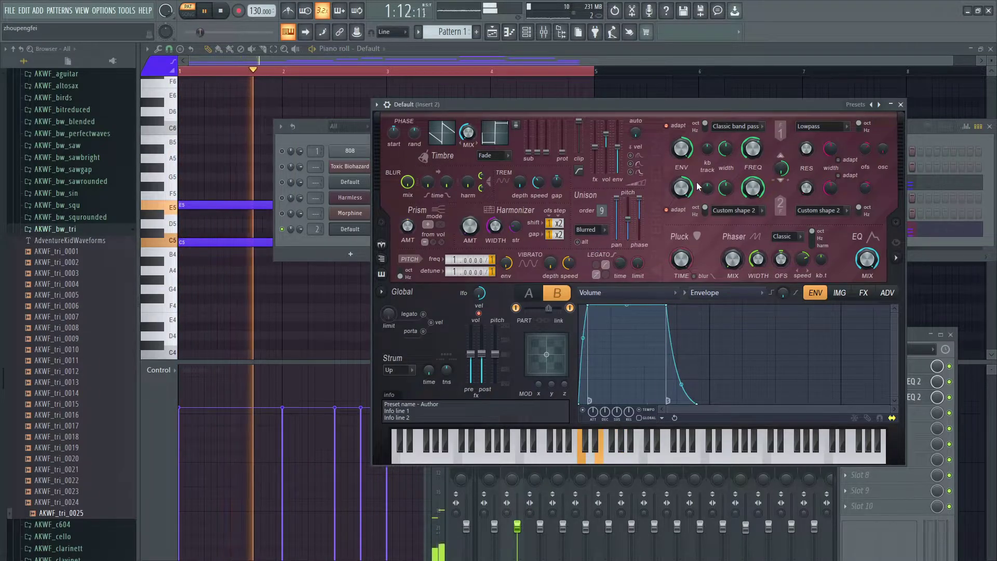
Step: Try the part A/B mix at 100% and 90%, pull it back close to part A and unmute the 808 channel
{"action": "left_click_drag", "start_coordinate": [548, 308], "coordinate": [560, 308]}
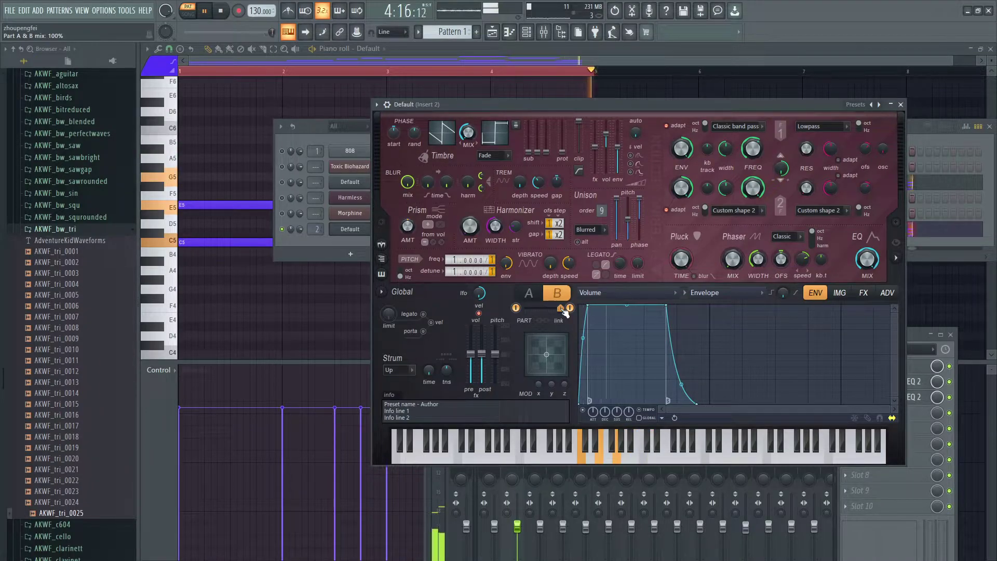
{"action": "mouse_move", "coordinate": [563, 308]}
{"action": "left_mouse_down"}
{"action": "mouse_move", "coordinate": [525, 308]}
{"action": "mouse_move", "coordinate": [561, 308]}
{"action": "left_mouse_up"}
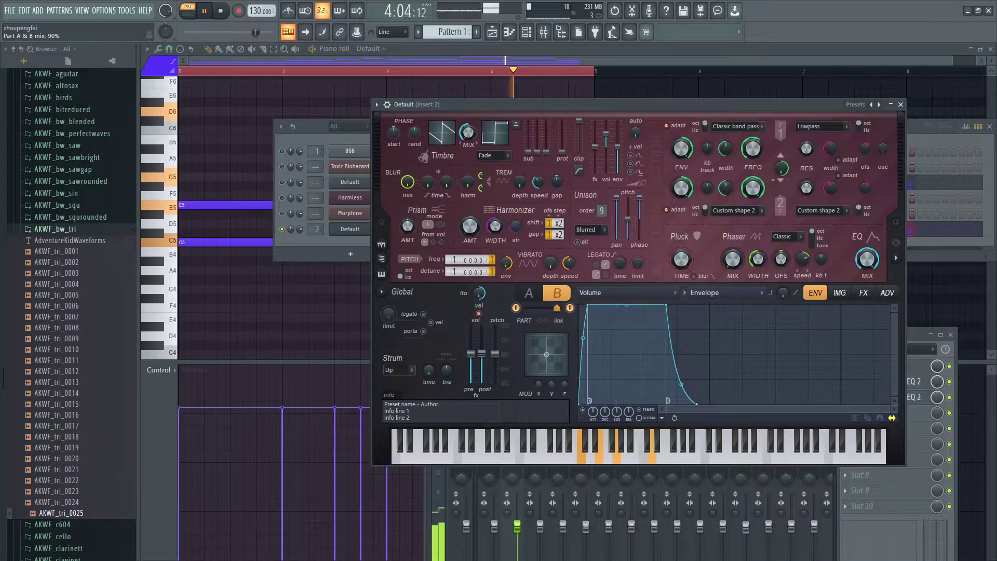
{"action": "left_click_drag", "start_coordinate": [560, 309], "coordinate": [525, 308]}
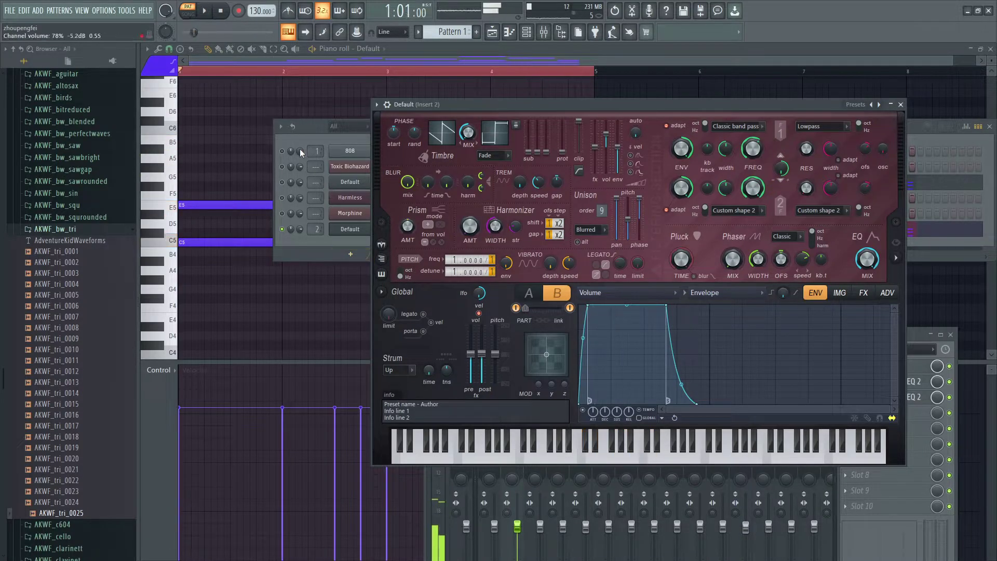
{"action": "left_click", "coordinate": [293, 172]}
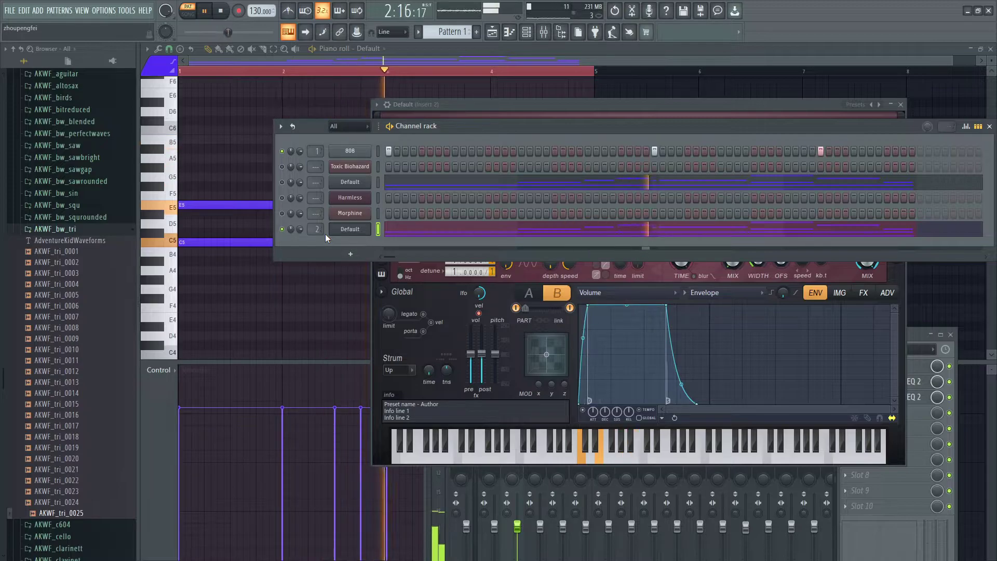
Step: Switch to part A, shorten its volume envelope's attack and replay the pattern
{"action": "left_click", "coordinate": [503, 292]}
{"action": "left_click", "coordinate": [528, 293]}
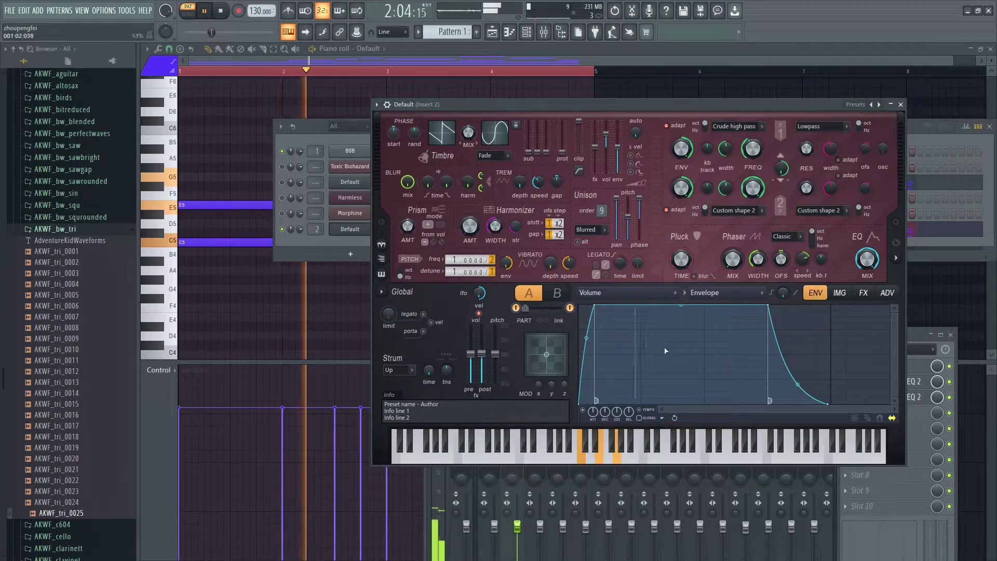
{"action": "left_click_drag", "start_coordinate": [593, 305], "coordinate": [585, 306]}
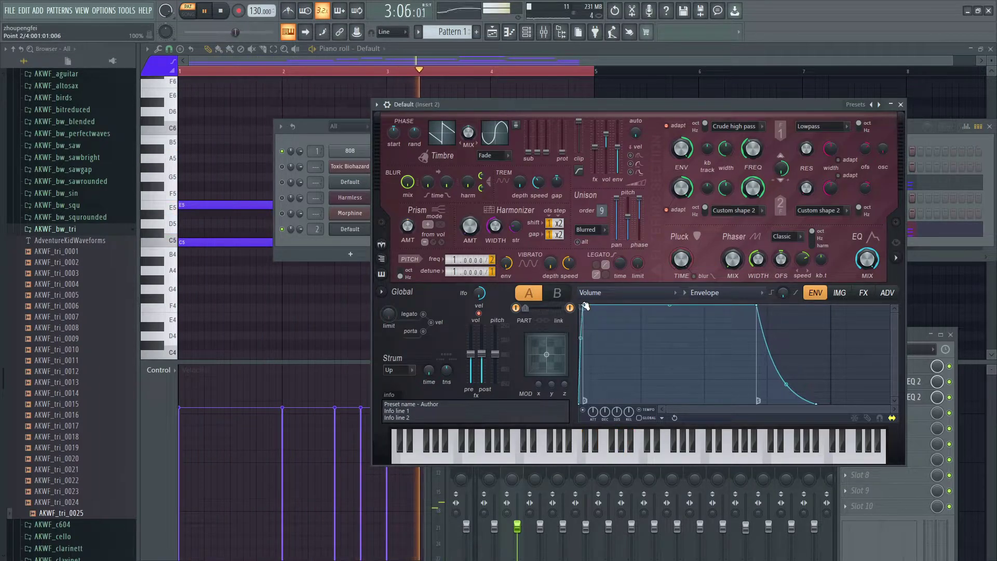
{"action": "key", "text": "space"}
{"action": "key", "text": "space"}
{"action": "key", "text": "space"}
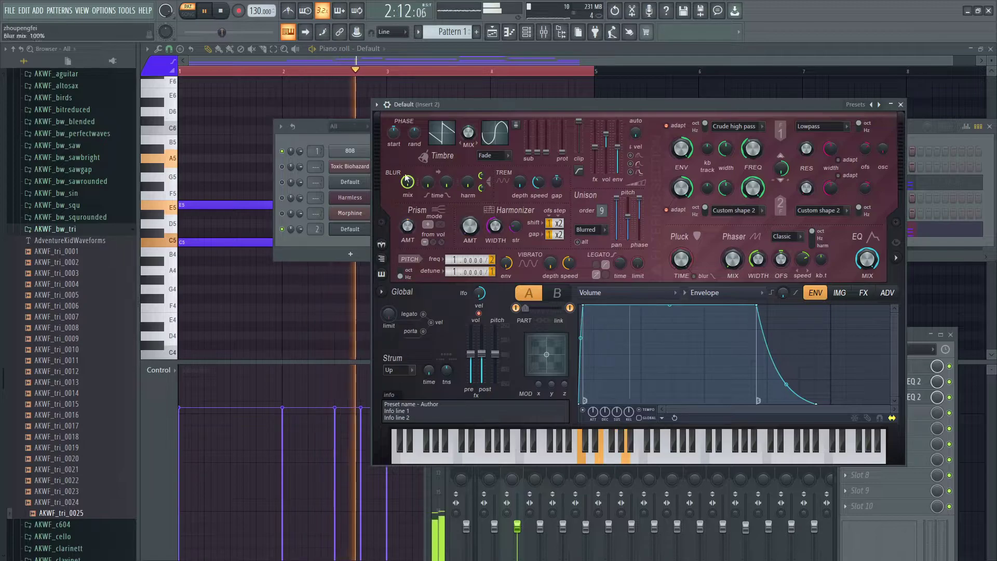
{"action": "key", "text": "space"}
Step: In Notepad++, replace the note with "idk, its growing on me now" and "ill think a little more, but lets see if we can layer another"
{"action": "key", "text": "alt+Tab"}
{"action": "key", "text": "ctrl+a"}
{"action": "key", "text": "Delete"}
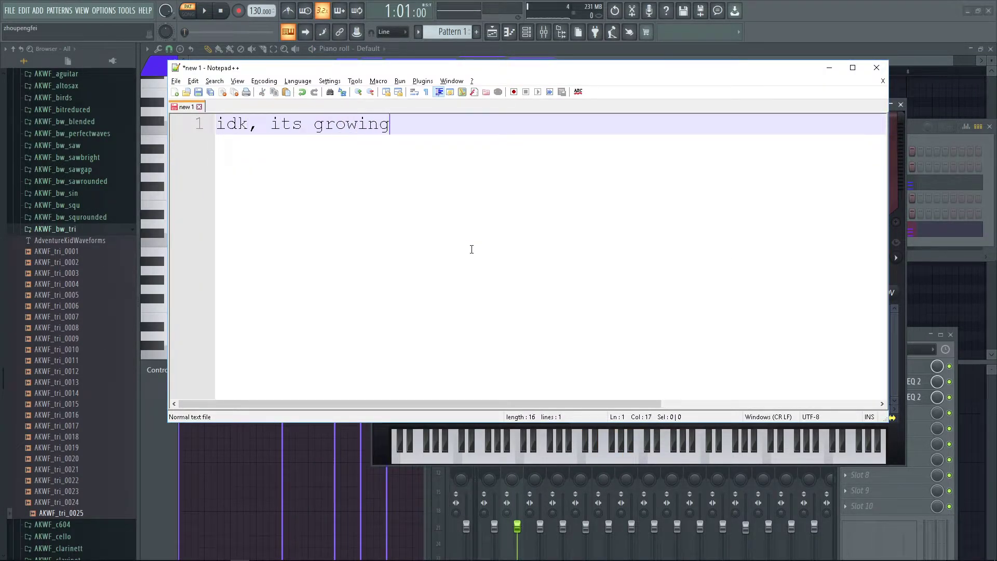
{"action": "key", "text": "Return"}
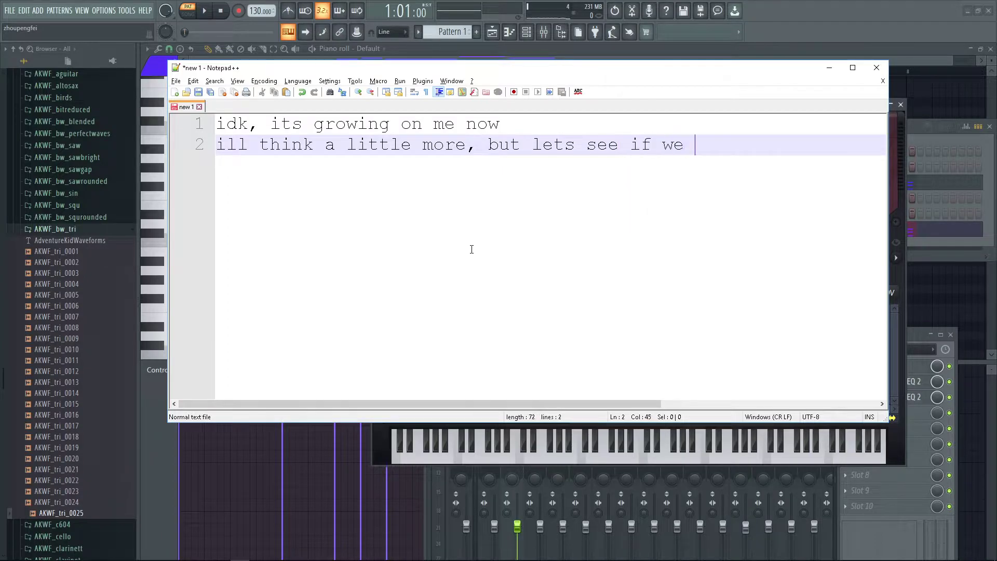
{"action": "key", "text": "Return"}
Step: Write the note's third line as "synth on top of it, something to make it sound warm"
{"action": "type", "text": "s"}
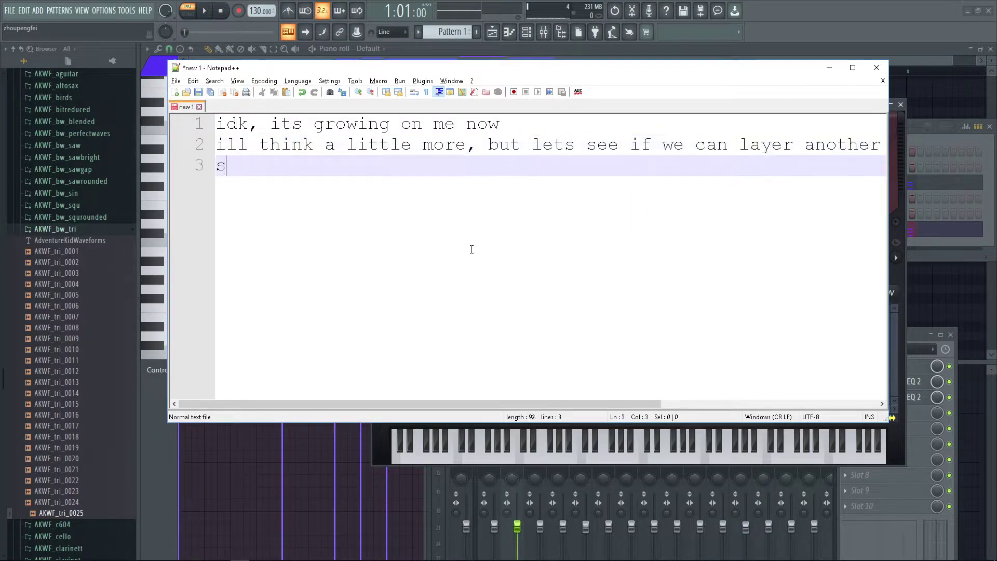
{"action": "type", "text": "ynth on top of it"}
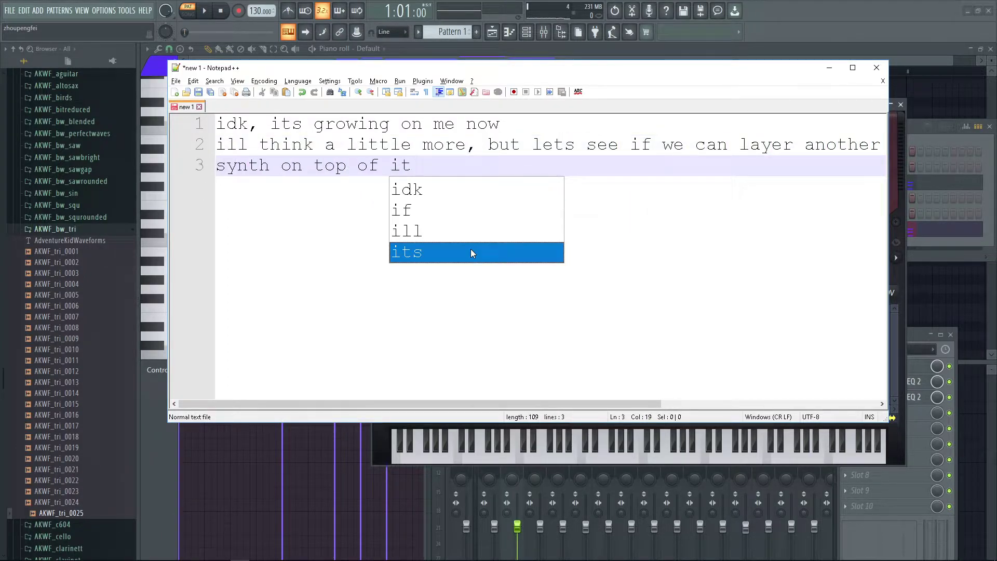
{"action": "type", "text": ", something to fi"}
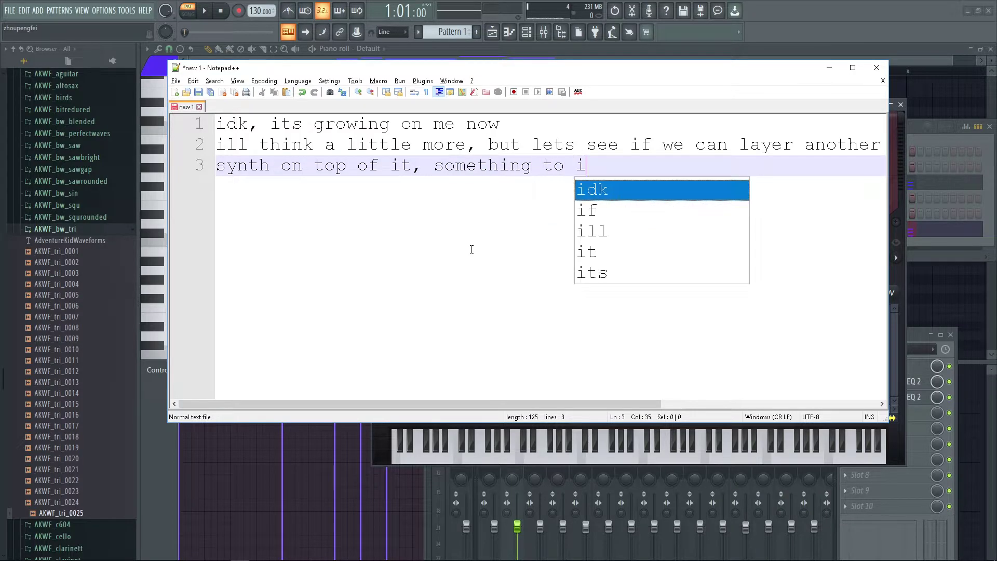
{"action": "type", "text": "make it sund warm"}
{"action": "type", "text": "w"}
{"action": "key", "text": "BackSpace"}
{"action": "type", "text": "sound warm"}
{"action": "key", "text": "Return"}
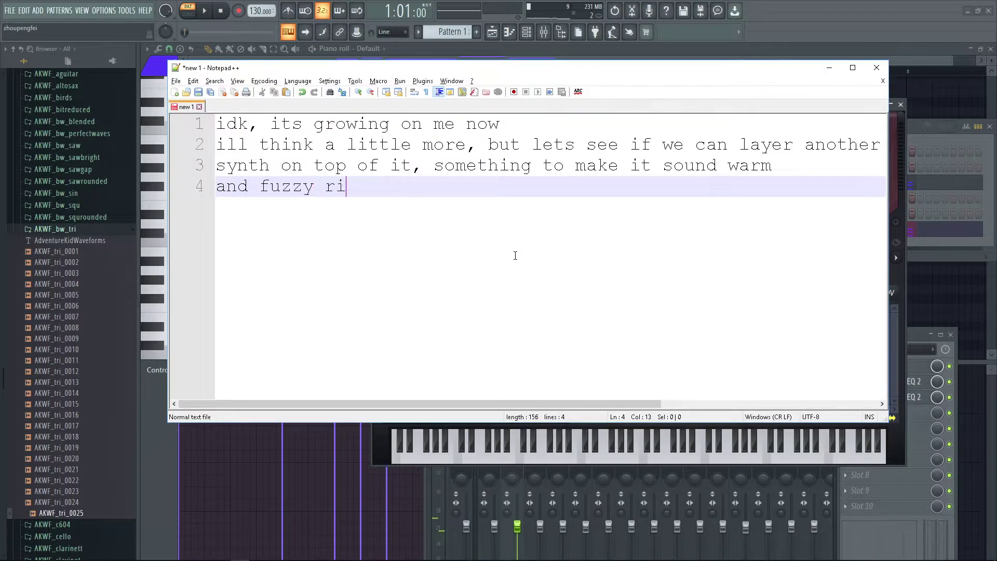
Step: Continue the note with "and fuzzy, right now it sounds very white, bluish, it has" and "no orange to it, no warm sun"
{"action": "type", "text": "and fuzzy, right now it sounds"}
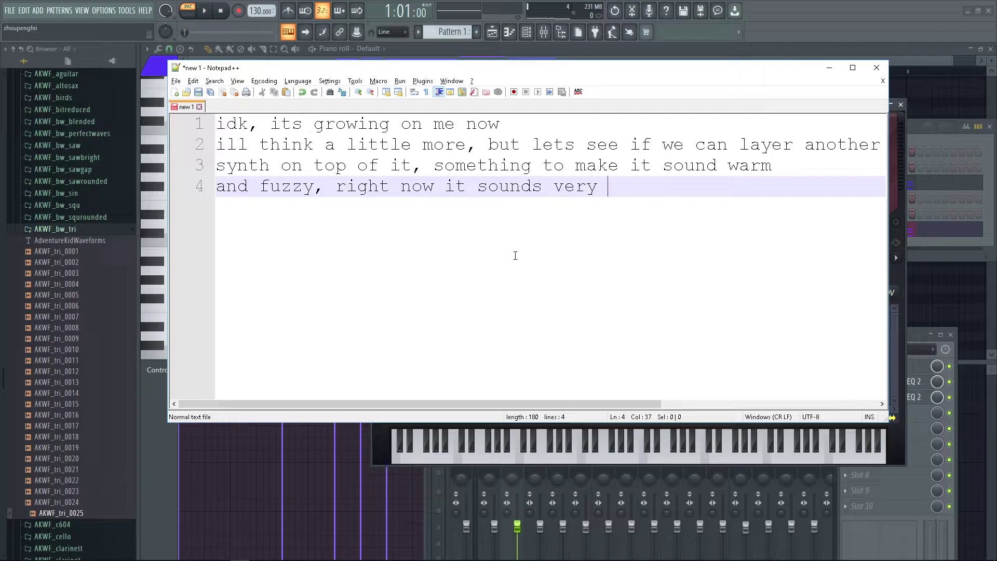
{"action": "type", "text": "very white, bluish, it has"}
{"action": "key", "text": "Return"}
{"action": "type", "text": "no orangey"}
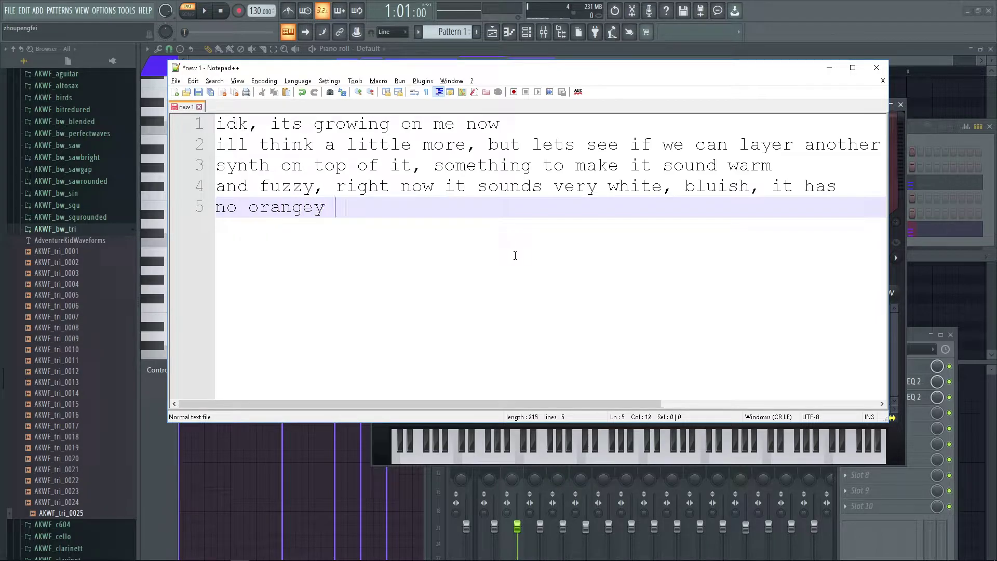
{"action": "type", "text": "n"}
{"action": "key", "text": "BackSpace"}
{"action": "key", "text": "BackSpace"}
{"action": "type", "text": ", no warm sun"}
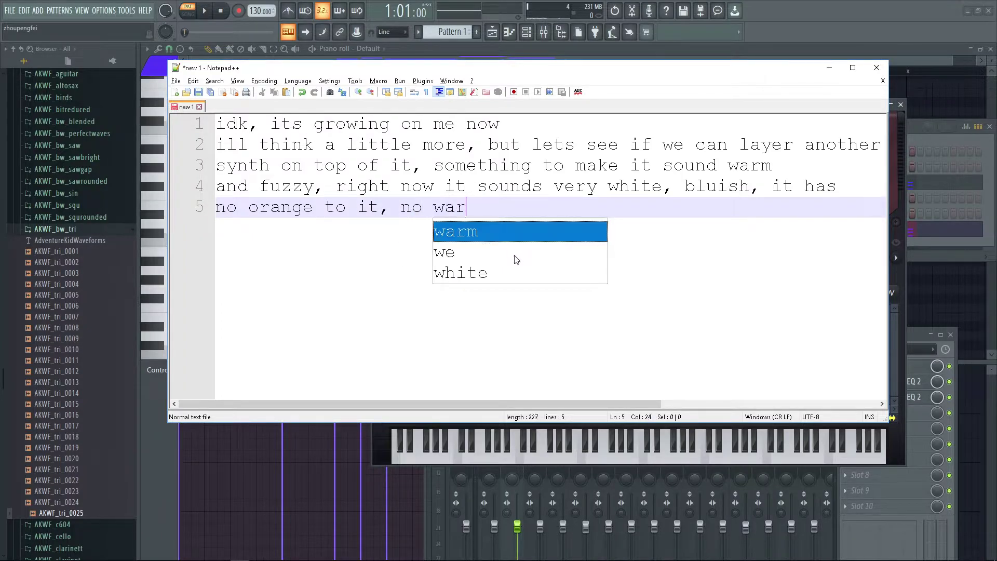
Step: Switch back to FL Studio, mute the 808 channel and replay the pattern
{"action": "key", "text": "alt+Tab"}
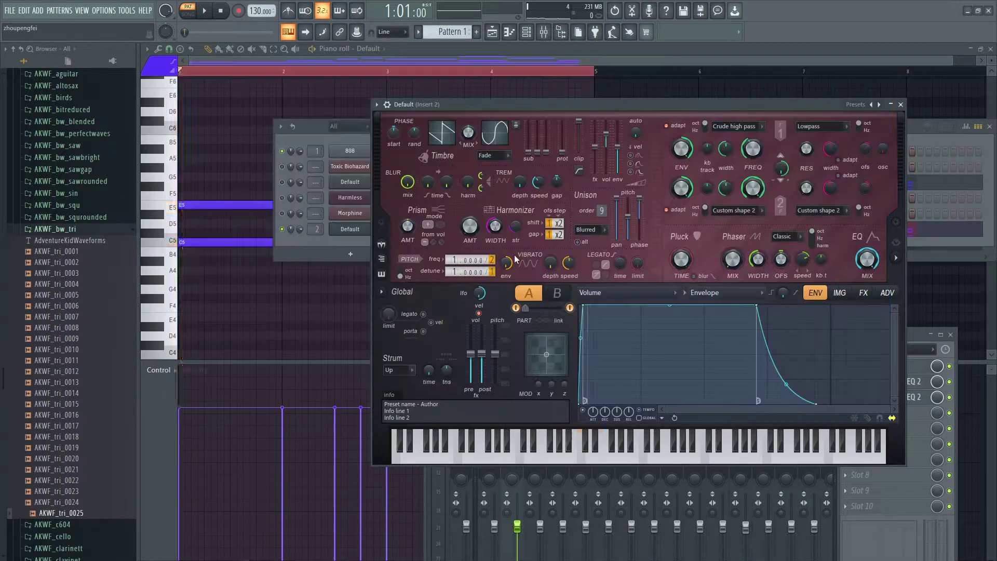
{"action": "key", "text": "space"}
{"action": "left_click", "coordinate": [282, 151]}
{"action": "key", "text": "space"}
{"action": "key", "text": "space"}
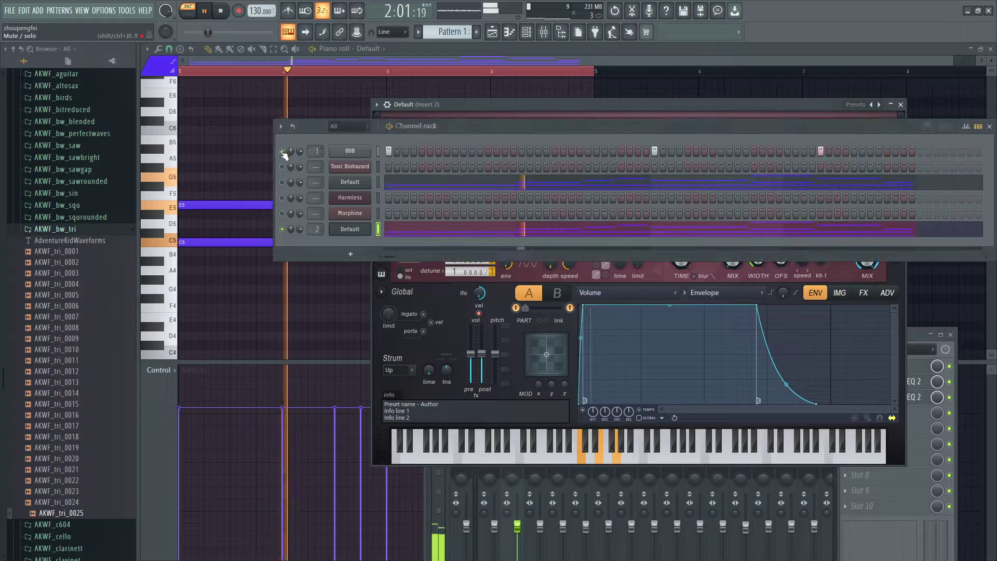
{"action": "key", "text": "space"}
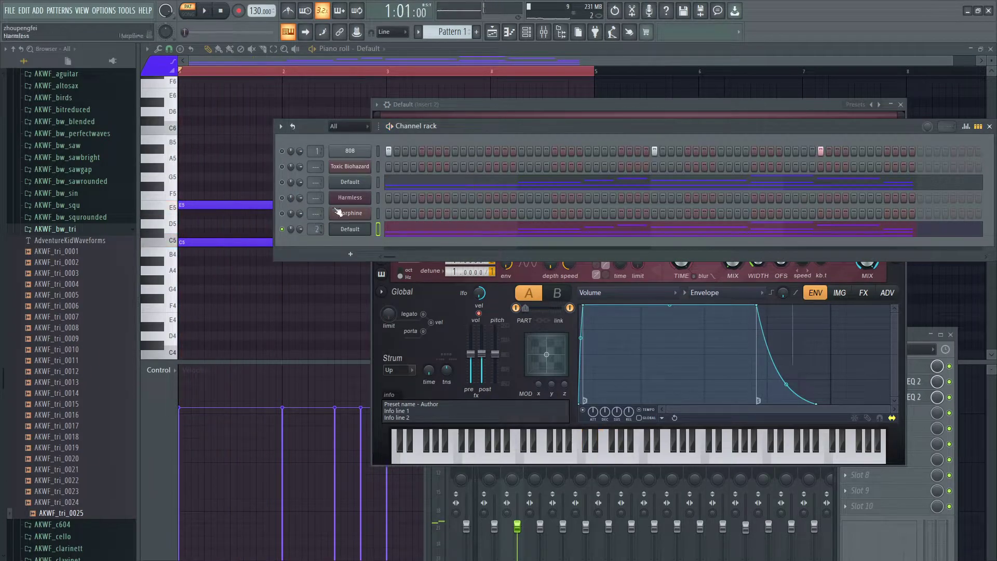
Step: Switch to Notepad++ and replace the note with "we will try a different plugin, maybe"
{"action": "key", "text": "alt+Tab"}
{"action": "key", "text": "ctrl+a"}
{"action": "key", "text": "Delete"}
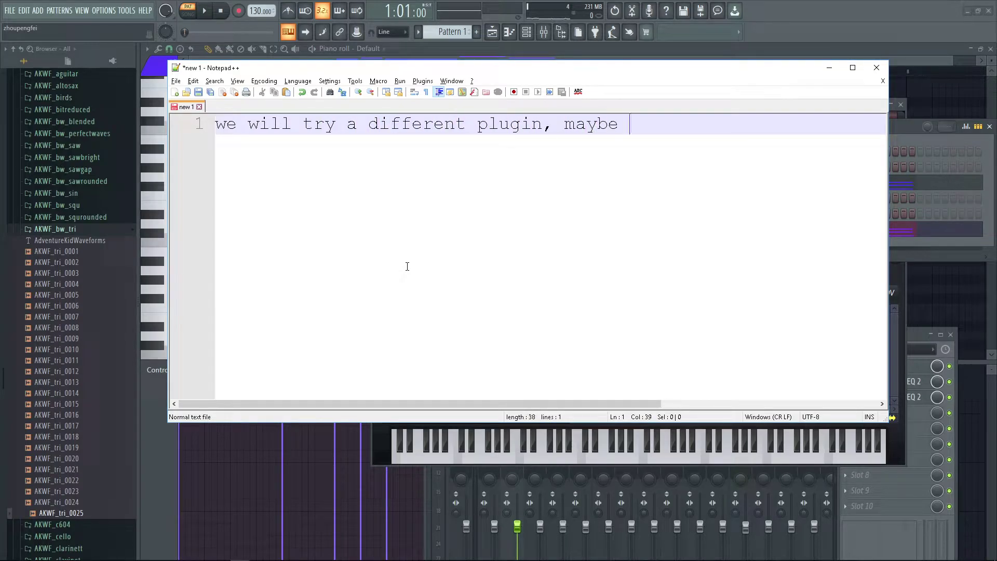
Step: Back in FL Studio, play the pattern with the upper Default channel unmuted, open its synth and raise operator 1's TN slider slightly
{"action": "key", "text": "alt+Tab"}
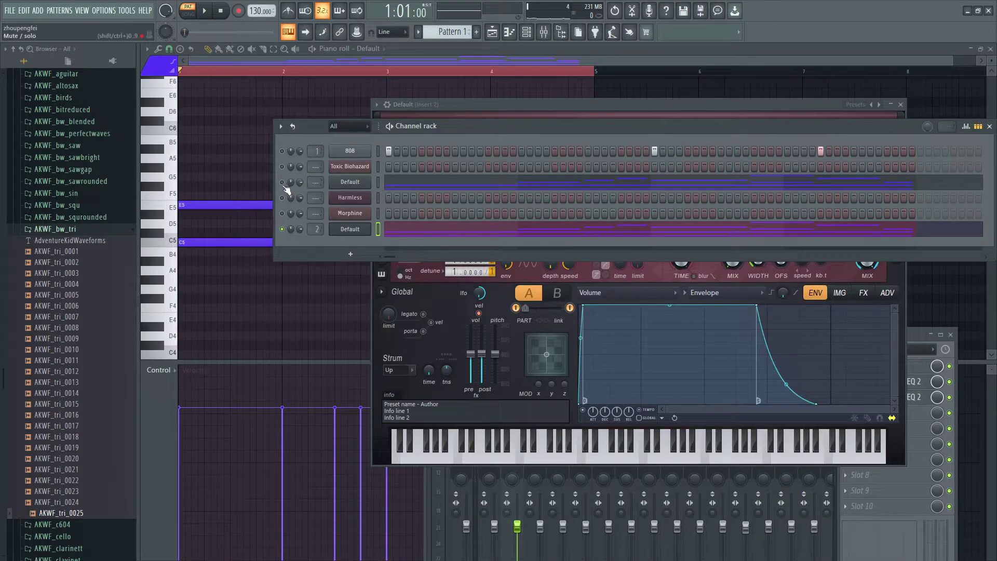
{"action": "key", "text": "space"}
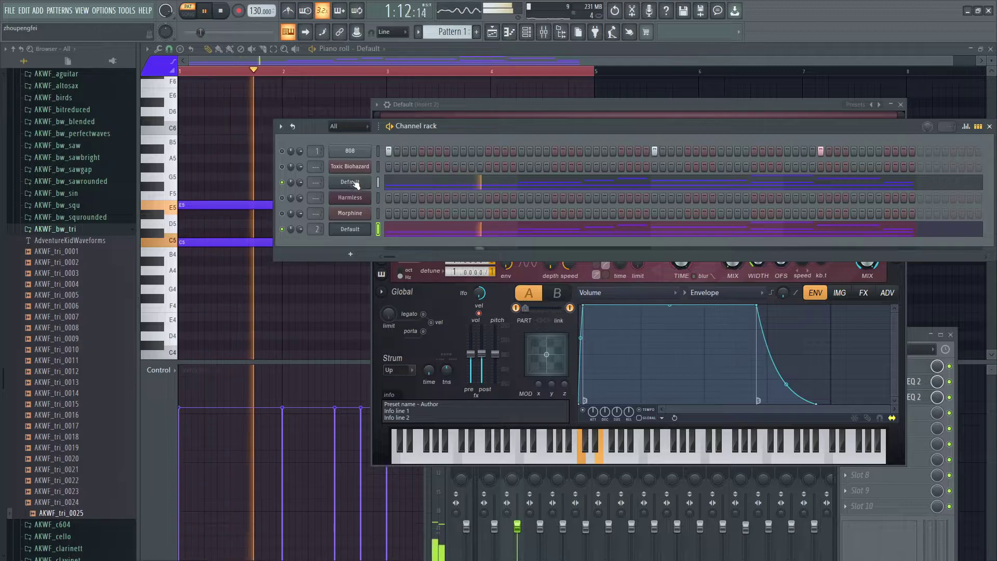
{"action": "left_click", "coordinate": [357, 184]}
{"action": "left_click_drag", "start_coordinate": [543, 293], "coordinate": [543, 289]}
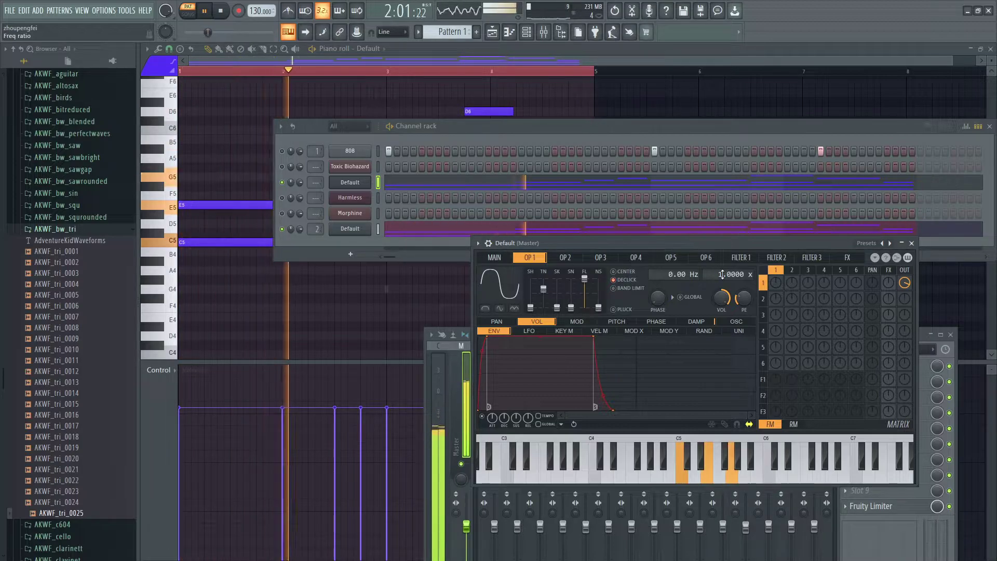
Step: Try lower frequency ratios on operator 1 during playback, raise its SH slider slightly and set the ratio to 1.0000
{"action": "left_click_drag", "start_coordinate": [722, 274], "coordinate": [722, 280]}
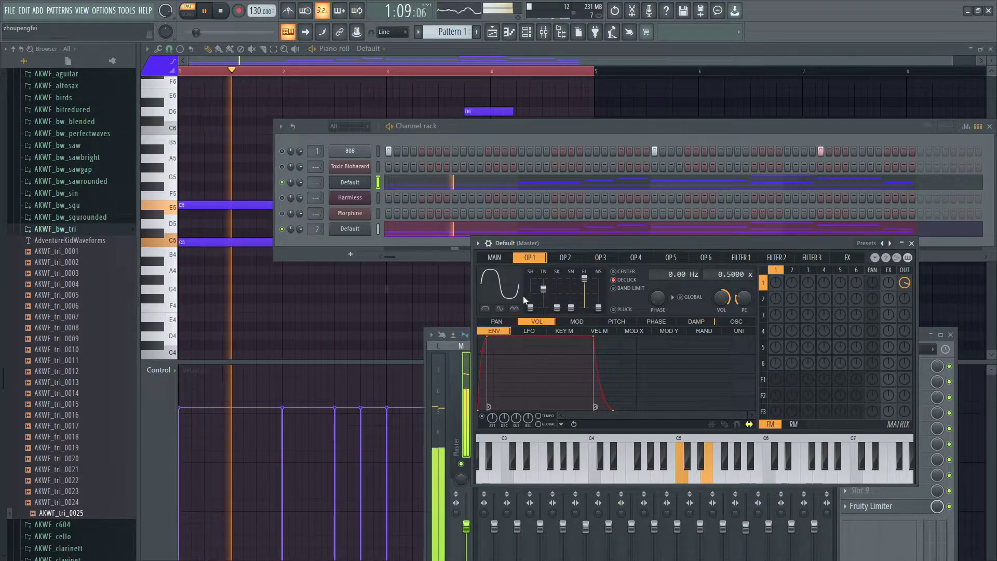
{"action": "left_click_drag", "start_coordinate": [530, 303], "coordinate": [531, 293]}
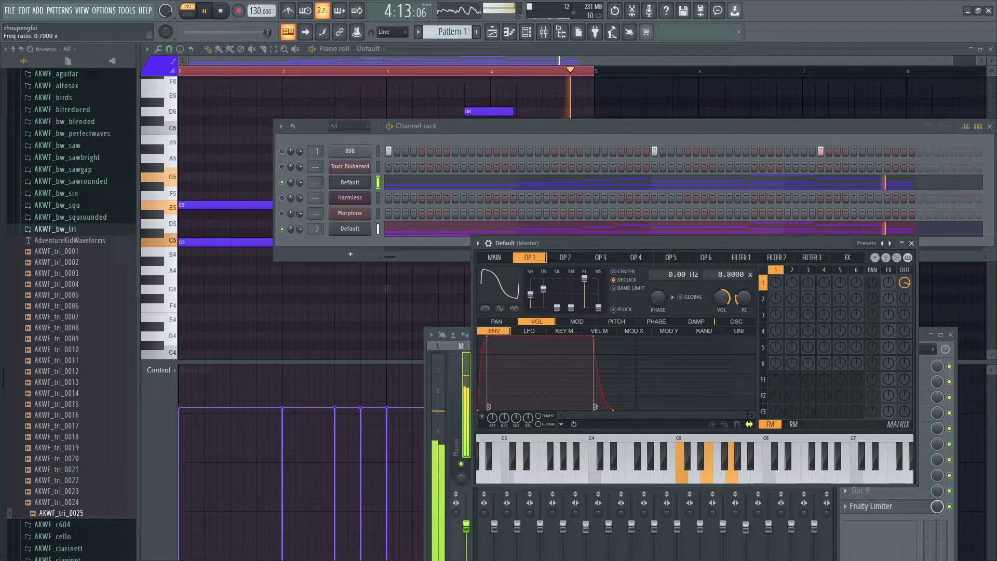
{"action": "left_click_drag", "start_coordinate": [730, 273], "coordinate": [730, 271]}
{"action": "key", "text": "space"}
{"action": "key", "text": "space"}
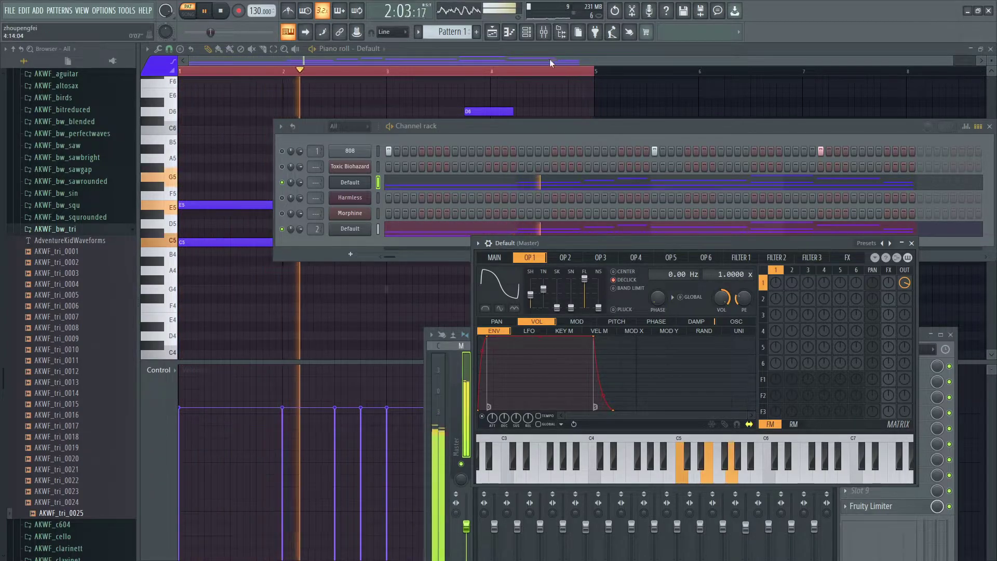
Step: Stop playback, open the mixer and route the upper Default channel to mixer insert 3
{"action": "key", "text": "space"}
{"action": "left_click", "coordinate": [546, 34]}
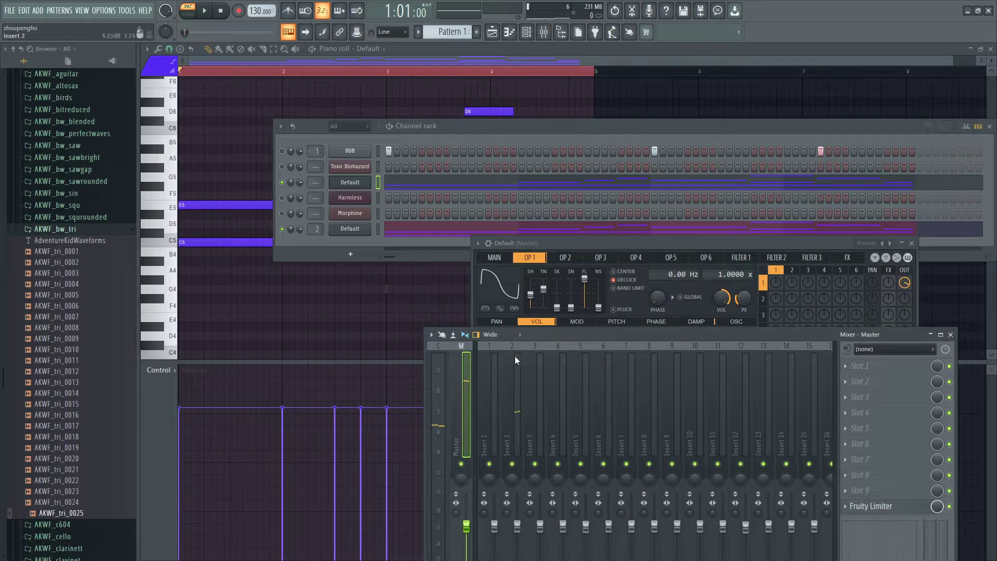
{"action": "scroll", "coordinate": [314, 183], "scroll_direction": "up", "scroll_amount": 2}
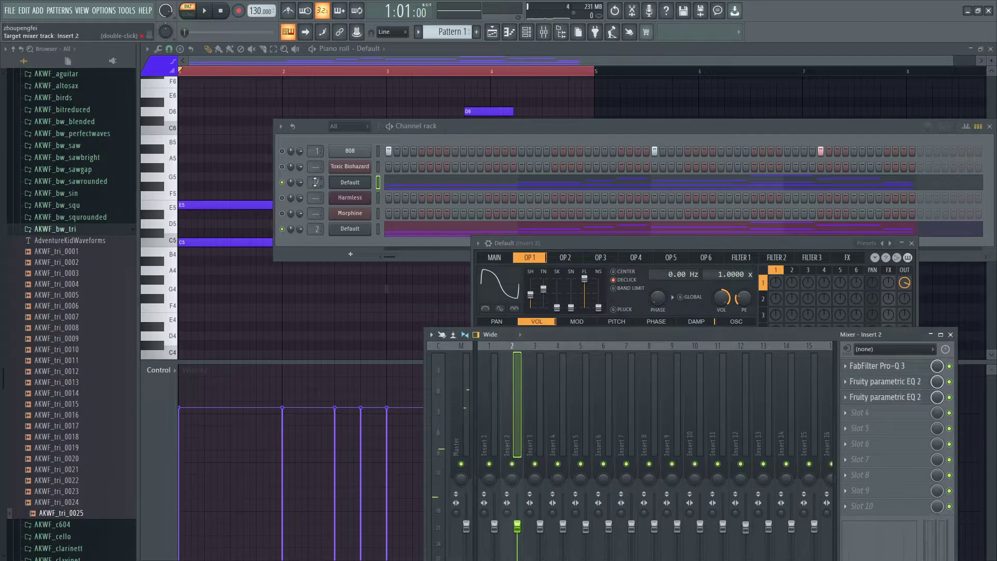
{"action": "key", "text": "Right"}
{"action": "key", "text": "Right"}
{"action": "key", "text": "Right"}
{"action": "key", "text": "Right"}
{"action": "key", "text": "Right"}
{"action": "key", "text": "Right"}
{"action": "key", "text": "Right"}
{"action": "key", "text": "Right"}
{"action": "key", "text": "Right"}
{"action": "key", "text": "Right"}
{"action": "key", "text": "Right"}
{"action": "key", "text": "Right"}
{"action": "key", "text": "Right"}
{"action": "key", "text": "Right"}
{"action": "key", "text": "Right"}
{"action": "key", "text": "Right"}
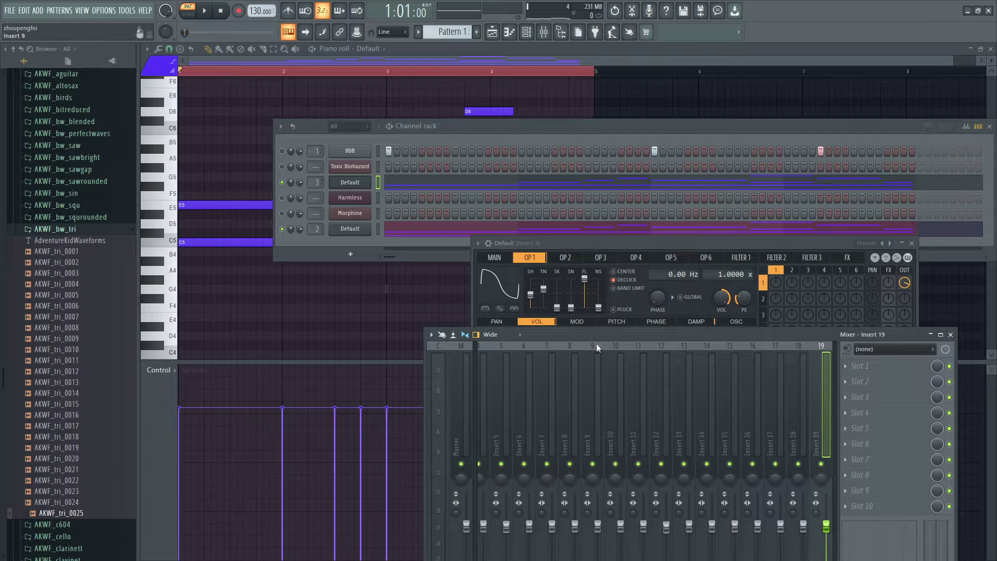
{"action": "key", "text": "Left"}
{"action": "key", "text": "Left"}
{"action": "key", "text": "Left"}
{"action": "key", "text": "Left"}
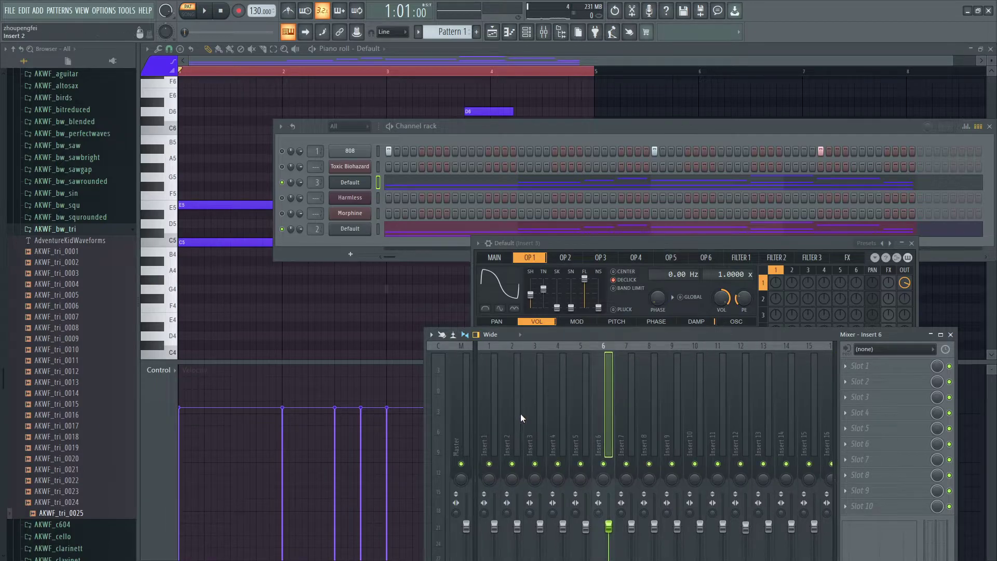
Step: Move the two Default channels up the channel rack to sit directly below the 808, with the one on insert 2 first
{"action": "left_click", "coordinate": [473, 139]}
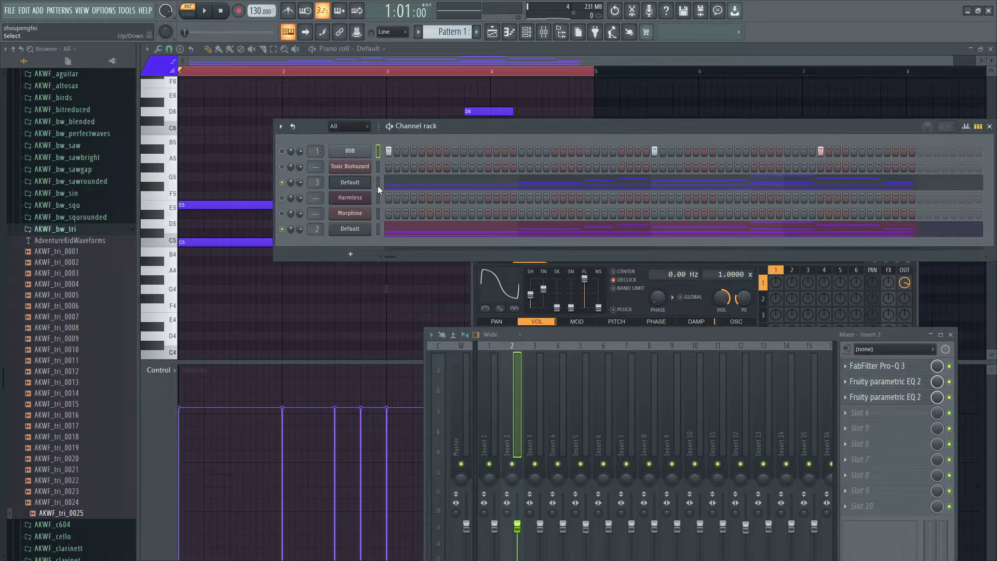
{"action": "key", "text": "Down"}
{"action": "key", "text": "alt+Up"}
{"action": "key", "text": "alt+Up"}
{"action": "key", "text": "alt+Up"}
{"action": "key", "text": "alt+Up"}
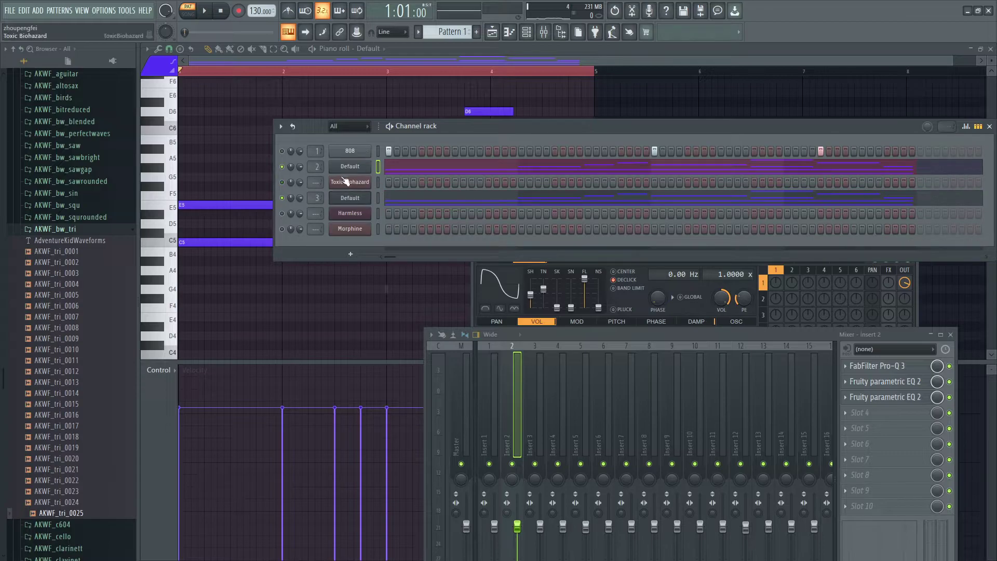
{"action": "key", "text": "alt+Up"}
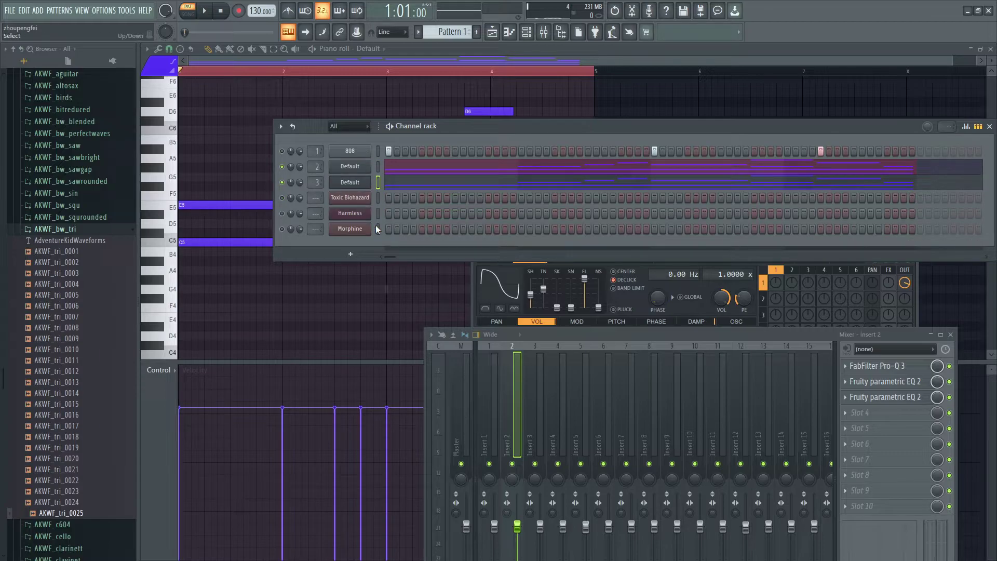
Step: Rename the Default channel routed to mixer insert 2 as Harmor
{"action": "right_click", "coordinate": [363, 182]}
{"action": "left_click", "coordinate": [350, 169]}
{"action": "left_click", "coordinate": [348, 171]}
{"action": "left_click", "coordinate": [349, 170]}
{"action": "right_click", "coordinate": [350, 170]}
{"action": "left_click", "coordinate": [391, 193]}
{"action": "type", "text": "harmor"}
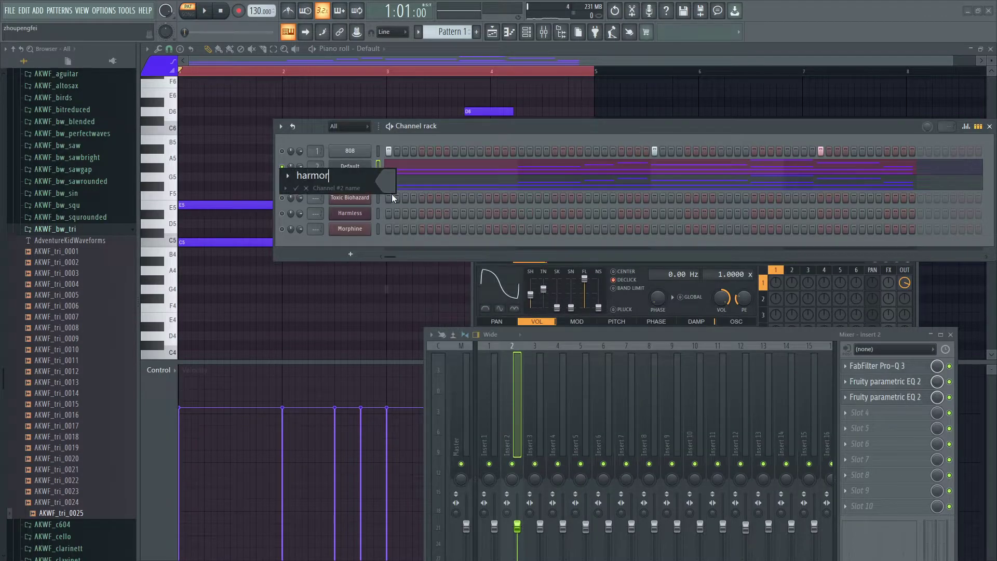
{"action": "key", "text": "BackSpace"}
{"action": "key", "text": "BackSpace"}
{"action": "type", "text": "Harmor"}
{"action": "key", "text": "Return"}
Step: Rename the Default channel routed to mixer insert 3 as Sytrus
{"action": "right_click", "coordinate": [353, 192]}
{"action": "left_click", "coordinate": [442, 211]}
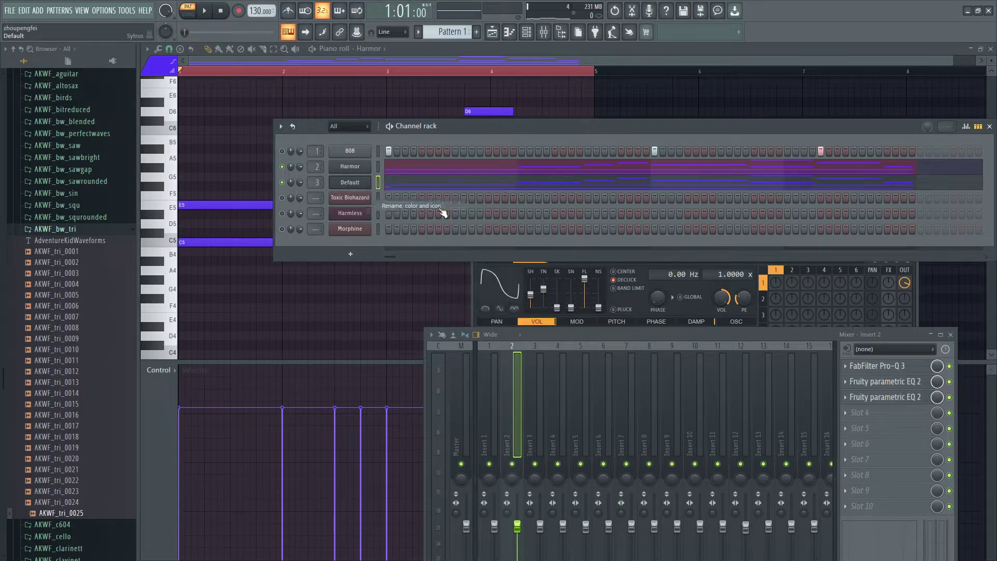
{"action": "type", "text": "Sytrus"}
{"action": "key", "text": "Return"}
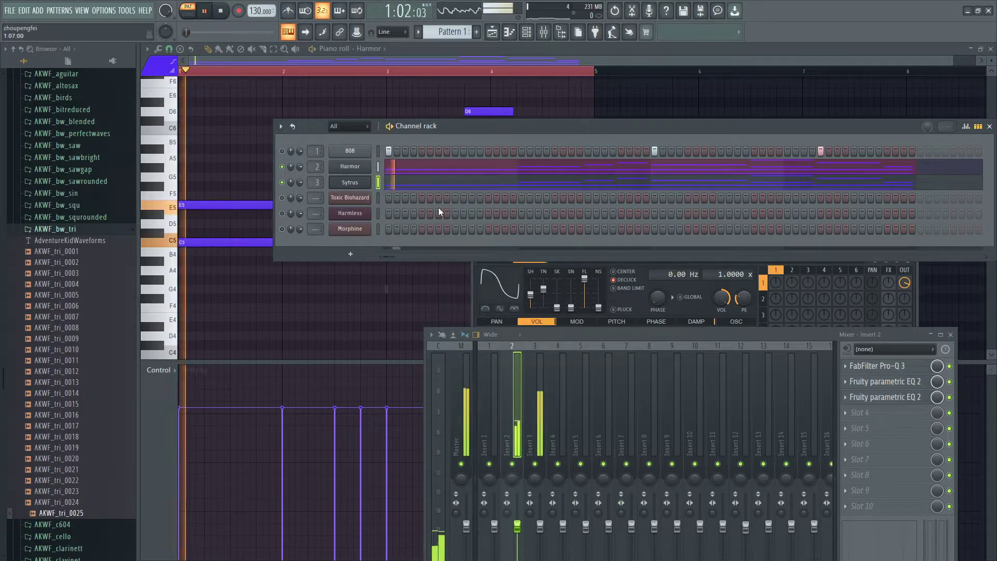
Step: Open the Sytrus channel's synth and insert Fruity parametric EQ 2 in the first effect slot of mixer insert 3
{"action": "left_click", "coordinate": [353, 183]}
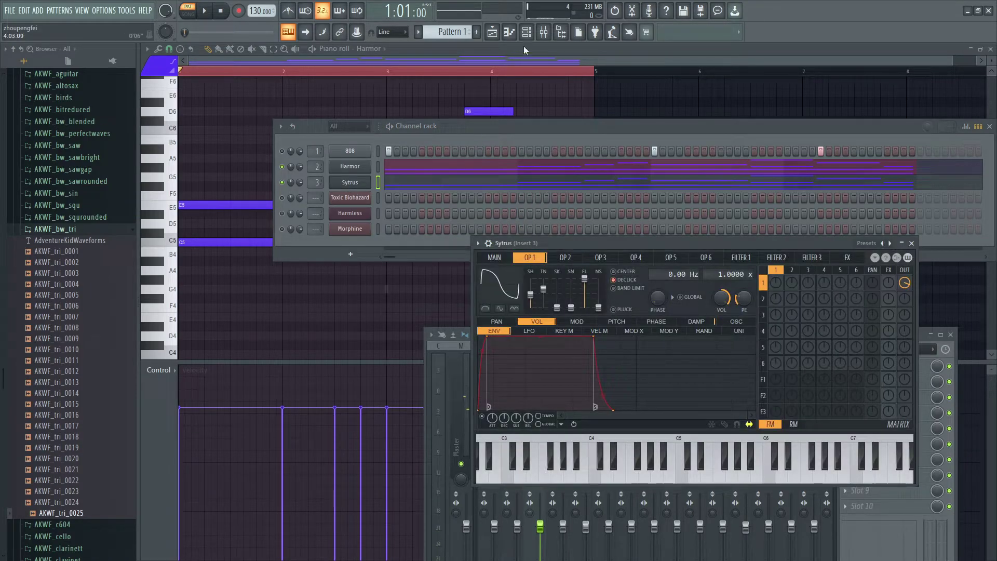
{"action": "left_click", "coordinate": [543, 33]}
{"action": "left_click", "coordinate": [855, 366]}
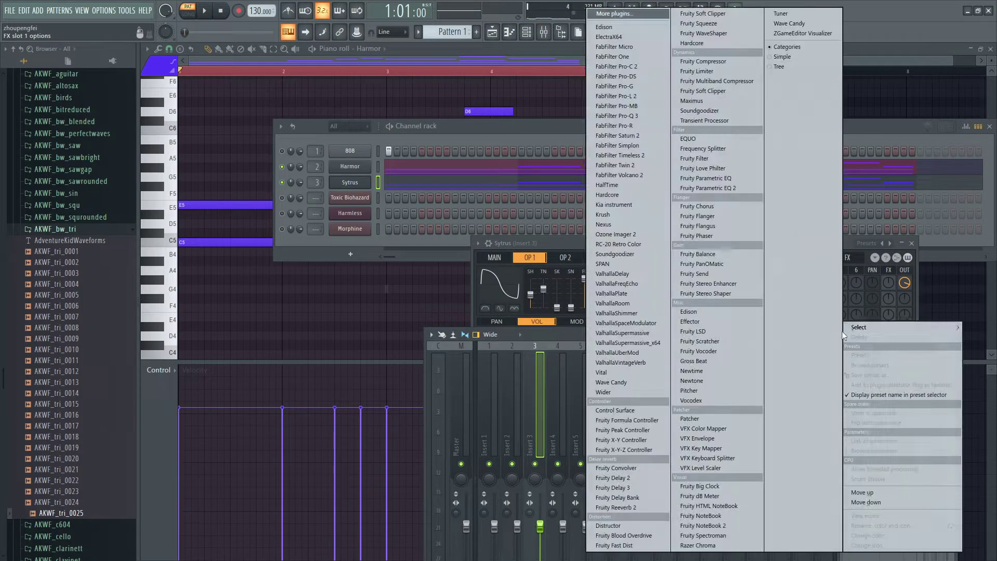
{"action": "left_click", "coordinate": [745, 187]}
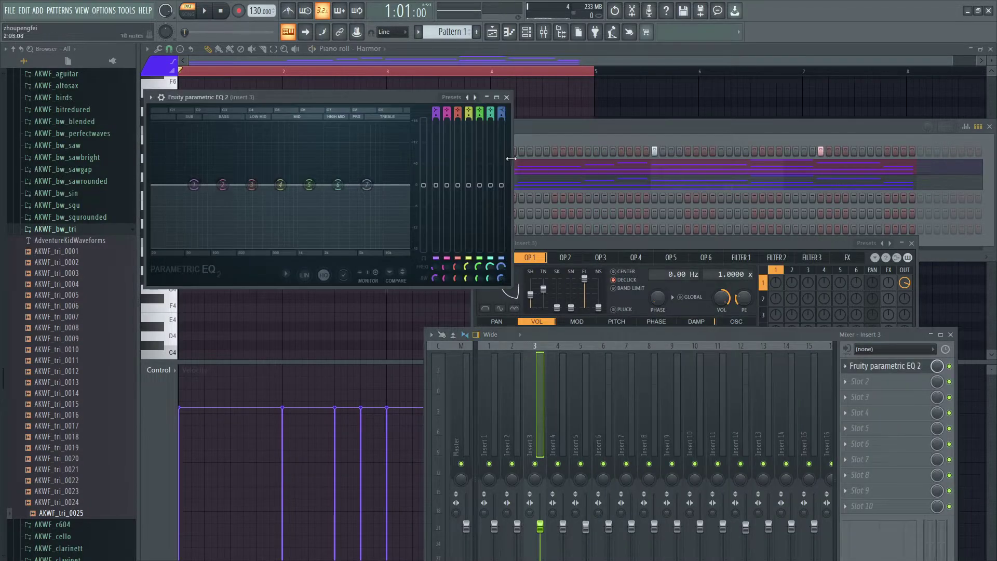
Step: During playback, roll off the highs with EQ bands 5 to 7, then try a low-mid cut and reset bands 2 and 3
{"action": "key", "text": "space"}
{"action": "left_click_drag", "start_coordinate": [311, 185], "coordinate": [313, 249]}
{"action": "left_click_drag", "start_coordinate": [339, 186], "coordinate": [359, 207]}
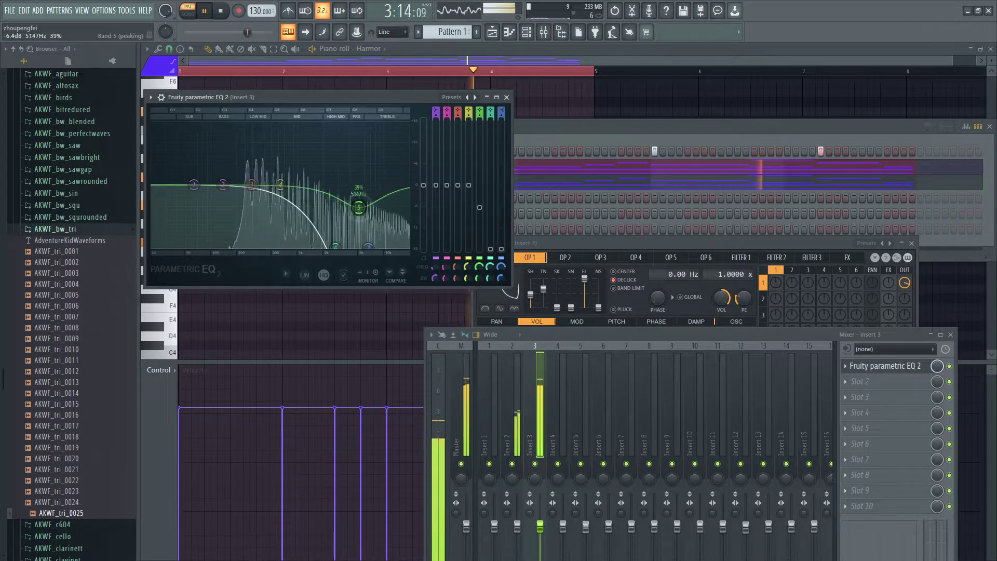
{"action": "left_click_drag", "start_coordinate": [251, 185], "coordinate": [254, 218]}
{"action": "right_click", "coordinate": [221, 194]}
{"action": "left_click", "coordinate": [237, 206]}
{"action": "right_click", "coordinate": [251, 216]}
{"action": "left_click", "coordinate": [258, 226]}
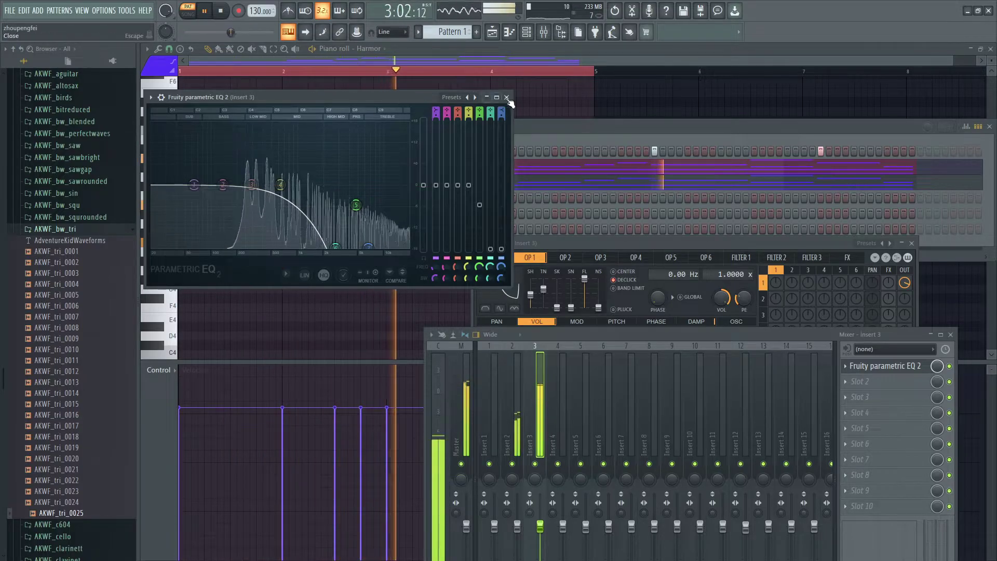
Step: Delete the Fruity parametric EQ 2 from mixer insert 3 and stop playback
{"action": "left_click", "coordinate": [852, 370]}
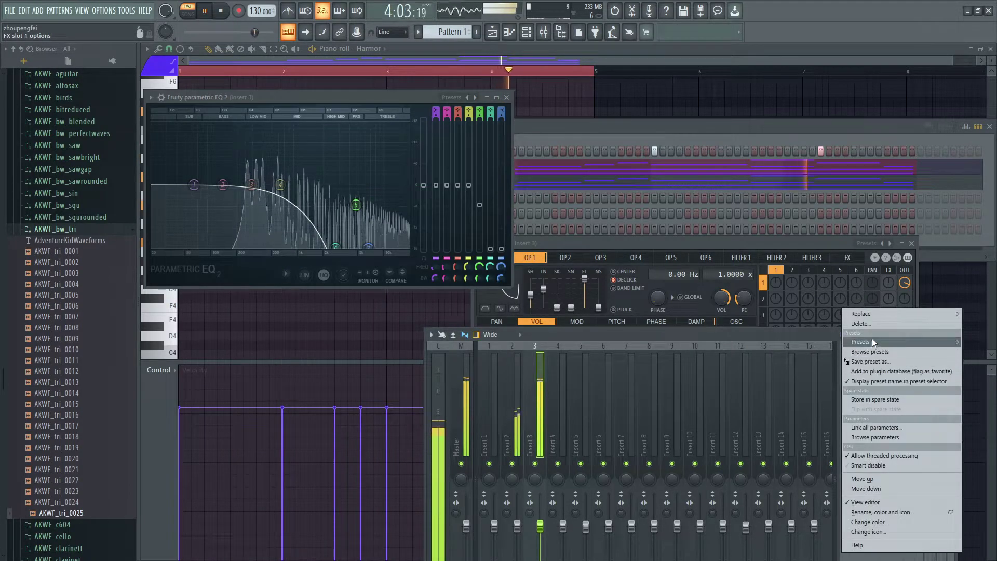
{"action": "left_click", "coordinate": [873, 324]}
{"action": "left_click", "coordinate": [555, 318]}
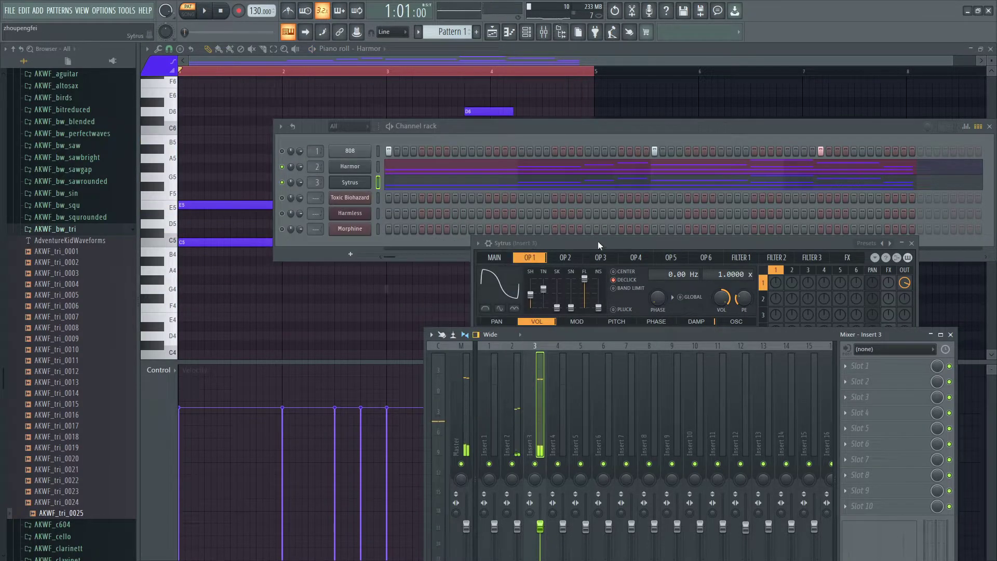
Step: Set operator 1's frequency ratio to 0.5000 in Sytrus and play the pattern
{"action": "left_click", "coordinate": [700, 245]}
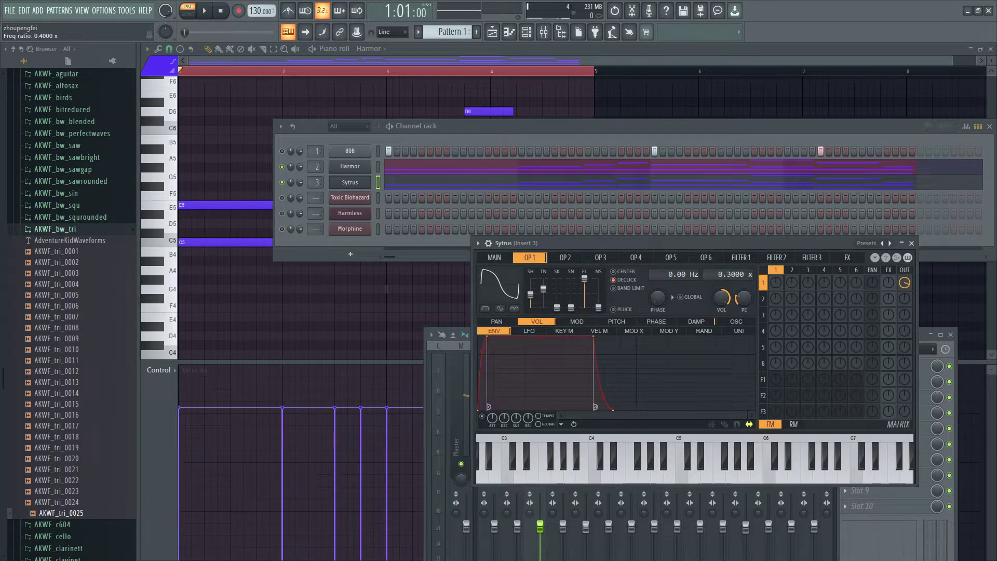
{"action": "key", "text": "space"}
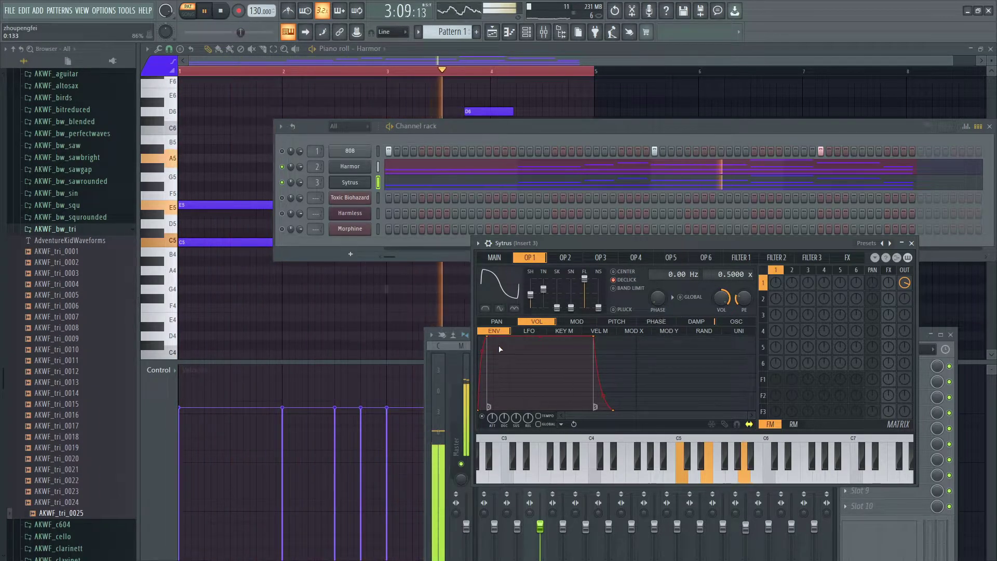
Step: Insert Fruity parametric EQ 2 on mixer insert 3, roll off the highs with bands 5 to 7 and trim bands 2 to 4
{"action": "left_click", "coordinate": [921, 333]}
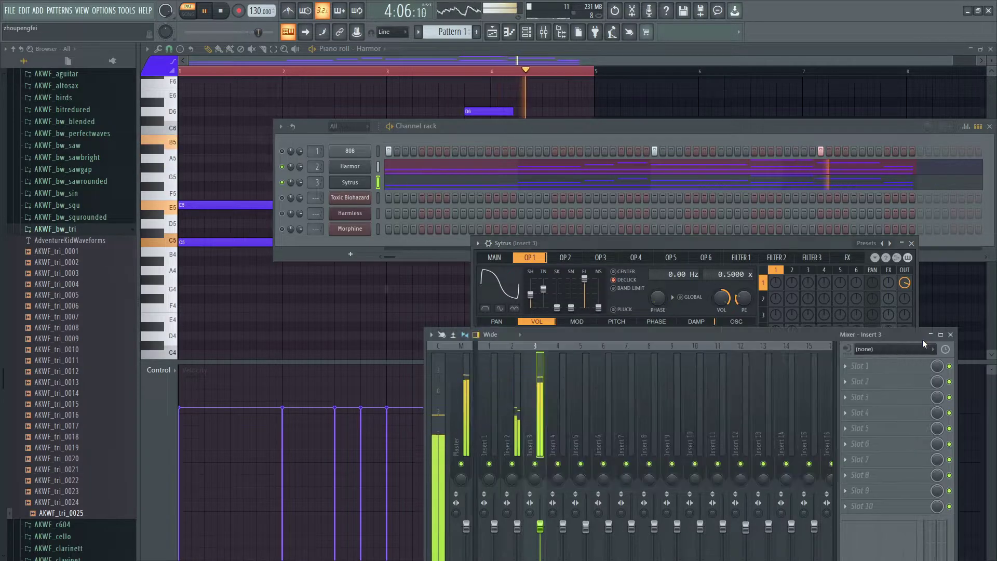
{"action": "left_click", "coordinate": [846, 366]}
{"action": "left_click", "coordinate": [726, 190]}
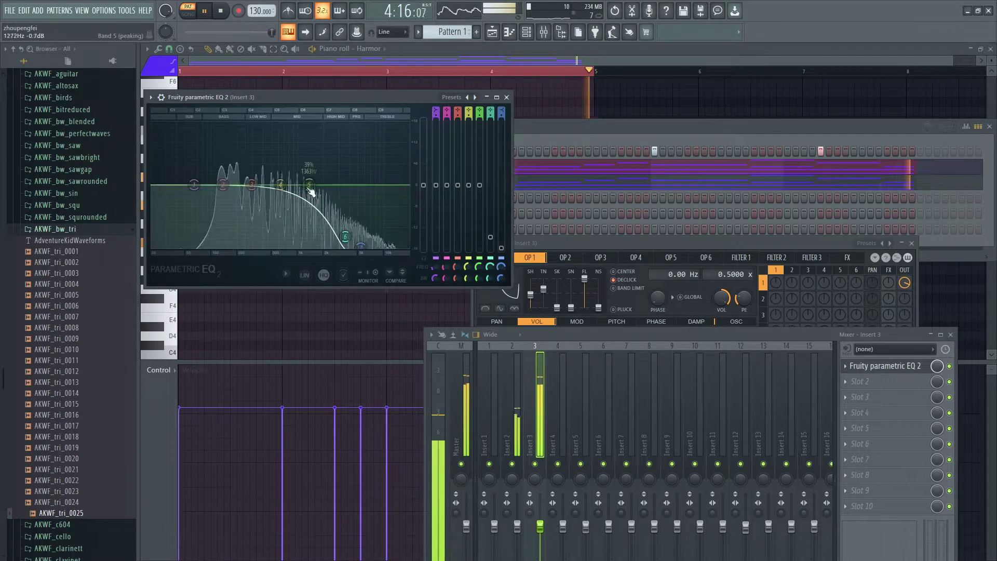
{"action": "left_click_drag", "start_coordinate": [310, 186], "coordinate": [331, 201]}
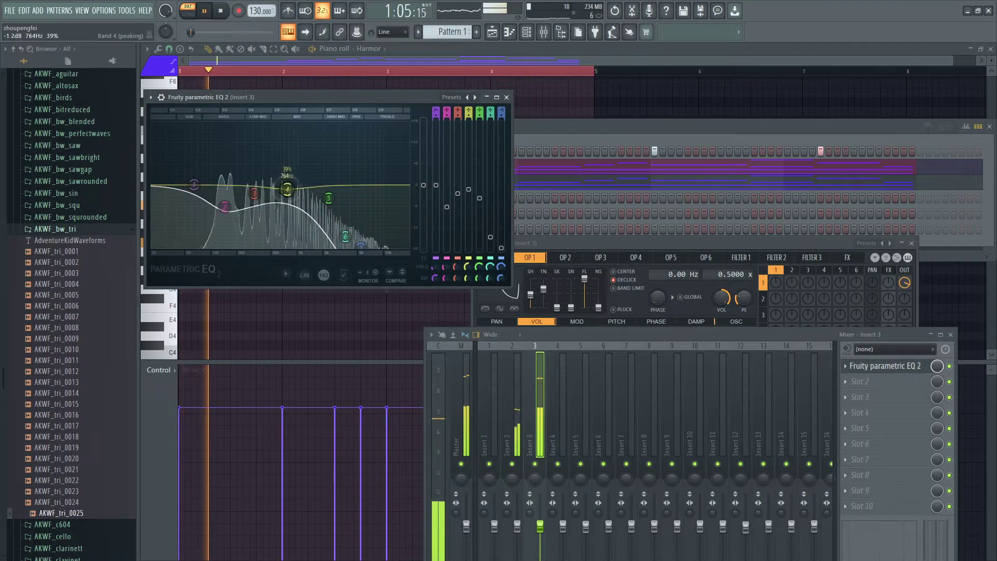
Step: Reset bands 2 and 3 of the insert 3 EQ to their default flat settings
{"action": "left_click_drag", "start_coordinate": [224, 207], "coordinate": [227, 185]}
{"action": "right_click", "coordinate": [226, 186]}
{"action": "left_click", "coordinate": [241, 208]}
{"action": "right_click", "coordinate": [256, 196]}
{"action": "left_click", "coordinate": [266, 206]}
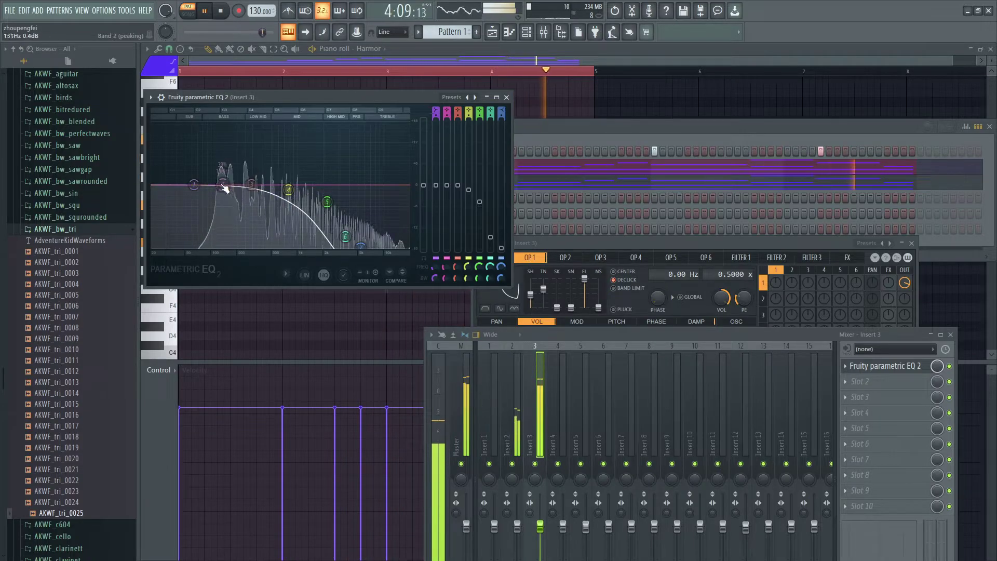
Step: Try adjusting EQ band 1, reset it, lower the EQ's main level slightly and close the EQ
{"action": "left_click_drag", "start_coordinate": [194, 186], "coordinate": [256, 191]}
{"action": "left_click", "coordinate": [232, 210]}
{"action": "right_click", "coordinate": [255, 197]}
{"action": "left_click", "coordinate": [265, 221]}
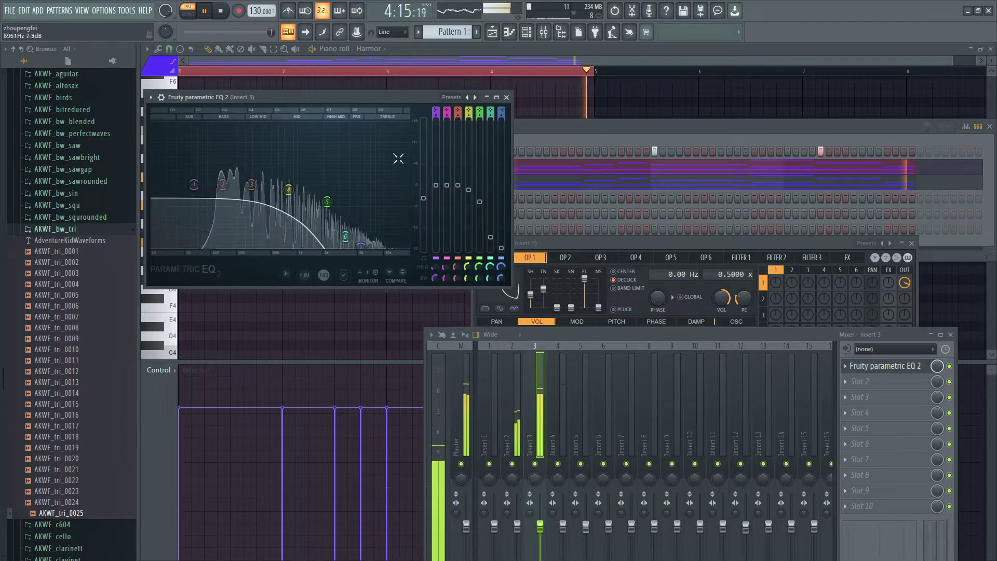
{"action": "left_click", "coordinate": [507, 97]}
Step: Show the main page of Sytrus and raise the unison order to 5
{"action": "left_click", "coordinate": [573, 243]}
{"action": "left_click", "coordinate": [493, 257]}
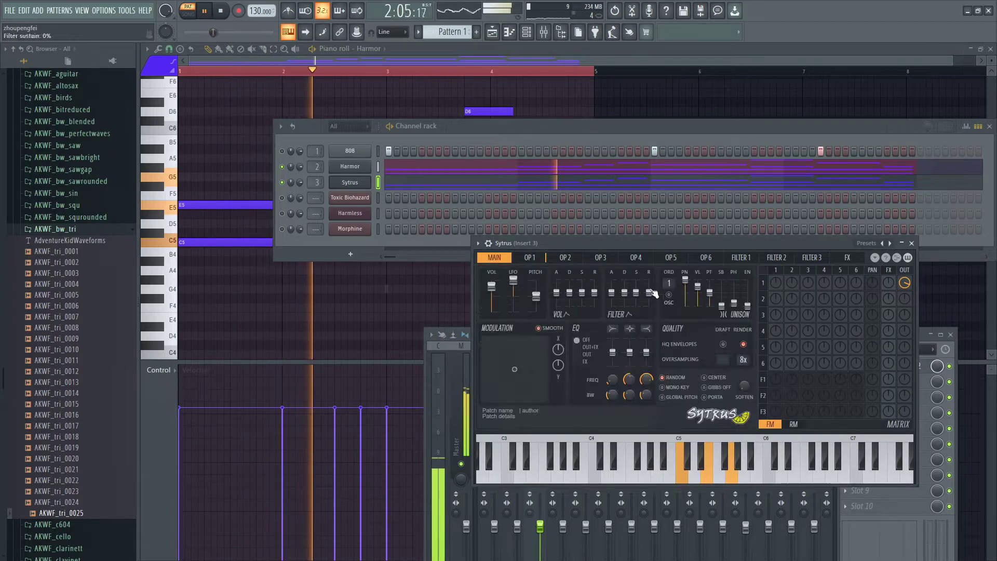
{"action": "scroll", "coordinate": [673, 285], "scroll_direction": "up", "scroll_amount": 1}
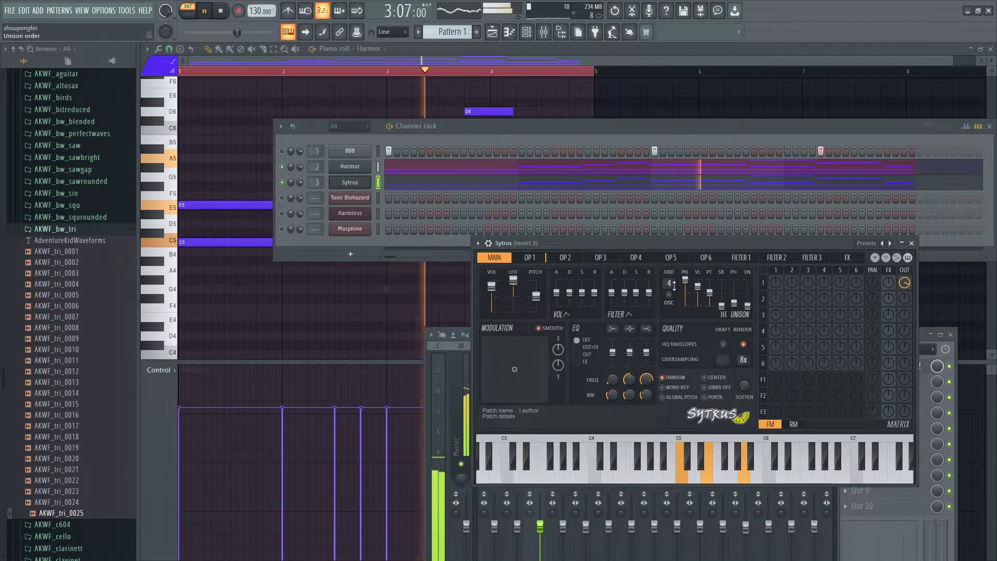
{"action": "scroll", "coordinate": [674, 285], "scroll_direction": "up", "scroll_amount": 1}
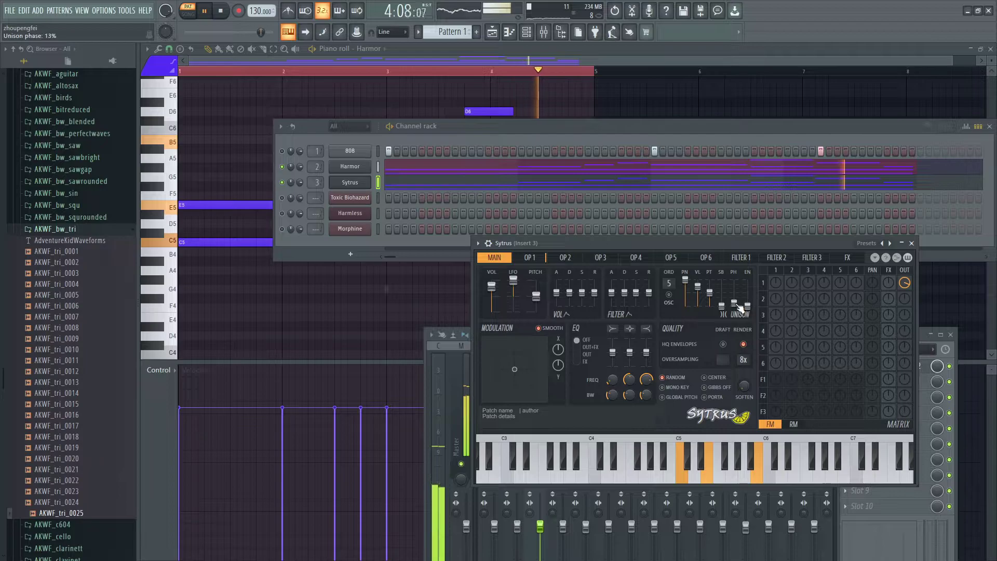
Step: Raise the Sytrus unison phase to near maximum and reduce the unison pitch to roughly a third, replaying the pattern to compare
{"action": "key", "text": "space"}
{"action": "key", "text": "space"}
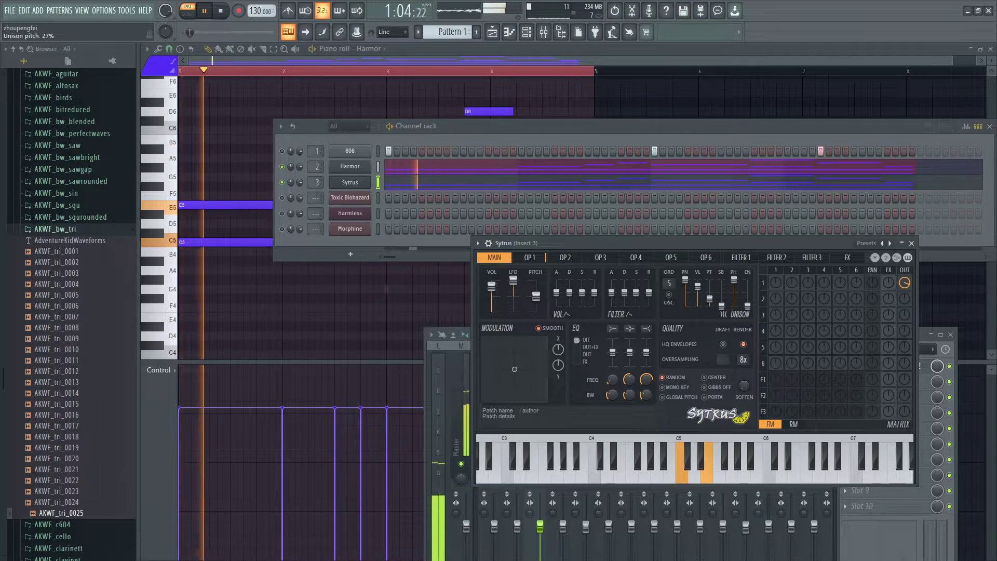
{"action": "mouse_move", "coordinate": [709, 300]}
{"action": "left_mouse_down"}
{"action": "mouse_move", "coordinate": [709, 287]}
{"action": "mouse_move", "coordinate": [709, 297]}
{"action": "left_mouse_up"}
{"action": "key", "text": "space"}
{"action": "key", "text": "space"}
{"action": "key", "text": "space"}
{"action": "key", "text": "space"}
{"action": "key", "text": "space"}
{"action": "key", "text": "space"}
Step: Lower the Sytrus unison volume to about 13% and replay the pattern's opening
{"action": "left_click_drag", "start_coordinate": [698, 281], "coordinate": [697, 301]}
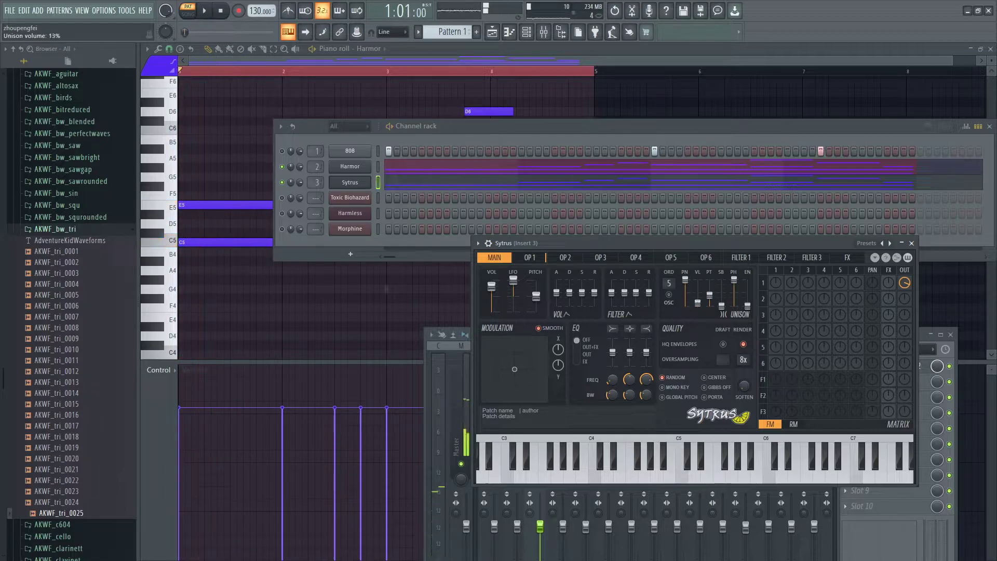
{"action": "key", "text": "space"}
{"action": "key", "text": "space"}
{"action": "key", "text": "space"}
{"action": "key", "text": "space"}
Step: Reduce the Sytrus unison order to 1 and bring the unison volume back up to a moderate level
{"action": "left_click_drag", "start_coordinate": [669, 283], "coordinate": [669, 304]}
{"action": "key", "text": "space"}
{"action": "key", "text": "space"}
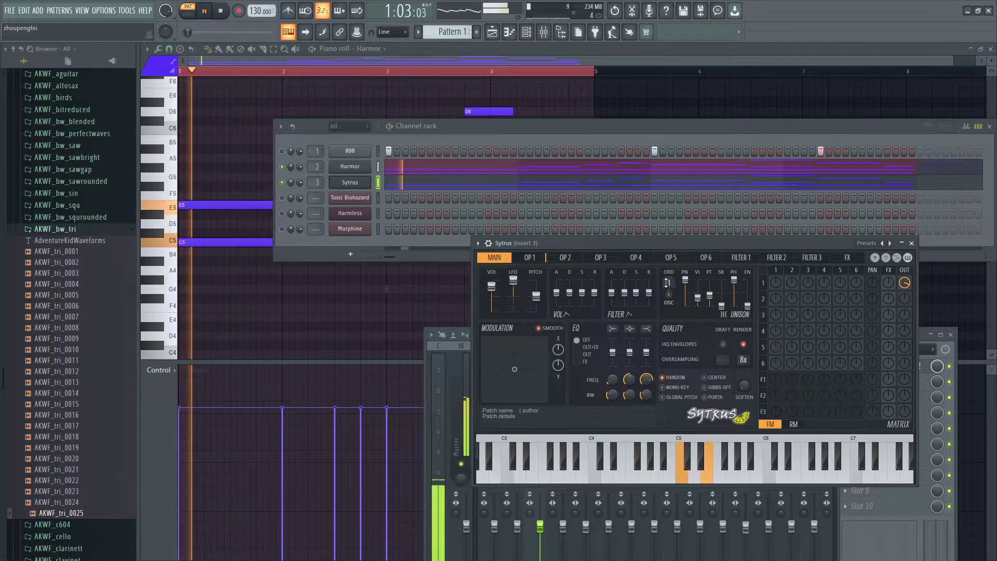
{"action": "key", "text": "space"}
{"action": "left_click_drag", "start_coordinate": [697, 299], "coordinate": [669, 298]}
Step: Replay the pattern several times and lower the Sytrus master level to about 83%
{"action": "key", "text": "space"}
{"action": "key", "text": "space"}
{"action": "key", "text": "space"}
{"action": "key", "text": "space"}
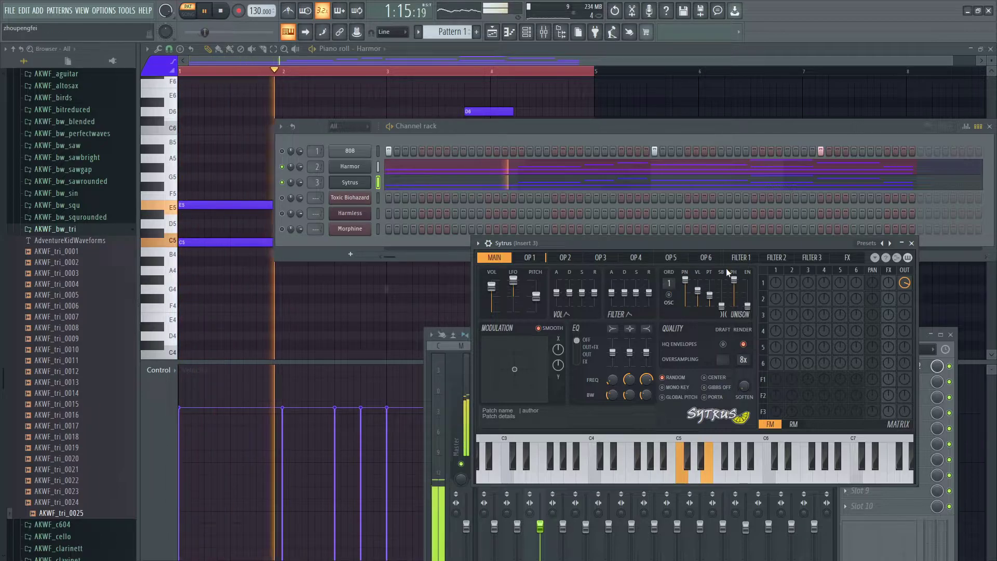
{"action": "left_click_drag", "start_coordinate": [491, 286], "coordinate": [491, 298]}
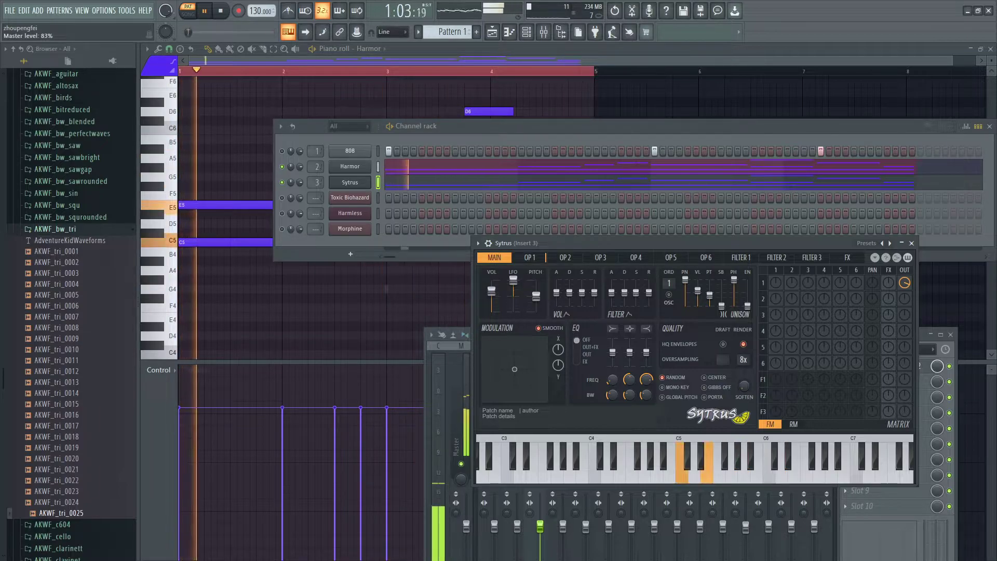
Step: Open operator 1 of the Sytrus channel and set its oscillator shape to 50%
{"action": "left_click", "coordinate": [912, 244]}
{"action": "left_click", "coordinate": [357, 182]}
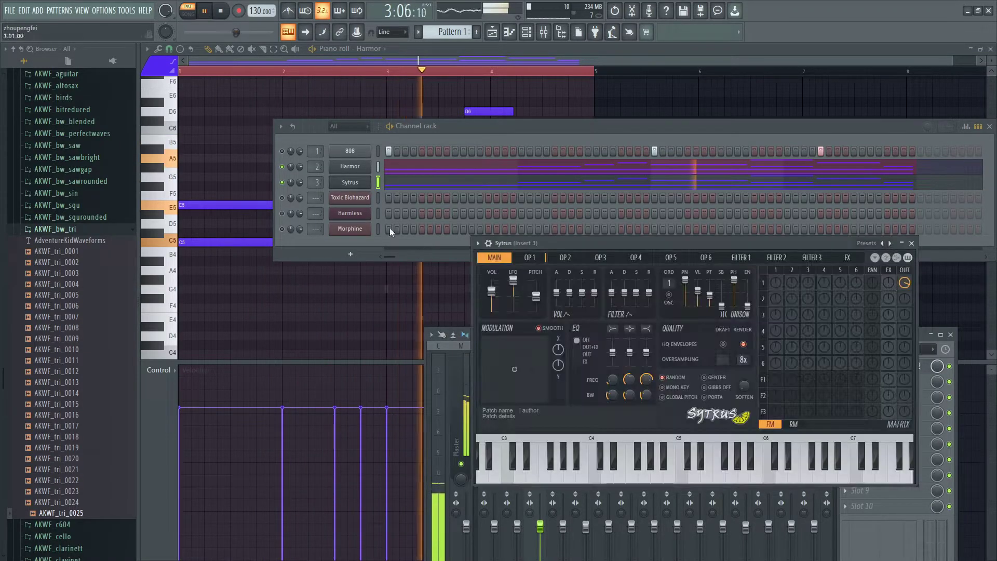
{"action": "left_click", "coordinate": [535, 257]}
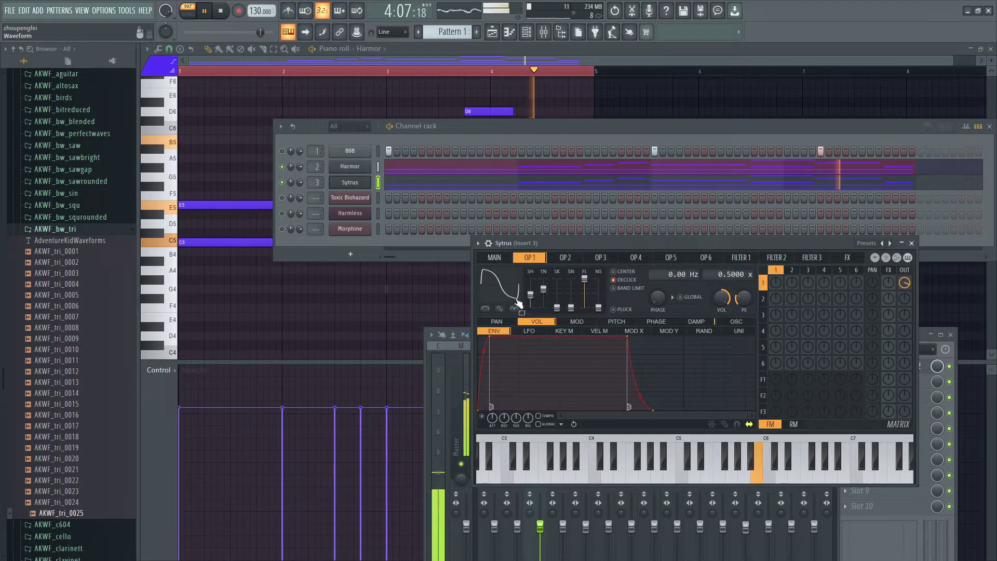
{"action": "left_click_drag", "start_coordinate": [535, 295], "coordinate": [534, 294]}
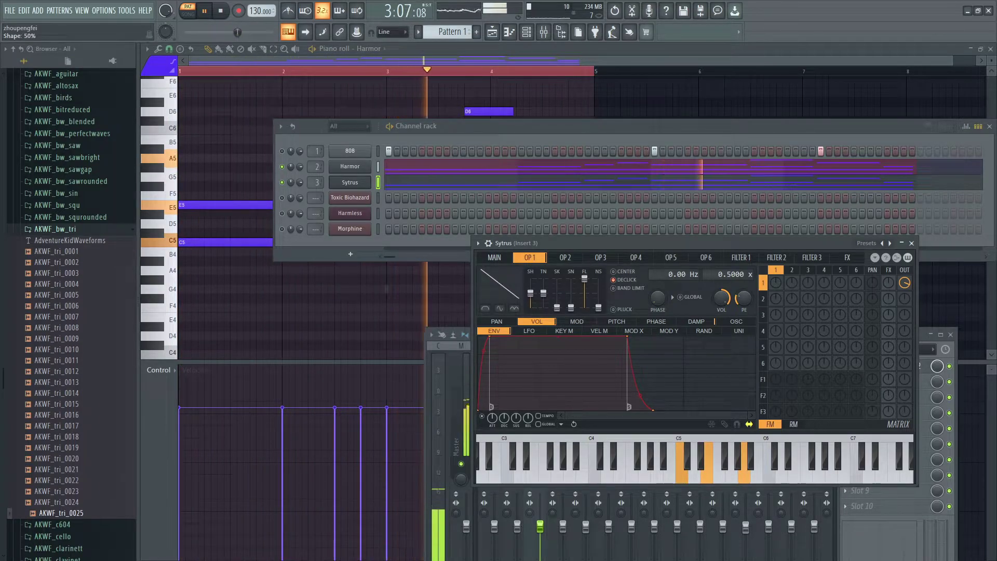
Step: Check the existing EQ on Insert 3 and add a second Fruity Parametric EQ 2 in slot 2
{"action": "left_click", "coordinate": [927, 334]}
{"action": "left_click", "coordinate": [909, 366]}
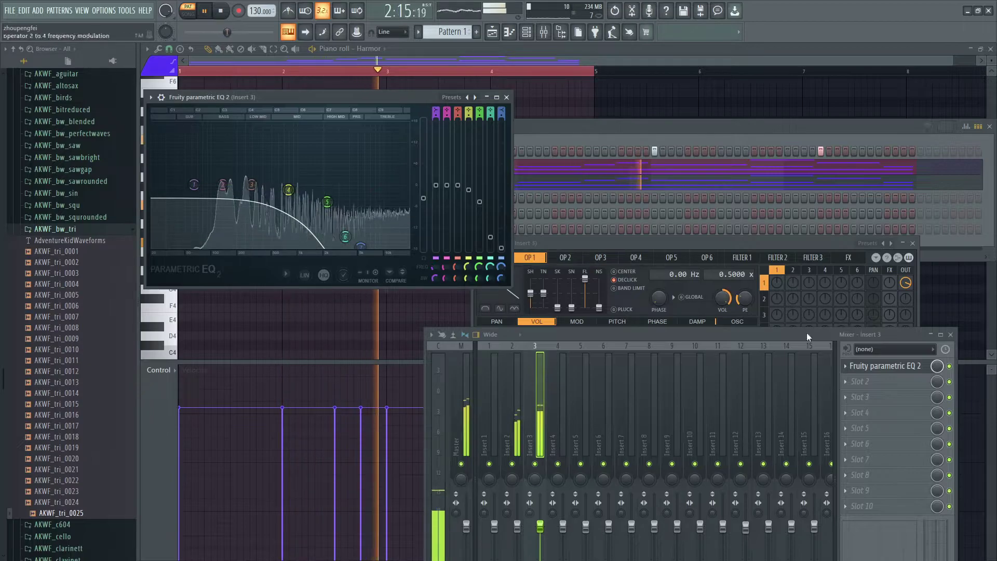
{"action": "left_click", "coordinate": [870, 375]}
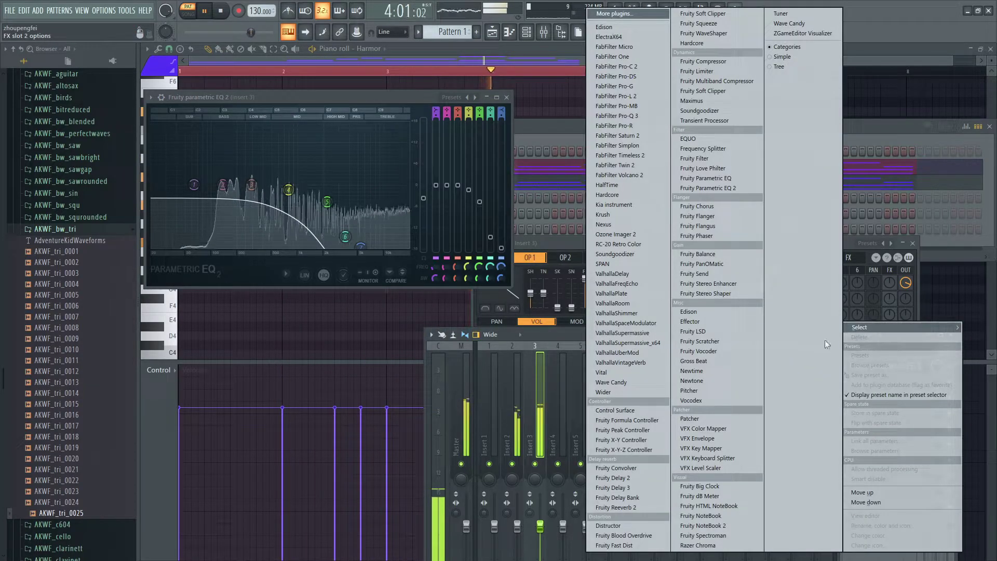
{"action": "left_click", "coordinate": [541, 335]}
{"action": "left_click", "coordinate": [857, 383]}
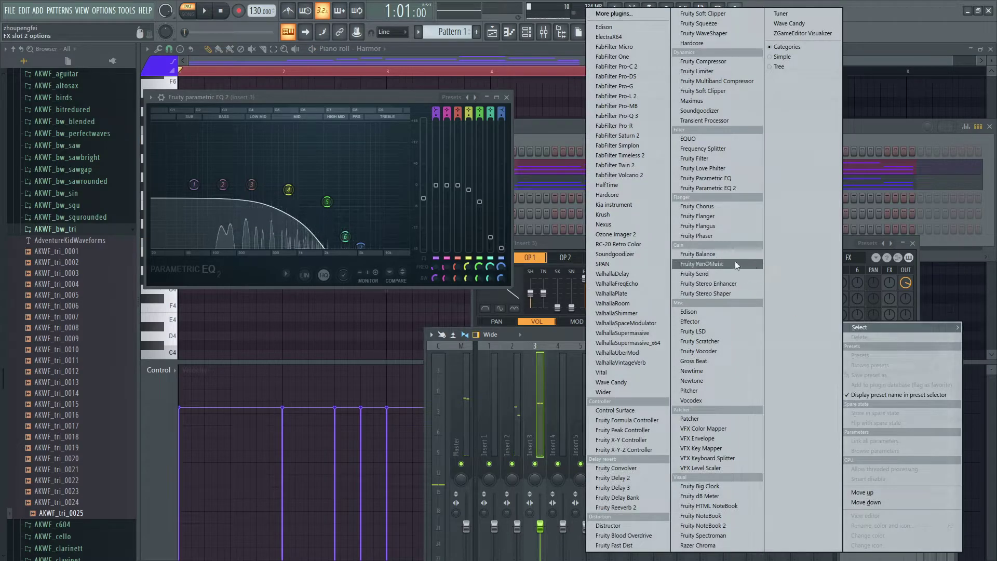
{"action": "left_click", "coordinate": [721, 188]}
{"action": "key", "text": "space"}
Step: Cut both ends in the second EQ by pulling bands 1 and 2 down for the lows and 5 to 7 for the highs
{"action": "left_click_drag", "start_coordinate": [374, 254], "coordinate": [384, 262]}
{"action": "key", "text": "space"}
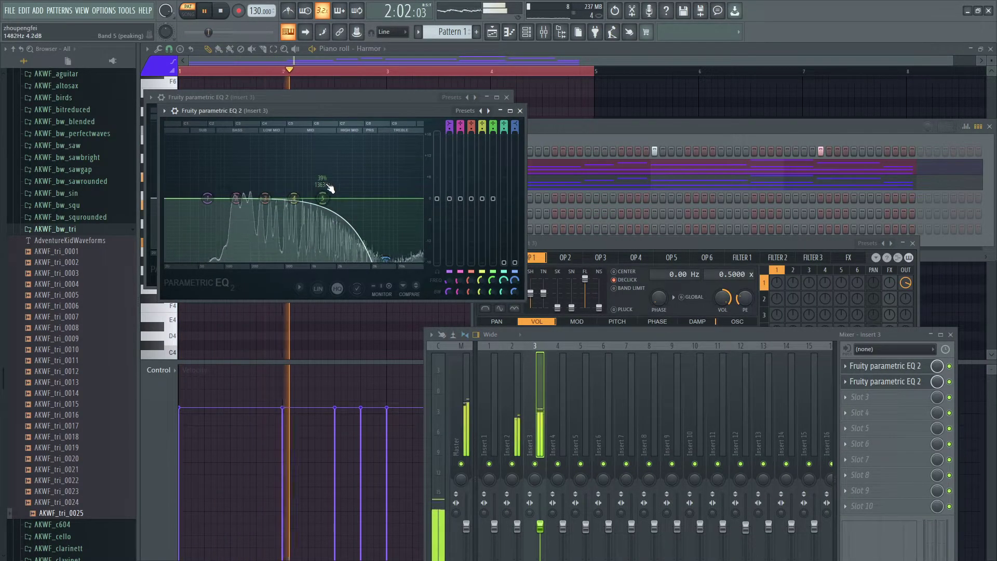
{"action": "left_click_drag", "start_coordinate": [236, 201], "coordinate": [216, 238]}
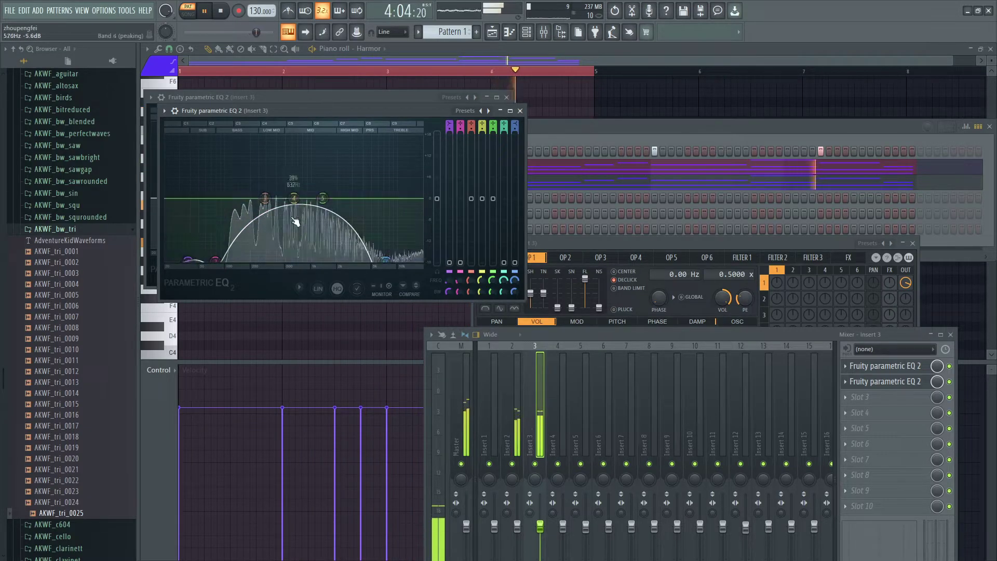
{"action": "left_click_drag", "start_coordinate": [212, 255], "coordinate": [208, 244]}
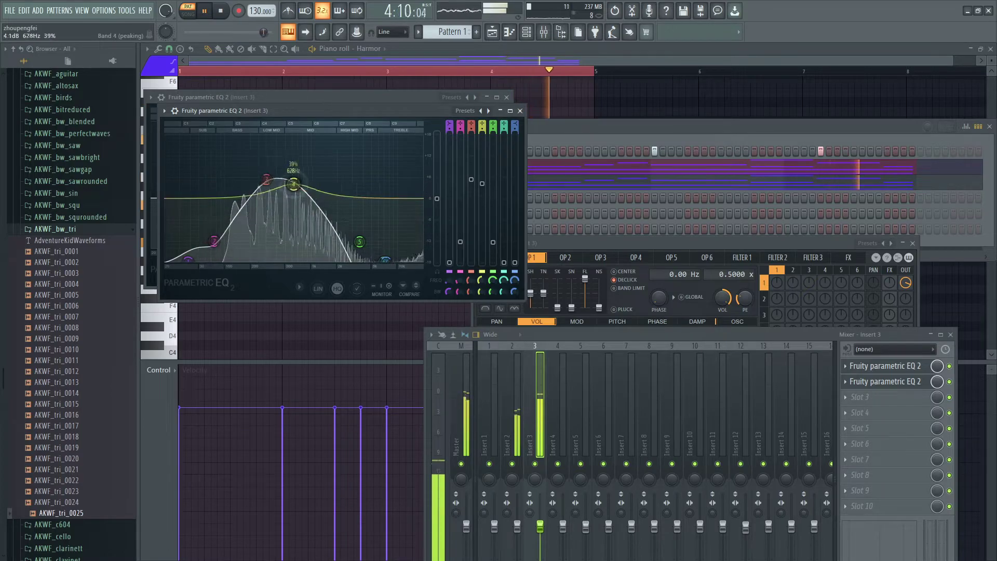
Step: Sweep boosted mid bands 3 and 4 of the second EQ during playback, resetting both before boosting them again
{"action": "mouse_move", "coordinate": [291, 154]}
{"action": "left_mouse_down"}
{"action": "mouse_move", "coordinate": [293, 139]}
{"action": "mouse_move", "coordinate": [296, 148]}
{"action": "left_mouse_up"}
{"action": "left_click_drag", "start_coordinate": [257, 214], "coordinate": [261, 167]}
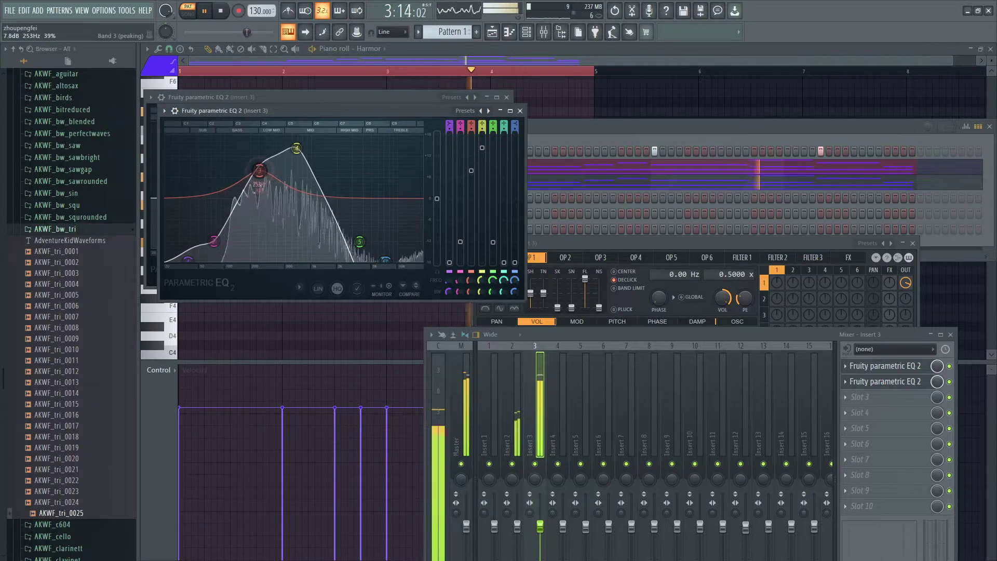
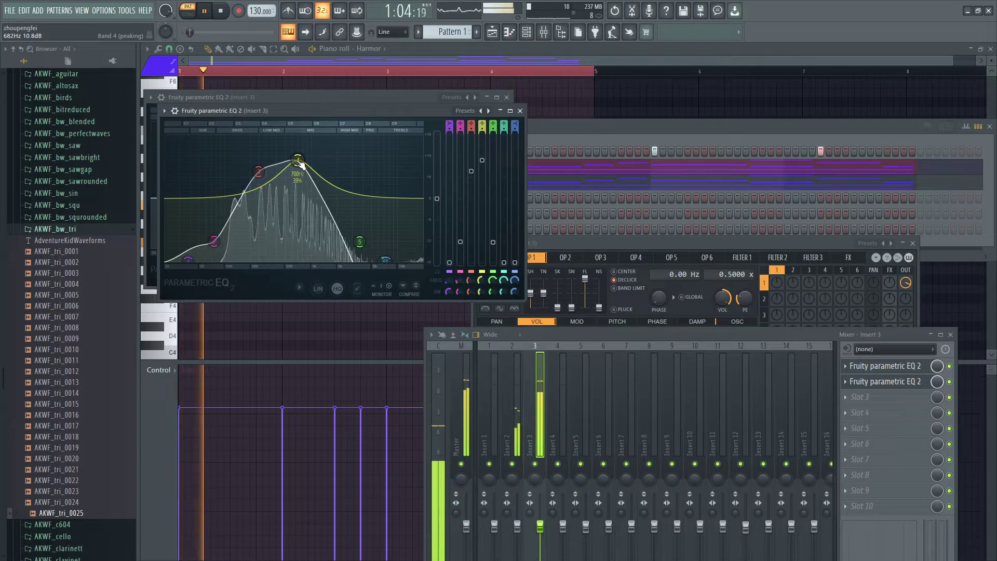
{"action": "right_click", "coordinate": [298, 162]}
{"action": "left_click", "coordinate": [306, 177]}
{"action": "right_click", "coordinate": [260, 172]}
{"action": "left_click", "coordinate": [270, 185]}
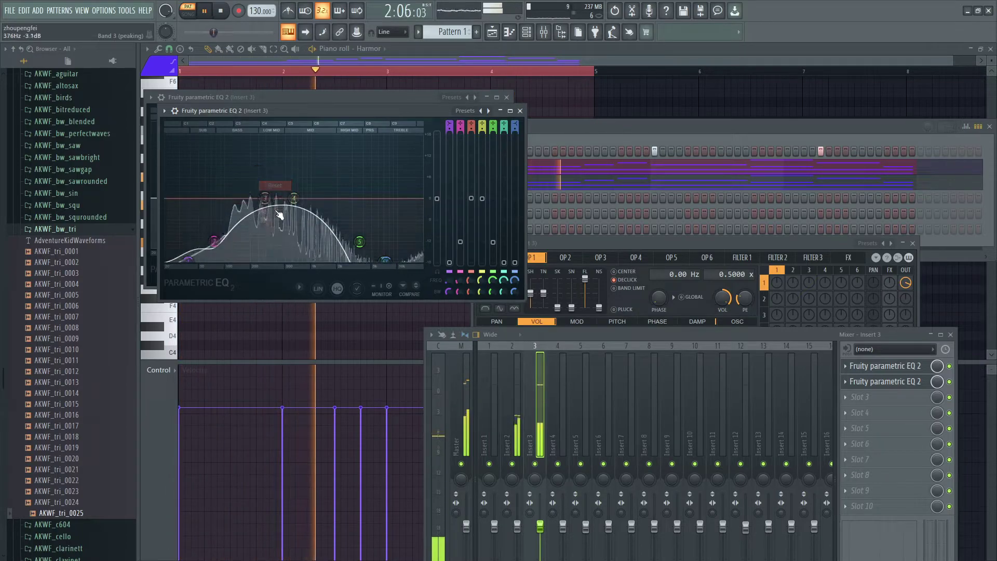
{"action": "left_click_drag", "start_coordinate": [293, 198], "coordinate": [293, 186]}
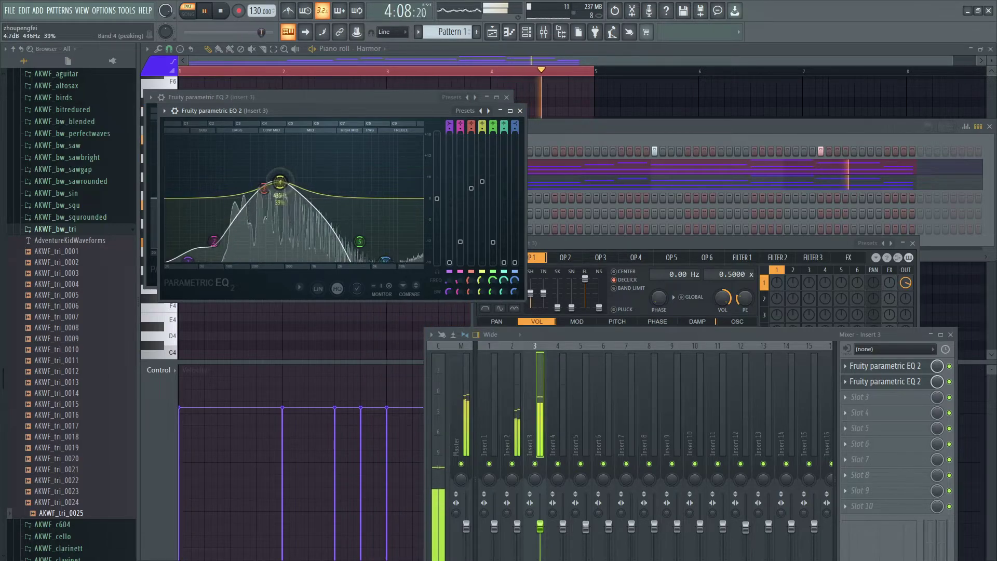
{"action": "left_click_drag", "start_coordinate": [281, 184], "coordinate": [289, 167]}
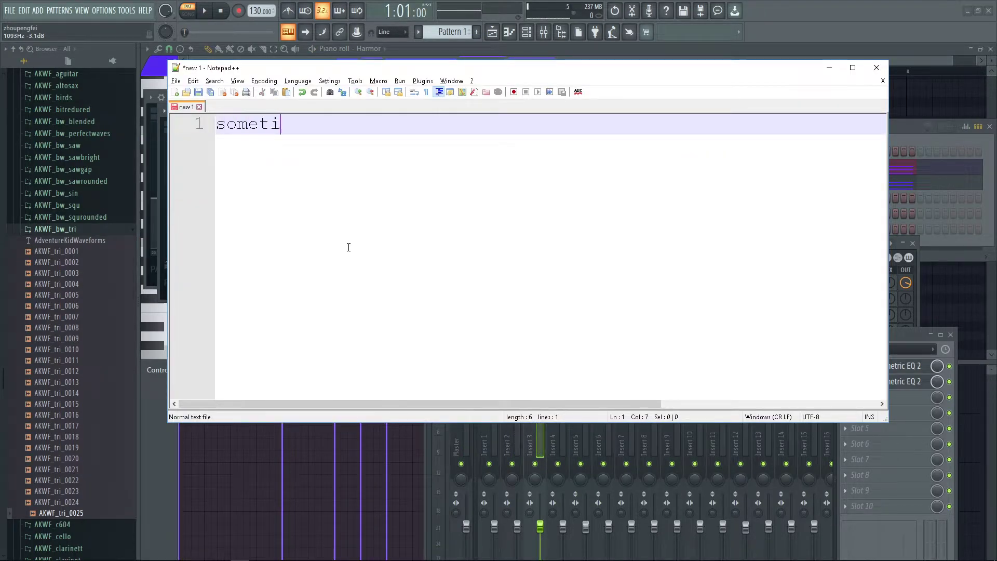
Step: Write "sometimes i like to find what specific frequencies really complimen" over two lines in Notepad++, then return to FL Studio
{"action": "type", "text": "frequ"}
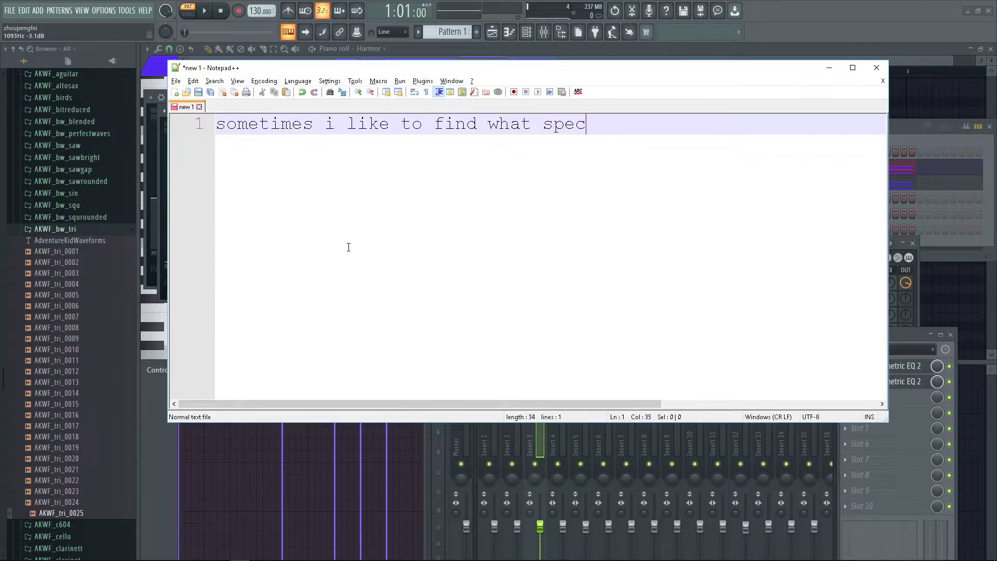
{"action": "type", "text": " frequenc"}
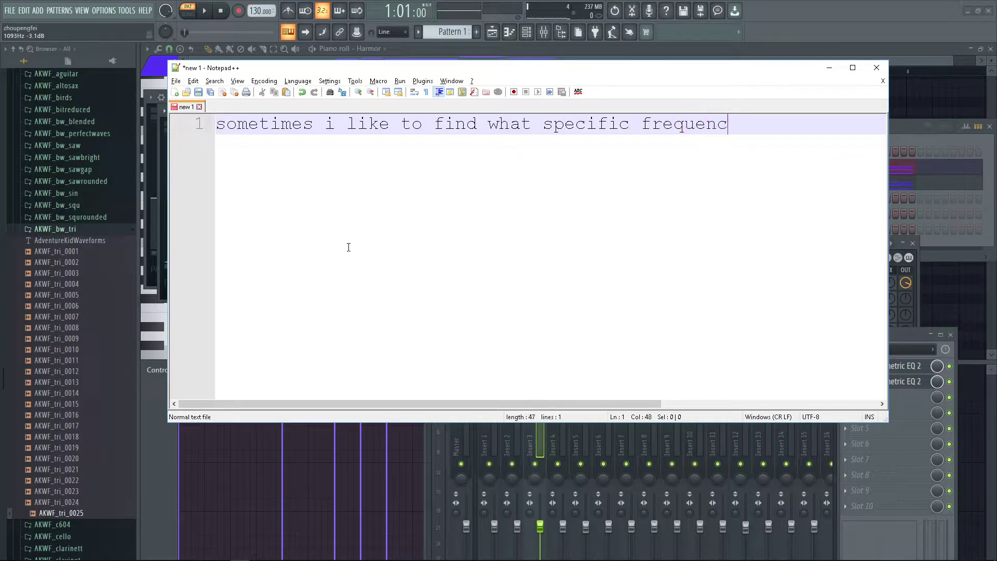
{"action": "type", "text": "ies"}
{"action": "key", "text": "Return"}
{"action": "type", "text": "really complimen"}
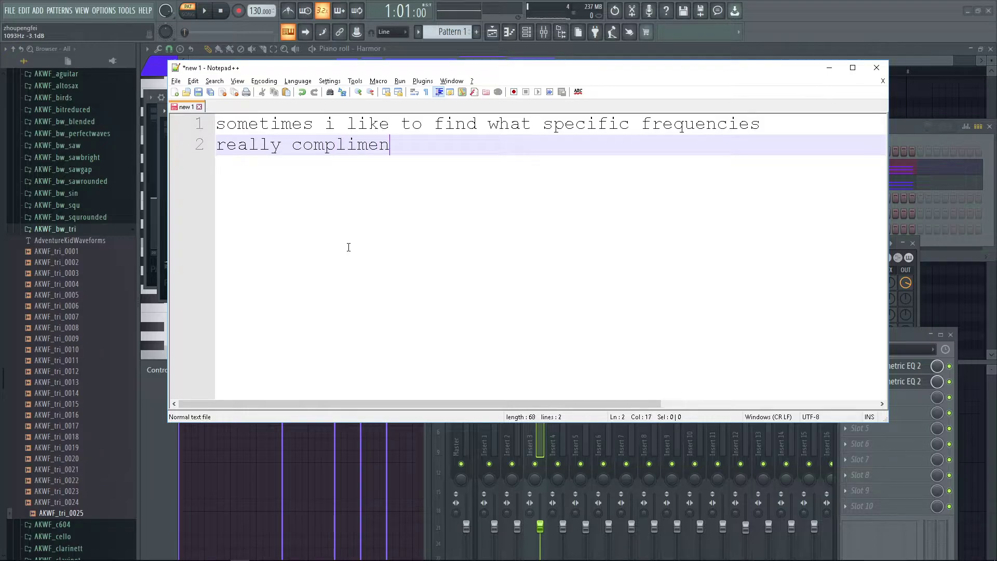
{"action": "key", "text": "alt+Tab"}
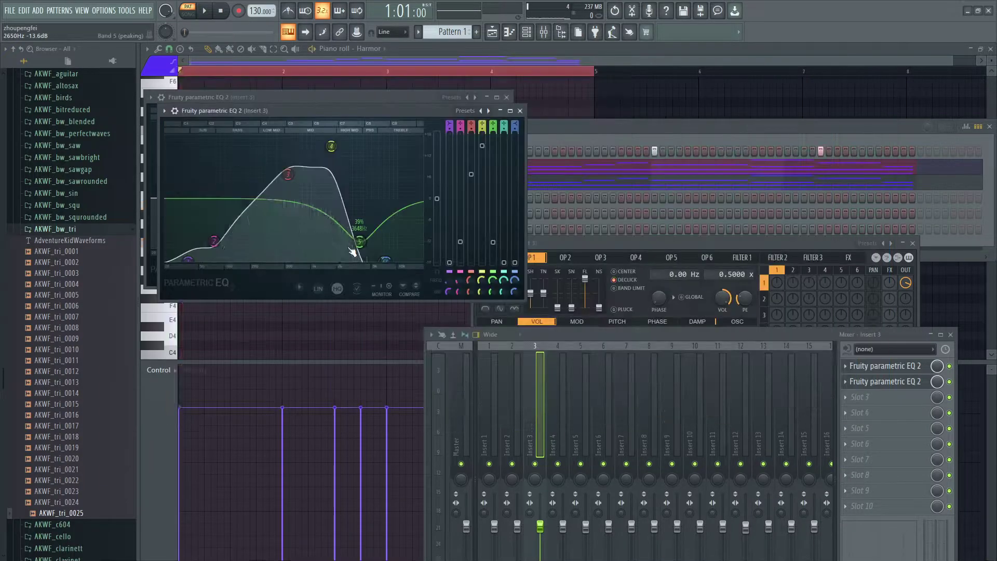
Step: Sweep strong boosts on bands 3 and 4 of the second EQ during playback, then reset both bands
{"action": "key", "text": "space"}
{"action": "key", "text": "space"}
{"action": "left_click_drag", "start_coordinate": [331, 147], "coordinate": [303, 158]}
{"action": "key", "text": "space"}
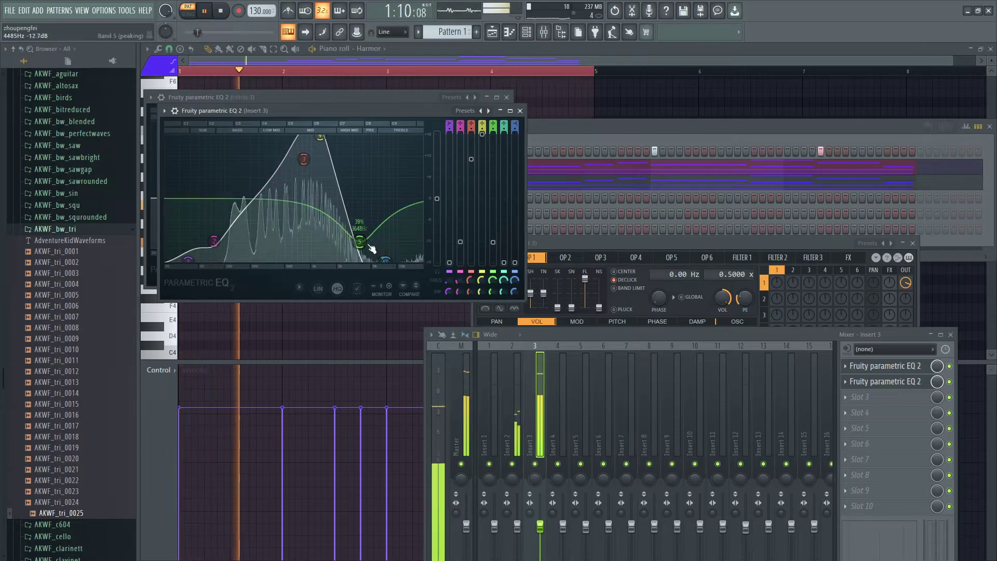
{"action": "right_click", "coordinate": [305, 160]}
{"action": "left_click", "coordinate": [320, 173]}
{"action": "right_click", "coordinate": [323, 149]}
{"action": "left_click", "coordinate": [329, 163]}
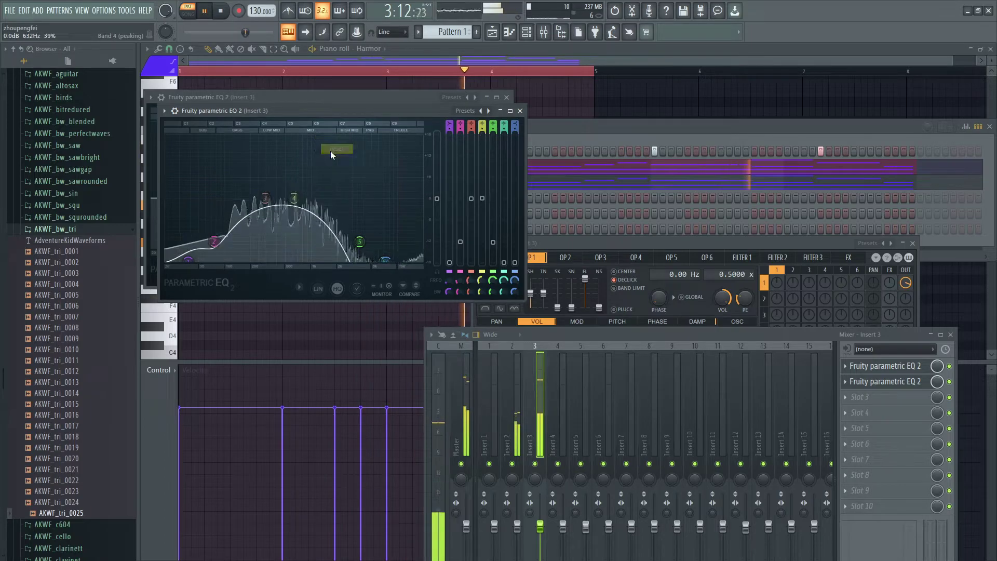
Step: Close both EQ windows and add a third Fruity Parametric EQ 2 in slot 3 of Insert 3
{"action": "left_click", "coordinate": [520, 110]}
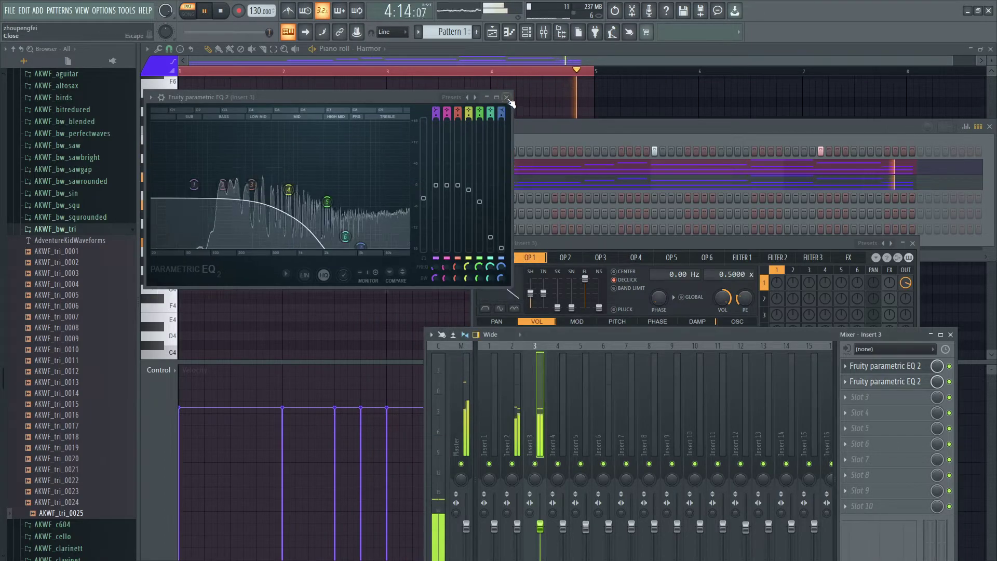
{"action": "left_click", "coordinate": [506, 97]}
{"action": "left_click", "coordinate": [850, 397]}
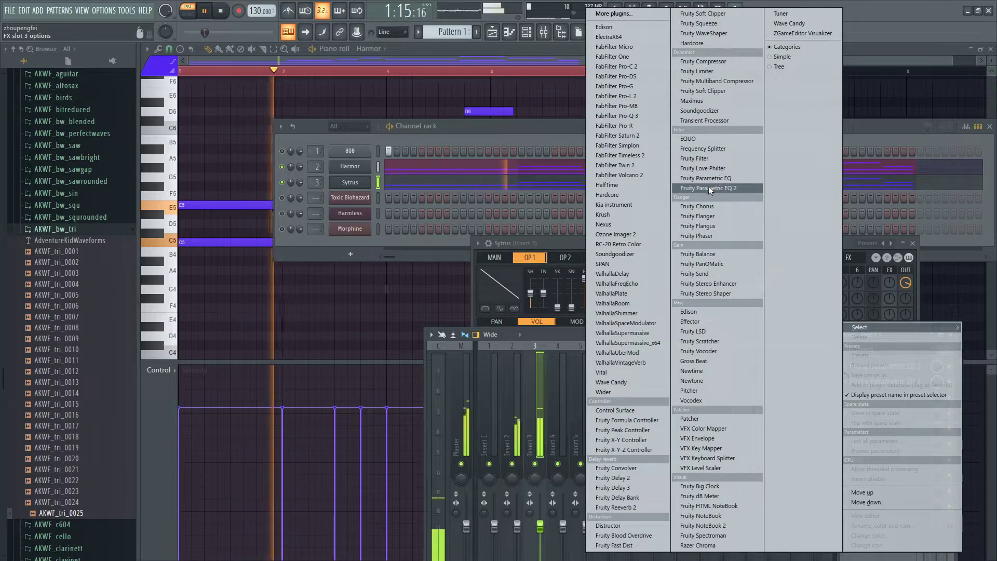
{"action": "left_click", "coordinate": [707, 188]}
Step: Stack strong boosts in the third EQ, sweep bands 4 and 6 down to about 430 Hz, and reset band 5
{"action": "left_click_drag", "start_coordinate": [313, 211], "coordinate": [338, 190]}
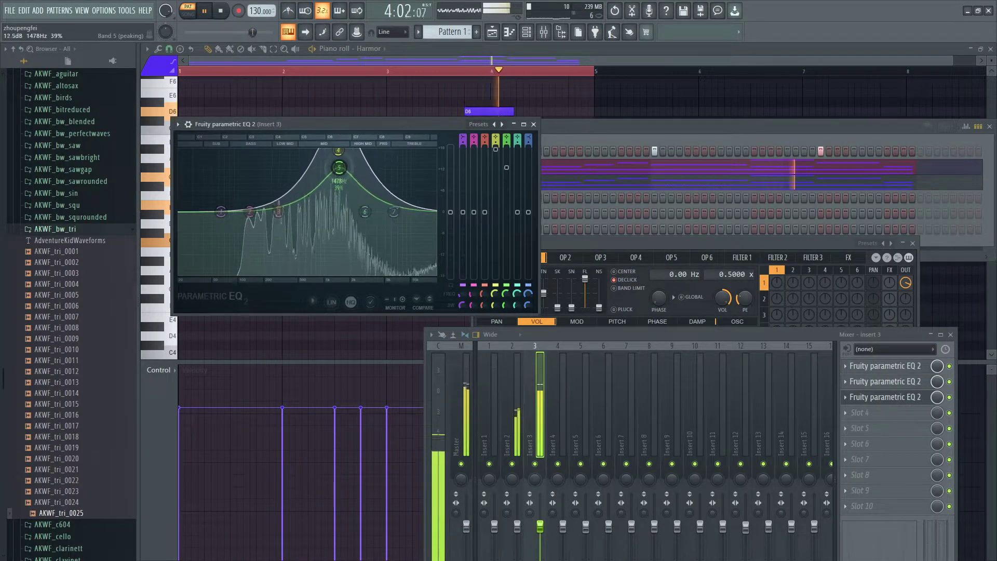
{"action": "mouse_move", "coordinate": [357, 153]}
{"action": "left_mouse_down"}
{"action": "mouse_move", "coordinate": [367, 151]}
{"action": "mouse_move", "coordinate": [344, 149]}
{"action": "left_mouse_up"}
{"action": "left_click_drag", "start_coordinate": [365, 211], "coordinate": [340, 150]}
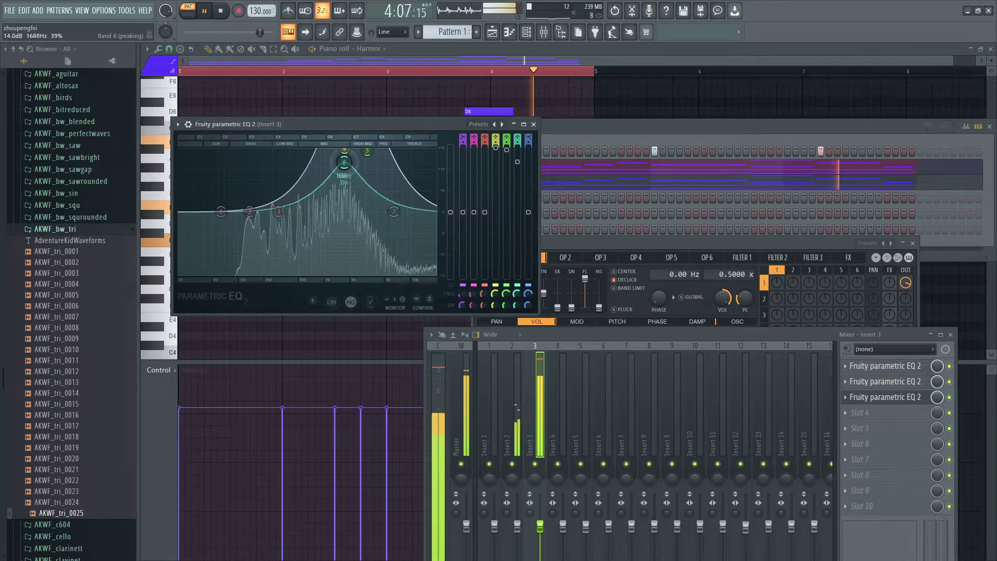
{"action": "left_click_drag", "start_coordinate": [342, 174], "coordinate": [302, 151]}
{"action": "mouse_move", "coordinate": [369, 152]}
{"action": "left_mouse_down"}
{"action": "mouse_move", "coordinate": [307, 151]}
{"action": "mouse_move", "coordinate": [366, 151]}
{"action": "left_mouse_up"}
{"action": "right_click", "coordinate": [368, 150]}
{"action": "left_click", "coordinate": [378, 161]}
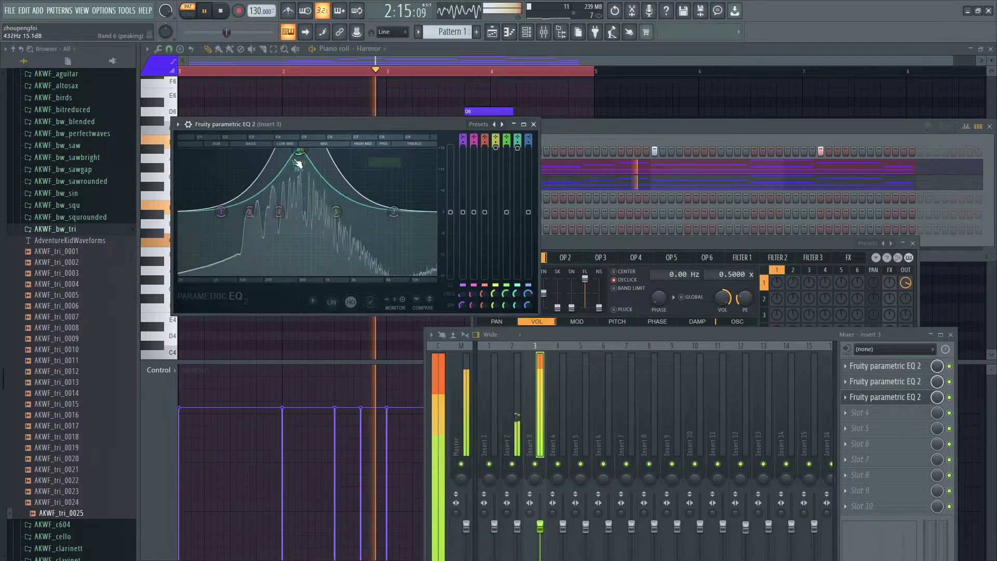
Step: Narrow the third EQ around its mid peak by pulling bands 1 and 2 down on the lows and 5 and 7 on the highs
{"action": "mouse_move", "coordinate": [302, 151]}
{"action": "left_mouse_down"}
{"action": "mouse_move", "coordinate": [300, 167]}
{"action": "mouse_move", "coordinate": [298, 159]}
{"action": "left_mouse_up"}
{"action": "left_click_drag", "start_coordinate": [394, 212], "coordinate": [361, 275]}
{"action": "mouse_move", "coordinate": [336, 212]}
{"action": "left_mouse_down"}
{"action": "mouse_move", "coordinate": [340, 240]}
{"action": "mouse_move", "coordinate": [336, 223]}
{"action": "left_mouse_up"}
{"action": "left_click_drag", "start_coordinate": [221, 212], "coordinate": [273, 274]}
{"action": "left_click_drag", "start_coordinate": [281, 216], "coordinate": [248, 269]}
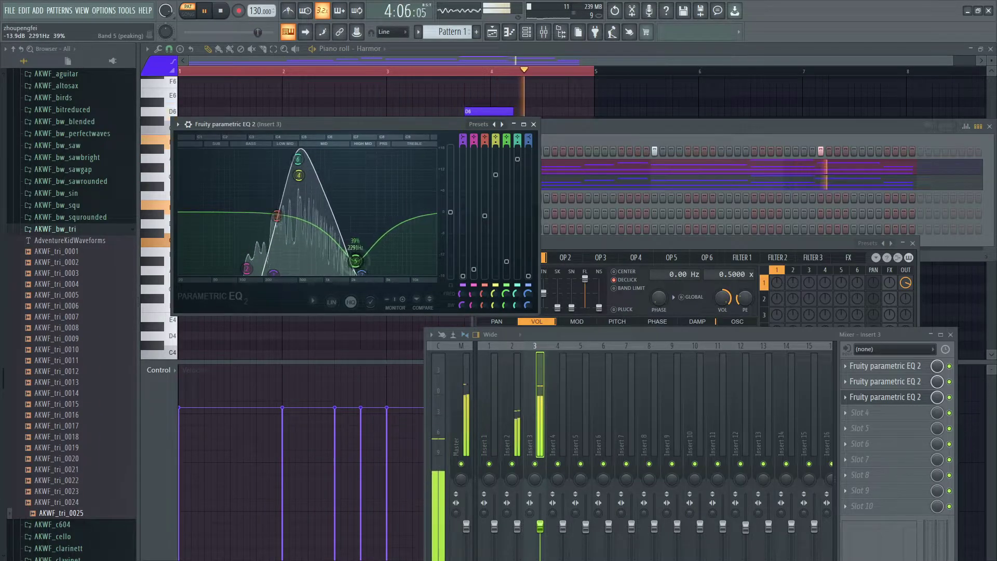
Step: Shift the third EQ's boosted peak down to about 285 Hz, readjust bands 2, 3 and 5 around it, and close the EQ
{"action": "left_click_drag", "start_coordinate": [305, 186], "coordinate": [288, 161]}
{"action": "left_click_drag", "start_coordinate": [277, 215], "coordinate": [235, 238]}
{"action": "mouse_move", "coordinate": [352, 262]}
{"action": "left_mouse_down"}
{"action": "mouse_move", "coordinate": [326, 259]}
{"action": "mouse_move", "coordinate": [341, 274]}
{"action": "left_mouse_up"}
{"action": "left_click_drag", "start_coordinate": [288, 161], "coordinate": [284, 158]}
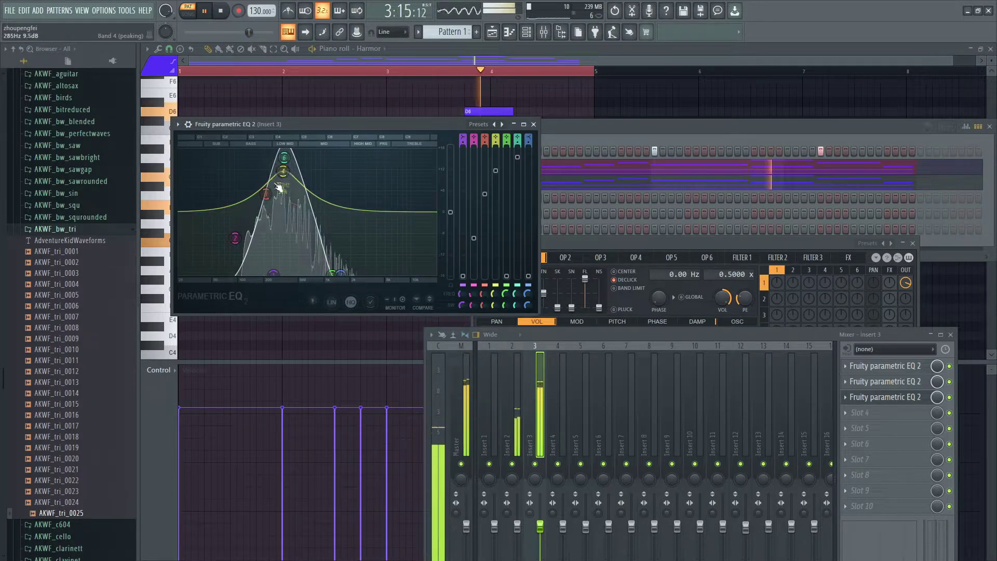
{"action": "left_click_drag", "start_coordinate": [284, 172], "coordinate": [280, 171]}
{"action": "left_click", "coordinate": [534, 124]}
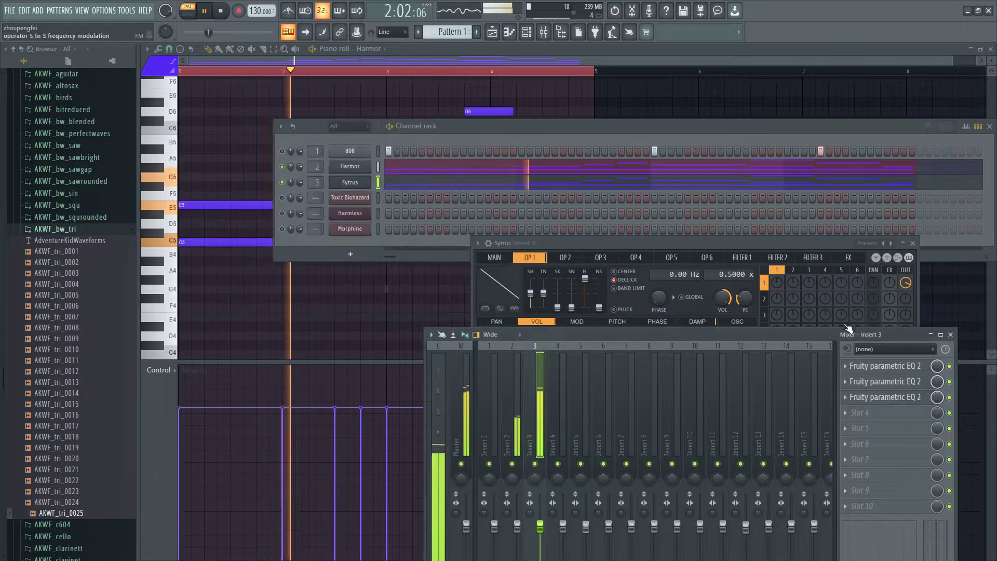
Step: Mute the Harmor channel and add a fourth Fruity Parametric EQ 2 in slot 4 while the Sytrus part plays
{"action": "left_click", "coordinate": [864, 412]}
{"action": "mouse_move", "coordinate": [860, 327]}
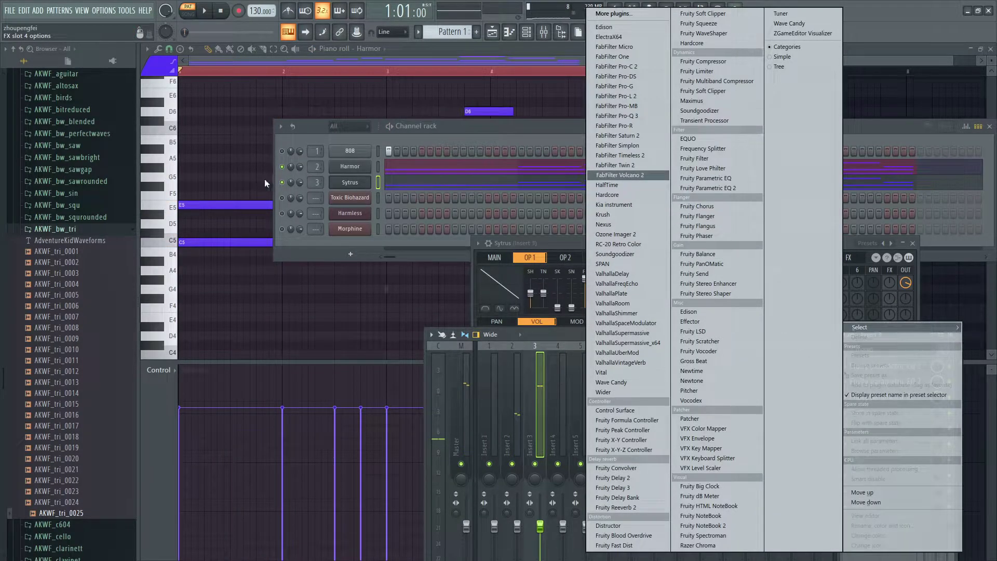
{"action": "left_click", "coordinate": [281, 167]}
{"action": "key", "text": "space"}
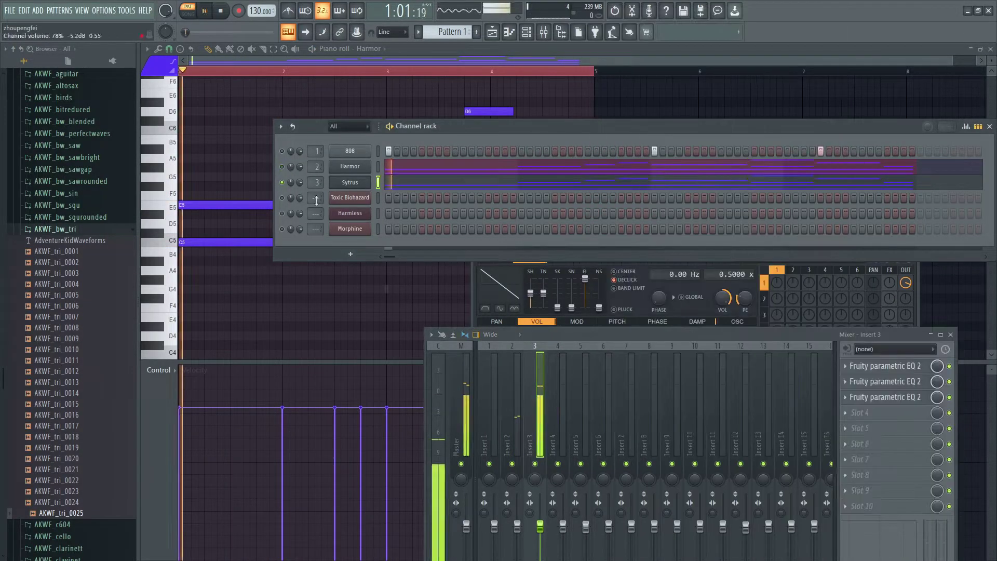
{"action": "left_click", "coordinate": [879, 418]}
{"action": "mouse_move", "coordinate": [859, 327]}
{"action": "left_click", "coordinate": [752, 185]}
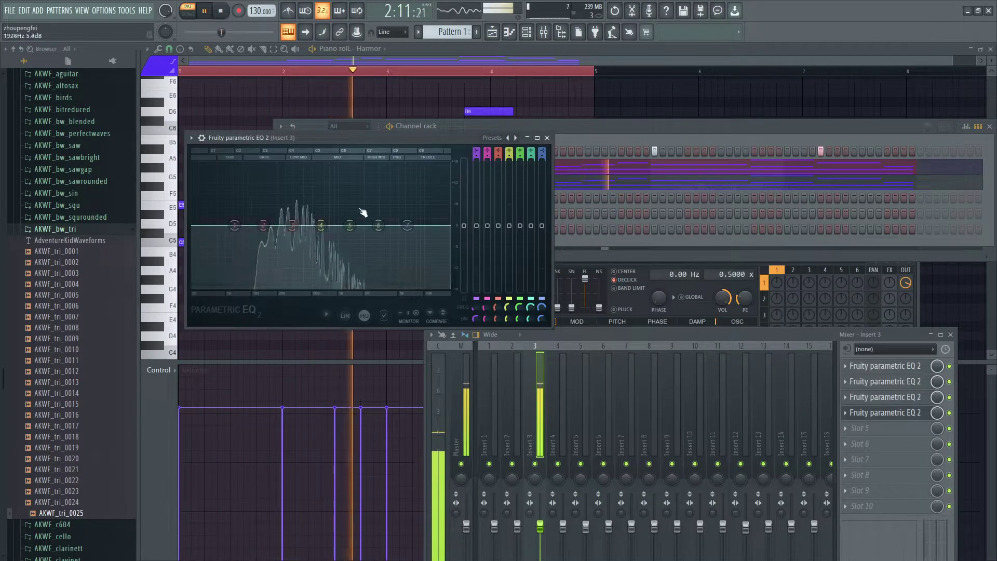
Step: Pull bands 5, 6 and 7 of the fourth EQ down to cut the highs
{"action": "left_click_drag", "start_coordinate": [349, 225], "coordinate": [361, 286]}
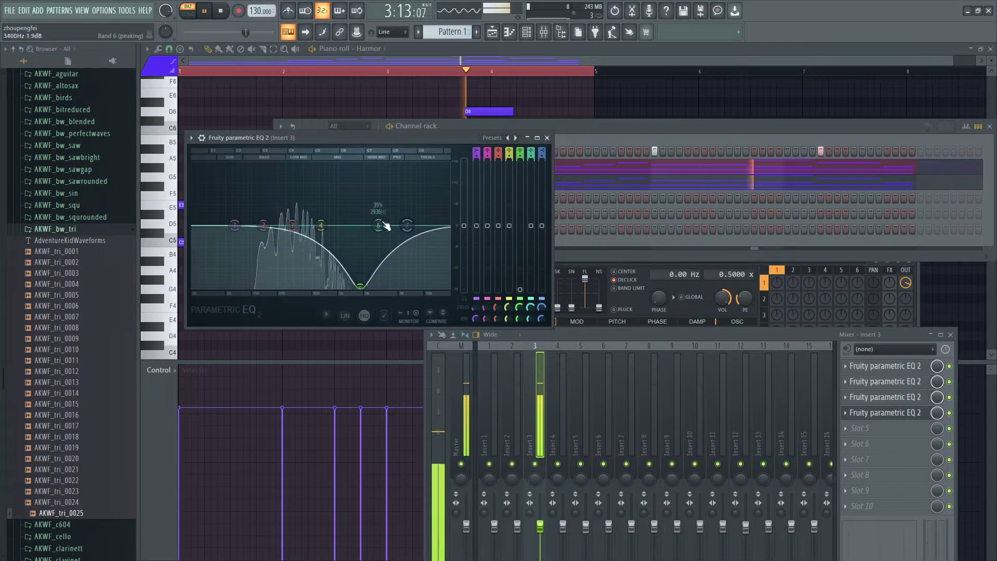
{"action": "left_click_drag", "start_coordinate": [387, 223], "coordinate": [362, 285]}
{"action": "left_click_drag", "start_coordinate": [407, 225], "coordinate": [372, 263]}
Step: Try different gains and positions for bands 3 and 4 in the fourth EQ, then reset them
{"action": "left_click_drag", "start_coordinate": [293, 225], "coordinate": [292, 190]}
{"action": "left_click_drag", "start_coordinate": [321, 226], "coordinate": [263, 233]}
{"action": "left_click_drag", "start_coordinate": [298, 201], "coordinate": [296, 212]}
{"action": "right_click", "coordinate": [263, 232]}
{"action": "left_click", "coordinate": [289, 244]}
{"action": "right_click", "coordinate": [311, 219]}
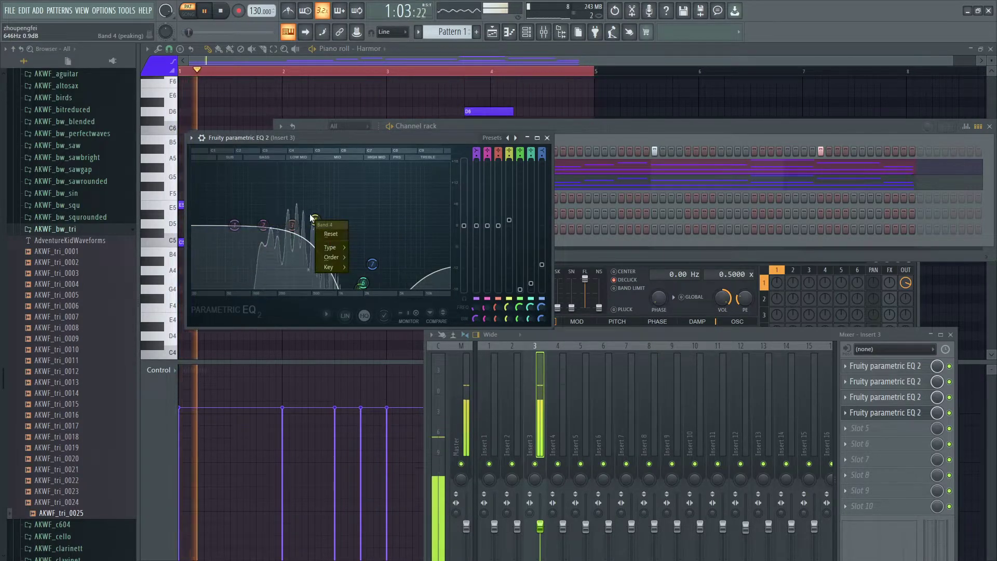
{"action": "left_click", "coordinate": [337, 235]}
Step: Lower band 4 to steepen the fourth EQ's high cut, close the EQ, and enable Global phase on Sytrus operator 1
{"action": "mouse_move", "coordinate": [331, 235]}
{"action": "left_mouse_down"}
{"action": "mouse_move", "coordinate": [339, 256]}
{"action": "mouse_move", "coordinate": [331, 244]}
{"action": "left_mouse_up"}
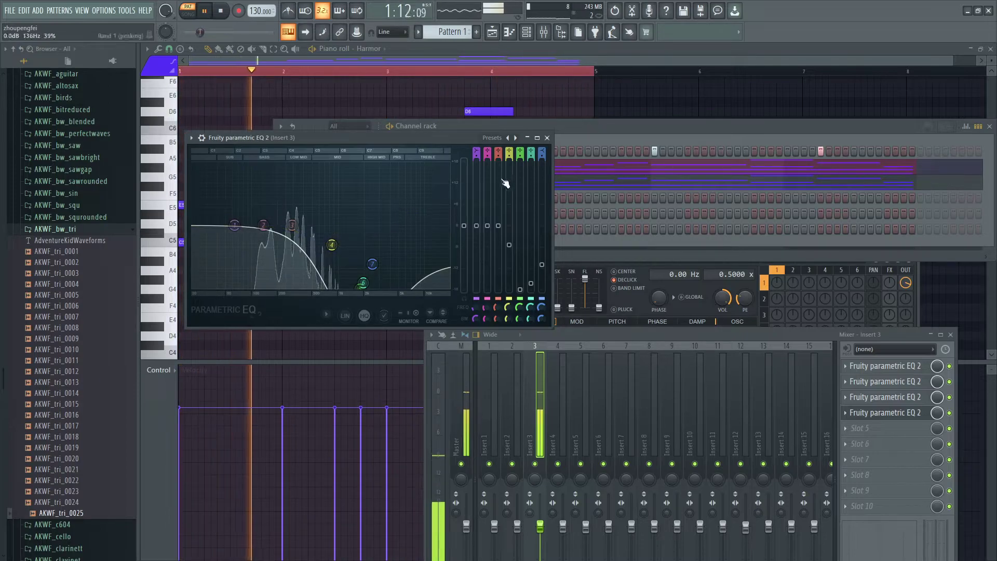
{"action": "left_click", "coordinate": [547, 137]}
{"action": "left_click", "coordinate": [683, 287]}
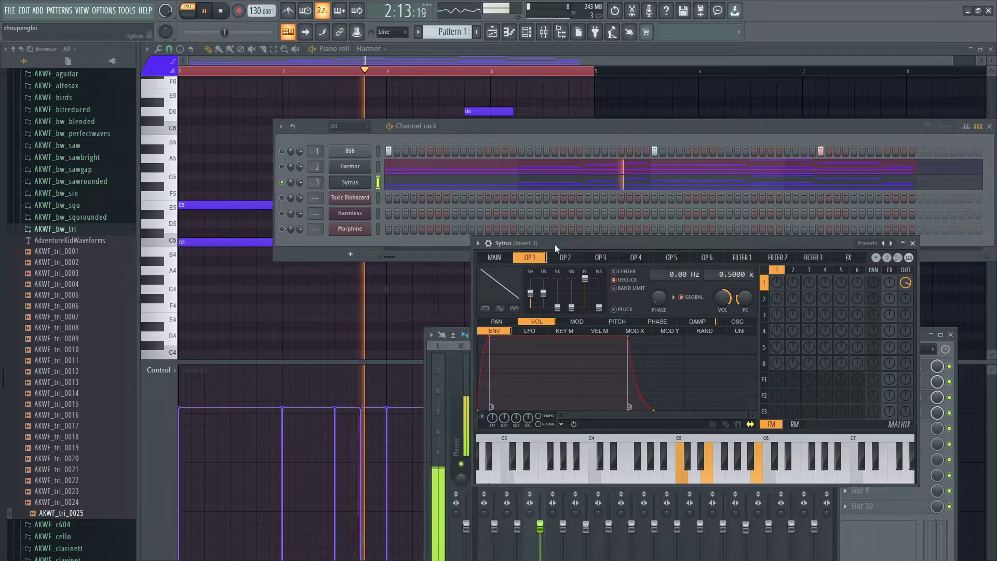
Step: Set Sytrus's main unison order to 5 and lower the unison pitch slightly while replaying the pattern
{"action": "left_click", "coordinate": [500, 259]}
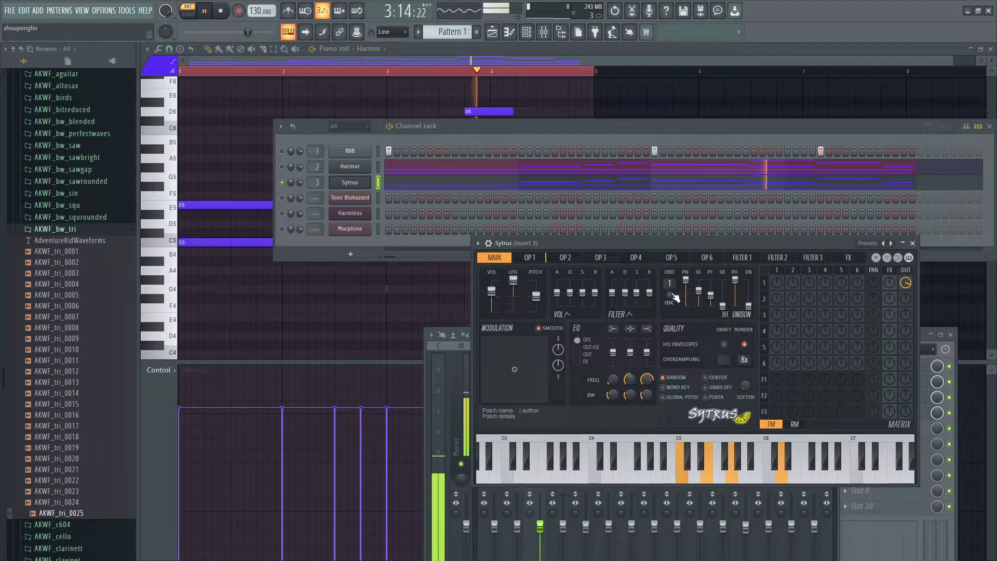
{"action": "left_click_drag", "start_coordinate": [669, 283], "coordinate": [717, 289]}
{"action": "key", "text": "space"}
{"action": "key", "text": "space"}
{"action": "key", "text": "space"}
{"action": "key", "text": "space"}
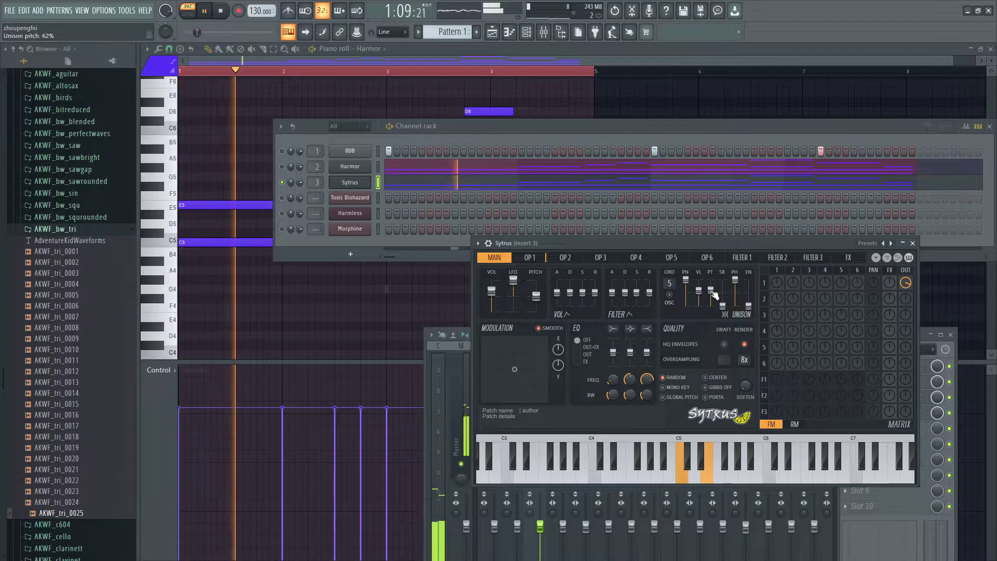
{"action": "left_click_drag", "start_coordinate": [707, 297], "coordinate": [708, 307]}
{"action": "key", "text": "space"}
{"action": "key", "text": "space"}
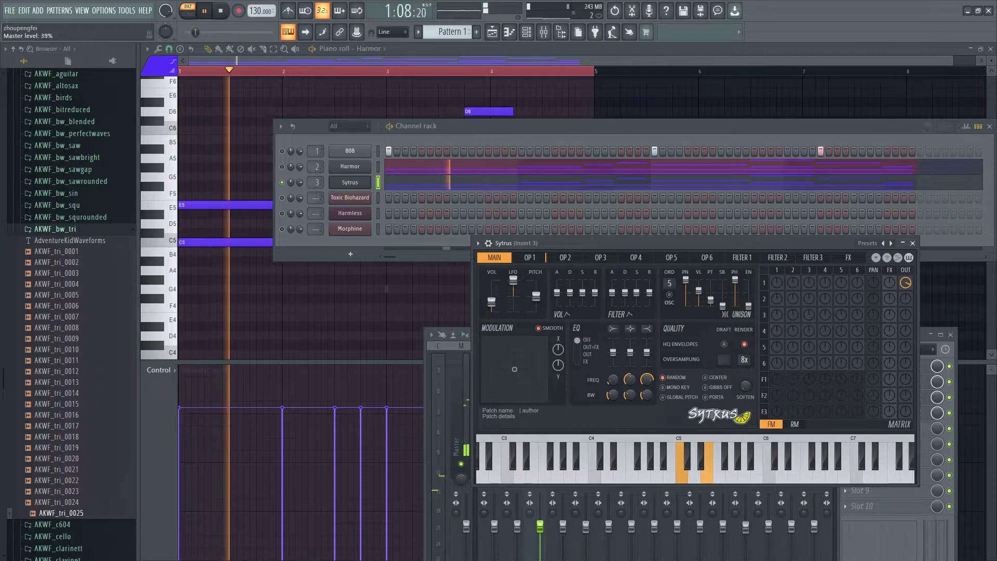
Step: Unmute Harmor and balance the layers in the mixer: lower Insert 2's fader to 62% and raise Insert 3's slightly
{"action": "left_click", "coordinate": [282, 166]}
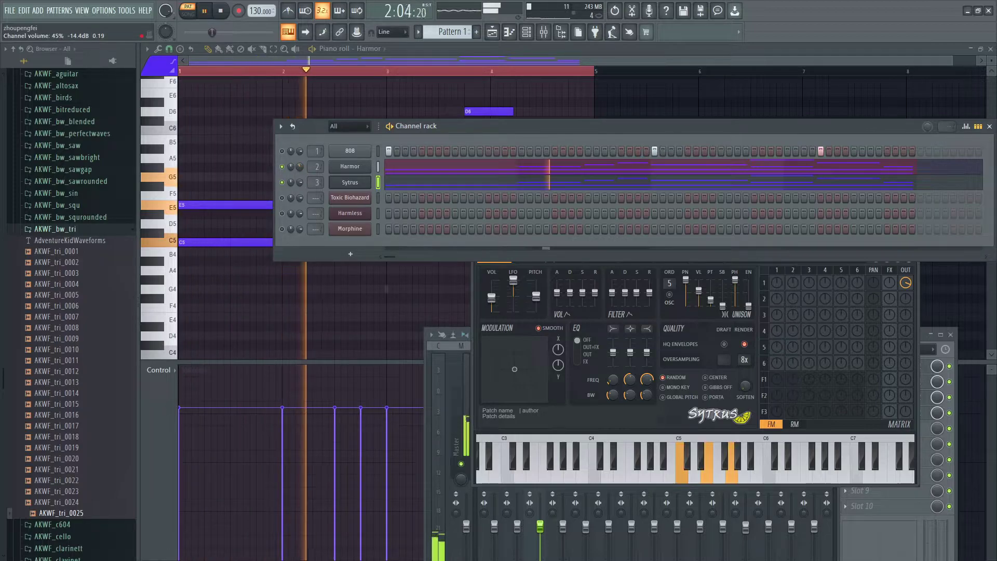
{"action": "right_click", "coordinate": [303, 167]}
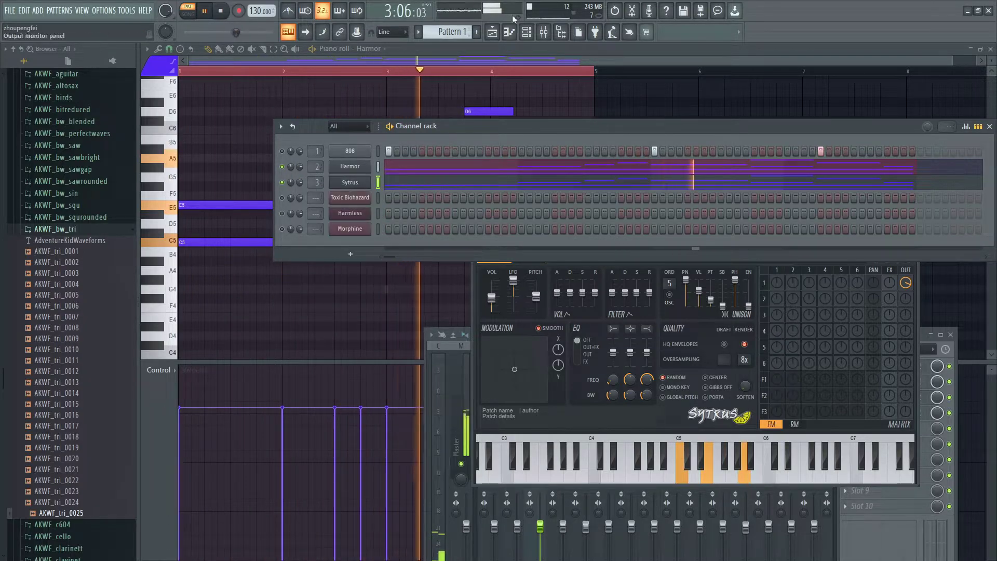
{"action": "left_click", "coordinate": [544, 32]}
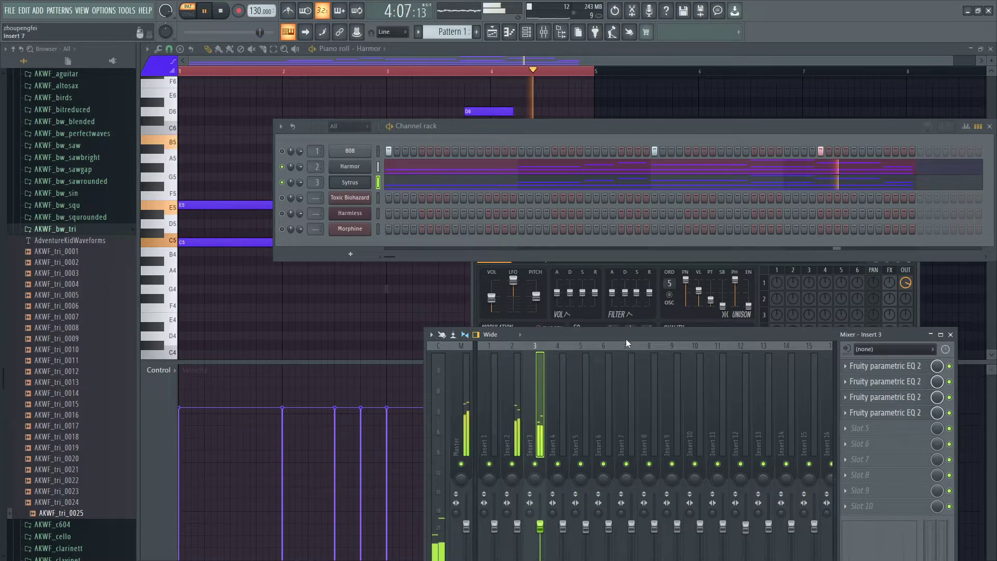
{"action": "left_click_drag", "start_coordinate": [625, 341], "coordinate": [684, 232]}
{"action": "left_click_drag", "start_coordinate": [580, 423], "coordinate": [580, 467]}
{"action": "key", "text": "space"}
{"action": "key", "text": "space"}
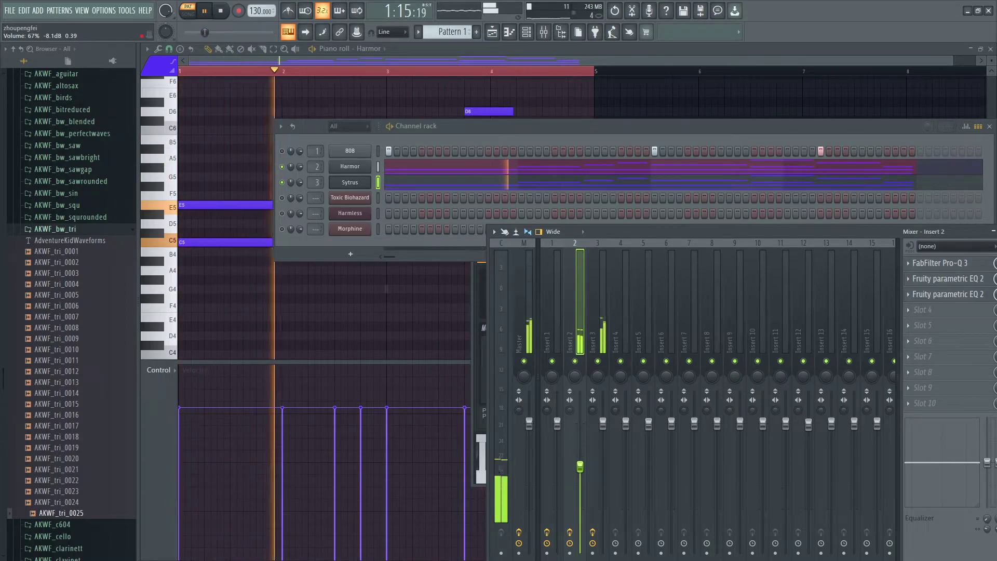
{"action": "left_click_drag", "start_coordinate": [603, 425], "coordinate": [602, 412]}
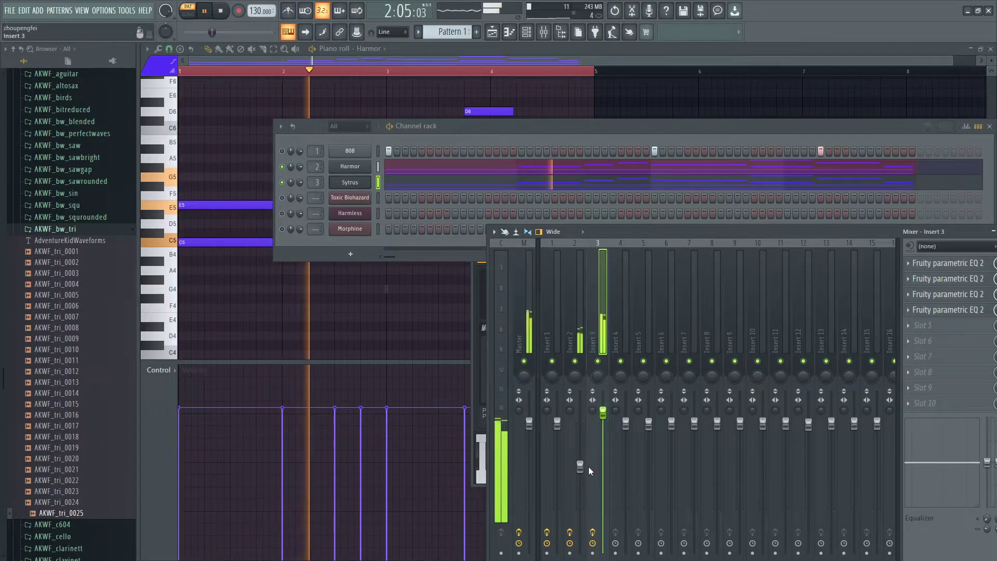
{"action": "left_click_drag", "start_coordinate": [580, 466], "coordinate": [580, 478]}
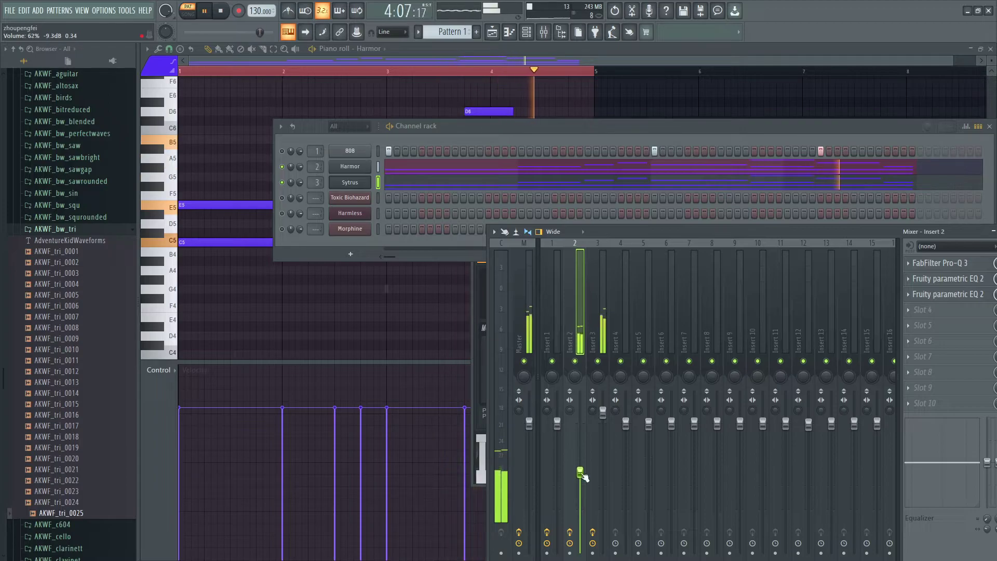
Step: Open Harmor with Sytrus muted and adjust the mix between timbres 1 and 2 during playback
{"action": "left_click", "coordinate": [348, 166]}
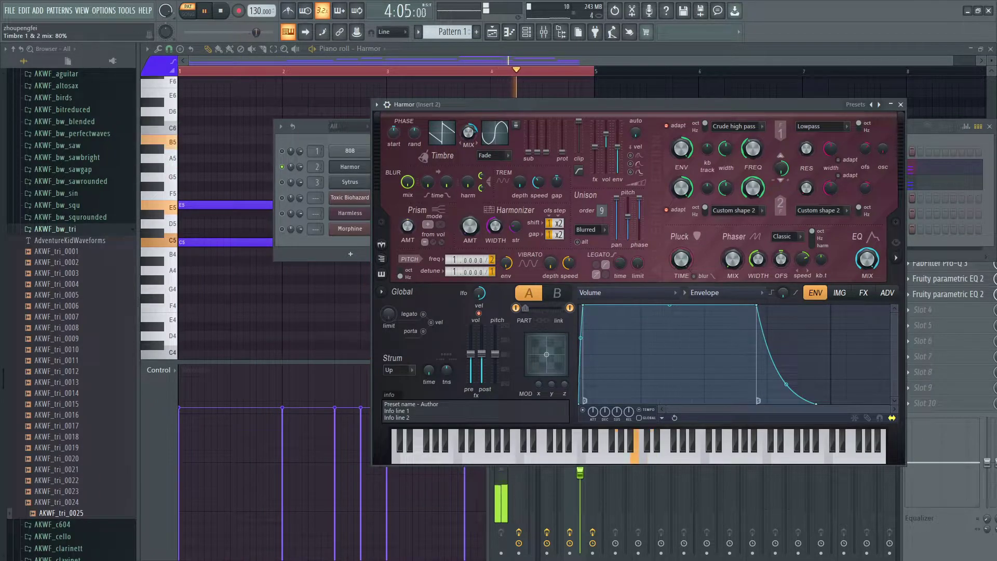
{"action": "left_click_drag", "start_coordinate": [466, 139], "coordinate": [466, 177]}
{"action": "key", "text": "space"}
{"action": "key", "text": "space"}
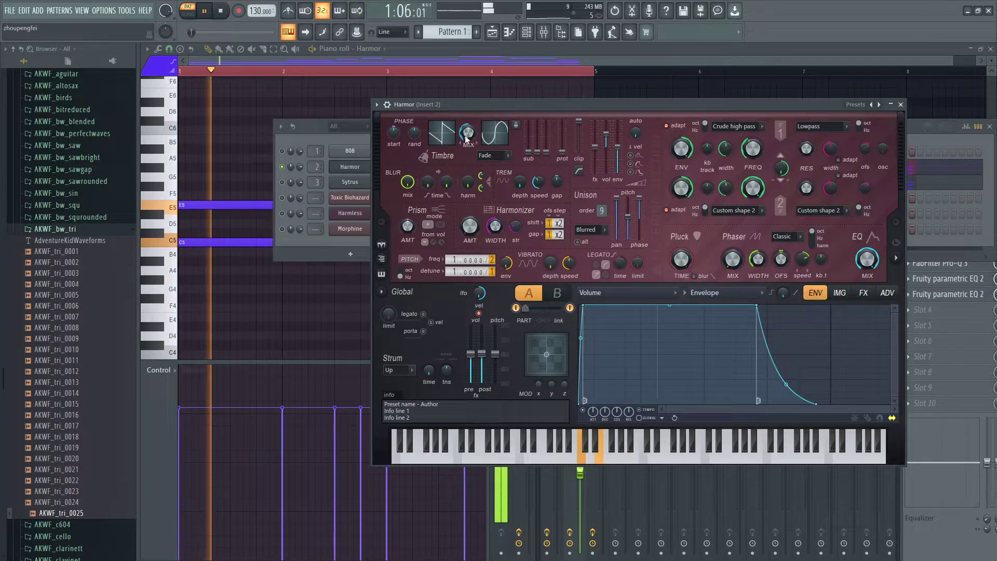
{"action": "left_click_drag", "start_coordinate": [465, 139], "coordinate": [466, 116]}
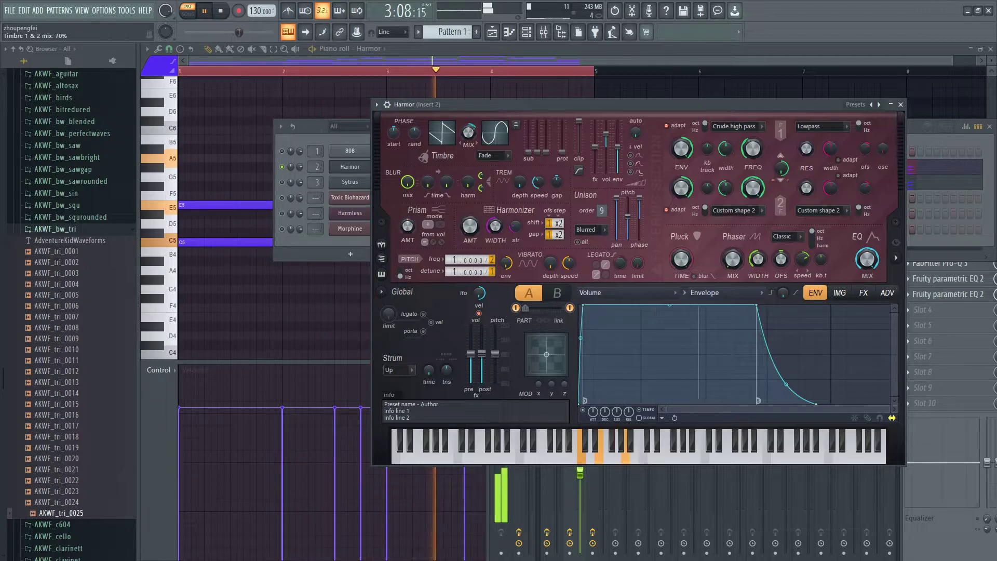
{"action": "right_click", "coordinate": [466, 134]}
{"action": "left_click_drag", "start_coordinate": [466, 134], "coordinate": [468, 141]}
{"action": "key", "text": "space"}
{"action": "key", "text": "space"}
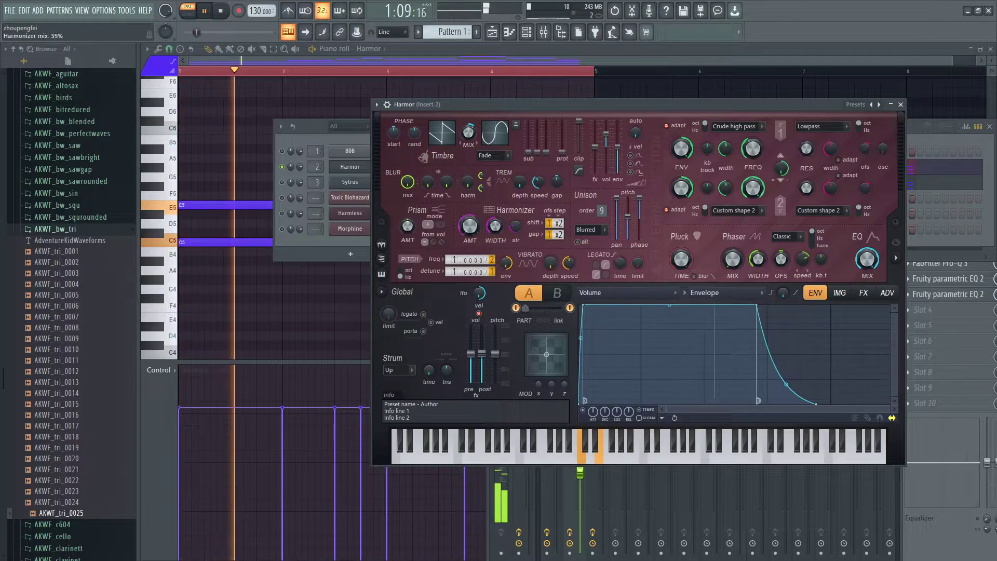
Step: Try Harmor's Harmonizer up to 100% mix with different widths, alone and alongside Sytrus, then reset the mix
{"action": "key", "text": "space"}
{"action": "key", "text": "space"}
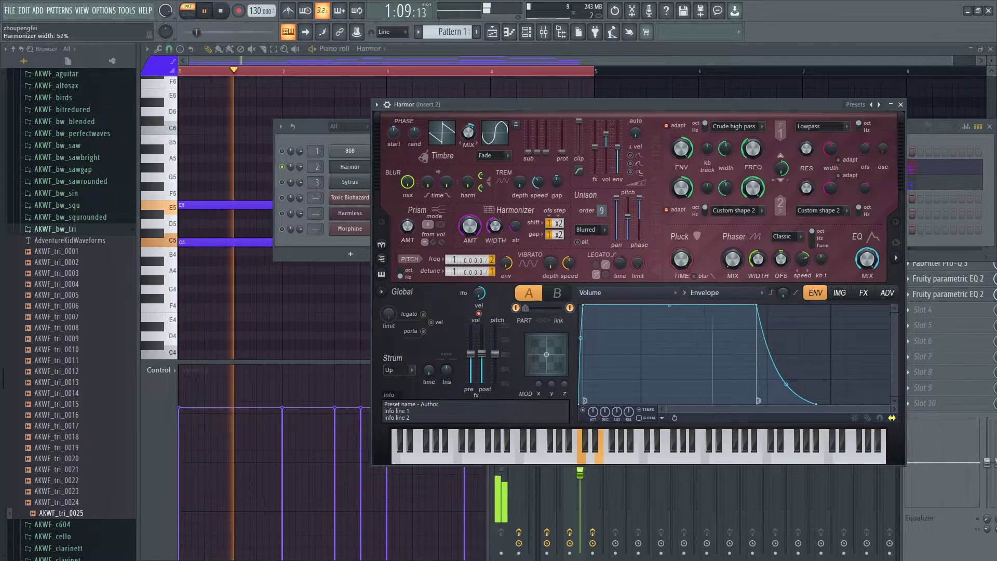
{"action": "left_click_drag", "start_coordinate": [495, 225], "coordinate": [495, 255]}
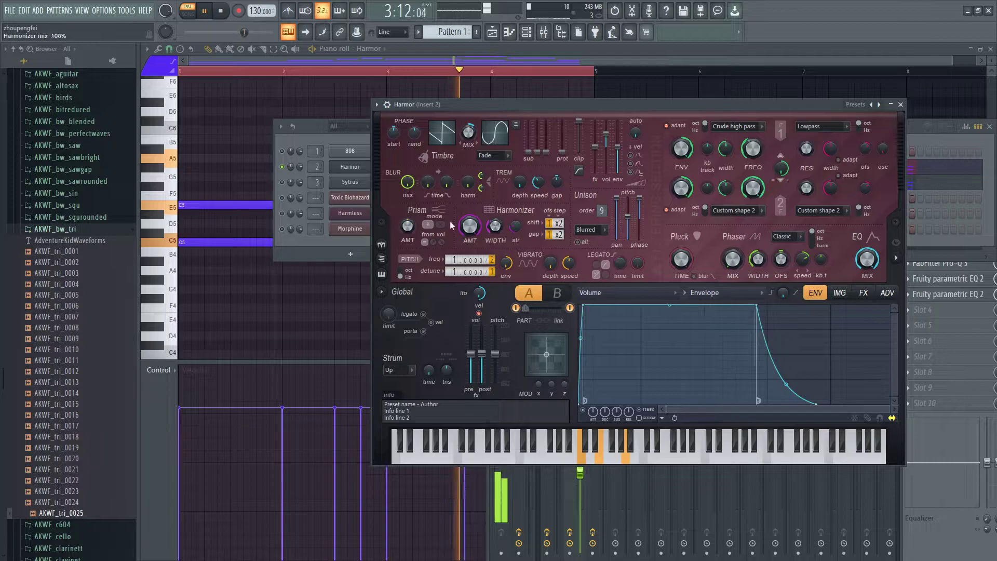
{"action": "left_click", "coordinate": [282, 183]}
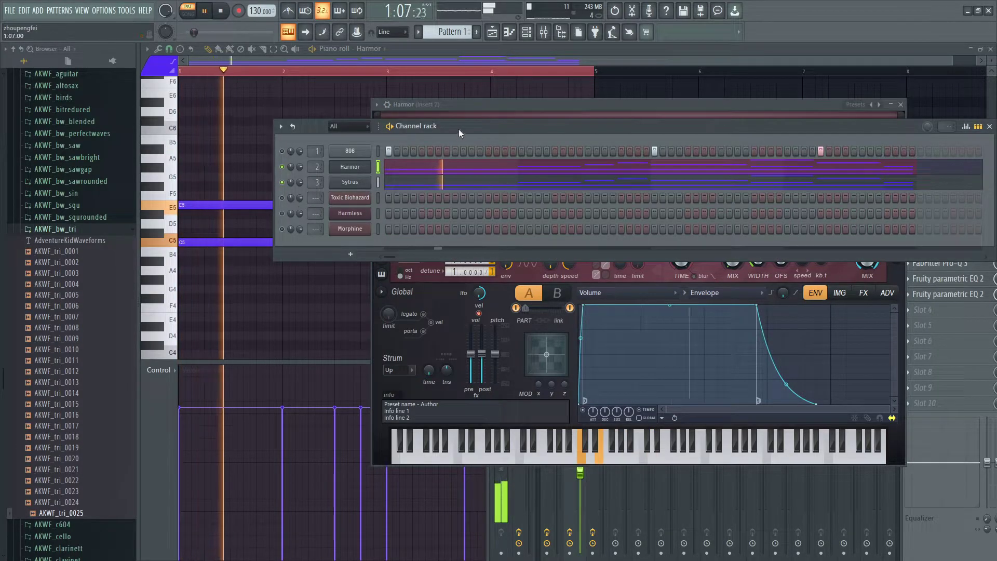
{"action": "left_click", "coordinate": [494, 107]}
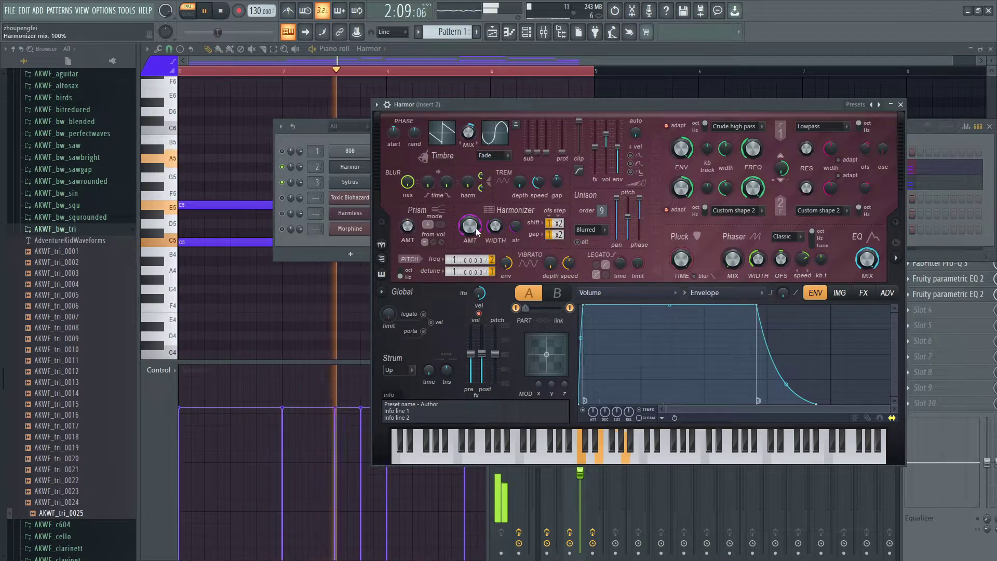
{"action": "left_click", "coordinate": [282, 182]}
{"action": "key", "text": "space"}
{"action": "key", "text": "space"}
{"action": "key", "text": "space"}
{"action": "left_click", "coordinate": [491, 103]}
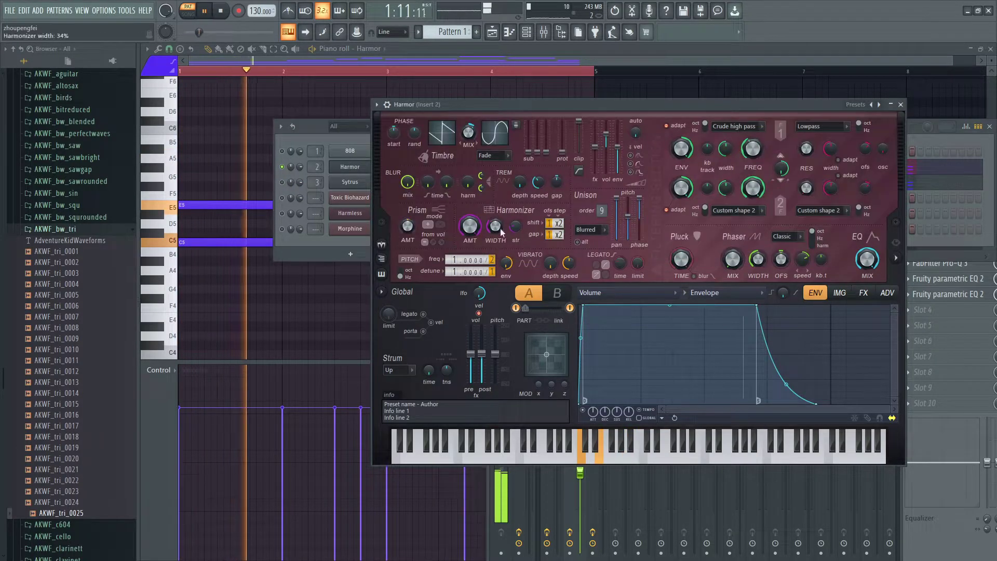
{"action": "right_click", "coordinate": [470, 228]}
{"action": "left_click", "coordinate": [487, 235]}
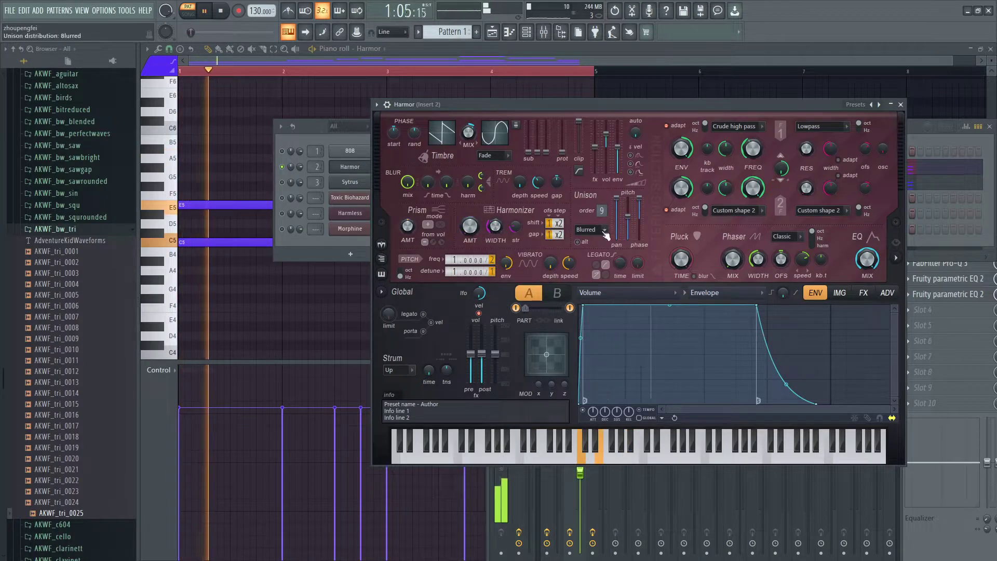
Step: Compare Harmor unison orders of 3 and 7 during playback, then restore the order to 9
{"action": "scroll", "coordinate": [605, 210], "scroll_direction": "down", "scroll_amount": 6}
{"action": "key", "text": "space"}
{"action": "key", "text": "space"}
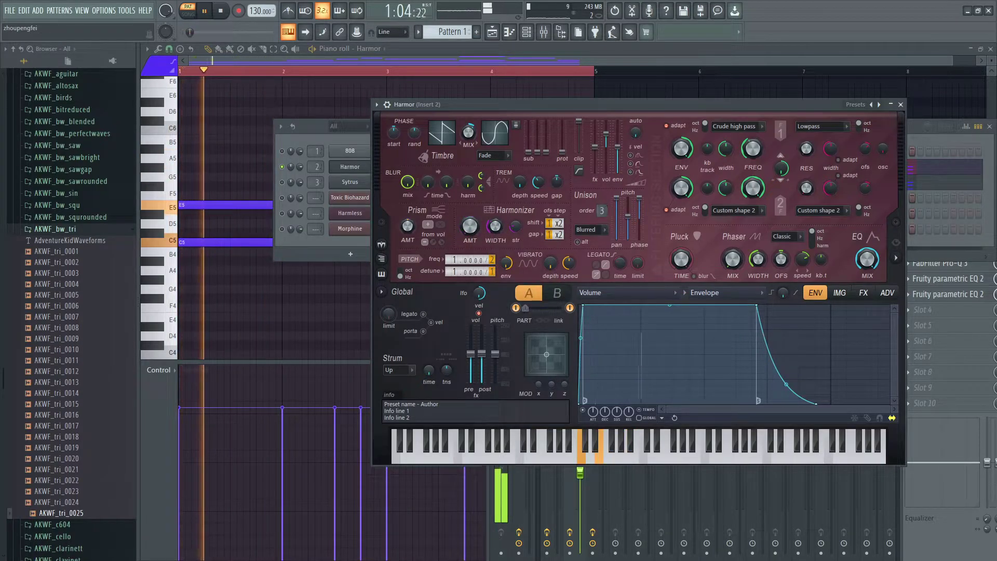
{"action": "scroll", "coordinate": [605, 213], "scroll_direction": "up", "scroll_amount": 4}
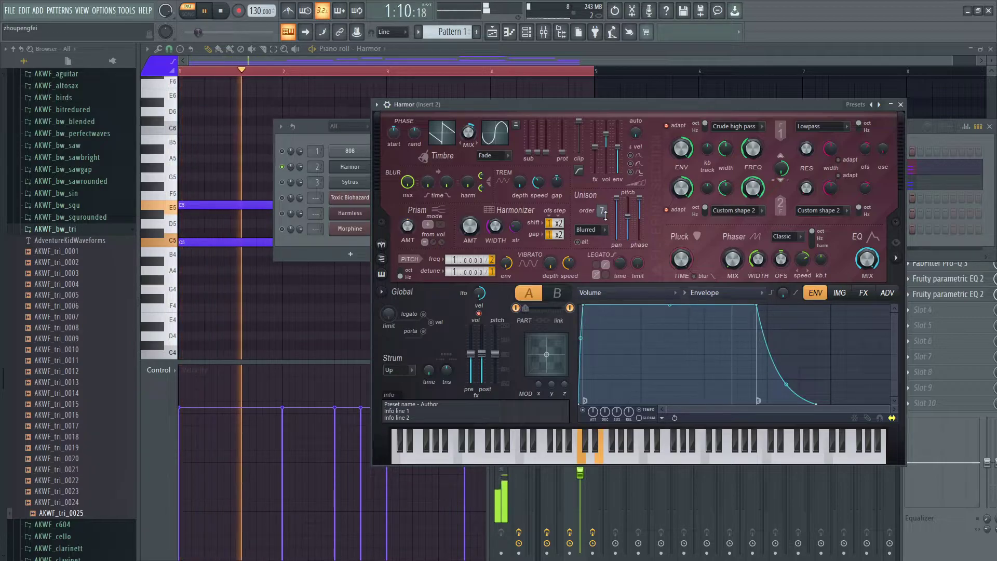
{"action": "scroll", "coordinate": [605, 212], "scroll_direction": "up", "scroll_amount": 2}
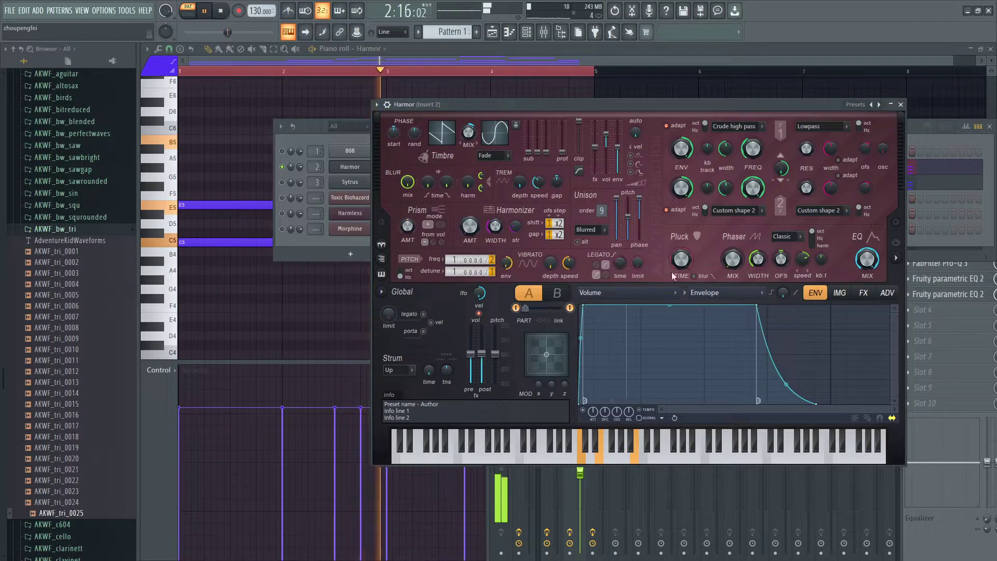
Step: Try Harmor with unison turned off and the chorus order raised to 5
{"action": "left_click", "coordinate": [863, 293]}
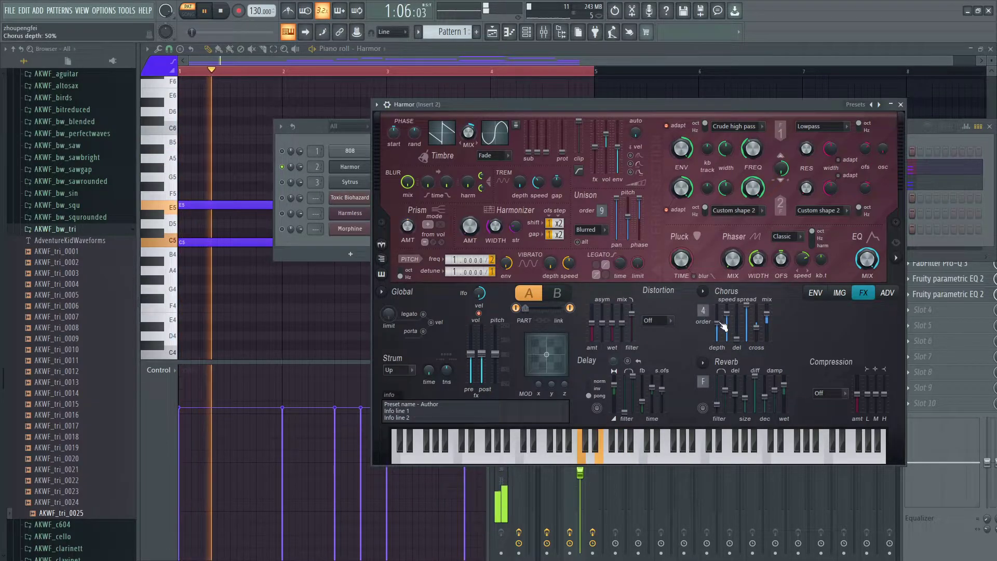
{"action": "left_click_drag", "start_coordinate": [601, 211], "coordinate": [601, 239]}
{"action": "key", "text": "space"}
{"action": "key", "text": "space"}
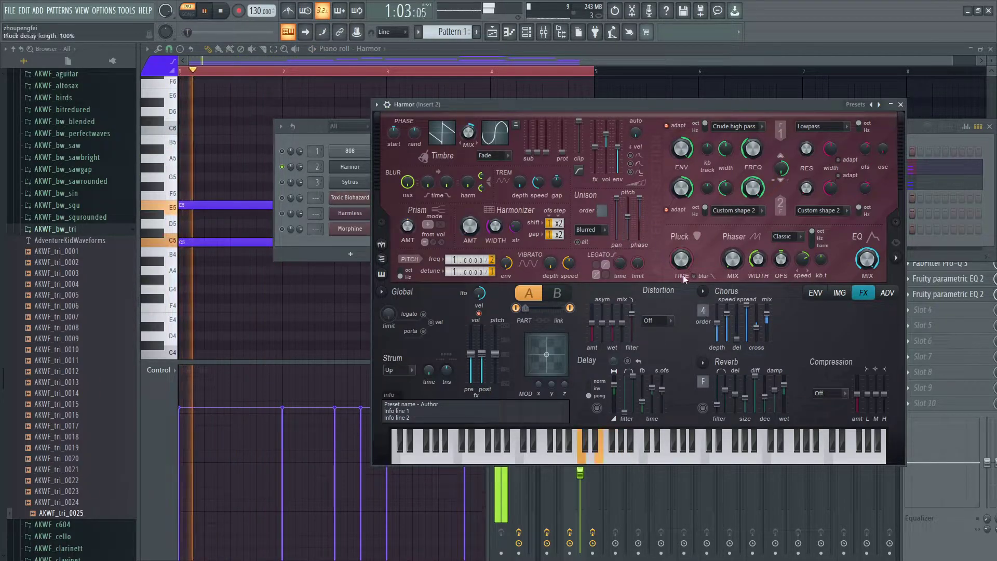
{"action": "left_click_drag", "start_coordinate": [703, 310], "coordinate": [702, 283]}
{"action": "key", "text": "space"}
{"action": "key", "text": "space"}
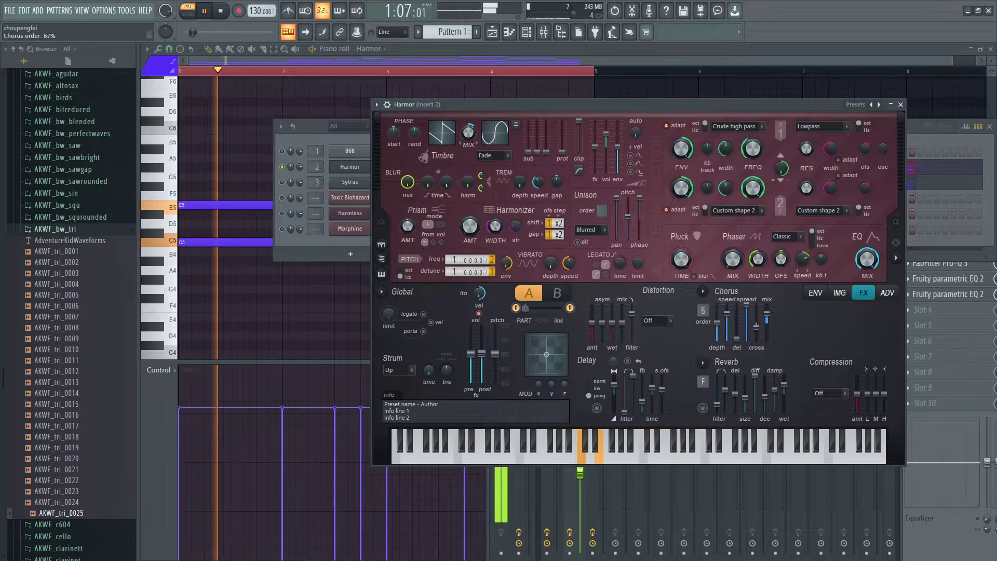
Step: Audition unison orders 4 and 3 in Harmor, then set the order to 9 and turn the chorus off
{"action": "scroll", "coordinate": [603, 213], "scroll_direction": "up", "scroll_amount": 4}
{"action": "key", "text": "space"}
{"action": "key", "text": "space"}
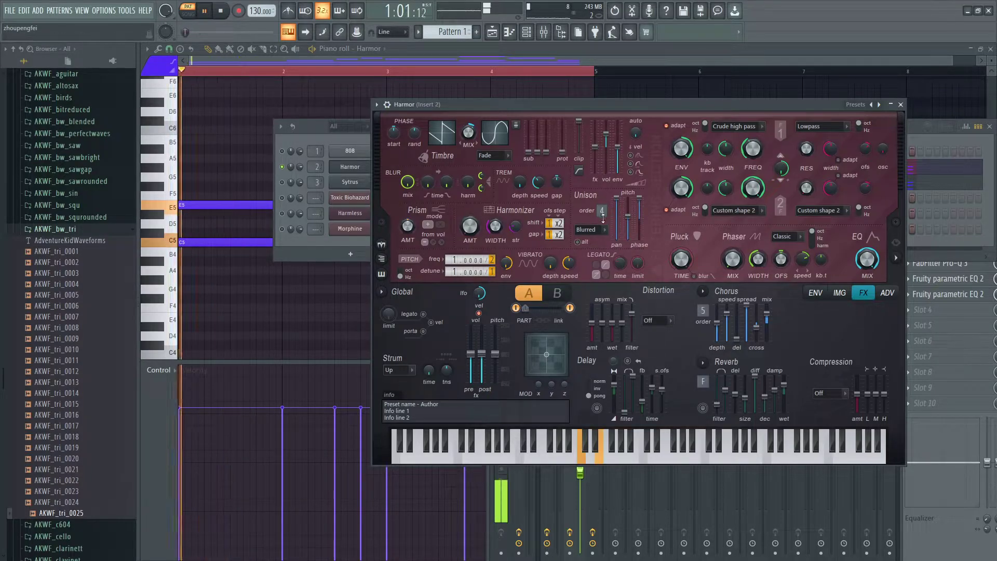
{"action": "scroll", "coordinate": [602, 213], "scroll_direction": "down", "scroll_amount": 1}
{"action": "key", "text": "space"}
{"action": "key", "text": "space"}
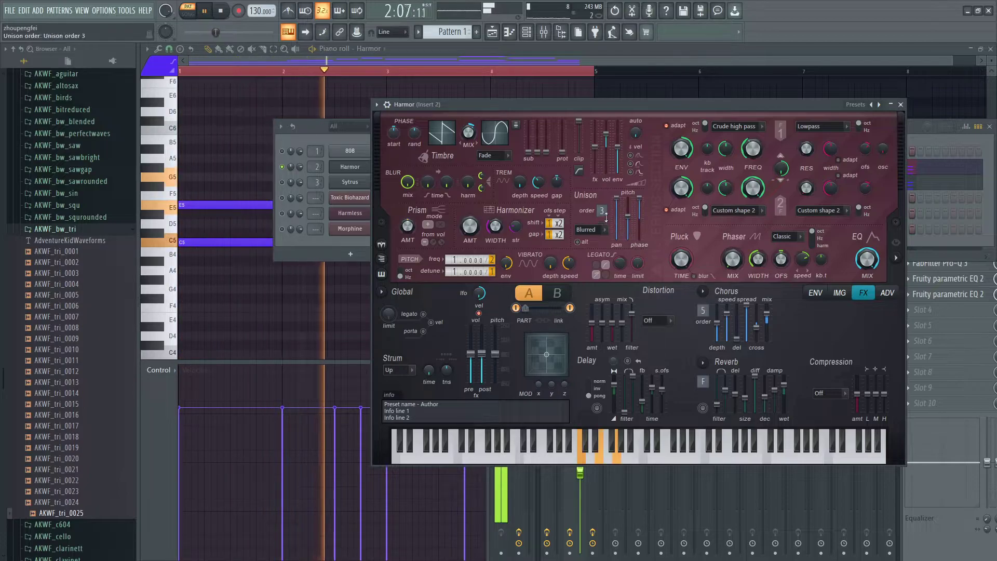
{"action": "key", "text": "space"}
{"action": "left_click_drag", "start_coordinate": [602, 211], "coordinate": [602, 197]}
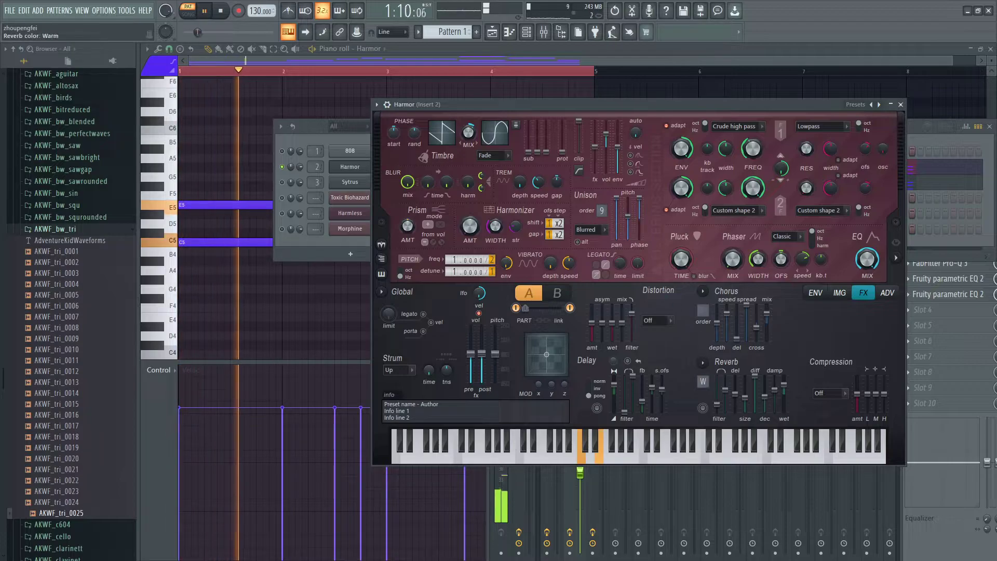
{"action": "key", "text": "space"}
Step: Enable Harmor's reverb and replay the pattern with it
{"action": "left_click", "coordinate": [705, 407]}
{"action": "key", "text": "space"}
{"action": "key", "text": "space"}
{"action": "key", "text": "space"}
{"action": "key", "text": "space"}
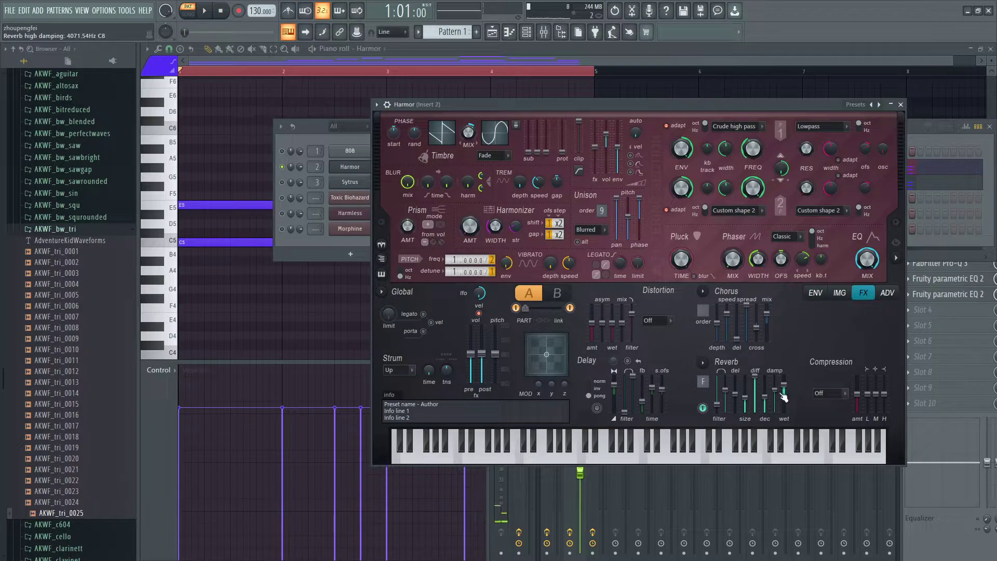
Step: Try Harmor's delay on the pattern, then switch it off
{"action": "left_click", "coordinate": [597, 408]}
{"action": "key", "text": "space"}
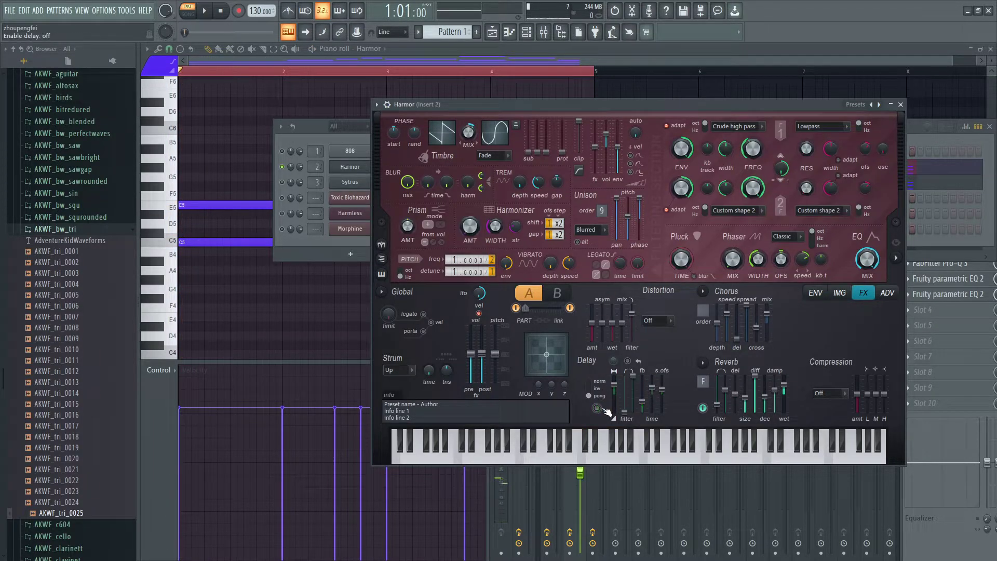
{"action": "key", "text": "space"}
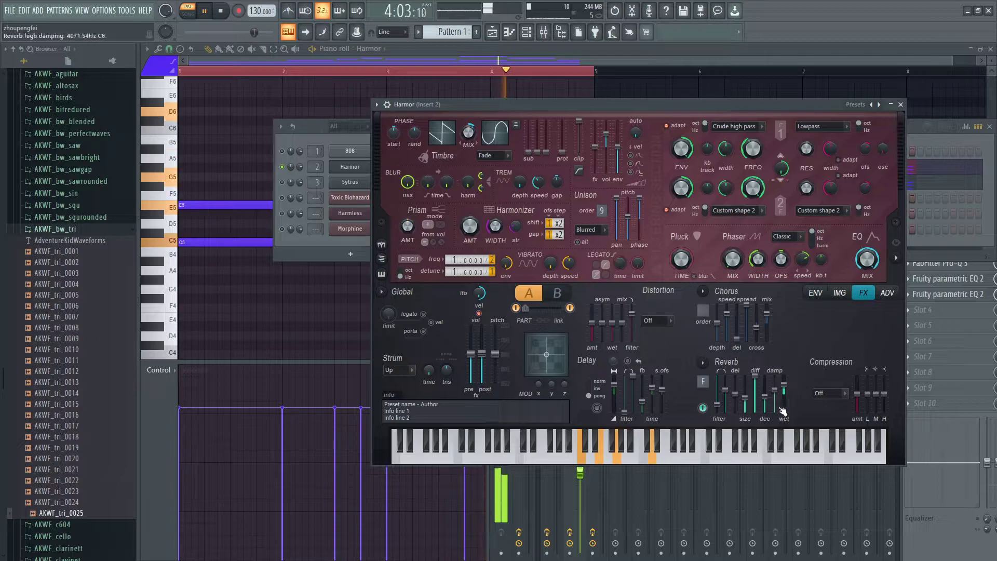
Step: Raise the wet level of Harmor's reverb while replaying and stopping the pattern
{"action": "key", "text": "space"}
{"action": "key", "text": "space"}
{"action": "key", "text": "space"}
{"action": "key", "text": "space"}
{"action": "key", "text": "space"}
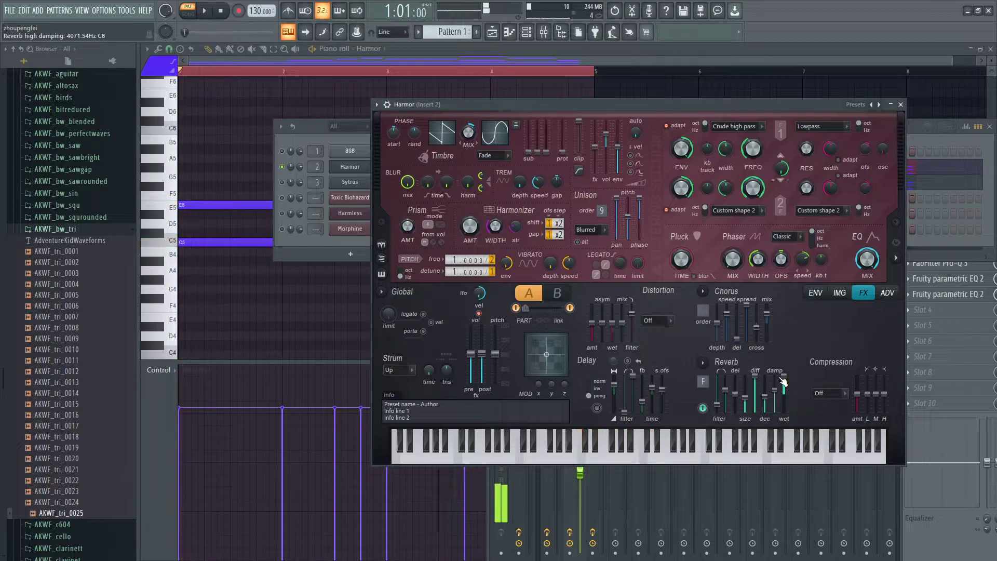
{"action": "key", "text": "space"}
{"action": "key", "text": "space"}
Step: Increase the size of Harmor's reverb and replay the pattern to check its tail
{"action": "mouse_move", "coordinate": [754, 400]}
{"action": "left_mouse_down"}
{"action": "mouse_move", "coordinate": [754, 376]}
{"action": "mouse_move", "coordinate": [744, 380]}
{"action": "mouse_move", "coordinate": [748, 396]}
{"action": "left_mouse_up"}
{"action": "key", "text": "space"}
{"action": "key", "text": "space"}
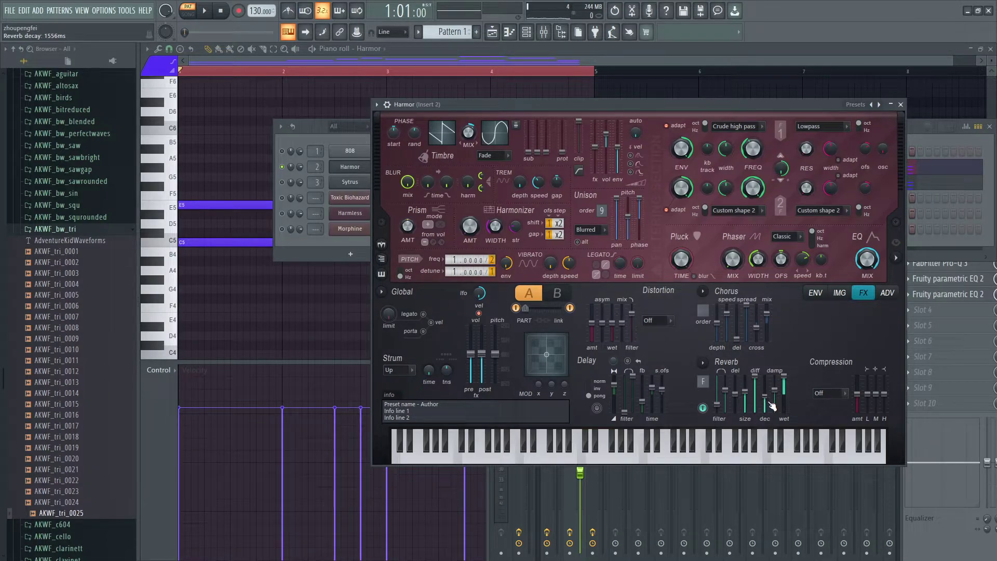
{"action": "key", "text": "space"}
{"action": "key", "text": "space"}
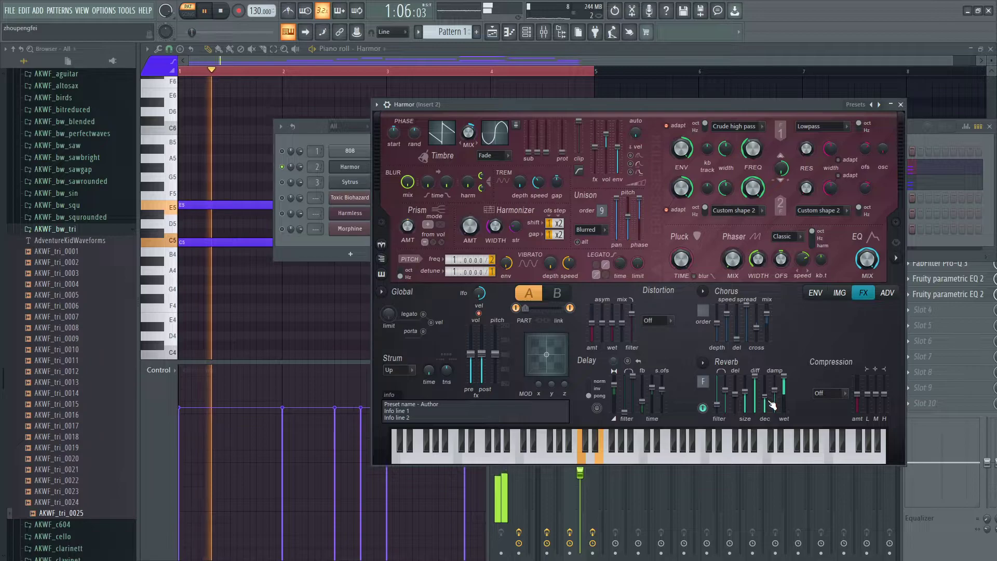
Step: Try the Warming compression mode in Harmor while replaying the pattern
{"action": "left_click", "coordinate": [820, 393]}
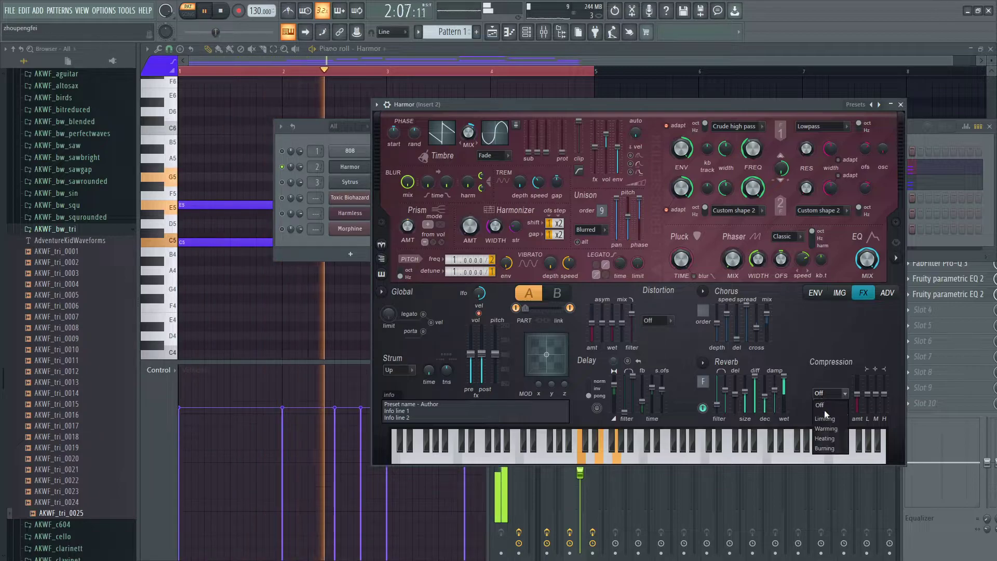
{"action": "left_click", "coordinate": [836, 430]}
{"action": "key", "text": "space"}
{"action": "key", "text": "space"}
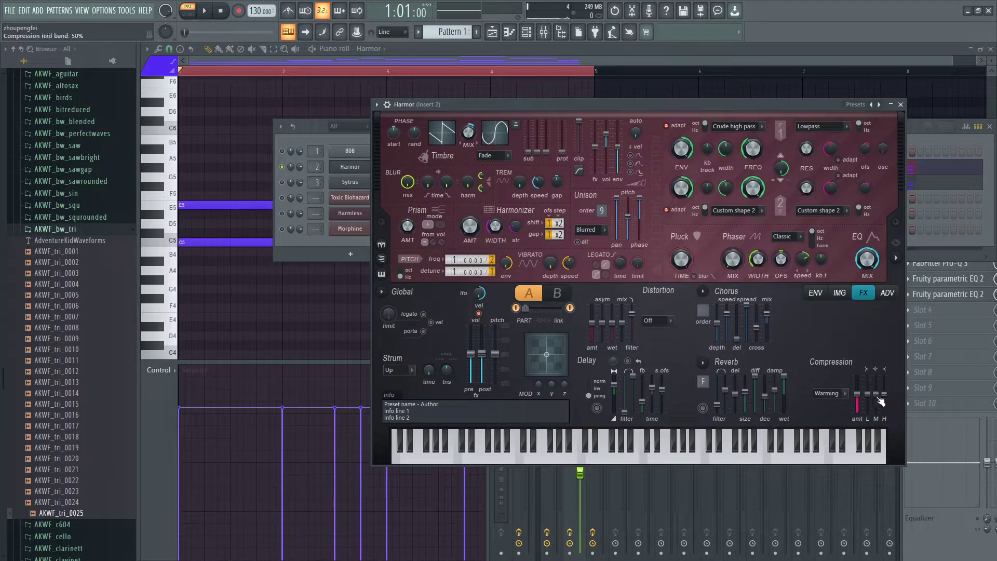
Step: Lower the compression's high band and set its mid band to 28%, replay the pattern, then switch the compression off
{"action": "key", "text": "space"}
{"action": "mouse_move", "coordinate": [884, 397]}
{"action": "left_mouse_down"}
{"action": "mouse_move", "coordinate": [884, 412]}
{"action": "mouse_move", "coordinate": [884, 398]}
{"action": "mouse_move", "coordinate": [876, 405]}
{"action": "left_mouse_up"}
{"action": "key", "text": "space"}
{"action": "key", "text": "space"}
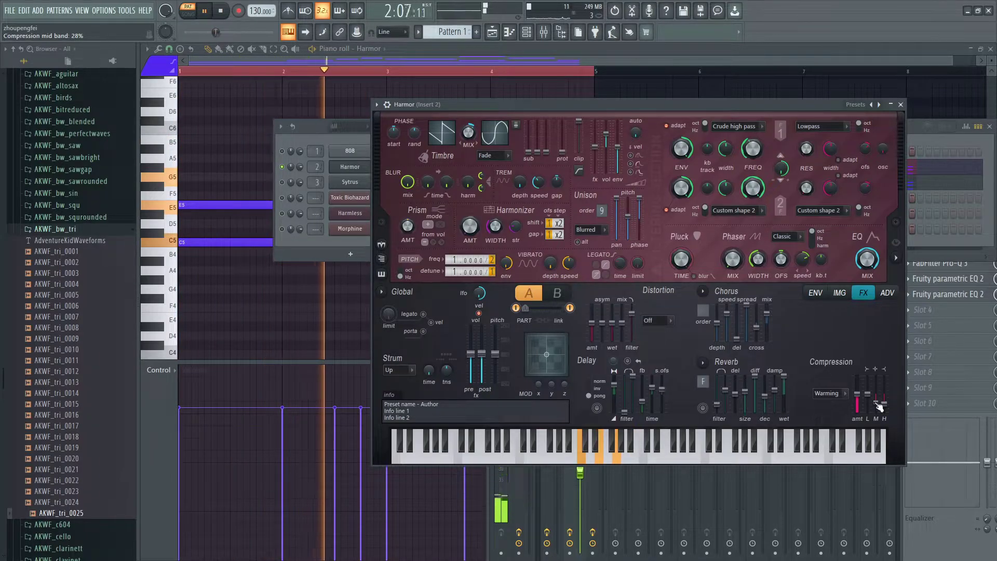
{"action": "left_click", "coordinate": [829, 393]}
{"action": "left_click", "coordinate": [826, 396]}
{"action": "key", "text": "space"}
{"action": "key", "text": "space"}
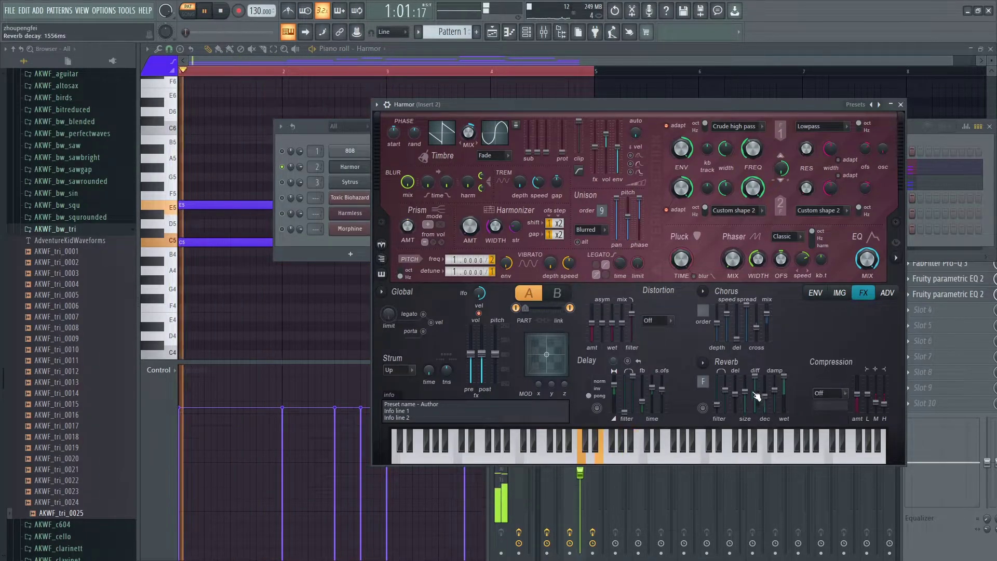
Step: Switch off Harmor's reverb and replay the pattern to check the dry sound
{"action": "left_click", "coordinate": [702, 408]}
{"action": "key", "text": "space"}
{"action": "key", "text": "space"}
{"action": "key", "text": "space"}
{"action": "key", "text": "space"}
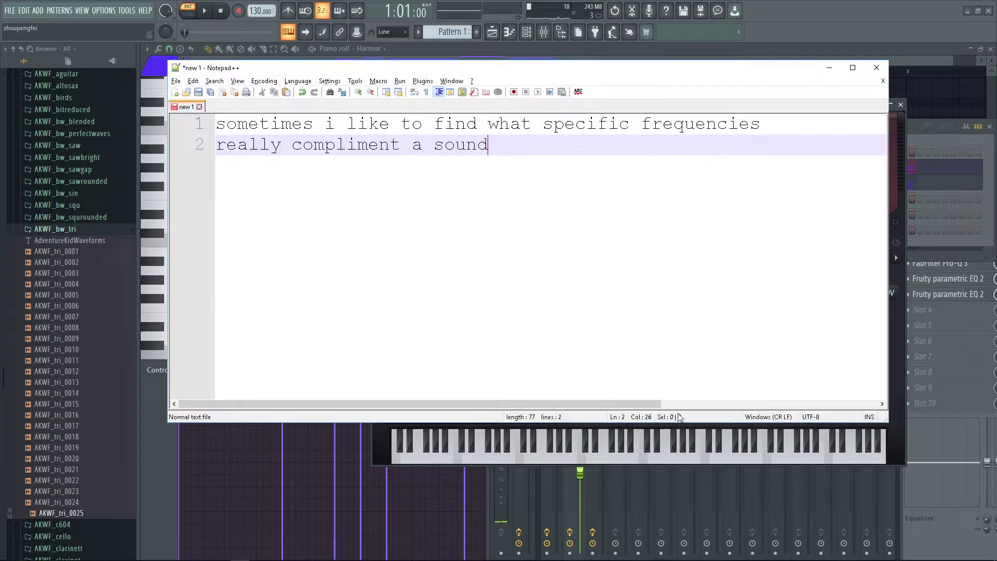
Step: In Notepad++, replace the note with "i was thinking to myself how overpowered valhalla is because it makes sounds less harsh"
{"action": "key", "text": "ctrl+a"}
{"action": "type", "text": "i w"}
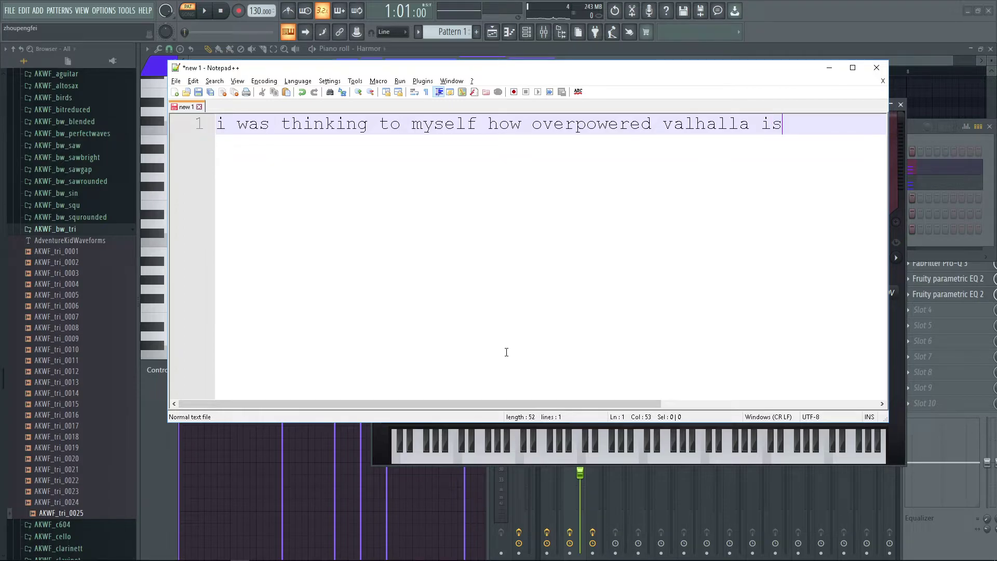
{"action": "key", "text": "Return"}
{"action": "type", "text": "because it makes sounds less harsh, let me"}
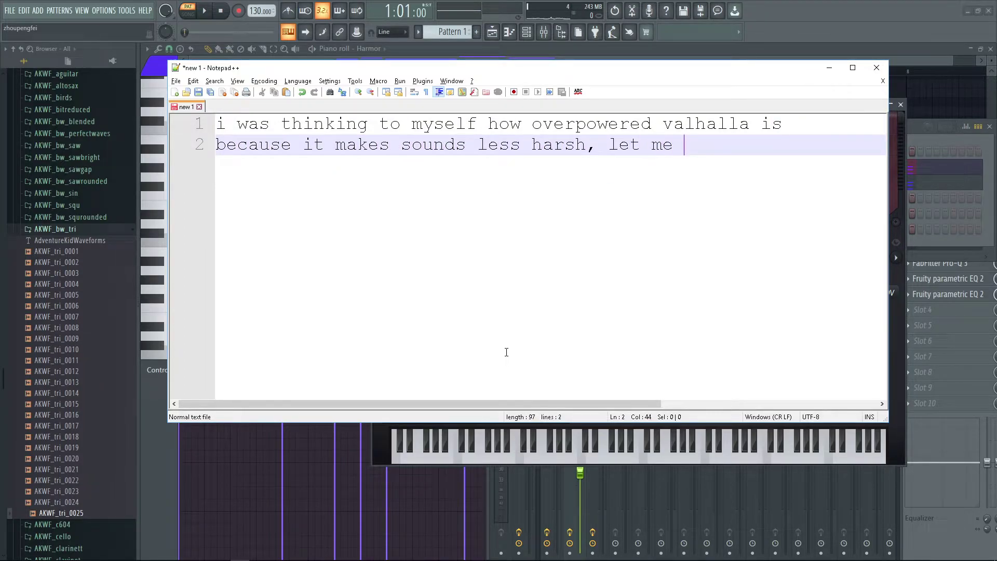
Step: Finish the note with "let me see if i can show you, hopefully it works" and return to FL Studio
{"action": "type", "text": "if i can"}
{"action": "key", "text": "Return"}
{"action": "type", "text": "show you, hope"}
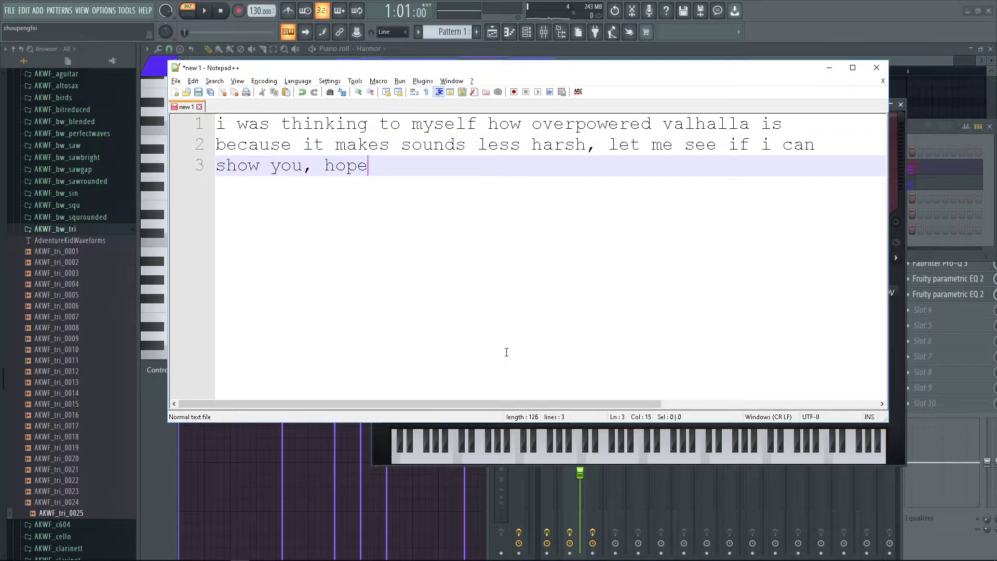
{"action": "type", "text": "fully it work"}
{"action": "key", "text": "alt+Tab"}
{"action": "key", "text": "alt+Tab"}
{"action": "type", "text": "s"}
{"action": "key", "text": "alt+Tab"}
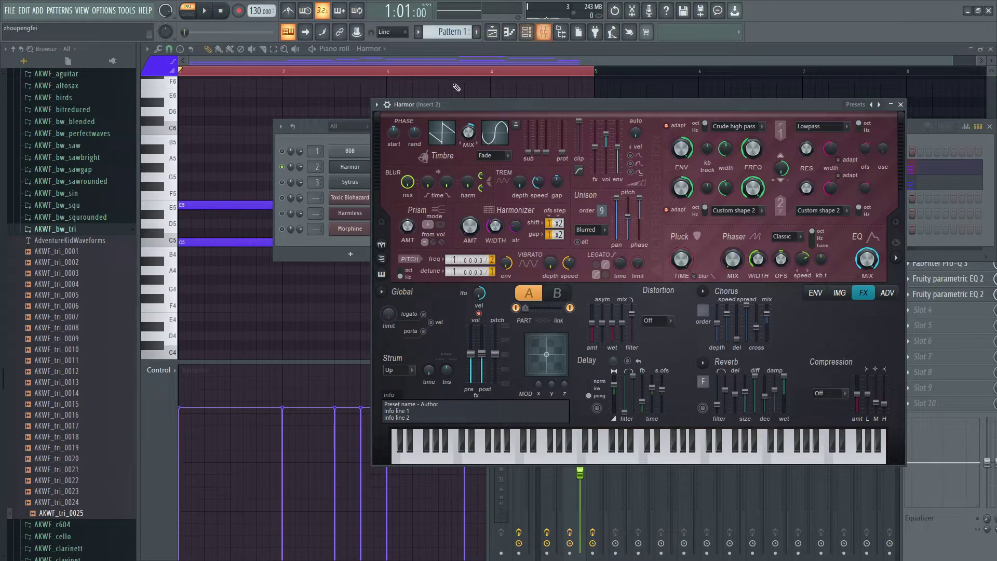
Step: Add ValhallaVintageVerb to effect slot 4 of mixer Insert 2 and lower its decay to 0.20 s
{"action": "left_click", "coordinate": [552, 34]}
{"action": "left_click_drag", "start_coordinate": [873, 238], "coordinate": [697, 127]}
{"action": "left_click_drag", "start_coordinate": [472, 121], "coordinate": [493, 127]}
{"action": "key", "text": "space"}
{"action": "left_click", "coordinate": [800, 209]}
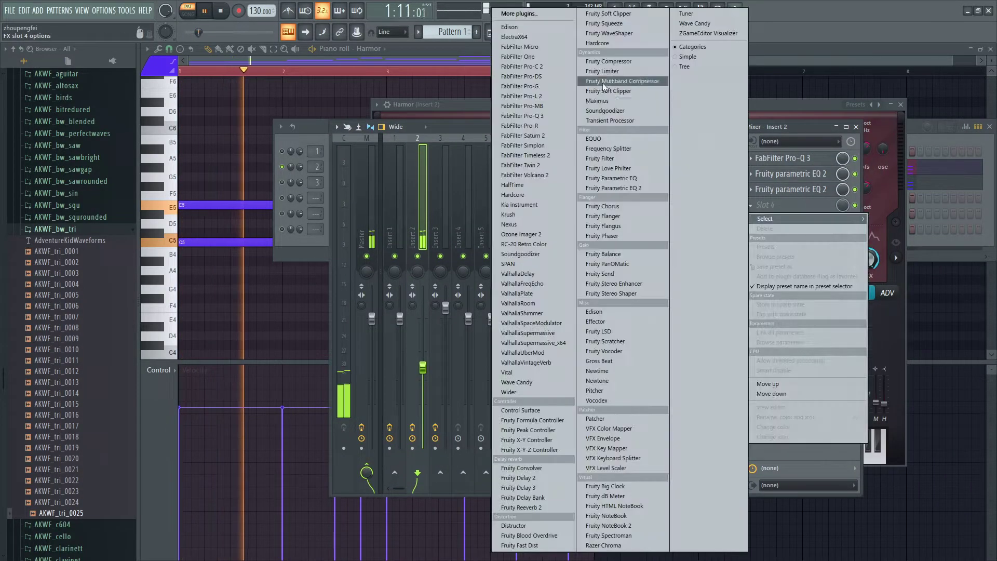
{"action": "left_click", "coordinate": [553, 363]}
{"action": "key", "text": "space"}
{"action": "key", "text": "space"}
{"action": "left_click_drag", "start_coordinate": [270, 224], "coordinate": [277, 402]}
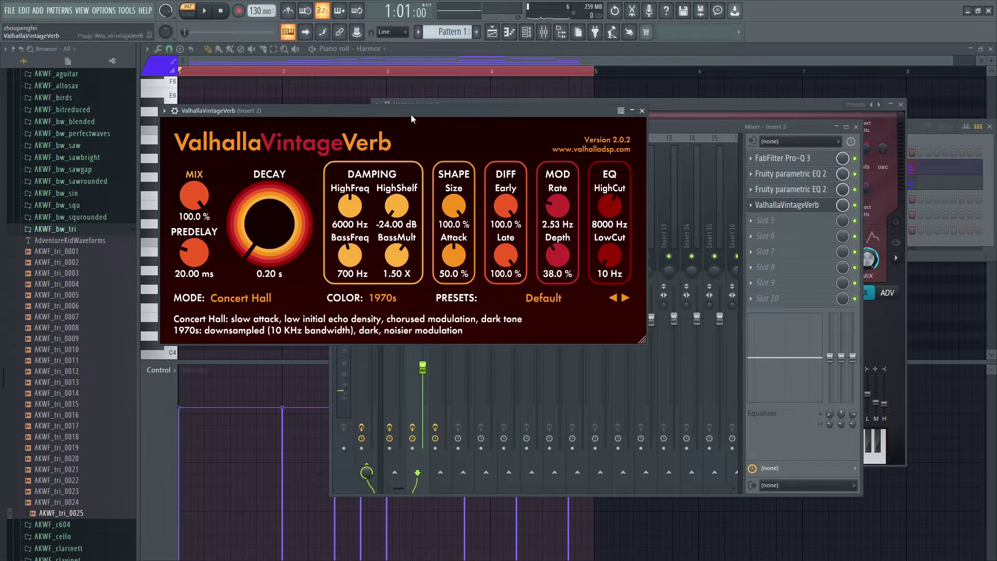
Step: Replay the pattern with ValhallaVintageVerb enabled and bypassed to compare the sound
{"action": "key", "text": "space"}
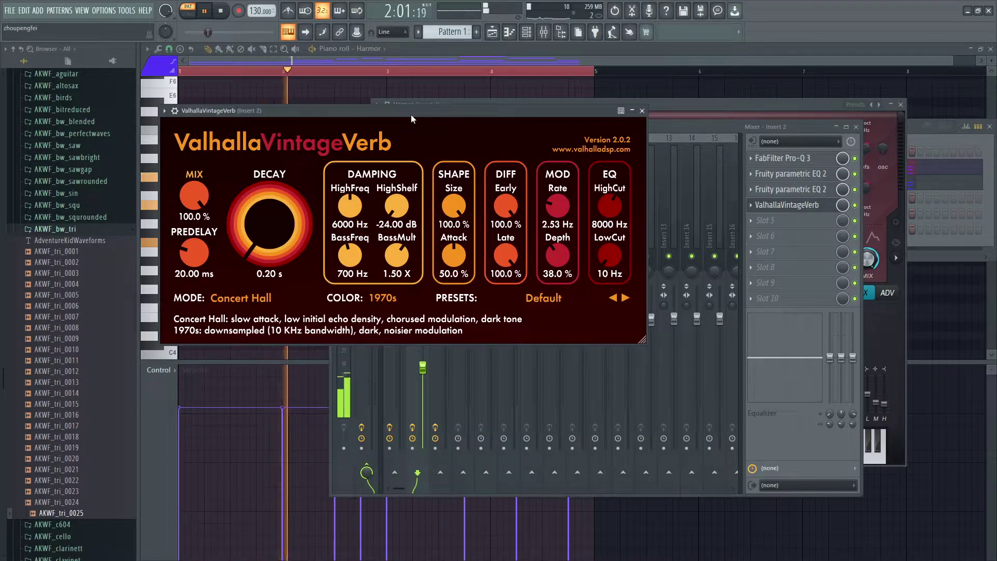
{"action": "key", "text": "space"}
{"action": "key", "text": "space"}
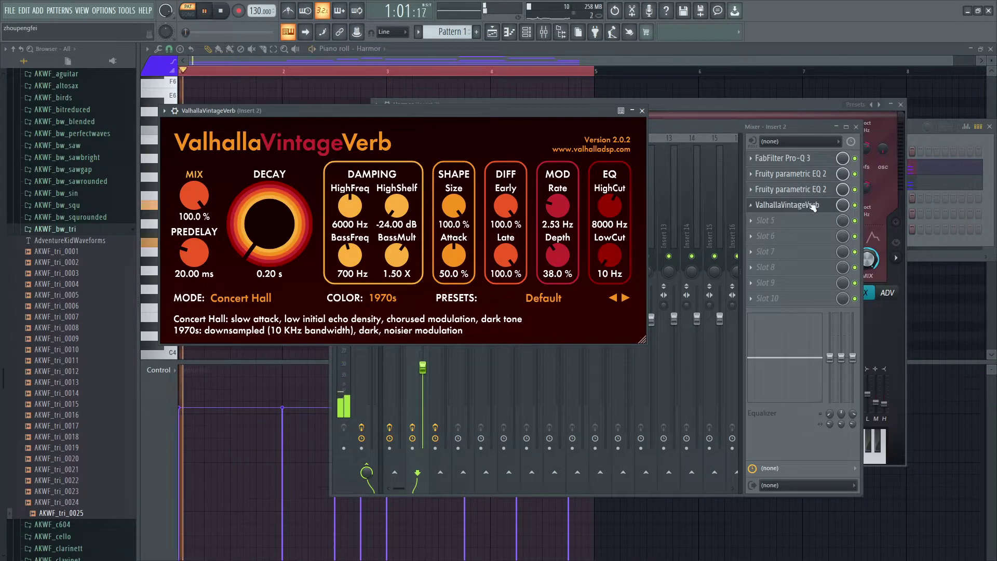
{"action": "key", "text": "space"}
{"action": "left_click", "coordinate": [855, 206]}
{"action": "key", "text": "space"}
{"action": "key", "text": "space"}
{"action": "left_click", "coordinate": [855, 206]}
{"action": "key", "text": "space"}
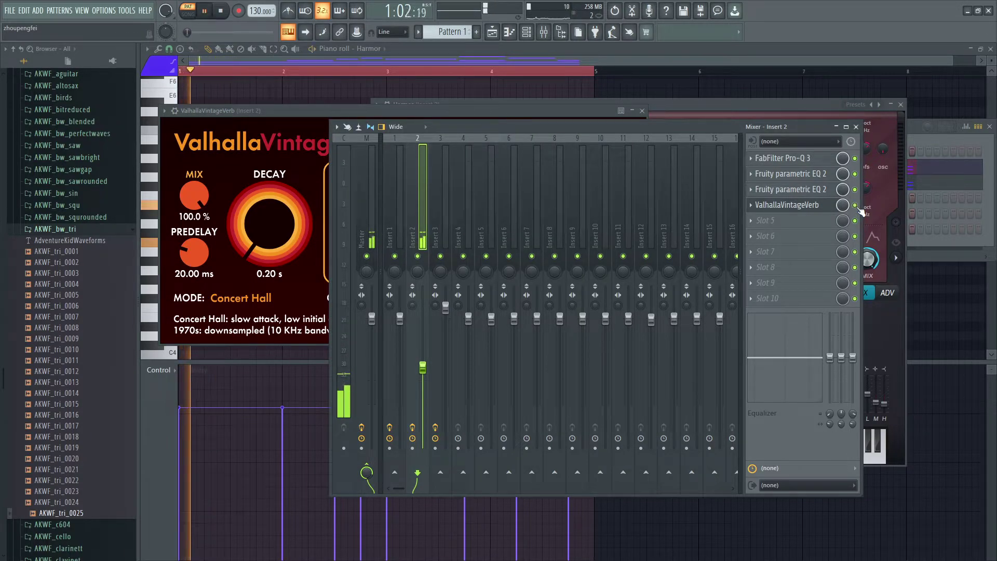
{"action": "key", "text": "space"}
{"action": "key", "text": "space"}
{"action": "key", "text": "space"}
{"action": "key", "text": "space"}
{"action": "key", "text": "space"}
Step: Replace the Notepad++ note with "perhaps you can hear the slight difference" and return to FL Studio
{"action": "key", "text": "alt+Tab"}
{"action": "key", "text": "ctrl+a"}
{"action": "type", "text": "per"}
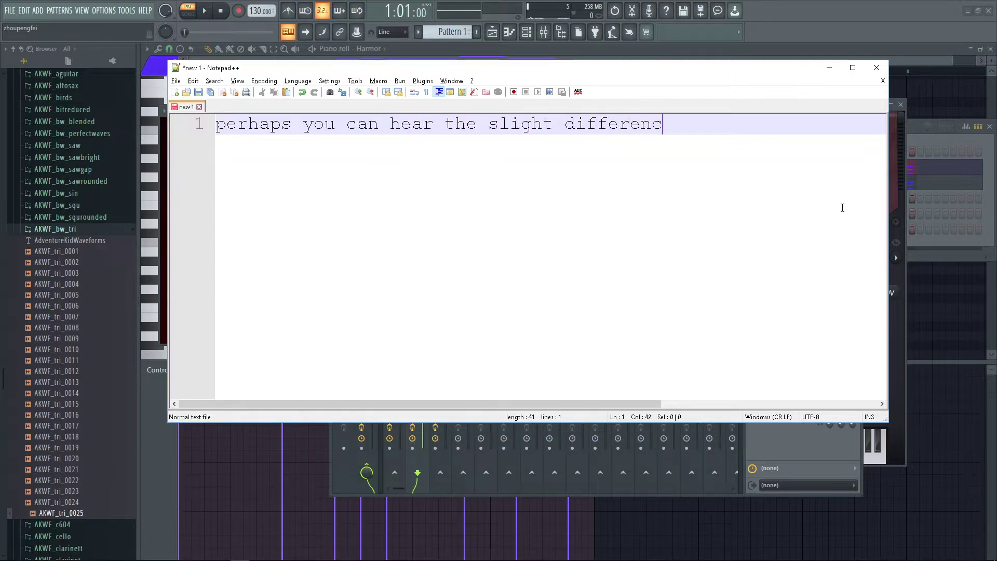
{"action": "key", "text": "alt+Tab"}
Step: Delete ValhallaVintageVerb from Insert 2 and replay the pattern without it
{"action": "key", "text": "space"}
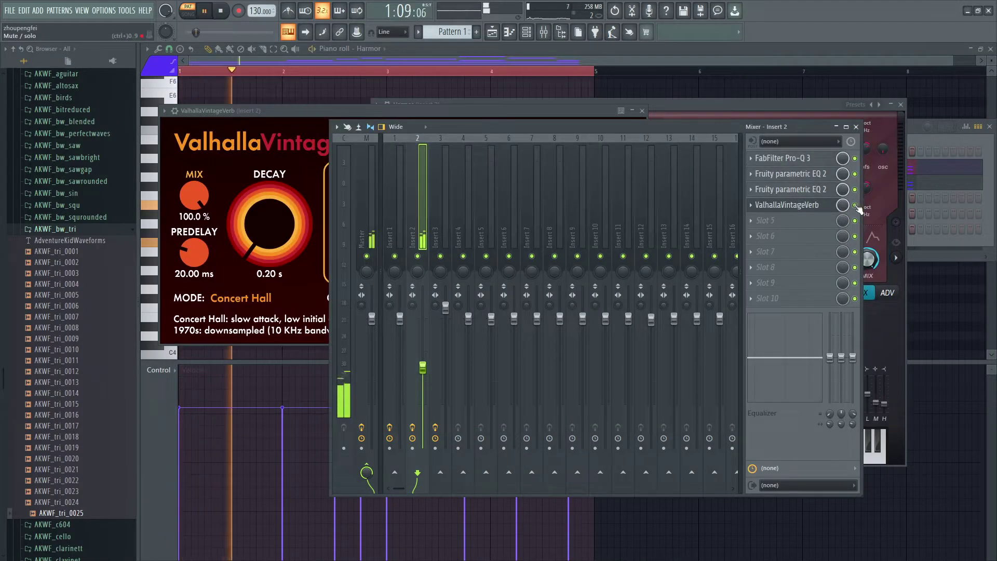
{"action": "key", "text": "space"}
{"action": "right_click", "coordinate": [764, 205]}
{"action": "left_click", "coordinate": [768, 229]}
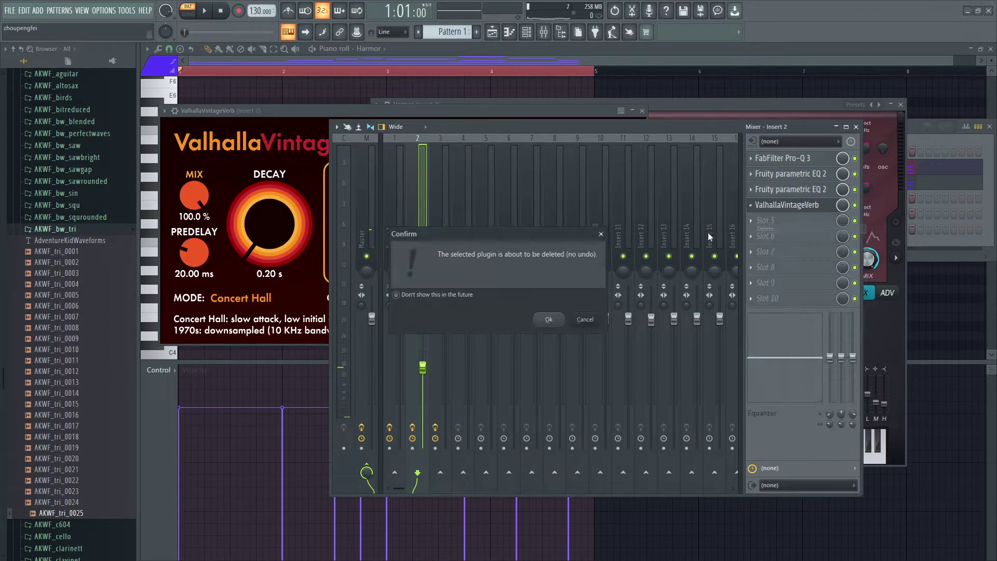
{"action": "left_click", "coordinate": [537, 323]}
{"action": "key", "text": "space"}
{"action": "key", "text": "space"}
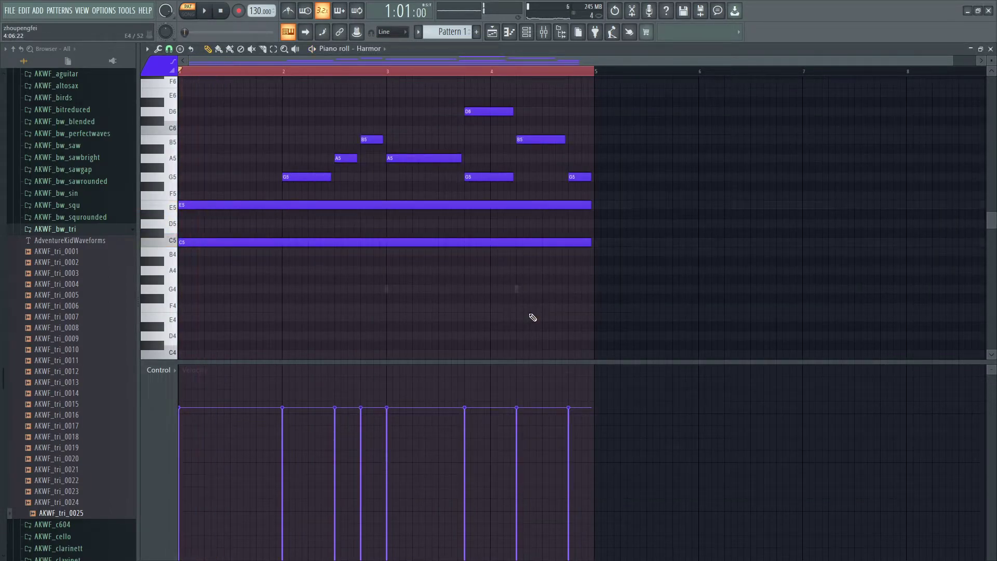
Step: Replace the Notepad++ note with "we won't be using that today, let me see if the chord progression needs changing" and return to FL Studio
{"action": "key", "text": "alt+Tab"}
{"action": "key", "text": "BackSpace"}
{"action": "key", "text": "ctrl+a"}
{"action": "key", "text": "BackSpace"}
{"action": "type", "text": "we won't be"}
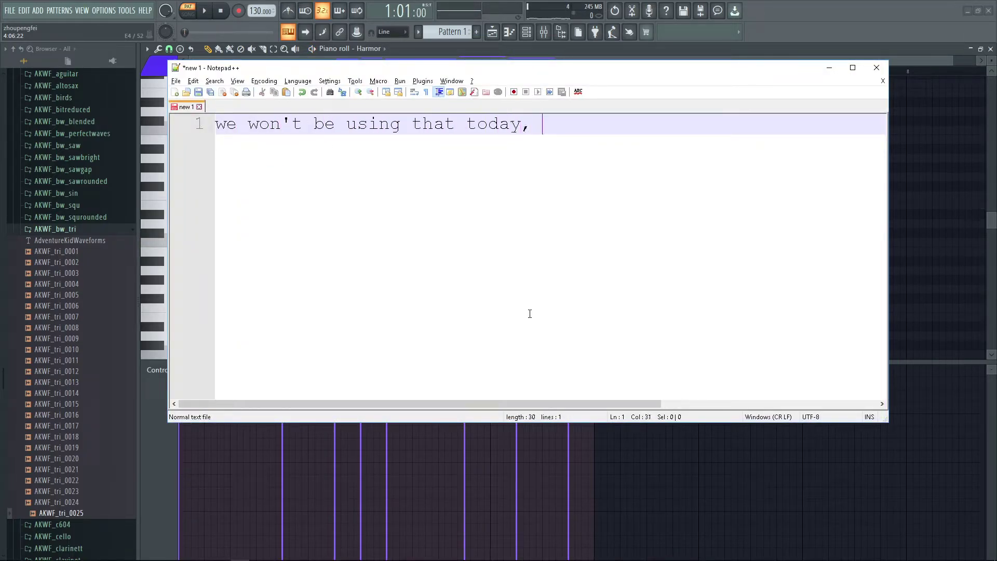
{"action": "type", "text": " the c"}
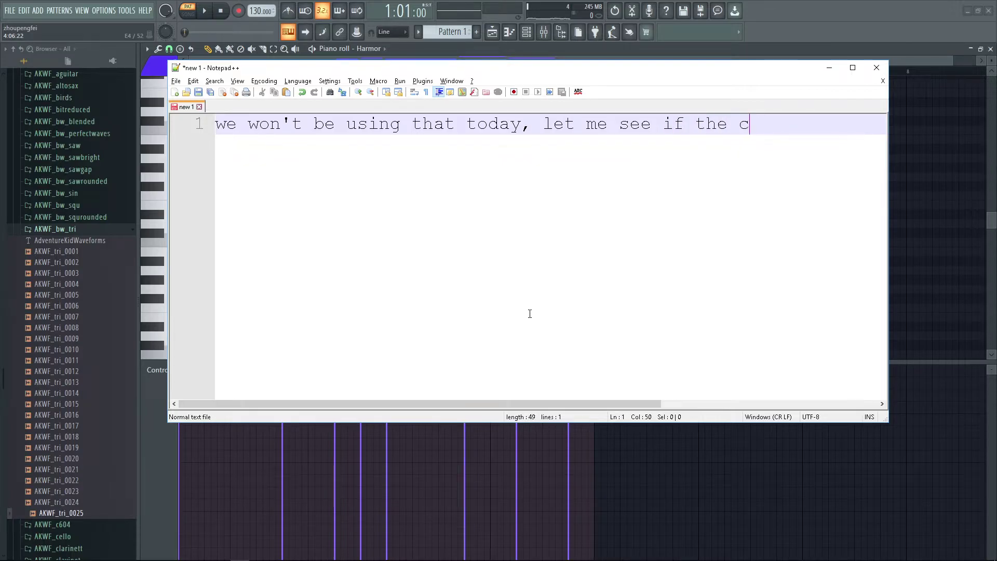
{"action": "type", "text": "hord progression"}
{"action": "key", "text": "Return"}
{"action": "type", "text": "needs changing"}
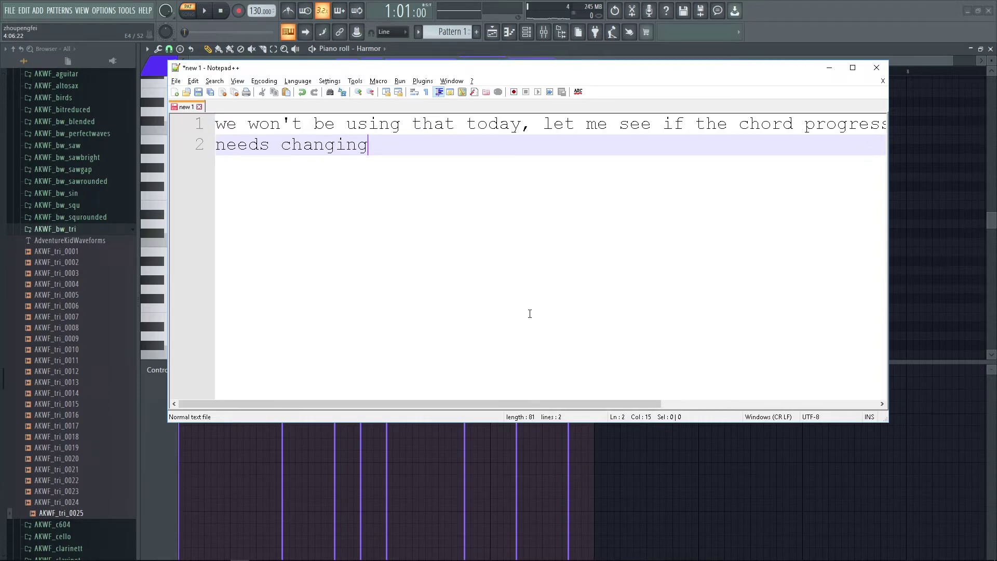
{"action": "key", "text": "alt+Tab"}
Step: Audition chords built from C5, E5, G5 and B5 with Harmor
{"action": "key", "text": "q"}
{"action": "key", "text": "e"}
{"action": "key", "text": "t"}
{"action": "key", "text": "q"}
{"action": "key", "text": "e"}
{"action": "key", "text": "u"}
Step: Try a sustained A4 note beneath the C5 and E5 notes, listen to it, then delete it
{"action": "key", "text": "space"}
{"action": "left_click", "coordinate": [182, 270]}
{"action": "key", "text": "space"}
{"action": "left_click", "coordinate": [258, 270]}
{"action": "mouse_move", "coordinate": [253, 268]}
{"action": "left_mouse_down"}
{"action": "mouse_move", "coordinate": [580, 262]}
{"action": "mouse_move", "coordinate": [322, 258]}
{"action": "mouse_move", "coordinate": [266, 279]}
{"action": "mouse_move", "coordinate": [267, 268]}
{"action": "left_mouse_up"}
{"action": "right_click", "coordinate": [584, 268]}
{"action": "left_click", "coordinate": [580, 241]}
{"action": "left_click", "coordinate": [492, 262]}
{"action": "key", "text": "space"}
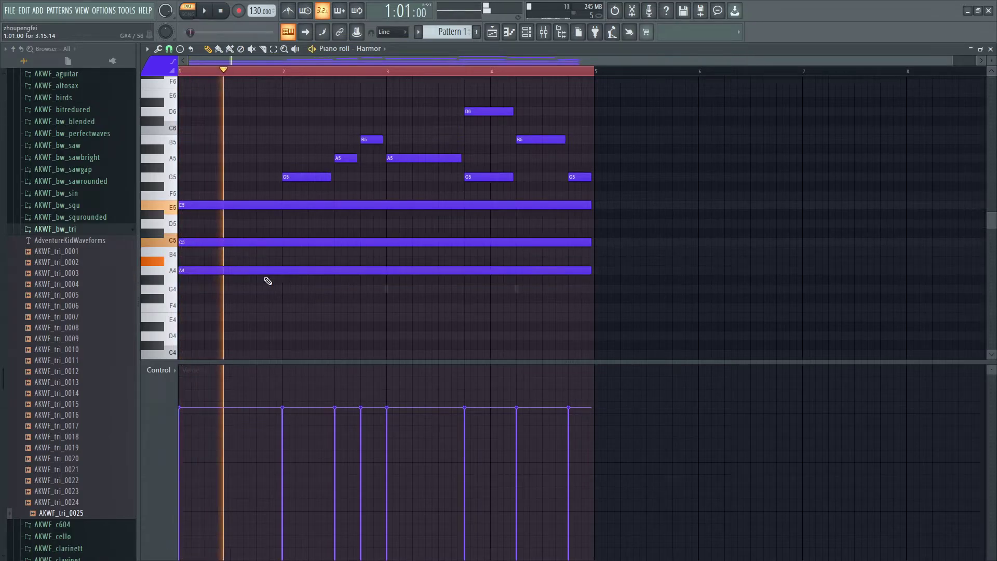
{"action": "right_click", "coordinate": [267, 271]}
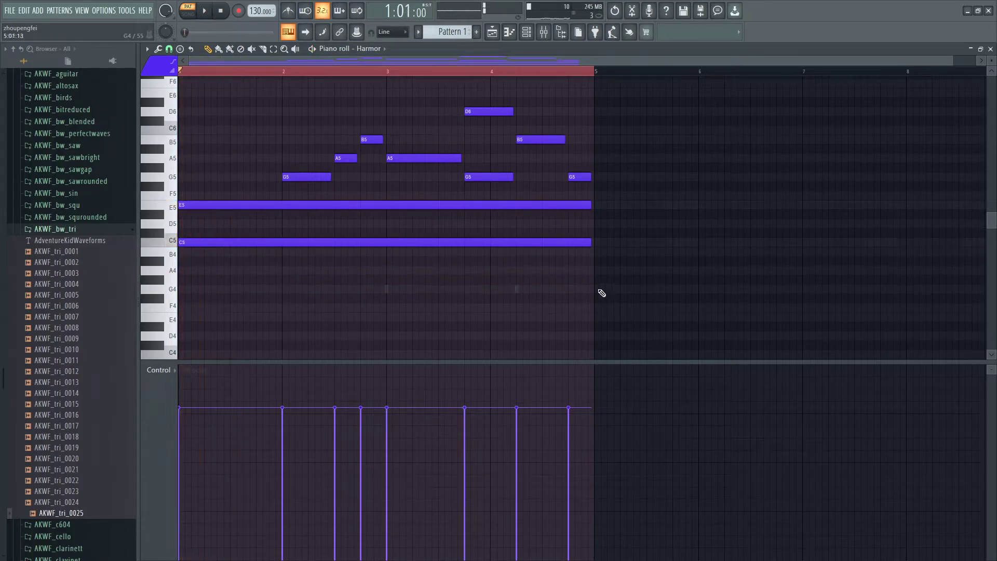
Step: Try duplicating all the notes one octave higher, replay the pattern, then undo the duplication
{"action": "scroll", "coordinate": [618, 288], "scroll_direction": "up", "scroll_amount": 2}
{"action": "scroll", "coordinate": [625, 287], "scroll_direction": "up", "scroll_amount": 2}
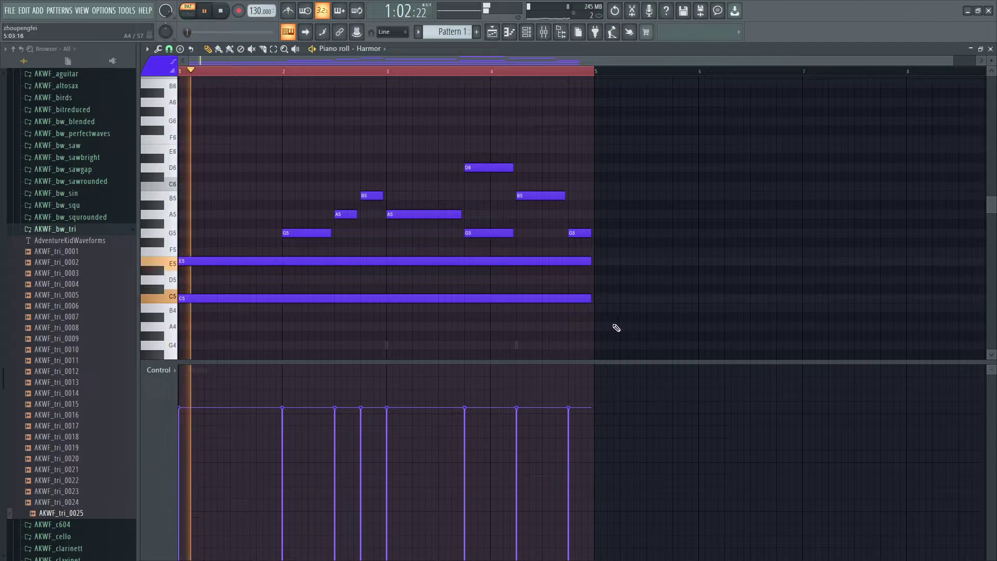
{"action": "key", "text": "space"}
{"action": "left_click_drag", "start_coordinate": [615, 327], "coordinate": [178, 152]}
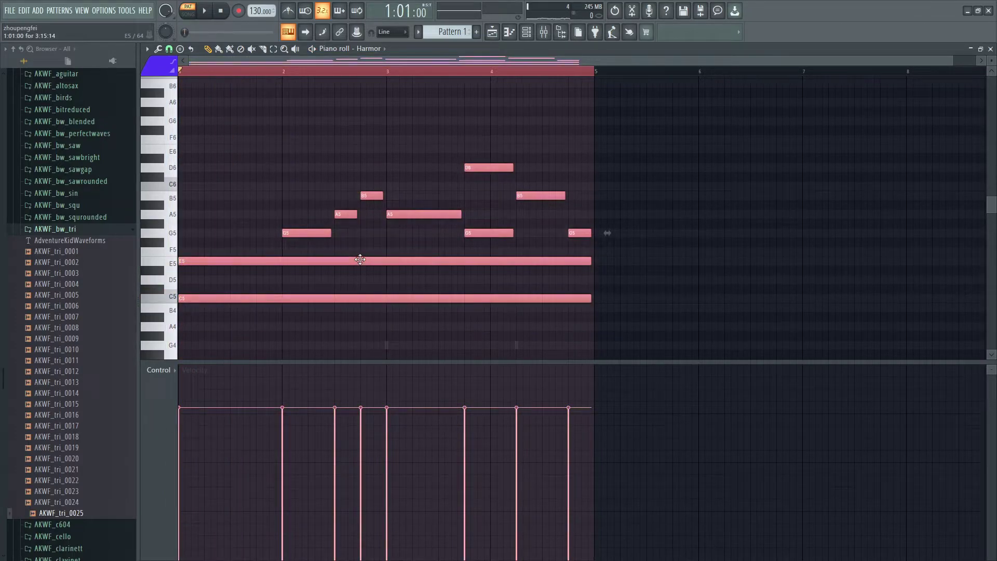
{"action": "key", "text": "ctrl+c"}
{"action": "key", "text": "ctrl+v"}
{"action": "key", "text": "ctrl+Up"}
{"action": "key", "text": "space"}
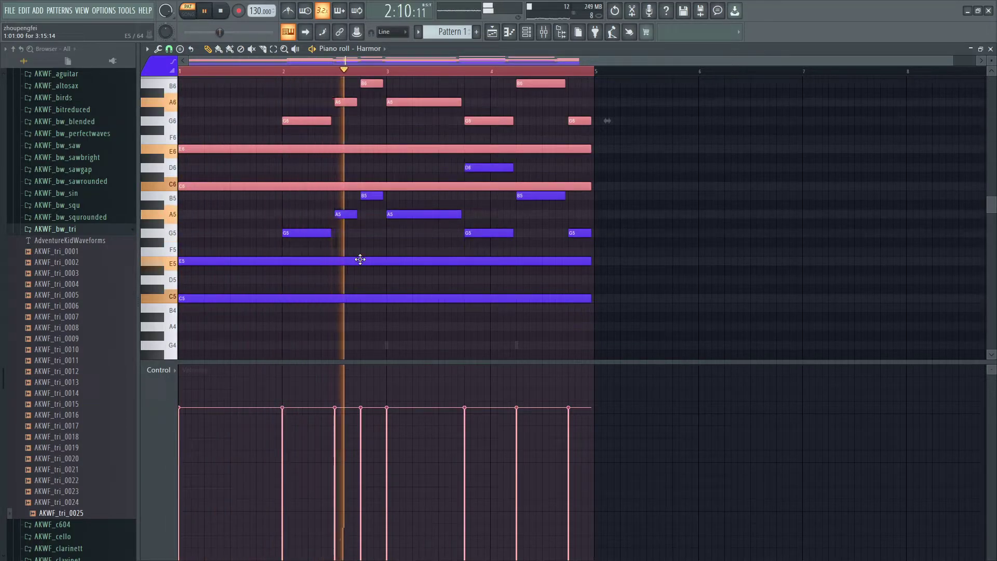
{"action": "key", "text": "space"}
{"action": "key", "text": "ctrl+z"}
{"action": "key", "text": "ctrl+z"}
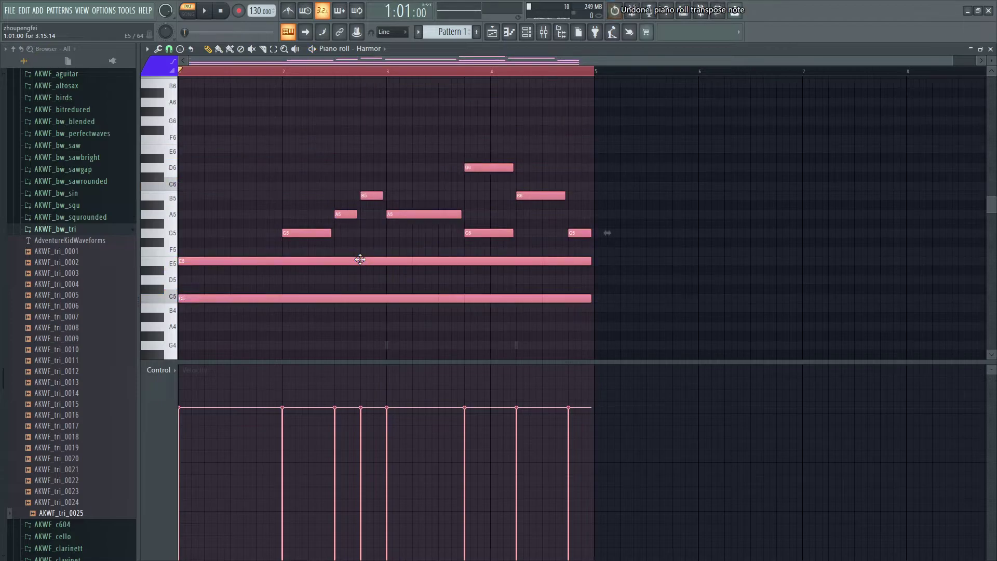
Step: Clear the note selection and replay the original pattern several times
{"action": "key", "text": "space"}
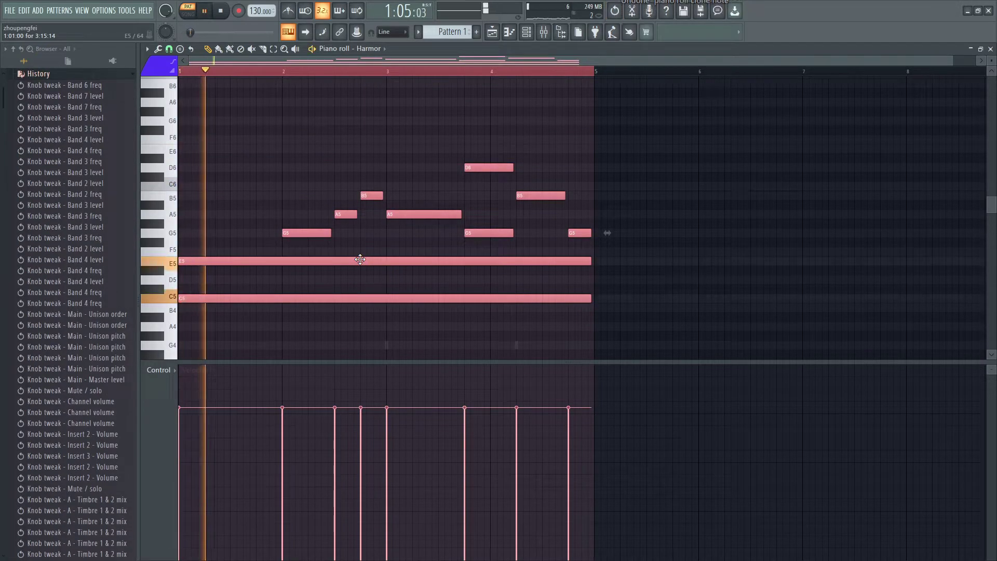
{"action": "left_click", "coordinate": [383, 310]}
{"action": "mouse_move", "coordinate": [383, 300]}
{"action": "left_mouse_down"}
{"action": "mouse_move", "coordinate": [381, 316]}
{"action": "mouse_move", "coordinate": [383, 301]}
{"action": "left_mouse_up"}
{"action": "key", "text": "space"}
{"action": "key", "text": "space"}
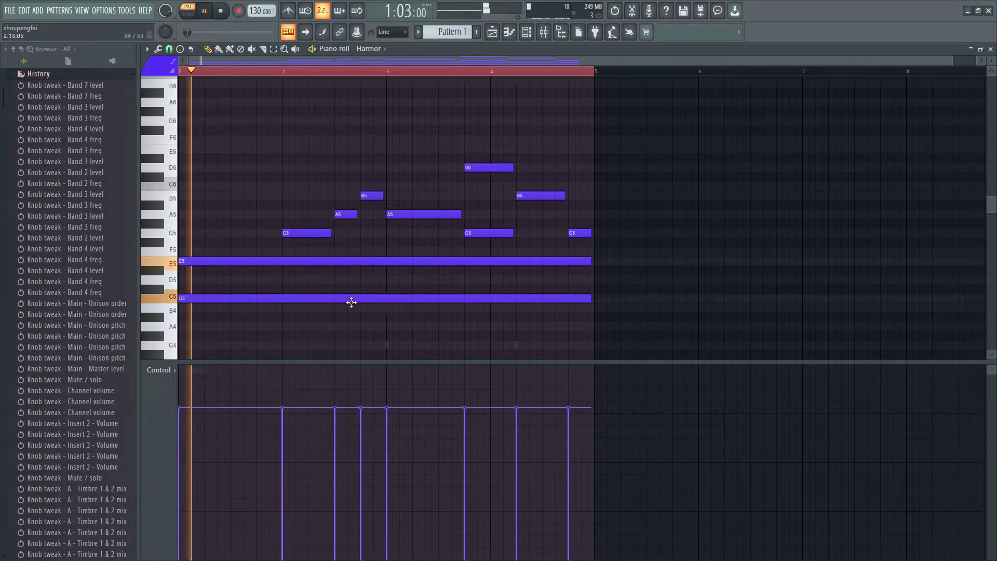
{"action": "key", "text": "space"}
{"action": "key", "text": "space"}
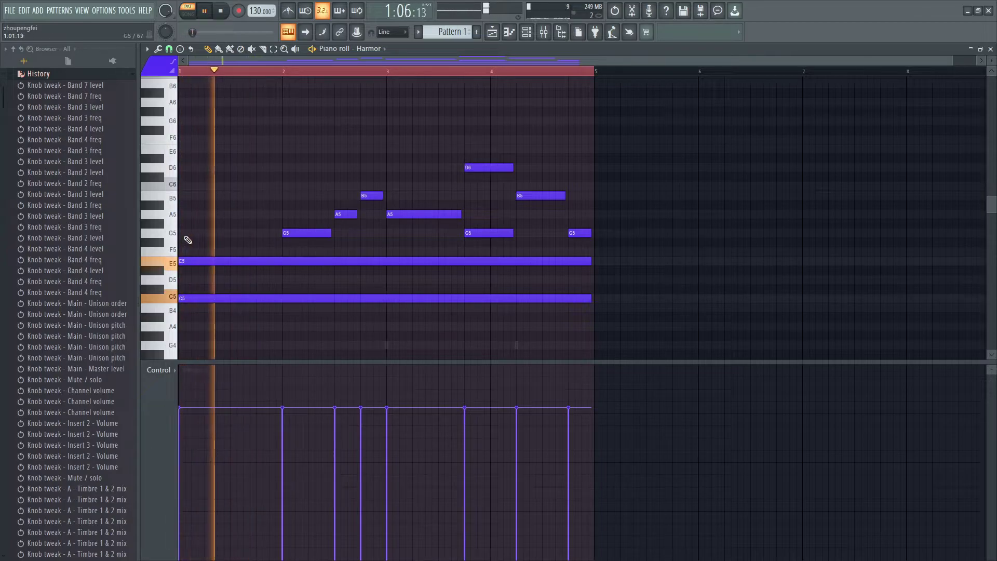
{"action": "key", "text": "space"}
Step: Audition the C5, E5 and G5 chord repeatedly with Harmor, adding B5 on top
{"action": "key", "text": "t"}
{"action": "key", "text": "e"}
{"action": "key", "text": "q"}
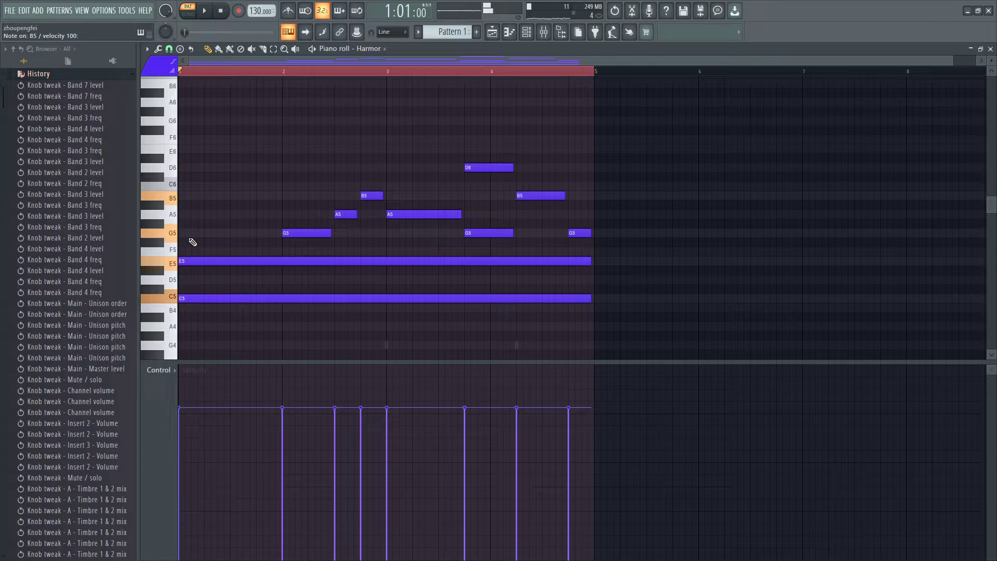
{"action": "key", "text": "t"}
{"action": "key", "text": "e"}
{"action": "key", "text": "q"}
{"action": "key", "text": "t"}
{"action": "key", "text": "e"}
{"action": "key", "text": "q"}
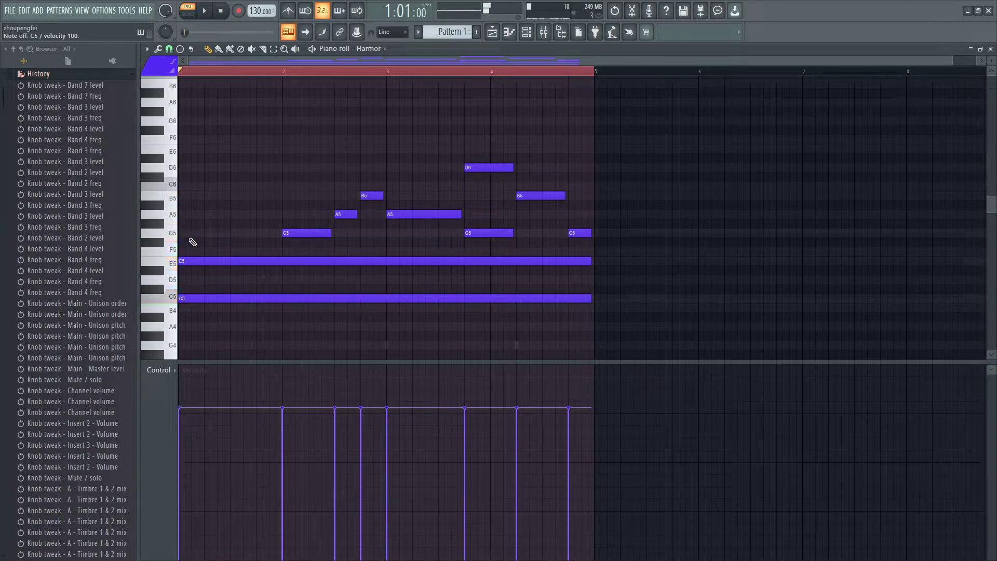
{"action": "key", "text": "t"}
{"action": "key", "text": "e"}
{"action": "key", "text": "q"}
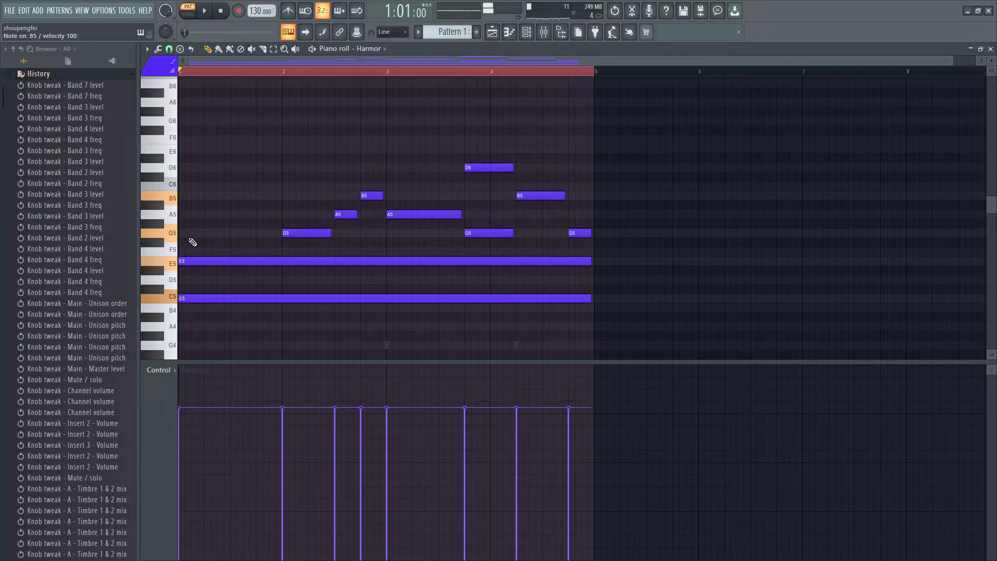
{"action": "key", "text": "t"}
{"action": "key", "text": "e"}
{"action": "key", "text": "q"}
Step: Audition a C5, E5 and A5 chord followed by a C5, E5 and G5 chord
{"action": "key", "text": "y"}
{"action": "key", "text": "e"}
{"action": "key", "text": "q"}
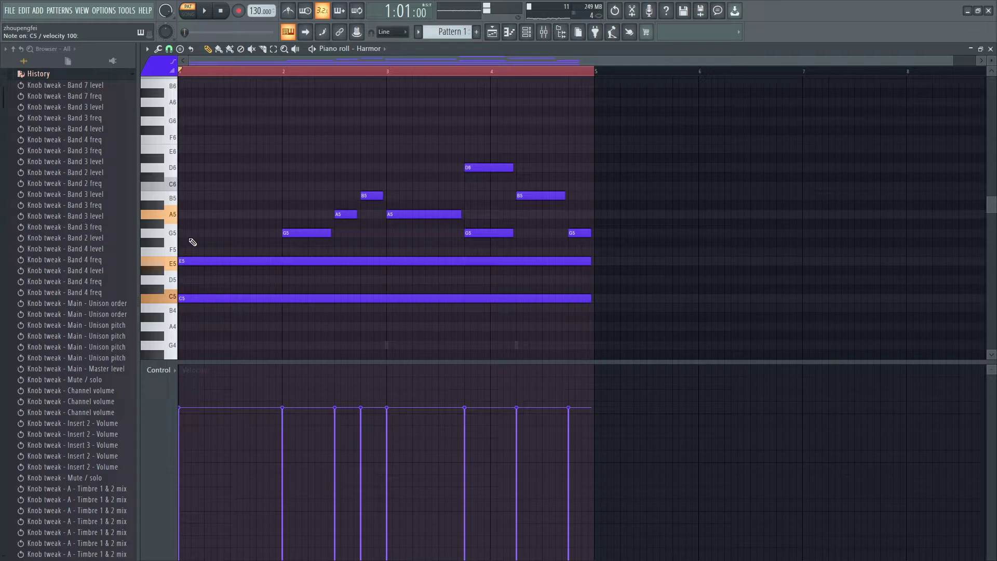
{"action": "key", "text": "t"}
{"action": "key", "text": "e"}
{"action": "key", "text": "q"}
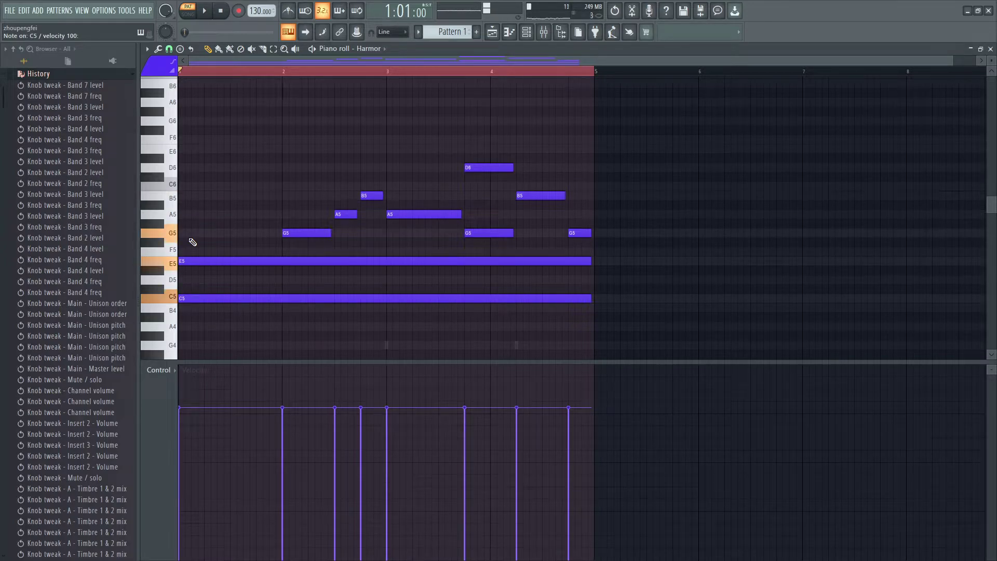
Step: Audition E5, G5 and B5 with Harmor, followed by a C5, E5 and G5 chord
{"action": "key", "text": "t"}
{"action": "key", "text": "e"}
{"action": "key", "text": "u"}
{"action": "key", "text": "t"}
{"action": "key", "text": "e"}
{"action": "key", "text": "q"}
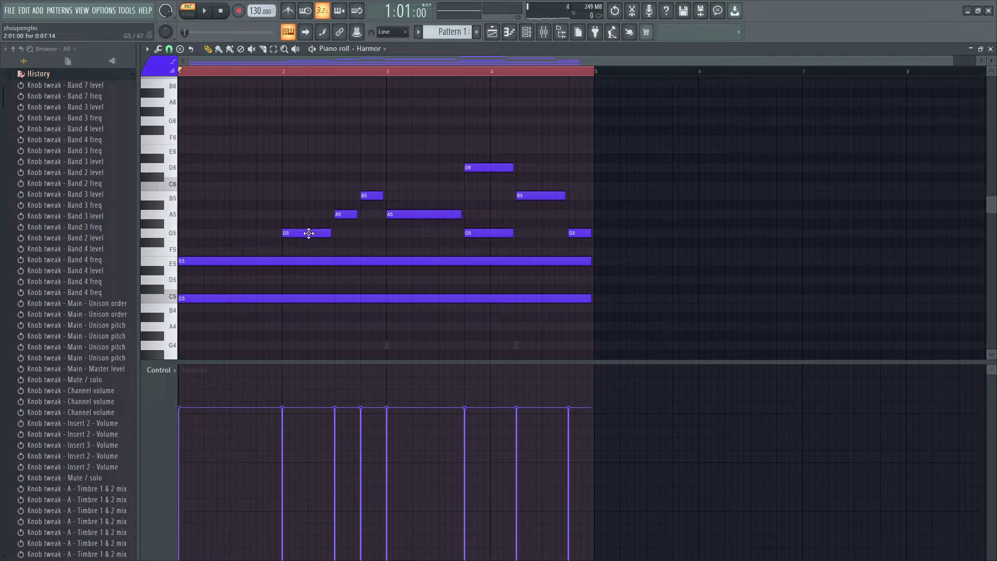
Step: Switch to Notepad++, replace the text with "i think i prefer", and return to the FL Studio piano roll
{"action": "key", "text": "alt+Tab"}
{"action": "key", "text": "ctrl+a"}
{"action": "type", "text": "u tgu"}
{"action": "key", "text": "ctrl+a"}
{"action": "type", "text": "i"}
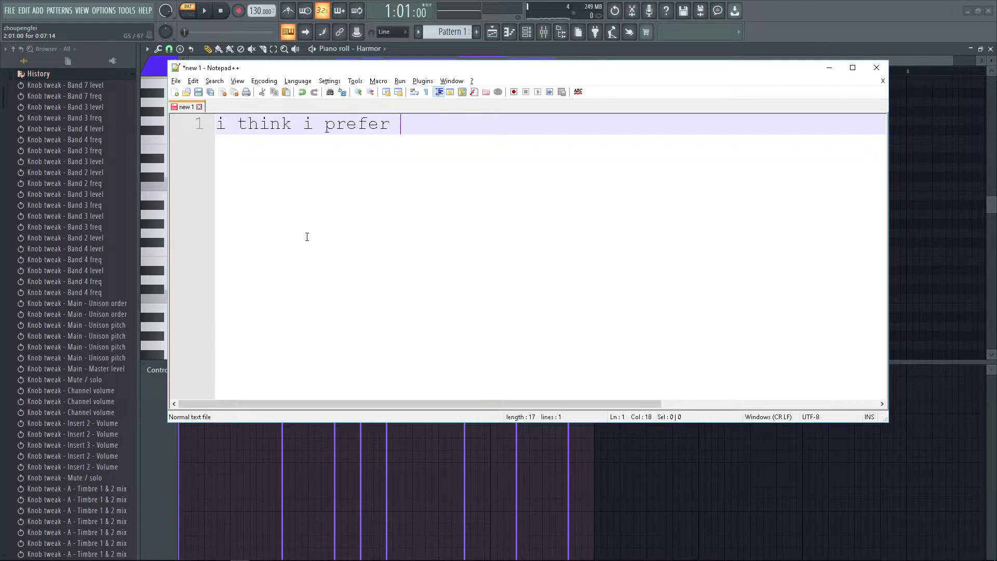
{"action": "key", "text": "alt+Tab"}
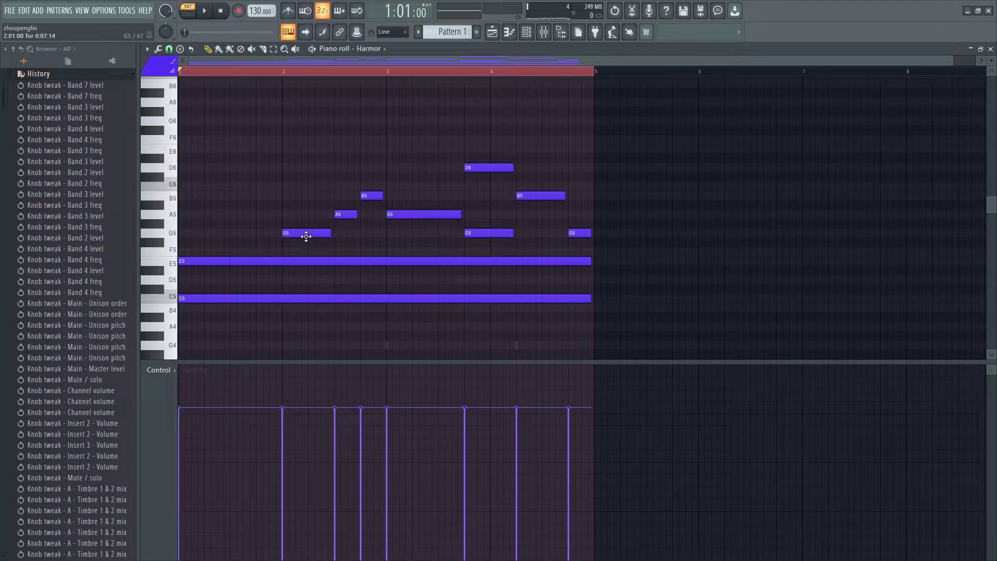
Step: Audition C5 and E5 repeatedly with G5 and B5 on top
{"action": "key", "text": "e"}
{"action": "key", "text": "t"}
{"action": "key", "text": "q"}
{"action": "key", "text": "e"}
{"action": "key", "text": "t"}
{"action": "key", "text": "q"}
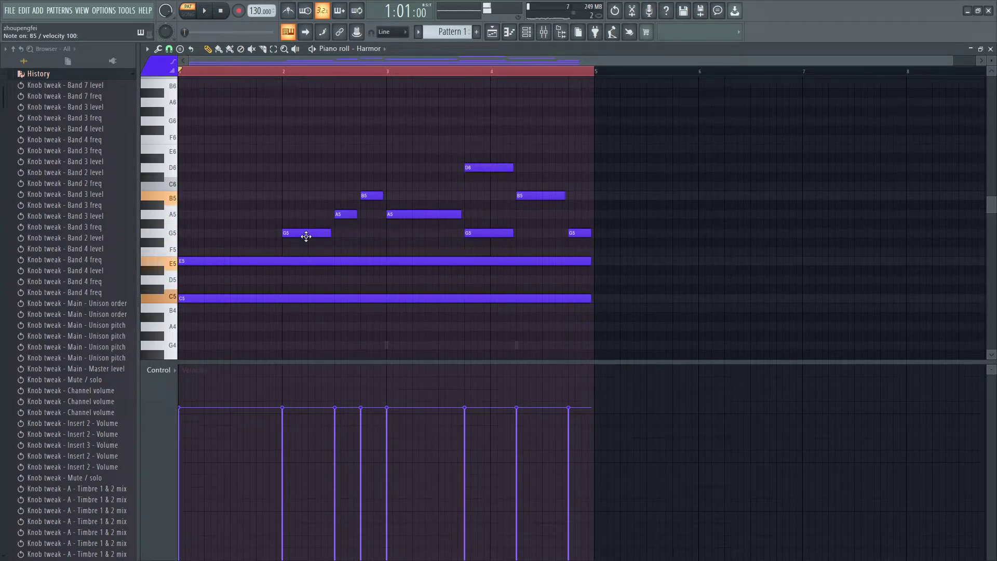
{"action": "key", "text": "e"}
{"action": "key", "text": "t"}
{"action": "key", "text": "q"}
{"action": "key", "text": "e"}
{"action": "key", "text": "t"}
{"action": "key", "text": "q"}
Step: Audition a C5, E5 and A5 chord, followed by E5, G5 and B5 over C5
{"action": "key", "text": "q"}
{"action": "key", "text": "e"}
{"action": "key", "text": "y"}
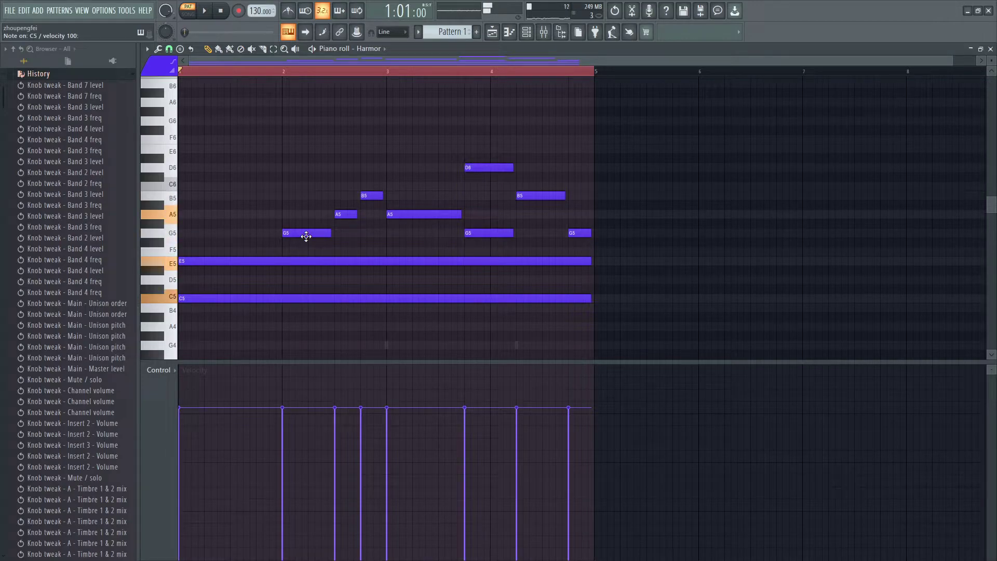
{"action": "key", "text": "e"}
{"action": "key", "text": "t"}
{"action": "key", "text": "u"}
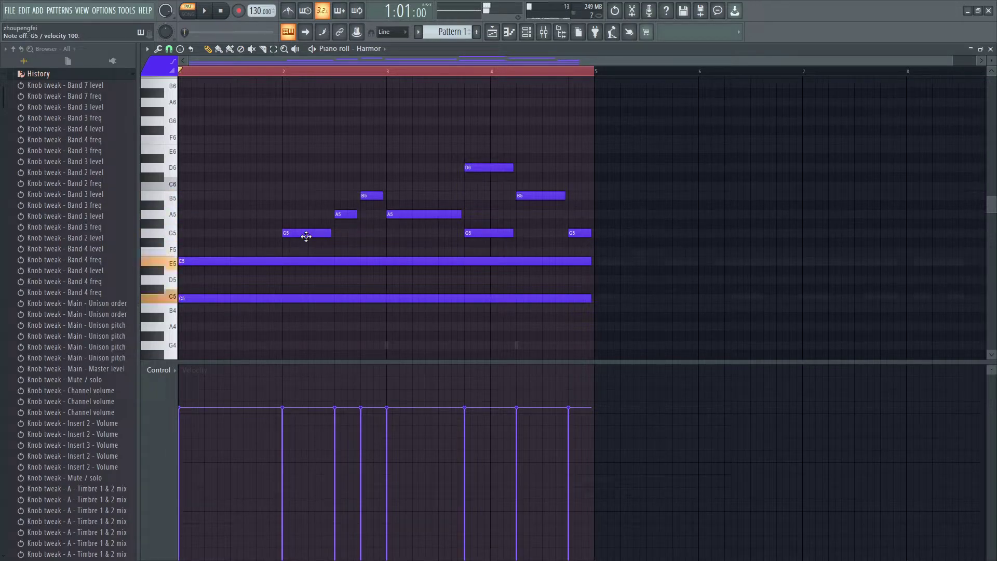
Step: Delete the melody notes above the two long notes and add a long B5 note starting at 1:05
{"action": "mouse_move", "coordinate": [306, 237]}
{"action": "left_mouse_down"}
{"action": "mouse_move", "coordinate": [423, 233]}
{"action": "mouse_move", "coordinate": [506, 249]}
{"action": "mouse_move", "coordinate": [565, 222]}
{"action": "mouse_move", "coordinate": [577, 232]}
{"action": "left_mouse_up"}
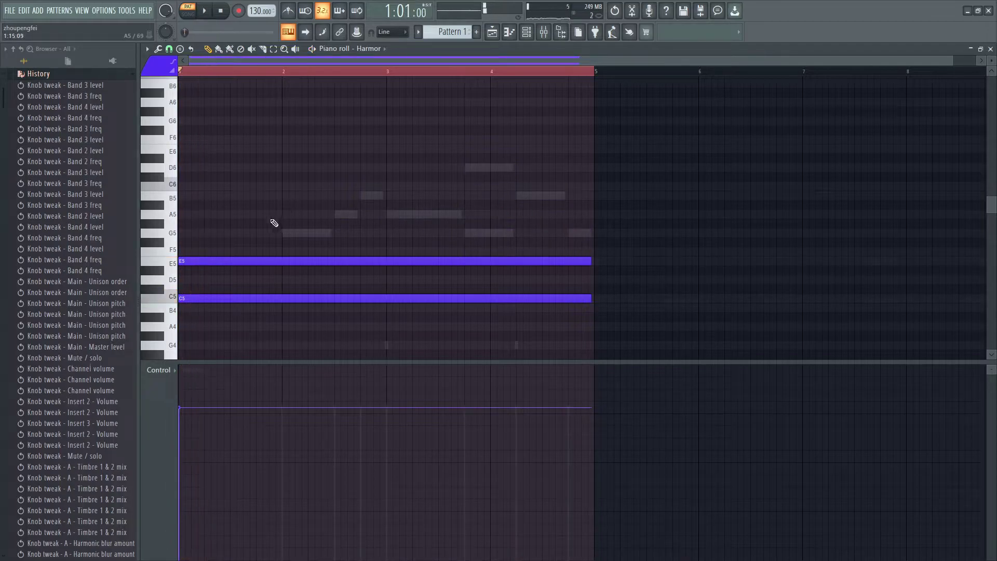
{"action": "left_click", "coordinate": [223, 198]}
{"action": "mouse_move", "coordinate": [395, 200]}
{"action": "left_mouse_down"}
{"action": "mouse_move", "coordinate": [383, 197]}
{"action": "mouse_move", "coordinate": [400, 198]}
{"action": "left_mouse_up"}
{"action": "key", "text": "space"}
{"action": "key", "text": "space"}
Step: Add a long G5 note from the start of bar 1, matching the C5 and E5 notes, and replay the pattern
{"action": "left_click", "coordinate": [212, 237]}
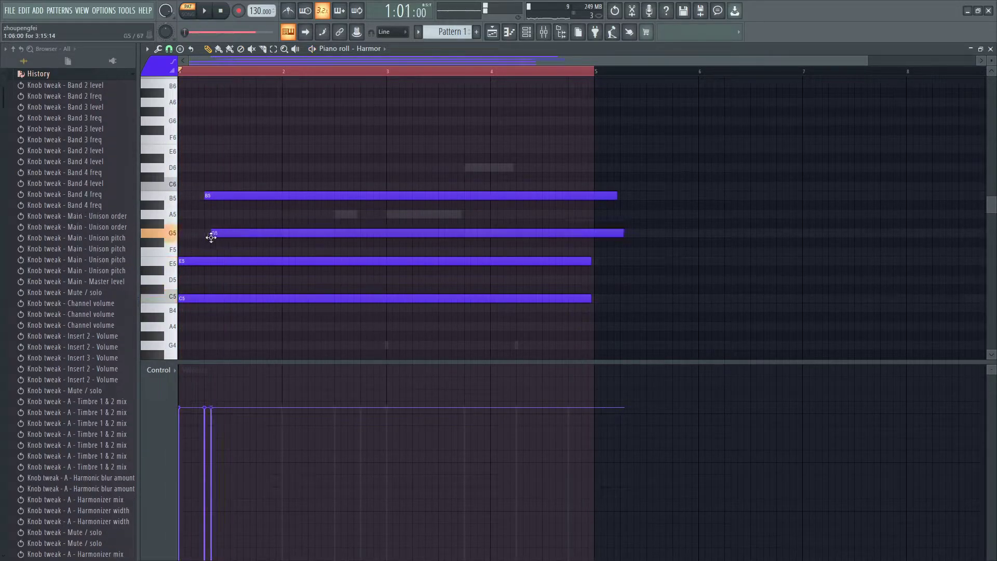
{"action": "key", "text": "space"}
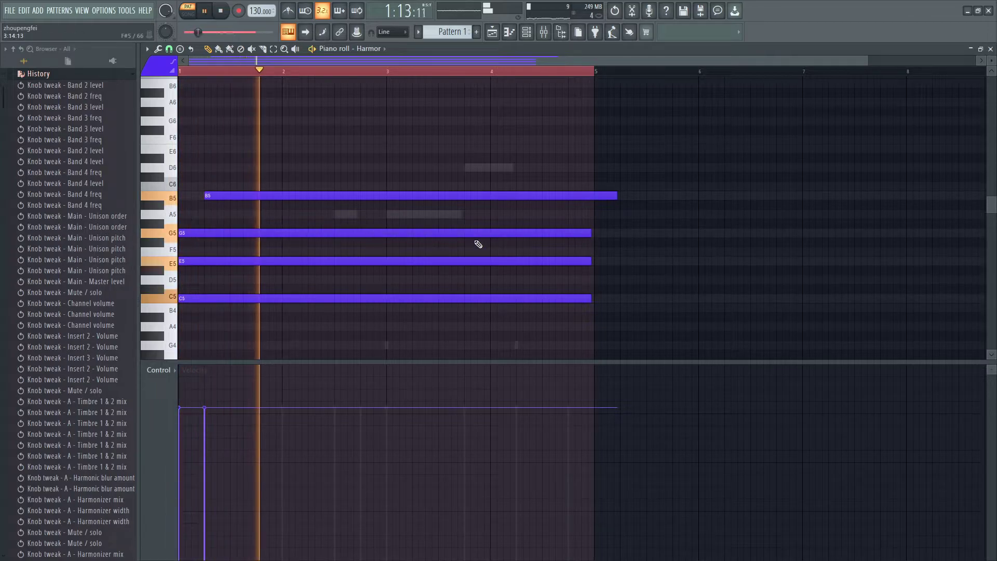
{"action": "key", "text": "space"}
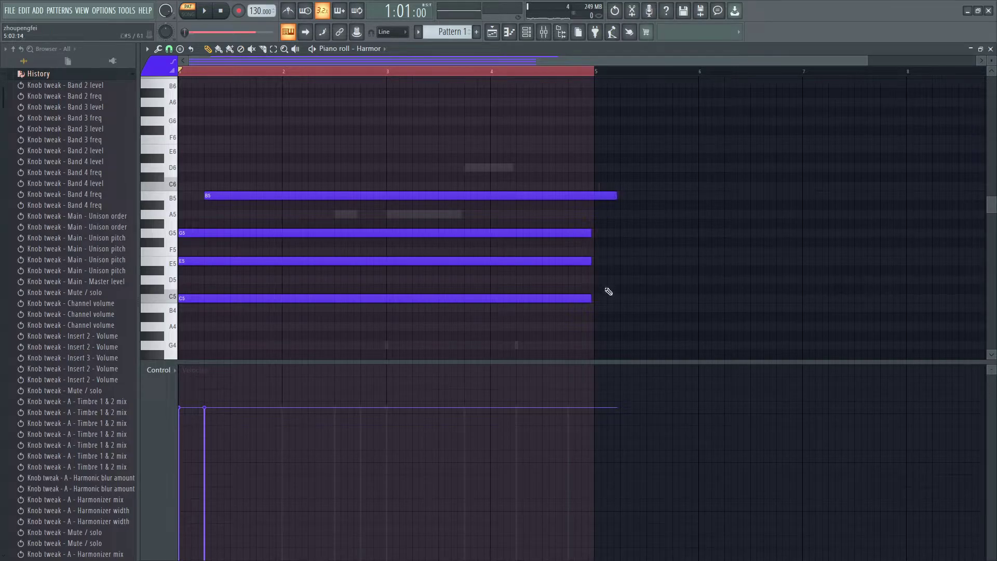
Step: Shorten the B5 note to end late in bar 2, replaying the pattern to judge its length
{"action": "left_click_drag", "start_coordinate": [615, 198], "coordinate": [338, 198]}
{"action": "key", "text": "space"}
{"action": "key", "text": "space"}
{"action": "key", "text": "space"}
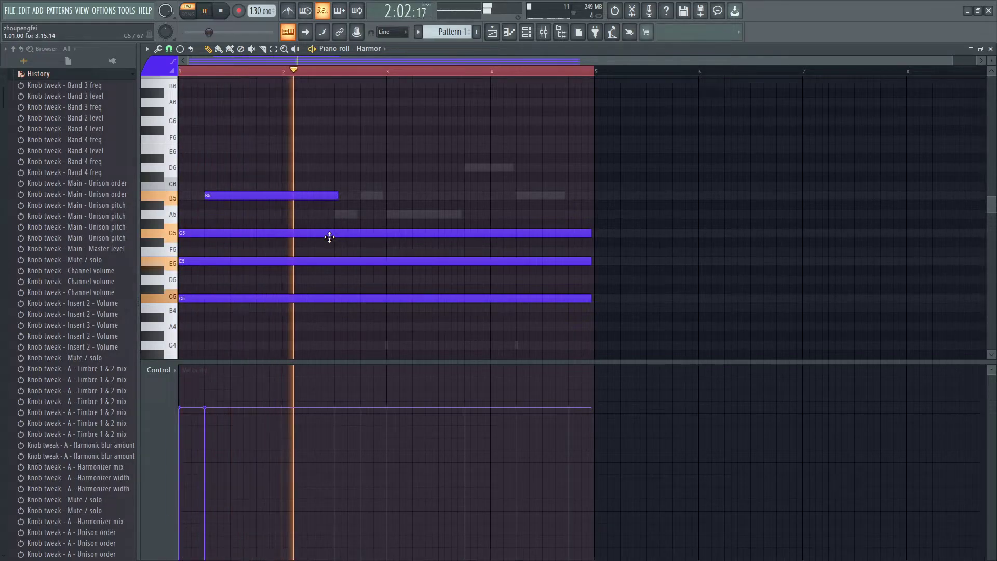
{"action": "key", "text": "space"}
{"action": "key", "text": "space"}
{"action": "left_click_drag", "start_coordinate": [336, 197], "coordinate": [356, 196]}
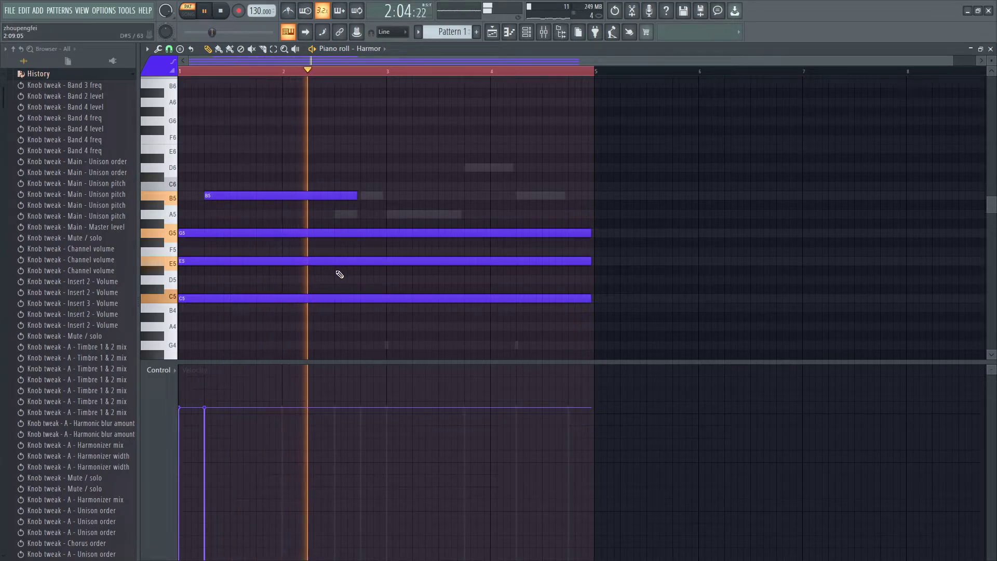
{"action": "key", "text": "space"}
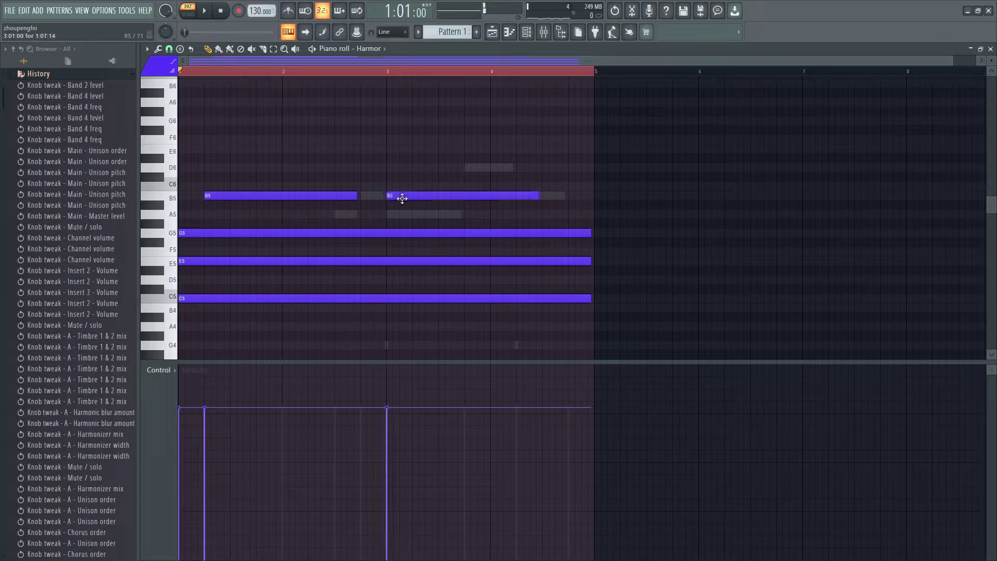
{"action": "key", "text": "space"}
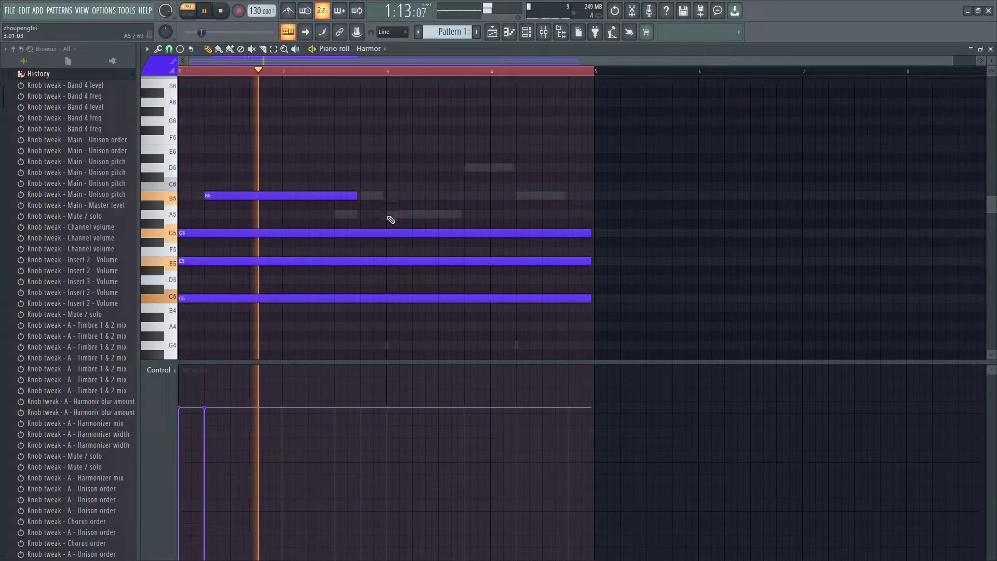
{"action": "key", "text": "space"}
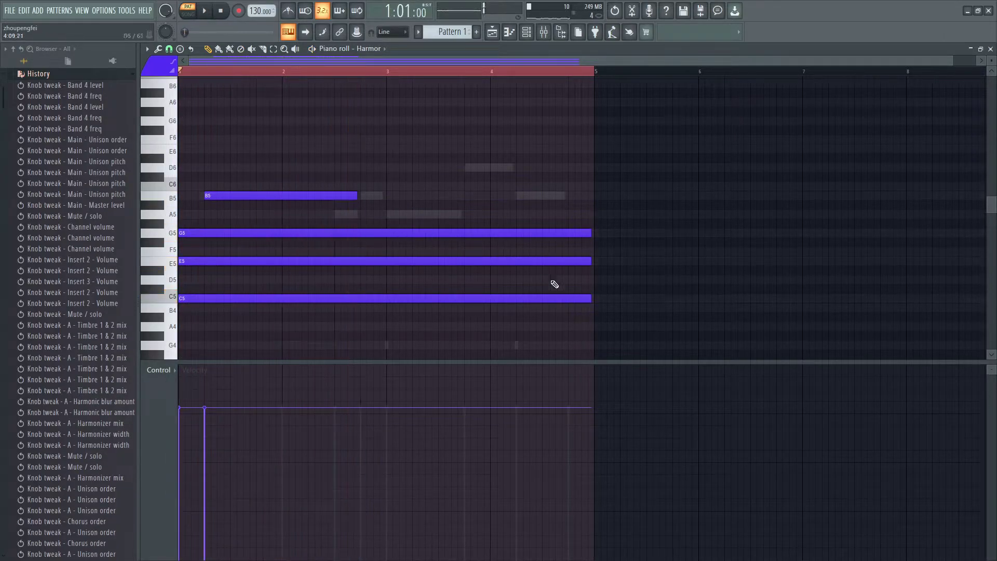
Step: Shorten the C5, E5 and G5 notes to end together with the B5 note, and replay the pattern
{"action": "left_click_drag", "start_coordinate": [599, 318], "coordinate": [364, 232], "text": "ctrl"}
{"action": "key", "text": "space"}
{"action": "left_click", "coordinate": [419, 240]}
{"action": "right_click", "coordinate": [419, 240]}
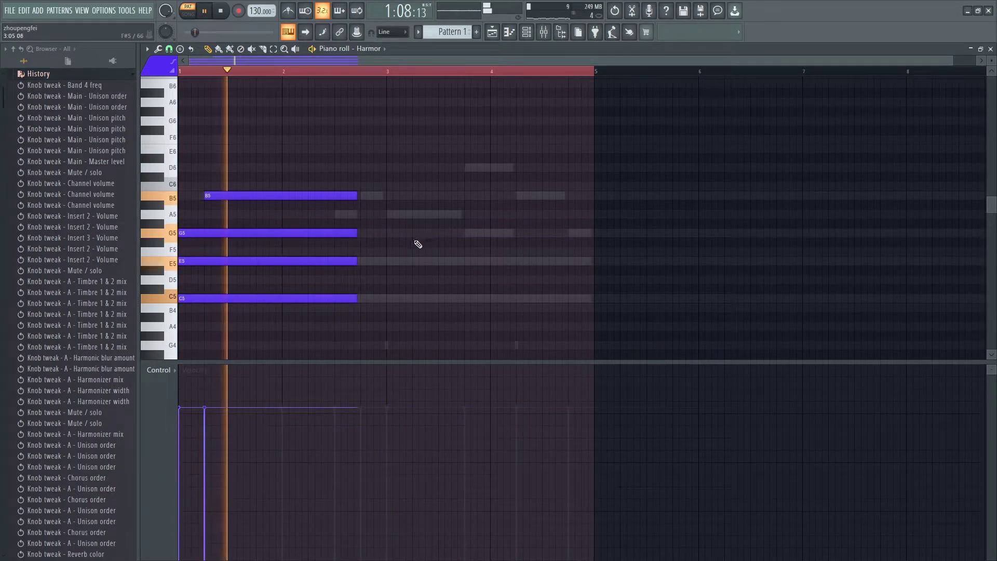
{"action": "key", "text": "space"}
Step: Duplicate the four-note chord to the start of bar 3, replay the pattern and clear the selection
{"action": "left_click_drag", "start_coordinate": [376, 242], "coordinate": [332, 207]}
{"action": "right_click", "coordinate": [429, 205]}
{"action": "left_click_drag", "start_coordinate": [387, 312], "coordinate": [243, 173]}
{"action": "left_click_drag", "start_coordinate": [334, 194], "coordinate": [541, 193]}
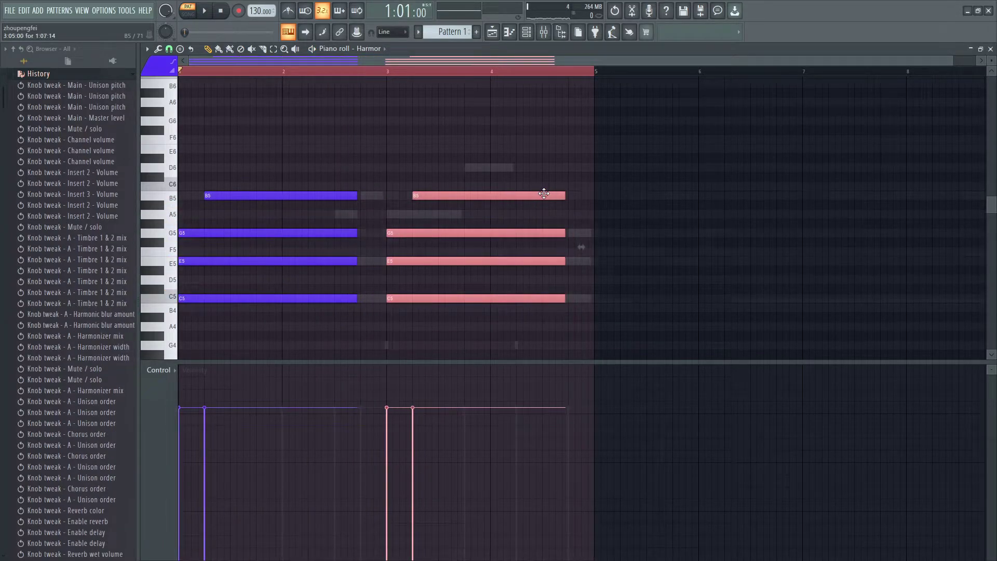
{"action": "key", "text": "space"}
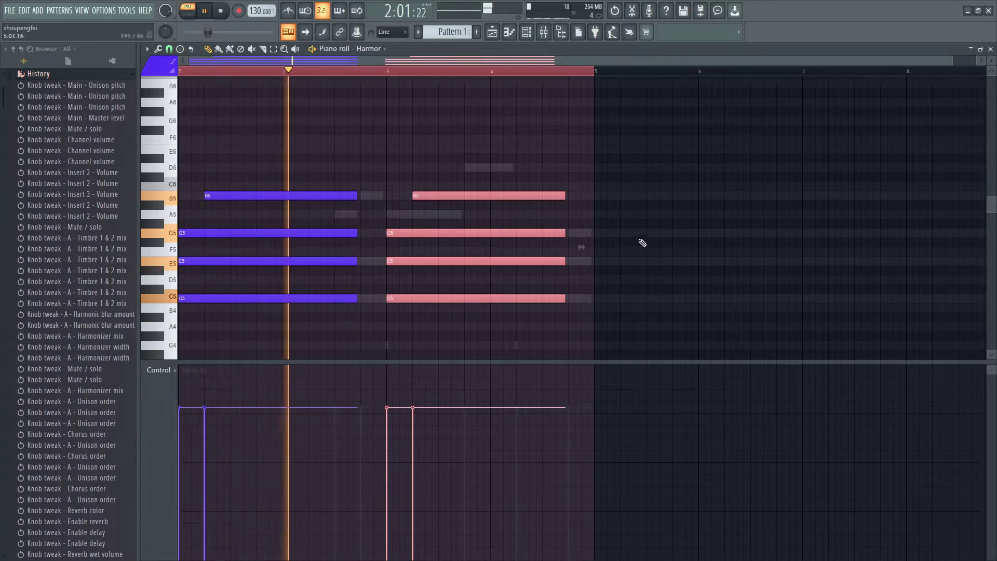
{"action": "left_click", "coordinate": [656, 254], "text": "ctrl"}
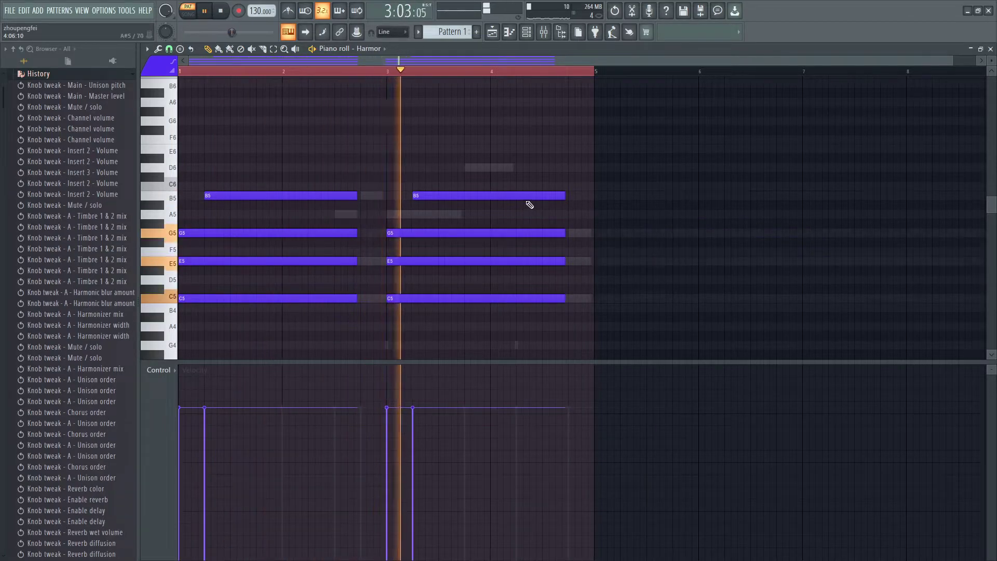
{"action": "key", "text": "space"}
Step: Shorten the second chord's B5 to end late in bar 3 and follow it with an A5 note at 3:13
{"action": "mouse_move", "coordinate": [464, 172]}
{"action": "left_mouse_down"}
{"action": "mouse_move", "coordinate": [474, 166]}
{"action": "mouse_move", "coordinate": [480, 186]}
{"action": "left_mouse_up"}
{"action": "left_click_drag", "start_coordinate": [562, 199], "coordinate": [523, 199]}
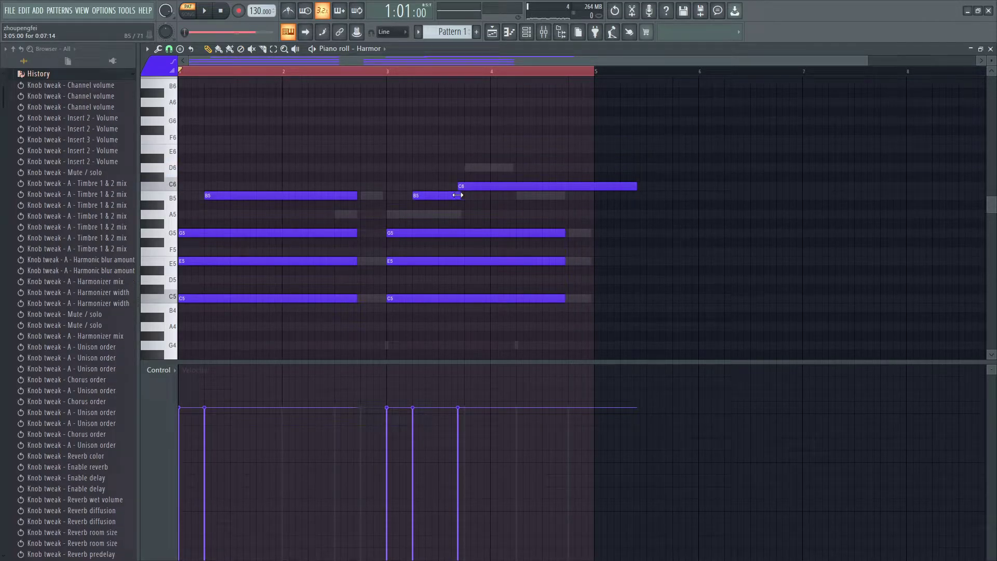
{"action": "key", "text": "space"}
{"action": "left_click_drag", "start_coordinate": [477, 185], "coordinate": [490, 212]}
Step: Delete the second chord's G5, trim the A5 note to end with the chord, and replay the pattern
{"action": "right_click", "coordinate": [494, 234]}
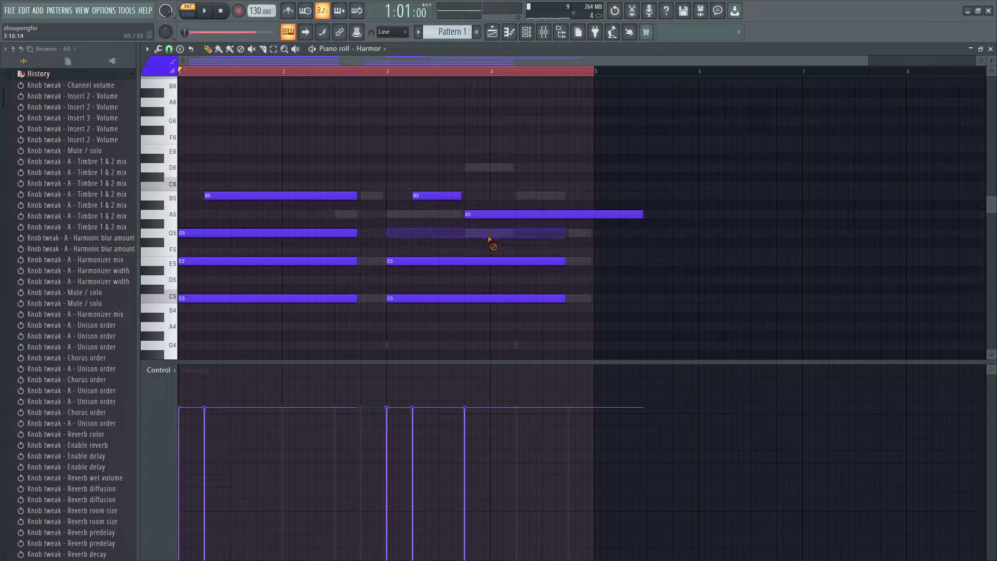
{"action": "key", "text": "space"}
{"action": "left_click_drag", "start_coordinate": [639, 214], "coordinate": [570, 222]}
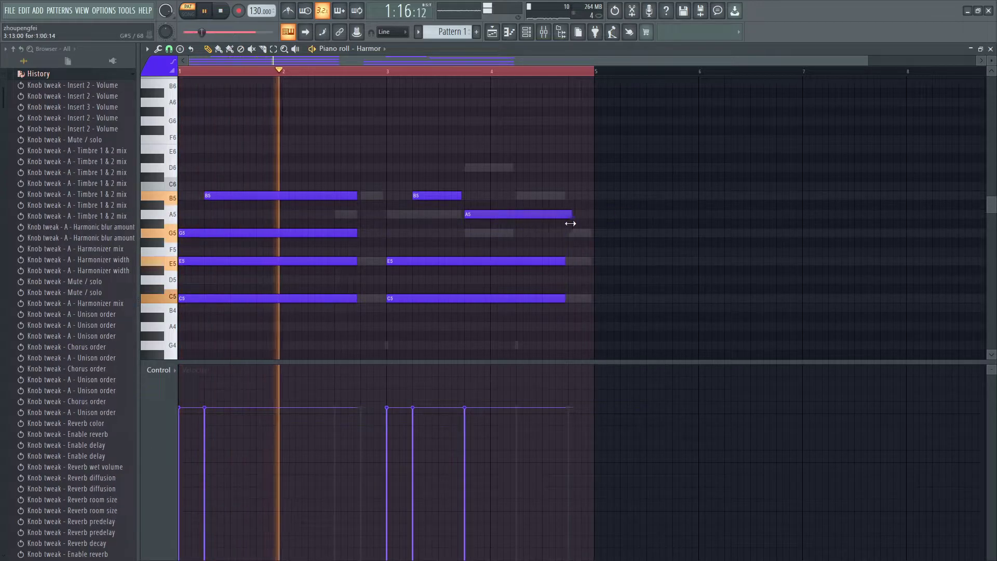
{"action": "key", "text": "space"}
{"action": "key", "text": "space"}
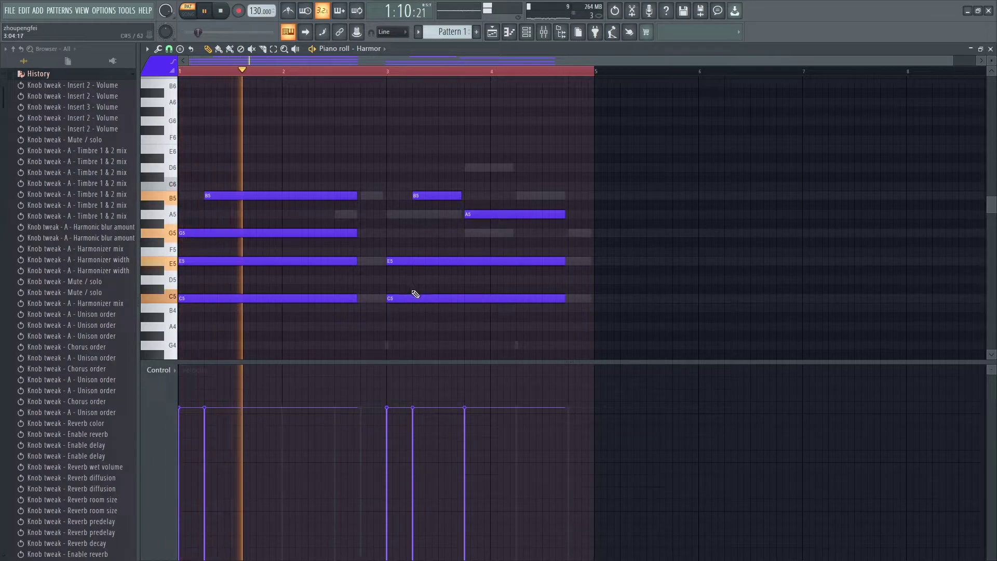
Step: Add a G5 note at the start of bar 3 and shorten it to end with the second B5
{"action": "left_click", "coordinate": [394, 242]}
{"action": "left_click_drag", "start_coordinate": [417, 225], "coordinate": [417, 234]}
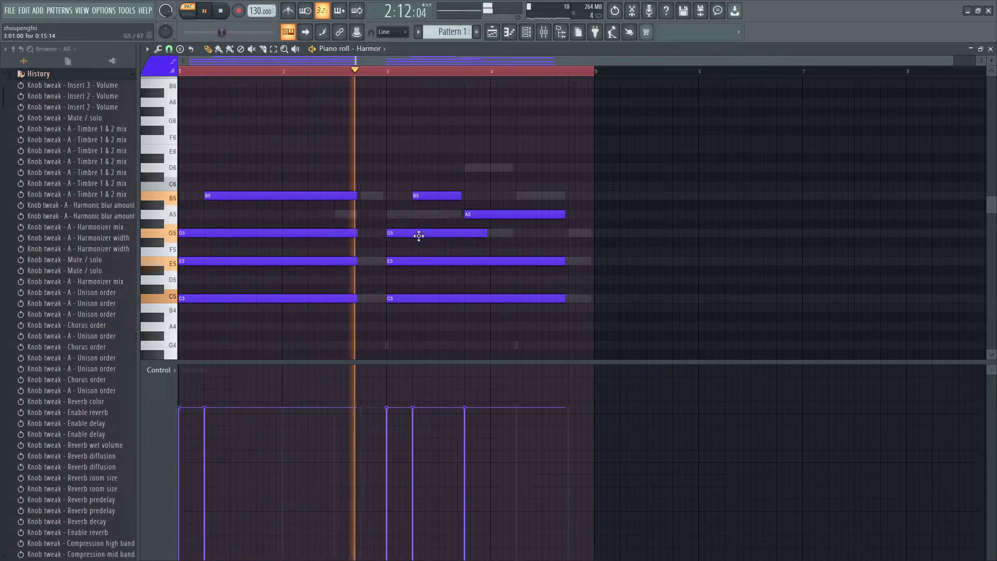
{"action": "left_click_drag", "start_coordinate": [486, 232], "coordinate": [462, 232]}
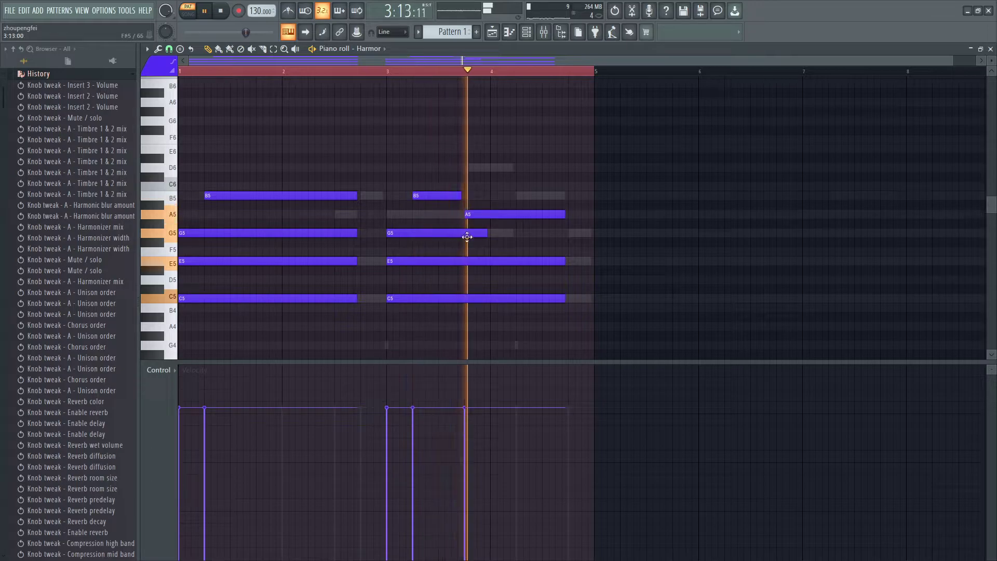
Step: Select all four notes of the first chord and lengthen them slightly toward the end of bar 2
{"action": "left_click_drag", "start_coordinate": [563, 338], "coordinate": [414, 179]}
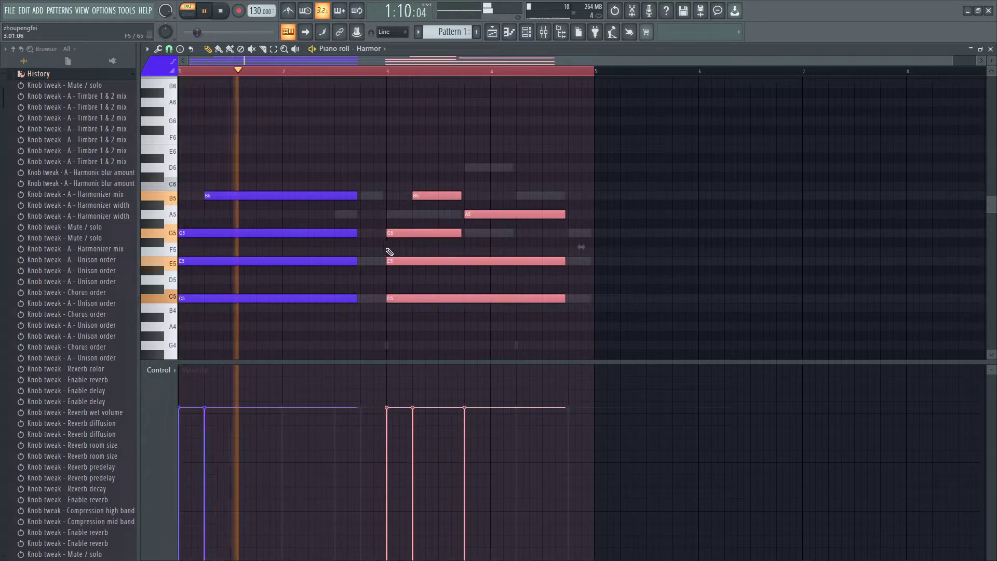
{"action": "left_click", "coordinate": [343, 316]}
{"action": "right_click", "coordinate": [359, 319]}
{"action": "mouse_move", "coordinate": [359, 326]}
{"action": "left_mouse_down"}
{"action": "mouse_move", "coordinate": [337, 186]}
{"action": "mouse_move", "coordinate": [363, 196]}
{"action": "left_mouse_up"}
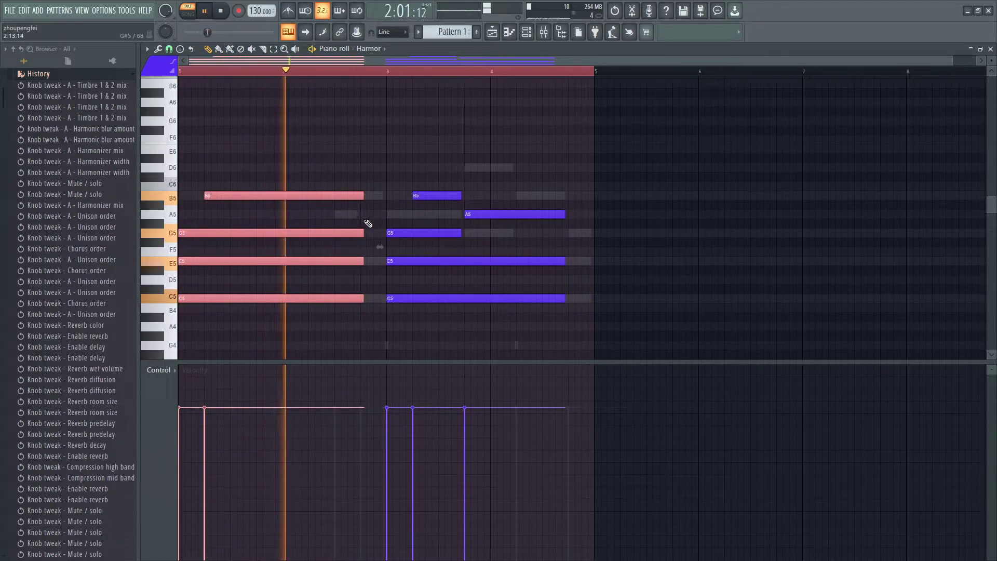
Step: Set the project tempo to 135 BPM and replay the pattern
{"action": "key", "text": "space"}
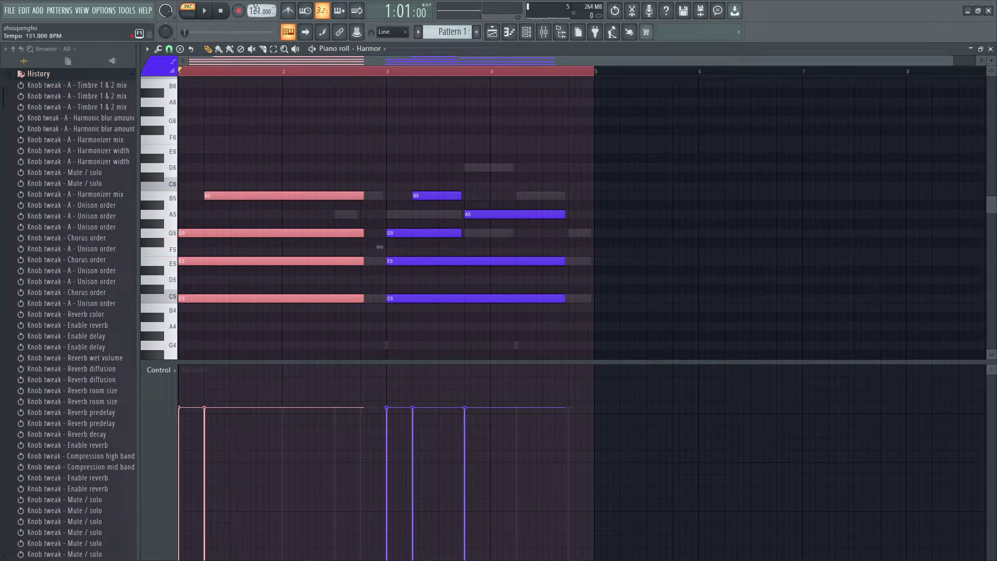
{"action": "left_click_drag", "start_coordinate": [256, 10], "coordinate": [256, 9]}
{"action": "key", "text": "space"}
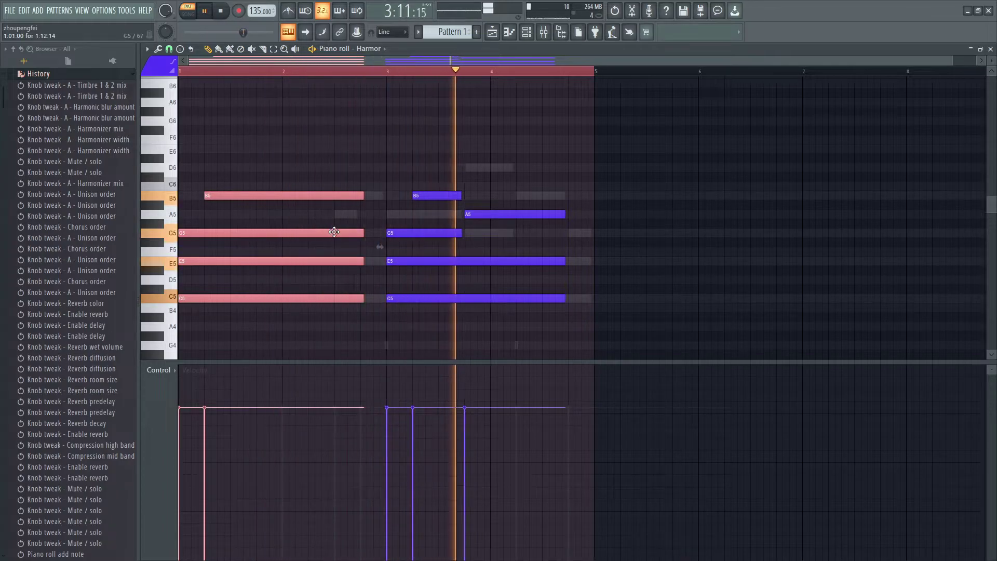
Step: Add a B5 note at 4:13 and shorten it to end with bar 4
{"action": "left_click", "coordinate": [570, 197]}
{"action": "key", "text": "space"}
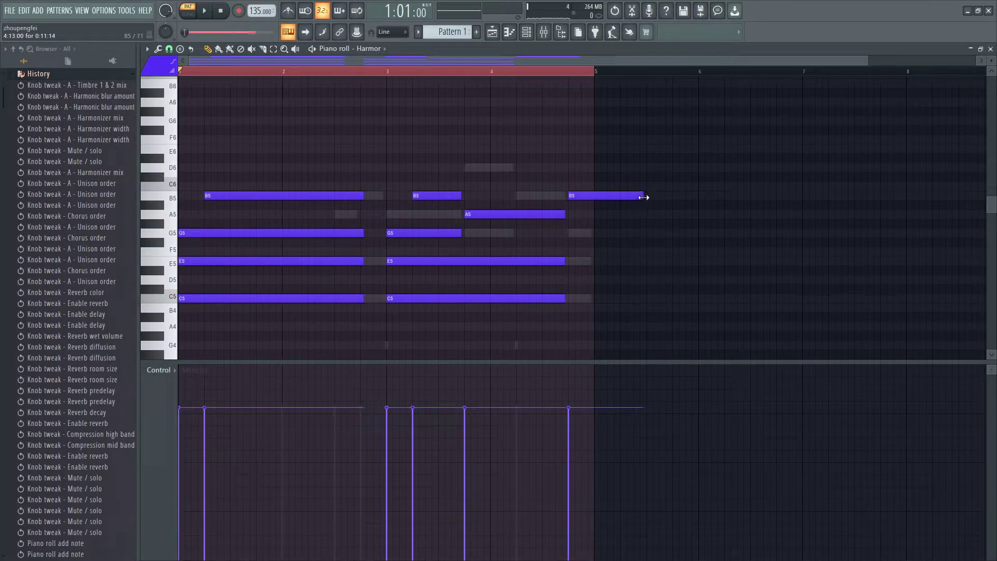
{"action": "left_click_drag", "start_coordinate": [644, 193], "coordinate": [597, 193]}
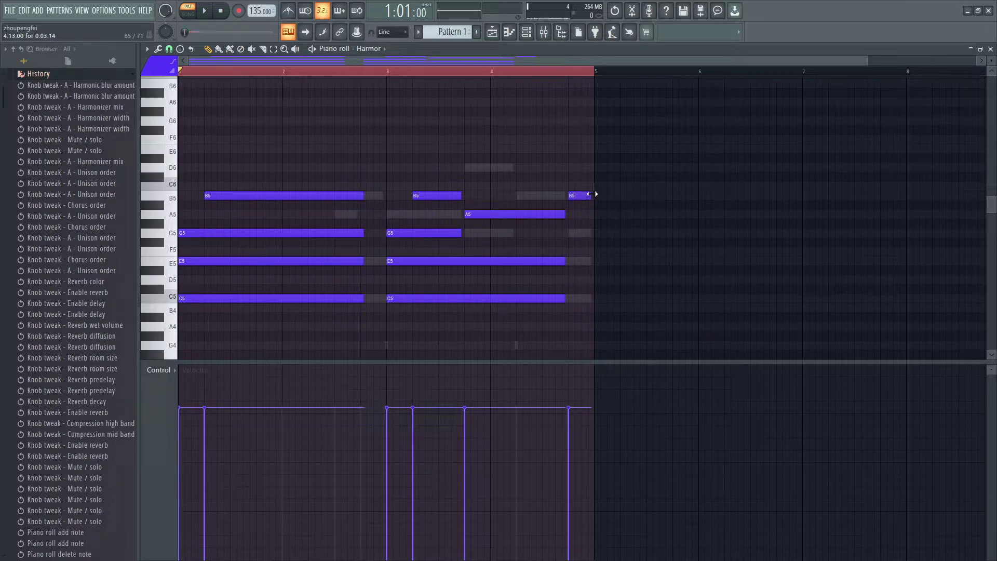
Step: Add C5, E5 and G5 under the B5 at 4:13, trimmed to the end of bar 4, and replay the pattern
{"action": "left_click_drag", "start_coordinate": [513, 330], "coordinate": [559, 234]}
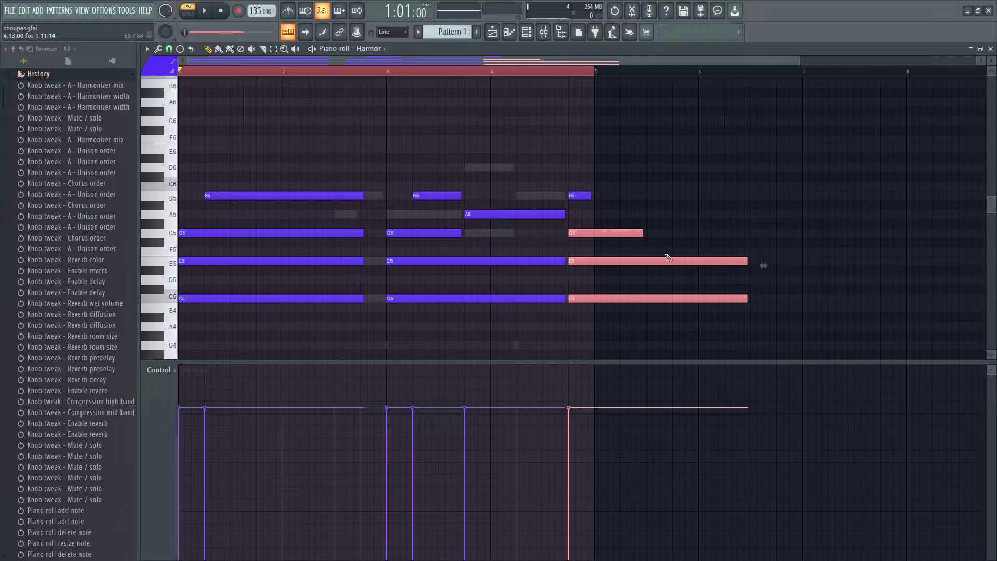
{"action": "left_click", "coordinate": [781, 318]}
{"action": "left_click_drag", "start_coordinate": [769, 317], "coordinate": [685, 257], "text": "ctrl"}
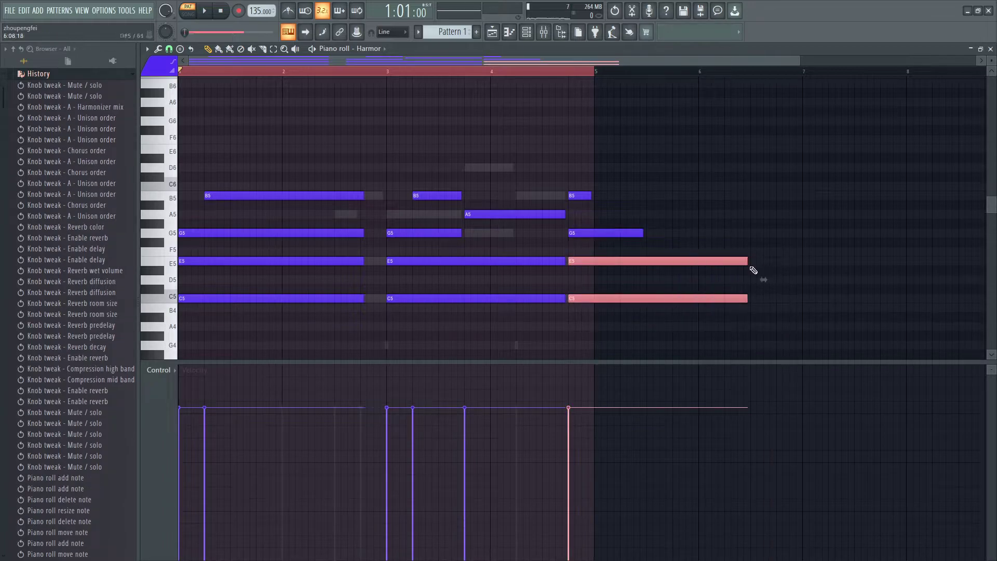
{"action": "right_click", "coordinate": [638, 233]}
{"action": "left_click_drag", "start_coordinate": [565, 233], "coordinate": [573, 234]}
{"action": "right_click", "coordinate": [579, 233]}
{"action": "left_click", "coordinate": [582, 234]}
{"action": "key", "text": "space"}
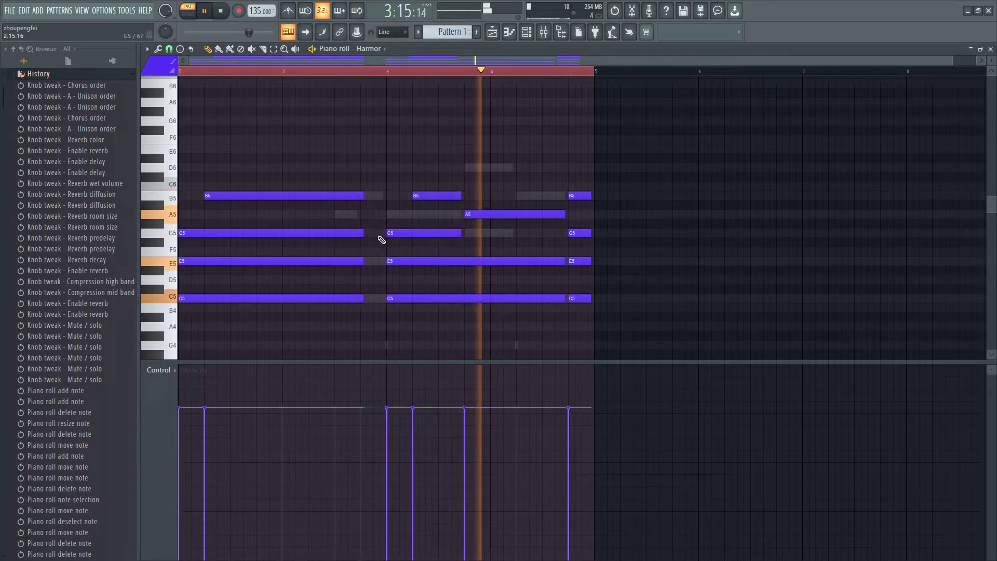
Step: Stop playback and shorten the first chord's G5 to end just before the first B5 begins
{"action": "key", "text": "space"}
{"action": "left_click_drag", "start_coordinate": [363, 234], "coordinate": [255, 235]}
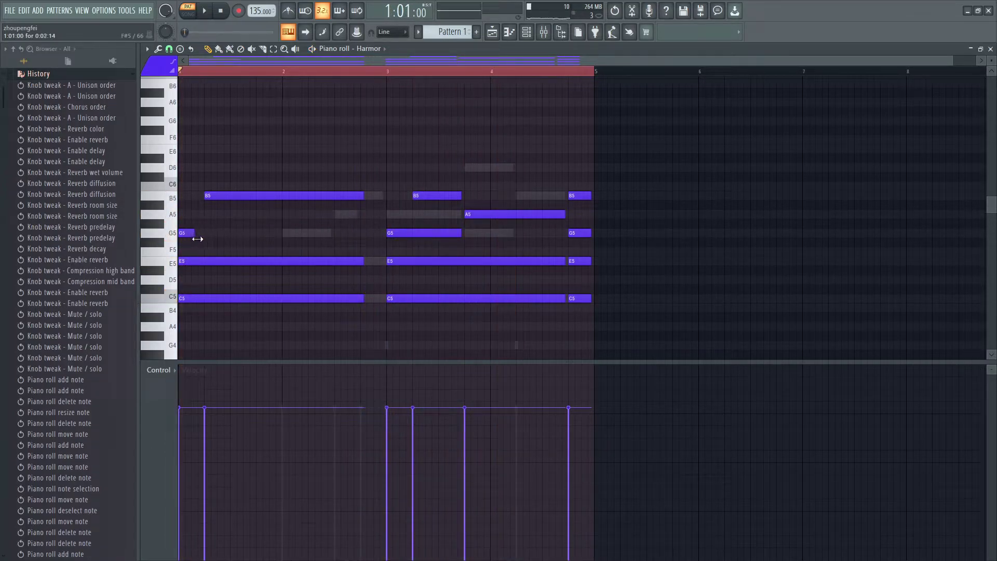
Step: Shorten bar 3's G5 to end just before its B5, replay, and stretch the first chord's G5 to nearly the end of that chord
{"action": "key", "text": "space"}
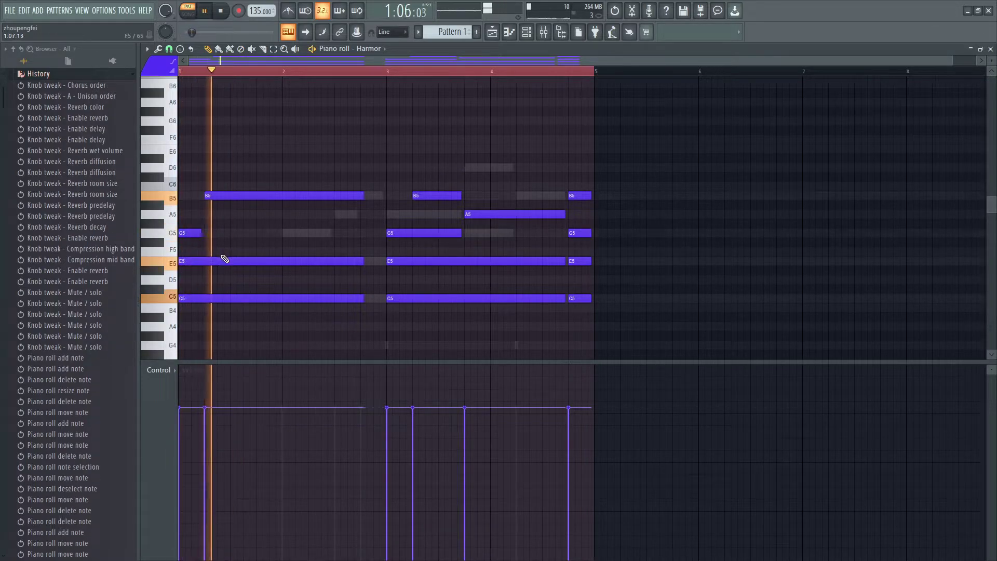
{"action": "left_click", "coordinate": [462, 233]}
{"action": "left_click_drag", "start_coordinate": [460, 233], "coordinate": [434, 233]}
{"action": "key", "text": "space"}
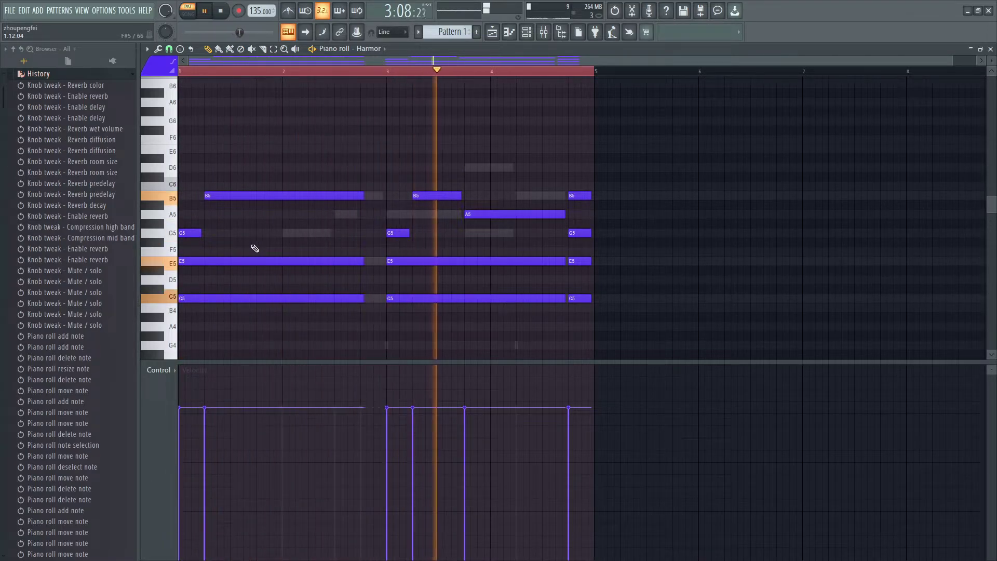
{"action": "left_click_drag", "start_coordinate": [201, 232], "coordinate": [352, 234]}
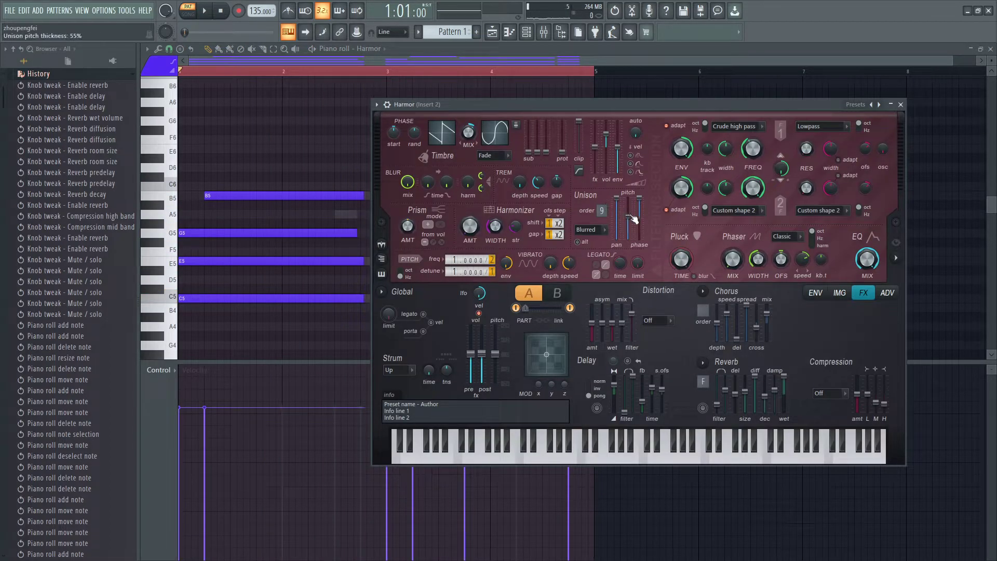
Step: Raise Harmor's unison pitch thickness to 63% and replay the pattern to audition it
{"action": "key", "text": "space"}
{"action": "key", "text": "space"}
{"action": "left_click_drag", "start_coordinate": [627, 219], "coordinate": [629, 214]}
{"action": "key", "text": "space"}
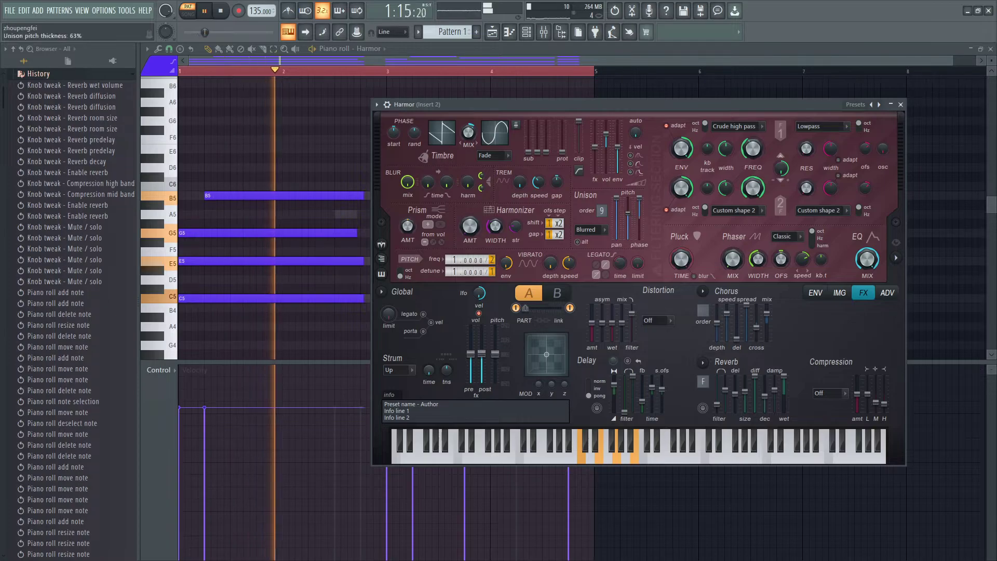
{"action": "key", "text": "space"}
{"action": "key", "text": "space"}
Step: Adjust Harmor's unison panning, lower the unison pitch thickness and nudge the timbre 1 & 2 mix while replaying the pattern
{"action": "left_click", "coordinate": [617, 203]}
{"action": "left_click_drag", "start_coordinate": [620, 206], "coordinate": [629, 223]}
{"action": "key", "text": "space"}
{"action": "key", "text": "space"}
{"action": "key", "text": "space"}
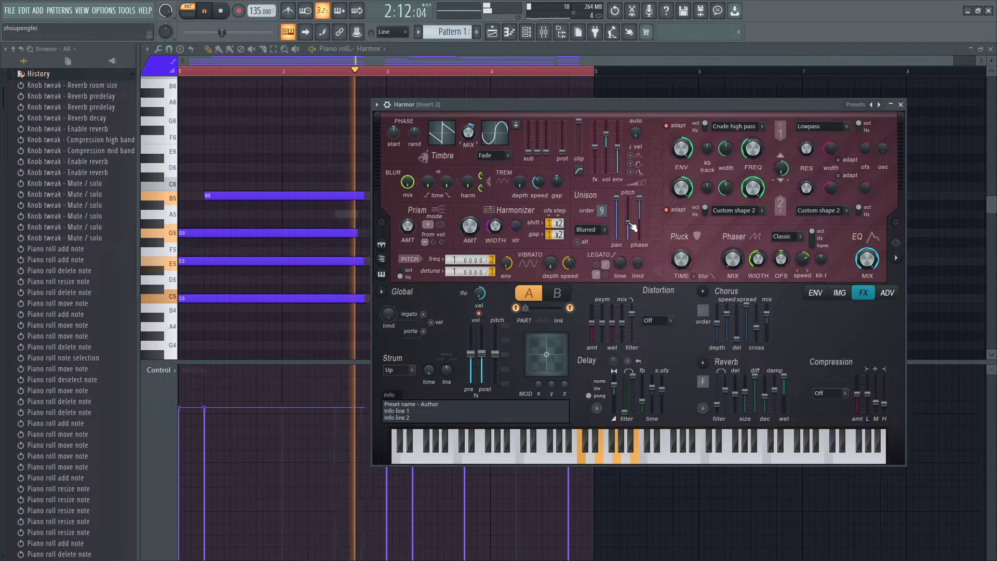
{"action": "key", "text": "space"}
{"action": "key", "text": "space"}
{"action": "left_click_drag", "start_coordinate": [468, 133], "coordinate": [468, 139]}
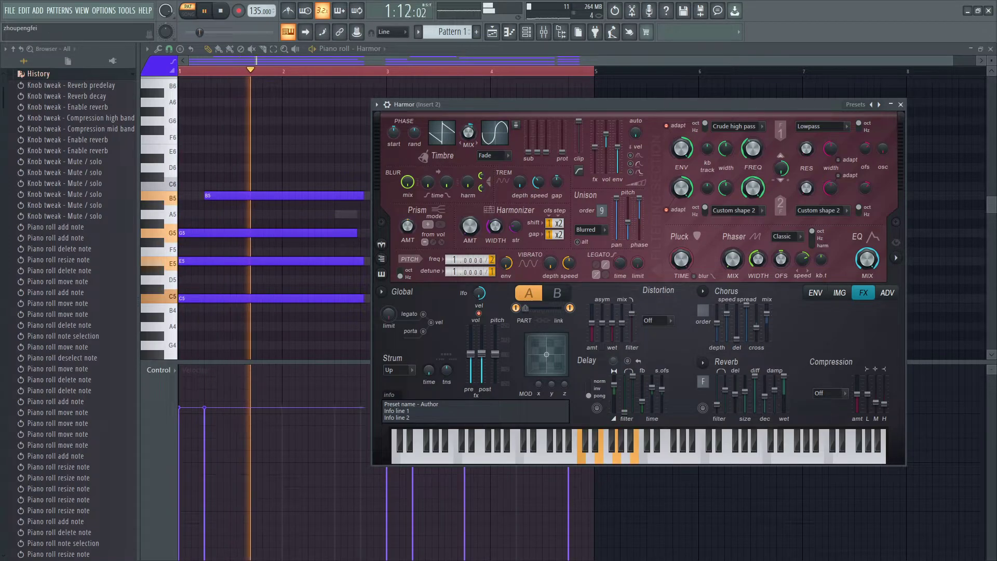
Step: Replace the first chord's long G5 with one ending just before the first B5, and replay the pattern
{"action": "right_click", "coordinate": [334, 232]}
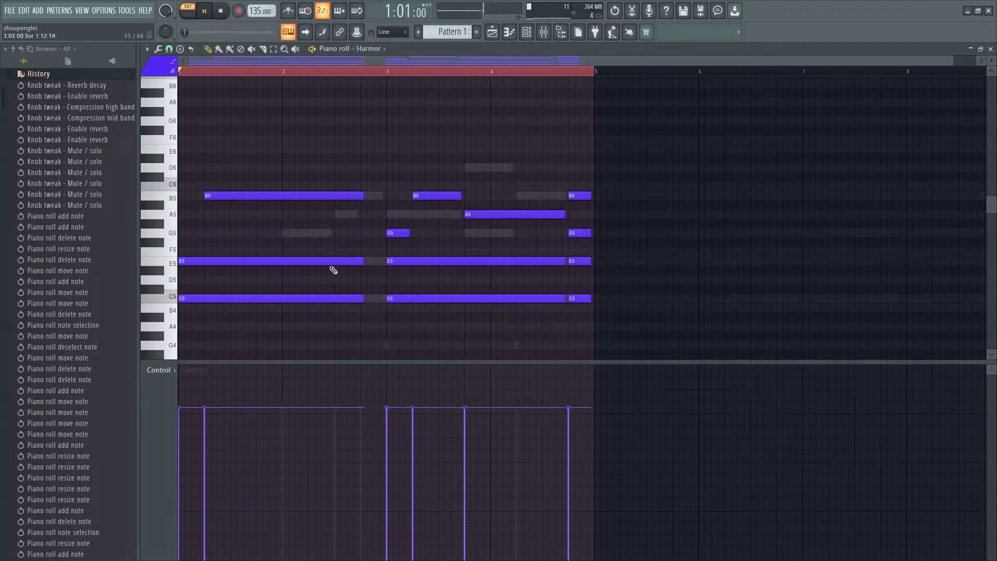
{"action": "left_click", "coordinate": [188, 226]}
{"action": "key", "text": "space"}
{"action": "left_click_drag", "start_coordinate": [188, 228], "coordinate": [193, 243]}
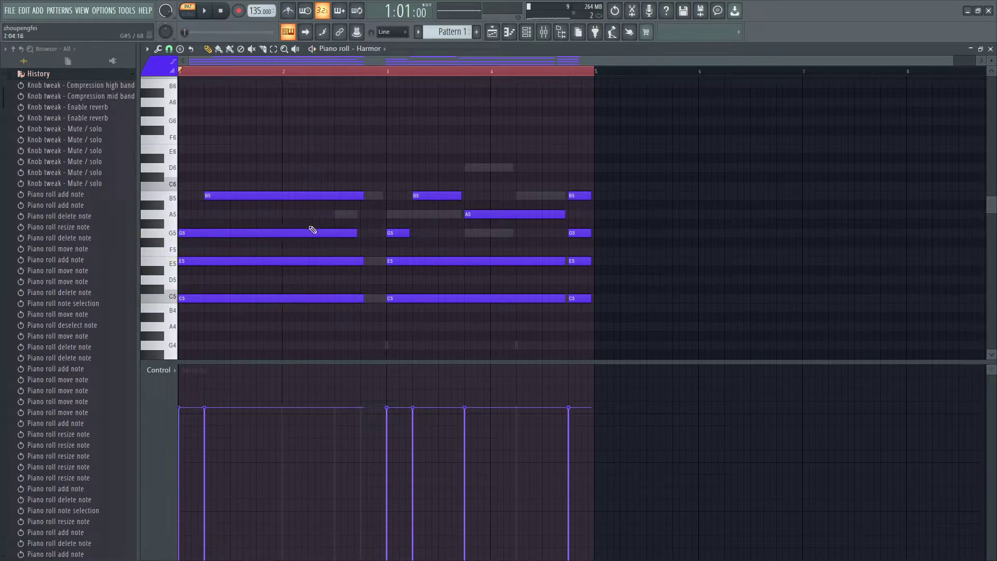
{"action": "key", "text": "space"}
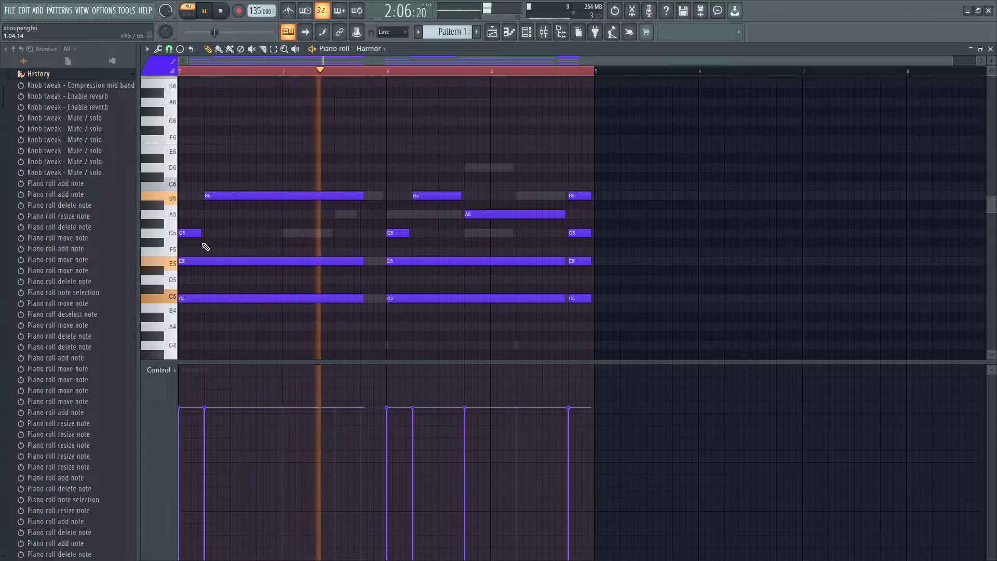
Step: Bring Harmor back up, set its timbre 1 & 2 mix to 68%, and return to the piano roll
{"action": "key", "text": "F9"}
{"action": "key", "text": "F9"}
{"action": "key", "text": "F6"}
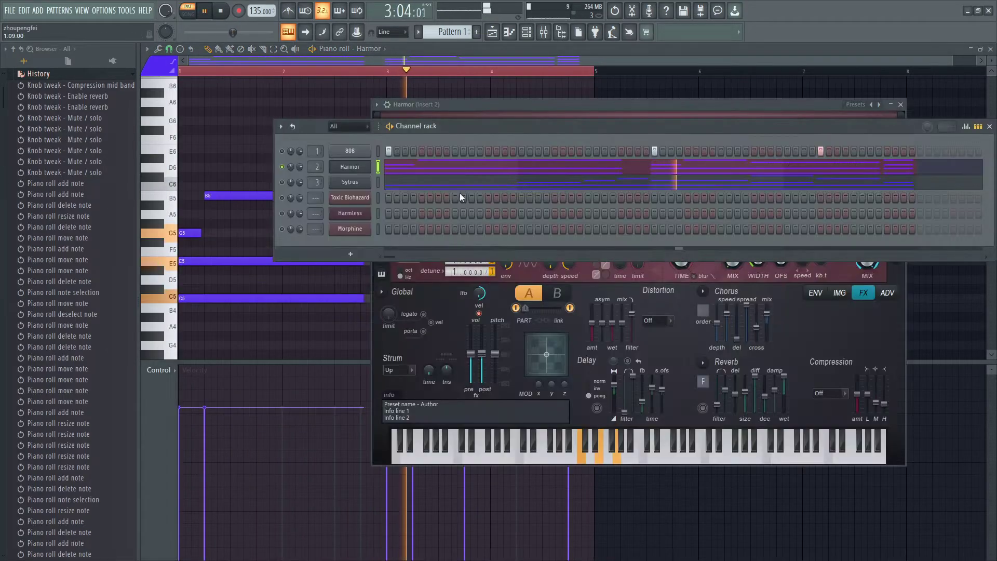
{"action": "left_click", "coordinate": [504, 113]}
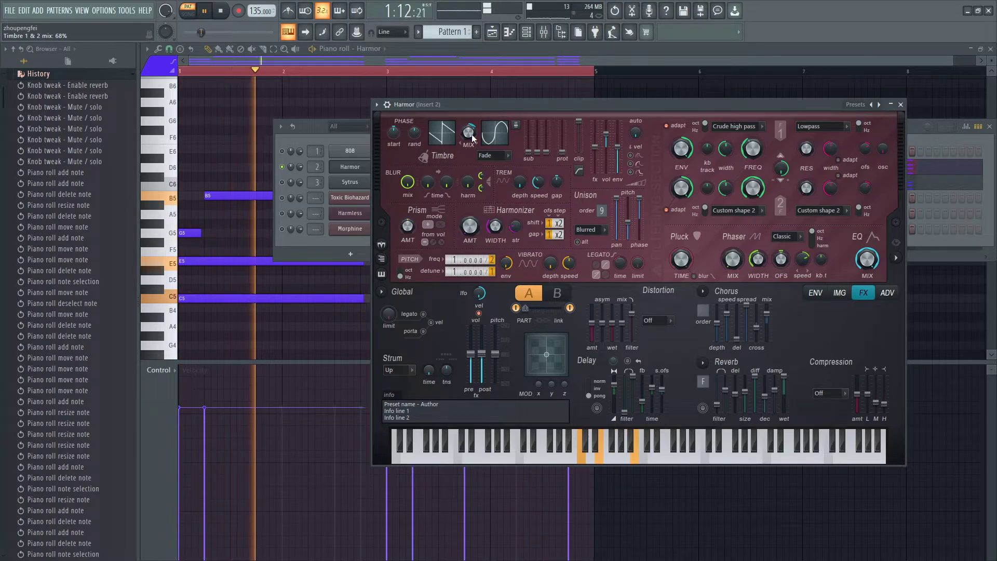
{"action": "left_click", "coordinate": [376, 60]}
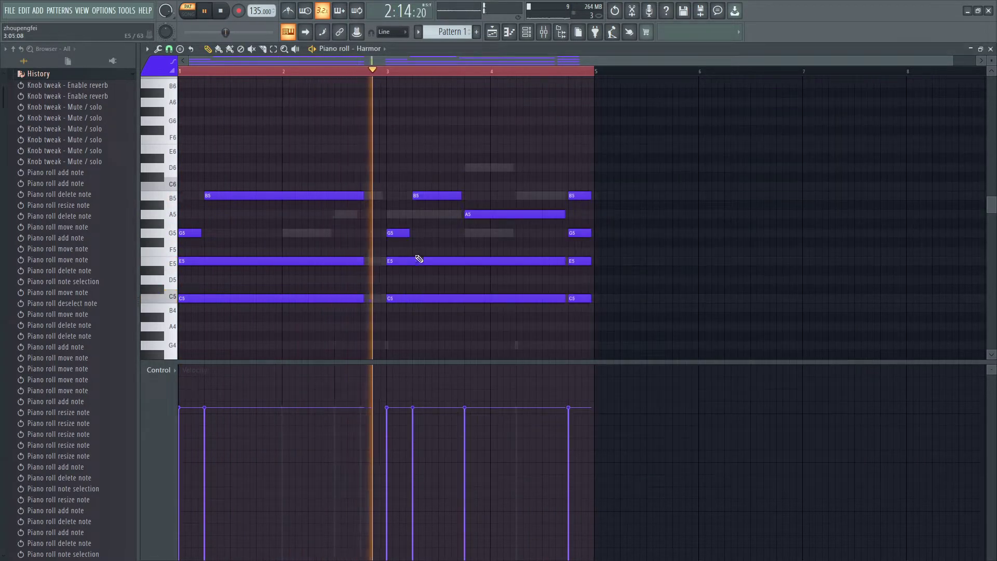
Step: Delete the last chord's G5 and bring Insert 2's mixer volume level with Insert 1's
{"action": "right_click", "coordinate": [580, 234]}
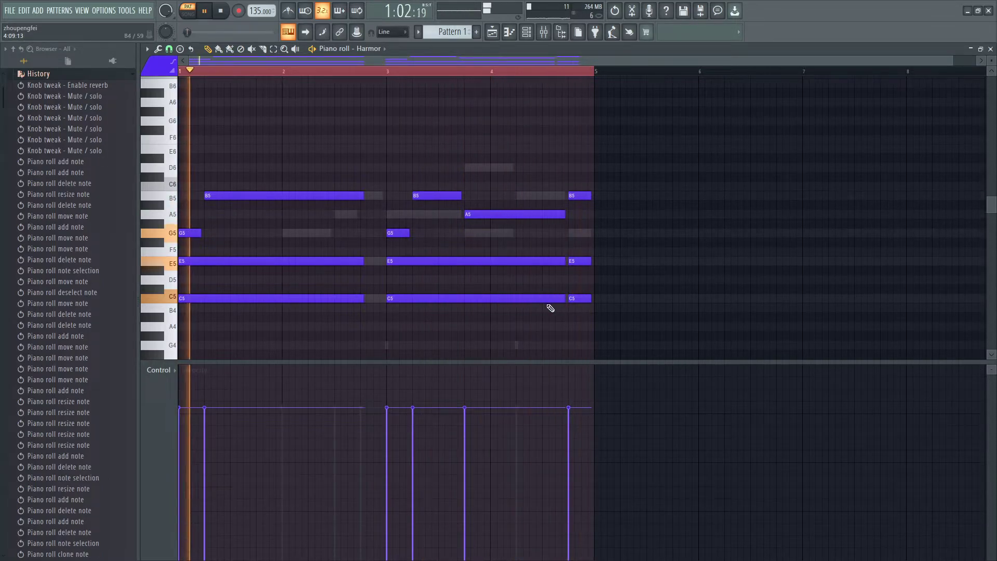
{"action": "key", "text": "Tab"}
{"action": "key", "text": "F6"}
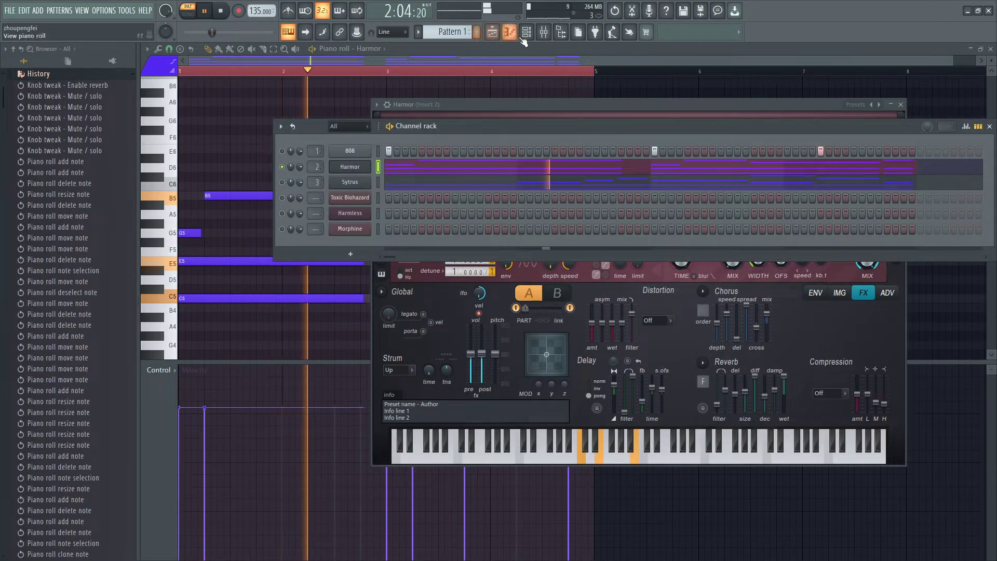
{"action": "left_click", "coordinate": [546, 34]}
{"action": "left_click_drag", "start_coordinate": [423, 370], "coordinate": [424, 331]}
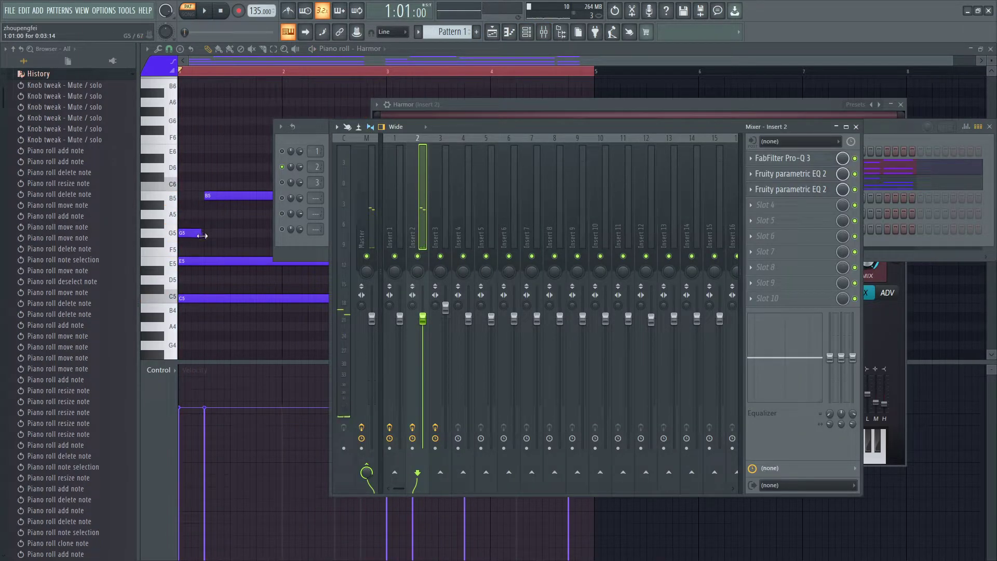
Step: Lengthen the first chord's G5 to match its C5 and E5, and bar 3's G5 to end with the B5 above it
{"action": "left_click_drag", "start_coordinate": [202, 235], "coordinate": [370, 235]}
{"action": "key", "text": "space"}
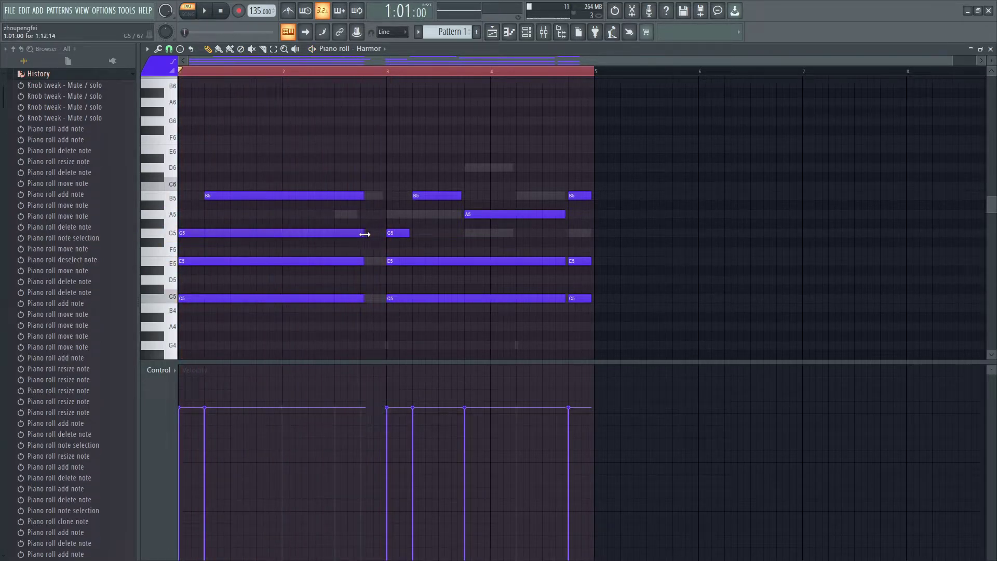
{"action": "left_click", "coordinate": [467, 237]}
{"action": "right_click", "coordinate": [540, 233]}
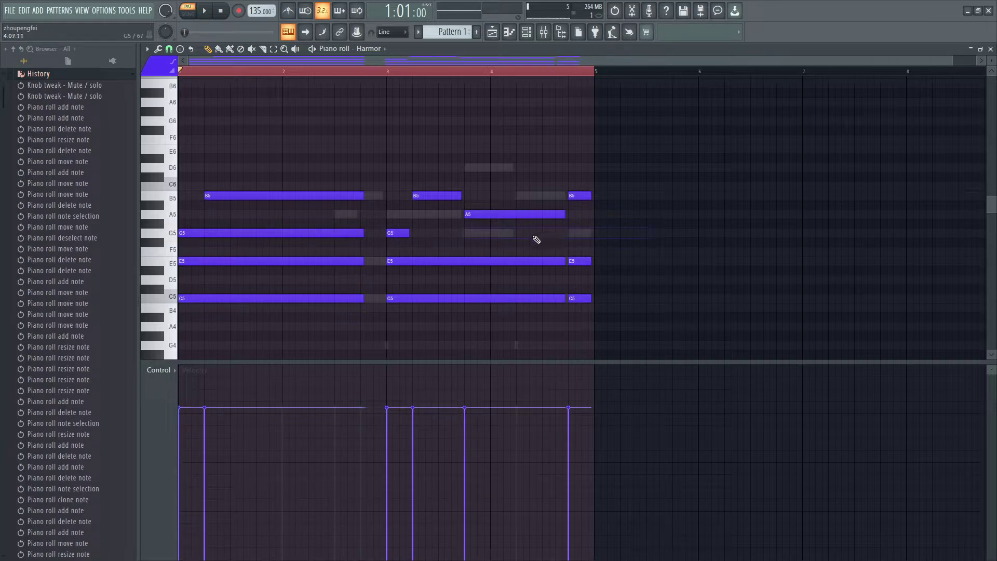
{"action": "key", "text": "space"}
{"action": "left_click_drag", "start_coordinate": [407, 230], "coordinate": [460, 231]}
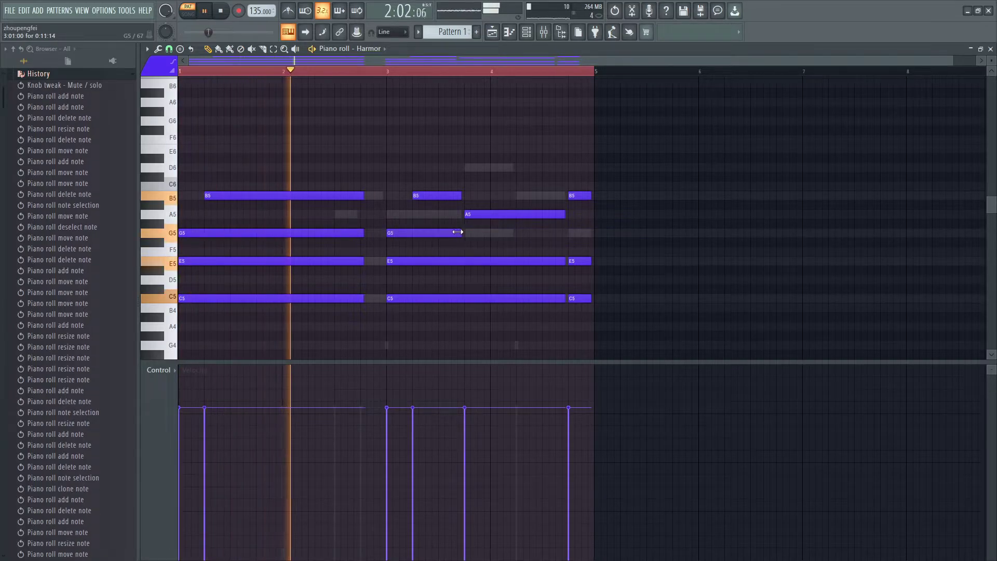
Step: Add a G5 to the last chord at 4:13, aligned with the B5 above it
{"action": "left_click", "coordinate": [569, 233]}
{"action": "right_click", "coordinate": [570, 233]}
{"action": "left_click", "coordinate": [579, 196]}
{"action": "left_click", "coordinate": [578, 233]}
{"action": "left_click_drag", "start_coordinate": [579, 232], "coordinate": [573, 232]}
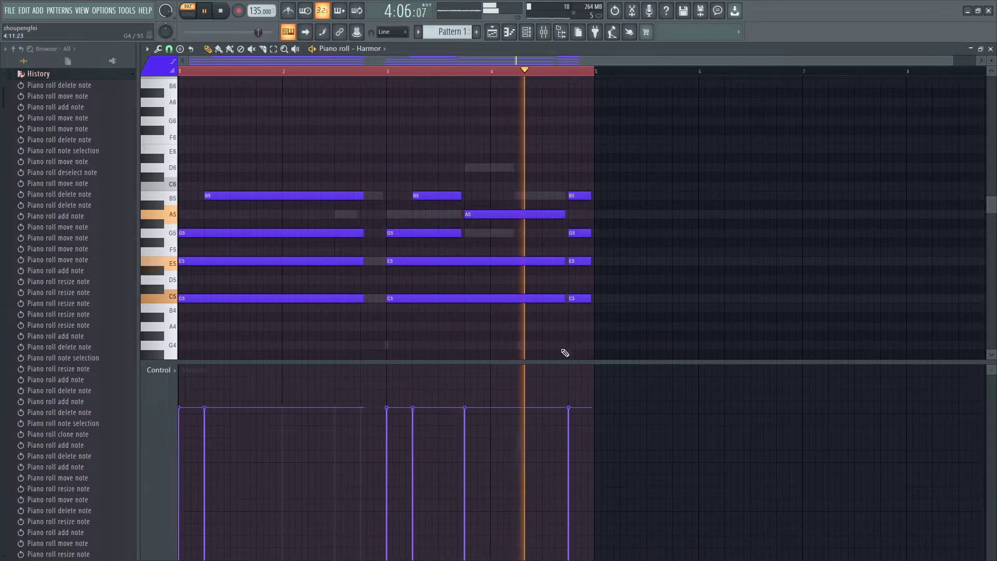
Step: Raise Harmor's timbre 1 & 2 mix to 92% and then higher while replaying the pattern
{"action": "key", "text": "Tab"}
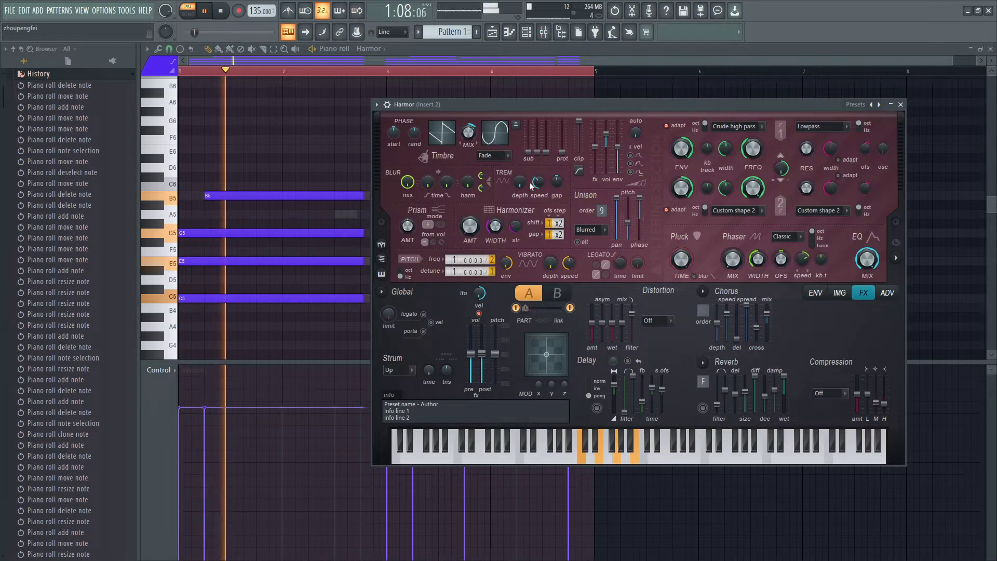
{"action": "left_click_drag", "start_coordinate": [468, 133], "coordinate": [468, 117]}
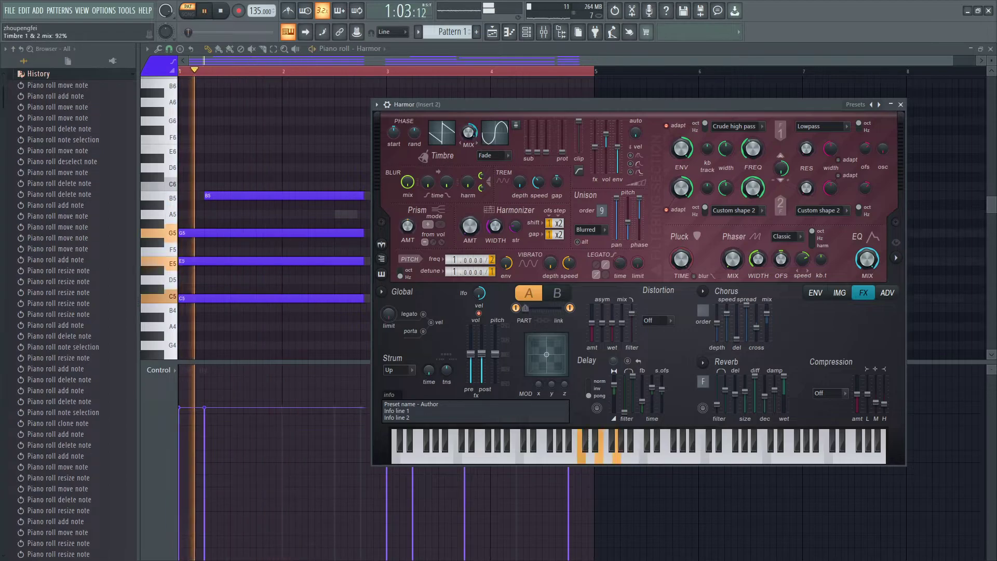
{"action": "key", "text": "space"}
{"action": "key", "text": "space"}
{"action": "left_click_drag", "start_coordinate": [475, 138], "coordinate": [475, 128]}
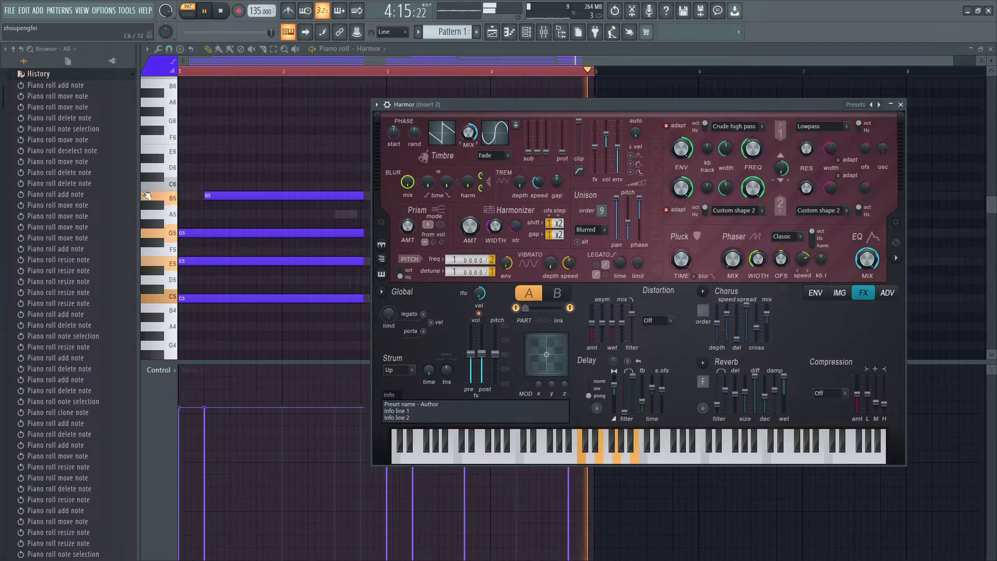
Step: Browse to the AKWF_bw_squ waveform folder inside the Sounds folder of Templates
{"action": "scroll", "coordinate": [91, 327], "scroll_direction": "down", "scroll_amount": 5}
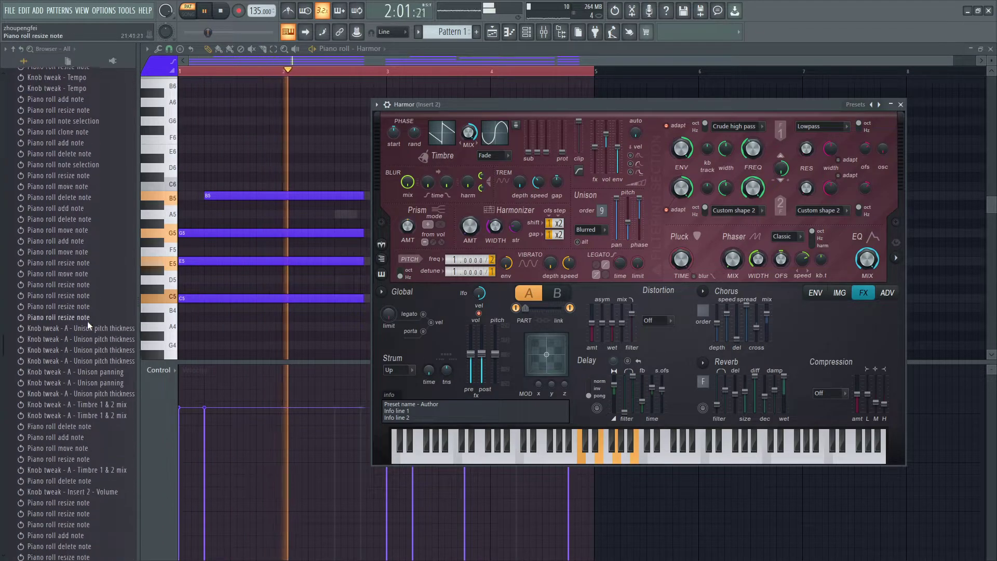
{"action": "scroll", "coordinate": [88, 326], "scroll_direction": "down", "scroll_amount": 12}
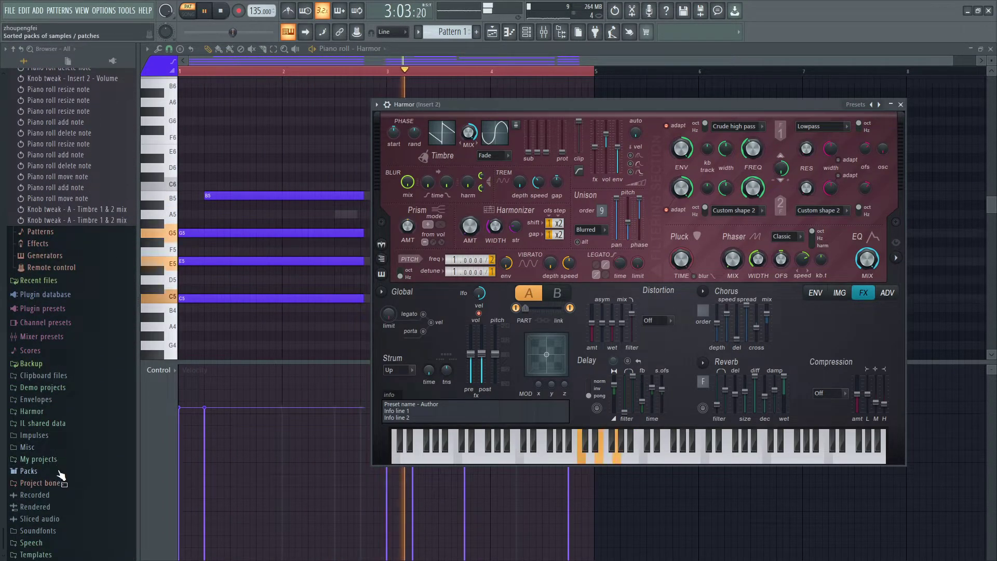
{"action": "left_click", "coordinate": [61, 475]}
{"action": "scroll", "coordinate": [73, 377], "scroll_direction": "down", "scroll_amount": 5}
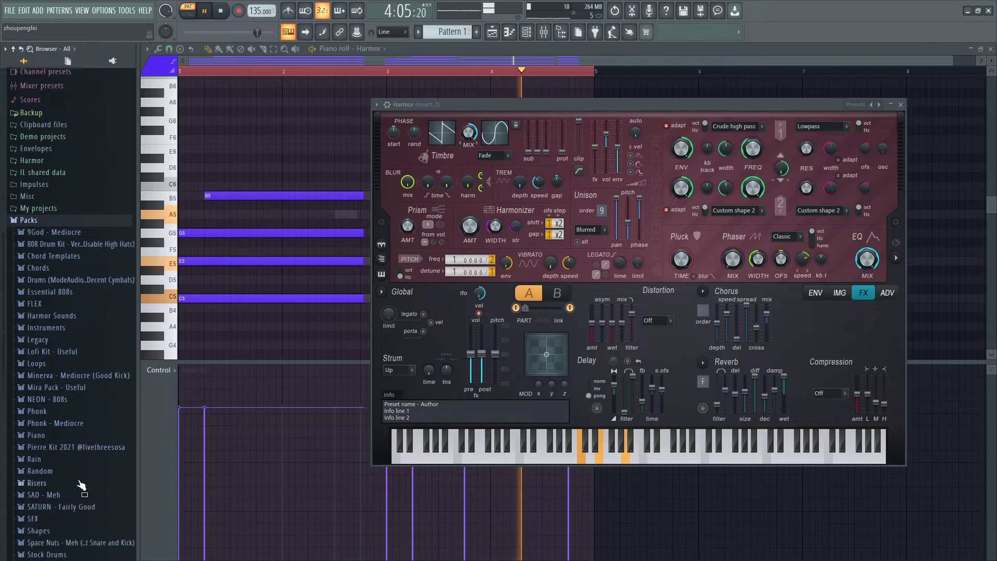
{"action": "left_click", "coordinate": [81, 545]}
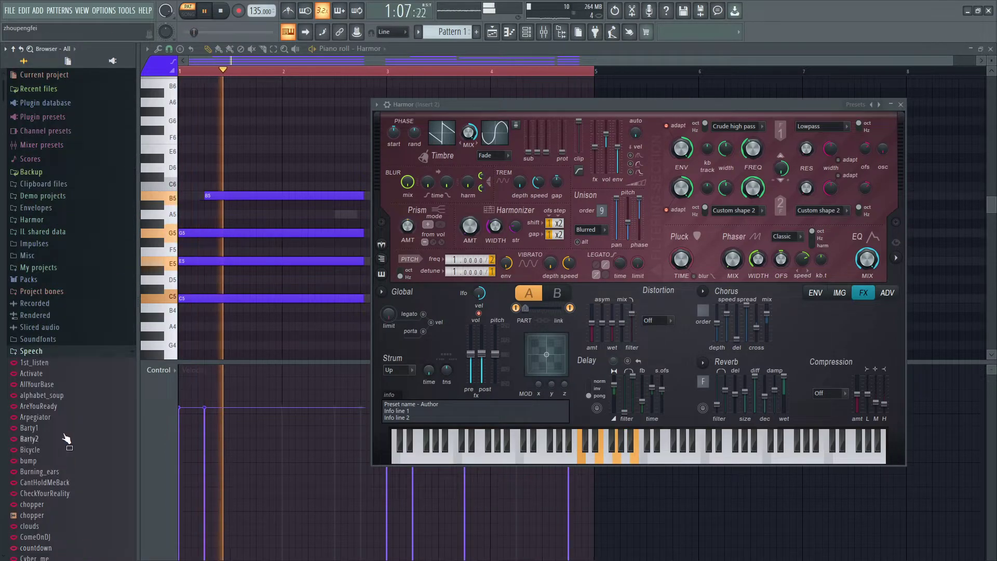
{"action": "left_click", "coordinate": [45, 353]}
{"action": "left_click", "coordinate": [41, 364]}
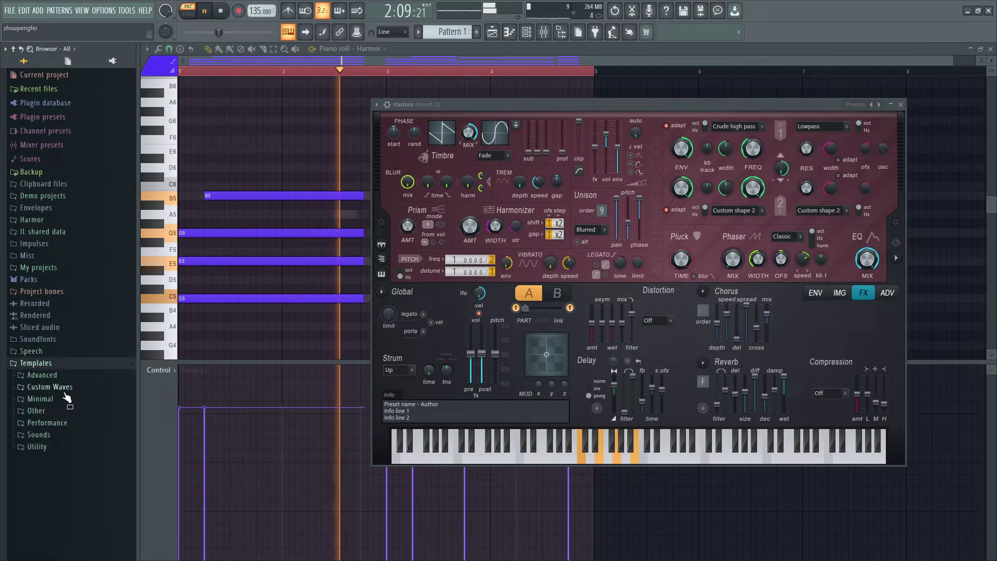
{"action": "left_click", "coordinate": [44, 387]}
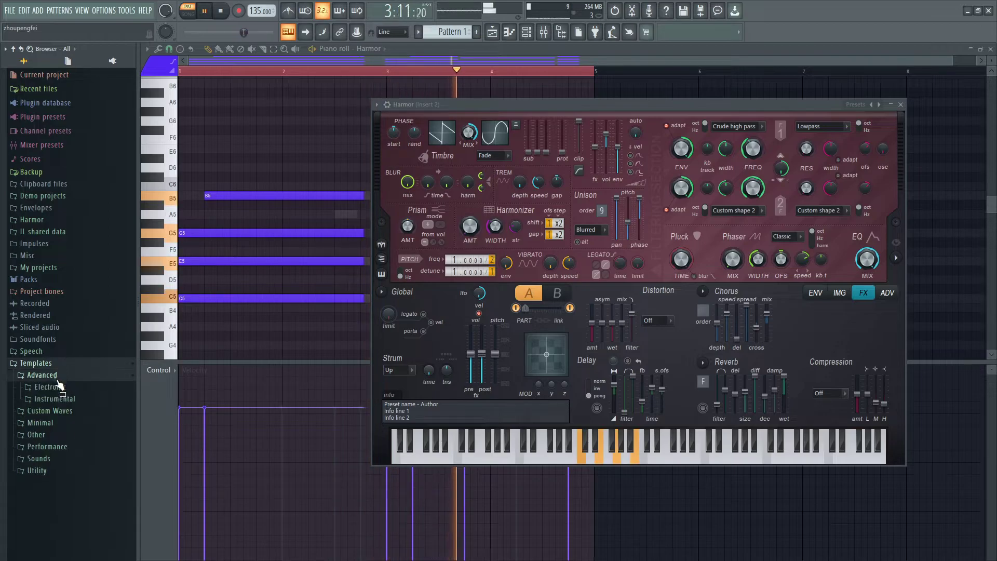
{"action": "left_click", "coordinate": [62, 436]}
{"action": "scroll", "coordinate": [65, 475], "scroll_direction": "down", "scroll_amount": 9}
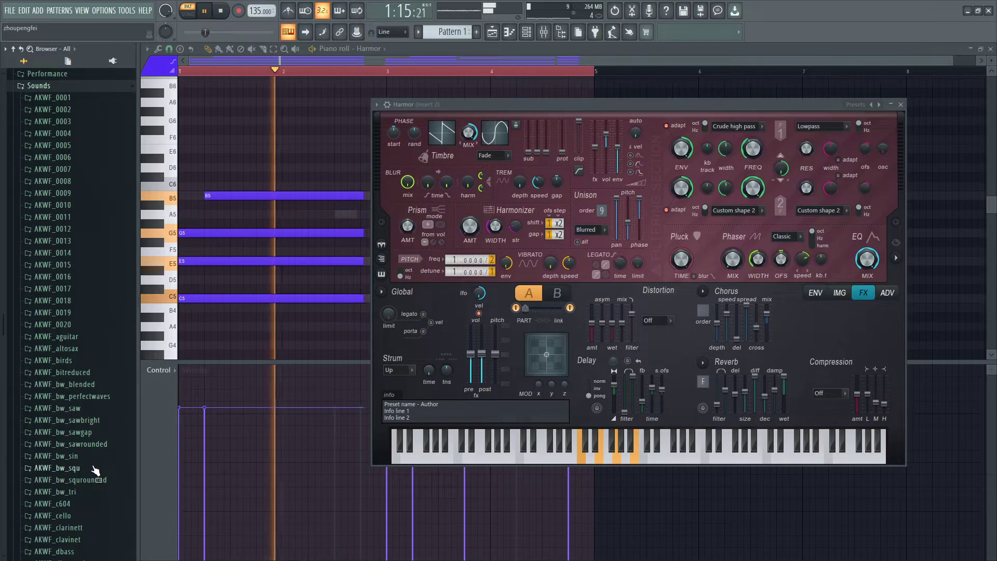
{"action": "left_click", "coordinate": [92, 493]}
Step: Try AKWF_squ_0001 and AKWF_squ_0003 as Harmor's timbre 1 waveform, then load AKWF_squ_0007 in their place
{"action": "left_click_drag", "start_coordinate": [57, 170], "coordinate": [436, 137]}
{"action": "left_click_drag", "start_coordinate": [61, 192], "coordinate": [441, 134]}
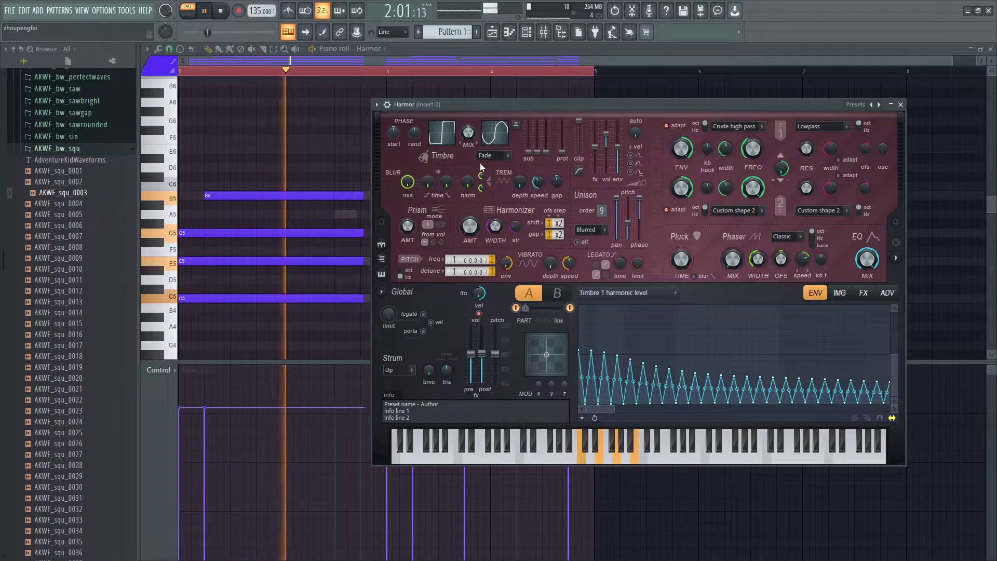
{"action": "key", "text": "space"}
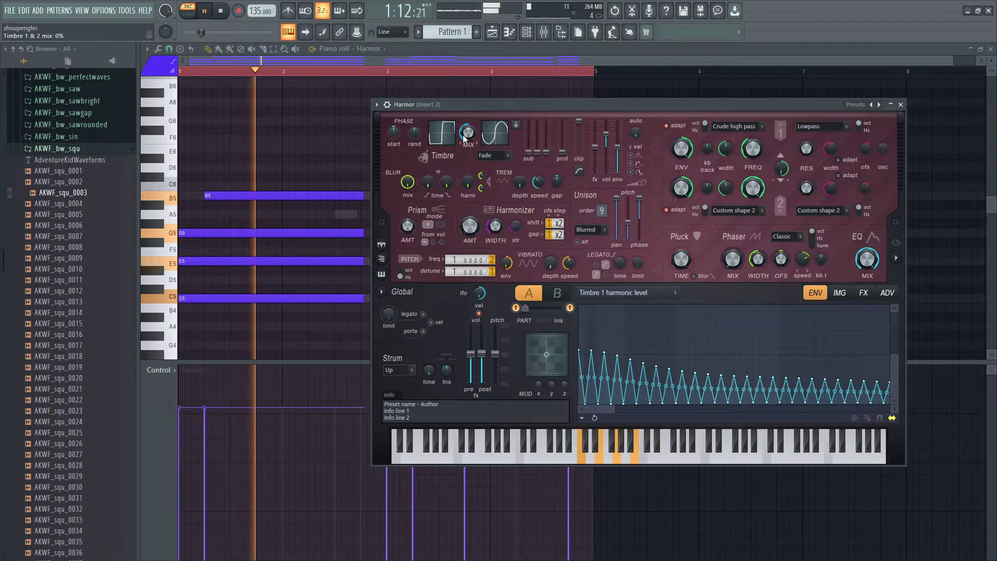
{"action": "left_click_drag", "start_coordinate": [62, 236], "coordinate": [422, 172]}
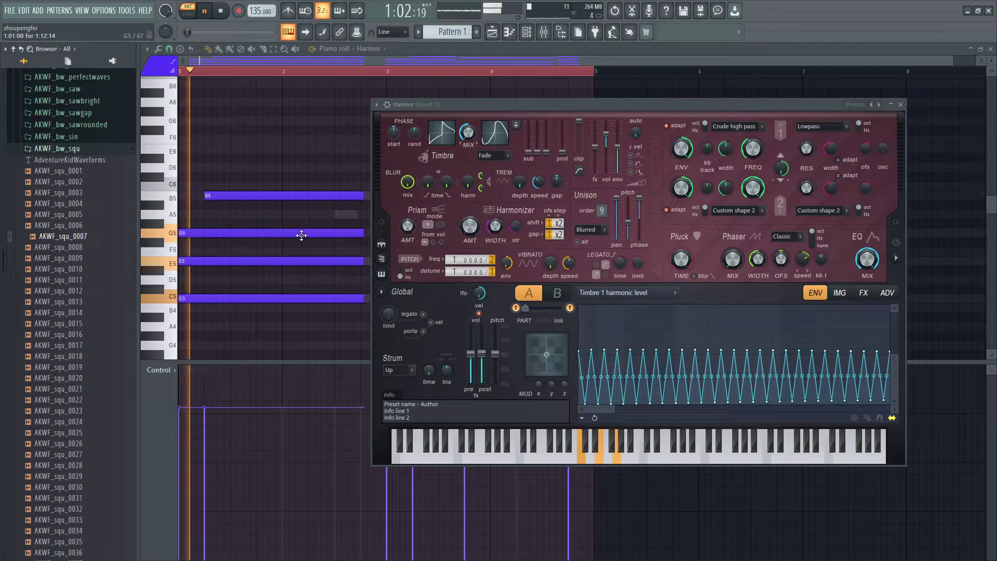
Step: Try the Multiply and Minimum blend modes between Harmor's two timbres during playback
{"action": "left_click", "coordinate": [507, 156]}
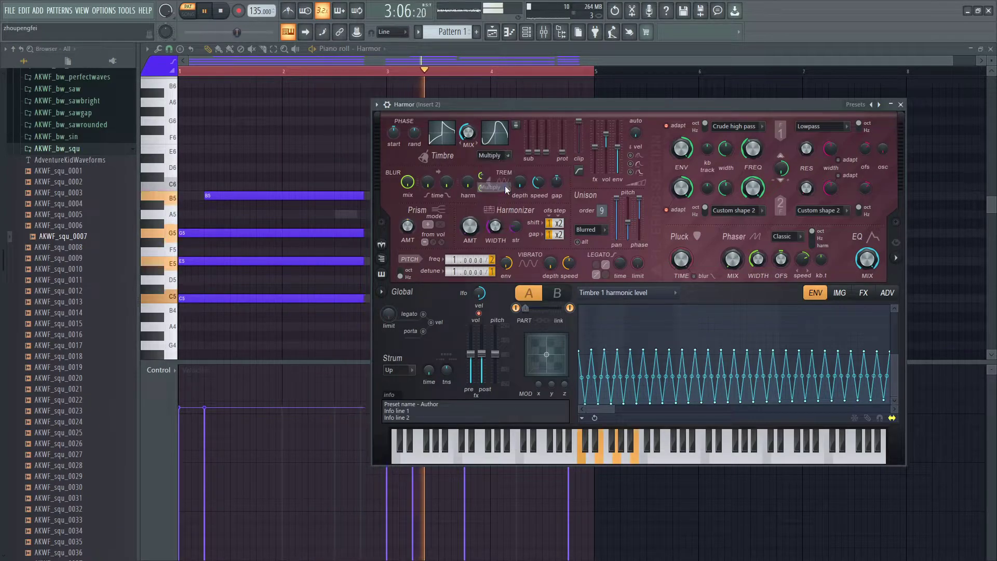
{"action": "left_click", "coordinate": [505, 177]}
{"action": "left_click", "coordinate": [507, 156]}
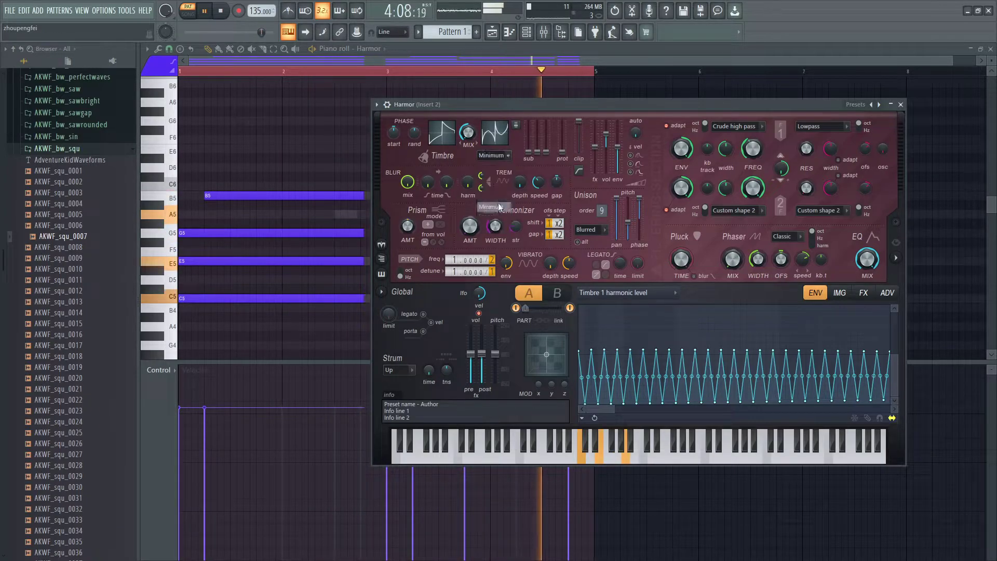
{"action": "left_click", "coordinate": [500, 208]}
{"action": "left_click", "coordinate": [511, 155]}
{"action": "left_click", "coordinate": [505, 188]}
Step: Set Harmor's timbre blend mode back to Fade and the timbre 1 & 2 mix to 53%
{"action": "left_click_drag", "start_coordinate": [468, 133], "coordinate": [468, 106]}
{"action": "left_click", "coordinate": [507, 155]}
{"action": "left_click", "coordinate": [508, 167]}
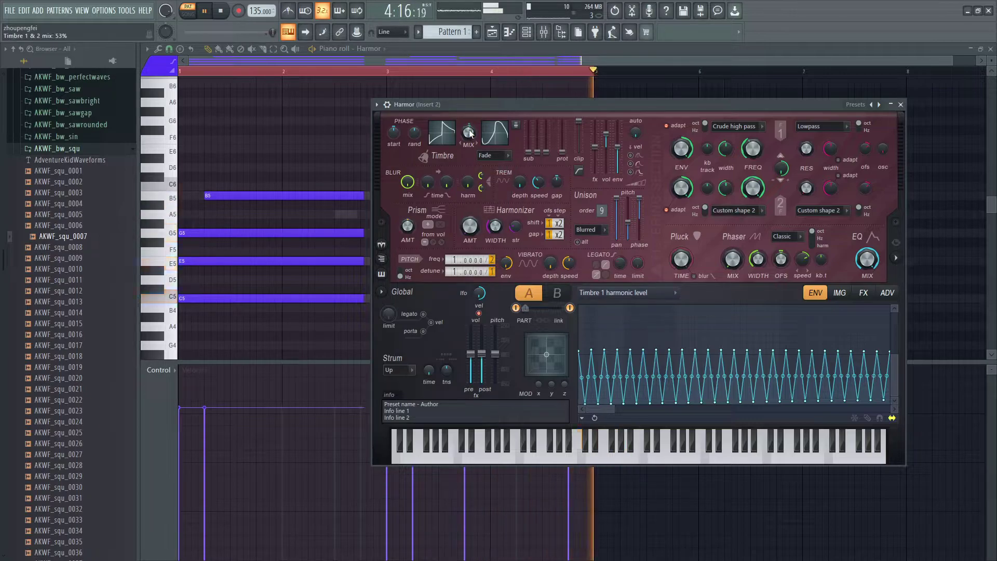
Step: Load AKWF_squ_0008 as Harmor's timbre 1 waveform and adjust the mix between the two timbres during playback
{"action": "left_click_drag", "start_coordinate": [86, 251], "coordinate": [441, 134]}
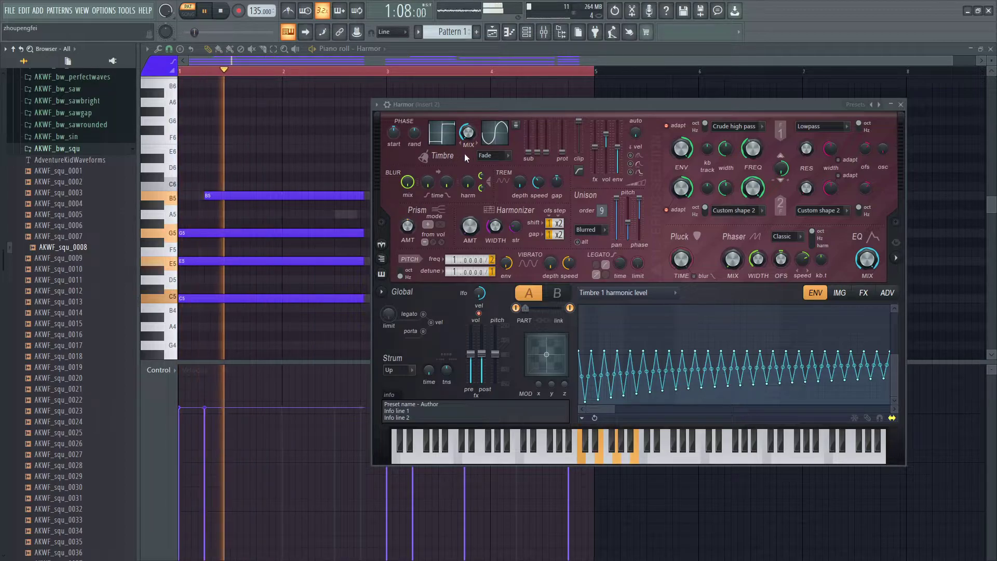
{"action": "left_click_drag", "start_coordinate": [469, 133], "coordinate": [468, 99]}
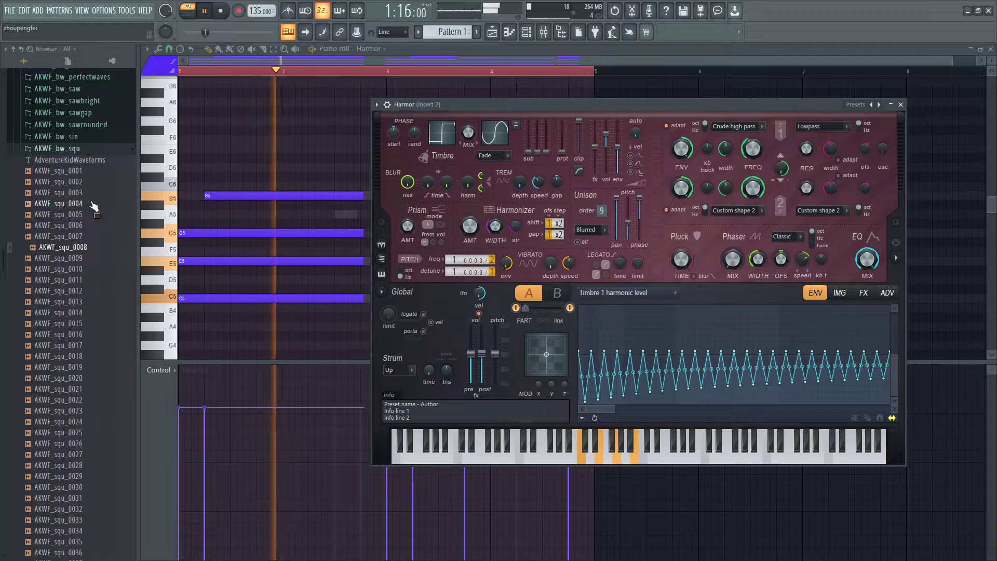
{"action": "key", "text": "space"}
Step: Switch to Notepad++ and replace the note with "given what im going for, i think harmor may not be doing the job"
{"action": "key", "text": "alt+Tab"}
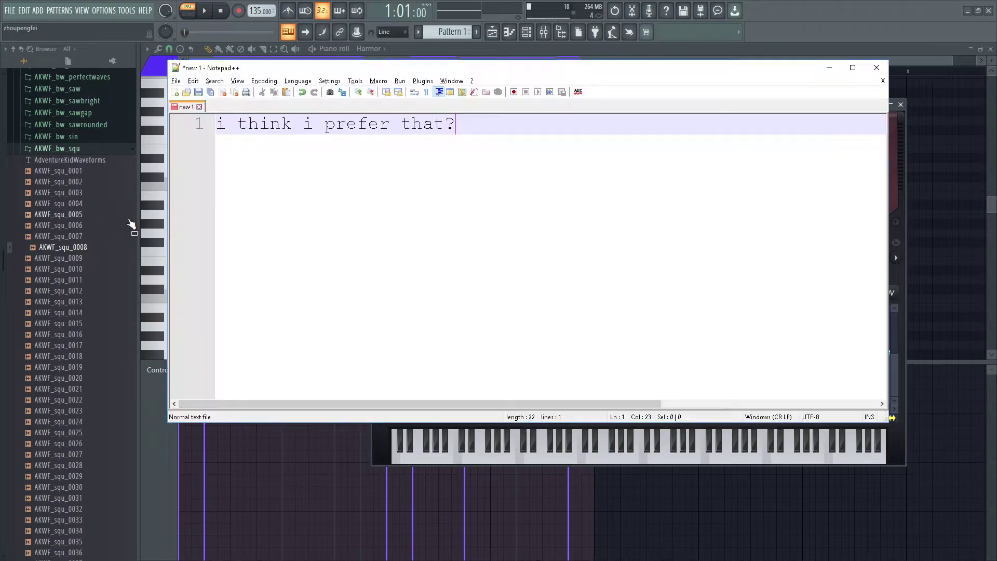
{"action": "key", "text": "ctrl+a"}
{"action": "type", "text": "g"}
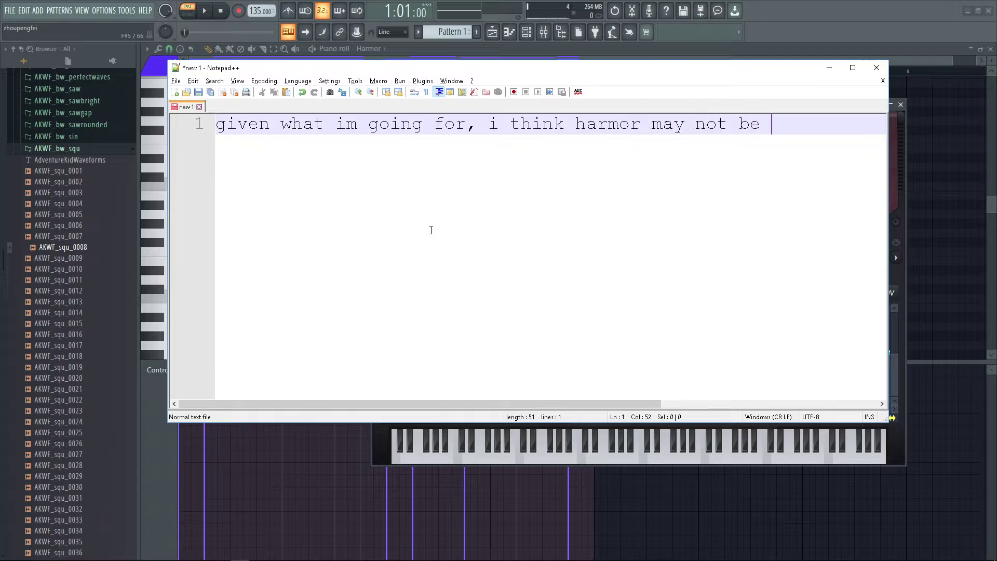
{"action": "type", "text": "the job"}
{"action": "key", "text": "Return"}
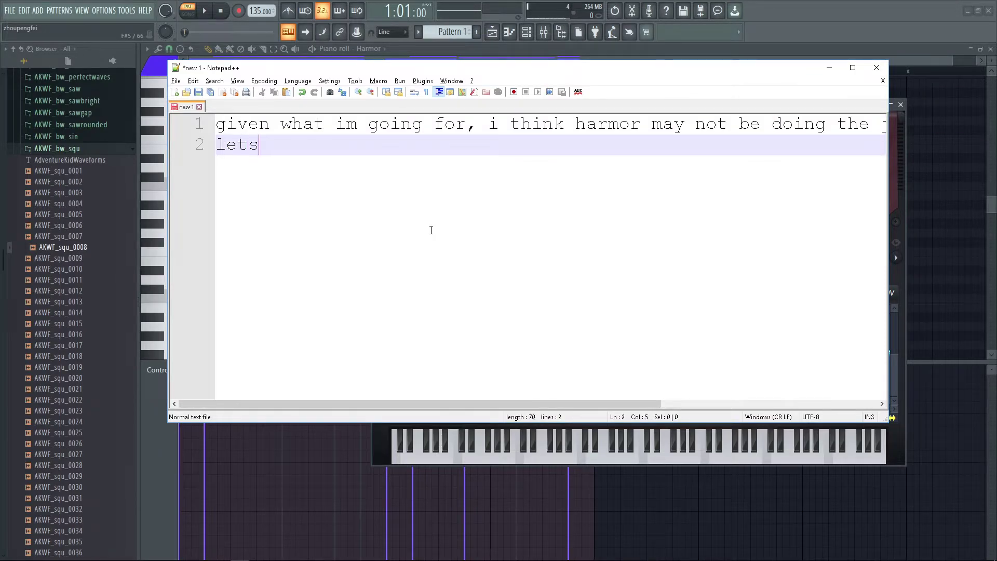
Step: Add a second line to the note reading "lets try toxic biohazard because it allows you to do"
{"action": "type", "text": "lets try toxic biohaz"}
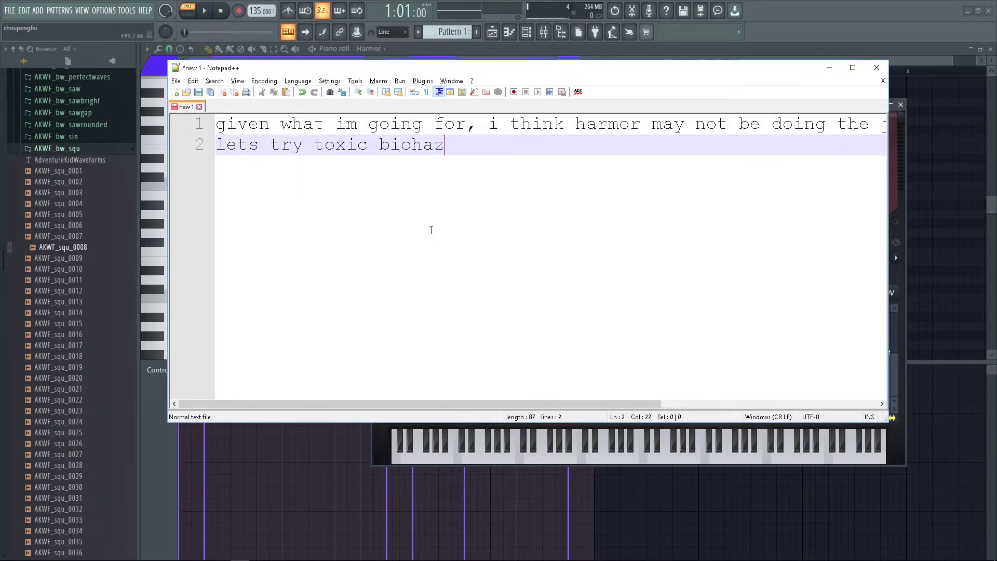
{"action": "type", "text": "ard because it allows you to doingt"}
{"action": "key", "text": "BackSpace"}
{"action": "key", "text": "BackSpace"}
{"action": "key", "text": "Return"}
Step: Continue the note with the lines "frequency modulation which may be useful when it comes" and "to creating a specific kind of airy vibe"
{"action": "type", "text": "frequency modulation w"}
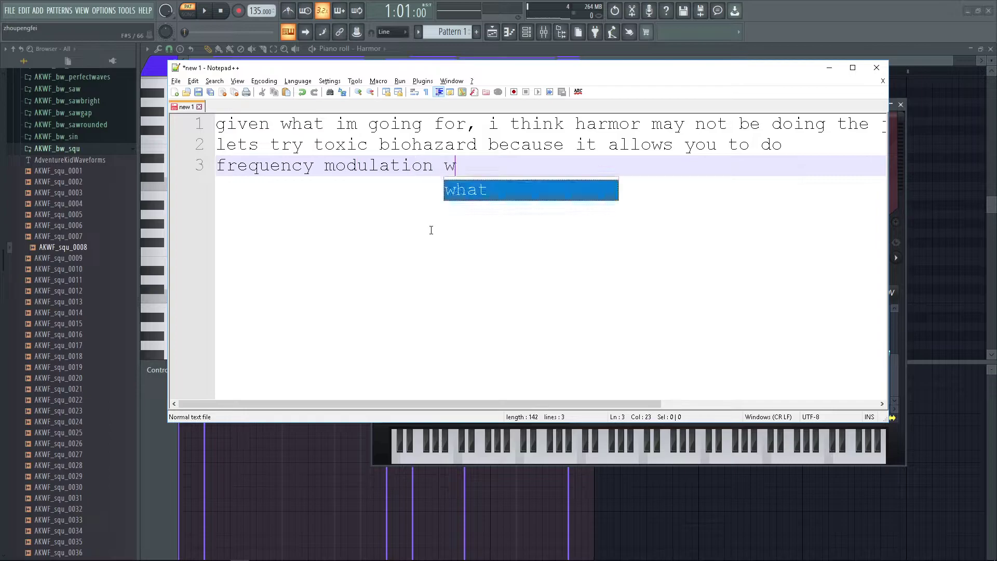
{"action": "type", "text": "hich may be "}
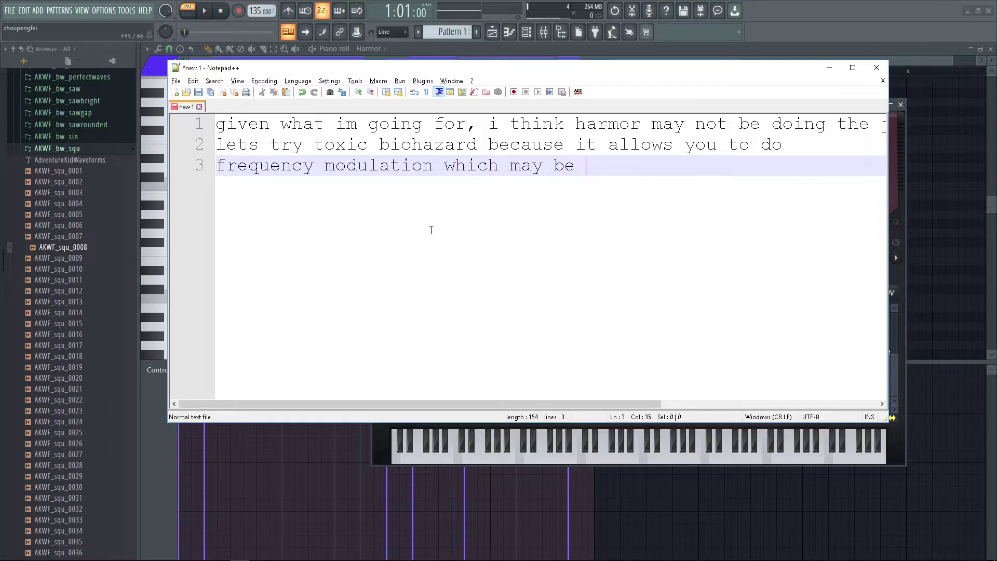
{"action": "type", "text": "useful when it comes"}
{"action": "key", "text": "Return"}
{"action": "type", "text": "to creating a specific kind of airy vibe"}
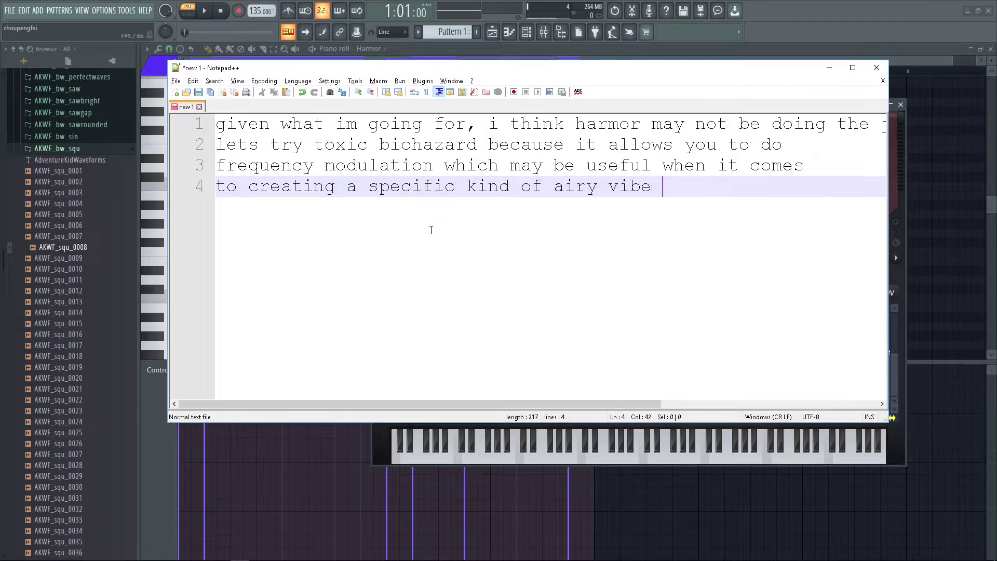
Step: Switch to FL Studio and copy all of Harmor's chord notes in the piano roll
{"action": "key", "text": "alt+Tab"}
{"action": "key", "text": "alt+Tab"}
{"action": "key", "text": "alt+Tab"}
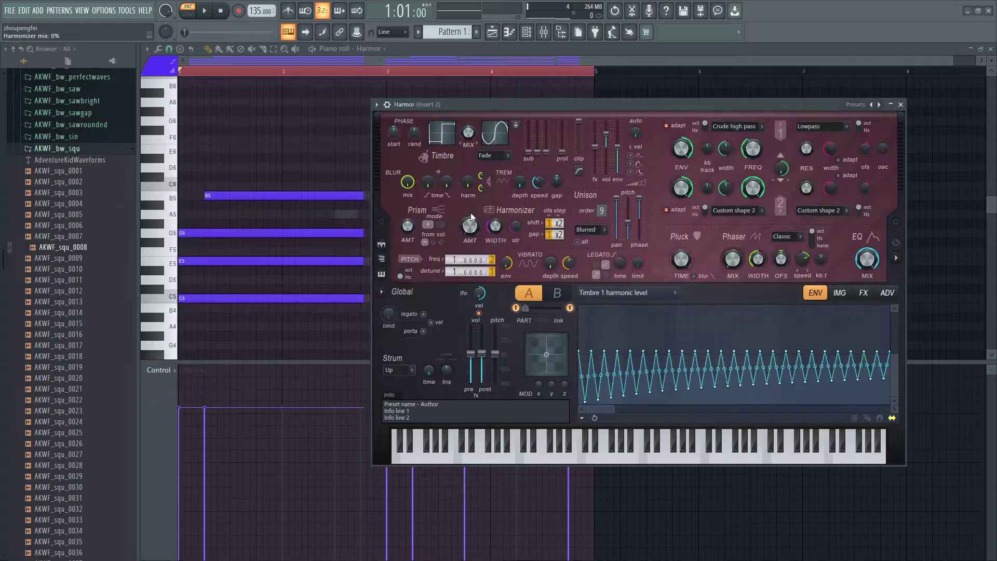
{"action": "left_click", "coordinate": [345, 140]}
{"action": "right_click", "coordinate": [350, 139]}
{"action": "key", "text": "ctrl+a"}
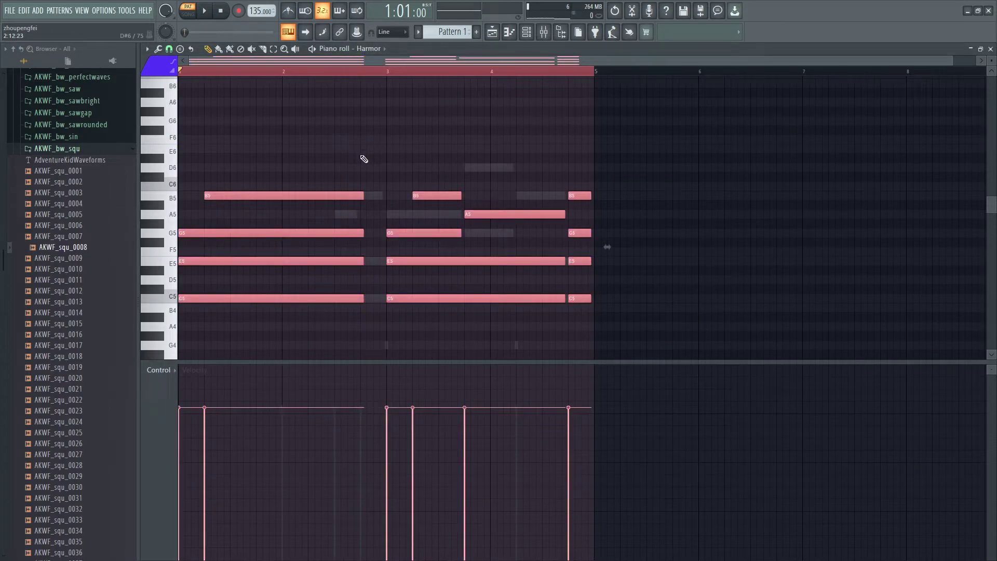
Step: Replace all existing notes in Sytrus's piano roll with the chords copied from Harmor
{"action": "key", "text": "F6"}
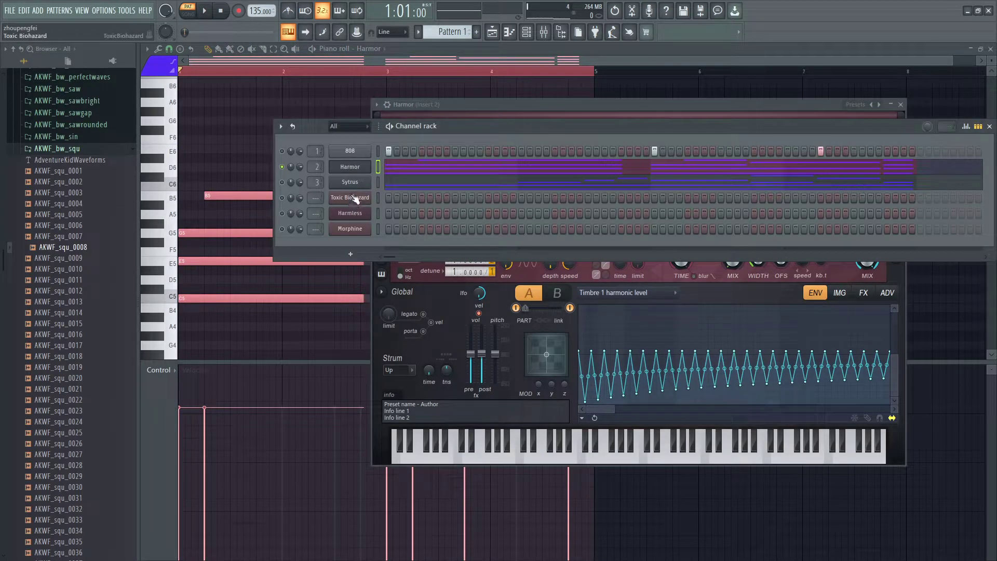
{"action": "right_click", "coordinate": [351, 182]}
{"action": "left_click", "coordinate": [393, 182]}
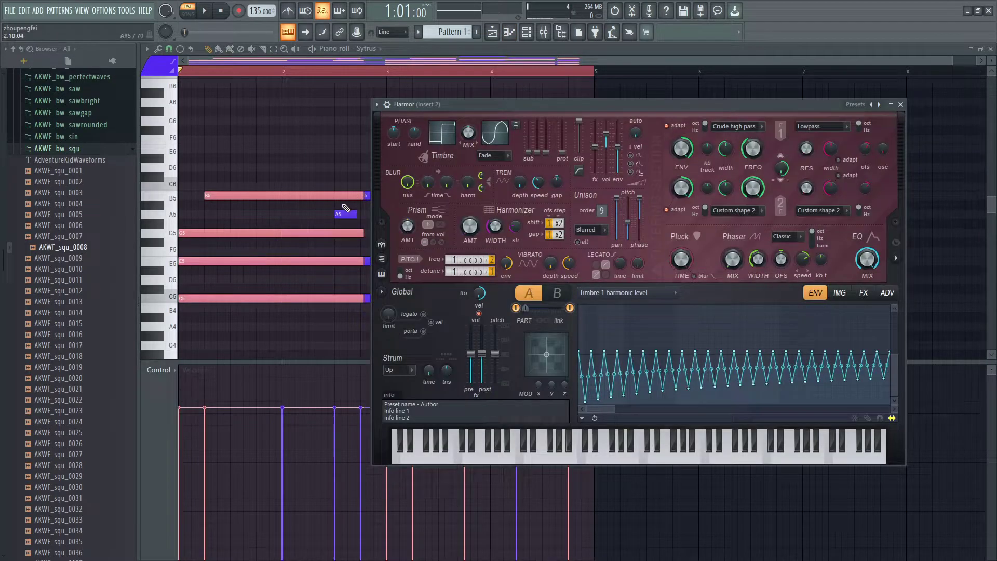
{"action": "key", "text": "ctrl+v"}
{"action": "key", "text": "Escape"}
{"action": "left_click_drag", "start_coordinate": [625, 327], "coordinate": [294, 174]}
{"action": "left_click_drag", "start_coordinate": [606, 322], "coordinate": [285, 140]}
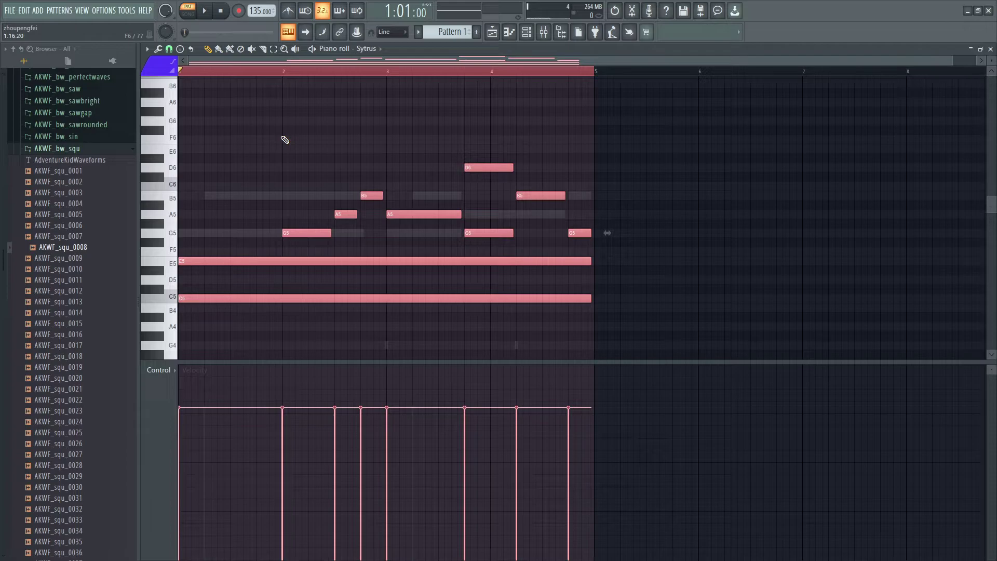
{"action": "key", "text": "Delete"}
{"action": "key", "text": "ctrl+v"}
Step: Play the pattern with Sytrus and Harmor soloed in turn, and reopen Harmor's window
{"action": "key", "text": "F6"}
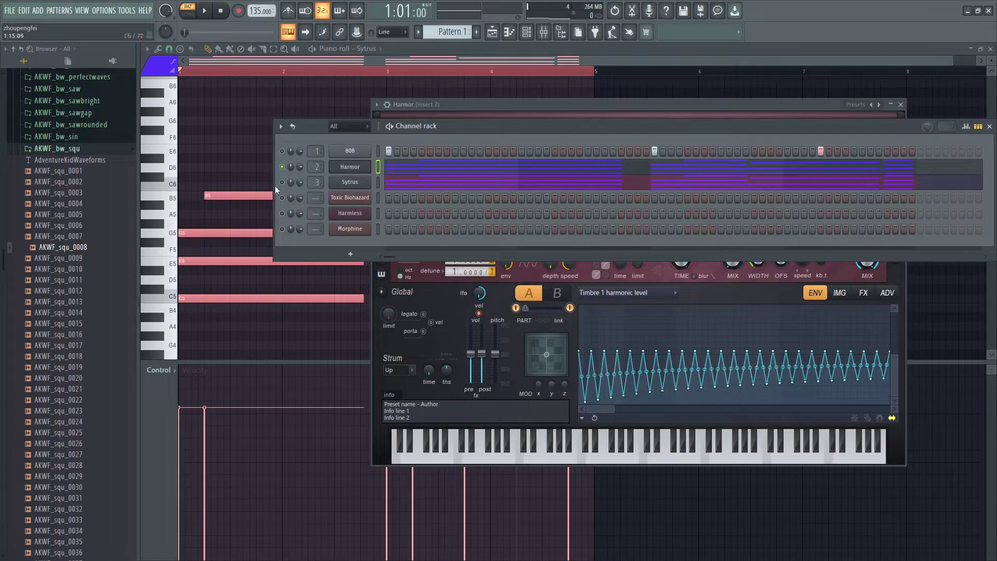
{"action": "key", "text": "space"}
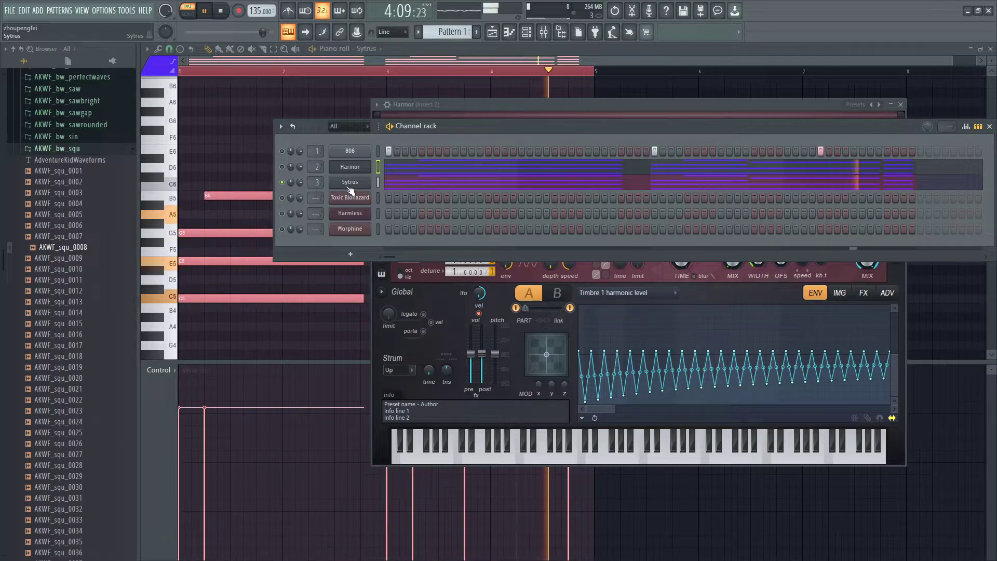
{"action": "left_click", "coordinate": [345, 167]}
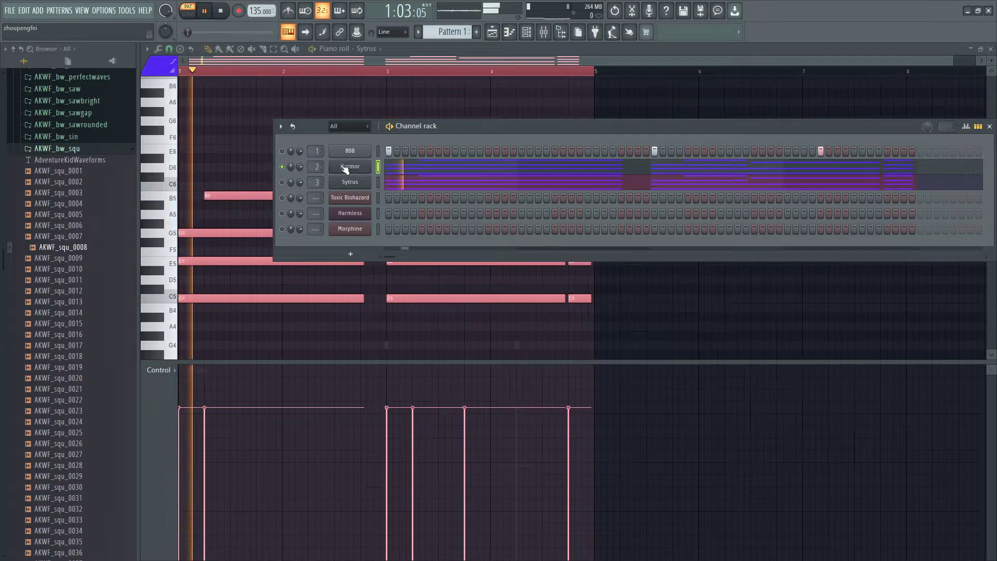
{"action": "left_click", "coordinate": [345, 167]}
{"action": "key", "text": "space"}
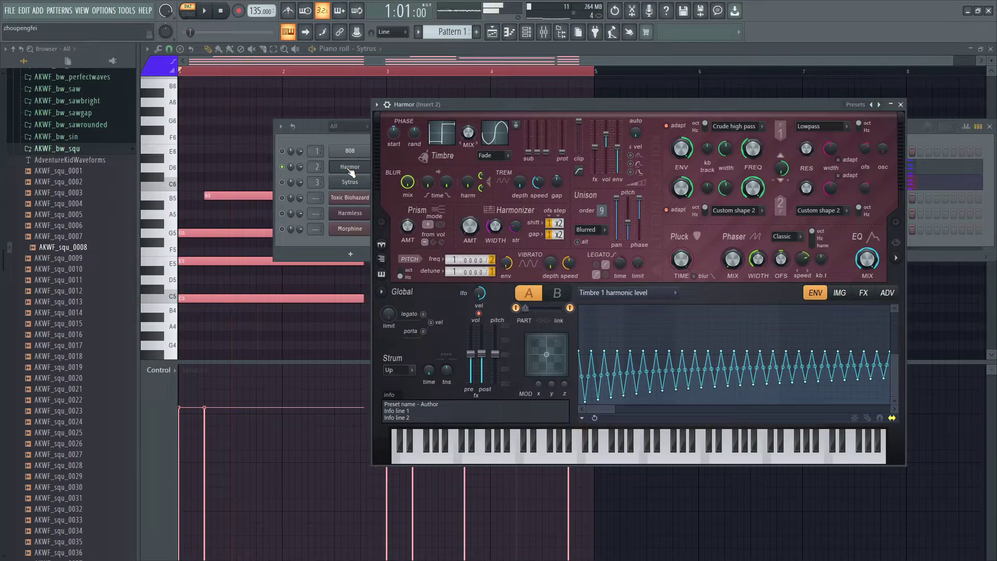
Step: Switch to Notepad++ and replace the note with "sorry if you liked this sound but i am sure i can do better"
{"action": "key", "text": "alt+Tab"}
{"action": "key", "text": "ctrl+a"}
{"action": "key", "text": "BackSpace"}
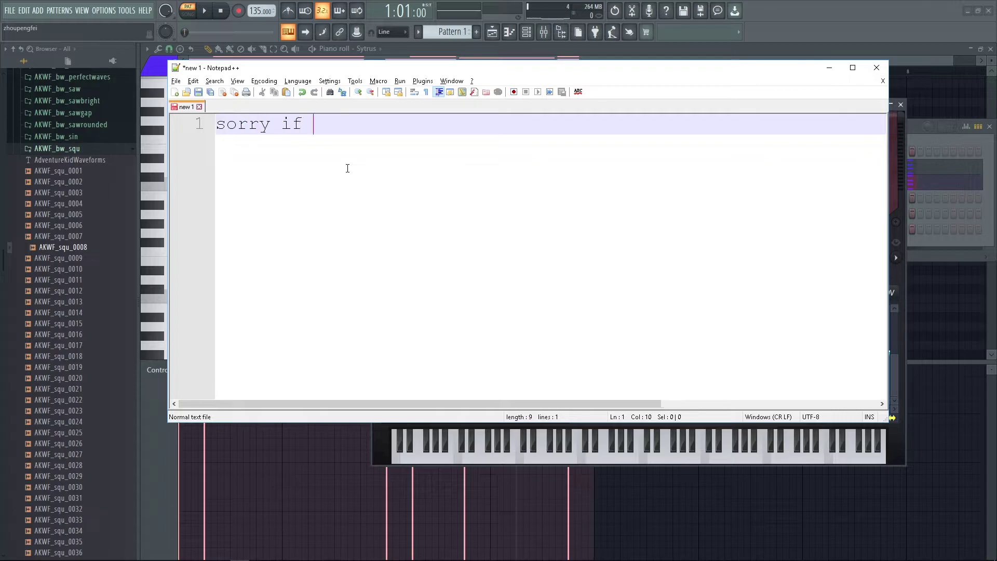
{"action": "type", "text": "sorry if you liked this soud but i am sure i can do"}
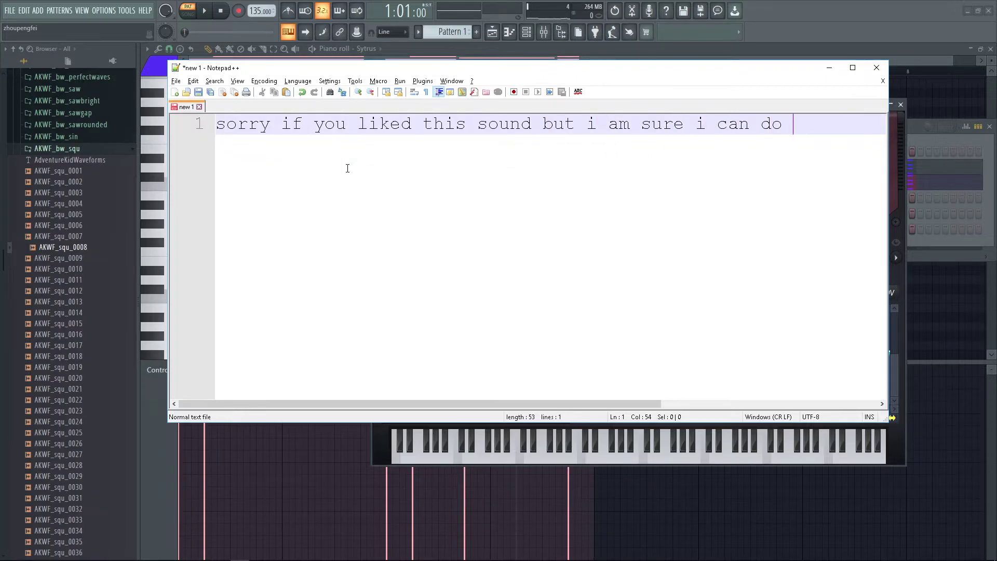
{"action": "type", "text": "er"}
Step: Switch to FL Studio, collapse the AKWF_bw_squ folder and route the Toxic Biohazard channel to mixer track 2
{"action": "key", "text": "alt+Tab"}
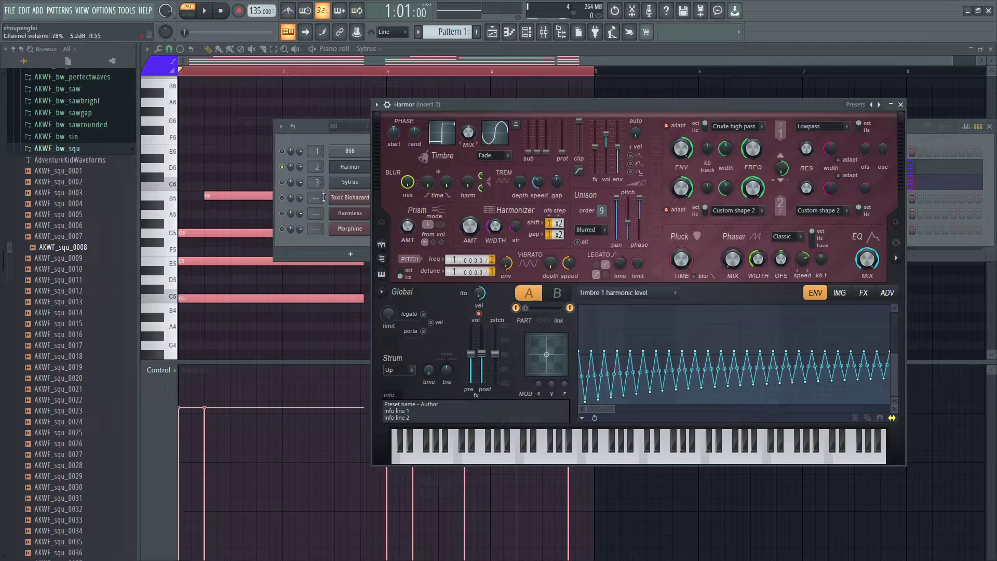
{"action": "left_click", "coordinate": [78, 149]}
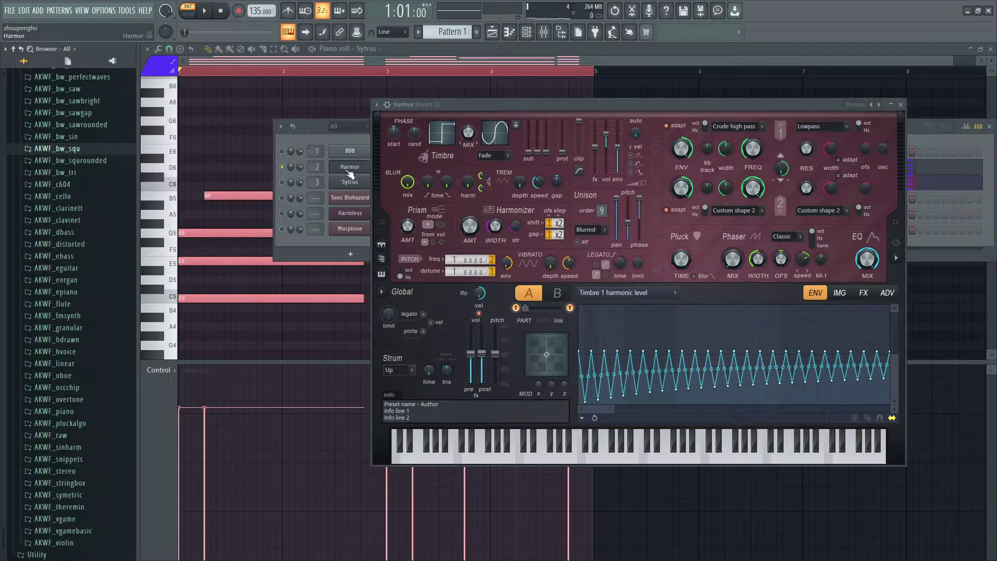
{"action": "left_click", "coordinate": [285, 173]}
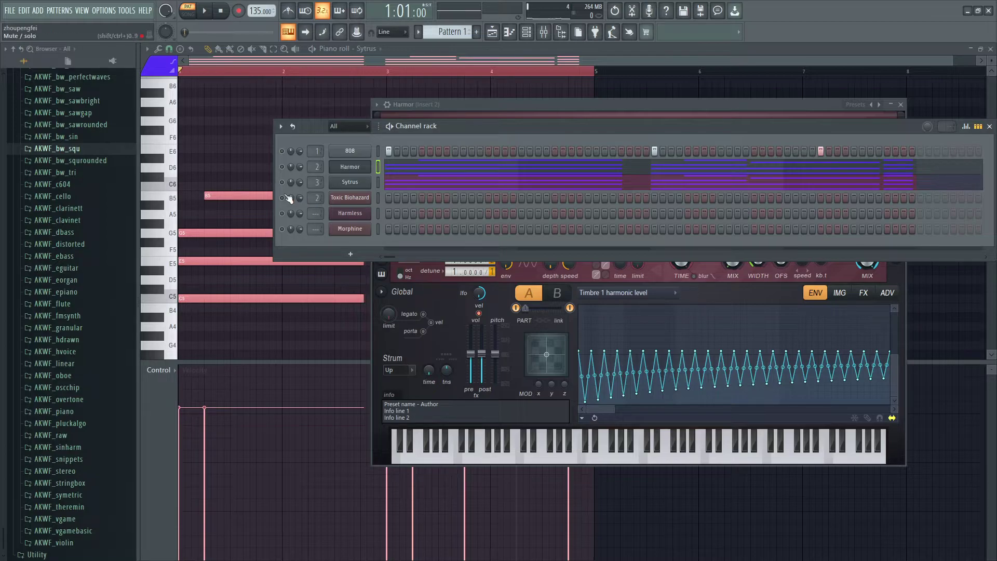
Step: Open the soloed Toxic Biohazard synth and load its Default preset
{"action": "left_click", "coordinate": [342, 200]}
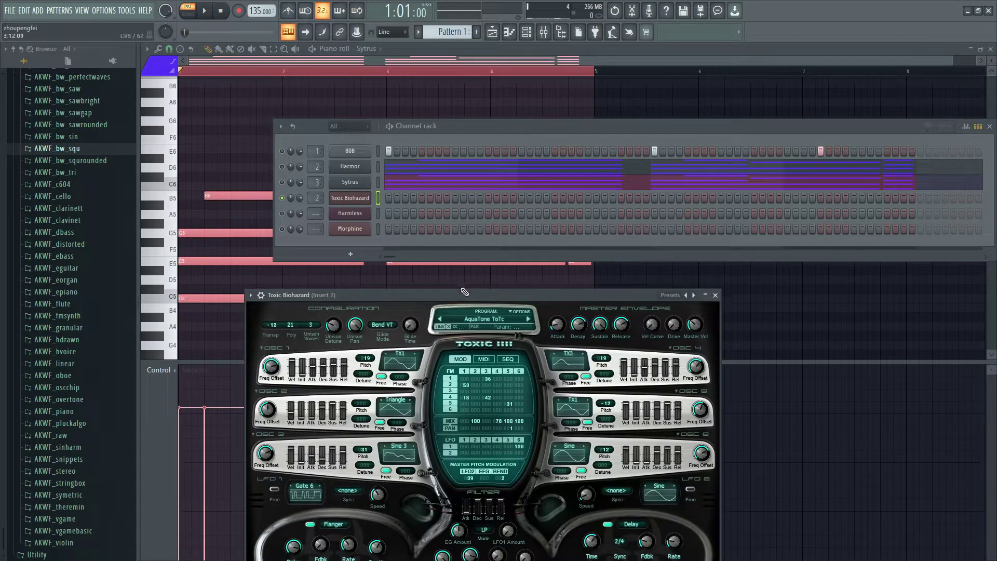
{"action": "left_click_drag", "start_coordinate": [464, 290], "coordinate": [552, 100]}
{"action": "left_click", "coordinate": [759, 102]}
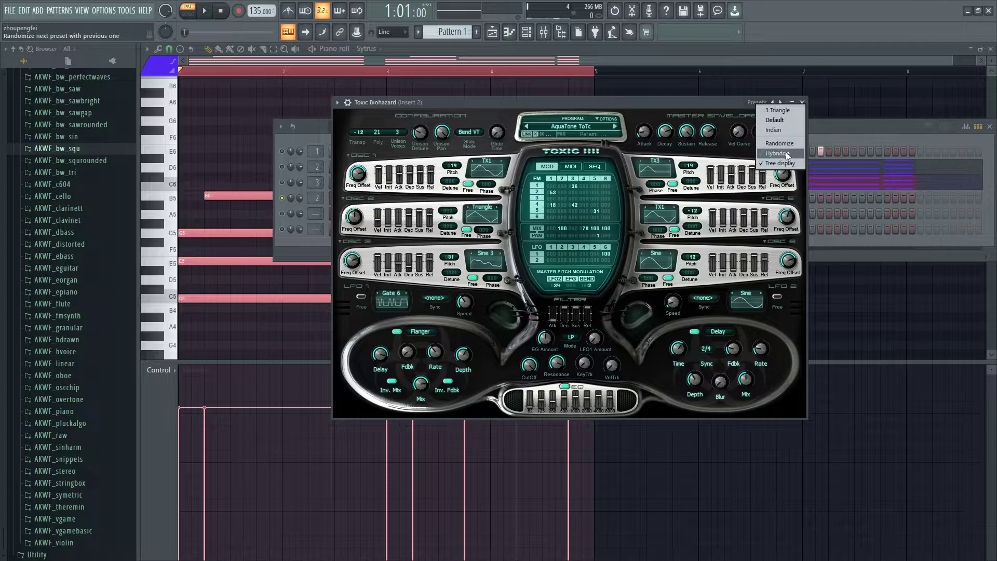
{"action": "left_click", "coordinate": [786, 119]}
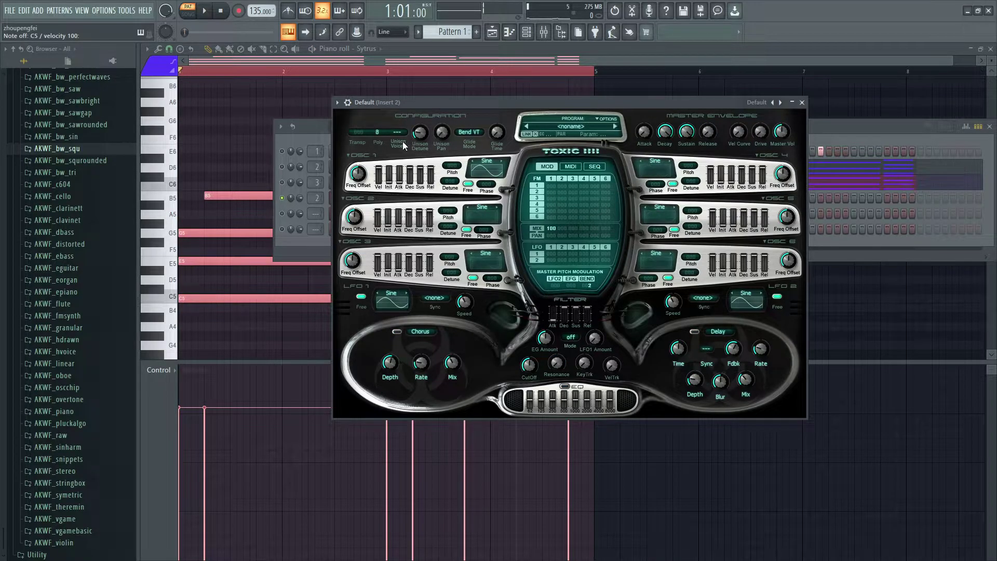
Step: Paste the copied chord notes into the piano roll of the Toxic Biohazard channel, labelled Default
{"action": "right_click", "coordinate": [329, 202]}
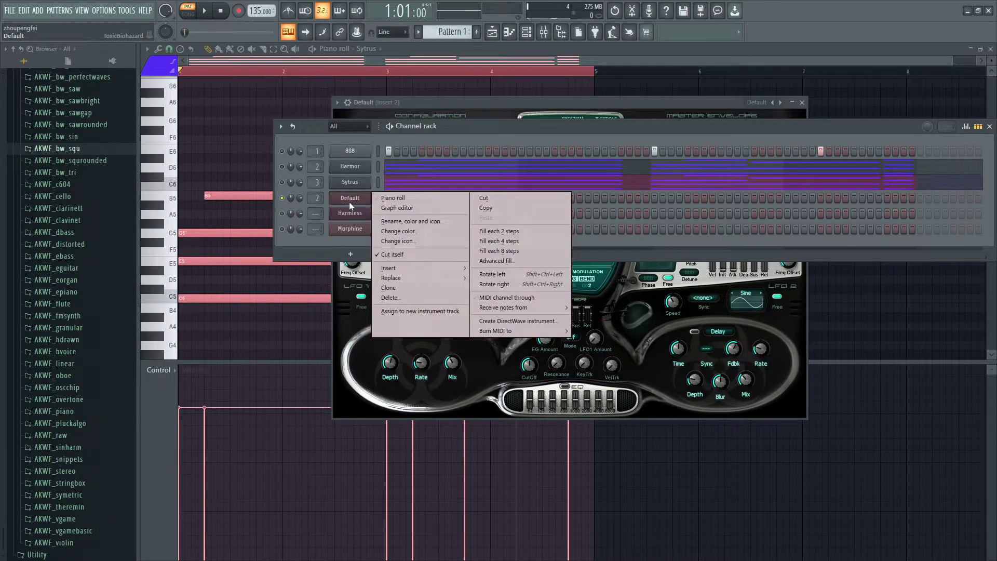
{"action": "left_click", "coordinate": [383, 201]}
{"action": "left_click", "coordinate": [332, 205]}
{"action": "right_click", "coordinate": [347, 206]}
{"action": "key", "text": "ctrl+v"}
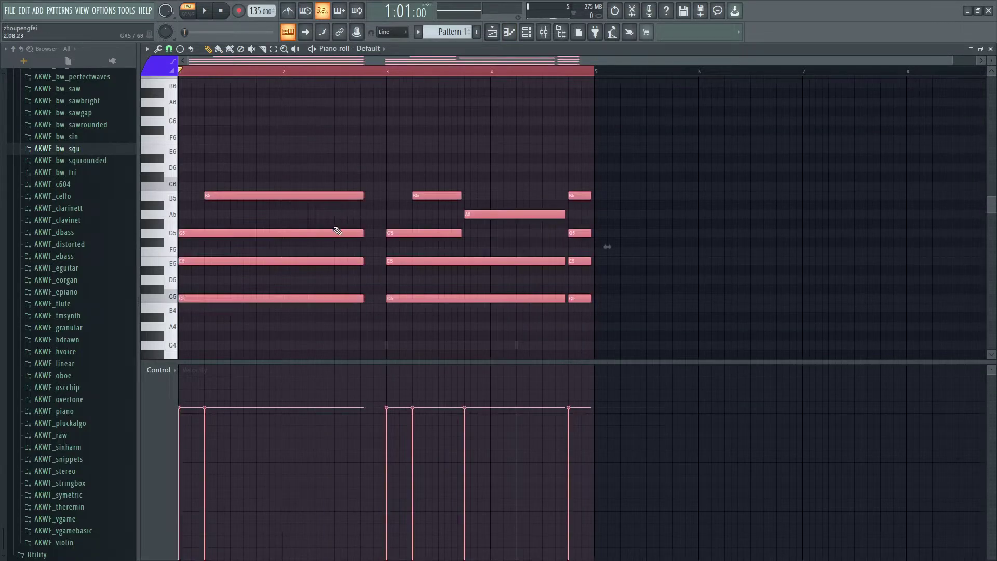
Step: Rename the Default channel in the channel rack to Toxic Biohazard
{"action": "key", "text": "Tab"}
{"action": "key", "text": "Tab"}
{"action": "right_click", "coordinate": [343, 200]}
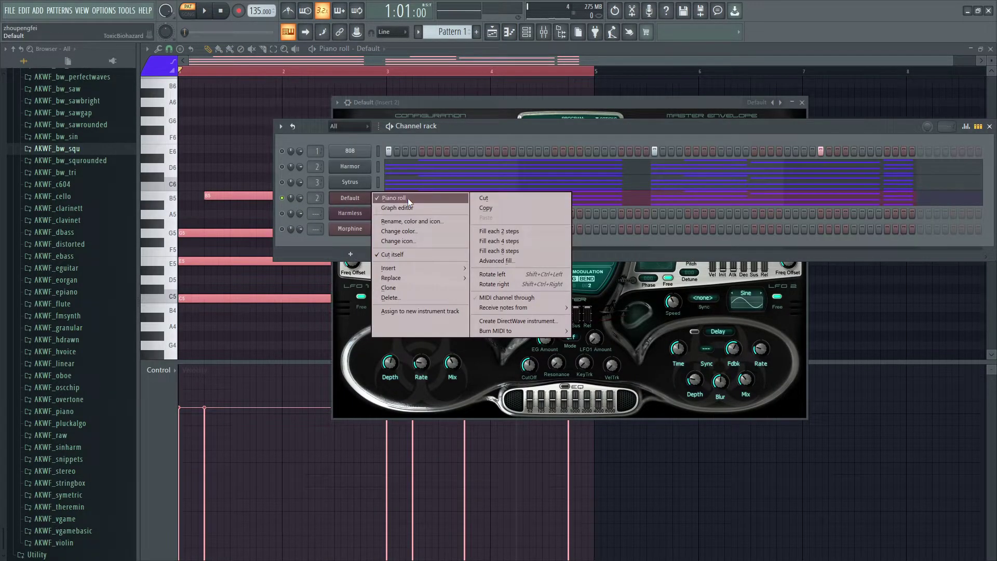
{"action": "left_click", "coordinate": [342, 200]}
{"action": "right_click", "coordinate": [370, 192]}
{"action": "left_click", "coordinate": [418, 222]}
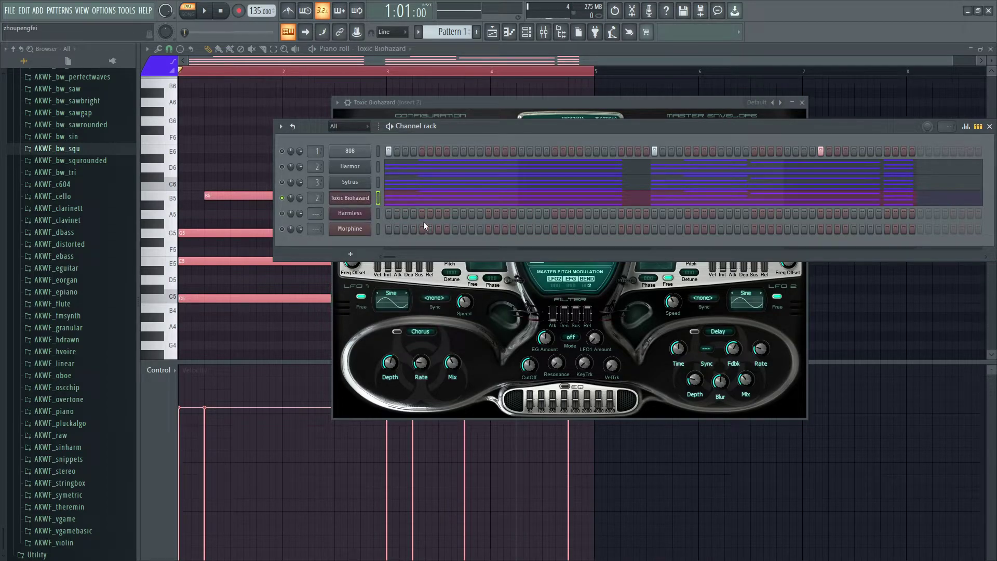
Step: Set Toxic Biohazard's oscillator 1 waveform to Square and start playback
{"action": "left_click", "coordinate": [528, 112]}
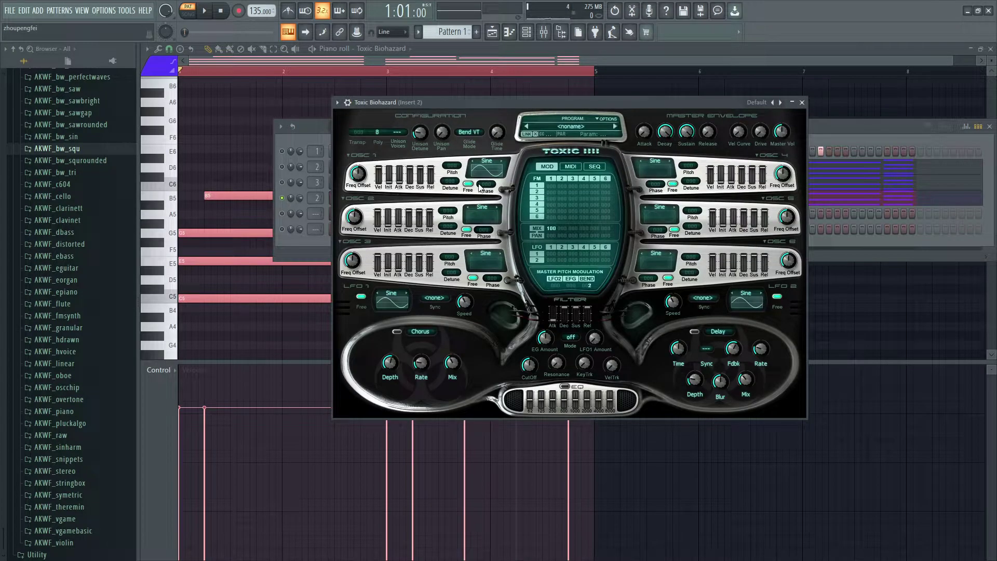
{"action": "left_click", "coordinate": [501, 171]}
{"action": "left_click", "coordinate": [514, 144]}
{"action": "key", "text": "space"}
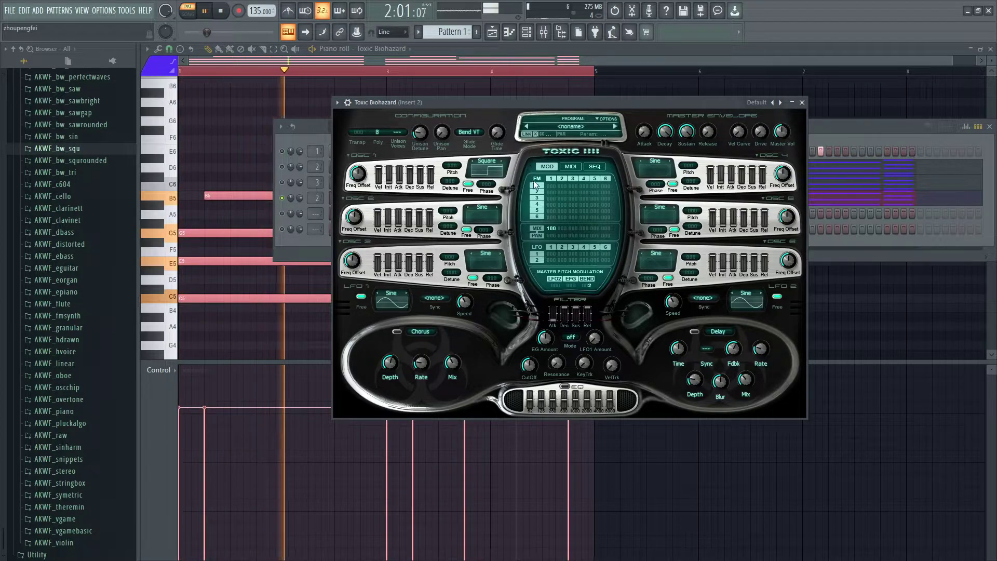
Step: Try Sine 2 as Toxic Biohazard's oscillator 2 waveform, then set it to Sine 1
{"action": "left_click", "coordinate": [497, 206]}
{"action": "left_click", "coordinate": [496, 207]}
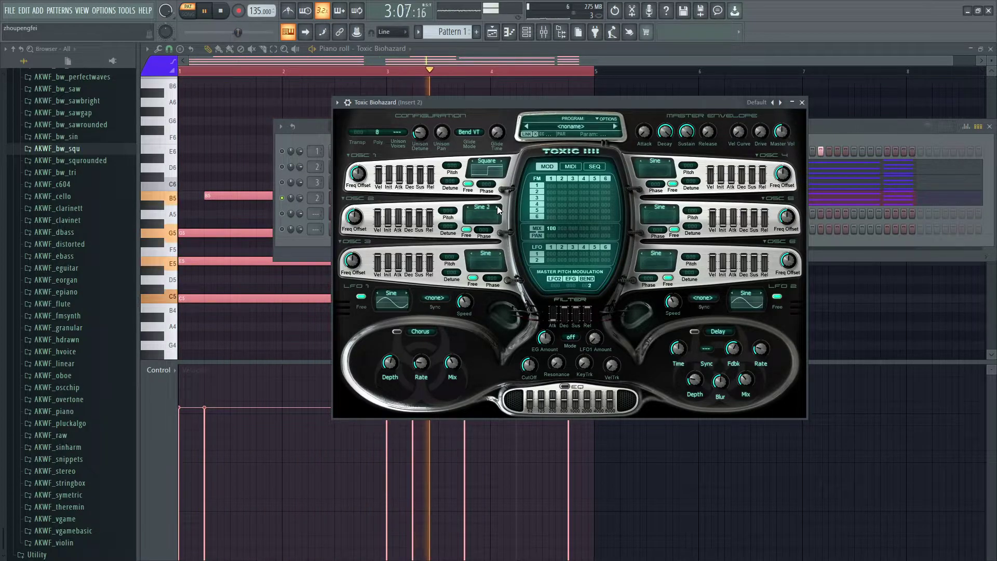
{"action": "left_click", "coordinate": [469, 208]}
{"action": "key", "text": "space"}
{"action": "key", "text": "space"}
Step: Raise oscillator 2's mix to 100%, lower oscillator 1's mix to 0% and set the O1 Fm 2 modulation amount to 18%
{"action": "left_click_drag", "start_coordinate": [562, 229], "coordinate": [562, 177]}
{"action": "key", "text": "space"}
{"action": "key", "text": "space"}
{"action": "left_click_drag", "start_coordinate": [551, 227], "coordinate": [552, 280]}
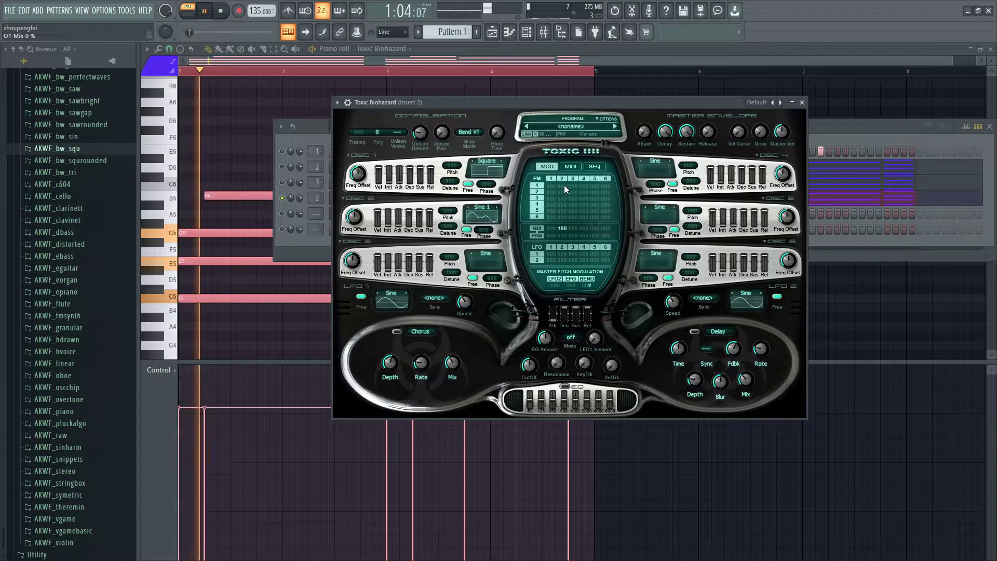
{"action": "left_click_drag", "start_coordinate": [552, 192], "coordinate": [552, 183]}
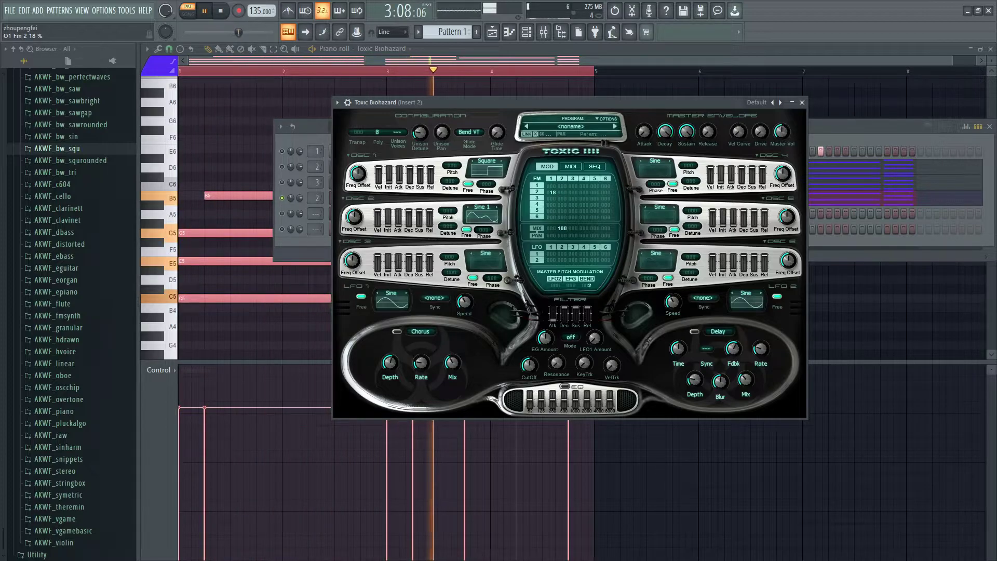
Step: Change Toxic Biohazard's oscillator 2 waveform to Sine 2 and raise the O1 Fm 2 modulation amount to 68%
{"action": "left_click", "coordinate": [496, 207]}
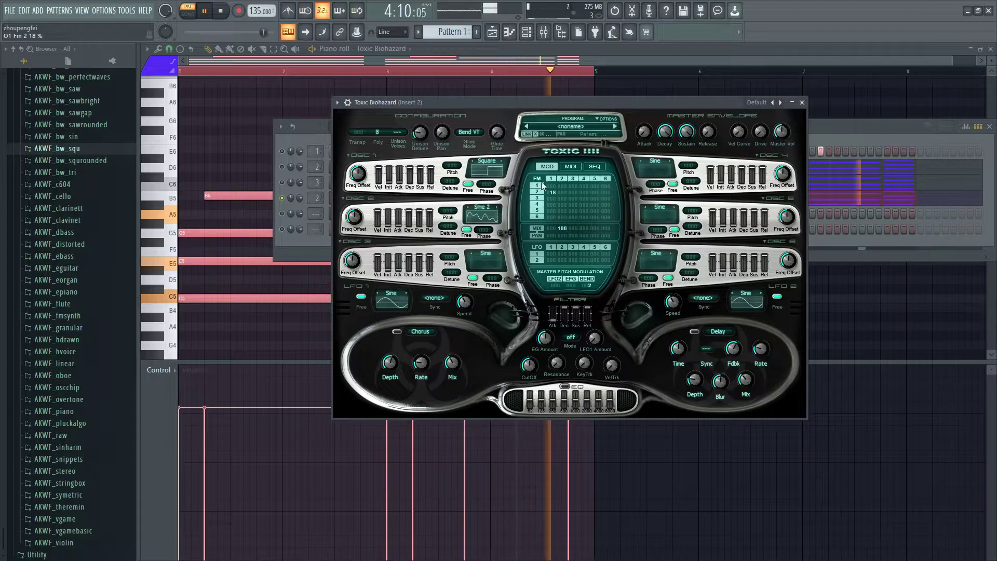
{"action": "left_click_drag", "start_coordinate": [553, 192], "coordinate": [552, 181]}
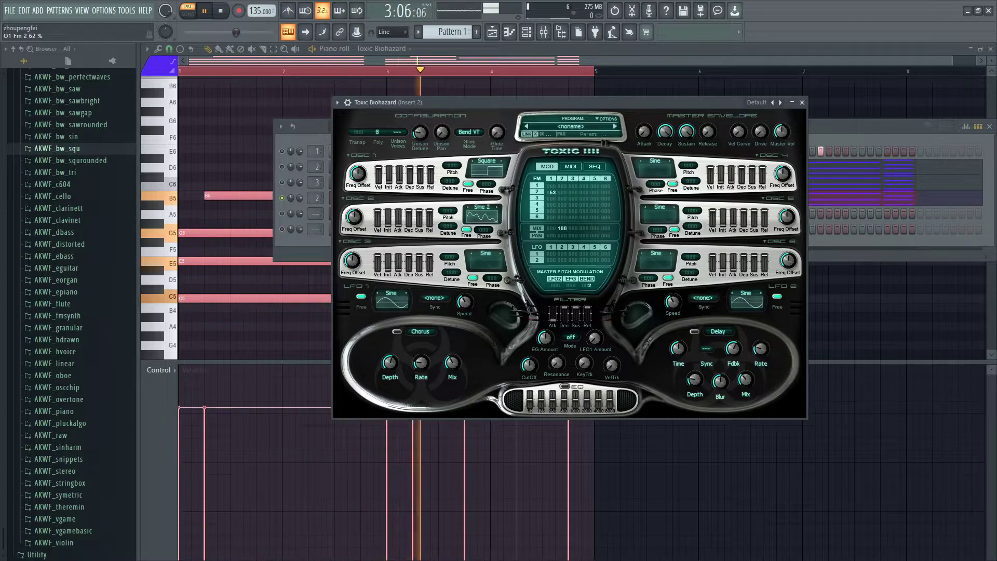
{"action": "left_click_drag", "start_coordinate": [553, 192], "coordinate": [552, 189]}
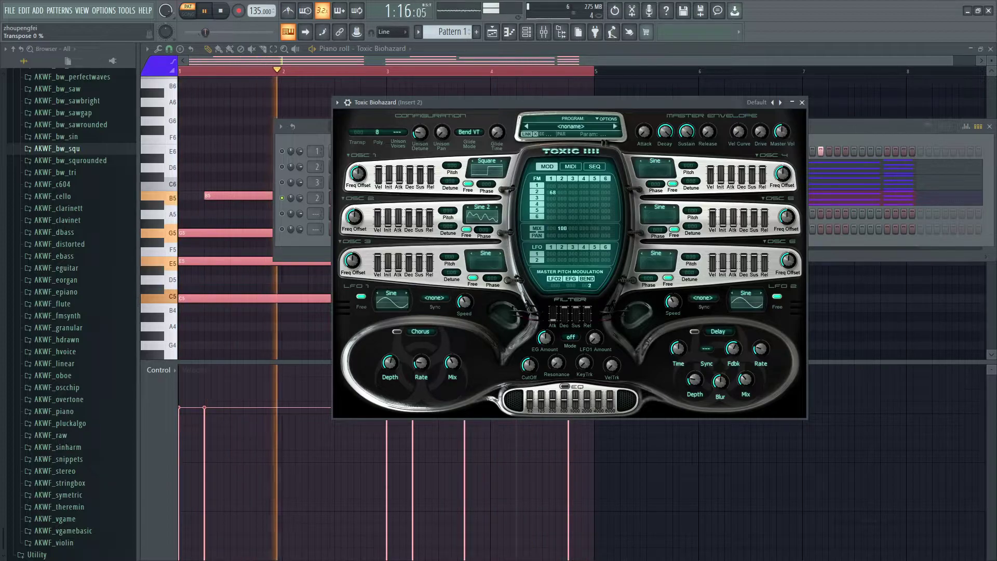
Step: Set Toxic Biohazard's polyphony to 32 and lower oscillator 2's pitch to -12
{"action": "left_click", "coordinate": [375, 132]}
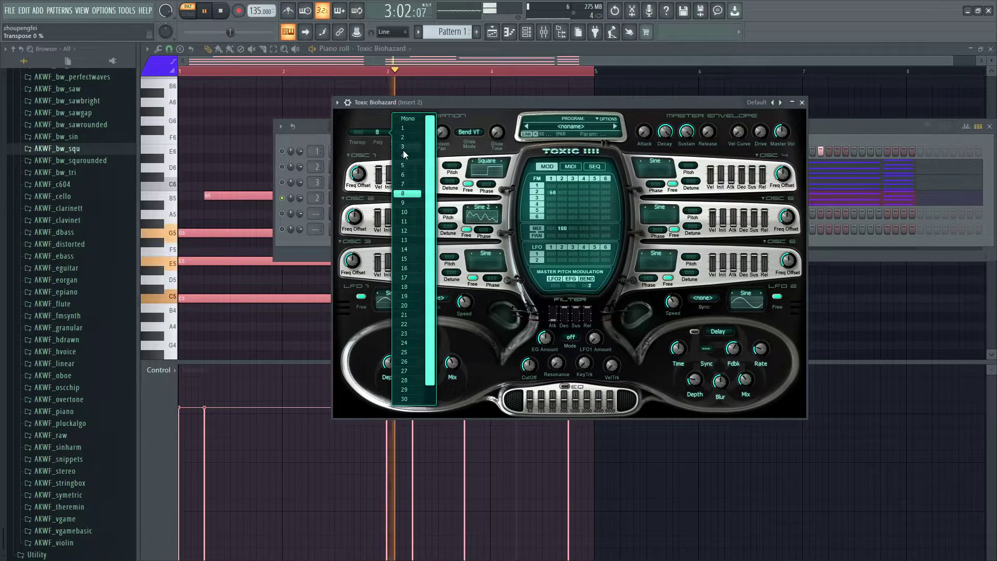
{"action": "left_click", "coordinate": [410, 398]}
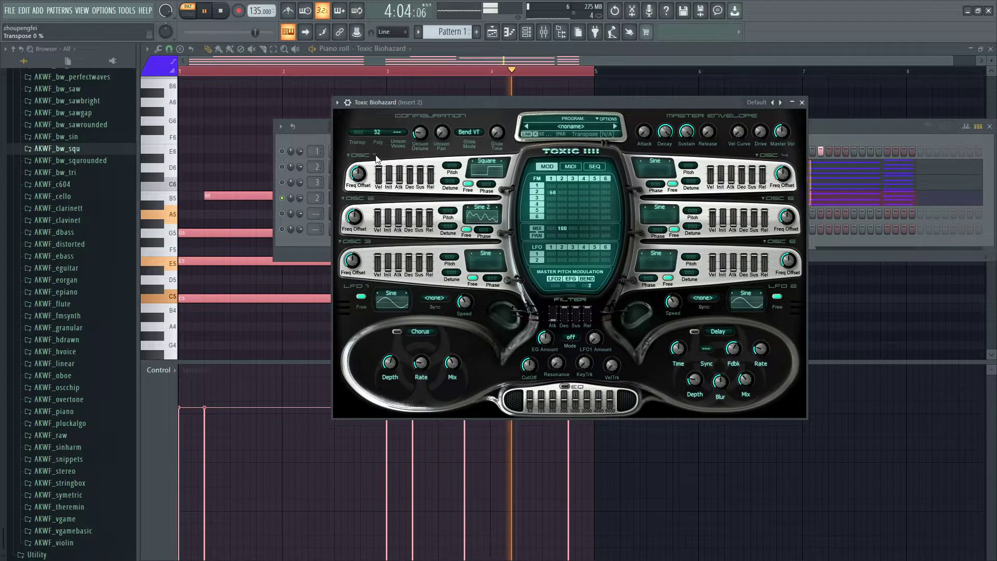
{"action": "left_click_drag", "start_coordinate": [448, 211], "coordinate": [447, 234]}
Step: Restart playback and reduce the O1 Fm 2 modulation amount to 11%
{"action": "key", "text": "space"}
{"action": "key", "text": "space"}
{"action": "left_click_drag", "start_coordinate": [553, 193], "coordinate": [553, 225]}
{"action": "left_click_drag", "start_coordinate": [553, 189], "coordinate": [554, 184]}
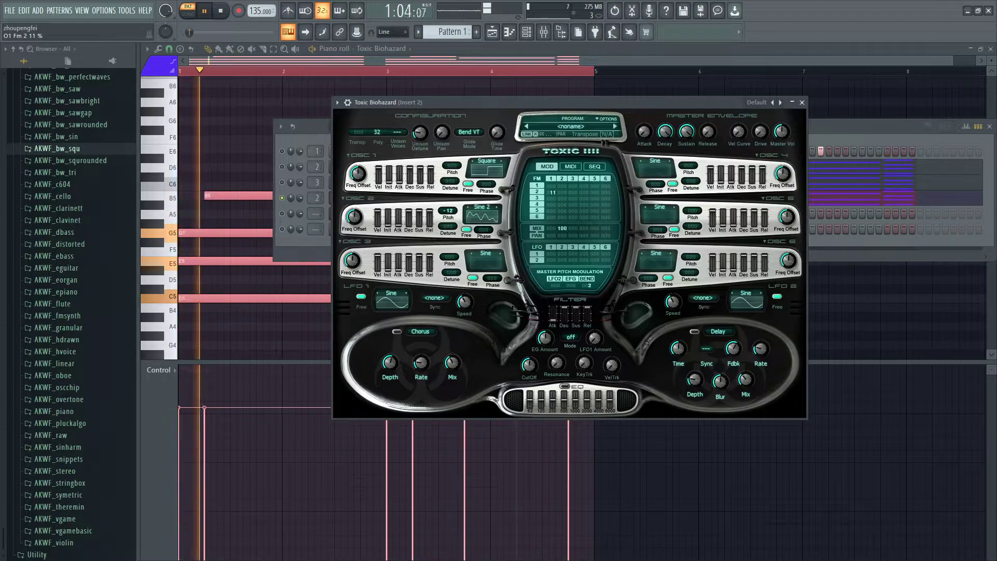
Step: Stop playback and replace the Notepad++ note with "oh, frequency modulation allows you to apply a certain wave-form" and, below it, "over an existing one"
{"action": "key", "text": "space"}
{"action": "key", "text": "alt+Tab"}
{"action": "key", "text": "ctrl+a"}
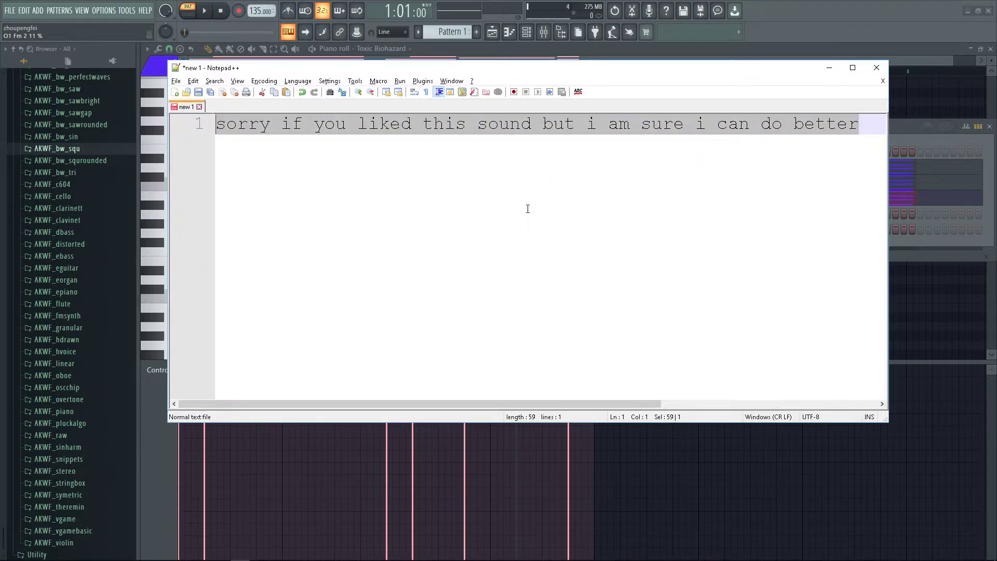
{"action": "type", "text": "oh, frequ"}
{"action": "key", "text": "BackSpace"}
{"action": "key", "text": "BackSpace"}
{"action": "key", "text": "BackSpace"}
{"action": "key", "text": "BackSpace"}
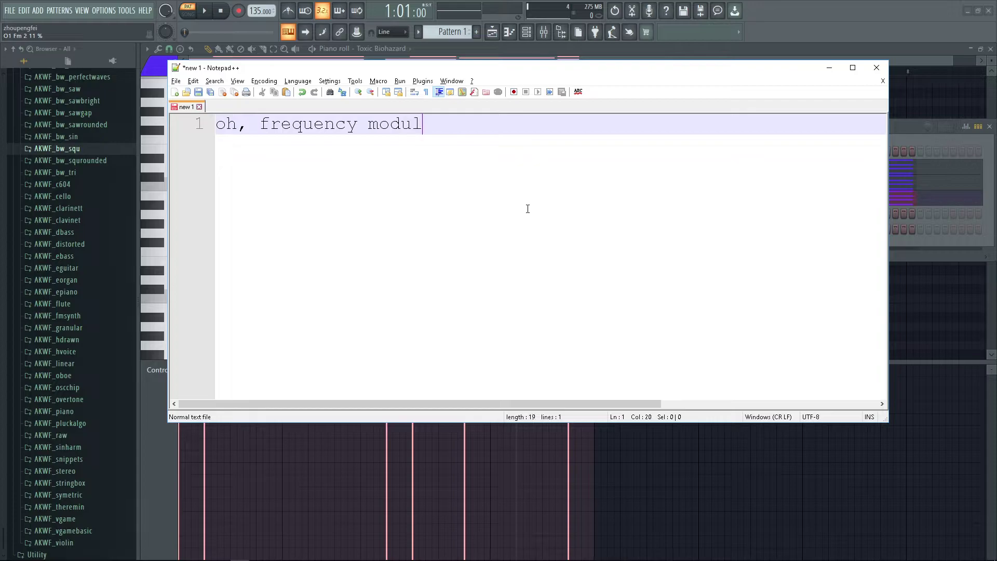
{"action": "type", "text": "to apply a certai"}
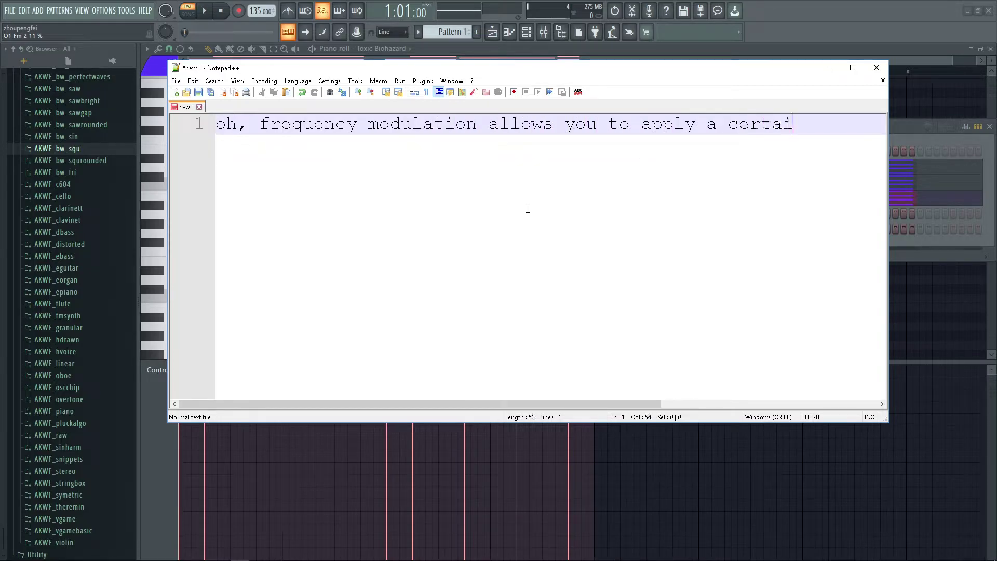
{"action": "type", "text": "e-form"}
{"action": "key", "text": "Return"}
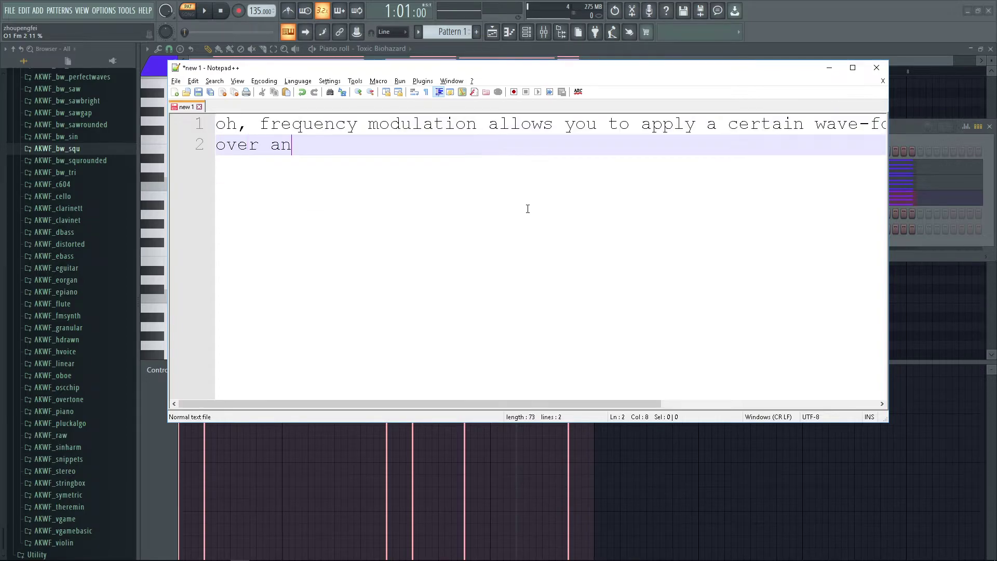
{"action": "type", "text": "over an existing one"}
{"action": "key", "text": "Return"}
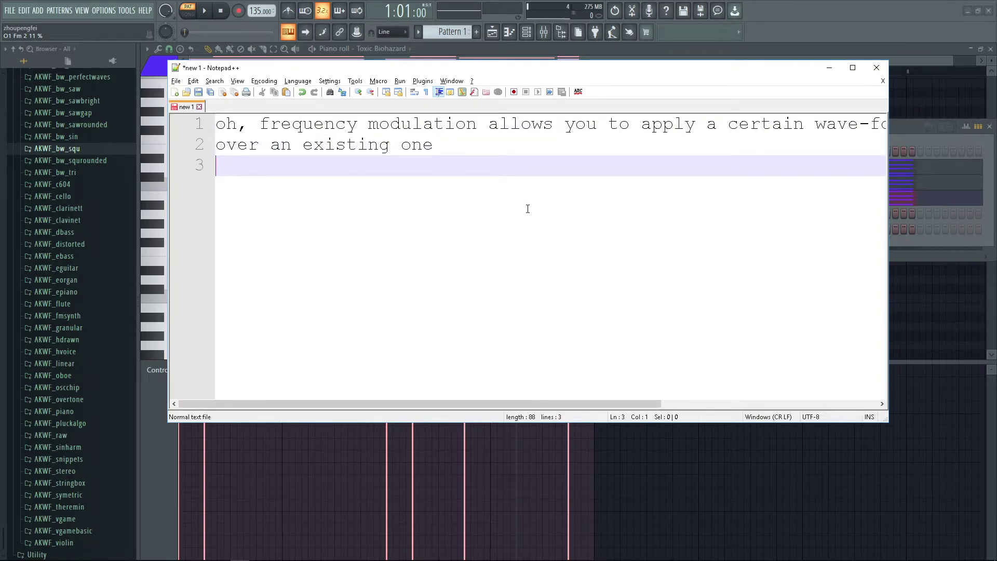
Step: Add the line "a sine wave is essentially a single harmony/note/frequency" to the note
{"action": "type", "text": "a sine wave is es"}
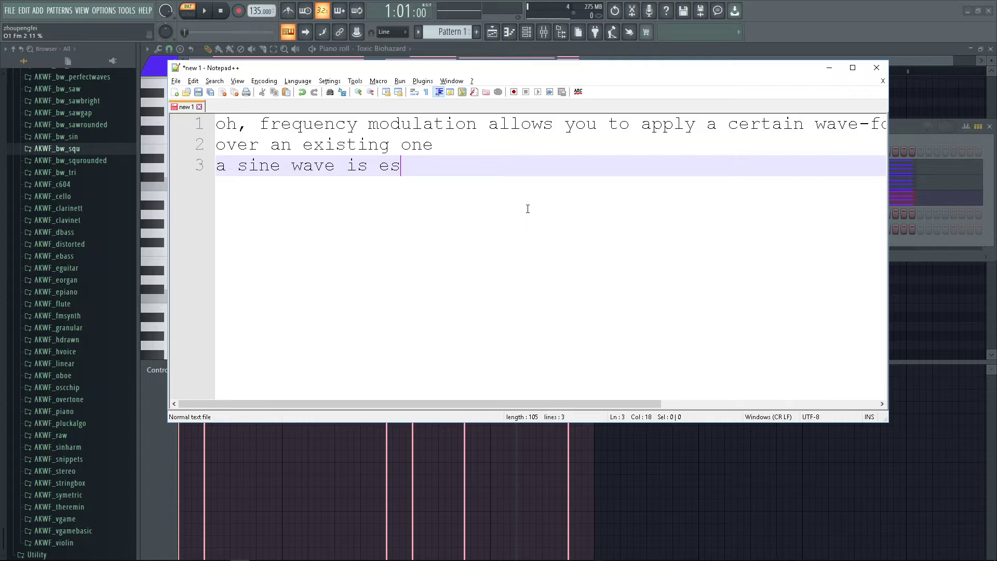
{"action": "type", "text": "sentially o"}
{"action": "key", "text": "BackSpace"}
{"action": "type", "text": "a single"}
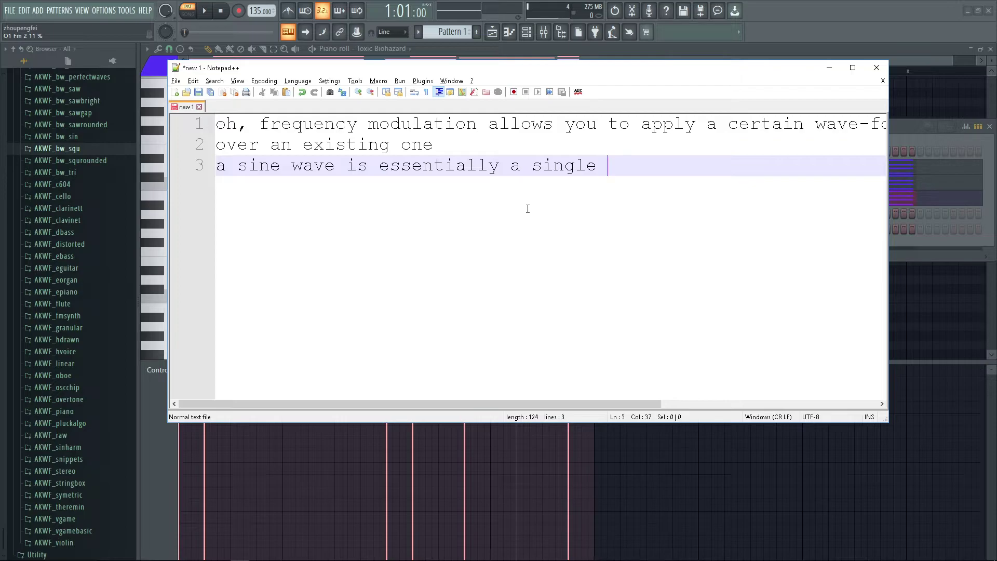
{"action": "key", "text": "BackSpace"}
{"action": "key", "text": "BackSpace"}
{"action": "key", "text": "BackSpace"}
{"action": "key", "text": "BackSpace"}
{"action": "key", "text": "BackSpace"}
{"action": "key", "text": "BackSpace"}
{"action": "type", "text": "/frequency"}
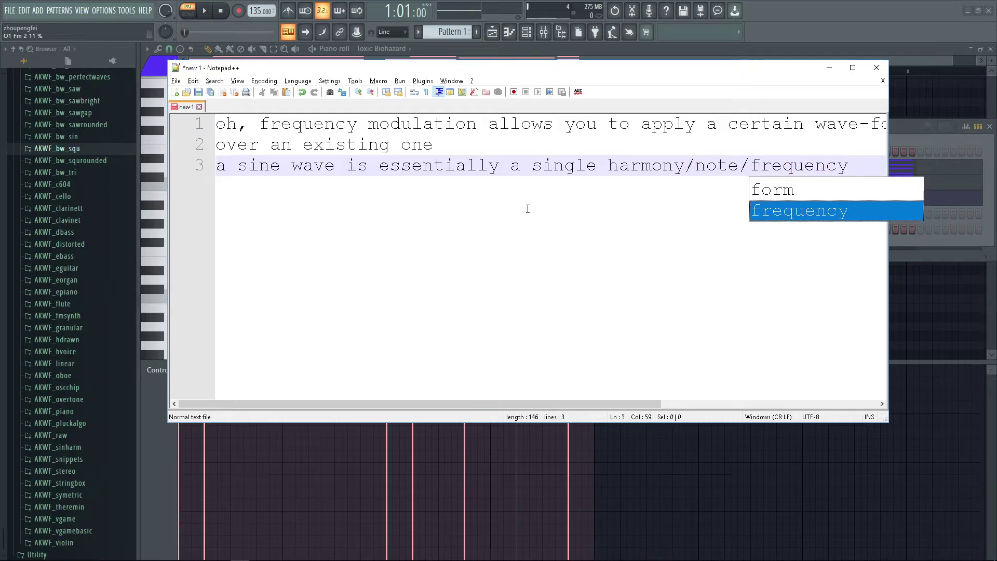
{"action": "key", "text": "Escape"}
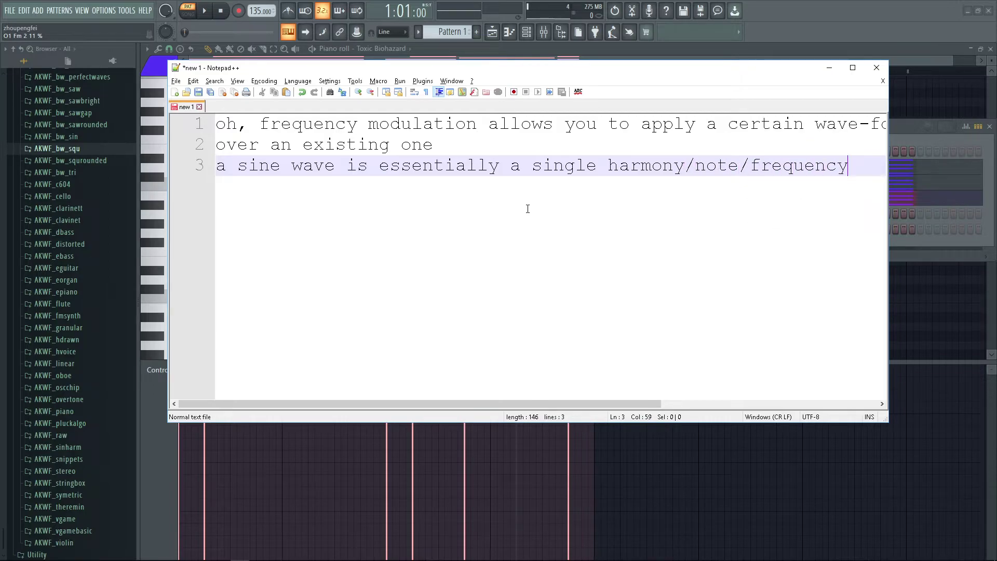
Step: Add a new line reading "if you apply a saw-wave over a sine-wave using frequency modulation"
{"action": "key", "text": "Return"}
{"action": "type", "text": "if "}
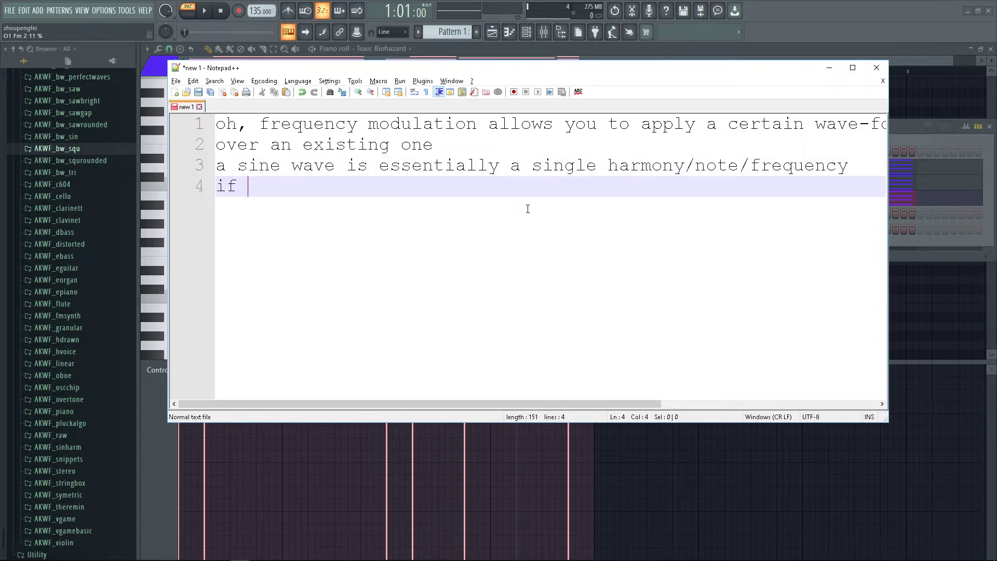
{"action": "type", "text": "you apply a saw-wave "}
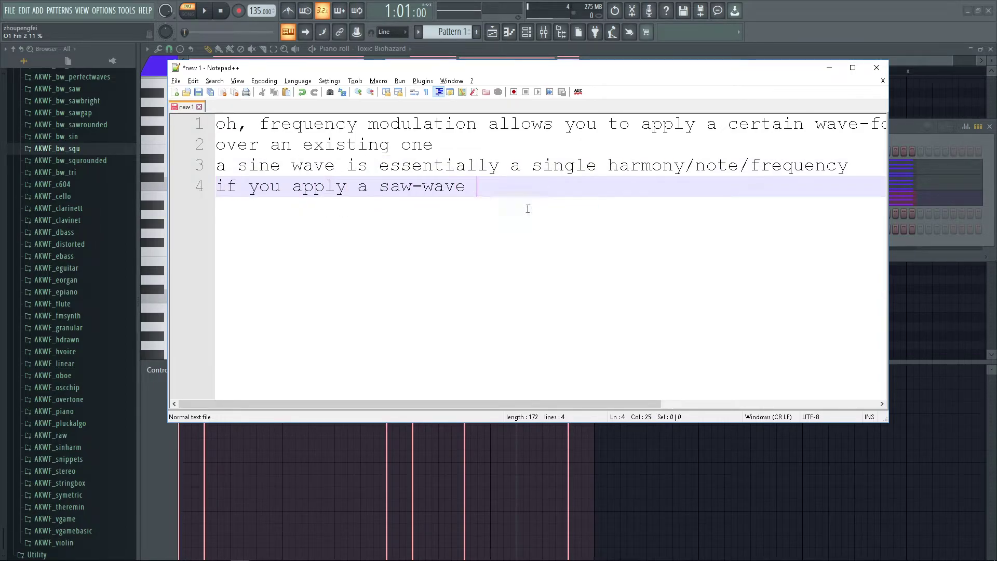
{"action": "type", "text": "over a signe-wave using frequency modulation"}
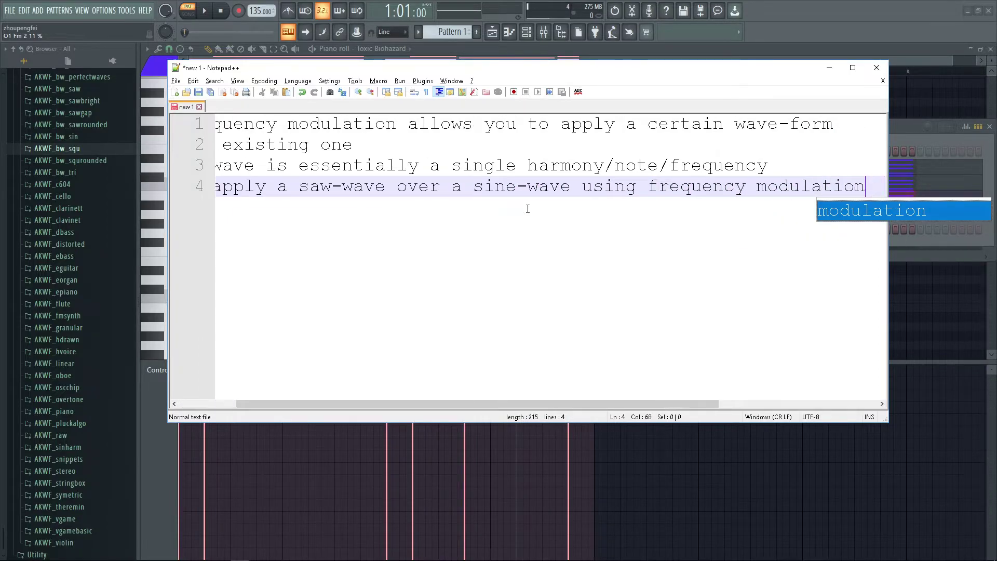
Step: Continue the note with "the saw wave masks itself over the sine-wave, its hard" and, on a new line, "to explain in words, i could show an example"
{"action": "key", "text": "Return"}
{"action": "type", "text": "the s"}
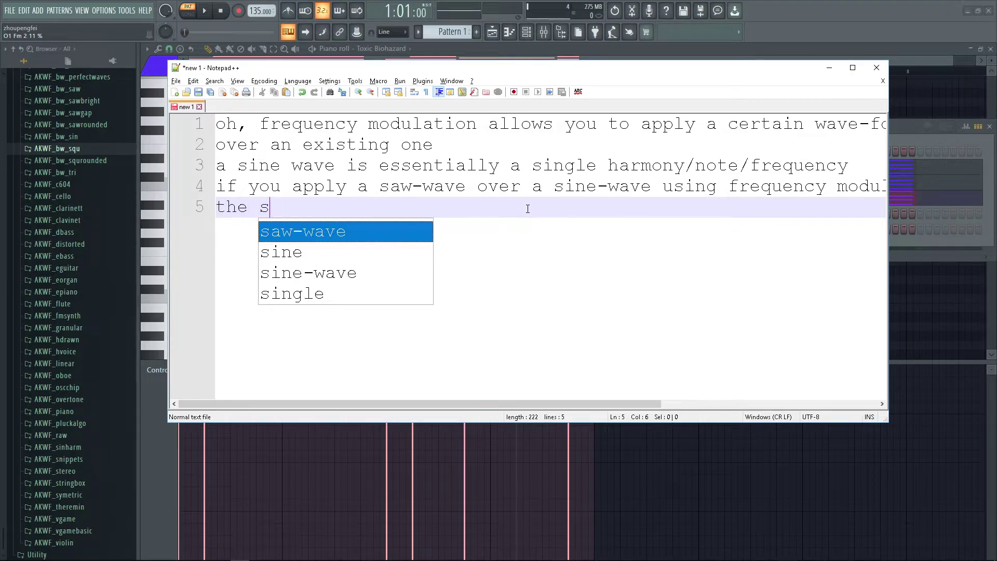
{"action": "type", "text": "aw wave masks itself over the singe-"}
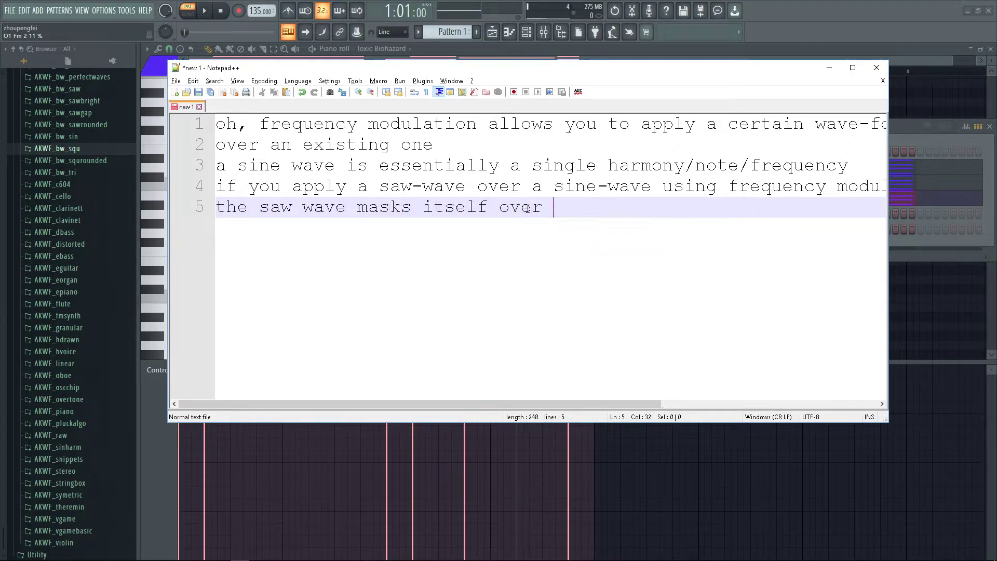
{"action": "key", "text": "BackSpace"}
{"action": "key", "text": "BackSpace"}
{"action": "key", "text": "BackSpace"}
{"action": "type", "text": "e-wave, its hard"}
{"action": "key", "text": "Return"}
{"action": "type", "text": "t"}
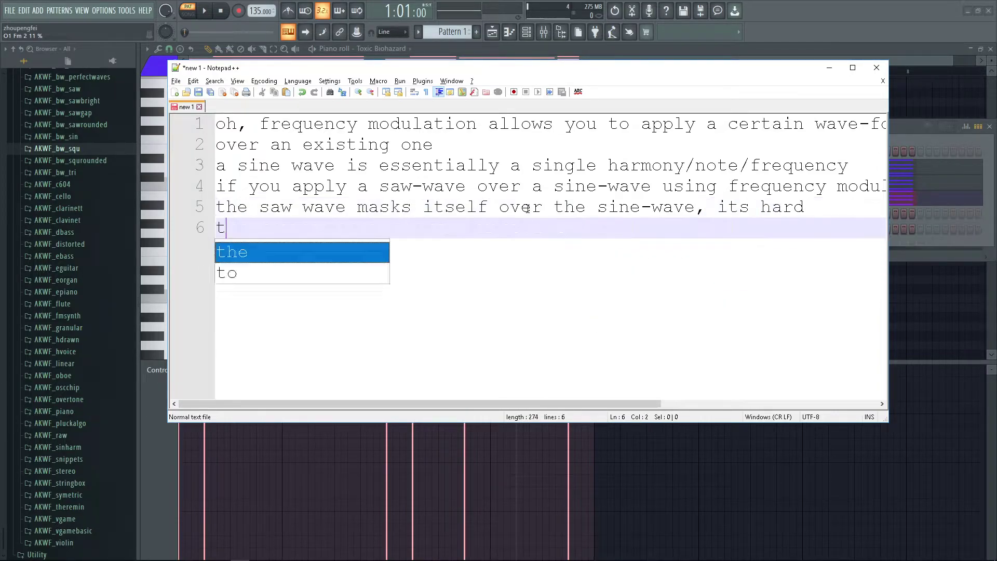
{"action": "type", "text": "o explain in words, i could show an exm"}
{"action": "type", "text": "mple"}
Step: In FL Studio, set Toxic Biohazard's oscillator 1 to Saw, start playback and reset oscillator 2's coarse pitch to 0
{"action": "key", "text": "alt+Tab"}
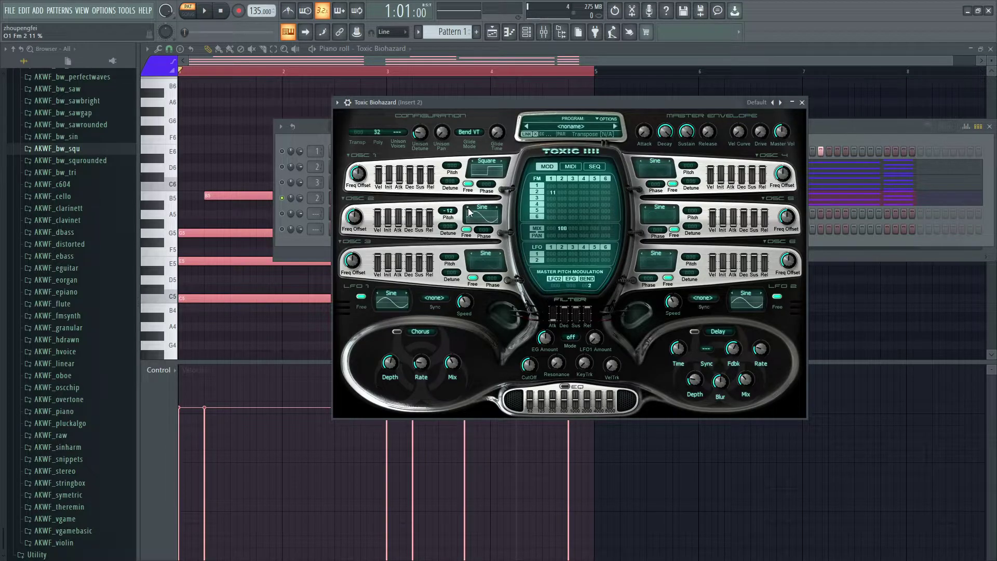
{"action": "left_click", "coordinate": [472, 162]}
{"action": "left_click", "coordinate": [501, 163]}
{"action": "left_click", "coordinate": [500, 161]}
{"action": "key", "text": "space"}
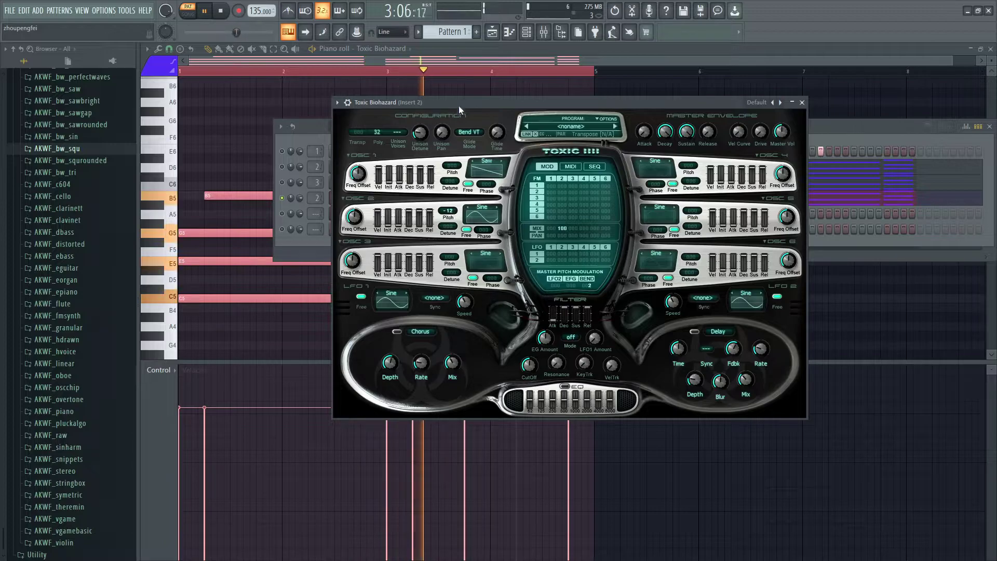
{"action": "left_click_drag", "start_coordinate": [449, 211], "coordinate": [449, 193]}
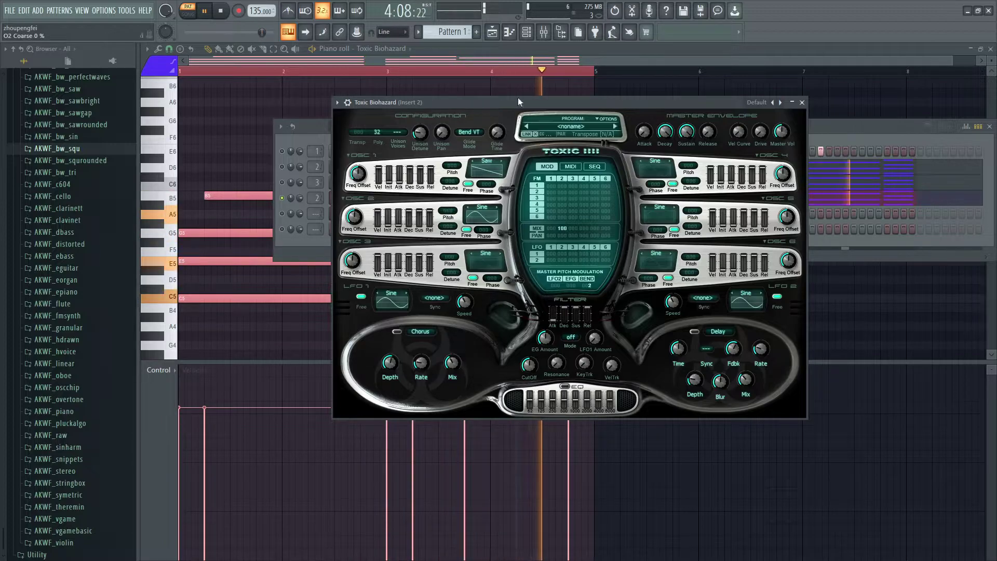
Step: Add a Fruity parametric EQ 2 in Slot 4 of mixer Insert 2 and move its window aside
{"action": "key", "text": "F9"}
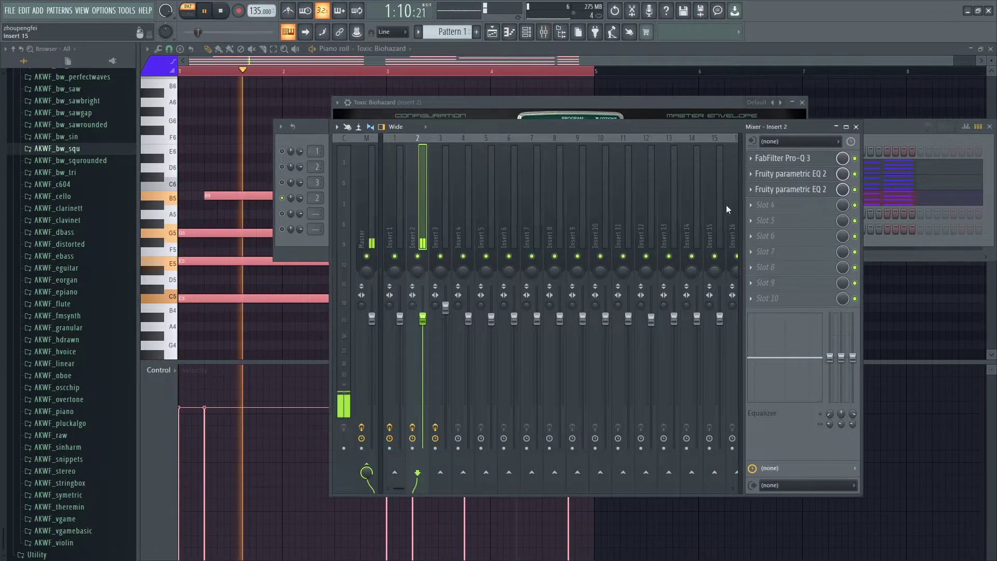
{"action": "left_click", "coordinate": [794, 158]}
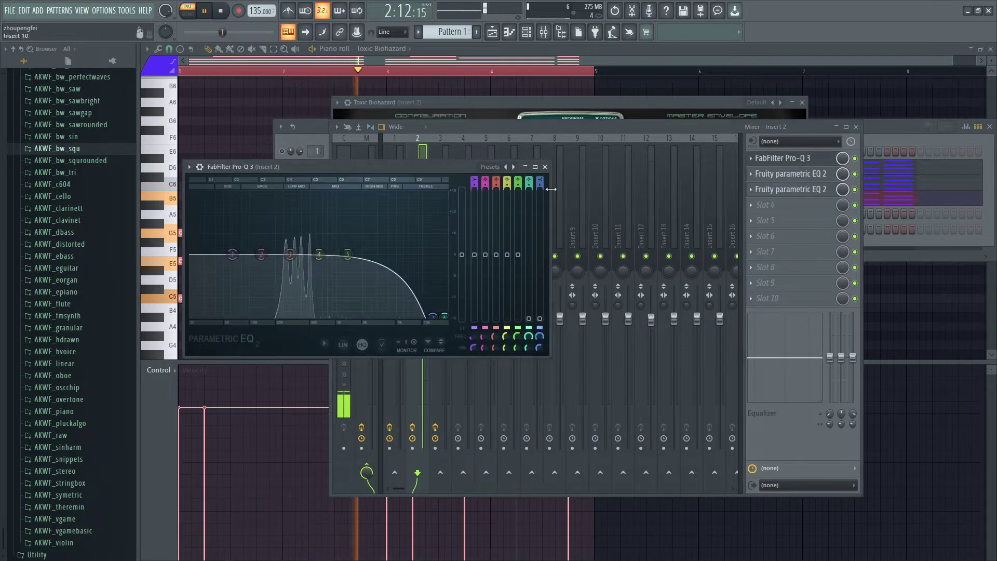
{"action": "left_click", "coordinate": [545, 166]}
{"action": "left_click", "coordinate": [792, 208]}
{"action": "left_click", "coordinate": [618, 186]}
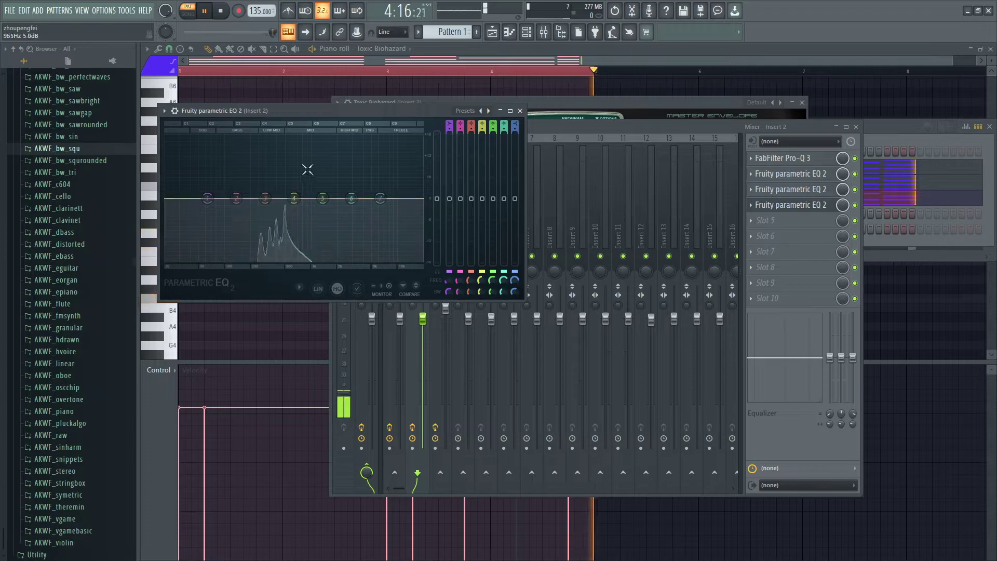
{"action": "left_click_drag", "start_coordinate": [188, 110], "coordinate": [384, 105]}
Step: Set Toxic Biohazard's O1 Fm 2 modulation amount to 15% while the pattern plays, and stop playback
{"action": "left_click", "coordinate": [489, 103]}
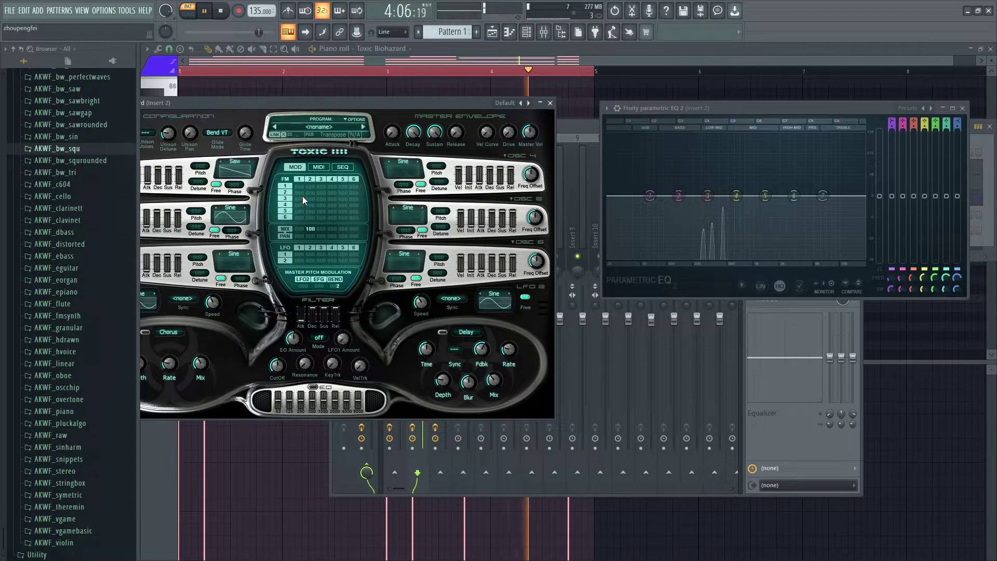
{"action": "left_click_drag", "start_coordinate": [301, 195], "coordinate": [301, 180]}
{"action": "key", "text": "space"}
Step: Switch to Notepad++ and replace the whole note with "as i bring in the saw wave, it adds in the saw waves tones"
{"action": "key", "text": "alt+Tab"}
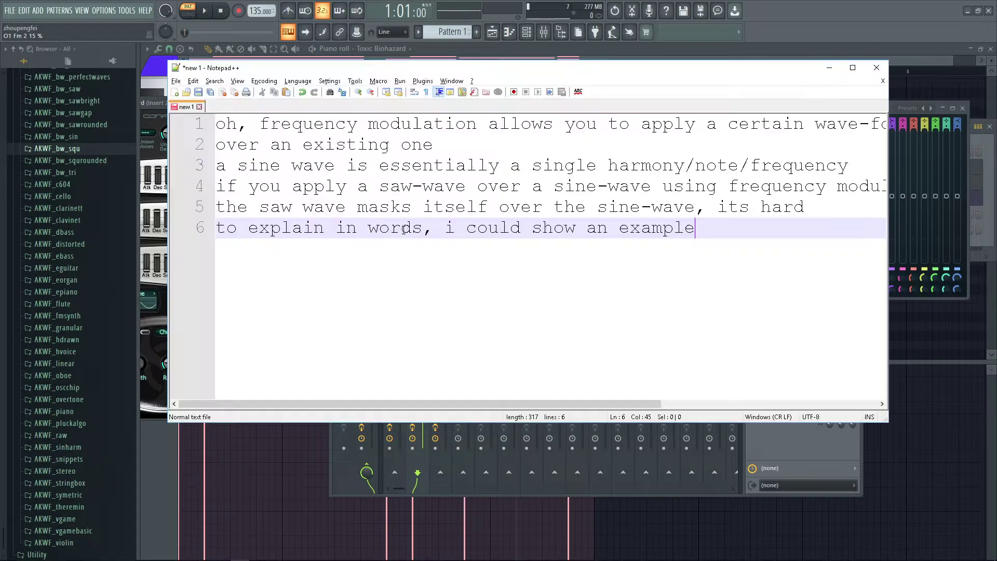
{"action": "key", "text": "ctrl+a"}
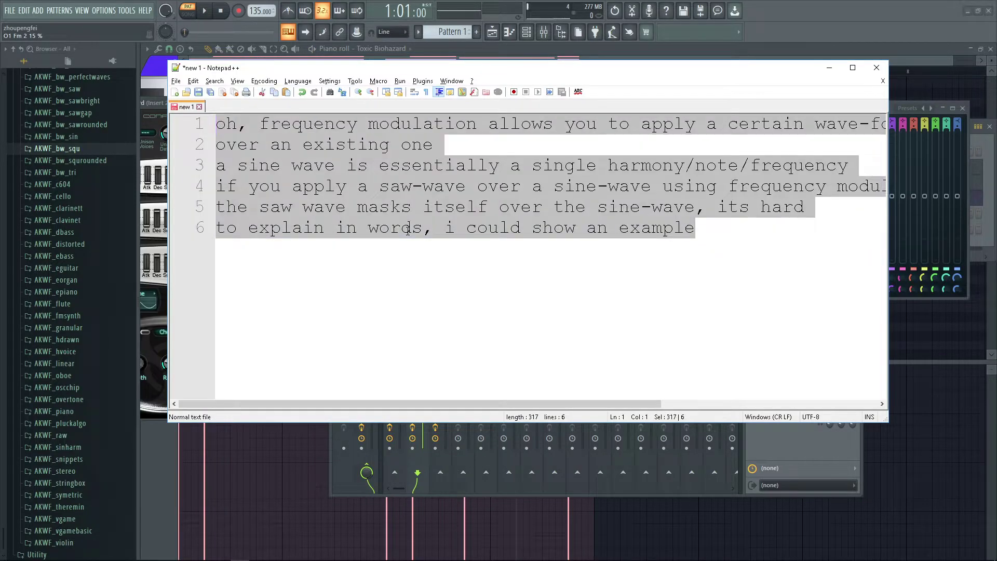
{"action": "type", "text": "i  i bring in the sa wa"}
{"action": "key", "text": "BackSpace"}
{"action": "key", "text": "BackSpace"}
{"action": "key", "text": "BackSpace"}
{"action": "type", "text": "w "}
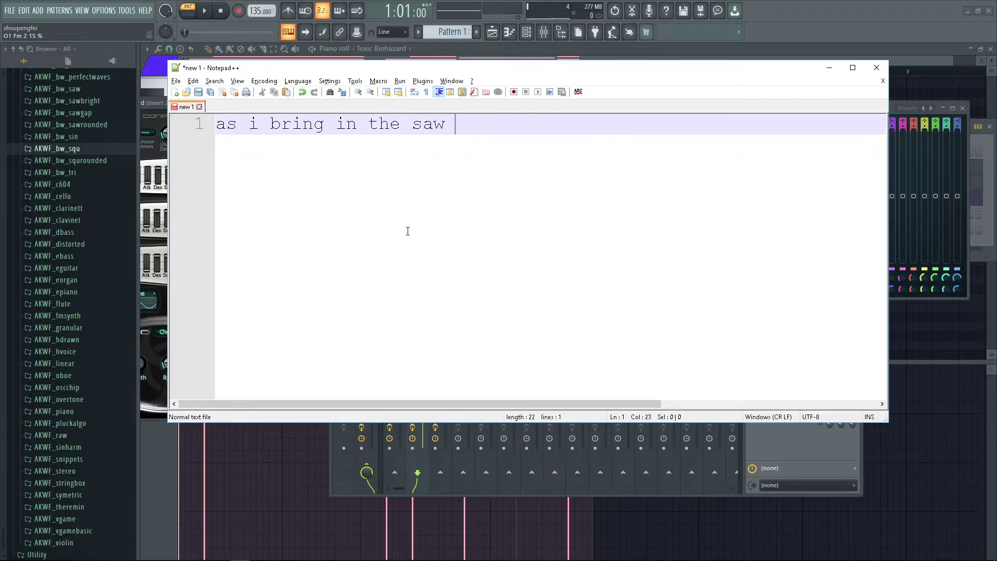
{"action": "type", "text": "av,eit adds in the "}
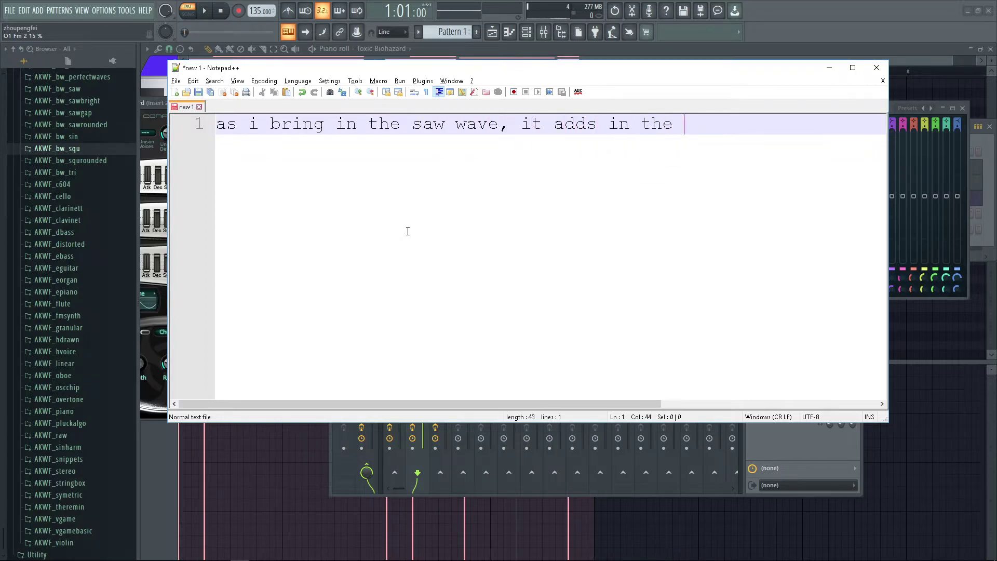
{"action": "type", "text": "saw waves tones"}
Step: Continue on new lines with "however, if i use a sine-wave which is playing more than one" and "harmonic"
{"action": "key", "text": "Return"}
{"action": "type", "text": "however, if i use"}
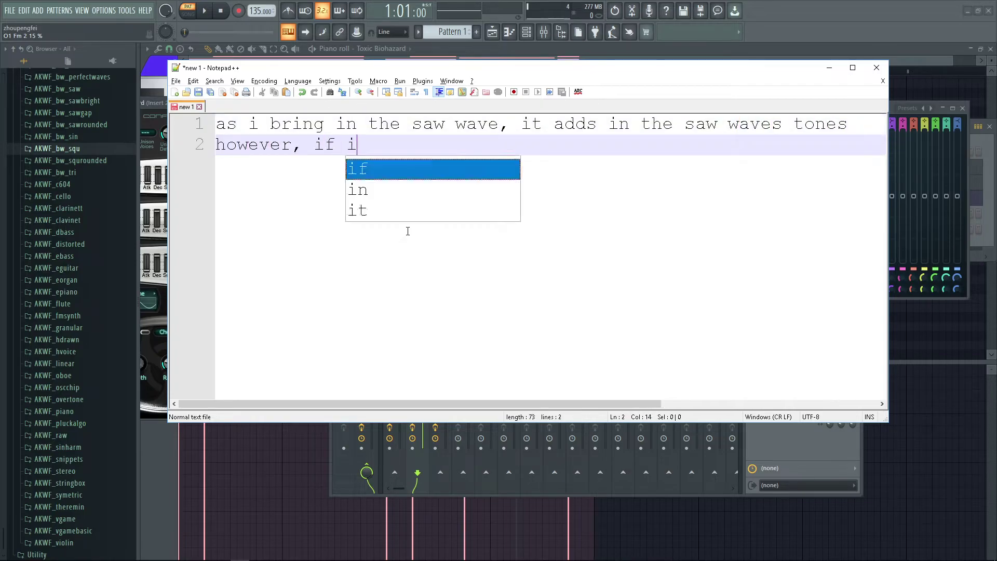
{"action": "key", "text": "BackSpace"}
{"action": "key", "text": "BackSpace"}
{"action": "key", "text": "BackSpace"}
{"action": "key", "text": "BackSpace"}
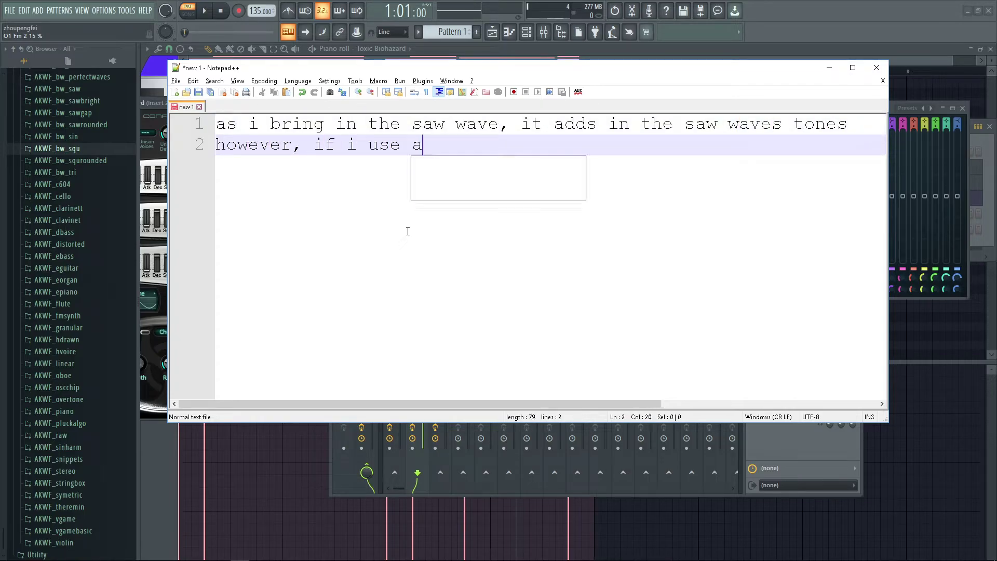
{"action": "type", "text": "sine-wave which is playing more than one"}
{"action": "key", "text": "Return"}
{"action": "type", "text": "harmonic"}
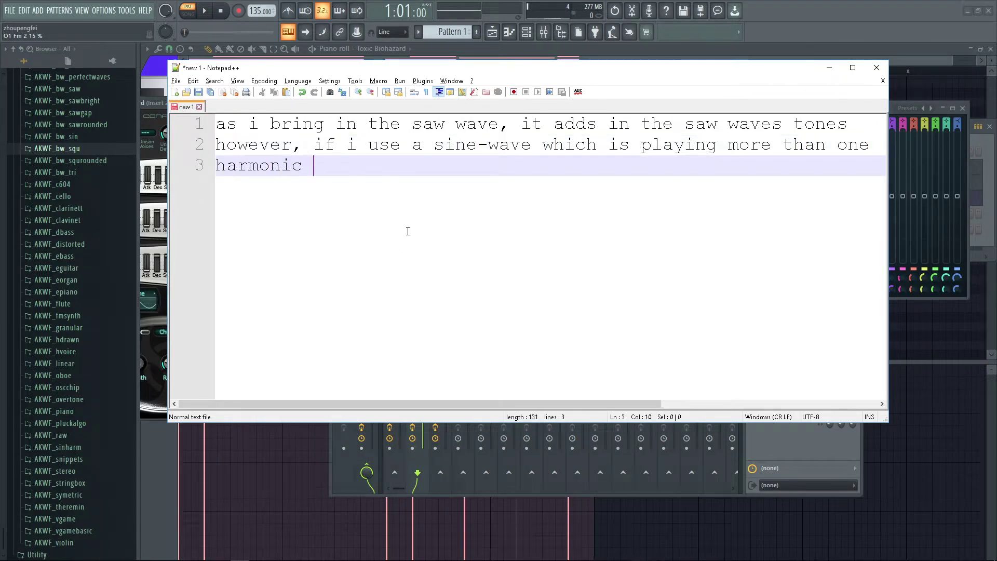
Step: Switch to FL Studio and change Toxic Biohazard's oscillator 2 waveform to Sine 2
{"action": "key", "text": "alt+Tab"}
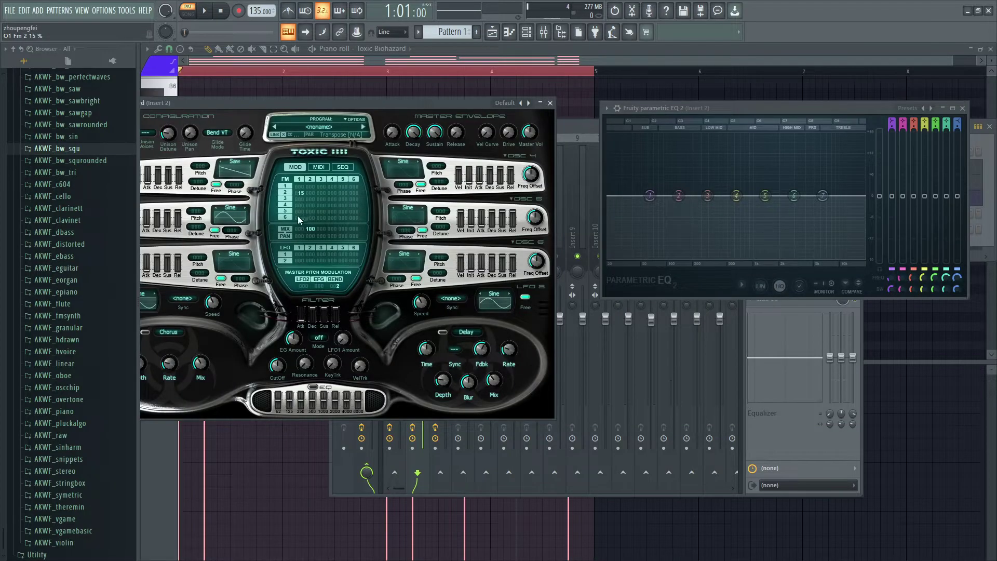
{"action": "left_click", "coordinate": [247, 208]}
Step: In Notepad++, append "(this is playing two i think)" and a new line reading "this could be playing 3 4 or 5"
{"action": "key", "text": "alt+Tab"}
{"action": "type", "text": "(this i"}
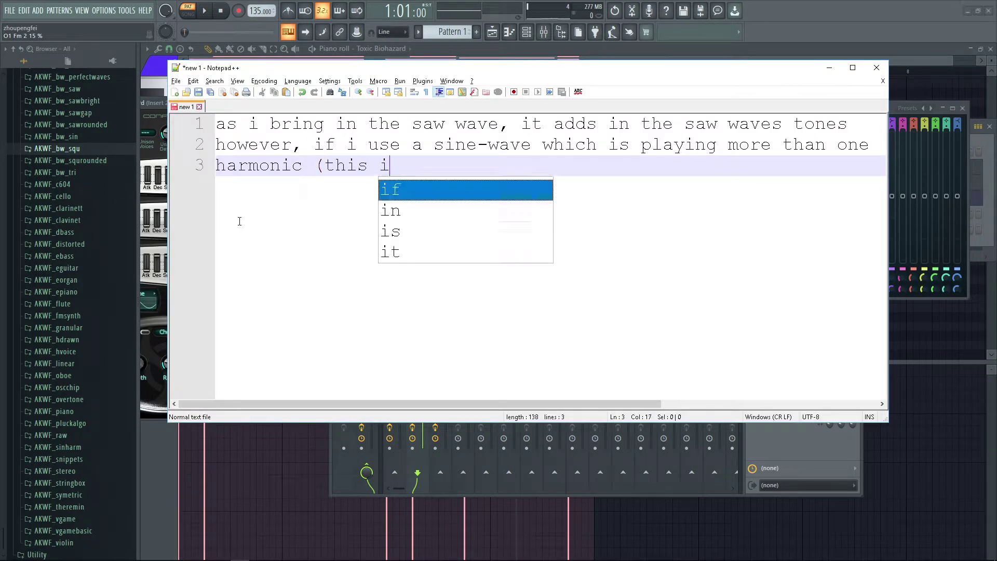
{"action": "type", "text": "s playing two i think)"}
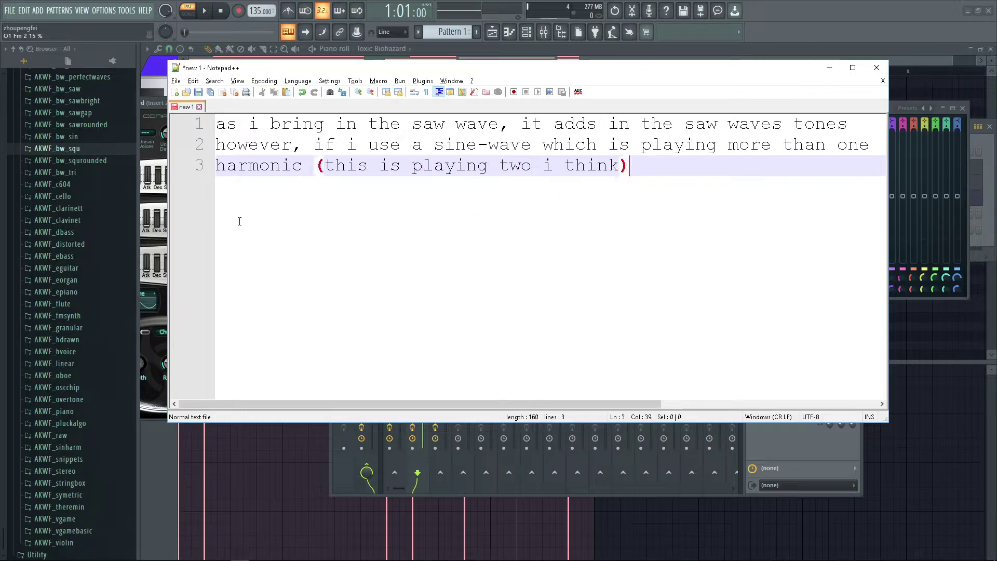
{"action": "key", "text": "Return"}
{"action": "key", "text": "alt+Tab"}
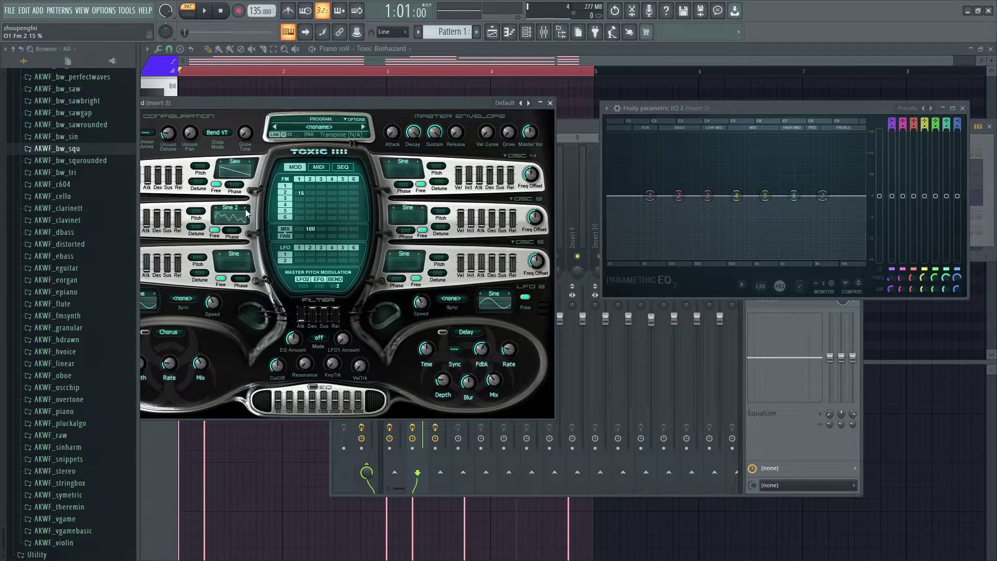
{"action": "key", "text": "alt+Tab"}
{"action": "type", "text": "this could be playing 3 4 or "}
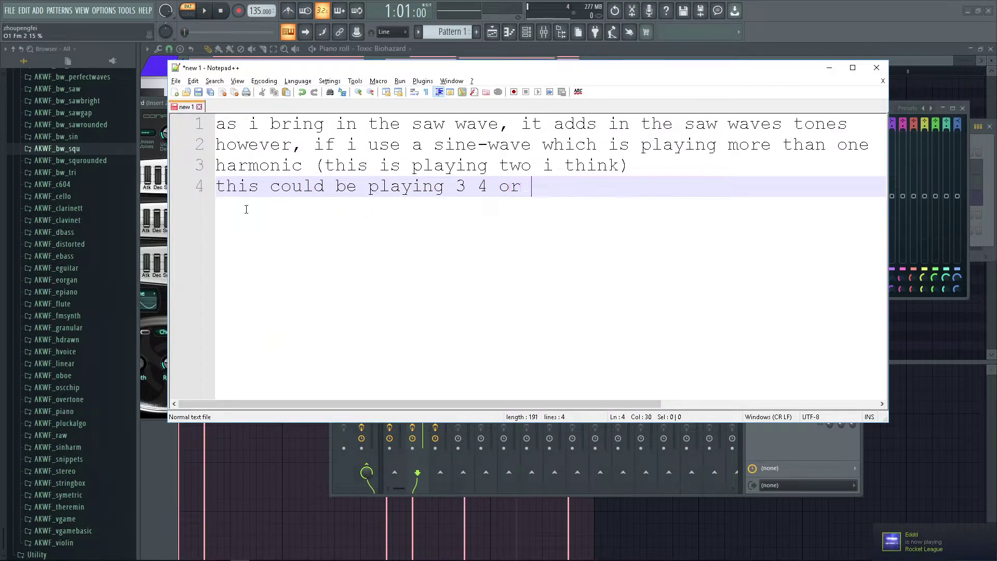
{"action": "type", "text": "5"}
Step: Add "you will the saw-wave (being FM'd) applying at those specific" and "haromonics" as the note's last two lines
{"action": "key", "text": "Return"}
{"action": "type", "text": "yo uwi"}
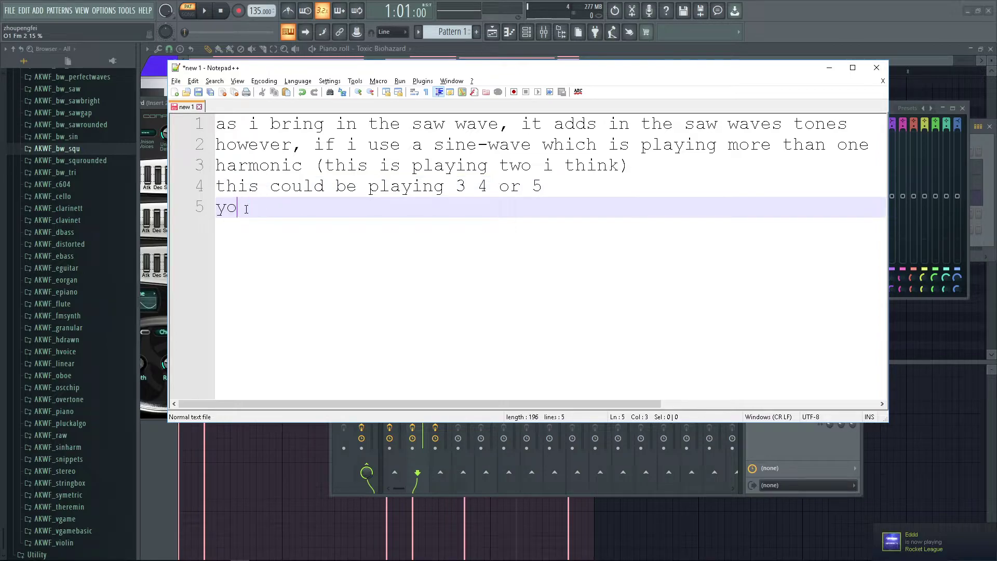
{"action": "key", "text": "BackSpace"}
{"action": "key", "text": "BackSpace"}
{"action": "type", "text": "u will s"}
{"action": "key", "text": "BackSpace"}
{"action": "type", "text": "the saw-w"}
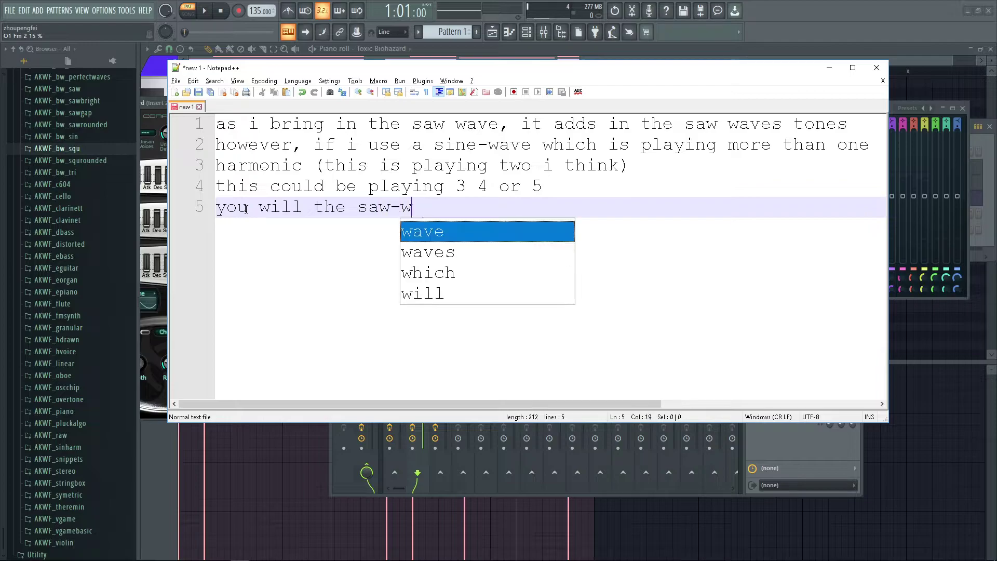
{"action": "type", "text": "ave (being"}
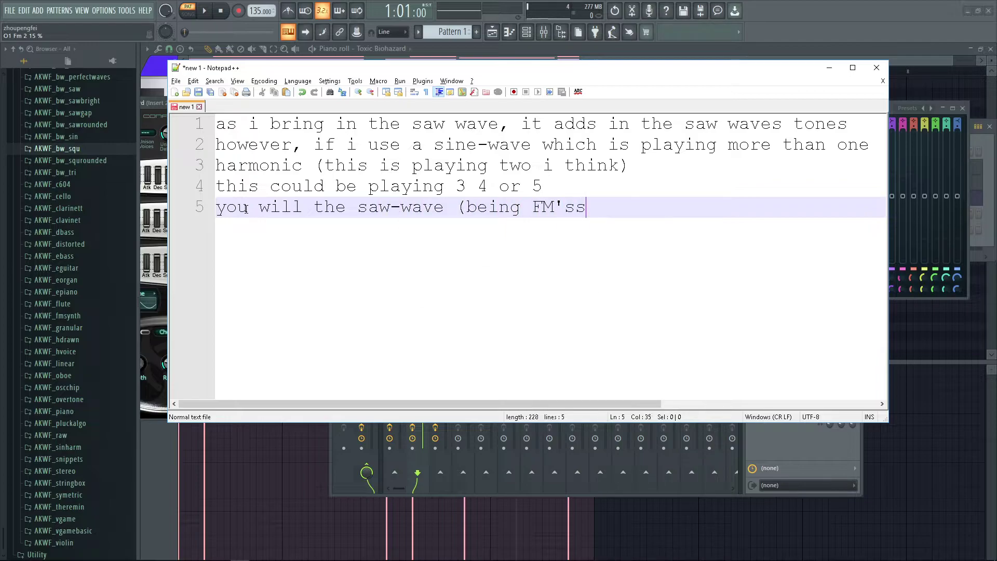
{"action": "type", "text": " FM'd) applying at thos"}
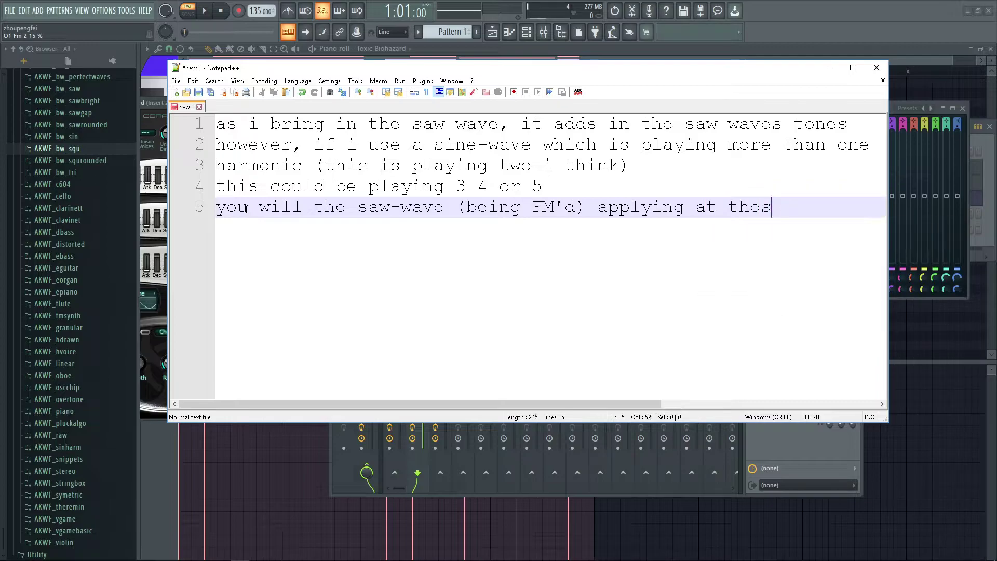
{"action": "type", "text": "e specific"}
{"action": "key", "text": "Return"}
{"action": "type", "text": "haromni"}
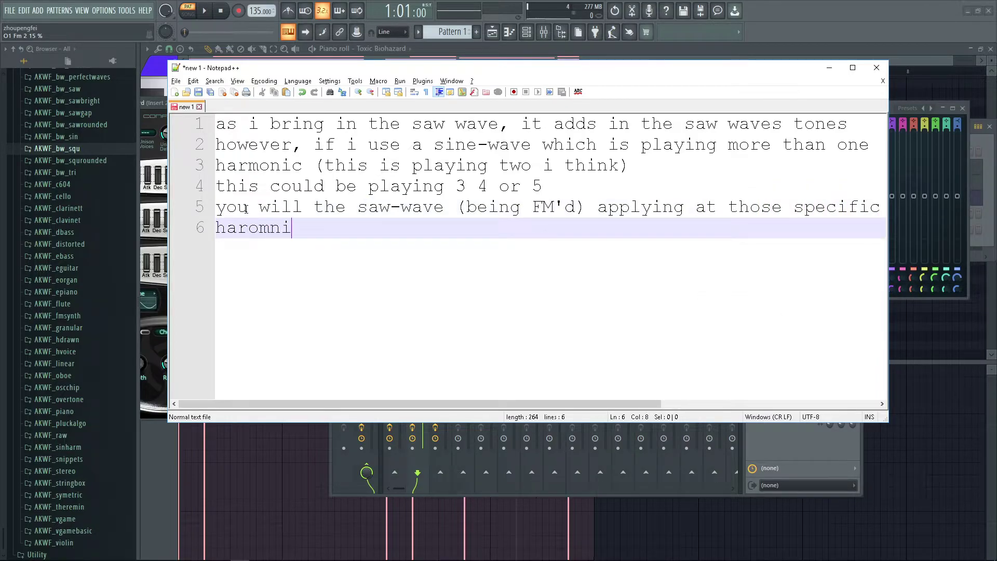
{"action": "type", "text": "onics"}
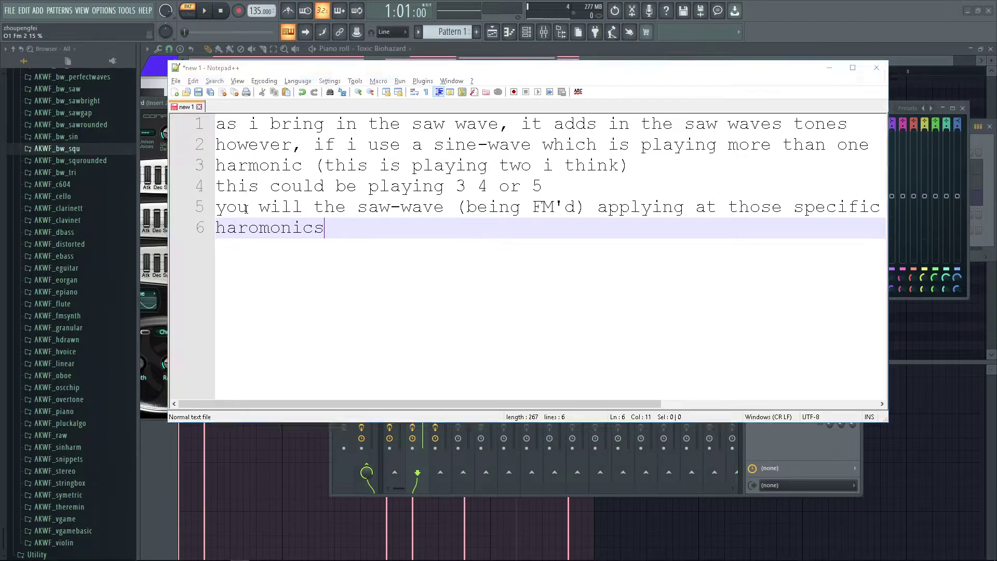
Step: Correct the last line's word to "harmonics" and continue it with "rather than just perfectly"
{"action": "key", "text": "ctrl+BackSpace"}
{"action": "type", "text": "haromn"}
{"action": "key", "text": "BackSpace"}
{"action": "type", "text": "rmonics rather than just perfectly"}
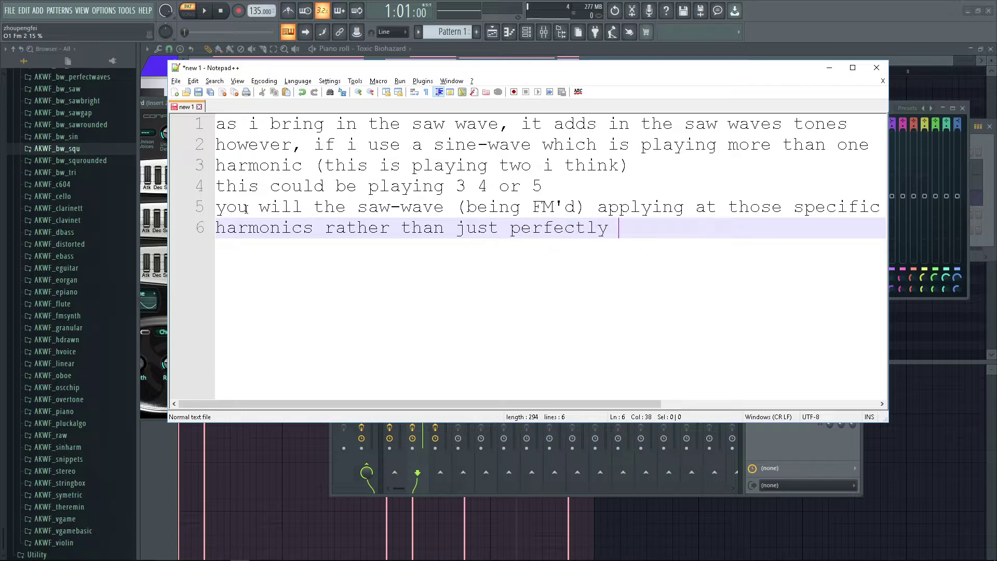
Step: Switch to FL Studio and change Toxic Biohazard's oscillator 2 waveform to Sine 1
{"action": "key", "text": "alt+Tab"}
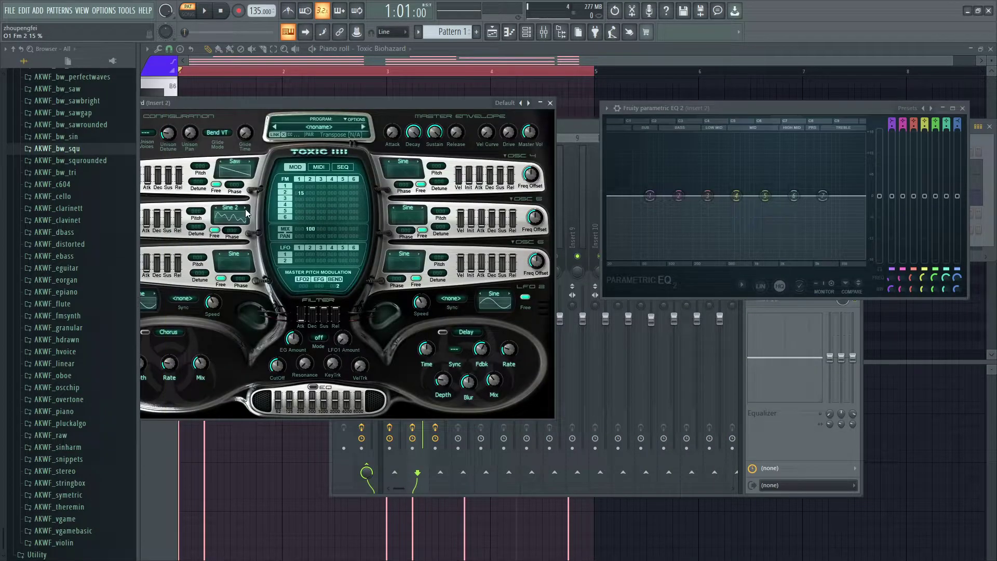
{"action": "left_click", "coordinate": [221, 209]}
{"action": "left_click", "coordinate": [214, 208]}
{"action": "left_click", "coordinate": [244, 210]}
{"action": "left_click", "coordinate": [249, 216]}
{"action": "key", "text": "alt+Tab"}
{"action": "key", "text": "alt+Tab"}
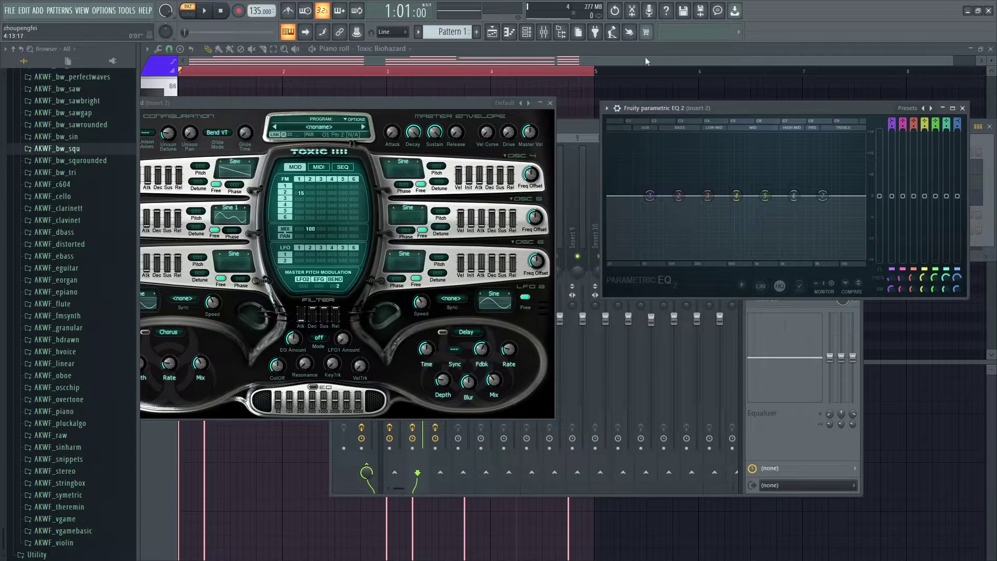
Step: Bring up the mixer, open the Fruity parametric EQ 2 in slot 4 of Insert 2 and play the pattern to view its spectrum
{"action": "key", "text": "Tab"}
{"action": "key", "text": "Tab"}
{"action": "key", "text": "Tab"}
{"action": "key", "text": "Tab"}
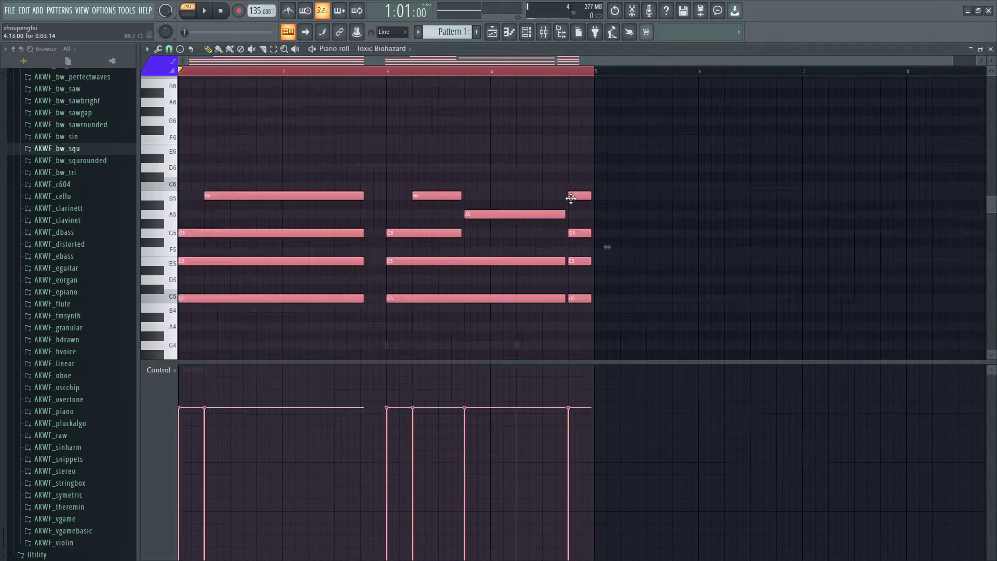
{"action": "key", "text": "Tab"}
{"action": "key", "text": "Tab"}
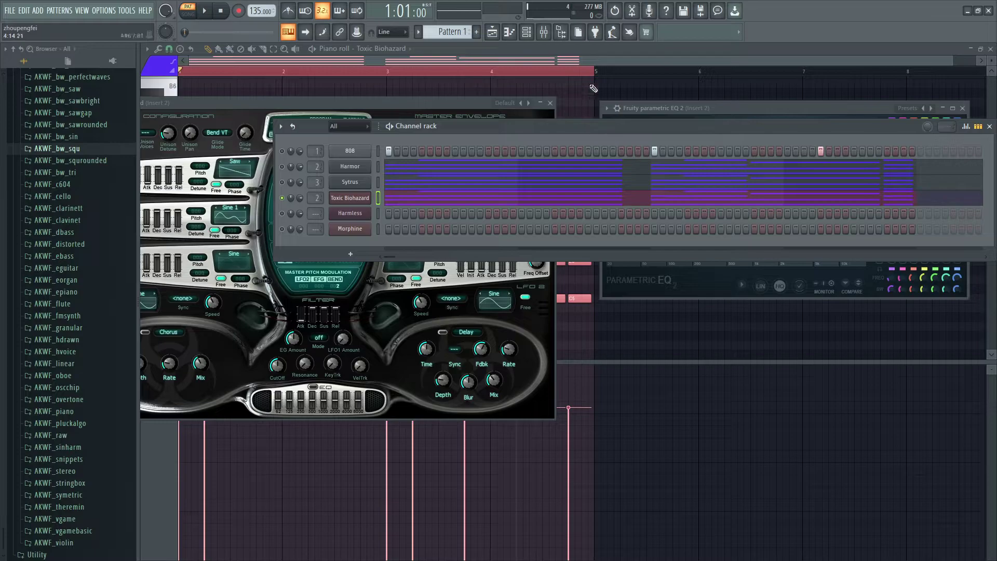
{"action": "key", "text": "Tab"}
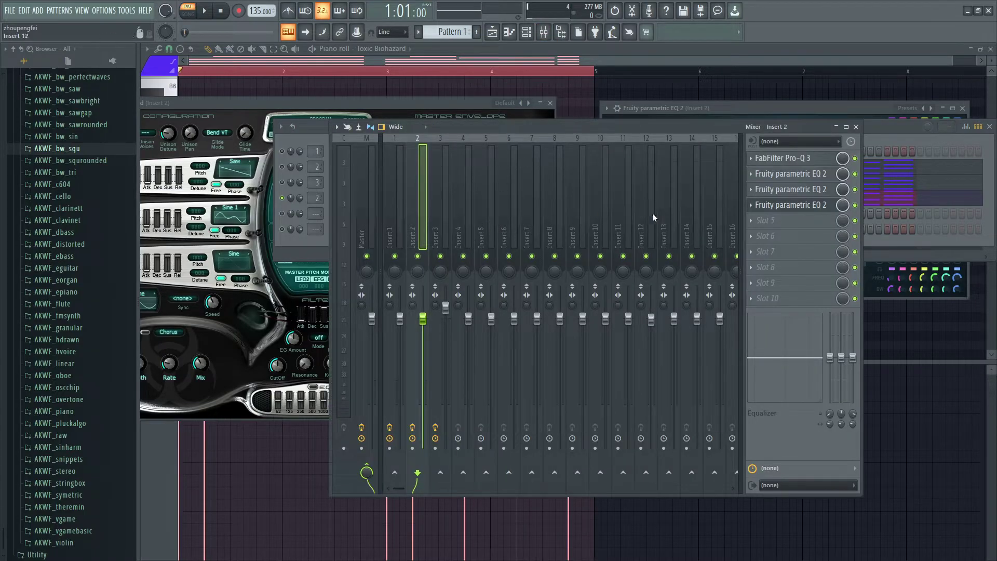
{"action": "left_click", "coordinate": [801, 204]}
{"action": "left_click", "coordinate": [778, 208]}
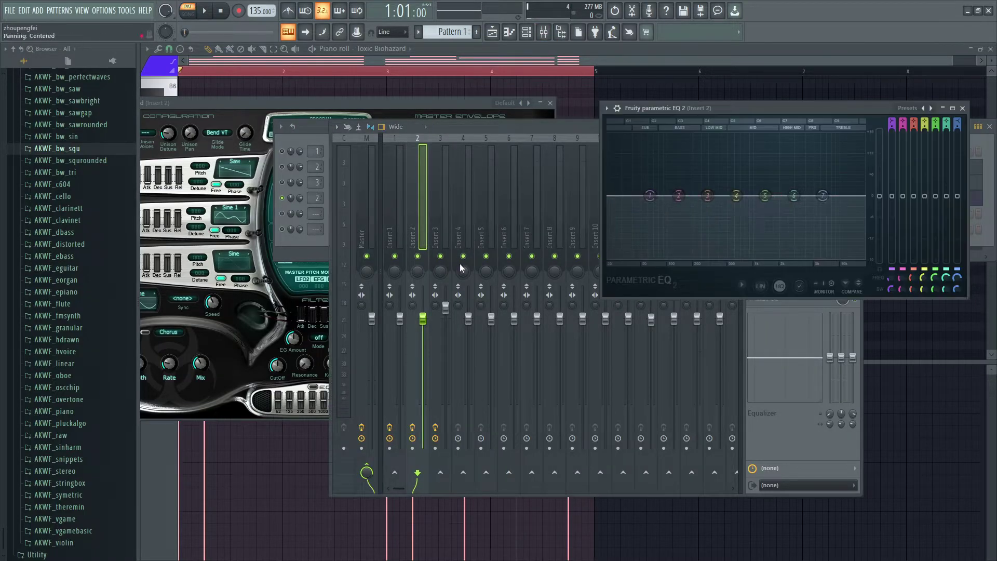
{"action": "key", "text": "space"}
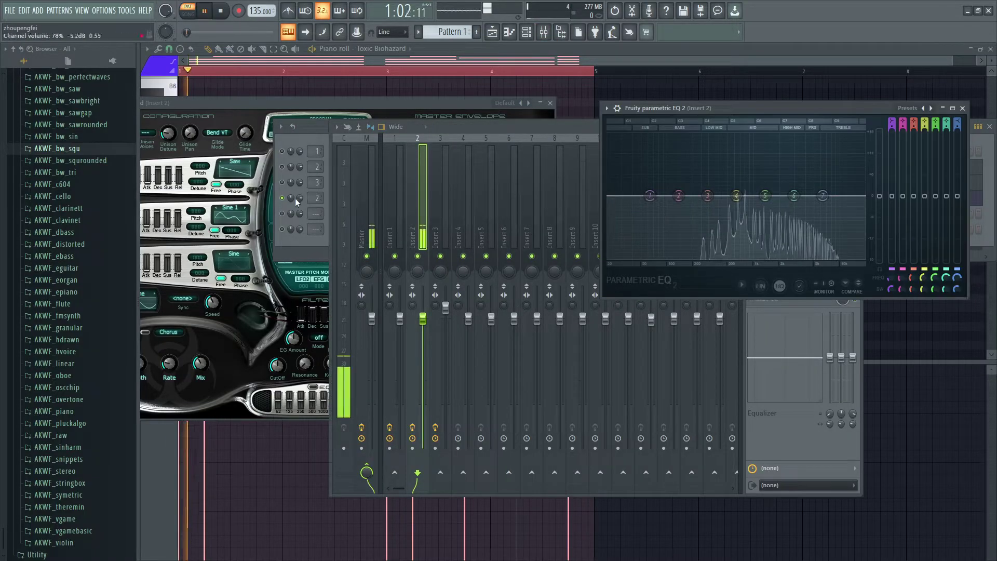
Step: Audition the Sine and Sine 1 waveforms on oscillator 2, settle on Sine 2 and raise oscillator 1's FM 2 amount to 31
{"action": "left_click", "coordinate": [217, 211]}
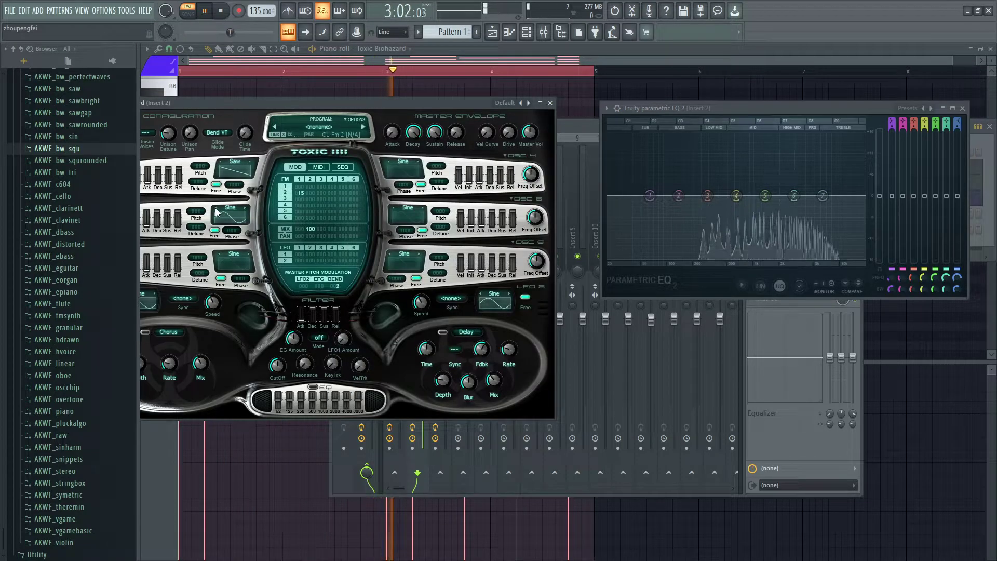
{"action": "left_click", "coordinate": [245, 208]}
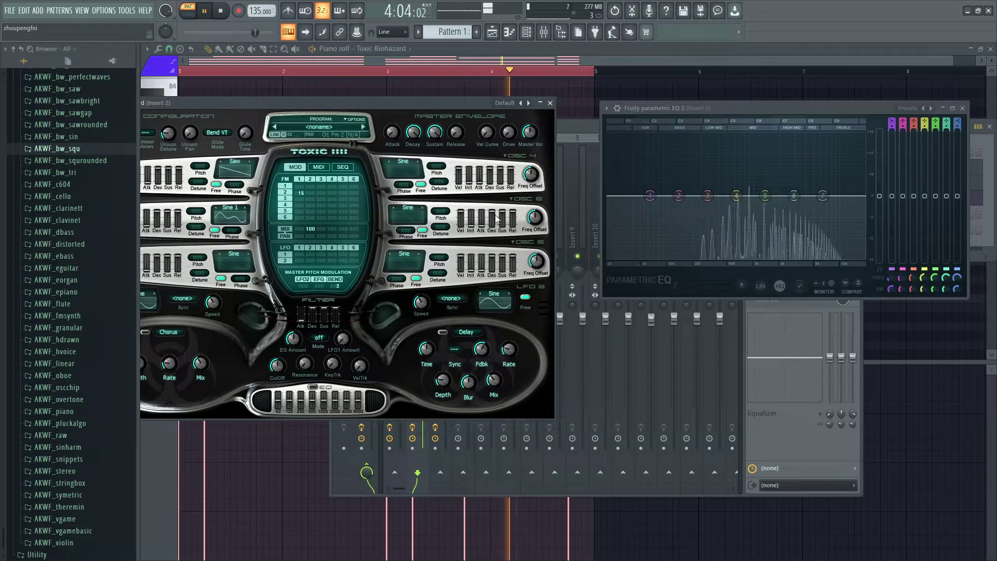
{"action": "left_click", "coordinate": [246, 208]}
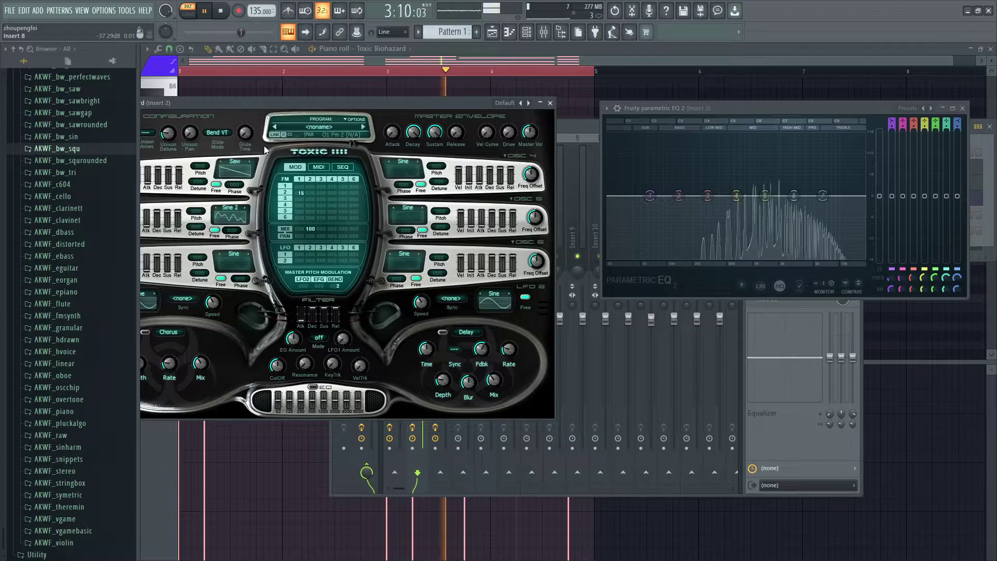
{"action": "left_click_drag", "start_coordinate": [300, 193], "coordinate": [301, 156]}
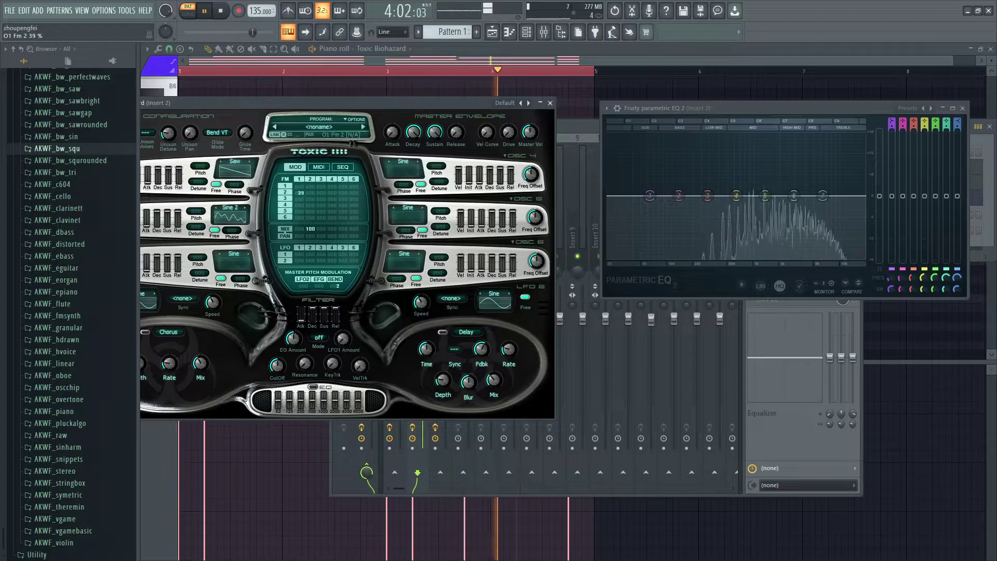
Step: Change oscillator 1's waveform to Square and raise its FM 2 amount to 75
{"action": "left_click", "coordinate": [250, 162]}
{"action": "left_click", "coordinate": [219, 165]}
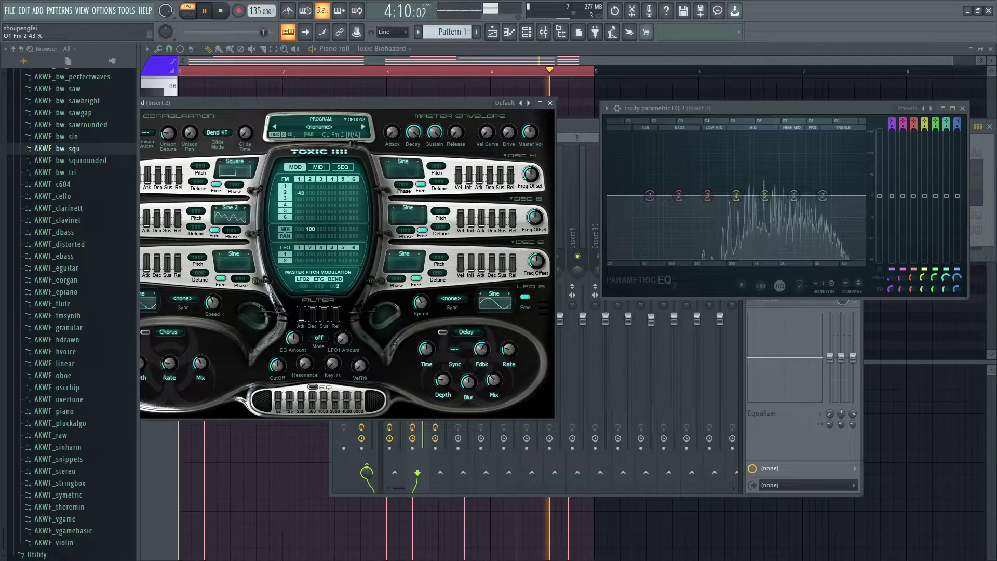
{"action": "left_click_drag", "start_coordinate": [301, 193], "coordinate": [300, 192]}
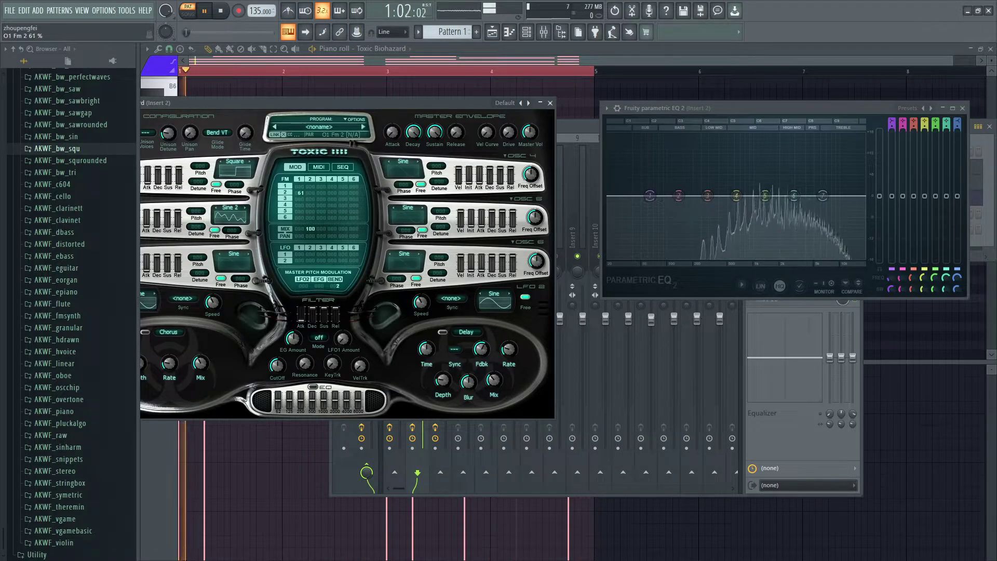
{"action": "left_click_drag", "start_coordinate": [301, 193], "coordinate": [301, 190]}
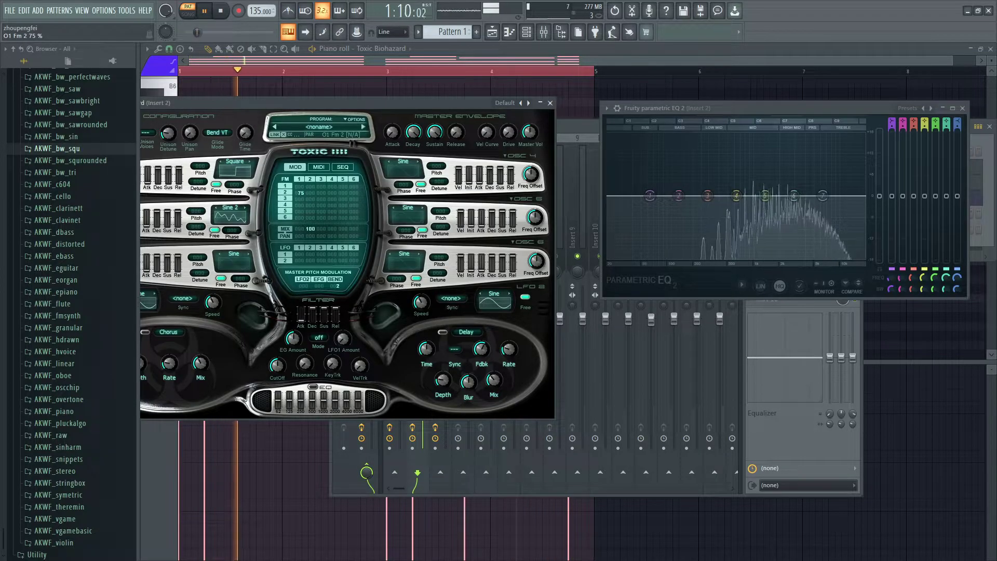
Step: Set oscillator 1's waveform to TriPow2 with an FM 2 amount of 58, and oscillator 2's pitch to -12
{"action": "left_click", "coordinate": [250, 162]}
{"action": "left_click", "coordinate": [250, 166]}
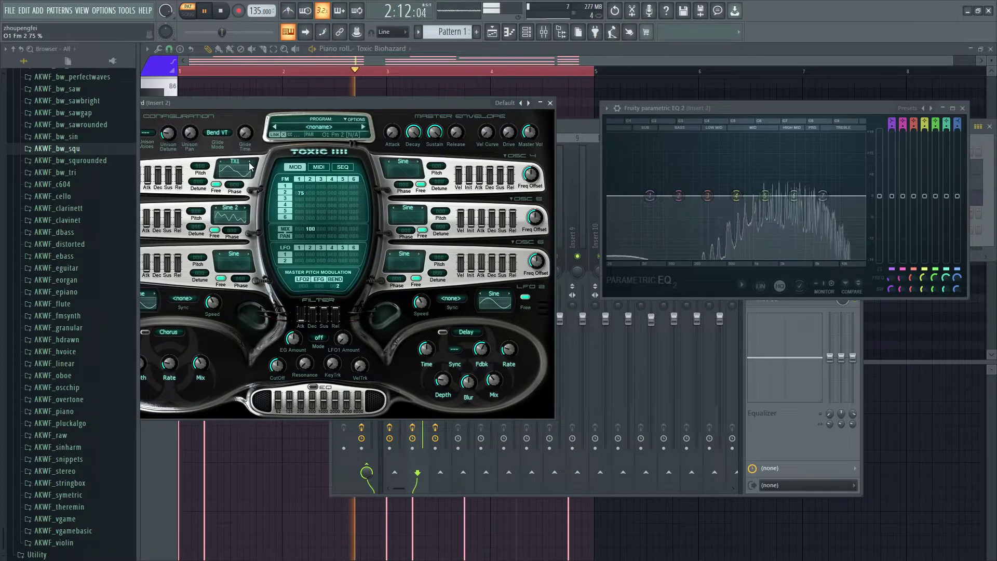
{"action": "left_click", "coordinate": [221, 165]}
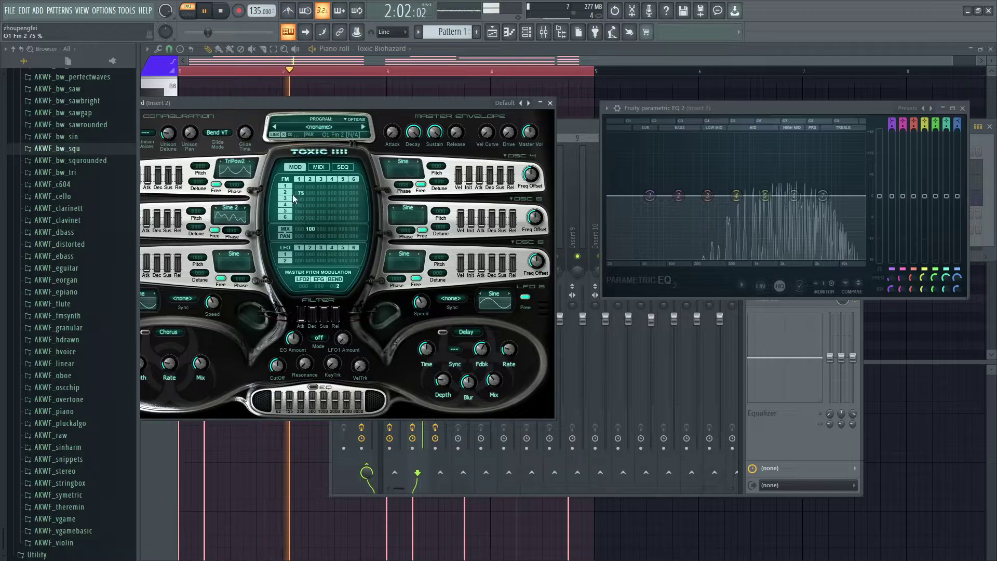
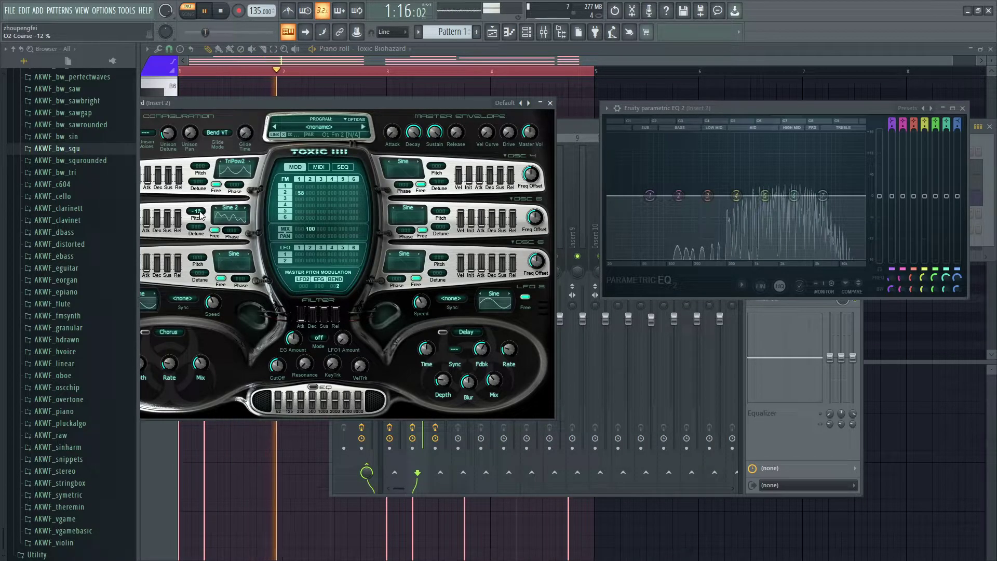
Step: Move the Toxic Biohazard window fully into view, return oscillator 1 to Square and set its FM 2 amount to 64
{"action": "left_click_drag", "start_coordinate": [268, 104], "coordinate": [355, 112]}
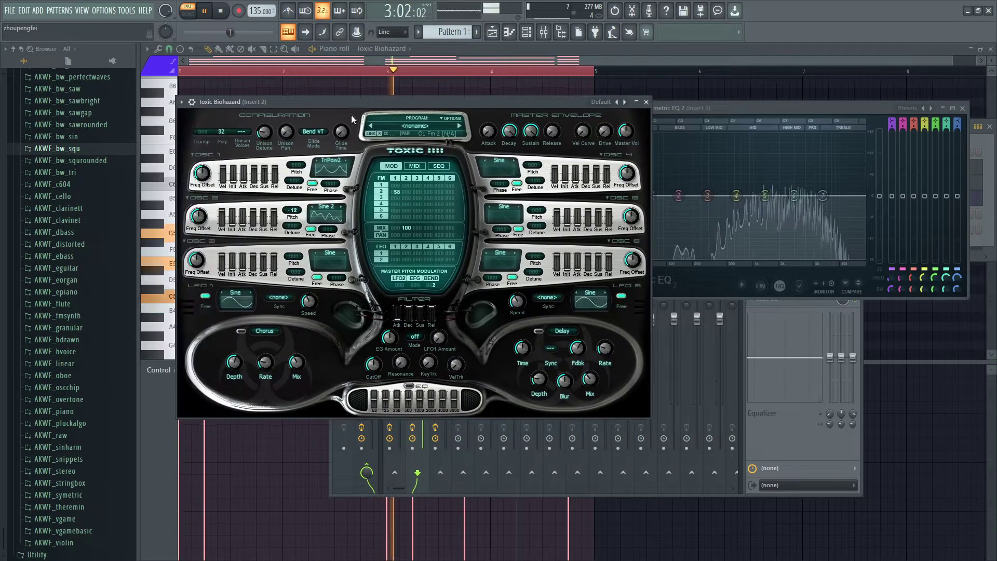
{"action": "left_click", "coordinate": [319, 168]}
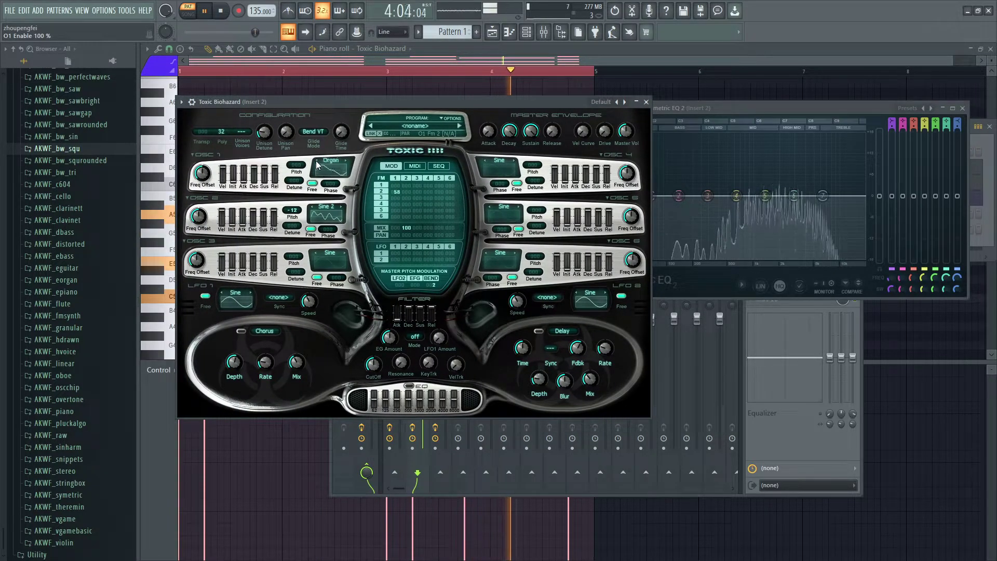
{"action": "left_click", "coordinate": [346, 161]}
{"action": "left_click", "coordinate": [346, 161]}
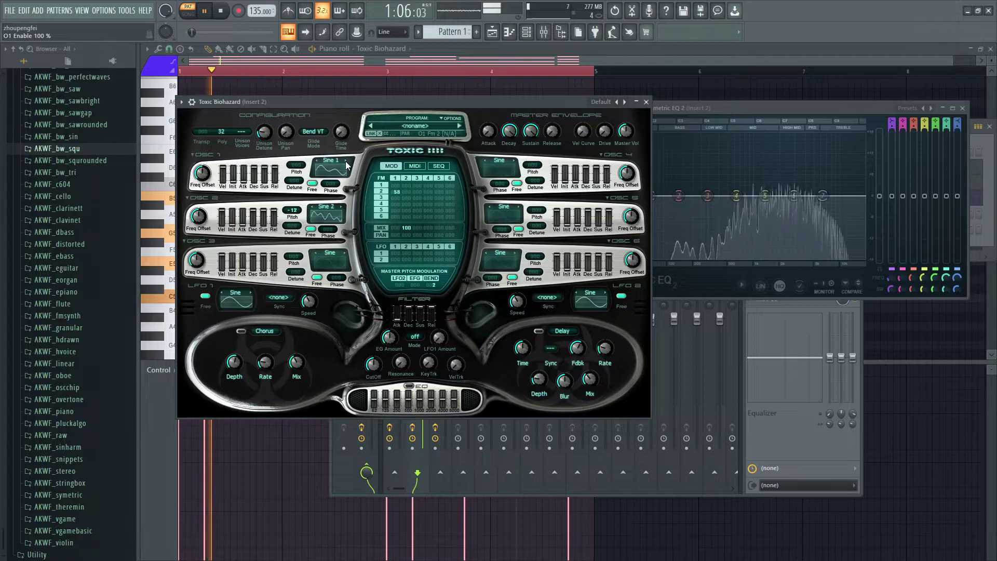
{"action": "left_click", "coordinate": [346, 162]}
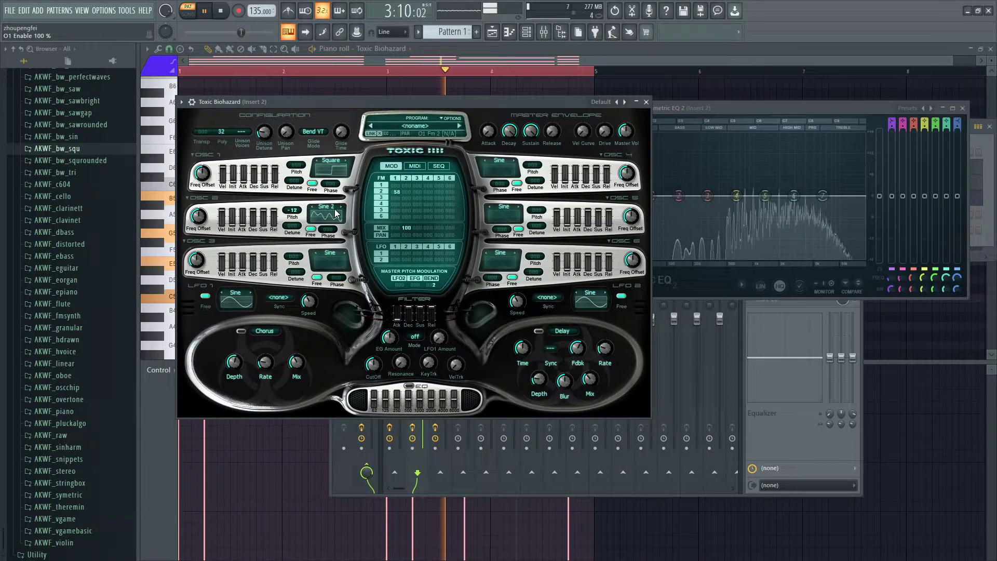
{"action": "left_click_drag", "start_coordinate": [396, 192], "coordinate": [397, 191]}
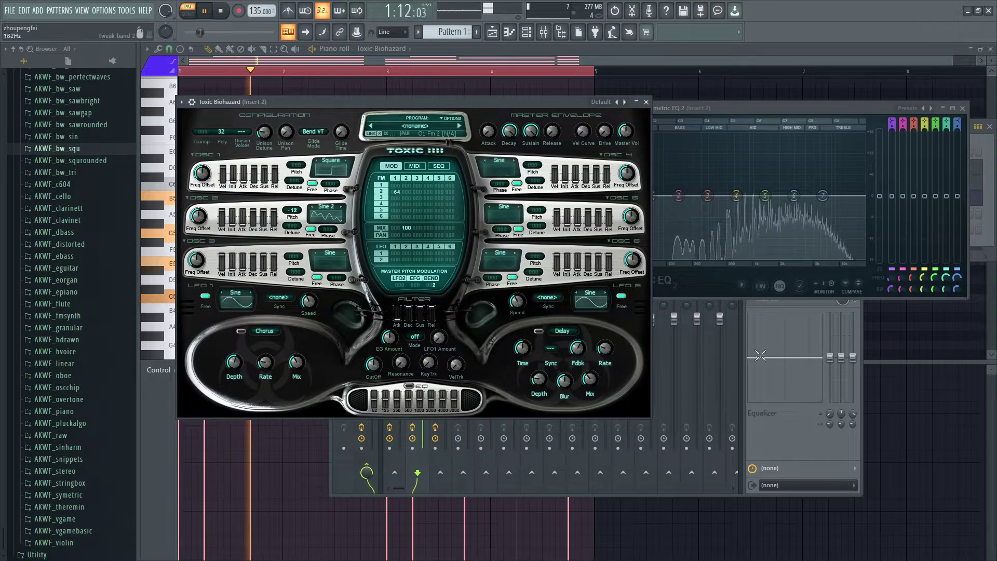
Step: Bypass the four effects on mixer Insert 2 and raise oscillator 1's FM 2 amount further in Toxic Biohazard
{"action": "key", "text": "F9"}
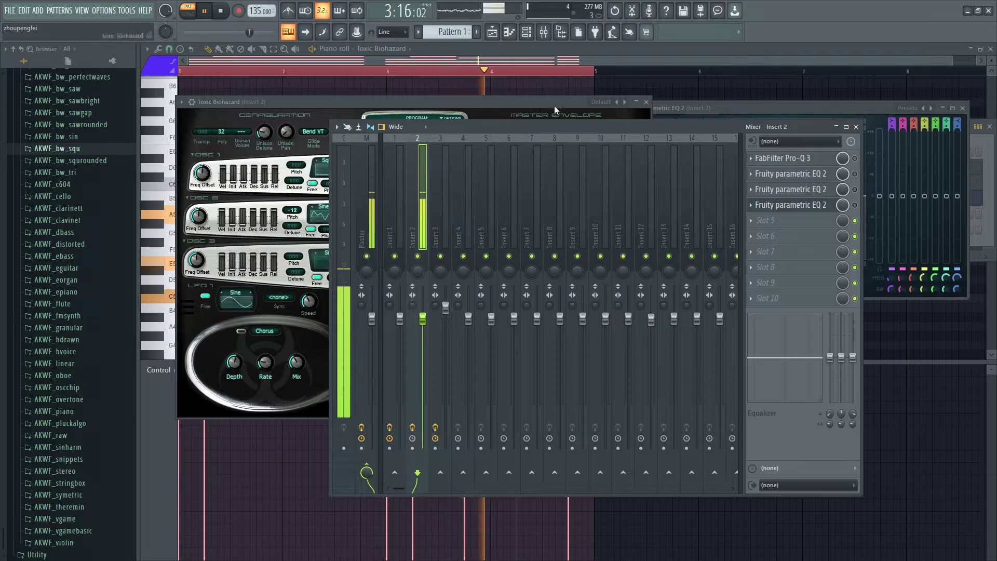
{"action": "left_click", "coordinate": [537, 105]}
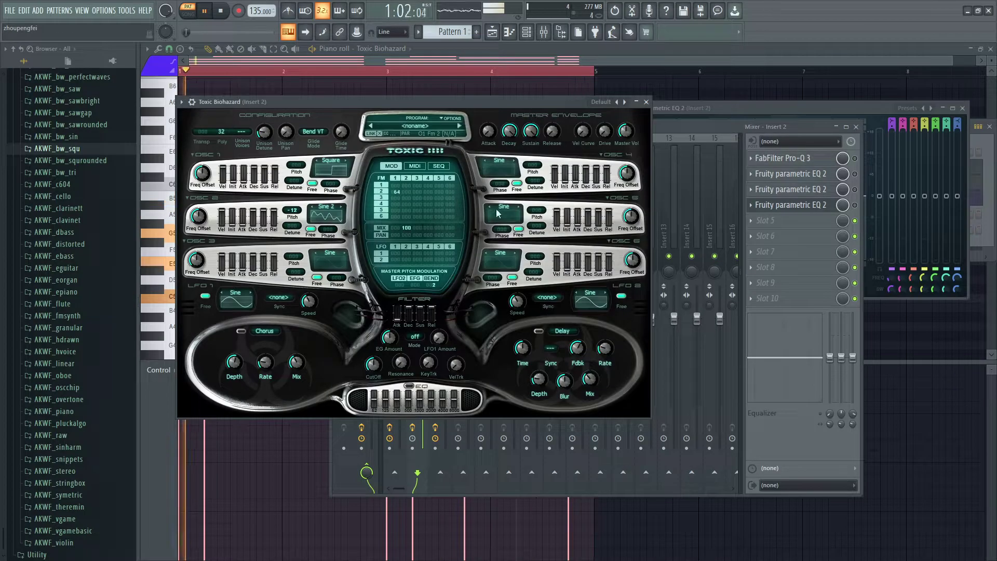
{"action": "left_click_drag", "start_coordinate": [397, 192], "coordinate": [396, 185]}
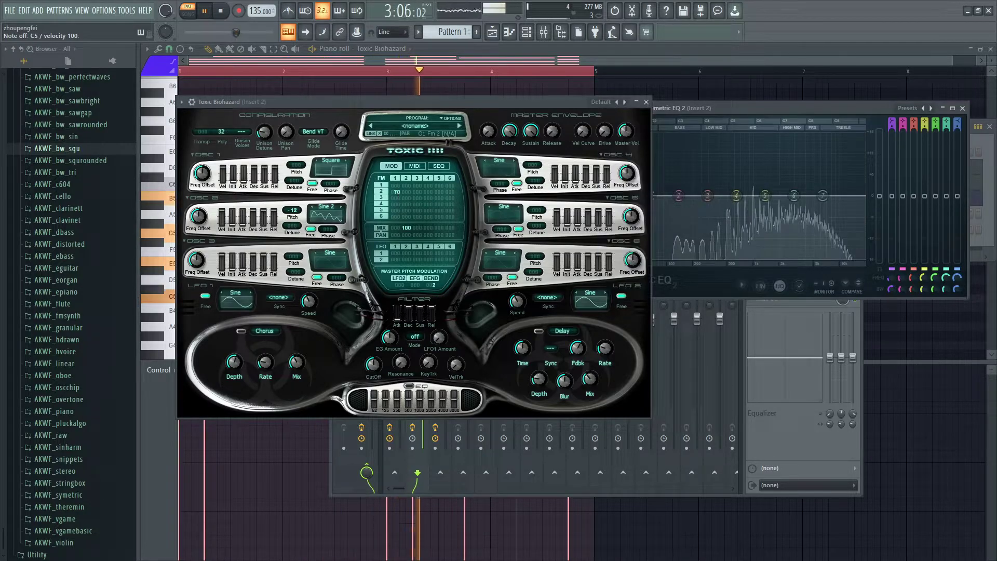
Step: Close the open EQ and delete all three Fruity parametric EQ 2 plugins from slots 4, 3 and 2 of Insert 2
{"action": "left_click", "coordinate": [969, 107]}
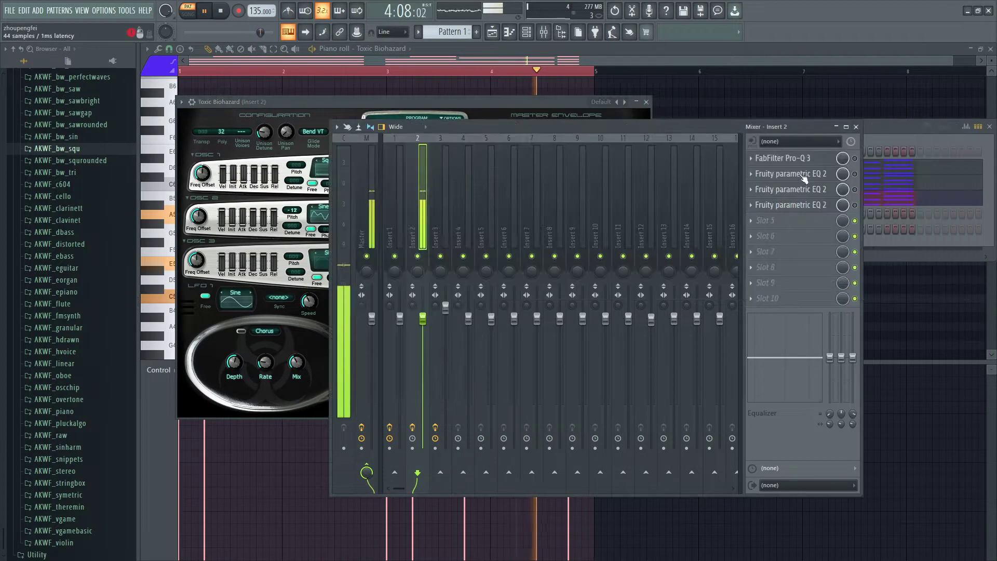
{"action": "right_click", "coordinate": [747, 208]}
{"action": "left_click", "coordinate": [758, 215]}
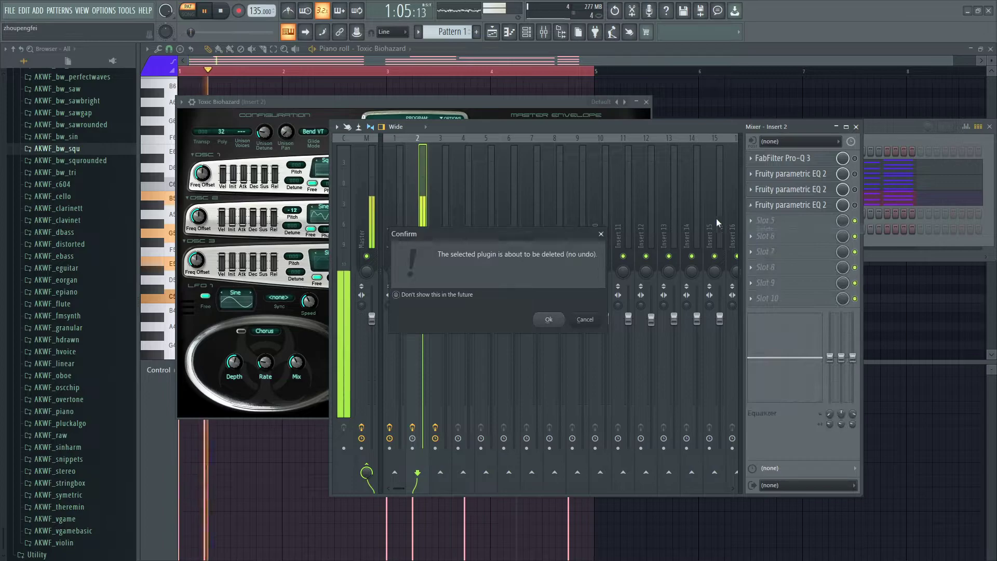
{"action": "left_click", "coordinate": [548, 318]}
{"action": "right_click", "coordinate": [750, 190]}
{"action": "left_click", "coordinate": [748, 213]}
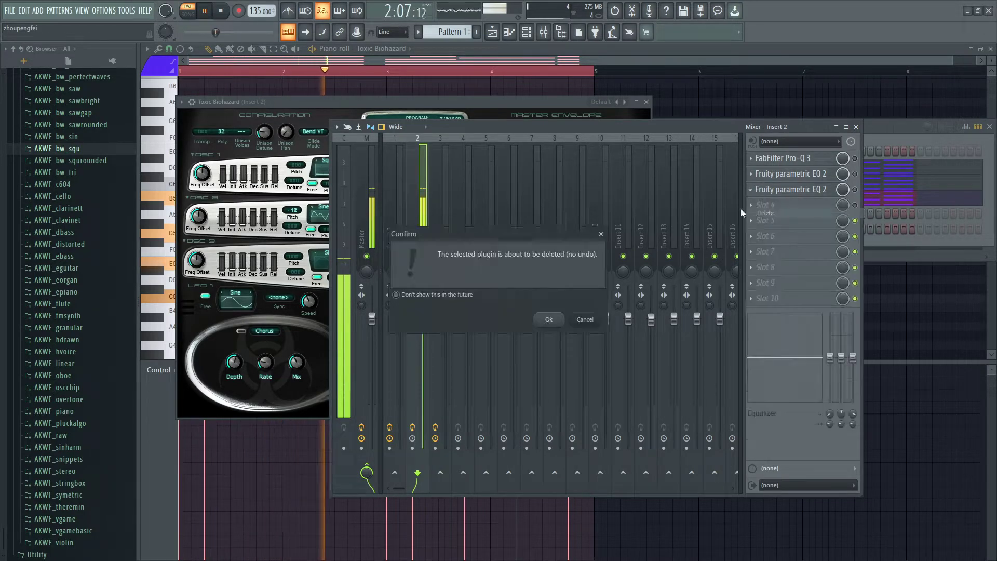
{"action": "left_click", "coordinate": [545, 319]}
{"action": "right_click", "coordinate": [758, 174]}
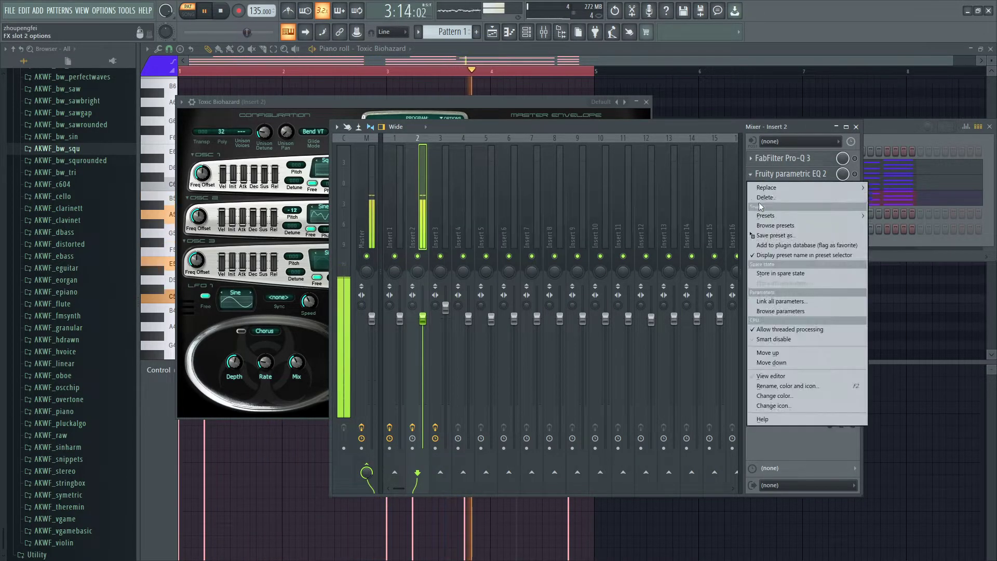
{"action": "left_click", "coordinate": [764, 197]}
{"action": "key", "text": "Return"}
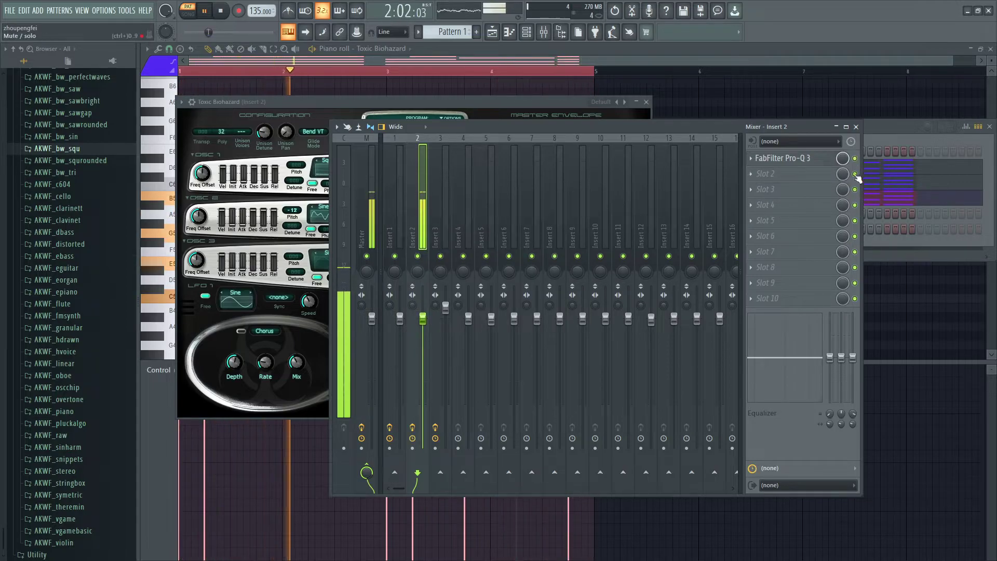
Step: Delete FabFilter Pro-Q 3 from slot 1 of Insert 2 and confirm the deletion
{"action": "right_click", "coordinate": [765, 163]}
{"action": "left_click", "coordinate": [765, 182]}
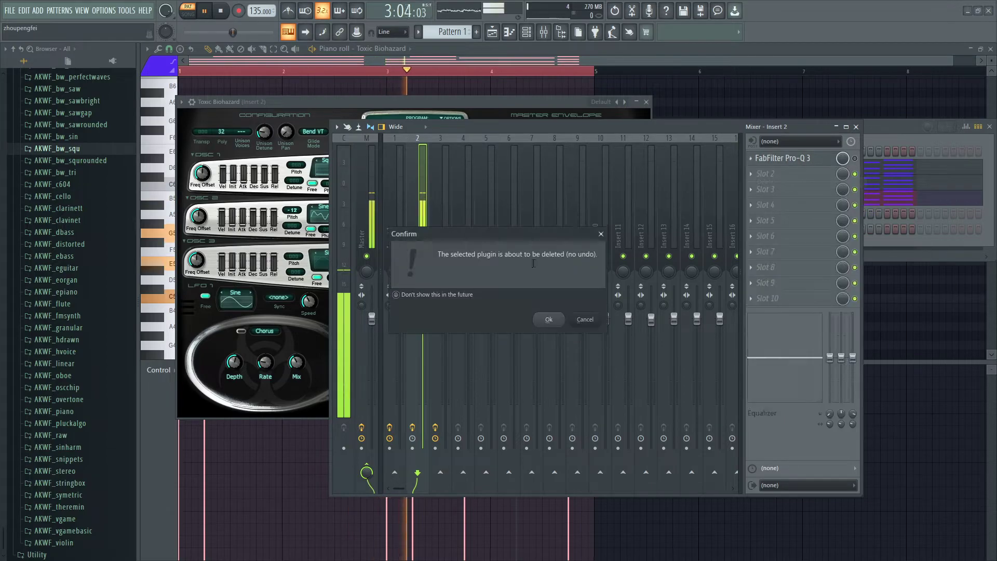
{"action": "left_click", "coordinate": [550, 321]}
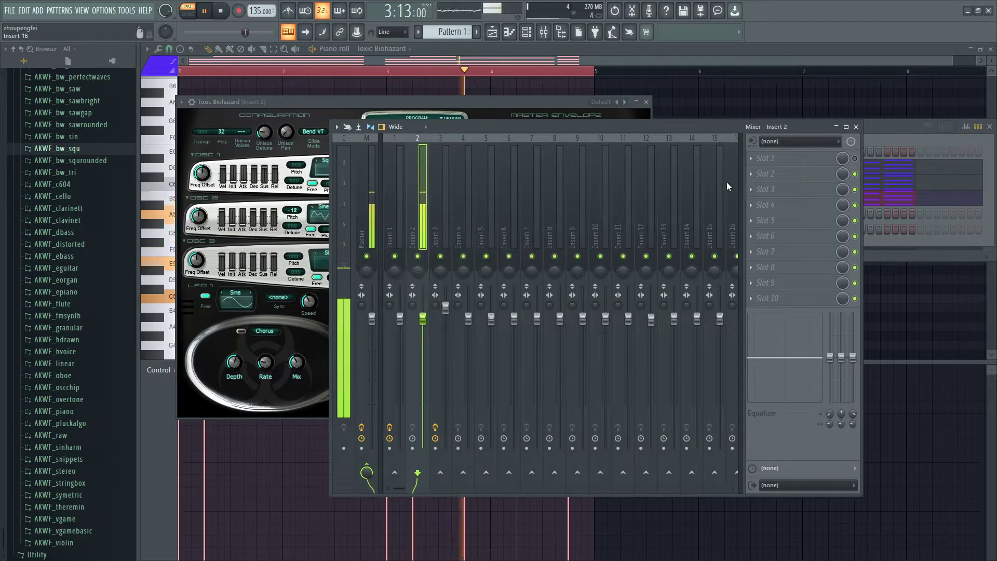
Step: Load a new Fruity parametric EQ 2 in slot 1 of Insert 2 and roll off the highest treble with band 7
{"action": "left_click", "coordinate": [772, 165]}
{"action": "left_click", "coordinate": [623, 188]}
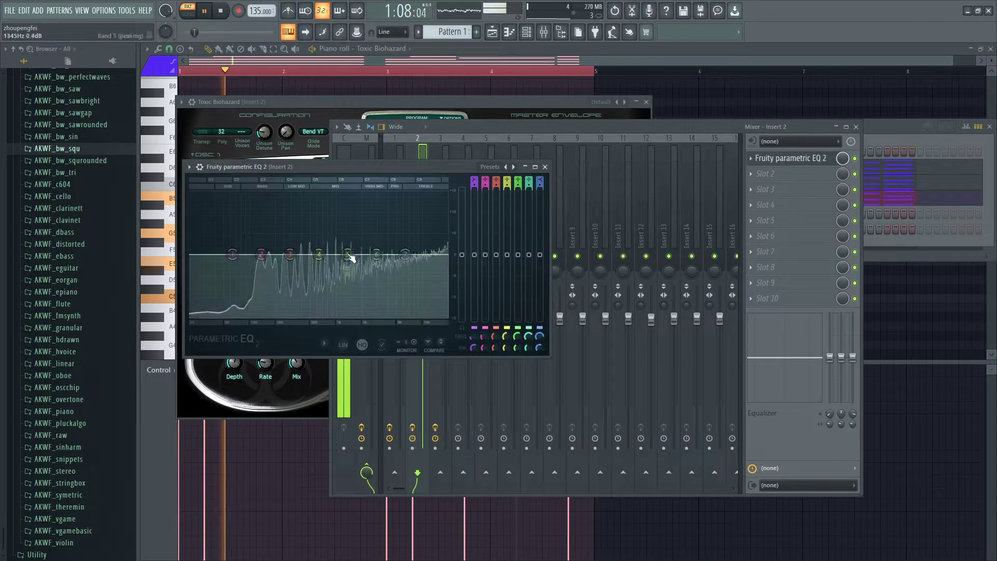
{"action": "left_click_drag", "start_coordinate": [405, 254], "coordinate": [438, 316]}
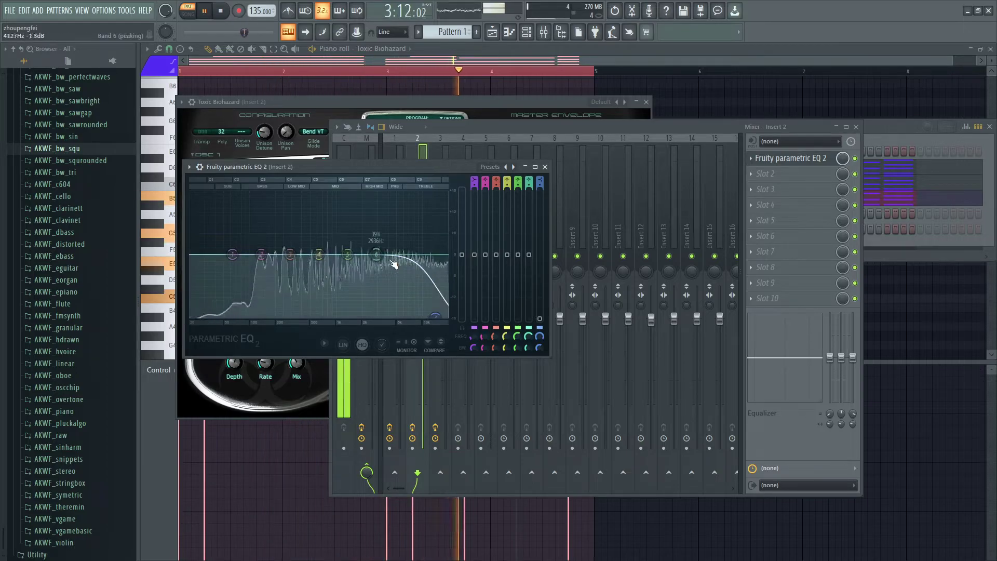
Step: Deepen the treble roll-off by moving band 6 to -18 dB at 20000 Hz, and bring Toxic Biohazard to the front
{"action": "left_click_drag", "start_coordinate": [376, 254], "coordinate": [435, 314]}
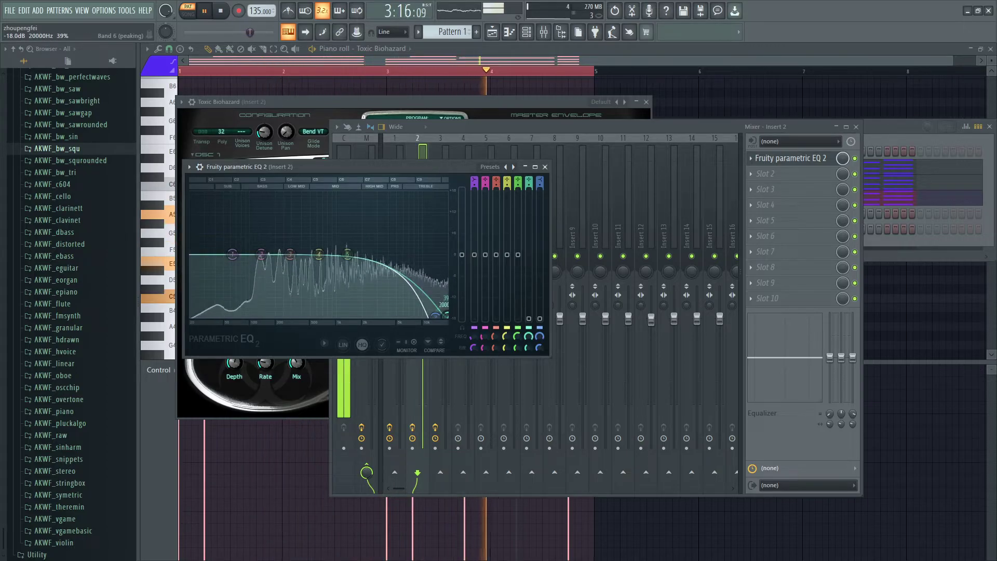
{"action": "left_click", "coordinate": [546, 167]}
{"action": "left_click", "coordinate": [397, 102]}
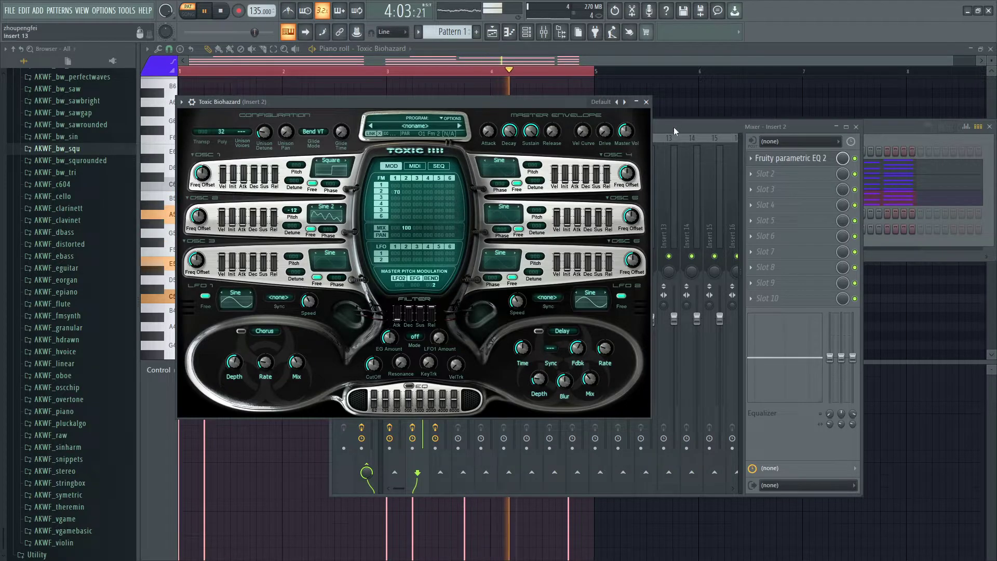
Step: Move the mixer aside, load a second Fruity parametric EQ 2 in slot 2 of Insert 2, and place its window beside the synth
{"action": "left_click_drag", "start_coordinate": [672, 129], "coordinate": [864, 281]}
{"action": "left_click", "coordinate": [970, 313]}
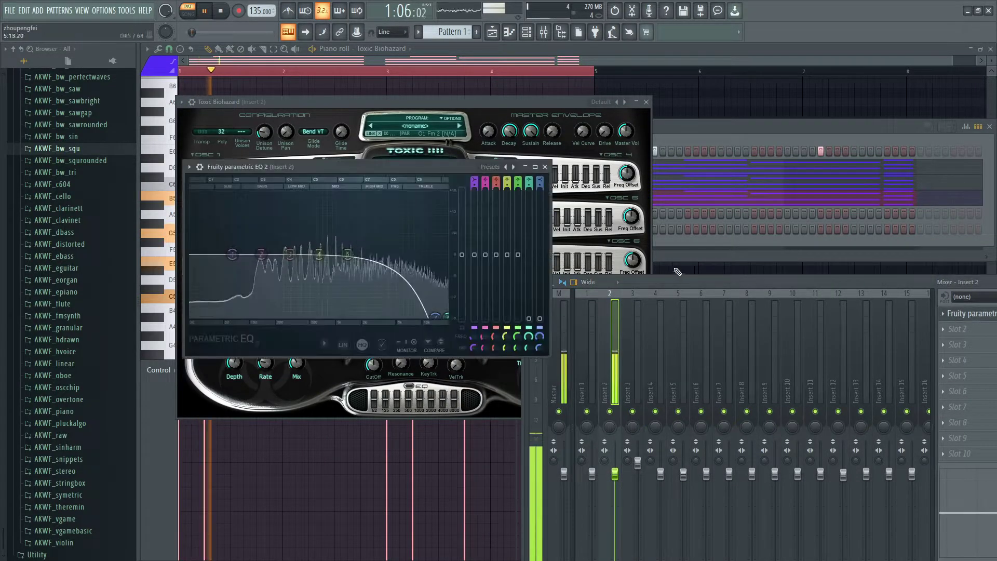
{"action": "left_click", "coordinate": [970, 313]}
{"action": "left_click", "coordinate": [958, 329]}
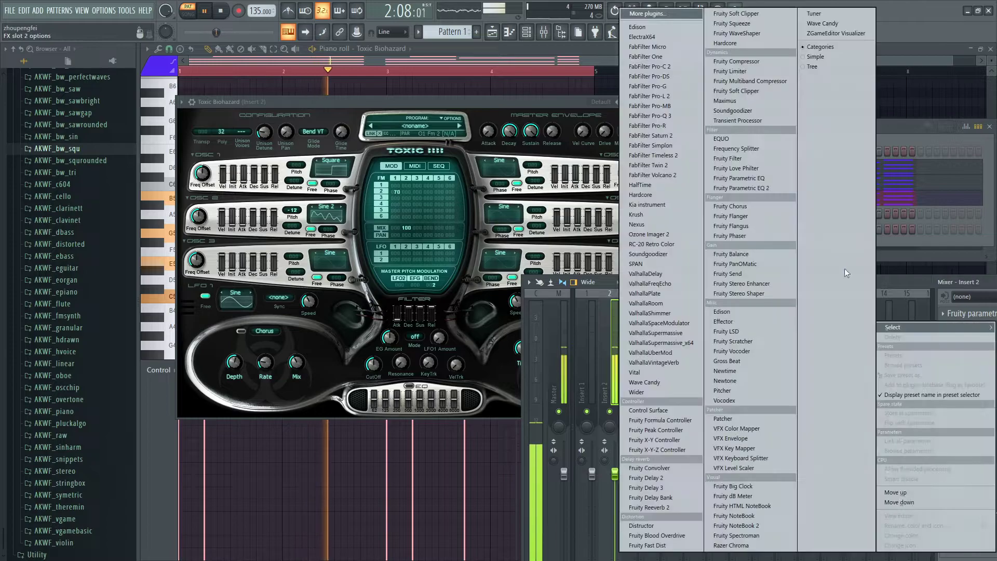
{"action": "left_click", "coordinate": [783, 193]}
{"action": "left_click_drag", "start_coordinate": [498, 192], "coordinate": [787, 157]}
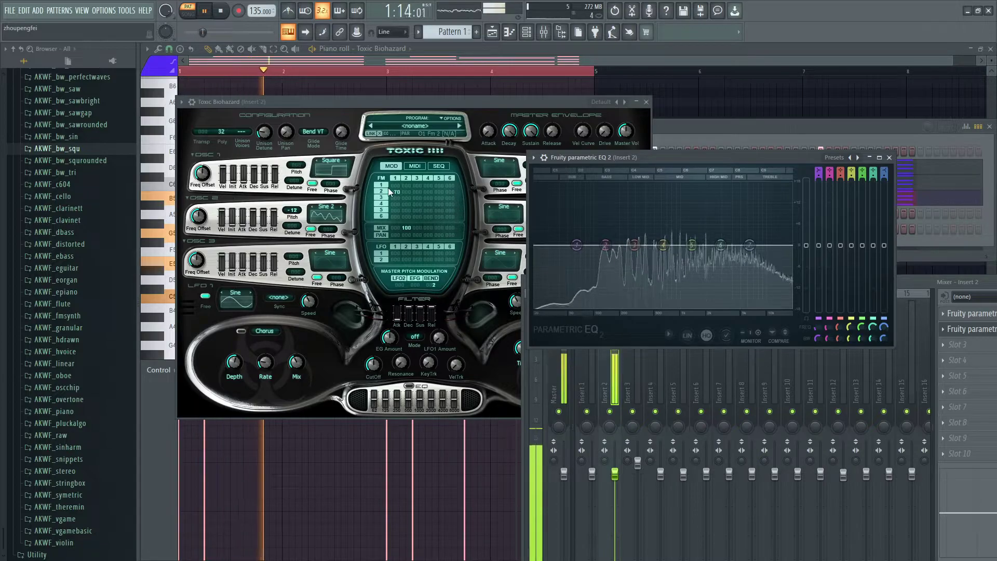
Step: Move the EQ window clear of the synth, reset oscillator 1's FM 2 amount to 0 and stop playback
{"action": "left_click_drag", "start_coordinate": [397, 191], "coordinate": [397, 191]}
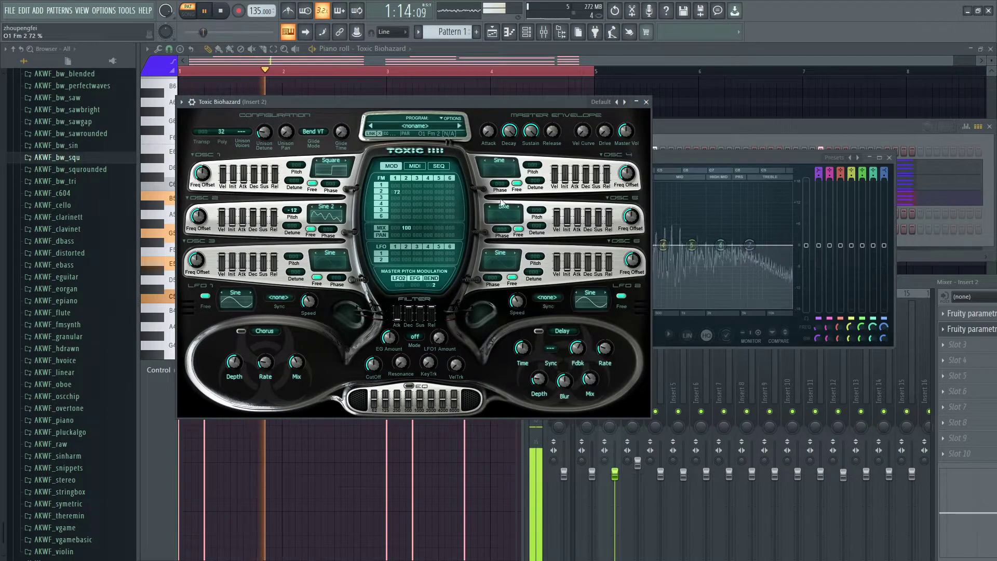
{"action": "left_click_drag", "start_coordinate": [688, 161], "coordinate": [815, 154]}
{"action": "left_click_drag", "start_coordinate": [395, 192], "coordinate": [396, 213]}
{"action": "key", "text": "alt+Tab"}
{"action": "key", "text": "alt+Tab"}
{"action": "key", "text": "space"}
Step: Switch to Notepad++ and replace the notes with "i keep starting over again so i find a really nice sound"
{"action": "key", "text": "alt+Tab"}
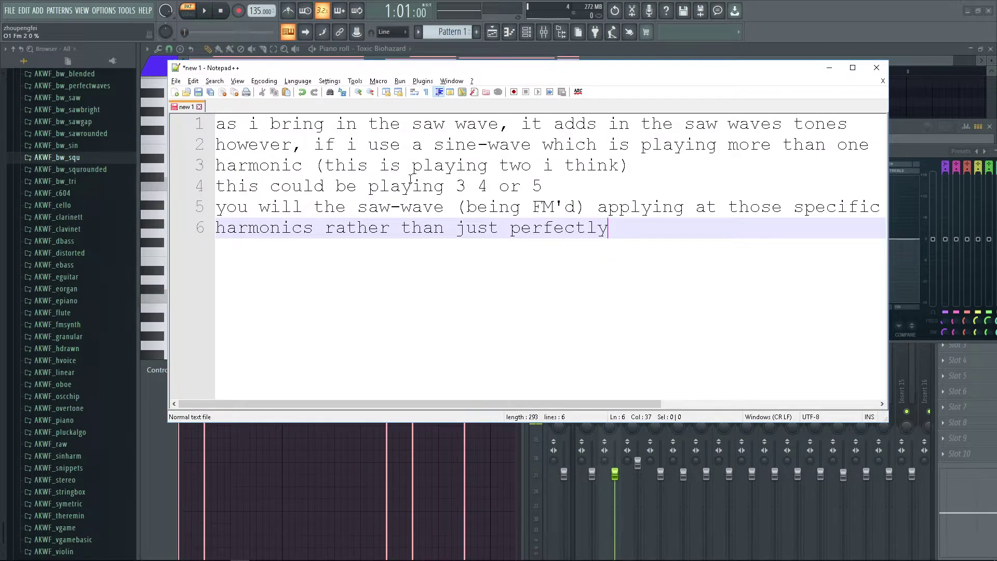
{"action": "key", "text": "ctrl+a"}
{"action": "type", "text": "i "}
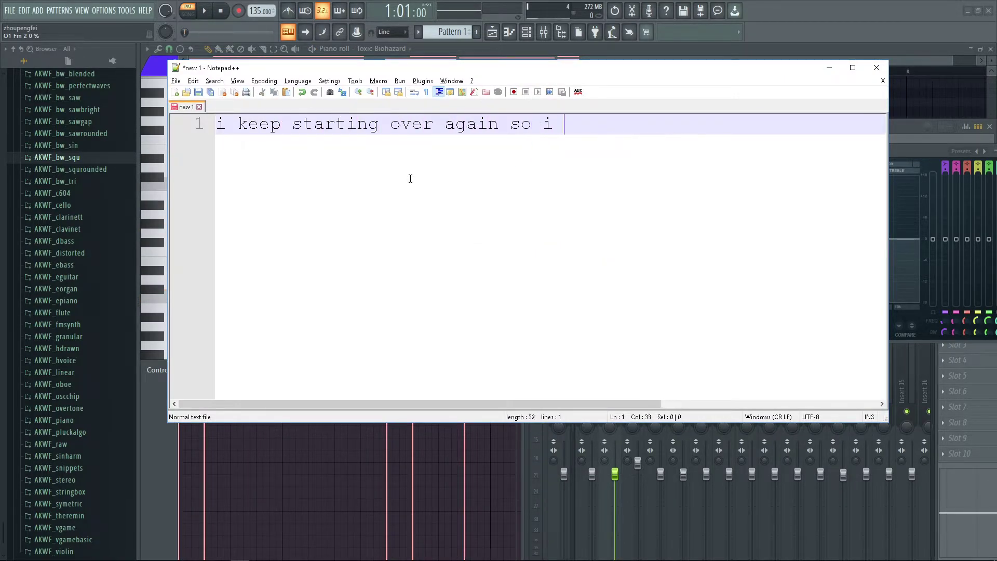
{"action": "type", "text": "keep starting over again so i find a really nice sound"}
{"action": "key", "text": "Return"}
Step: Add the lines "i am choosing a square wave because i really like square waves" and "but maybe i should try a classic triangle?!"
{"action": "type", "text": "ing a square w"}
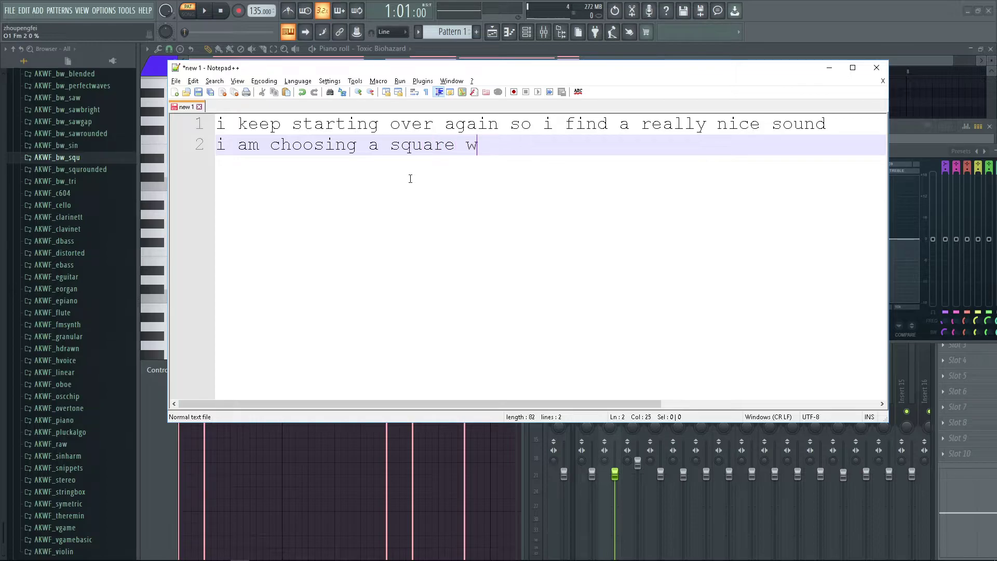
{"action": "type", "text": "ave because i really like square waves"}
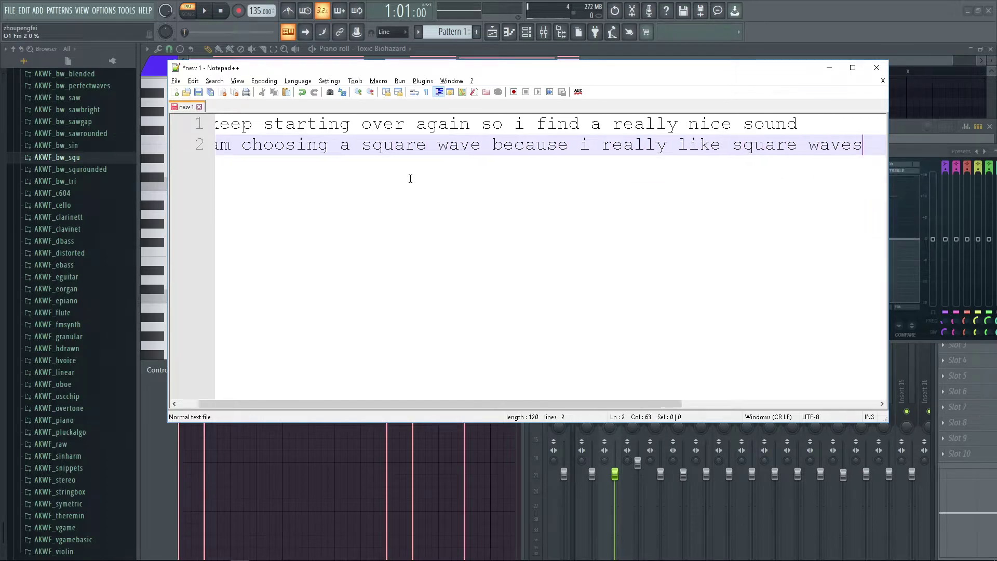
{"action": "key", "text": "Return"}
{"action": "type", "text": "but mayb"}
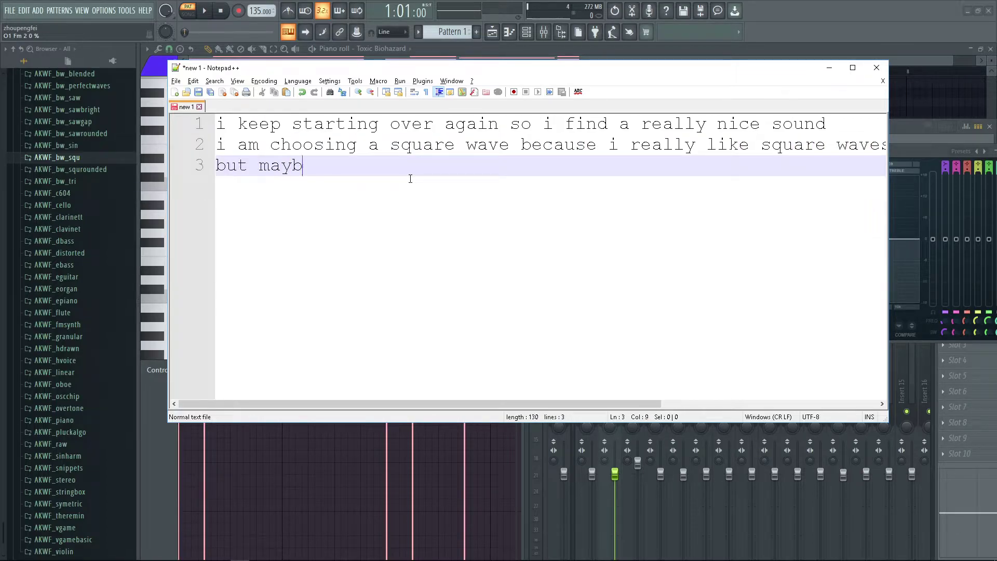
{"action": "type", "text": "e i should try a classic triangel?!"}
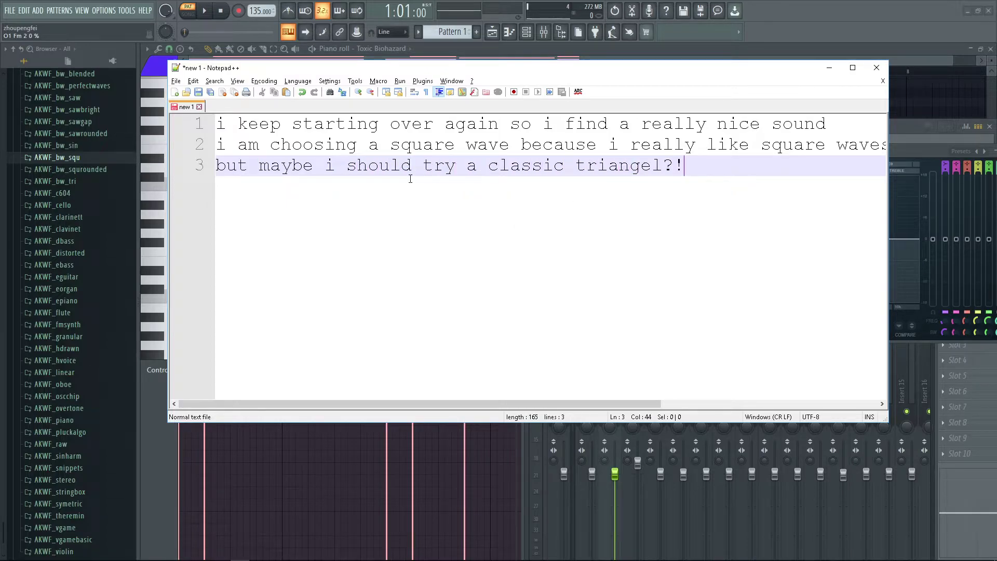
Step: Switch to FL Studio, set oscillator 1's waveform to Triangle, and raise its FM 2 amount to 53 during playback
{"action": "key", "text": "alt+Tab"}
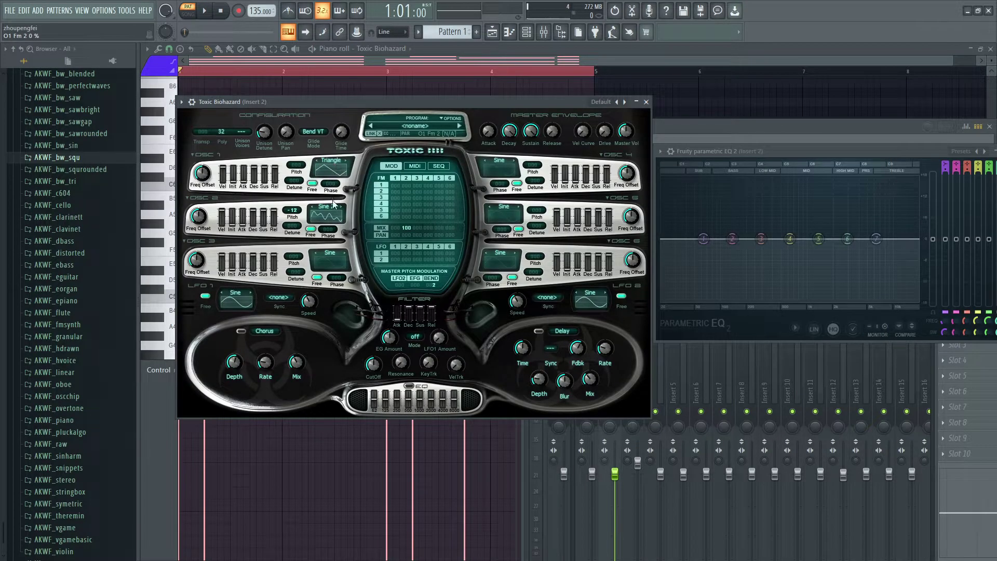
{"action": "key", "text": "space"}
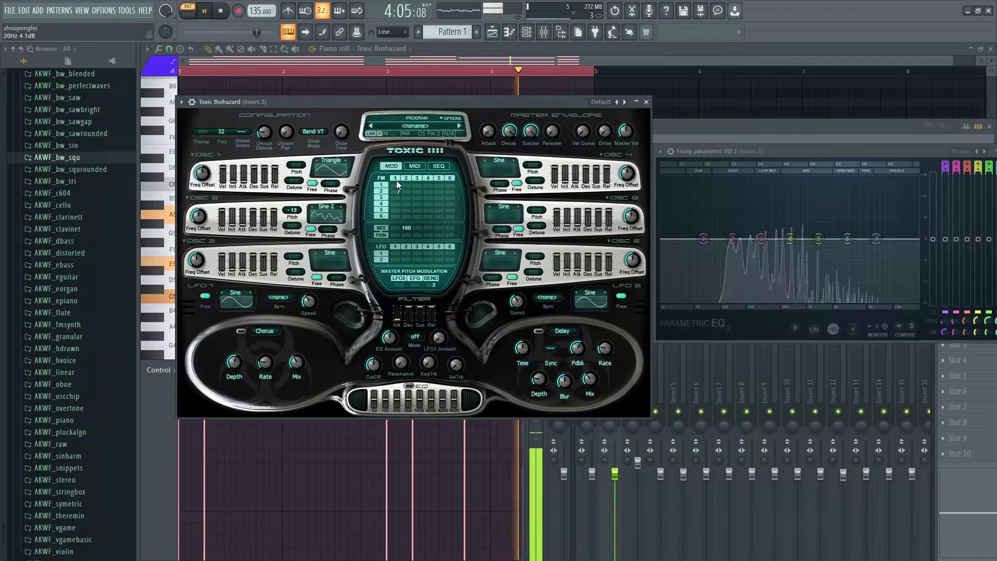
{"action": "left_click_drag", "start_coordinate": [396, 192], "coordinate": [396, 171]}
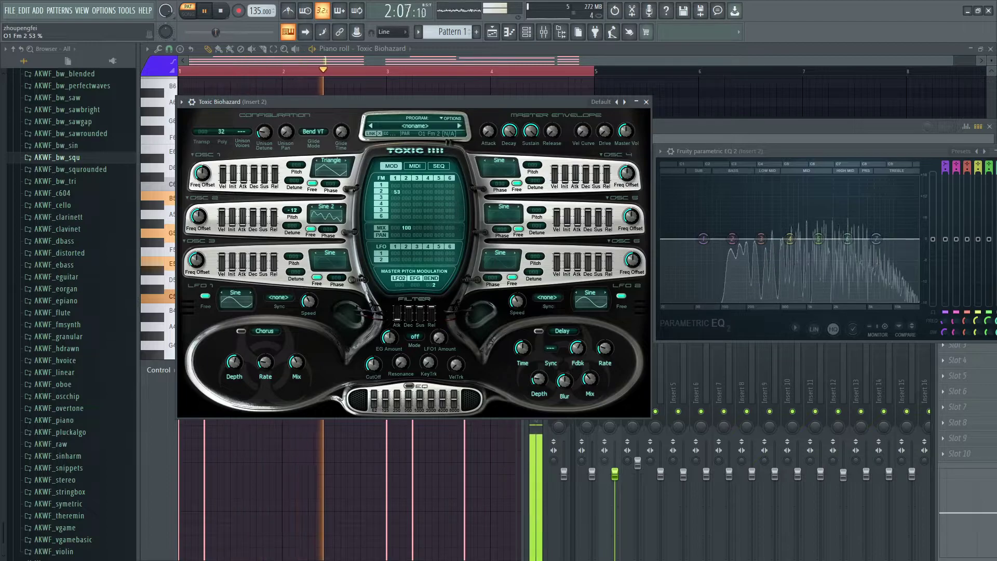
Step: Replace the Notepad++ notes with "hmm i like this" and switch back to FL Studio
{"action": "key", "text": "alt+Tab"}
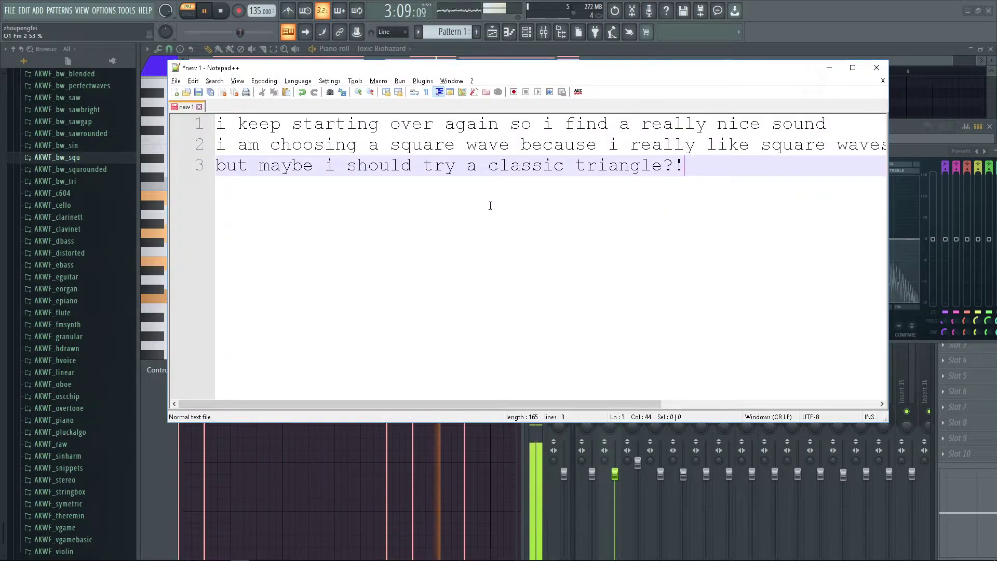
{"action": "key", "text": "ctrl+a"}
{"action": "type", "text": "hmm"}
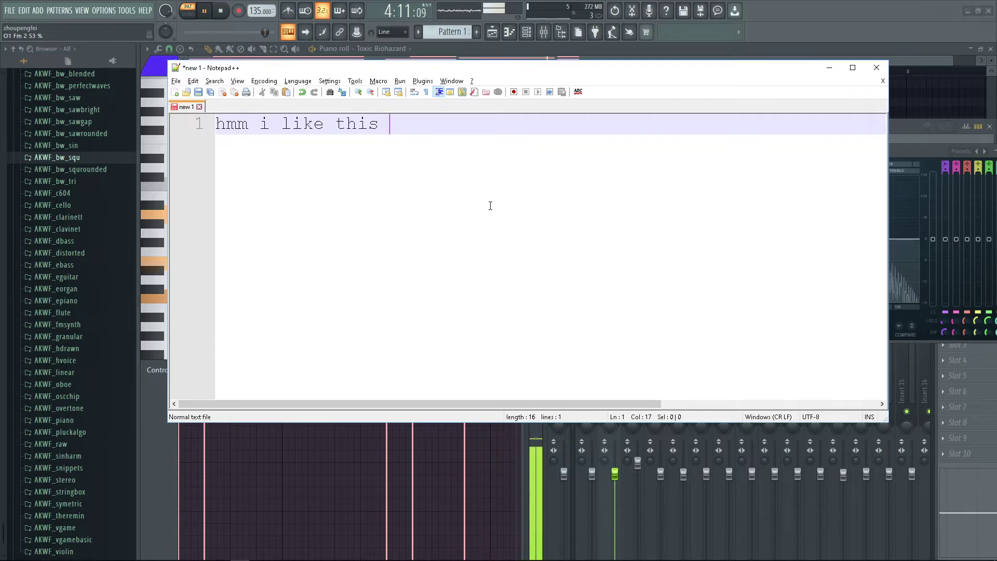
{"action": "key", "text": "super+Tab"}
{"action": "left_click", "coordinate": [480, 266]}
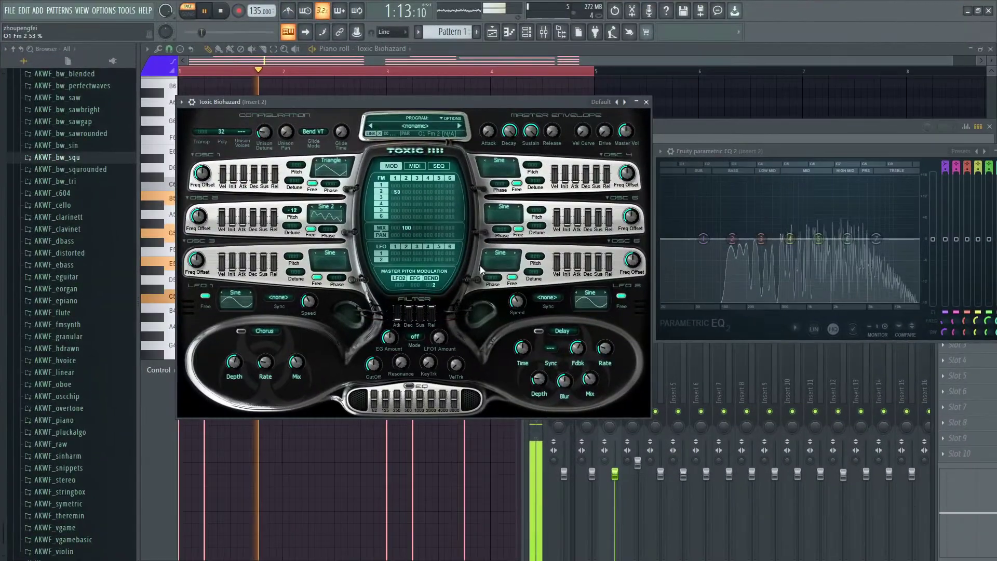
Step: Fine-tune oscillator 1's FM 2 amount to 56 while replaying the pattern
{"action": "left_click_drag", "start_coordinate": [397, 199], "coordinate": [397, 198]}
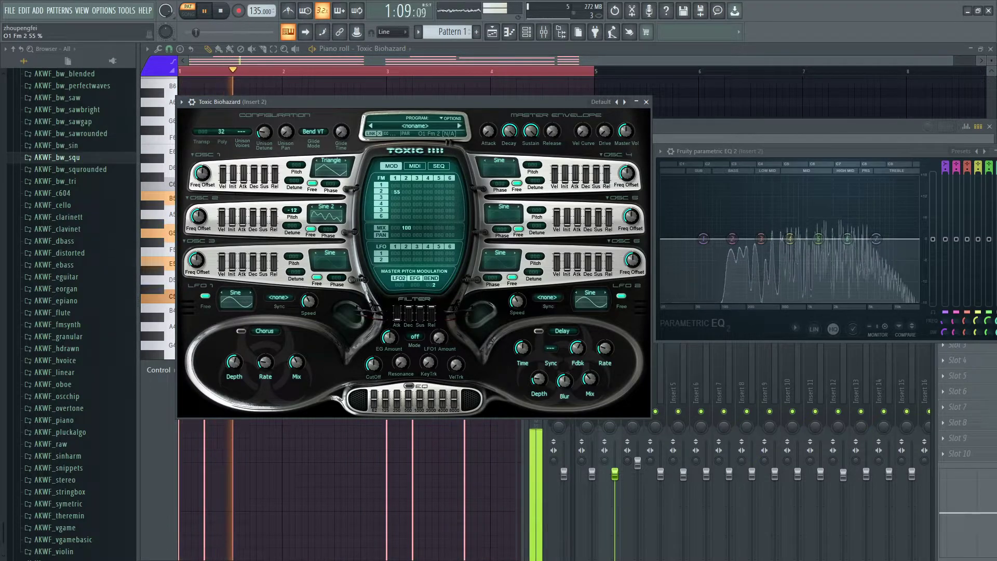
{"action": "left_click_drag", "start_coordinate": [396, 192], "coordinate": [397, 189]}
{"action": "key", "text": "space"}
{"action": "key", "text": "space"}
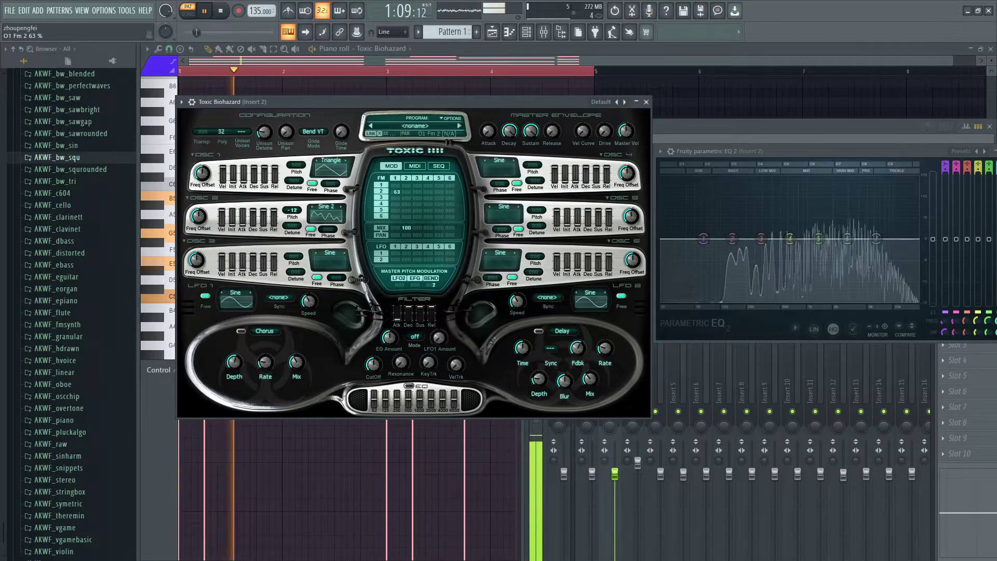
{"action": "left_click_drag", "start_coordinate": [397, 192], "coordinate": [397, 192]}
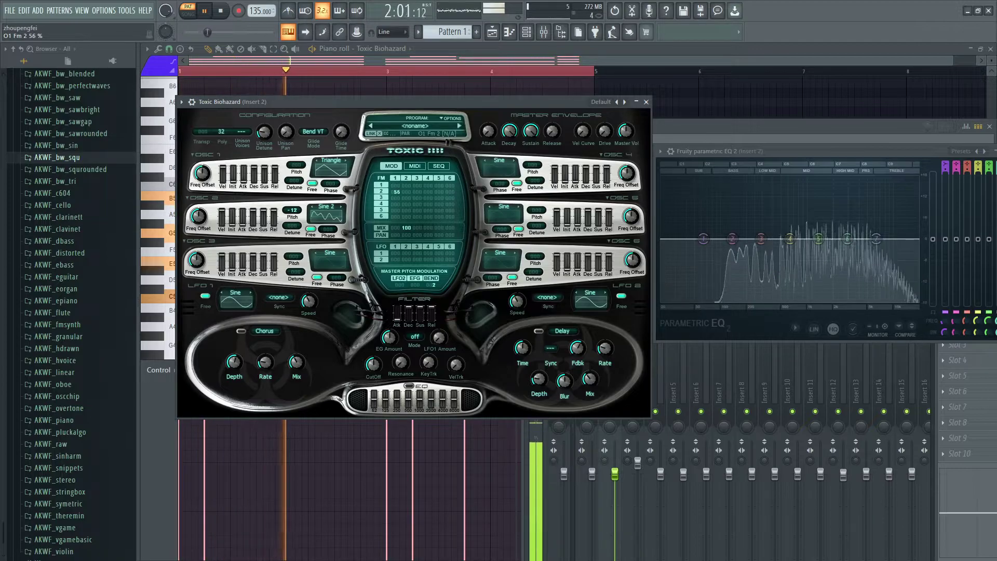
{"action": "left_click_drag", "start_coordinate": [397, 192], "coordinate": [398, 191]}
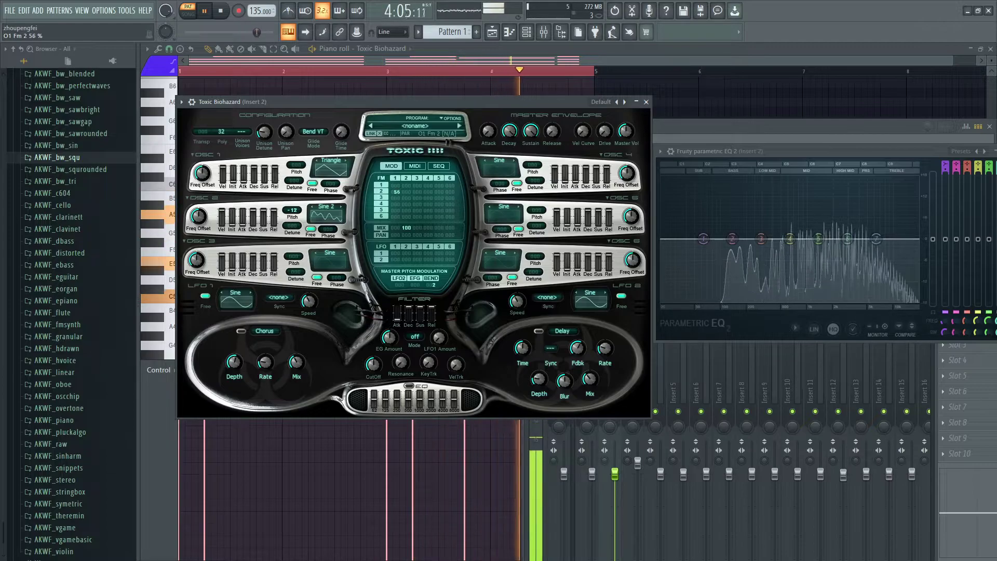
{"action": "left_click_drag", "start_coordinate": [398, 191], "coordinate": [397, 192]}
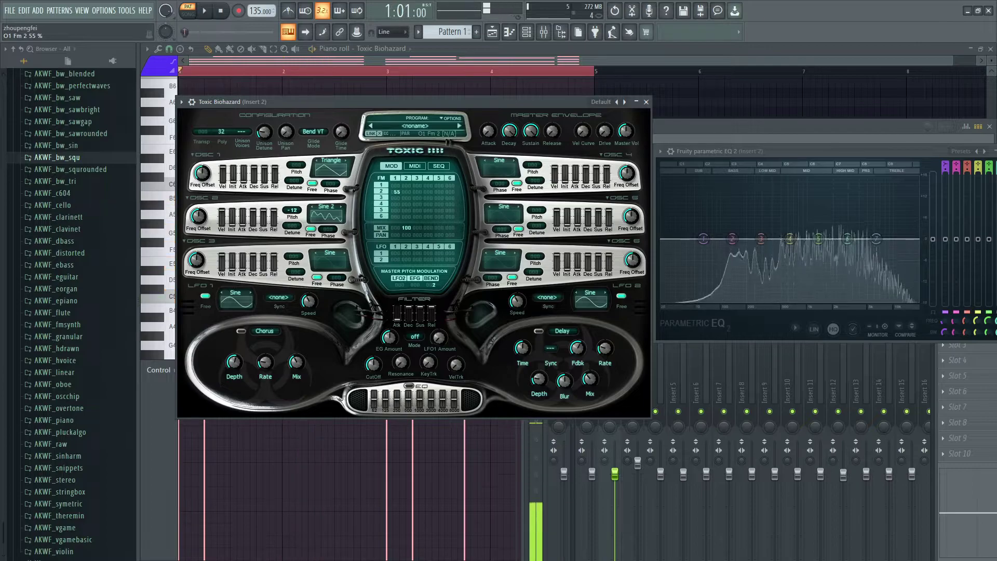
{"action": "left_click_drag", "start_coordinate": [398, 192], "coordinate": [398, 192]}
{"action": "key", "text": "space"}
{"action": "key", "text": "space"}
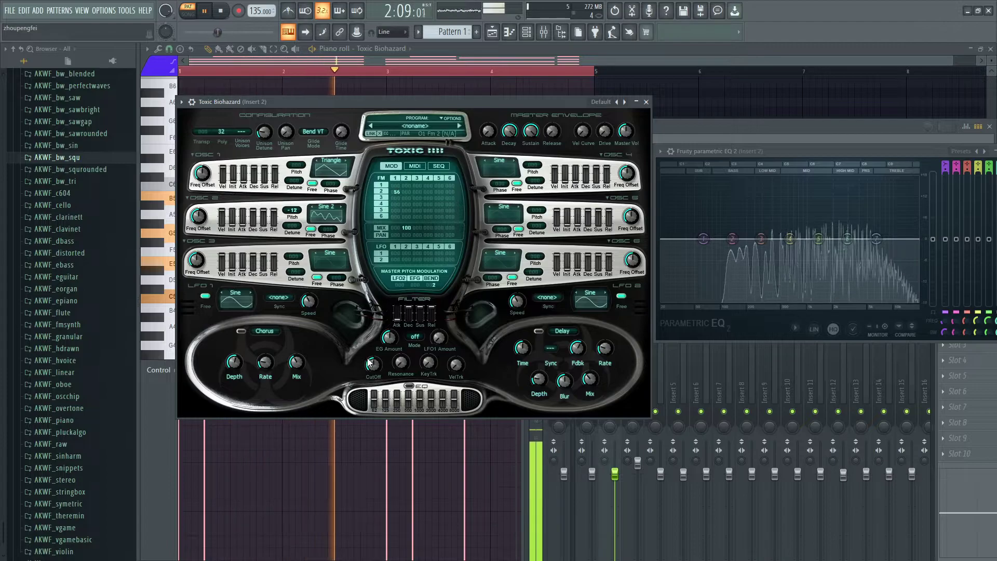
Step: Try Toxic Biohazard's Chorus effect with an adjusted mix, along with a change to the master volume
{"action": "left_click", "coordinate": [242, 331]}
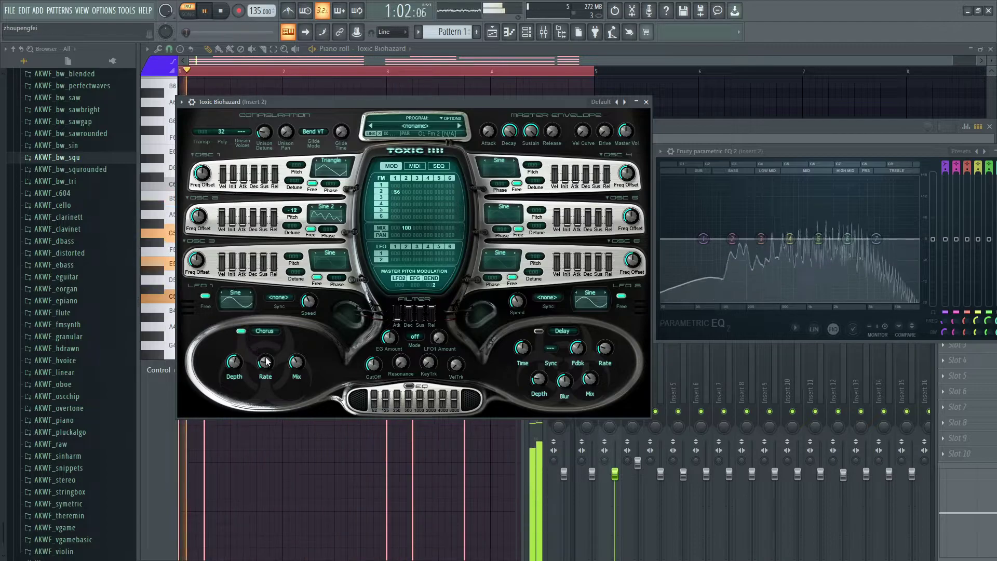
{"action": "left_click_drag", "start_coordinate": [297, 367], "coordinate": [297, 367]}
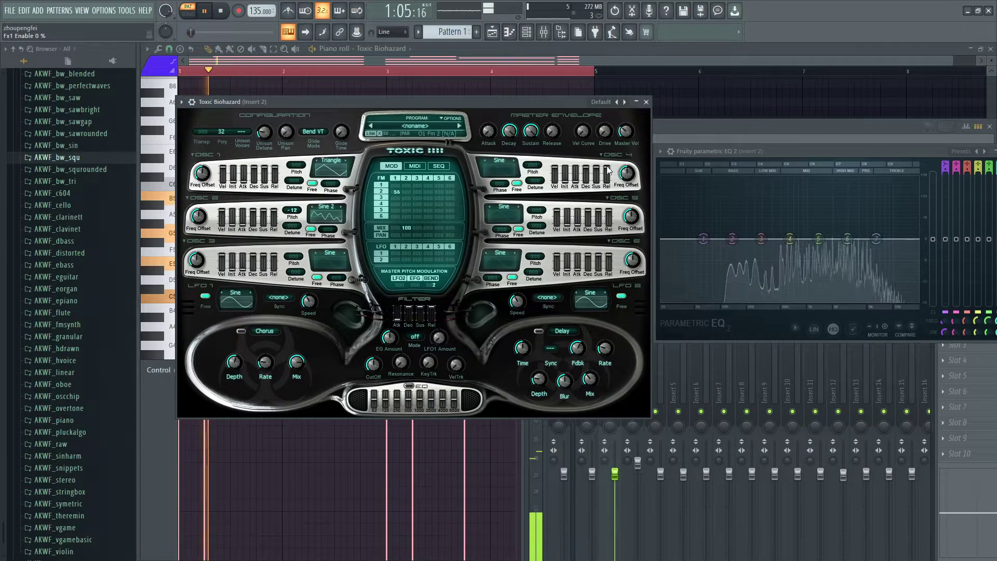
{"action": "right_click", "coordinate": [626, 129]}
{"action": "left_click", "coordinate": [647, 144]}
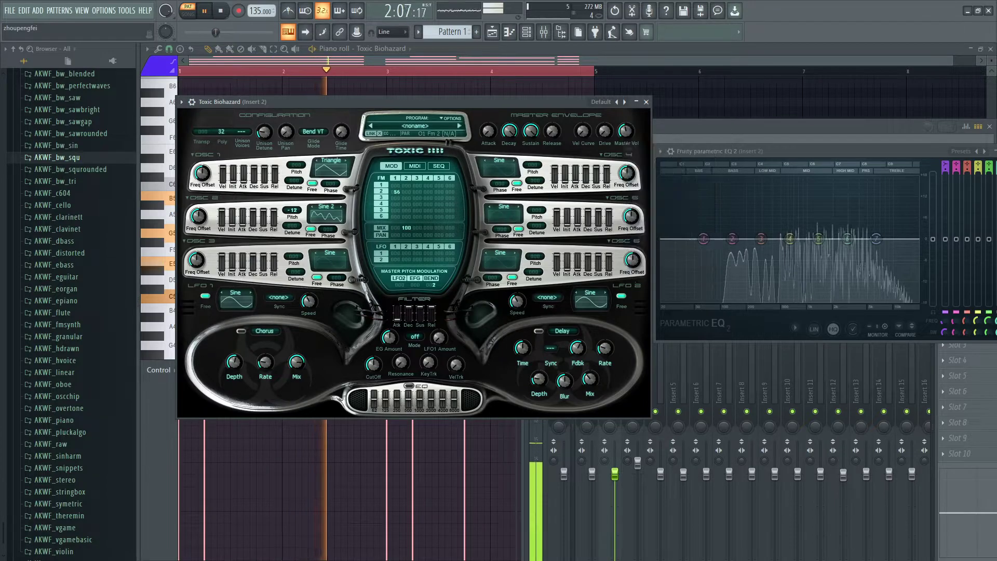
{"action": "right_click", "coordinate": [626, 131]}
{"action": "left_click", "coordinate": [638, 140]}
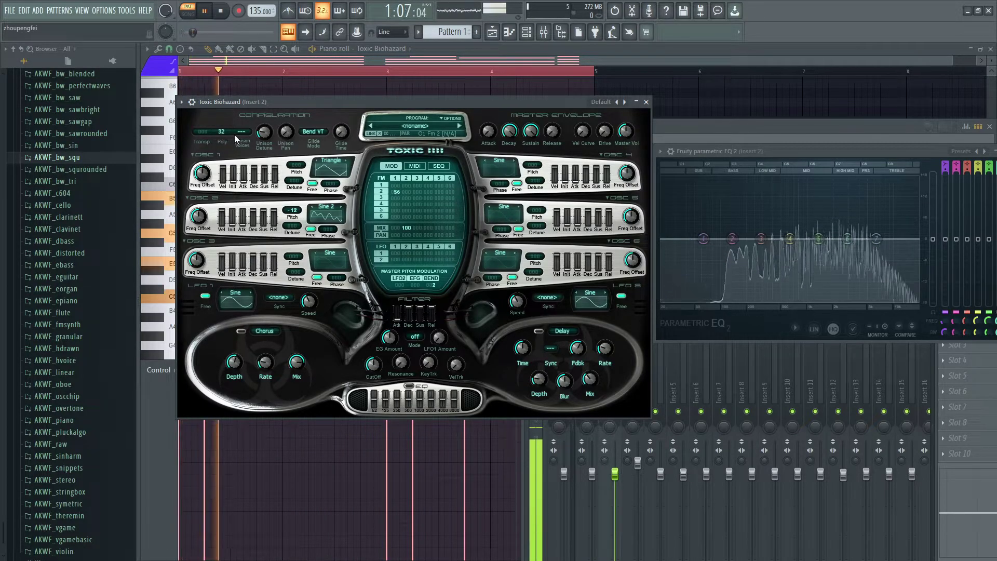
Step: Set Toxic Biohazard's unison voices to 8 and replay the pattern
{"action": "left_click", "coordinate": [241, 131]}
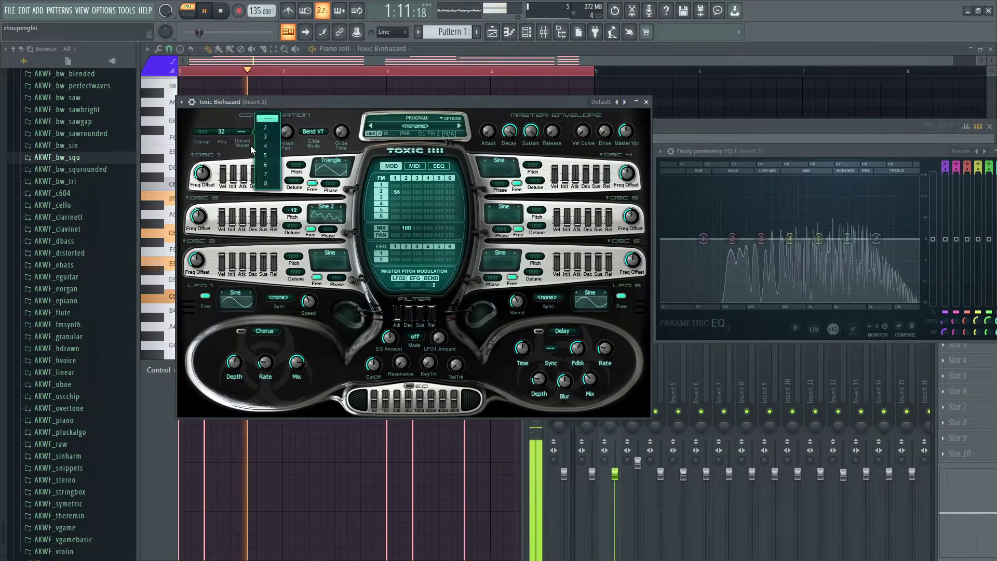
{"action": "left_click", "coordinate": [266, 184]}
{"action": "key", "text": "space"}
{"action": "key", "text": "space"}
{"action": "key", "text": "space"}
{"action": "key", "text": "space"}
{"action": "key", "text": "space"}
Step: Lower Toxic Biohazard's master volume to -14.4 dB and mixer Insert 2's fader to -10.7 dB
{"action": "left_click_drag", "start_coordinate": [626, 132], "coordinate": [626, 150]}
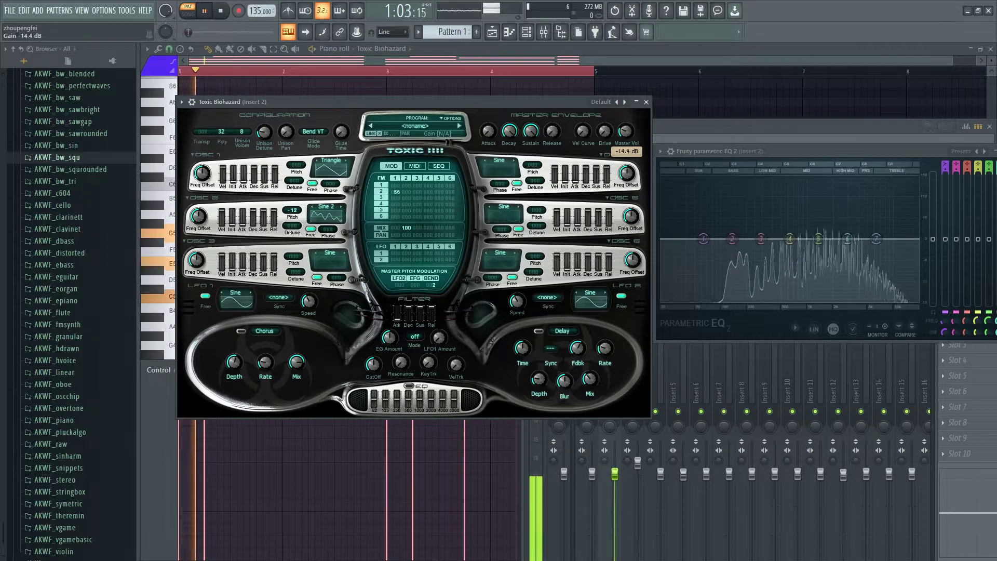
{"action": "key", "text": "space"}
{"action": "left_click_drag", "start_coordinate": [614, 473], "coordinate": [615, 529]}
{"action": "key", "text": "space"}
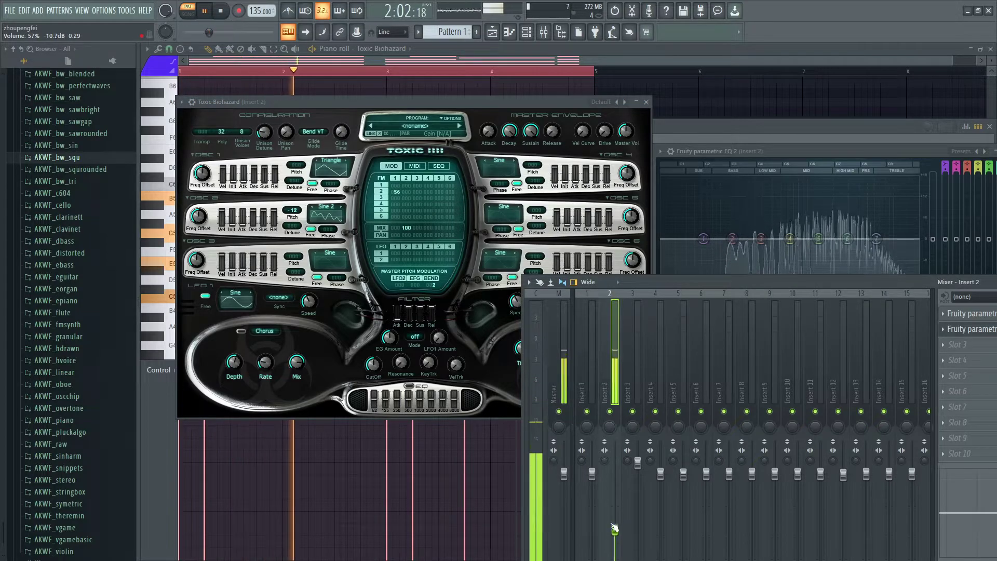
Step: Set the unison pan to 100% and raise Insert 2's fader back to its default level
{"action": "left_click", "coordinate": [287, 136]}
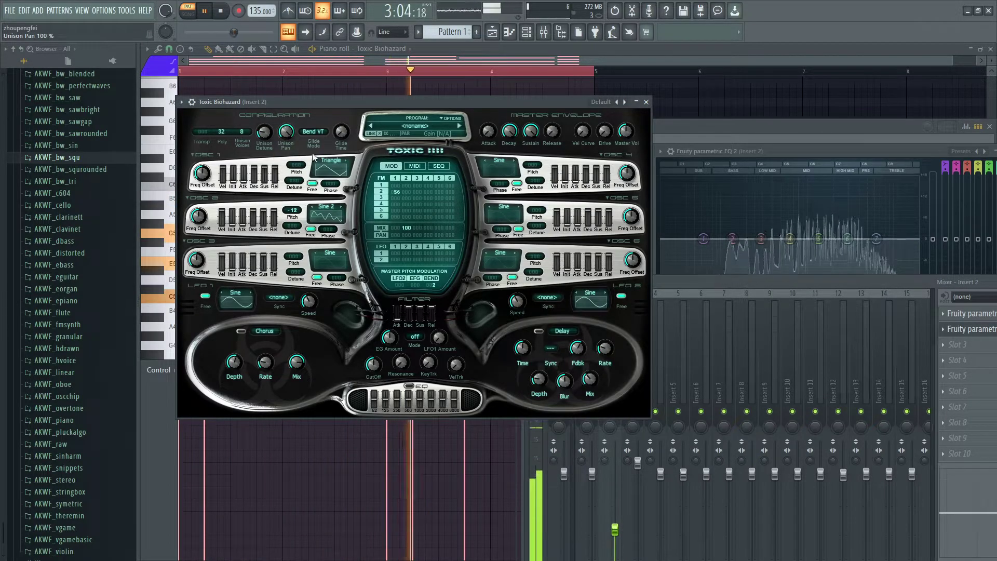
{"action": "left_click_drag", "start_coordinate": [615, 528], "coordinate": [615, 513]}
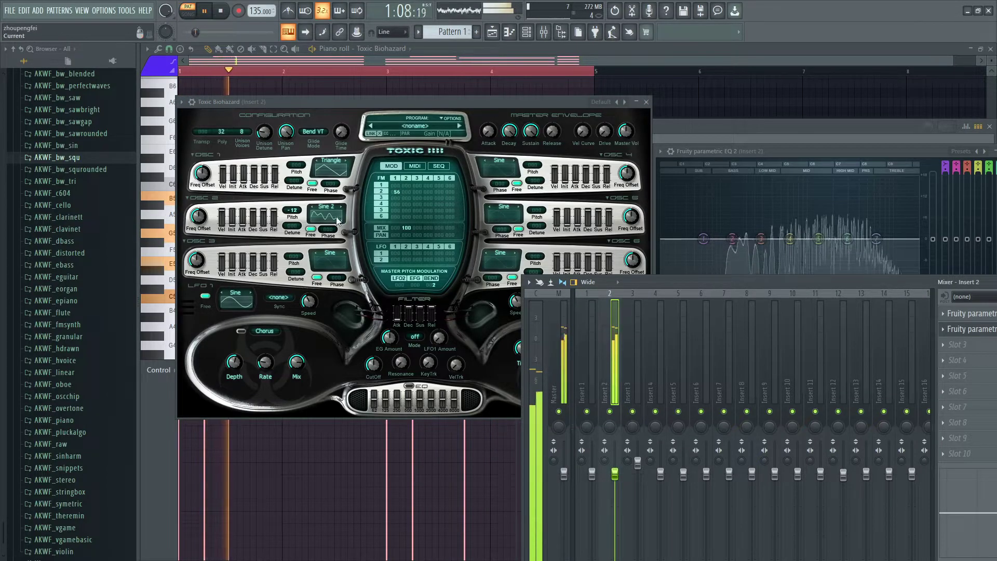
Step: Set the unison detune to 27% and replay the pattern
{"action": "mouse_move", "coordinate": [264, 130]}
{"action": "left_mouse_down"}
{"action": "mouse_move", "coordinate": [263, 152]}
{"action": "mouse_move", "coordinate": [264, 121]}
{"action": "mouse_move", "coordinate": [264, 135]}
{"action": "left_mouse_up"}
{"action": "key", "text": "space"}
{"action": "key", "text": "space"}
{"action": "key", "text": "space"}
{"action": "key", "text": "space"}
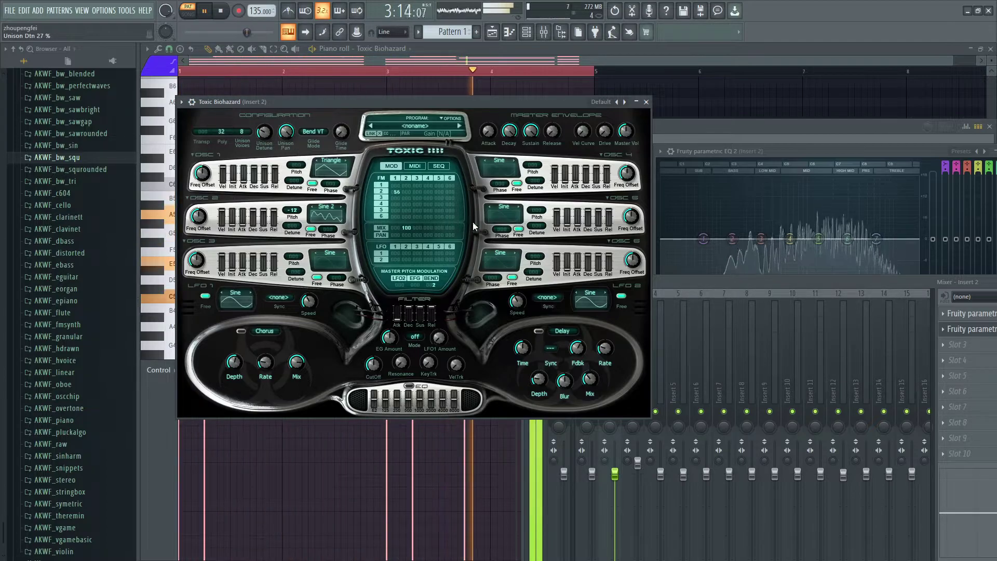
Step: Adjust the master envelope's attack, replaying the start of the pattern repeatedly to hear it
{"action": "left_click_drag", "start_coordinate": [488, 131], "coordinate": [488, 137]}
{"action": "key", "text": "space"}
{"action": "key", "text": "space"}
{"action": "key", "text": "space"}
{"action": "key", "text": "space"}
{"action": "key", "text": "space"}
{"action": "key", "text": "space"}
{"action": "key", "text": "space"}
{"action": "key", "text": "space"}
Step: Adjust the master envelope's sustain and set its decay to 18.038 s, replaying the pattern to check
{"action": "left_click", "coordinate": [531, 131]}
{"action": "key", "text": "space"}
{"action": "key", "text": "space"}
{"action": "mouse_move", "coordinate": [530, 131]}
{"action": "left_mouse_down"}
{"action": "mouse_move", "coordinate": [530, 121]}
{"action": "mouse_move", "coordinate": [513, 140]}
{"action": "left_mouse_up"}
{"action": "key", "text": "space"}
{"action": "key", "text": "space"}
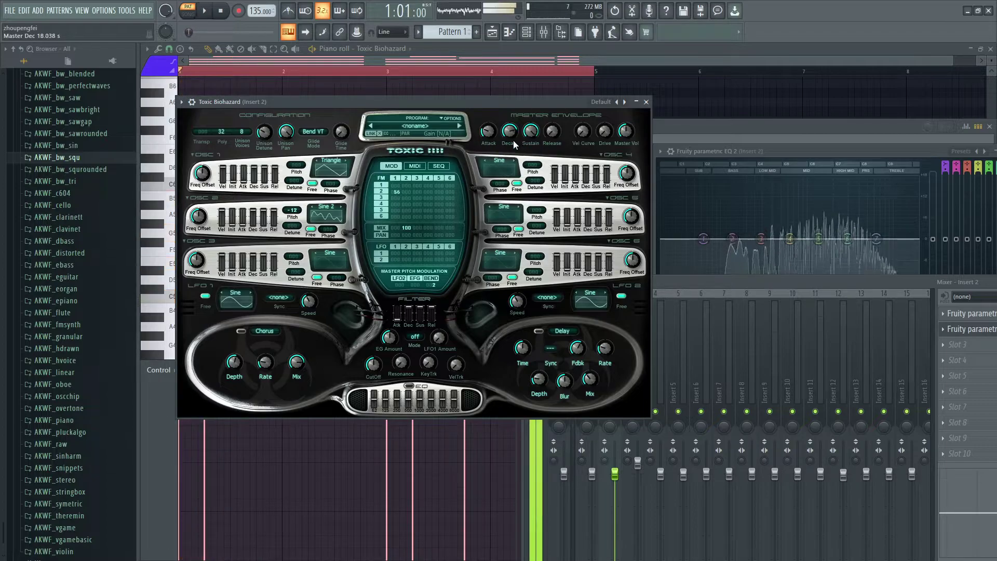
Step: Adjust the master envelope's decay, replaying the opening of the pattern several times to compare
{"action": "key", "text": "space"}
{"action": "key", "text": "space"}
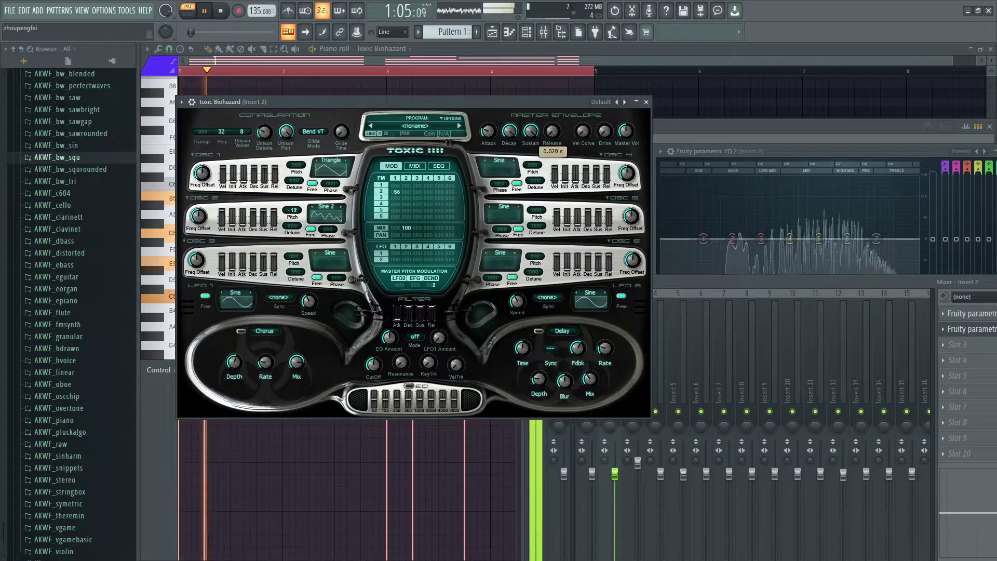
{"action": "key", "text": "space"}
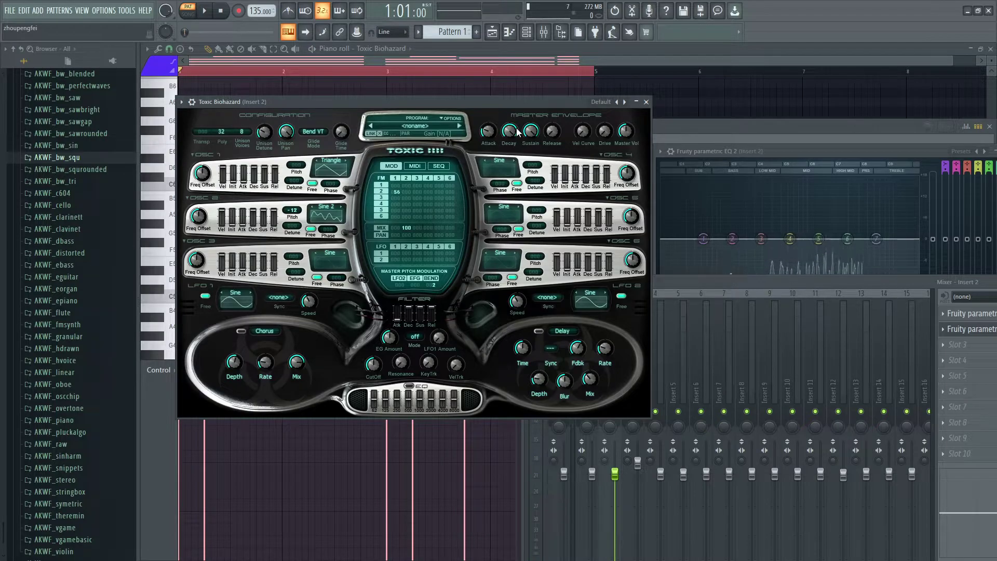
{"action": "left_click_drag", "start_coordinate": [515, 129], "coordinate": [511, 137]}
{"action": "key", "text": "space"}
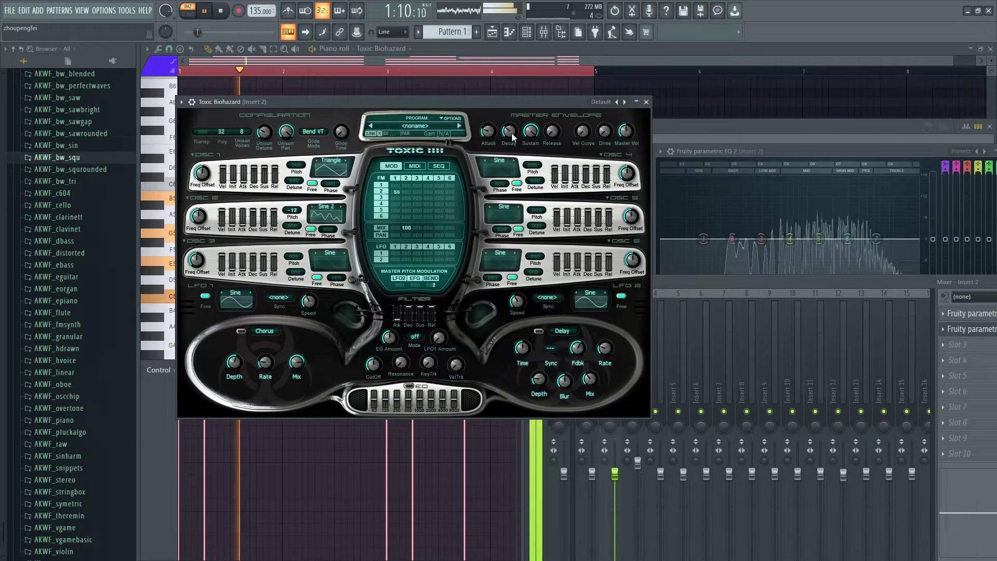
{"action": "key", "text": "space"}
{"action": "key", "text": "space"}
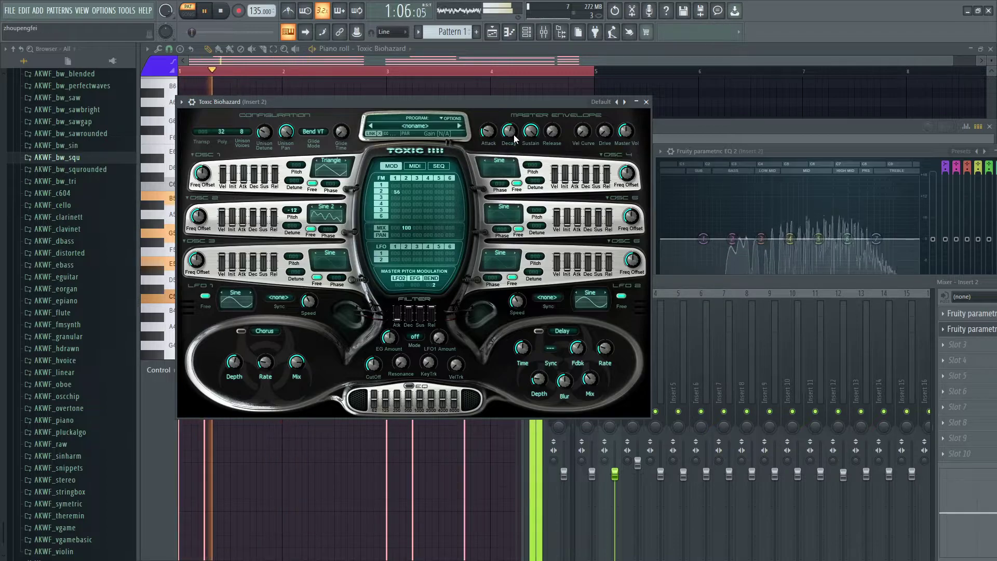
{"action": "key", "text": "space"}
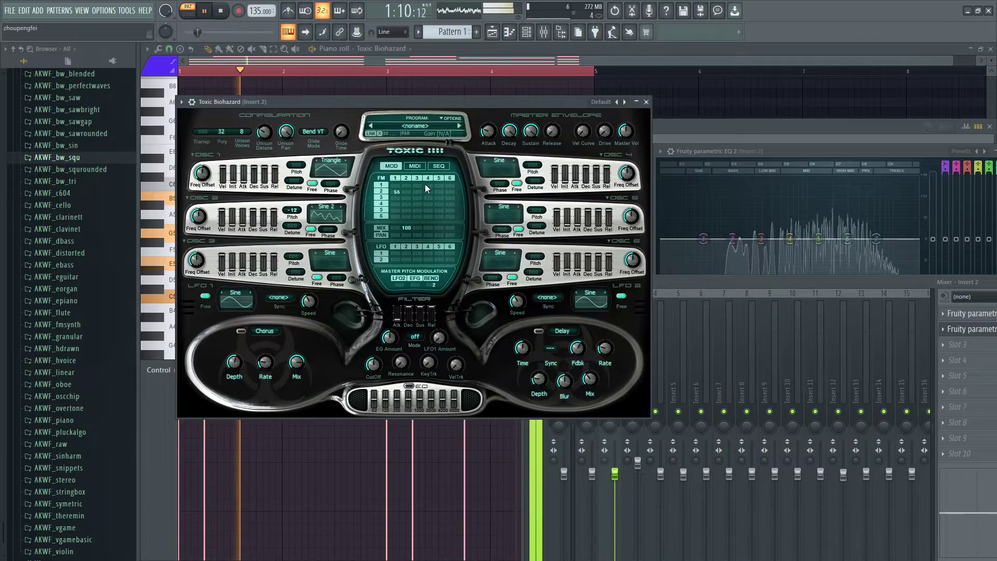
Step: Lower the master envelope's sustain to 33% and then to 12%, replaying the pattern between changes
{"action": "key", "text": "space"}
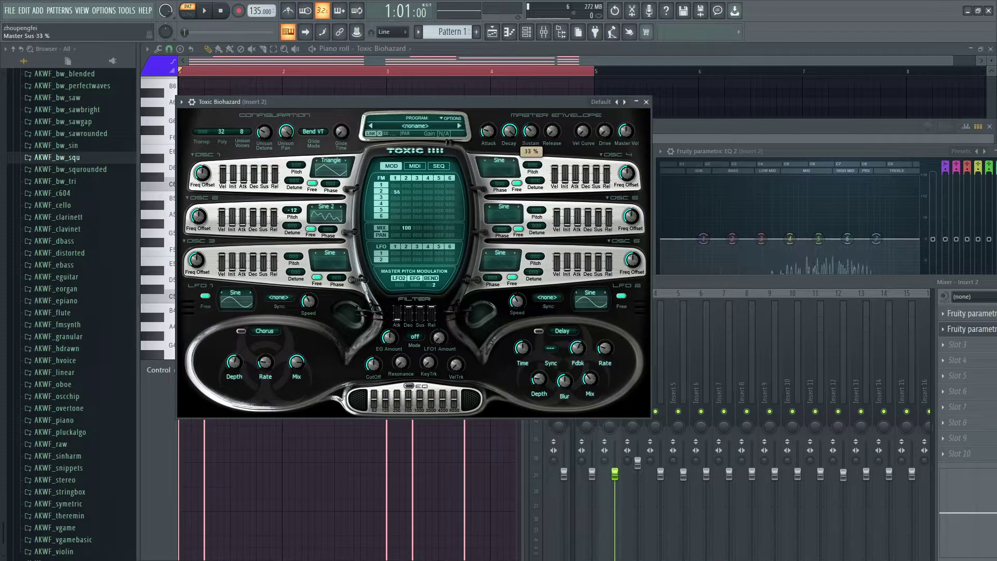
{"action": "key", "text": "space"}
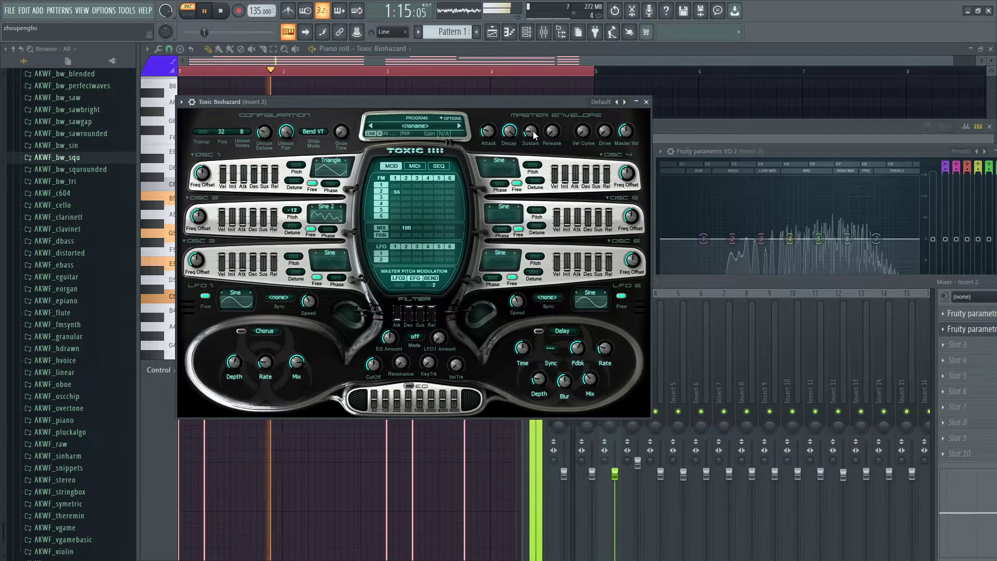
{"action": "key", "text": "space"}
{"action": "left_click", "coordinate": [533, 131]}
{"action": "key", "text": "space"}
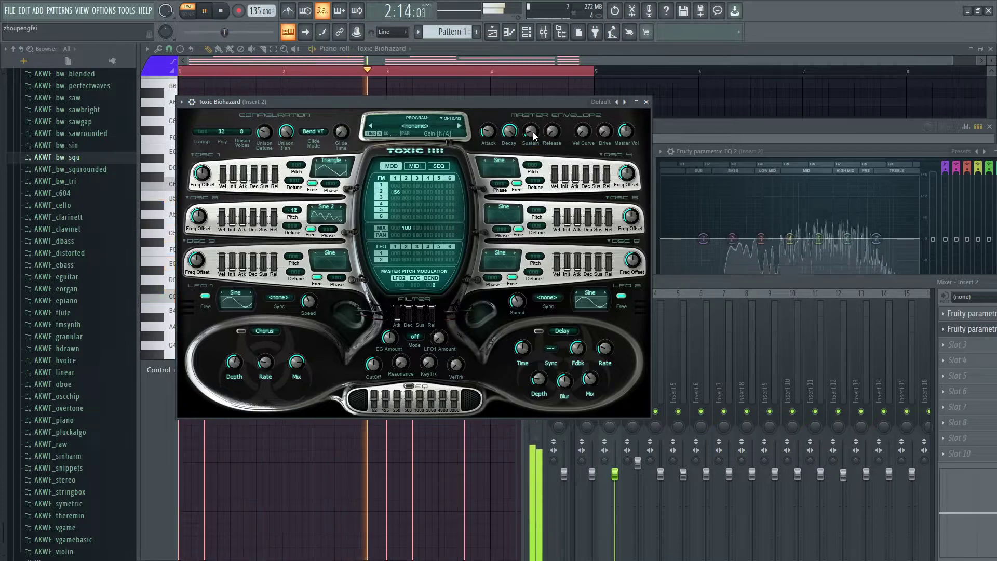
{"action": "key", "text": "space"}
{"action": "key", "text": "space"}
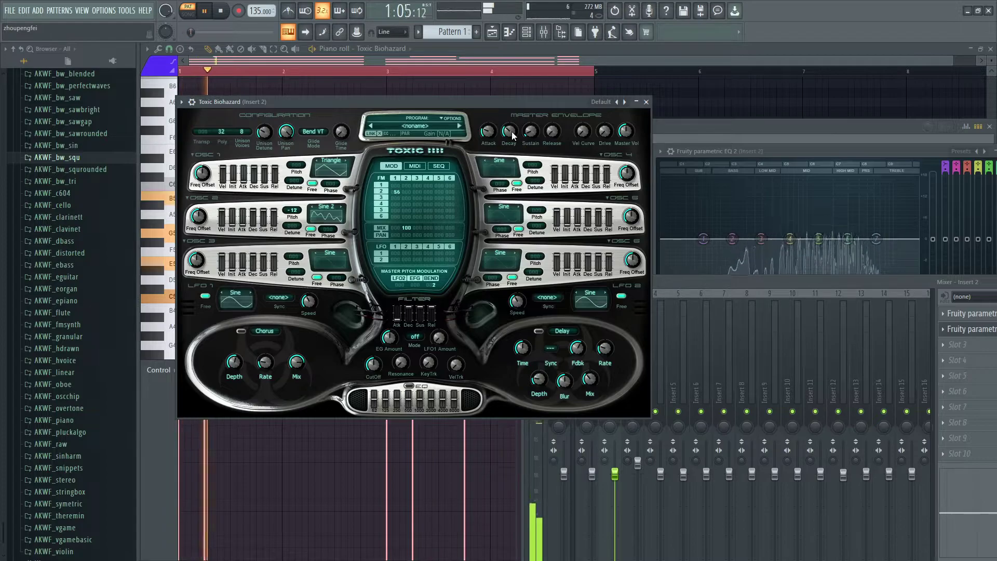
{"action": "mouse_move", "coordinate": [512, 132]}
{"action": "left_mouse_down"}
{"action": "mouse_move", "coordinate": [512, 104]}
{"action": "mouse_move", "coordinate": [530, 133]}
{"action": "left_mouse_up"}
{"action": "key", "text": "space"}
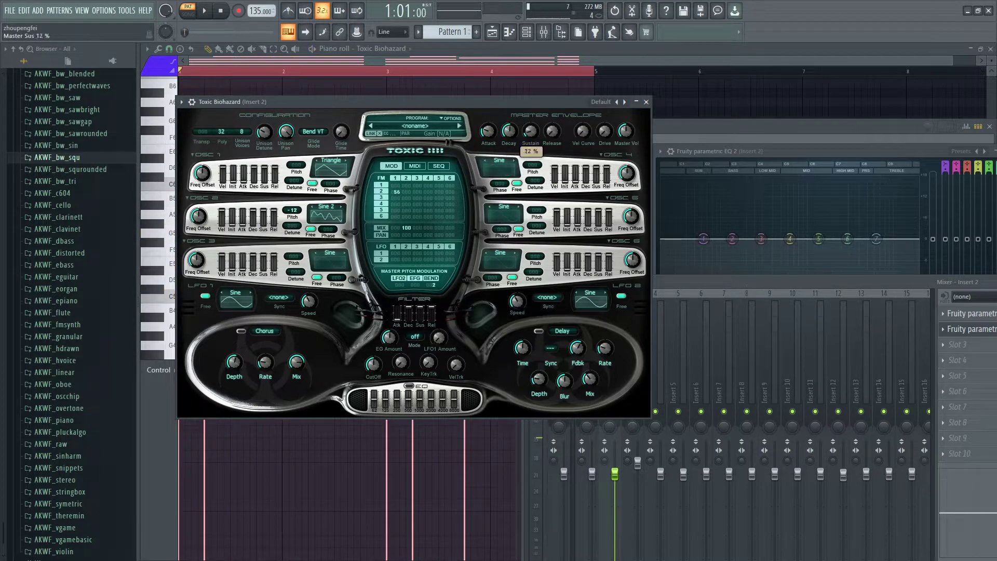
Step: Set the master envelope's release to 0.171 s and readjust its decay and attack while the pattern plays
{"action": "key", "text": "space"}
{"action": "key", "text": "space"}
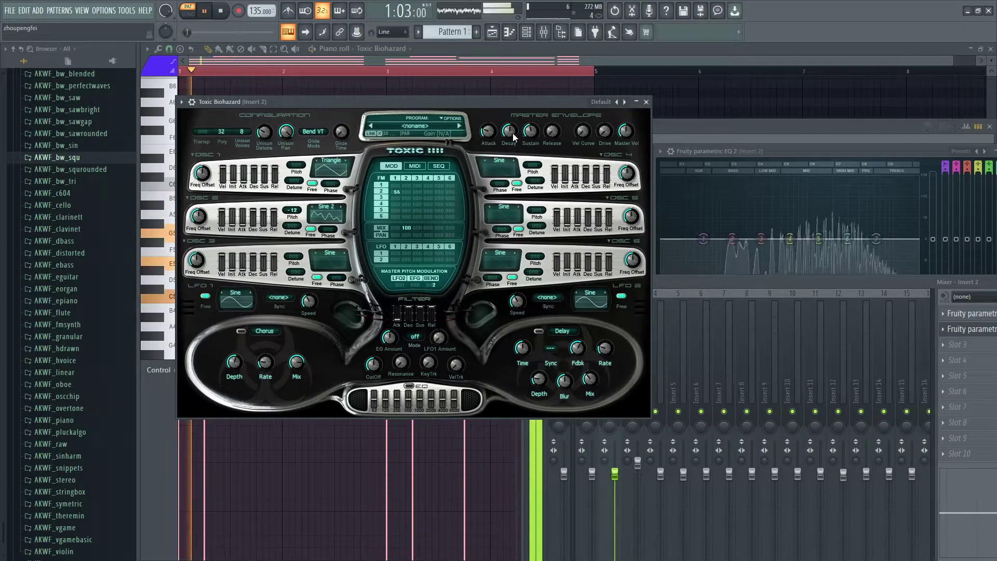
{"action": "mouse_move", "coordinate": [507, 137]}
{"action": "left_mouse_down"}
{"action": "mouse_move", "coordinate": [508, 147]}
{"action": "mouse_move", "coordinate": [508, 132]}
{"action": "left_mouse_up"}
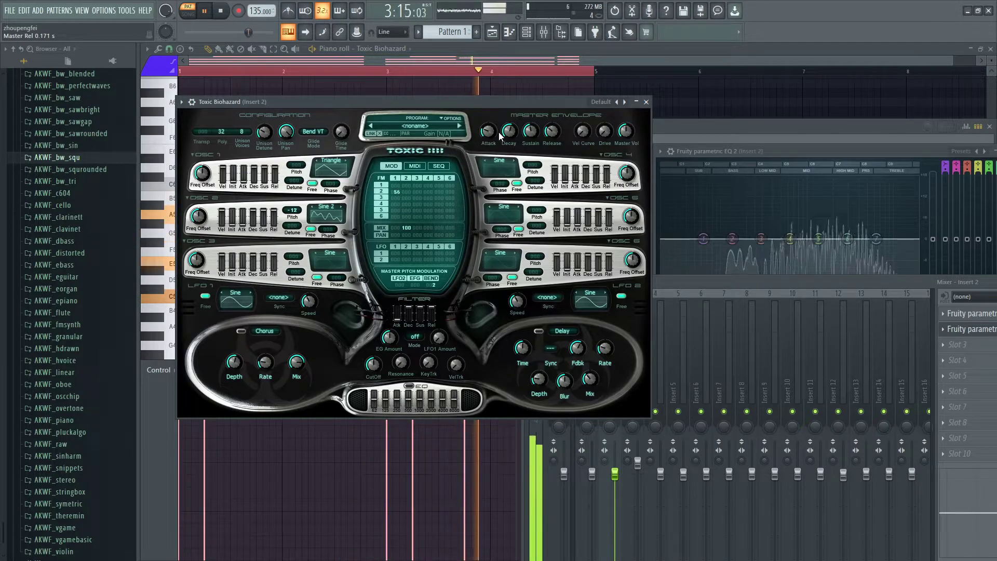
{"action": "left_click_drag", "start_coordinate": [491, 133], "coordinate": [514, 107]}
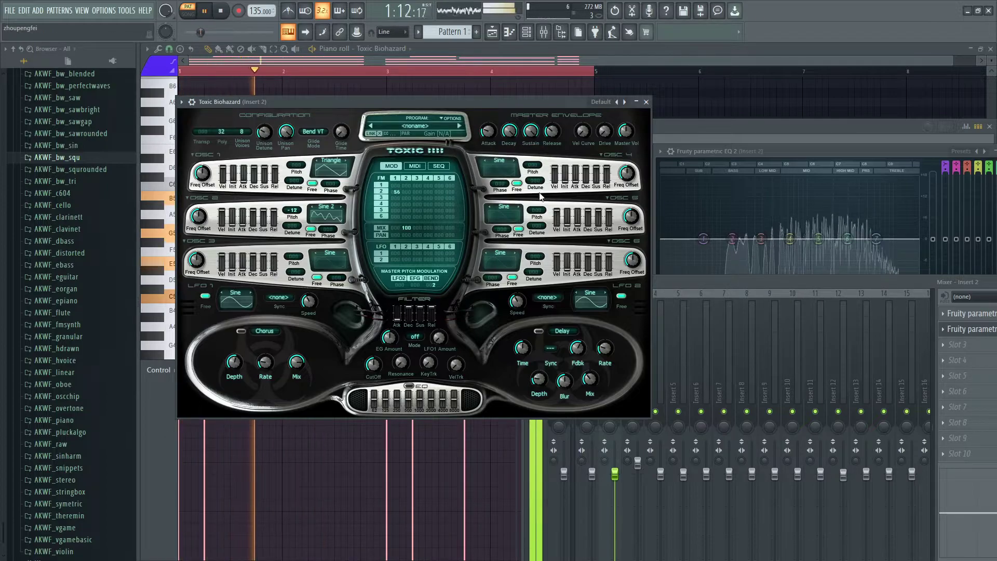
Step: Set the master envelope's decay to 3.586 s, restarting the pattern repeatedly to hear it
{"action": "key", "text": "space"}
{"action": "key", "text": "space"}
{"action": "left_click_drag", "start_coordinate": [526, 128], "coordinate": [509, 161]}
{"action": "key", "text": "space"}
{"action": "key", "text": "space"}
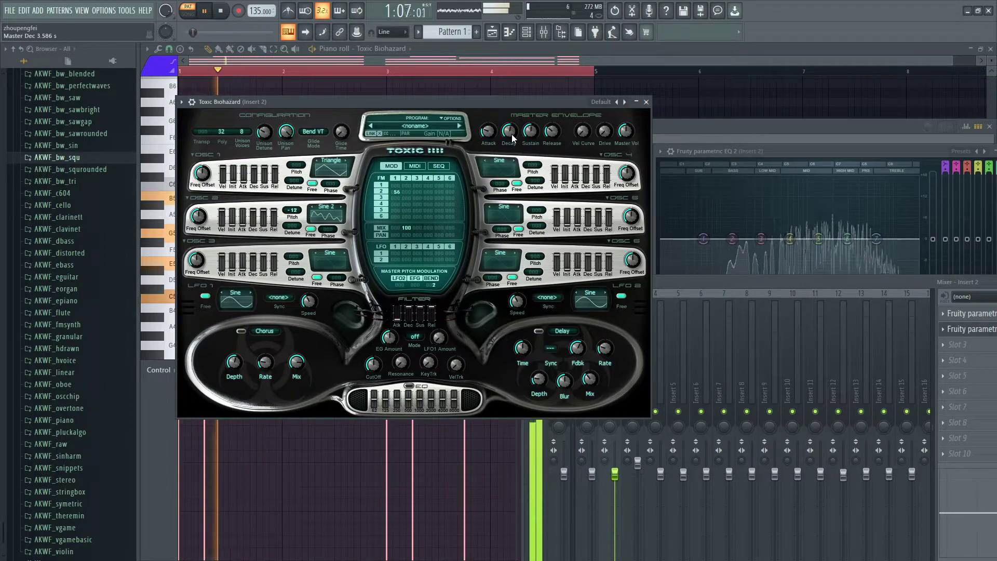
{"action": "key", "text": "space"}
{"action": "key", "text": "space"}
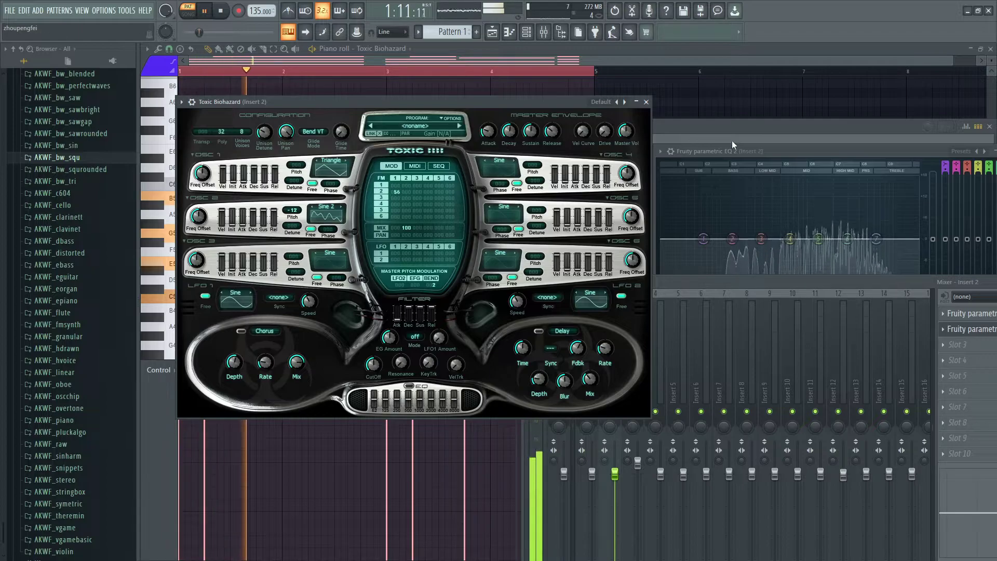
Step: Rearrange the mixer, channel rack and EQ windows so the EQ is fully accessible, and lower Insert 2's fader to 83%
{"action": "left_click_drag", "start_coordinate": [861, 282], "coordinate": [681, 306]}
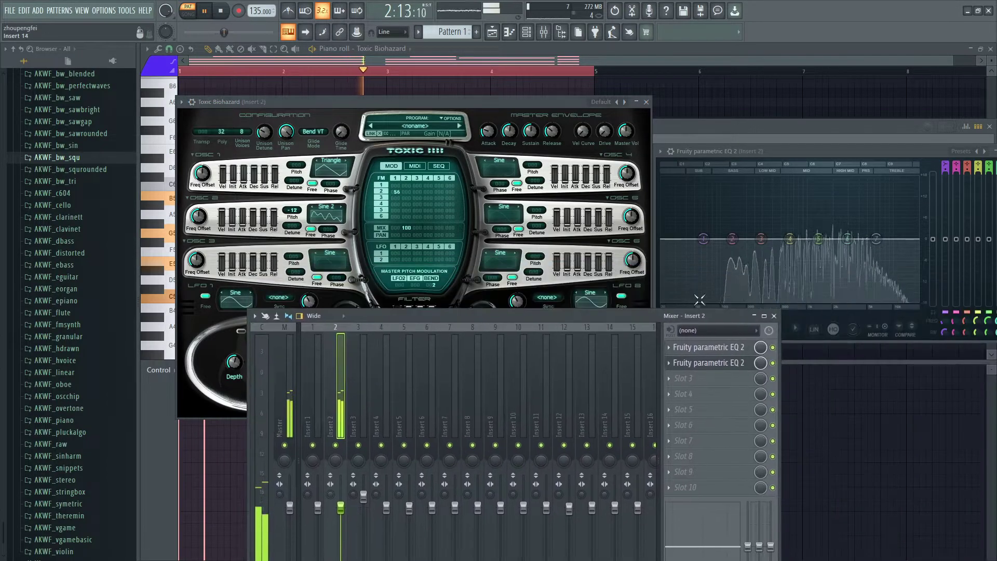
{"action": "left_click_drag", "start_coordinate": [781, 129], "coordinate": [521, 92]}
{"action": "left_click", "coordinate": [794, 181]}
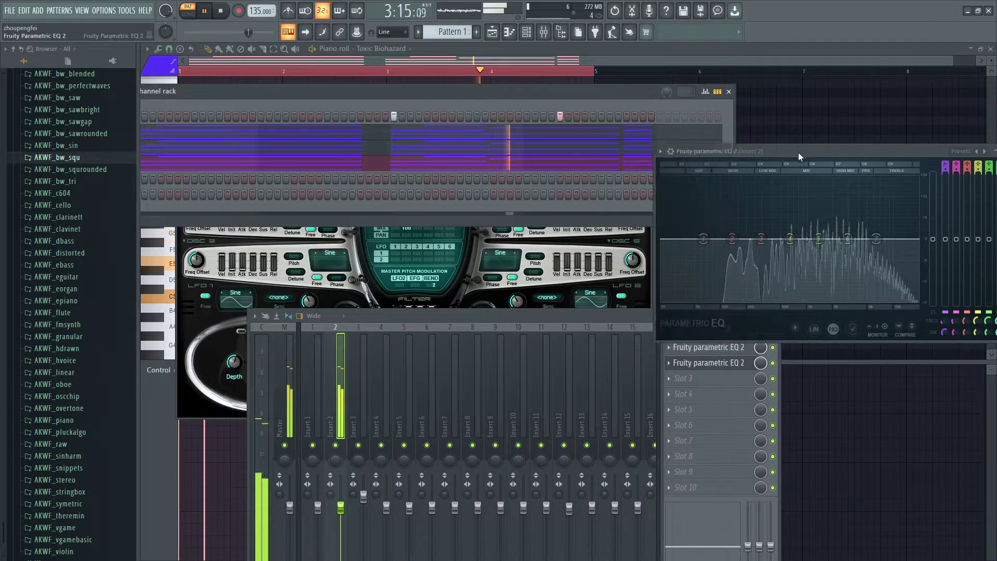
{"action": "left_click_drag", "start_coordinate": [747, 152], "coordinate": [463, 135]}
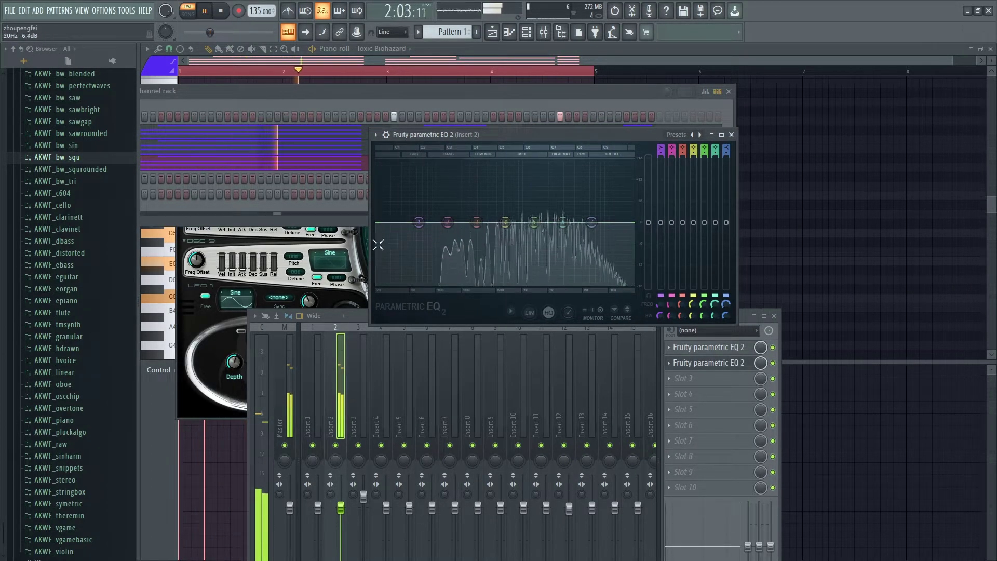
{"action": "left_click_drag", "start_coordinate": [340, 516], "coordinate": [341, 538]}
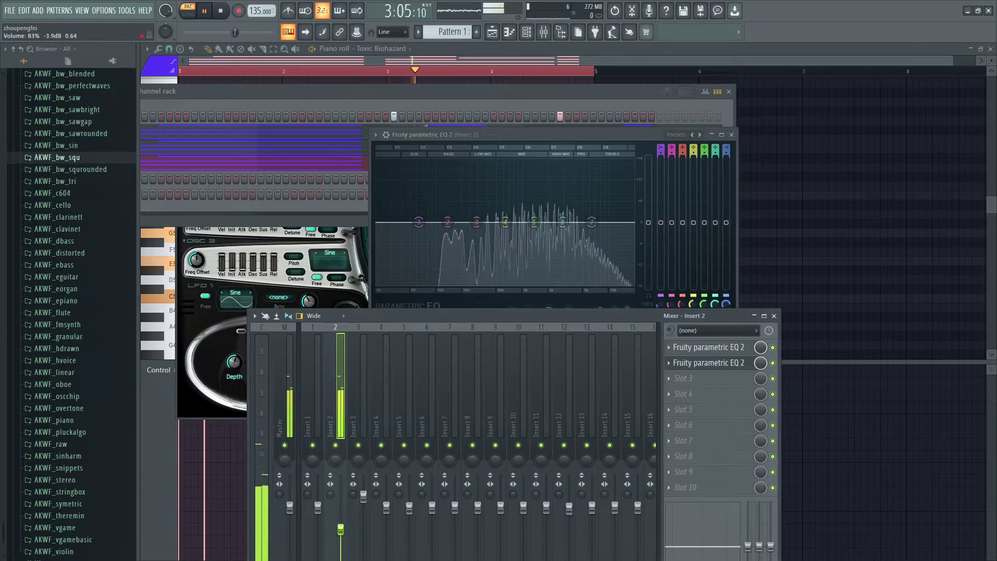
Step: Cut EQ bands 1, 2, 5 and 7 on Insert 2 and boost band 3 by 7.5 dB at 531 Hz
{"action": "left_click_drag", "start_coordinate": [447, 222], "coordinate": [465, 281]}
{"action": "left_click_drag", "start_coordinate": [419, 222], "coordinate": [469, 283]}
{"action": "left_click_drag", "start_coordinate": [476, 222], "coordinate": [498, 196]}
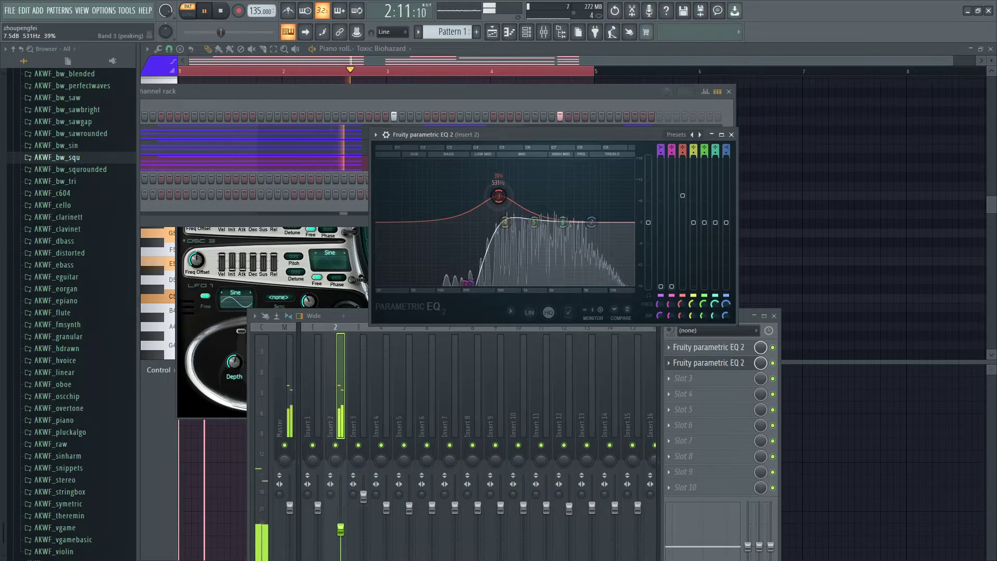
{"action": "left_click_drag", "start_coordinate": [591, 222], "coordinate": [591, 272]}
{"action": "left_click_drag", "start_coordinate": [533, 229], "coordinate": [531, 271]}
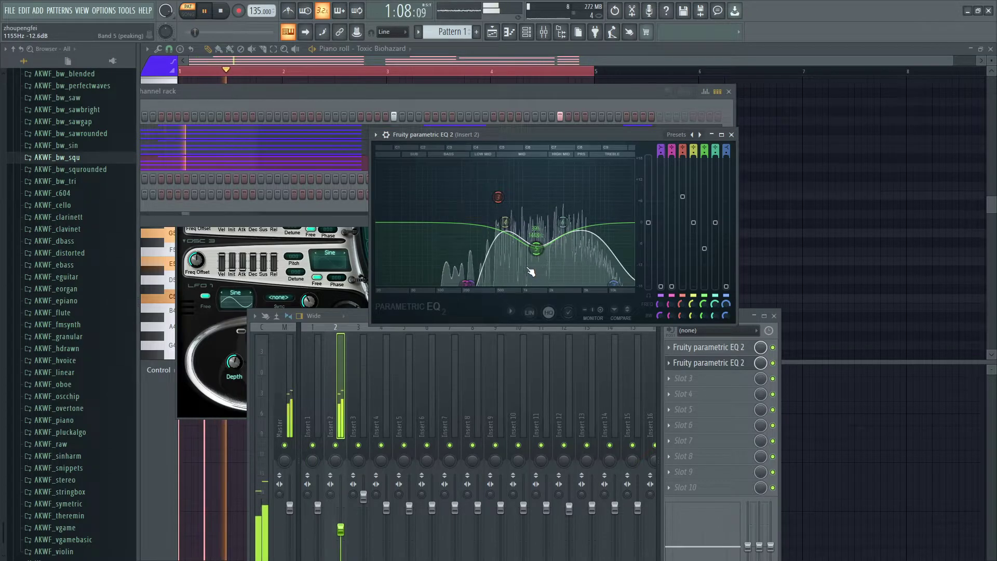
Step: Set oscillator 2's FM amount on oscillator 1 to 49% and bypass Insert 2's second EQ
{"action": "left_click", "coordinate": [209, 325]}
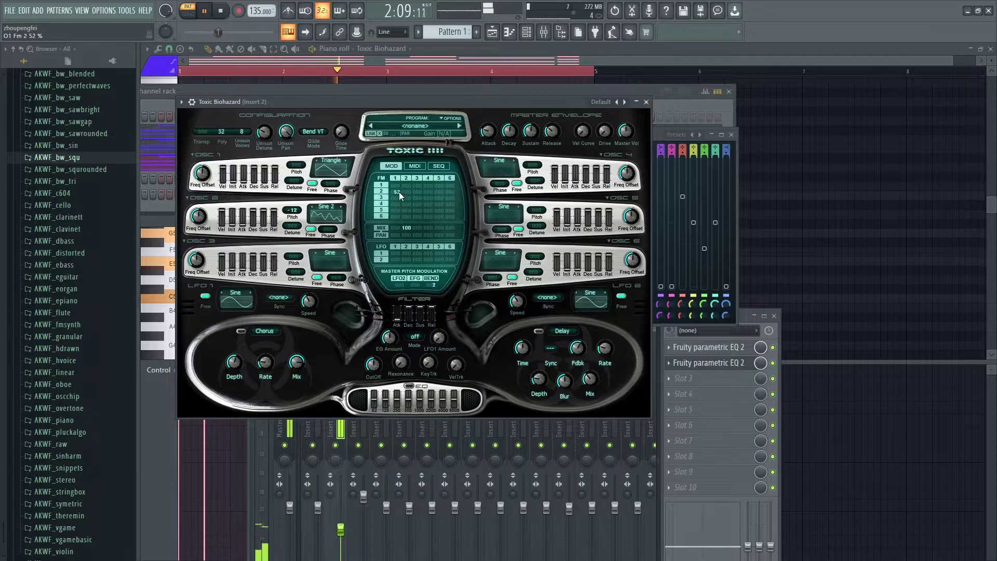
{"action": "left_click_drag", "start_coordinate": [397, 192], "coordinate": [396, 193]}
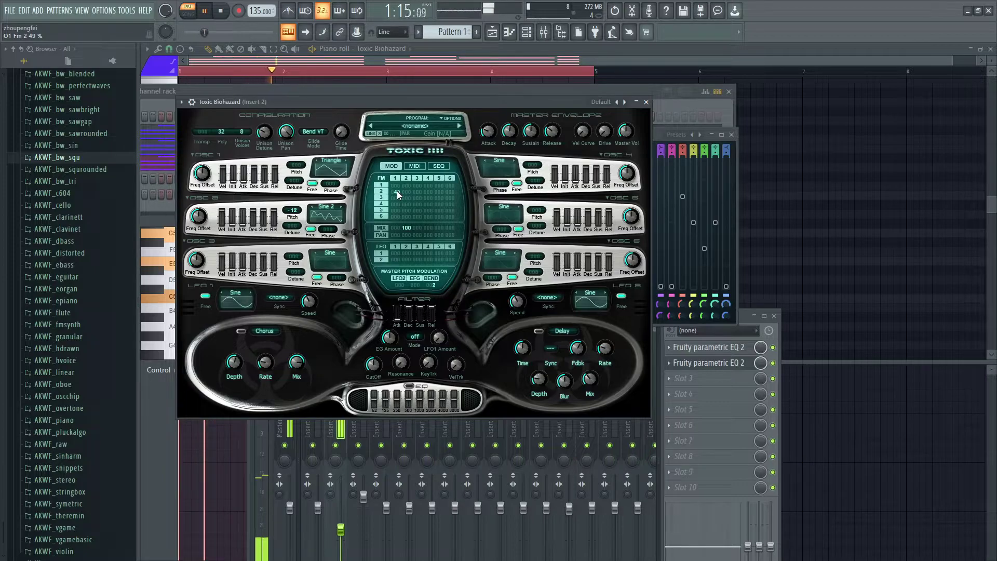
{"action": "left_click", "coordinate": [761, 359]}
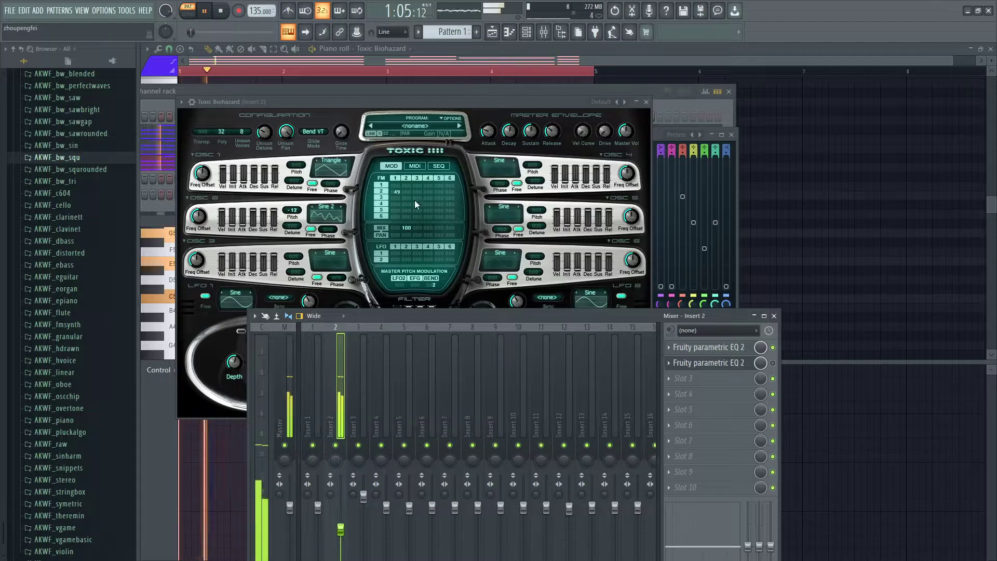
Step: Load the Default preset in Insert 2's second EQ and re-enable the effect
{"action": "left_click", "coordinate": [709, 362]}
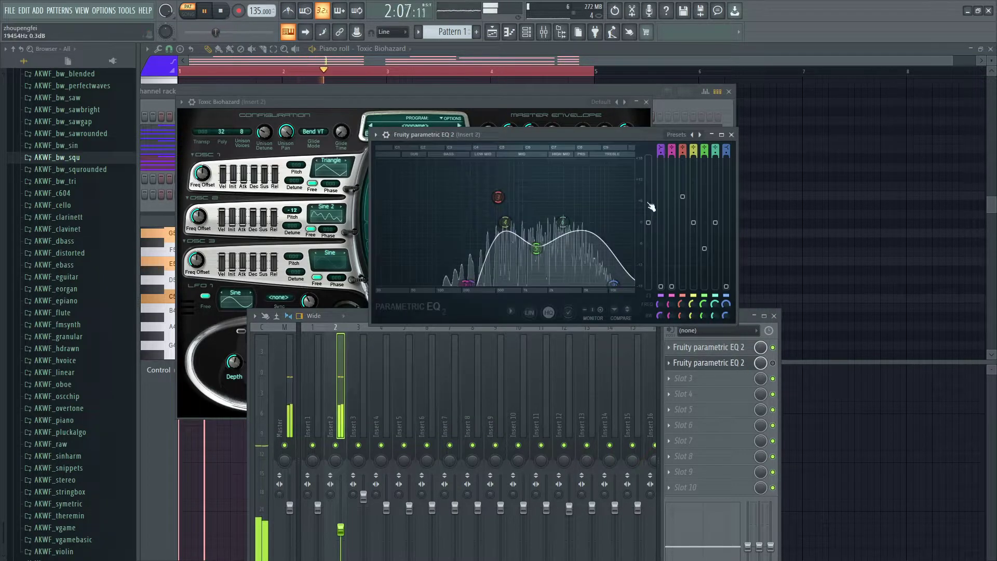
{"action": "left_click", "coordinate": [679, 134]}
{"action": "left_click", "coordinate": [702, 155]}
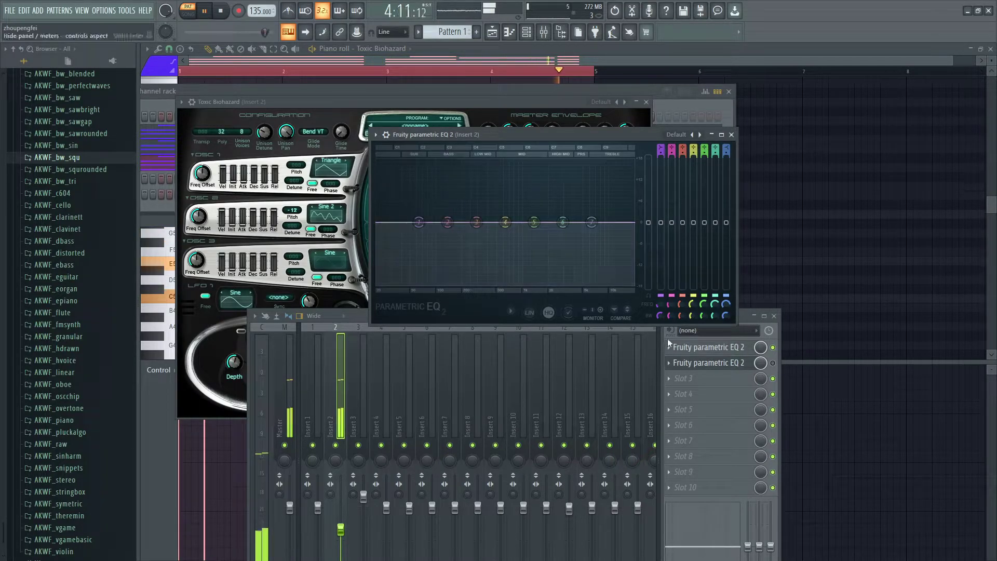
{"action": "left_click", "coordinate": [773, 363]}
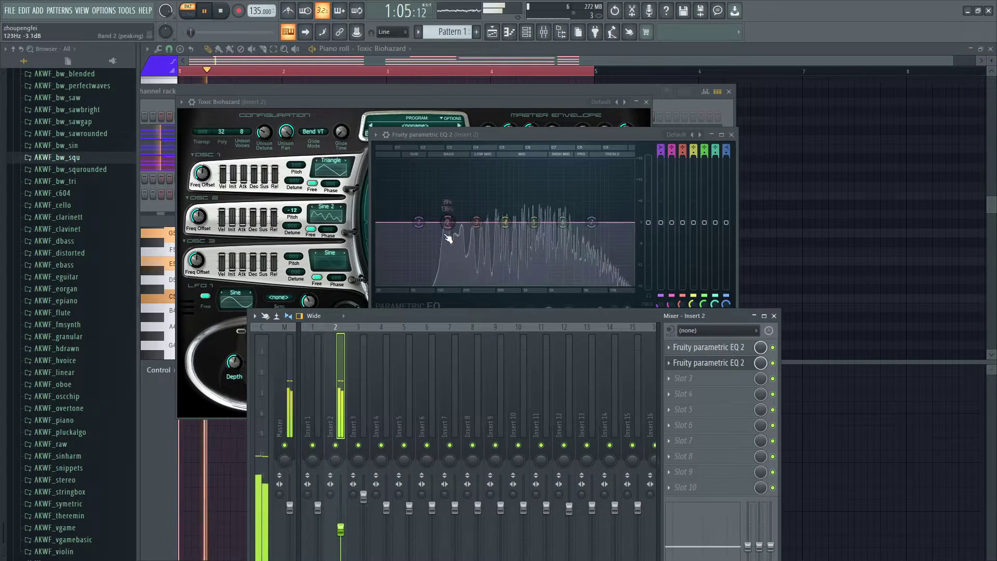
Step: Reshape the EQ by cutting bands 1, 2, 4 and 7, adjusting band 5 and boosting band 3 by 11.8 dB at 824 Hz
{"action": "left_click_drag", "start_coordinate": [447, 222], "coordinate": [446, 244]}
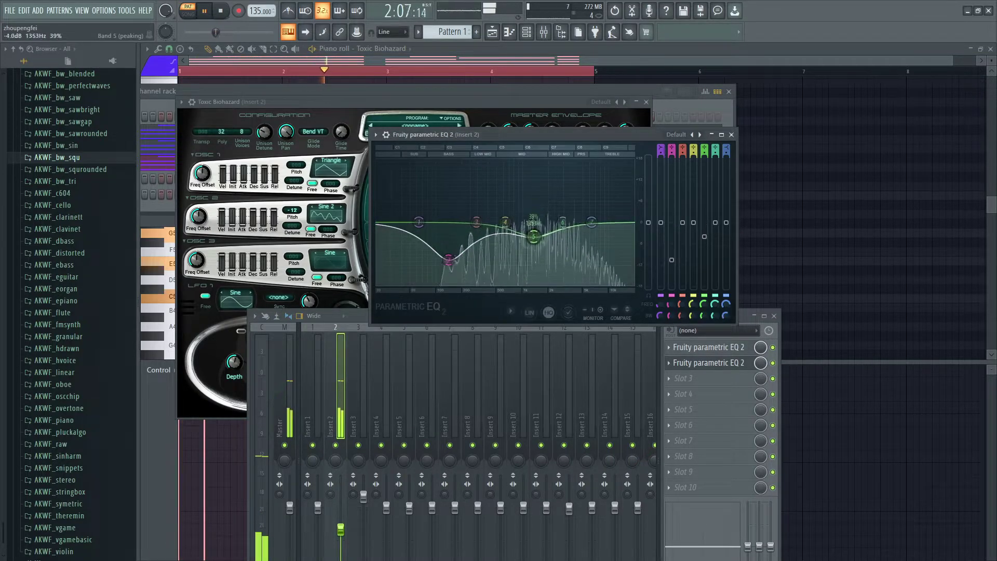
{"action": "left_click_drag", "start_coordinate": [538, 250], "coordinate": [541, 245]}
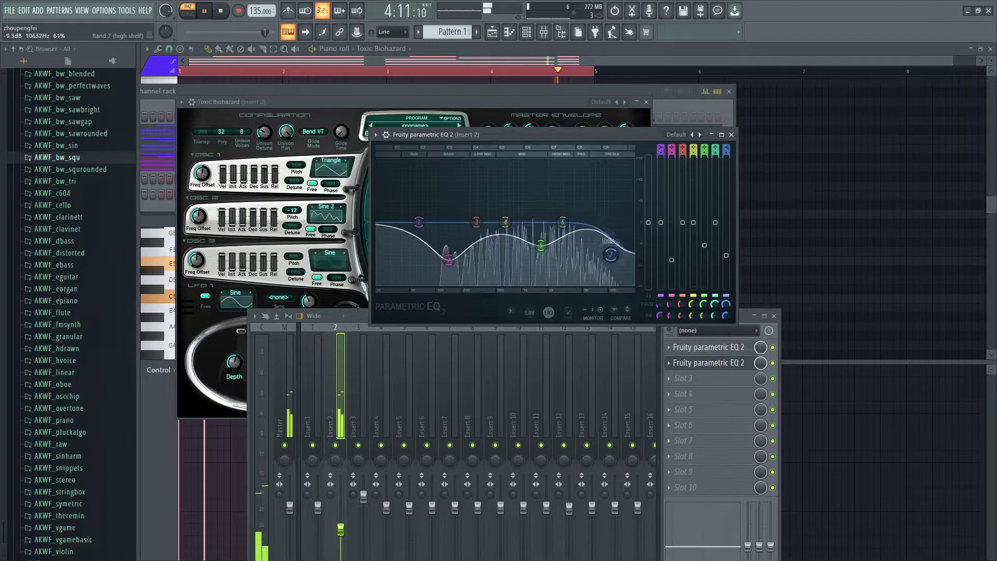
{"action": "left_click_drag", "start_coordinate": [617, 269], "coordinate": [592, 230]}
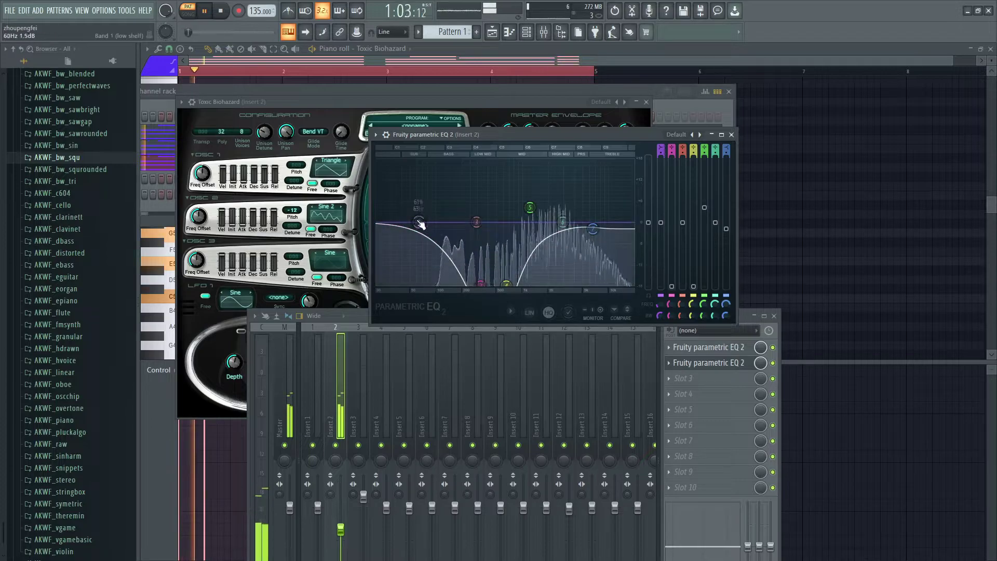
{"action": "left_click_drag", "start_coordinate": [420, 222], "coordinate": [468, 283]}
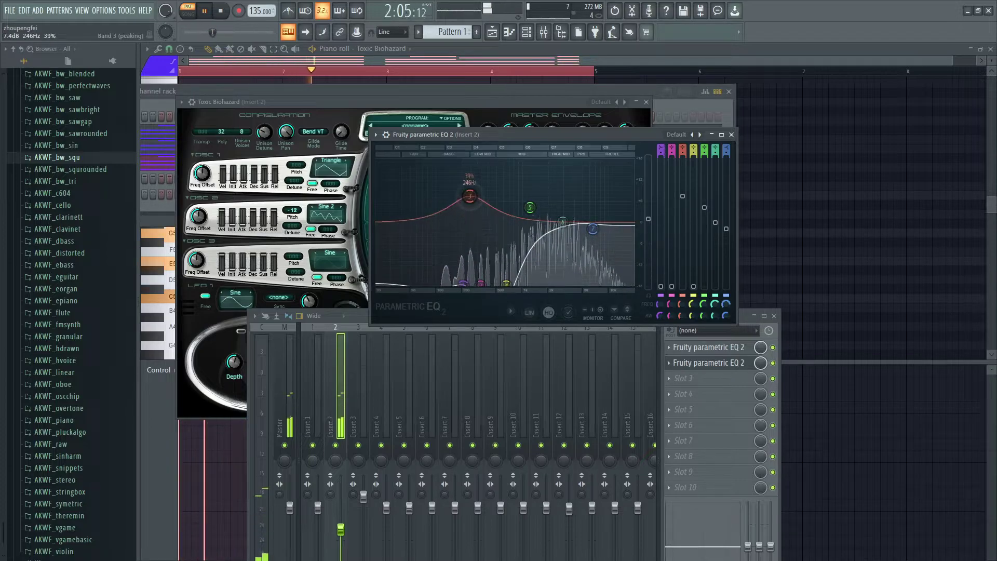
{"action": "left_click_drag", "start_coordinate": [528, 173], "coordinate": [514, 179]}
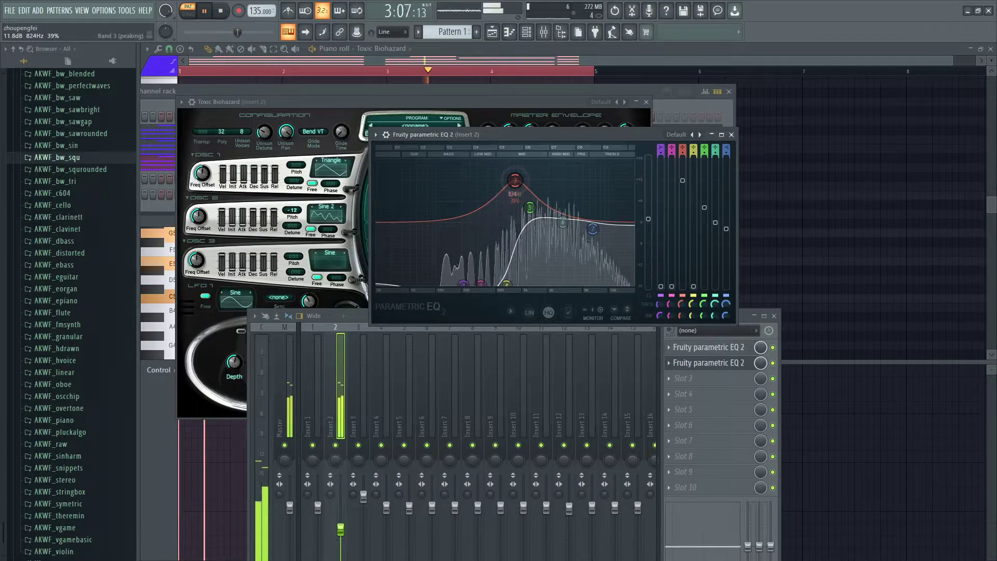
Step: Try the High Harmonic Emphasis preset in Insert 2's second EQ and return the EQ to the Default preset
{"action": "left_click", "coordinate": [675, 135]}
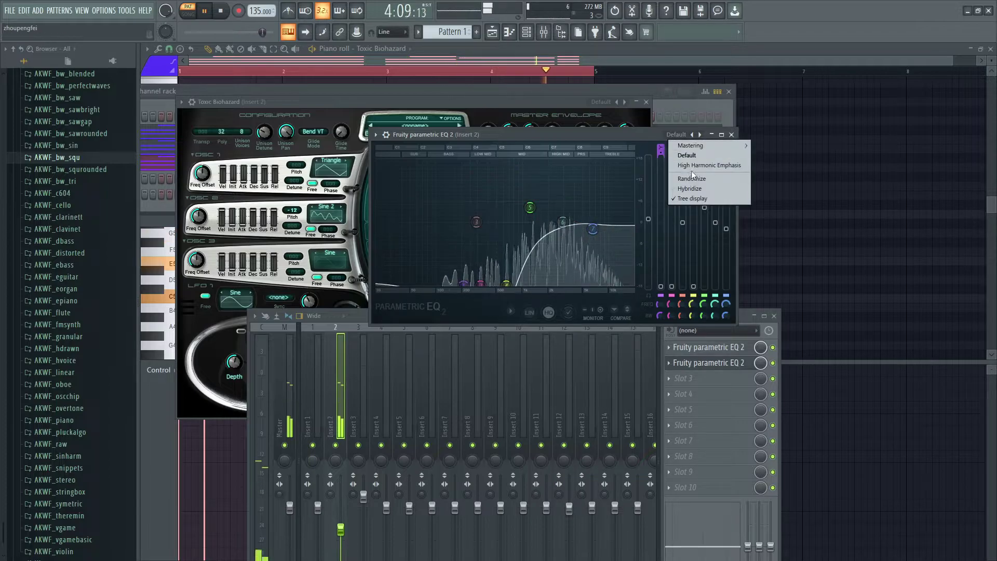
{"action": "left_click", "coordinate": [696, 158]}
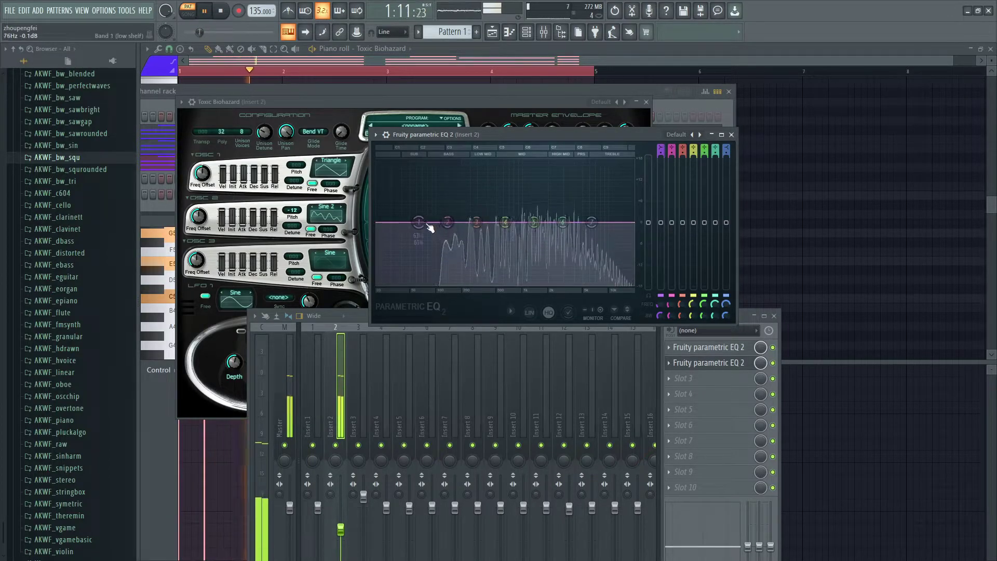
{"action": "left_click", "coordinate": [672, 139]}
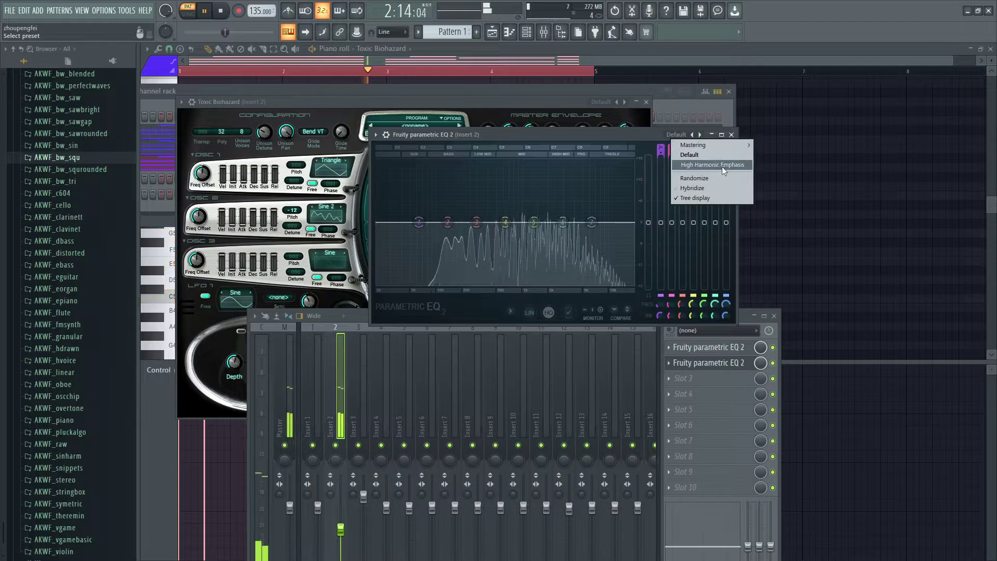
{"action": "left_click", "coordinate": [722, 166]}
{"action": "left_click", "coordinate": [681, 139]}
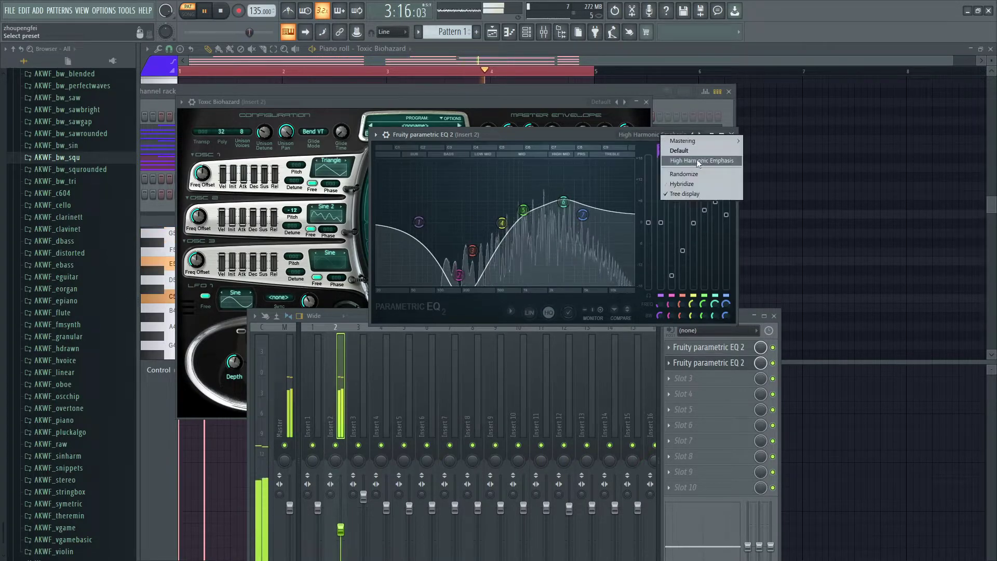
{"action": "left_click", "coordinate": [700, 151]}
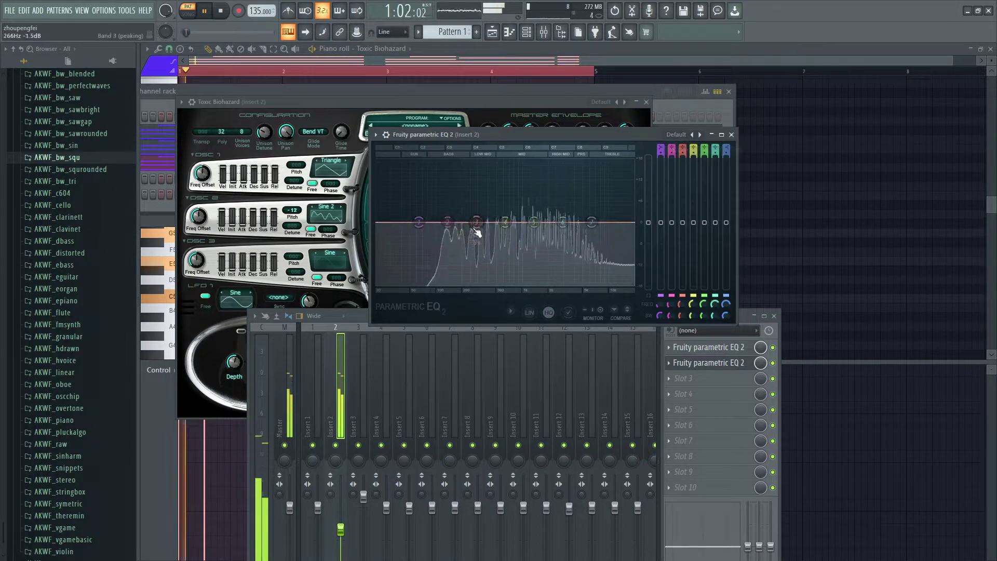
Step: Cut EQ bands 1 and 2 fully, boost band 3 by 9.5 dB at 255 Hz, and cut band 6 by 9.8 dB at 2414 Hz
{"action": "left_click_drag", "start_coordinate": [446, 223], "coordinate": [452, 279]}
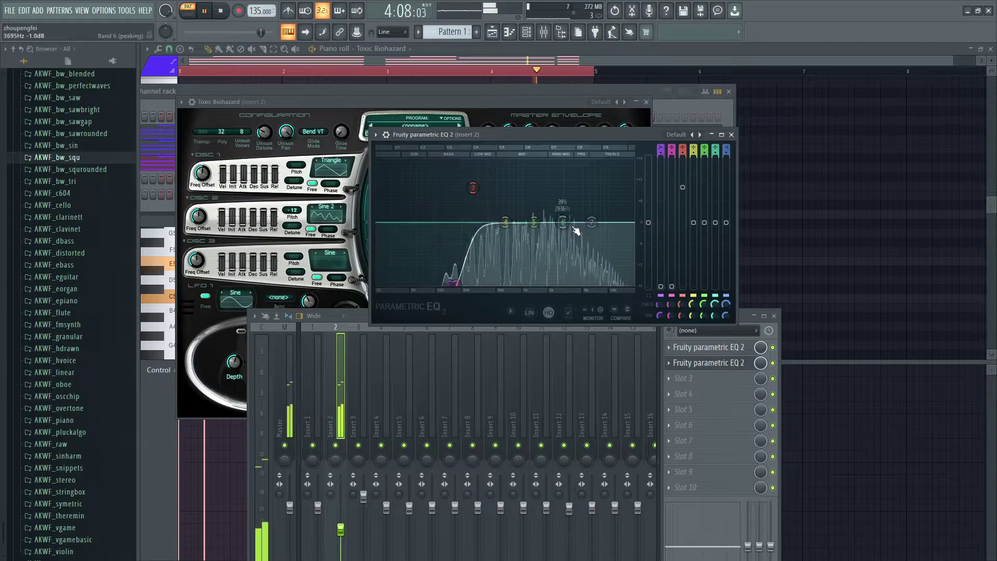
{"action": "left_click_drag", "start_coordinate": [564, 261], "coordinate": [564, 261]}
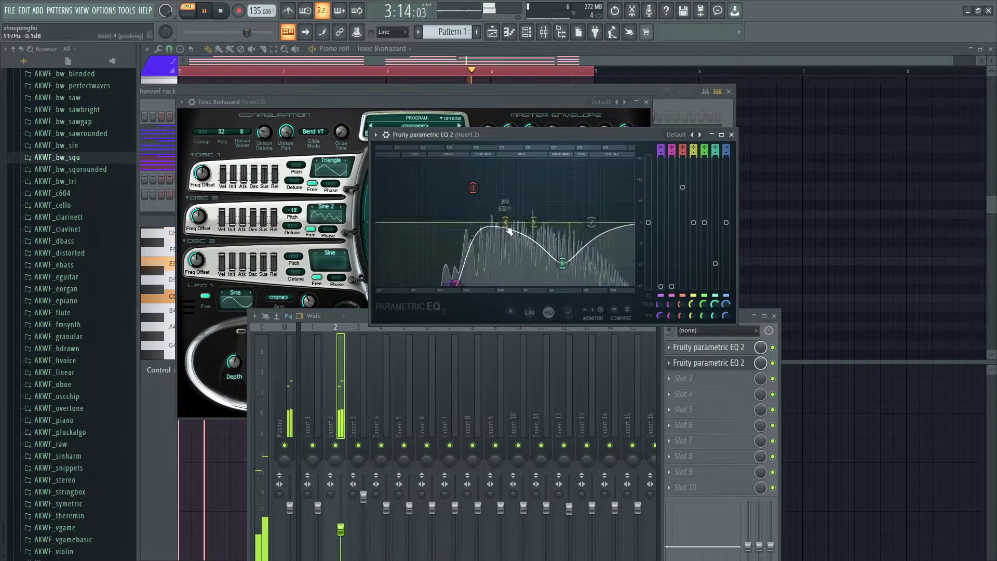
{"action": "left_click_drag", "start_coordinate": [558, 261], "coordinate": [562, 253]}
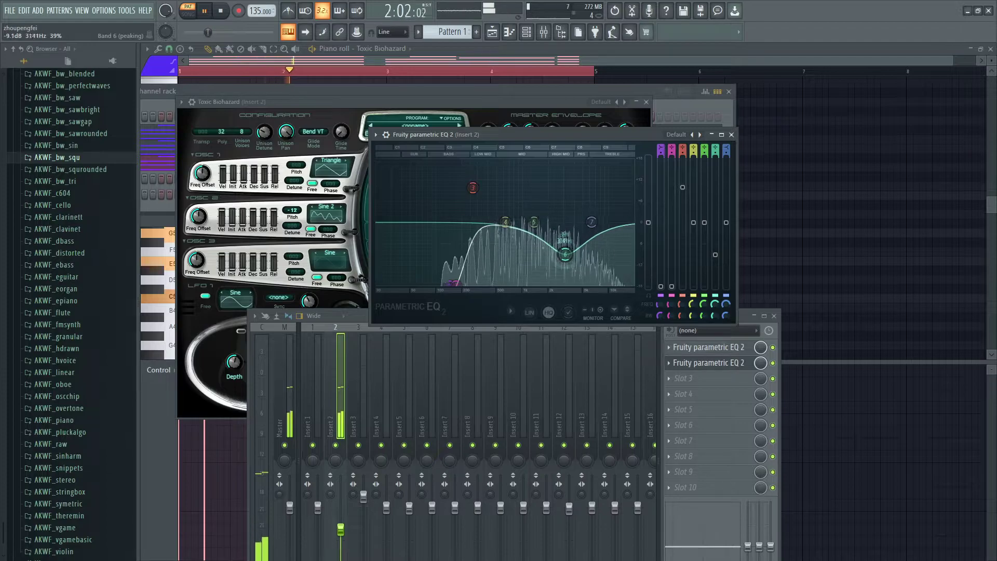
{"action": "left_click_drag", "start_coordinate": [575, 254], "coordinate": [555, 256]}
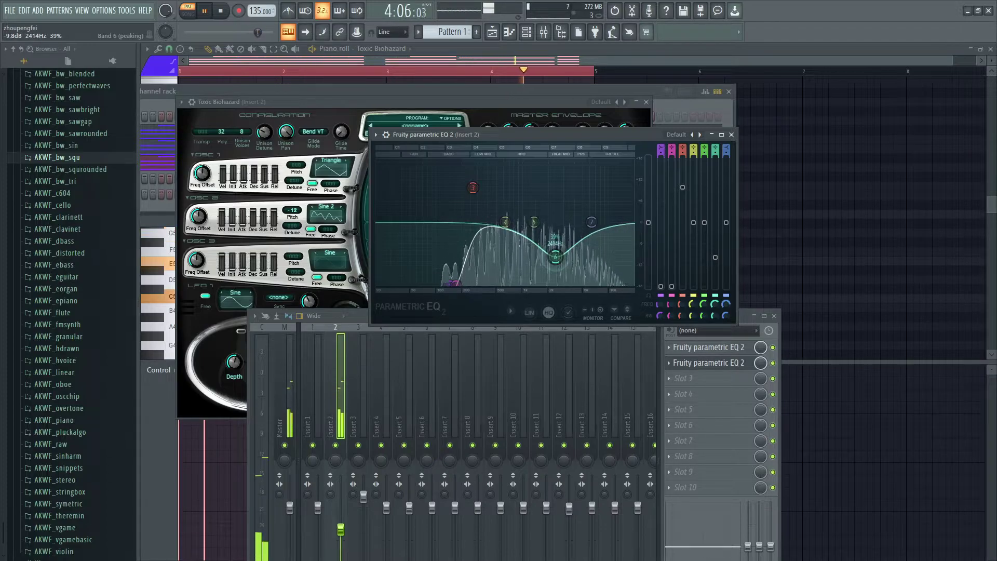
{"action": "mouse_move", "coordinate": [473, 187]}
{"action": "left_mouse_down"}
{"action": "mouse_move", "coordinate": [483, 208]}
{"action": "mouse_move", "coordinate": [463, 195]}
{"action": "mouse_move", "coordinate": [453, 270]}
{"action": "mouse_move", "coordinate": [471, 280]}
{"action": "mouse_move", "coordinate": [478, 211]}
{"action": "mouse_move", "coordinate": [459, 165]}
{"action": "mouse_move", "coordinate": [471, 188]}
{"action": "left_mouse_up"}
{"action": "right_click", "coordinate": [471, 189]}
{"action": "left_click", "coordinate": [488, 205]}
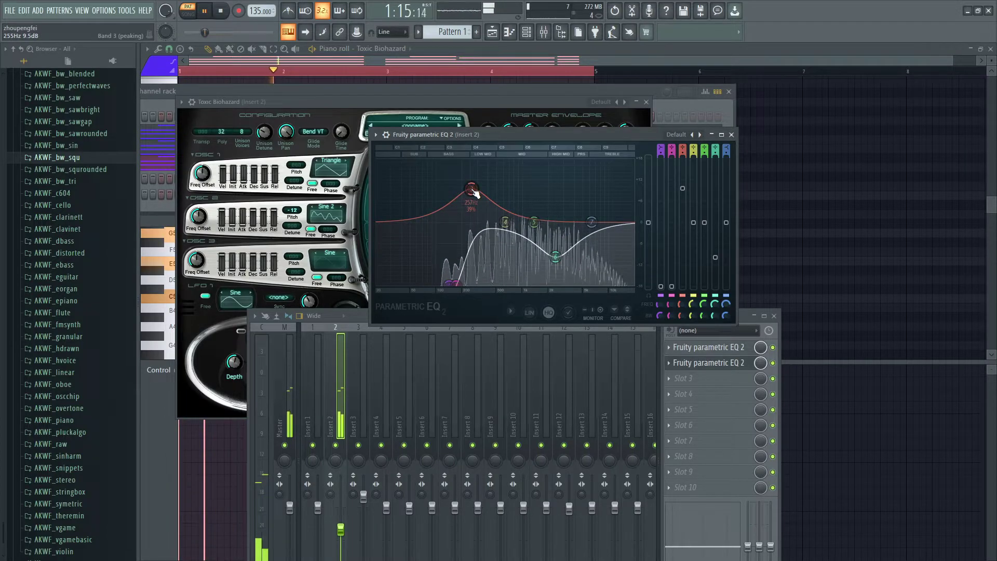
{"action": "left_click", "coordinate": [731, 135]}
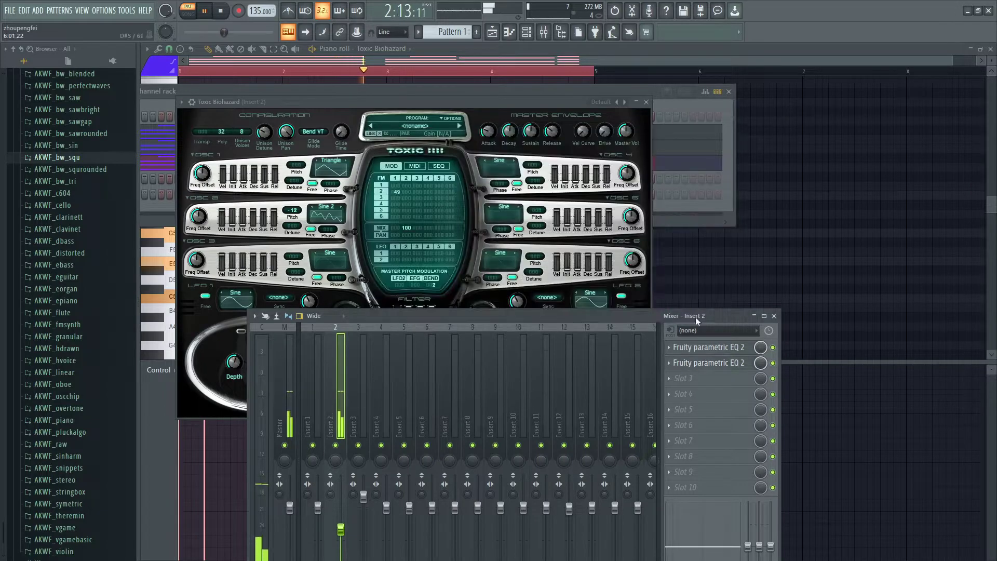
Step: Add a third Fruity parametric EQ 2 to Insert 2 and gently cut bands 3, 4 and 5, with band 4 at about -2.8 dB
{"action": "left_click", "coordinate": [700, 383]}
{"action": "left_click", "coordinate": [559, 185]}
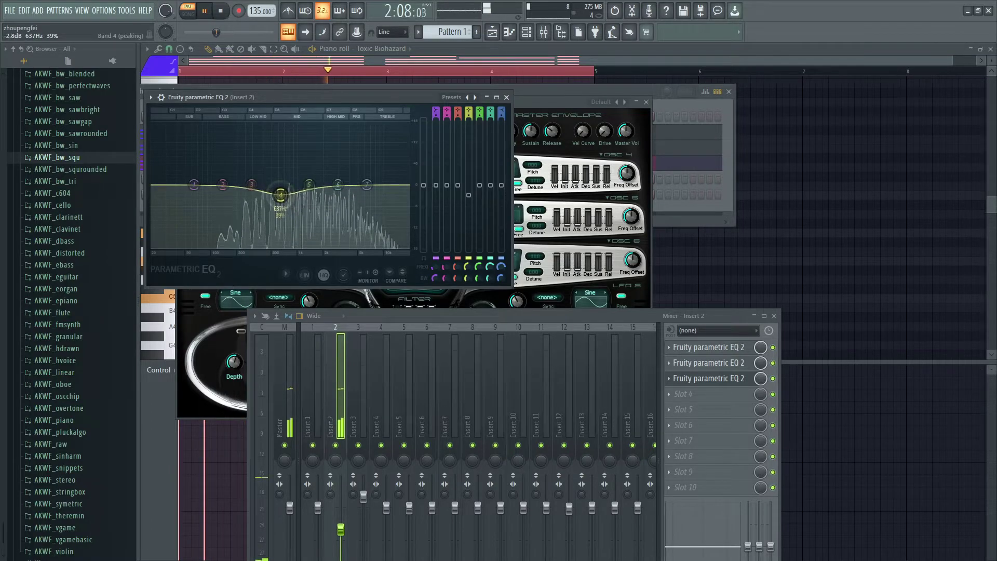
{"action": "left_click_drag", "start_coordinate": [309, 186], "coordinate": [254, 195]}
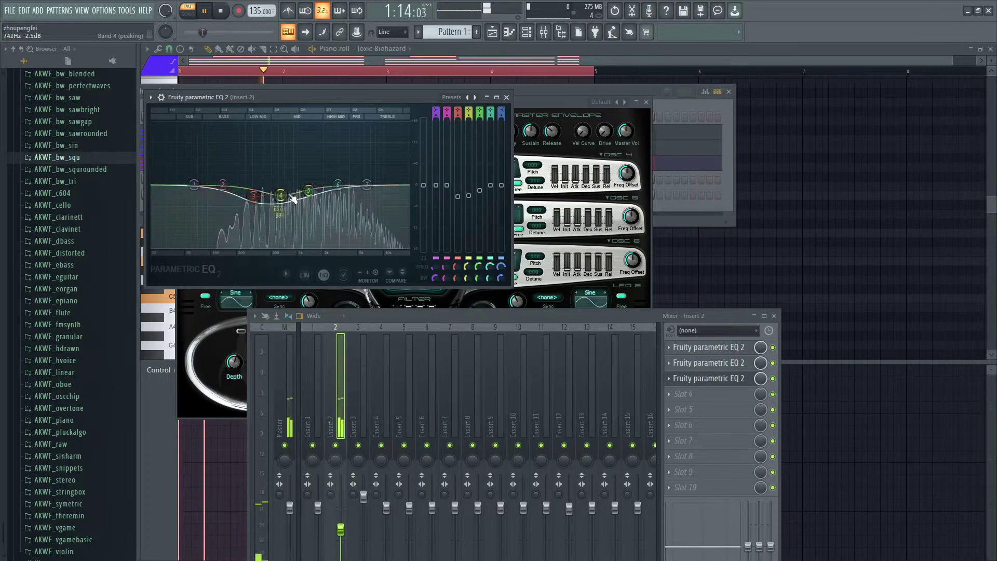
{"action": "left_click", "coordinate": [506, 97]}
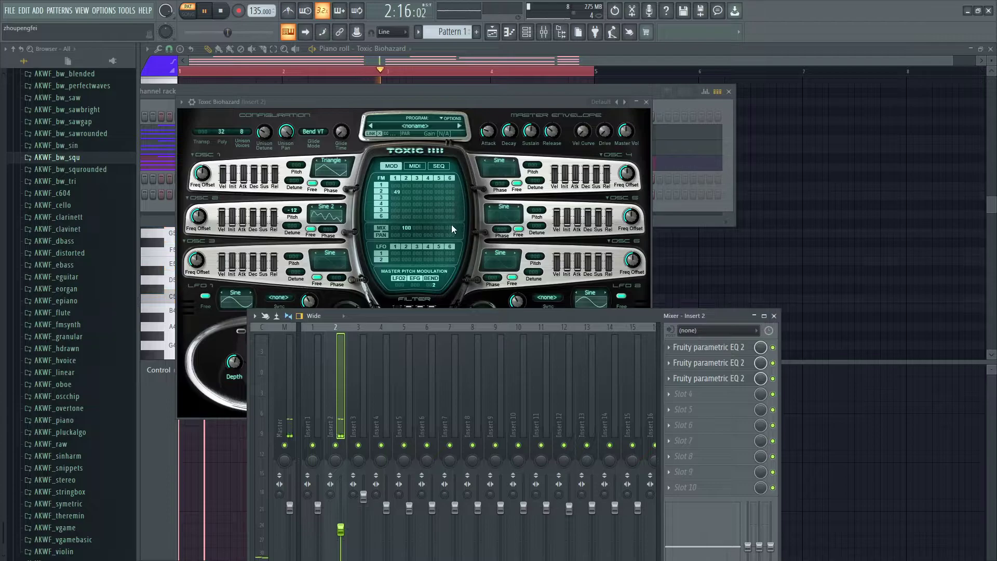
Step: Bring the full channel rack into view and open the 808 channel's piano roll
{"action": "key", "text": "F7"}
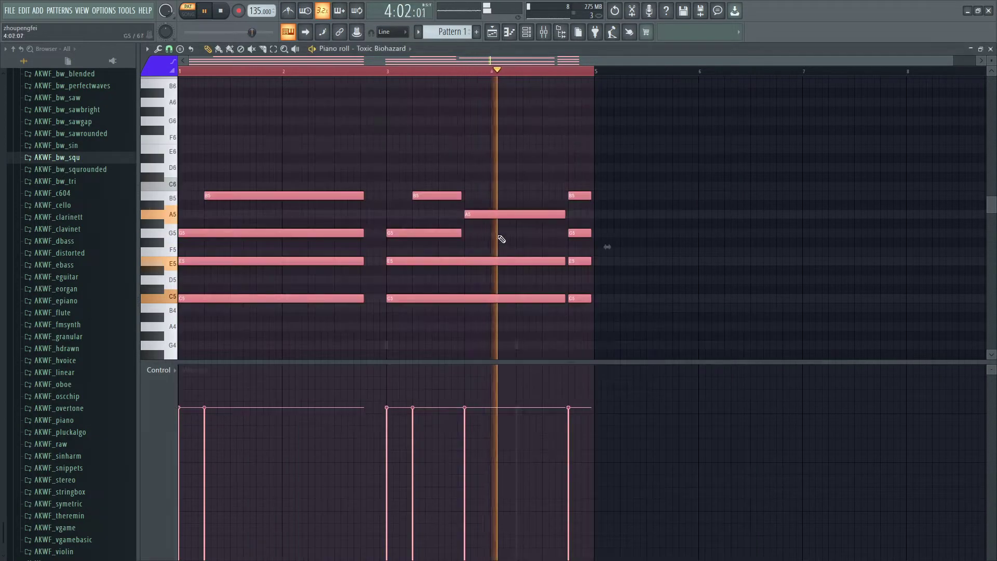
{"action": "key", "text": "Tab"}
{"action": "left_click", "coordinate": [527, 32]}
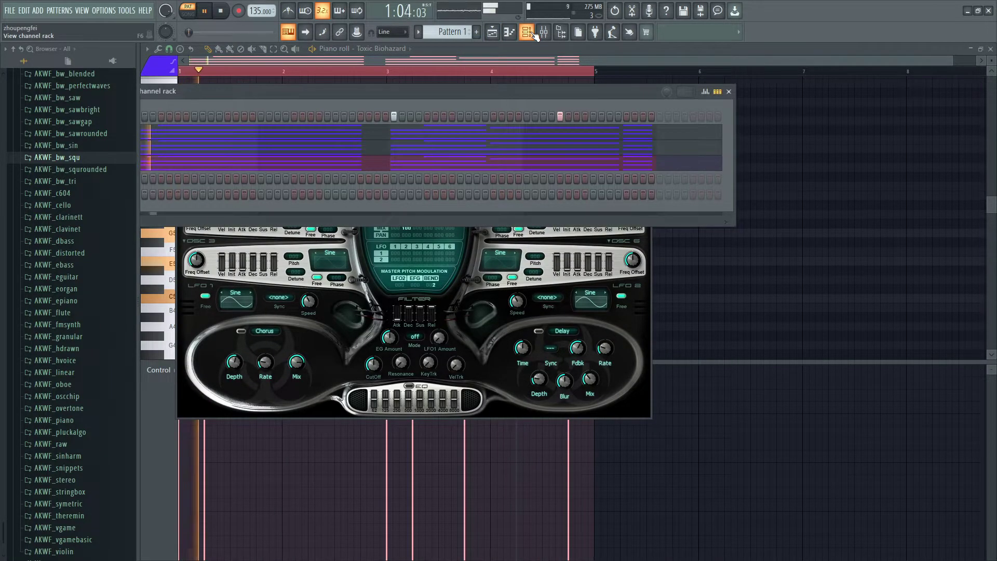
{"action": "left_click_drag", "start_coordinate": [435, 98], "coordinate": [665, 80]}
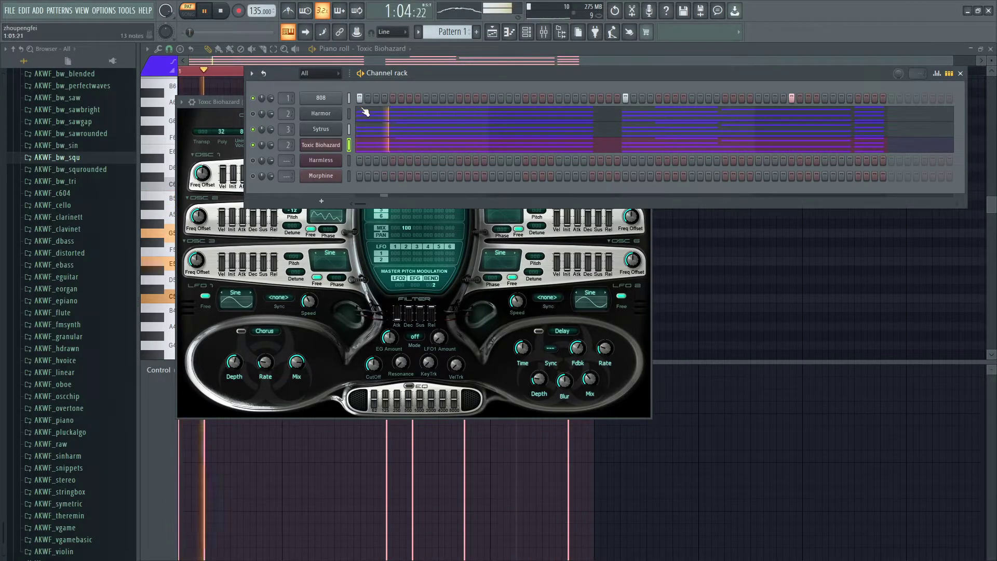
{"action": "right_click", "coordinate": [341, 97]}
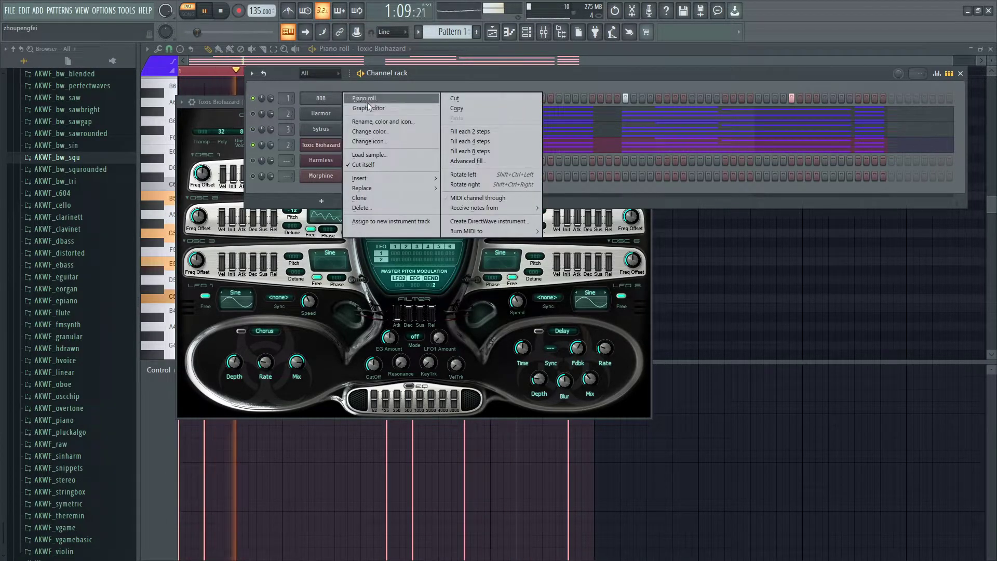
{"action": "left_click", "coordinate": [365, 98]}
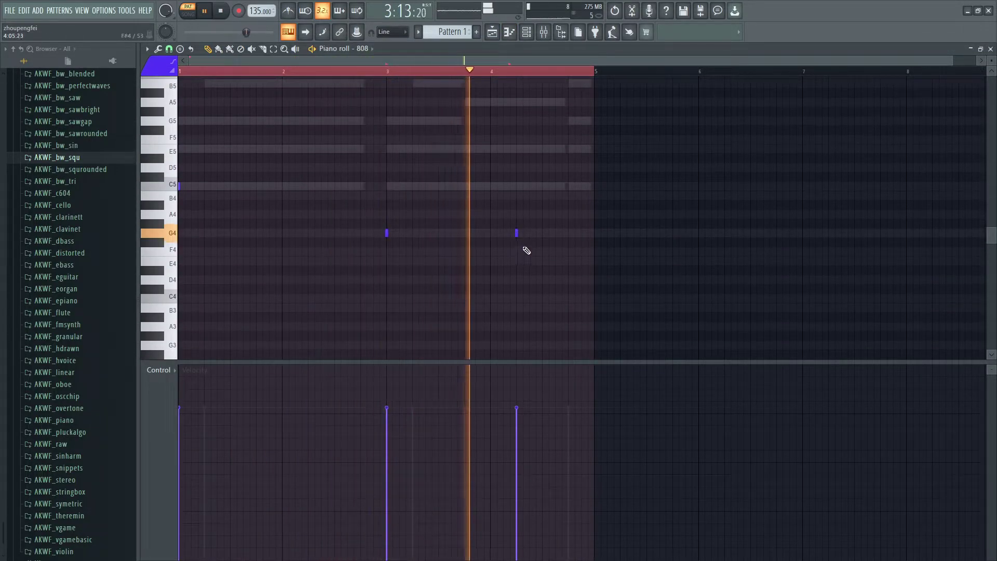
Step: Raise the 808's last note in bar 4 to D5 and play the pattern
{"action": "left_click_drag", "start_coordinate": [516, 233], "coordinate": [516, 196]}
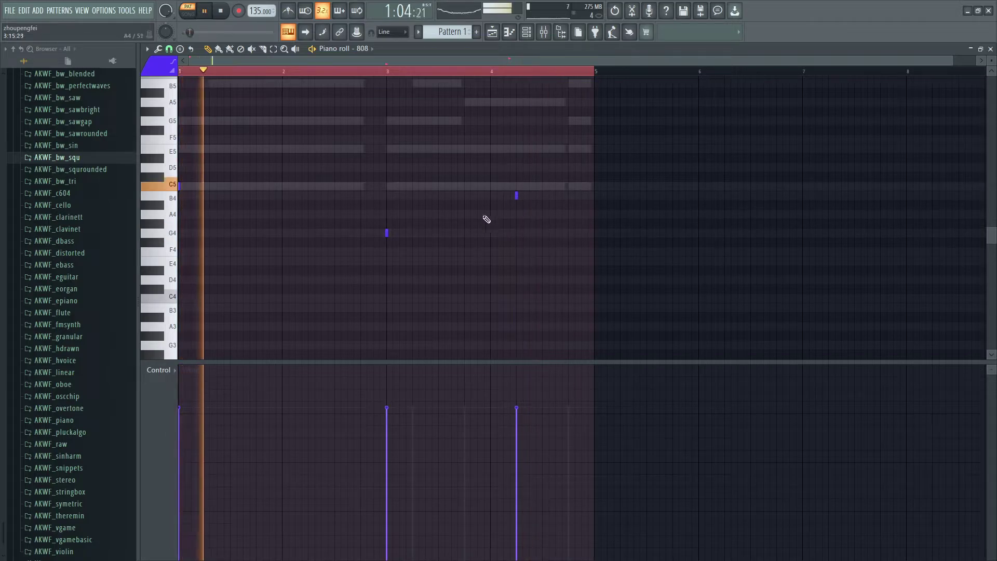
{"action": "scroll", "coordinate": [460, 211], "scroll_direction": "down", "scroll_amount": 3}
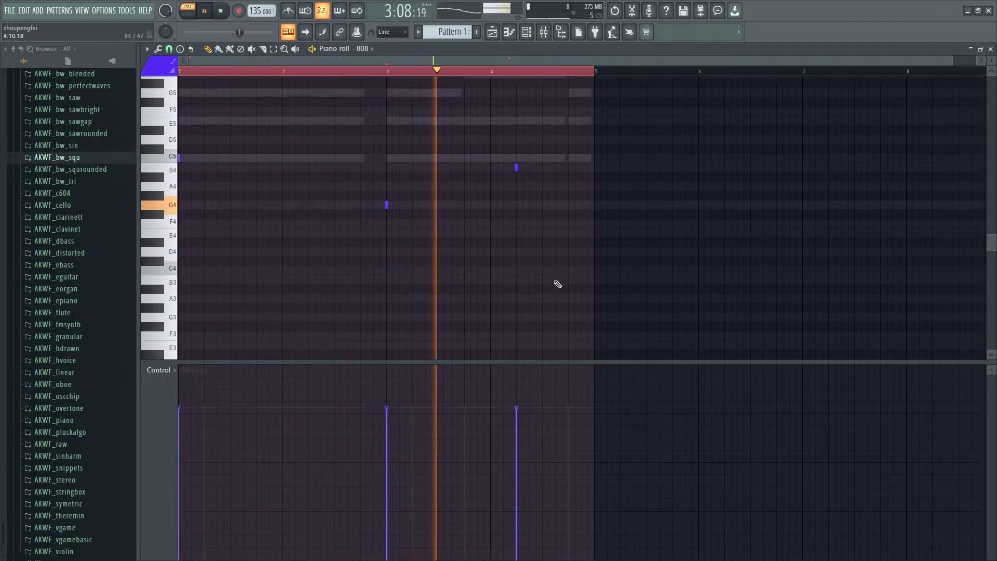
{"action": "key", "text": "space"}
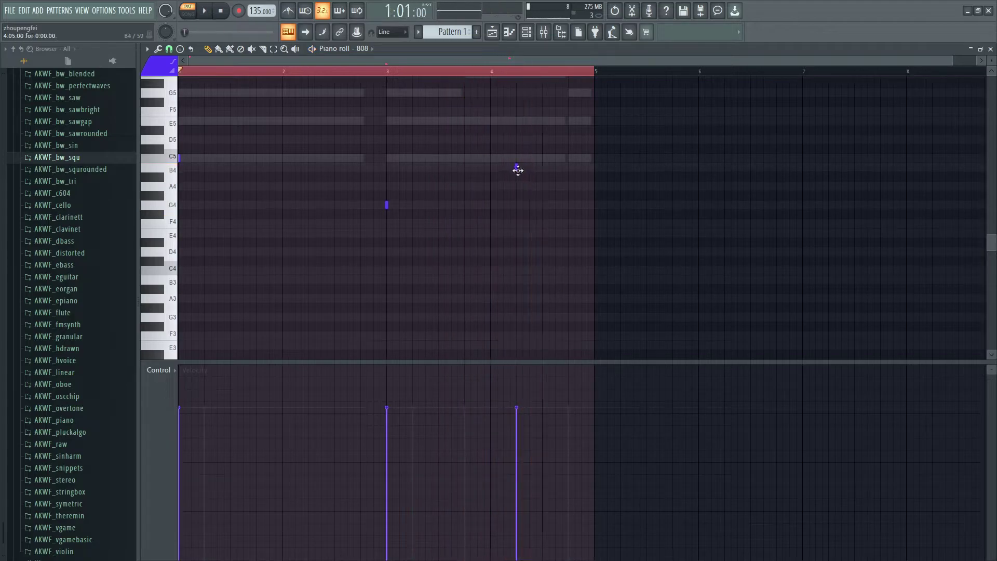
{"action": "left_click_drag", "start_coordinate": [517, 150], "coordinate": [518, 132]}
{"action": "key", "text": "space"}
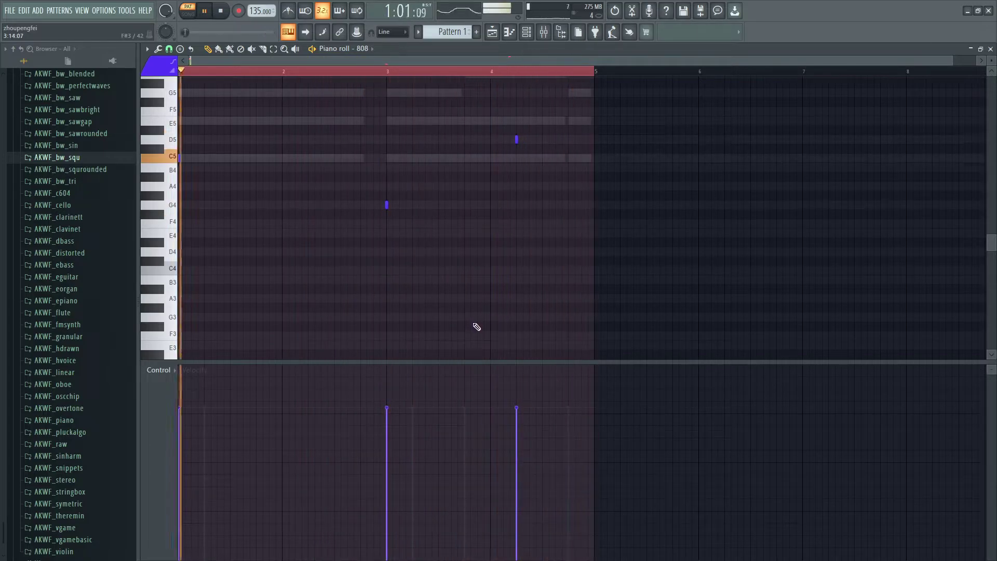
Step: Enable Toxic Biohazard's Chorus effect and adjust its mix
{"action": "key", "text": "Tab"}
{"action": "key", "text": "Tab"}
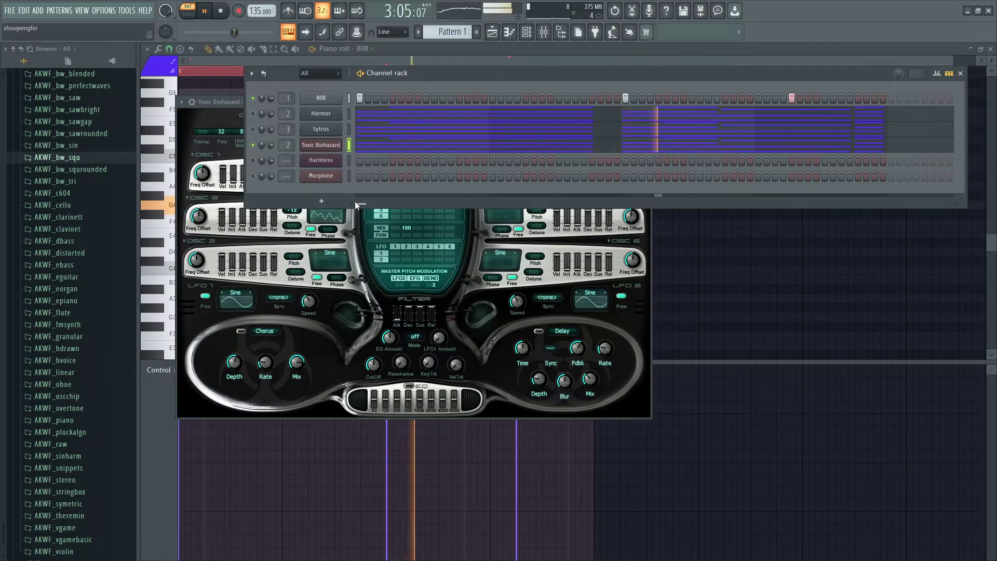
{"action": "left_click", "coordinate": [340, 310]}
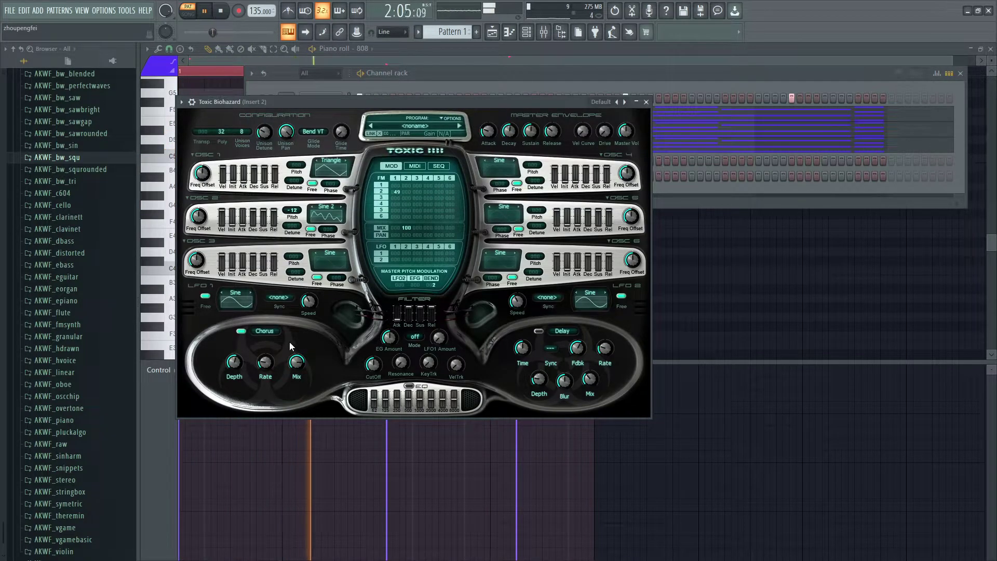
{"action": "left_click_drag", "start_coordinate": [297, 363], "coordinate": [297, 384]}
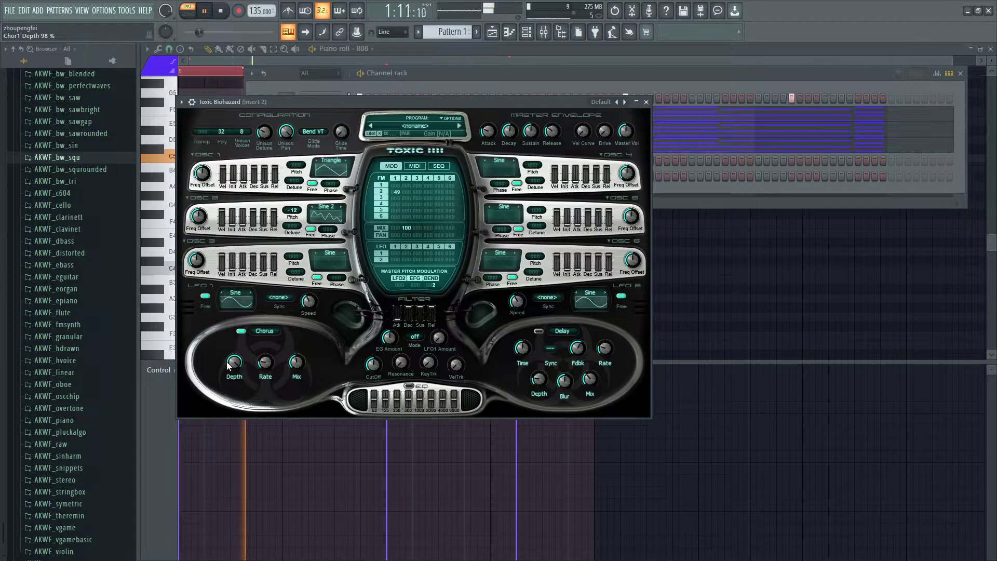
{"action": "left_click", "coordinate": [275, 95]}
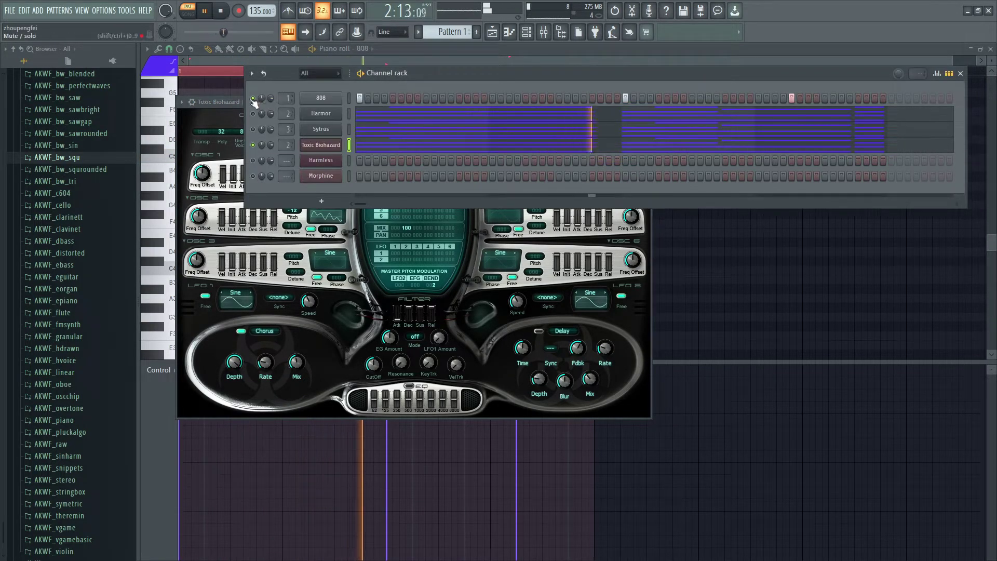
{"action": "left_click", "coordinate": [332, 334]}
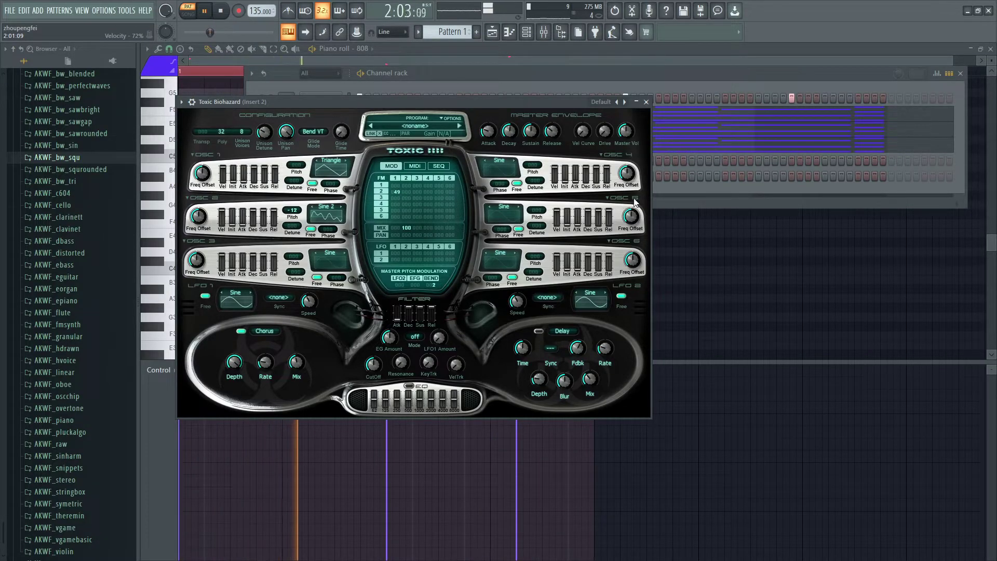
Step: Set Toxic Biohazard's master envelope sustain to 100% and briefly switch to the Notepad++ note "hmm i like this"
{"action": "mouse_move", "coordinate": [530, 131]}
{"action": "left_click_drag", "start_coordinate": [529, 135], "coordinate": [530, 102]}
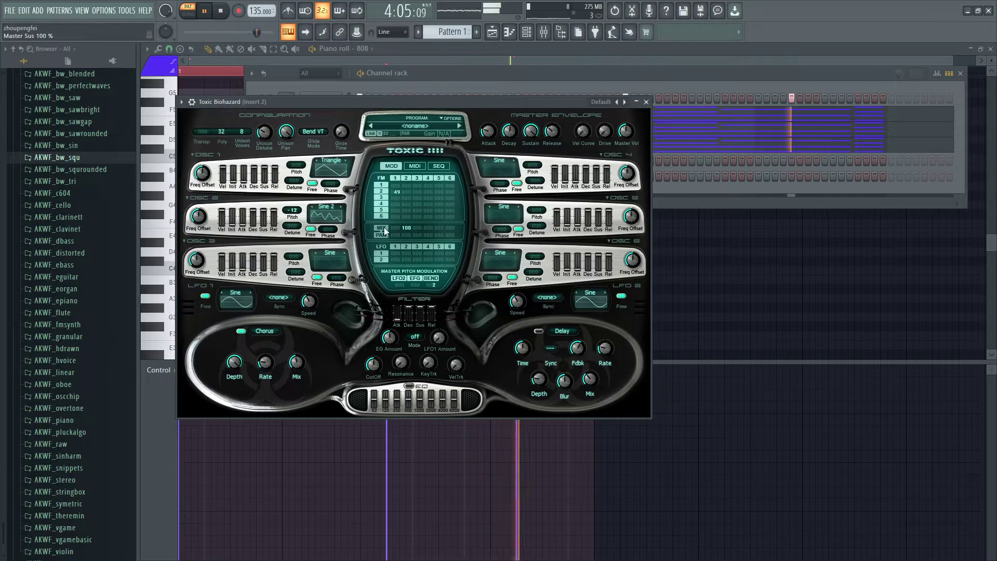
{"action": "key", "text": "alt+Tab"}
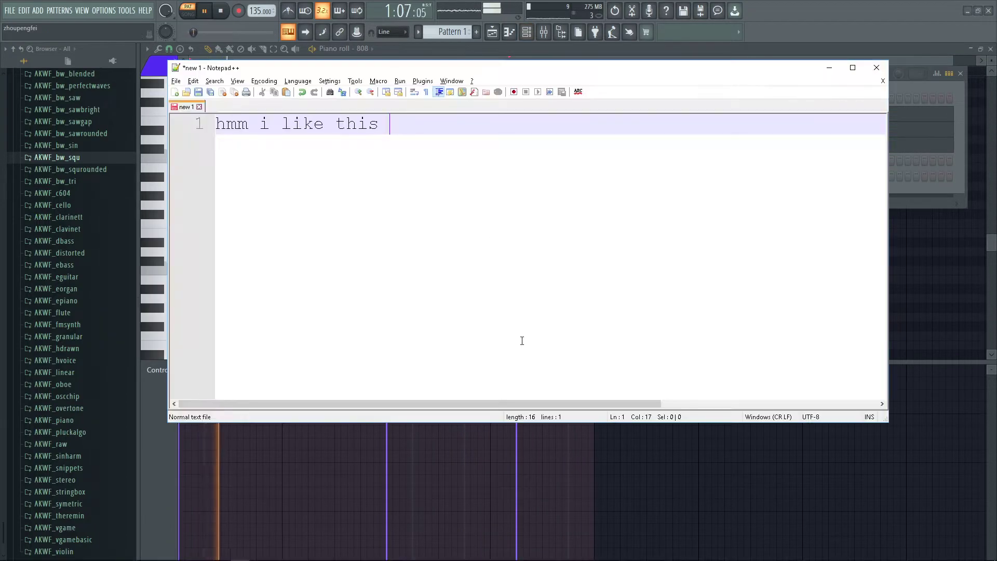
{"action": "key", "text": "alt+Tab"}
Step: Shorten Toxic Biohazard's master envelope release to 0.078 s
{"action": "left_click", "coordinate": [551, 144]}
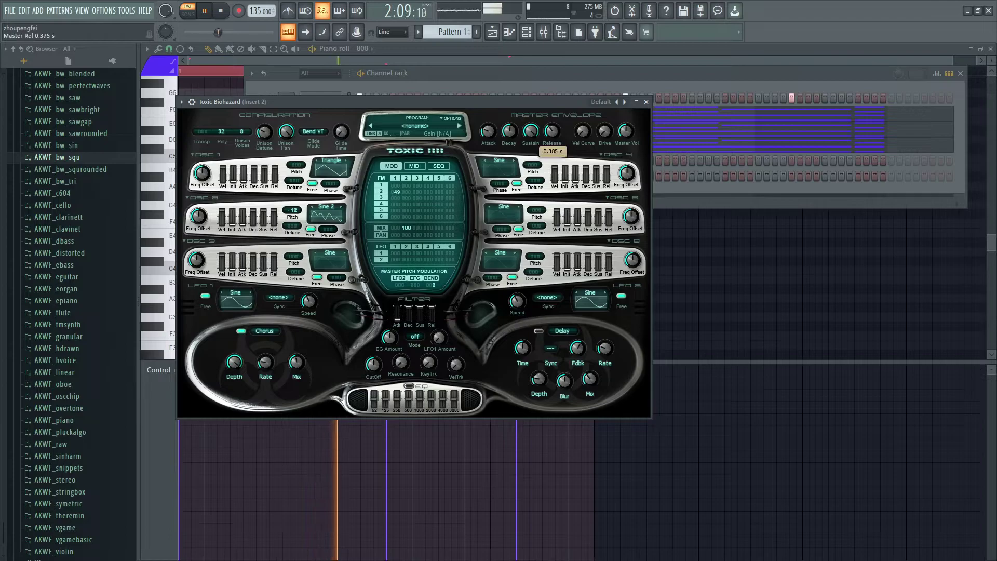
{"action": "left_click_drag", "start_coordinate": [551, 144], "coordinate": [551, 169]}
{"action": "right_click", "coordinate": [553, 133]}
{"action": "left_click", "coordinate": [582, 256]}
{"action": "scroll", "coordinate": [550, 131], "scroll_direction": "down", "scroll_amount": 3}
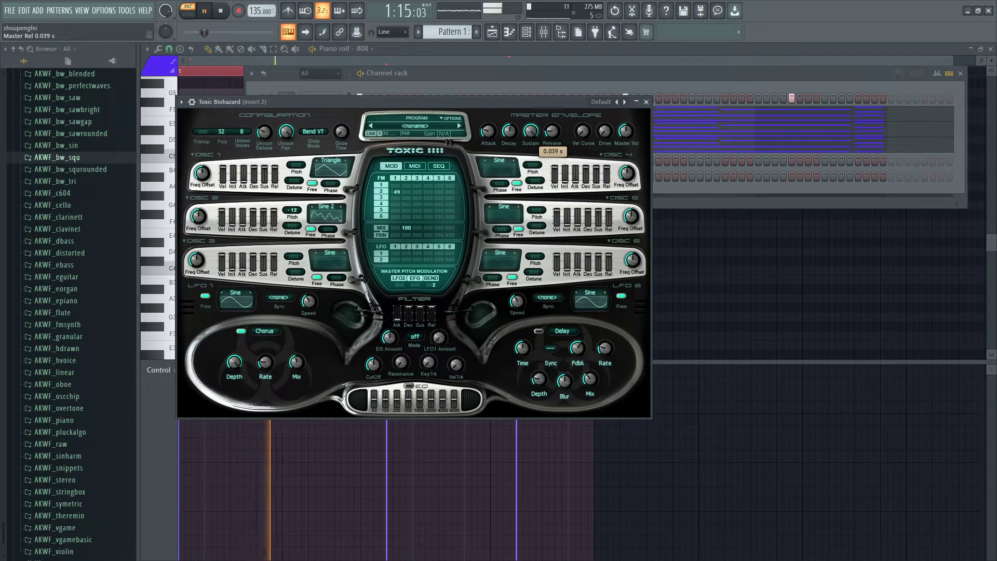
{"action": "left_click_drag", "start_coordinate": [550, 132], "coordinate": [550, 129]}
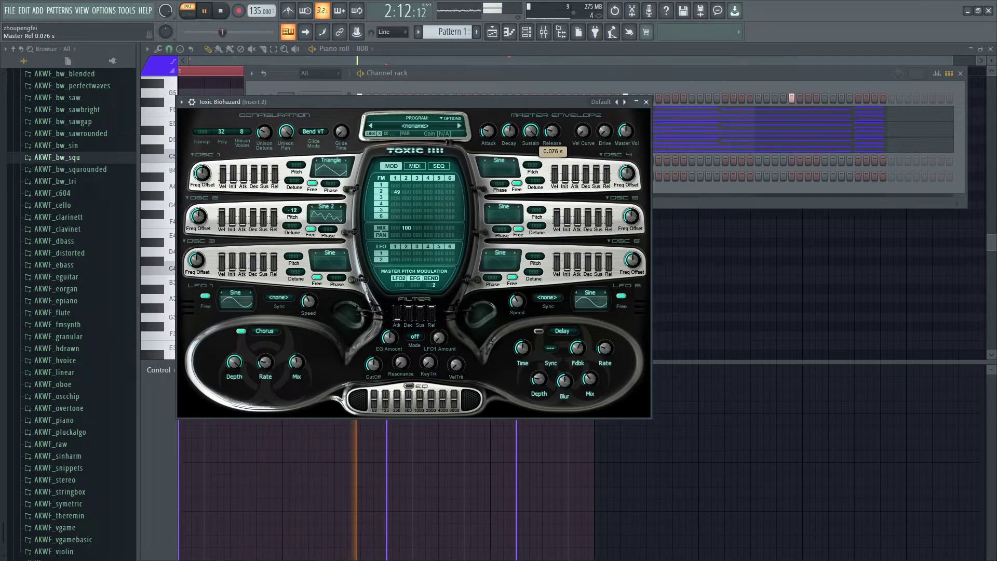
Step: Replace Toxic Biohazard's Delay effect with Reverb and lower the reverb's decay to 0% while auditioning the pattern
{"action": "left_click", "coordinate": [559, 335]}
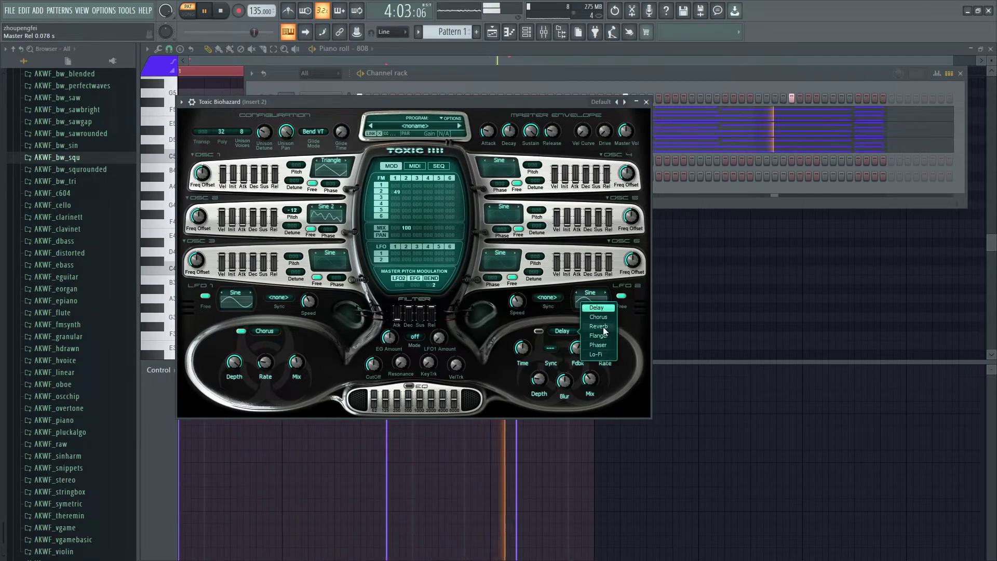
{"action": "left_click", "coordinate": [598, 326]}
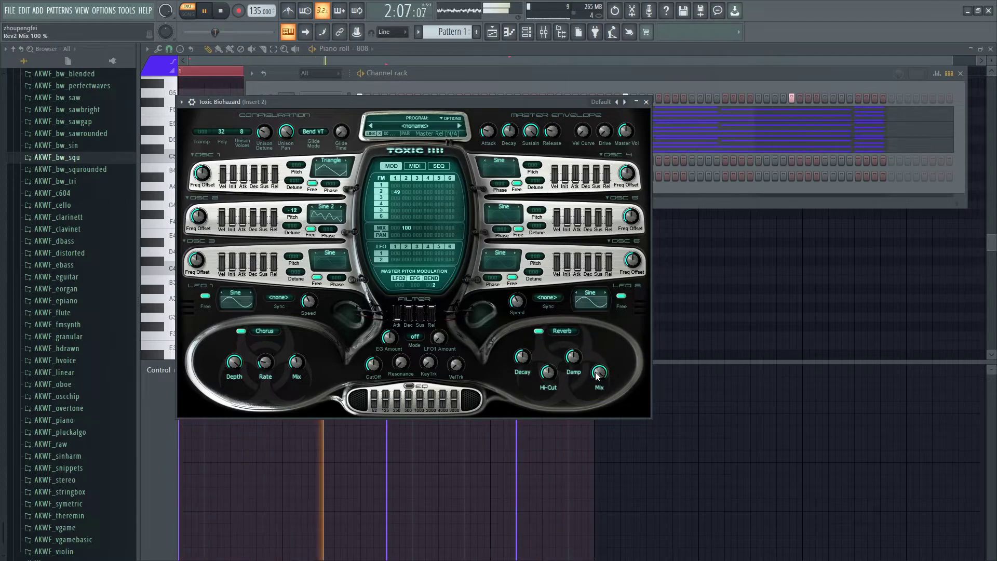
{"action": "left_click_drag", "start_coordinate": [530, 363], "coordinate": [529, 360]}
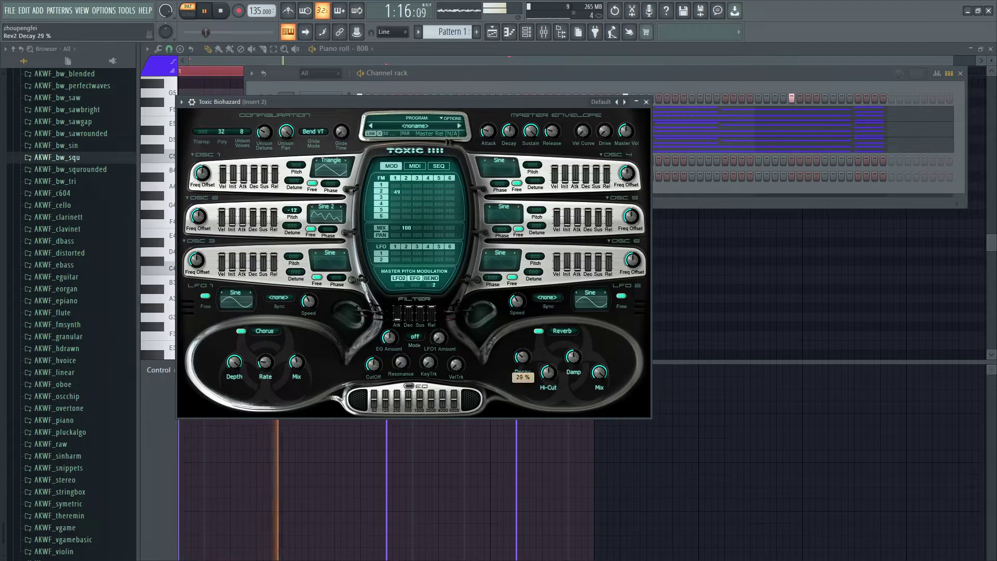
{"action": "key", "text": "space"}
{"action": "mouse_move", "coordinate": [572, 369]}
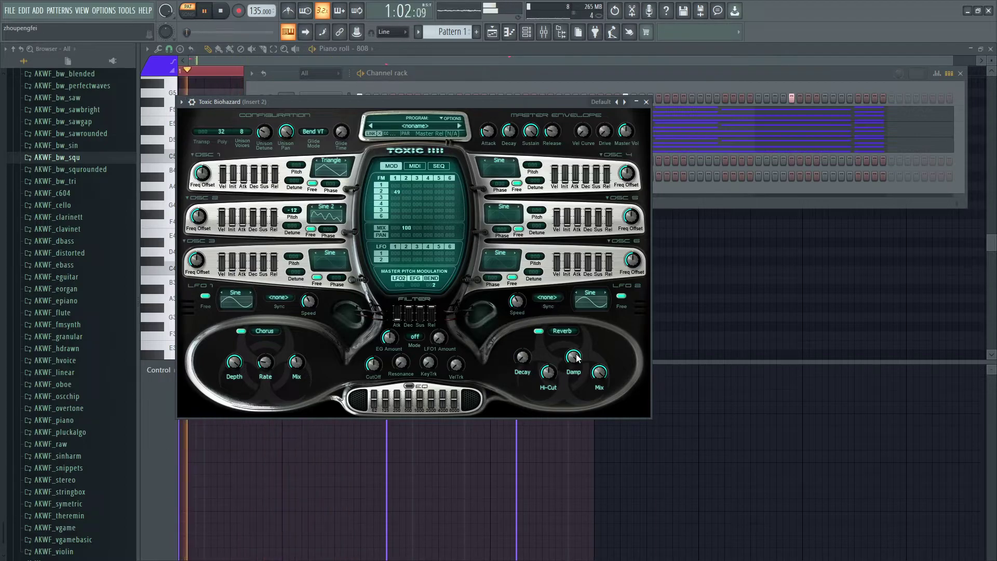
{"action": "key", "text": "space"}
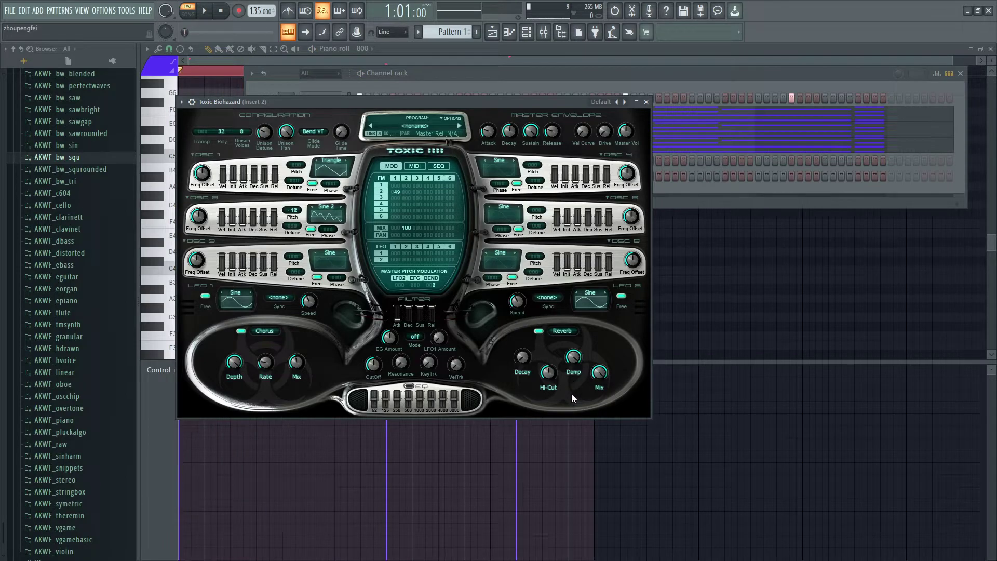
{"action": "key", "text": "space"}
{"action": "left_click_drag", "start_coordinate": [522, 359], "coordinate": [522, 340]}
{"action": "key", "text": "space"}
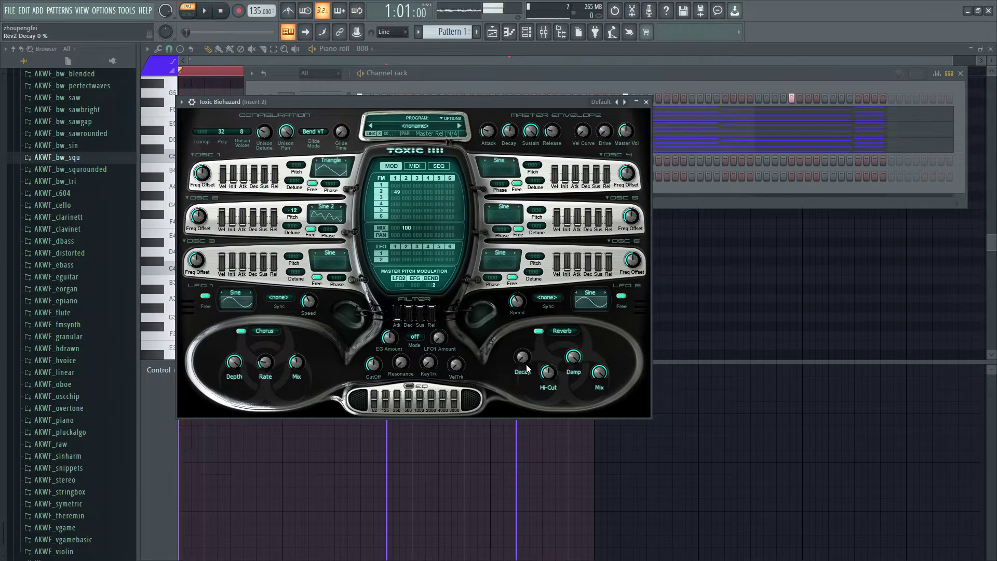
Step: Adjust Toxic Biohazard's master envelope release to 0.240 s while playing the pattern
{"action": "left_click_drag", "start_coordinate": [553, 132], "coordinate": [553, 110]}
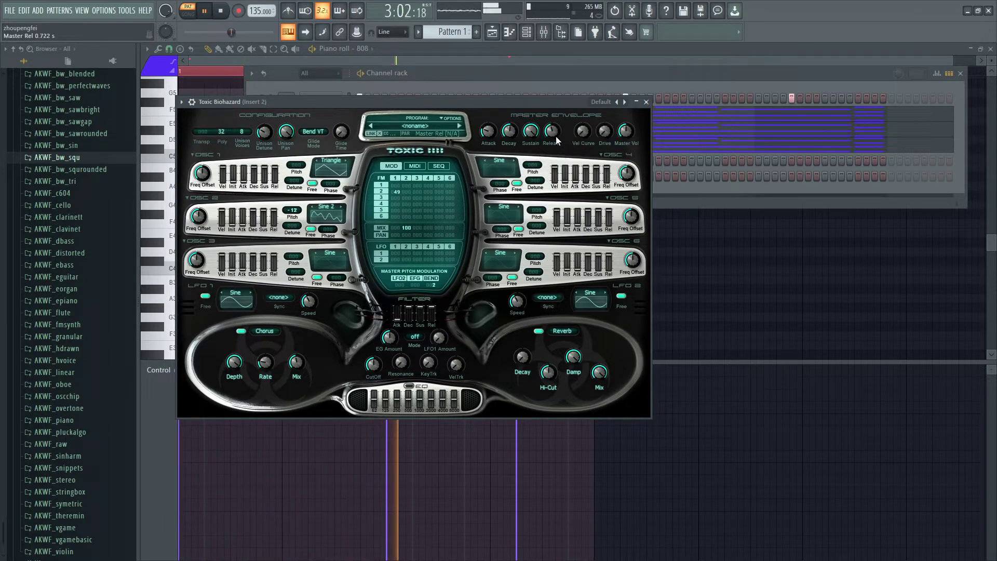
{"action": "key", "text": "space"}
{"action": "key", "text": "space"}
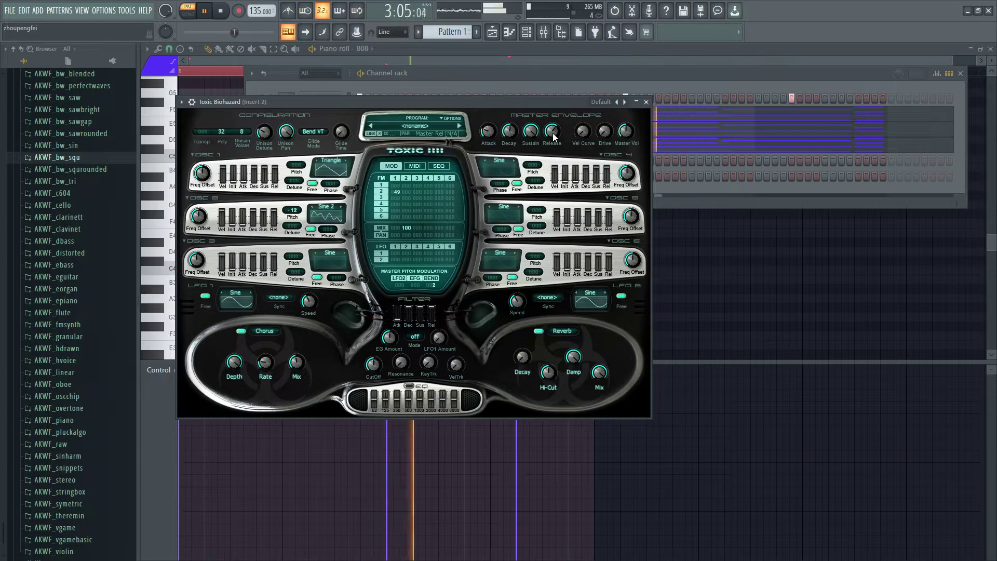
{"action": "left_click_drag", "start_coordinate": [553, 134], "coordinate": [553, 156]}
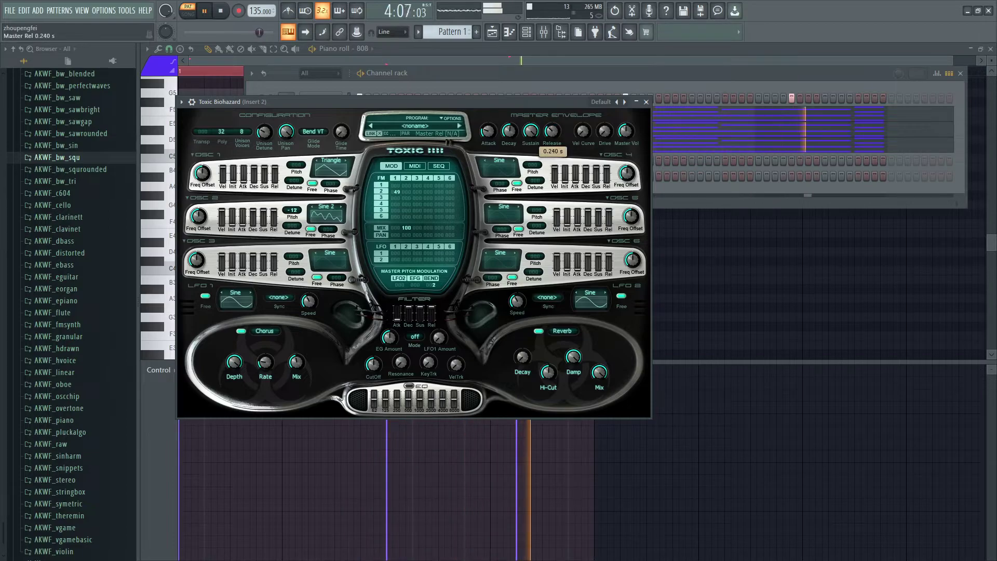
Step: Disable Toxic Biohazard's Chorus effect and readjust the Reverb's decay and hi-cut
{"action": "mouse_move", "coordinate": [518, 363]}
{"action": "left_mouse_down"}
{"action": "mouse_move", "coordinate": [518, 379]}
{"action": "mouse_move", "coordinate": [524, 356]}
{"action": "left_mouse_up"}
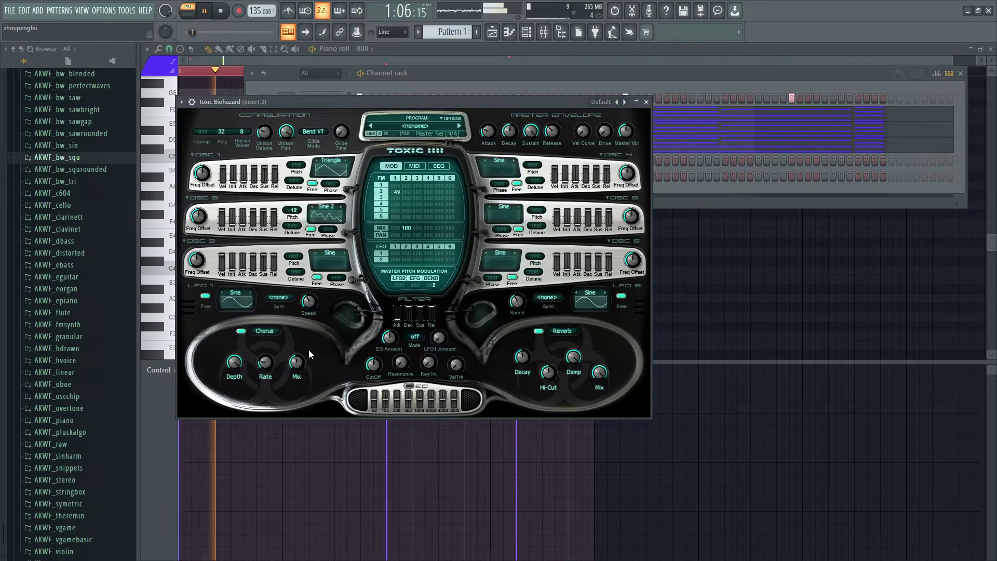
{"action": "left_click", "coordinate": [240, 331]}
{"action": "key", "text": "space"}
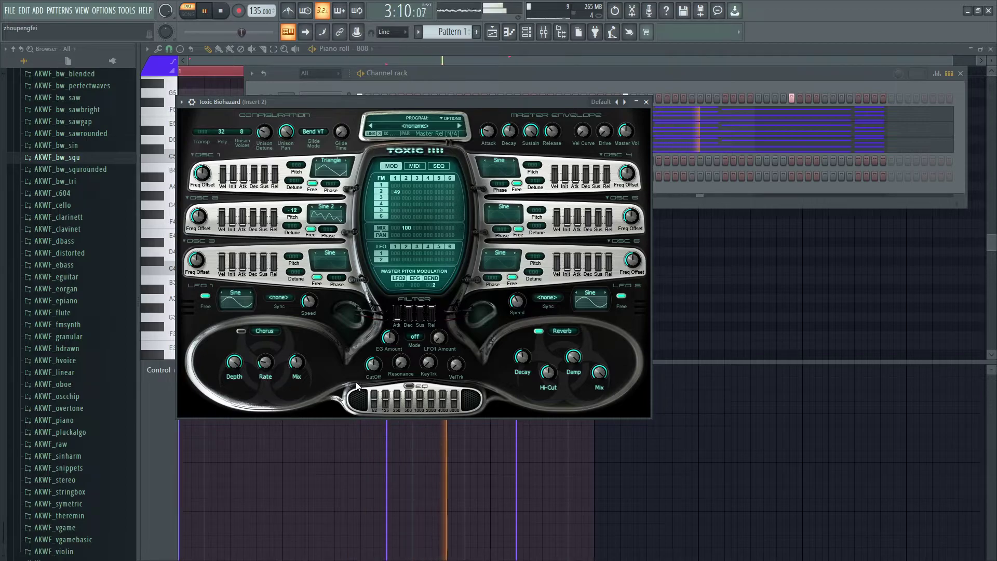
{"action": "left_click_drag", "start_coordinate": [548, 372], "coordinate": [549, 332]}
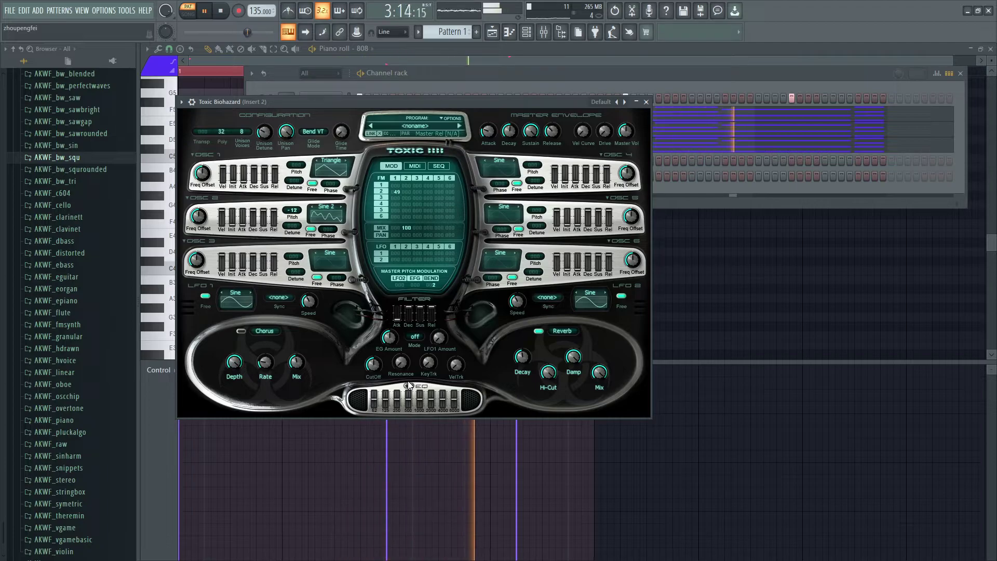
Step: Load another Fruity Parametric EQ 2 in slot 4 of mixer Insert 2
{"action": "key", "text": "F6"}
{"action": "key", "text": "F9"}
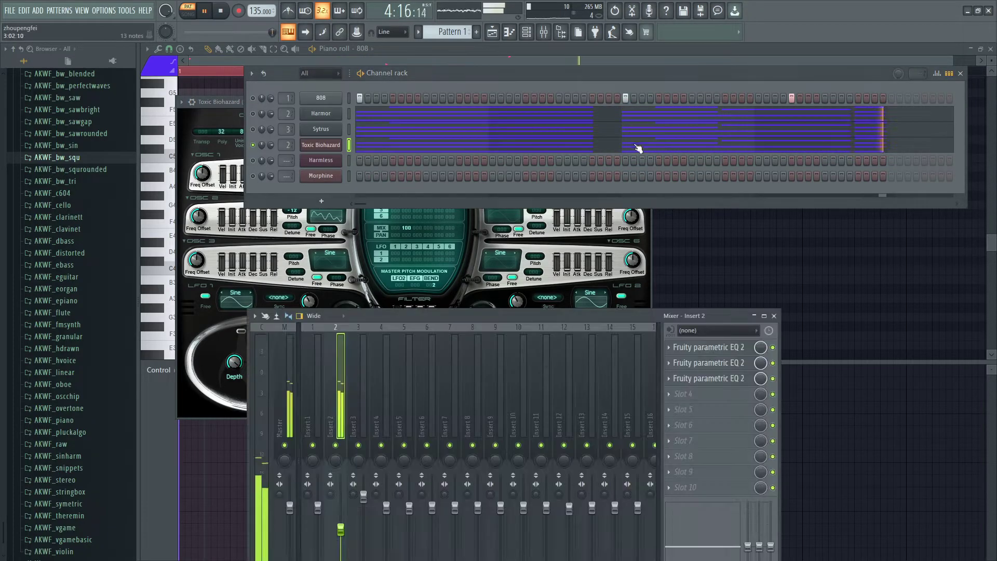
{"action": "left_click", "coordinate": [709, 397]}
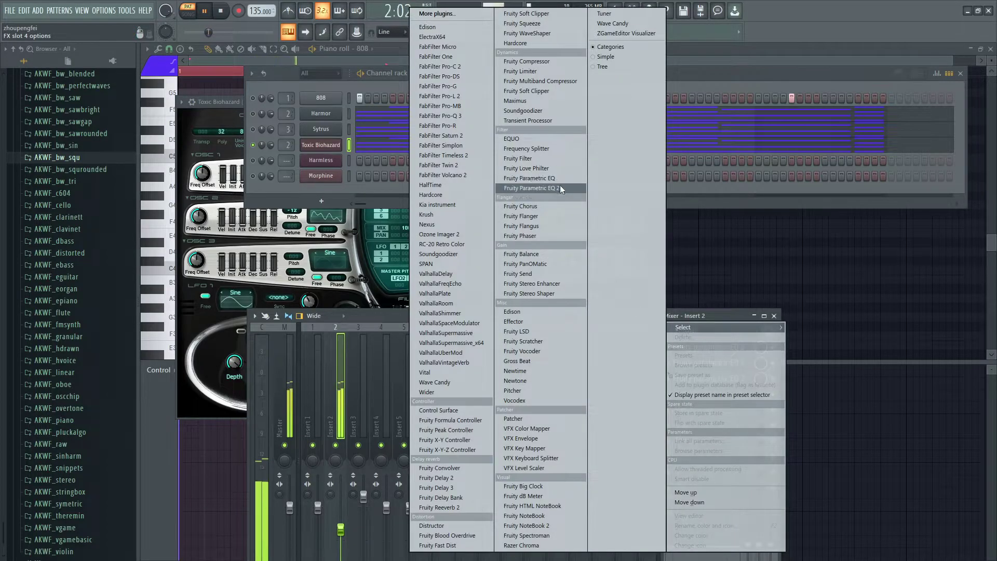
{"action": "left_click", "coordinate": [560, 186]}
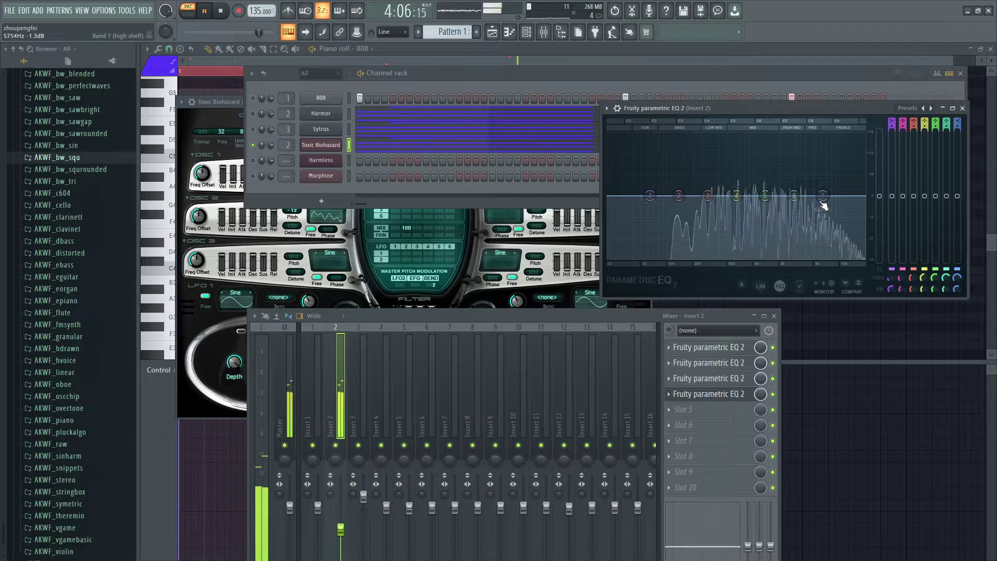
Step: Shape the slot 4 EQ with gentle cuts on bands 3, 4 and 5 and a slight band 6 boost, placing band 4 at 752 Hz, -1.8 dB
{"action": "left_click_drag", "start_coordinate": [707, 196], "coordinate": [726, 215]}
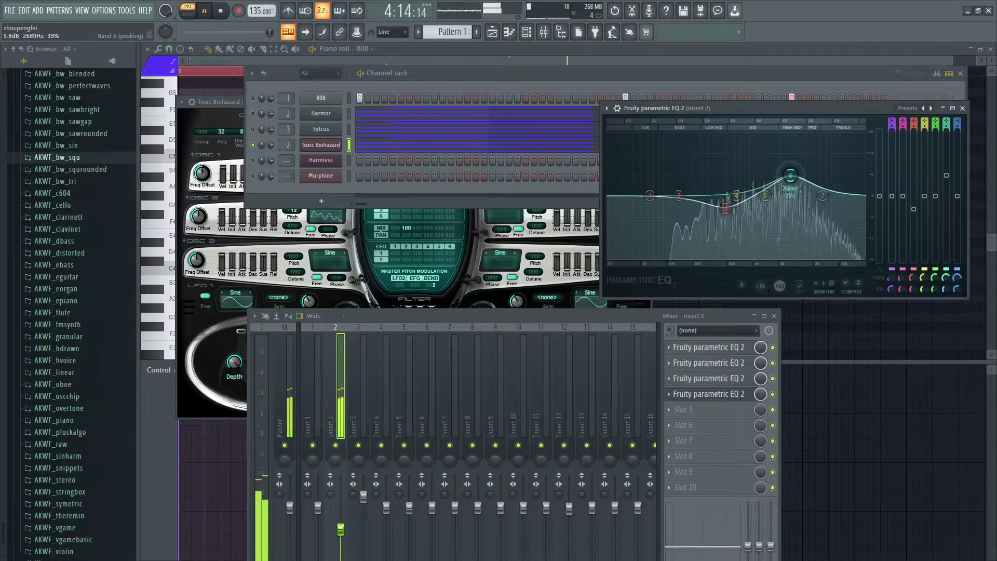
{"action": "left_click_drag", "start_coordinate": [790, 175], "coordinate": [798, 165]}
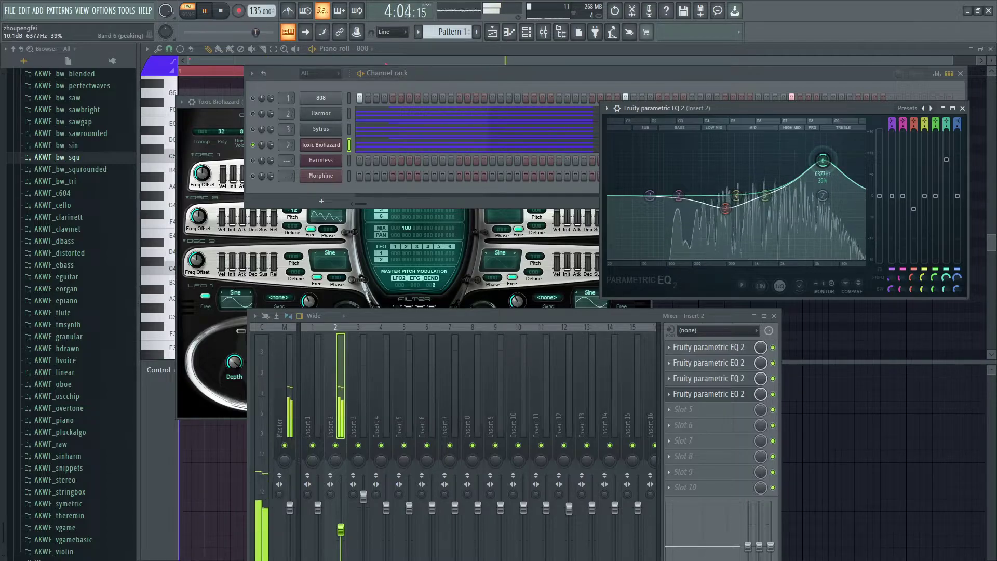
{"action": "left_click", "coordinate": [681, 409]}
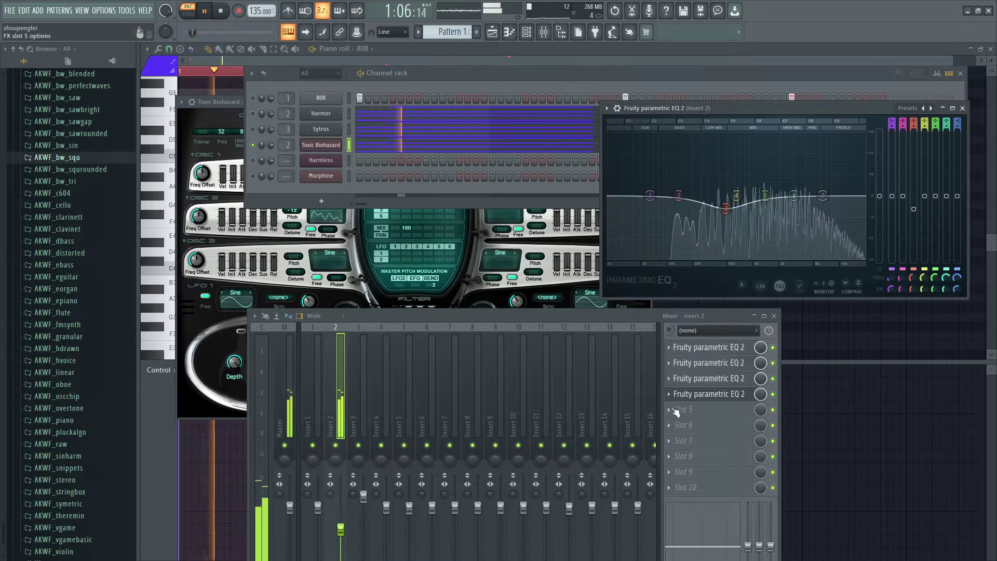
{"action": "mouse_move", "coordinate": [667, 332]}
{"action": "left_click", "coordinate": [800, 200]}
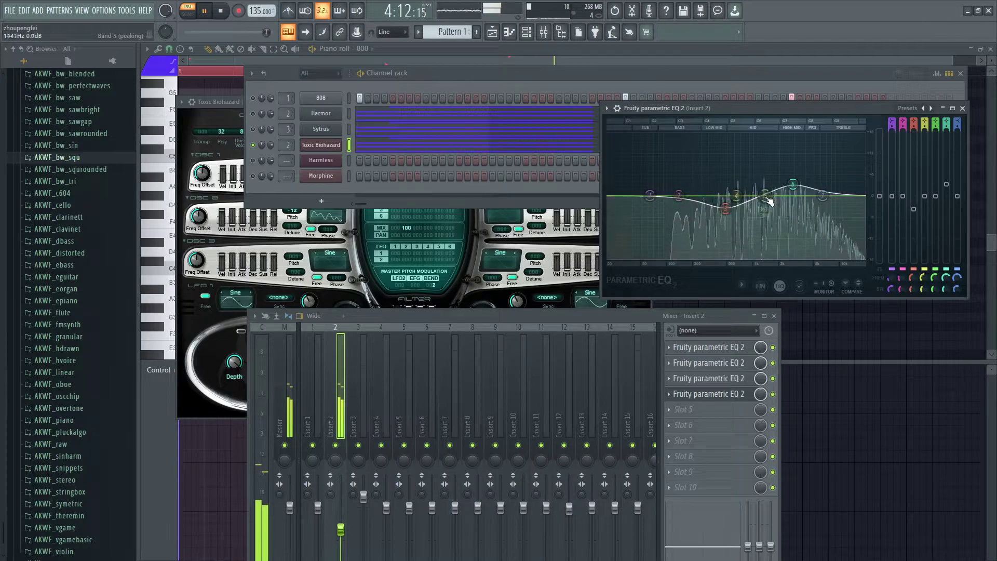
{"action": "left_click_drag", "start_coordinate": [765, 196], "coordinate": [764, 207]}
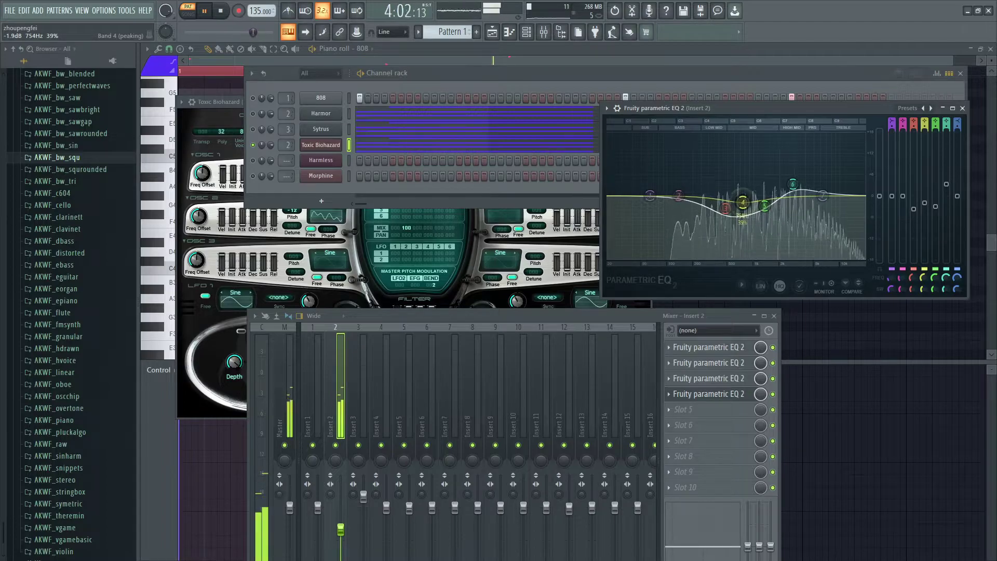
{"action": "key", "text": "space"}
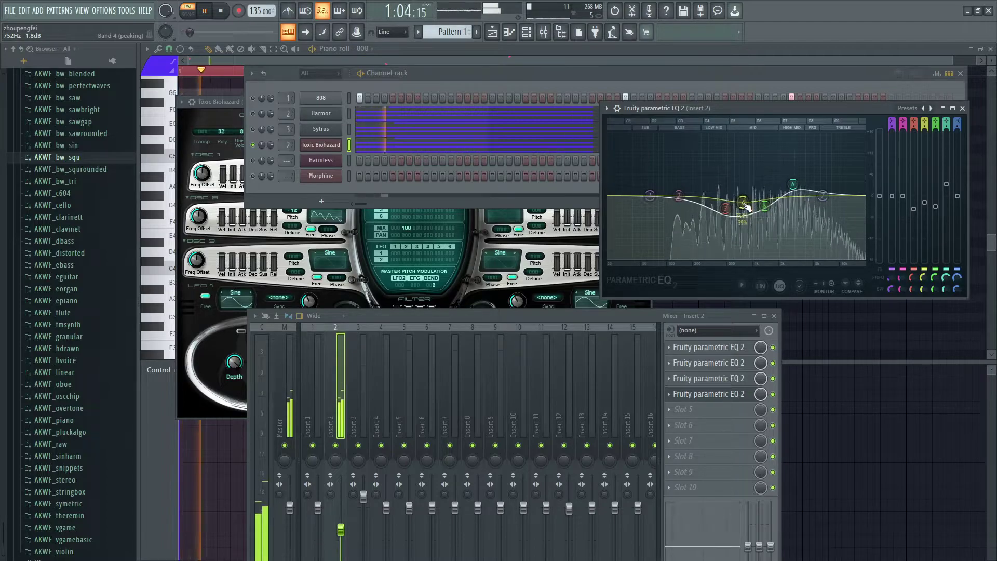
{"action": "key", "text": "space"}
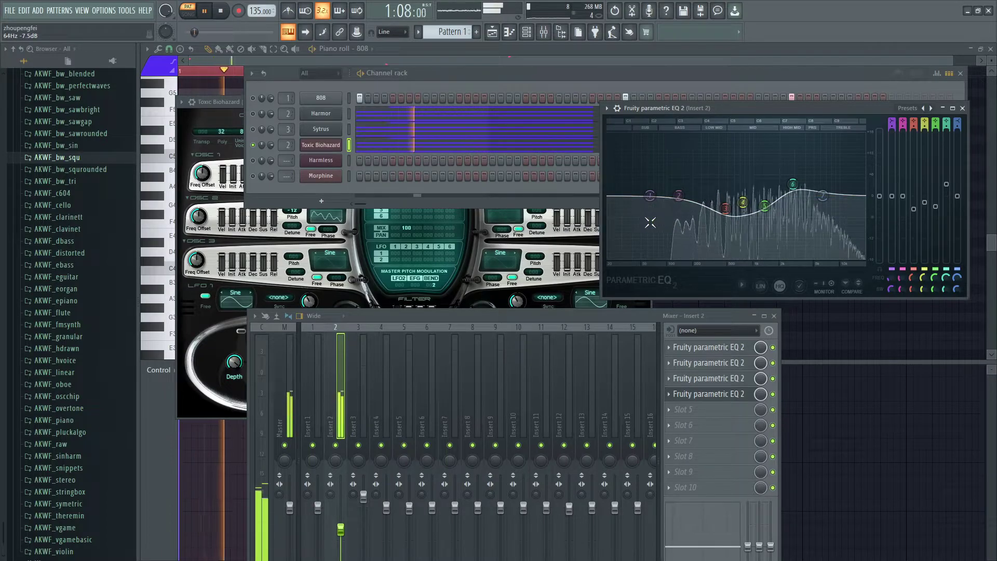
Step: Unmute Harmor, mute Toxic Biohazard, and adjust Harmor's unison pitch while hearing it alone
{"action": "left_click", "coordinate": [254, 115]}
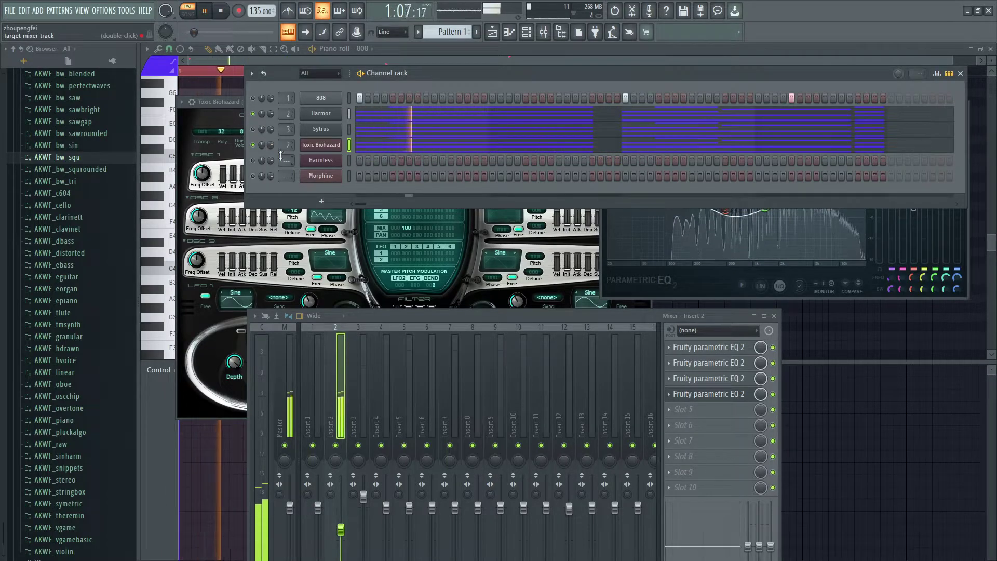
{"action": "left_click", "coordinate": [320, 113]}
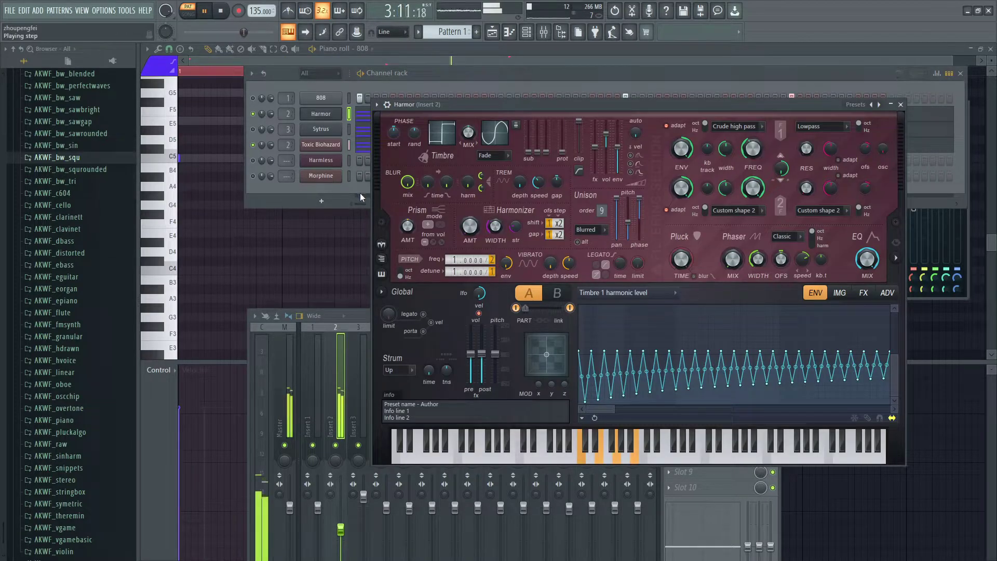
{"action": "left_click", "coordinate": [254, 114]}
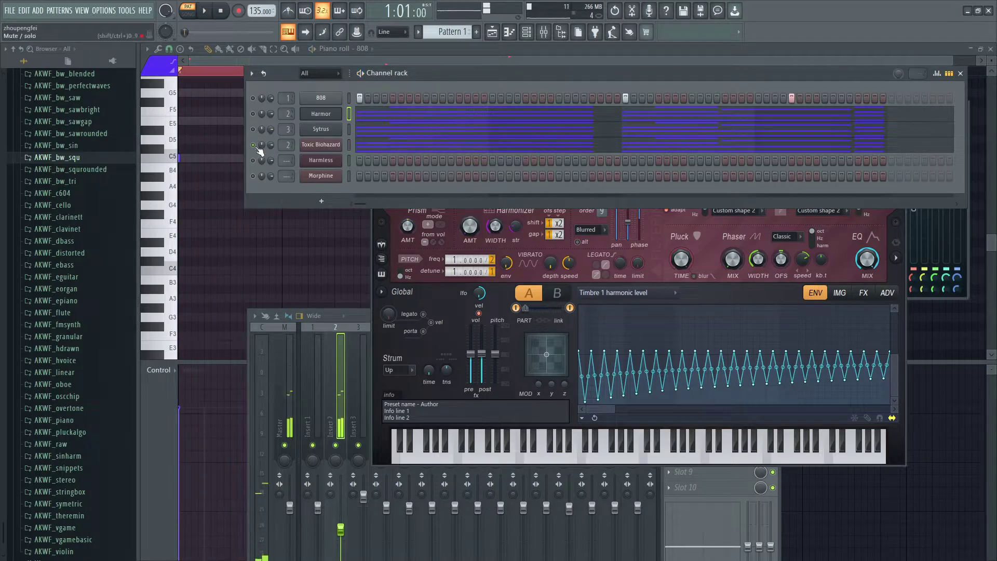
{"action": "key", "text": "space"}
{"action": "left_click", "coordinate": [320, 116]}
{"action": "left_click", "coordinate": [319, 116]}
{"action": "left_click_drag", "start_coordinate": [469, 133], "coordinate": [469, 130]}
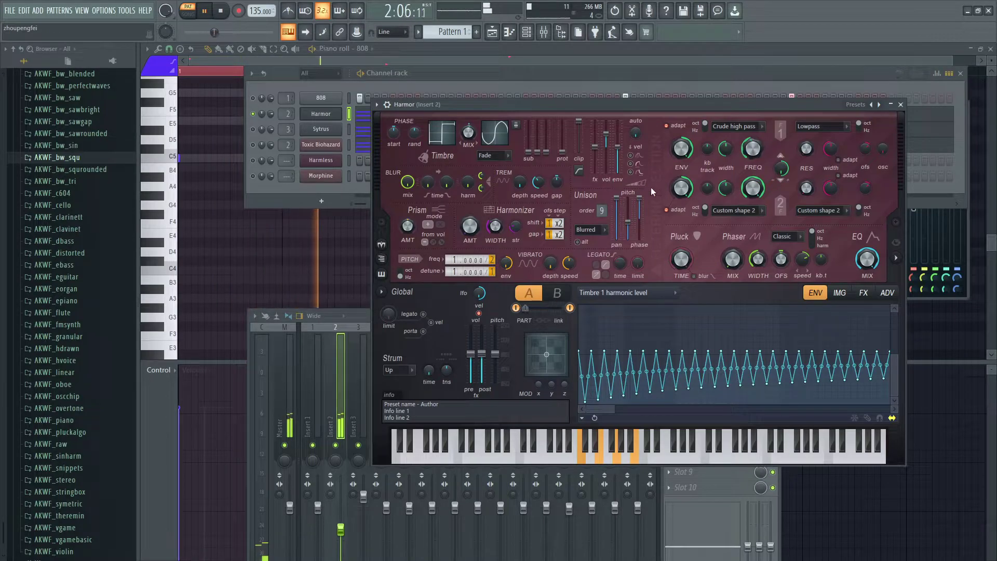
{"action": "left_click_drag", "start_coordinate": [628, 222], "coordinate": [627, 202]}
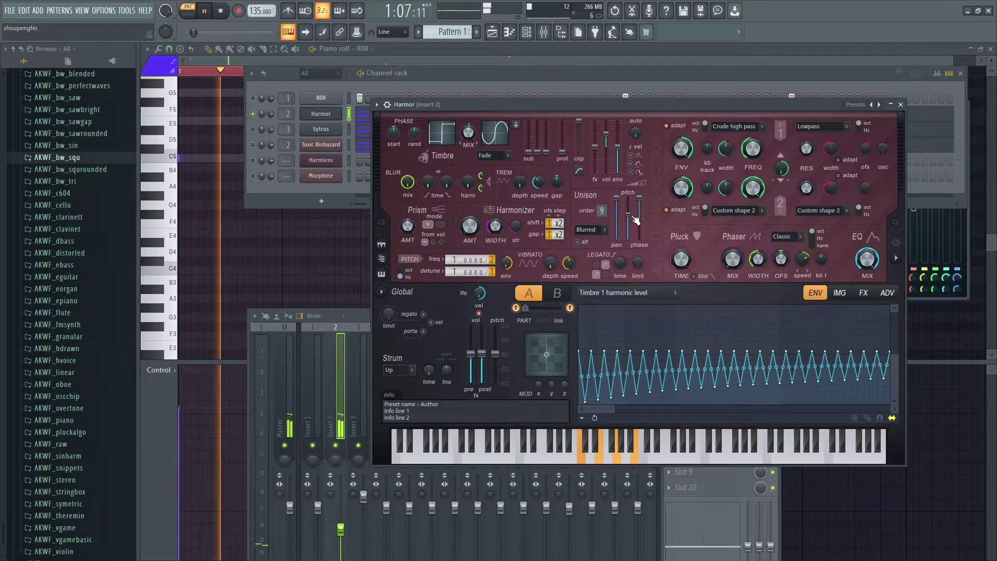
Step: Unmute Toxic Biohazard to hear it layered with Harmor, and mute Harmor again
{"action": "left_click", "coordinate": [286, 139]}
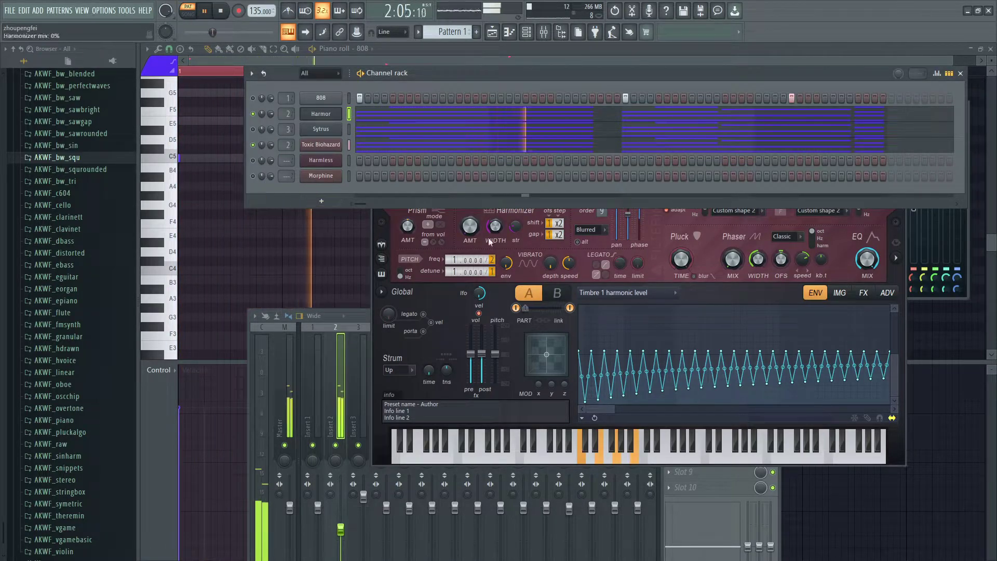
{"action": "left_click", "coordinate": [658, 281]}
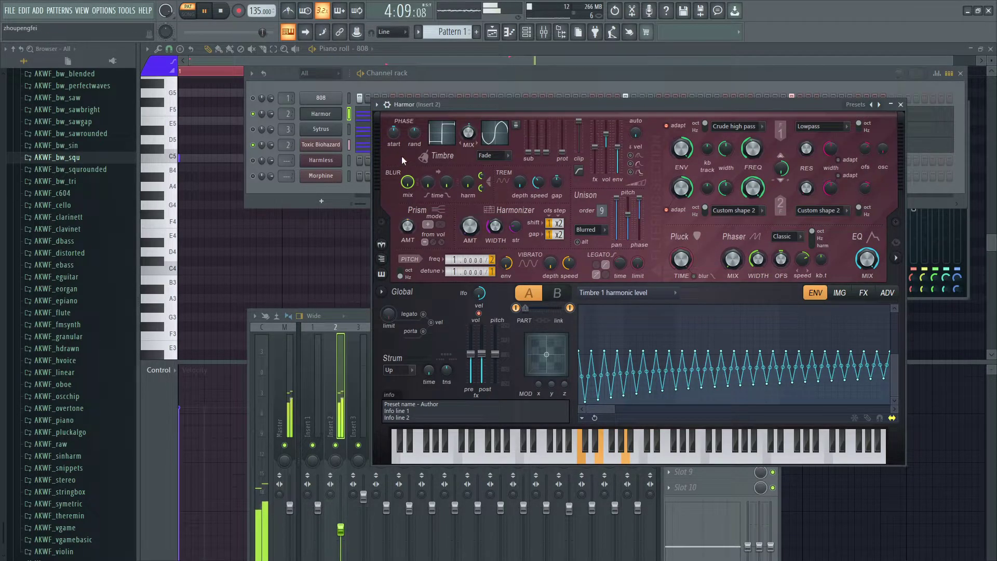
{"action": "left_click", "coordinate": [253, 115]}
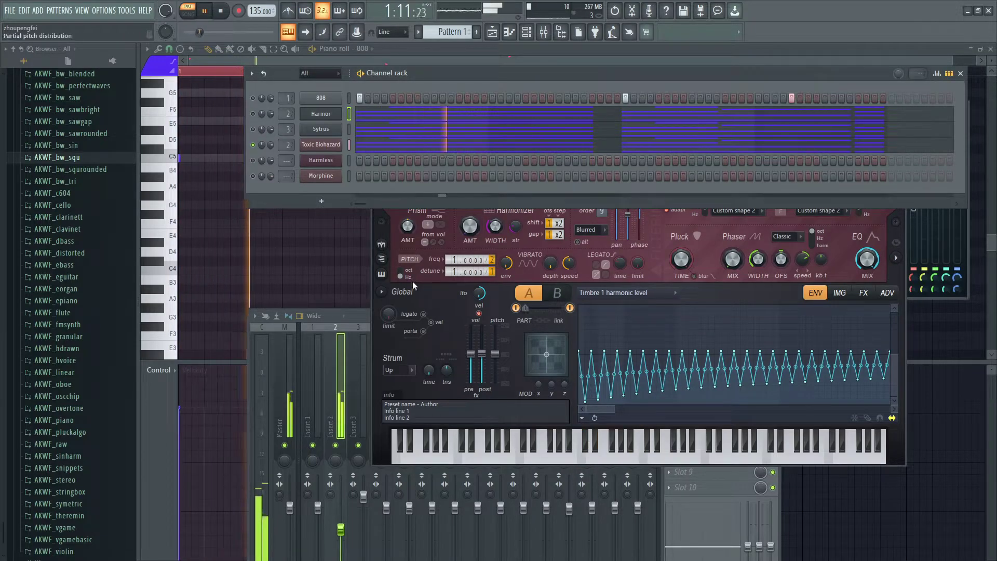
Step: Reopen Toxic Biohazard and compare its sound with the slot 4 EQ bypassed and enabled
{"action": "left_click", "coordinate": [320, 144]}
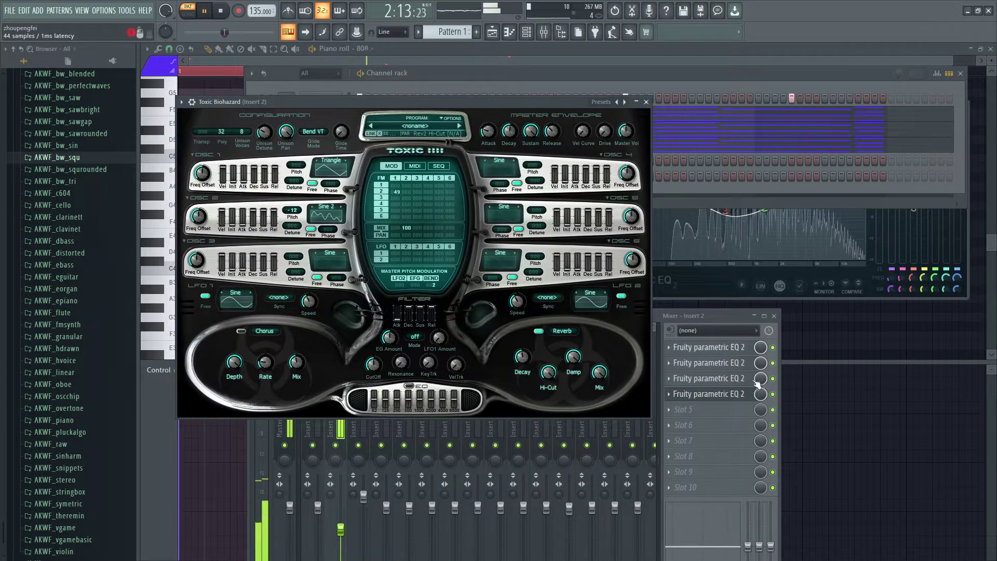
{"action": "left_click", "coordinate": [779, 397]}
{"action": "left_click", "coordinate": [773, 394]}
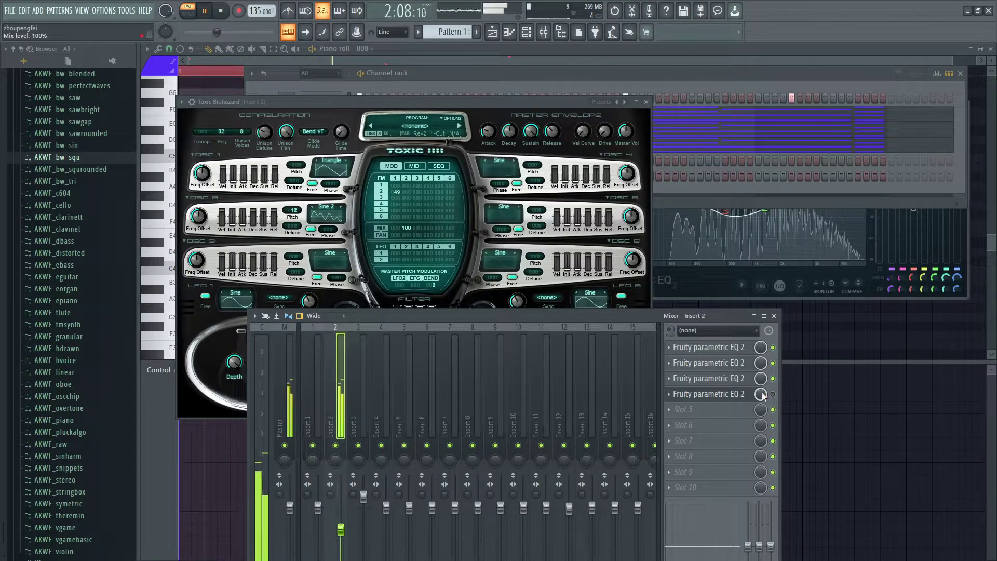
{"action": "left_click", "coordinate": [773, 394]}
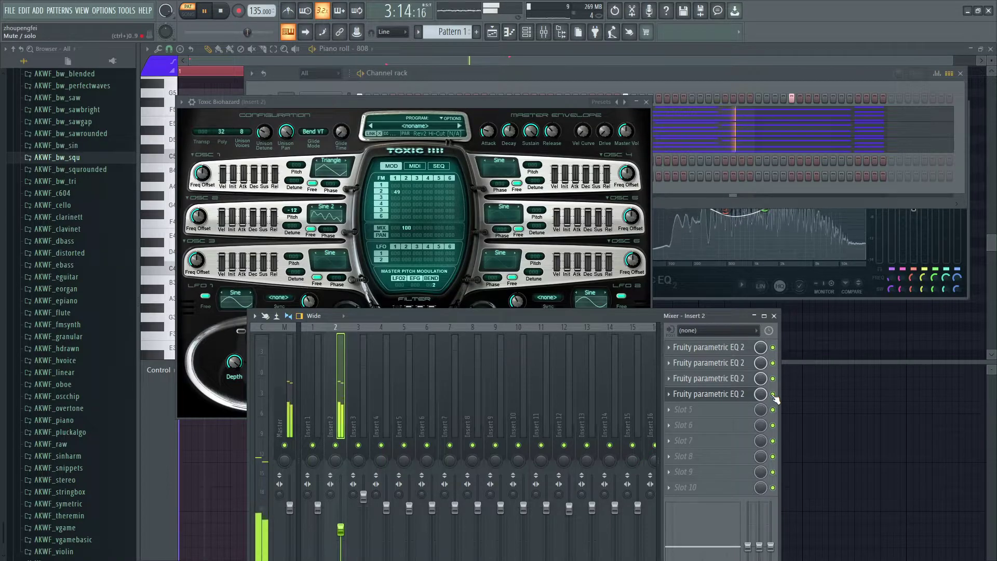
Step: Reduce the band 3 cut on the slot 4 EQ and close the EQ window
{"action": "left_click", "coordinate": [734, 261]}
{"action": "left_click_drag", "start_coordinate": [743, 202], "coordinate": [765, 203]}
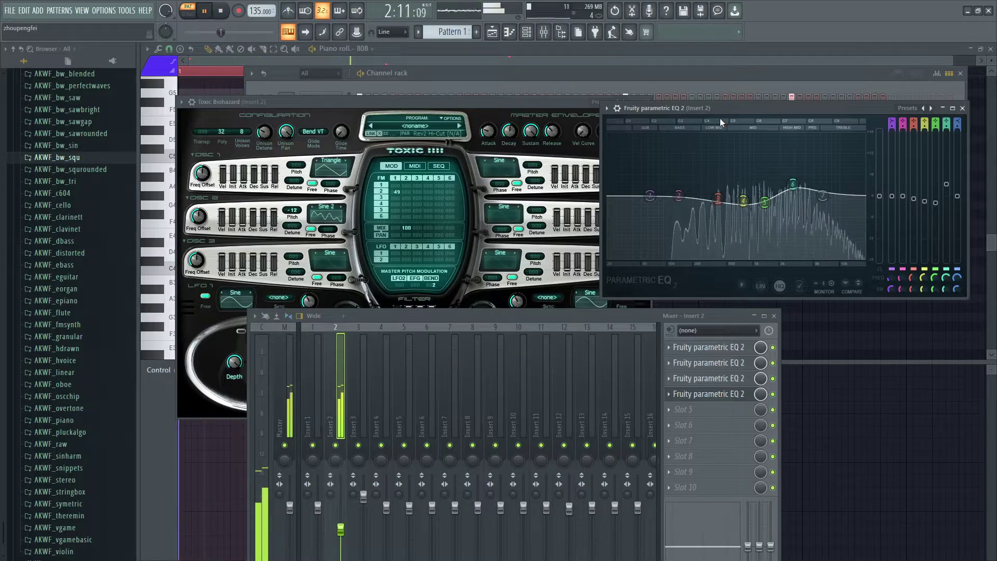
{"action": "left_click", "coordinate": [962, 109]}
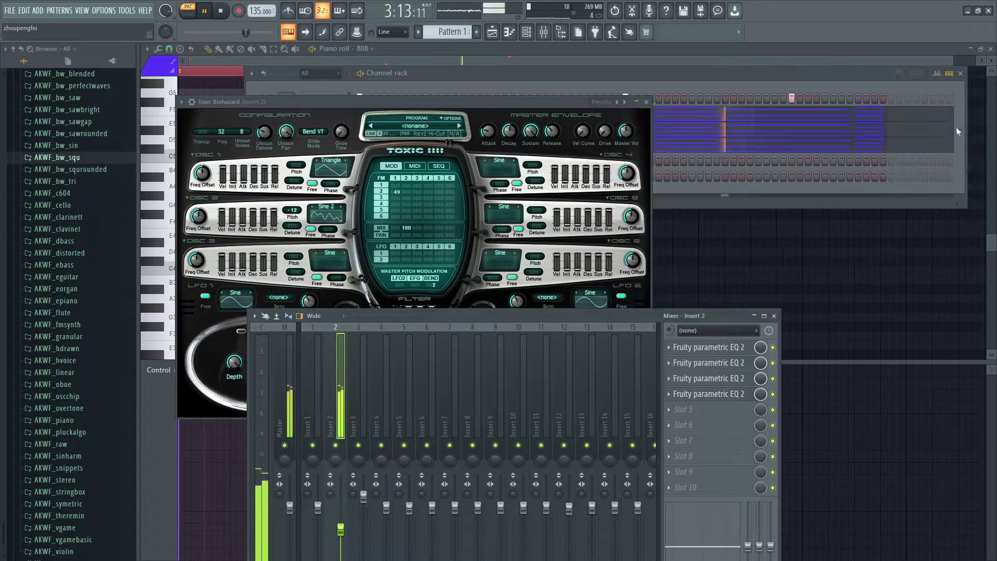
Step: Reopen the slot 4 EQ, cut band 5 by about 2.9 dB near 1093 Hz, and reset band 6 to flat
{"action": "left_click", "coordinate": [691, 409]}
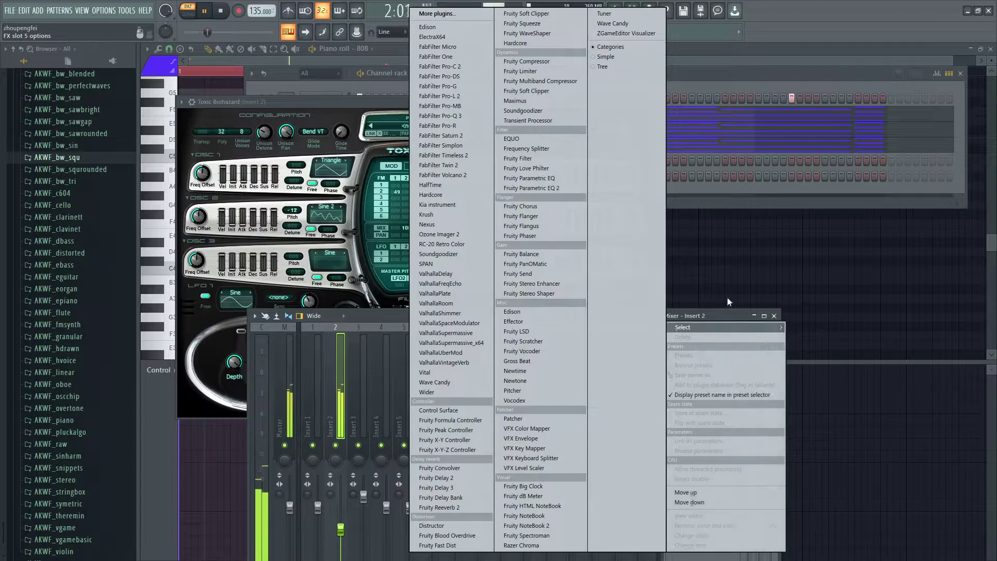
{"action": "left_click", "coordinate": [719, 314]}
{"action": "left_click", "coordinate": [740, 395]}
{"action": "left_click_drag", "start_coordinate": [718, 201], "coordinate": [764, 203]}
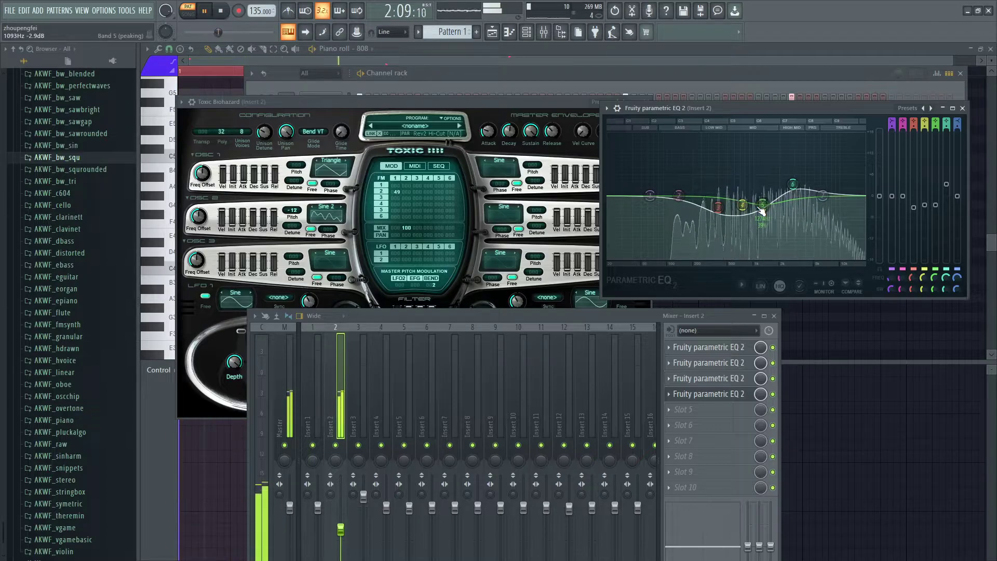
{"action": "left_click_drag", "start_coordinate": [793, 185], "coordinate": [791, 190]}
{"action": "right_click", "coordinate": [792, 190]}
{"action": "left_click", "coordinate": [802, 204]}
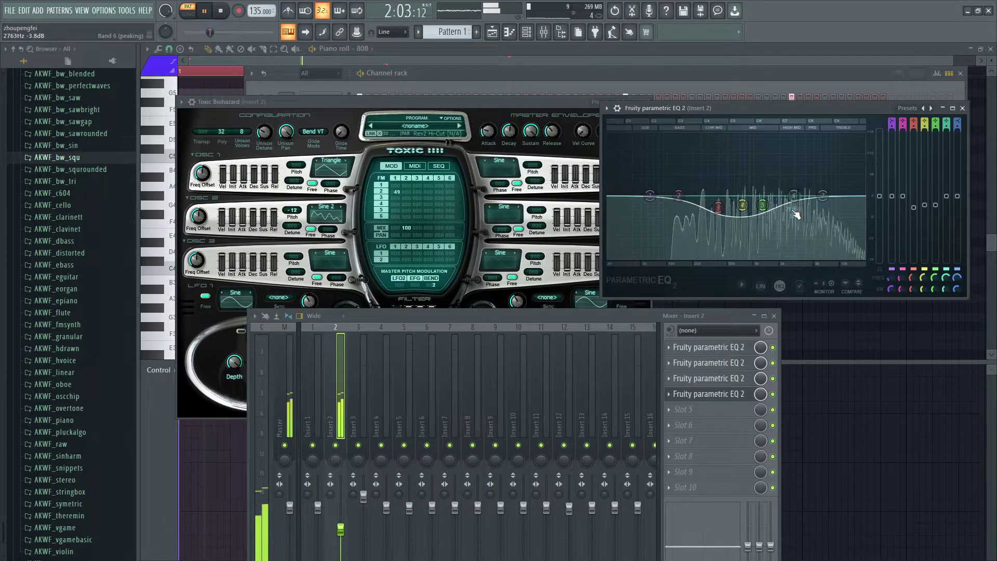
Step: Set oscillator 1's FM amount from oscillator 2 to 44, and replace the Notepad++ note with "getting there"
{"action": "left_click", "coordinate": [401, 193]}
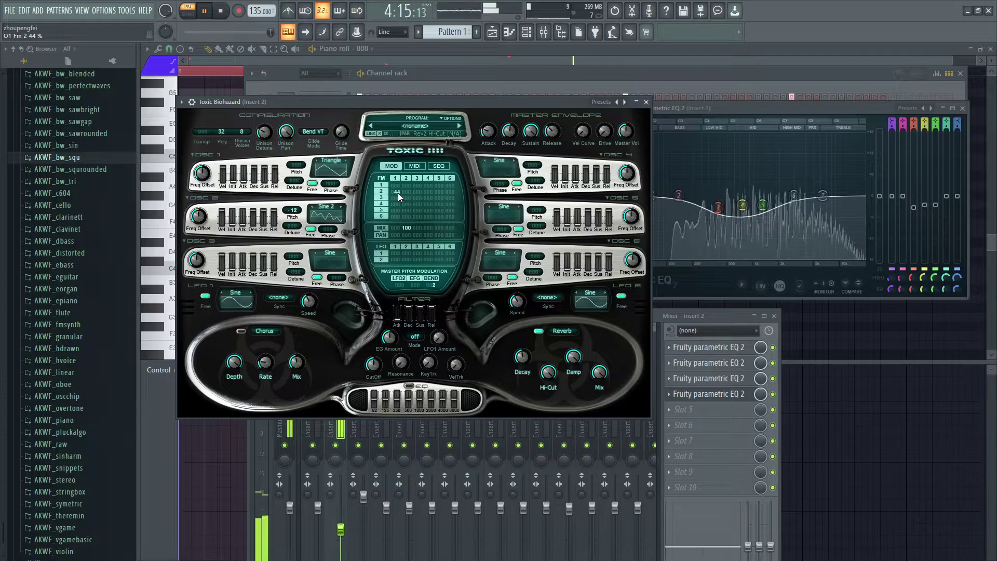
{"action": "key", "text": "alt+Tab"}
{"action": "key", "text": "ctrl+a"}
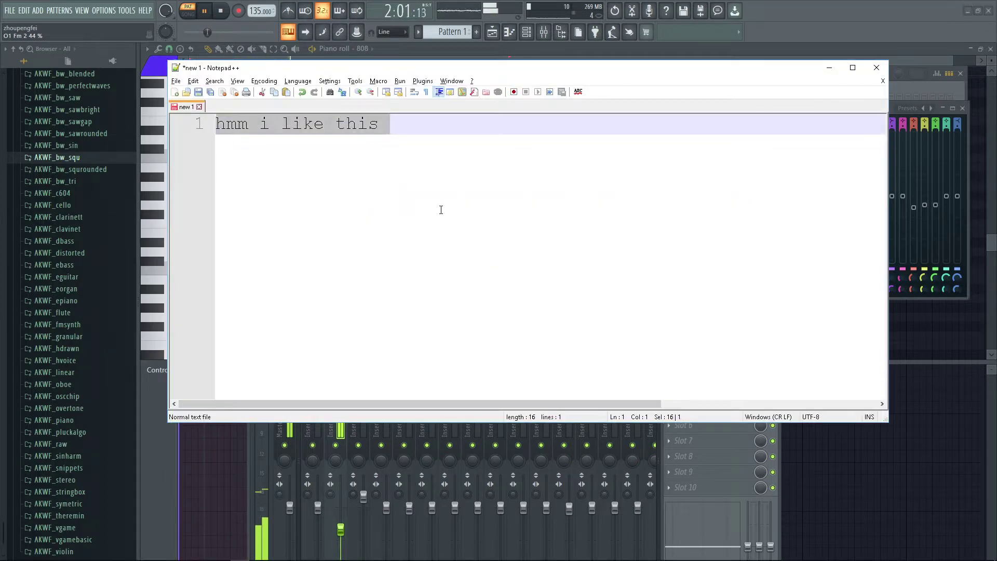
{"action": "type", "text": "getting there"}
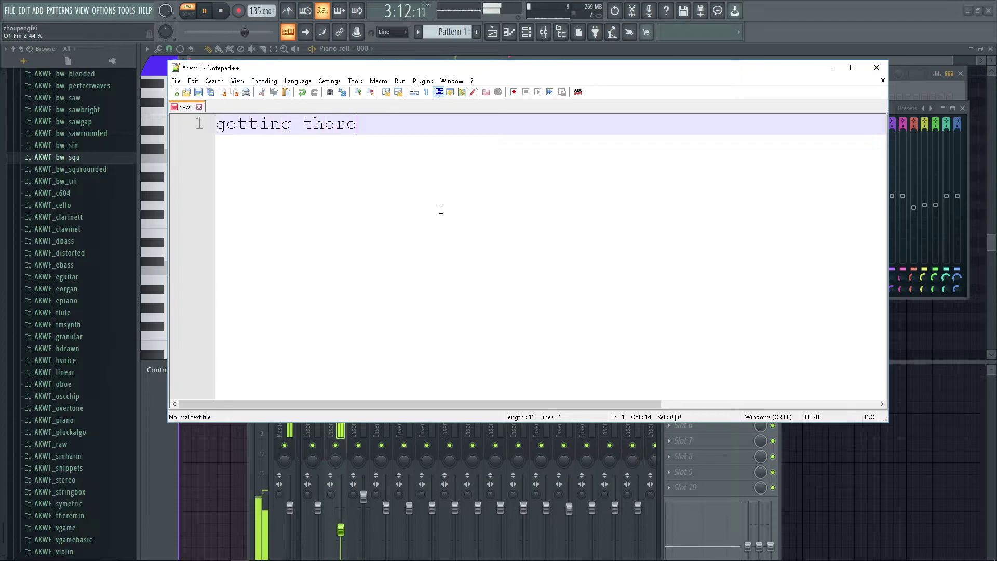
{"action": "key", "text": "alt+Tab"}
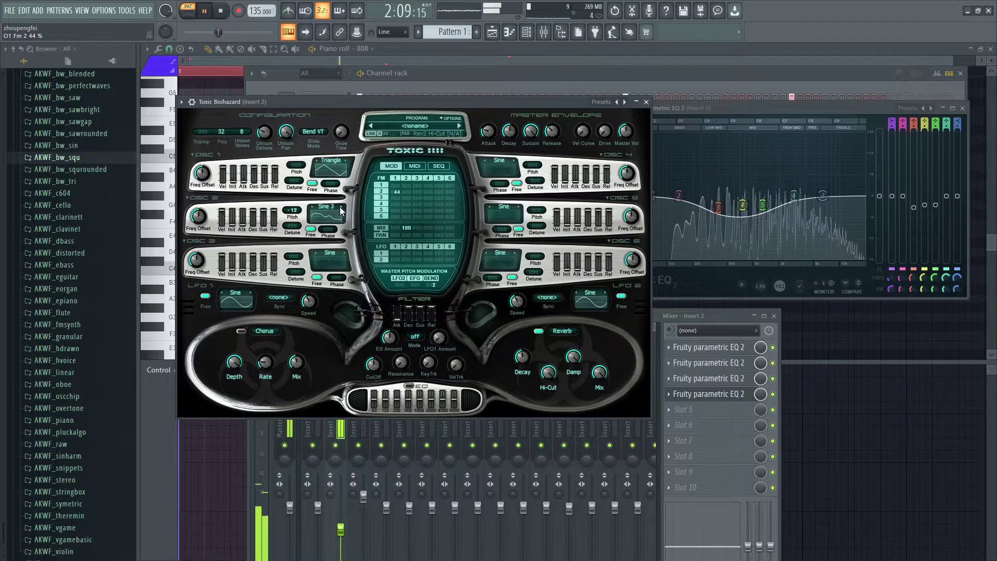
Step: Audition oscillator 2 waveforms during playback, settle on Sine 3, and compare the sound with the slot 4 EQ bypassed and enabled
{"action": "key", "text": "space"}
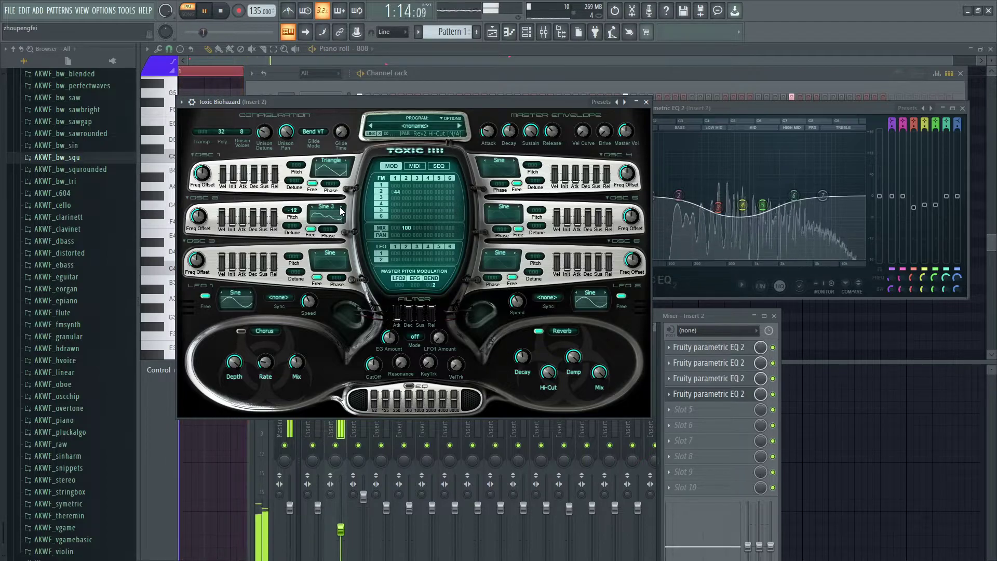
{"action": "key", "text": "space"}
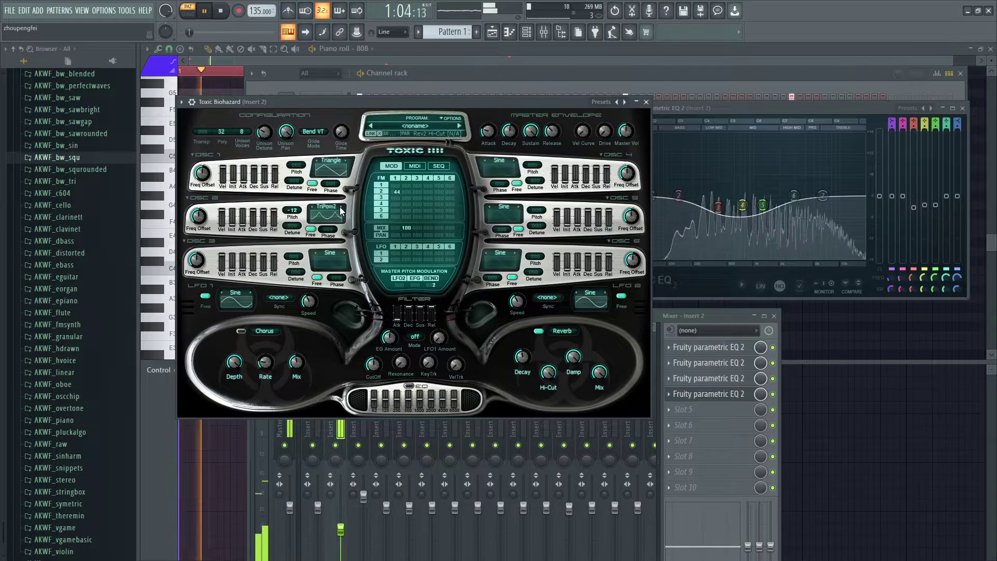
{"action": "left_click", "coordinate": [312, 209]}
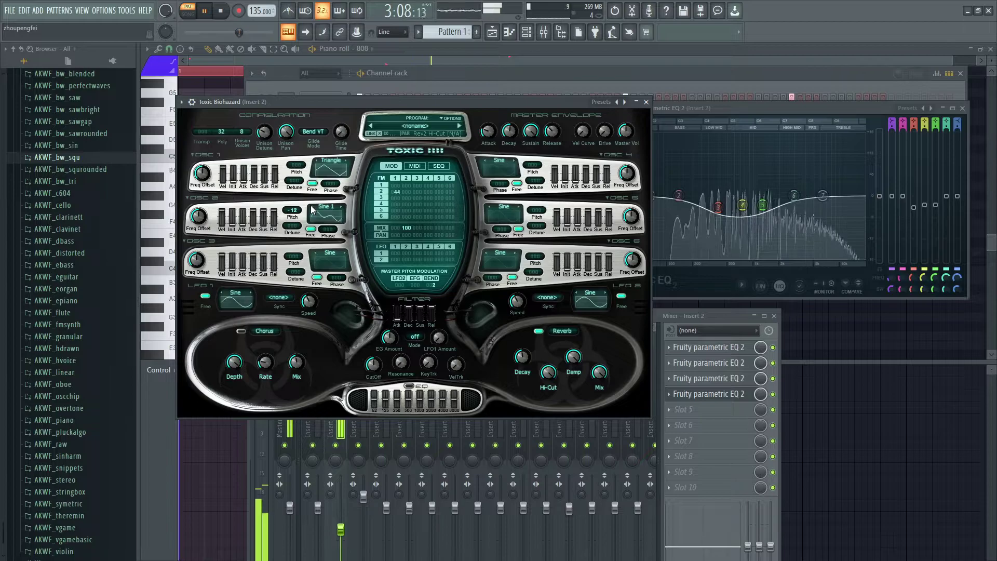
{"action": "left_click", "coordinate": [340, 207]}
{"action": "left_click", "coordinate": [341, 207]}
{"action": "left_click", "coordinate": [341, 206]}
{"action": "left_click", "coordinate": [341, 206]}
{"action": "left_click", "coordinate": [340, 206]}
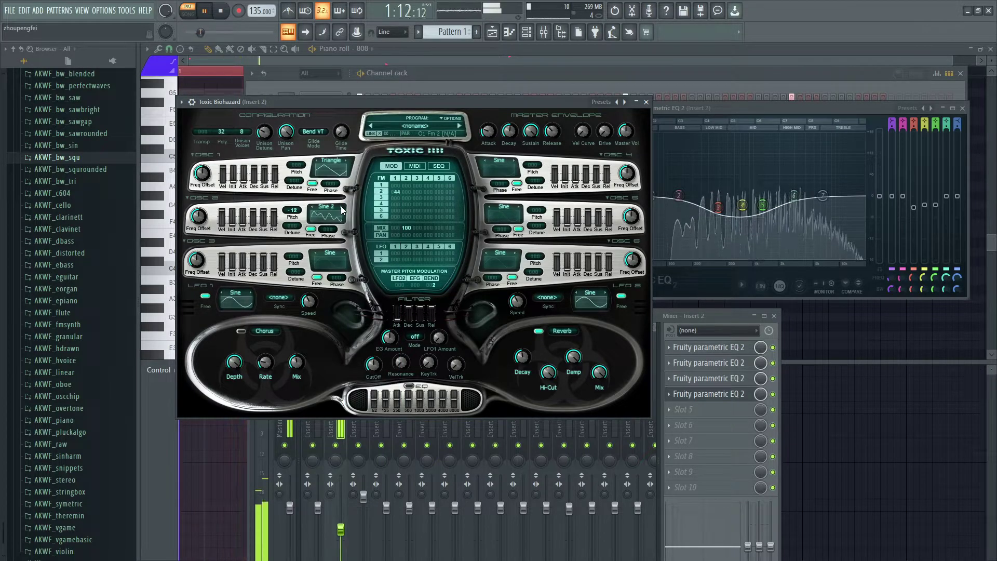
{"action": "left_click", "coordinate": [341, 206]}
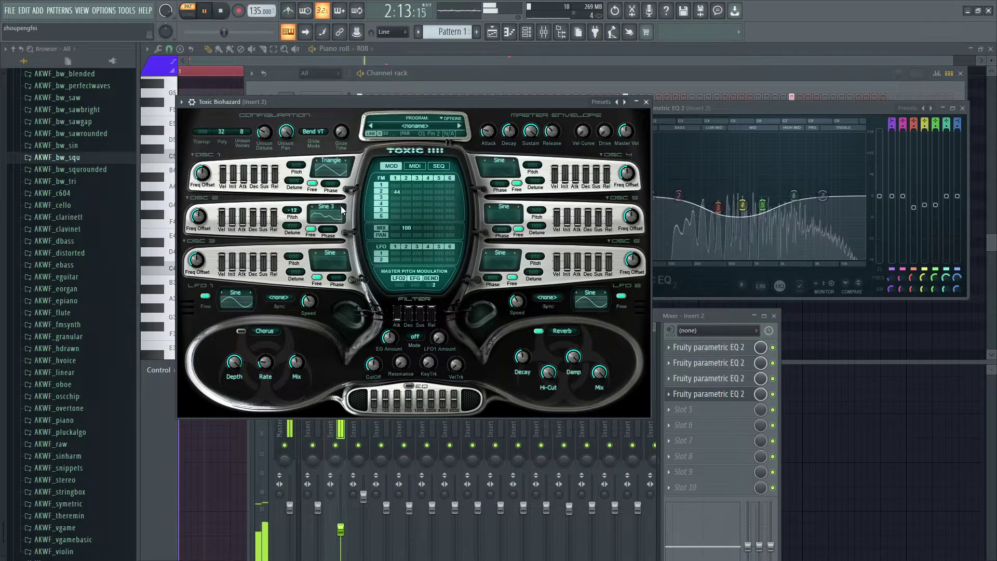
{"action": "left_click", "coordinate": [776, 399]}
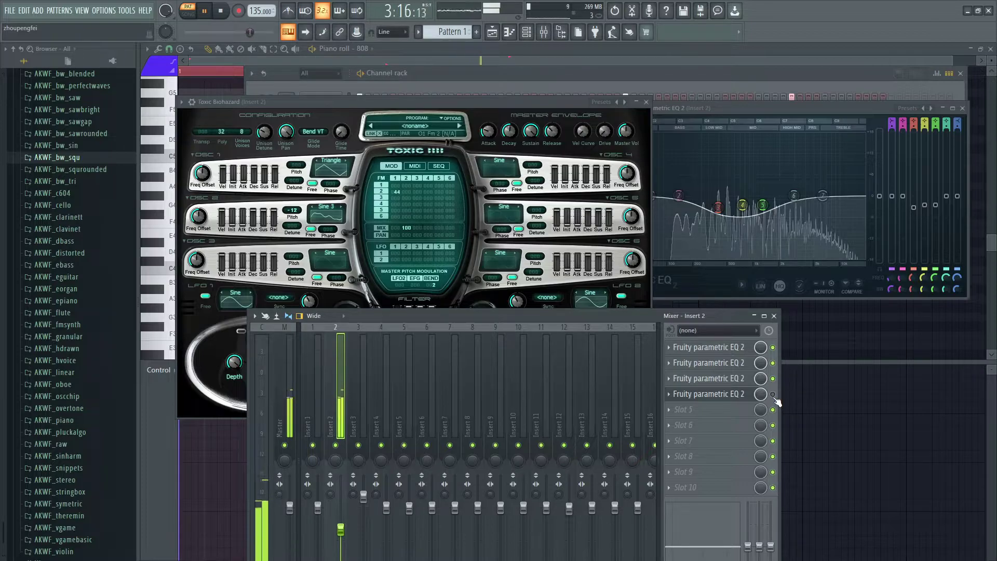
{"action": "key", "text": "space"}
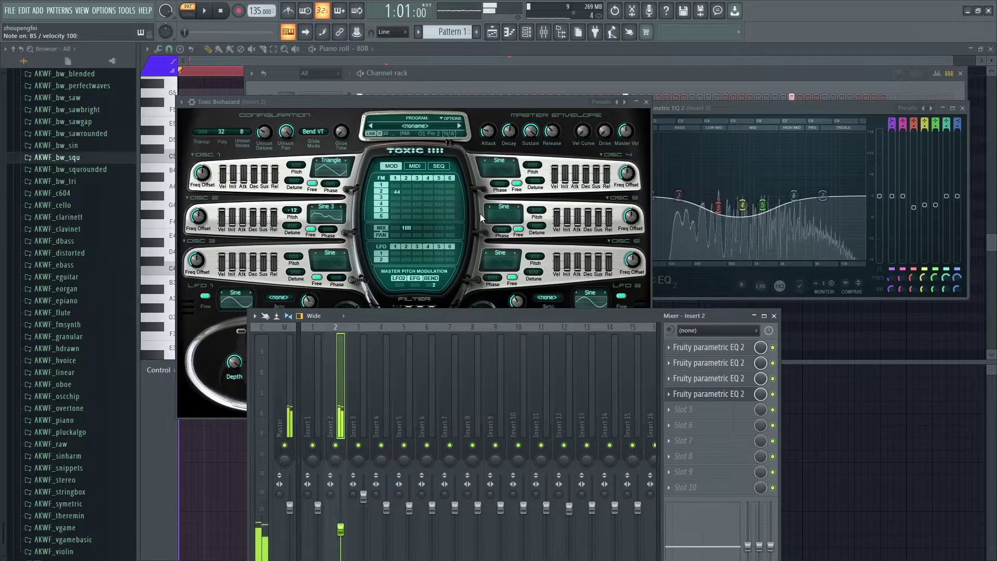
Step: Switch to the browser and play the opening seconds of the "Love my Shawty" video as a chord reference
{"action": "key", "text": "alt+Tab"}
{"action": "key", "text": "alt+Tab"}
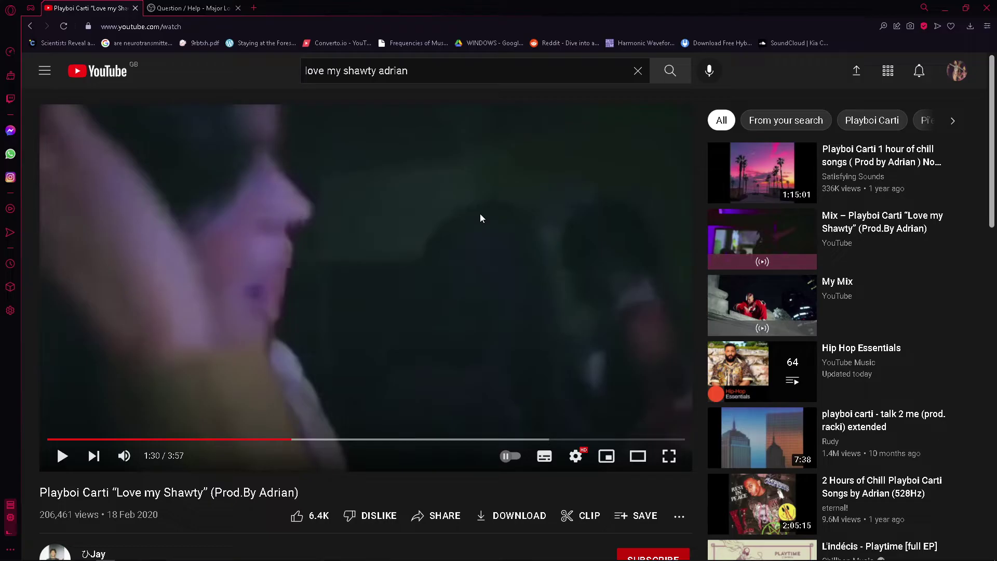
{"action": "left_click", "coordinate": [480, 213]}
{"action": "key", "text": "space"}
{"action": "left_click_drag", "start_coordinate": [42, 438], "coordinate": [2, 430]}
{"action": "key", "text": "space"}
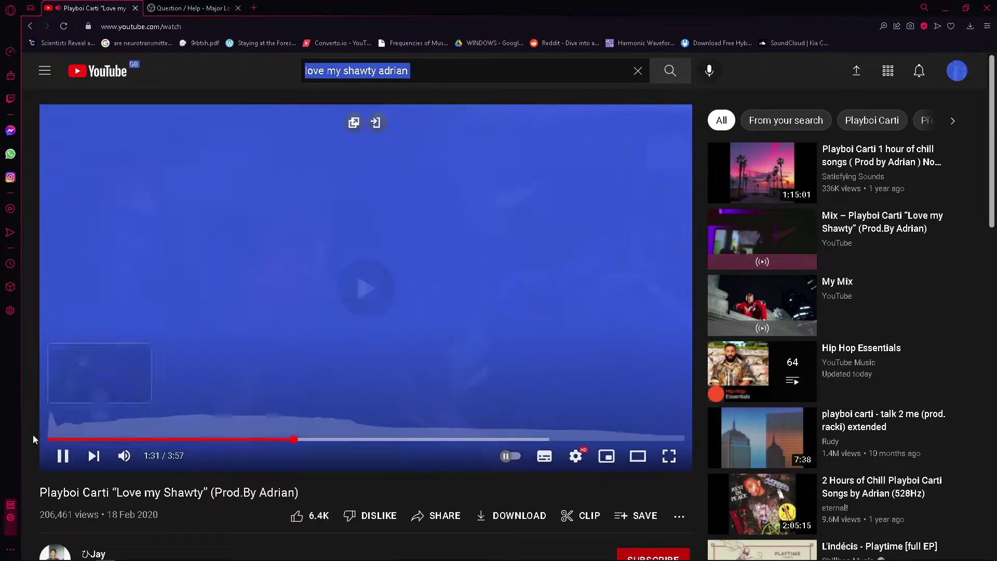
{"action": "left_click", "coordinate": [47, 439]}
{"action": "key", "text": "space"}
{"action": "key", "text": "space"}
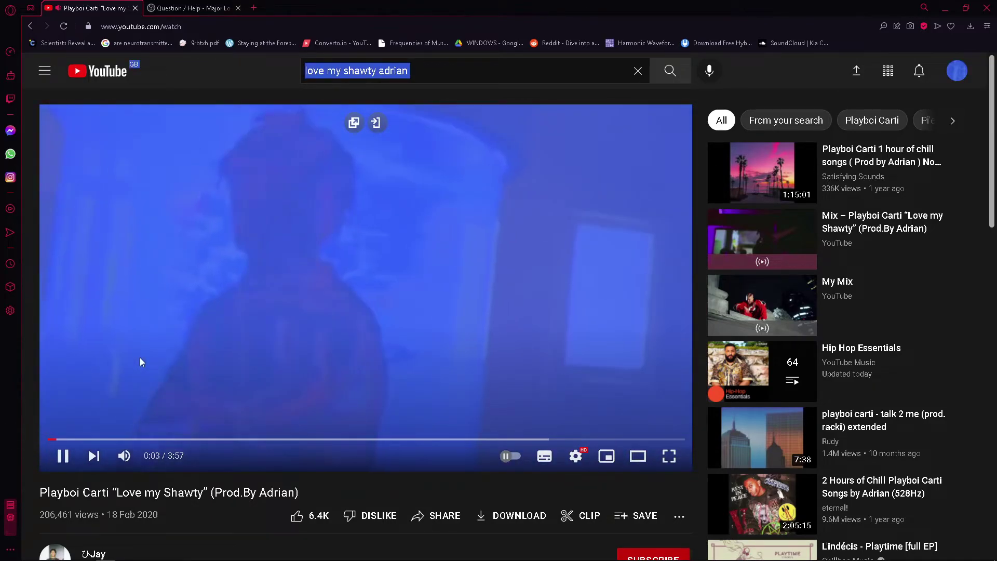
{"action": "key", "text": "space"}
Step: Return to FL Studio and try out notes of the reference chords live on Toxic Biohazard
{"action": "key", "text": "alt+Tab"}
{"action": "key", "text": "alt+Tab"}
{"action": "key", "text": "alt+Tab"}
{"action": "key", "text": "Tab"}
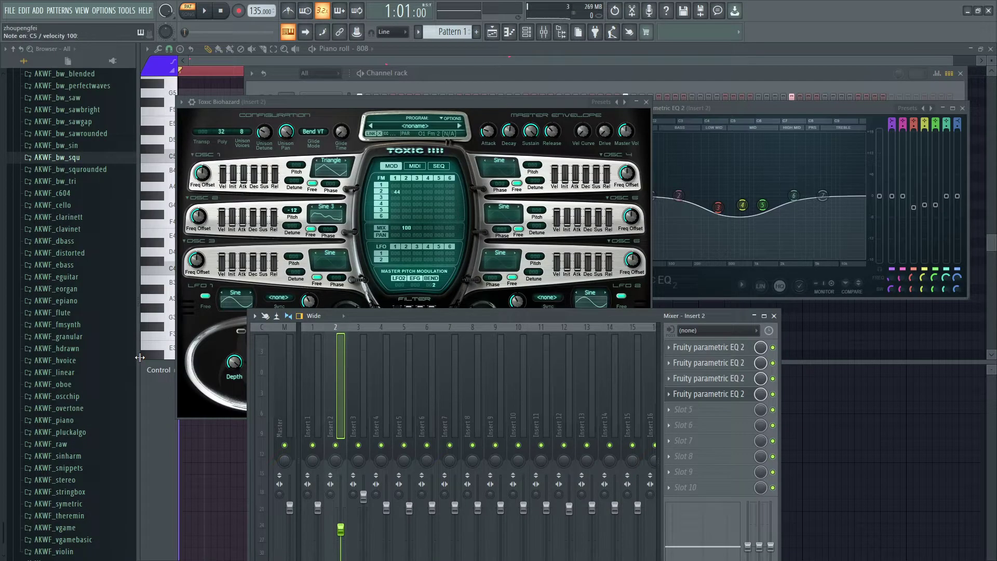
{"action": "key", "text": "q"}
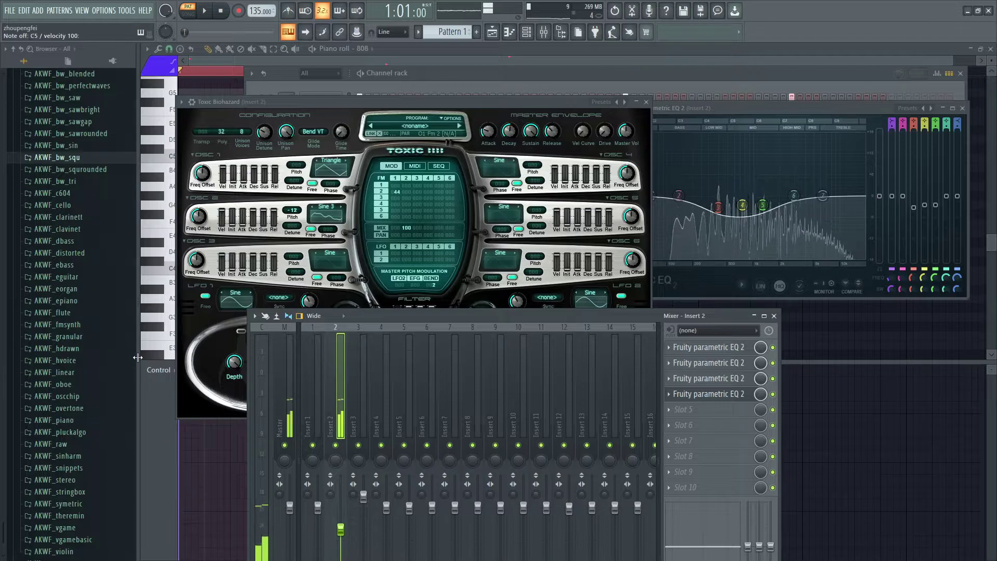
Step: Replace the Notepad++ note with "lets try this chord progression now"
{"action": "key", "text": "alt+Tab"}
{"action": "key", "text": "alt+Tab"}
{"action": "key", "text": "ctrl+a"}
{"action": "type", "text": "kets tz"}
{"action": "key", "text": "ctrl+a"}
{"action": "type", "text": "lets"}
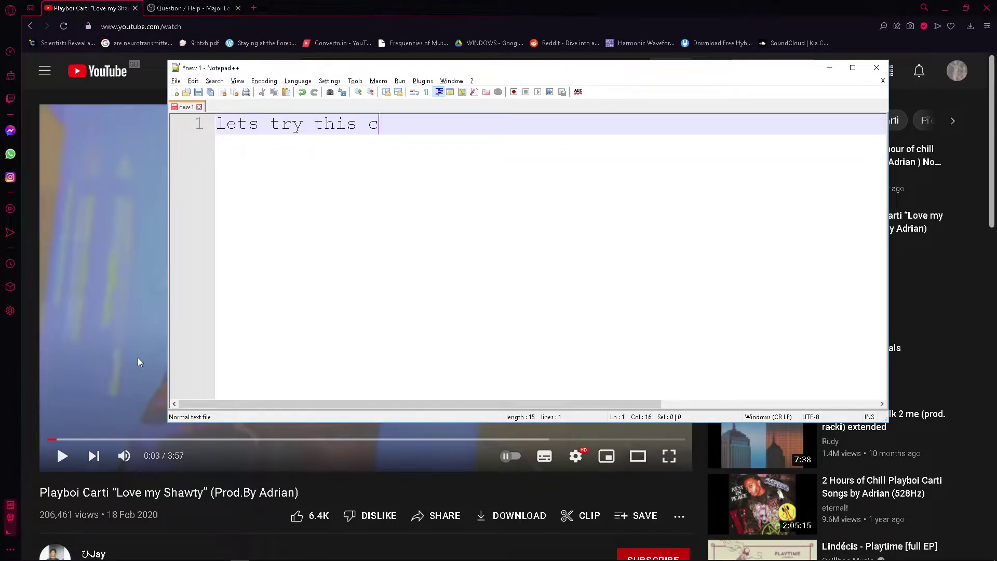
{"action": "type", "text": "now"}
Step: Return to FL Studio and open Toxic Biohazard's piano roll
{"action": "key", "text": "alt+Tab"}
{"action": "key", "text": "alt+Tab"}
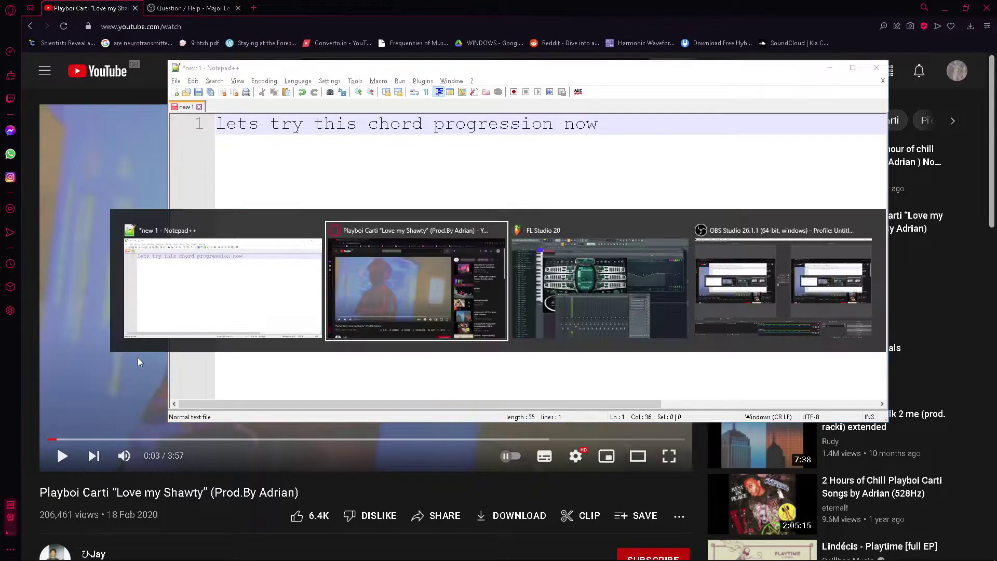
{"action": "key", "text": "F7"}
{"action": "key", "text": "Tab"}
{"action": "key", "text": "Tab"}
{"action": "key", "text": "Tab"}
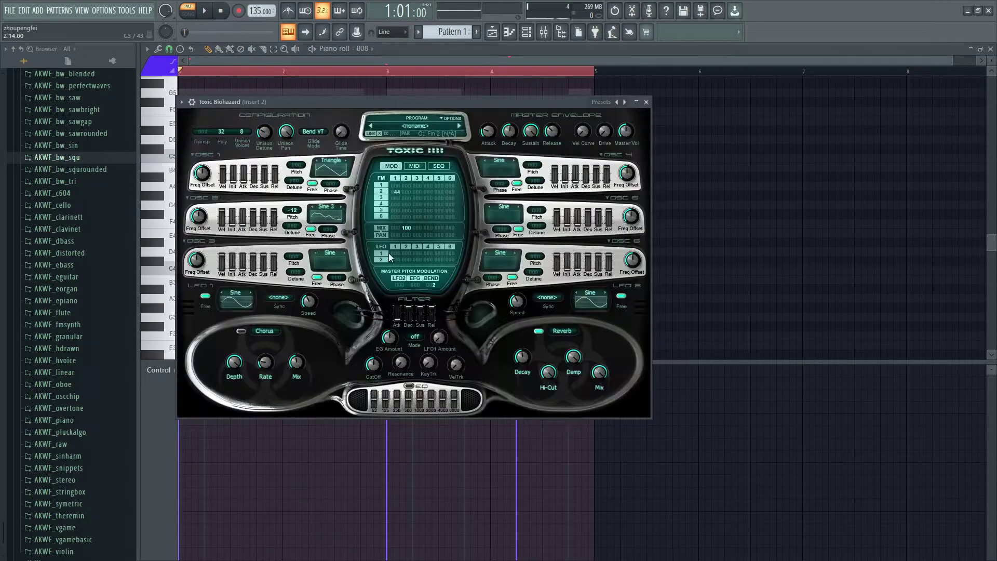
{"action": "left_click", "coordinate": [543, 32]}
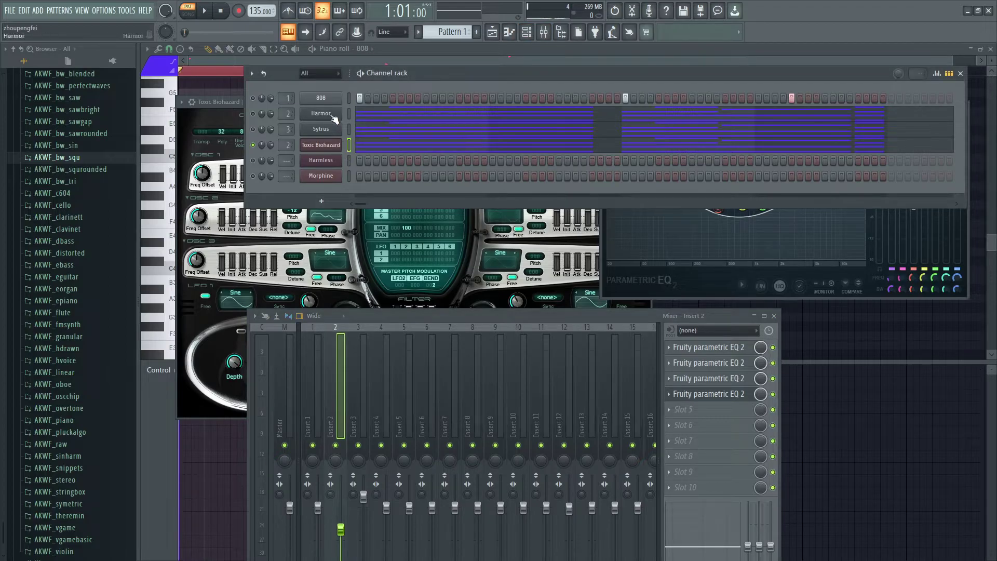
{"action": "right_click", "coordinate": [335, 146]}
{"action": "left_click", "coordinate": [353, 146]}
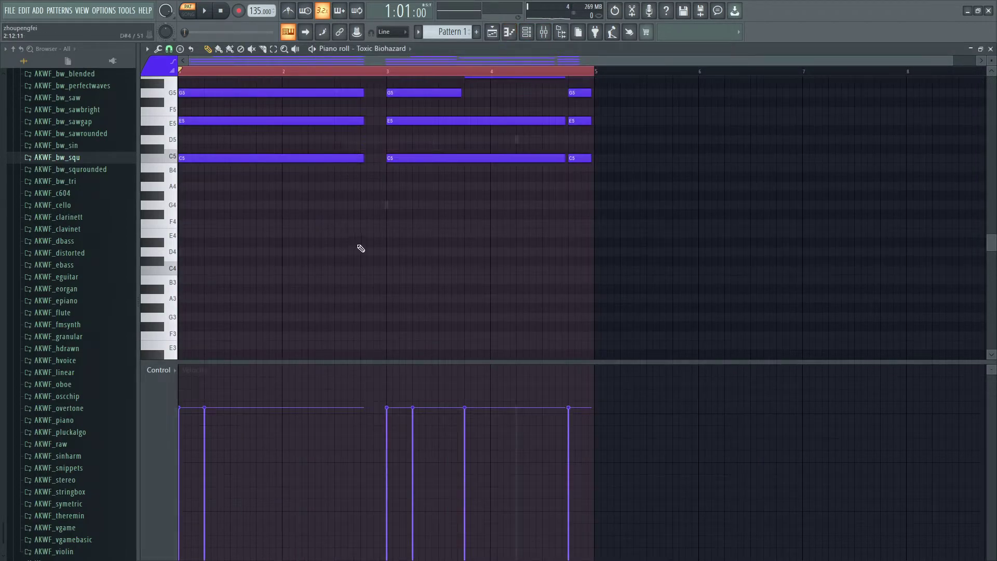
Step: Replace the existing notes with a C5, E5 and G5 chord at bar 1 lasting 1:12:00, and play it back
{"action": "mouse_move", "coordinate": [582, 308]}
{"action": "left_mouse_down"}
{"action": "mouse_move", "coordinate": [539, 165]}
{"action": "mouse_move", "coordinate": [426, 271]}
{"action": "mouse_move", "coordinate": [275, 161]}
{"action": "left_mouse_up"}
{"action": "left_click", "coordinate": [182, 271]}
{"action": "key", "text": "space"}
{"action": "key", "text": "space"}
{"action": "left_click_drag", "start_coordinate": [180, 272], "coordinate": [360, 278]}
{"action": "left_click", "coordinate": [274, 233]}
{"action": "left_click_drag", "start_coordinate": [259, 231], "coordinate": [236, 233]}
{"action": "right_click", "coordinate": [240, 233]}
{"action": "left_click_drag", "start_coordinate": [261, 271], "coordinate": [242, 206], "text": "shift"}
{"action": "key", "text": "space"}
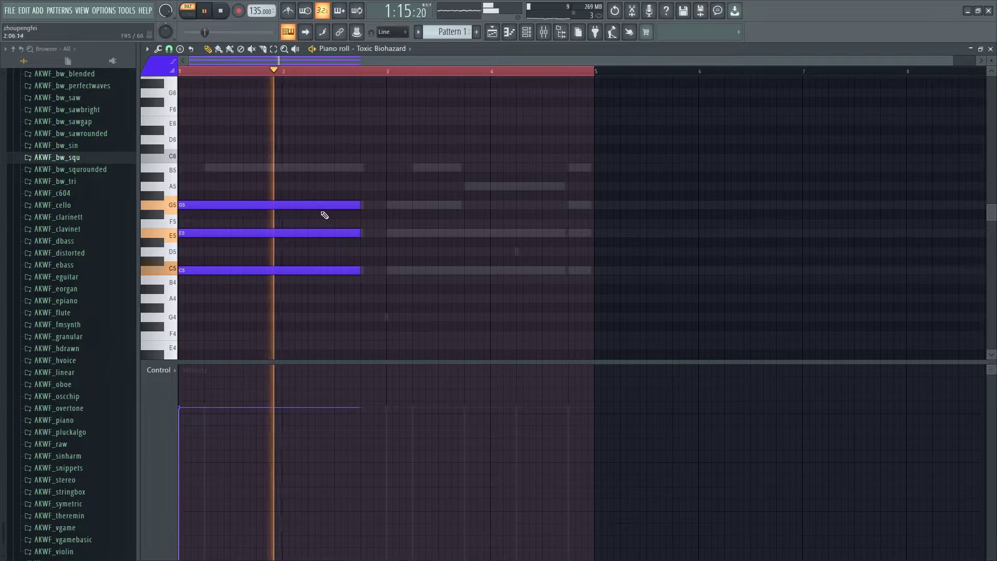
{"action": "key", "text": "space"}
Step: Play C5, E5, G5, A5 and B5 live to find the next note of the progression
{"action": "key", "text": "q"}
{"action": "key", "text": "e"}
{"action": "key", "text": "t"}
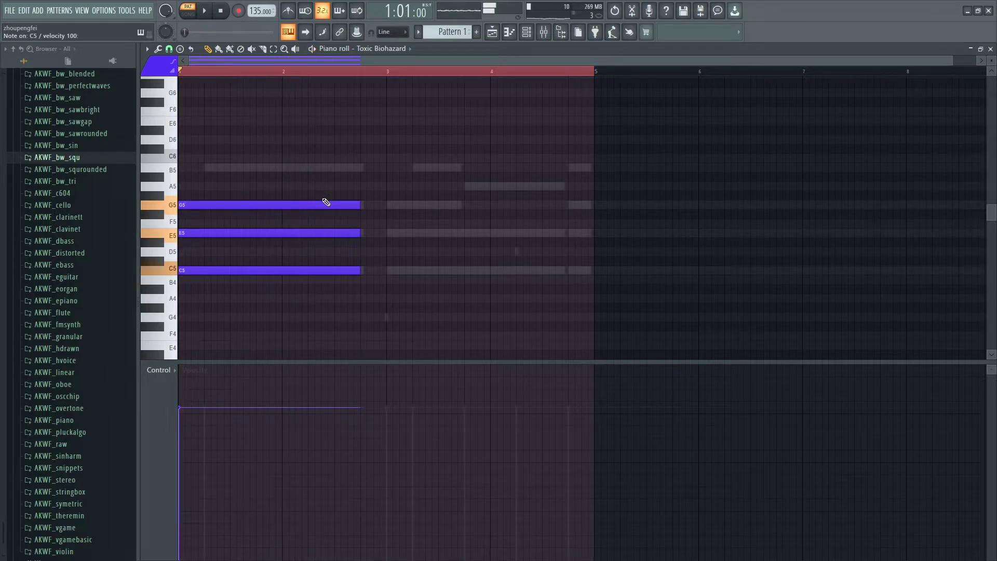
{"action": "key", "text": "y"}
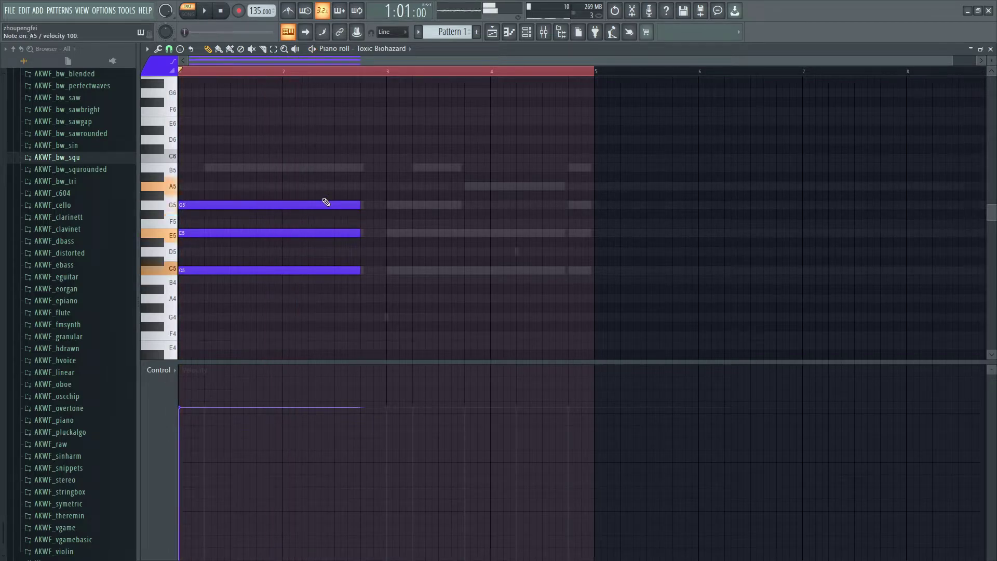
{"action": "key", "text": "u"}
{"action": "key", "text": "t"}
{"action": "key", "text": "e"}
{"action": "key", "text": "q"}
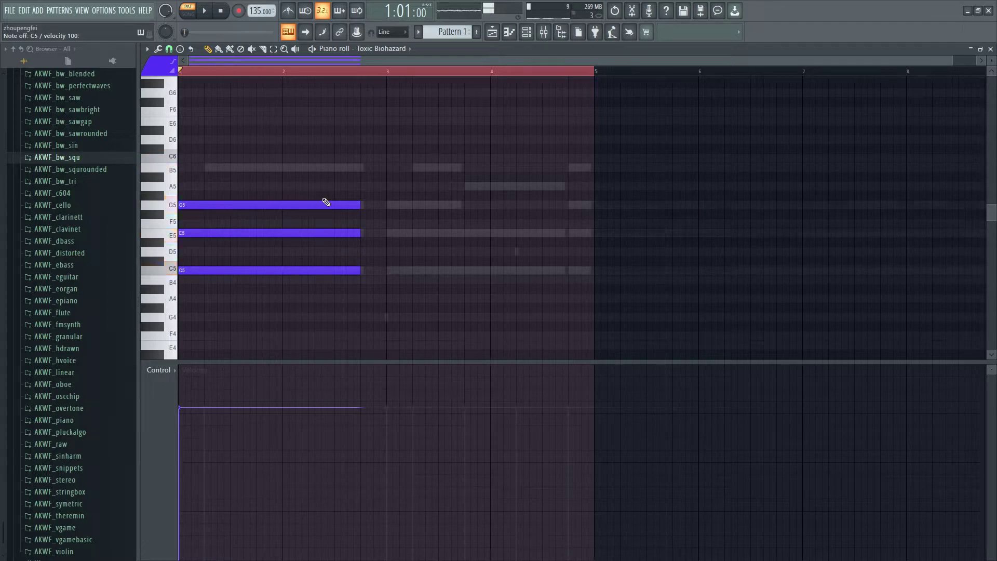
Step: Add an A5 note at 2:05:00 and shorten the G5 note to end where it starts
{"action": "key", "text": "space"}
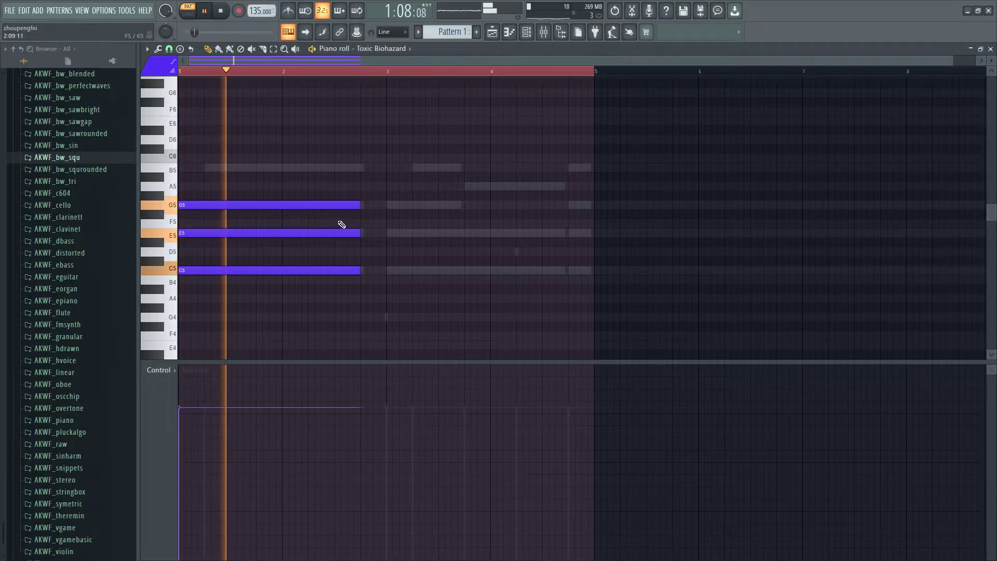
{"action": "left_click", "coordinate": [318, 196]}
{"action": "key", "text": "space"}
{"action": "left_click_drag", "start_coordinate": [354, 199], "coordinate": [307, 206]}
{"action": "key", "text": "space"}
Step: Try an A4 note at 2:05:00 lasting 1:04:00, and delete it after listening
{"action": "left_click", "coordinate": [311, 289]}
{"action": "left_click_drag", "start_coordinate": [327, 291], "coordinate": [328, 303]}
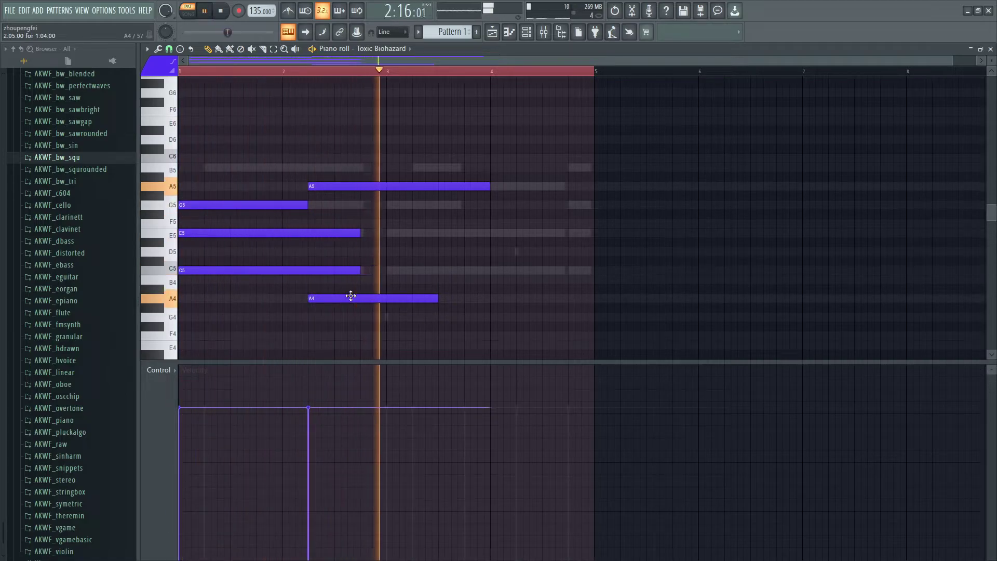
{"action": "right_click", "coordinate": [350, 299]}
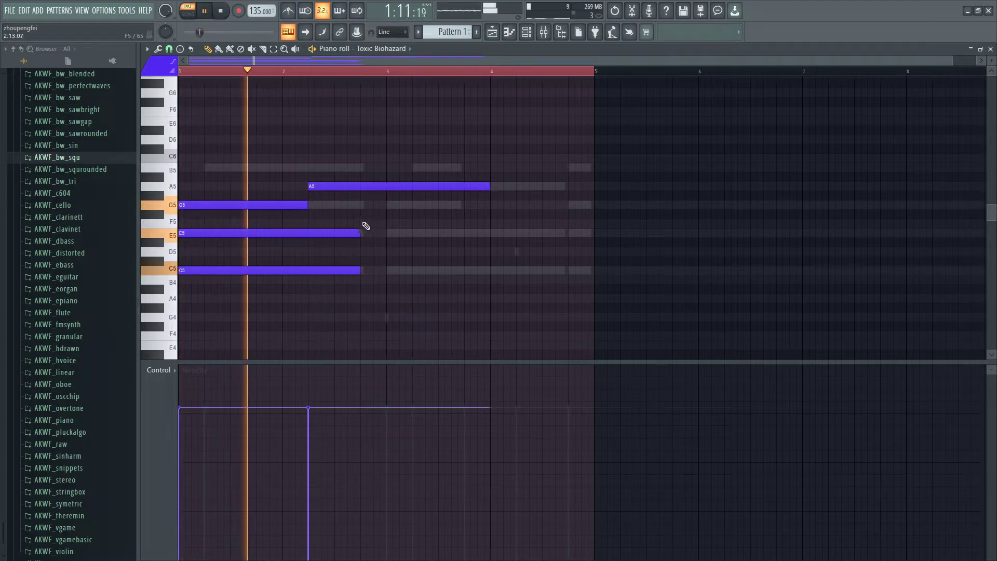
{"action": "key", "text": "space"}
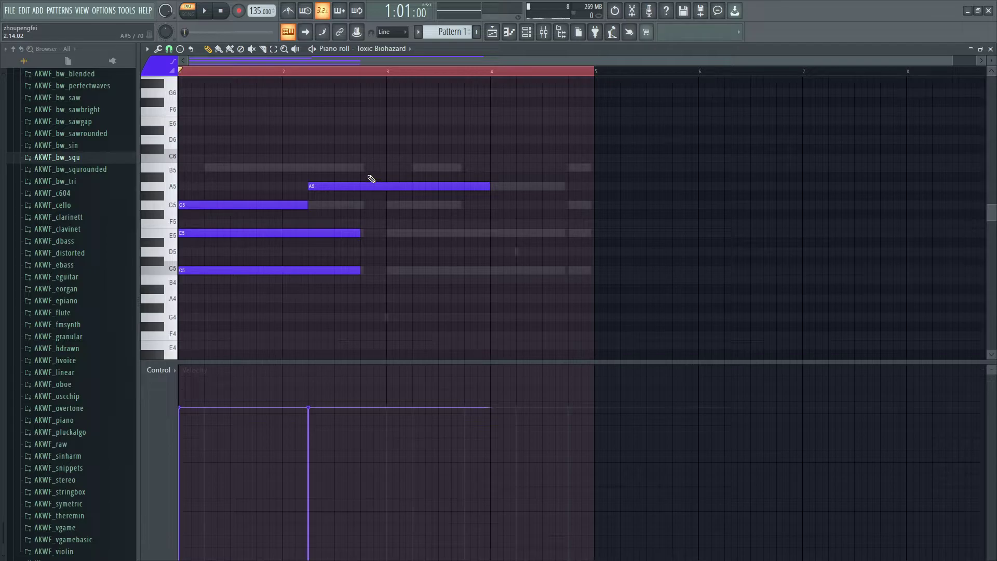
Step: Extend the G5 note back to 1:12:00 and replay the chord with the A5 note
{"action": "key", "text": "space"}
{"action": "key", "text": "space"}
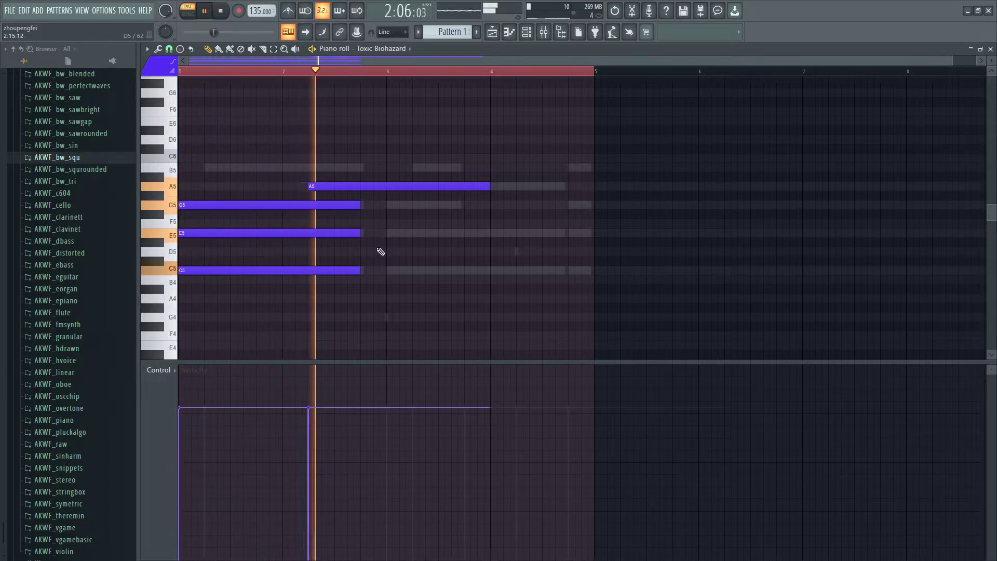
{"action": "key", "text": "space"}
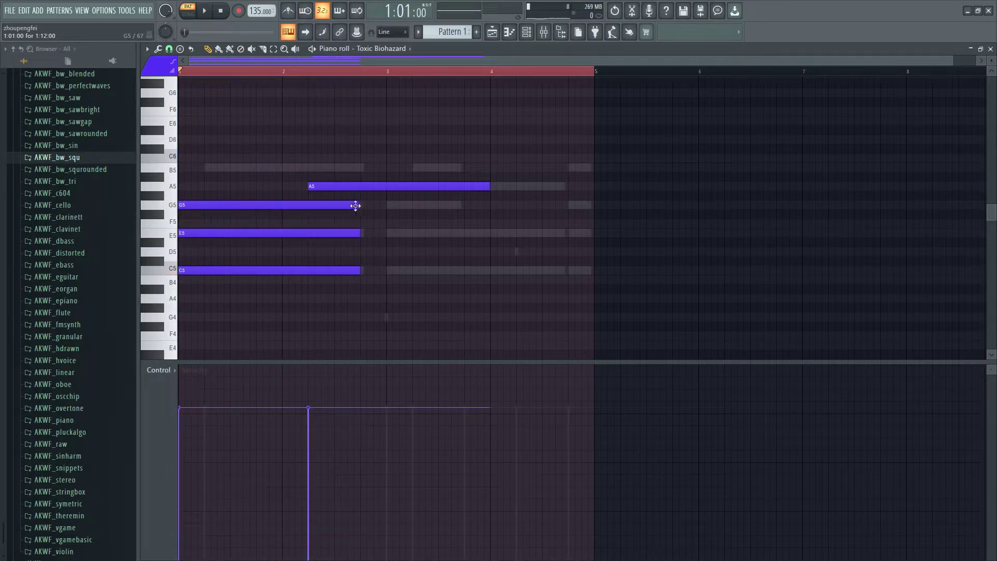
{"action": "key", "text": "space"}
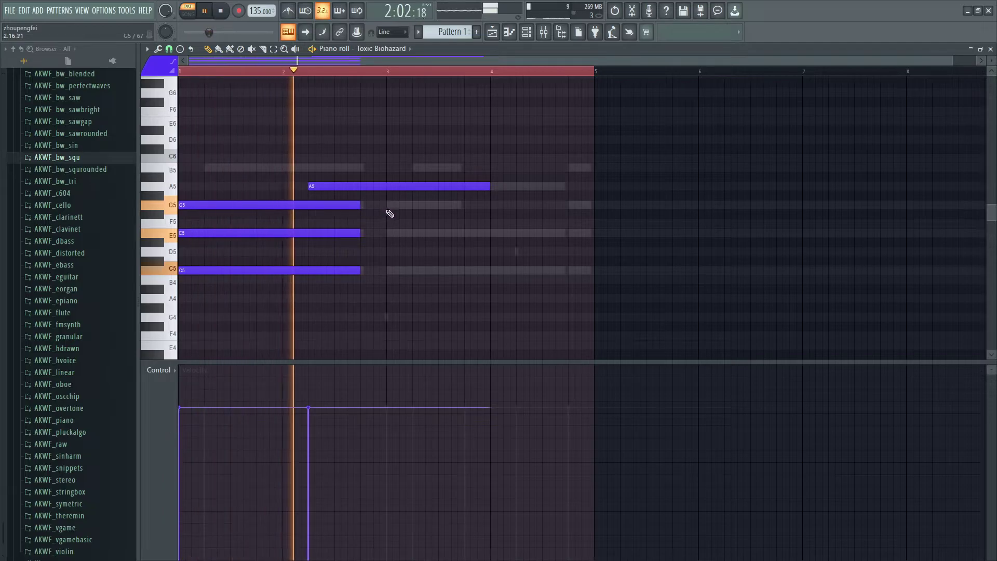
Step: Shorten the G5 note to end where the A5 note starts at 2:05:00 and play back the chord
{"action": "key", "text": "space"}
{"action": "left_click_drag", "start_coordinate": [360, 204], "coordinate": [290, 196]}
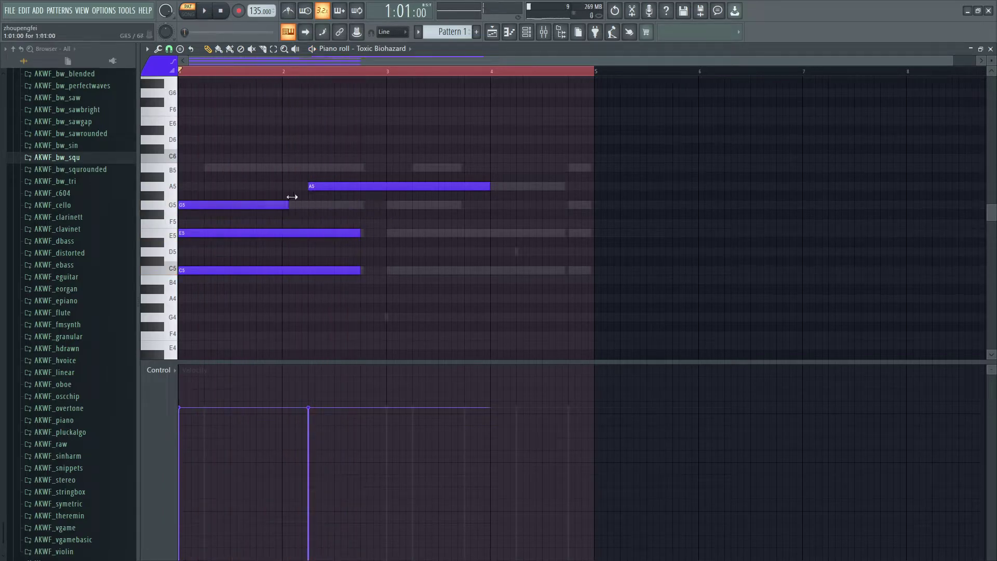
{"action": "key", "text": "space"}
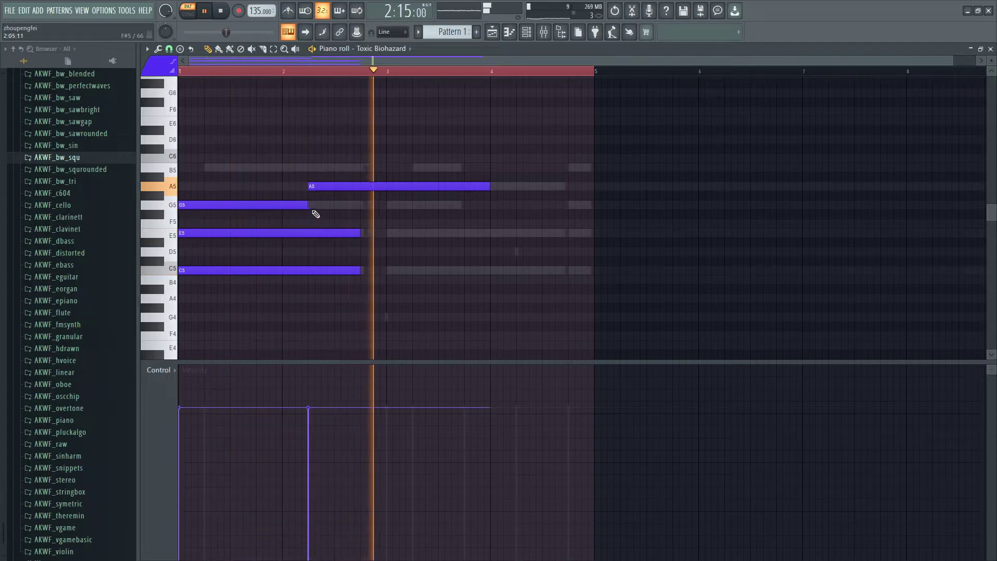
{"action": "key", "text": "space"}
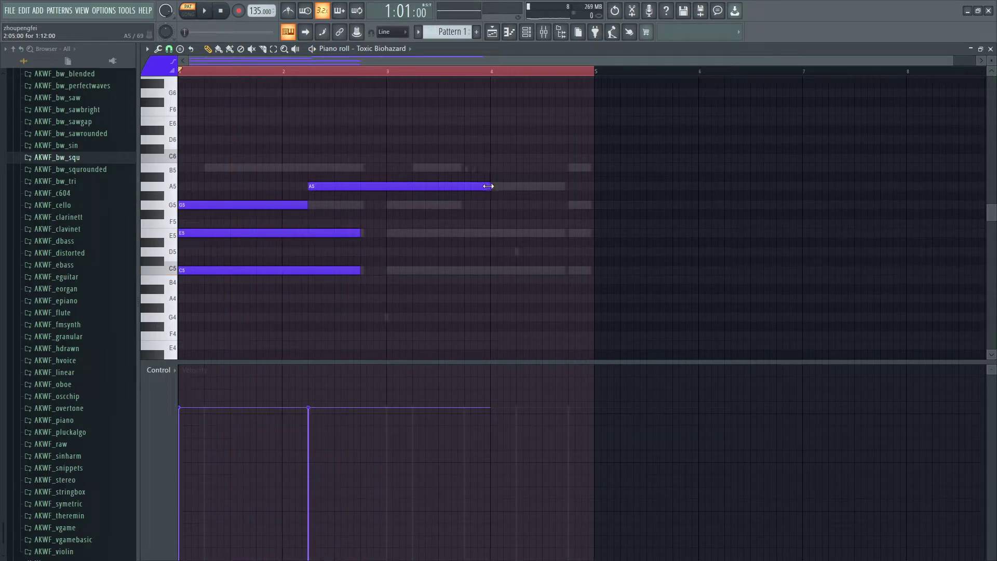
{"action": "key", "text": "space"}
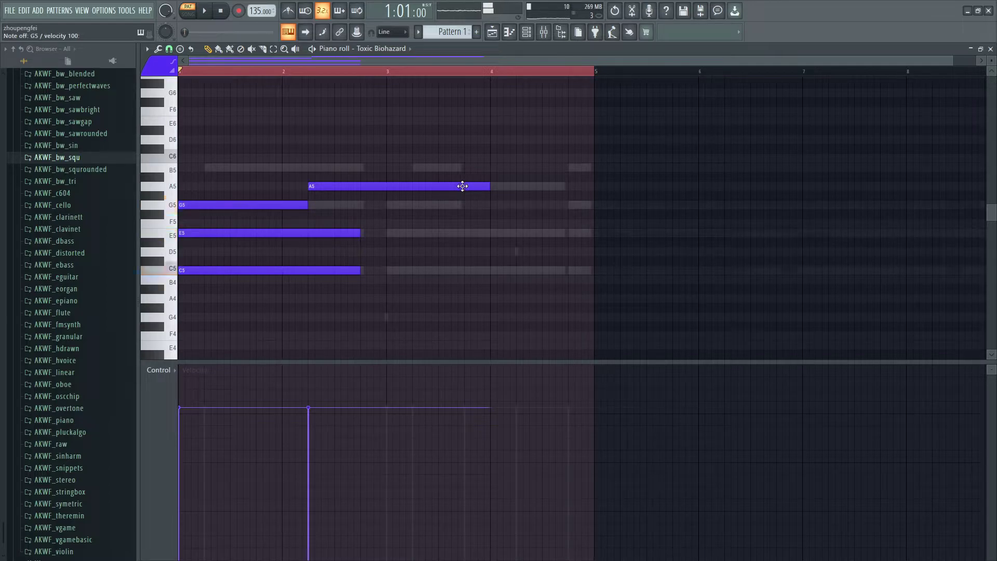
Step: Play G5, A5, B5 and C6 live over held C5 and E5 to find the next melody notes
{"action": "key", "text": "c"}
{"action": "key", "text": "n"}
{"action": "key", "text": "m"}
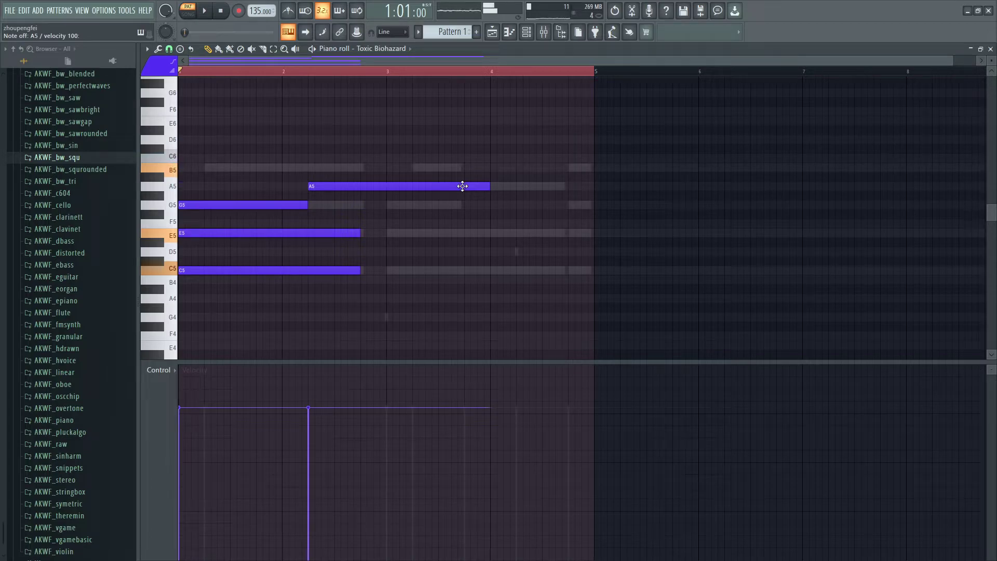
{"action": "key", "text": "n"}
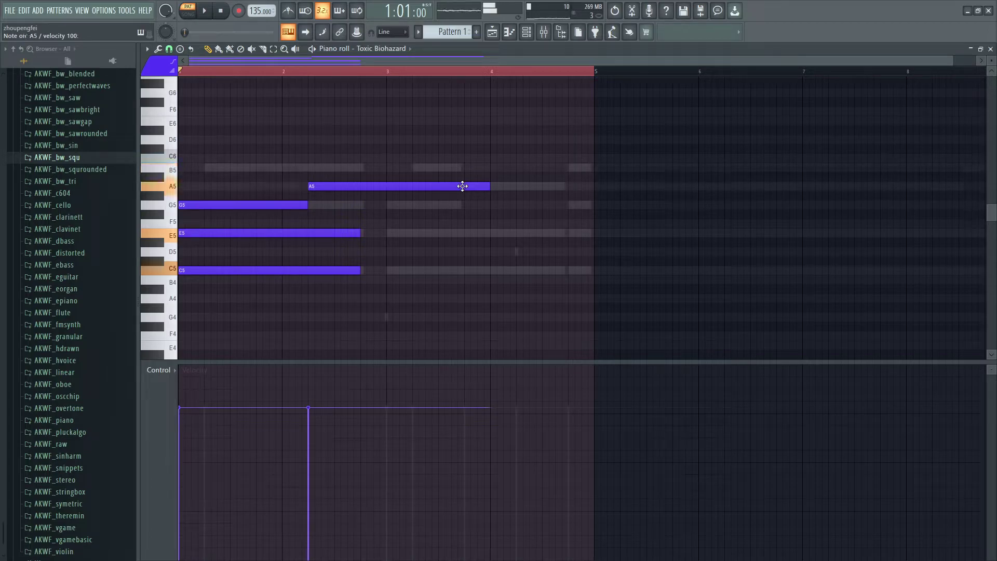
{"action": "key", "text": "b"}
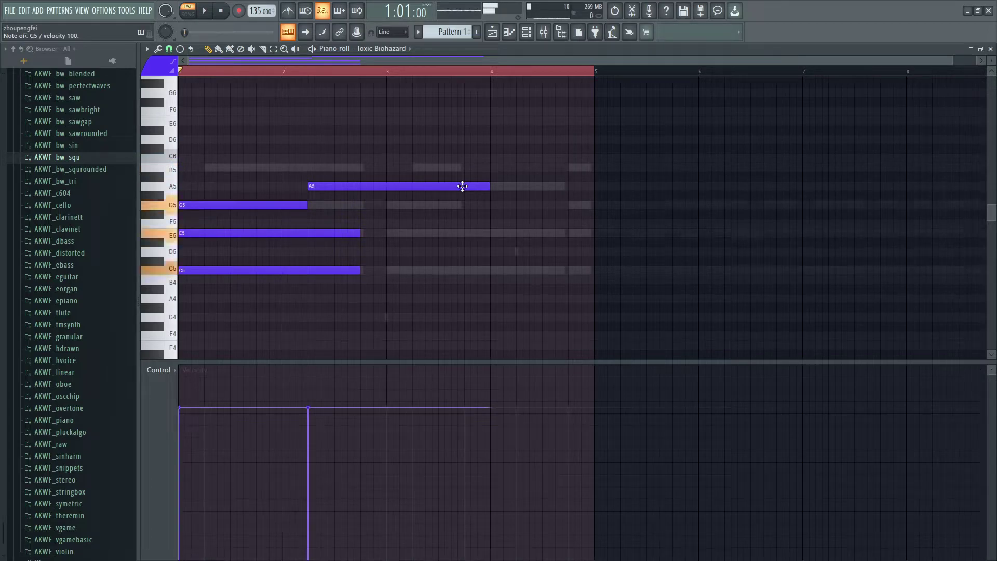
{"action": "key", "text": "n"}
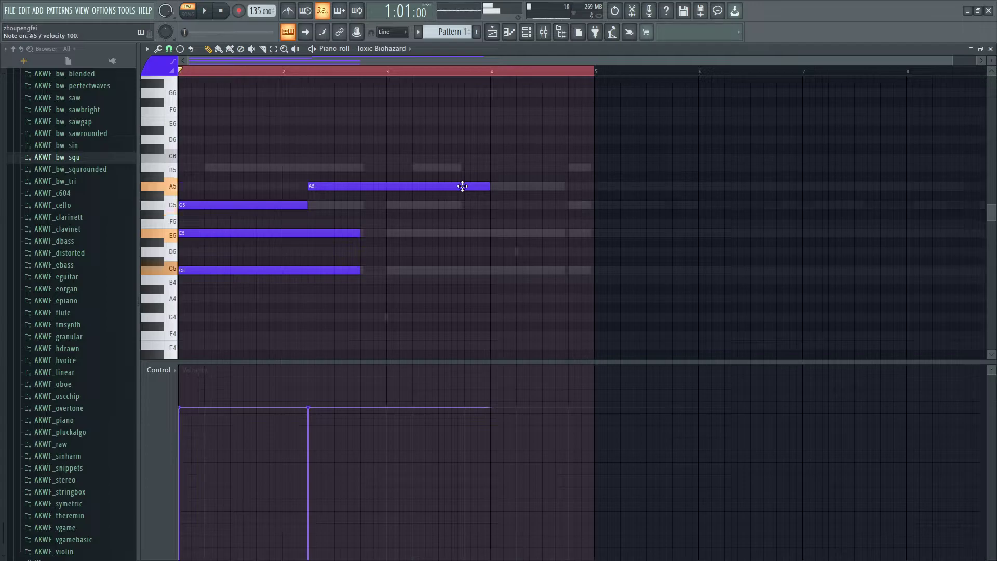
{"action": "key", "text": "m"}
{"action": "key", "text": "n"}
{"action": "key", "text": "comma"}
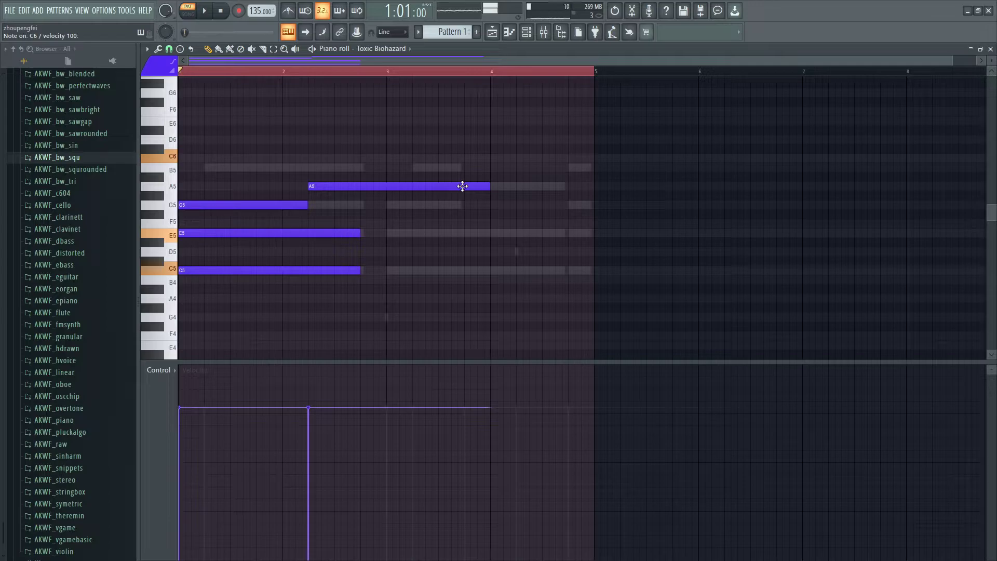
{"action": "key", "text": "n"}
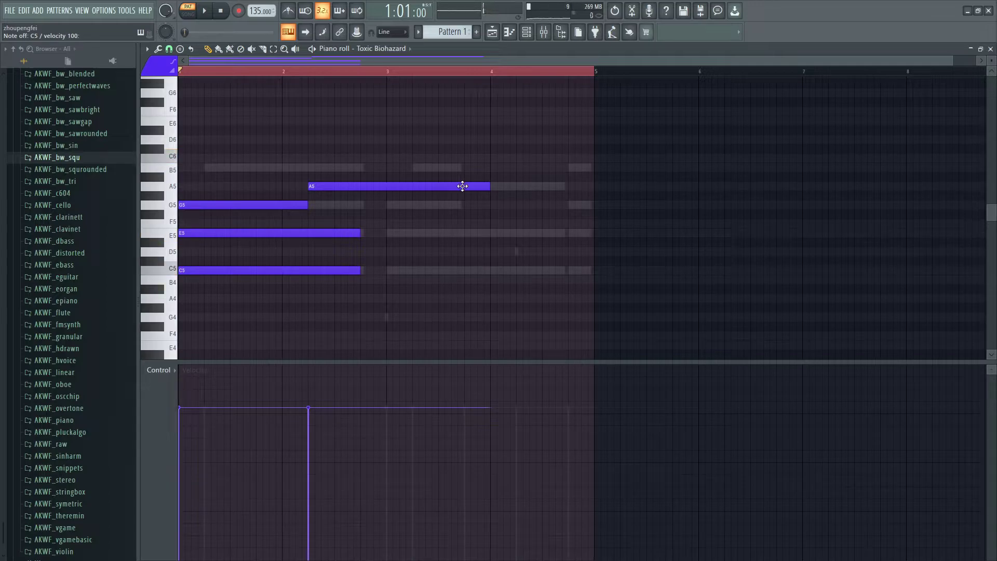
Step: Shorten the A5 note to 2:13:00, then add a B5 note from there to 3:05:00 and an A5 note up to 4:05:00
{"action": "key", "text": "space"}
{"action": "left_click_drag", "start_coordinate": [488, 186], "coordinate": [357, 194]}
{"action": "key", "text": "space"}
{"action": "left_click", "coordinate": [388, 169]}
{"action": "left_click", "coordinate": [420, 190]}
{"action": "left_click_drag", "start_coordinate": [442, 187], "coordinate": [524, 186]}
Step: Try a C6 note at 4:04:00 lasting 1:00:00, and delete it
{"action": "left_click_drag", "start_coordinate": [560, 137], "coordinate": [541, 158]}
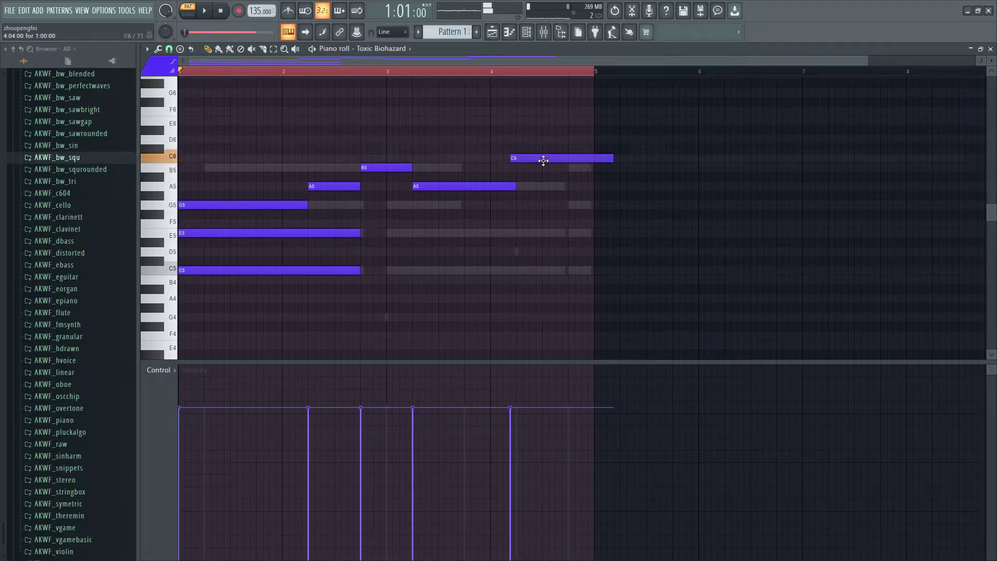
{"action": "key", "text": "space"}
{"action": "right_click", "coordinate": [550, 158]}
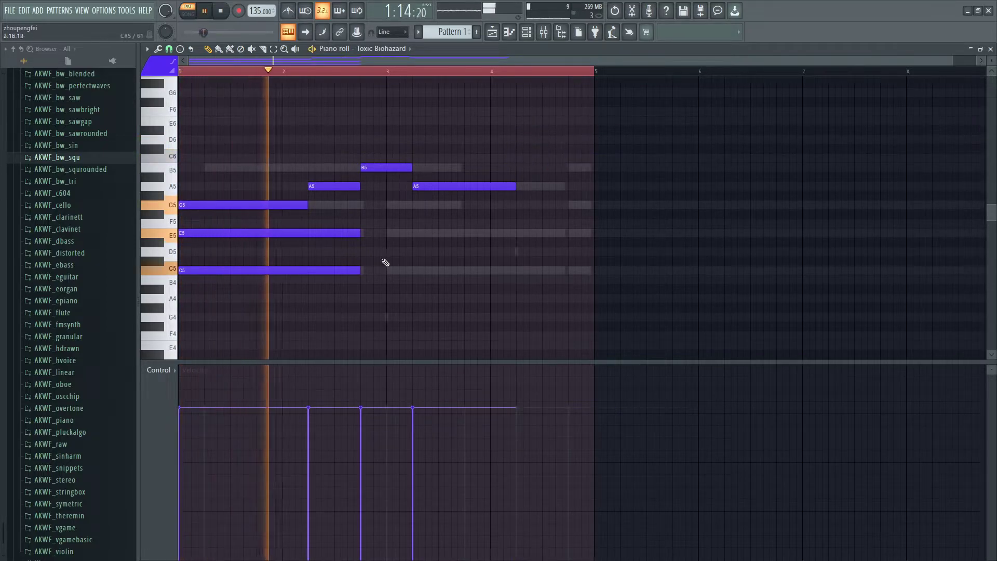
{"action": "key", "text": "space"}
Step: Try repeating the C5 and E5 notes from 2:13:00, and delete the copies
{"action": "left_click", "coordinate": [363, 251]}
{"action": "left_click_drag", "start_coordinate": [350, 241], "coordinate": [370, 233]}
{"action": "right_click", "coordinate": [368, 237]}
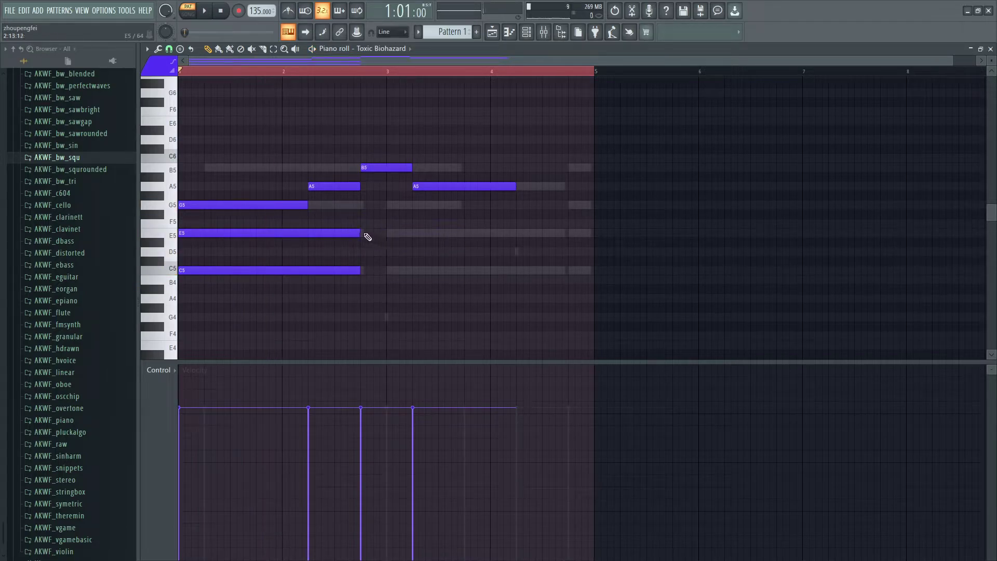
{"action": "mouse_move", "coordinate": [381, 301]}
{"action": "left_mouse_down"}
{"action": "mouse_move", "coordinate": [341, 231]}
{"action": "mouse_move", "coordinate": [514, 229]}
{"action": "left_mouse_up"}
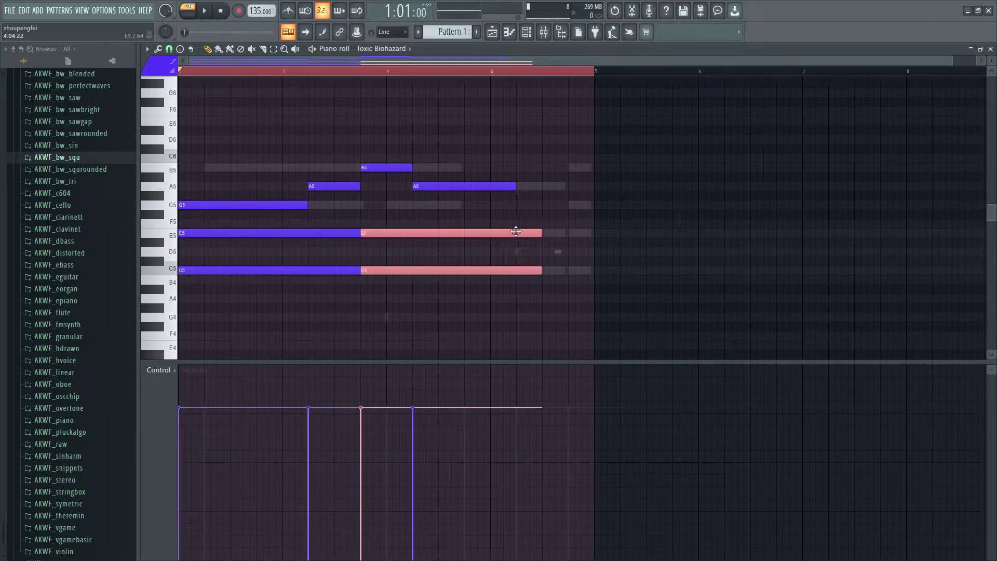
{"action": "right_click", "coordinate": [506, 233]}
{"action": "right_click", "coordinate": [450, 273]}
Step: Extend the C5 and E5 notes to 4:05:00 and add a G5 note at 2:13:00 as long as the B5 note above
{"action": "mouse_move", "coordinate": [383, 283]}
{"action": "left_mouse_down"}
{"action": "mouse_move", "coordinate": [344, 211]}
{"action": "mouse_move", "coordinate": [517, 234]}
{"action": "left_mouse_up"}
{"action": "key", "text": "space"}
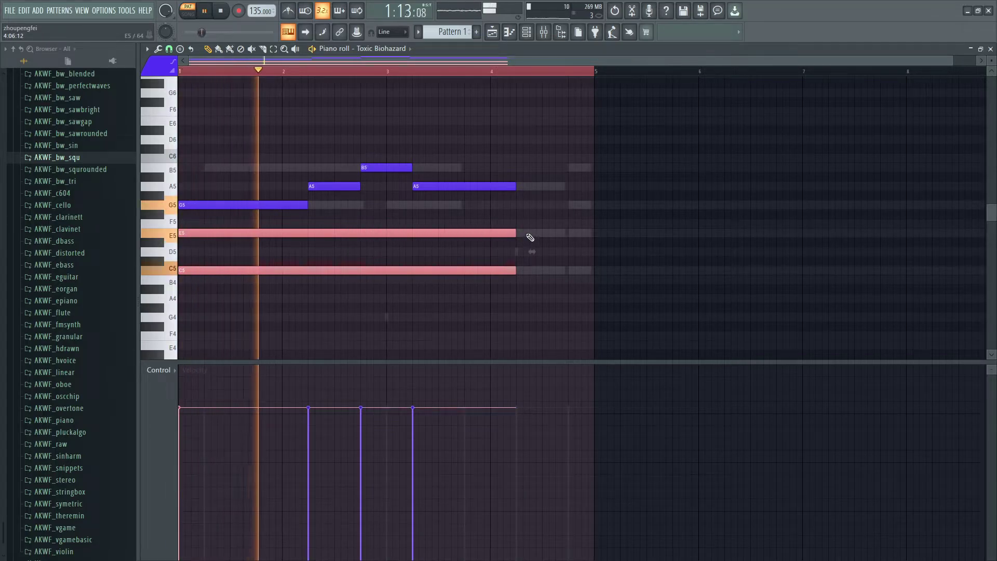
{"action": "left_click", "coordinate": [365, 205]}
{"action": "key", "text": "space"}
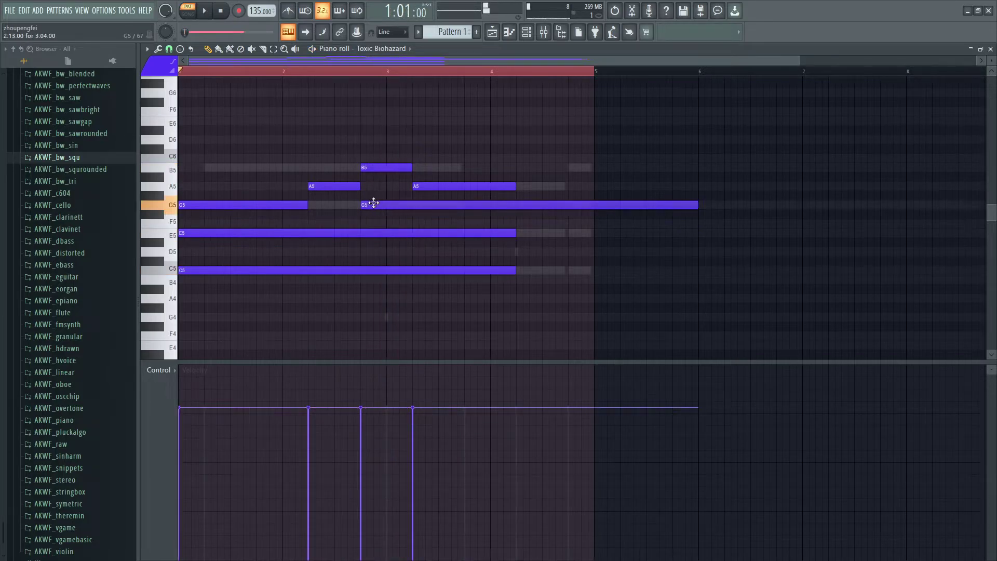
{"action": "left_click_drag", "start_coordinate": [691, 204], "coordinate": [411, 203]}
{"action": "key", "text": "space"}
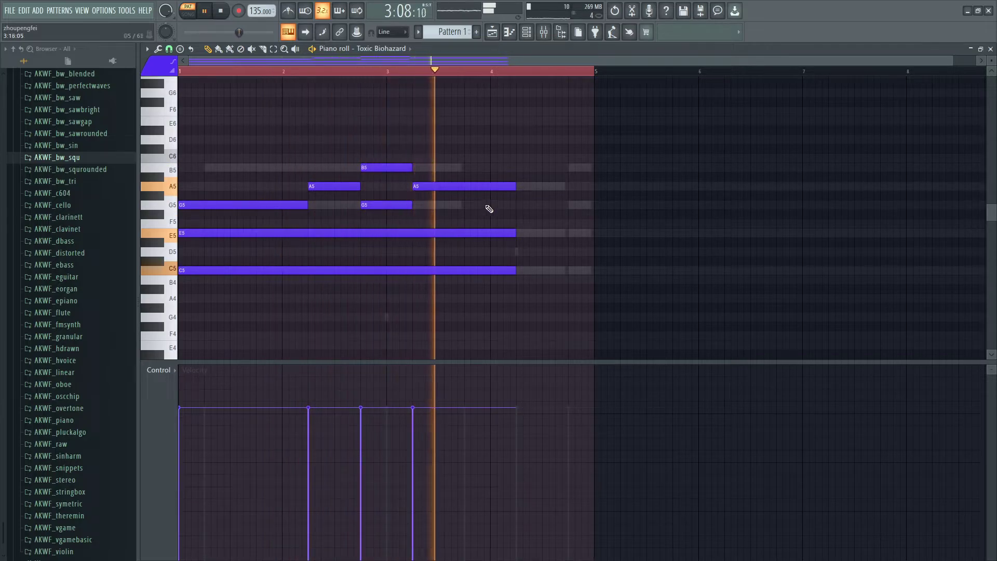
Step: Add C6 and G5 notes at 4:05:00 lasting 0:08:00 and extend the C5 and E5 notes beneath them
{"action": "key", "text": "space"}
{"action": "left_click", "coordinate": [517, 166]}
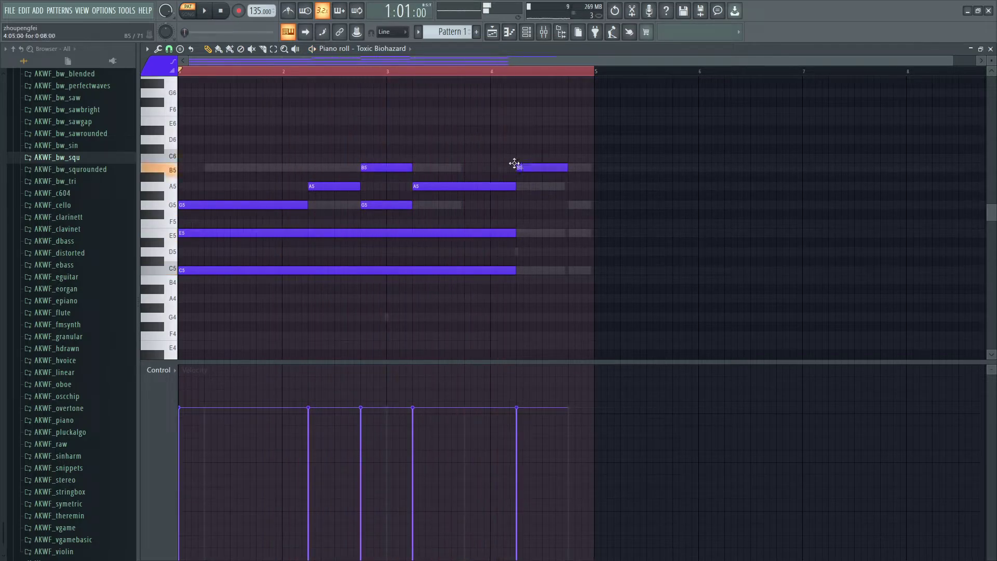
{"action": "left_click_drag", "start_coordinate": [514, 163], "coordinate": [521, 151]}
{"action": "left_click", "coordinate": [533, 205]}
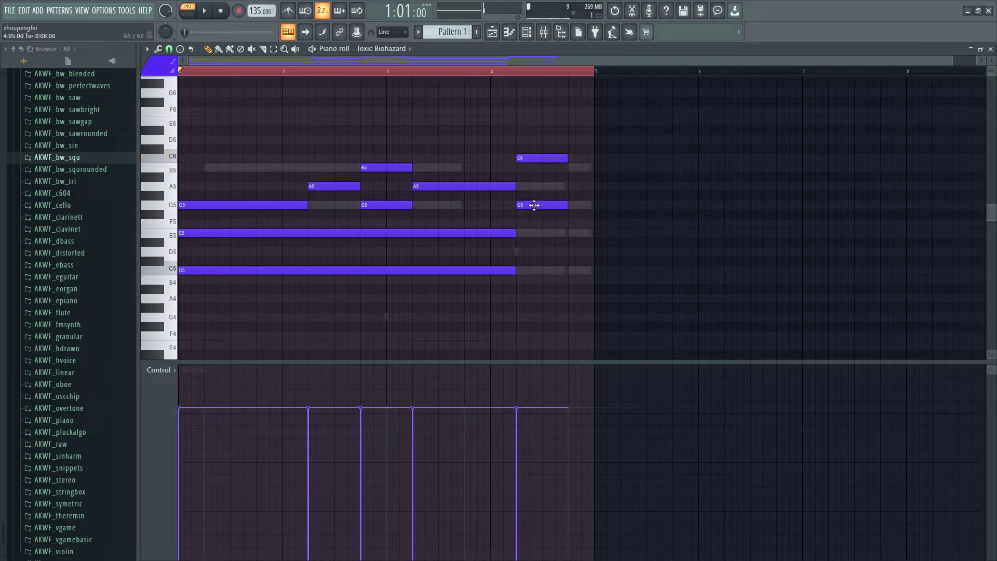
{"action": "left_click_drag", "start_coordinate": [535, 293], "coordinate": [568, 235]}
{"action": "key", "text": "space"}
Step: Lengthen the last C6 and G5 notes and the E5 and C5 notes to the end of bar 4, and play the pattern
{"action": "left_click_drag", "start_coordinate": [581, 299], "coordinate": [566, 162]}
{"action": "key", "text": "space"}
{"action": "key", "text": "space"}
{"action": "left_click", "coordinate": [621, 195], "text": "ctrl"}
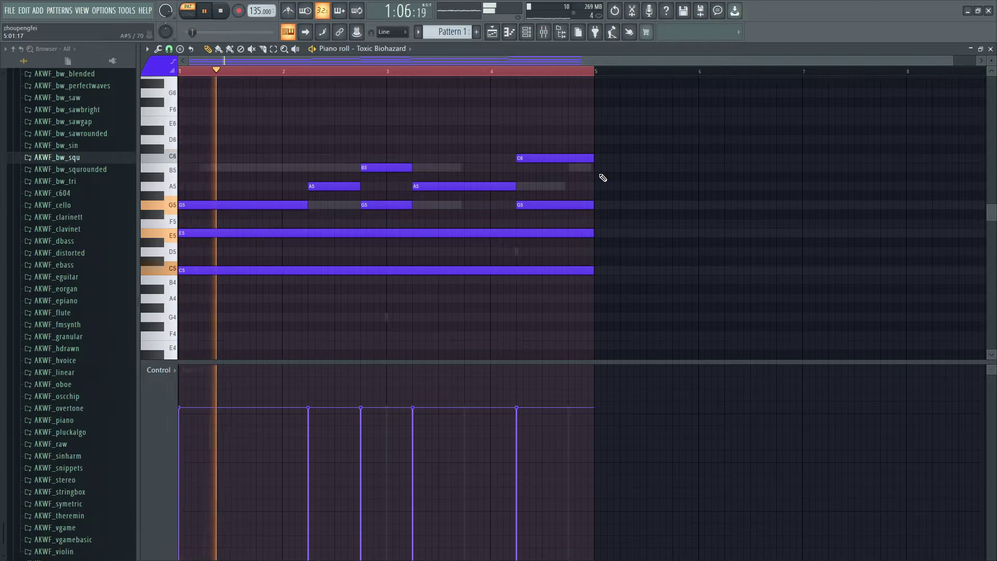
{"action": "key", "text": "space"}
Step: Add a B5 note at the start of the pattern, extend it to 2:05:00 and play back the chords
{"action": "key", "text": "alt+Tab"}
{"action": "key", "text": "alt+Tab"}
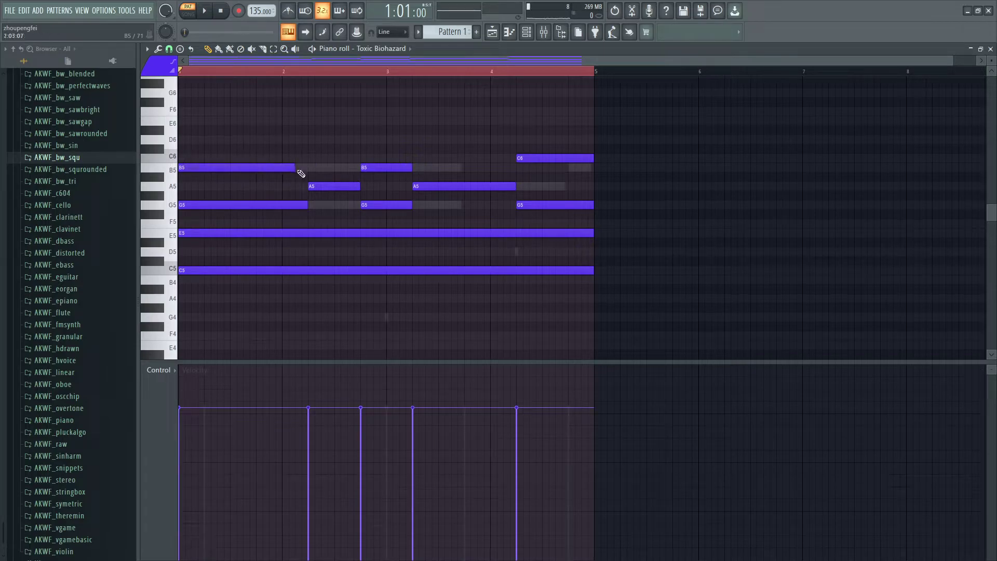
{"action": "left_click_drag", "start_coordinate": [302, 169], "coordinate": [306, 169]}
{"action": "key", "text": "space"}
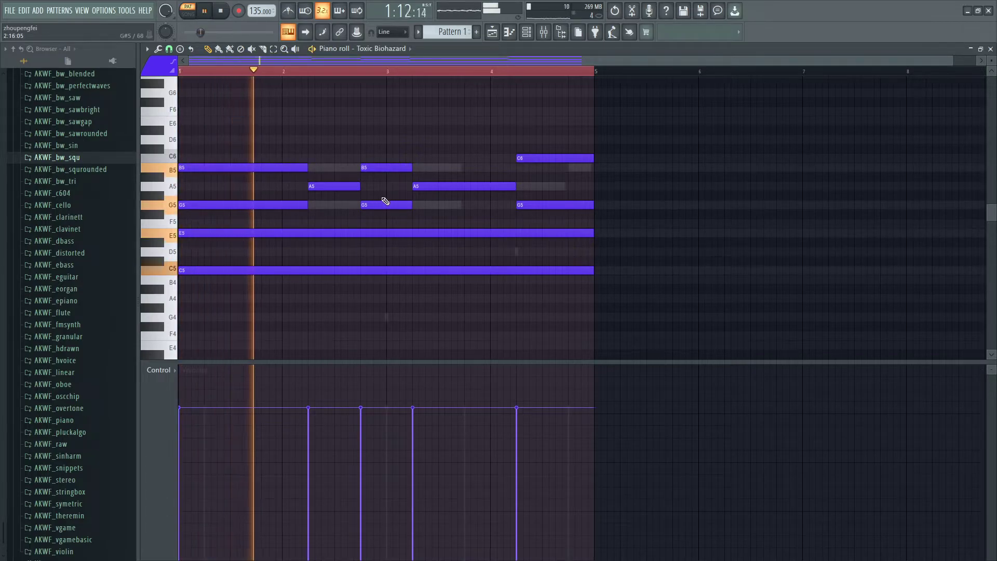
{"action": "key", "text": "space"}
{"action": "key", "text": "space"}
Step: Add a D6 note at 2:05:00, match its length to the A5 note below, and play it back
{"action": "left_click_drag", "start_coordinate": [321, 149], "coordinate": [335, 139]}
{"action": "mouse_move", "coordinate": [436, 141]}
{"action": "left_mouse_down"}
{"action": "mouse_move", "coordinate": [423, 142]}
{"action": "mouse_move", "coordinate": [441, 141]}
{"action": "left_mouse_up"}
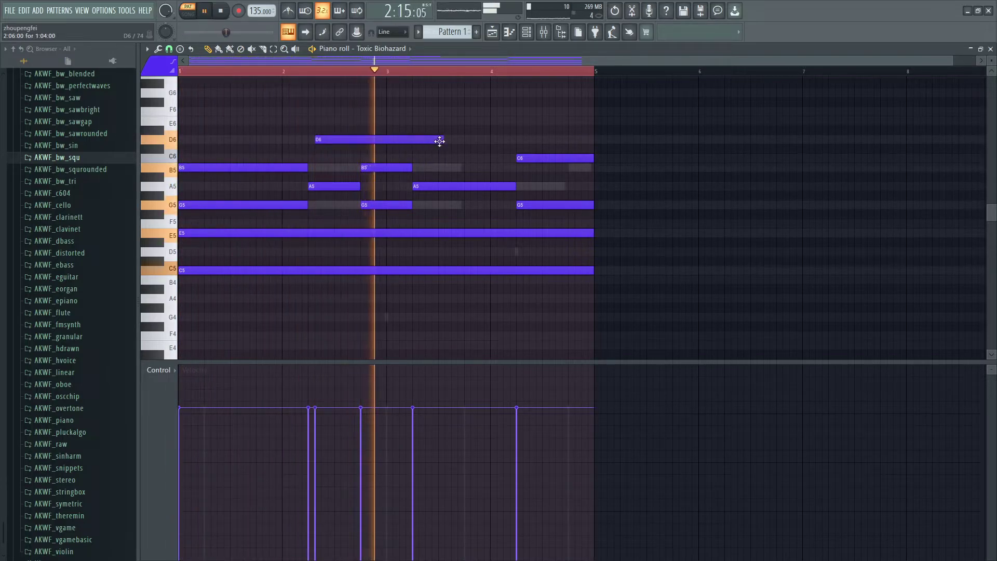
{"action": "right_click", "coordinate": [421, 139]}
{"action": "key", "text": "space"}
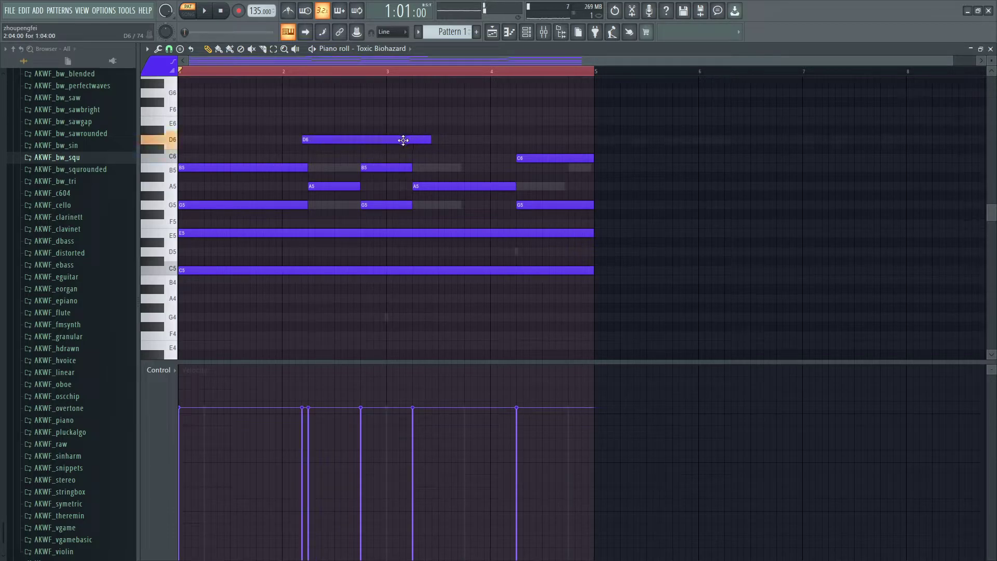
{"action": "left_click_drag", "start_coordinate": [350, 138], "coordinate": [355, 138]}
{"action": "key", "text": "space"}
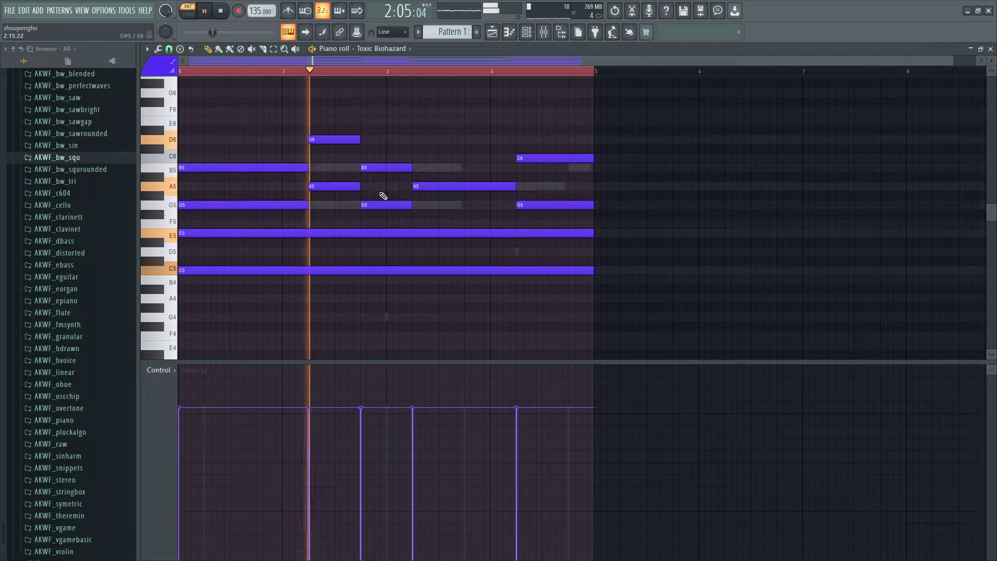
{"action": "key", "text": "space"}
{"action": "key", "text": "space"}
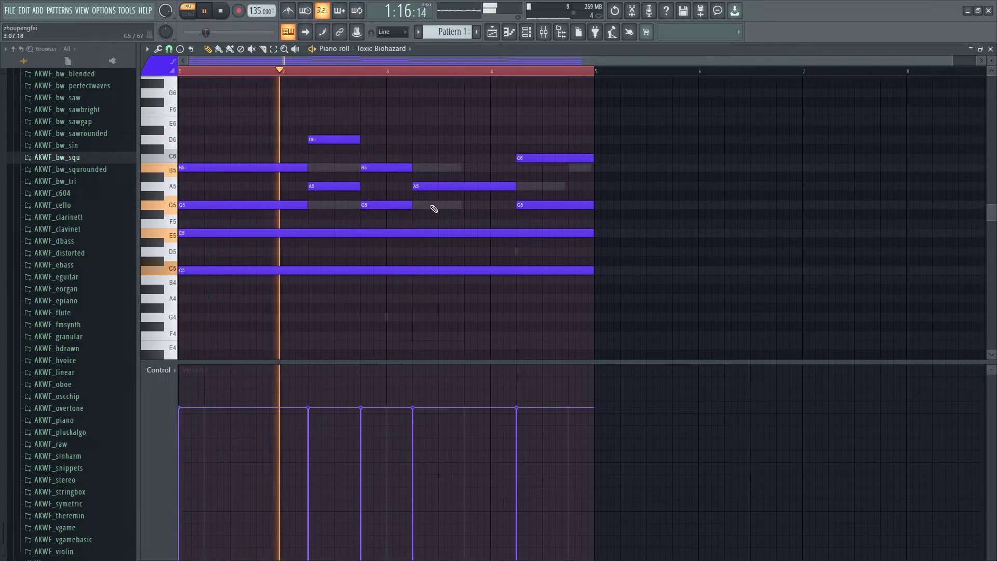
Step: Delete the A5 note at 3:05:00 and the C6 and G5 notes at 4:05:00, and shorten C5 and E5 to 3:05:00
{"action": "right_click", "coordinate": [442, 188]}
{"action": "key", "text": "space"}
{"action": "right_click", "coordinate": [539, 158]}
{"action": "key", "text": "space"}
{"action": "right_click", "coordinate": [538, 206]}
{"action": "left_click_drag", "start_coordinate": [541, 214], "coordinate": [570, 276]}
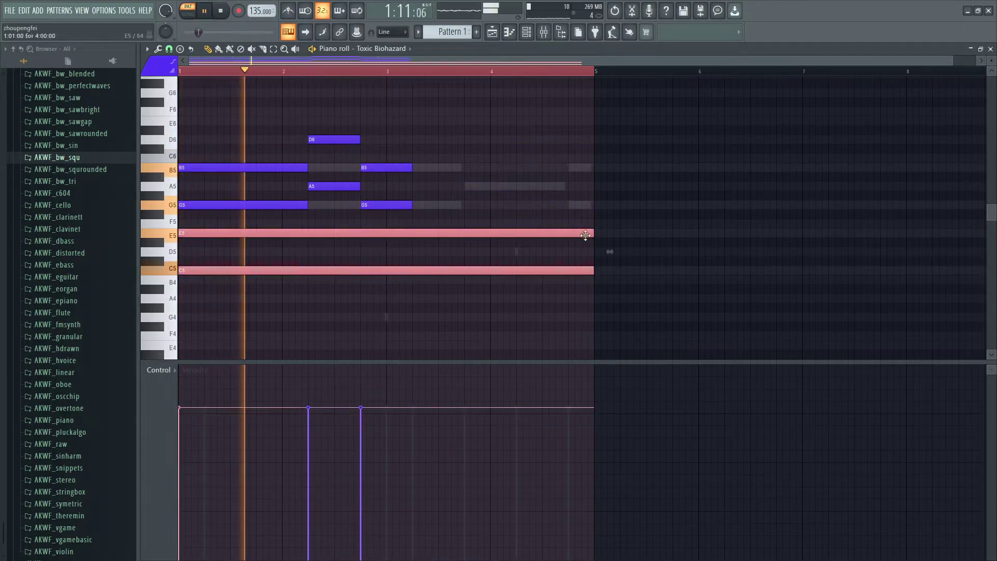
{"action": "left_click_drag", "start_coordinate": [593, 233], "coordinate": [413, 232]}
{"action": "key", "text": "space"}
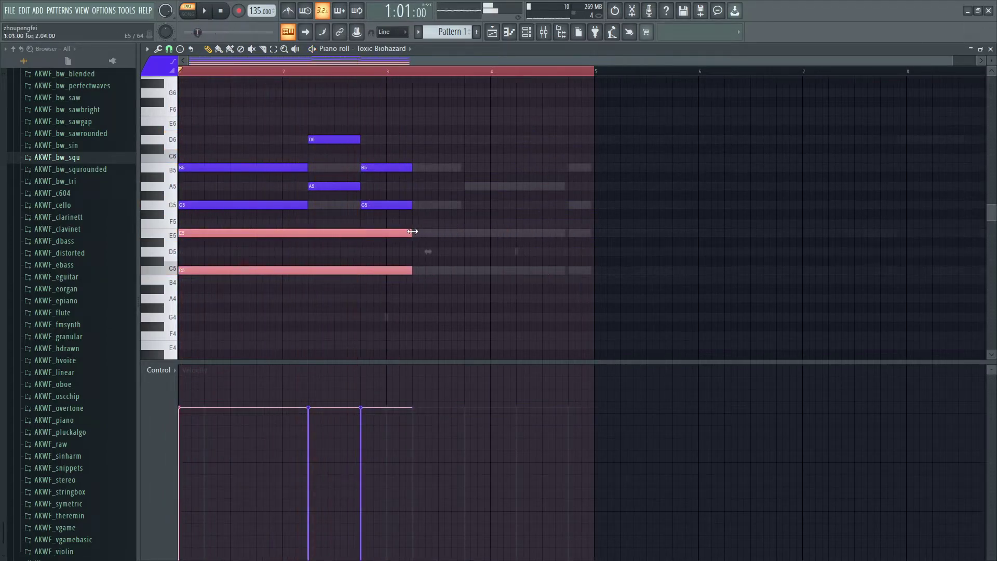
Step: Play back the shortened chord sequence from the start
{"action": "left_click", "coordinate": [442, 242]}
{"action": "key", "text": "space"}
{"action": "right_click", "coordinate": [448, 244]}
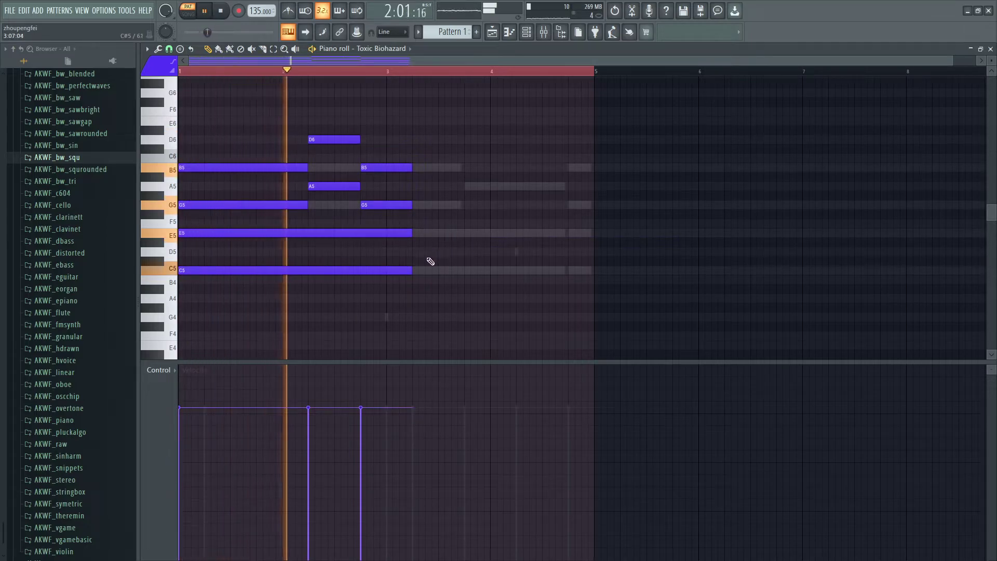
{"action": "key", "text": "space"}
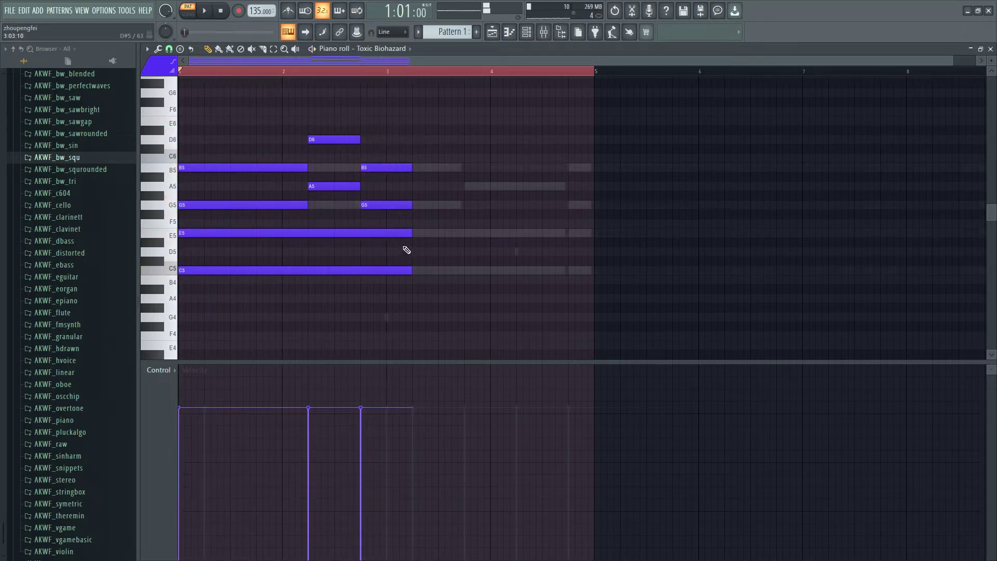
Step: Shorten the ends of the last B5 and G5 notes and of the E5 and C5 notes to the start of bar 3
{"action": "key", "text": "space"}
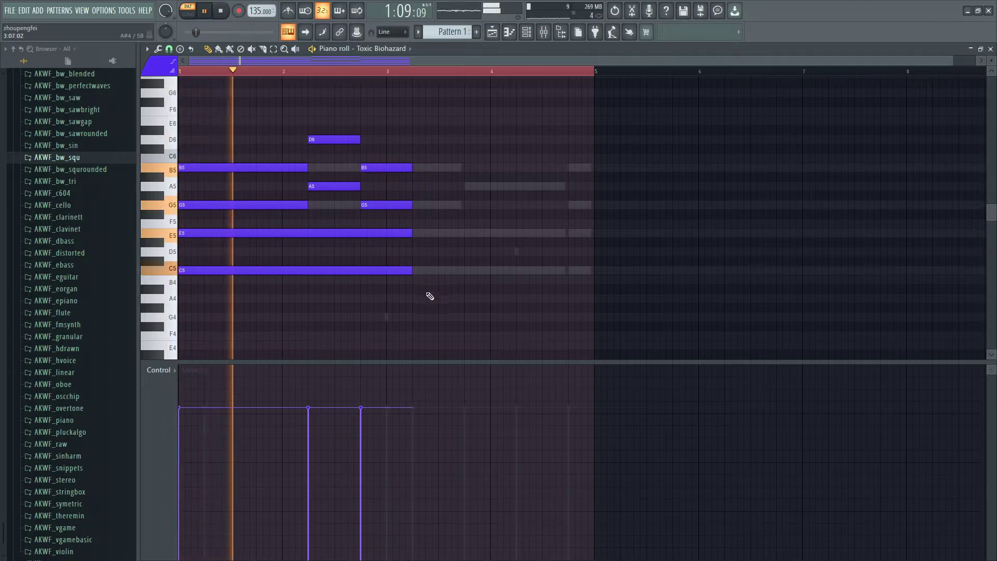
{"action": "left_click_drag", "start_coordinate": [448, 301], "coordinate": [383, 168]}
{"action": "key", "text": "space"}
Step: Switch to Notepad++ and replace the existing text with "i pree"
{"action": "key", "text": "alt+Tab"}
{"action": "key", "text": "ctrl+a"}
{"action": "type", "text": "i l"}
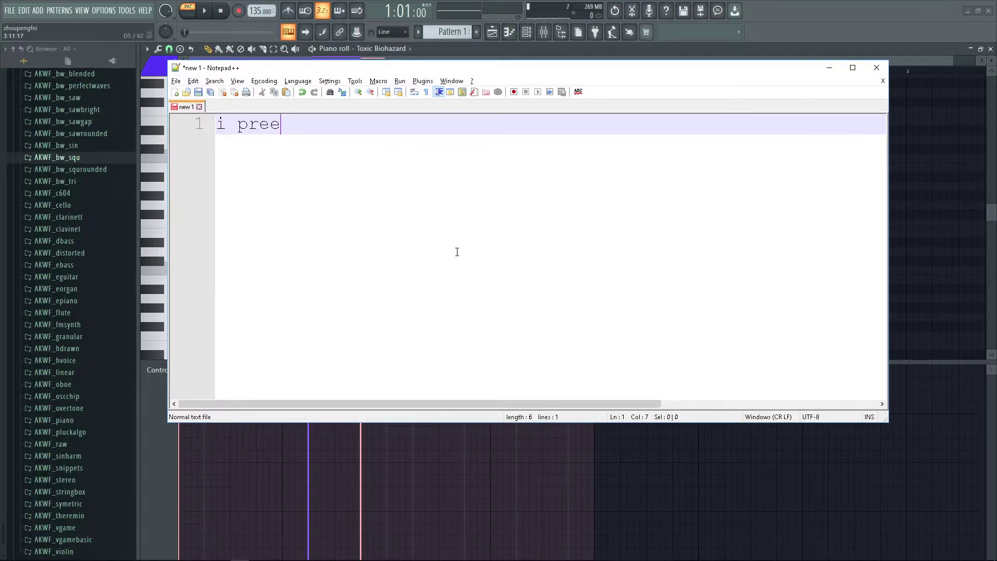
Step: Switch back to FL Studio and listen to the two-bar chord sequence
{"action": "key", "text": "alt+Tab"}
{"action": "key", "text": "space"}
{"action": "left_click", "coordinate": [470, 261]}
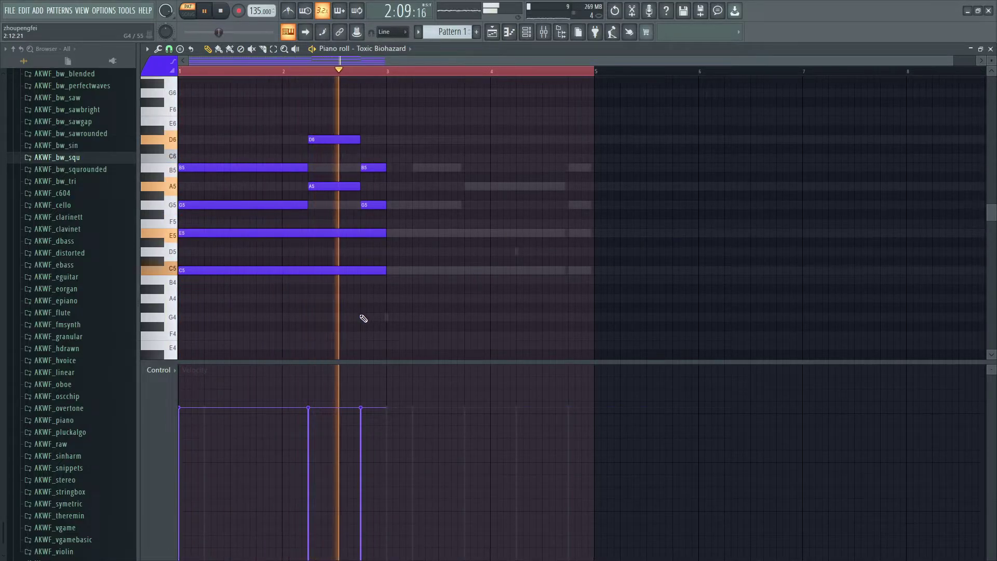
{"action": "key", "text": "space"}
Step: Duplicate the two-bar chord sequence so that the copy starts at bar 3 and fills bars 3 and 4
{"action": "left_click_drag", "start_coordinate": [402, 148], "coordinate": [222, 139]}
{"action": "left_click_drag", "start_coordinate": [431, 310], "coordinate": [193, 139]}
{"action": "key", "text": "ctrl+b"}
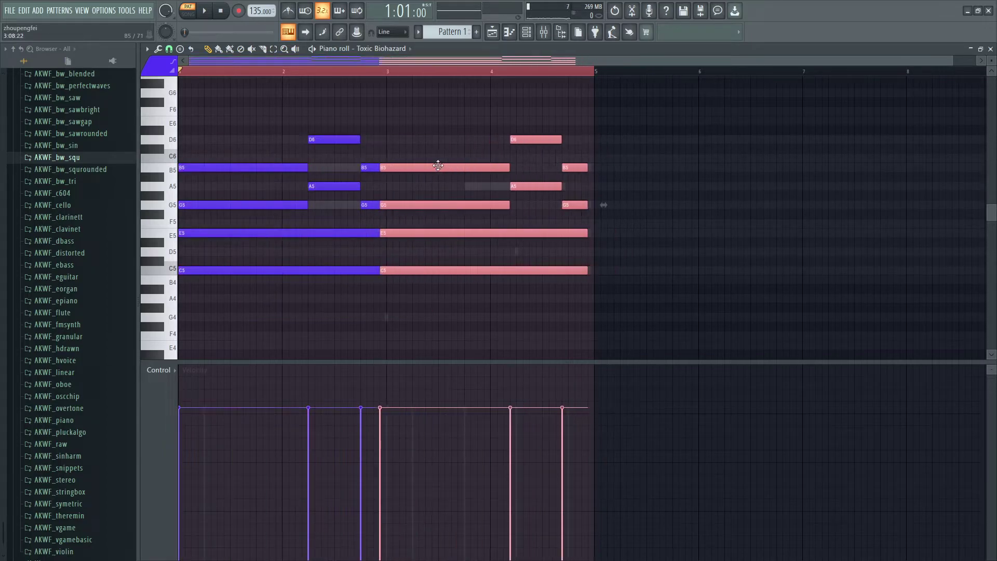
{"action": "left_click", "coordinate": [427, 291]}
{"action": "right_click", "coordinate": [426, 291]}
{"action": "left_click_drag", "start_coordinate": [388, 296], "coordinate": [267, 139]}
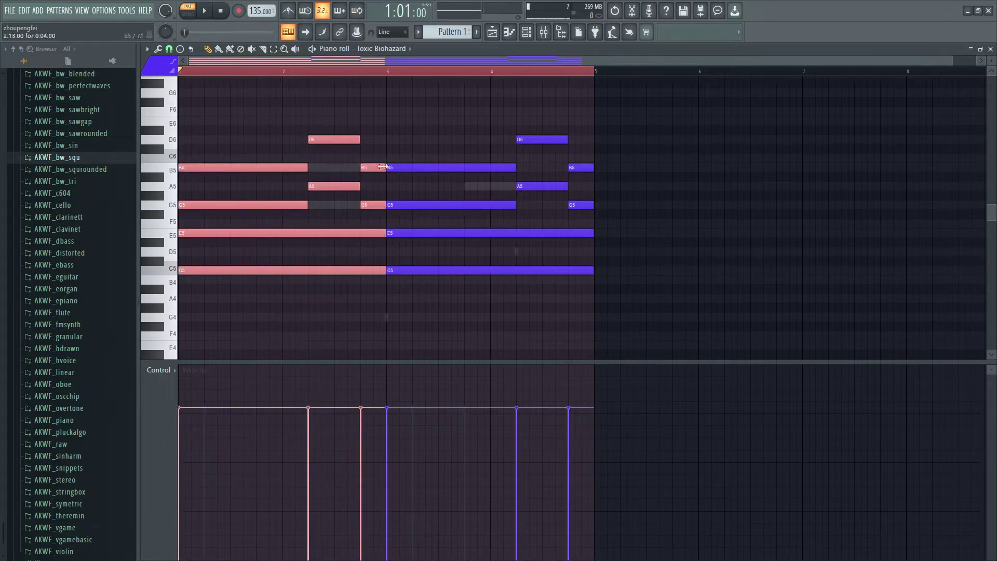
Step: Shorten the ends of all the chord notes slightly at once, deselect them and play the four-bar sequence
{"action": "left_click_drag", "start_coordinate": [517, 330], "coordinate": [223, 132]}
{"action": "left_click_drag", "start_coordinate": [597, 294], "coordinate": [201, 74]}
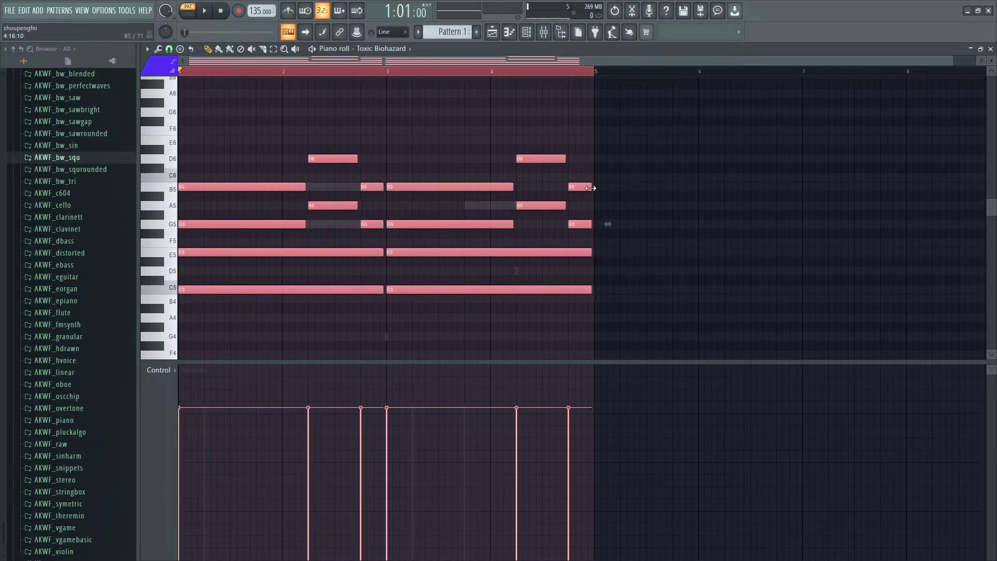
{"action": "left_click", "coordinate": [652, 322]}
{"action": "key", "text": "space"}
{"action": "right_click", "coordinate": [682, 328]}
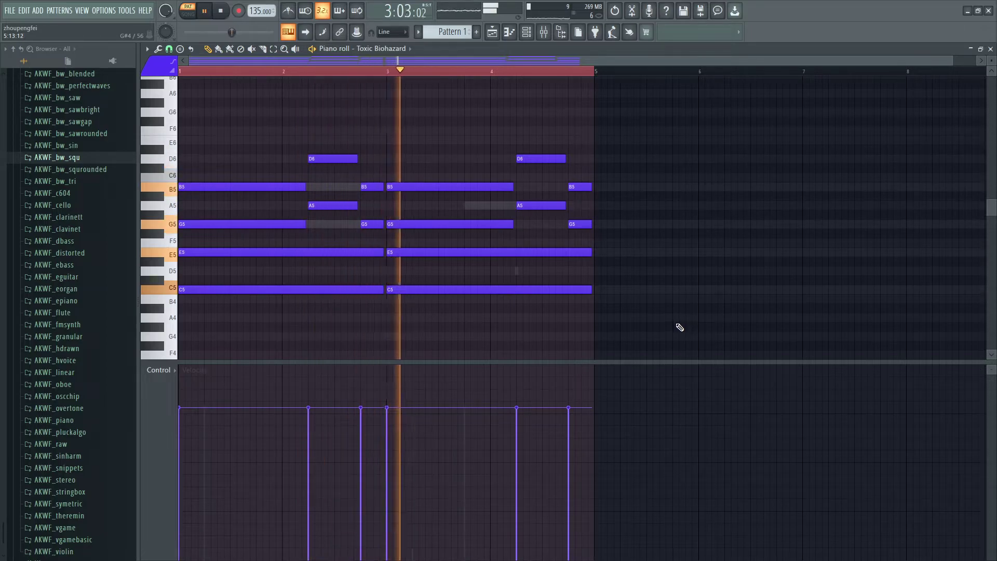
Step: Set the Toxic Biohazard master envelope release to 0.339 s during playback, close the plugin and stop the loop
{"action": "key", "text": "Tab"}
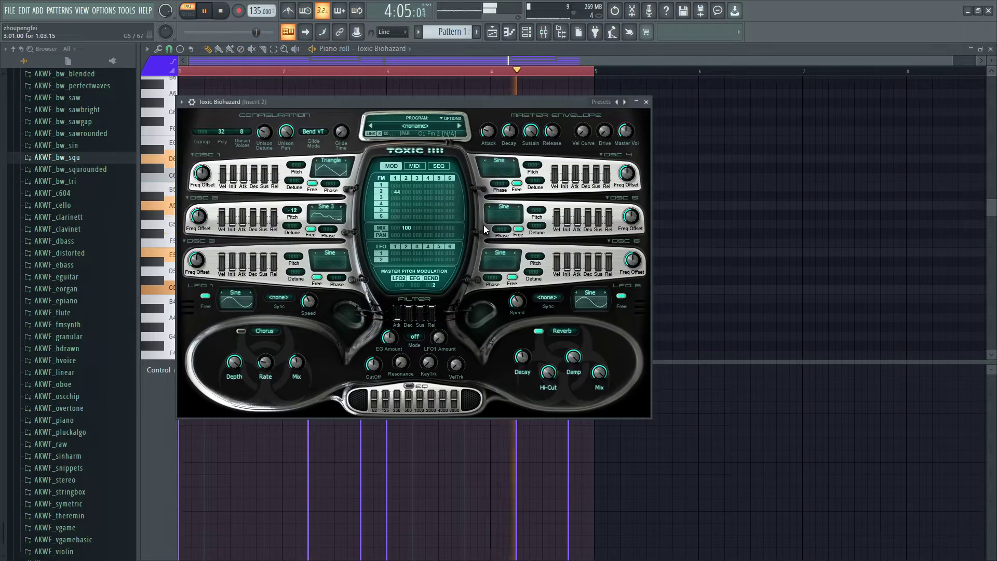
{"action": "left_click", "coordinate": [552, 131]}
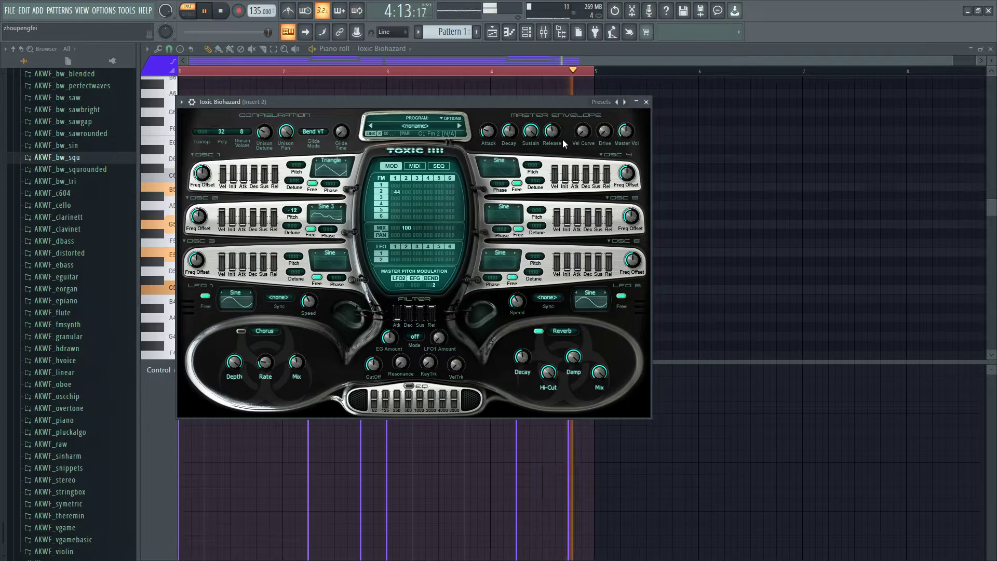
{"action": "left_click", "coordinate": [711, 143]}
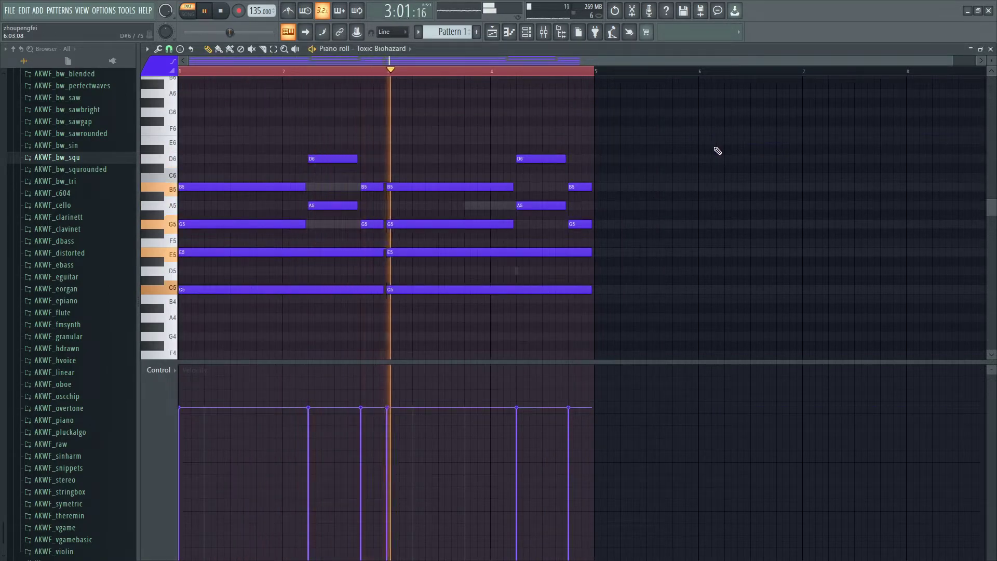
{"action": "key", "text": "Tab"}
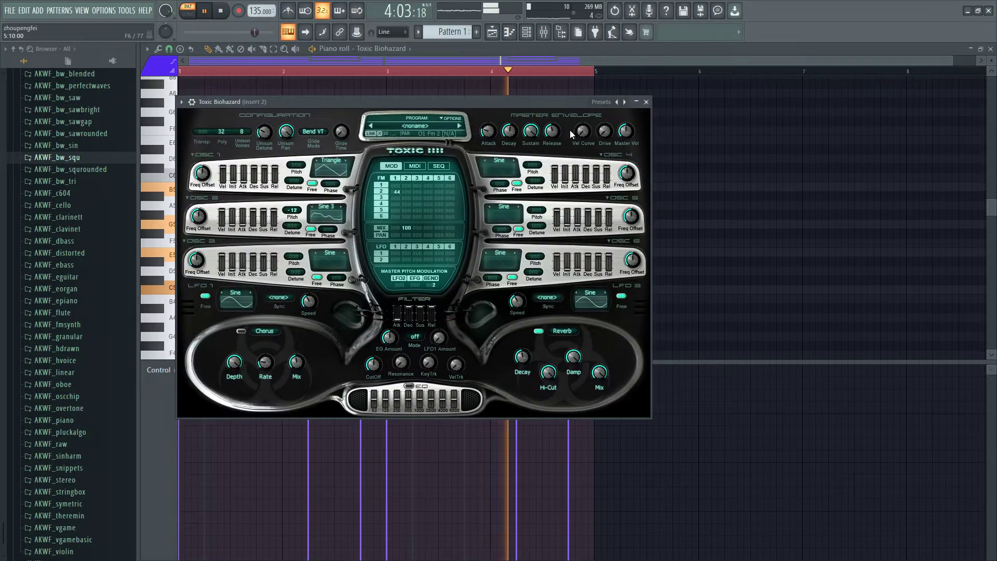
{"action": "left_click_drag", "start_coordinate": [542, 136], "coordinate": [543, 151]}
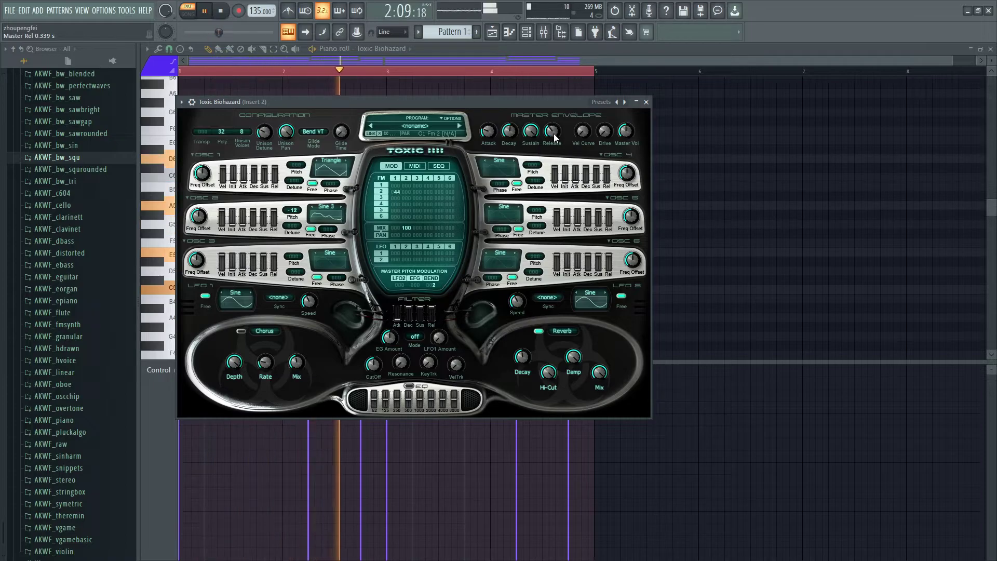
{"action": "left_click", "coordinate": [646, 102]}
{"action": "key", "text": "space"}
Step: Switch to Notepad++ and write "its got that kind of adrian/pierreborn repetitiveness"
{"action": "key", "text": "alt+Tab"}
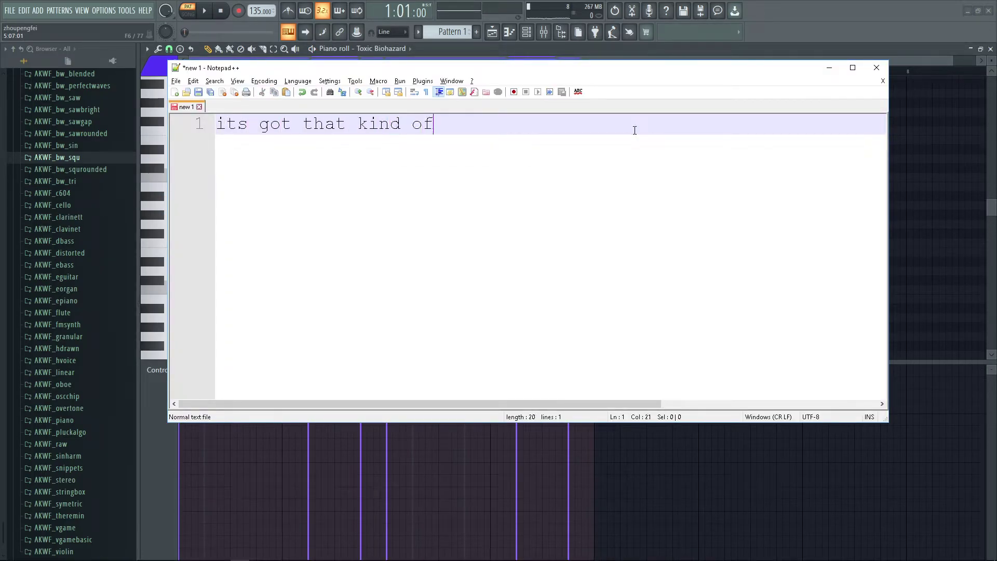
{"action": "type", "text": "ierreborn,kin"}
{"action": "key", "text": "BackSpace"}
{"action": "key", "text": "BackSpace"}
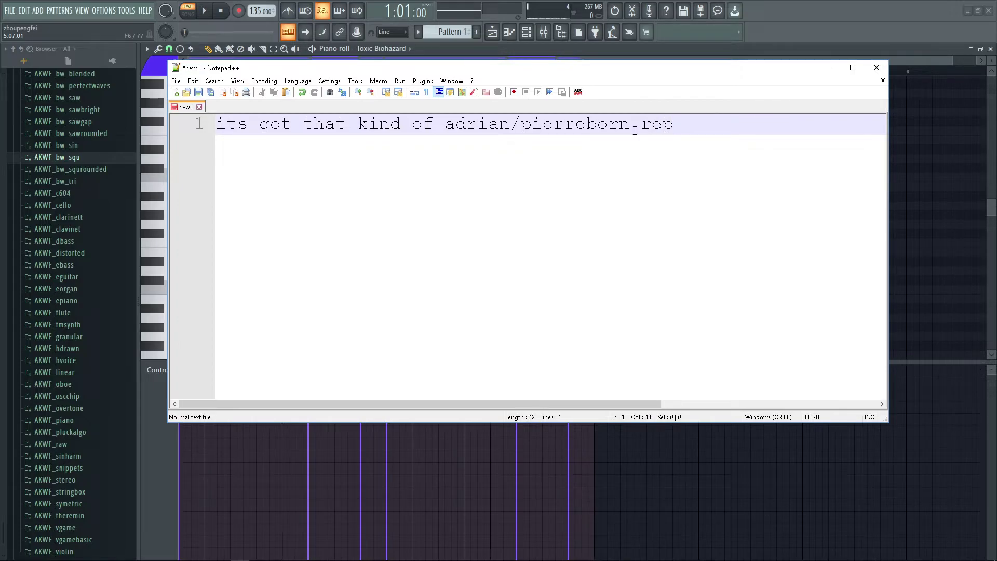
{"action": "type", "text": "s"}
Step: Play the chord loop in FL Studio and compare it with the "Love my Shawty" video in the browser
{"action": "key", "text": "alt+Tab"}
{"action": "key", "text": "space"}
{"action": "key", "text": "alt+Tab"}
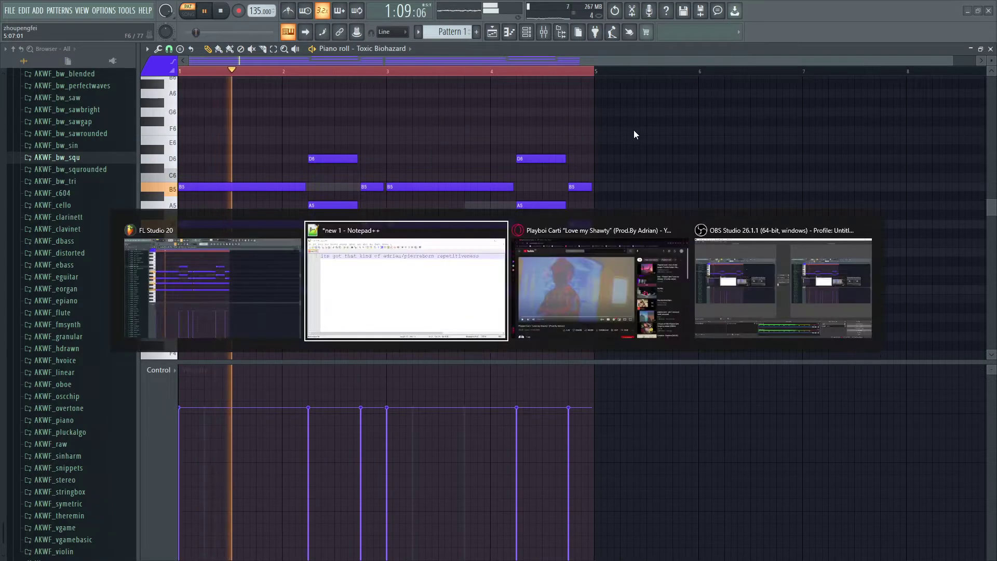
{"action": "left_click", "coordinate": [631, 228]}
{"action": "key", "text": "alt+Tab"}
{"action": "left_click", "coordinate": [630, 223]}
{"action": "key", "text": "alt+Tab"}
{"action": "left_click", "coordinate": [597, 223]}
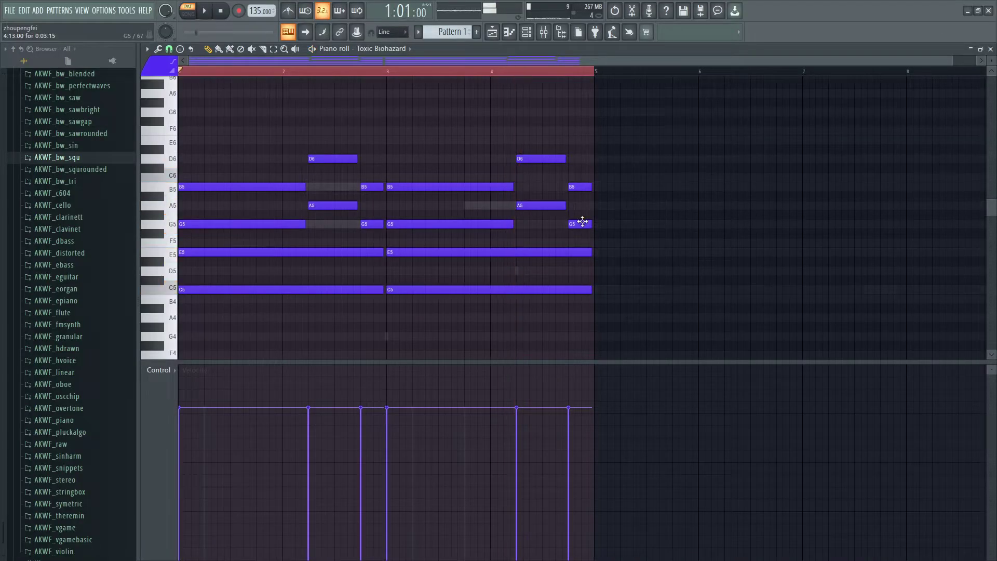
Step: Show the channel rack and mixer, and unmute the 808 and Harmor channels alongside Toxic Biohazard
{"action": "key", "text": "F6"}
{"action": "key", "text": "F9"}
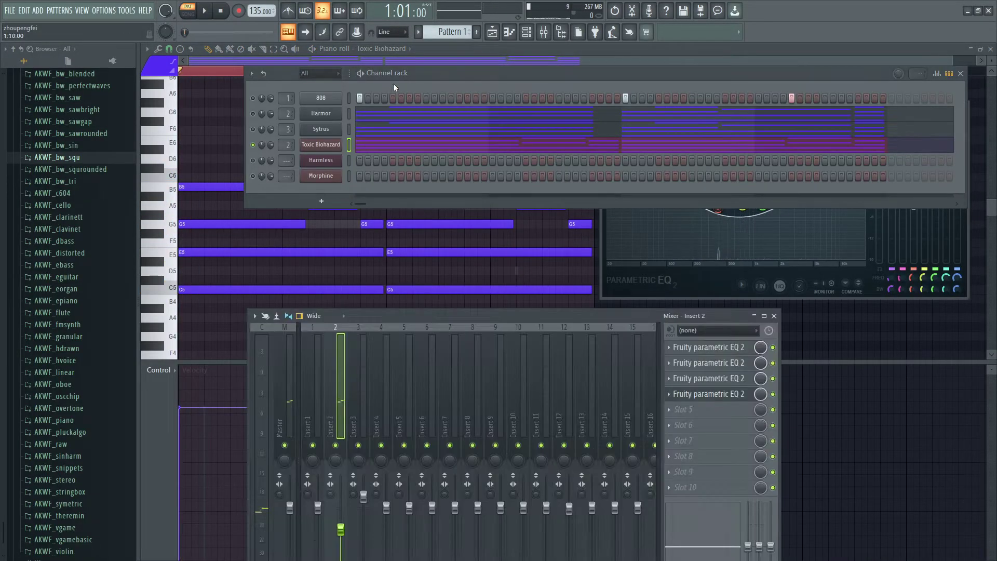
{"action": "left_click", "coordinate": [253, 99]}
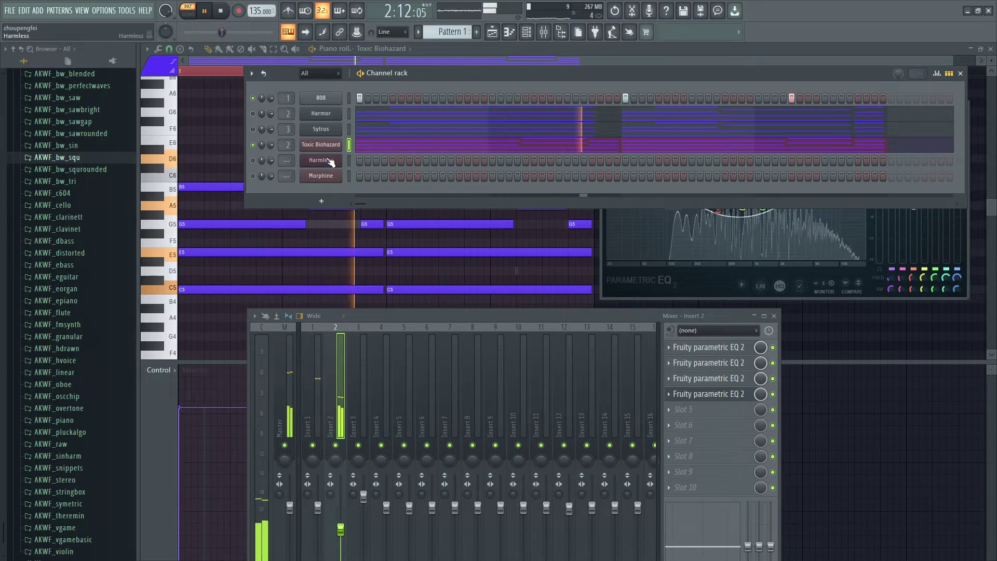
{"action": "left_click", "coordinate": [254, 114]}
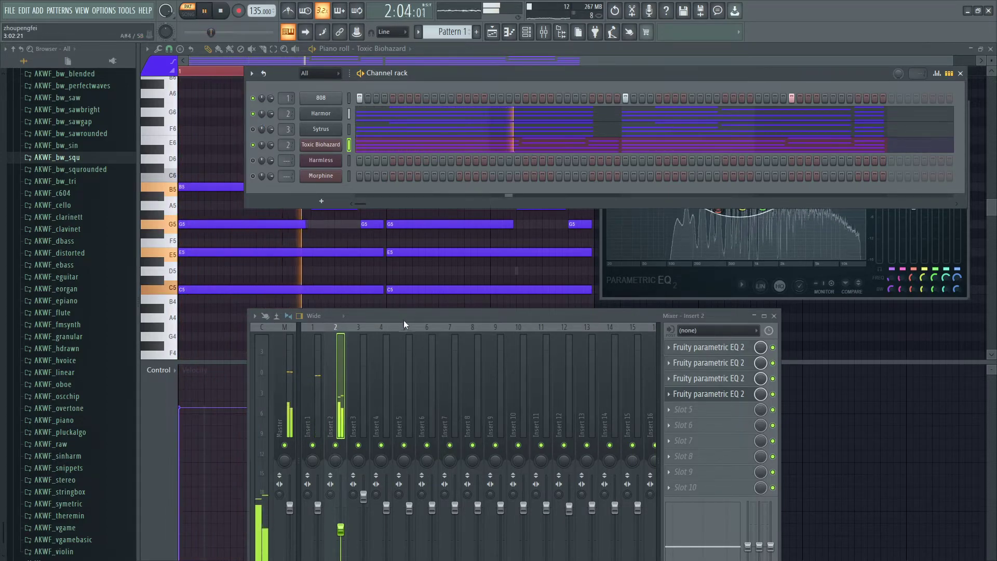
Step: Route Harmor to mixer insert 4 and lower that insert's volume while checking the balance in playback
{"action": "left_click_drag", "start_coordinate": [404, 323], "coordinate": [499, 198]}
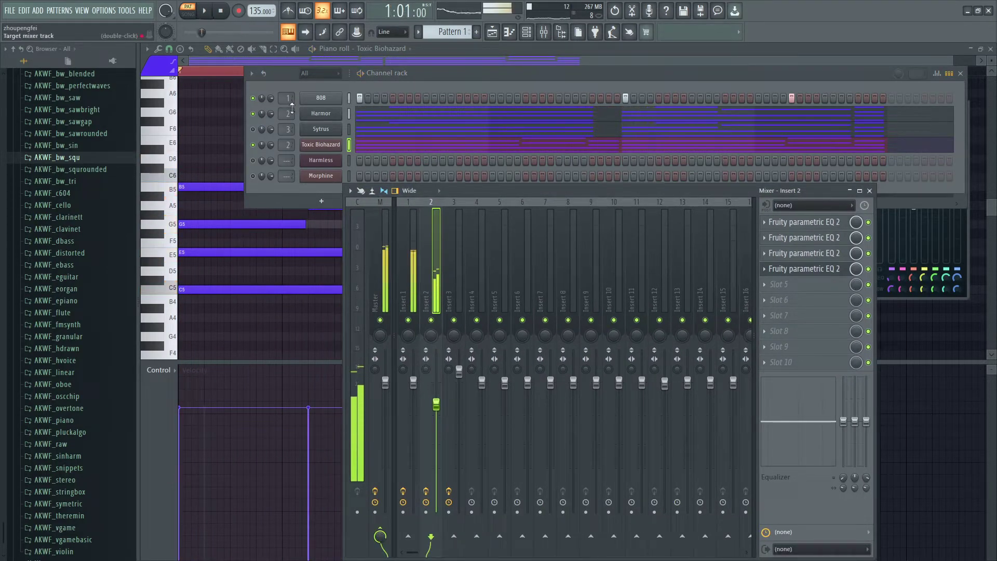
{"action": "scroll", "coordinate": [289, 114], "scroll_direction": "up", "scroll_amount": 2}
{"action": "key", "text": "space"}
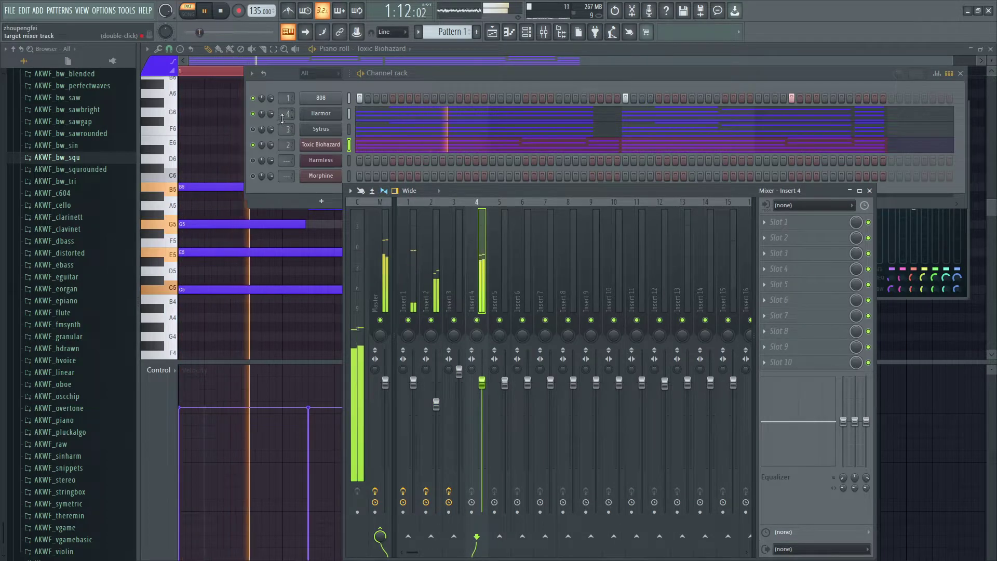
{"action": "scroll", "coordinate": [282, 114], "scroll_direction": "down", "scroll_amount": 1}
{"action": "key", "text": "space"}
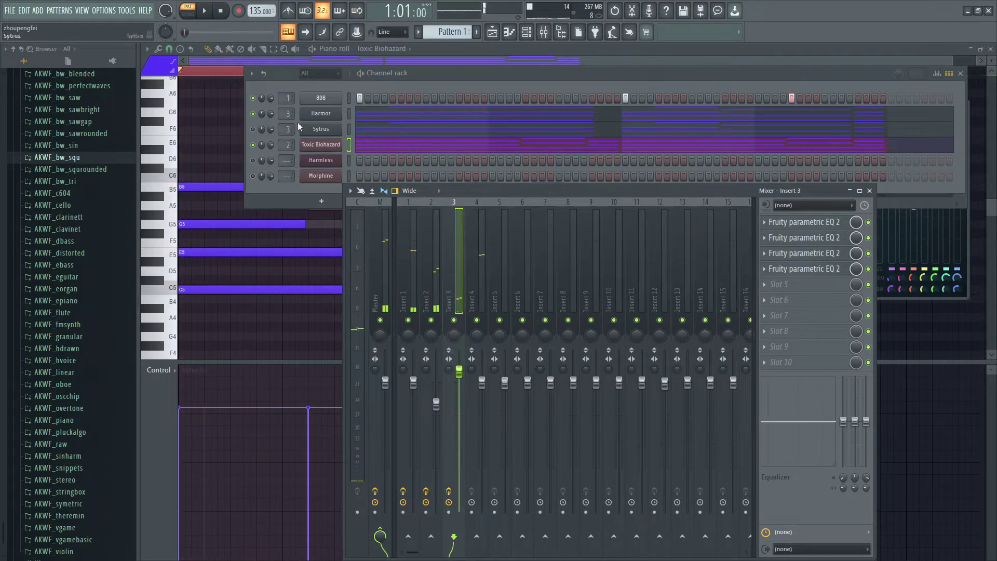
{"action": "scroll", "coordinate": [288, 113], "scroll_direction": "up", "scroll_amount": 1}
{"action": "key", "text": "space"}
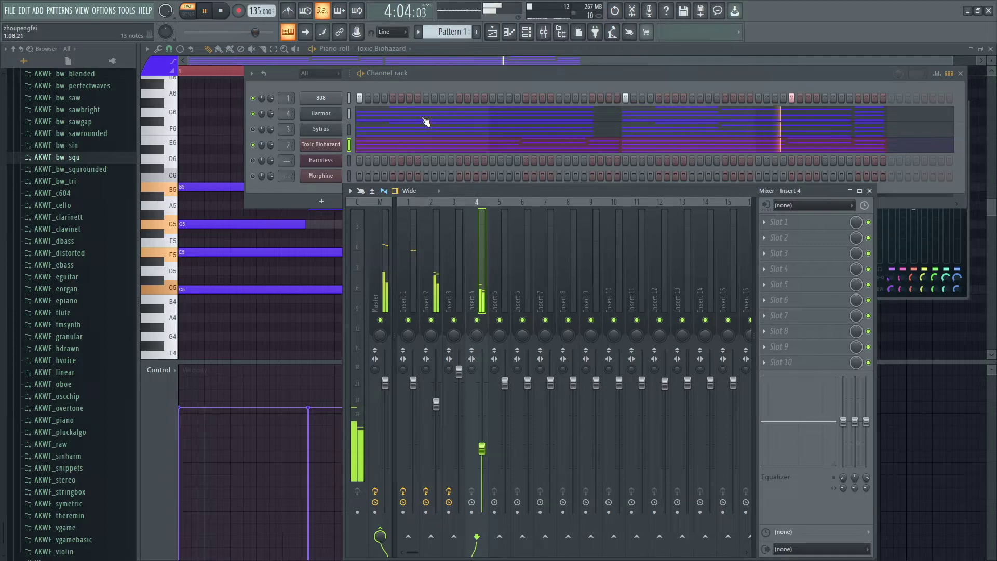
{"action": "key", "text": "space"}
Step: Copy all the Toxic Biohazard chord notes and replace Harmor's existing notes with them
{"action": "left_click", "coordinate": [491, 149]}
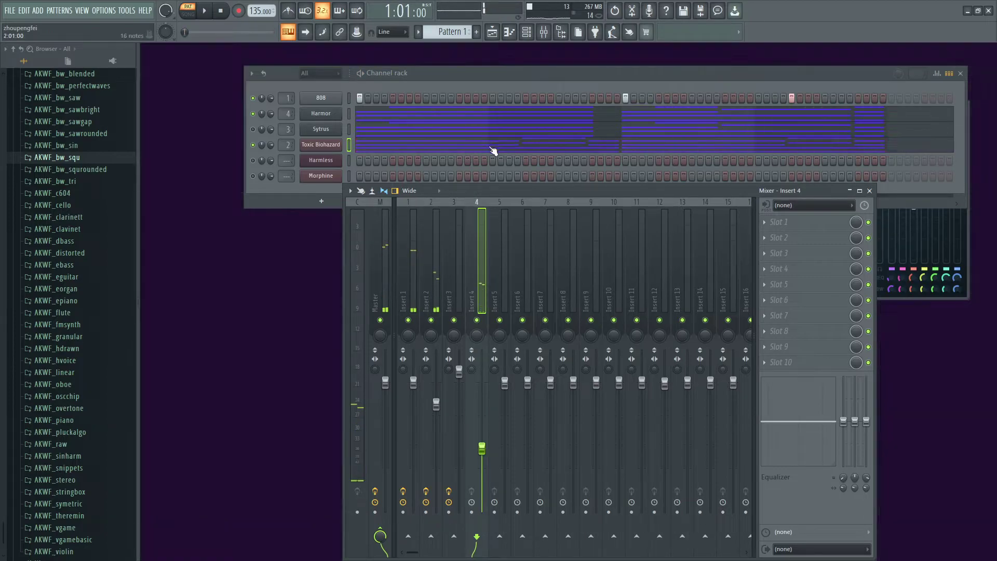
{"action": "left_click", "coordinate": [491, 149]}
{"action": "key", "text": "ctrl+a"}
{"action": "key", "text": "F6"}
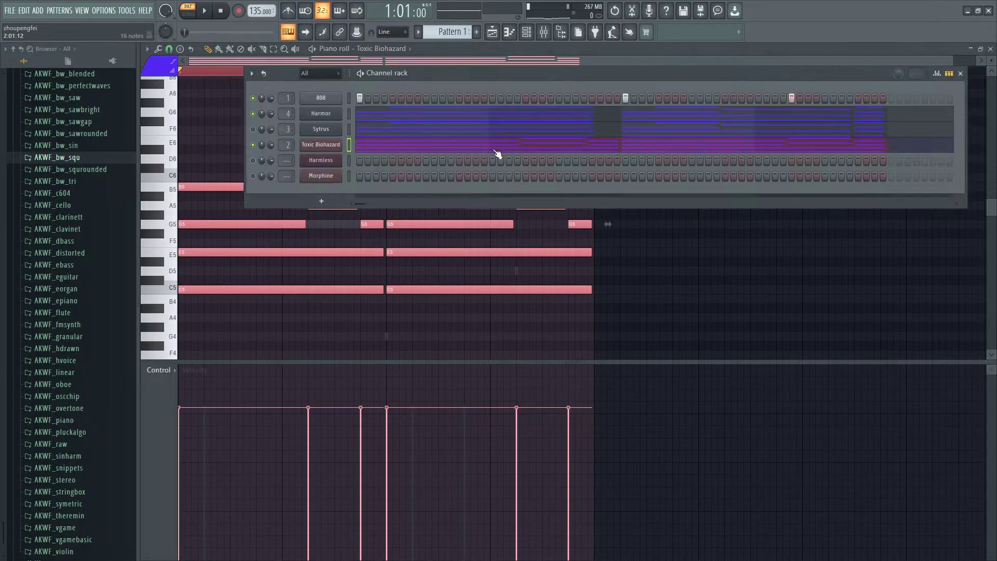
{"action": "left_click", "coordinate": [402, 121]}
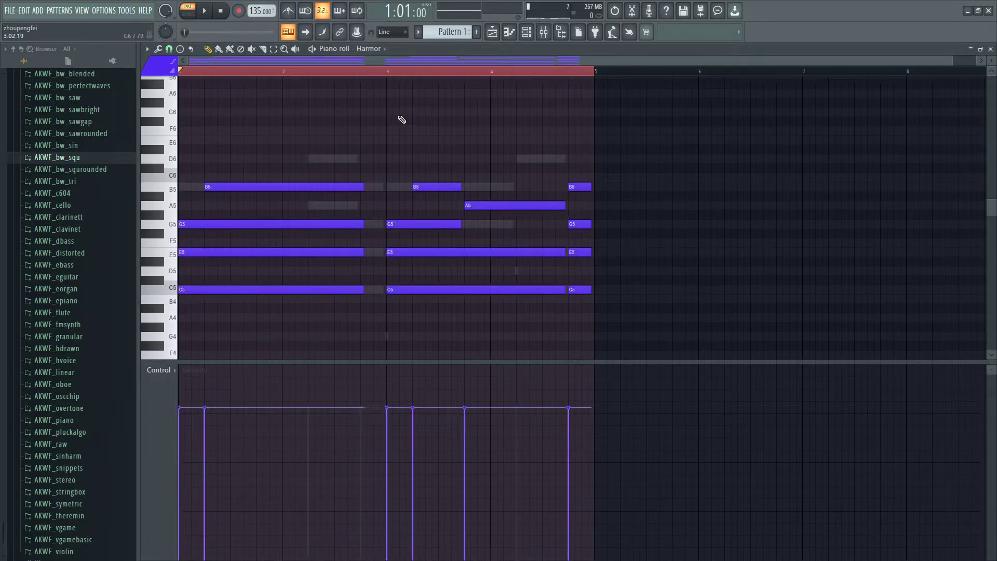
{"action": "key", "text": "ctrl+a"}
{"action": "key", "text": "Delete"}
{"action": "key", "text": "ctrl+v"}
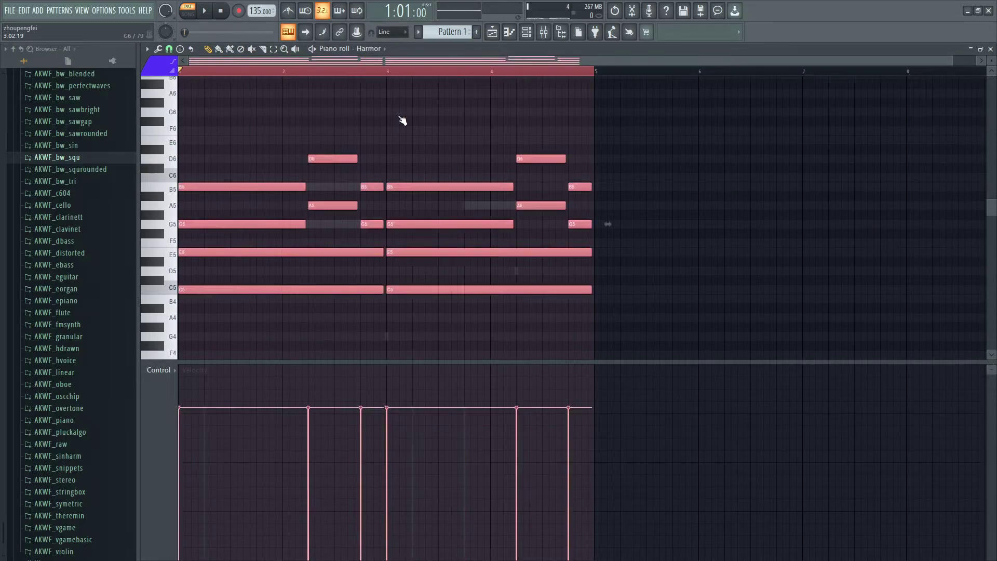
Step: Listen to the loop with the 808, Harmor and Toxic Biohazard channels playing together
{"action": "key", "text": "space"}
{"action": "key", "text": "F6"}
{"action": "key", "text": "F9"}
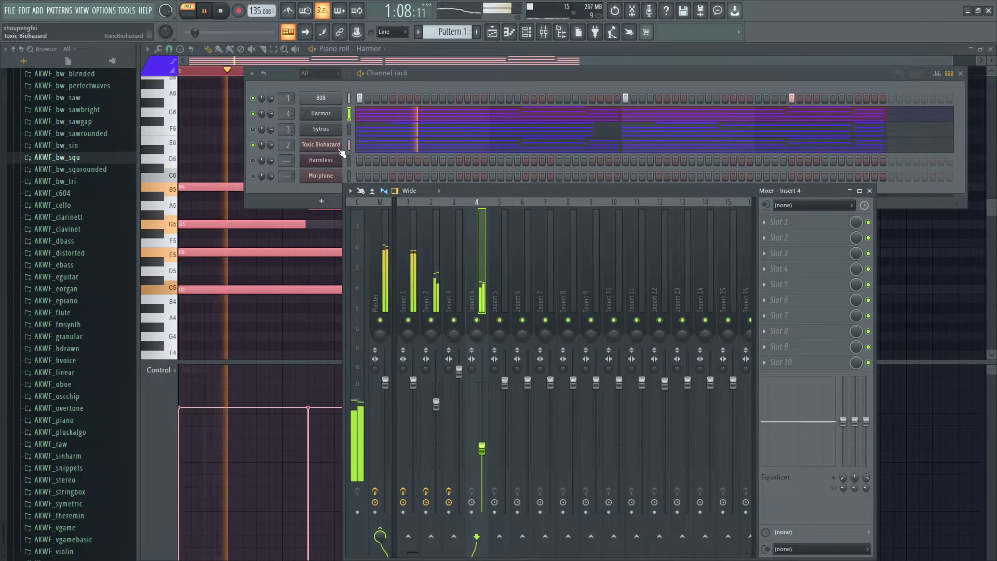
{"action": "key", "text": "space"}
{"action": "left_click", "coordinate": [253, 100]}
{"action": "key", "text": "space"}
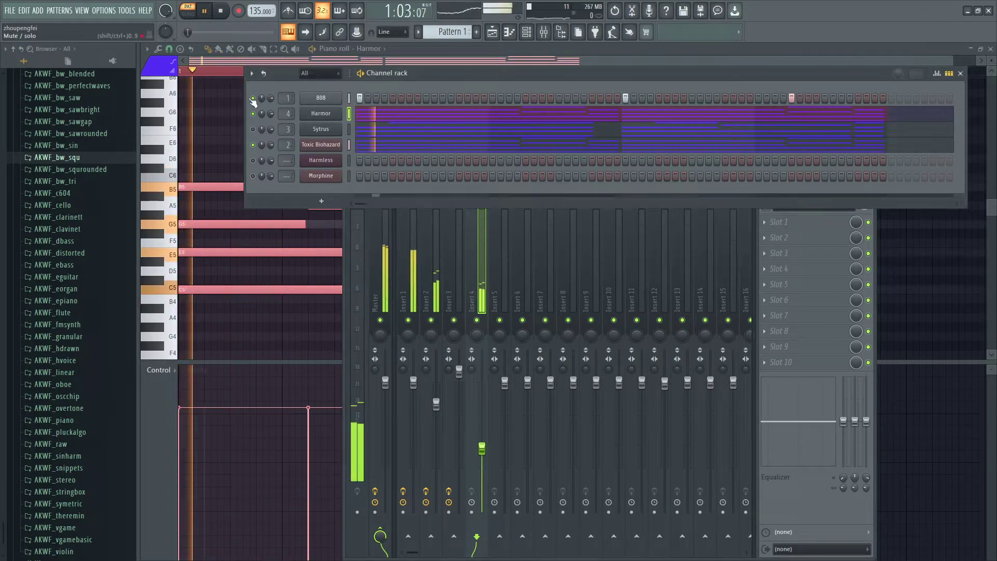
{"action": "key", "text": "space"}
Step: Open the 808's piano roll, move its bar 4 note to B4 and play the loop
{"action": "right_click", "coordinate": [325, 99]}
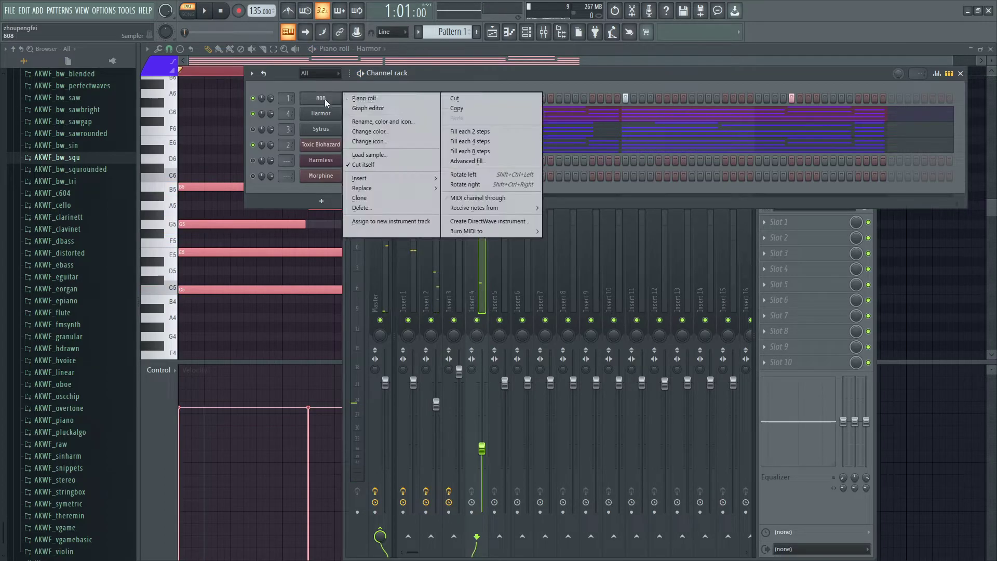
{"action": "left_click", "coordinate": [353, 100]}
{"action": "key", "text": "space"}
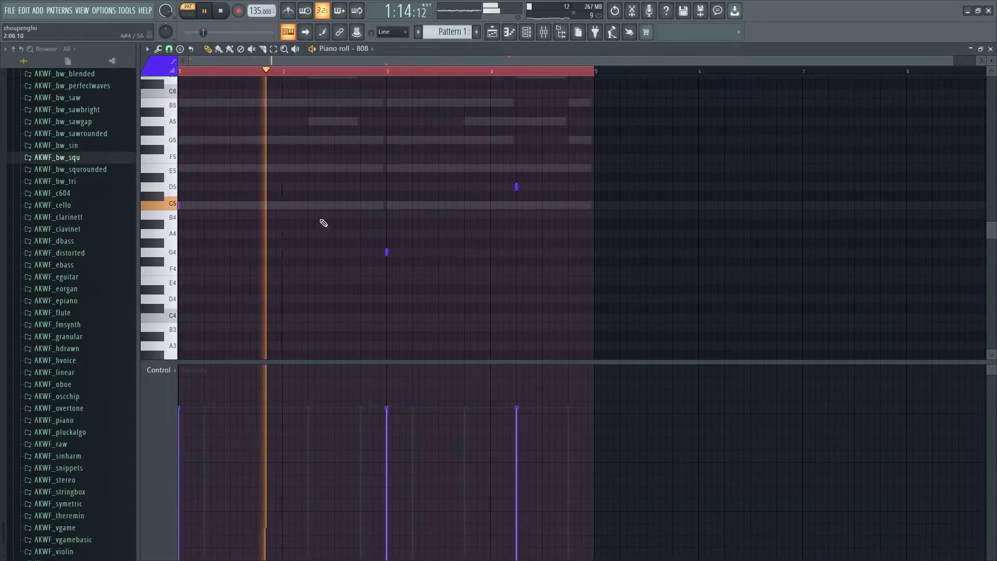
{"action": "left_click", "coordinate": [516, 252]}
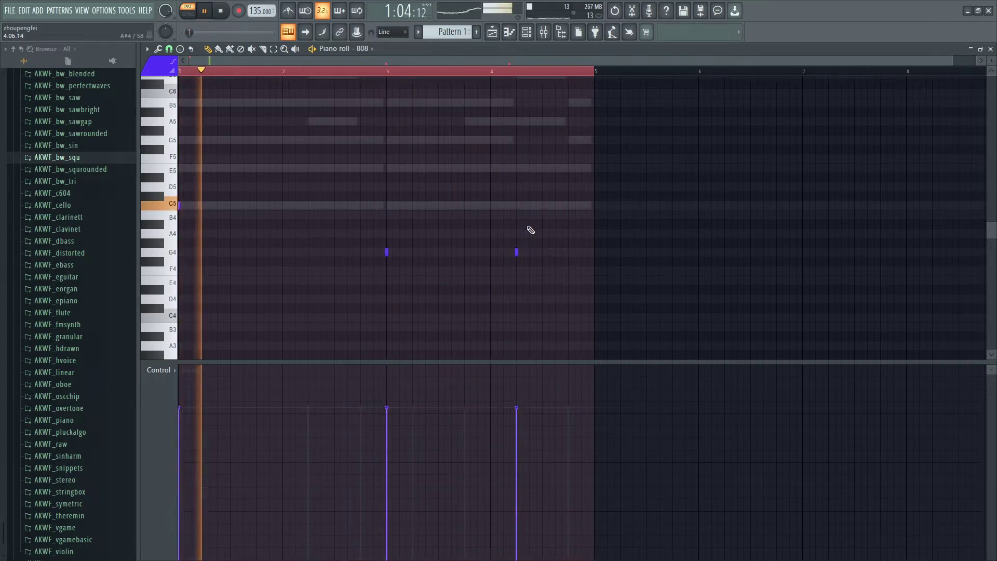
{"action": "key", "text": "F6"}
{"action": "key", "text": "space"}
{"action": "key", "text": "F6"}
{"action": "left_click_drag", "start_coordinate": [517, 253], "coordinate": [520, 216]}
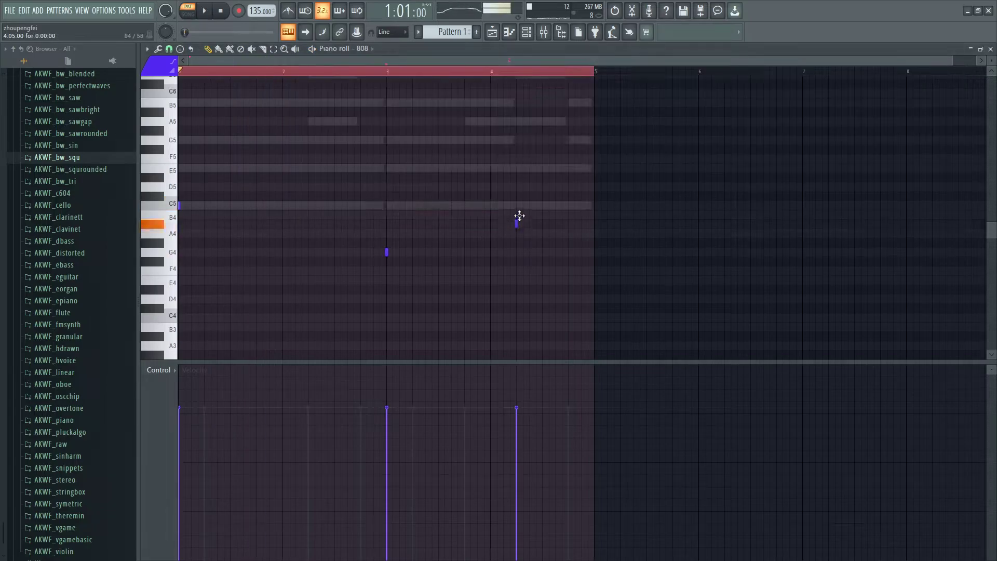
{"action": "key", "text": "space"}
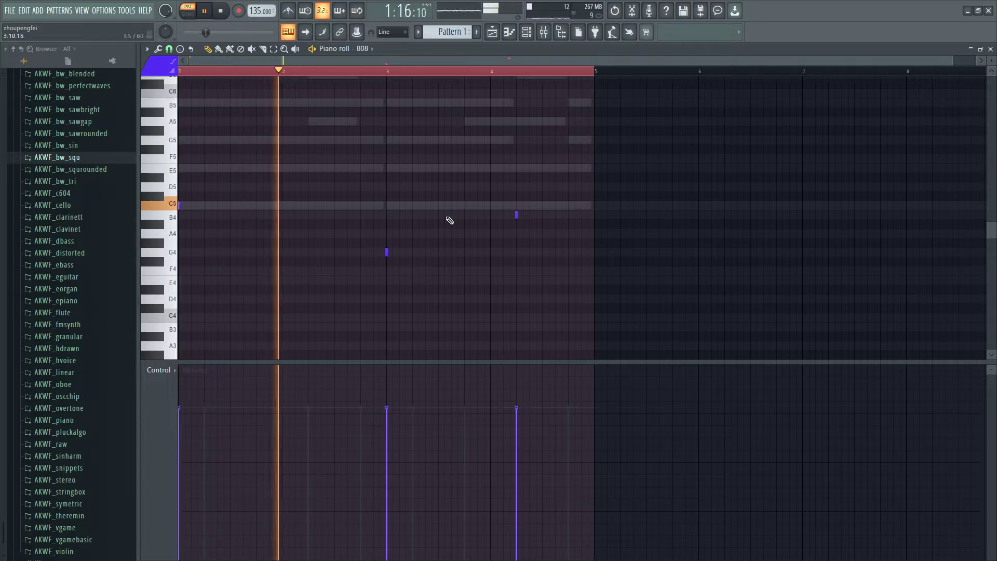
Step: Open Harmor, adjust its filter 1 frequency by ear during playback and stop the loop
{"action": "key", "text": "F6"}
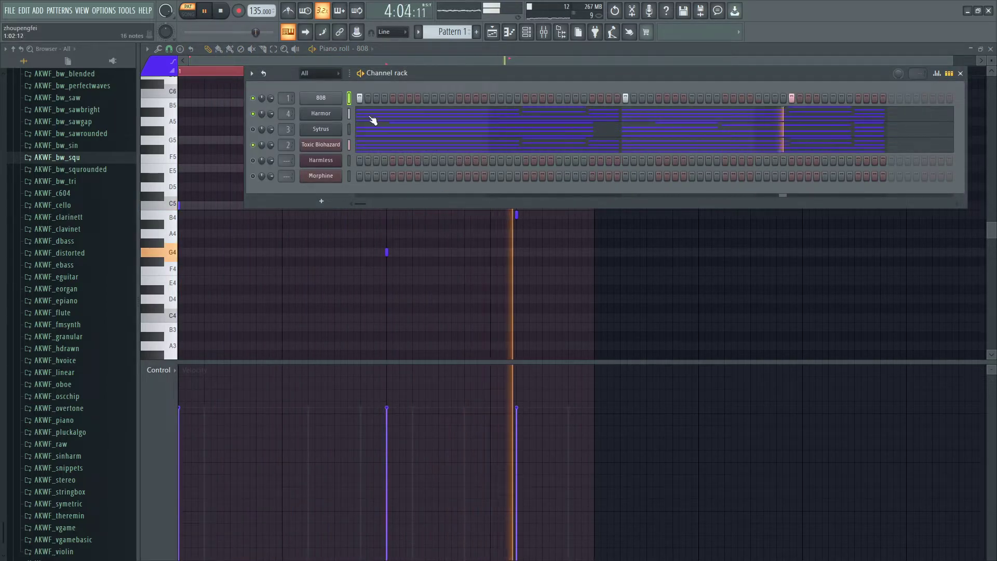
{"action": "left_click", "coordinate": [320, 113]}
{"action": "mouse_move", "coordinate": [468, 133]}
{"action": "left_mouse_down"}
{"action": "mouse_move", "coordinate": [468, 86]}
{"action": "mouse_move", "coordinate": [469, 132]}
{"action": "left_mouse_up"}
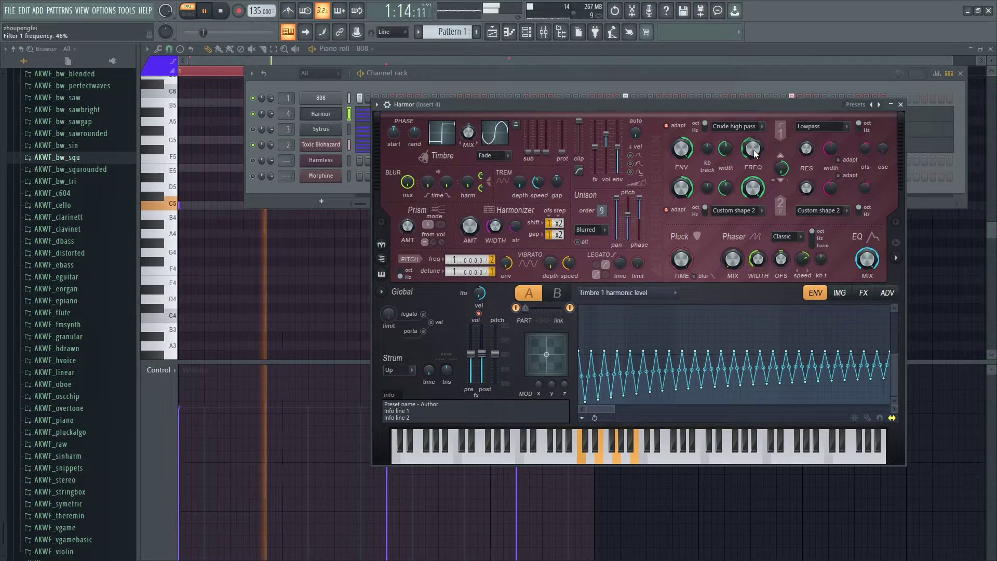
{"action": "left_click_drag", "start_coordinate": [752, 151], "coordinate": [752, 122]}
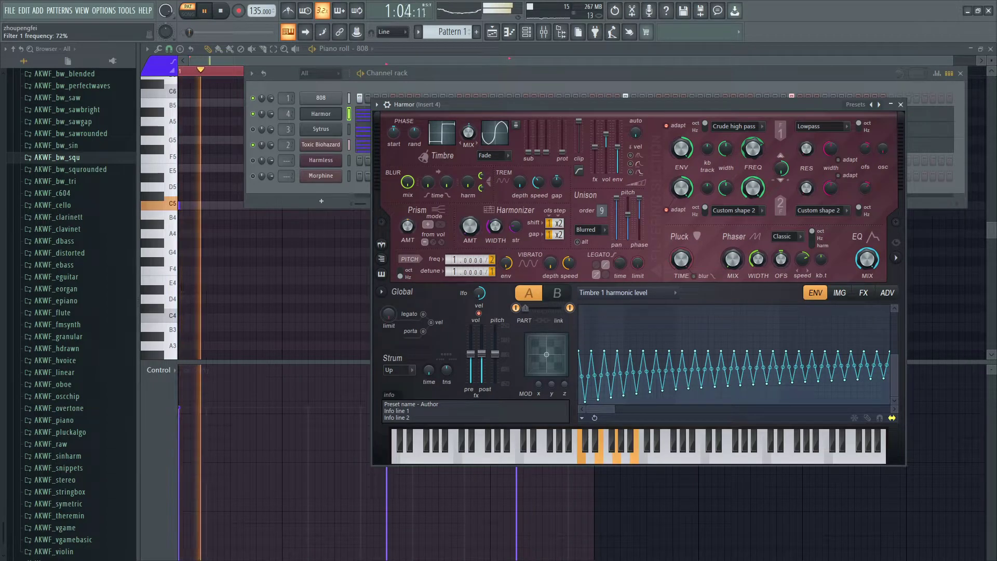
{"action": "left_click_drag", "start_coordinate": [750, 154], "coordinate": [749, 148]}
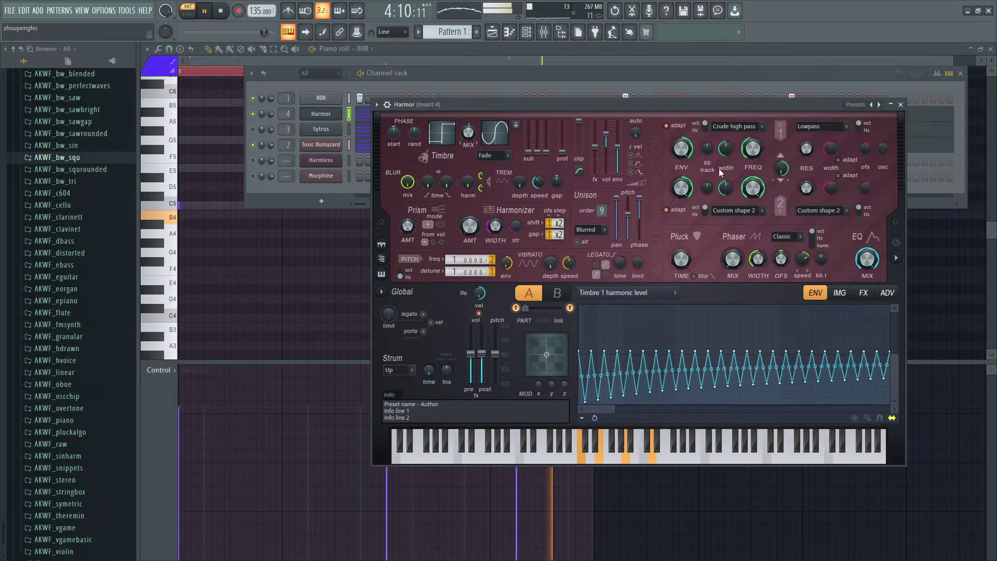
{"action": "key", "text": "space"}
Step: Clone the Toxic Biohazard channel in the channel rack
{"action": "right_click", "coordinate": [319, 144]}
{"action": "left_click", "coordinate": [321, 146]}
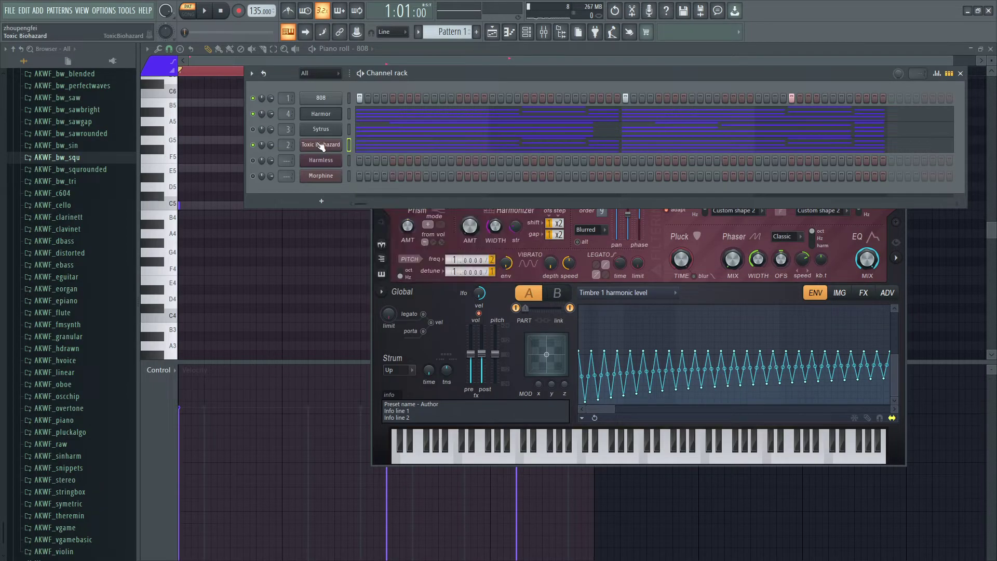
{"action": "right_click", "coordinate": [319, 144]}
{"action": "left_click", "coordinate": [372, 233]}
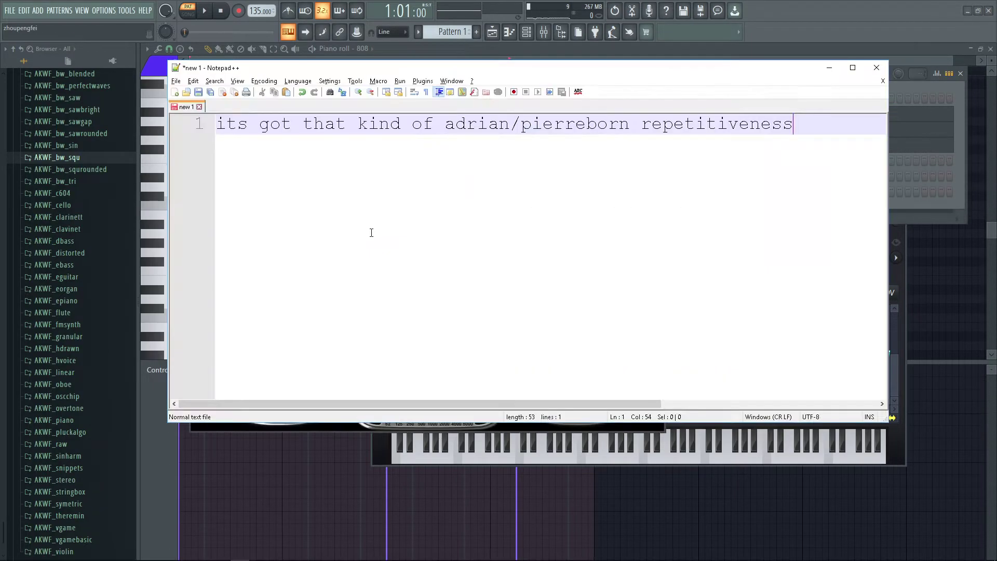
Step: Overwrite the note text in Notepad++ and return to FL Studio to open the piano roll of the cloned Toxic Biohazard #2 channel
{"action": "key", "text": "ctrl+a"}
{"action": "type", "text": "i"}
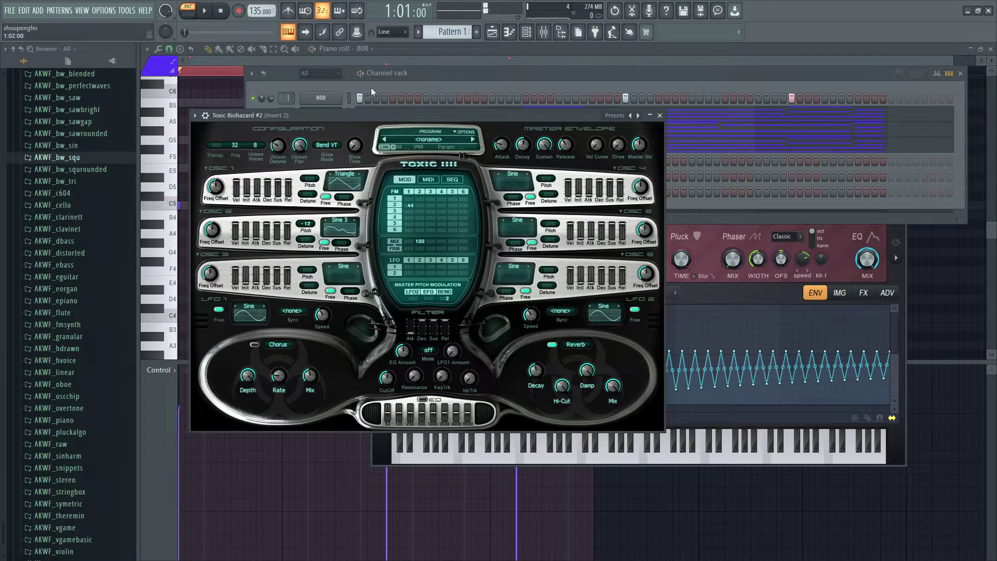
{"action": "key", "text": "F6"}
{"action": "right_click", "coordinate": [349, 160]}
{"action": "left_click", "coordinate": [354, 163]}
Step: Audition single notes around C5 and E5 by ear with the Toxic Biohazard #2 sound
{"action": "key", "text": "v"}
{"action": "key", "text": "x"}
{"action": "key", "text": "e"}
{"action": "key", "text": "q"}
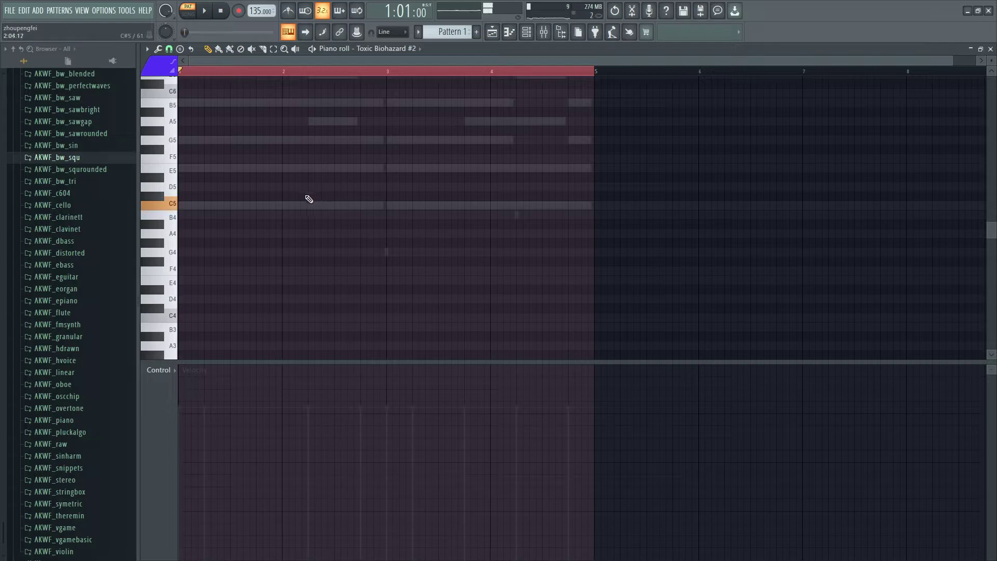
{"action": "key", "text": "e"}
{"action": "key", "text": "q"}
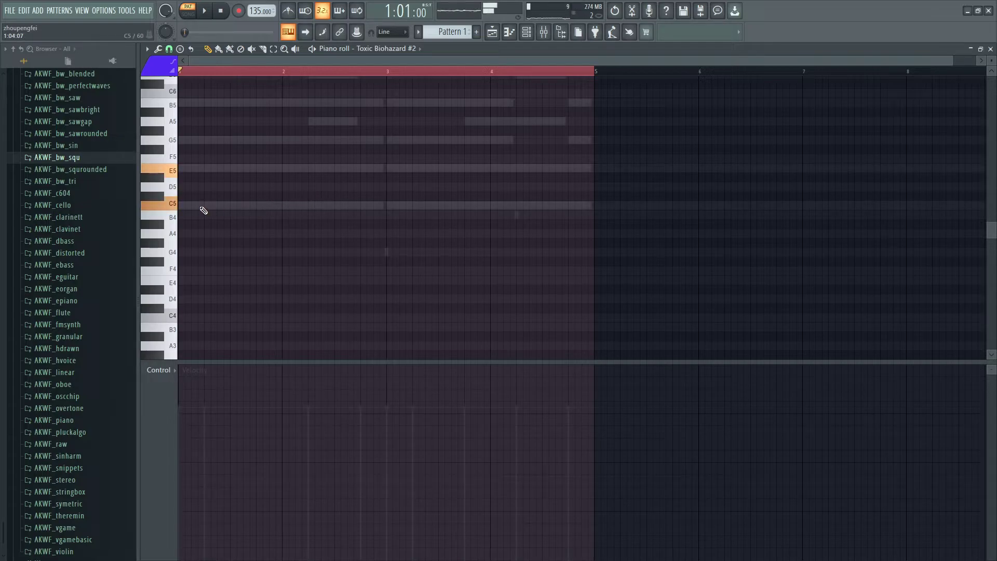
{"action": "key", "text": "e"}
{"action": "key", "text": "q"}
{"action": "key", "text": "e"}
{"action": "key", "text": "n"}
{"action": "key", "text": "n"}
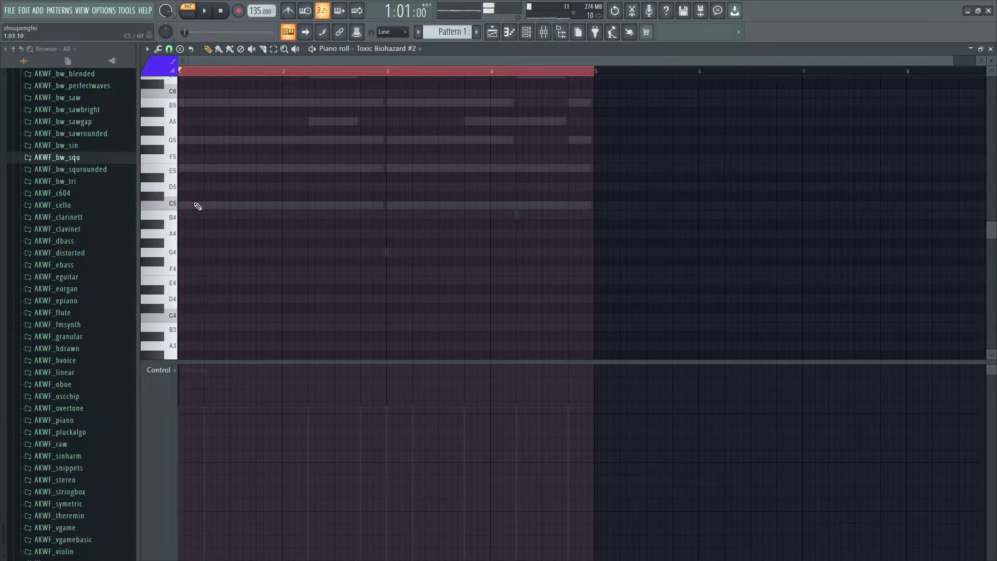
Step: Draw E5 and C5 notes at the start of bar 1 and trim both to one bar
{"action": "left_click", "coordinate": [180, 160]}
{"action": "left_click_drag", "start_coordinate": [180, 162], "coordinate": [427, 172]}
{"action": "left_click_drag", "start_coordinate": [352, 158], "coordinate": [353, 169]}
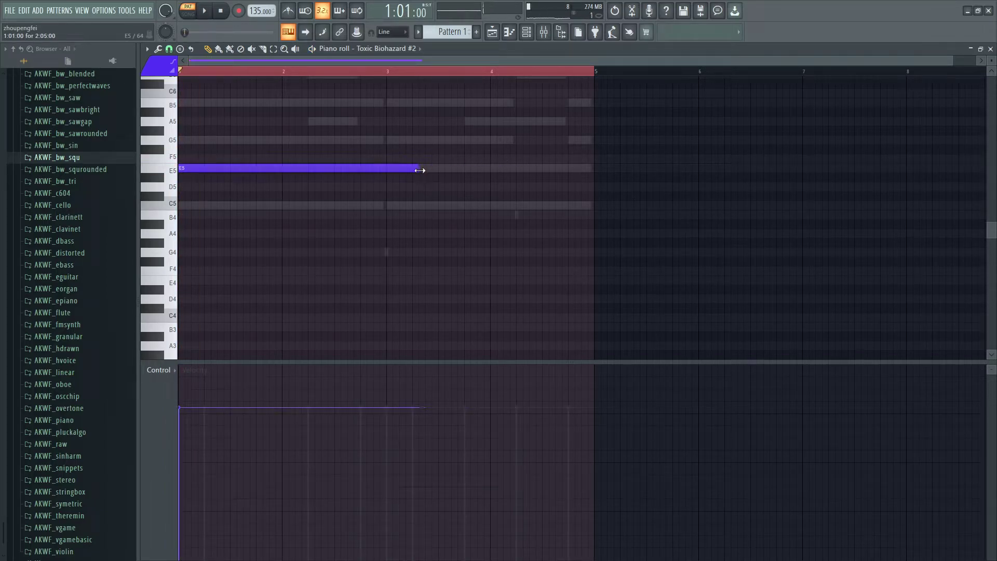
{"action": "left_click", "coordinate": [180, 199]}
{"action": "left_click_drag", "start_coordinate": [203, 200], "coordinate": [203, 210]}
{"action": "key", "text": "ctrl+a"}
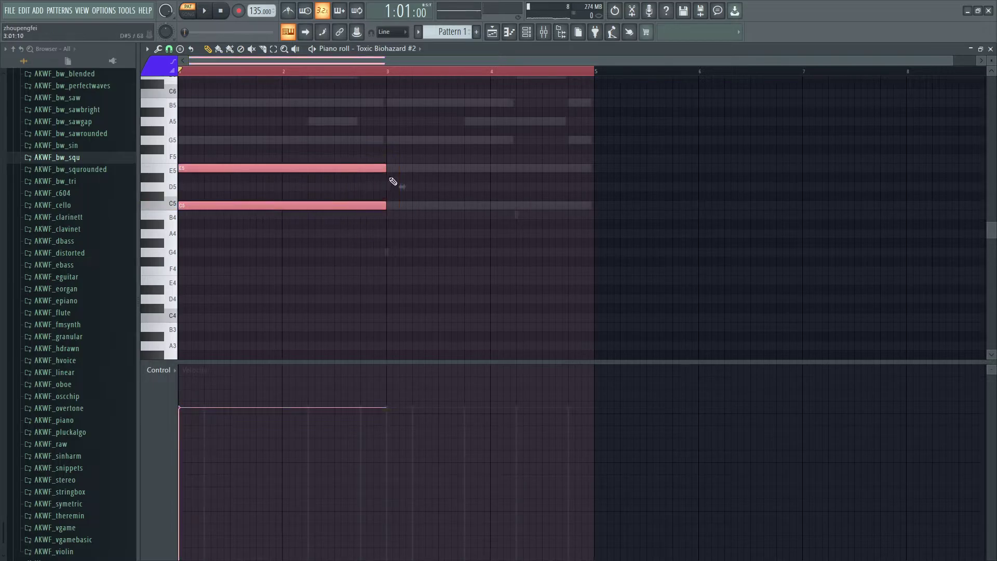
{"action": "left_click_drag", "start_coordinate": [386, 168], "coordinate": [282, 171]}
Step: Play the loop and lengthen the E5 and C5 notes to end a quarter of the way into bar 2
{"action": "key", "text": "space"}
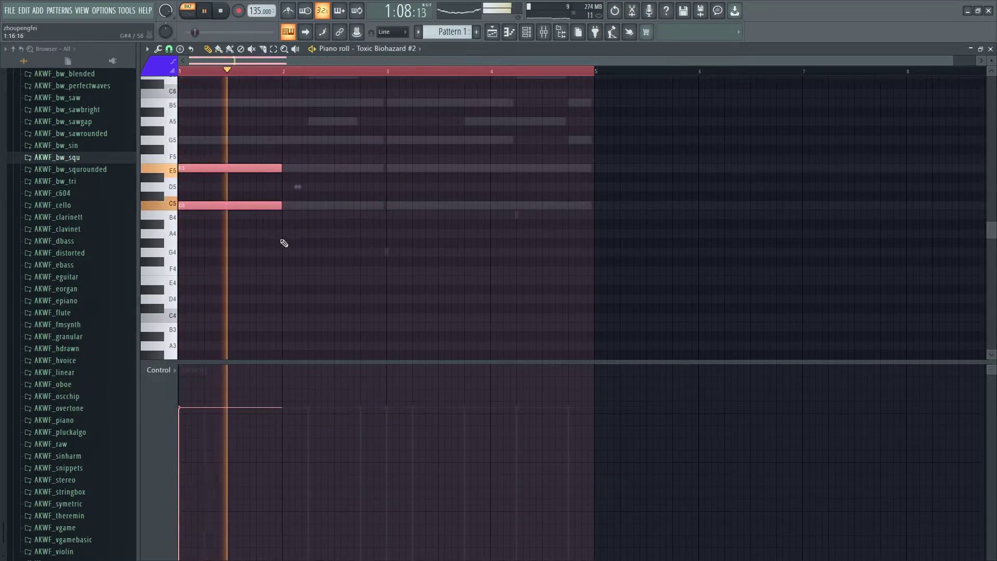
{"action": "key", "text": "space"}
{"action": "key", "text": "space"}
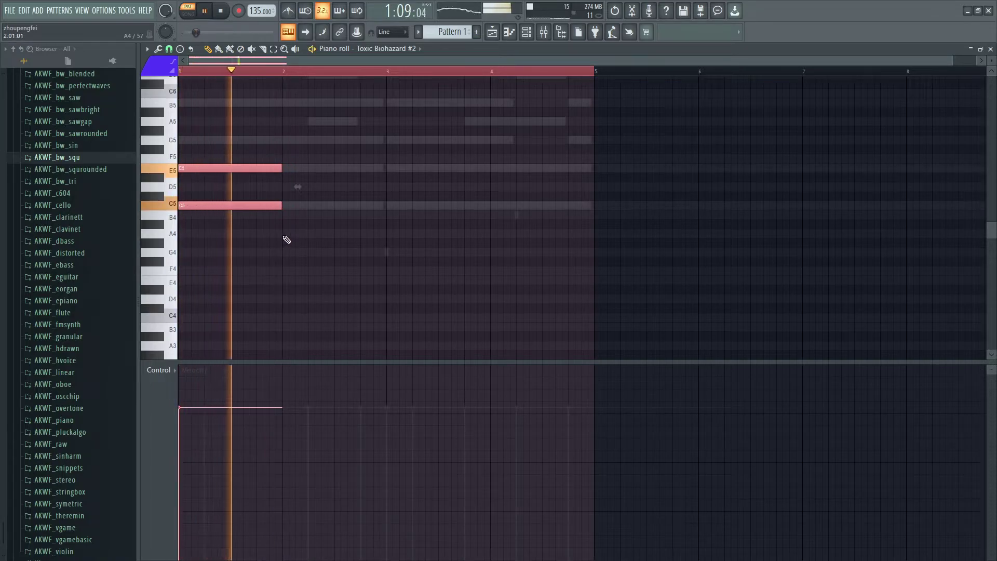
{"action": "left_click_drag", "start_coordinate": [283, 169], "coordinate": [313, 175]}
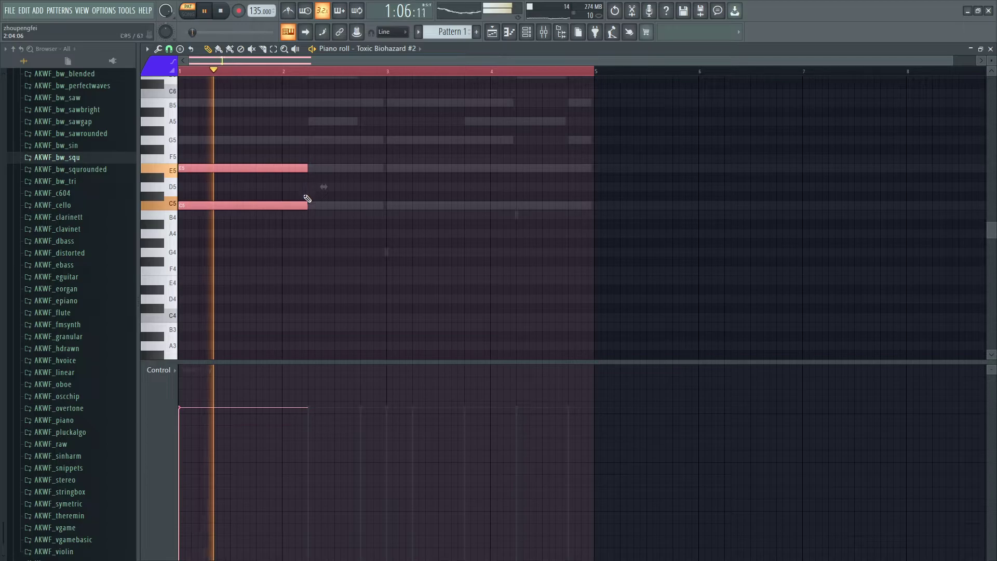
{"action": "key", "text": "space"}
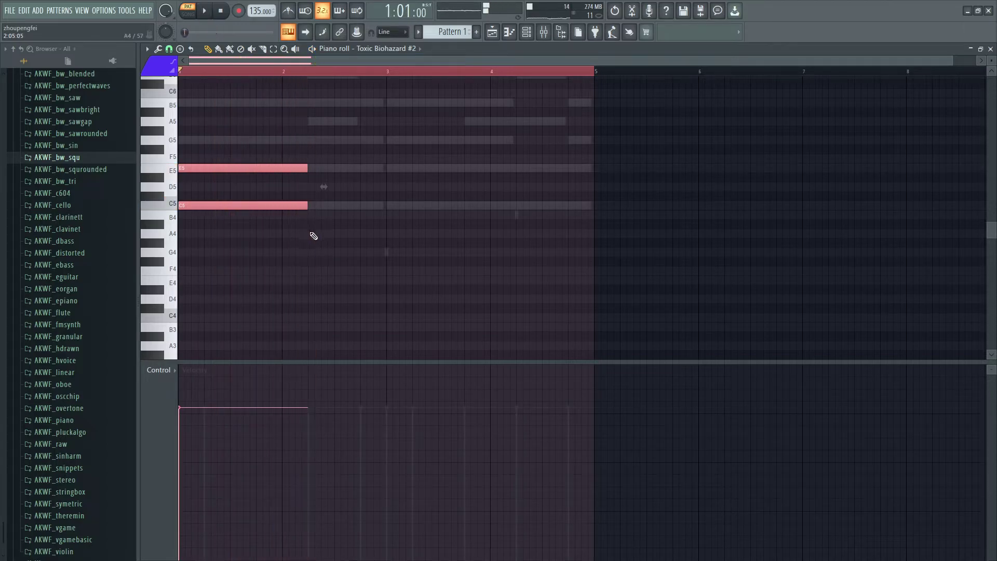
Step: Add an A4 note starting at bar 2 and shorten the E5 and C5 notes to one bar, checking with playback
{"action": "left_click", "coordinate": [310, 233]}
{"action": "key", "text": "space"}
{"action": "mouse_move", "coordinate": [432, 234]}
{"action": "left_mouse_down"}
{"action": "mouse_move", "coordinate": [396, 233]}
{"action": "mouse_move", "coordinate": [425, 233]}
{"action": "left_mouse_up"}
{"action": "key", "text": "space"}
{"action": "key", "text": "space"}
{"action": "left_click_drag", "start_coordinate": [334, 212], "coordinate": [283, 169]}
{"action": "key", "text": "space"}
{"action": "left_click_drag", "start_coordinate": [313, 232], "coordinate": [287, 232]}
Step: Copy the E5 and C5 notes into bar 2 and resize the A4 note to fill that bar
{"action": "mouse_move", "coordinate": [255, 168]}
{"action": "left_mouse_down", "text": "shift"}
{"action": "mouse_move", "coordinate": [371, 166]}
{"action": "mouse_move", "coordinate": [285, 167]}
{"action": "mouse_move", "coordinate": [298, 169]}
{"action": "left_mouse_up", "text": "shift"}
{"action": "right_click", "coordinate": [362, 168]}
{"action": "key", "text": "space"}
{"action": "left_click_drag", "start_coordinate": [409, 233], "coordinate": [380, 232]}
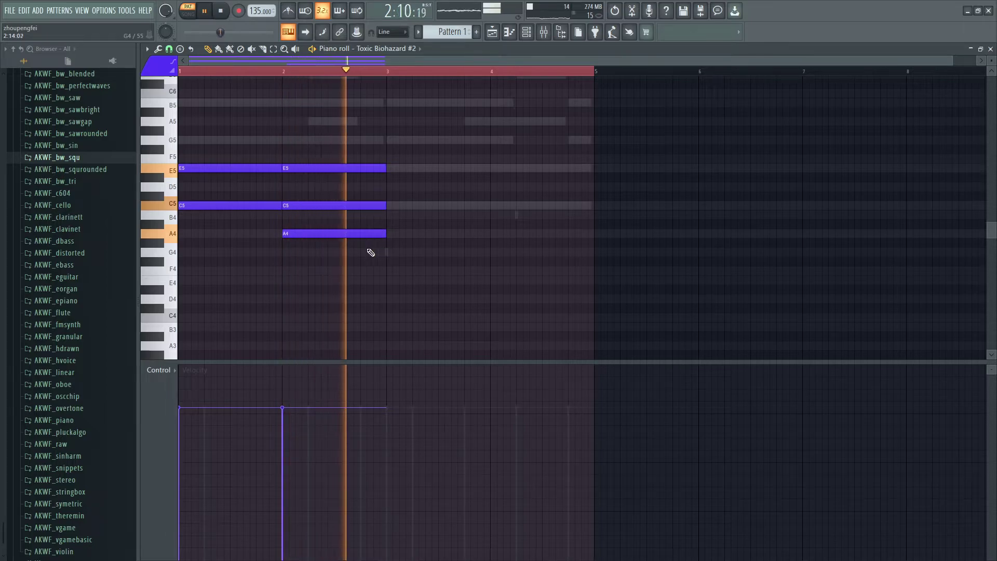
Step: Delete both E5 notes from bars 1 and 2 and play the loop
{"action": "key", "text": "space"}
{"action": "right_click", "coordinate": [291, 168]}
{"action": "right_click", "coordinate": [220, 168]}
{"action": "key", "text": "space"}
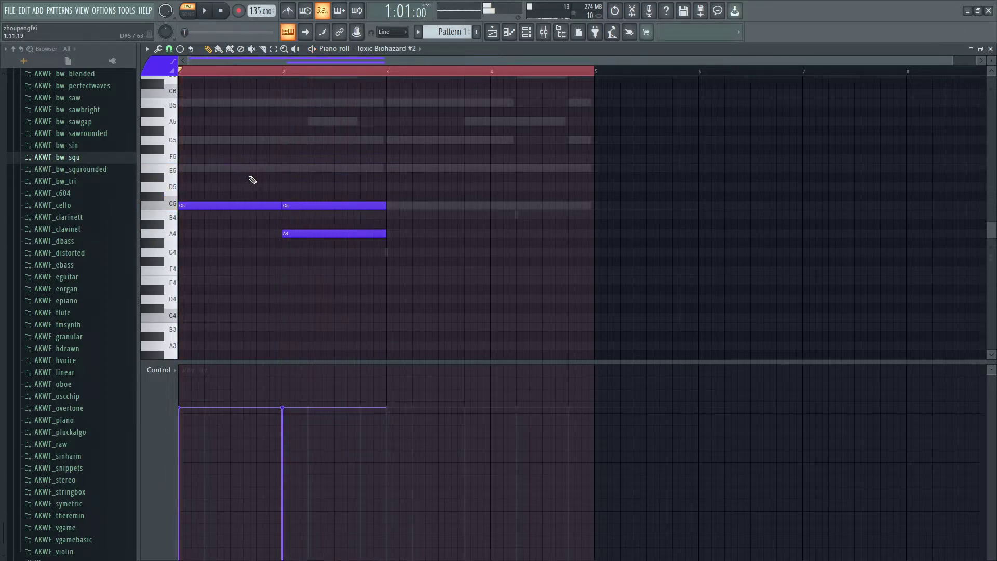
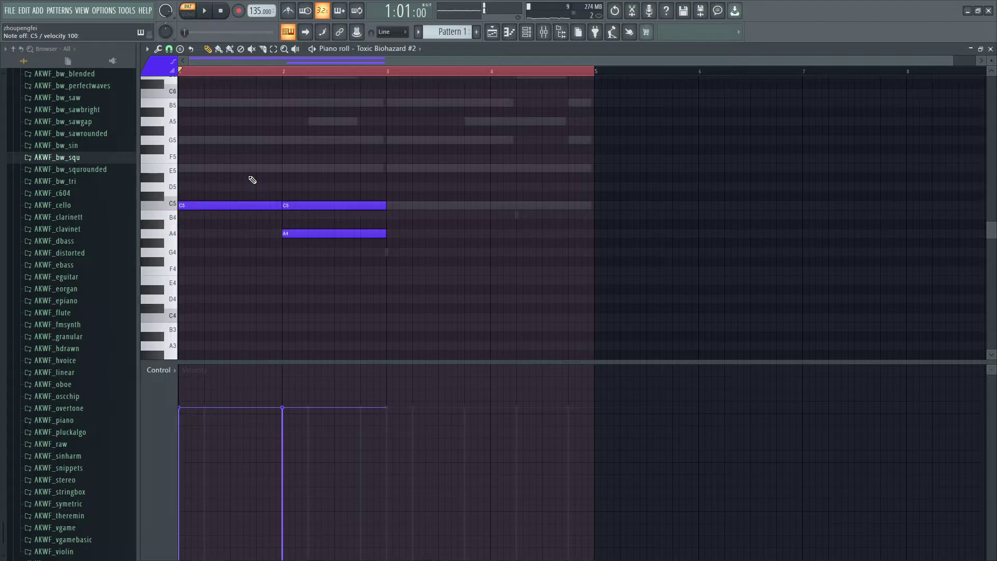
Step: Move the A4 note to the start of bar 1, add a one-bar G4 note in bar 2 and play the loop
{"action": "left_click_drag", "start_coordinate": [304, 233], "coordinate": [181, 235]}
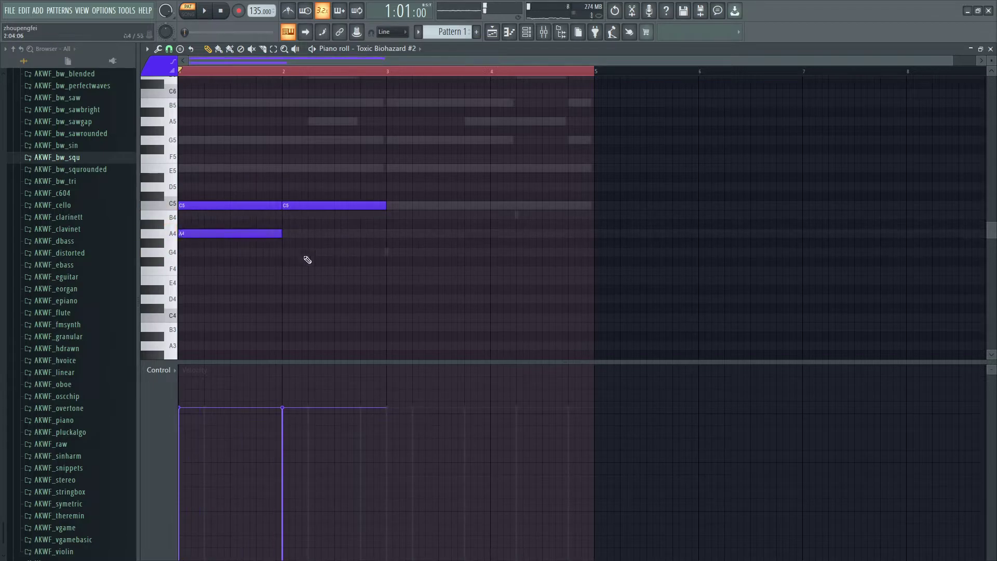
{"action": "left_click_drag", "start_coordinate": [307, 255], "coordinate": [301, 252]}
{"action": "key", "text": "space"}
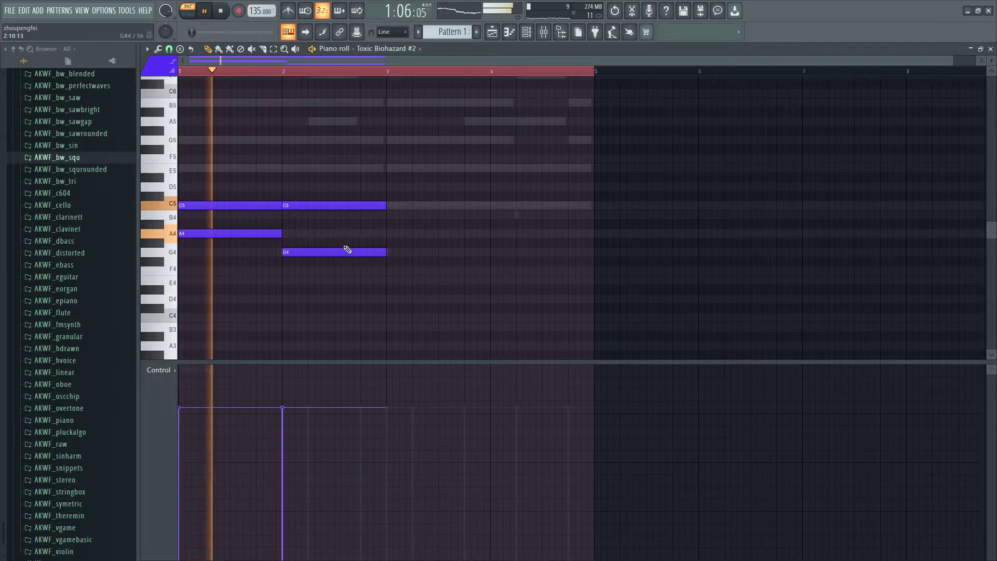
Step: Delete the G4 and C5 notes in bar 2, lengthen the remaining C5 and A4 to the middle of bar 2 and play
{"action": "right_click", "coordinate": [331, 252]}
{"action": "right_click", "coordinate": [322, 206]}
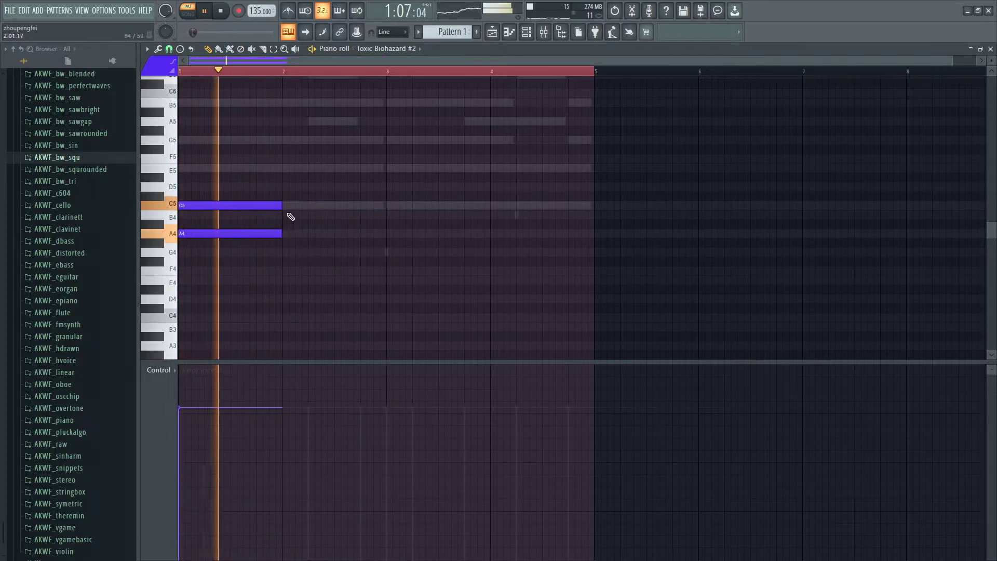
{"action": "key", "text": "space"}
{"action": "left_click_drag", "start_coordinate": [290, 245], "coordinate": [335, 210]}
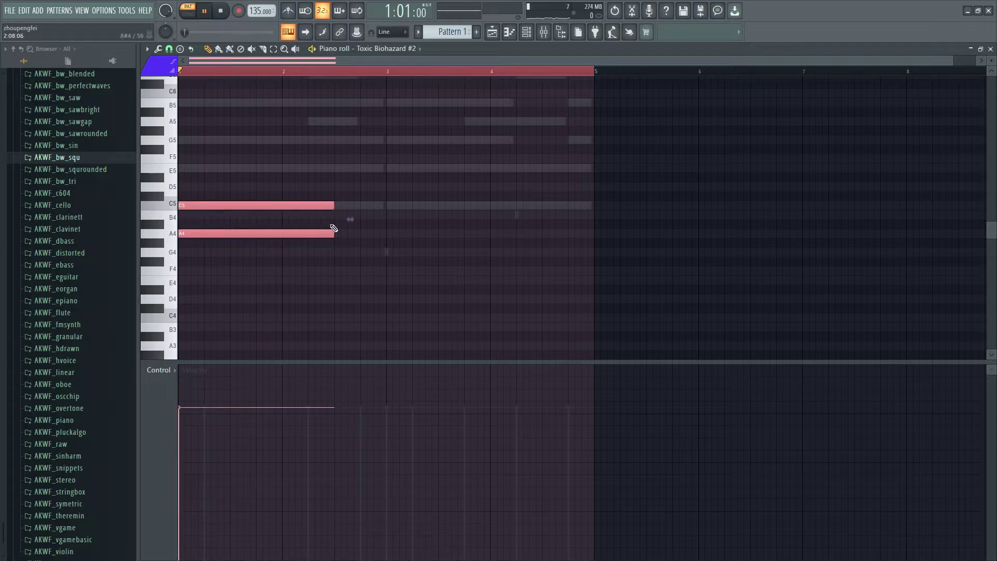
{"action": "key", "text": "space"}
{"action": "left_click", "coordinate": [356, 248]}
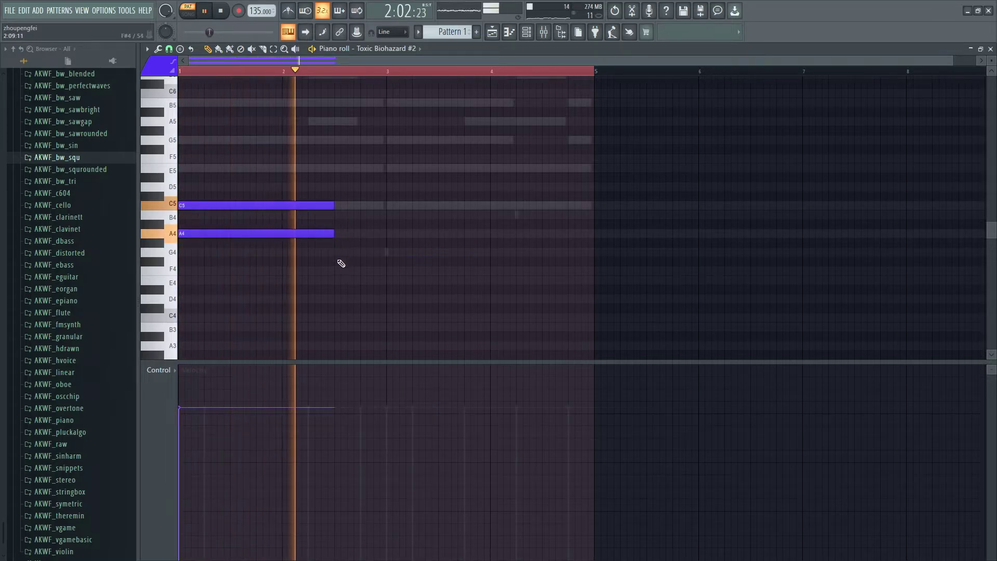
{"action": "key", "text": "space"}
Step: Add a half-bar G4 note ending bar 2, extend the C5 and A4 notes to the end of bar 2 and play
{"action": "mouse_move", "coordinate": [314, 259]}
{"action": "left_mouse_down"}
{"action": "mouse_move", "coordinate": [443, 262]}
{"action": "mouse_move", "coordinate": [458, 250]}
{"action": "mouse_move", "coordinate": [481, 252]}
{"action": "mouse_move", "coordinate": [385, 258]}
{"action": "left_mouse_up"}
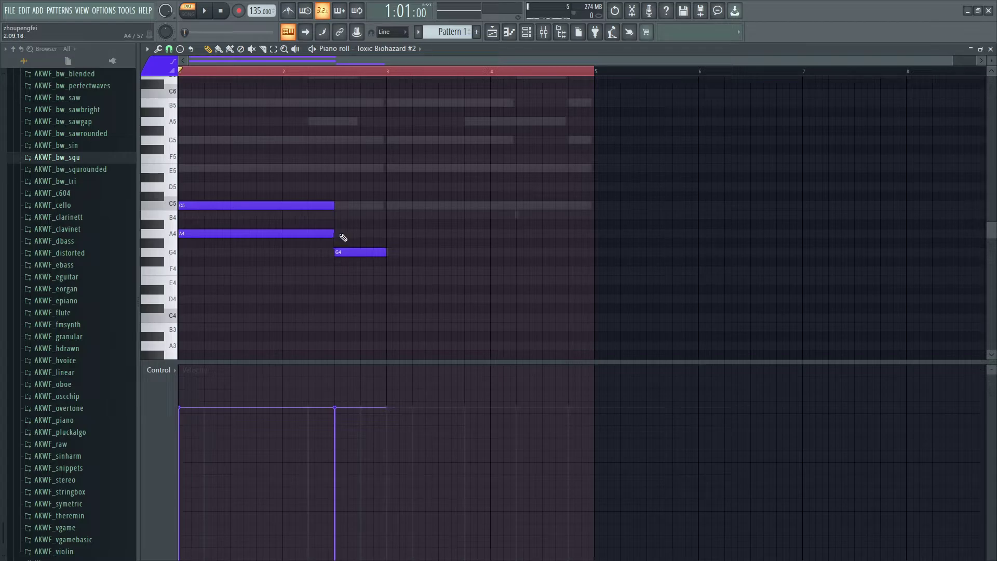
{"action": "left_click_drag", "start_coordinate": [341, 237], "coordinate": [386, 203]}
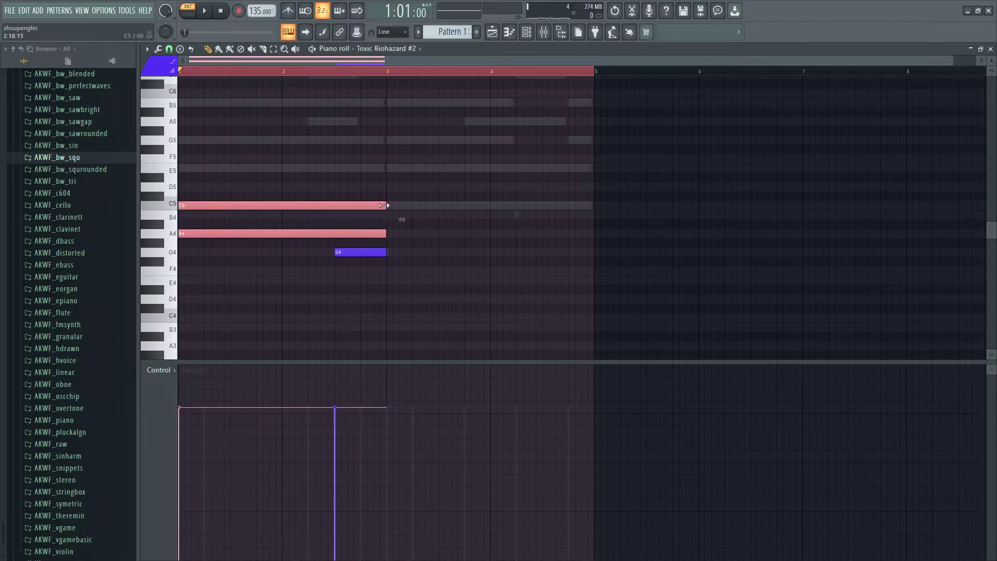
{"action": "key", "text": "space"}
{"action": "left_click", "coordinate": [409, 259]}
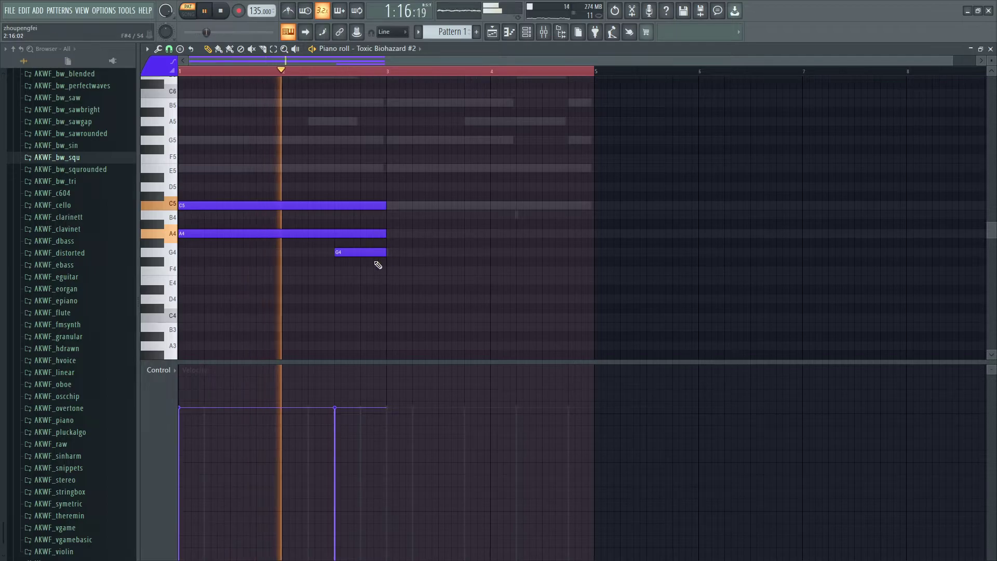
{"action": "key", "text": "space"}
Step: Audition notes against the G4 and shorten the A4 note to end where the G4 note starts
{"action": "mouse_move", "coordinate": [357, 252]}
{"action": "left_mouse_down"}
{"action": "mouse_move", "coordinate": [357, 270]}
{"action": "mouse_move", "coordinate": [356, 253]}
{"action": "left_mouse_up"}
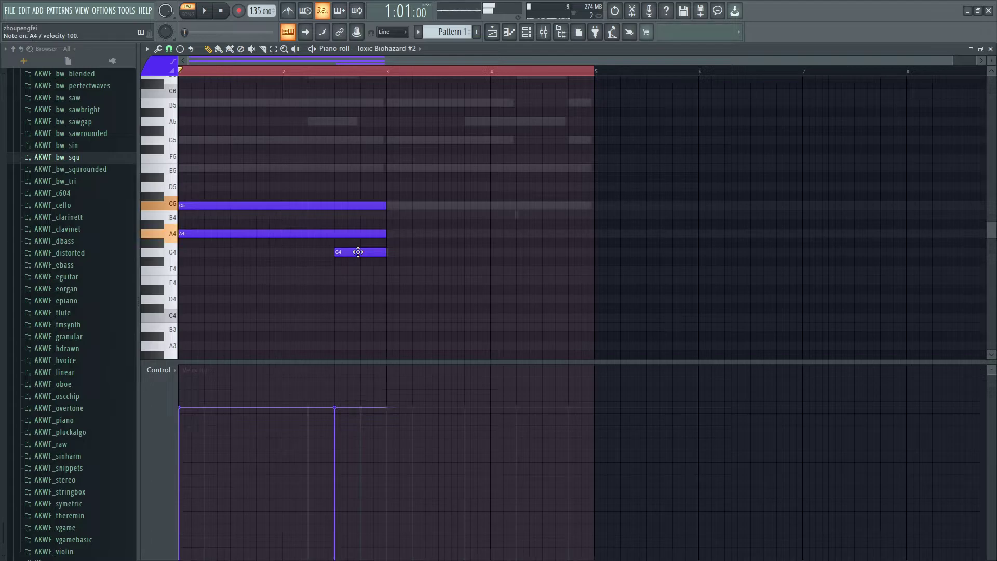
{"action": "key", "text": "b"}
{"action": "key", "text": "q"}
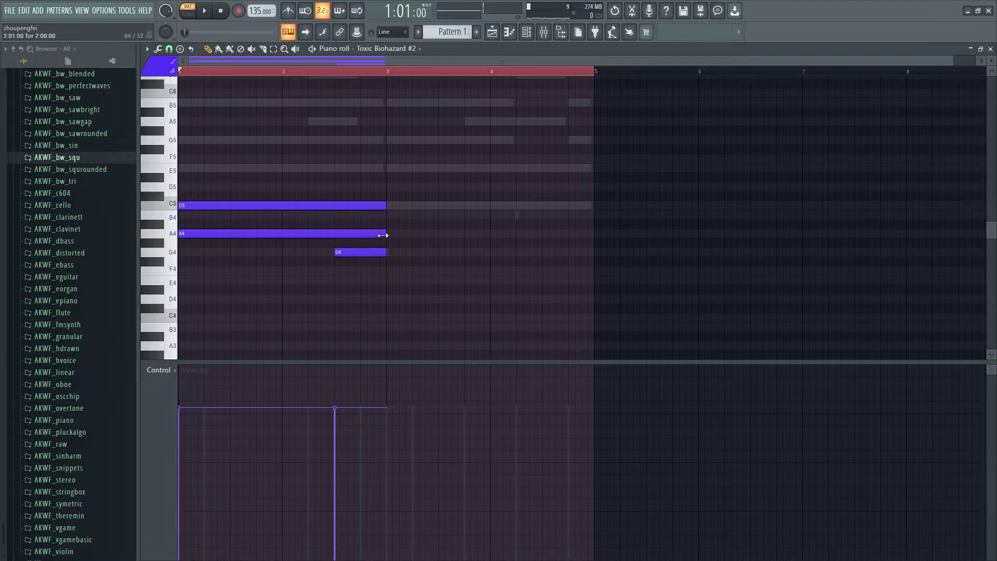
Step: Play the loop, open the mixer and lower the Insert 4 fader by ear during playback
{"action": "key", "text": "Tab"}
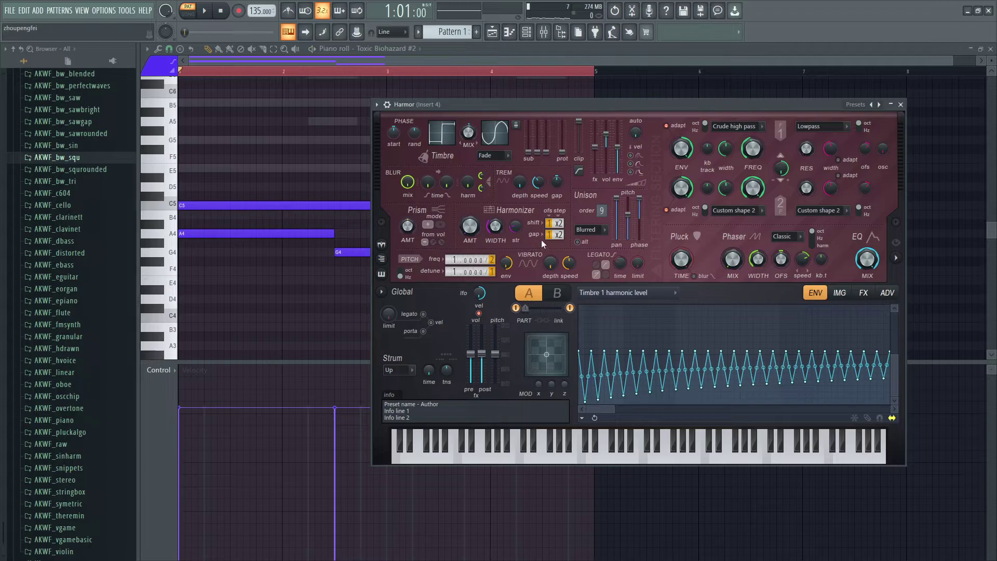
{"action": "key", "text": "space"}
{"action": "key", "text": "space"}
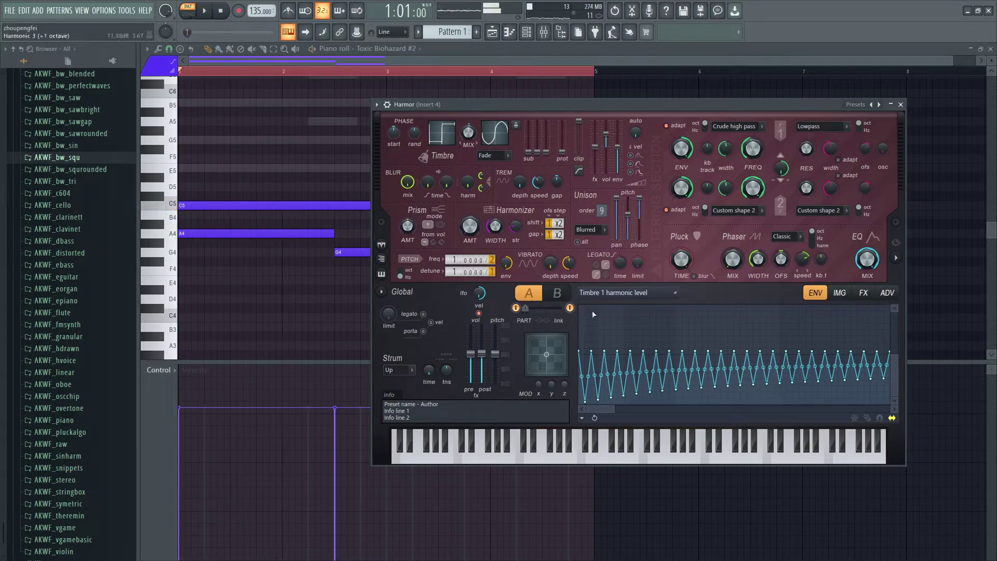
{"action": "key", "text": "Tab"}
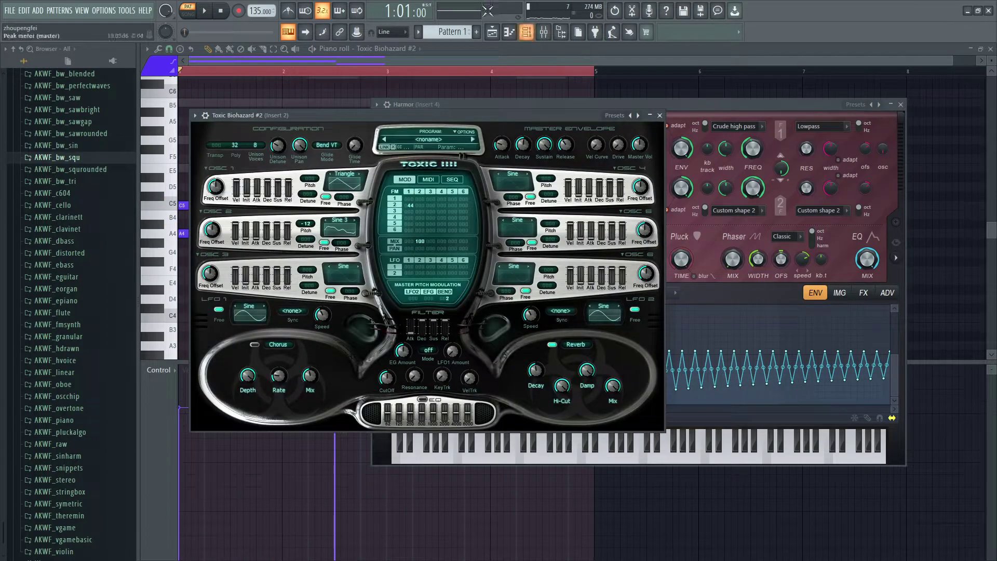
{"action": "left_click", "coordinate": [544, 32]}
{"action": "key", "text": "space"}
{"action": "key", "text": "space"}
{"action": "key", "text": "space"}
{"action": "left_click_drag", "start_coordinate": [483, 447], "coordinate": [482, 475]}
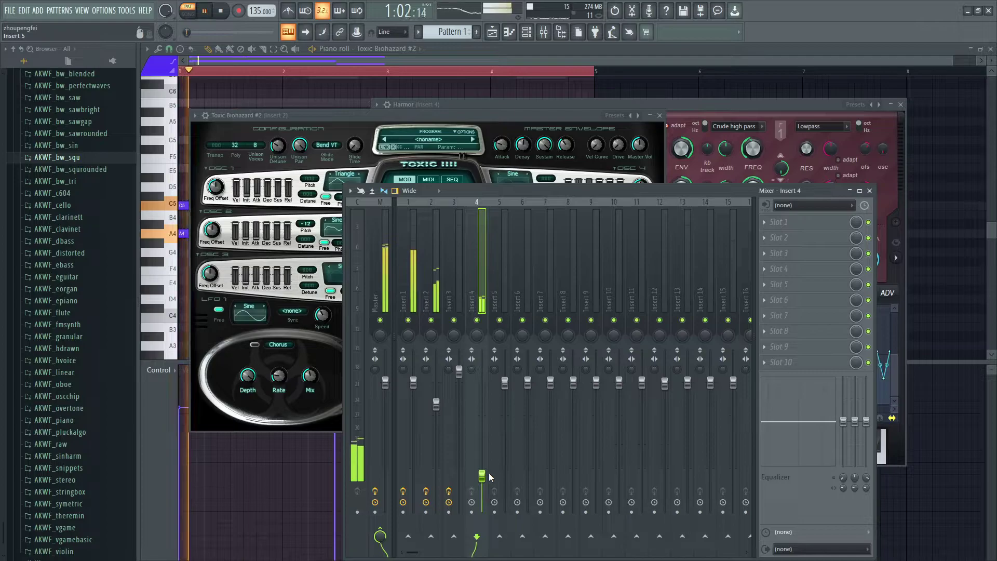
{"action": "key", "text": "space"}
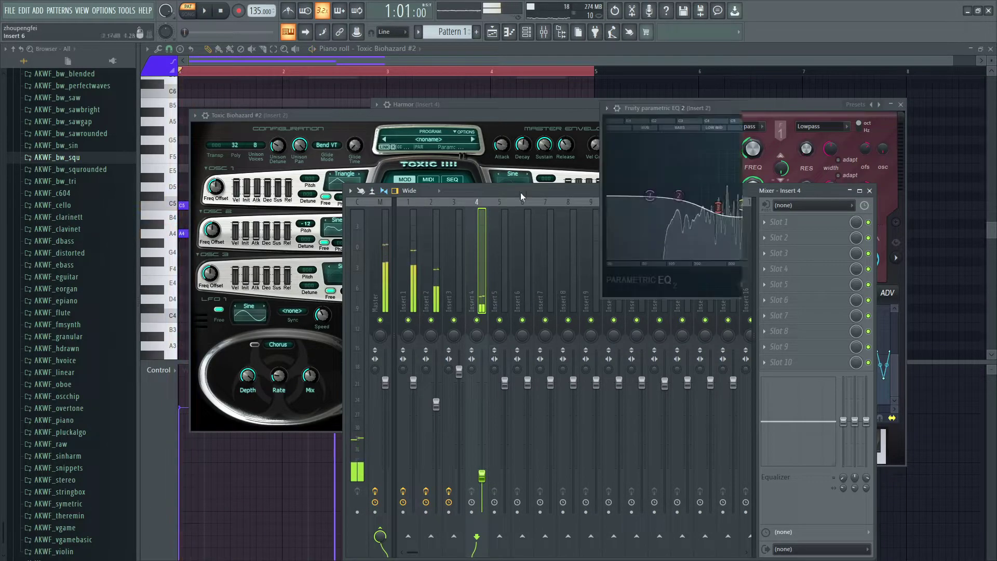
Step: Bring up the mixer and channel rack together, move the channel rack clear of the mixer and listen to the loop
{"action": "key", "text": "Tab"}
{"action": "key", "text": "Tab"}
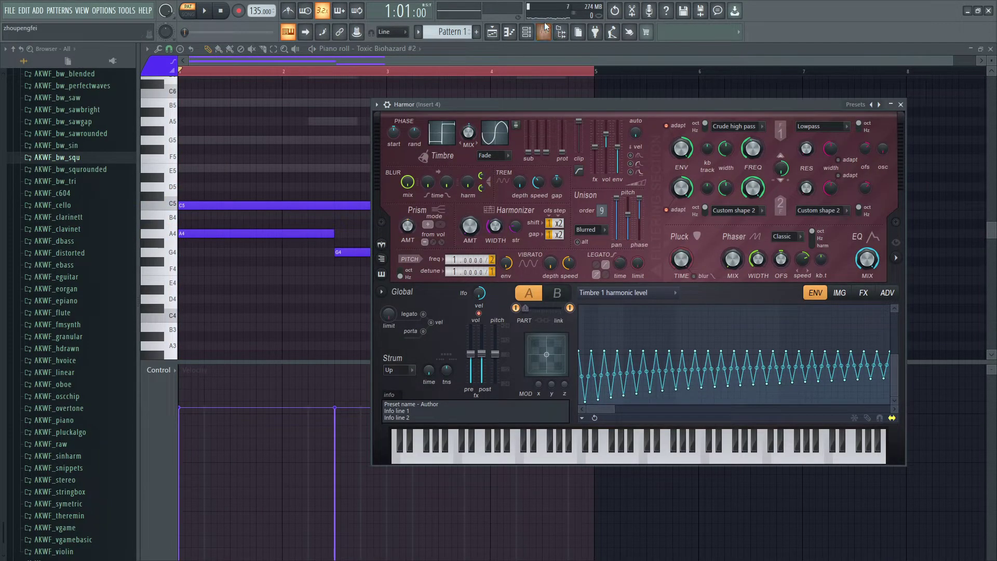
{"action": "left_click", "coordinate": [543, 29]}
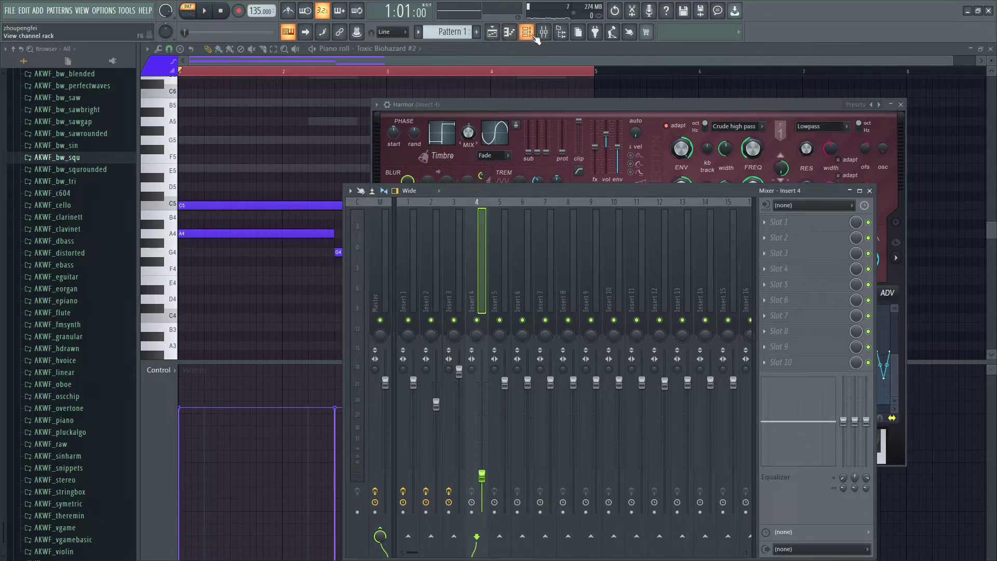
{"action": "left_click", "coordinate": [530, 33]}
{"action": "key", "text": "space"}
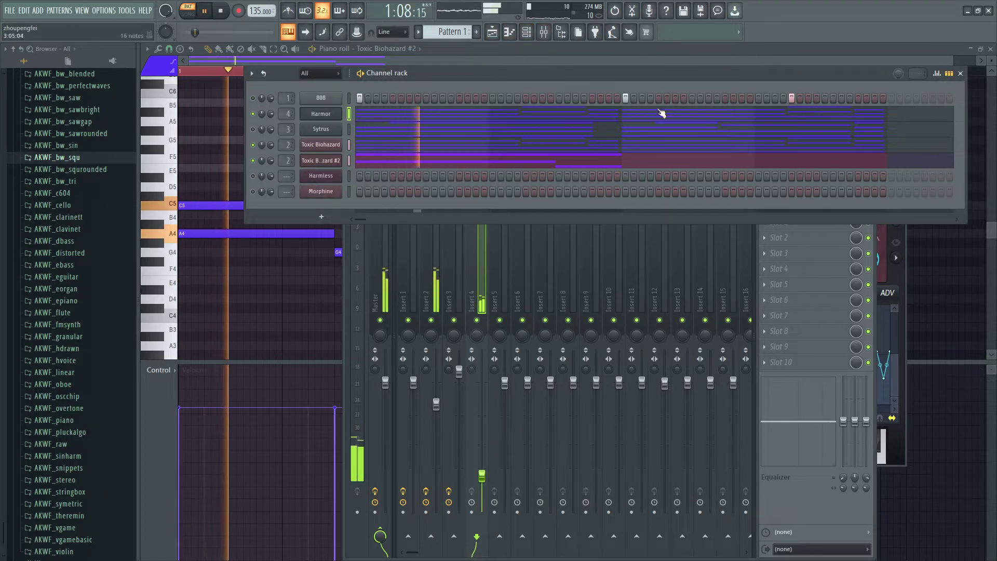
{"action": "left_click_drag", "start_coordinate": [678, 74], "coordinate": [733, 13]}
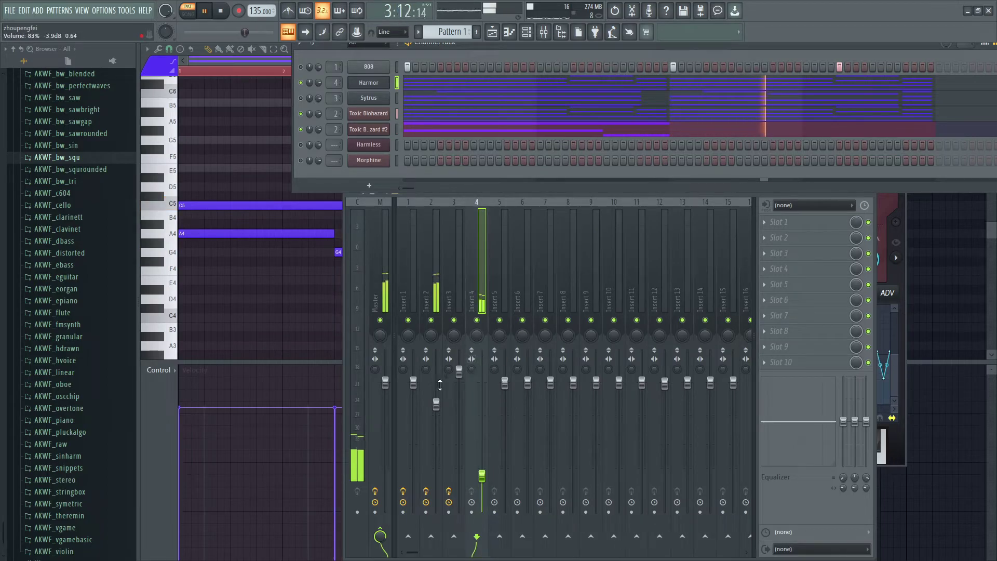
{"action": "key", "text": "space"}
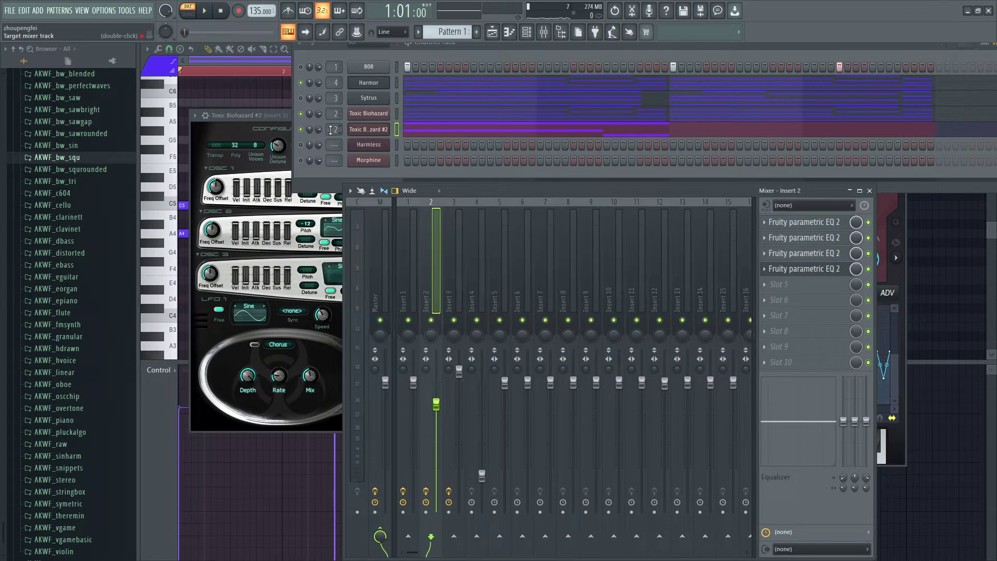
Step: Route the Toxic Biohazard #2 channel to mixer track 4 and play the loop
{"action": "scroll", "coordinate": [331, 130], "scroll_direction": "up", "scroll_amount": 2}
{"action": "key", "text": "space"}
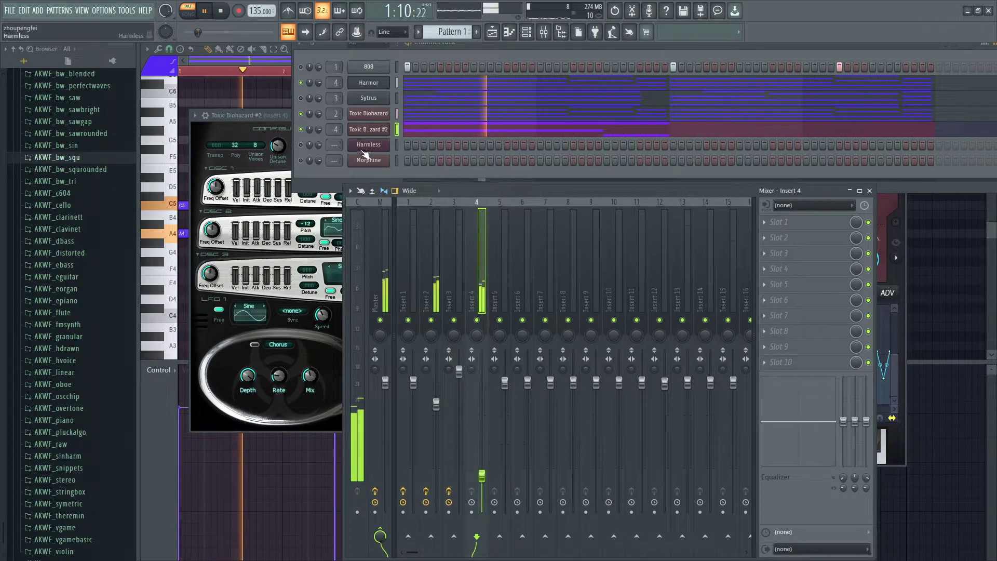
{"action": "key", "text": "space"}
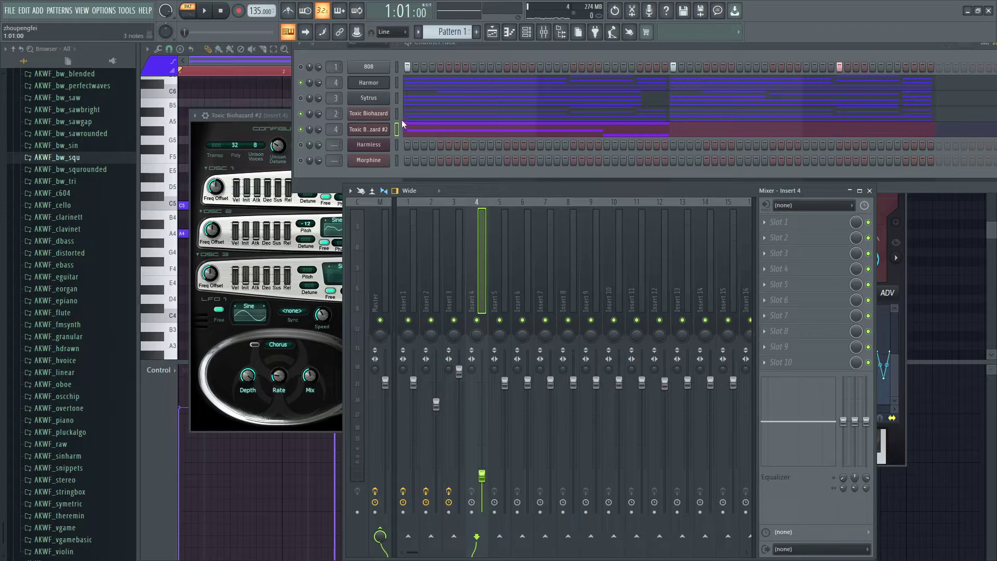
Step: Reorder the channels so that 808 comes first, followed by Toxic Biohazard, Harmor, Toxic Biohazard #2 and Sytrus
{"action": "key", "text": "alt+Up"}
{"action": "key", "text": "alt+Up"}
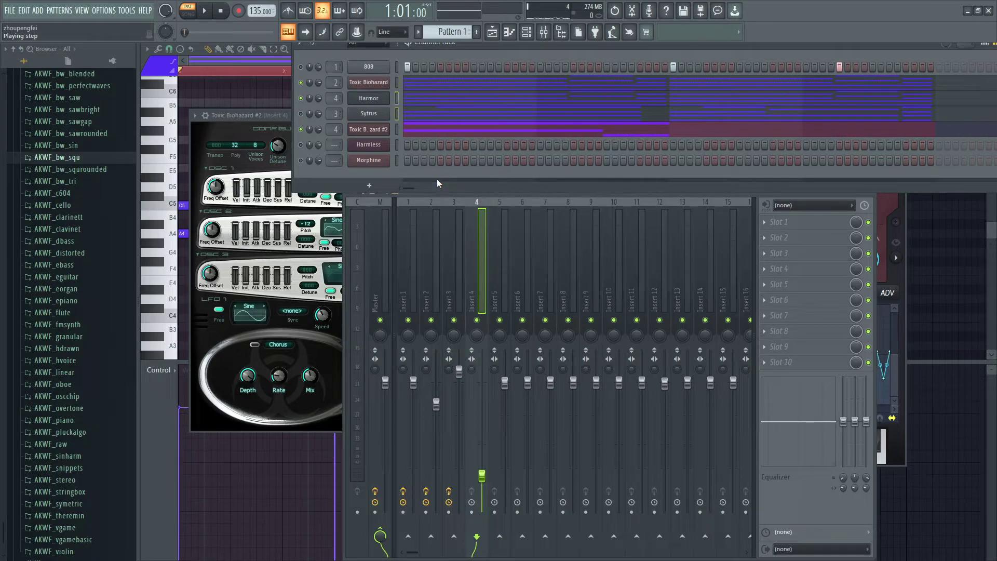
{"action": "key", "text": "alt+Up"}
{"action": "key", "text": "Down"}
{"action": "key", "text": "Down"}
{"action": "key", "text": "alt+Up"}
{"action": "key", "text": "alt+Up"}
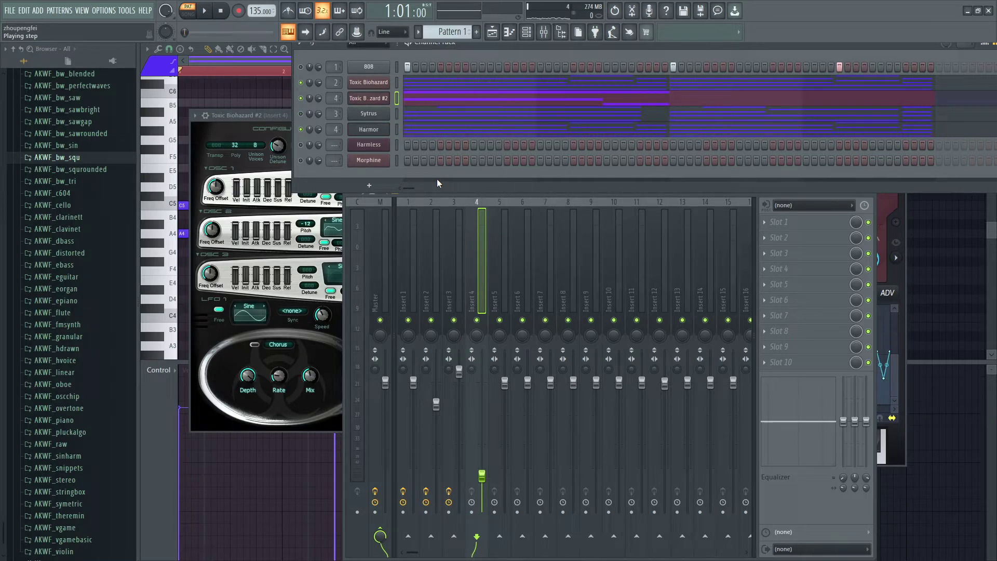
{"action": "key", "text": "alt+Down"}
{"action": "key", "text": "alt+Down"}
{"action": "key", "text": "Up"}
{"action": "key", "text": "alt+Up"}
{"action": "key", "text": "Down"}
{"action": "key", "text": "Down"}
{"action": "key", "text": "alt+Up"}
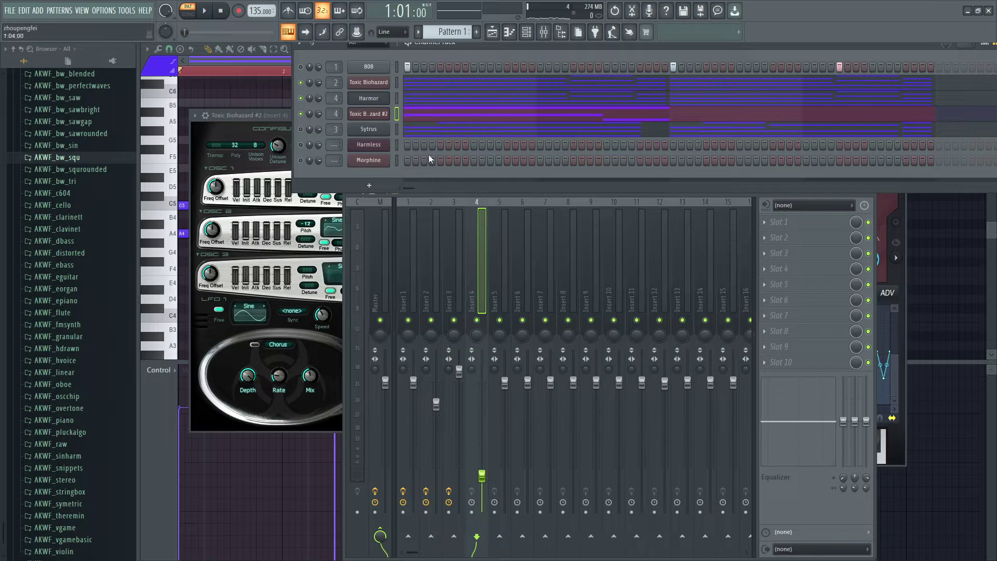
Step: Rename the Toxic Biohazard #2 channel as TB 2 and the Toxic Biohazard channel as TB
{"action": "right_click", "coordinate": [384, 114]}
{"action": "left_click", "coordinate": [421, 138]}
{"action": "type", "text": "T"}
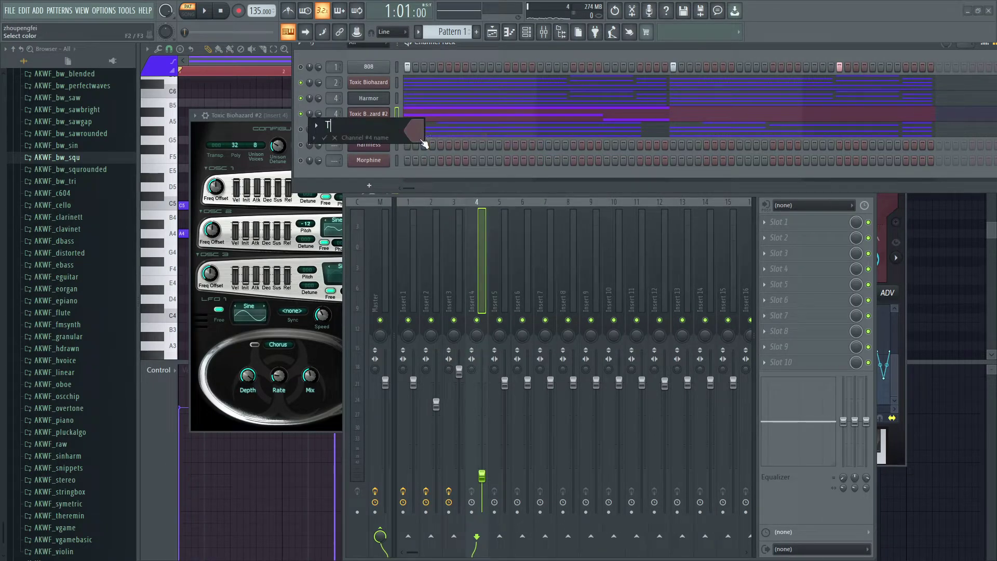
{"action": "key", "text": "Return"}
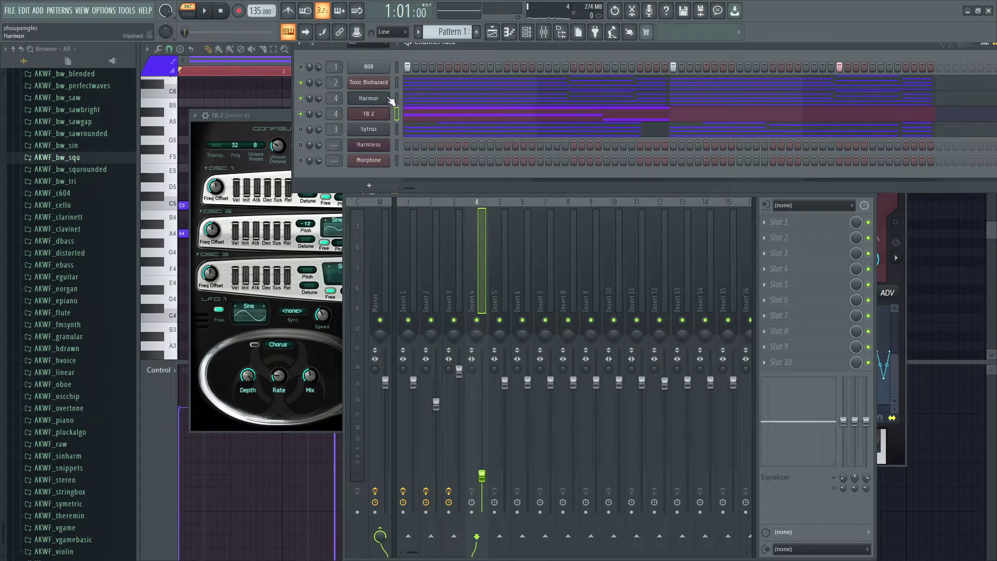
{"action": "right_click", "coordinate": [387, 82]}
{"action": "left_click", "coordinate": [421, 107]}
{"action": "type", "text": "TB"}
{"action": "key", "text": "Return"}
Step: Route the TB 2 channel to mixer track 5 and play the loop, restarting it once
{"action": "scroll", "coordinate": [337, 114], "scroll_direction": "up", "scroll_amount": 1}
{"action": "key", "text": "space"}
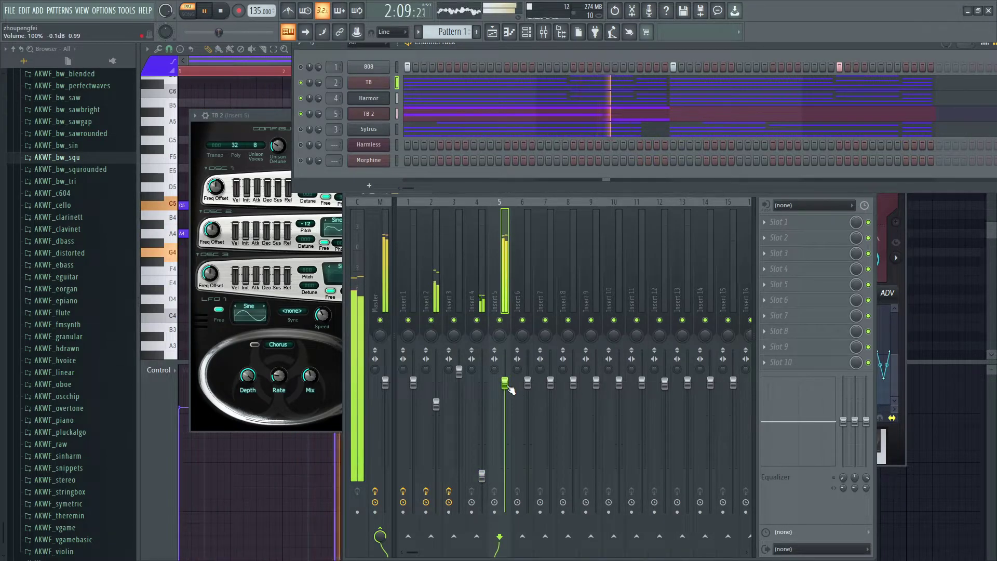
{"action": "key", "text": "space"}
{"action": "key", "text": "space"}
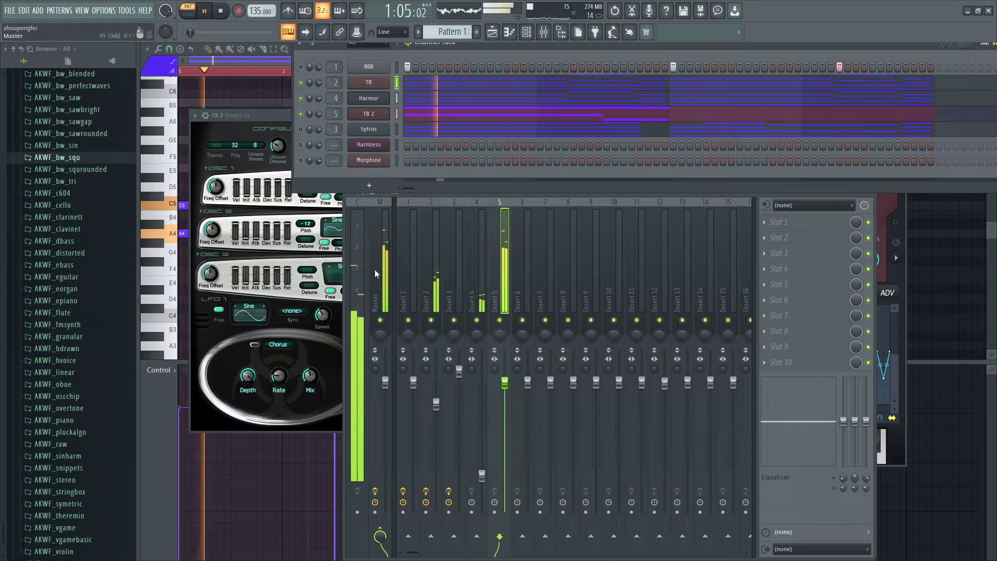
Step: Play the loop from bar 1 in the TB 2 piano roll and duplicate all its notes into bars 3 and 4
{"action": "left_click", "coordinate": [243, 74]}
{"action": "key", "text": "space"}
{"action": "left_click_drag", "start_coordinate": [208, 83], "coordinate": [194, 98]}
{"action": "right_click", "coordinate": [194, 98]}
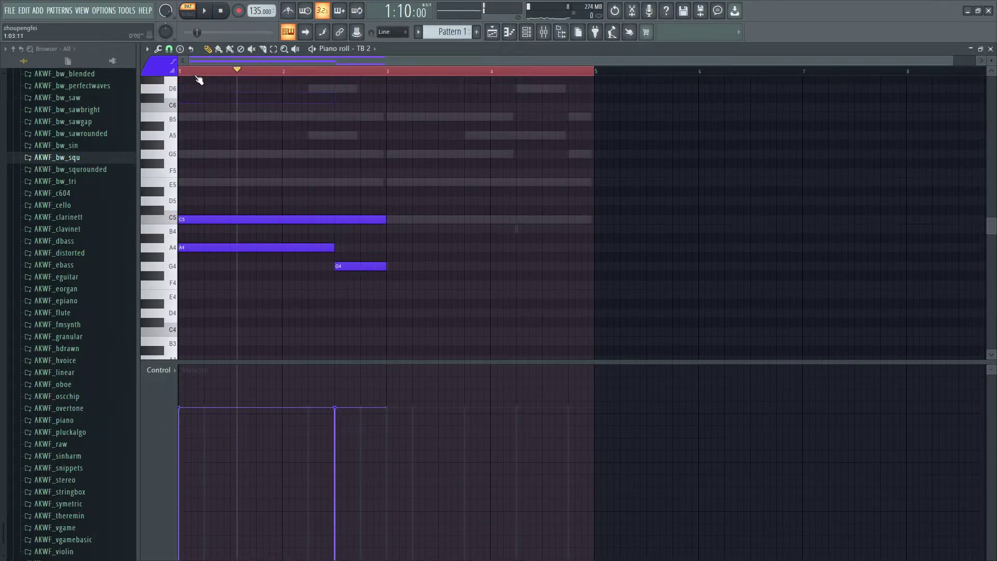
{"action": "left_click", "coordinate": [183, 71]}
{"action": "key", "text": "space"}
{"action": "key", "text": "ctrl+a"}
{"action": "mouse_move", "coordinate": [238, 219]}
{"action": "left_mouse_down"}
{"action": "mouse_move", "coordinate": [478, 219]}
{"action": "mouse_move", "coordinate": [444, 221]}
{"action": "left_mouse_up"}
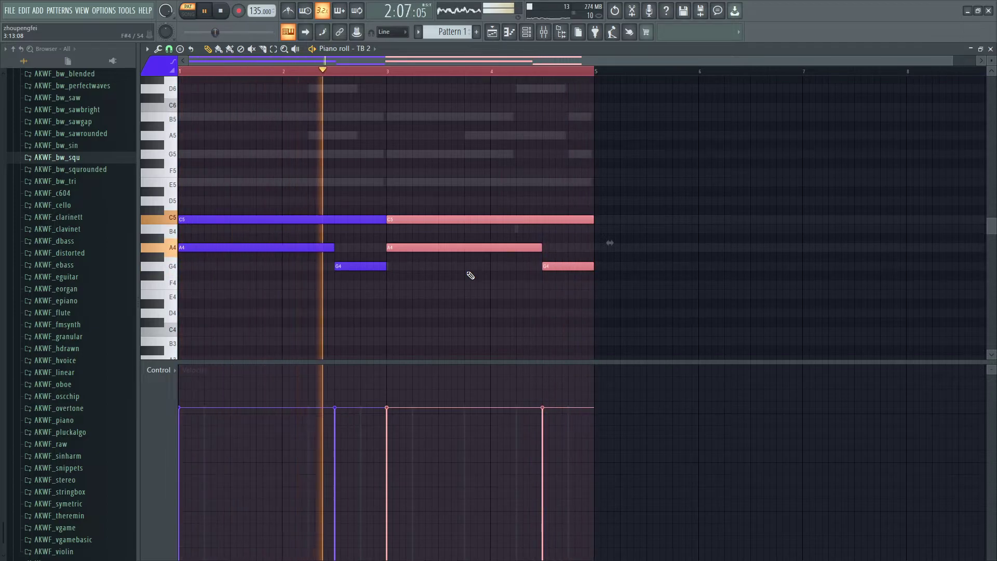
Step: Set the project tempo to 130 BPM, play the loop and bring the Harmor window to the front during playback
{"action": "key", "text": "space"}
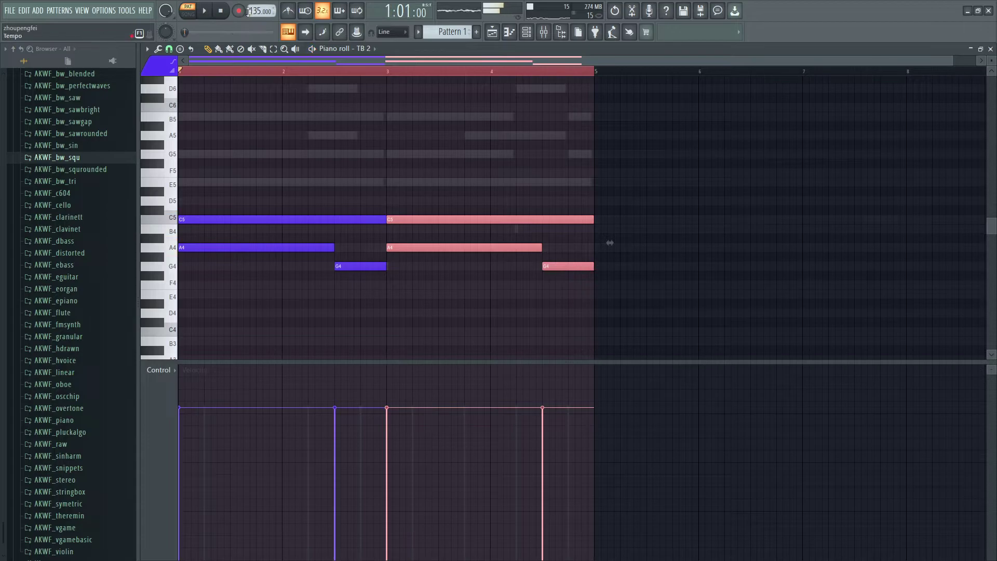
{"action": "key", "text": "space"}
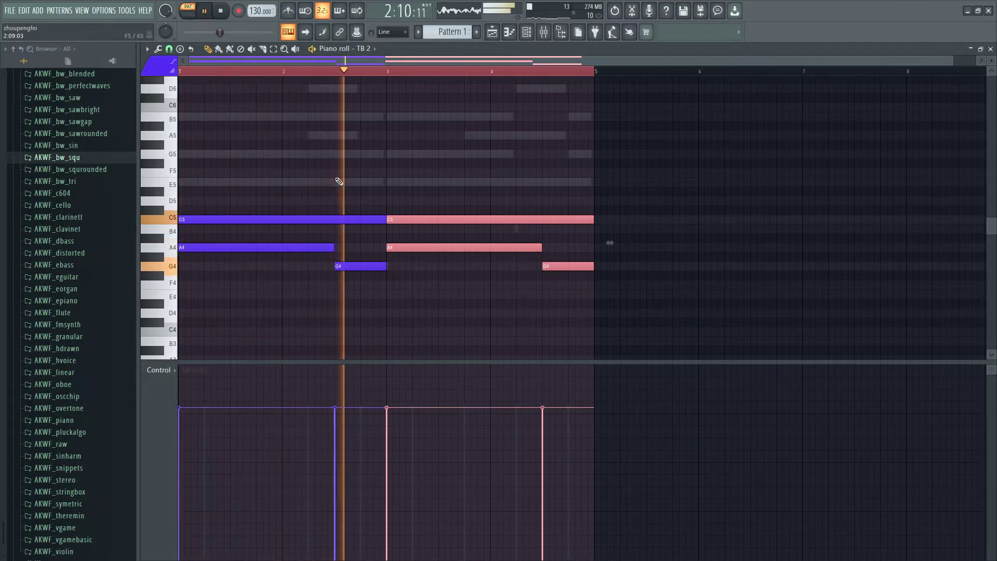
{"action": "key", "text": "Tab"}
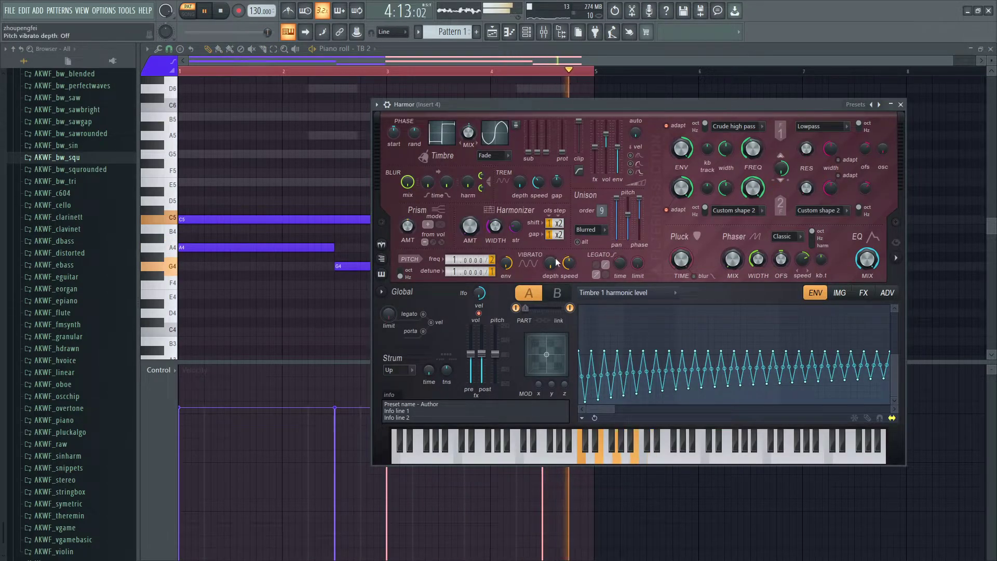
{"action": "key", "text": "space"}
Step: Bring the channel rack back to the front and show the mixer with it
{"action": "key", "text": "Tab"}
{"action": "key", "text": "Tab"}
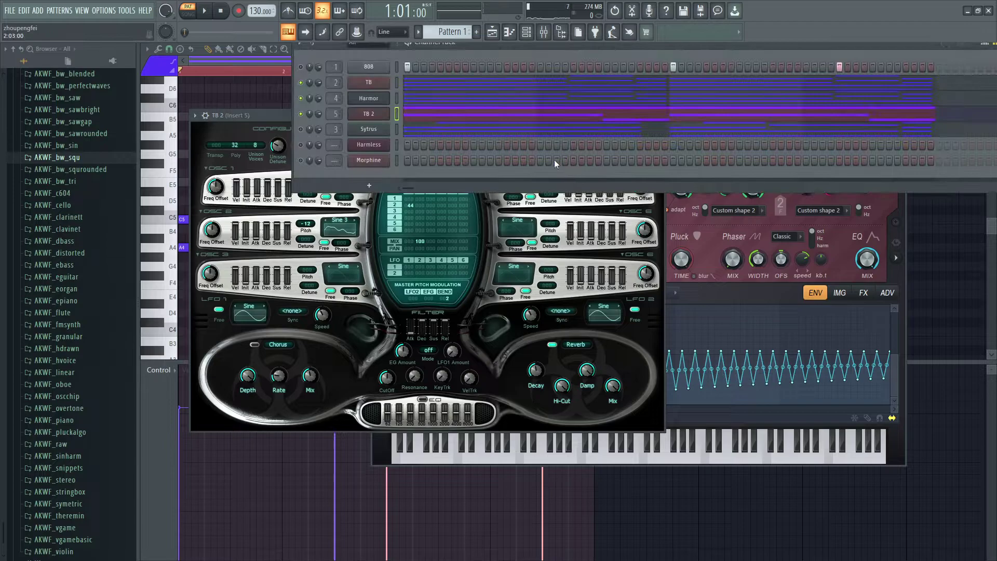
{"action": "key", "text": "F9"}
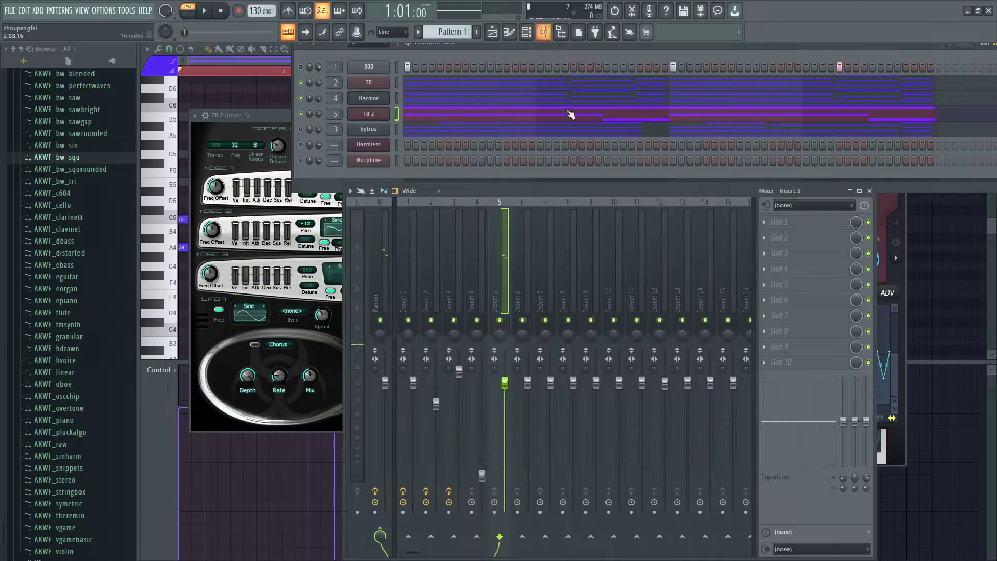
Step: Load Fruity Parametric EQ 2 in the first effect slot of Insert 5 and pull its two upper bands fully down during playback
{"action": "left_click", "coordinate": [795, 229]}
{"action": "key", "text": "space"}
{"action": "left_click", "coordinate": [683, 199]}
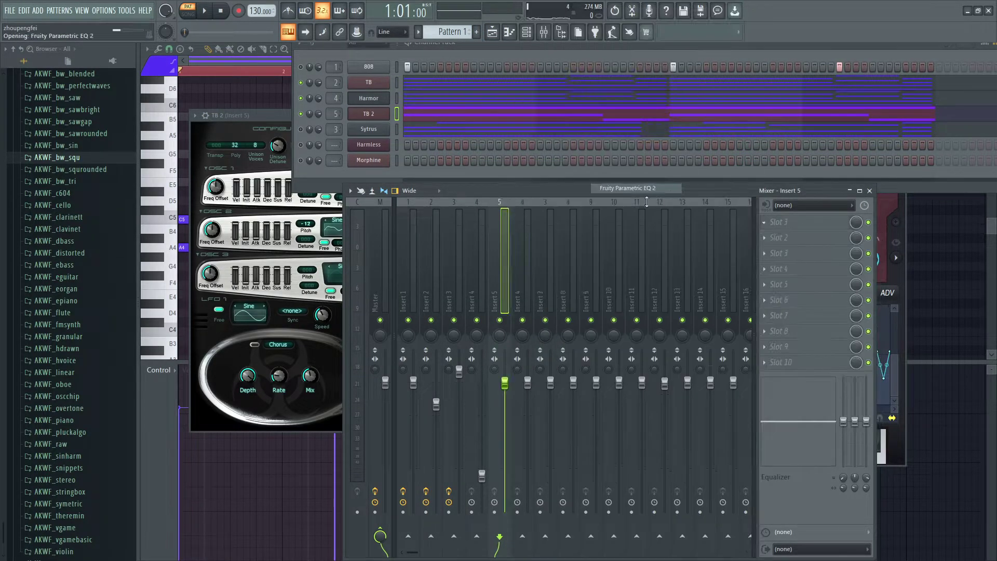
{"action": "left_click_drag", "start_coordinate": [363, 239], "coordinate": [356, 237]}
{"action": "left_click_drag", "start_coordinate": [392, 238], "coordinate": [405, 301]}
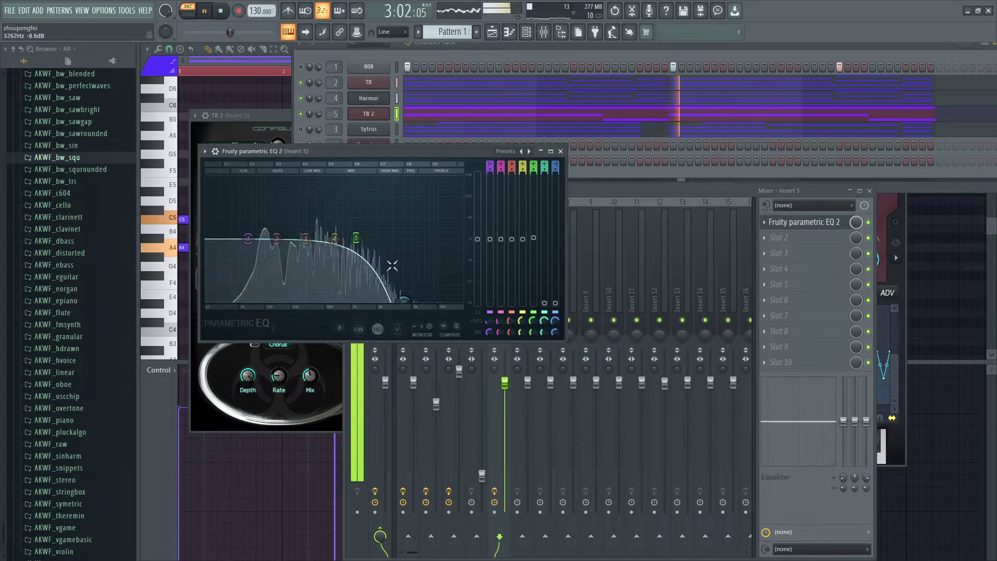
{"action": "left_click_drag", "start_coordinate": [358, 229], "coordinate": [376, 291]}
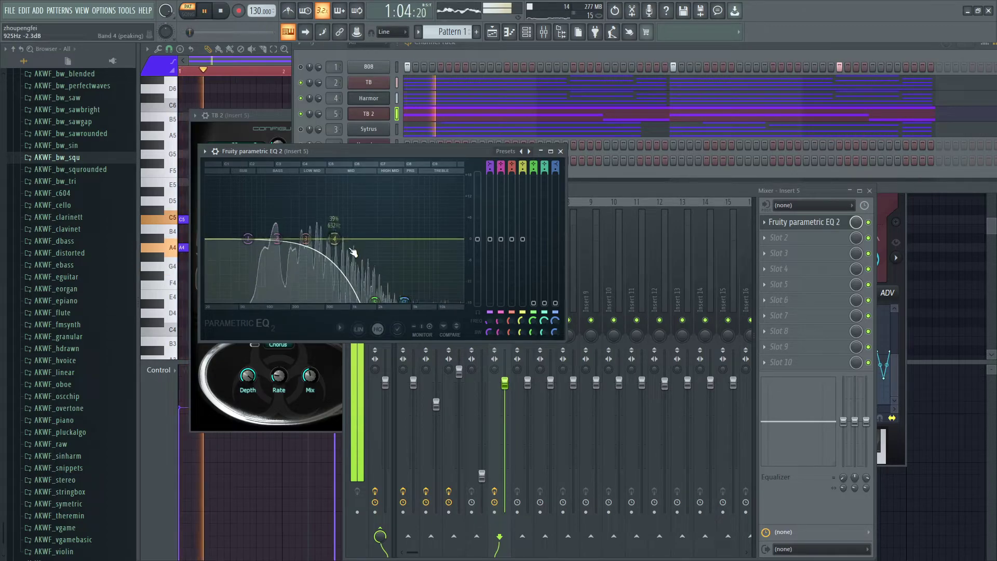
Step: Mute Harmor and TB, cut EQ bands 1 and 2 fully, raise band 5 to about 1600 Hz and bring band 6 up
{"action": "left_click", "coordinate": [301, 99]}
{"action": "left_click", "coordinate": [301, 82]}
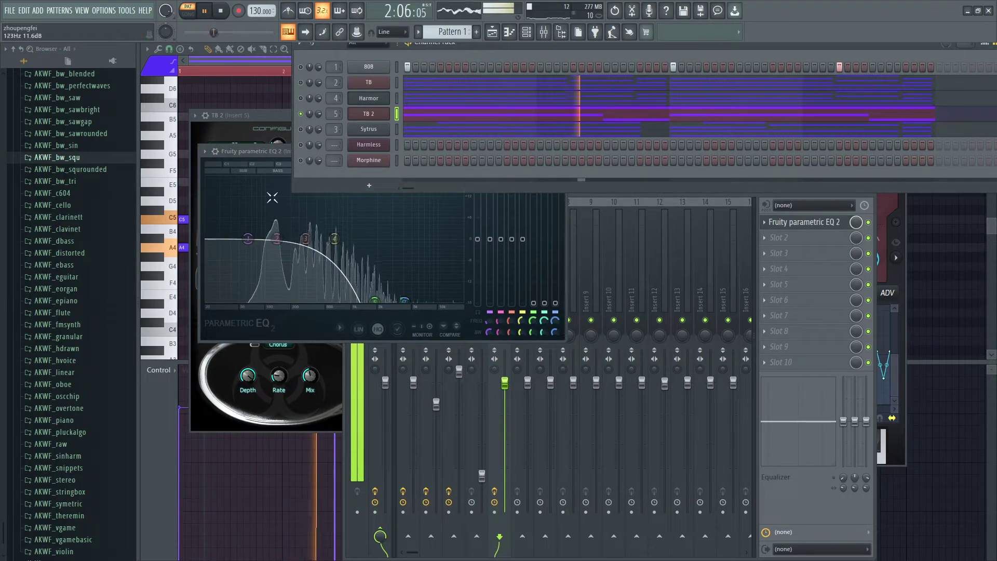
{"action": "left_click", "coordinate": [263, 162]}
{"action": "left_click_drag", "start_coordinate": [277, 238], "coordinate": [258, 300]}
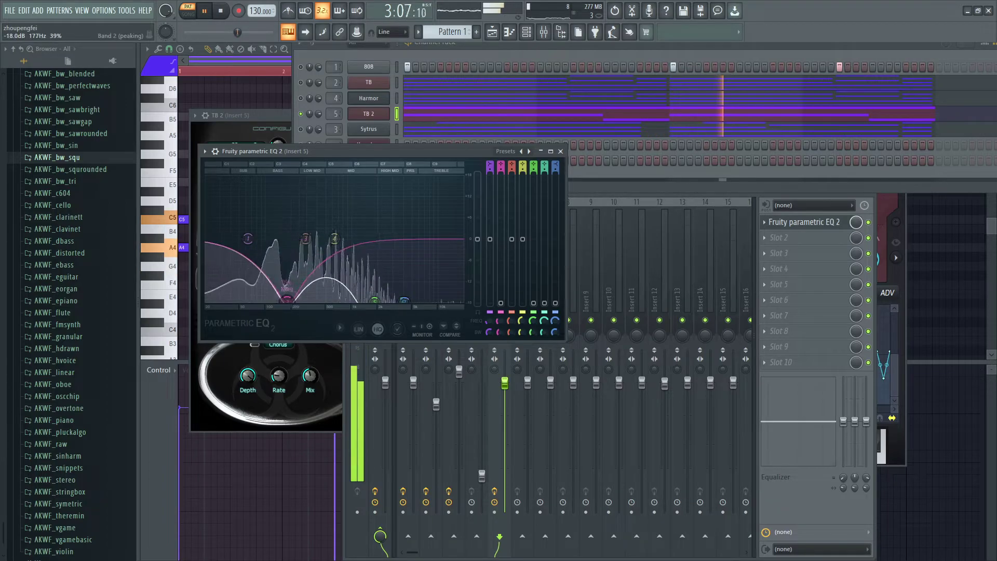
{"action": "left_click_drag", "start_coordinate": [249, 238], "coordinate": [258, 300]}
{"action": "left_click_drag", "start_coordinate": [375, 300], "coordinate": [369, 233]}
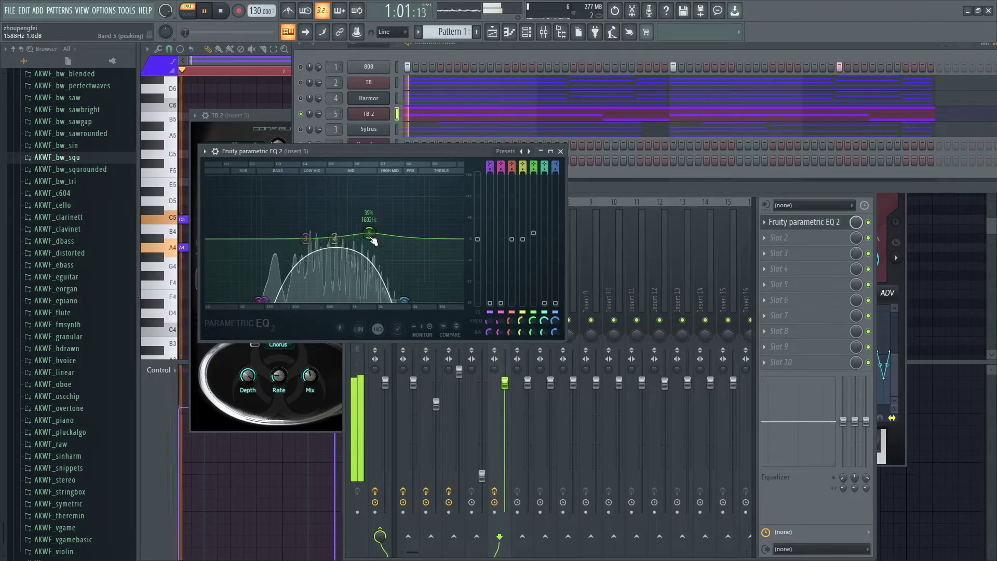
{"action": "left_click_drag", "start_coordinate": [402, 301], "coordinate": [388, 245]}
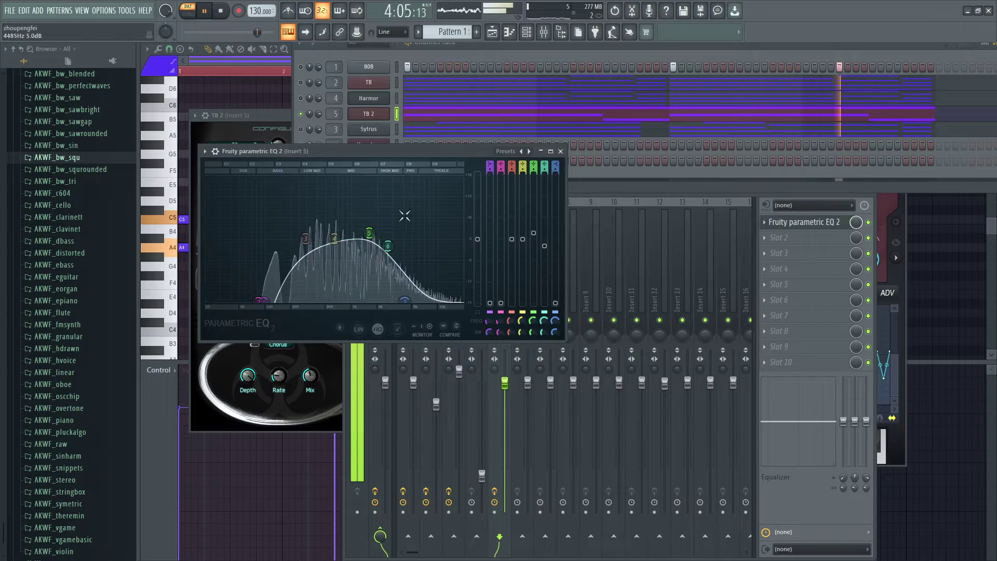
Step: Adjust the TB 2 synth's master envelope release and compare its sound with the reverb off and on
{"action": "left_click", "coordinate": [264, 113]}
{"action": "left_click_drag", "start_coordinate": [503, 146], "coordinate": [503, 147]}
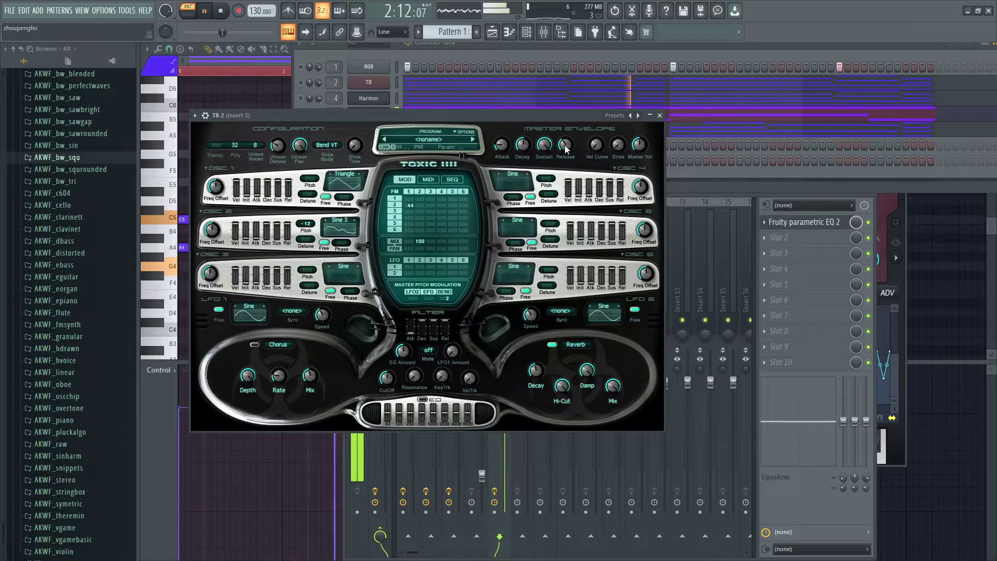
{"action": "left_click_drag", "start_coordinate": [565, 145], "coordinate": [565, 153]}
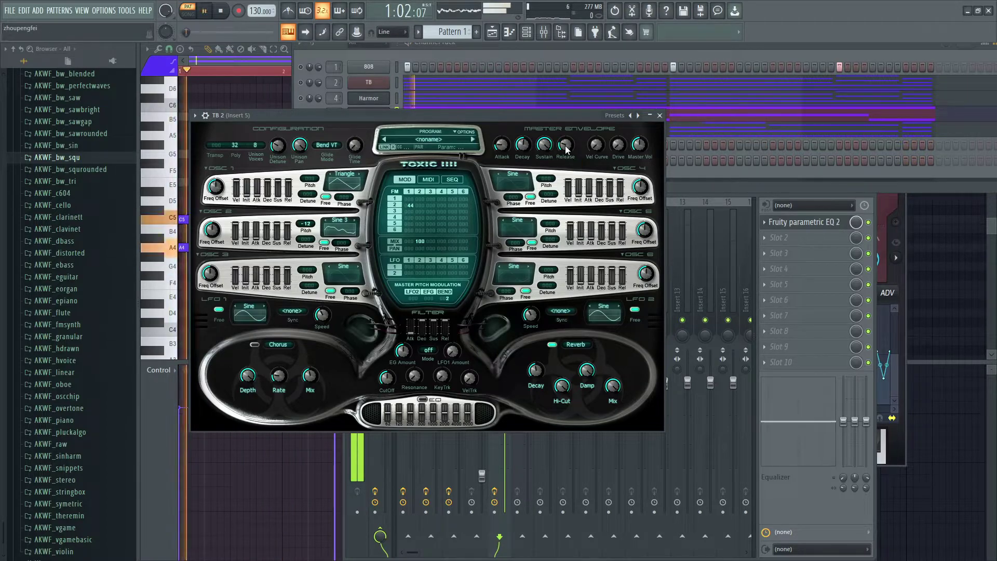
{"action": "left_click", "coordinate": [554, 345]}
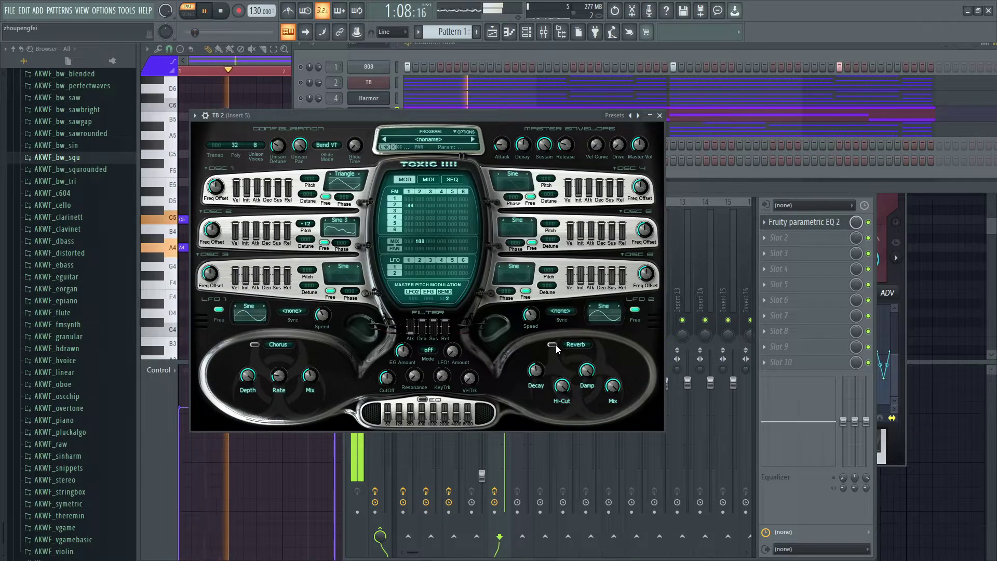
{"action": "left_click", "coordinate": [554, 345]}
{"action": "key", "text": "space"}
{"action": "key", "text": "space"}
{"action": "mouse_move", "coordinate": [565, 146]}
{"action": "left_mouse_down"}
{"action": "mouse_move", "coordinate": [565, 137]}
{"action": "mouse_move", "coordinate": [566, 148]}
{"action": "left_mouse_up"}
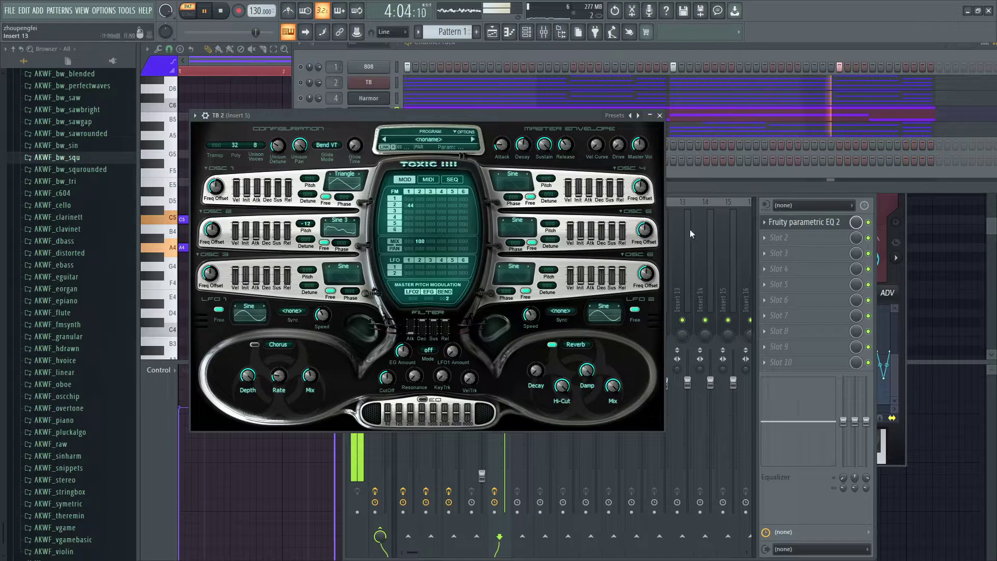
Step: Lower bands 3, 4 and 5 of Insert 5's EQ, with band 5 at about -2.9 dB and 1680 Hz
{"action": "left_click", "coordinate": [793, 222]}
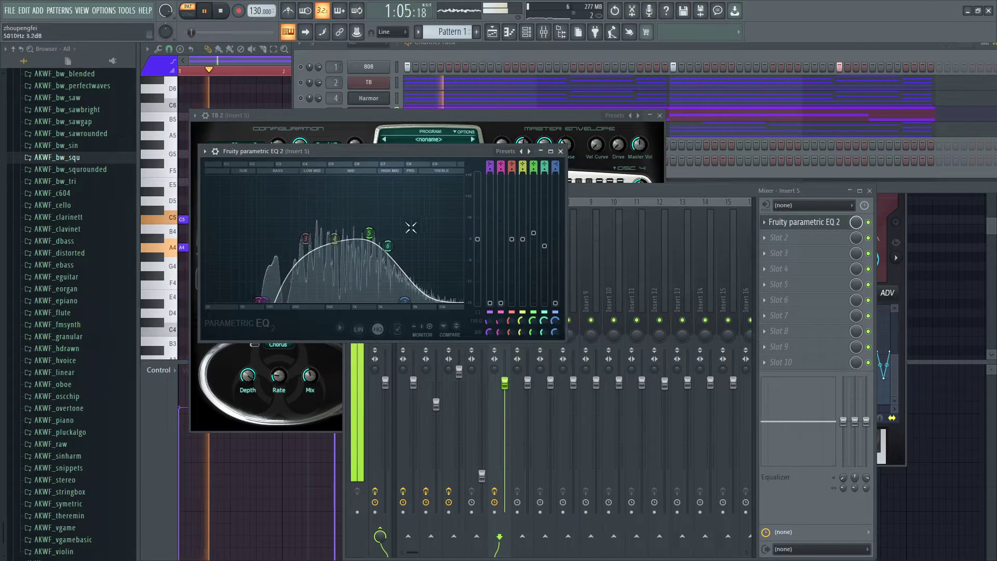
{"action": "mouse_move", "coordinate": [305, 238]}
{"action": "left_mouse_down"}
{"action": "mouse_move", "coordinate": [297, 282]}
{"action": "mouse_move", "coordinate": [333, 254]}
{"action": "mouse_move", "coordinate": [306, 256]}
{"action": "left_mouse_up"}
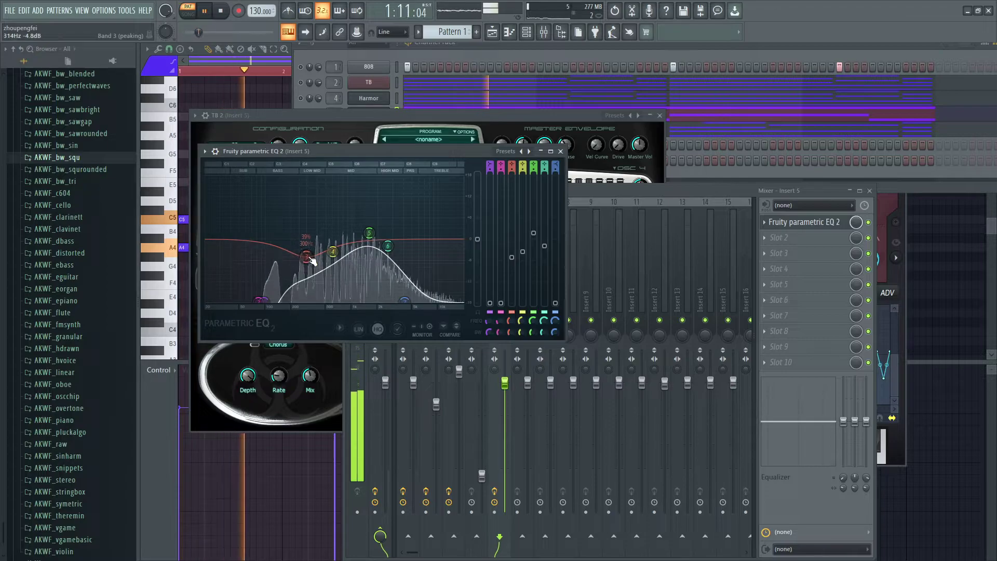
{"action": "left_click_drag", "start_coordinate": [369, 233], "coordinate": [371, 248]}
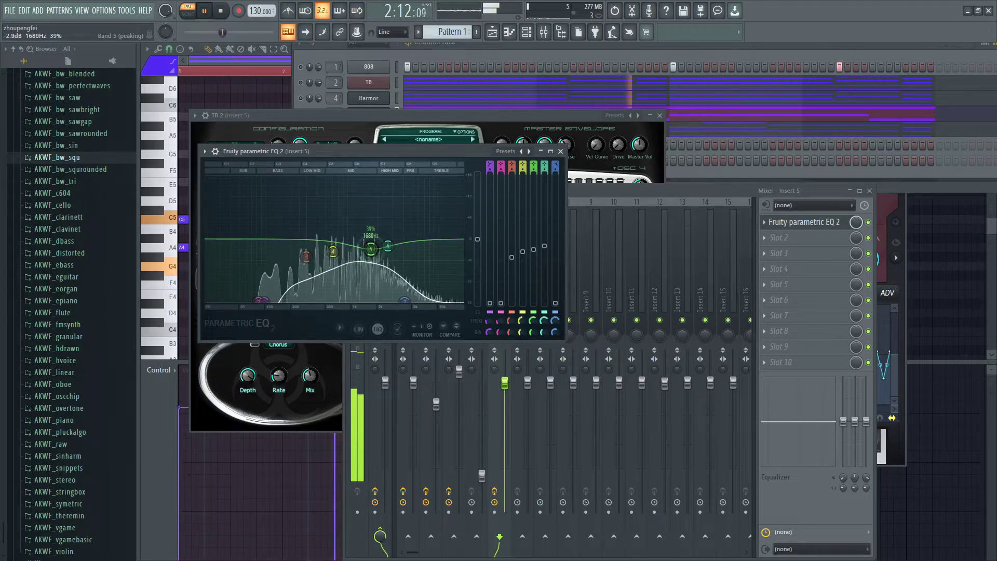
{"action": "left_click", "coordinate": [560, 151]}
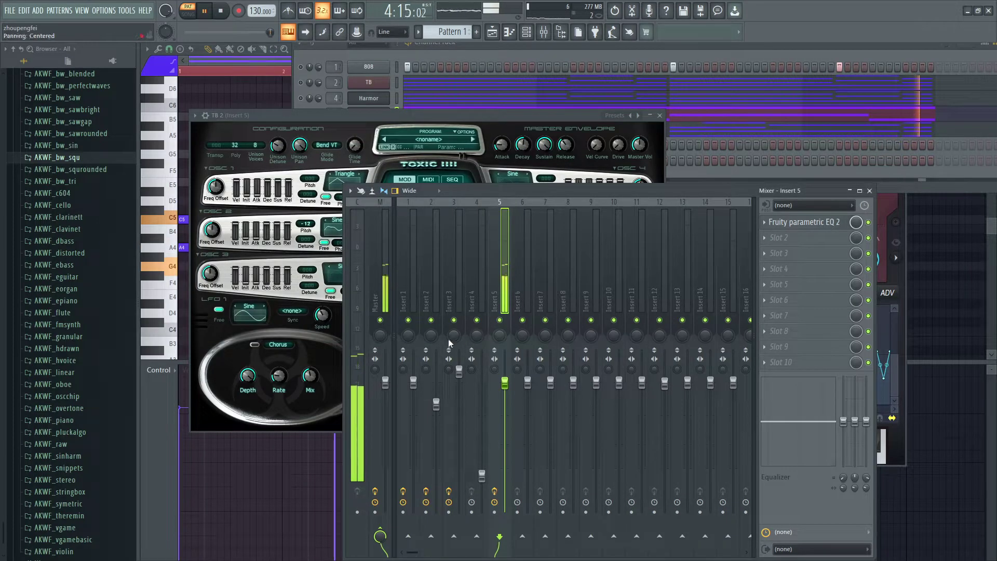
Step: Unmute TB, restart playback and lower the Insert 5 volume to about 86%
{"action": "left_click", "coordinate": [300, 82]}
{"action": "key", "text": "space"}
{"action": "key", "text": "space"}
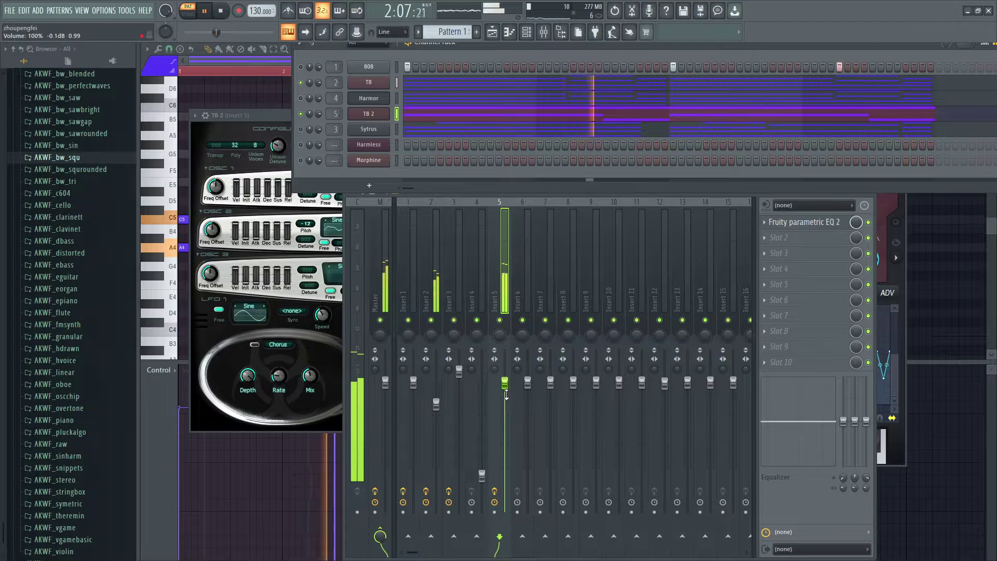
{"action": "mouse_move", "coordinate": [506, 394]}
{"action": "left_mouse_down"}
{"action": "mouse_move", "coordinate": [505, 449]}
{"action": "mouse_move", "coordinate": [505, 400]}
{"action": "left_mouse_up"}
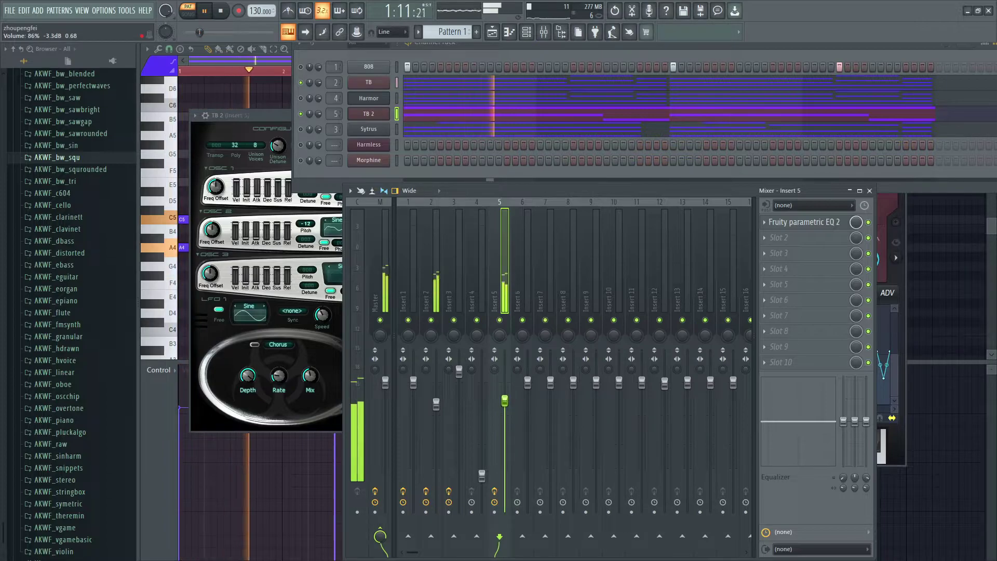
Step: Add Soundgoodizer to Insert 5's second effect slot and pull the track's volume well down
{"action": "left_click", "coordinate": [811, 237]}
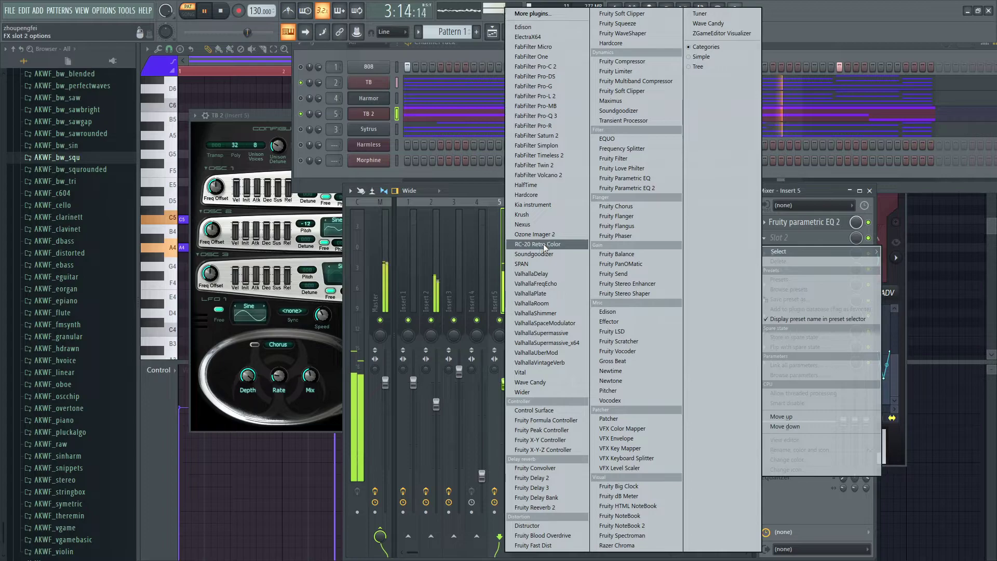
{"action": "left_click", "coordinate": [534, 253]}
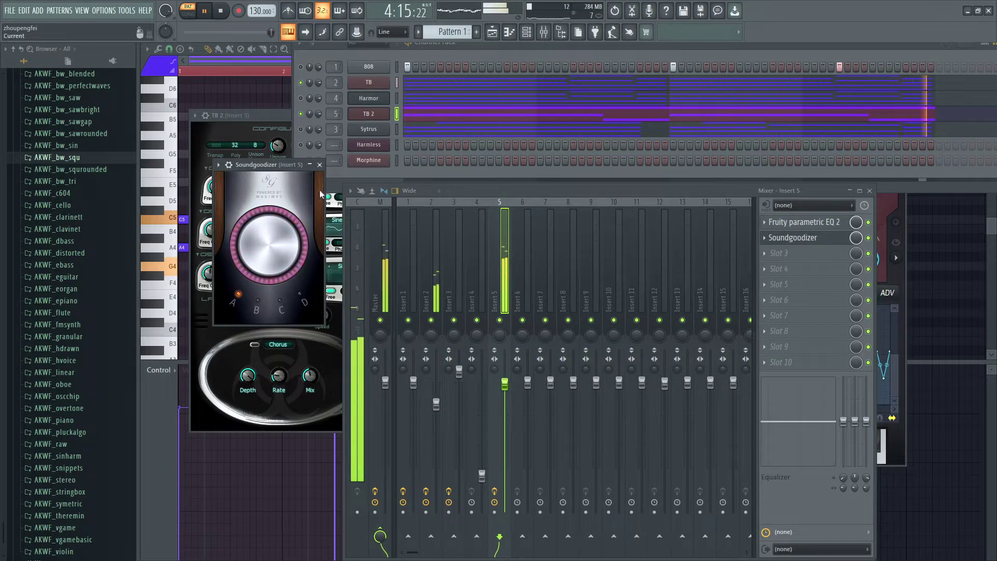
{"action": "left_click", "coordinate": [320, 164]}
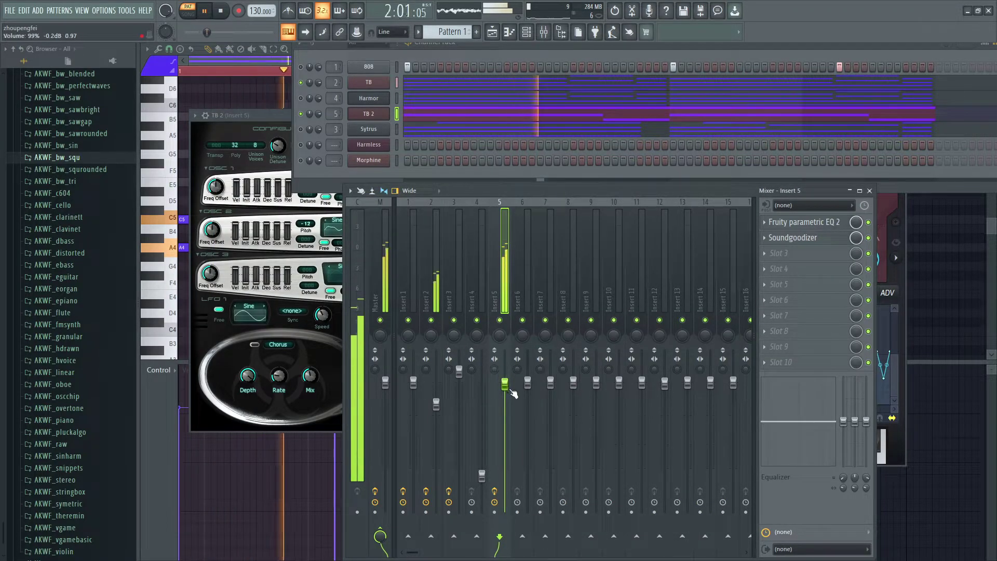
{"action": "left_click_drag", "start_coordinate": [504, 383], "coordinate": [504, 445]}
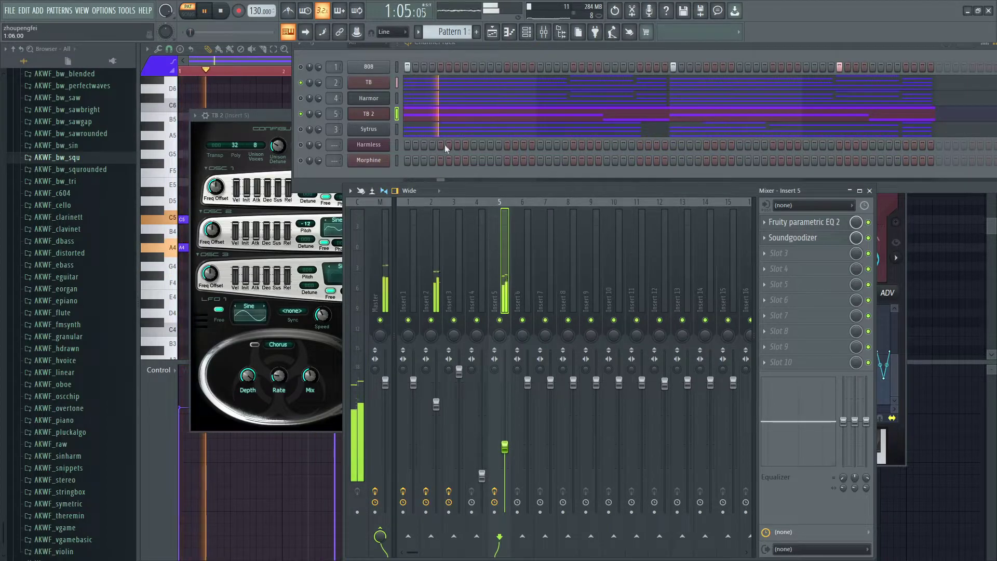
Step: Delete the TB 2 channel from the channel rack
{"action": "right_click", "coordinate": [367, 114]}
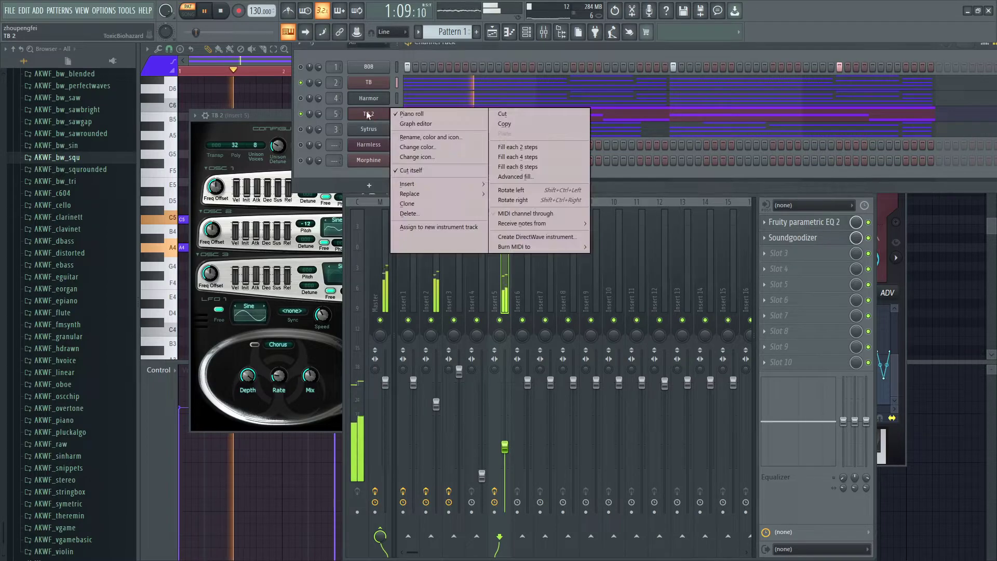
{"action": "left_click", "coordinate": [432, 215]}
Step: Switch to Notepad++ and replace the note's text with "can't get the frequencies right"
{"action": "key", "text": "alt+Tab"}
{"action": "key", "text": "ctrl+a"}
{"action": "type", "text": "can"}
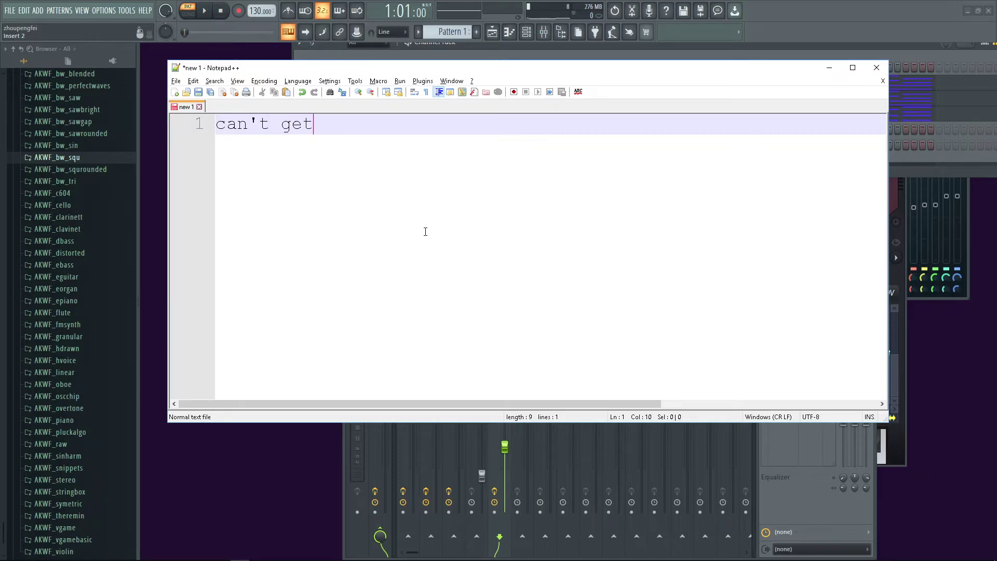
{"action": "type", "text": "'t get the frequencies right"}
Step: Switch back to FL Studio, start playback and open the Harmor plugin
{"action": "key", "text": "alt+Tab"}
{"action": "key", "text": "space"}
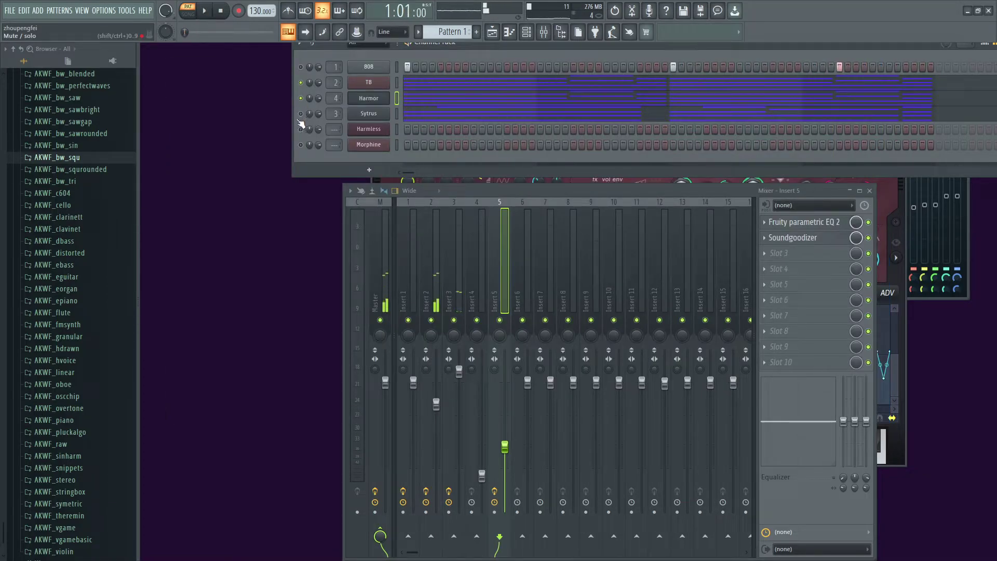
{"action": "left_click", "coordinate": [378, 103]}
{"action": "left_click", "coordinate": [381, 106]}
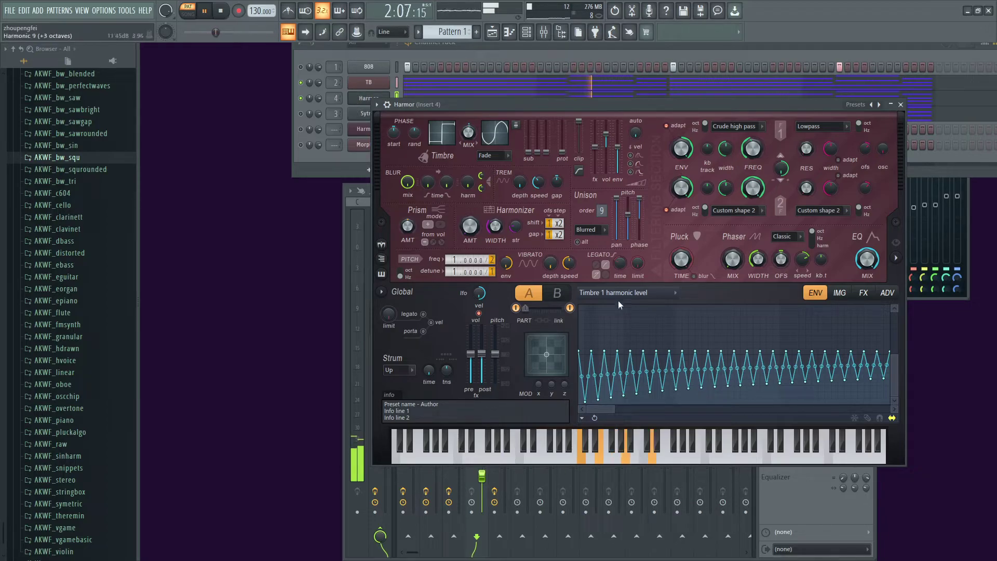
Step: Try different reverb filter settings in Harmor's effects and set the reverb color to B+
{"action": "left_click", "coordinate": [861, 293]}
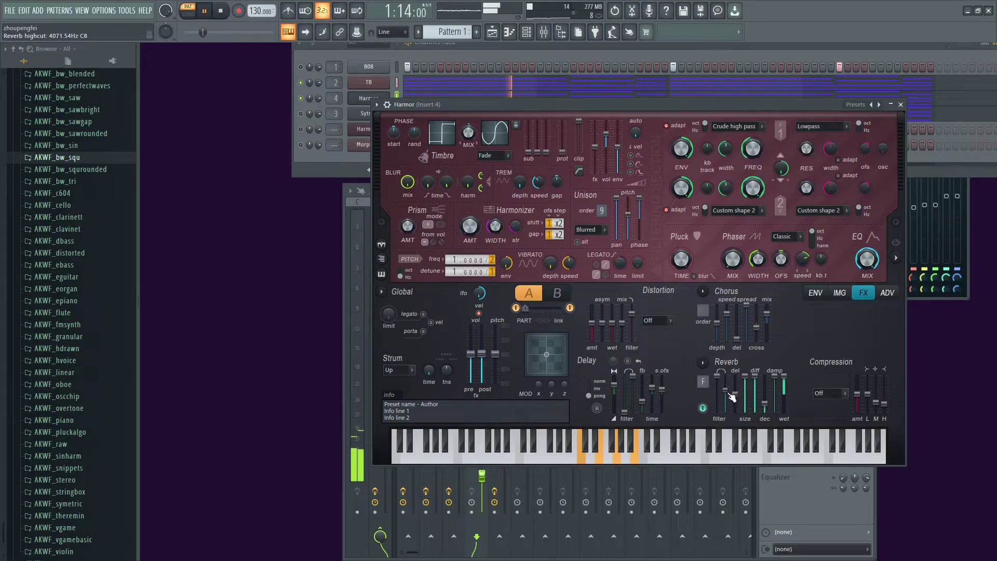
{"action": "left_click_drag", "start_coordinate": [721, 382], "coordinate": [722, 390]}
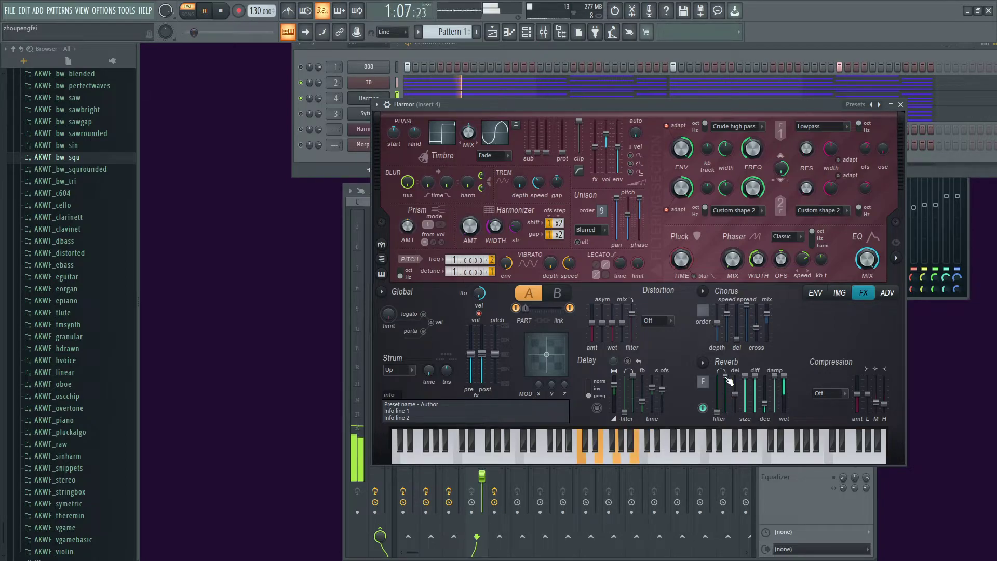
{"action": "left_click_drag", "start_coordinate": [725, 398], "coordinate": [727, 403]}
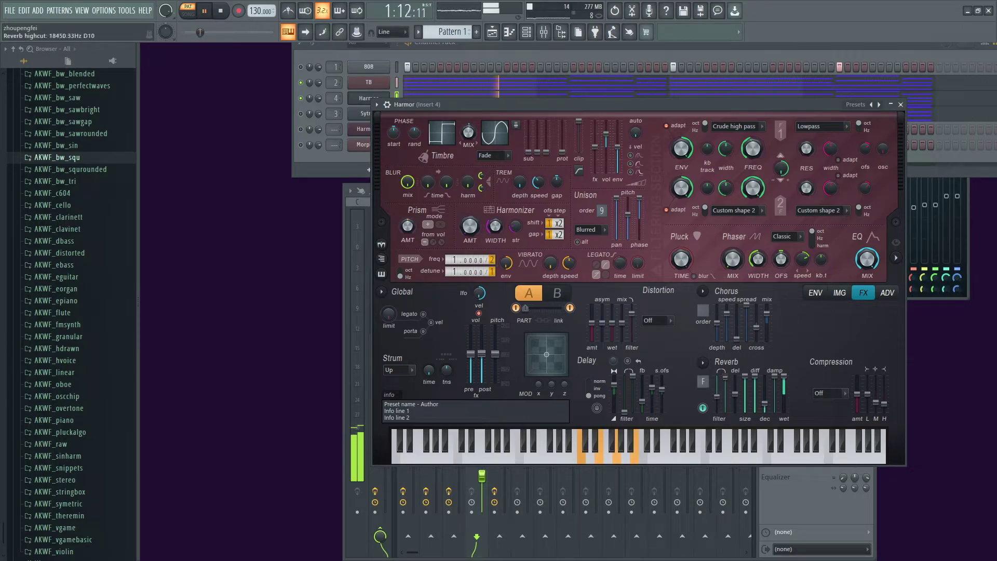
{"action": "left_click_drag", "start_coordinate": [724, 394], "coordinate": [725, 403]}
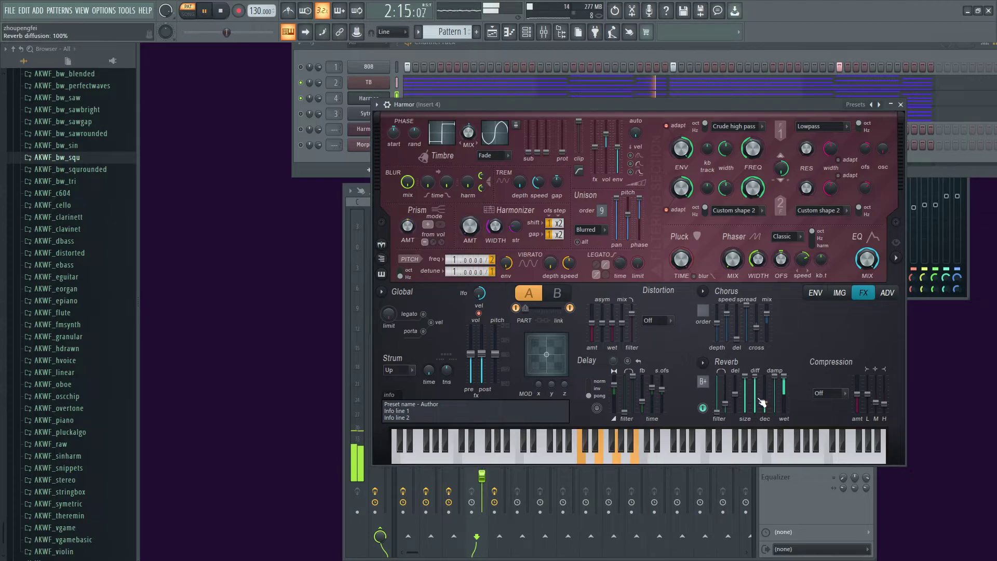
Step: Try a chorus order of 4 in Harmor, muting TB to hear it alone, and switch the chorus back off
{"action": "left_click_drag", "start_coordinate": [703, 309], "coordinate": [703, 323]}
{"action": "key", "text": "space"}
{"action": "key", "text": "space"}
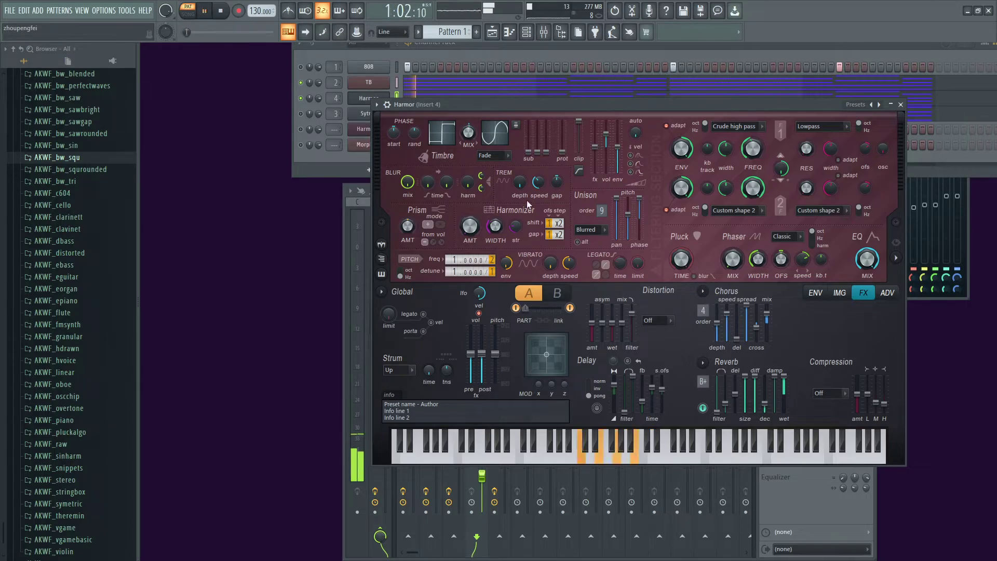
{"action": "key", "text": "space"}
{"action": "left_click", "coordinate": [307, 102]}
{"action": "key", "text": "space"}
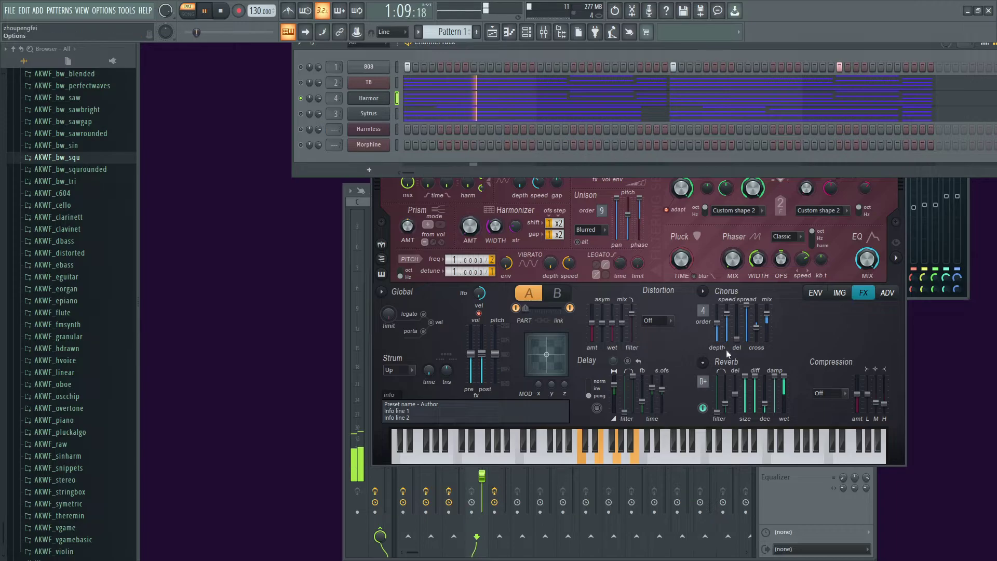
{"action": "left_click", "coordinate": [703, 310]}
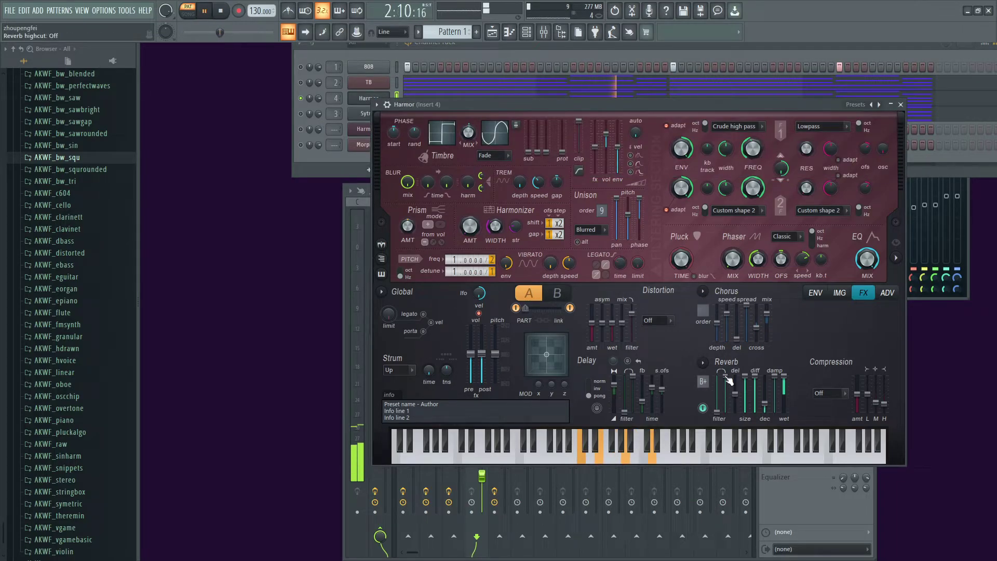
Step: Lower Harmor's reverb high cut slightly, replay the pattern and unmute TB to hear both channels together
{"action": "left_click_drag", "start_coordinate": [726, 377], "coordinate": [725, 384]}
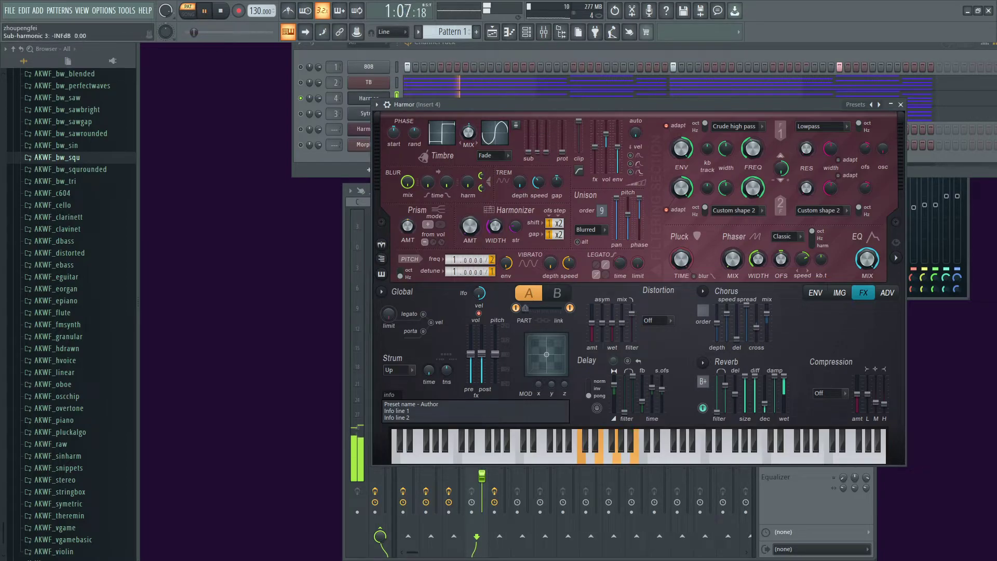
{"action": "key", "text": "space"}
{"action": "key", "text": "space"}
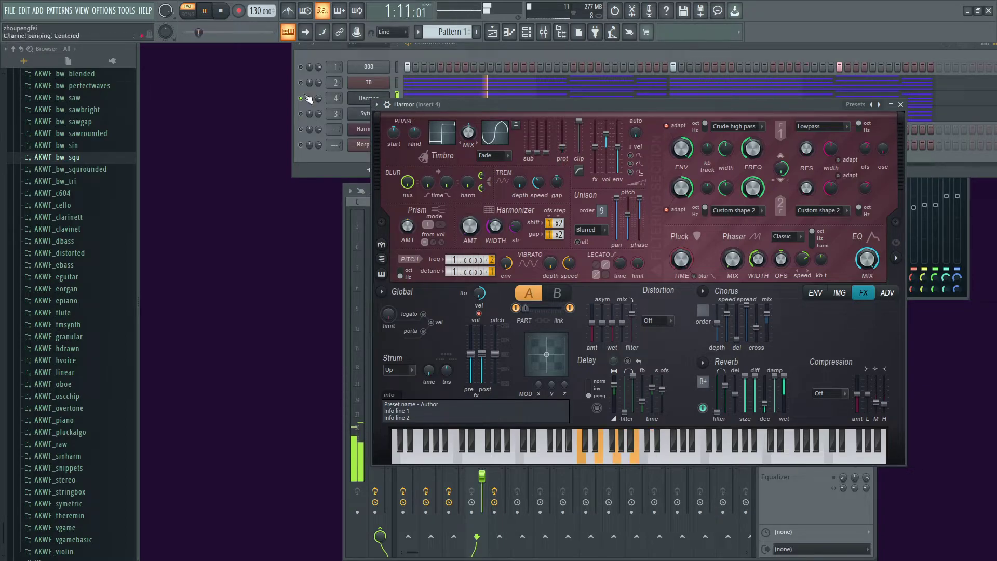
{"action": "left_click", "coordinate": [307, 82]}
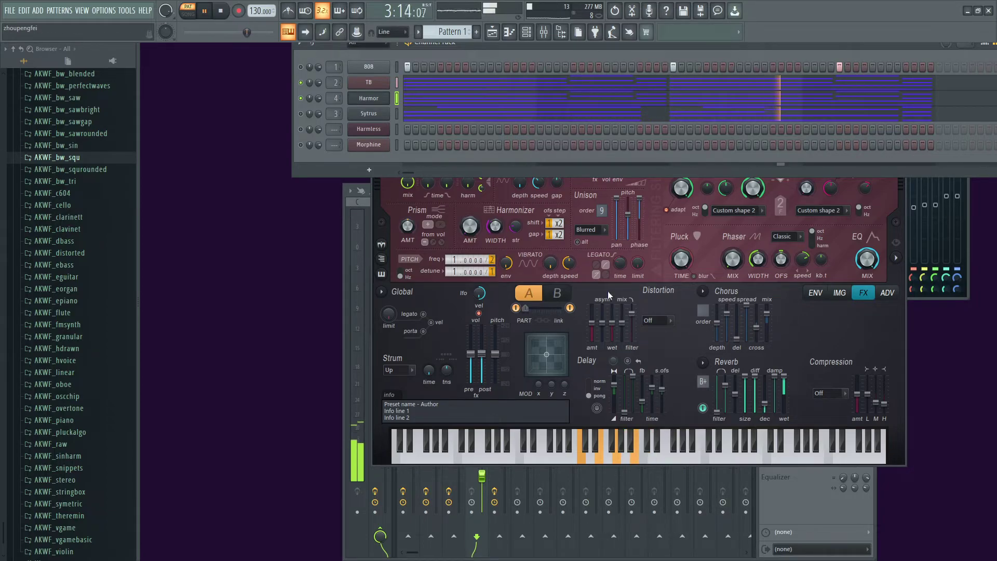
Step: Show the mixer and raise the level fader of Insert 4
{"action": "key", "text": "F9"}
{"action": "left_click_drag", "start_coordinate": [482, 477], "coordinate": [482, 452]}
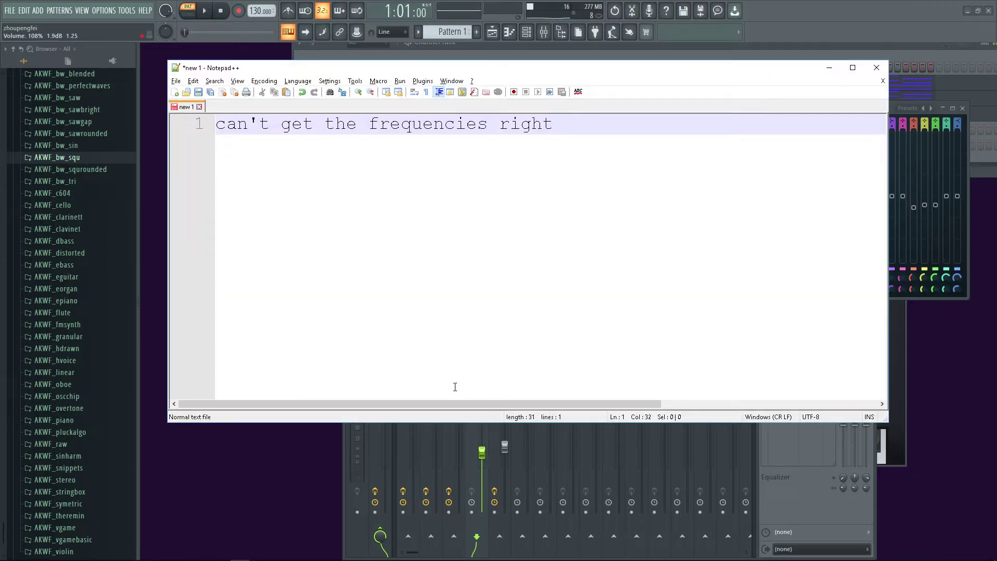
Step: Replace the Notepad++ note with two lines: unsure "if this works or not", and maybe some mixing might get it to work
{"action": "key", "text": "ctrl+a"}
{"action": "type", "text": "ij"}
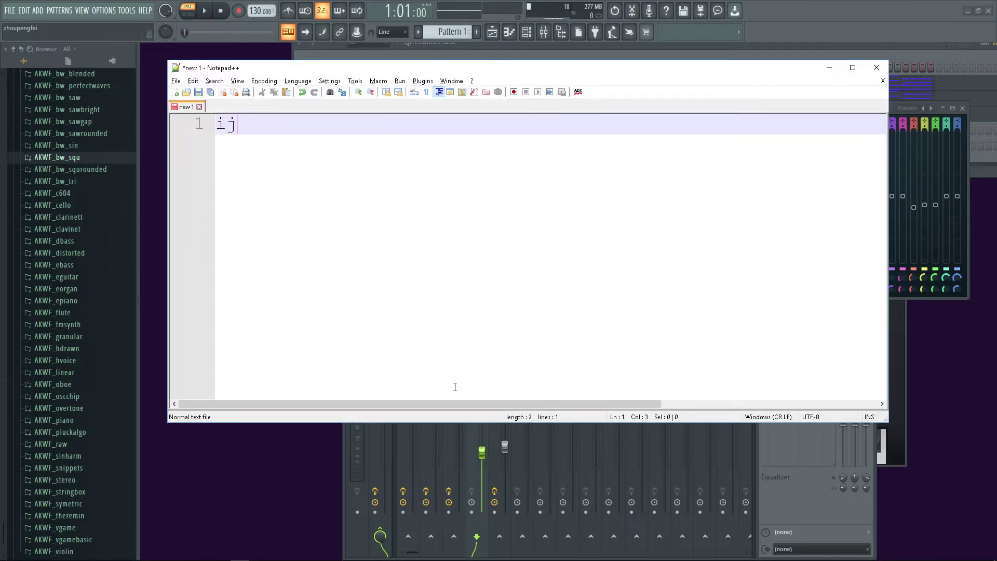
{"action": "type", "text": "okay, so i am not entirely sure if this w"}
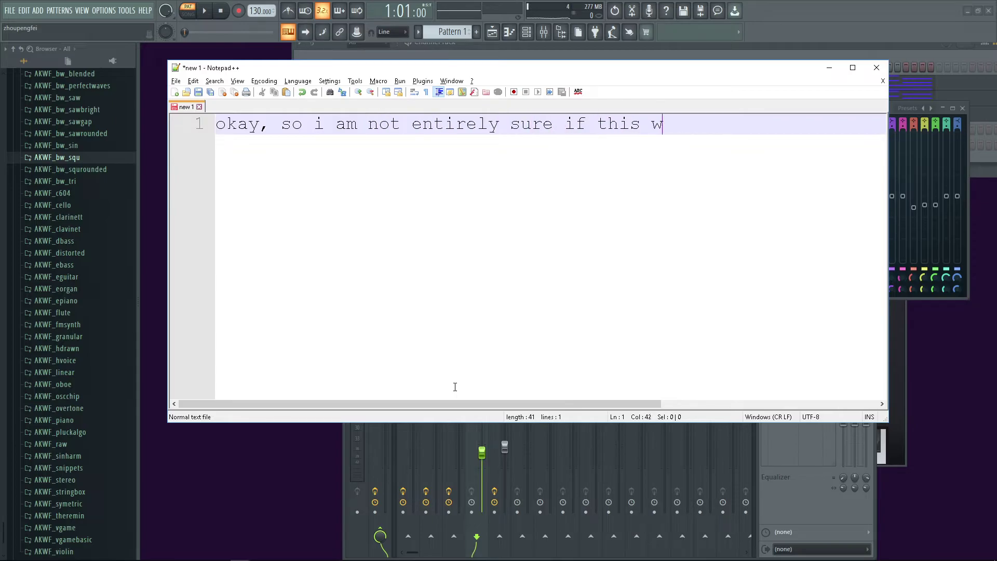
{"action": "type", "text": "r not"}
{"action": "key", "text": "BackSpace"}
{"action": "key", "text": "BackSpace"}
{"action": "key", "text": "BackSpace"}
{"action": "key", "text": "Return"}
{"action": "type", "text": "maybe"}
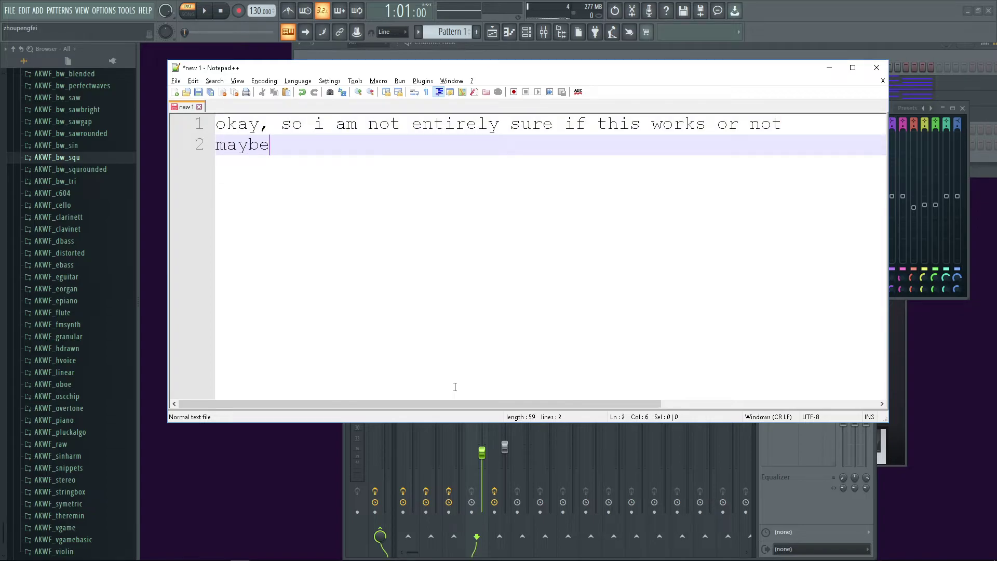
{"action": "key", "text": "BackSpace"}
{"action": "key", "text": "BackSpace"}
{"action": "key", "text": "BackSpace"}
{"action": "key", "text": "BackSpace"}
{"action": "key", "text": "BackSpace"}
{"action": "key", "text": "BackSpace"}
{"action": "key", "text": "BackSpace"}
{"action": "type", "text": "some mixing, i might be able to get it ot"}
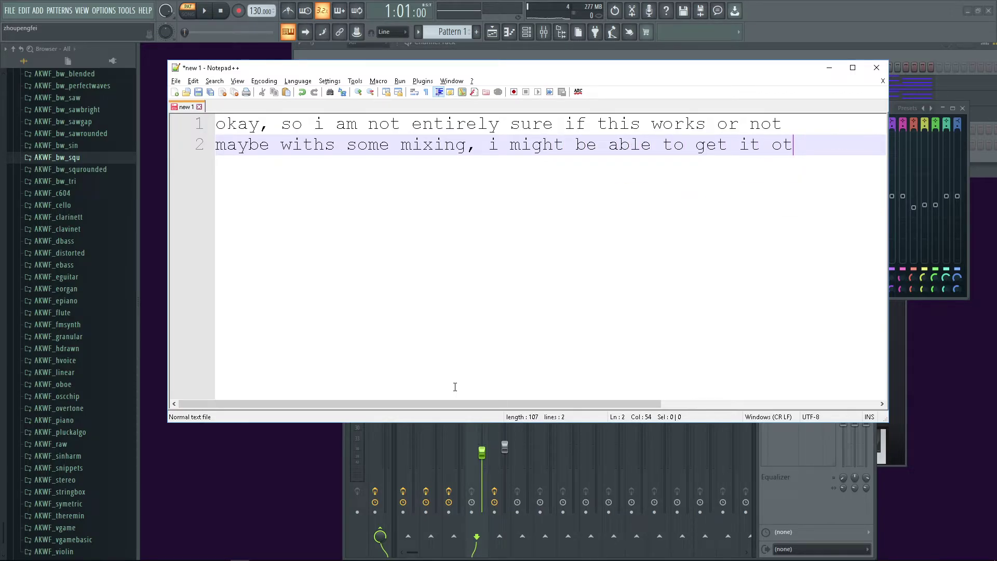
{"action": "type", "text": "o work"}
Step: Switch back to FL Studio, start playback and load a Fruity Parametric EQ 2 in slot 5 of Insert 2
{"action": "key", "text": "alt+Tab"}
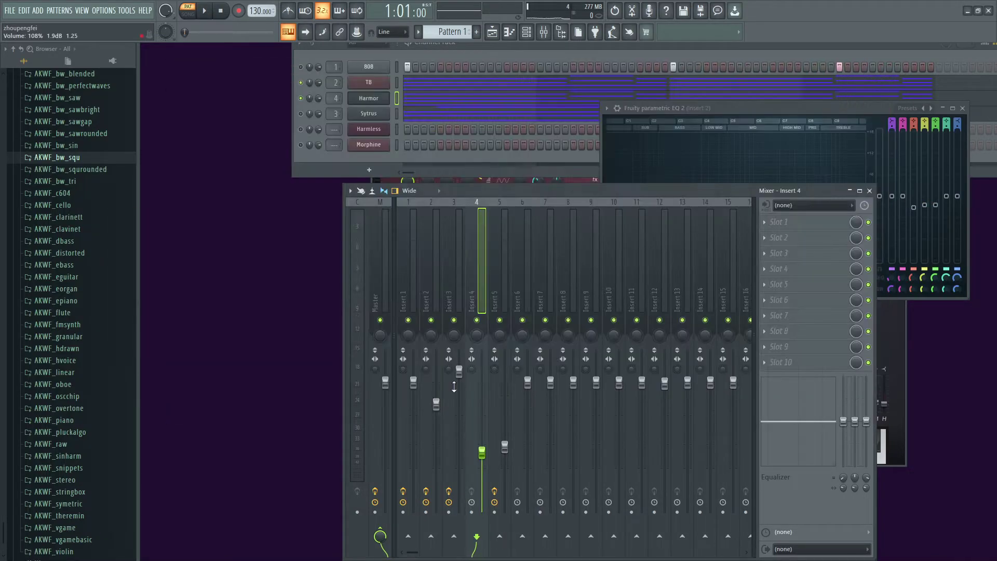
{"action": "key", "text": "space"}
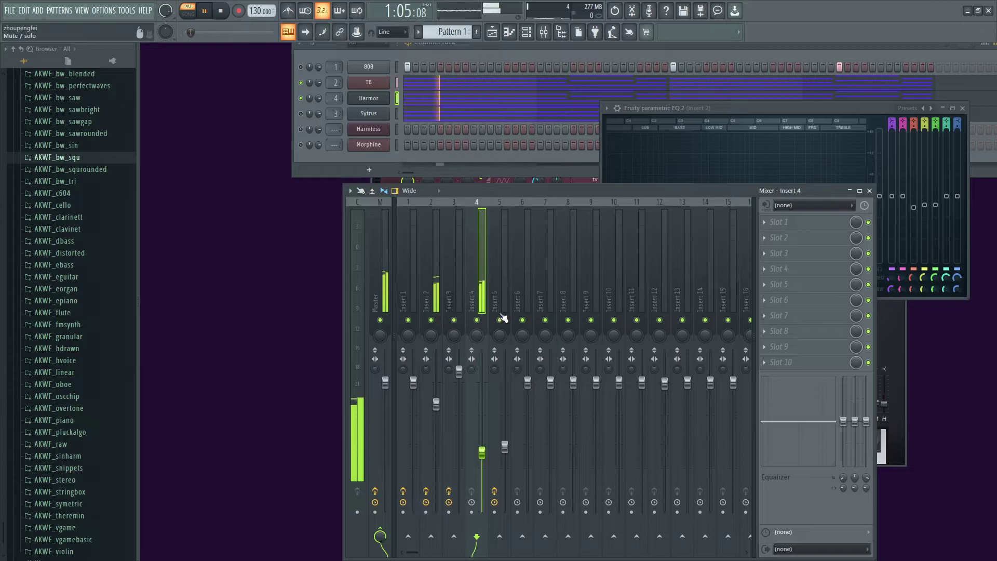
{"action": "left_click", "coordinate": [436, 291]}
{"action": "left_click", "coordinate": [784, 284]}
{"action": "mouse_move", "coordinate": [810, 298]}
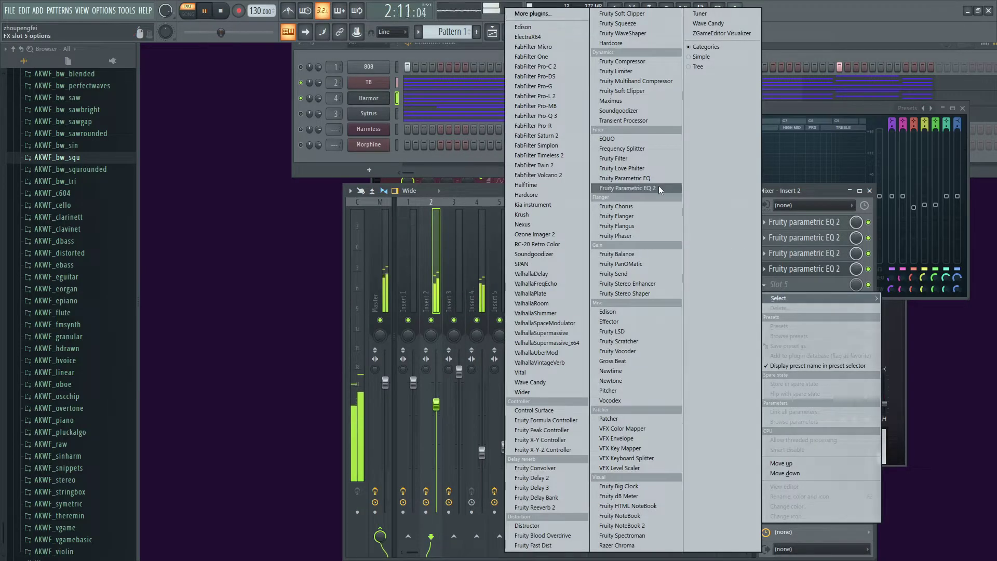
{"action": "left_click", "coordinate": [627, 188]}
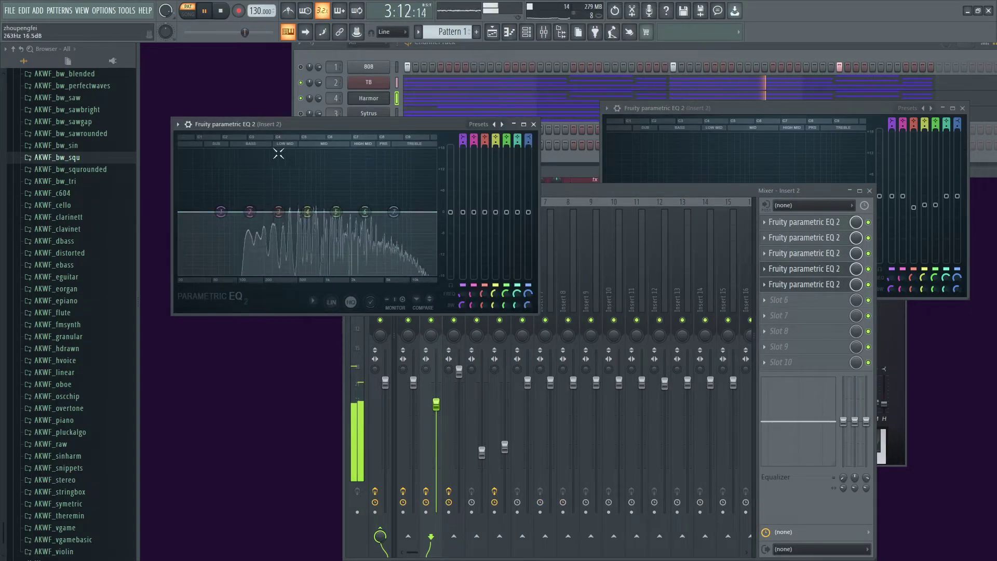
{"action": "left_click", "coordinate": [795, 284]}
{"action": "left_click", "coordinate": [795, 285]}
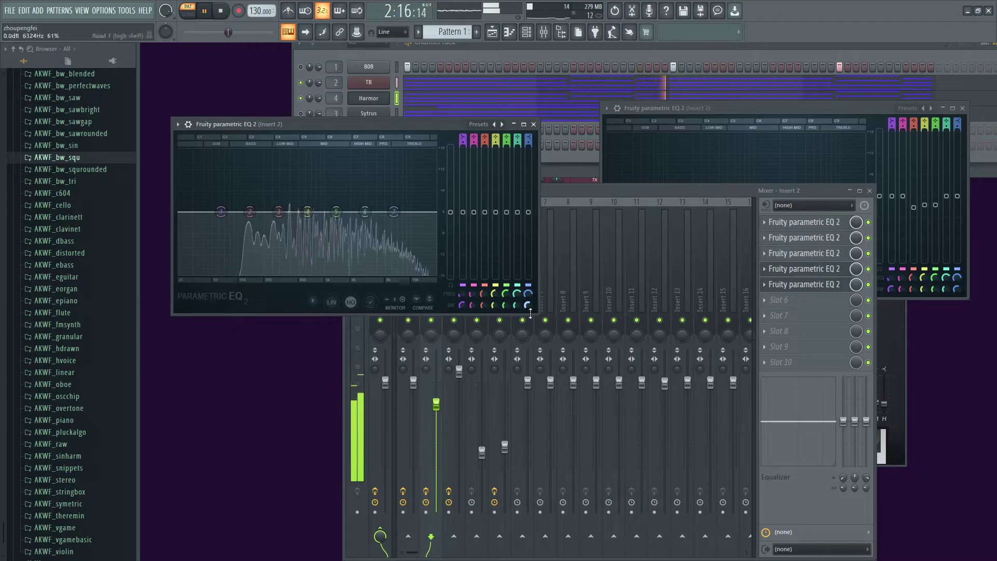
Step: Load a Fruity Parametric EQ 2 in slot 1 of Insert 4 and arrange both inserts' EQ windows side by side
{"action": "left_click", "coordinate": [554, 303]}
{"action": "left_click", "coordinate": [482, 289]}
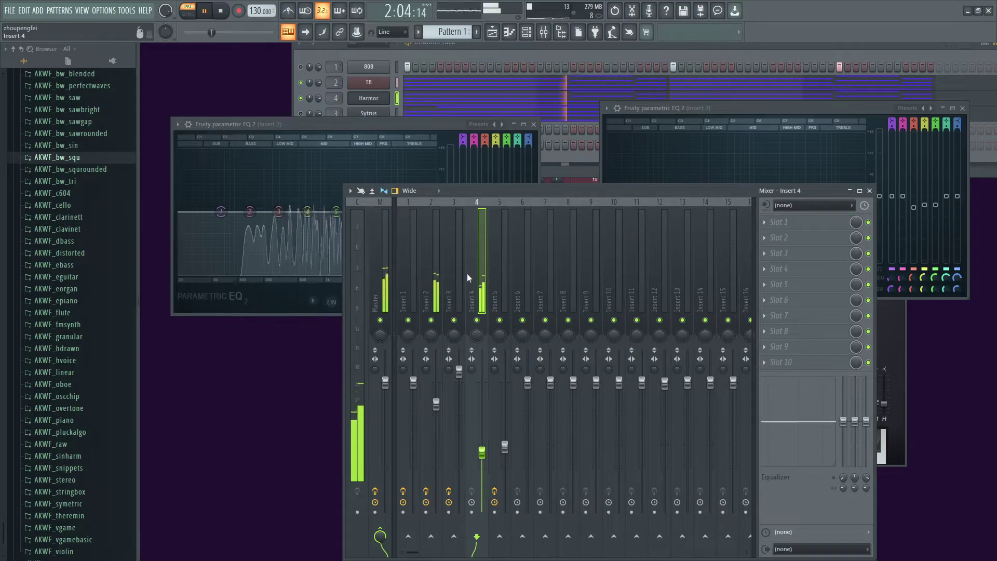
{"action": "left_click", "coordinate": [786, 222]}
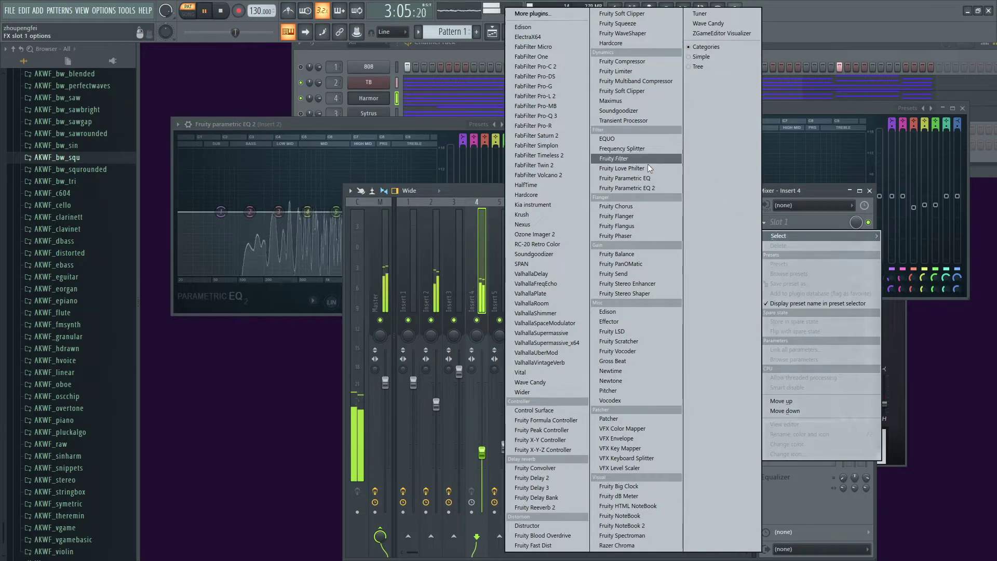
{"action": "left_click", "coordinate": [654, 190]}
{"action": "left_click_drag", "start_coordinate": [394, 133], "coordinate": [856, 124]}
{"action": "left_click_drag", "start_coordinate": [403, 124], "coordinate": [371, 120]}
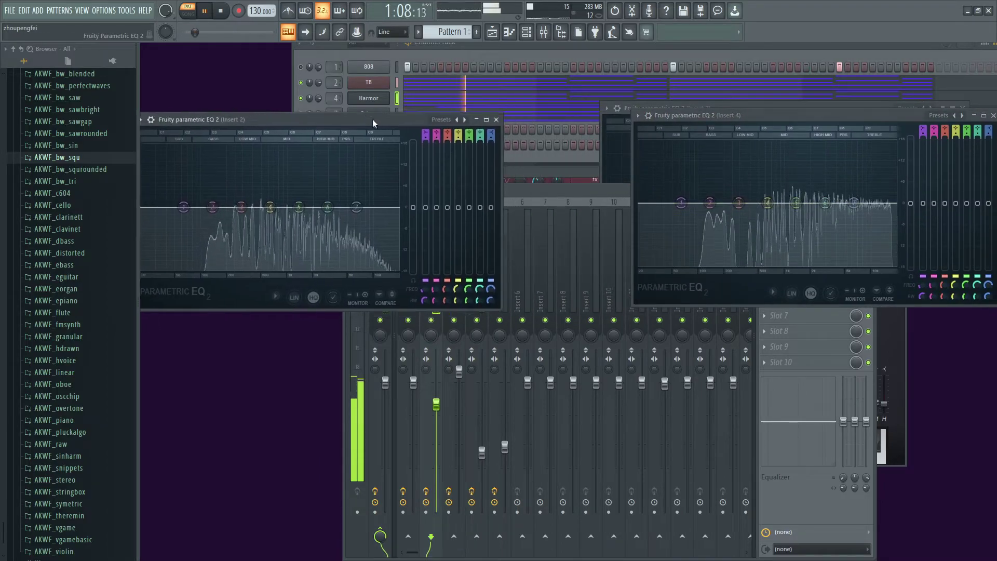
Step: Try cutting the low and high bands of Insert 4's EQ, and reset the EQ with its Default preset
{"action": "left_click_drag", "start_coordinate": [709, 203], "coordinate": [789, 260]}
{"action": "right_click", "coordinate": [790, 260]}
{"action": "left_click", "coordinate": [802, 270]}
{"action": "left_click_drag", "start_coordinate": [855, 204], "coordinate": [885, 264]}
{"action": "left_click_drag", "start_coordinate": [825, 203], "coordinate": [893, 263]}
{"action": "left_click_drag", "start_coordinate": [796, 202], "coordinate": [879, 206]}
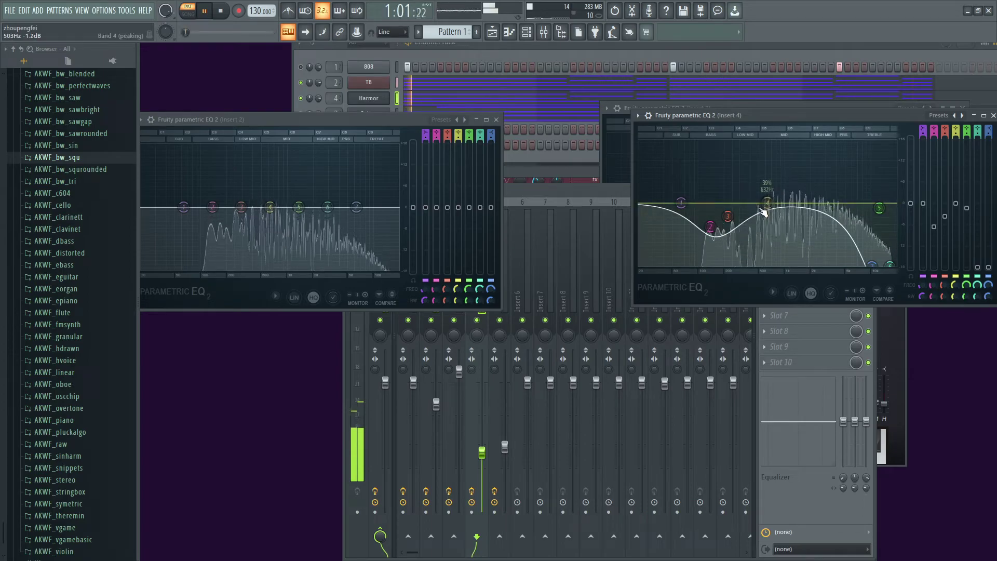
{"action": "left_click_drag", "start_coordinate": [764, 212], "coordinate": [767, 267]}
{"action": "right_click", "coordinate": [766, 267]}
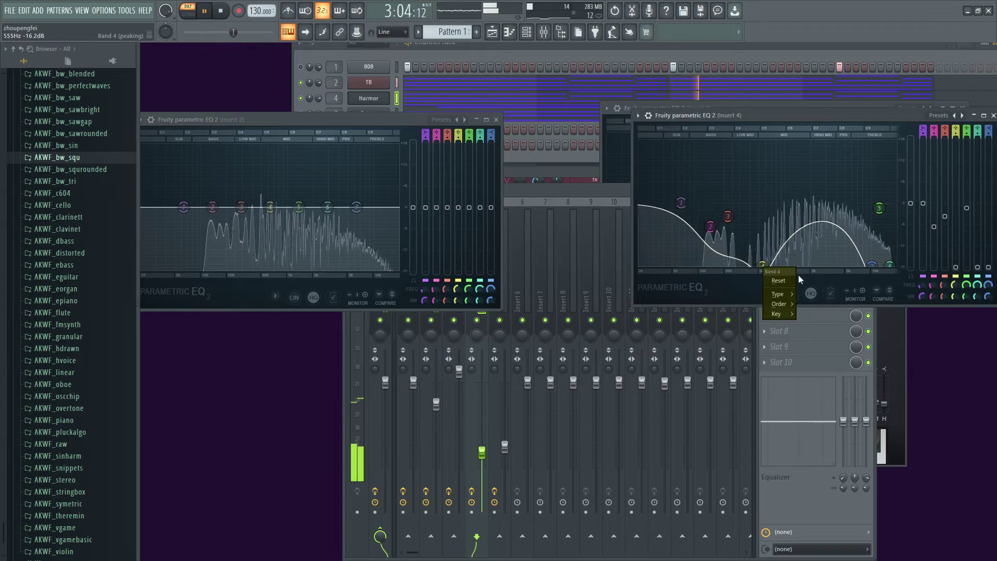
{"action": "left_click", "coordinate": [841, 115]}
{"action": "left_click", "coordinate": [939, 115]}
{"action": "left_click", "coordinate": [951, 125]}
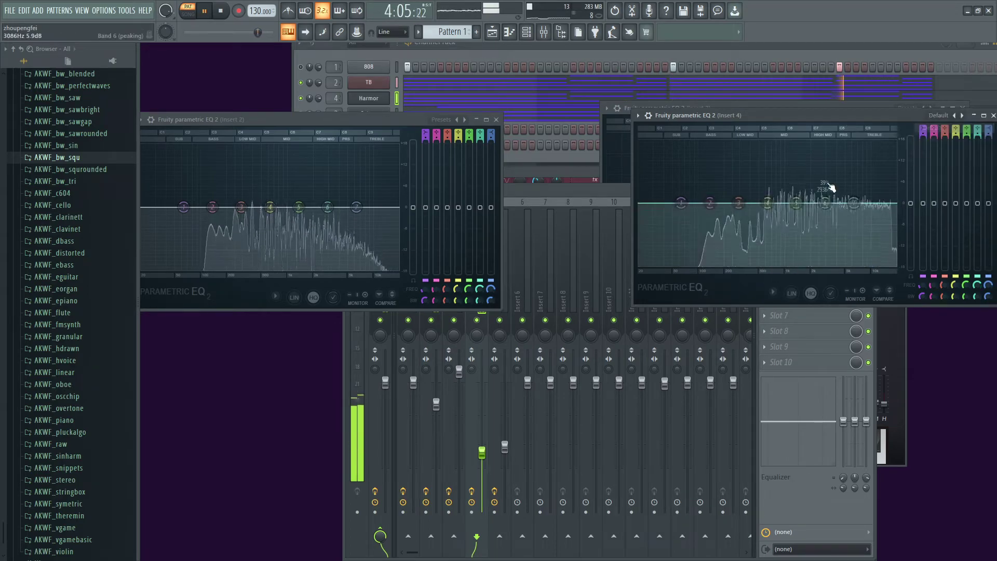
Step: Cut bands 1, 2, 3, 6 and 7 of Insert 4's EQ to the minimum and restart playback
{"action": "left_click_drag", "start_coordinate": [710, 202], "coordinate": [750, 263]}
{"action": "left_click_drag", "start_coordinate": [853, 203], "coordinate": [895, 264]}
{"action": "key", "text": "space"}
{"action": "key", "text": "space"}
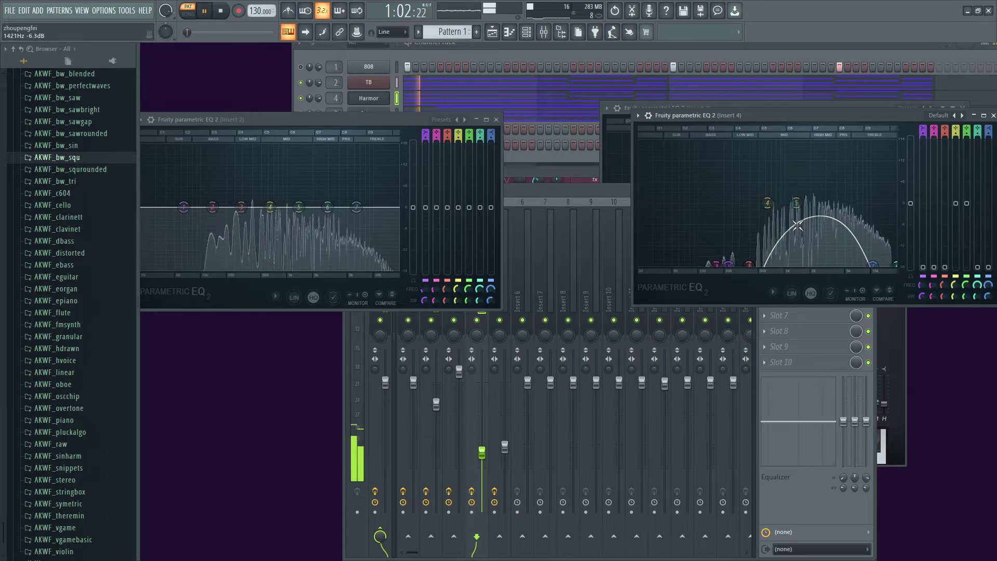
Step: Cut the highs in Insert 2's new EQ by pulling bands 5, 6 and 7 down
{"action": "left_click_drag", "start_coordinate": [356, 207], "coordinate": [343, 266]}
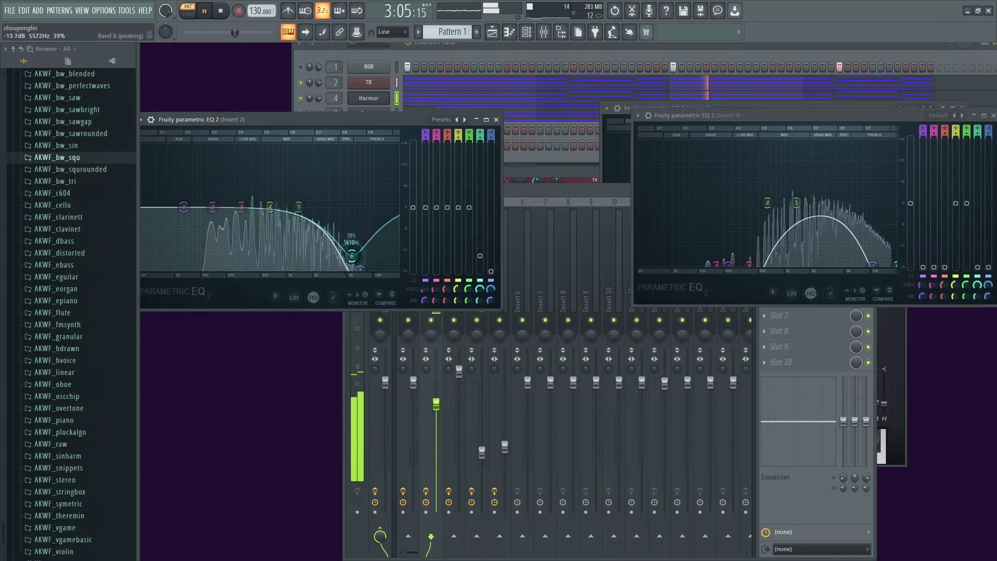
{"action": "left_click_drag", "start_coordinate": [299, 207], "coordinate": [334, 250]}
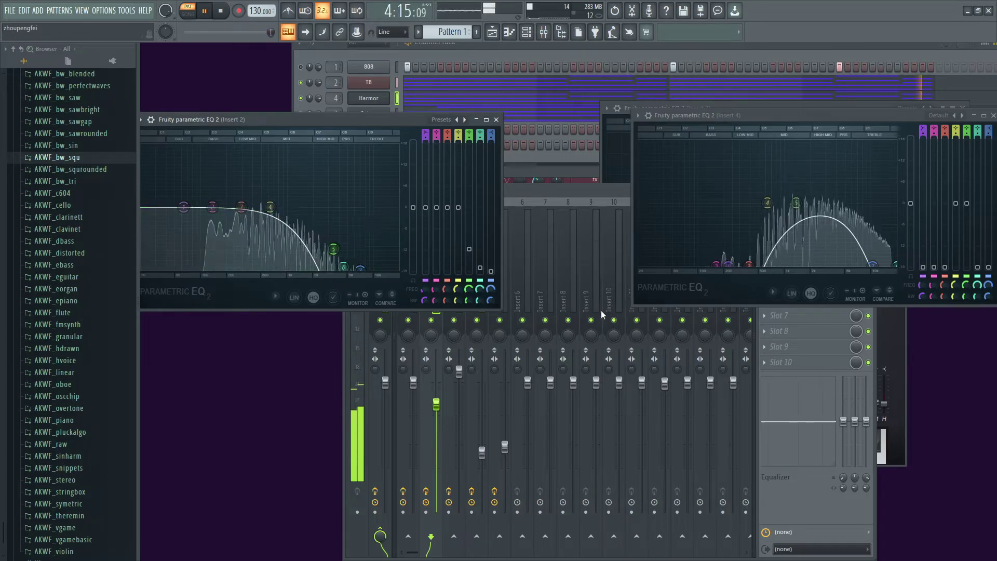
Step: Load a Fruity Parametric EQ 2 in slot 1 of the Master track and move its window below Insert 2's EQ
{"action": "left_click", "coordinate": [549, 193]}
{"action": "left_click", "coordinate": [377, 251]}
{"action": "left_click", "coordinate": [781, 222]}
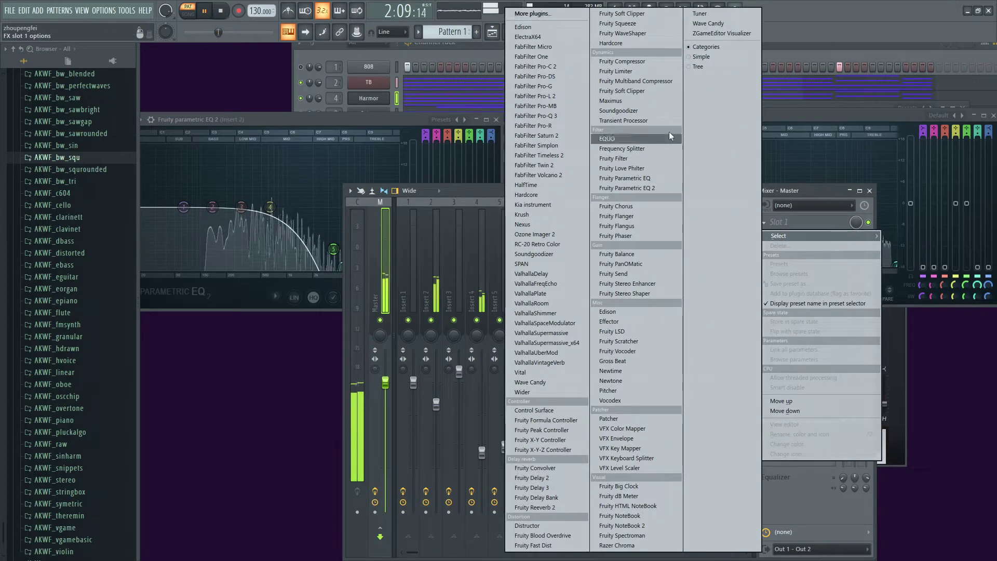
{"action": "left_click", "coordinate": [666, 187]}
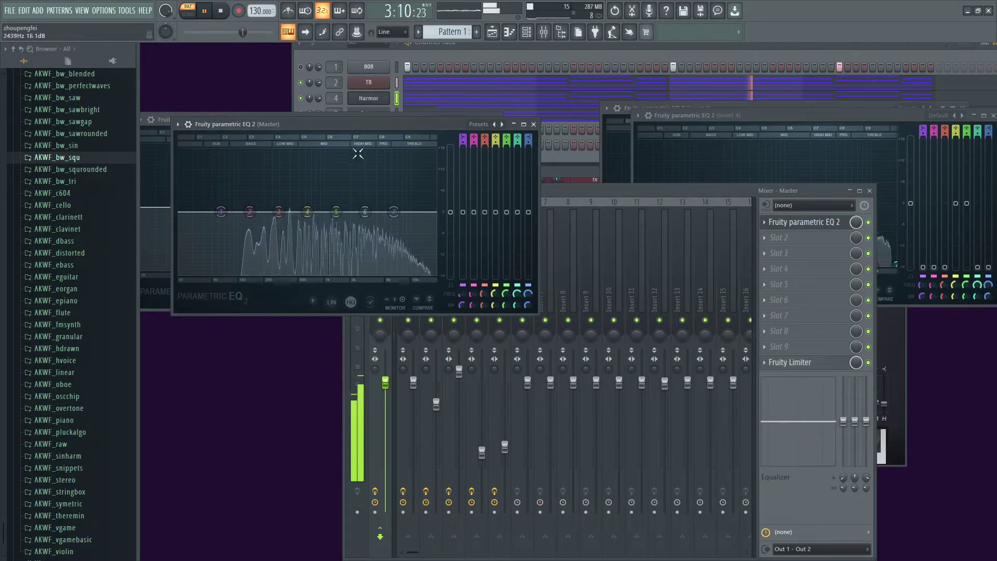
{"action": "left_click_drag", "start_coordinate": [363, 122], "coordinate": [365, 367]}
Step: Refine Insert 4's EQ: cut band 4, boost band 5 to 4.0 dB at 1199 Hz, raise the main level slightly and ease the high cut
{"action": "left_click", "coordinate": [739, 113]}
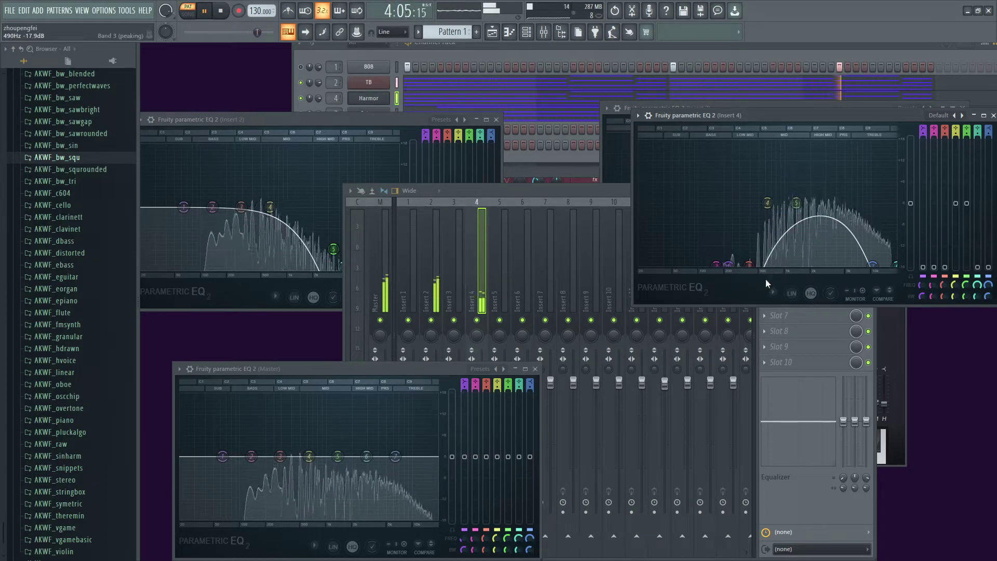
{"action": "left_click_drag", "start_coordinate": [767, 203], "coordinate": [766, 265]}
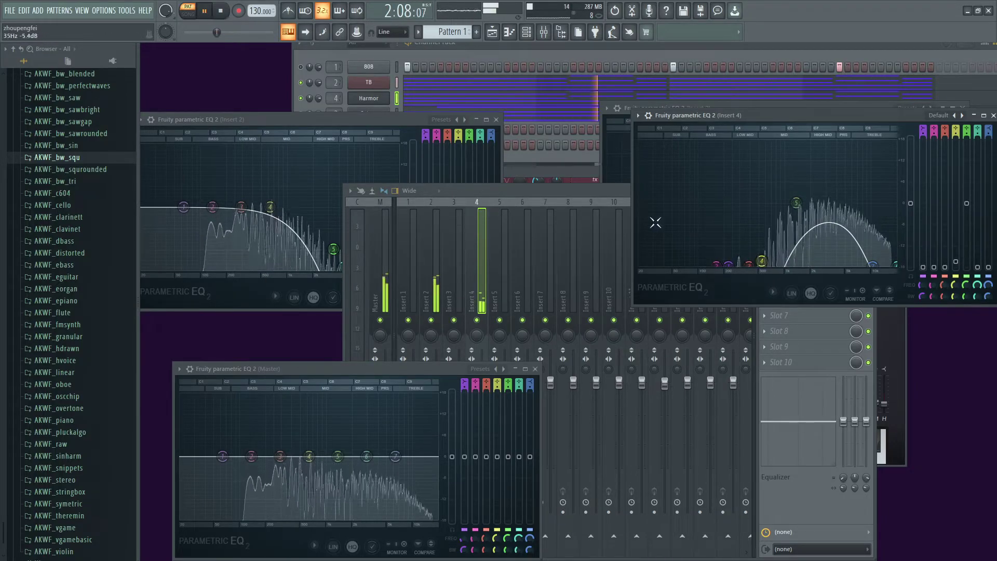
{"action": "mouse_move", "coordinate": [796, 202]}
{"action": "left_mouse_down"}
{"action": "mouse_move", "coordinate": [801, 185]}
{"action": "mouse_move", "coordinate": [791, 189]}
{"action": "left_mouse_up"}
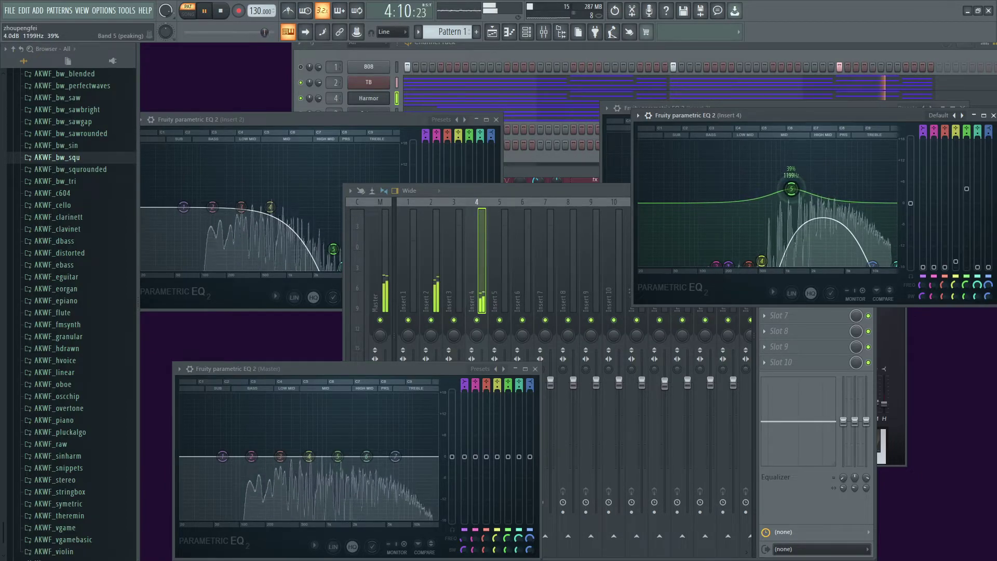
{"action": "mouse_move", "coordinate": [910, 203]}
{"action": "left_mouse_down"}
{"action": "mouse_move", "coordinate": [910, 188]}
{"action": "mouse_move", "coordinate": [910, 198]}
{"action": "left_mouse_up"}
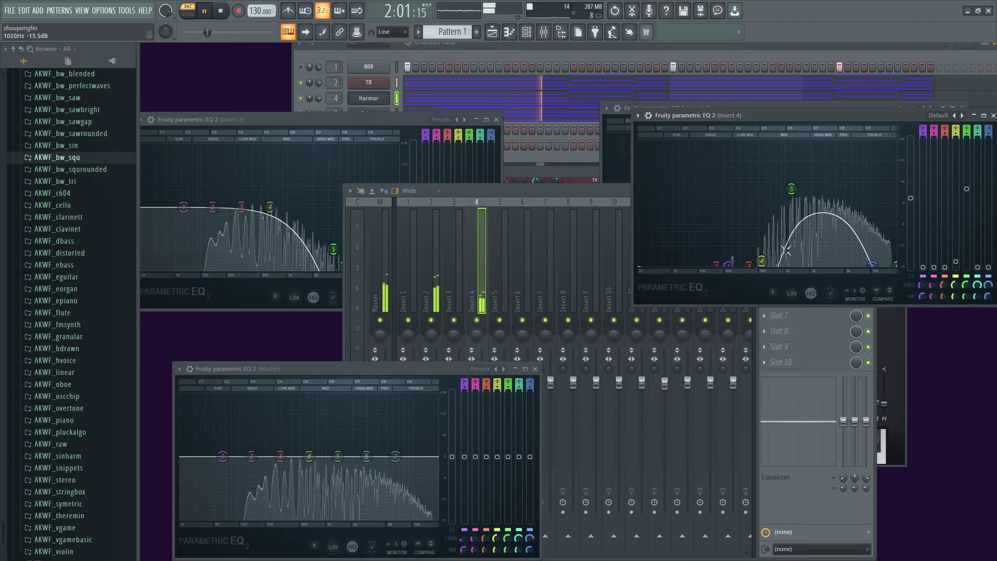
{"action": "left_click_drag", "start_coordinate": [873, 264], "coordinate": [894, 256]}
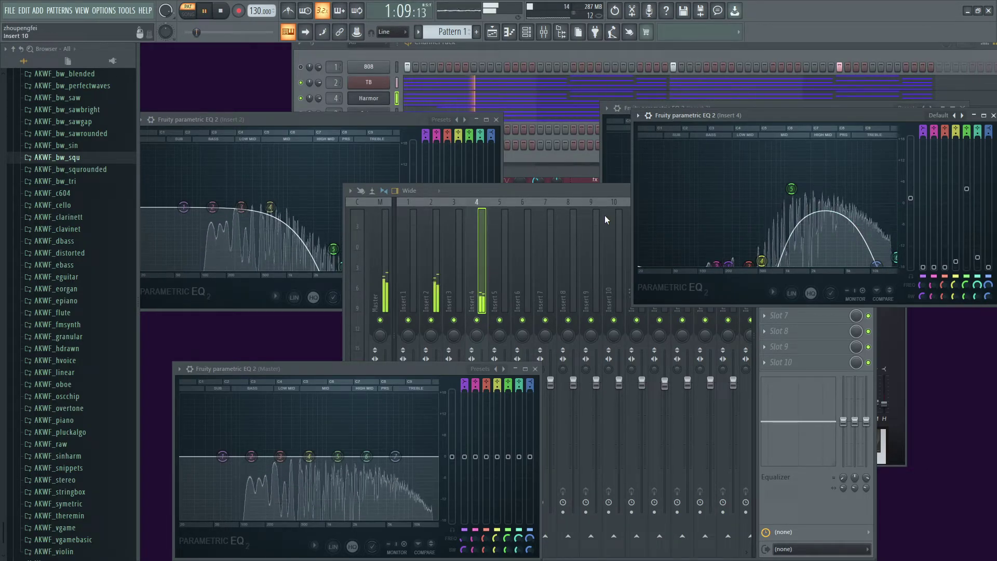
Step: Bring the mixer forward, clear the whole note in Notepad++ and return to FL Studio
{"action": "left_click", "coordinate": [805, 373]}
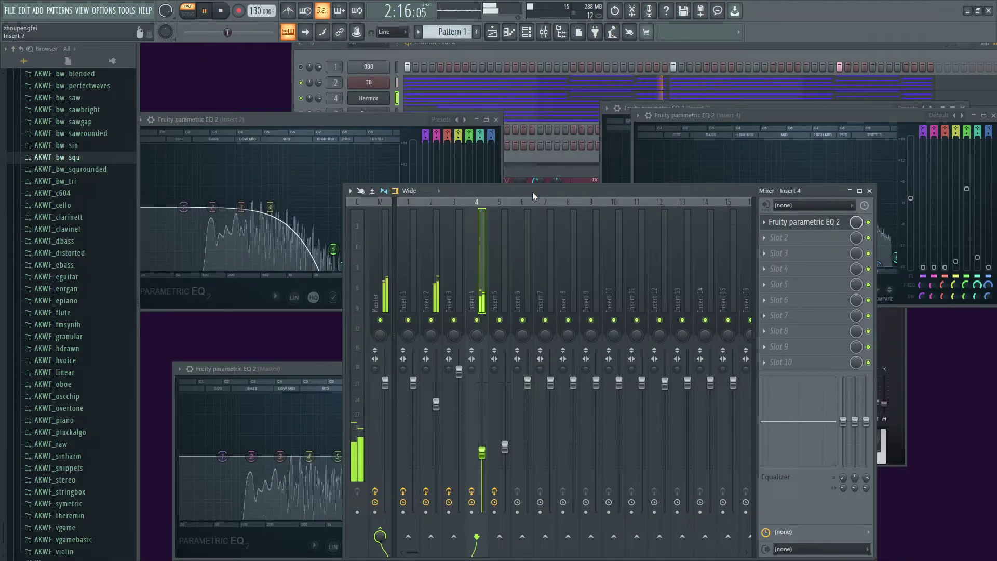
{"action": "key", "text": "alt+Tab"}
{"action": "key", "text": "ctrl+a"}
{"action": "key", "text": "BackSpace"}
{"action": "key", "text": "alt+Tab"}
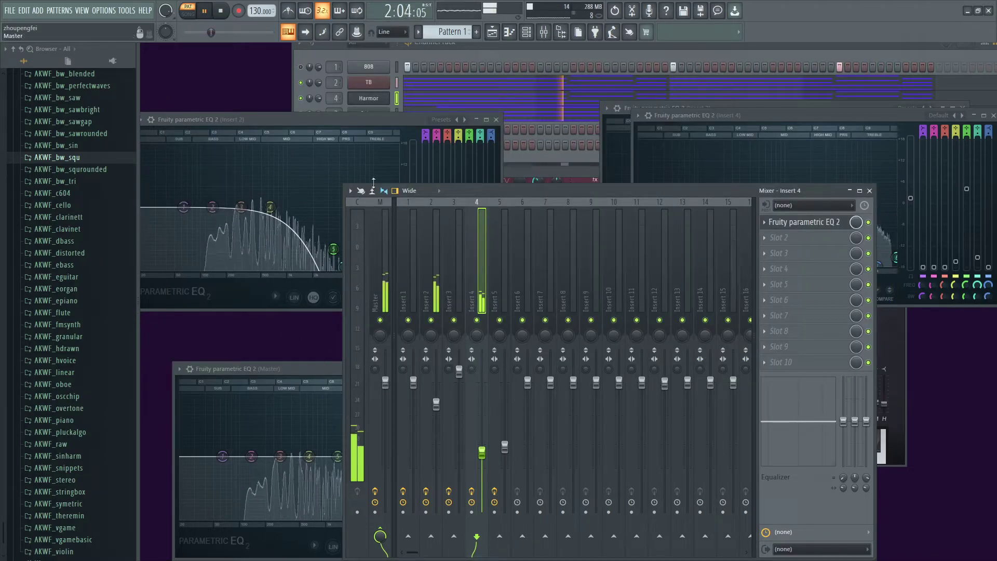
Step: Bring Insert 2's EQ forward and try boosting band 5 to about 5.4 dB near 2009 Hz
{"action": "key", "text": "F6"}
{"action": "left_click", "coordinate": [243, 118]}
{"action": "left_click_drag", "start_coordinate": [334, 249], "coordinate": [313, 188]}
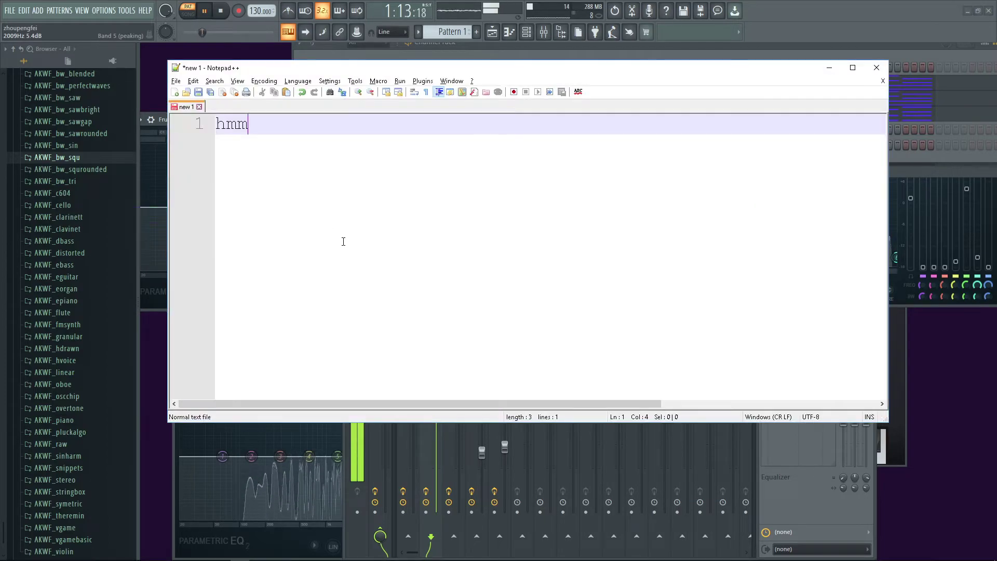
Step: Replace the short note in Notepad++ with a remark starting "i mean, i like it"
{"action": "key", "text": "shift+Home"}
{"action": "type", "text": "i mean, i like it i g"}
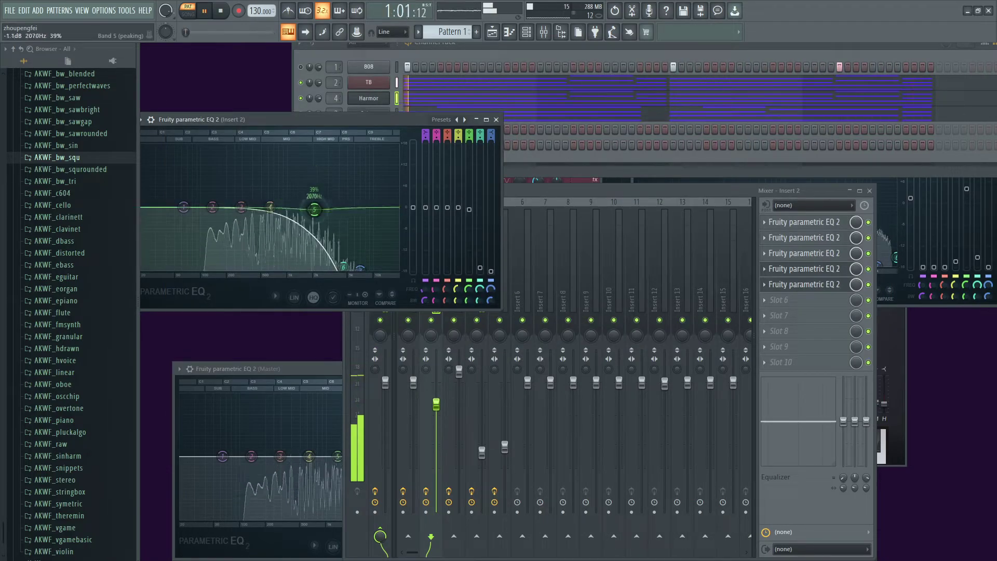
Step: Move band 5 of Insert 2's EQ slightly lower and to a higher frequency, and close that EQ
{"action": "left_click_drag", "start_coordinate": [314, 209], "coordinate": [332, 218]}
{"action": "left_click", "coordinate": [496, 120]}
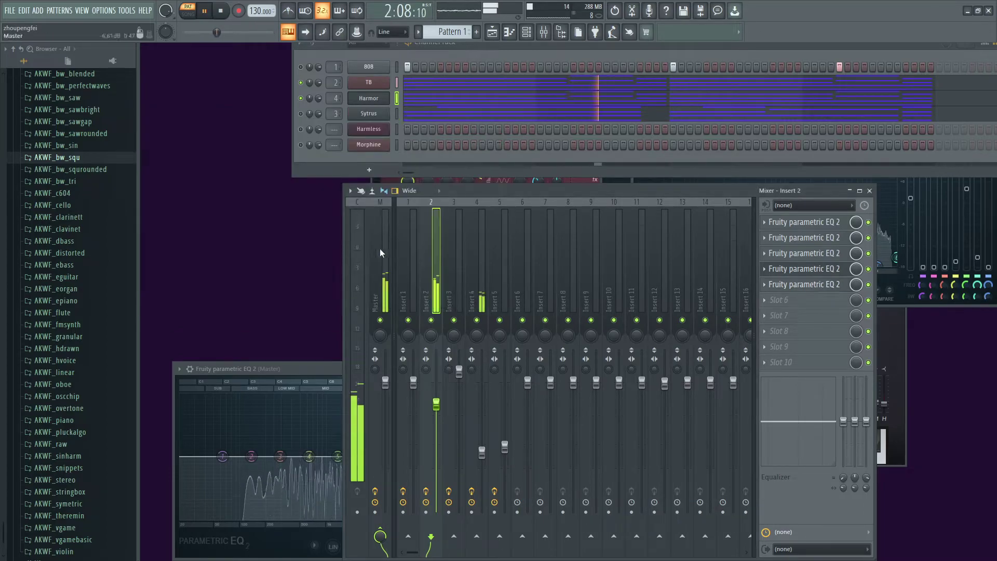
Step: Reposition the mixer and adjust the stereo separation of Inserts 2 and 4, setting Insert 4 to 61% merged
{"action": "left_click_drag", "start_coordinate": [500, 190], "coordinate": [573, 143]}
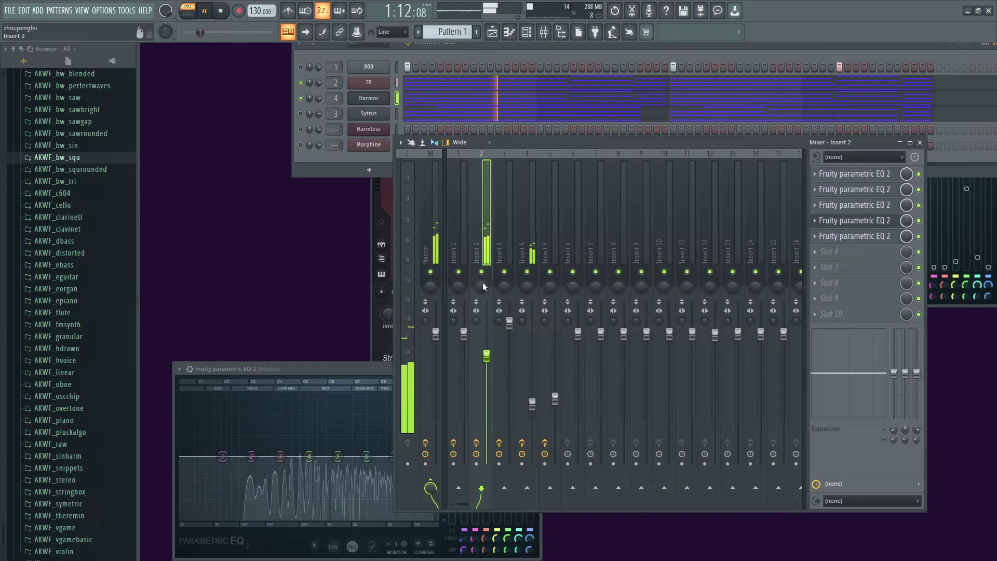
{"action": "left_click", "coordinate": [524, 320]}
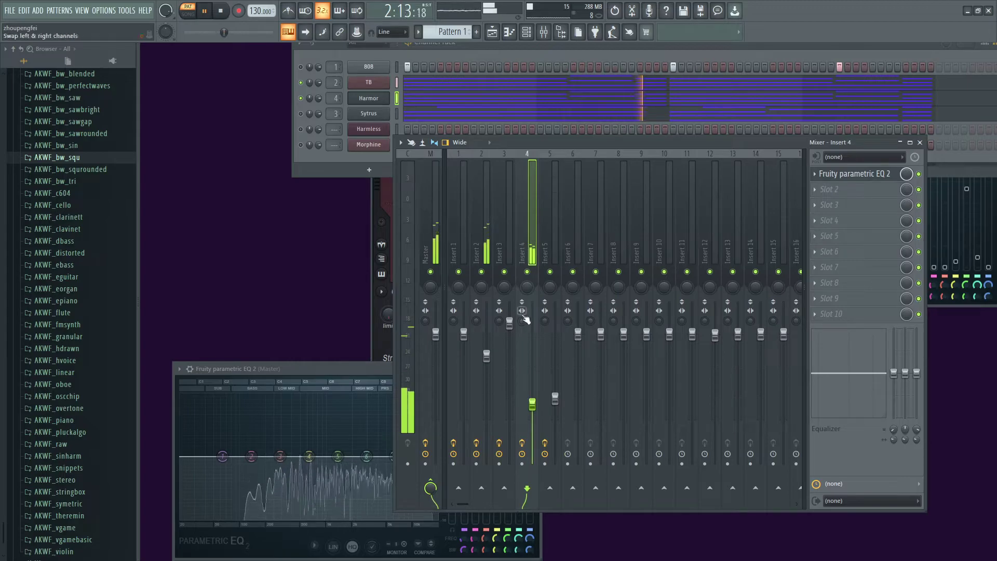
{"action": "mouse_move", "coordinate": [524, 318]}
{"action": "left_mouse_down"}
{"action": "mouse_move", "coordinate": [476, 332]}
{"action": "mouse_move", "coordinate": [522, 315]}
{"action": "mouse_move", "coordinate": [519, 323]}
{"action": "left_mouse_up"}
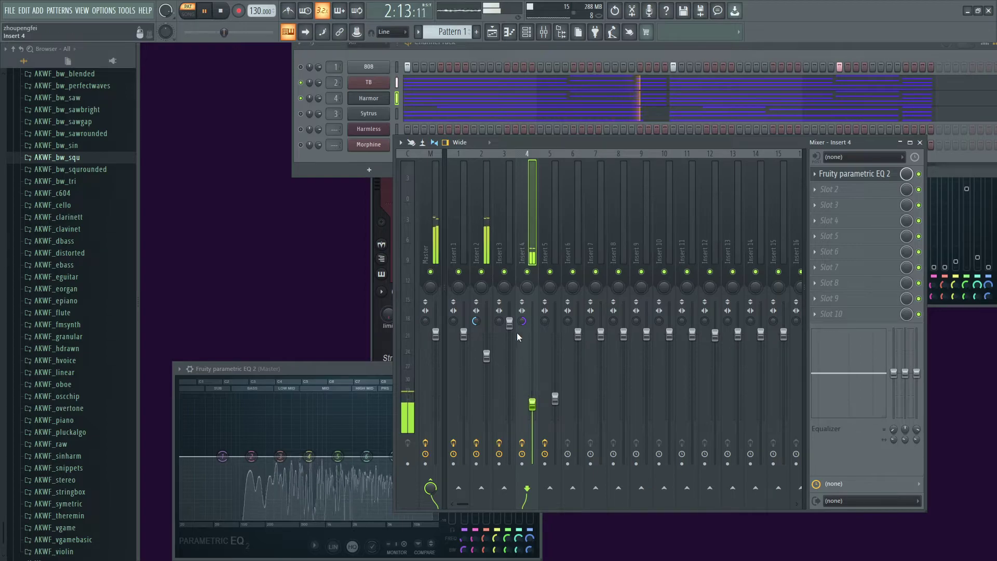
{"action": "left_click_drag", "start_coordinate": [522, 321], "coordinate": [522, 326]}
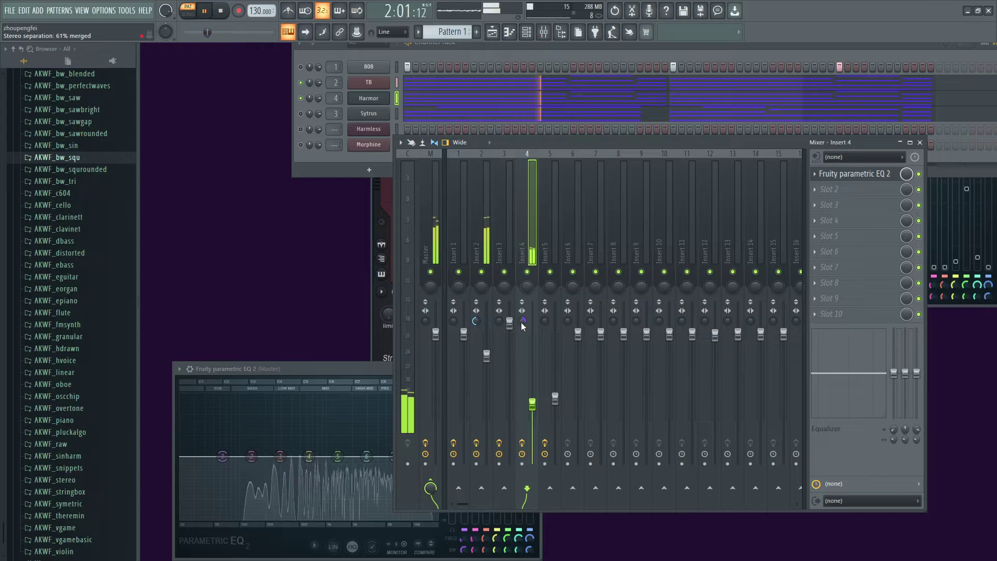
Step: Fine-tune the stereo separation of Inserts 2 and 4, setting Insert 4 to 66% merged
{"action": "left_click", "coordinate": [475, 321]}
{"action": "left_click_drag", "start_coordinate": [475, 321], "coordinate": [475, 321]}
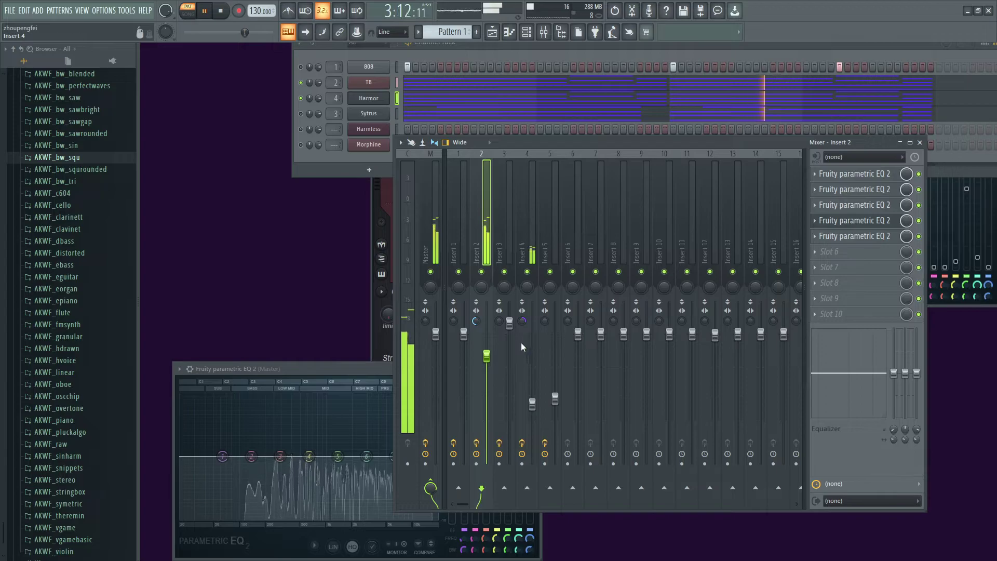
{"action": "left_click", "coordinate": [523, 321]}
{"action": "left_click_drag", "start_coordinate": [522, 321], "coordinate": [523, 323]}
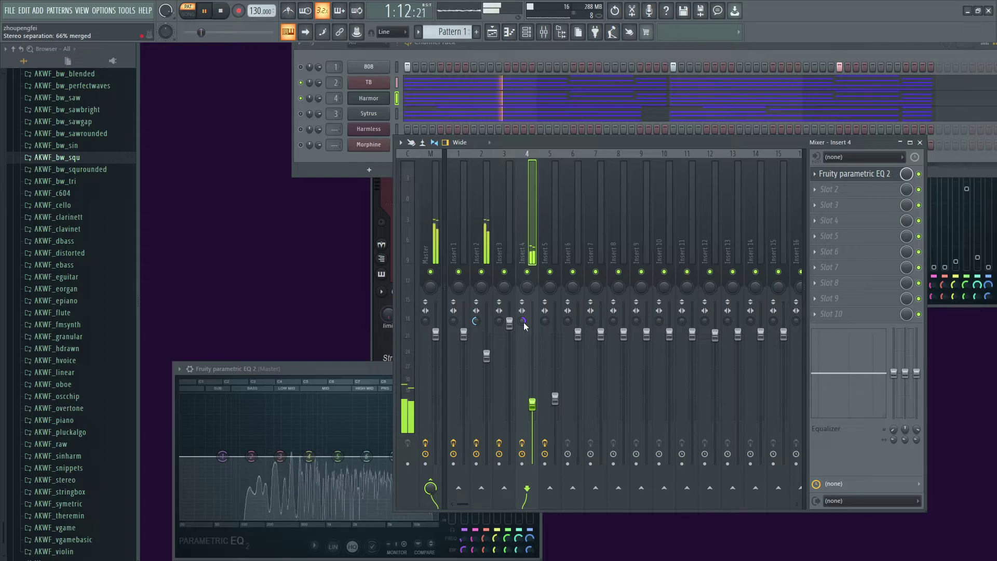
Step: Open Harmor and bring up the Volume articulation's envelope for part A
{"action": "left_click", "coordinate": [370, 99]}
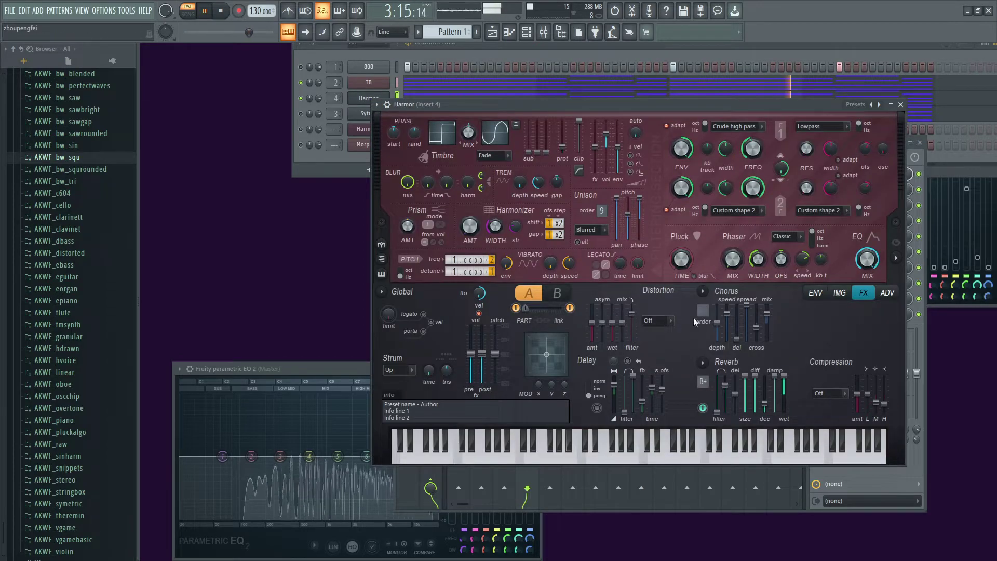
{"action": "left_click", "coordinate": [815, 293]}
{"action": "left_click", "coordinate": [641, 293]}
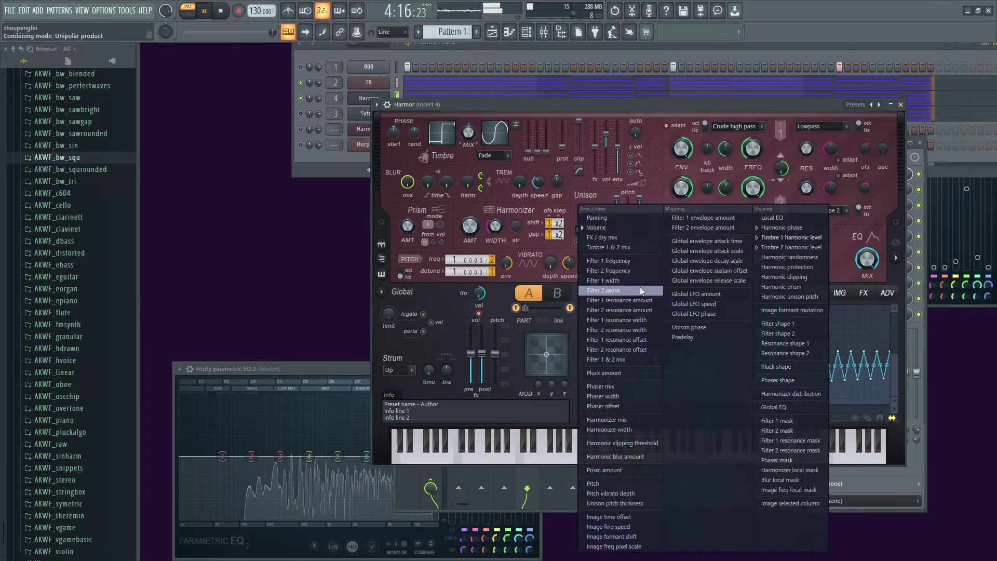
{"action": "left_click", "coordinate": [634, 228]}
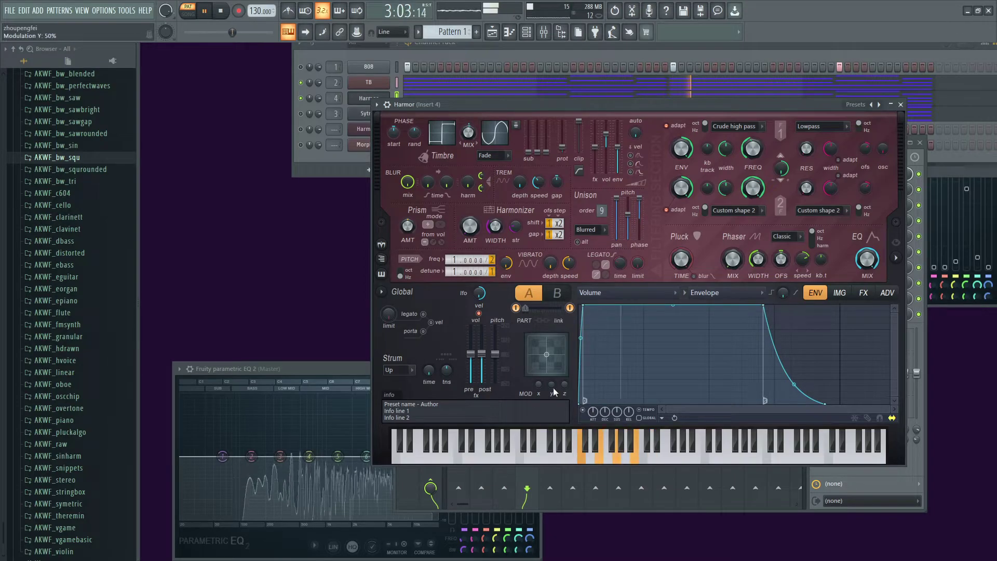
Step: Switch to the browser, play a moment of the reference song "Love my Shawty" on YouTube, and return to FL Studio
{"action": "key", "text": "alt+Tab"}
{"action": "key", "text": "alt+Tab"}
{"action": "key", "text": "alt+Tab"}
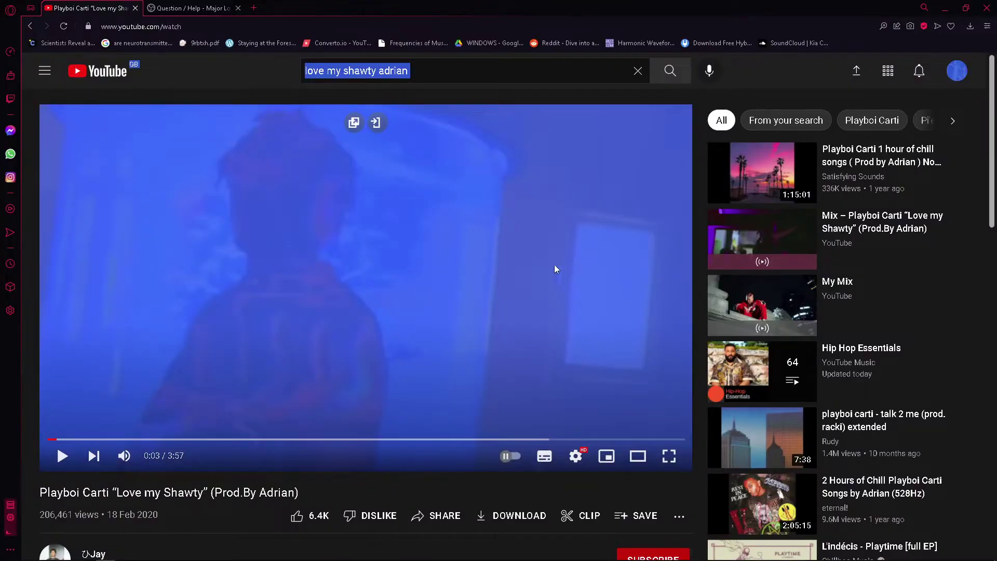
{"action": "left_click", "coordinate": [354, 483]}
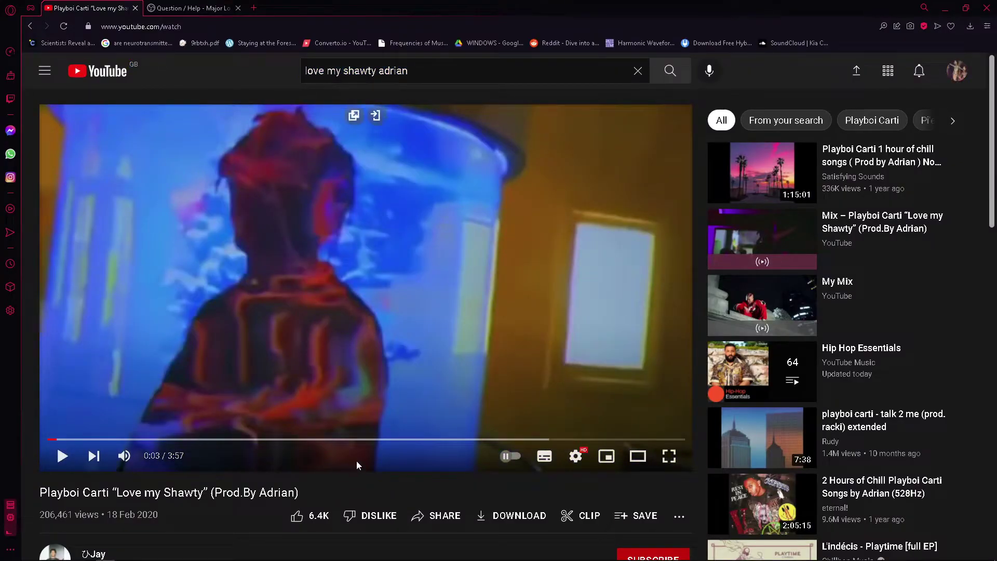
{"action": "key", "text": "alt+Tab"}
{"action": "key", "text": "alt+Tab"}
{"action": "key", "text": "space"}
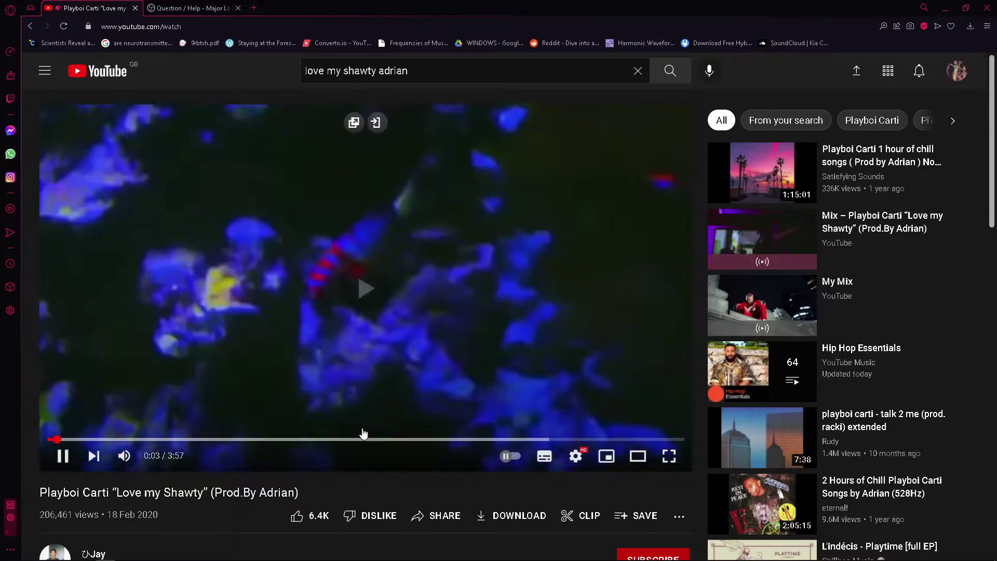
{"action": "key", "text": "space"}
{"action": "key", "text": "alt+Tab"}
{"action": "key", "text": "alt+Tab"}
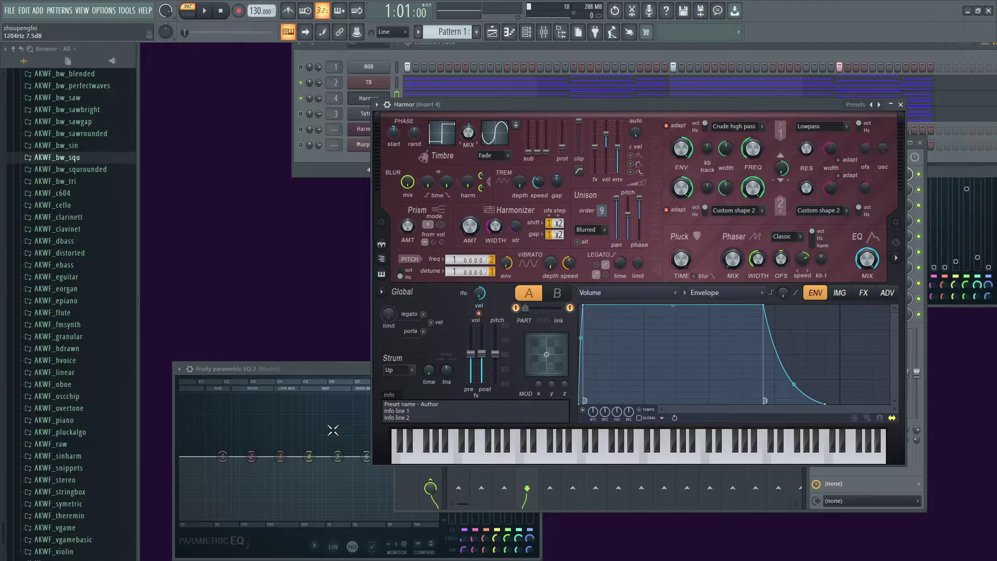
Step: Play Pattern 1 and load the Default preset in the Sytrus channel
{"action": "key", "text": "space"}
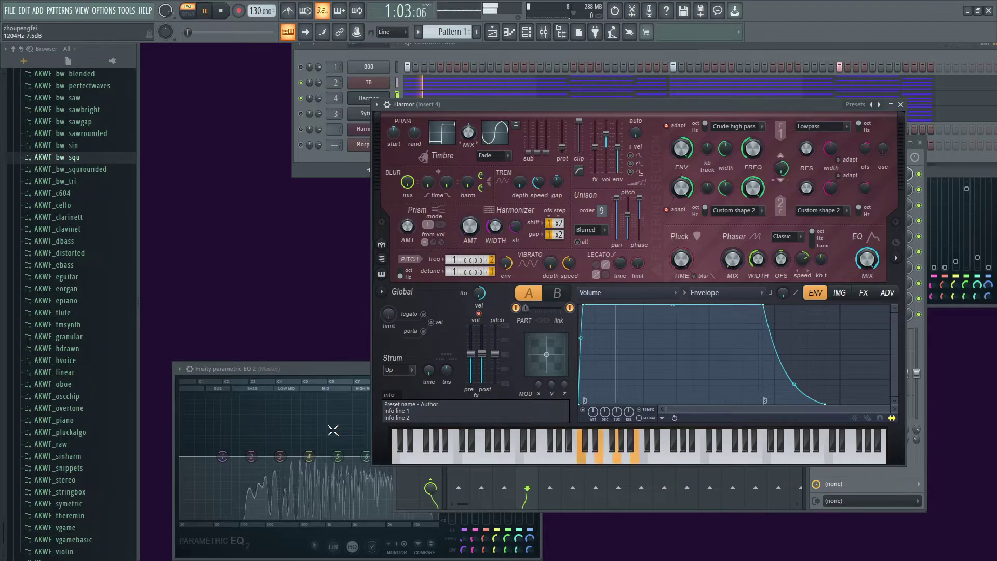
{"action": "left_click", "coordinate": [368, 114]}
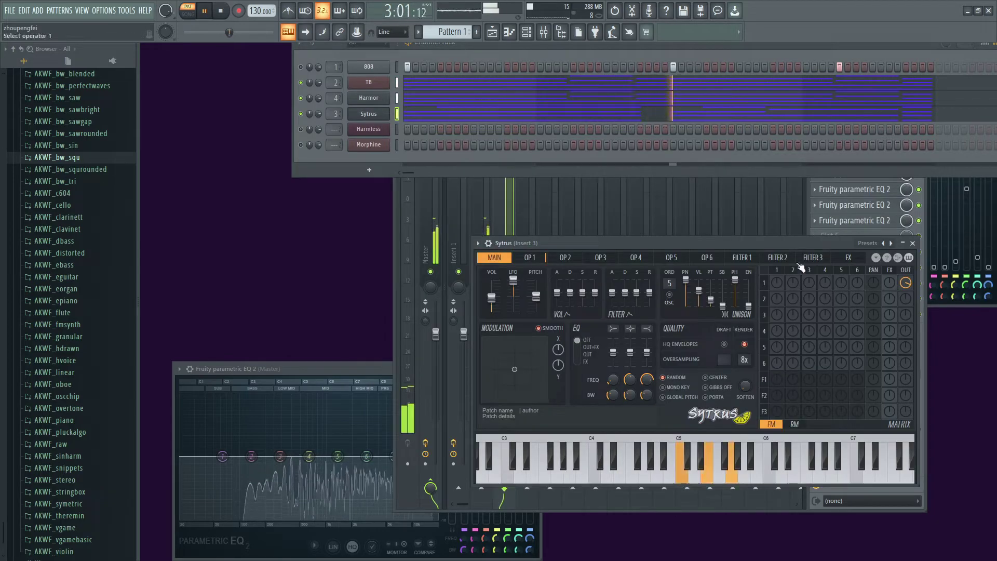
{"action": "left_click", "coordinate": [867, 243]}
{"action": "left_click", "coordinate": [875, 344]}
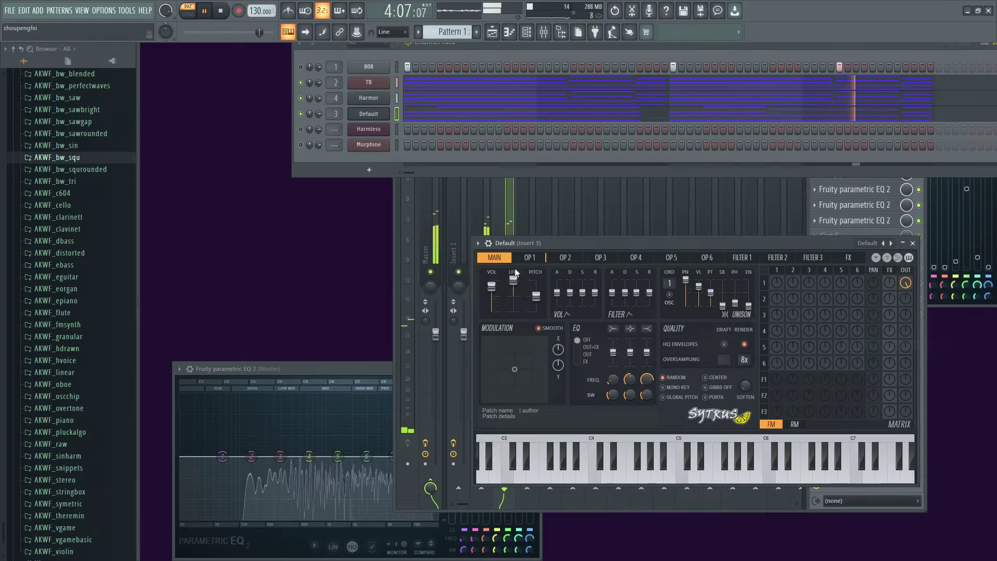
Step: Stop playback and delete all notes from the Default Sytrus channel's piano roll
{"action": "key", "text": "space"}
{"action": "left_click", "coordinate": [449, 113]}
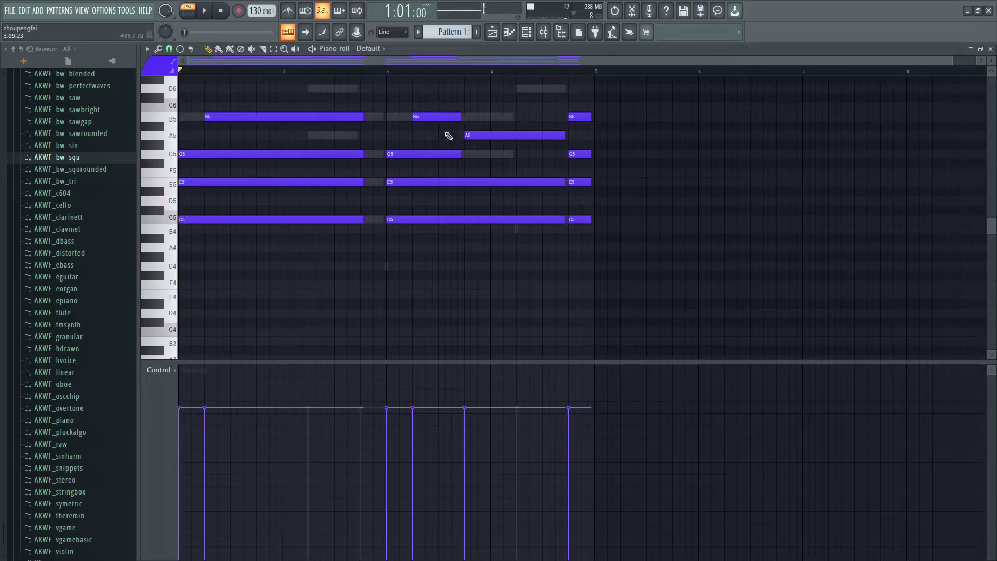
{"action": "key", "text": "ctrl+a"}
{"action": "key", "text": "Delete"}
{"action": "key", "text": "q"}
{"action": "key", "text": "F6"}
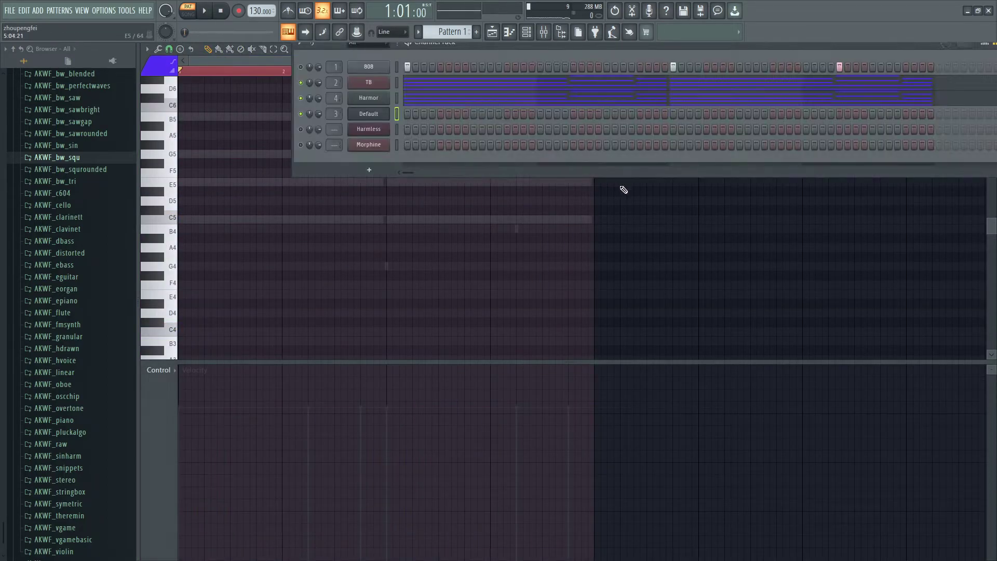
Step: Set the frequency ratio of Sytrus operator 1 to 0.5000 x and test a note
{"action": "key", "text": "F9"}
{"action": "left_click", "coordinate": [379, 118]}
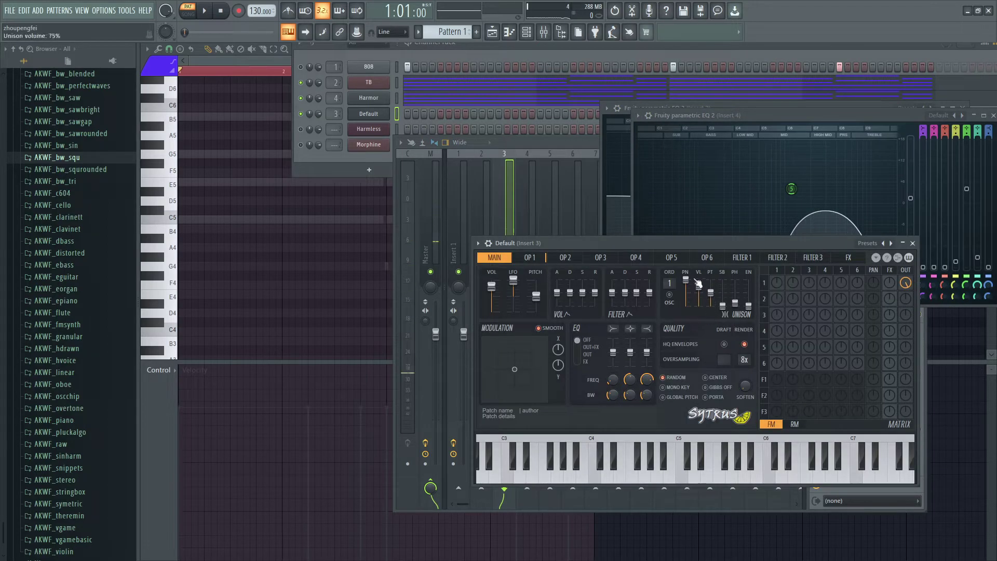
{"action": "left_click", "coordinate": [535, 259]}
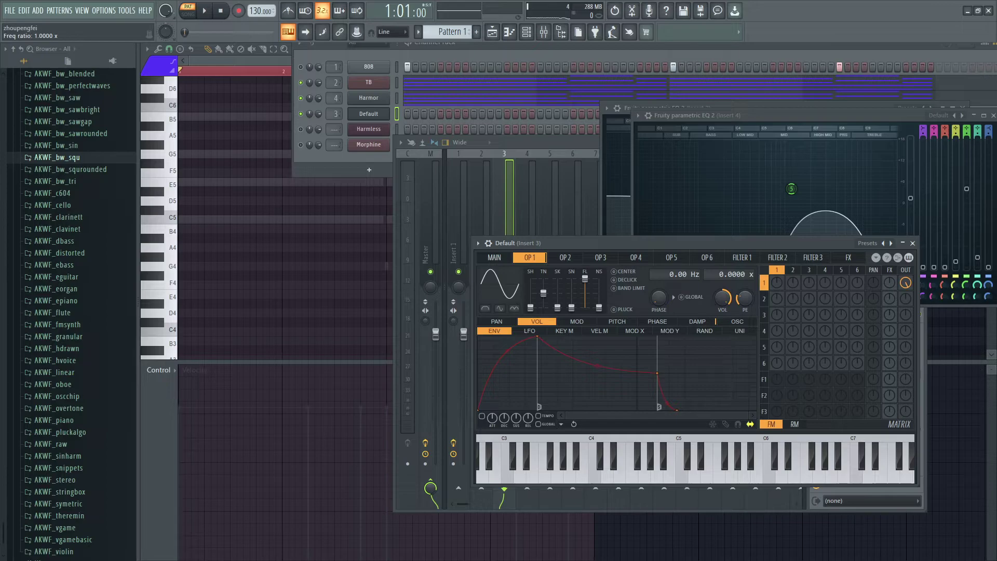
{"action": "key", "text": "z"}
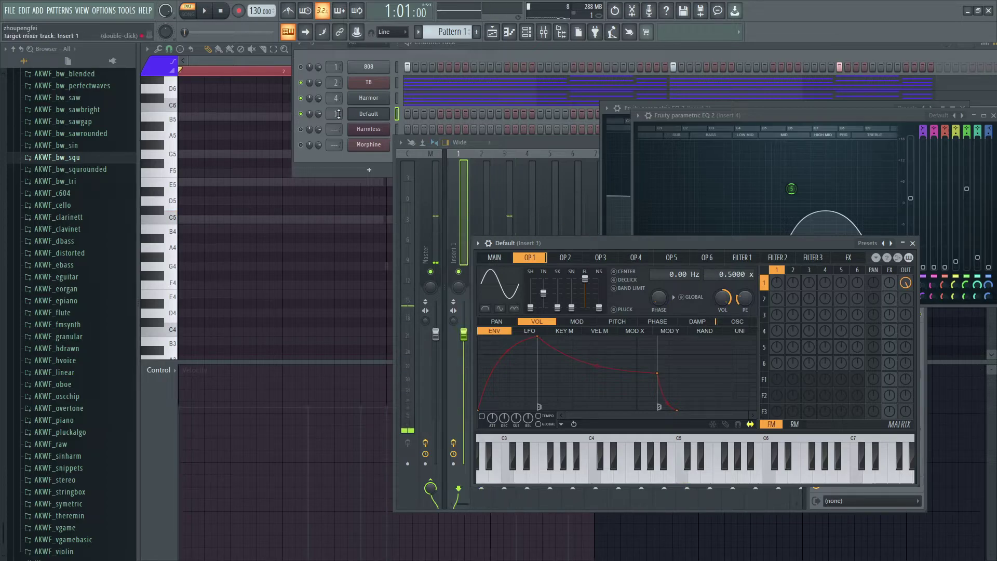
Step: Delete all four Fruity parametric EQ 2 effects from Insert 3
{"action": "left_click", "coordinate": [420, 276]}
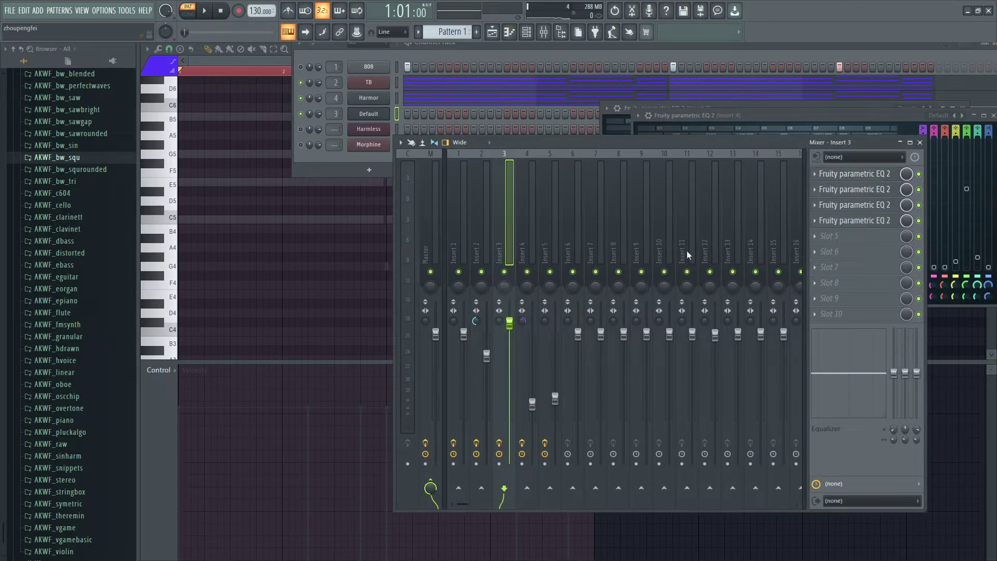
{"action": "left_click", "coordinate": [815, 220]}
{"action": "left_click", "coordinate": [829, 244]}
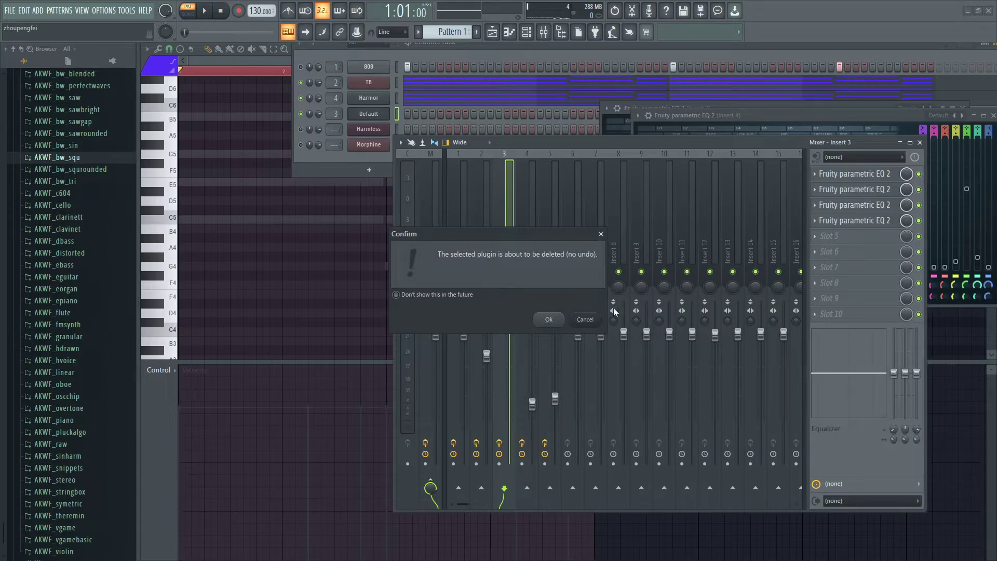
{"action": "left_click", "coordinate": [545, 319]}
{"action": "left_click", "coordinate": [815, 205]}
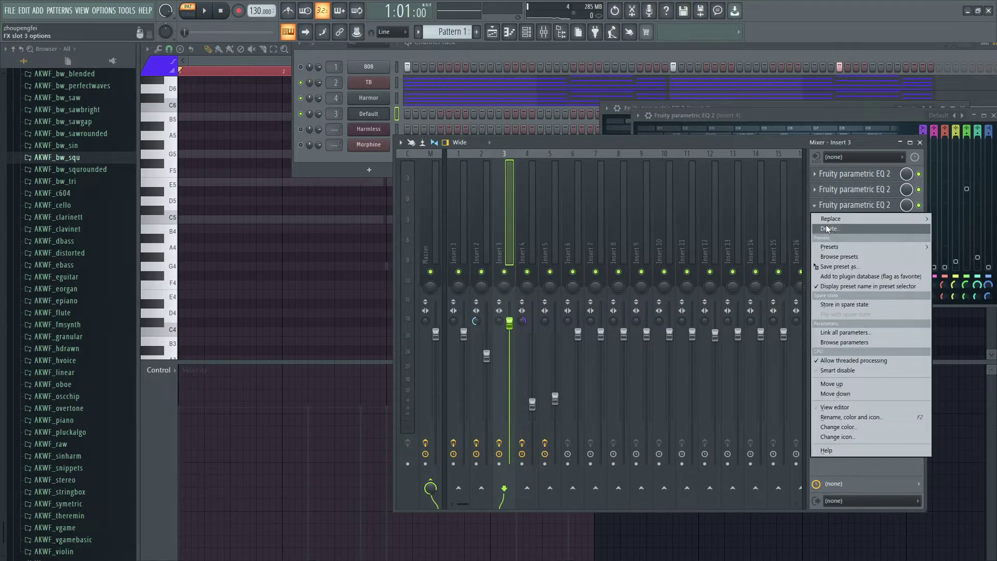
{"action": "left_click", "coordinate": [831, 228]}
{"action": "left_click", "coordinate": [549, 318]}
{"action": "left_click", "coordinate": [814, 190]}
{"action": "left_click", "coordinate": [829, 212]}
{"action": "left_click", "coordinate": [549, 320]}
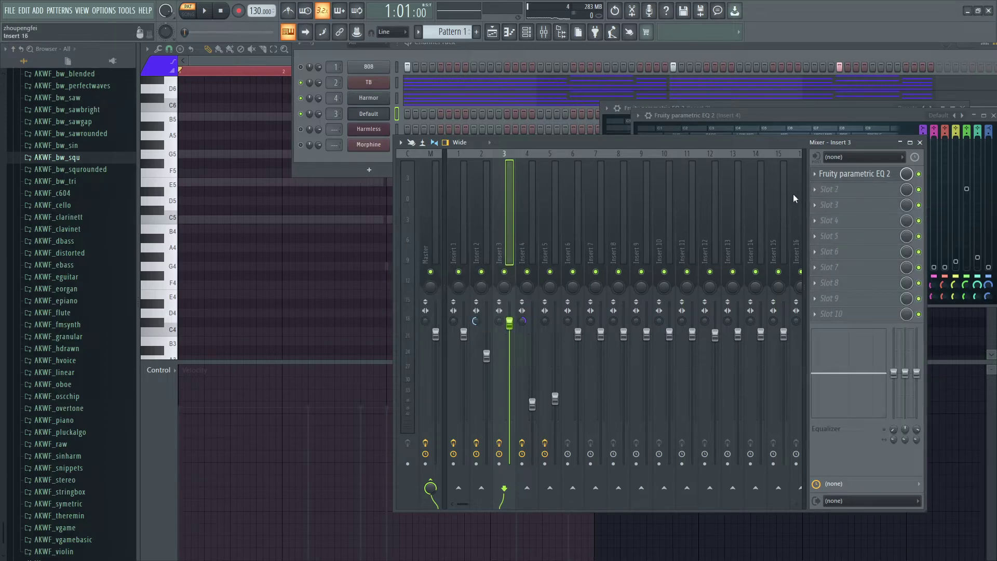
{"action": "left_click", "coordinate": [818, 177]}
{"action": "left_click", "coordinate": [829, 213]}
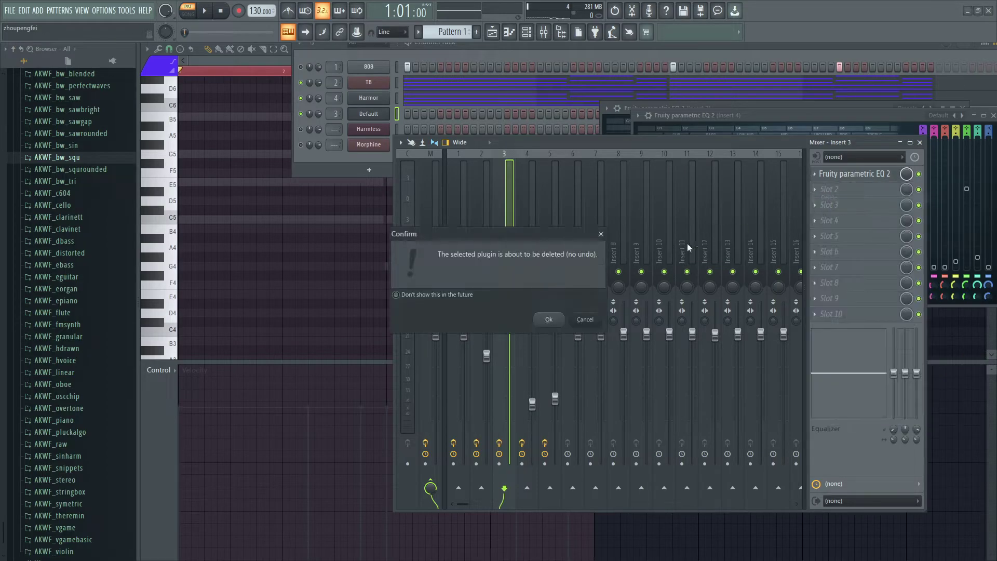
{"action": "left_click", "coordinate": [559, 321]}
Step: Mute the Harmor and TB channels and audition the Default Sytrus sound on its own
{"action": "key", "text": "space"}
{"action": "key", "text": "space"}
{"action": "left_click", "coordinate": [301, 98]}
{"action": "left_click", "coordinate": [301, 83]}
{"action": "key", "text": "space"}
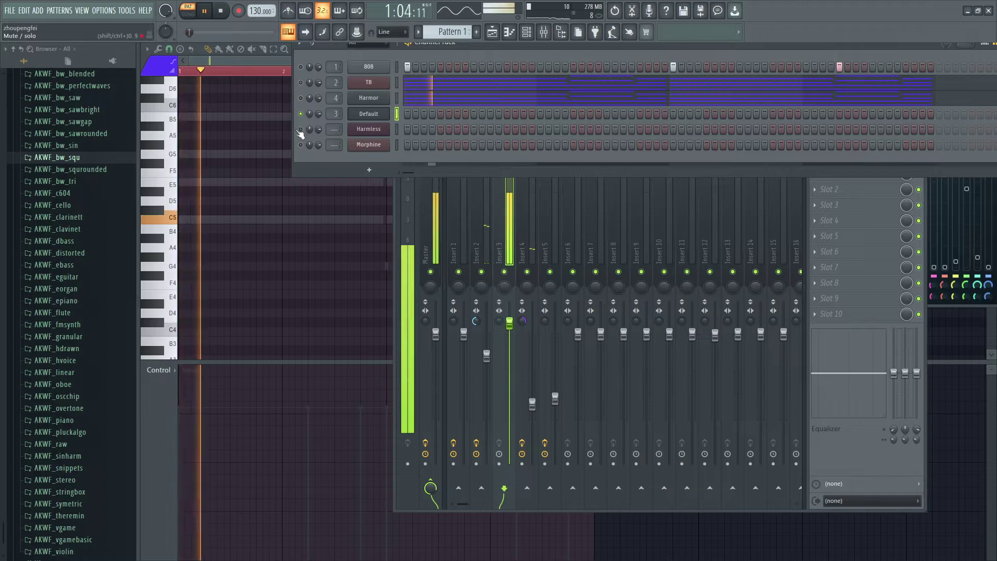
{"action": "key", "text": "space"}
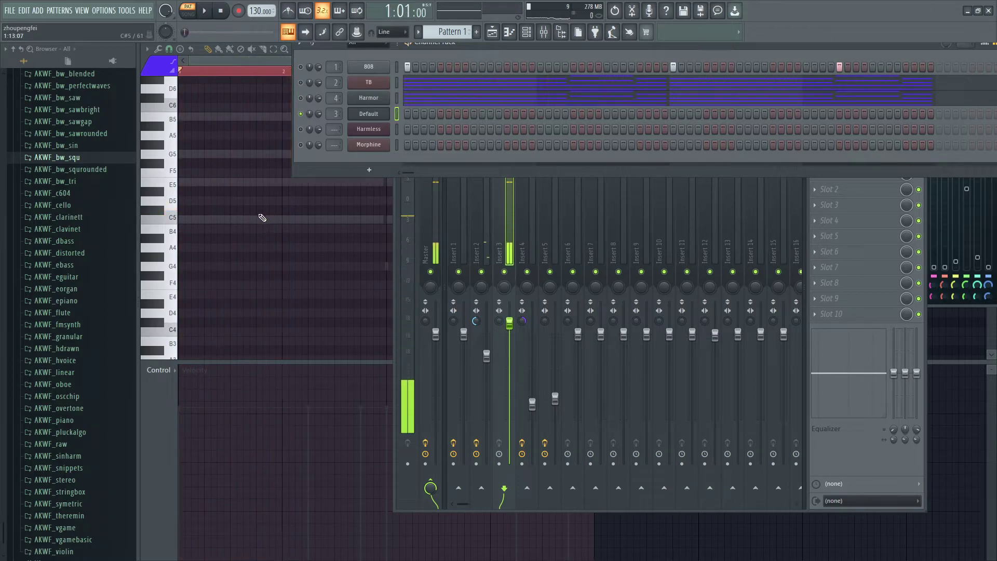
{"action": "key", "text": "q"}
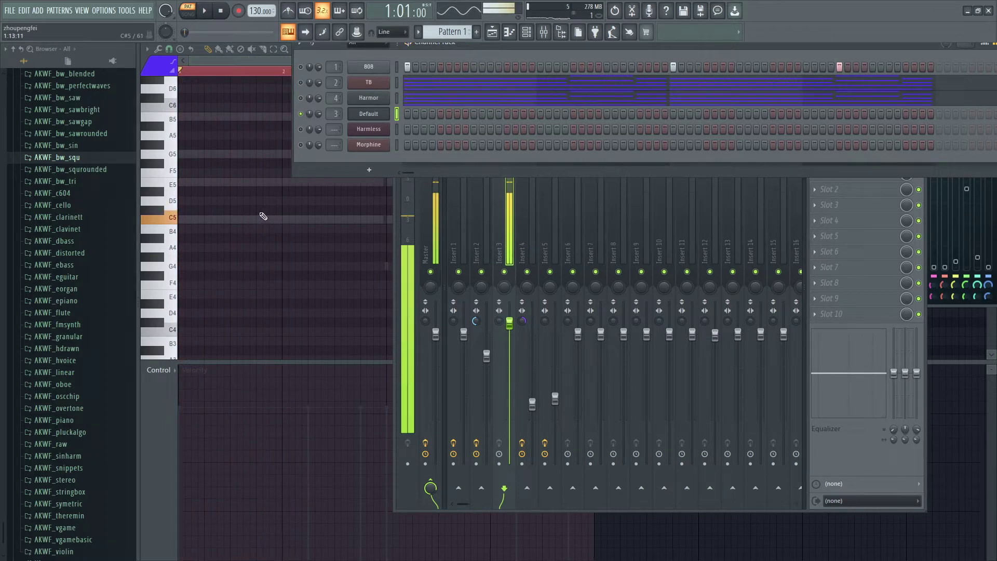
Step: Enable Declick on operator 1 of the Default Sytrus and move its channel above Harmor
{"action": "left_click", "coordinate": [375, 113]}
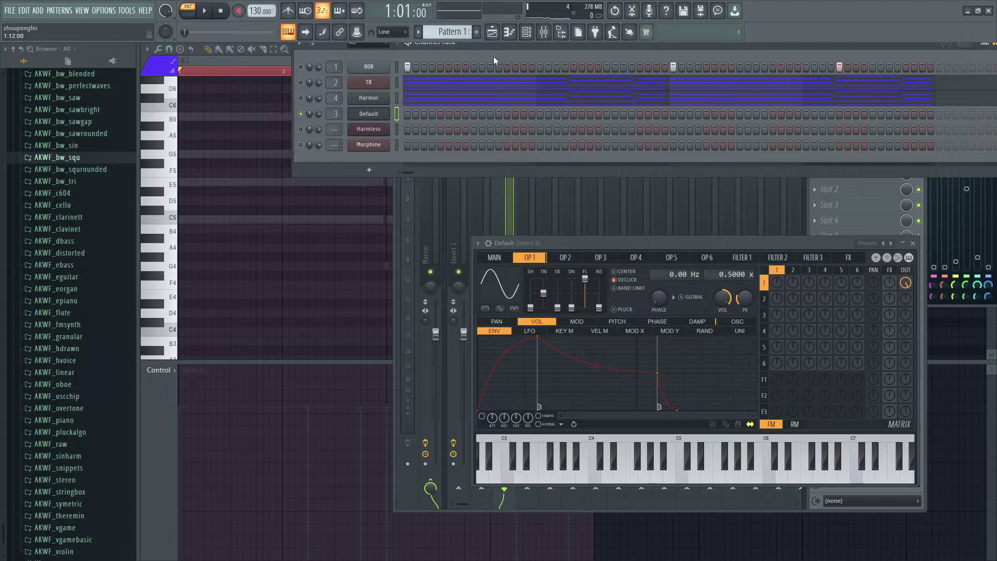
{"action": "key", "text": "alt+Up"}
{"action": "key", "text": "q"}
{"action": "key", "text": "q"}
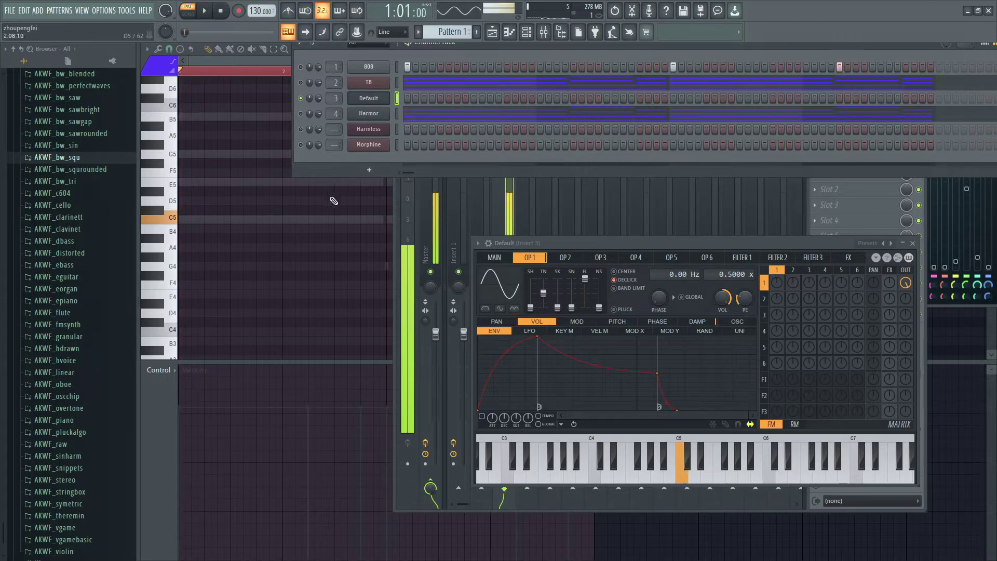
Step: Play melody ideas around C5, B4 and D5 with the Default Sytrus sound
{"action": "key", "text": "w"}
{"action": "key", "text": "q"}
{"action": "key", "text": "m"}
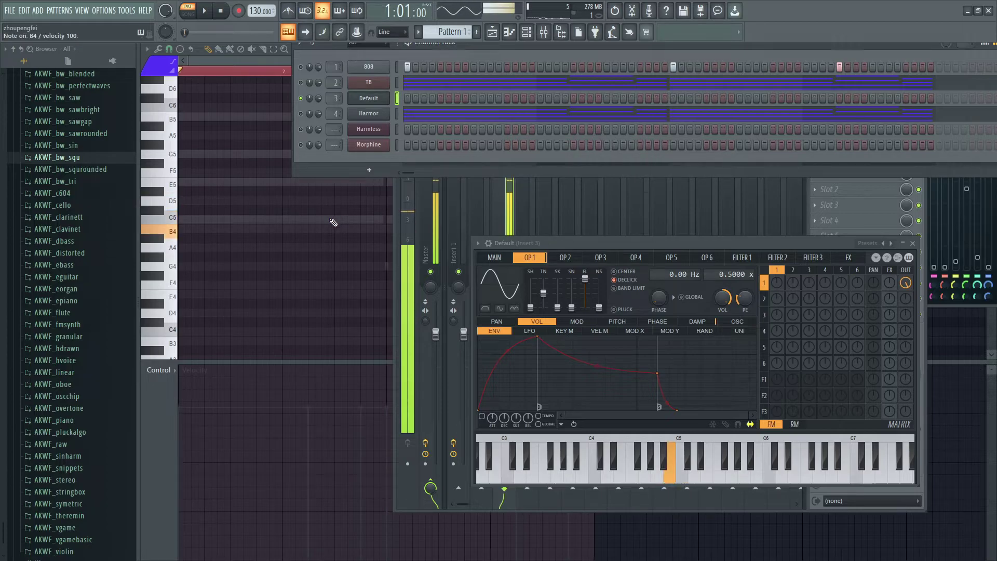
{"action": "key", "text": "q"}
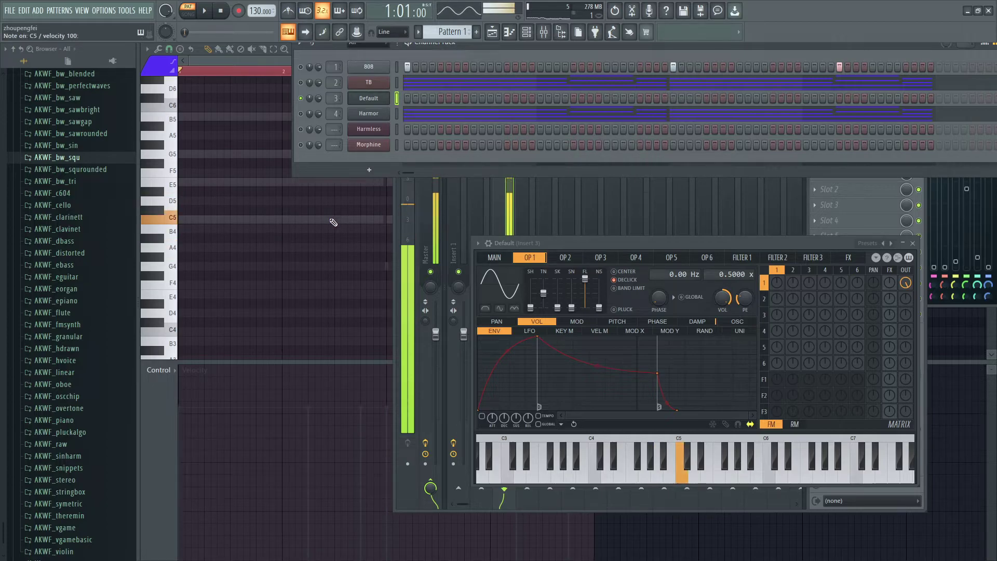
{"action": "key", "text": "n"}
{"action": "key", "text": "q"}
{"action": "key", "text": "m"}
{"action": "key", "text": "e"}
{"action": "key", "text": "q"}
{"action": "key", "text": "q"}
{"action": "key", "text": "e"}
{"action": "key", "text": "q"}
{"action": "key", "text": "q"}
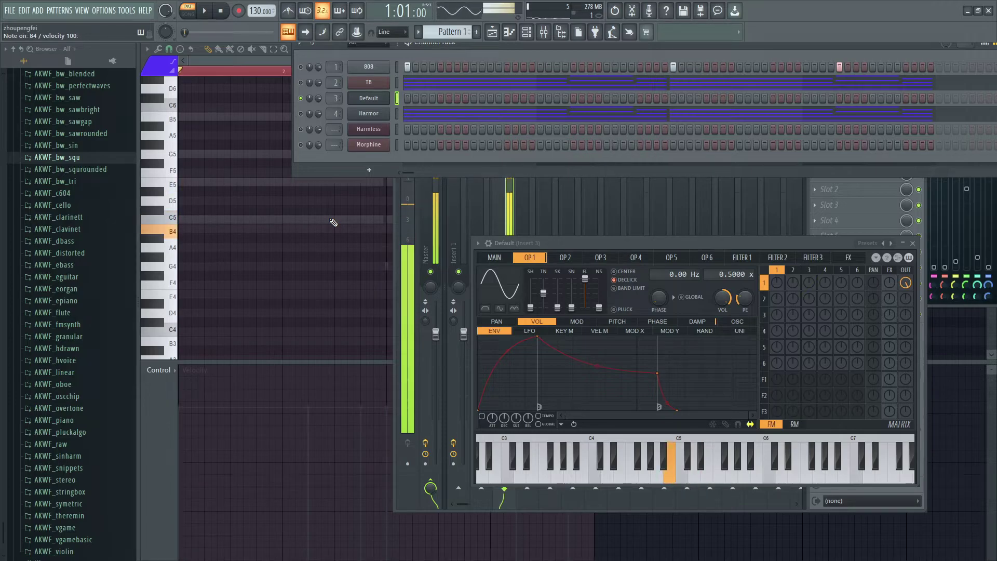
{"action": "key", "text": "w"}
{"action": "key", "text": "q"}
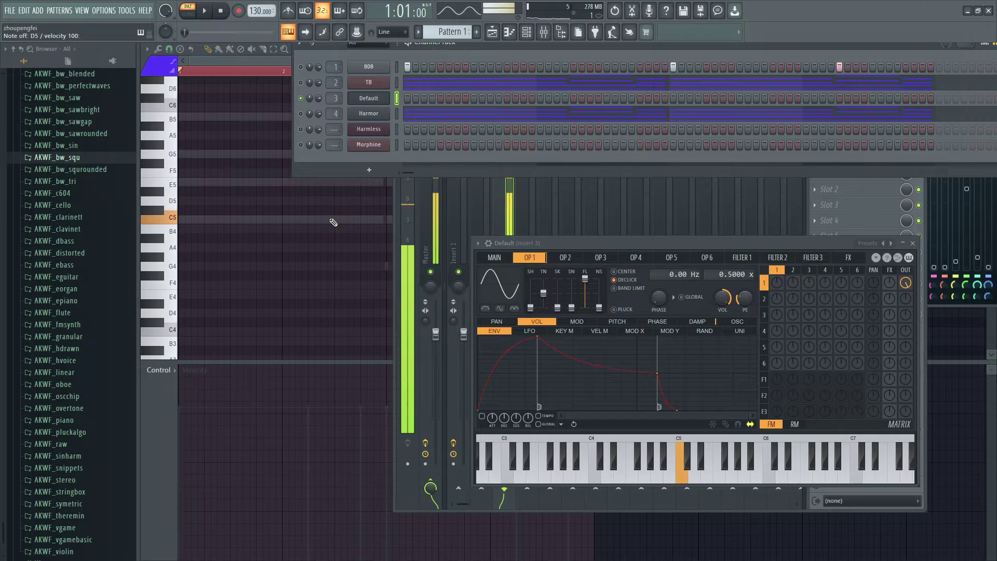
{"action": "key", "text": "w"}
{"action": "key", "text": "q"}
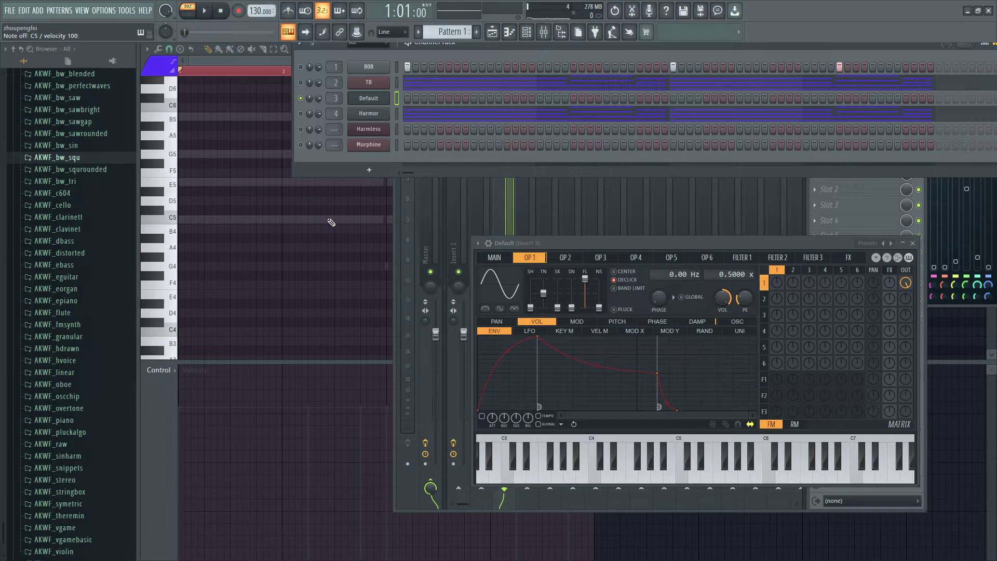
{"action": "key", "text": "z"}
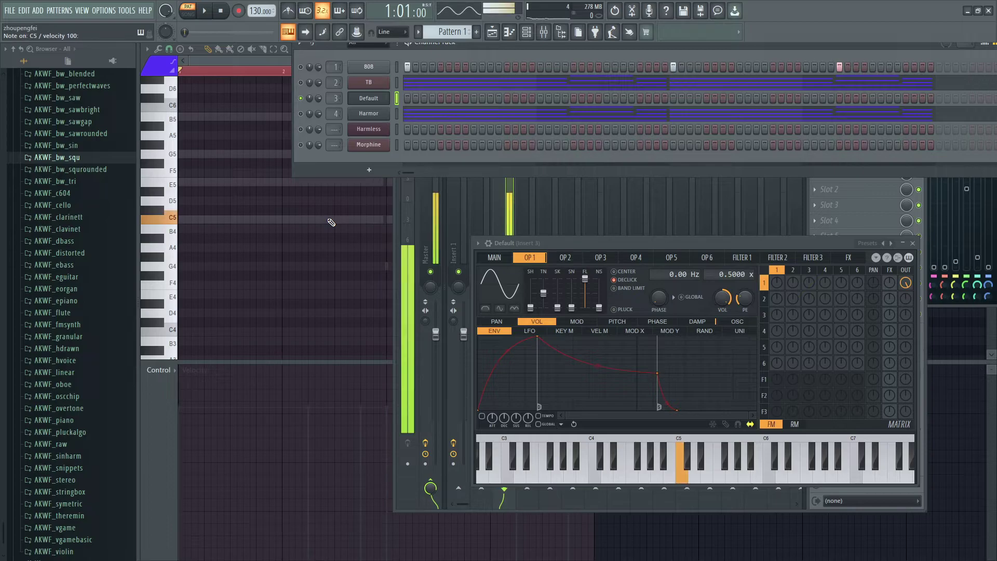
{"action": "key", "text": "m"}
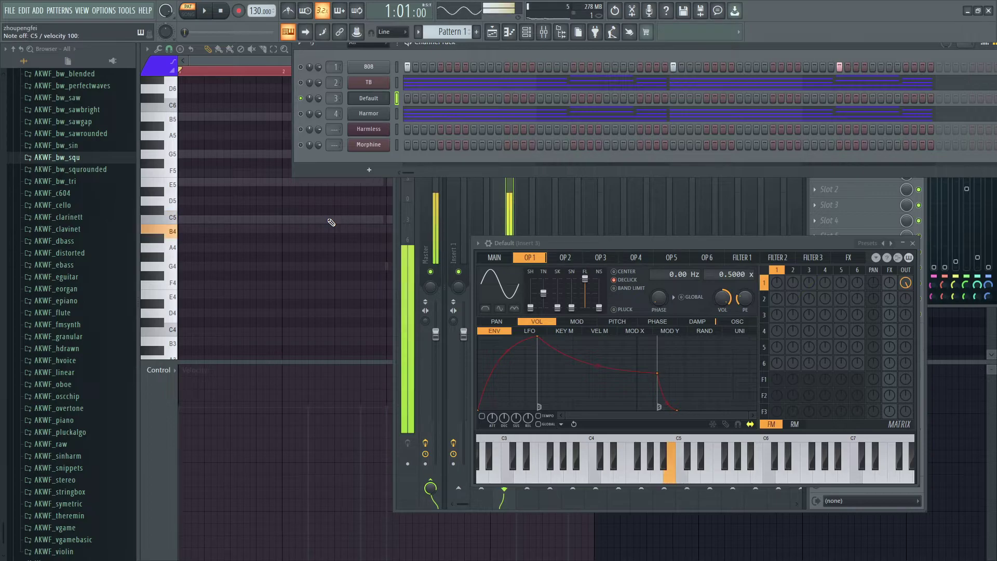
{"action": "key", "text": "z"}
{"action": "key", "text": "z"}
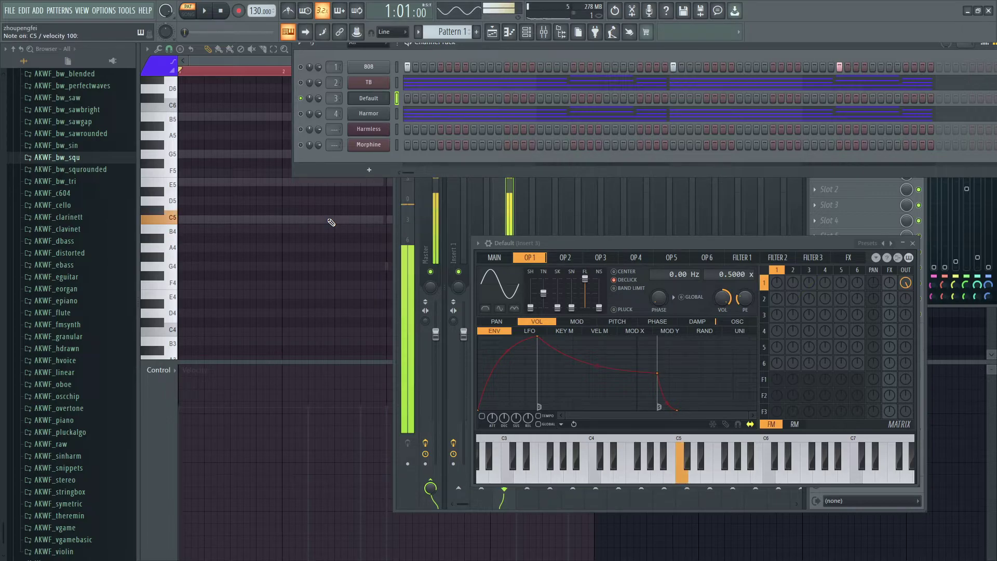
{"action": "key", "text": "m"}
{"action": "key", "text": "z"}
Step: Enable operator 1's volume envelope and shape it with a fast attack, full sustain and short release
{"action": "key", "text": "space"}
{"action": "left_click", "coordinate": [540, 333]}
{"action": "key", "text": "space"}
{"action": "left_click", "coordinate": [499, 332]}
{"action": "key", "text": "space"}
{"action": "key", "text": "space"}
{"action": "left_click_drag", "start_coordinate": [542, 338], "coordinate": [386, 213]}
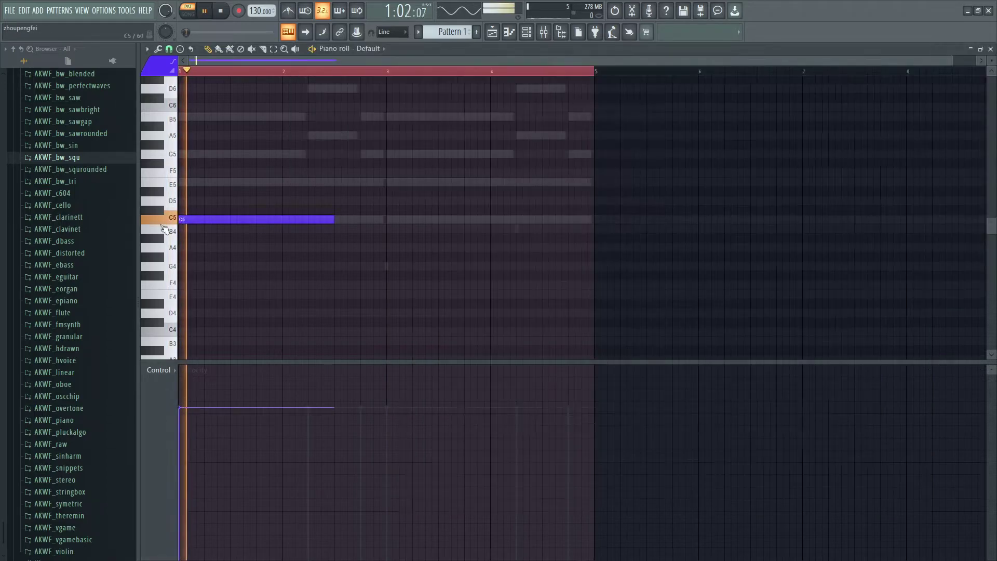
Step: Shorten the opening C5 note to one bar and add a one-bar B4 note at bar 2
{"action": "left_click_drag", "start_coordinate": [334, 218], "coordinate": [283, 218]}
{"action": "key", "text": "space"}
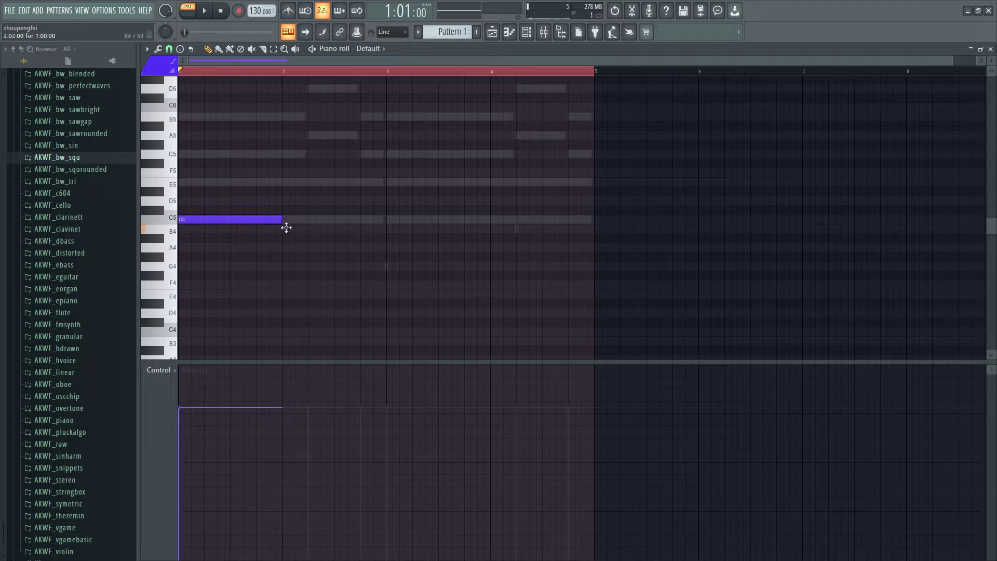
{"action": "left_click", "coordinate": [286, 228]}
{"action": "key", "text": "space"}
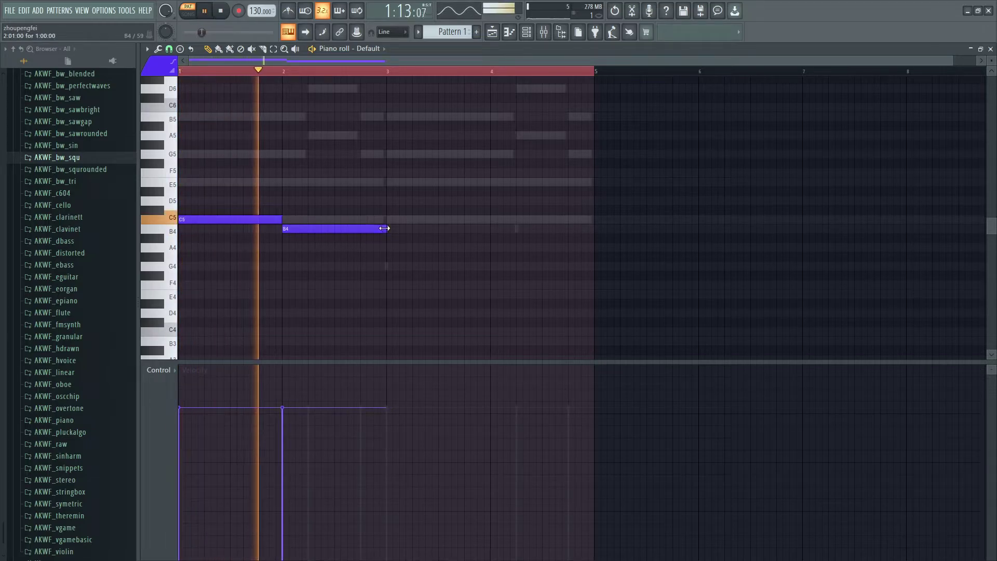
Step: Shorten the B4 note to half a bar and fill the second half of bar 2 with a C5 note
{"action": "double_click", "coordinate": [382, 227]}
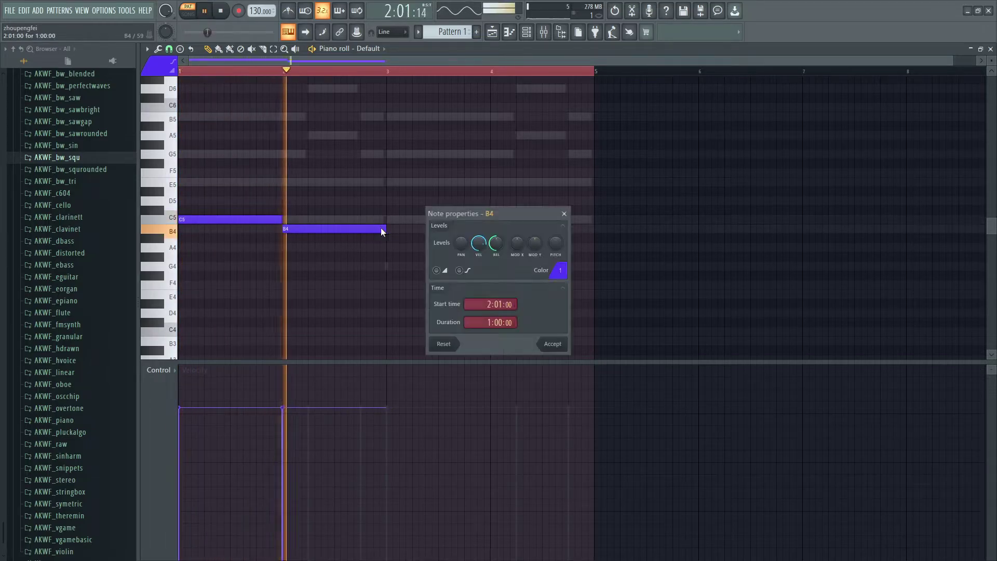
{"action": "left_click", "coordinate": [564, 213]}
{"action": "left_click_drag", "start_coordinate": [386, 228], "coordinate": [335, 228]}
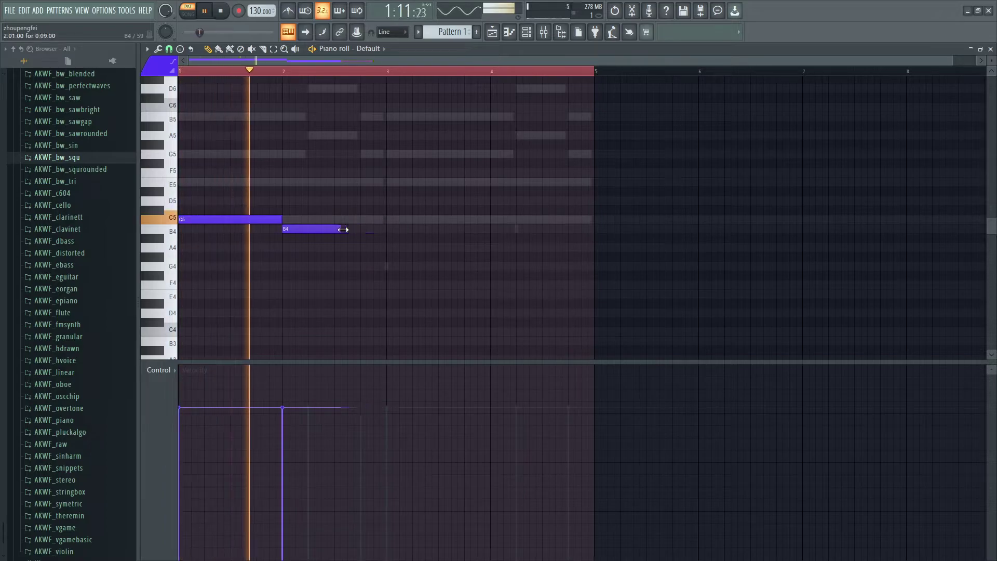
{"action": "left_click", "coordinate": [344, 219]}
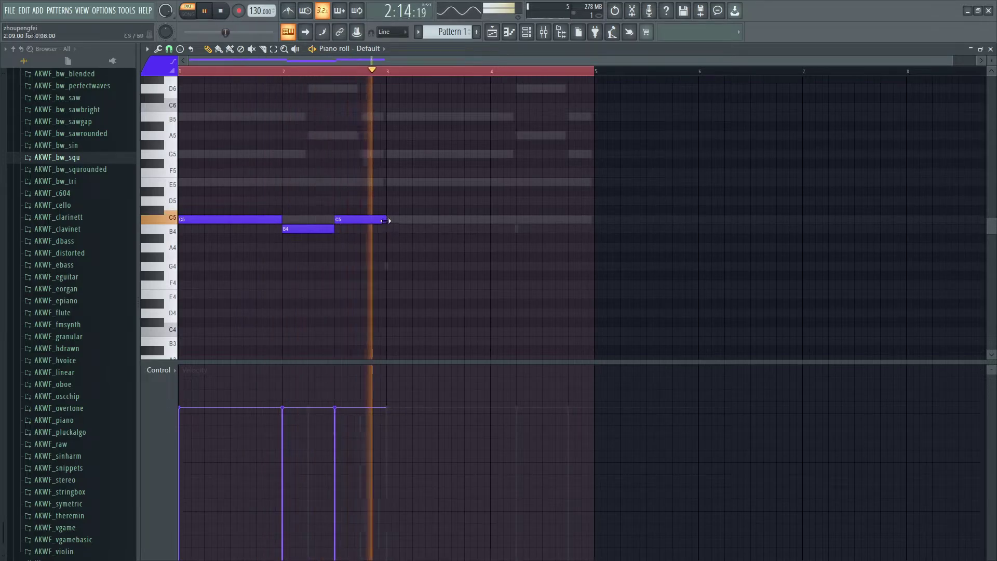
Step: Duplicate the two-bar phrase into bars 3 and 4 of the Default channel
{"action": "key", "text": "space"}
{"action": "key", "text": "ctrl+b"}
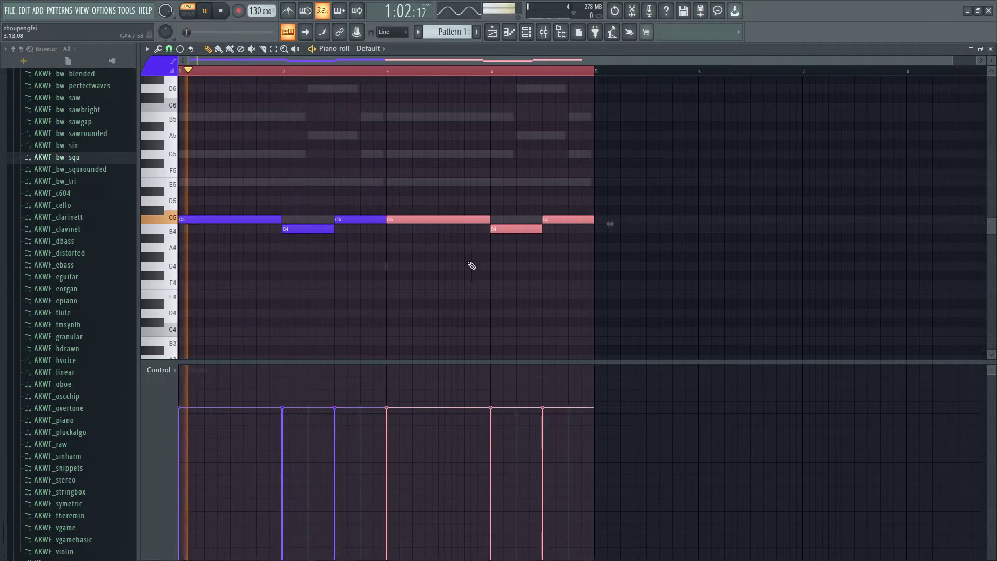
{"action": "key", "text": "Tab"}
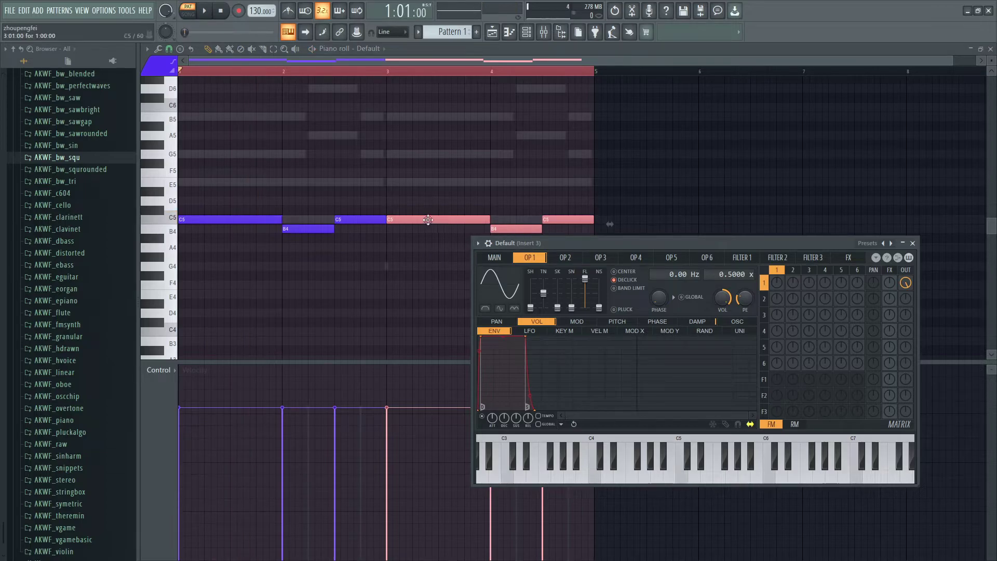
Step: Select all the notes and try shortening them slightly to leave small gaps during playback
{"action": "left_click", "coordinate": [611, 173]}
{"action": "right_click", "coordinate": [617, 173]}
{"action": "key", "text": "ctrl+a"}
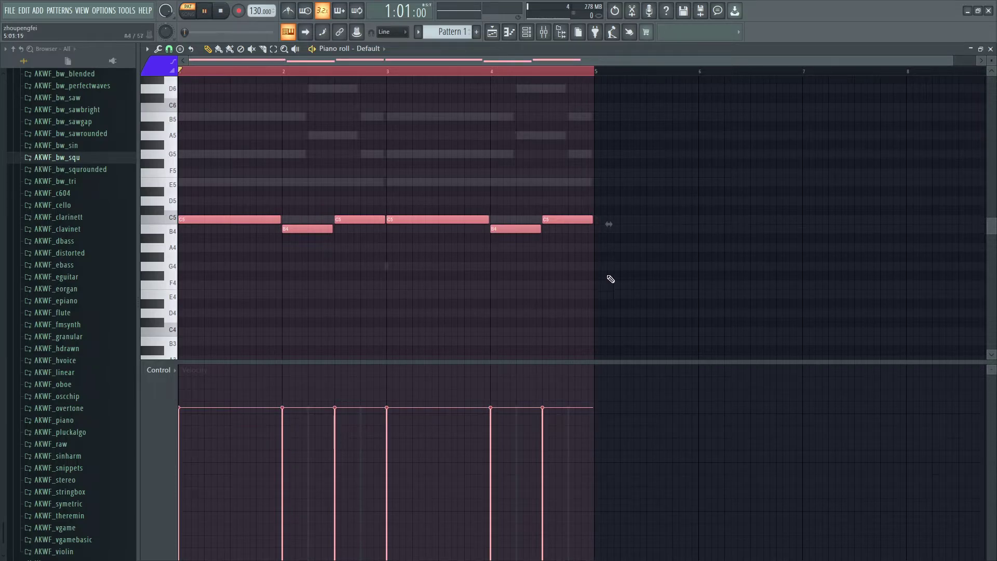
{"action": "key", "text": "space"}
Step: Move the sustain point of operator 1's volume envelope further out and lengthen the release
{"action": "key", "text": "Tab"}
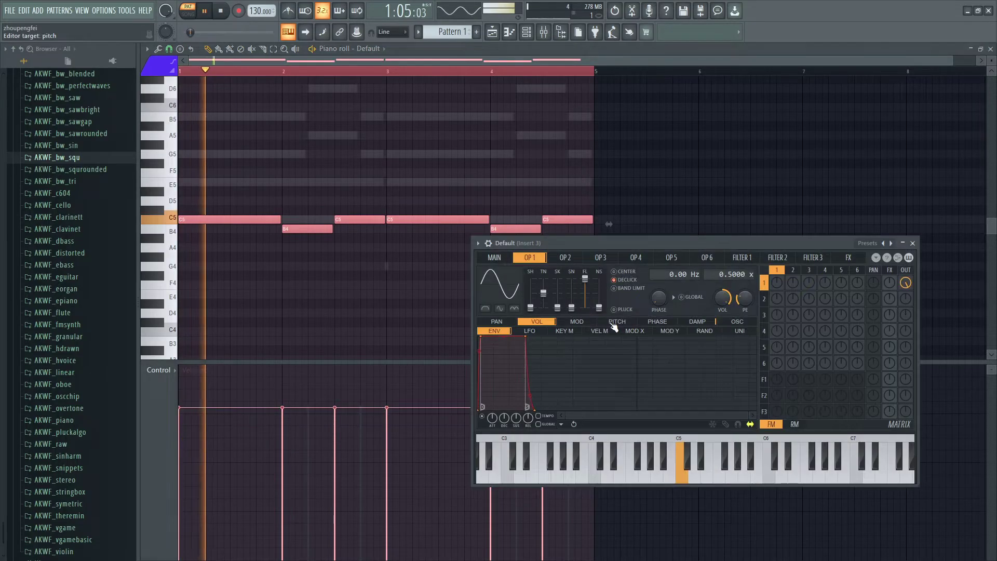
{"action": "left_click", "coordinate": [503, 258]}
{"action": "left_click", "coordinate": [539, 258]}
{"action": "left_click_drag", "start_coordinate": [535, 307], "coordinate": [535, 305]}
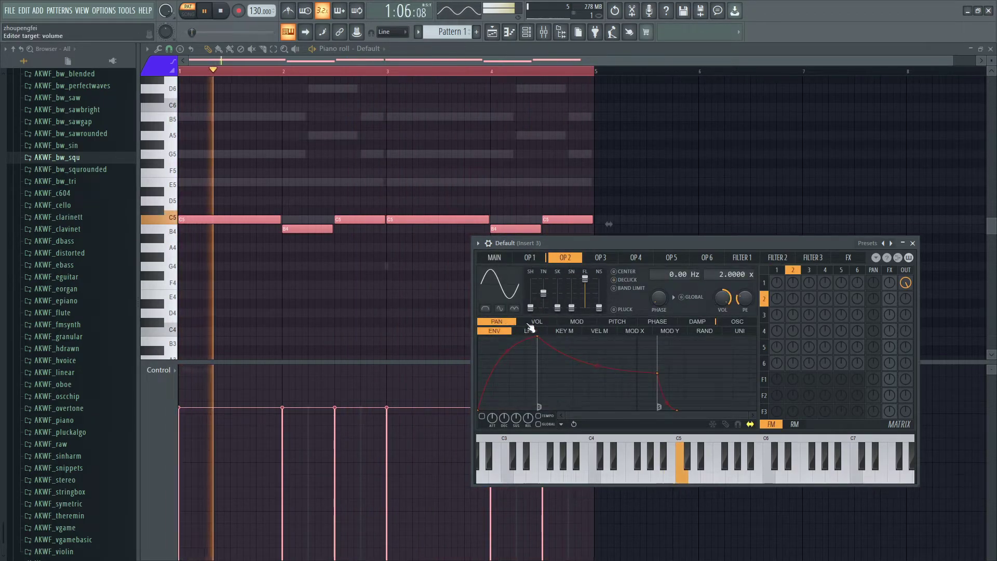
{"action": "left_click", "coordinate": [530, 258]}
{"action": "mouse_move", "coordinate": [581, 407]}
{"action": "left_mouse_down"}
{"action": "mouse_move", "coordinate": [567, 409]}
{"action": "mouse_move", "coordinate": [592, 411]}
{"action": "left_mouse_up"}
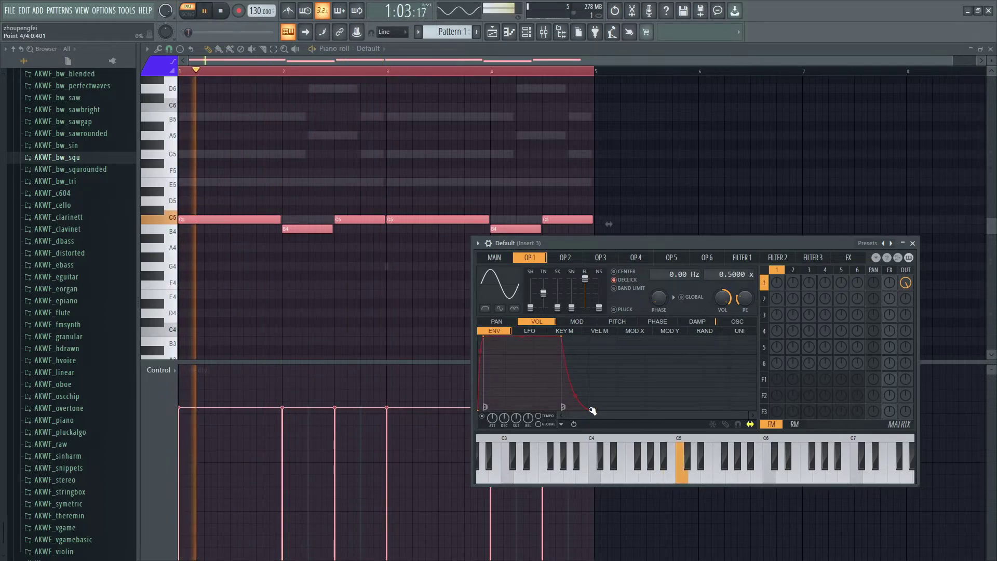
{"action": "key", "text": "space"}
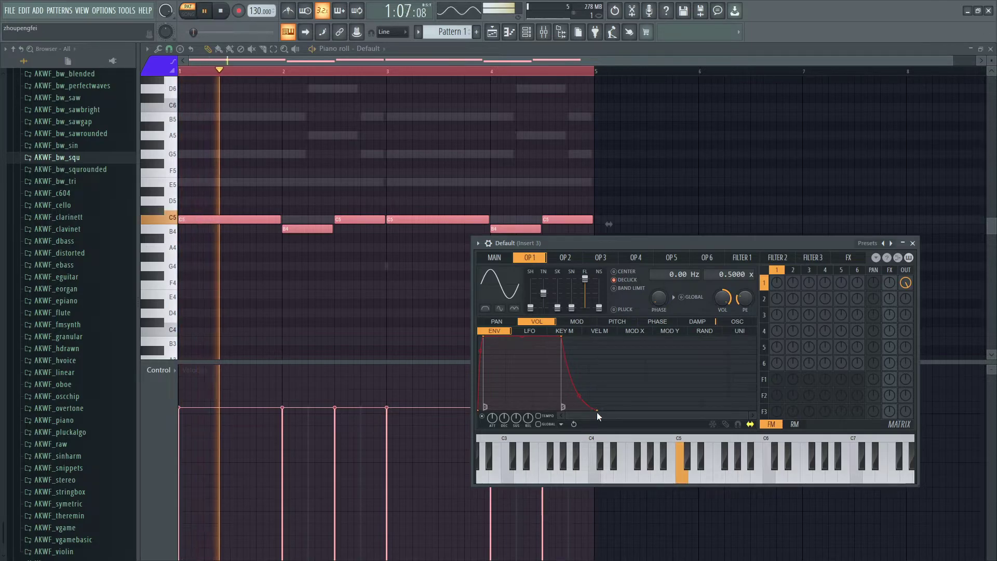
Step: Try an even longer release on operator 1's volume envelope and listen to the phrase
{"action": "key", "text": "space"}
{"action": "left_click_drag", "start_coordinate": [598, 410], "coordinate": [618, 415]}
{"action": "key", "text": "space"}
{"action": "key", "text": "space"}
{"action": "key", "text": "space"}
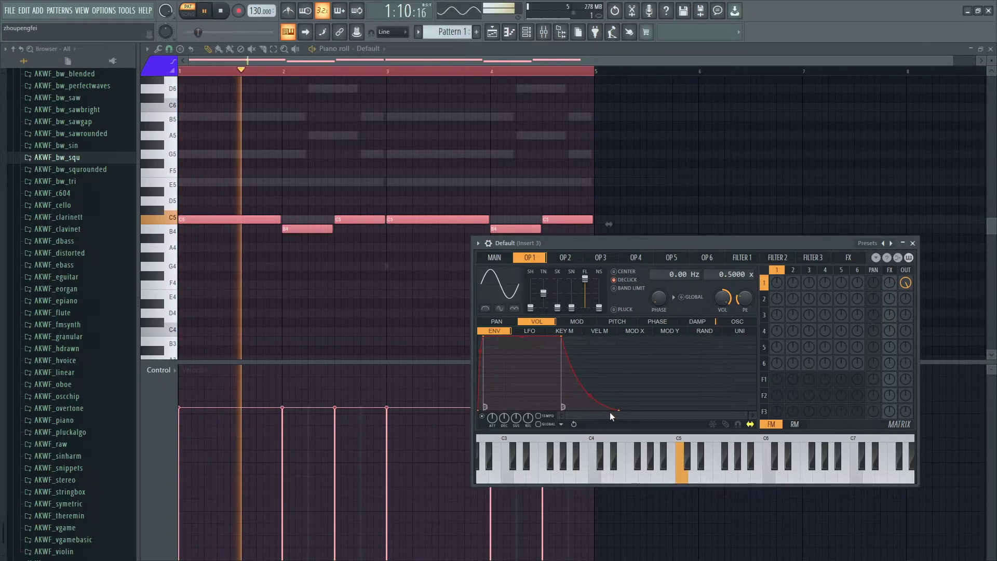
Step: Pull the release of operator 1's volume envelope in to a very short tail and play the pattern
{"action": "key", "text": "space"}
{"action": "left_click_drag", "start_coordinate": [616, 410], "coordinate": [567, 410]}
{"action": "key", "text": "space"}
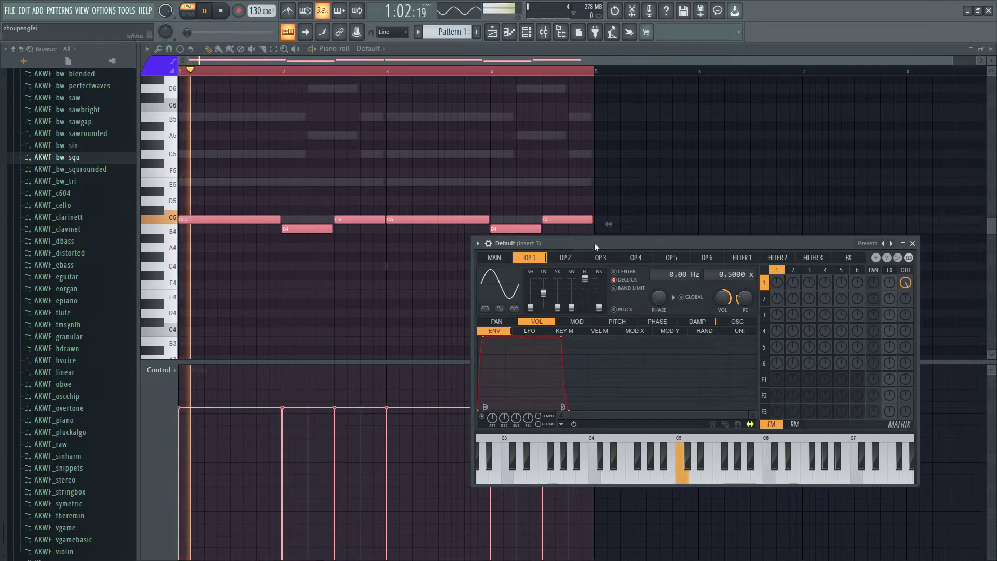
Step: Restore all notes of the phrase to their full lengths without gaps and play it
{"action": "left_click", "coordinate": [674, 234]}
{"action": "key", "text": "ctrl+a"}
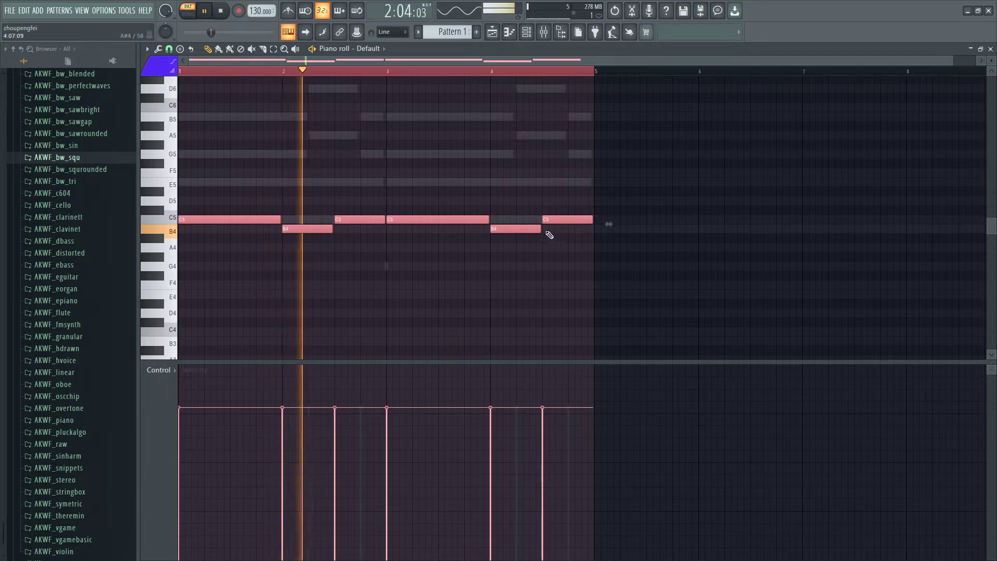
{"action": "key", "text": "space"}
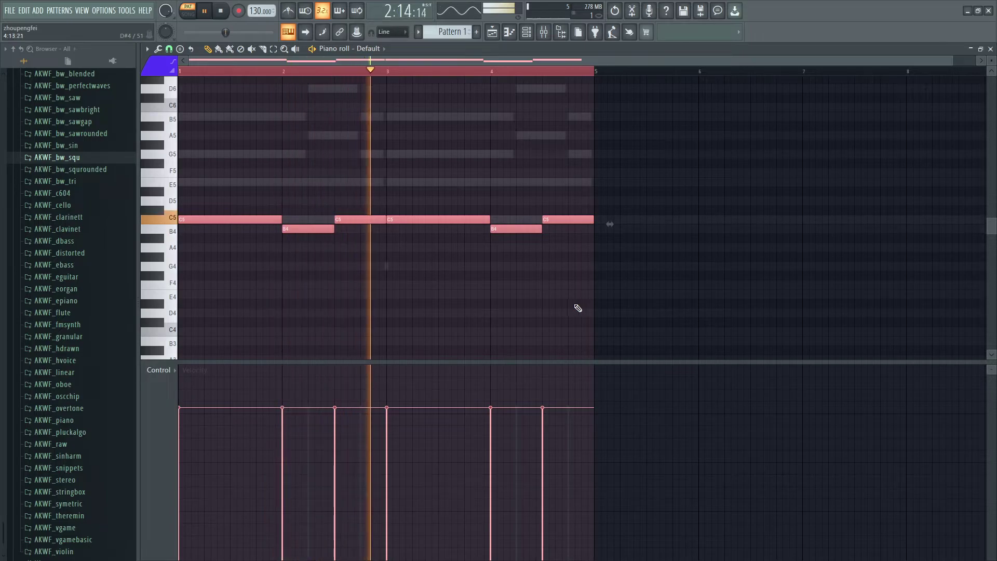
Step: Lengthen the attack of operator 1's volume envelope slightly and listen to the phrase
{"action": "key", "text": "Tab"}
{"action": "left_click_drag", "start_coordinate": [492, 418], "coordinate": [492, 416]}
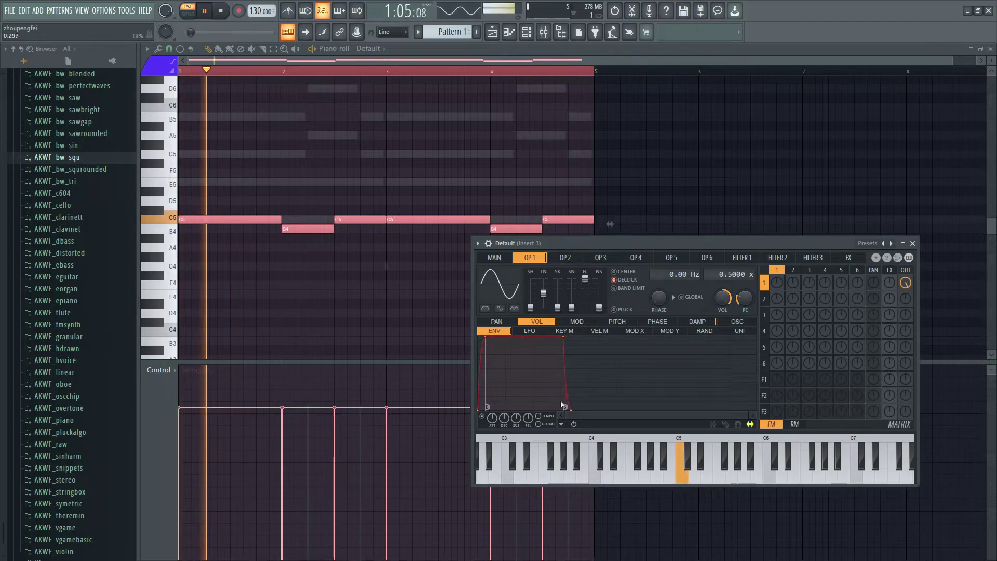
{"action": "key", "text": "space"}
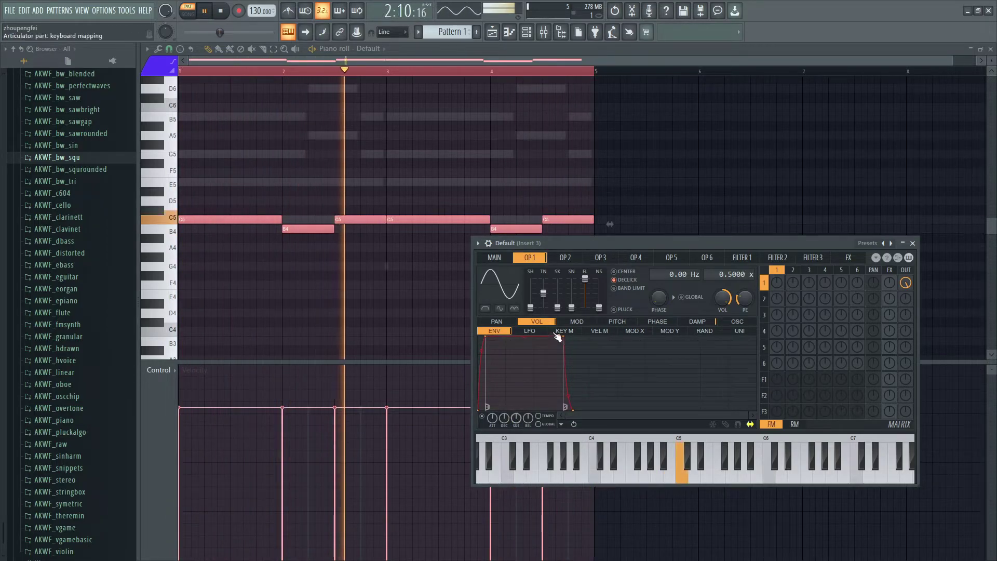
Step: Delete one point from the end of operator 1's volume envelope and raise the remaining end point close to full level
{"action": "right_click", "coordinate": [573, 405]}
{"action": "left_click", "coordinate": [587, 409]}
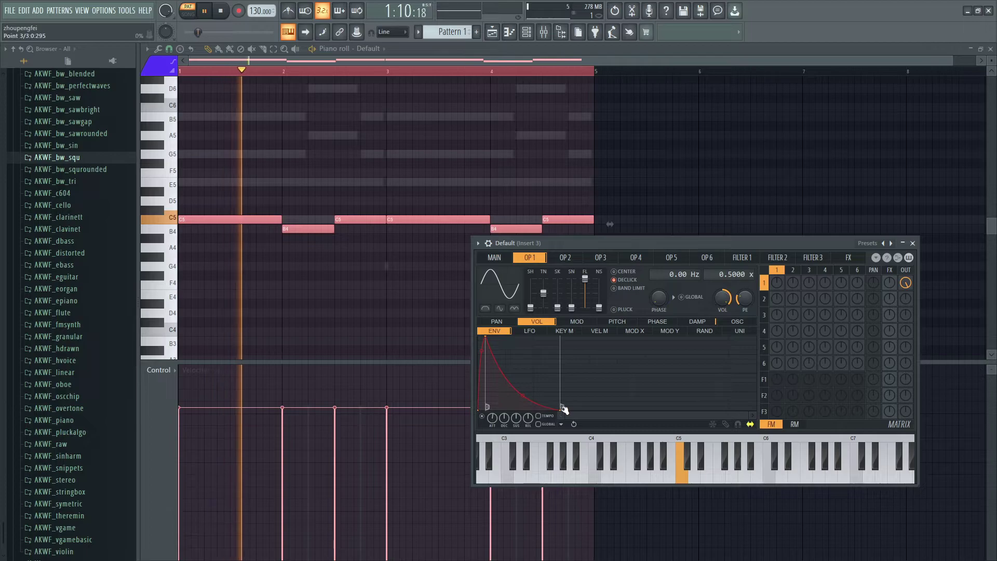
{"action": "left_click_drag", "start_coordinate": [561, 408], "coordinate": [560, 342]}
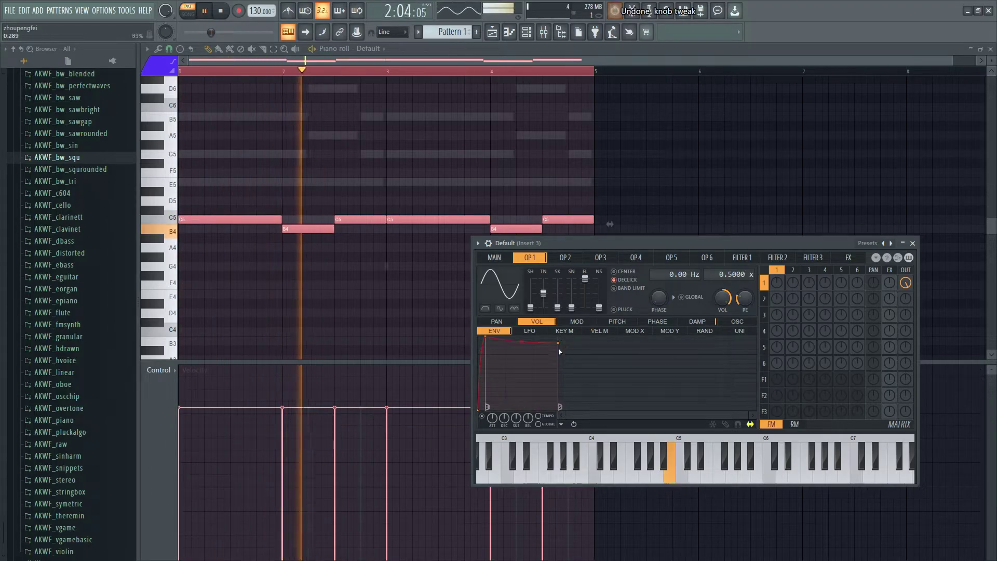
{"action": "right_click", "coordinate": [558, 344]}
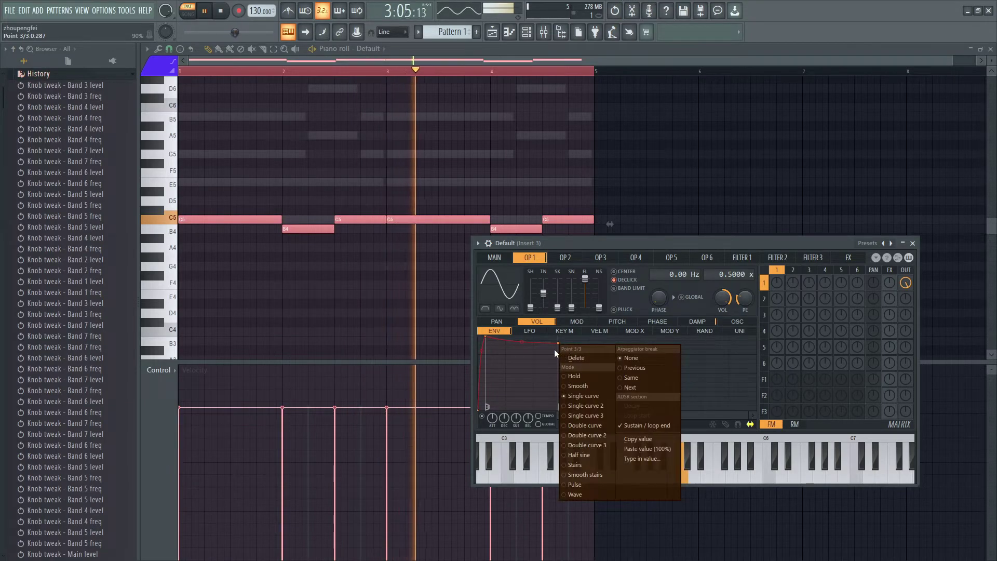
{"action": "left_click", "coordinate": [554, 425]}
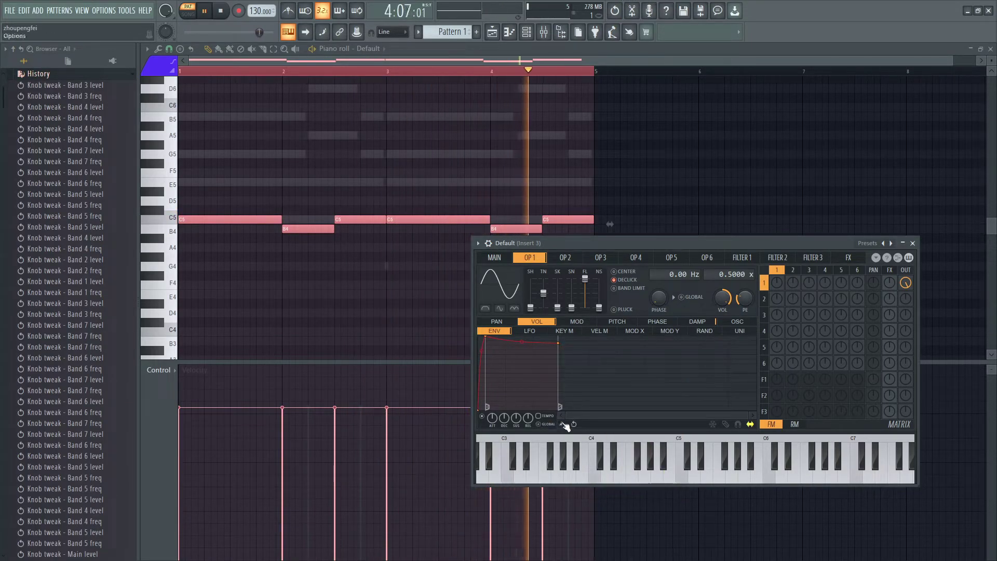
Step: Add a zero-level release point to operator 1's volume envelope, bend the release curve downward and raise the sustain to full level
{"action": "left_click_drag", "start_coordinate": [572, 406], "coordinate": [586, 411]}
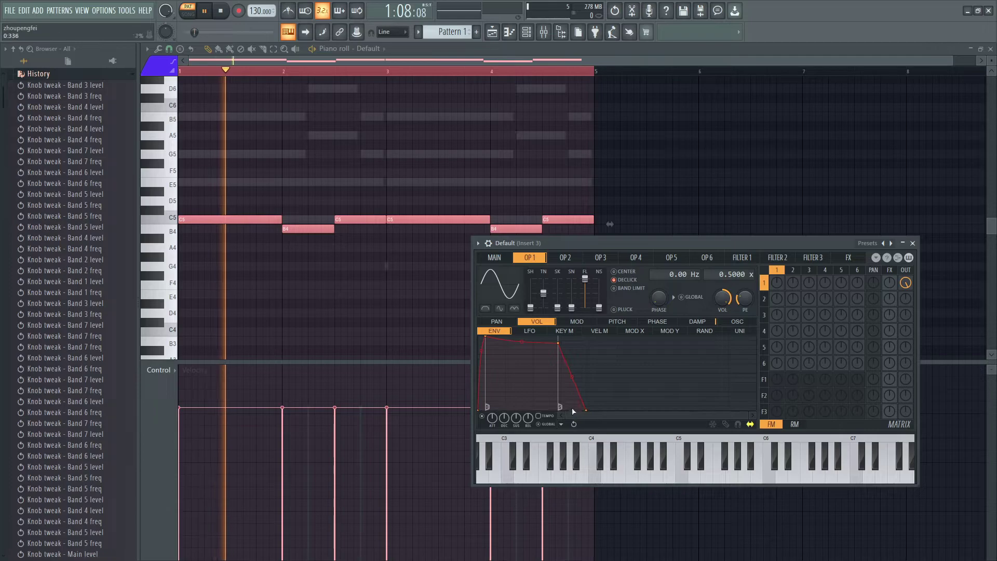
{"action": "left_click_drag", "start_coordinate": [572, 377], "coordinate": [573, 399]}
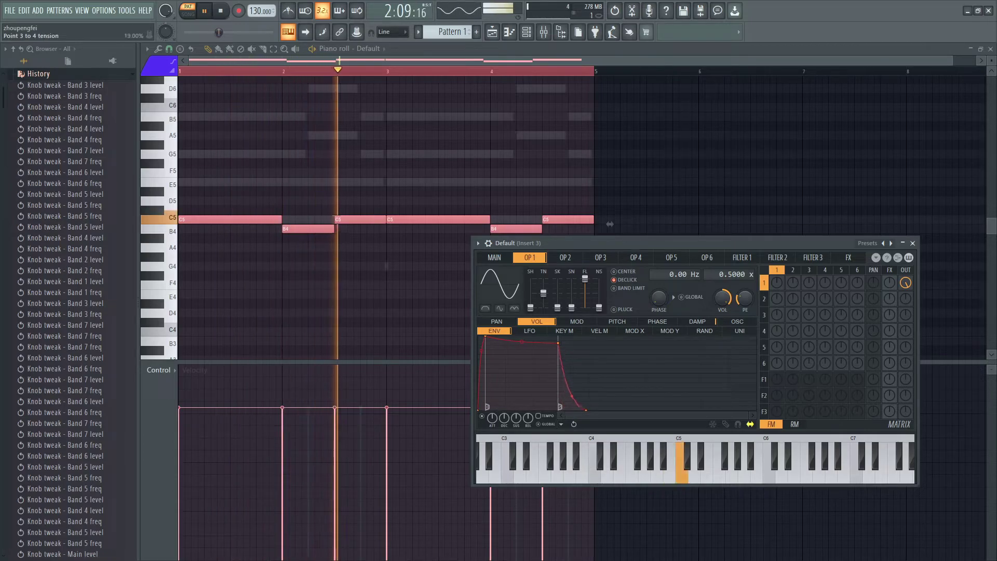
{"action": "left_click_drag", "start_coordinate": [558, 343], "coordinate": [562, 328]}
{"action": "key", "text": "space"}
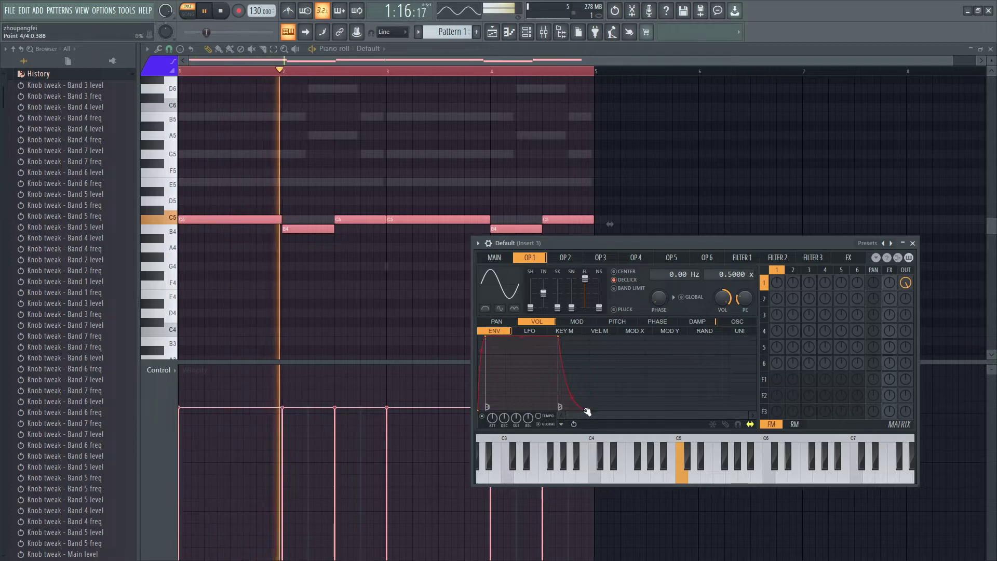
Step: Shorten the release of operator 1's volume envelope to a brief tail and audition the phrase
{"action": "left_click_drag", "start_coordinate": [585, 410], "coordinate": [572, 411]}
{"action": "key", "text": "space"}
{"action": "key", "text": "space"}
{"action": "key", "text": "space"}
{"action": "left_click_drag", "start_coordinate": [571, 410], "coordinate": [572, 413]}
{"action": "key", "text": "space"}
{"action": "key", "text": "space"}
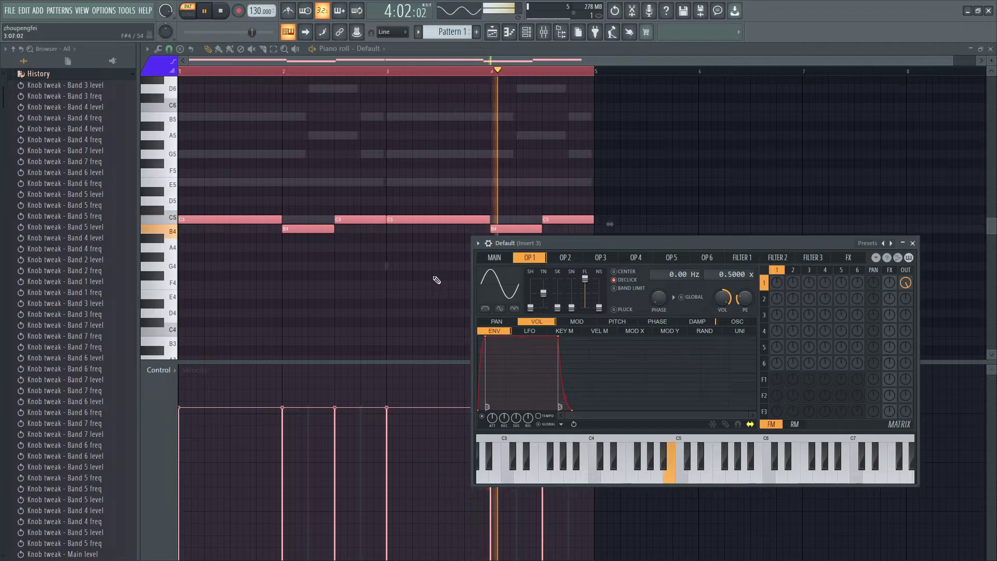
Step: Raise operator 1's tension to 31% and listen to how the phrase sounds
{"action": "left_click", "coordinate": [496, 259]}
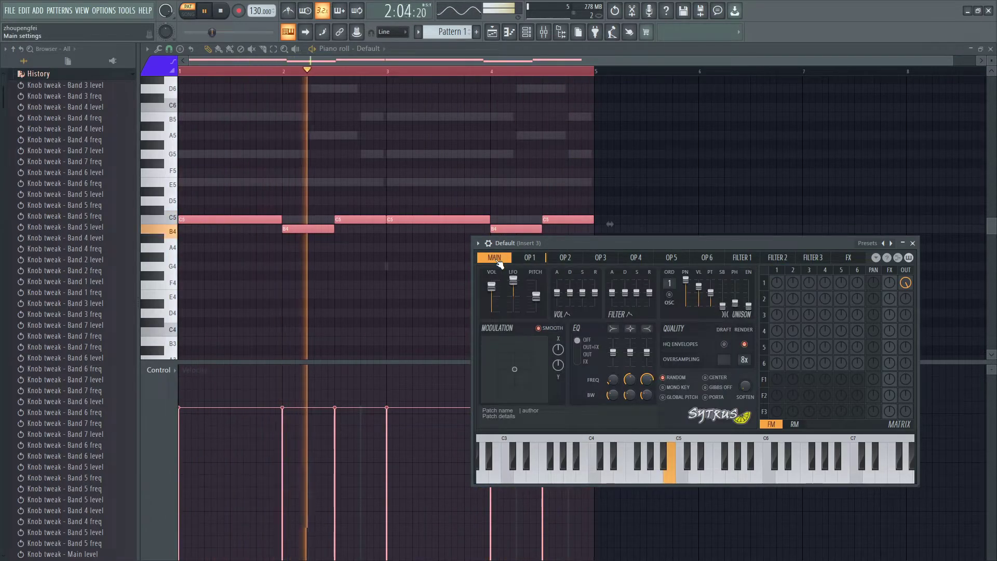
{"action": "left_click", "coordinate": [530, 258]}
{"action": "left_click_drag", "start_coordinate": [530, 307], "coordinate": [530, 306]}
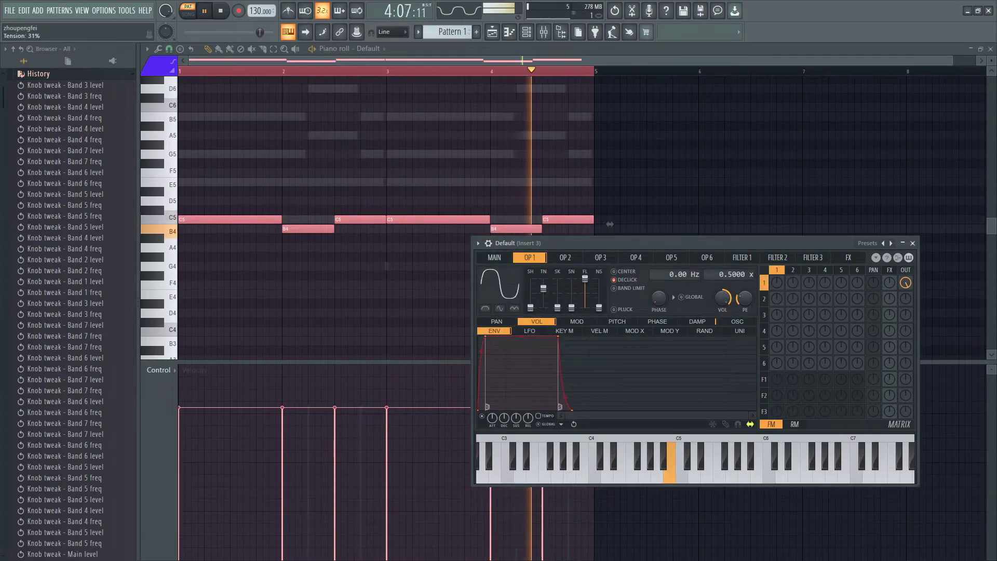
{"action": "left_click", "coordinate": [494, 257]}
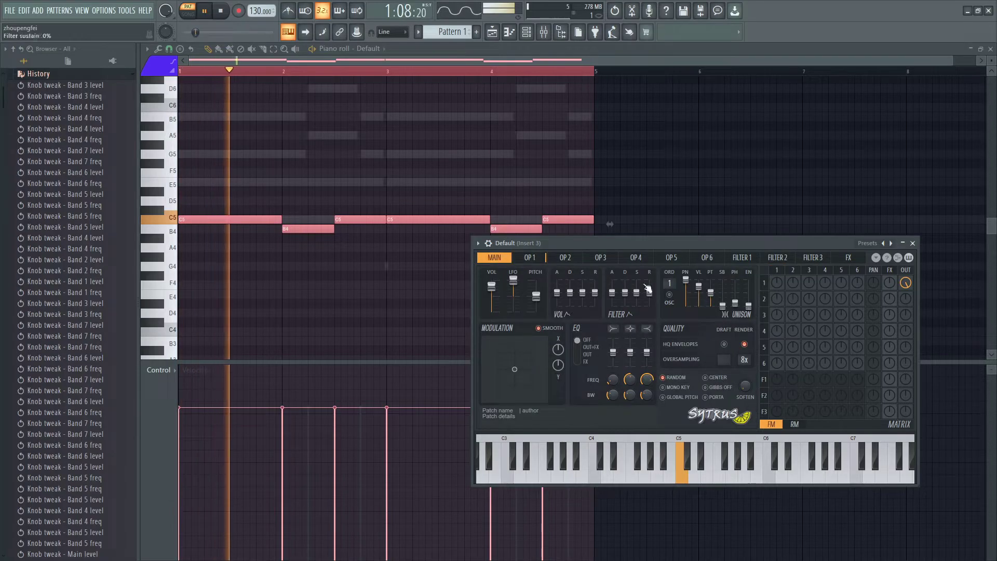
Step: Set the Sytrus unison order to 2 and audition the phrase
{"action": "key", "text": "space"}
{"action": "key", "text": "space"}
{"action": "left_click_drag", "start_coordinate": [664, 284], "coordinate": [664, 287]}
{"action": "key", "text": "space"}
{"action": "key", "text": "space"}
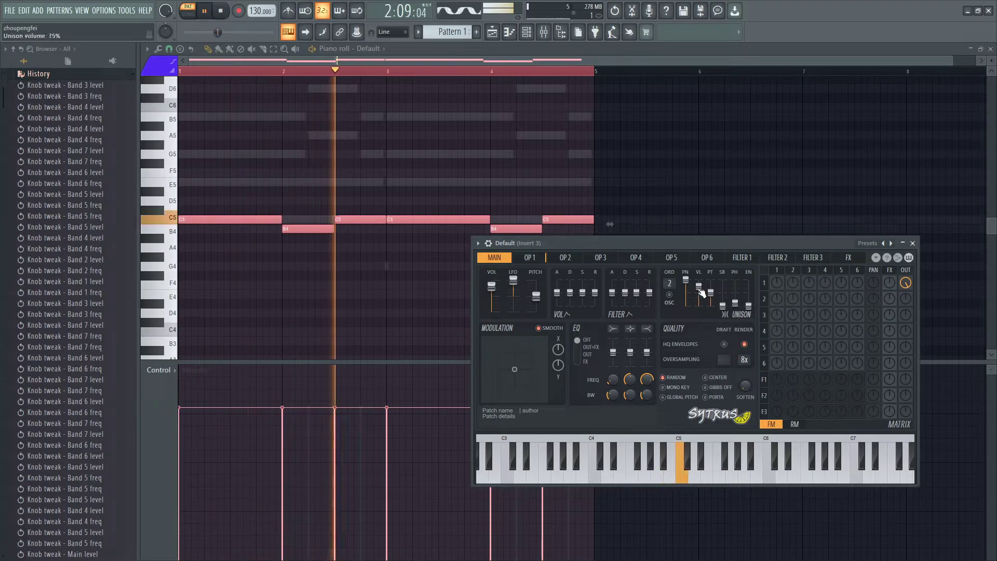
{"action": "key", "text": "space"}
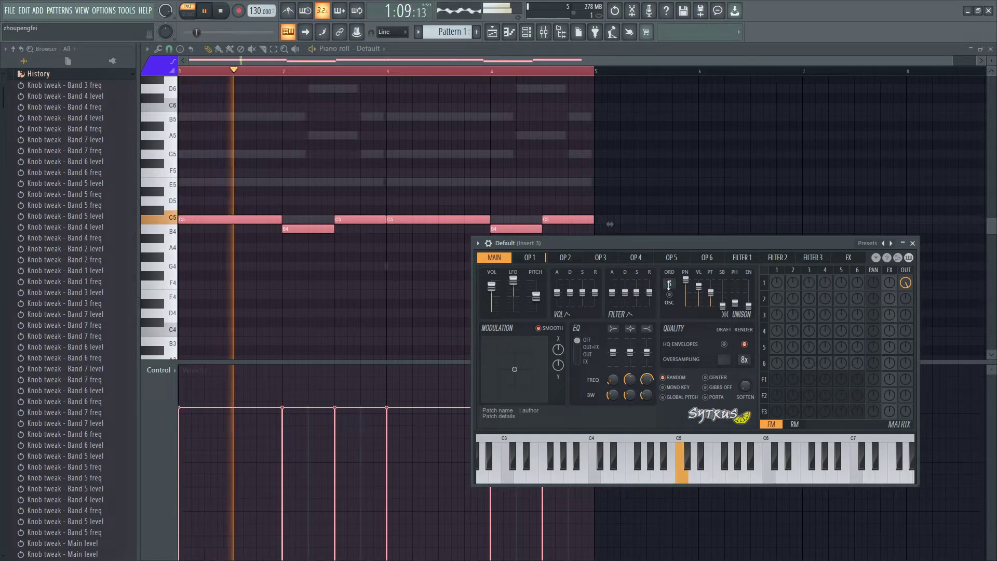
Step: Set the Sytrus unison order to 5, raise the unison phase and set the unison pitch to 54%
{"action": "key", "text": "space"}
{"action": "key", "text": "space"}
{"action": "key", "text": "space"}
{"action": "left_click_drag", "start_coordinate": [710, 294], "coordinate": [735, 299]}
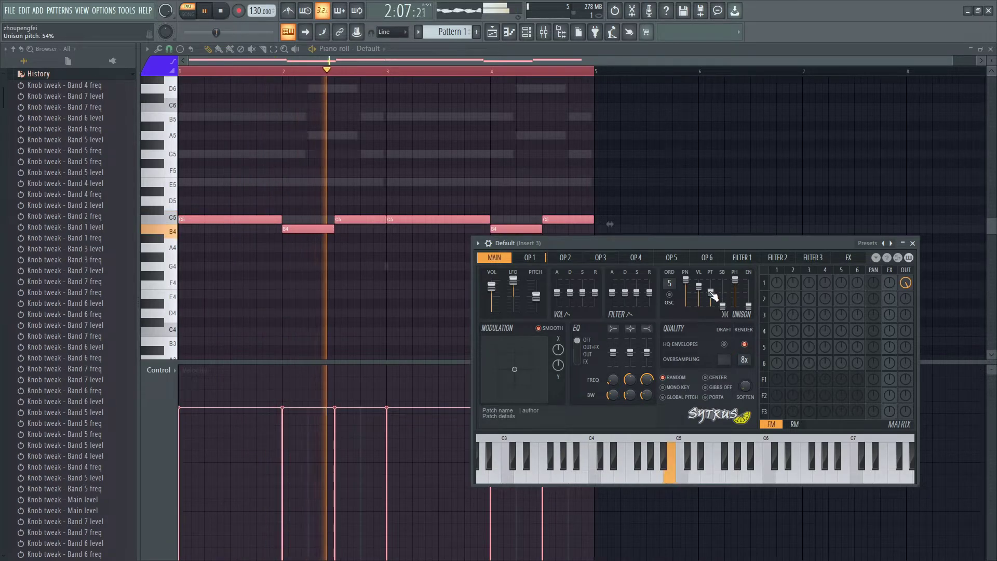
Step: Show the channel rack and audition the Sytrus layer with the TB channel toggled in
{"action": "key", "text": "F6"}
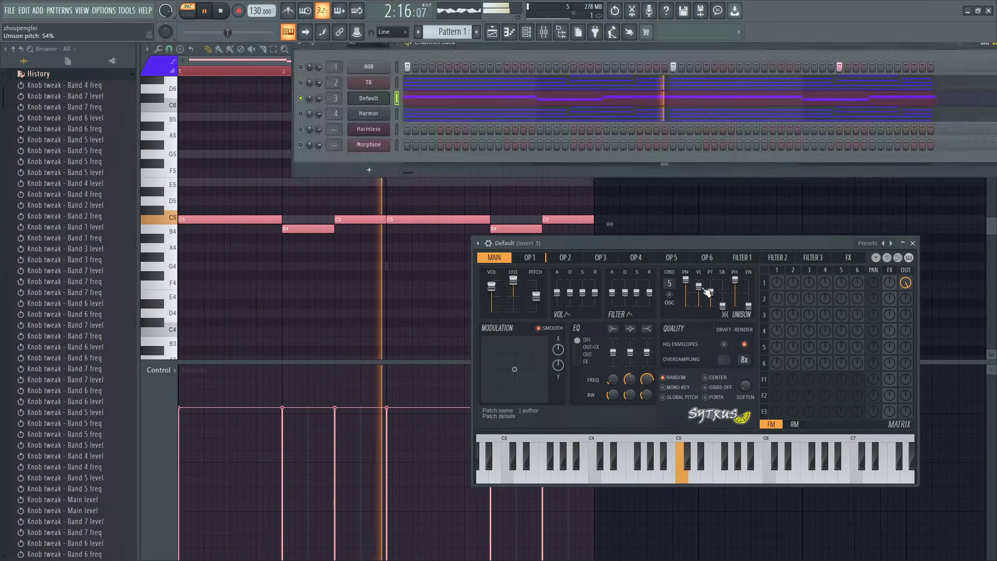
{"action": "left_click", "coordinate": [301, 83]}
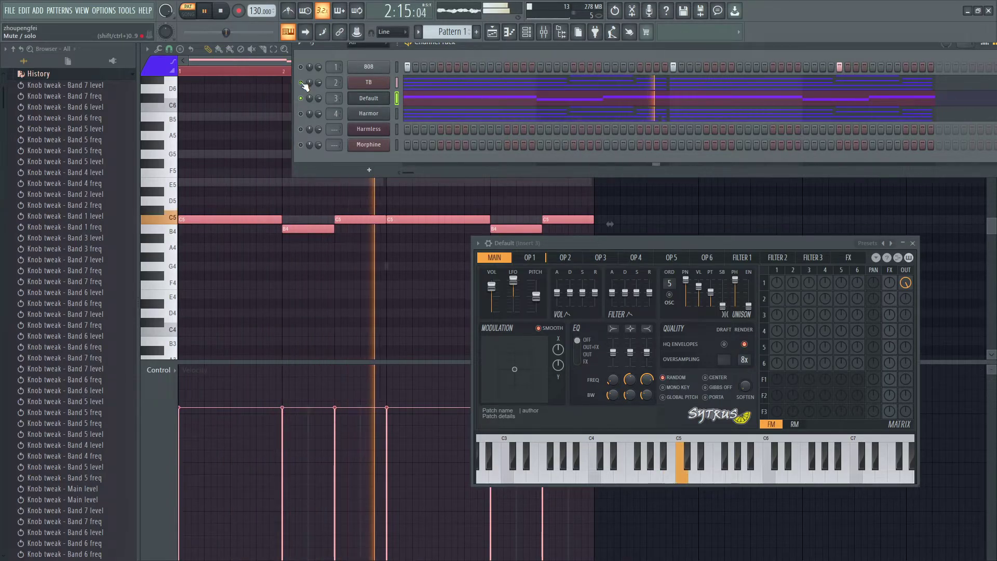
{"action": "key", "text": "space"}
Step: Try the Jordan Bass 2 preset and the Jordan Bass preset in Sytrus, listening to the phrase
{"action": "left_click", "coordinate": [867, 243]}
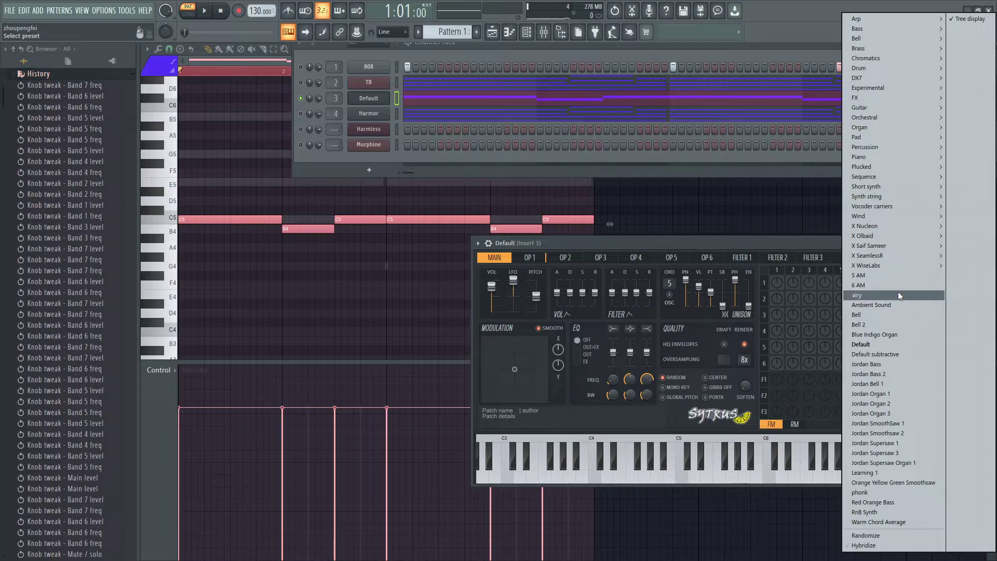
{"action": "left_click", "coordinate": [907, 373]}
{"action": "key", "text": "space"}
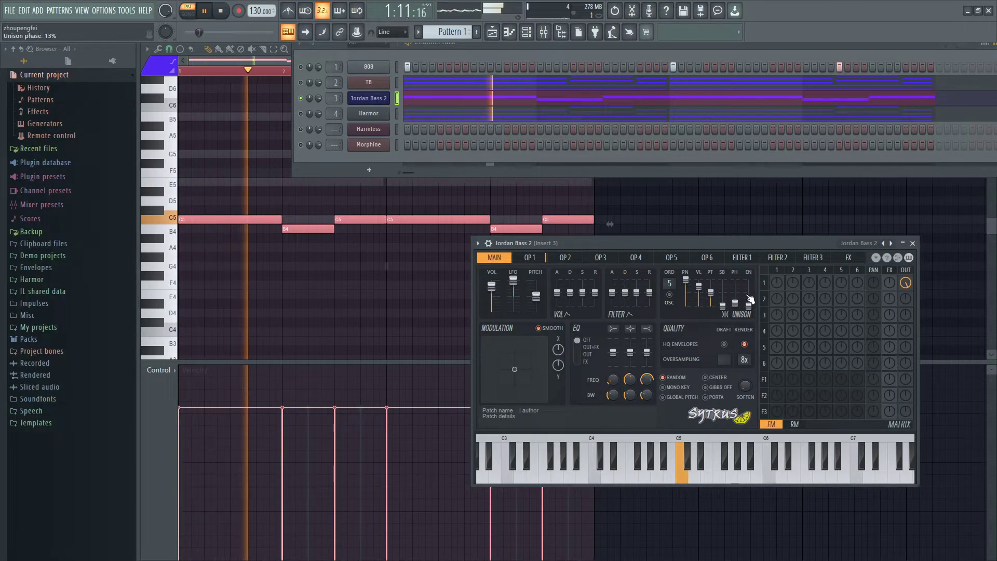
{"action": "left_click", "coordinate": [846, 247]}
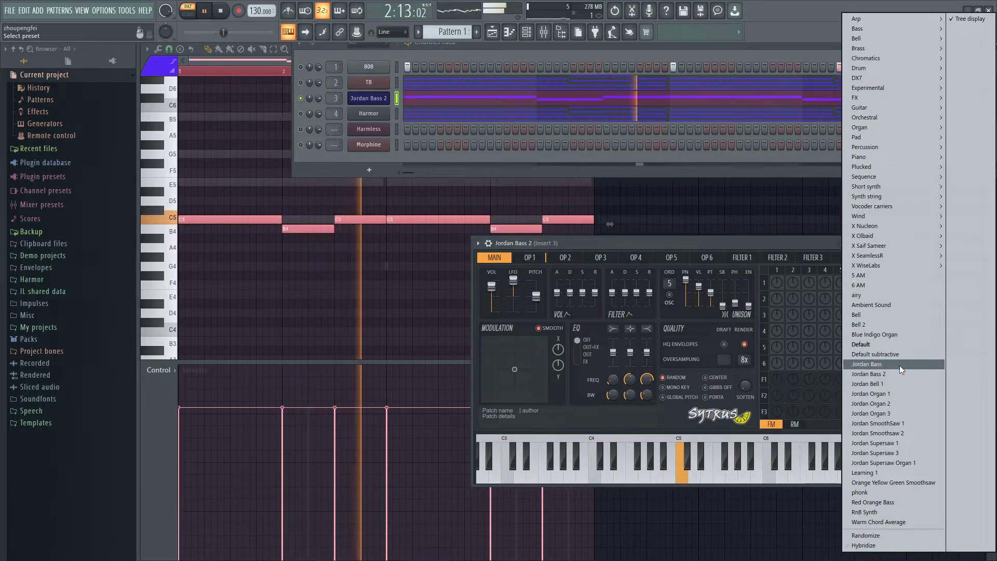
{"action": "left_click", "coordinate": [895, 363]}
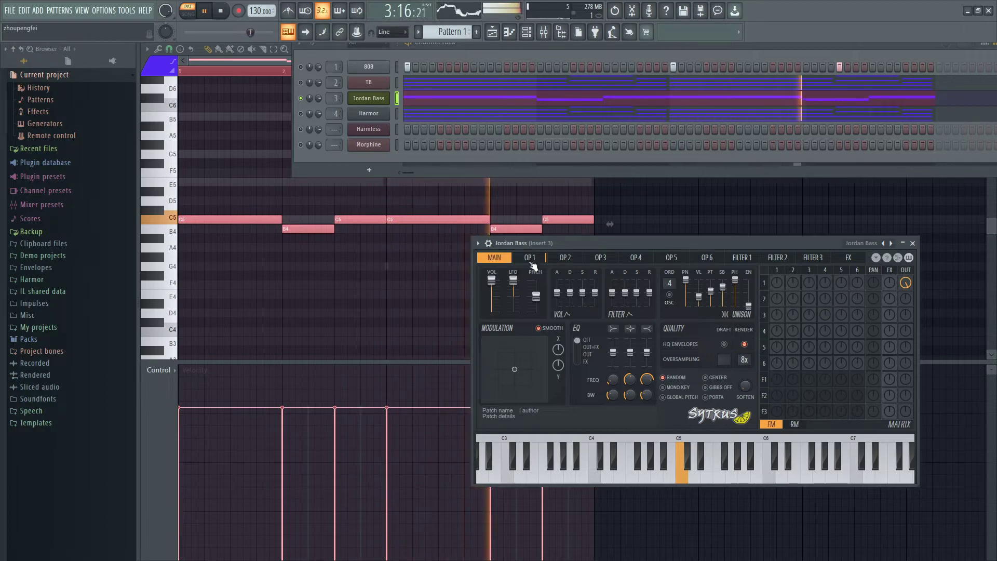
Step: Lower the Insert 3 mixer fader to about -18 dB and unmute the TB and Harmor channels
{"action": "left_click", "coordinate": [543, 33]}
{"action": "left_click_drag", "start_coordinate": [509, 379], "coordinate": [509, 417]}
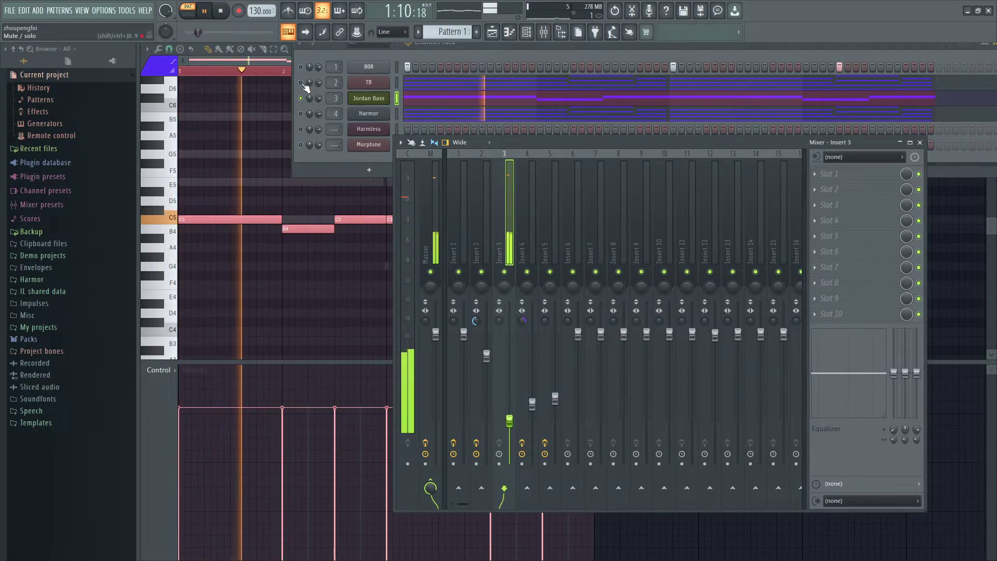
{"action": "left_click", "coordinate": [322, 135]}
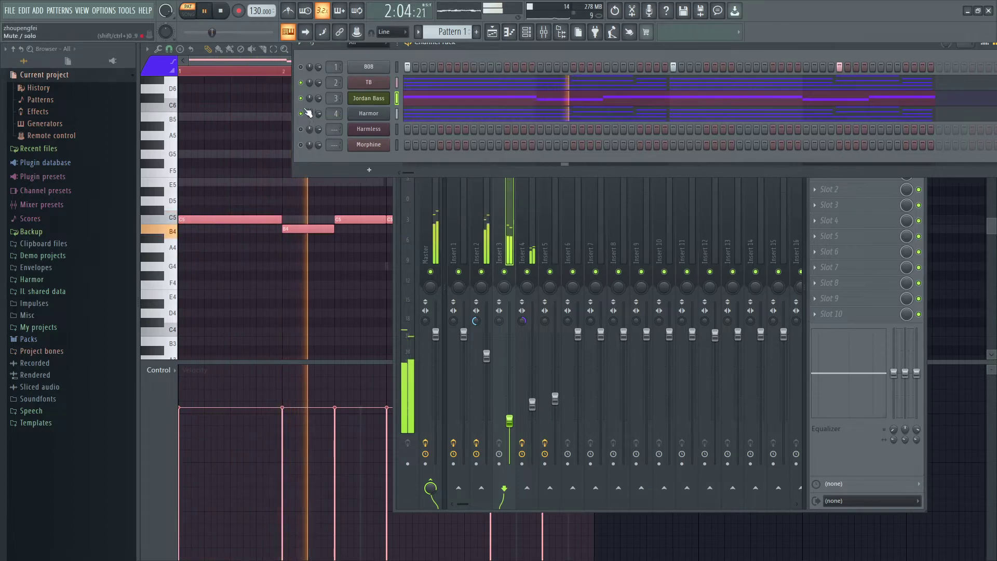
Step: Delete the Jordan Bass channel and check the master spectrum in its Fruity Parametric EQ 2
{"action": "right_click", "coordinate": [386, 98]}
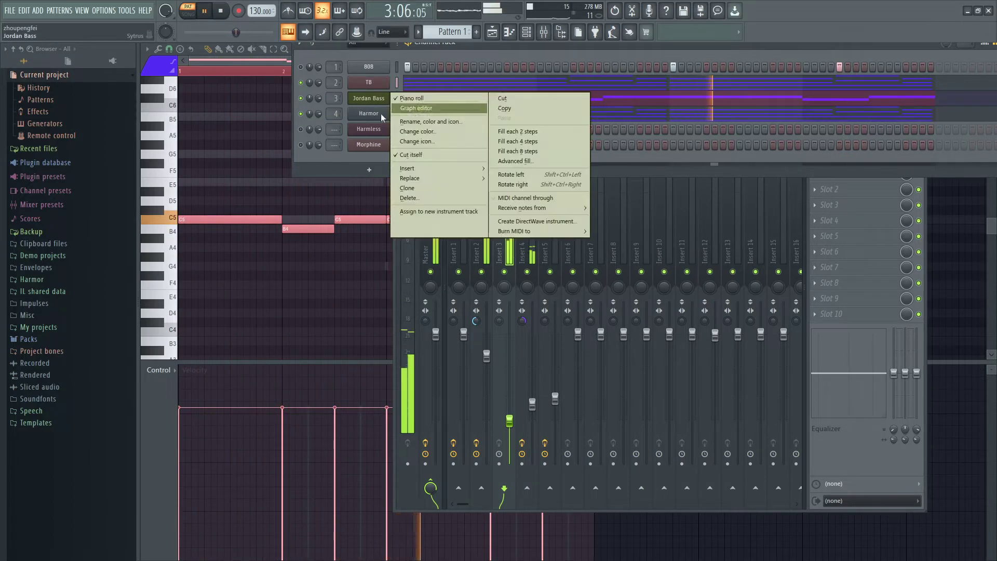
{"action": "left_click", "coordinate": [428, 197]}
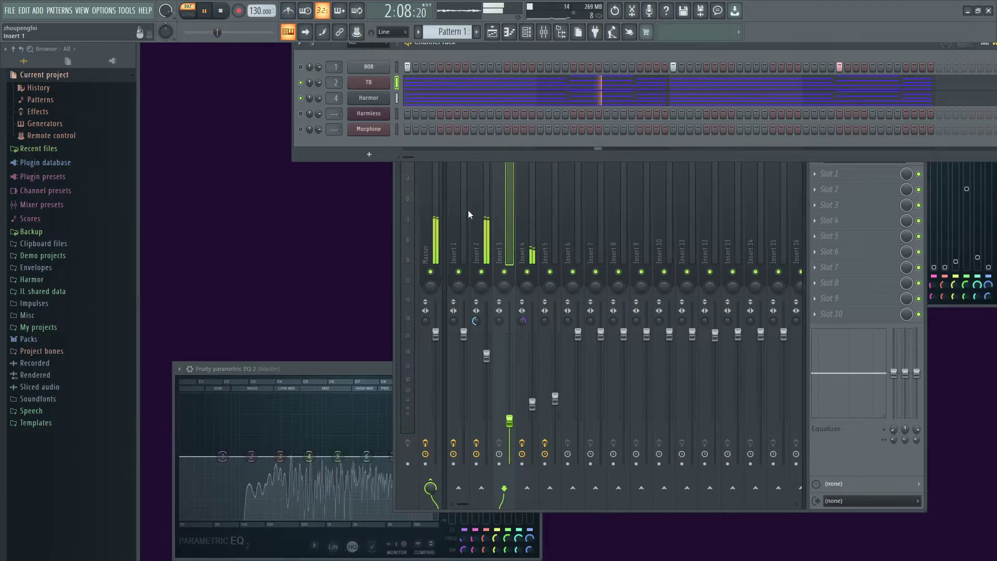
{"action": "left_click", "coordinate": [341, 369]}
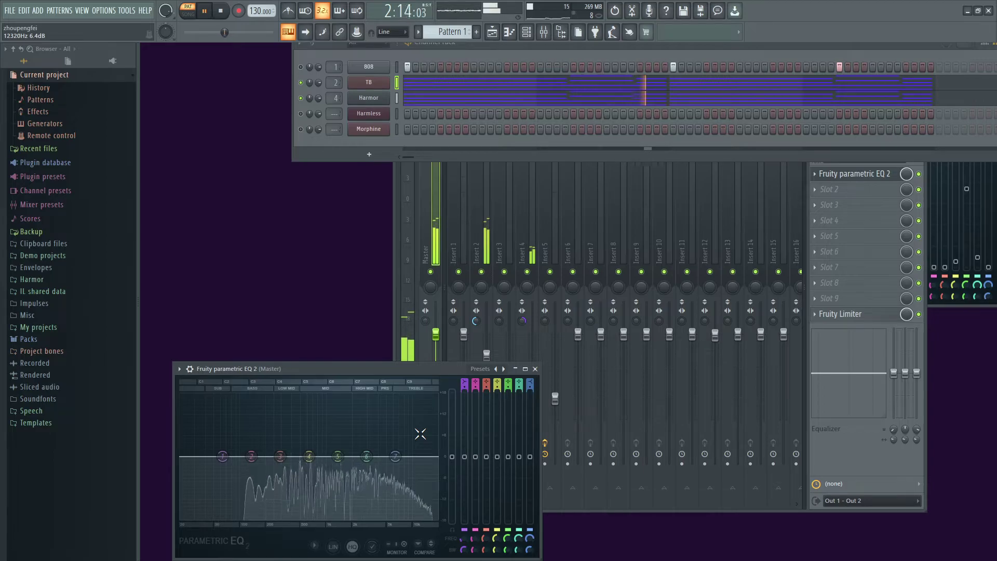
{"action": "left_click", "coordinate": [535, 369]}
Step: Switch to Notepad++ and replace the note with a remark that the original beat has no subbass
{"action": "key", "text": "alt+Tab"}
{"action": "key", "text": "ctrl+a"}
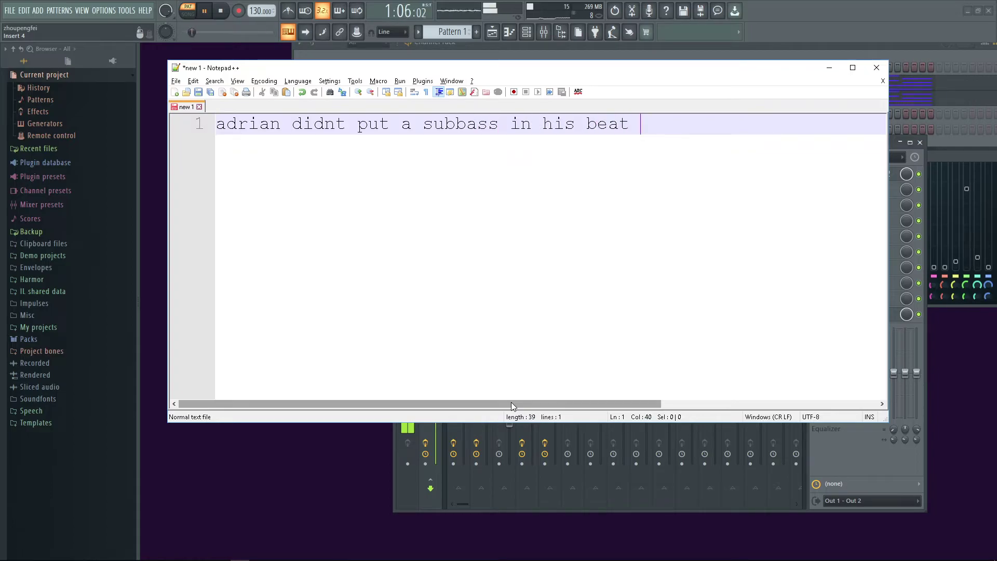
{"action": "type", "text": "ess i don't kn"}
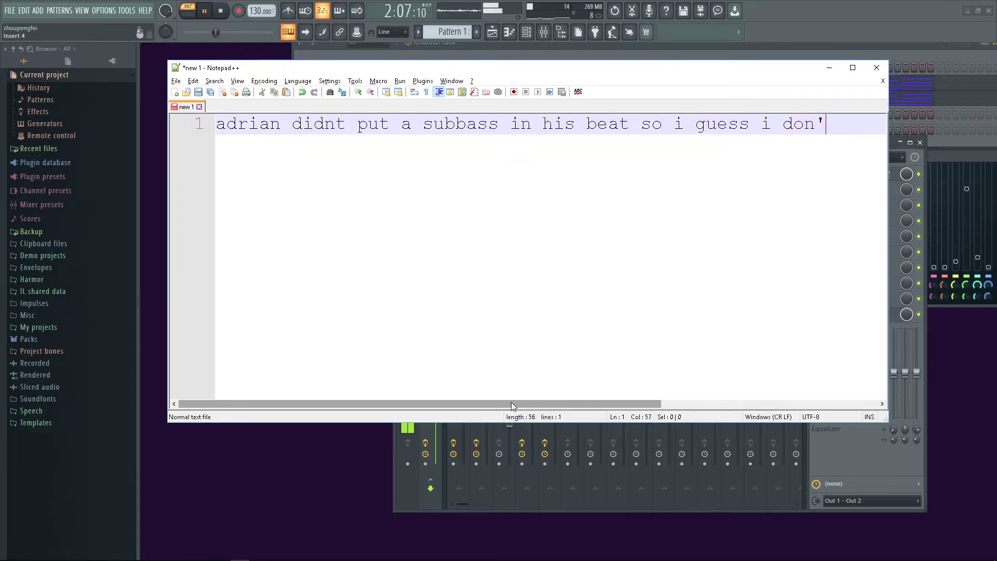
{"action": "type", "text": " one"}
{"action": "key", "text": "alt+Tab"}
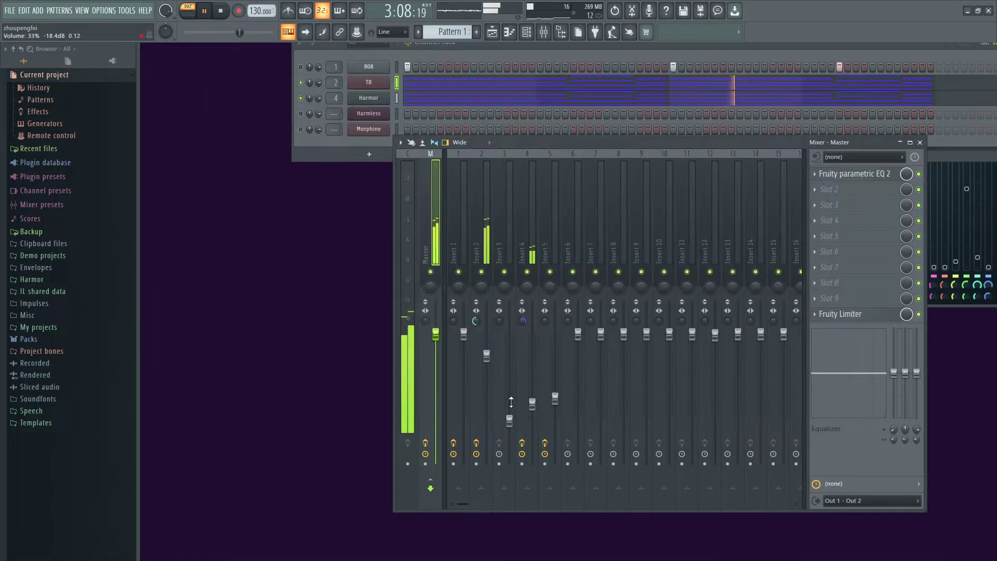
Step: Switch to the browser and listen to the "Love my Shawty" reference video on YouTube
{"action": "key", "text": "alt+Tab"}
{"action": "key", "text": "Tab"}
{"action": "left_click", "coordinate": [419, 341]}
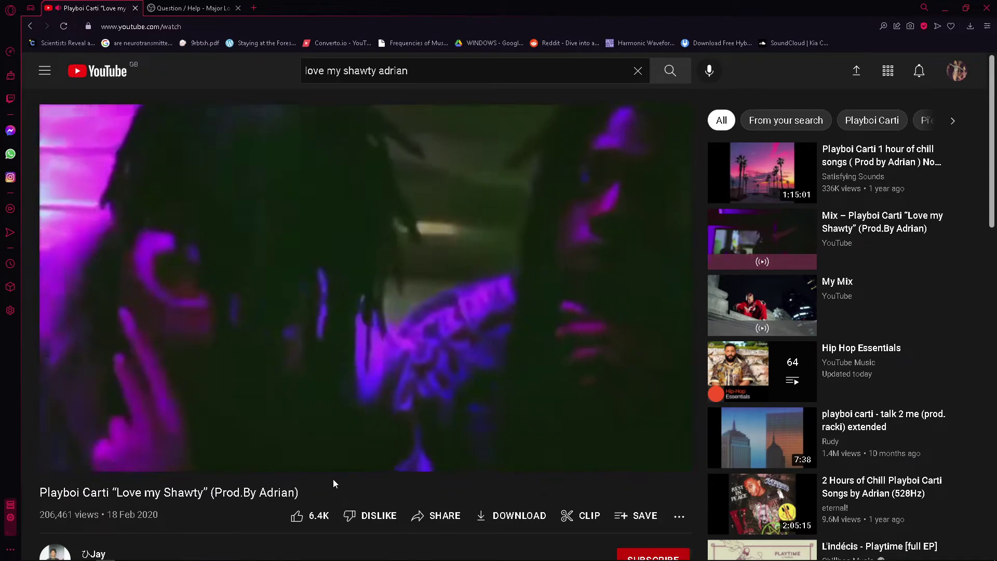
Step: Switch to Notepad++ and replace the note with "ye, the 808 just SMACKS"
{"action": "key", "text": "alt+Tab"}
{"action": "key", "text": "alt+Tab"}
{"action": "key", "text": "ctrl+a"}
{"action": "type", "text": "ye "}
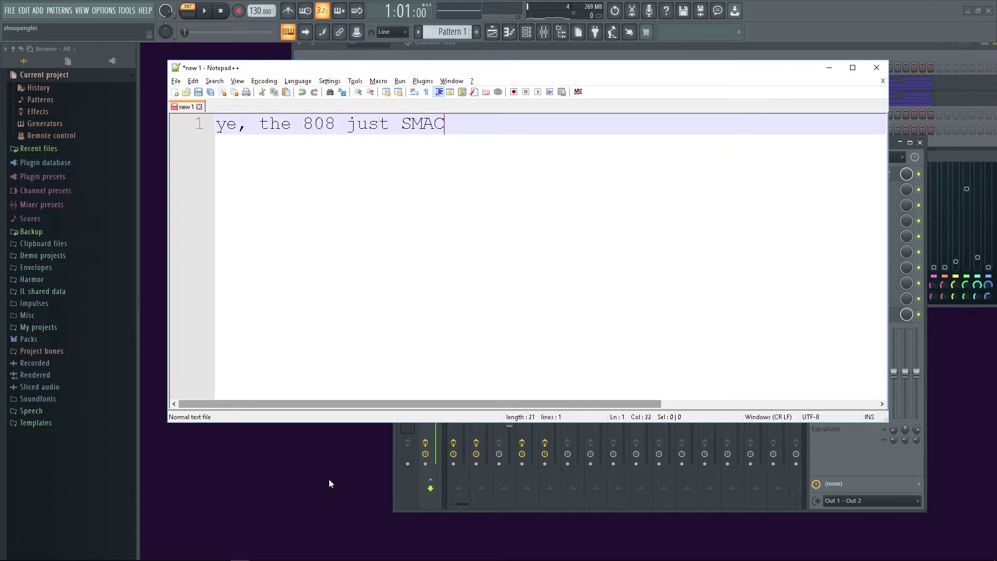
{"action": "type", "text": "KS"}
Step: Switch back to FL Studio, unmute the 808 channel and audition it with the other layers
{"action": "key", "text": "alt+Tab"}
{"action": "key", "text": "alt+Tab"}
{"action": "key", "text": "alt+Tab"}
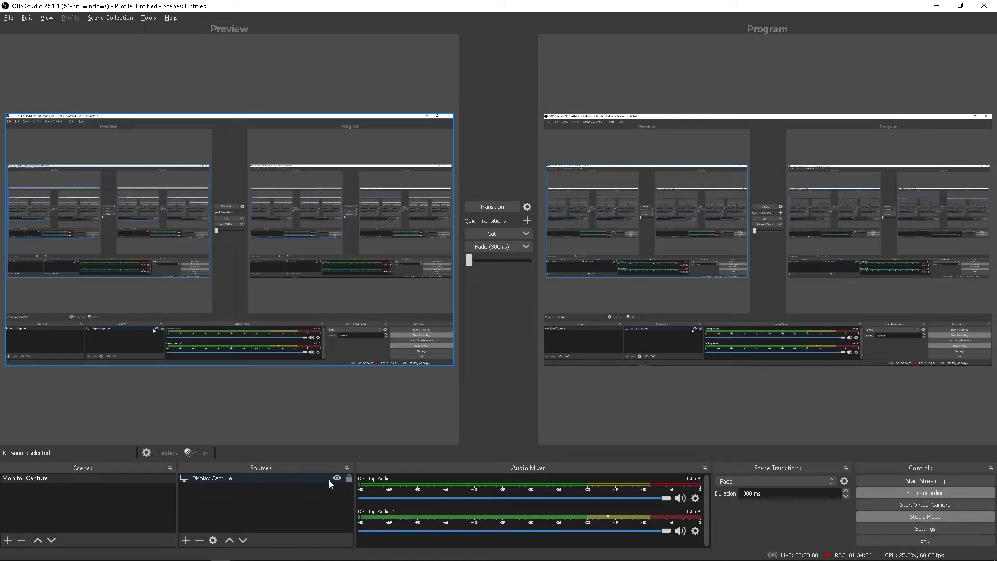
{"action": "key", "text": "alt+Tab"}
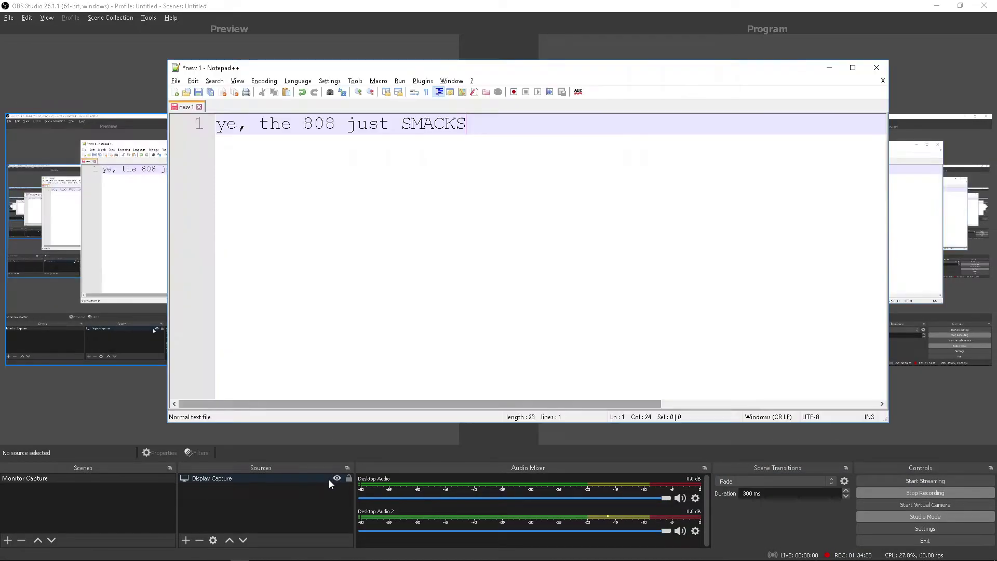
{"action": "key", "text": "alt+Tab"}
{"action": "key", "text": "alt+Tab"}
{"action": "key", "text": "space"}
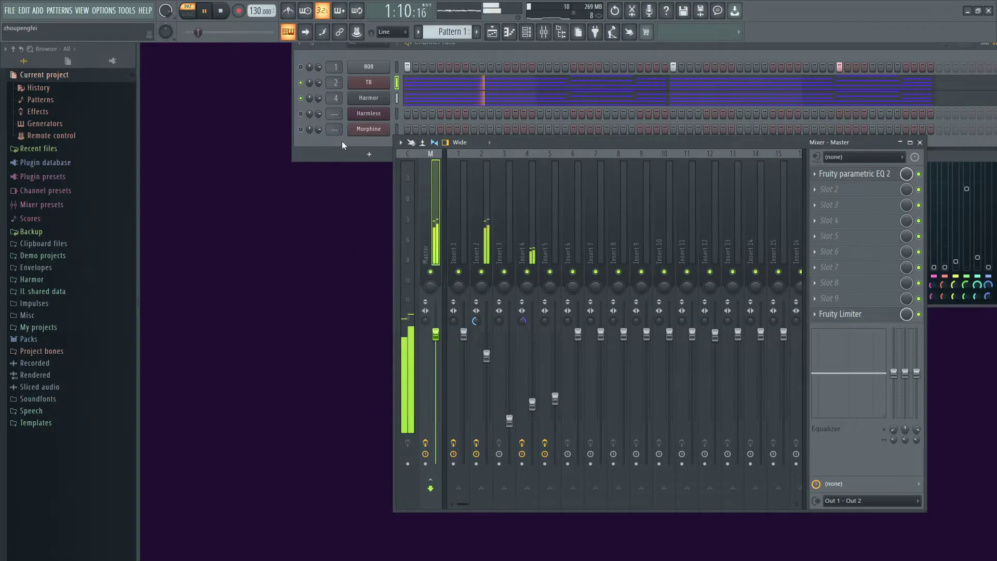
{"action": "left_click", "coordinate": [301, 67]}
{"action": "key", "text": "space"}
{"action": "key", "text": "space"}
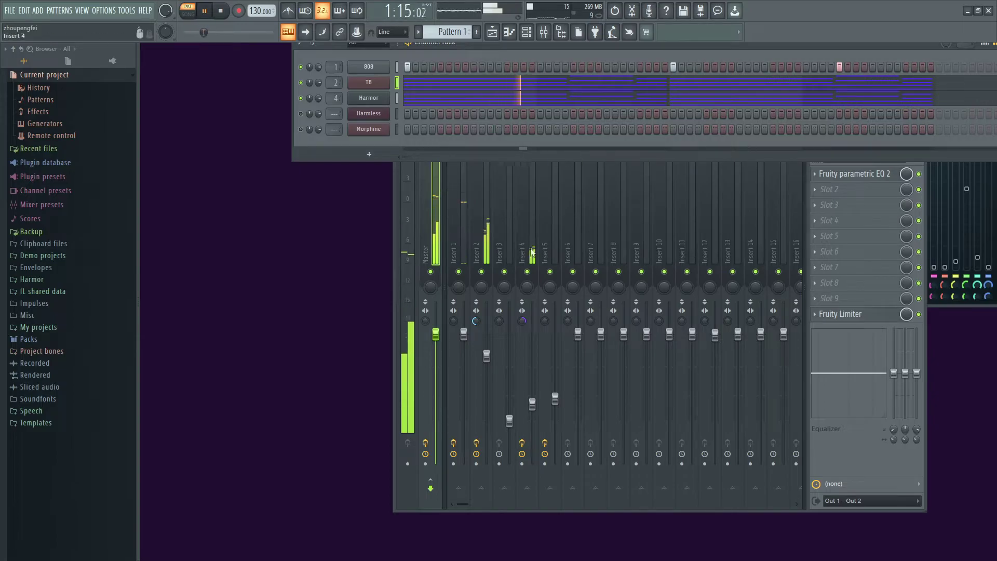
Step: In Insert 1's Fruity Parametric EQ 2, move band 4 to about 1982 Hz at -17.9 dB and band 3 down beside it
{"action": "left_click", "coordinate": [465, 228]}
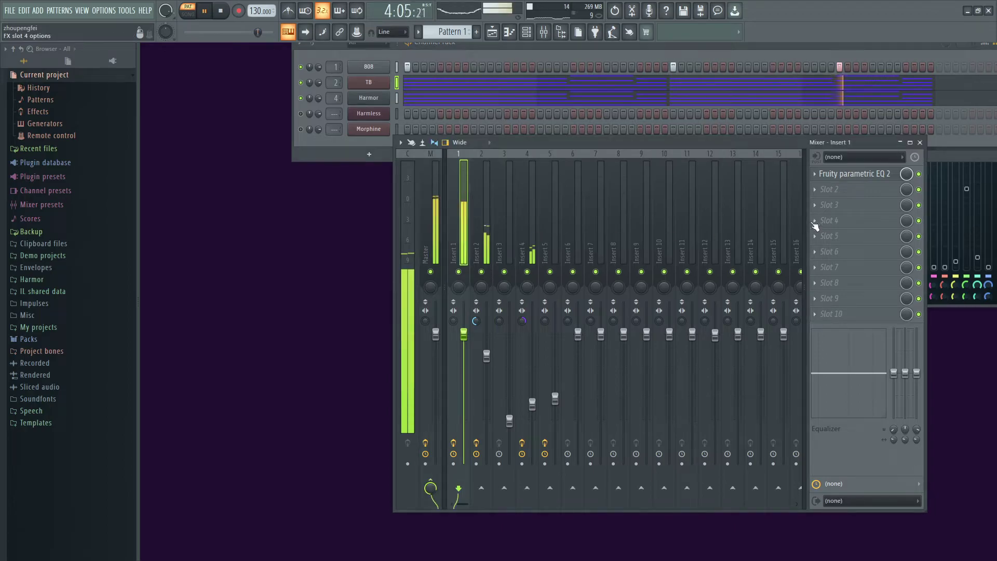
{"action": "left_click", "coordinate": [857, 175]}
{"action": "left_click_drag", "start_coordinate": [369, 297], "coordinate": [377, 300]}
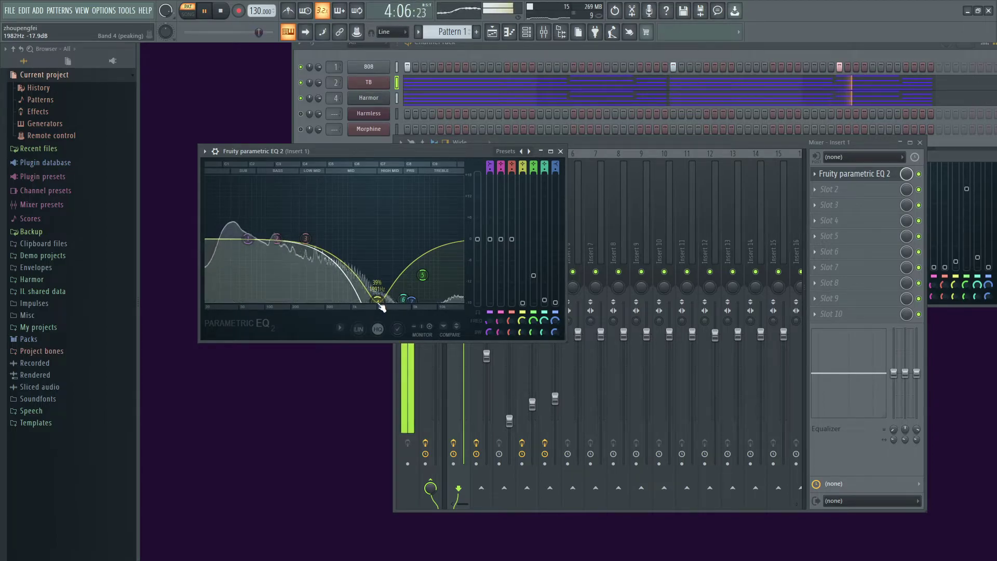
{"action": "left_click_drag", "start_coordinate": [305, 238], "coordinate": [387, 300]}
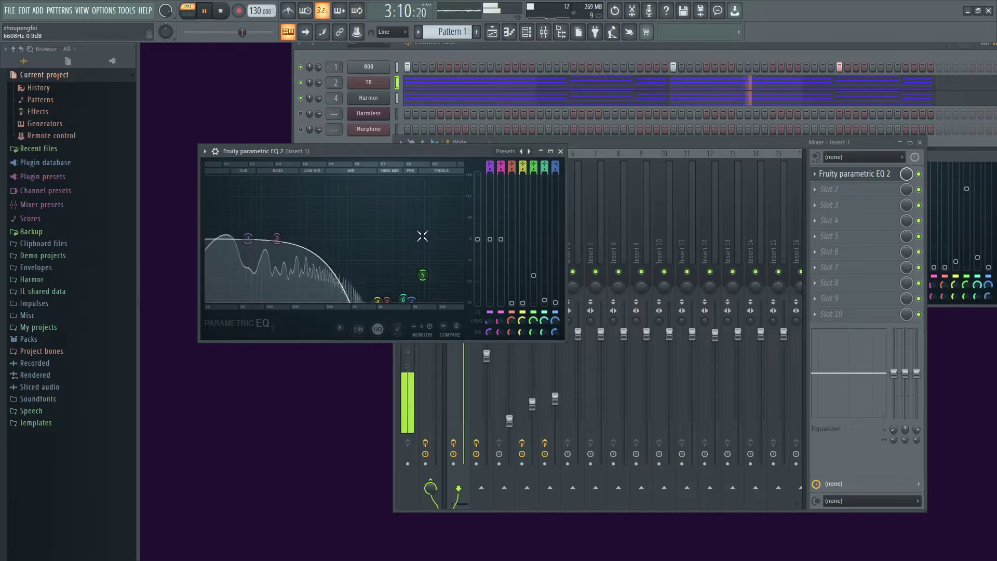
{"action": "left_click", "coordinate": [560, 151]}
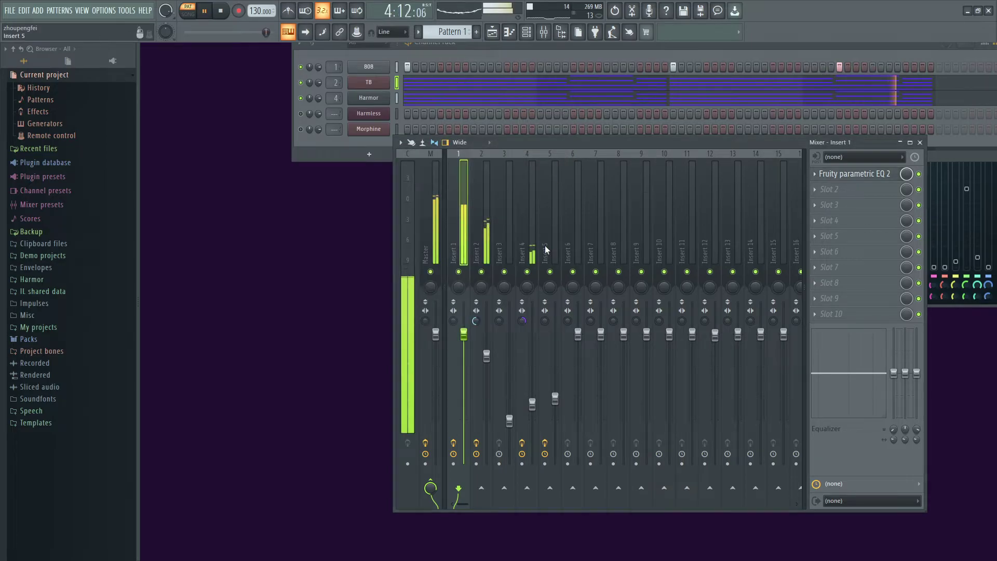
Step: Look over the TB synth's settings and browse the effects available for slot 2 of Insert 4
{"action": "left_click", "coordinate": [370, 83]}
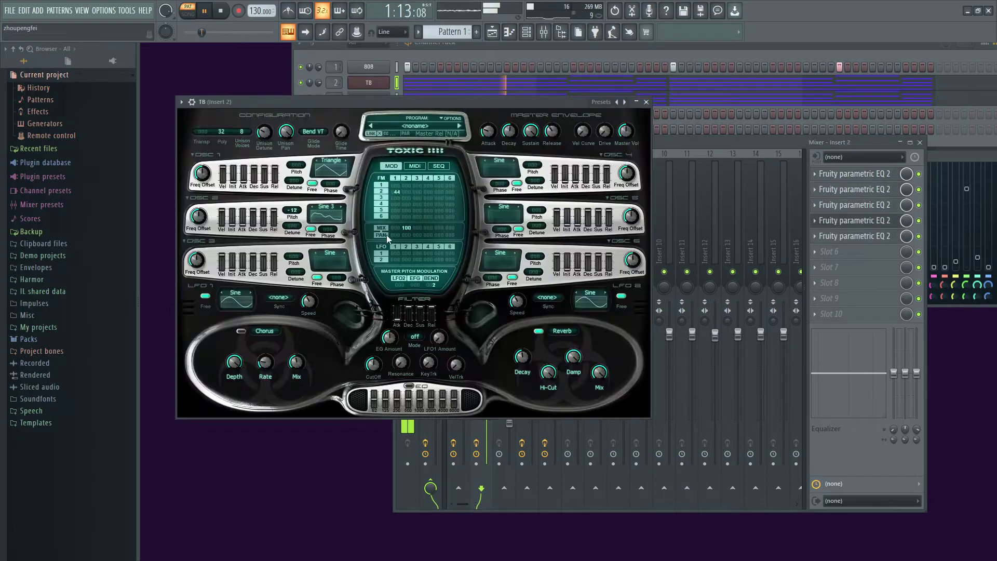
{"action": "left_click", "coordinate": [646, 101]}
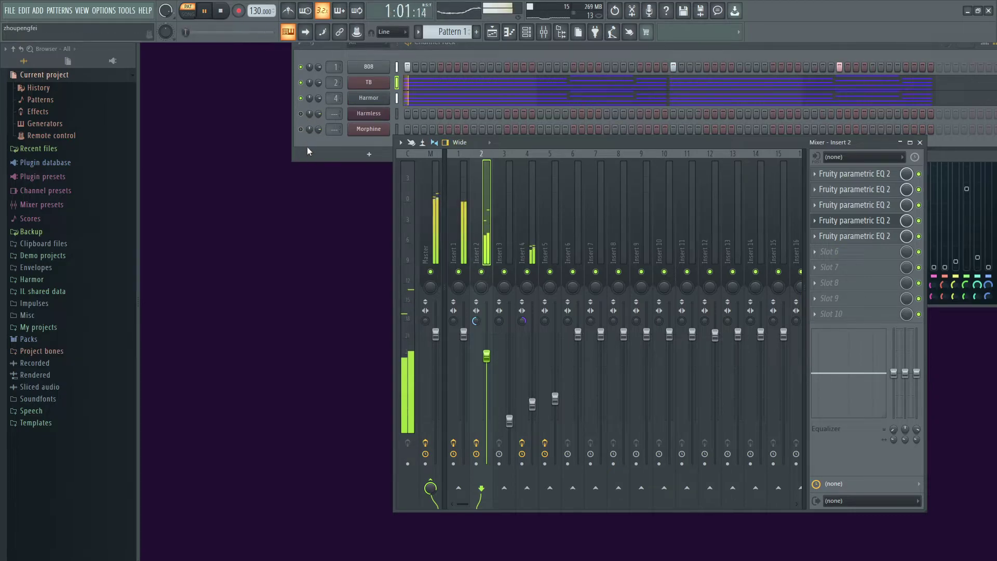
{"action": "left_click", "coordinate": [531, 239]}
{"action": "left_click", "coordinate": [850, 189]}
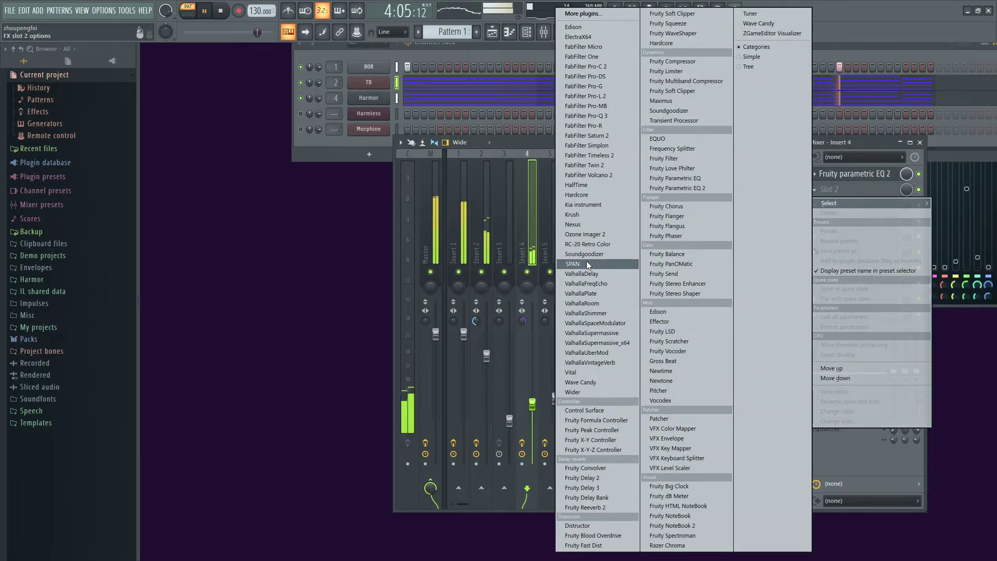
{"action": "left_click", "coordinate": [876, 144]}
Step: Open the Harmor channel's synth and audition that channel on its own
{"action": "key", "text": "space"}
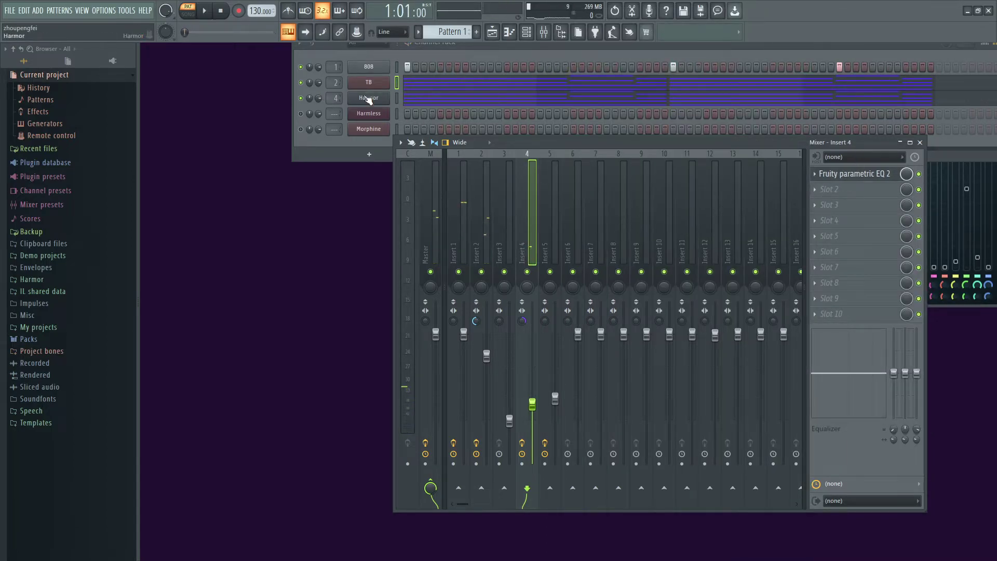
{"action": "left_click", "coordinate": [368, 98]}
{"action": "key", "text": "space"}
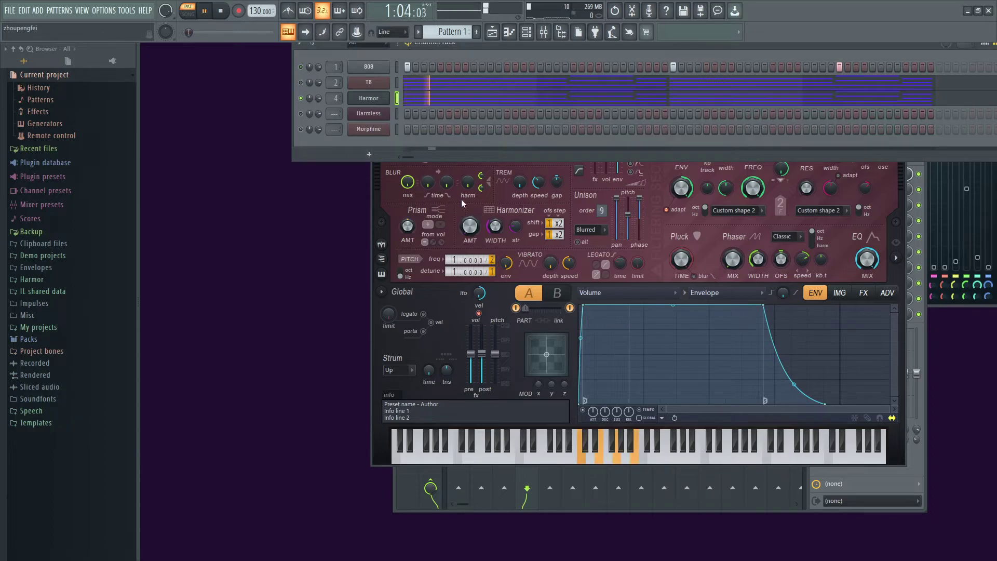
Step: Try a pitch vibrato depth of about 46 cents on Harmor with the TB layer playing, and return it to zero
{"action": "left_click", "coordinate": [661, 275]}
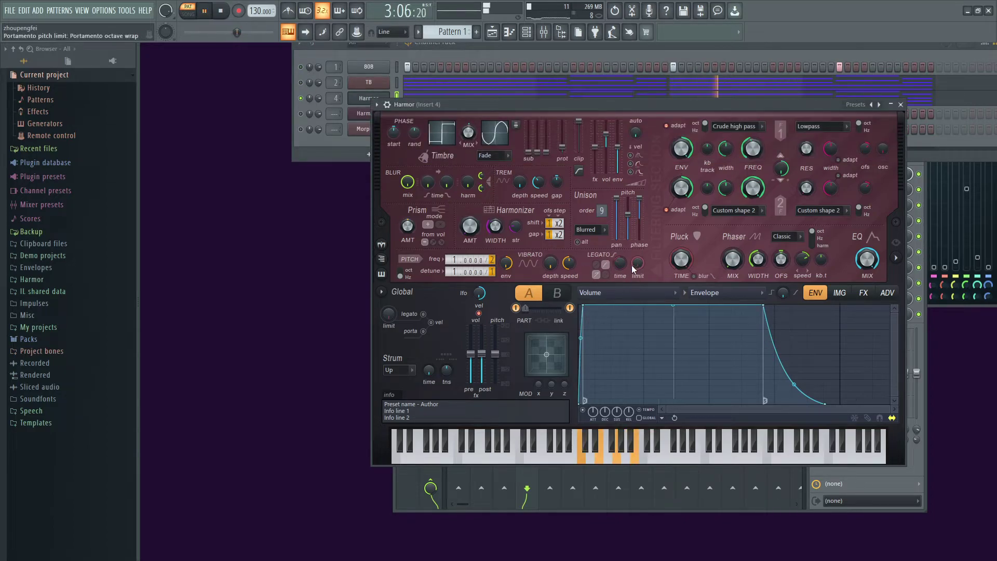
{"action": "left_click", "coordinate": [308, 82]}
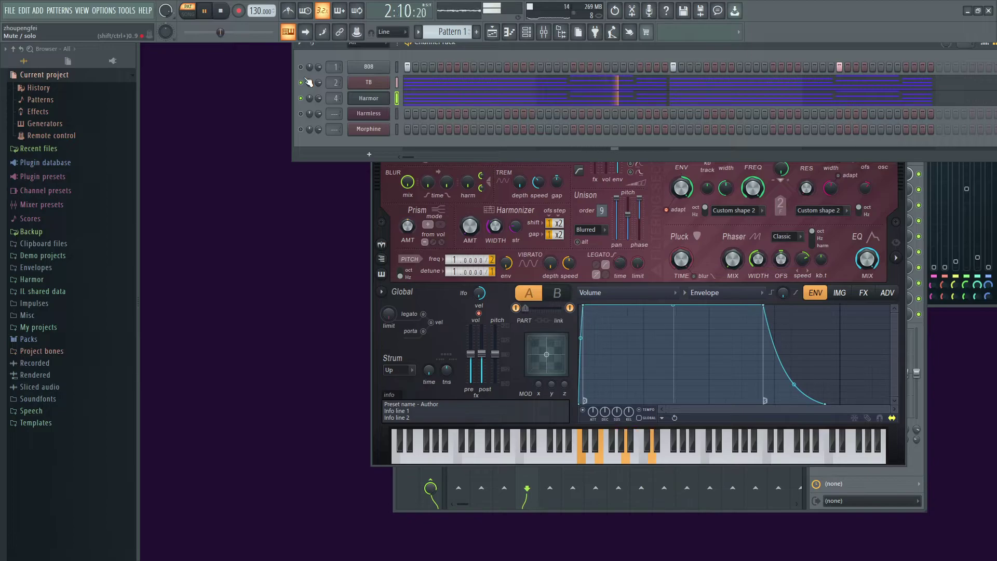
{"action": "left_click_drag", "start_coordinate": [550, 263], "coordinate": [549, 259]}
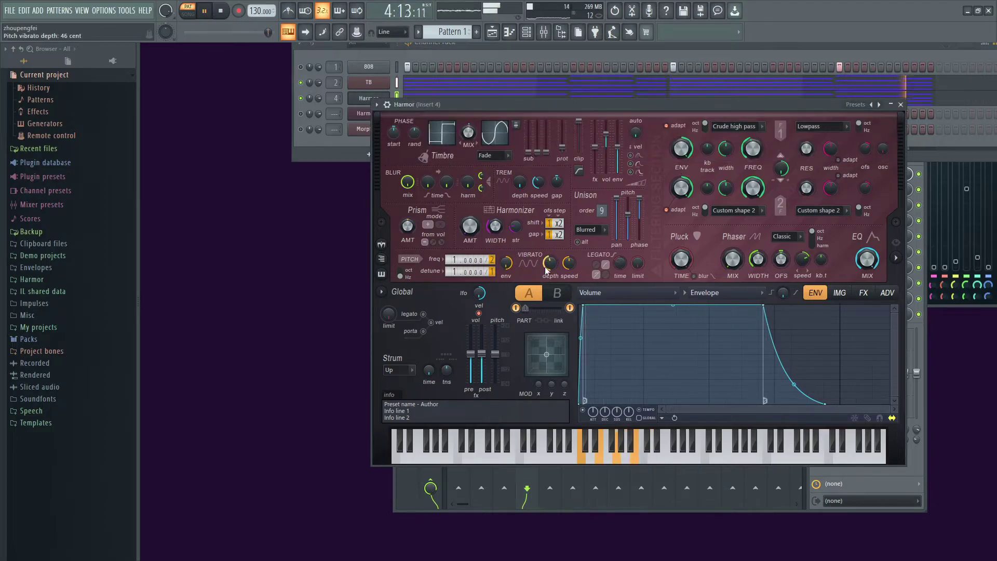
{"action": "left_click", "coordinate": [302, 94]}
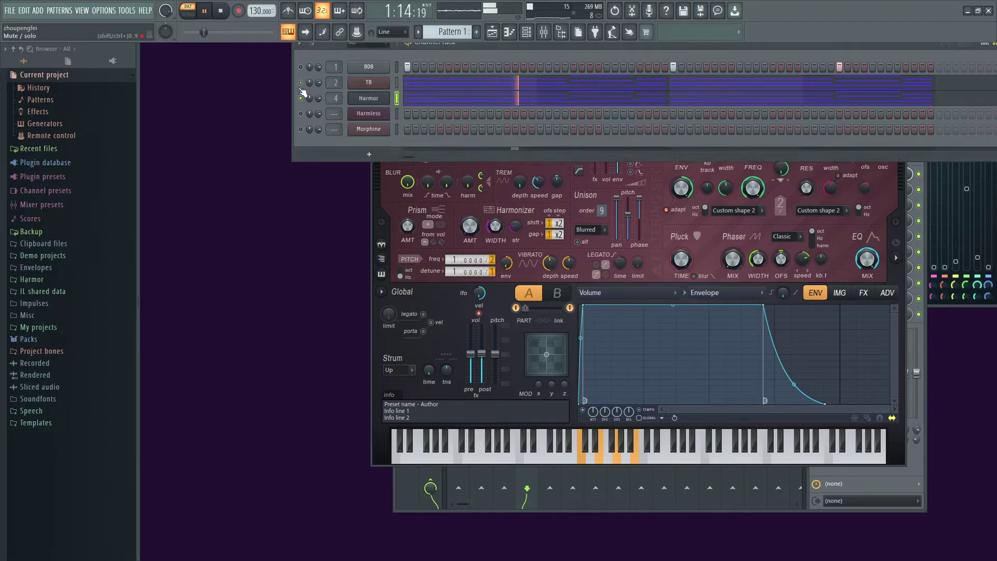
{"action": "left_click_drag", "start_coordinate": [550, 263], "coordinate": [549, 291]}
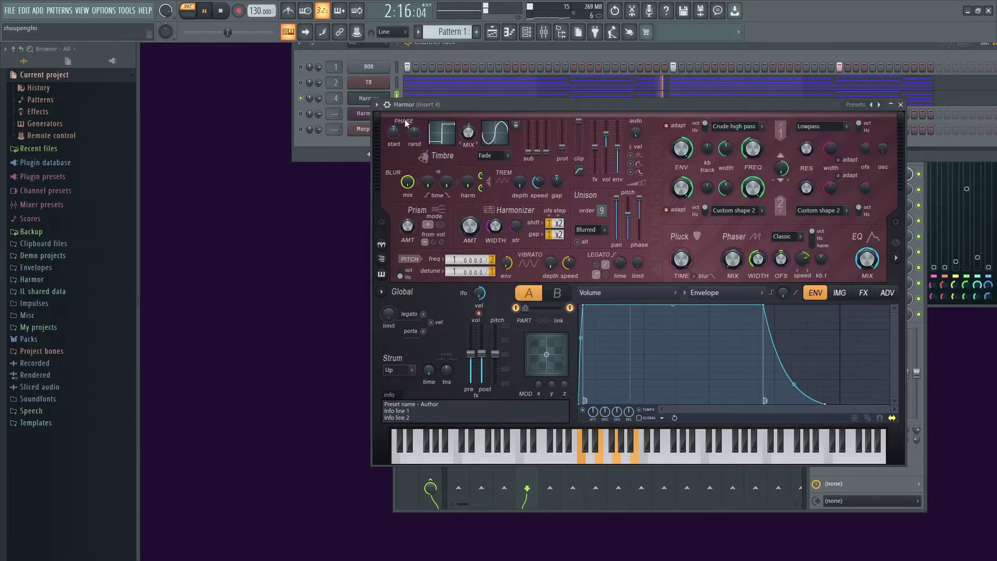
Step: Unmute the TB channel and open its synth and the fifth Fruity Parametric EQ 2 on Insert 2, clear of the mixer tracks
{"action": "left_click", "coordinate": [304, 82]}
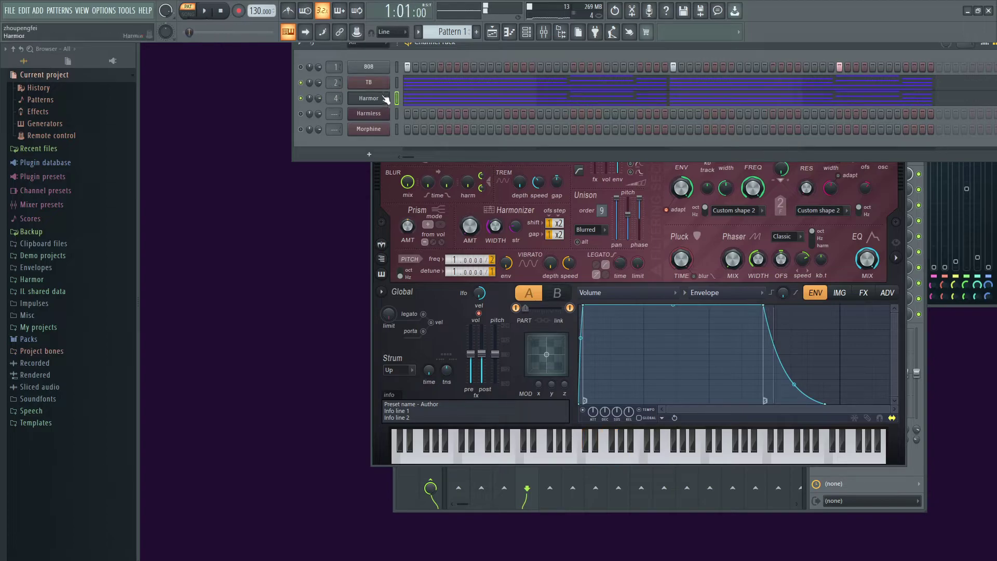
{"action": "left_click", "coordinate": [386, 83]}
{"action": "left_click", "coordinate": [861, 236]}
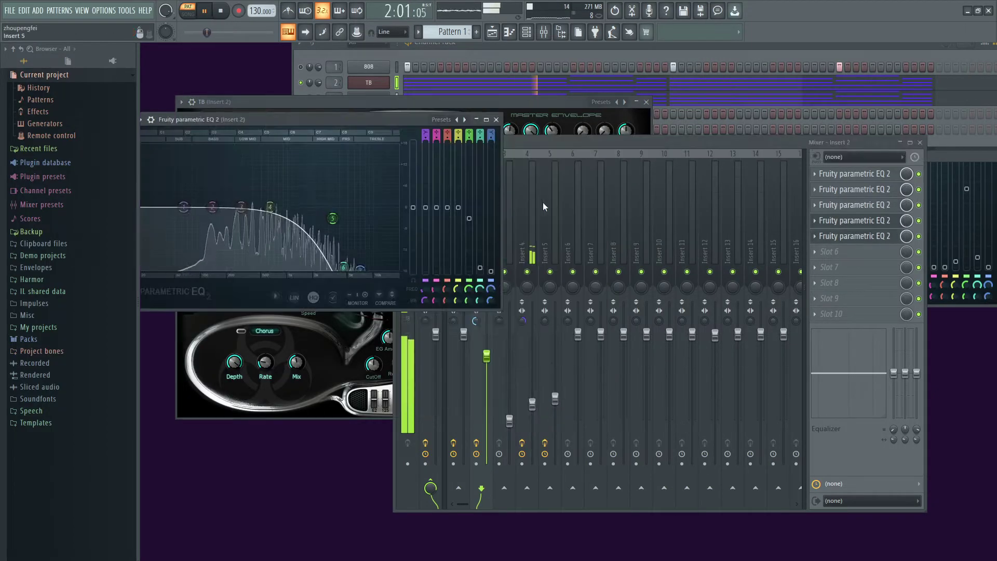
{"action": "left_click_drag", "start_coordinate": [369, 122], "coordinate": [719, 139]}
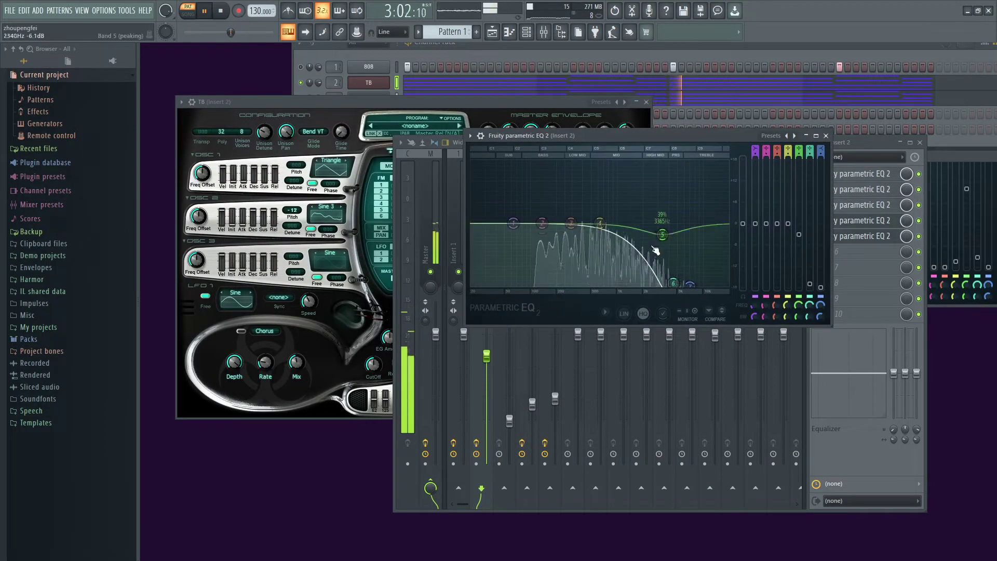
Step: Try pulling band 4 of Insert 2's EQ to about 1875 Hz at -17.1 dB, and reset the band
{"action": "left_click_drag", "start_coordinate": [600, 224], "coordinate": [644, 290]}
{"action": "right_click", "coordinate": [641, 288]}
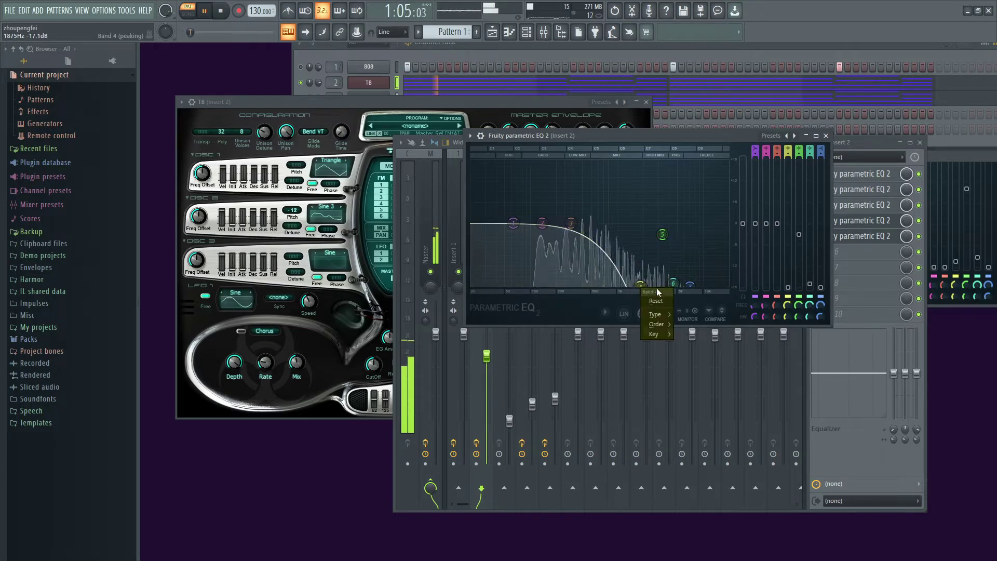
{"action": "left_click", "coordinate": [655, 301]}
Step: Try pulling band 5 of Insert 2's EQ down and higher in frequency, and undo the band 5 changes
{"action": "left_click_drag", "start_coordinate": [662, 235], "coordinate": [685, 285]}
{"action": "key", "text": "ctrl+z"}
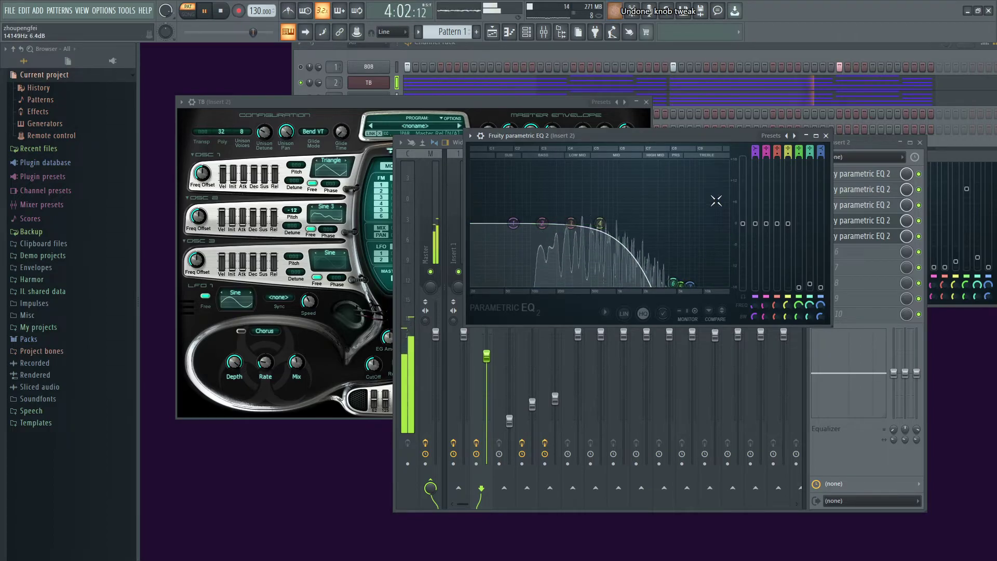
{"action": "key", "text": "ctrl+z"}
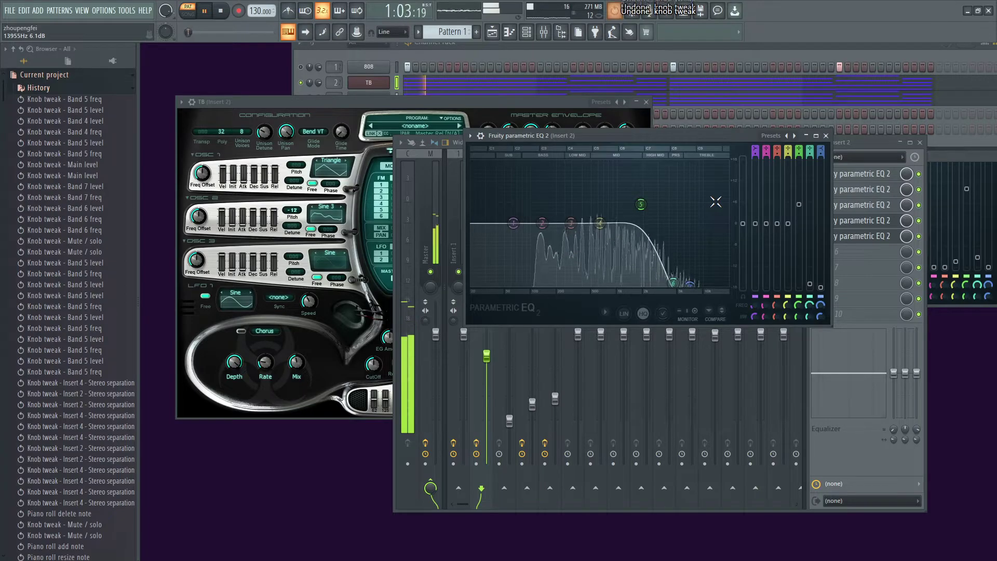
{"action": "key", "text": "ctrl+z"}
{"action": "key", "text": "ctrl+z"}
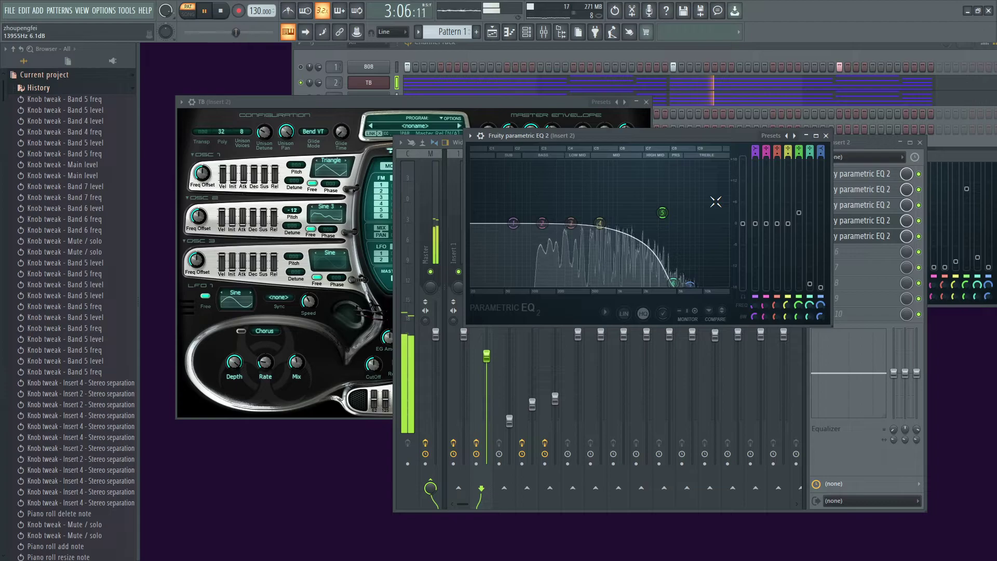
{"action": "key", "text": "ctrl+z"}
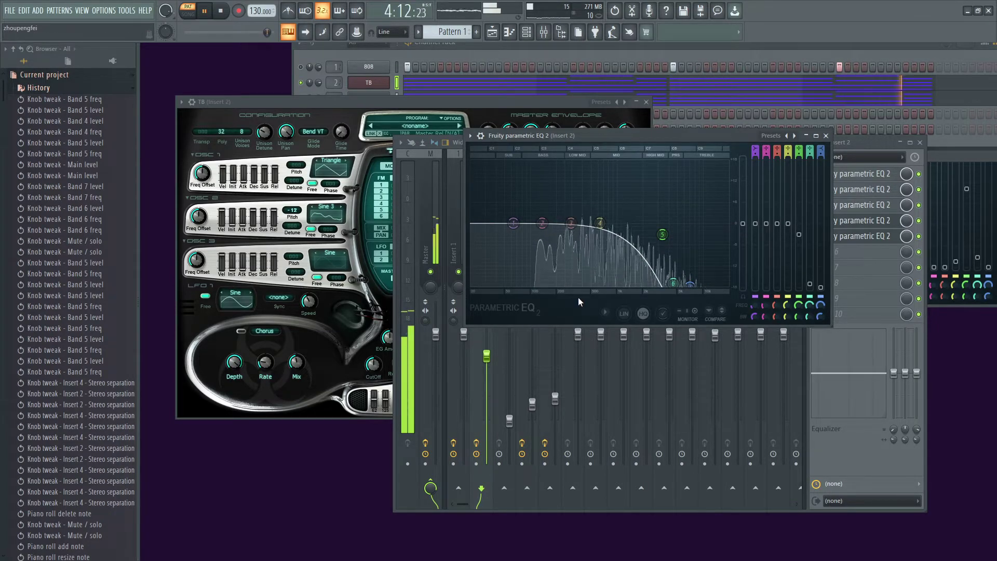
Step: Move band 4 of Insert 2's EQ to about 1861 Hz with flat gain
{"action": "left_click_drag", "start_coordinate": [600, 223], "coordinate": [640, 223]}
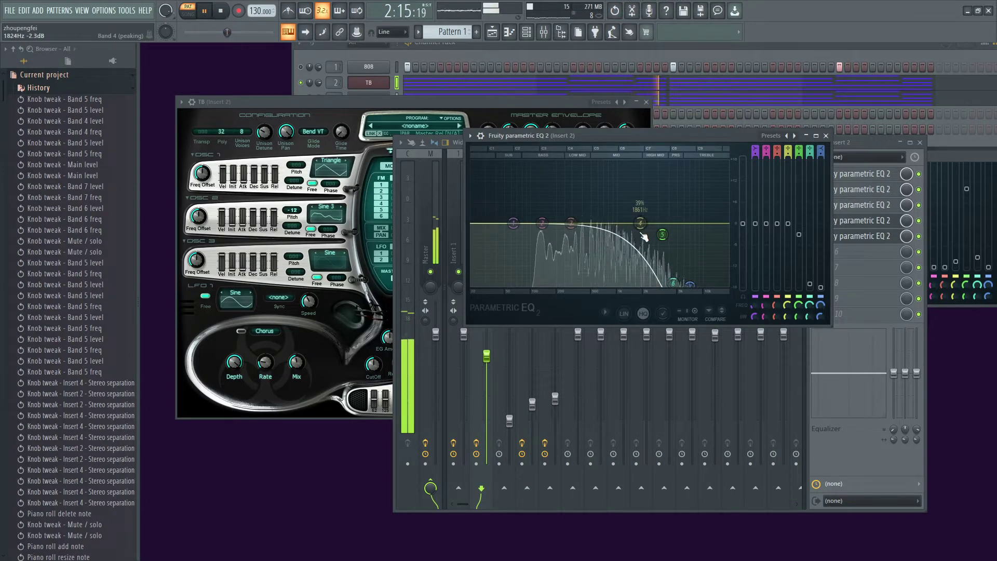
{"action": "key", "text": "ctrl+z"}
{"action": "key", "text": "ctrl+z"}
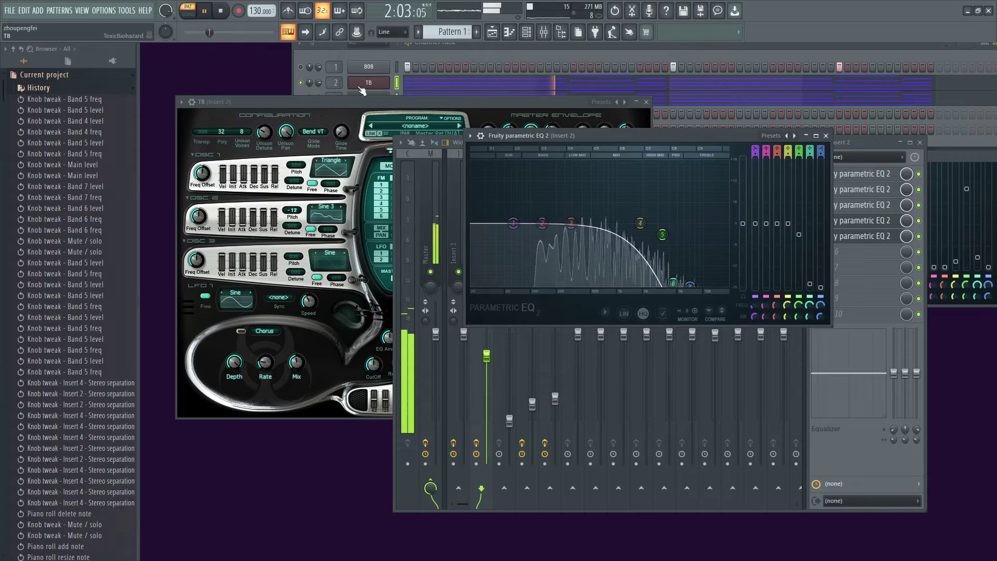
Step: Try Insert 4's volume at about -6.1 dB and lower it to about -19.1 dB while the layers play
{"action": "left_click", "coordinate": [417, 58]}
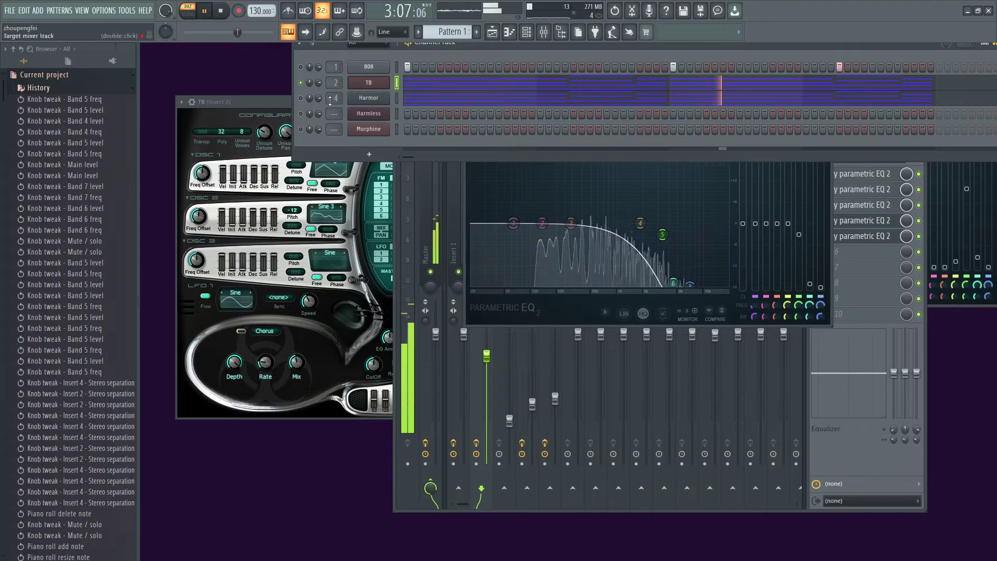
{"action": "left_click", "coordinate": [534, 511]}
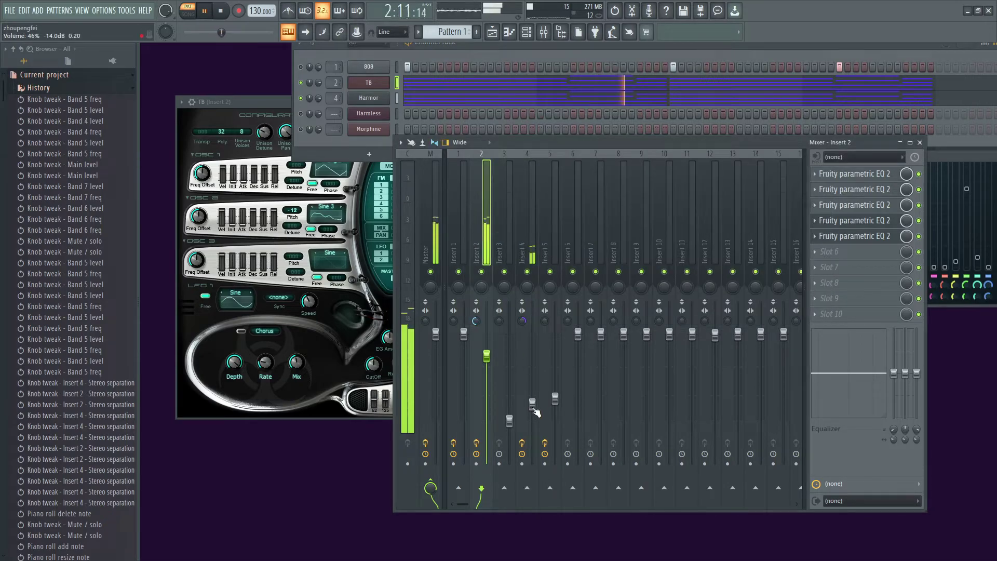
{"action": "left_click_drag", "start_coordinate": [532, 403], "coordinate": [532, 365]}
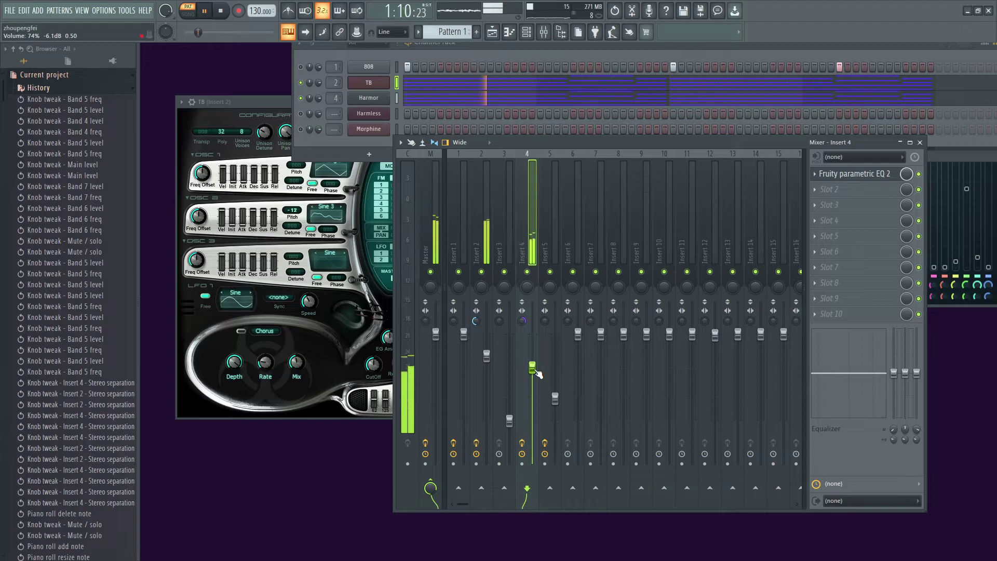
{"action": "left_click_drag", "start_coordinate": [536, 371], "coordinate": [532, 418]}
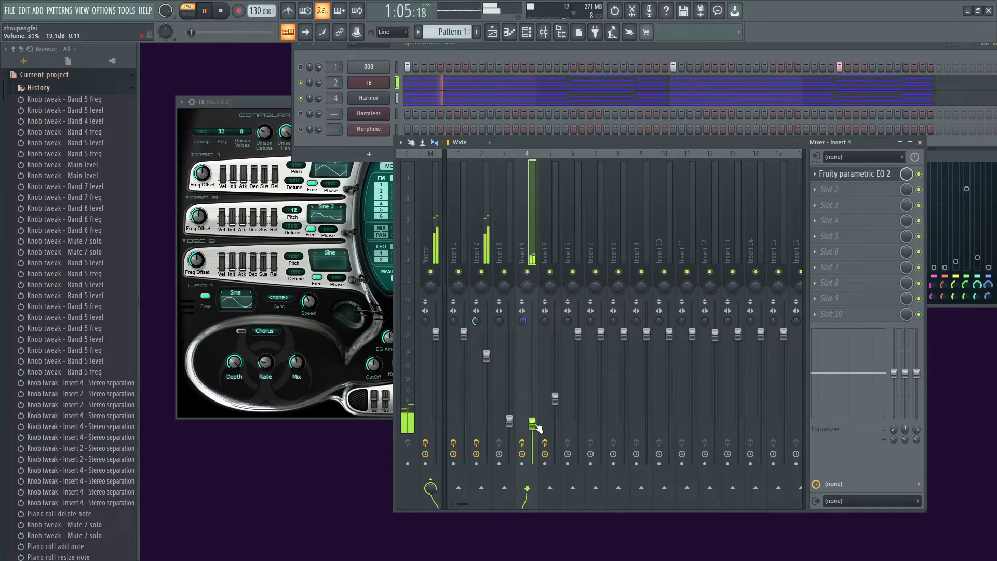
Step: Mute the Harmor channel and audition the pattern without it
{"action": "left_click", "coordinate": [301, 98]}
{"action": "key", "text": "space"}
{"action": "key", "text": "space"}
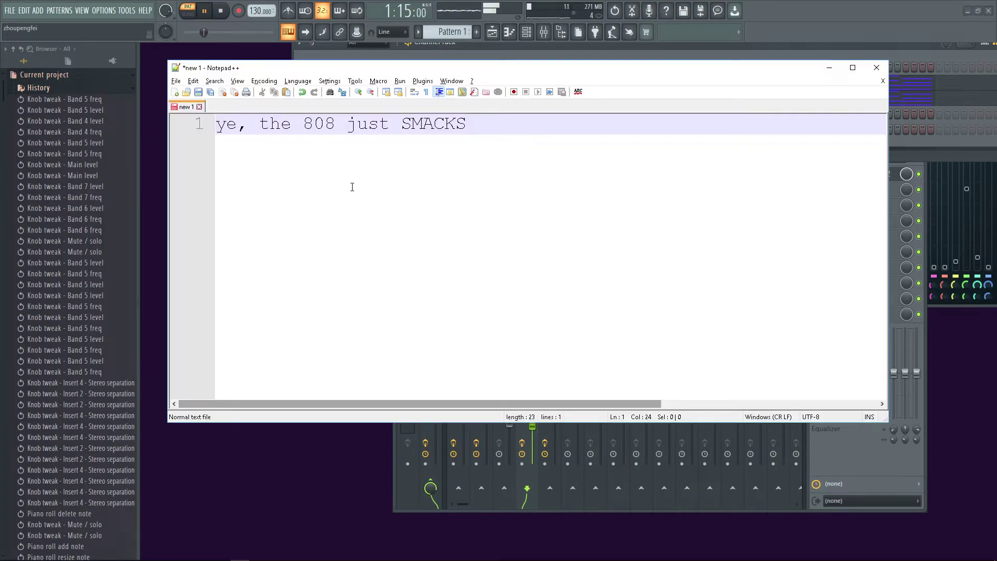
Step: Replace the Notepad++ note with "at this point im wondering if that airy nois", and return to FL Studio to unmute Harmor
{"action": "key", "text": "ctrl+a"}
{"action": "type", "text": "at th"}
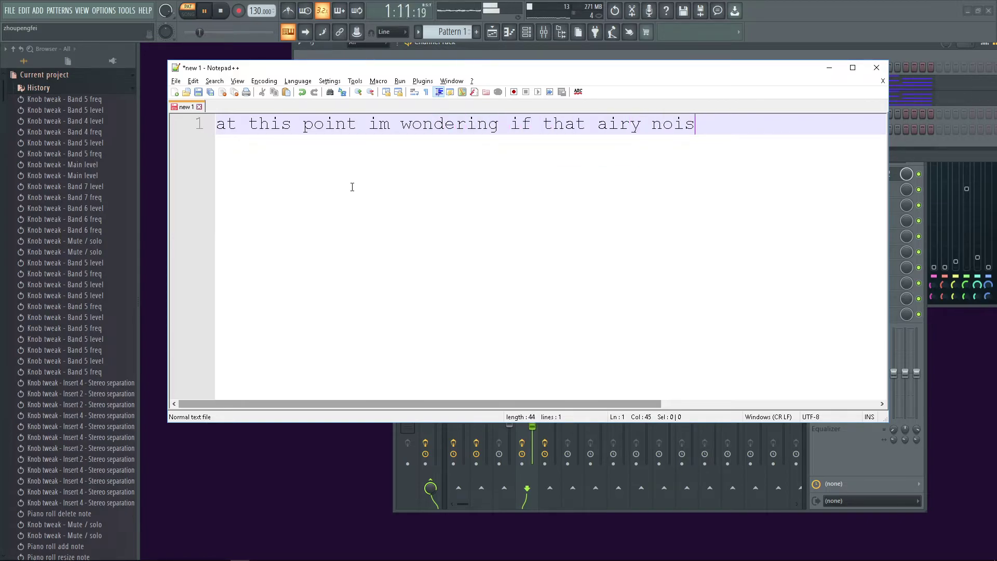
{"action": "key", "text": "alt+Tab"}
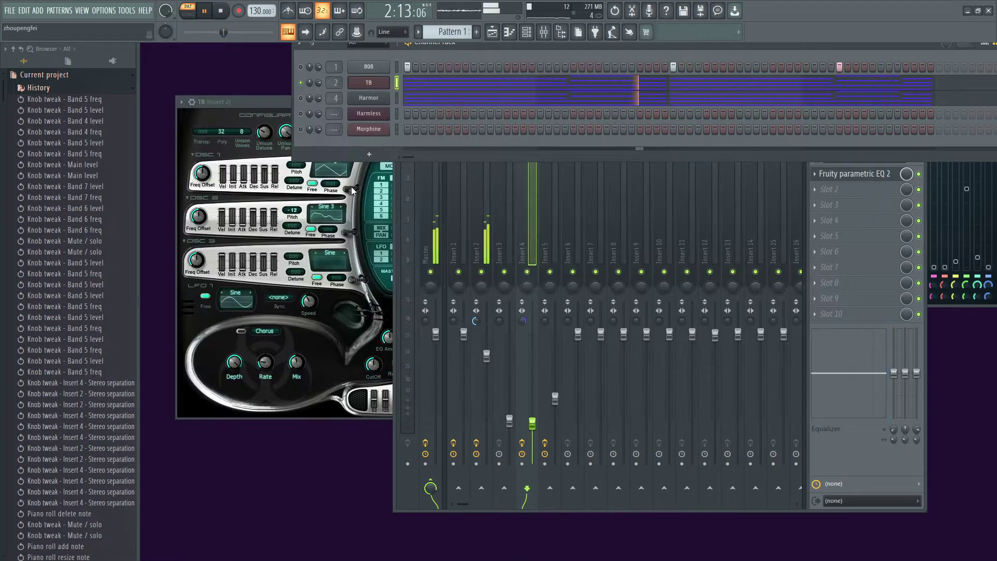
{"action": "left_click", "coordinate": [301, 97]}
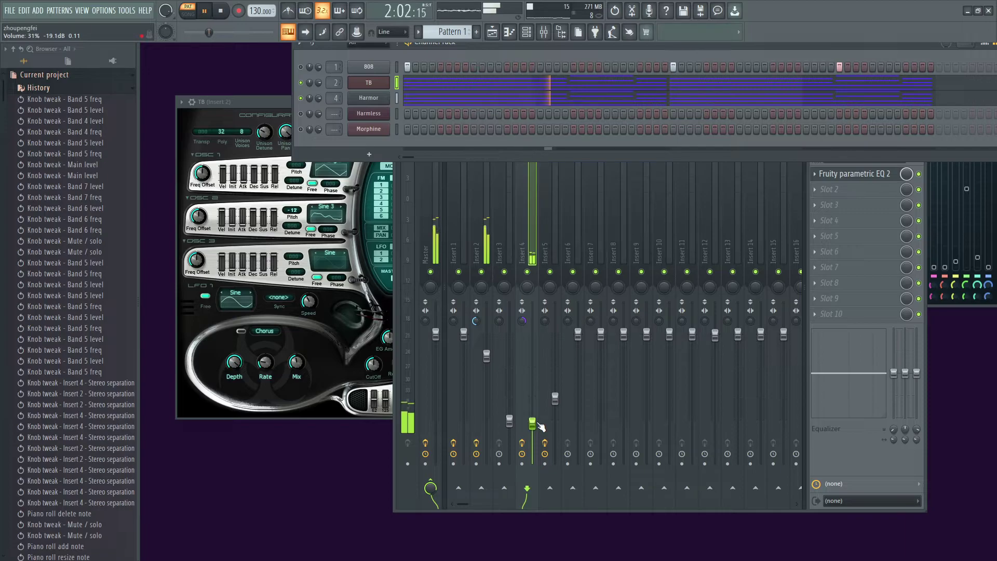
Step: Switch to Notepad++ and replace the note with "its got nice texture" and, on a second line, "but i just doesn't match"
{"action": "key", "text": "alt+Tab"}
{"action": "key", "text": "ctrl+a"}
{"action": "type", "text": "its go"}
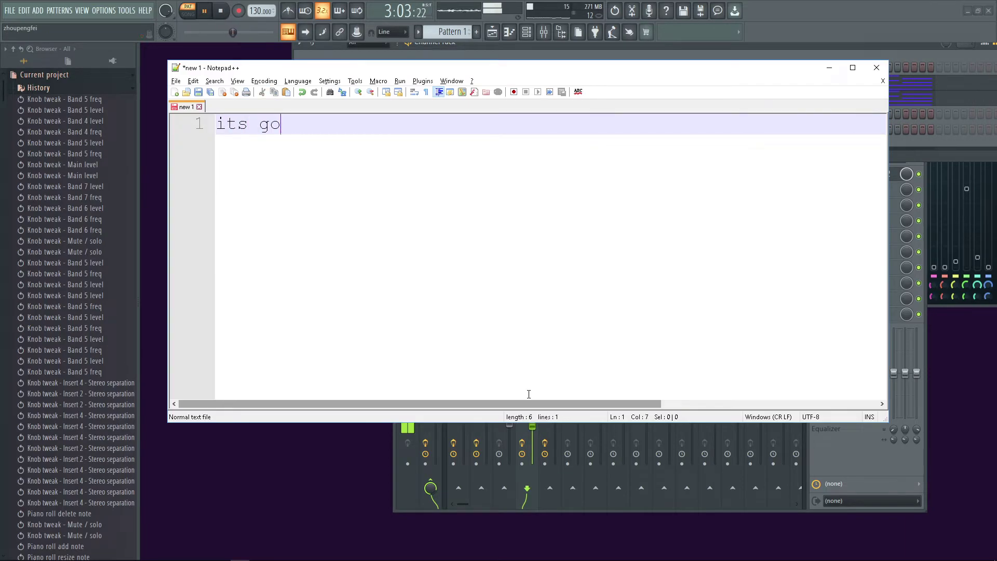
{"action": "type", "text": "t nice texture"}
{"action": "key", "text": "Return"}
{"action": "type", "text": "but i just doesn't match"}
{"action": "key", "text": "Return"}
{"action": "key", "text": "alt+Tab"}
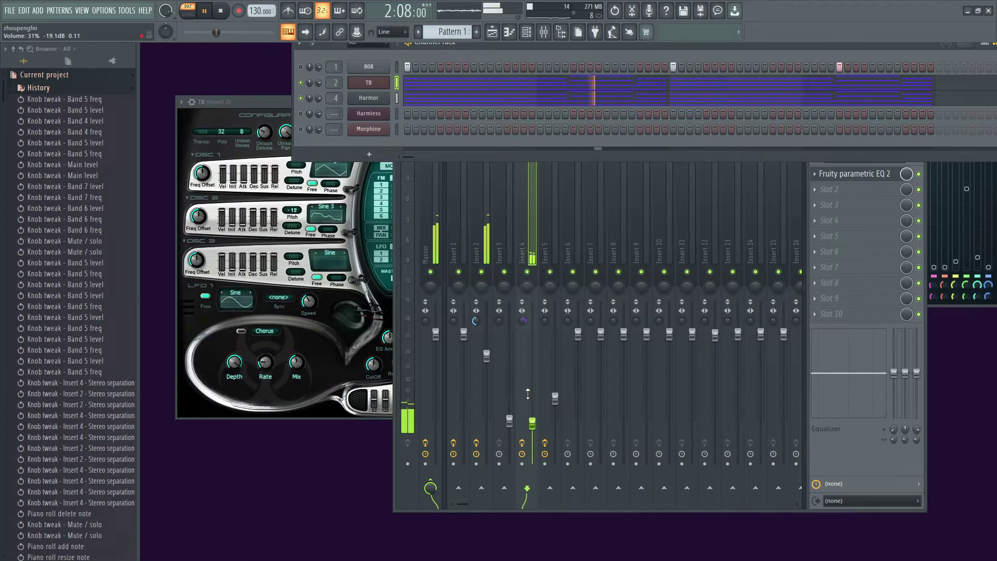
Step: Replace the Notepad++ note with "i am hearing disonnance" and clear it again
{"action": "key", "text": "alt+Tab"}
{"action": "key", "text": "ctrl+a"}
{"action": "type", "text": "i h"}
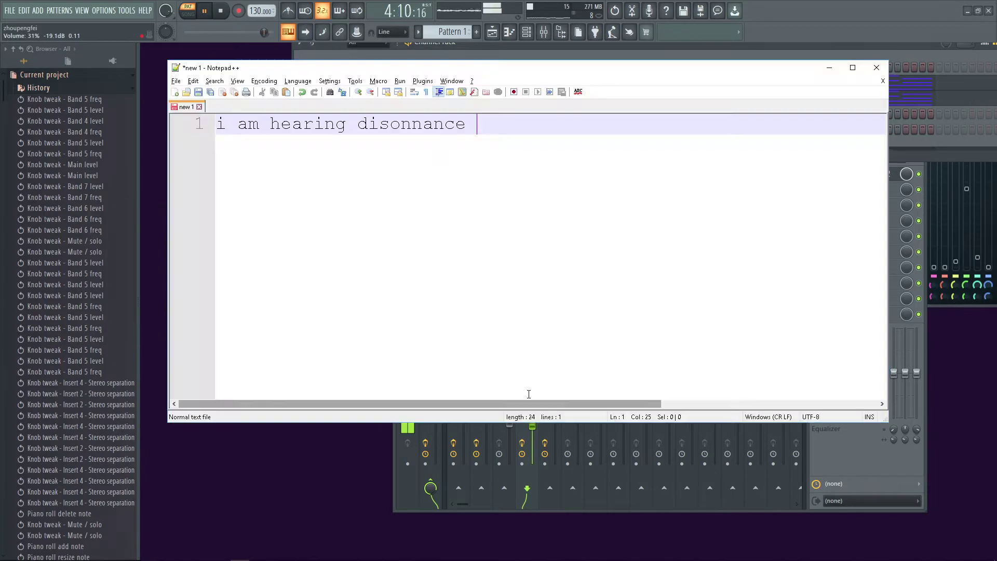
{"action": "key", "text": "ctrl+a"}
{"action": "key", "text": "BackSpace"}
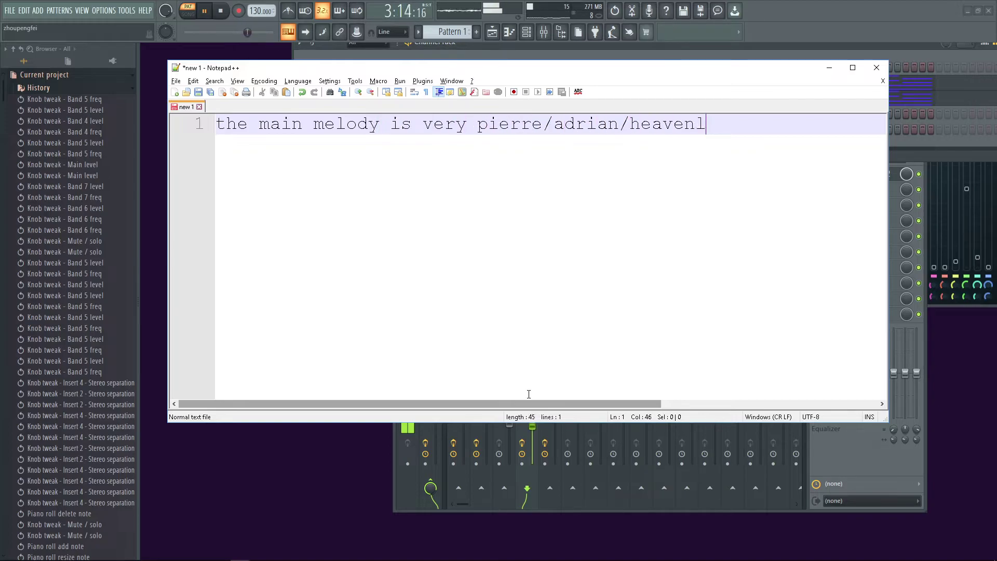
Step: Write the note "the main melody is very pierre/adrian/heavenly type shit" and "but the airy square is just ruining it in a way that i can't figure out"
{"action": "type", "text": "hit"}
{"action": "key", "text": "Return"}
{"action": "type", "text": "but the airy square is just"}
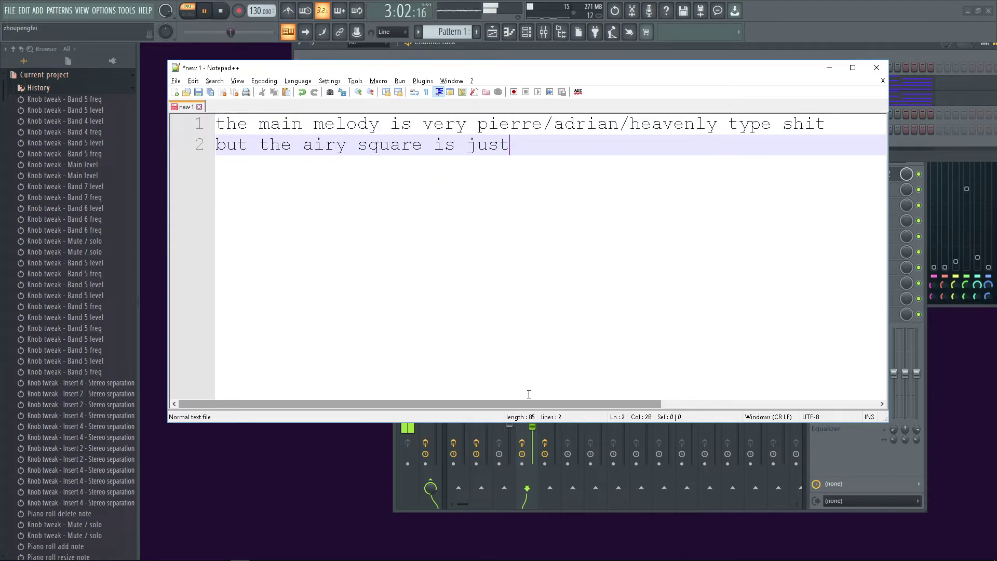
{"action": "type", "text": " ruining it in a way that i can't figure ou"}
Step: Switch back to FL Studio, reset Insert 4's stereo separation to centre and raise its volume slightly during playback
{"action": "key", "text": "alt+Tab"}
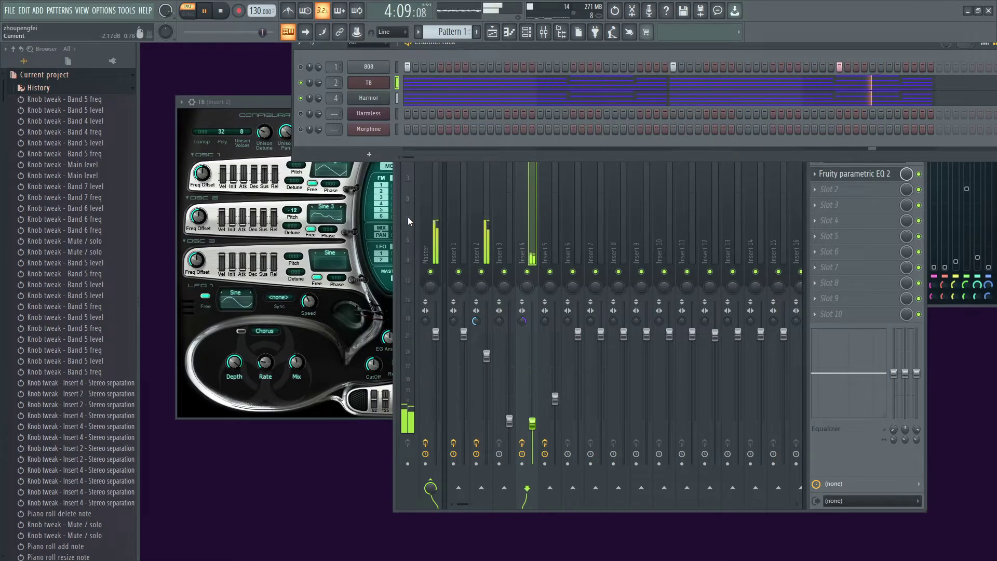
{"action": "key", "text": "space"}
{"action": "left_click", "coordinate": [362, 100]}
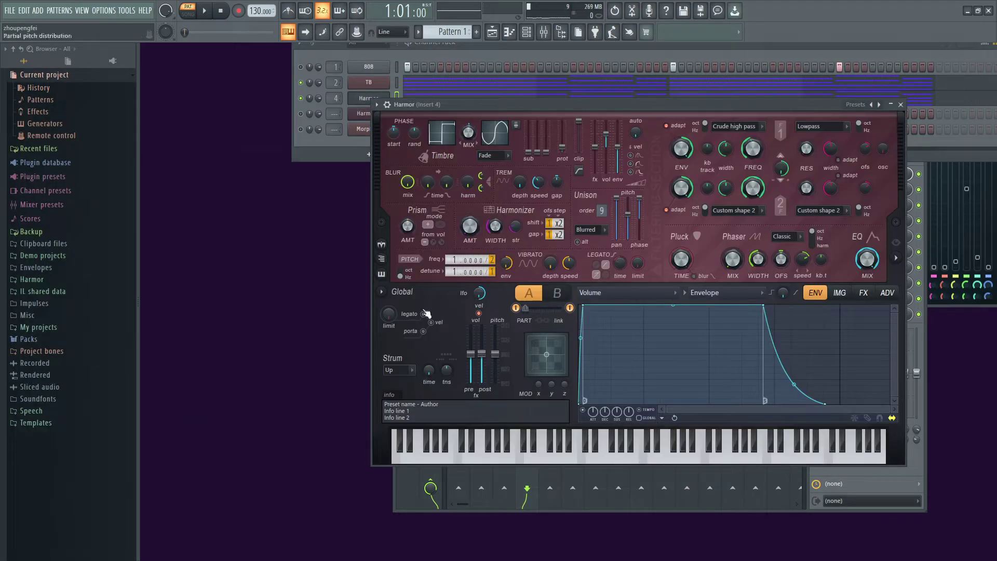
{"action": "left_click", "coordinate": [540, 492]}
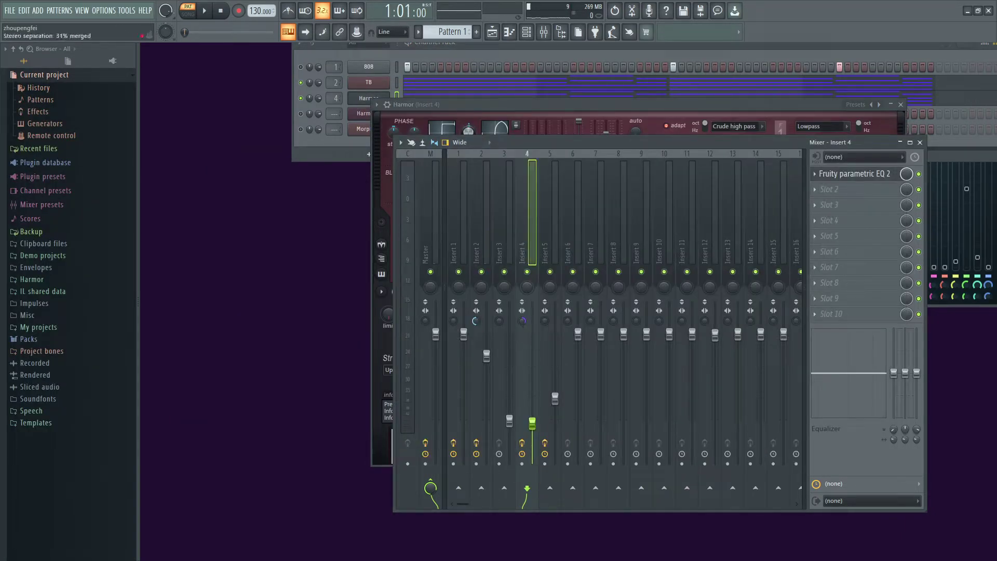
{"action": "key", "text": "space"}
{"action": "left_click_drag", "start_coordinate": [532, 424], "coordinate": [532, 402]}
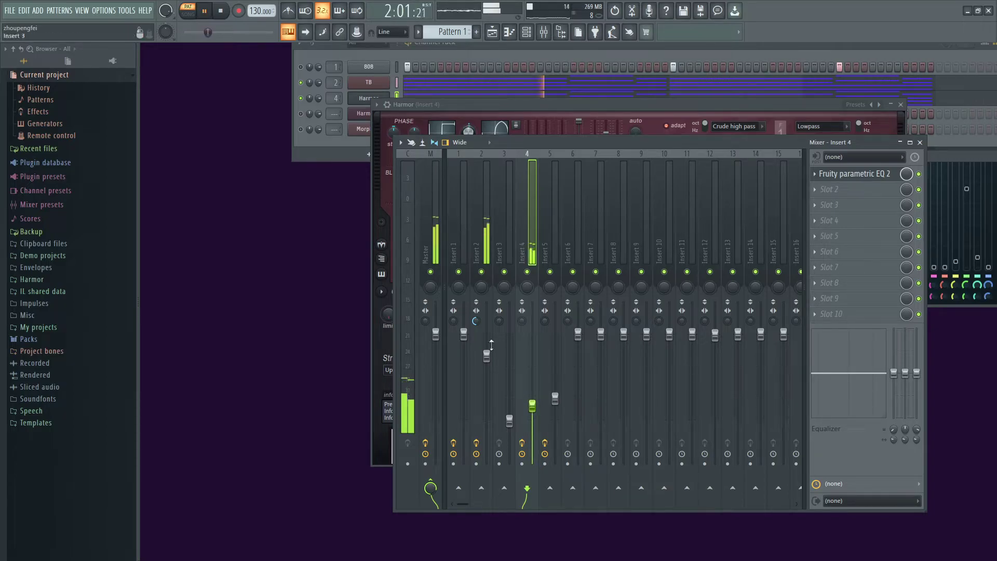
Step: In Harmor, raise the timbre mix and the harmonizer amount, auditioning the change with the pattern
{"action": "left_click", "coordinate": [387, 193]}
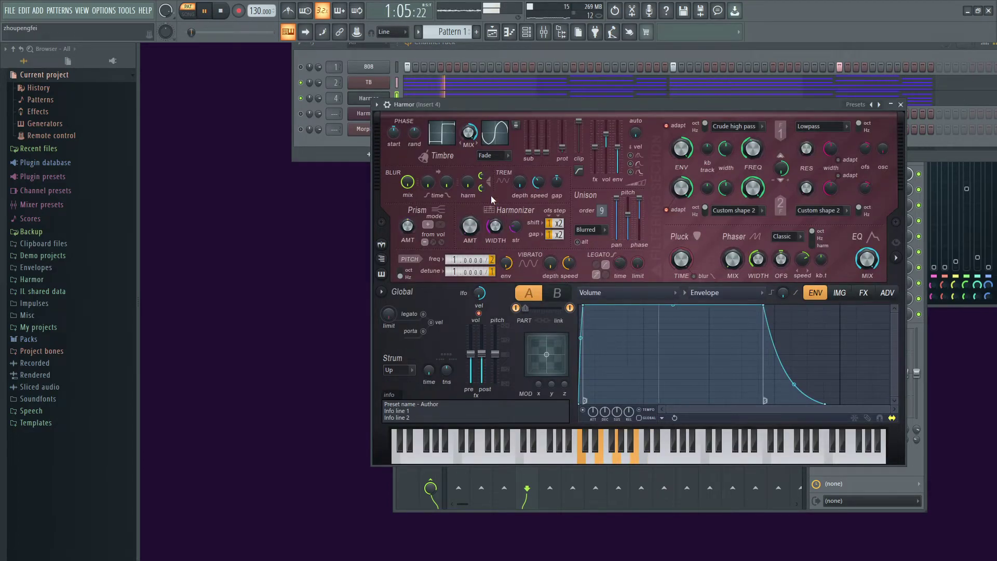
{"action": "key", "text": "space"}
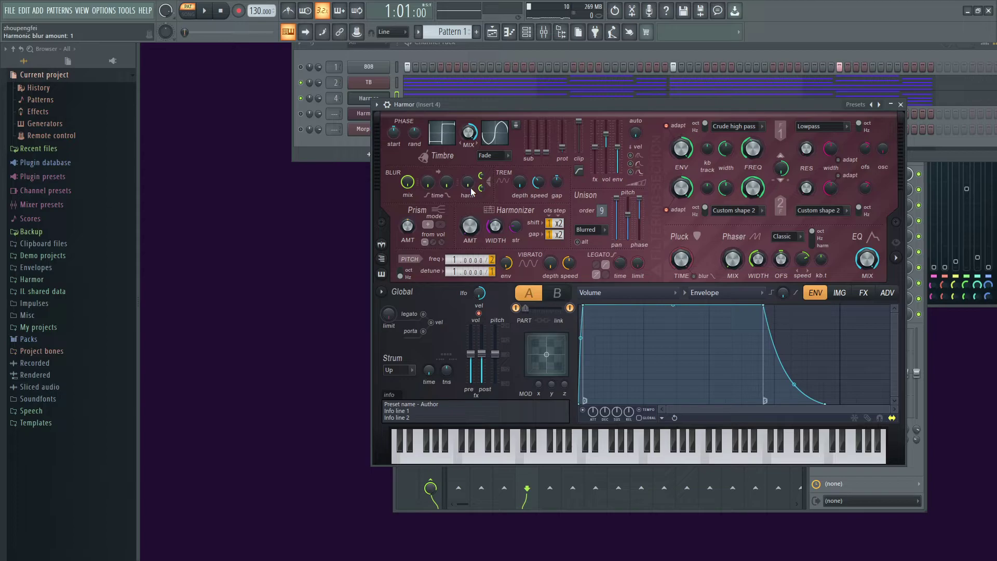
{"action": "key", "text": "space"}
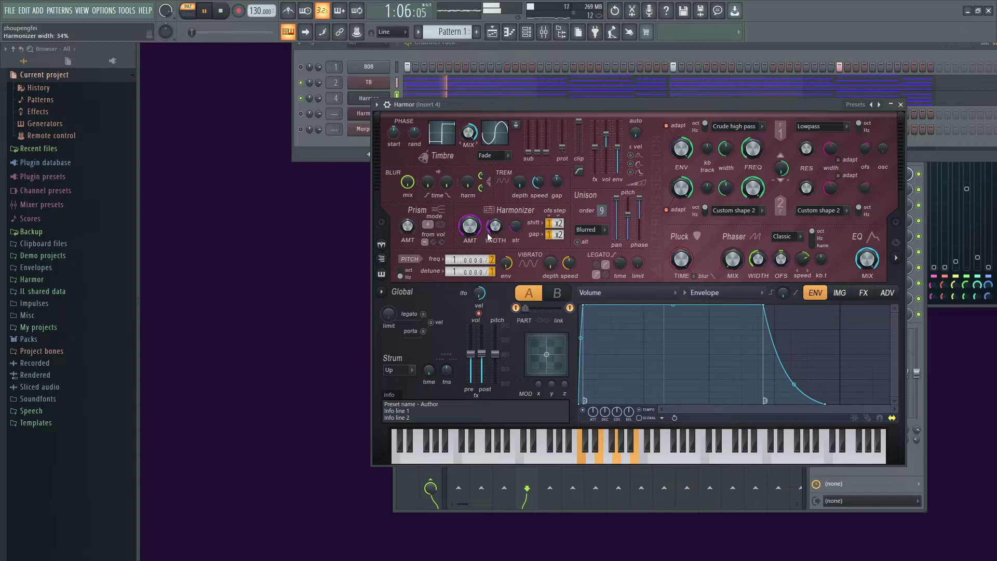
Step: Lower Harmor's harmonizer width and set its unison pitch thickness to 64%
{"action": "mouse_move", "coordinate": [494, 230]}
{"action": "left_mouse_down"}
{"action": "mouse_move", "coordinate": [494, 197]}
{"action": "mouse_move", "coordinate": [494, 246]}
{"action": "left_mouse_up"}
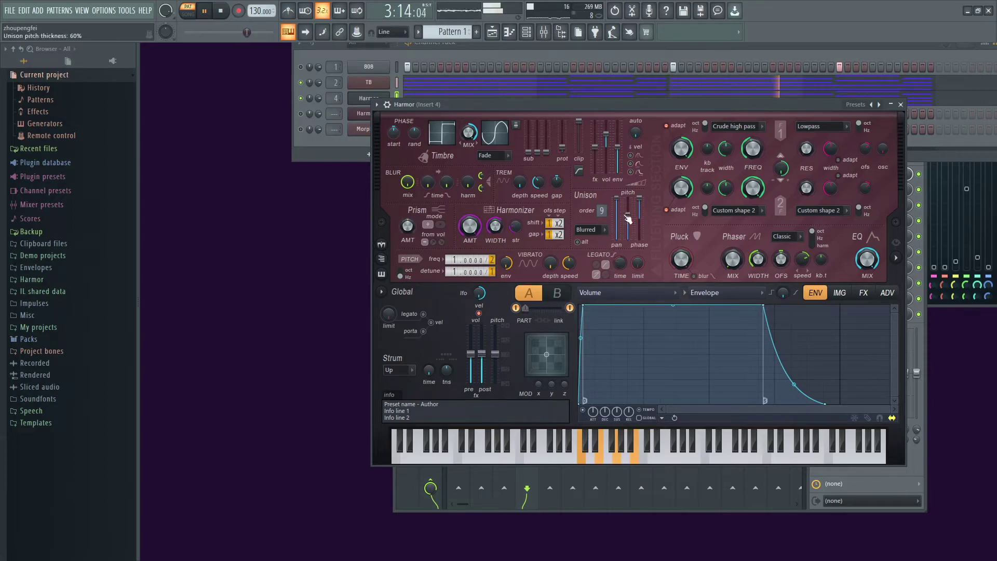
{"action": "left_click_drag", "start_coordinate": [628, 209], "coordinate": [632, 212]}
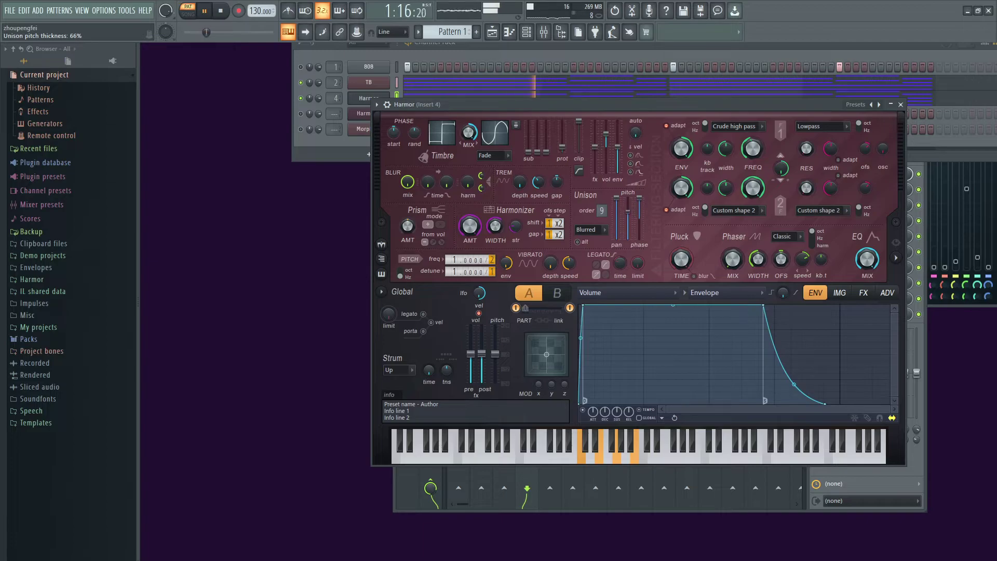
{"action": "left_click_drag", "start_coordinate": [633, 216], "coordinate": [632, 224]}
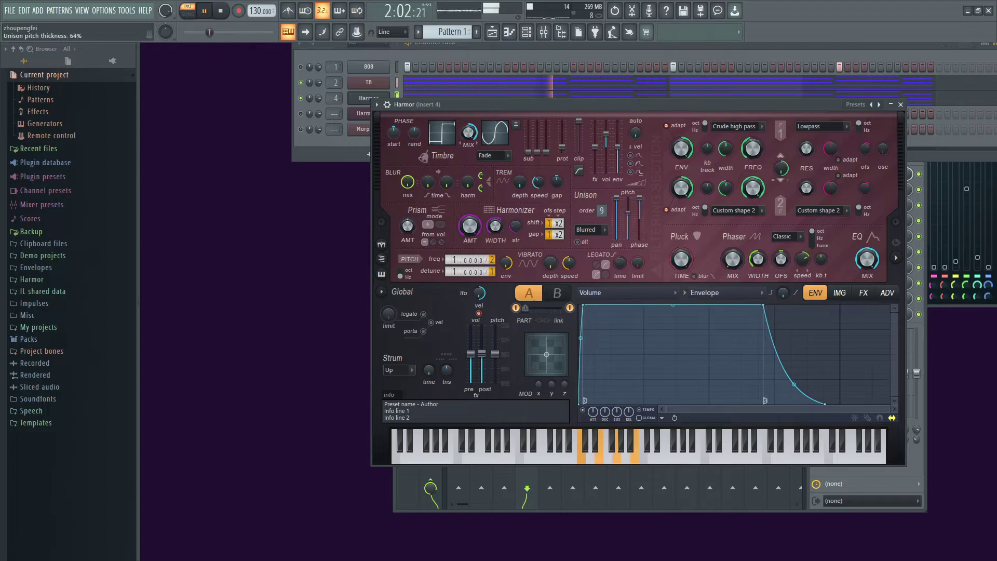
Step: Restart the pattern playback, tweak the first filter's frequency in Harmor and bring the timbre mix all the way down
{"action": "key", "text": "space"}
{"action": "key", "text": "space"}
{"action": "left_click_drag", "start_coordinate": [753, 149], "coordinate": [755, 154]}
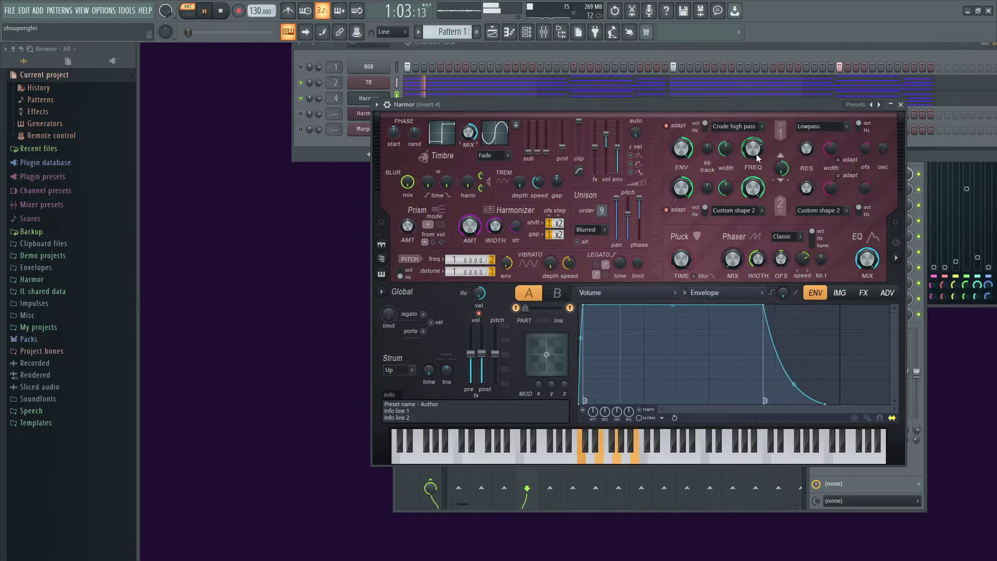
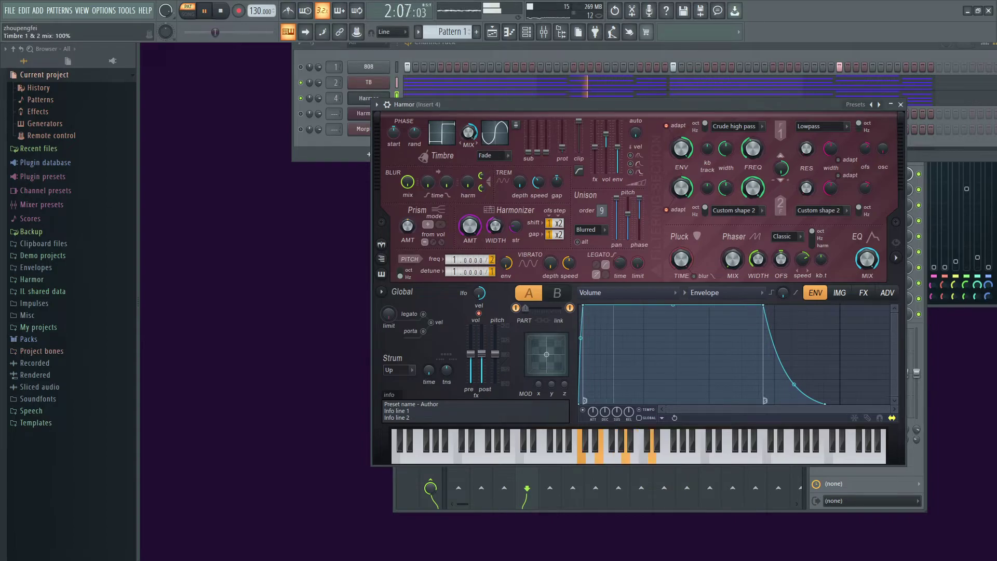
{"action": "left_click_drag", "start_coordinate": [468, 132], "coordinate": [470, 136]}
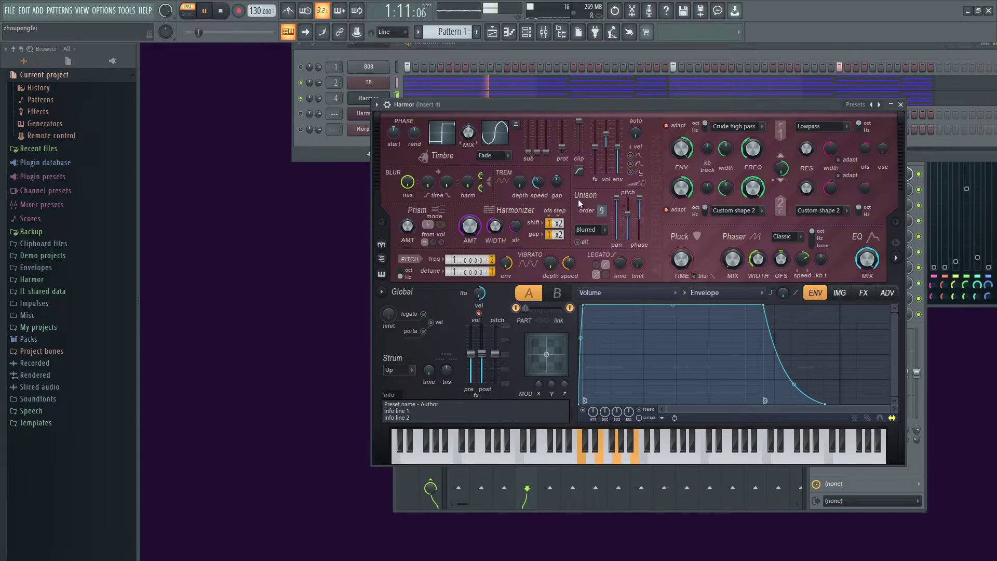
Step: Try a unison order of 4 in Harmor, raise the order again and glance at the Notepad++ note
{"action": "left_click_drag", "start_coordinate": [602, 210], "coordinate": [605, 210]}
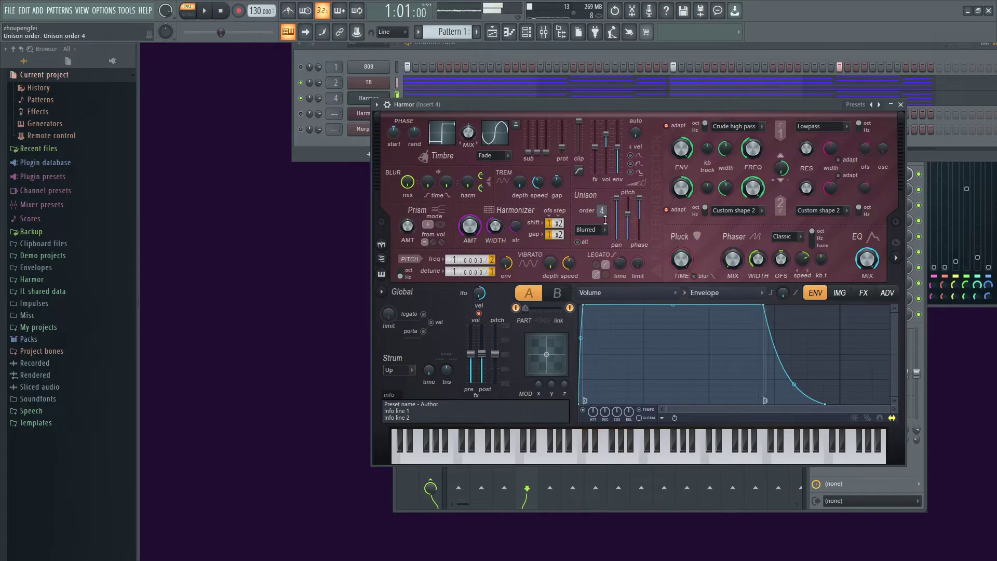
{"action": "left_click_drag", "start_coordinate": [604, 209], "coordinate": [603, 202]}
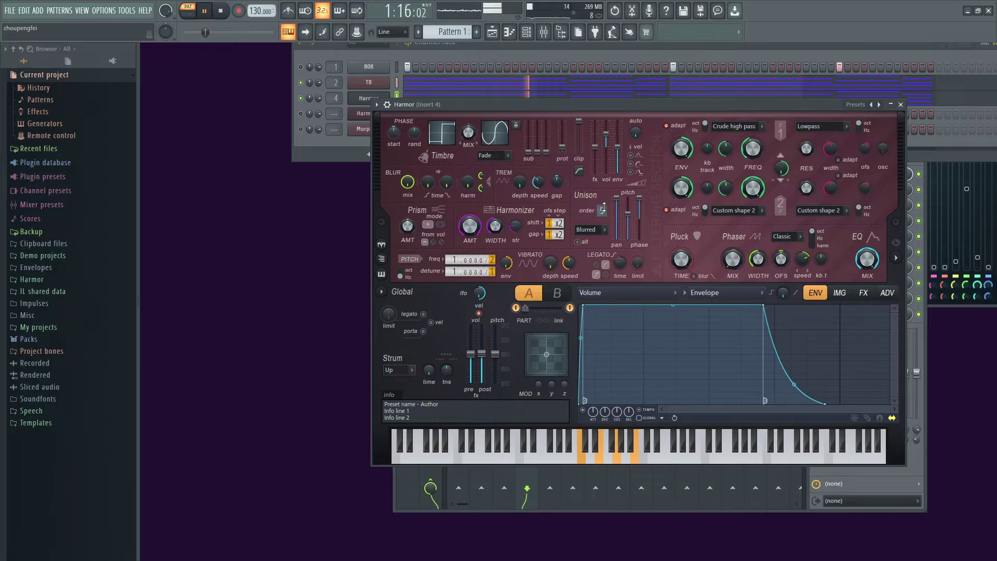
{"action": "left_click_drag", "start_coordinate": [604, 207], "coordinate": [603, 194]}
{"action": "key", "text": "alt+Tab"}
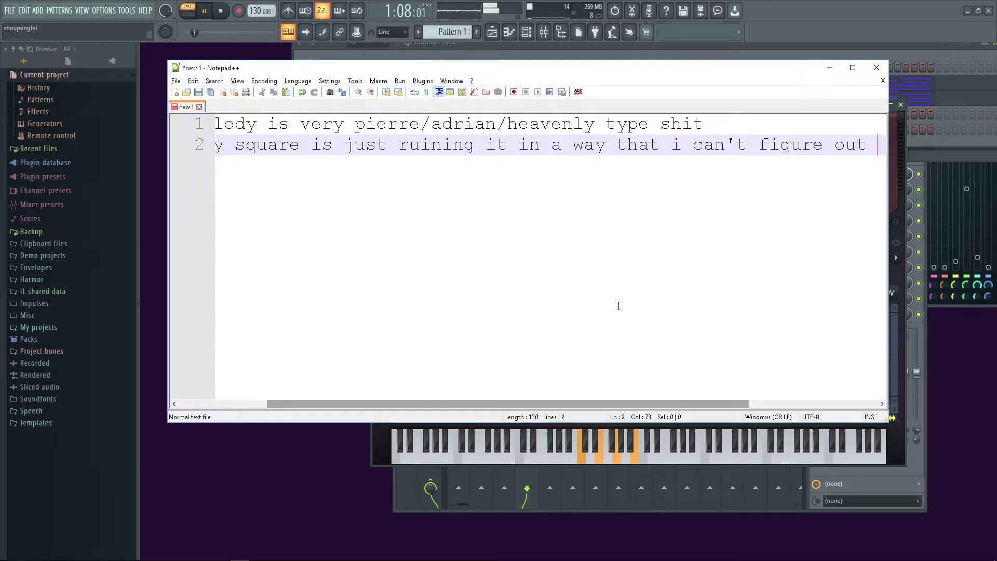
{"action": "key", "text": "alt+Tab"}
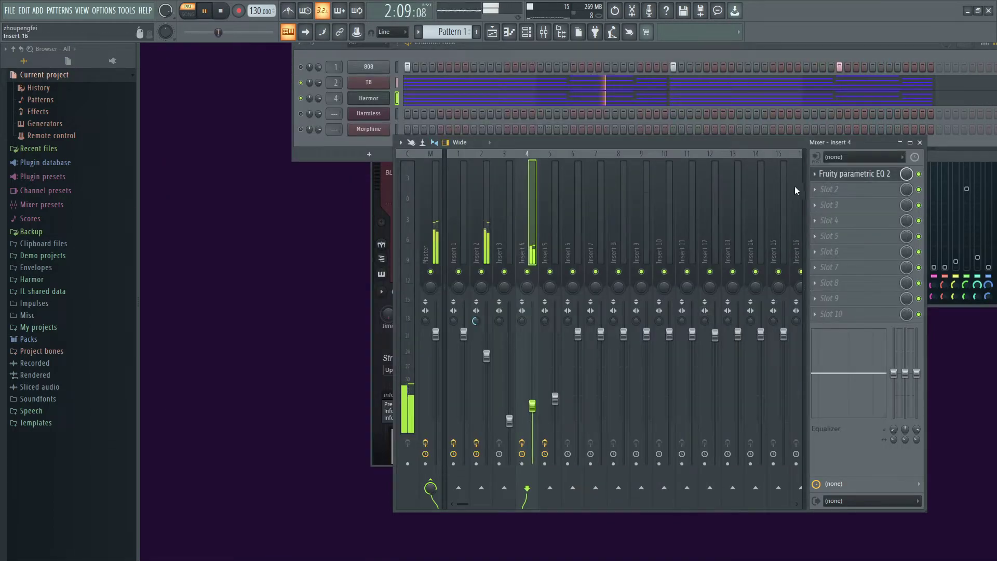
Step: Try boosting band 5 of Insert 4's Fruity parametric EQ 2 between about 1.1 and 2.6 kHz, also adjusting band 4
{"action": "left_click", "coordinate": [854, 174]}
{"action": "left_click_drag", "start_coordinate": [790, 188], "coordinate": [803, 169]}
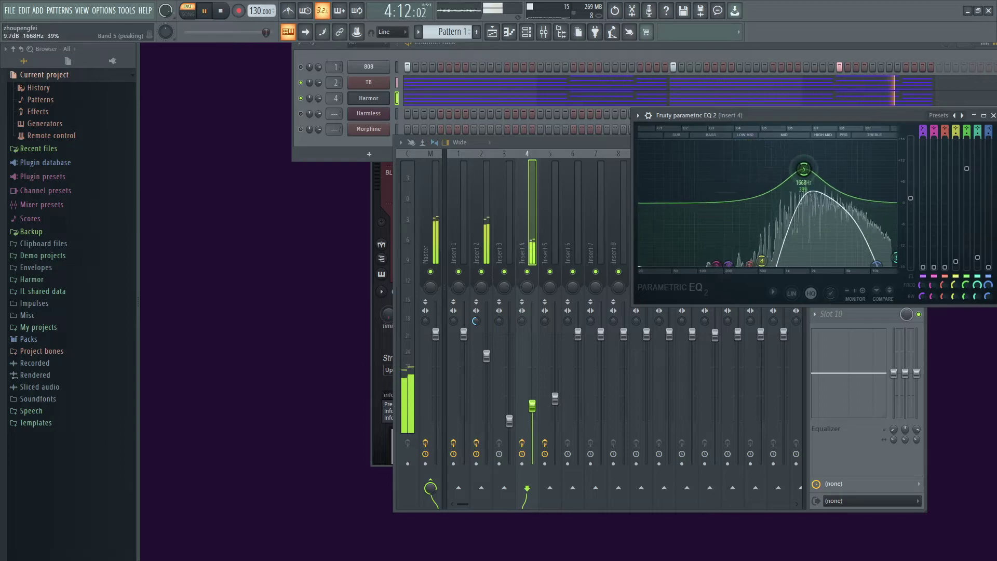
{"action": "mouse_move", "coordinate": [762, 259]}
{"action": "left_mouse_down"}
{"action": "mouse_move", "coordinate": [758, 218]}
{"action": "mouse_move", "coordinate": [727, 156]}
{"action": "mouse_move", "coordinate": [778, 178]}
{"action": "mouse_move", "coordinate": [785, 218]}
{"action": "mouse_move", "coordinate": [757, 255]}
{"action": "mouse_move", "coordinate": [766, 253]}
{"action": "left_mouse_up"}
{"action": "right_click", "coordinate": [785, 217]}
{"action": "left_click", "coordinate": [801, 232]}
{"action": "left_click_drag", "start_coordinate": [802, 165], "coordinate": [849, 165]}
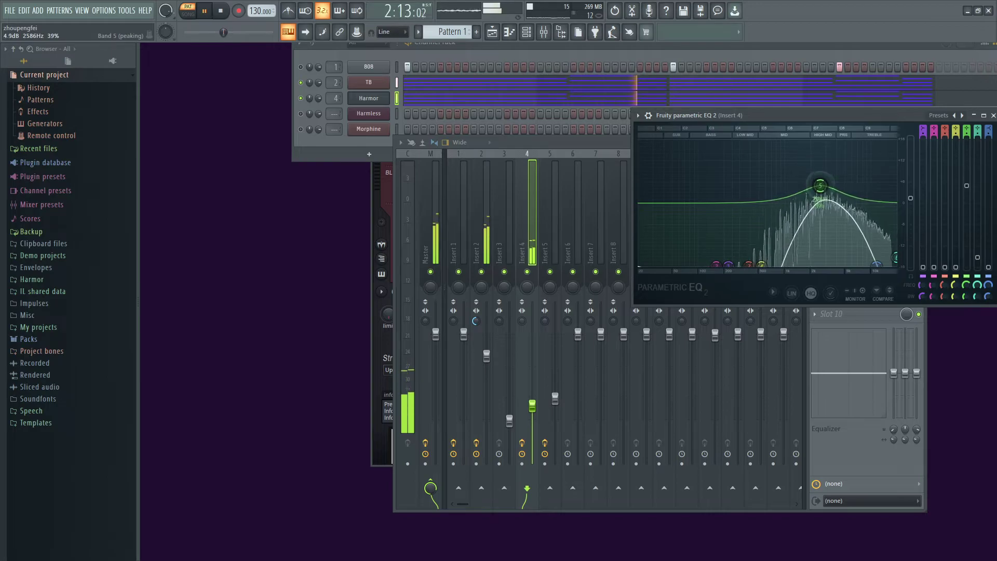
{"action": "left_click_drag", "start_coordinate": [821, 202], "coordinate": [811, 196]}
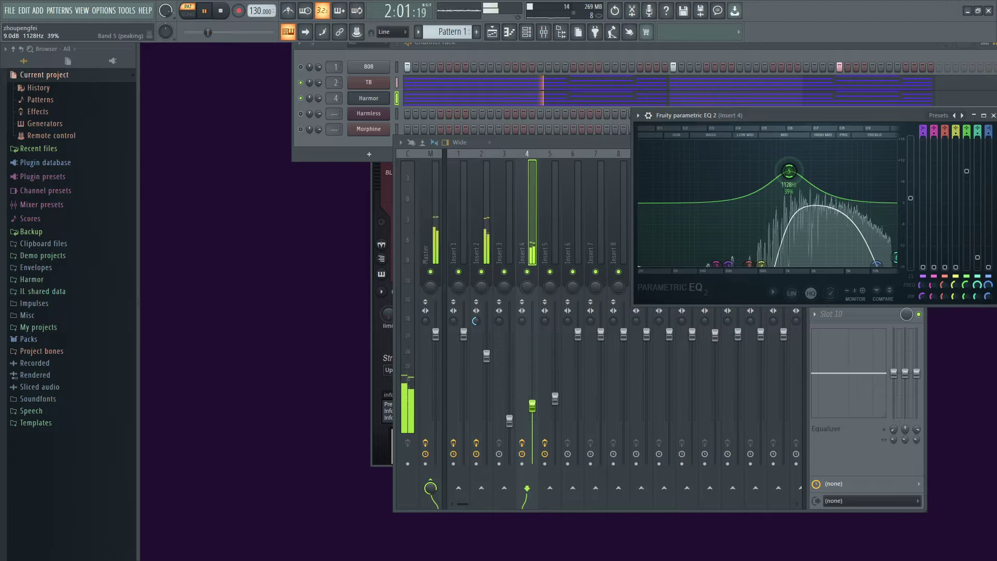
{"action": "left_click_drag", "start_coordinate": [786, 170], "coordinate": [827, 187]}
{"action": "key", "text": "space"}
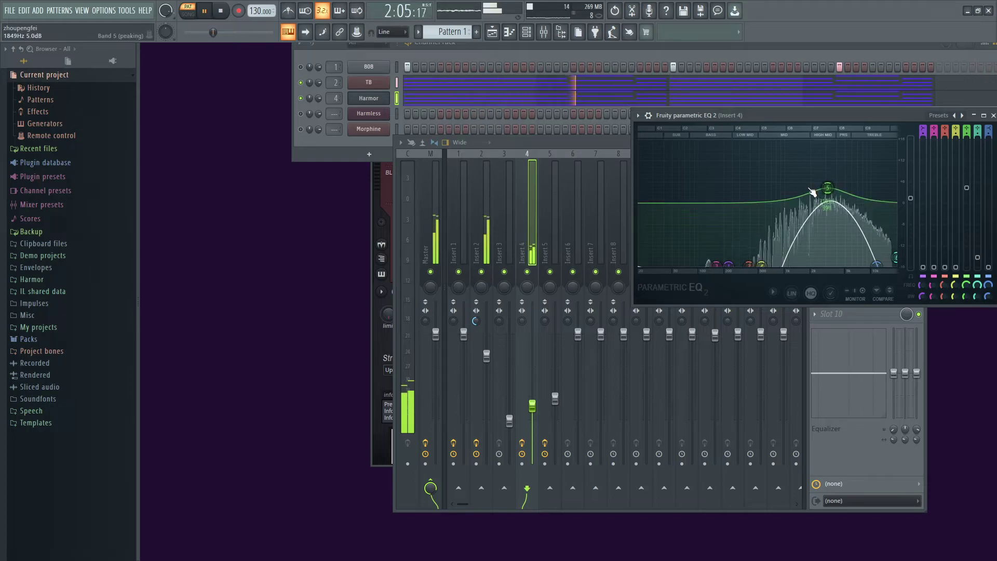
Step: Undo the recent run of knob tweaks in Insert 4's Fruity parametric EQ 2
{"action": "key", "text": "ctrl+alt+z"}
{"action": "key", "text": "ctrl+alt+z"}
{"action": "key", "text": "ctrl+alt+z"}
{"action": "key", "text": "ctrl+alt+z"}
{"action": "key", "text": "ctrl+alt+z"}
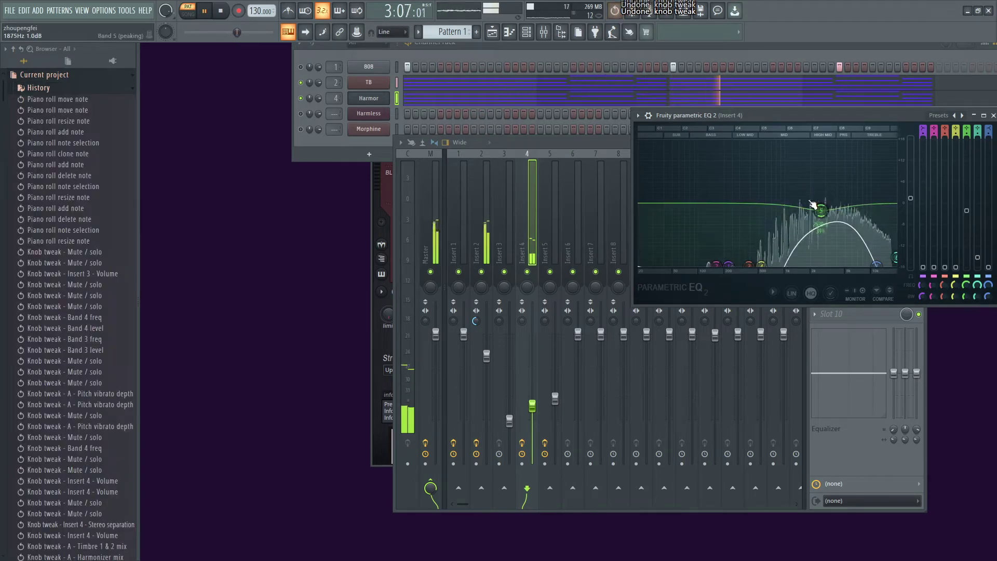
{"action": "key", "text": "ctrl+alt+z"}
{"action": "key", "text": "ctrl+alt+z"}
{"action": "key", "text": "ctrl+alt+z"}
{"action": "key", "text": "ctrl+alt+z"}
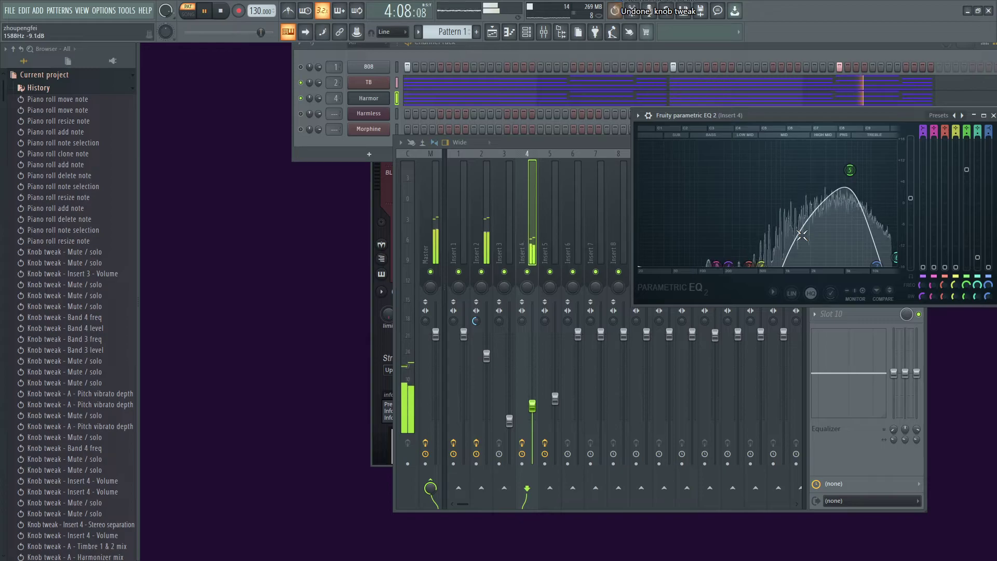
{"action": "key", "text": "ctrl+alt+z"}
{"action": "key", "text": "ctrl+alt+z"}
{"action": "key", "text": "ctrl+alt+z"}
{"action": "key", "text": "ctrl+alt+z"}
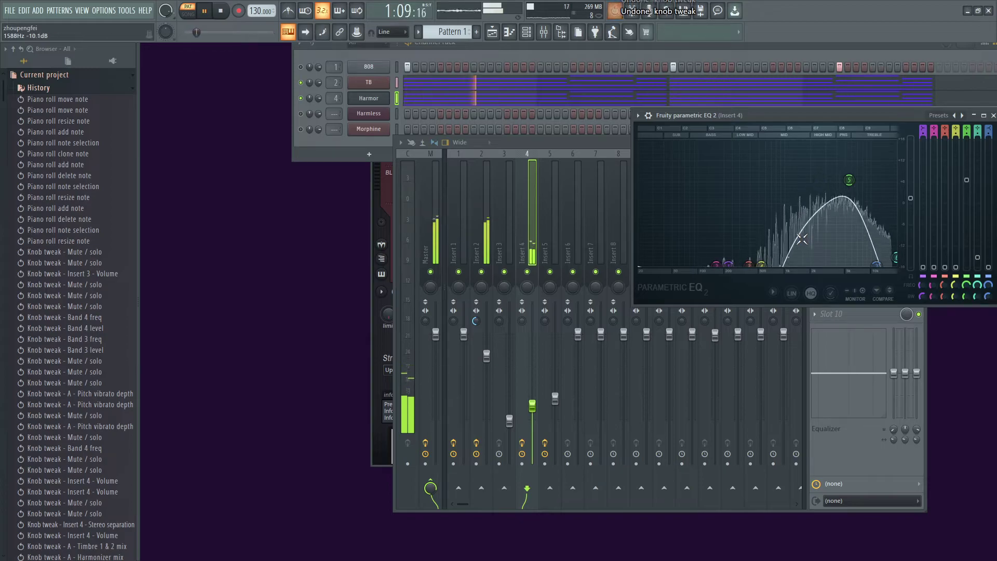
{"action": "key", "text": "ctrl+alt+z"}
{"action": "key", "text": "ctrl+alt+z"}
{"action": "key", "text": "ctrl+alt+z"}
{"action": "key", "text": "ctrl+alt+z"}
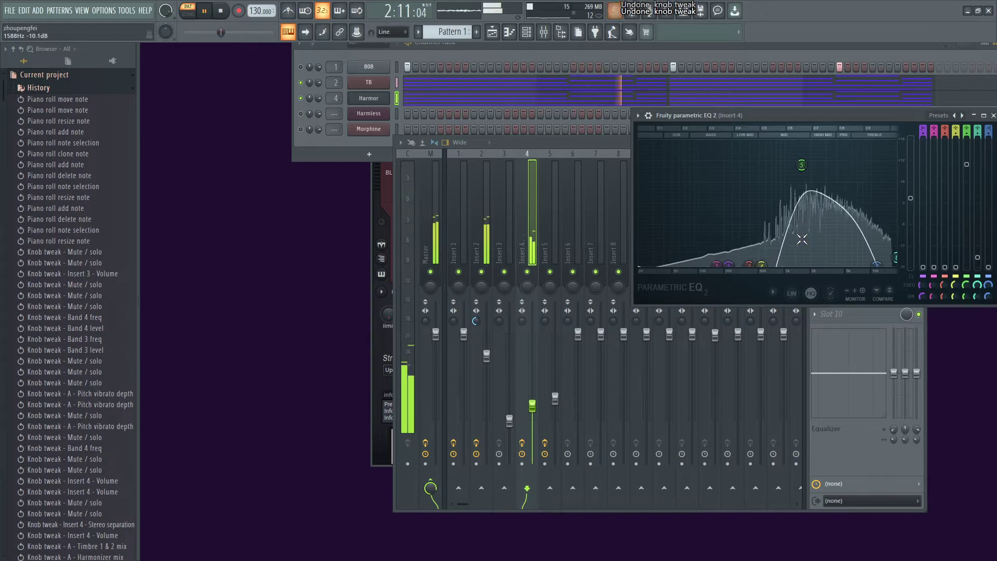
{"action": "key", "text": "ctrl+alt+z"}
{"action": "key", "text": "ctrl+alt+z"}
{"action": "key", "text": "ctrl+alt+z"}
{"action": "key", "text": "ctrl+alt+z"}
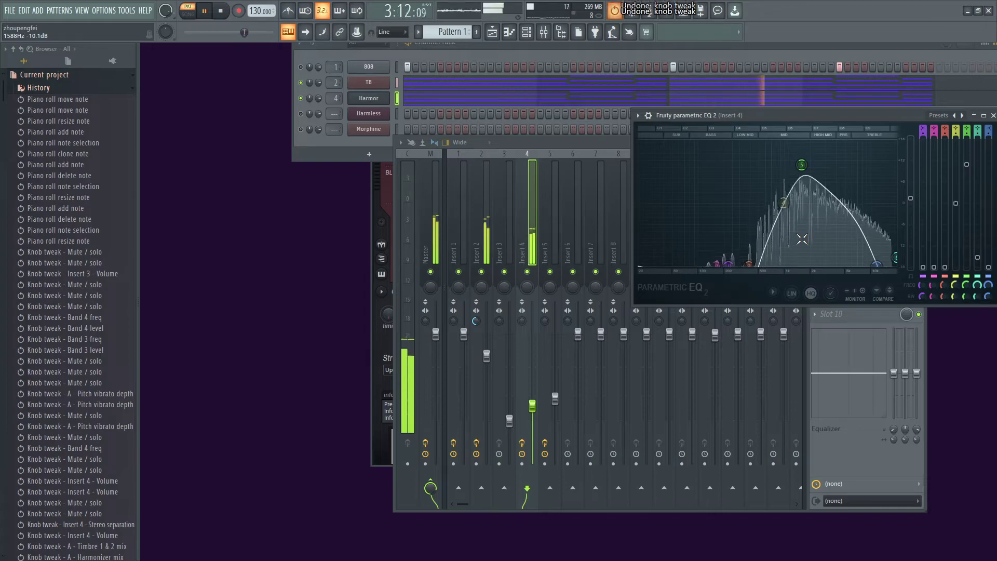
{"action": "key", "text": "ctrl+alt+z"}
{"action": "key", "text": "ctrl+alt+z"}
{"action": "key", "text": "ctrl+alt+z"}
{"action": "key", "text": "ctrl+alt+z"}
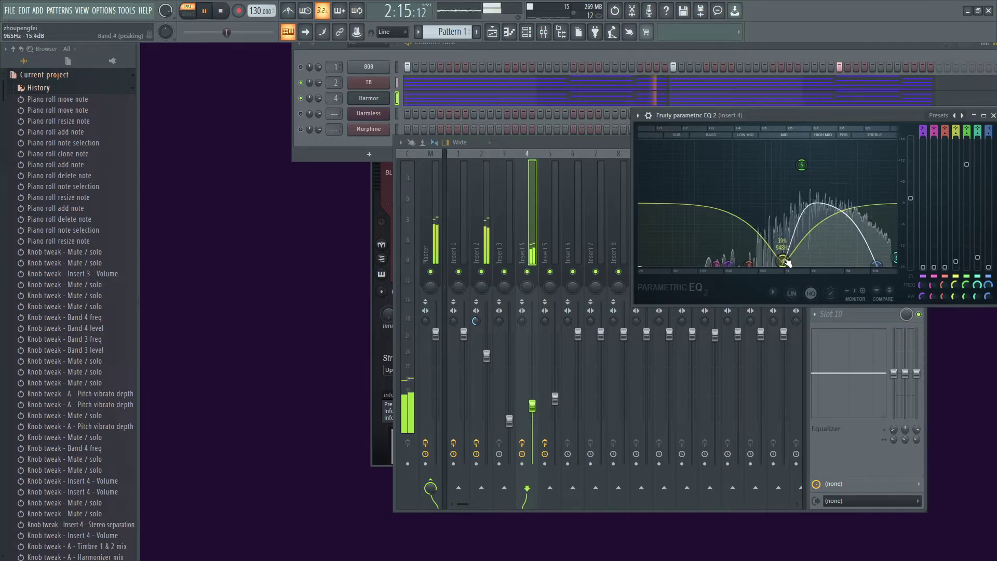
Step: Mute TB and reshape Insert 4's EQ, raising bands 2 and 4, lowering band 5 and shifting band 3 slightly lower in frequency
{"action": "left_click", "coordinate": [301, 83]}
{"action": "left_click_drag", "start_coordinate": [783, 265], "coordinate": [765, 253]}
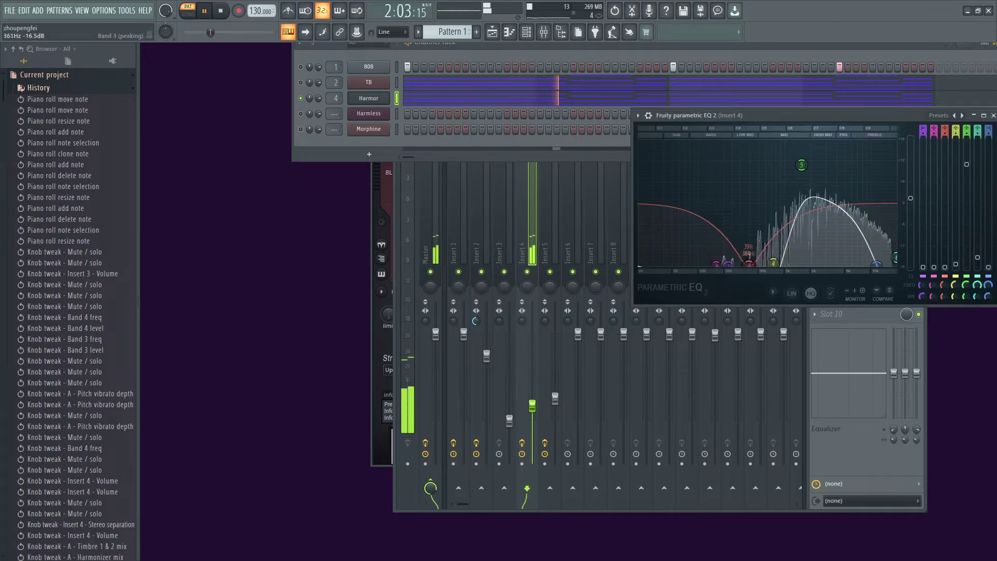
{"action": "left_click_drag", "start_coordinate": [728, 264], "coordinate": [749, 230]}
{"action": "left_click_drag", "start_coordinate": [773, 264], "coordinate": [765, 219]}
{"action": "left_click_drag", "start_coordinate": [801, 164], "coordinate": [766, 172]}
{"action": "mouse_move", "coordinate": [749, 230]}
{"action": "left_mouse_down"}
{"action": "mouse_move", "coordinate": [747, 206]}
{"action": "mouse_move", "coordinate": [748, 218]}
{"action": "left_mouse_up"}
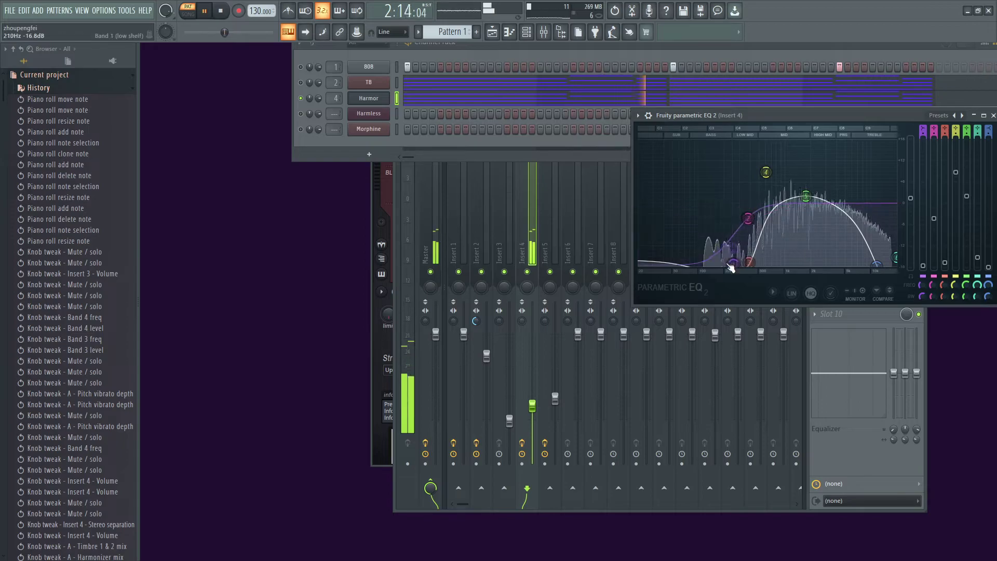
{"action": "left_click_drag", "start_coordinate": [749, 262], "coordinate": [743, 266]}
{"action": "left_click_drag", "start_coordinate": [748, 219], "coordinate": [746, 224]}
Step: Add a second Fruity parametric EQ 2 on Insert 4 and roll off lows and highs, with band 1 at -18 dB around 118 Hz
{"action": "left_click_drag", "start_coordinate": [873, 116], "coordinate": [679, 116]}
{"action": "left_click", "coordinate": [831, 195]}
{"action": "left_click", "coordinate": [702, 176]}
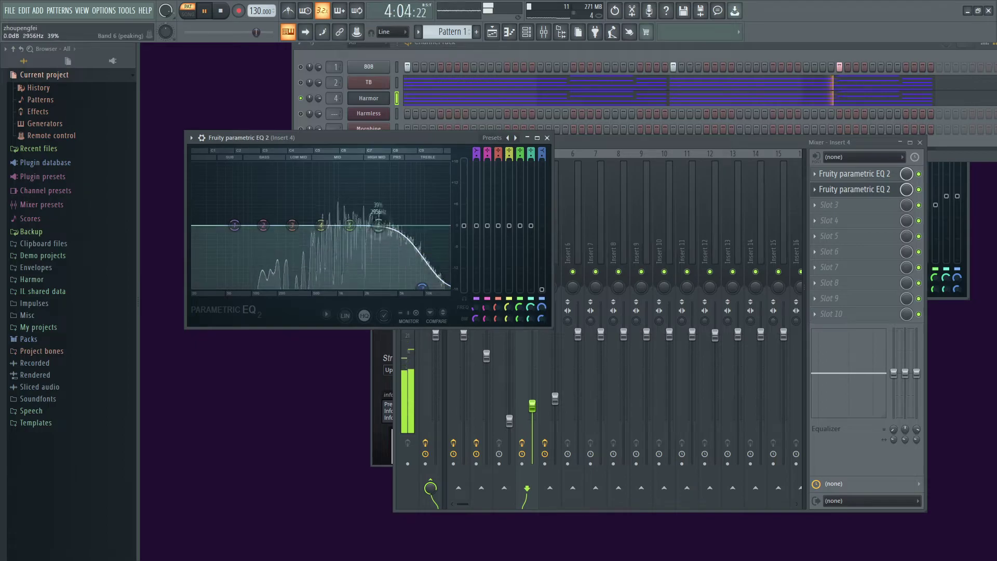
{"action": "left_click_drag", "start_coordinate": [292, 225], "coordinate": [266, 260]}
{"action": "left_click_drag", "start_coordinate": [235, 226], "coordinate": [258, 288]}
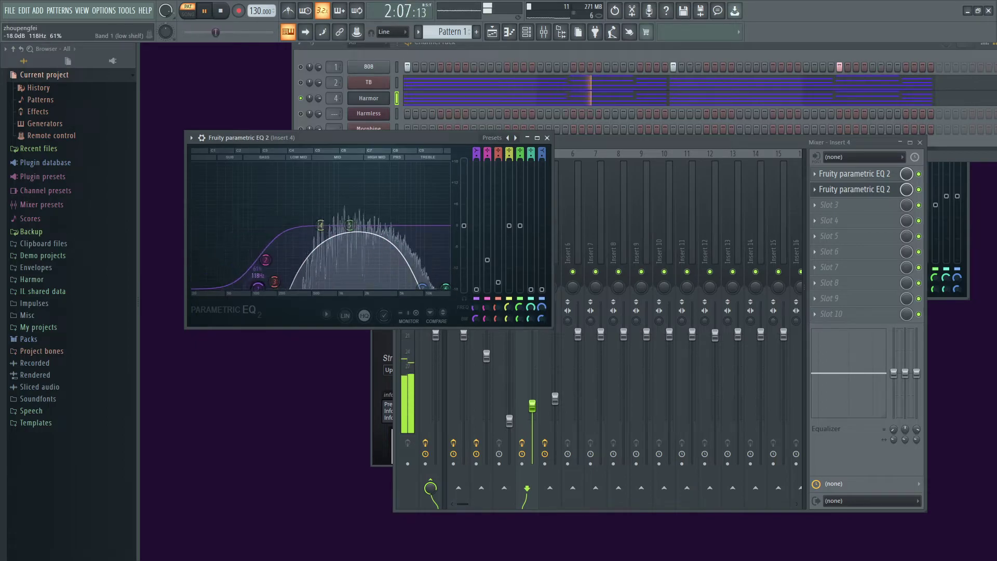
{"action": "left_click_drag", "start_coordinate": [320, 225], "coordinate": [361, 223]}
{"action": "left_click", "coordinate": [547, 139]}
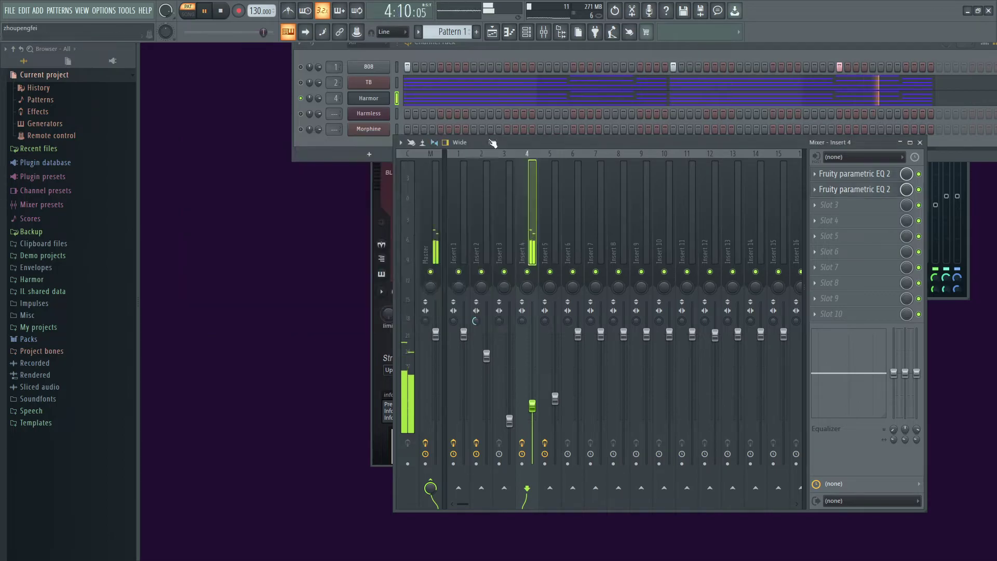
Step: Unmute TB and raise Insert 4's volume to 83%
{"action": "left_click", "coordinate": [302, 82]}
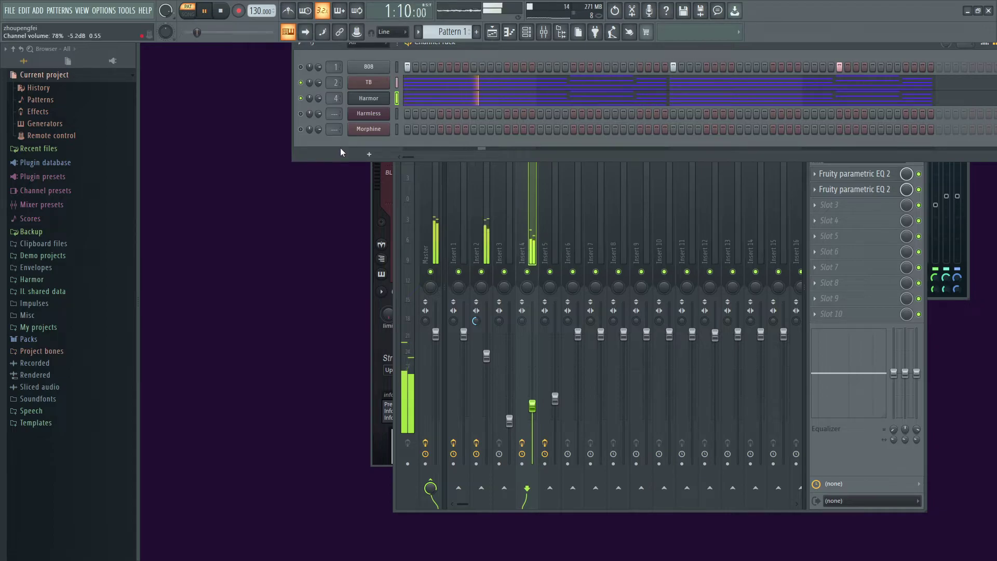
{"action": "left_click_drag", "start_coordinate": [532, 391], "coordinate": [533, 385]}
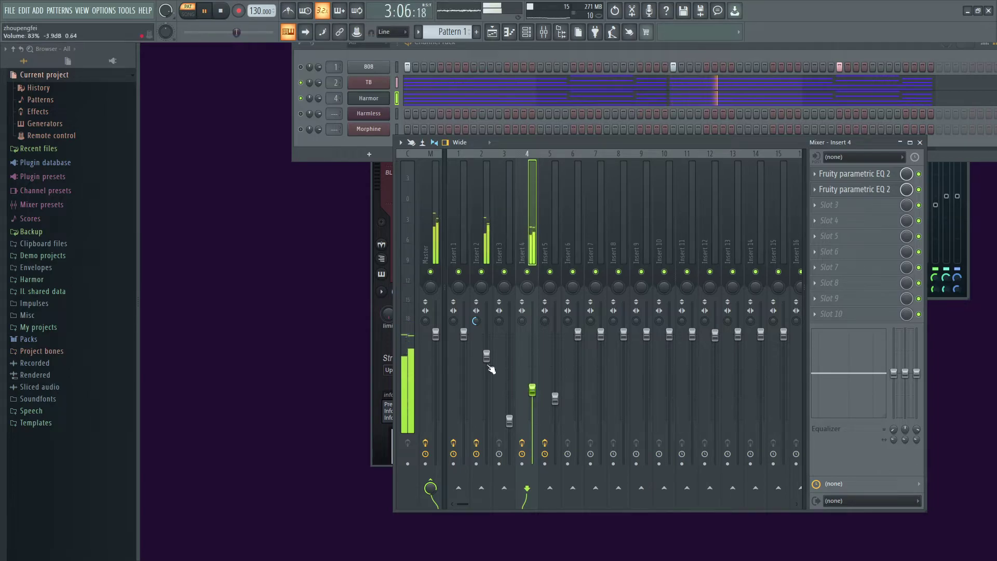
Step: Inspect the Fruity parametric EQ 2 curves in slots 4 and 5 of Insert 2, muting Harmor to hear TB alone
{"action": "left_click", "coordinate": [490, 252]}
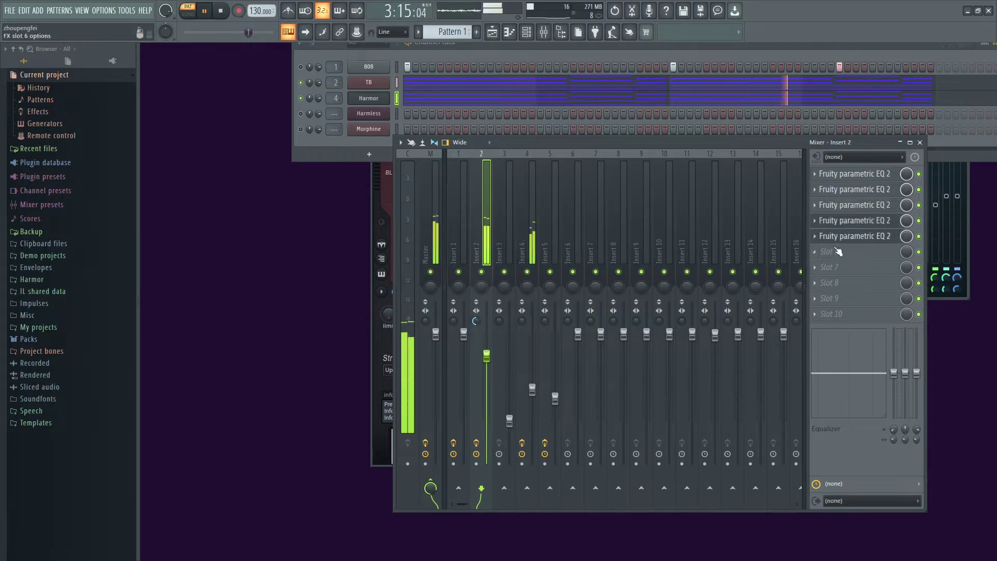
{"action": "left_click", "coordinate": [883, 219]}
{"action": "left_click", "coordinate": [962, 109]}
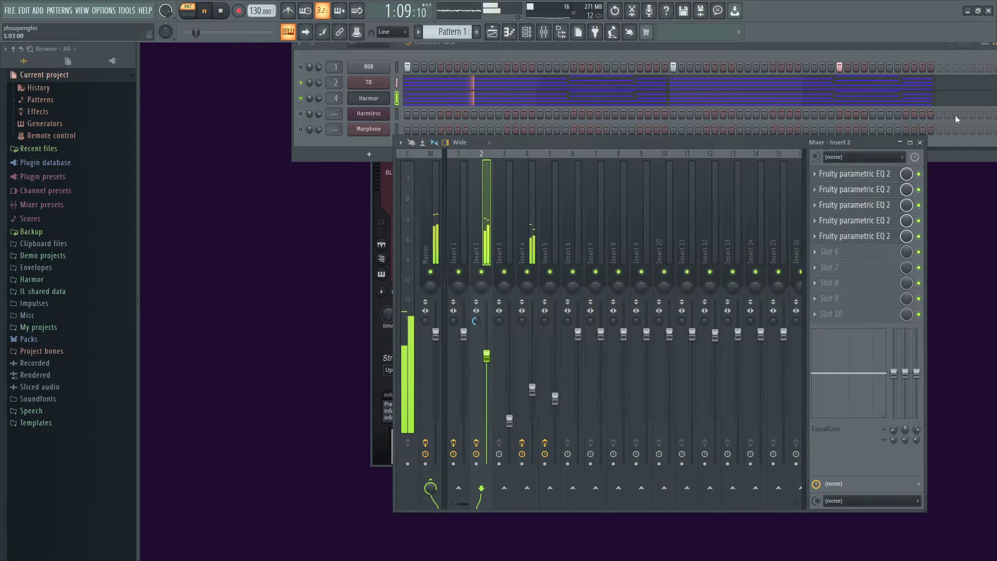
{"action": "left_click", "coordinate": [884, 236]}
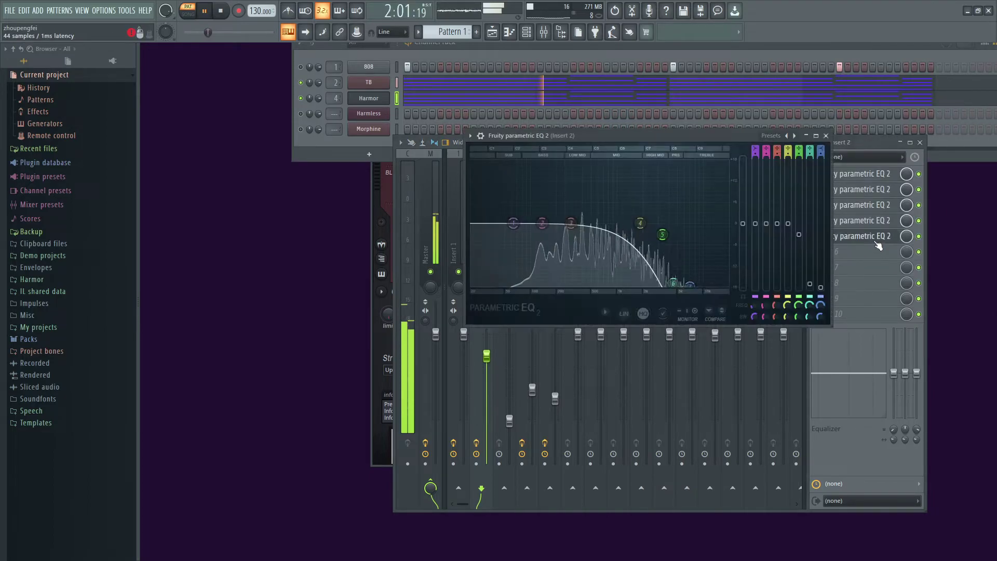
{"action": "left_click", "coordinate": [826, 136]}
{"action": "left_click", "coordinate": [837, 237]}
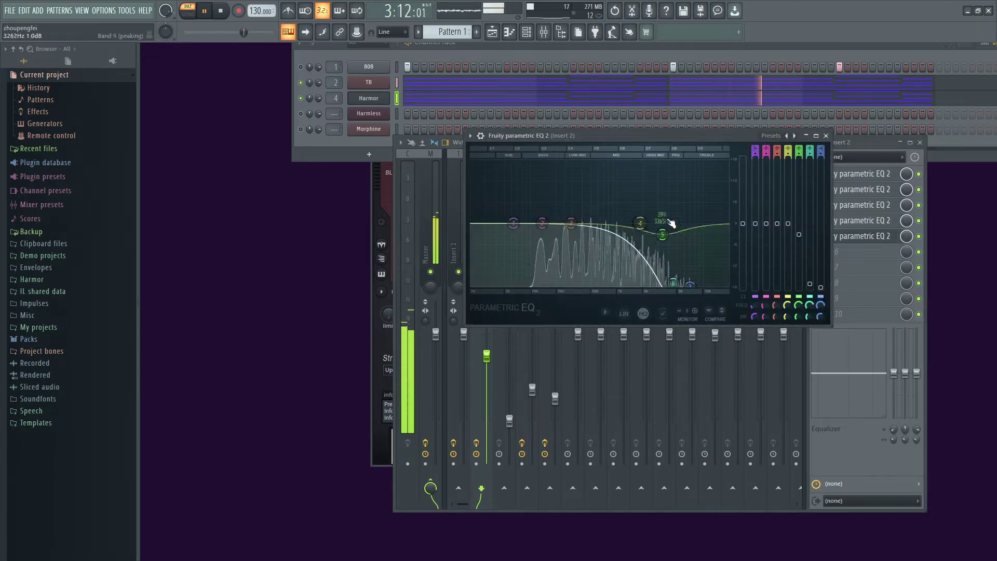
{"action": "left_click", "coordinate": [300, 99]}
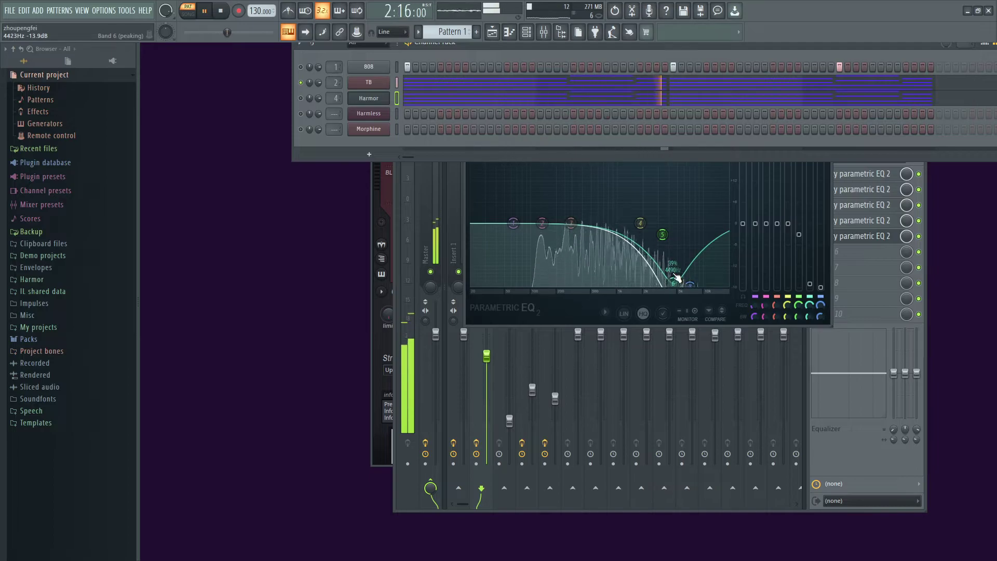
{"action": "left_click", "coordinate": [535, 273]}
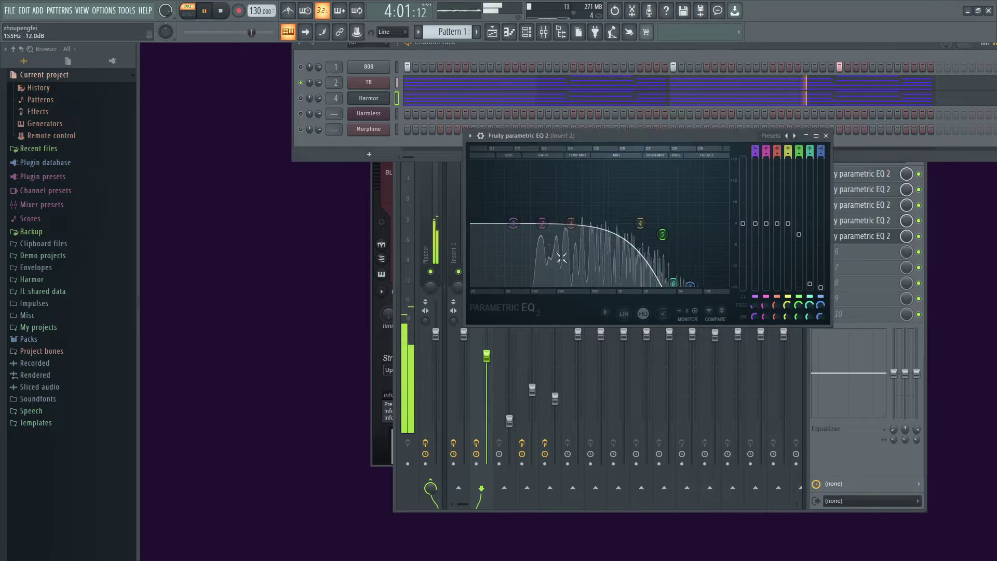
Step: Save the current Fruity parametric EQ 2 settings as the preset "just in case" and check the preset list
{"action": "left_click", "coordinate": [771, 136]}
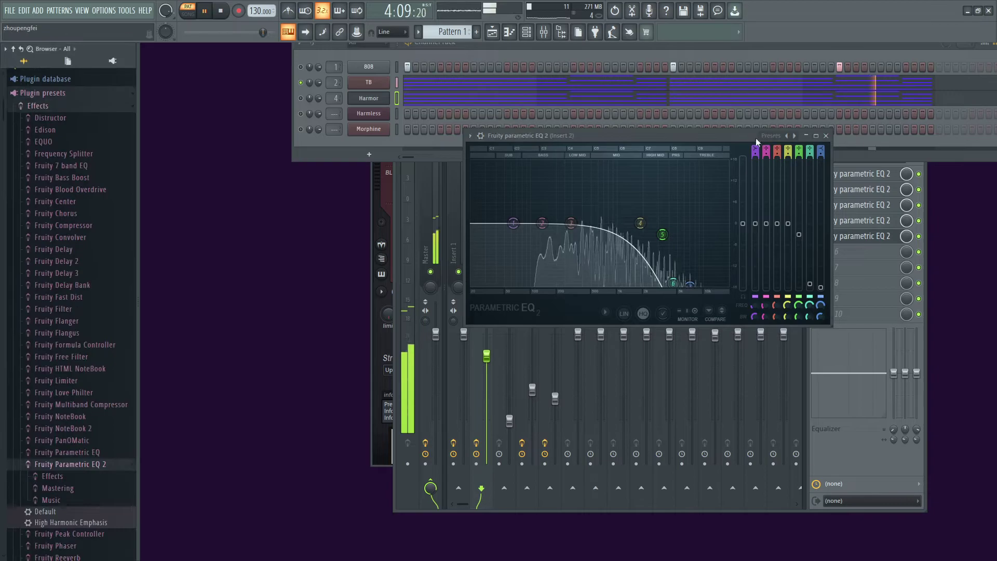
{"action": "left_click", "coordinate": [470, 136]}
{"action": "left_click", "coordinate": [531, 200]}
{"action": "key", "text": "Return"}
{"action": "left_click", "coordinate": [470, 137]}
{"action": "left_click", "coordinate": [499, 147]}
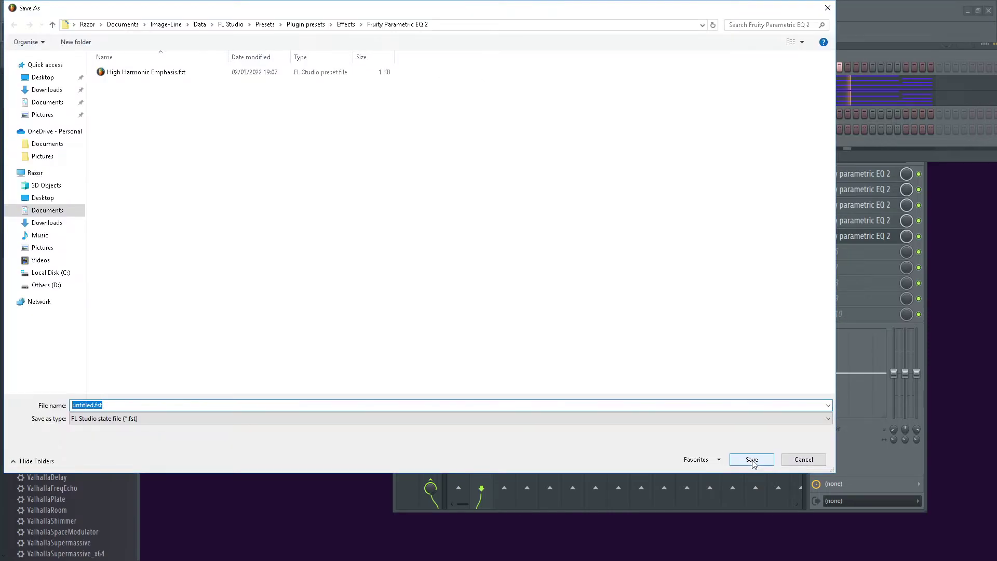
{"action": "type", "text": "just in cas"}
{"action": "key", "text": "Return"}
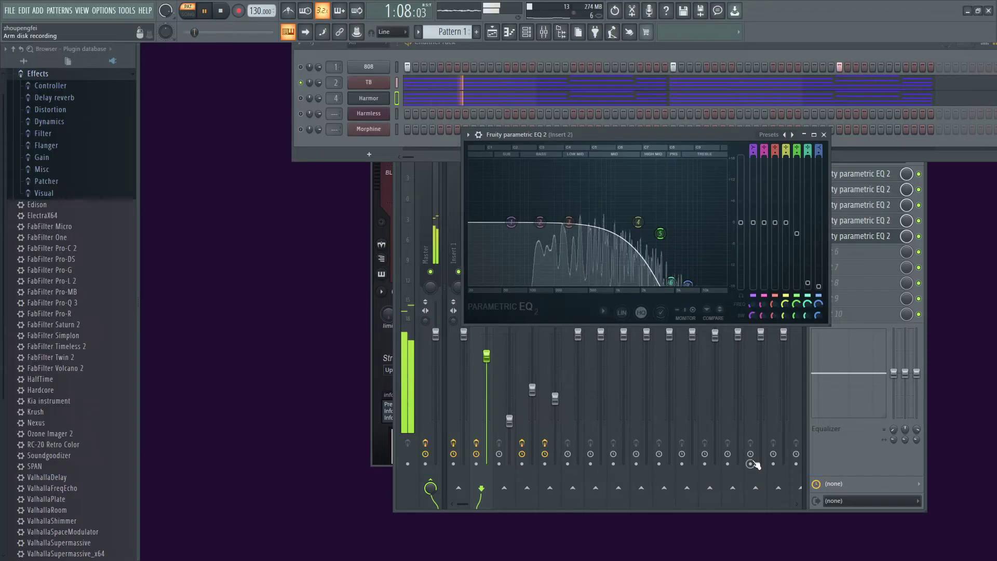
{"action": "left_click", "coordinate": [772, 136]}
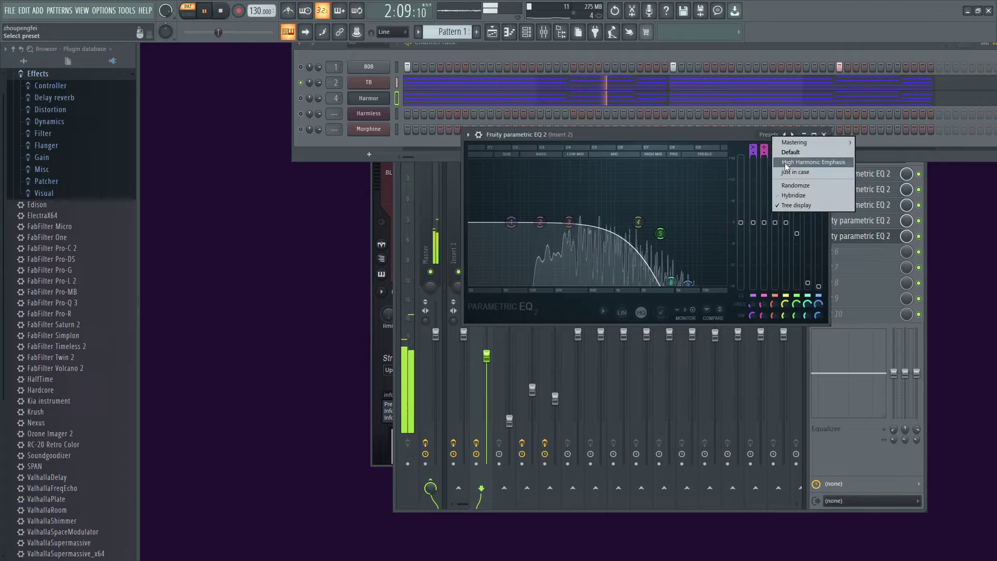
{"action": "left_click", "coordinate": [723, 174]}
Step: Reshape the slot 5 EQ on Insert 2, lowering bands 5 and 6 to -18 dB and boosting band 4 near 1470 Hz
{"action": "mouse_move", "coordinate": [671, 282]}
{"action": "left_mouse_down"}
{"action": "mouse_move", "coordinate": [675, 207]}
{"action": "mouse_move", "coordinate": [670, 284]}
{"action": "left_mouse_up"}
{"action": "left_click_drag", "start_coordinate": [660, 234], "coordinate": [660, 284]}
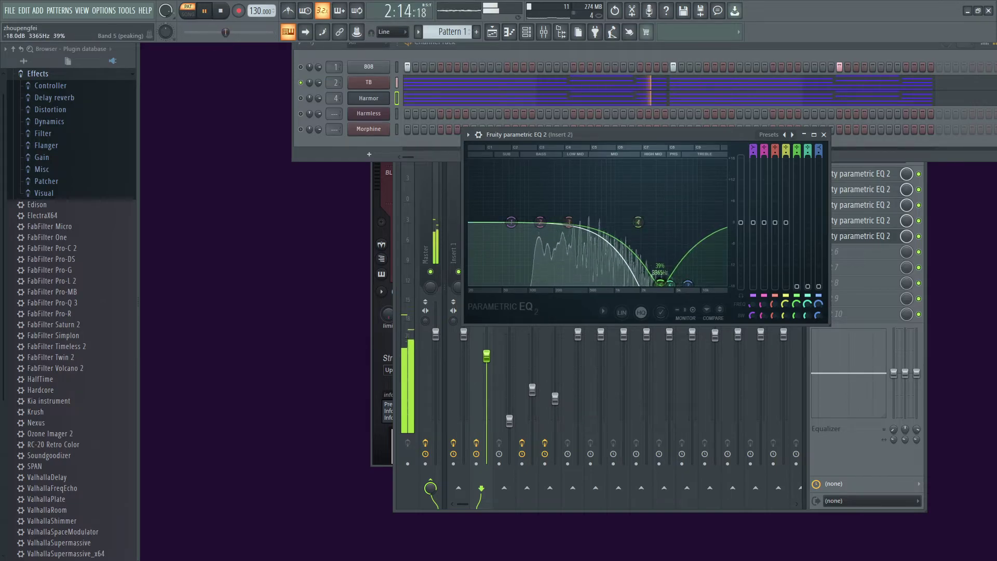
{"action": "left_click_drag", "start_coordinate": [638, 222], "coordinate": [627, 189]}
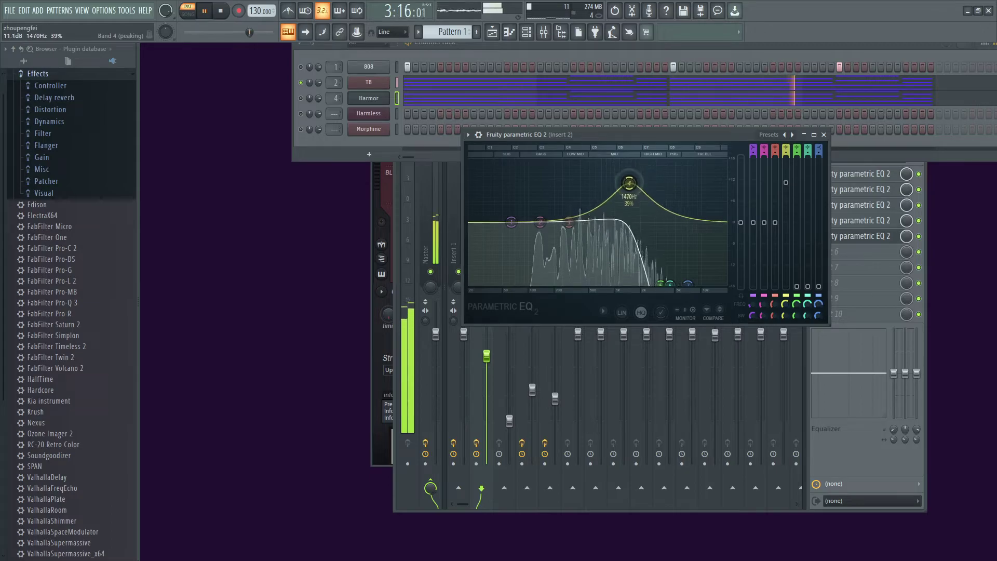
{"action": "left_click_drag", "start_coordinate": [830, 147], "coordinate": [831, 150]}
{"action": "left_click", "coordinate": [826, 135]}
Step: Add a Fruity parametric EQ 2 in slot 6 of Insert 2 and try cutting the mids and highs
{"action": "left_click", "coordinate": [852, 251]}
{"action": "left_click", "coordinate": [675, 189]}
{"action": "mouse_move", "coordinate": [320, 224]}
{"action": "left_mouse_down"}
{"action": "mouse_move", "coordinate": [320, 248]}
{"action": "mouse_move", "coordinate": [299, 233]}
{"action": "mouse_move", "coordinate": [320, 236]}
{"action": "left_mouse_up"}
{"action": "left_click_drag", "start_coordinate": [384, 223], "coordinate": [406, 271]}
{"action": "mouse_move", "coordinate": [350, 225]}
{"action": "left_mouse_down"}
{"action": "mouse_move", "coordinate": [347, 211]}
{"action": "mouse_move", "coordinate": [346, 219]}
{"action": "left_mouse_up"}
{"action": "left_click_drag", "start_coordinate": [393, 283], "coordinate": [388, 288]}
{"action": "left_click_drag", "start_coordinate": [347, 221], "coordinate": [356, 231]}
Step: Reset bands 3 through 7 of the slot 6 EQ
{"action": "right_click", "coordinate": [357, 234]}
{"action": "left_click", "coordinate": [366, 242]}
{"action": "right_click", "coordinate": [387, 281]}
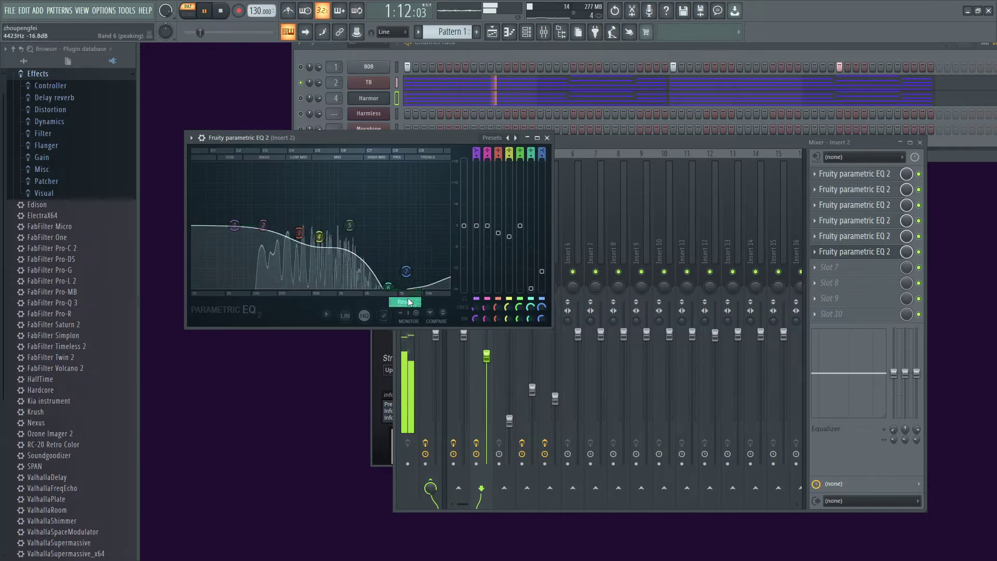
{"action": "left_click", "coordinate": [402, 300]}
{"action": "right_click", "coordinate": [407, 272]}
{"action": "left_click", "coordinate": [416, 285]}
{"action": "right_click", "coordinate": [319, 237]}
{"action": "left_click", "coordinate": [328, 251]}
{"action": "right_click", "coordinate": [299, 232]}
{"action": "left_click", "coordinate": [304, 242]}
Step: Try rolling off the highs in the slot 6 EQ with bands 6 and 7 and undo the last tweaks
{"action": "left_click_drag", "start_coordinate": [378, 224], "coordinate": [404, 287]}
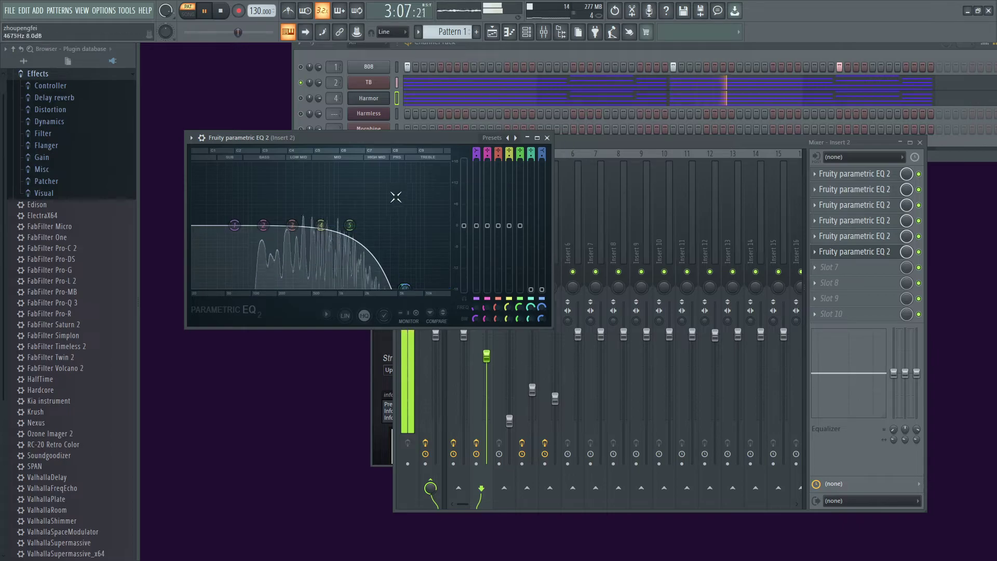
{"action": "key", "text": "ctrl+alt+z"}
{"action": "key", "text": "ctrl+alt+z"}
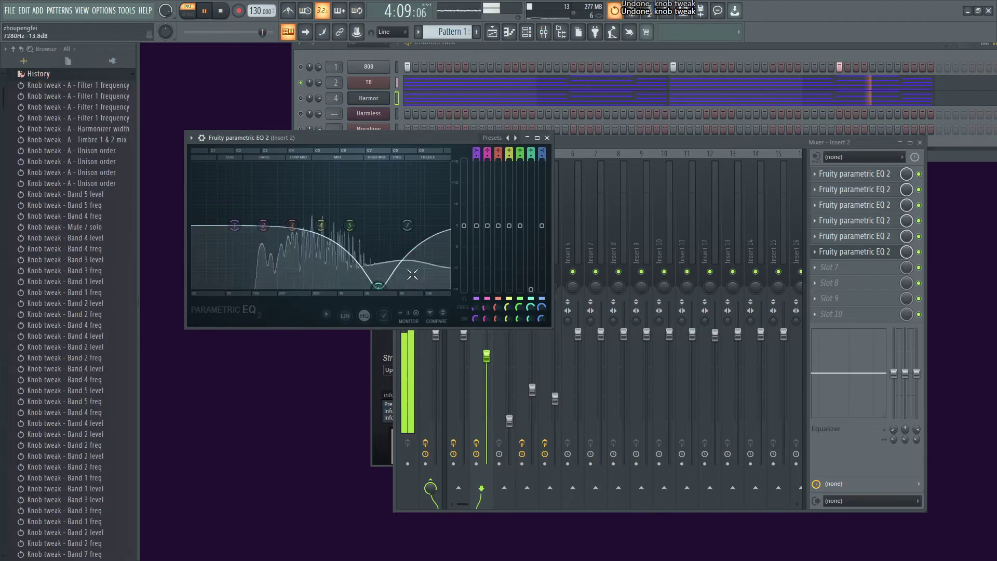
Step: Try dipping the low mids of the slot 6 EQ by lowering bands 3 and 4
{"action": "left_click_drag", "start_coordinate": [321, 225], "coordinate": [293, 244]}
{"action": "right_click", "coordinate": [324, 248]}
{"action": "left_click", "coordinate": [334, 257]}
{"action": "left_click_drag", "start_coordinate": [321, 225], "coordinate": [321, 241]}
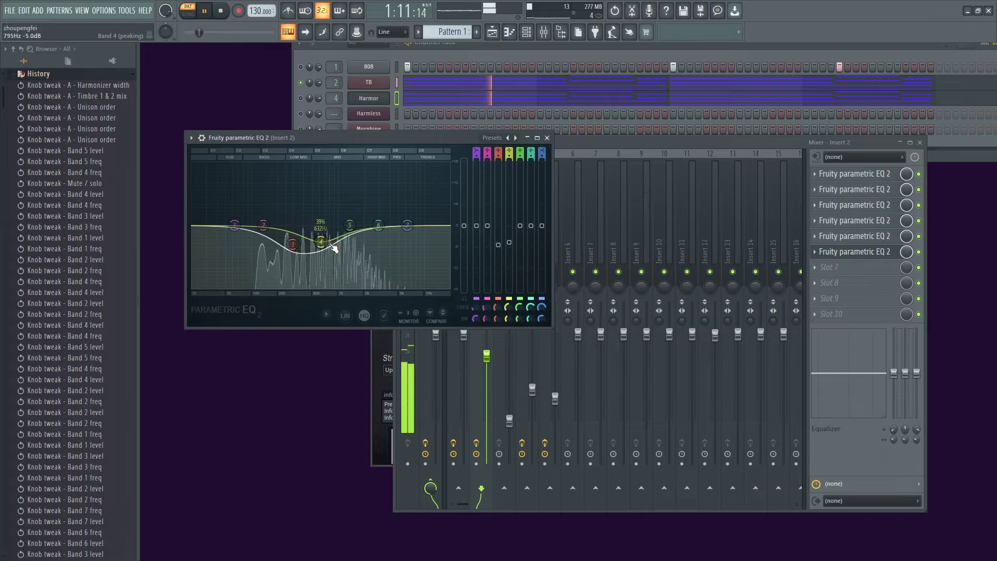
{"action": "mouse_move", "coordinate": [321, 242]}
{"action": "left_mouse_down"}
{"action": "mouse_move", "coordinate": [312, 244]}
{"action": "mouse_move", "coordinate": [320, 239]}
{"action": "left_mouse_up"}
Step: Try cutting the lows of the slot 6 EQ with bands 1 and 2 and boosting band 3 to about 8 dB
{"action": "left_click_drag", "start_coordinate": [263, 225], "coordinate": [261, 250]}
{"action": "left_click_drag", "start_coordinate": [234, 225], "coordinate": [253, 288]}
{"action": "left_click_drag", "start_coordinate": [261, 249], "coordinate": [269, 266]}
{"action": "left_click_drag", "start_coordinate": [291, 233], "coordinate": [290, 209]}
{"action": "left_click_drag", "start_coordinate": [269, 265], "coordinate": [267, 287]}
{"action": "mouse_move", "coordinate": [290, 209]}
{"action": "left_mouse_down"}
{"action": "mouse_move", "coordinate": [290, 181]}
{"action": "mouse_move", "coordinate": [291, 196]}
{"action": "left_mouse_up"}
Step: Reset bands 2 and 3 of the slot 6 EQ and load the Default preset to flatten the whole curve
{"action": "key", "text": "space"}
{"action": "right_click", "coordinate": [292, 198]}
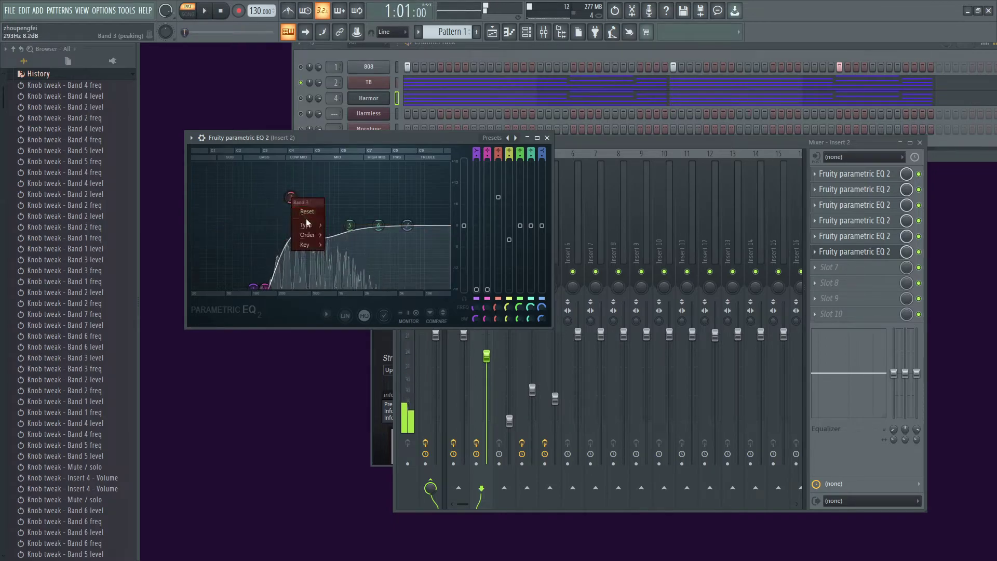
{"action": "left_click", "coordinate": [307, 212]}
{"action": "right_click", "coordinate": [274, 288]}
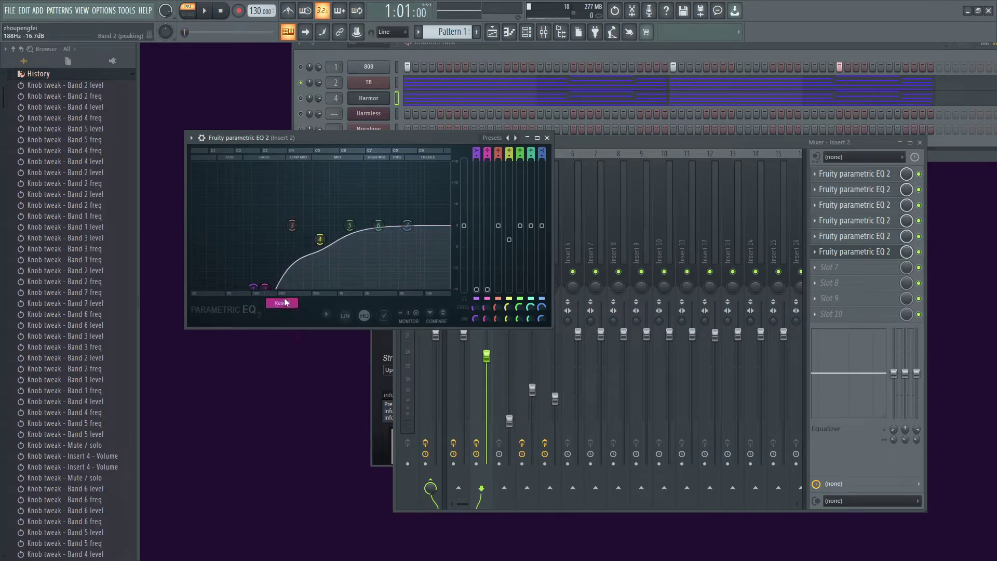
{"action": "left_click", "coordinate": [284, 303]}
{"action": "left_click", "coordinate": [492, 138]}
{"action": "left_click", "coordinate": [514, 149]}
{"action": "key", "text": "space"}
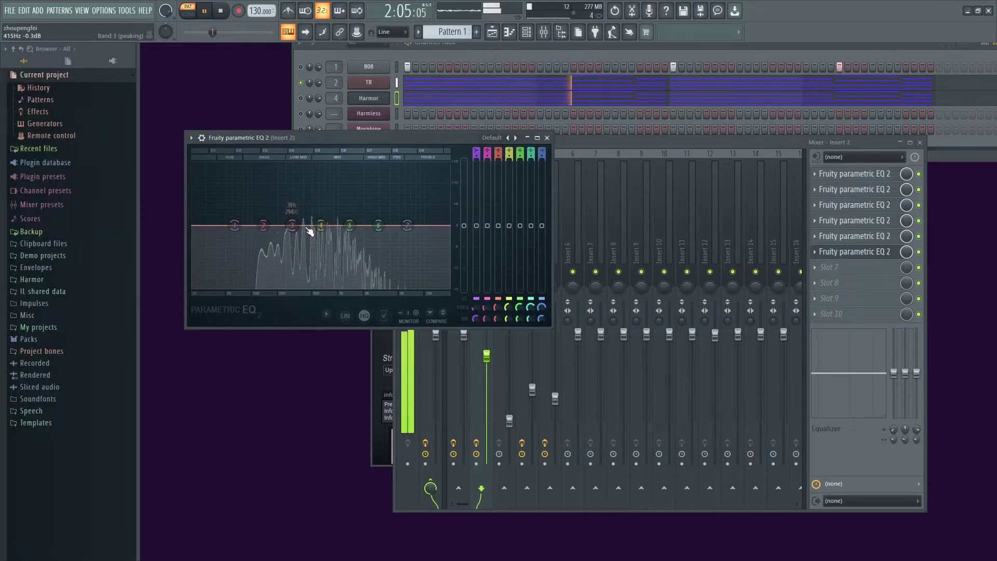
Step: Slightly lower bands 3, 4 and 5 of the slot 6 EQ, then unmute Harmor and play both layers together
{"action": "left_click_drag", "start_coordinate": [321, 225], "coordinate": [352, 237]}
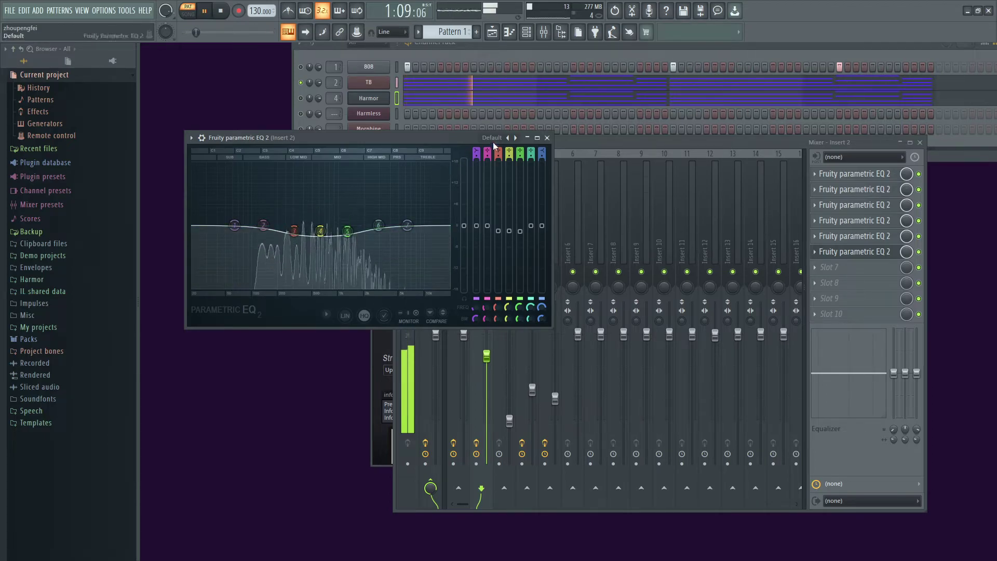
{"action": "left_click", "coordinate": [546, 137]}
{"action": "left_click", "coordinate": [301, 99]}
{"action": "key", "text": "space"}
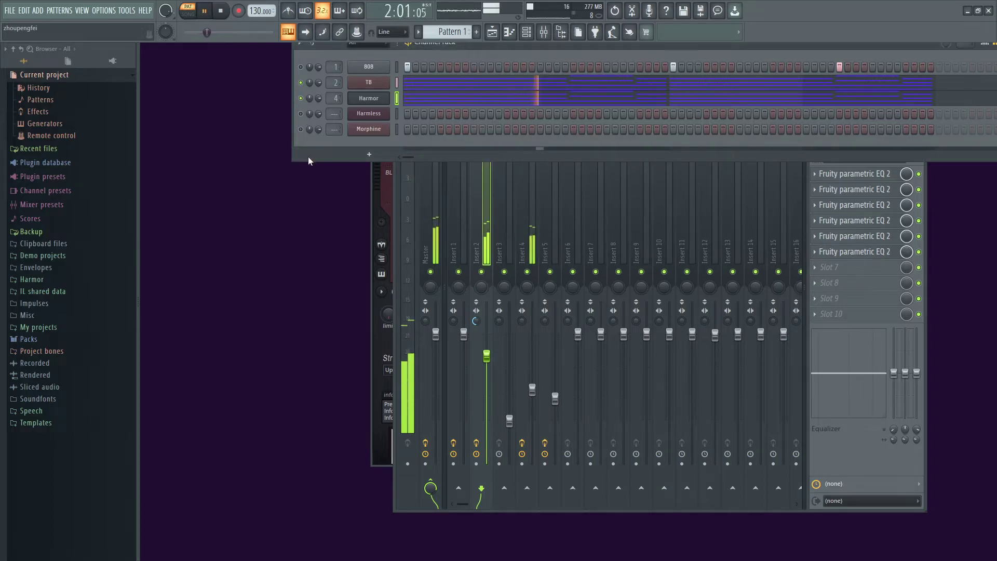
{"action": "key", "text": "space"}
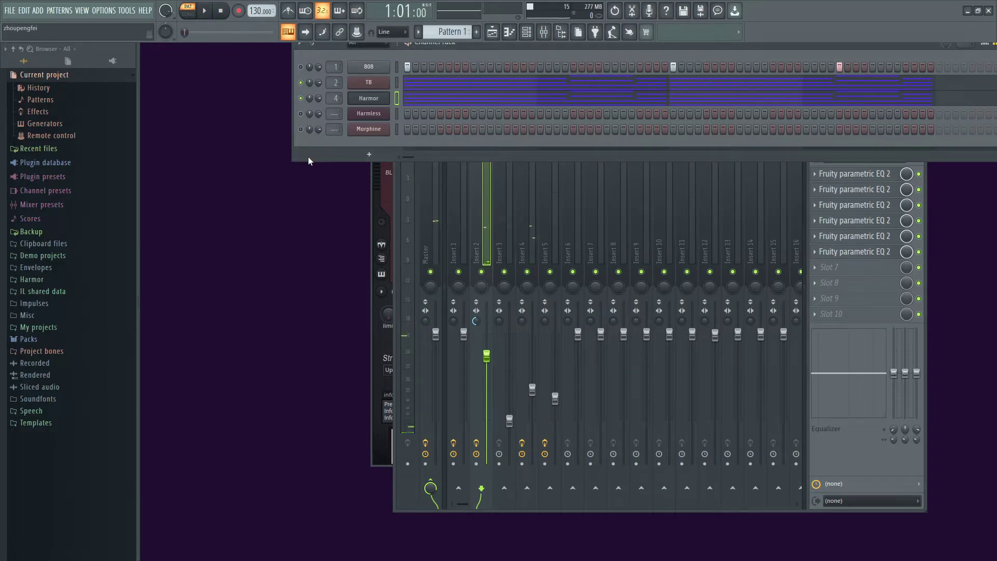
{"action": "key", "text": "space"}
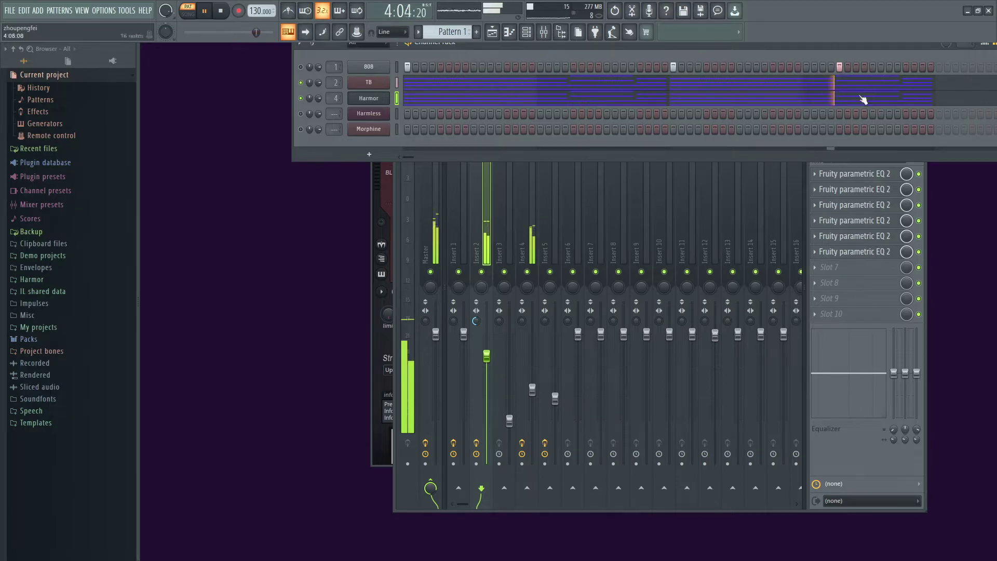
Step: Compare the sound with Insert 2's slot 6 EQ bypassed, review the slot 5 EQ curve and re-enable slot 6
{"action": "left_click", "coordinate": [918, 252]}
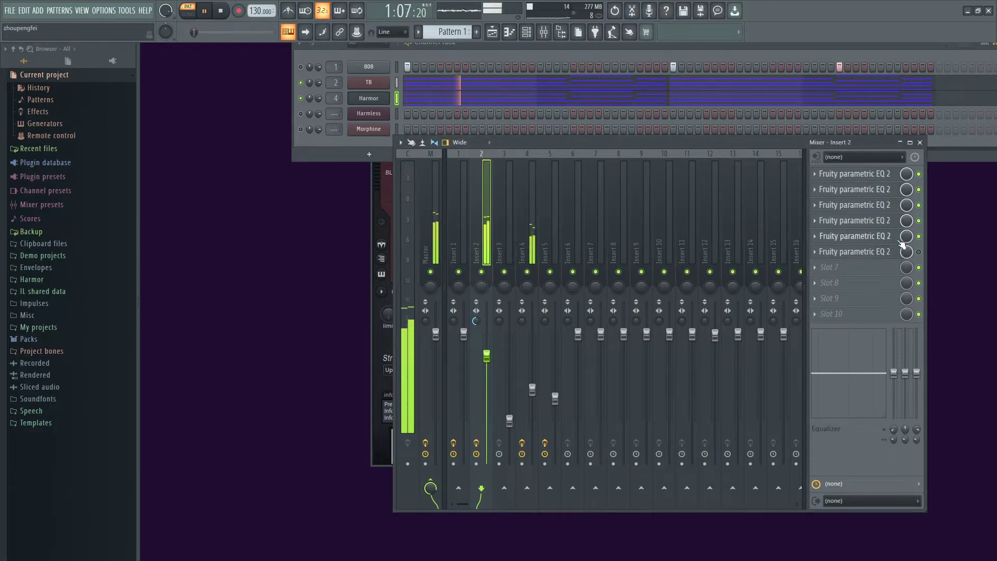
{"action": "left_click", "coordinate": [889, 243]}
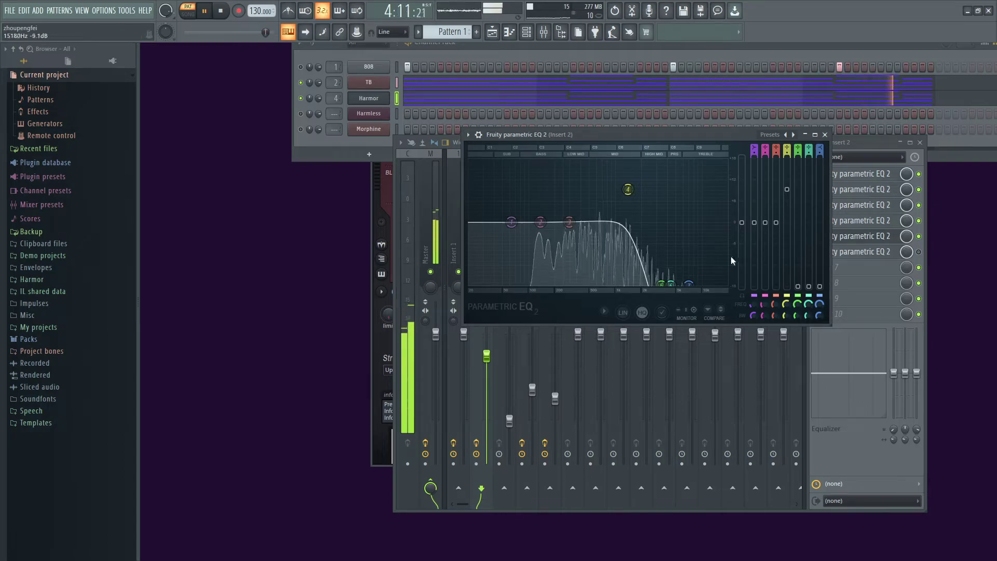
{"action": "left_click", "coordinate": [918, 252]}
{"action": "key", "text": "Tab"}
{"action": "key", "text": "Tab"}
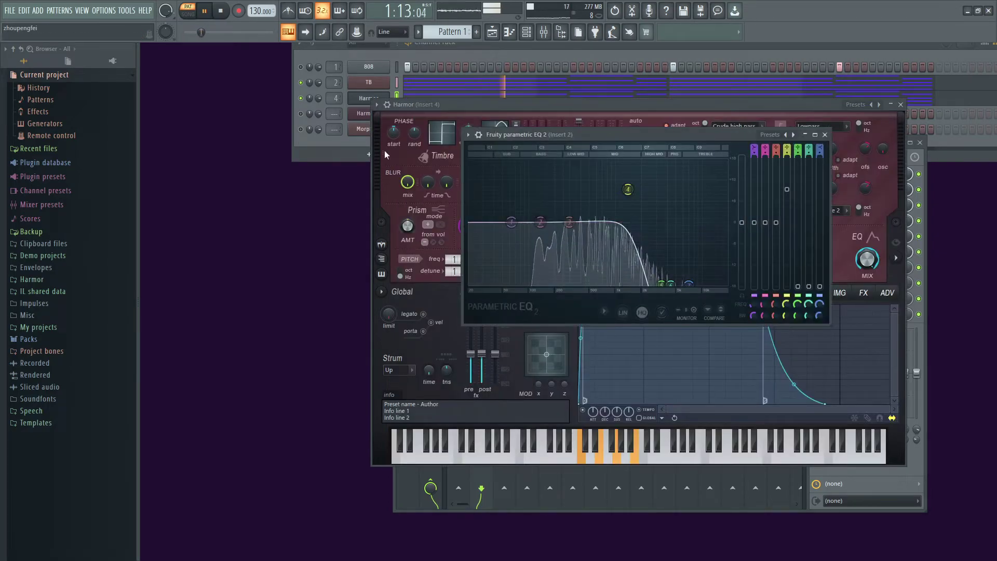
Step: Check the reverb Decay in the TB synth during playback and open TB's piano roll
{"action": "left_click", "coordinate": [368, 83]}
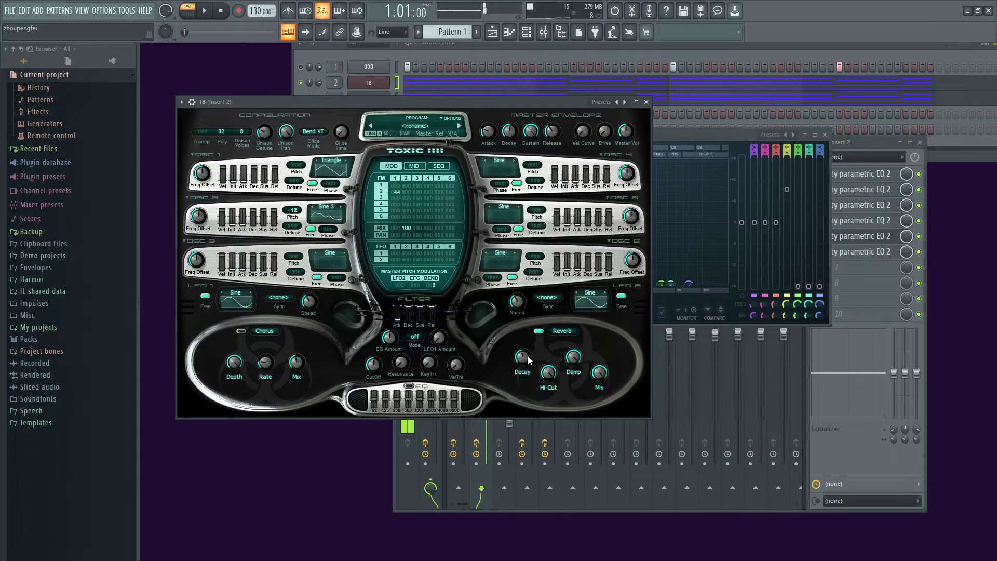
{"action": "left_click", "coordinate": [328, 58]}
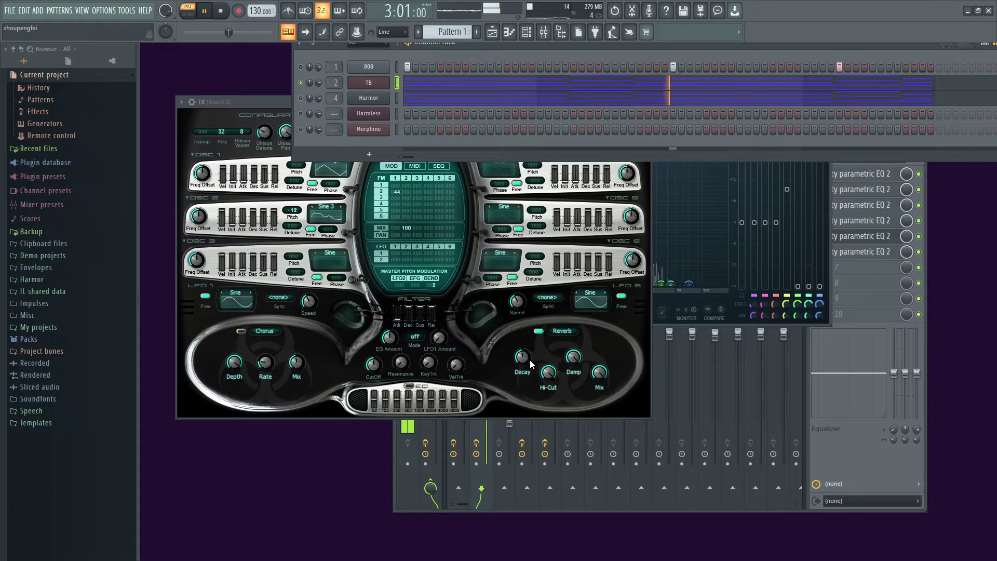
{"action": "left_click", "coordinate": [531, 365]}
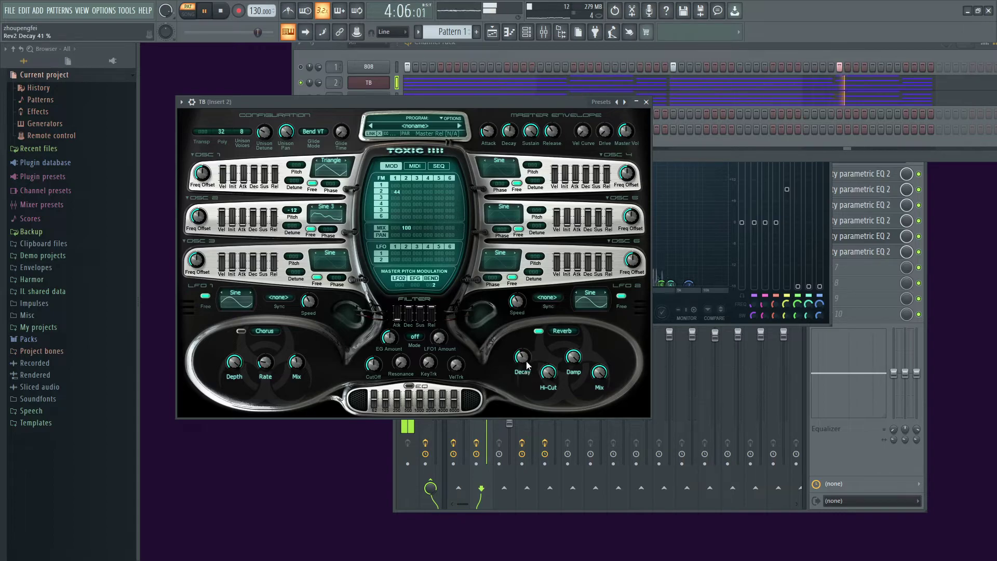
{"action": "left_click", "coordinate": [474, 84]}
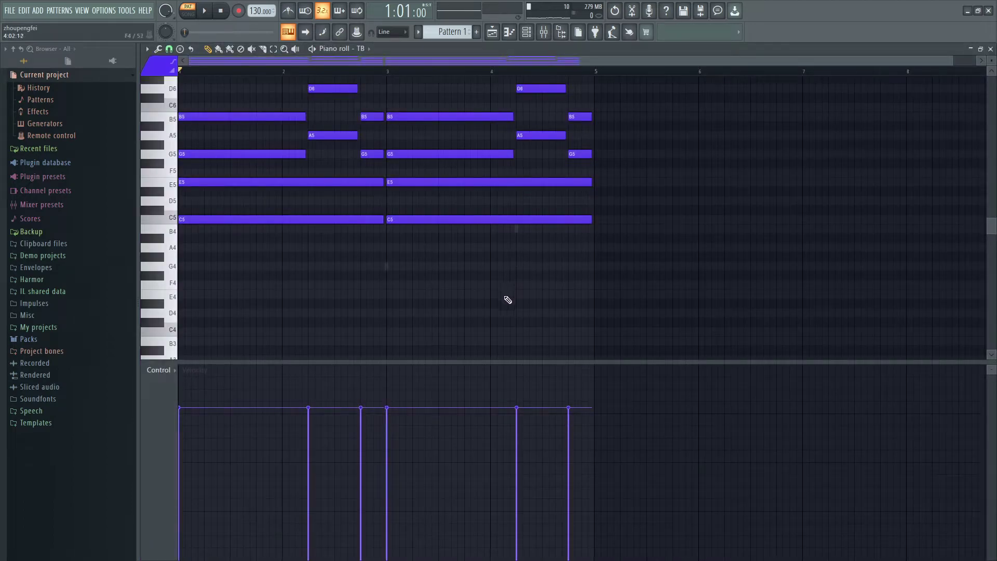
Step: Try shortening all TB notes slightly, listen to the result and undo the change
{"action": "key", "text": "ctrl+a"}
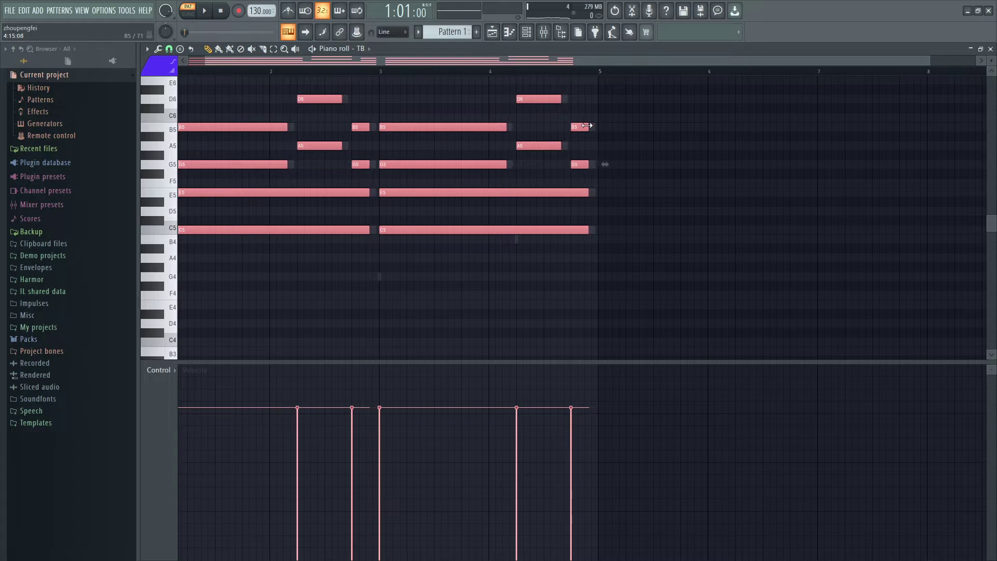
{"action": "key", "text": "ctrl+d"}
{"action": "key", "text": "space"}
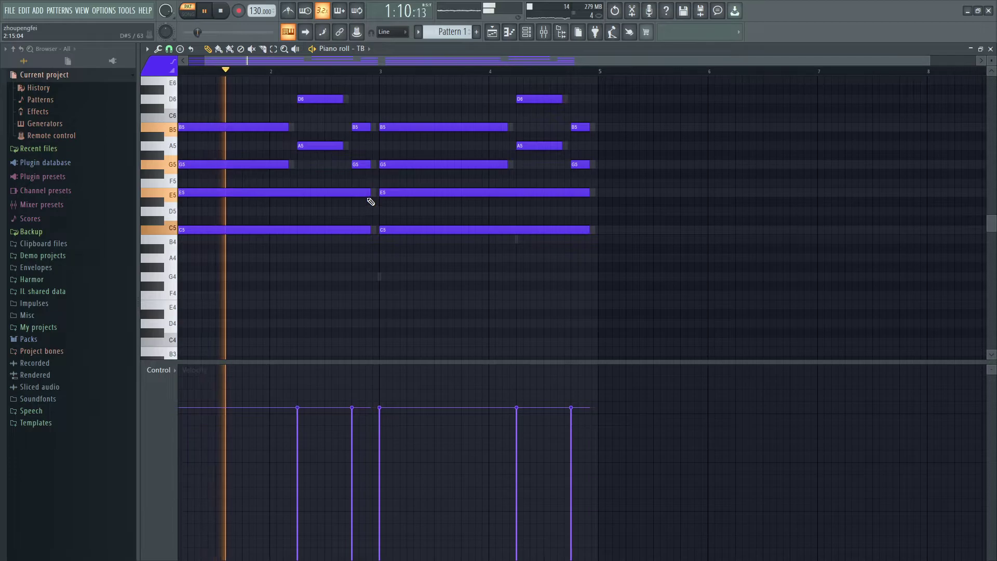
{"action": "key", "text": "space"}
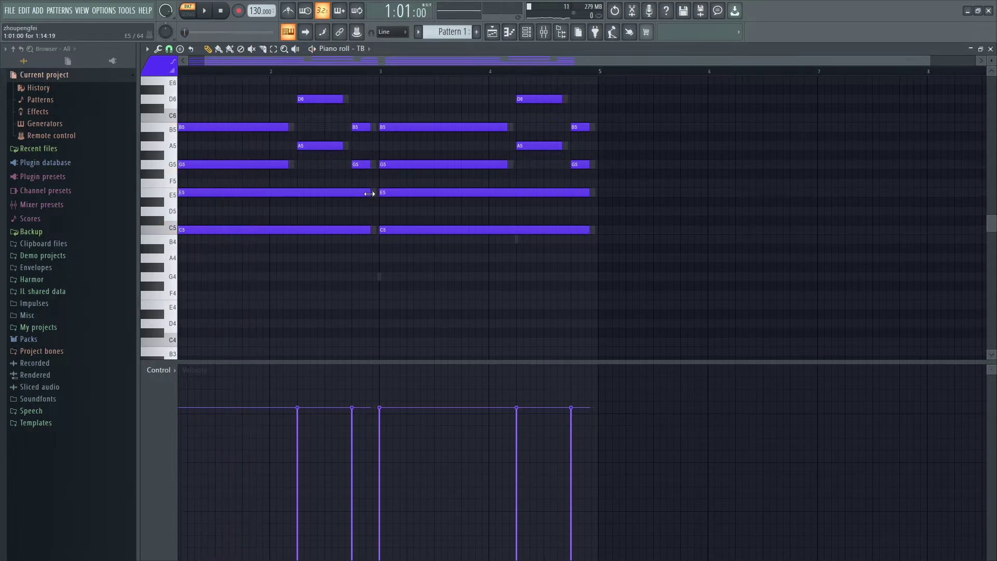
{"action": "key", "text": "ctrl+z"}
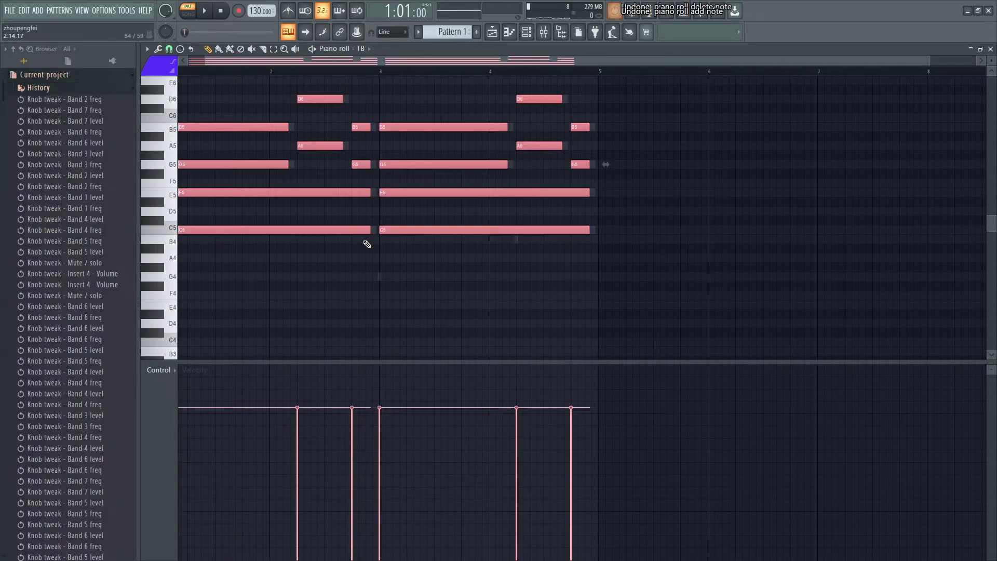
{"action": "left_click", "coordinate": [372, 248]}
{"action": "right_click", "coordinate": [373, 248]}
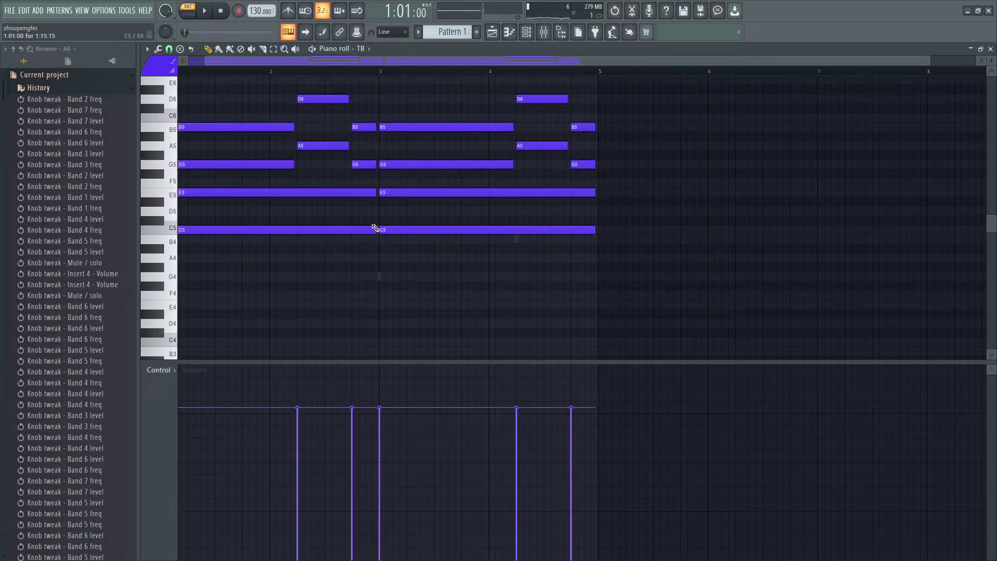
Step: Shorten the held E5 and C5 notes in both halves to end with the long G5 and B5 notes
{"action": "left_click_drag", "start_coordinate": [347, 291], "coordinate": [336, 247]}
{"action": "left_click_drag", "start_coordinate": [415, 296], "coordinate": [282, 187]}
{"action": "right_click", "coordinate": [518, 231]}
{"action": "left_click_drag", "start_coordinate": [618, 300], "coordinate": [254, 188]}
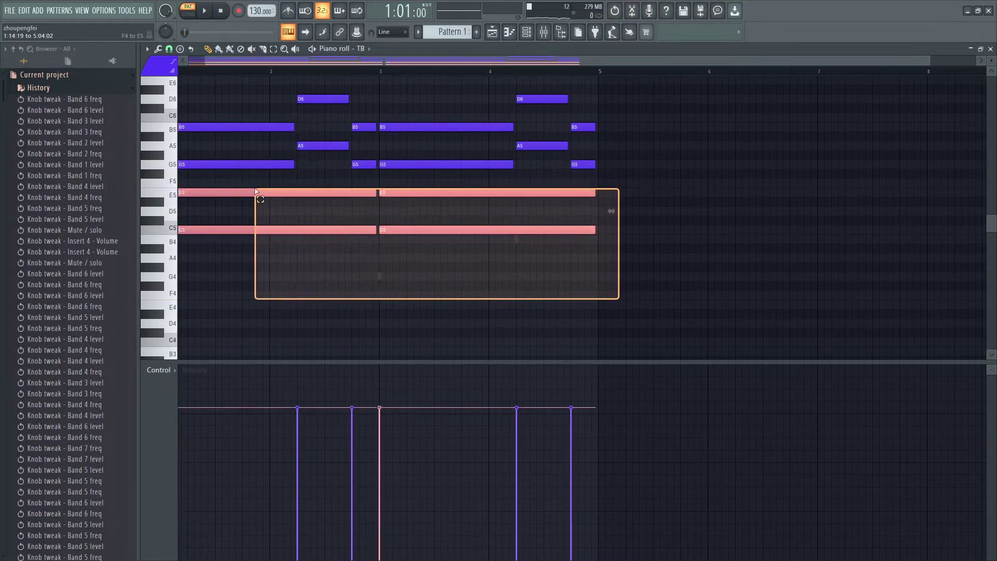
{"action": "left_click_drag", "start_coordinate": [593, 191], "coordinate": [492, 192]}
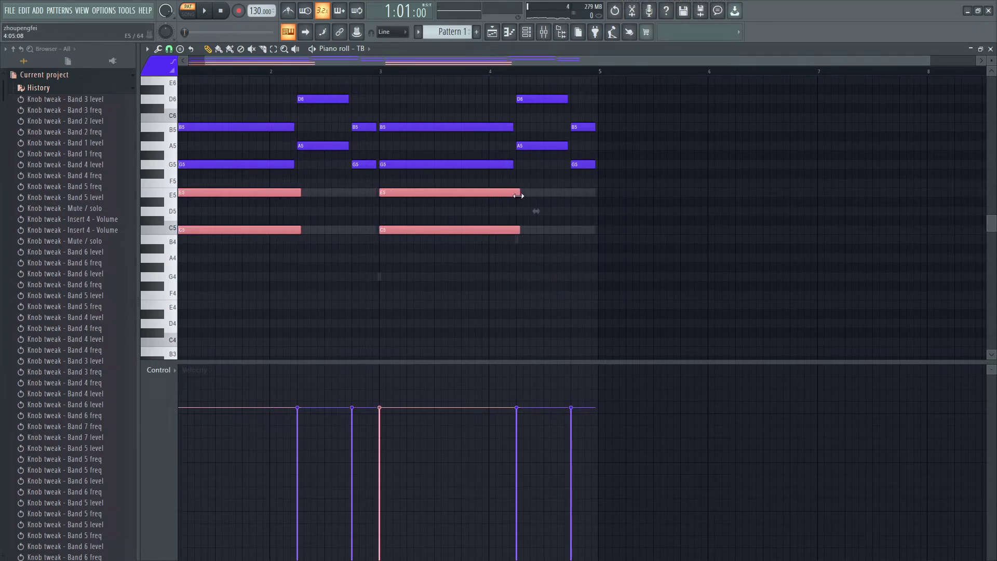
{"action": "left_click", "coordinate": [545, 229]}
{"action": "right_click", "coordinate": [545, 230]}
Step: Duplicate the E5 and C5 notes under every A5–D6 and short G5–B5 pair, matching those notes' lengths
{"action": "left_click_drag", "start_coordinate": [527, 253], "coordinate": [622, 197]}
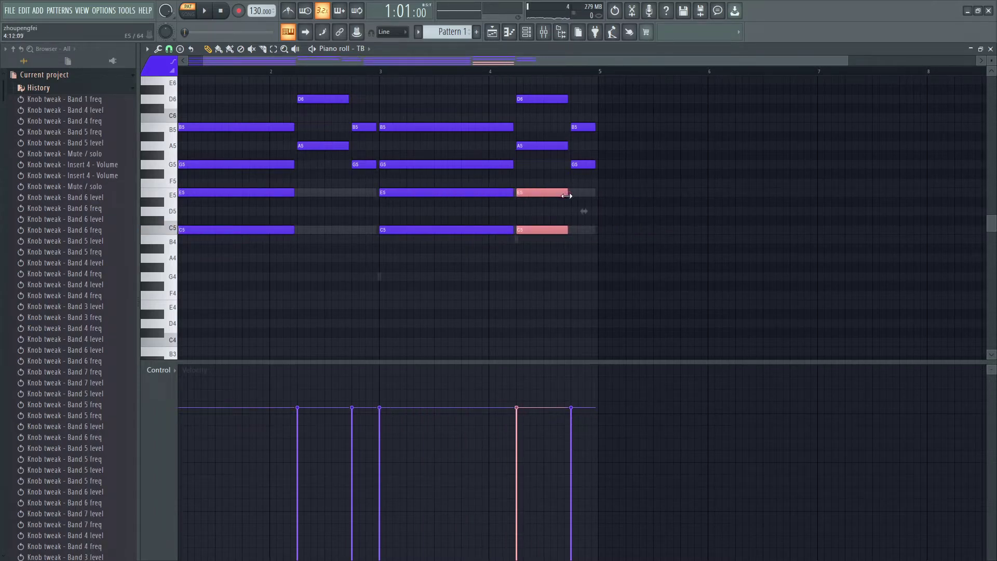
{"action": "left_click_drag", "start_coordinate": [558, 192], "coordinate": [618, 202]}
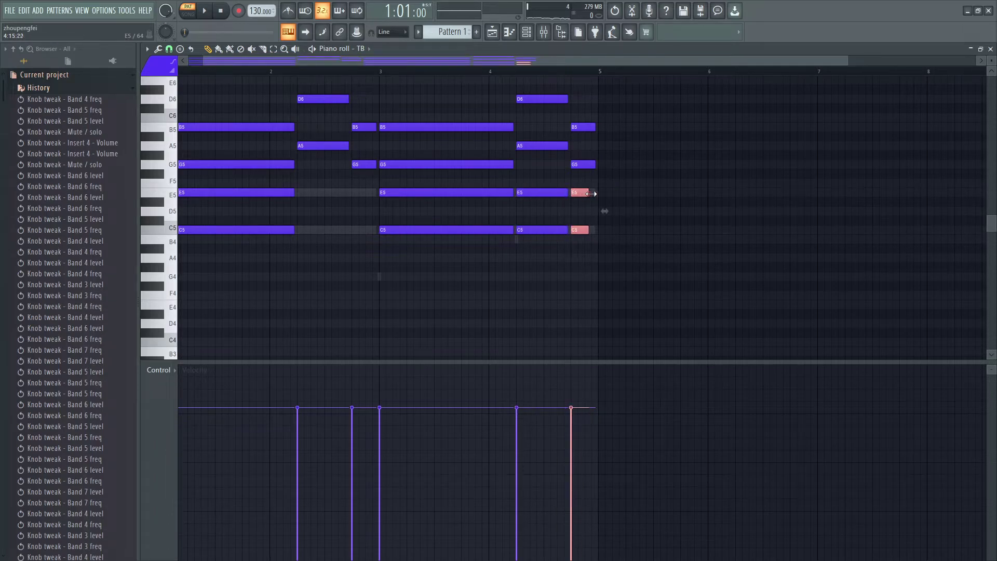
{"action": "left_click_drag", "start_coordinate": [310, 266], "coordinate": [251, 188]}
{"action": "left_click_drag", "start_coordinate": [255, 190], "coordinate": [346, 194]}
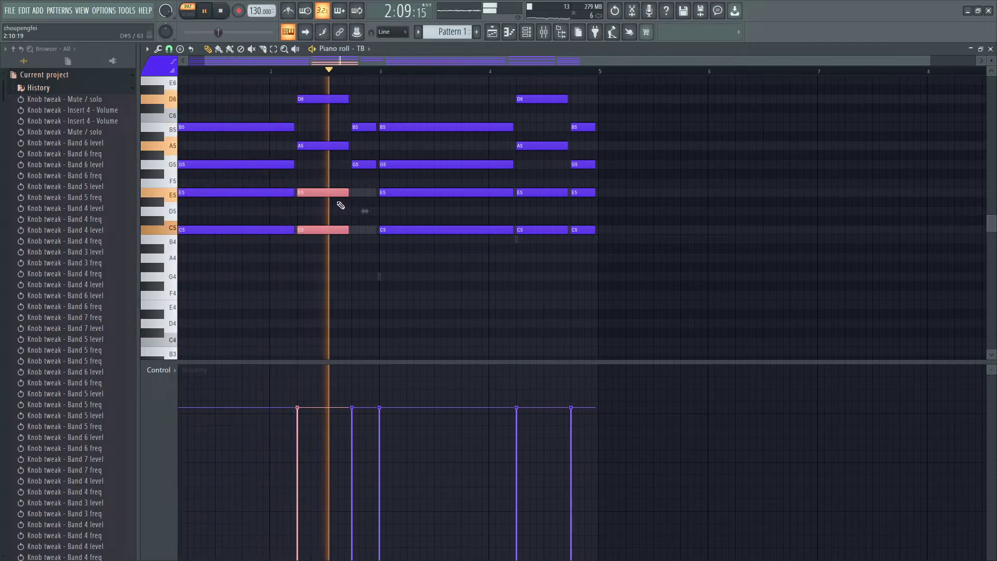
{"action": "key", "text": "space"}
{"action": "left_click_drag", "start_coordinate": [337, 194], "coordinate": [405, 202]}
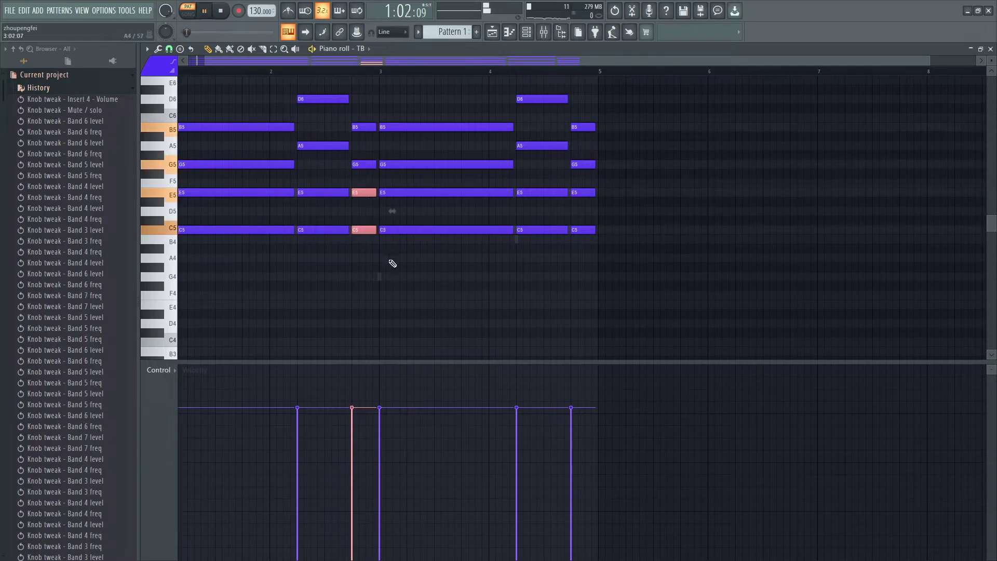
Step: Select all notes in TB's piano roll, shorten them slightly together and replay the pattern
{"action": "left_click_drag", "start_coordinate": [650, 300], "coordinate": [72, 71]}
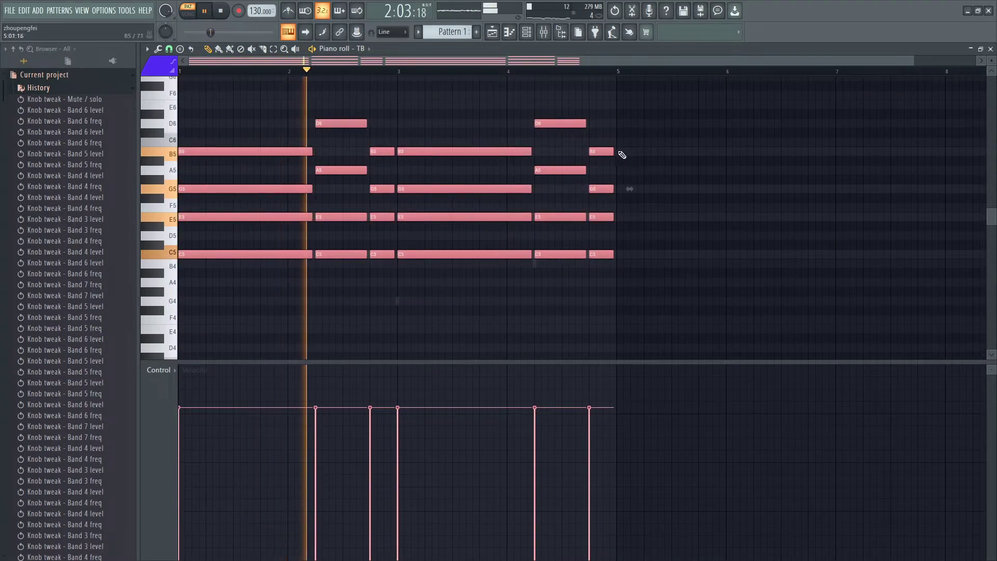
{"action": "left_click_drag", "start_coordinate": [610, 151], "coordinate": [609, 151]}
{"action": "key", "text": "space"}
{"action": "key", "text": "space"}
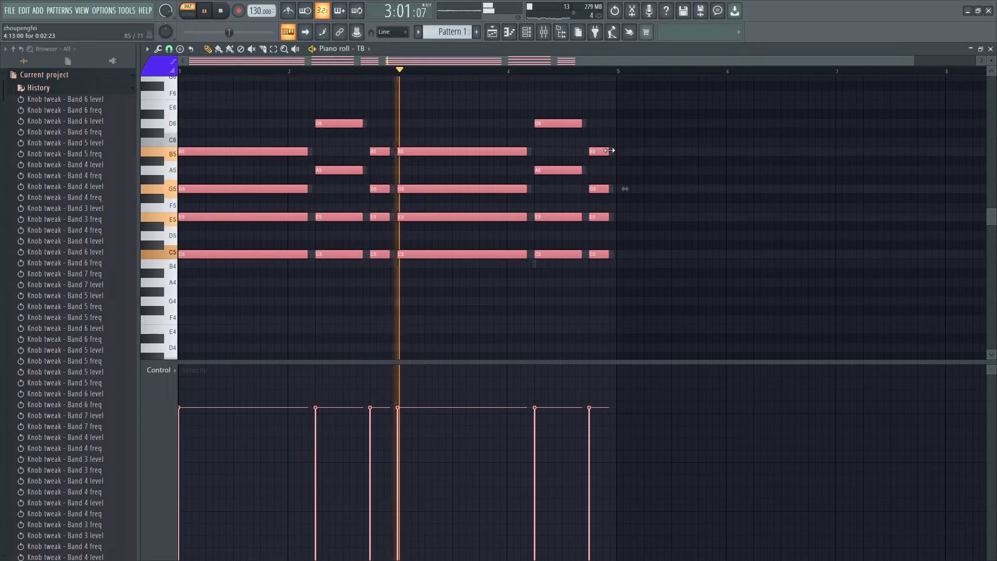
Step: Reopen TB's piano roll and lengthen all its notes slightly, leaving only small gaps between the chords
{"action": "key", "text": "F6"}
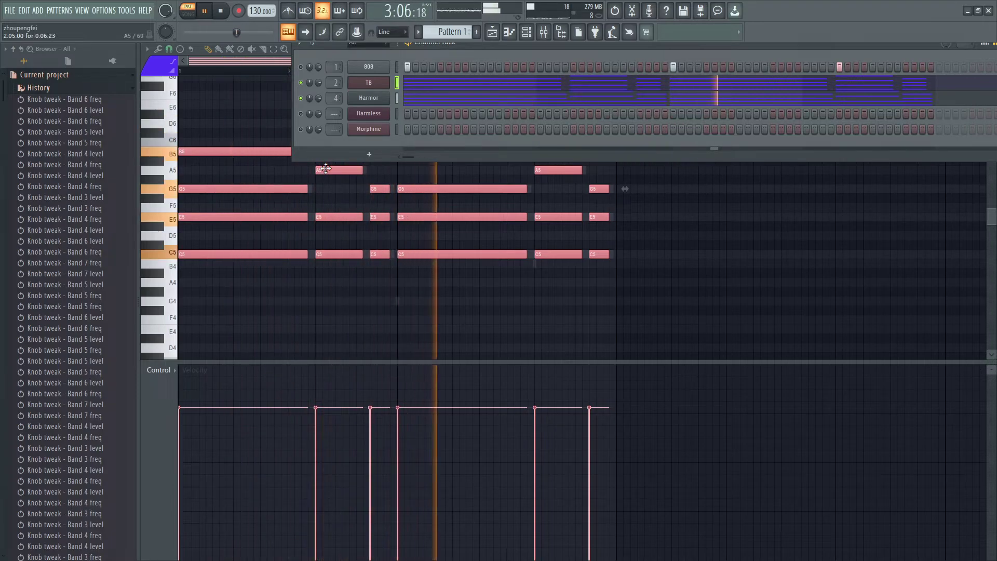
{"action": "left_click", "coordinate": [471, 84]}
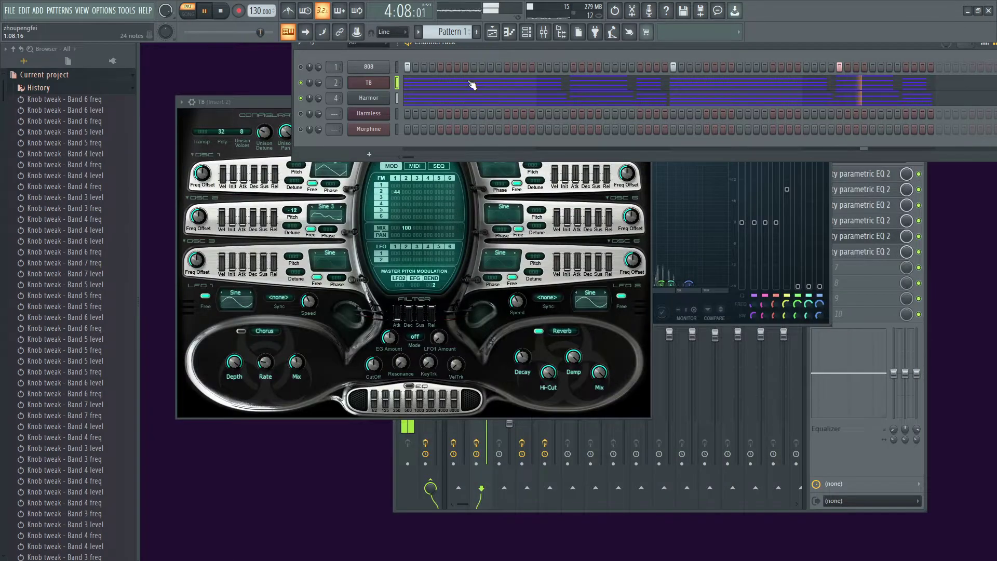
{"action": "left_click", "coordinate": [471, 85]}
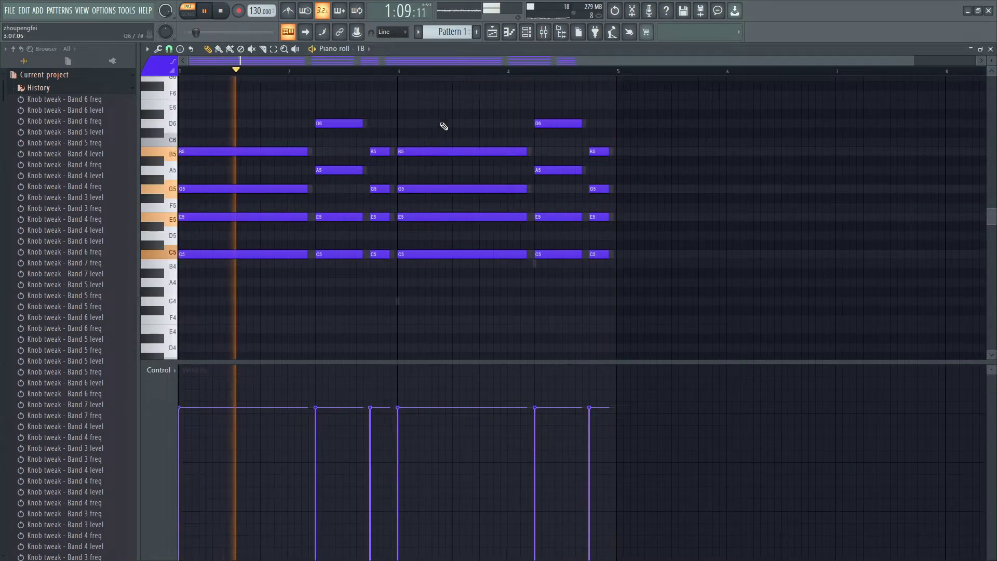
{"action": "key", "text": "ctrl+a"}
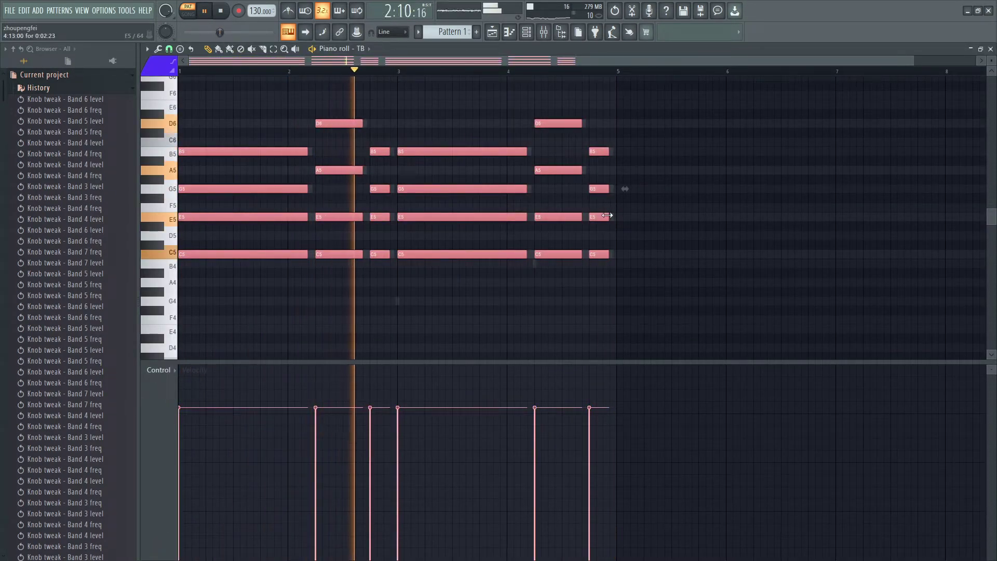
{"action": "left_click_drag", "start_coordinate": [607, 214], "coordinate": [611, 215]}
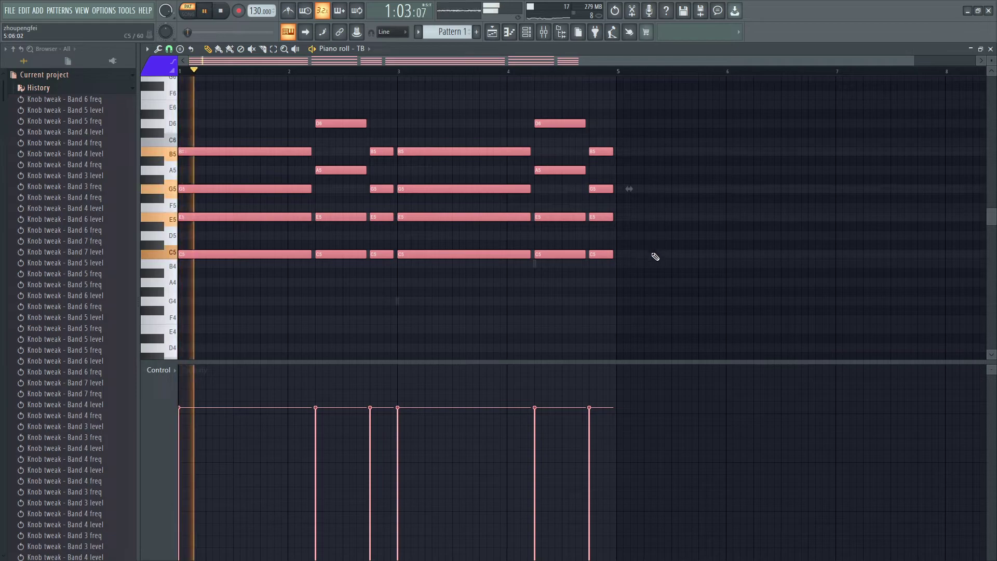
Step: Adjust Insert 2's stereo separation in the mixer, set Insert 4's to 72% merged, and stop playback
{"action": "key", "text": "F6"}
{"action": "key", "text": "F9"}
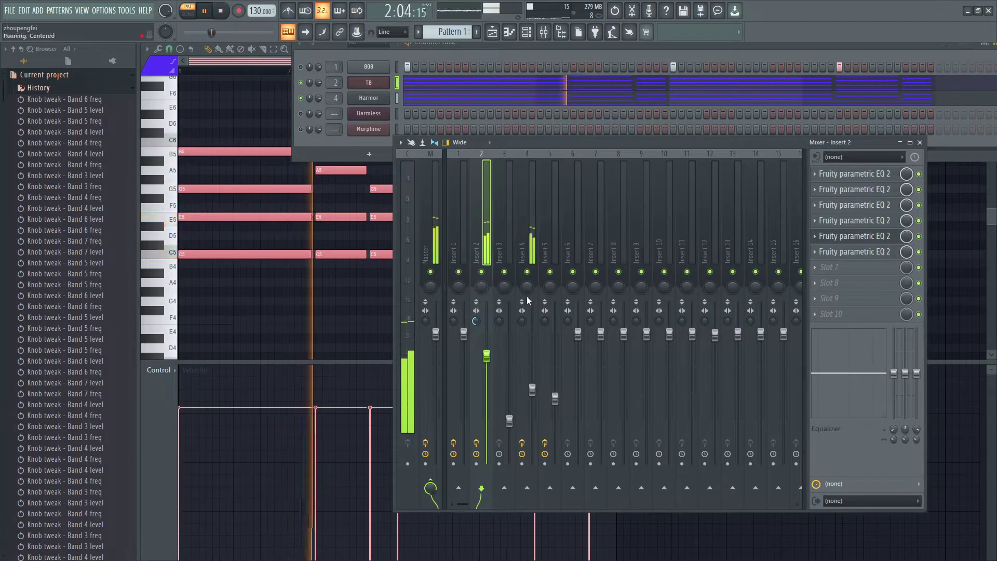
{"action": "left_click_drag", "start_coordinate": [475, 321], "coordinate": [476, 330]}
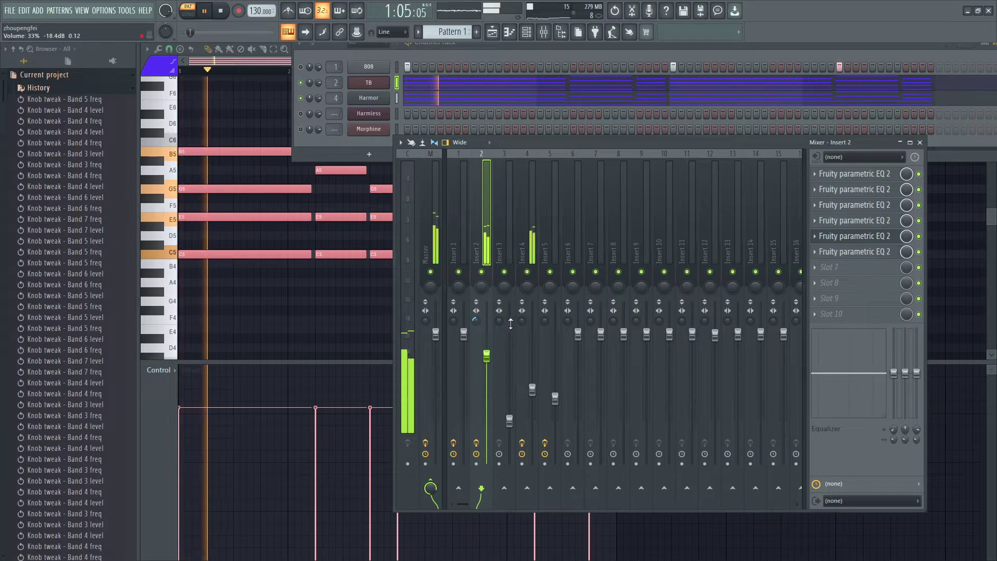
{"action": "left_click_drag", "start_coordinate": [522, 320], "coordinate": [521, 313]}
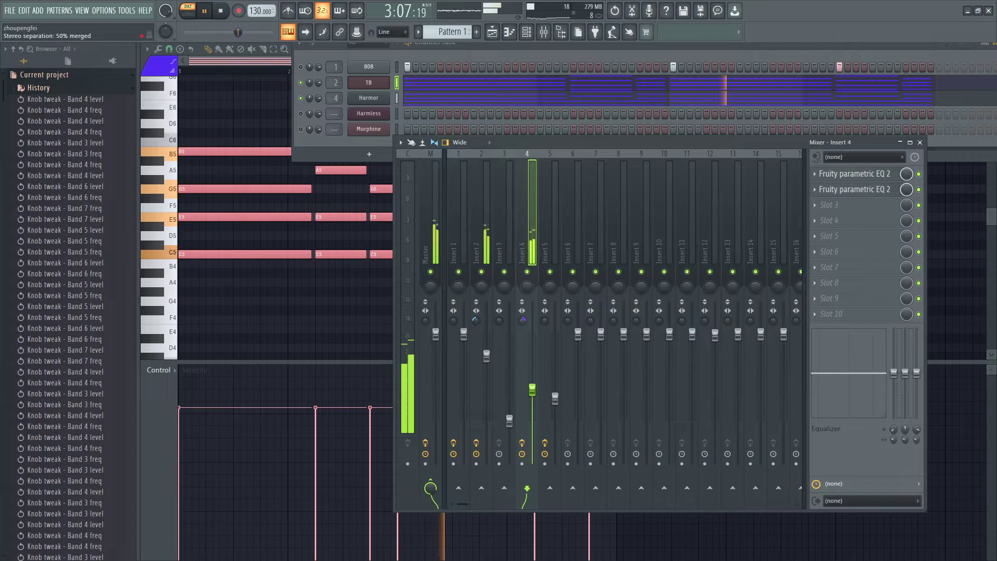
{"action": "left_click_drag", "start_coordinate": [522, 321], "coordinate": [520, 323]}
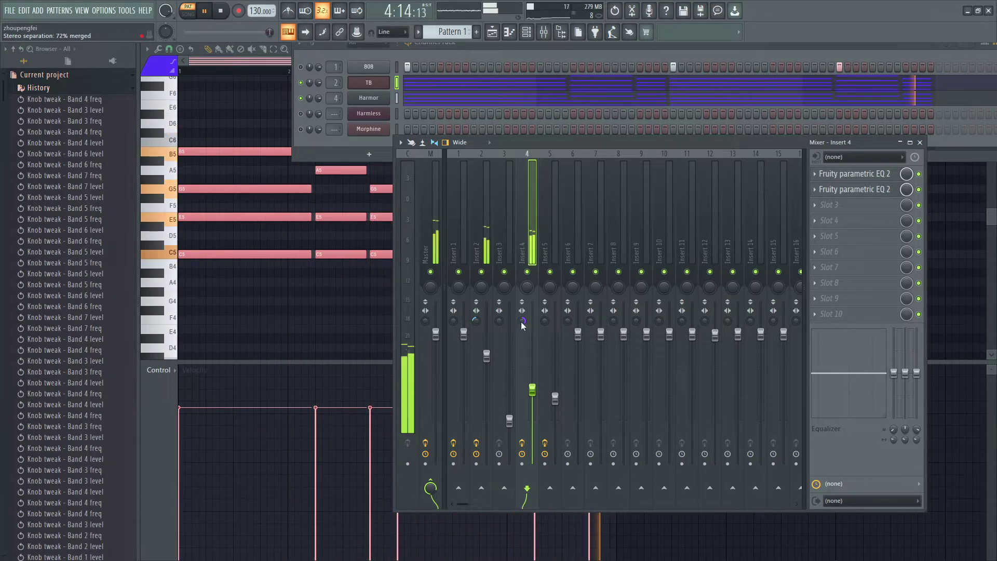
{"action": "key", "text": "space"}
{"action": "key", "text": "Tab"}
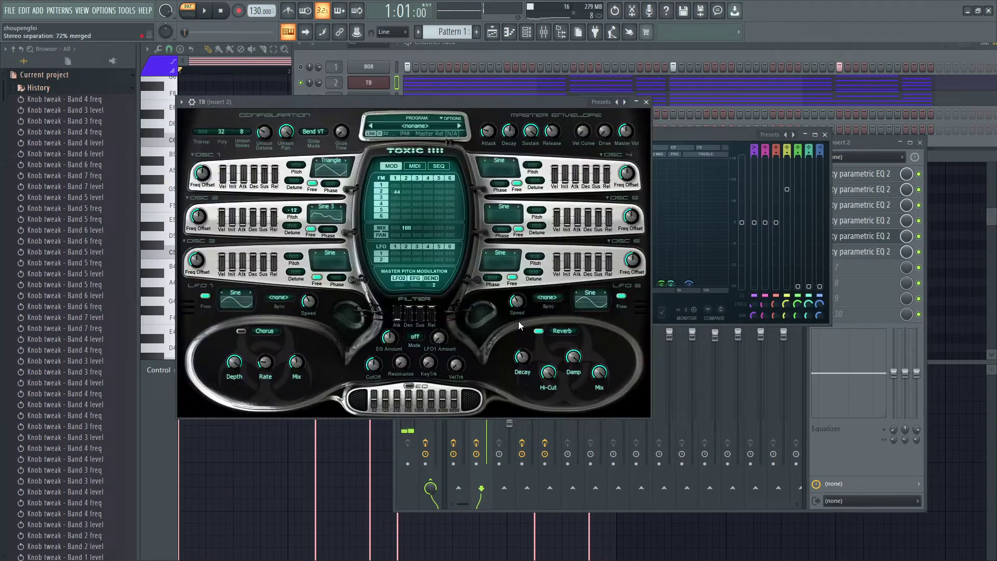
Step: Switch to Notepad++, replace the note with a comment beginning "i think im ha", and return to FL Studio
{"action": "key", "text": "alt+Tab"}
{"action": "key", "text": "ctrl+a"}
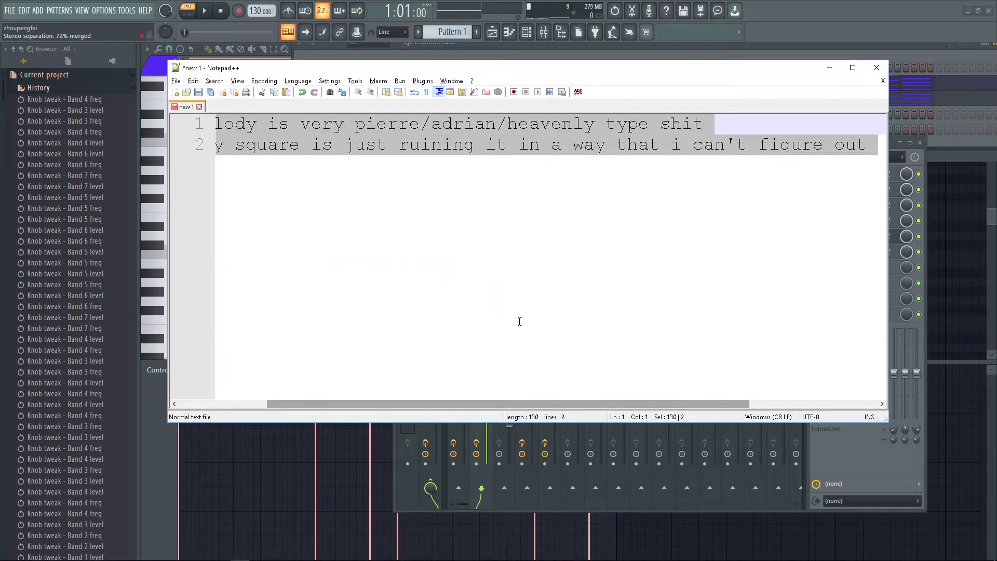
{"action": "key", "text": "BackSpace"}
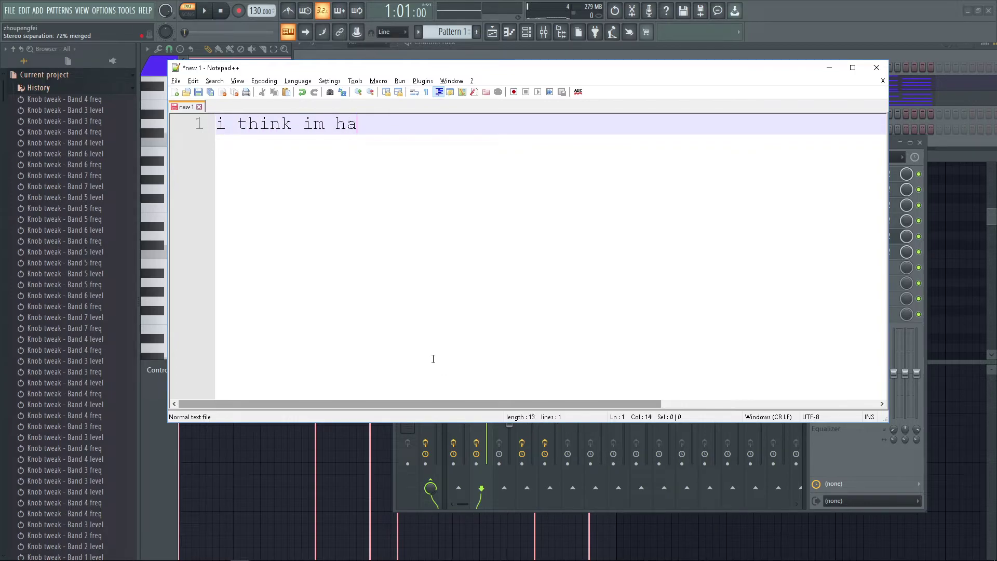
{"action": "key", "text": "alt+Tab"}
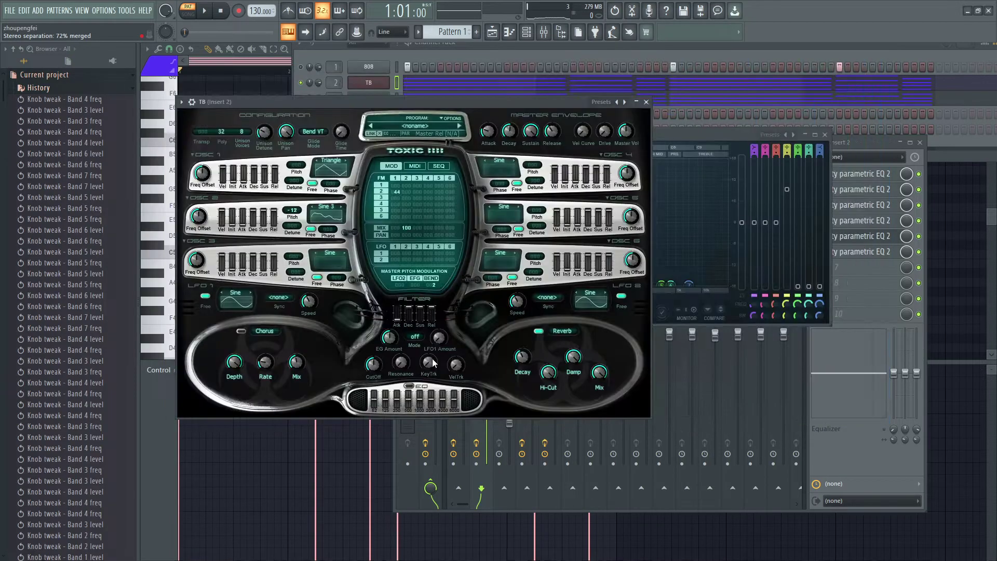
Step: Play the pattern, close the TB synth window and reduce Insert 2's EQ band 4 to a slight boost around 1728 Hz
{"action": "key", "text": "space"}
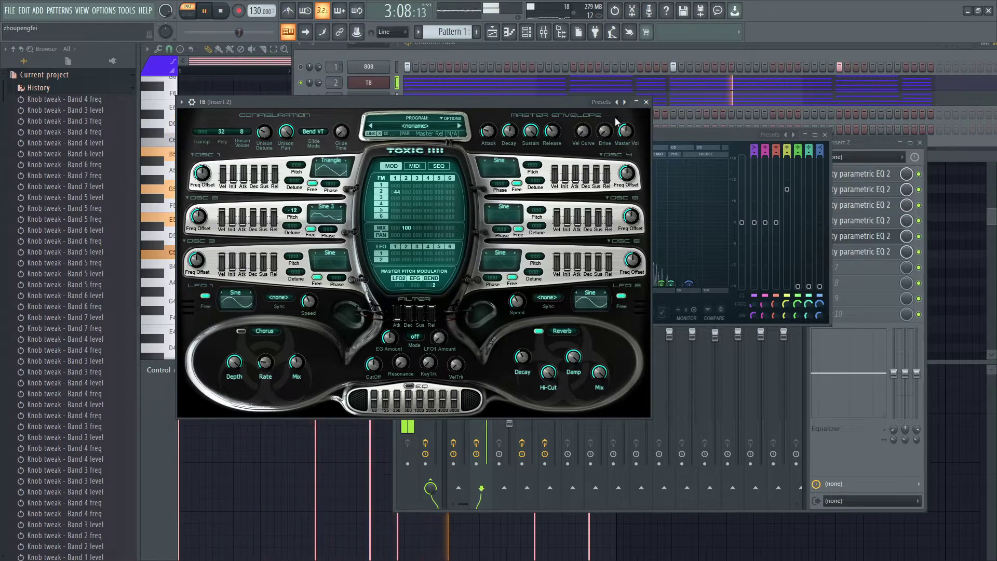
{"action": "left_click", "coordinate": [646, 103]}
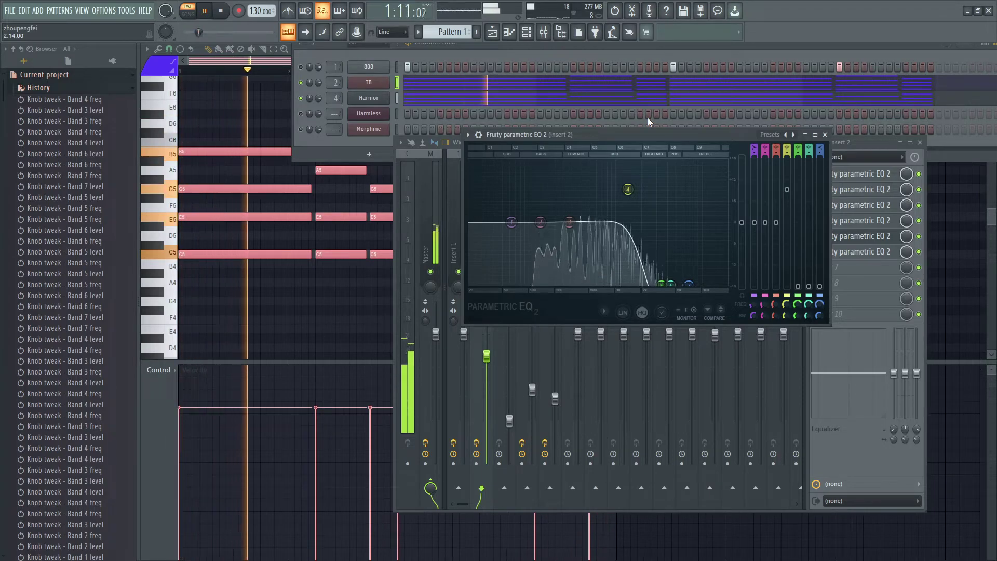
{"action": "left_click_drag", "start_coordinate": [628, 189], "coordinate": [635, 214]}
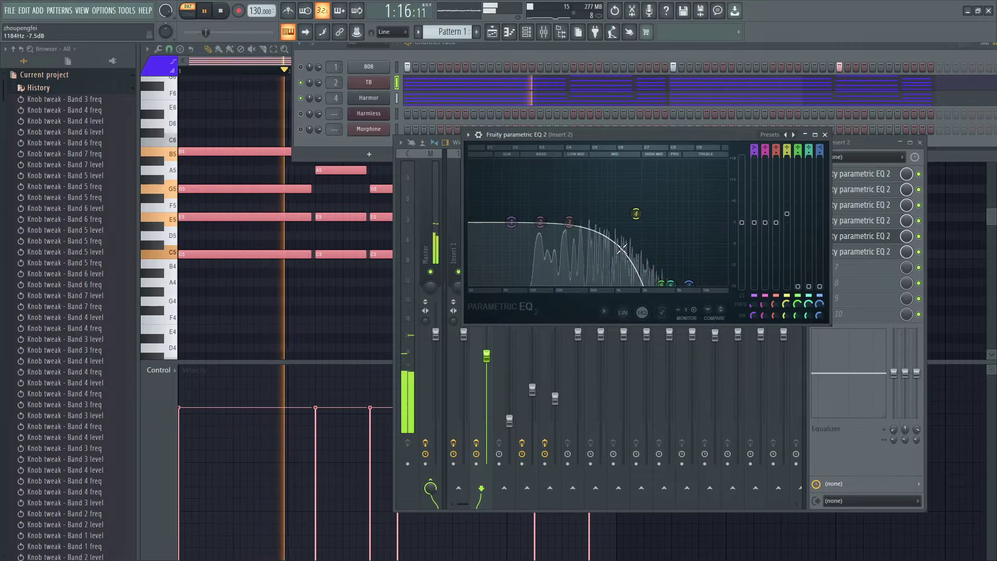
Step: Switch to Notepad++, replace the note with "actually maybe i prefer this slight adjustment", and return to FL Studio
{"action": "key", "text": "alt+Tab"}
{"action": "key", "text": "ctrl+a"}
{"action": "type", "text": "ac"}
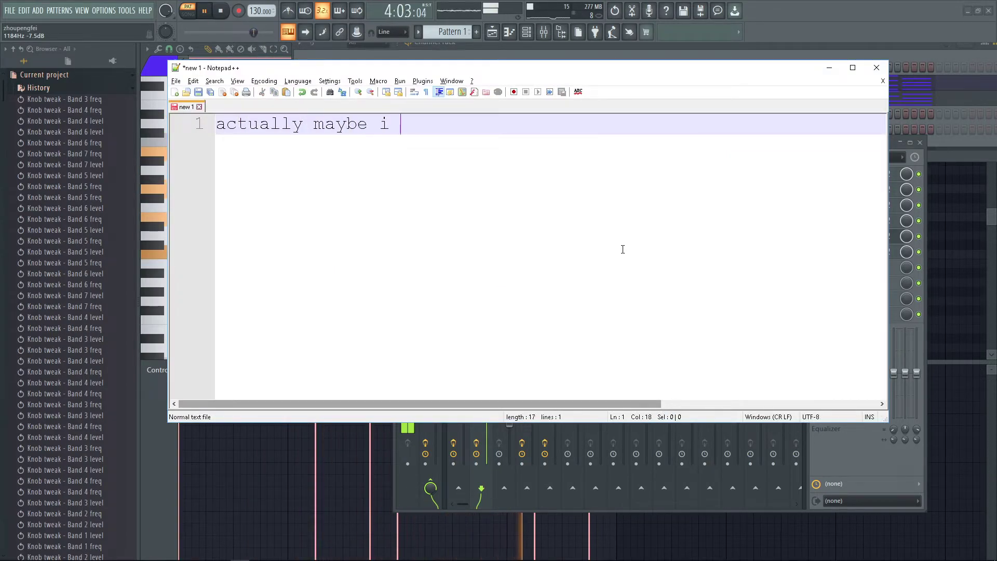
{"action": "type", "text": "ht adjustment"}
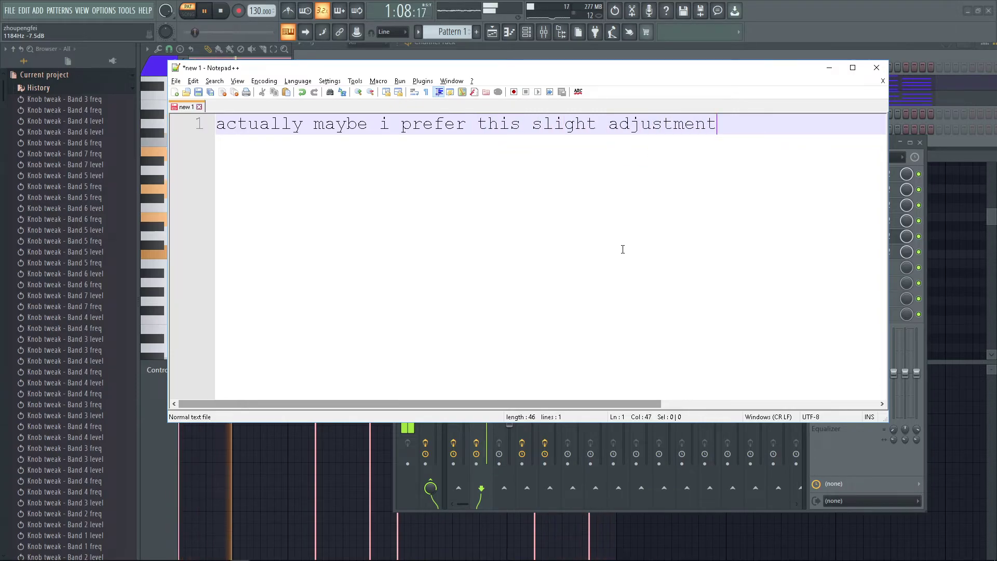
{"action": "key", "text": "alt+Tab"}
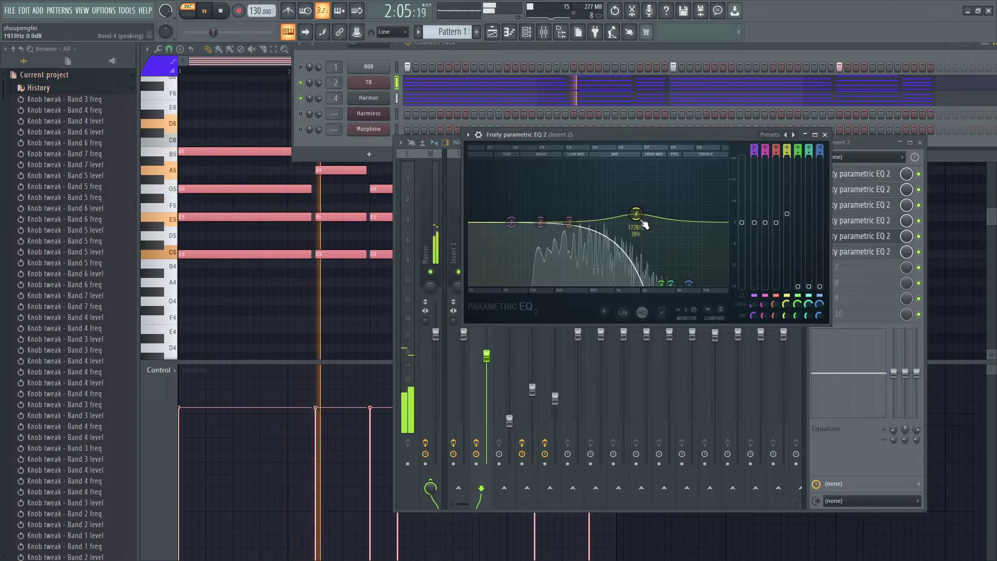
Step: Sweep Insert 2's EQ band 4 during playback and leave it as a strong boost at about 1200 Hz
{"action": "left_click_drag", "start_coordinate": [637, 216], "coordinate": [638, 222]}
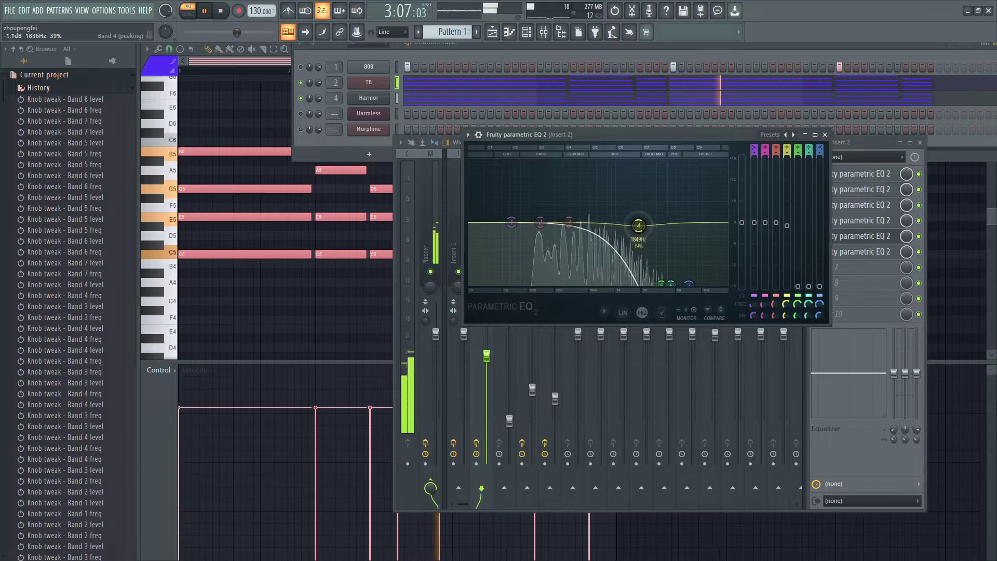
{"action": "left_click_drag", "start_coordinate": [627, 262], "coordinate": [627, 263]}
{"action": "right_click", "coordinate": [628, 264]}
{"action": "left_click", "coordinate": [643, 280]}
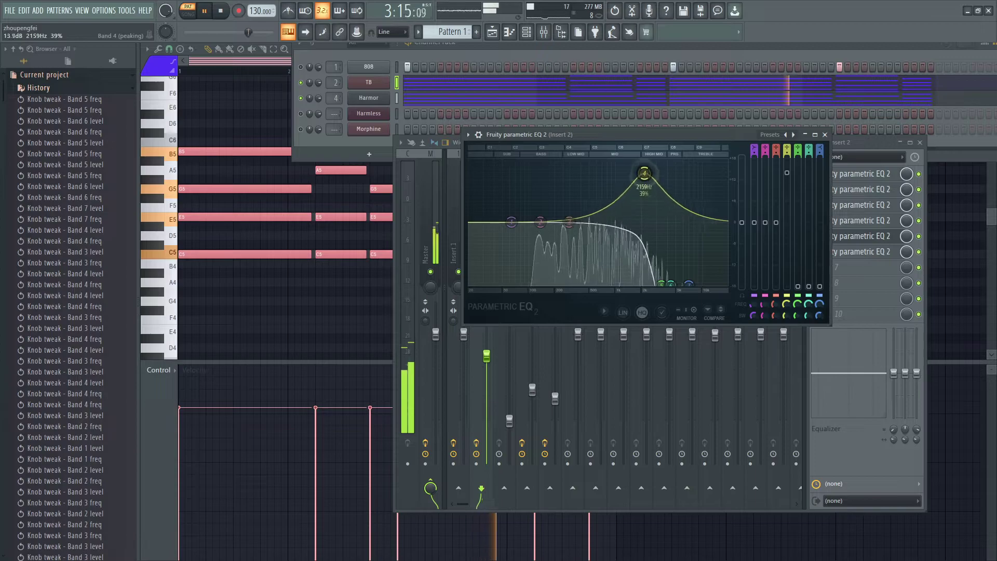
{"action": "left_click_drag", "start_coordinate": [642, 162], "coordinate": [621, 164]}
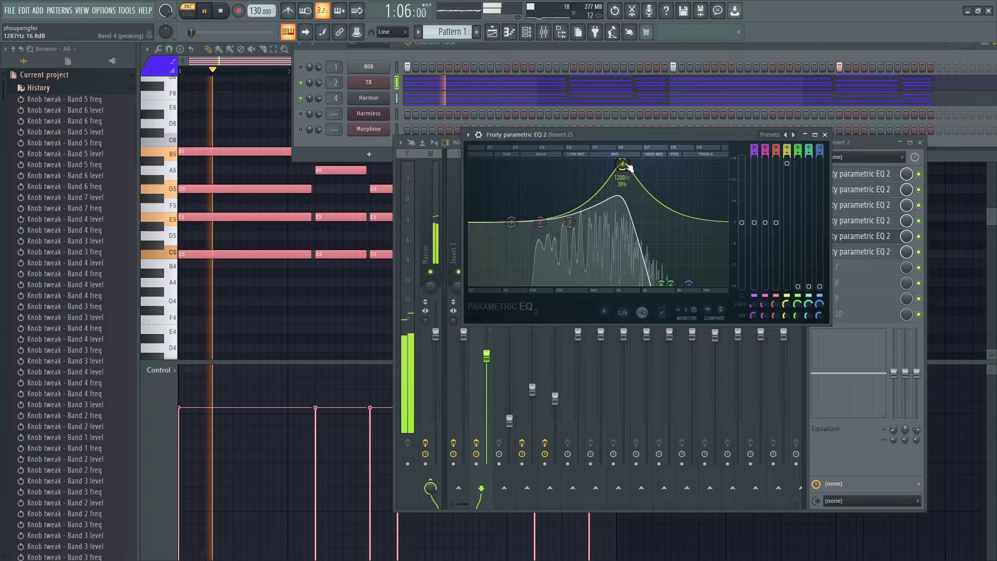
Step: Switch to Notepad++, replace the note with "i really enjoy the frequencies of this sound", and return to FL Studio
{"action": "key", "text": "alt+Tab"}
{"action": "key", "text": "ctrl+a"}
{"action": "type", "text": "i really en"}
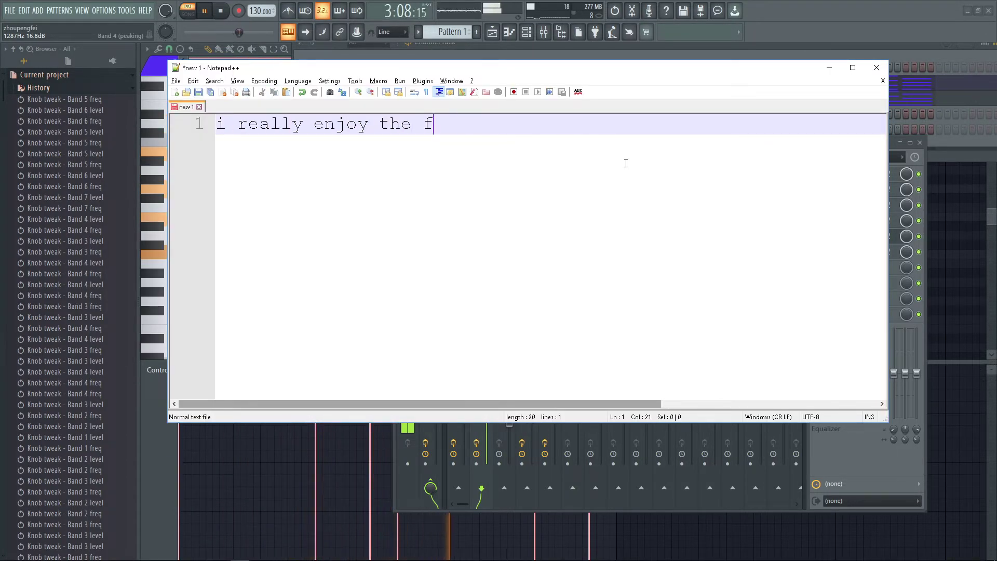
{"action": "type", "text": "joy the frequencies of this sound"}
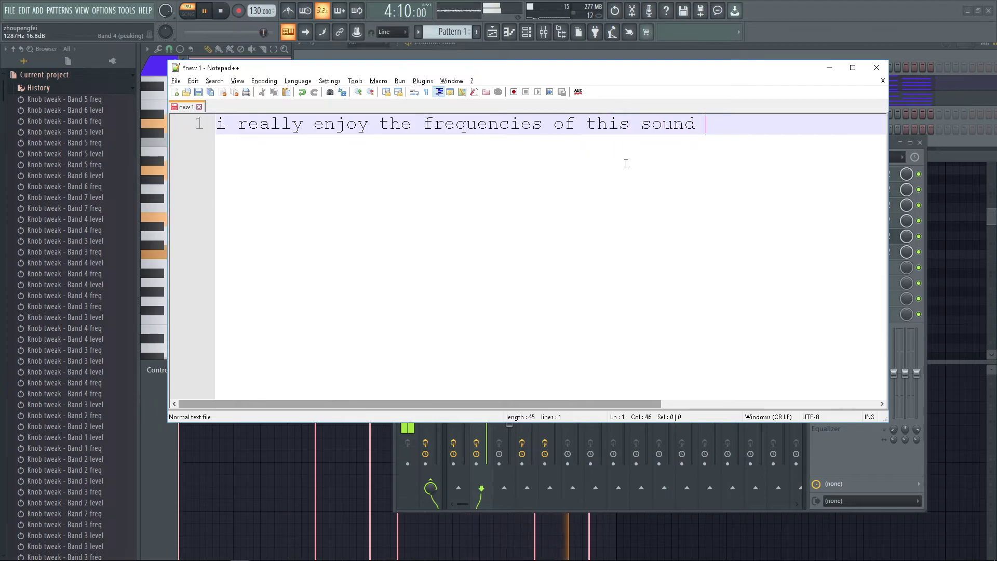
{"action": "key", "text": "alt+Tab"}
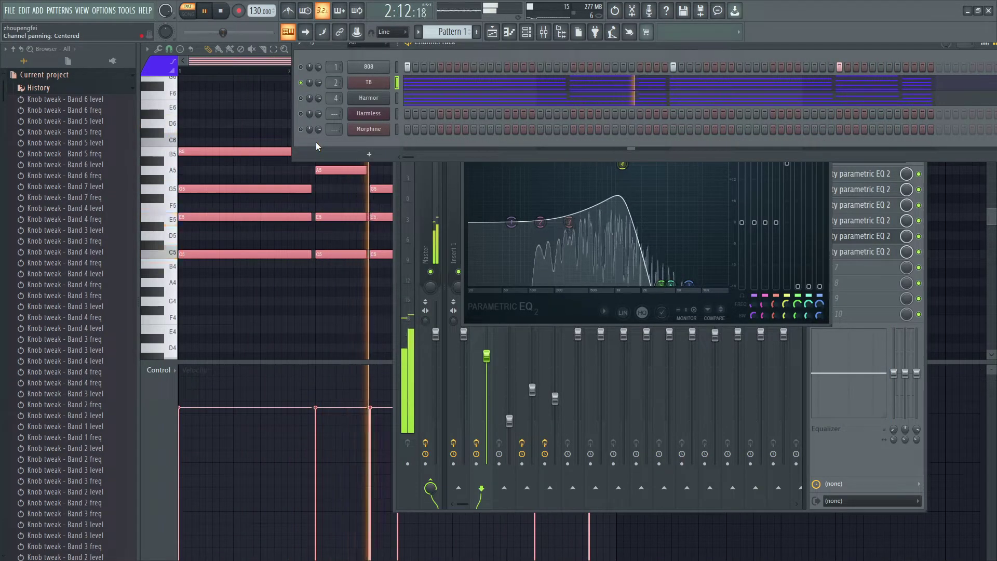
Step: Replace the Notepad++ note with the lines "its a shame its very muddy" and "hard to fix a muddy mix without tampering with the reverb"
{"action": "key", "text": "alt+Tab"}
{"action": "key", "text": "ctrl+a"}
{"action": "type", "text": "ot"}
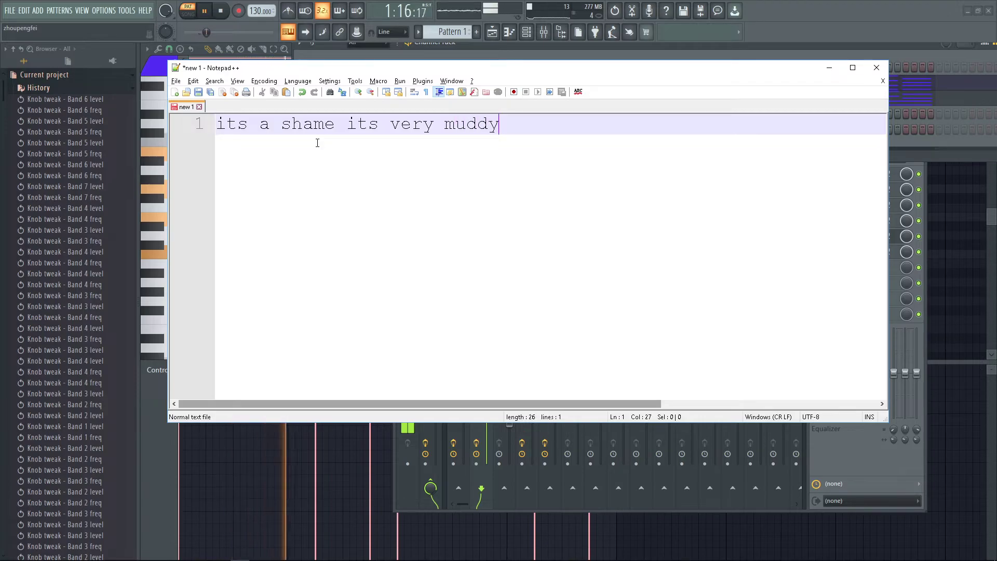
{"action": "key", "text": "Return"}
{"action": "type", "text": "hard to fix a muddy mix without "}
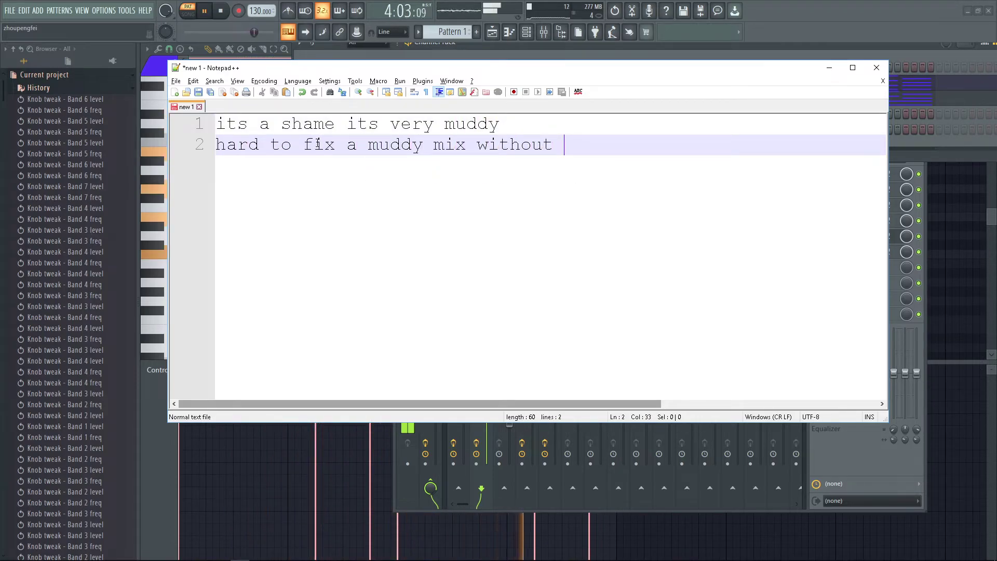
{"action": "type", "text": "tampering with "}
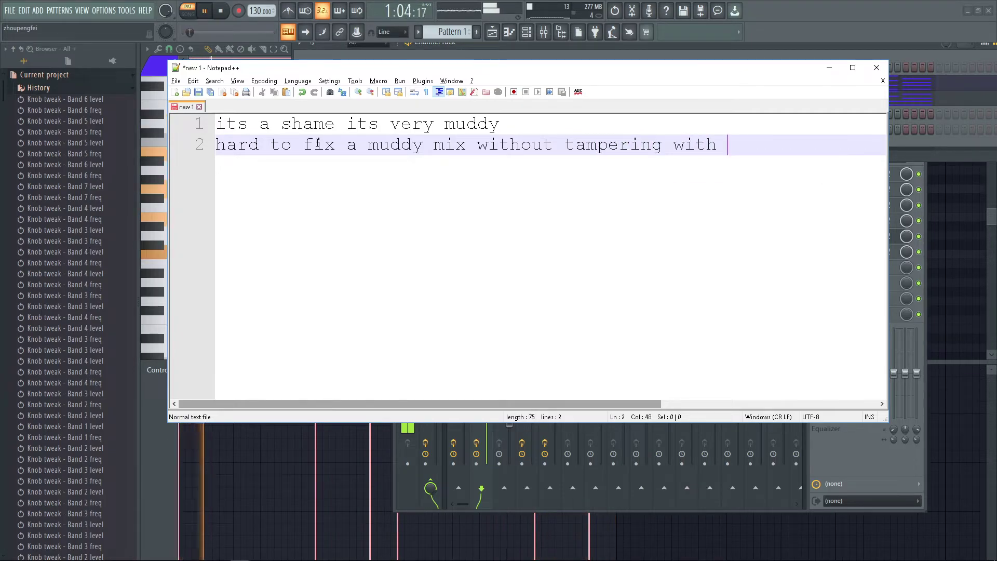
{"action": "type", "text": "the reverb"}
Step: Add the lines "but the reverb is adding that warm muddiness to it" and "i feel like it works and i don't want to compromise"
{"action": "key", "text": "Return"}
{"action": "type", "text": "but the "}
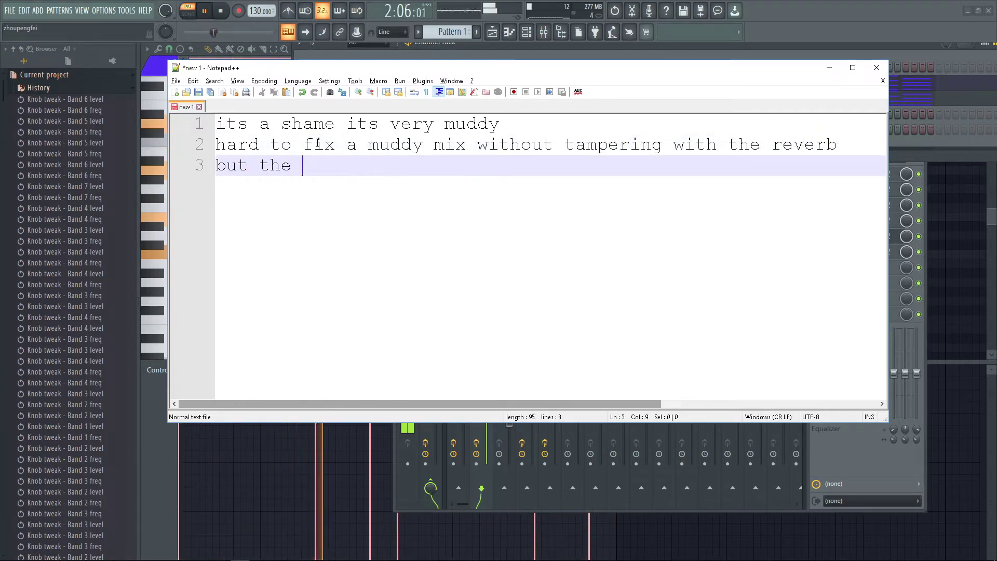
{"action": "type", "text": "reverb is adding that warm muddiness to it"}
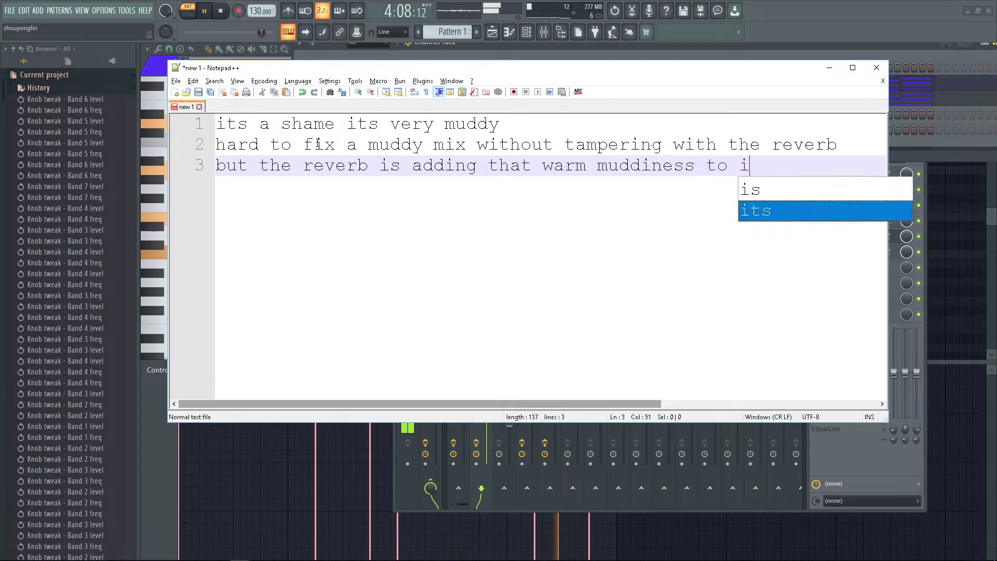
{"action": "key", "text": "Return"}
{"action": "type", "text": "i feel like it works an"}
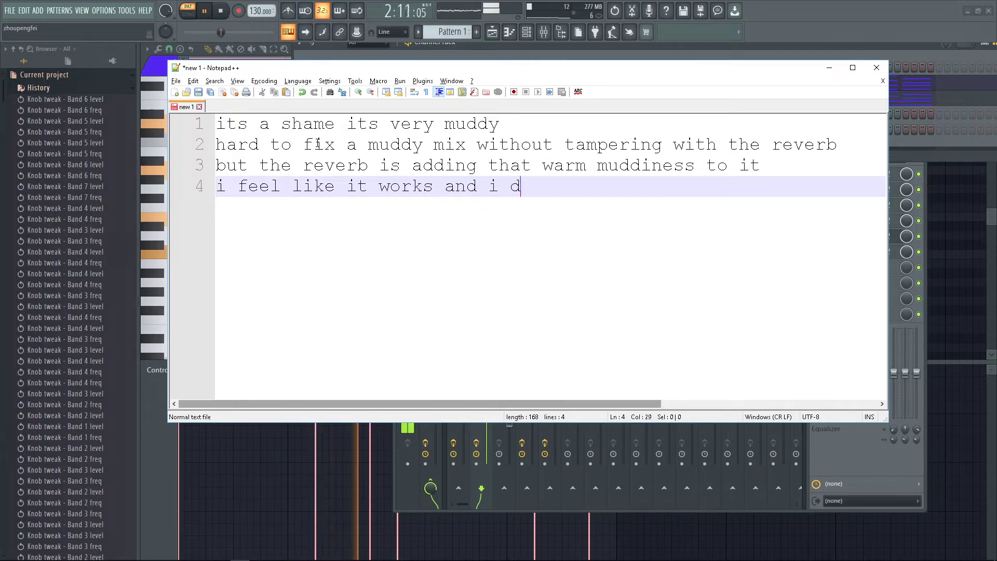
{"action": "type", "text": "d i don't want to "}
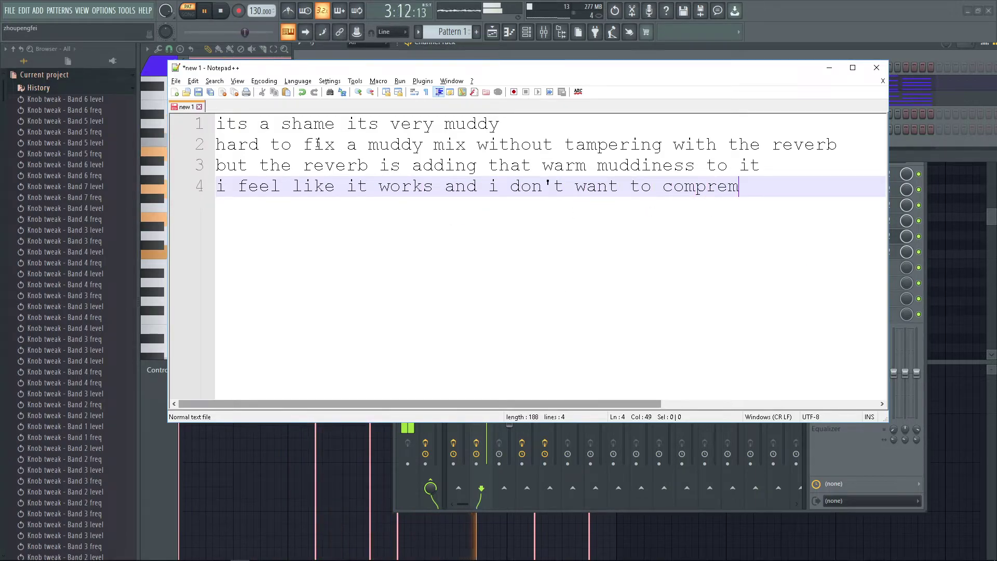
{"action": "type", "text": "compromise"}
Step: Add the line "but that airy sound i also think its quite nice" to the Notepad++ note and return to FL Studio
{"action": "key", "text": "Return"}
{"action": "type", "text": "ub"}
{"action": "key", "text": "BackSpace"}
{"action": "key", "text": "BackSpace"}
{"action": "type", "text": "but that airy sou"}
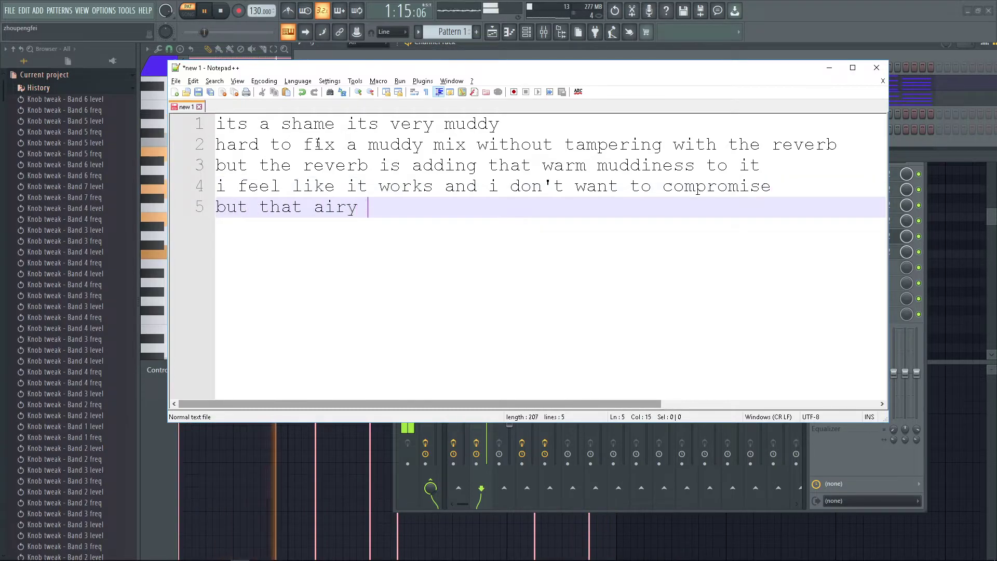
{"action": "type", "text": "nd i also think"}
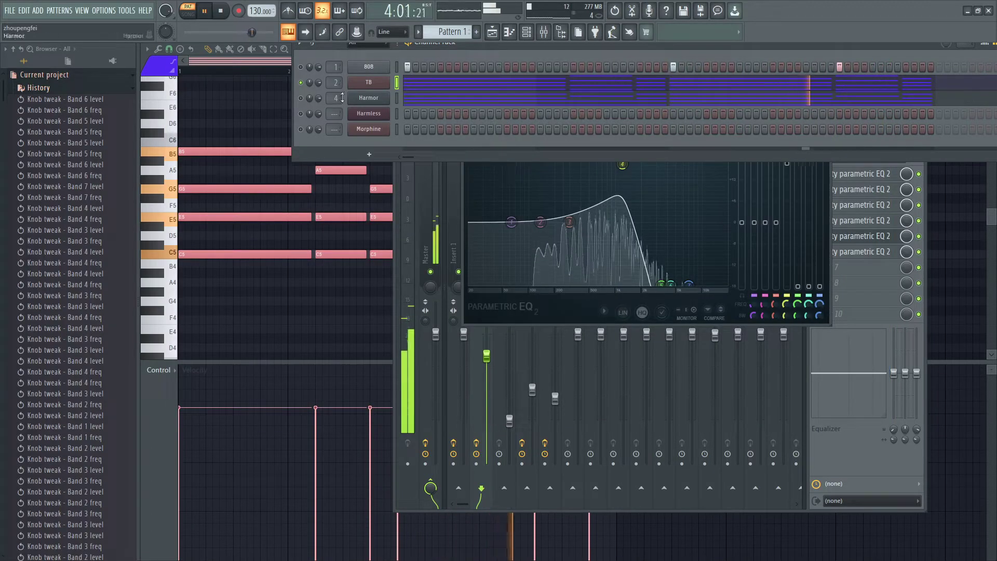
Step: Switch playback from TB to Harmor, open Harmor's plugin window, and audition it with and without the TB channel
{"action": "left_click", "coordinate": [301, 98]}
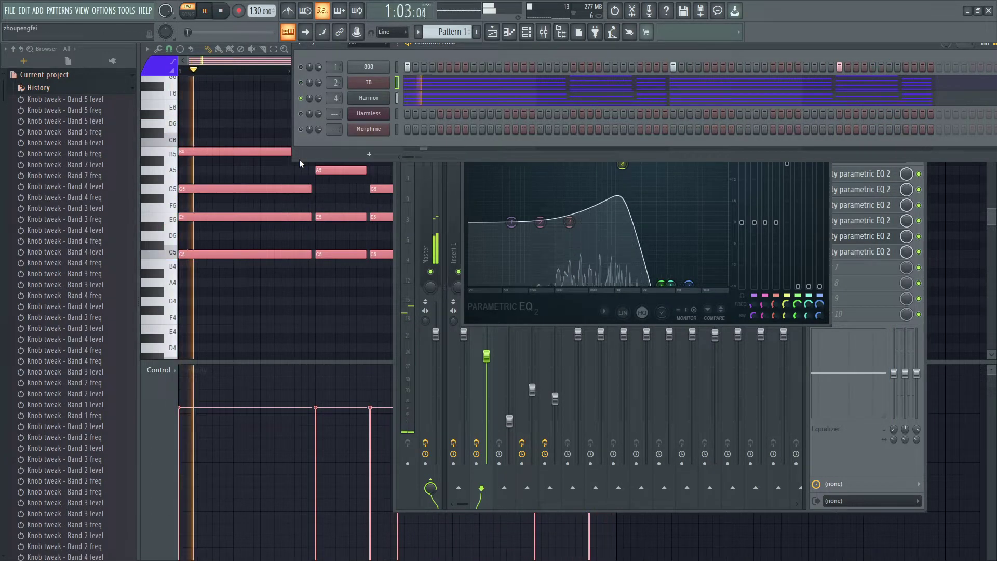
{"action": "left_click", "coordinate": [353, 99]}
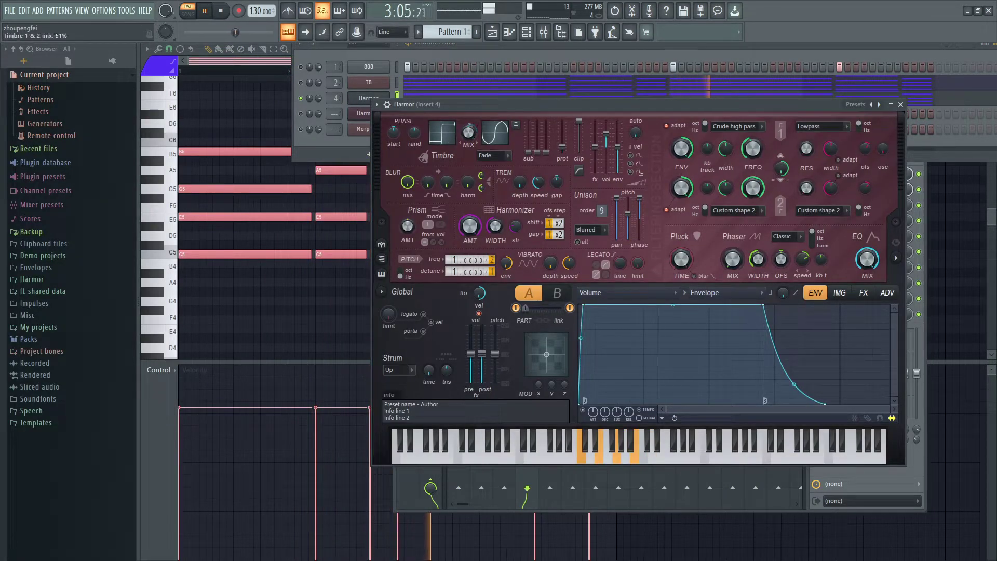
{"action": "left_click", "coordinate": [300, 84]}
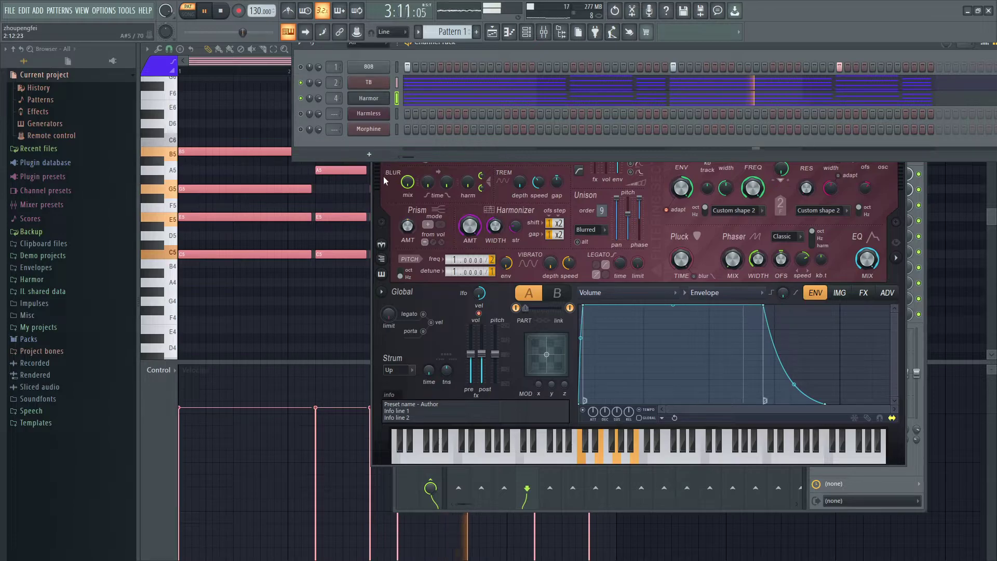
{"action": "left_click", "coordinate": [301, 82]}
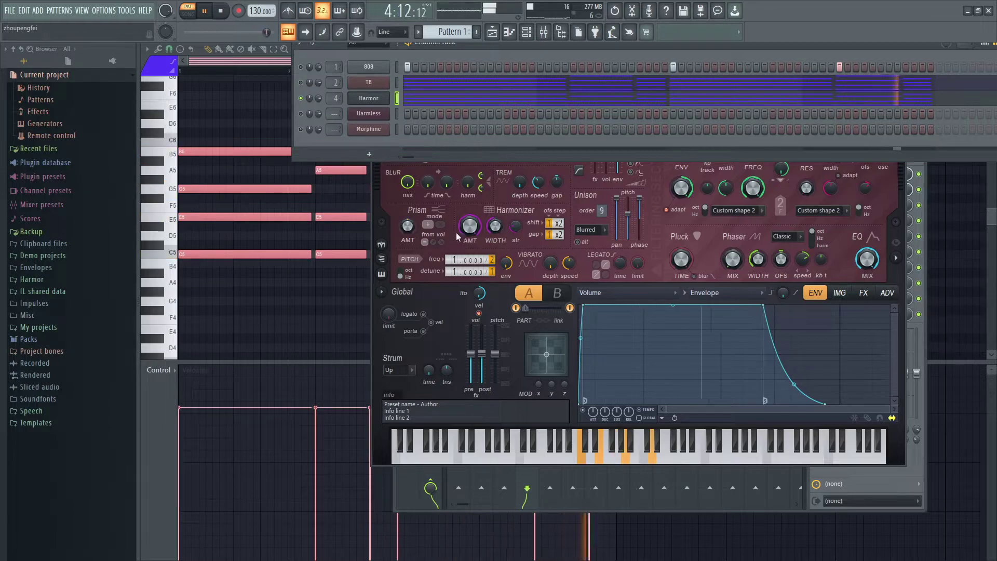
Step: Adjust Harmor's harmonizer width and timbre mix, unmute TB, and leave Harmor's unison order at 9
{"action": "left_click", "coordinate": [495, 226]}
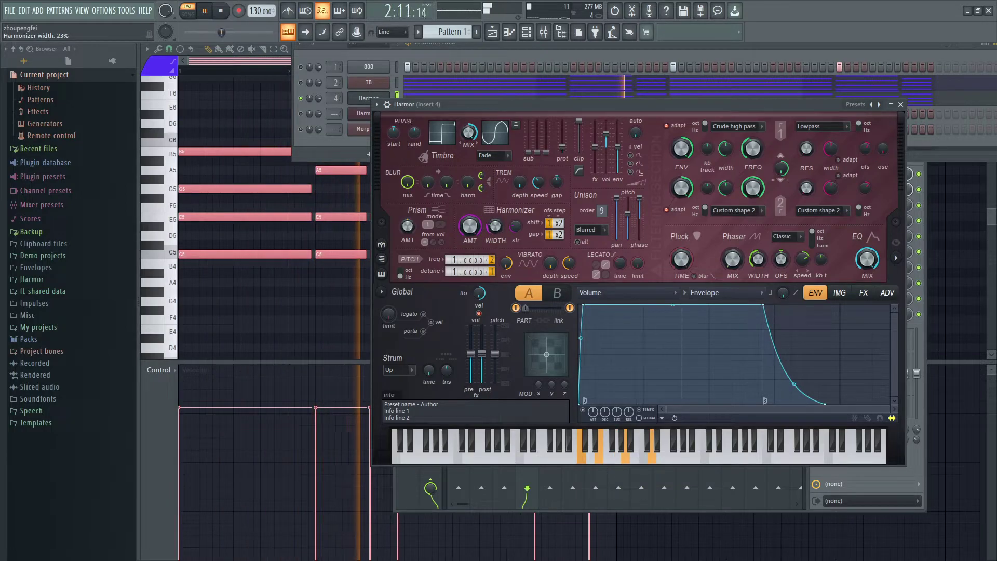
{"action": "left_click", "coordinate": [300, 82]}
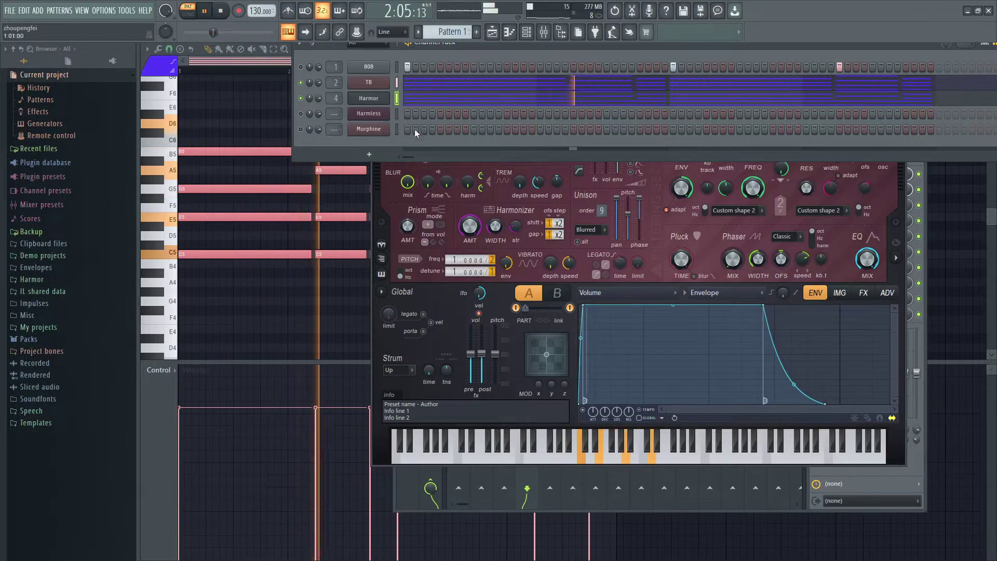
{"action": "left_click", "coordinate": [461, 168]}
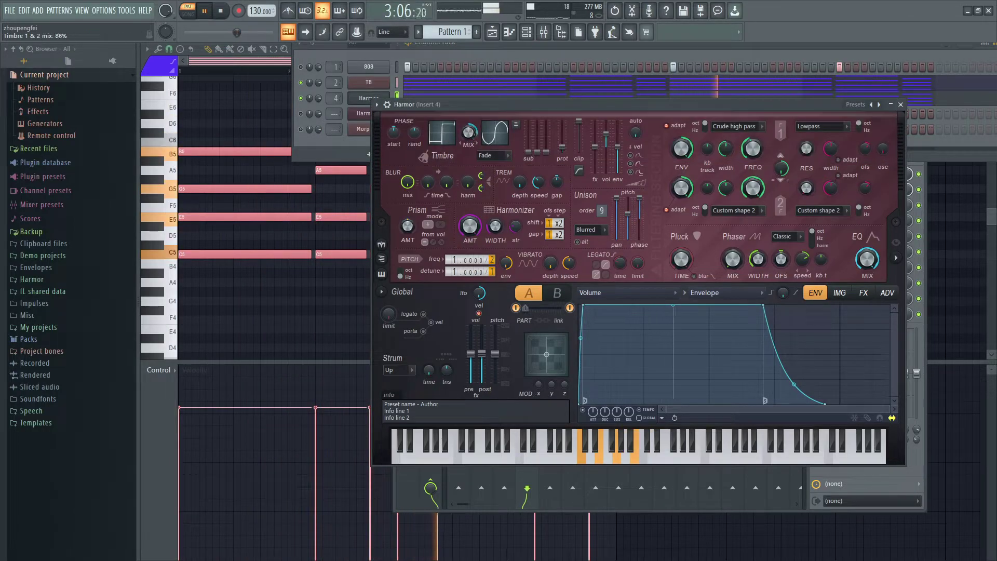
{"action": "left_click_drag", "start_coordinate": [468, 133], "coordinate": [468, 132]}
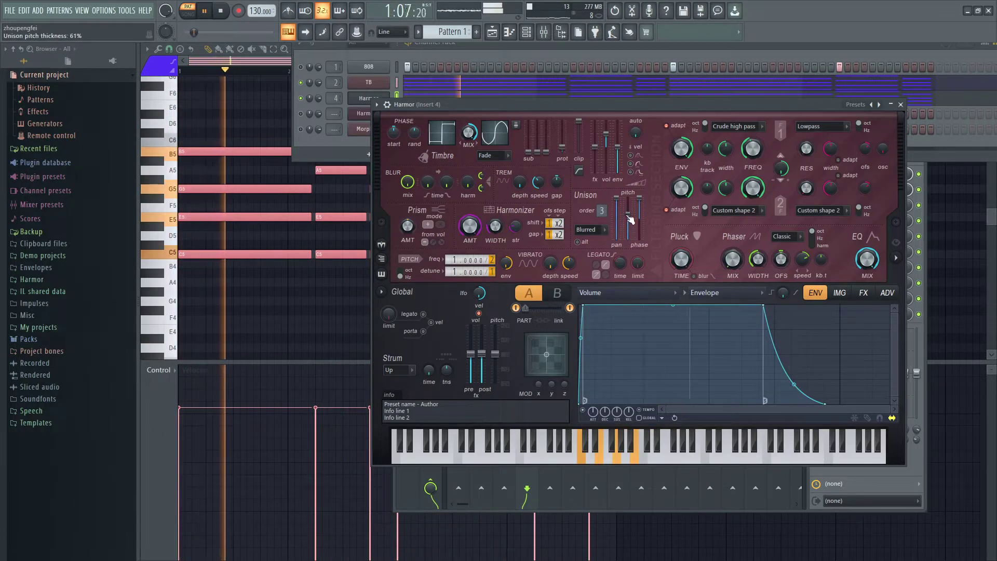
{"action": "left_click_drag", "start_coordinate": [601, 210], "coordinate": [606, 189]}
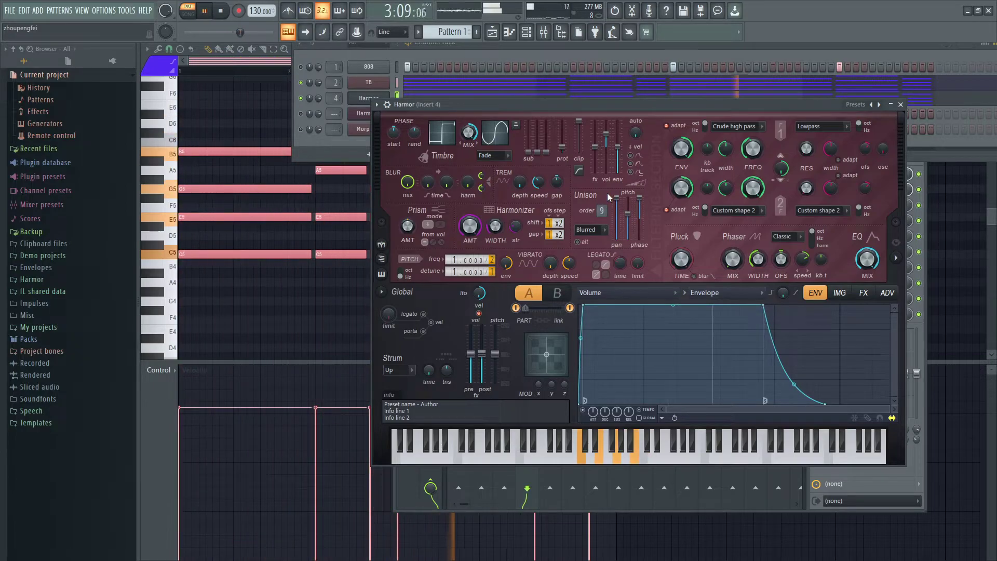
Step: Raise the mixer volume of Insert 4 to about -7 dB during playback
{"action": "key", "text": "F6"}
{"action": "key", "text": "F9"}
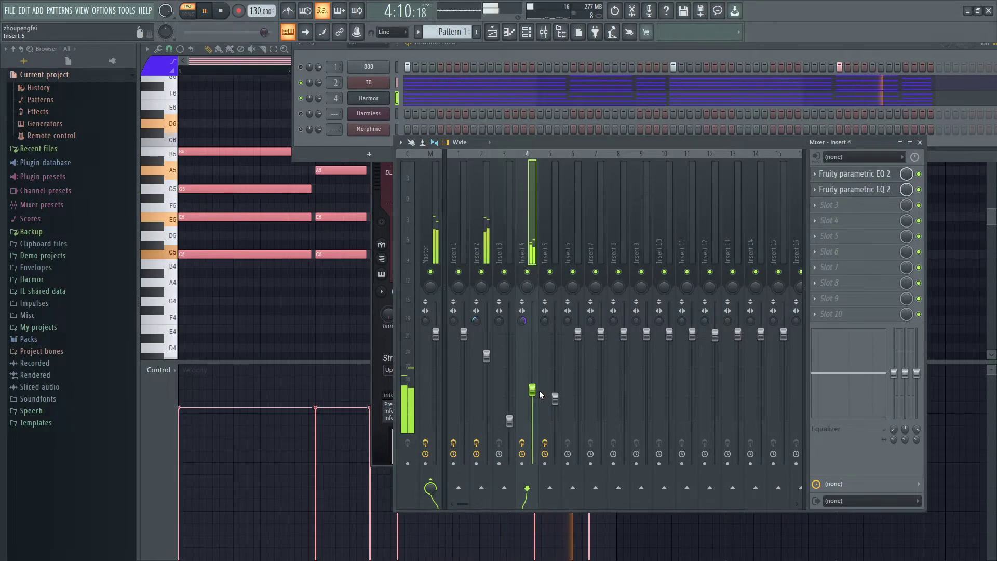
{"action": "left_click_drag", "start_coordinate": [532, 390], "coordinate": [533, 373]}
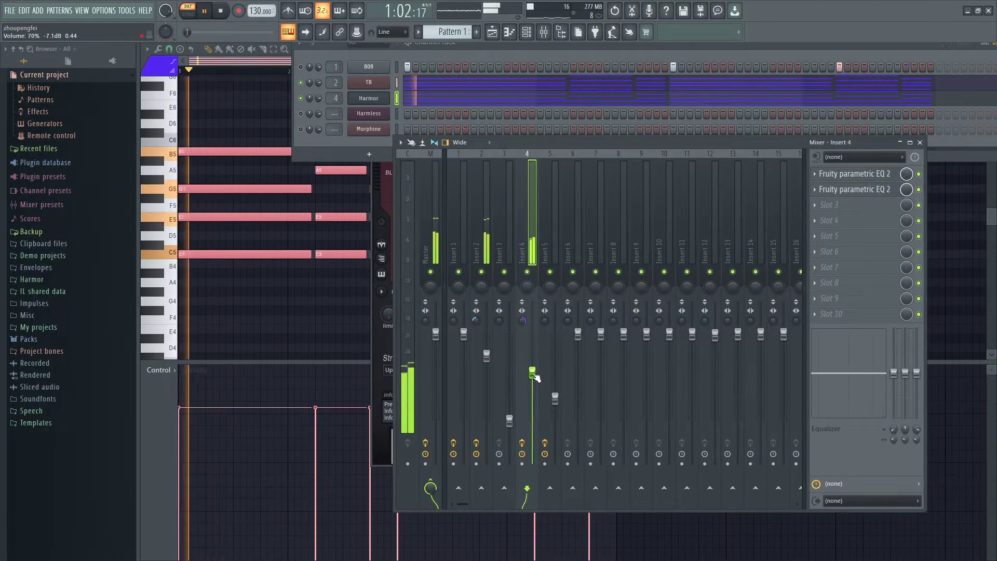
{"action": "mouse_move", "coordinate": [534, 376]}
{"action": "left_mouse_down"}
{"action": "mouse_move", "coordinate": [536, 338]}
{"action": "mouse_move", "coordinate": [536, 376]}
{"action": "left_mouse_up"}
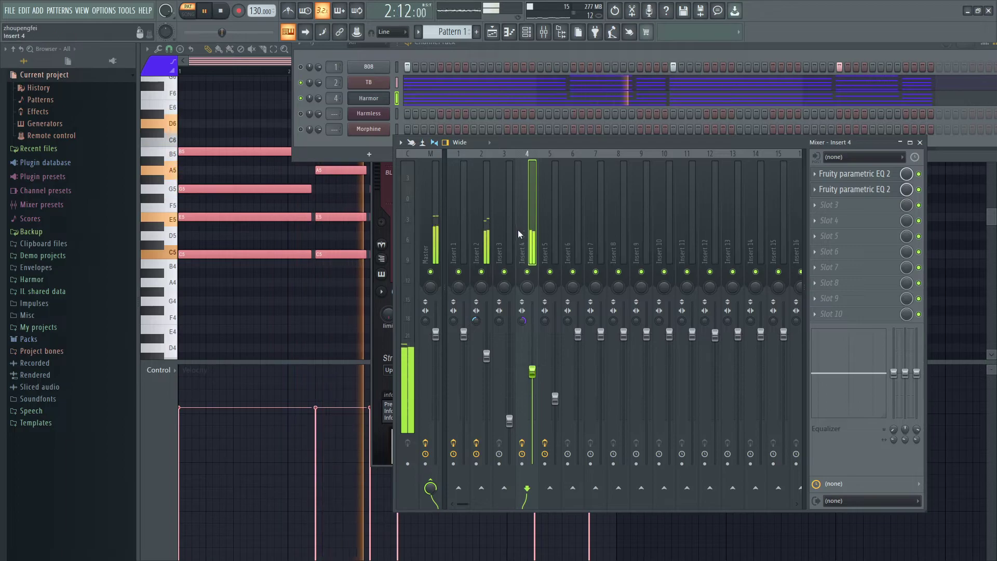
Step: Switch to Notepad++ and replace the note with "sound design is very hard unfortunately" and "i hope it sounds nice to you guys"
{"action": "key", "text": "alt+Tab"}
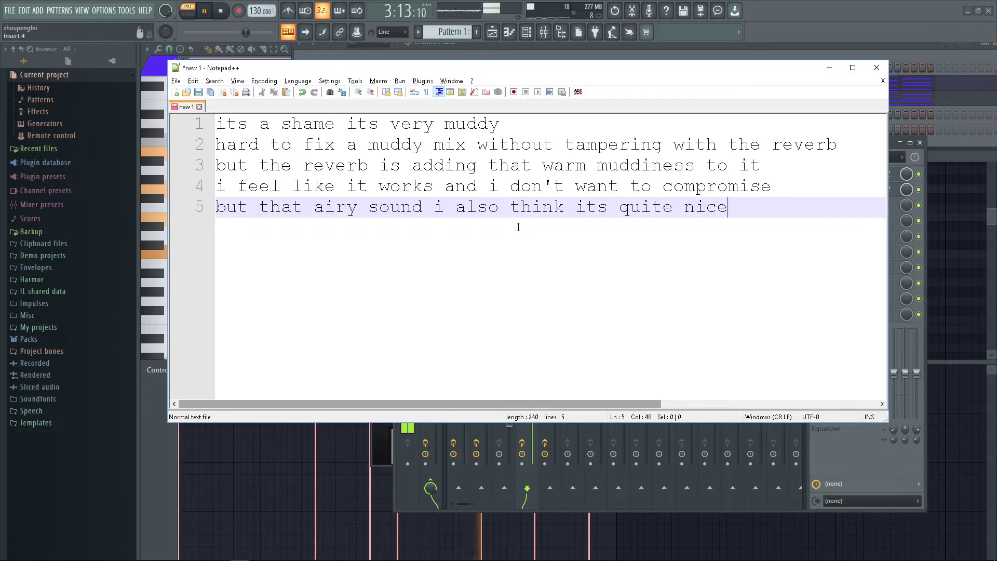
{"action": "key", "text": "ctrl+a"}
{"action": "key", "text": "BackSpace"}
{"action": "type", "text": "so"}
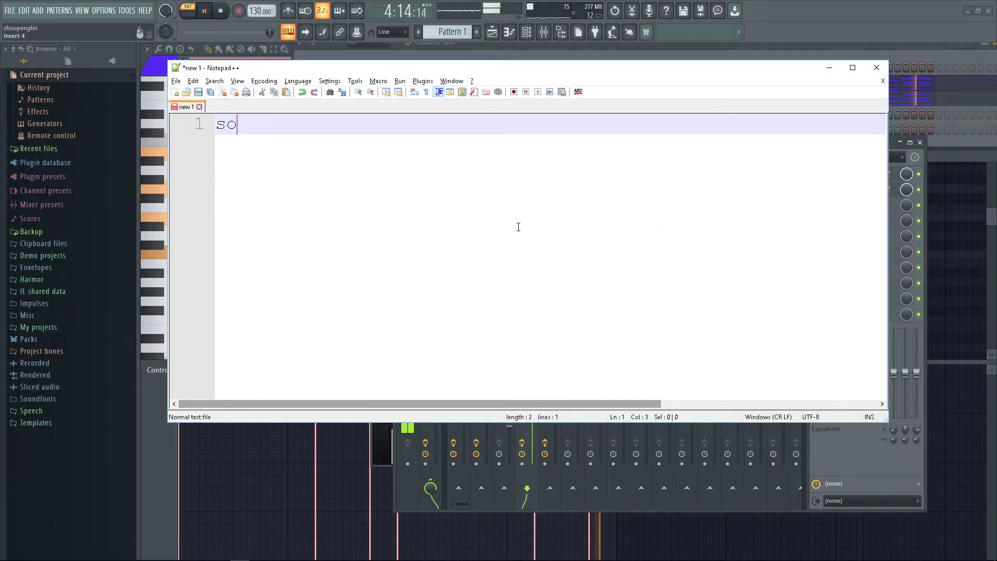
{"action": "type", "text": "und design is very hard"}
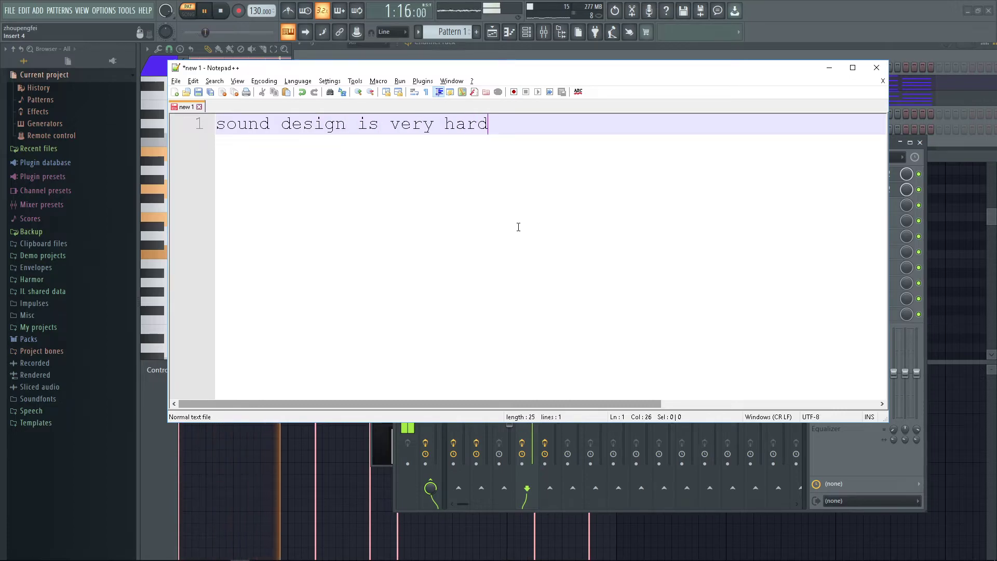
{"action": "type", "text": " unfortunately"}
{"action": "key", "text": "Return"}
{"action": "type", "text": "i hope it sounds nic"}
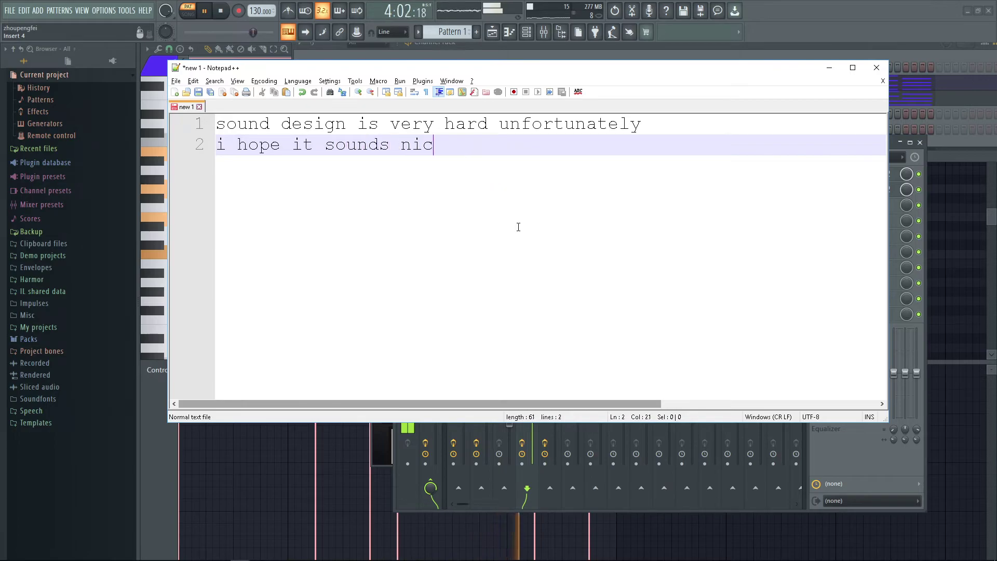
{"action": "type", "text": "e to you guys"}
Step: Add the lines "all it needs is some drums idealistically" and "i'll try to throw some drums on it and see how it rocks"
{"action": "key", "text": "Return"}
{"action": "type", "text": "all it"}
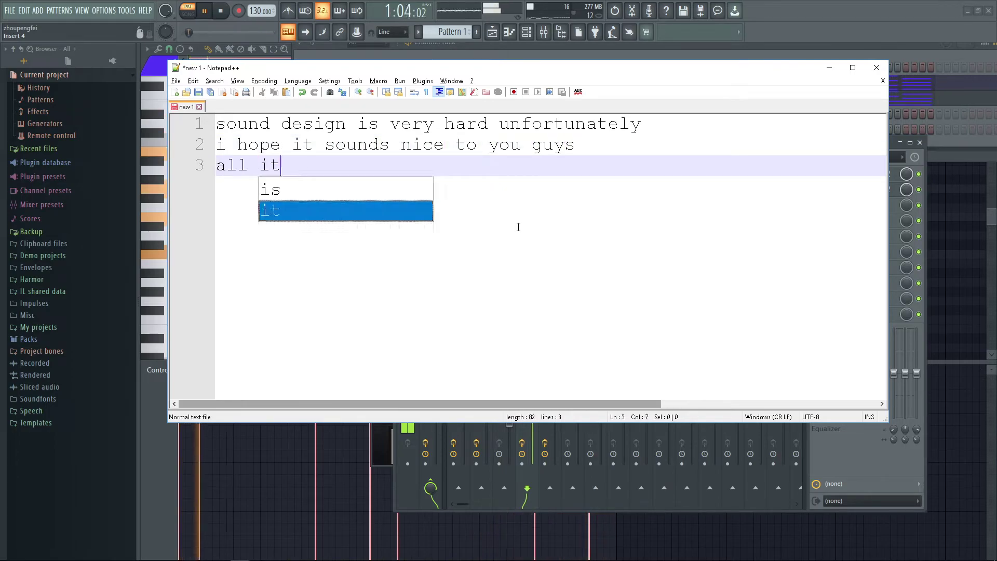
{"action": "type", "text": " needs is some drums idelast"}
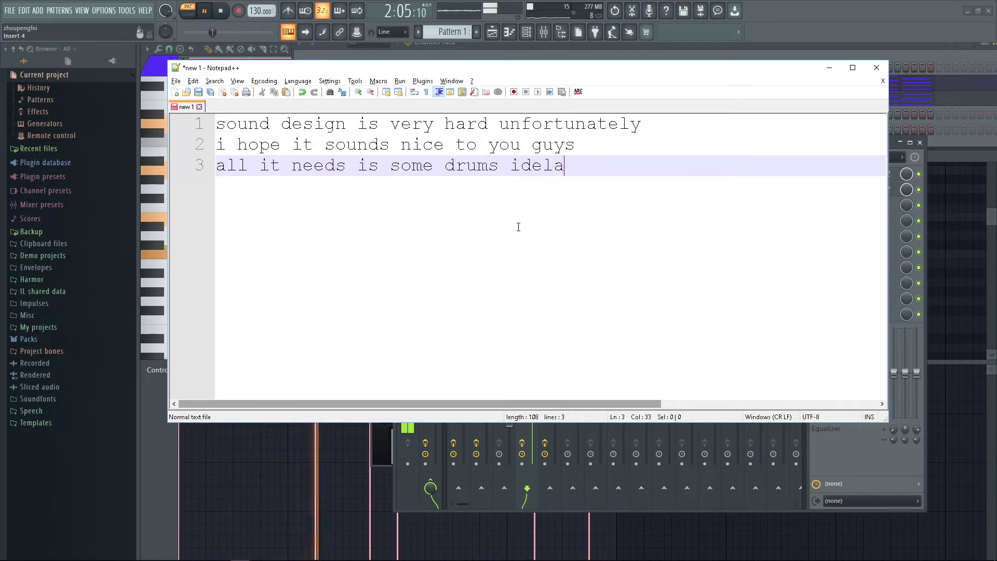
{"action": "key", "text": "BackSpace"}
{"action": "key", "text": "BackSpace"}
{"action": "key", "text": "BackSpace"}
{"action": "type", "text": "alistically"}
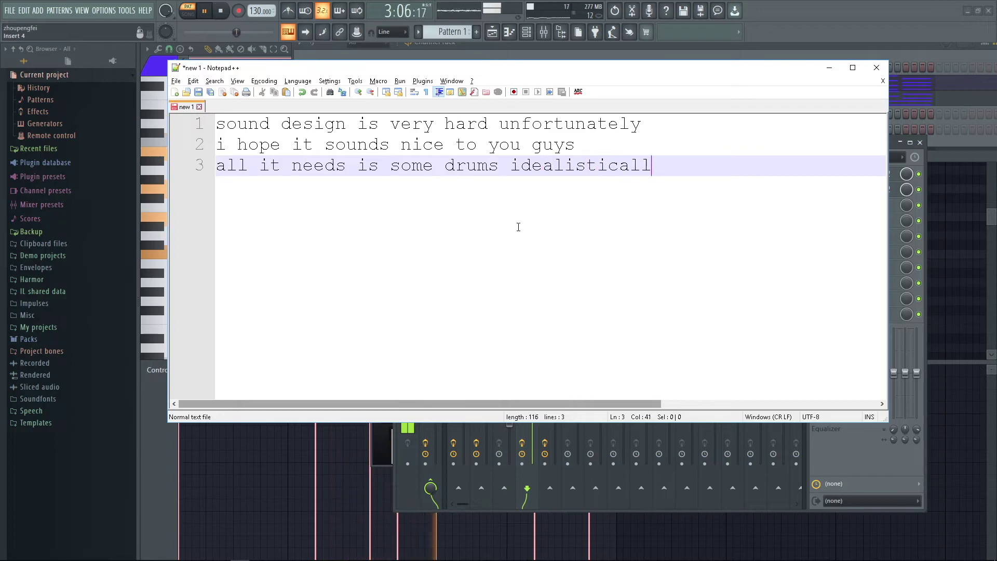
{"action": "key", "text": "Return"}
{"action": "key", "text": "BackSpace"}
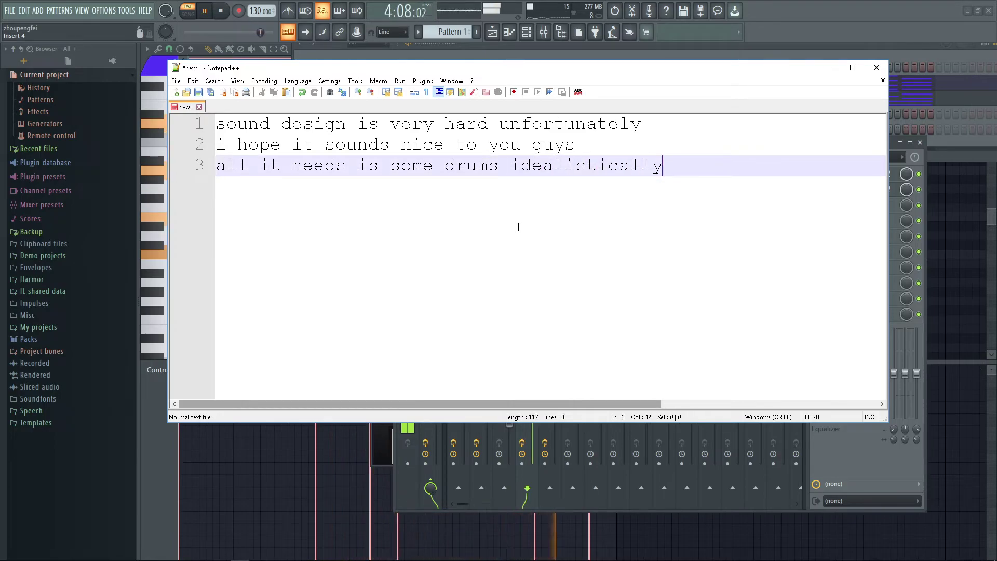
{"action": "key", "text": "Return"}
{"action": "type", "text": "i;ll try to throw some drums on it and "}
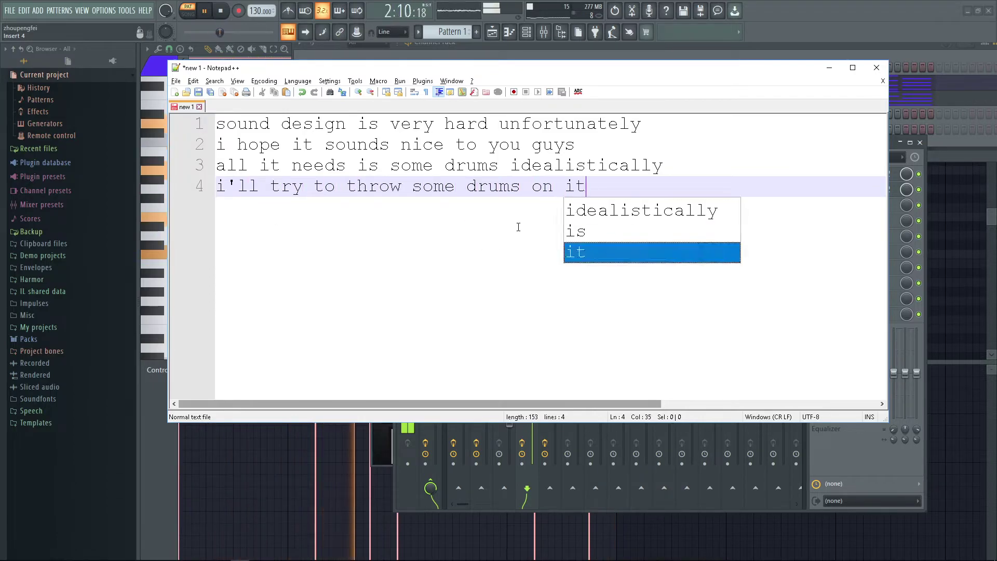
{"action": "type", "text": "see how it rocks"}
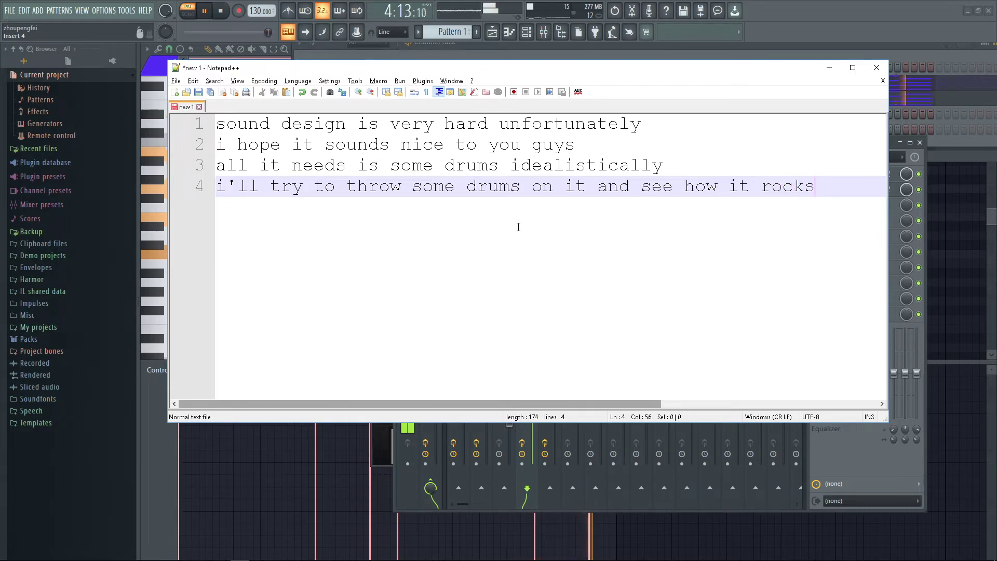
Step: Return to FL Studio, unmute the 808 channel, and restart the pattern with TB and Harmor playing
{"action": "key", "text": "alt+Tab"}
{"action": "key", "text": "space"}
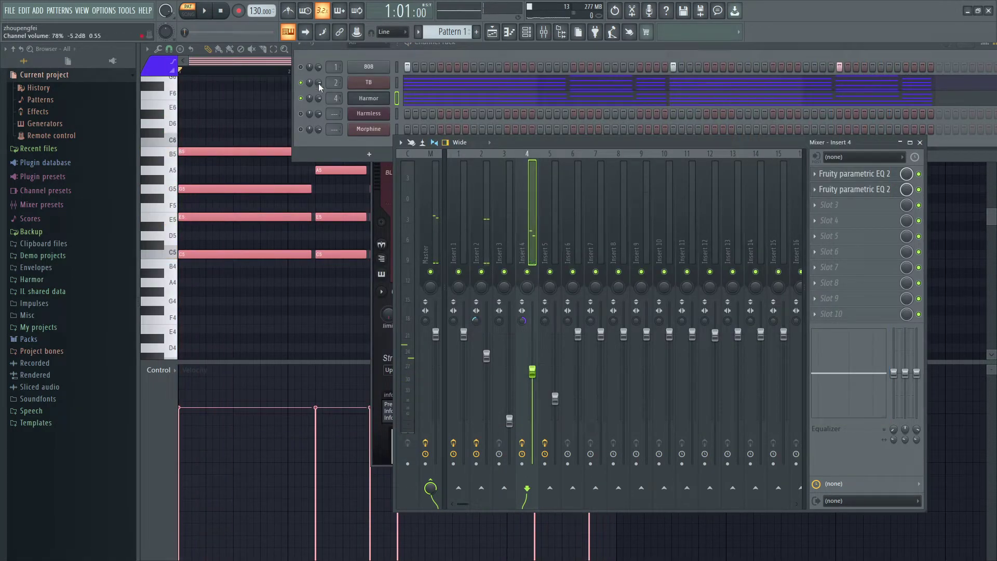
{"action": "left_click", "coordinate": [320, 86]}
{"action": "key", "text": "space"}
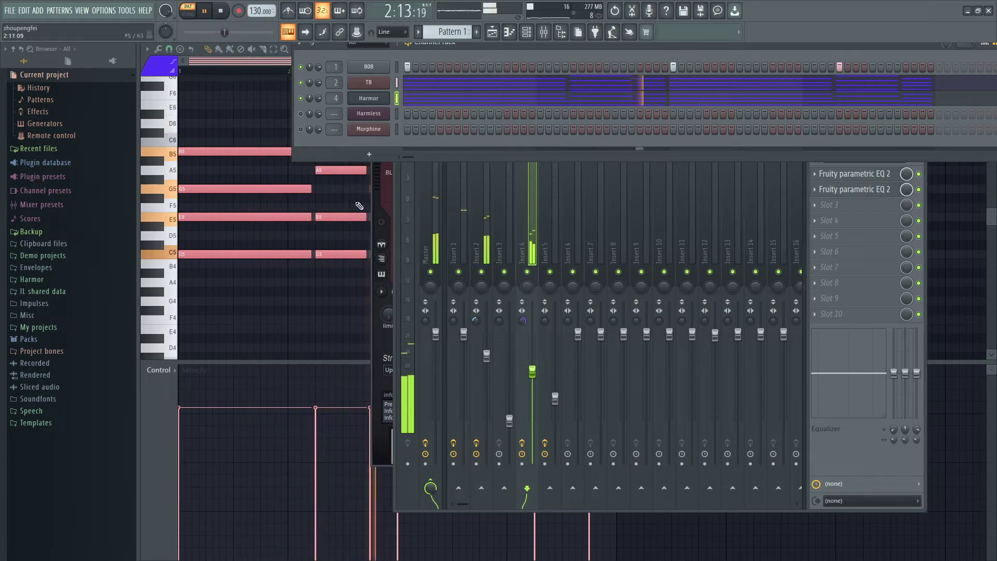
Step: Delete the unused Harmless and Morphine channels
{"action": "right_click", "coordinate": [369, 119]}
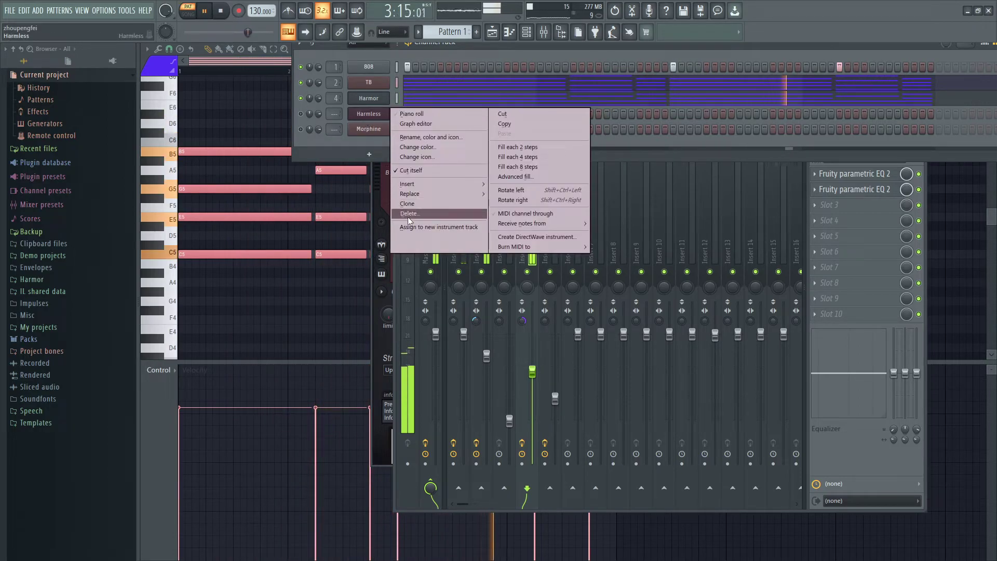
{"action": "left_click", "coordinate": [408, 213]}
{"action": "right_click", "coordinate": [375, 116]}
{"action": "left_click", "coordinate": [410, 213]}
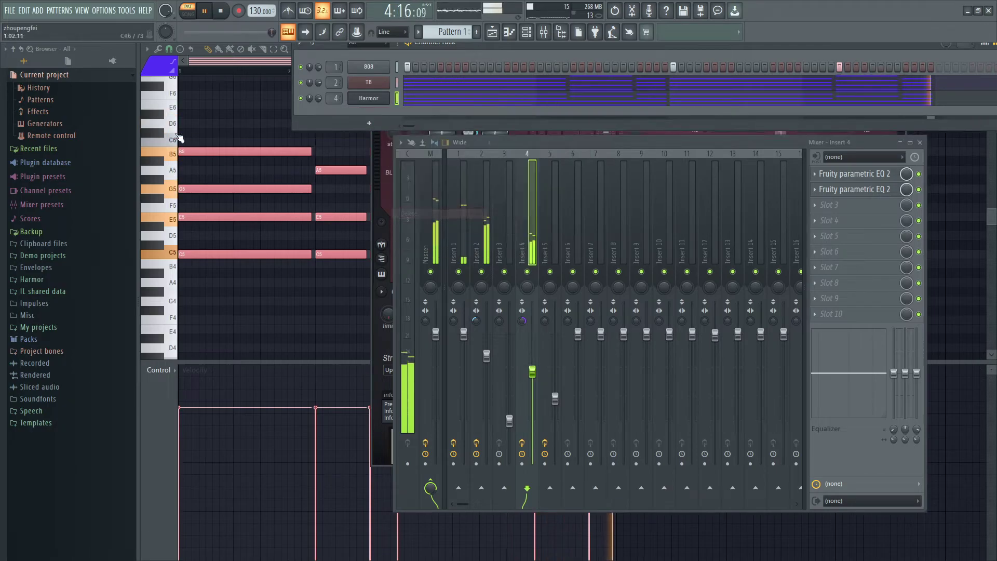
Step: Find the kick folder of Pierre Kit 2021 in Packs, preview KICK - bbw, and add it as a new channel below Harmor
{"action": "left_click", "coordinate": [29, 338]}
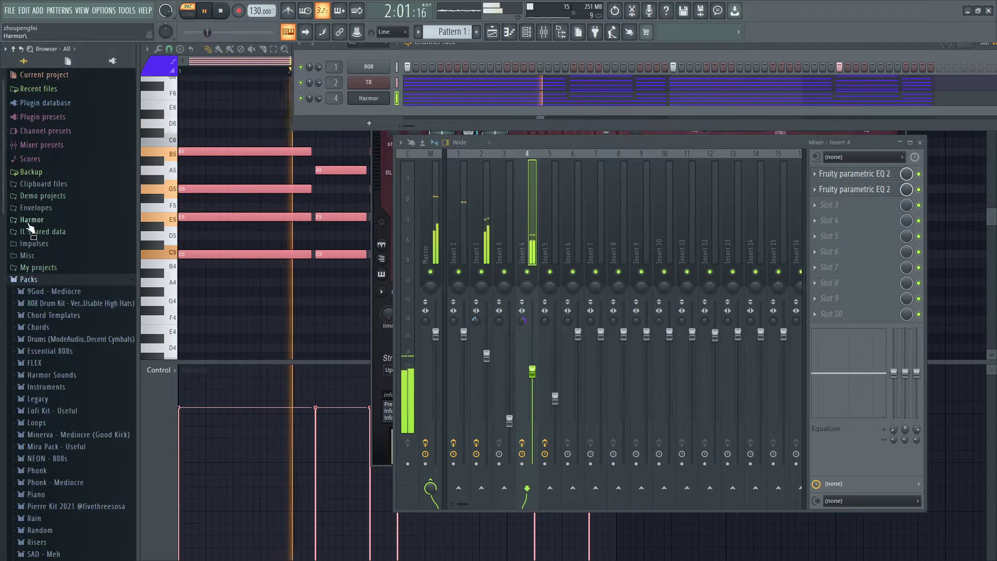
{"action": "scroll", "coordinate": [73, 375], "scroll_direction": "down", "scroll_amount": 4}
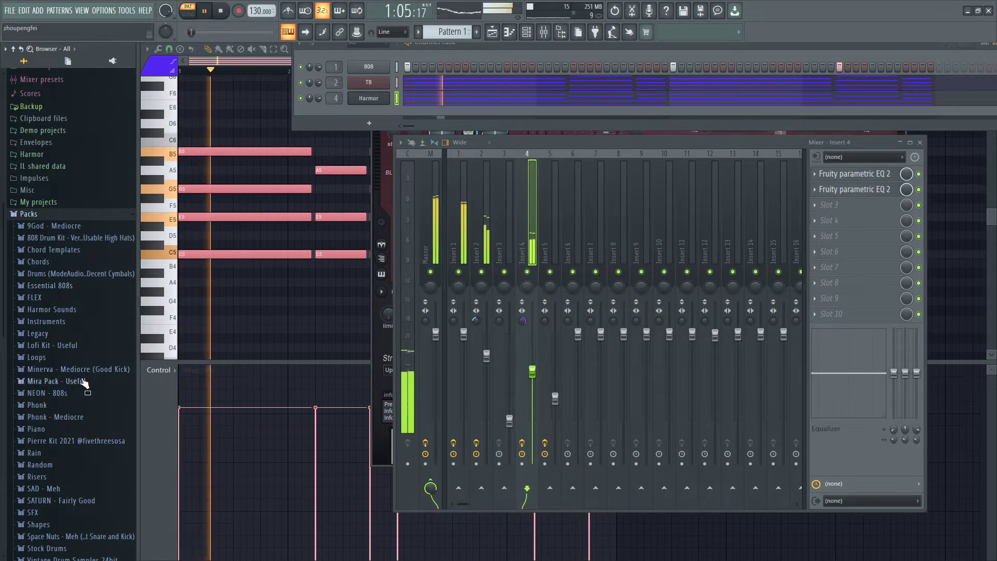
{"action": "left_click", "coordinate": [46, 441]}
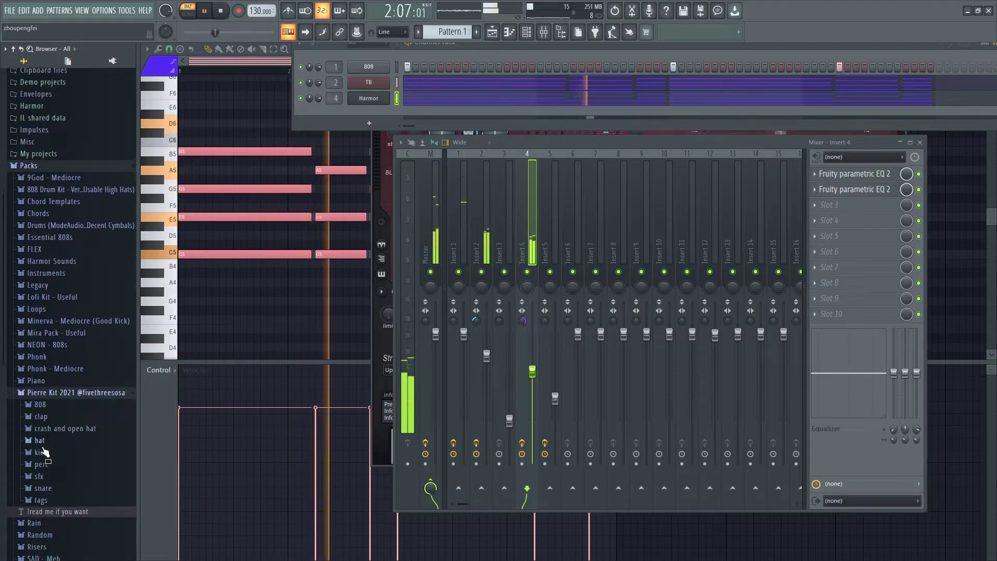
{"action": "left_click", "coordinate": [42, 452]}
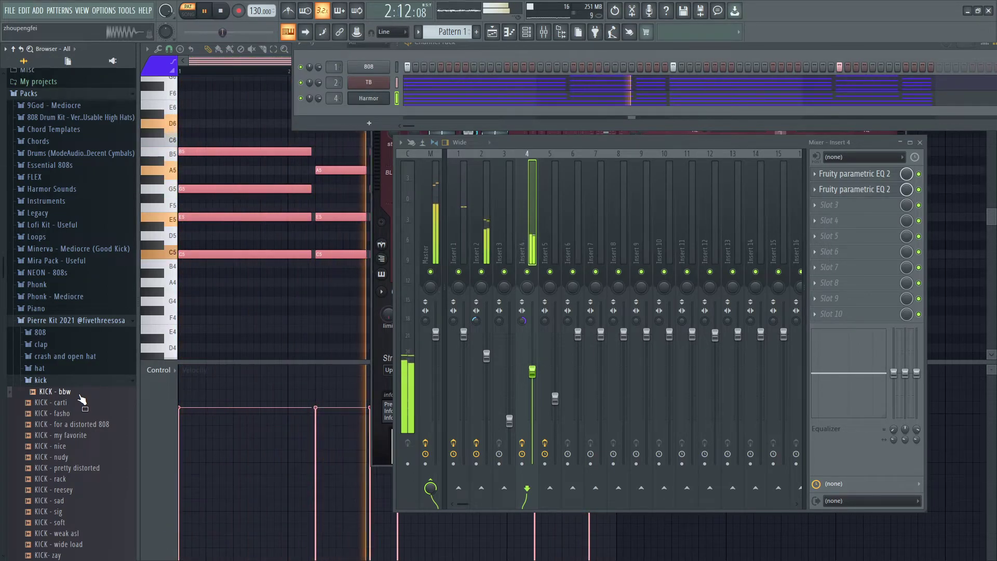
{"action": "left_click", "coordinate": [80, 403]}
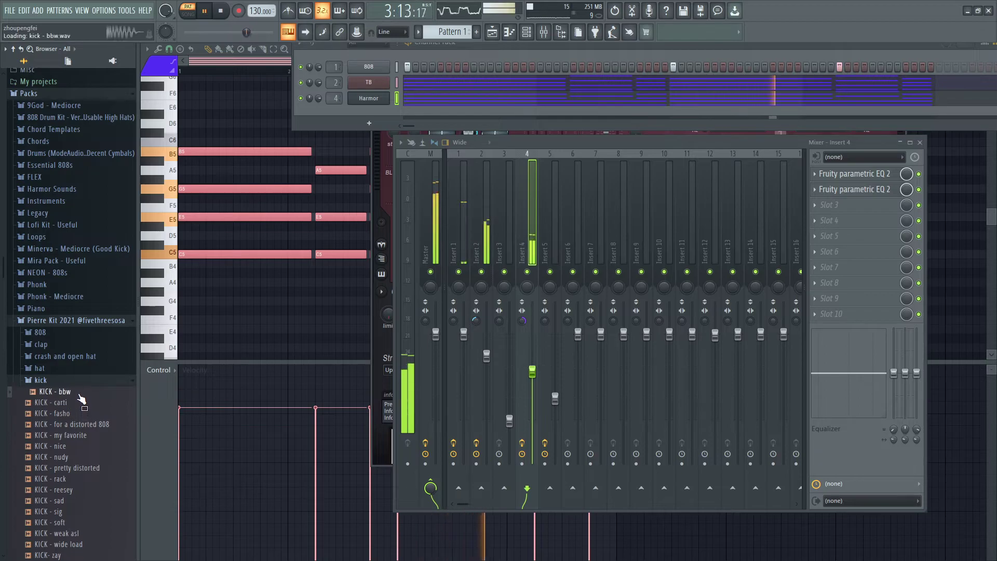
{"action": "left_click_drag", "start_coordinate": [79, 394], "coordinate": [189, 276]}
{"action": "left_click_drag", "start_coordinate": [350, 112], "coordinate": [350, 112]}
Step: Place KICK - bbw hits on steps 1, 13 and 15 of the pattern and listen to them with the chords
{"action": "left_click", "coordinate": [407, 114]}
{"action": "key", "text": "space"}
{"action": "key", "text": "space"}
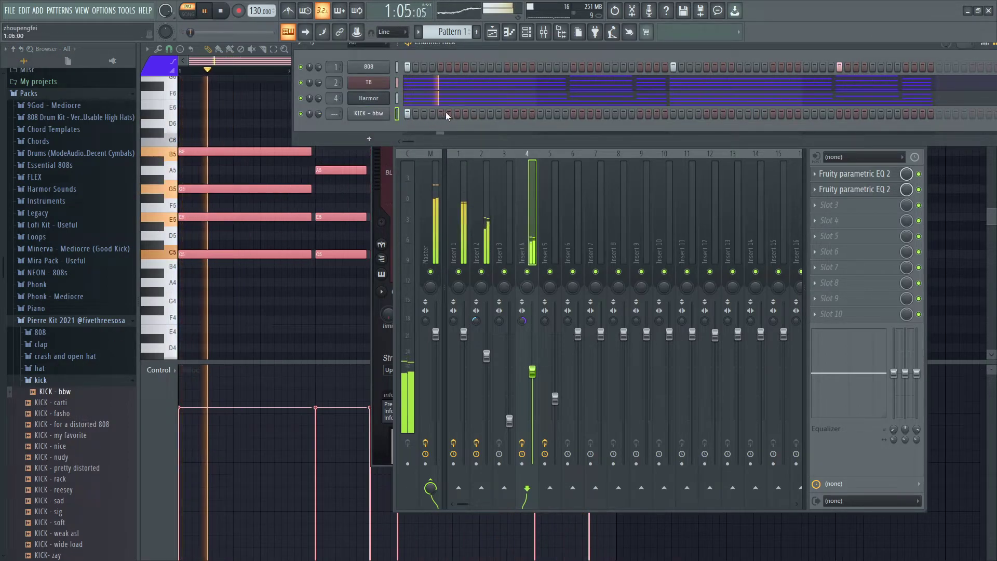
{"action": "left_click", "coordinate": [507, 114]}
{"action": "left_click", "coordinate": [524, 113]}
{"action": "left_click", "coordinate": [524, 114]}
{"action": "left_click", "coordinate": [532, 113]}
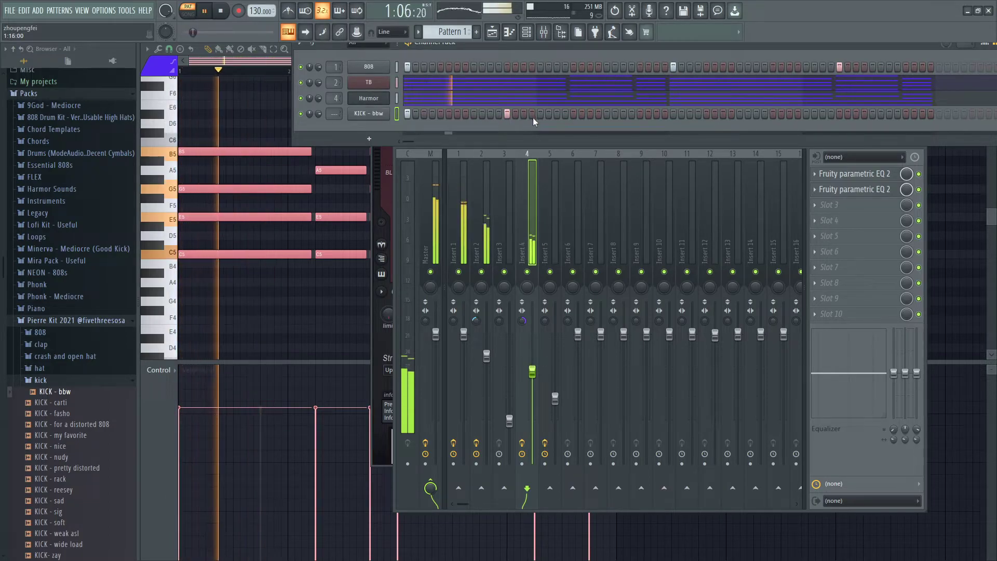
{"action": "key", "text": "space"}
{"action": "key", "text": "space"}
{"action": "left_click", "coordinate": [532, 113]}
{"action": "left_click", "coordinate": [523, 114]}
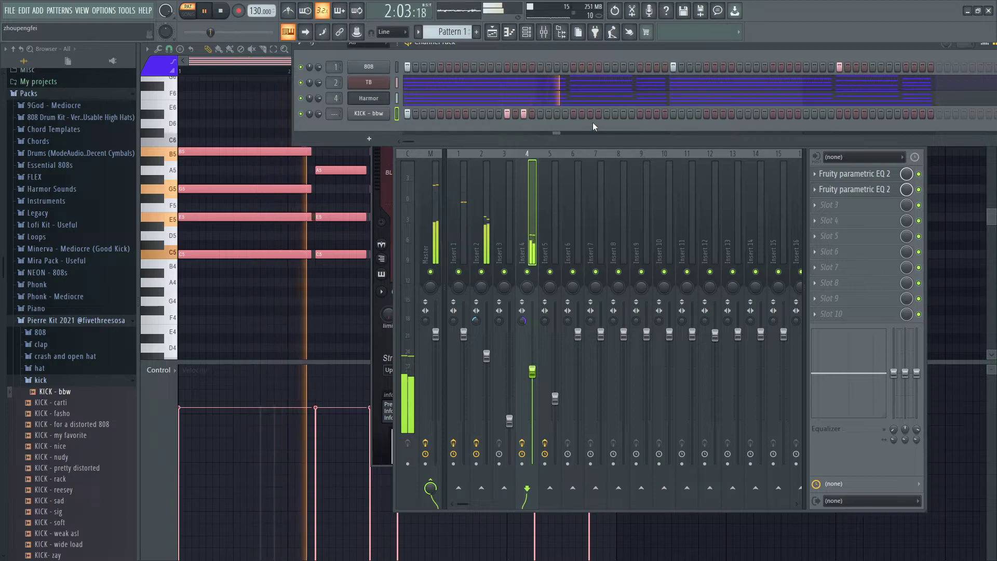
Step: Find 808 - gummo in the 808 folder of Pierre Kit 2021 and add it as a new channel below KICK - bbw
{"action": "key", "text": "space"}
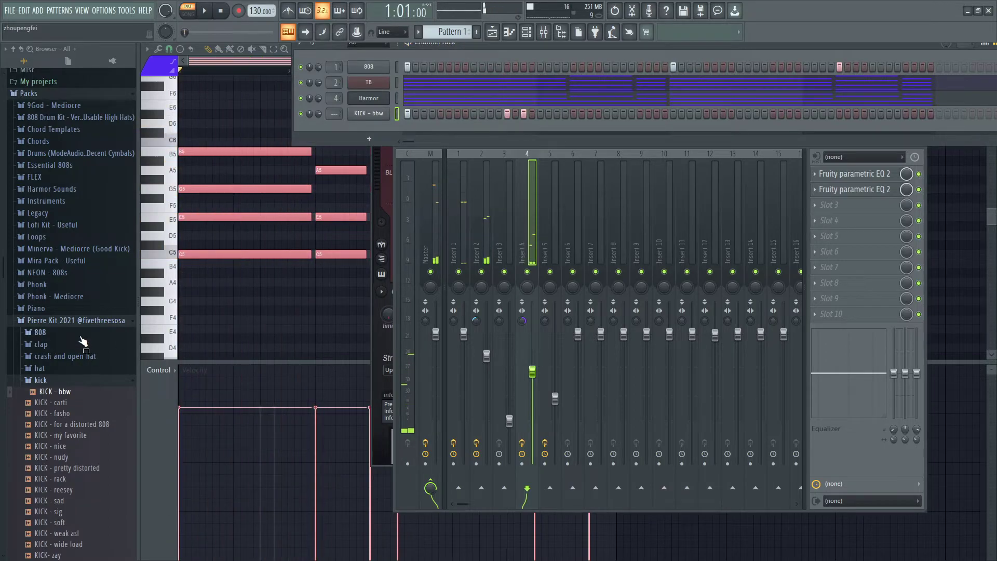
{"action": "left_click", "coordinate": [80, 335]}
{"action": "left_click", "coordinate": [78, 352]}
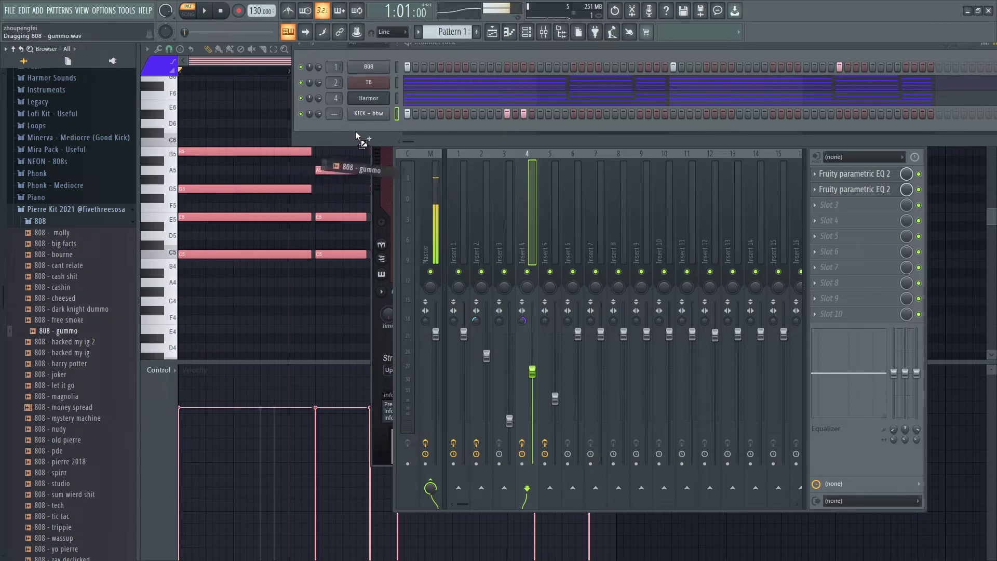
{"action": "left_click_drag", "start_coordinate": [354, 133], "coordinate": [372, 130]}
{"action": "key", "text": "space"}
{"action": "key", "text": "space"}
Step: Place 808 - gummo hits on steps 13 and 15 and play the pattern to check them
{"action": "right_click", "coordinate": [409, 133]}
{"action": "key", "text": "space"}
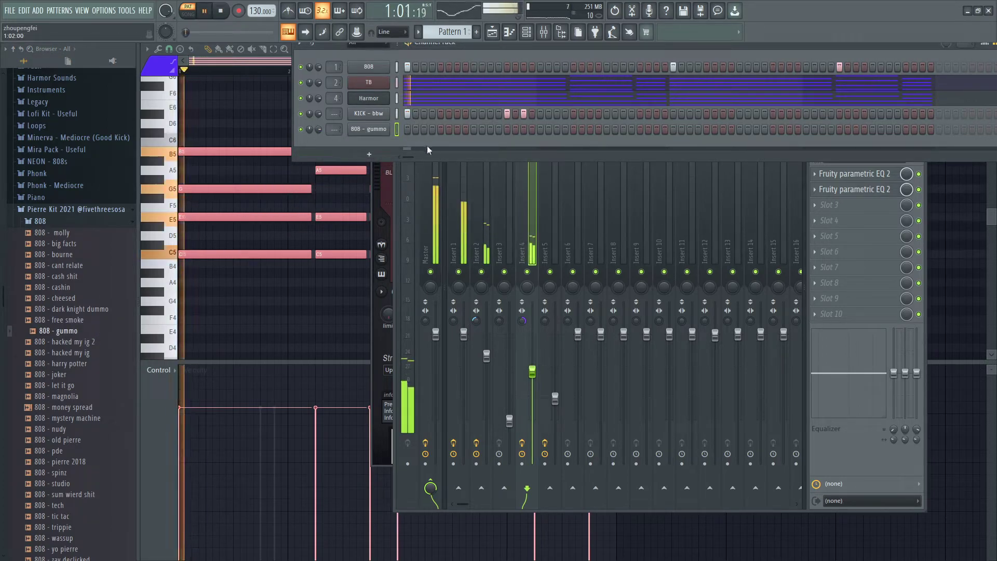
{"action": "left_click", "coordinate": [506, 132]}
{"action": "left_click", "coordinate": [523, 129]}
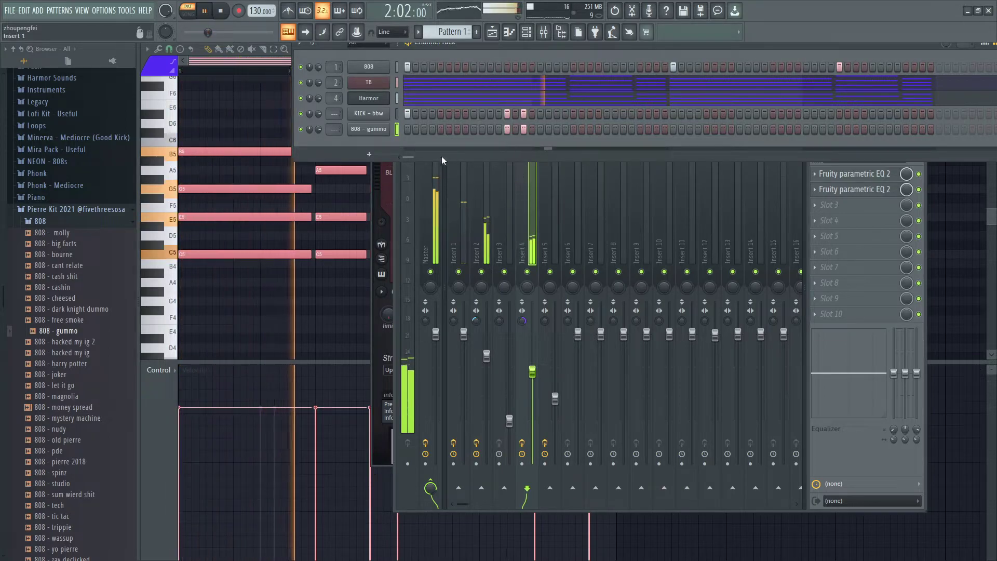
{"action": "key", "text": "space"}
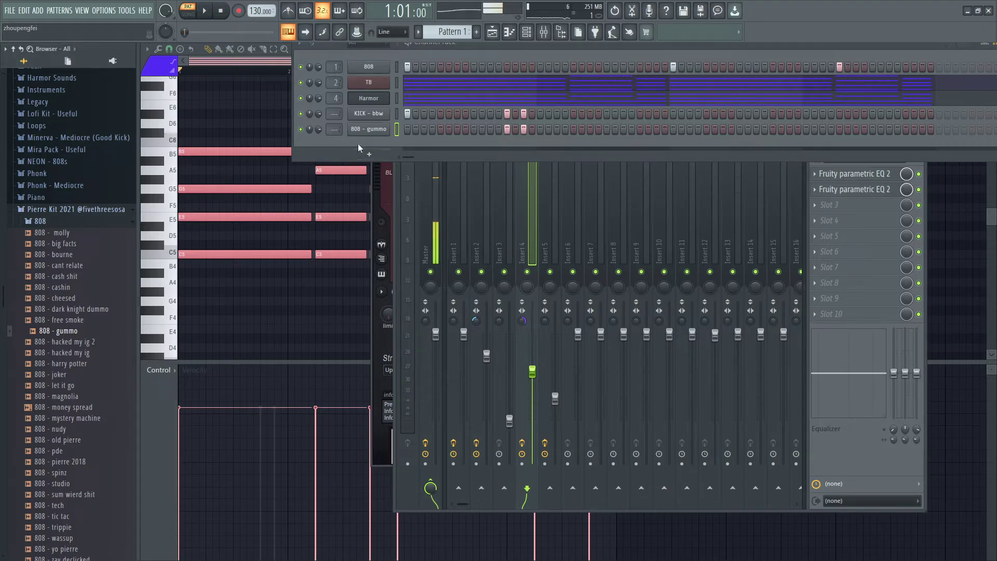
Step: Set the quick fade out of the 808 - gummo sample to 27%, auditioning it in the pattern, and save the project
{"action": "left_click", "coordinate": [376, 130]}
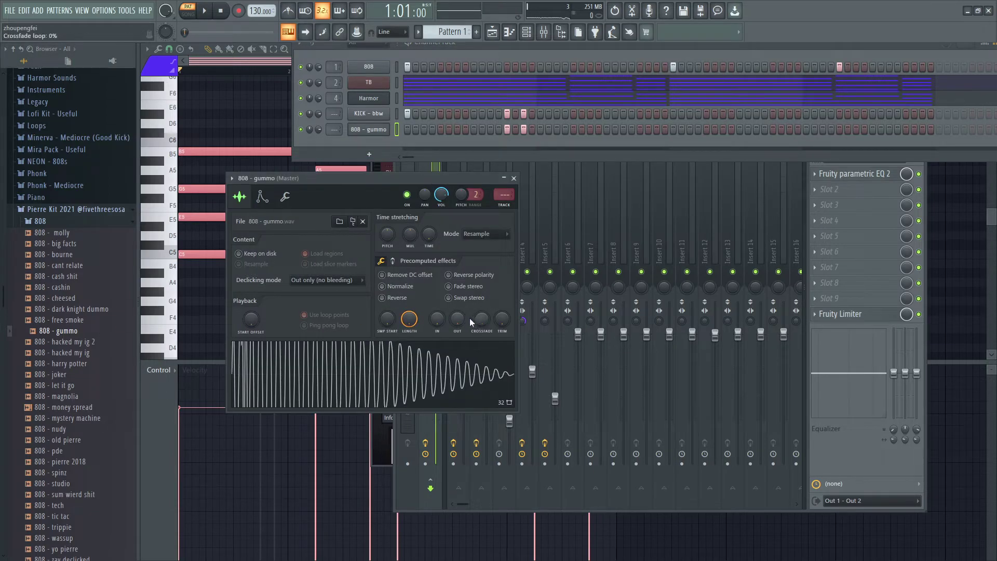
{"action": "left_click_drag", "start_coordinate": [457, 318], "coordinate": [458, 296]}
{"action": "key", "text": "space"}
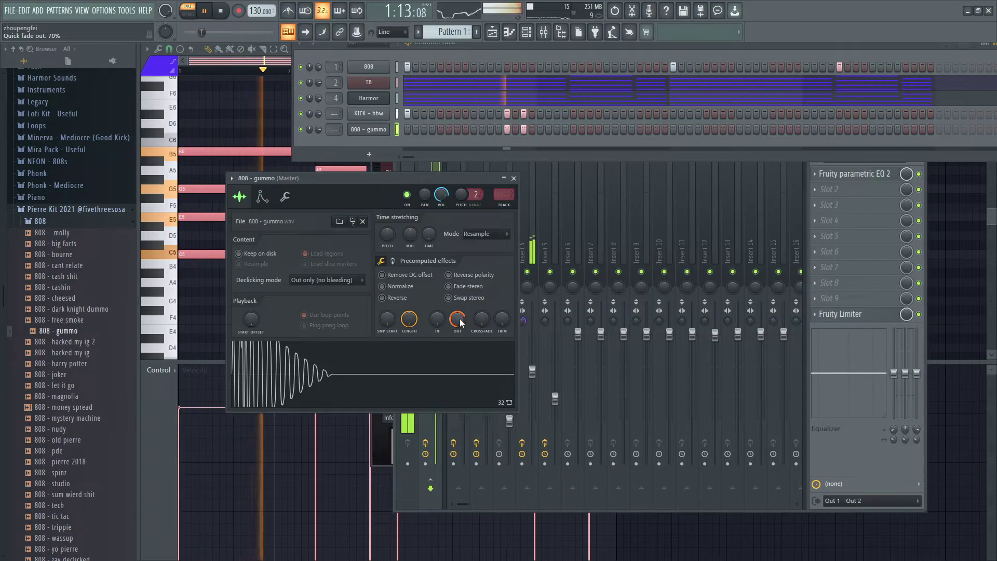
{"action": "key", "text": "space"}
{"action": "mouse_move", "coordinate": [457, 319]}
{"action": "left_mouse_down"}
{"action": "mouse_move", "coordinate": [457, 342]}
{"action": "mouse_move", "coordinate": [462, 320]}
{"action": "left_mouse_up"}
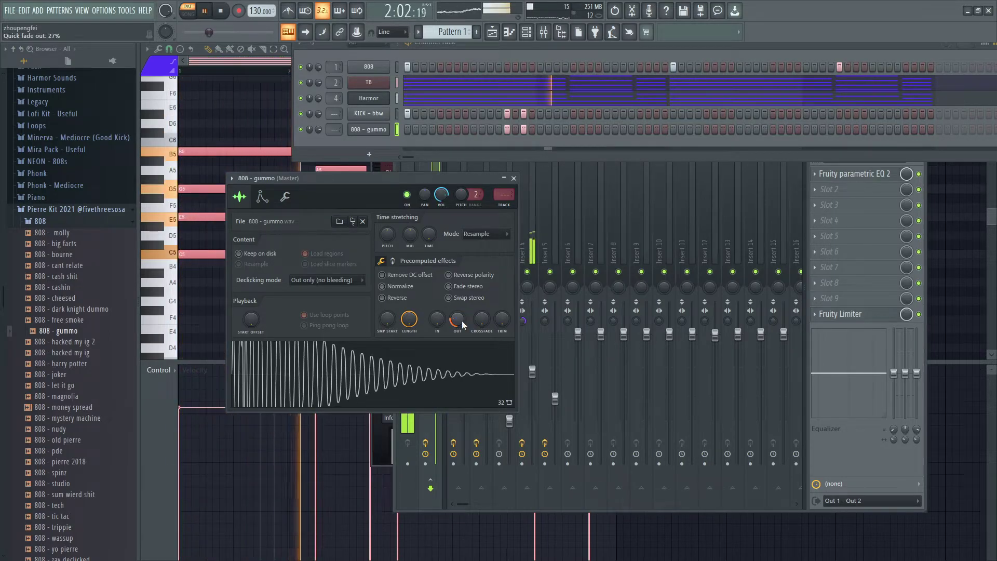
{"action": "key", "text": "space"}
{"action": "key", "text": "ctrl+s"}
{"action": "key", "text": "space"}
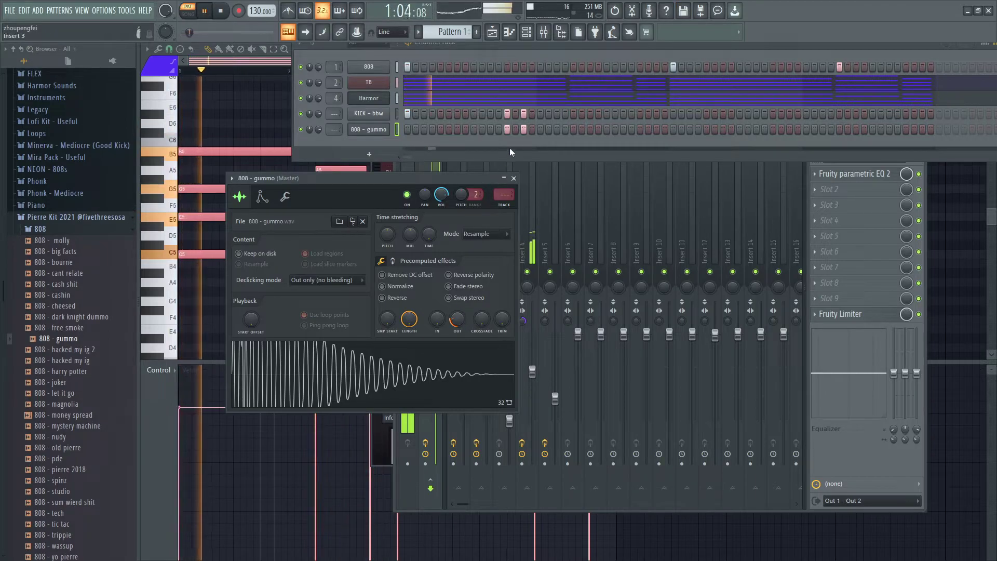
Step: Add a KICK - bbw hit on step 21 and mute the 808 - gummo channel while playing the pattern
{"action": "left_click", "coordinate": [573, 113]}
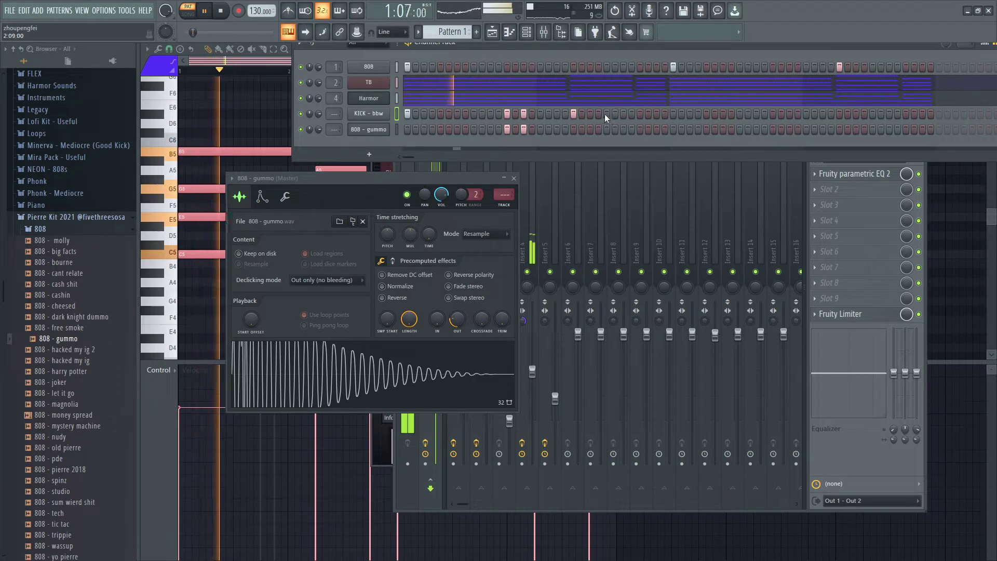
{"action": "key", "text": "space"}
{"action": "key", "text": "space"}
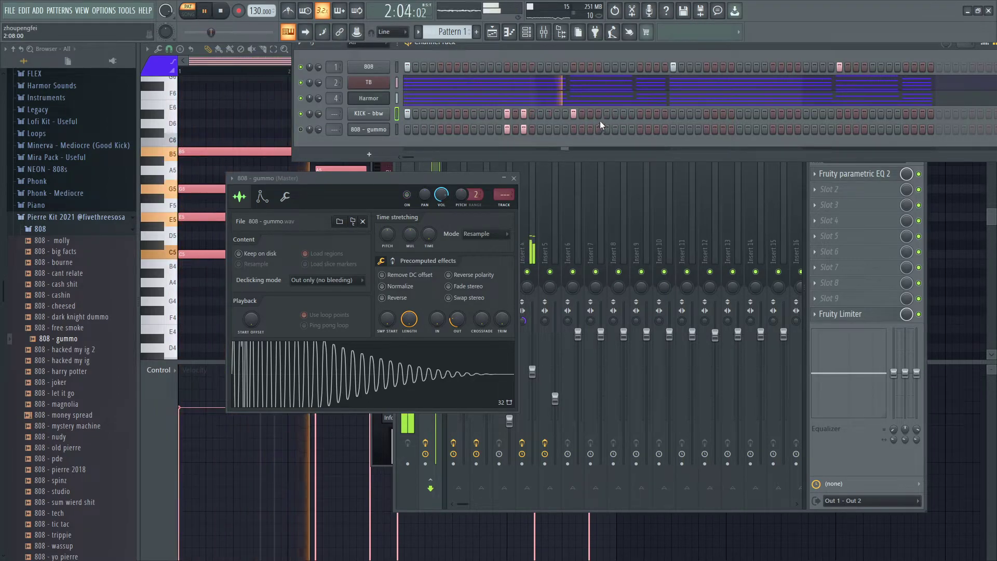
{"action": "key", "text": "space"}
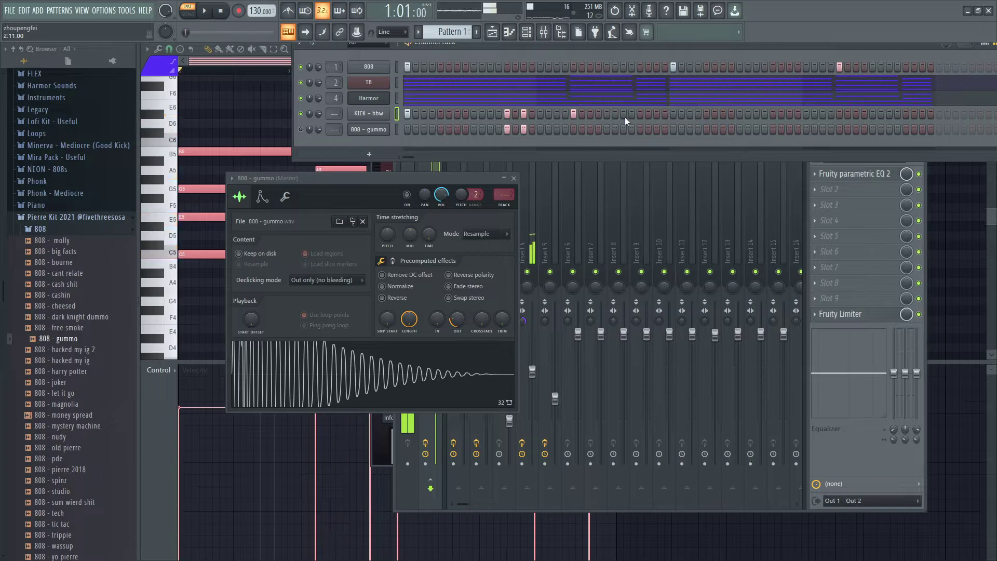
Step: Try extra KICK - bbw hits on steps 29 and 31 and play the pattern
{"action": "left_click", "coordinate": [657, 114]}
{"action": "key", "text": "space"}
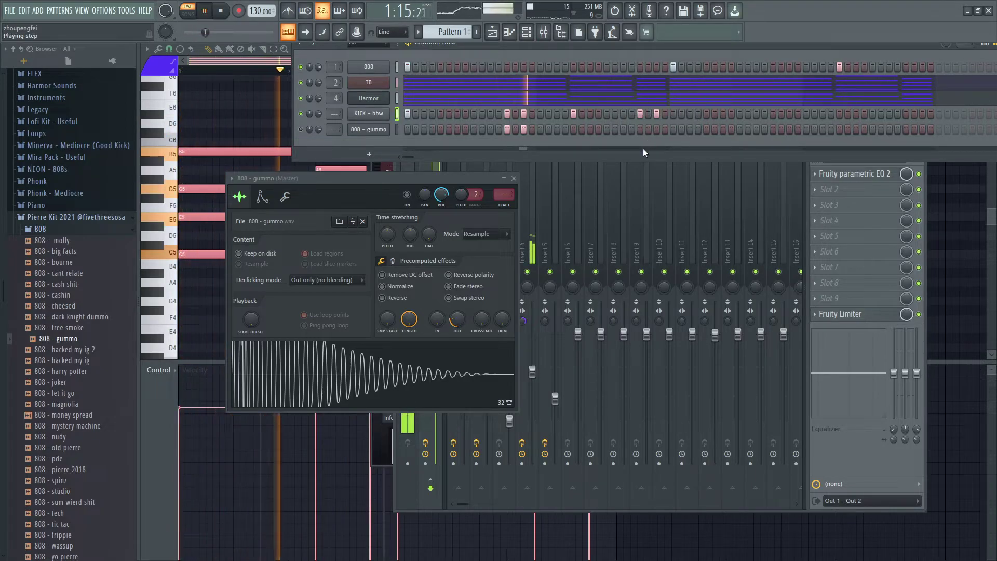
{"action": "key", "text": "space"}
Step: Try the two extra KICK - bbw hits on steps 26 and 28 instead and replay the pattern
{"action": "left_click", "coordinate": [616, 113]}
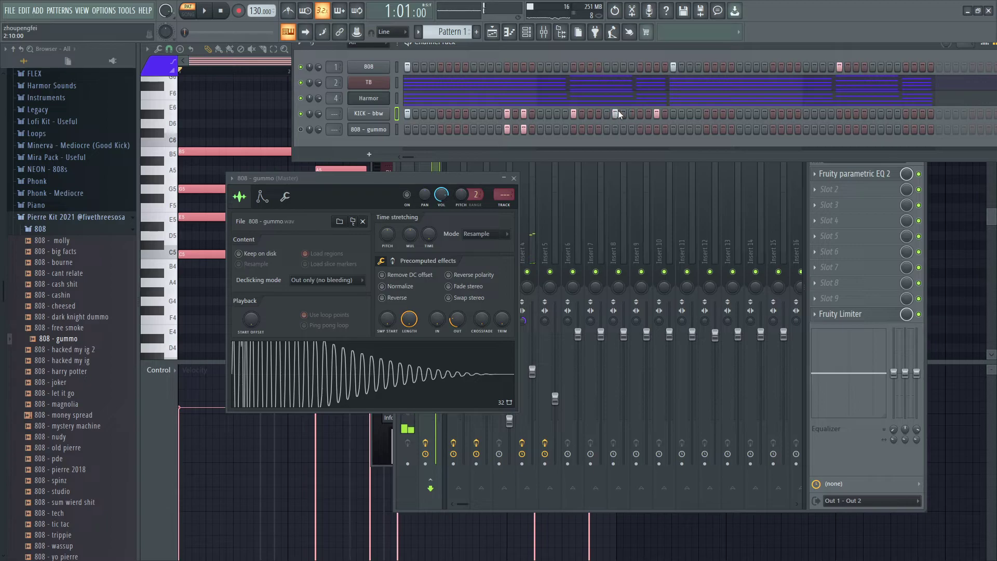
{"action": "left_click", "coordinate": [656, 114]}
{"action": "left_click", "coordinate": [665, 114]}
{"action": "key", "text": "space"}
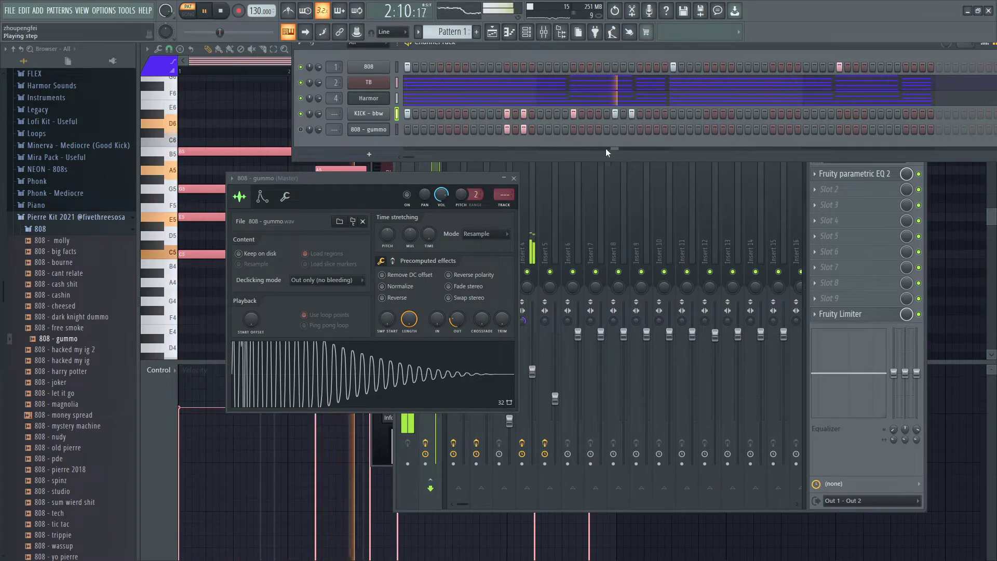
{"action": "key", "text": "space"}
{"action": "key", "text": "space"}
Step: Rearrange the KICK - bbw hits following step 21 to steps 27, 29 and 33, and collapse the Pierre Kit 808 folder
{"action": "left_click", "coordinate": [632, 114]}
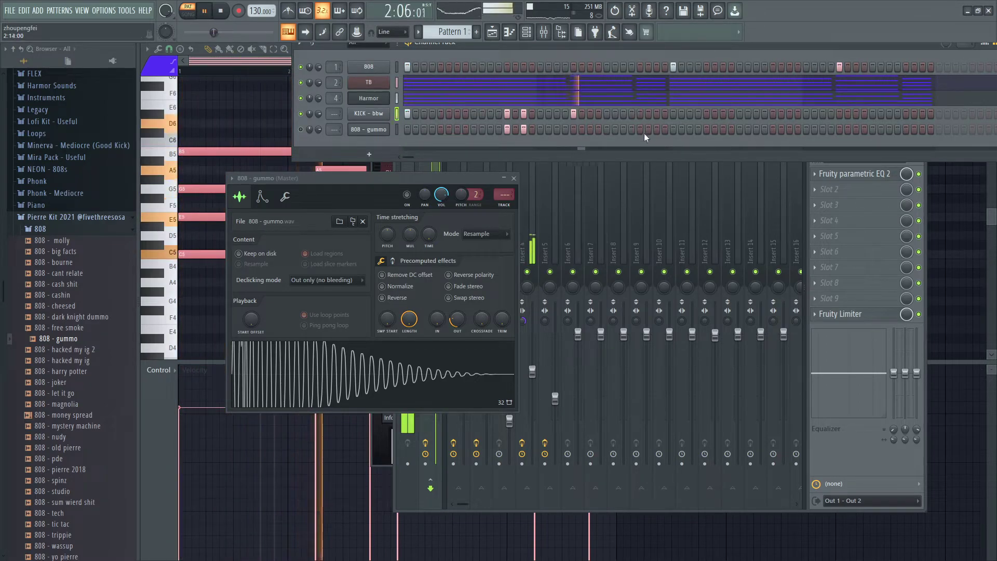
{"action": "key", "text": "space"}
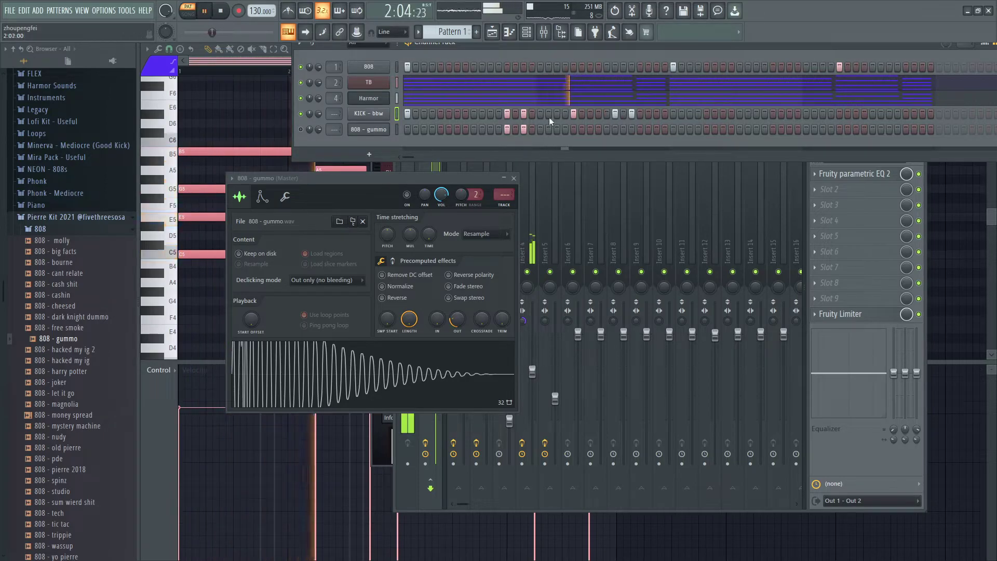
{"action": "key", "text": "space"}
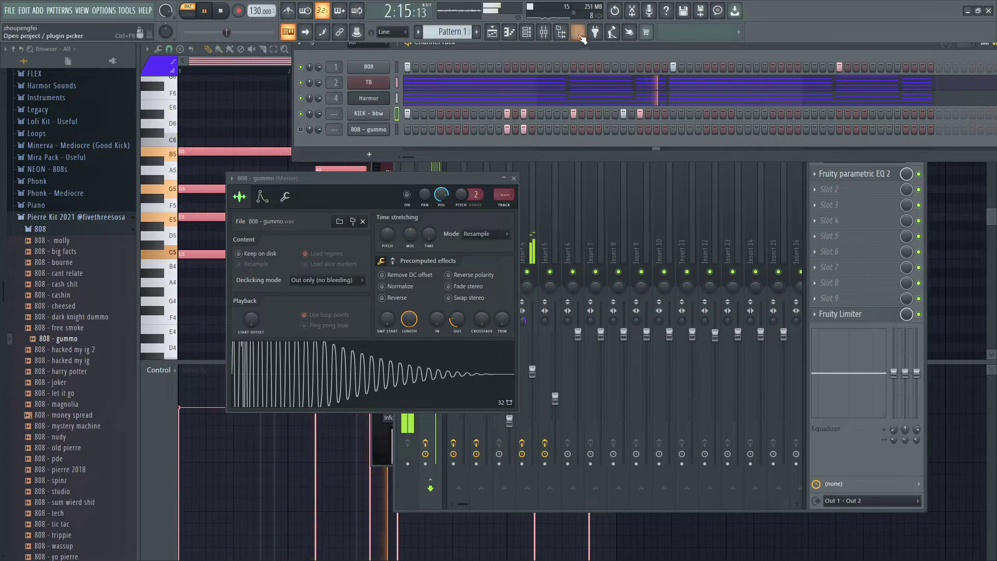
{"action": "left_click", "coordinate": [674, 113]}
{"action": "left_click", "coordinate": [74, 229]}
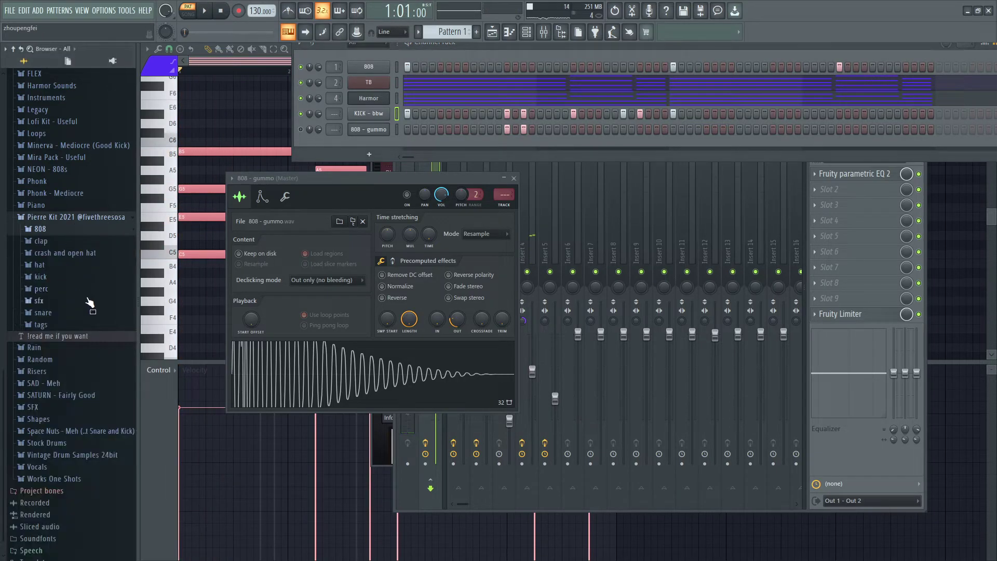
Step: Add the KICK - rack sample from the Pierre Kit kick folder as a new channel and try it with the pattern playing
{"action": "left_click", "coordinate": [82, 277]}
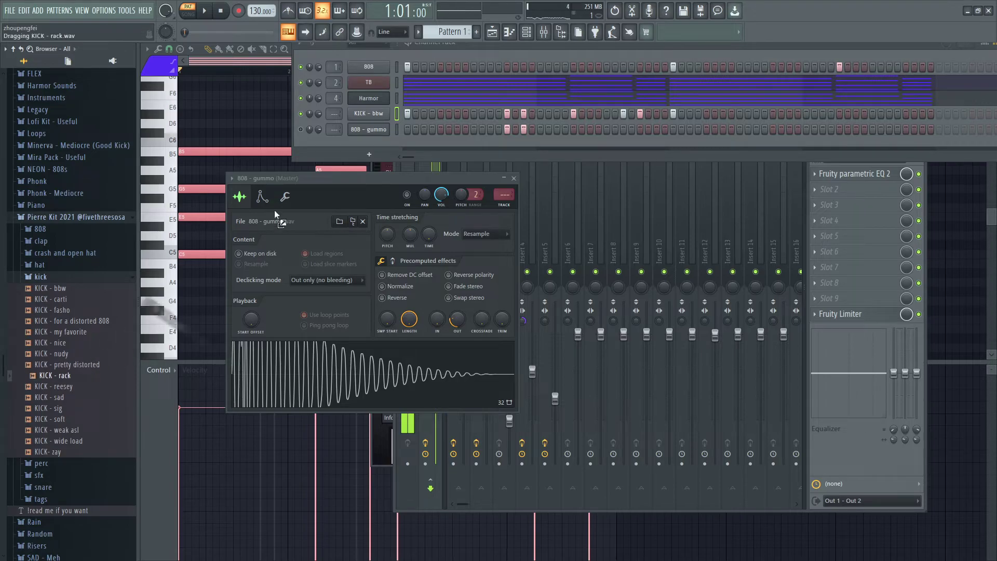
{"action": "left_click_drag", "start_coordinate": [366, 141], "coordinate": [367, 145]}
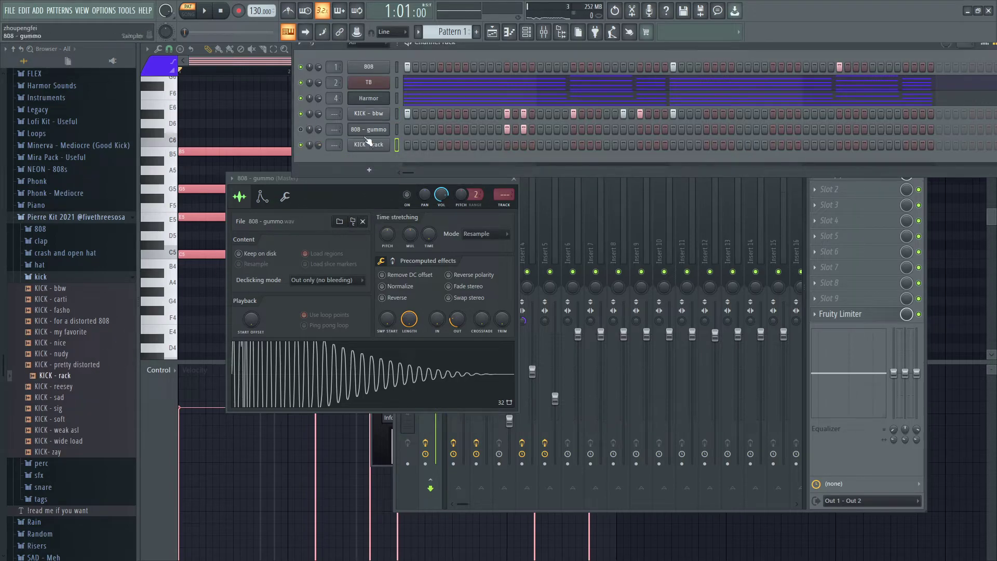
{"action": "key", "text": "space"}
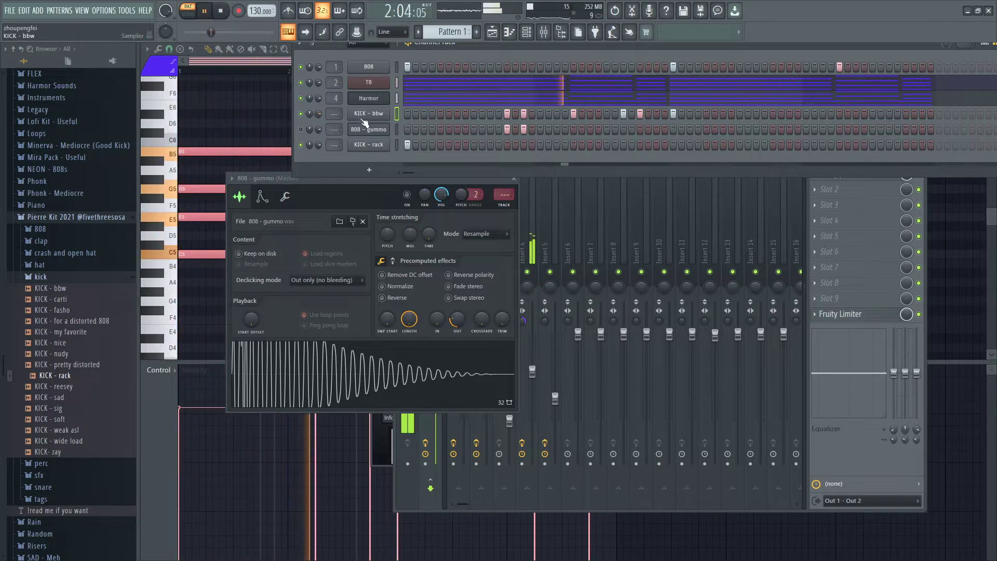
{"action": "key", "text": "space"}
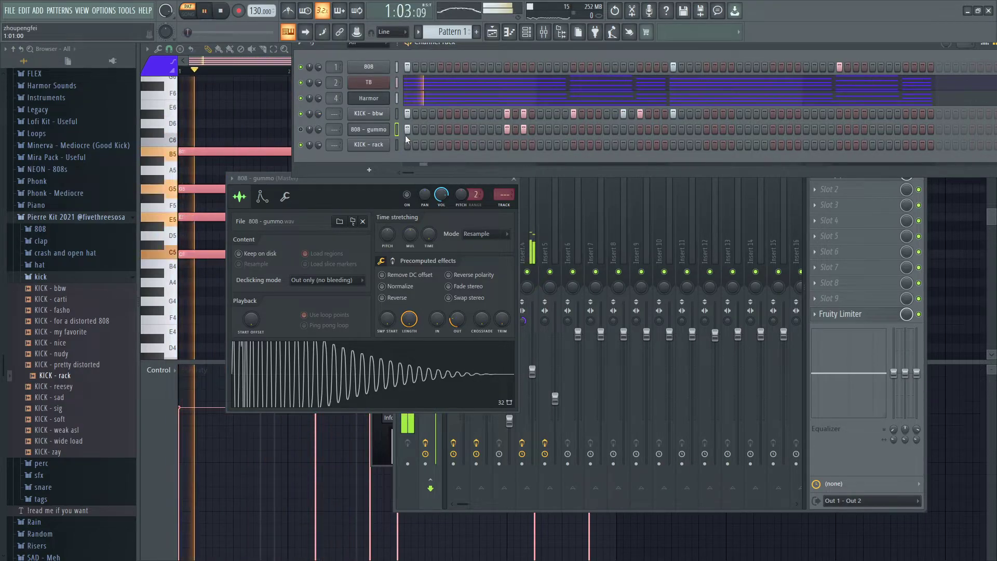
Step: Preview further kick samples from the kit, including KICK - sig and KICK - soft, against the playing pattern
{"action": "left_click", "coordinate": [90, 387]}
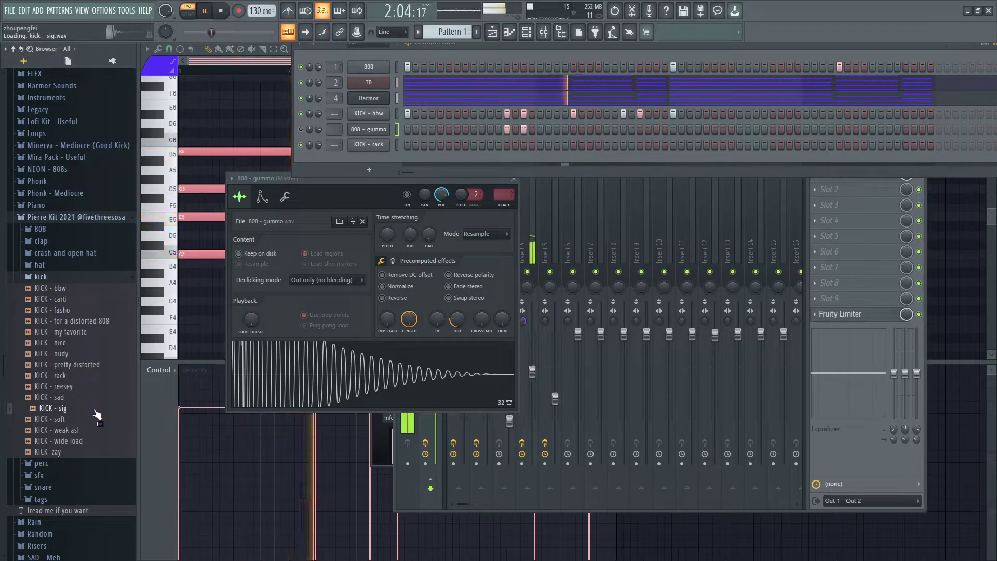
{"action": "key", "text": "space"}
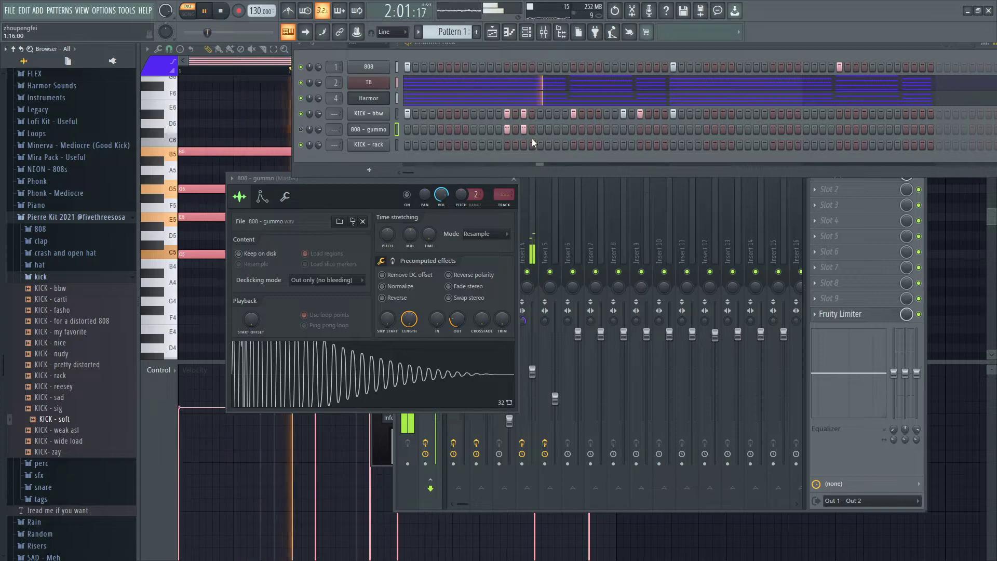
{"action": "key", "text": "space"}
{"action": "key", "text": "space"}
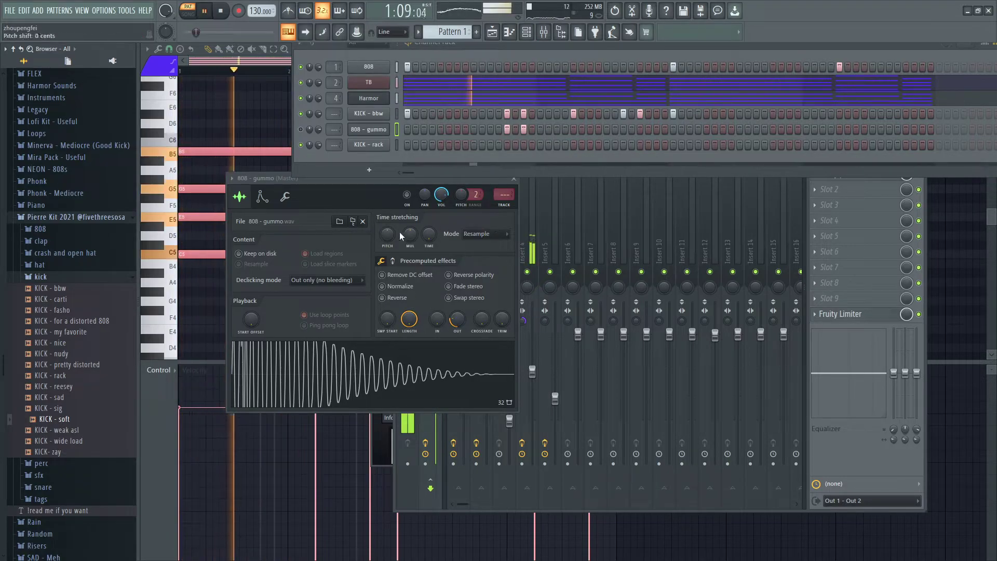
{"action": "key", "text": "space"}
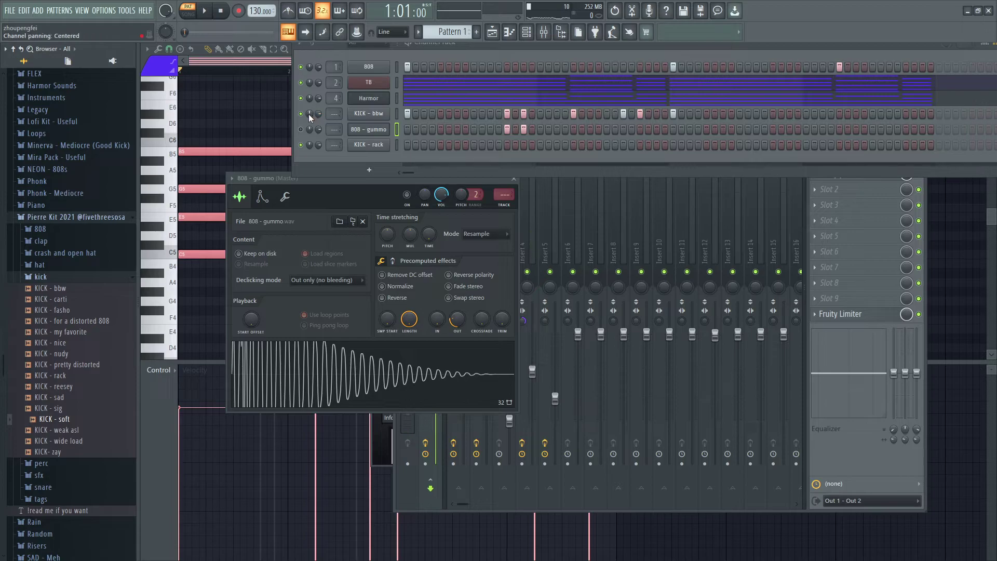
Step: Lower the KICK - bbw channel's volume to 65% and unmute the 808 - gummo channel, playing the pattern to compare
{"action": "left_click_drag", "start_coordinate": [313, 114], "coordinate": [313, 125]}
{"action": "key", "text": "space"}
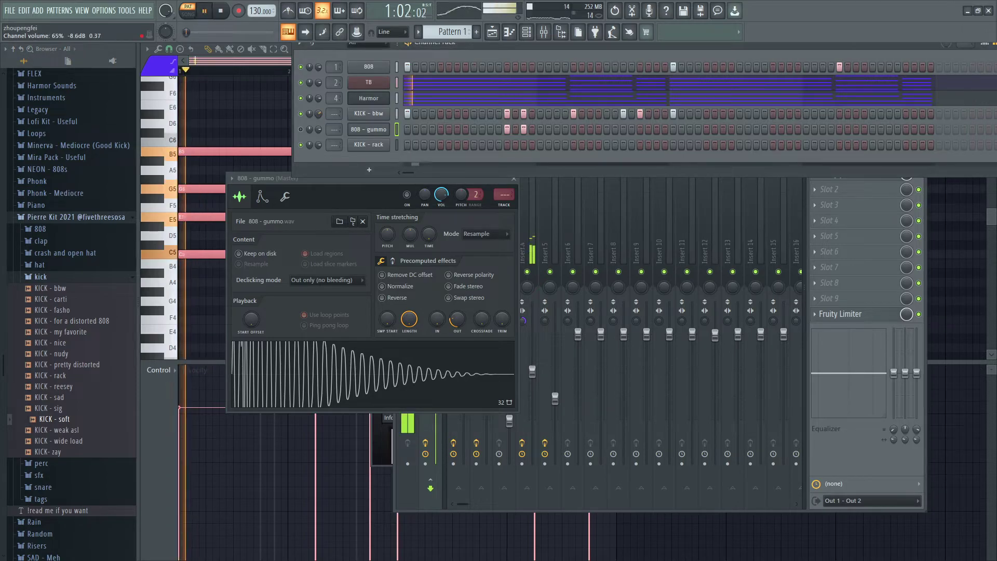
{"action": "key", "text": "space"}
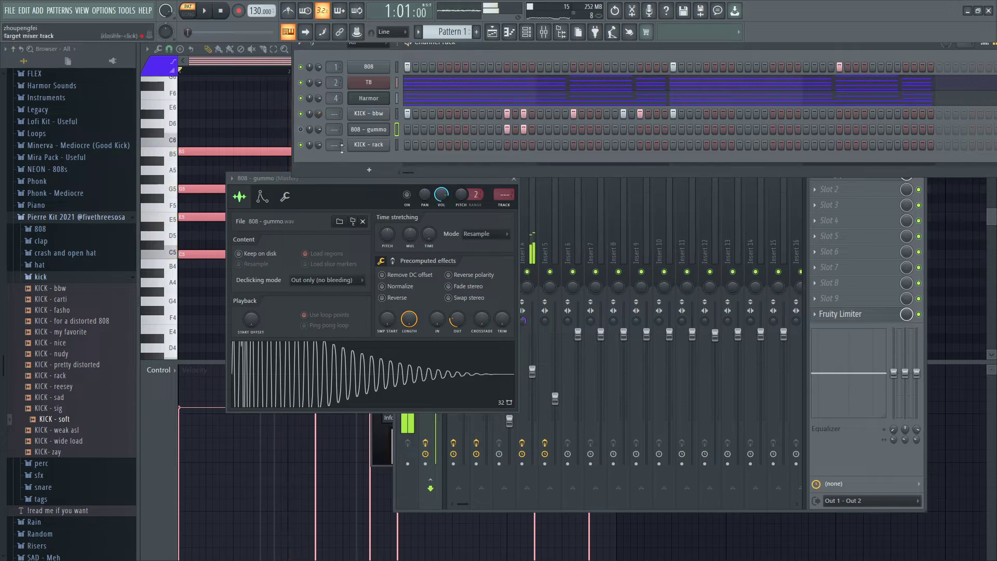
{"action": "left_click", "coordinate": [300, 129]}
{"action": "key", "text": "space"}
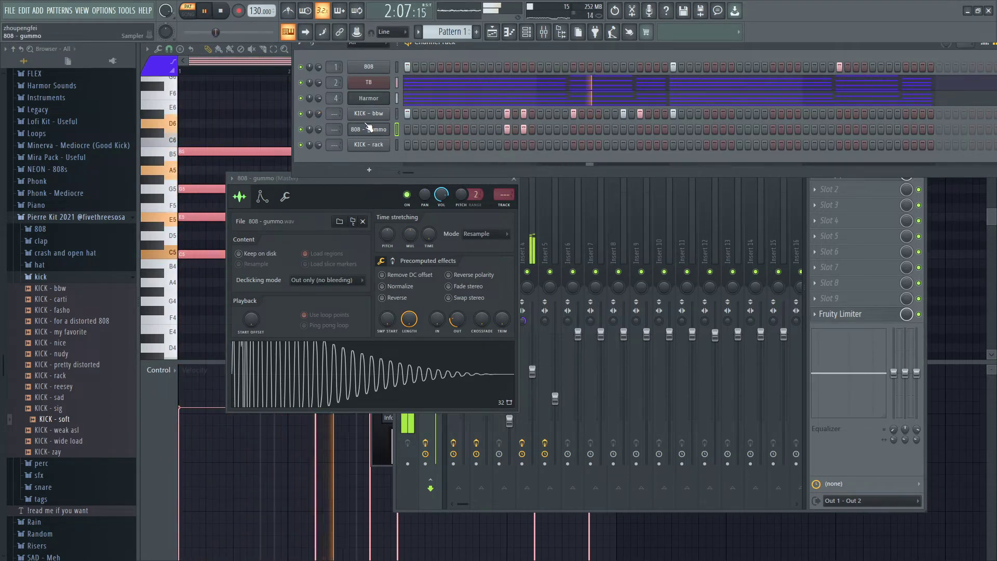
{"action": "key", "text": "space"}
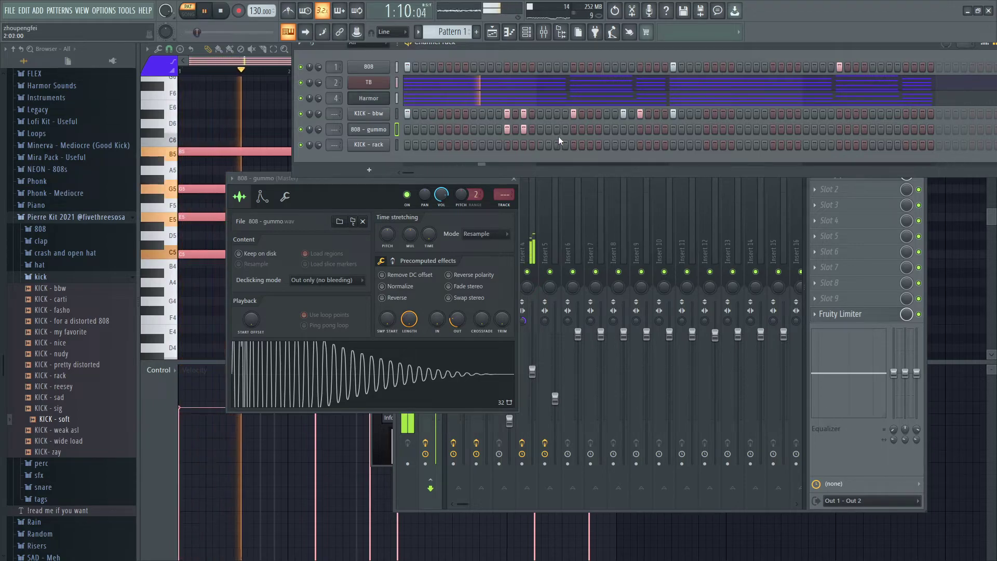
Step: Add 808 - gummo hits matching the kick at steps 5, 11 and 13 of bar 2 and step 1 of bar 3
{"action": "left_click", "coordinate": [573, 129]}
{"action": "left_click", "coordinate": [623, 129]}
{"action": "left_click", "coordinate": [640, 129]}
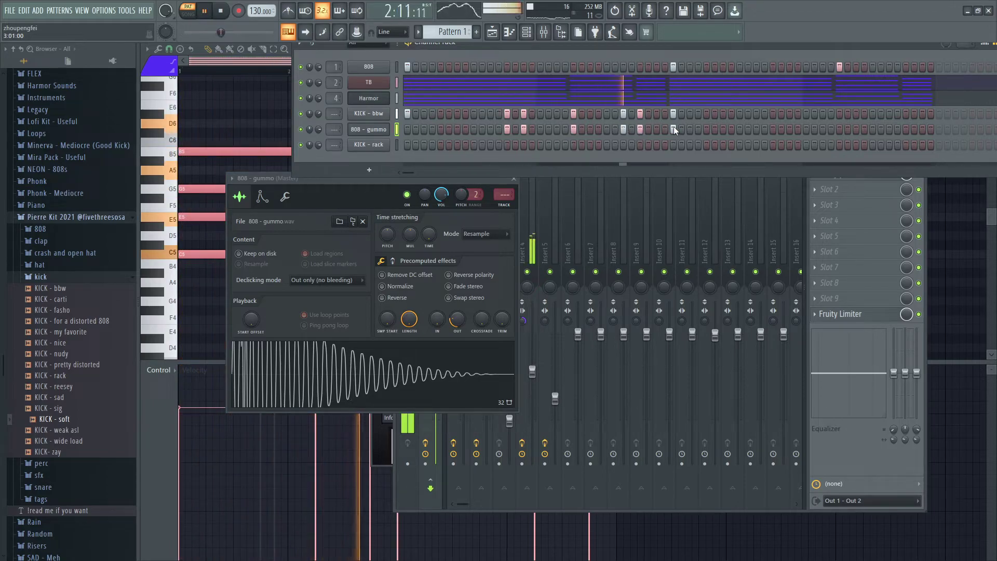
{"action": "left_click", "coordinate": [673, 129]}
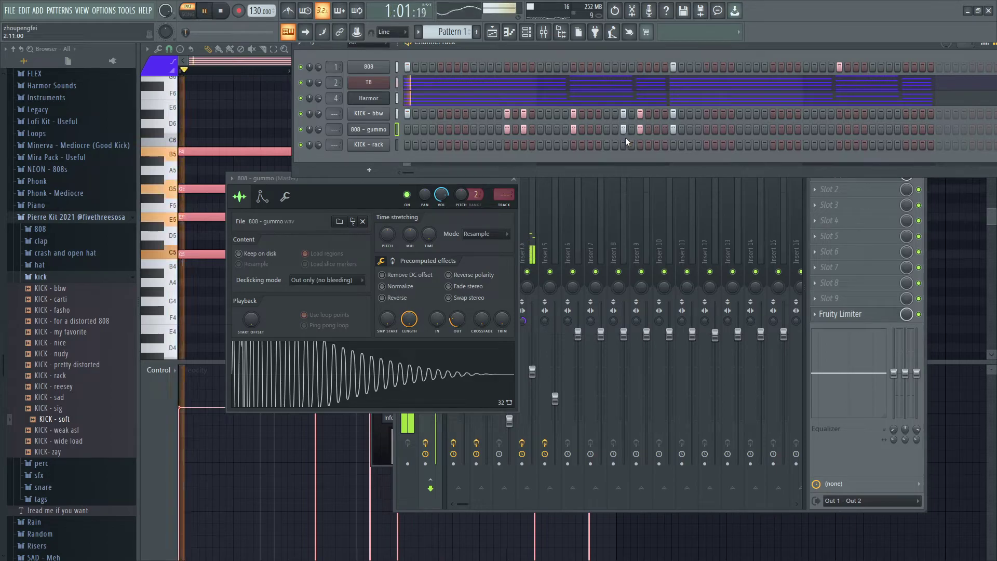
Step: Set the 808 - gummo sample's quick fade out to 40% and remove its hit at the start of bar 3
{"action": "left_click_drag", "start_coordinate": [457, 318], "coordinate": [457, 306]}
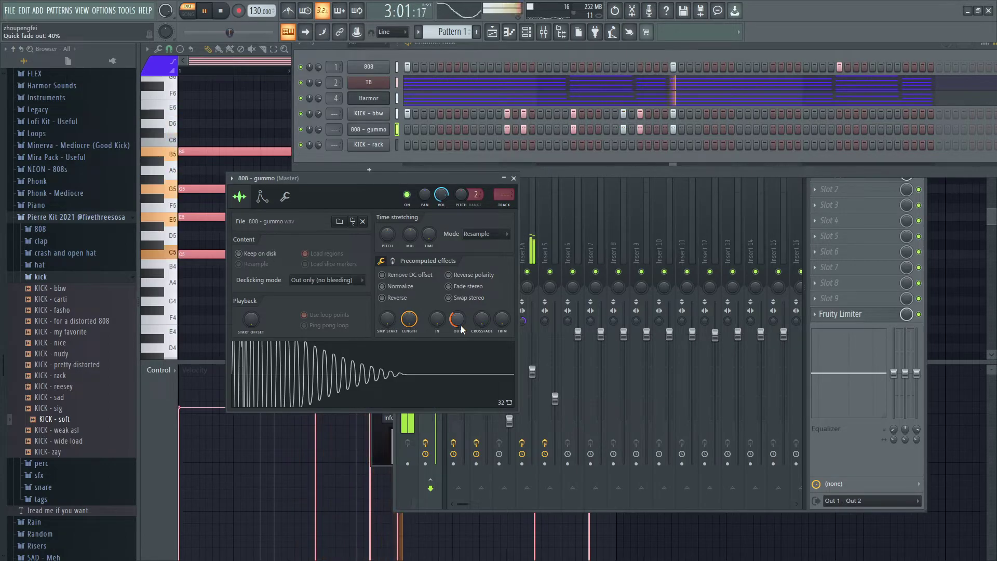
{"action": "left_click", "coordinate": [673, 130]}
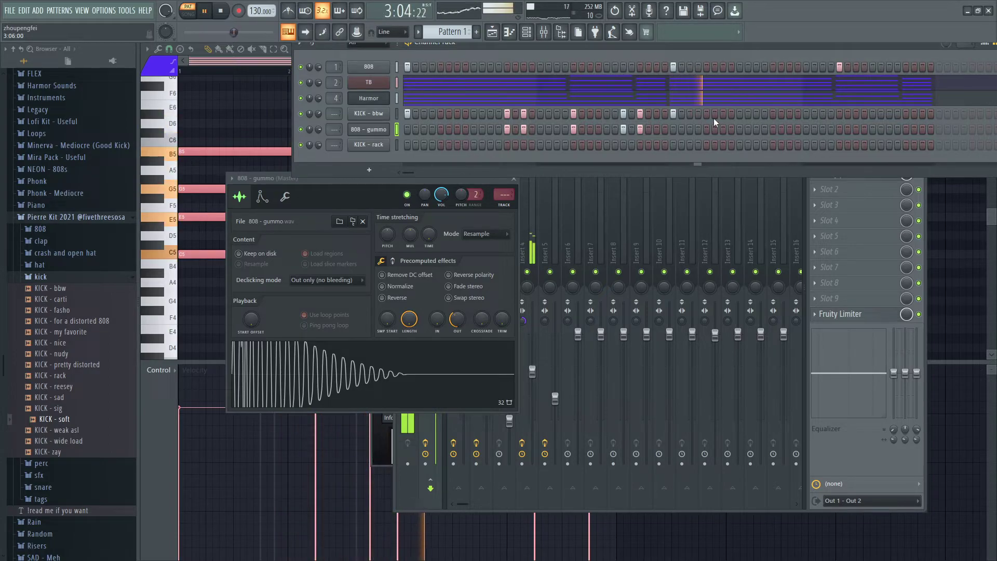
Step: Move the playback position to the start of bar 3 and listen to the second half of the pattern
{"action": "right_click", "coordinate": [738, 115]}
{"action": "key", "text": "space"}
{"action": "key", "text": "space"}
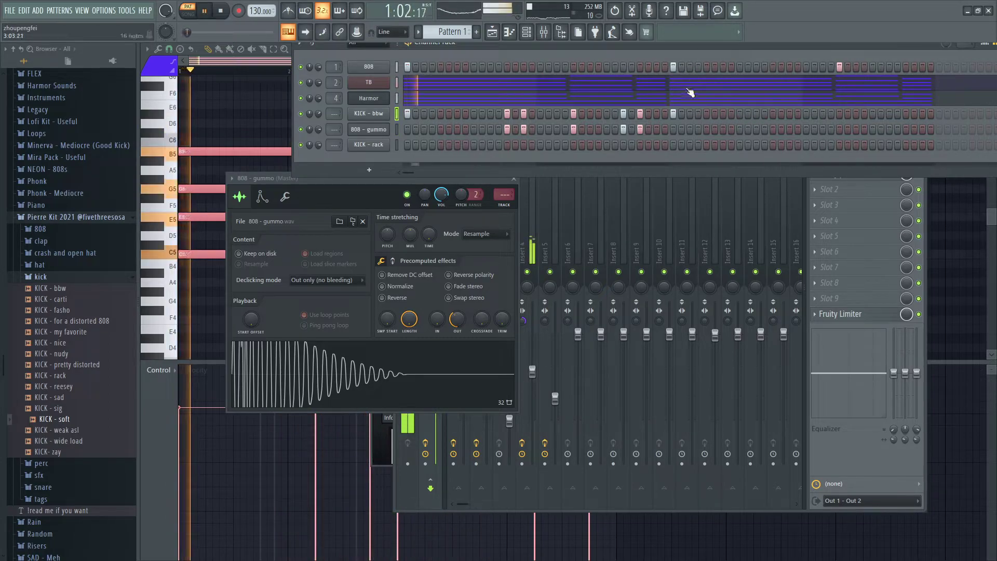
{"action": "key", "text": "Tab"}
{"action": "key", "text": "Tab"}
{"action": "left_click", "coordinate": [295, 55]}
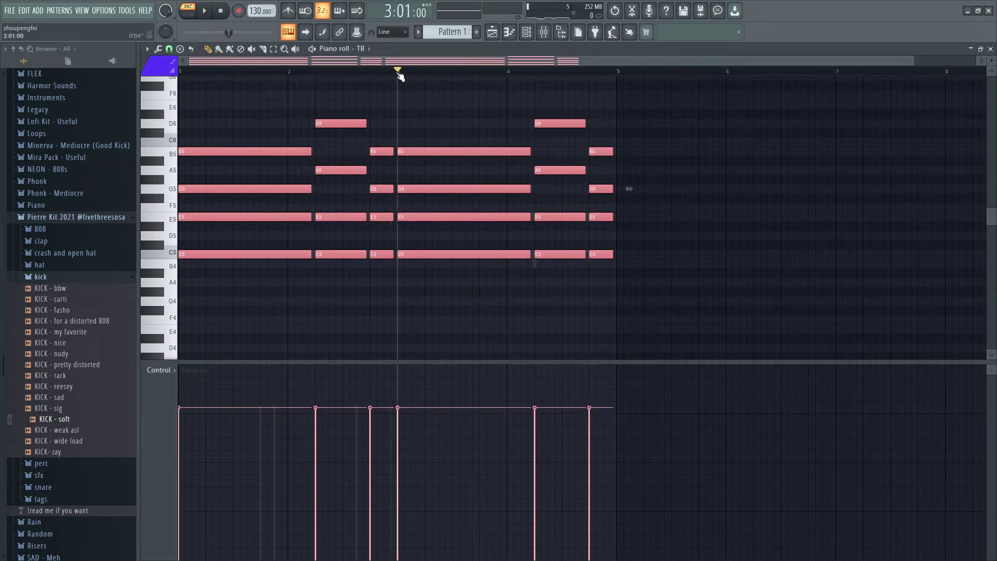
{"action": "key", "text": "Tab"}
{"action": "key", "text": "Tab"}
{"action": "key", "text": "Tab"}
{"action": "key", "text": "space"}
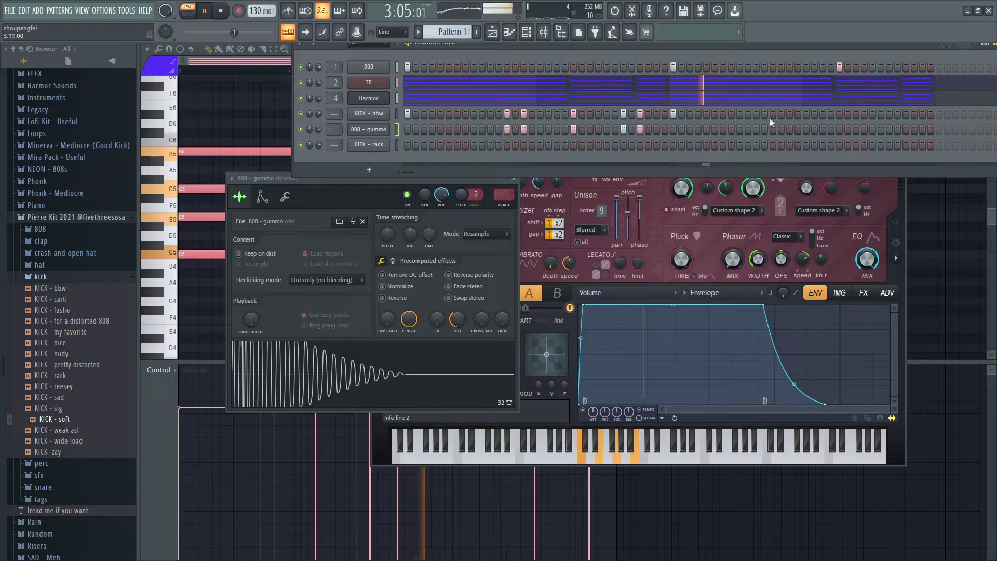
{"action": "key", "text": "space"}
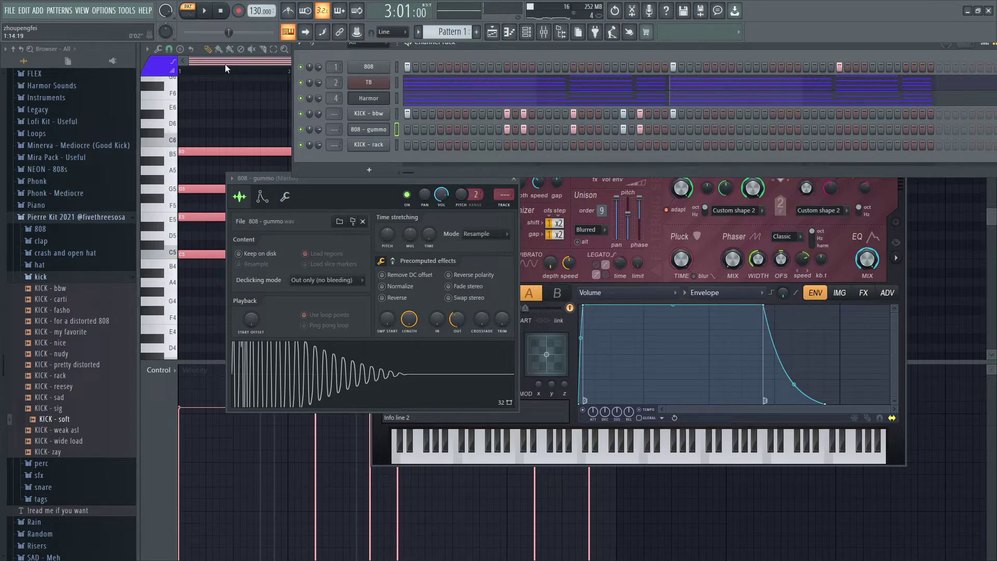
{"action": "key", "text": "space"}
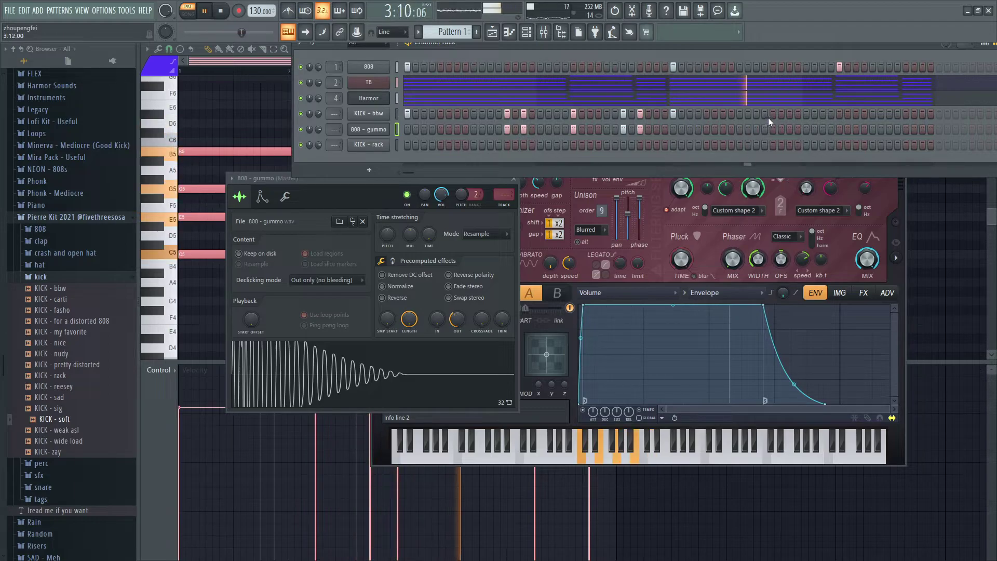
Step: Add KICK - bbw hits at steps 13 and 15 of bar 3 and steps 9 and 13 of bar 4, matching them on 808 - gummo
{"action": "left_click", "coordinate": [831, 113]}
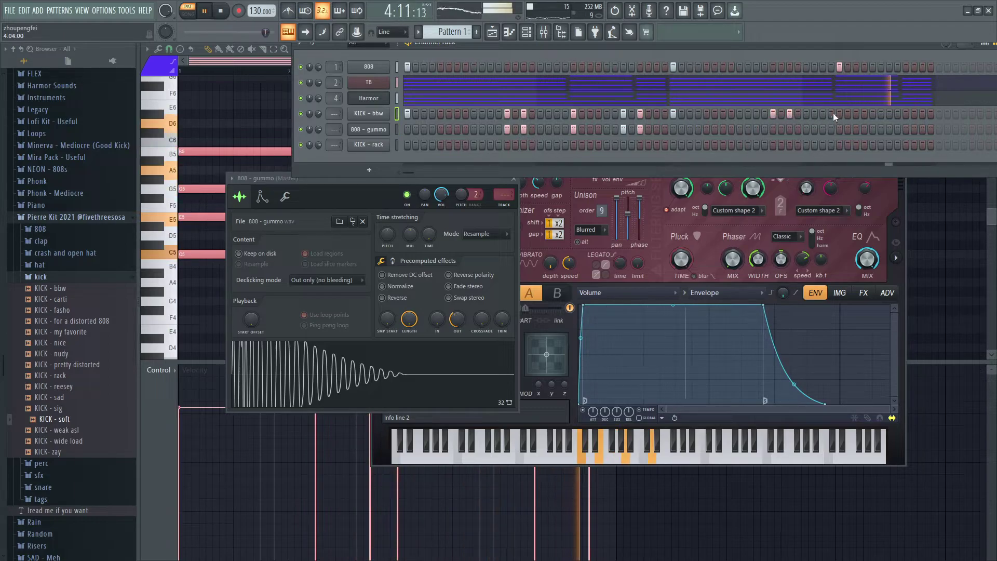
{"action": "key", "text": "space"}
{"action": "left_click", "coordinate": [906, 114]}
{"action": "key", "text": "space"}
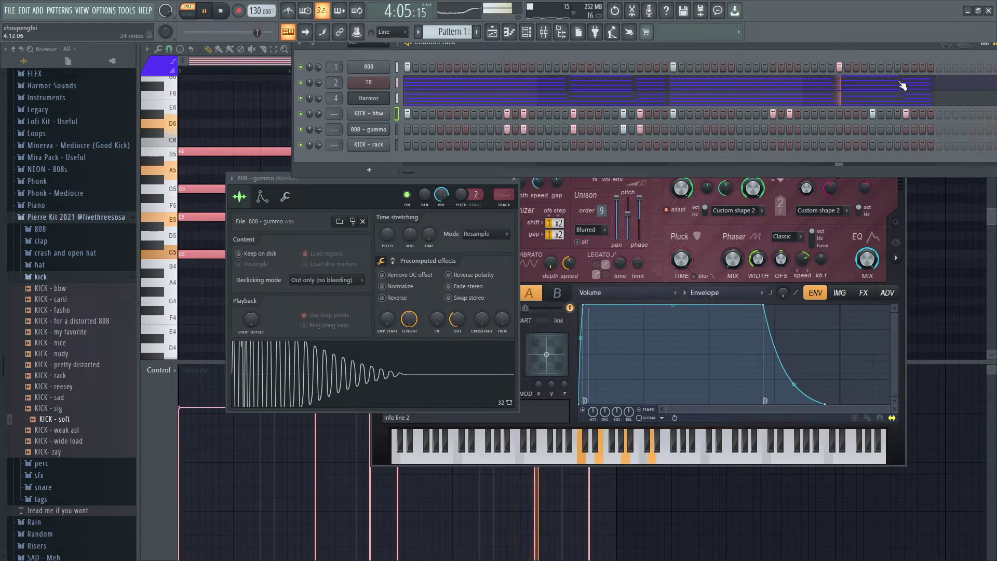
{"action": "left_click", "coordinate": [790, 129]}
{"action": "left_click", "coordinate": [873, 130]}
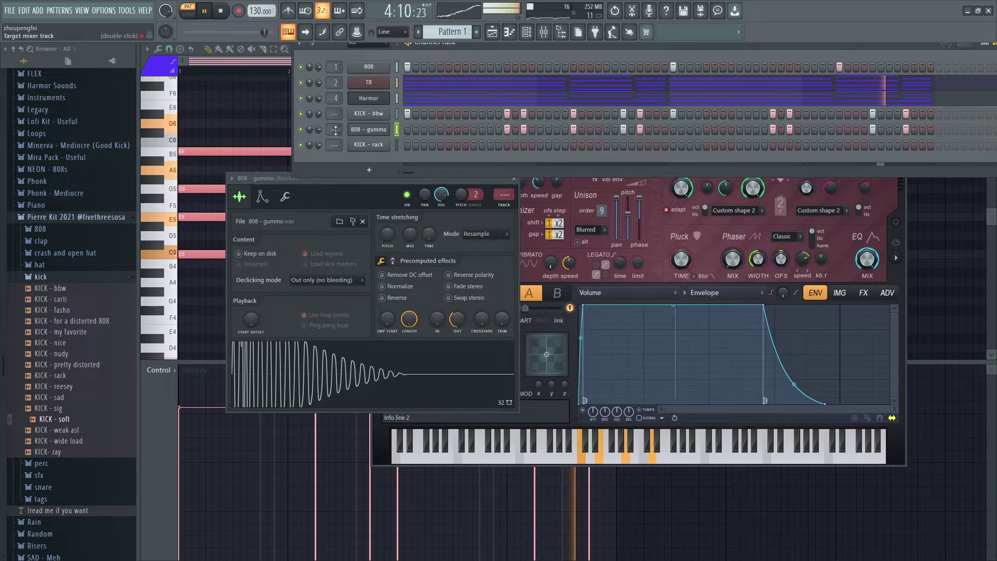
Step: Route the 808 - gummo channel to mixer insert 5 and raise that insert's fader level with the unused inserts
{"action": "scroll", "coordinate": [336, 130], "scroll_direction": "up", "scroll_amount": 6}
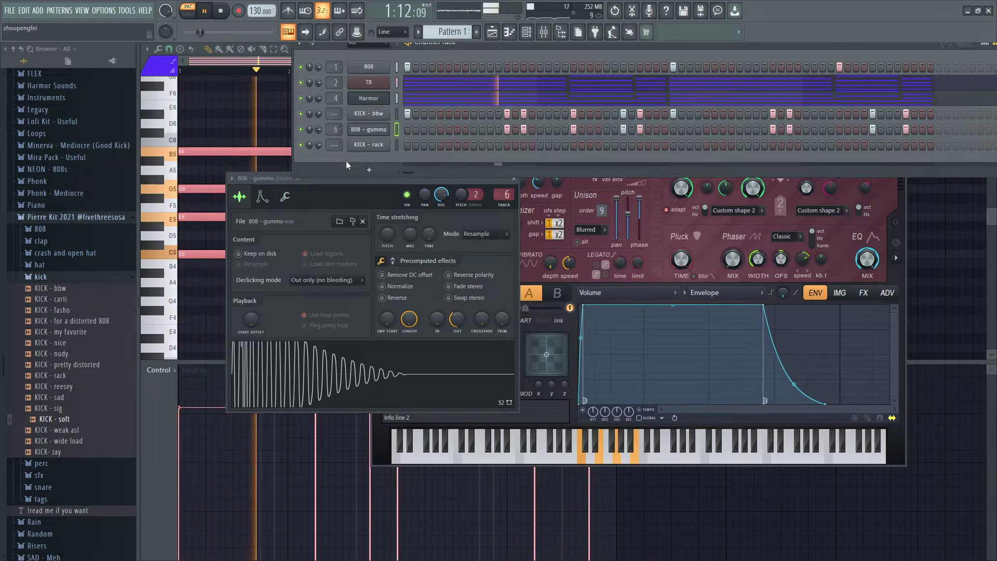
{"action": "scroll", "coordinate": [338, 130], "scroll_direction": "down", "scroll_amount": 1}
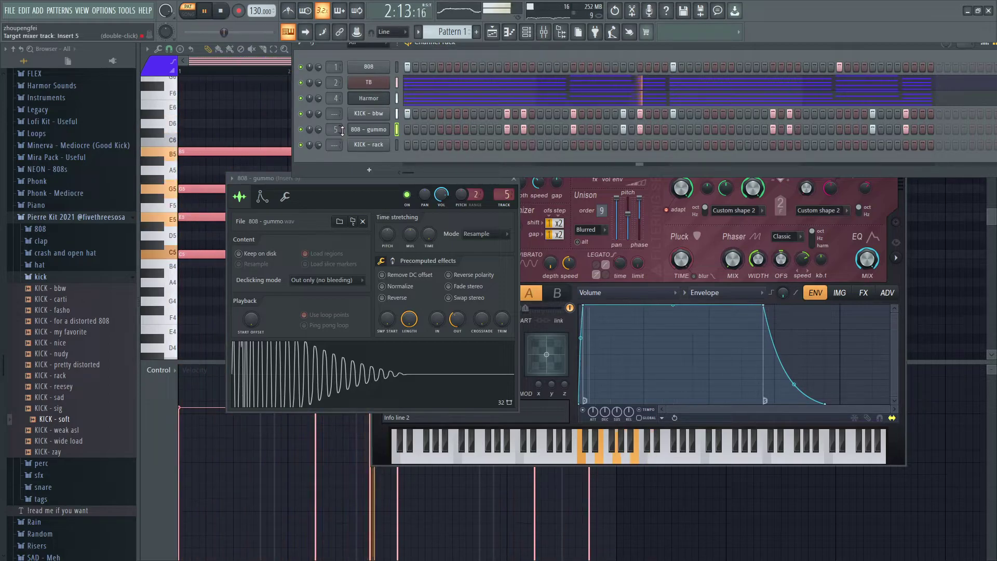
{"action": "key", "text": "F9"}
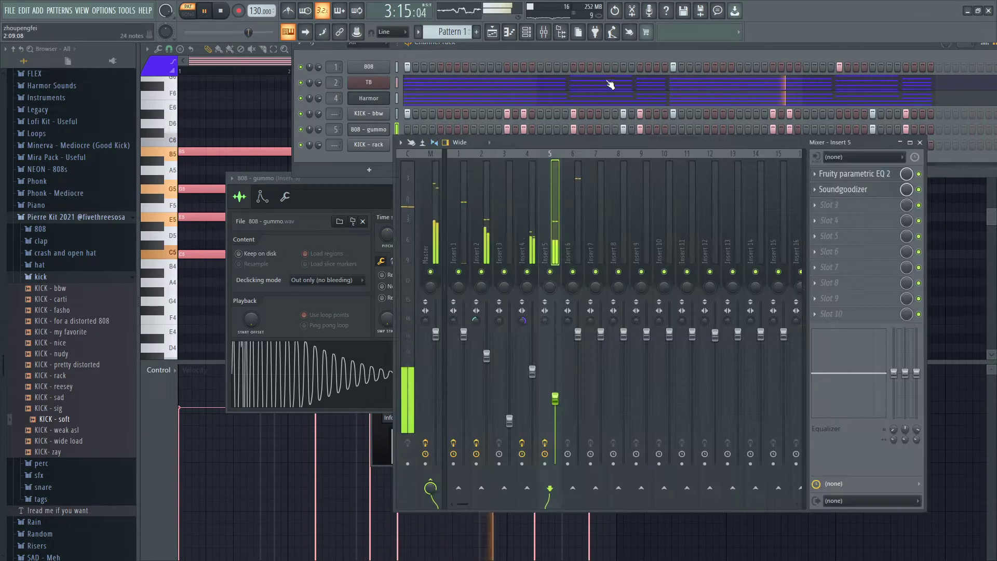
{"action": "left_click_drag", "start_coordinate": [555, 399], "coordinate": [555, 333]}
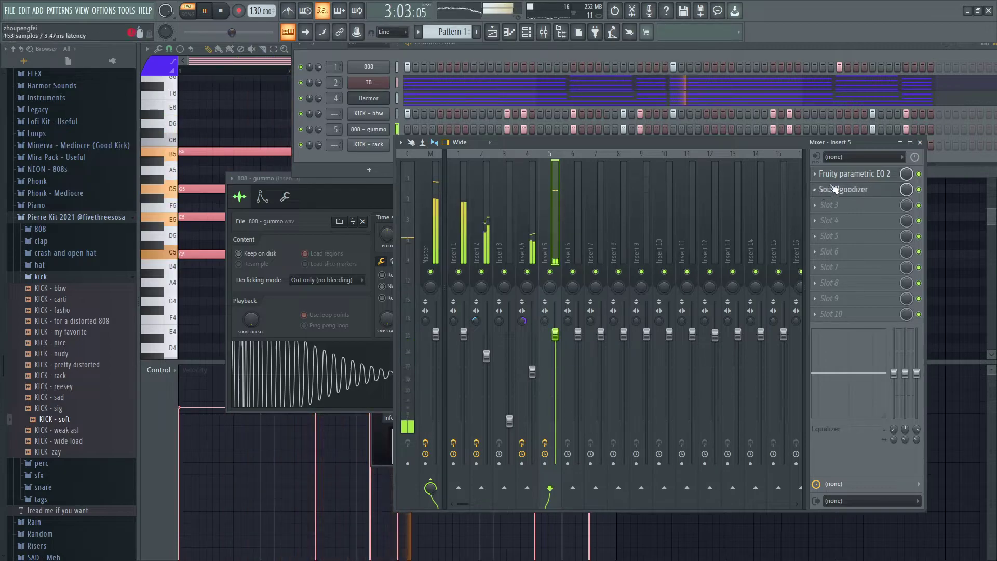
Step: Delete the Fruity parametric EQ 2 and Soundgoodizer effects from mixer insert 5
{"action": "left_click", "coordinate": [822, 179]}
{"action": "left_click", "coordinate": [827, 201]}
{"action": "left_click", "coordinate": [562, 321]}
{"action": "left_click", "coordinate": [813, 188]}
{"action": "left_click", "coordinate": [827, 213]}
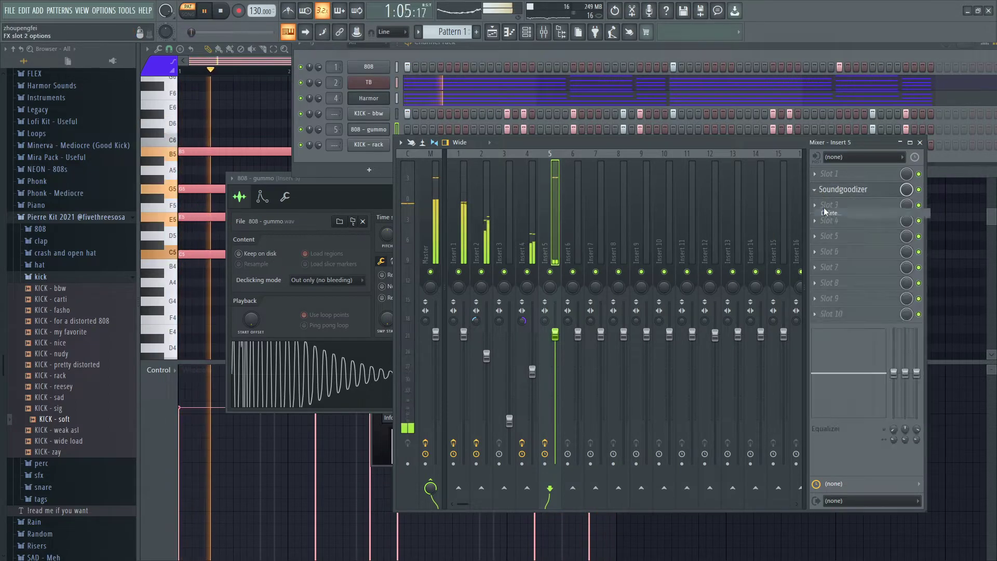
{"action": "left_click", "coordinate": [561, 321]}
Step: Load a fresh Fruity Parametric EQ 2 into slot 1 of insert 5, leaving its curve flat and slot 2 empty
{"action": "left_click", "coordinate": [830, 173]}
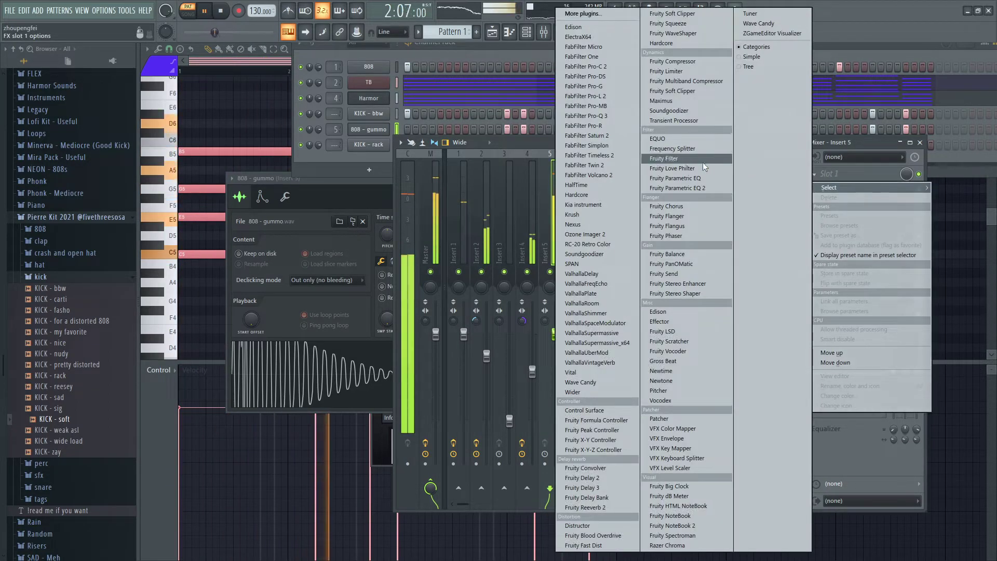
{"action": "left_click", "coordinate": [706, 188]}
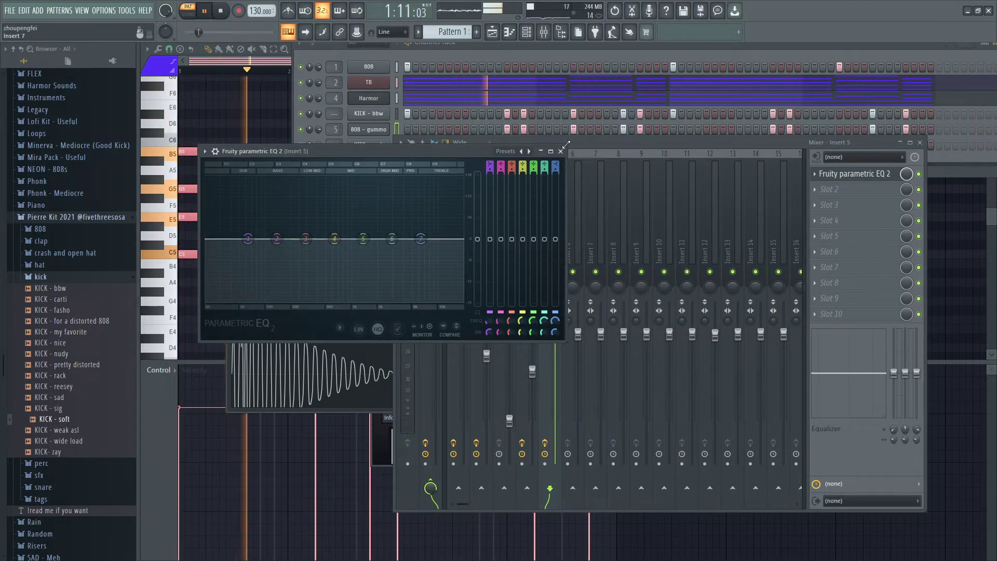
{"action": "left_click", "coordinate": [560, 151]}
{"action": "left_click", "coordinate": [830, 189]}
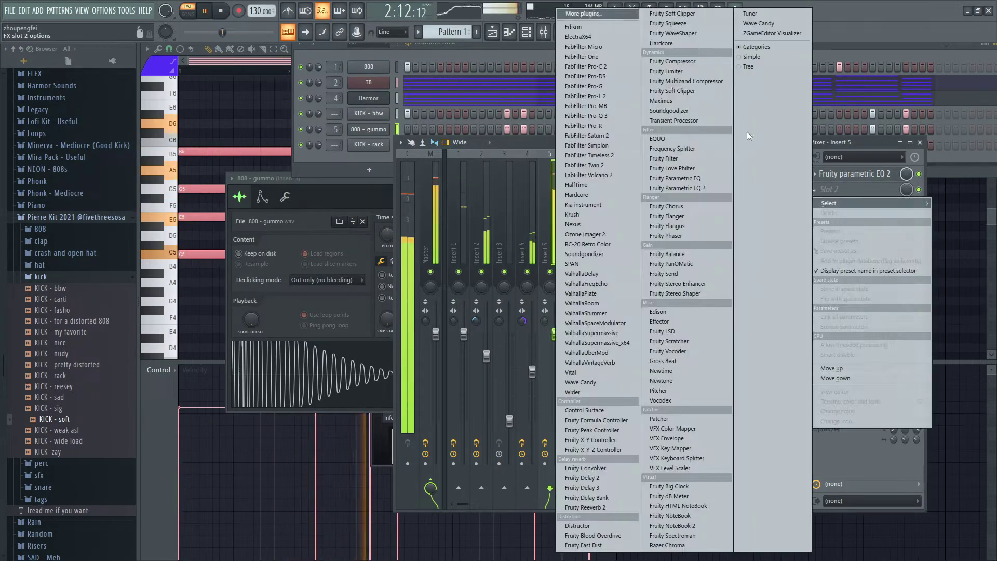
{"action": "left_click", "coordinate": [505, 144]}
Step: Balance the drums by lowering the KICK - bbw channel's volume to about 58% and setting insert 5's fader slightly below its default level
{"action": "left_click_drag", "start_coordinate": [556, 337], "coordinate": [556, 368]}
{"action": "left_click_drag", "start_coordinate": [318, 113], "coordinate": [319, 123]}
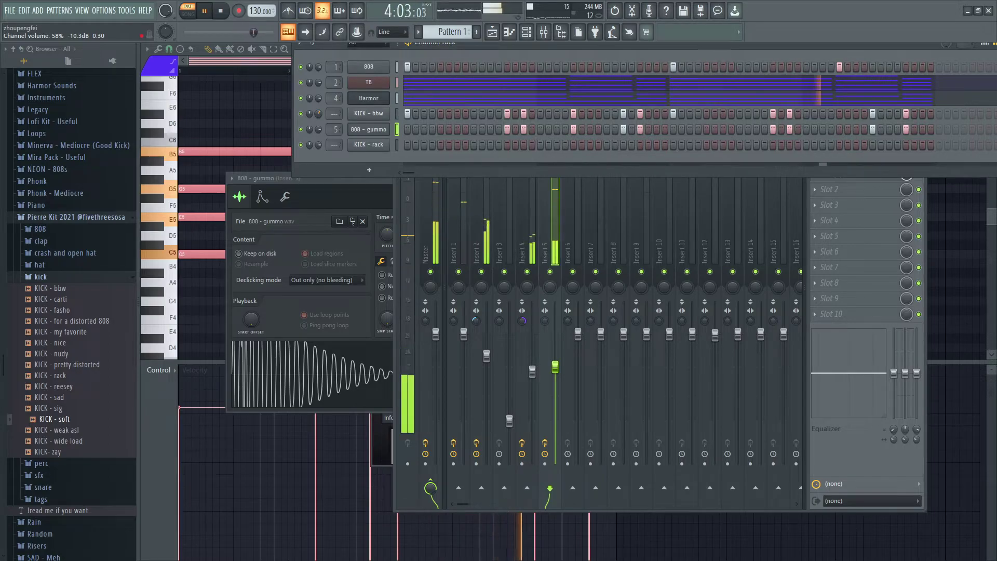
{"action": "mouse_move", "coordinate": [320, 113]}
{"action": "left_mouse_down"}
{"action": "mouse_move", "coordinate": [320, 96]}
{"action": "mouse_move", "coordinate": [319, 121]}
{"action": "left_mouse_up"}
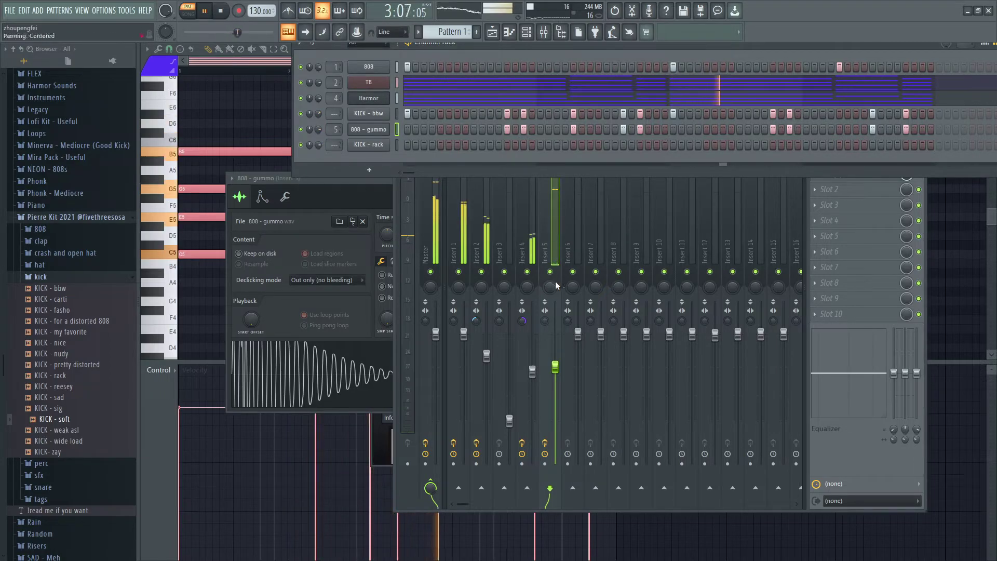
{"action": "left_click_drag", "start_coordinate": [552, 355], "coordinate": [552, 344]}
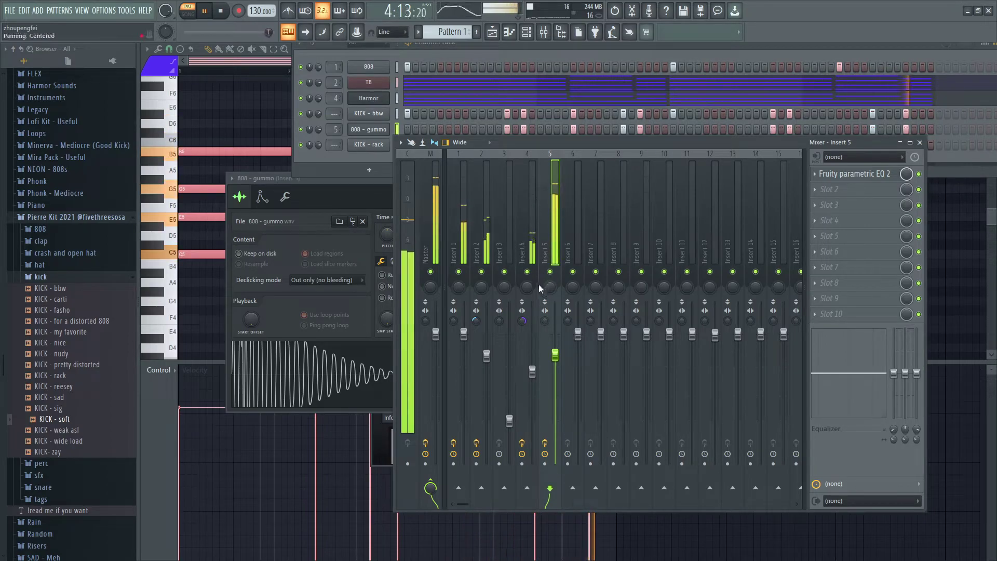
Step: Try a wider stereo separation on mixer insert 5 during playback, with its fader returned to the default level
{"action": "scroll", "coordinate": [544, 321], "scroll_direction": "down", "scroll_amount": 3}
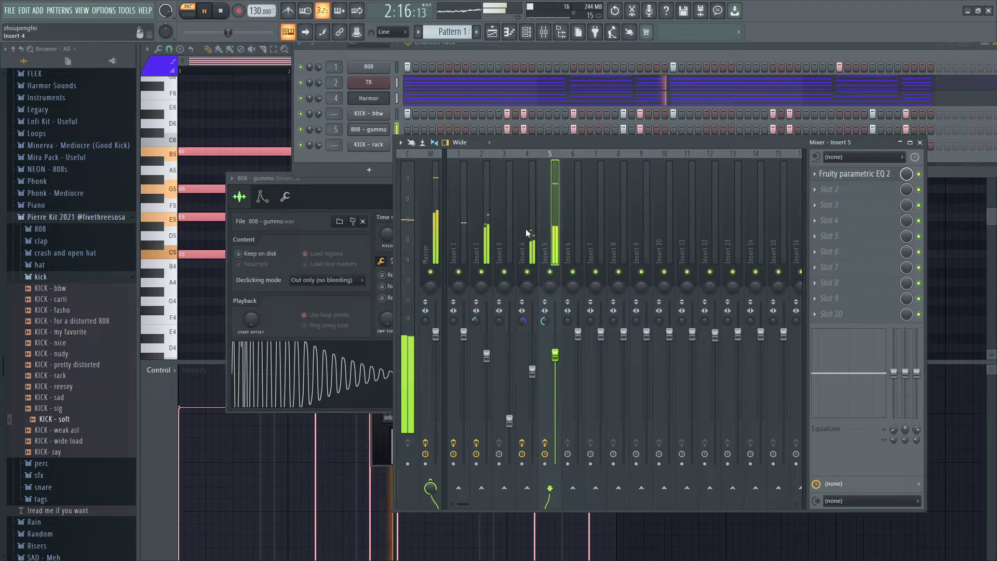
{"action": "left_click_drag", "start_coordinate": [545, 321], "coordinate": [545, 306]}
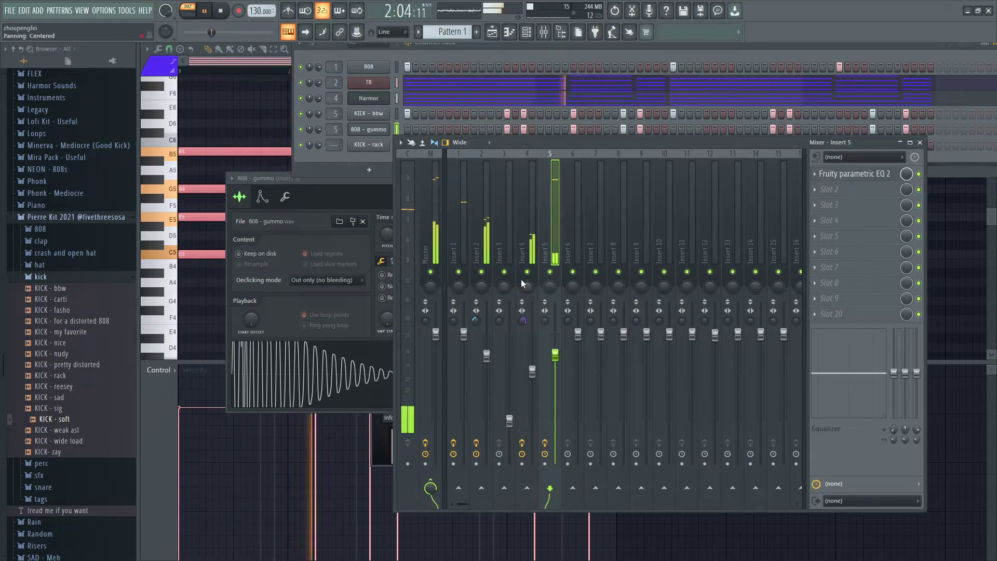
{"action": "left_click", "coordinate": [863, 174]}
{"action": "left_click", "coordinate": [865, 178]}
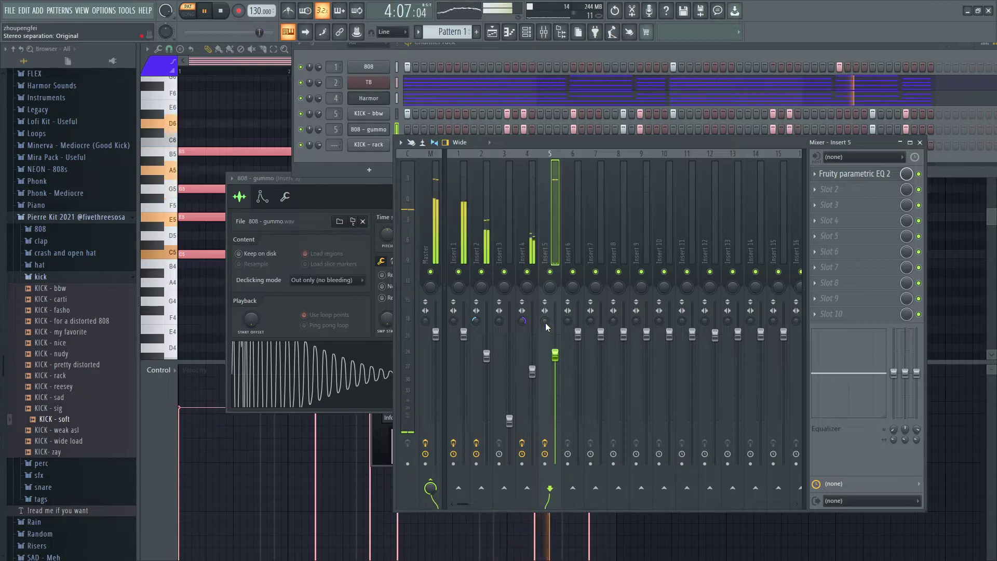
{"action": "scroll", "coordinate": [545, 322], "scroll_direction": "down", "scroll_amount": 5}
{"action": "key", "text": "space"}
{"action": "key", "text": "space"}
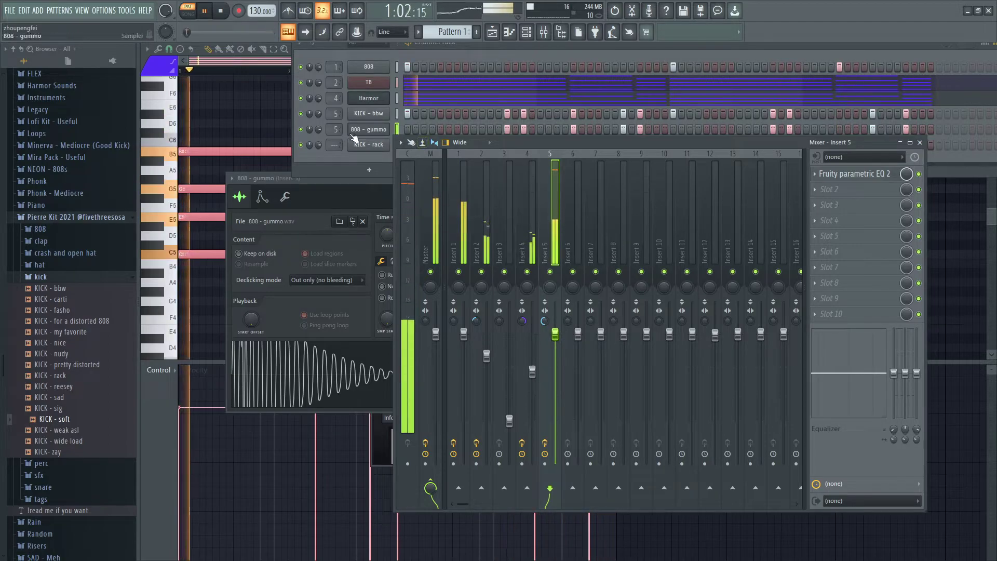
Step: Route the KICK - bbw channel to mixer insert 6 and lower insert 5's fader slightly below its default level
{"action": "left_click", "coordinate": [567, 337]}
{"action": "key", "text": "ctrl+l"}
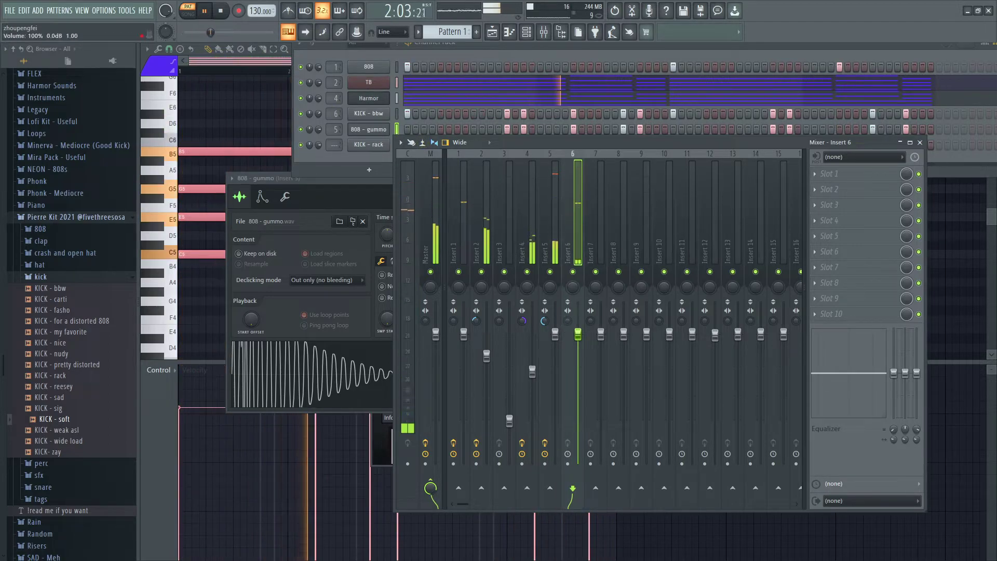
{"action": "left_click_drag", "start_coordinate": [555, 334], "coordinate": [555, 359]}
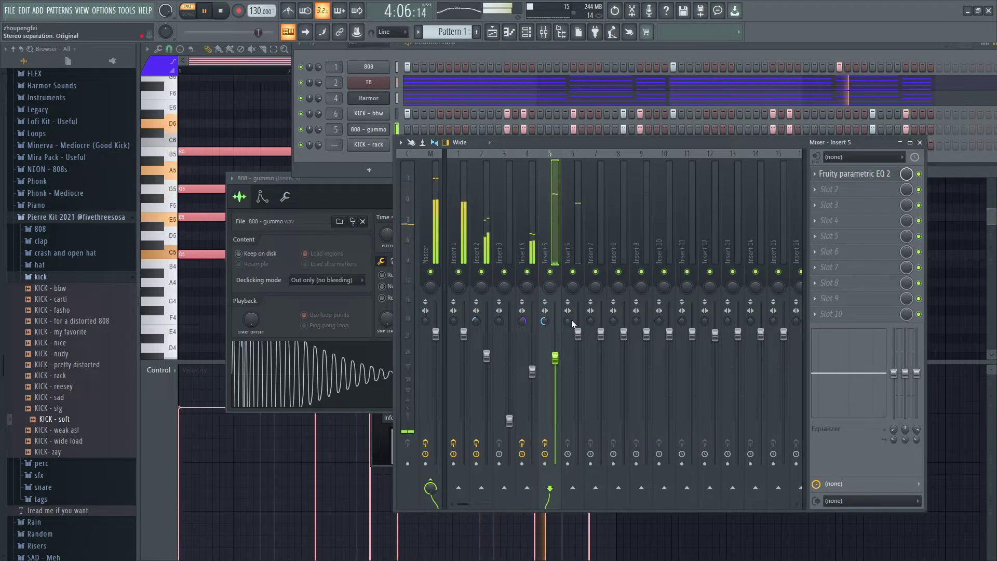
Step: Increase the stereo separation of mixer insert 6 and play the pattern to check the kick
{"action": "left_click_drag", "start_coordinate": [571, 319], "coordinate": [569, 321]}
{"action": "key", "text": "space"}
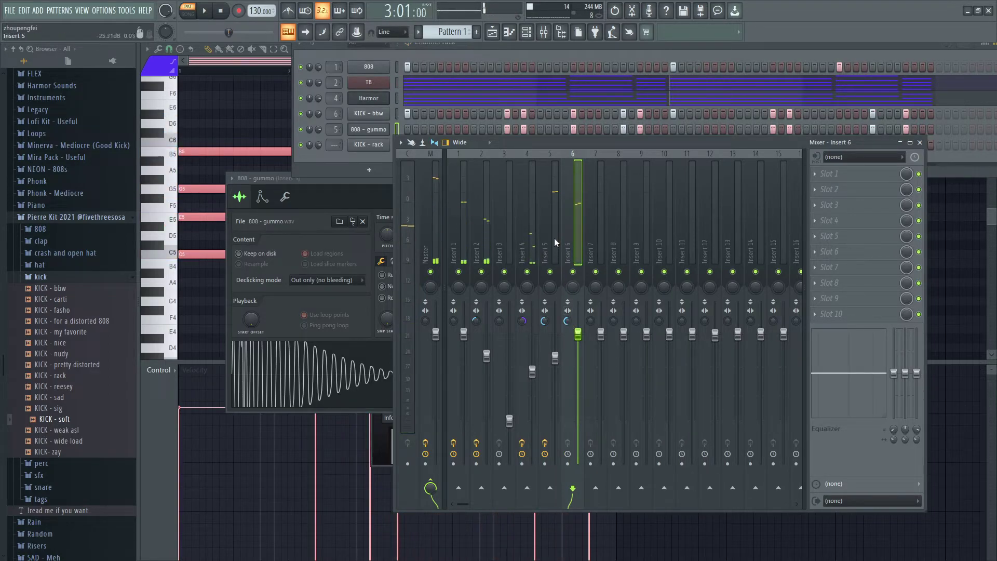
{"action": "key", "text": "space"}
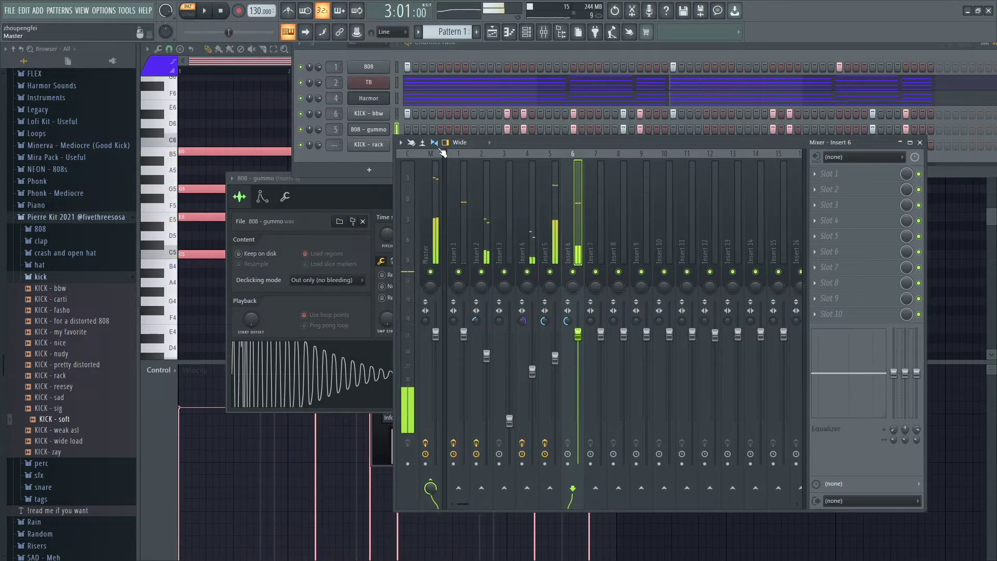
{"action": "key", "text": "space"}
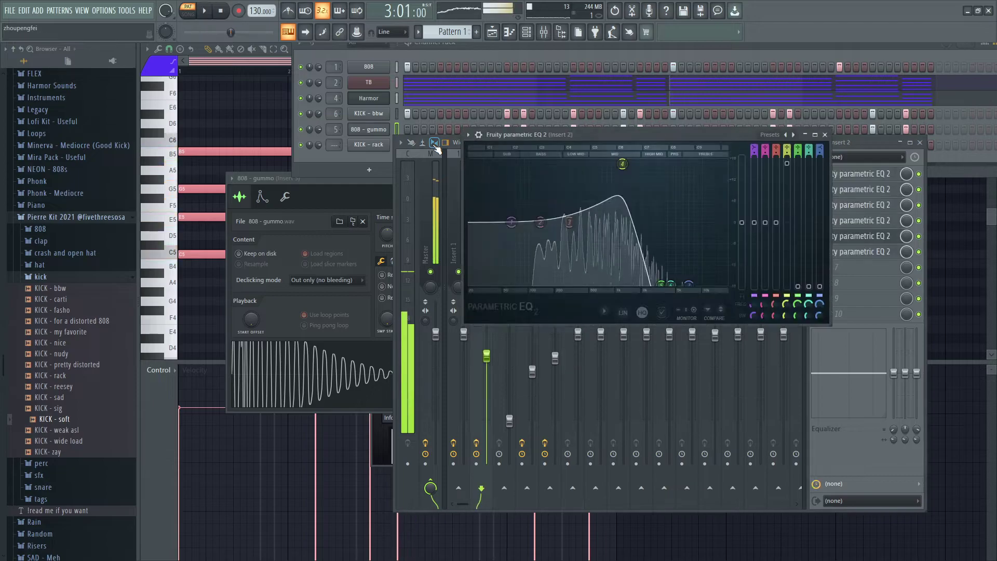
Step: Switch to Notepad++ and replace the whole note with "perhaps thats too complicated"
{"action": "key", "text": "alt+Tab"}
{"action": "key", "text": "ctrl+a"}
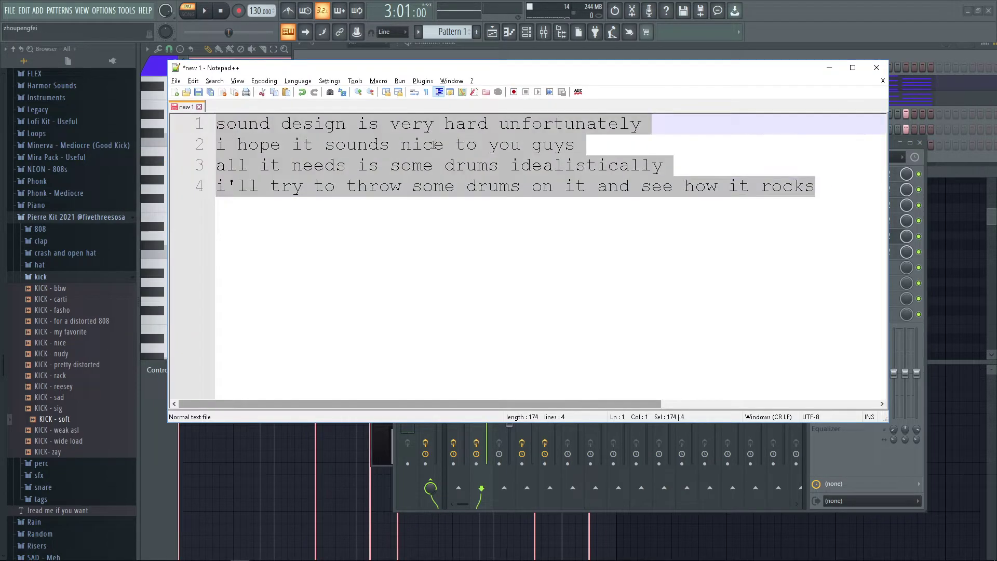
{"action": "type", "text": "perhaps thats too compl"}
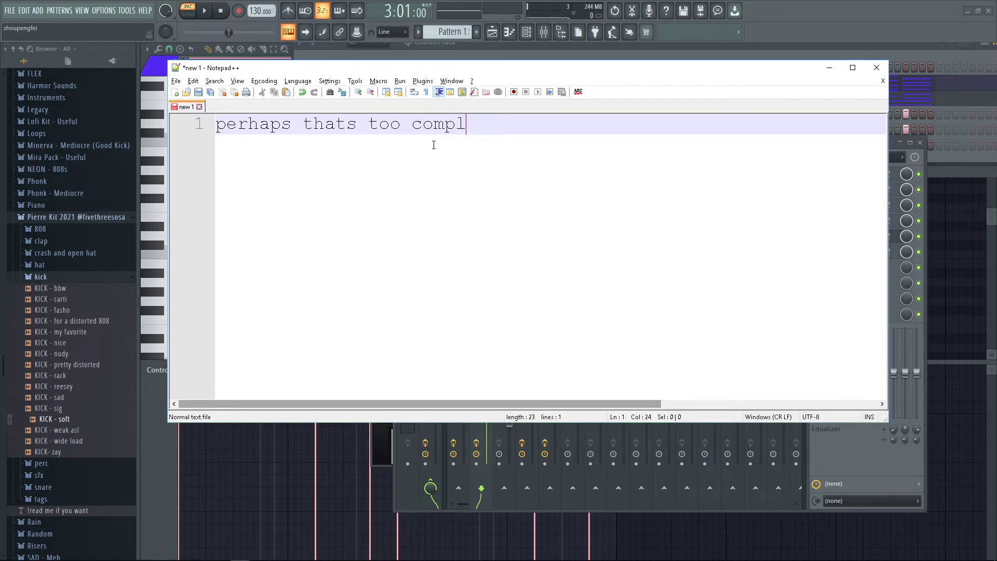
Step: Switch to the YouTube video "Love my Shawty", play its opening as a reference, pause it and return to FL Studio
{"action": "key", "text": "alt+Tab"}
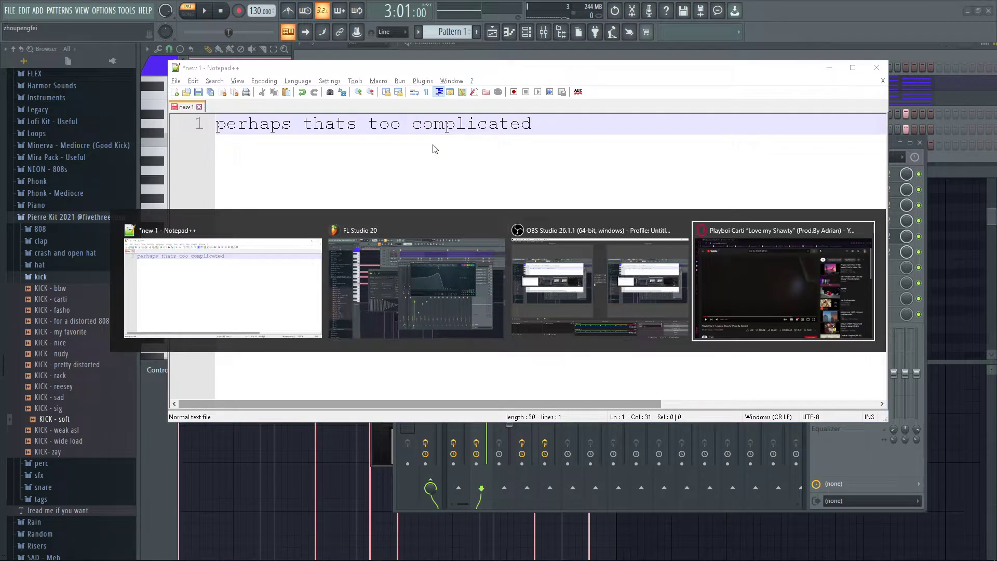
{"action": "left_click", "coordinate": [235, 192]}
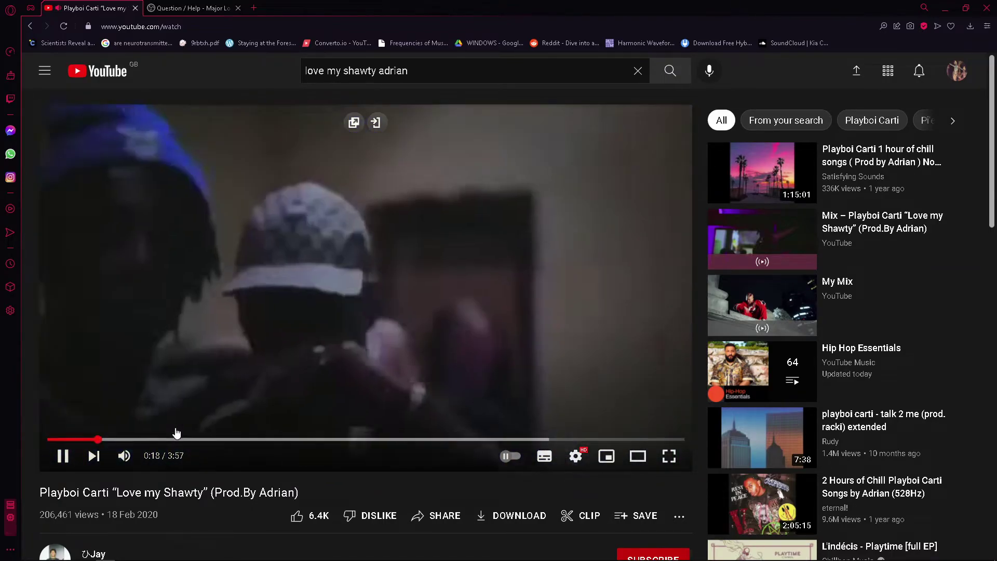
{"action": "left_click", "coordinate": [201, 317]}
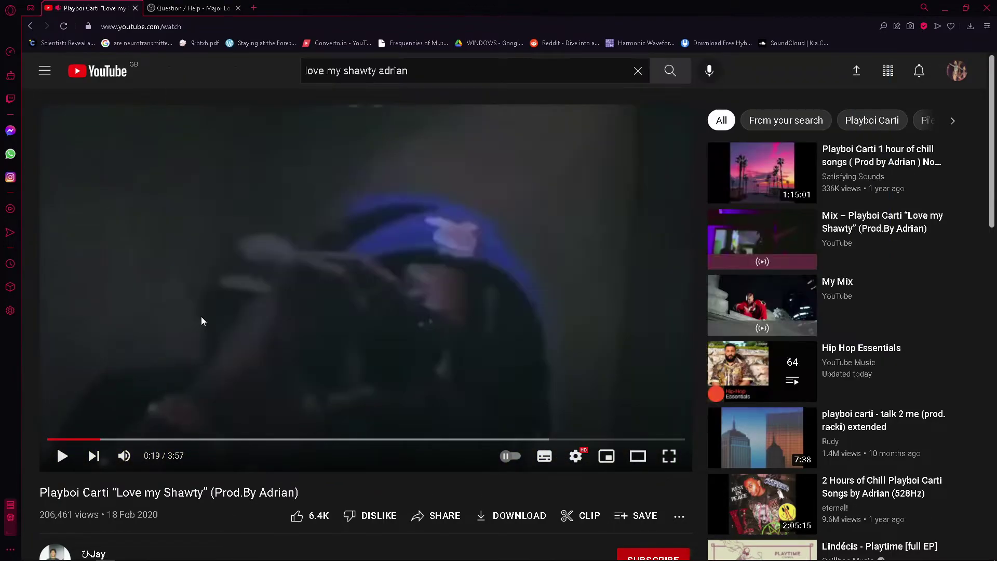
{"action": "key", "text": "alt+Tab"}
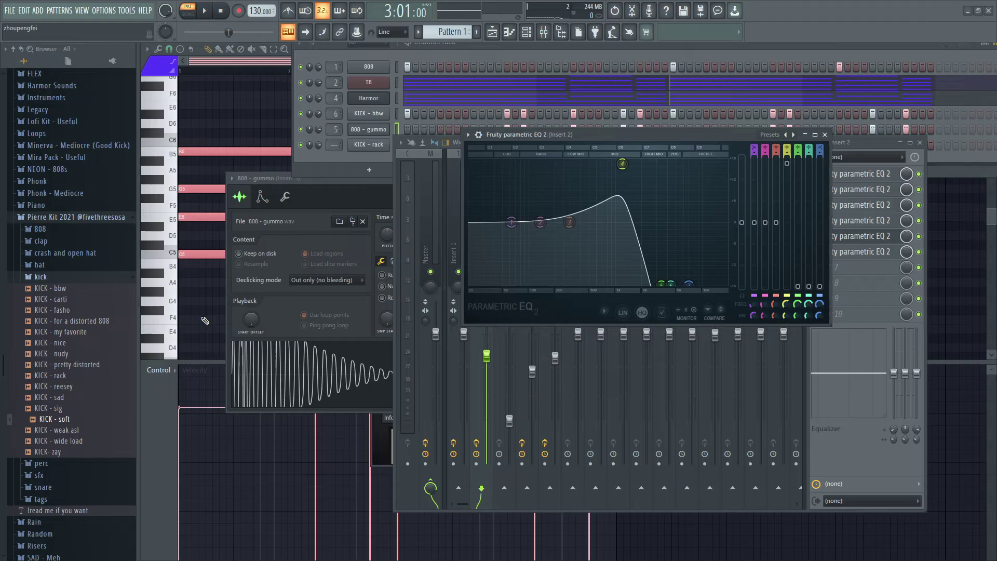
Step: Clear all steps of the 808 - gummo channel and mute it in the channel rack
{"action": "left_click", "coordinate": [367, 159]}
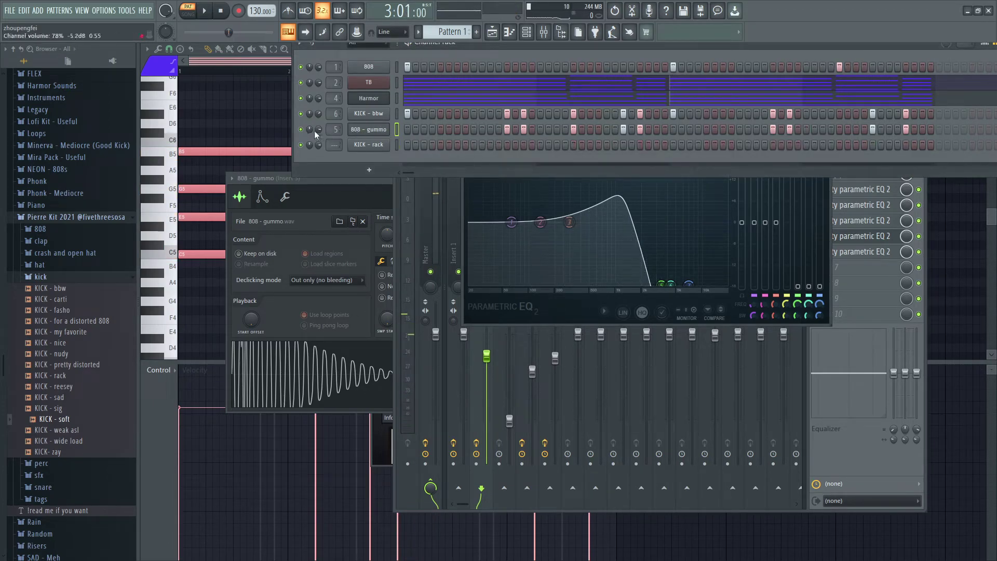
{"action": "key", "text": "space"}
{"action": "left_click", "coordinate": [905, 129]}
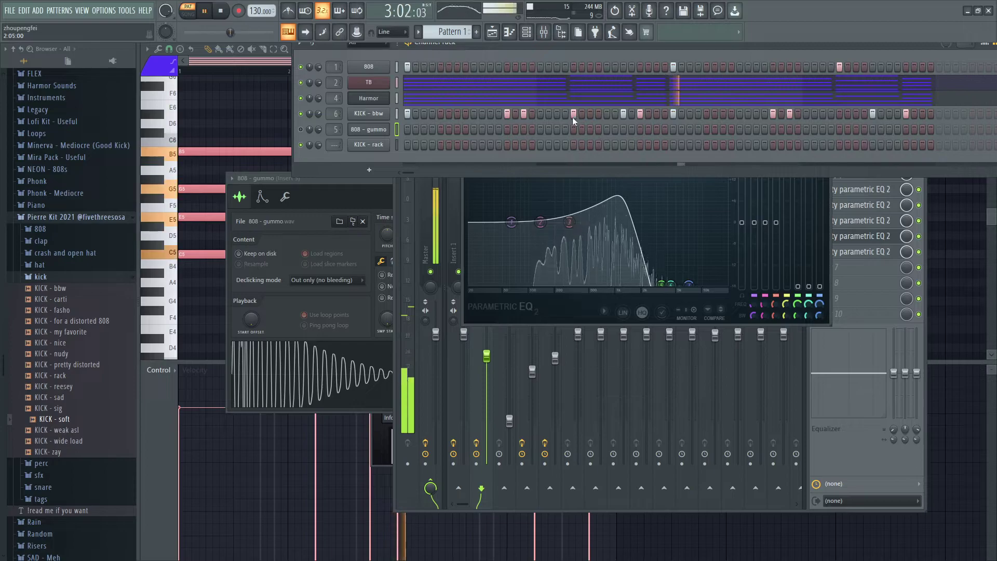
{"action": "key", "text": "space"}
Step: Reduce the KICK - bbw pattern to steps 1, 33 and 53 so it matches the 808 channel's hits
{"action": "left_click_drag", "start_coordinate": [531, 114], "coordinate": [541, 112]}
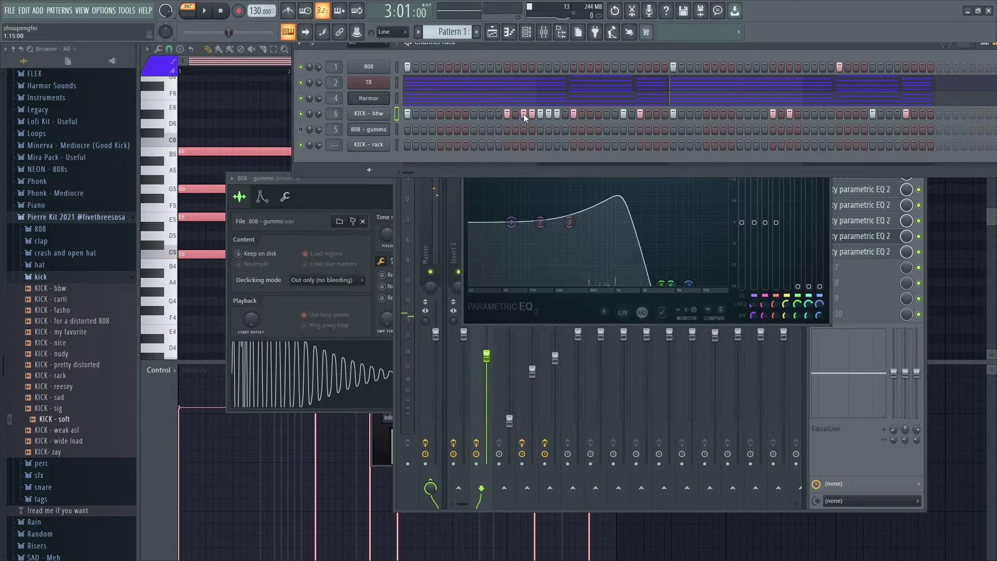
{"action": "key", "text": "space"}
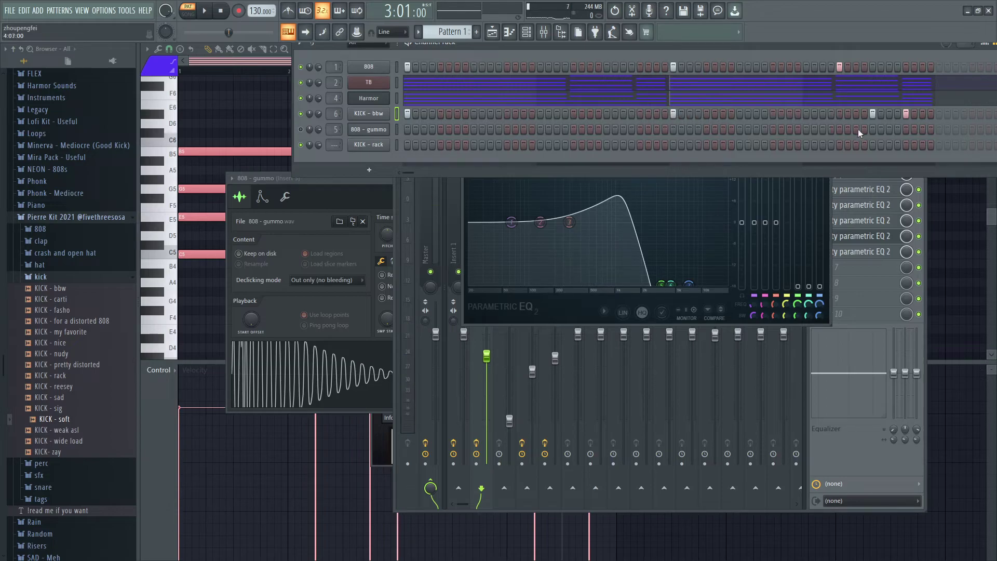
{"action": "left_click", "coordinate": [839, 113]}
{"action": "key", "text": "space"}
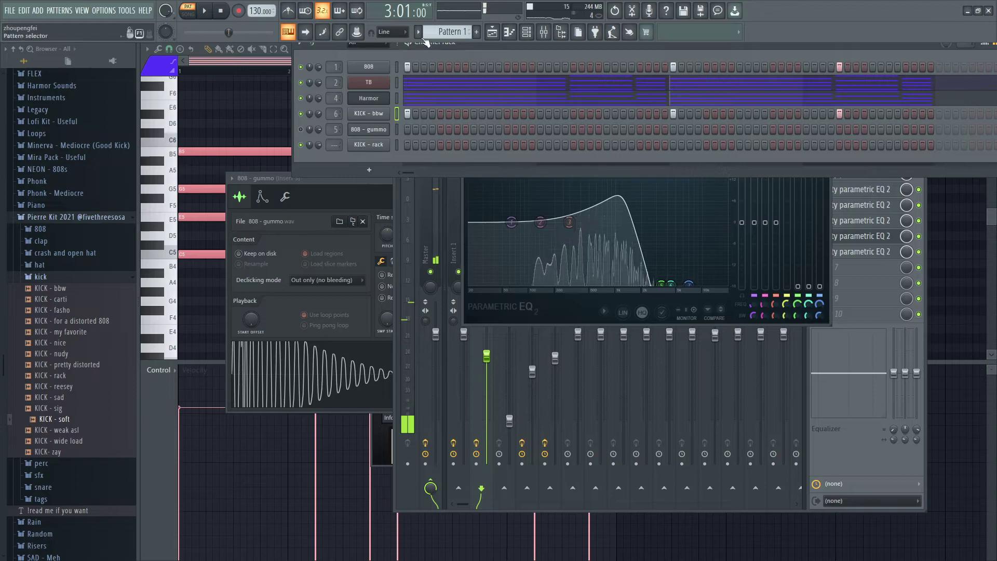
Step: Play the simplified pattern from the start and bring the mixer back to the front
{"action": "left_click_drag", "start_coordinate": [208, 72], "coordinate": [155, 82]}
{"action": "key", "text": "space"}
{"action": "key", "text": "Tab"}
{"action": "key", "text": "Tab"}
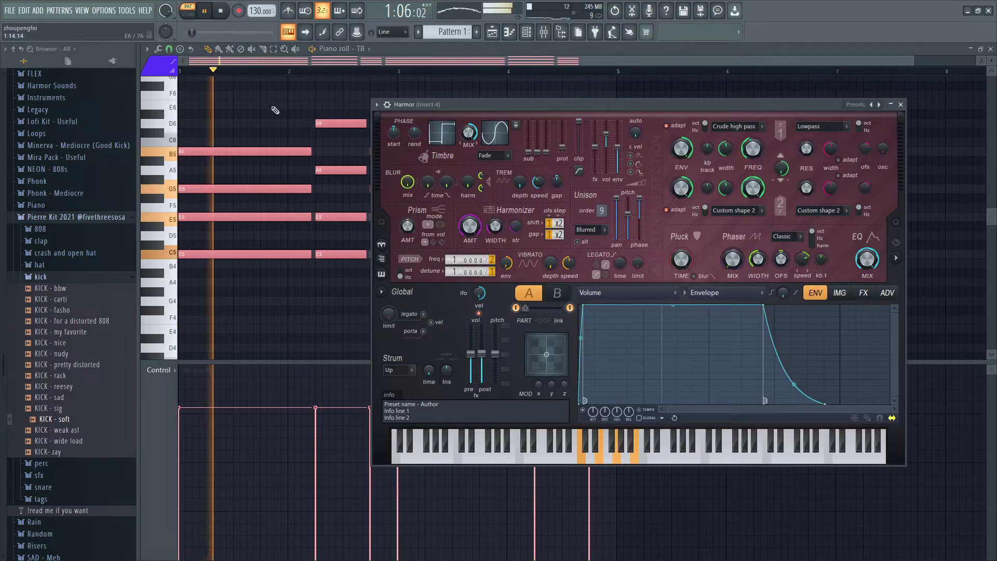
{"action": "key", "text": "Tab"}
{"action": "key", "text": "Tab"}
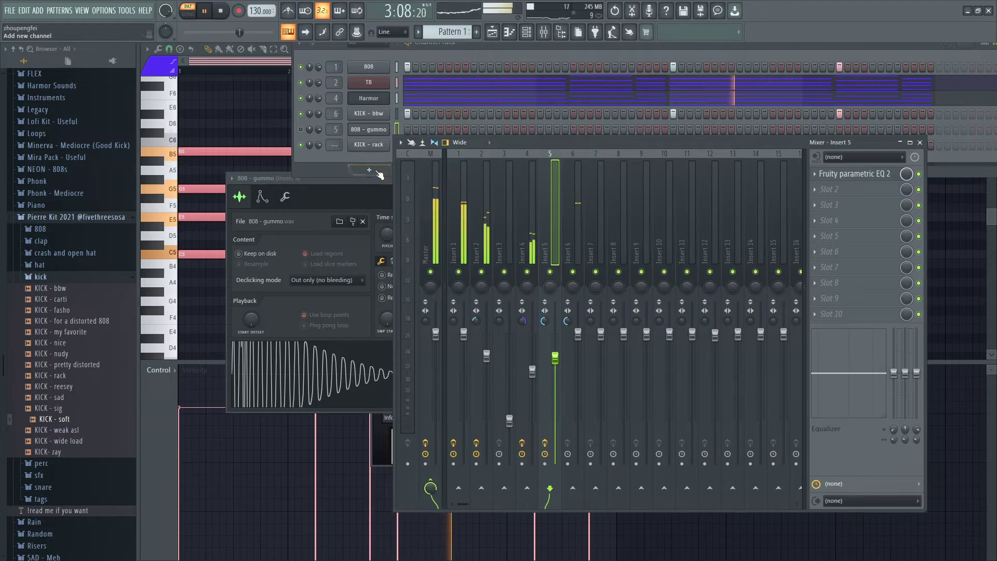
Step: Delete the 808 - gummo and KICK - rack channels from the channel rack
{"action": "left_click", "coordinate": [351, 154]}
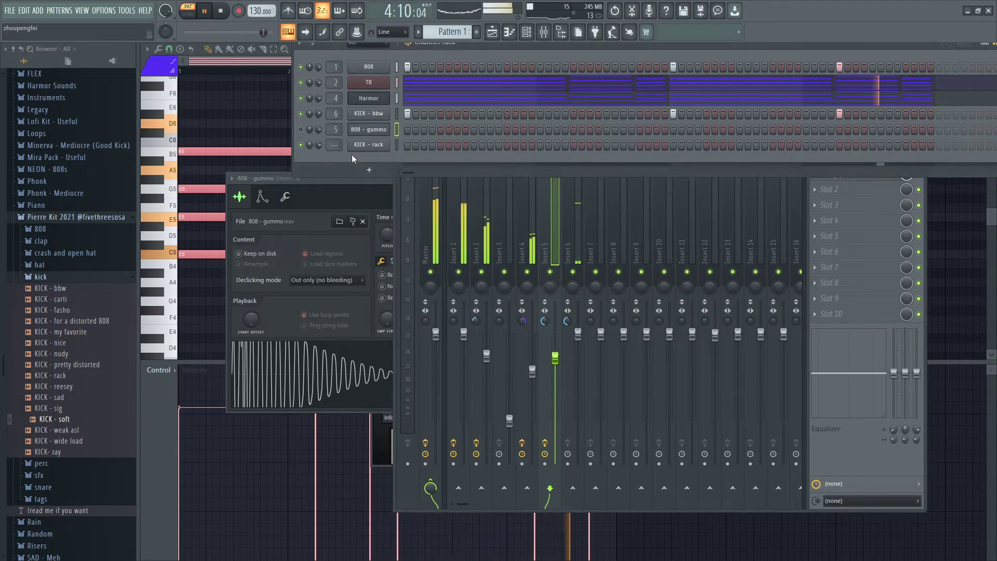
{"action": "right_click", "coordinate": [368, 129]}
{"action": "left_click", "coordinate": [403, 245]}
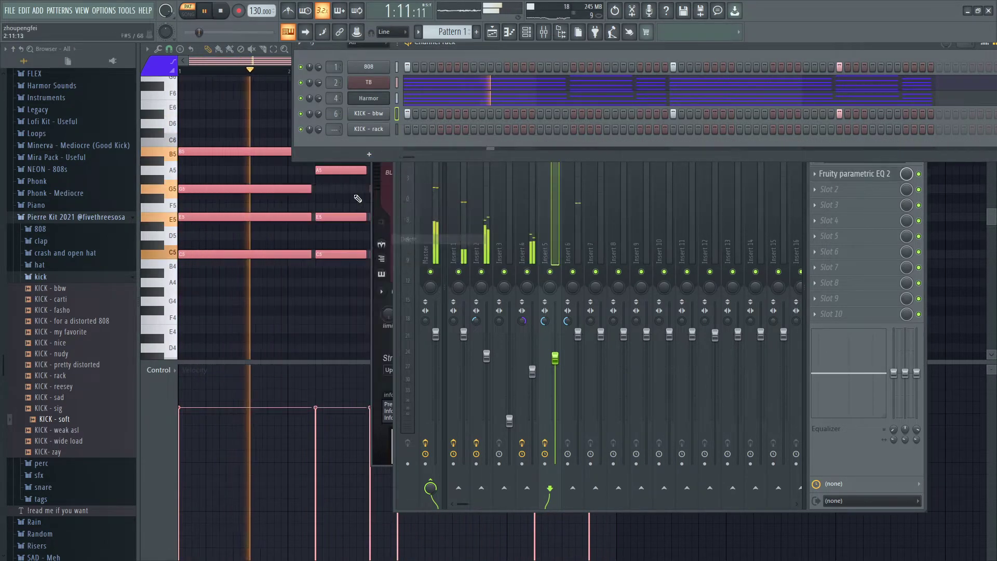
{"action": "right_click", "coordinate": [377, 131]}
{"action": "left_click", "coordinate": [419, 234]}
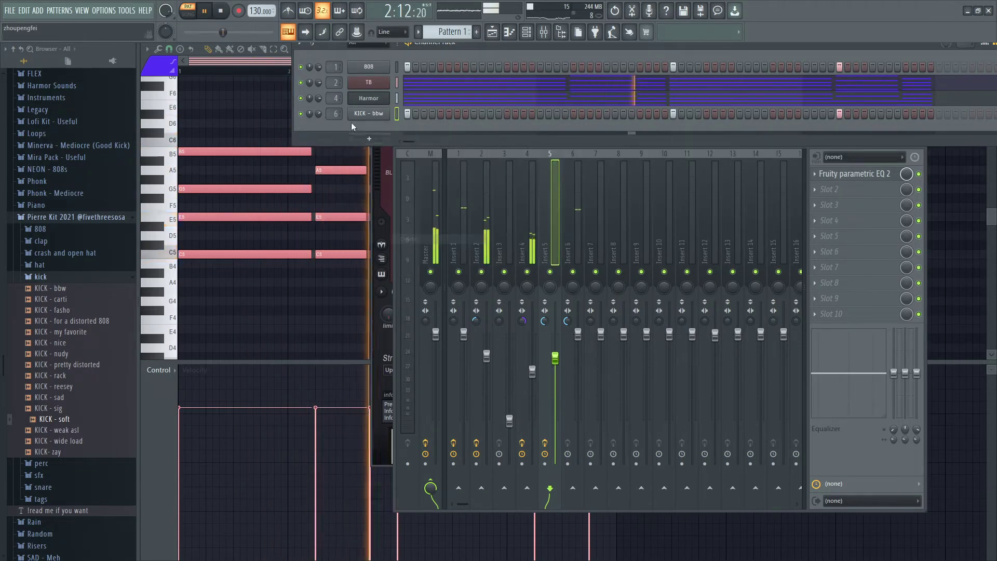
Step: Widen the stereo separation of insert 6, reset insert 5's to original, and set insert 1's to 100% separated
{"action": "left_click", "coordinate": [579, 331]}
{"action": "left_click_drag", "start_coordinate": [568, 321], "coordinate": [572, 403]}
{"action": "left_click_drag", "start_coordinate": [544, 321], "coordinate": [545, 280]}
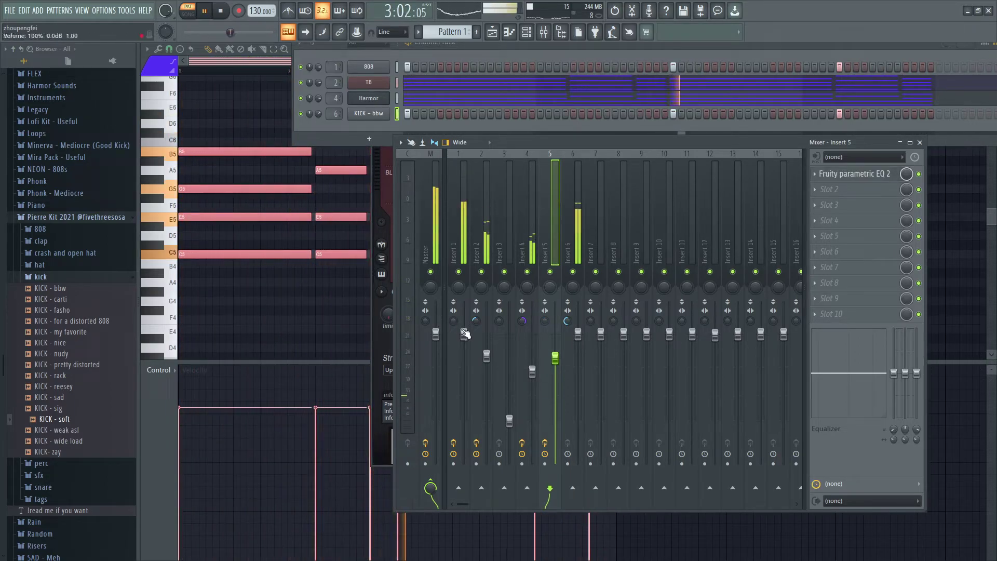
{"action": "left_click_drag", "start_coordinate": [453, 321], "coordinate": [453, 343]}
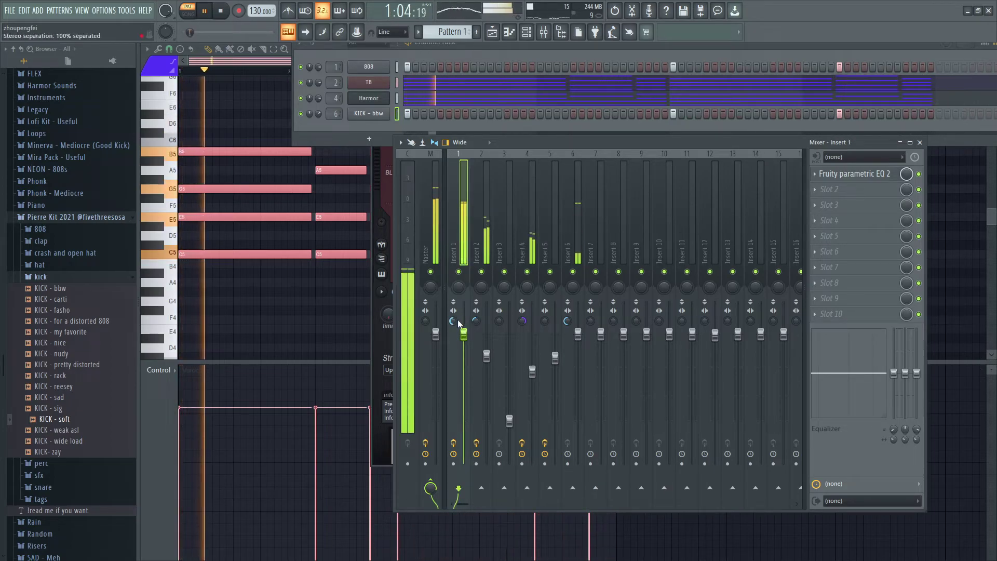
{"action": "left_click", "coordinate": [52, 275]}
{"action": "left_click", "coordinate": [69, 217]}
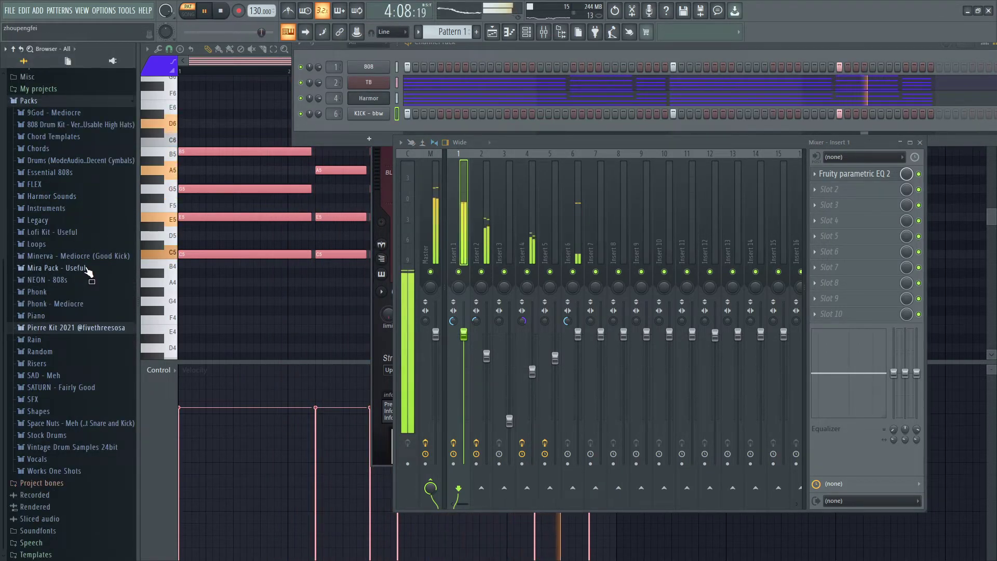
{"action": "left_click", "coordinate": [72, 331]}
{"action": "left_click", "coordinate": [73, 376]}
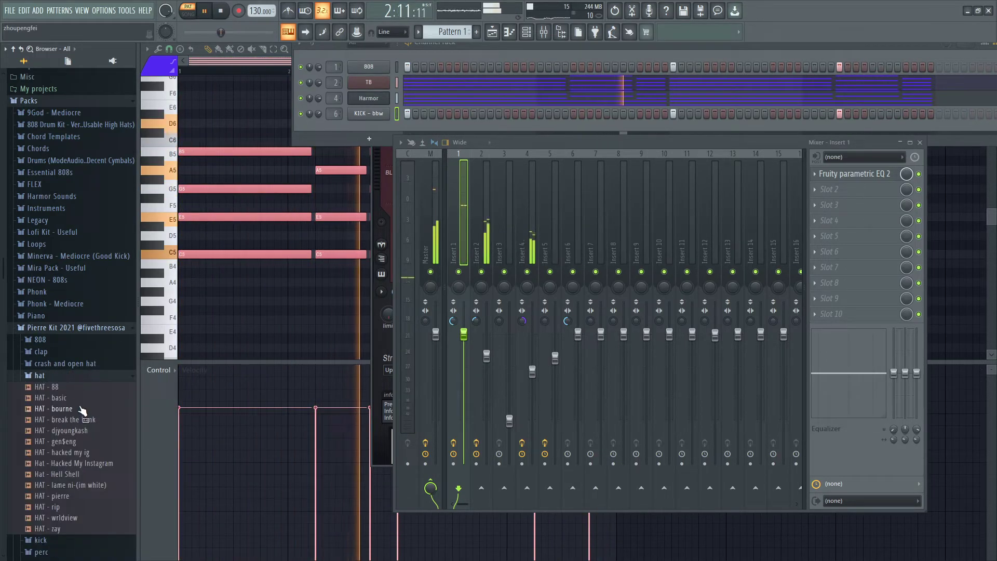
Step: Audition hi-hat samples from the hat folder over the playing beat, comparing HAT - basic with HAT - 88
{"action": "left_click", "coordinate": [79, 388]}
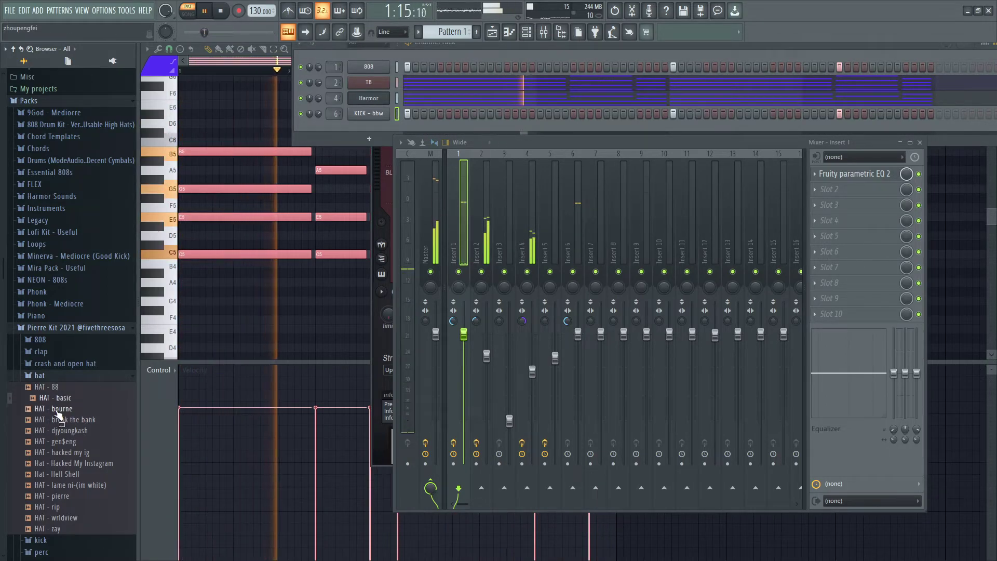
{"action": "left_click", "coordinate": [63, 397]}
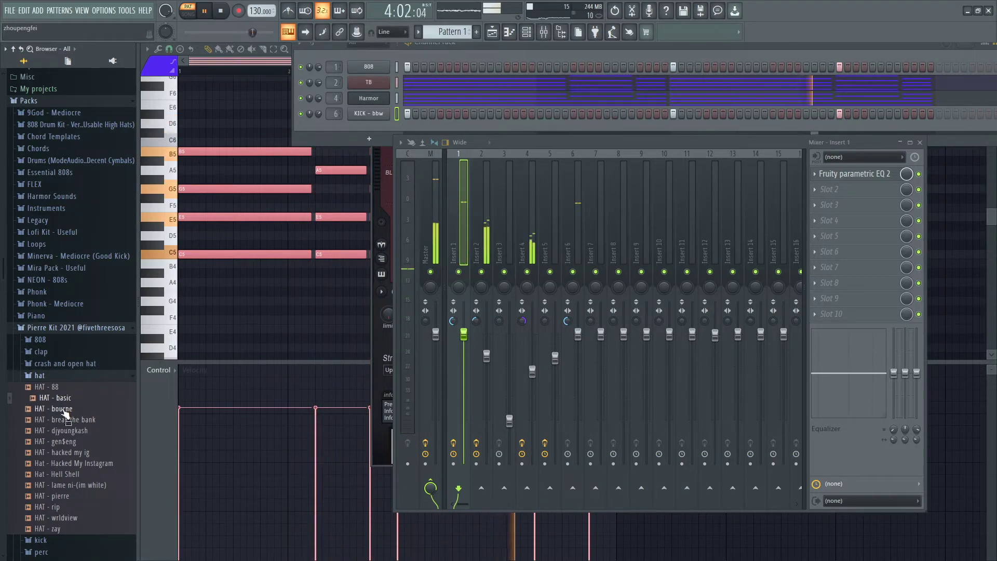
{"action": "left_click", "coordinate": [72, 430]}
{"action": "left_click", "coordinate": [67, 397]}
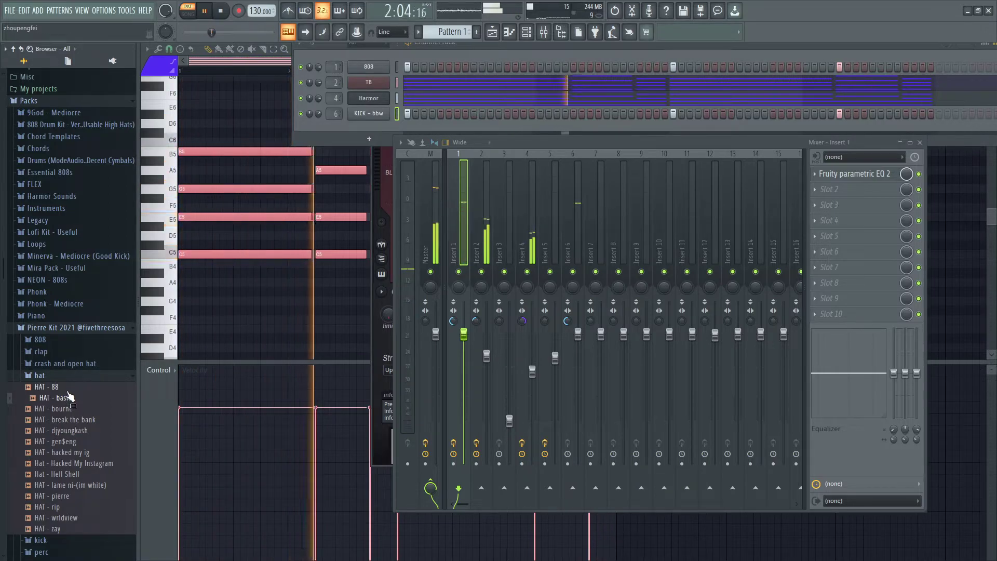
{"action": "left_click", "coordinate": [68, 396]}
{"action": "left_click", "coordinate": [68, 397]}
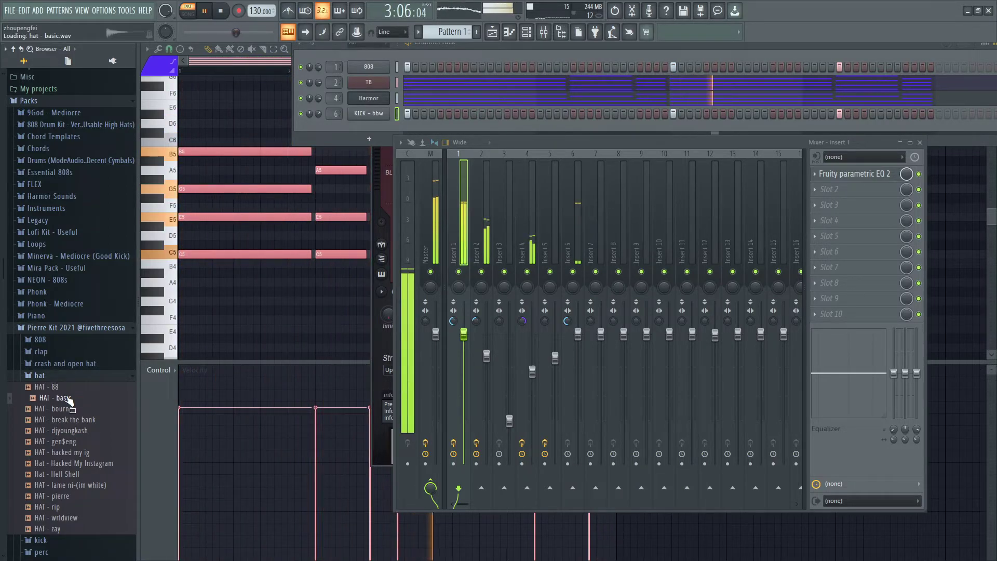
{"action": "left_click", "coordinate": [68, 397]}
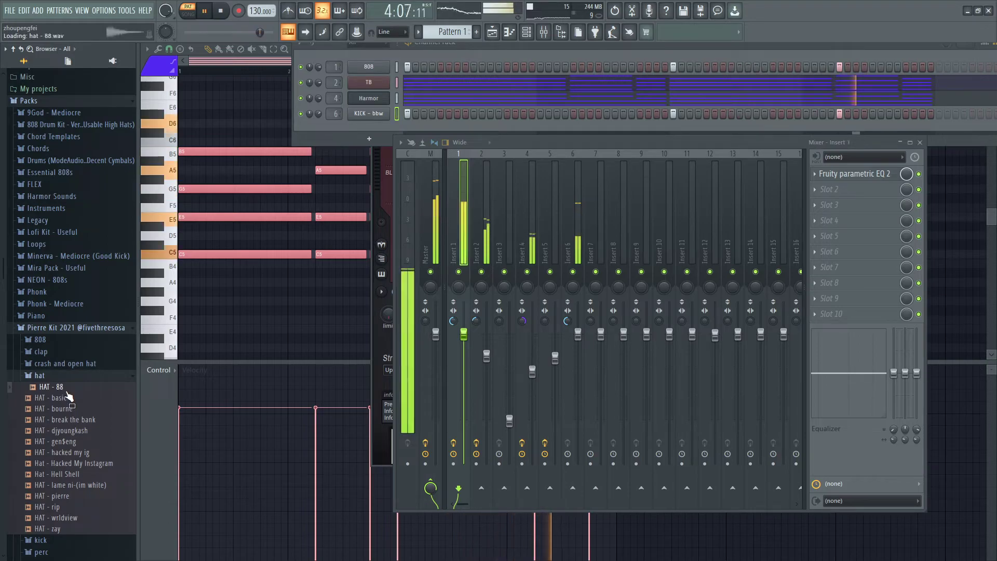
Step: Add the HAT - 88 sample as a channel below KICK - bbw and switch to the YouTube reference video
{"action": "left_click_drag", "start_coordinate": [68, 397], "coordinate": [364, 120]}
{"action": "left_click_drag", "start_coordinate": [110, 386], "coordinate": [364, 152]}
{"action": "key", "text": "alt+Tab"}
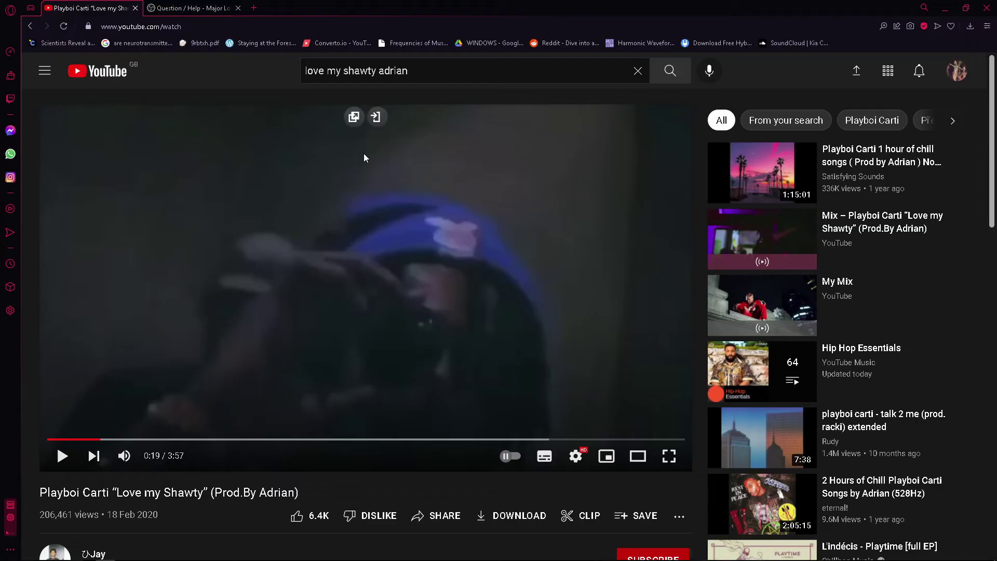
Step: Write a Notepad++ note beginning "use some simple hats" and ending with "nice snare", and return to FL Studio
{"action": "key", "text": "alt+Tab"}
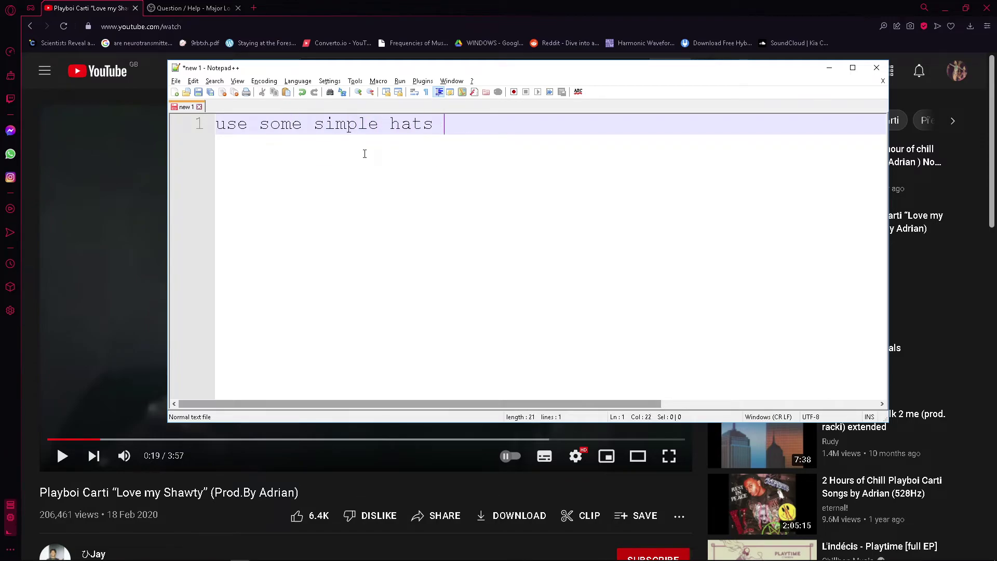
{"action": "type", "text": "nice snare"}
{"action": "key", "text": "alt+Tab"}
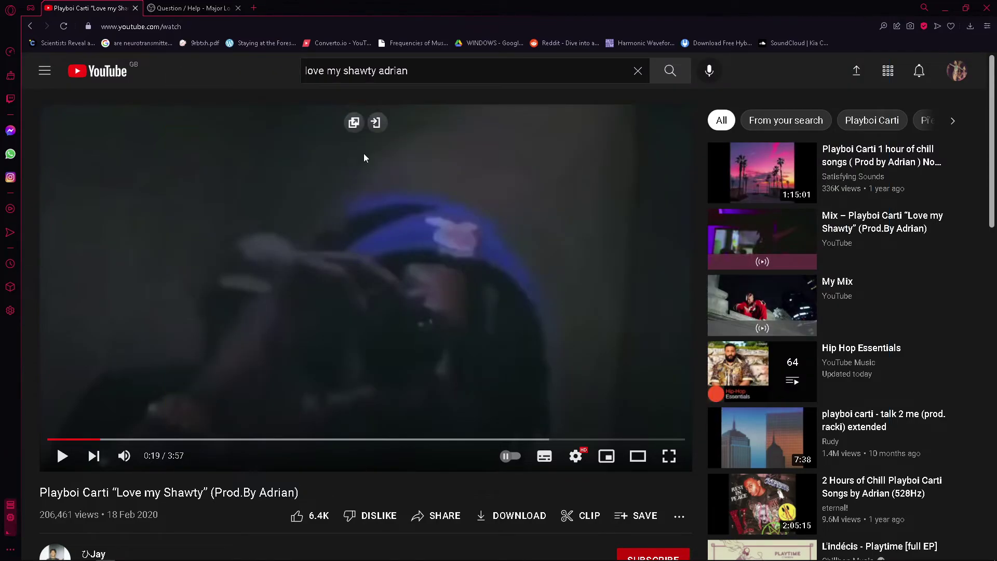
{"action": "key", "text": "alt+Tab"}
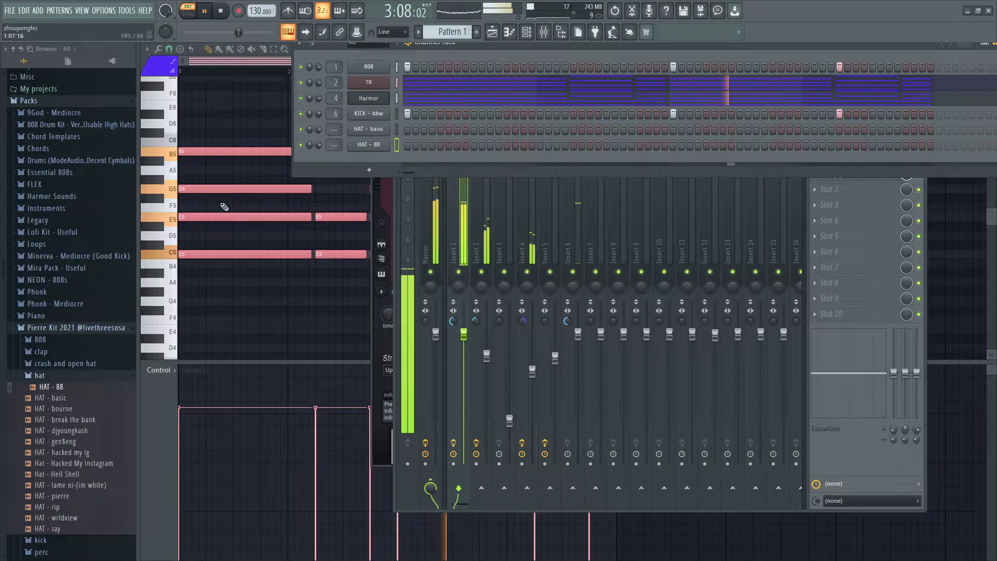
Step: Open the Pierre Kit's snare folder and audition SNARE - carti and SNARE - chop over the playing beat
{"action": "left_click", "coordinate": [85, 376]}
{"action": "left_click", "coordinate": [82, 425]}
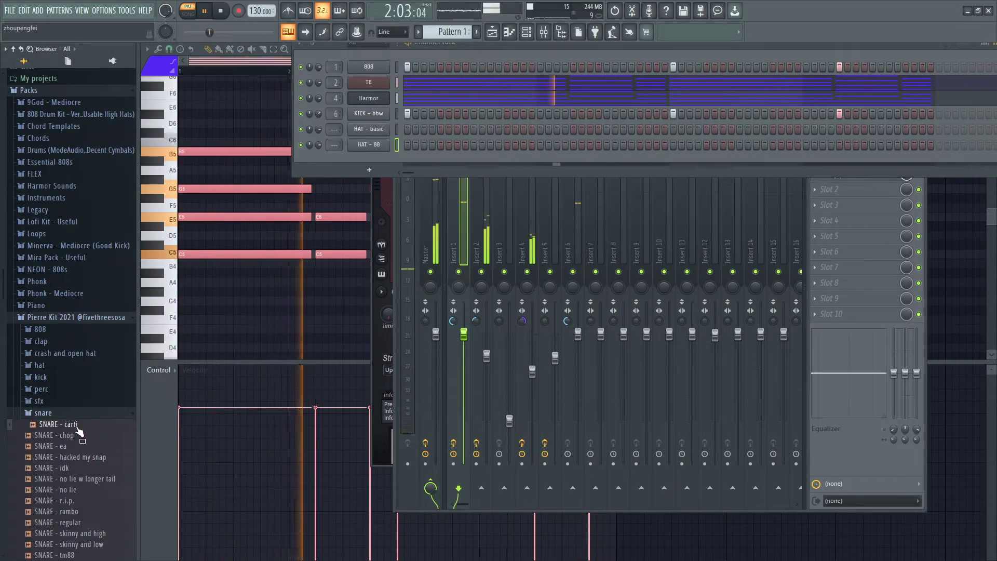
{"action": "left_click", "coordinate": [78, 435]}
{"action": "left_click", "coordinate": [81, 425]}
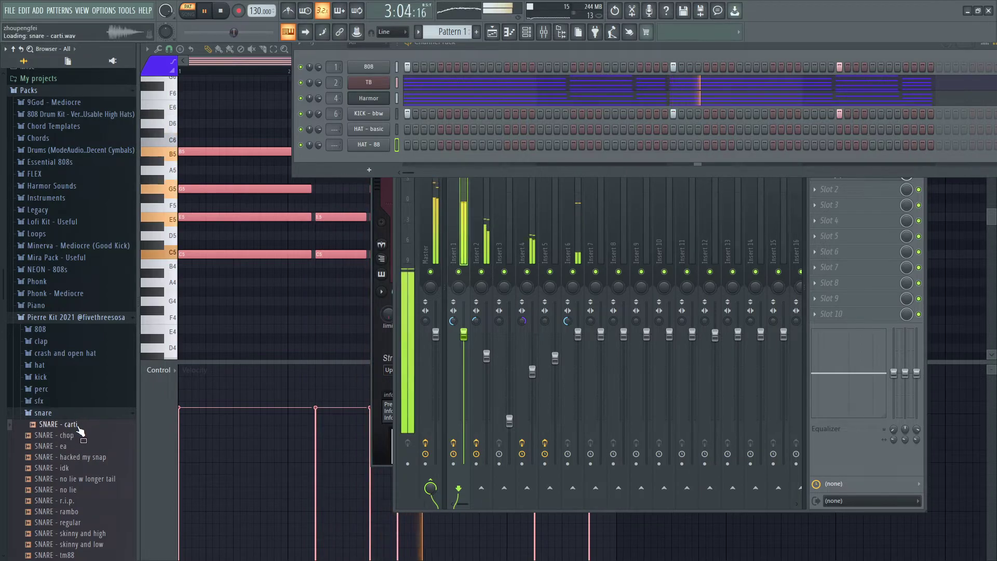
{"action": "left_click", "coordinate": [83, 426]}
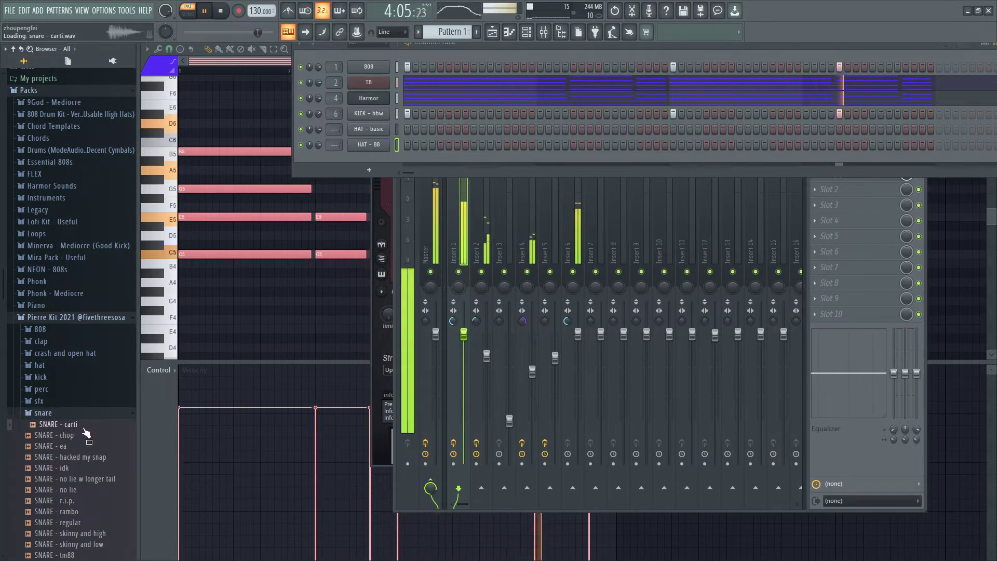
Step: Add the SNARE - chop and SNARE - carti samples as channels below HAT - 88
{"action": "left_click", "coordinate": [78, 435]}
{"action": "left_click_drag", "start_coordinate": [78, 435], "coordinate": [358, 152]}
{"action": "left_click_drag", "start_coordinate": [93, 425], "coordinate": [362, 174]}
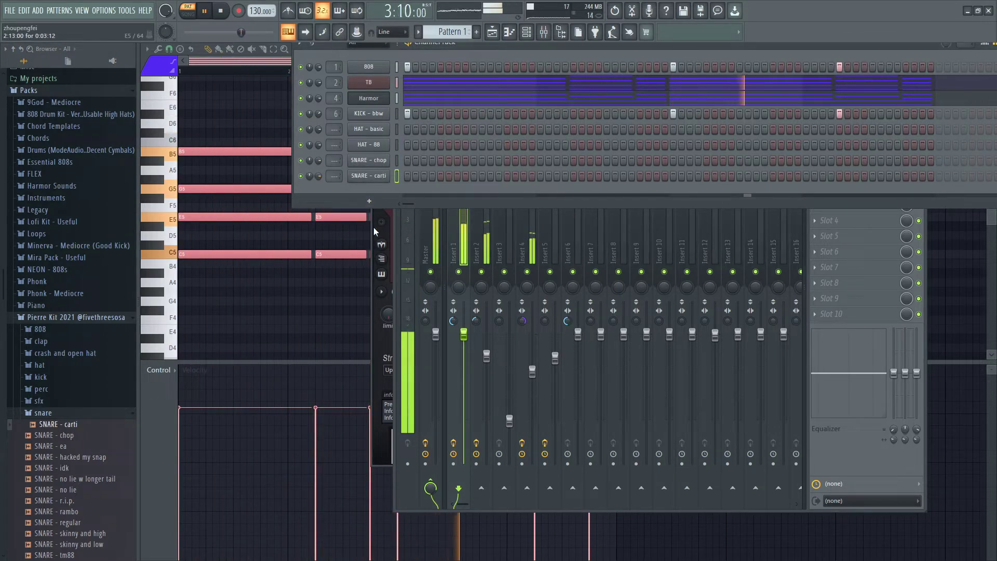
Step: Write the note "i like to use at-least two different snares and sometimes two different hats" in Notepad++
{"action": "key", "text": "alt+Tab"}
{"action": "key", "text": "alt+Tab"}
{"action": "key", "text": "Tab"}
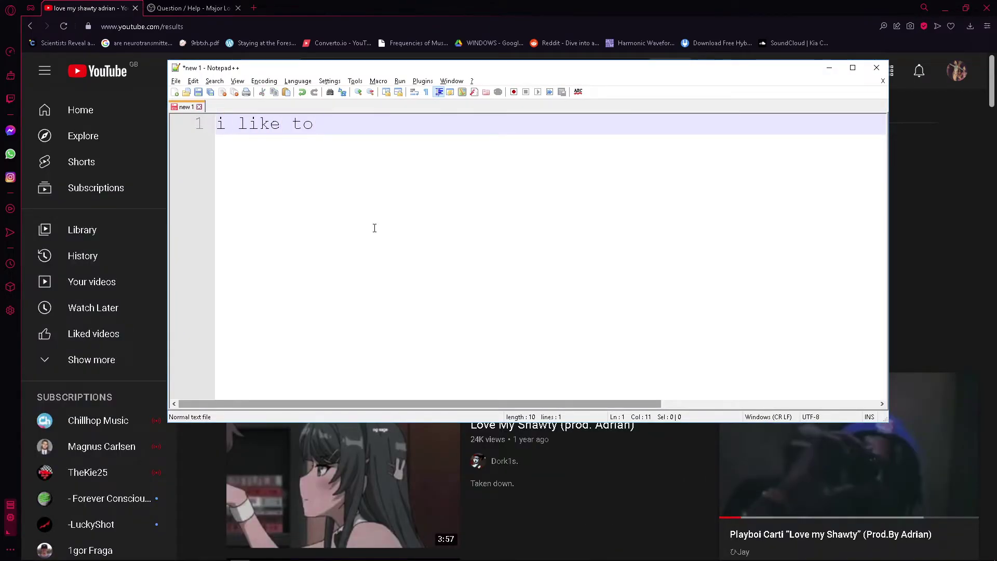
{"action": "type", "text": "-least two different snares and sometimes"}
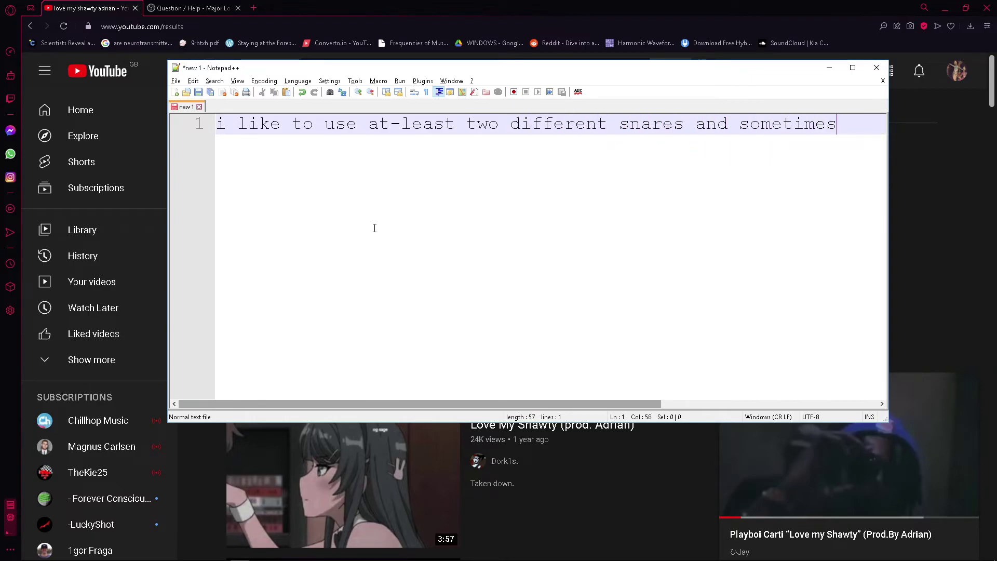
{"action": "key", "text": "Return"}
{"action": "type", "text": "two different hats"}
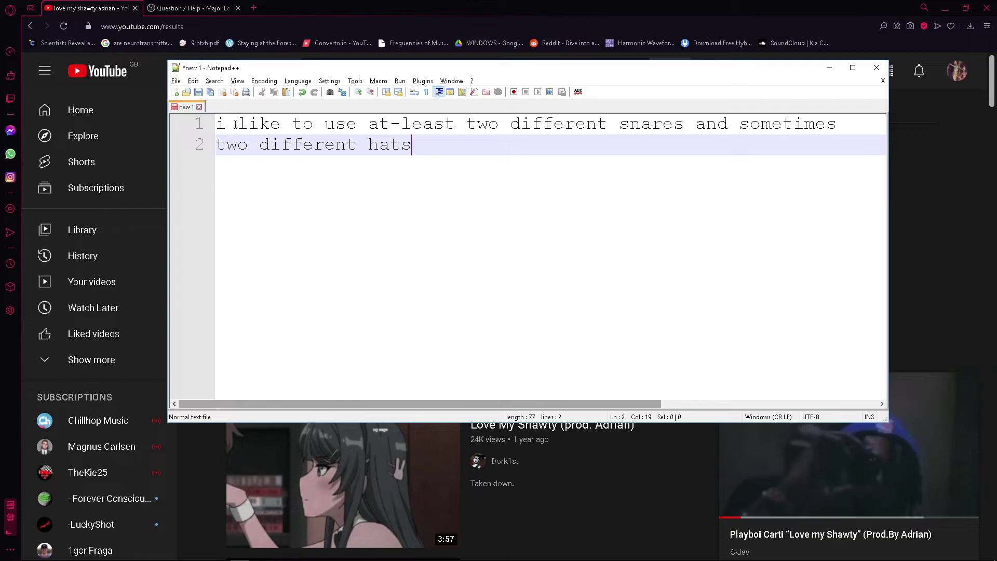
Step: Highlight the wording about two different snares and hats in the note, and switch back to FL Studio
{"action": "left_click", "coordinate": [222, 123]}
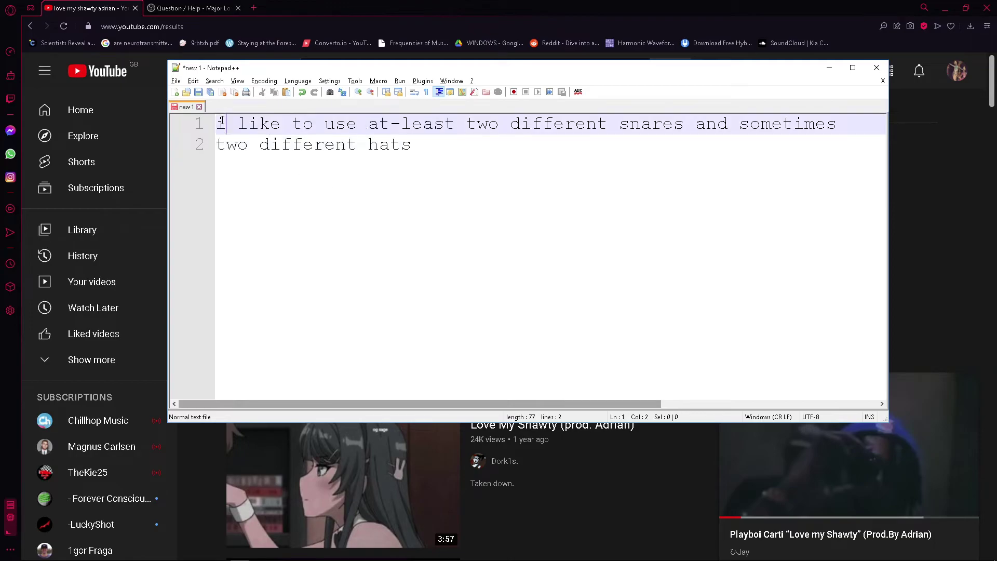
{"action": "left_click", "coordinate": [445, 152]}
{"action": "left_click_drag", "start_coordinate": [467, 124], "coordinate": [488, 123]}
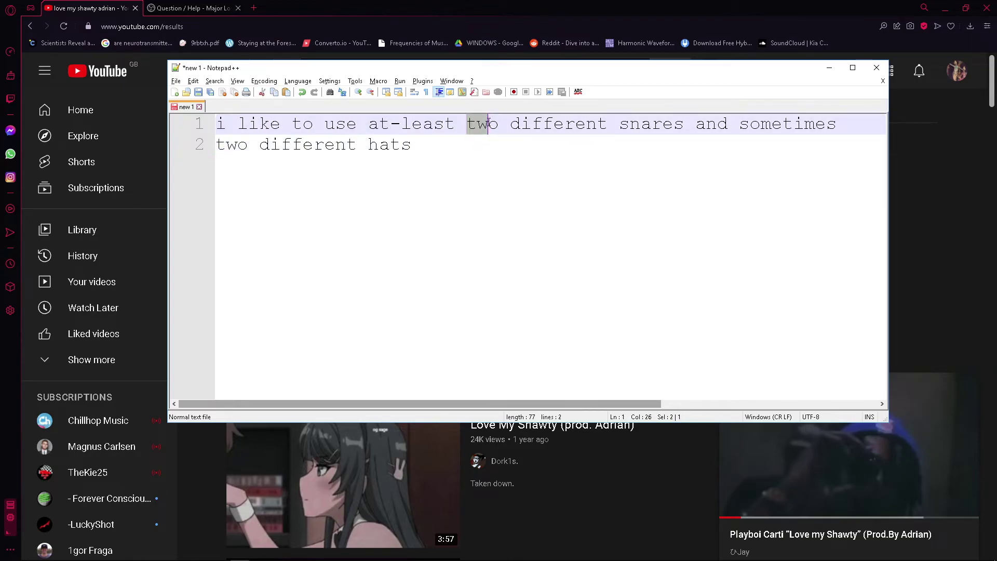
{"action": "left_click", "coordinate": [241, 144]}
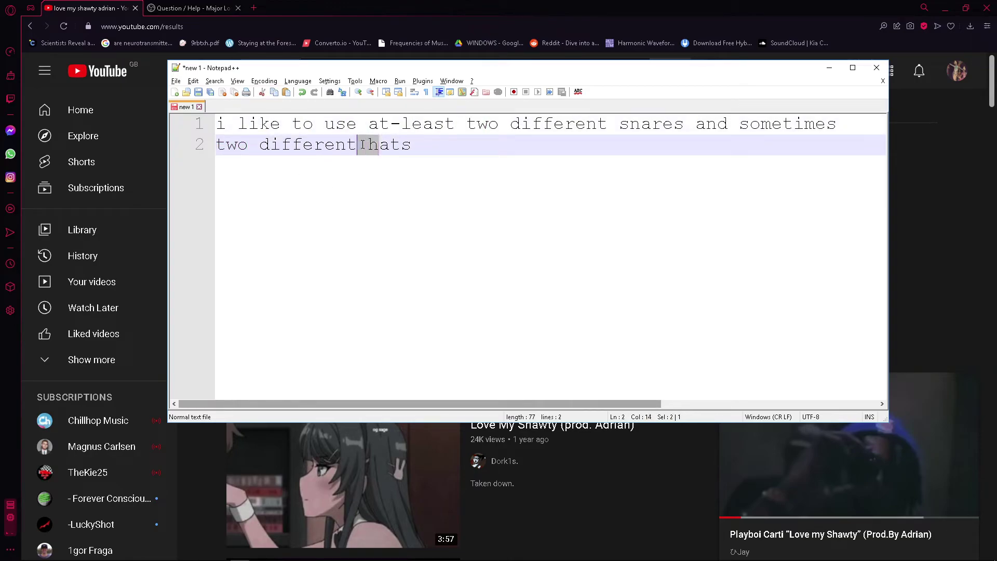
{"action": "left_click_drag", "start_coordinate": [638, 123], "coordinate": [663, 123]}
{"action": "key", "text": "alt+Tab"}
{"action": "key", "text": "alt+Tab"}
{"action": "key", "text": "Tab"}
Step: Fill every 2 steps of the HAT - basic channel and play the beat
{"action": "key", "text": "space"}
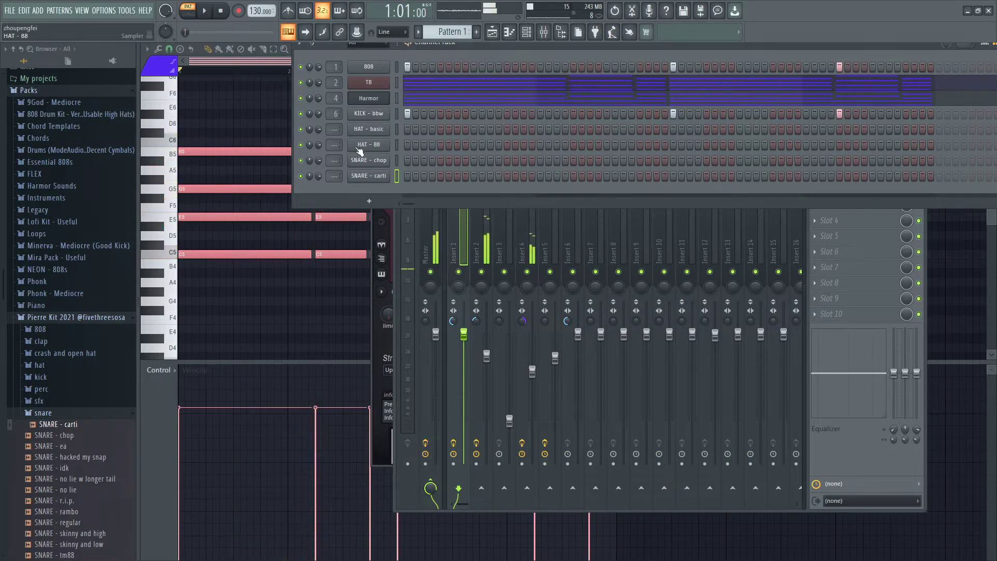
{"action": "left_click", "coordinate": [407, 129]}
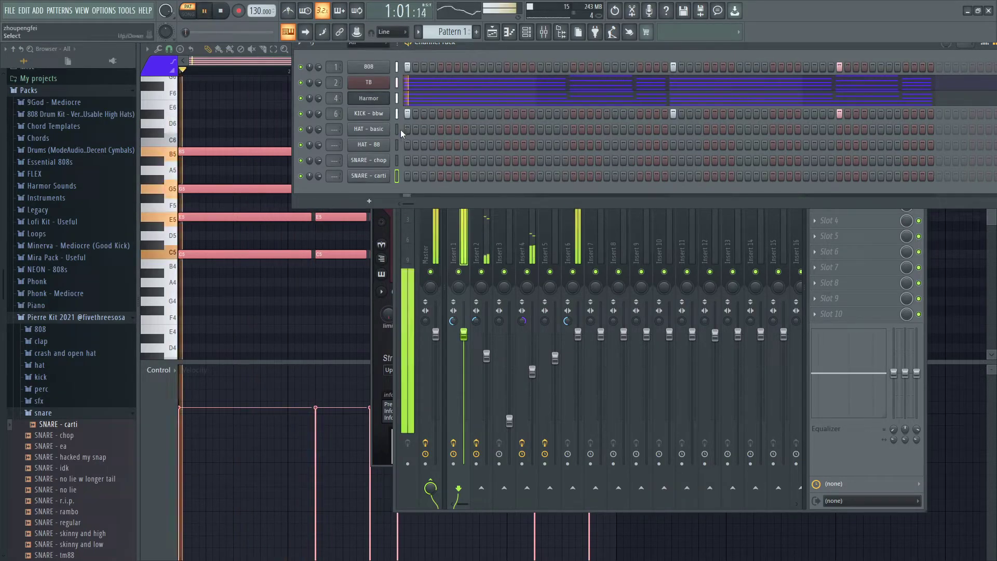
{"action": "right_click", "coordinate": [374, 130]}
{"action": "left_click", "coordinate": [533, 164]}
{"action": "key", "text": "space"}
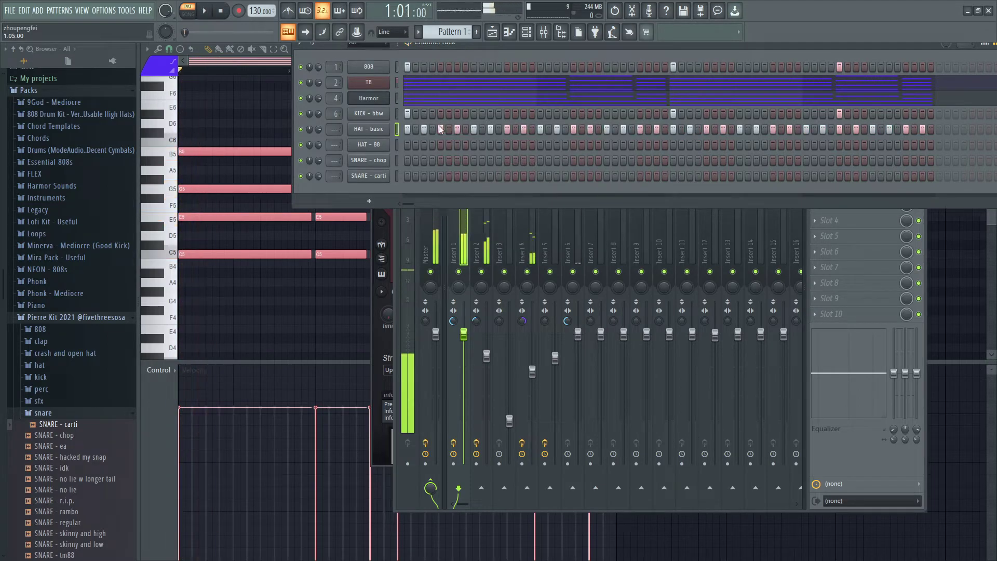
Step: Add extra HAT - basic hits at step 8 of bar 1 and steps 2 and 10 of bar 2, replaying the beat
{"action": "left_click", "coordinate": [465, 131]}
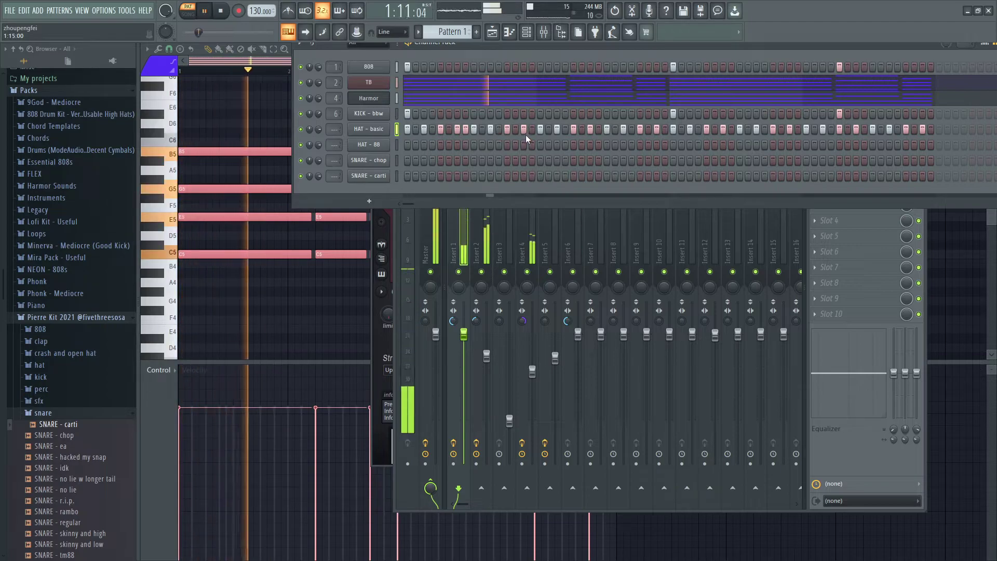
{"action": "key", "text": "space"}
{"action": "left_click", "coordinate": [547, 131]}
{"action": "key", "text": "space"}
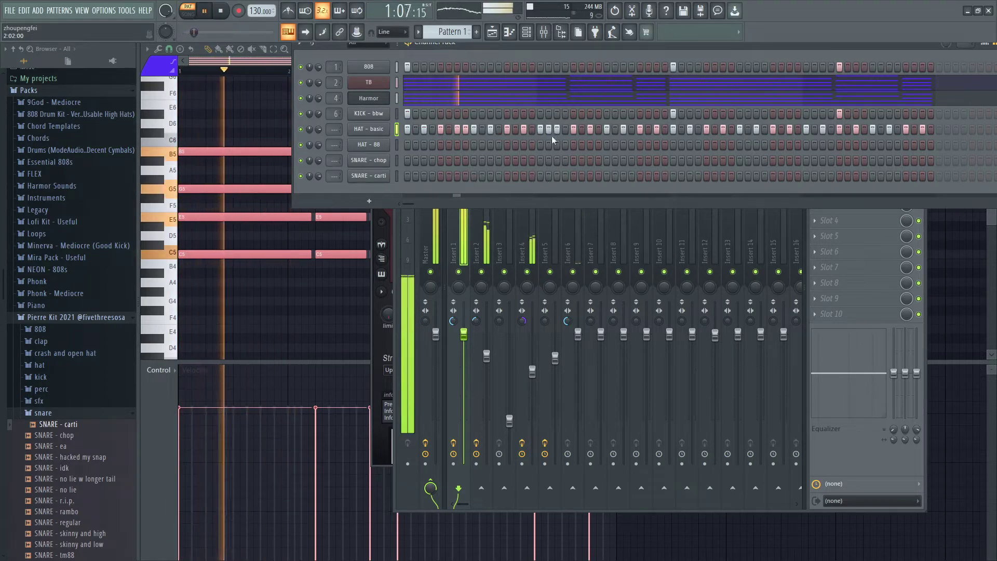
{"action": "key", "text": "space"}
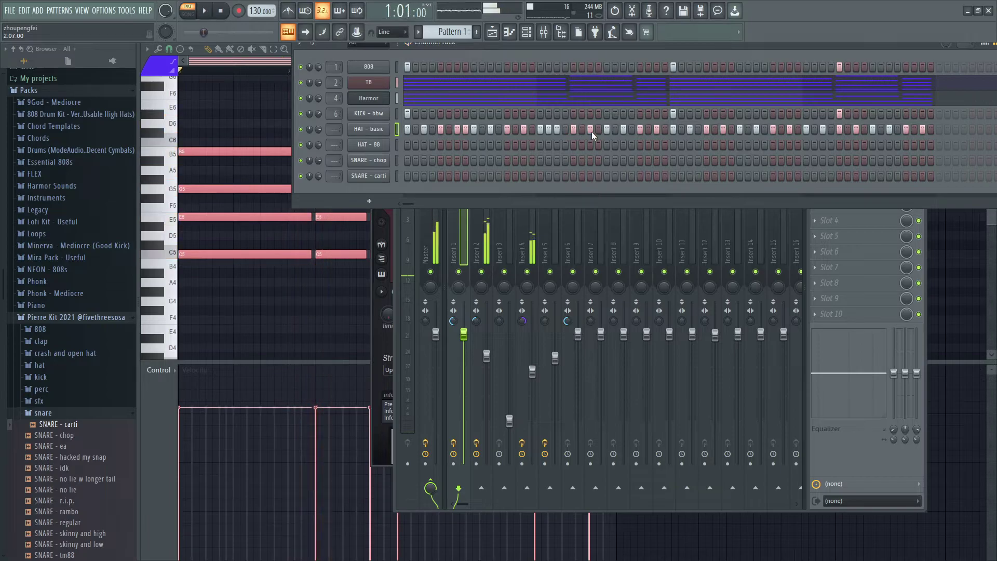
{"action": "key", "text": "space"}
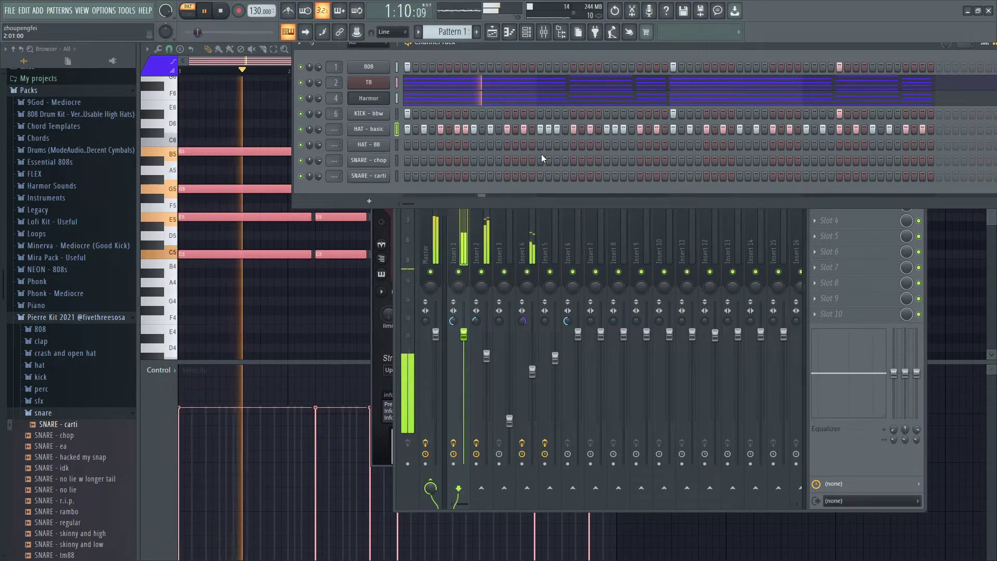
Step: Remove the extra HAT - basic hit at step 2 of bar 2 and replay the loop
{"action": "left_click", "coordinate": [550, 130]}
{"action": "key", "text": "space"}
{"action": "key", "text": "space"}
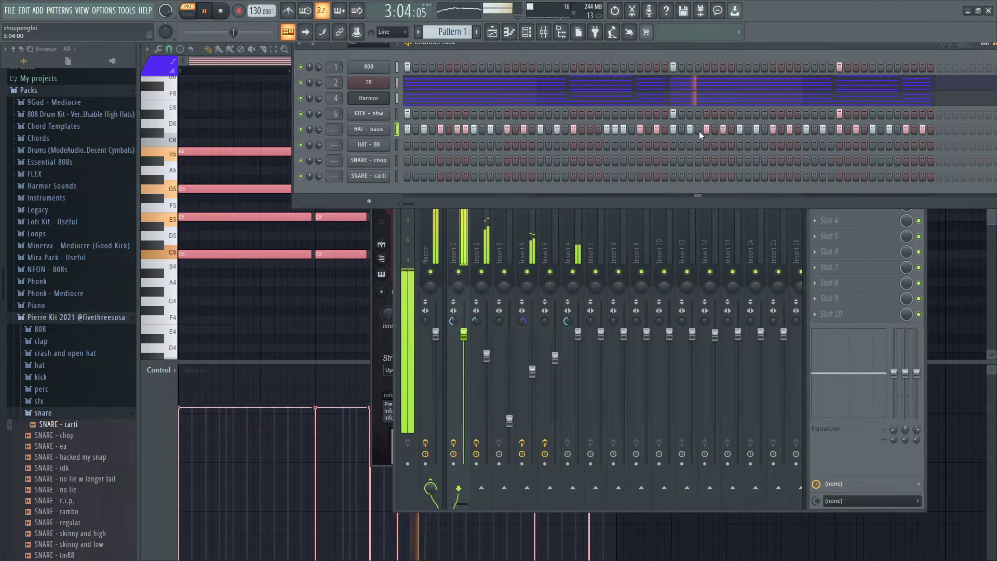
{"action": "key", "text": "space"}
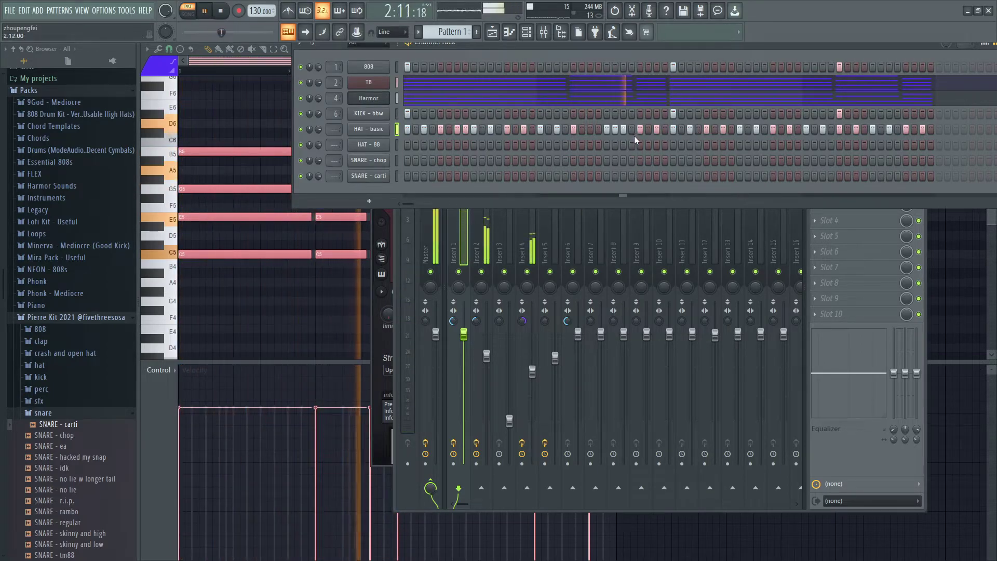
Step: Add extra HAT - basic hits at steps 8 and 12 of bar 3 while the beat plays
{"action": "left_click", "coordinate": [714, 130]}
{"action": "key", "text": "space"}
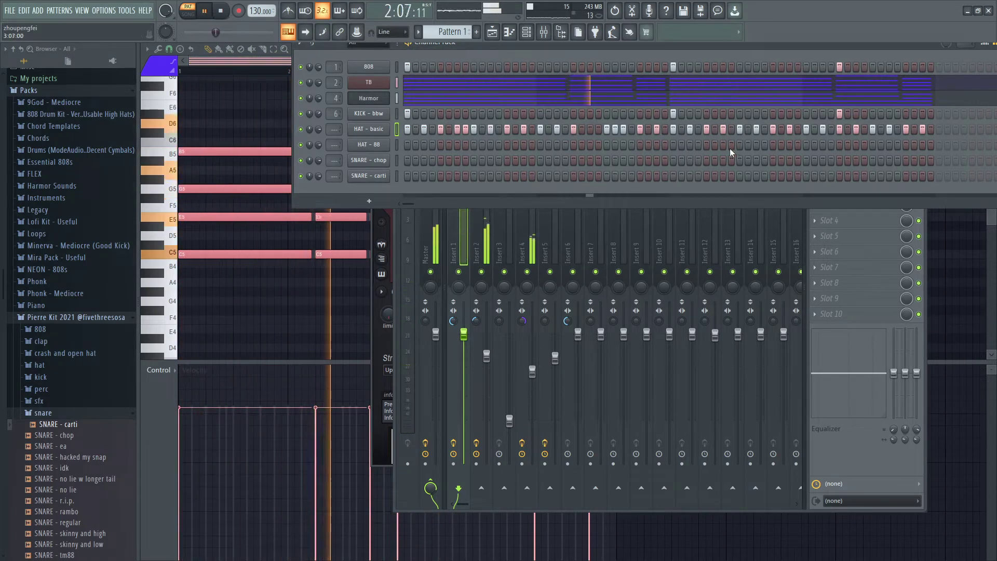
{"action": "left_click", "coordinate": [764, 129]}
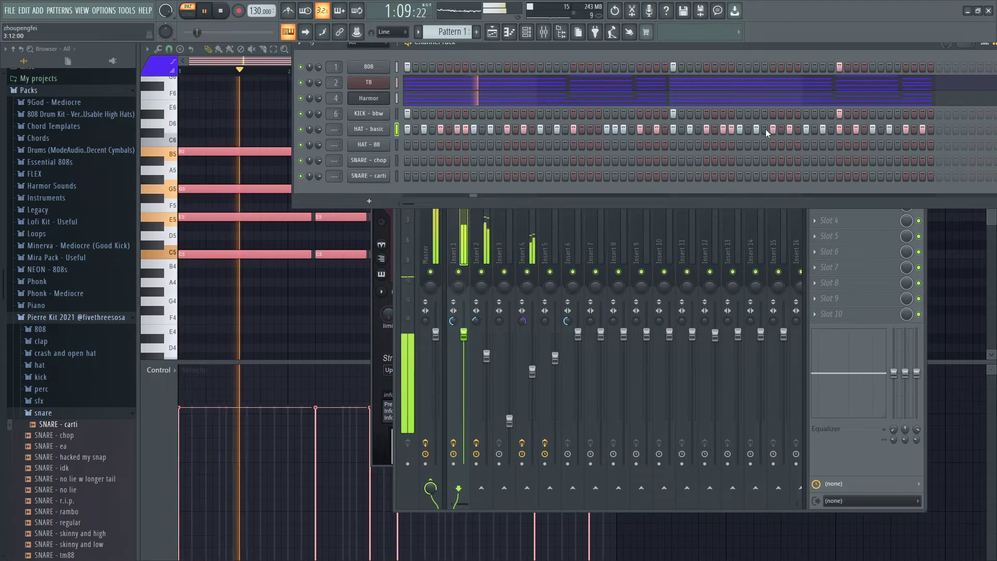
{"action": "left_click", "coordinate": [806, 131]}
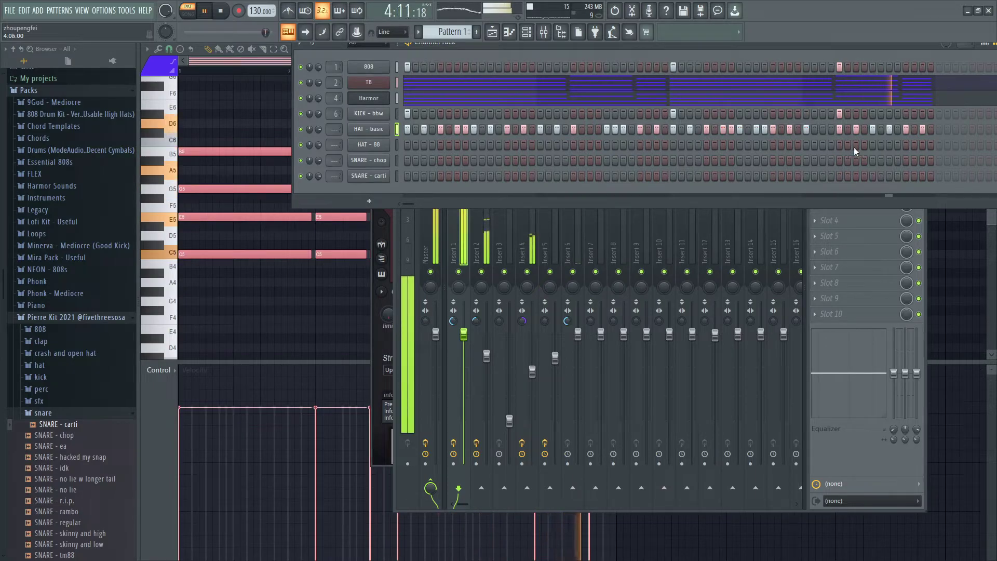
Step: Rework the HAT - basic hits at steps 12 and 13 of bar 3 against the playing beat
{"action": "key", "text": "space"}
{"action": "key", "text": "space"}
{"action": "left_click", "coordinate": [765, 129]}
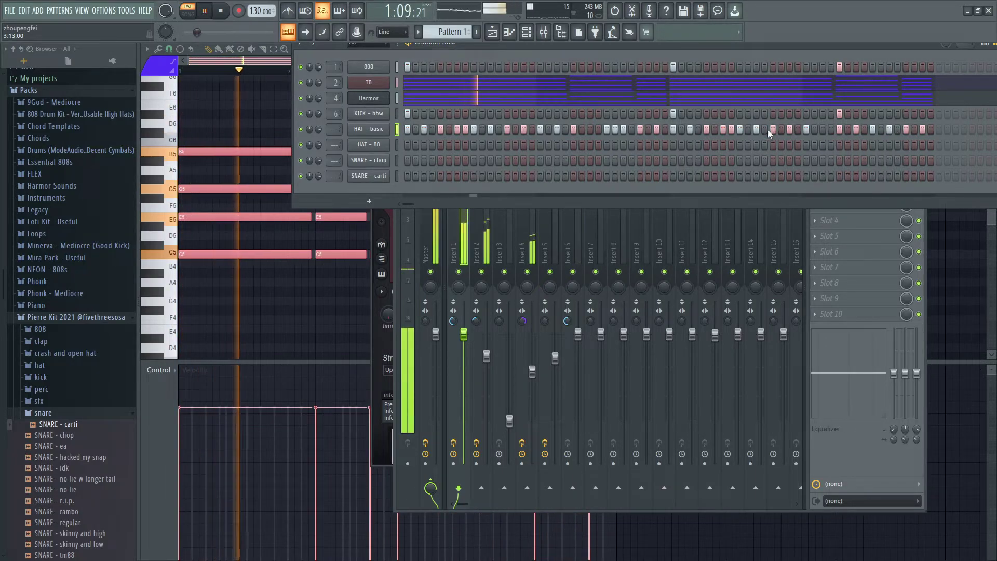
{"action": "left_click", "coordinate": [774, 130]}
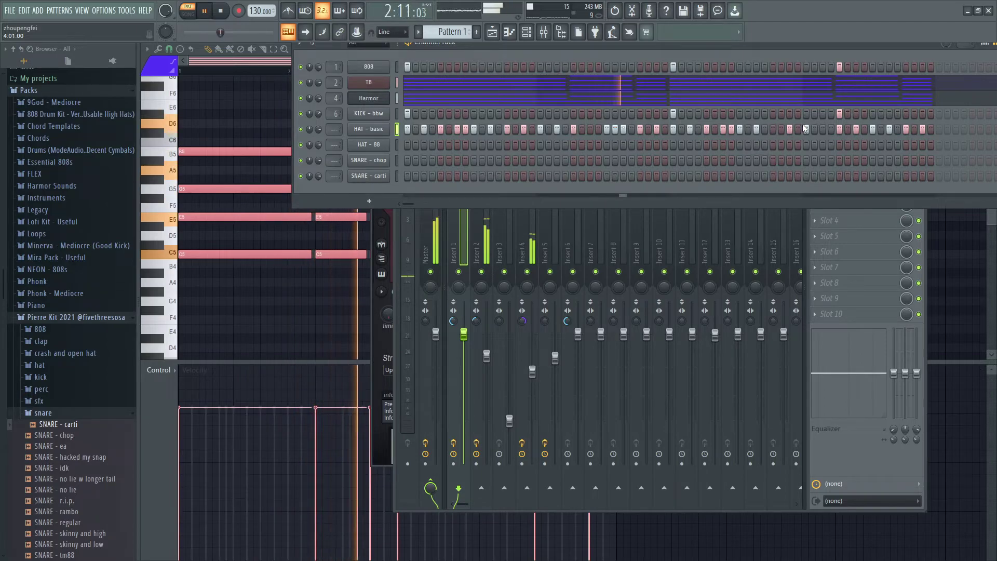
{"action": "left_click", "coordinate": [772, 129]}
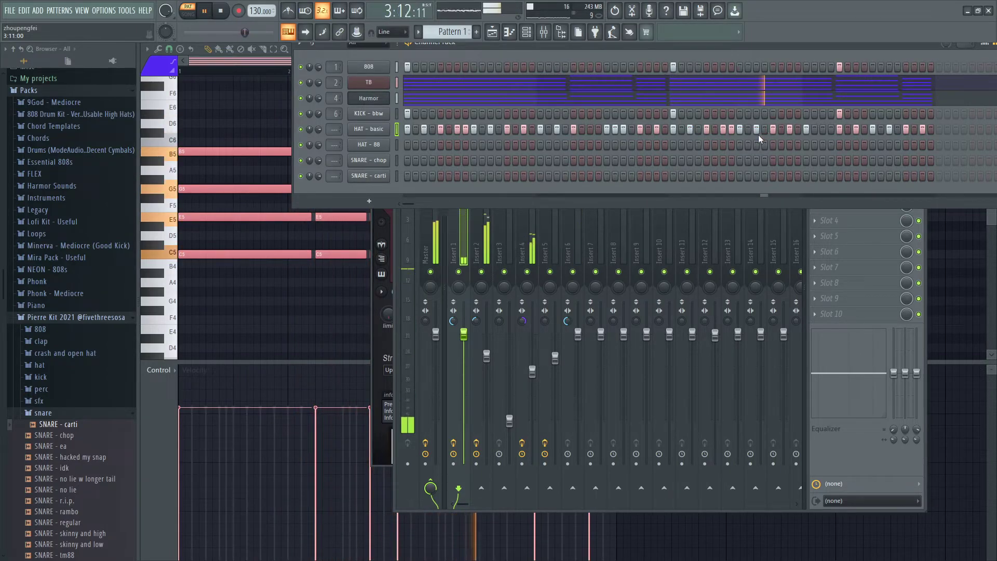
Step: Add an extra HAT - basic hit at step 14 of bar 4 and play the loop through
{"action": "left_click", "coordinate": [913, 129]}
{"action": "key", "text": "space"}
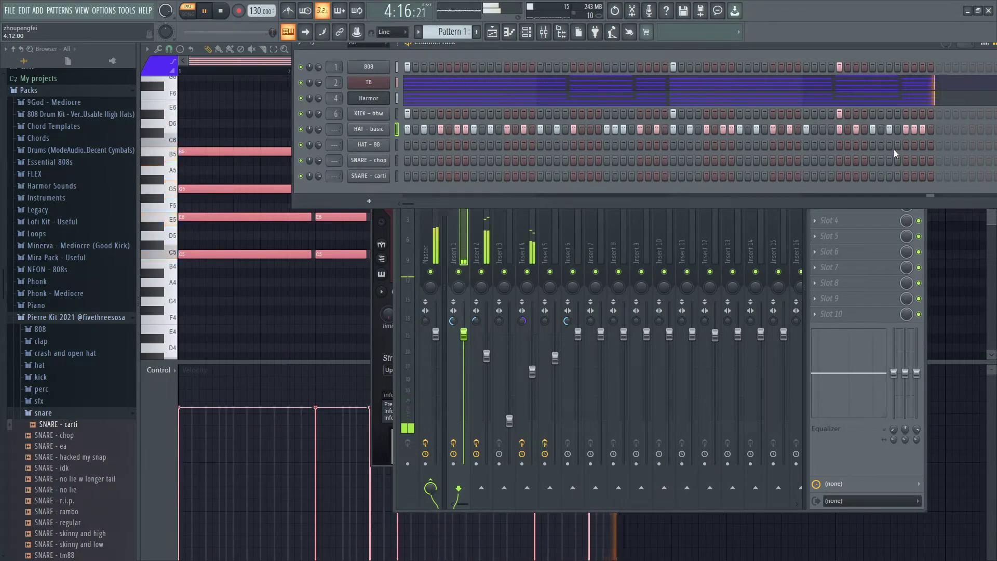
{"action": "key", "text": "space"}
{"action": "right_click", "coordinate": [398, 143]}
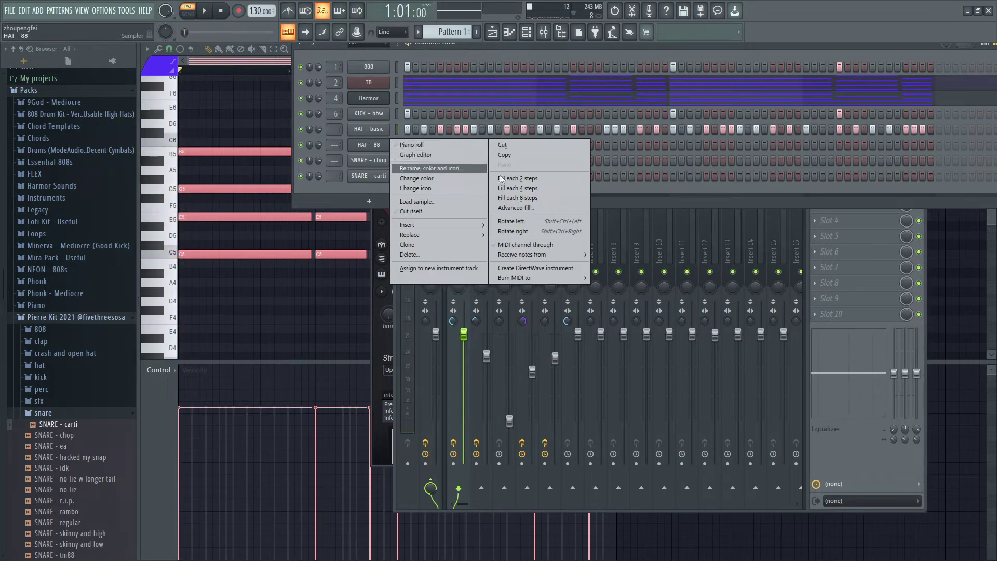
{"action": "left_click", "coordinate": [534, 179]}
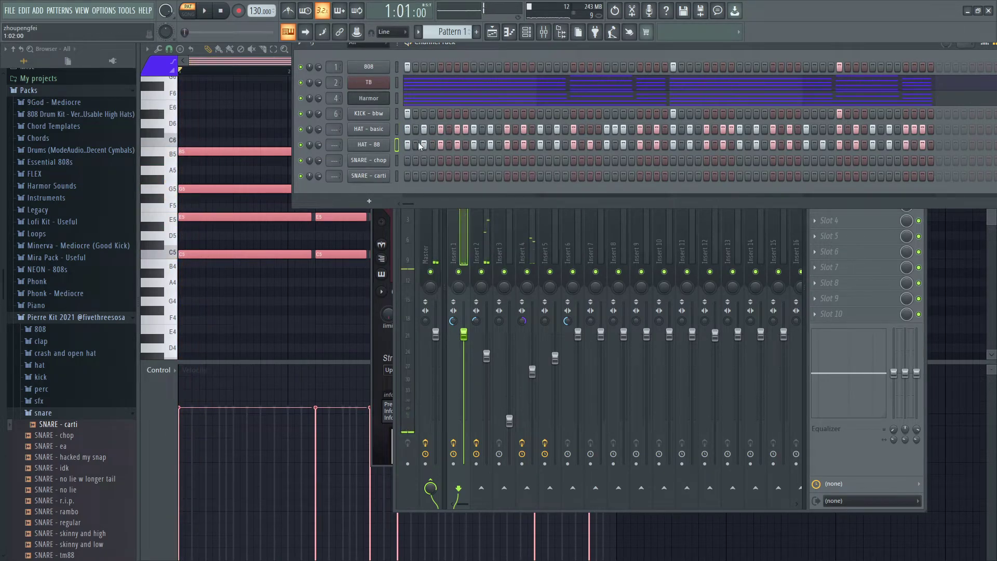
{"action": "left_click_drag", "start_coordinate": [407, 143], "coordinate": [715, 145]}
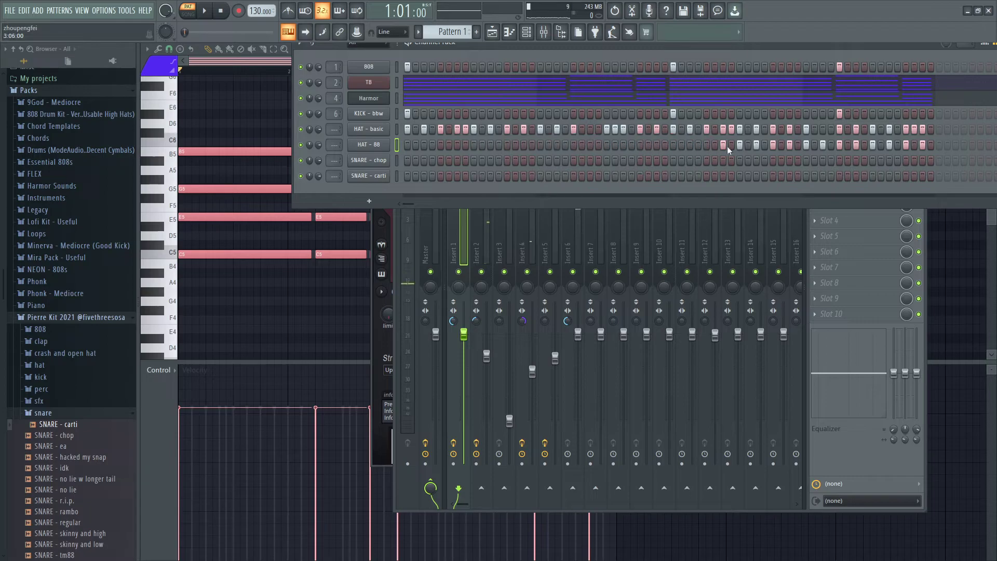
{"action": "left_click", "coordinate": [922, 144]}
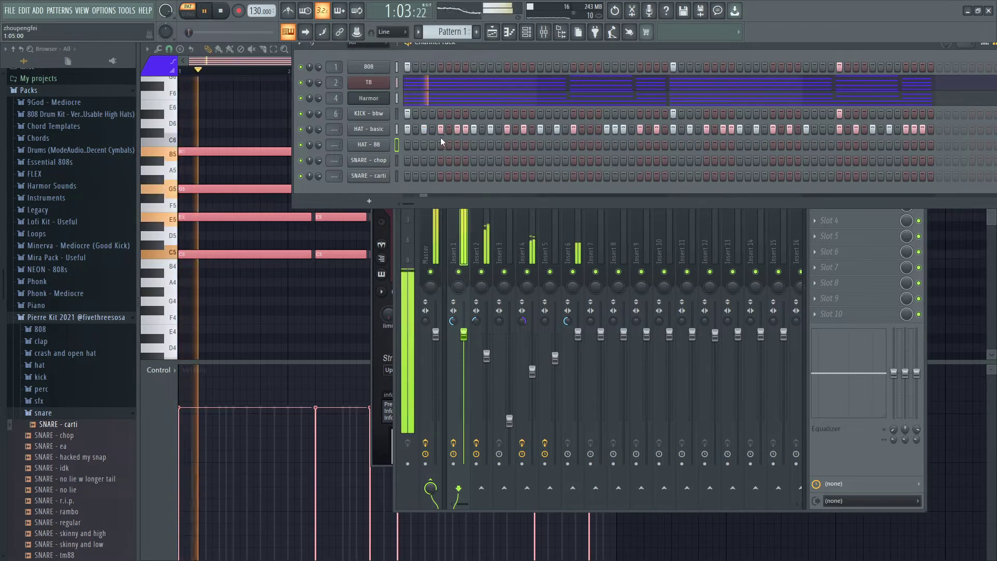
Step: Replay the loop to check the hi-hat roll around steps 7 to 9 of bar 1
{"action": "mouse_move", "coordinate": [457, 142]}
{"action": "left_mouse_down"}
{"action": "mouse_move", "coordinate": [482, 142]}
{"action": "mouse_move", "coordinate": [474, 133]}
{"action": "left_mouse_up"}
{"action": "key", "text": "space"}
{"action": "key", "text": "space"}
Step: Switch to Notepad++ and write "here for example for the highhat roll, having a different hat" and "can make for a nice change" on two lines
{"action": "key", "text": "alt+Tab"}
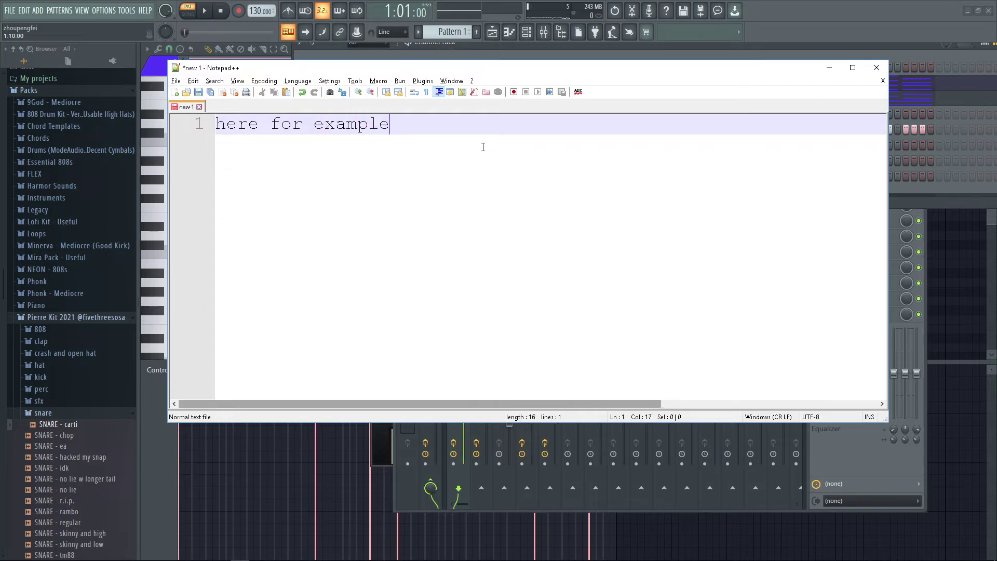
{"action": "key", "text": "BackSpace"}
{"action": "type", "text": "highhat roll, having a different hat"}
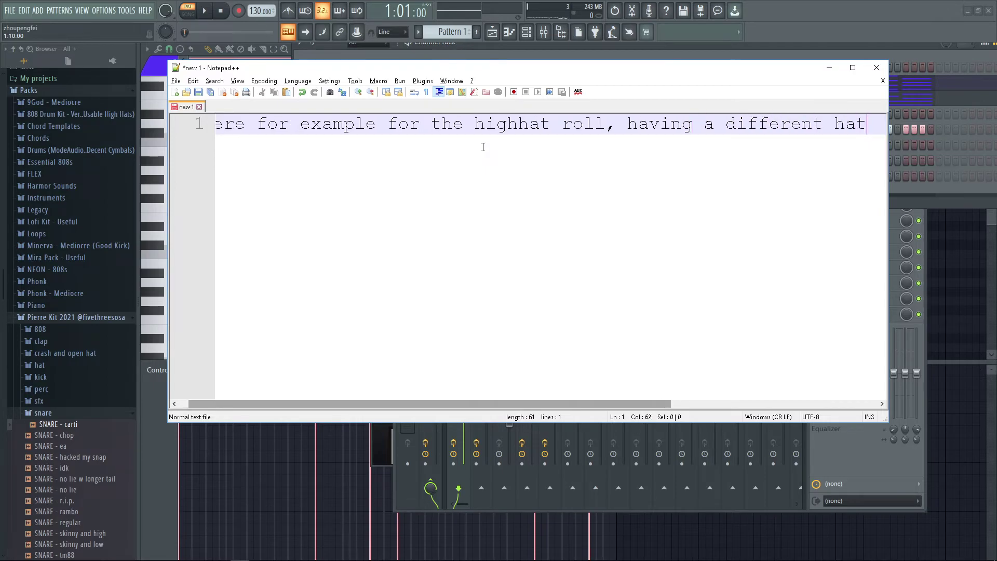
{"action": "key", "text": "Return"}
{"action": "type", "text": "can make for a nice change"}
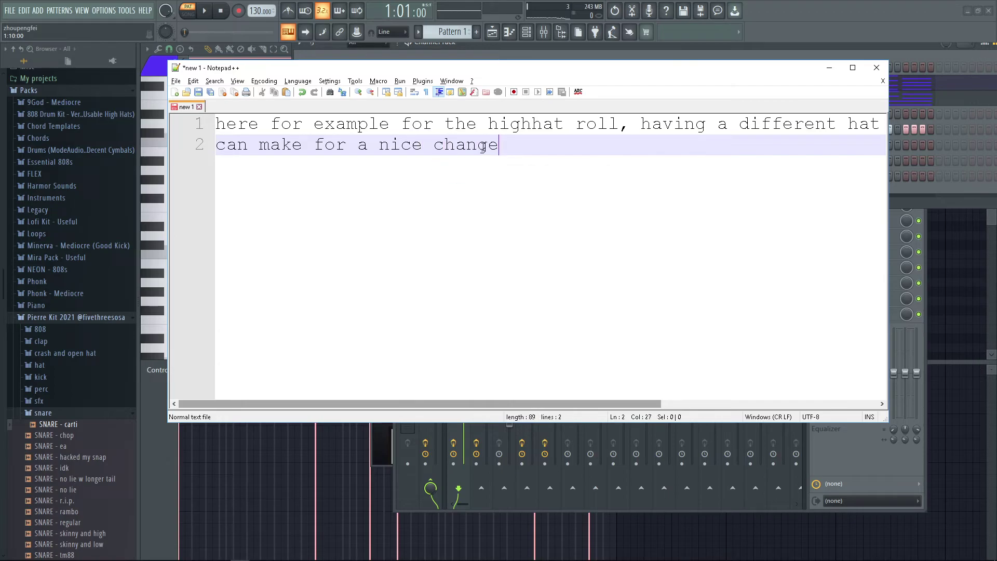
Step: Back in FL Studio, move the HAT - basic hits at steps 7 to 9 of bar 1 to the second hi-hat and try it near bar 2's end
{"action": "key", "text": "alt+Tab"}
{"action": "key", "text": "space"}
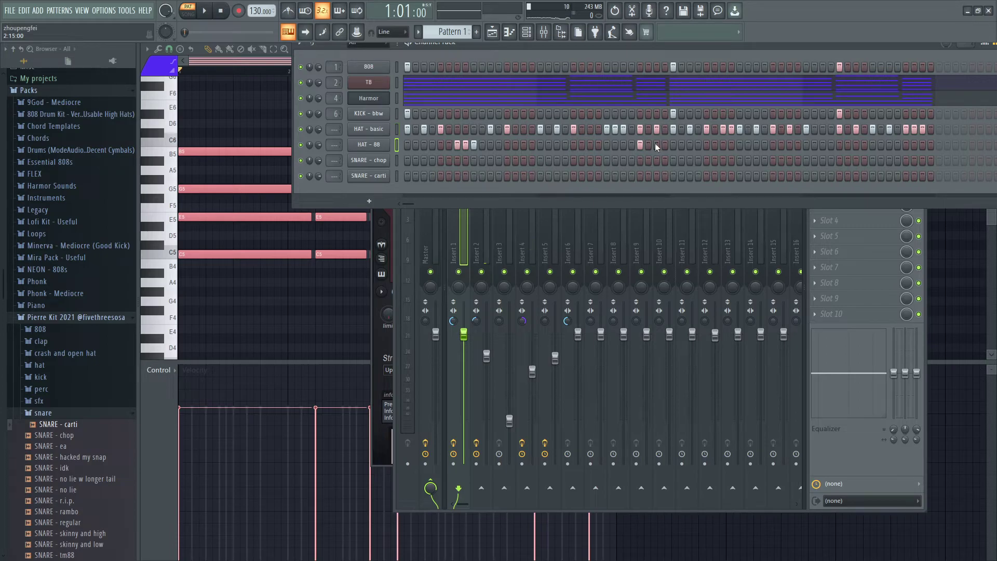
{"action": "key", "text": "space"}
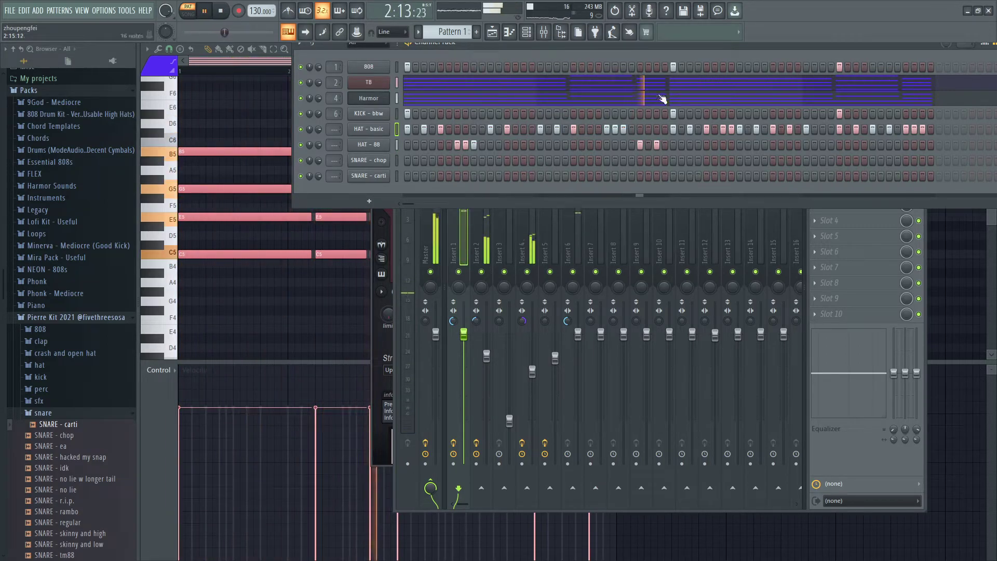
{"action": "key", "text": "space"}
{"action": "key", "text": "space"}
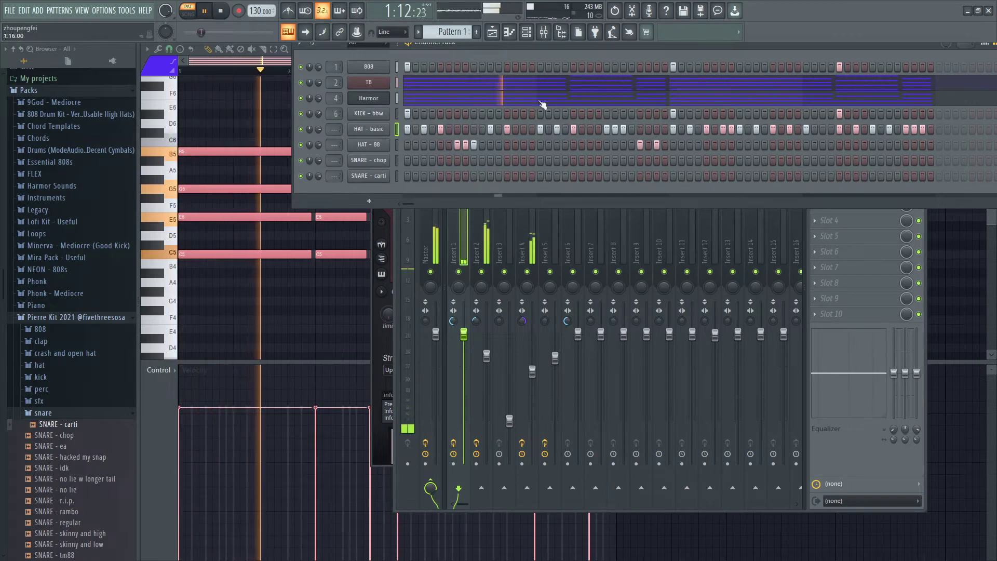
{"action": "key", "text": "space"}
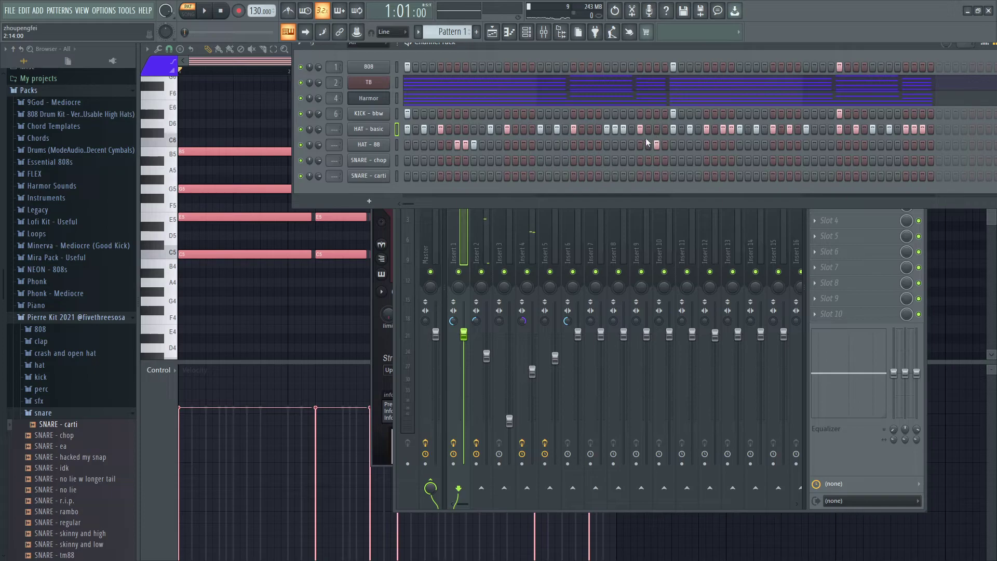
Step: Place a second hi-hat hit at step 13 of bar 2 and try another at step 1 of bar 3
{"action": "left_click", "coordinate": [639, 145]}
{"action": "key", "text": "space"}
{"action": "left_click", "coordinate": [656, 145]}
{"action": "left_click", "coordinate": [673, 144]}
{"action": "key", "text": "space"}
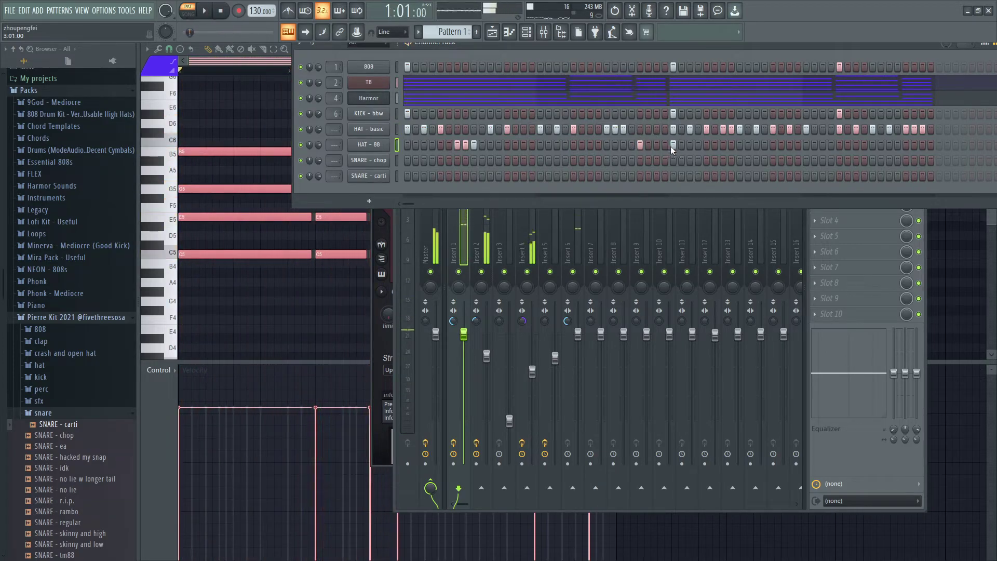
Step: Try a second hi-hat hit at step 16 of bar 2, then settle on a HAT - basic hit at step 15
{"action": "key", "text": "space"}
{"action": "left_click", "coordinate": [664, 130]}
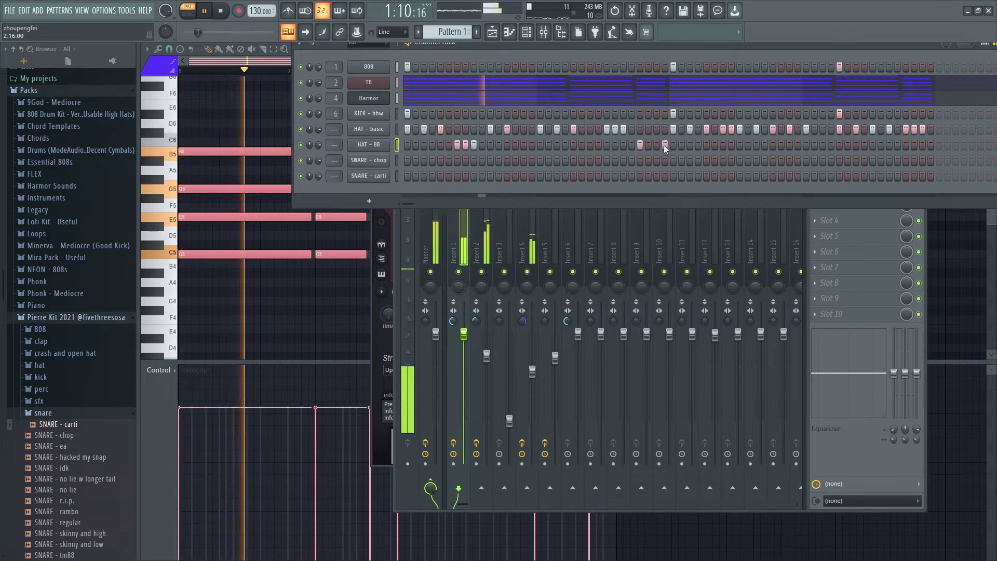
{"action": "right_click", "coordinate": [673, 130]}
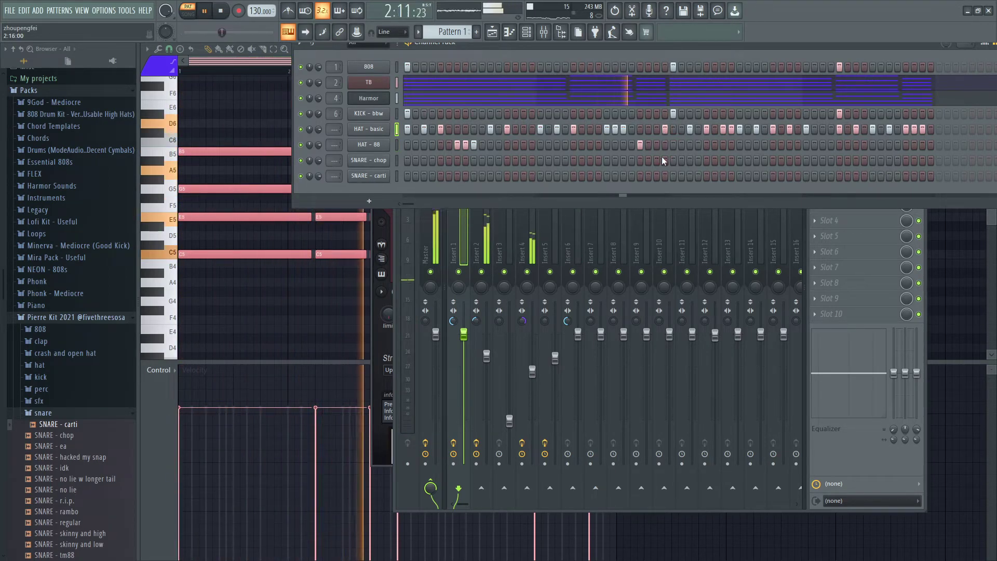
{"action": "key", "text": "space"}
{"action": "right_click", "coordinate": [665, 130]}
{"action": "left_click", "coordinate": [656, 128]}
{"action": "key", "text": "space"}
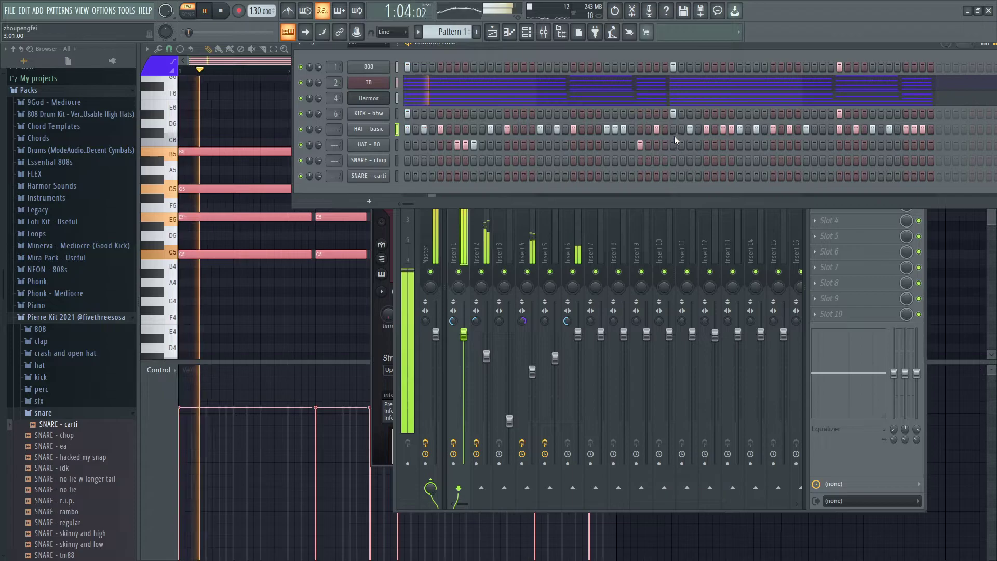
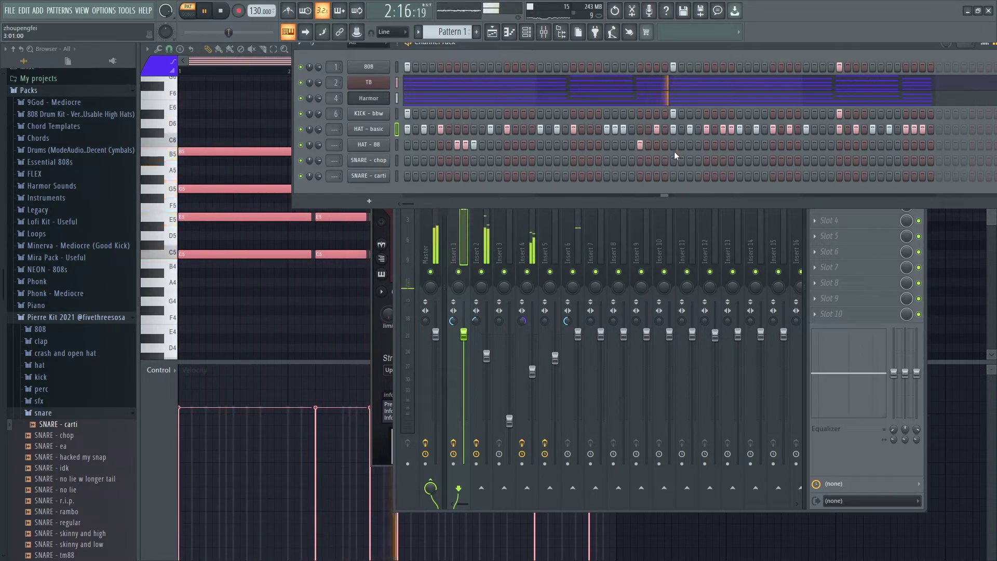
Step: Move the HAT - basic hits at steps 7 to 9 of bar 3 and step 15 of bar 2 to the second hi-hat
{"action": "key", "text": "space"}
{"action": "left_click_drag", "start_coordinate": [723, 145], "coordinate": [737, 146]}
{"action": "key", "text": "space"}
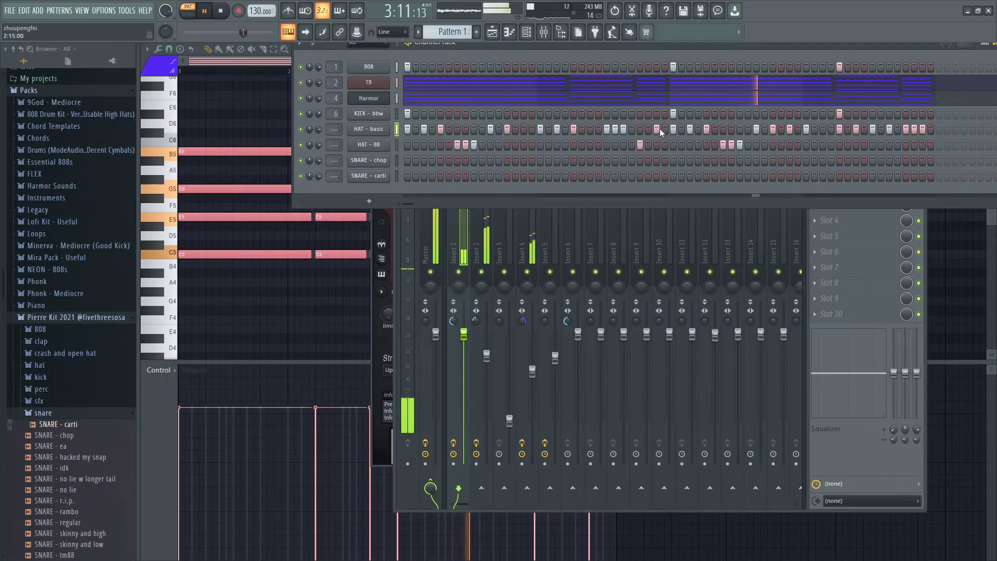
{"action": "left_click", "coordinate": [658, 147]}
{"action": "right_click", "coordinate": [659, 163]}
{"action": "key", "text": "space"}
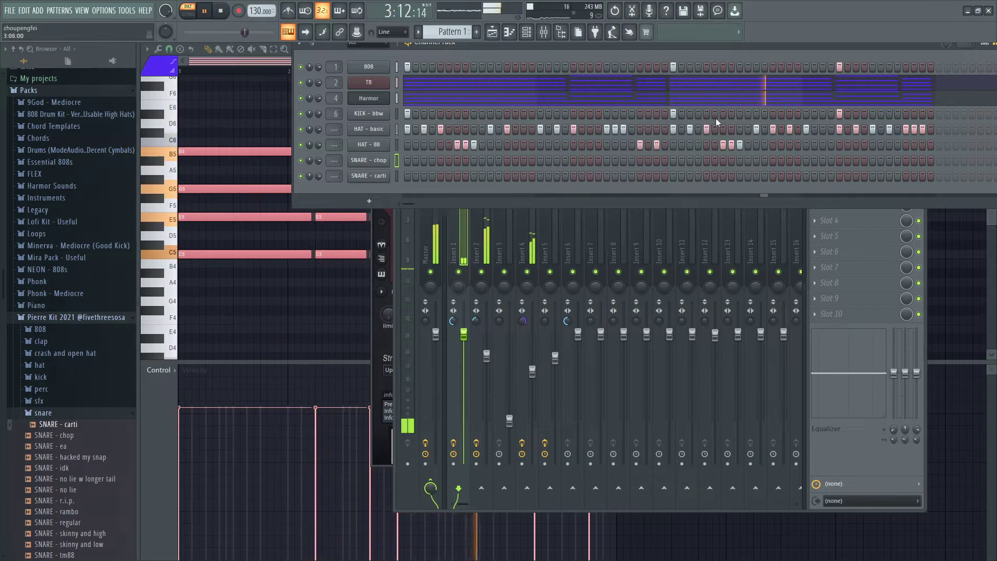
Step: Move the HAT - basic roll at steps 13 to 15 of bar 4 to the second hi-hat and replay the loop
{"action": "left_click", "coordinate": [906, 131]}
{"action": "key", "text": "space"}
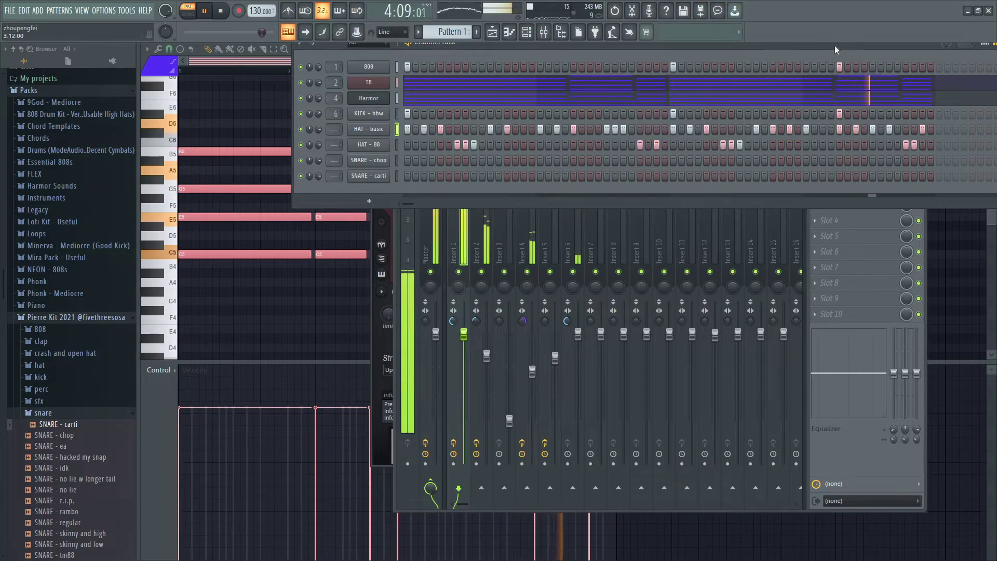
{"action": "key", "text": "space"}
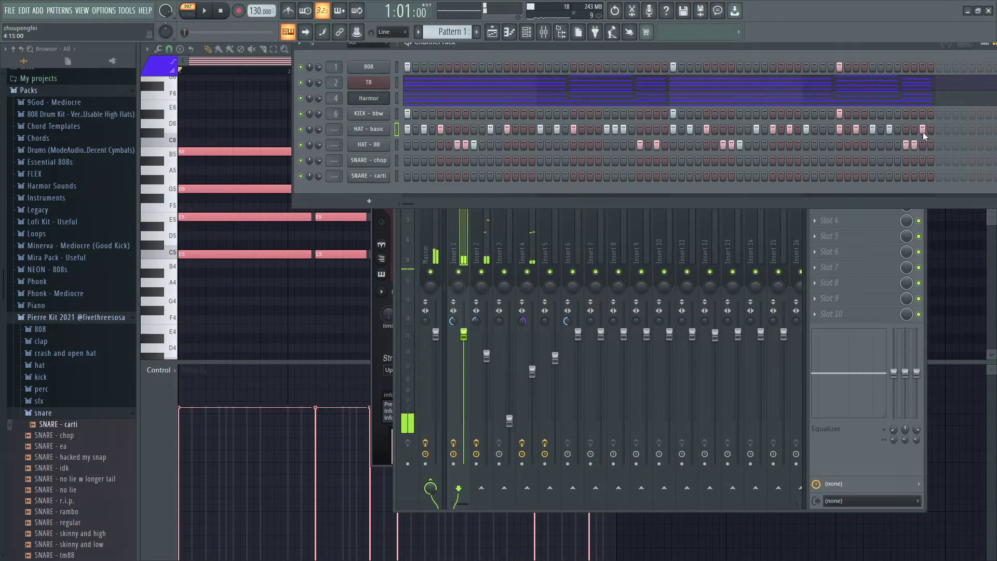
{"action": "key", "text": "space"}
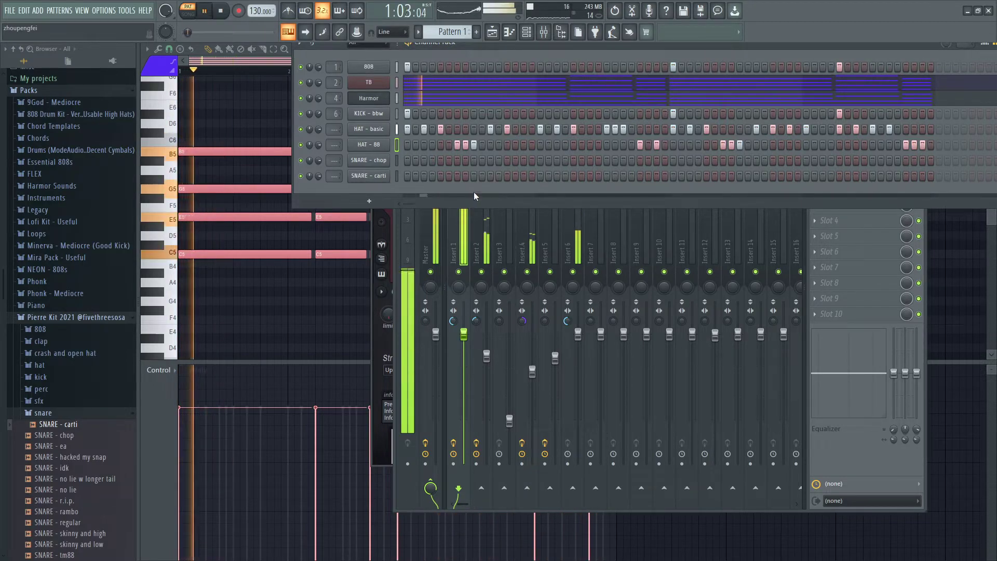
Step: Add a SNARE - chop hit at step 9 of bar 1 while the beat plays
{"action": "left_click", "coordinate": [474, 176]}
{"action": "left_click", "coordinate": [473, 176]}
{"action": "left_click", "coordinate": [473, 160]}
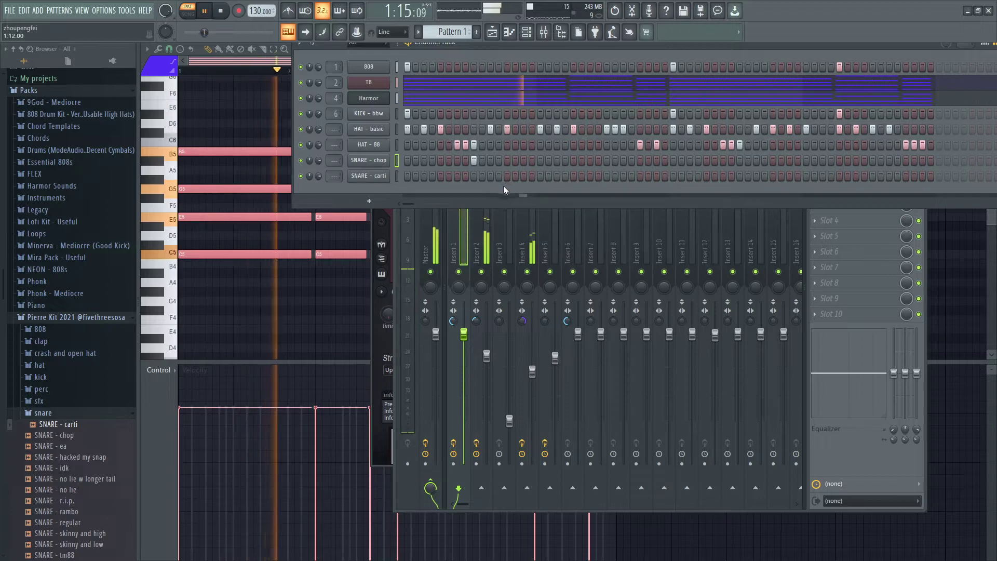
Step: Try a SNARE - carti hit at step 1 and at step 3 of bar 2 against the beat
{"action": "left_click", "coordinate": [539, 180]}
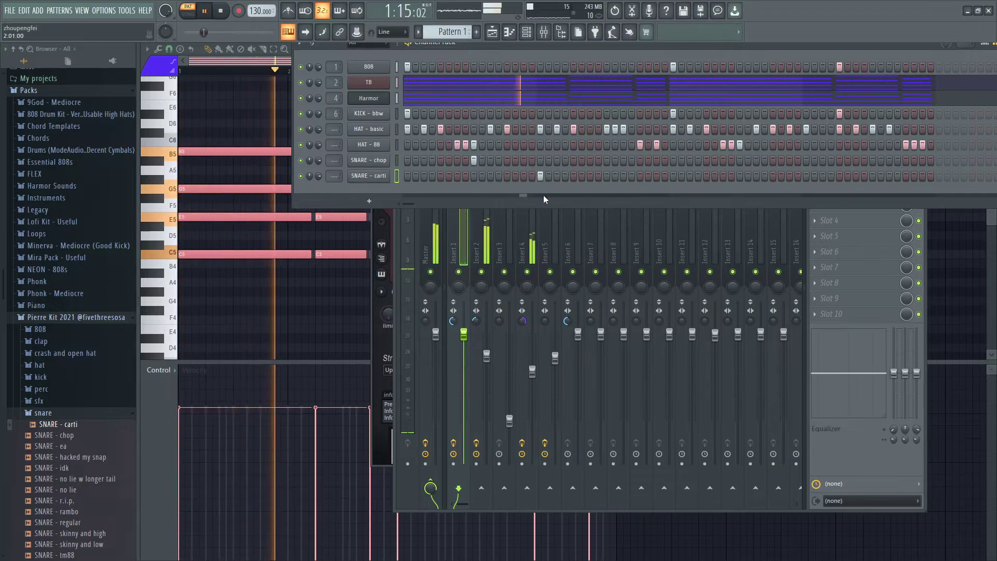
{"action": "left_click", "coordinate": [540, 179]}
{"action": "key", "text": "space"}
{"action": "key", "text": "space"}
{"action": "left_click", "coordinate": [554, 176]}
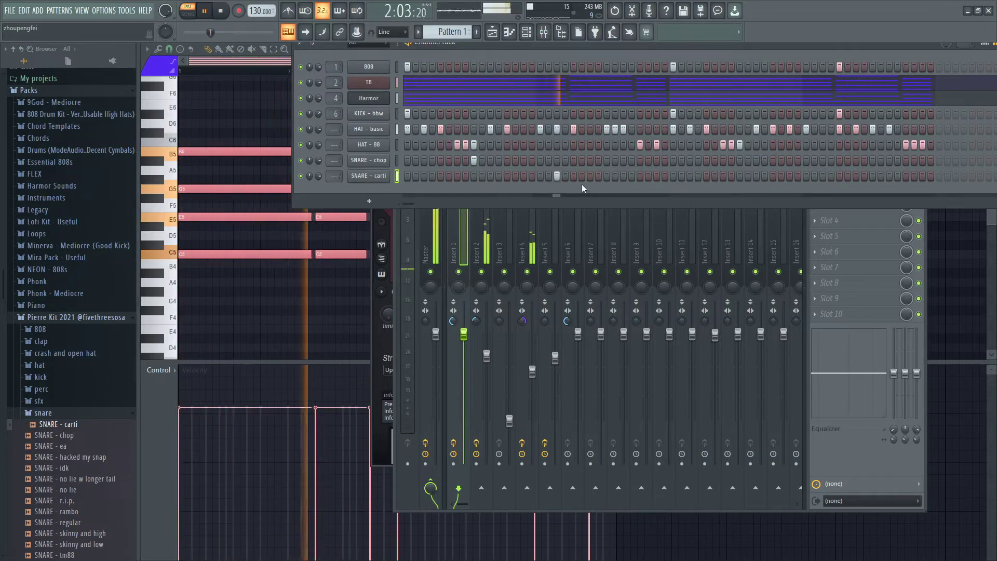
Step: Try a SNARE - chop hit at step 7 and at step 9 of bar 2
{"action": "left_click", "coordinate": [590, 162]}
{"action": "left_click", "coordinate": [591, 162]}
{"action": "left_click", "coordinate": [606, 160]}
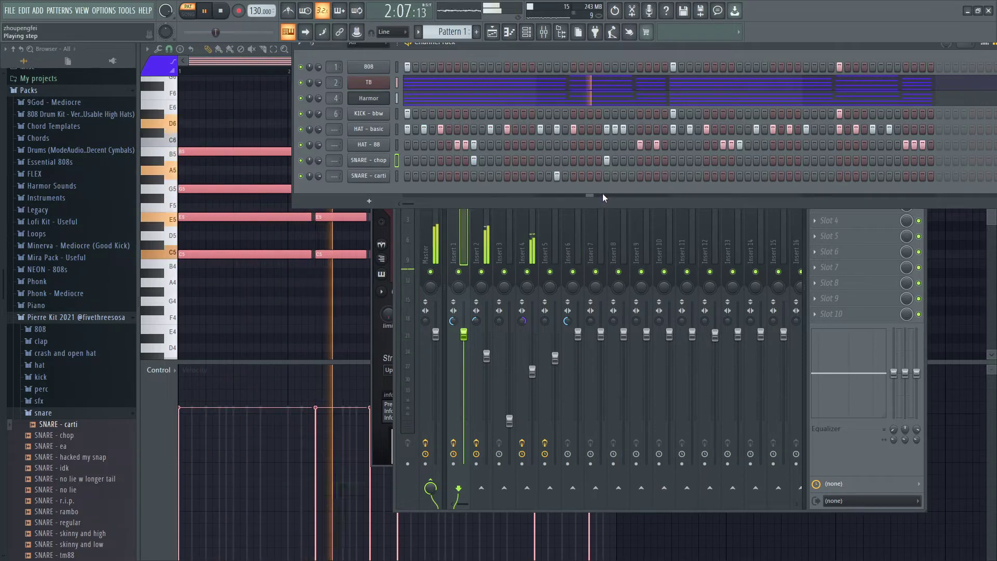
Step: Try SNARE - carti hits at steps 5 and 6 of bar 2, then clear the SNARE - carti row
{"action": "left_click", "coordinate": [557, 176]}
{"action": "left_click", "coordinate": [573, 175]}
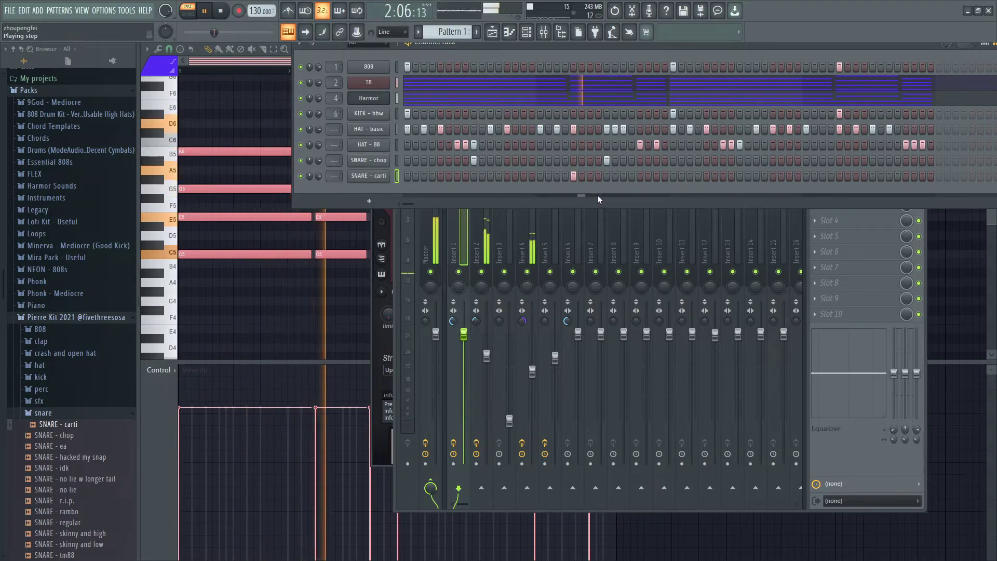
{"action": "left_click", "coordinate": [581, 176]}
{"action": "key", "text": "space"}
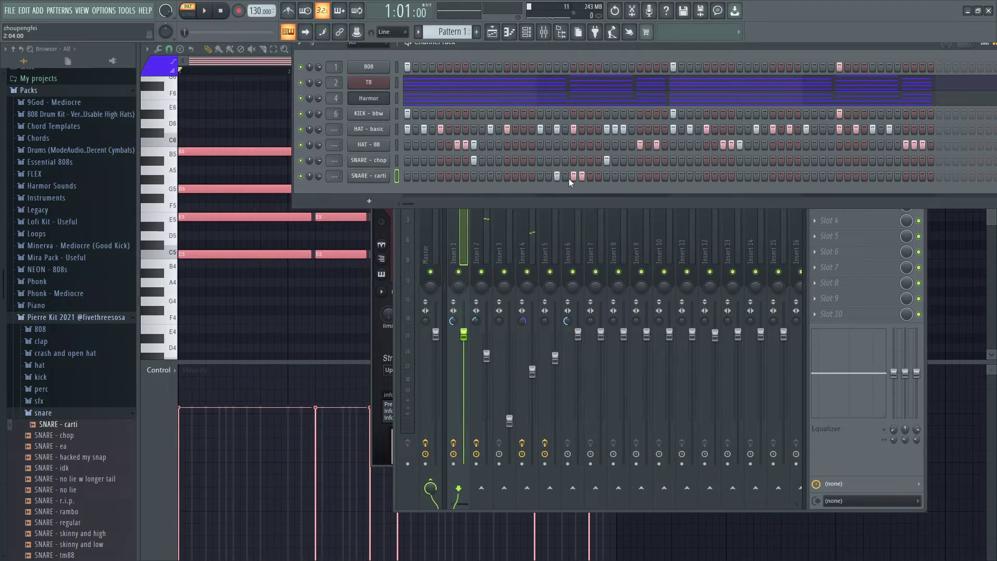
{"action": "key", "text": "space"}
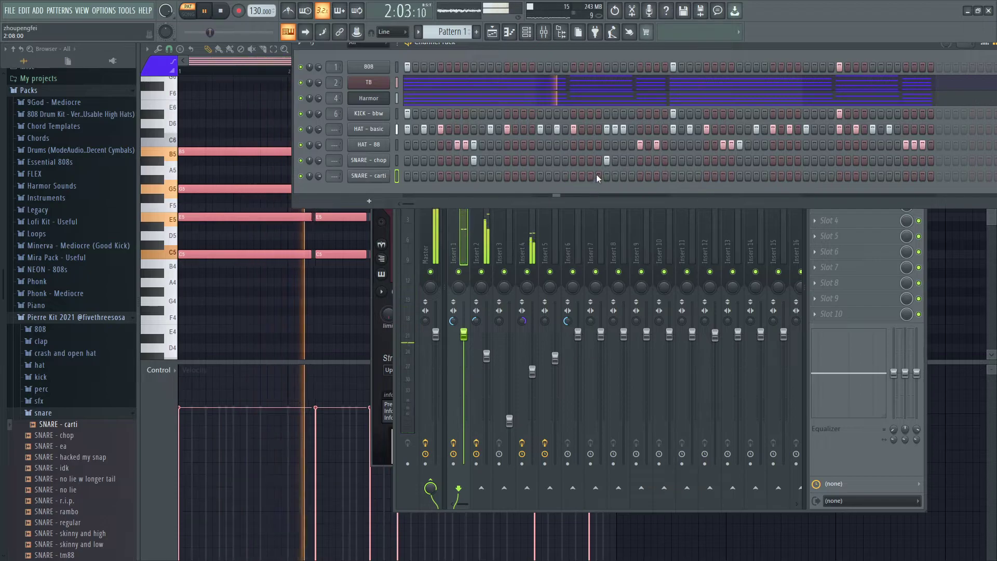
Step: Swap the snare at step 9 of bar 2 to SNARE - carti and add SNARE - chop at step 9 of bar 3 and step 1 of bar 4
{"action": "left_click", "coordinate": [606, 160]}
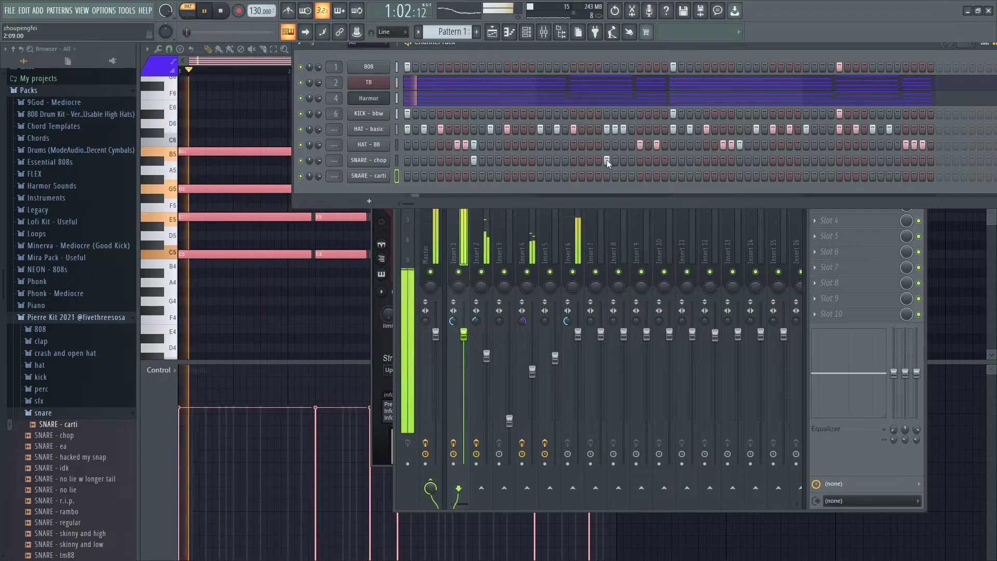
{"action": "left_click", "coordinate": [606, 176]}
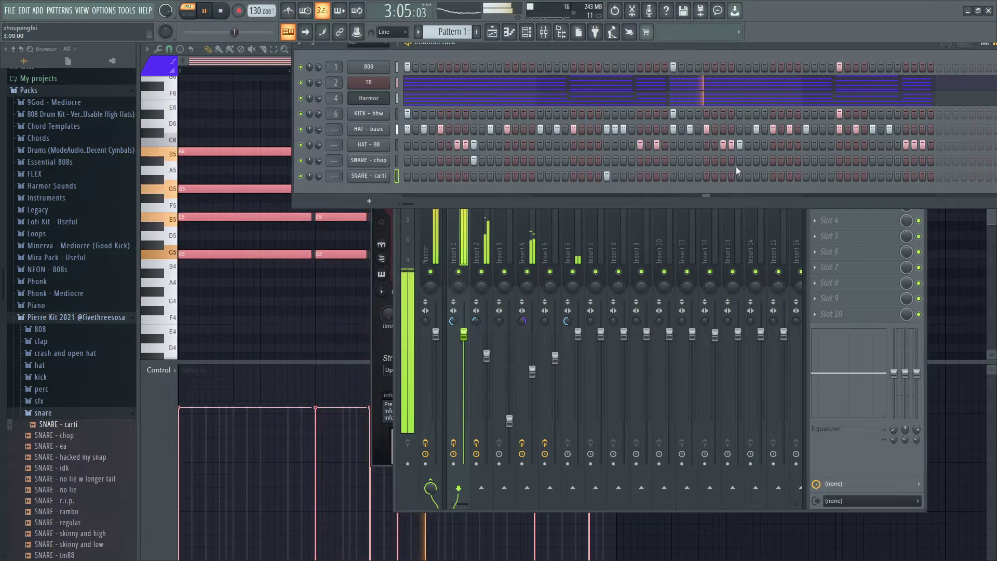
{"action": "left_click", "coordinate": [805, 160]}
{"action": "key", "text": "space"}
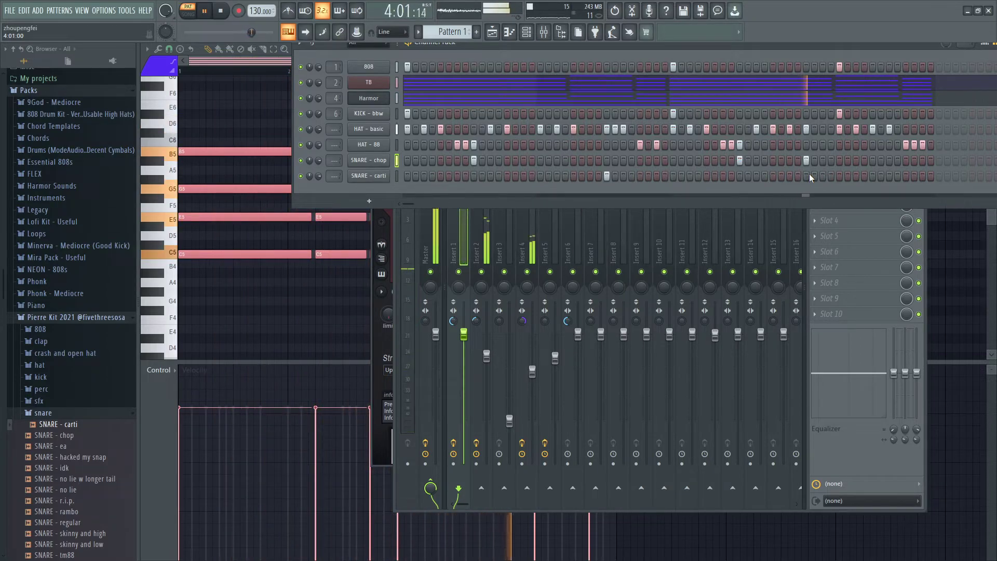
Step: Move the bar 4 SNARE - chop hit to step 3 and add a SNARE - carti hit at step 9
{"action": "left_click", "coordinate": [807, 160]}
{"action": "left_click", "coordinate": [839, 160]}
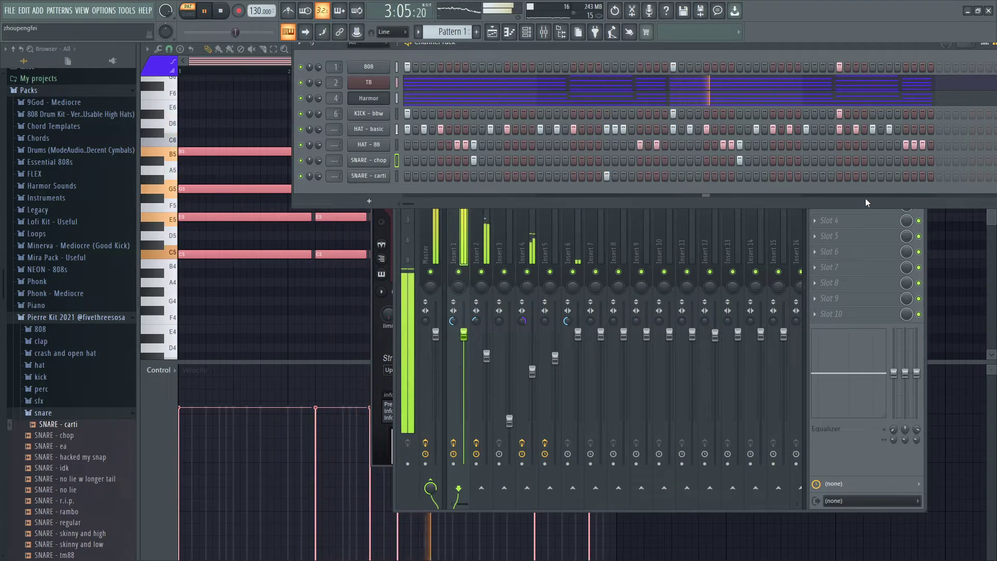
{"action": "key", "text": "space"}
{"action": "left_click", "coordinate": [822, 161]}
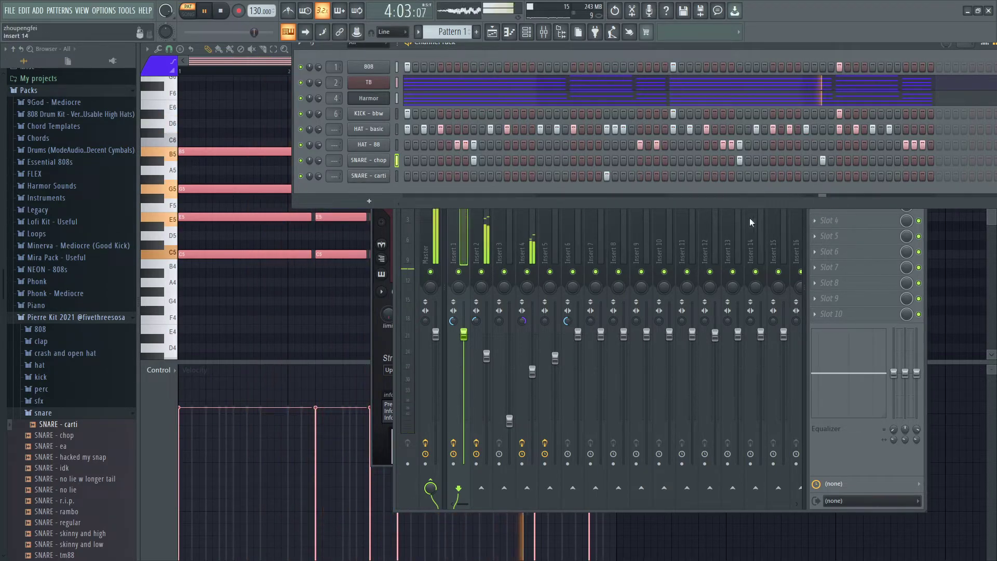
{"action": "left_click", "coordinate": [872, 175]}
{"action": "key", "text": "space"}
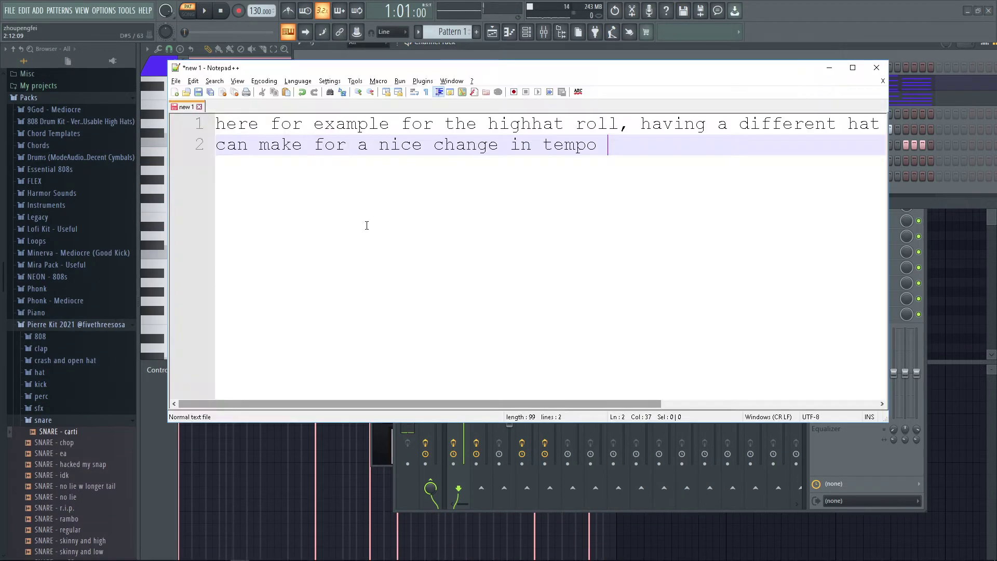
Step: Replace the note's text with "a nice thing to do to hats and snares, is to make them more"
{"action": "key", "text": "ctrl+a"}
{"action": "type", "text": "a "}
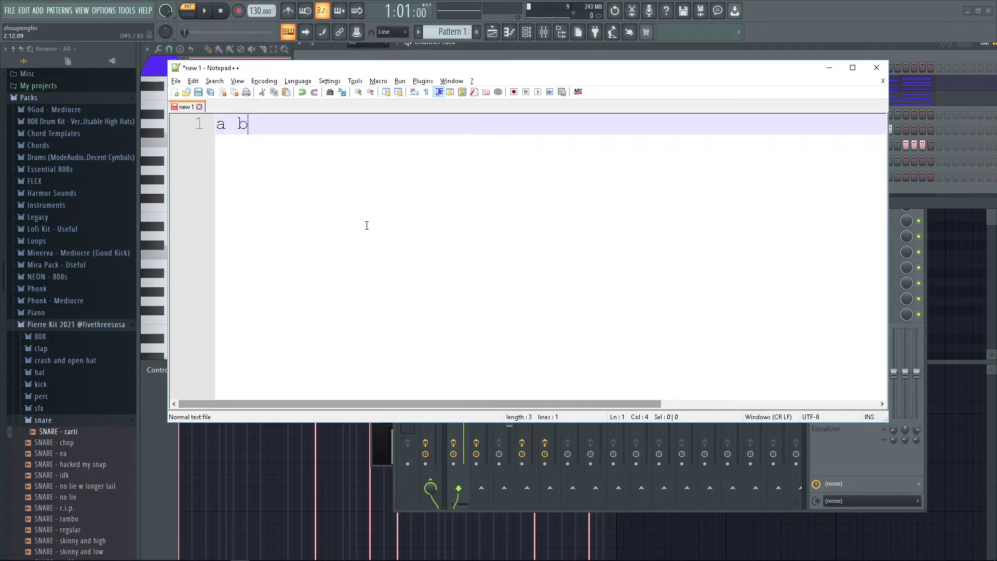
{"action": "type", "text": "nice thing to do to hats and snares, is to make"}
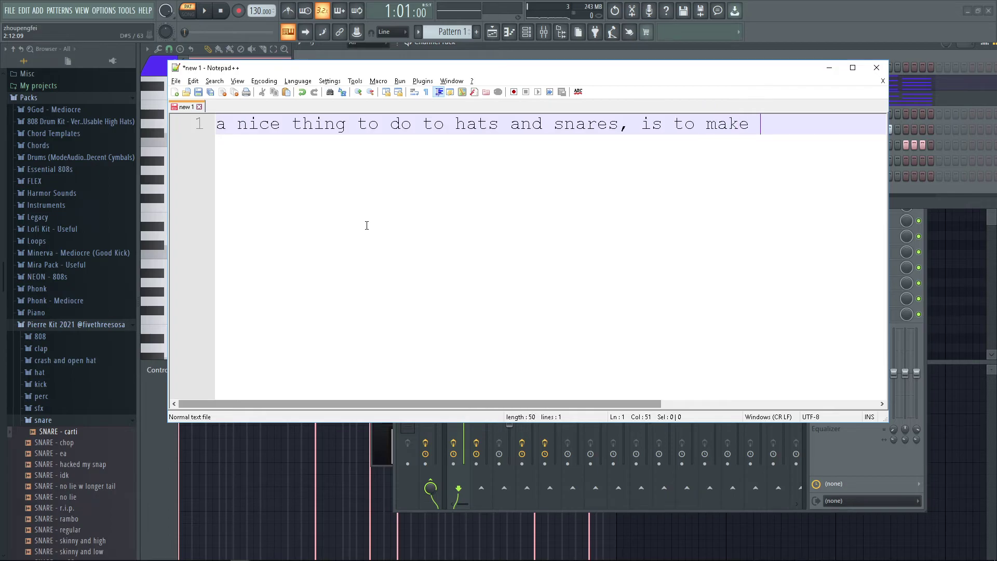
{"action": "type", "text": "ore"}
{"action": "key", "text": "Return"}
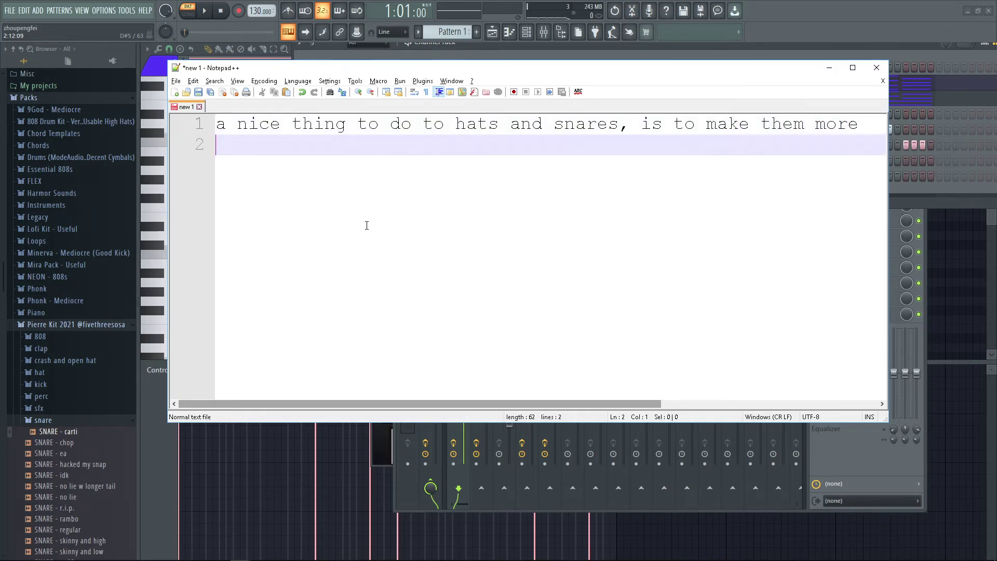
Step: Add a second line to the note reading "echoy and reverby, so just use a normal reverb on them and they"
{"action": "type", "text": "echoy and reverby, so just use a normal reve"}
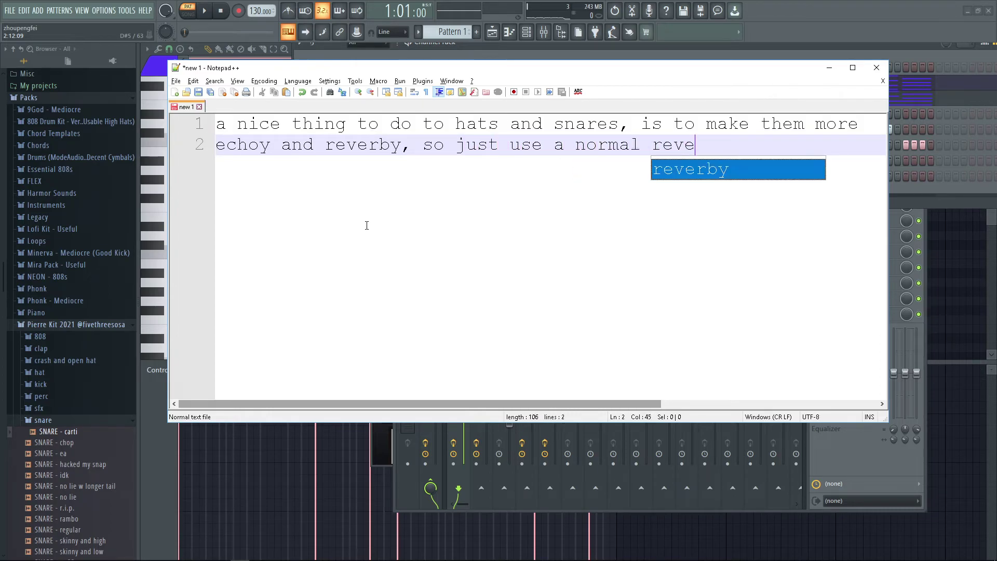
{"action": "type", "text": "them and the"}
{"action": "key", "text": "Return"}
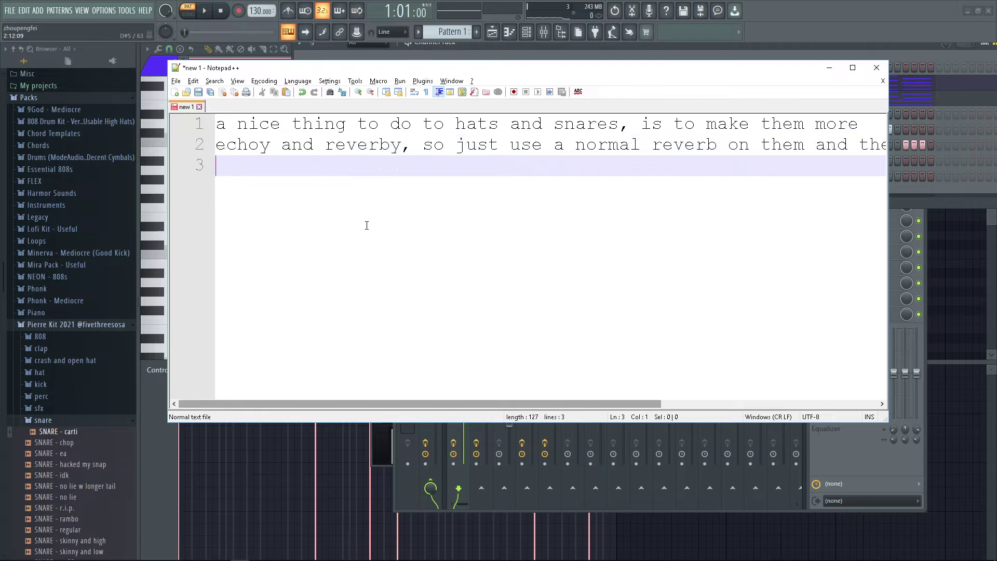
Step: Finish the note with "hit more spacey and shit, sometimes it works sometimes it doesn't" and shrink the text display slightly
{"action": "type", "text": "hit more spacey and shit "}
{"action": "type", "text": "so"}
{"action": "key", "text": "BackSpace"}
{"action": "key", "text": "BackSpace"}
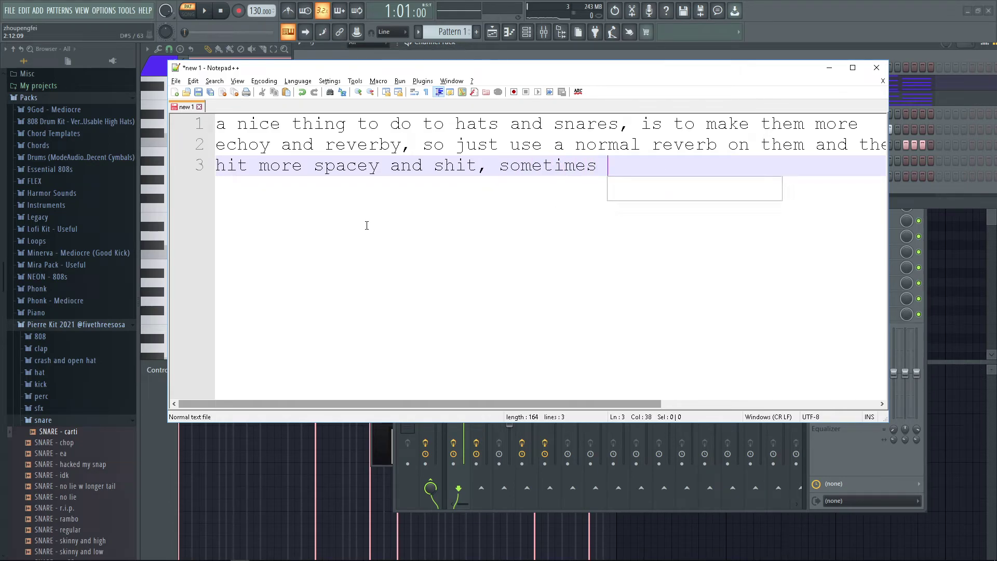
{"action": "type", "text": "sometimes it works sometimes"}
{"action": "key", "text": "Return"}
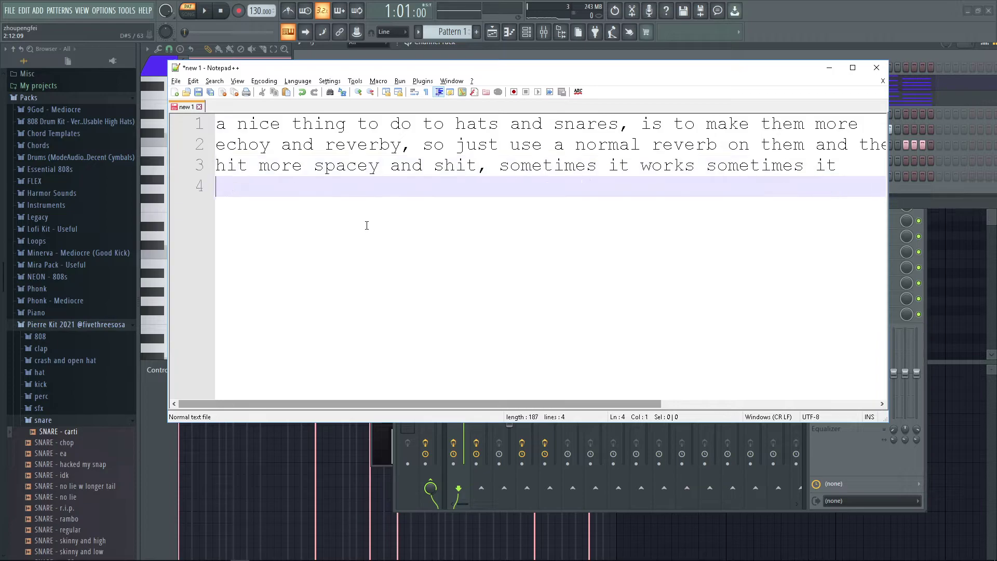
{"action": "key", "text": "ctrl+minus"}
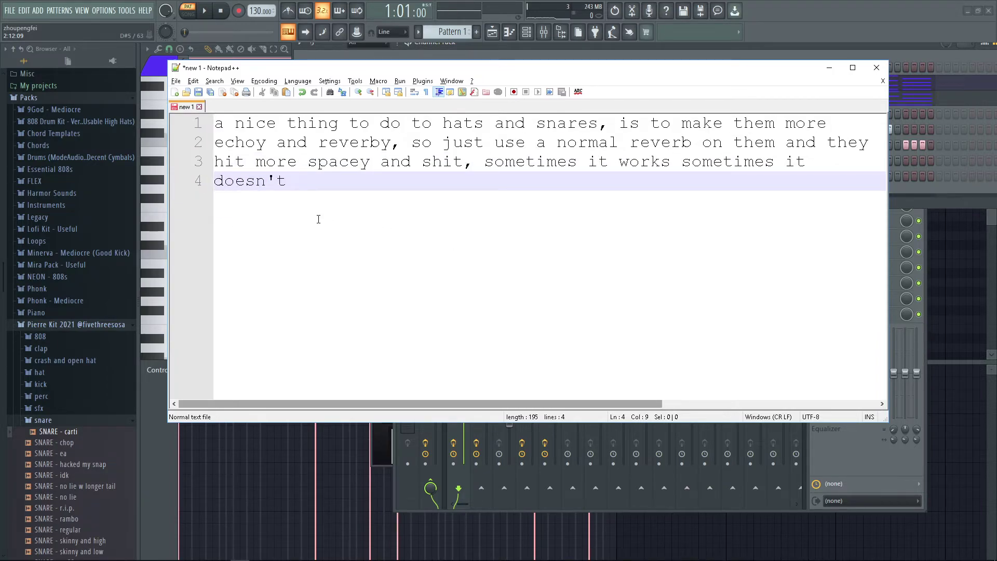
Step: Switch to FL Studio and route both snare channels to mixer track 7 and both hat channels to mixer track 8
{"action": "key", "text": "alt+Tab"}
{"action": "key", "text": "alt+Tab"}
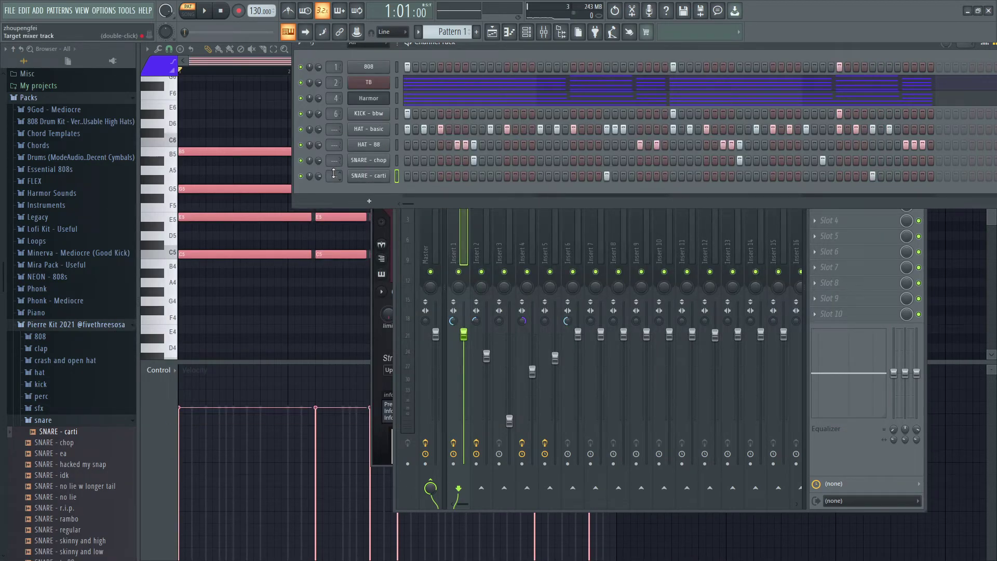
{"action": "scroll", "coordinate": [333, 174], "scroll_direction": "up", "scroll_amount": 3}
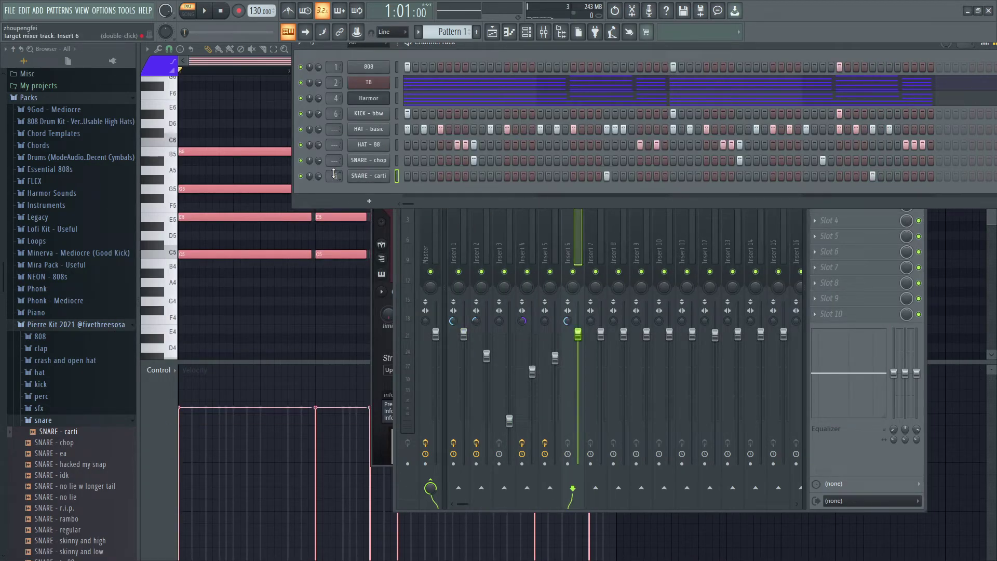
{"action": "scroll", "coordinate": [333, 154], "scroll_direction": "up", "scroll_amount": 3}
{"action": "scroll", "coordinate": [332, 146], "scroll_direction": "up", "scroll_amount": 3}
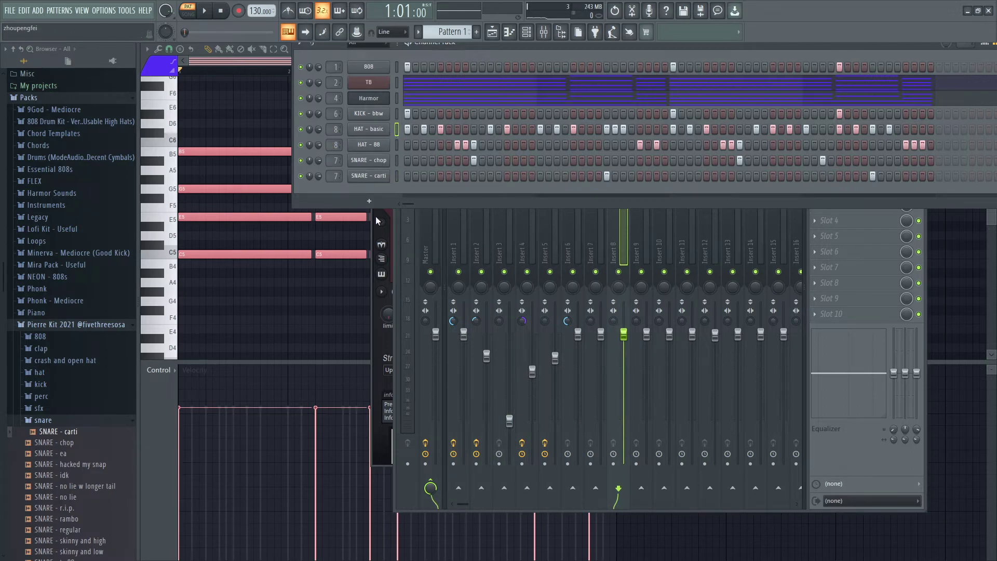
Step: Move the HAT - basic and HAT - BB channels below SNARE - carti in the channel rack
{"action": "key", "text": "alt+Down"}
{"action": "key", "text": "alt+Down"}
{"action": "key", "text": "alt+Down"}
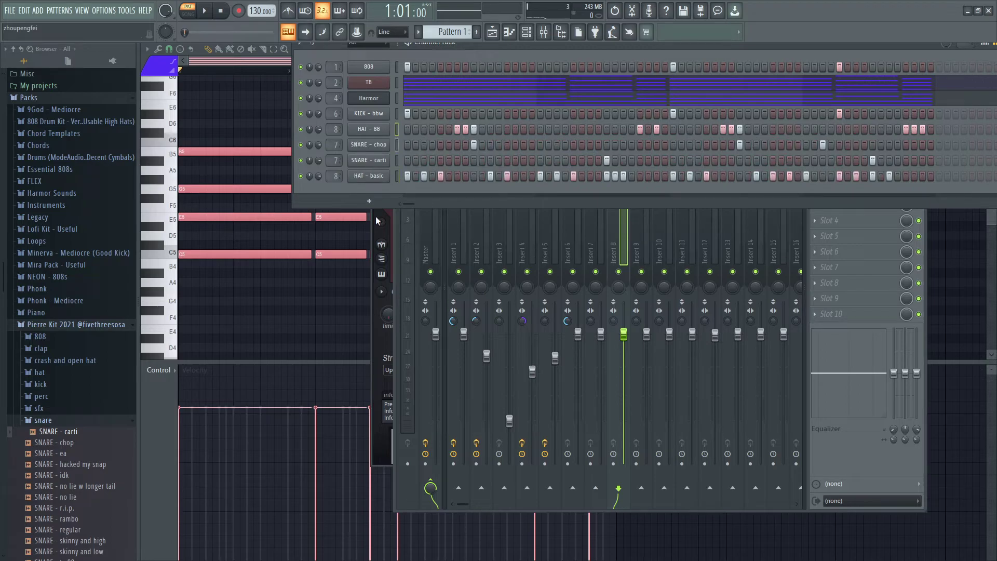
{"action": "key", "text": "alt+Down"}
{"action": "key", "text": "alt+Down"}
{"action": "key", "text": "alt+Down"}
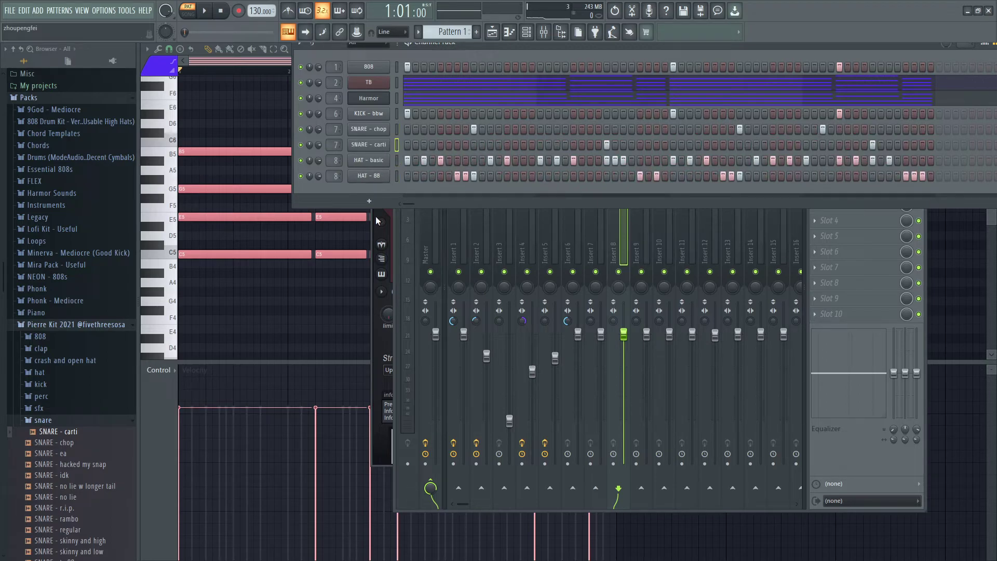
Step: Start playback and load Fruity Reeverb 2 into slot 1 of the snares' mixer track, Insert 7
{"action": "left_click", "coordinate": [593, 235]}
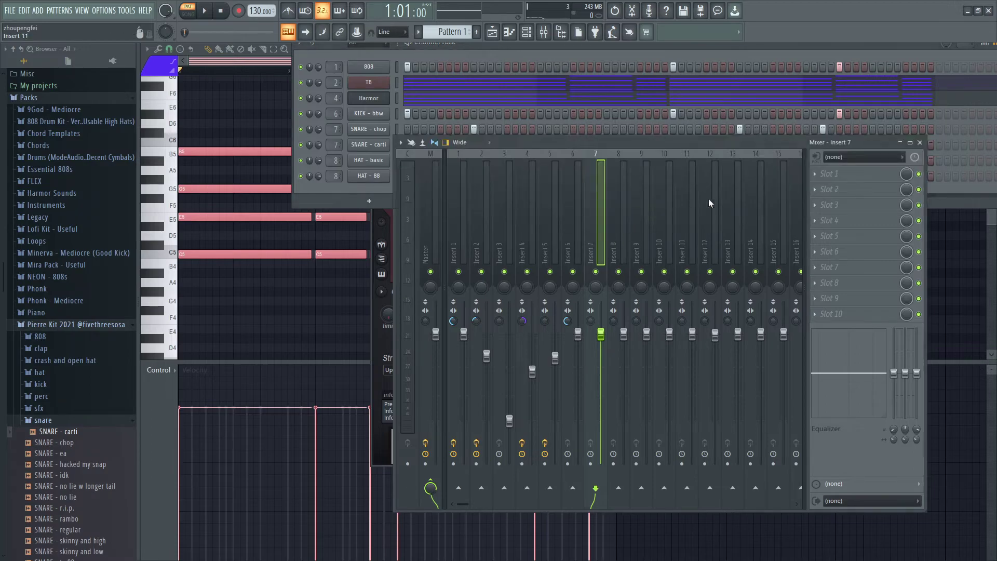
{"action": "key", "text": "space"}
{"action": "left_click", "coordinate": [827, 173]}
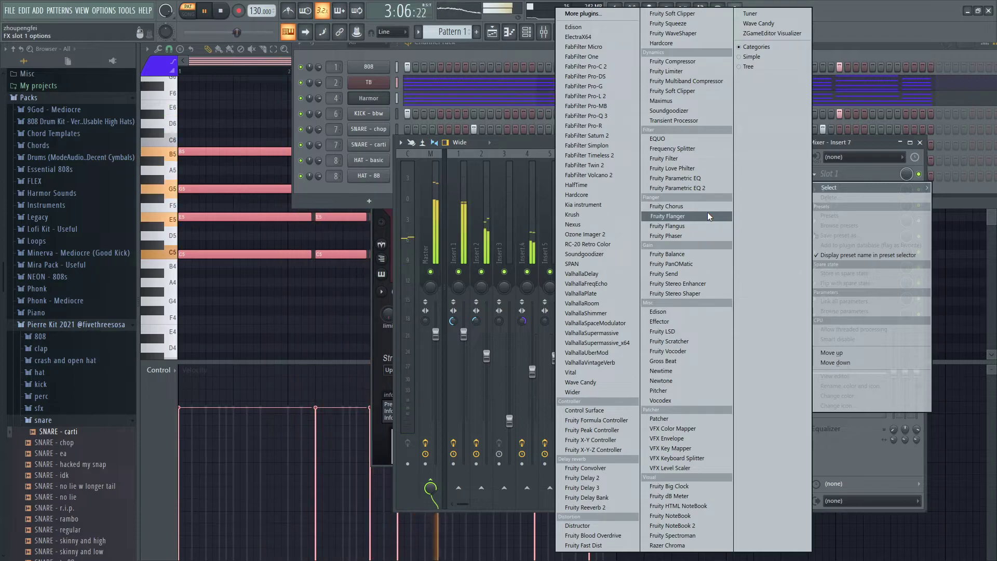
{"action": "left_click", "coordinate": [584, 507]}
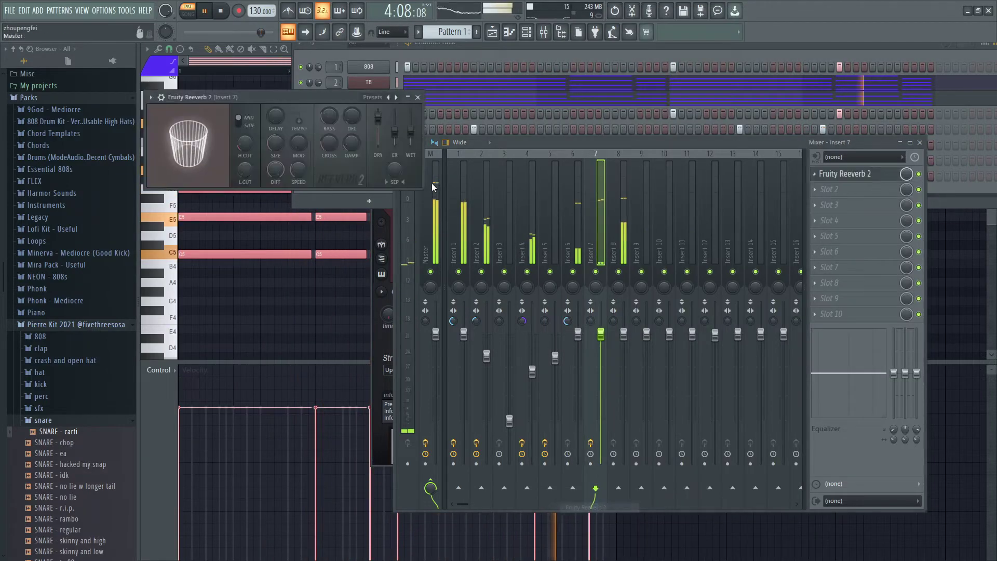
Step: Move the snare reverb's window clear of the channel rack and mute the HAT - basic and HAT - BB channels
{"action": "left_click", "coordinate": [372, 97]}
{"action": "left_click", "coordinate": [345, 98]}
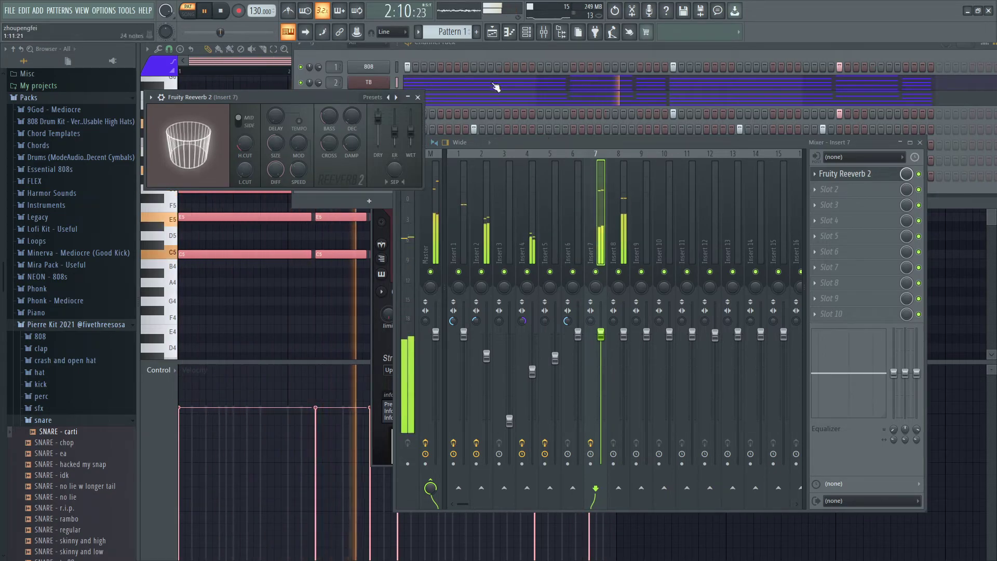
{"action": "left_click", "coordinate": [472, 60]}
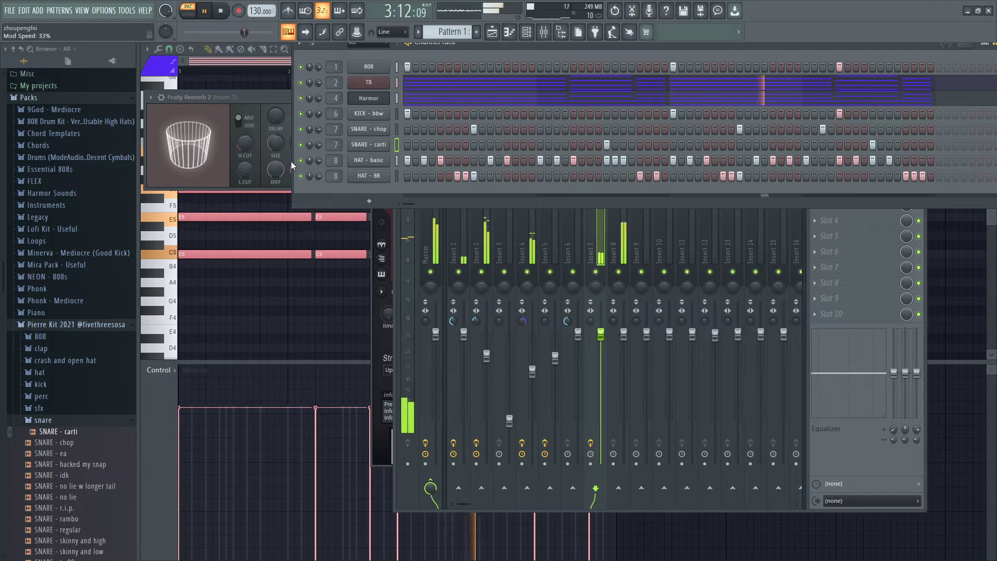
{"action": "left_click", "coordinate": [281, 111]}
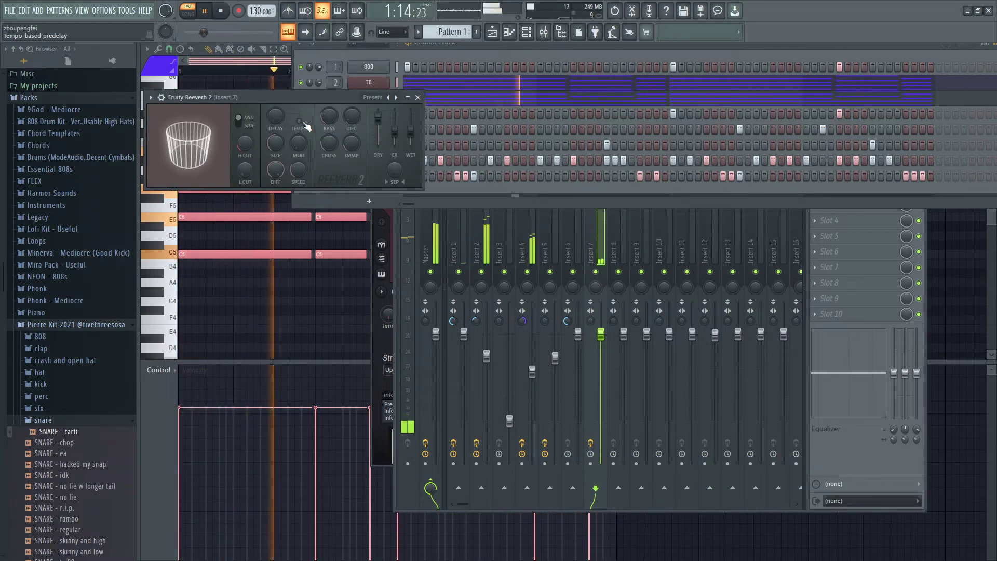
{"action": "left_click_drag", "start_coordinate": [309, 98], "coordinate": [528, 216]}
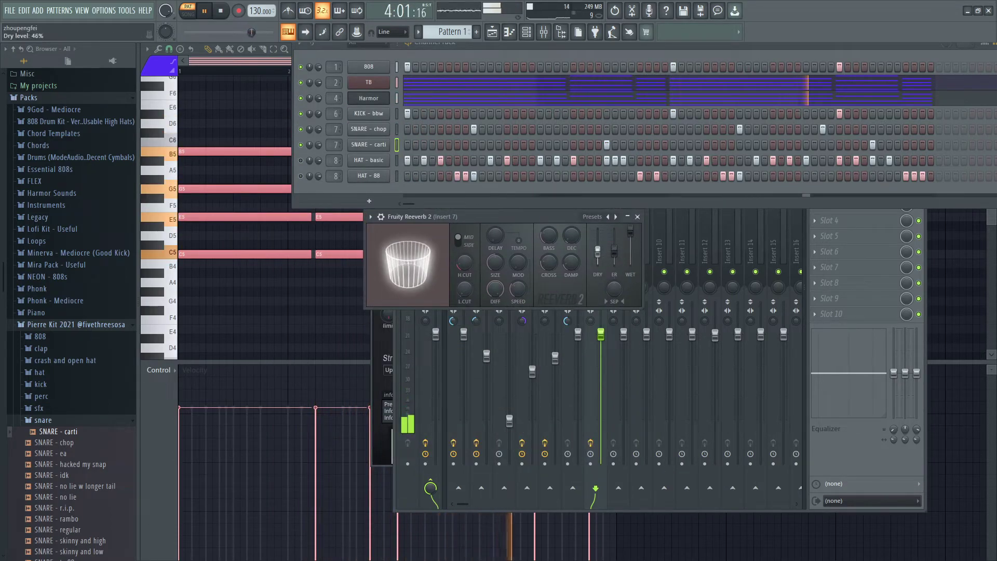
Step: Raise the snare reverb's Wet level and high cut, rebalance its Dry level and lower the low cut
{"action": "left_click_drag", "start_coordinate": [631, 232], "coordinate": [597, 242]}
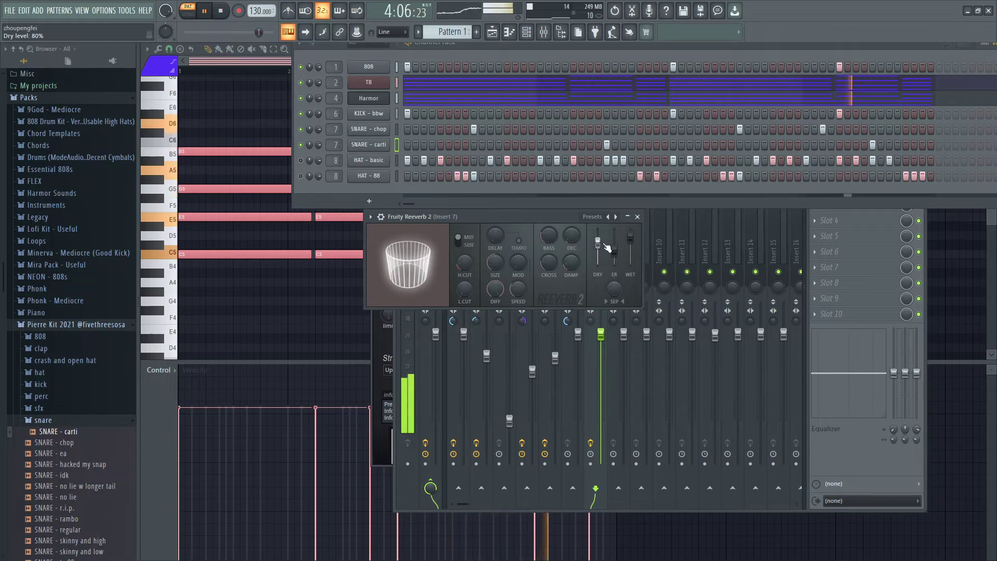
{"action": "left_click_drag", "start_coordinate": [598, 242], "coordinate": [598, 236]}
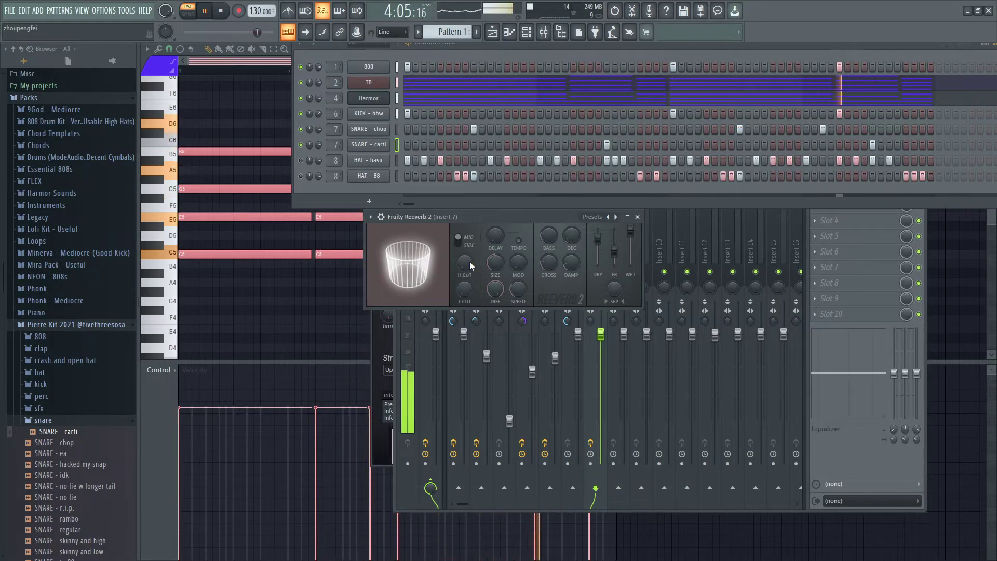
{"action": "left_click_drag", "start_coordinate": [459, 258], "coordinate": [459, 207]}
{"action": "left_click_drag", "start_coordinate": [463, 288], "coordinate": [463, 322]}
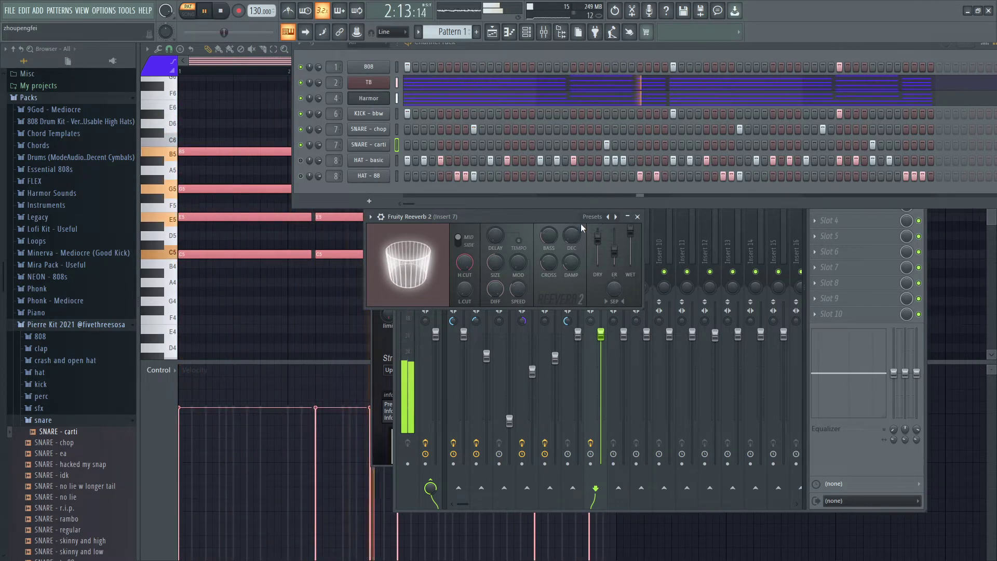
Step: Switch to Notepad++ and replace the note's text with "i prefer it personally but each to their own obviously"
{"action": "key", "text": "alt+Tab"}
{"action": "key", "text": "ctrl+a"}
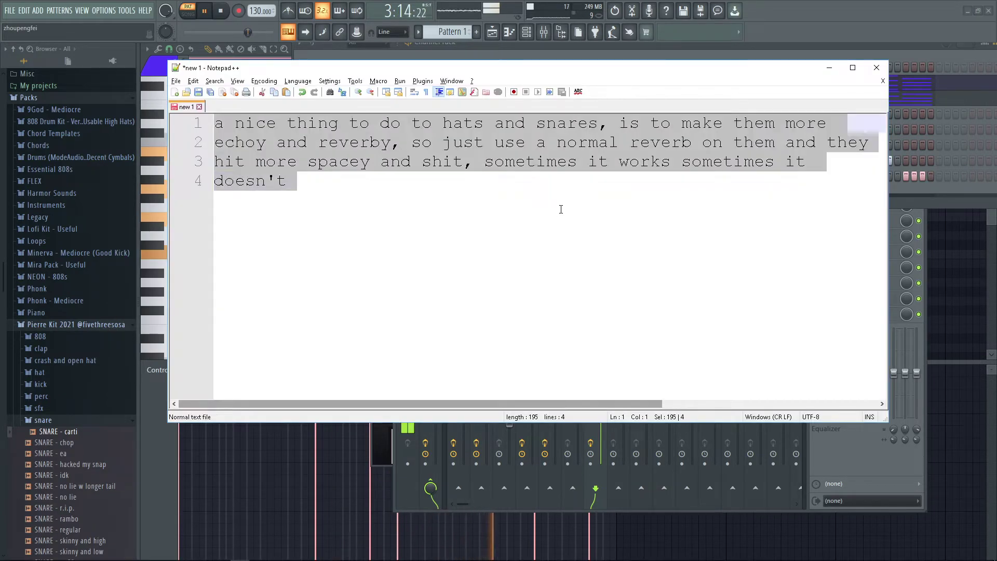
{"action": "type", "text": "u ro"}
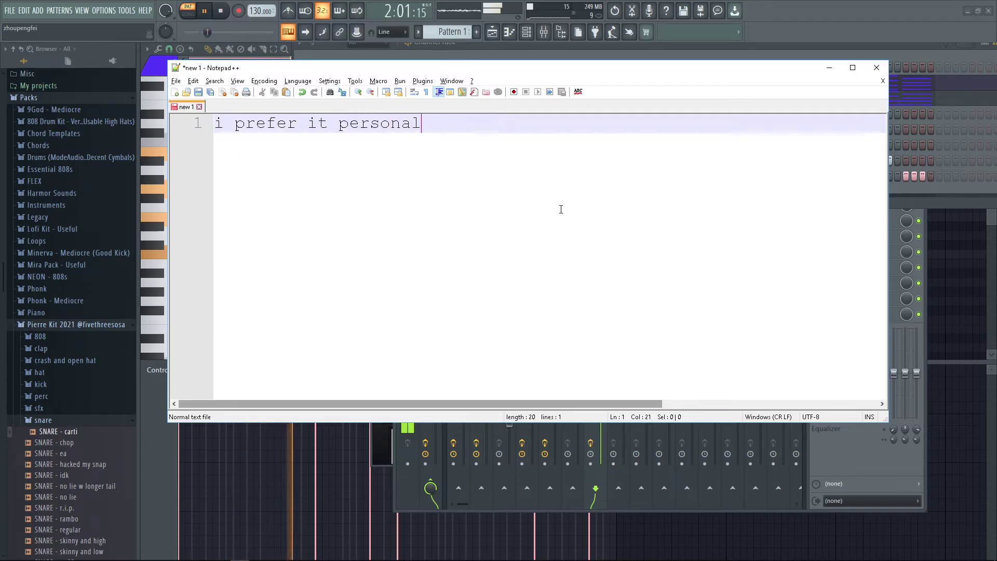
{"action": "type", "text": "obviously"}
{"action": "key", "text": "Return"}
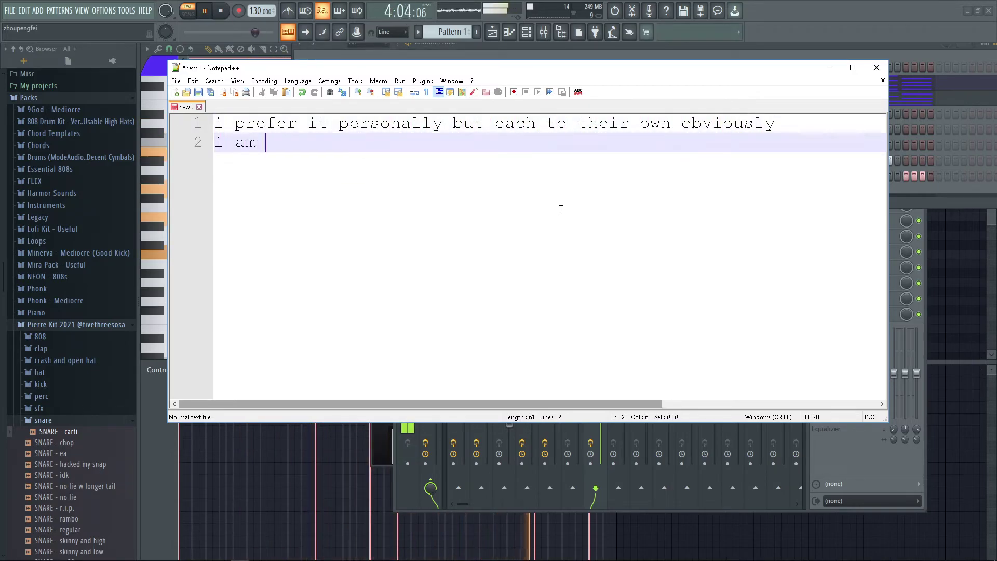
Step: Add to the note "i am just gonna turn the snares down cuz they are taking over the whole beat lol"
{"action": "type", "text": "i am just gonna turn the s"}
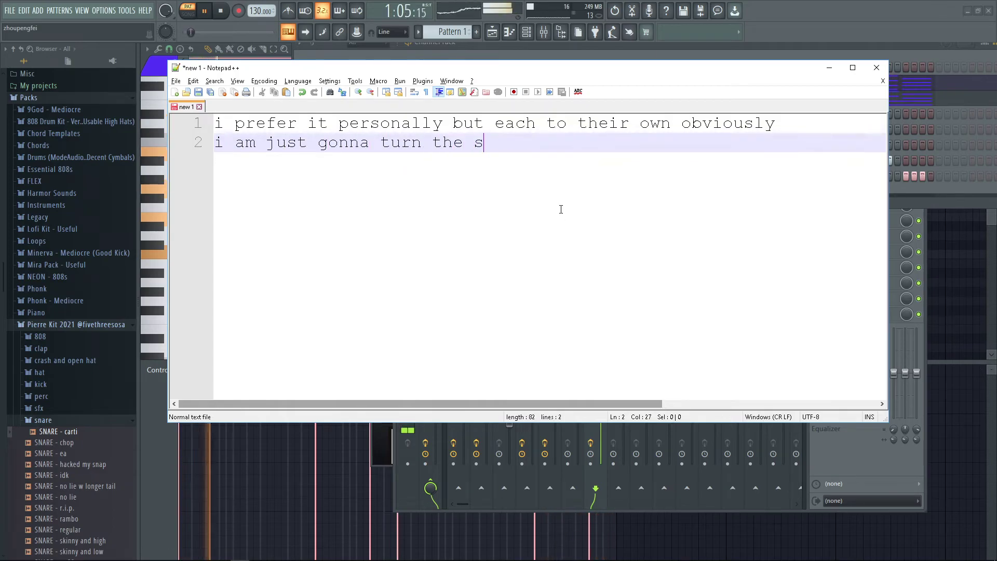
{"action": "type", "text": "nares down cuz they are taking"}
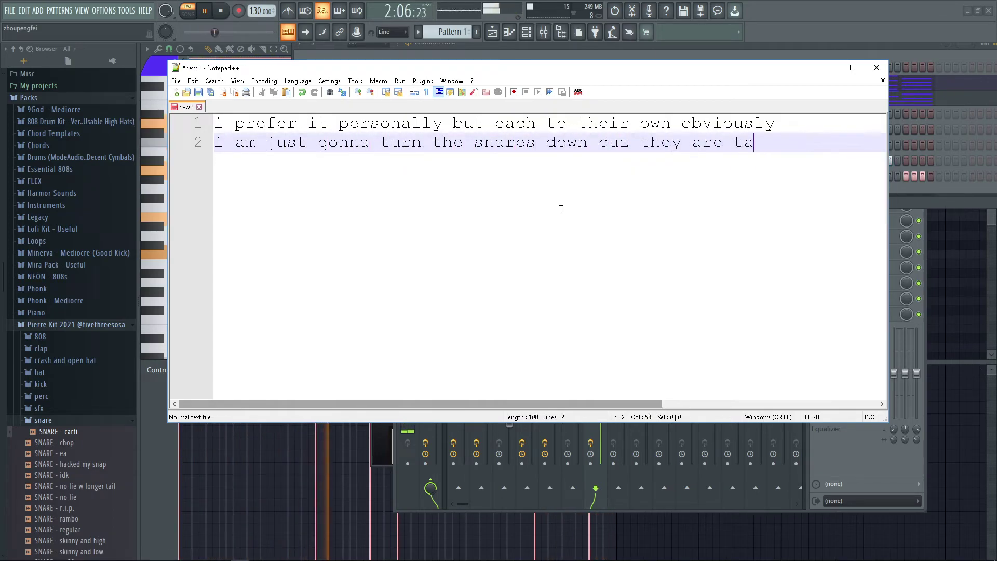
{"action": "key", "text": "Return"}
{"action": "type", "text": "over the hoole beat lol"}
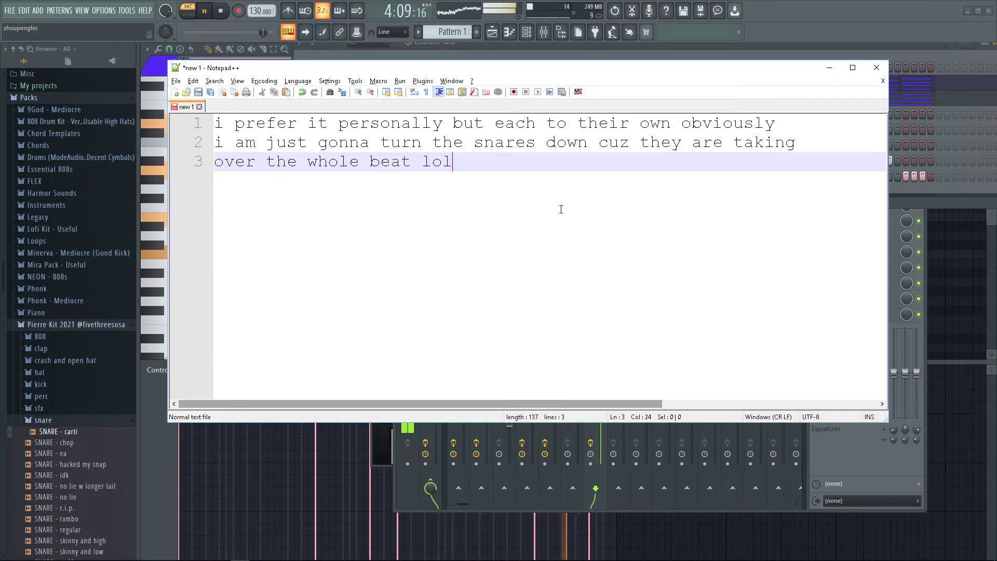
Step: Back in FL Studio, lower the Insert 7 volume and copy its Fruity Reeverb 2 settings to the hats' track, Insert 8
{"action": "key", "text": "alt+Tab"}
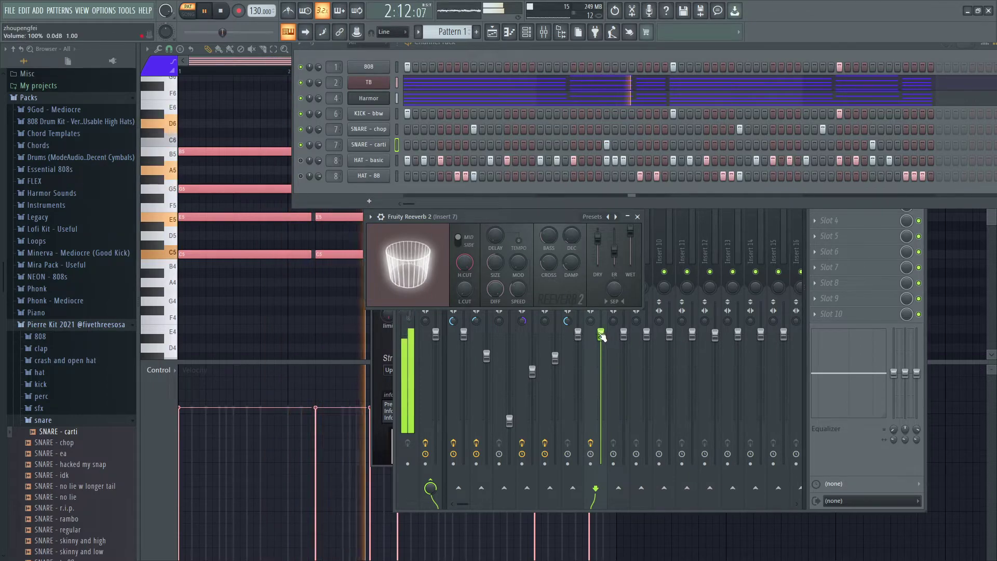
{"action": "left_click_drag", "start_coordinate": [600, 334], "coordinate": [601, 351]}
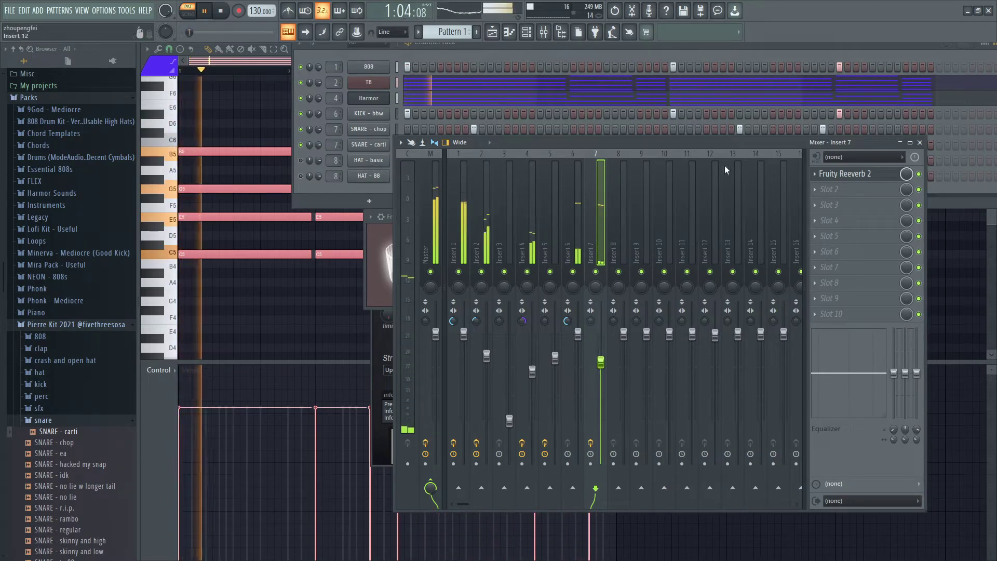
{"action": "left_click", "coordinate": [813, 174]}
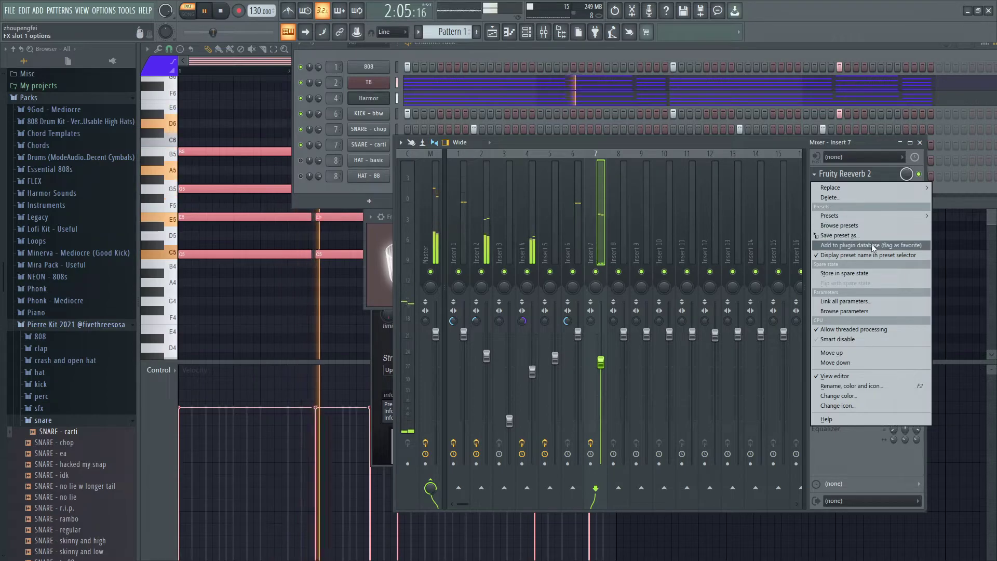
{"action": "left_click_drag", "start_coordinate": [868, 236], "coordinate": [624, 228]}
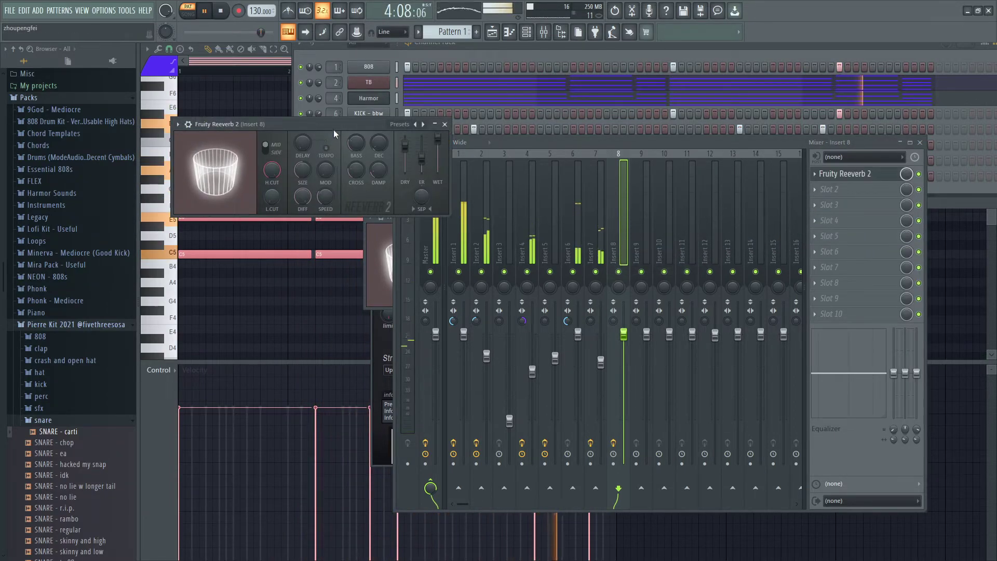
Step: Move the Insert 8 reverb window clear of the channel rack and unmute both hat channels
{"action": "left_click_drag", "start_coordinate": [332, 125], "coordinate": [398, 267]}
{"action": "left_click", "coordinate": [300, 176]}
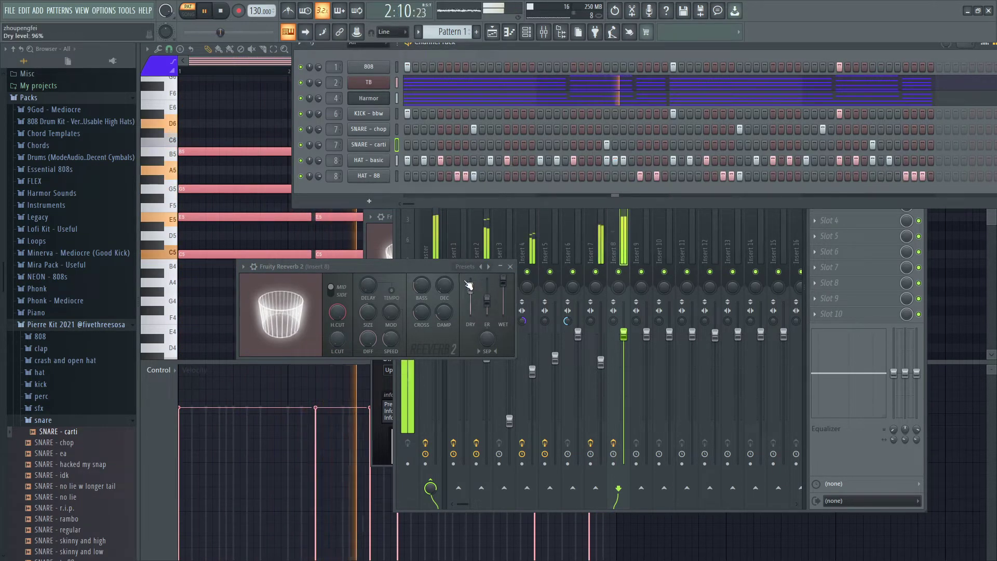
{"action": "left_click", "coordinate": [426, 266]}
Step: Lower the hat reverb's Dry and Wet levels and adjust its high cut and decay
{"action": "left_click_drag", "start_coordinate": [503, 281], "coordinate": [471, 284]}
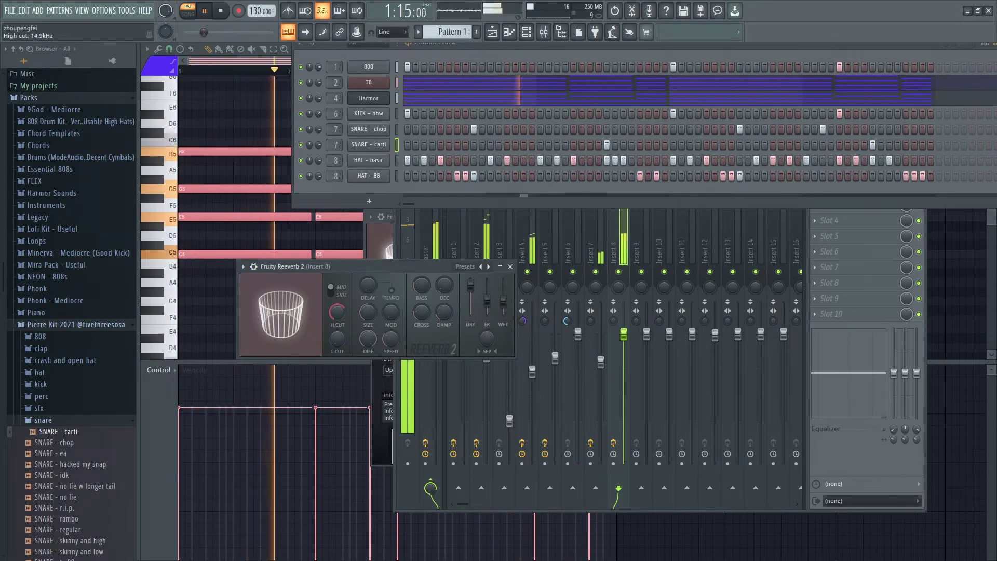
{"action": "left_click_drag", "start_coordinate": [503, 302], "coordinate": [503, 292]}
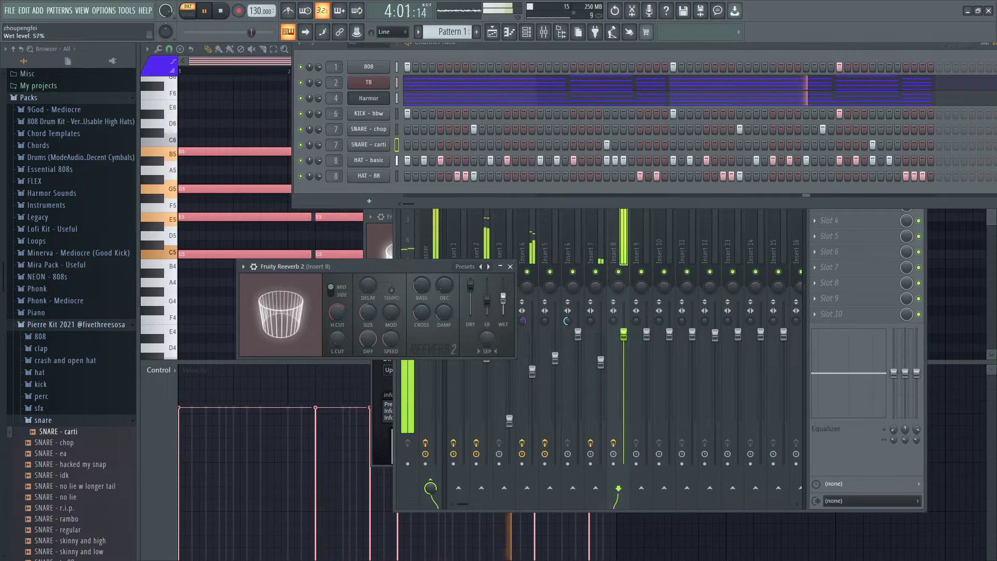
{"action": "mouse_move", "coordinate": [444, 285]}
{"action": "left_mouse_down"}
{"action": "mouse_move", "coordinate": [444, 270]}
{"action": "mouse_move", "coordinate": [444, 300]}
{"action": "mouse_move", "coordinate": [444, 289]}
{"action": "left_mouse_up"}
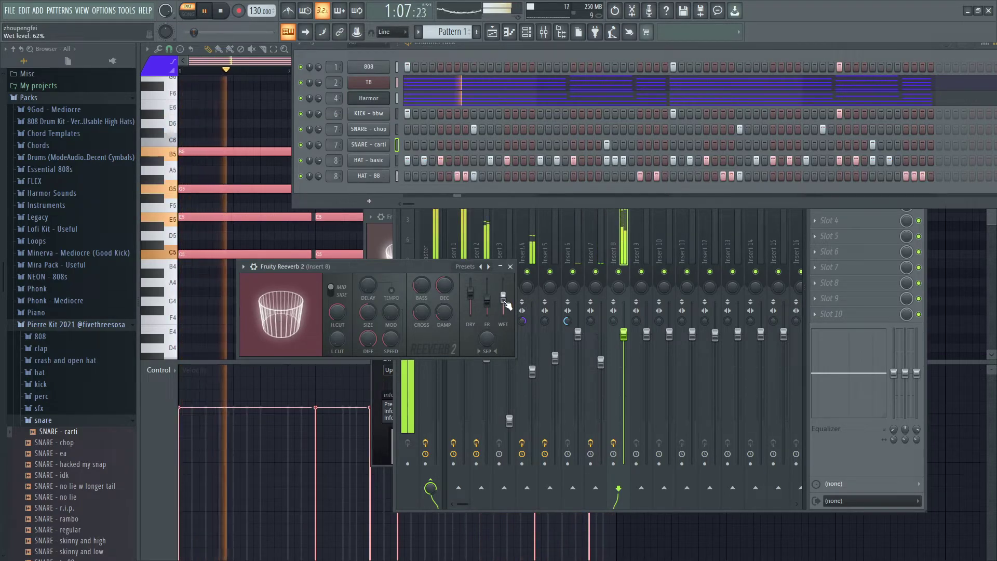
{"action": "left_click_drag", "start_coordinate": [471, 292], "coordinate": [475, 295]}
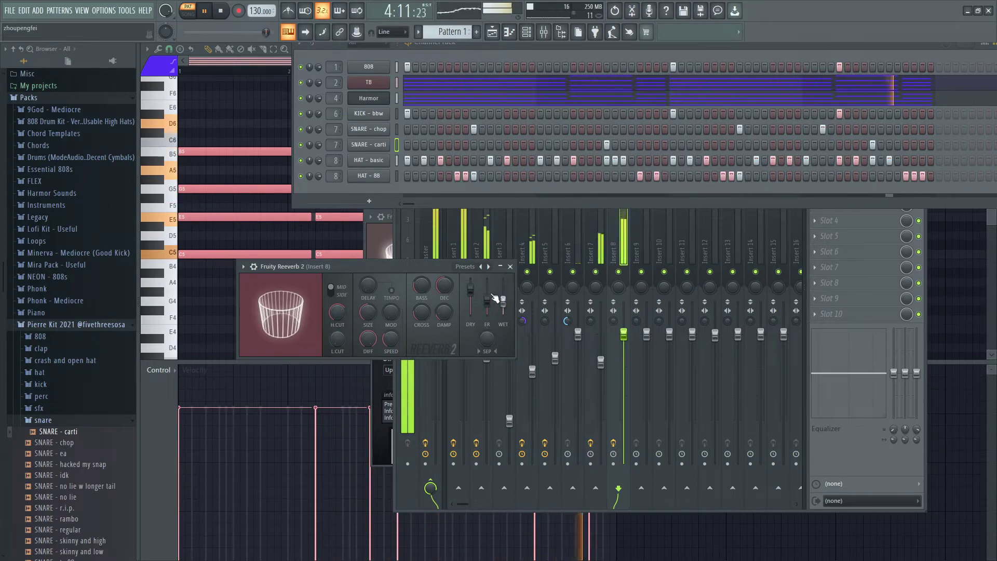
Step: Adjust the hat reverb's decay and mix level on Insert 8, and lower that track's volume slightly
{"action": "left_click_drag", "start_coordinate": [449, 287], "coordinate": [449, 308]}
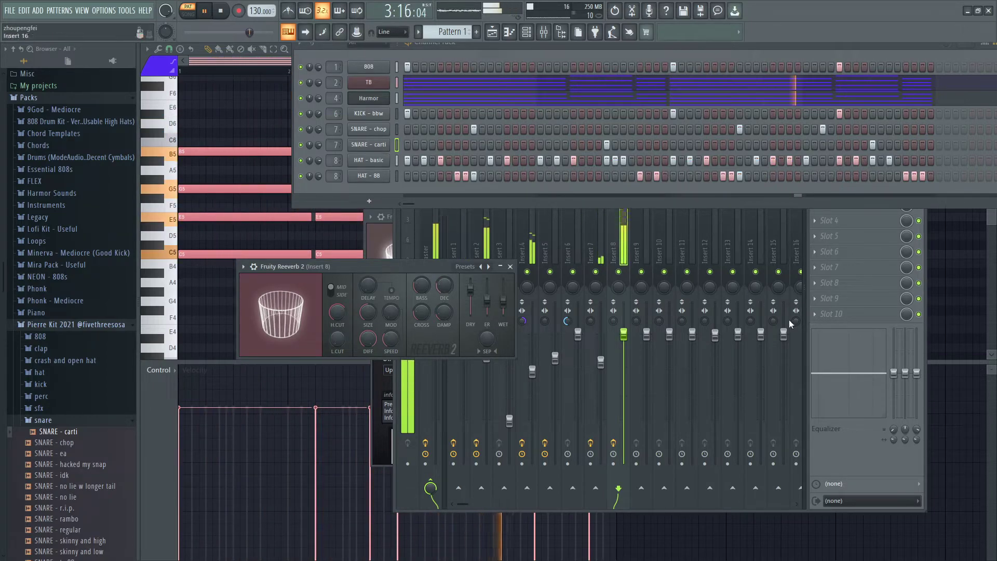
{"action": "left_click", "coordinate": [857, 455]}
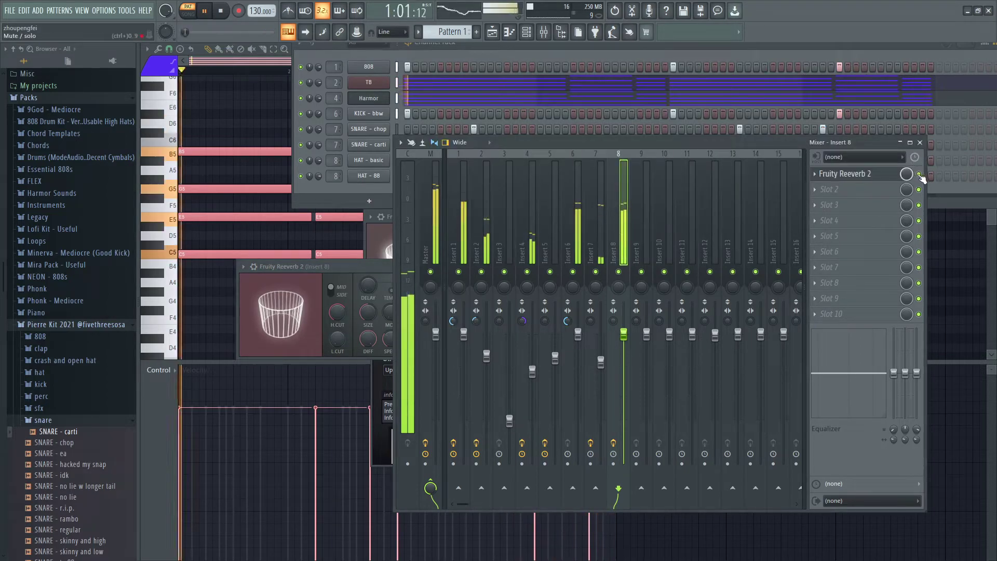
{"action": "left_click_drag", "start_coordinate": [908, 181], "coordinate": [909, 202]}
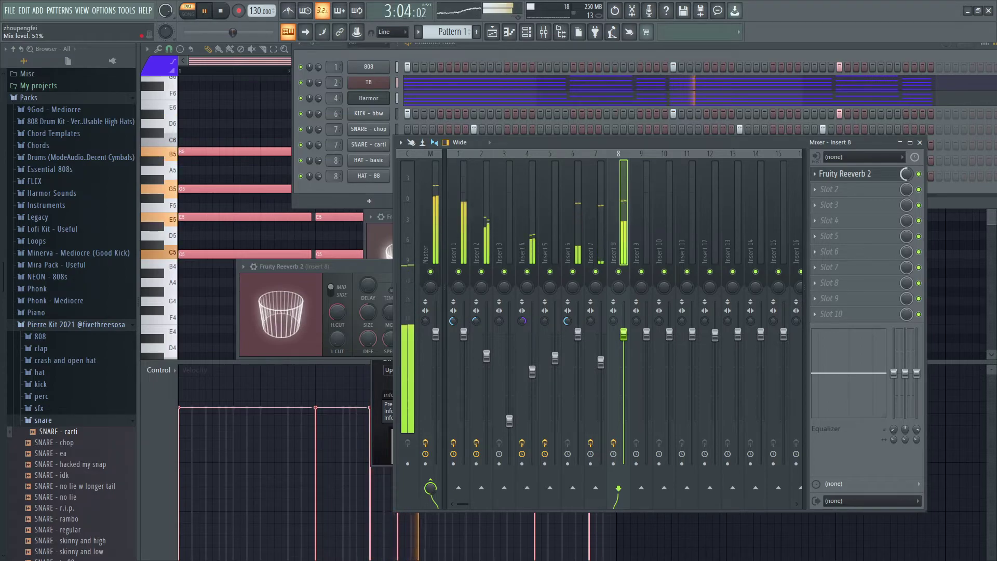
{"action": "left_click_drag", "start_coordinate": [624, 368], "coordinate": [623, 345]}
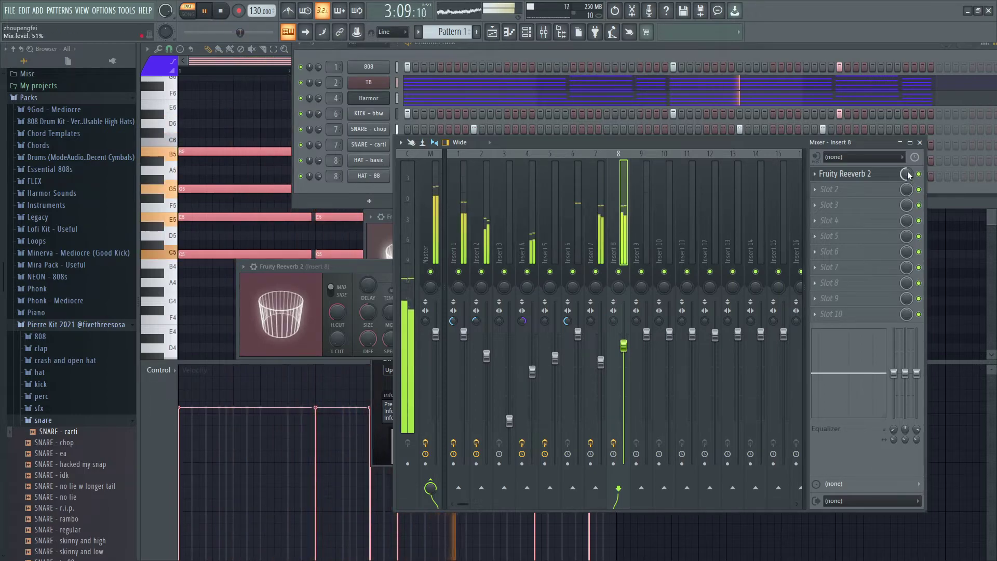
Step: Bring up the Insert 8 Fruity Reeverb 2 settings again and readjust the hat reverb's decay
{"action": "left_click", "coordinate": [892, 174]}
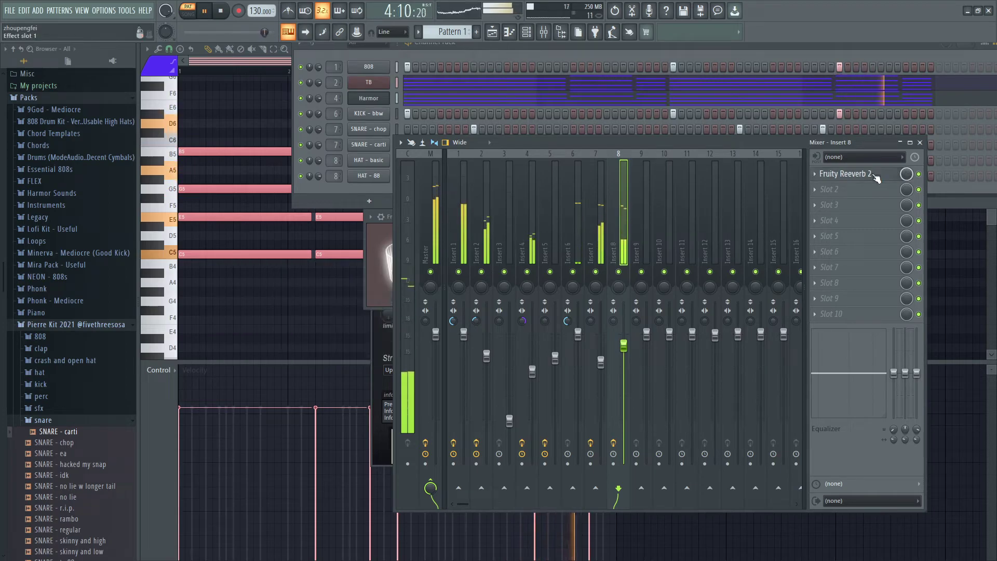
{"action": "left_click", "coordinate": [877, 176]}
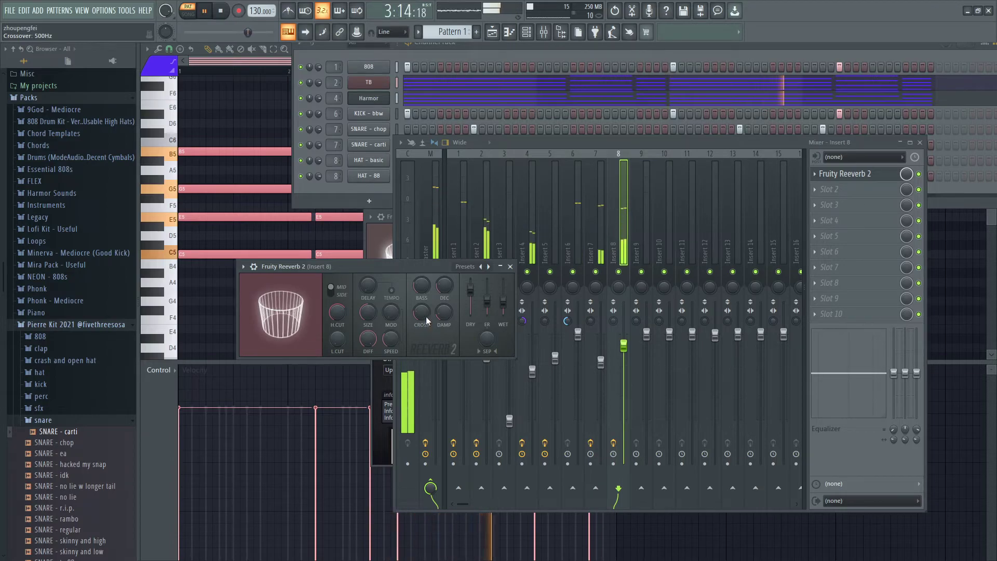
{"action": "left_click", "coordinate": [543, 56]}
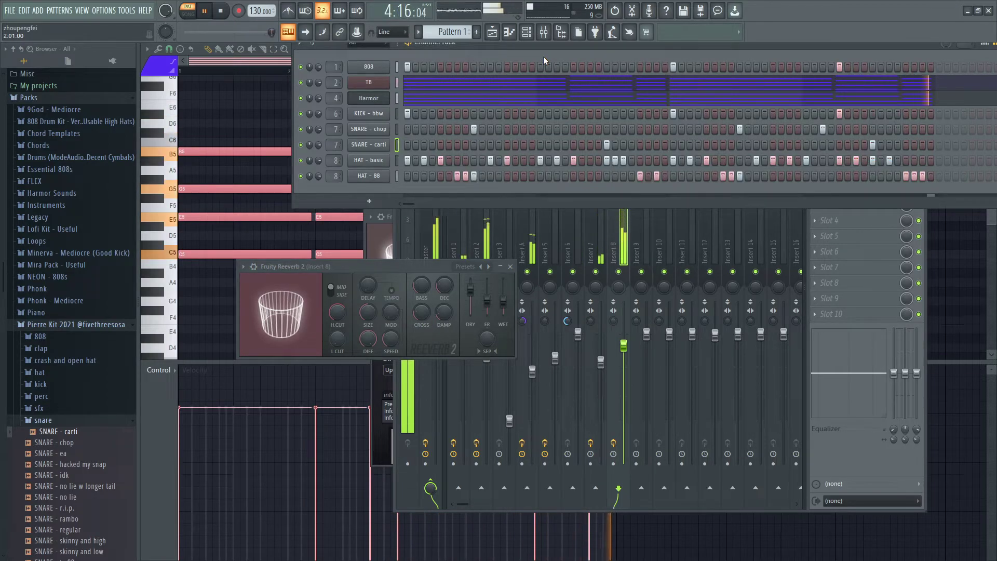
{"action": "left_click_drag", "start_coordinate": [443, 280], "coordinate": [444, 311]}
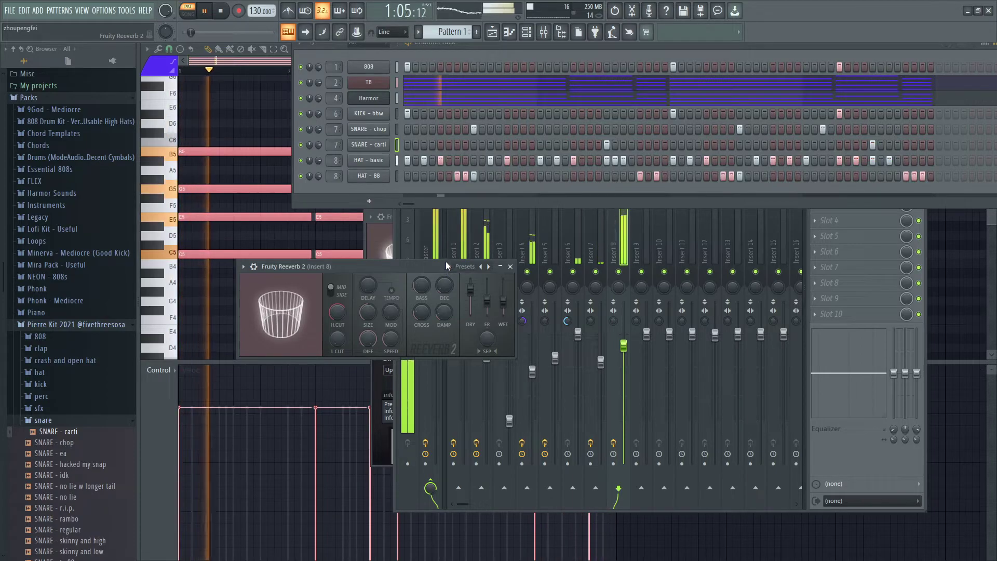
Step: Bypass and re-enable the Insert 8 reverb to compare the hats with and without it
{"action": "left_click", "coordinate": [805, 251]}
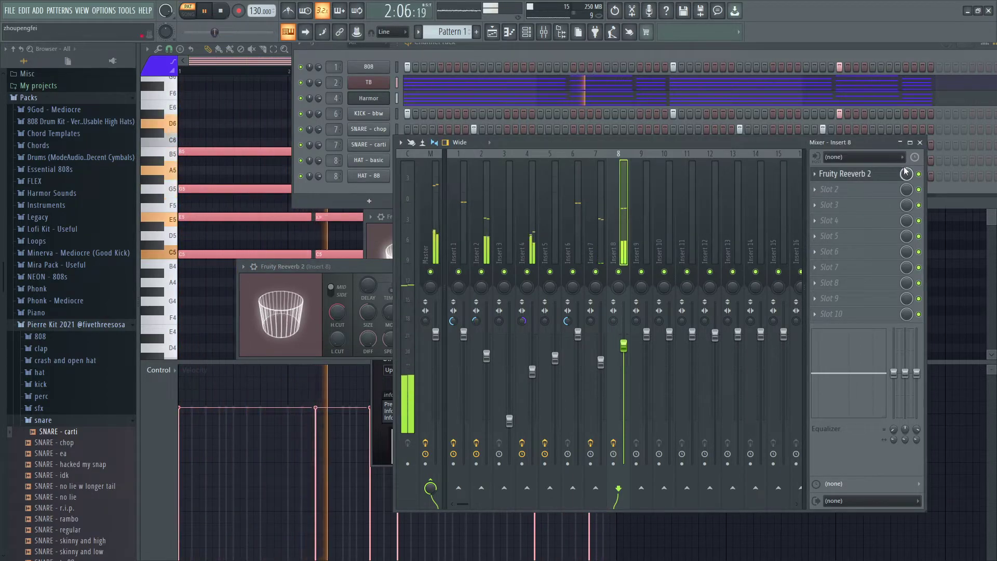
{"action": "left_click", "coordinate": [919, 175]}
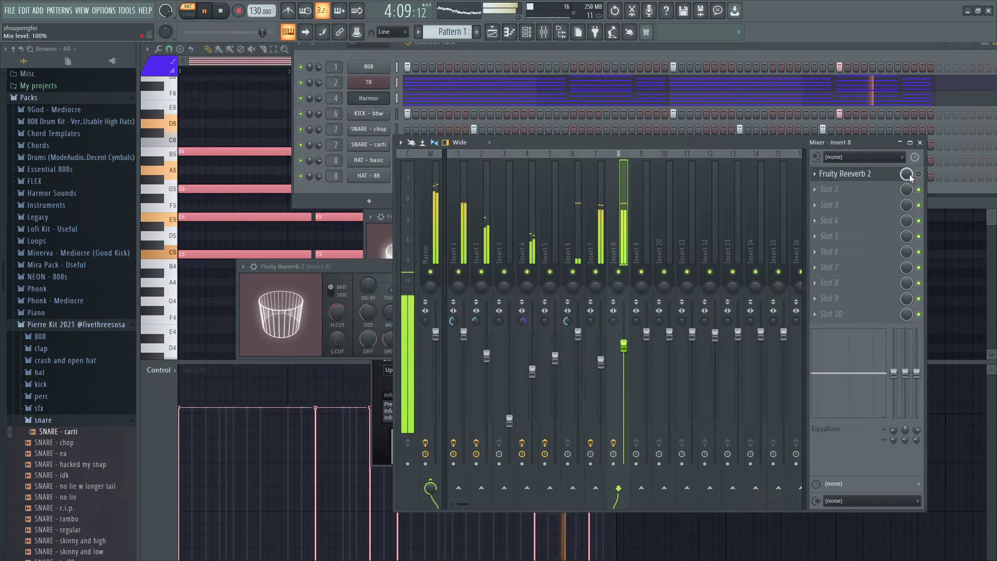
{"action": "left_click", "coordinate": [841, 173]}
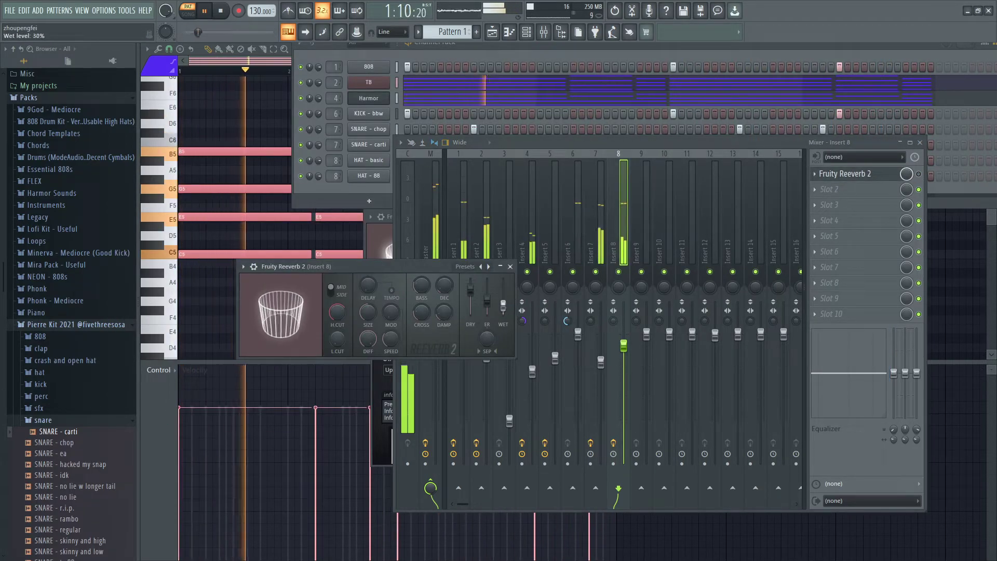
{"action": "left_click", "coordinate": [430, 309]}
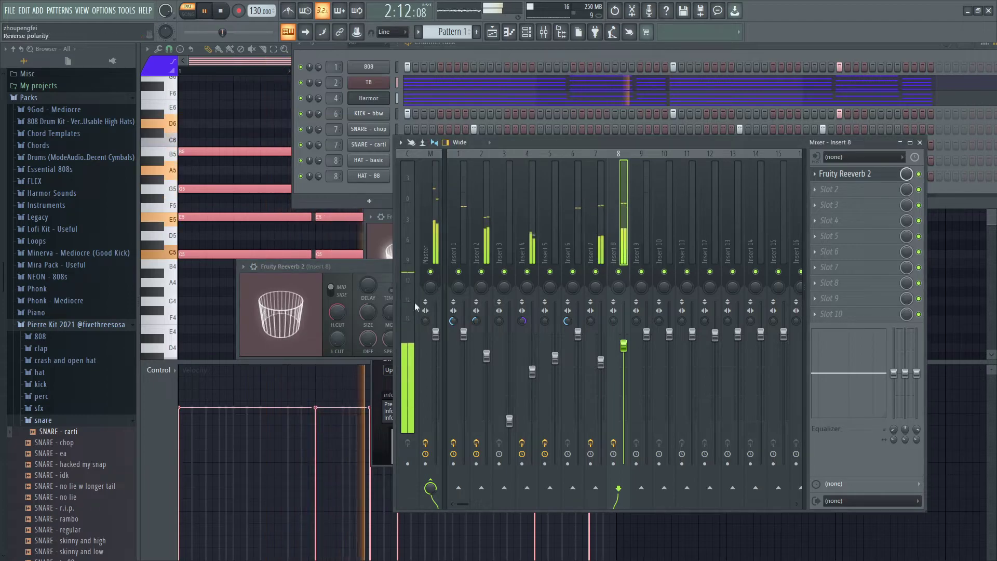
{"action": "left_click", "coordinate": [366, 267]}
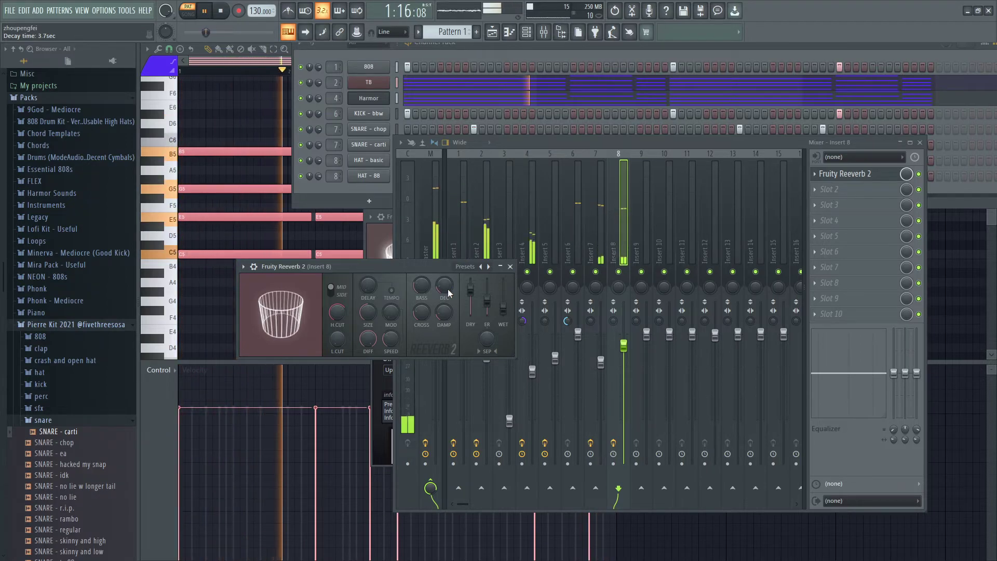
Step: Set the hat reverb's wet level to about 23% and compare the hats with the effect bypassed and enabled
{"action": "left_click_drag", "start_coordinate": [470, 289], "coordinate": [471, 280]}
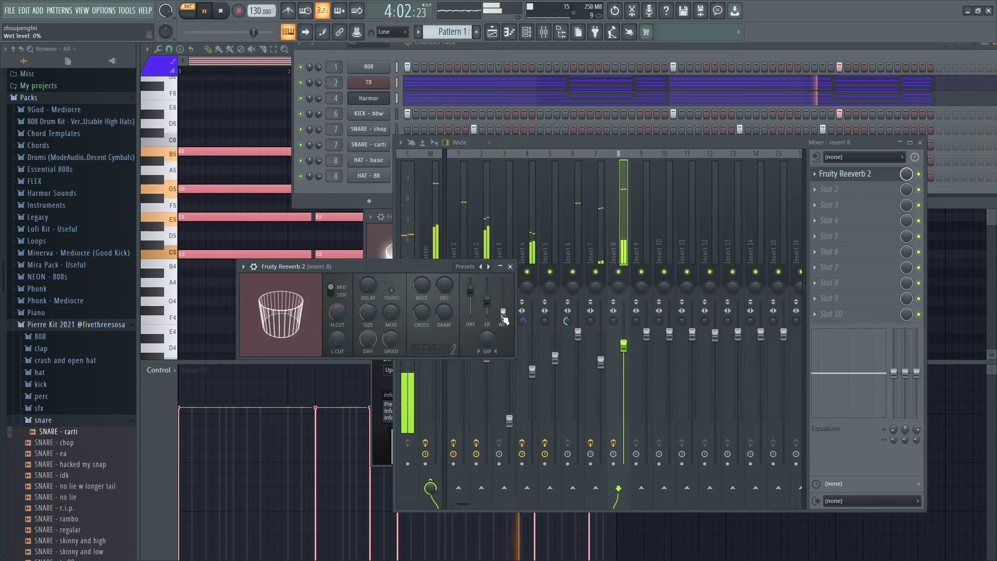
{"action": "left_click_drag", "start_coordinate": [504, 319], "coordinate": [504, 316]}
{"action": "scroll", "coordinate": [504, 317], "scroll_direction": "up", "scroll_amount": 2}
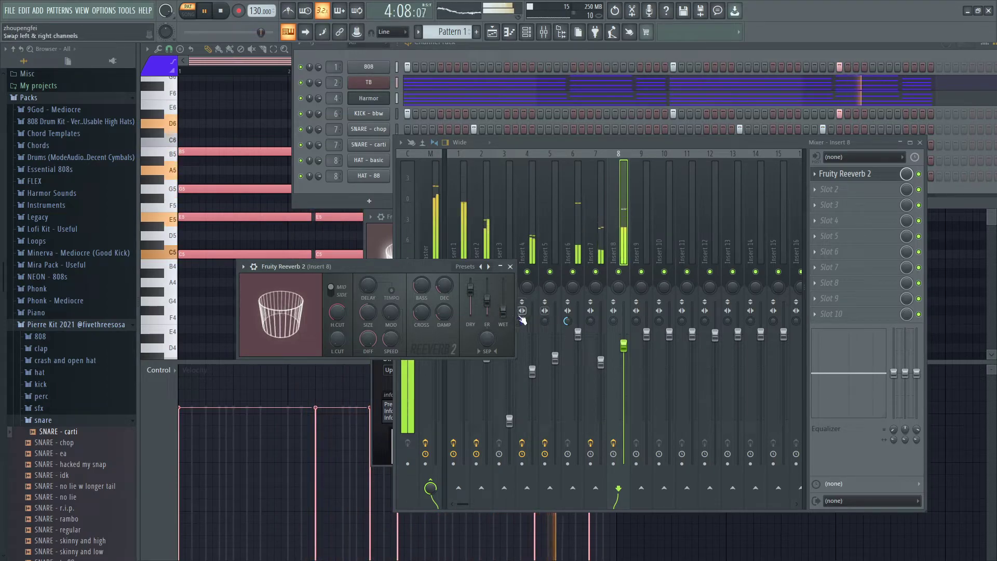
{"action": "scroll", "coordinate": [505, 312], "scroll_direction": "up", "scroll_amount": 3}
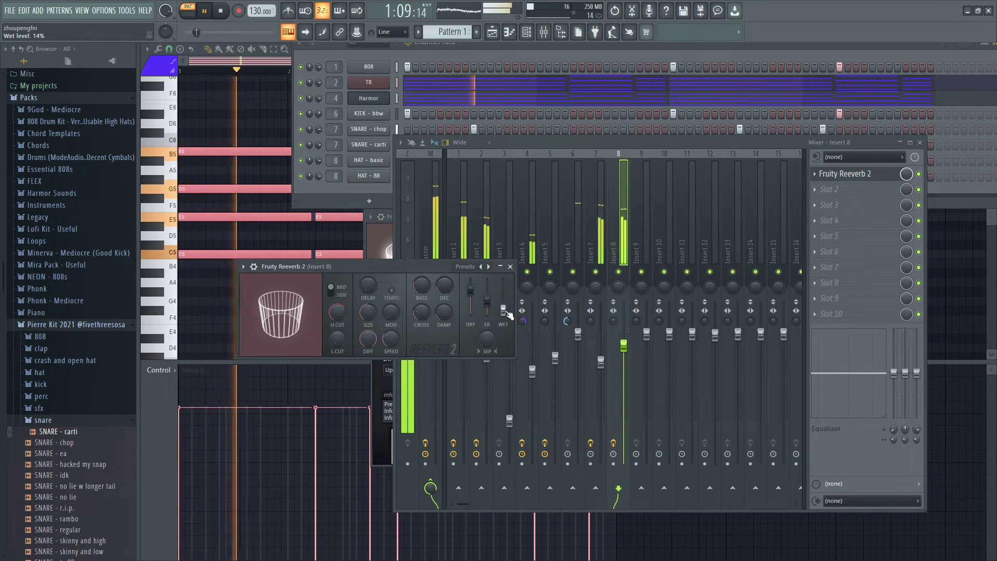
{"action": "scroll", "coordinate": [504, 312], "scroll_direction": "up", "scroll_amount": 1}
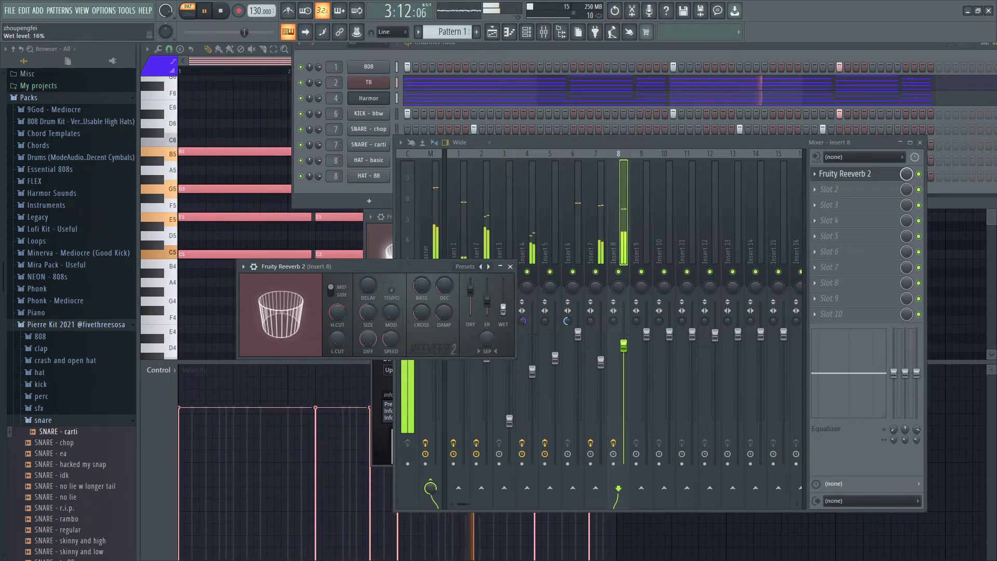
{"action": "left_click_drag", "start_coordinate": [503, 310], "coordinate": [503, 307]}
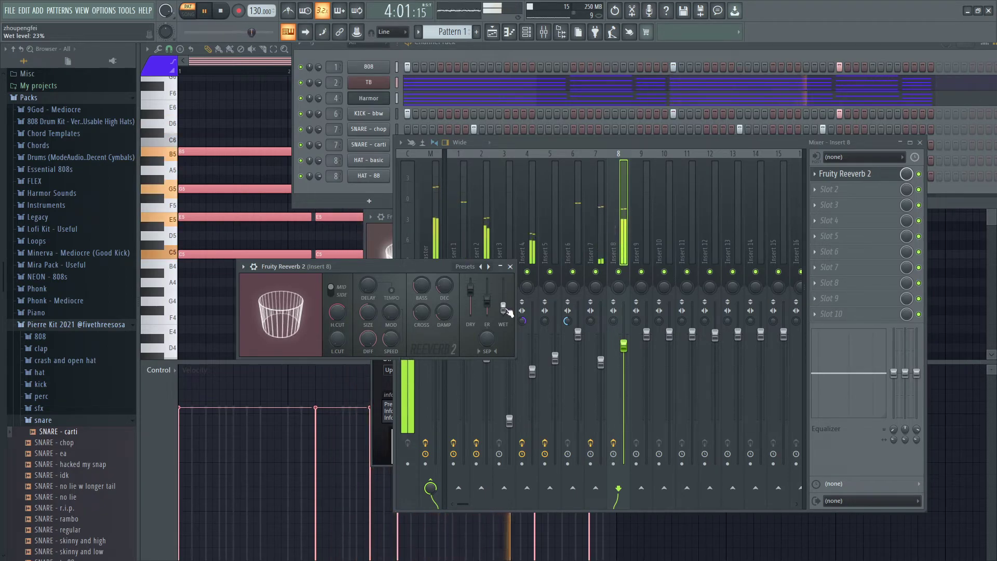
{"action": "left_click", "coordinate": [919, 174]}
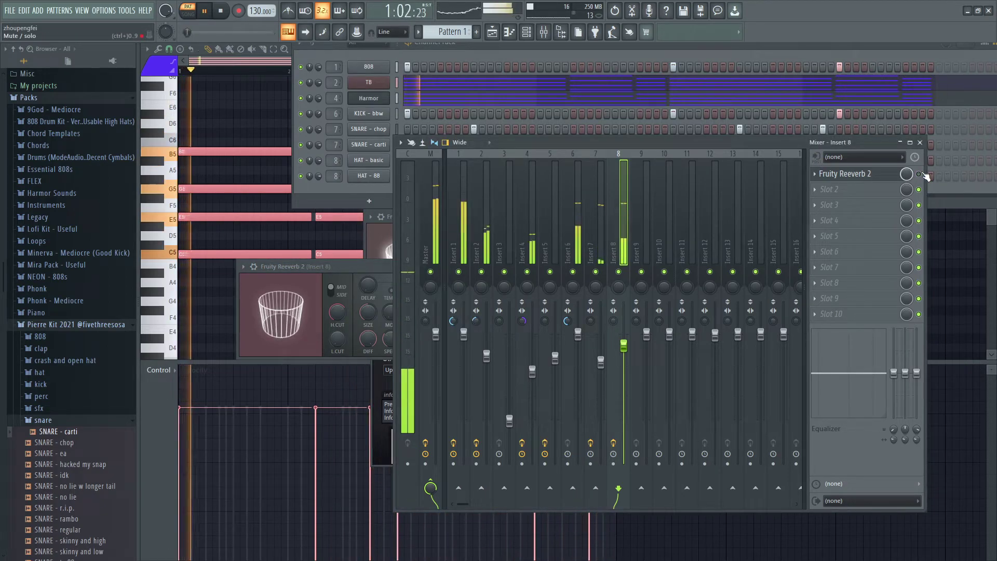
{"action": "left_click", "coordinate": [918, 174]}
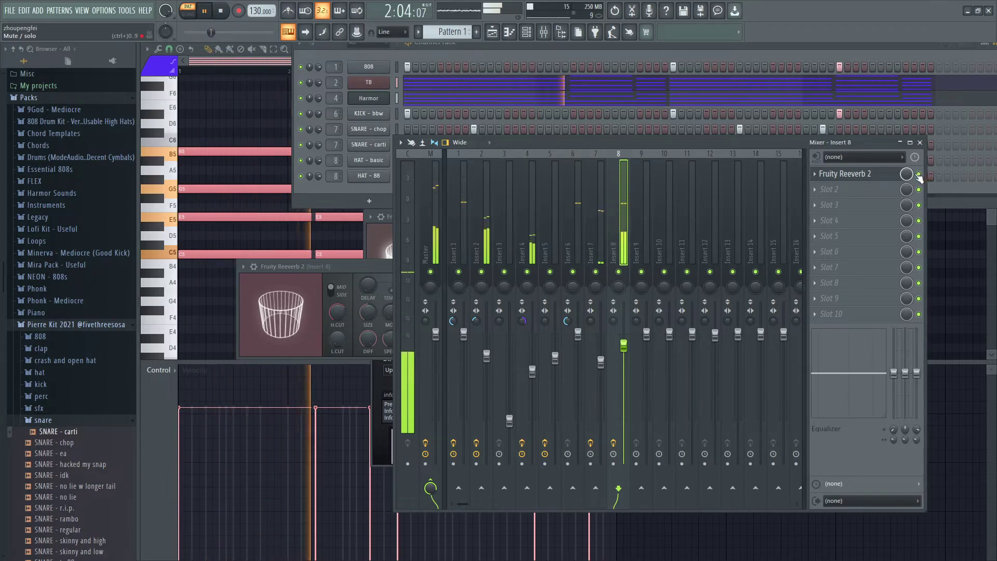
Step: Replace the note with "you can hear it right" and "its subtle but nice i think", and browse FL Studio's effects for Insert 8 slot 2
{"action": "key", "text": "alt+Tab"}
{"action": "key", "text": "ctrl+a"}
{"action": "type", "text": "you can hear it right"}
{"action": "key", "text": "Return"}
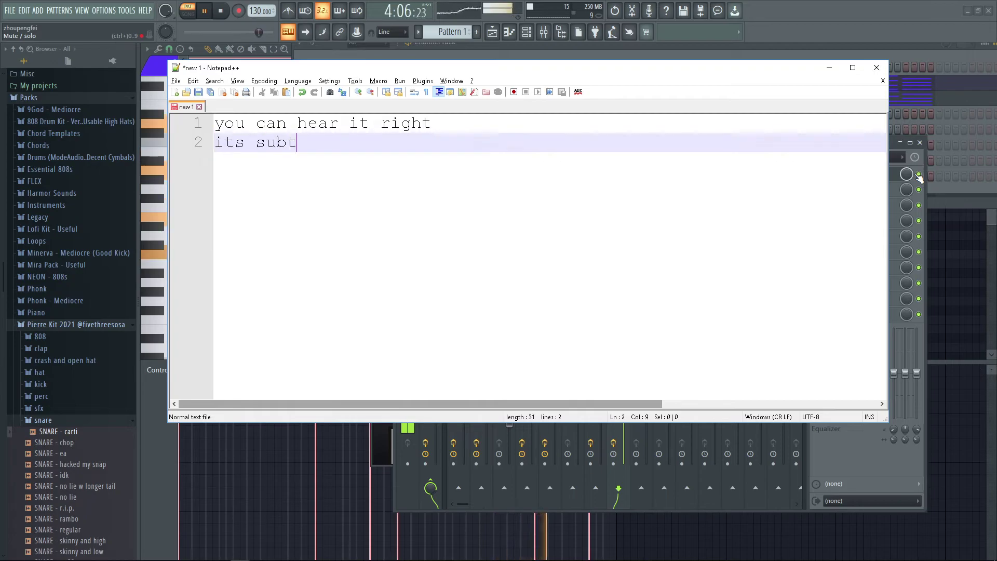
{"action": "key", "text": "alt+Tab"}
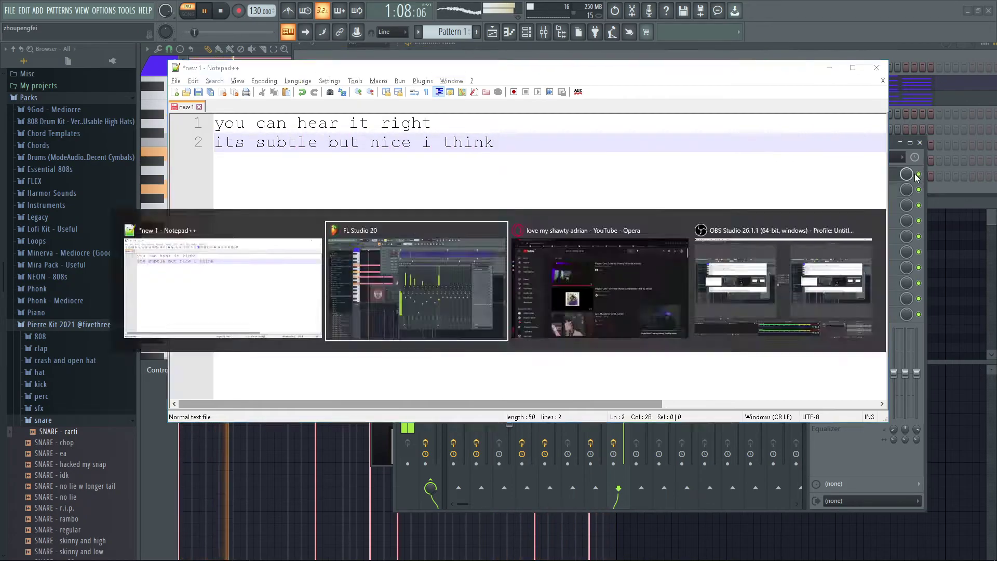
{"action": "left_click", "coordinate": [856, 192]}
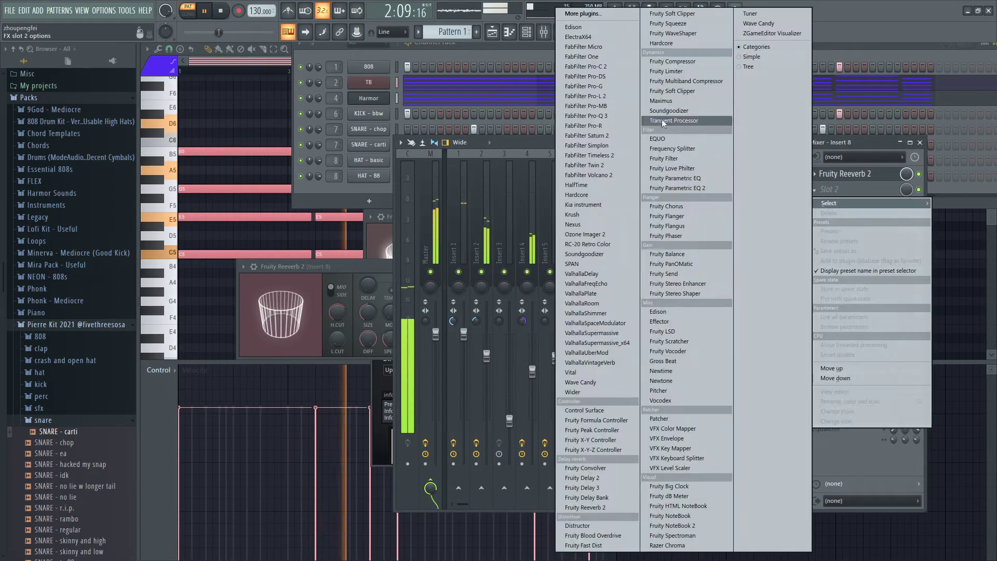
Step: Switch to Notepad++ and replace the note with "an important thing for these kinds of instruments"
{"action": "key", "text": "alt+Tab"}
{"action": "key", "text": "ctrl+a"}
{"action": "type", "text": "an im"}
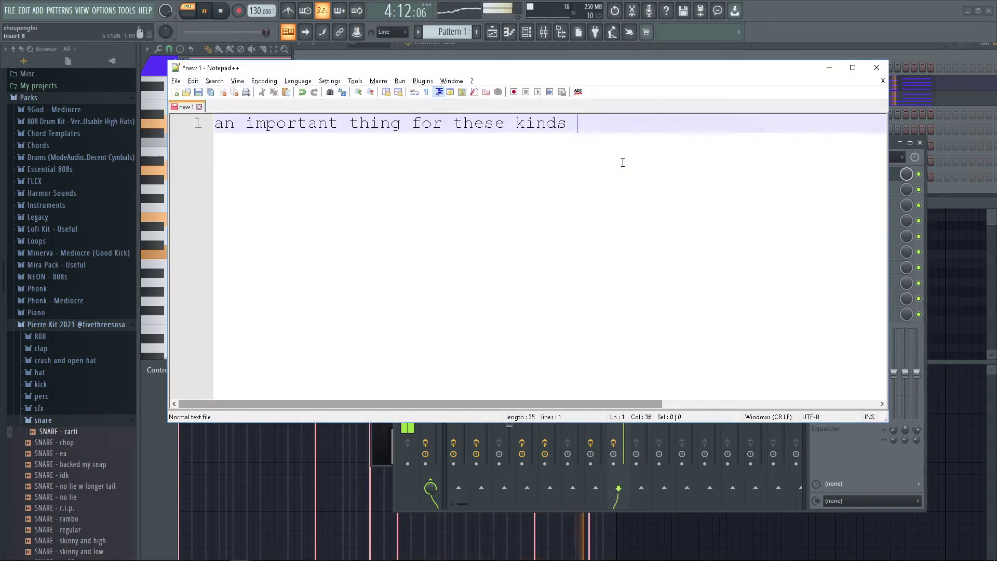
{"action": "type", "text": "portant thing for these kinds of instruments"}
{"action": "key", "text": "Return"}
Step: Add a second line reading "is to stereoize them, because imagine you are a drummer in a room"
{"action": "type", "text": "is to sterei"}
{"action": "key", "text": "BackSpace"}
{"action": "key", "text": "BackSpace"}
{"action": "type", "text": "o ste"}
{"action": "key", "text": "BackSpace"}
{"action": "key", "text": "BackSpace"}
{"action": "type", "text": "eo"}
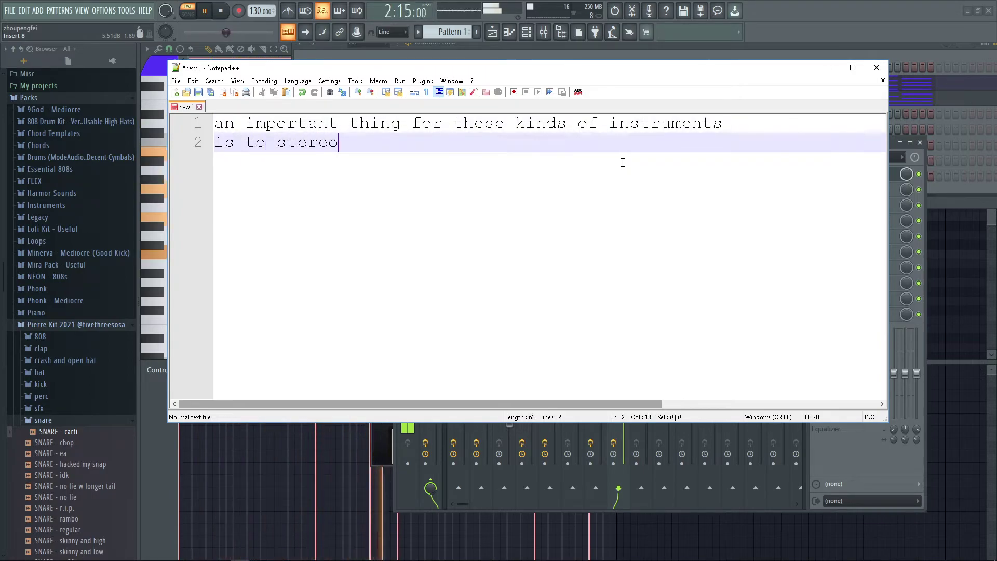
{"action": "type", "text": "imagine you are"}
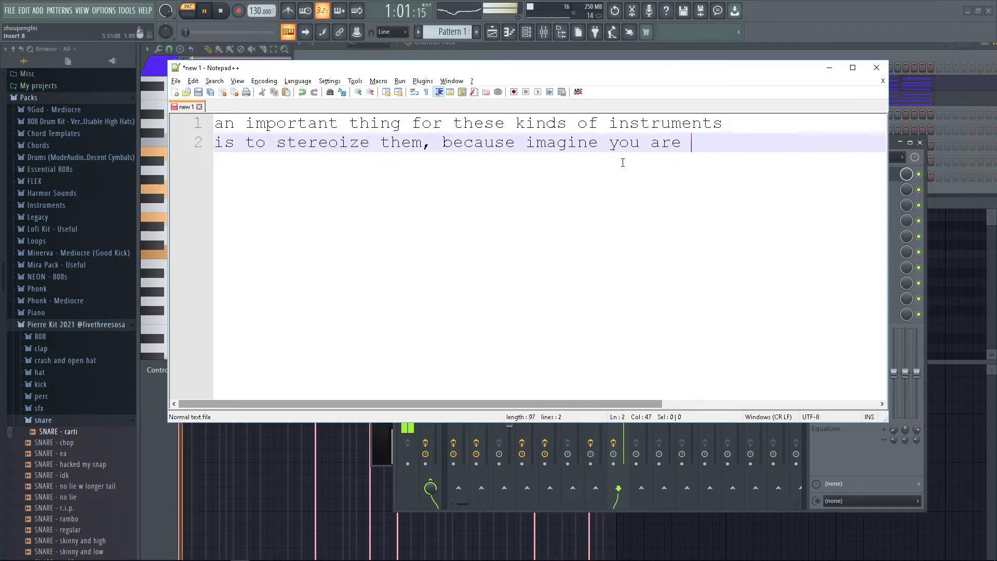
{"action": "type", "text": "in a room"}
{"action": "key", "text": "Return"}
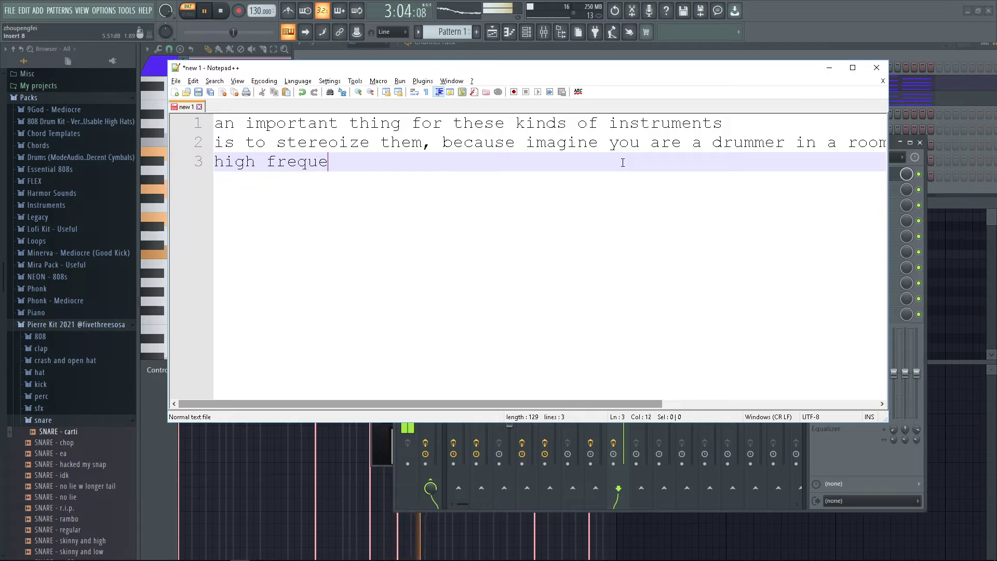
Step: Add the line "high frequencies fill the room quickly and fade out rapidly" to the note
{"action": "type", "text": "high frequencies fill the ro"}
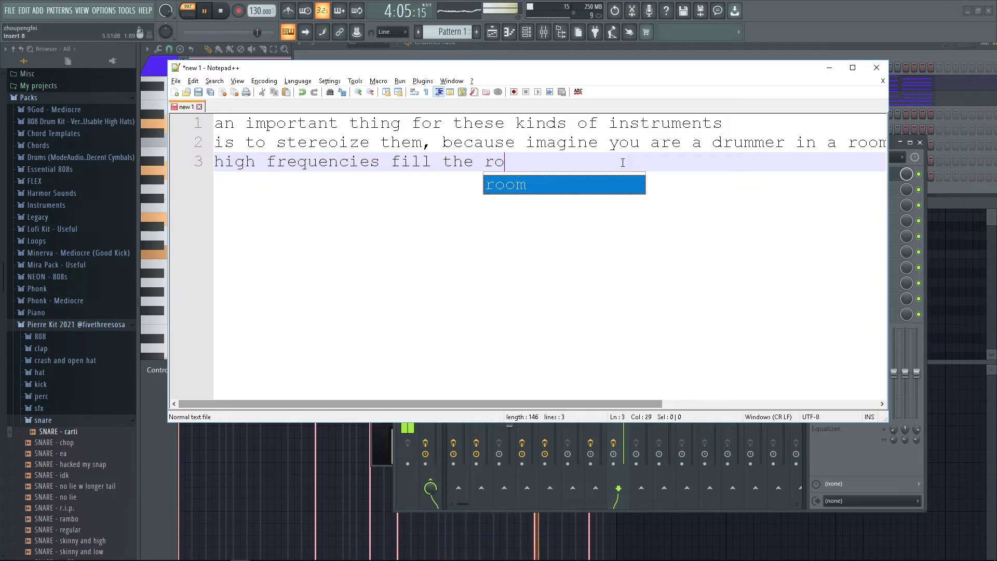
{"action": "type", "text": "mo quickly and fade out rapidly"}
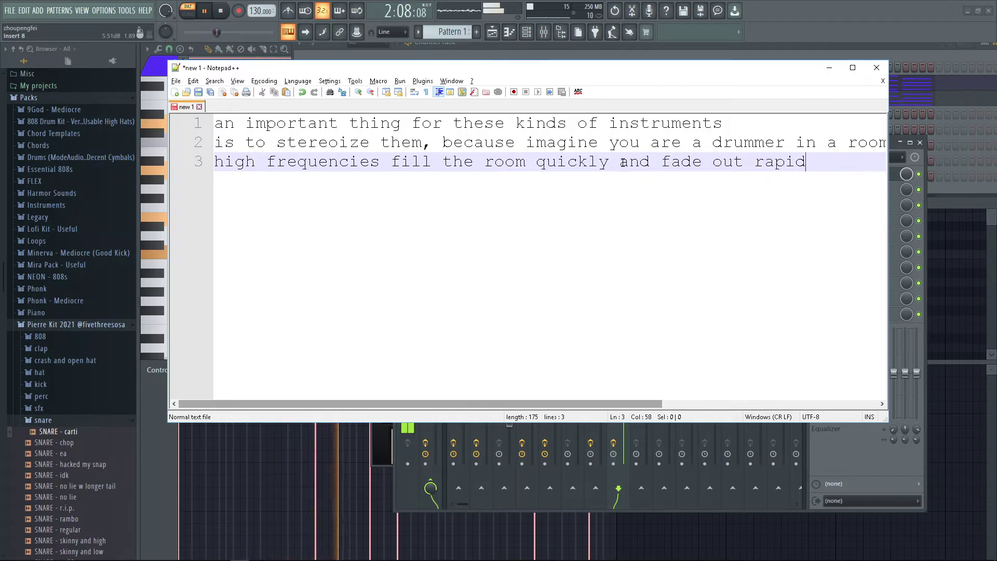
{"action": "key", "text": "Return"}
Step: Add the line "but they do fill the room and take up more your middle headspace"
{"action": "type", "text": "but the"}
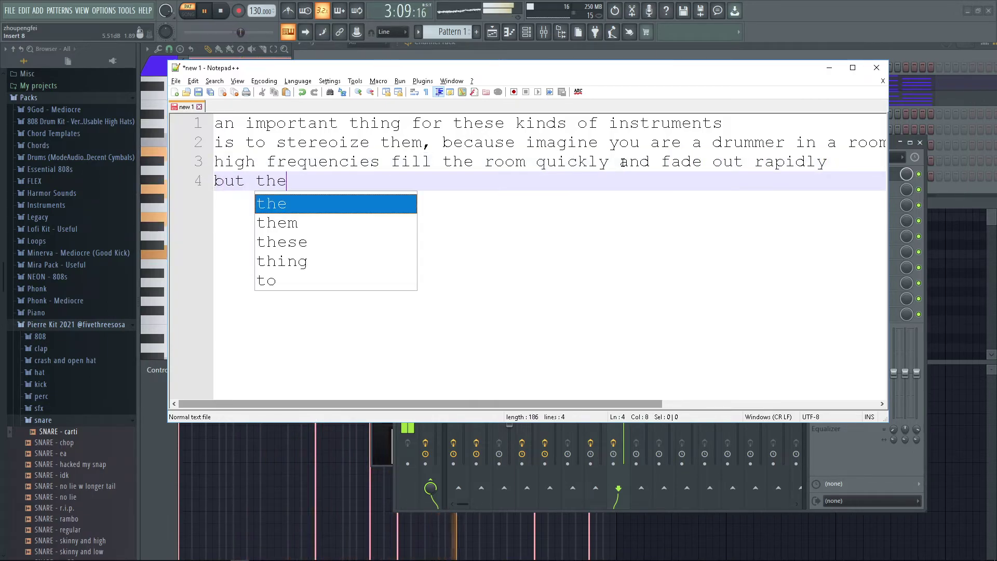
{"action": "type", "text": "y do fill "}
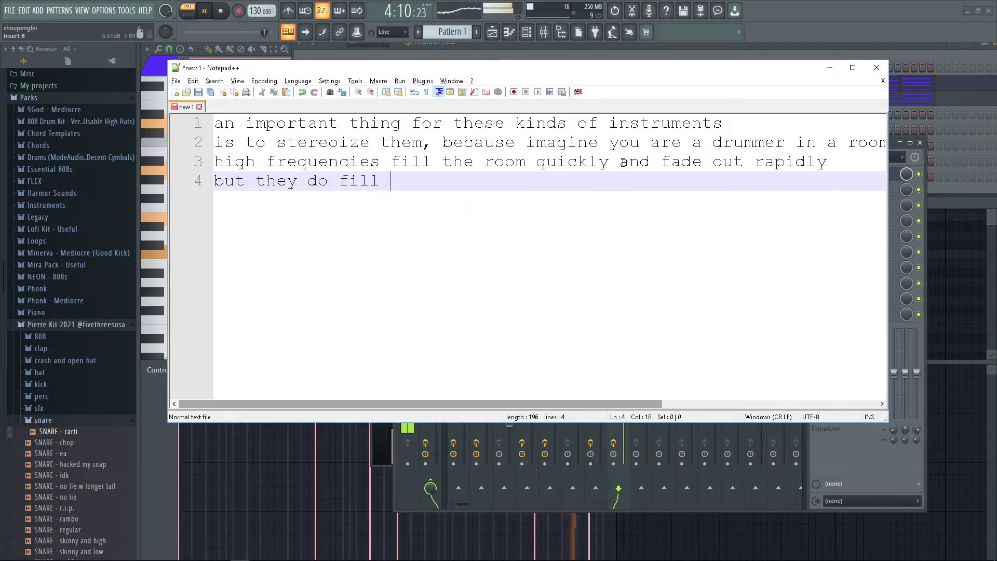
{"action": "type", "text": "the room and take up"}
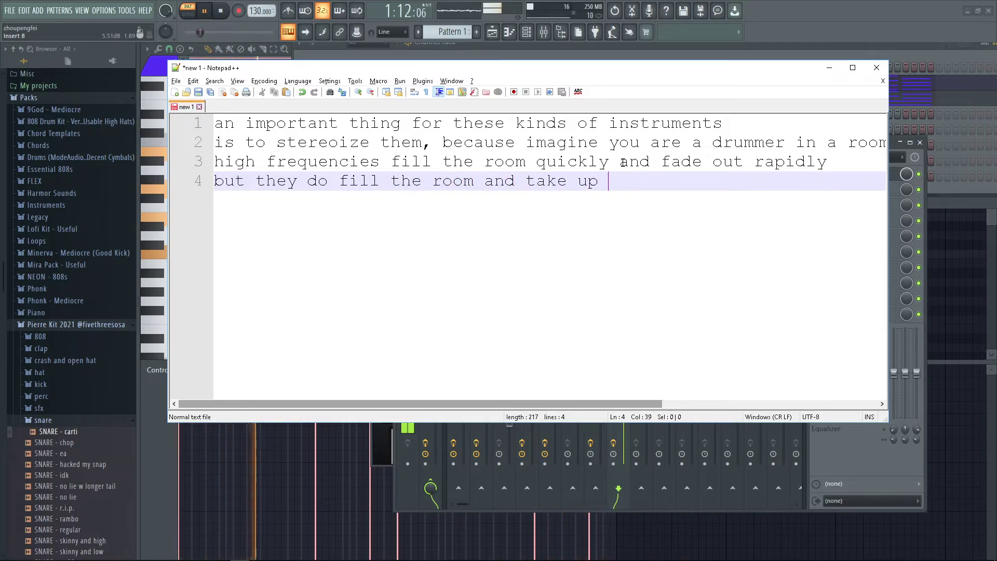
{"action": "type", "text": " more your middle headspace"}
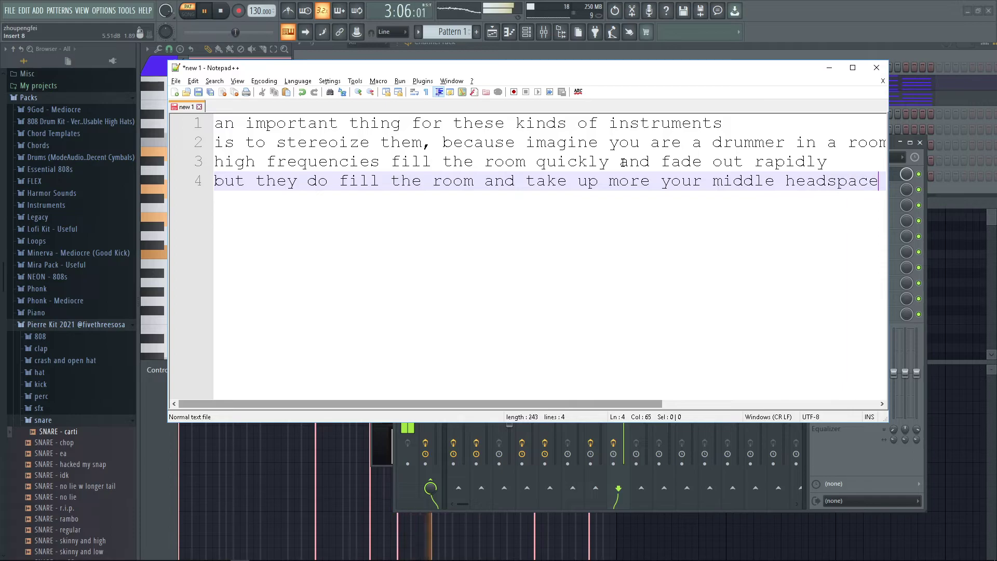
Step: Reduce the note's text size in Notepad++, select all four lines, and return to the FL Studio mixer
{"action": "key", "text": "alt+Tab"}
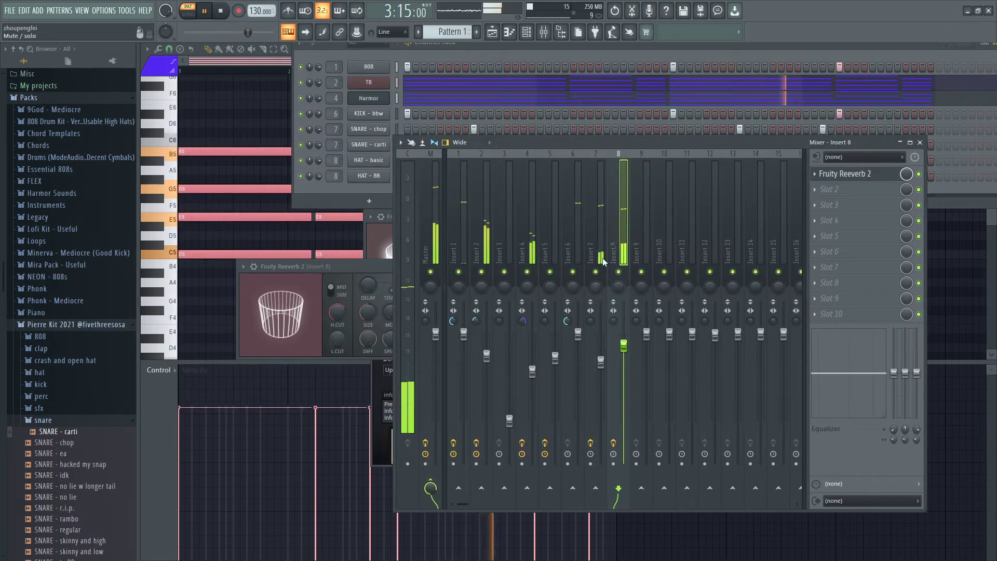
{"action": "left_click", "coordinate": [814, 190]}
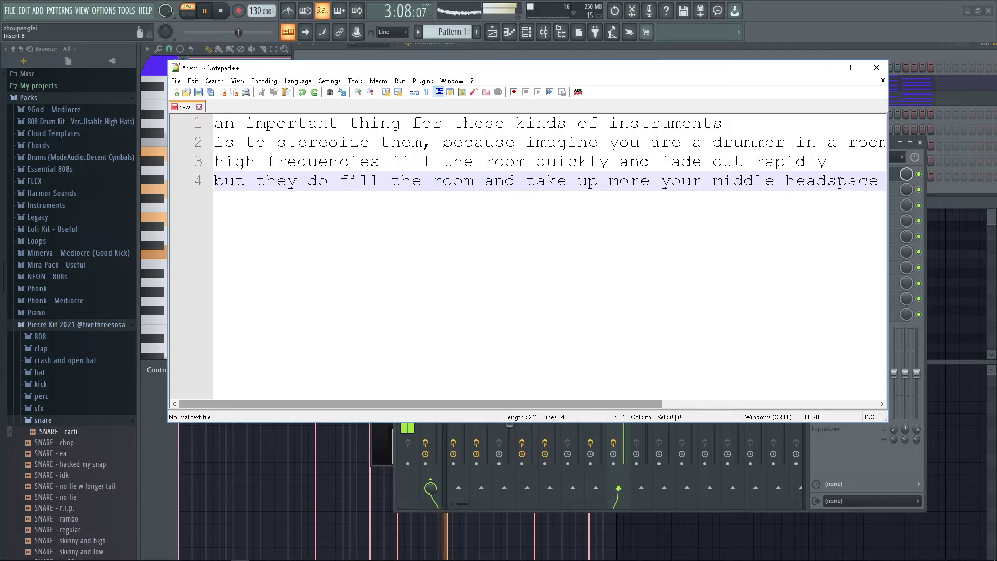
{"action": "scroll", "coordinate": [838, 182], "scroll_direction": "down", "scroll_amount": 2}
{"action": "left_click_drag", "start_coordinate": [843, 178], "coordinate": [235, 47]}
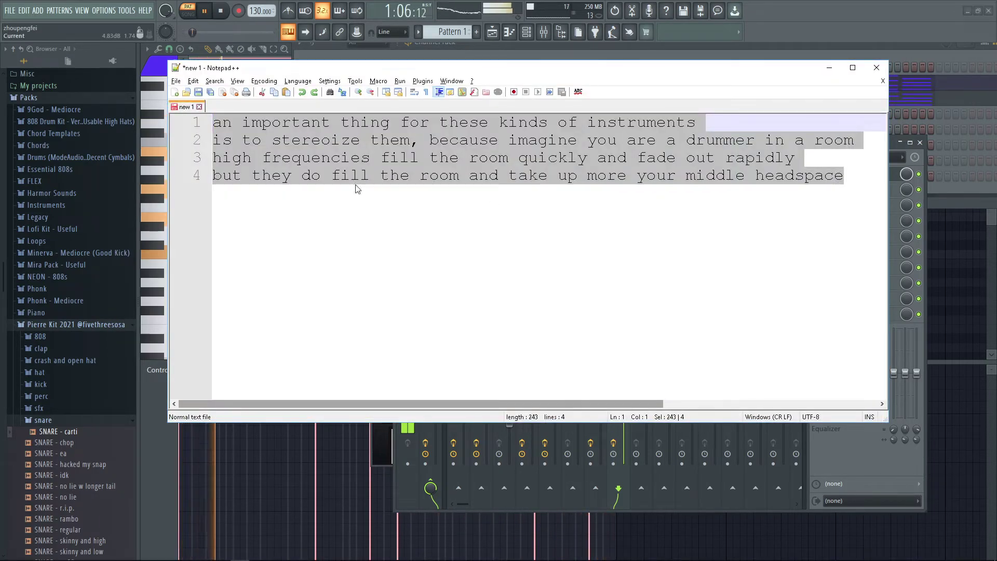
{"action": "key", "text": "alt+Tab"}
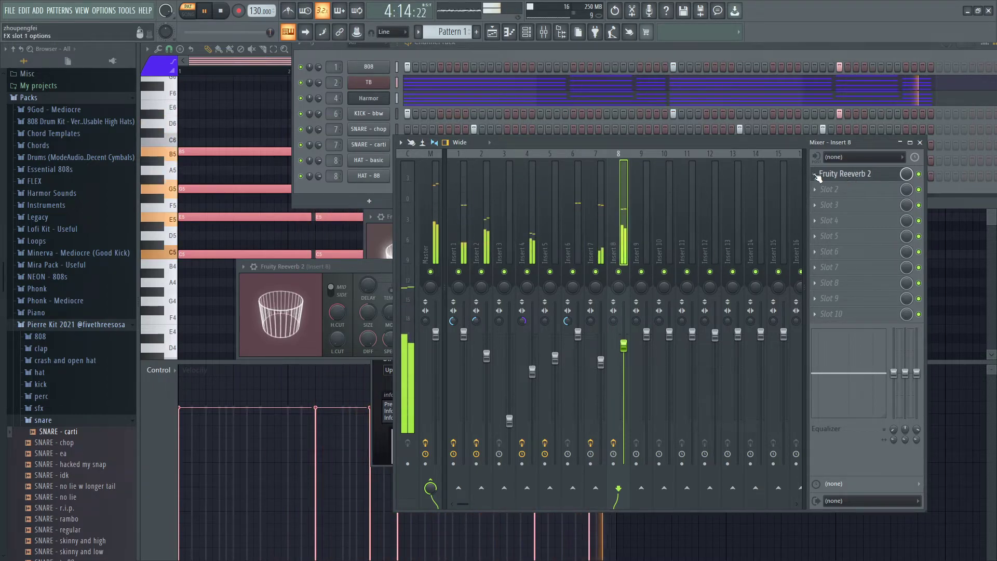
Step: Load Ozone Imager 2 into the second effect slot of mixer Insert 8
{"action": "left_click", "coordinate": [829, 191]}
{"action": "mouse_move", "coordinate": [830, 203]}
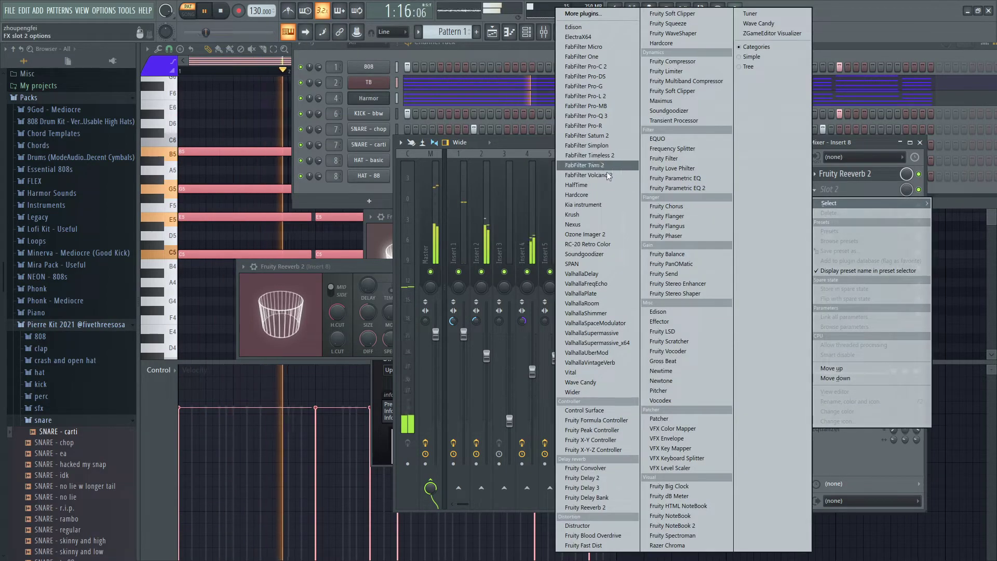
{"action": "left_click", "coordinate": [603, 234]}
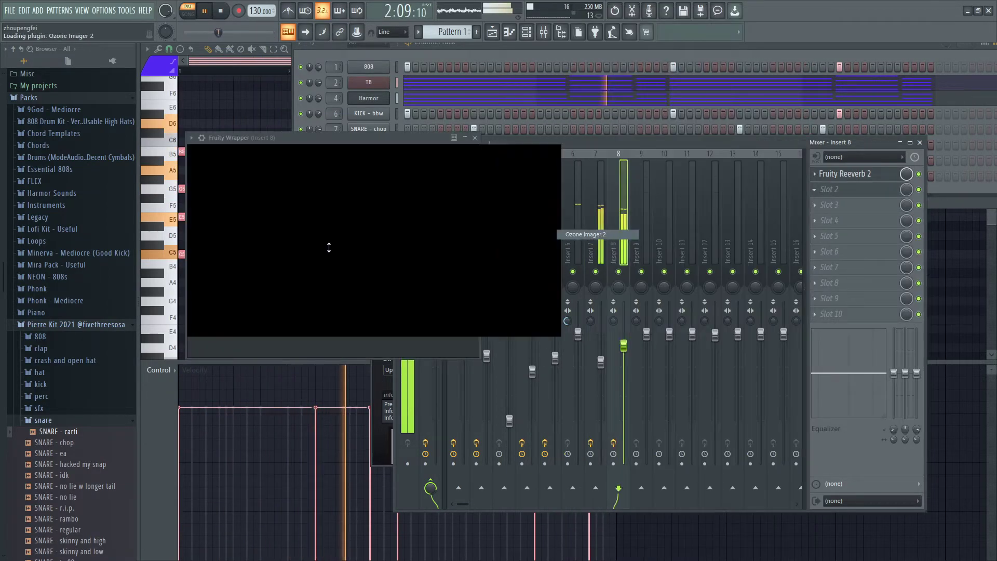
Step: Set Insert 8's imager Width to 57%, enable Stereoize in mode I with a lowered amount, and close the plugin window
{"action": "left_click_drag", "start_coordinate": [508, 252], "coordinate": [509, 223]}
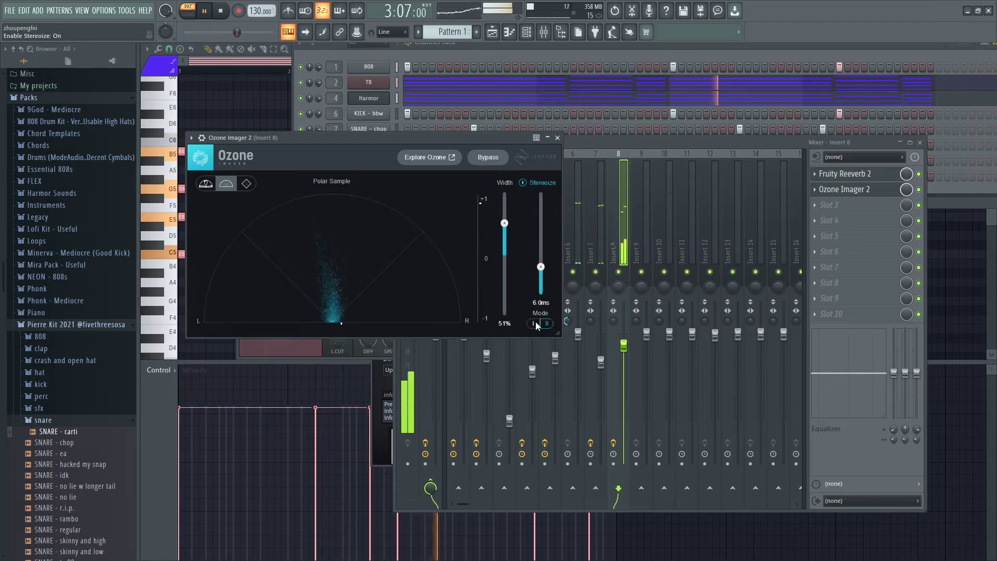
{"action": "mouse_move", "coordinate": [509, 235]}
{"action": "left_mouse_down"}
{"action": "mouse_move", "coordinate": [506, 208]}
{"action": "mouse_move", "coordinate": [507, 221]}
{"action": "left_mouse_up"}
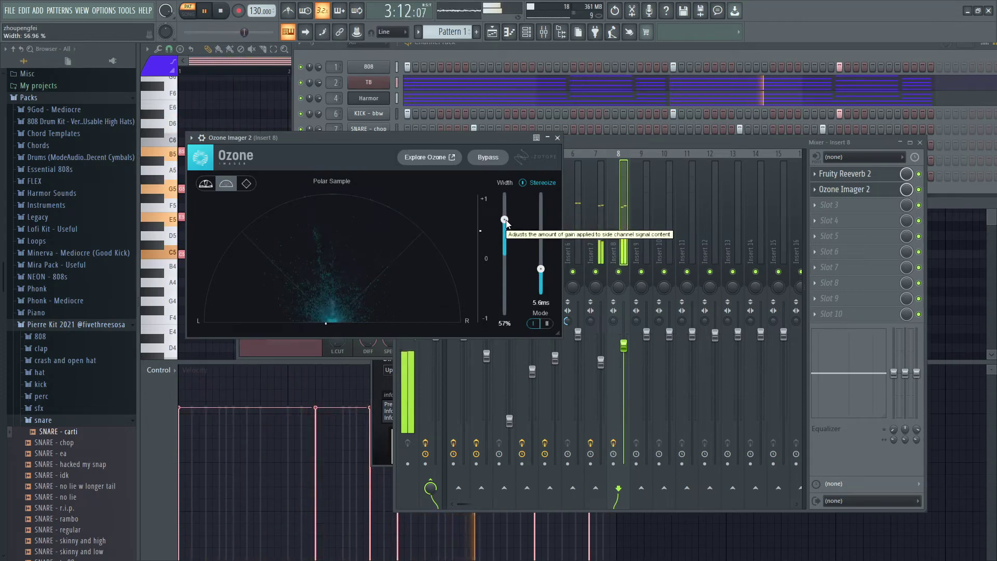
{"action": "left_click_drag", "start_coordinate": [540, 269], "coordinate": [527, 286]}
{"action": "left_click", "coordinate": [558, 138]}
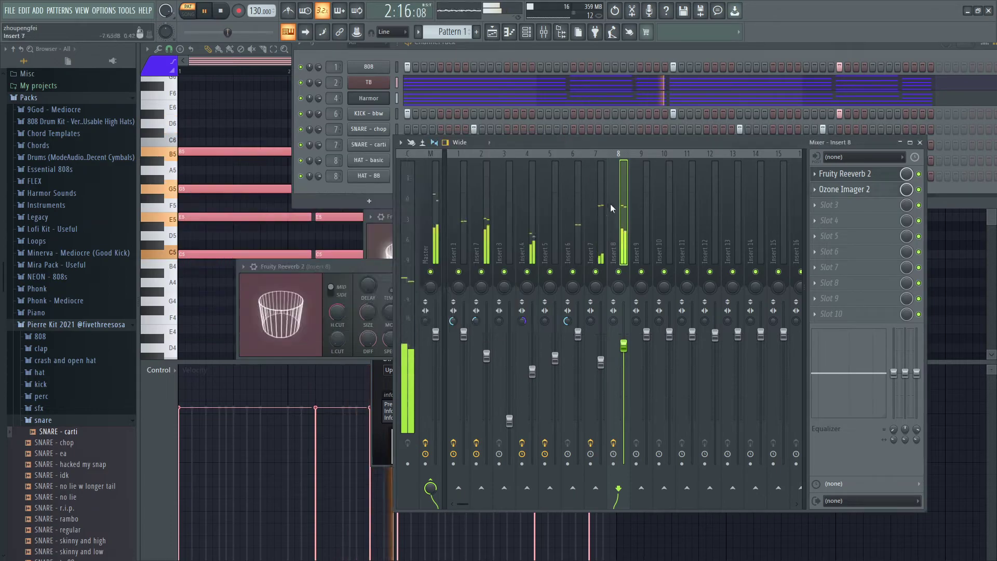
Step: Load Ozone Imager 2 into the second effect slot of mixer Insert 7
{"action": "left_click", "coordinate": [600, 235]}
{"action": "left_click", "coordinate": [831, 189]}
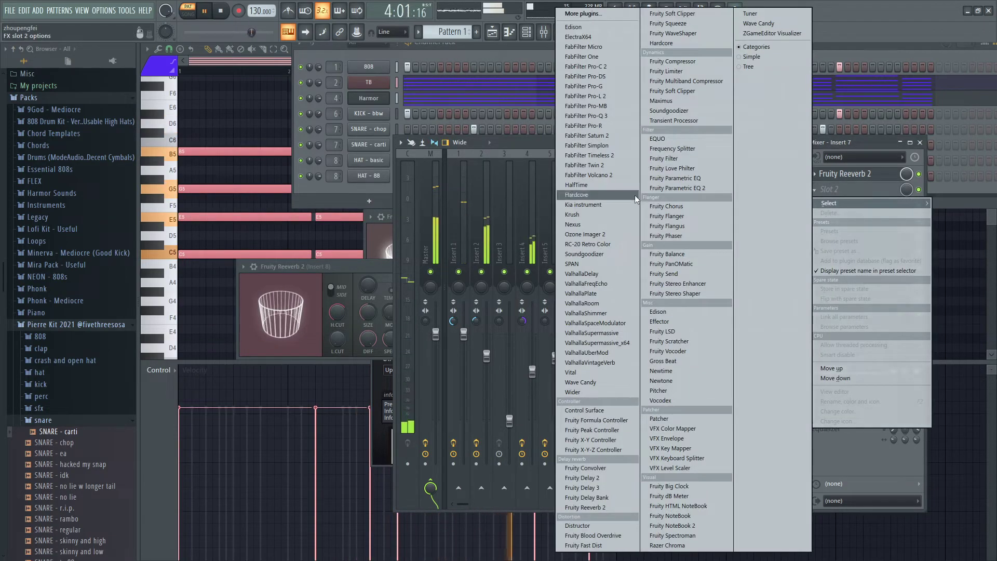
{"action": "left_click", "coordinate": [612, 234]}
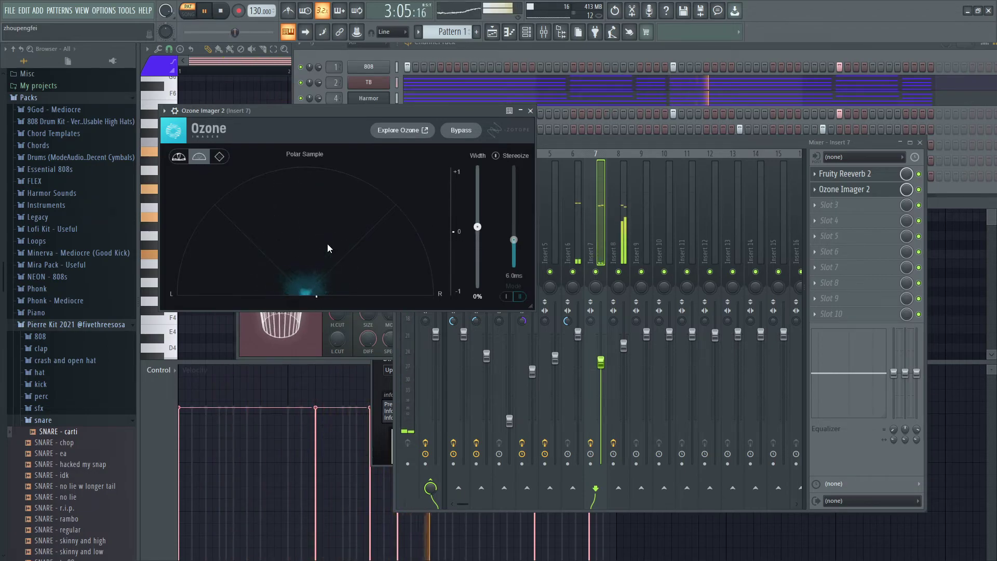
Step: Switch to Notepad++ and replace the note with "this is nice already"
{"action": "key", "text": "alt+Tab"}
{"action": "type", "text": "t"}
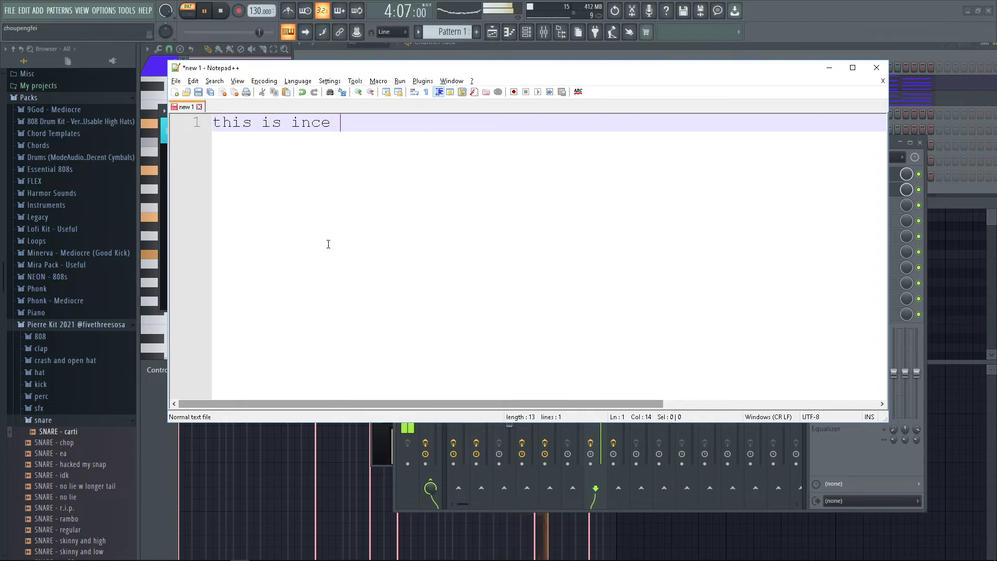
{"action": "type", "text": "his is nice alread"}
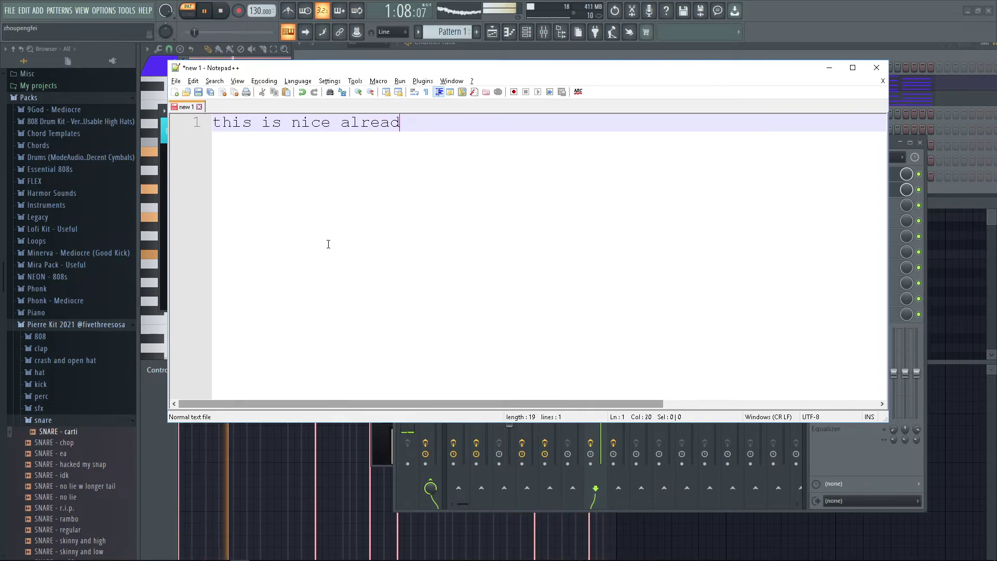
{"action": "type", "text": "y"}
Step: Switch back to FL Studio, close Insert 7's imager window, and load Ozone Imager 2 into Insert 1's second effect slot
{"action": "key", "text": "alt+Tab"}
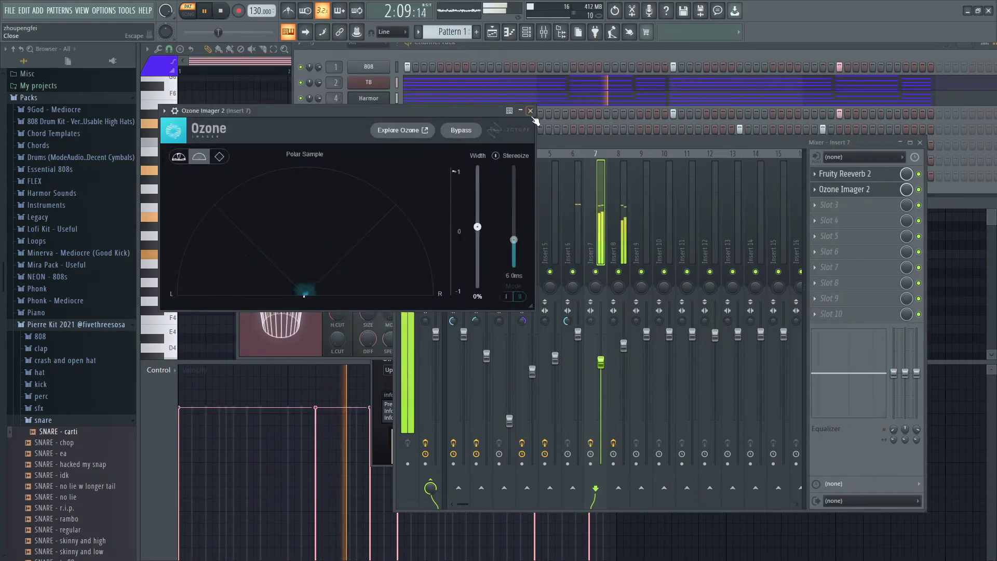
{"action": "left_click", "coordinate": [530, 111]}
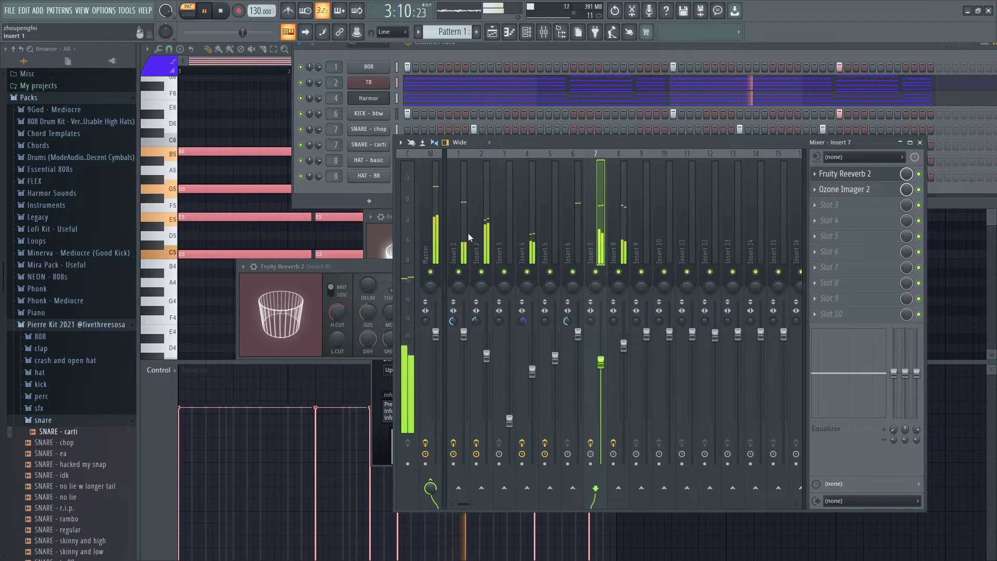
{"action": "left_click", "coordinate": [469, 233]}
{"action": "left_click", "coordinate": [836, 189]}
{"action": "left_click", "coordinate": [591, 241]}
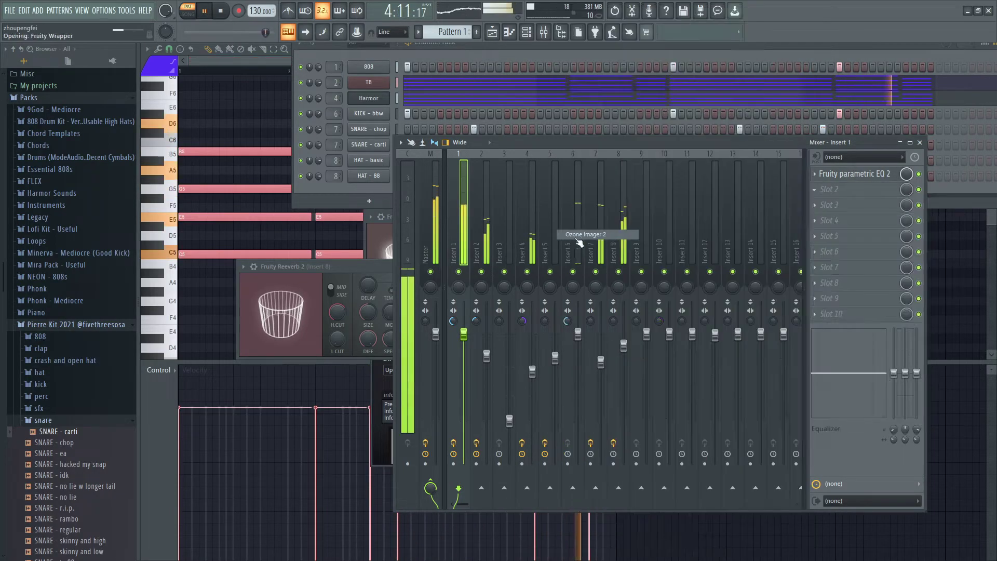
Step: Switch to Notepad++ and replace the note with "base hits you and takes long to fade away, and it hits WIDE usually"
{"action": "key", "text": "alt+Tab"}
{"action": "key", "text": "ctrl+a"}
{"action": "type", "text": "ba"}
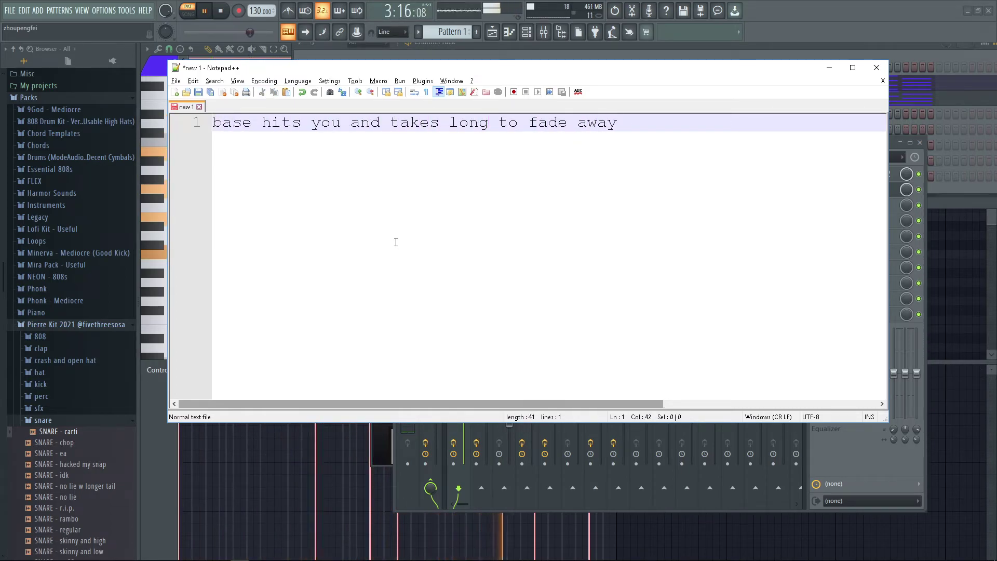
{"action": "type", "text": "it hits WI"}
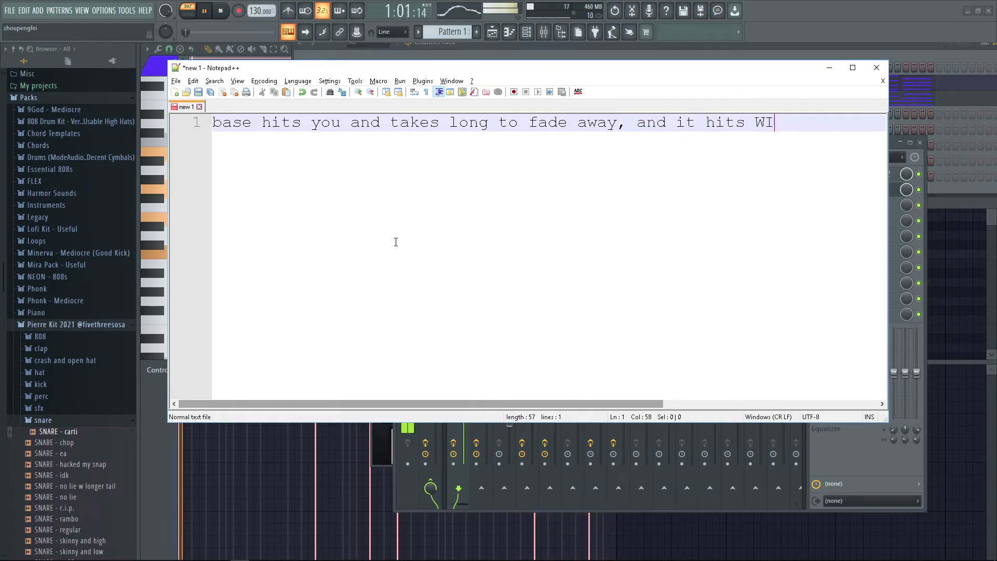
{"action": "type", "text": "DE usually"}
Step: Add a second note line reading "you can hear a bass from everywhere amirite?"
{"action": "key", "text": "Return"}
{"action": "type", "text": "you "}
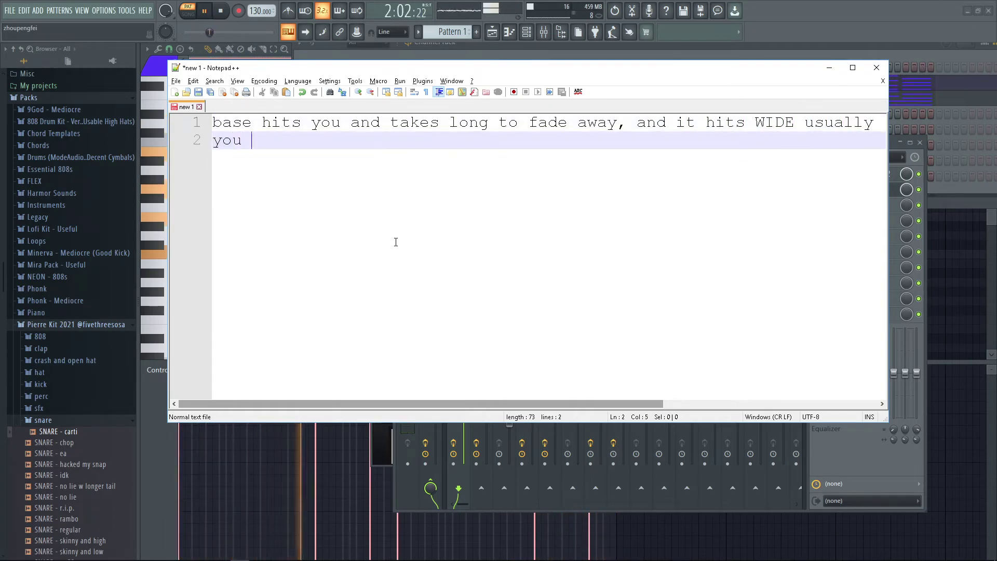
{"action": "type", "text": "can hear a bass from e"}
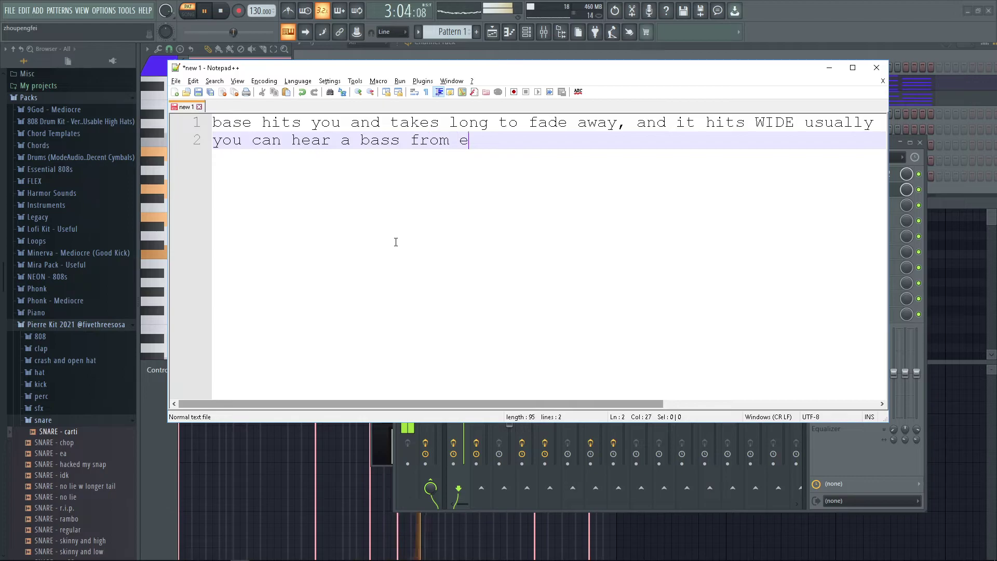
{"action": "type", "text": "verywhere amirite?"}
{"action": "key", "text": "alt+Tab"}
{"action": "key", "text": "alt+Tab"}
Step: Add a third note line telling readers to look how flat the bass is, and return to FL Studio
{"action": "key", "text": "Return"}
{"action": "type", "text": "look how flatethe bass i"}
{"action": "key", "text": "alt+Tab"}
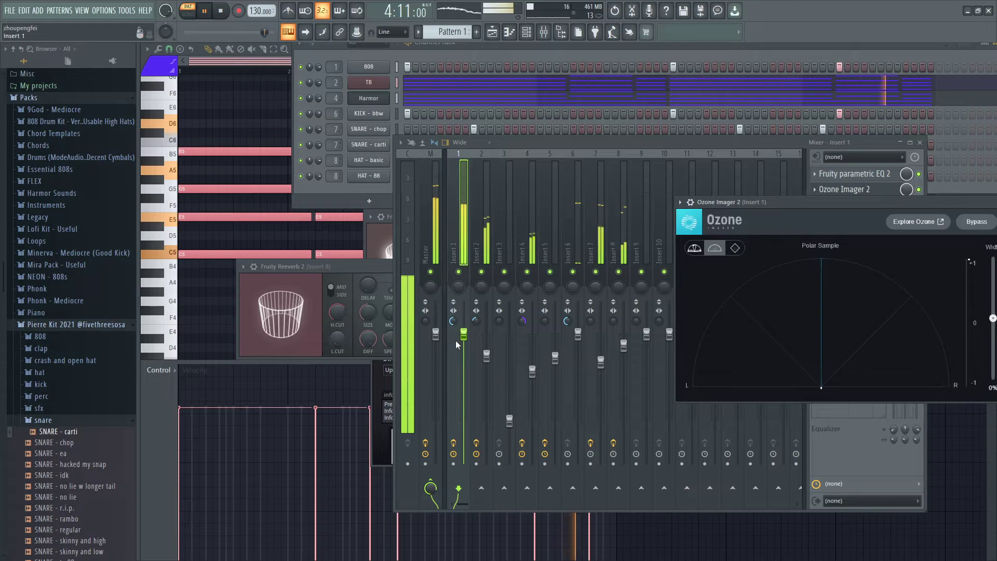
Step: Enable Stereoize at 11.4 ms in mode I on Insert 1's Ozone Imager and set its Width to 33%
{"action": "left_click_drag", "start_coordinate": [821, 204], "coordinate": [437, 142]}
{"action": "left_click", "coordinate": [627, 185]}
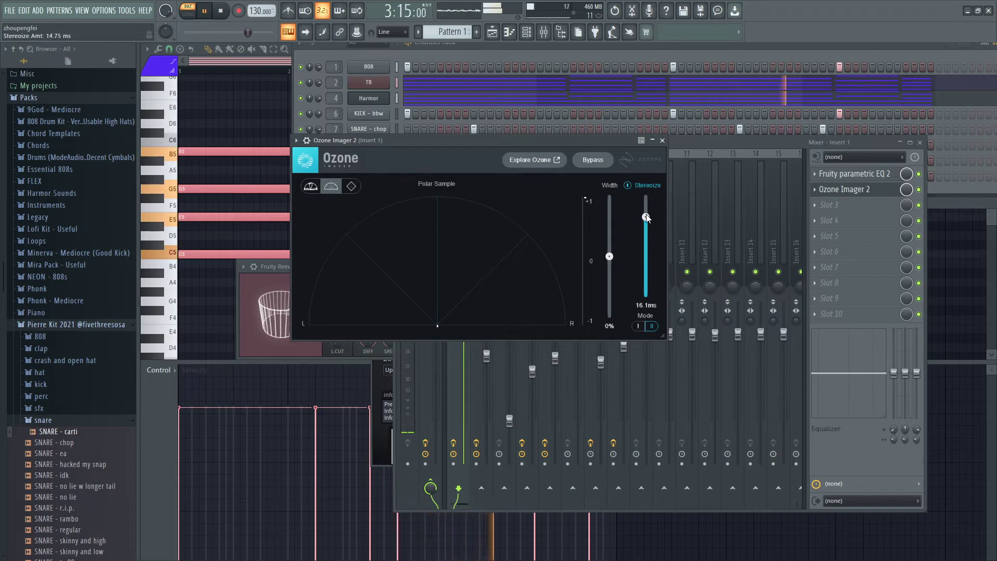
{"action": "left_click_drag", "start_coordinate": [646, 195], "coordinate": [613, 202]}
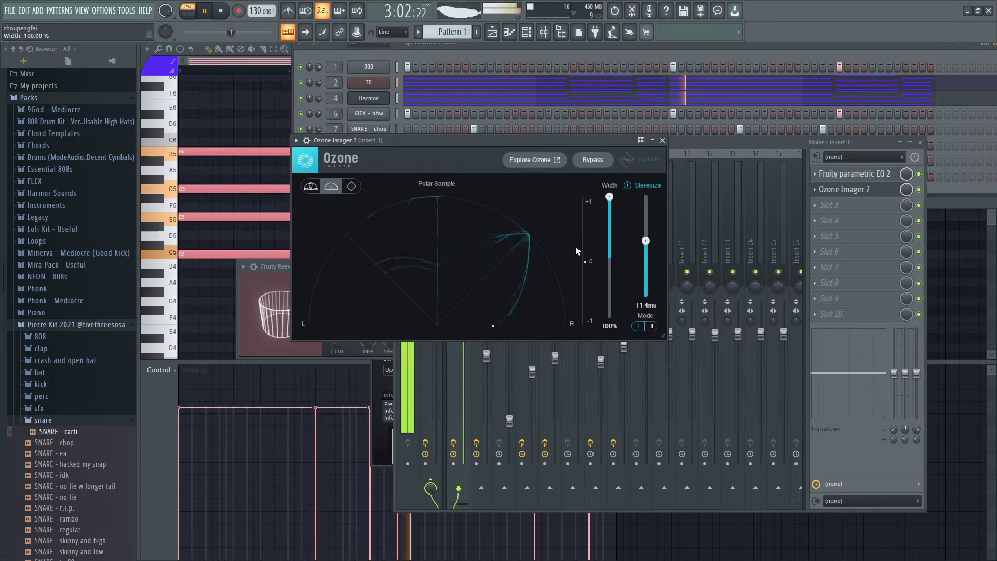
{"action": "left_click_drag", "start_coordinate": [609, 197], "coordinate": [613, 237]}
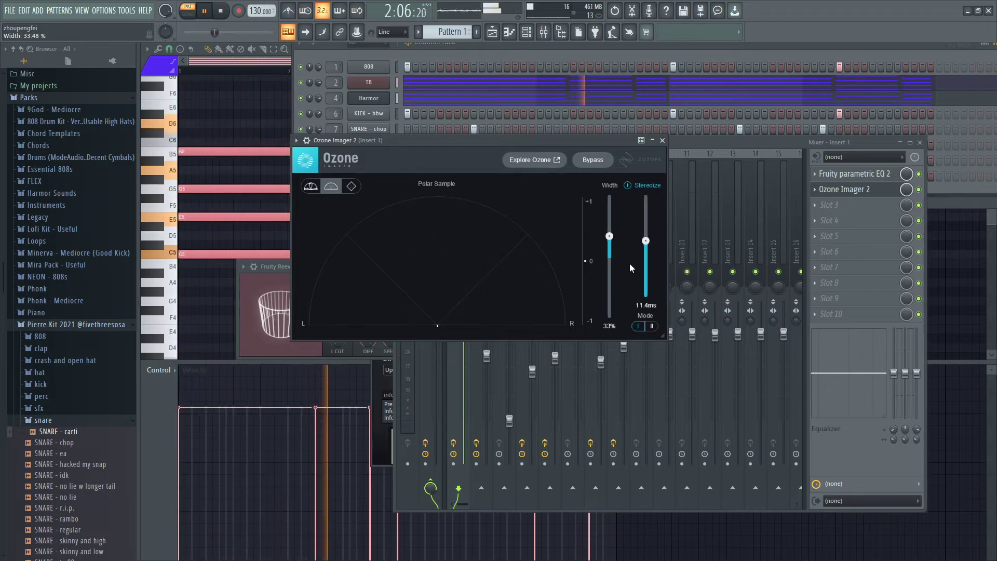
Step: Turn Insert 1's stereo separation toward merged and rearrange the mixer and imager windows to leave the channel rack uncovered
{"action": "left_click_drag", "start_coordinate": [501, 144], "coordinate": [759, 138]}
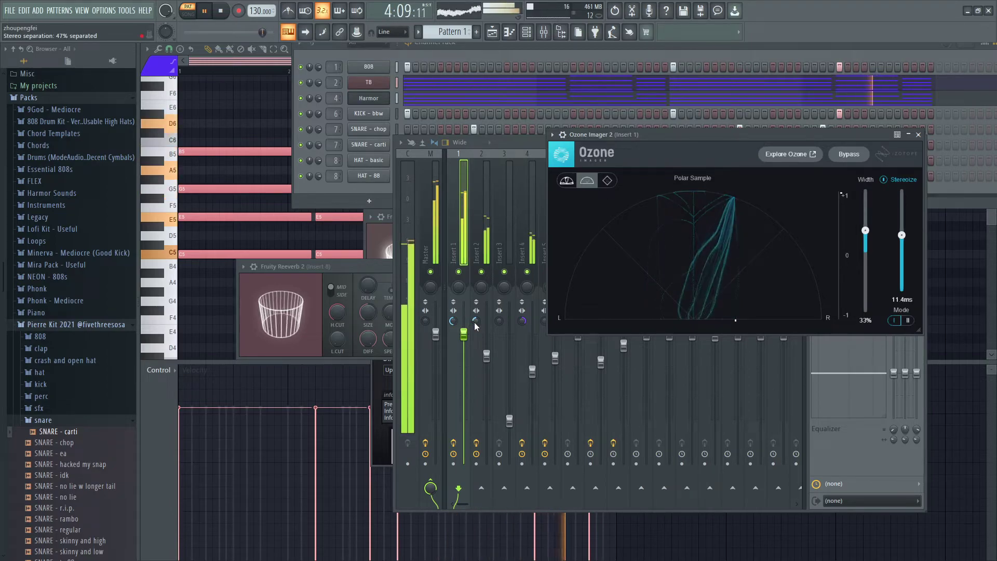
{"action": "left_click_drag", "start_coordinate": [454, 322], "coordinate": [454, 278]}
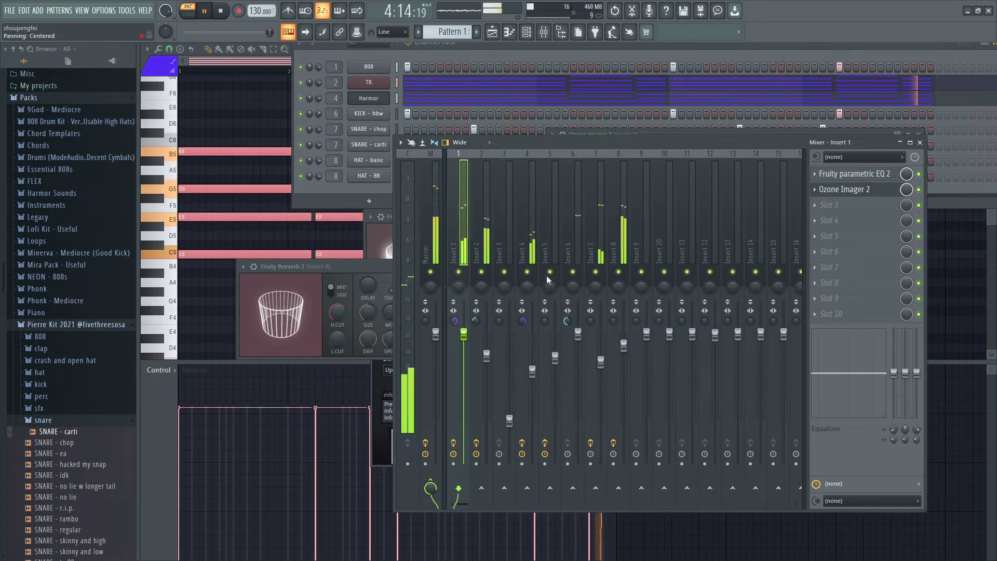
{"action": "left_click_drag", "start_coordinate": [654, 137], "coordinate": [640, 233]}
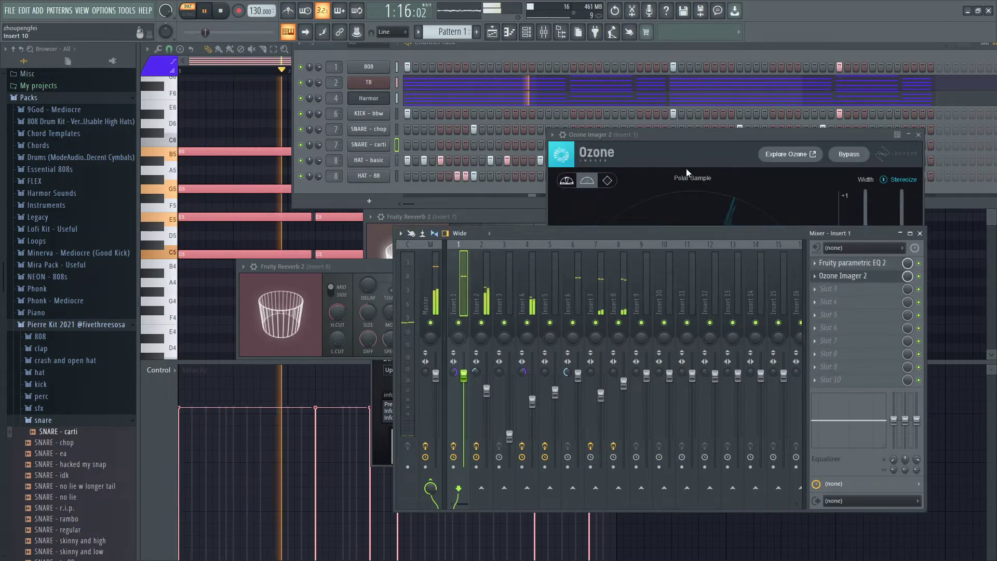
{"action": "left_click", "coordinate": [685, 136]}
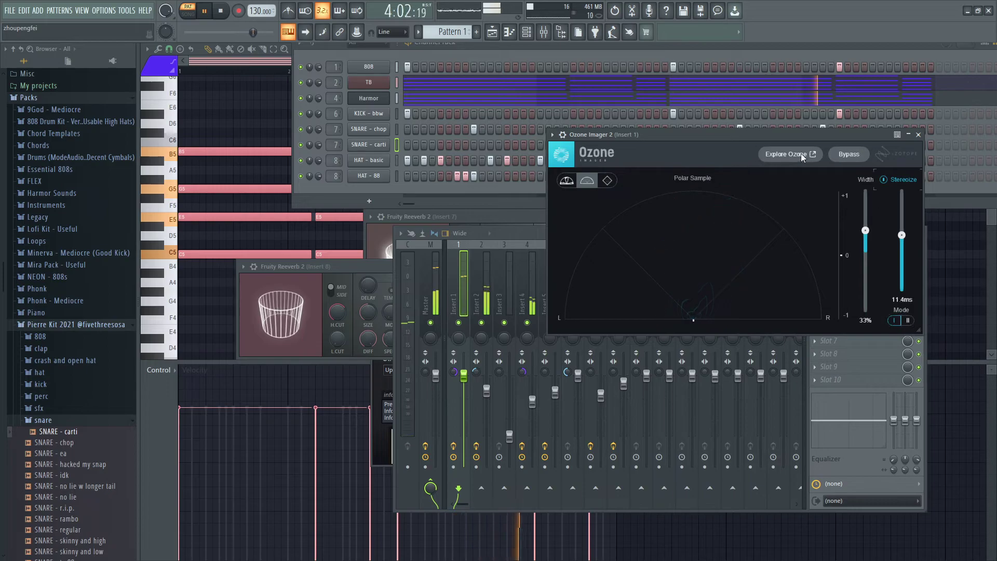
{"action": "left_click_drag", "start_coordinate": [739, 136], "coordinate": [670, 317]}
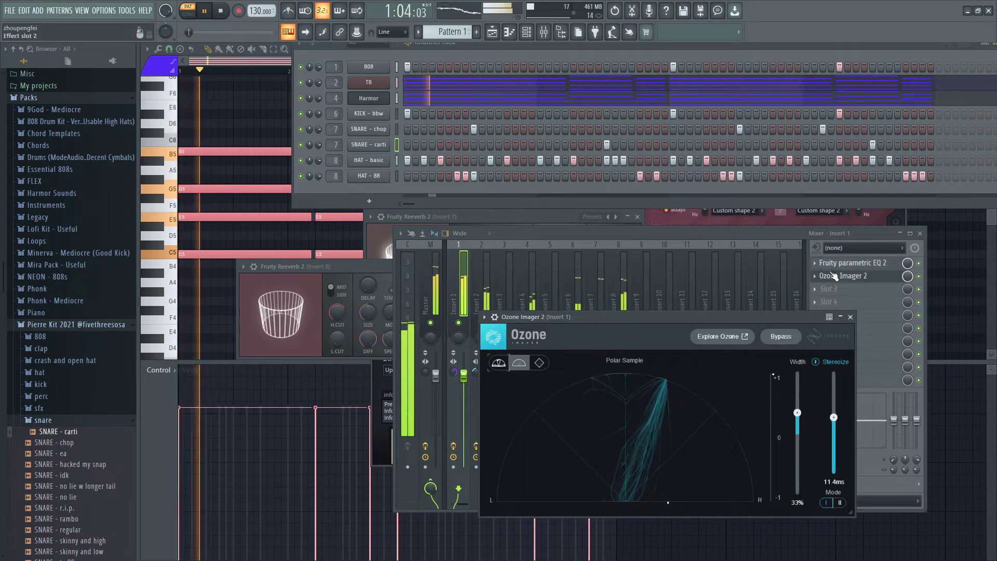
Step: Lower Insert 1's Stereoize amount to 5.7 ms and set its mixer stereo separation to 34% separated
{"action": "left_click_drag", "start_coordinate": [834, 417], "coordinate": [838, 451]}
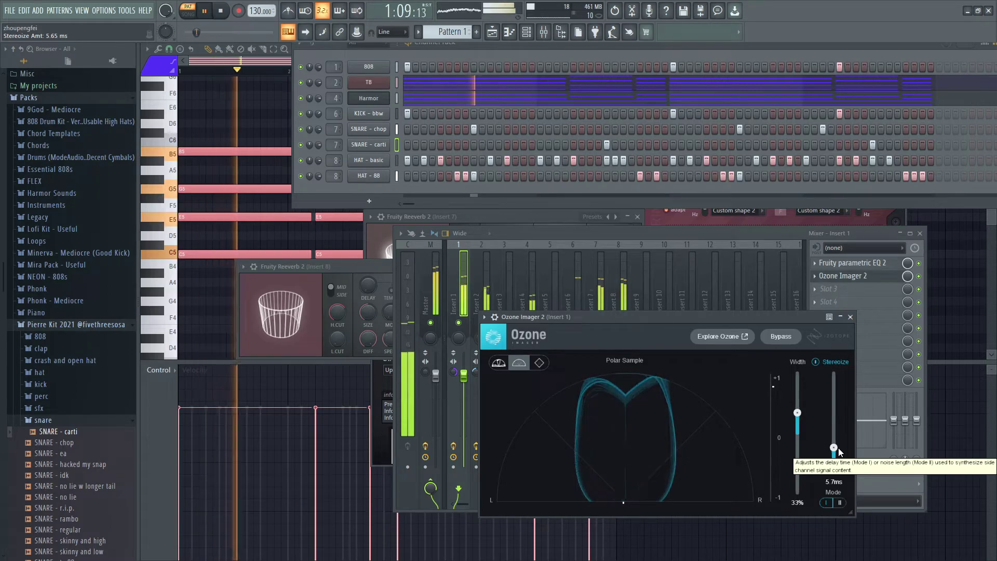
{"action": "left_click_drag", "start_coordinate": [453, 372], "coordinate": [453, 397]}
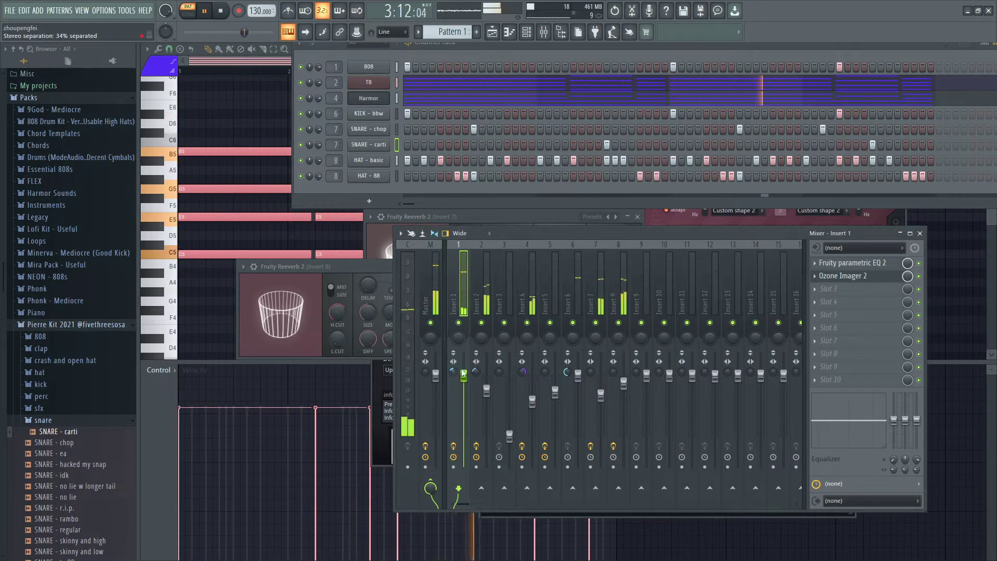
Step: Pan mixer Insert 1 to 9% right and close the mixer and Harmor windows
{"action": "left_click", "coordinate": [863, 278]}
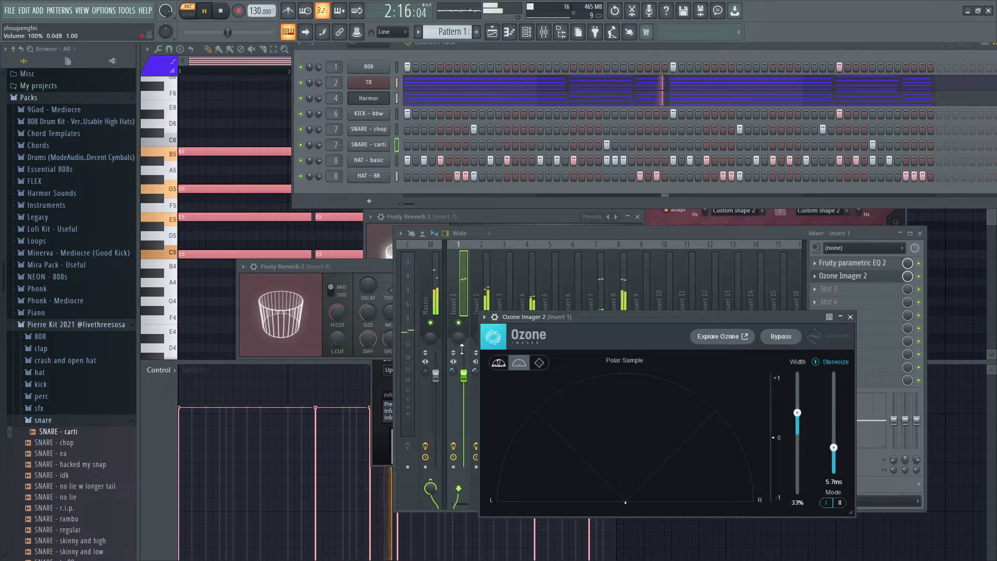
{"action": "left_click_drag", "start_coordinate": [459, 339], "coordinate": [458, 334]}
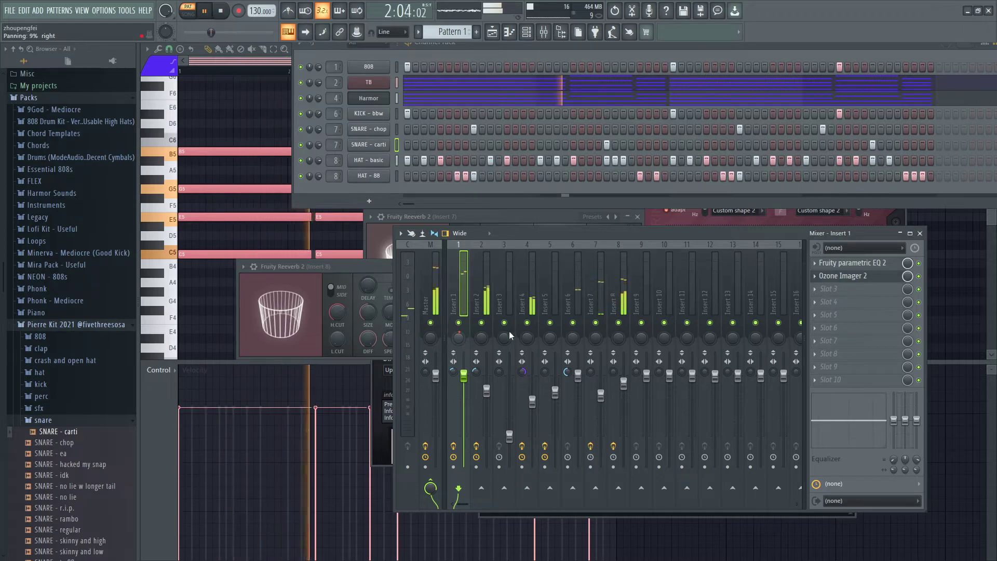
{"action": "left_click_drag", "start_coordinate": [397, 228], "coordinate": [202, 61]}
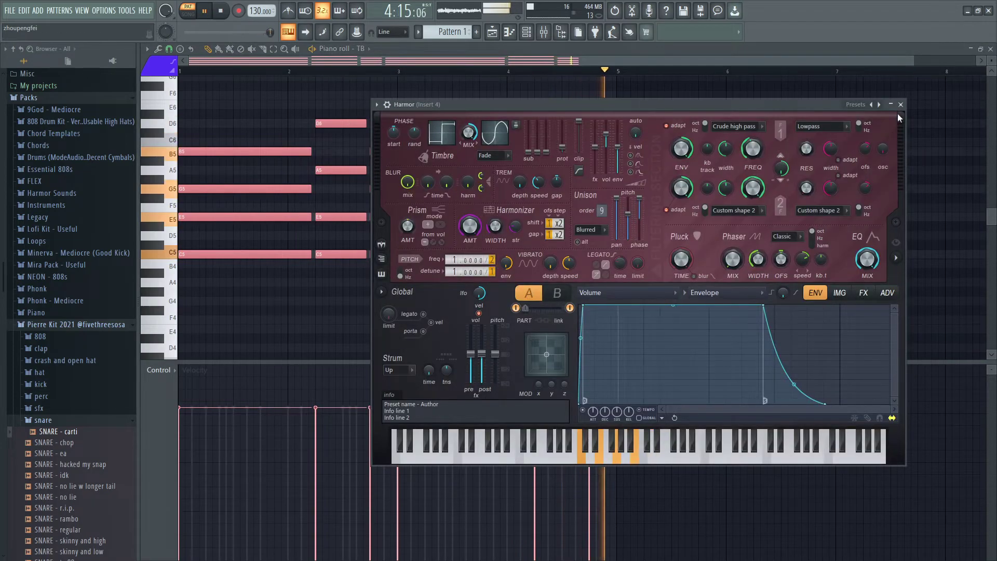
{"action": "left_click", "coordinate": [901, 105]}
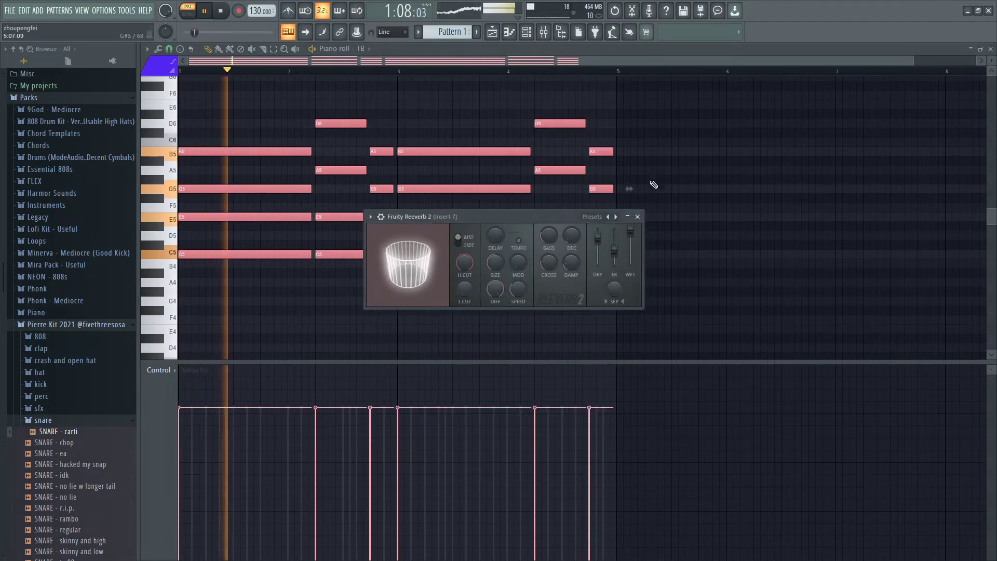
Step: Close the Fruity Reeverb 2 and parametric EQ 2 windows and move Insert 1's Ozone Imager up over the piano roll
{"action": "left_click", "coordinate": [638, 215]}
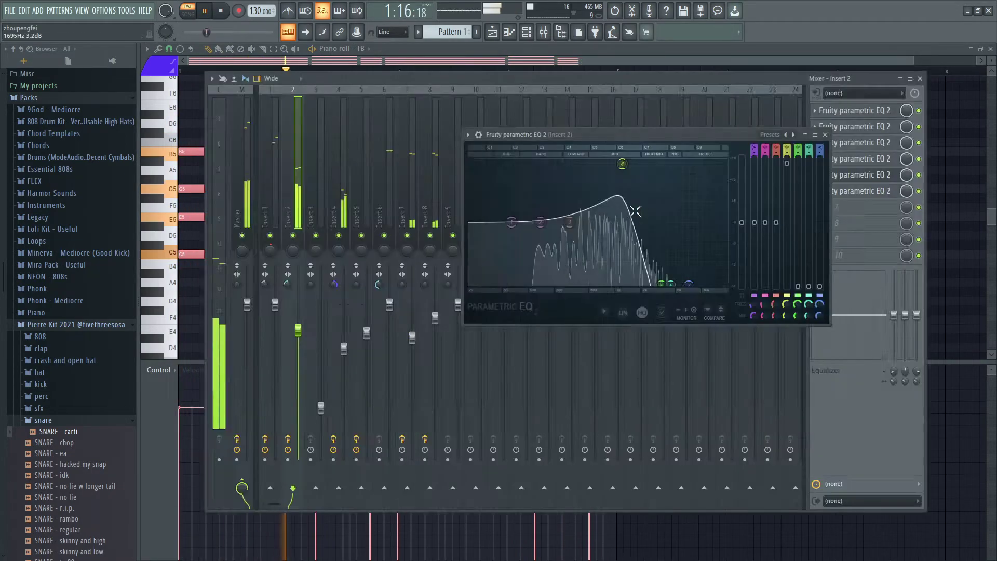
{"action": "left_click", "coordinate": [826, 134]}
{"action": "left_click", "coordinate": [509, 266]}
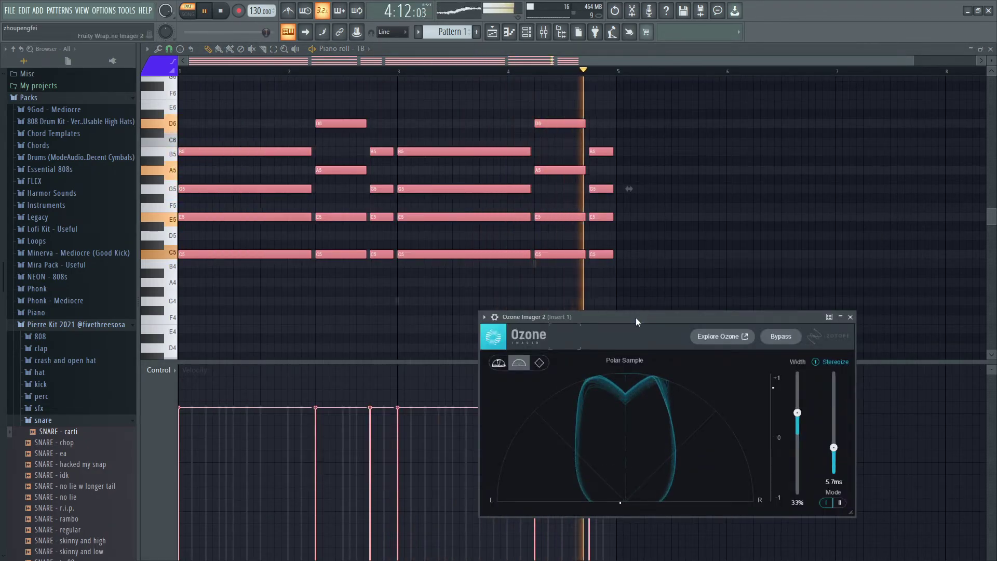
{"action": "left_click_drag", "start_coordinate": [636, 317], "coordinate": [651, 118]}
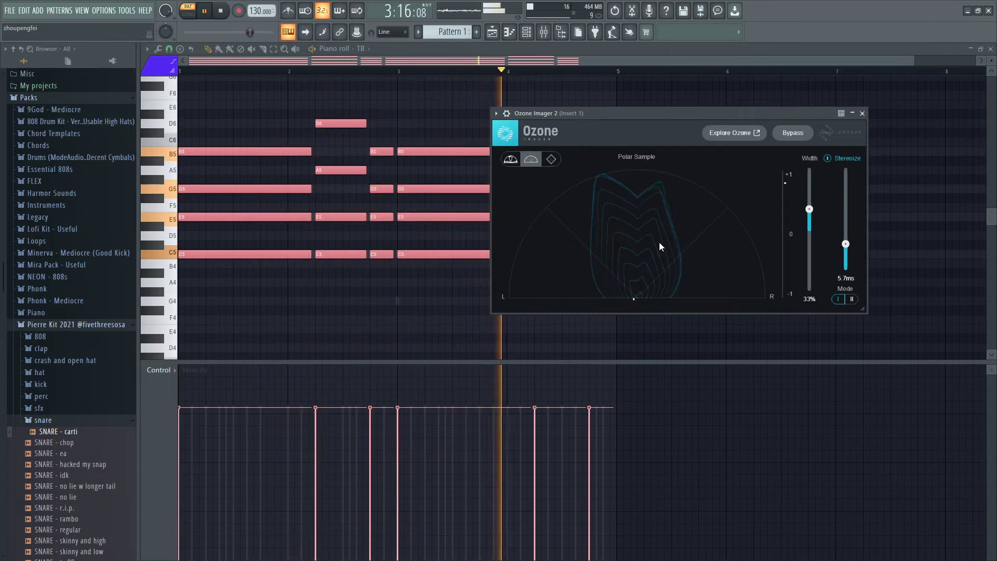
{"action": "key", "text": "alt+Tab"}
{"action": "key", "text": "alt+Tab"}
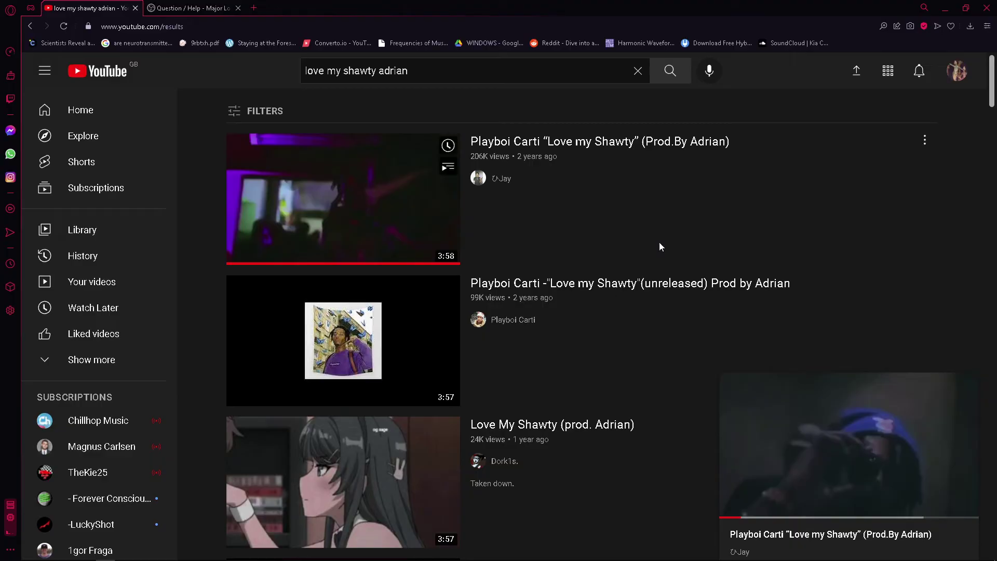
{"action": "key", "text": "alt+Tab"}
{"action": "key", "text": "alt+Tab"}
{"action": "key", "text": "alt+Tab"}
{"action": "key", "text": "alt+Tab"}
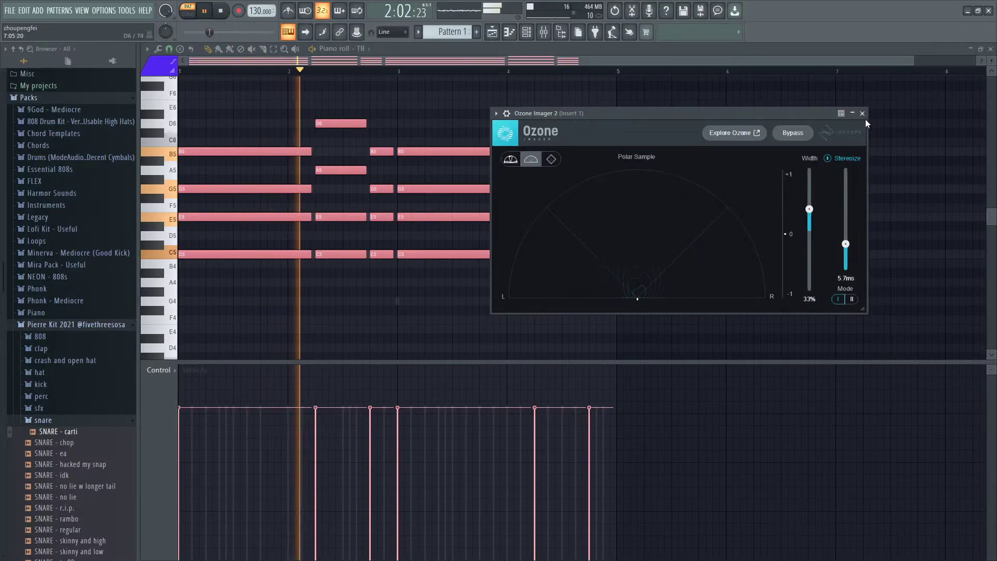
Step: Reopen Insert 1's Ozone Imager from the mixer and set its Width to 43%, keeping Stereoize in mode I
{"action": "left_click", "coordinate": [864, 113]}
{"action": "key", "text": "F6"}
{"action": "key", "text": "F9"}
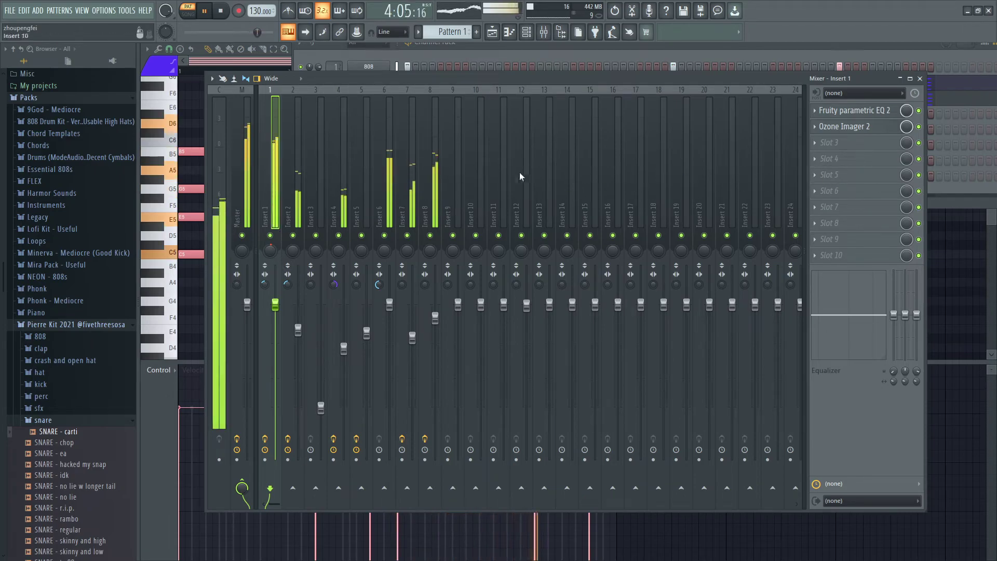
{"action": "left_click", "coordinate": [819, 127]}
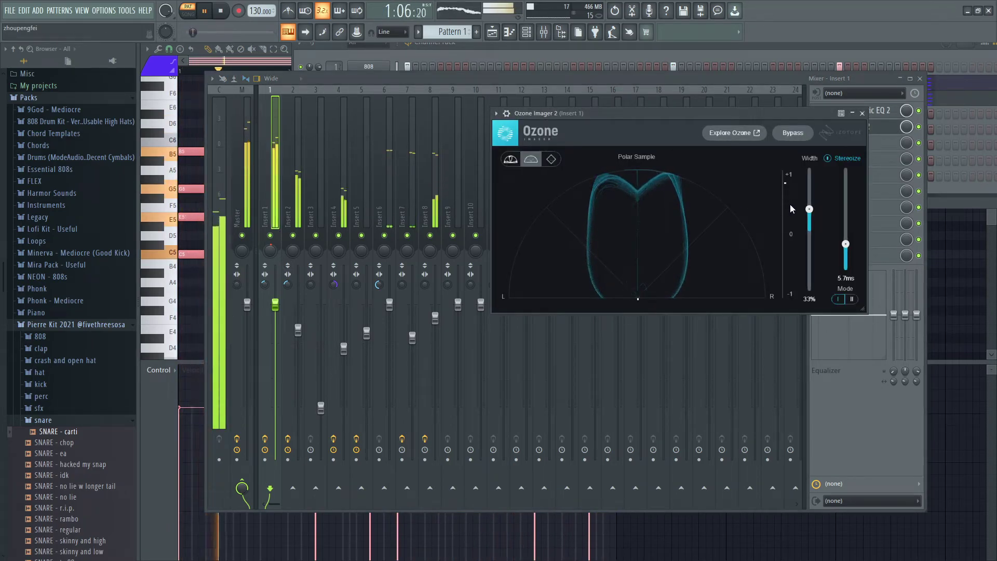
{"action": "mouse_move", "coordinate": [810, 210]}
{"action": "left_mouse_down"}
{"action": "mouse_move", "coordinate": [811, 184]}
{"action": "mouse_move", "coordinate": [820, 222]}
{"action": "left_mouse_up"}
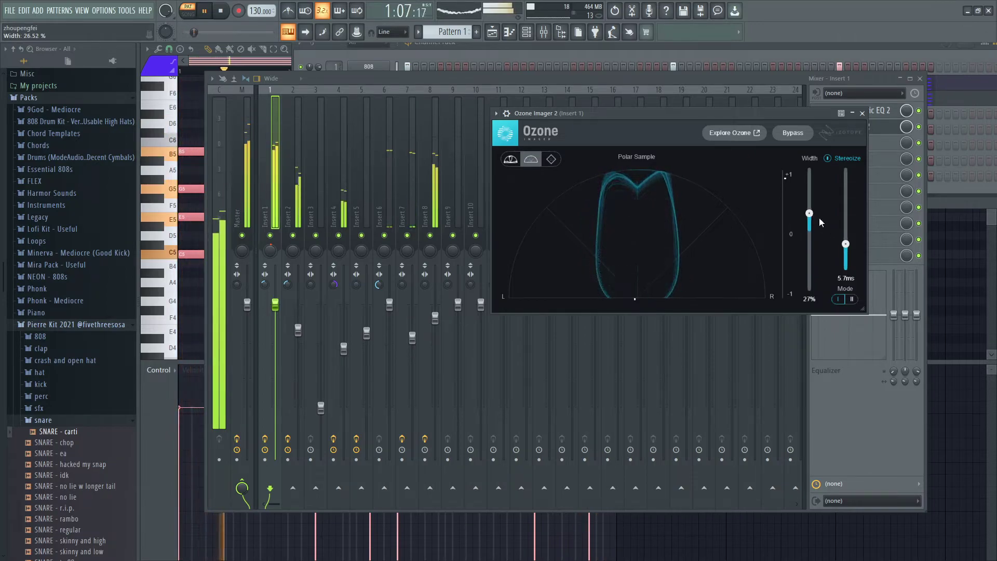
{"action": "left_click", "coordinate": [846, 245]}
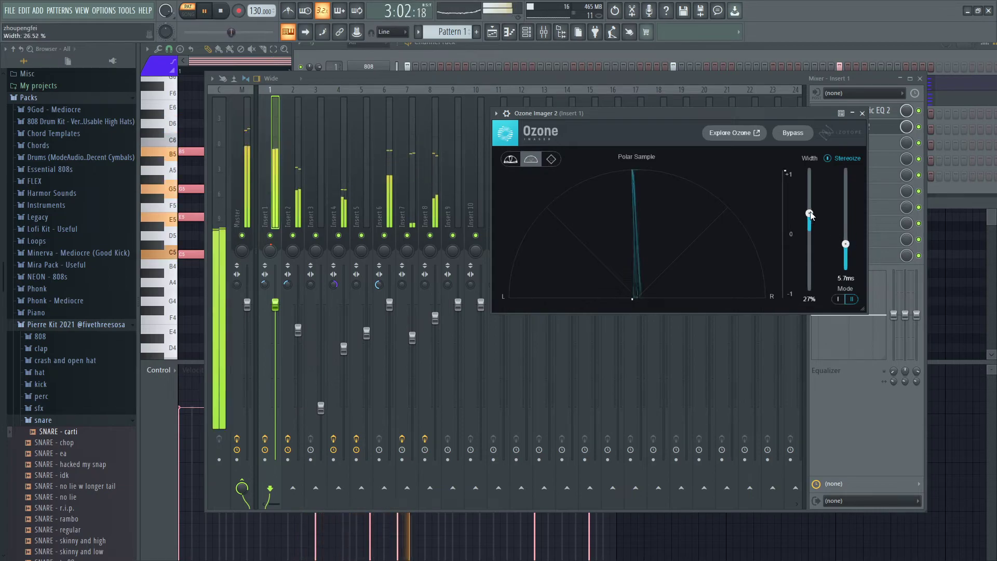
{"action": "mouse_move", "coordinate": [812, 197]}
{"action": "left_mouse_down"}
{"action": "mouse_move", "coordinate": [812, 178]}
{"action": "mouse_move", "coordinate": [812, 207]}
{"action": "left_mouse_up"}
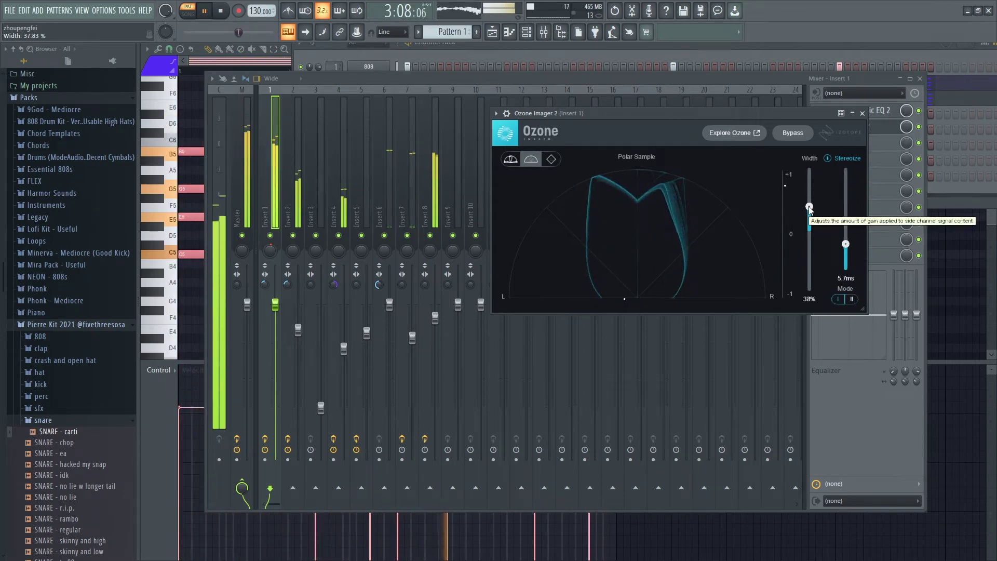
{"action": "left_click_drag", "start_coordinate": [810, 206], "coordinate": [810, 204]}
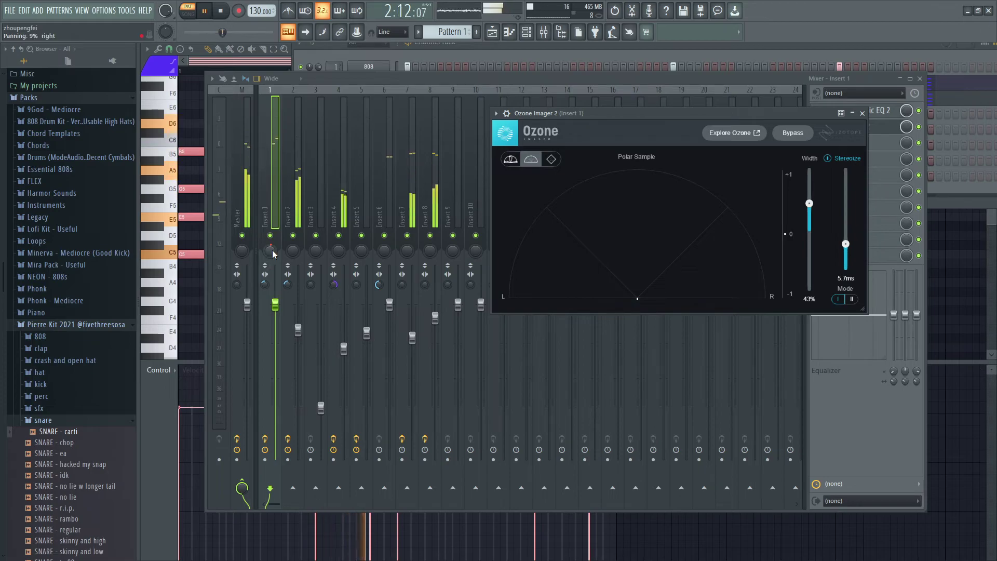
Step: Pan mixer Insert 1 to 6% right and lower its volume to 83%
{"action": "left_click_drag", "start_coordinate": [273, 251], "coordinate": [273, 247]}
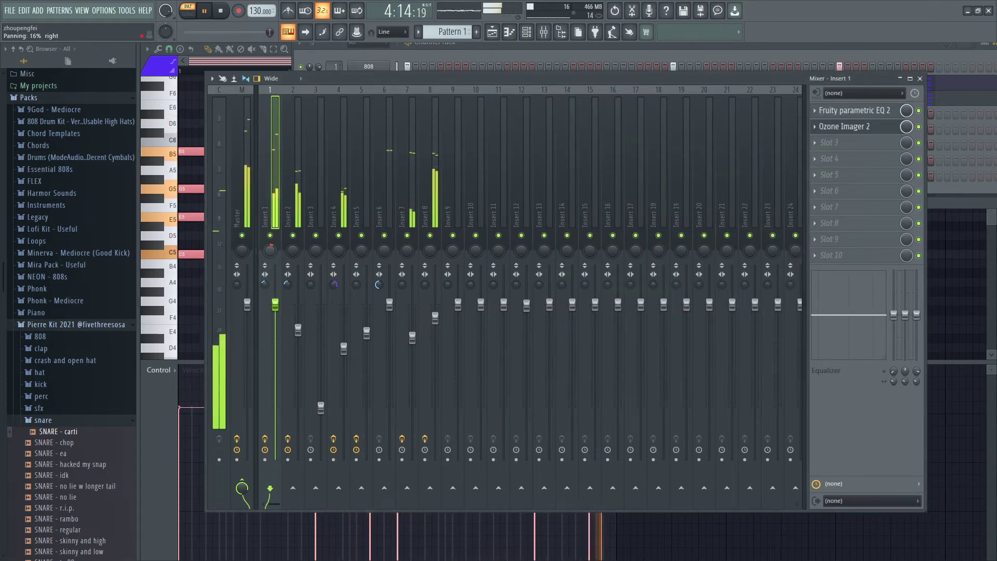
{"action": "left_click_drag", "start_coordinate": [272, 248], "coordinate": [273, 253]}
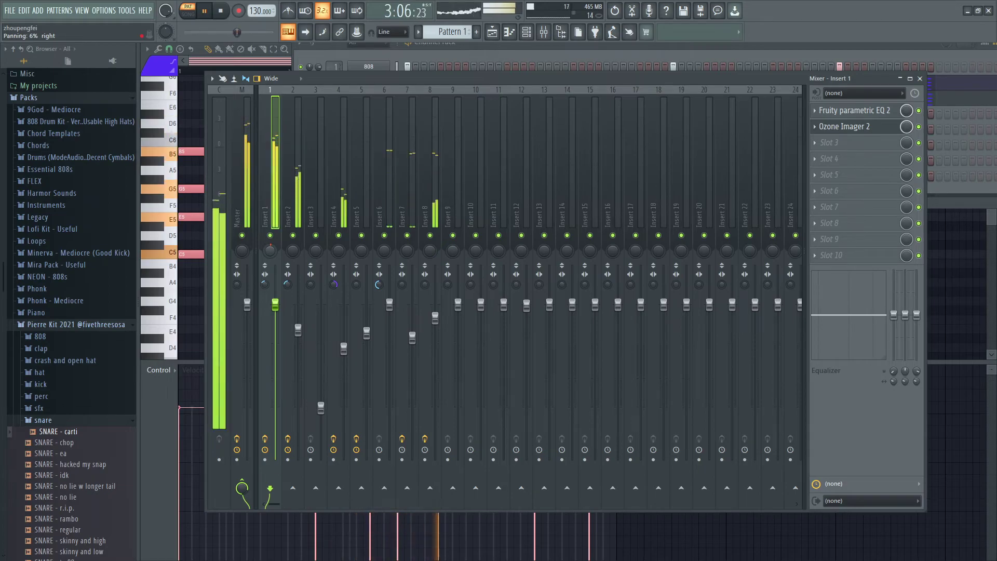
{"action": "left_click_drag", "start_coordinate": [275, 306], "coordinate": [276, 353]}
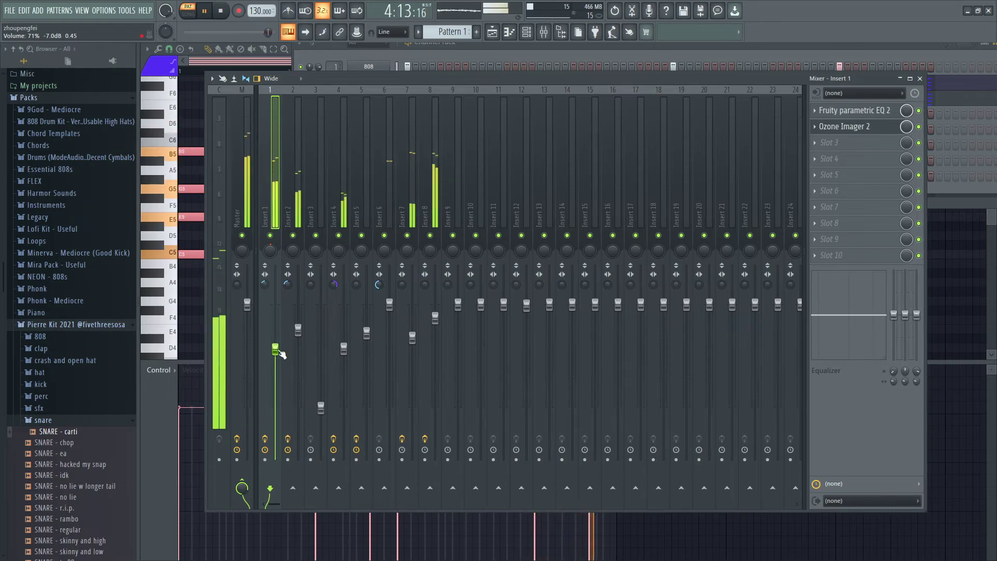
{"action": "left_click_drag", "start_coordinate": [281, 353], "coordinate": [275, 330]}
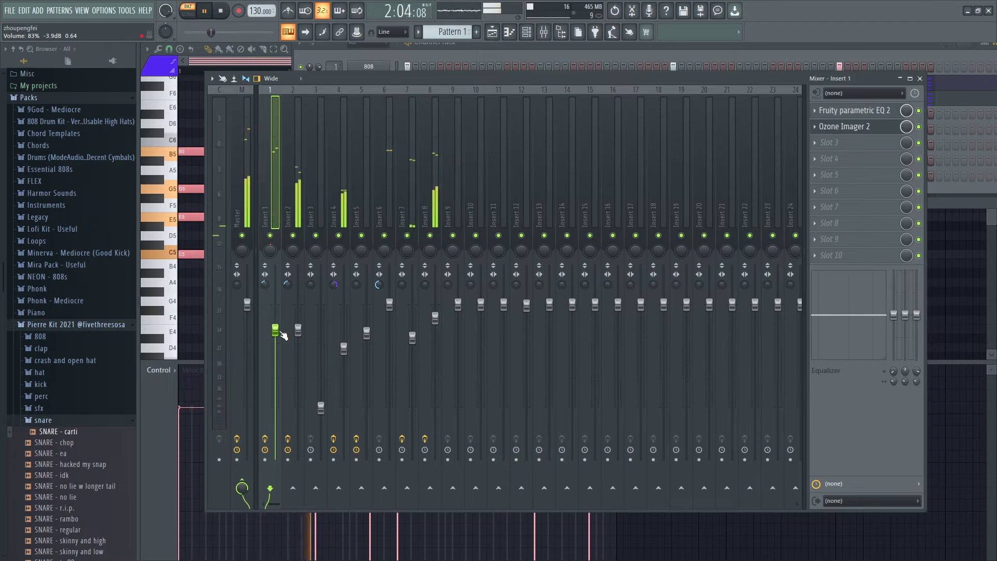
Step: Restart the pattern's playback from the beginning and mute mixer Insert 8
{"action": "key", "text": "Tab"}
{"action": "key", "text": "Tab"}
{"action": "key", "text": "space"}
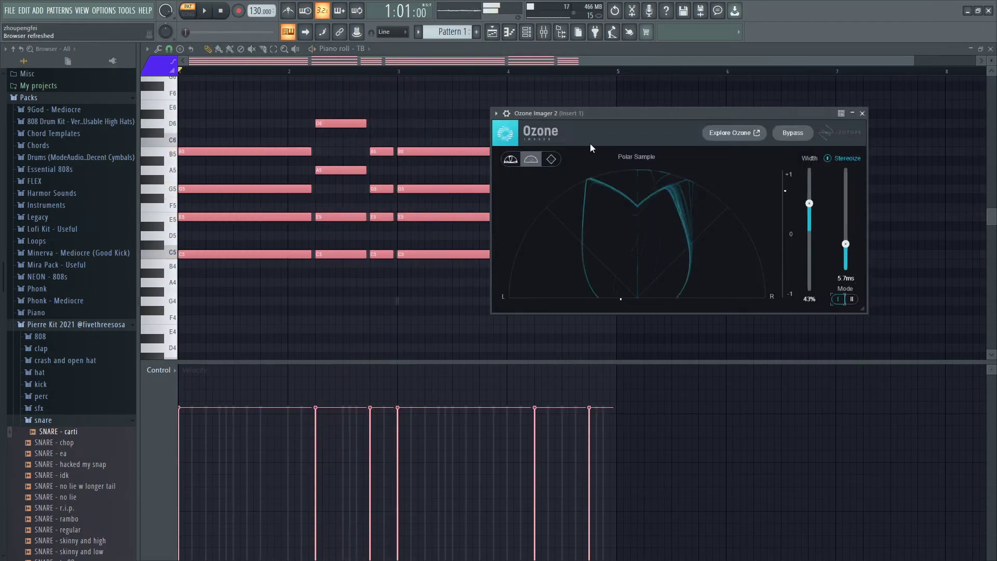
{"action": "key", "text": "space"}
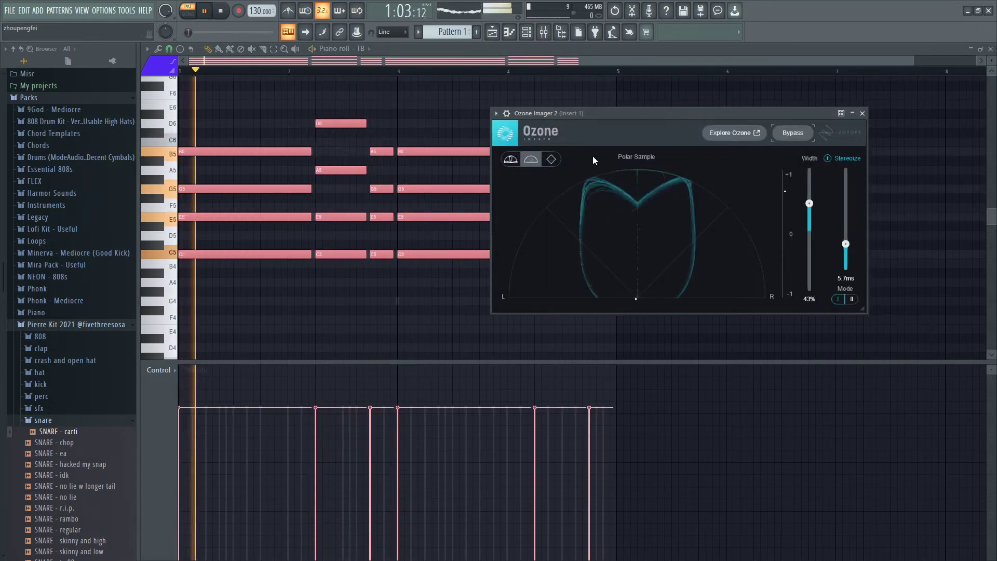
{"action": "key", "text": "alt+Tab"}
{"action": "left_click", "coordinate": [542, 32]}
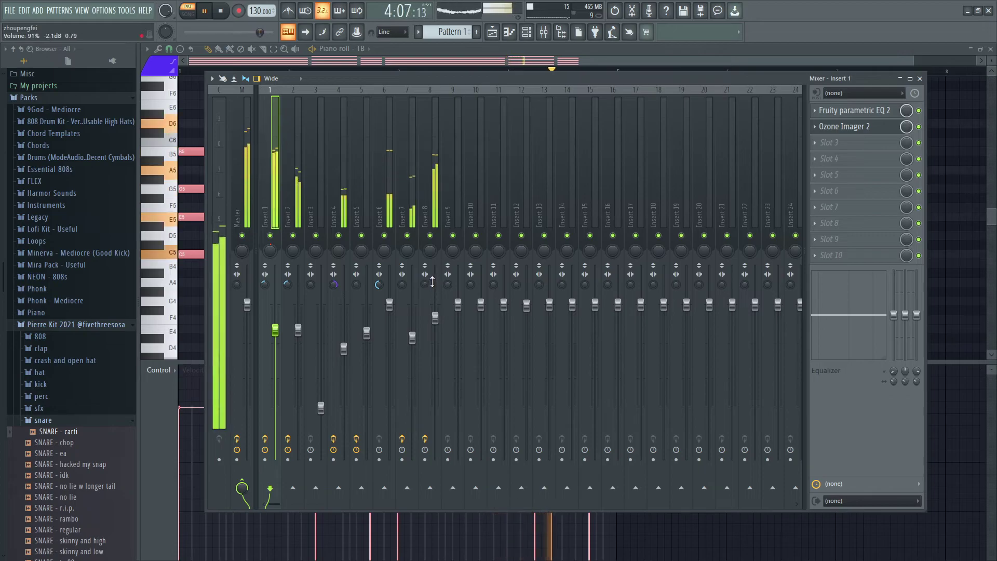
{"action": "left_click", "coordinate": [430, 235]}
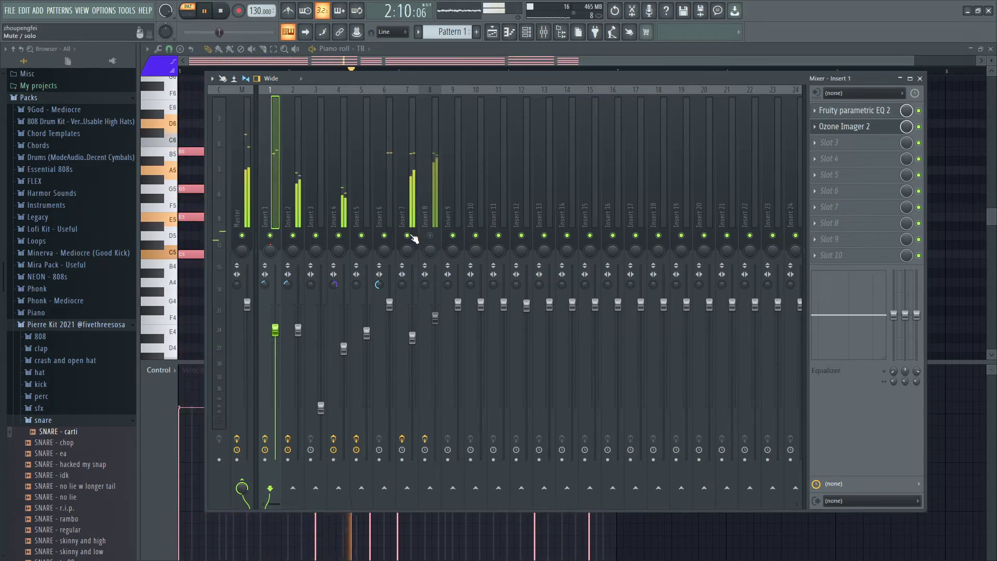
Step: Switch to Notepad++ and replace the whole note with "always remember that hihats tend to take over"
{"action": "key", "text": "alt+Tab"}
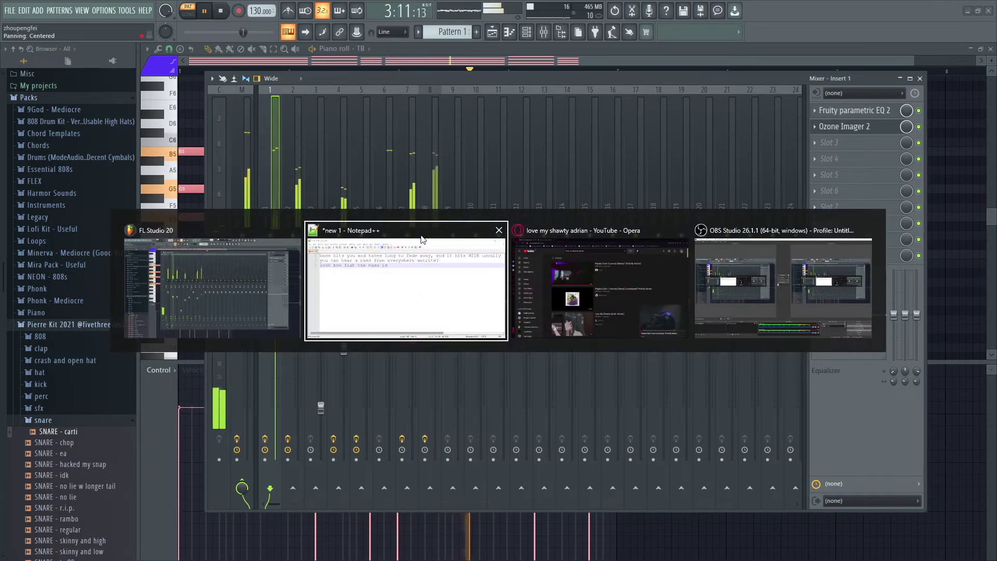
{"action": "key", "text": "ctrl+a"}
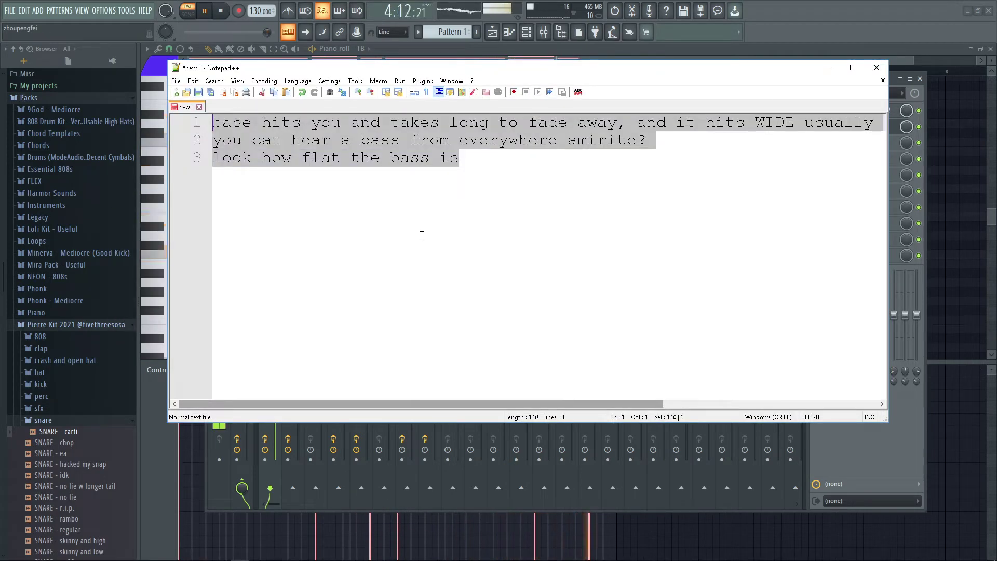
{"action": "type", "text": "always rememb"}
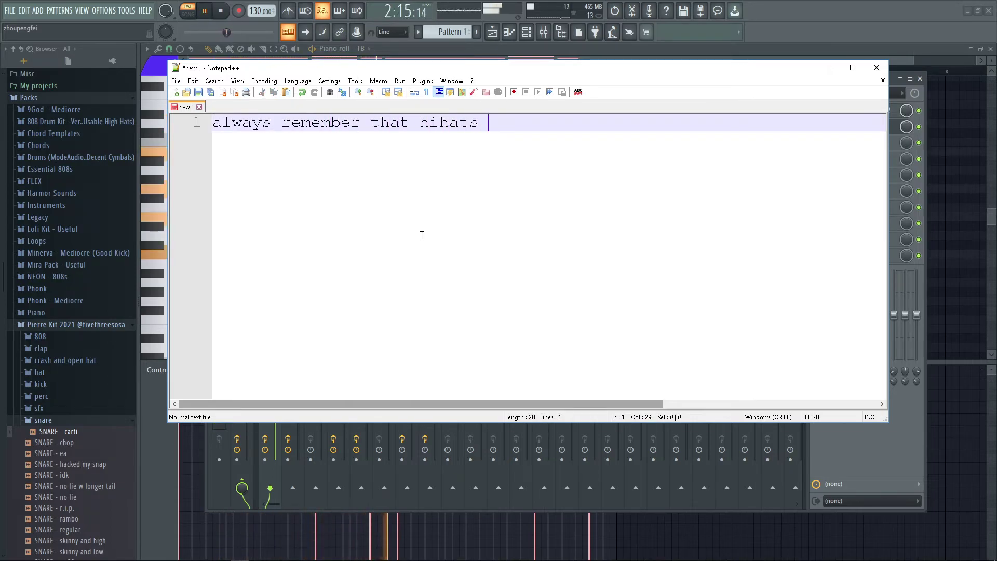
{"action": "type", "text": "er"}
{"action": "key", "text": "Return"}
Step: Add the lines "i like to add them in when necessary" and "you could also turn them down i suppose"
{"action": "type", "text": "i"}
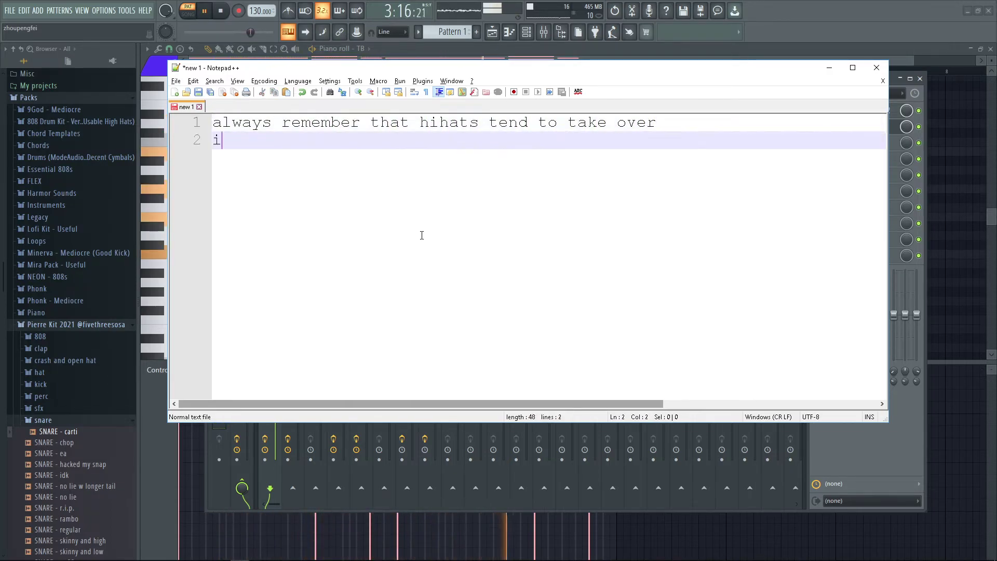
{"action": "type", "text": "ke to add them in when necessa"}
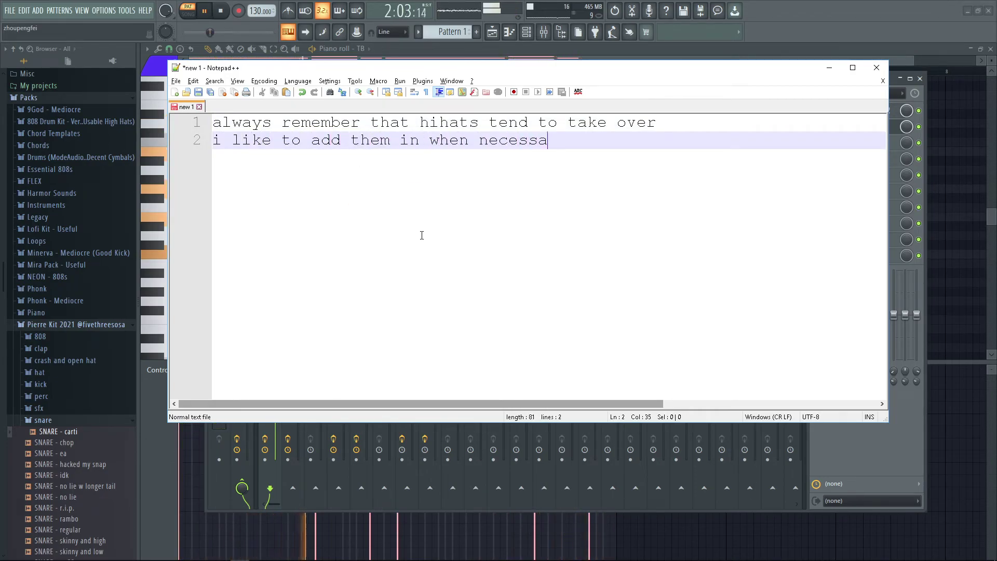
{"action": "type", "text": "ry"}
{"action": "key", "text": "Return"}
{"action": "type", "text": "you could aos turn them down i suppose"}
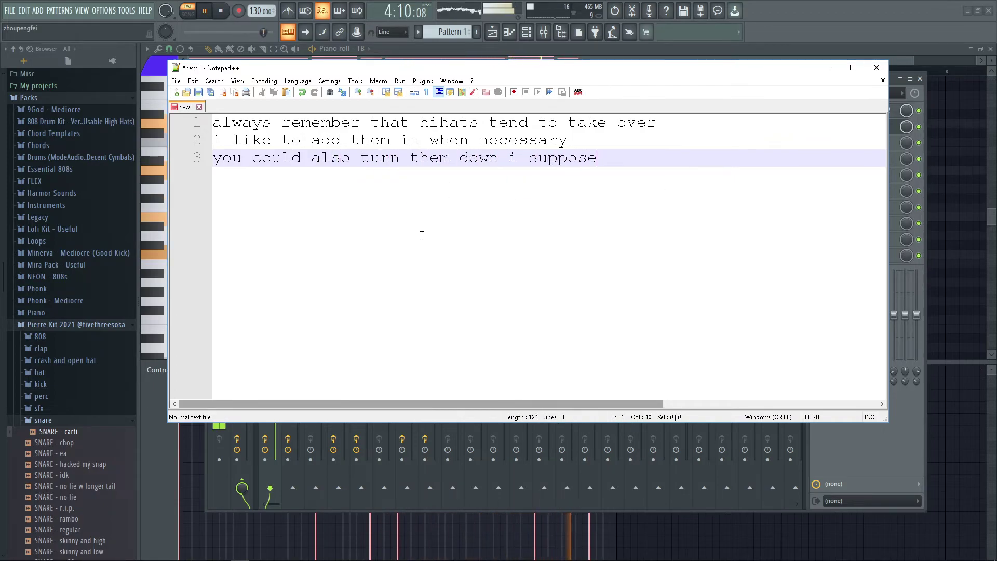
Step: Switch back to FL Studio, unmute mixer Insert 8 and lower its volume to 70%
{"action": "key", "text": "alt+Tab"}
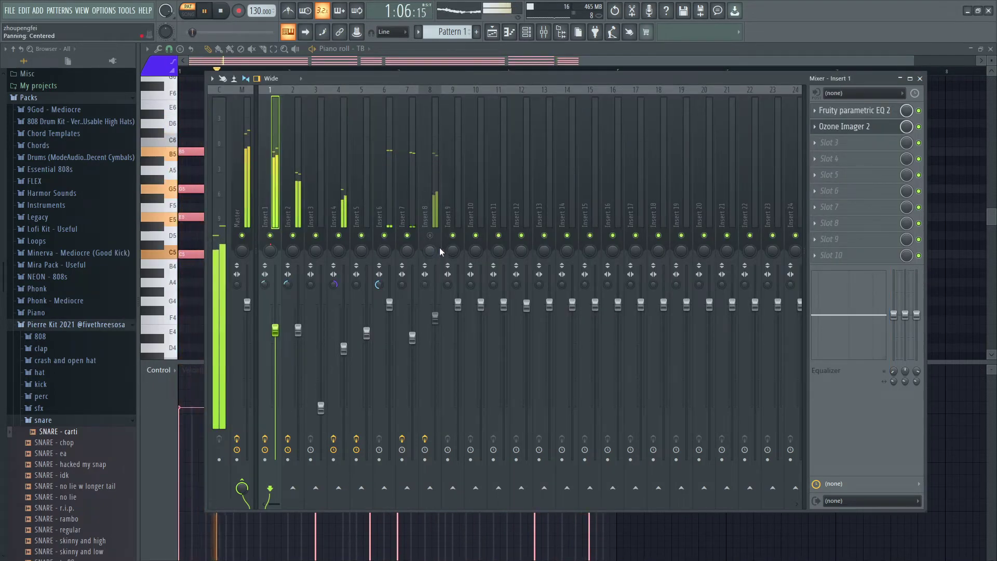
{"action": "left_click_drag", "start_coordinate": [435, 318], "coordinate": [435, 350]}
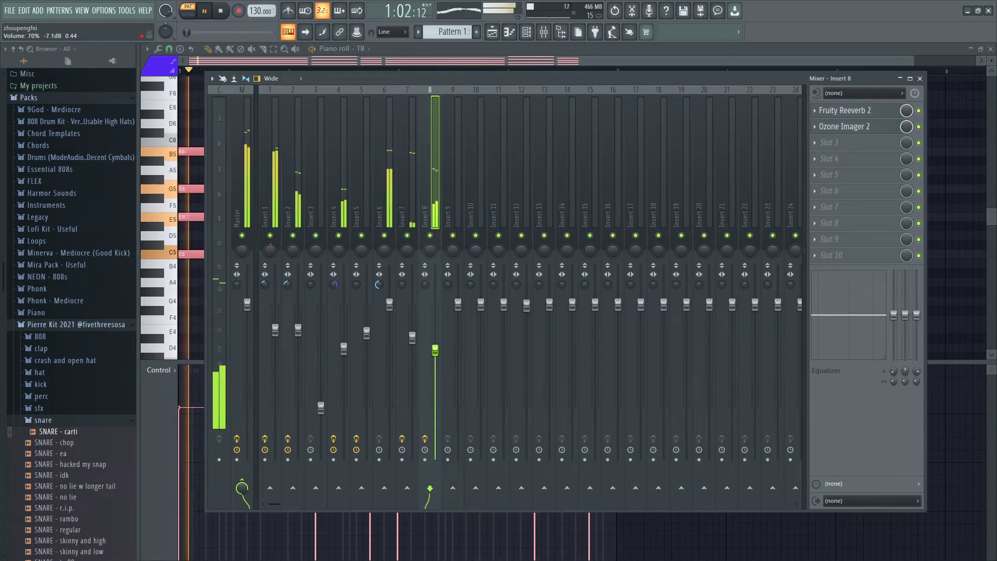
Step: Replace the Notepad++ note with "snares are not very often, so you don't need em in all the time"
{"action": "key", "text": "alt+Tab"}
{"action": "key", "text": "ctrl+a"}
{"action": "type", "text": "sba"}
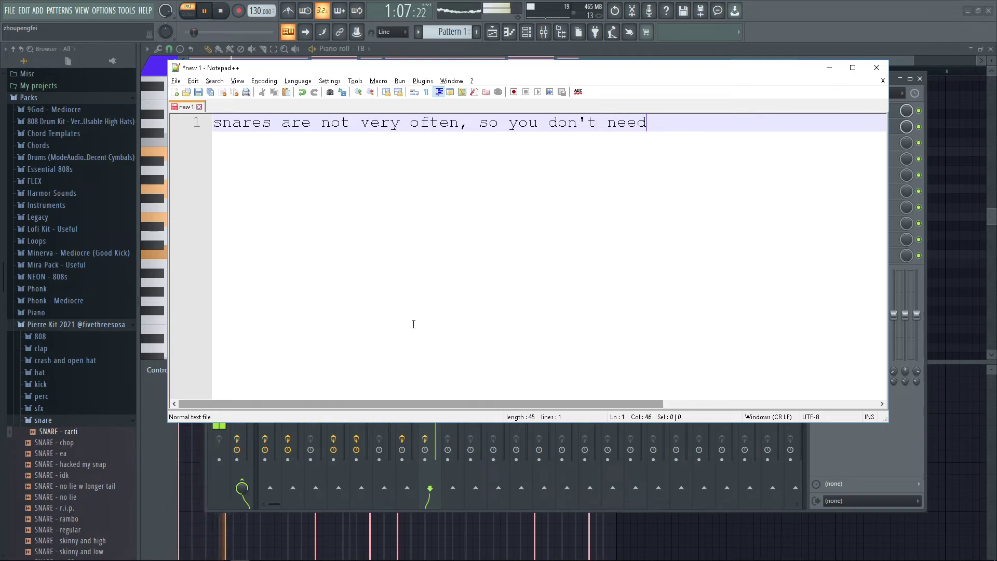
{"action": "type", "text": "all the"}
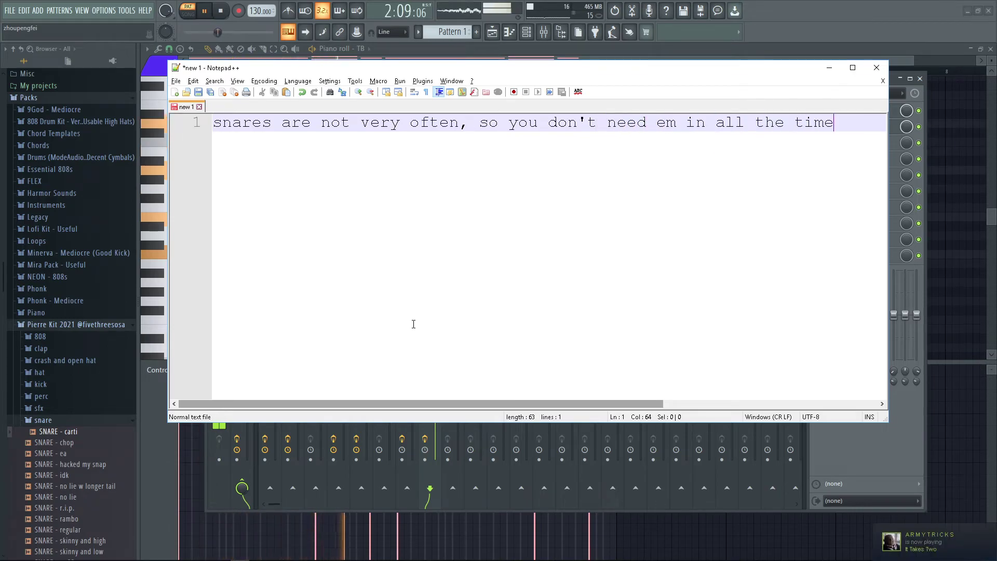
{"action": "type", "text": " time"}
{"action": "key", "text": "Return"}
Step: Switch back to FL Studio and lower mixer Insert 7's volume to 63%
{"action": "key", "text": "alt+Tab"}
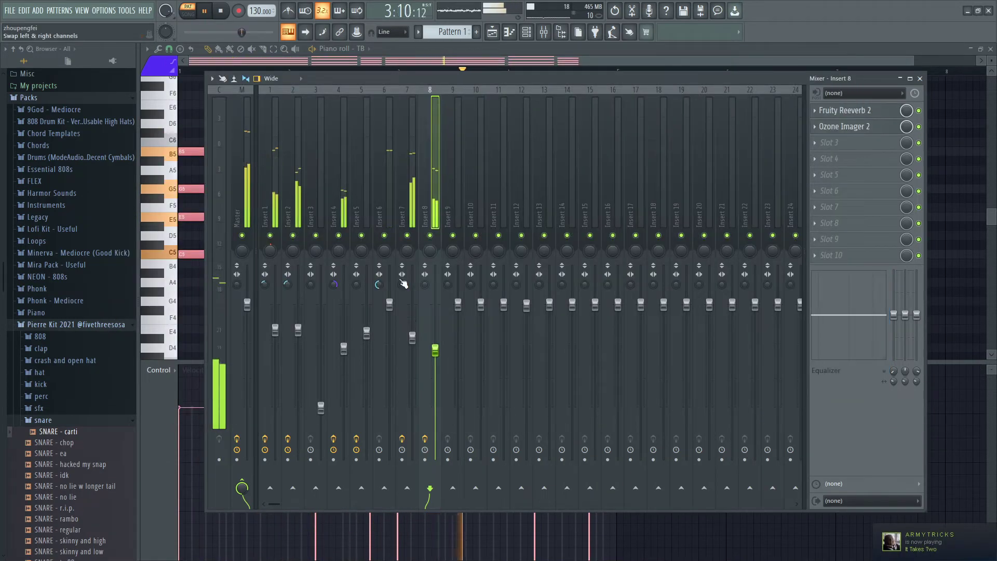
{"action": "left_click_drag", "start_coordinate": [413, 339], "coordinate": [413, 364]}
Step: Rewrite the end of the snare note in Notepad++ so it reads "so you don't loud***** all the time"
{"action": "key", "text": "alt+Tab"}
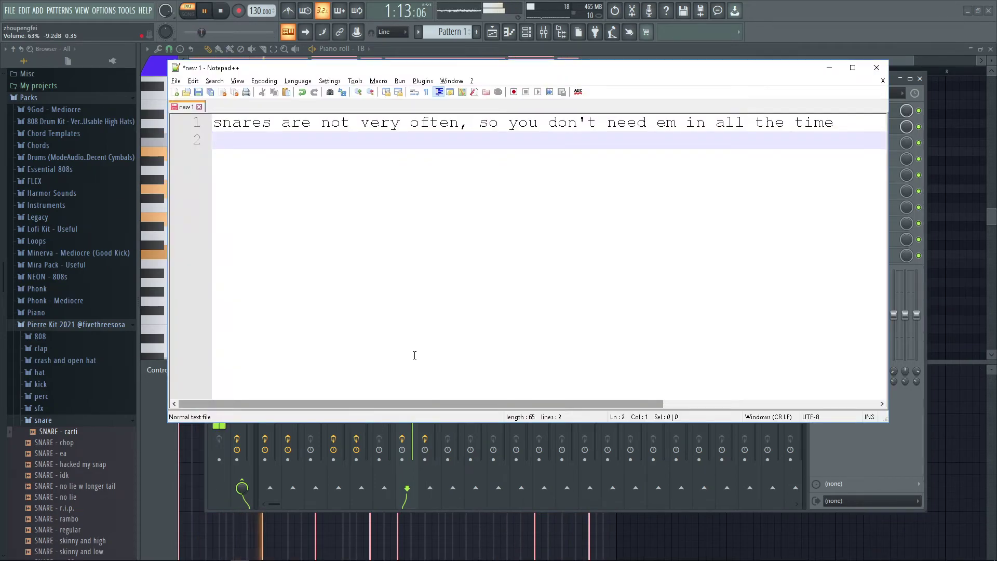
{"action": "key", "text": "BackSpace"}
{"action": "key", "text": "BackSpace"}
{"action": "key", "text": "BackSpace"}
{"action": "key", "text": "BackSpace"}
{"action": "key", "text": "BackSpace"}
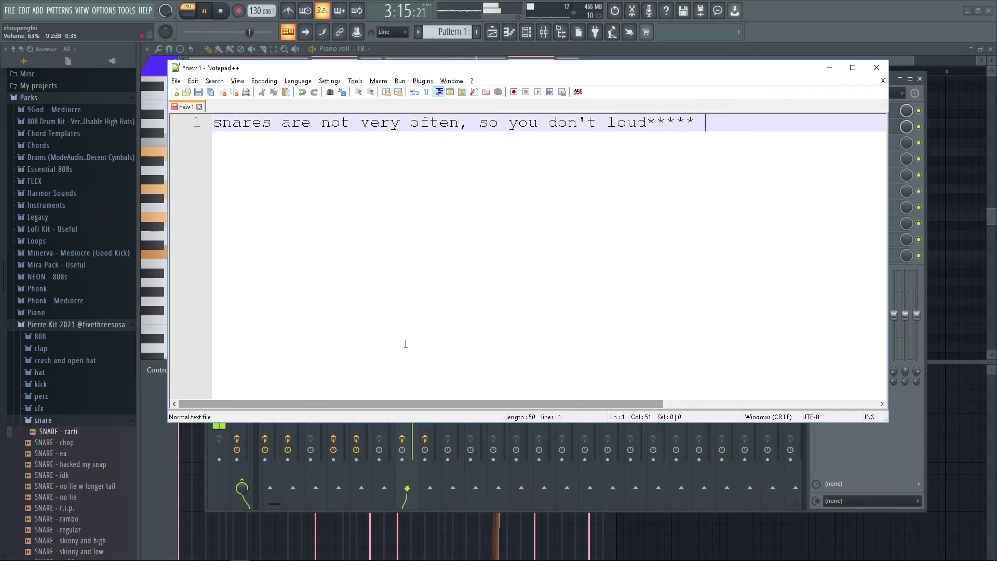
{"action": "type", "text": "e time"}
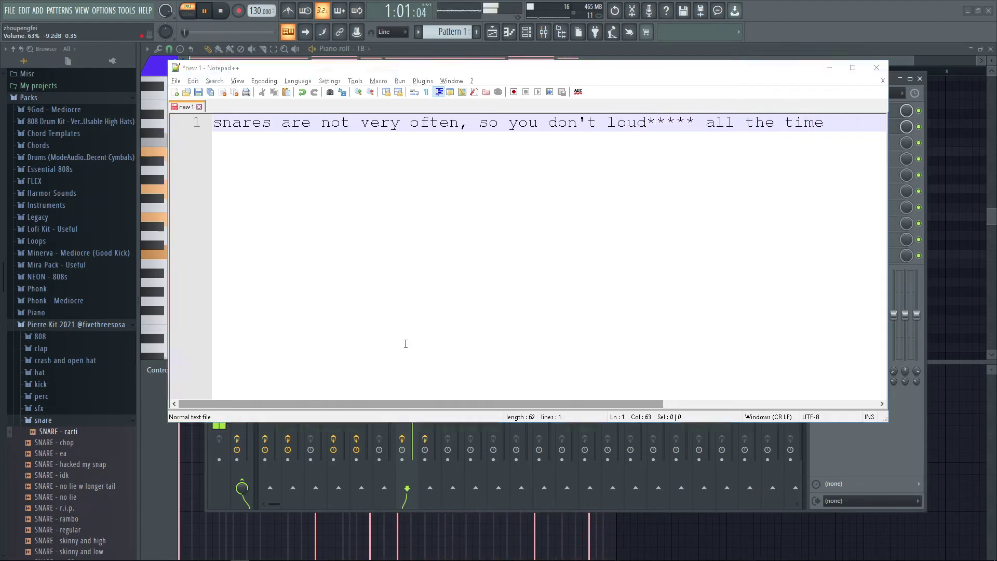
{"action": "key", "text": "alt+Tab"}
{"action": "key", "text": "alt+Tab"}
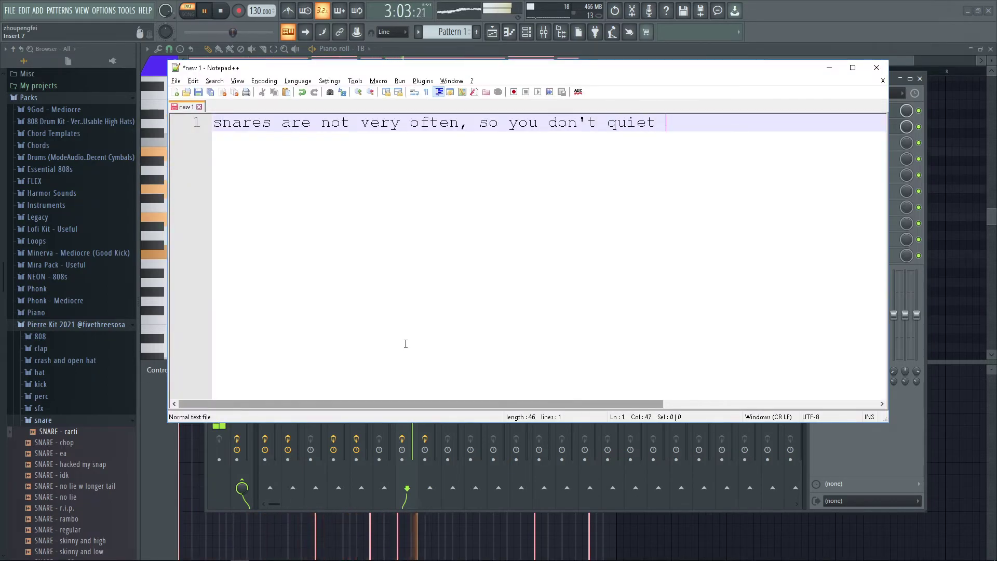
{"action": "type", "text": "************************************************"}
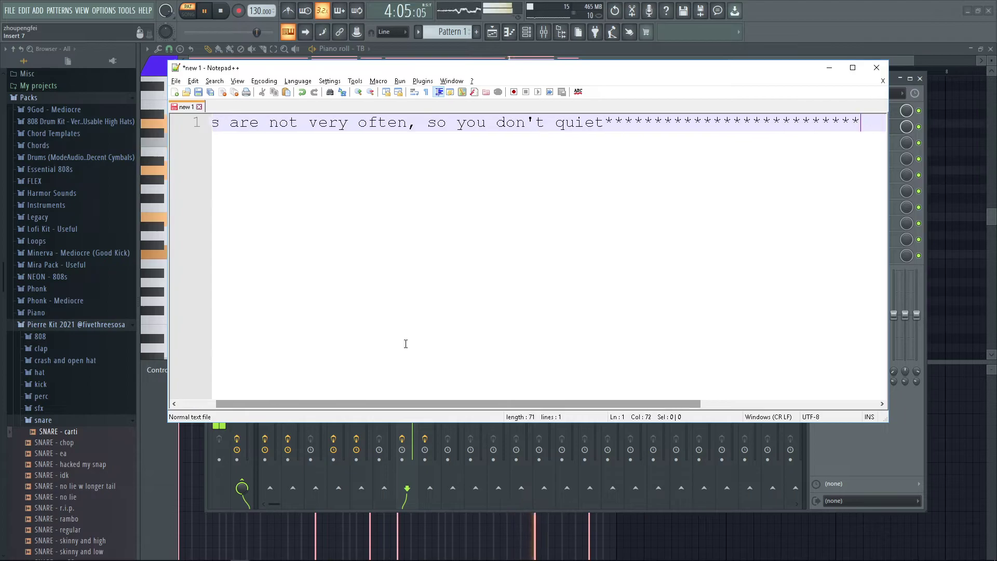
{"action": "key", "text": "ctrl+BackSpace"}
{"action": "key", "text": "ctrl+BackSpace"}
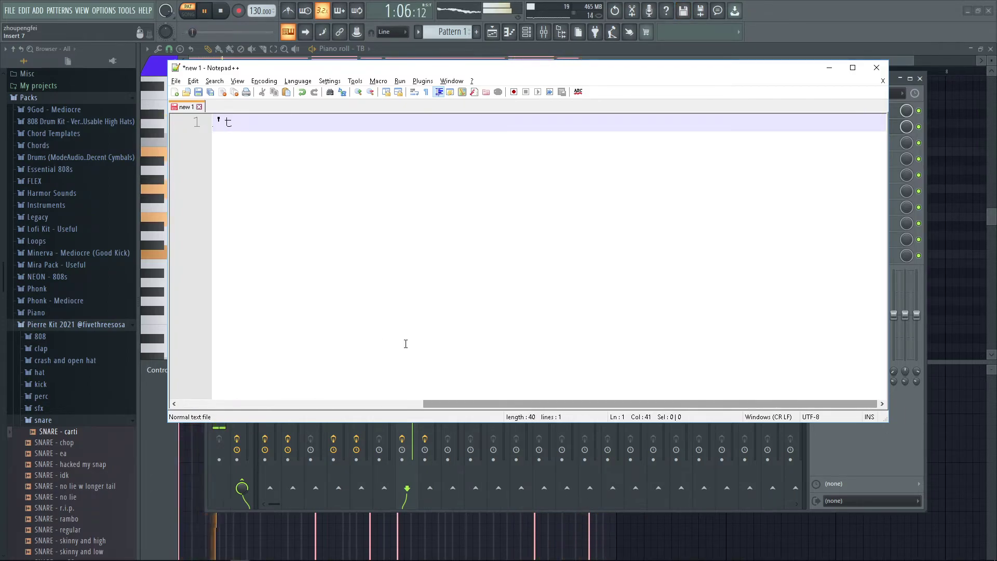
{"action": "key", "text": "BackSpace"}
{"action": "key", "text": "BackSpace"}
{"action": "left_click_drag", "start_coordinate": [374, 404], "coordinate": [161, 401]}
Step: Replace the whole snare note with "cuz snares are infrequent, you can have em really pop"
{"action": "key", "text": "ctrl+a"}
{"action": "type", "text": "c"}
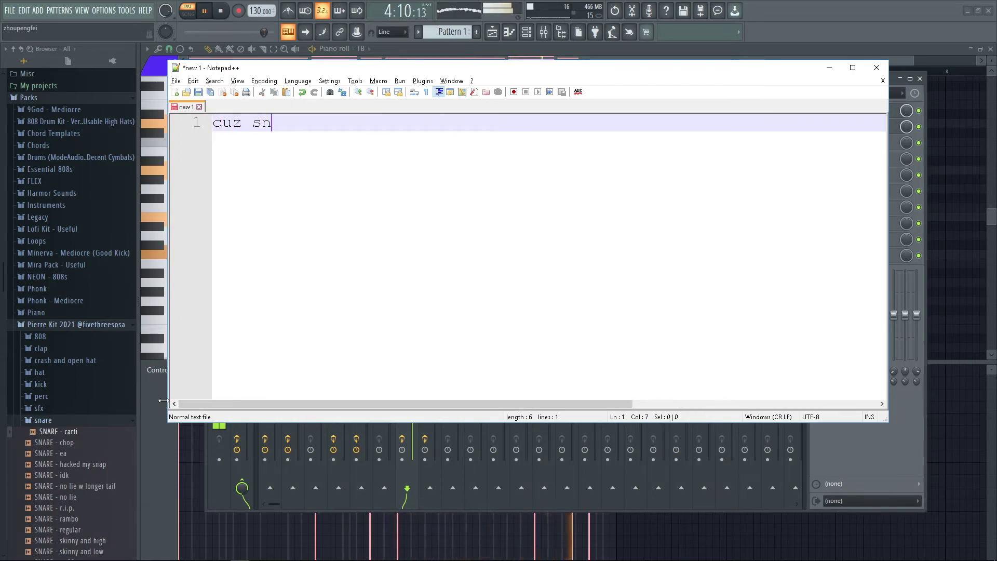
{"action": "type", "text": "uz snares are infrequent, you can have em re"}
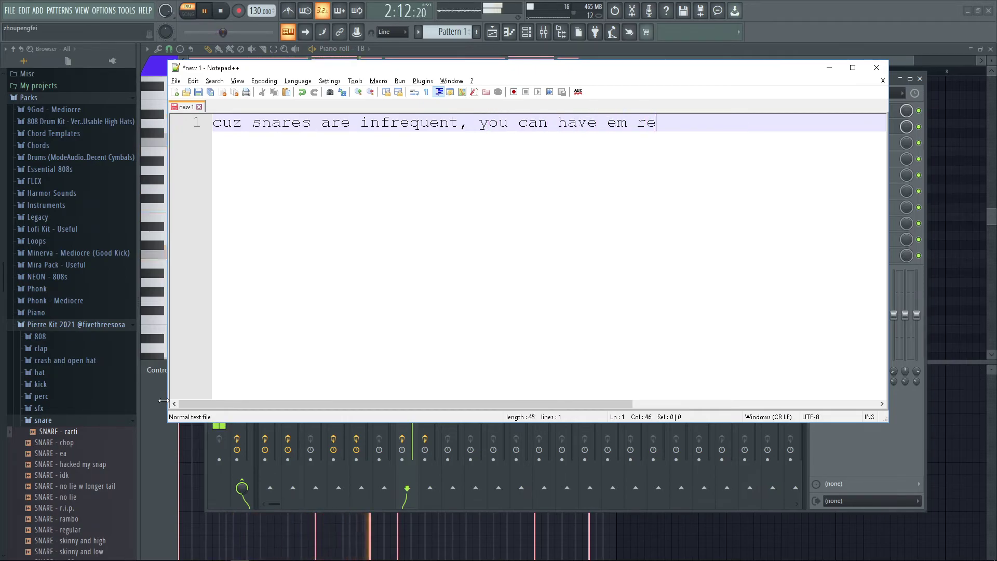
Step: Add a second line to the note: "but it depends cuz it will muffle the melody a lil"
{"action": "key", "text": "Return"}
{"action": "type", "text": "but it depends i"}
{"action": "key", "text": "BackSpace"}
{"action": "type", "text": "cuz it will muffle the mele"}
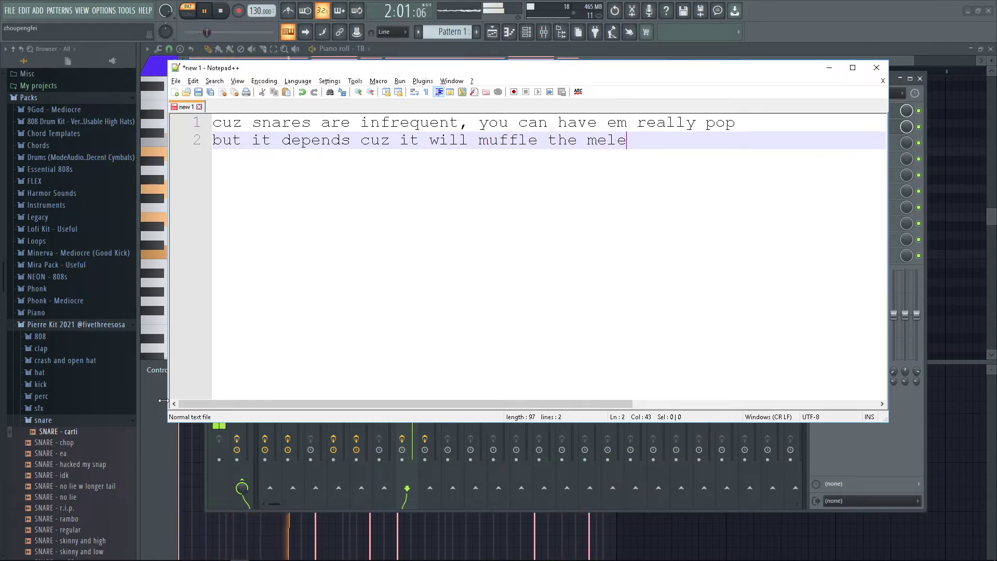
{"action": "key", "text": "BackSpace"}
{"action": "type", "text": "ogy"}
{"action": "key", "text": "BackSpace"}
{"action": "key", "text": "BackSpace"}
{"action": "key", "text": "BackSpace"}
{"action": "type", "text": "dy a l"}
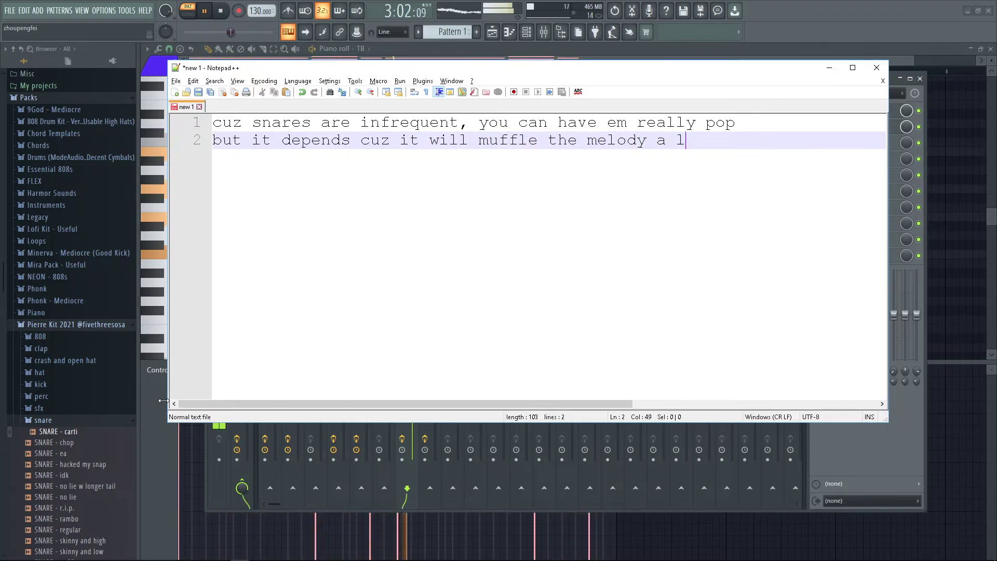
{"action": "type", "text": "il,"}
{"action": "key", "text": "BackSpace"}
Step: Add a third line to the note: "for very non-ambient songs, high-volume snares are pretty nice"
{"action": "key", "text": "Return"}
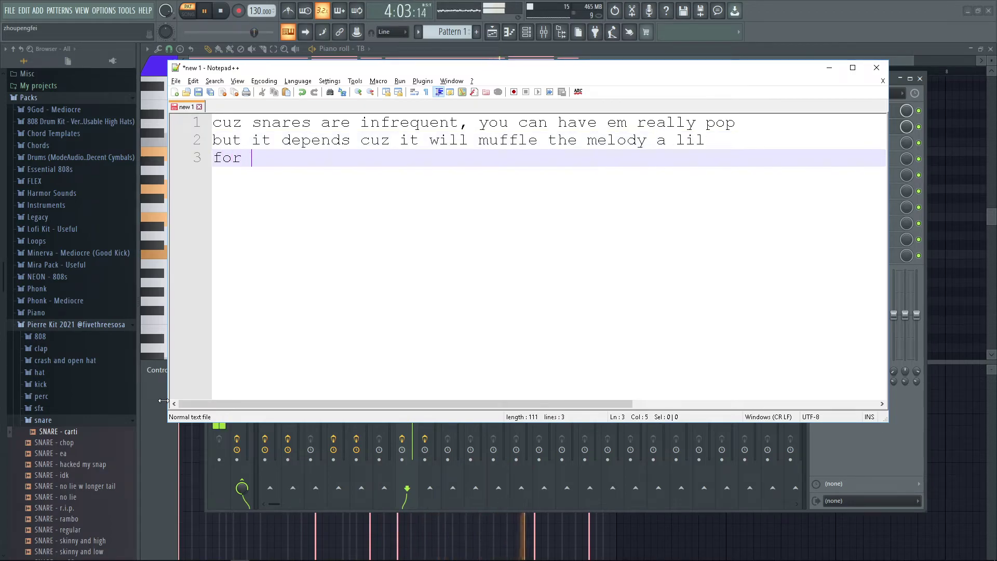
{"action": "type", "text": "very "}
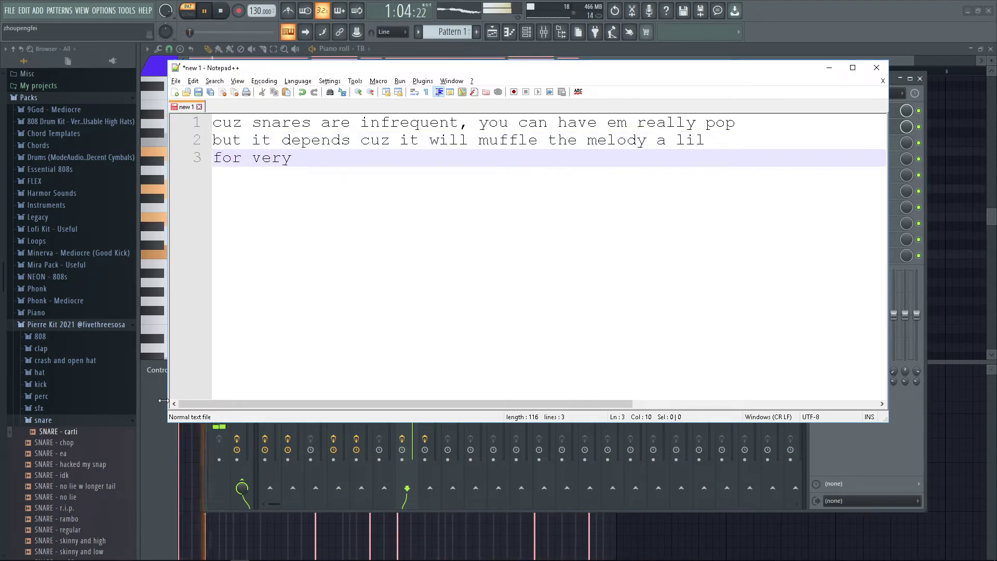
{"action": "type", "text": "non-ambient songs, "}
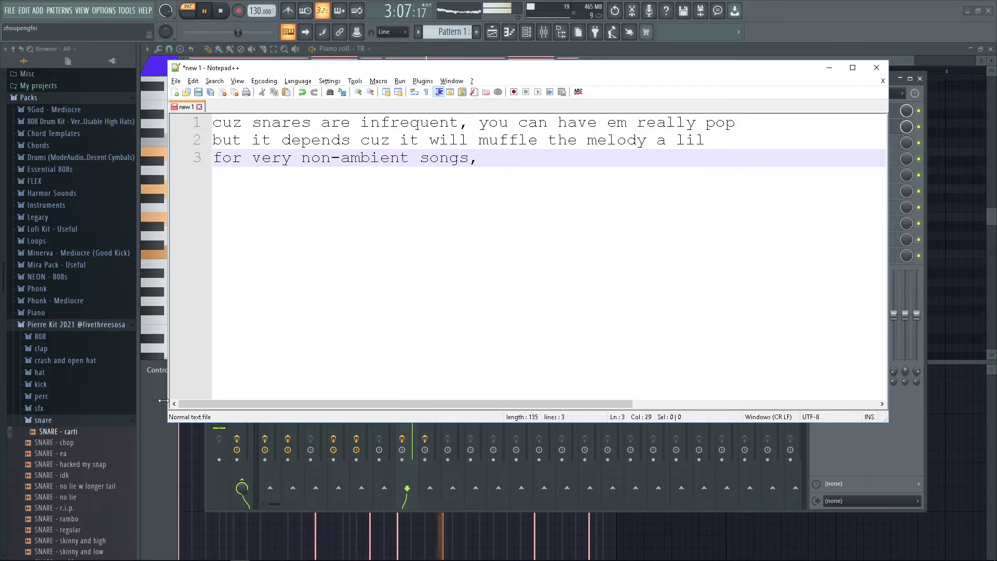
{"action": "type", "text": "high-volume snares are pr"}
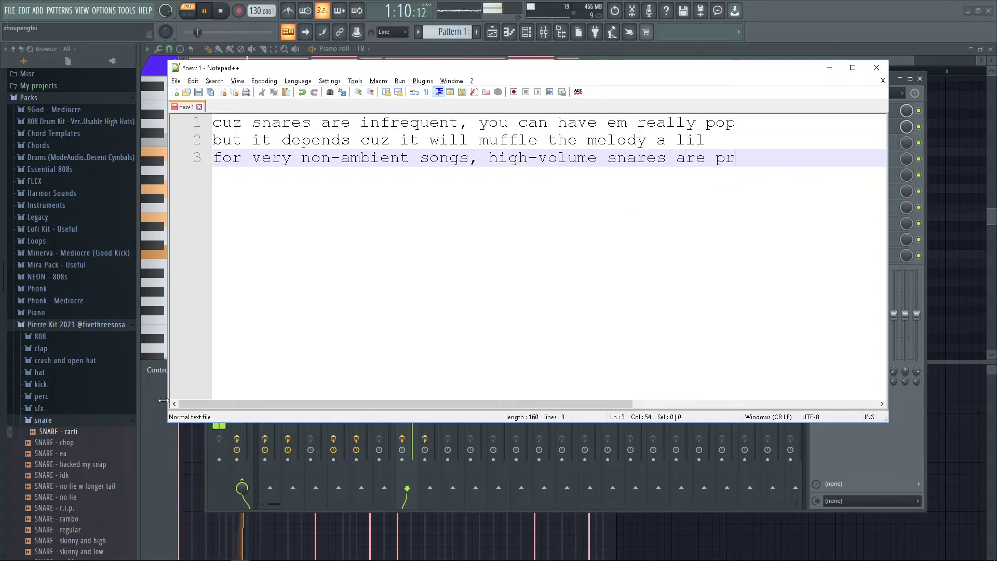
{"action": "type", "text": "etty nice"}
{"action": "key", "text": "alt+Tab"}
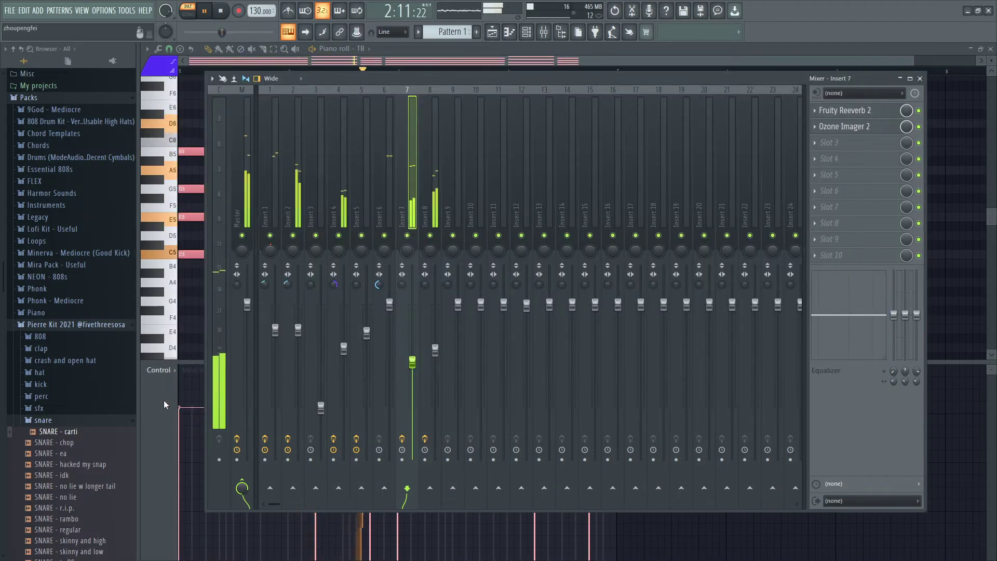
{"action": "key", "text": "alt+Tab"}
Step: Add the lines "for a song like this, i would rather the snare compliment the melody" and "more than take over"
{"action": "key", "text": "Return"}
{"action": "type", "text": "for a song l"}
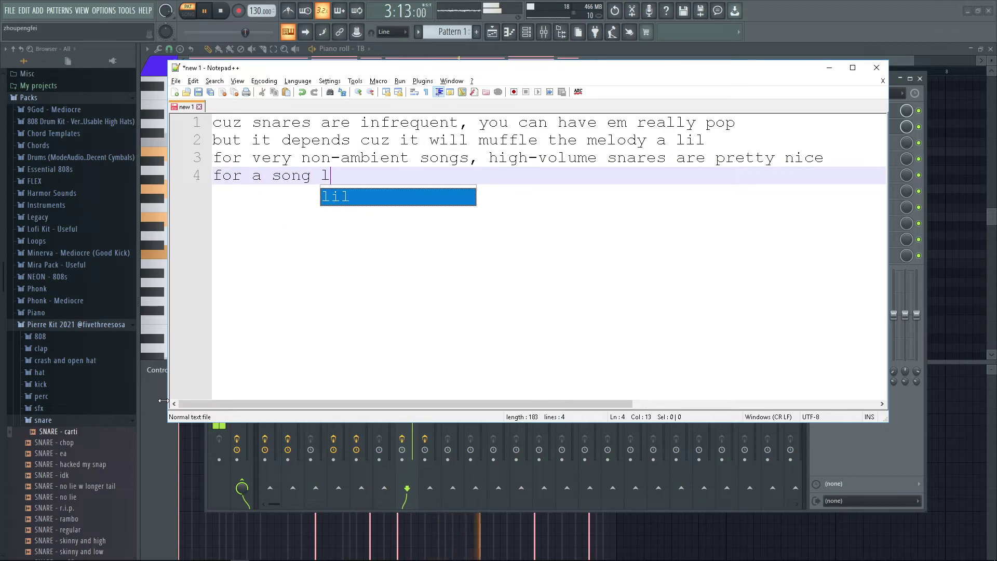
{"action": "type", "text": "ike this, i would rather teh snare"}
{"action": "key", "text": "BackSpace"}
{"action": "key", "text": "BackSpace"}
{"action": "key", "text": "BackSpace"}
{"action": "key", "text": "BackSpace"}
{"action": "key", "text": "BackSpace"}
{"action": "key", "text": "BackSpace"}
{"action": "key", "text": "BackSpace"}
{"action": "key", "text": "BackSpace"}
{"action": "key", "text": "BackSpace"}
{"action": "type", "text": "the snare compliment the "}
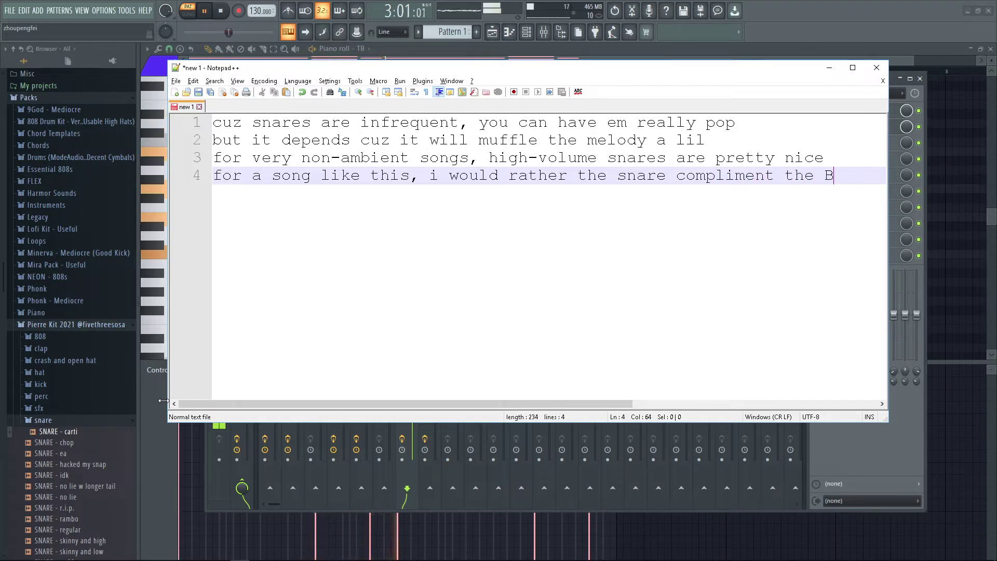
{"action": "type", "text": "me"}
{"action": "key", "text": "Return"}
{"action": "key", "text": "Return"}
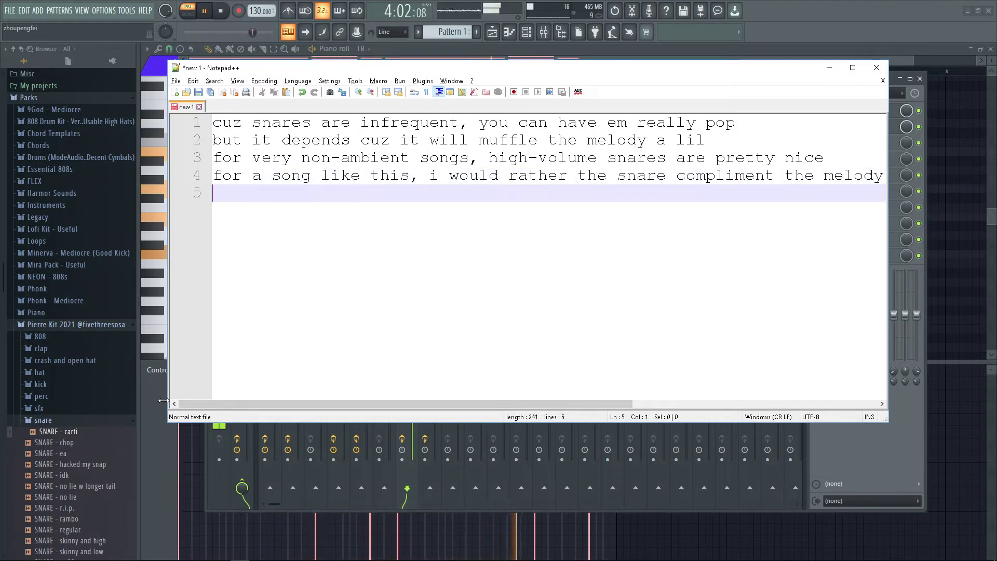
{"action": "type", "text": "more than take over"}
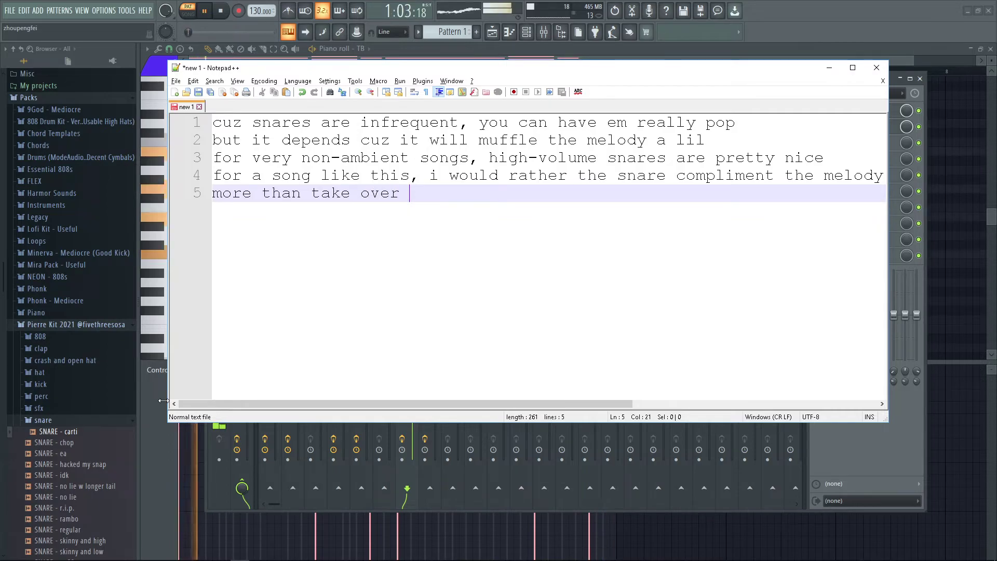
Step: Switch back to FL Studio and raise mixer Insert 7's volume to 65%
{"action": "key", "text": "alt+Tab"}
{"action": "left_click_drag", "start_coordinate": [413, 363], "coordinate": [413, 360]}
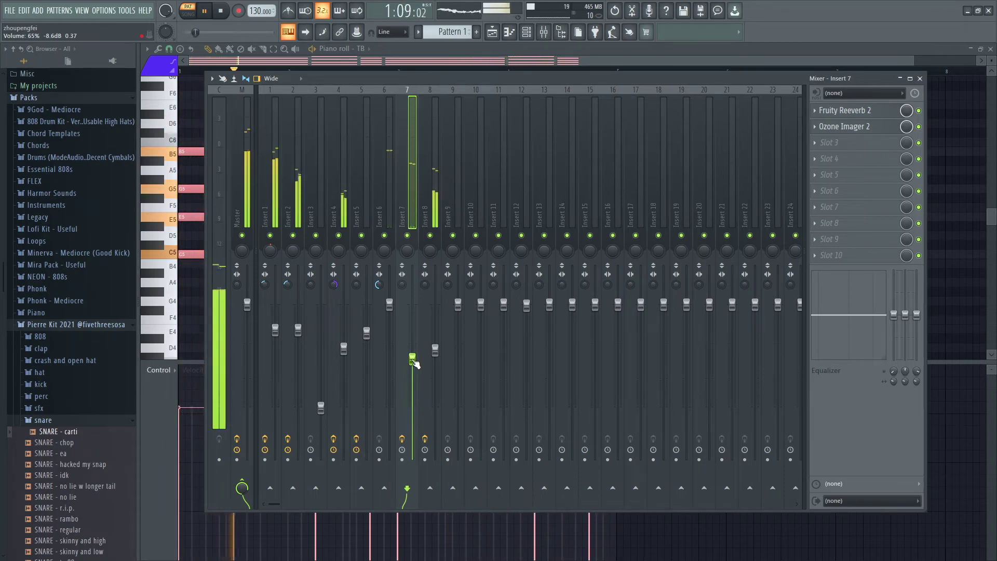
Step: Load Ozone Imager 2 on mixer Insert 6 with Stereoize on at 7.7 ms and the width at 12%
{"action": "left_click", "coordinate": [380, 286]}
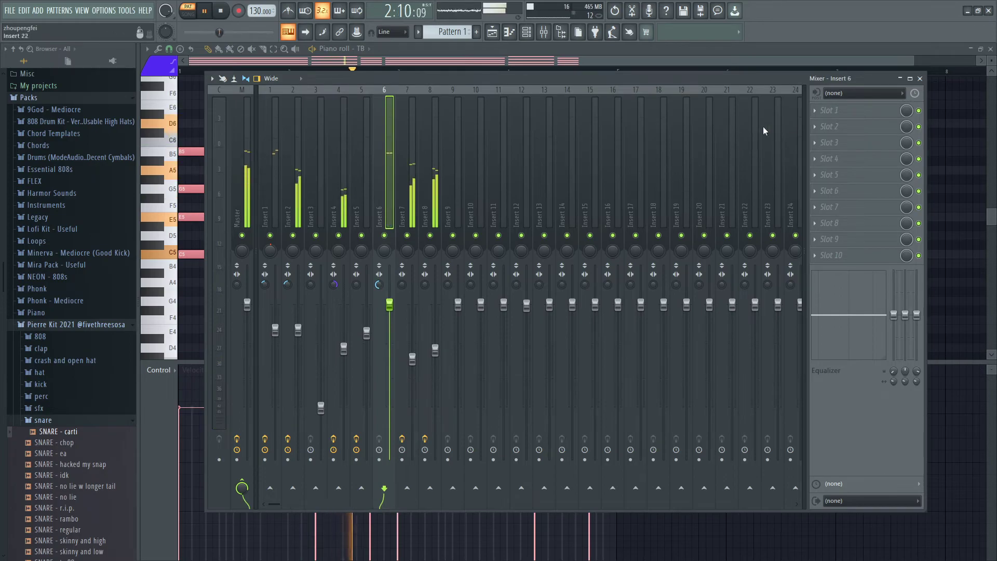
{"action": "left_click", "coordinate": [827, 119]}
{"action": "left_click", "coordinate": [628, 235]}
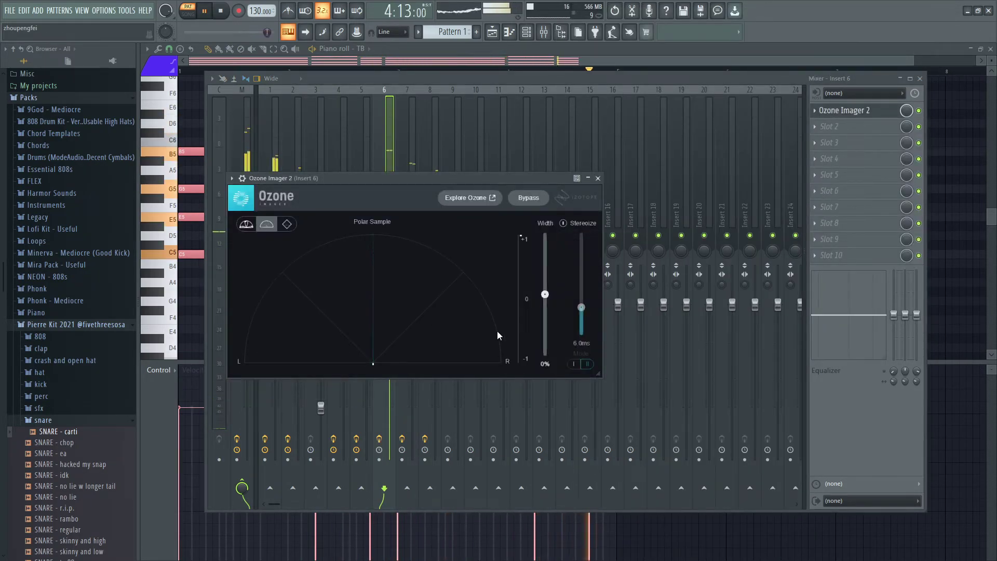
{"action": "left_click_drag", "start_coordinate": [581, 307], "coordinate": [544, 289]}
Step: Switch to Notepad++ and replace the note with "kicks come at you fast so don't make em too wide"
{"action": "key", "text": "alt+Tab"}
{"action": "key", "text": "ctrl+a"}
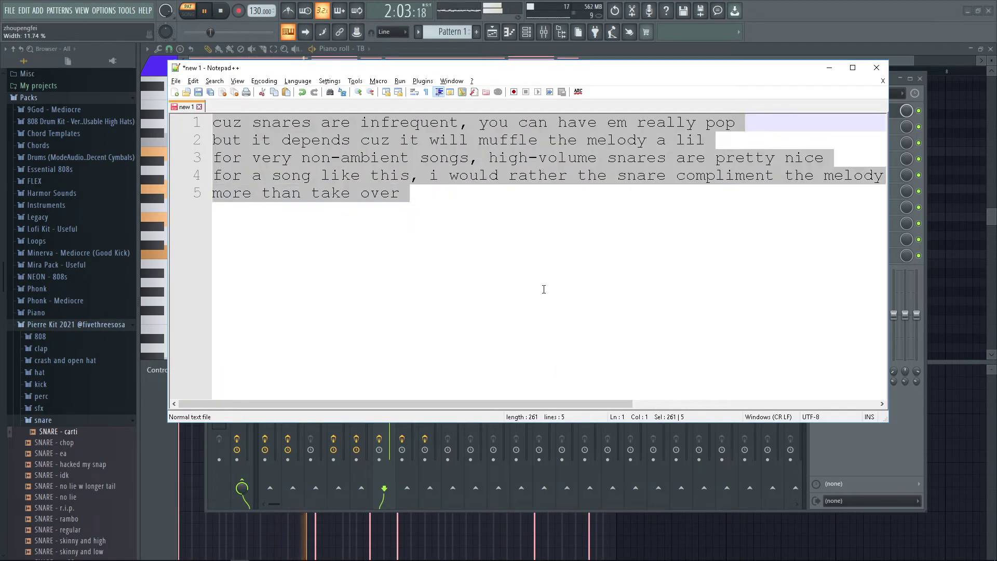
{"action": "type", "text": "kicks come at you f"}
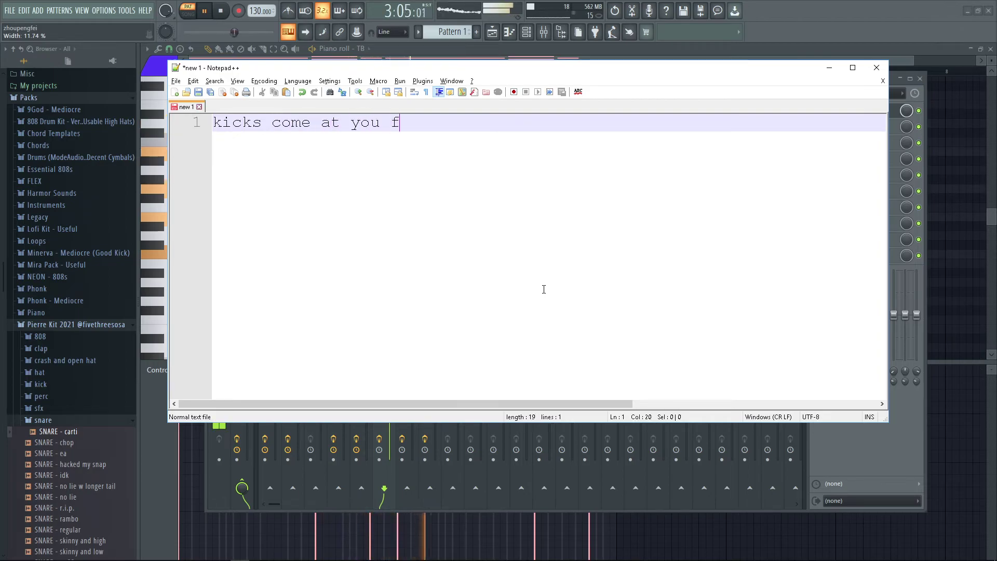
{"action": "type", "text": "ast so don'#t"}
{"action": "key", "text": "BackSpace"}
{"action": "key", "text": "BackSpace"}
{"action": "key", "text": "BackSpace"}
{"action": "type", "text": "t make em to"}
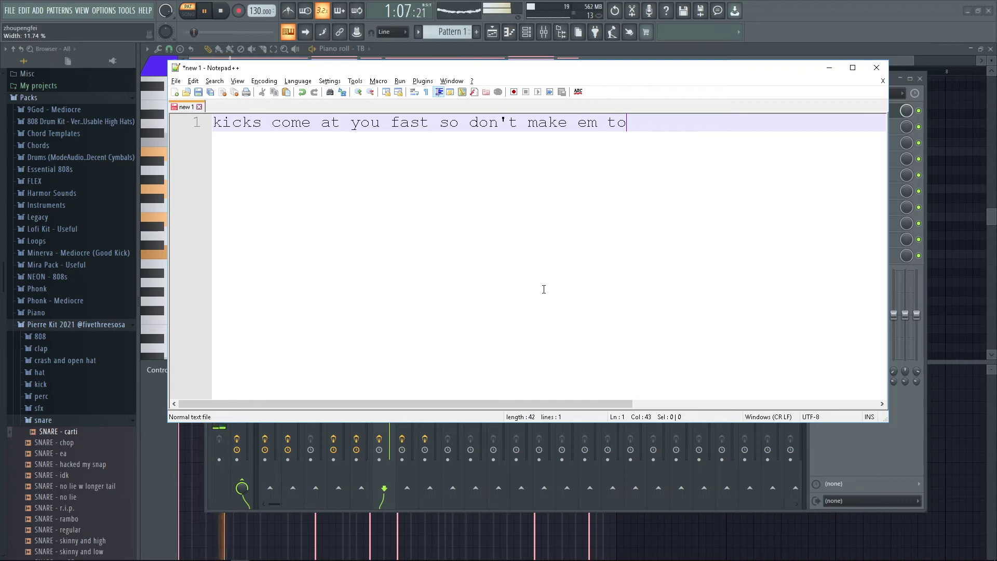
{"action": "type", "text": "o "}
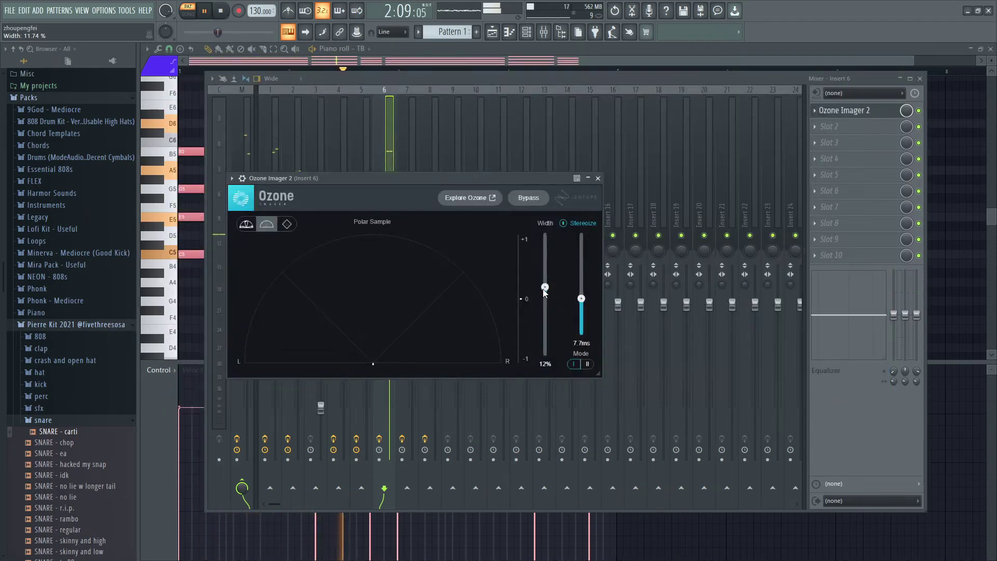
{"action": "type", "text": "wide"}
Step: Add a second line to the kick note: "they are like snipers, small but precise bullets that come at ya"
{"action": "key", "text": "Return"}
{"action": "type", "text": "th"}
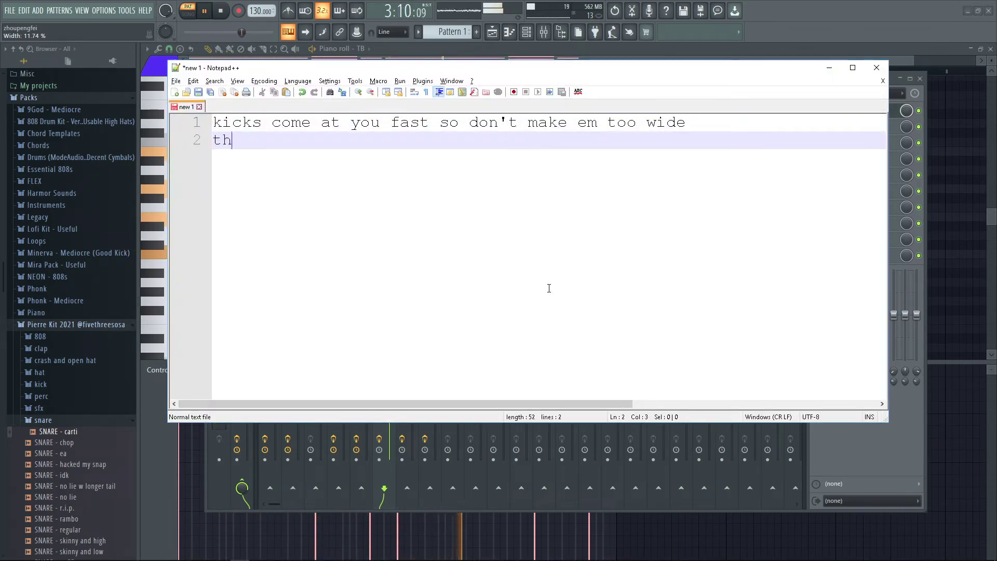
{"action": "type", "text": "ey are like snip"}
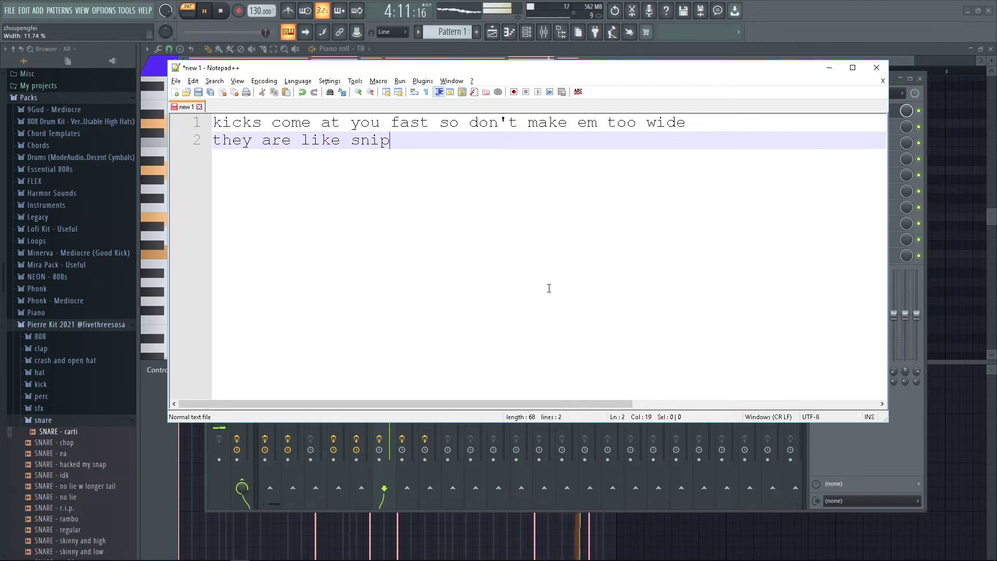
{"action": "type", "text": "ers, s"}
{"action": "key", "text": "BackSpace"}
{"action": "type", "text": "th"}
{"action": "key", "text": "BackSpace"}
{"action": "key", "text": "BackSpace"}
{"action": "type", "text": "smal"}
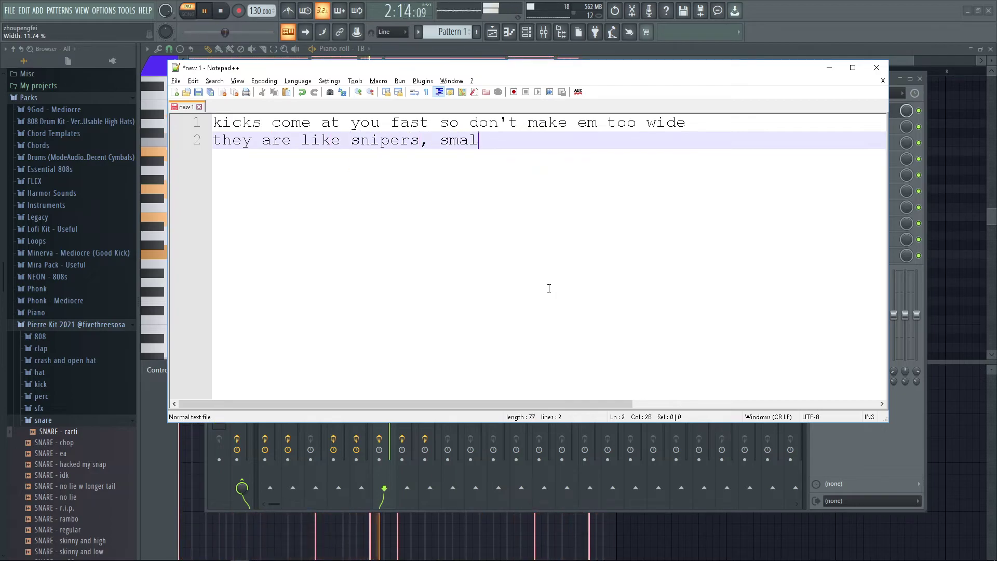
{"action": "type", "text": "l but precise bu"}
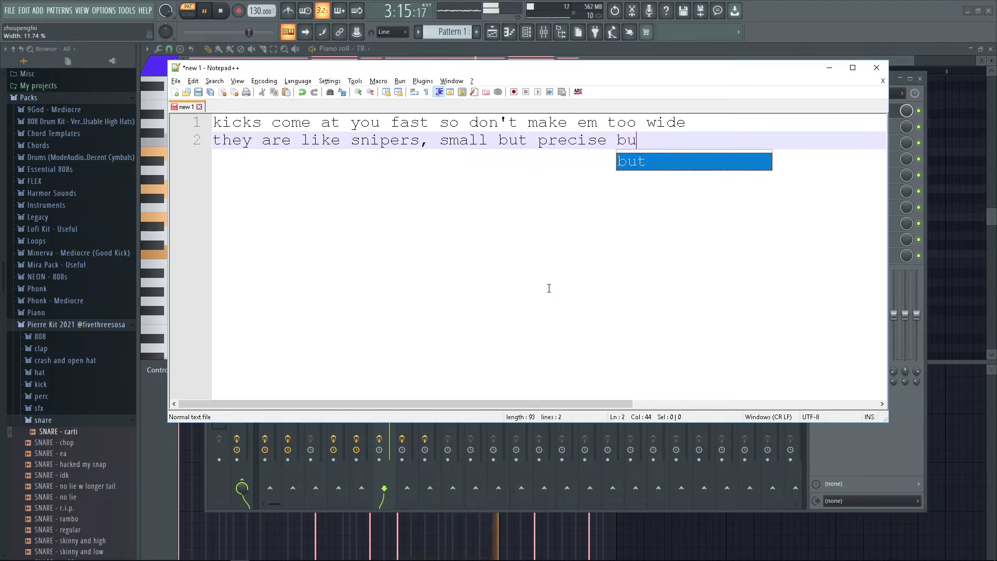
{"action": "type", "text": "llets that come at ya"}
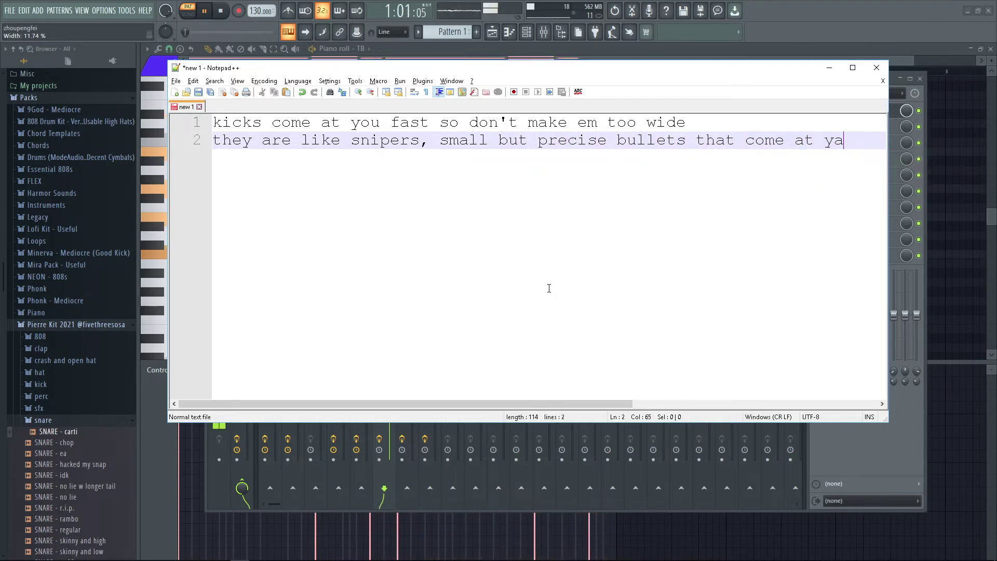
Step: Add a third line to the kick note: "bass is usually wide however, but kicks are like bullets"
{"action": "key", "text": "Return"}
{"action": "type", "text": "bass is u"}
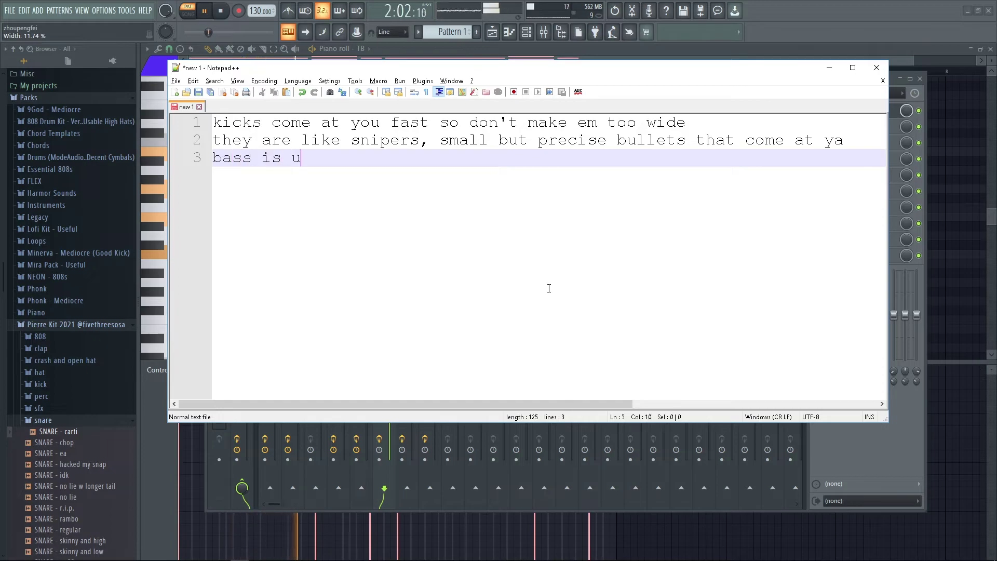
{"action": "type", "text": "sually wide however. n"}
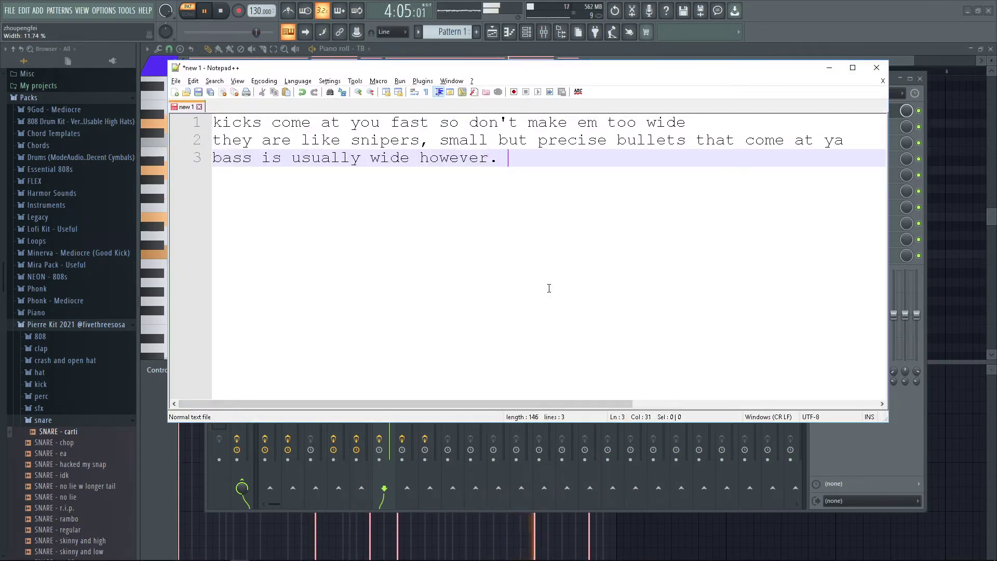
{"action": "key", "text": "BackSpace"}
{"action": "key", "text": "BackSpace"}
{"action": "key", "text": "BackSpace"}
{"action": "type", "text": ", but "}
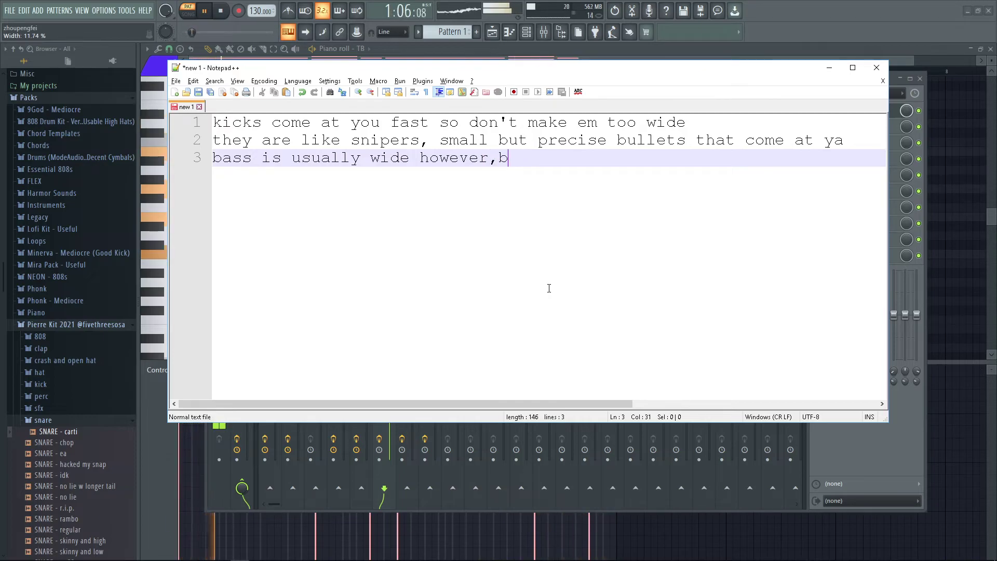
{"action": "type", "text": "kicks are like "}
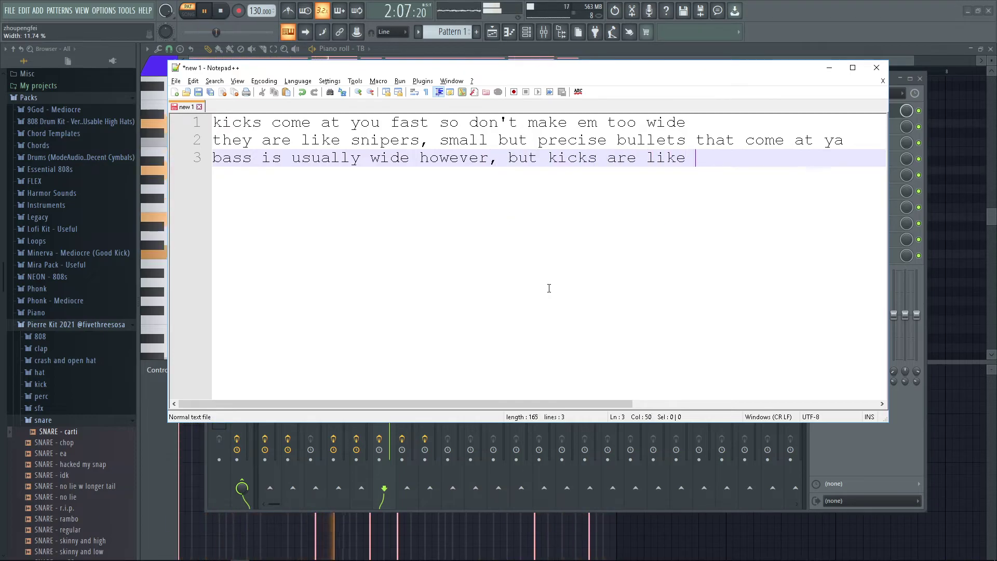
{"action": "type", "text": "bullets"}
{"action": "key", "text": "Escape"}
{"action": "type", "text": "f"}
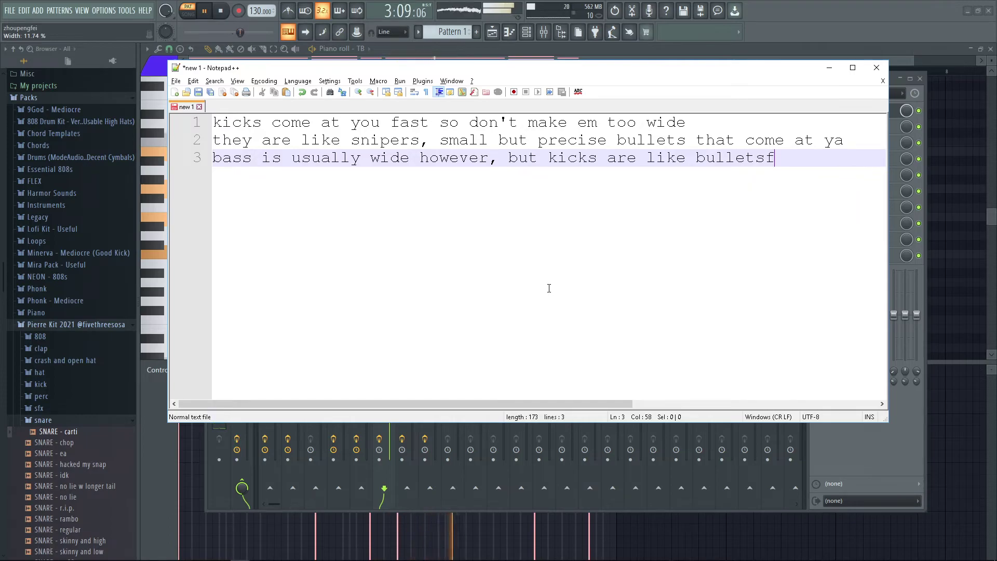
{"action": "key", "text": "BackSpace"}
Step: Add a fourth line to the kick note: "if you make your kicks too wide, they lose their kickiness :("
{"action": "key", "text": "Return"}
{"action": "type", "text": "if you make your k"}
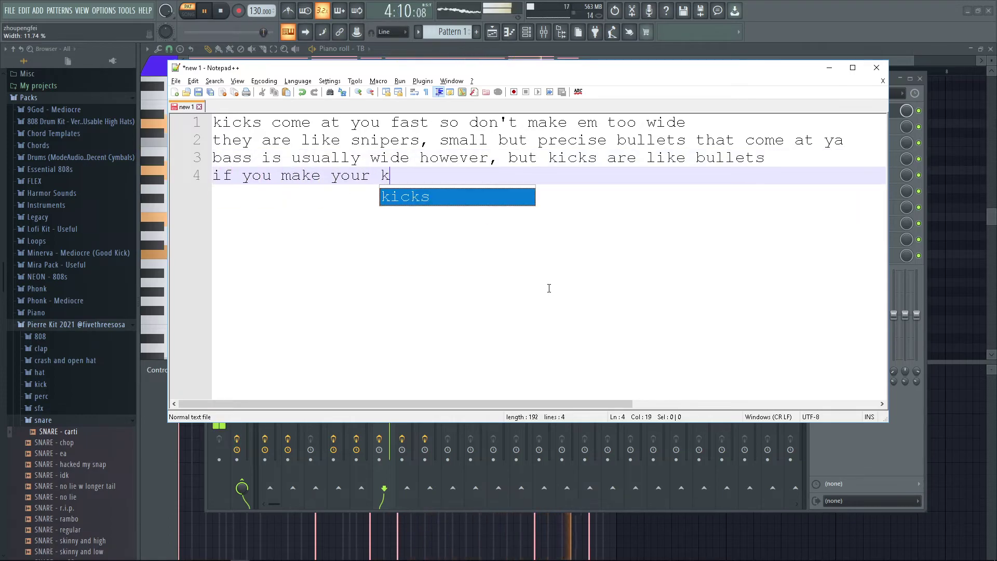
{"action": "type", "text": "icks too wide, they loose t"}
{"action": "key", "text": "BackSpace"}
{"action": "key", "text": "BackSpace"}
{"action": "key", "text": "BackSpace"}
{"action": "key", "text": "BackSpace"}
{"action": "type", "text": "se"}
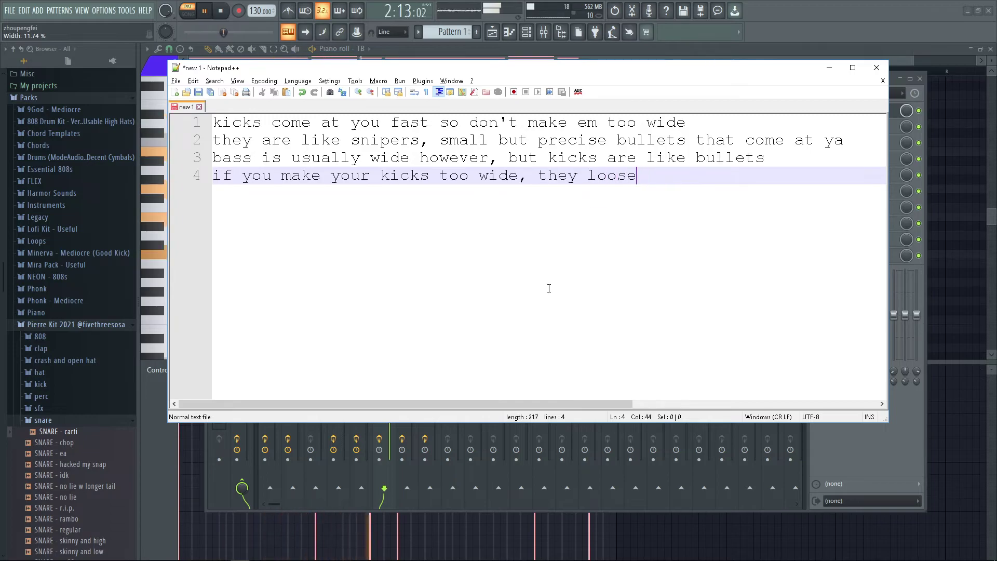
{"action": "key", "text": "BackSpace"}
{"action": "key", "text": "BackSpace"}
{"action": "key", "text": "BackSpace"}
{"action": "type", "text": "se their kickiness :("}
Step: Switch to FL Studio and exaggerate the Insert 6 Ozone Imager 2 width to 100%, ending at 88%
{"action": "key", "text": "alt+Tab"}
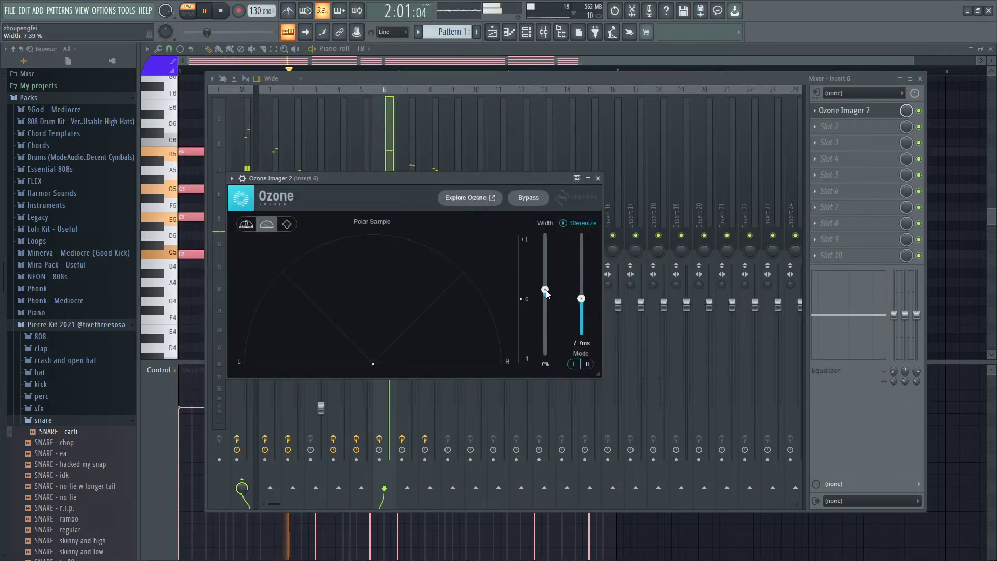
{"action": "scroll", "coordinate": [547, 293], "scroll_direction": "up", "scroll_amount": 2}
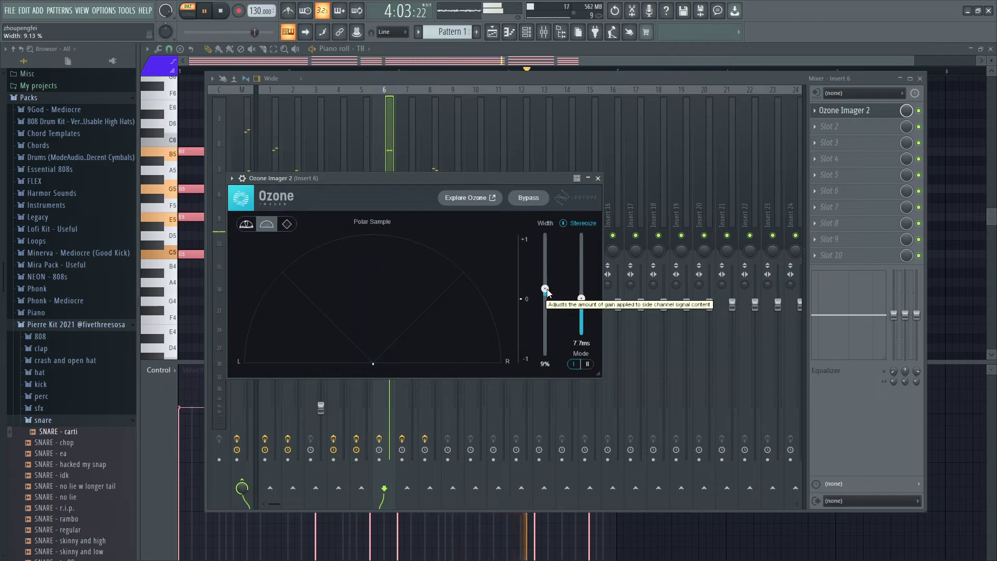
{"action": "left_click_drag", "start_coordinate": [547, 292], "coordinate": [543, 179]}
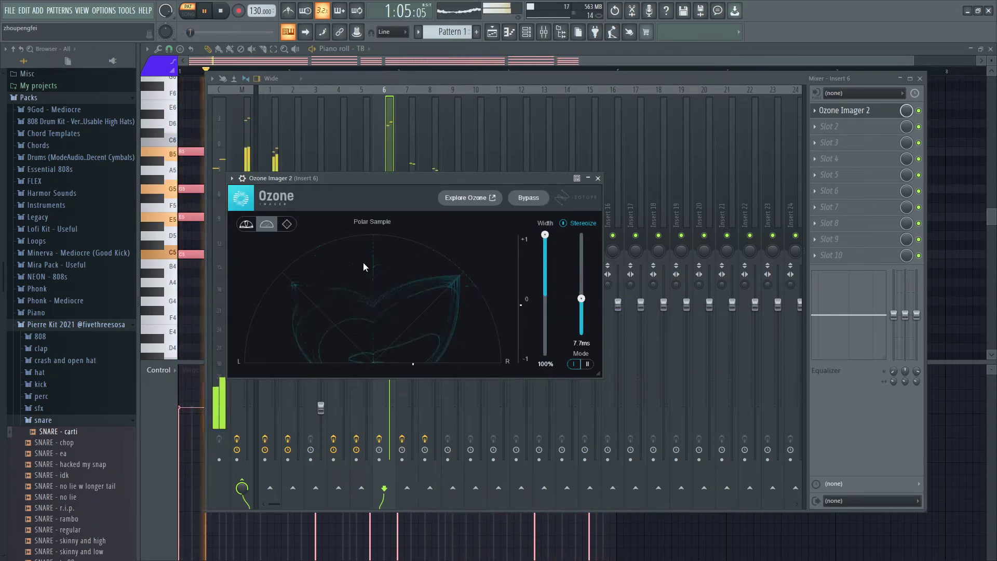
{"action": "left_click_drag", "start_coordinate": [546, 236], "coordinate": [545, 242]}
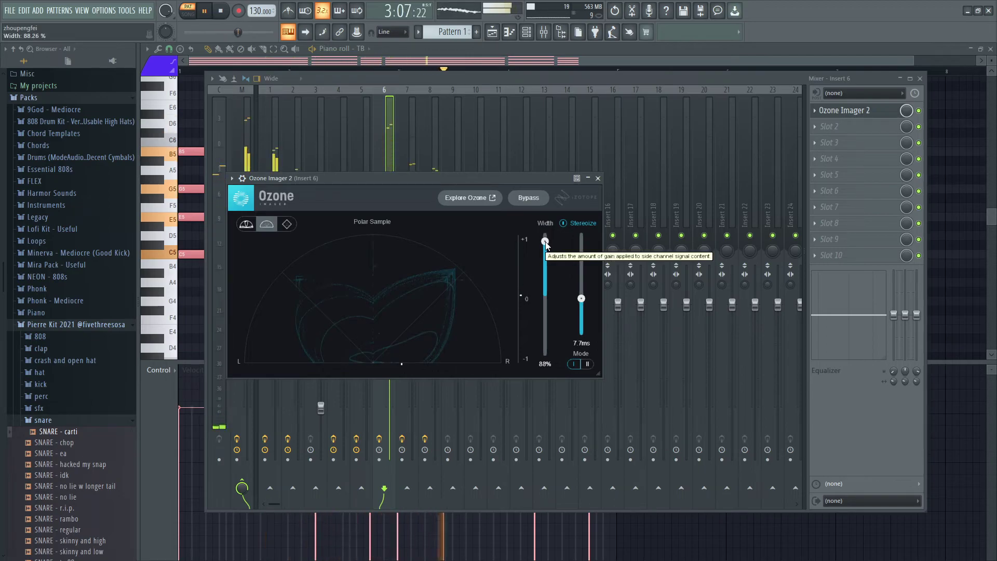
Step: Switch to Notepad++ and add a fifth line to the note: "this feels too much see"
{"action": "key", "text": "alt+Tab"}
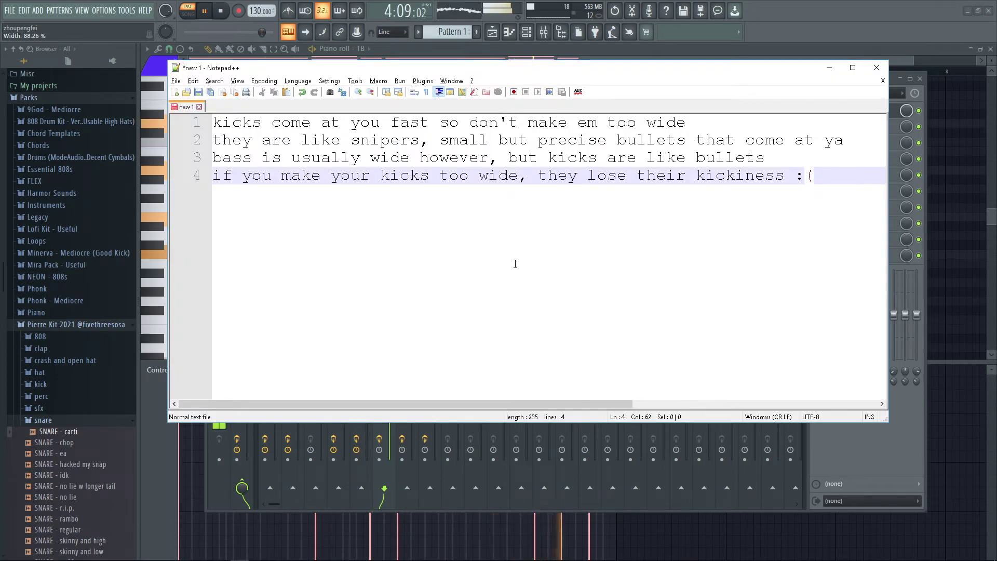
{"action": "key", "text": "Return"}
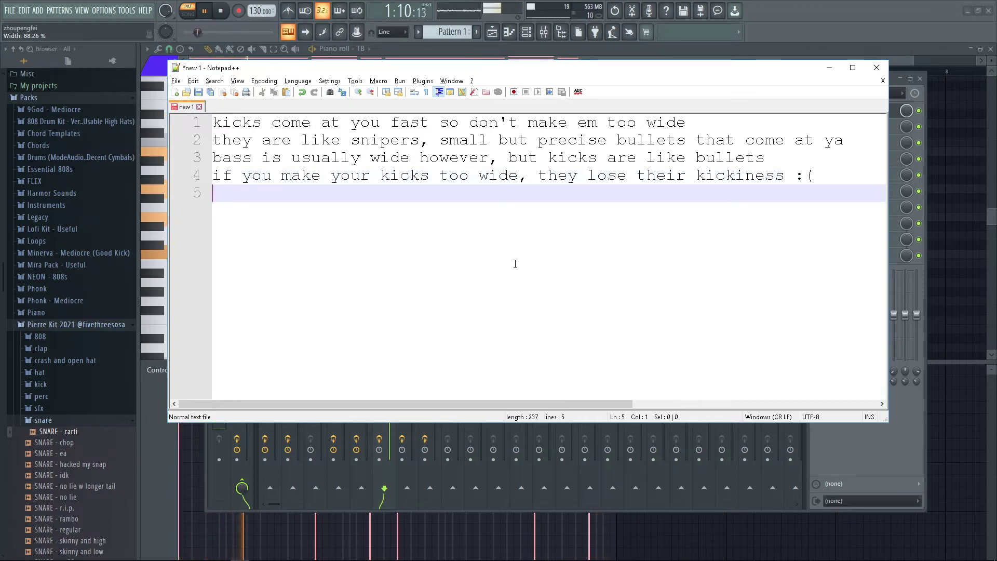
{"action": "type", "text": "this feels too"}
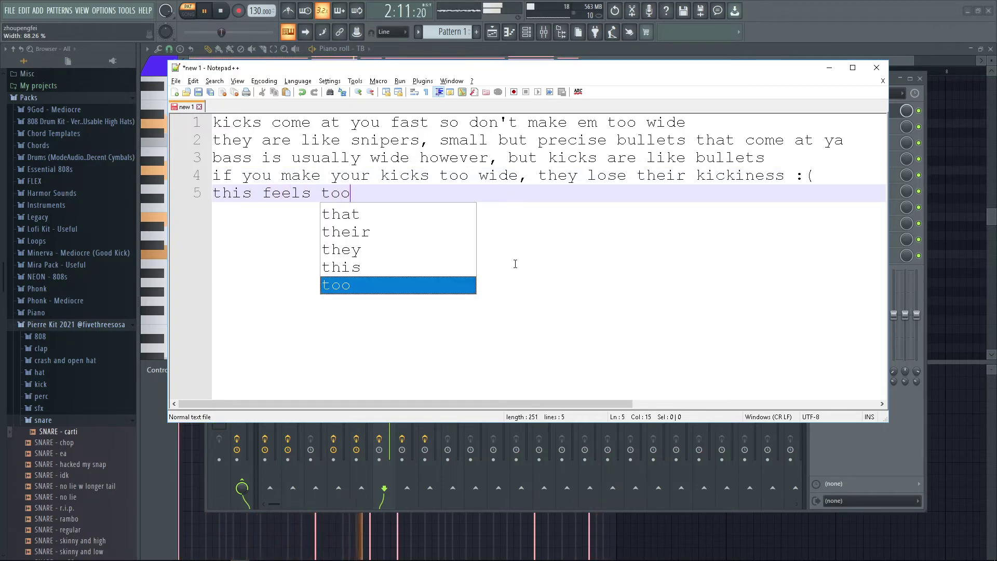
{"action": "type", "text": " much can't tell u"}
{"action": "key", "text": "BackSpace"}
{"action": "key", "text": "BackSpace"}
{"action": "key", "text": "BackSpace"}
{"action": "key", "text": "BackSpace"}
{"action": "key", "text": "BackSpace"}
{"action": "key", "text": "BackSpace"}
{"action": "key", "text": "BackSpace"}
{"action": "key", "text": "BackSpace"}
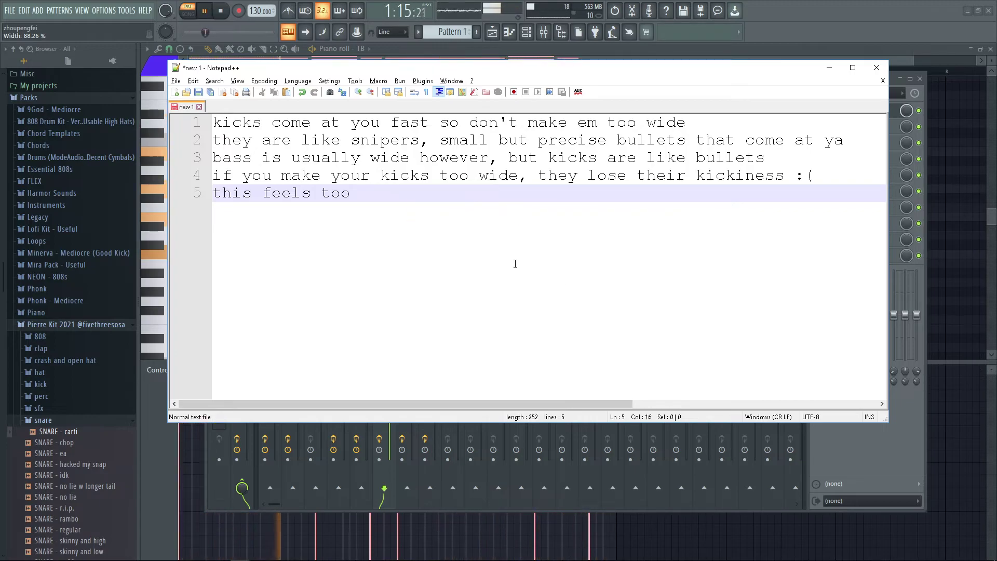
{"action": "key", "text": "BackSpace"}
{"action": "key", "text": "BackSpace"}
{"action": "type", "text": "much see"}
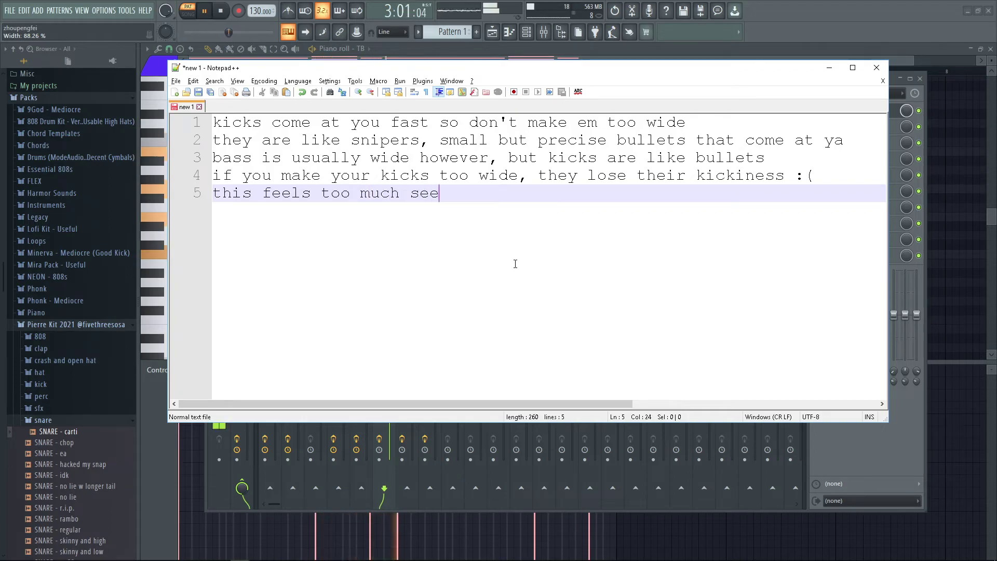
Step: Switch to FL Studio and reduce the Insert 6 Ozone Imager 2 width to 26%
{"action": "key", "text": "alt+Tab"}
{"action": "left_click_drag", "start_coordinate": [544, 241], "coordinate": [543, 244]}
{"action": "left_click_drag", "start_coordinate": [545, 281], "coordinate": [545, 281]}
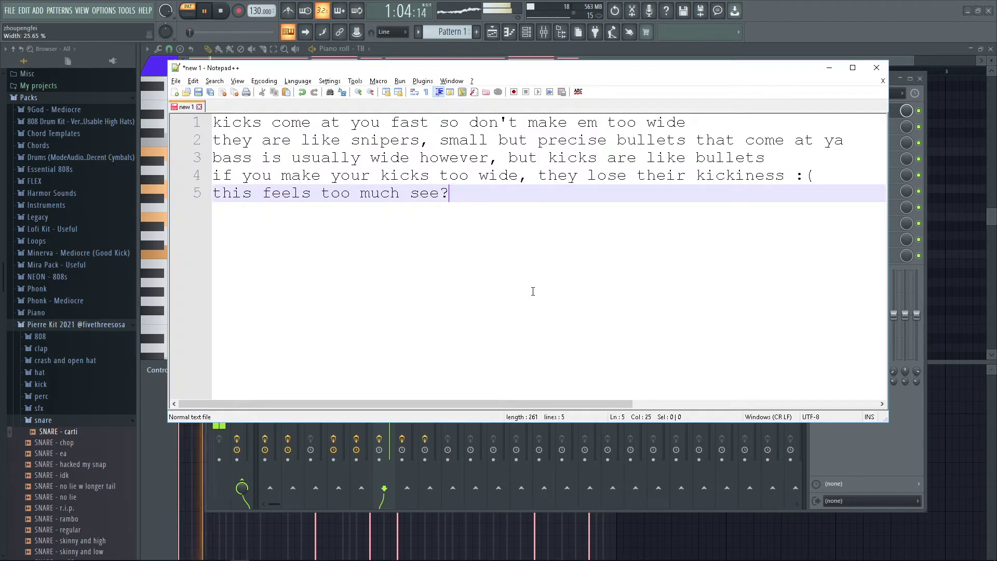
Step: Replace the whole note in Notepad++ with "i think thats fine"
{"action": "key", "text": "ctrl+a"}
{"action": "type", "text": "u"}
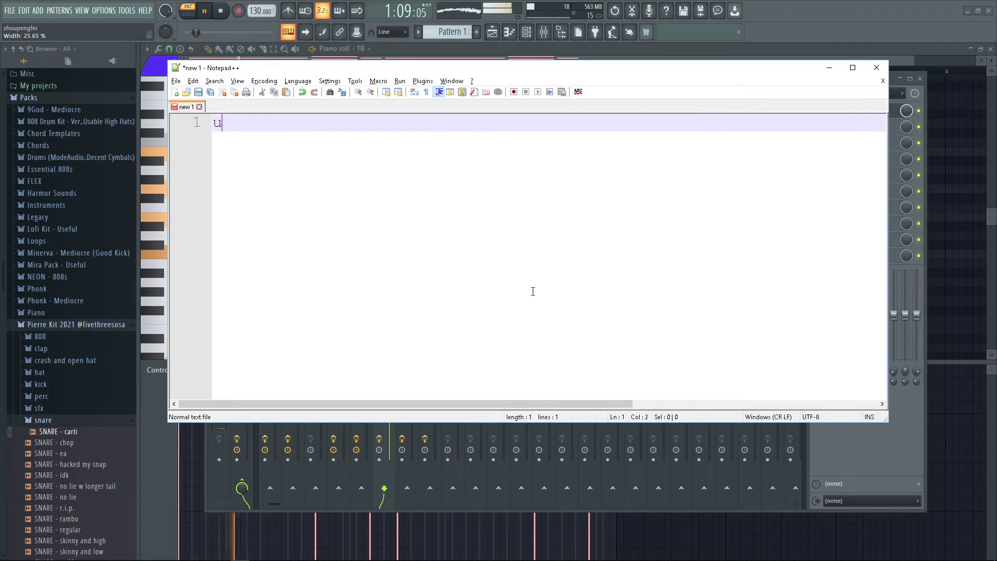
{"action": "type", "text": " think thats fine"}
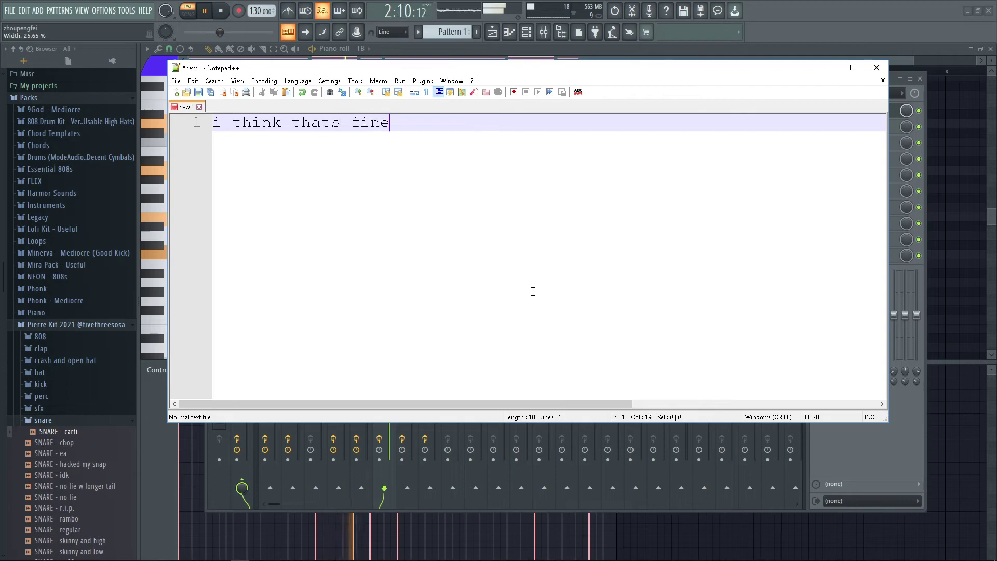
Step: Switch to FL Studio, set the Insert 6 Ozone Imager 2 Stereoize amount to 5.7 ms and close the plugin
{"action": "key", "text": "alt+Tab"}
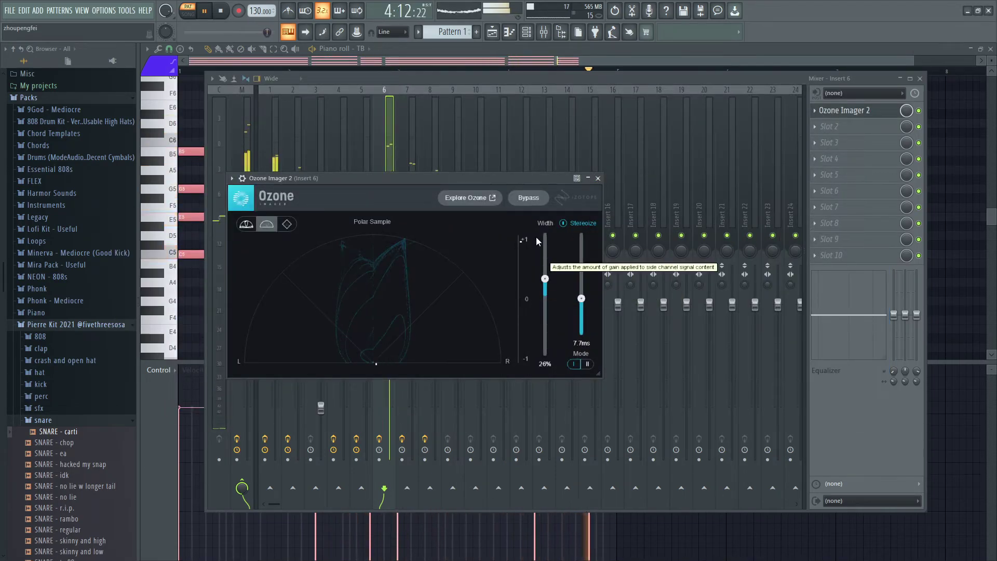
{"action": "mouse_move", "coordinate": [580, 311]}
{"action": "left_mouse_down"}
{"action": "mouse_move", "coordinate": [581, 296]}
{"action": "mouse_move", "coordinate": [580, 309]}
{"action": "left_mouse_up"}
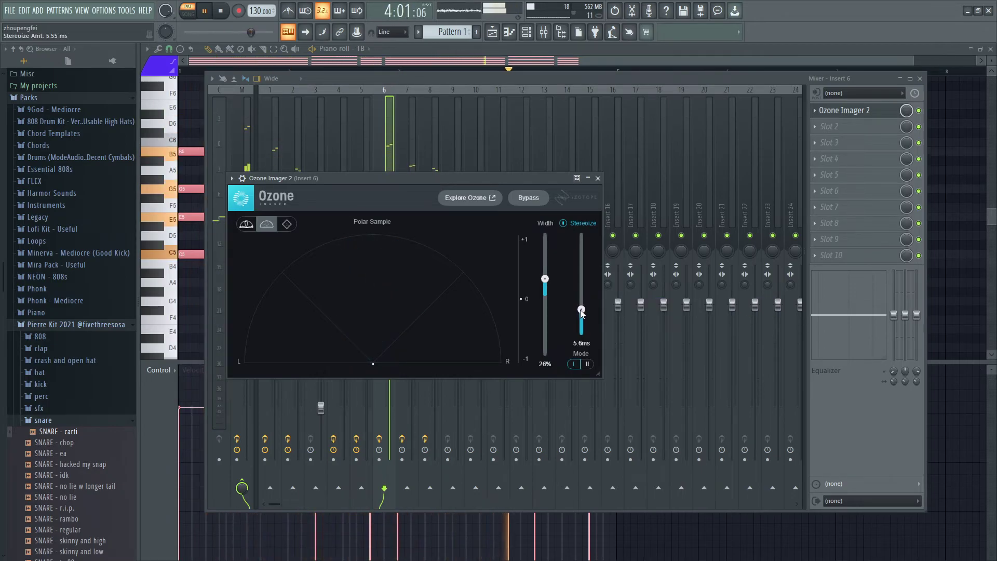
{"action": "left_click_drag", "start_coordinate": [580, 309], "coordinate": [581, 309]}
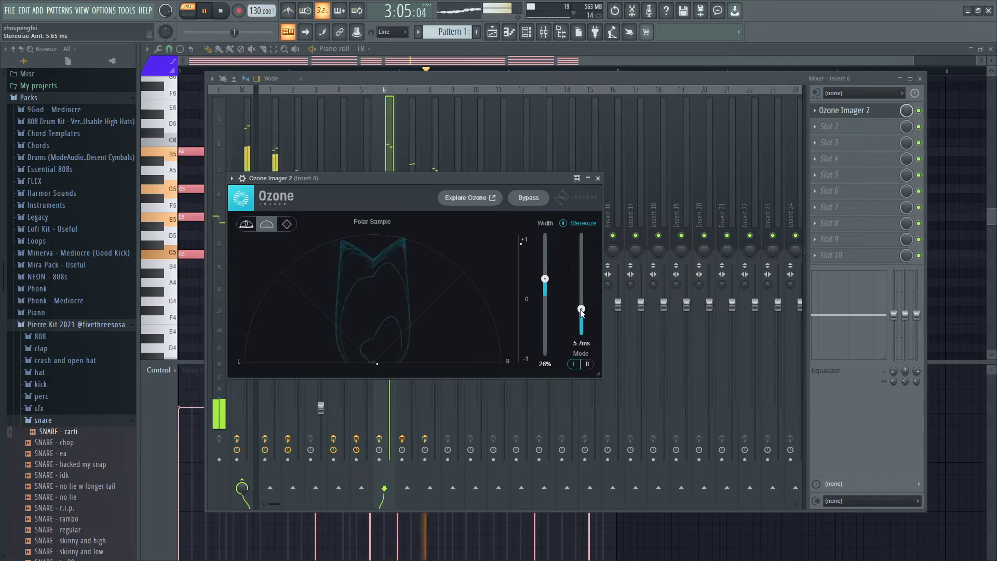
{"action": "left_click", "coordinate": [598, 178]}
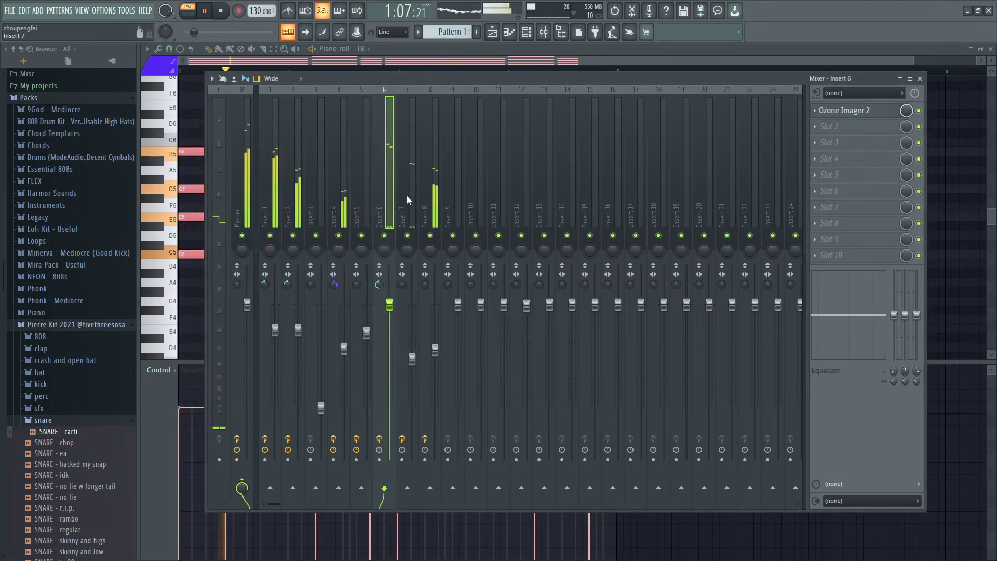
Step: In the Ozone Imager 2 on mixer Insert 8, set the width to 100% and Stereoize to 1.0 ms
{"action": "left_click", "coordinate": [434, 195]}
{"action": "left_click", "coordinate": [866, 129]}
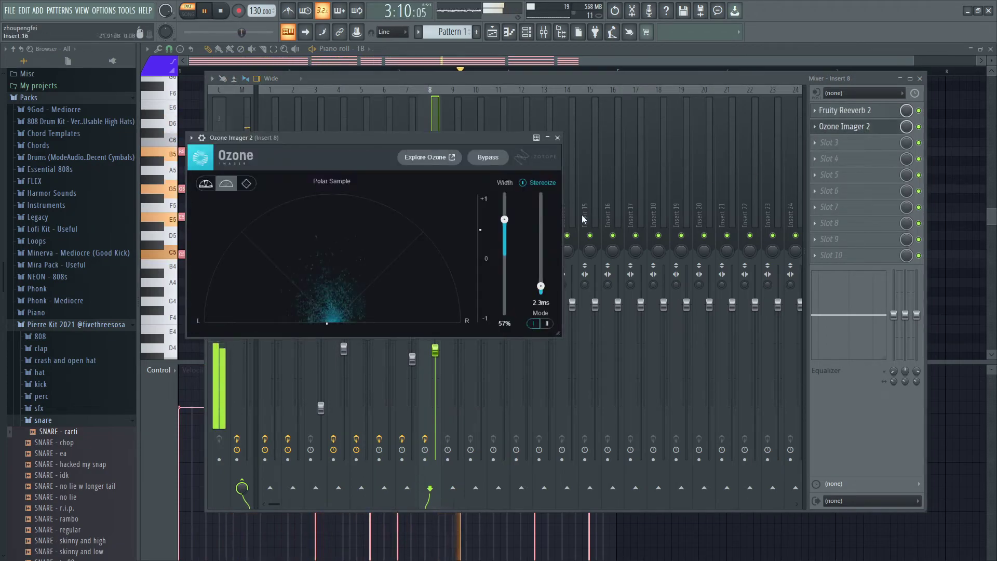
{"action": "left_click_drag", "start_coordinate": [510, 230], "coordinate": [509, 202]}
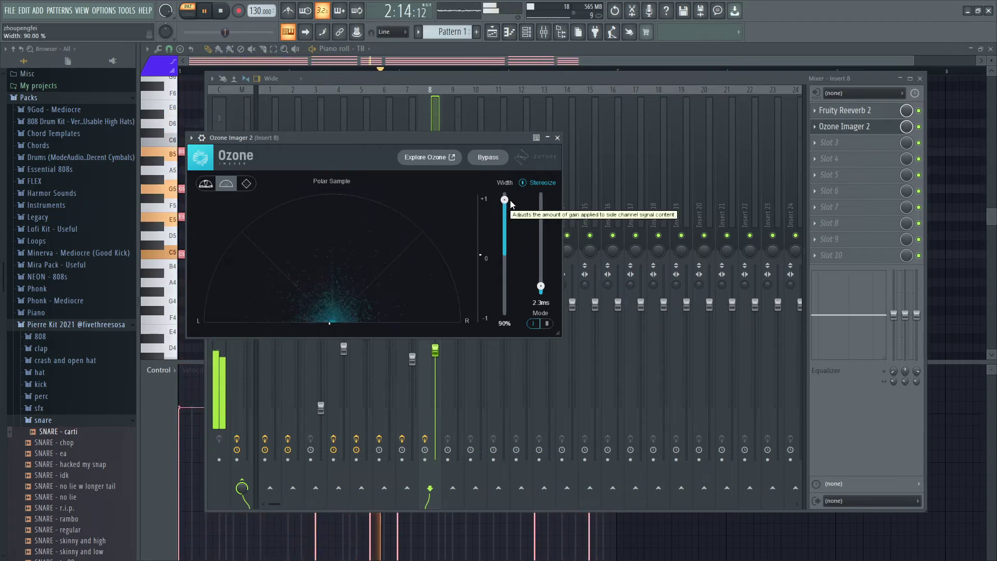
{"action": "left_click_drag", "start_coordinate": [512, 216], "coordinate": [512, 216]}
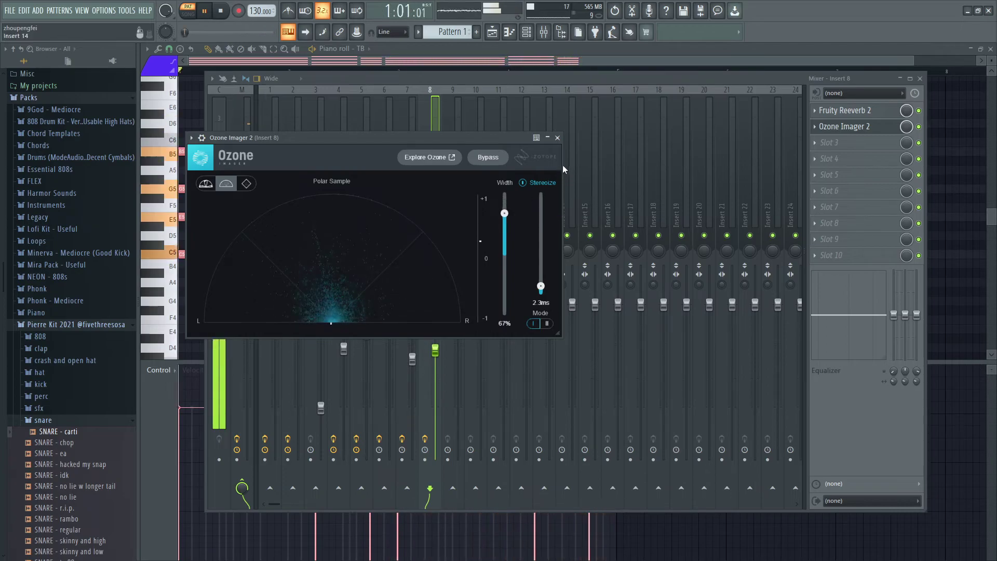
{"action": "left_click_drag", "start_coordinate": [503, 212], "coordinate": [513, 194]}
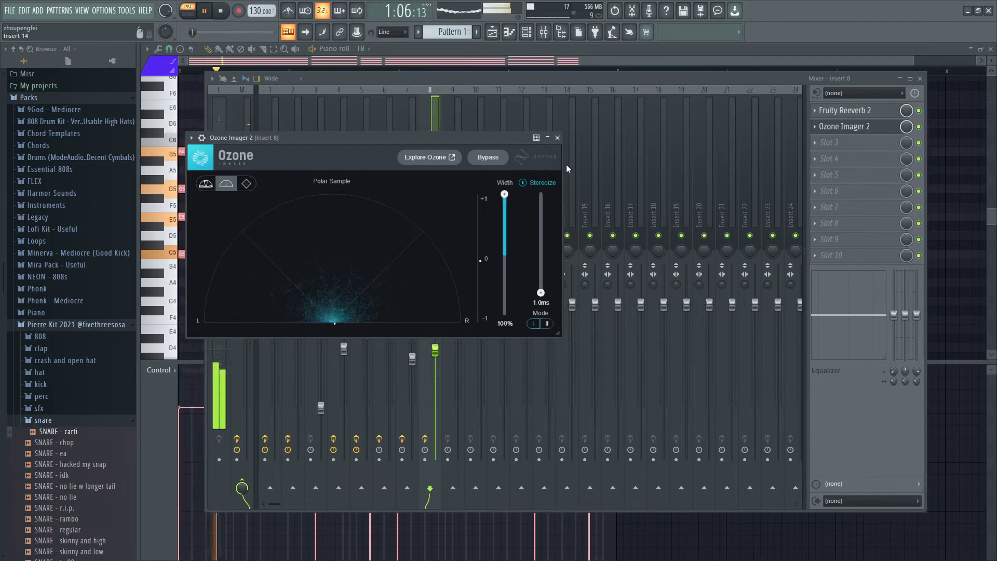
{"action": "left_click", "coordinate": [557, 138]}
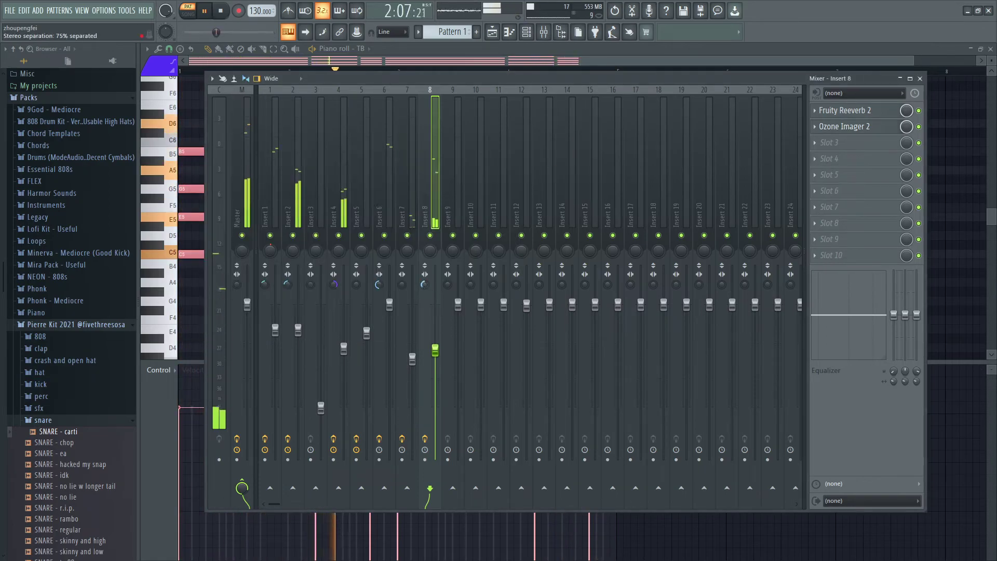
Step: Reopen the Insert 8 Ozone Imager 2, lower its width to 57% and close it
{"action": "left_click", "coordinate": [844, 126]}
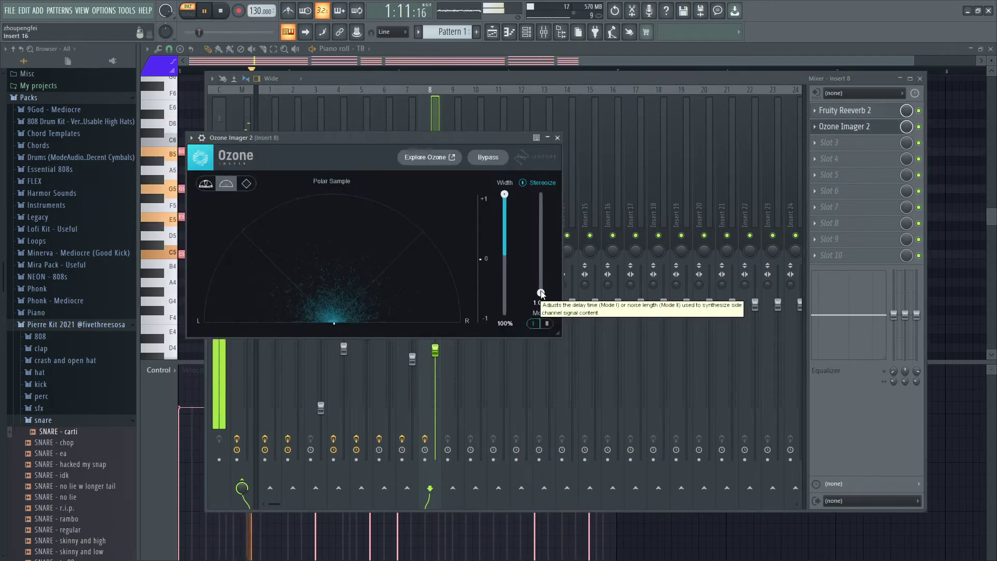
{"action": "left_click_drag", "start_coordinate": [508, 222], "coordinate": [511, 225]}
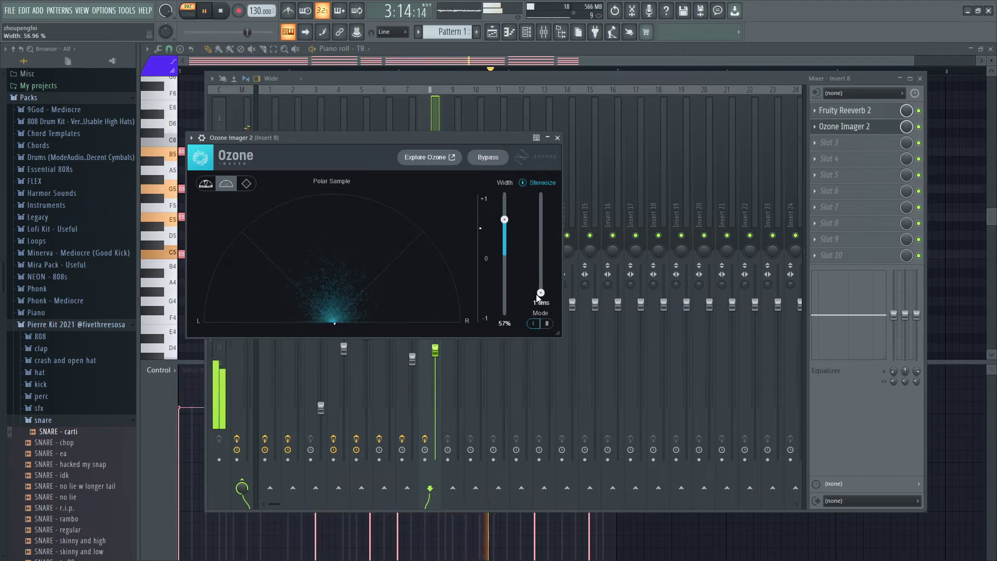
{"action": "left_click", "coordinate": [557, 138]}
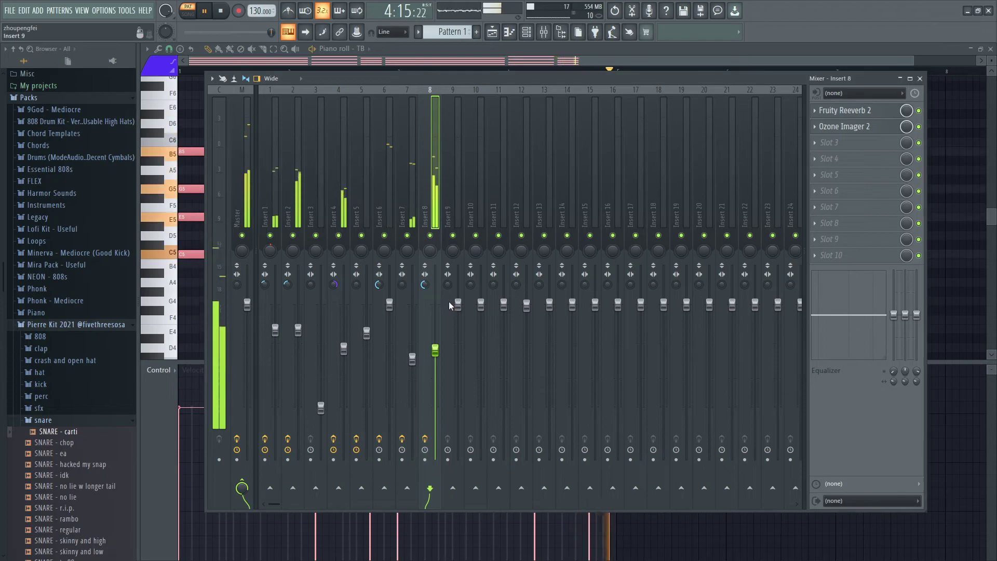
Step: Pan Insert 8 to 22% right, lower its volume to 60% (-9.8 dB) and readjust its stereo separation
{"action": "left_click_drag", "start_coordinate": [433, 252], "coordinate": [432, 240]}
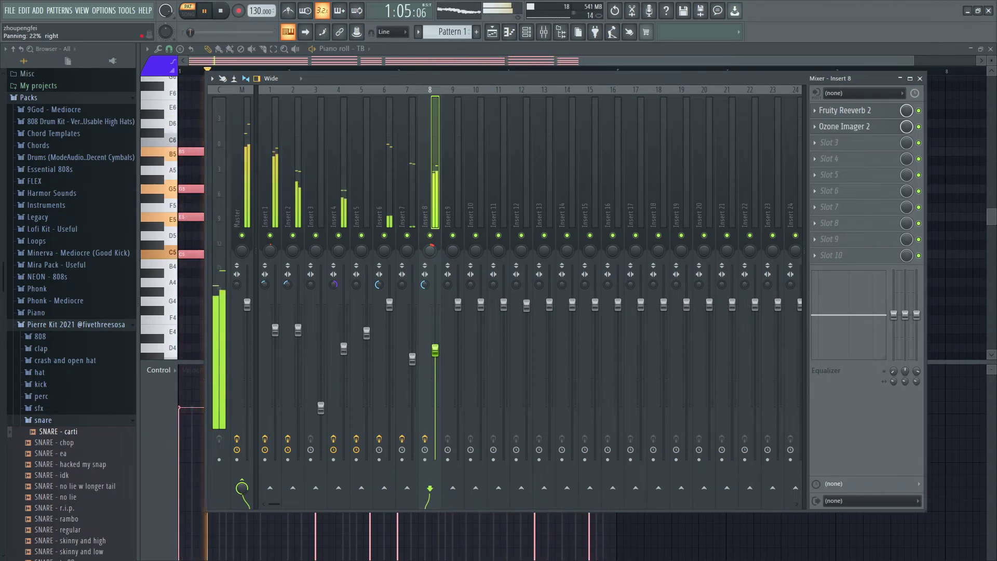
{"action": "left_click_drag", "start_coordinate": [435, 351], "coordinate": [435, 366]}
{"action": "left_click_drag", "start_coordinate": [435, 373], "coordinate": [435, 366]}
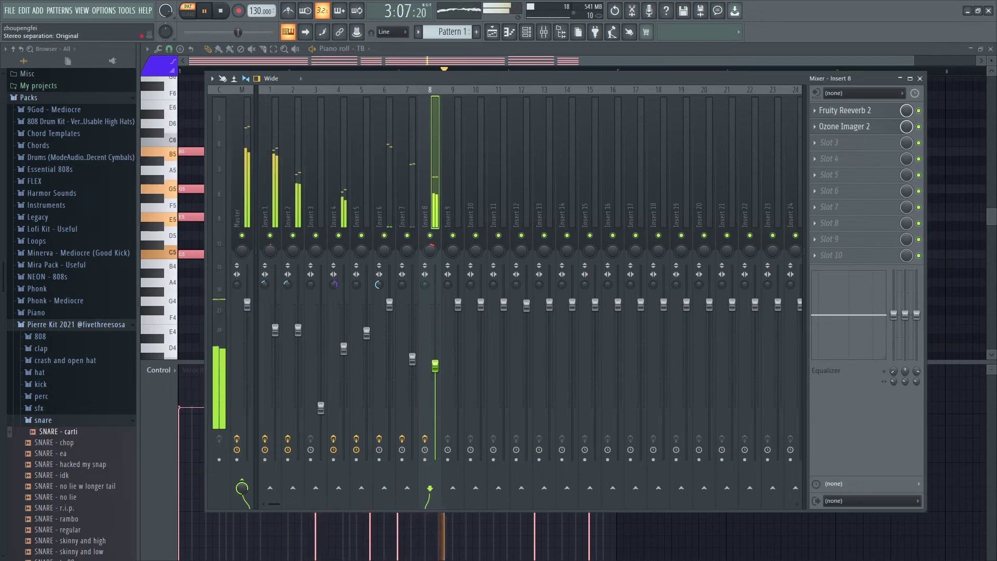
{"action": "left_click_drag", "start_coordinate": [425, 284], "coordinate": [425, 270]}
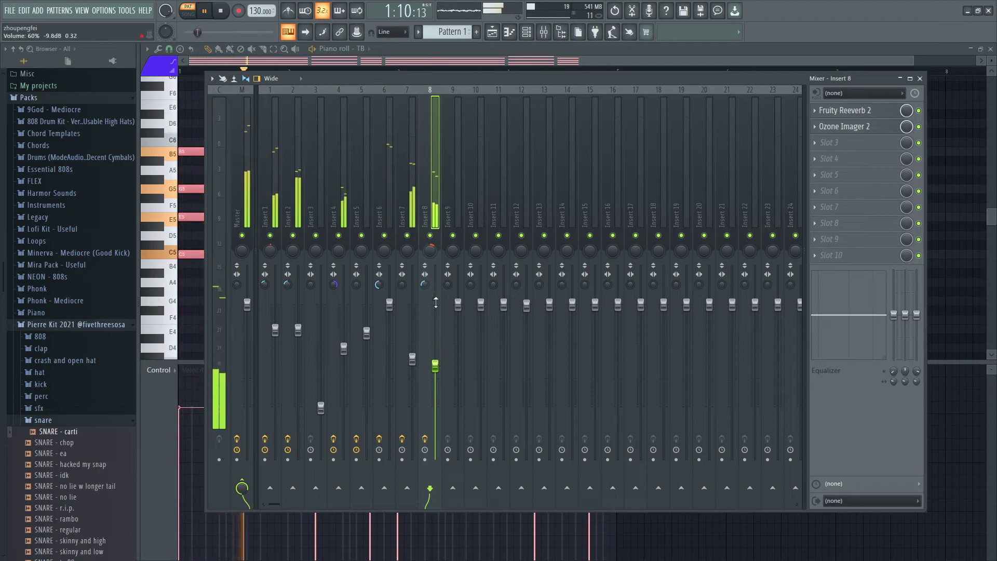
Step: Try Insert 8's volume at 66%, pan it 27% right and bring its volume down to 57% (-10.5 dB)
{"action": "left_click_drag", "start_coordinate": [436, 349], "coordinate": [437, 340]}
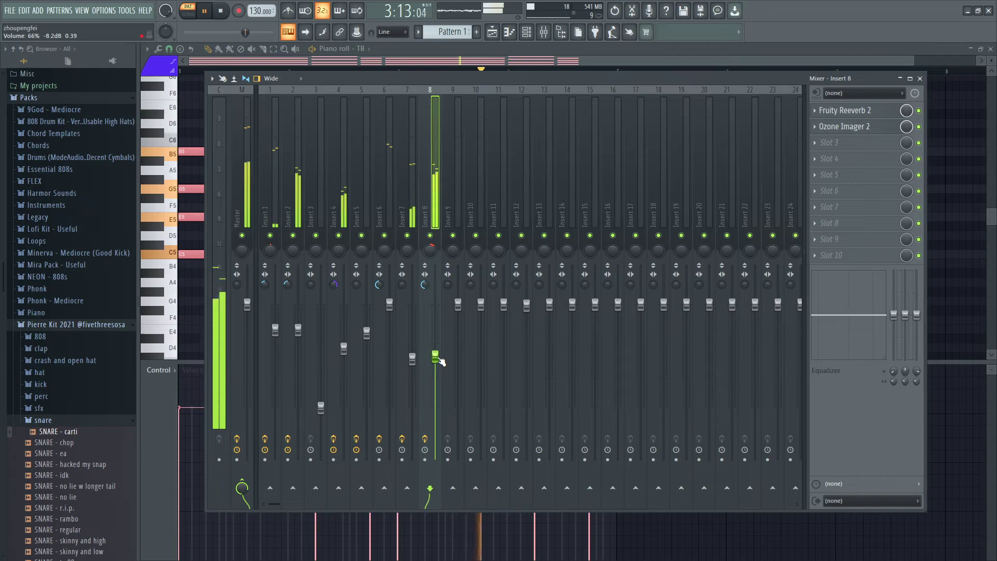
{"action": "left_click_drag", "start_coordinate": [431, 251], "coordinate": [431, 248]}
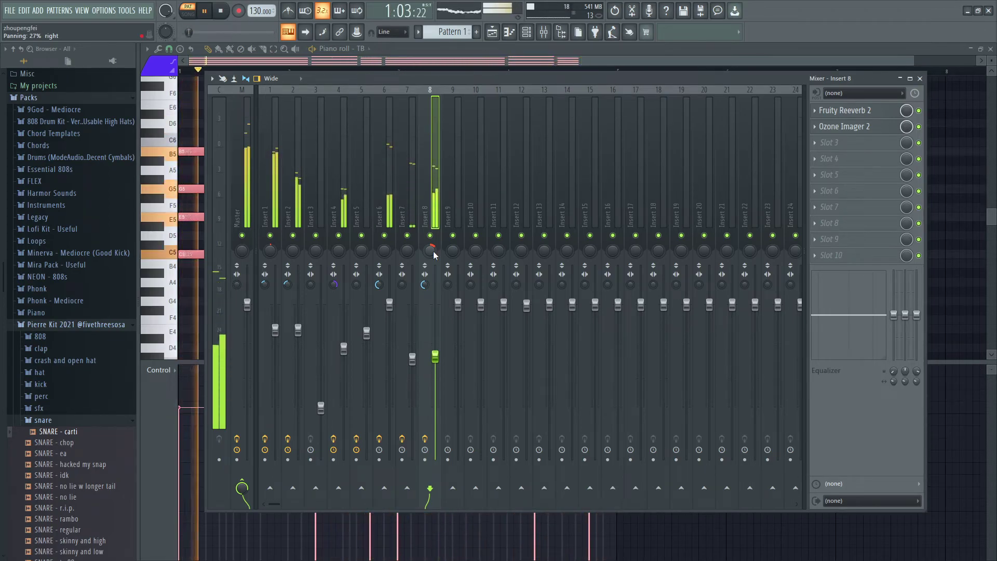
{"action": "left_click_drag", "start_coordinate": [435, 358], "coordinate": [435, 370]}
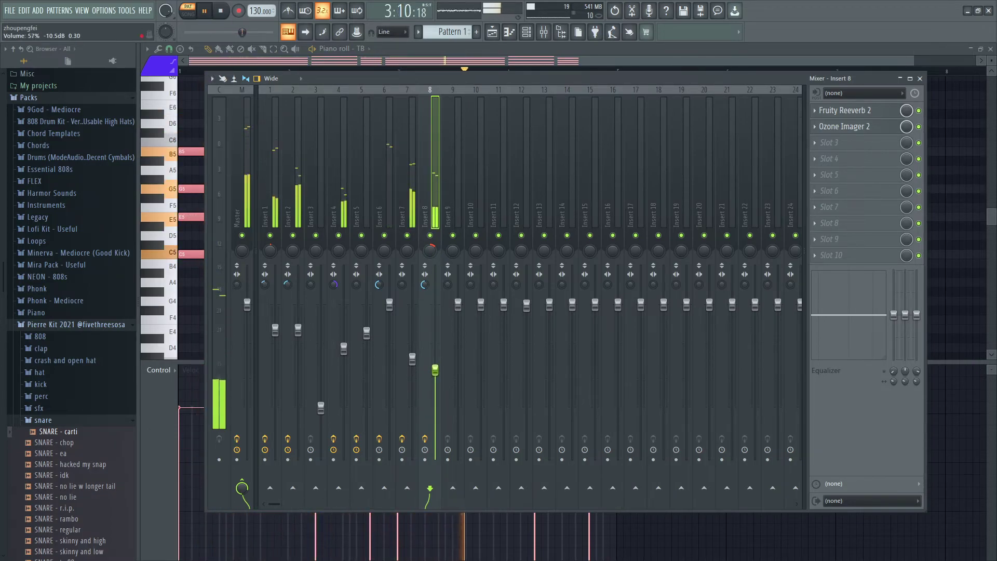
Step: Mute mixer Inserts 8 and 7 to hear the beat without them, and stop playback
{"action": "left_click", "coordinate": [431, 235]}
{"action": "left_click", "coordinate": [407, 236]}
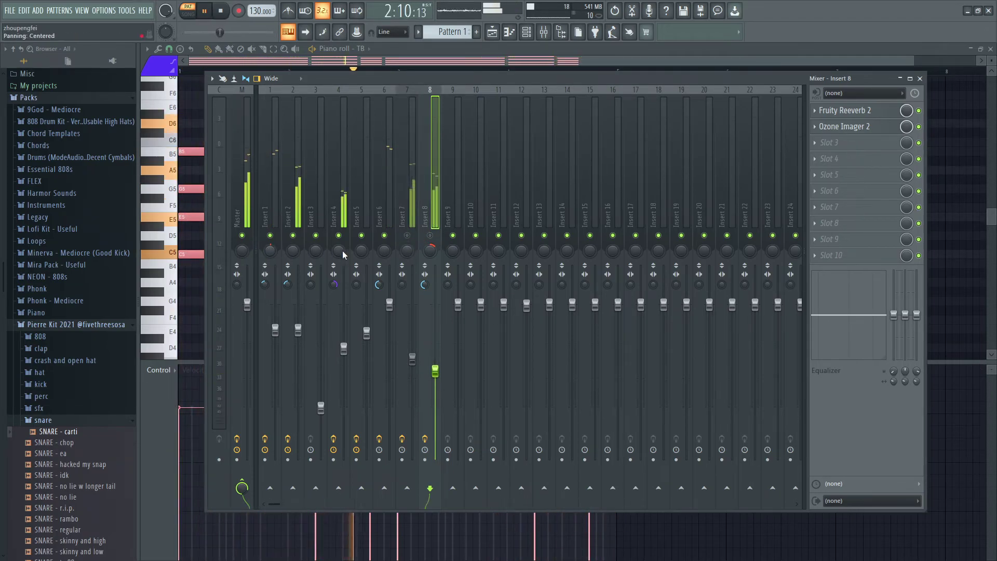
{"action": "left_click", "coordinate": [271, 235]}
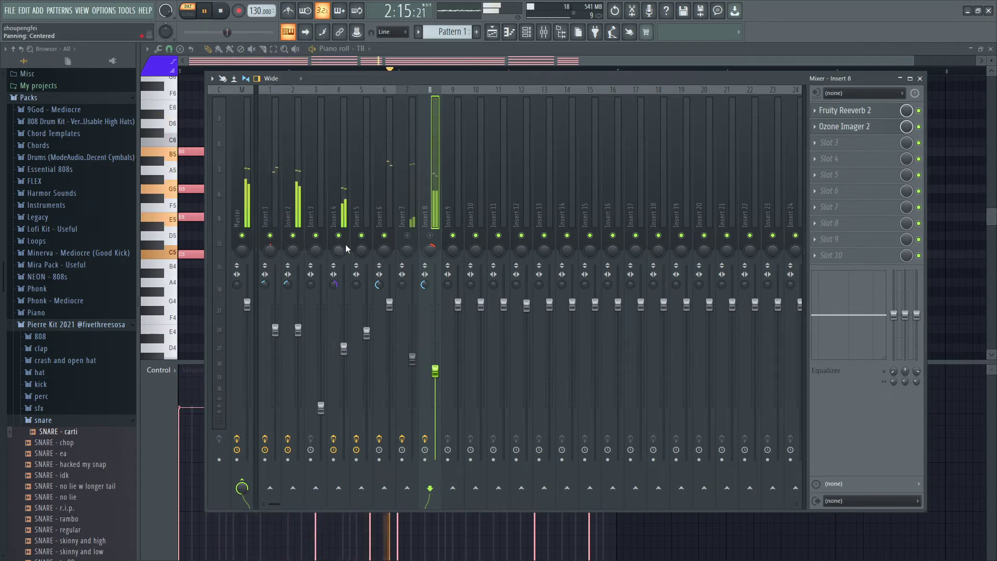
{"action": "key", "text": "space"}
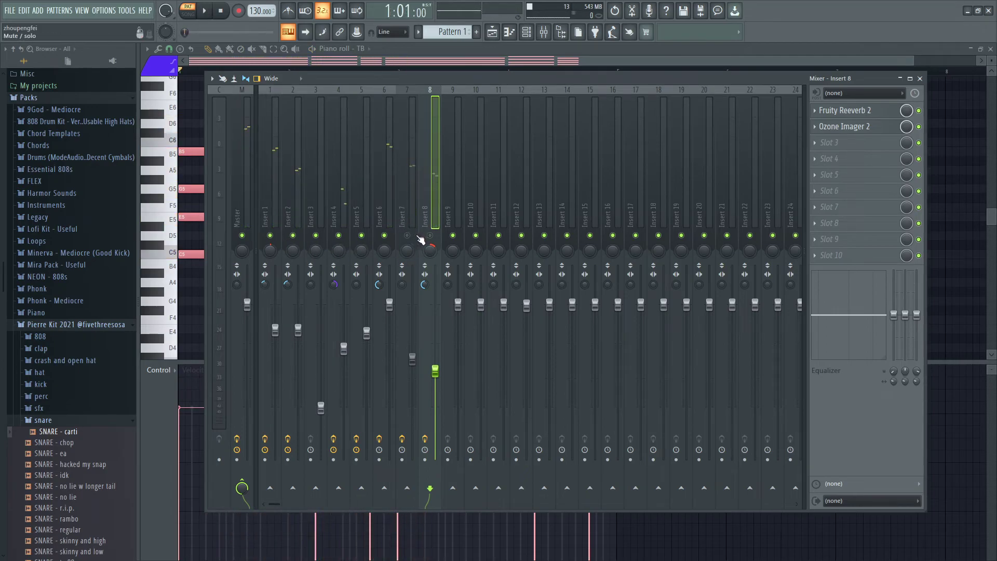
{"action": "key", "text": "F9"}
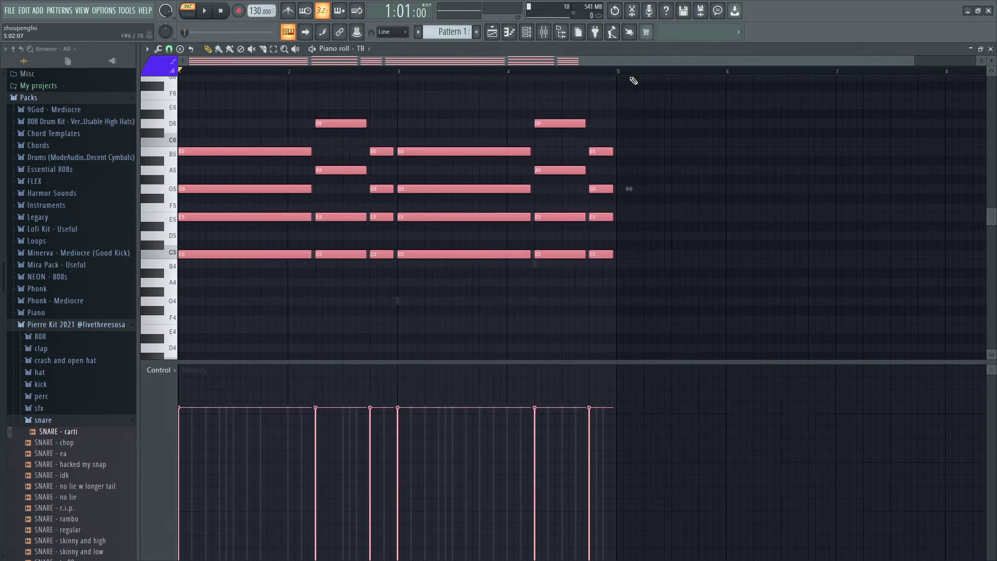
{"action": "left_click", "coordinate": [495, 34]}
{"action": "right_click", "coordinate": [453, 30]}
{"action": "key", "text": "alt+Tab"}
{"action": "key", "text": "alt+Tab"}
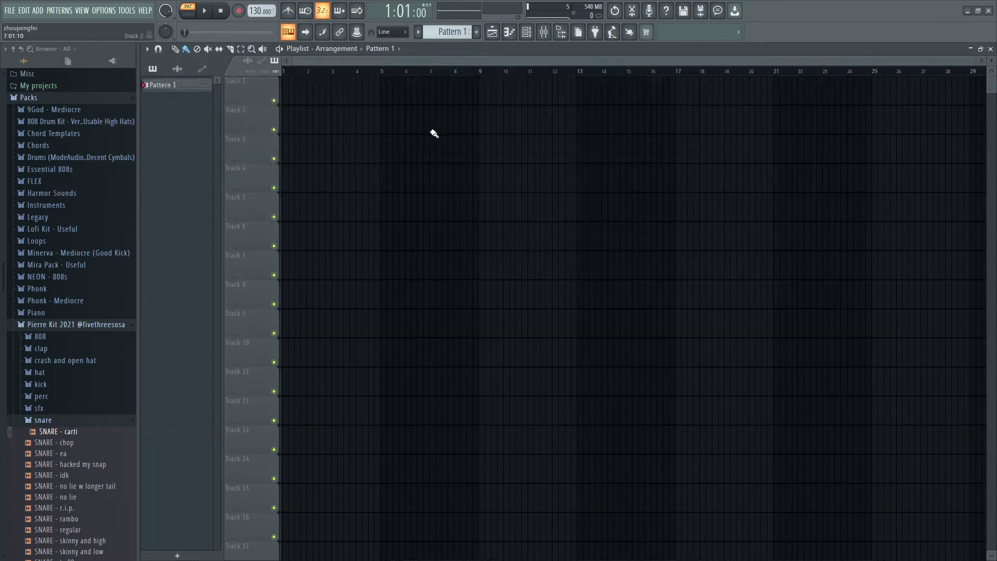
{"action": "key", "text": "F7"}
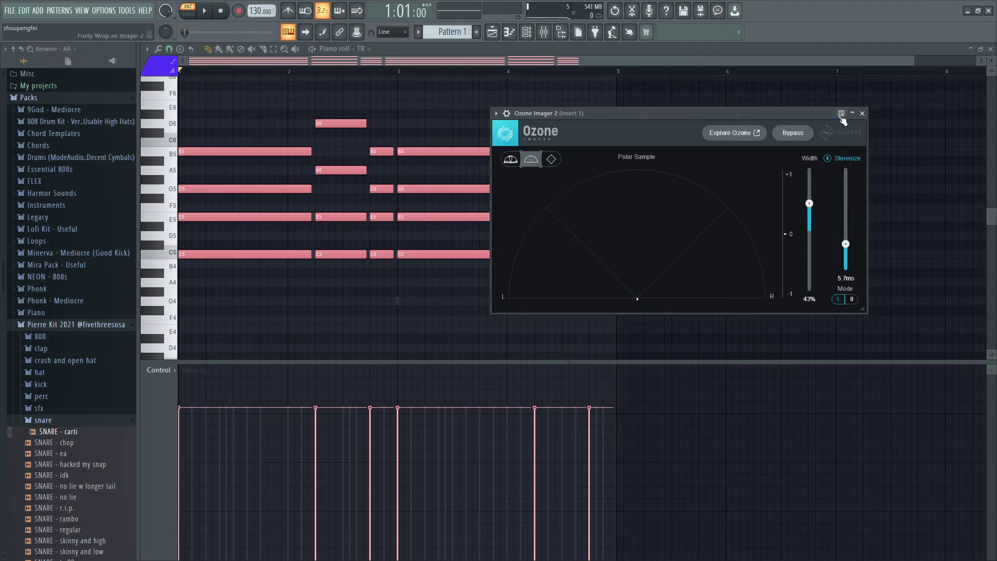
{"action": "key", "text": "F9"}
Step: Switch to Notepad++, replace the note with "lets give it some pretty colours and shit" and return to FL Studio
{"action": "key", "text": "alt+Tab"}
{"action": "key", "text": "ctrl+a"}
{"action": "type", "text": "let"}
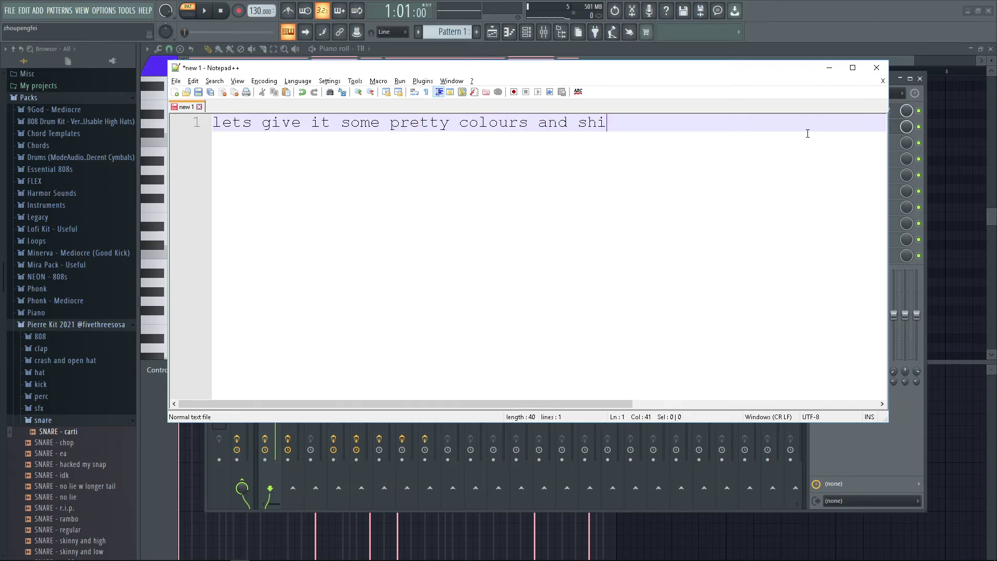
{"action": "type", "text": "t"}
{"action": "key", "text": "alt+Tab"}
{"action": "key", "text": "alt+Tab"}
{"action": "key", "text": "alt+Tab"}
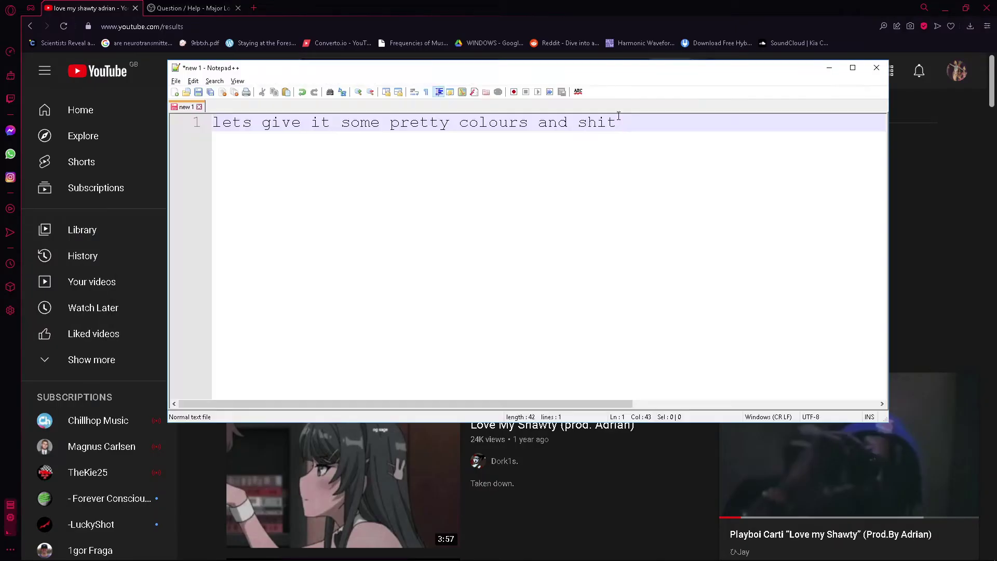
{"action": "key", "text": "alt+Tab"}
Step: Show the Channel Rack over the playlist and rename the TB channel to Warm Melody
{"action": "key", "text": "F5"}
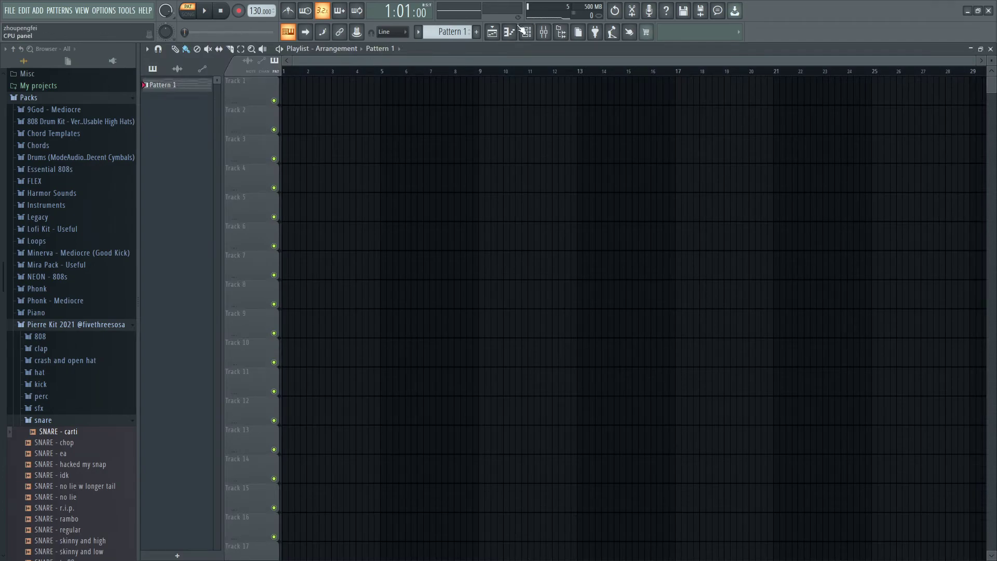
{"action": "left_click", "coordinate": [530, 28]}
{"action": "right_click", "coordinate": [389, 65]}
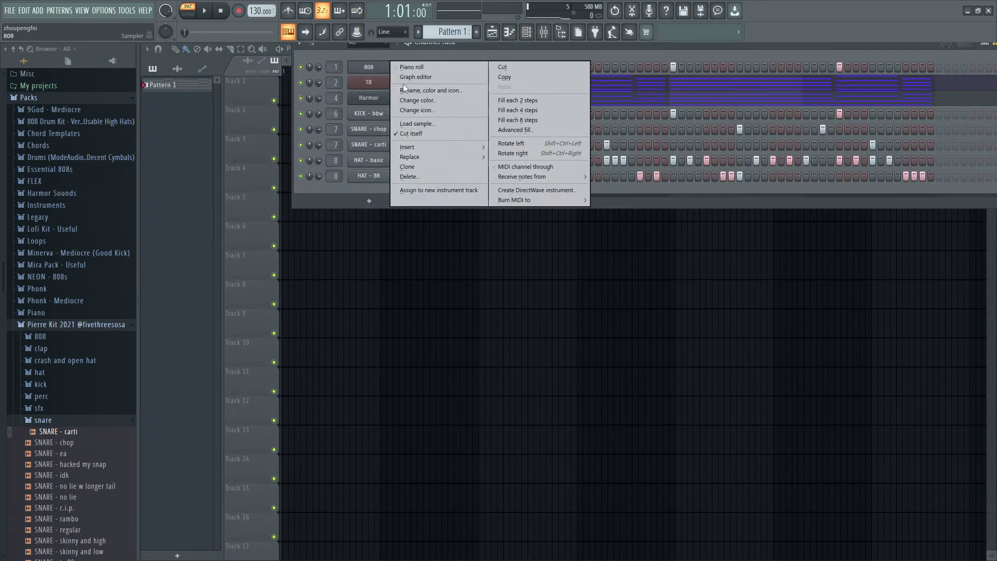
{"action": "left_click", "coordinate": [411, 90]}
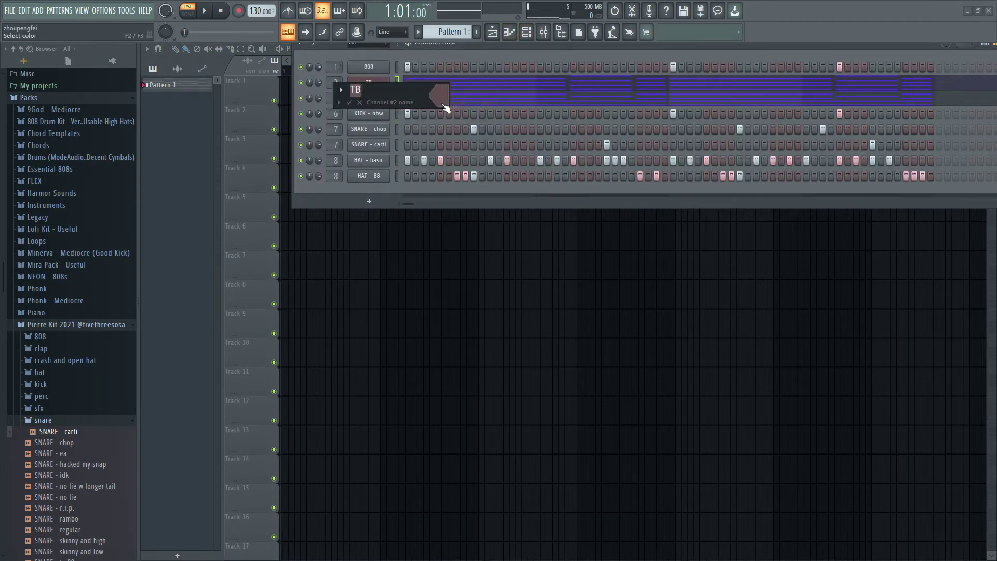
{"action": "key", "text": "Return"}
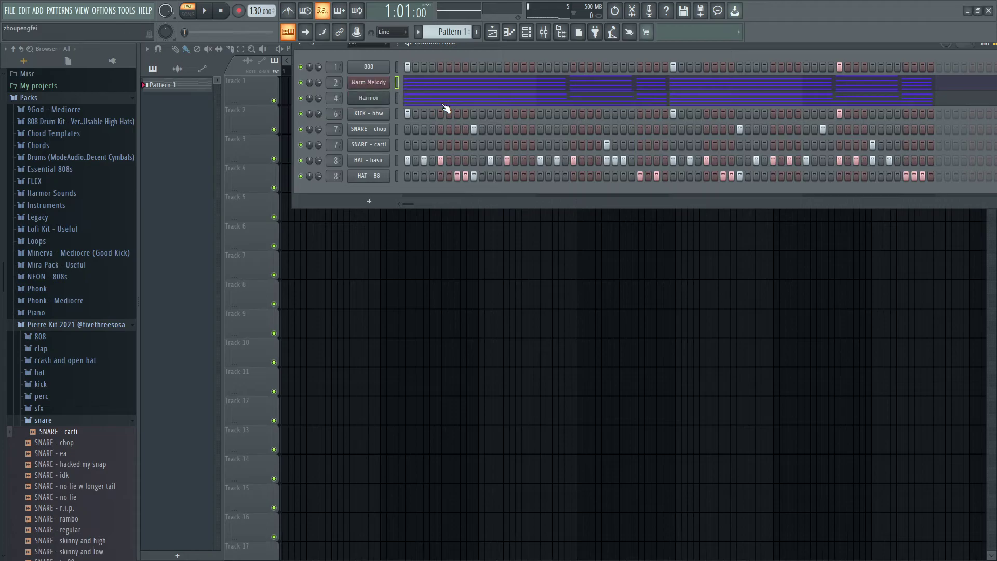
Step: Rename the Harmor channel to Airy Melody and the KICK - bbw channel to Kick
{"action": "right_click", "coordinate": [372, 101]}
{"action": "left_click", "coordinate": [409, 120]}
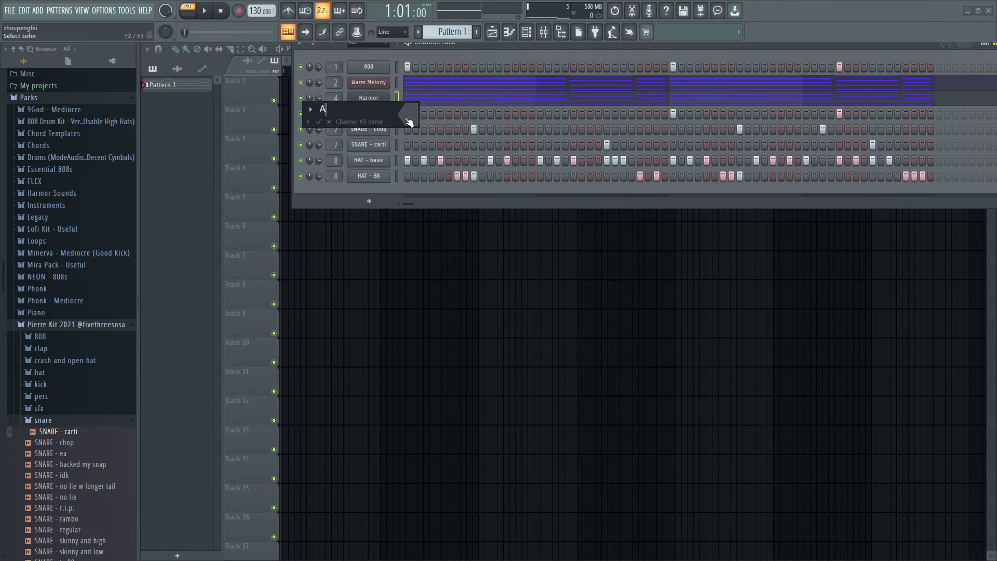
{"action": "type", "text": "Airy Melody"}
{"action": "key", "text": "Return"}
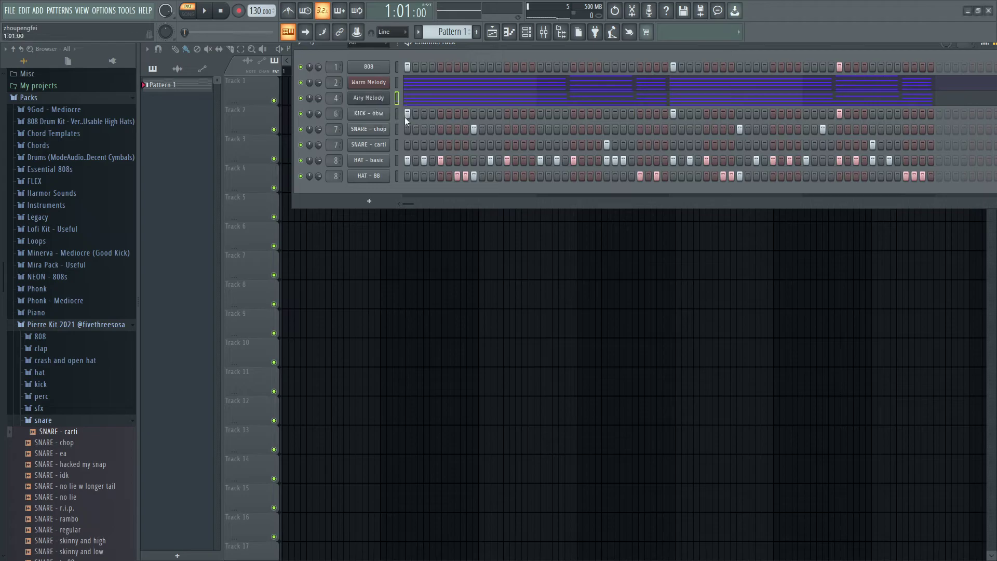
{"action": "right_click", "coordinate": [377, 112]}
{"action": "left_click", "coordinate": [420, 136]}
{"action": "type", "text": "Kick"}
{"action": "key", "text": "Return"}
Step: Rename the SNARE - chop channel to Snare 1 and the SNARE - carti channel to Snare 2
{"action": "right_click", "coordinate": [389, 130]}
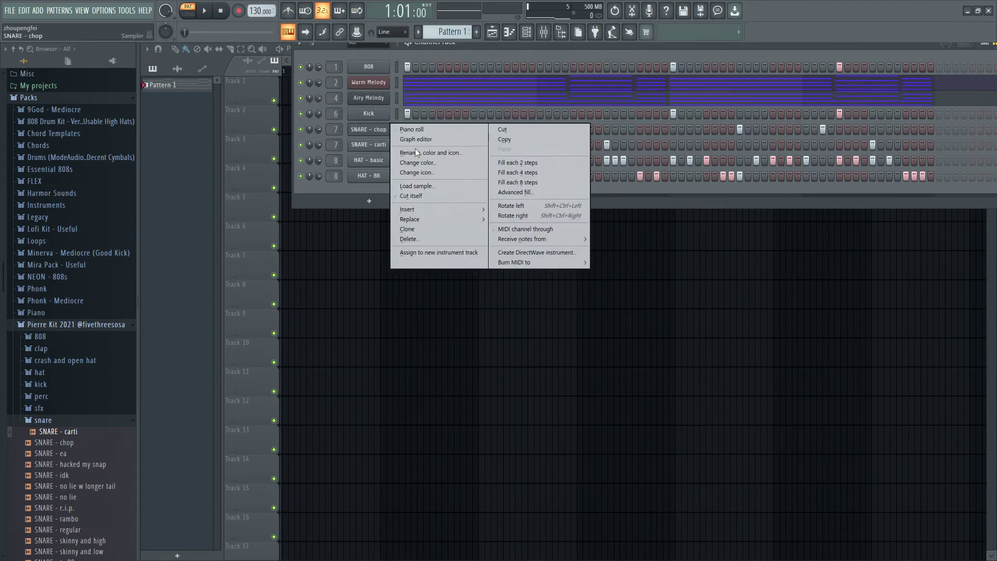
{"action": "left_click", "coordinate": [427, 153]}
{"action": "type", "text": "Snare 1"}
{"action": "key", "text": "Return"}
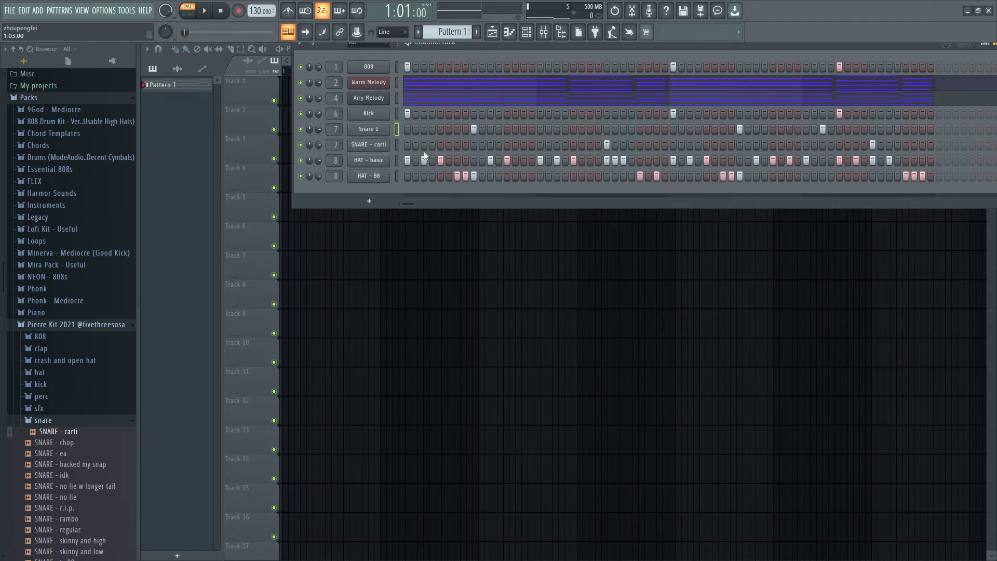
{"action": "right_click", "coordinate": [388, 143]}
{"action": "left_click", "coordinate": [429, 166]}
{"action": "type", "text": "Snare"}
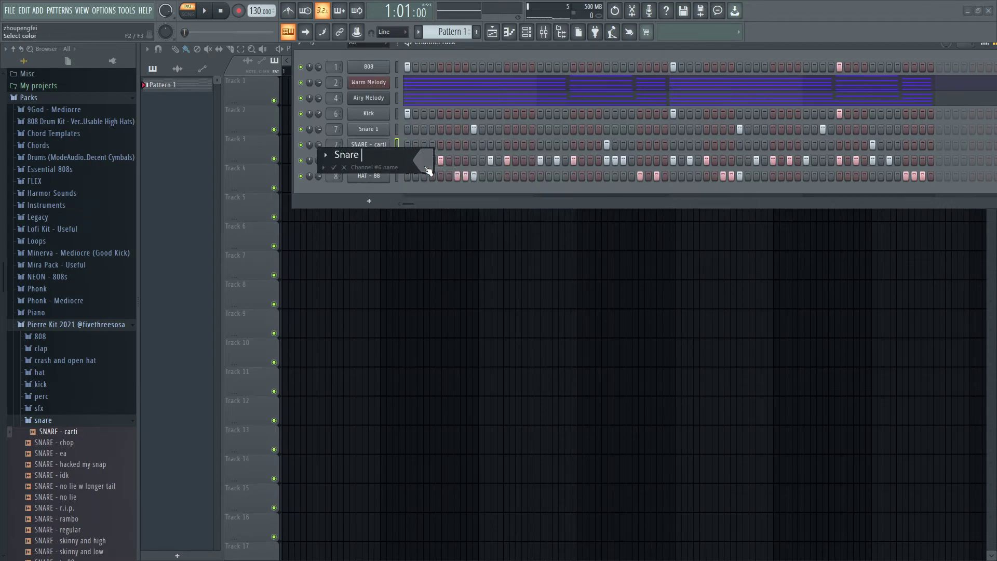
{"action": "type", "text": " 2"}
{"action": "key", "text": "Return"}
Step: Rename the HAT - basic channel to Hat 1 and the other hat channel below it to Hat 2
{"action": "right_click", "coordinate": [383, 167]}
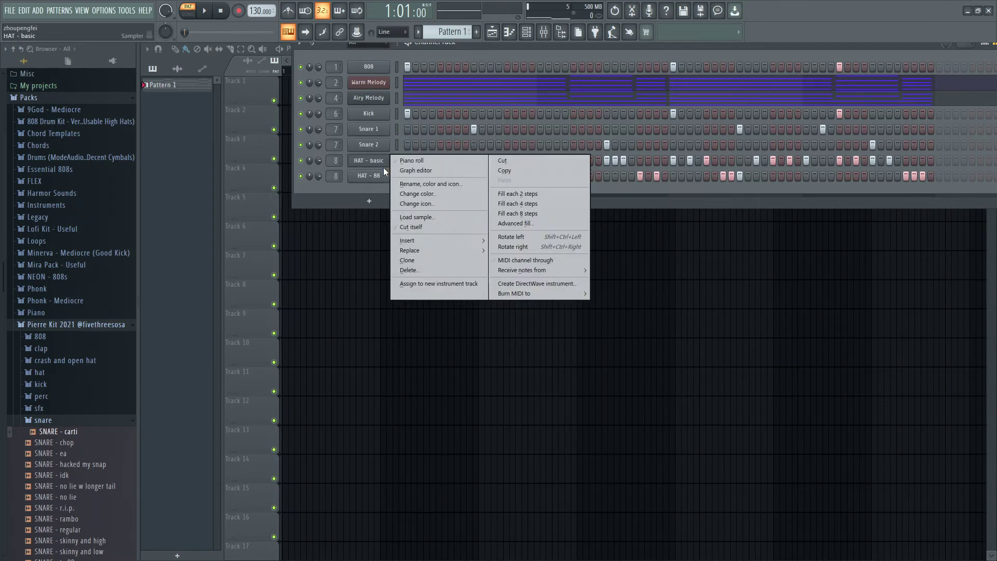
{"action": "left_click", "coordinate": [440, 185]}
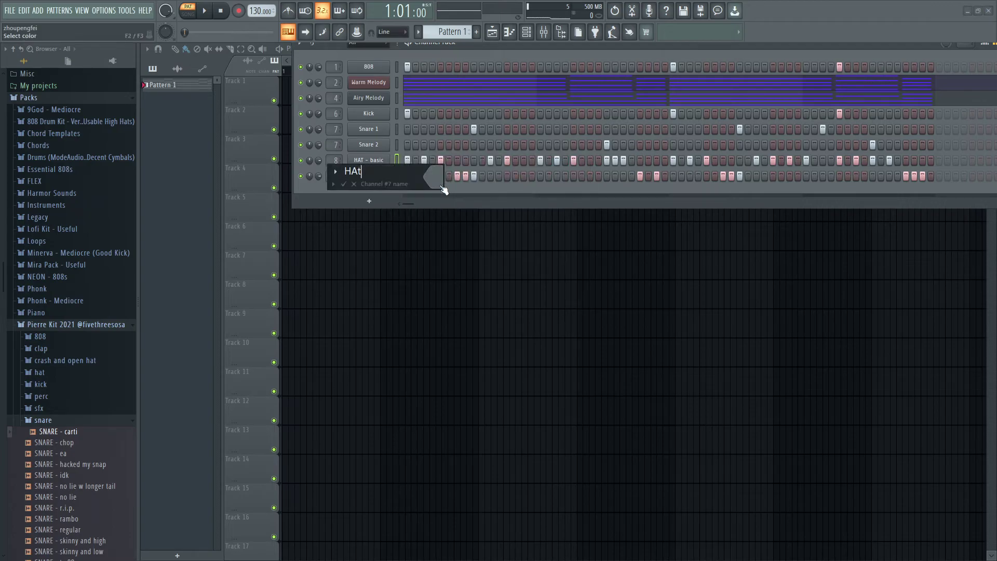
{"action": "key", "text": "Return"}
{"action": "right_click", "coordinate": [391, 176]}
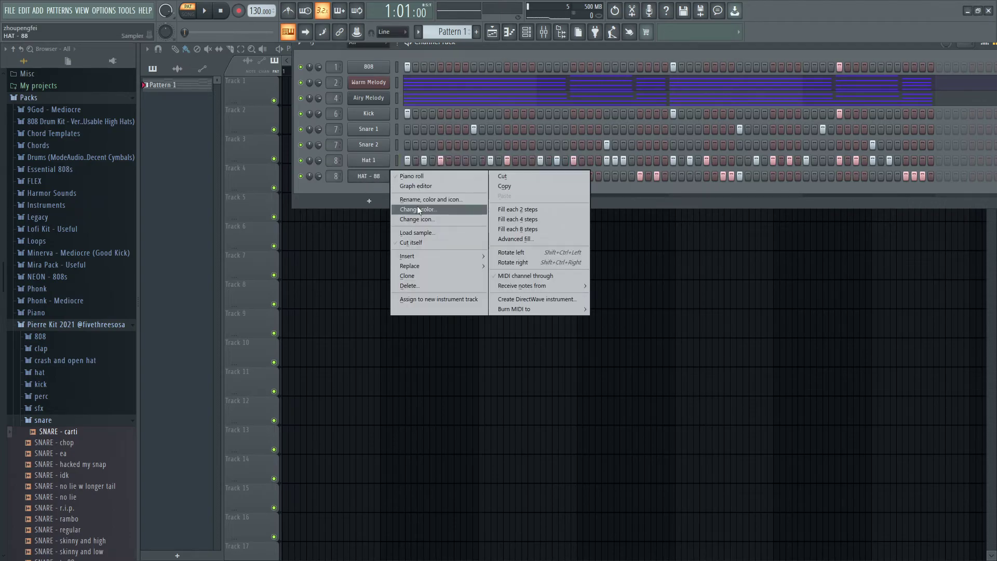
{"action": "left_click", "coordinate": [429, 205]}
{"action": "type", "text": "Hat 2"}
{"action": "key", "text": "Return"}
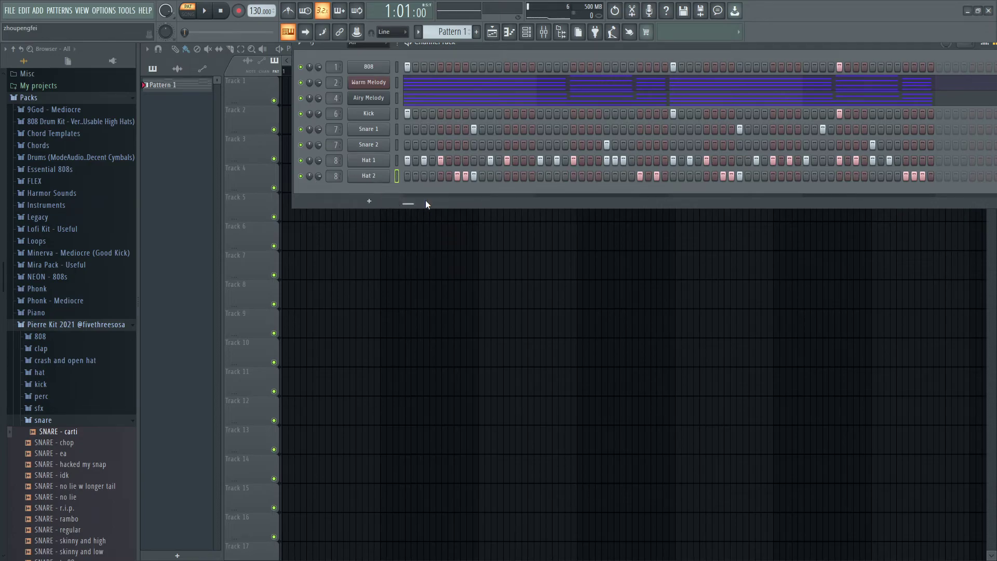
Step: Switch to Notepad++ and replace the note with new text beginning "here is"
{"action": "key", "text": "alt+Tab"}
{"action": "key", "text": "ctrl+a"}
{"action": "type", "text": "here "}
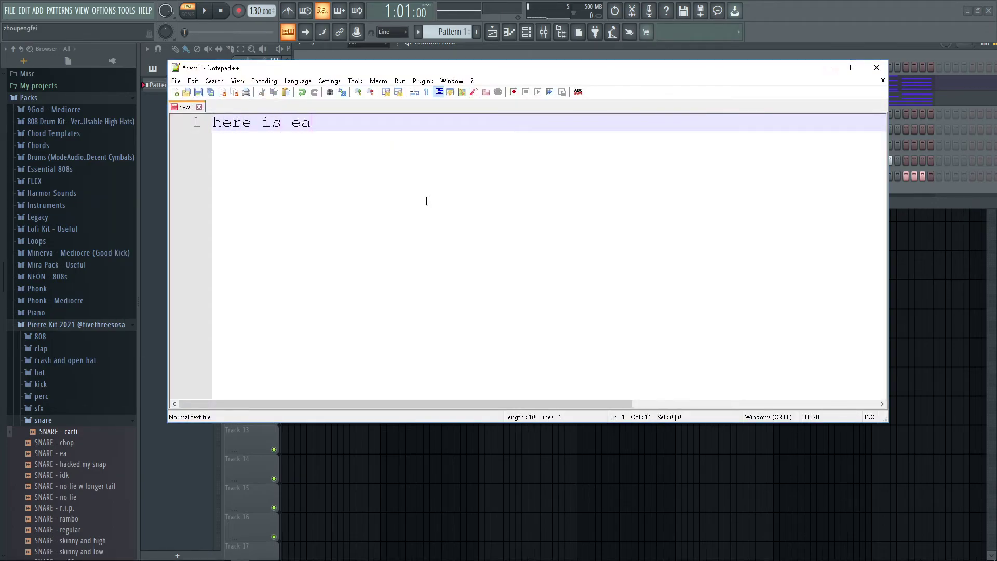
Step: Write "here is each sound individually" with a second note line about colour, moving the channel rack slightly down in FL Studio
{"action": "type", "text": "ly"}
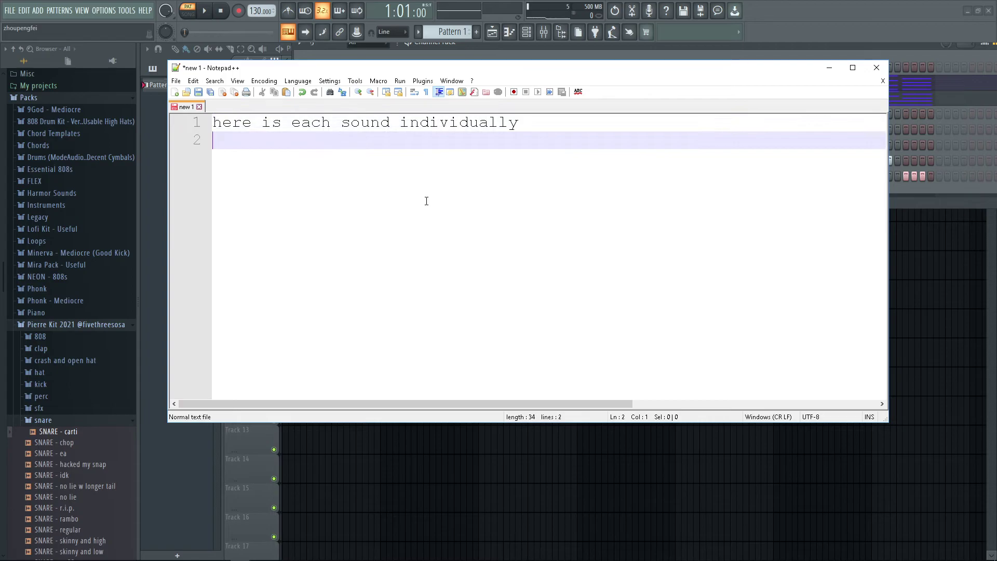
{"action": "key", "text": "alt+Tab"}
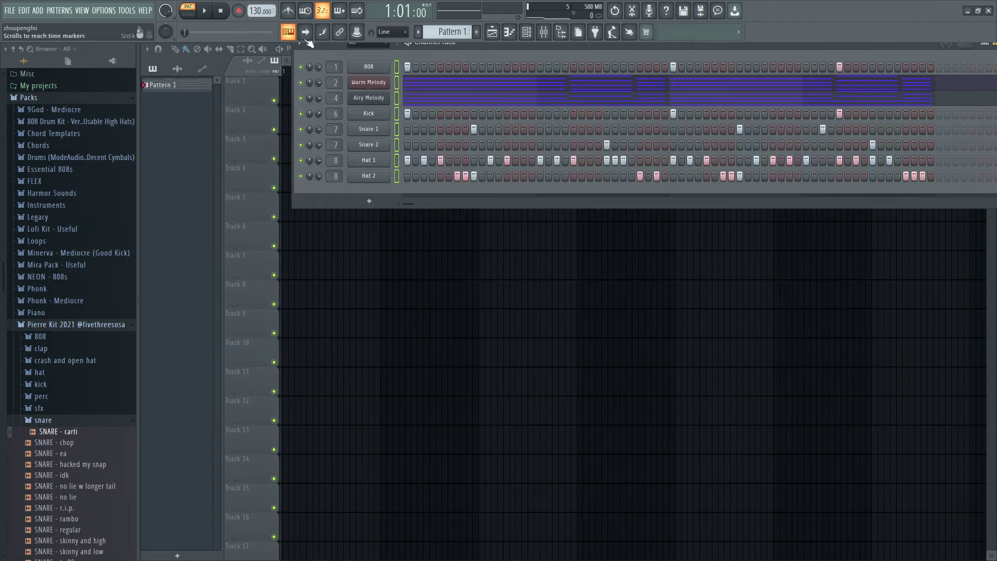
{"action": "left_click_drag", "start_coordinate": [336, 45], "coordinate": [337, 75]}
{"action": "key", "text": "alt+Tab"}
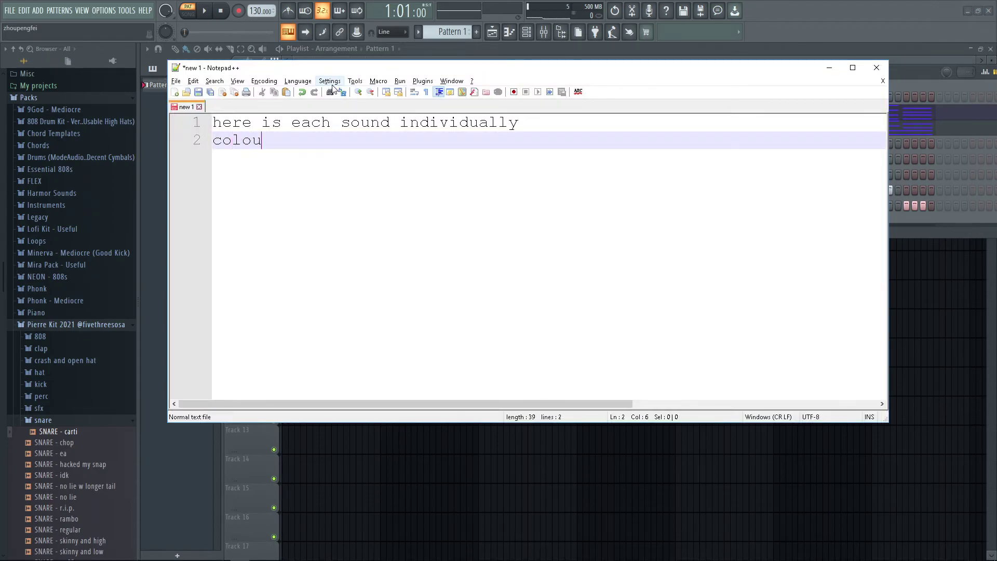
{"action": "key", "text": "alt+Tab"}
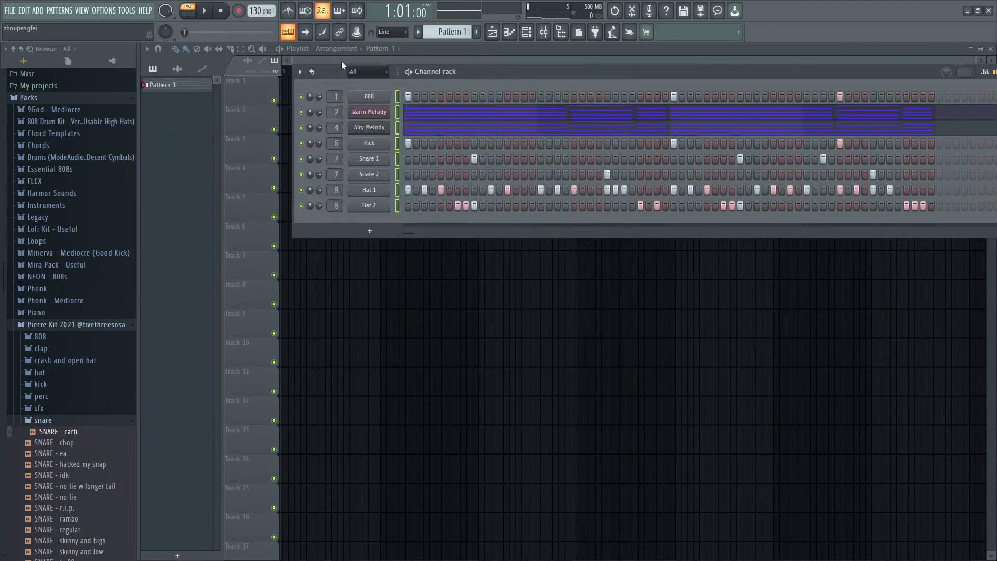
Step: Open the gradient colouring for the channel rack's channels and set the first colour to a bright pink
{"action": "left_click", "coordinate": [300, 72]}
{"action": "mouse_move", "coordinate": [372, 172]}
{"action": "left_click", "coordinate": [447, 170]}
{"action": "left_click", "coordinate": [610, 256]}
{"action": "left_click_drag", "start_coordinate": [610, 256], "coordinate": [636, 222]}
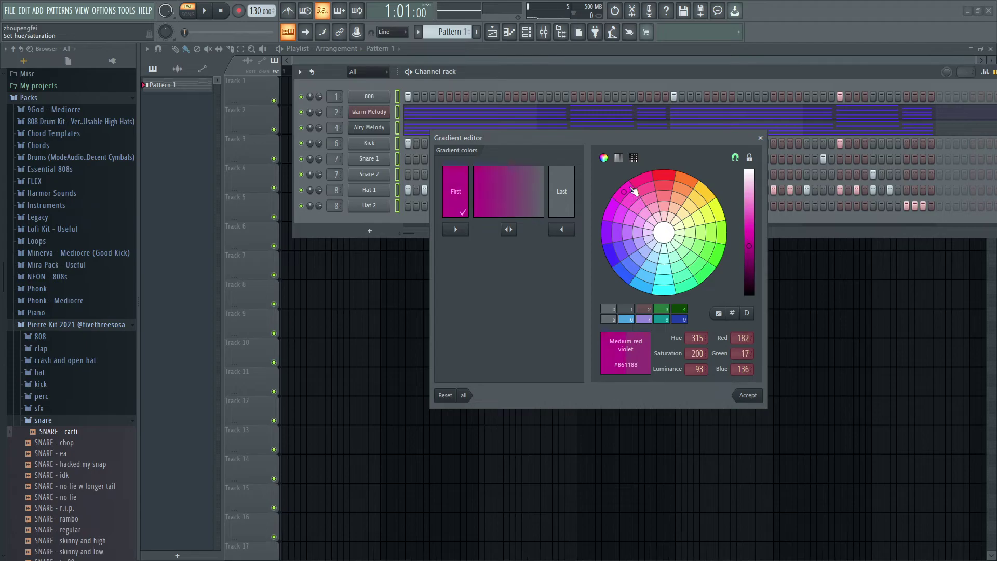
{"action": "left_click_drag", "start_coordinate": [758, 242], "coordinate": [752, 216]}
Step: Set the gradient's last colour to a light orange and apply the gradient to all channels
{"action": "left_click", "coordinate": [561, 197]}
{"action": "left_click", "coordinate": [683, 252]}
{"action": "left_click_drag", "start_coordinate": [690, 205], "coordinate": [683, 198]}
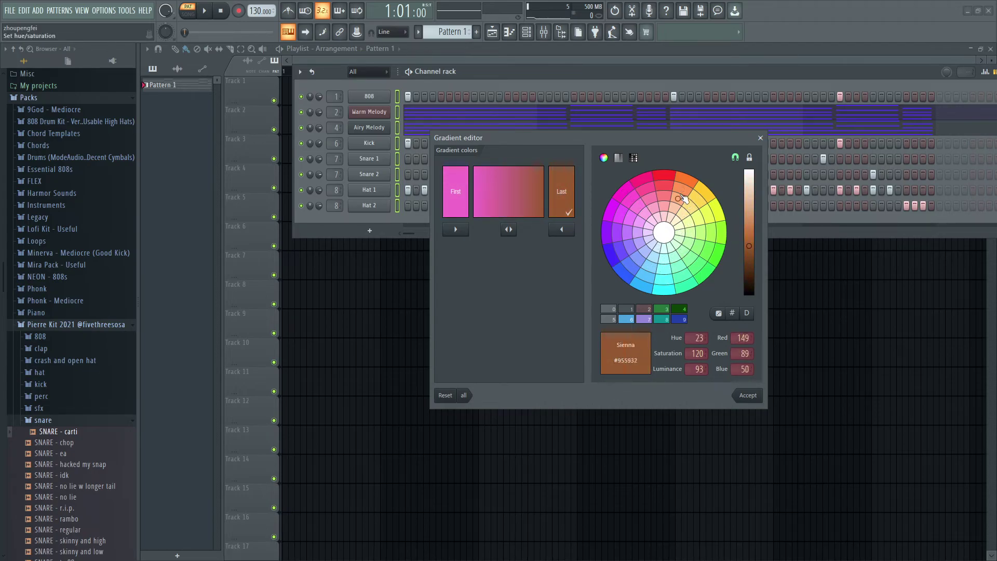
{"action": "left_click", "coordinate": [749, 202]}
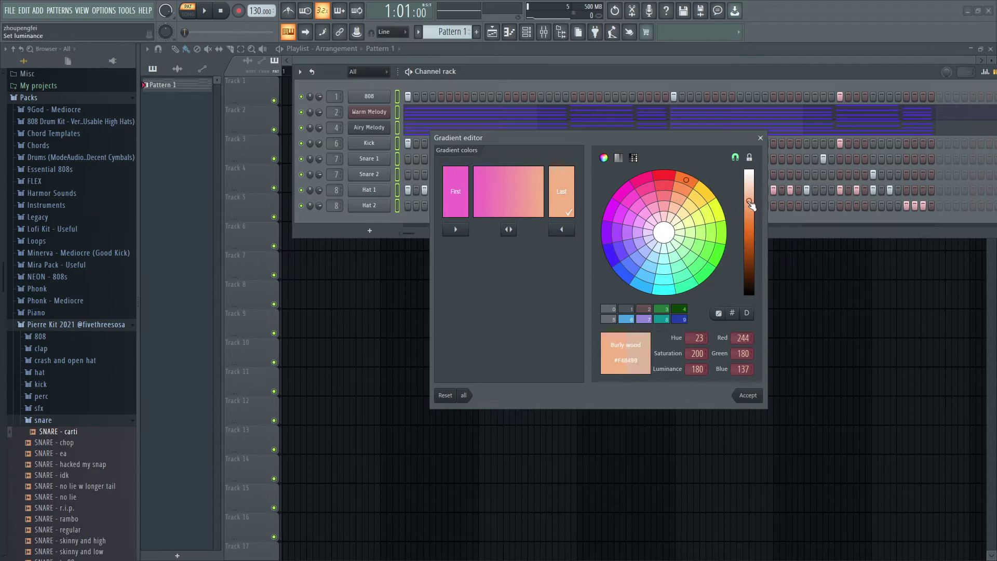
{"action": "left_click", "coordinate": [743, 393]}
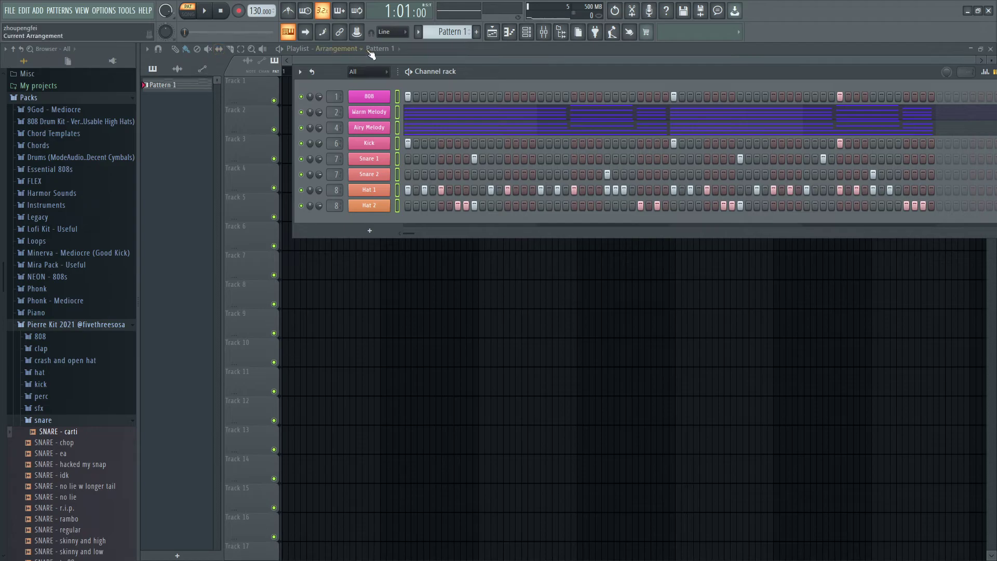
Step: Split Pattern 1 by channel into separate patterns and return to the playlist
{"action": "left_click", "coordinate": [454, 32]}
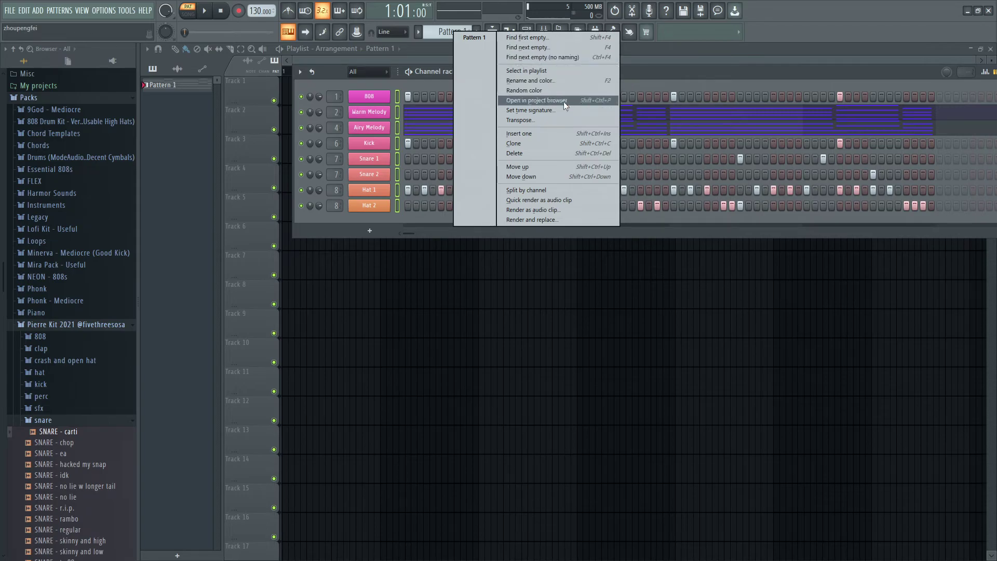
{"action": "left_click", "coordinate": [563, 190]}
{"action": "key", "text": "F7"}
{"action": "key", "text": "F6"}
{"action": "key", "text": "F9"}
{"action": "key", "text": "F5"}
{"action": "key", "text": "F7"}
{"action": "key", "text": "F9"}
{"action": "key", "text": "F9"}
{"action": "key", "text": "F5"}
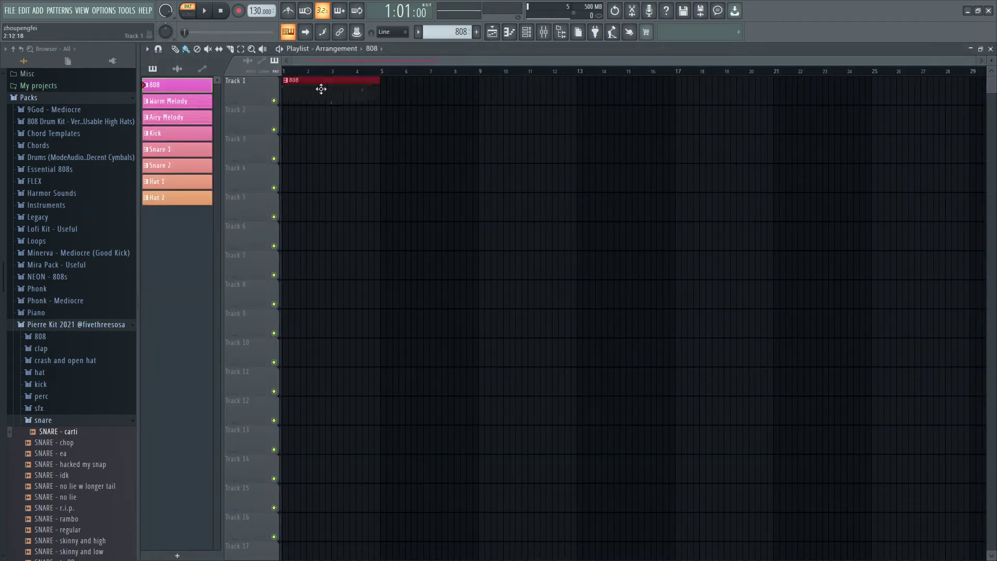
Step: Audition the 808 pattern alone on Track 1, and replace it with Warm Melody to hear that alone
{"action": "left_click_drag", "start_coordinate": [292, 72], "coordinate": [192, 75]}
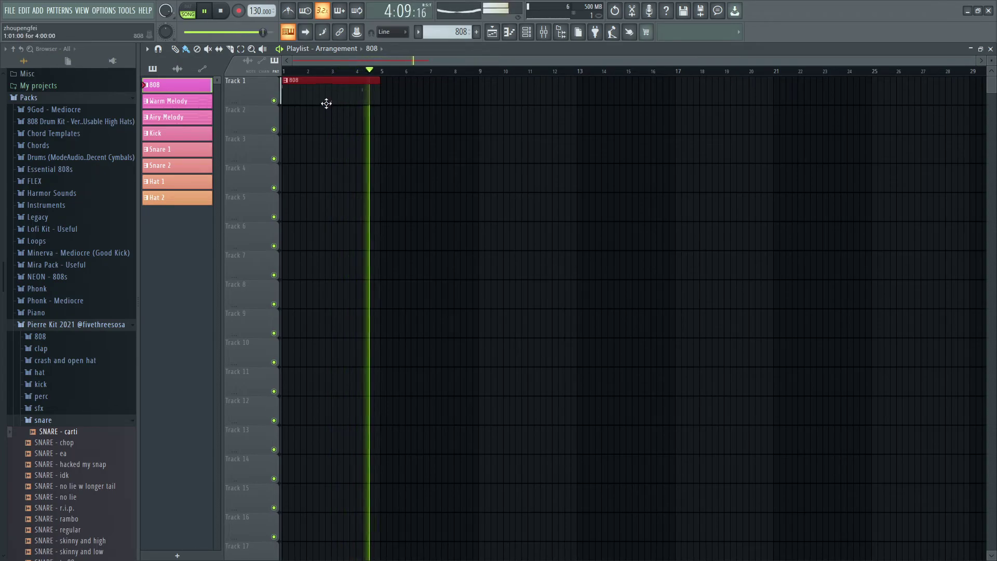
{"action": "key", "text": "space"}
{"action": "left_click", "coordinate": [184, 104]}
{"action": "left_click_drag", "start_coordinate": [319, 89], "coordinate": [293, 93]}
{"action": "key", "text": "space"}
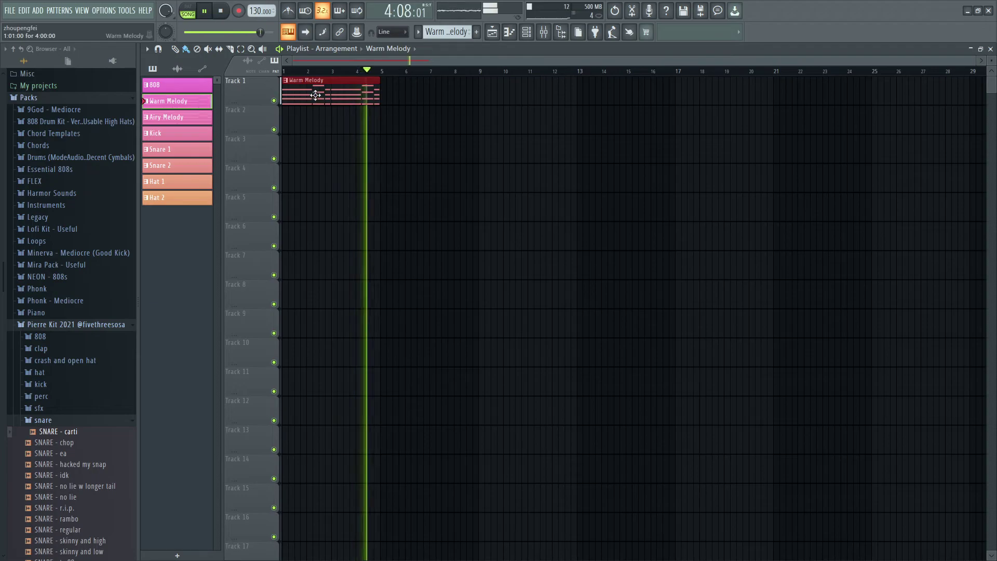
{"action": "right_click", "coordinate": [314, 96]}
{"action": "key", "text": "space"}
Step: Place the Airy Melody pattern alone at the start of Track 1 and play it back
{"action": "left_click", "coordinate": [194, 117]}
{"action": "left_click", "coordinate": [329, 94]}
{"action": "left_click_drag", "start_coordinate": [343, 94], "coordinate": [297, 95]}
{"action": "key", "text": "space"}
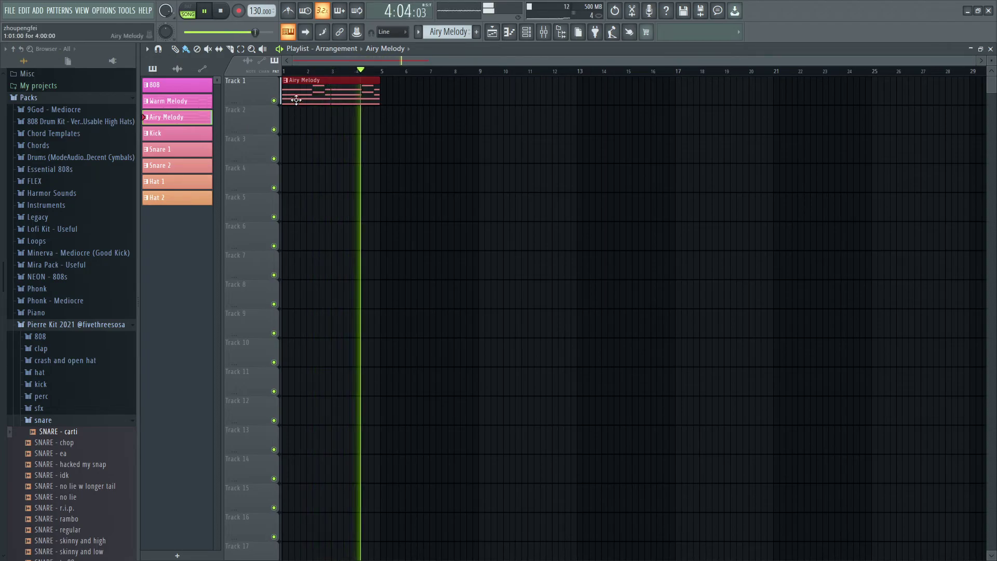
{"action": "key", "text": "space"}
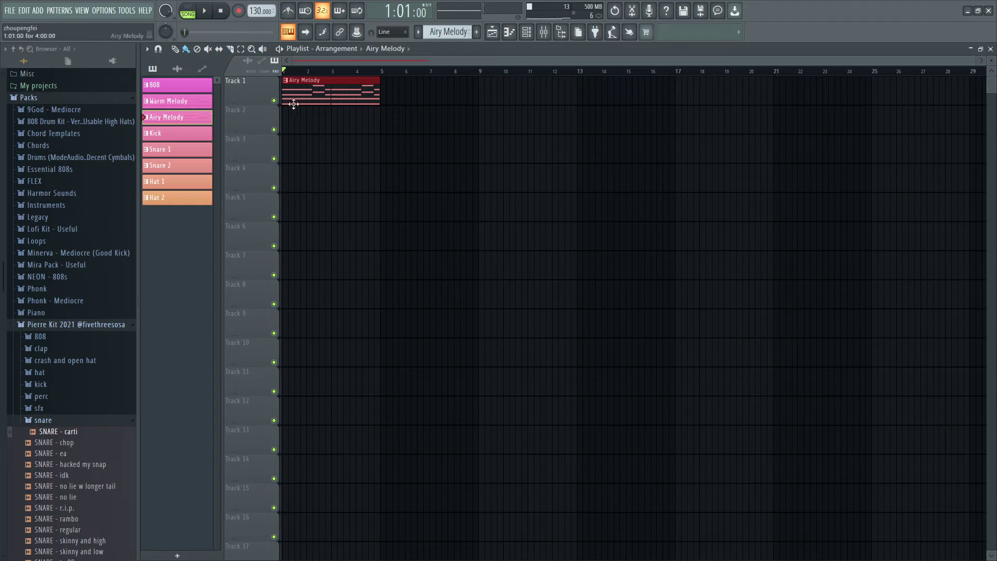
Step: Replace Airy Melody with Kick on Track 1, and layer Snare 1 on Track 2 and Snare 2 on Track 3 during playback
{"action": "right_click", "coordinate": [292, 105]}
{"action": "key", "text": "space"}
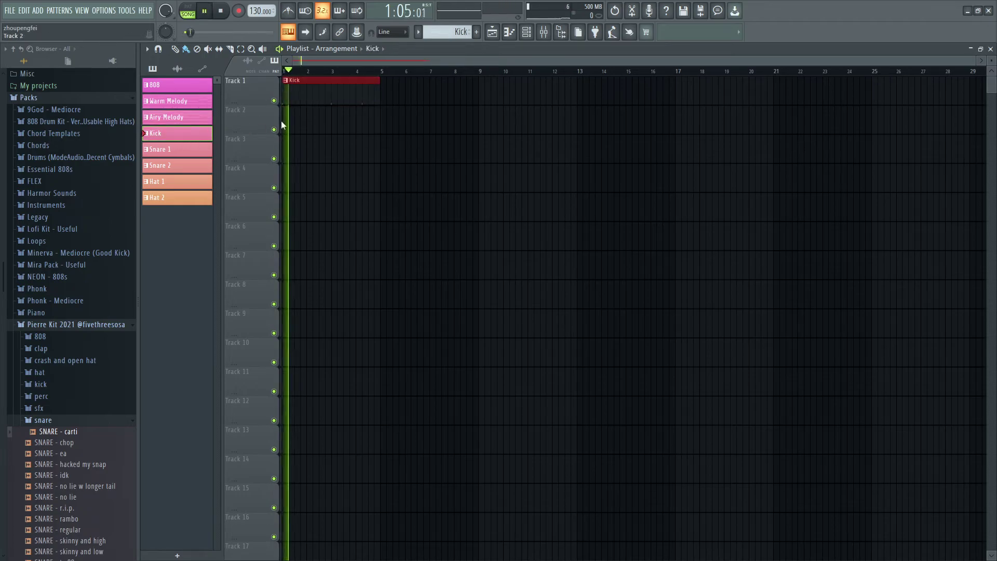
{"action": "left_click", "coordinate": [189, 149]}
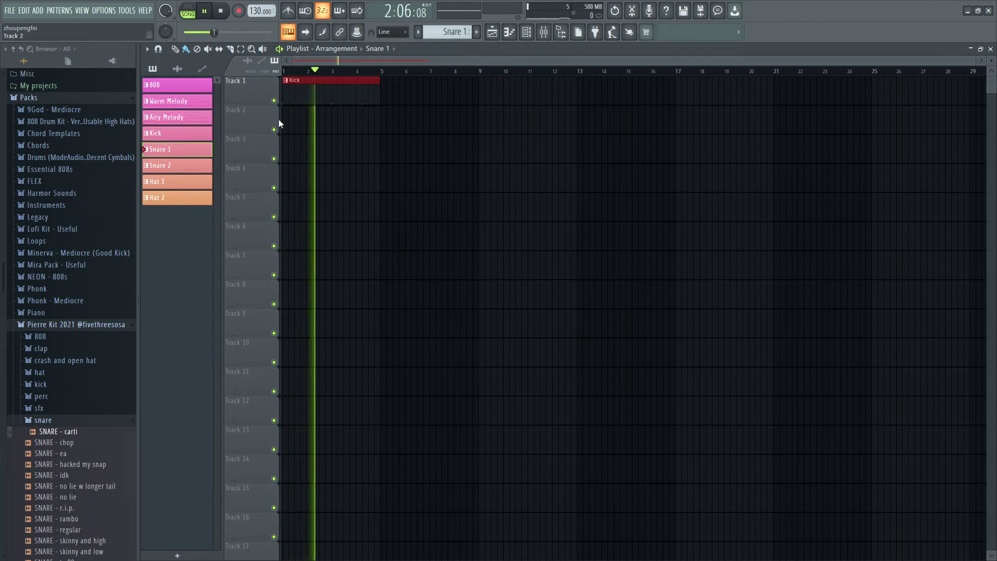
{"action": "left_click", "coordinate": [283, 119]}
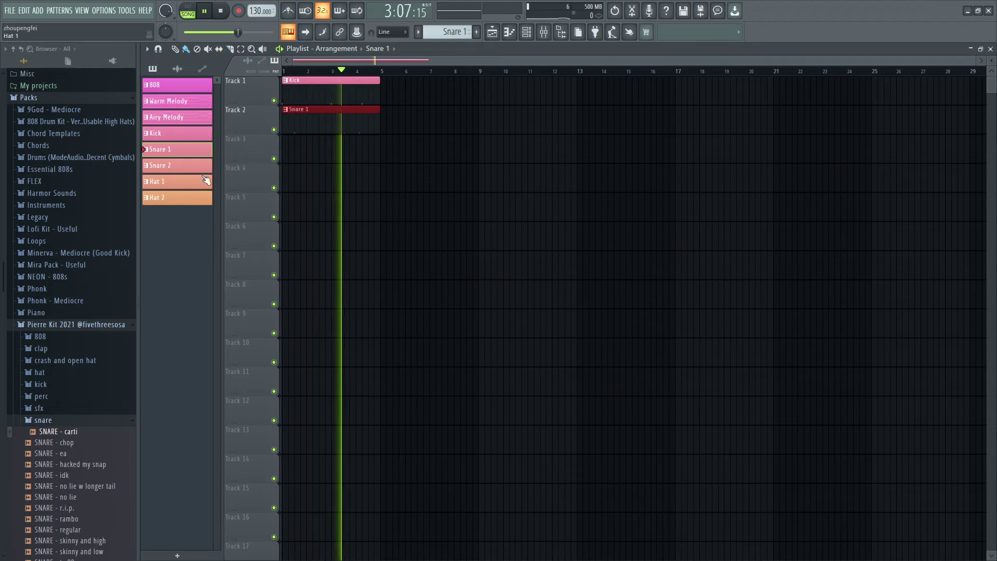
{"action": "left_click", "coordinate": [166, 165]}
{"action": "left_click", "coordinate": [297, 144]}
Step: Check the Snare 2 pattern in the channel rack and the mixer levels during playback, and return to the playlist
{"action": "key", "text": "F7"}
{"action": "key", "text": "F6"}
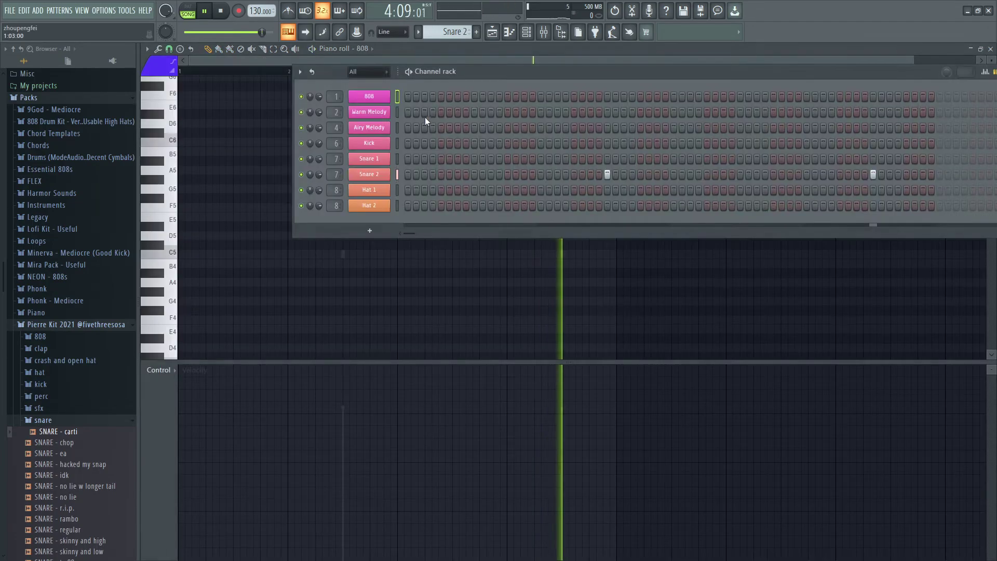
{"action": "key", "text": "F9"}
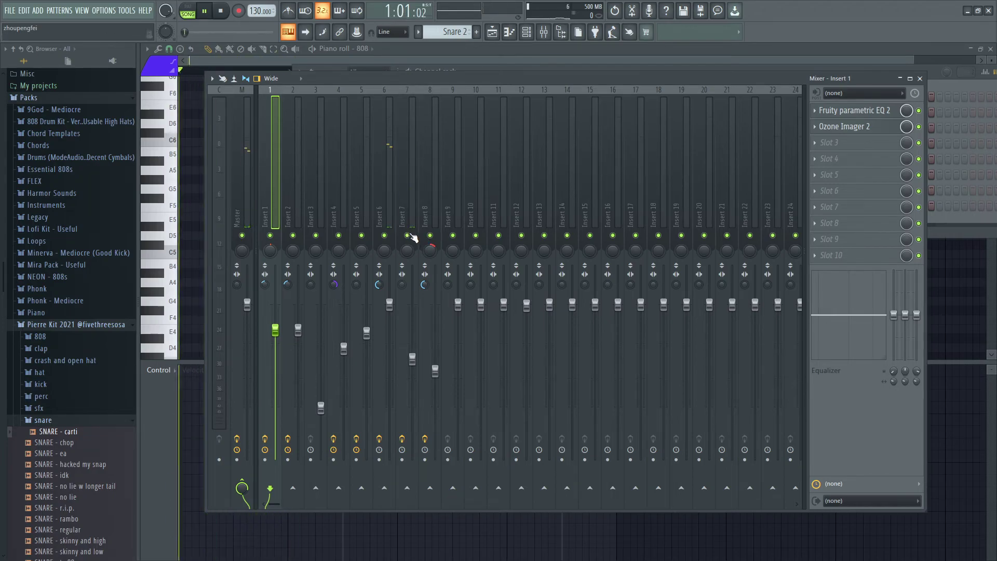
{"action": "key", "text": "space"}
{"action": "key", "text": "F5"}
Step: Replace the clips in the playlist with Snare 1 alone at the start of Track 1 and play it back
{"action": "right_click", "coordinate": [340, 125]}
{"action": "right_click", "coordinate": [332, 96]}
{"action": "key", "text": "space"}
{"action": "left_click_drag", "start_coordinate": [316, 125], "coordinate": [286, 93]}
{"action": "key", "text": "space"}
{"action": "right_click", "coordinate": [303, 145]}
{"action": "right_click", "coordinate": [296, 124]}
{"action": "key", "text": "space"}
{"action": "key", "text": "space"}
{"action": "key", "text": "space"}
{"action": "left_click", "coordinate": [190, 151]}
{"action": "key", "text": "space"}
{"action": "key", "text": "space"}
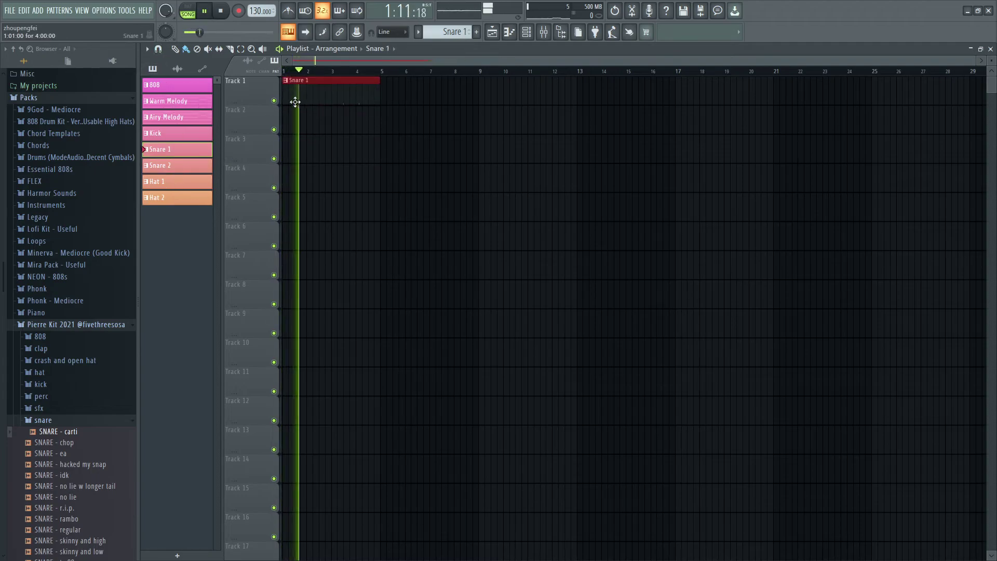
Step: Add the Snare 2 pattern at the start of Track 2 and play both snares together
{"action": "left_click", "coordinate": [196, 165]}
{"action": "left_click", "coordinate": [305, 123]}
{"action": "key", "text": "space"}
{"action": "key", "text": "space"}
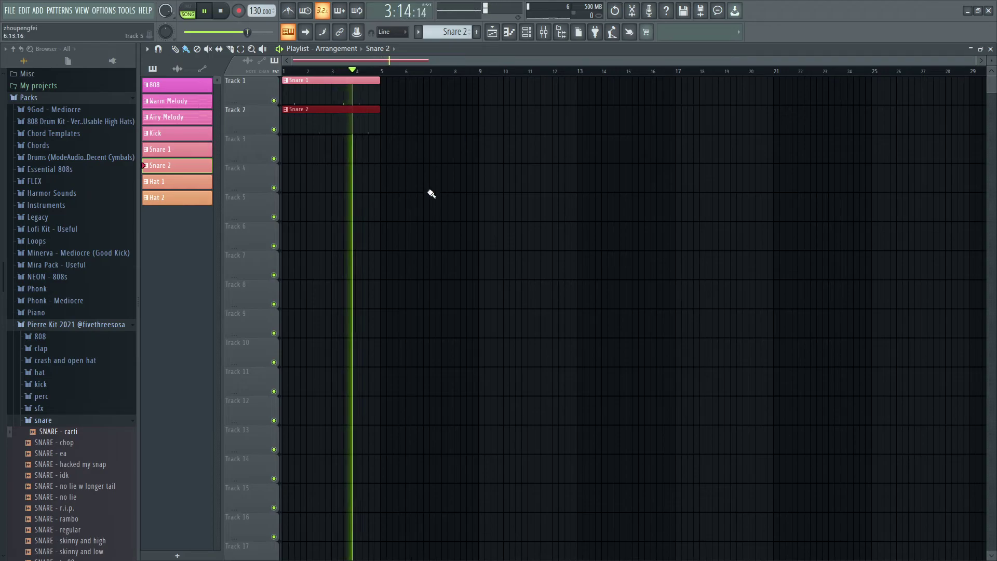
Step: Place Hat 1 on Track 3 and Hat 2 on Track 4, both starting at bar 1
{"action": "left_click", "coordinate": [176, 182]}
{"action": "left_click_drag", "start_coordinate": [298, 149], "coordinate": [226, 158]}
{"action": "left_click", "coordinate": [177, 197]}
{"action": "left_click", "coordinate": [318, 187]}
{"action": "left_click_drag", "start_coordinate": [318, 187], "coordinate": [282, 187]}
Step: Move all four clips down to Tracks 5 to 8 and place the Kick pattern directly above Snare 1
{"action": "key", "text": "ctrl+a"}
{"action": "left_click_drag", "start_coordinate": [305, 87], "coordinate": [305, 222]}
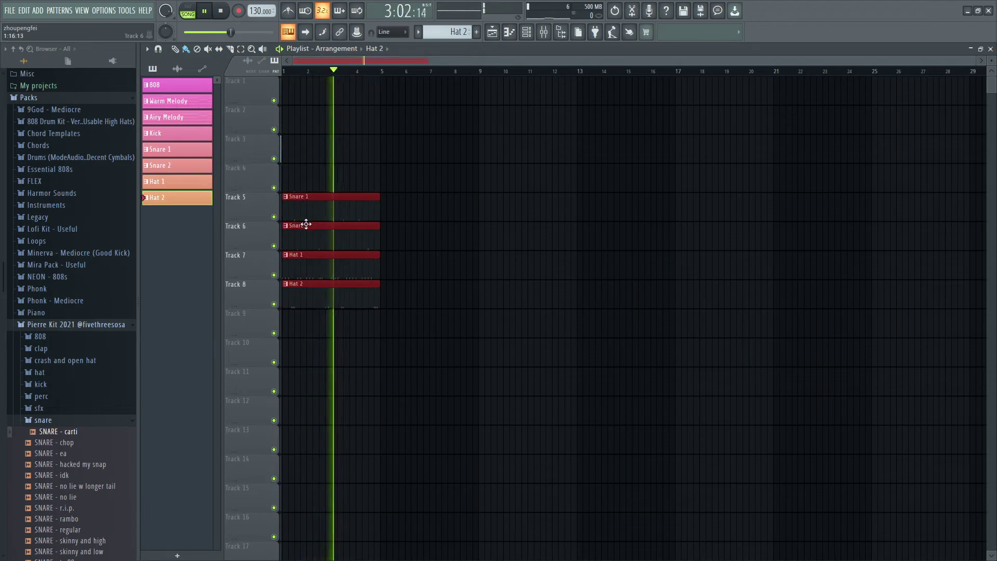
{"action": "left_click", "coordinate": [409, 147]}
{"action": "right_click", "coordinate": [409, 147]}
{"action": "left_click", "coordinate": [187, 139]}
{"action": "left_click_drag", "start_coordinate": [317, 126], "coordinate": [296, 187]}
Step: Place Airy Melody above the Kick clip and Warm Melody above Airy Melody, undoing a misplaced clip
{"action": "left_click", "coordinate": [179, 117]}
{"action": "left_click_drag", "start_coordinate": [409, 336], "coordinate": [325, 220]}
{"action": "left_click", "coordinate": [444, 208]}
{"action": "key", "text": "ctrl+z"}
{"action": "left_click", "coordinate": [204, 122]}
{"action": "left_click_drag", "start_coordinate": [299, 167], "coordinate": [283, 141]}
{"action": "left_click", "coordinate": [205, 104]}
{"action": "left_click", "coordinate": [295, 122]}
{"action": "right_click", "coordinate": [338, 118]}
Step: Place the 808 pattern above Warm Melody and shift the clips so the eight patterns occupy Tracks 1 to 8
{"action": "left_click", "coordinate": [207, 90]}
{"action": "left_click_drag", "start_coordinate": [344, 104], "coordinate": [281, 112]}
{"action": "right_click", "coordinate": [361, 118]}
{"action": "left_click_drag", "start_coordinate": [338, 94], "coordinate": [310, 151]}
{"action": "left_click_drag", "start_coordinate": [334, 355], "coordinate": [321, 123]}
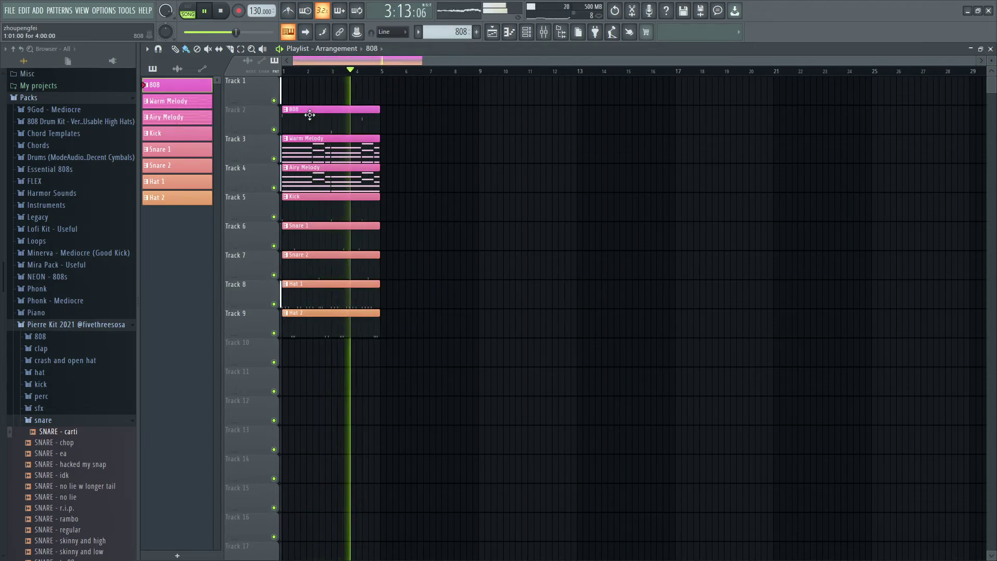
{"action": "left_click_drag", "start_coordinate": [409, 381], "coordinate": [318, 91]}
{"action": "key", "text": "space"}
{"action": "left_click", "coordinate": [461, 177]}
{"action": "right_click", "coordinate": [462, 176]}
Step: Open the mixer and replace the Notepad++ note with "lets see what finishing touches we can do"
{"action": "key", "text": "F7"}
{"action": "left_click", "coordinate": [551, 36]}
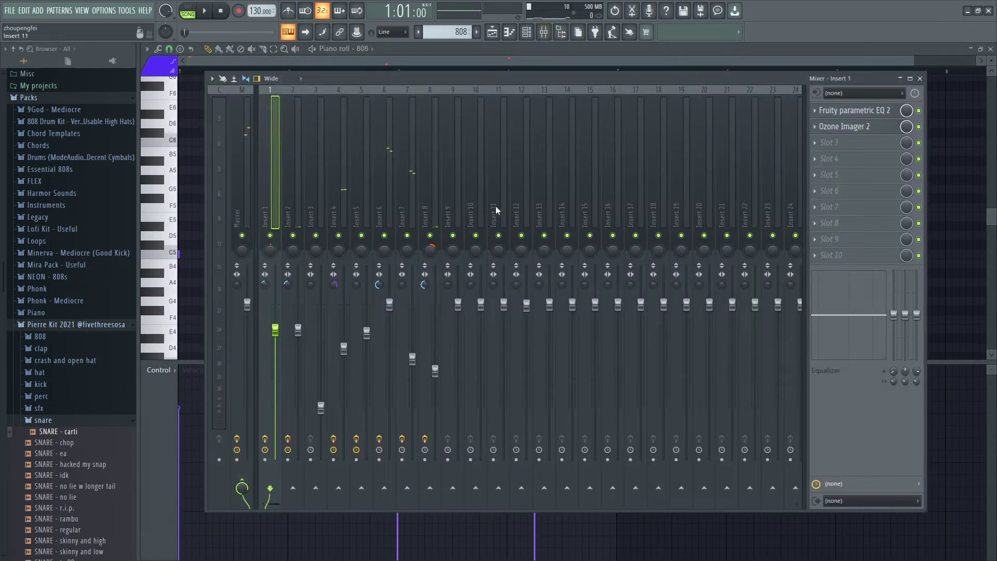
{"action": "key", "text": "alt+Tab"}
{"action": "key", "text": "ctrl+a"}
{"action": "type", "text": "kets s"}
{"action": "key", "text": "ctrl+a"}
{"action": "type", "text": "lets seee "}
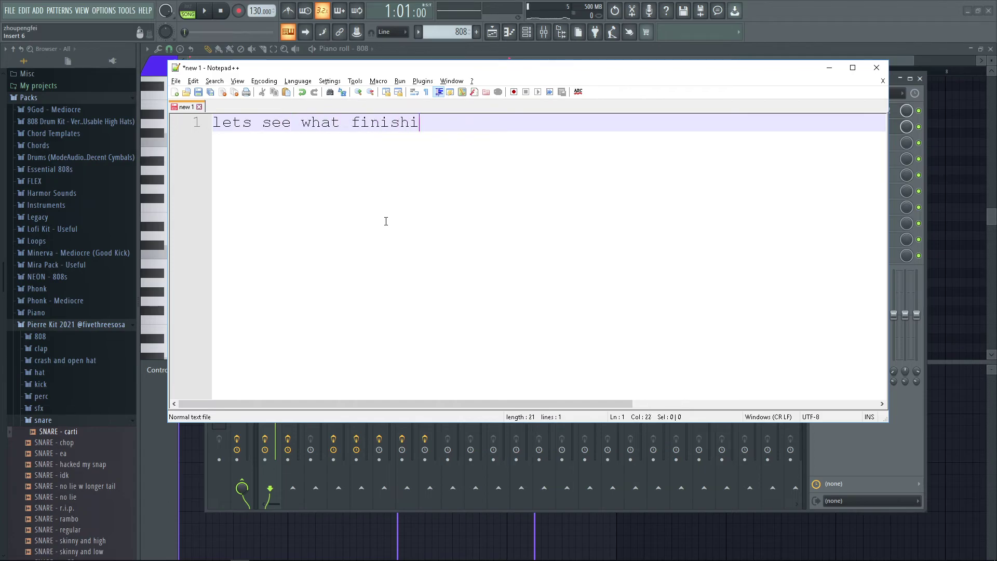
{"action": "type", "text": "ouches we can d"}
{"action": "key", "text": "Return"}
Step: Add a second note line reading "for instance, perhaps i can make the warm melody less muddy again"
{"action": "type", "text": "f"}
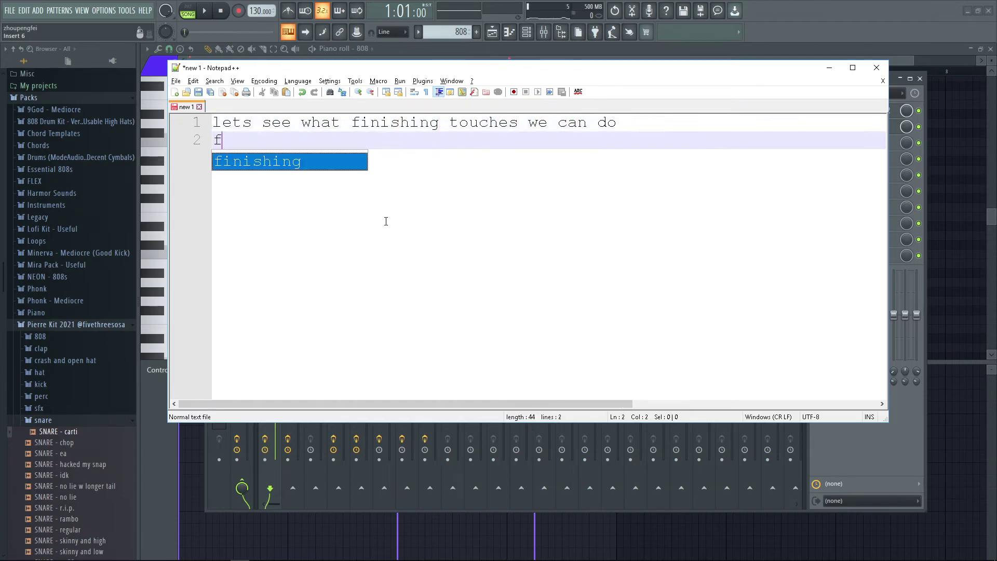
{"action": "type", "text": "or instance, perhaps i can make the warm mel"}
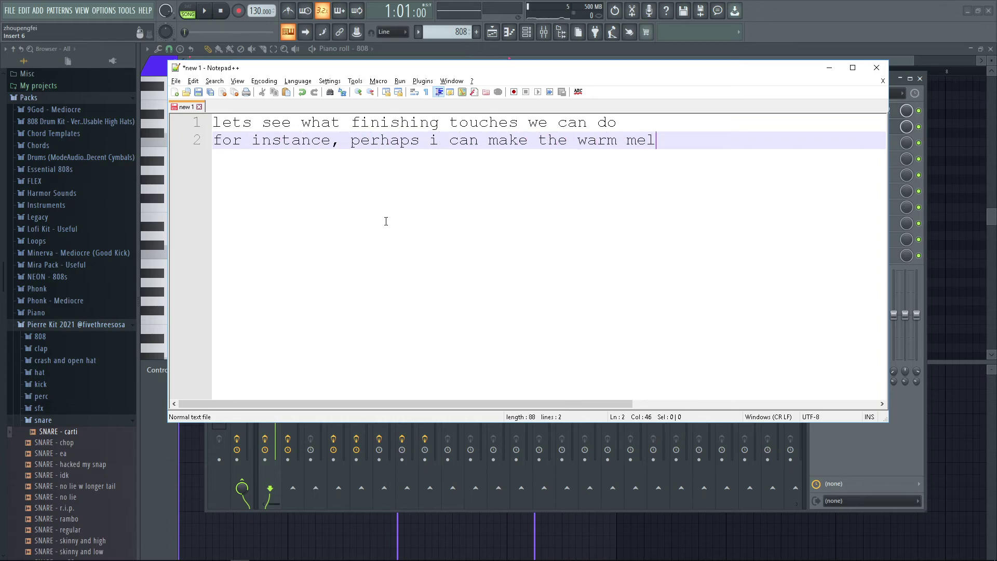
{"action": "type", "text": "ody less muddy again"}
Step: Return to the FL Studio playlist and position the mixer below the pattern clips
{"action": "key", "text": "alt+Tab"}
{"action": "key", "text": "F5"}
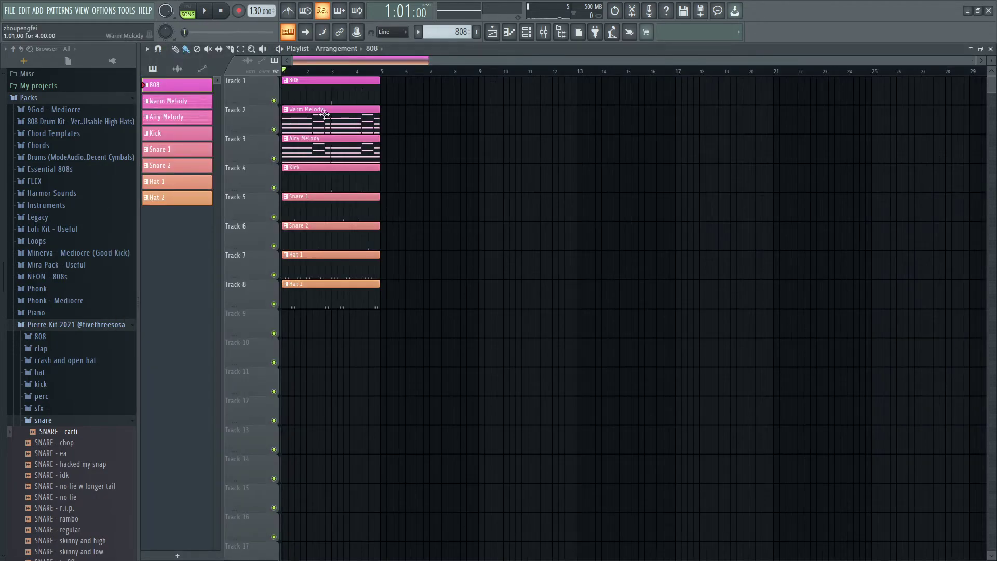
{"action": "left_click", "coordinate": [548, 32]}
{"action": "left_click_drag", "start_coordinate": [359, 73], "coordinate": [396, 304]}
{"action": "scroll", "coordinate": [253, 204], "scroll_direction": "down", "scroll_amount": 1}
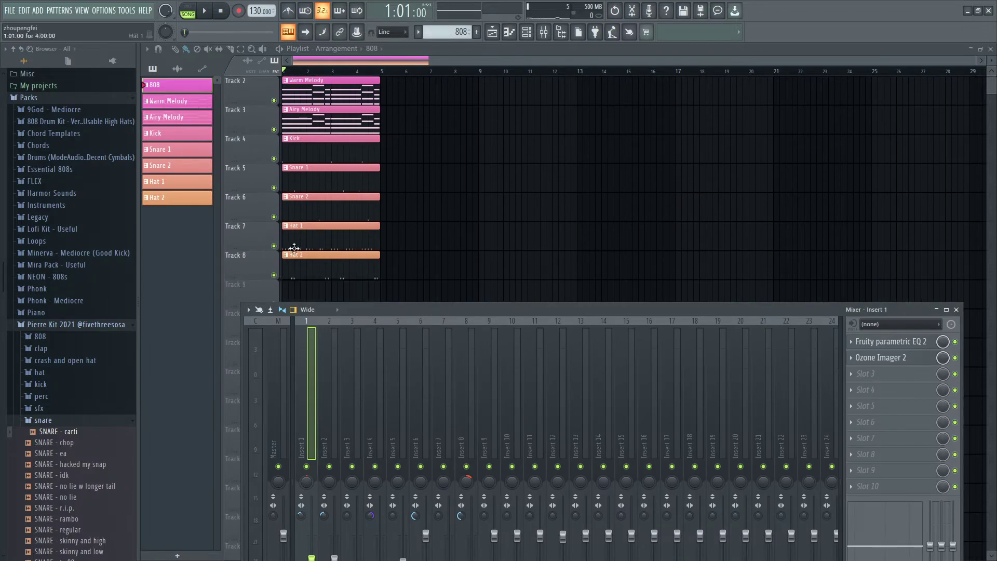
{"action": "right_click", "coordinate": [224, 254]}
{"action": "left_click", "coordinate": [260, 270]}
{"action": "right_click", "coordinate": [274, 275]}
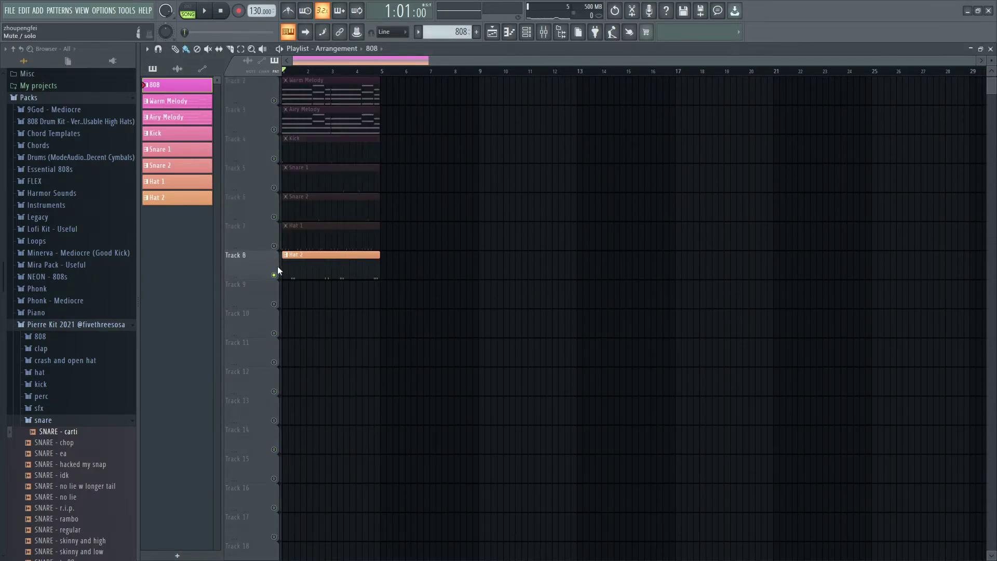
{"action": "right_click", "coordinate": [273, 275]}
{"action": "scroll", "coordinate": [270, 209], "scroll_direction": "up", "scroll_amount": 1}
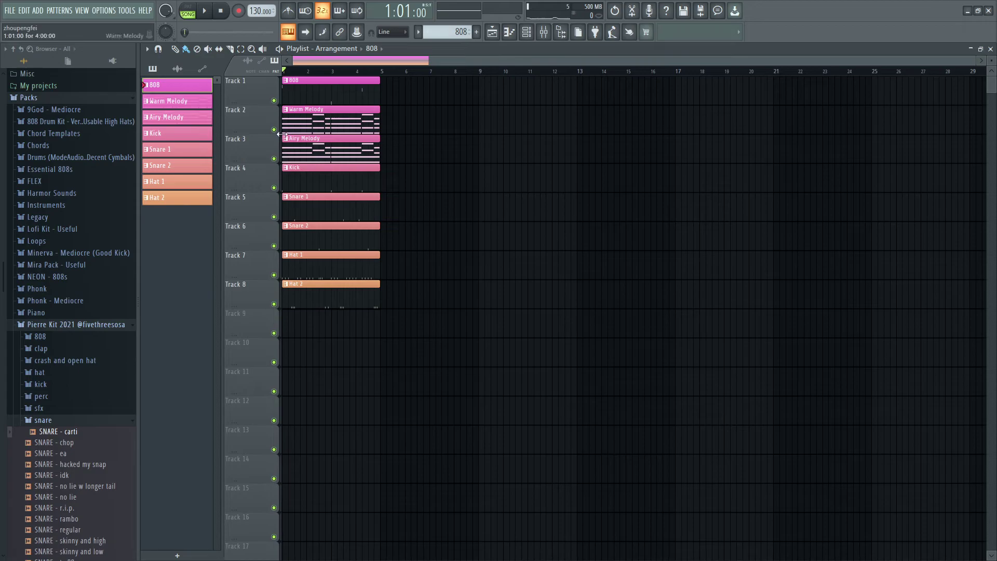
Step: Add Fruity Parametric EQ 2 to slot 7 of mixer Insert 2 while the Warm Melody plays
{"action": "key", "text": "F7"}
{"action": "key", "text": "space"}
{"action": "key", "text": "F6"}
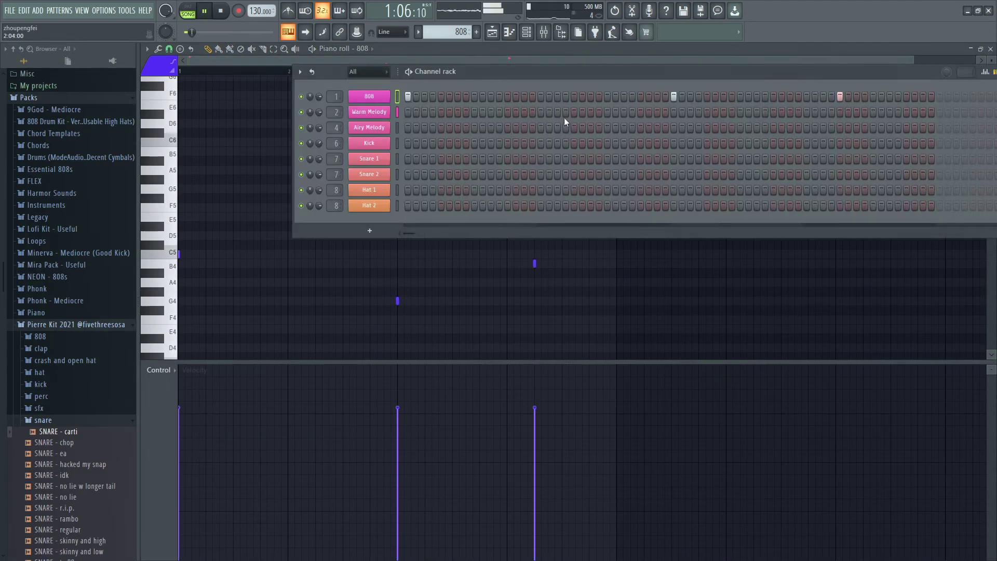
{"action": "key", "text": "F9"}
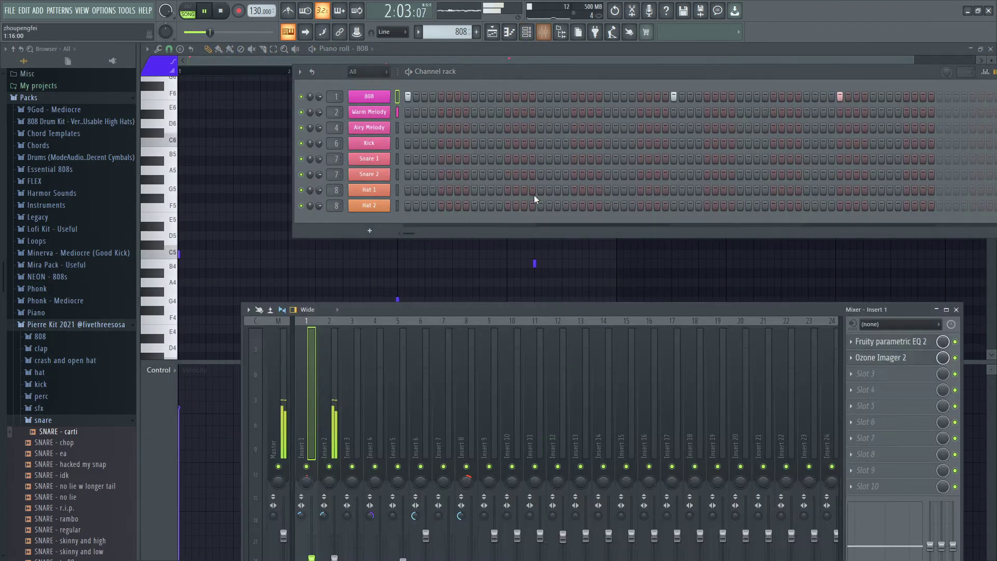
{"action": "left_click", "coordinate": [328, 323]}
{"action": "left_click", "coordinate": [882, 438]}
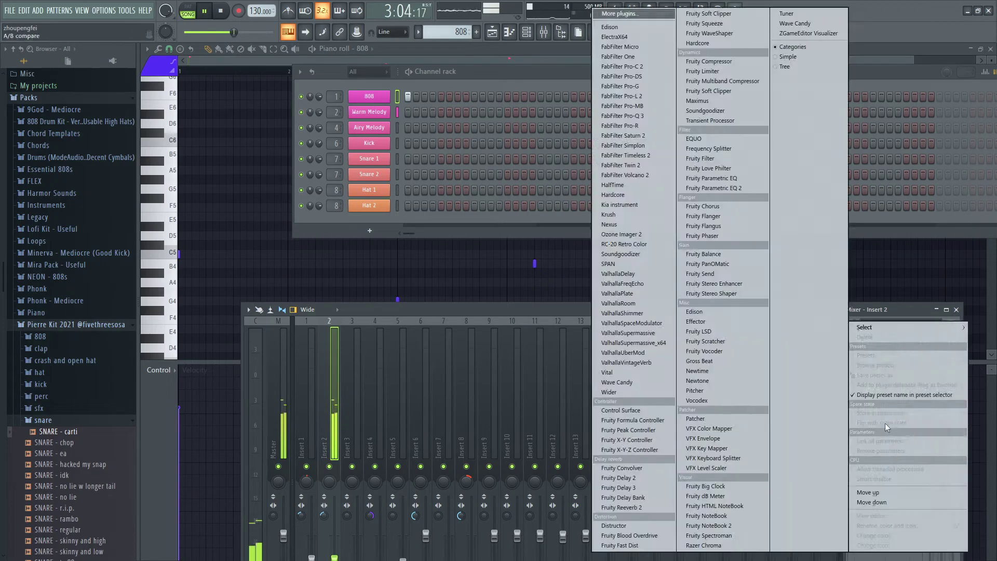
{"action": "left_click", "coordinate": [721, 205]}
Step: Try gentle cuts on bands 3 to 5 of the slot 7 EQ, and restore its default preset
{"action": "mouse_move", "coordinate": [335, 238]}
{"action": "left_mouse_down"}
{"action": "mouse_move", "coordinate": [337, 254]}
{"action": "mouse_move", "coordinate": [308, 244]}
{"action": "mouse_move", "coordinate": [311, 256]}
{"action": "mouse_move", "coordinate": [361, 244]}
{"action": "mouse_move", "coordinate": [336, 242]}
{"action": "left_mouse_up"}
{"action": "right_click", "coordinate": [337, 255]}
{"action": "left_click", "coordinate": [343, 264]}
{"action": "right_click", "coordinate": [361, 243]}
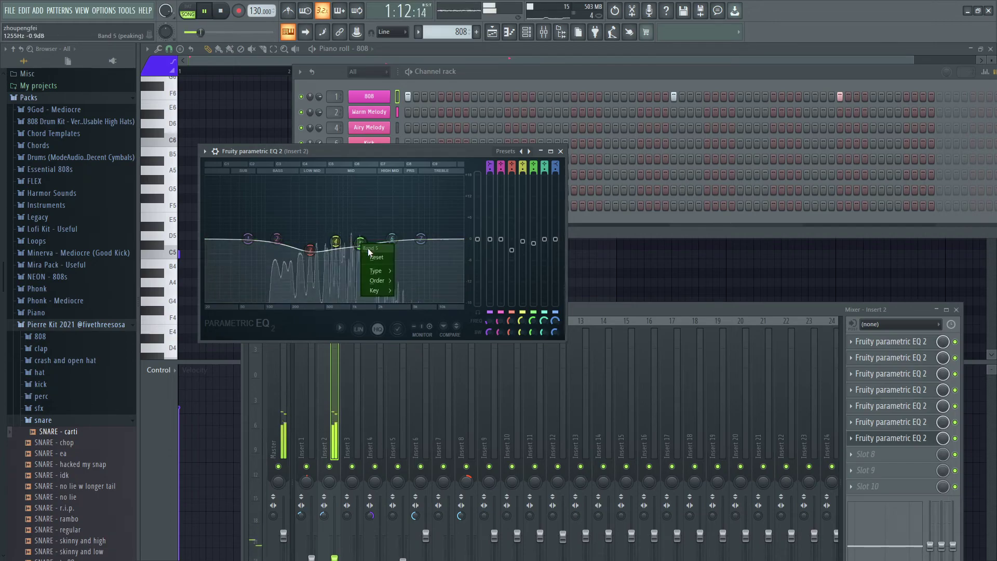
{"action": "left_click", "coordinate": [506, 152]}
{"action": "left_click", "coordinate": [544, 168]}
Step: Replace the Notepad++ note with "i need the perfect balance between well mixed but without removing that pleasant warmth" on two lines
{"action": "key", "text": "alt+Tab"}
{"action": "key", "text": "ctrl+a"}
{"action": "type", "text": "i ne"}
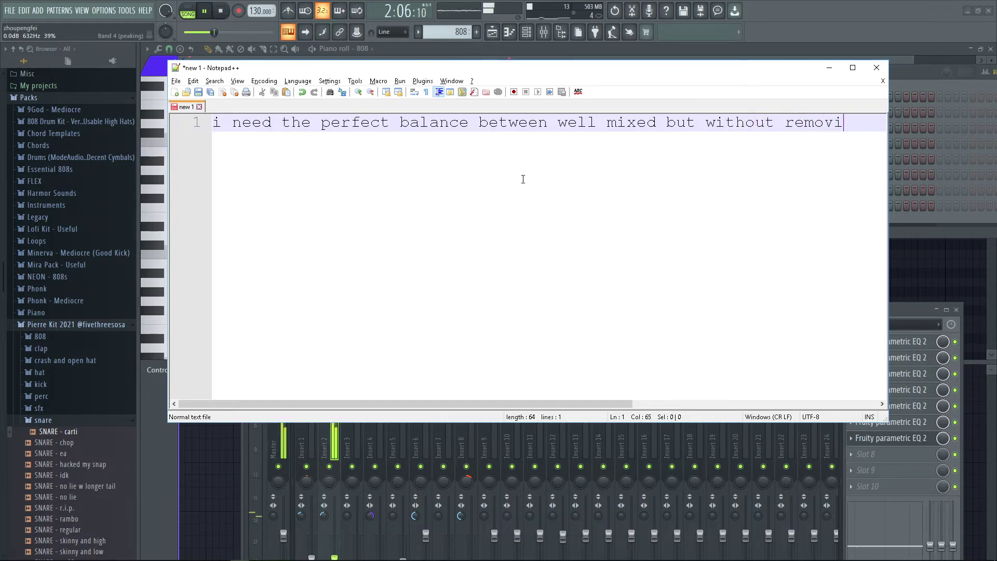
{"action": "type", "text": "ng that"}
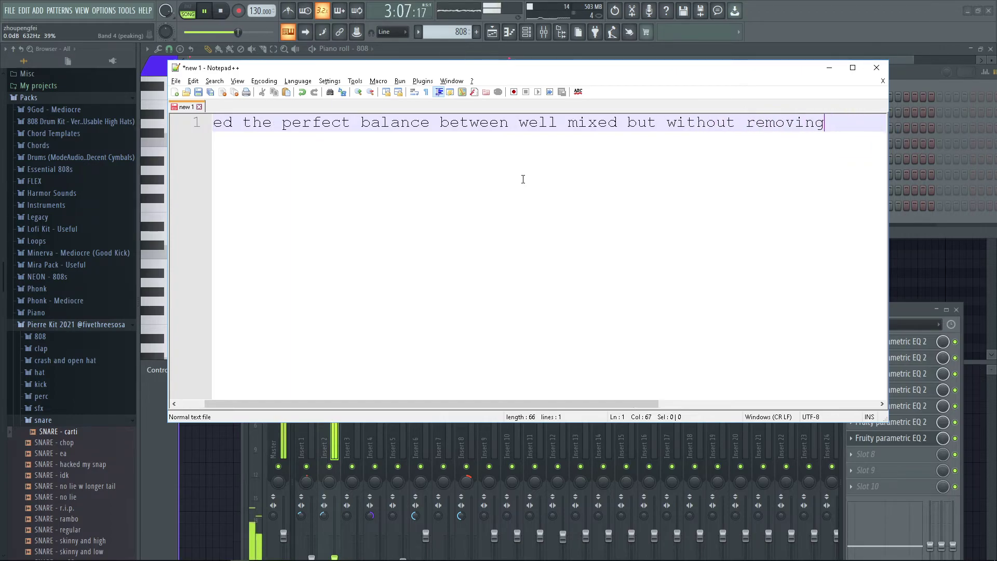
{"action": "key", "text": "Return"}
{"action": "type", "text": "that pleasant "}
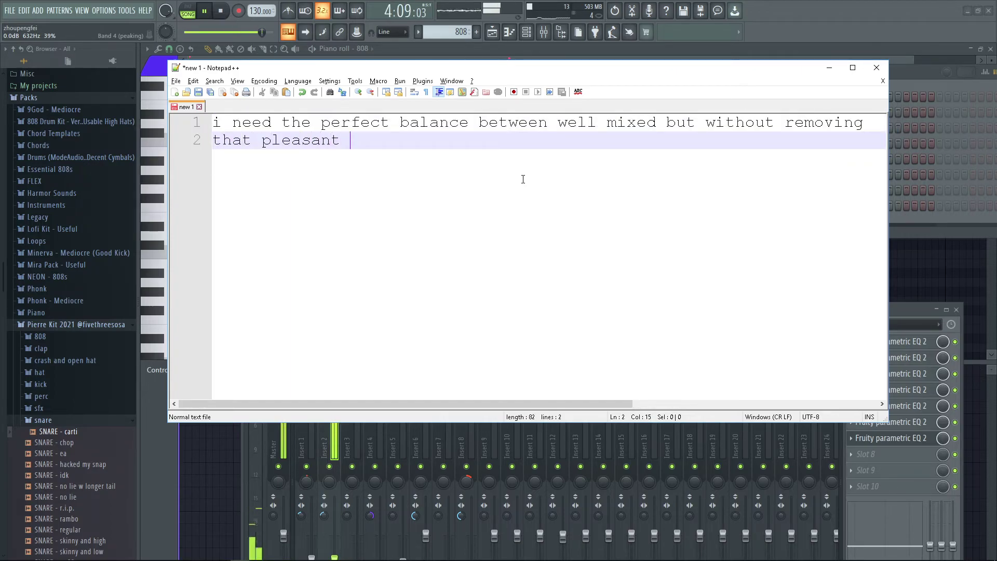
{"action": "type", "text": "m"}
{"action": "key", "text": "BackSpace"}
{"action": "type", "text": "wamrth"}
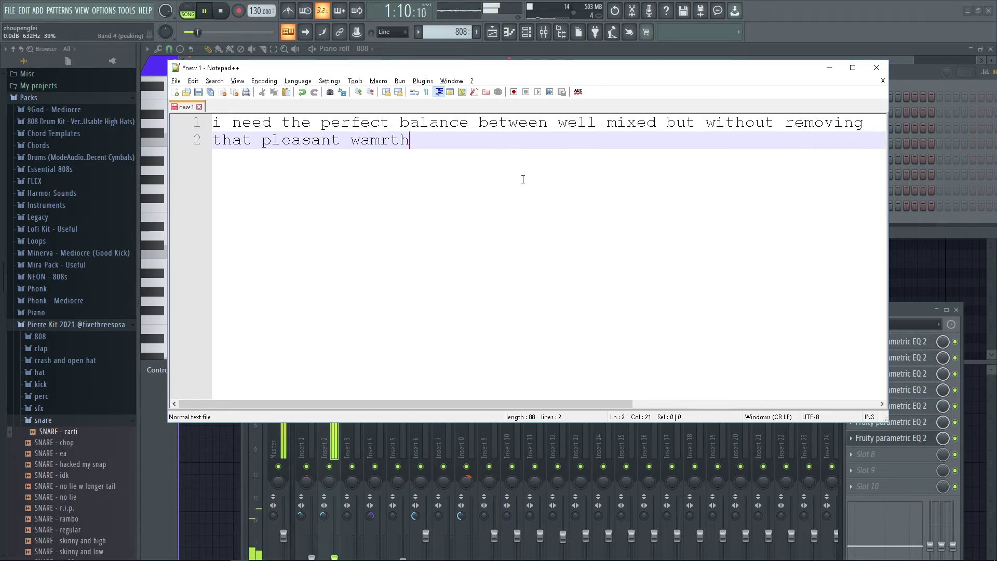
Step: Return to FL Studio, cut band 4 of the slot 7 EQ by about 6.6 dB near 659 Hz, and close the EQ
{"action": "key", "text": "alt+Tab"}
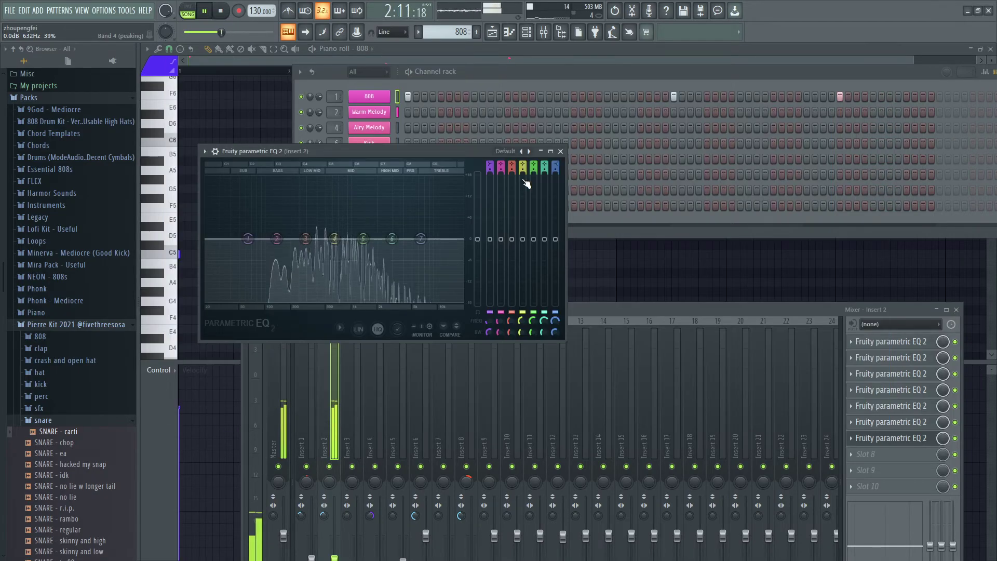
{"action": "mouse_move", "coordinate": [340, 241]}
{"action": "left_mouse_down"}
{"action": "mouse_move", "coordinate": [331, 254]}
{"action": "mouse_move", "coordinate": [306, 240]}
{"action": "mouse_move", "coordinate": [300, 249]}
{"action": "mouse_move", "coordinate": [304, 235]}
{"action": "mouse_move", "coordinate": [340, 261]}
{"action": "left_mouse_up"}
{"action": "right_click", "coordinate": [303, 236]}
{"action": "left_click", "coordinate": [315, 249]}
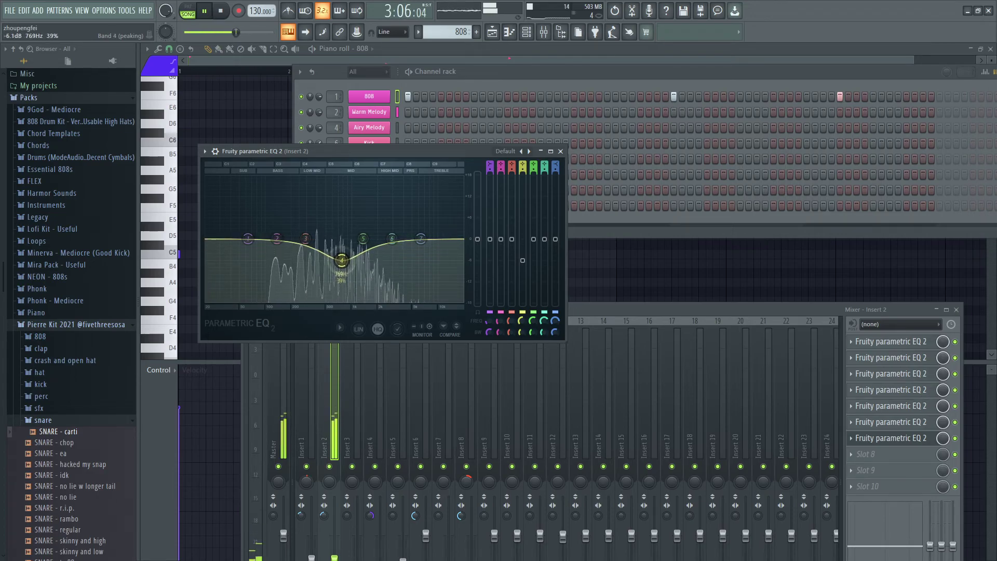
{"action": "mouse_move", "coordinate": [341, 259]}
{"action": "left_mouse_down"}
{"action": "mouse_move", "coordinate": [313, 246]}
{"action": "mouse_move", "coordinate": [338, 250]}
{"action": "mouse_move", "coordinate": [337, 240]}
{"action": "mouse_move", "coordinate": [336, 261]}
{"action": "left_mouse_up"}
{"action": "right_click", "coordinate": [337, 239]}
{"action": "left_click", "coordinate": [345, 250]}
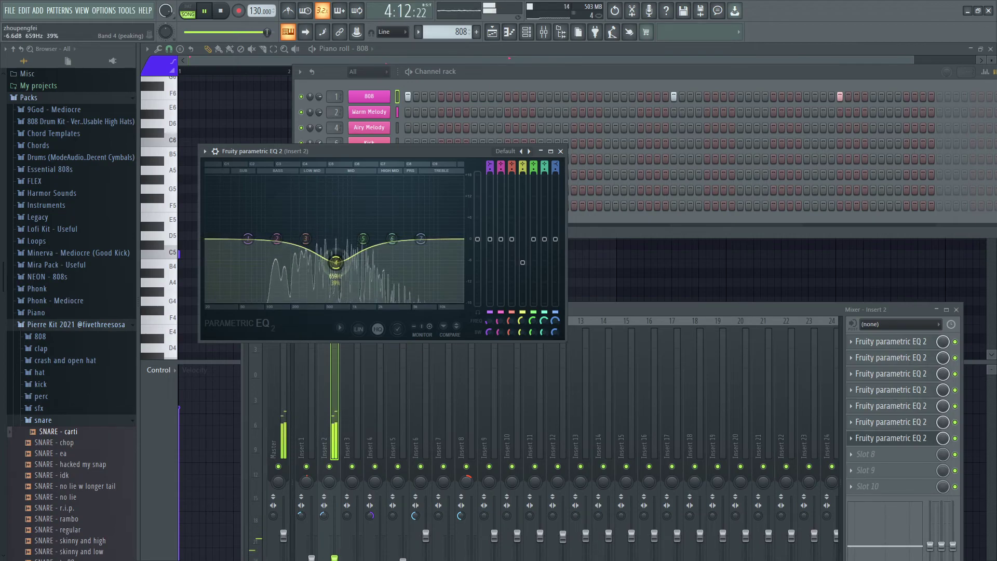
{"action": "left_click", "coordinate": [560, 152]}
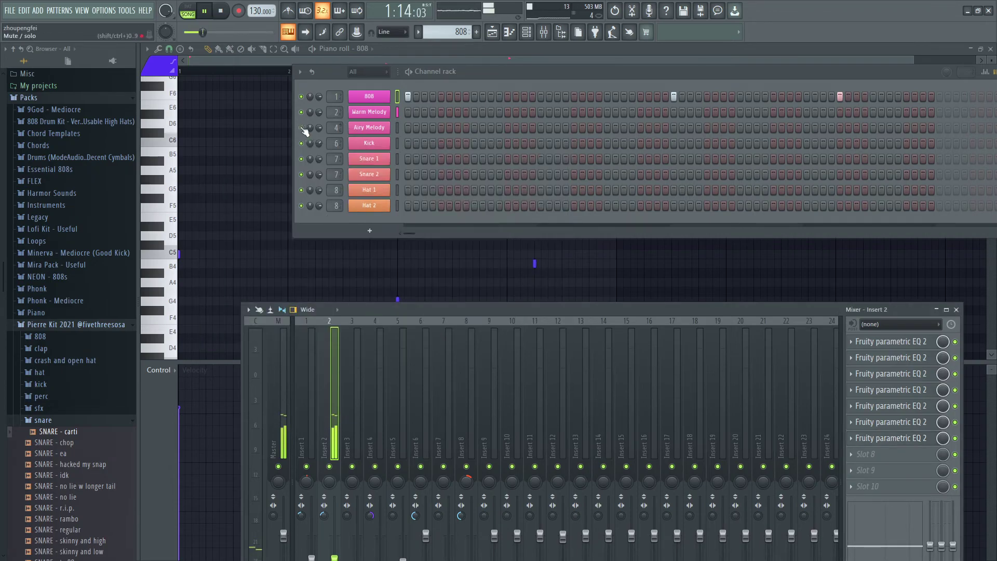
Step: Return to the playlist, take the Warm Melody track out of solo, and play all tracks from the start
{"action": "key", "text": "F5"}
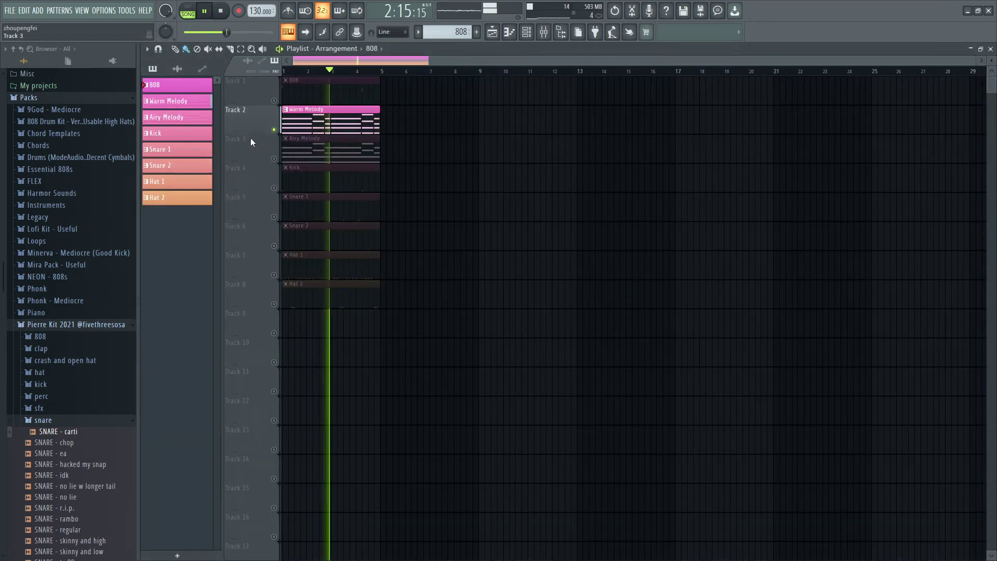
{"action": "right_click", "coordinate": [274, 130]}
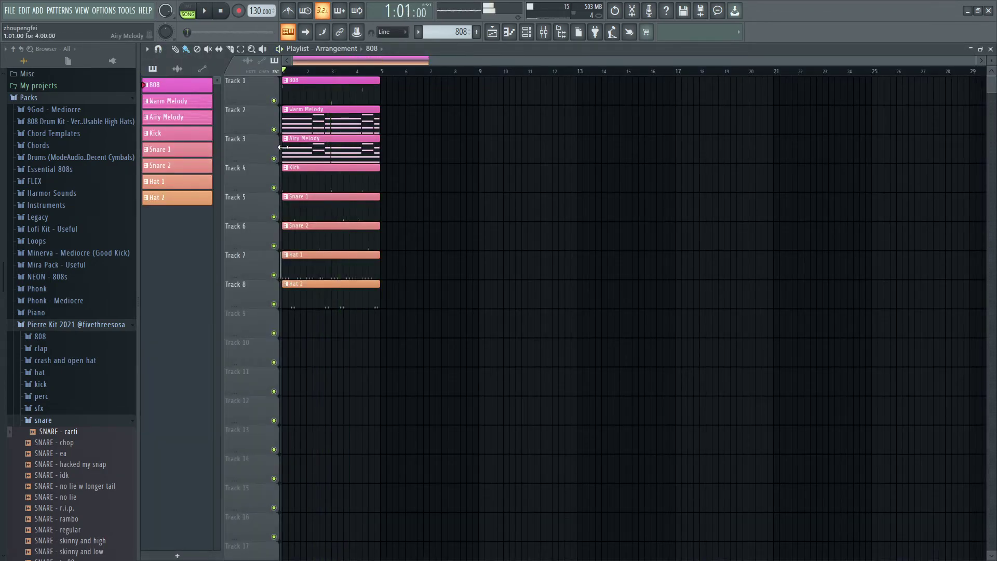
{"action": "key", "text": "space"}
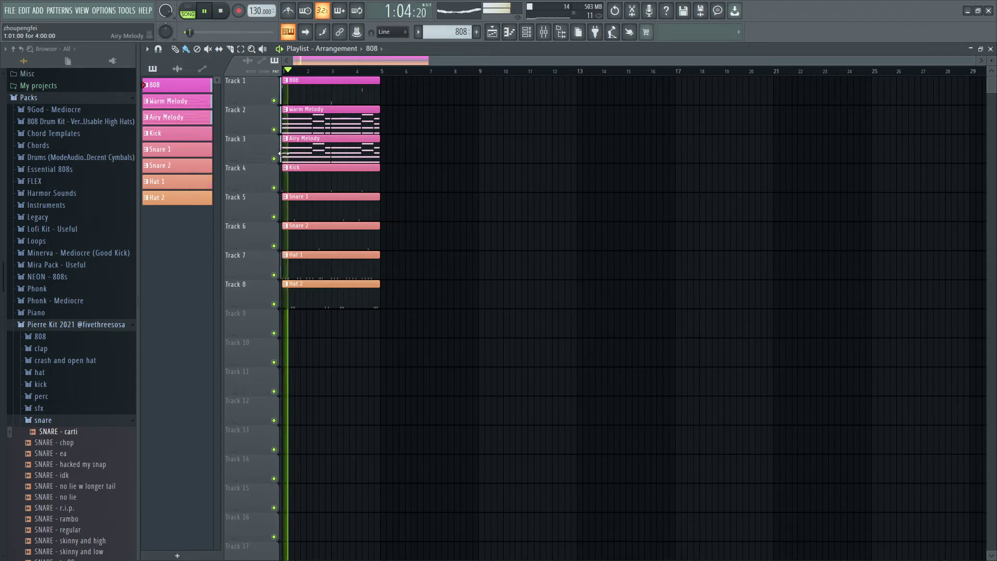
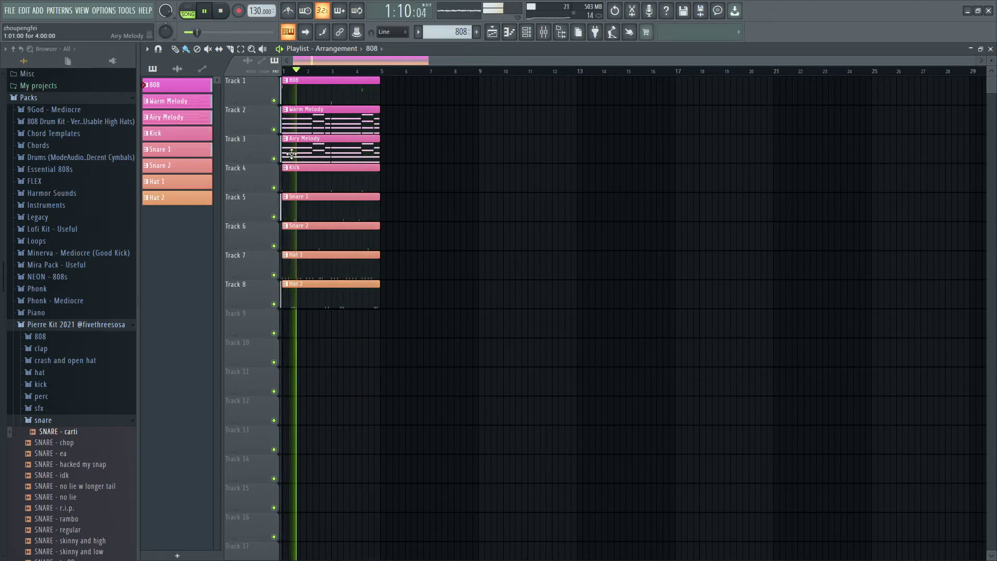
Step: Switch to Notepad++ and replace the note with "i like it"
{"action": "key", "text": "alt+Tab"}
{"action": "key", "text": "ctrl+a"}
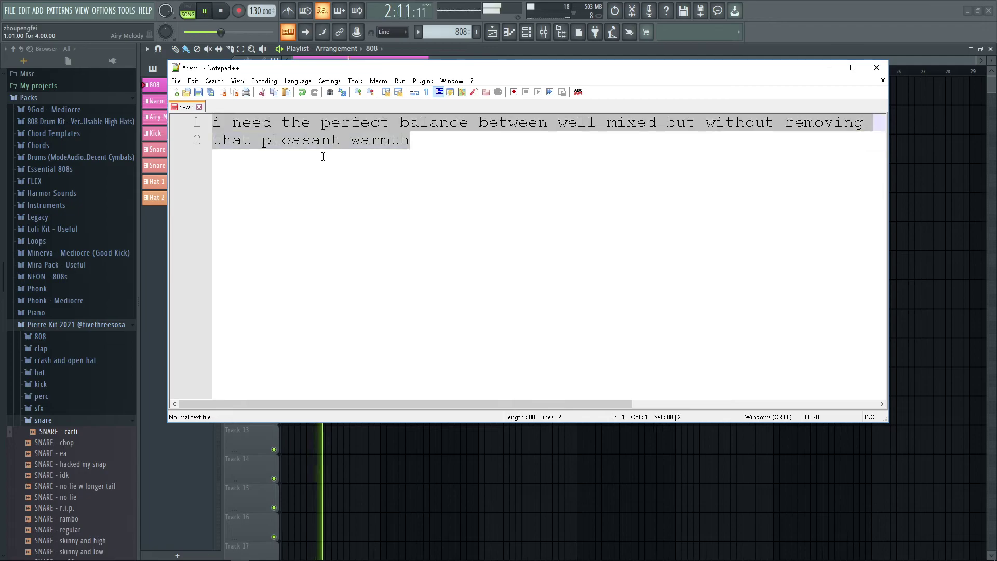
{"action": "type", "text": "o"}
{"action": "key", "text": "BackSpace"}
{"action": "type", "text": "i like it"}
{"action": "key", "text": "Tab"}
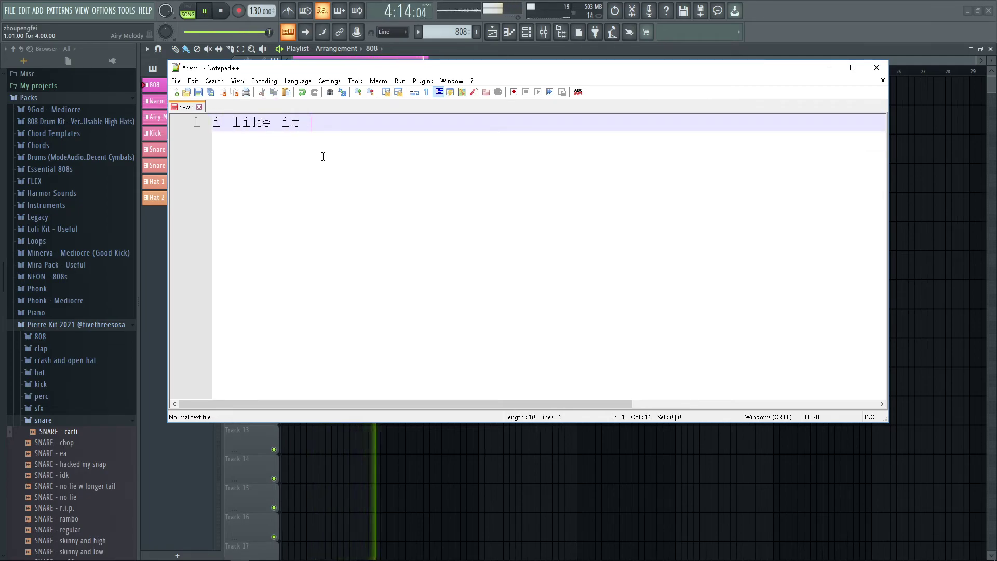
Step: Return to FL Studio and bring up the mixer with the effect slots of Insert 2
{"action": "key", "text": "alt+Tab"}
{"action": "key", "text": "alt+Tab"}
{"action": "key", "text": "alt+Tab"}
{"action": "key", "text": "F5"}
{"action": "key", "text": "F5"}
{"action": "key", "text": "F5"}
{"action": "key", "text": "F9"}
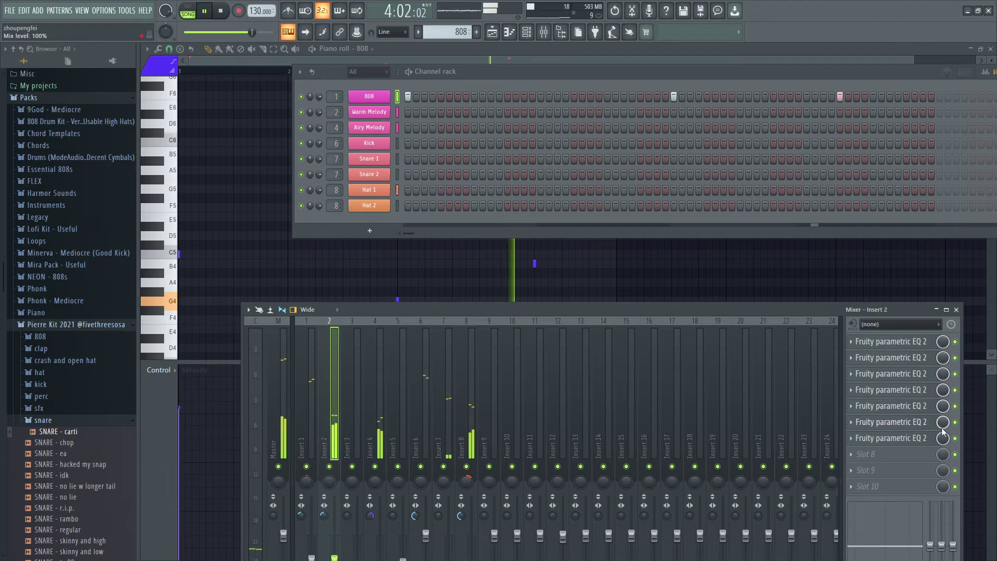
Step: Switch to Notepad++ and add a second note line reading "tbh, i like both of them"
{"action": "key", "text": "alt+Tab"}
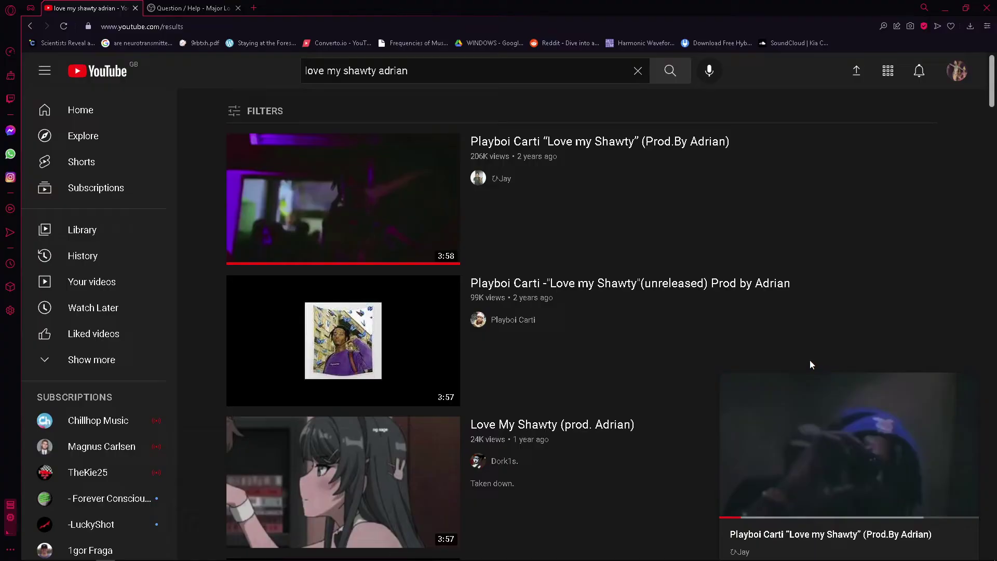
{"action": "key", "text": "alt+Tab"}
{"action": "key", "text": "alt+Tab"}
{"action": "key", "text": "alt+Tab"}
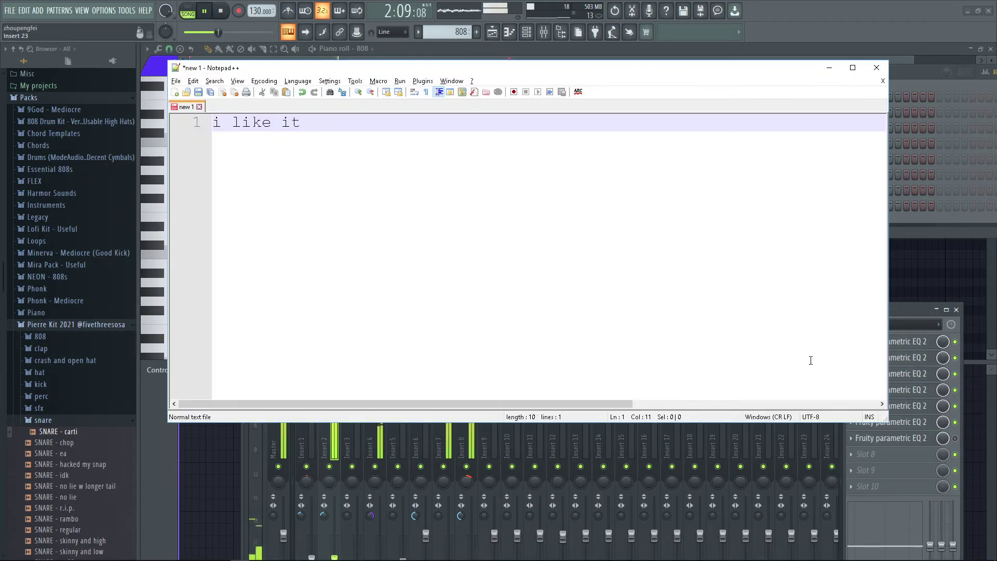
{"action": "key", "text": "Return"}
{"action": "type", "text": "tbh,"}
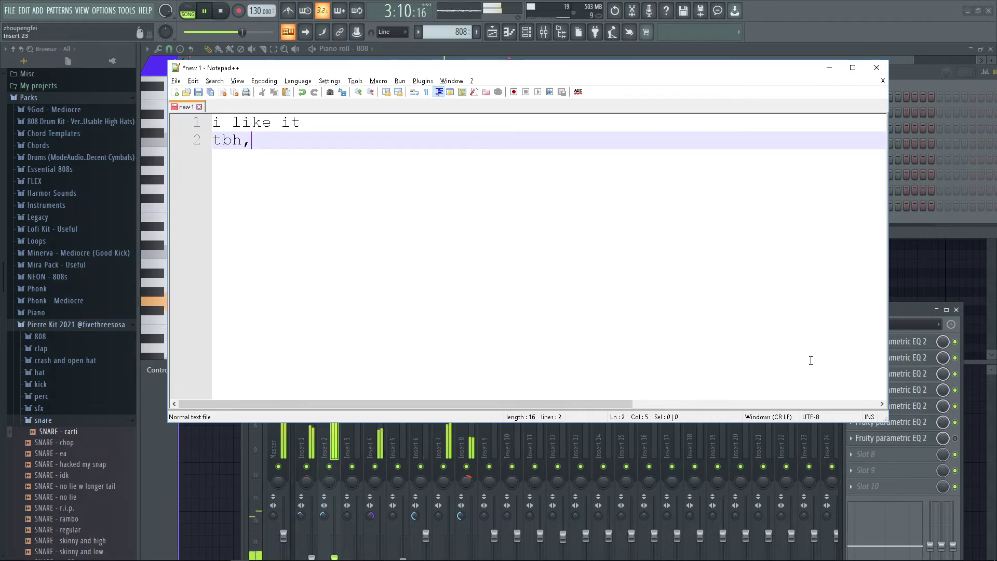
{"action": "type", "text": " i like both of them"}
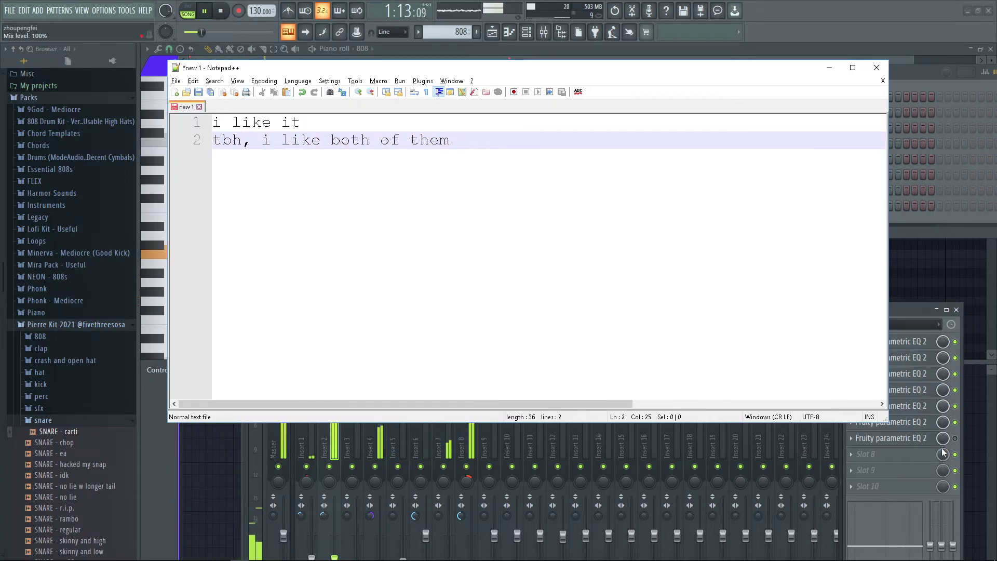
Step: Compare Insert 2 with its slot 7 EQ bypassed and enabled, and move band 4 to about -3.4 dB near 828 Hz
{"action": "left_click", "coordinate": [919, 442]}
{"action": "left_click", "coordinate": [906, 439]}
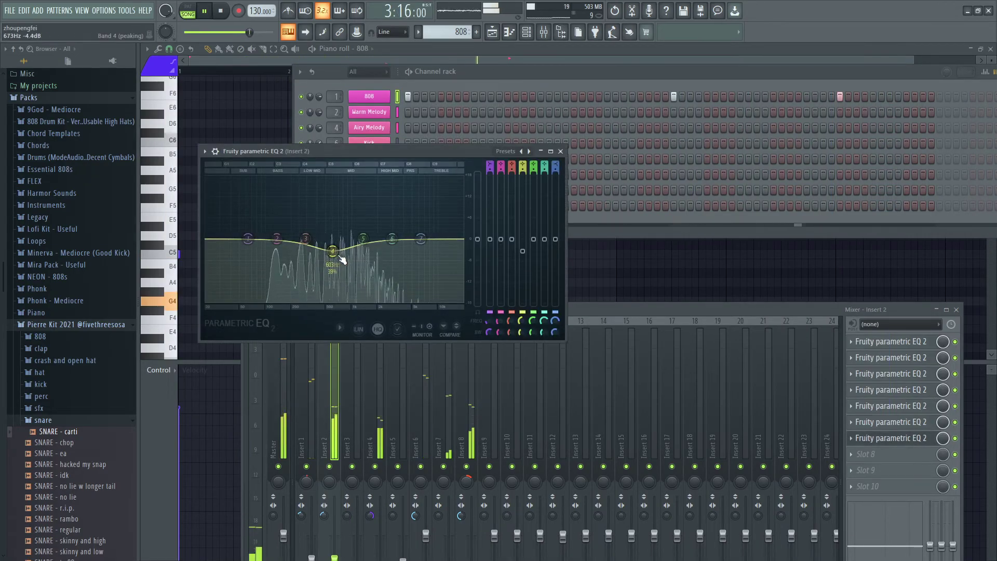
{"action": "left_click", "coordinate": [954, 438]}
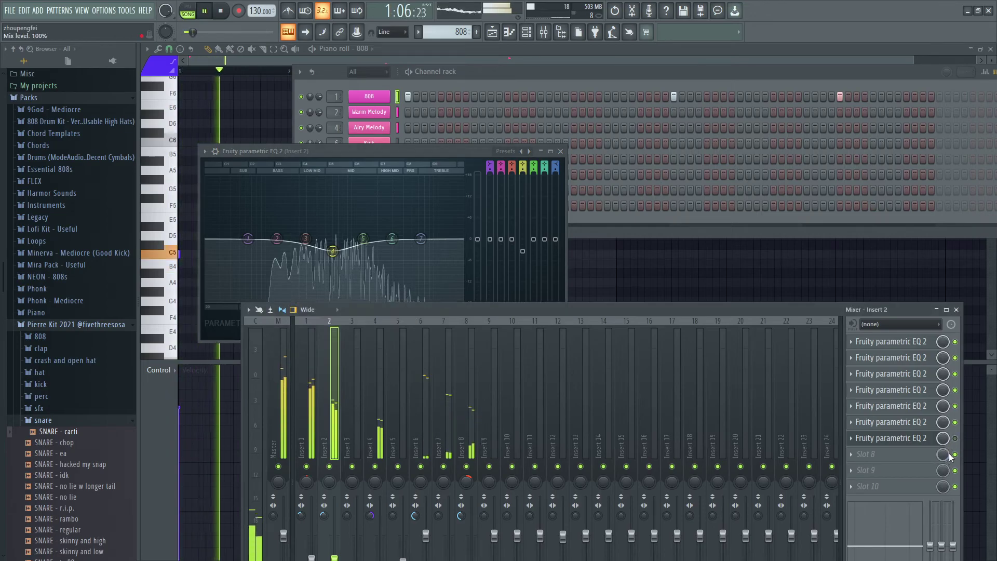
{"action": "left_click", "coordinate": [955, 439]}
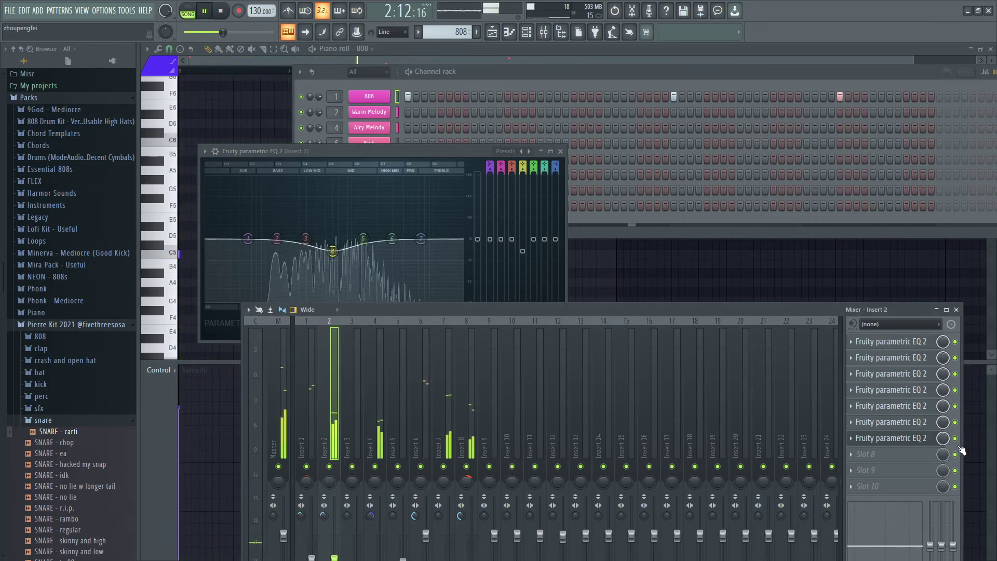
{"action": "left_click_drag", "start_coordinate": [332, 251], "coordinate": [336, 251]}
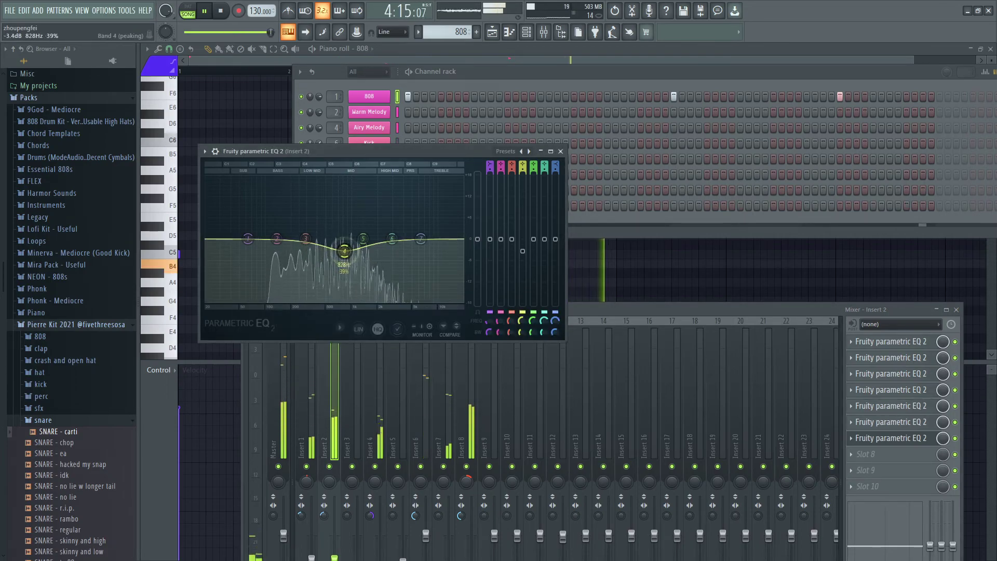
{"action": "left_click_drag", "start_coordinate": [344, 249], "coordinate": [343, 248]}
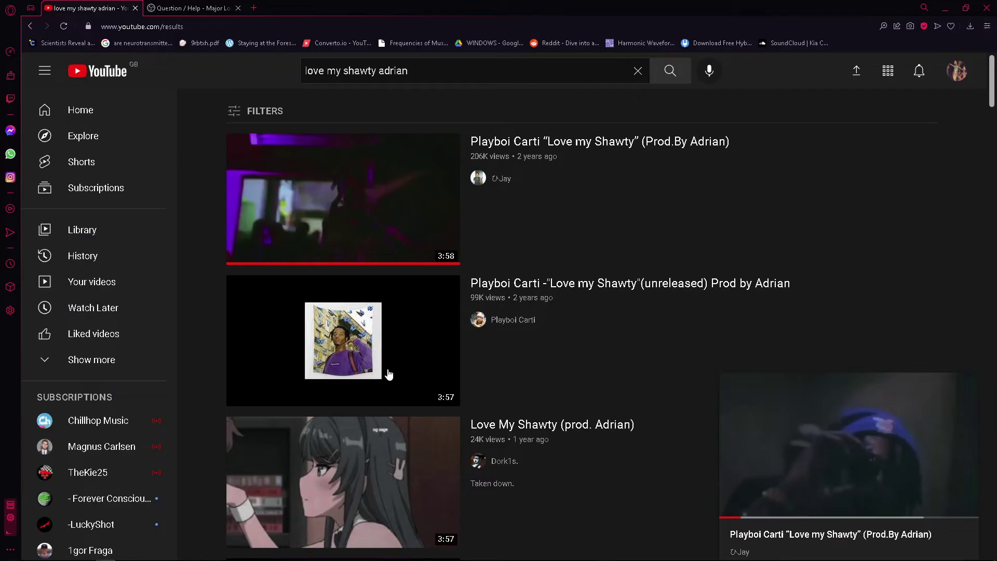
Step: Replay the reference track "Love my Shawty" from the beginning in the YouTube mini player, and stop it
{"action": "left_click_drag", "start_coordinate": [741, 517], "coordinate": [721, 517]}
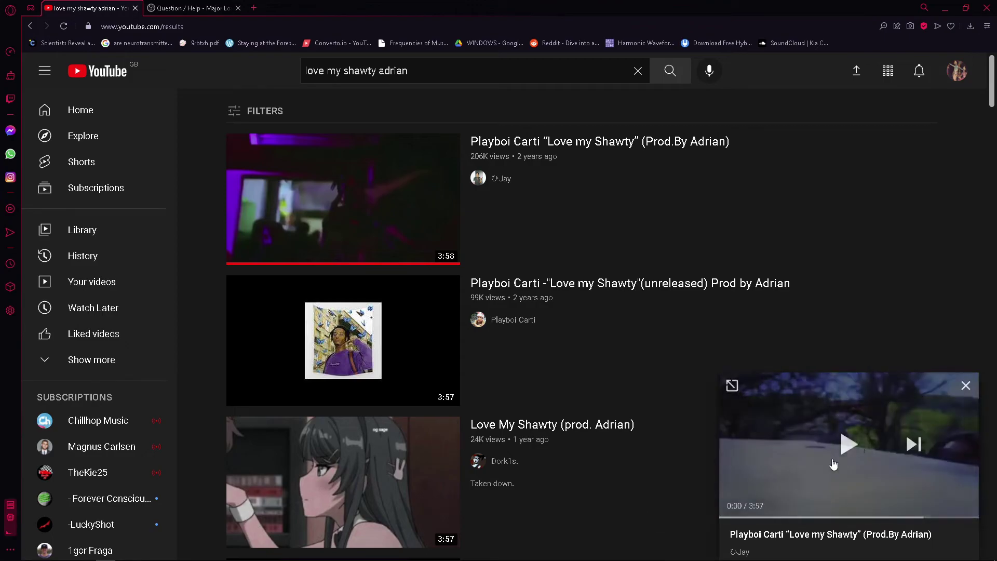
{"action": "left_click", "coordinate": [849, 446]}
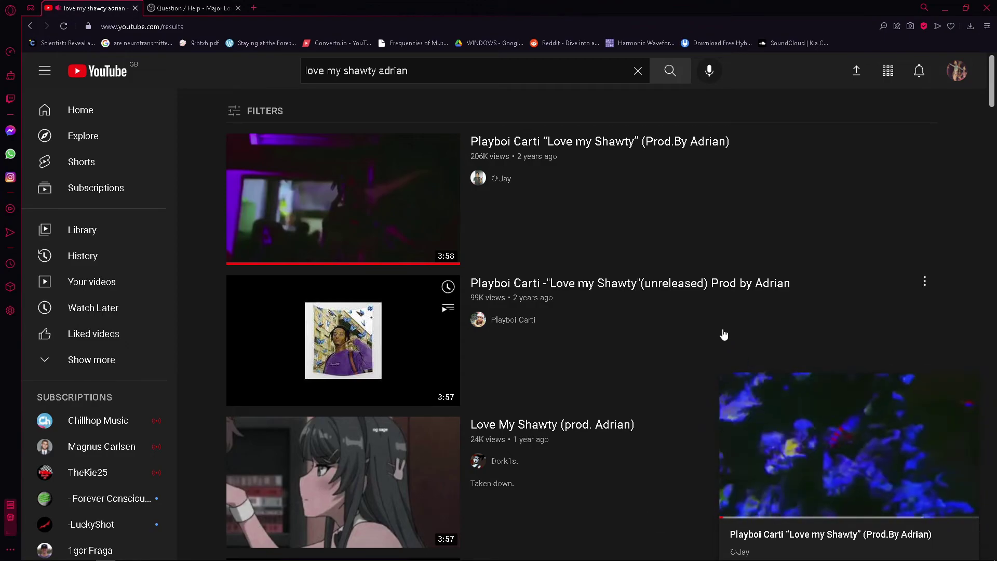
{"action": "key", "text": "space"}
{"action": "key", "text": "Tab"}
{"action": "scroll", "coordinate": [629, 312], "scroll_direction": "down", "scroll_amount": 10}
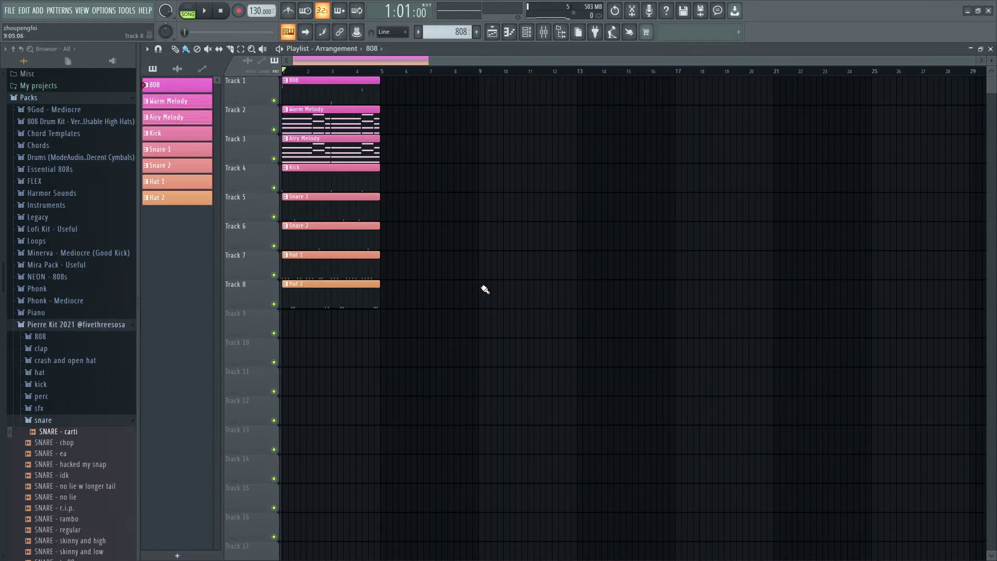
Step: Select all eight pattern clips in the FL Studio playlist and duplicate them until the block appears four times in a row
{"action": "left_click_drag", "start_coordinate": [445, 363], "coordinate": [314, 81]}
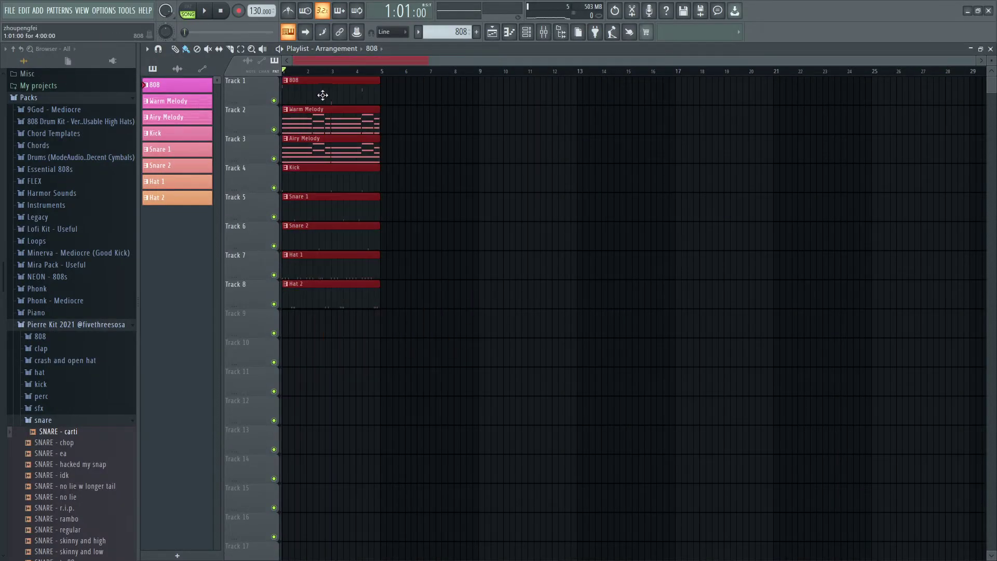
{"action": "key", "text": "ctrl+b"}
{"action": "key", "text": "ctrl+b"}
{"action": "left_click_drag", "start_coordinate": [516, 87], "coordinate": [523, 86]}
{"action": "left_click_drag", "start_coordinate": [523, 86], "coordinate": [618, 92]}
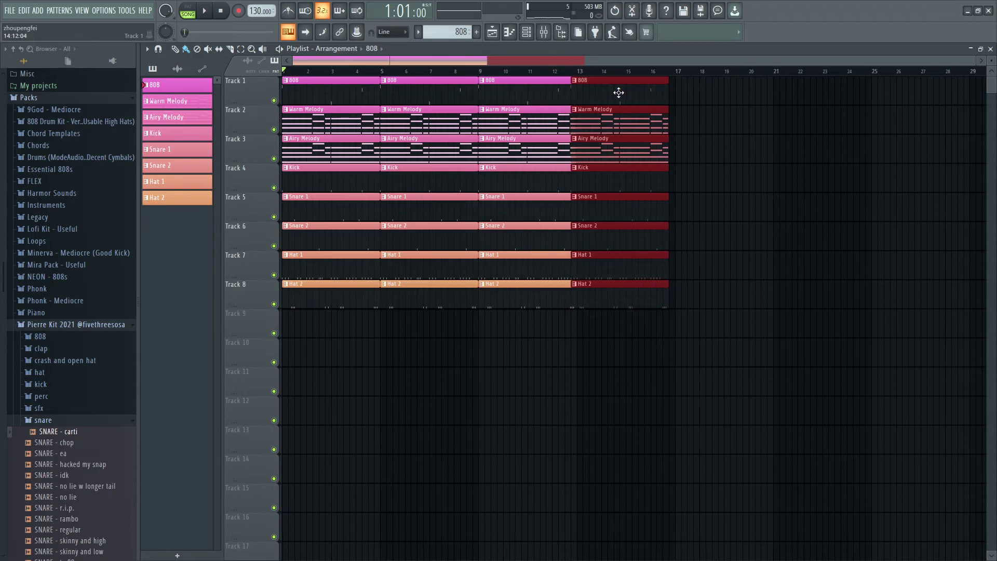
{"action": "key", "text": "space"}
{"action": "left_click", "coordinate": [752, 213]}
{"action": "right_click", "coordinate": [782, 201]}
{"action": "key", "text": "space"}
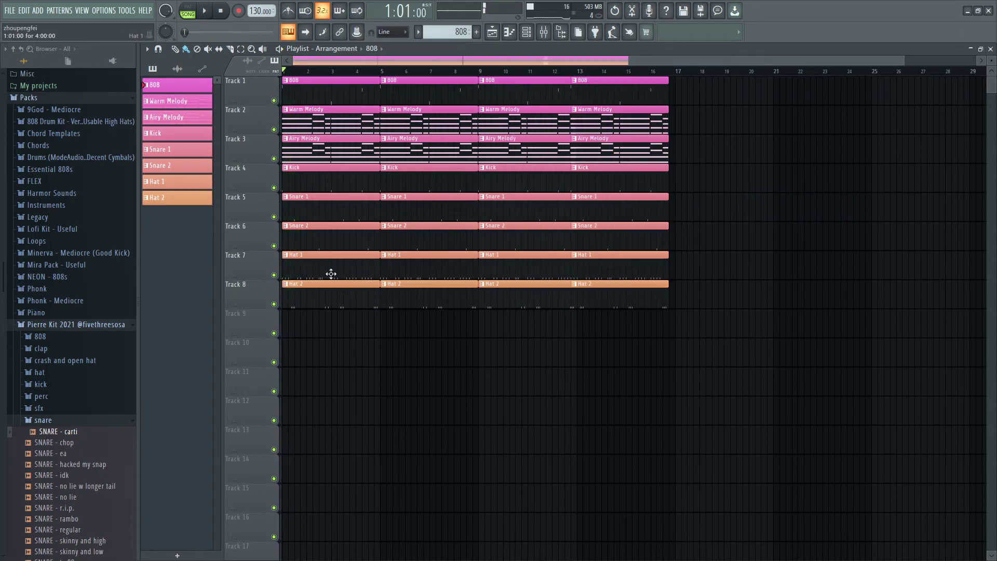
Step: Remove all Hat 1 and Hat 2 clips from Tracks 7 and 8, and briefly play the arrangement
{"action": "left_click_drag", "start_coordinate": [331, 274], "coordinate": [655, 275]}
{"action": "key", "text": "space"}
{"action": "left_click_drag", "start_coordinate": [354, 302], "coordinate": [659, 293]}
{"action": "key", "text": "space"}
{"action": "key", "text": "space"}
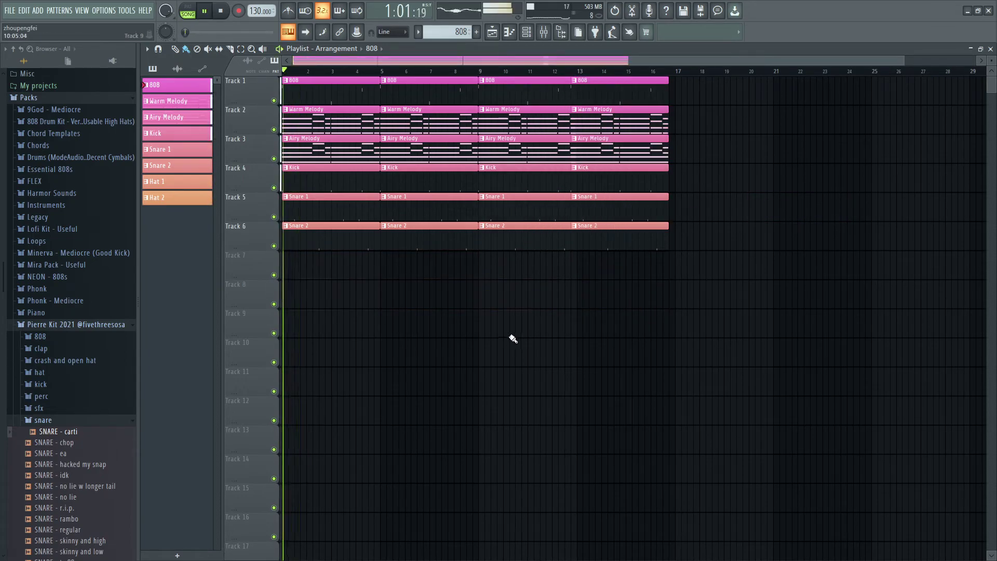
{"action": "key", "text": "F7"}
{"action": "key", "text": "space"}
Step: Switch to Notepad++ and replace the note with "maybe some carti vocals or some shit?!??!"
{"action": "key", "text": "alt+Tab"}
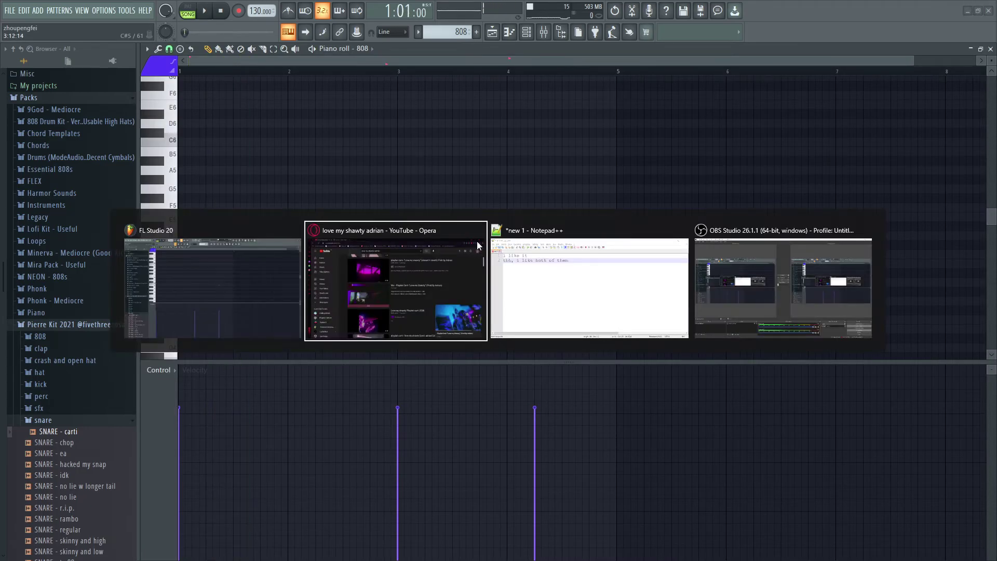
{"action": "left_click", "coordinate": [476, 241]}
{"action": "key", "text": "alt+Tab"}
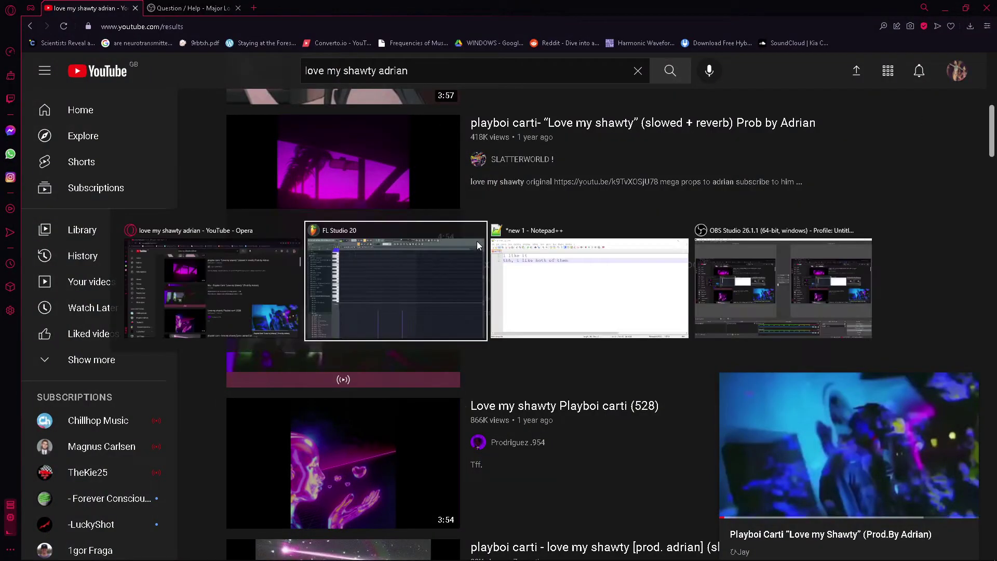
{"action": "key", "text": "Tab"}
{"action": "key", "text": "ctrl+a"}
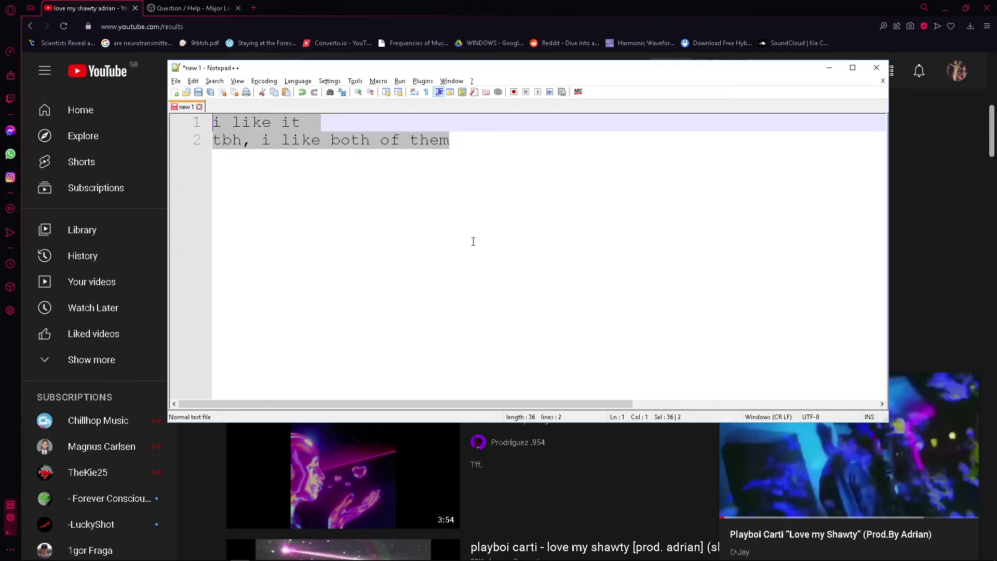
{"action": "type", "text": "maybe some cart"}
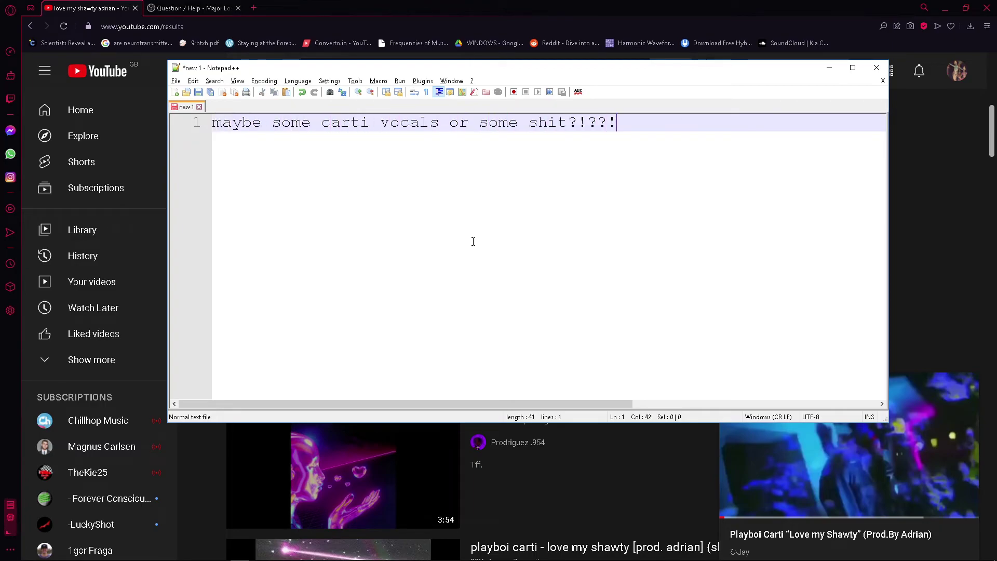
Step: Return to the Opera browser and search the web in a new tab for "love my shawty carti vocals"
{"action": "key", "text": "alt+Tab"}
{"action": "left_click", "coordinate": [255, 8]}
{"action": "type", "text": "m"}
{"action": "key", "text": "Escape"}
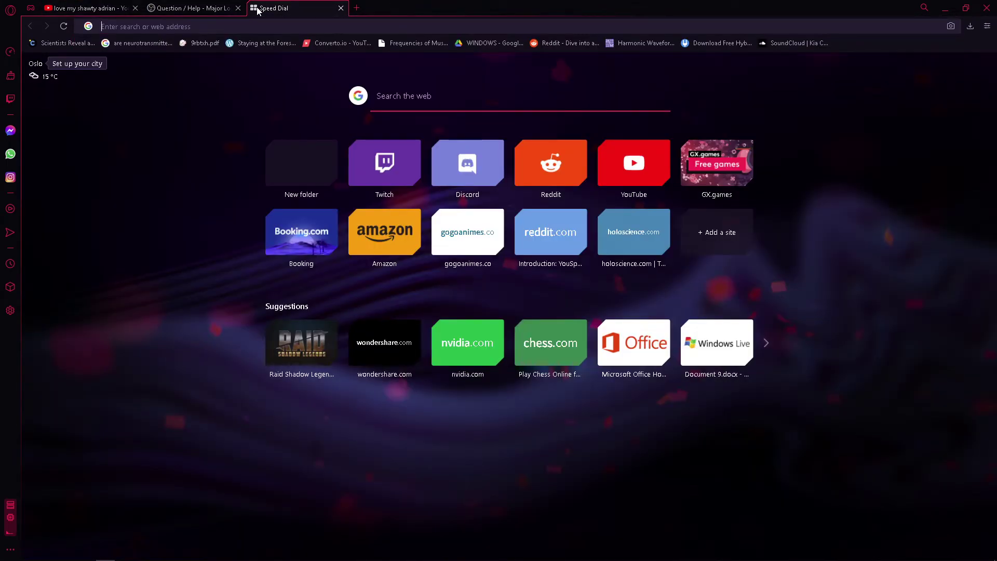
{"action": "type", "text": "love my shawty "}
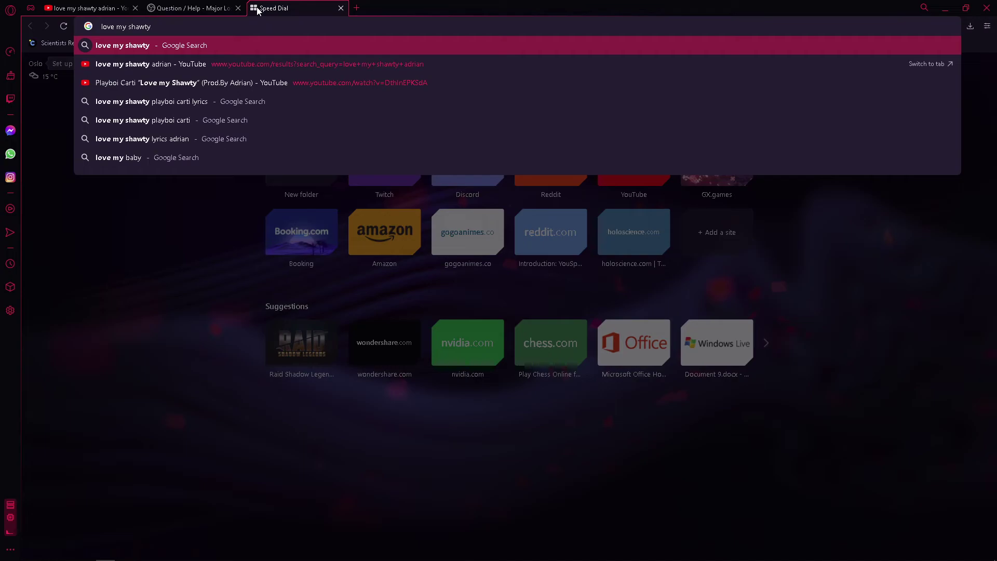
{"action": "type", "text": "carti vol"}
{"action": "type", "text": "als"}
{"action": "key", "text": "Return"}
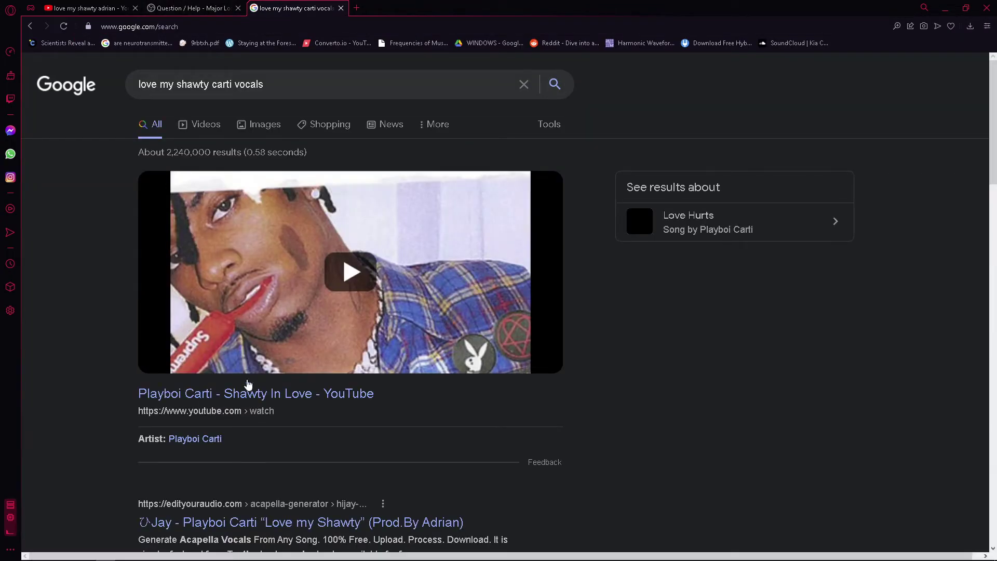
Step: Open the "Love Hurts (Acapella - Vocals Only)" video from the search results, sample it from about 0:35, and pause it
{"action": "scroll", "coordinate": [326, 431], "scroll_direction": "down", "scroll_amount": 5}
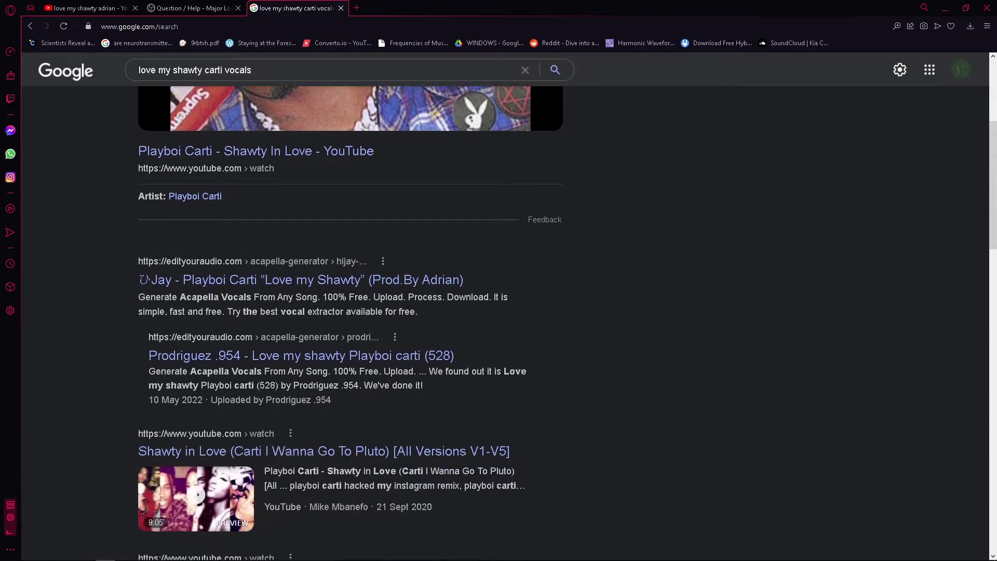
{"action": "scroll", "coordinate": [506, 358], "scroll_direction": "down", "scroll_amount": 10}
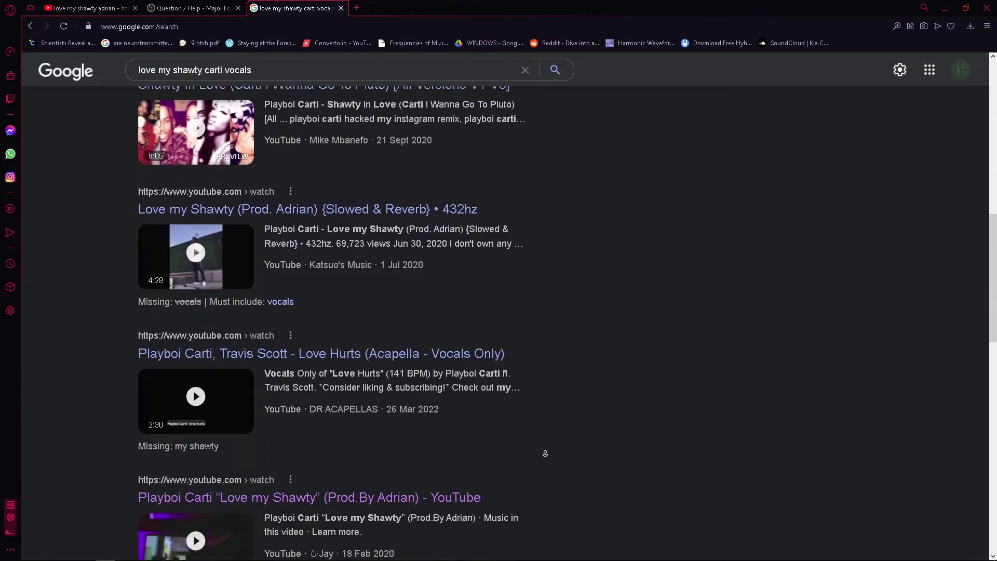
{"action": "scroll", "coordinate": [546, 456], "scroll_direction": "down", "scroll_amount": 1}
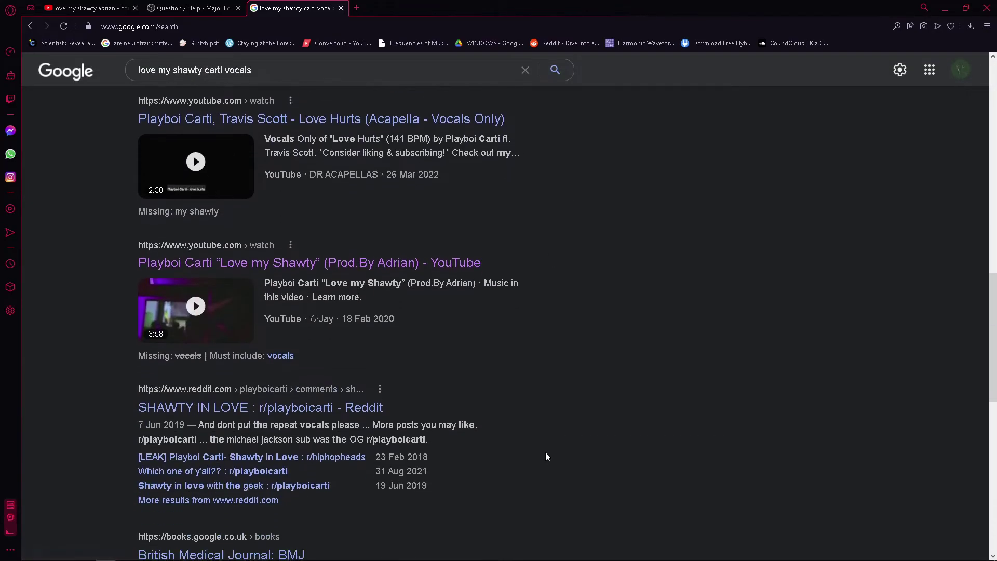
{"action": "left_click", "coordinate": [351, 120]}
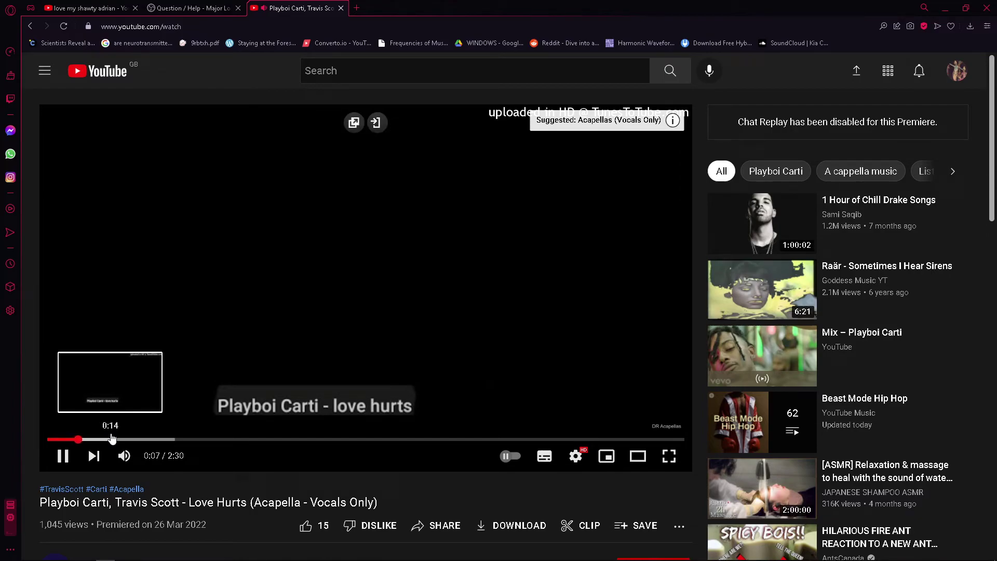
{"action": "scroll", "coordinate": [265, 264], "scroll_direction": "down", "scroll_amount": 4}
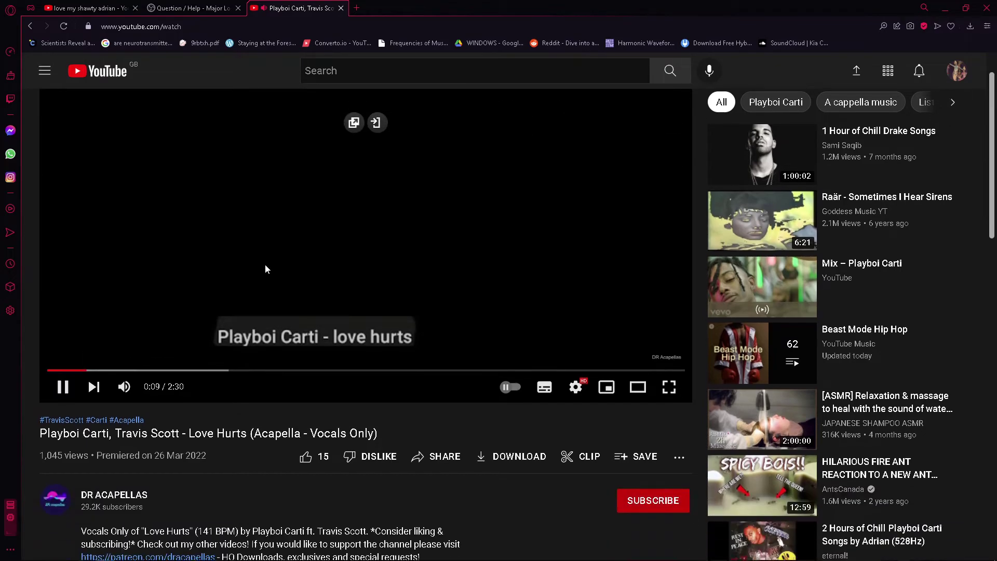
{"action": "scroll", "coordinate": [254, 208], "scroll_direction": "up", "scroll_amount": 5}
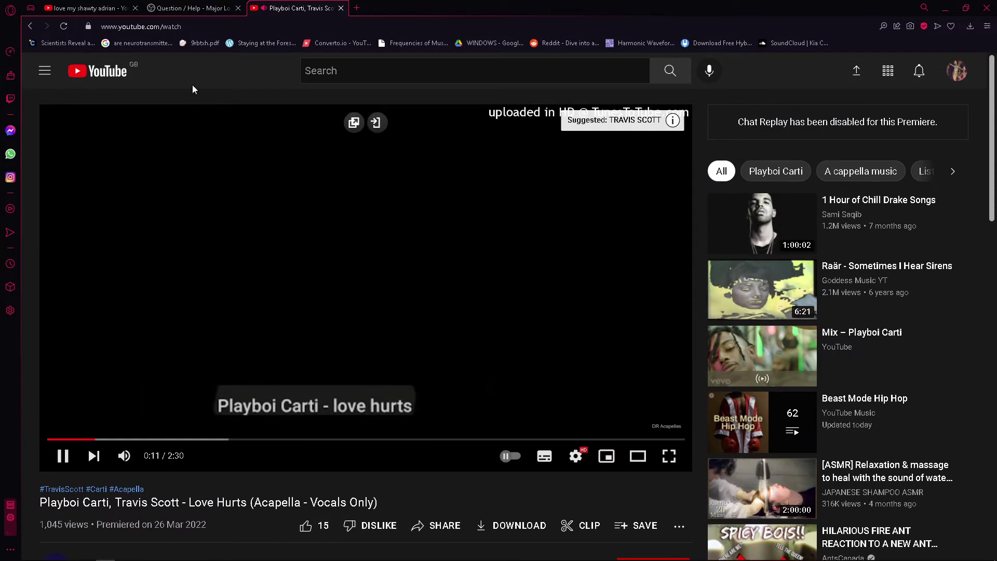
{"action": "left_click", "coordinate": [315, 165]}
{"action": "left_click", "coordinate": [190, 391]}
{"action": "left_click", "coordinate": [195, 438]}
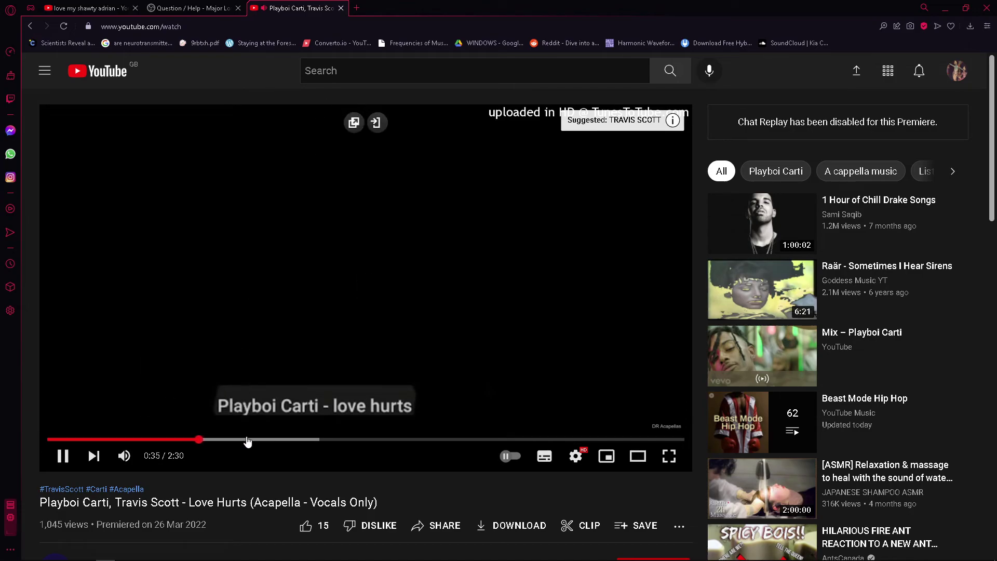
{"action": "left_click", "coordinate": [245, 225]}
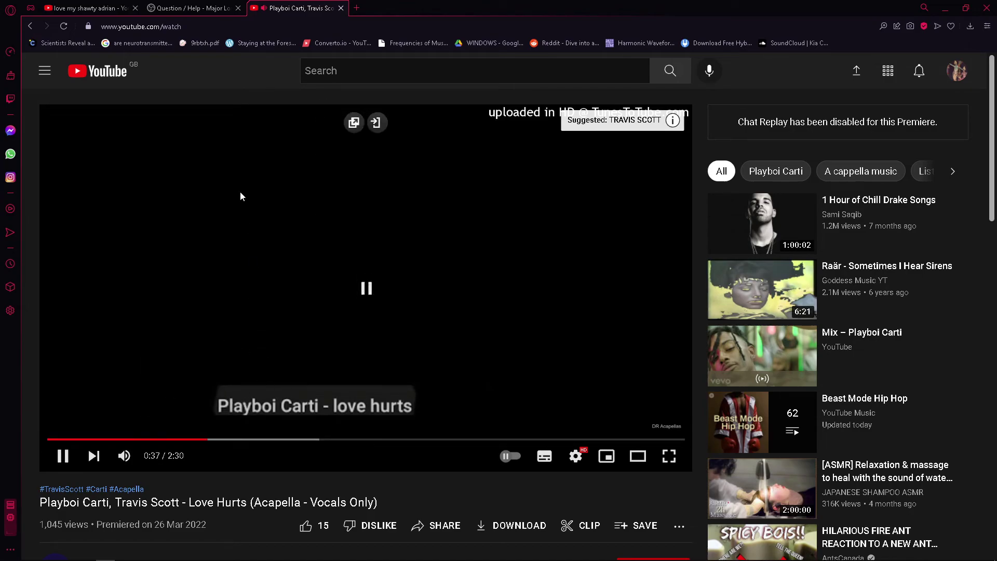
Step: Check the project tempo in FL Studio and search YouTube for "carti acapella 130"
{"action": "left_click", "coordinate": [336, 69]}
{"action": "type", "text": "carti"}
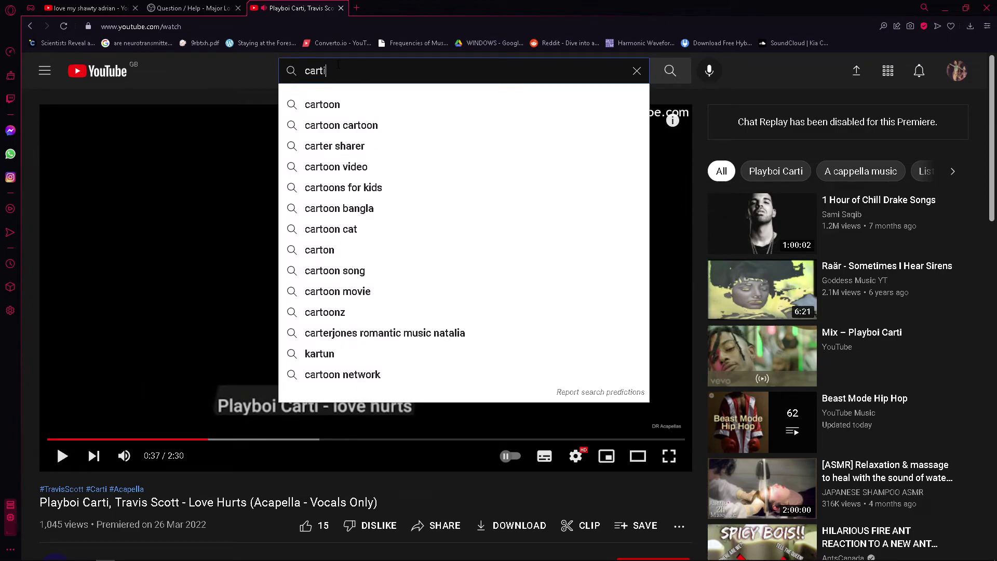
{"action": "type", "text": " acapall"}
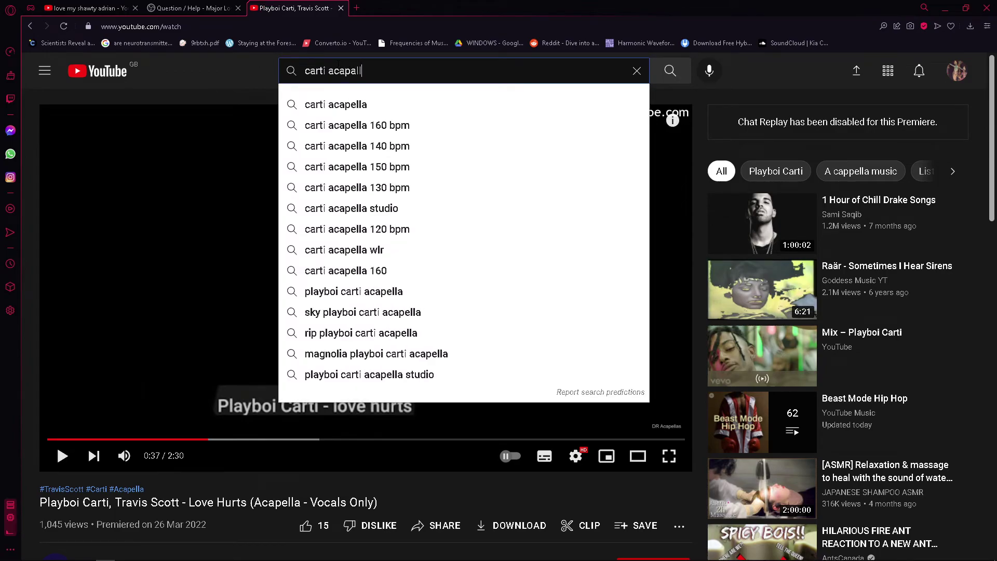
{"action": "key", "text": "BackSpace"}
{"action": "key", "text": "BackSpace"}
{"action": "key", "text": "BackSpace"}
{"action": "type", "text": "ella"}
{"action": "key", "text": "alt+Tab"}
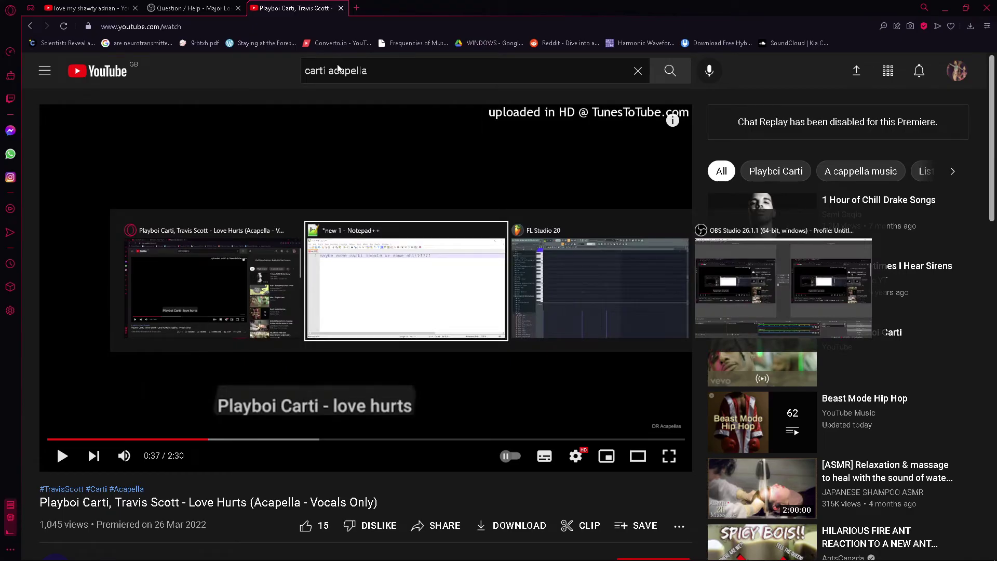
{"action": "key", "text": "Tab"}
{"action": "key", "text": "alt+Tab"}
{"action": "type", "text": "130"}
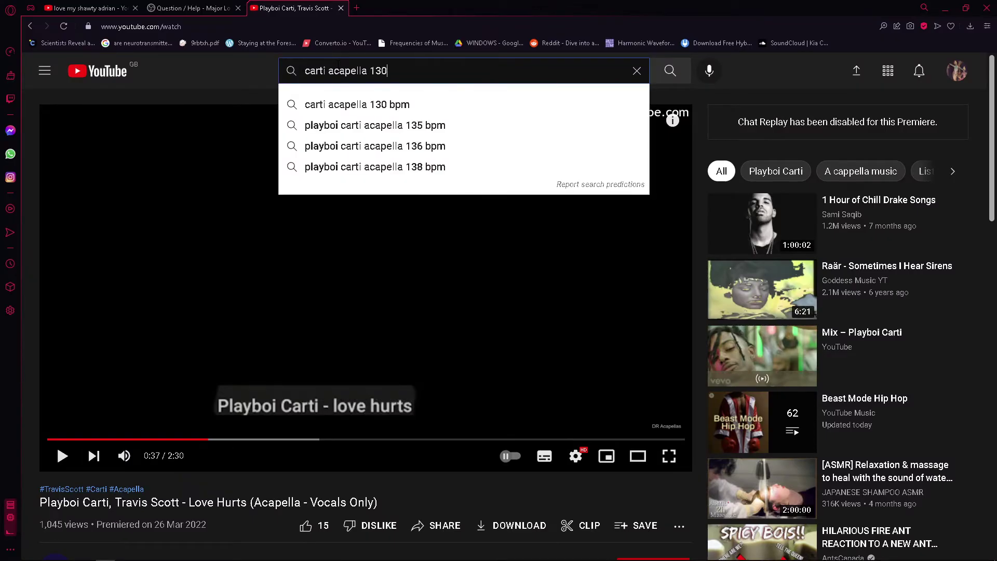
{"action": "key", "text": "Return"}
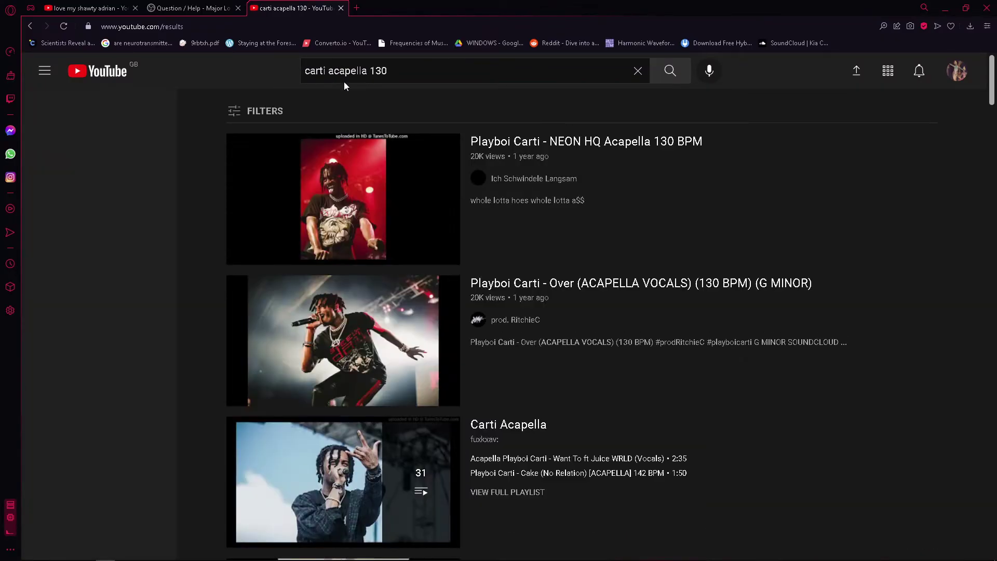
Step: Open "Playboi Carti - NEON HQ Acapella 130 BPM" and listen to its opening while looking over the page
{"action": "left_click", "coordinate": [392, 187]}
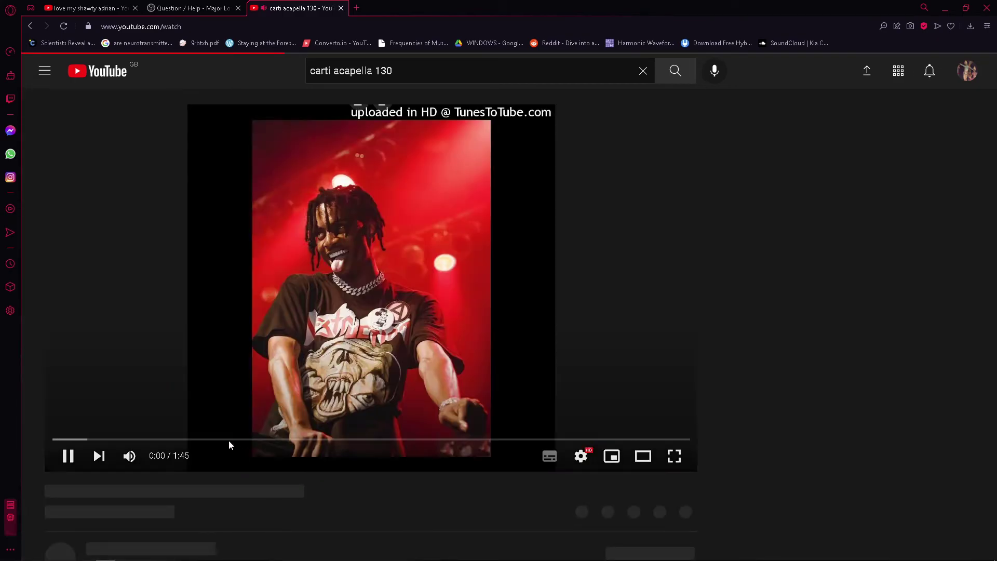
{"action": "scroll", "coordinate": [219, 476], "scroll_direction": "down", "scroll_amount": 1}
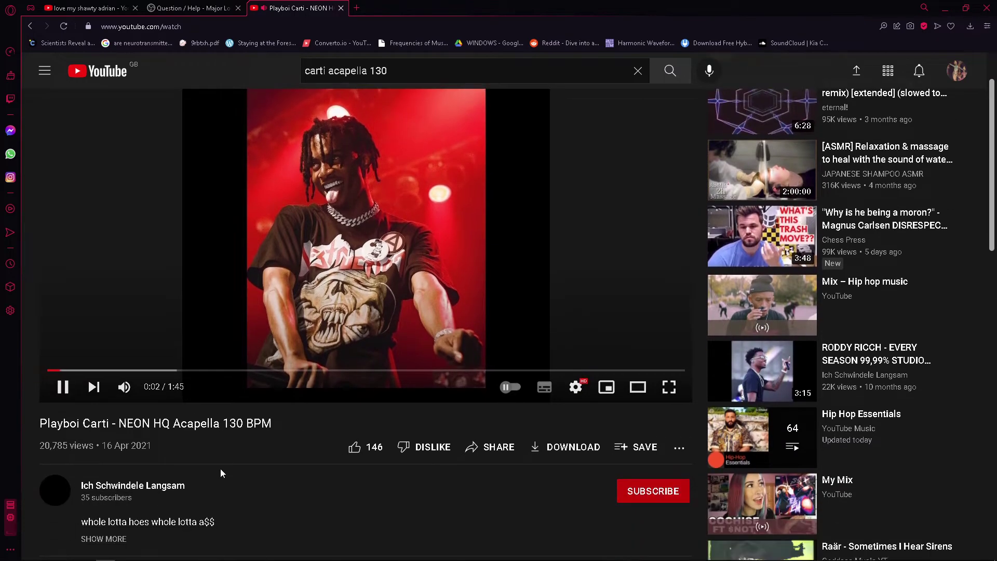
{"action": "scroll", "coordinate": [219, 474], "scroll_direction": "down", "scroll_amount": 6}
{"action": "scroll", "coordinate": [235, 466], "scroll_direction": "up", "scroll_amount": 7}
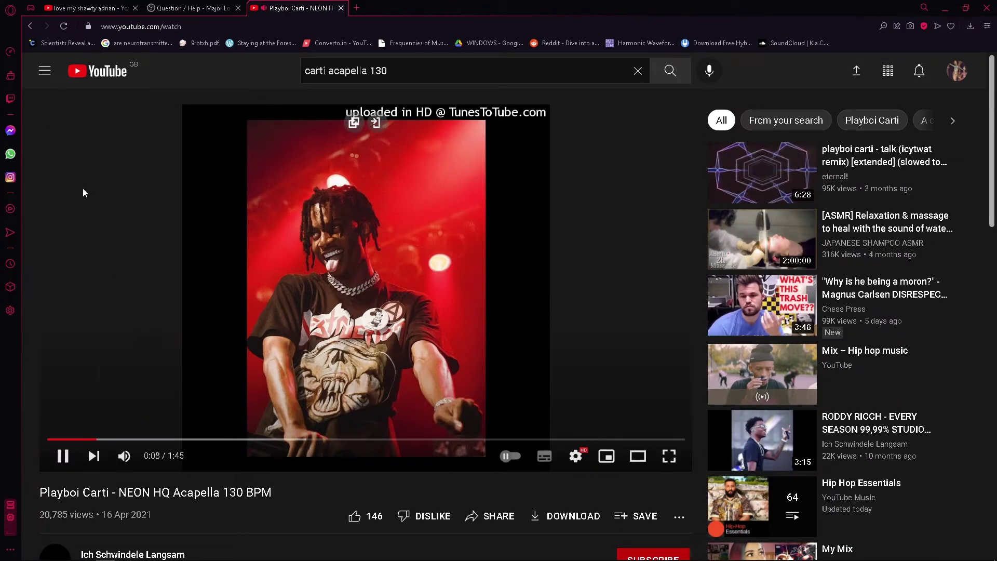
Step: Go back to the results, open "Playboi Carti - Over (ACAPELLA VOCALS) (130 BPM) (G MINOR)", and sample a part further in
{"action": "left_click", "coordinate": [33, 25]}
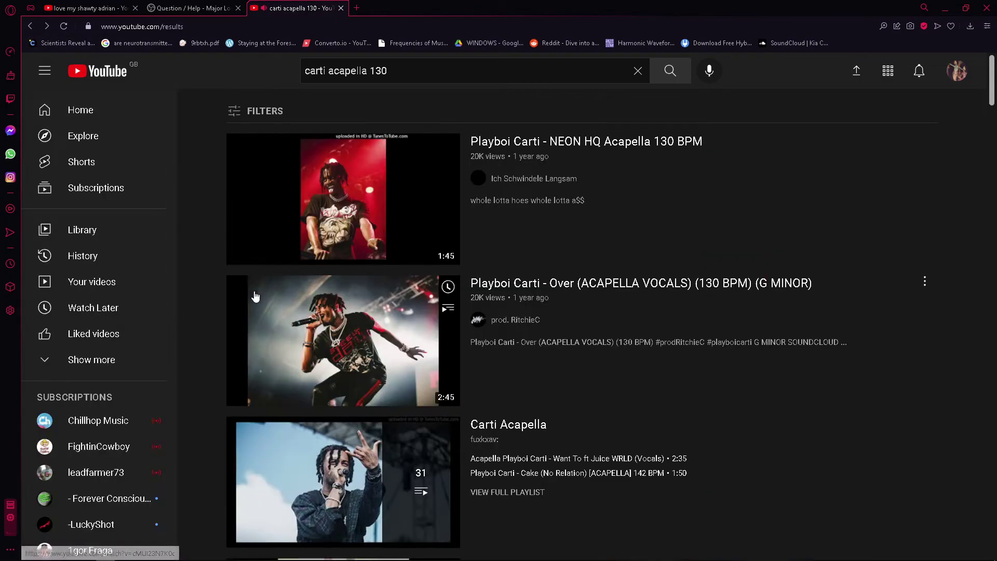
{"action": "left_click", "coordinate": [266, 340]}
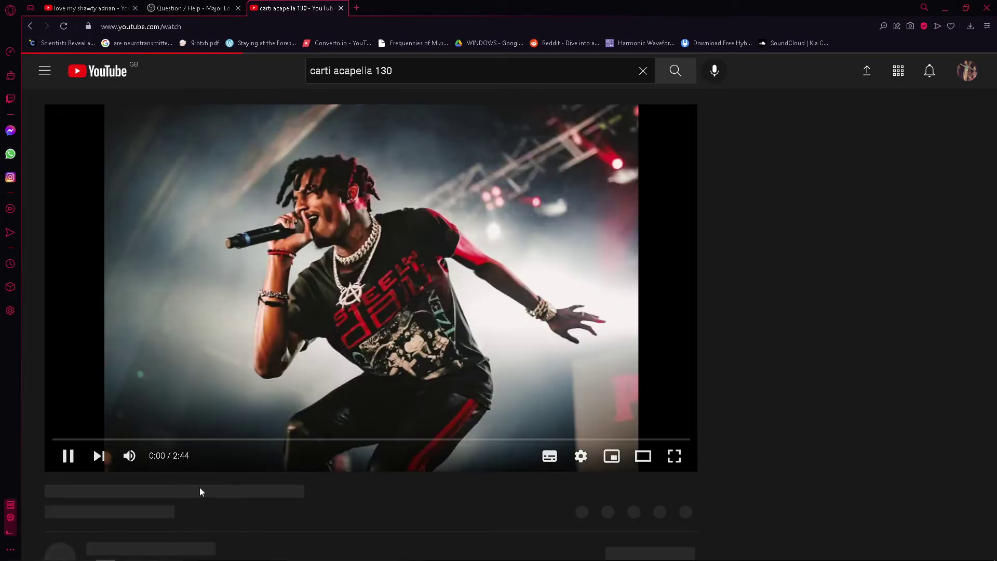
{"action": "left_click", "coordinate": [154, 438]}
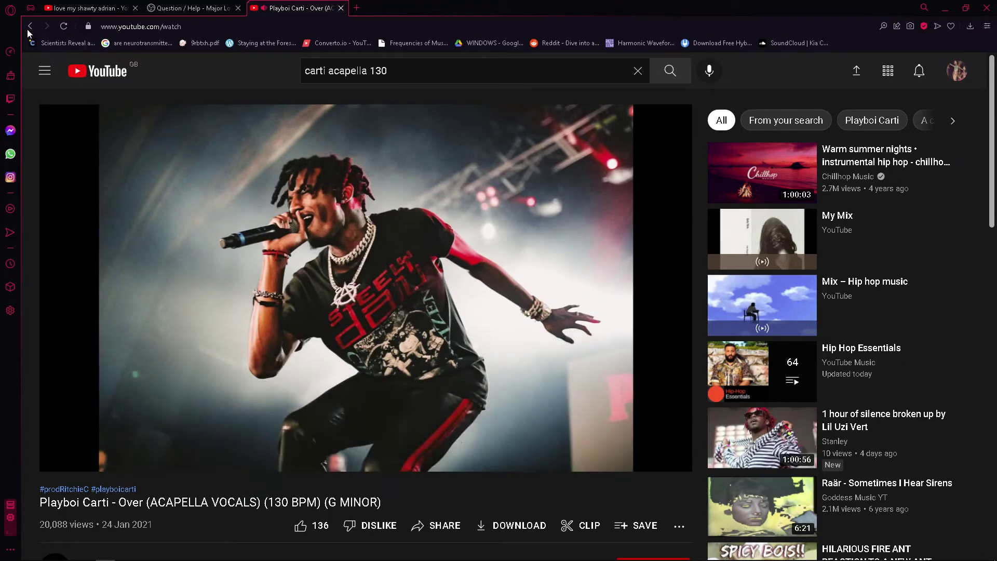
Step: Return to the results and audition "Playboi Carti - Off The Grid (Acapella/ Studio Vocals) 133 BPM"
{"action": "left_click", "coordinate": [27, 28]}
{"action": "scroll", "coordinate": [231, 370], "scroll_direction": "down", "scroll_amount": 4}
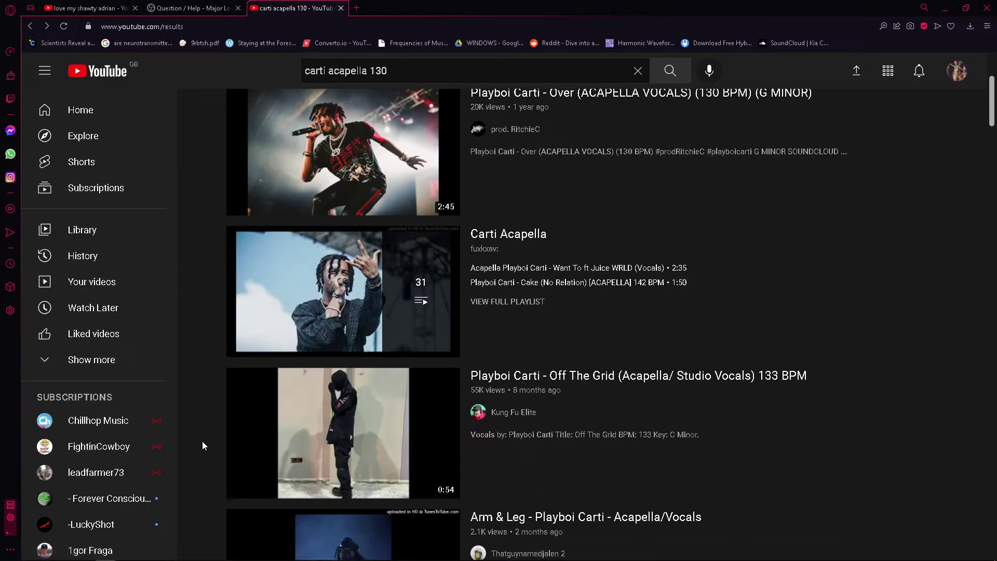
{"action": "left_click", "coordinate": [244, 451]}
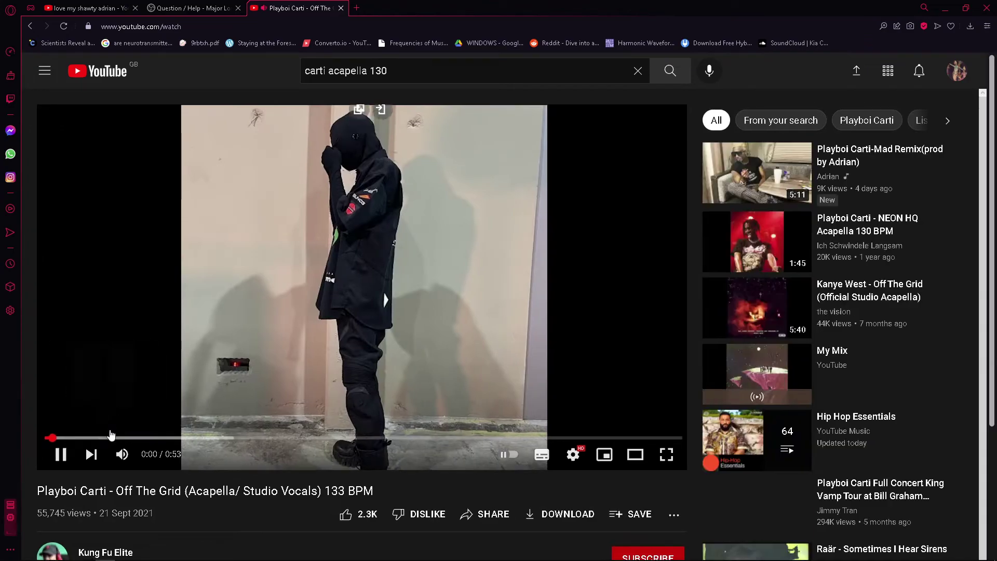
Step: Go back to the results and replay "Playboi Carti - NEON HQ Acapella 130 BPM" from the start
{"action": "left_click", "coordinate": [30, 26]}
{"action": "scroll", "coordinate": [195, 389], "scroll_direction": "up", "scroll_amount": 4}
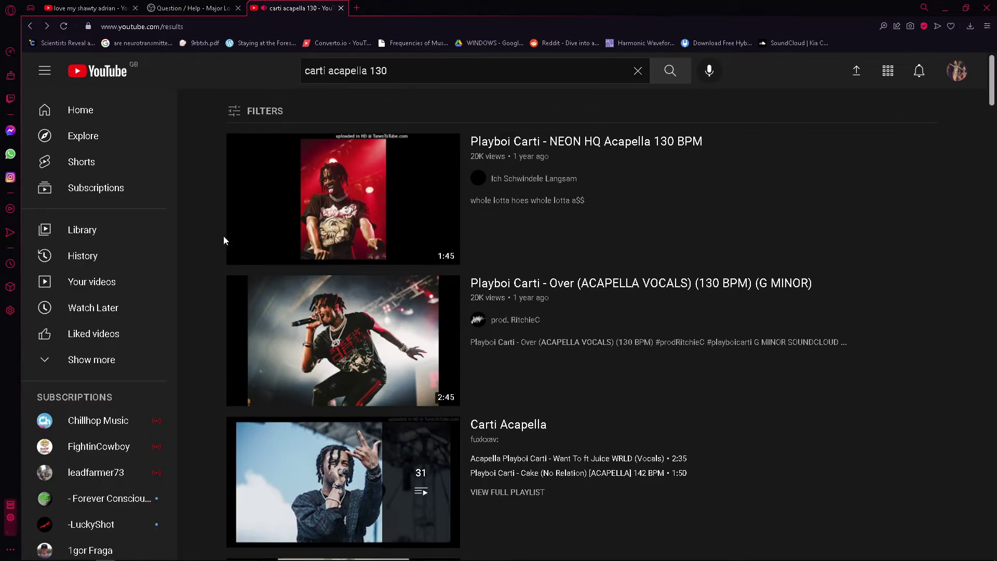
{"action": "left_click", "coordinate": [267, 205]}
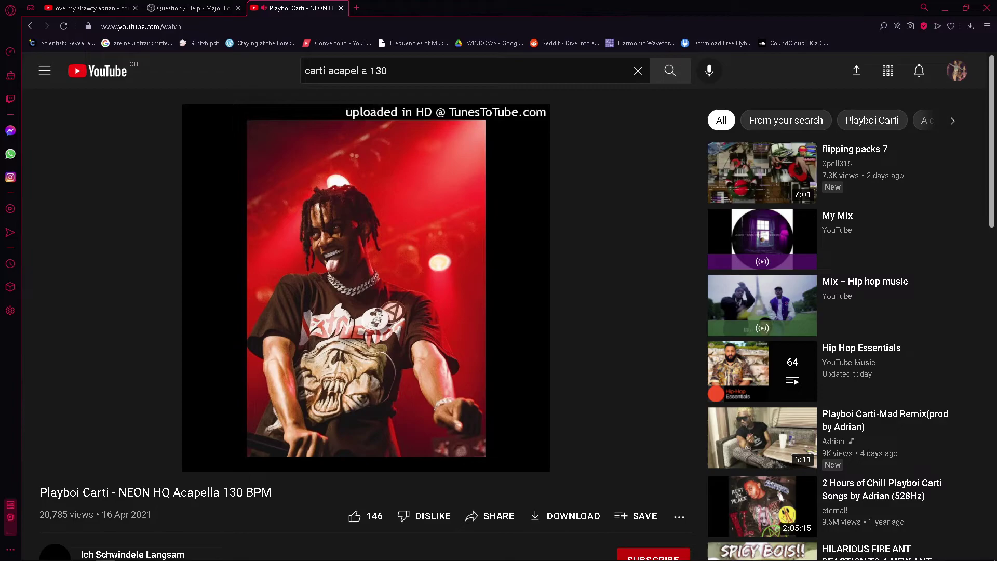
Step: Switch to Notepad++ and replace the note with "i dont really care what vocals tbh, imma just use this"
{"action": "key", "text": "alt+Tab"}
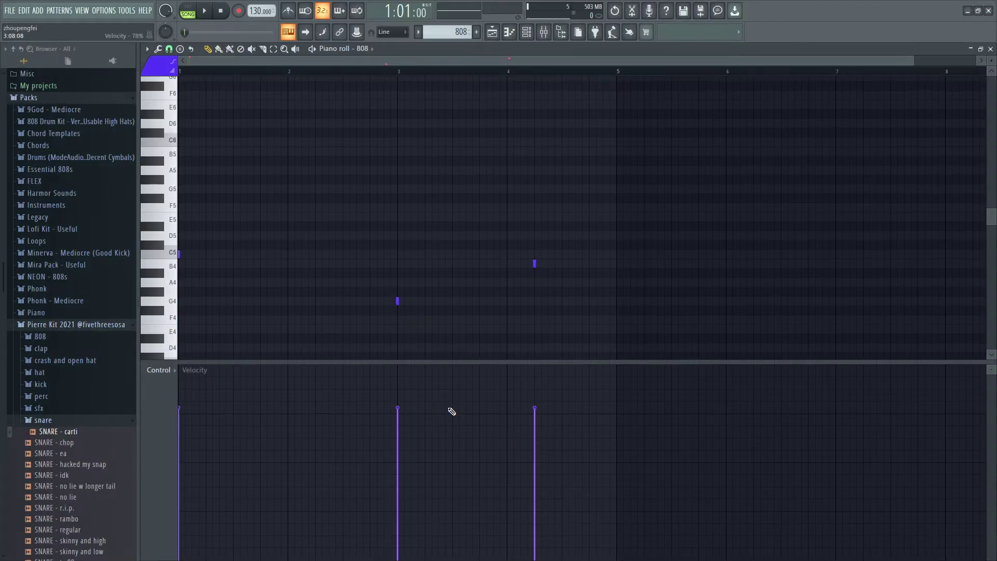
{"action": "key", "text": "alt+Tab"}
{"action": "key", "text": "ctrl+a"}
{"action": "type", "text": "i dont really c"}
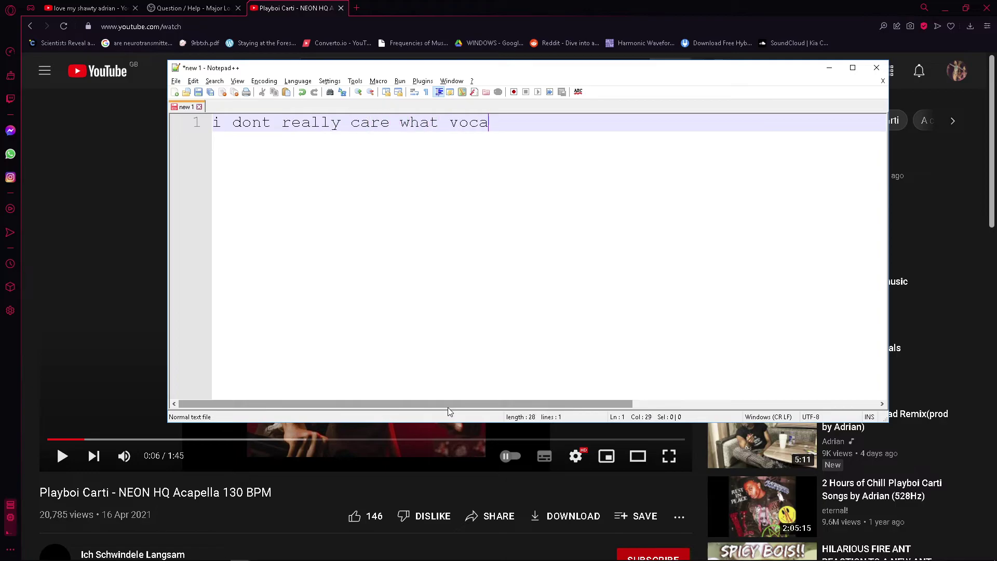
{"action": "type", "text": "are what vocals tbh, imma u"}
{"action": "key", "text": "BackSpace"}
{"action": "type", "text": "just use this"}
Step: Return to the browser, try to download the NEON acapella video at Medium (480p), and follow the YouTube Premium free-trial offer
{"action": "key", "text": "alt+Tab"}
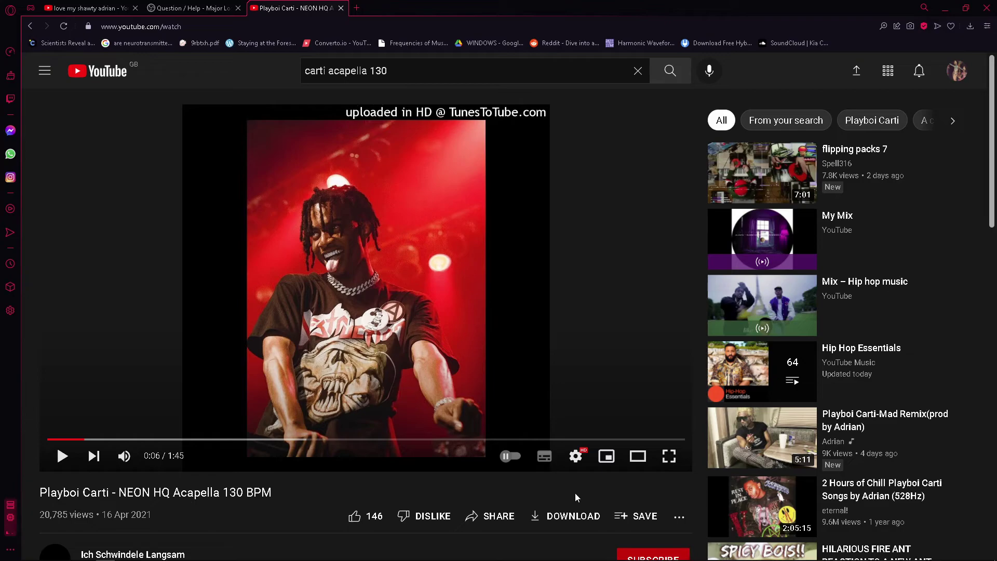
{"action": "left_click", "coordinate": [573, 516]}
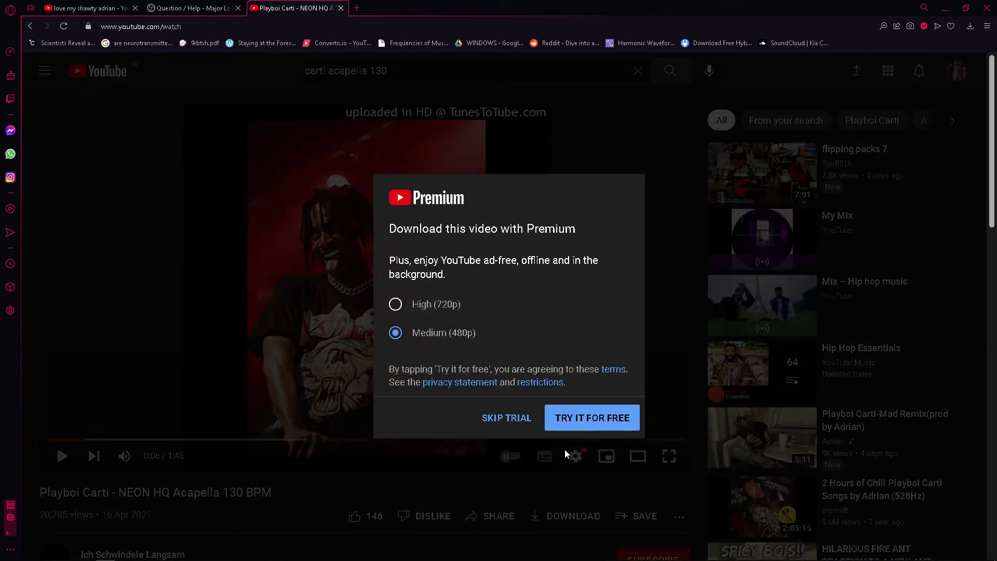
{"action": "left_click", "coordinate": [585, 418]}
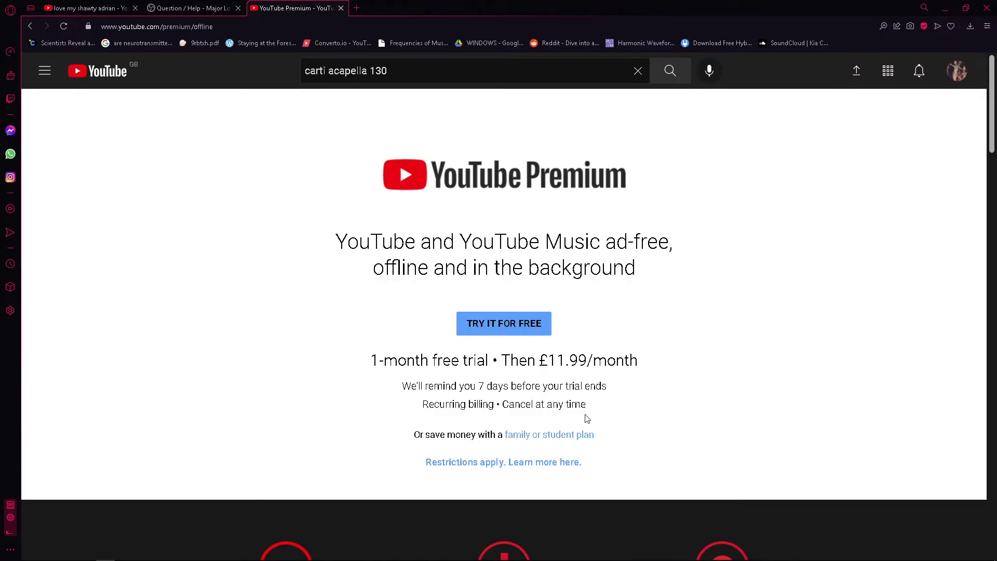
Step: Go back to the NEON acapella video page and open the Converto.io bookmark in a new tab
{"action": "left_click", "coordinate": [30, 26]}
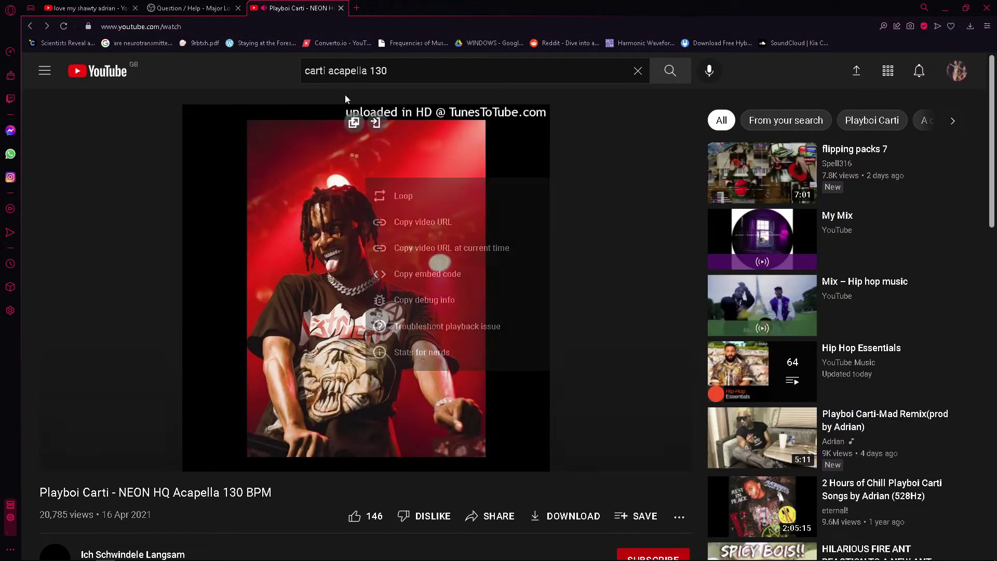
{"action": "right_click", "coordinate": [364, 179]}
{"action": "left_click", "coordinate": [316, 105]}
{"action": "right_click", "coordinate": [343, 43]}
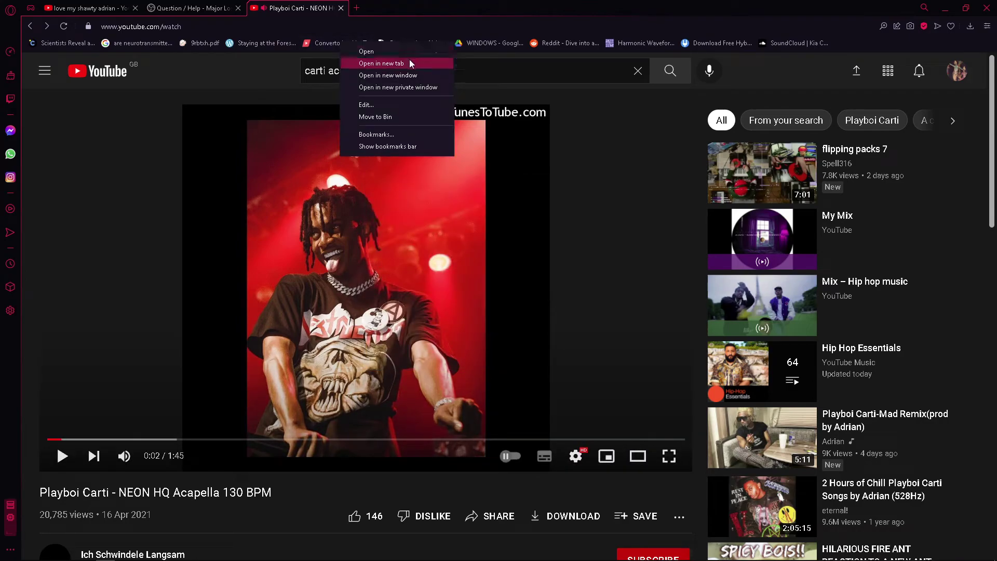
{"action": "left_click", "coordinate": [366, 64]}
Step: Copy the NEON acapella video's URL and paste it into Converto's YouTube URL field
{"action": "left_click", "coordinate": [364, 27]}
{"action": "key", "text": "ctrl+c"}
{"action": "left_click", "coordinate": [398, 8]}
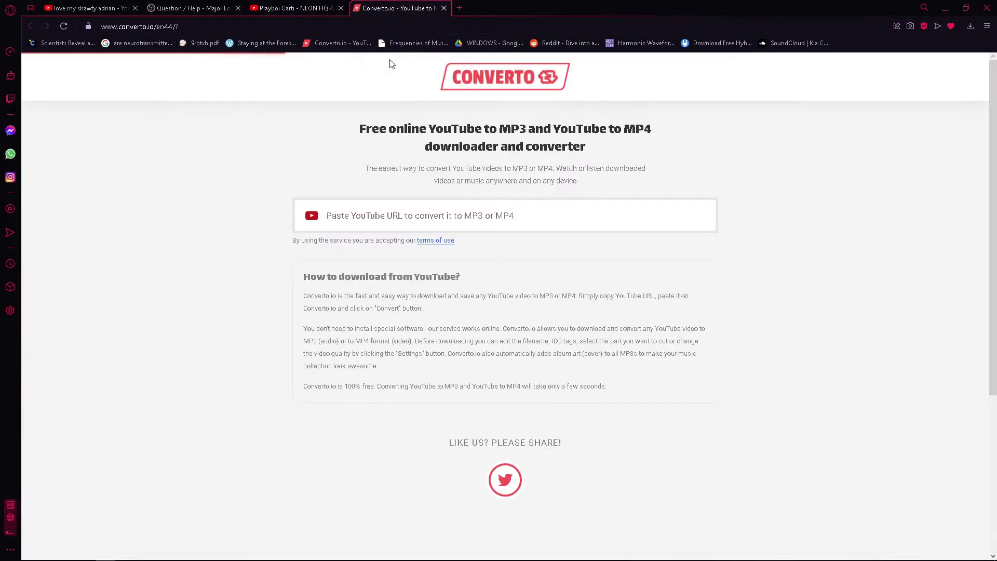
{"action": "left_click", "coordinate": [439, 216]}
{"action": "key", "text": "ctrl+v"}
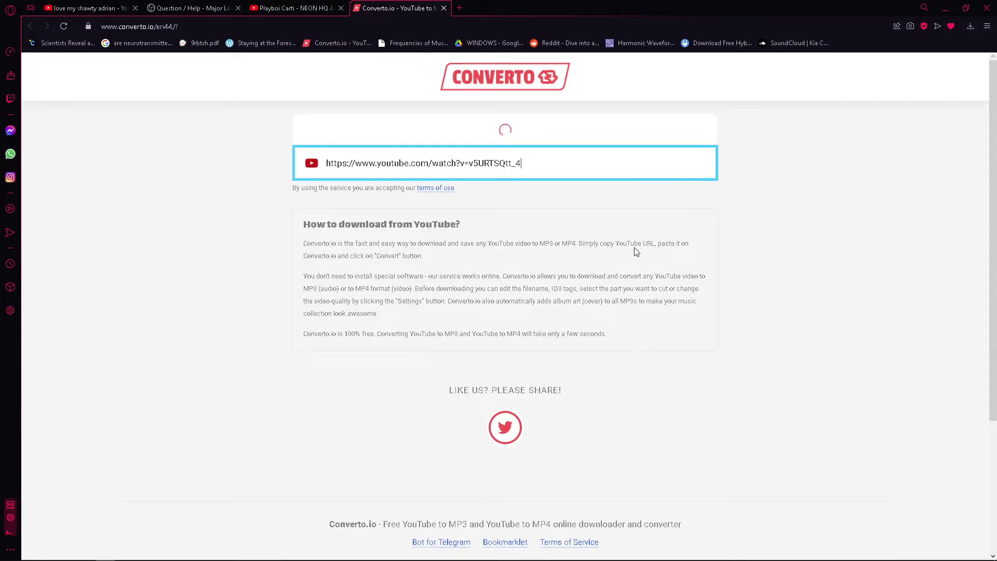
Step: Switch to Notepad++ and add the line "is this against youtubes terms of service?!?" below the existing note
{"action": "key", "text": "alt+Tab"}
{"action": "key", "text": "Return"}
{"action": "type", "text": "is this against"}
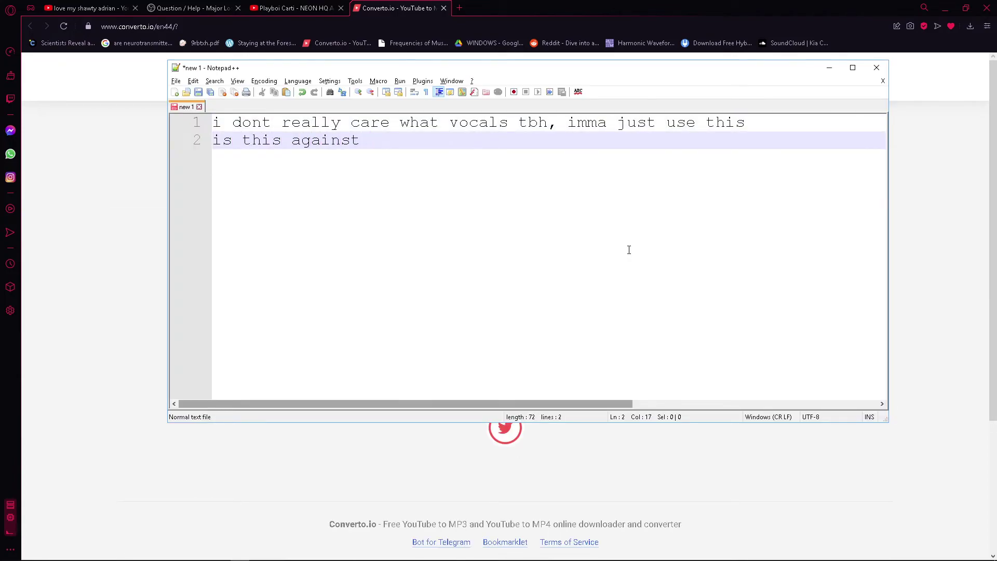
{"action": "type", "text": " youtubes terms of service?!?"}
{"action": "key", "text": "Return"}
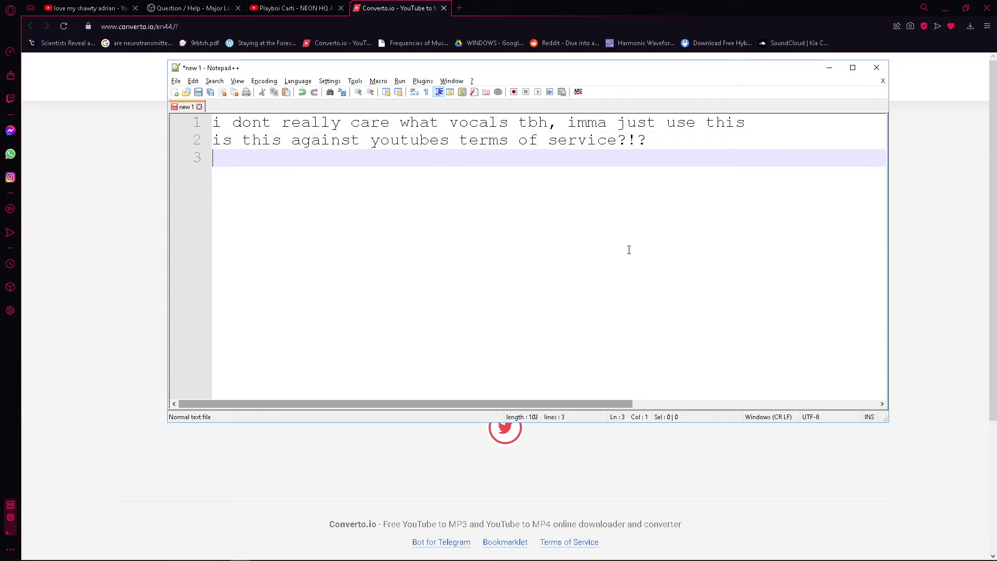
{"action": "type", "text": "i hope not"}
{"action": "key", "text": "alt+Tab"}
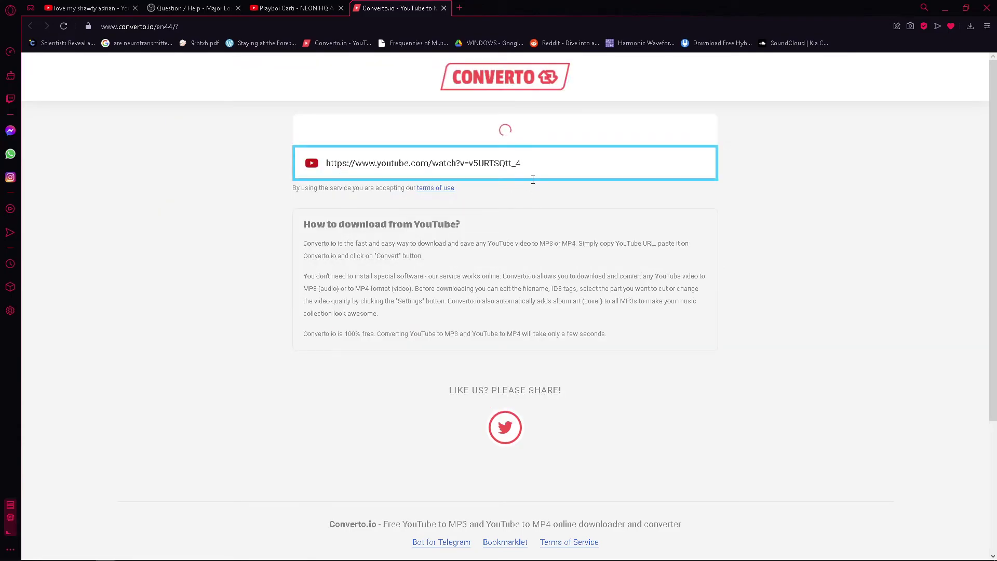
{"action": "key", "text": "alt+Tab"}
{"action": "type", "text": ", teh"}
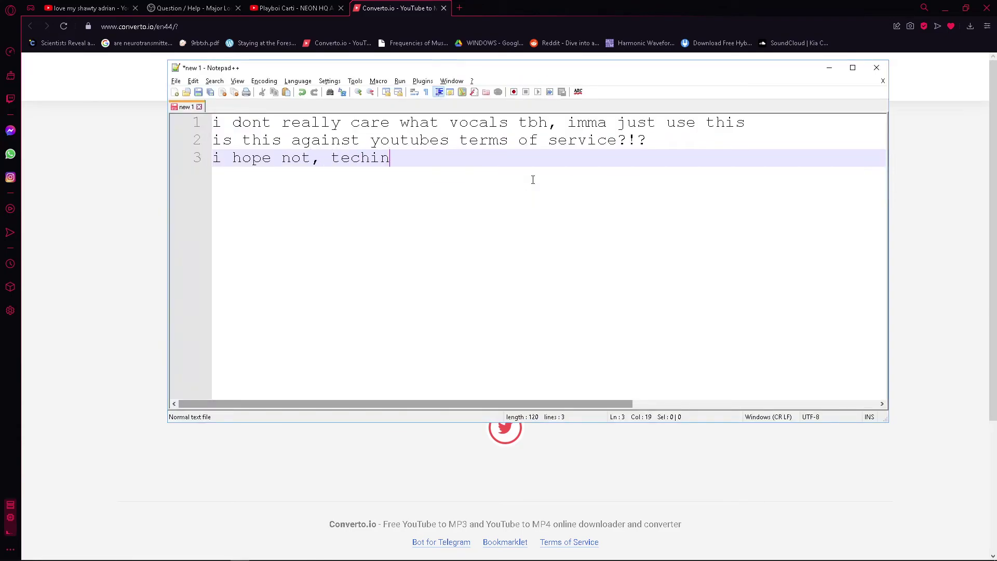
{"action": "key", "text": "BackSpace"}
{"action": "key", "text": "BackSpace"}
{"action": "key", "text": "BackSpace"}
{"action": "key", "text": "BackSpace"}
{"action": "key", "text": "BackSpace"}
{"action": "key", "text": "BackSpace"}
{"action": "key", "text": "BackSpace"}
{"action": "key", "text": "BackSpace"}
{"action": "key", "text": "BackSpace"}
{"action": "key", "text": "BackSpace"}
{"action": "key", "text": "BackSpace"}
{"action": "key", "text": "BackSpace"}
{"action": "key", "text": "BackSpace"}
{"action": "key", "text": "BackSpace"}
{"action": "key", "text": "BackSpace"}
{"action": "key", "text": "BackSpace"}
{"action": "key", "text": "BackSpace"}
{"action": "key", "text": "BackSpace"}
{"action": "key", "text": "BackSpace"}
{"action": "key", "text": "BackSpace"}
Step: Return to the browser, search for "youtube to mp3" in a new tab and open the x2download.com result
{"action": "key", "text": "alt+Tab"}
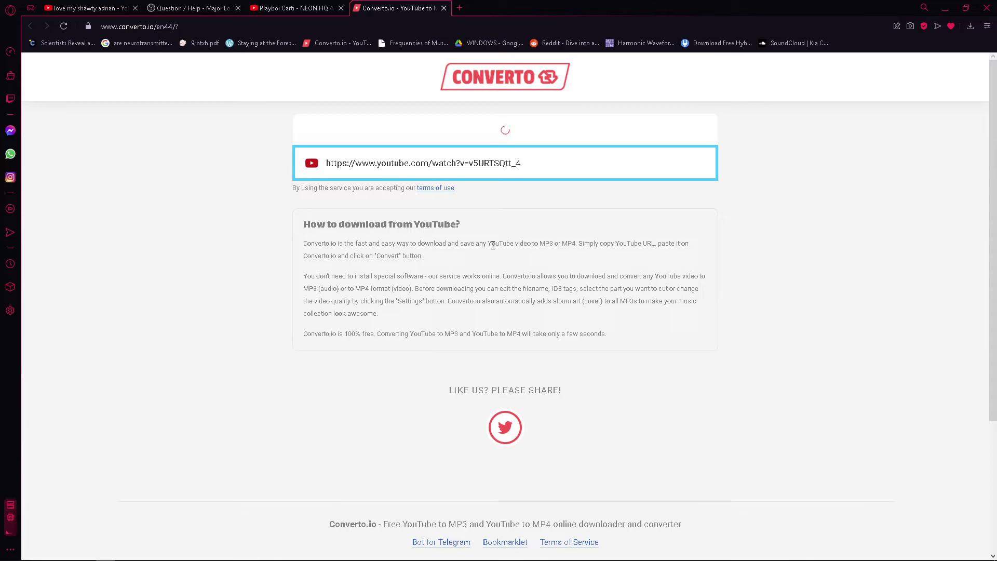
{"action": "left_click", "coordinate": [464, 8]}
{"action": "type", "text": "yiu"}
{"action": "key", "text": "BackSpace"}
{"action": "key", "text": "BackSpace"}
{"action": "type", "text": "out"}
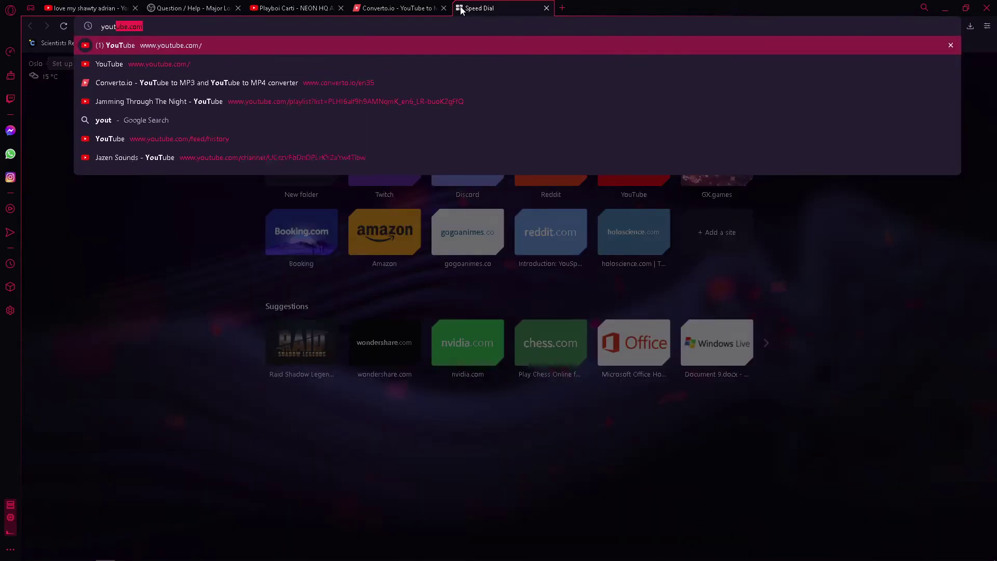
{"action": "type", "text": "ube to mp3"}
{"action": "key", "text": "Return"}
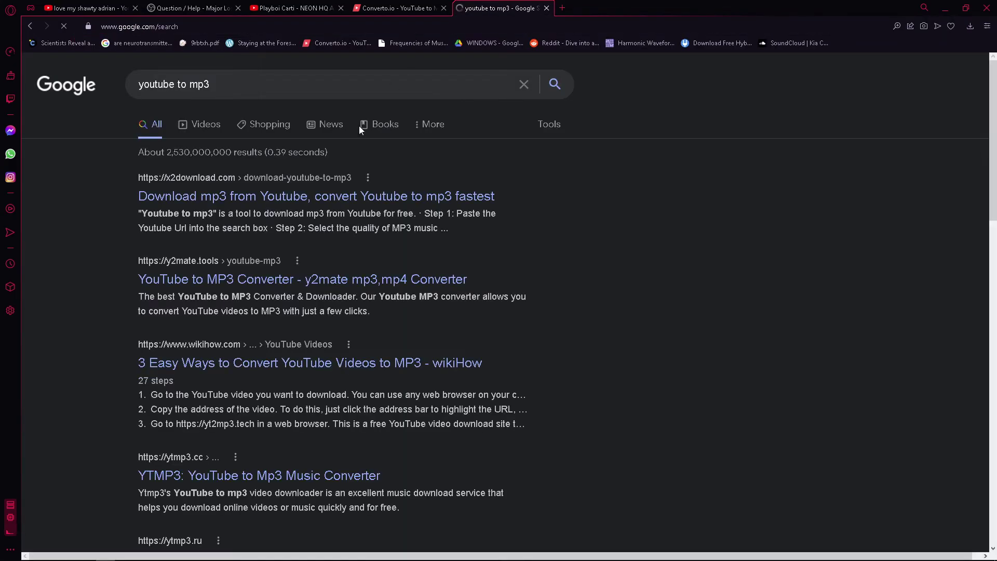
{"action": "left_click", "coordinate": [318, 200]}
Step: Start converting the NEON acapella to MP3 in Converto and close the x2download tab
{"action": "left_click", "coordinate": [413, 11]}
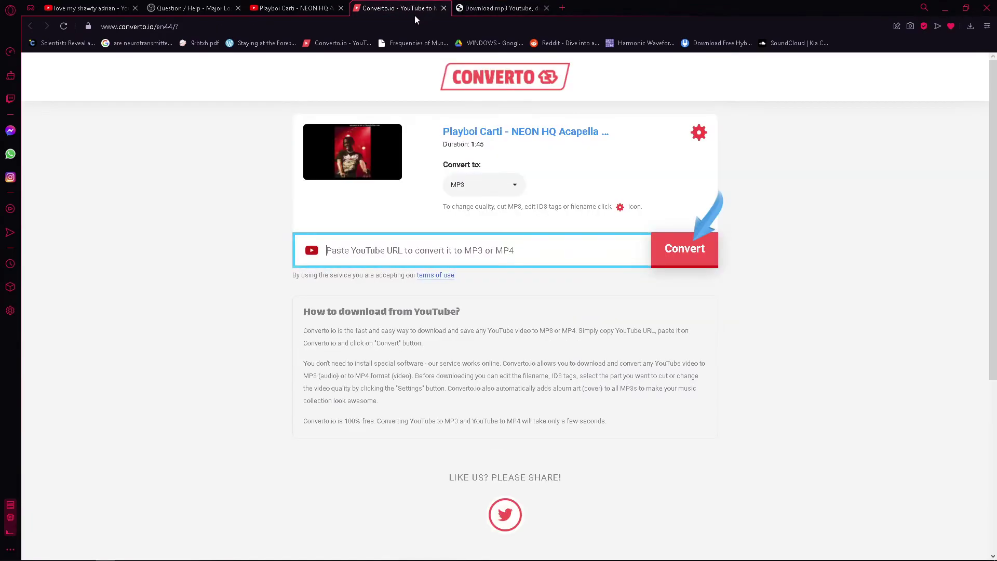
{"action": "left_click", "coordinate": [682, 247]}
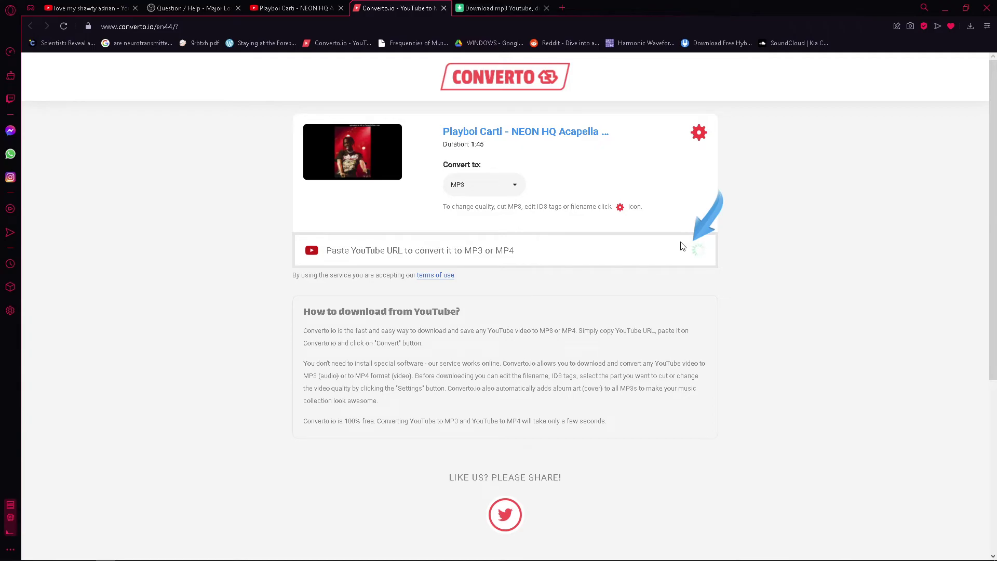
{"action": "left_click", "coordinate": [498, 8]}
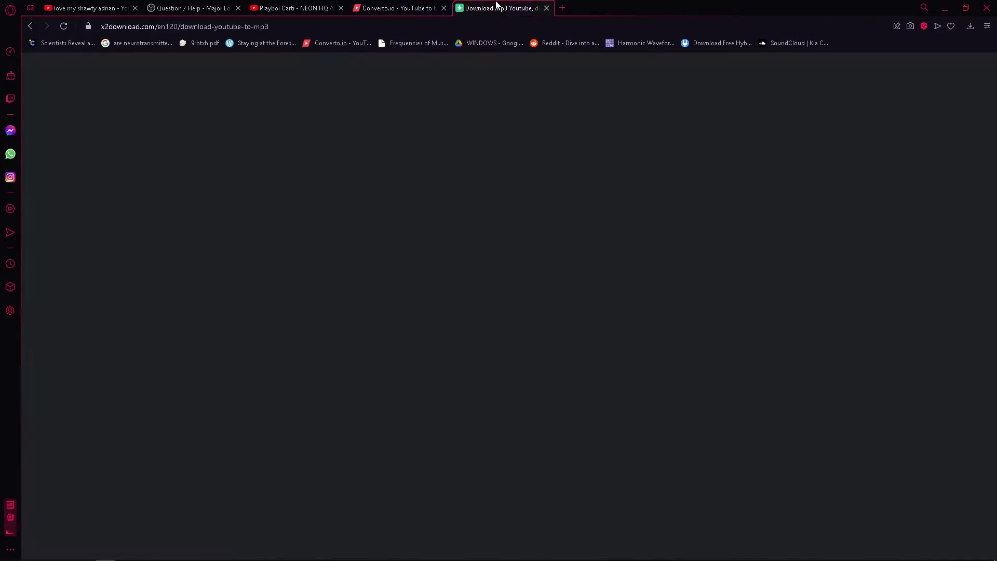
{"action": "left_click", "coordinate": [419, 11]}
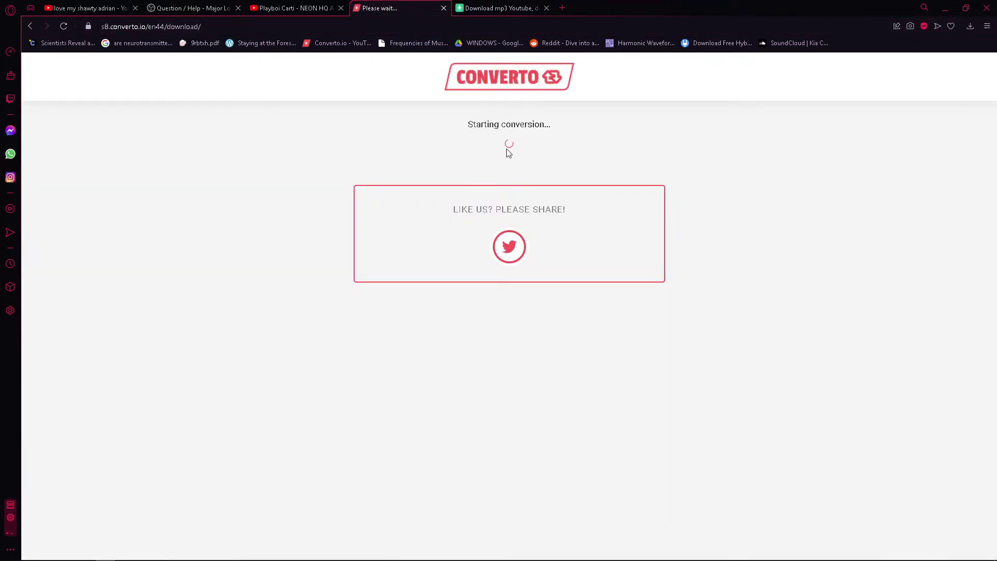
{"action": "left_click", "coordinate": [547, 9]}
Step: Switch to FL Studio, close the parametric EQ window and replay the beat with Insert 2's seventh EQ bypassed
{"action": "key", "text": "alt+Tab"}
{"action": "key", "text": "alt+Tab"}
{"action": "key", "text": "alt+Tab"}
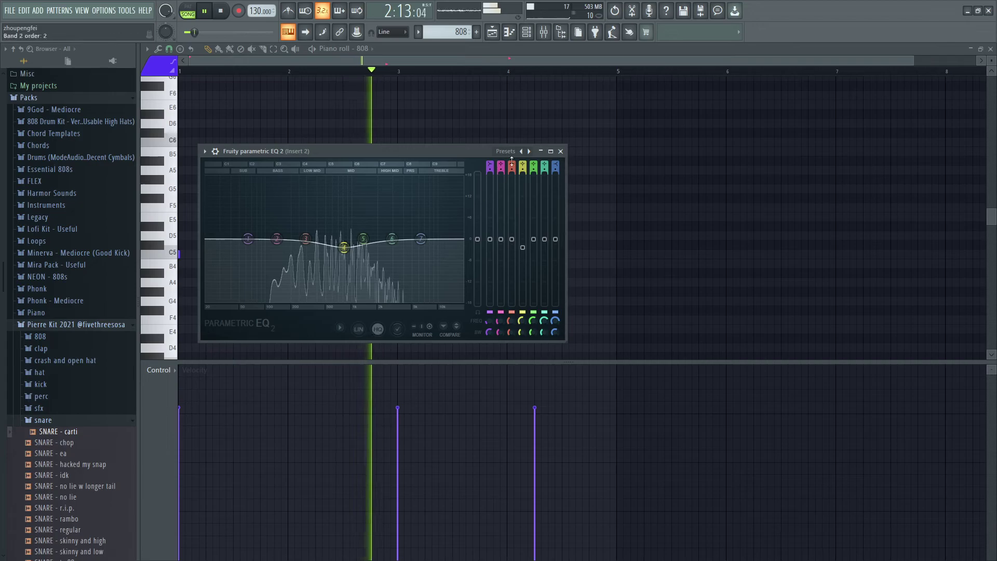
{"action": "left_click", "coordinate": [561, 150]}
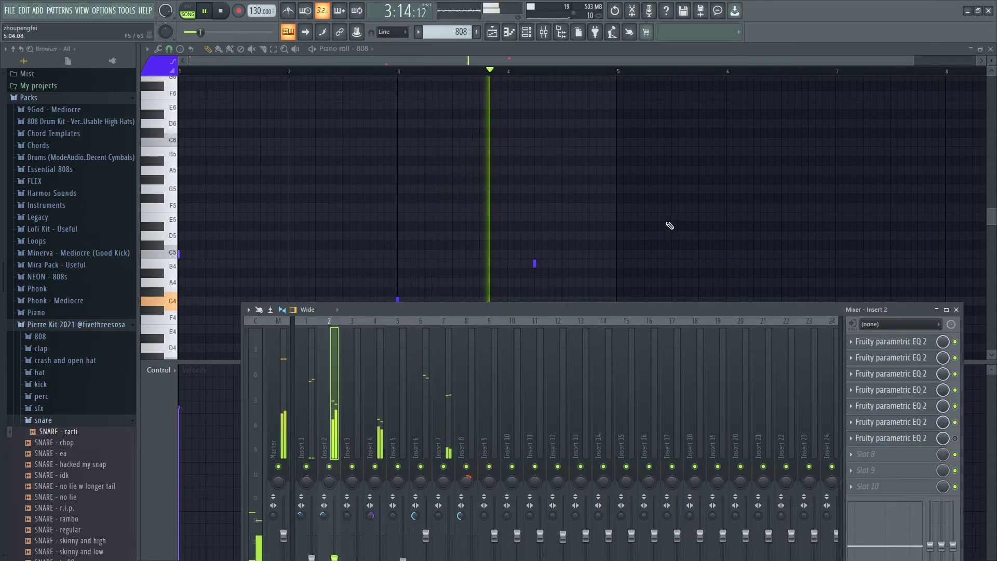
{"action": "left_click", "coordinate": [955, 439]}
{"action": "key", "text": "space"}
{"action": "key", "text": "space"}
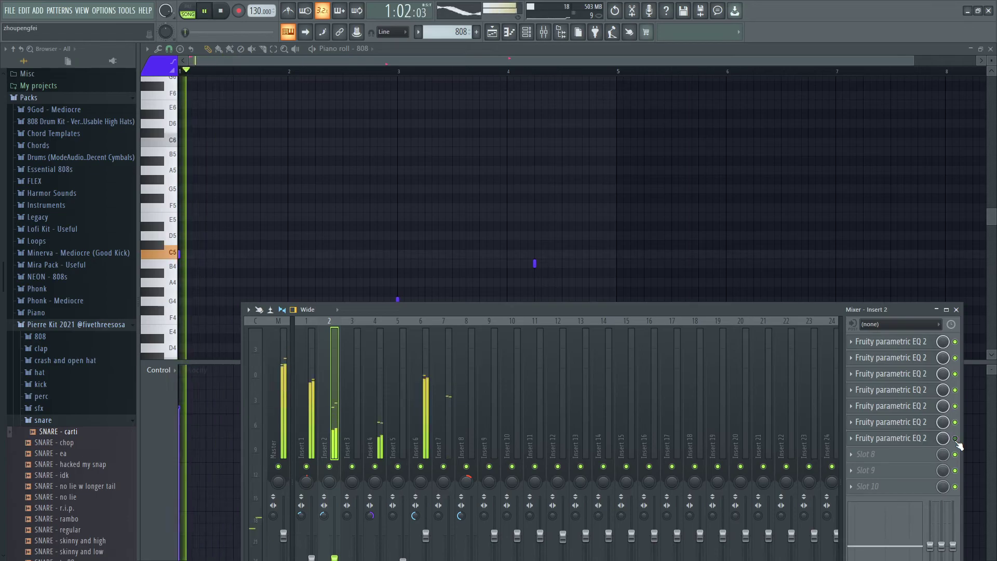
{"action": "key", "text": "space"}
{"action": "key", "text": "space"}
Step: Switch to the browser and check the progress of the MP3 conversion
{"action": "key", "text": "alt+Tab"}
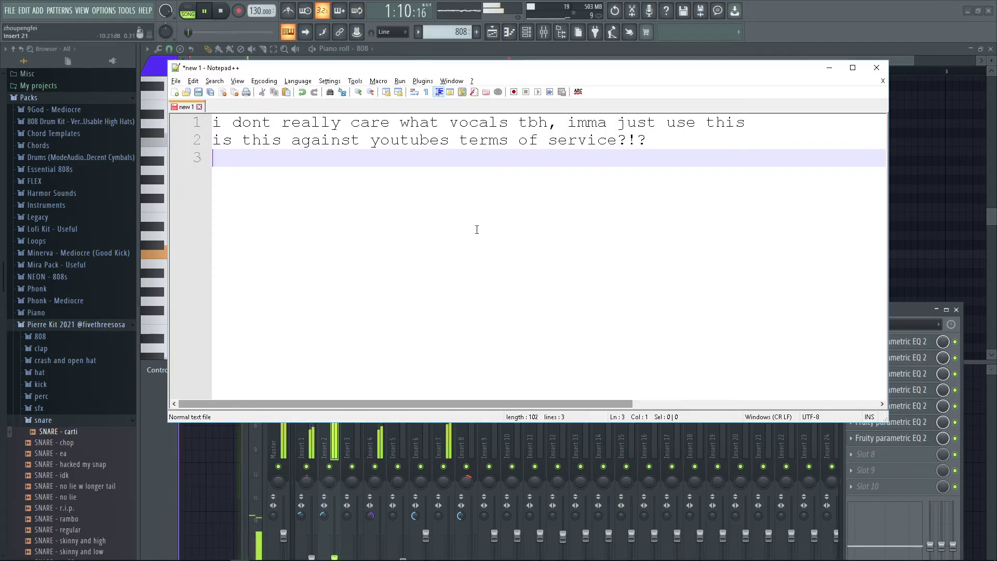
{"action": "key", "text": "alt+Tab"}
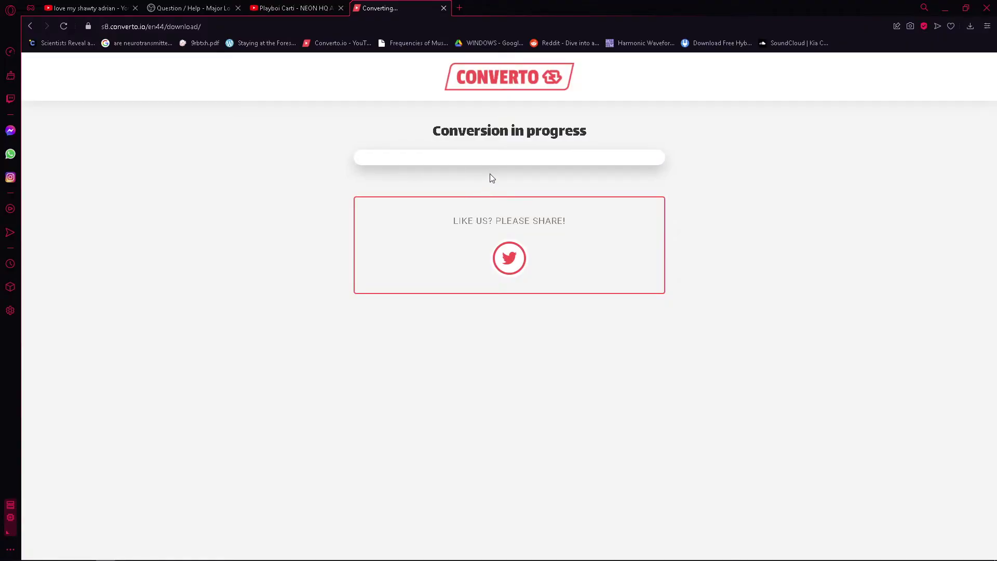
{"action": "key", "text": "alt+Tab"}
{"action": "key", "text": "alt+Tab"}
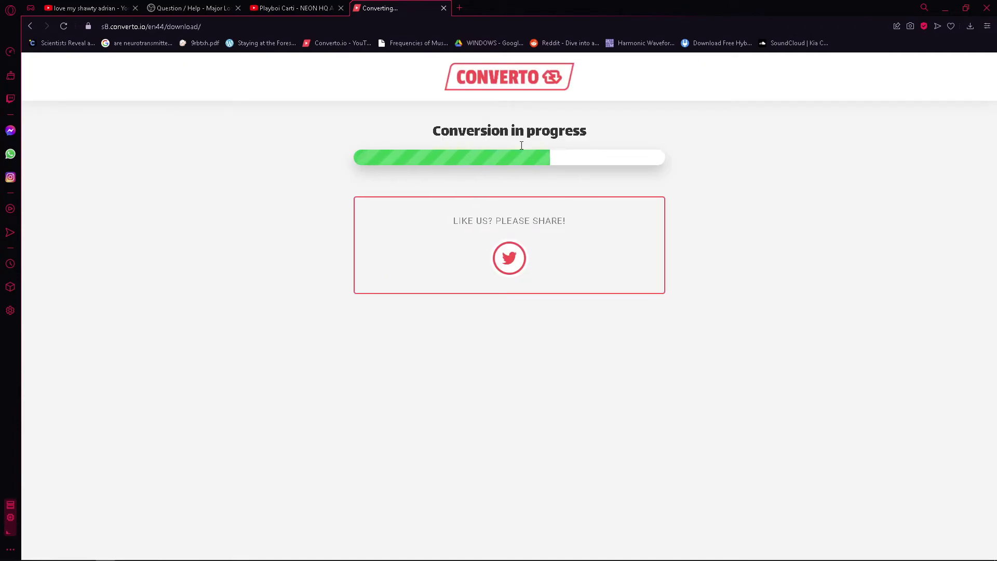
Step: Return to FL Studio, bypass the seventh Fruity parametric EQ 2 on Insert 2 and listen to the beat
{"action": "key", "text": "alt+Tab"}
{"action": "key", "text": "alt+Tab"}
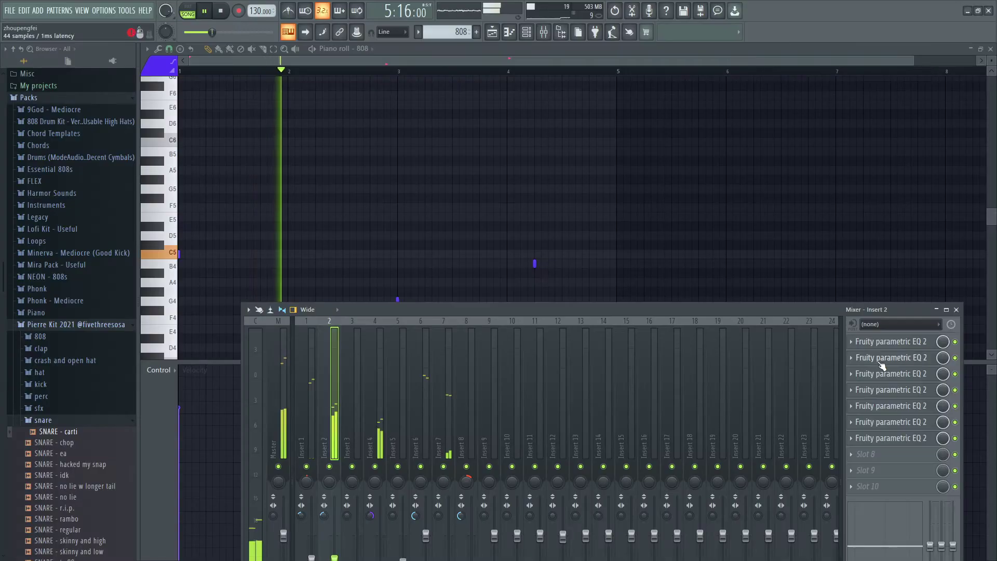
{"action": "left_click", "coordinate": [955, 438]}
{"action": "key", "text": "space"}
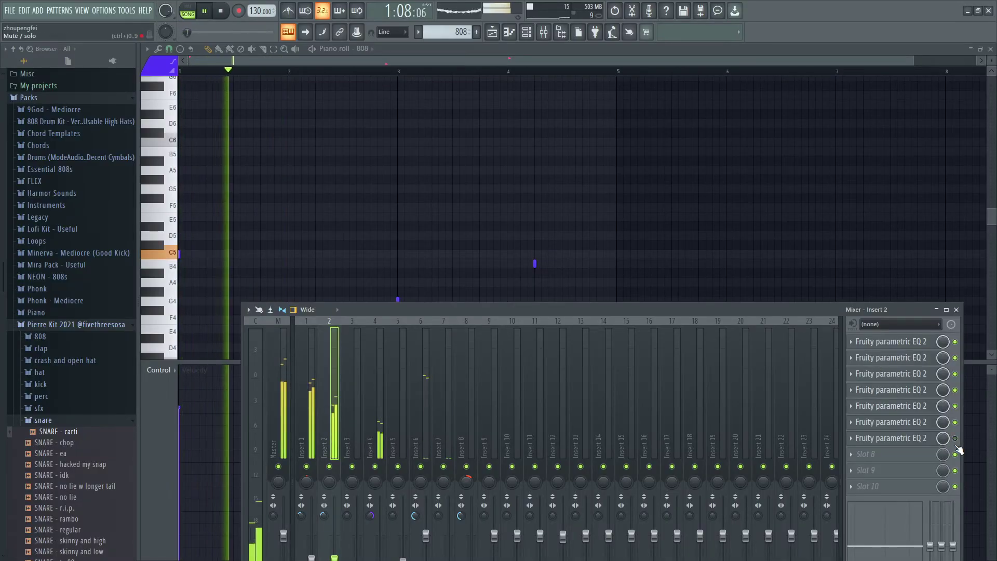
Step: Switch to Notepad++ and replace the note with "i prefer the muddiness, sorry if you dont like it - lmk what you think"
{"action": "key", "text": "alt+Tab"}
{"action": "key", "text": "alt+Tab"}
{"action": "key", "text": "alt+Tab"}
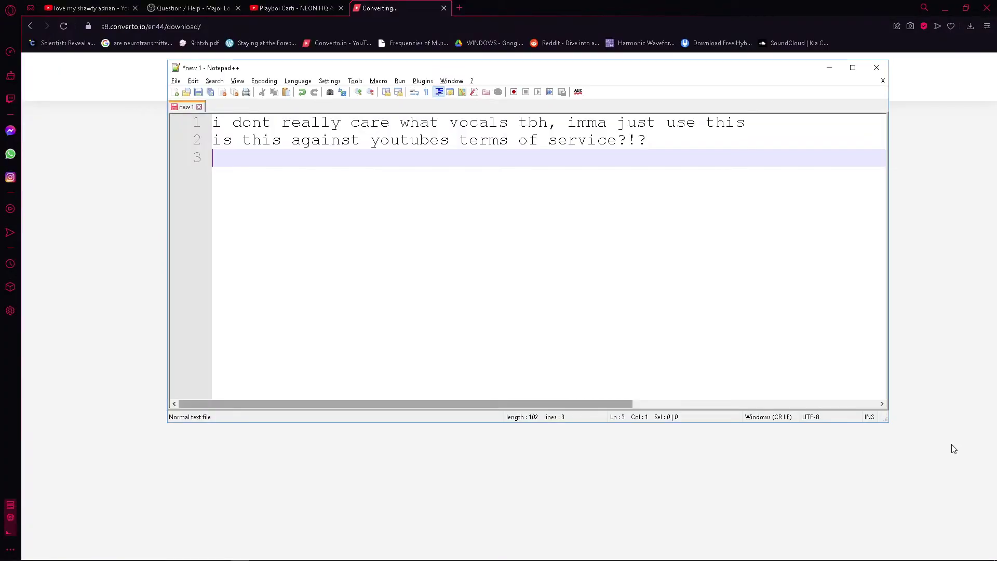
{"action": "key", "text": "ctrl+a"}
{"action": "type", "text": "o ,"}
{"action": "type", "text": "refer the mud"}
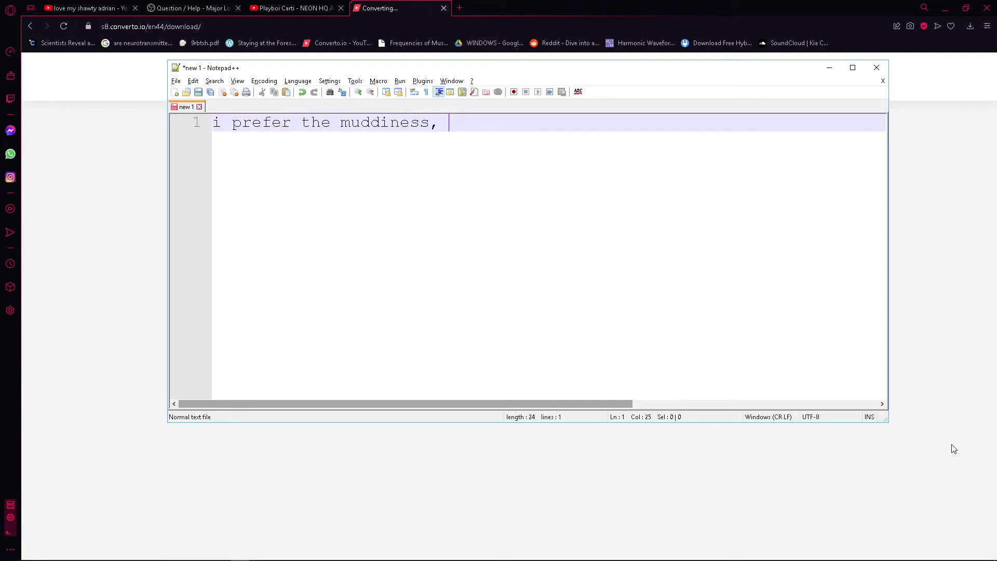
{"action": "type", "text": "ke it"}
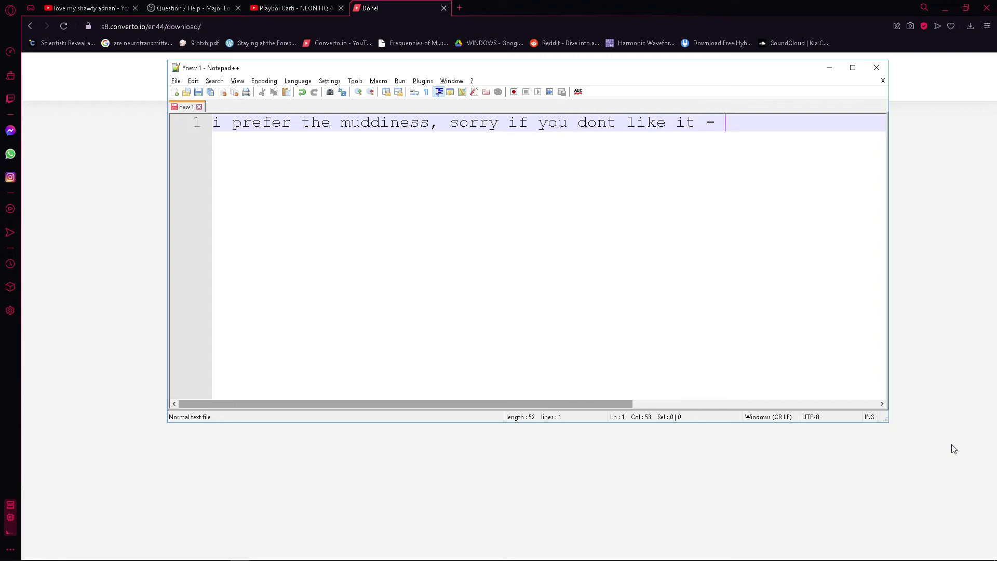
{"action": "type", "text": " - lmk what you think"}
{"action": "key", "text": "Return"}
Step: Return to the browser and download the converted NEON acapella MP3 from Converto
{"action": "key", "text": "alt+Tab"}
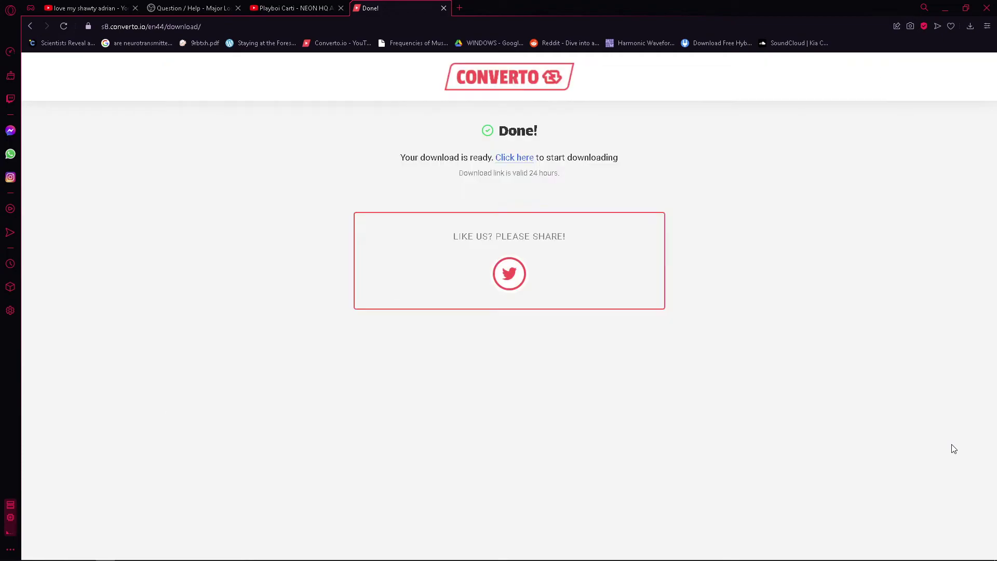
{"action": "left_click", "coordinate": [514, 157]}
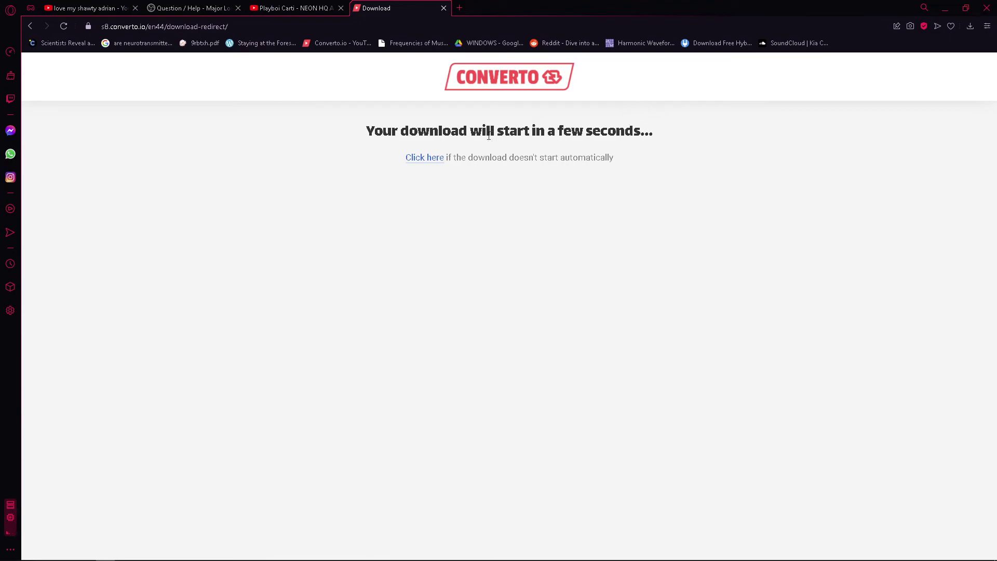
{"action": "left_click", "coordinate": [441, 157]}
{"action": "key", "text": "alt+Tab"}
{"action": "key", "text": "alt+Tab"}
{"action": "key", "text": "alt+Tab"}
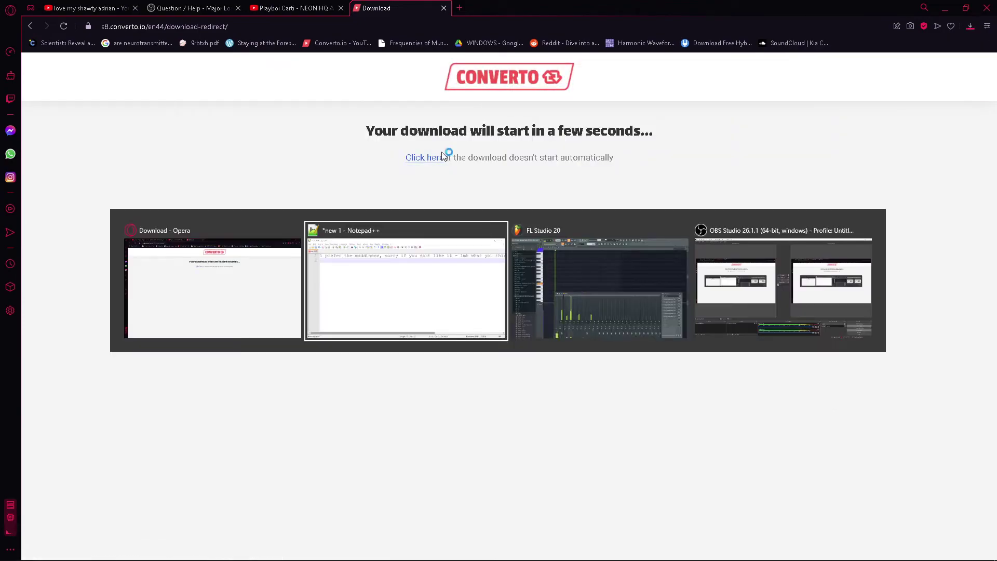
{"action": "key", "text": "alt+Tab"}
{"action": "key", "text": "alt+Tab"}
{"action": "key", "text": "alt+Tab"}
{"action": "key", "text": "alt+Tab"}
{"action": "key", "text": "alt+Tab"}
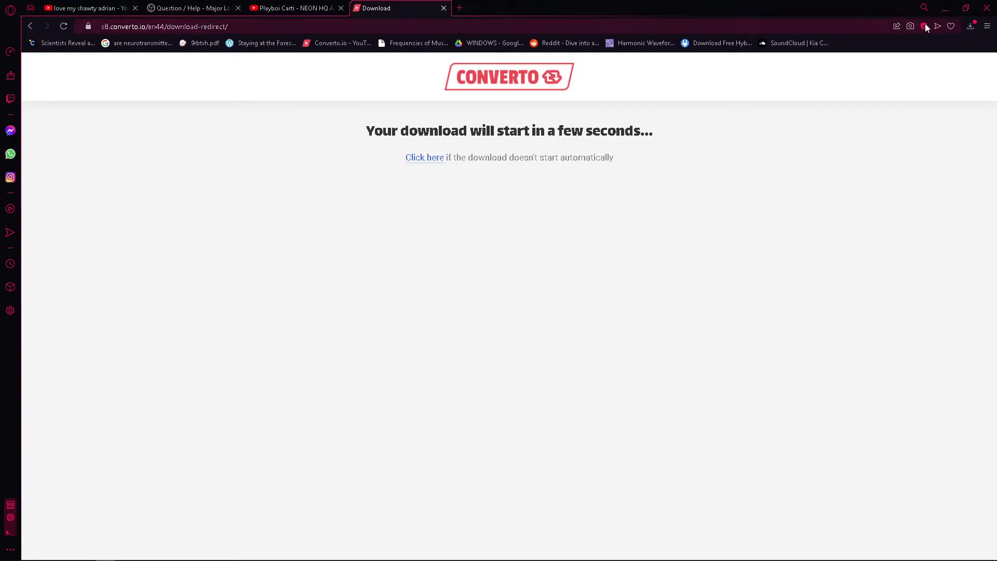
Step: Open the Downloads folder from the browser's download list and try to bring the acapella file into FL Studio
{"action": "left_click", "coordinate": [969, 26]}
{"action": "left_click", "coordinate": [974, 96]}
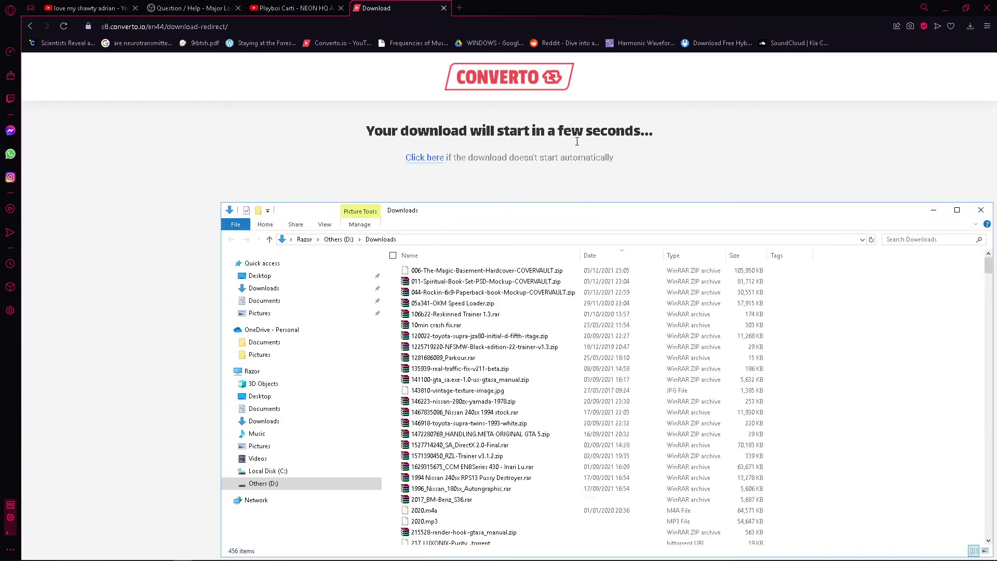
{"action": "left_click_drag", "start_coordinate": [550, 544], "coordinate": [499, 214]}
{"action": "key", "text": "alt+Tab"}
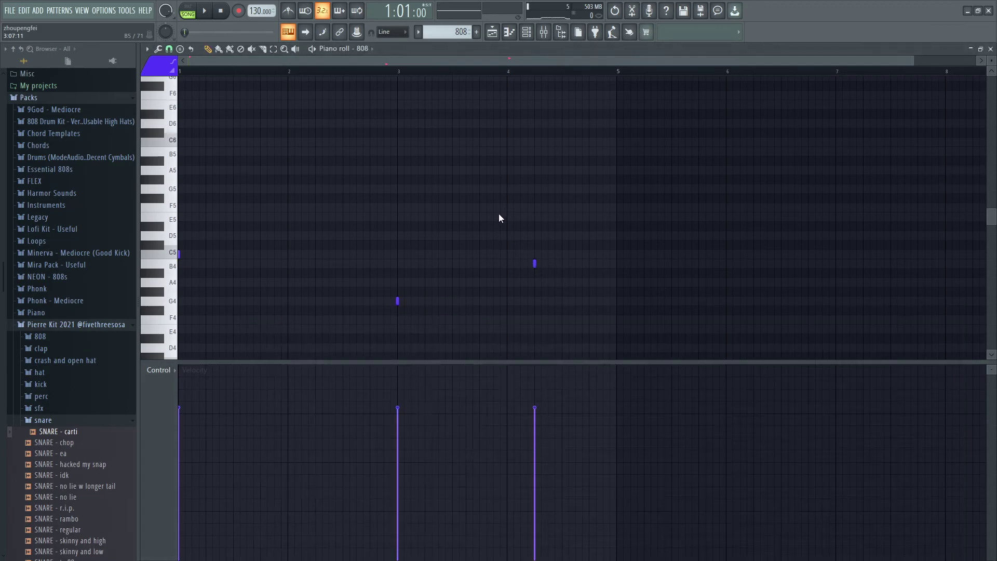
{"action": "left_click", "coordinate": [492, 31]}
{"action": "key", "text": "Tab"}
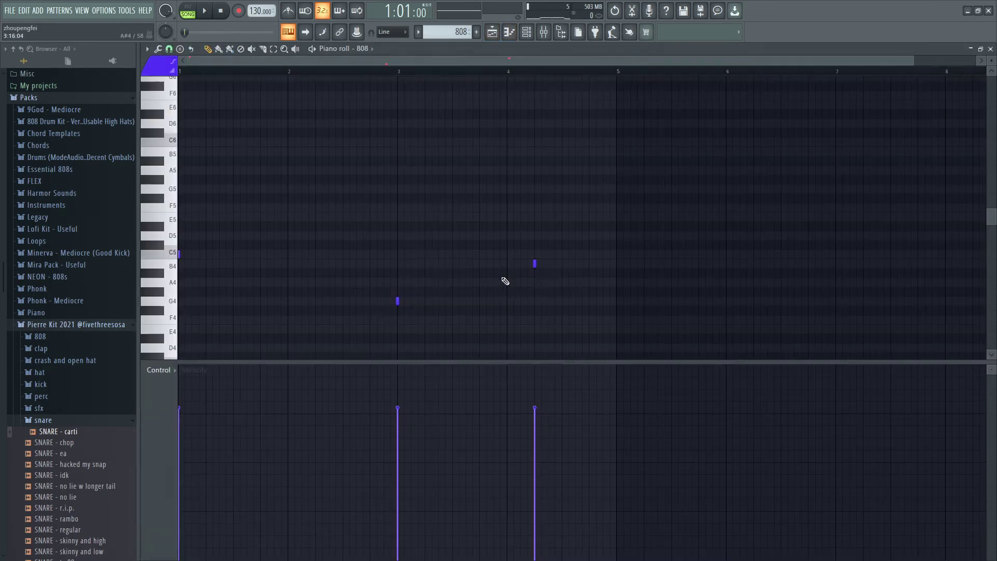
Step: Return to the Downloads folder and try again to transfer the acapella file into FL Studio
{"action": "key", "text": "alt+Tab"}
{"action": "key", "text": "alt+Tab"}
{"action": "key", "text": "alt+Tab"}
{"action": "key", "text": "alt+Tab"}
{"action": "key", "text": "alt+Tab"}
{"action": "key", "text": "alt+Tab"}
{"action": "key", "text": "alt+Tab"}
{"action": "left_click_drag", "start_coordinate": [530, 306], "coordinate": [562, 285]}
{"action": "key", "text": "alt+Tab"}
{"action": "key", "text": "alt+Tab"}
Step: Show the Playlist and undo the accidental move of the Kick clip
{"action": "key", "text": "F5"}
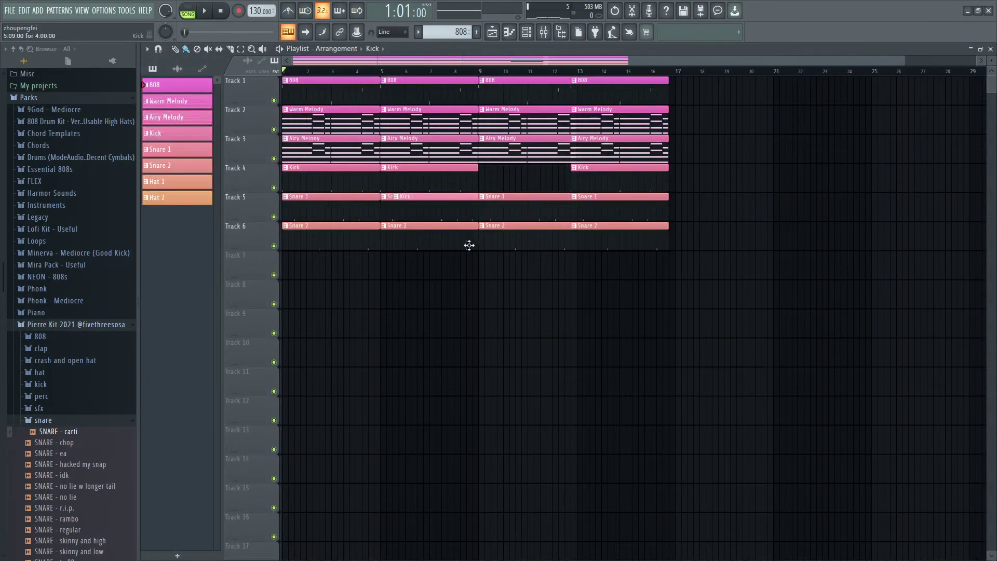
{"action": "key", "text": "ctrl+z"}
Step: Switch to the Opera browser and open the Downloads folder from its download list
{"action": "key", "text": "alt+Tab"}
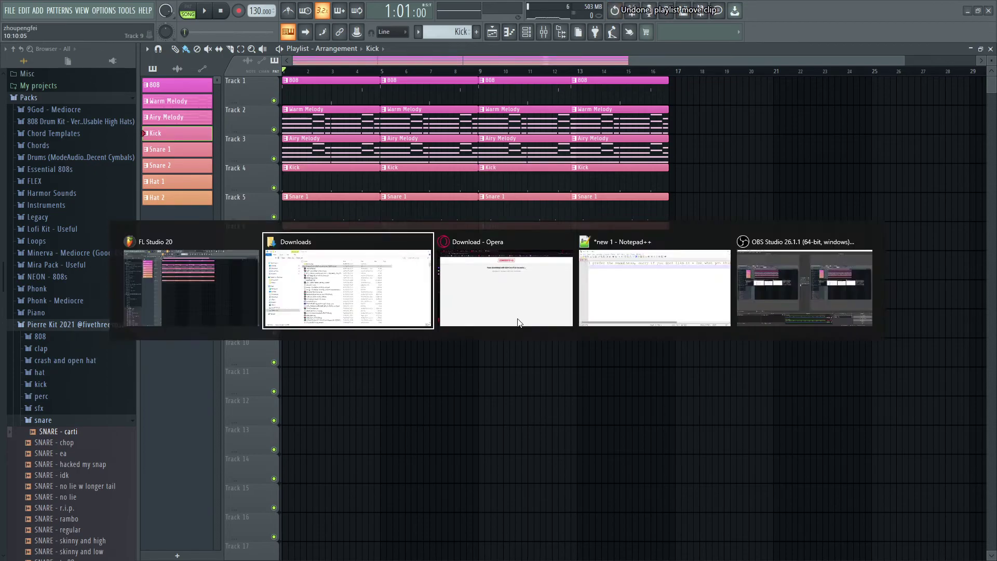
{"action": "key", "text": "alt+Tab"}
{"action": "key", "text": "alt+Tab"}
{"action": "key", "text": "alt+Tab"}
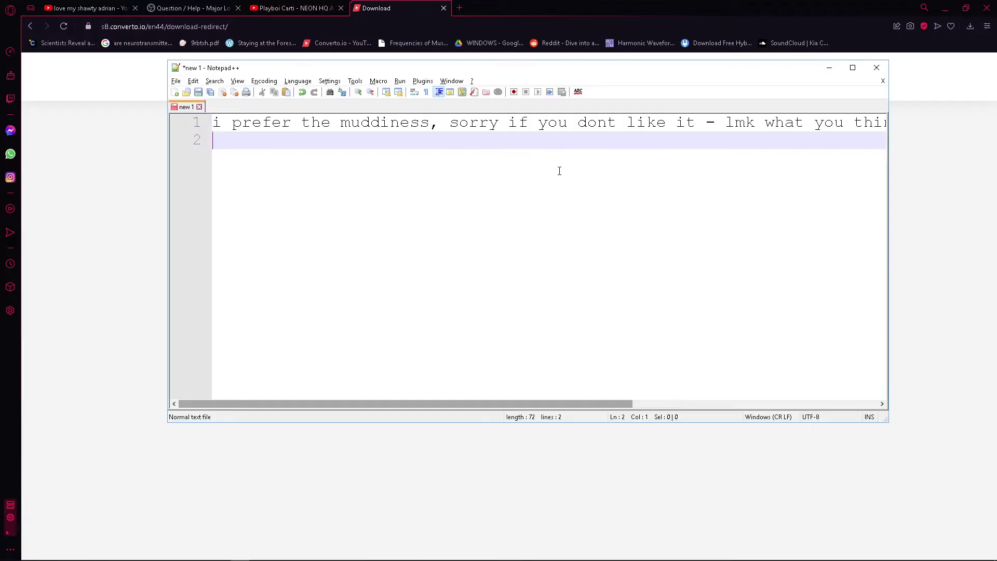
{"action": "key", "text": "alt+Tab"}
{"action": "left_click", "coordinate": [416, 249]}
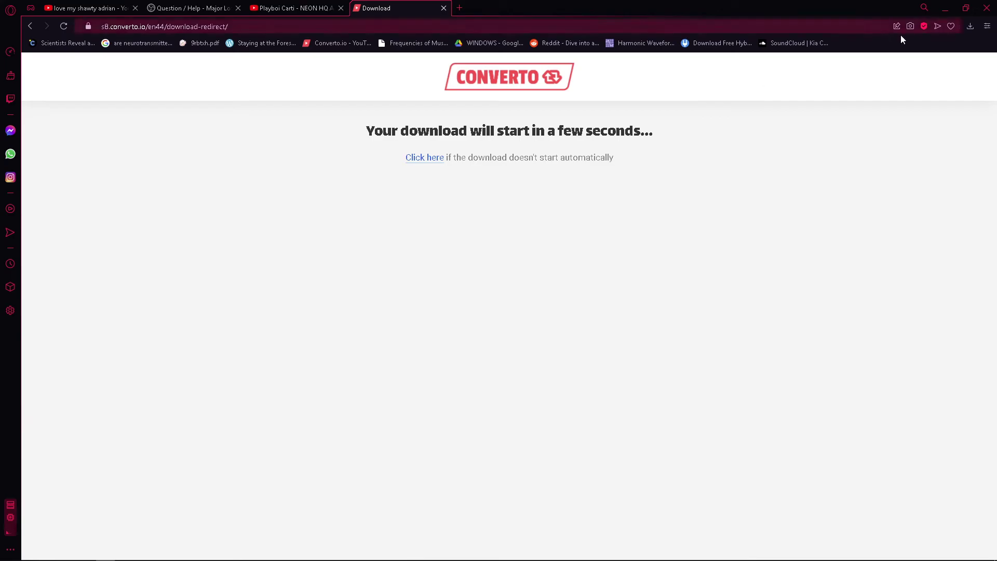
{"action": "left_click", "coordinate": [971, 27]}
{"action": "left_click", "coordinate": [974, 96]}
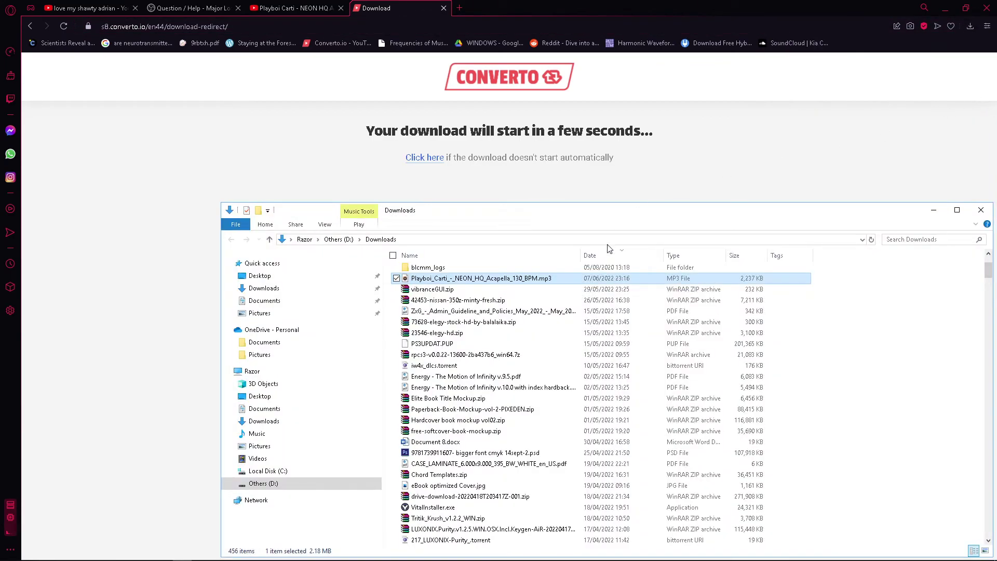
Step: Bring Playboi_Carti_-_NEON_HQ_Acapella_130_BPM.mp3 into the FL Studio Playlist at the start of Track 7 and play it briefly
{"action": "key", "text": "alt+Tab"}
{"action": "left_click_drag", "start_coordinate": [533, 288], "coordinate": [340, 255]}
{"action": "key", "text": "space"}
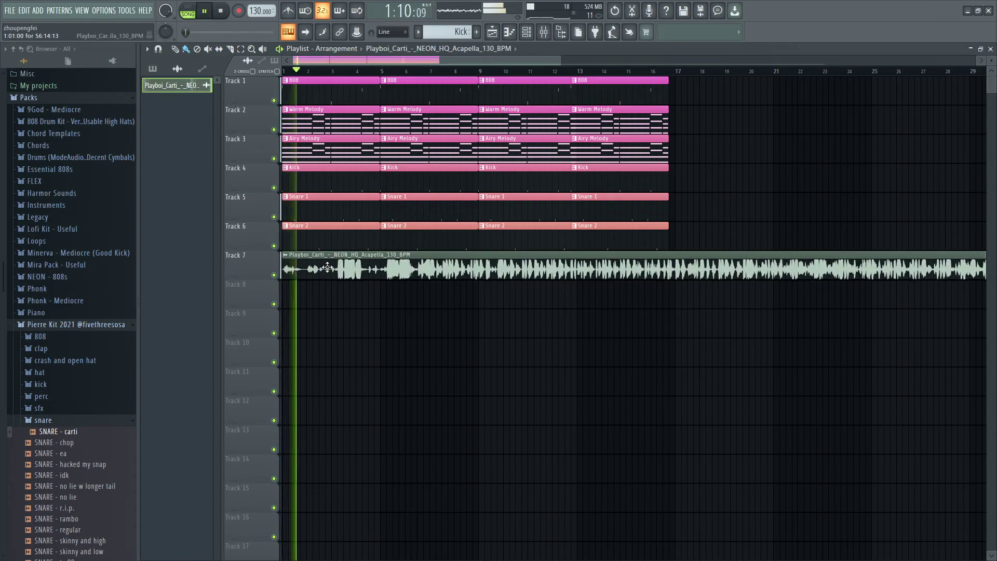
{"action": "key", "text": "space"}
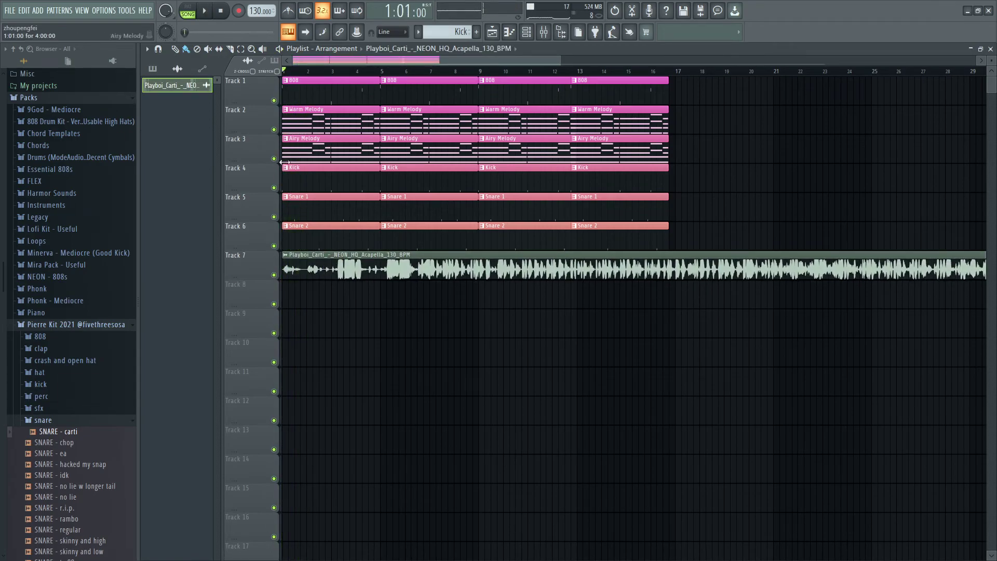
Step: Solo the acapella on Track 7 and play it without the beat
{"action": "left_click", "coordinate": [273, 246]}
{"action": "left_click", "coordinate": [274, 216]}
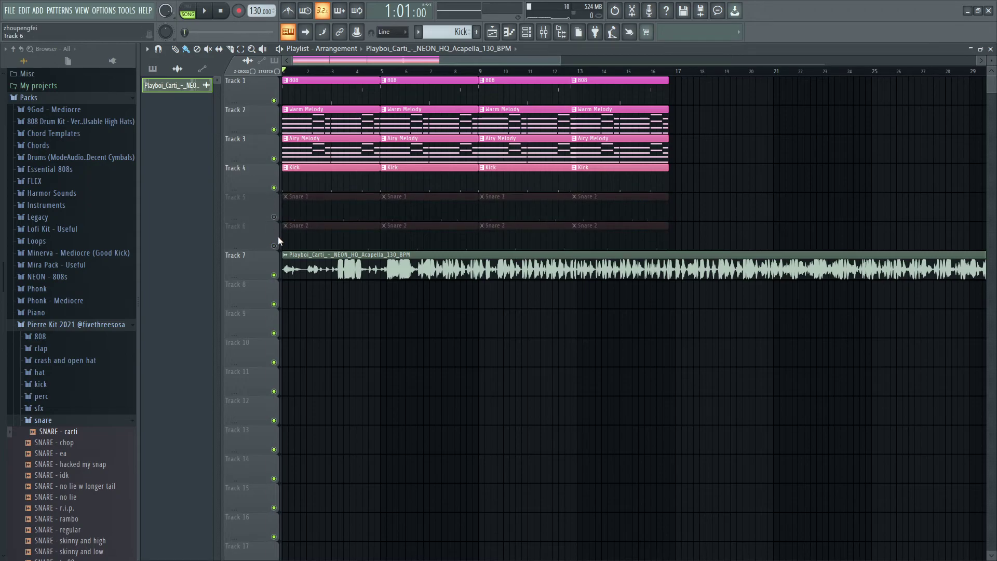
{"action": "left_click", "coordinate": [273, 216]}
{"action": "left_click", "coordinate": [274, 245]}
{"action": "right_click", "coordinate": [275, 261]}
{"action": "right_click", "coordinate": [273, 275]}
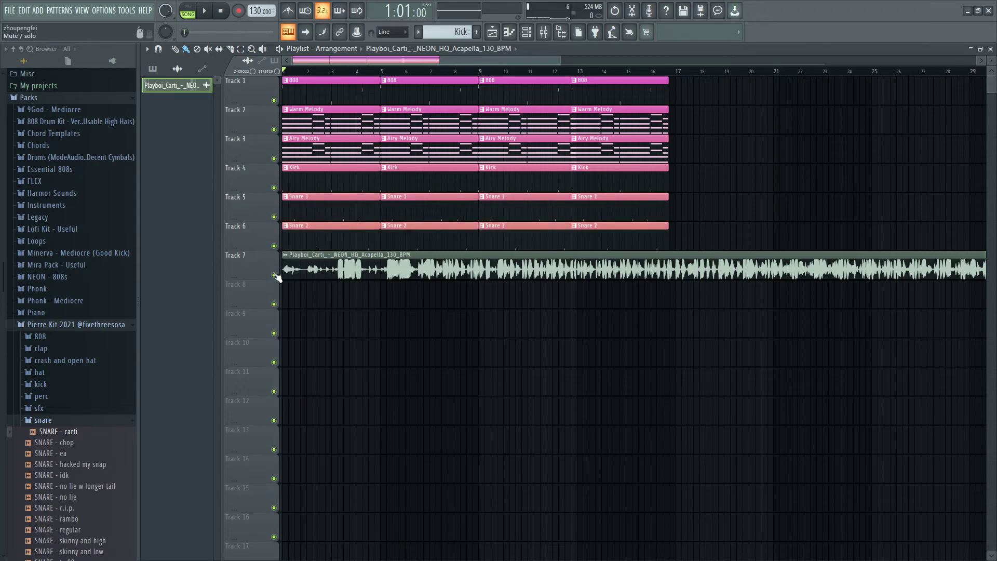
{"action": "right_click", "coordinate": [274, 275]}
{"action": "key", "text": "space"}
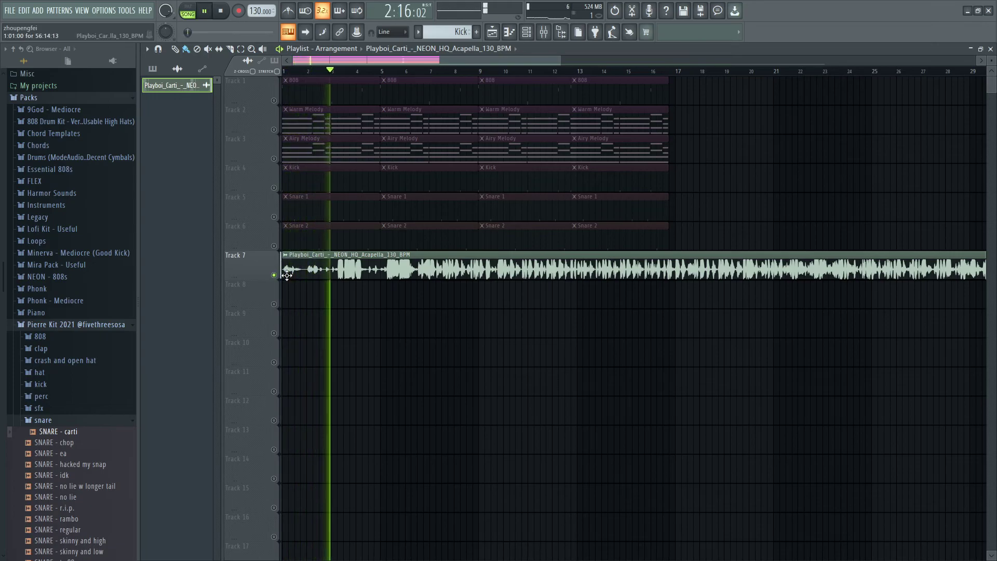
Step: Trim about two bars of quiet intro from the acapella clip and lower its channel volume
{"action": "mouse_move", "coordinate": [287, 271]}
{"action": "left_mouse_down"}
{"action": "mouse_move", "coordinate": [337, 276]}
{"action": "mouse_move", "coordinate": [289, 270]}
{"action": "left_mouse_up"}
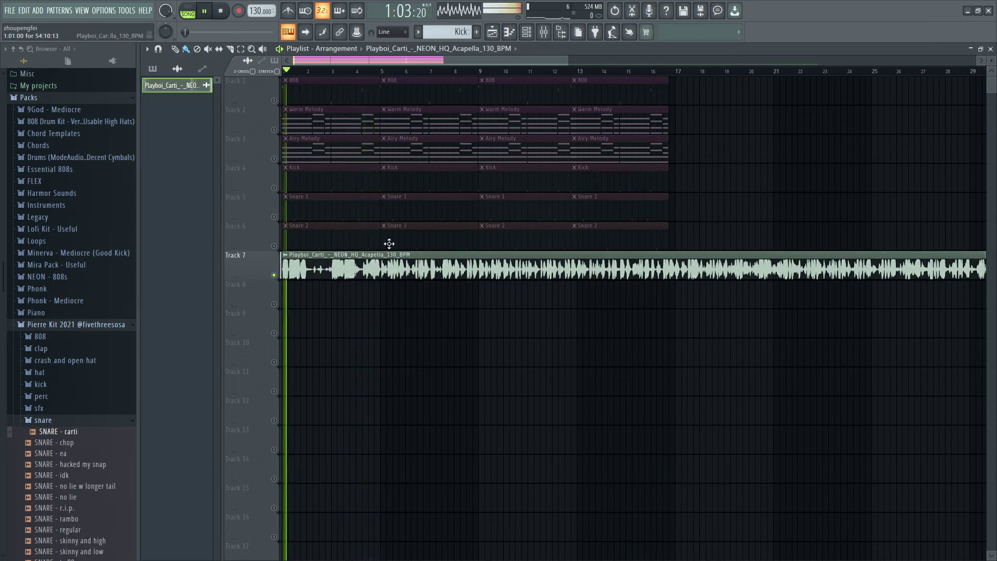
{"action": "double_click", "coordinate": [443, 275]}
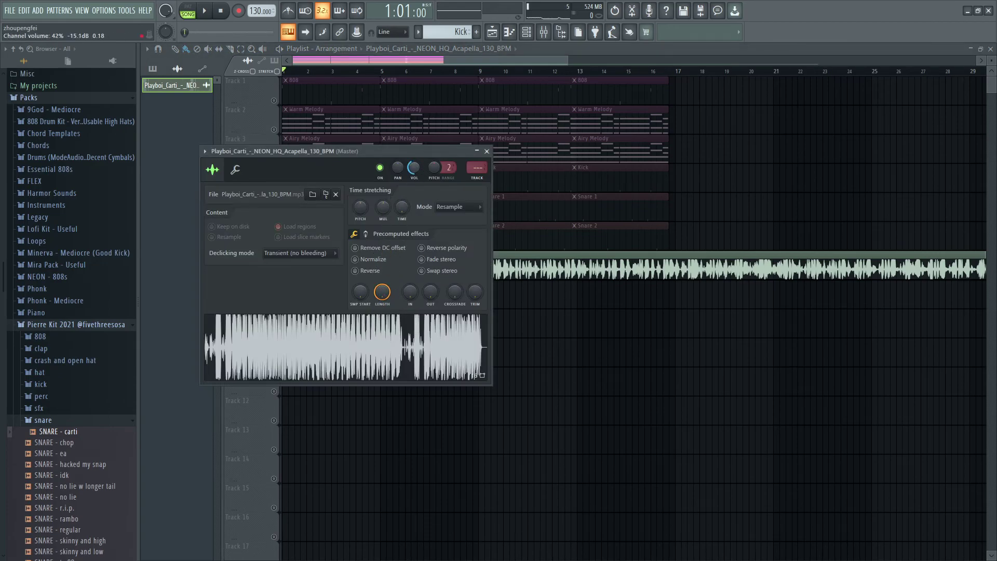
{"action": "left_click_drag", "start_coordinate": [414, 168], "coordinate": [414, 174]}
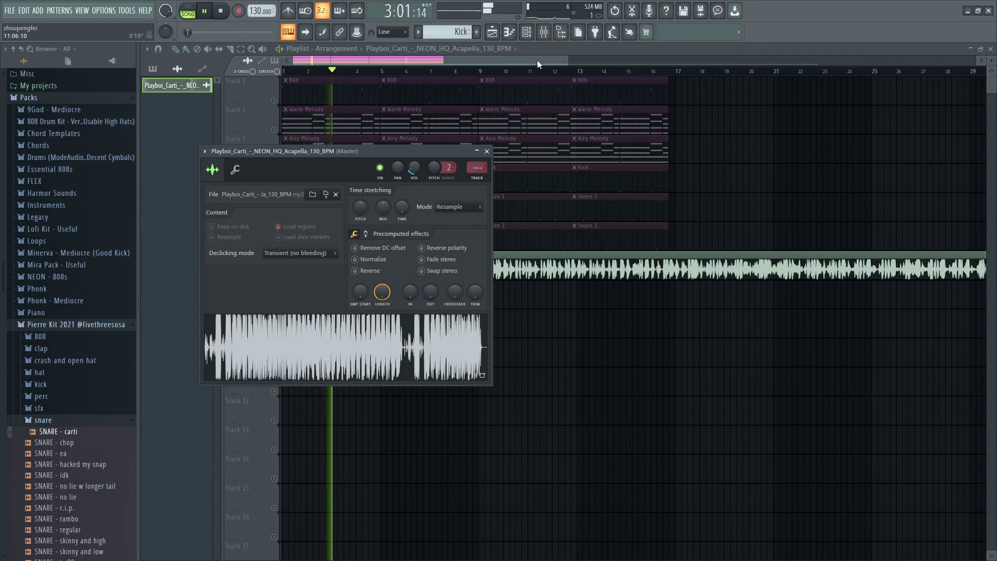
Step: Show the Mixer and Channel rack and route the acapella channel to mixer Insert 9
{"action": "left_click", "coordinate": [549, 35]}
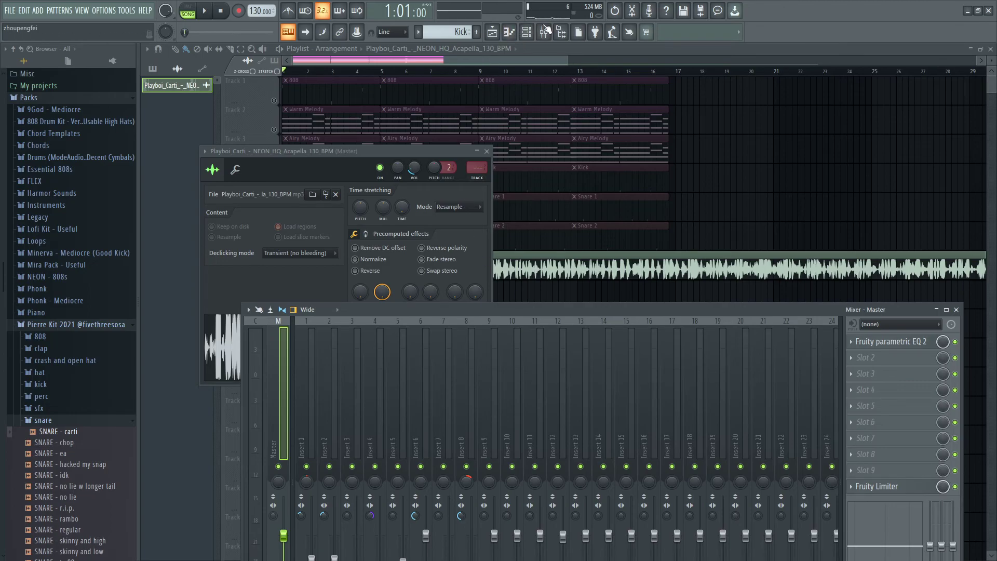
{"action": "left_click", "coordinate": [533, 35]}
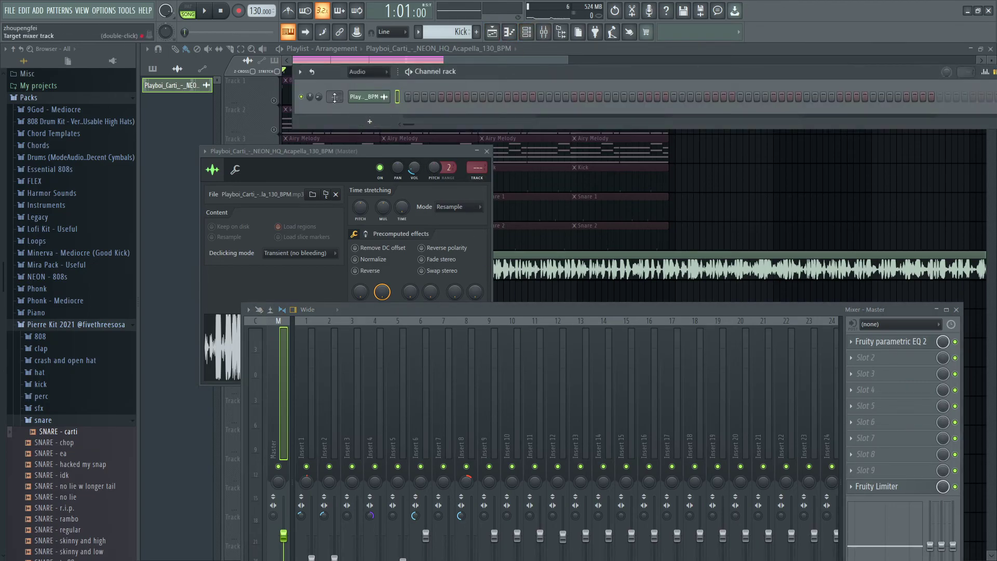
{"action": "scroll", "coordinate": [335, 97], "scroll_direction": "up", "scroll_amount": 10}
{"action": "scroll", "coordinate": [335, 100], "scroll_direction": "down", "scroll_amount": 1}
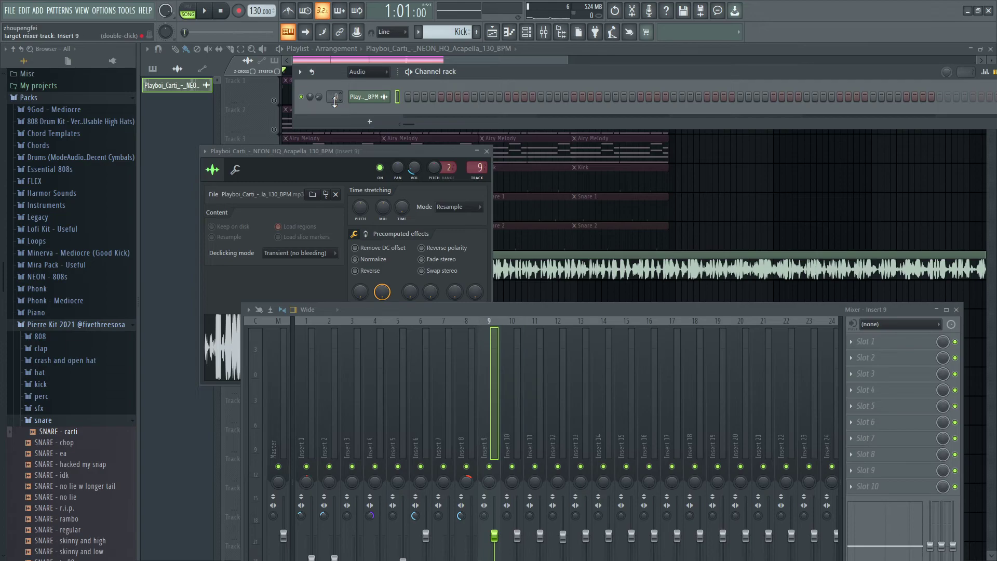
{"action": "scroll", "coordinate": [335, 99], "scroll_direction": "down", "scroll_amount": 1}
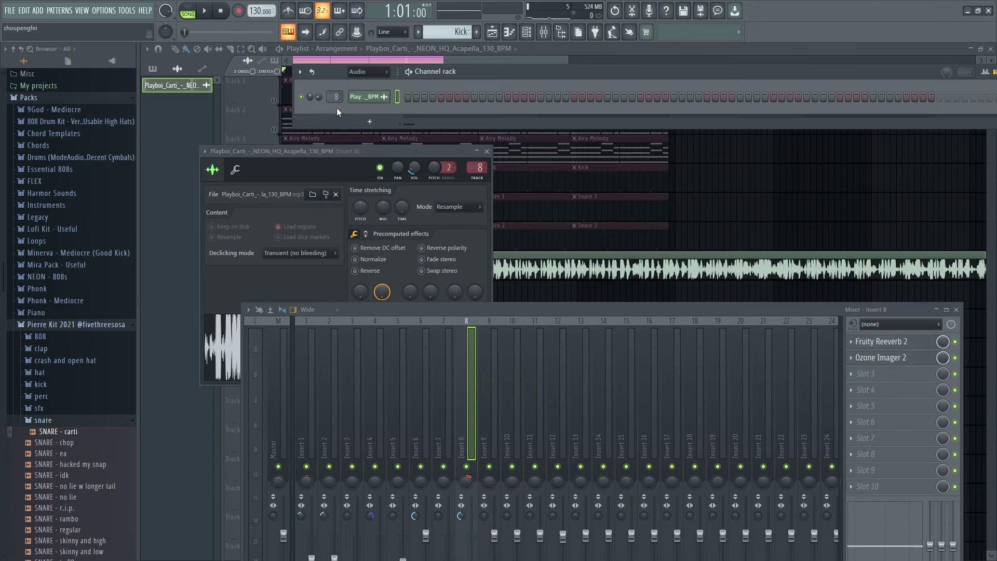
{"action": "scroll", "coordinate": [336, 100], "scroll_direction": "up", "scroll_amount": 1}
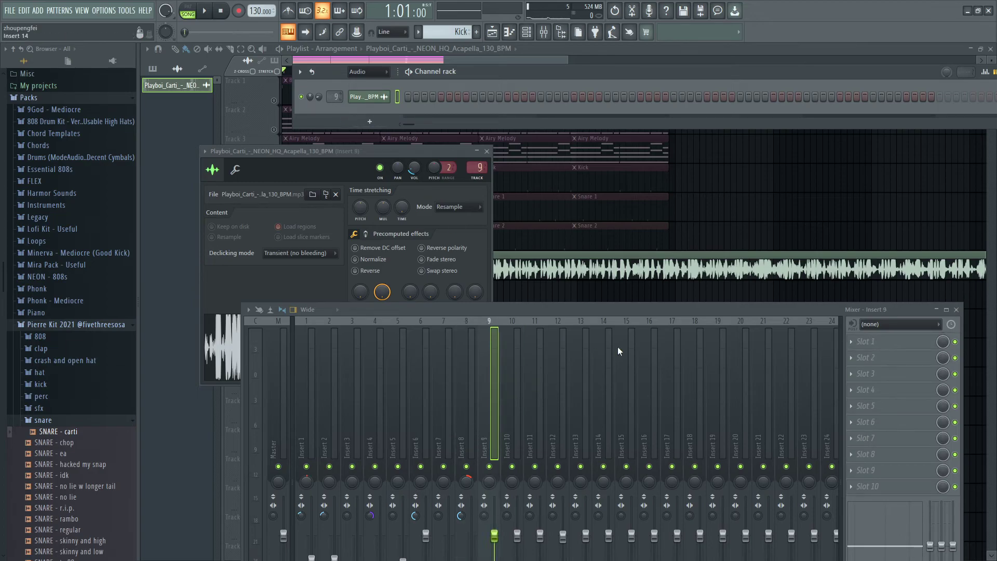
Step: Add Fruity parametric EQ 2 to the first slot of Insert 9 and apply the Old Telephone preset during playback
{"action": "left_click", "coordinate": [916, 347]}
{"action": "left_click", "coordinate": [716, 187]}
{"action": "key", "text": "space"}
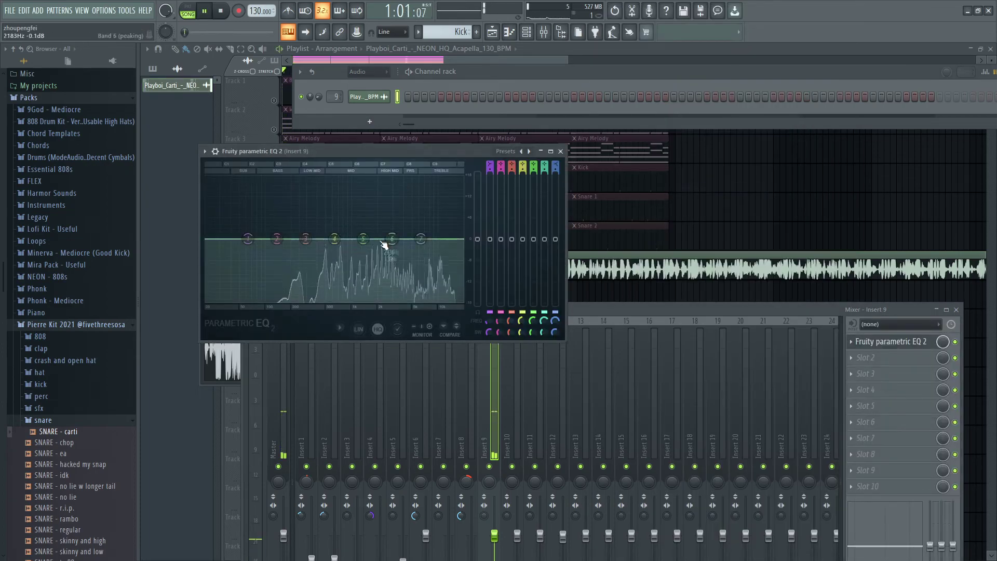
{"action": "left_click", "coordinate": [505, 151]}
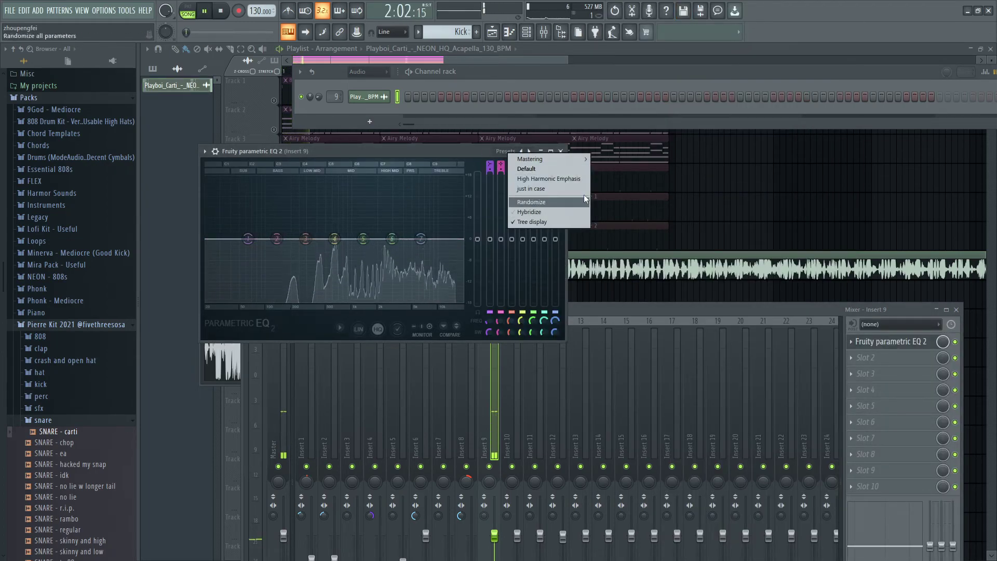
{"action": "mouse_move", "coordinate": [581, 159]}
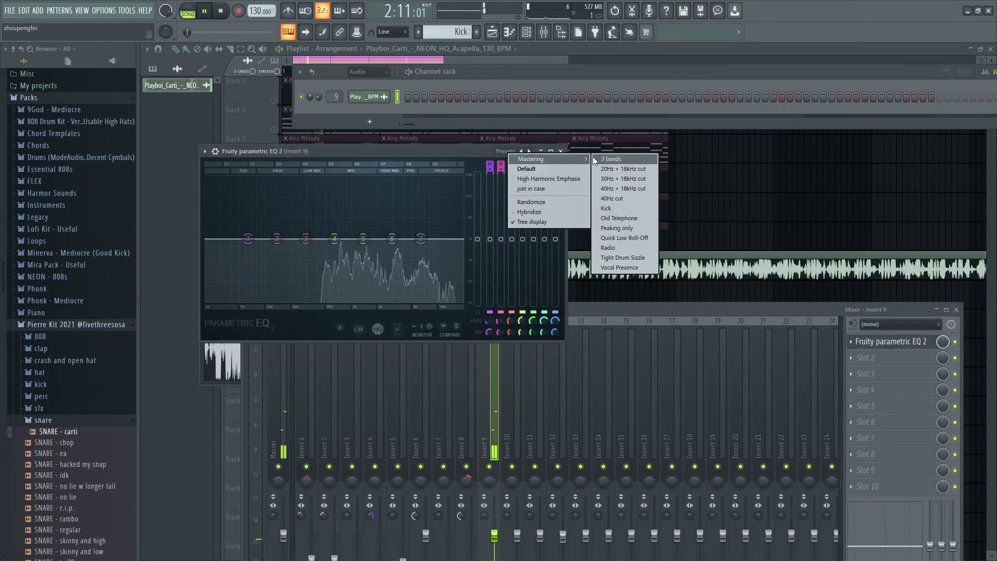
{"action": "left_click", "coordinate": [652, 220]}
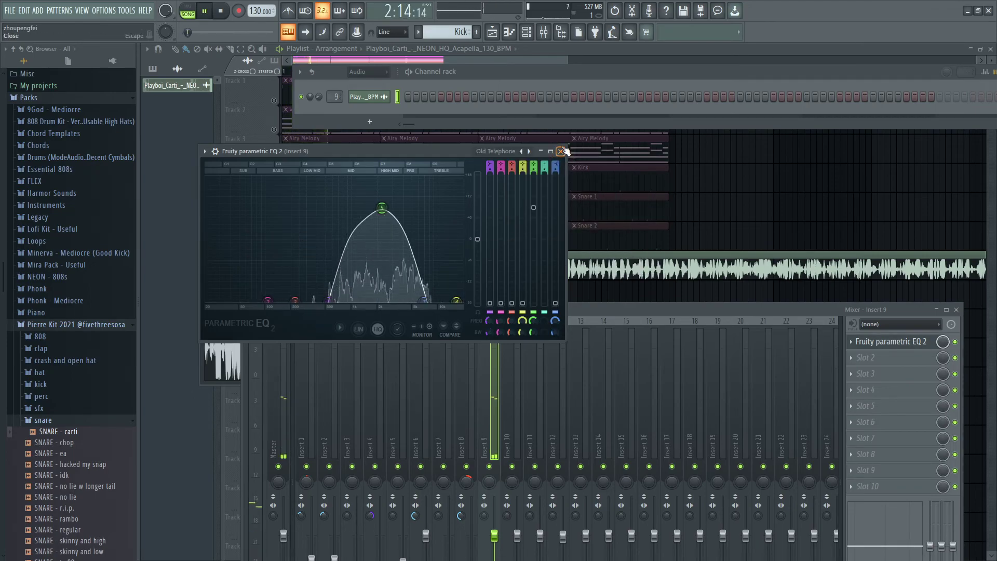
Step: Add Fruity Reeverb 2 to slot 2 of Insert 9, raise its wet level and lower its dry level to about 64%
{"action": "left_click", "coordinate": [562, 151]}
{"action": "left_click", "coordinate": [864, 355]}
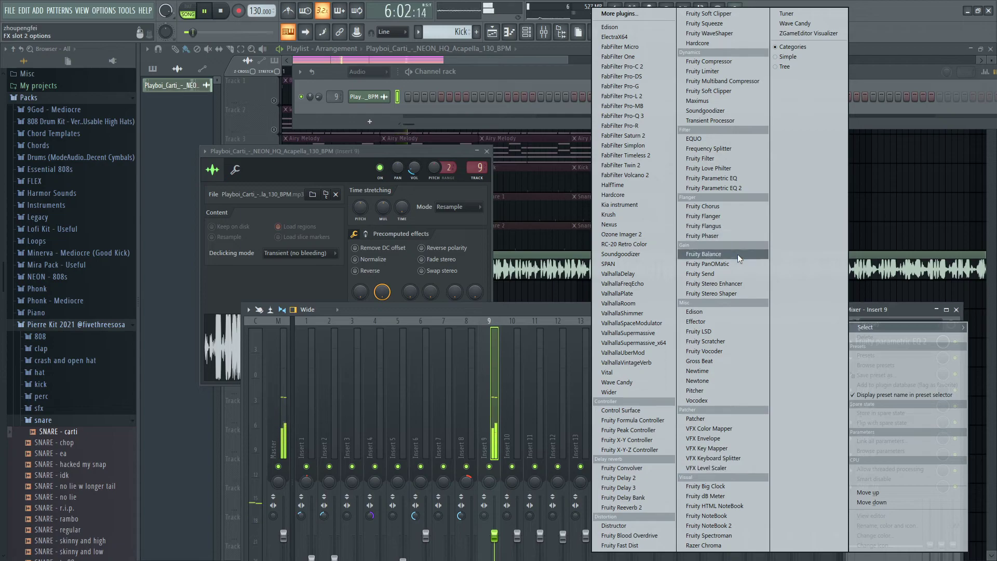
{"action": "left_click", "coordinate": [656, 507]}
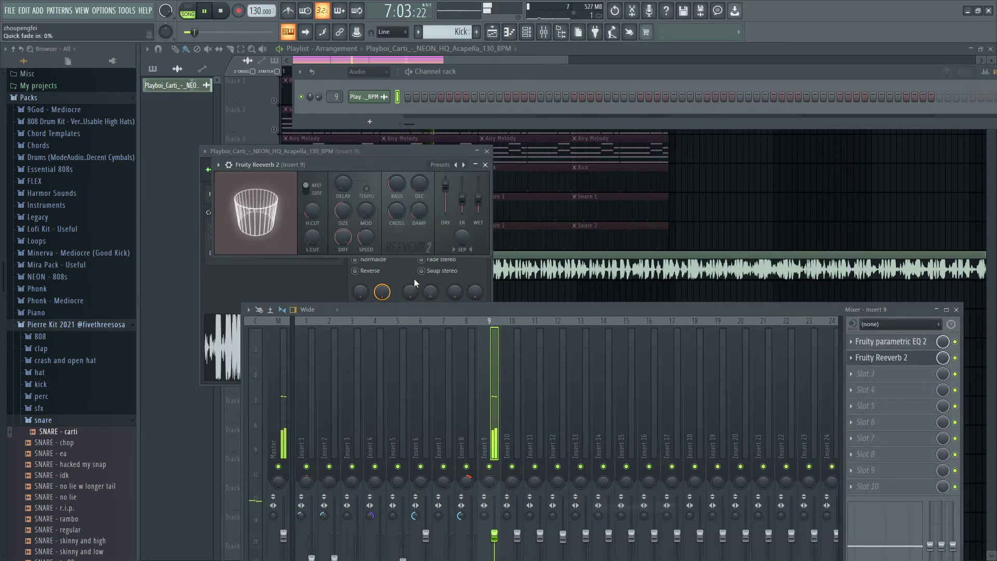
{"action": "left_click_drag", "start_coordinate": [478, 199], "coordinate": [479, 182]}
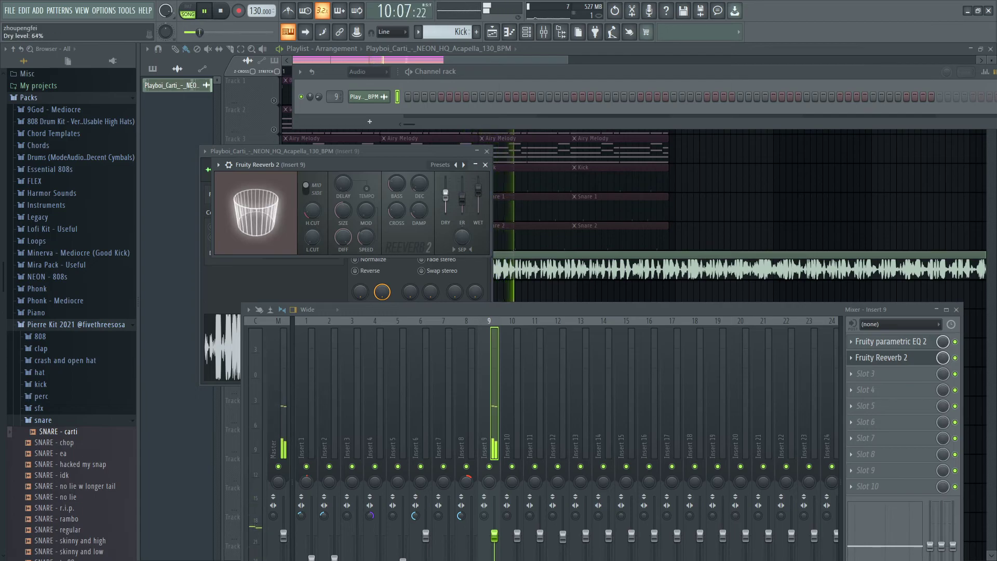
{"action": "left_click", "coordinate": [485, 164]}
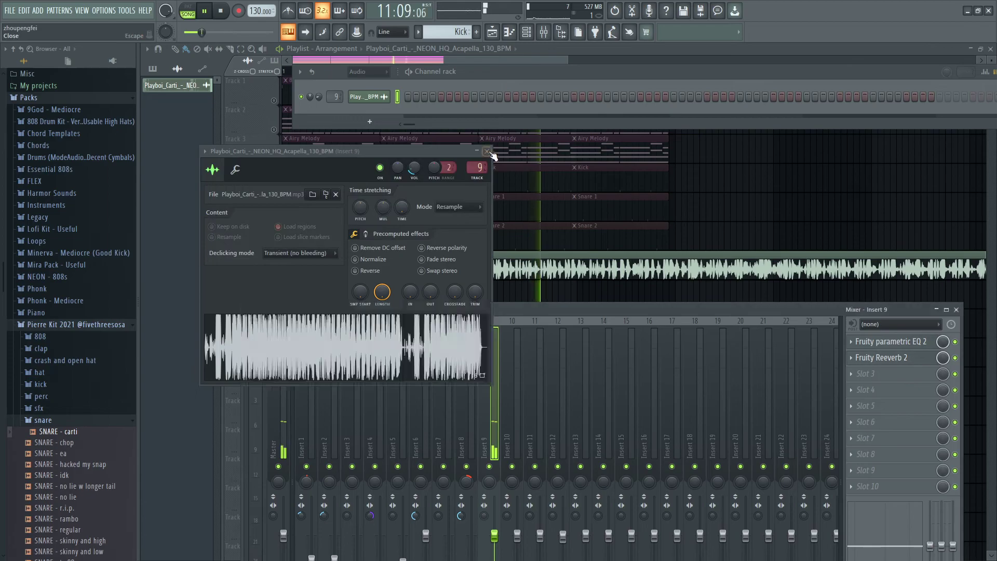
{"action": "left_click", "coordinate": [487, 152]}
Step: Take Track 7 out of solo so all tracks are active, and play the beat with the acapella
{"action": "left_click", "coordinate": [274, 246]}
{"action": "left_click", "coordinate": [274, 217]}
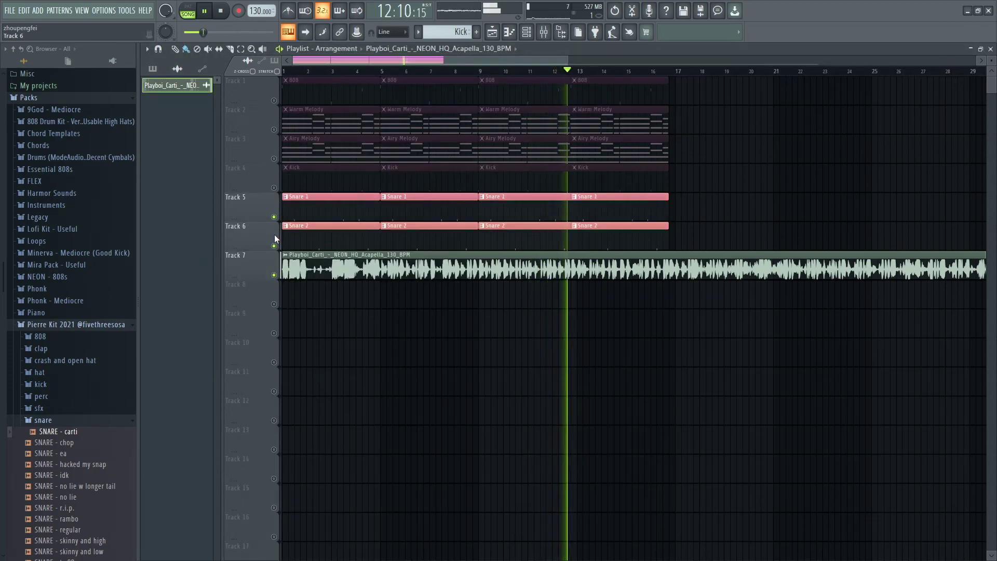
{"action": "left_click", "coordinate": [274, 245]}
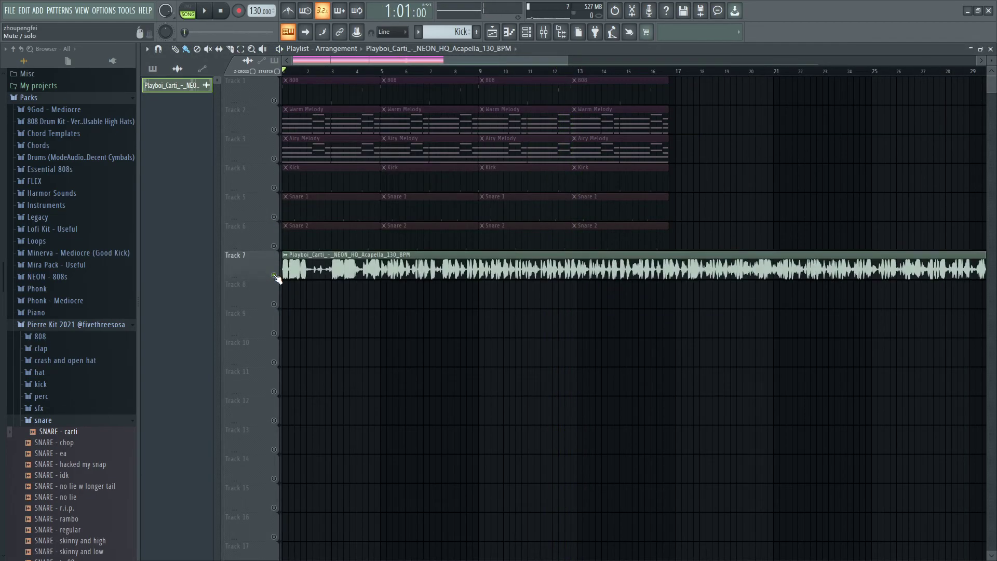
{"action": "left_click", "coordinate": [275, 275], "text": "ctrl"}
{"action": "key", "text": "space"}
Step: Move the acapella clip to start at bar 2 and listen to its timing against the beat
{"action": "left_click_drag", "start_coordinate": [315, 271], "coordinate": [342, 273]}
{"action": "key", "text": "space"}
{"action": "key", "text": "space"}
{"action": "key", "text": "space"}
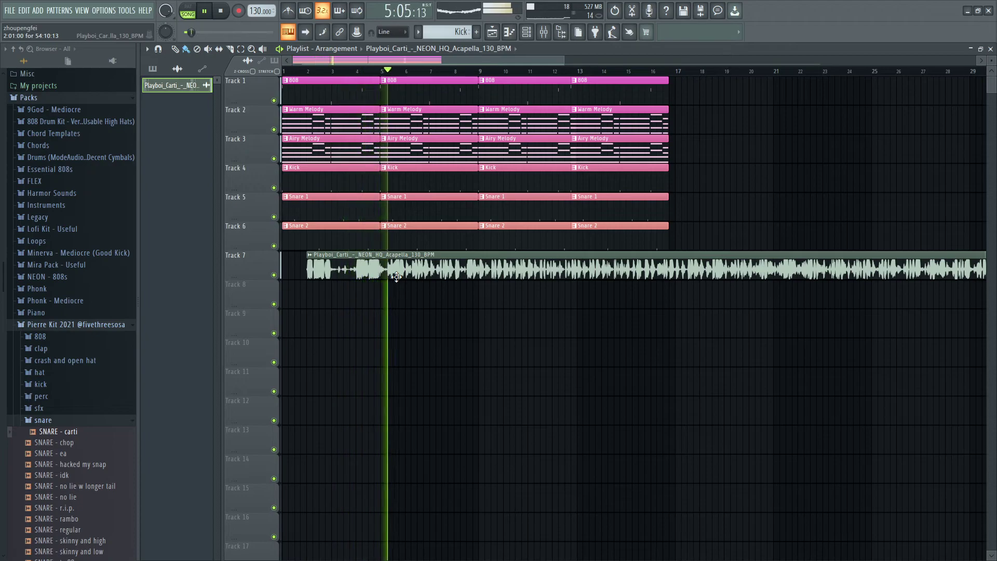
{"action": "key", "text": "space"}
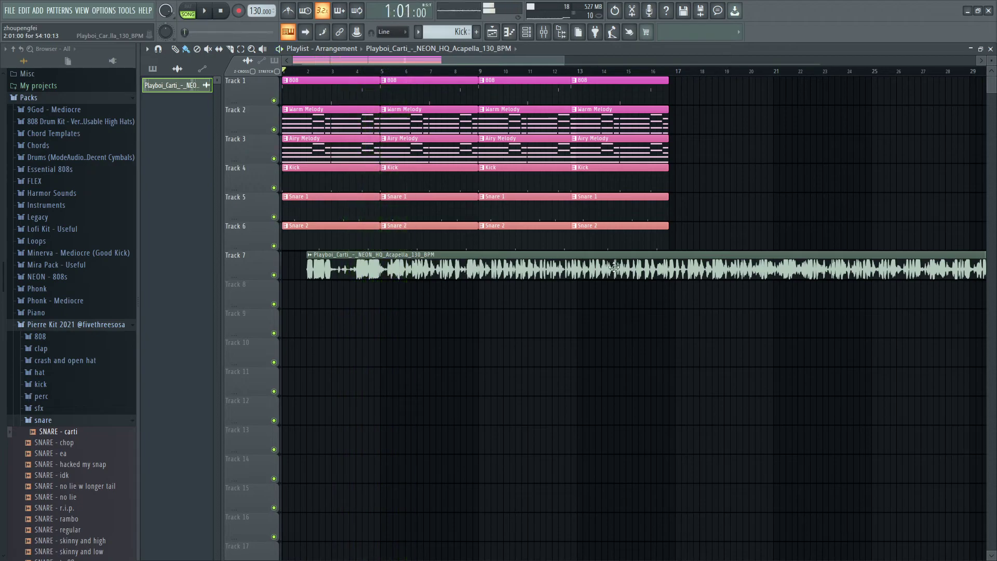
Step: Shift the acapella clip about half a bar earlier, to the middle of bar 1, and listen to the timing
{"action": "scroll", "coordinate": [544, 56], "scroll_direction": "down", "scroll_amount": 5}
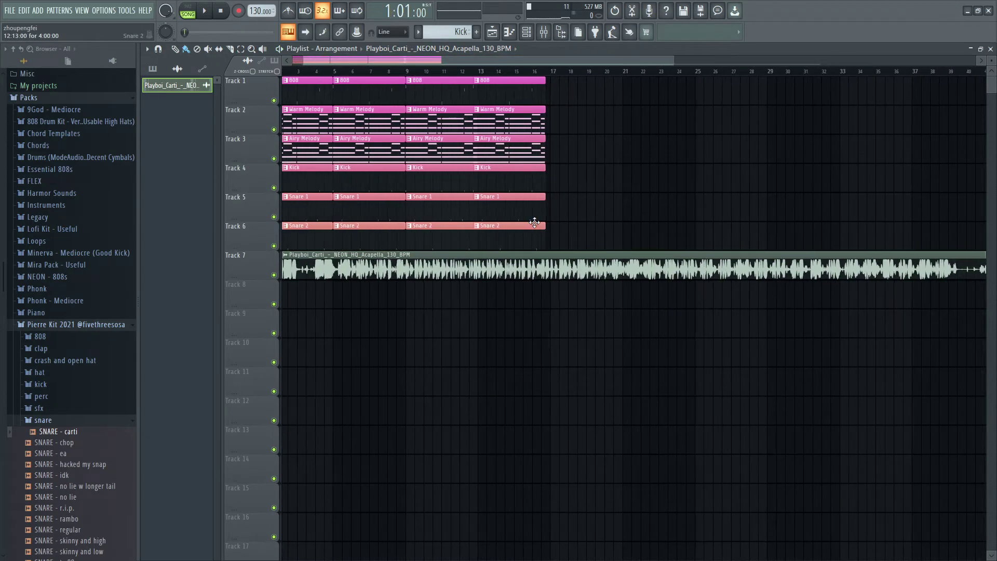
{"action": "key", "text": "space"}
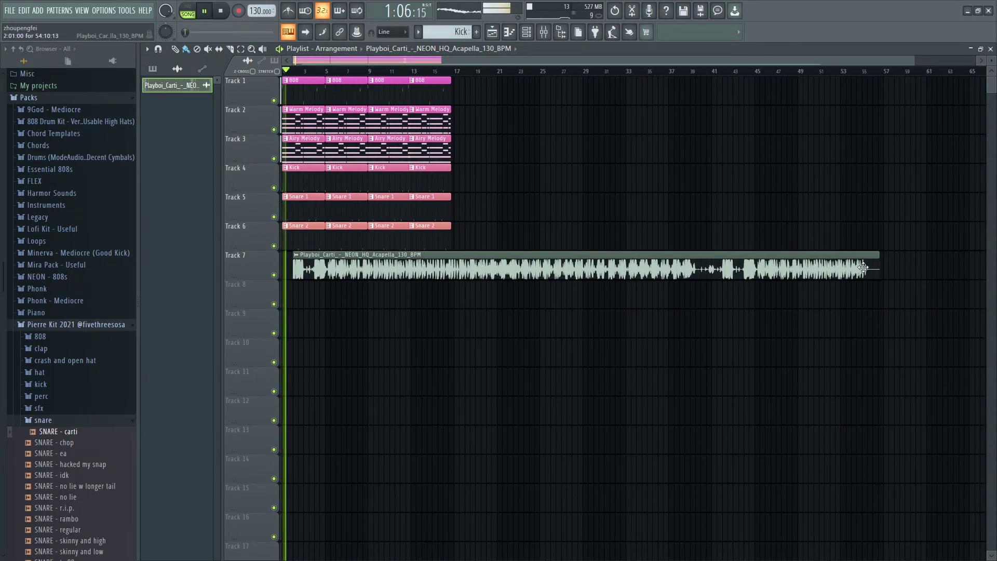
{"action": "key", "text": "space"}
{"action": "left_click_drag", "start_coordinate": [375, 267], "coordinate": [369, 268]}
{"action": "key", "text": "space"}
{"action": "key", "text": "space"}
{"action": "scroll", "coordinate": [309, 294], "scroll_direction": "up", "scroll_amount": 5}
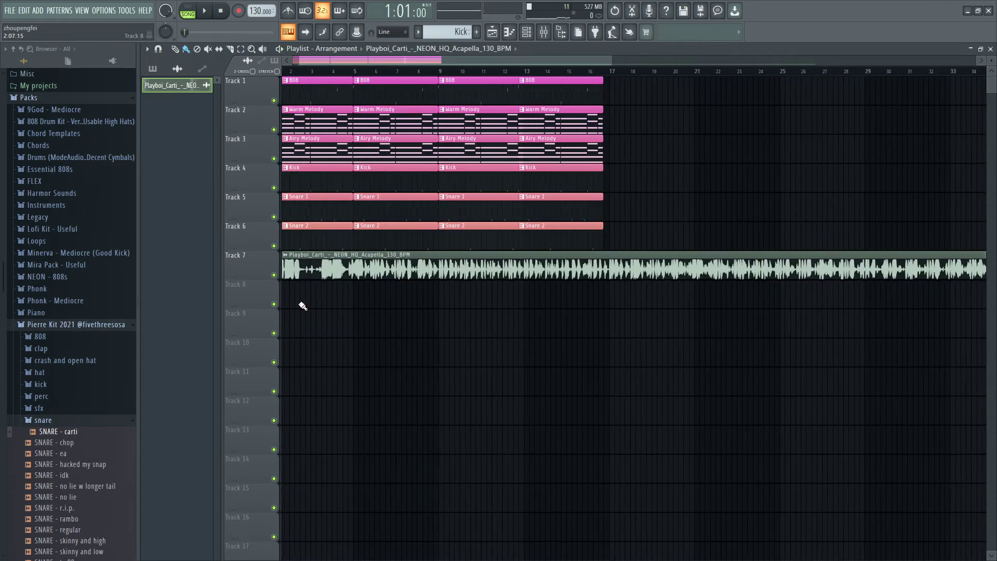
{"action": "key", "text": "space"}
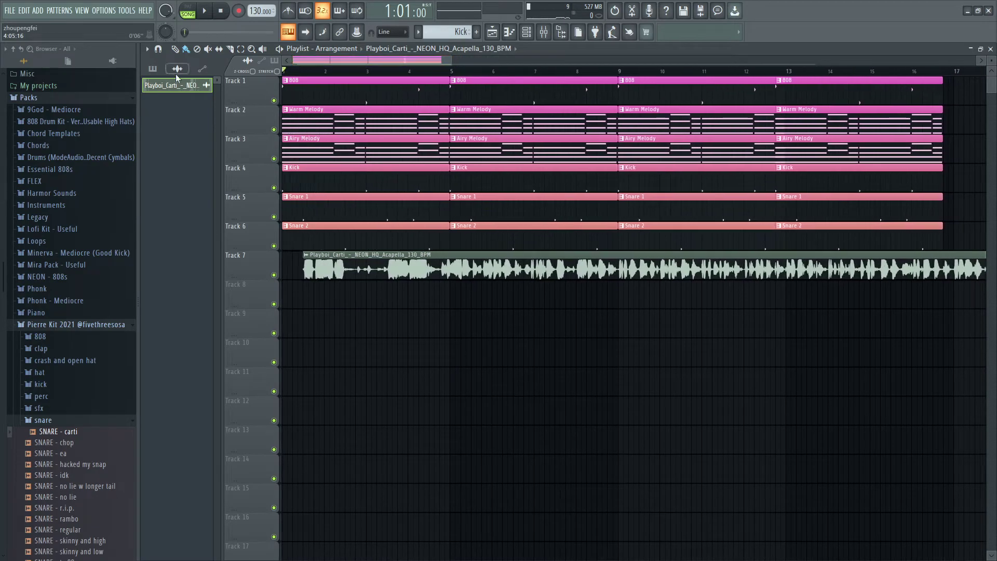
{"action": "key", "text": "space"}
Step: Shift the acapella clip a quarter bar later, to 1:13:00, and play it against the beat
{"action": "left_click_drag", "start_coordinate": [345, 274], "coordinate": [362, 273]}
{"action": "key", "text": "space"}
{"action": "key", "text": "space"}
{"action": "key", "text": "space"}
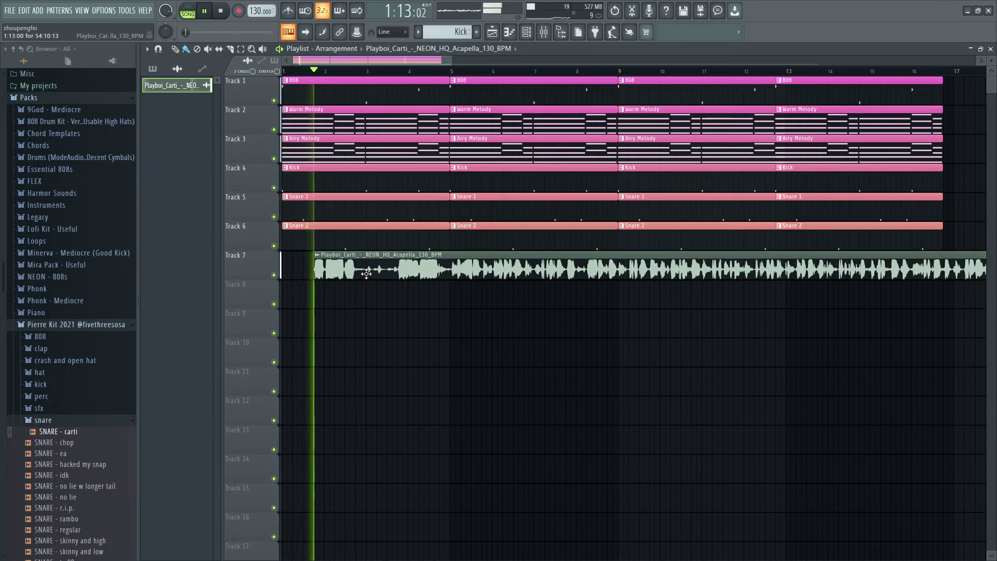
Step: Try nudging the acapella clip slightly later than 1:13:00, listen to it, and return it to 1:13:00
{"action": "key", "text": "space"}
{"action": "left_click_drag", "start_coordinate": [370, 268], "coordinate": [375, 269]}
{"action": "key", "text": "space"}
{"action": "key", "text": "space"}
{"action": "left_click_drag", "start_coordinate": [398, 270], "coordinate": [393, 270]}
{"action": "key", "text": "space"}
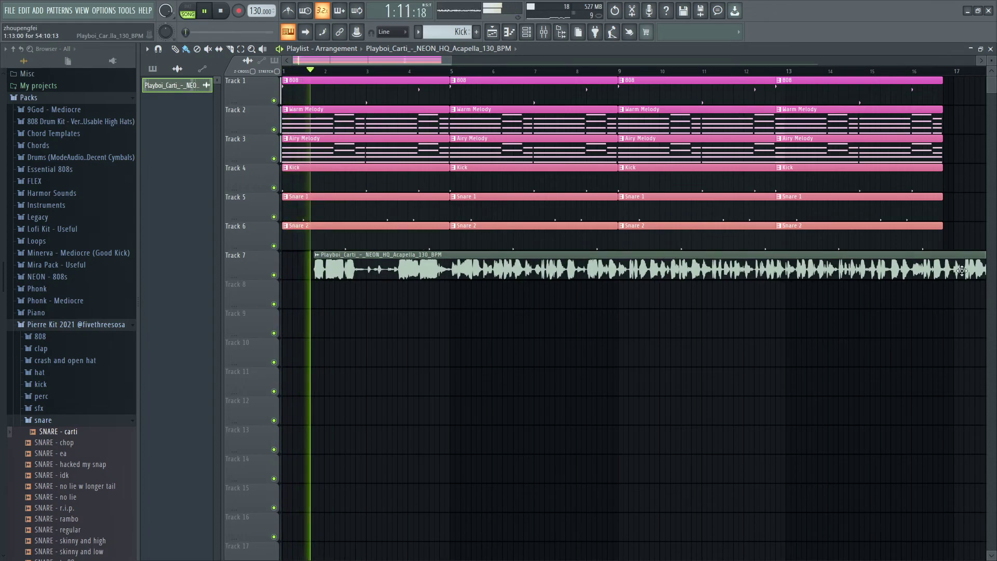
Step: Play the beat with the acapella from the start and check the vocal timing over the first bars
{"action": "scroll", "coordinate": [444, 63], "scroll_direction": "down", "scroll_amount": 1}
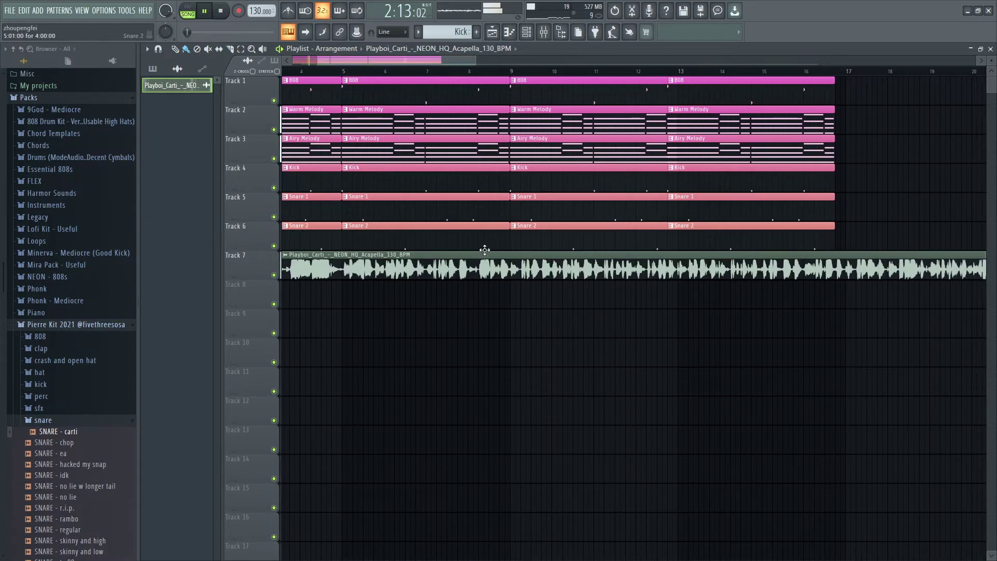
{"action": "scroll", "coordinate": [484, 252], "scroll_direction": "down", "scroll_amount": 2}
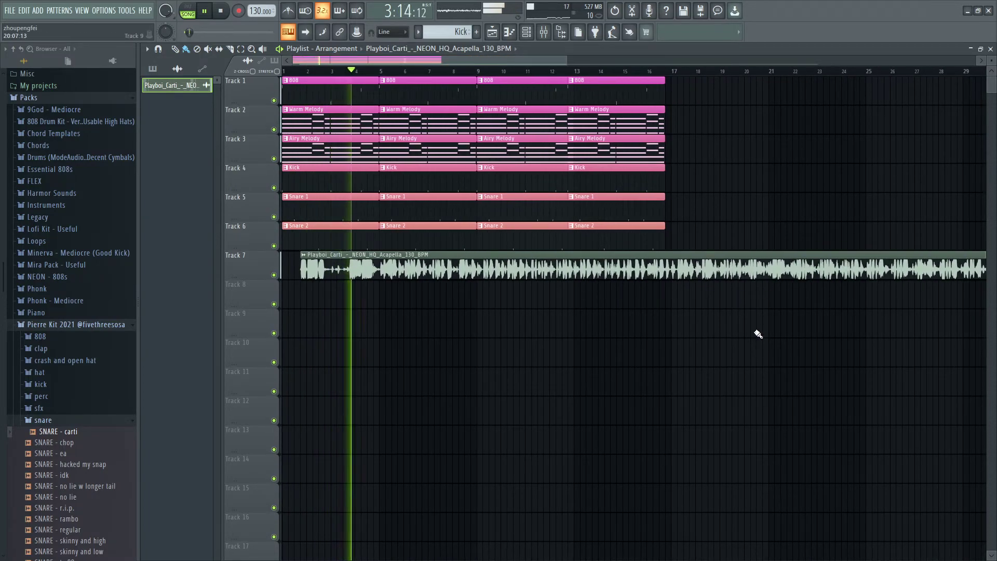
{"action": "scroll", "coordinate": [779, 332], "scroll_direction": "down", "scroll_amount": 1}
{"action": "scroll", "coordinate": [841, 303], "scroll_direction": "down", "scroll_amount": 3}
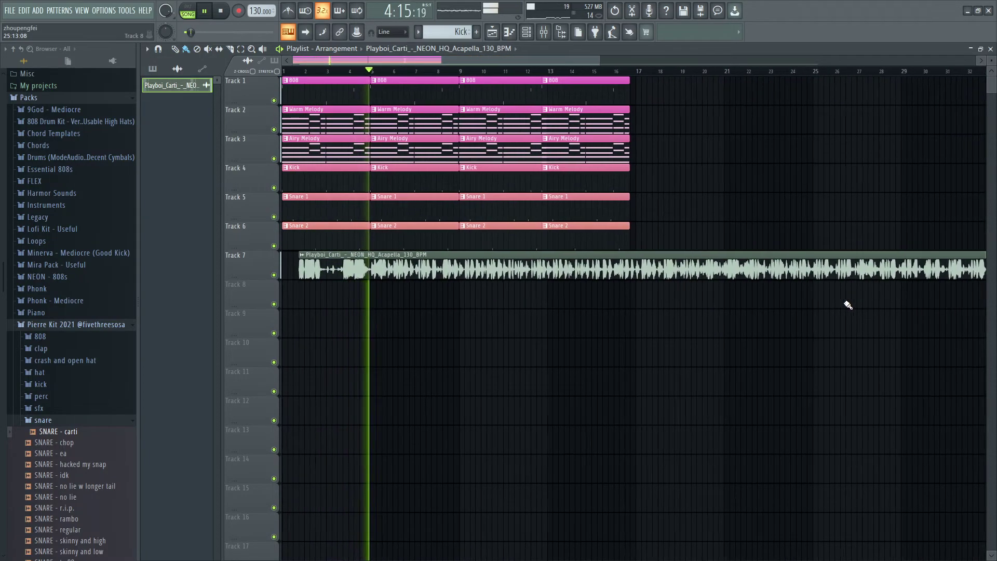
{"action": "scroll", "coordinate": [829, 298], "scroll_direction": "down", "scroll_amount": 1}
{"action": "key", "text": "space"}
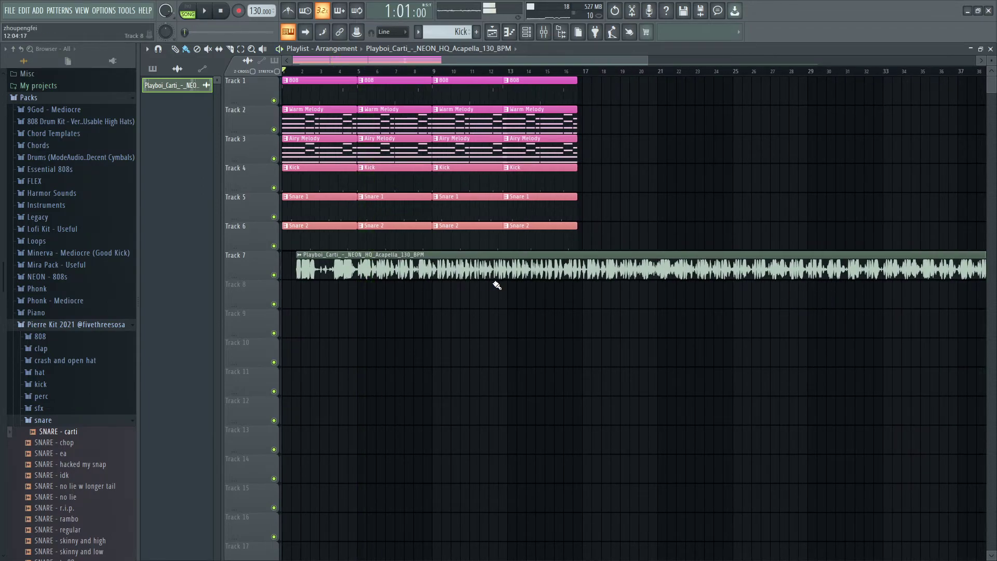
Step: Switch to Notepad++ and replace the note with "its a lil off, im sure there are some better vocals"
{"action": "key", "text": "alt+Tab"}
{"action": "key", "text": "alt+Tab"}
{"action": "key", "text": "alt+Tab"}
{"action": "key", "text": "alt+Tab"}
{"action": "key", "text": "alt+Tab"}
{"action": "key", "text": "ctrl+a"}
{"action": "type", "text": "its"}
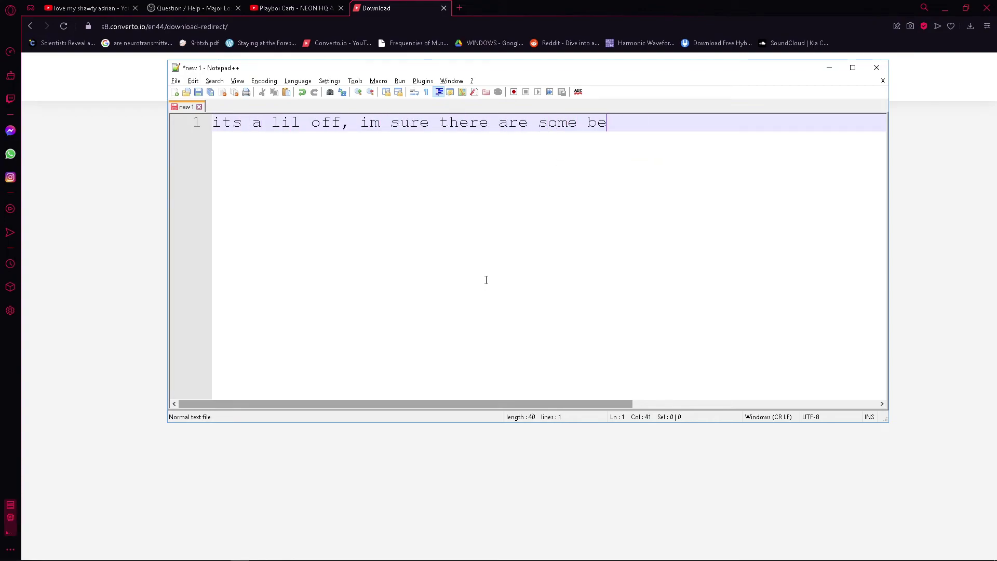
Step: Switch to the browser, search YouTube for "carti acapella", and open "Arm & Leg - Playboi Carti - Acapella/Vocals"
{"action": "key", "text": "alt+Tab"}
{"action": "left_click", "coordinate": [294, 8]}
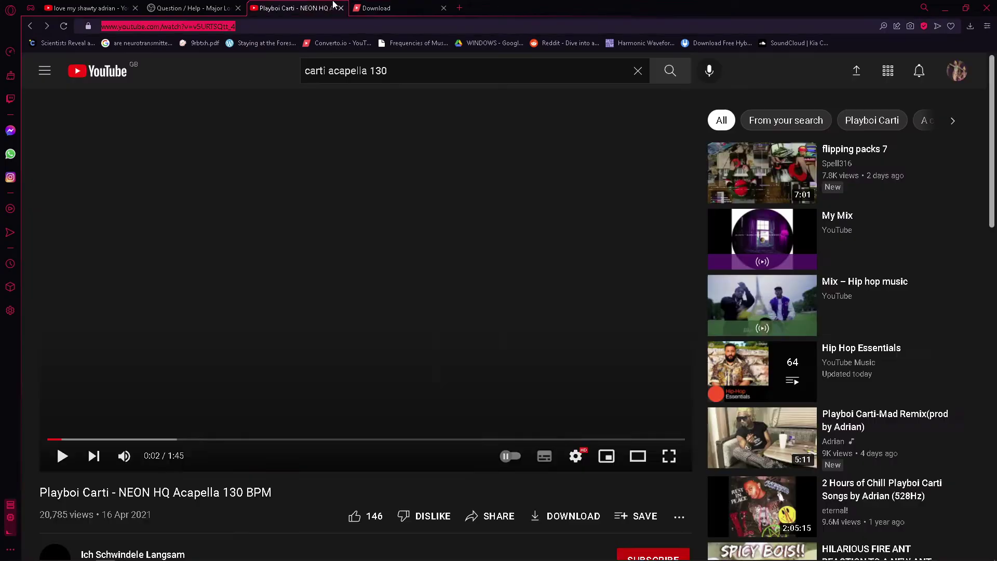
{"action": "left_click", "coordinate": [405, 71]}
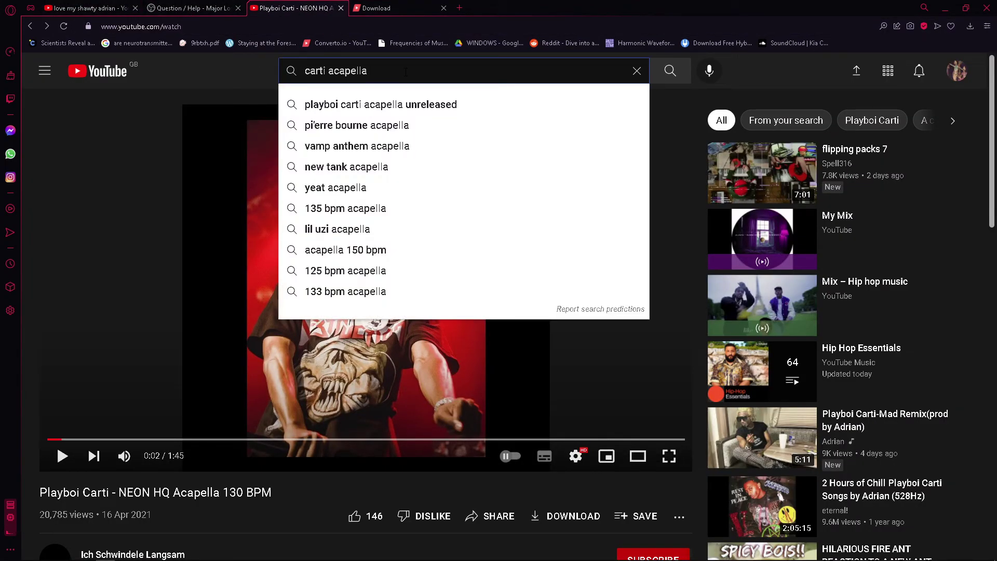
{"action": "key", "text": "Return"}
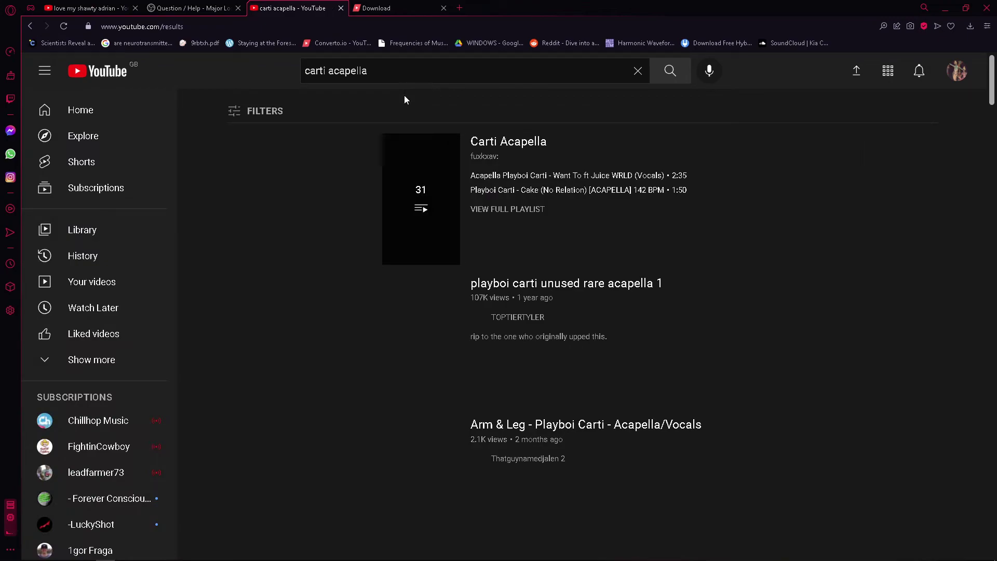
{"action": "scroll", "coordinate": [394, 317], "scroll_direction": "down", "scroll_amount": 1}
{"action": "left_click", "coordinate": [355, 305]}
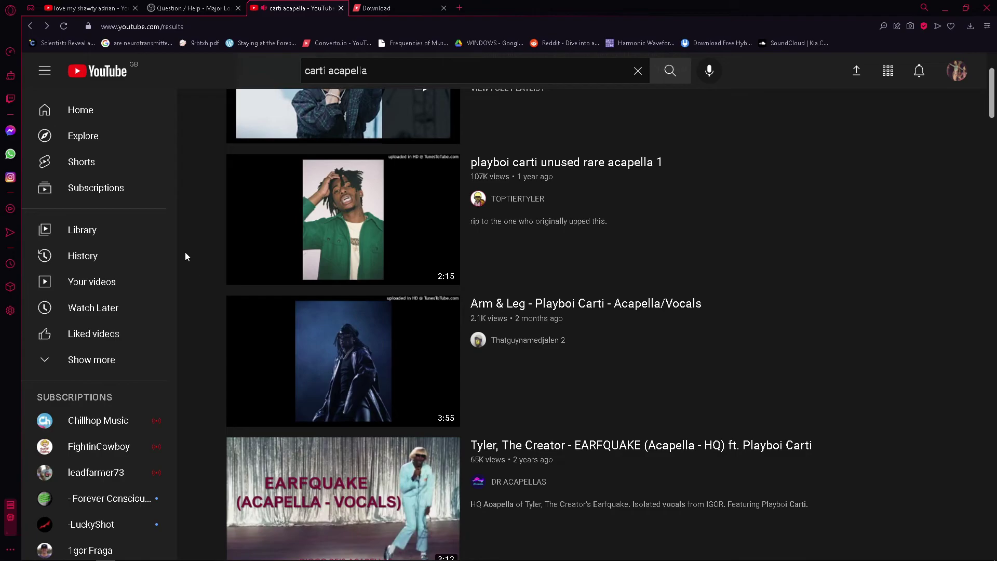
{"action": "scroll", "coordinate": [185, 252], "scroll_direction": "down", "scroll_amount": 2}
{"action": "left_click", "coordinate": [257, 292]}
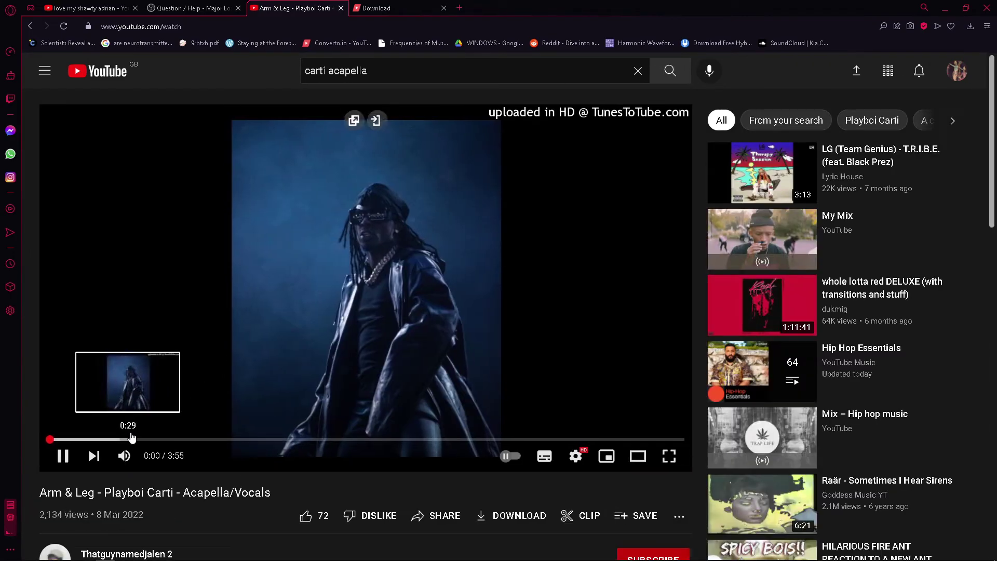
Step: Listen to the Arm & Leg acapella around 0:30 and from the beginning of the video
{"action": "left_click", "coordinate": [133, 439]}
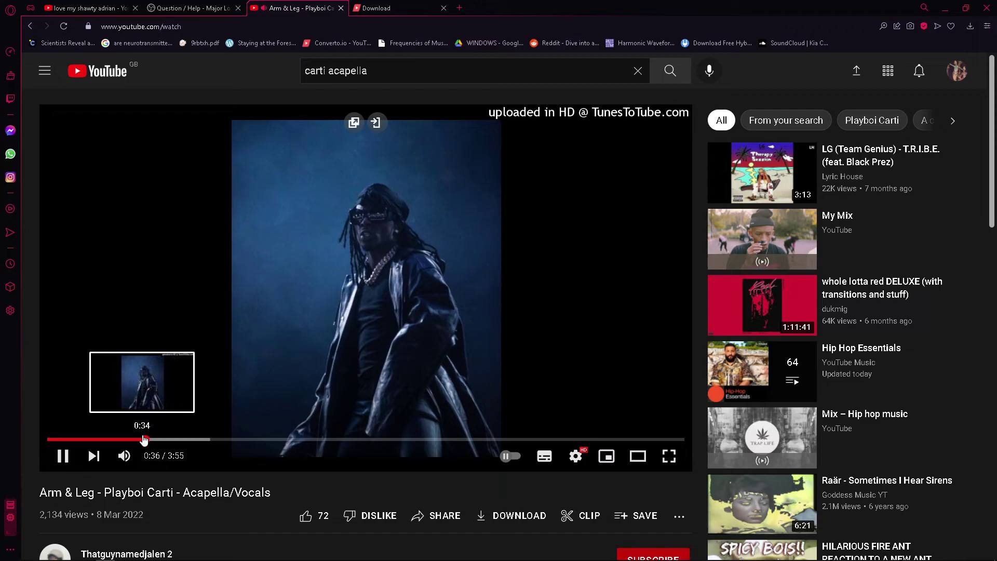
{"action": "left_click", "coordinate": [50, 439]}
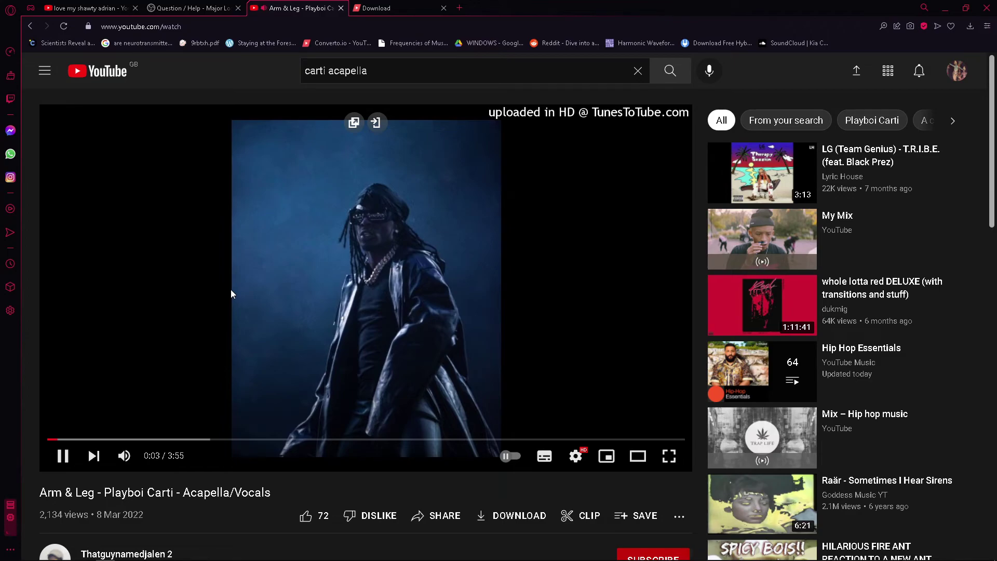
{"action": "right_click", "coordinate": [231, 289]}
{"action": "left_click", "coordinate": [166, 309]}
{"action": "left_click", "coordinate": [363, 292]}
{"action": "key", "text": "alt+Tab"}
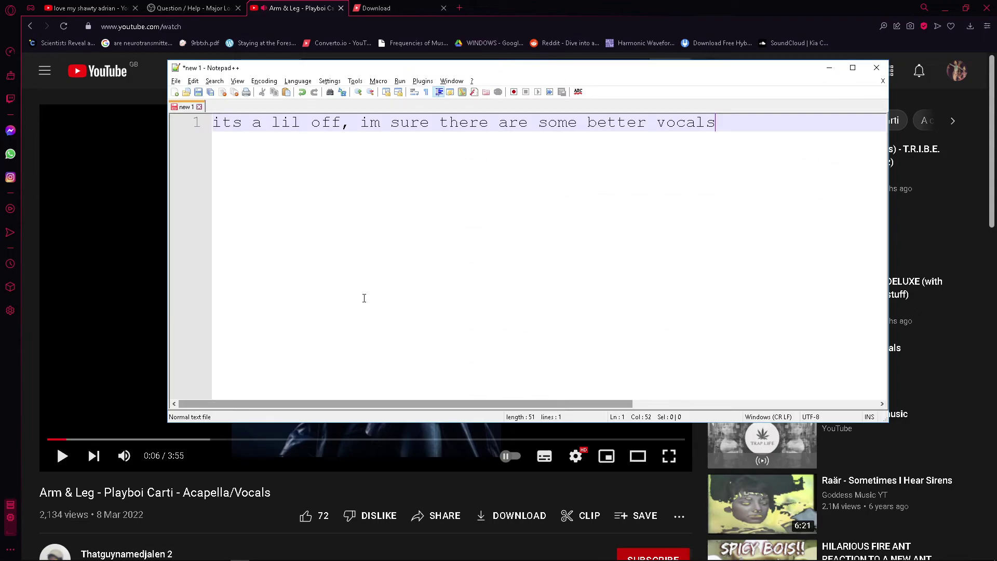
{"action": "key", "text": "alt+Tab"}
{"action": "key", "text": "Tab"}
{"action": "key", "text": "alt+Tab"}
{"action": "key", "text": "Tab"}
{"action": "left_click", "coordinate": [366, 305]}
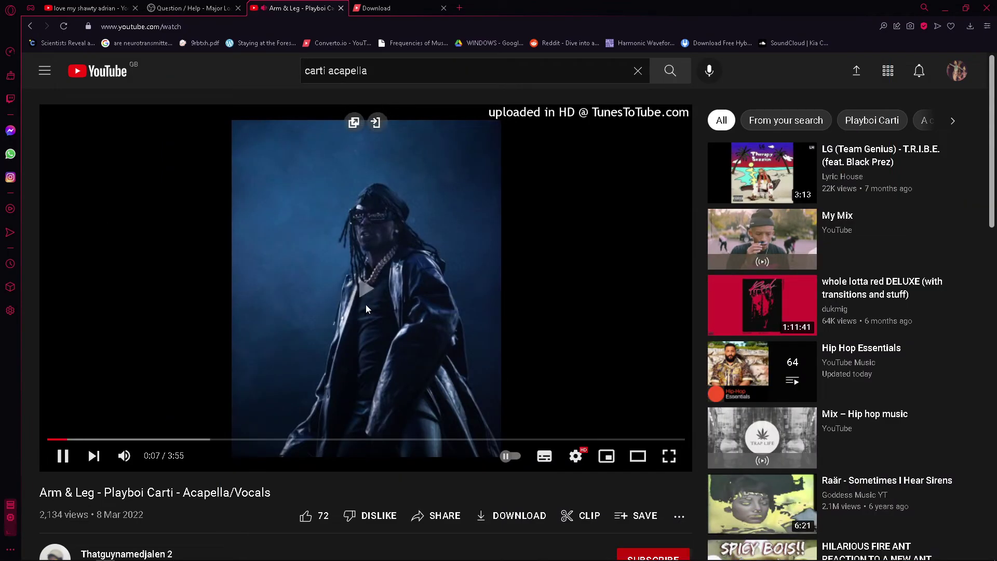
Step: Switch back to FL Studio and play the beat with the NEON acapella again
{"action": "key", "text": "alt+Tab"}
{"action": "key", "text": "alt+Return"}
{"action": "left_click", "coordinate": [493, 544]}
{"action": "key", "text": "alt+Tab"}
{"action": "key", "text": "alt+Tab"}
{"action": "key", "text": "Tab"}
{"action": "key", "text": "Tab"}
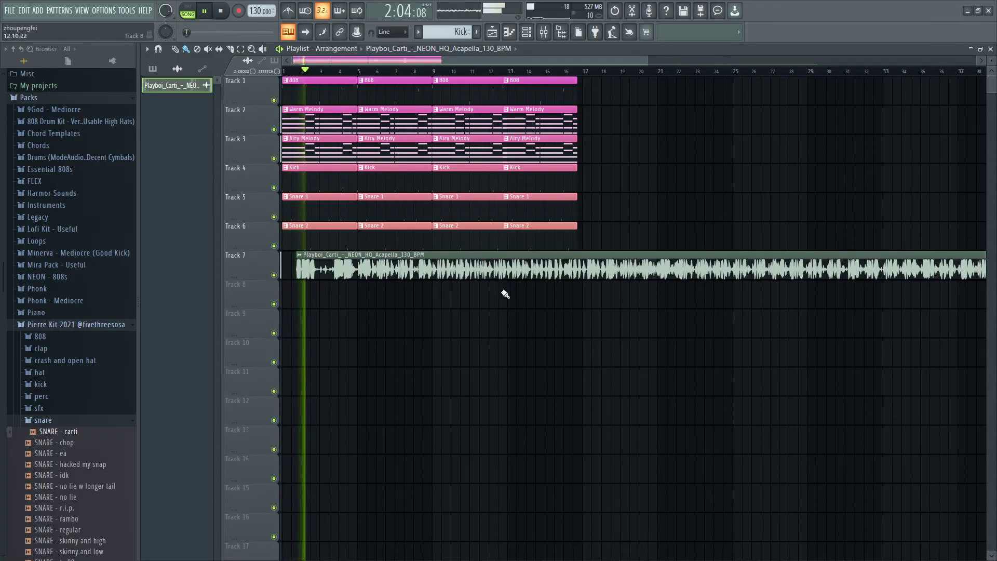
{"action": "key", "text": "space"}
Step: Shorten the acapella clip on Track 7 from its end to a length of 1:02:13
{"action": "left_click_drag", "start_coordinate": [519, 61], "coordinate": [741, 60]}
{"action": "right_click", "coordinate": [881, 271]}
{"action": "left_click_drag", "start_coordinate": [13, 309], "coordinate": [345, 303]}
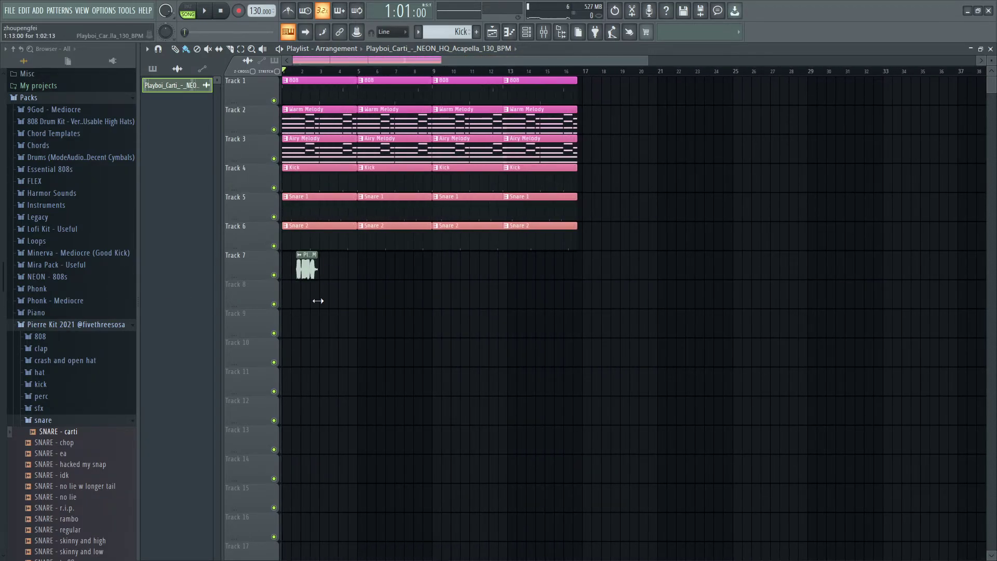
{"action": "scroll", "coordinate": [314, 298], "scroll_direction": "up", "scroll_amount": 5}
{"action": "scroll", "coordinate": [314, 298], "scroll_direction": "down", "scroll_amount": 2}
Step: Adjust the sample start in the acapella's channel settings and play the result
{"action": "double_click", "coordinate": [325, 267]}
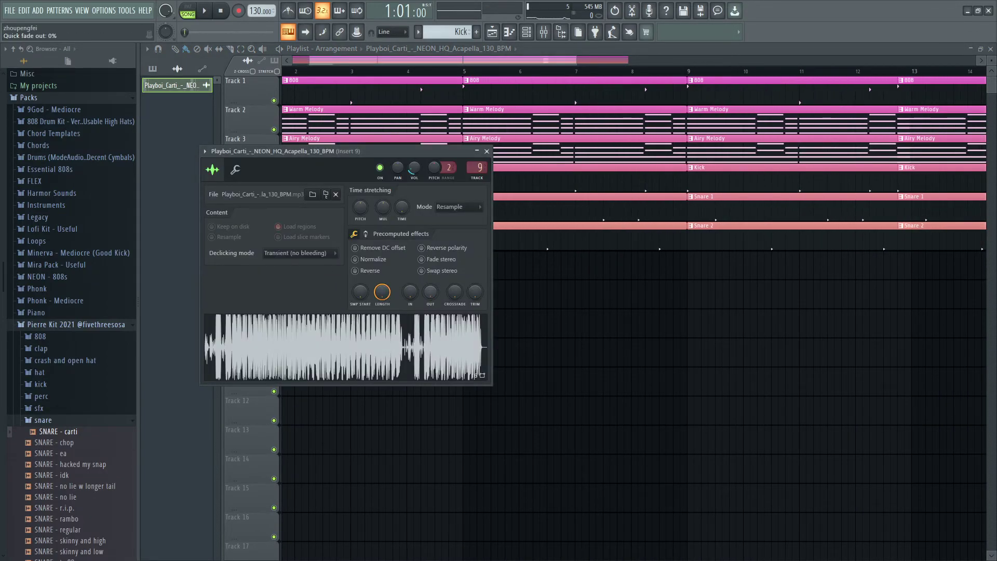
{"action": "left_click_drag", "start_coordinate": [360, 293], "coordinate": [360, 284]}
{"action": "key", "text": "space"}
{"action": "left_click_drag", "start_coordinate": [371, 172], "coordinate": [422, 391]}
{"action": "key", "text": "space"}
Step: Extend the acapella clip's start to include more of the intro, placing it at bar 1 with a length of 7:02:13
{"action": "left_click_drag", "start_coordinate": [327, 272], "coordinate": [242, 265]}
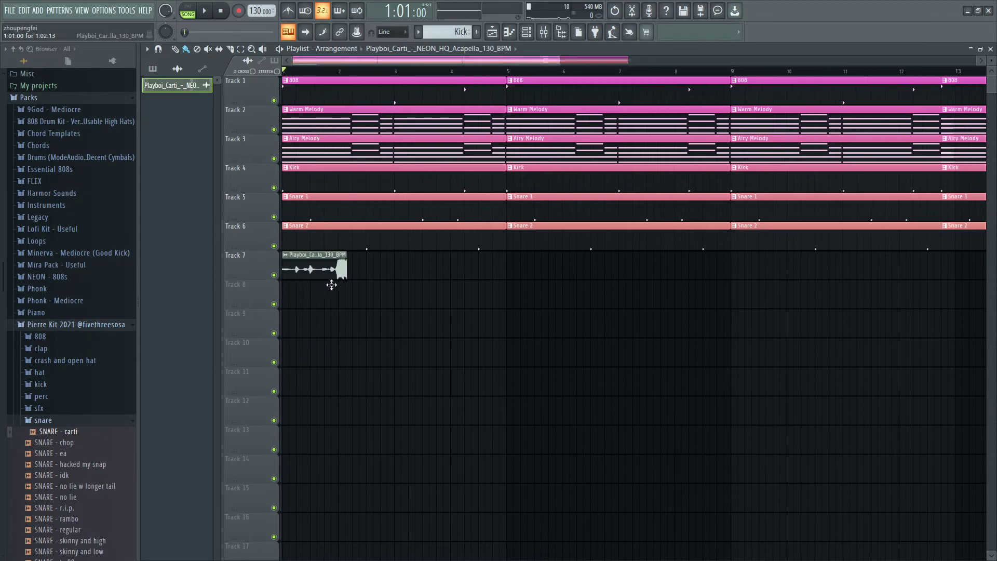
{"action": "left_click_drag", "start_coordinate": [330, 285], "coordinate": [365, 279]}
{"action": "mouse_move", "coordinate": [254, 273]}
{"action": "left_mouse_down"}
{"action": "mouse_move", "coordinate": [335, 274]}
{"action": "mouse_move", "coordinate": [237, 274]}
{"action": "left_mouse_up"}
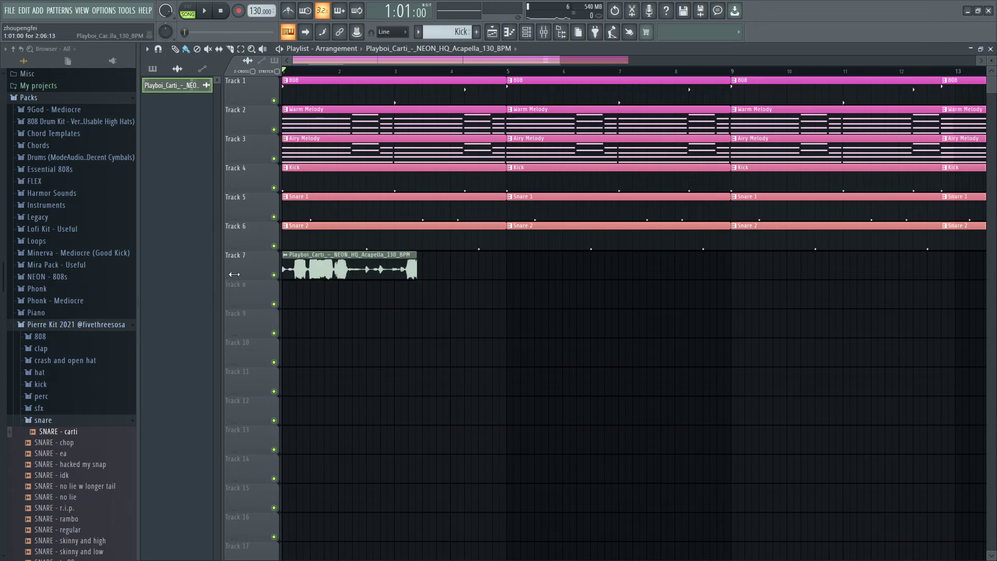
{"action": "left_click", "coordinate": [278, 275]}
{"action": "left_click_drag", "start_coordinate": [321, 276], "coordinate": [294, 269]}
{"action": "left_click", "coordinate": [274, 276]}
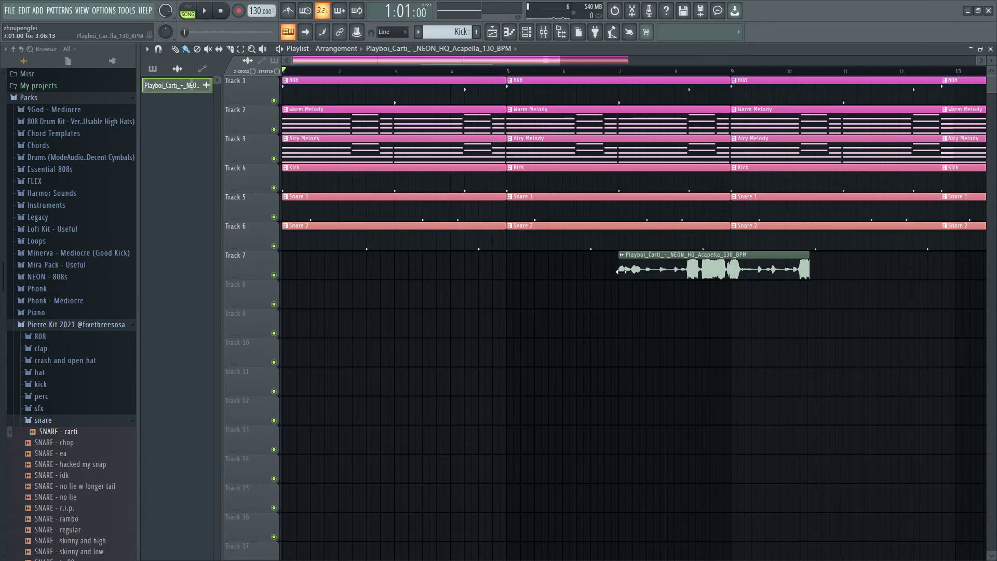
{"action": "left_click_drag", "start_coordinate": [806, 267], "coordinate": [1, 284]}
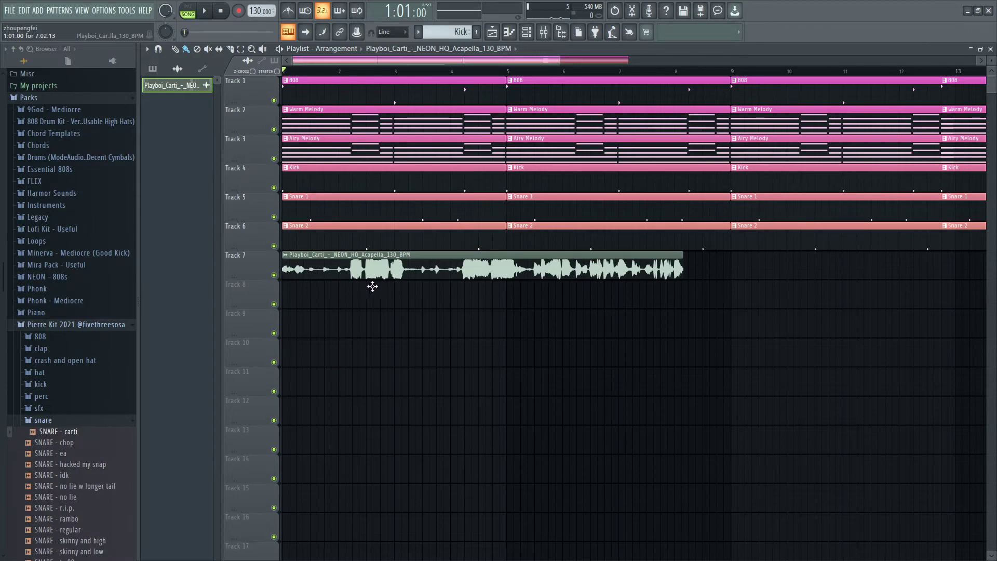
Step: Trim the acapella clip's start and clear the clip from Track 7
{"action": "left_click_drag", "start_coordinate": [425, 284], "coordinate": [503, 285]}
{"action": "mouse_move", "coordinate": [372, 269]}
{"action": "left_mouse_down"}
{"action": "mouse_move", "coordinate": [426, 270]}
{"action": "mouse_move", "coordinate": [383, 274]}
{"action": "left_mouse_up"}
{"action": "right_click", "coordinate": [382, 273]}
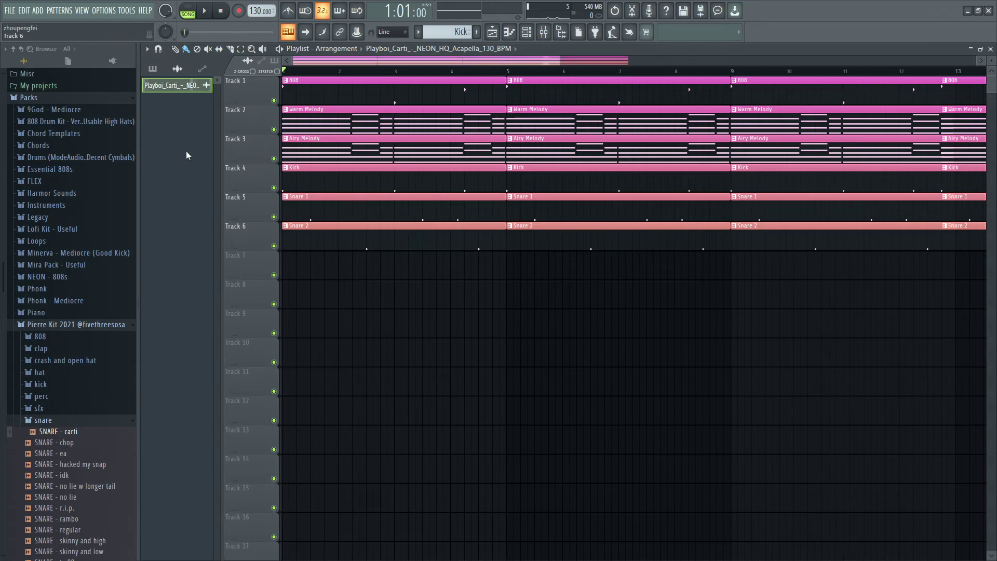
{"action": "left_click", "coordinate": [311, 271]}
{"action": "right_click", "coordinate": [356, 271]}
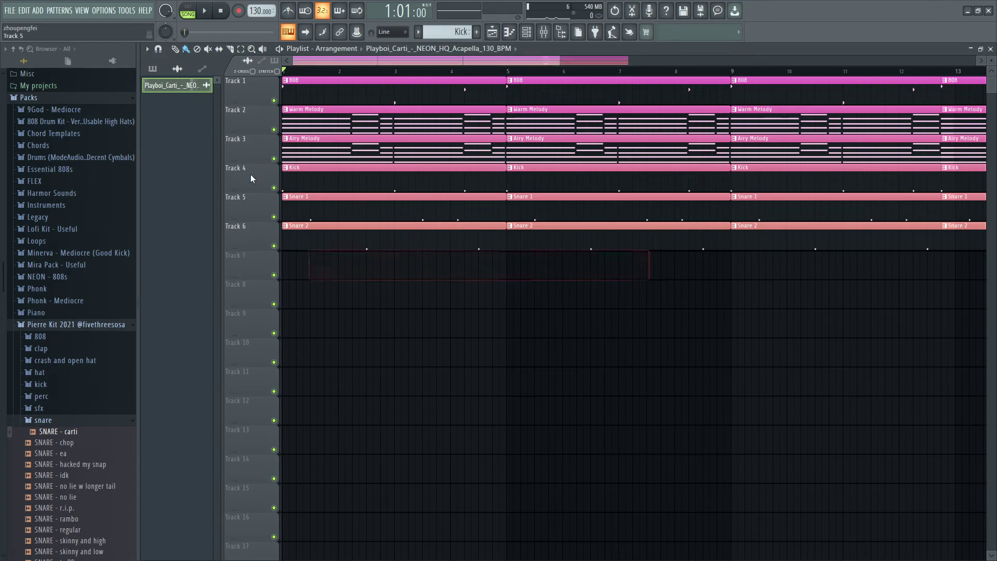
Step: Place the acapella clip on Track 9 near 2:13:00 and lengthen it at both ends, finishing around the middle of bar 10
{"action": "left_click", "coordinate": [195, 84]}
{"action": "left_click", "coordinate": [420, 324]}
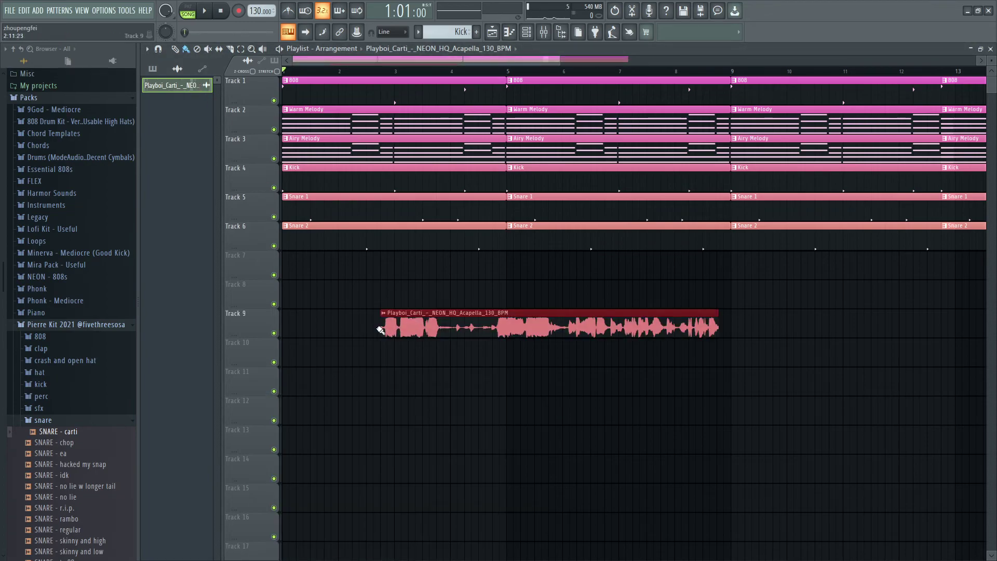
{"action": "left_click_drag", "start_coordinate": [379, 328], "coordinate": [317, 327]}
{"action": "mouse_move", "coordinate": [717, 321]}
{"action": "left_mouse_down"}
{"action": "mouse_move", "coordinate": [985, 322]}
{"action": "mouse_move", "coordinate": [724, 321]}
{"action": "left_mouse_up"}
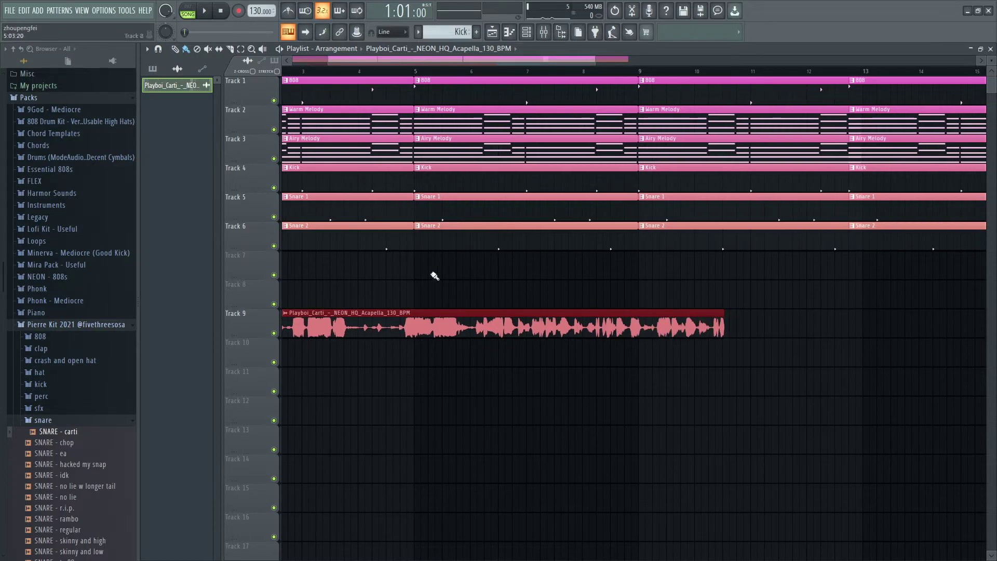
Step: Move the acapella clip to Track 7, starting on its first loud vocal at bar 3, and play it against the beat
{"action": "key", "text": "space"}
{"action": "left_click_drag", "start_coordinate": [366, 324], "coordinate": [372, 267]}
{"action": "key", "text": "space"}
{"action": "key", "text": "space"}
{"action": "key", "text": "space"}
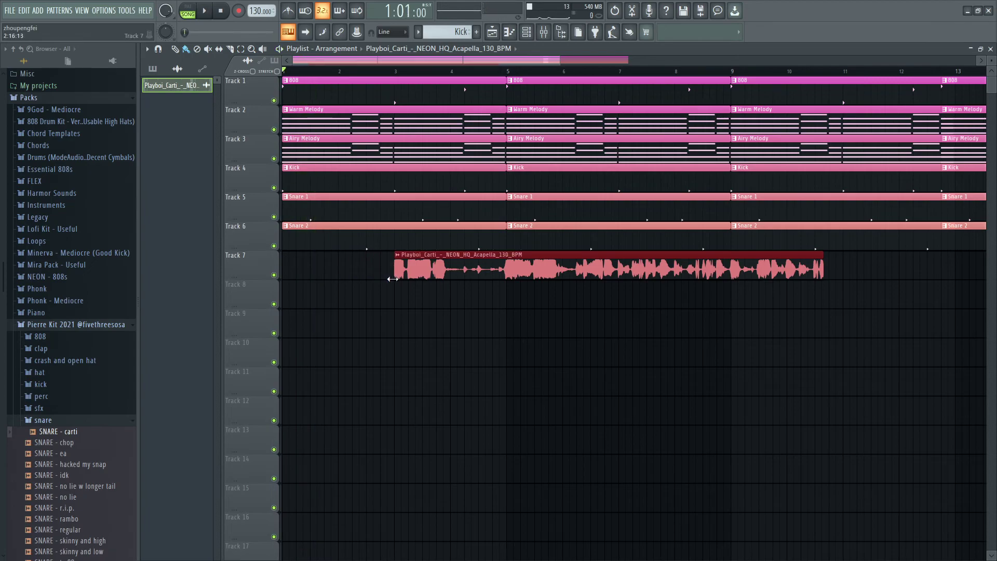
{"action": "key", "text": "space"}
Step: Move the trimmed acapella clip earlier to 1:13:00 and listen to its timing against the beat
{"action": "left_click_drag", "start_coordinate": [432, 270], "coordinate": [370, 271]}
{"action": "key", "text": "space"}
{"action": "key", "text": "space"}
{"action": "key", "text": "space"}
{"action": "key", "text": "space"}
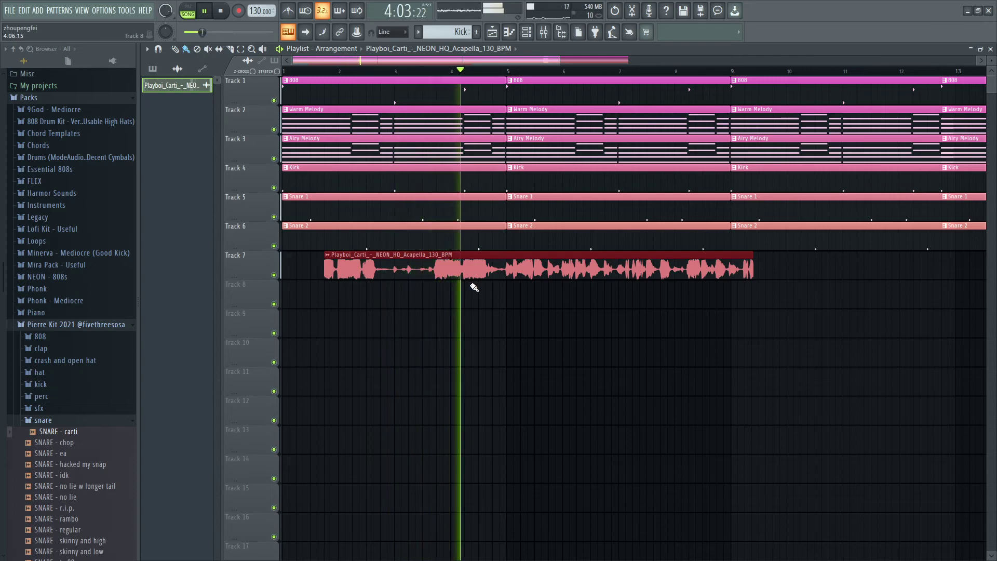
{"action": "key", "text": "space"}
Step: Trim the acapella clip's end to bar 5 and play the shortened section with the beat
{"action": "left_click_drag", "start_coordinate": [759, 266], "coordinate": [504, 276]}
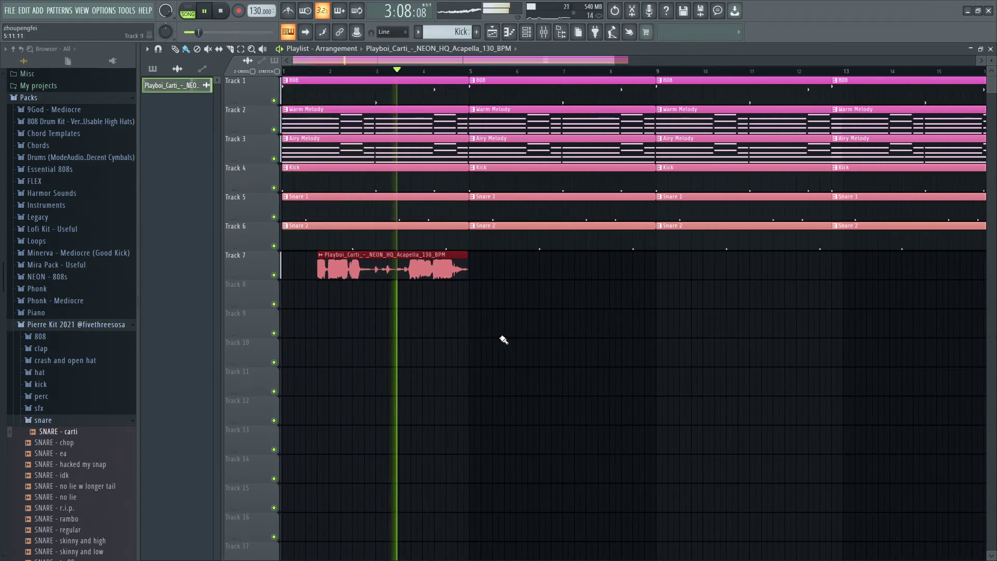
{"action": "scroll", "coordinate": [502, 340], "scroll_direction": "down", "scroll_amount": 5}
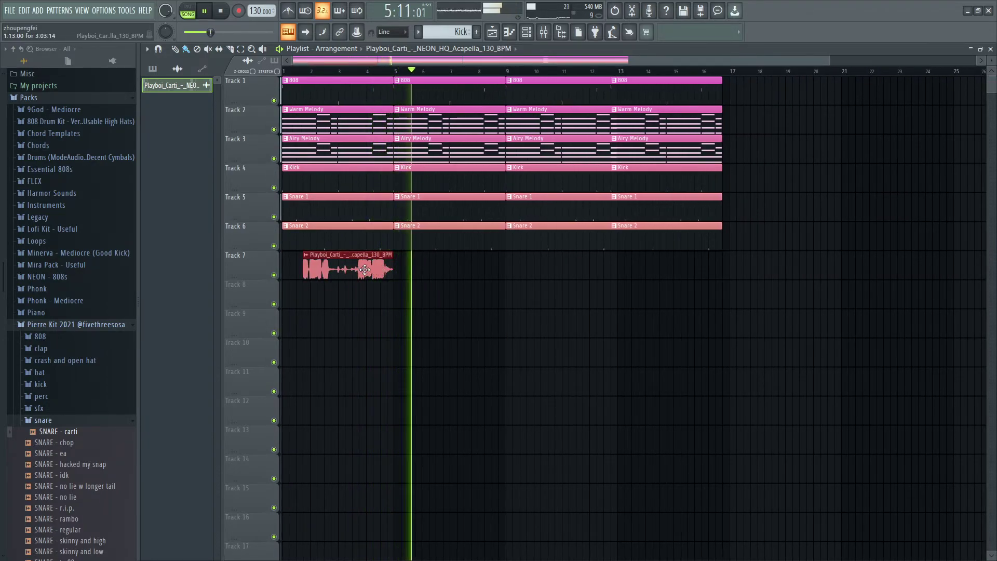
{"action": "key", "text": "space"}
Step: Try a lengthened acapella copy on Track 10 from bar 5, cut its start to about bar 11, and delete it
{"action": "mouse_move", "coordinate": [377, 270]}
{"action": "left_mouse_down"}
{"action": "mouse_move", "coordinate": [387, 336]}
{"action": "mouse_move", "coordinate": [466, 364]}
{"action": "mouse_move", "coordinate": [981, 353]}
{"action": "mouse_move", "coordinate": [937, 353]}
{"action": "left_mouse_up"}
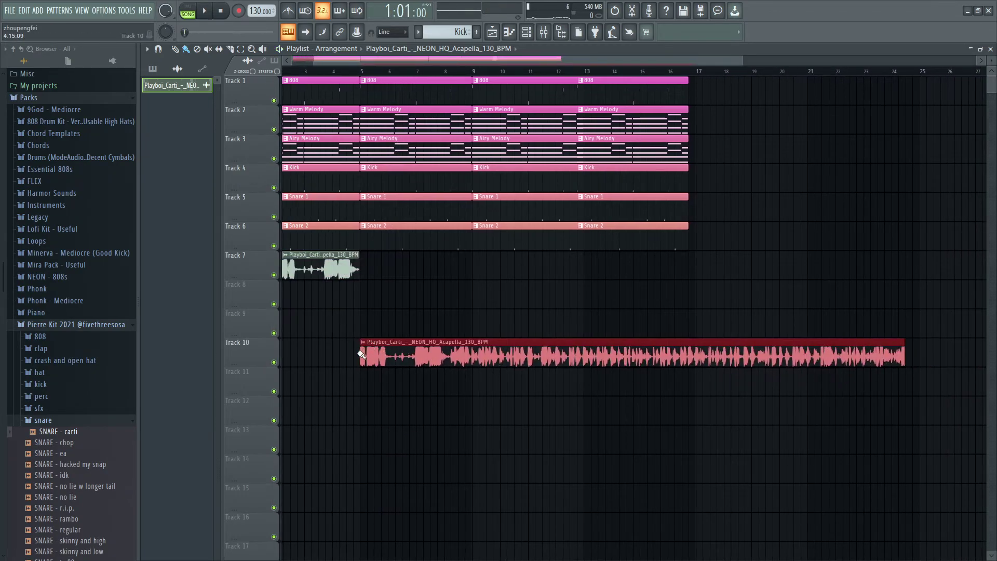
{"action": "left_click_drag", "start_coordinate": [359, 353], "coordinate": [543, 360]}
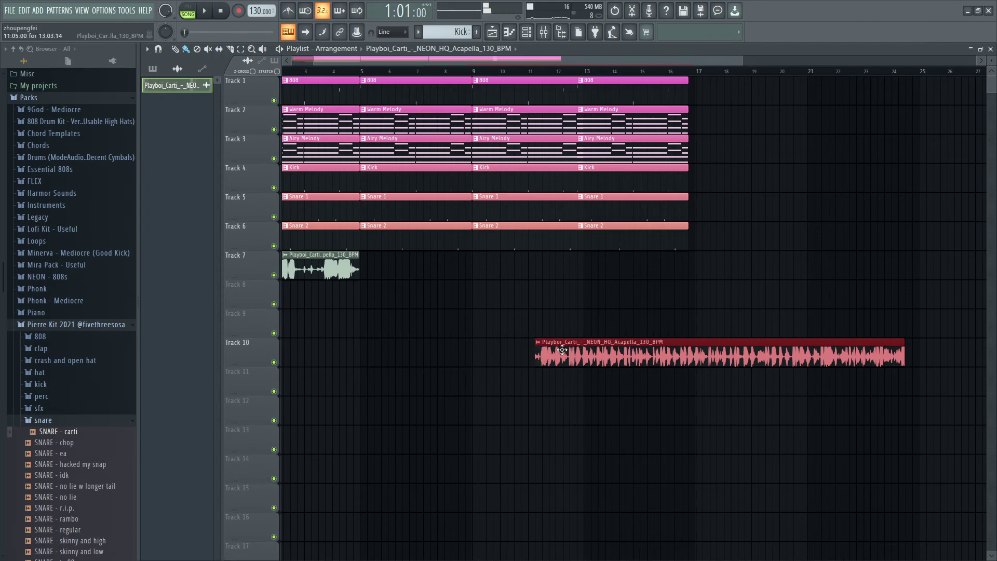
{"action": "right_click", "coordinate": [563, 361]}
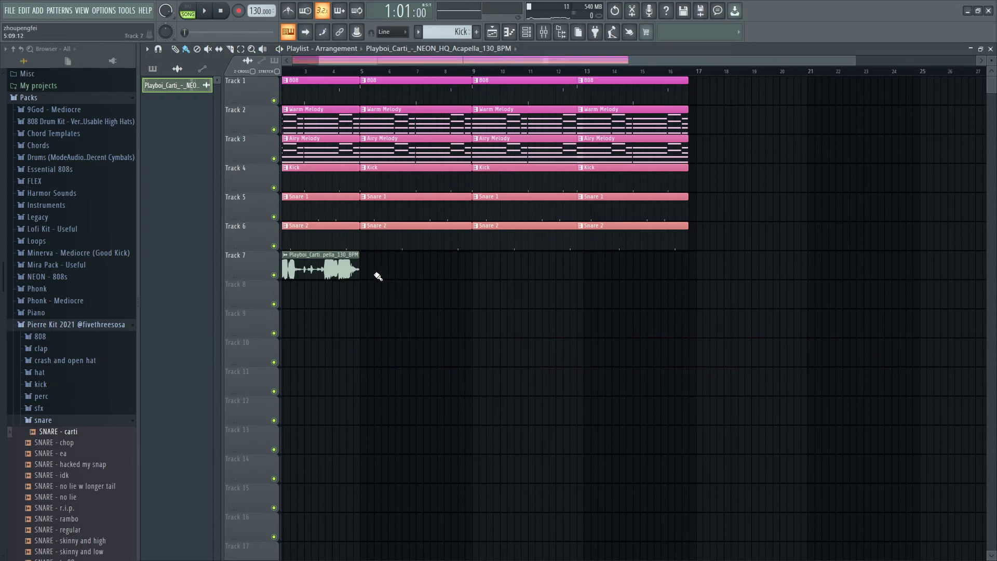
Step: Extend the end of the Track 7 acapella clip to about the middle of bar 18 and play it against the beat
{"action": "left_click_drag", "start_coordinate": [358, 269], "coordinate": [736, 271]}
{"action": "key", "text": "space"}
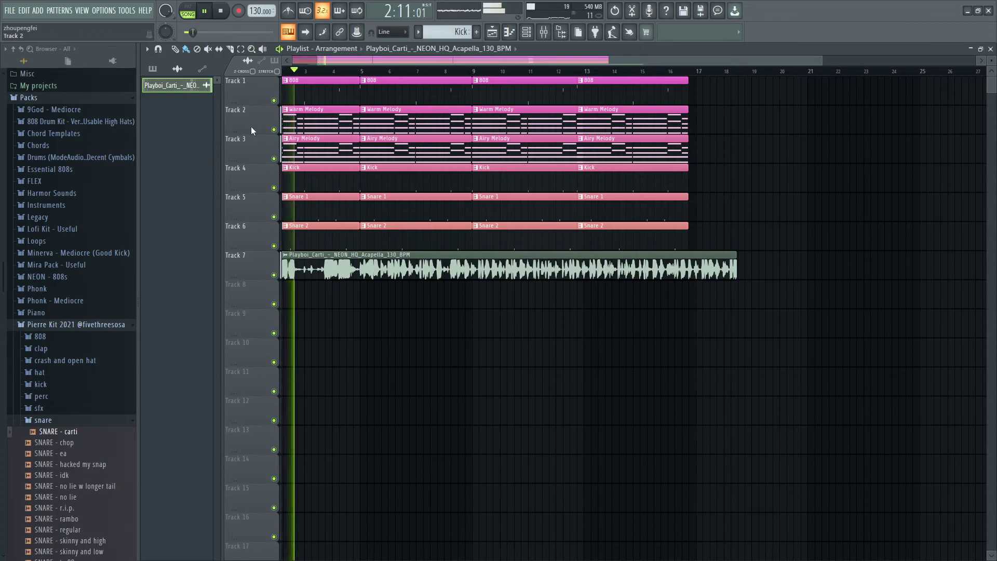
{"action": "left_click", "coordinate": [229, 55]}
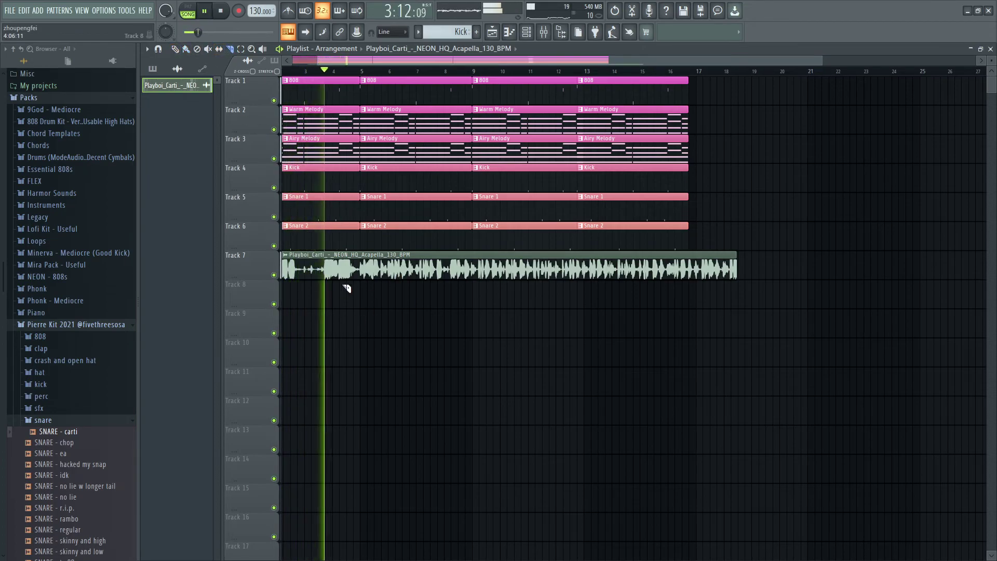
{"action": "key", "text": "space"}
Step: Open the acapella's channel settings, adjust the snares' level on Insert 7 during playback, and mute the vocal on Insert 9
{"action": "double_click", "coordinate": [347, 276]}
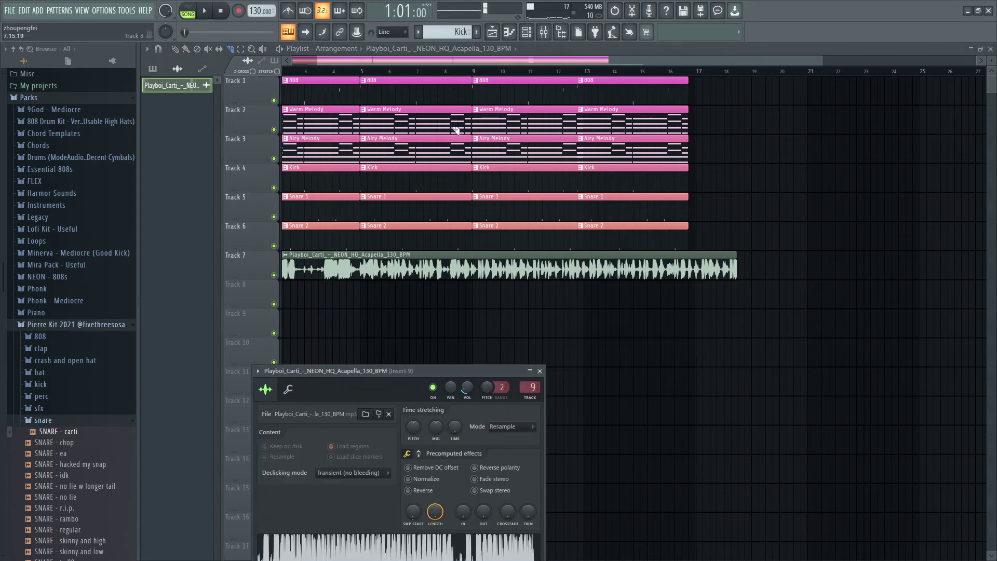
{"action": "left_click", "coordinate": [544, 33]}
{"action": "key", "text": "space"}
{"action": "left_click_drag", "start_coordinate": [511, 330], "coordinate": [575, 234]}
{"action": "left_click", "coordinate": [511, 512]}
{"action": "mouse_move", "coordinate": [510, 512]}
{"action": "left_mouse_down"}
{"action": "mouse_move", "coordinate": [511, 523]}
{"action": "mouse_move", "coordinate": [511, 511]}
{"action": "left_mouse_up"}
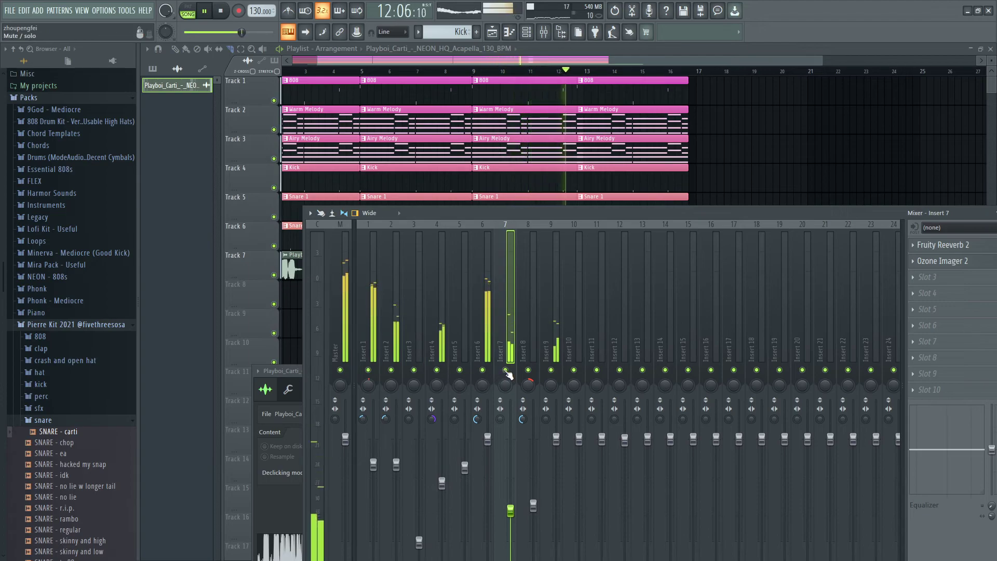
{"action": "left_click", "coordinate": [551, 369]}
Step: Listen to the beat without the vocal from bar 9 through the start of the last pattern section
{"action": "key", "text": "space"}
{"action": "left_click", "coordinate": [495, 73]}
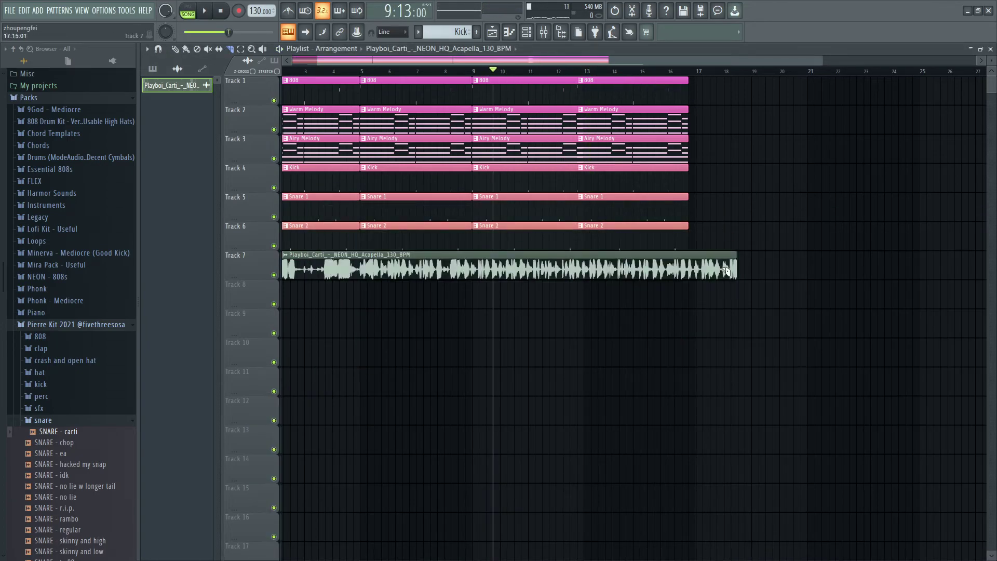
{"action": "key", "text": "space"}
{"action": "key", "text": "space"}
{"action": "left_click", "coordinate": [476, 73]}
{"action": "key", "text": "space"}
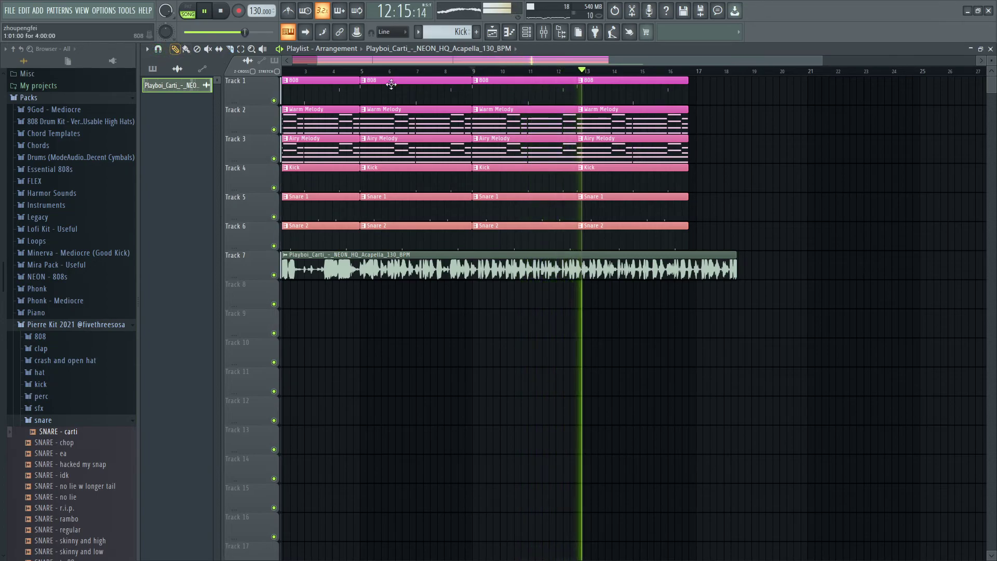
{"action": "key", "text": "space"}
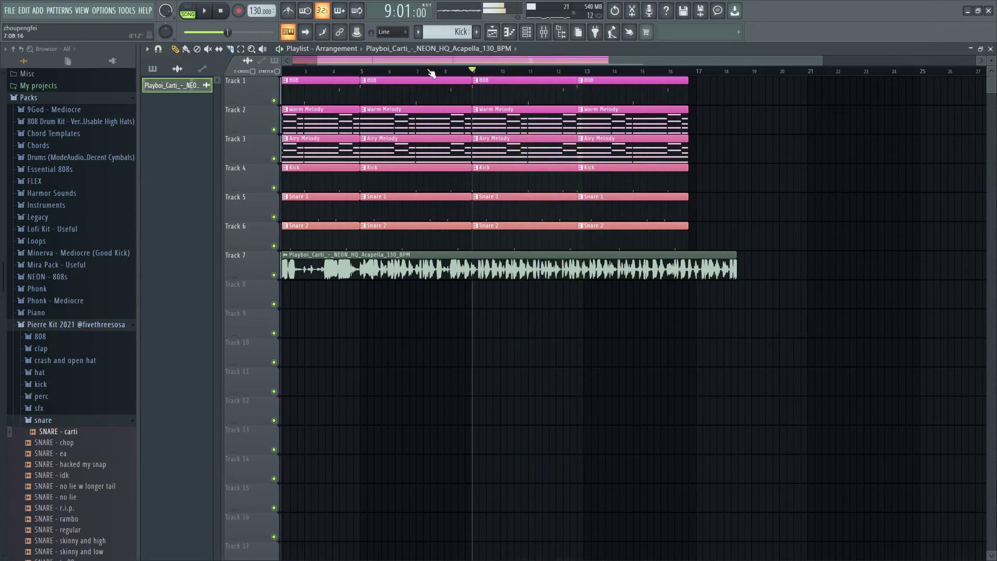
Step: Move the last 808, Warm Melody, Airy Melody, Kick, Snare 1 and Snare 2 clips to start at bar 13
{"action": "left_click_drag", "start_coordinate": [631, 149], "coordinate": [690, 100]}
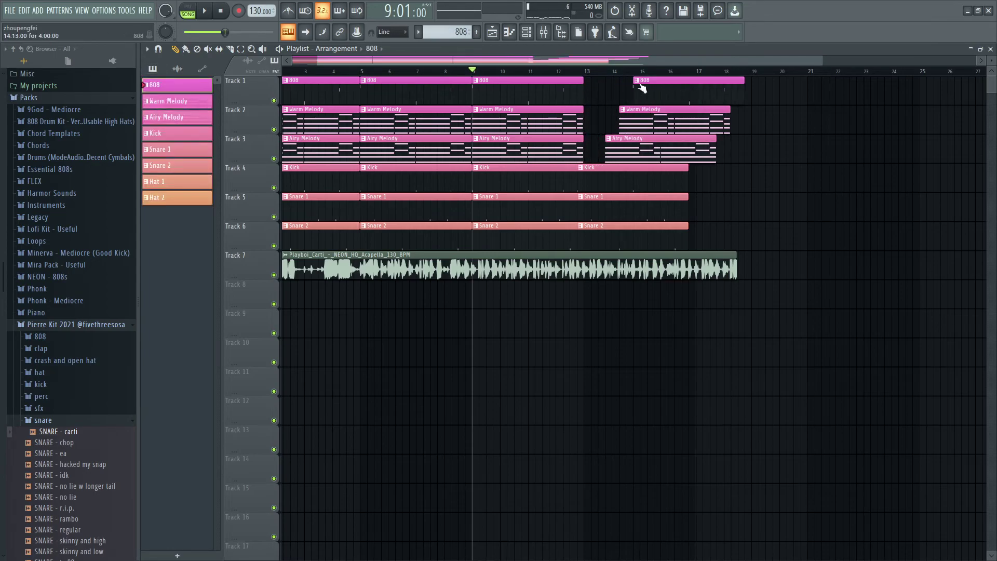
{"action": "left_click_drag", "start_coordinate": [628, 86], "coordinate": [601, 109]}
{"action": "left_click_drag", "start_coordinate": [632, 141], "coordinate": [606, 141]}
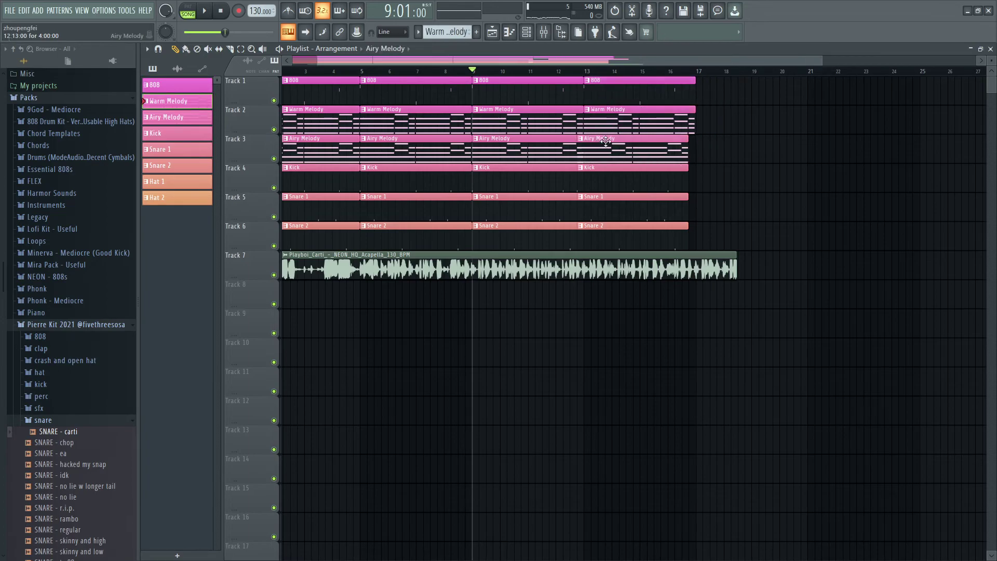
{"action": "left_click_drag", "start_coordinate": [655, 220], "coordinate": [661, 221]}
Step: Play the realigned beat from bar 9 and trim the acapella clip's end to bar 17
{"action": "key", "text": "space"}
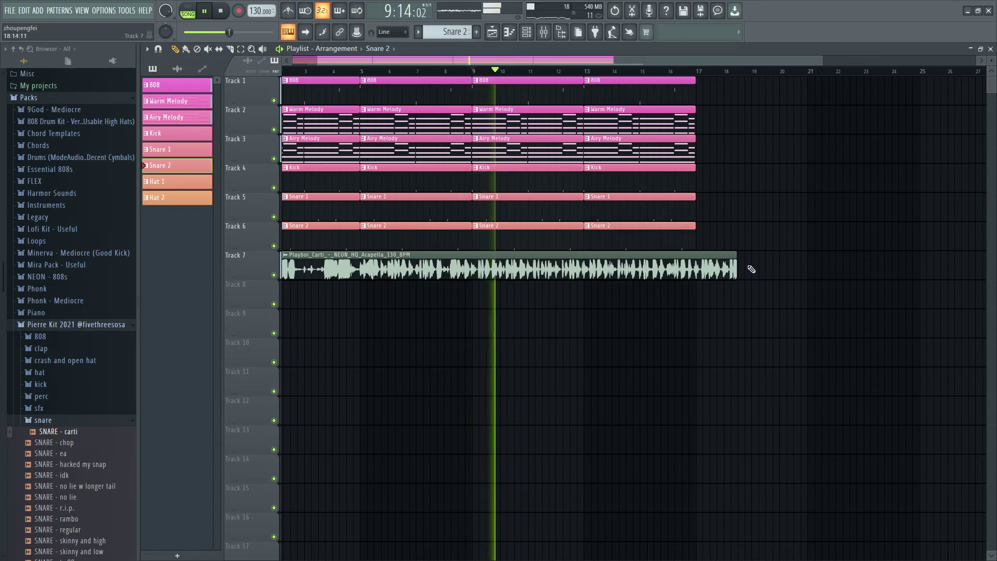
{"action": "left_click_drag", "start_coordinate": [736, 269], "coordinate": [694, 269]}
{"action": "key", "text": "space"}
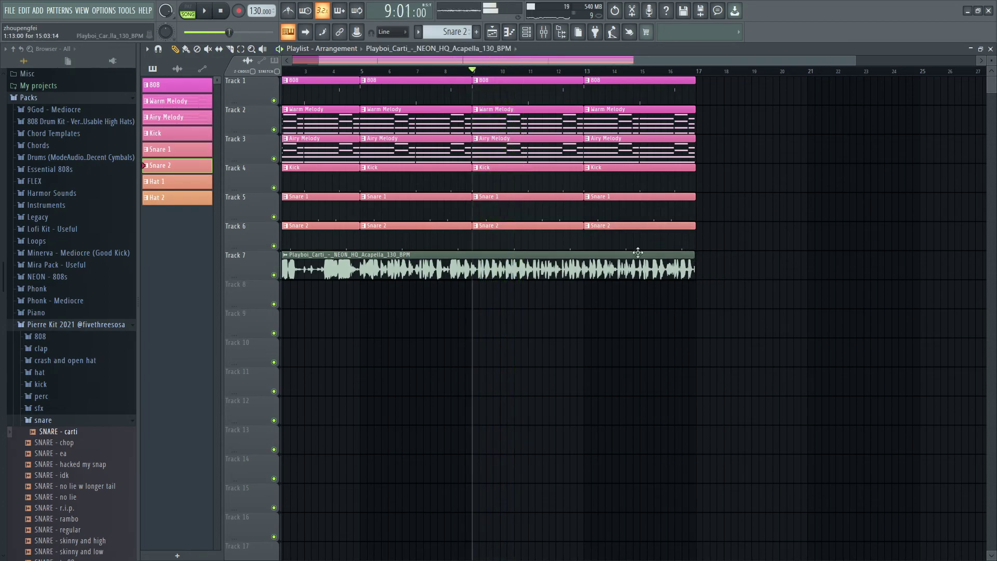
Step: Add Fruity Love Philter to slot 2 of the Master mixer track and browse its presets
{"action": "double_click", "coordinate": [650, 257]}
{"action": "key", "text": "F6"}
{"action": "key", "text": "F9"}
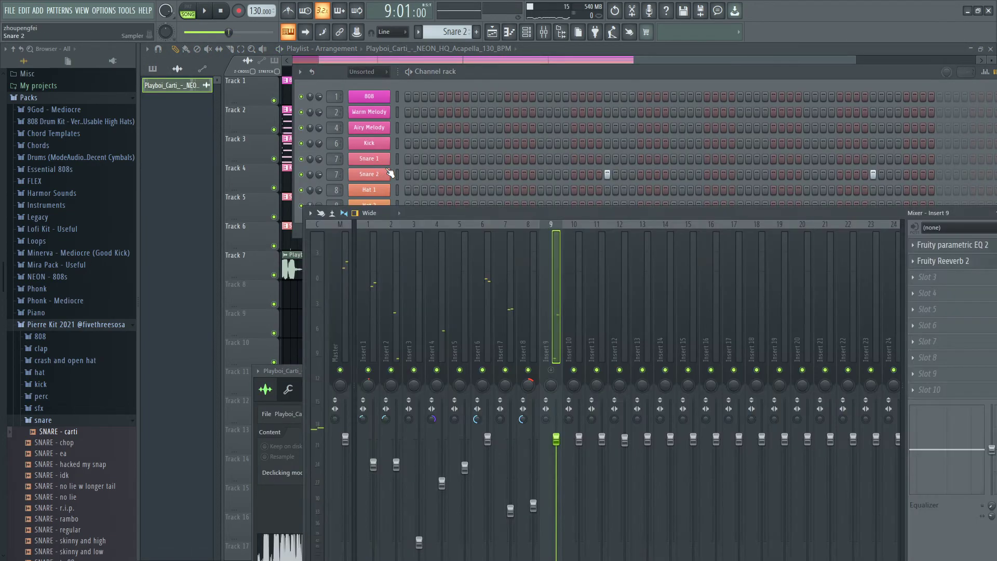
{"action": "left_click", "coordinate": [347, 294]}
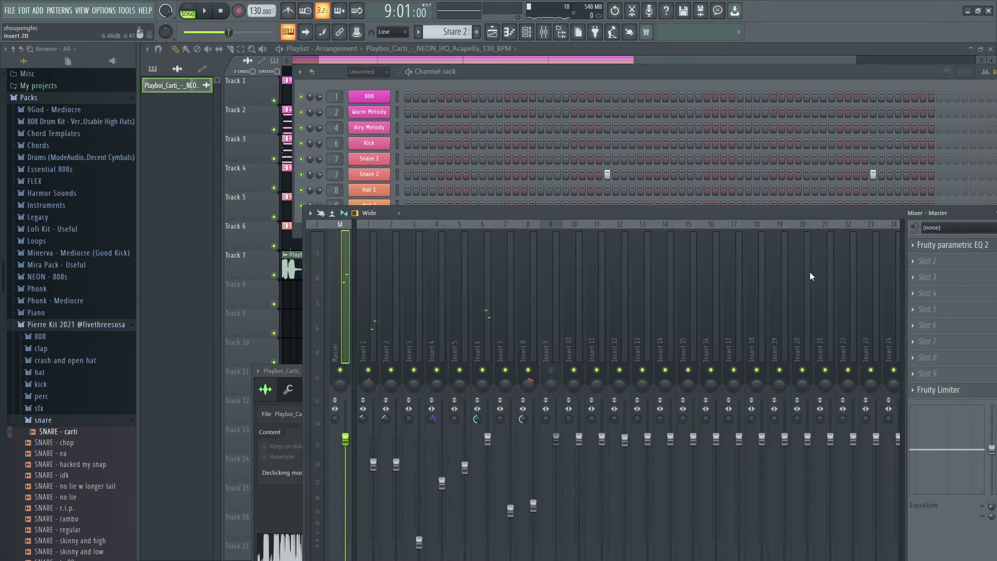
{"action": "left_click", "coordinate": [917, 266]}
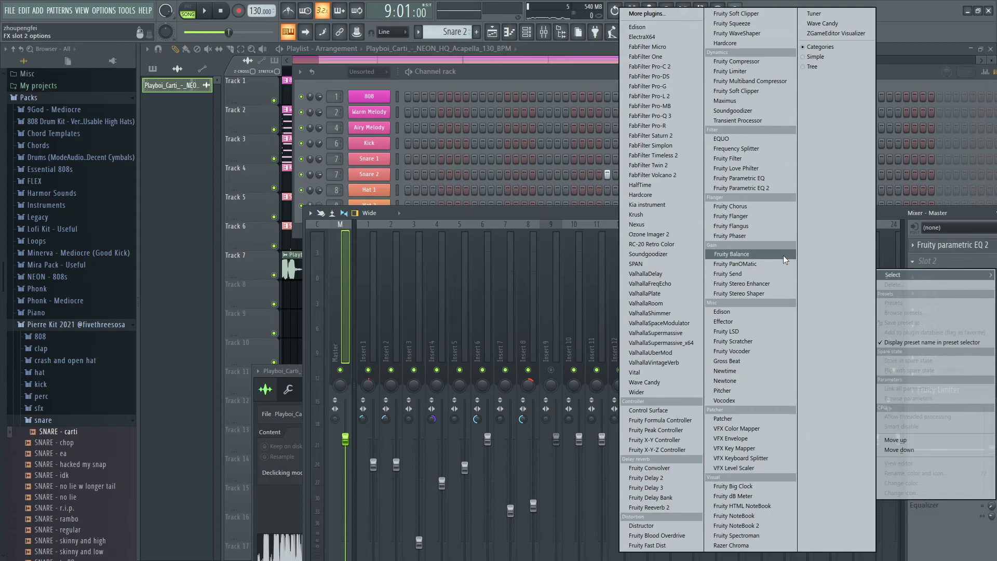
{"action": "left_click", "coordinate": [786, 169]}
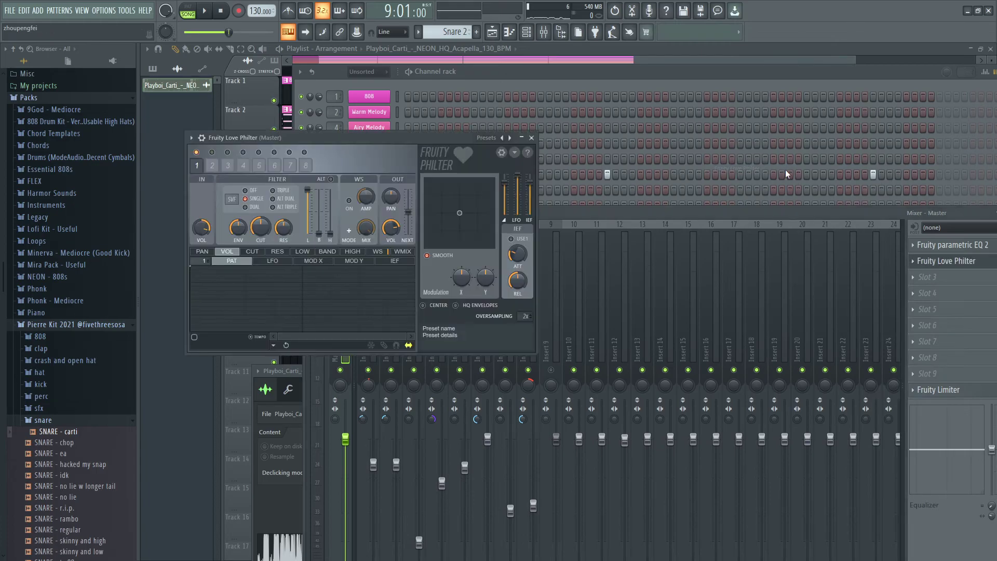
{"action": "left_click", "coordinate": [196, 139]}
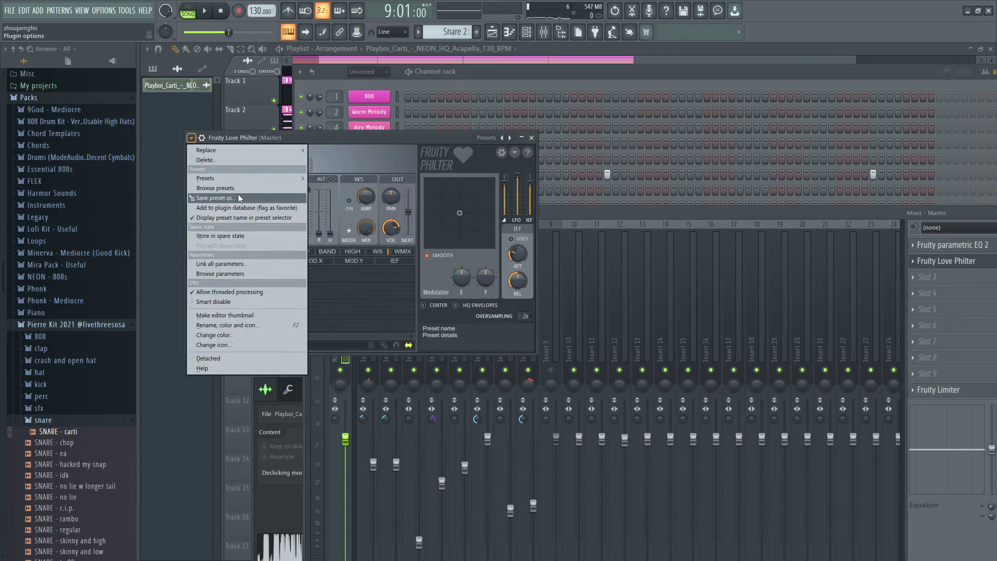
{"action": "mouse_move", "coordinate": [258, 178]}
{"action": "mouse_move", "coordinate": [332, 179]}
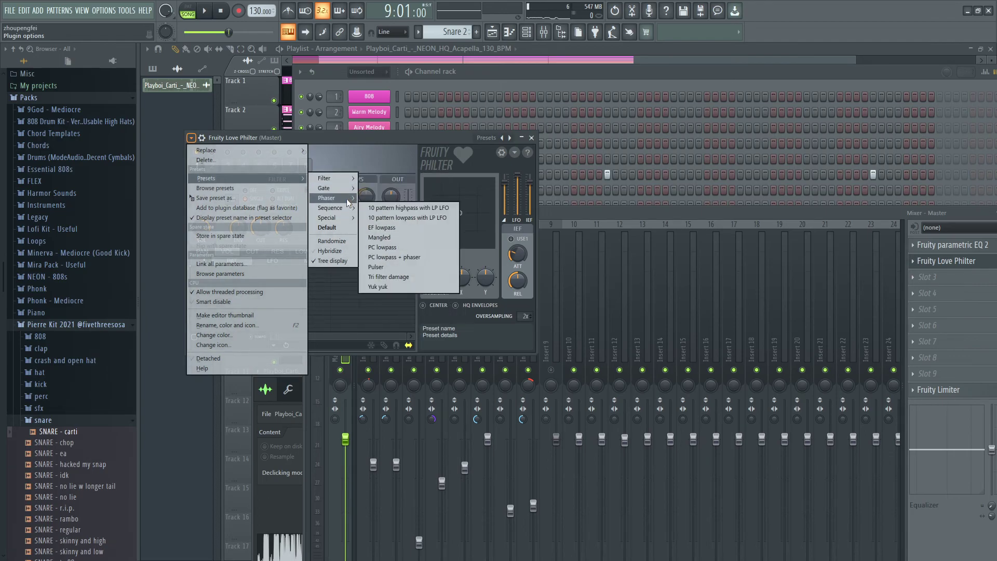
{"action": "mouse_move", "coordinate": [350, 207]}
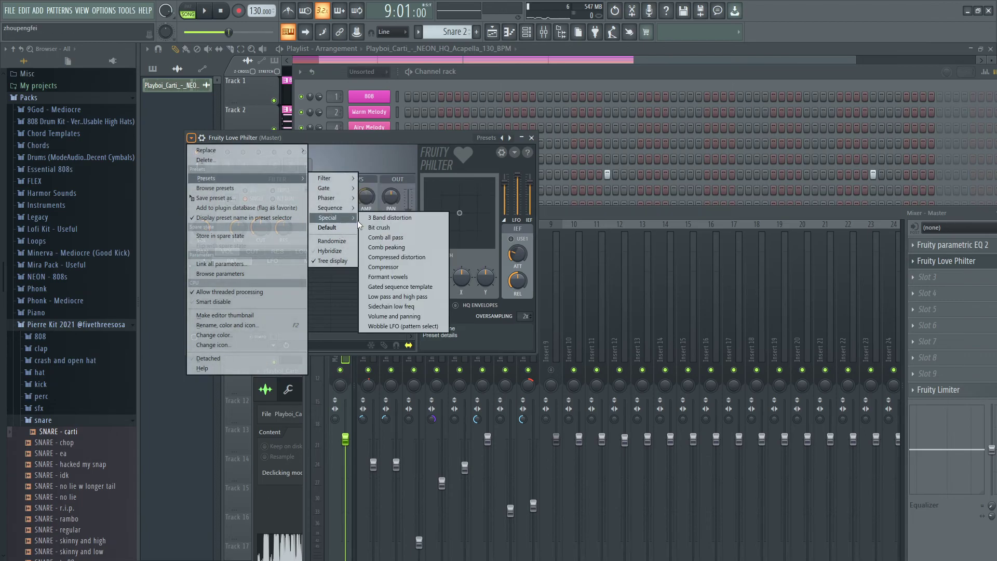
Step: Replace Fruity Love Philter in the Master's slot 2 with Fruity Compressor, and that in turn with Maximus
{"action": "left_click", "coordinate": [917, 260]}
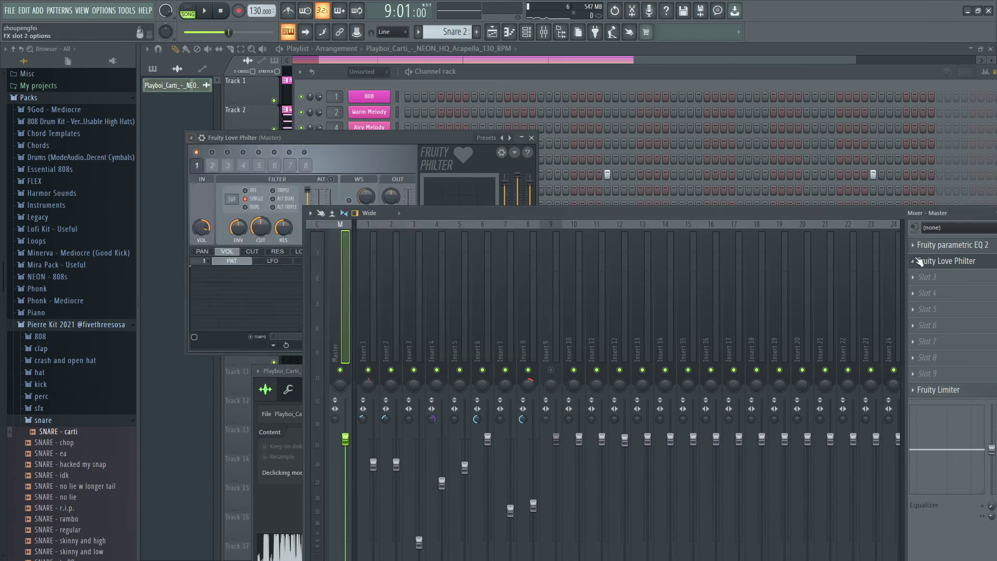
{"action": "left_click", "coordinate": [914, 260]}
{"action": "mouse_move", "coordinate": [895, 274]}
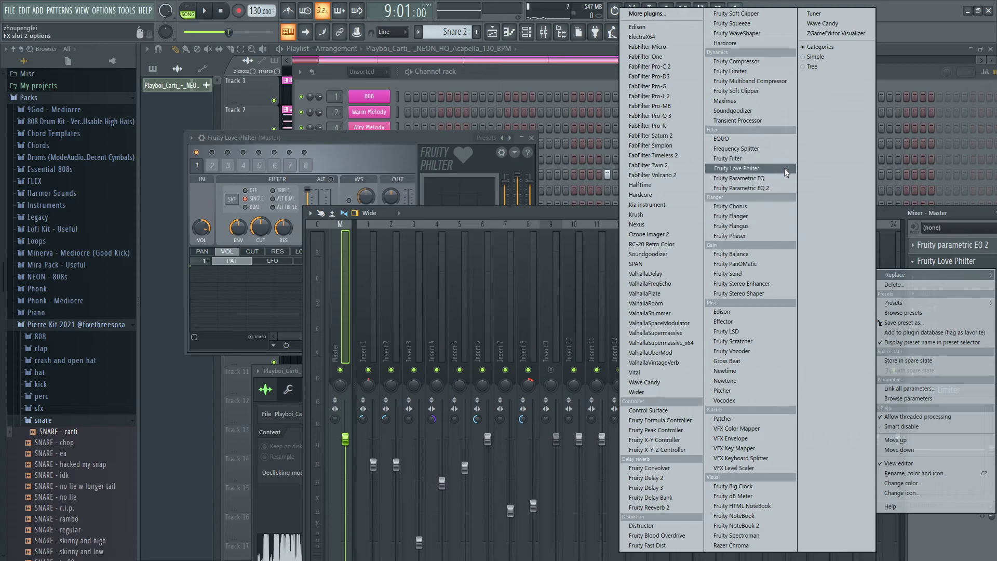
{"action": "left_click", "coordinate": [783, 63]}
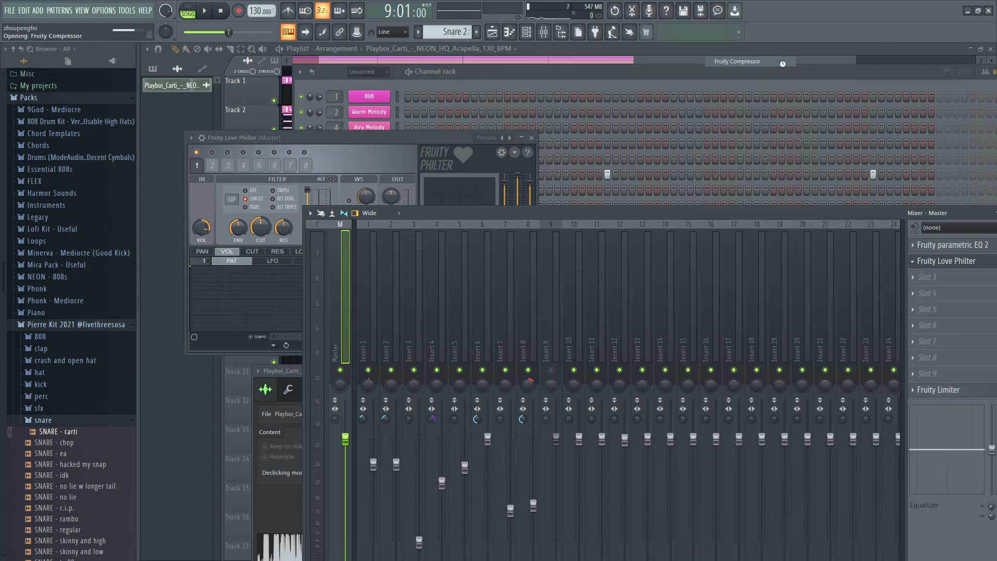
{"action": "right_click", "coordinate": [898, 257]}
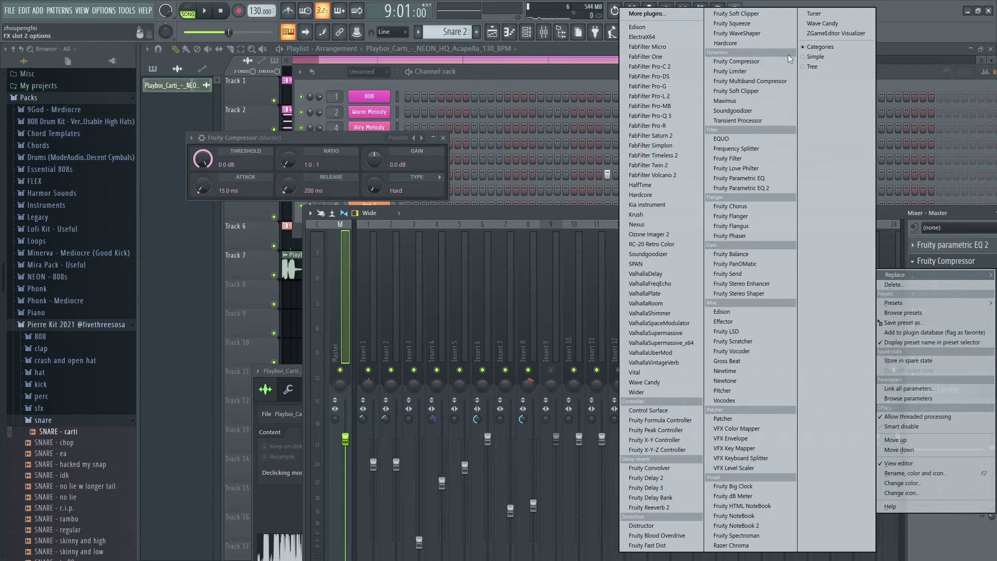
{"action": "left_click", "coordinate": [792, 103]}
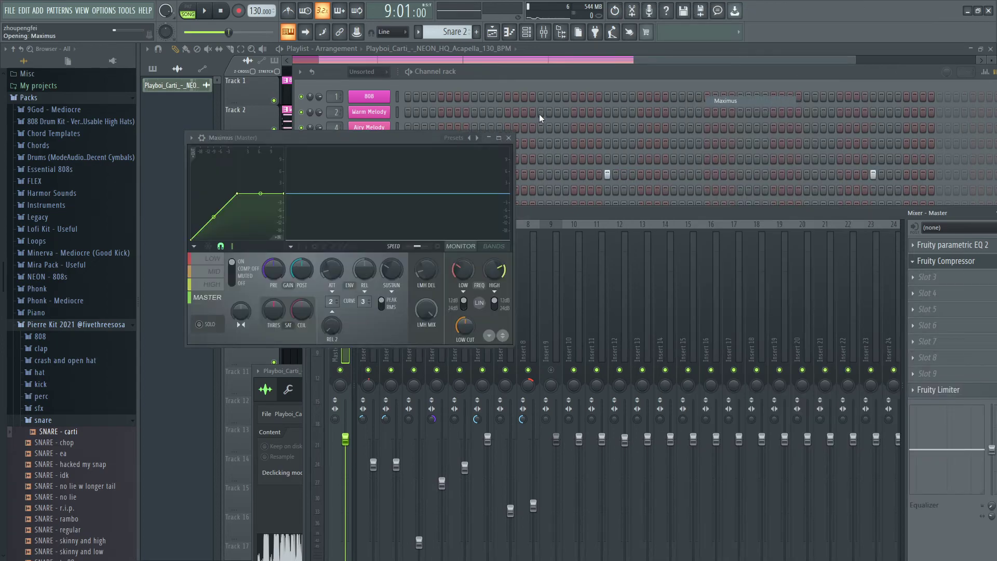
Step: Load the Lo fi preset in the Master's Maximus and play the beat through it
{"action": "left_click", "coordinate": [192, 139]}
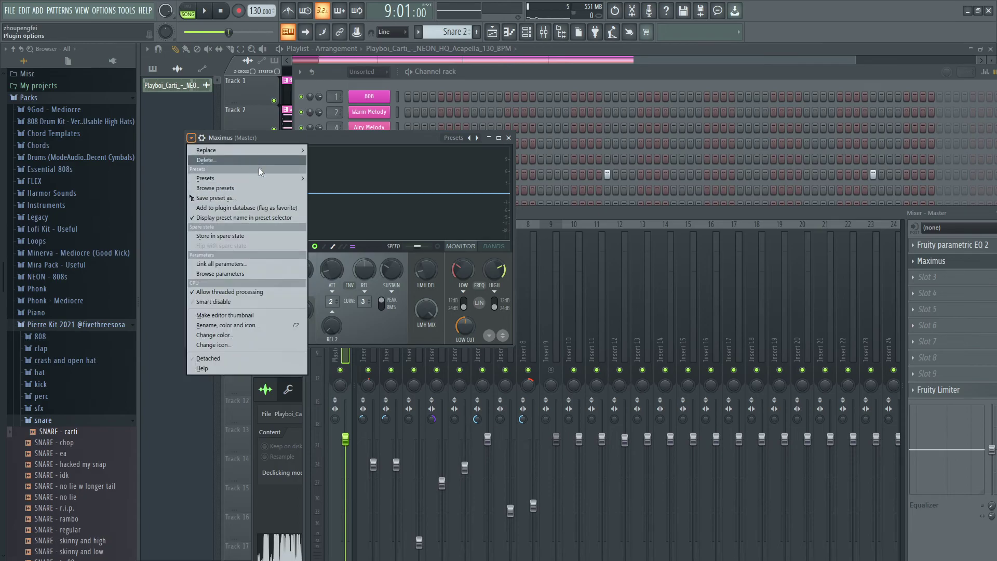
{"action": "mouse_move", "coordinate": [301, 178]}
{"action": "mouse_move", "coordinate": [346, 182]}
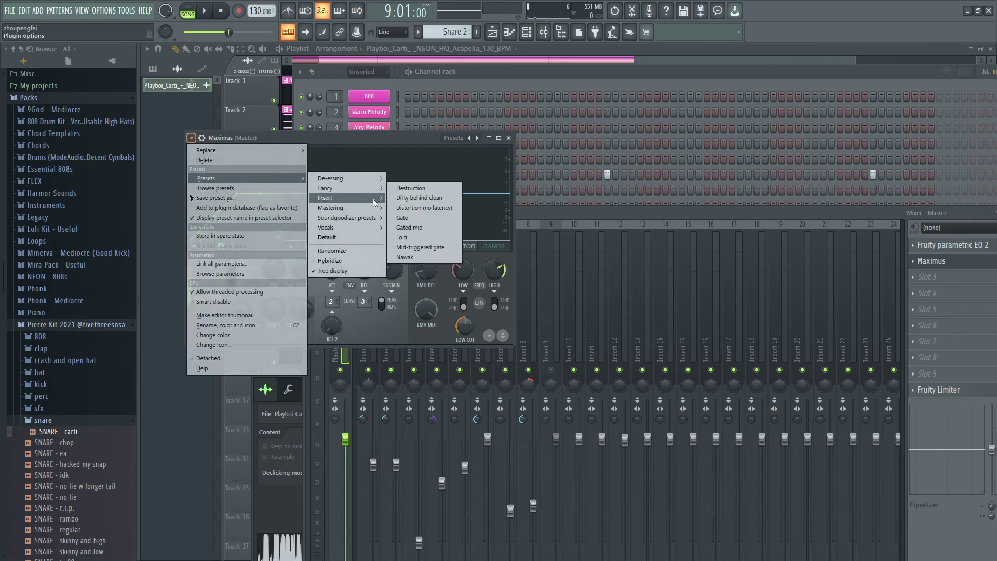
{"action": "mouse_move", "coordinate": [375, 205]}
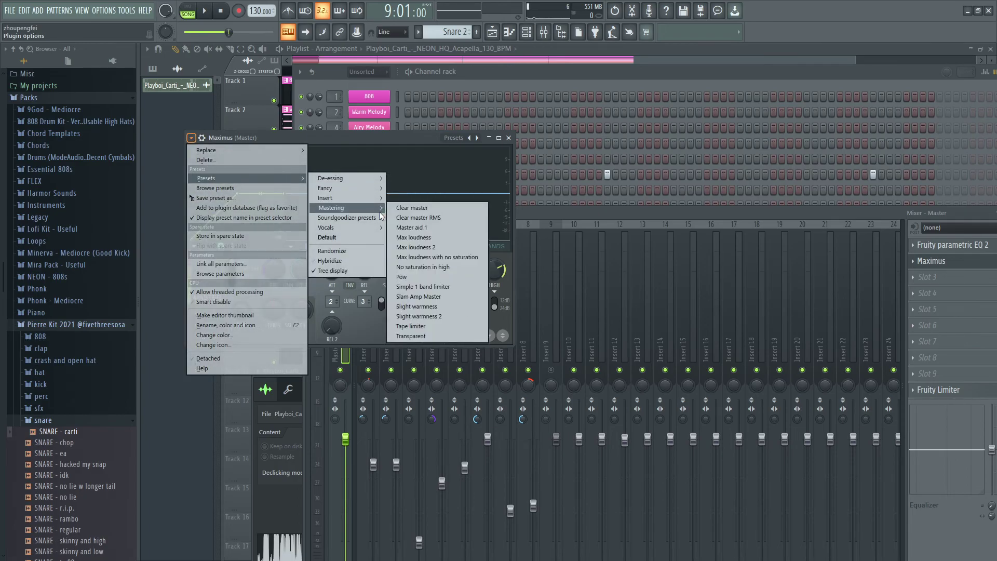
{"action": "mouse_move", "coordinate": [369, 223]}
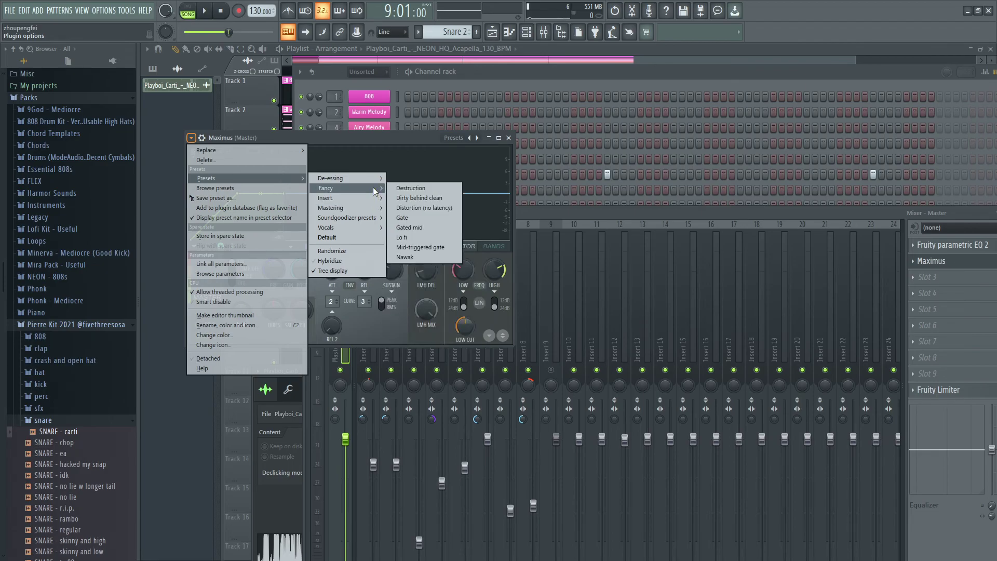
{"action": "left_click", "coordinate": [412, 237]}
{"action": "key", "text": "space"}
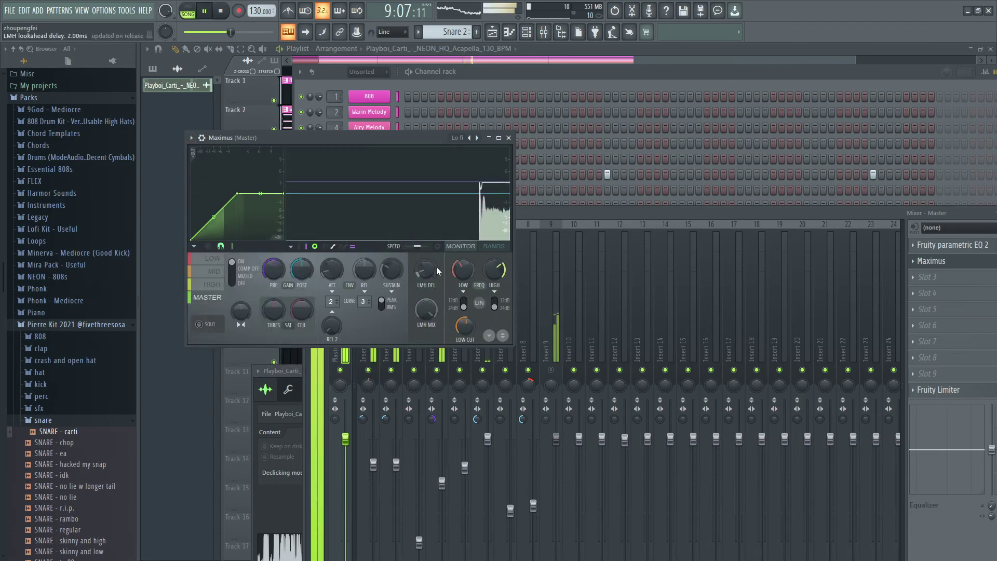
Step: Compare the Lo fi effect during playback by varying the mix level of Maximus on the Master between 0% and 100%
{"action": "left_click", "coordinate": [566, 208]}
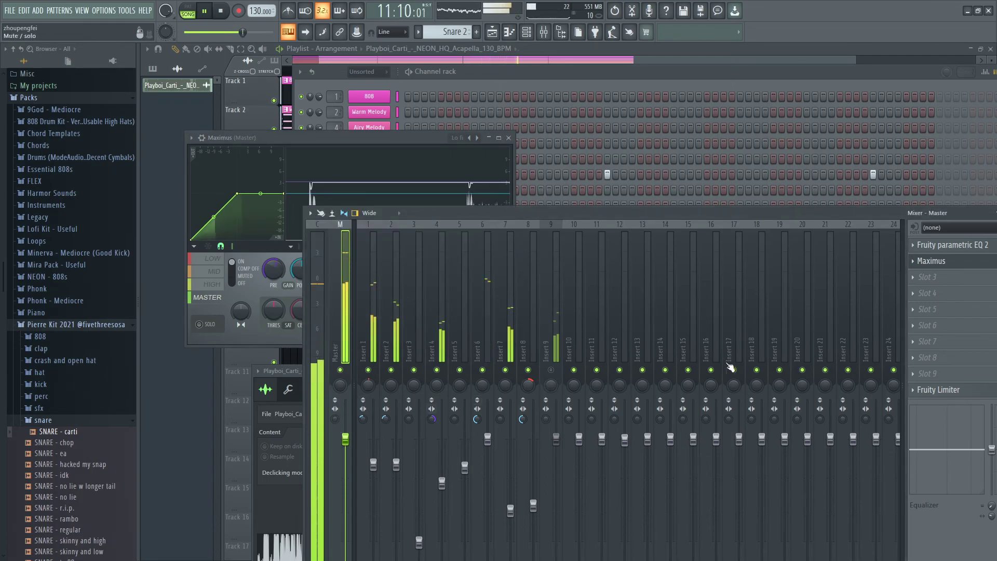
{"action": "left_click_drag", "start_coordinate": [732, 214], "coordinate": [749, 259]}
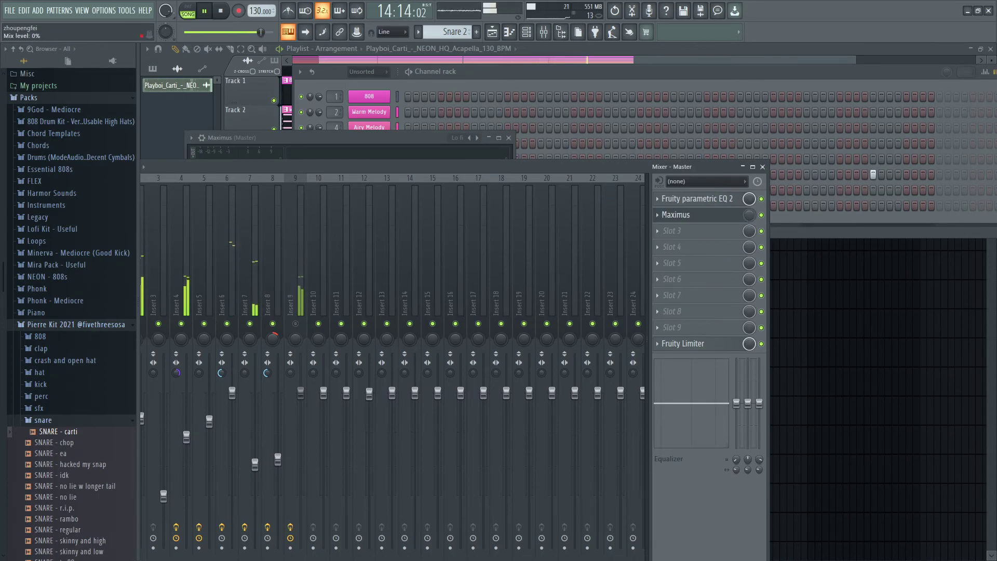
{"action": "key", "text": "space"}
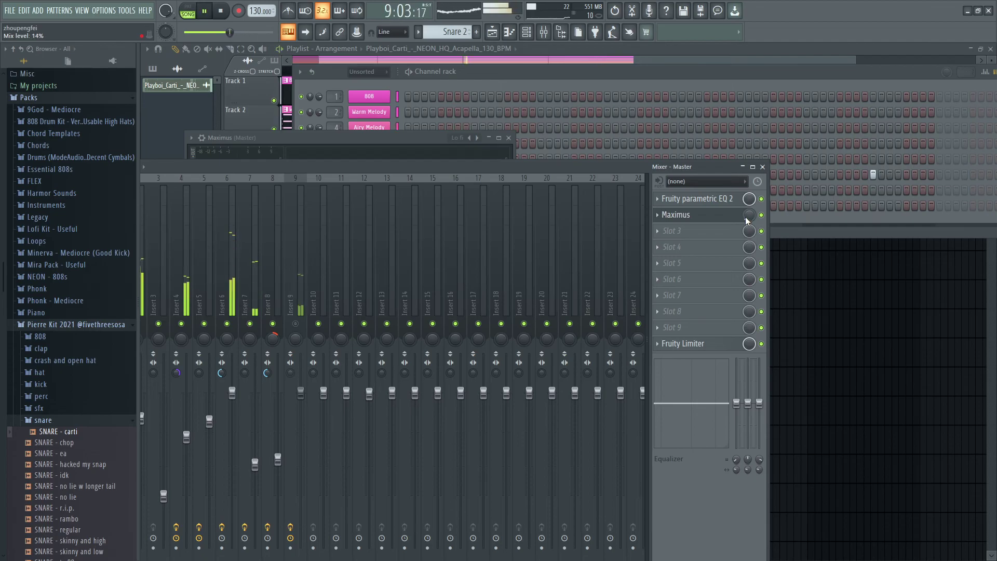
{"action": "left_click_drag", "start_coordinate": [748, 220], "coordinate": [749, 213]}
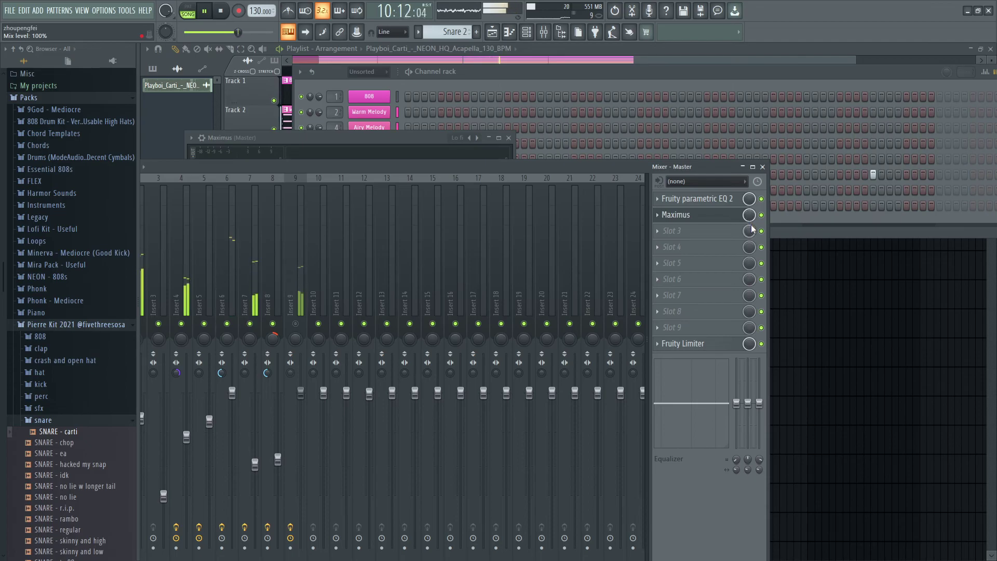
Step: Unmute the acapella on Insert 9, delete Maximus from the Master track, and stop playback
{"action": "left_click", "coordinate": [299, 328]}
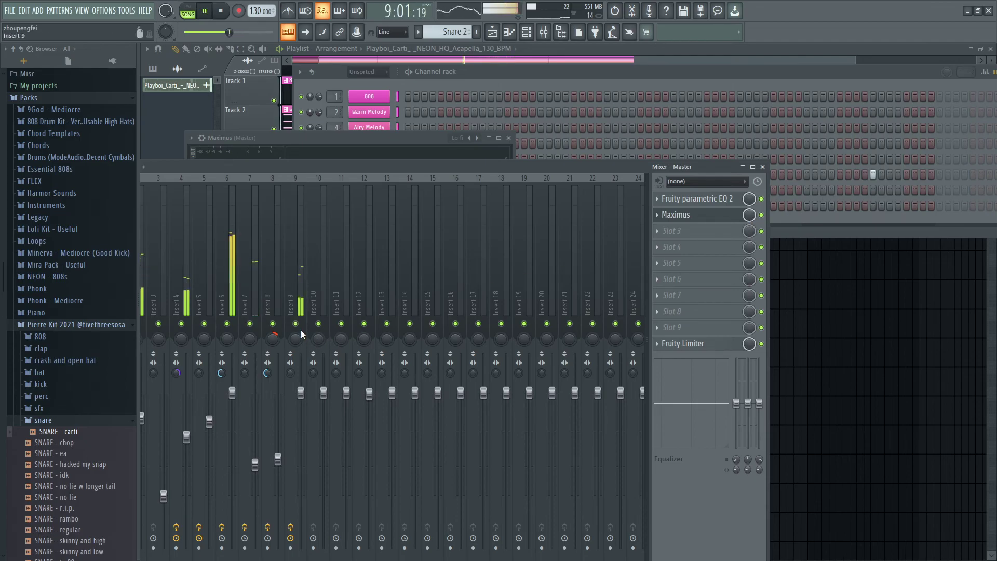
{"action": "left_click", "coordinate": [657, 215]}
{"action": "left_click", "coordinate": [678, 240]}
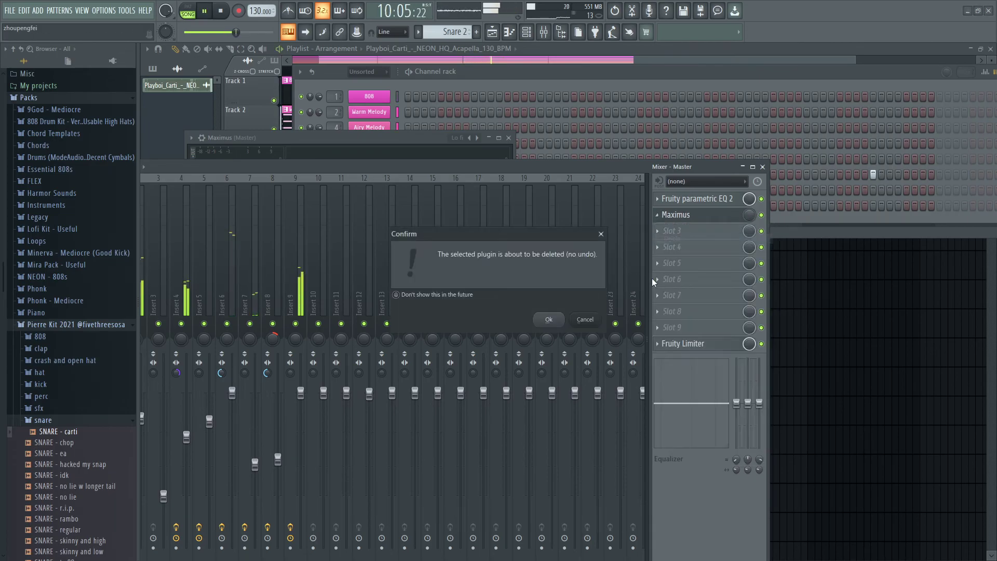
{"action": "left_click", "coordinate": [549, 321]}
{"action": "key", "text": "space"}
Step: Switch to Notepad++ and replace the note with "its usually always a bad idea to put an effect on the master"
{"action": "key", "text": "alt+Tab"}
{"action": "key", "text": "alt+Tab"}
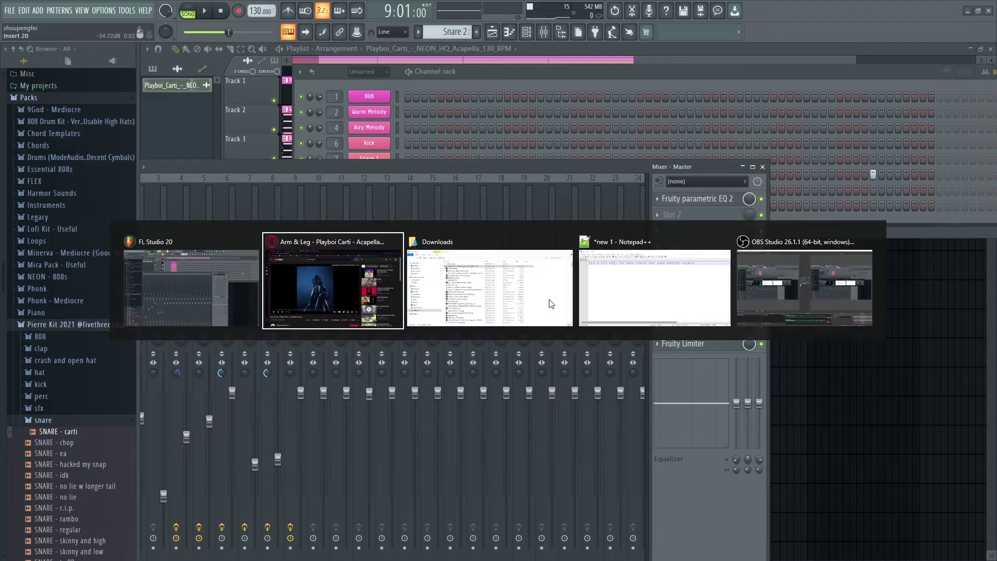
{"action": "key", "text": "alt+Tab"}
{"action": "key", "text": "alt+Tab"}
{"action": "key", "text": "alt+Tab"}
{"action": "key", "text": "alt+Tab"}
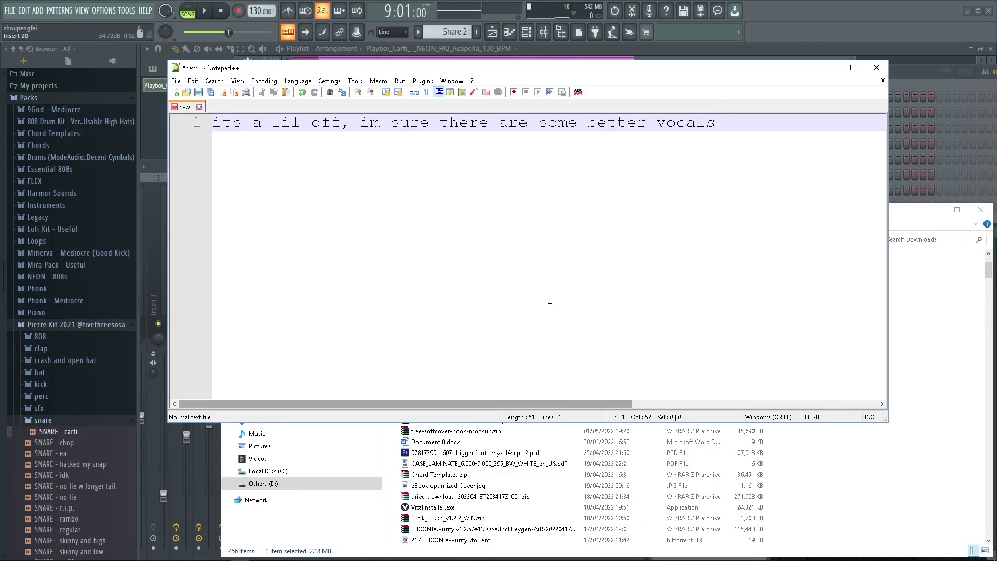
{"action": "key", "text": "ctrl+a"}
{"action": "type", "text": "uts"}
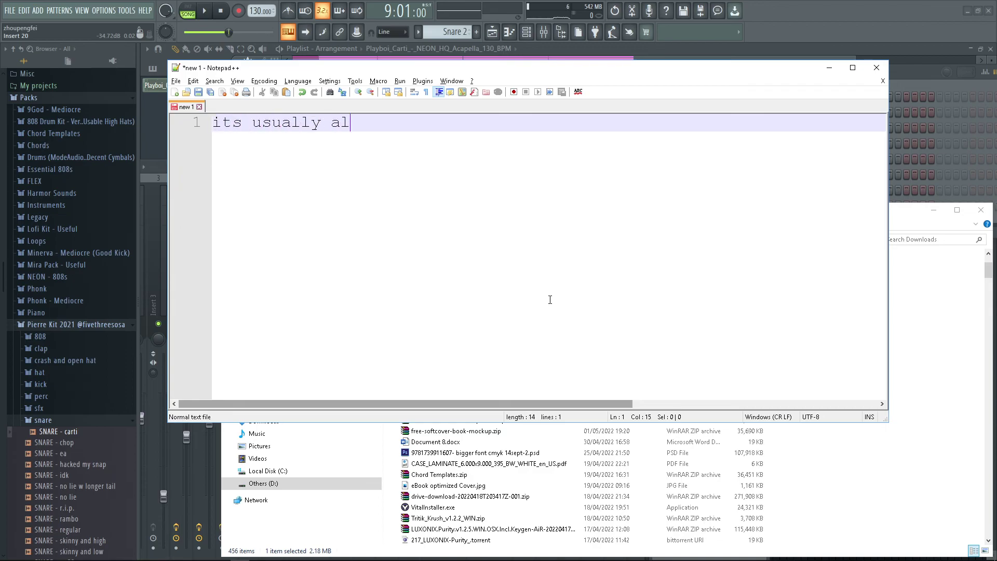
{"action": "type", "text": "t a"}
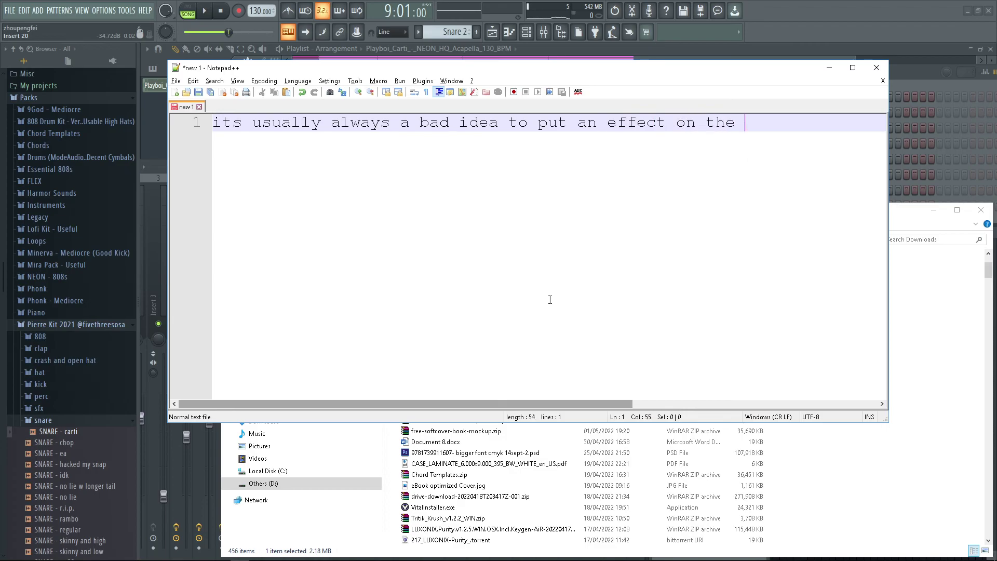
Step: Add a second line to the Notepad++ note beginning with "in any ca"
{"action": "key", "text": "Return"}
{"action": "type", "text": "in nay"}
{"action": "key", "text": "BackSpace"}
{"action": "key", "text": "BackSpace"}
{"action": "key", "text": "BackSpace"}
{"action": "type", "text": "any ca"}
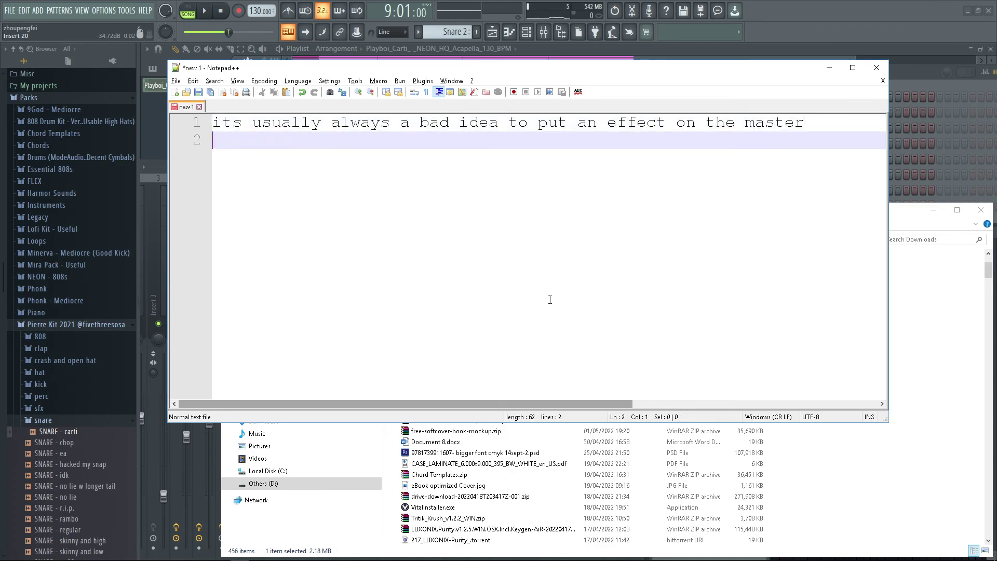
Step: Switch back to FL Studio, start playback, and add Maximus to slot 3 of Insert 7
{"action": "key", "text": "alt+Tab"}
{"action": "key", "text": "alt+Tab"}
{"action": "key", "text": "alt+Tab"}
{"action": "key", "text": "space"}
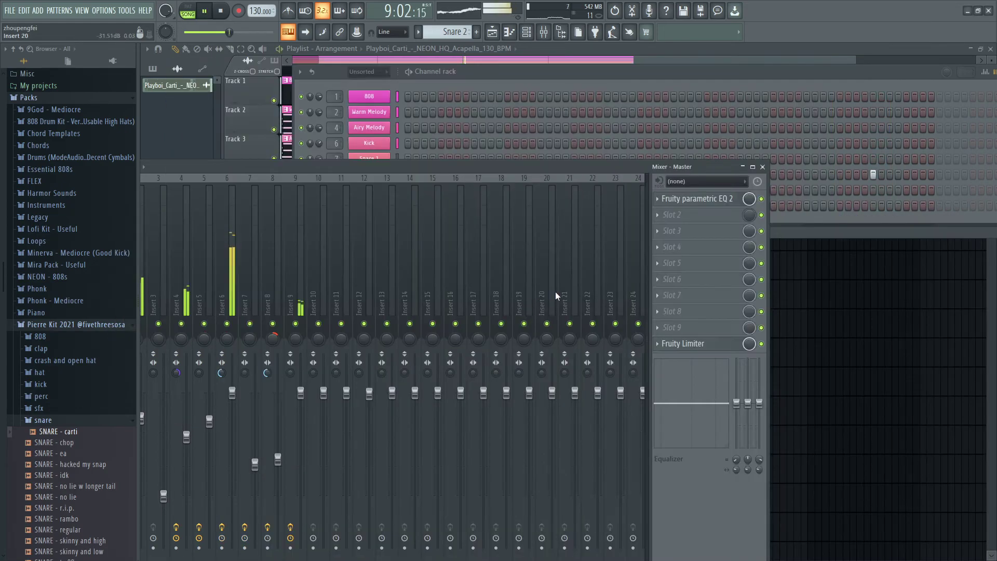
{"action": "left_click", "coordinate": [254, 281]}
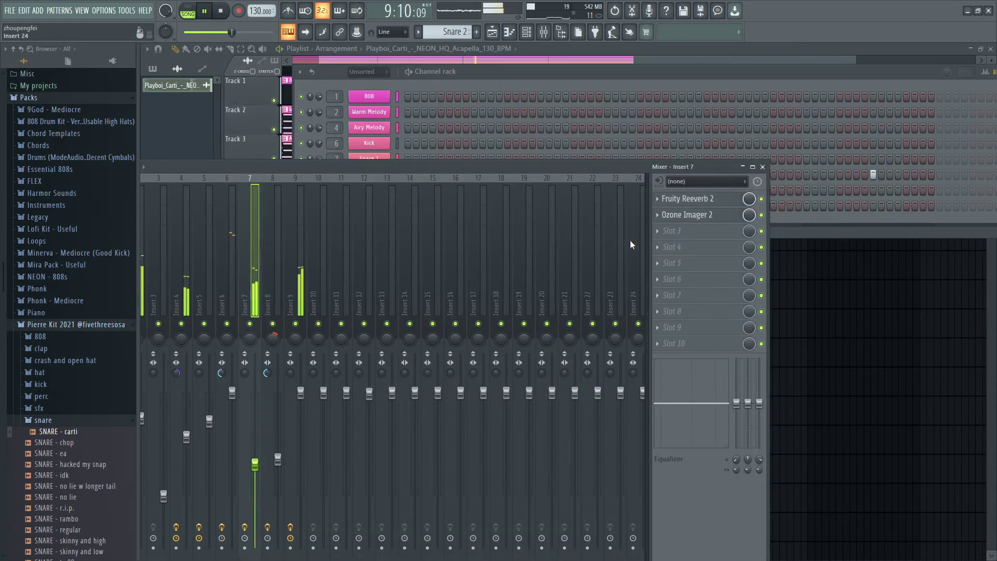
{"action": "left_click", "coordinate": [669, 231]}
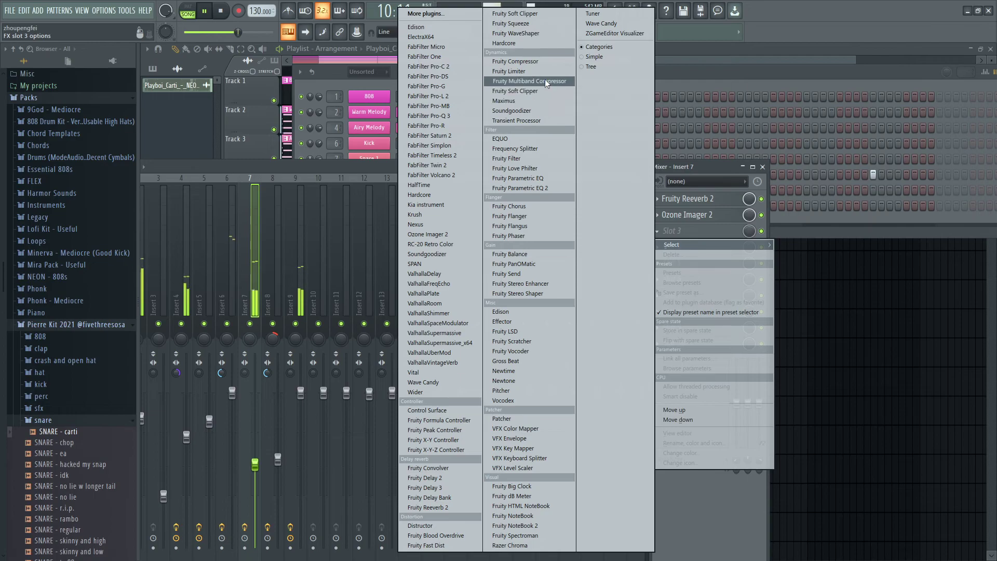
{"action": "left_click", "coordinate": [556, 105]}
Step: Load the Lo fi preset in the Maximus on Insert 7
{"action": "left_click", "coordinate": [177, 124]}
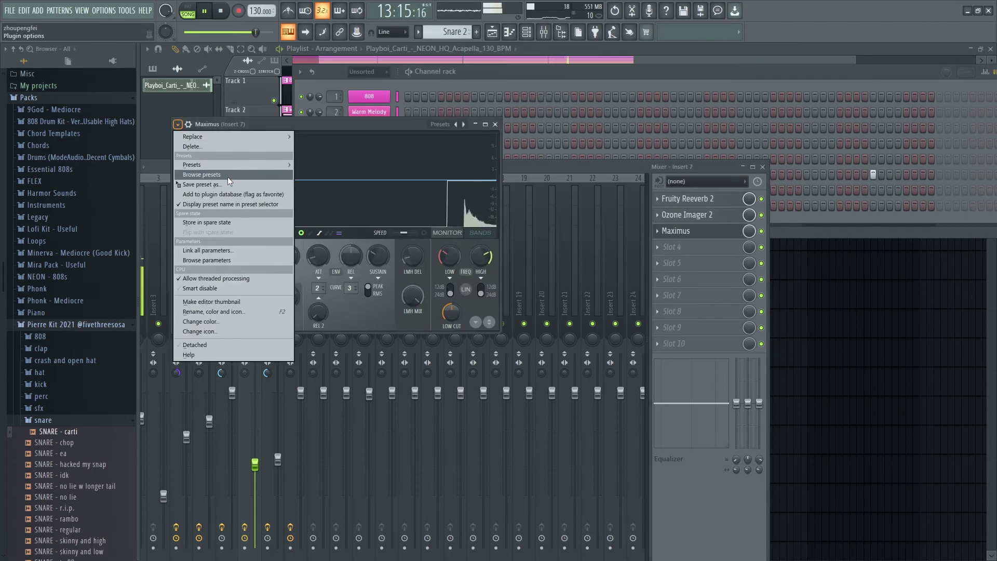
{"action": "mouse_move", "coordinate": [260, 165]}
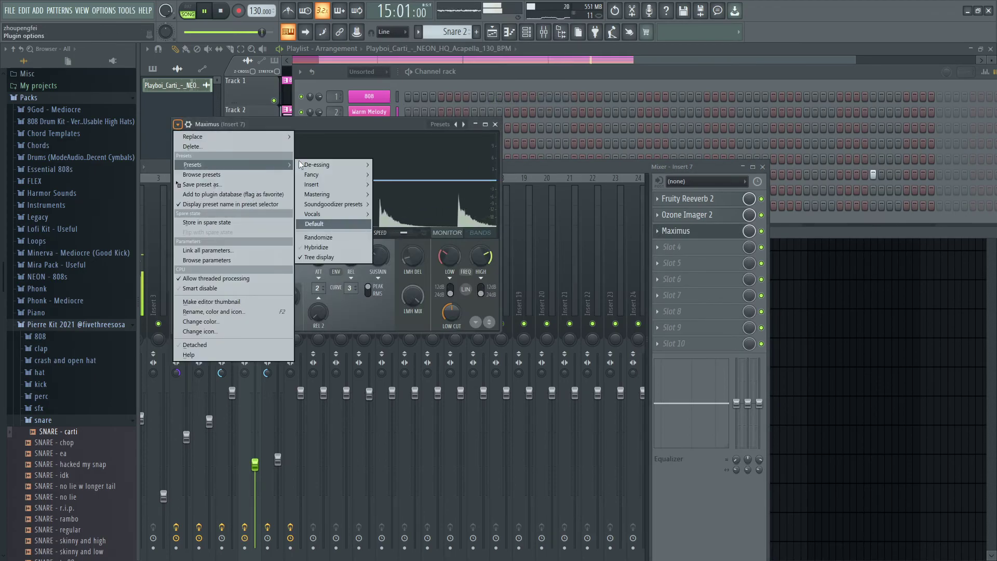
{"action": "mouse_move", "coordinate": [330, 174]}
{"action": "left_click", "coordinate": [407, 223]}
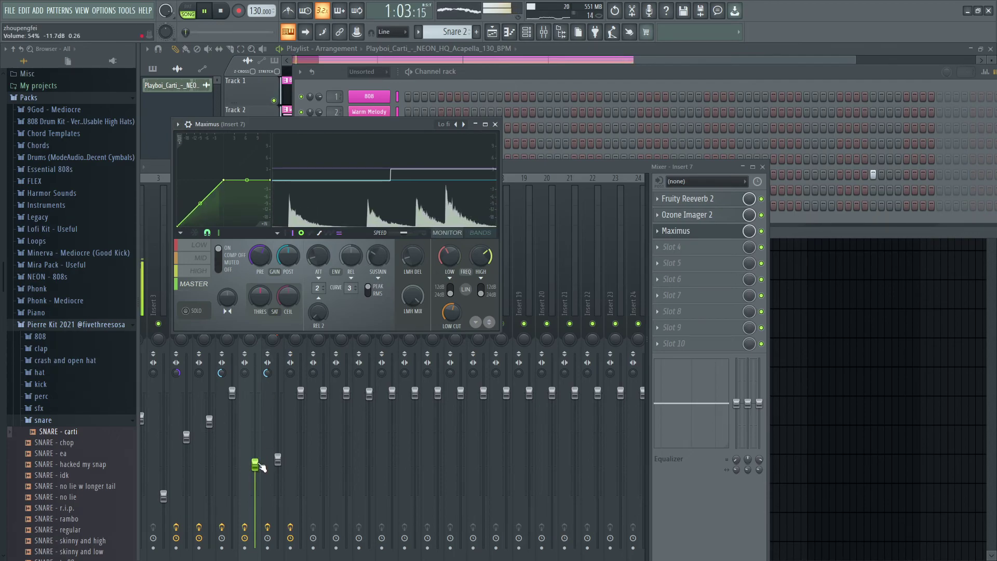
Step: Raise the volume of Insert 7 to about 64% during playback and bring the full mixer into view
{"action": "left_click_drag", "start_coordinate": [255, 464], "coordinate": [255, 446]}
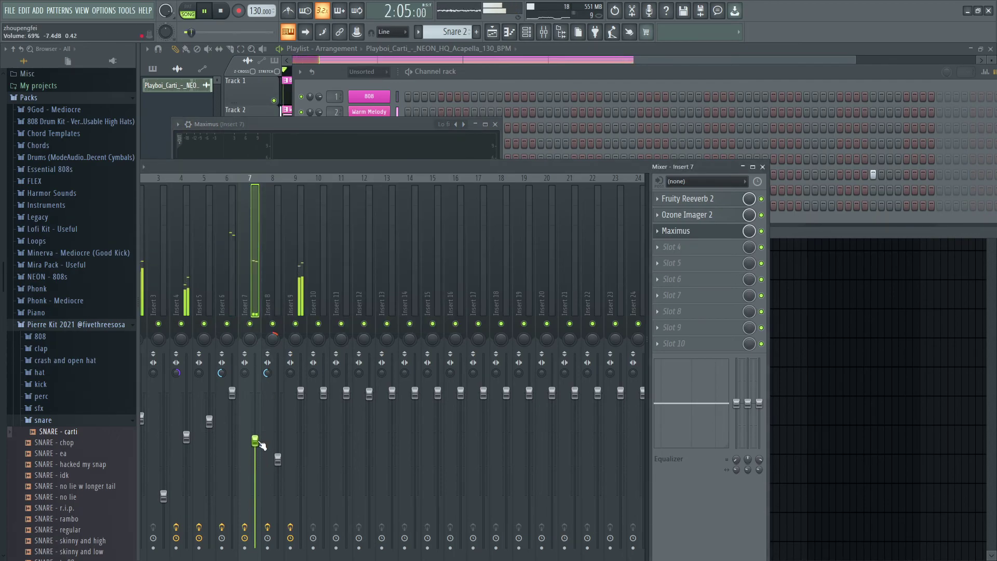
{"action": "left_click_drag", "start_coordinate": [261, 445], "coordinate": [262, 451]}
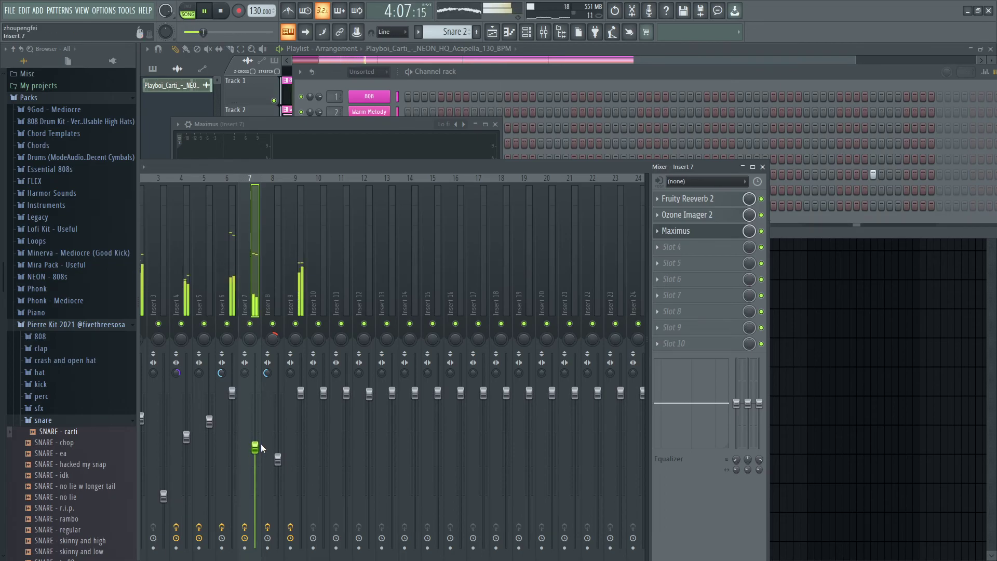
{"action": "scroll", "coordinate": [261, 452], "scroll_direction": "down", "scroll_amount": 1}
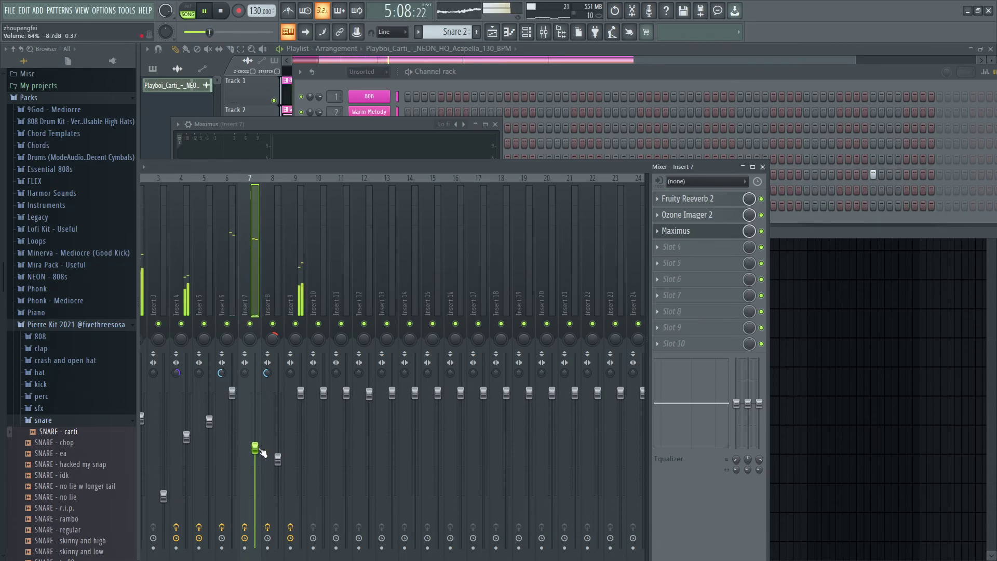
{"action": "double_click", "coordinate": [400, 167]}
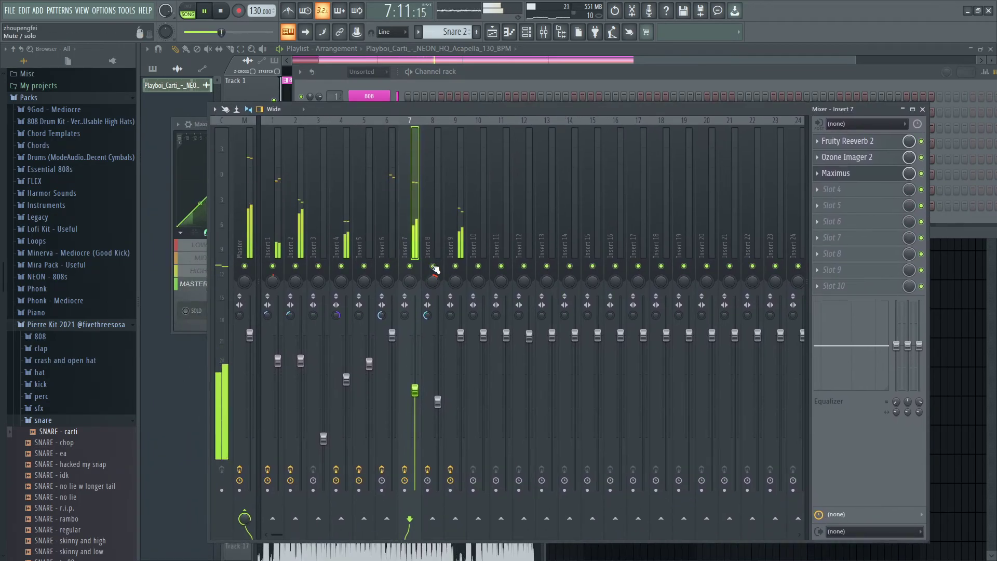
Step: Place four consecutive Hat 1 pattern clips on Track 8 from bar 1 to bar 17, stop playback, and mute the track
{"action": "left_click", "coordinate": [261, 90]}
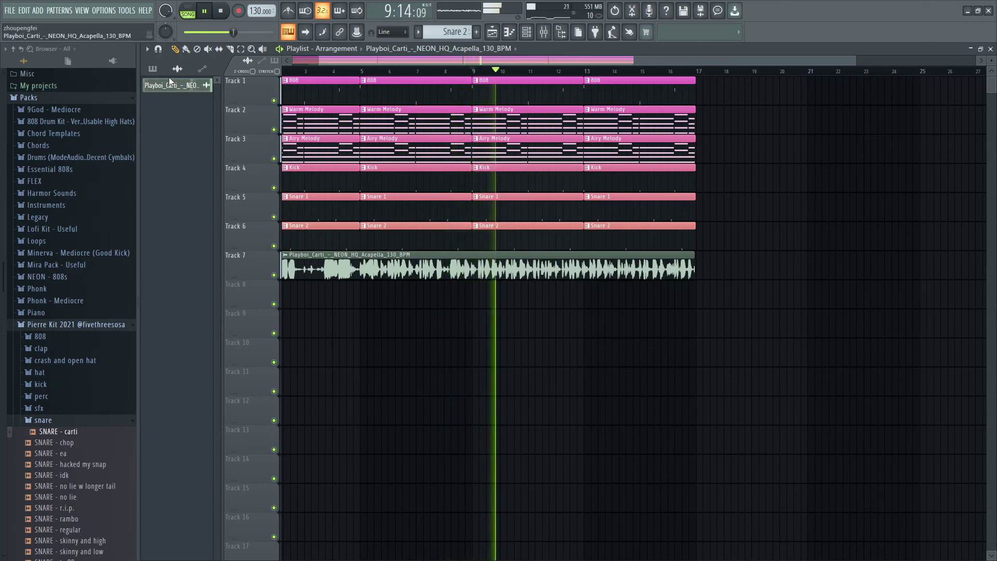
{"action": "left_click", "coordinate": [152, 69]}
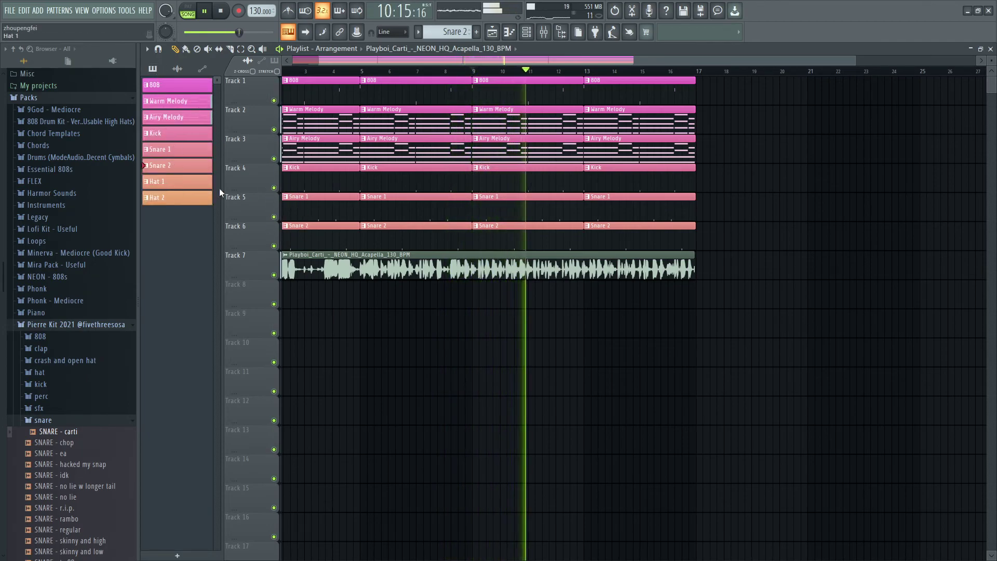
{"action": "left_click", "coordinate": [200, 185]}
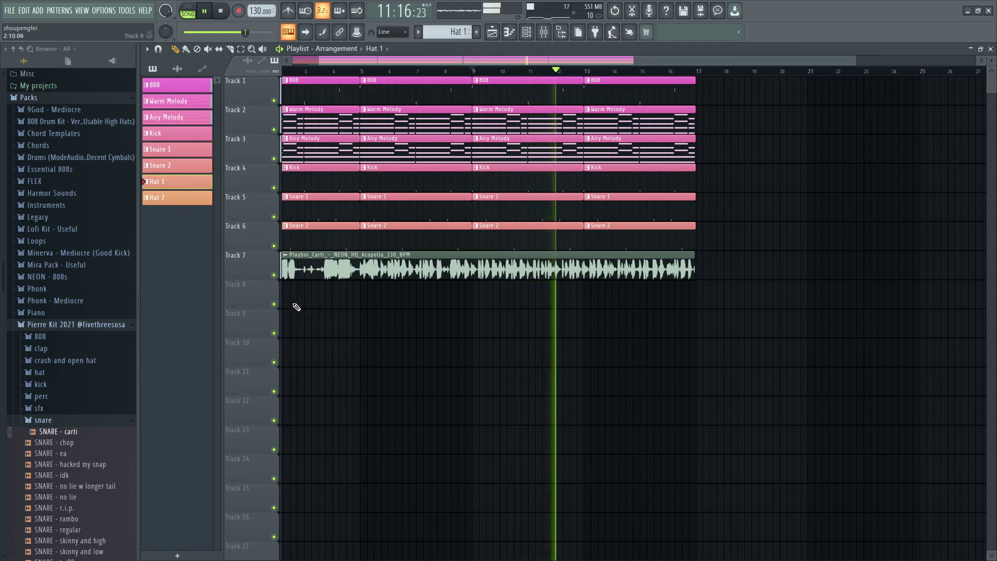
{"action": "left_click_drag", "start_coordinate": [294, 303], "coordinate": [262, 288]}
{"action": "scroll", "coordinate": [312, 291], "scroll_direction": "left", "scroll_amount": 2}
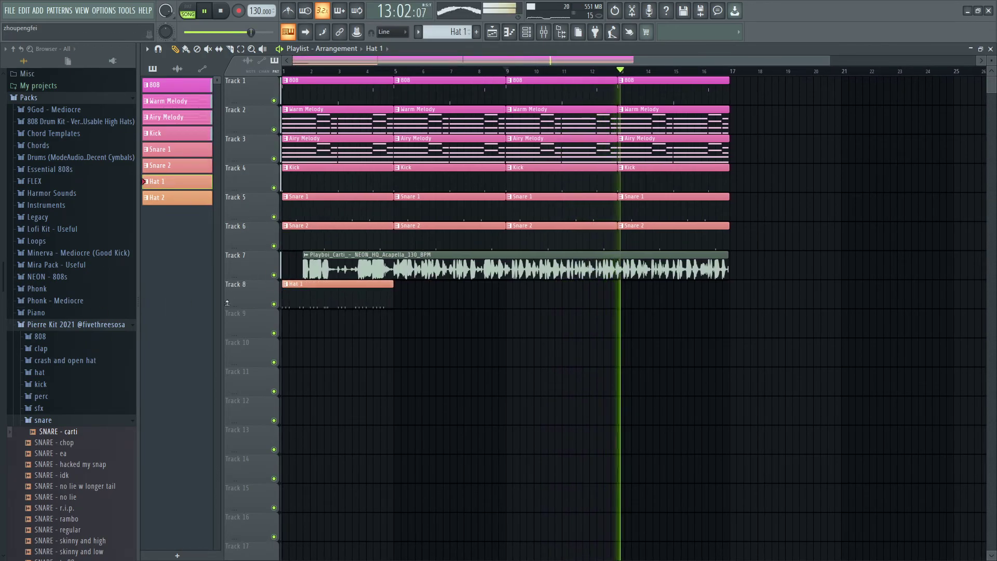
{"action": "left_click", "coordinate": [414, 295]}
{"action": "key", "text": "space"}
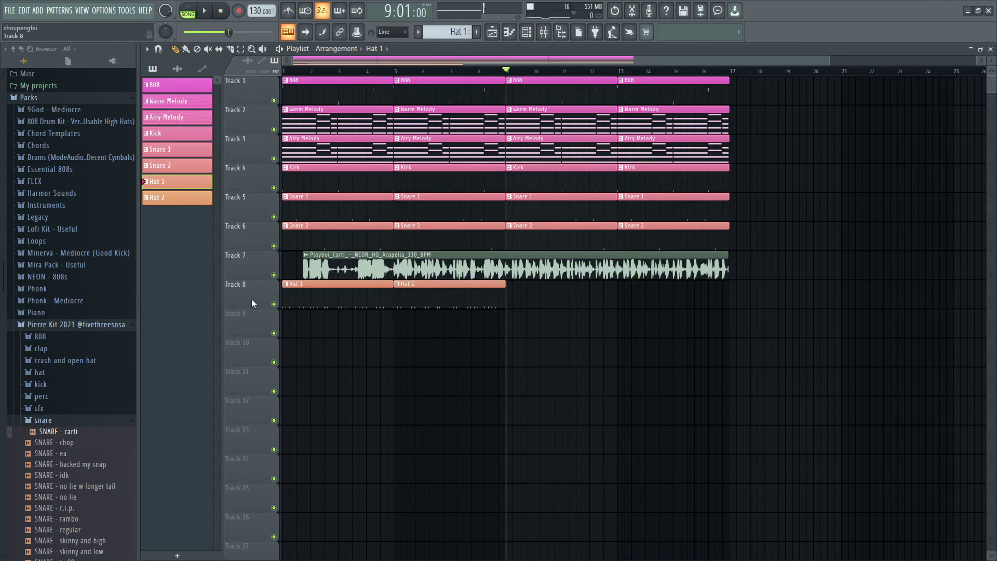
{"action": "left_click", "coordinate": [274, 303]}
{"action": "left_click", "coordinate": [652, 293]}
{"action": "left_click_drag", "start_coordinate": [646, 293], "coordinate": [639, 294]}
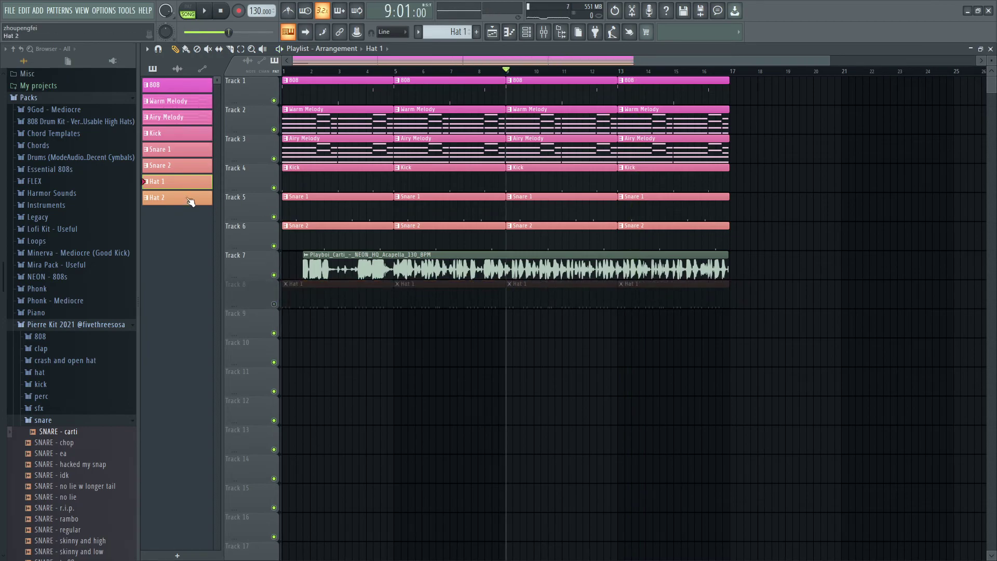
Step: Place four consecutive Hat 2 pattern clips on Track 9 from bar 1 to bar 17 and mute the track
{"action": "left_click", "coordinate": [293, 331]}
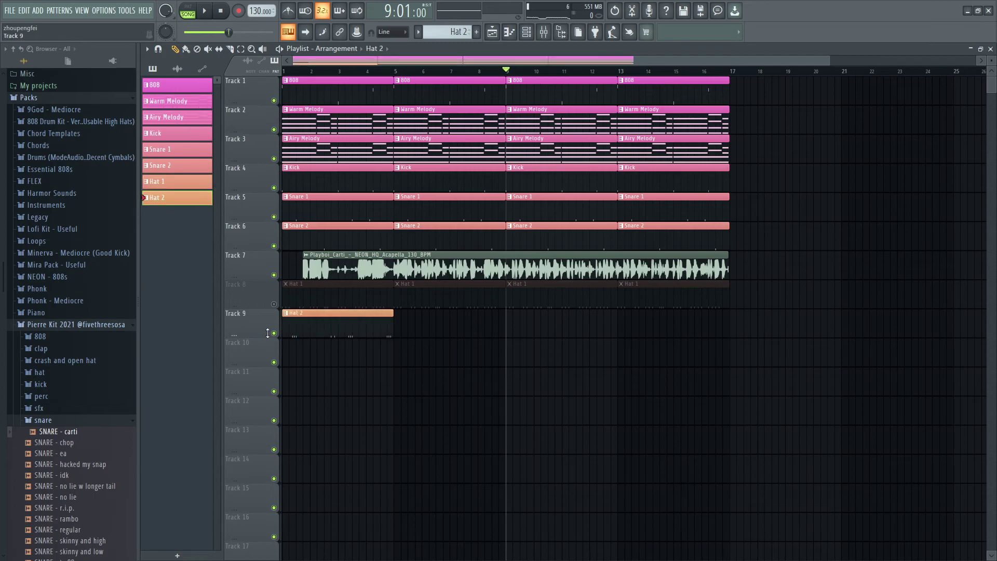
{"action": "left_click", "coordinate": [273, 332]}
{"action": "left_click", "coordinate": [419, 324]}
{"action": "left_click_drag", "start_coordinate": [521, 325], "coordinate": [538, 320]}
{"action": "left_click", "coordinate": [632, 302]}
{"action": "left_click", "coordinate": [700, 329]}
{"action": "right_click", "coordinate": [650, 331]}
{"action": "left_click_drag", "start_coordinate": [656, 331], "coordinate": [656, 328]}
{"action": "left_click", "coordinate": [614, 327]}
Step: Play the arrangement from the start and unmute the hat clips on Tracks 8 and 9
{"action": "key", "text": "space"}
{"action": "key", "text": "space"}
{"action": "key", "text": "Home"}
{"action": "key", "text": "space"}
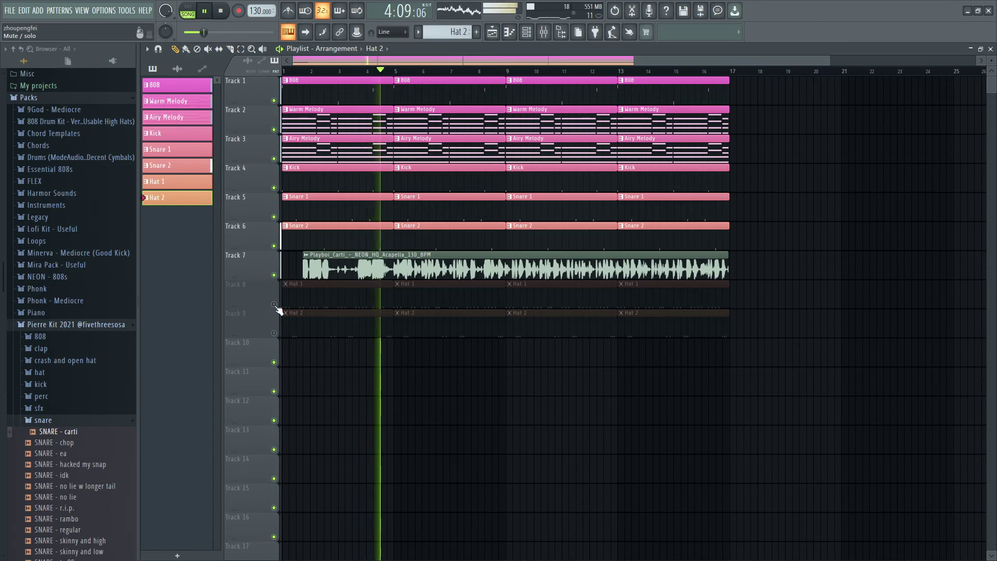
{"action": "left_click_drag", "start_coordinate": [277, 306], "coordinate": [277, 327]}
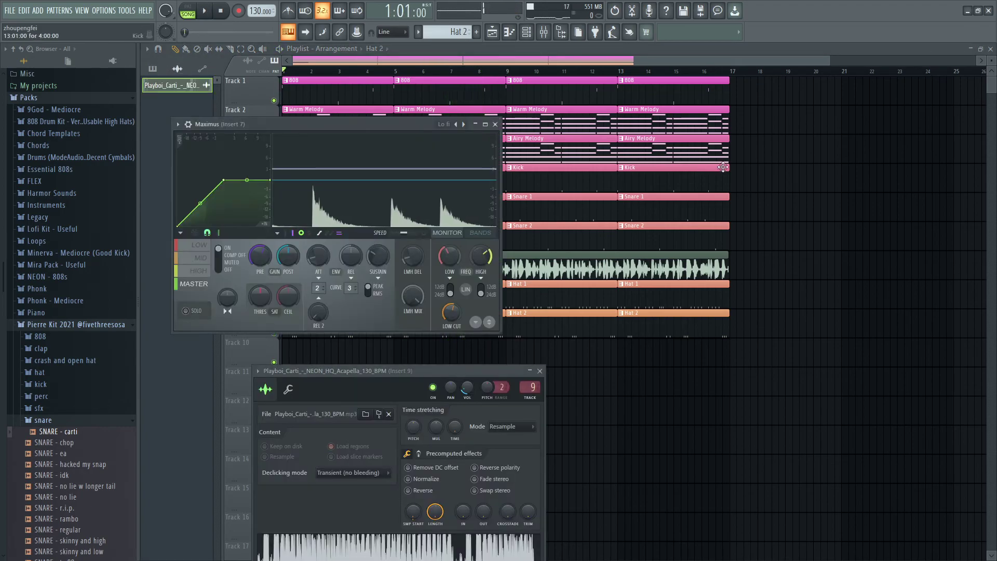
Step: Copy the Maximus preset from Insert 7 onto Insert 8, start playback, and close the new Maximus window
{"action": "key", "text": "F6"}
{"action": "key", "text": "F9"}
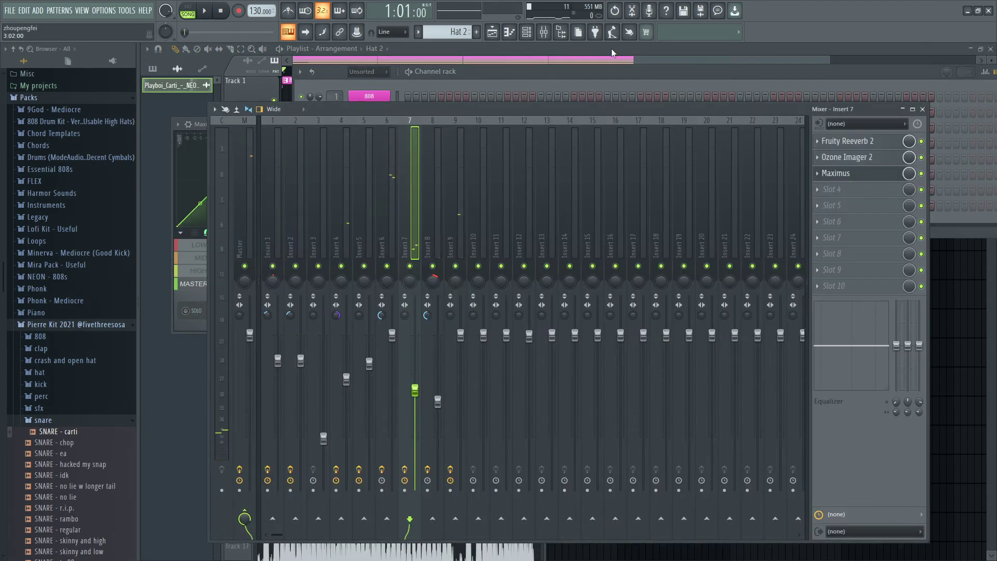
{"action": "left_click", "coordinate": [820, 176]}
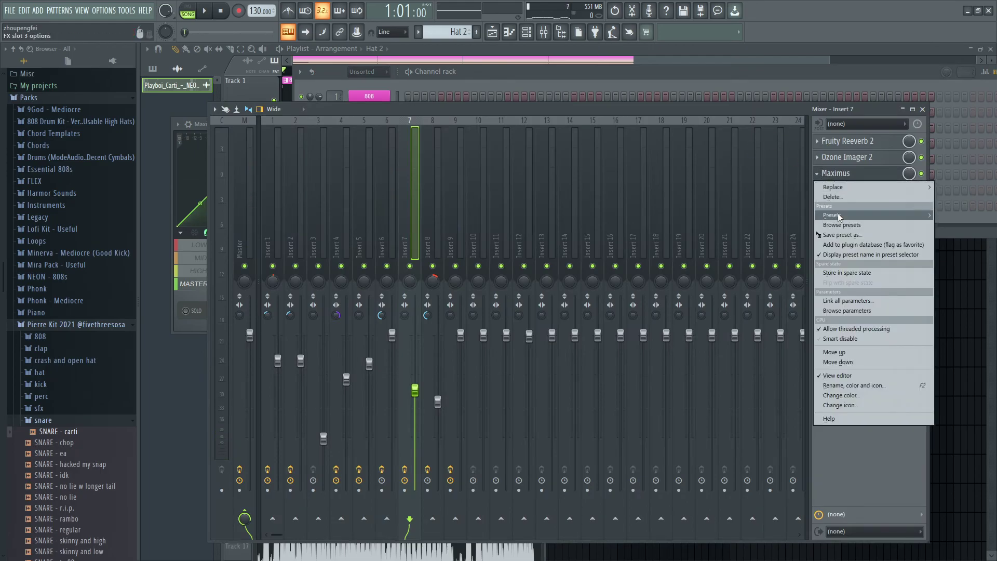
{"action": "left_click_drag", "start_coordinate": [831, 235], "coordinate": [438, 219]}
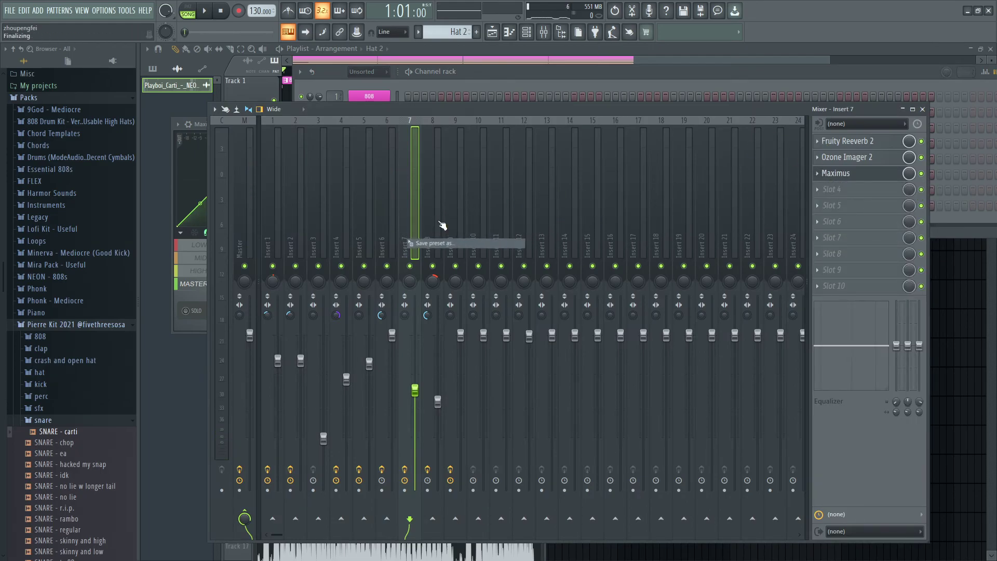
{"action": "key", "text": "space"}
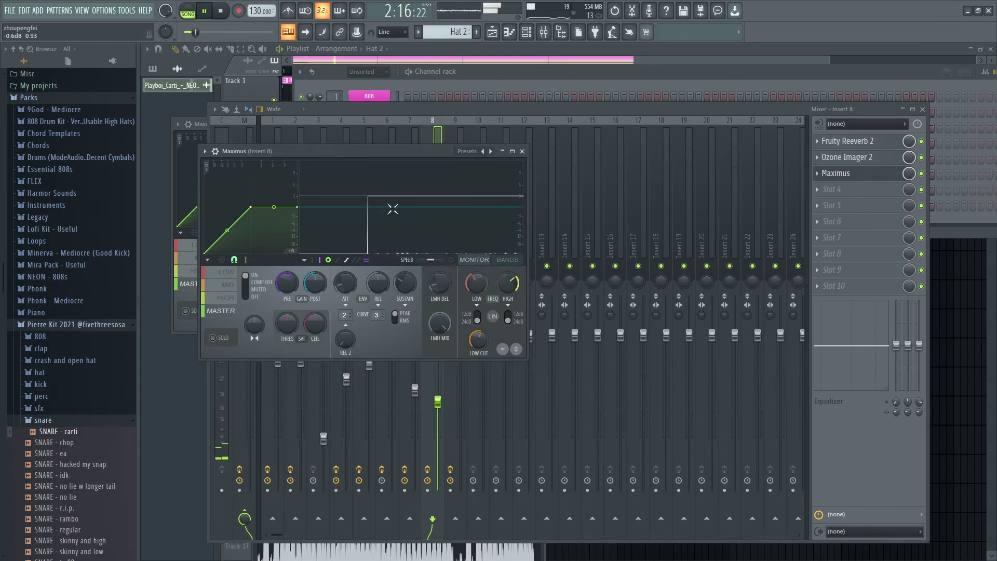
{"action": "left_click", "coordinate": [522, 151]}
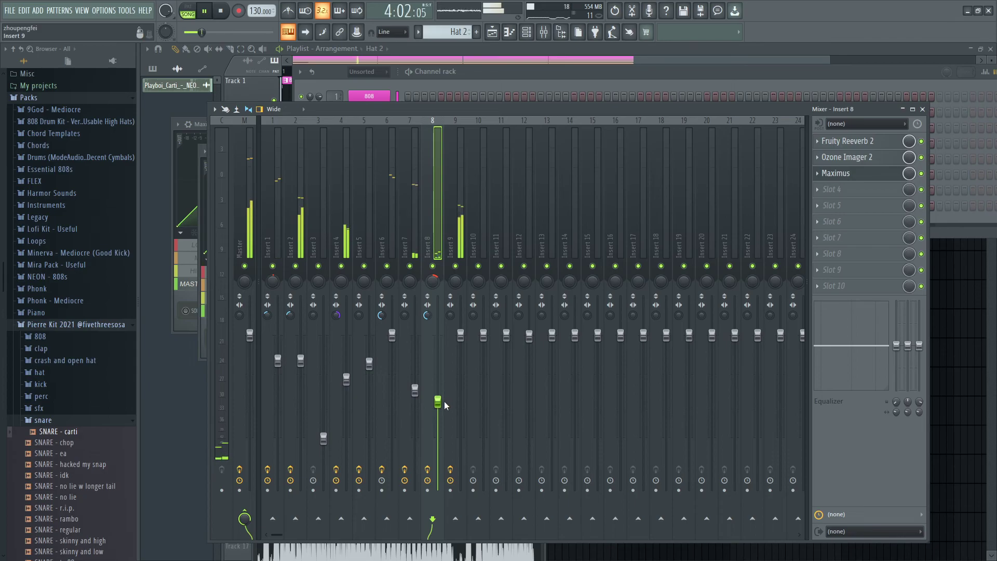
Step: Try Insert 8 at about 99% volume, restore its previous level, and slightly lower the mix level of its Maximus
{"action": "left_click_drag", "start_coordinate": [444, 398], "coordinate": [438, 336]}
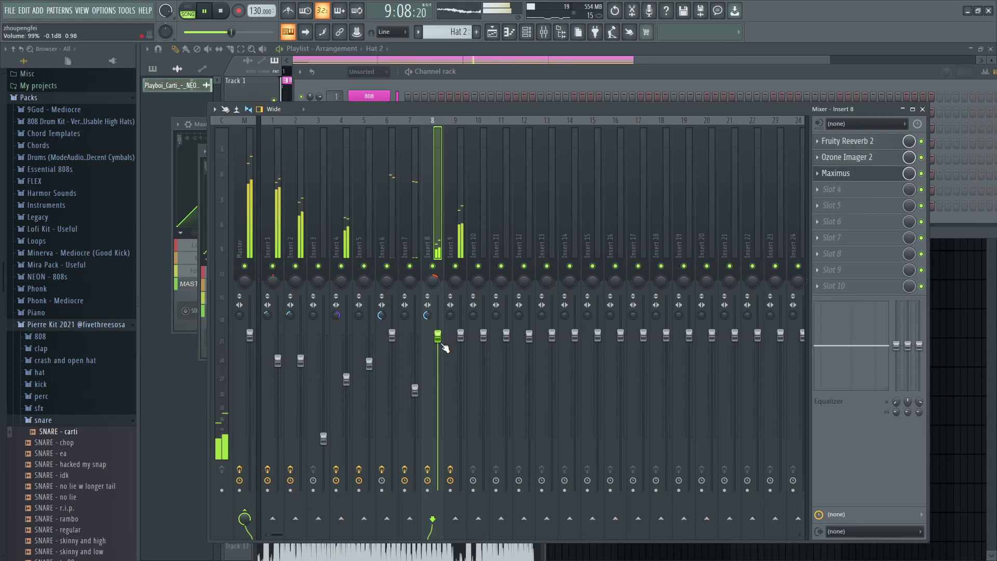
{"action": "scroll", "coordinate": [444, 348], "scroll_direction": "down", "scroll_amount": 8}
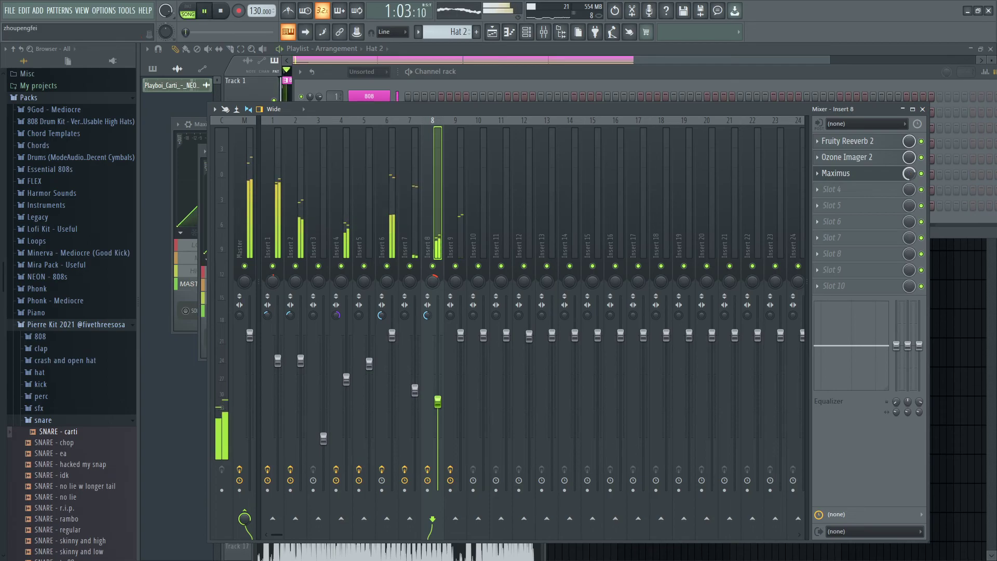
{"action": "left_click", "coordinate": [923, 109]}
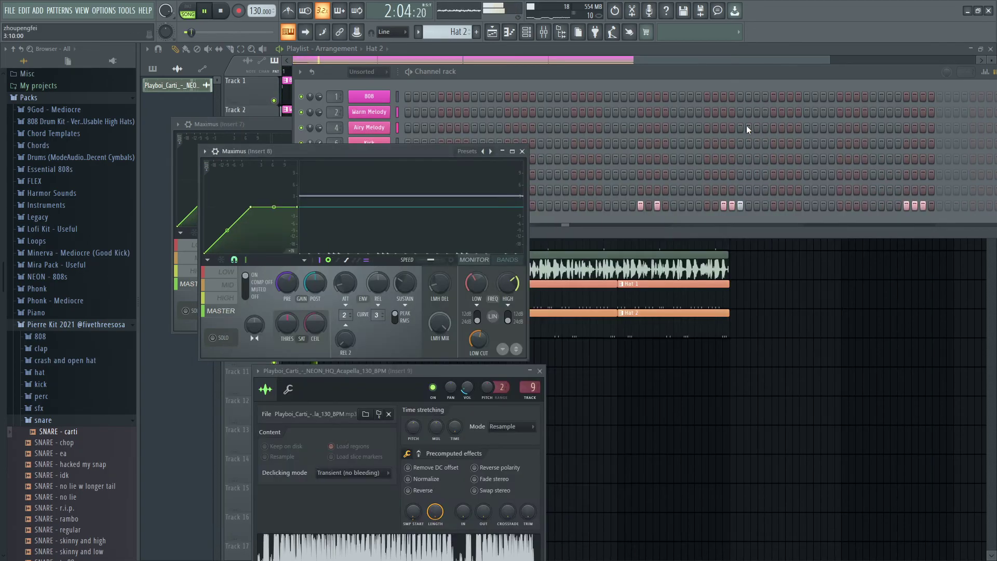
Step: Check the mixer levels of Inserts 4 and 2 during playback, slightly raise Insert 8's volume, and close the mixer
{"action": "left_click", "coordinate": [637, 384]}
{"action": "right_click", "coordinate": [645, 388]}
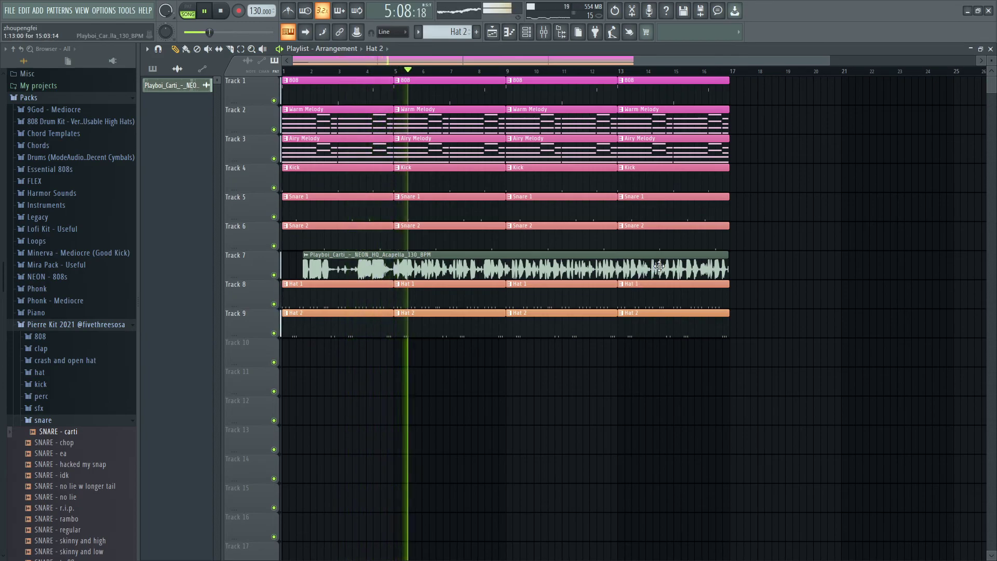
{"action": "double_click", "coordinate": [727, 261]}
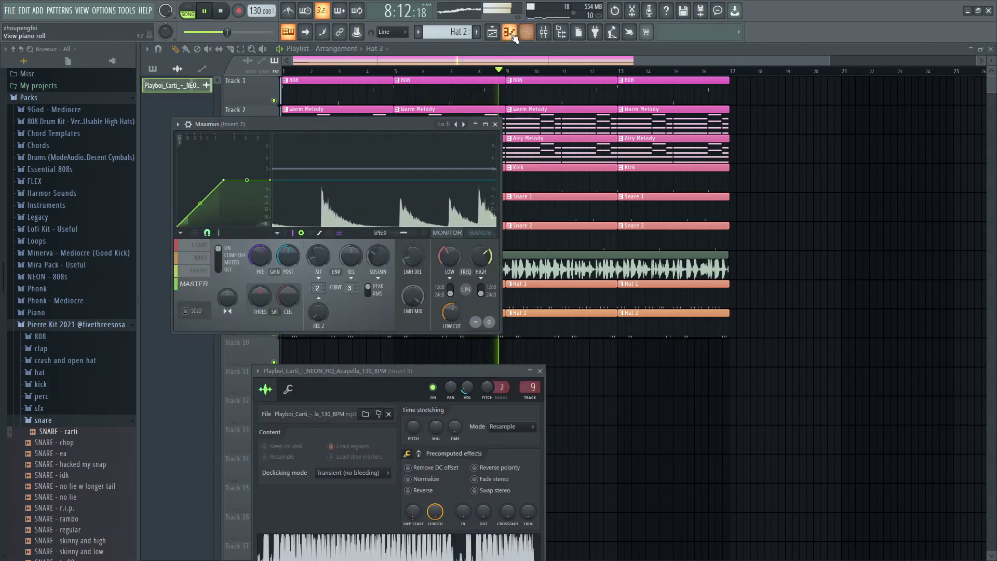
{"action": "left_click", "coordinate": [544, 33]}
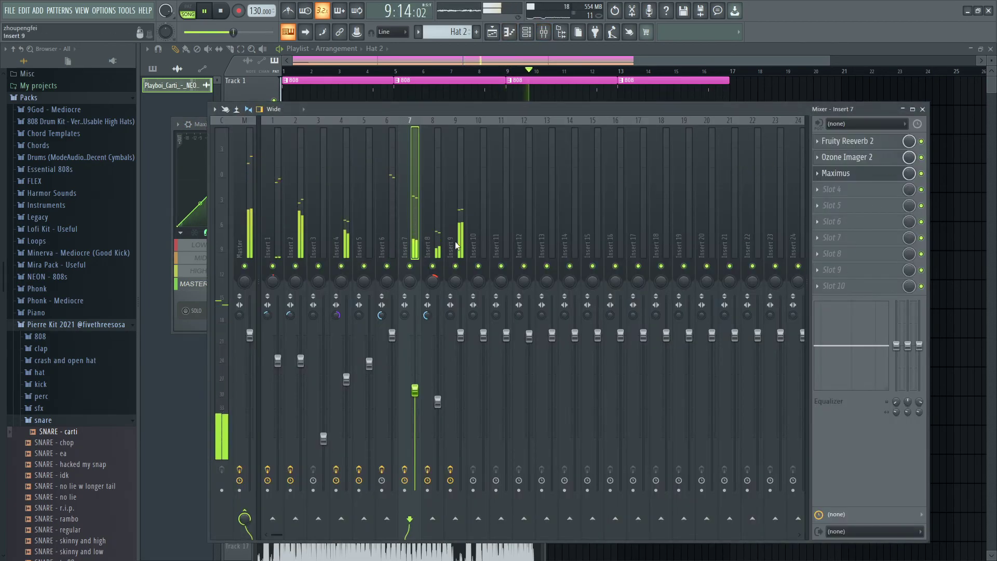
{"action": "left_click", "coordinate": [351, 225]}
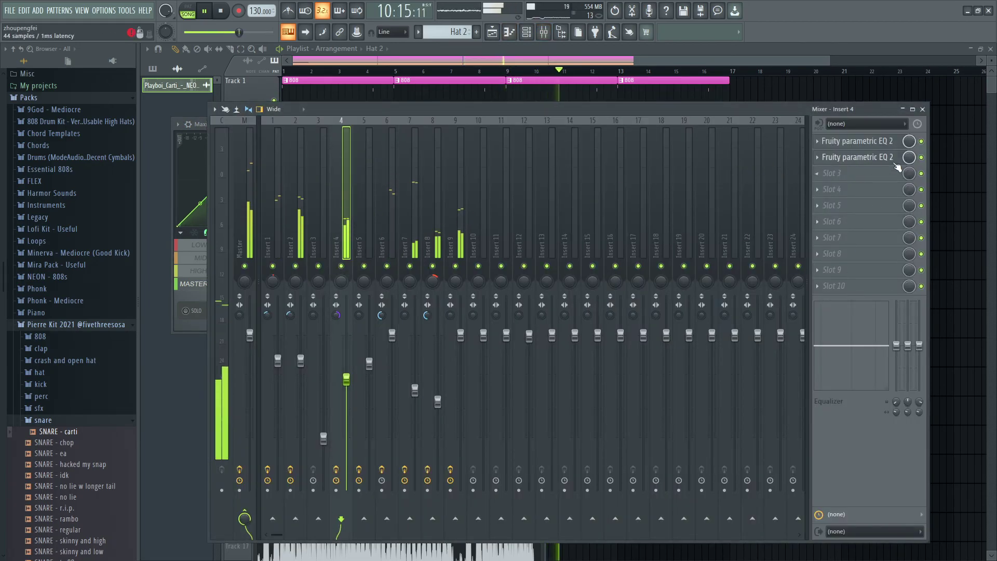
{"action": "left_click", "coordinate": [299, 220]}
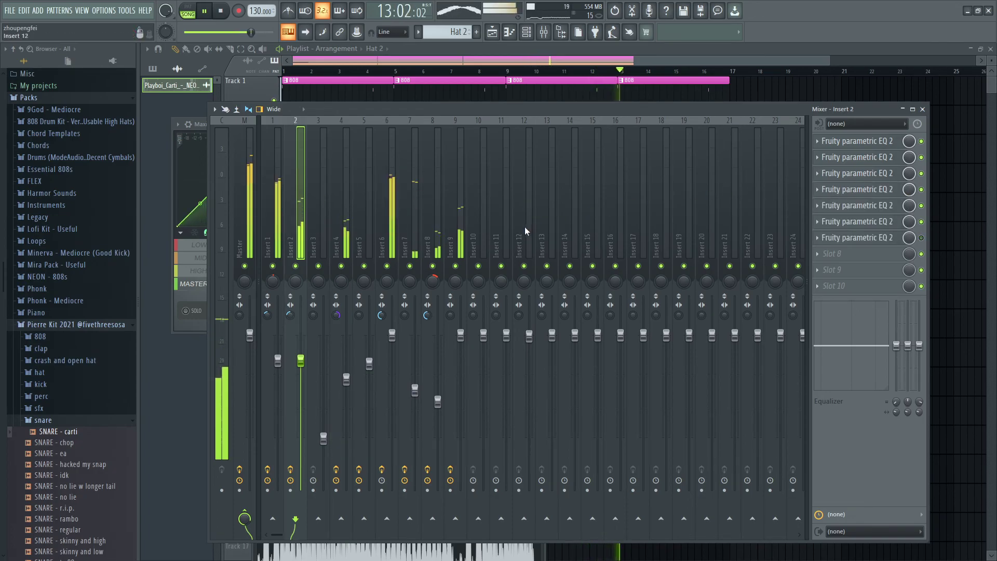
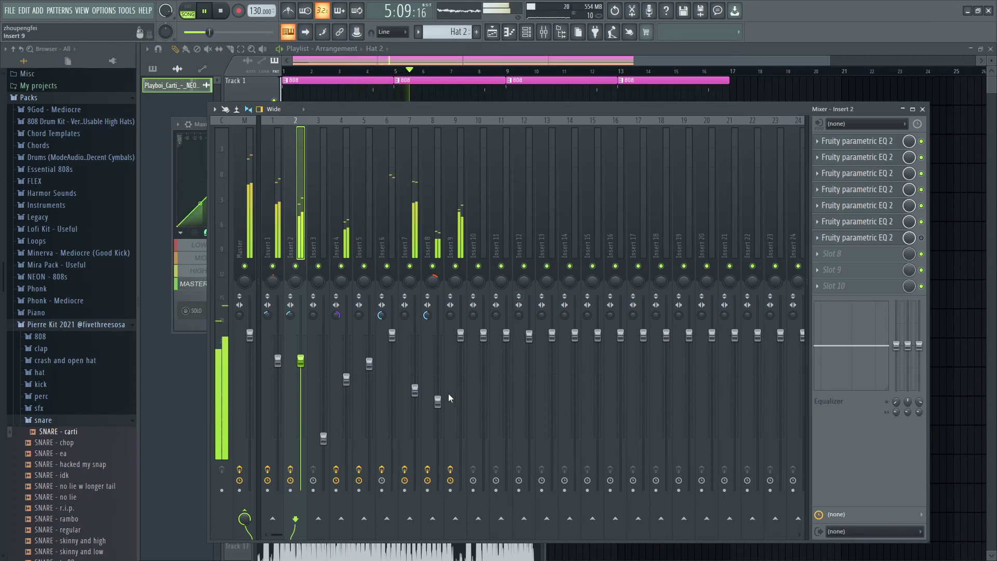
{"action": "left_click_drag", "start_coordinate": [438, 402], "coordinate": [438, 395]}
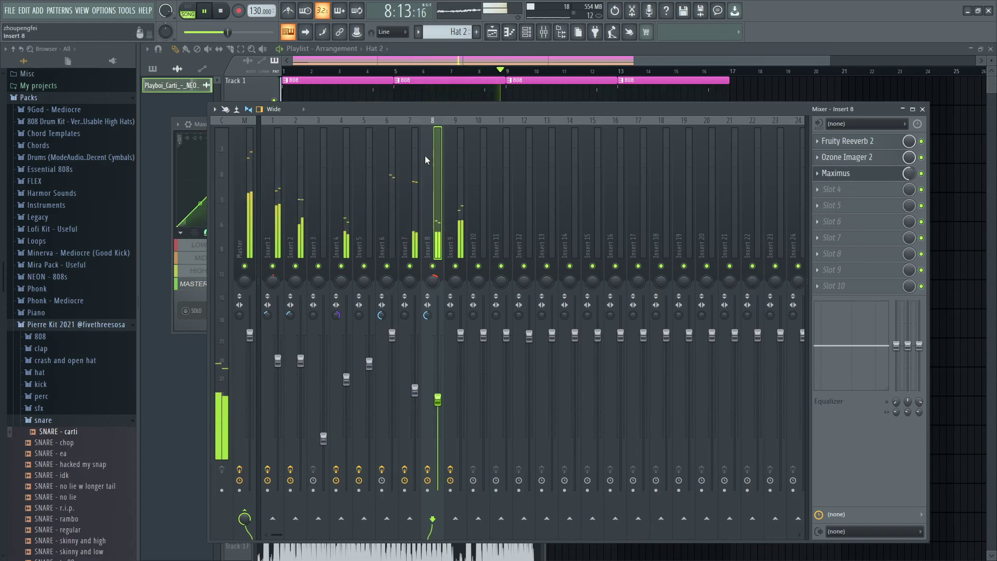
{"action": "left_click", "coordinate": [924, 109]}
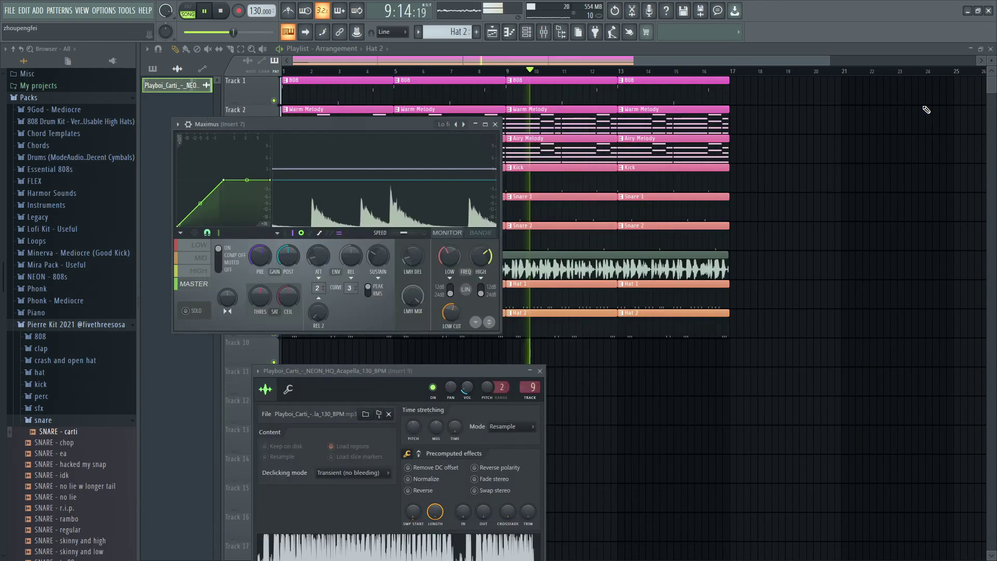
Step: Slice the acapella clip on Track 7 at bars 5 and 9 and delete the section after bar 9
{"action": "key", "text": "space"}
{"action": "key", "text": "F12"}
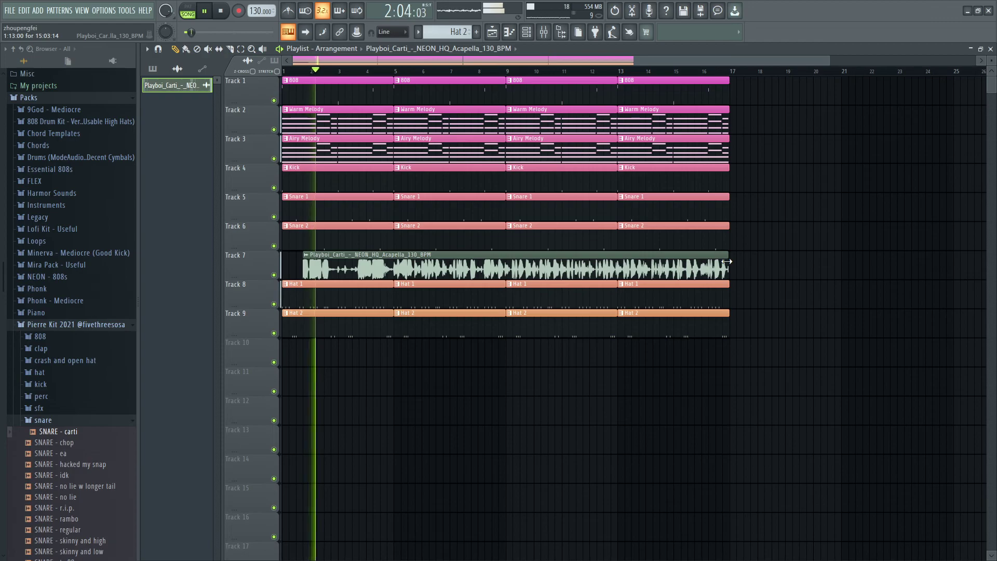
{"action": "key", "text": "space"}
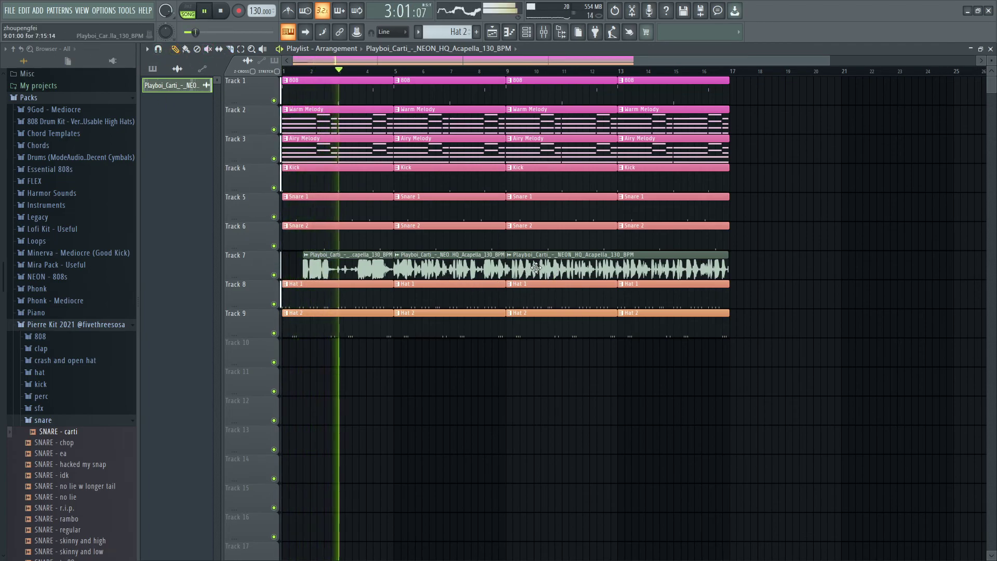
{"action": "left_click_drag", "start_coordinate": [540, 266], "coordinate": [519, 382]}
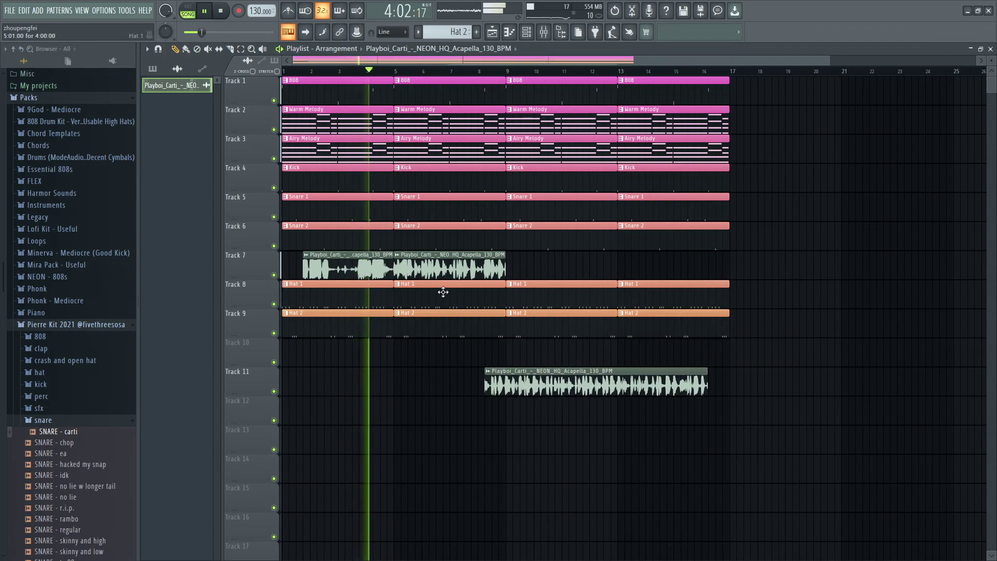
{"action": "left_click_drag", "start_coordinate": [446, 263], "coordinate": [558, 265]}
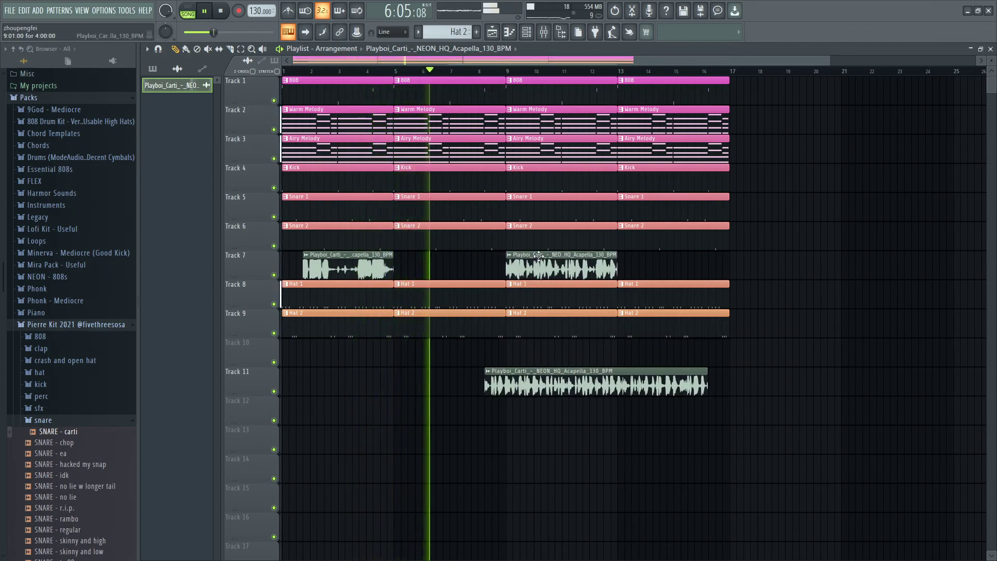
{"action": "left_click_drag", "start_coordinate": [553, 262], "coordinate": [439, 256]}
{"action": "key", "text": "space"}
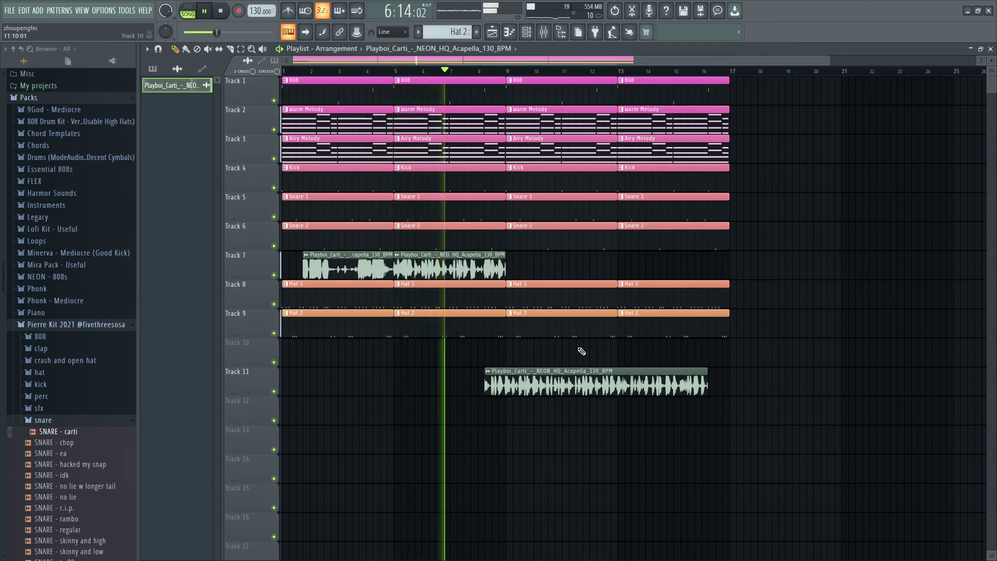
{"action": "right_click", "coordinate": [584, 384]}
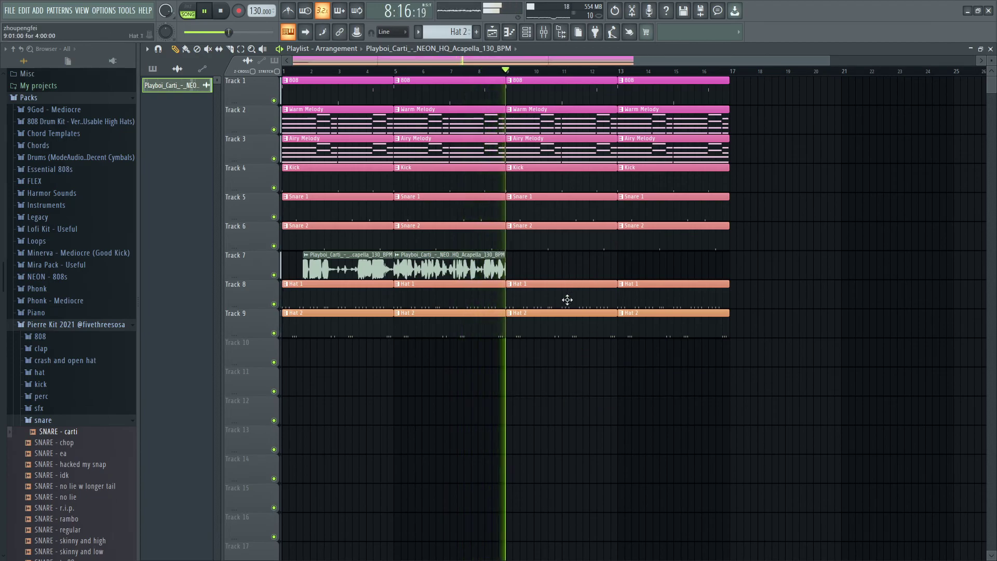
Step: Delete all Hat 1 and Hat 2 clips from Tracks 8 and 9 and stop playback
{"action": "right_click", "coordinate": [569, 294]}
{"action": "right_click", "coordinate": [578, 323]}
{"action": "right_click", "coordinate": [630, 305]}
{"action": "right_click", "coordinate": [657, 327]}
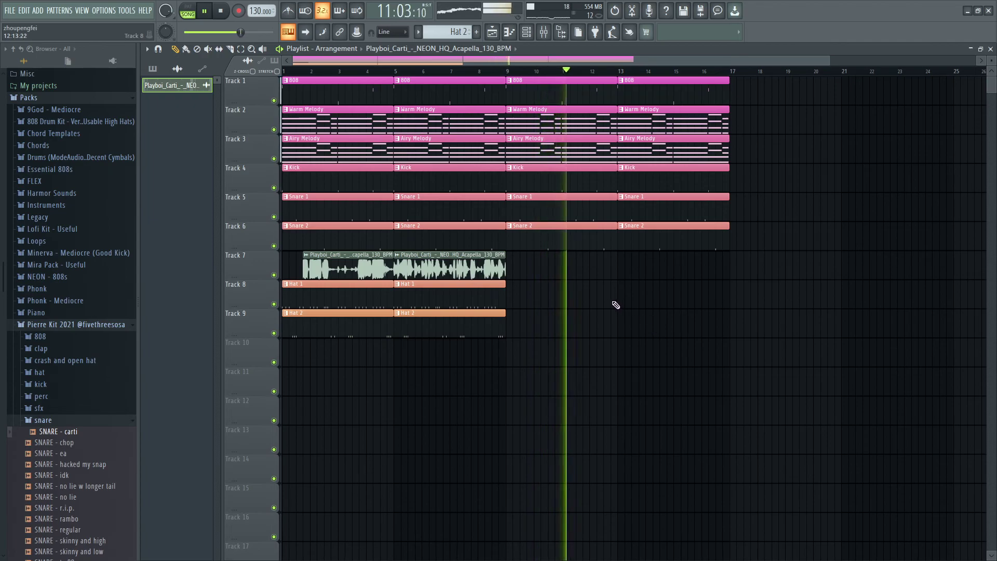
{"action": "right_click", "coordinate": [354, 296]}
{"action": "right_click", "coordinate": [363, 322]}
{"action": "right_click", "coordinate": [415, 301]}
{"action": "right_click", "coordinate": [427, 333]}
{"action": "key", "text": "space"}
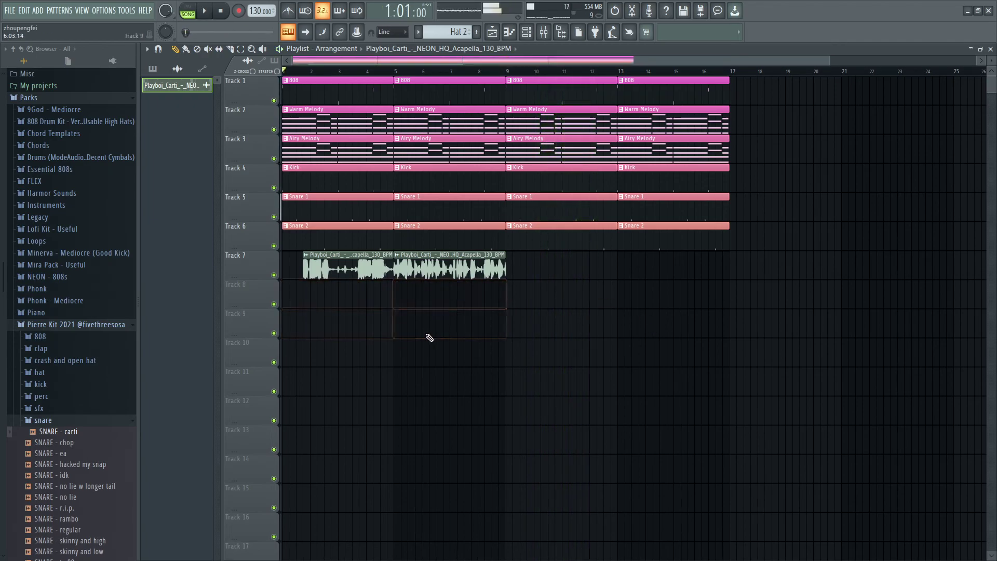
Step: Restore the Hat 1 and Hat 2 clips between bars 9 and 17, select them, and play the arrangement
{"action": "key", "text": "space"}
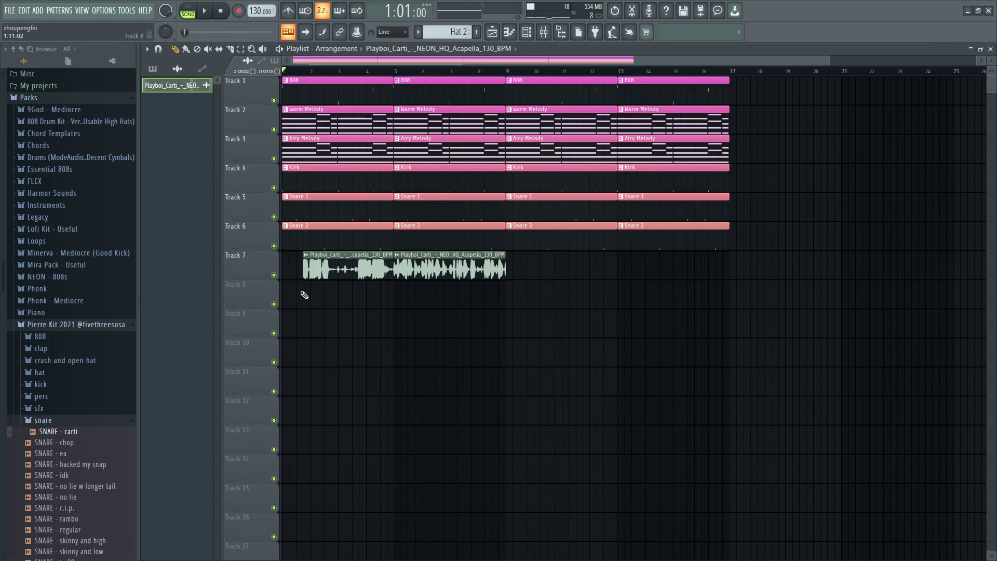
{"action": "key", "text": "ctrl+z"}
{"action": "left_click_drag", "start_coordinate": [493, 395], "coordinate": [579, 296]}
{"action": "key", "text": "space"}
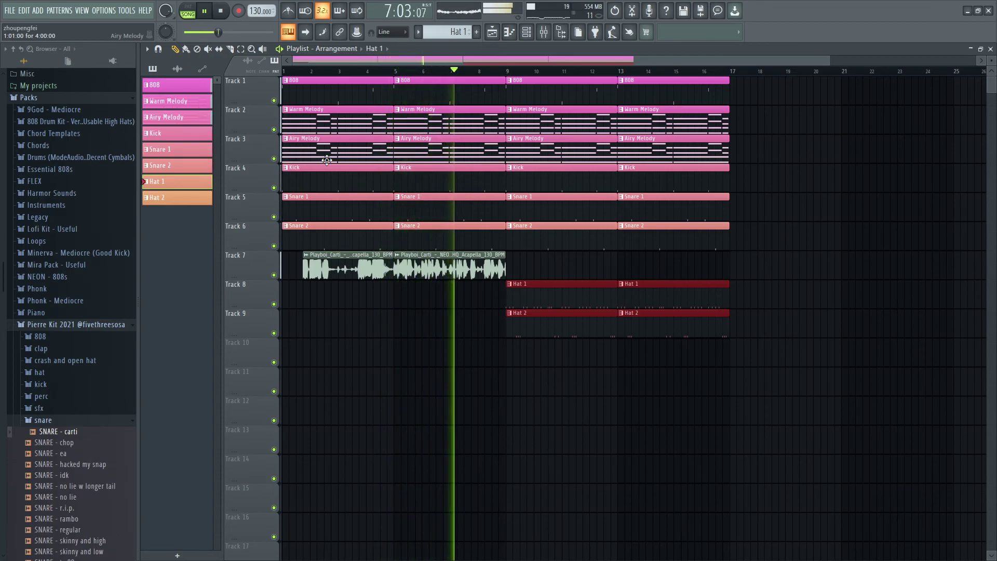
Step: Try the arrangement without the hat clips in bars 9 to 17 and undo their deletion
{"action": "right_click", "coordinate": [591, 298]}
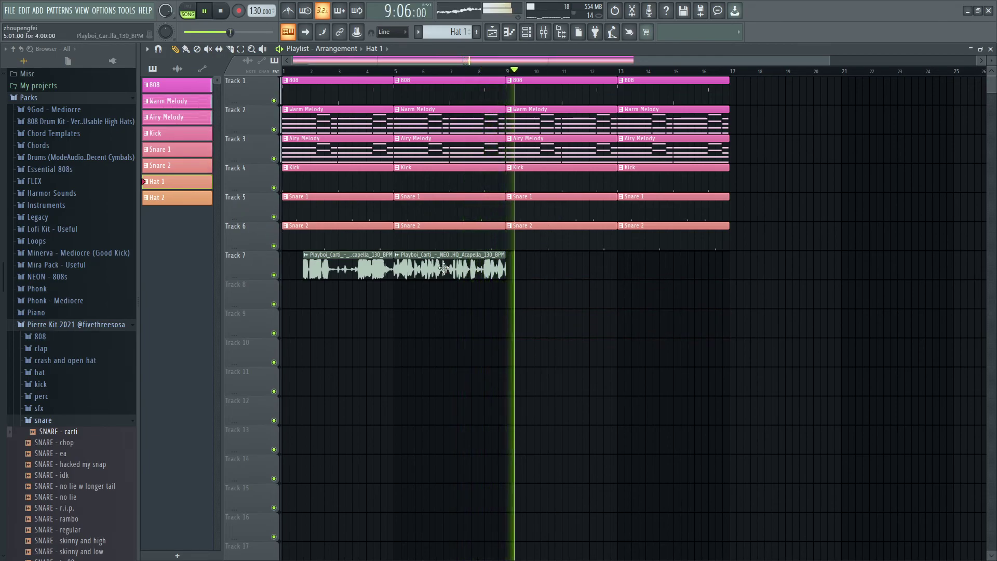
{"action": "key", "text": "space"}
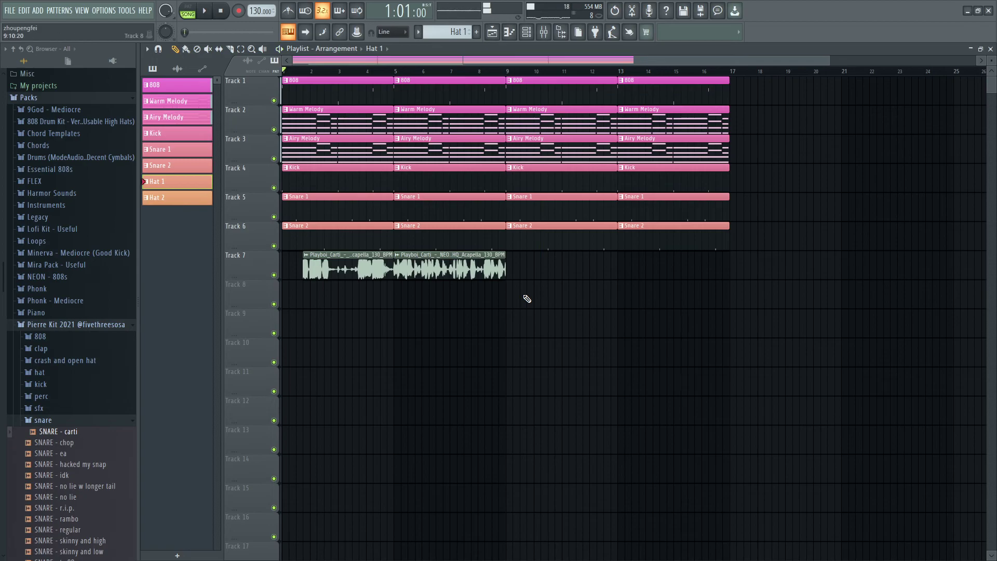
{"action": "key", "text": "ctrl+z"}
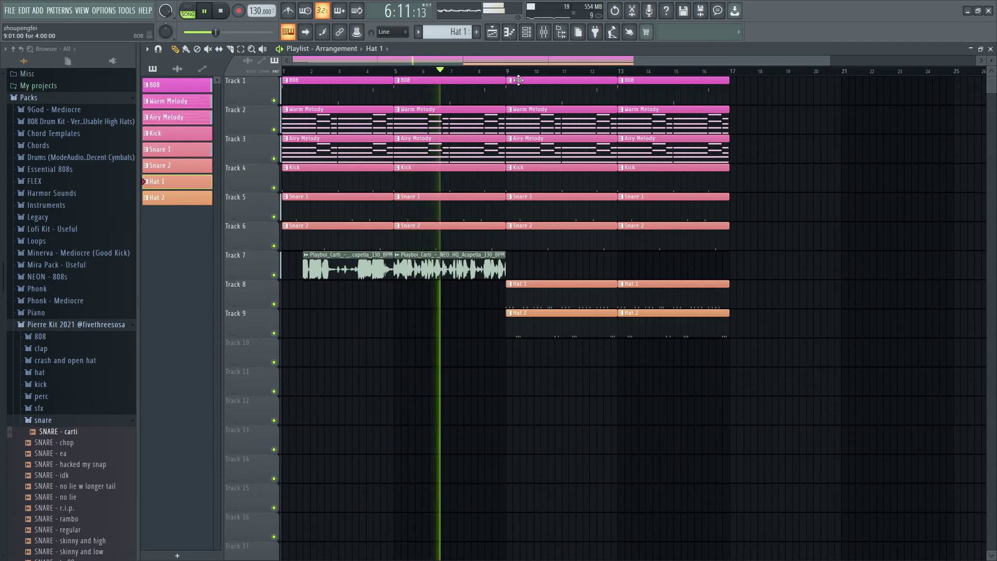
Step: Lower Insert 9's volume to about -5.2 dB in the mixer and close the mixer
{"action": "key", "text": "F9"}
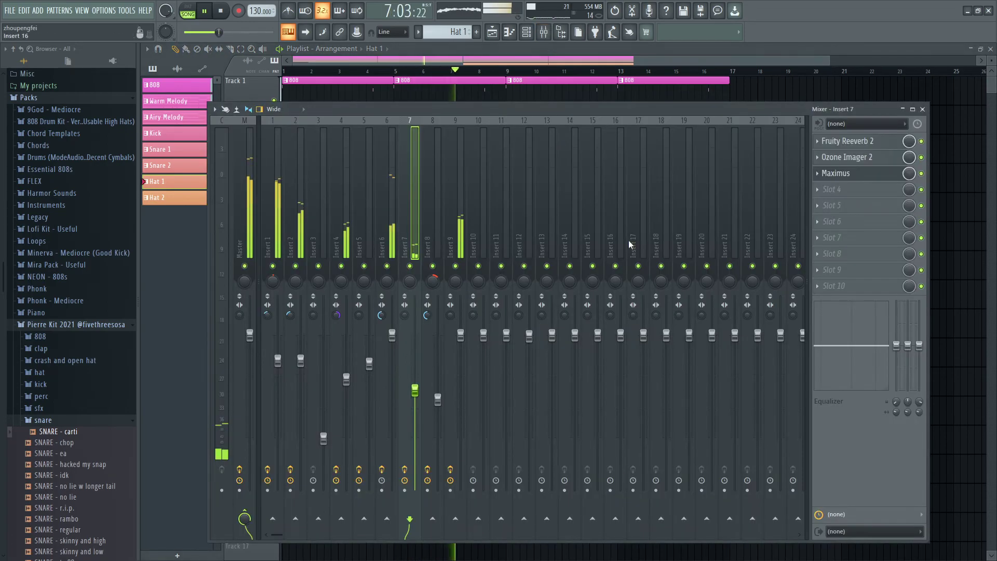
{"action": "left_click", "coordinate": [464, 236]}
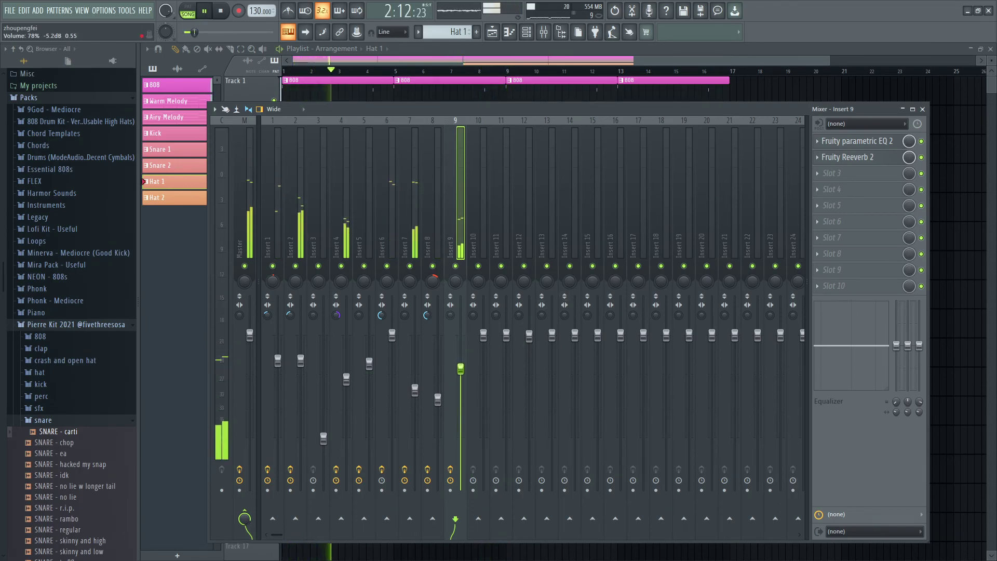
{"action": "left_click", "coordinate": [922, 109]}
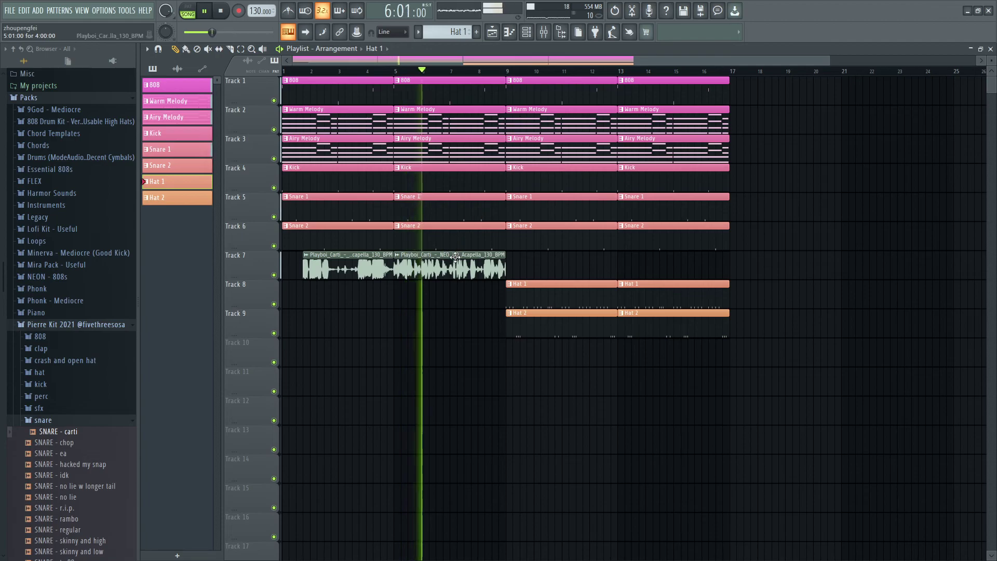
Step: Delete the acapella section in bars 5 to 9 and copy the first section along Track 7, ending at bar 13
{"action": "right_click", "coordinate": [449, 251]}
{"action": "key", "text": "space"}
{"action": "key", "text": "space"}
{"action": "left_click_drag", "start_coordinate": [496, 260], "coordinate": [671, 259]}
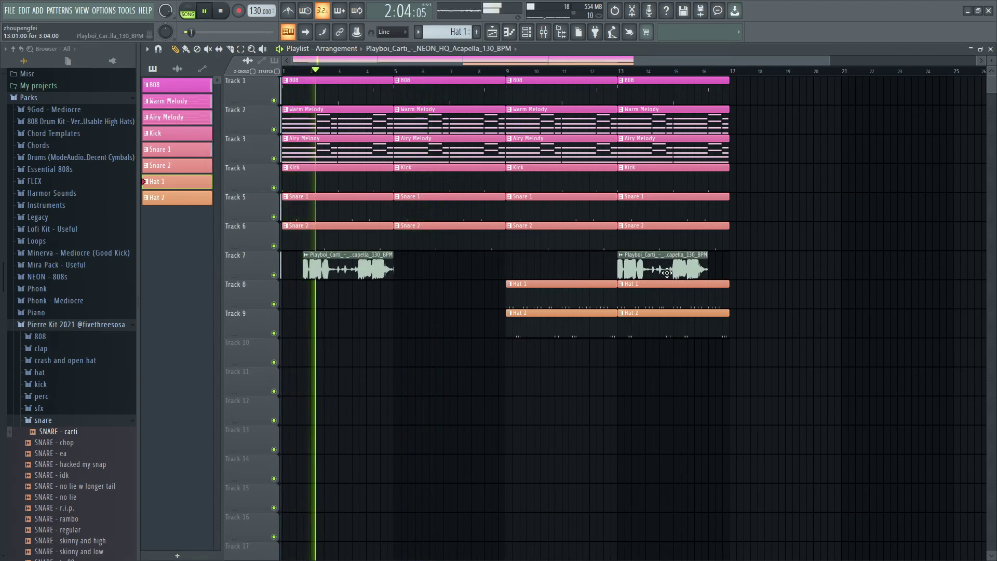
{"action": "scroll", "coordinate": [659, 323], "scroll_direction": "down", "scroll_amount": 4}
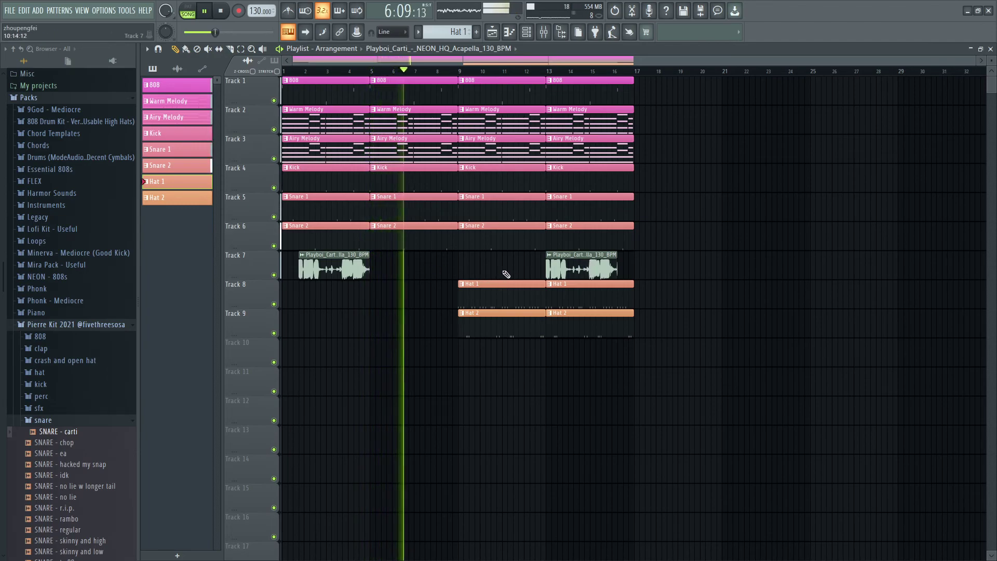
{"action": "left_click_drag", "start_coordinate": [579, 259], "coordinate": [495, 272]}
{"action": "key", "text": "space"}
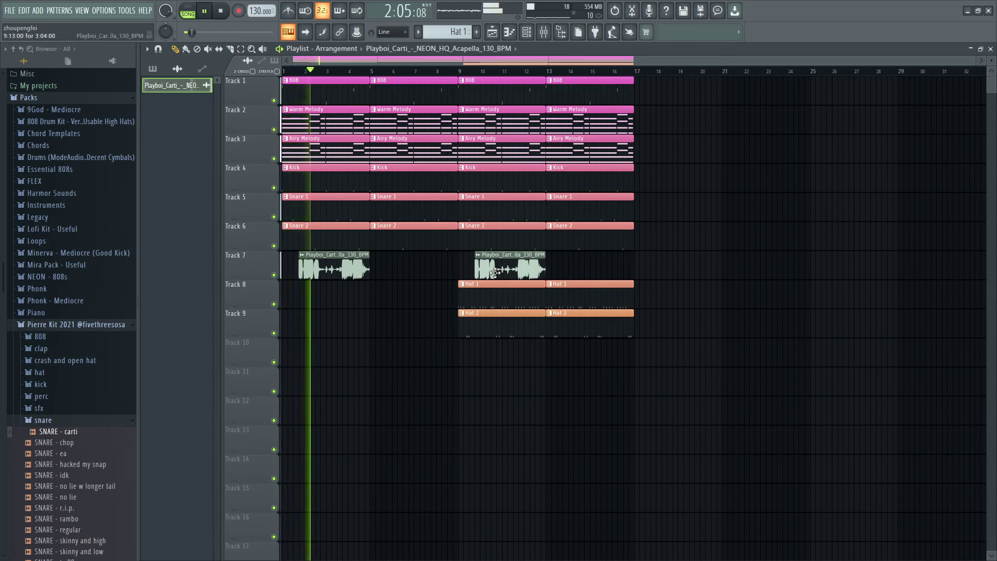
Step: Play the arrangement from bar 9 and shift all clips eight bars later, starting at bar 9
{"action": "key", "text": "space"}
{"action": "left_click", "coordinate": [461, 71]}
{"action": "key", "text": "space"}
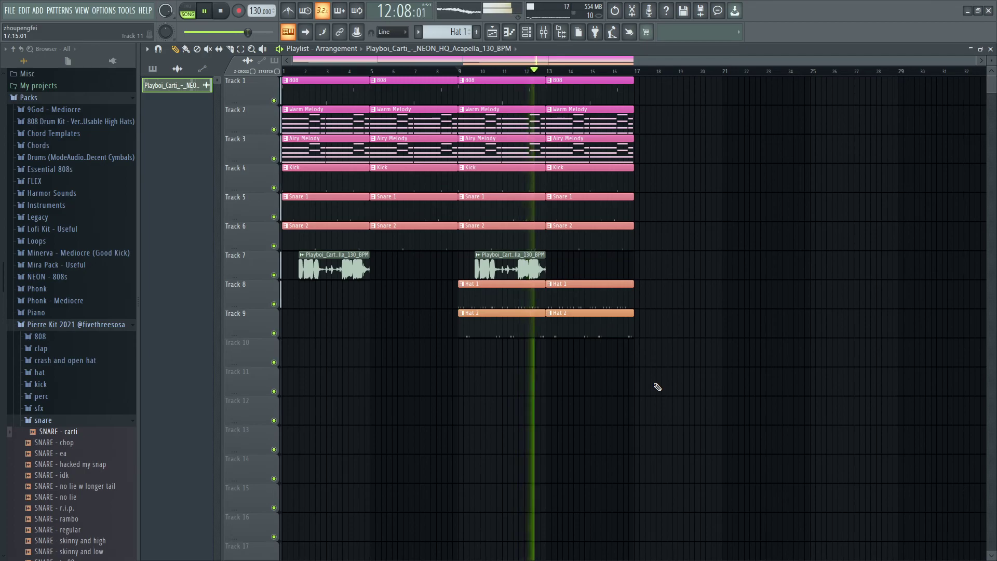
{"action": "key", "text": "space"}
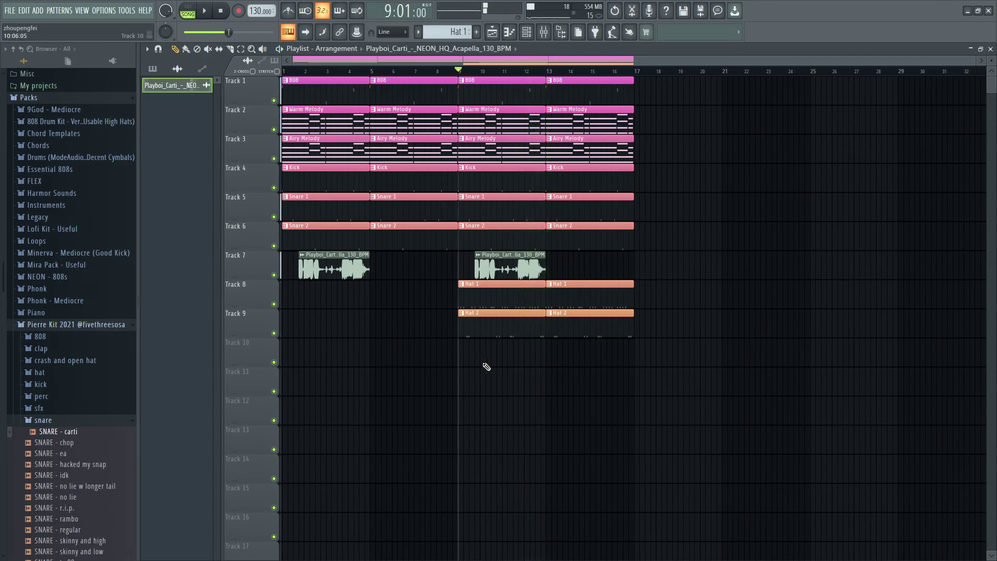
{"action": "mouse_move", "coordinate": [660, 414]}
{"action": "left_mouse_down"}
{"action": "mouse_move", "coordinate": [282, 78]}
{"action": "mouse_move", "coordinate": [519, 89]}
{"action": "mouse_move", "coordinate": [509, 88]}
{"action": "left_mouse_up"}
{"action": "double_click", "coordinate": [483, 270]}
Step: Switch to Notepad++ and replace the note with "lets build up the beat a lil for at-least 2 4bars, and then we will"
{"action": "key", "text": "alt+Tab"}
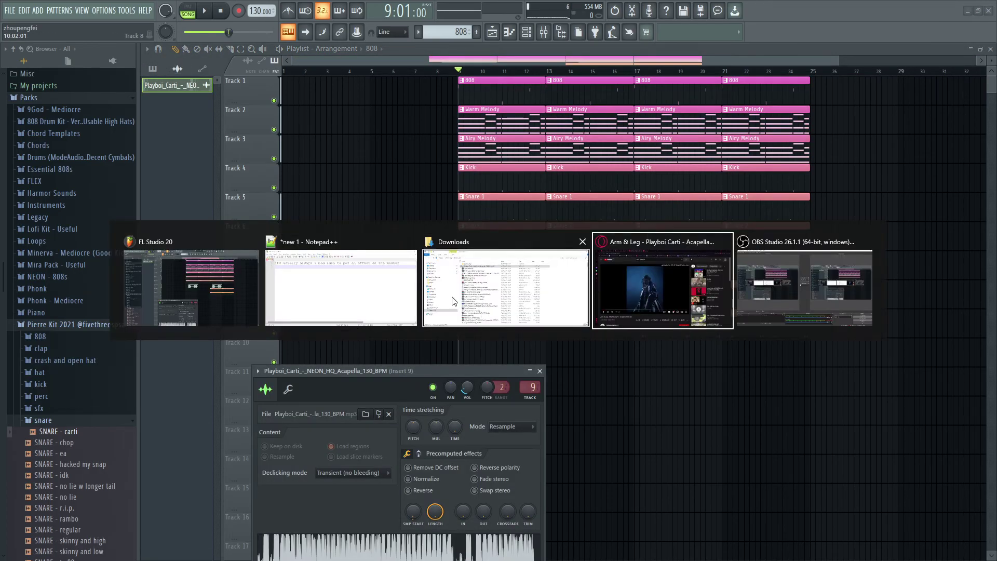
{"action": "key", "text": "alt+shift+Tab"}
{"action": "key", "text": "alt+shift+Tab"}
{"action": "type", "text": ";et"}
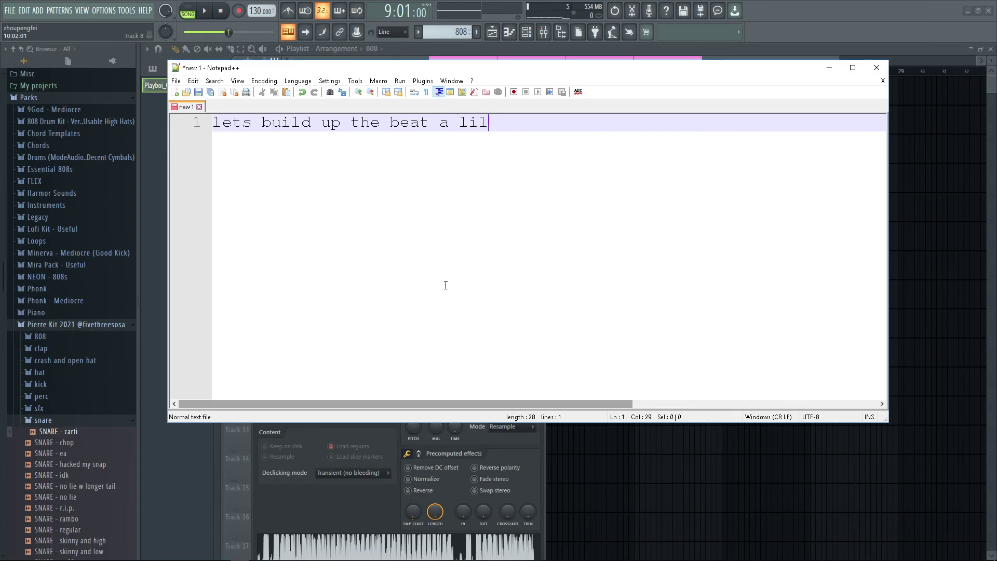
{"action": "type", "text": "east 2 4bars, and then we"}
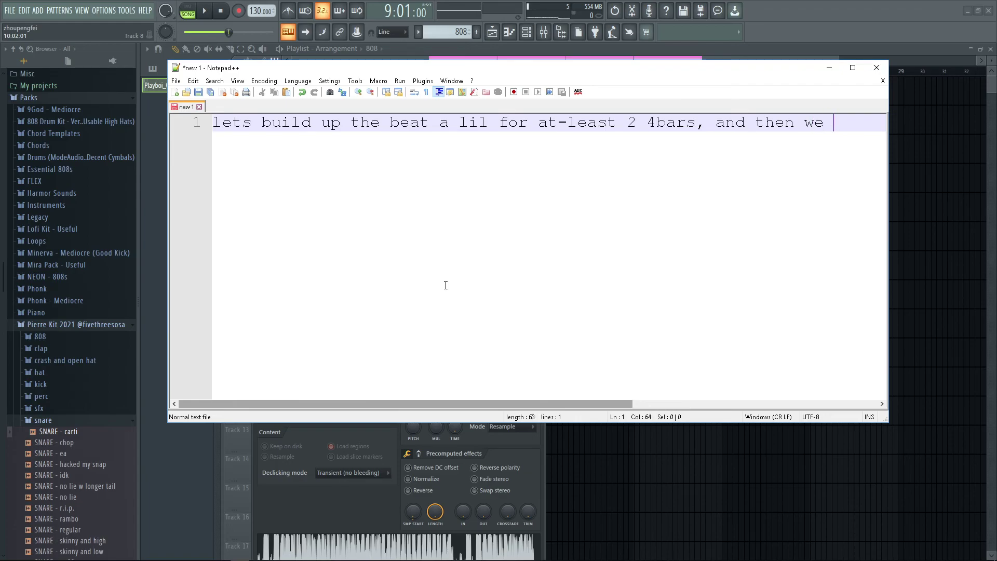
{"action": "type", "text": "l"}
Step: Add the note lines "let the song play for a bit", "then end it" and "i've never really been a good organiser or whatever you call it"
{"action": "key", "text": "Return"}
{"action": "type", "text": "let the s"}
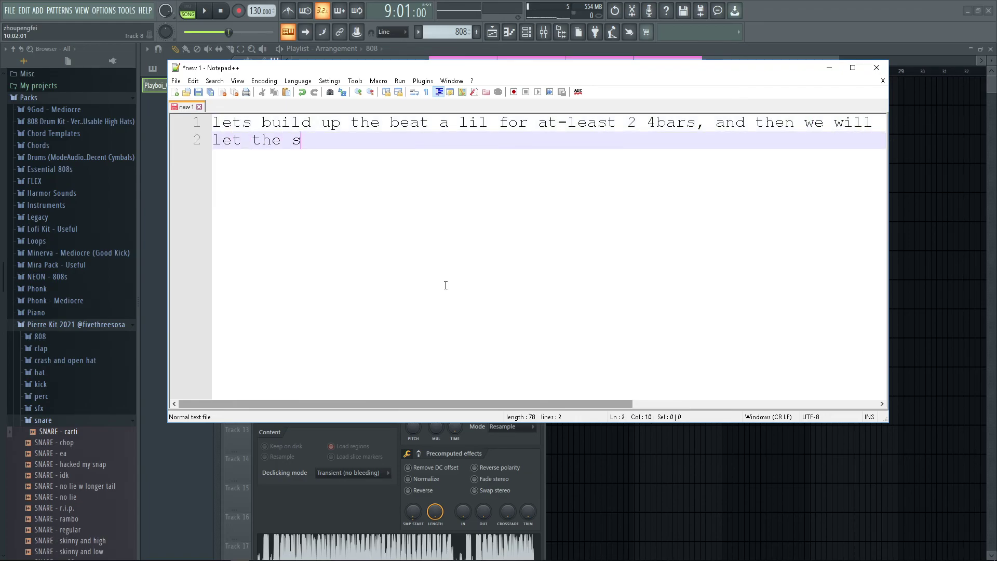
{"action": "type", "text": "it"}
{"action": "key", "text": "Return"}
{"action": "type", "text": "then e"}
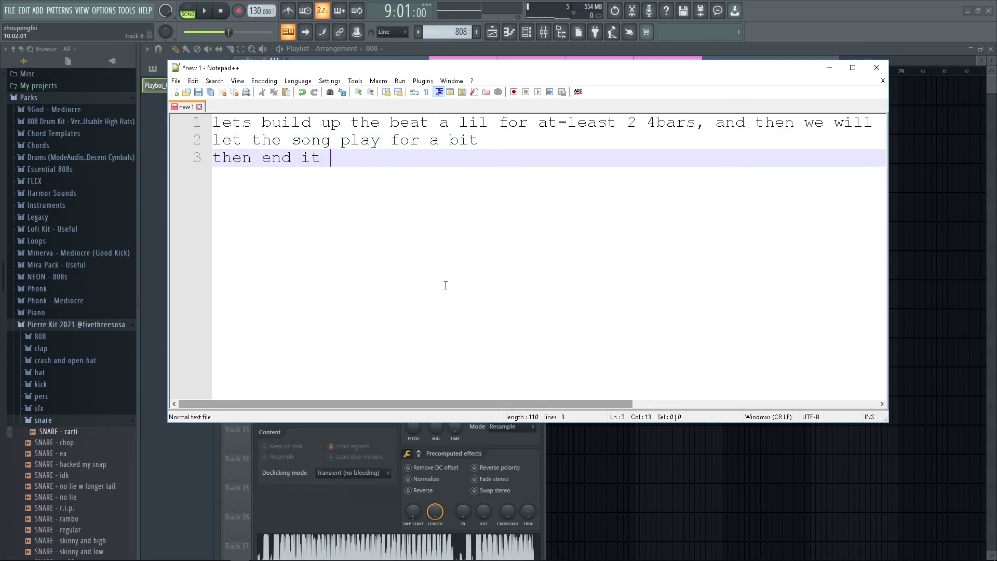
{"action": "key", "text": "BackSpace"}
{"action": "key", "text": "Return"}
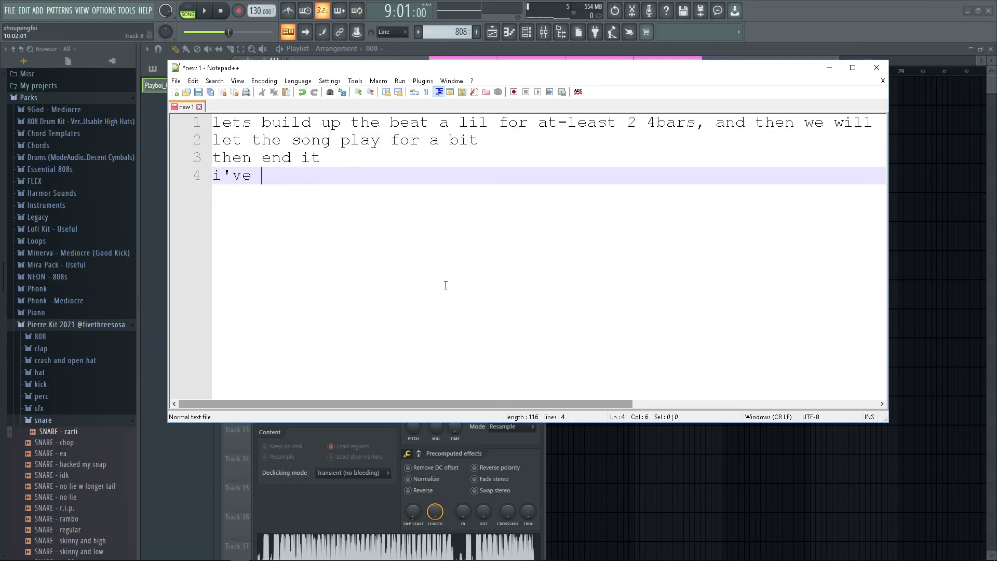
{"action": "type", "text": "n a"}
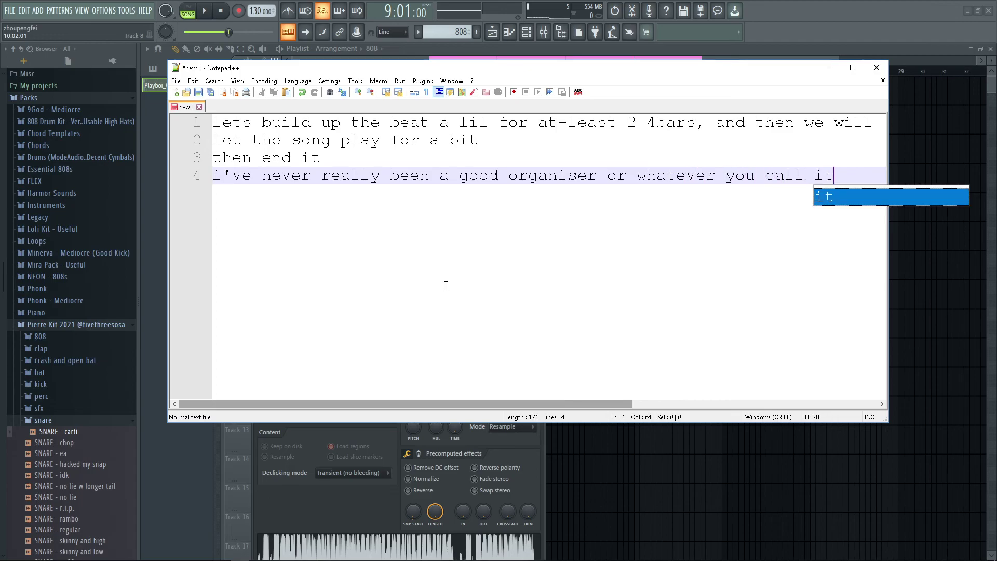
Step: Switch back to FL Studio and place Warm Melody on Track 2 and Airy Melody on Track 3, both starting at bar 1
{"action": "key", "text": "alt+Tab"}
{"action": "key", "text": "space"}
{"action": "key", "text": "Escape"}
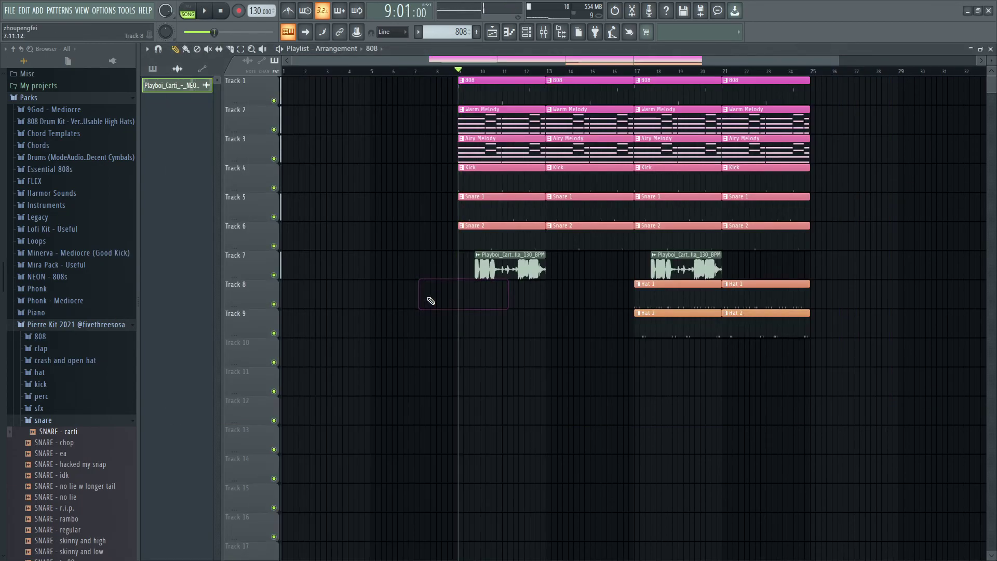
{"action": "left_click", "coordinate": [283, 117]}
{"action": "key", "text": "ctrl+z"}
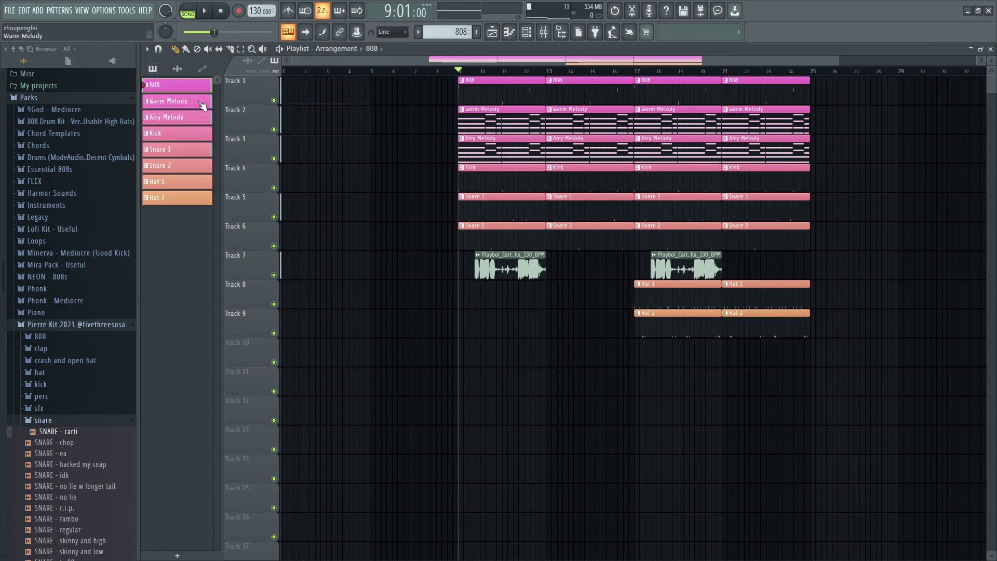
{"action": "key", "text": "space"}
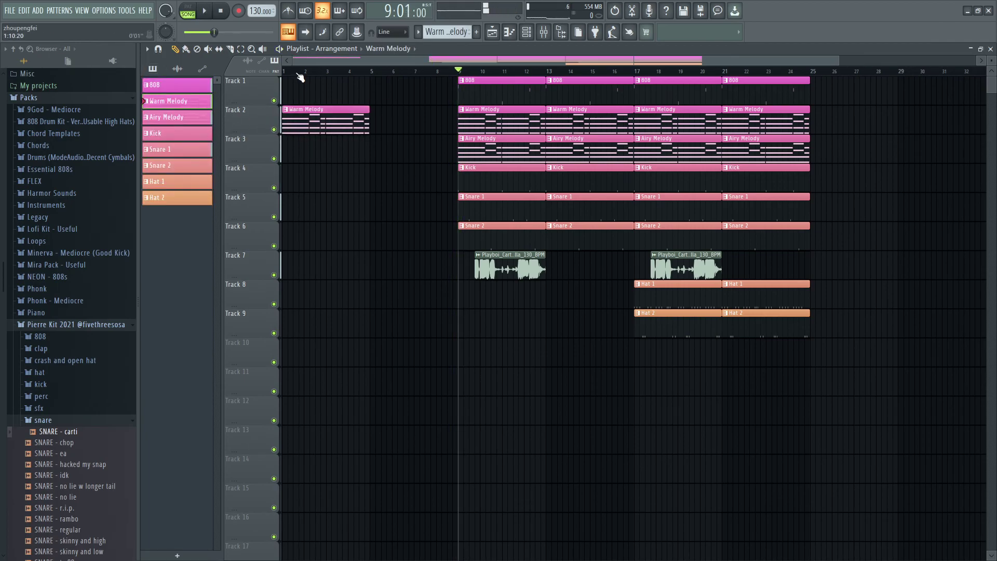
{"action": "left_click", "coordinate": [286, 143]}
{"action": "key", "text": "space"}
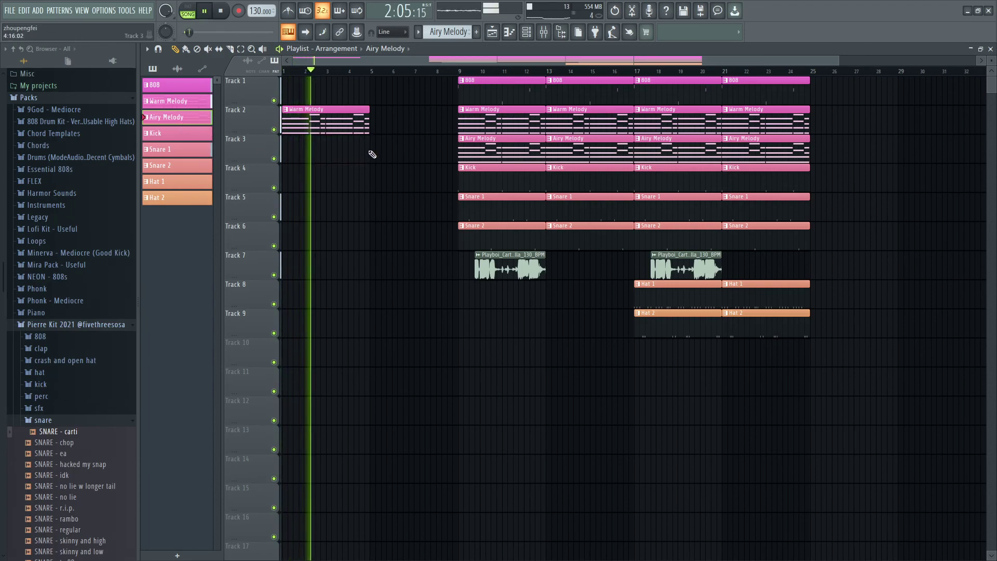
{"action": "key", "text": "space"}
{"action": "left_click_drag", "start_coordinate": [304, 156], "coordinate": [285, 156]}
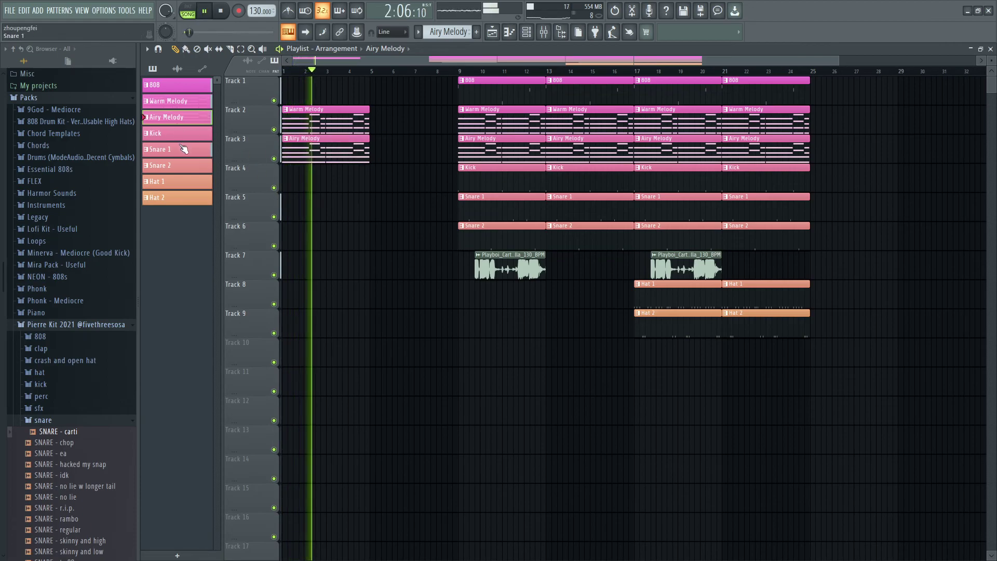
Step: Place the 808 pattern on Track 1 and the Kick pattern on Track 4, both starting at bar 5
{"action": "left_click", "coordinate": [177, 84]}
{"action": "left_click", "coordinate": [373, 92]}
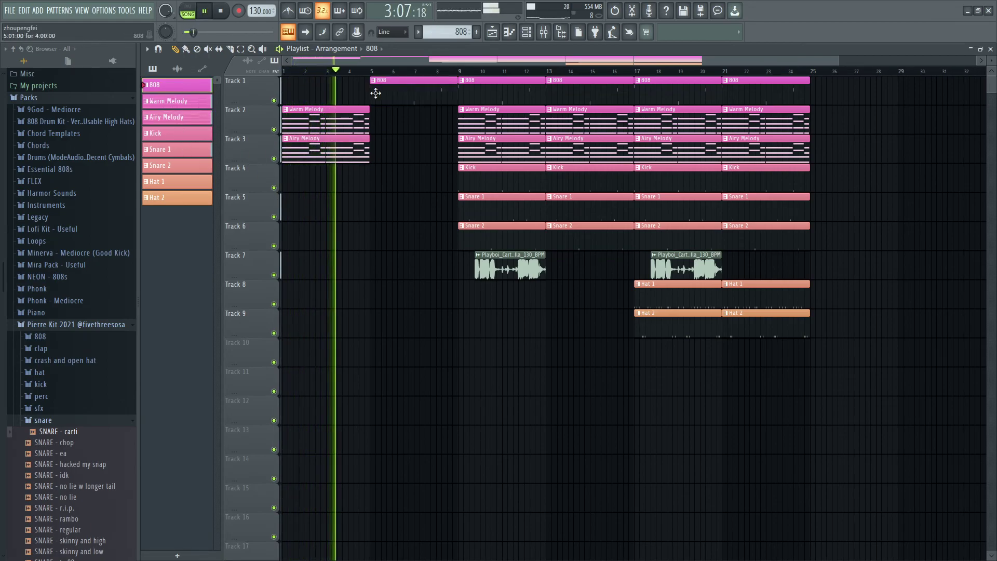
{"action": "left_click", "coordinate": [176, 133]}
{"action": "left_click", "coordinate": [379, 179]}
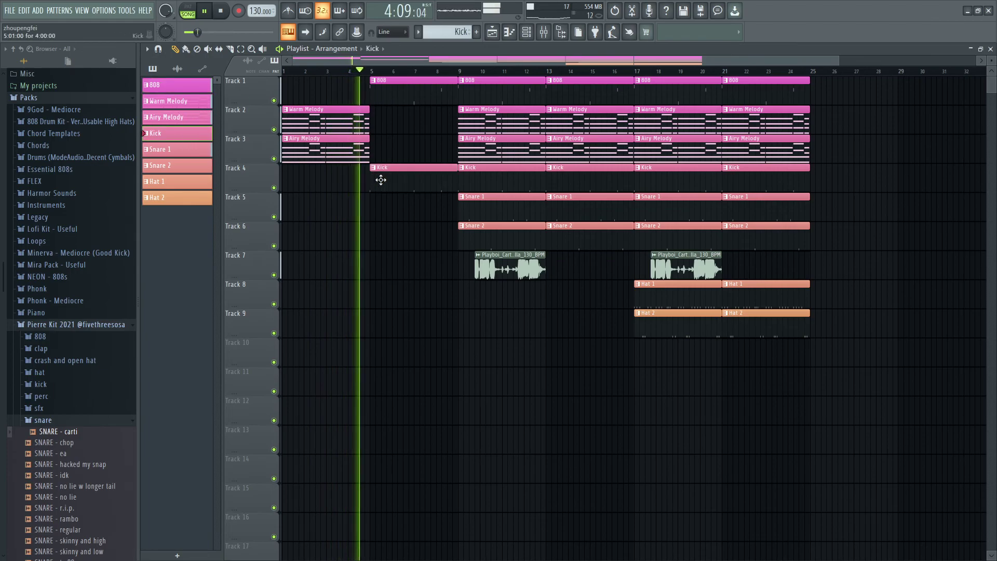
Step: Copy the intro's Warm Melody and Airy Melody clips to bar 5 on Tracks 2 and 3
{"action": "left_click_drag", "start_coordinate": [372, 209], "coordinate": [415, 123]}
{"action": "left_click", "coordinate": [333, 189]}
{"action": "right_click", "coordinate": [345, 190]}
{"action": "key", "text": "space"}
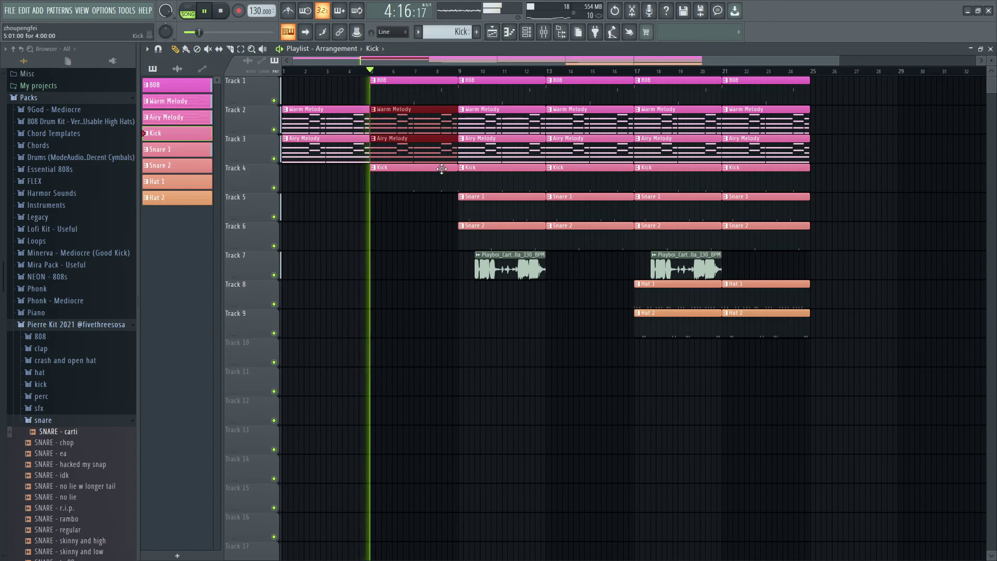
Step: Shorten the Warm Melody and Airy Melody clips at bar 5 to 3:12:00, leaving a short gap before bar 9
{"action": "left_click", "coordinate": [417, 231]}
{"action": "right_click", "coordinate": [417, 232]}
{"action": "left_click_drag", "start_coordinate": [451, 148], "coordinate": [449, 125]}
{"action": "left_click_drag", "start_coordinate": [455, 124], "coordinate": [445, 125]}
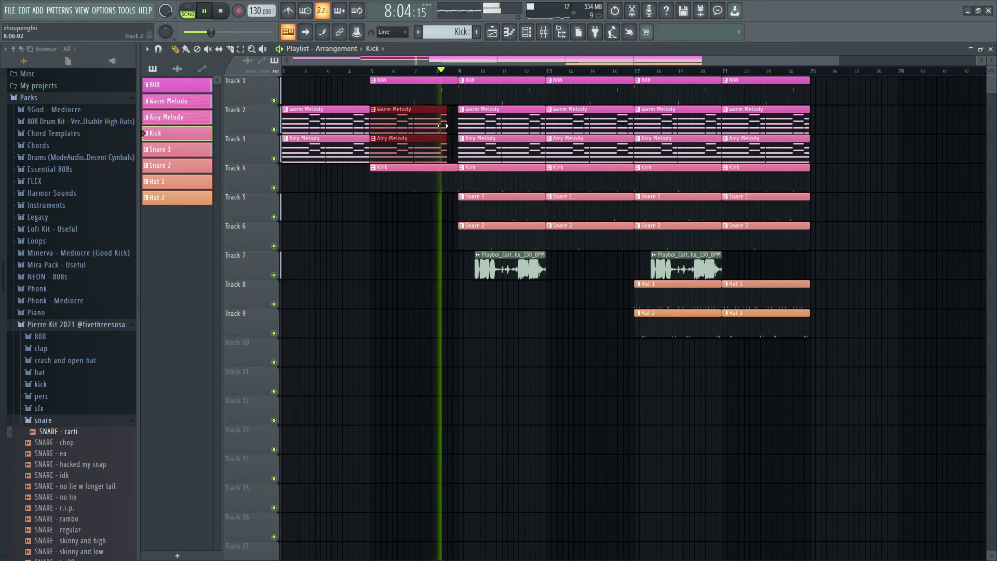
{"action": "left_click", "coordinate": [376, 71]}
{"action": "key", "text": "space"}
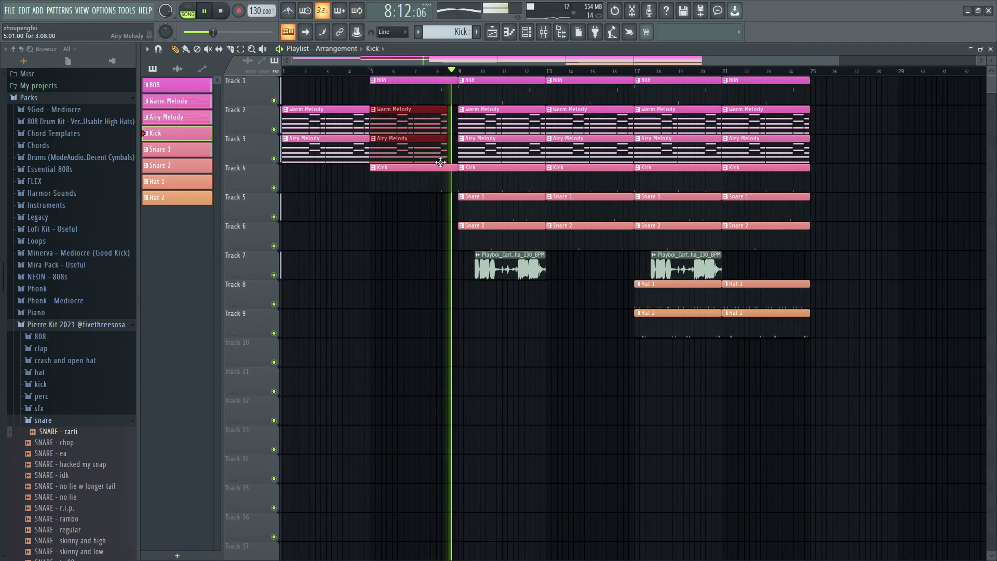
{"action": "left_click_drag", "start_coordinate": [445, 118], "coordinate": [450, 119]}
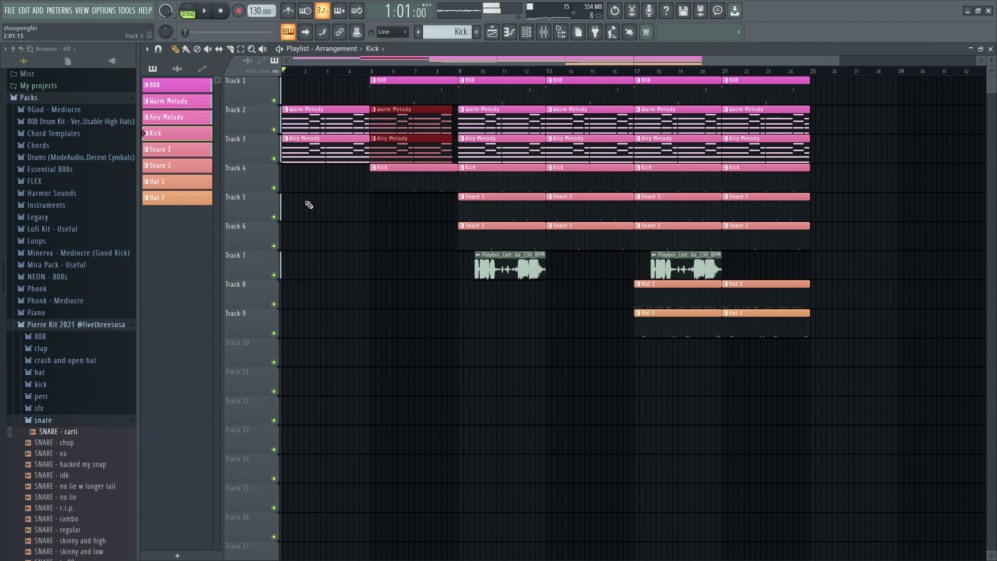
Step: Create an automation clip for the Master track's volume
{"action": "left_click", "coordinate": [556, 35]}
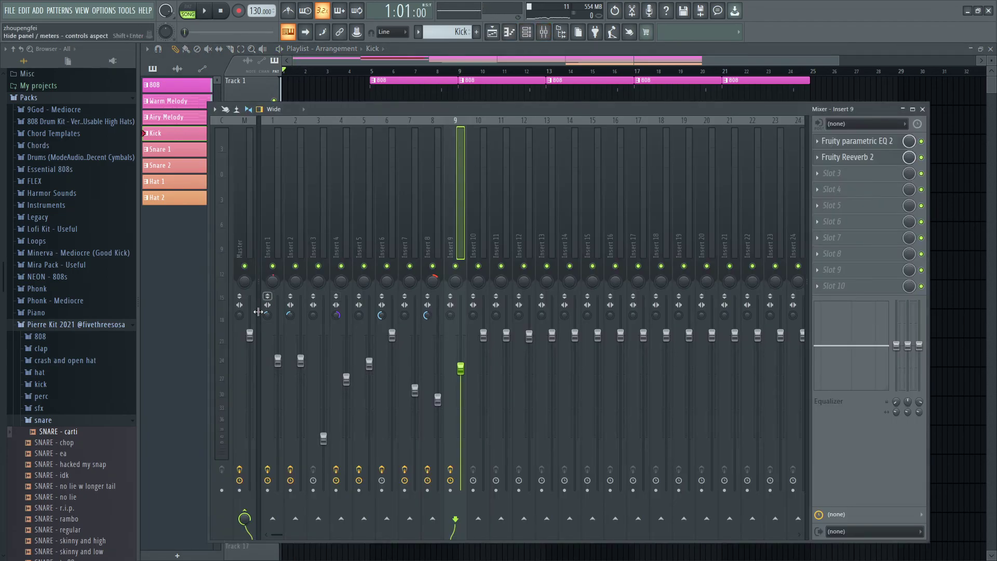
{"action": "left_click", "coordinate": [250, 335]}
{"action": "right_click", "coordinate": [254, 340]}
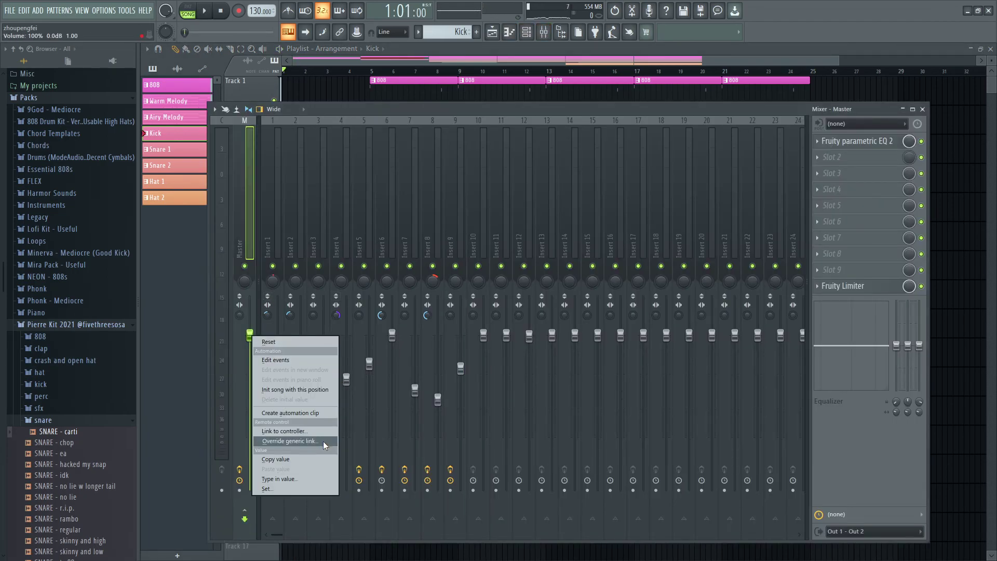
{"action": "left_click", "coordinate": [326, 416]}
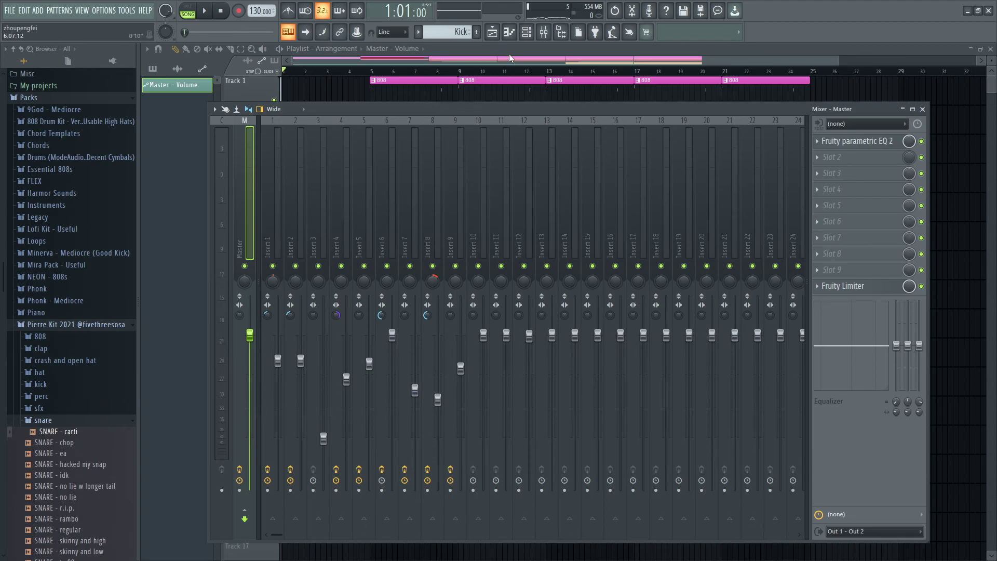
Step: Shape the Master volume automation on Track 10 into a fade-in from bar 1 to bar 5 and play the intro
{"action": "key", "text": "F9"}
{"action": "left_click_drag", "start_coordinate": [286, 354], "coordinate": [307, 382]}
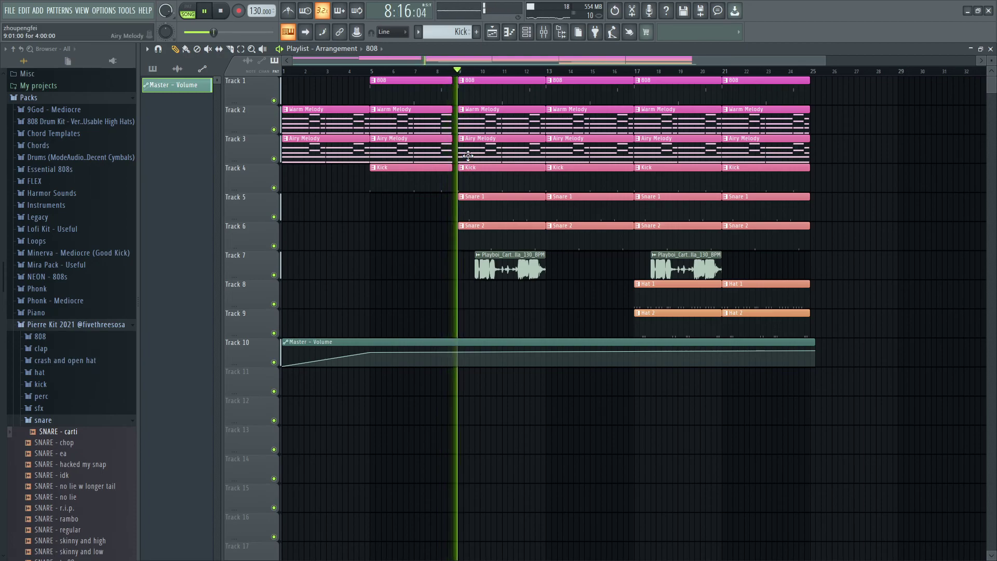
{"action": "key", "text": "space"}
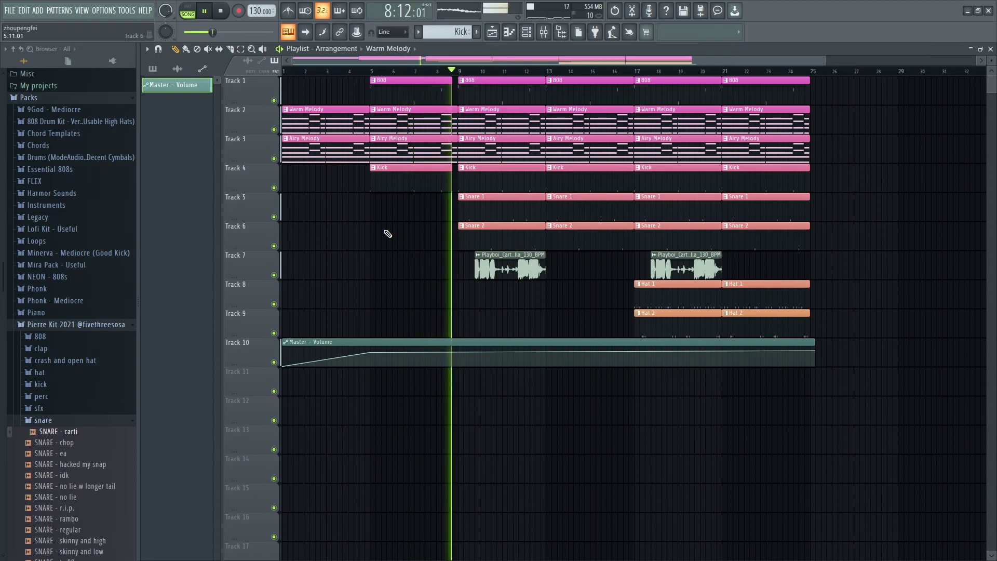
{"action": "key", "text": "space"}
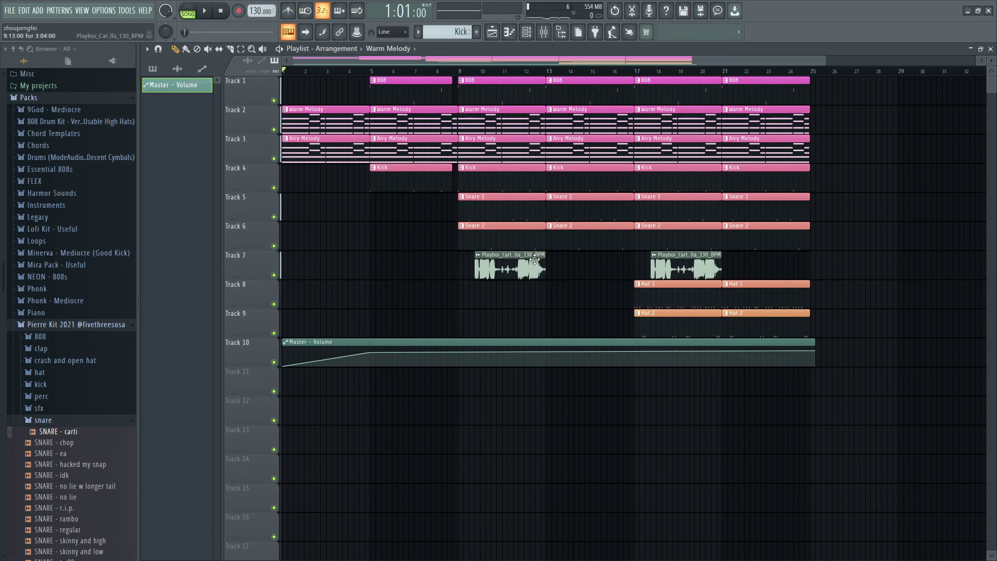
Step: Move the full section from bar 9 to bar 20, keeping an acapella clip on Track 7 in bars 9 to 13
{"action": "left_click_drag", "start_coordinate": [824, 338], "coordinate": [598, 90]}
{"action": "left_click", "coordinate": [598, 90]}
{"action": "left_click", "coordinate": [448, 254]}
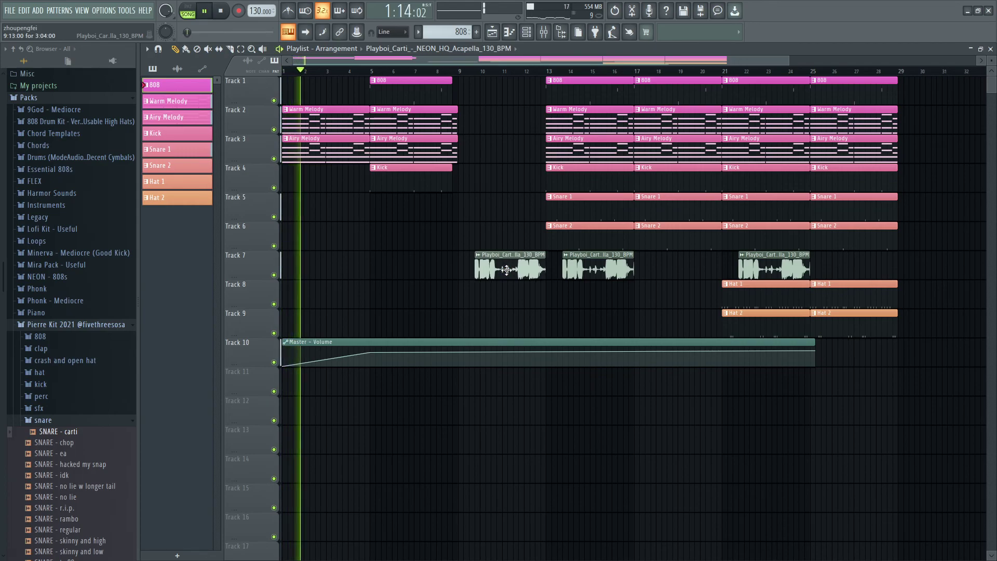
{"action": "left_click_drag", "start_coordinate": [924, 338], "coordinate": [590, 77]}
{"action": "left_click_drag", "start_coordinate": [584, 90], "coordinate": [692, 107]}
{"action": "left_click", "coordinate": [634, 161]}
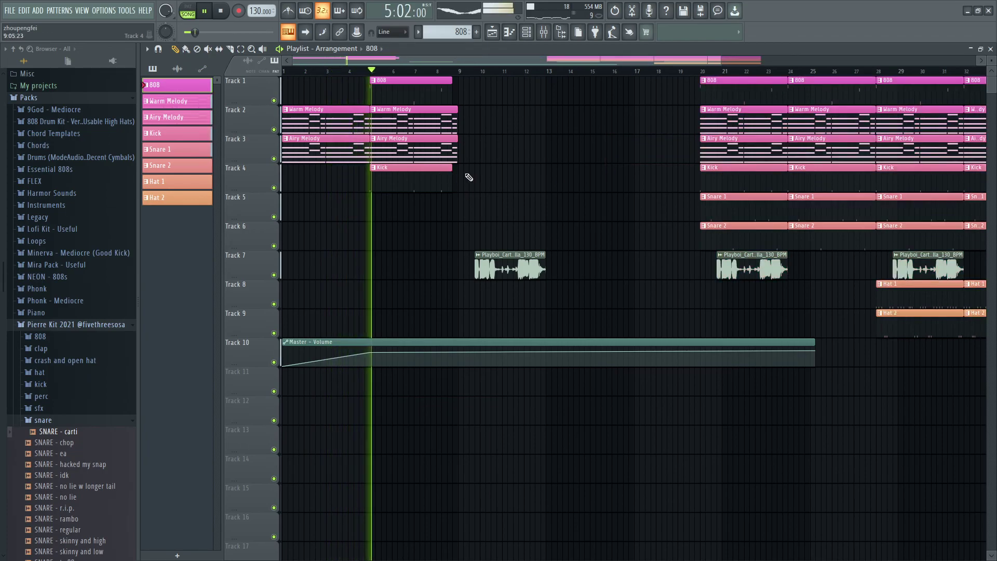
Step: Trim the second Warm Melody and Airy Melody clips back to 3:12:00 and place copies of them at bar 9
{"action": "left_click_drag", "start_coordinate": [457, 111], "coordinate": [451, 114]}
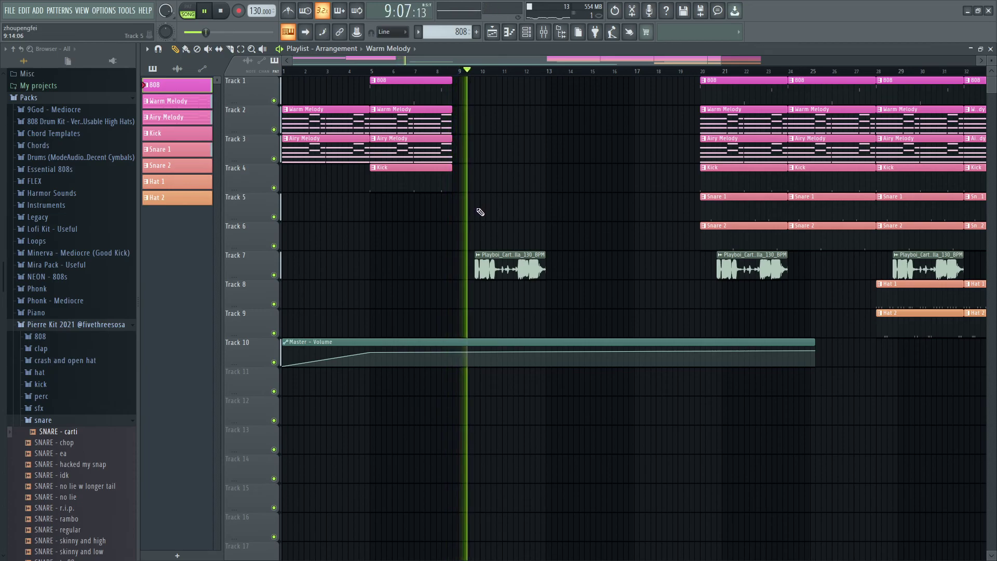
{"action": "left_click_drag", "start_coordinate": [452, 140], "coordinate": [561, 115]}
{"action": "key", "text": "space"}
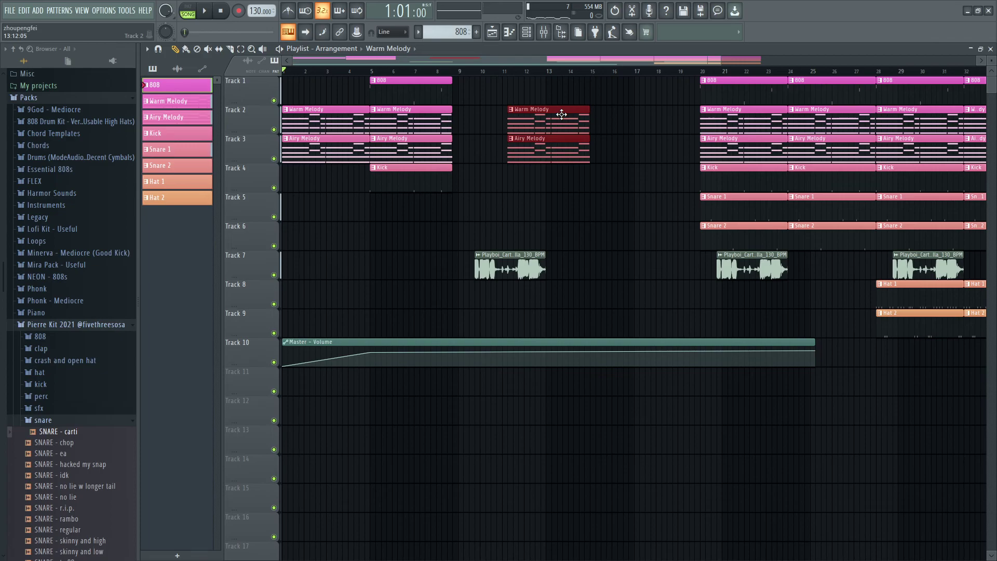
{"action": "left_click_drag", "start_coordinate": [564, 114], "coordinate": [511, 113]}
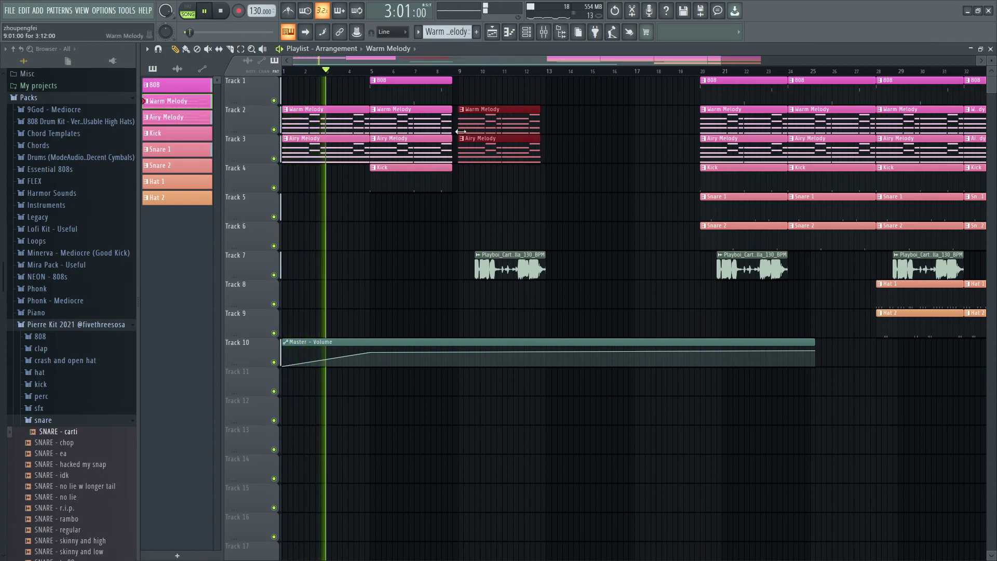
Step: Trim the beginning of the copied Warm Melody and Airy Melody clips so that they start at bar 11
{"action": "left_click_drag", "start_coordinate": [458, 133], "coordinate": [494, 133]}
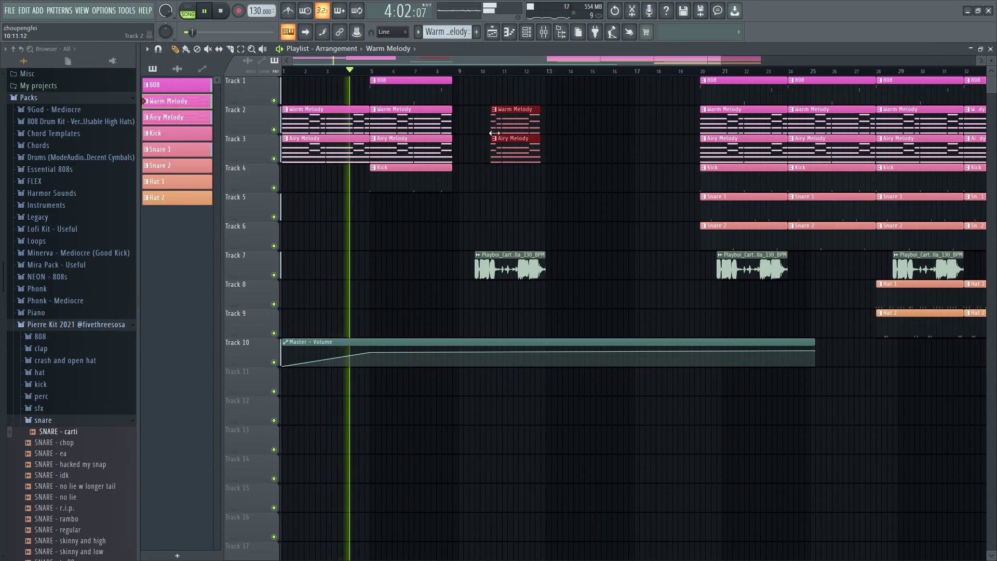
{"action": "left_click", "coordinate": [477, 205]}
{"action": "right_click", "coordinate": [478, 205]}
{"action": "left_click_drag", "start_coordinate": [459, 209], "coordinate": [445, 187]}
{"action": "left_click", "coordinate": [458, 210], "text": "ctrl"}
{"action": "left_click", "coordinate": [468, 214]}
{"action": "right_click", "coordinate": [475, 216]}
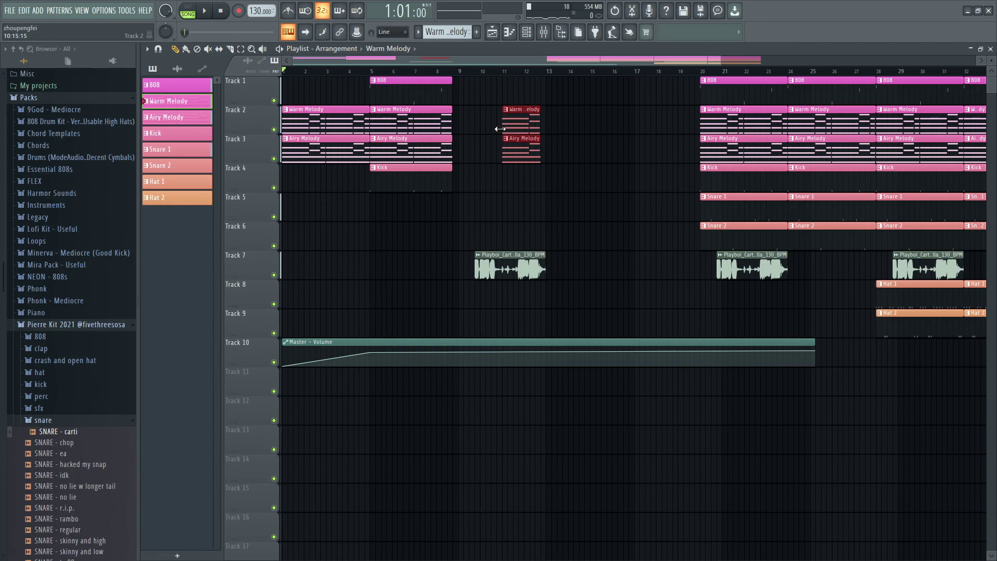
Step: Set the acapella's sample start offset to about 2% in its channel settings and close them
{"action": "double_click", "coordinate": [504, 267]}
{"action": "left_click_drag", "start_coordinate": [429, 373], "coordinate": [581, 171]}
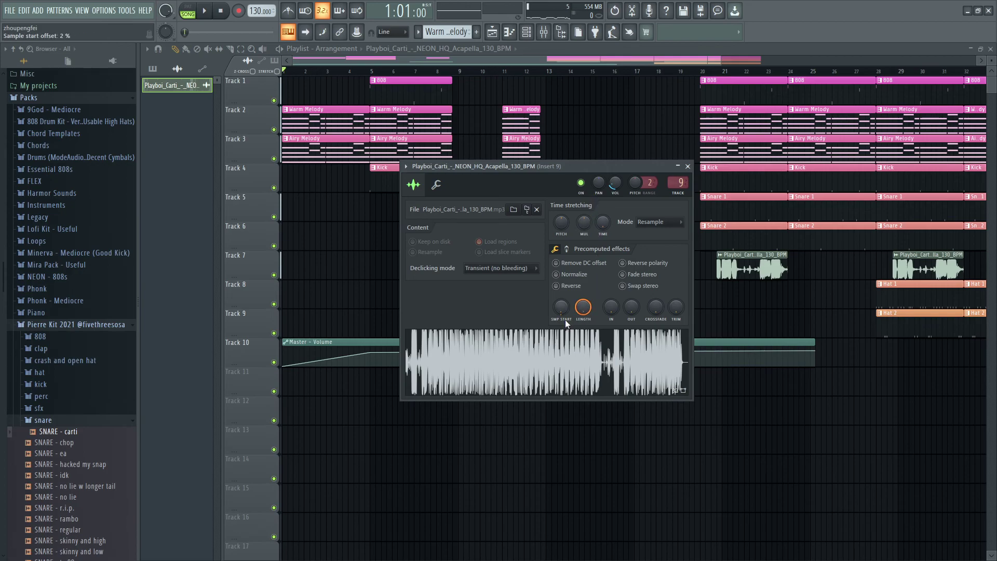
{"action": "left_click_drag", "start_coordinate": [560, 307], "coordinate": [560, 308]}
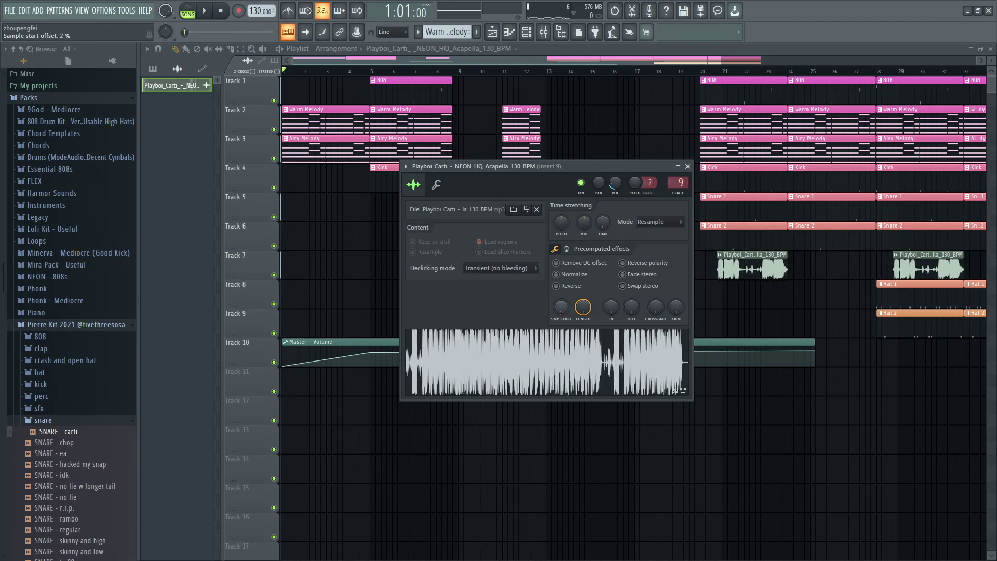
{"action": "left_click", "coordinate": [570, 51]}
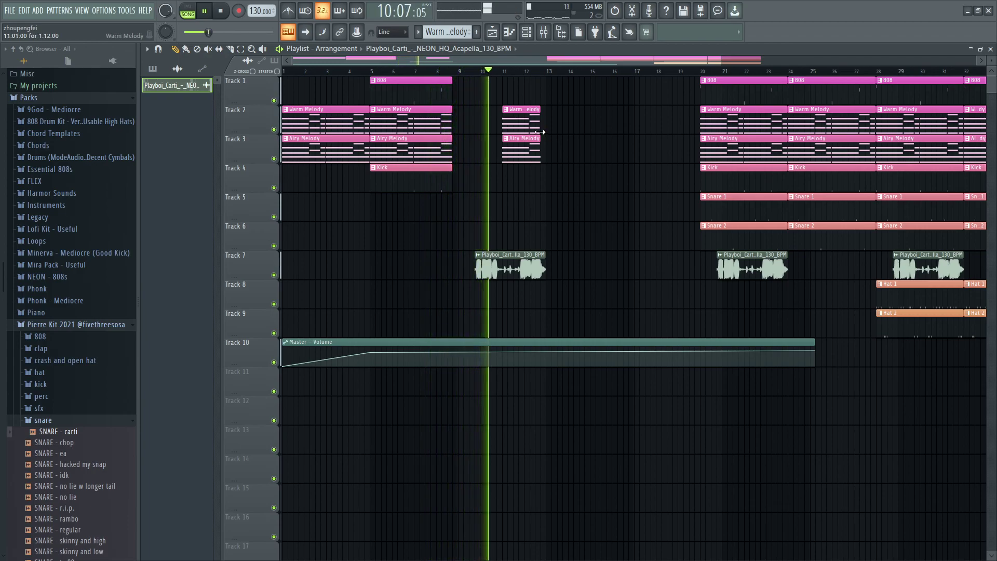
Step: Zoom in on the acapella clip before bar 13, shift its sample start further in the channel settings and close them
{"action": "key", "text": "space"}
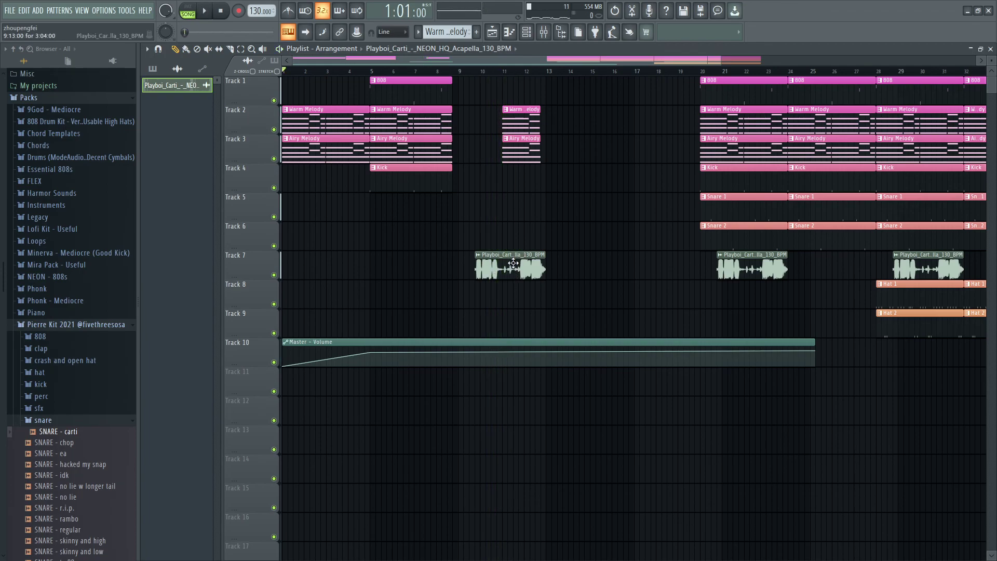
{"action": "scroll", "coordinate": [514, 263], "scroll_direction": "up", "scroll_amount": 4}
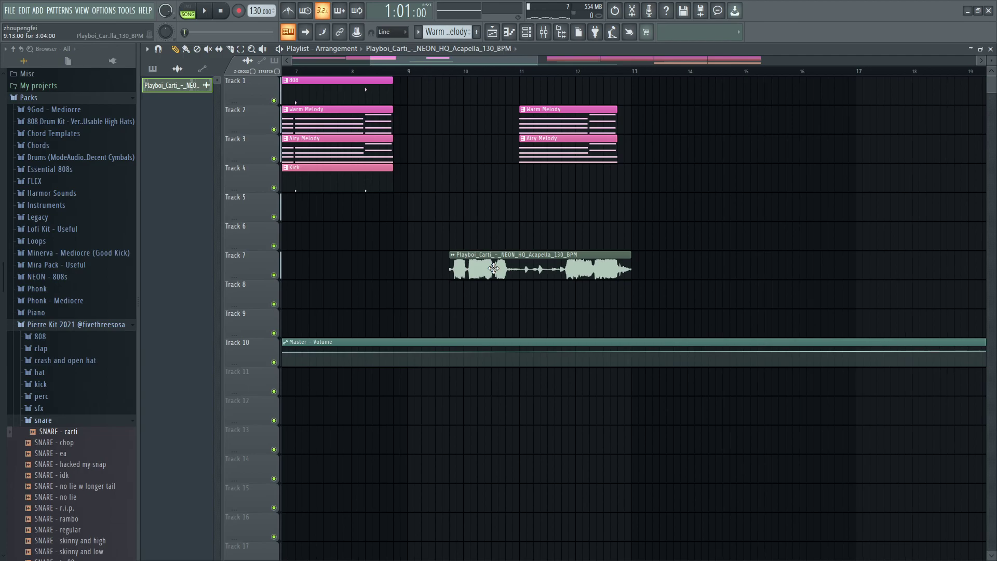
{"action": "double_click", "coordinate": [494, 268]}
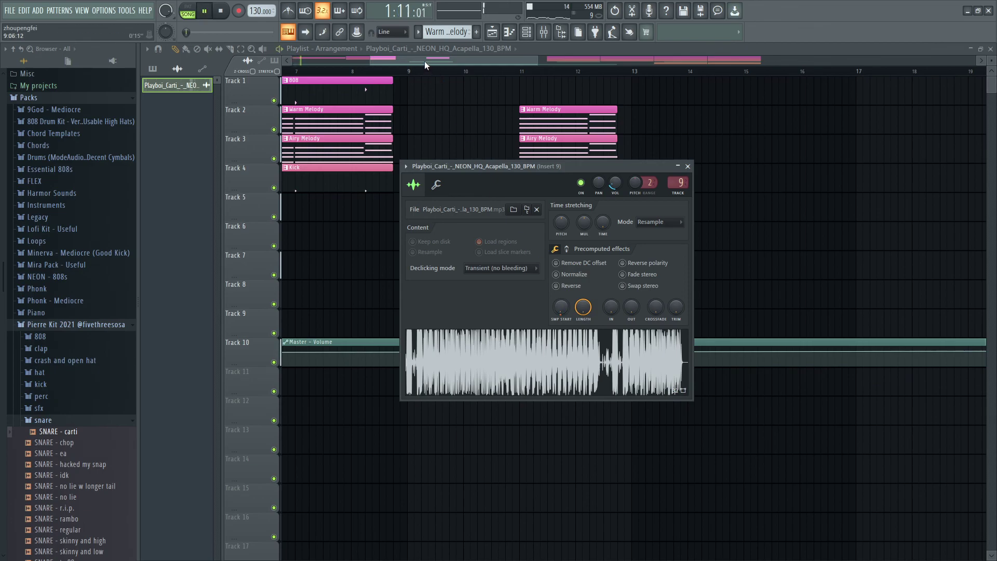
{"action": "key", "text": "Escape"}
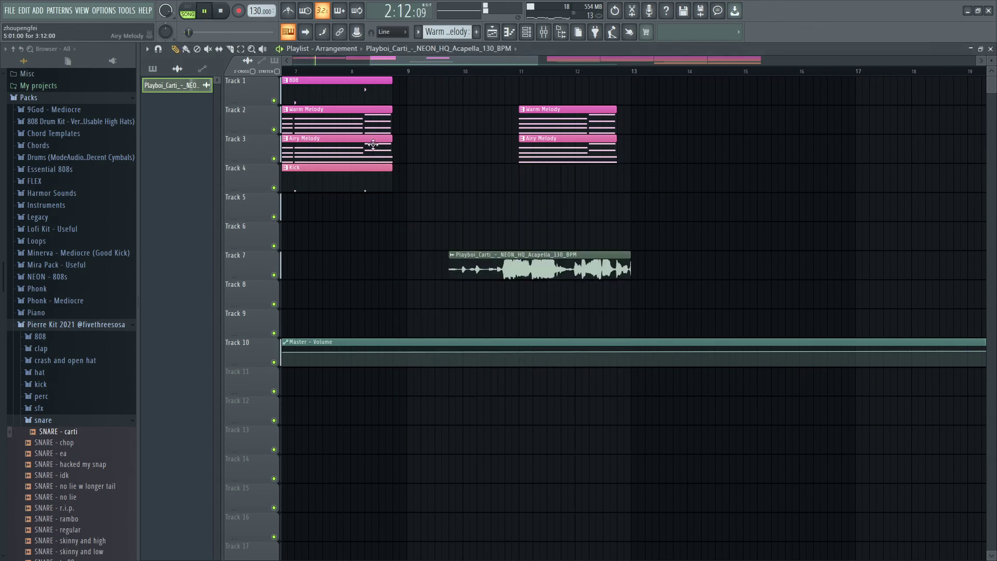
{"action": "left_click_drag", "start_coordinate": [356, 125], "coordinate": [476, 138]}
{"action": "right_click", "coordinate": [455, 131]}
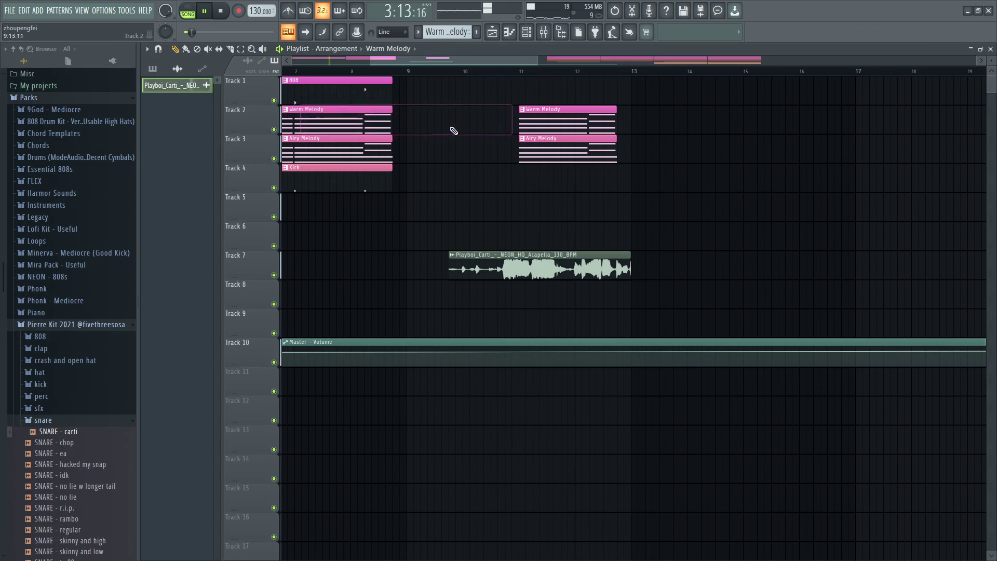
{"action": "left_click", "coordinate": [406, 122]}
{"action": "right_click", "coordinate": [501, 125]}
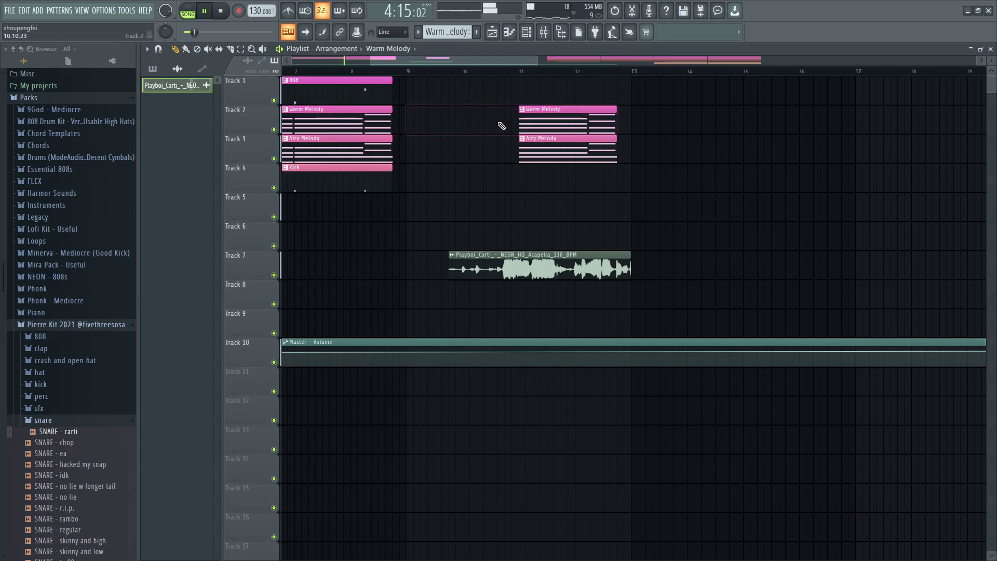
{"action": "left_click", "coordinate": [443, 122]}
Step: Try extending the Warm Melody clip at bar 11 back to the acapella's start, restore its length and play the section
{"action": "left_click_drag", "start_coordinate": [518, 117], "coordinate": [450, 128]}
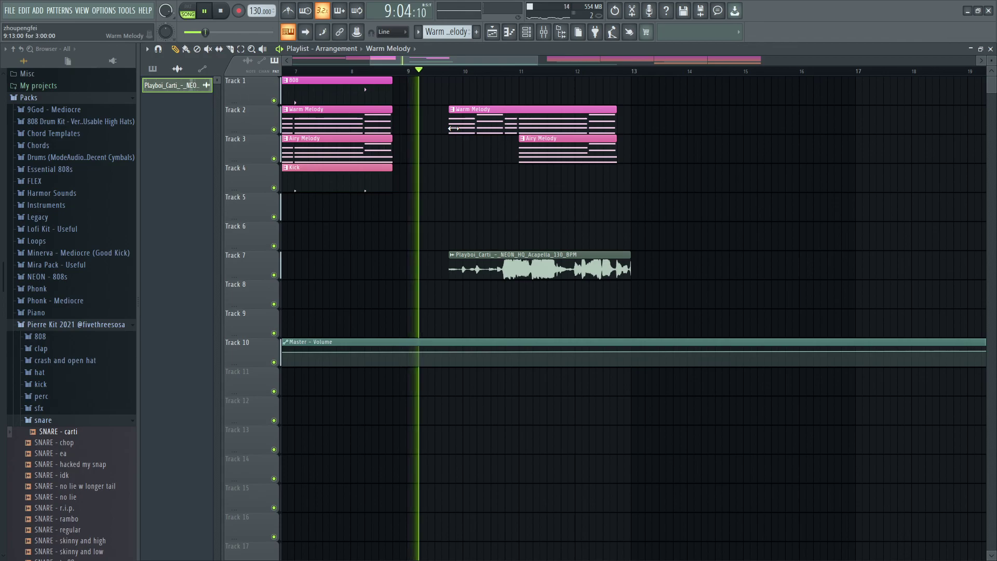
{"action": "right_click", "coordinate": [454, 128]}
{"action": "key", "text": "space"}
{"action": "key", "text": "ctrl+z"}
{"action": "left_click_drag", "start_coordinate": [453, 128], "coordinate": [519, 128]}
{"action": "key", "text": "space"}
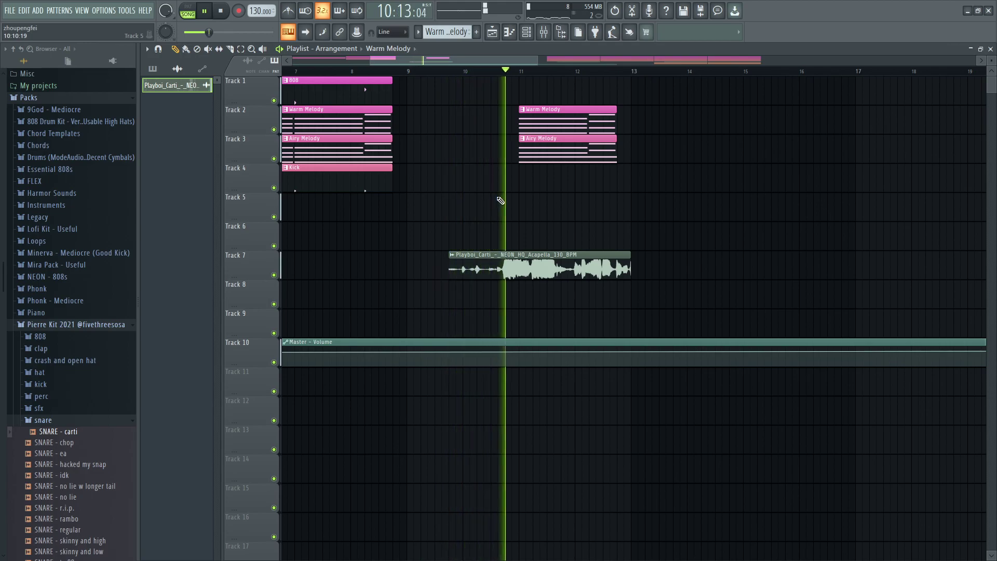
{"action": "key", "text": "space"}
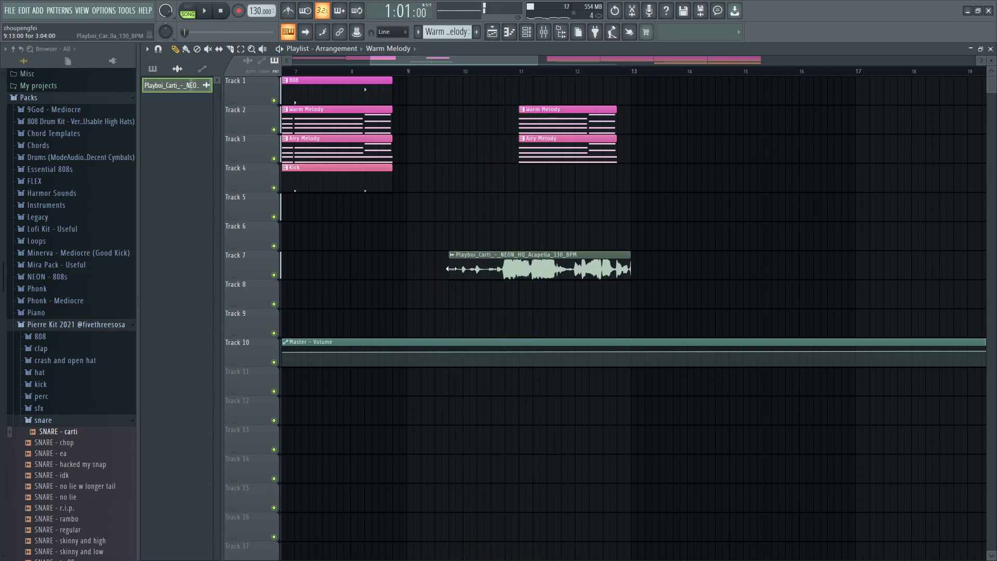
Step: Extend the acapella clip's beginning back to 8:09:00, then undo the recent edits to the acapella through the project history
{"action": "left_click_drag", "start_coordinate": [453, 268], "coordinate": [368, 271]}
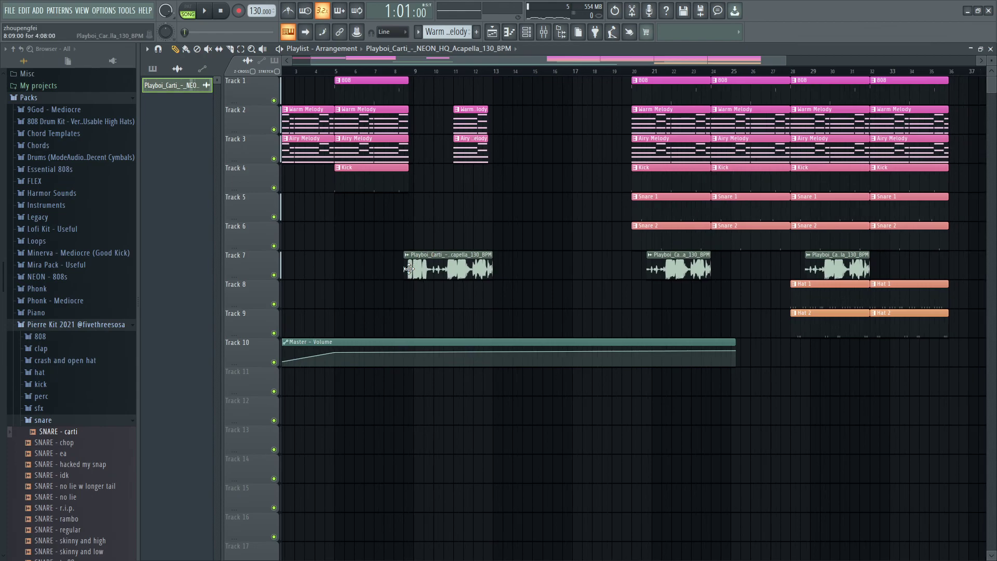
{"action": "key", "text": "ctrl+z"}
{"action": "key", "text": "ctrl+alt+z"}
{"action": "key", "text": "ctrl+z"}
{"action": "key", "text": "ctrl+z"}
{"action": "key", "text": "ctrl+z"}
{"action": "key", "text": "ctrl+z"}
{"action": "key", "text": "ctrl+z"}
{"action": "key", "text": "ctrl+z"}
{"action": "key", "text": "ctrl+z"}
{"action": "key", "text": "ctrl+z"}
{"action": "key", "text": "ctrl+z"}
{"action": "key", "text": "ctrl+z"}
{"action": "key", "text": "ctrl+z"}
{"action": "key", "text": "ctrl+z"}
{"action": "key", "text": "ctrl+z"}
{"action": "key", "text": "ctrl+z"}
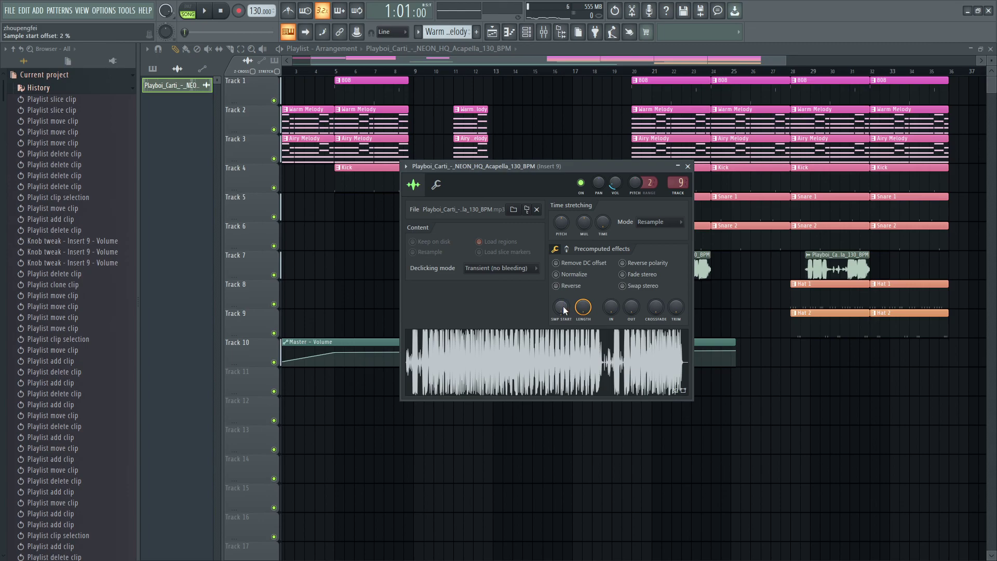
Step: Set the acapella's sample start offset to about 2% in its channel settings and play back the acapella break
{"action": "left_click_drag", "start_coordinate": [560, 307], "coordinate": [560, 309]}
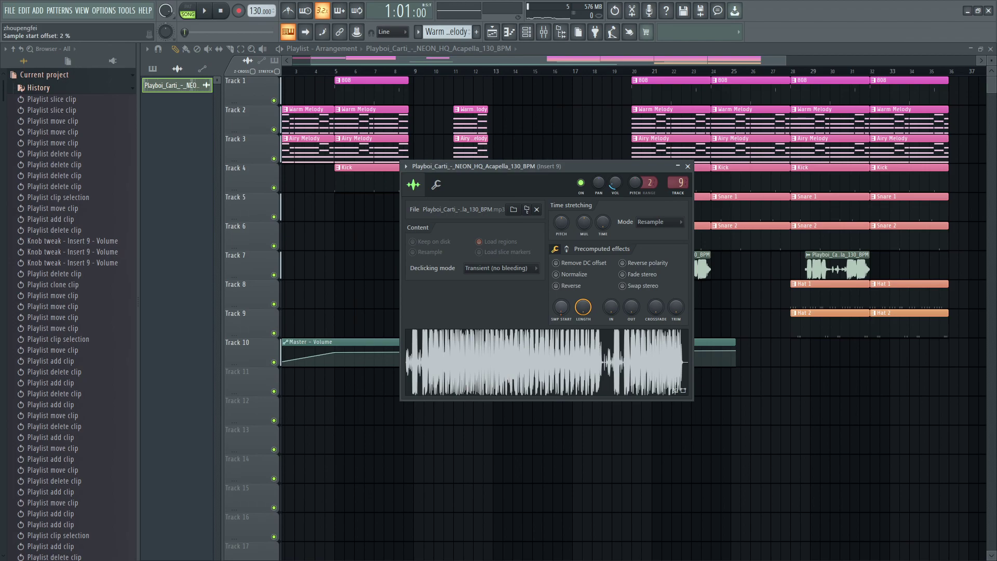
{"action": "left_click", "coordinate": [496, 50]}
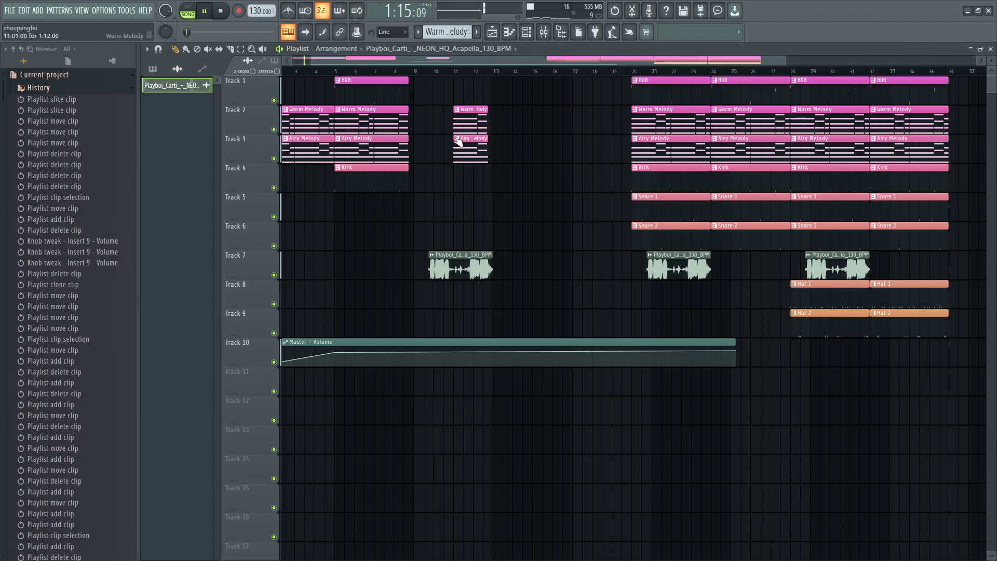
{"action": "scroll", "coordinate": [419, 244], "scroll_direction": "up", "scroll_amount": 5}
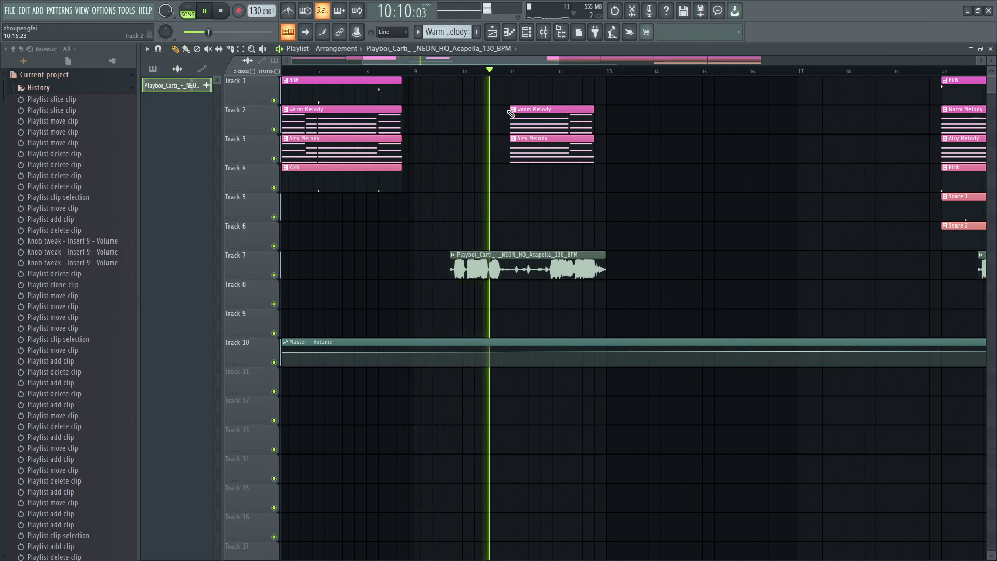
{"action": "key", "text": "space"}
{"action": "double_click", "coordinate": [517, 263]}
Step: Switch to Notepad++ and replace the note with "i think you get where im going wid this" and "ill upload the completed version on soundcloud @"
{"action": "key", "text": "alt+Tab"}
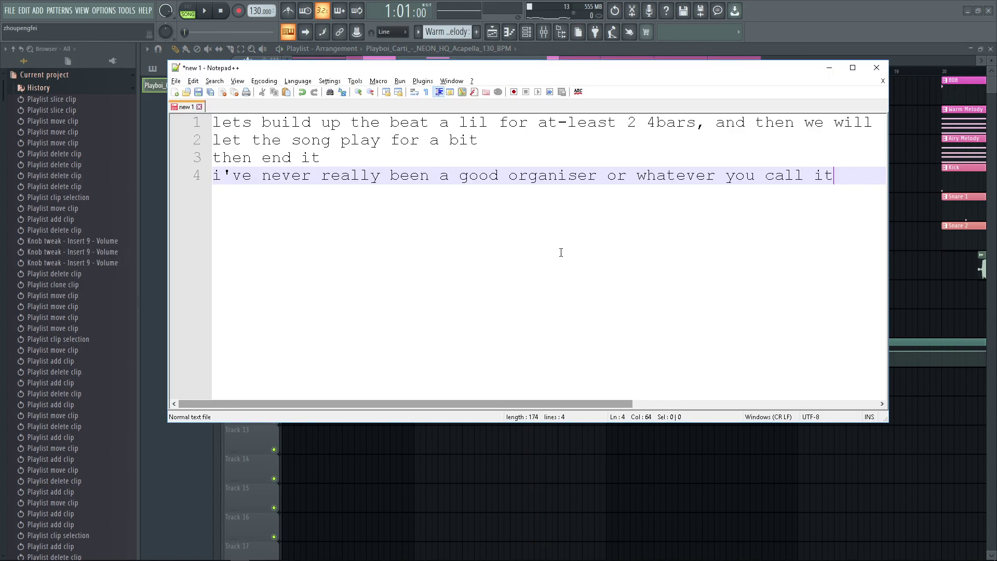
{"action": "key", "text": "ctrl+a"}
{"action": "type", "text": "i thi"}
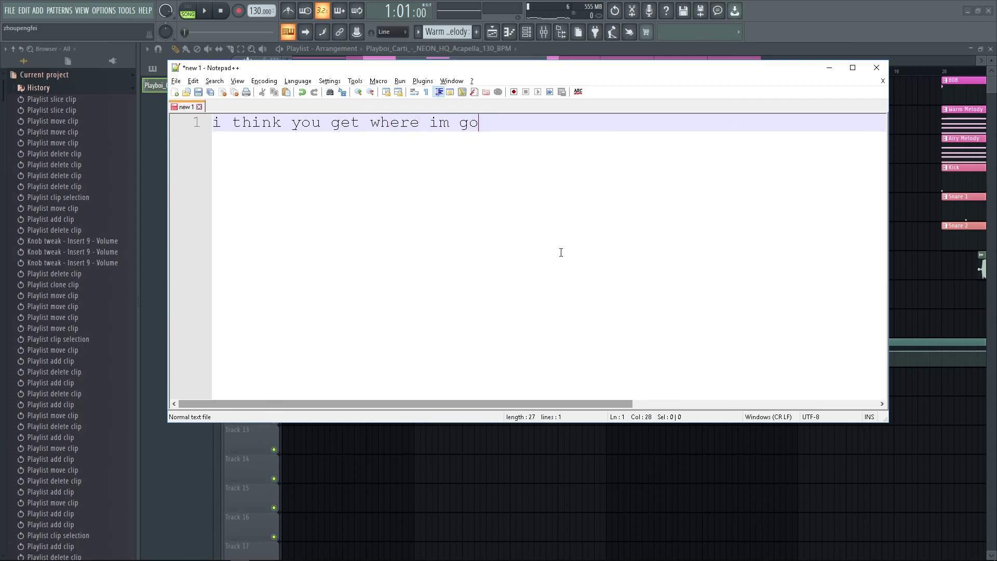
{"action": "type", "text": " this"}
{"action": "key", "text": "Return"}
{"action": "type", "text": "ill upload the completed version on soundclou"}
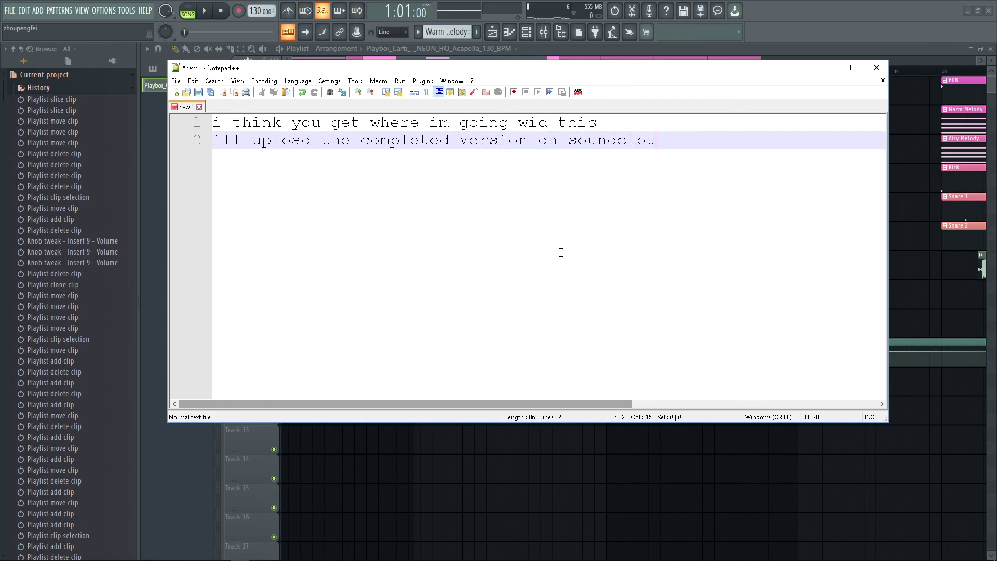
{"action": "type", "text": "@"}
{"action": "key", "text": "Return"}
{"action": "type", "text": "so"}
{"action": "key", "text": "BackSpace"}
Step: Switch to the browser, load soundcloud.com and open the account's own profile page
{"action": "key", "text": "alt+Tab"}
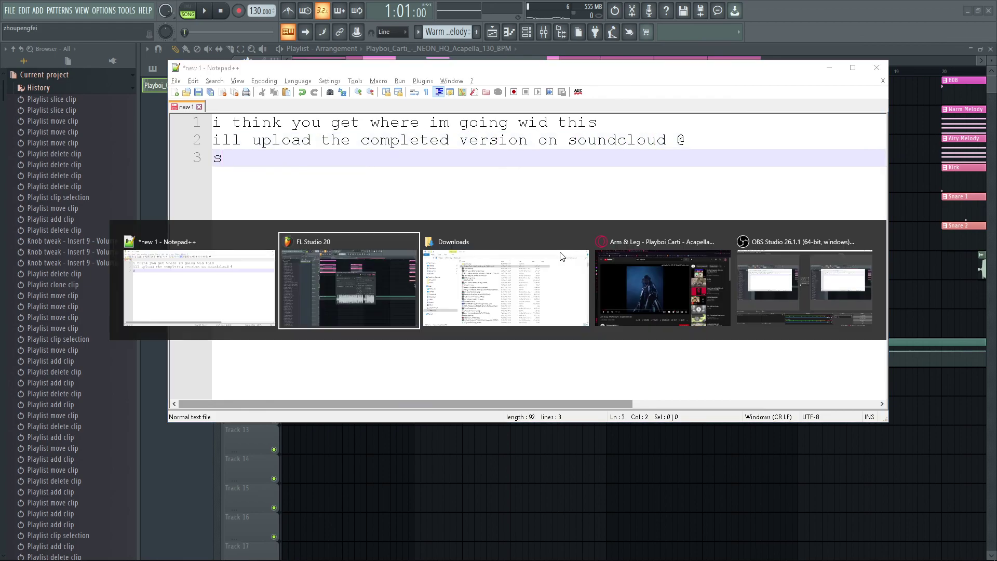
{"action": "key", "text": "alt+Tab"}
{"action": "left_click", "coordinate": [398, 10]}
{"action": "left_click", "coordinate": [402, 27]}
{"action": "type", "text": "soundcloud.com"}
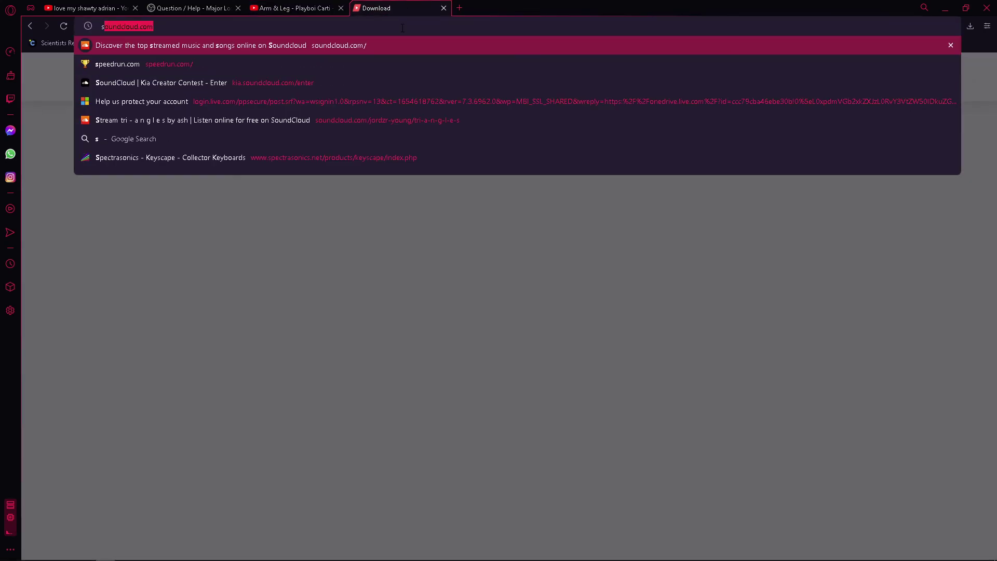
{"action": "key", "text": "Return"}
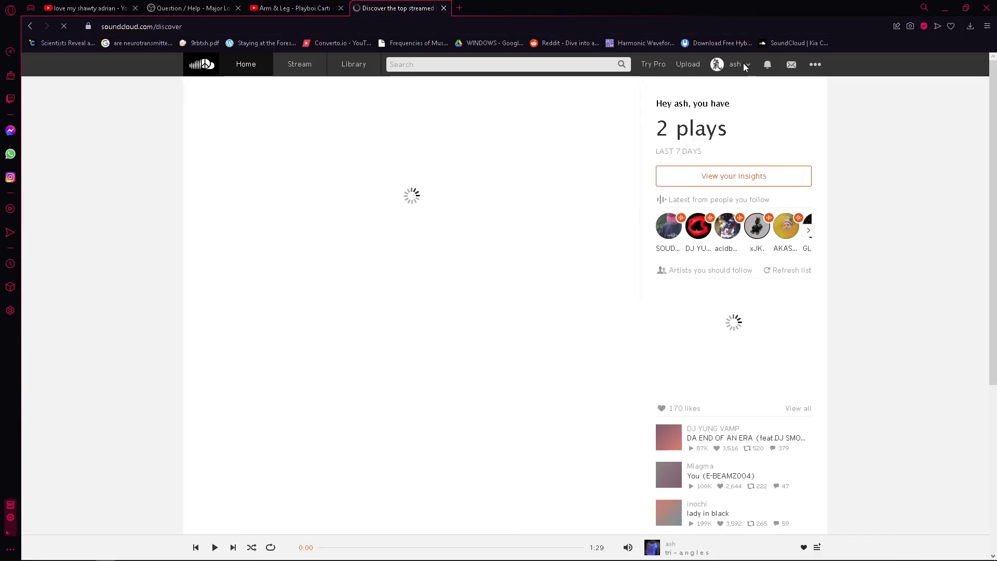
{"action": "left_click", "coordinate": [746, 65]}
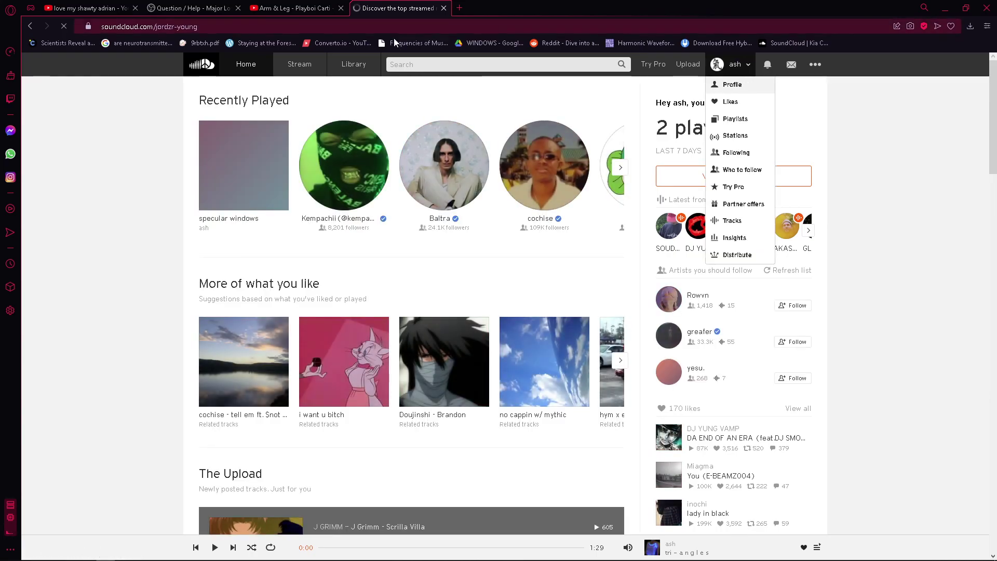
Step: Return to Notepad++ and add the SoundCloud profile link on its own line below the note
{"action": "key", "text": "alt+Tab"}
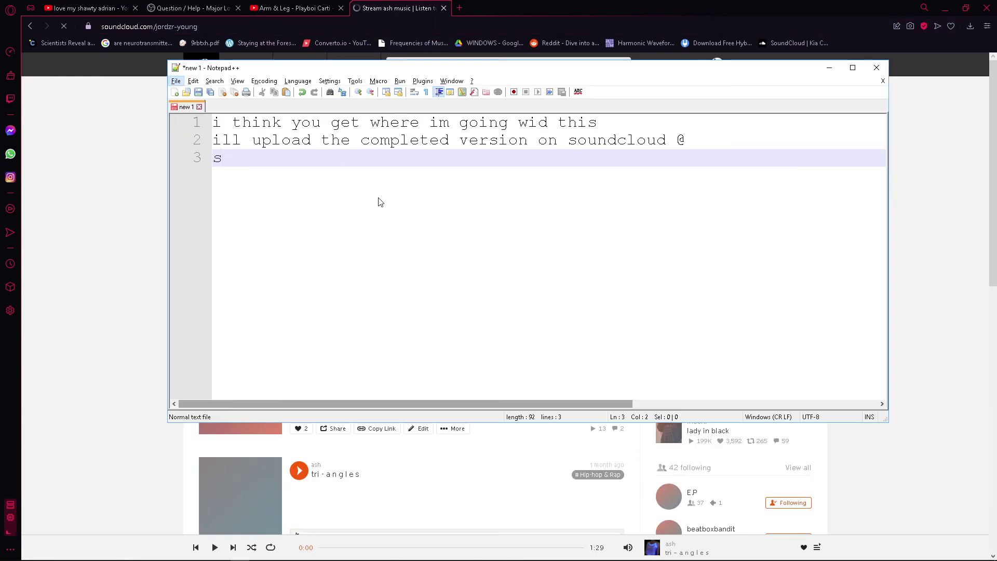
{"action": "key", "text": "Return"}
{"action": "type", "text": "https://soundcloud.com/jordzr-young"}
{"action": "key", "text": "Return"}
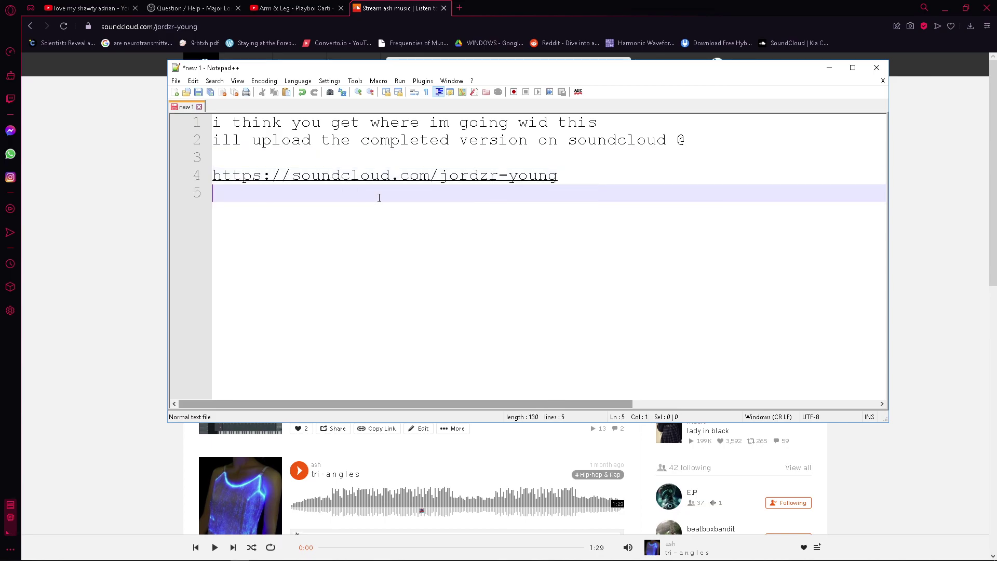
Step: Add the line "i might just do an instrumental since i usually dont f with vocals" below the profile link
{"action": "key", "text": "Return"}
{"action": "type", "text": "i might just do an isn"}
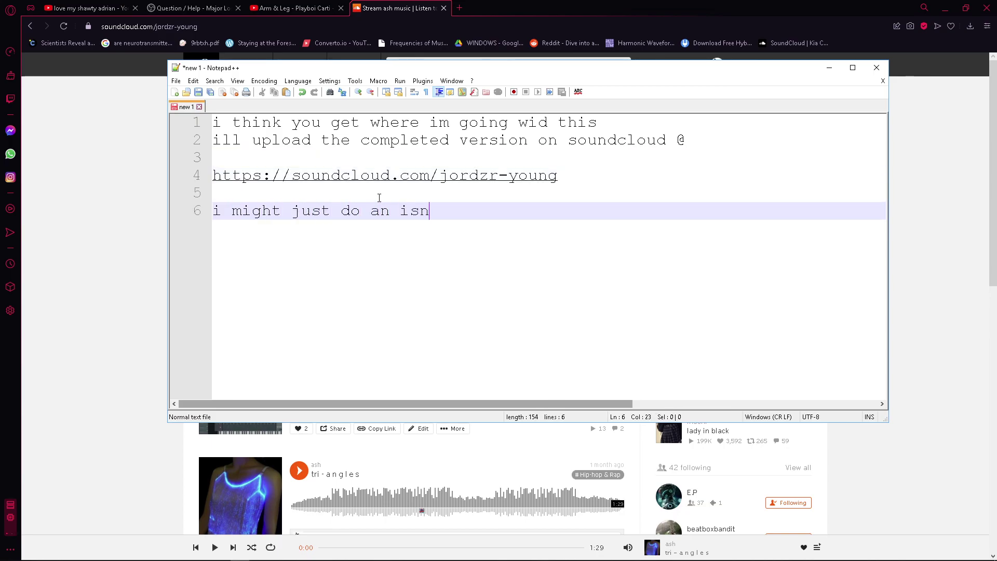
{"action": "key", "text": "BackSpace"}
{"action": "key", "text": "BackSpace"}
{"action": "key", "text": "BackSpace"}
{"action": "key", "text": "BackSpace"}
{"action": "key", "text": "BackSpace"}
{"action": "key", "text": "BackSpace"}
{"action": "key", "text": "BackSpace"}
{"action": "key", "text": "BackSpace"}
{"action": "key", "text": "BackSpace"}
{"action": "key", "text": "BackSpace"}
{"action": "type", "text": "instrumental since i usually dont fu"}
{"action": "key", "text": "BackSpace"}
{"action": "type", "text": "with vocals"}
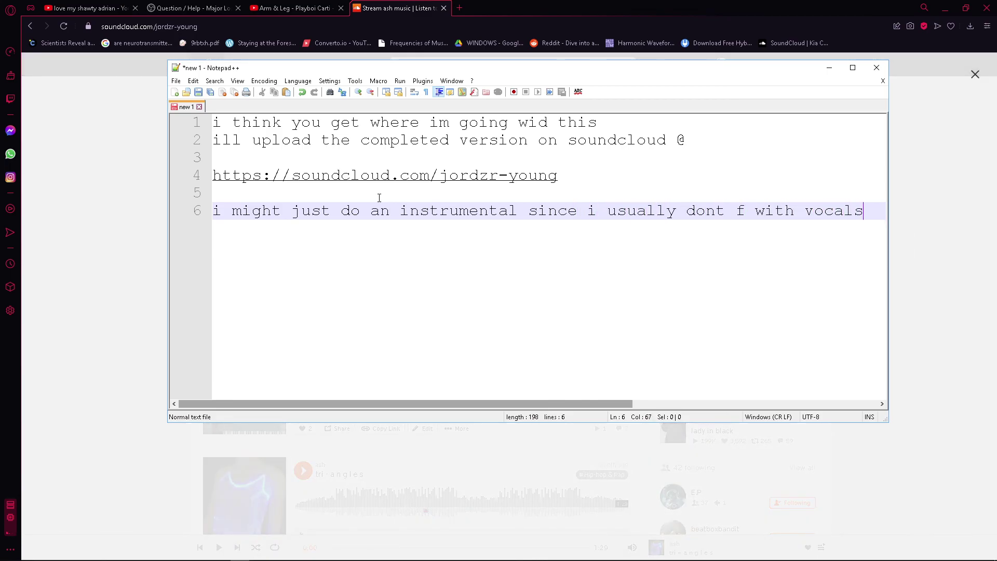
Step: End the note with the line "hope you learnt somethings :D" and switch back to FL Studio
{"action": "key", "text": "Return"}
{"action": "type", "text": "but if you "}
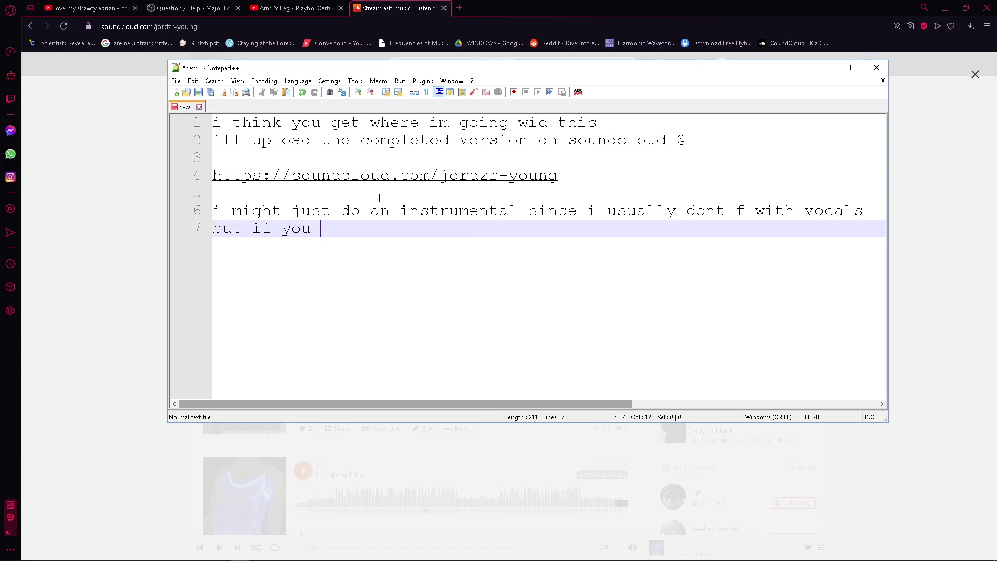
{"action": "type", "text": "annhope you learn nt somethings :D"}
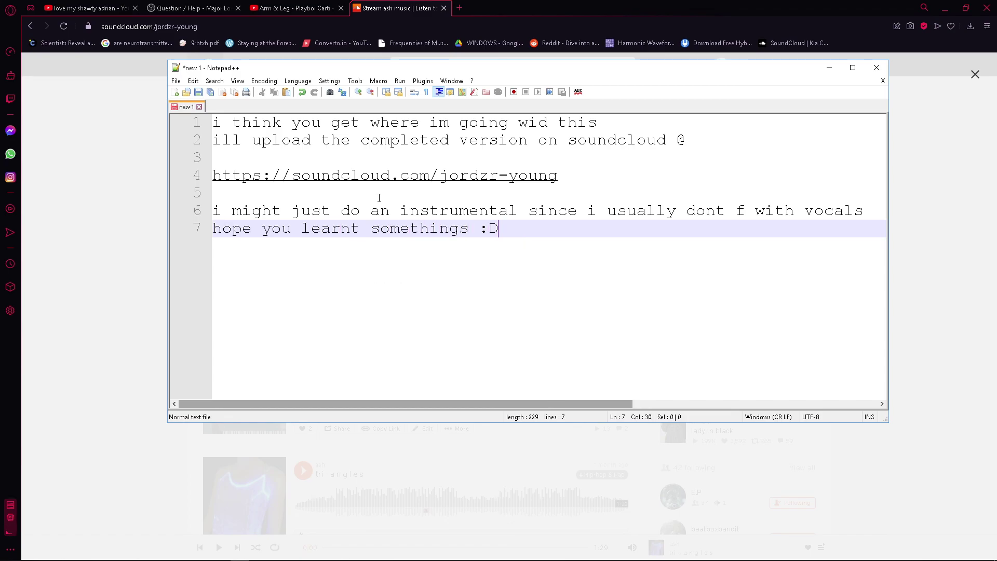
{"action": "key", "text": "alt+Tab"}
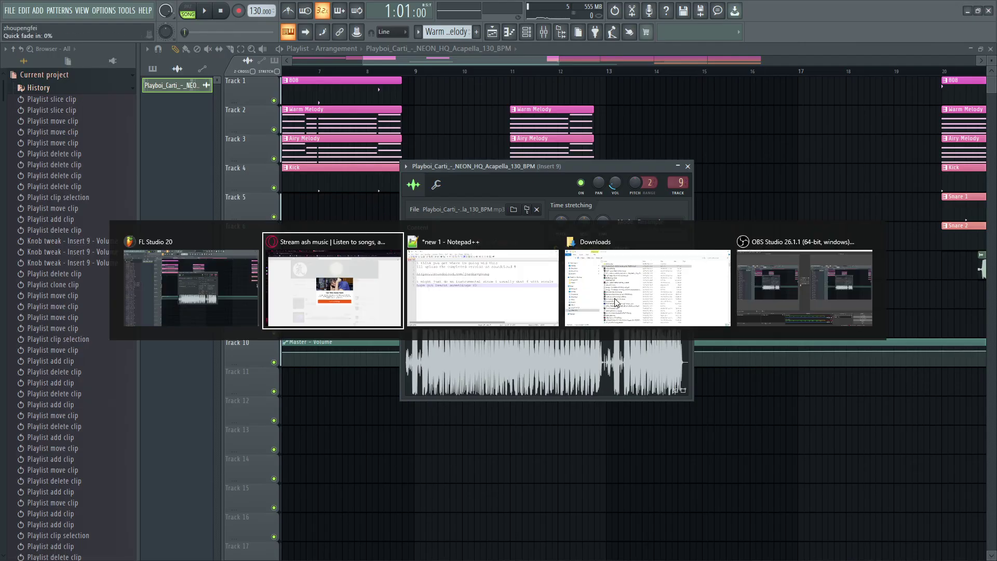